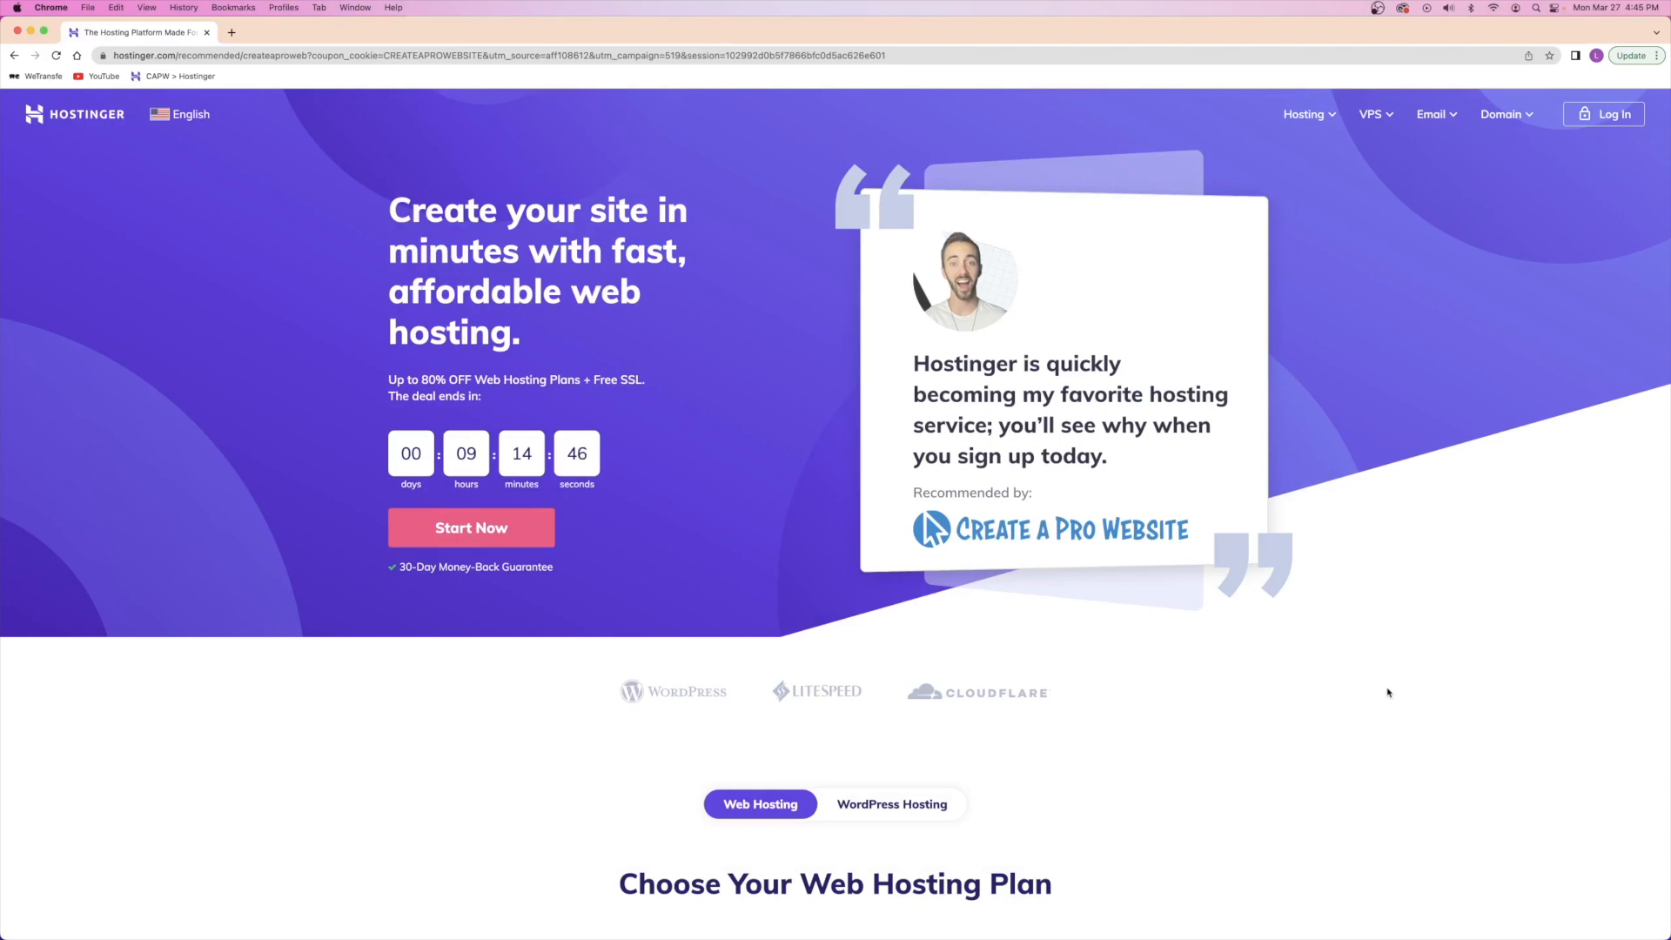
# - Compare the Single, Premium and Business web hosting plans, examining the email, SSL and free domain features included in each
pyautogui.scroll(-9, 1007, 593)
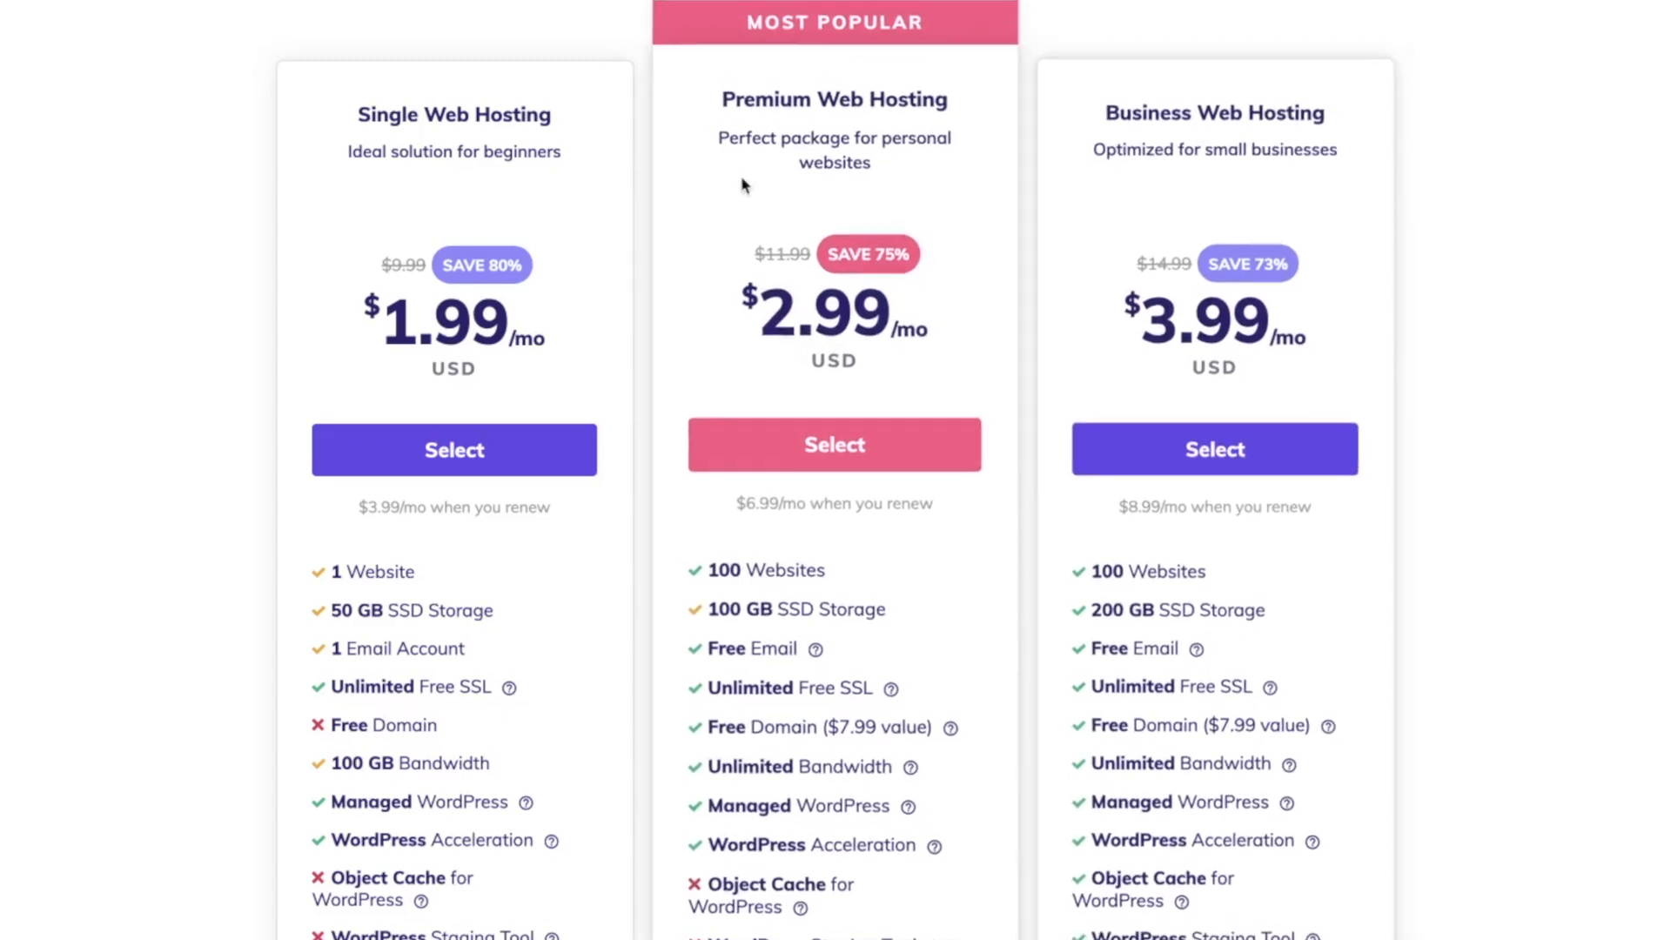
pyautogui.moveTo(735, 98); pyautogui.dragTo(937, 98)
pyautogui.click(853, 134)
pyautogui.scroll(-3, 858, 253)
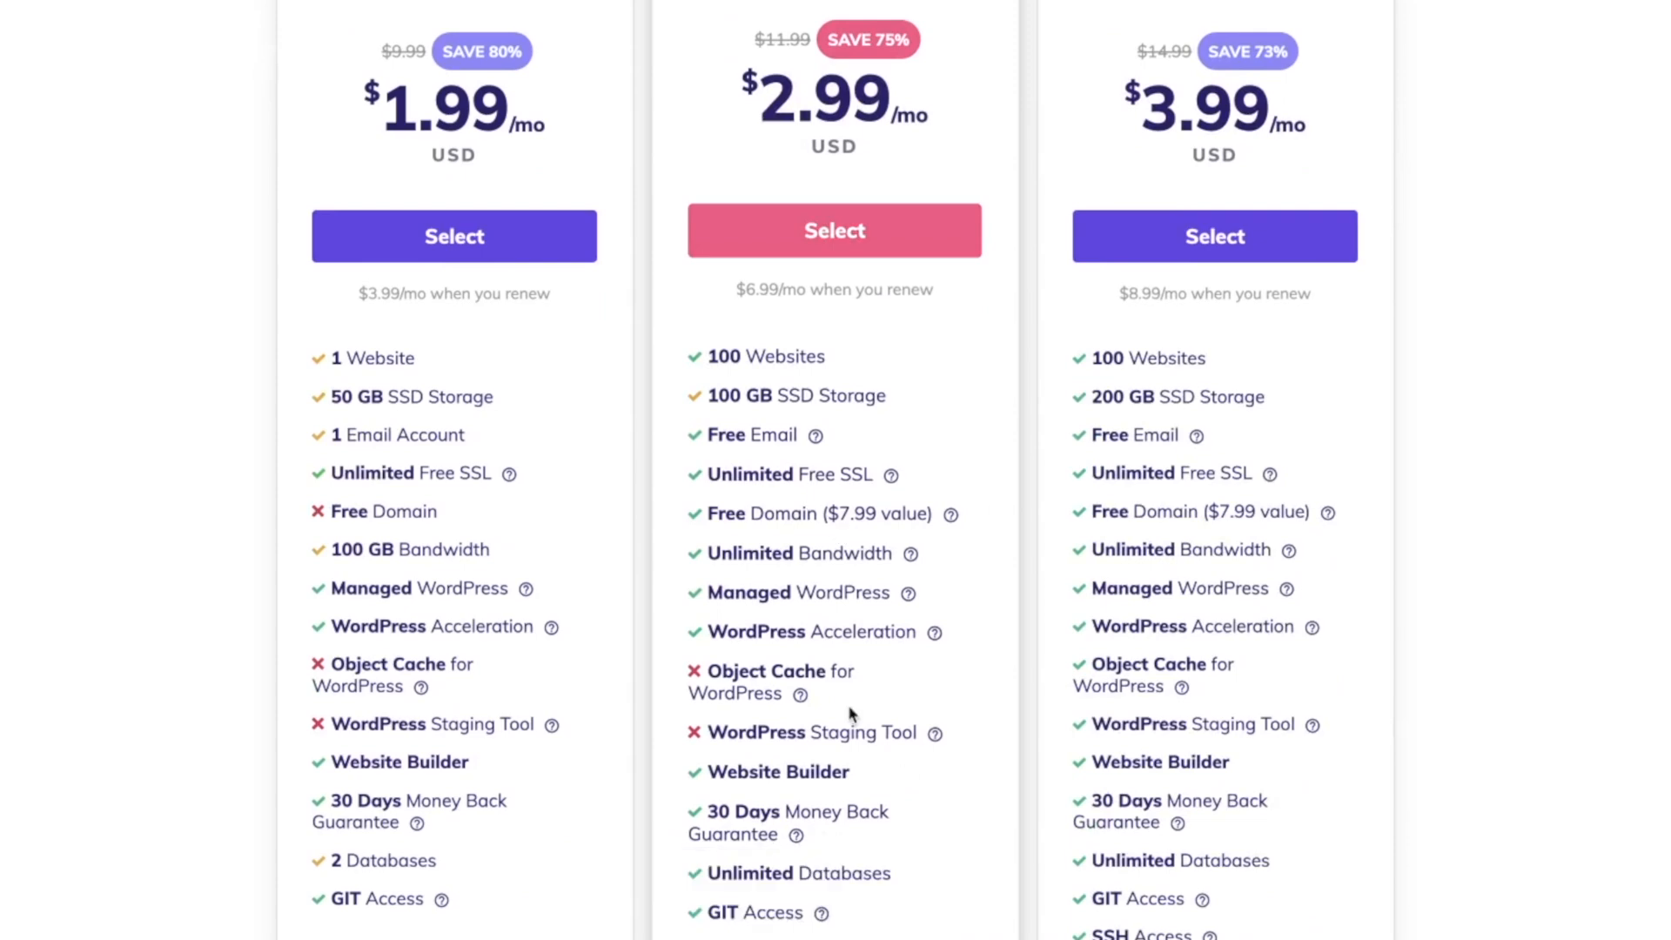
pyautogui.moveTo(732, 475); pyautogui.dragTo(851, 472)
pyautogui.click(852, 471)
pyautogui.moveTo(711, 435); pyautogui.dragTo(862, 442)
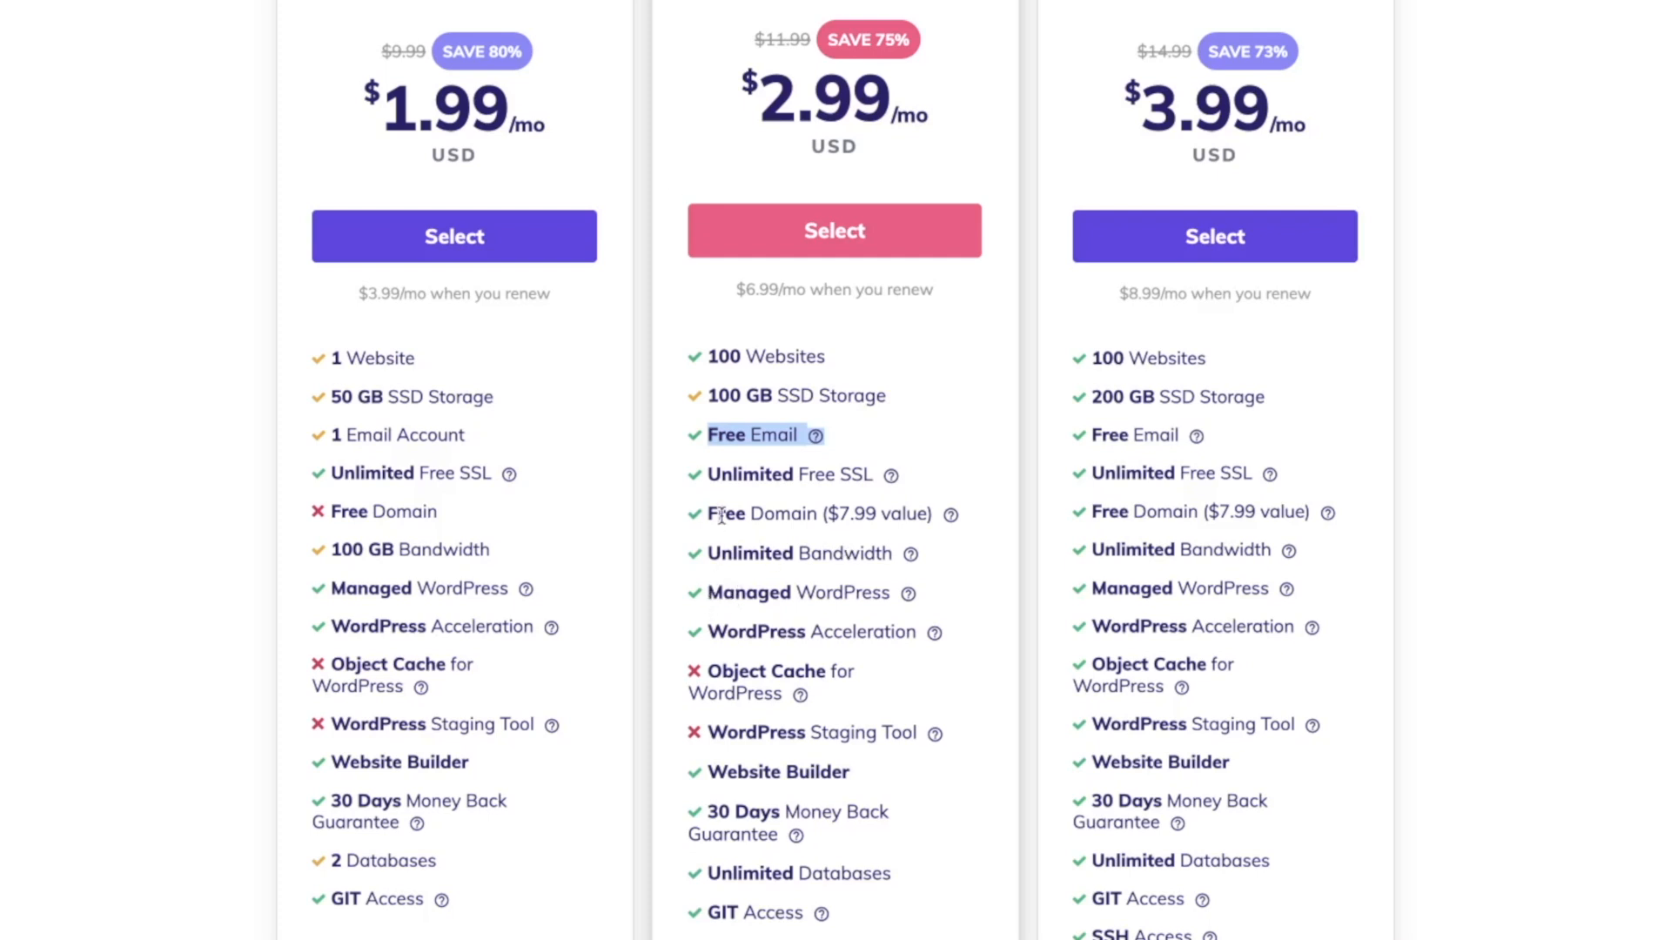
pyautogui.moveTo(707, 514); pyautogui.dragTo(810, 514)
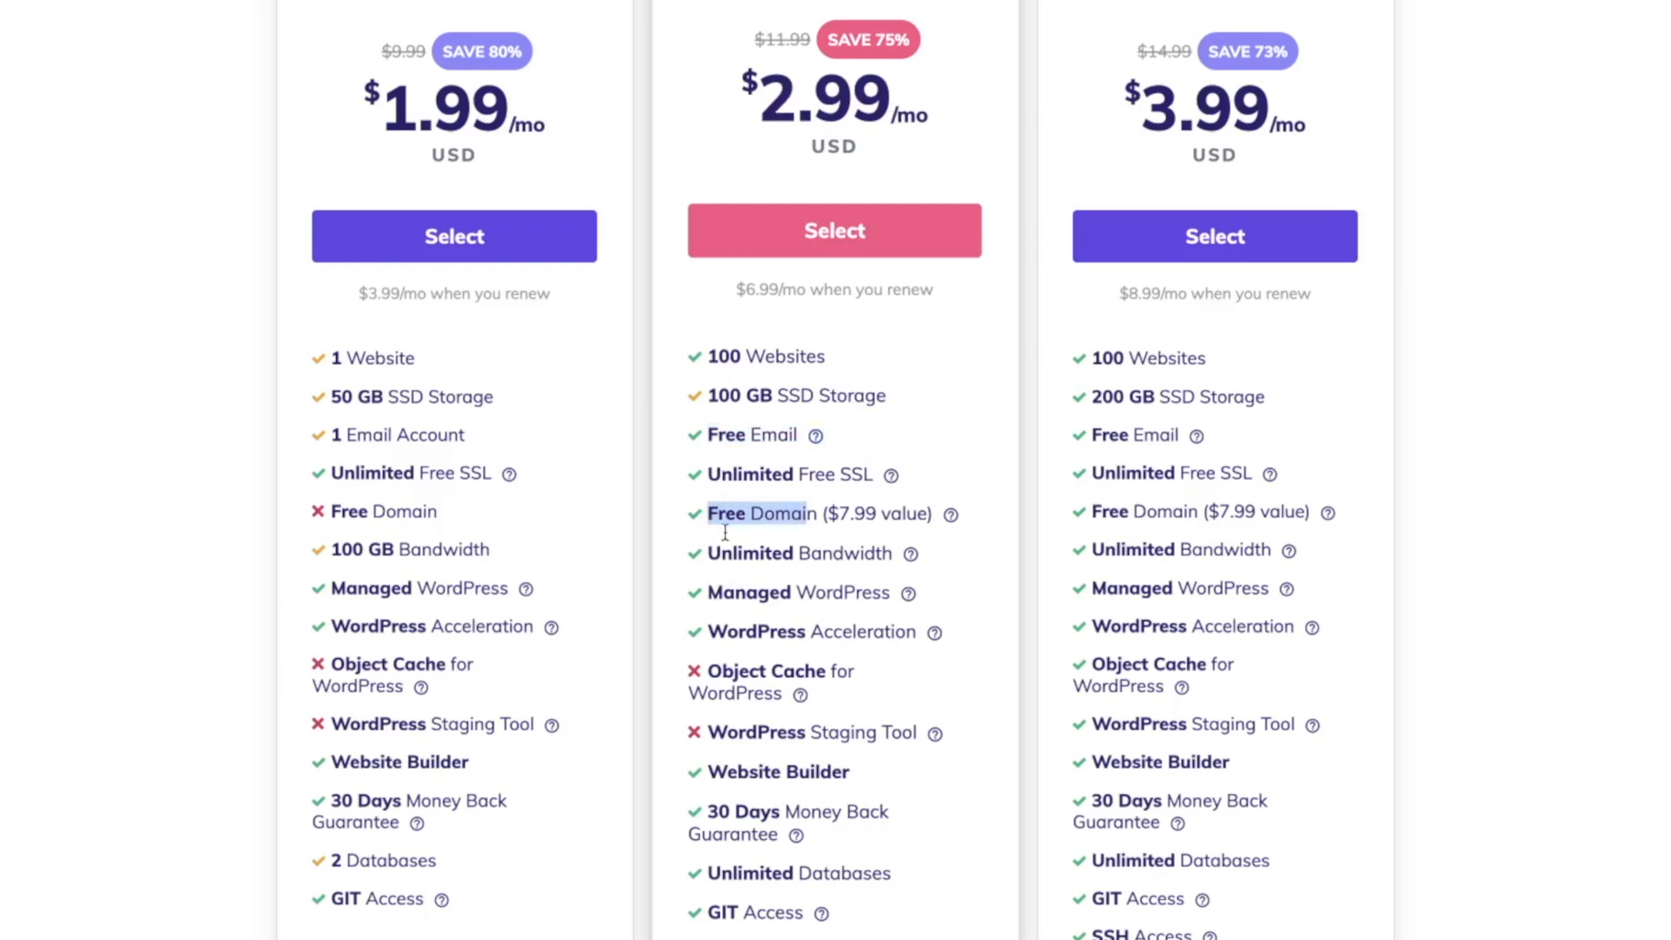
pyautogui.click(747, 506)
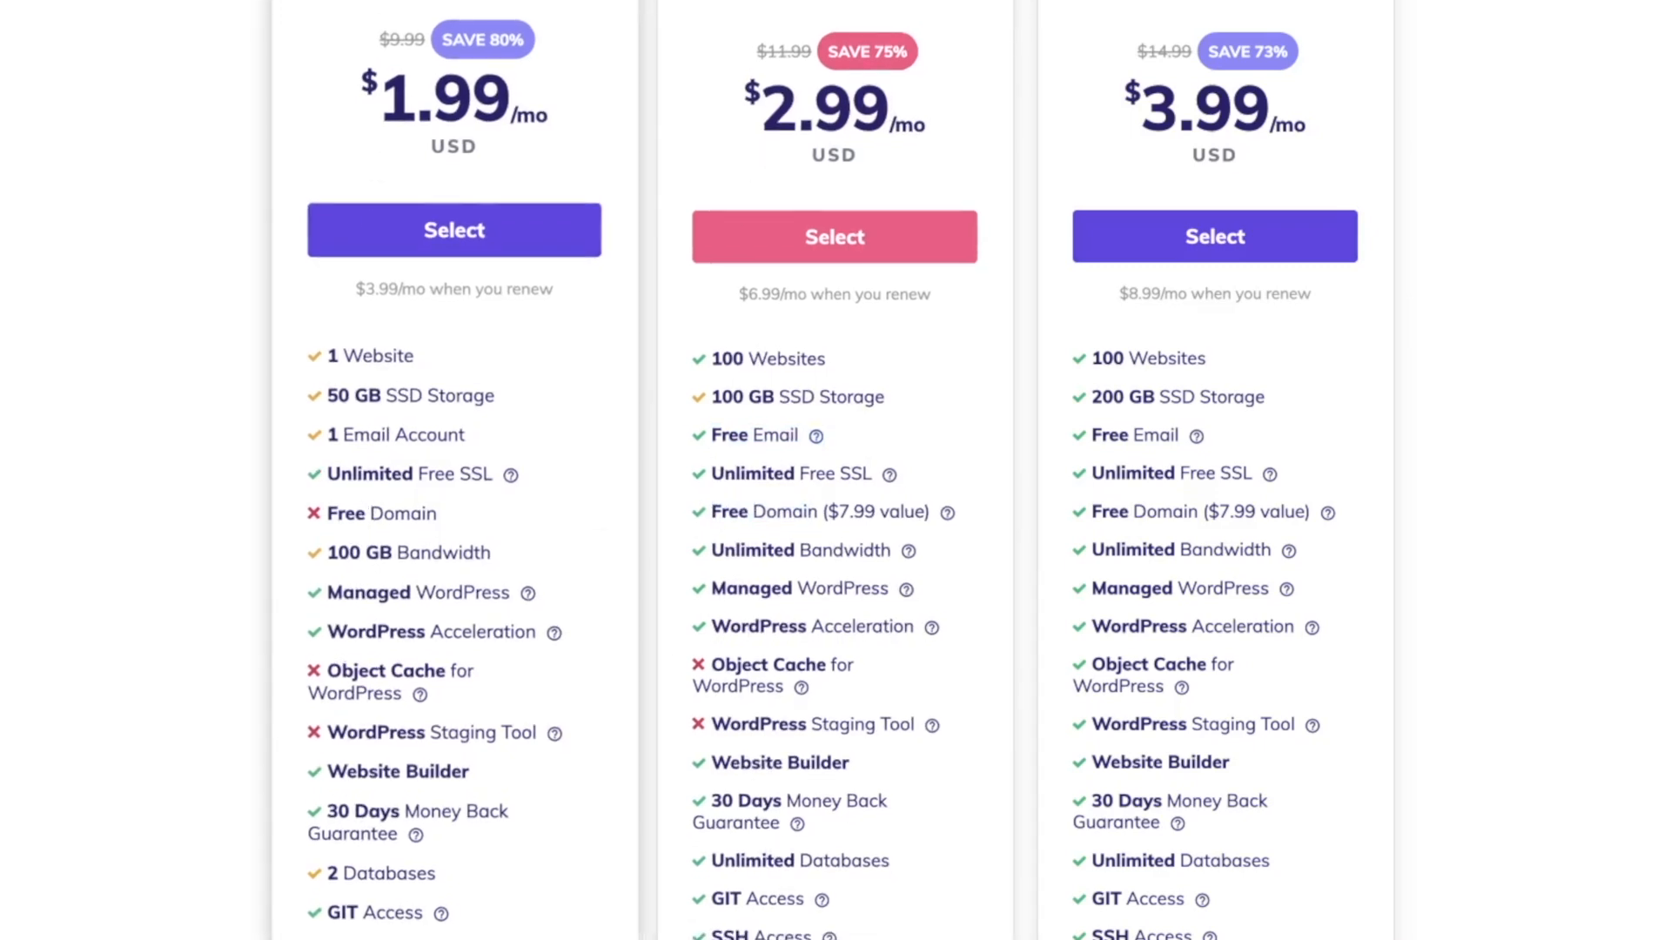
pyautogui.scroll(2, 383, 626)
pyautogui.scroll(-2, 478, 474)
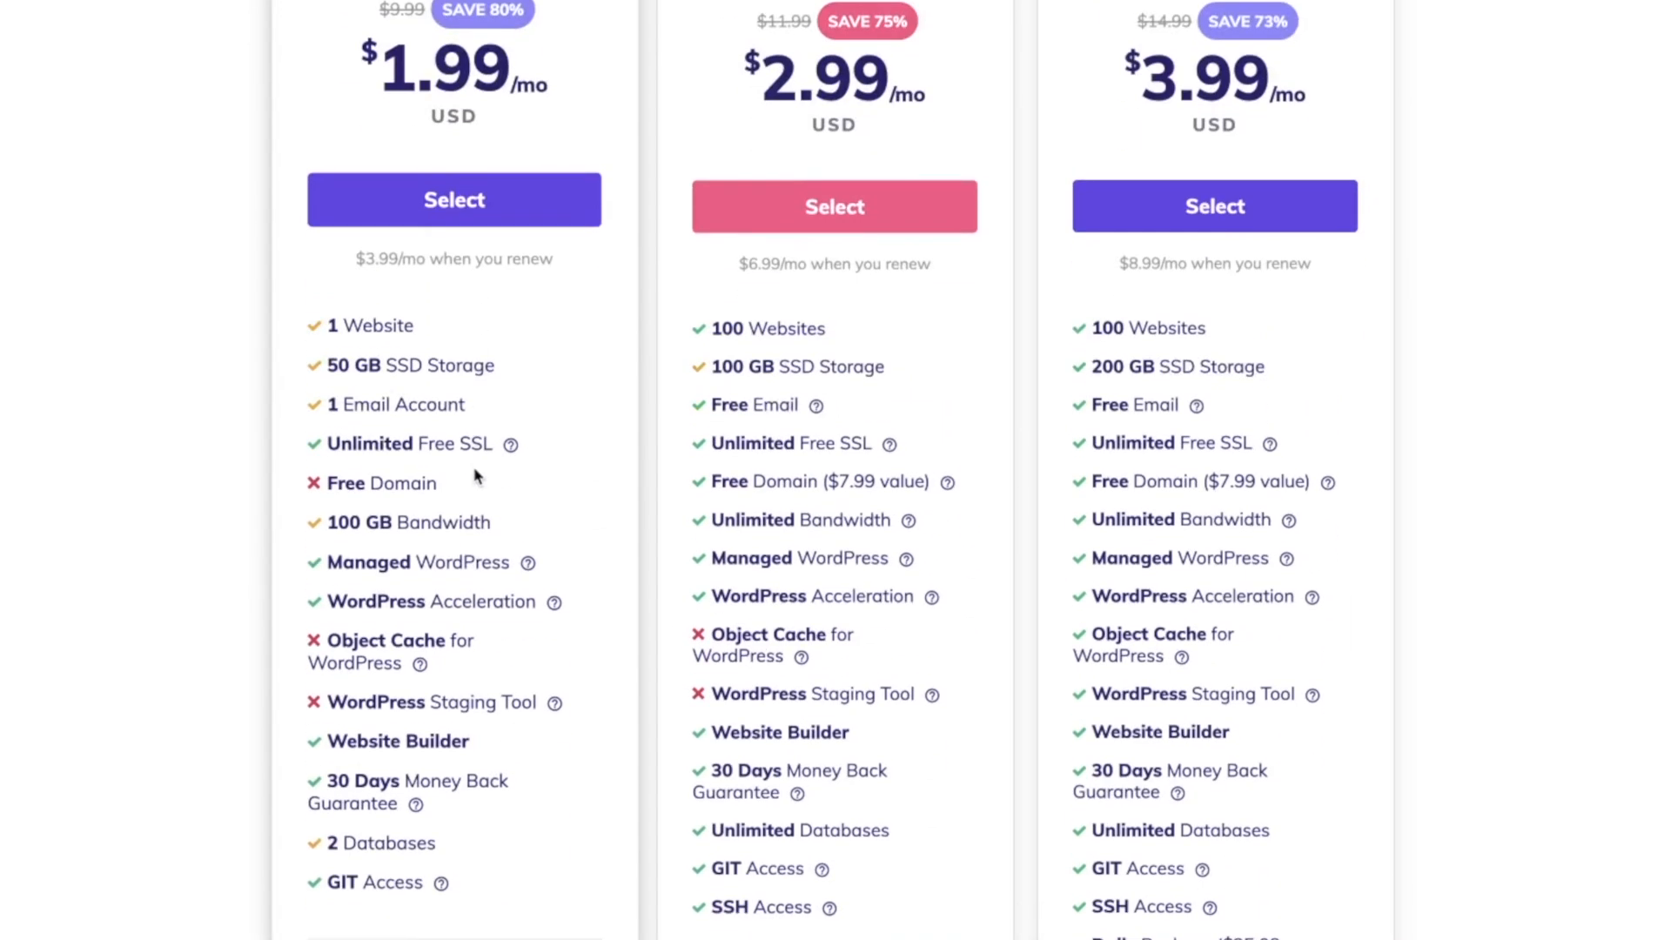
pyautogui.moveTo(326, 486); pyautogui.dragTo(503, 493)
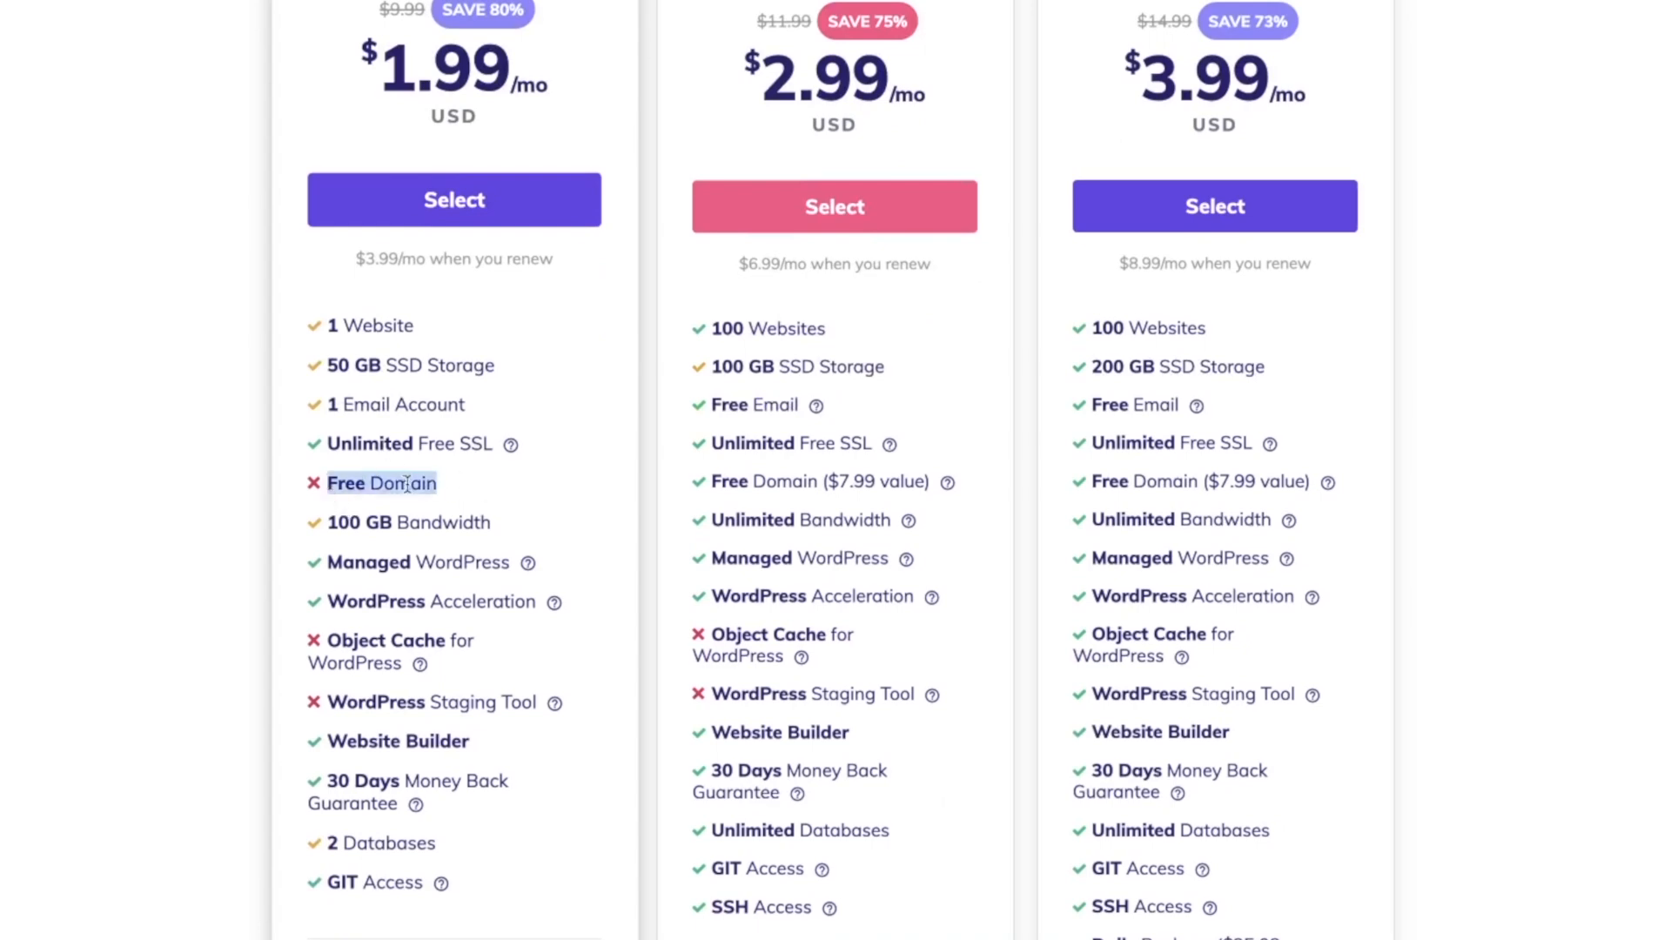
pyautogui.click(503, 688)
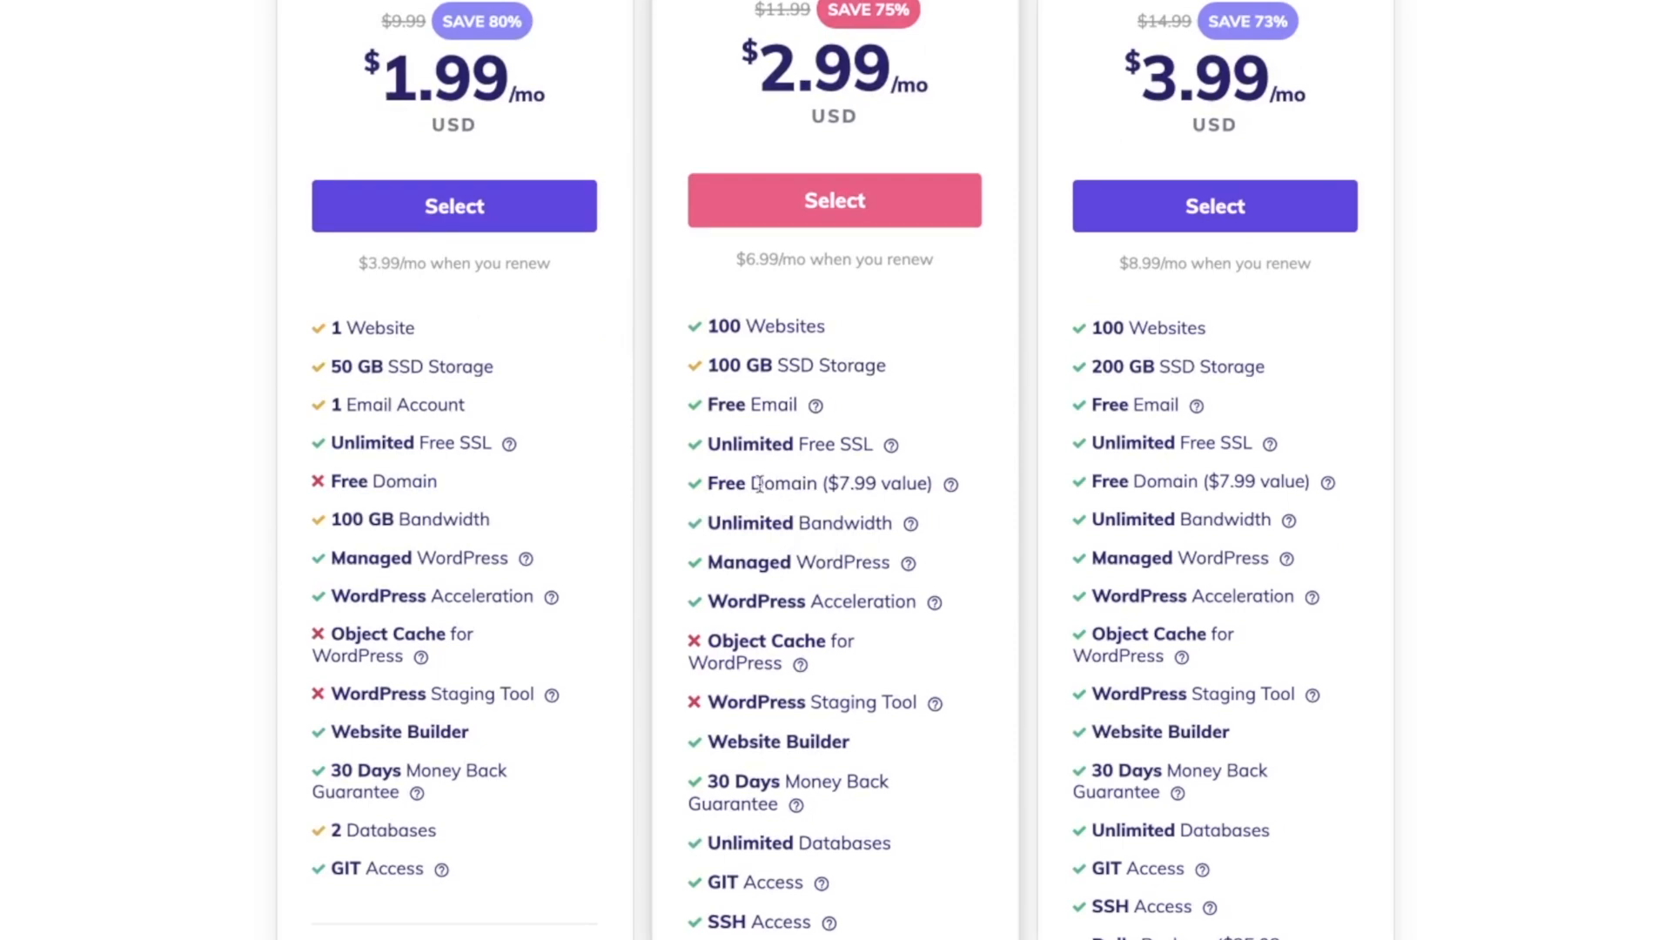
# - Choose the Premium Web Hosting plan with a 12-month billing period
pyautogui.scroll(2, 759, 484)
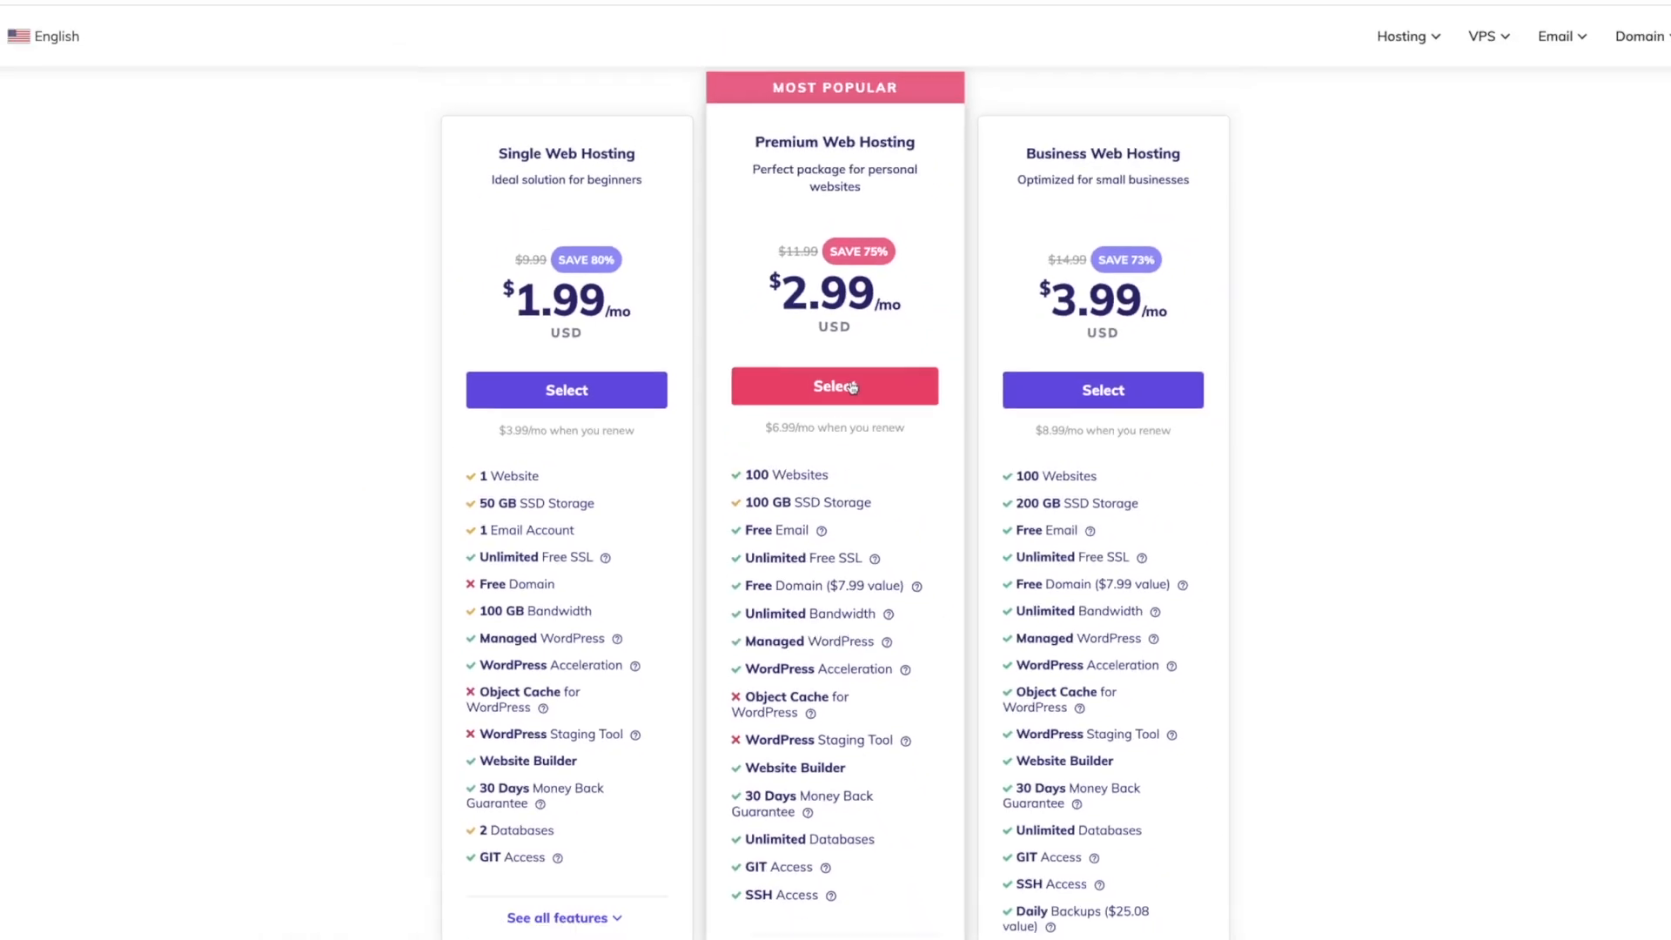
pyautogui.click(853, 383)
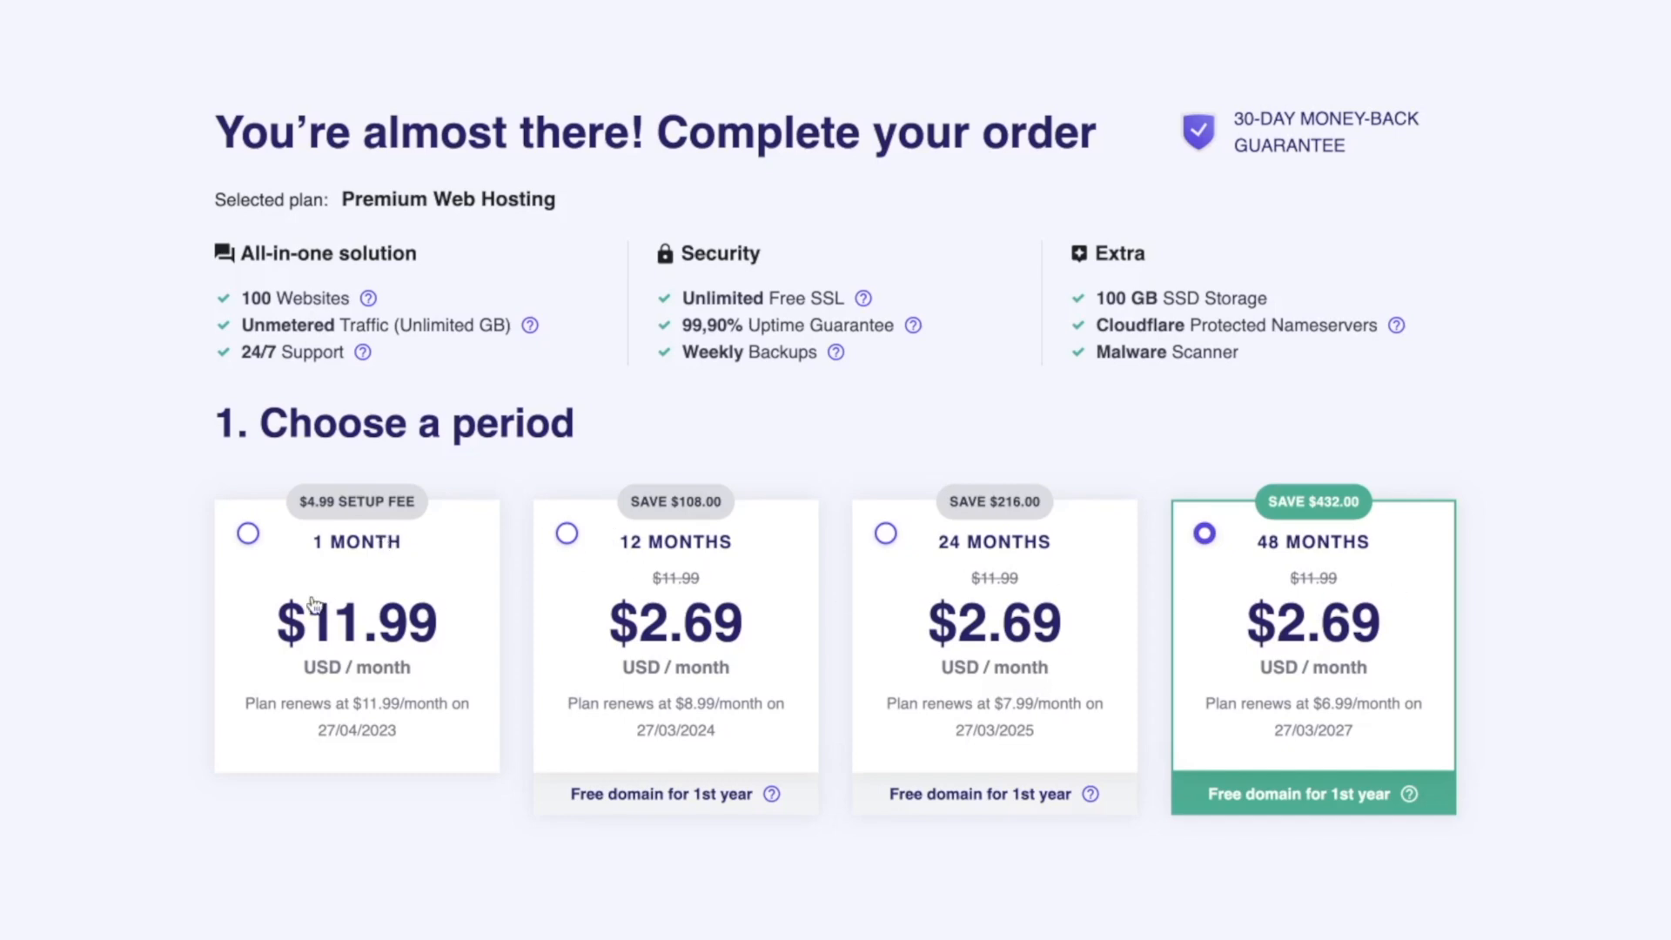
pyautogui.click(566, 534)
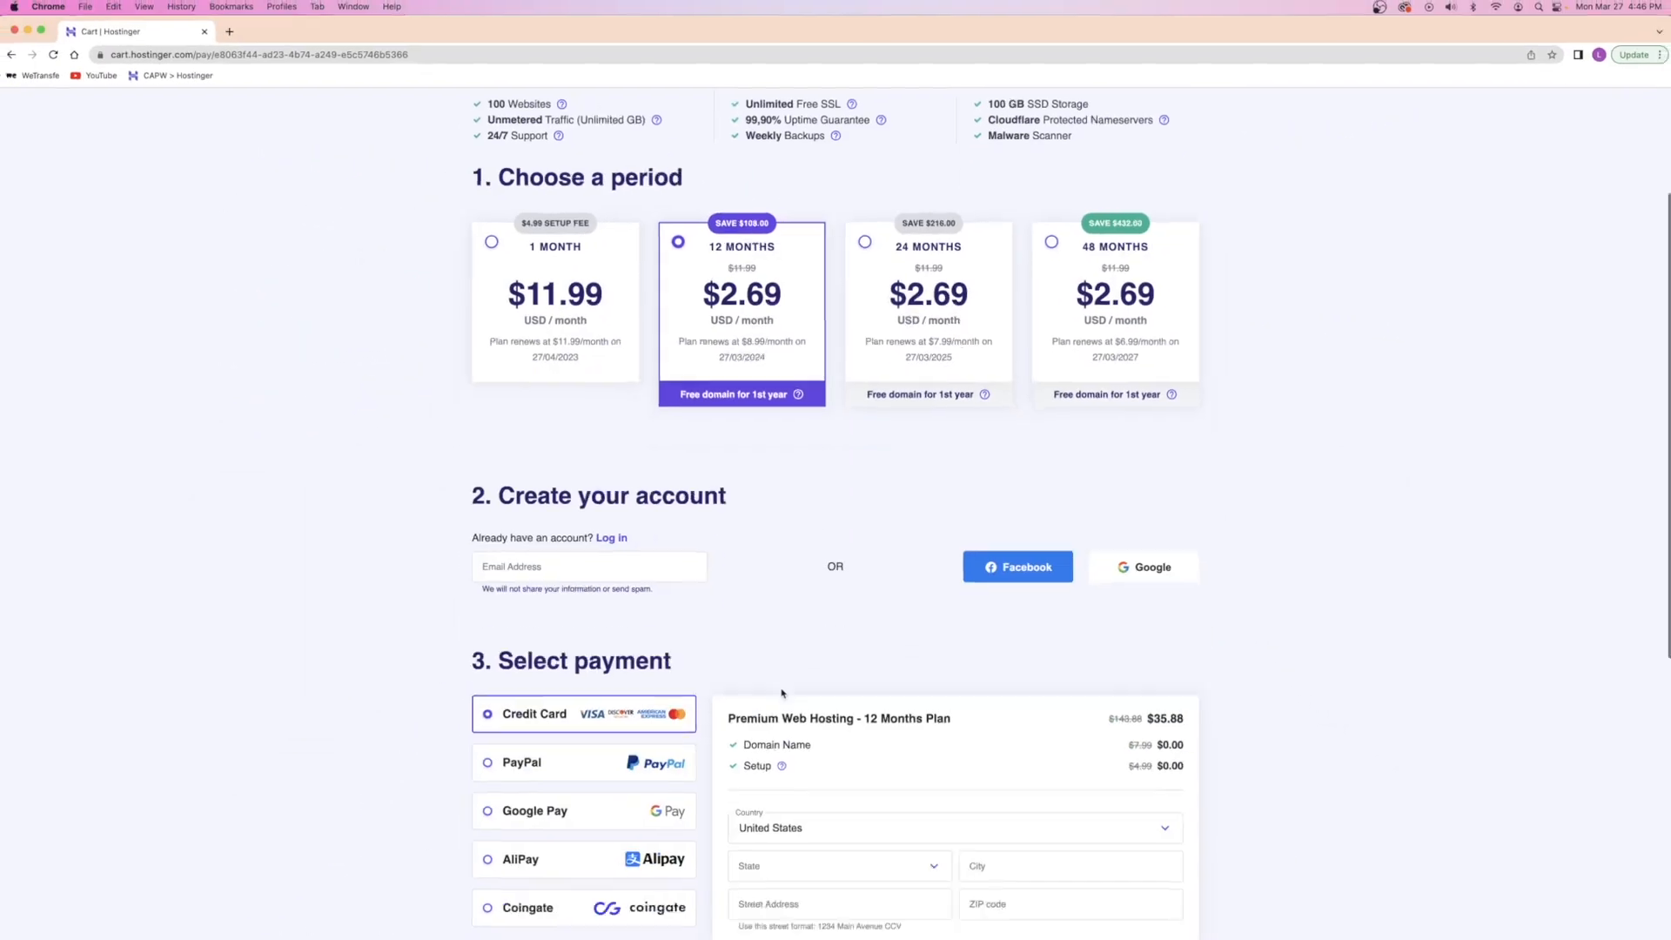
# - Review the account and payment sections of the checkout, examining the plan price, discount, order total and applied coupon
pyautogui.scroll(-3, 781, 689)
pyautogui.scroll(-1, 781, 689)
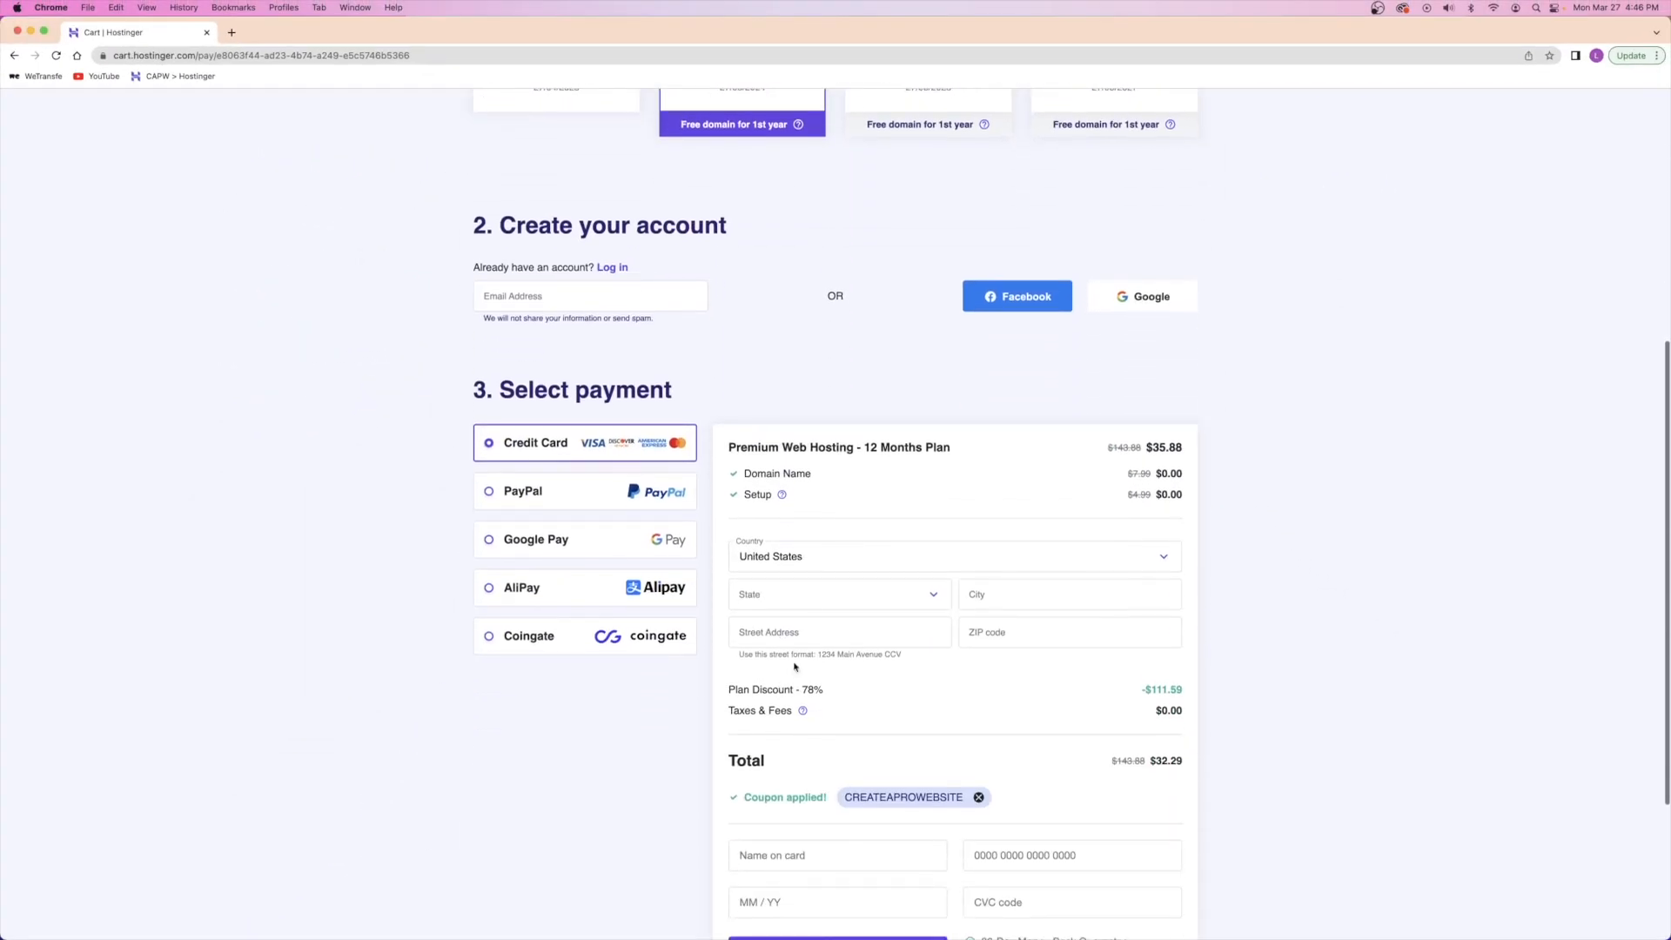
pyautogui.click(520, 296)
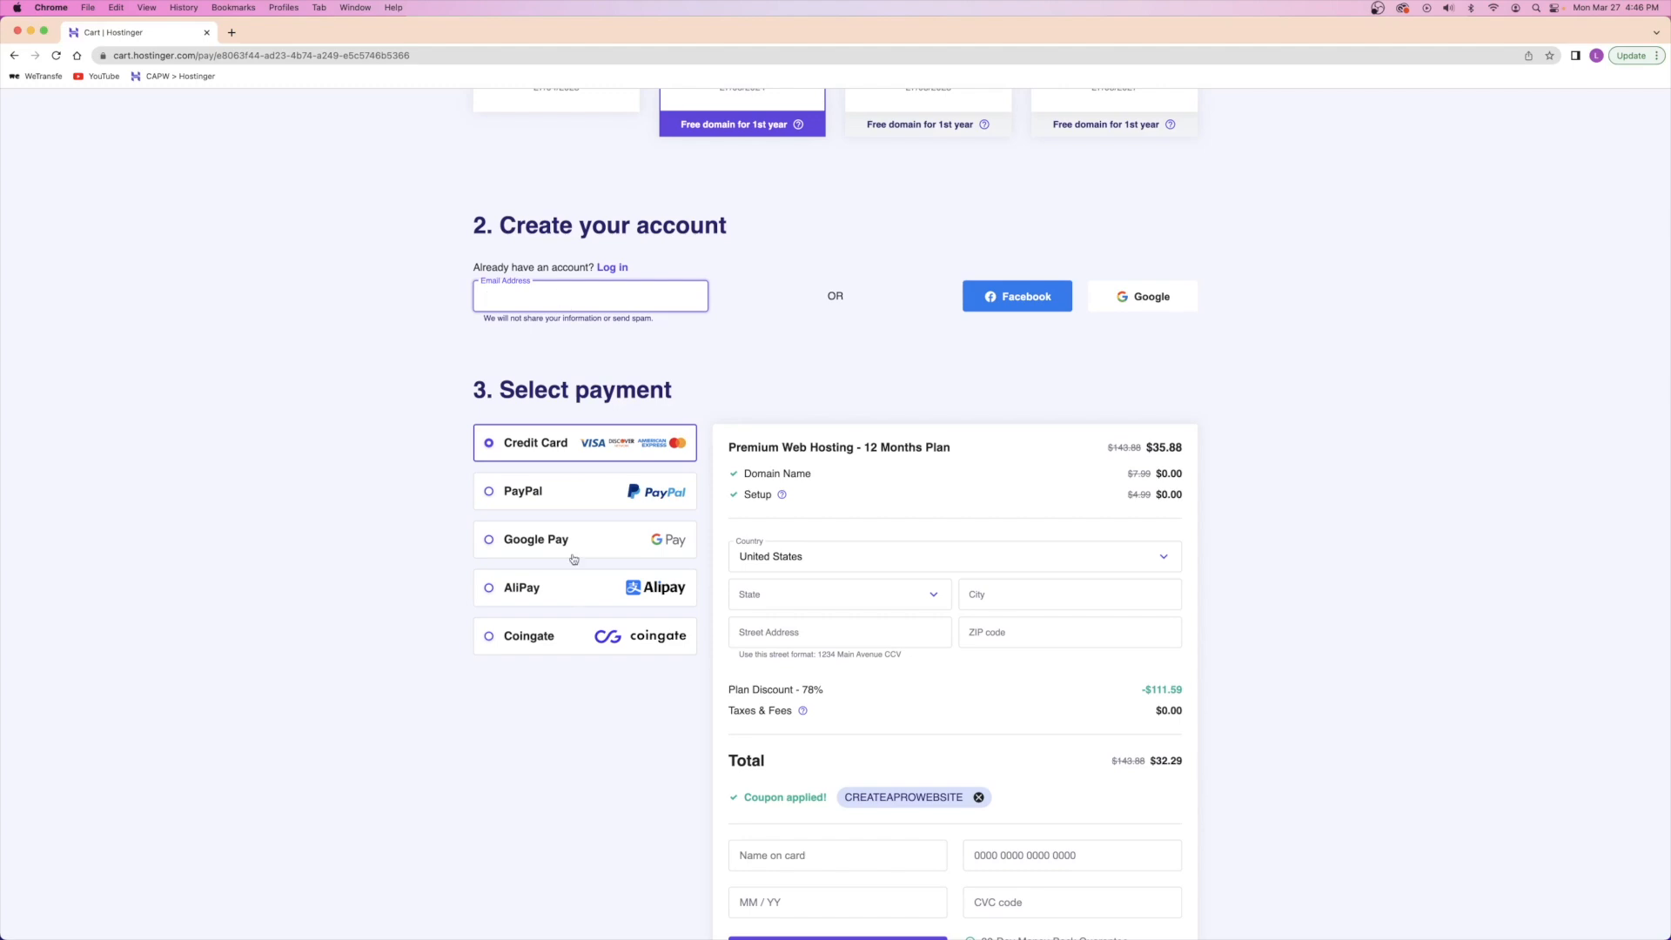
pyautogui.scroll(-2, 575, 598)
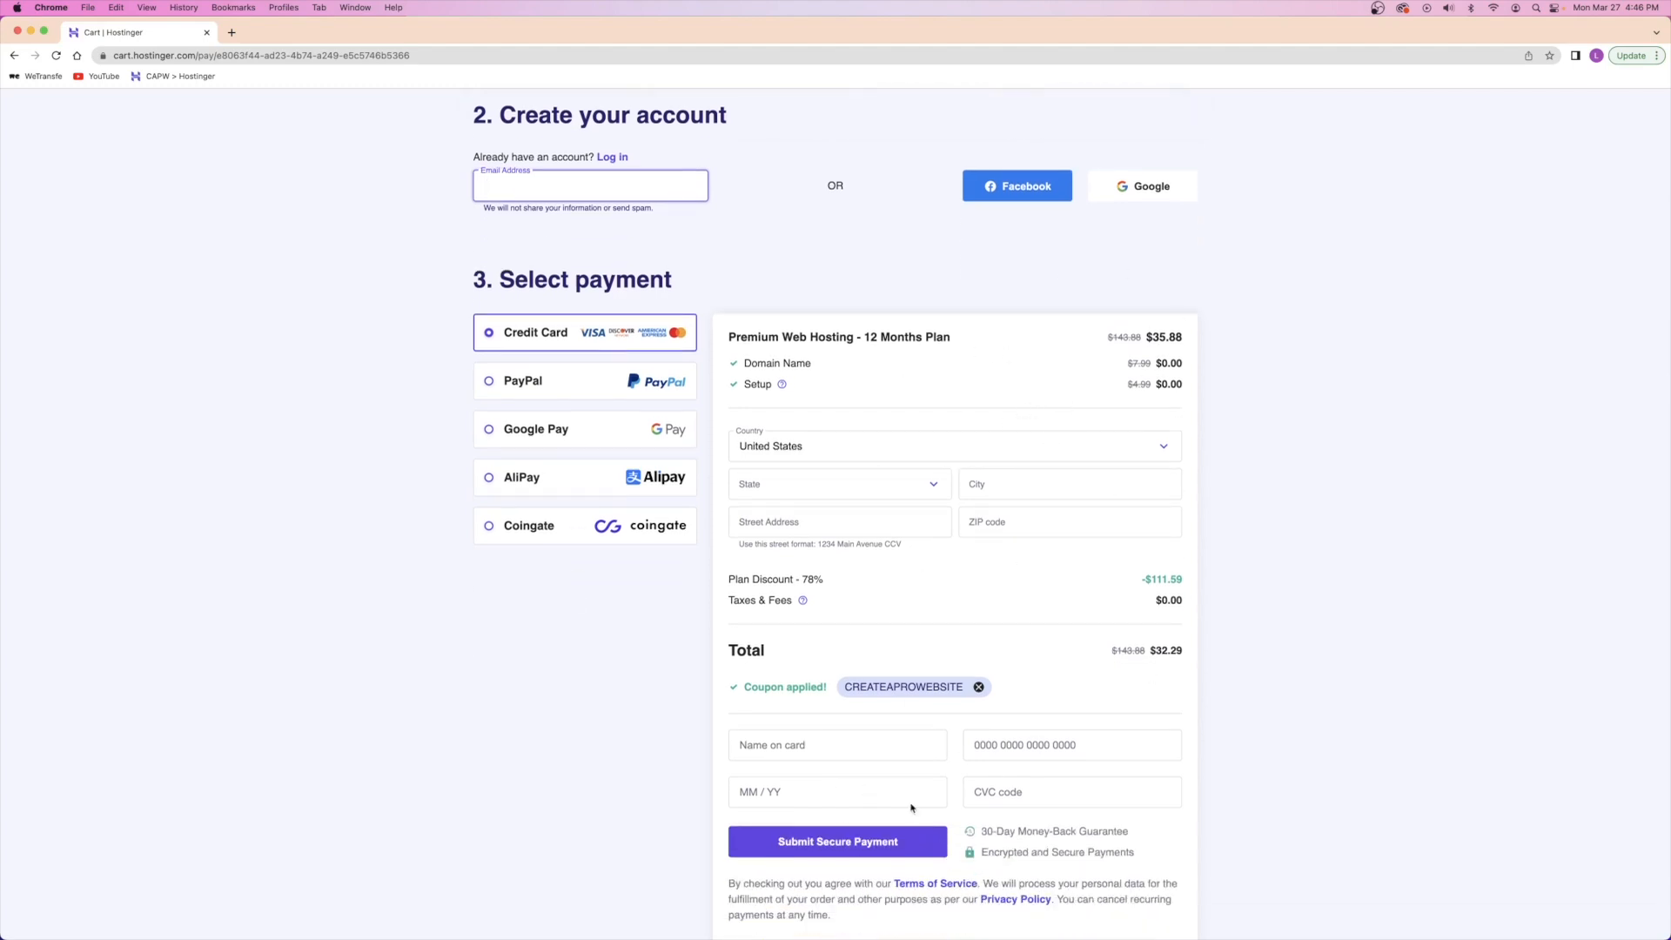
pyautogui.scroll(-2, 912, 808)
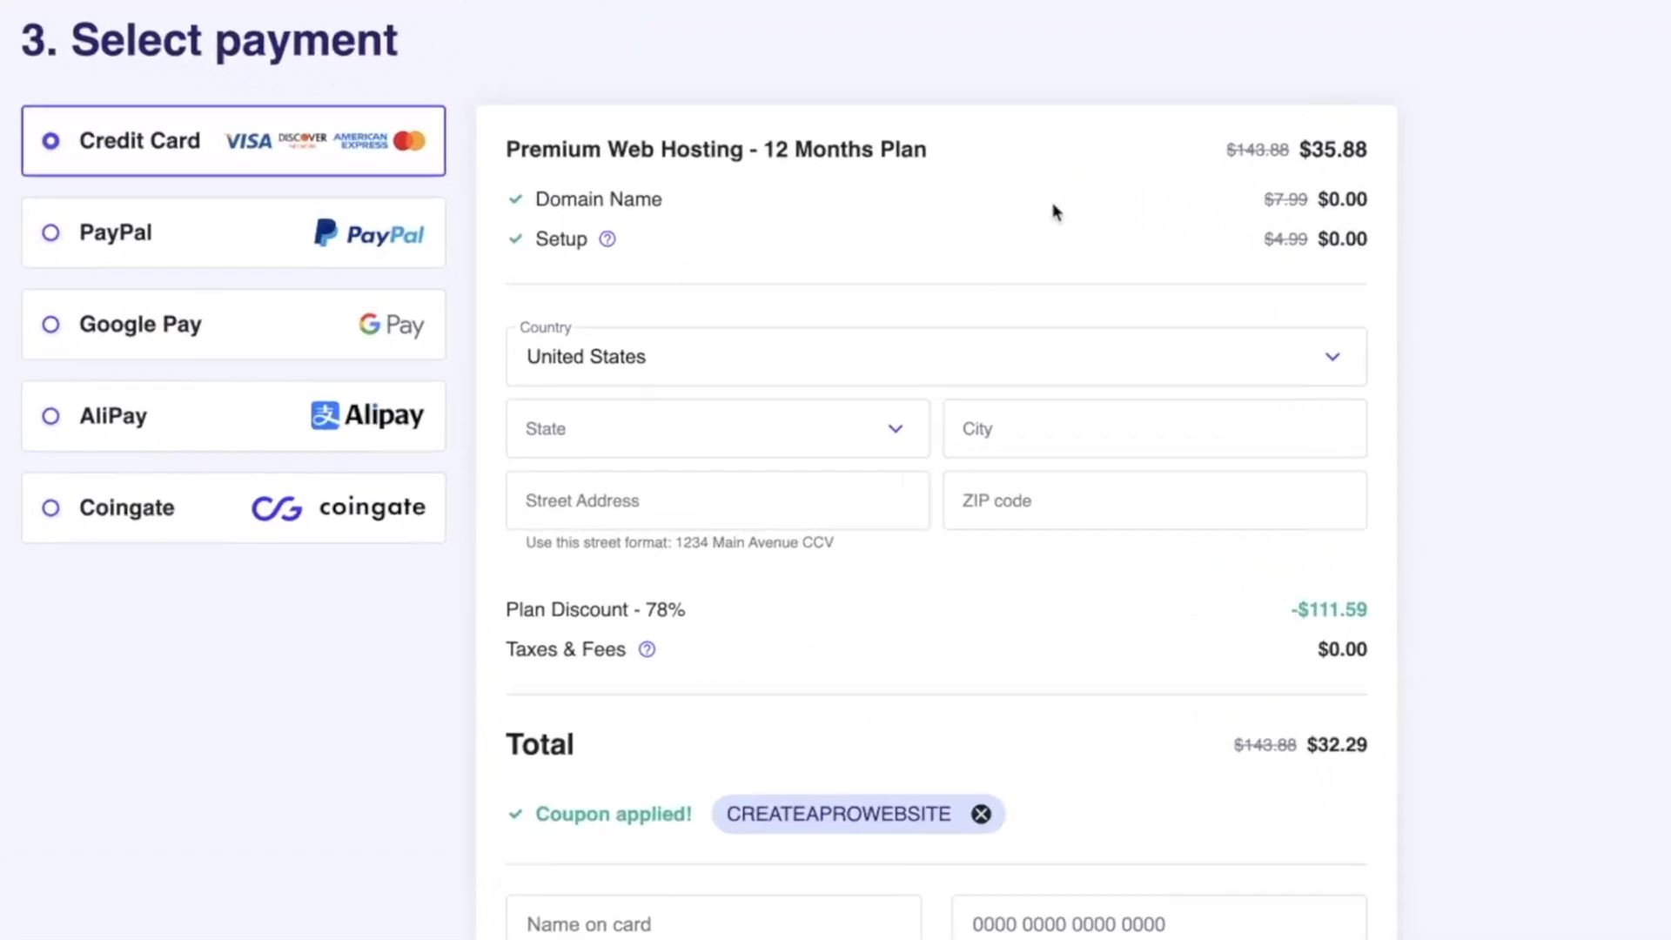
pyautogui.moveTo(1295, 150); pyautogui.dragTo(1110, 150)
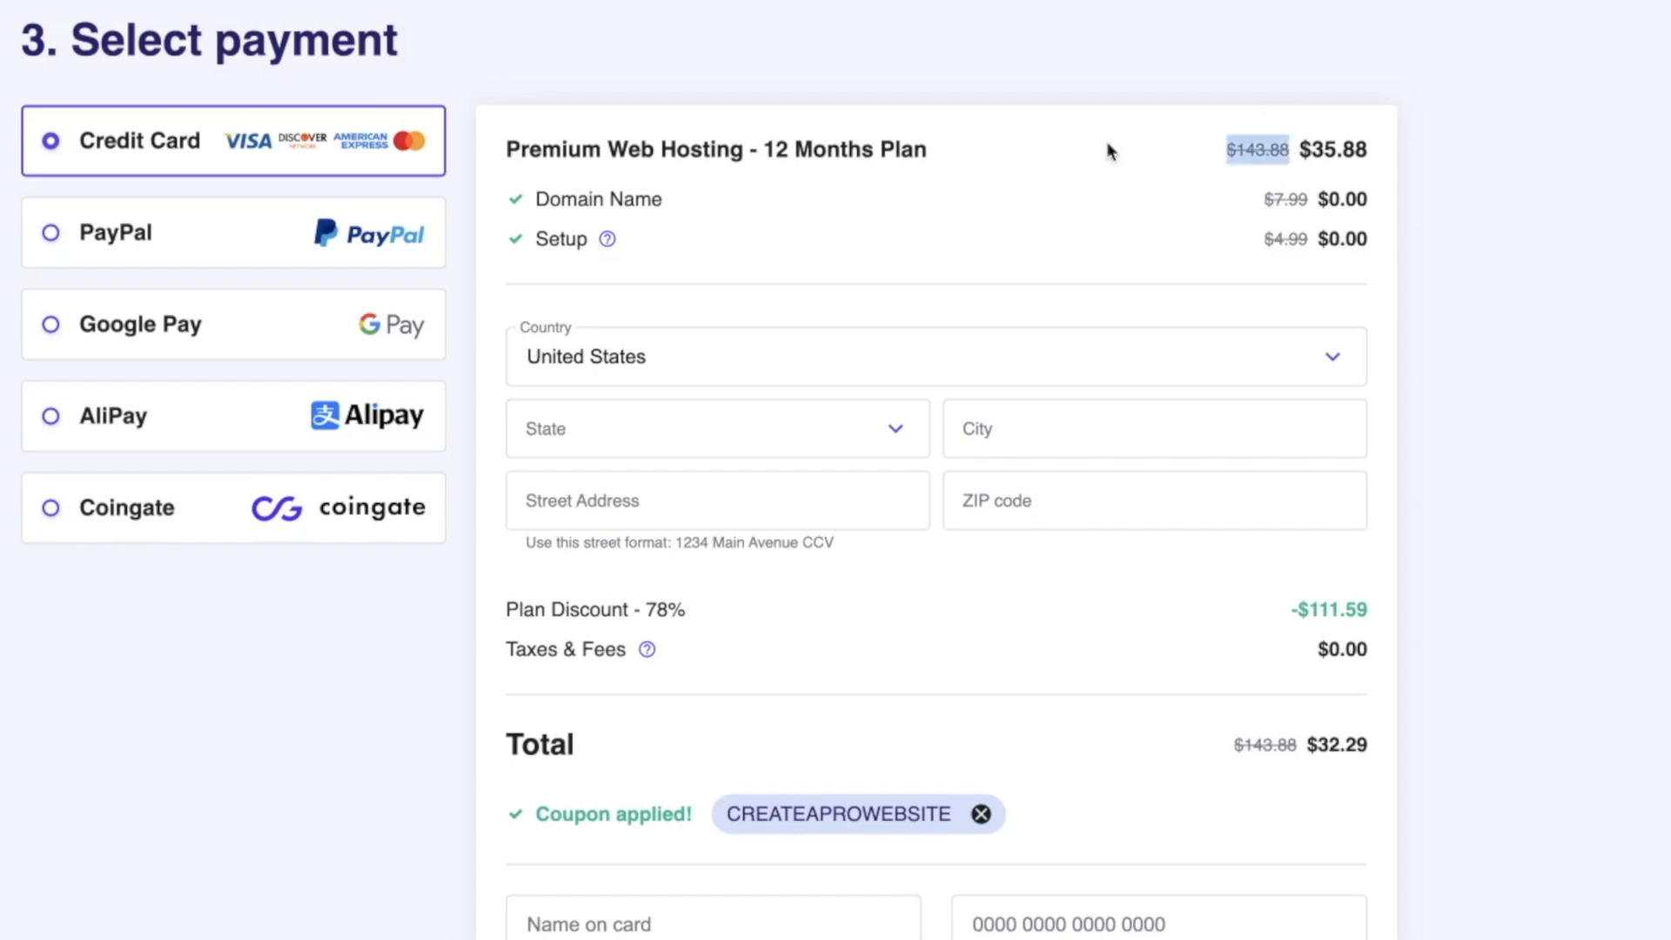
pyautogui.moveTo(1366, 149); pyautogui.dragTo(1301, 150)
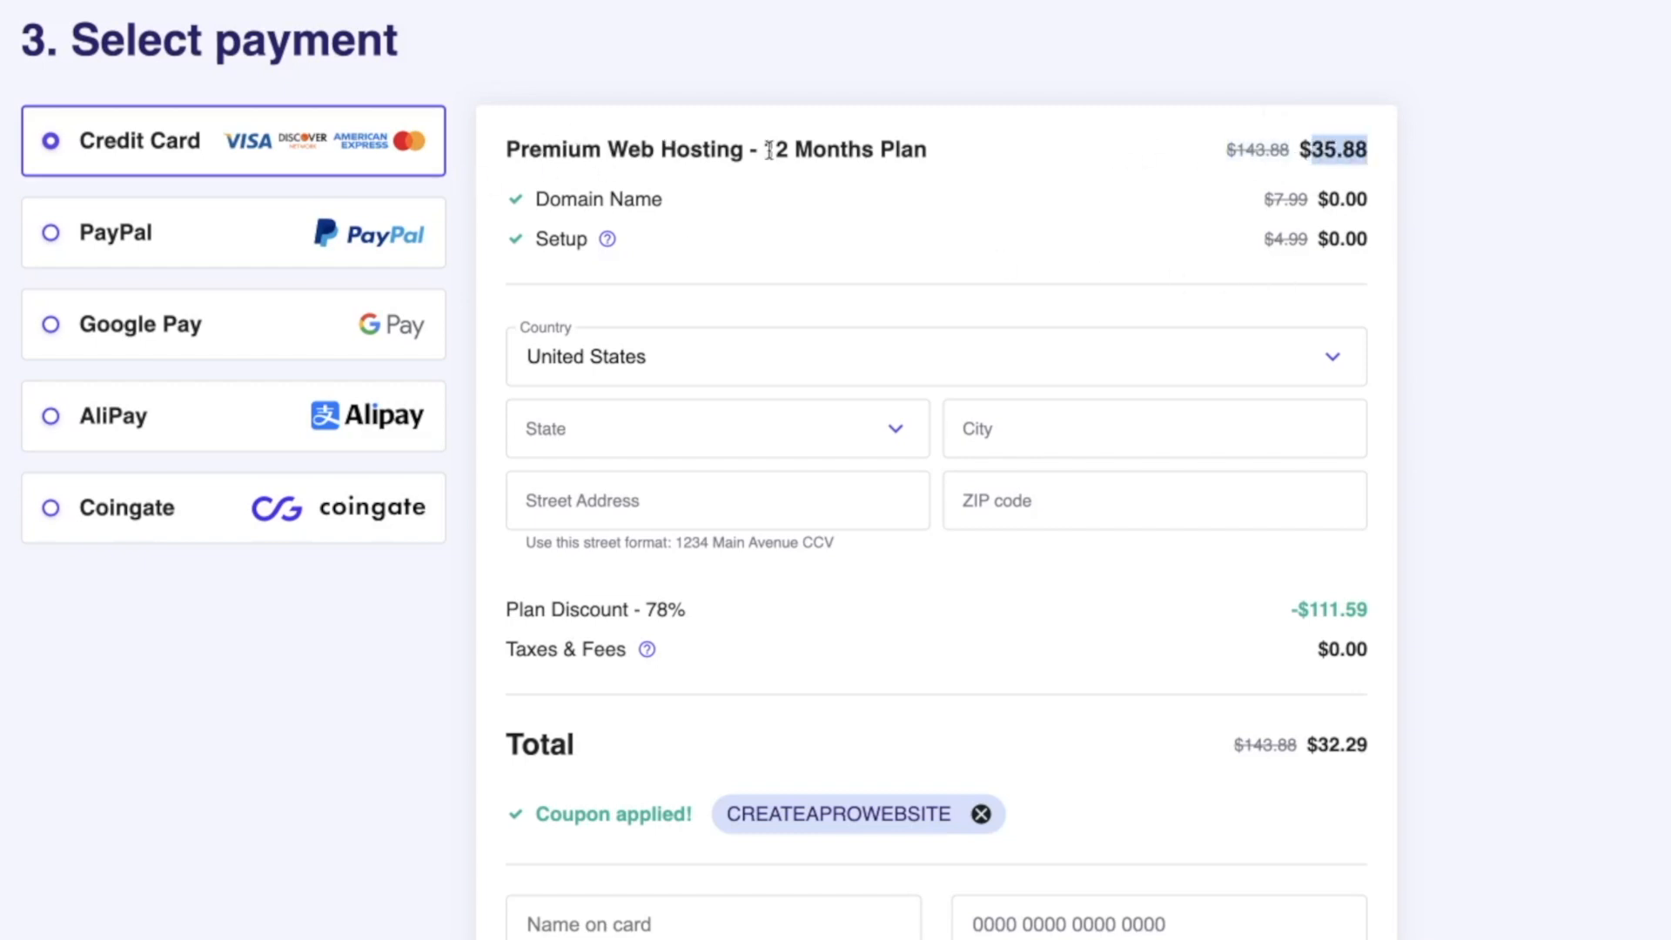
pyautogui.click(1053, 239)
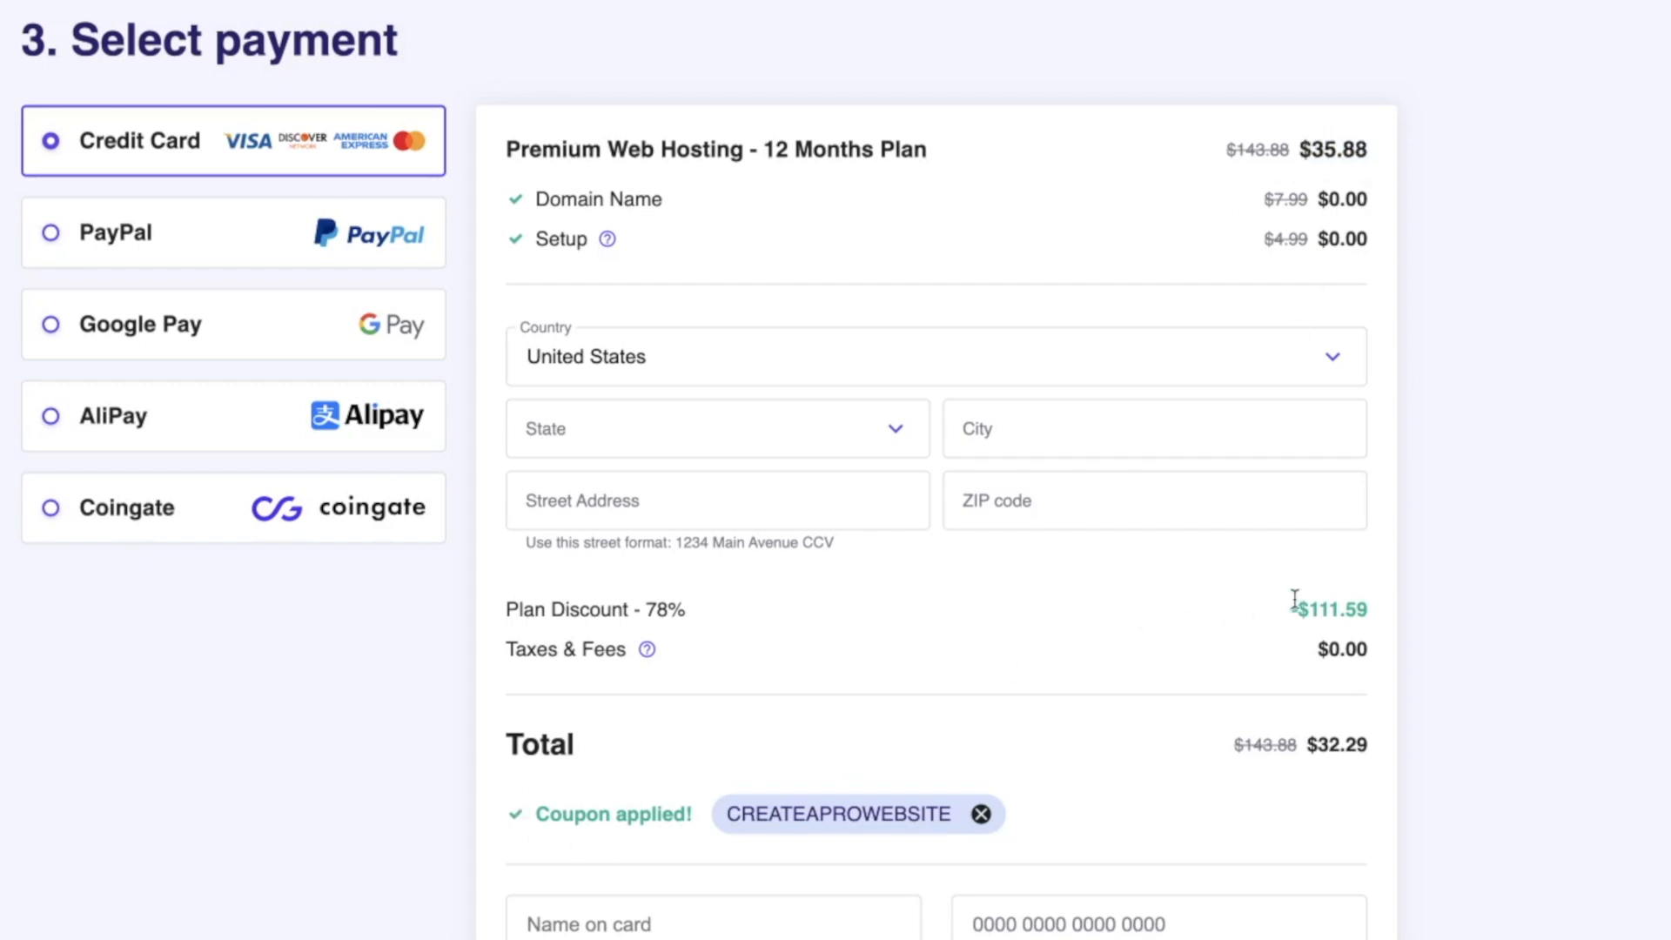
pyautogui.moveTo(1368, 611); pyautogui.dragTo(1288, 609)
pyautogui.click(1342, 694)
pyautogui.moveTo(1307, 742); pyautogui.dragTo(1357, 740)
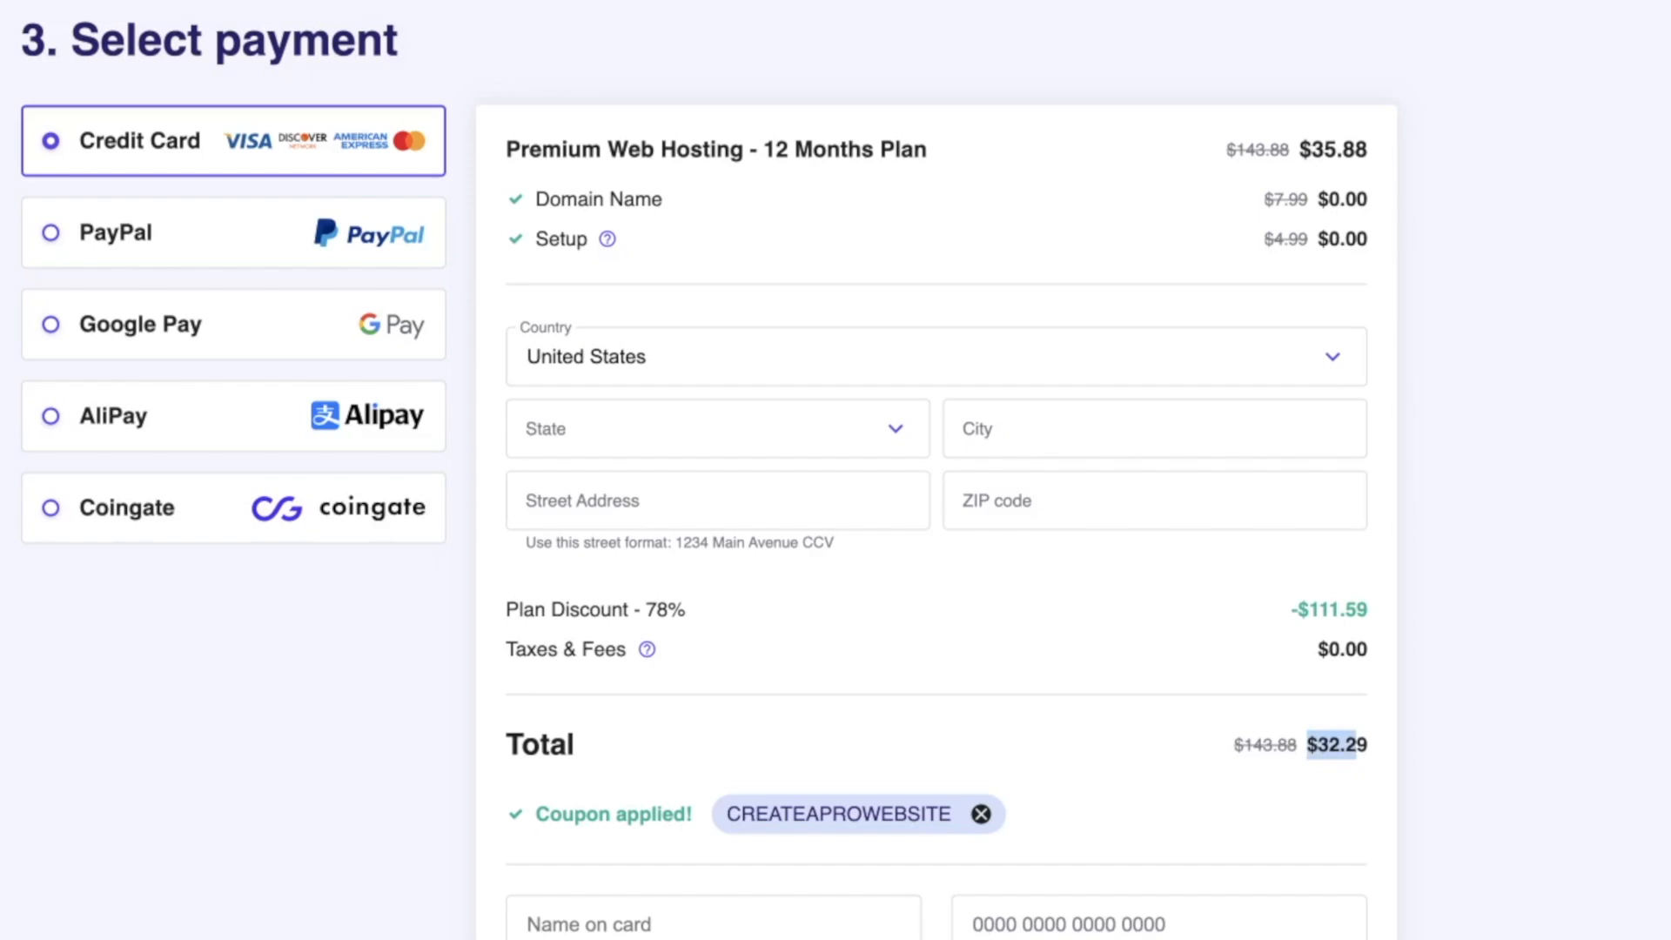
pyautogui.click(1059, 809)
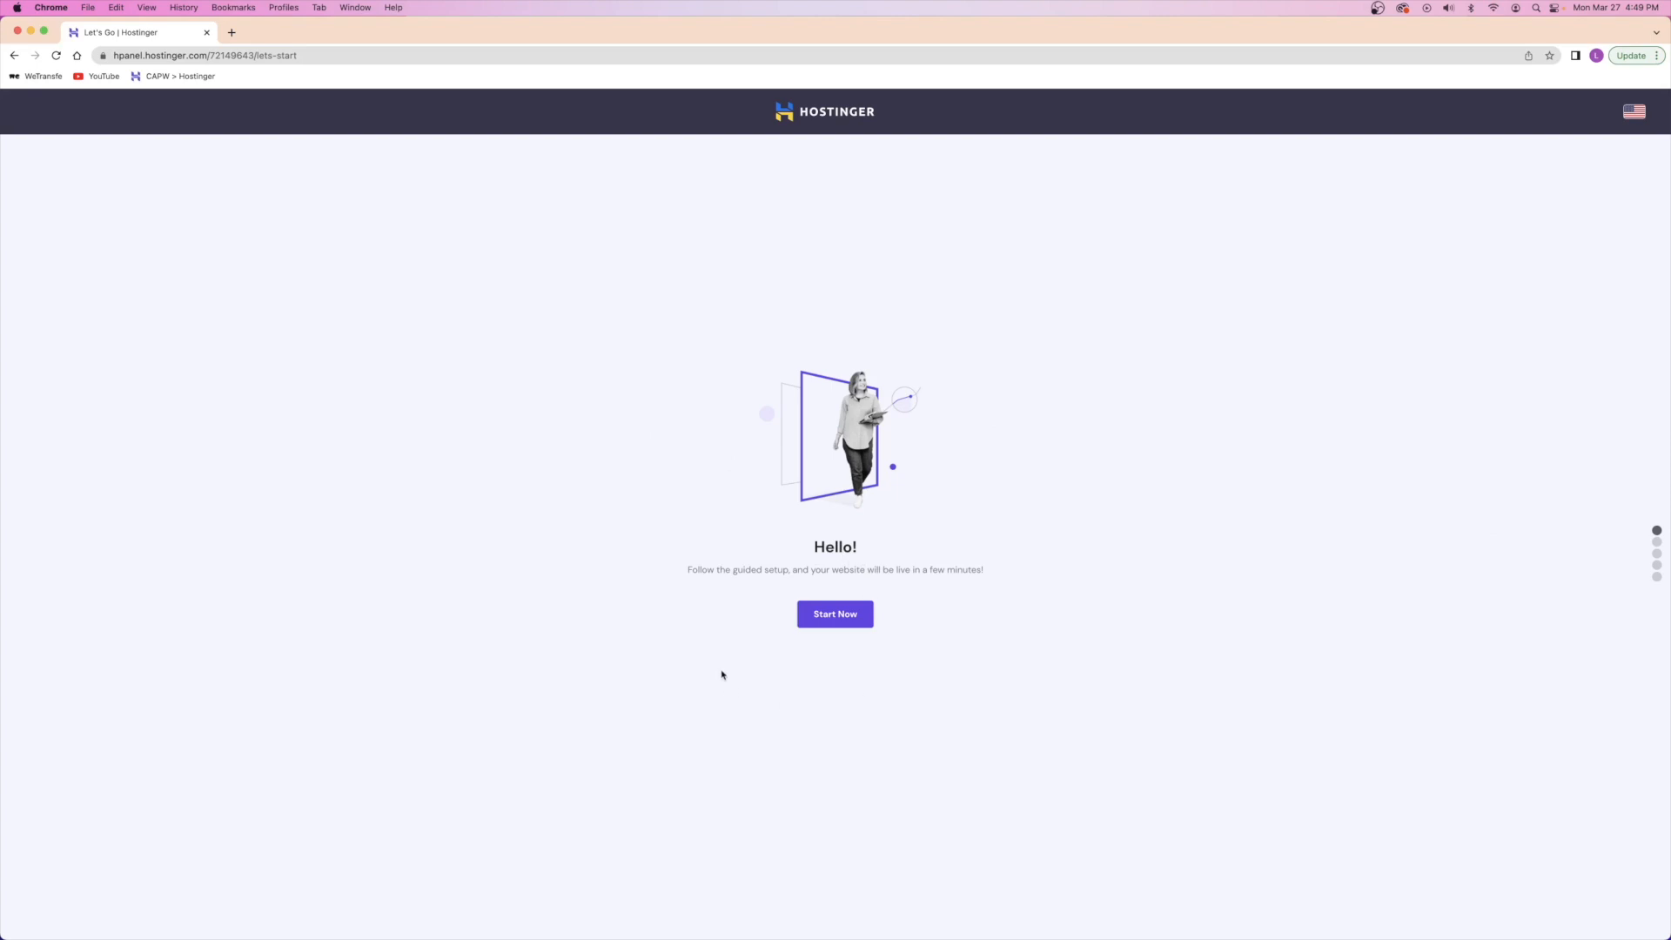
# - Start the guided website setup, choosing to create a new website on the WordPress platform
pyautogui.click(800, 617)
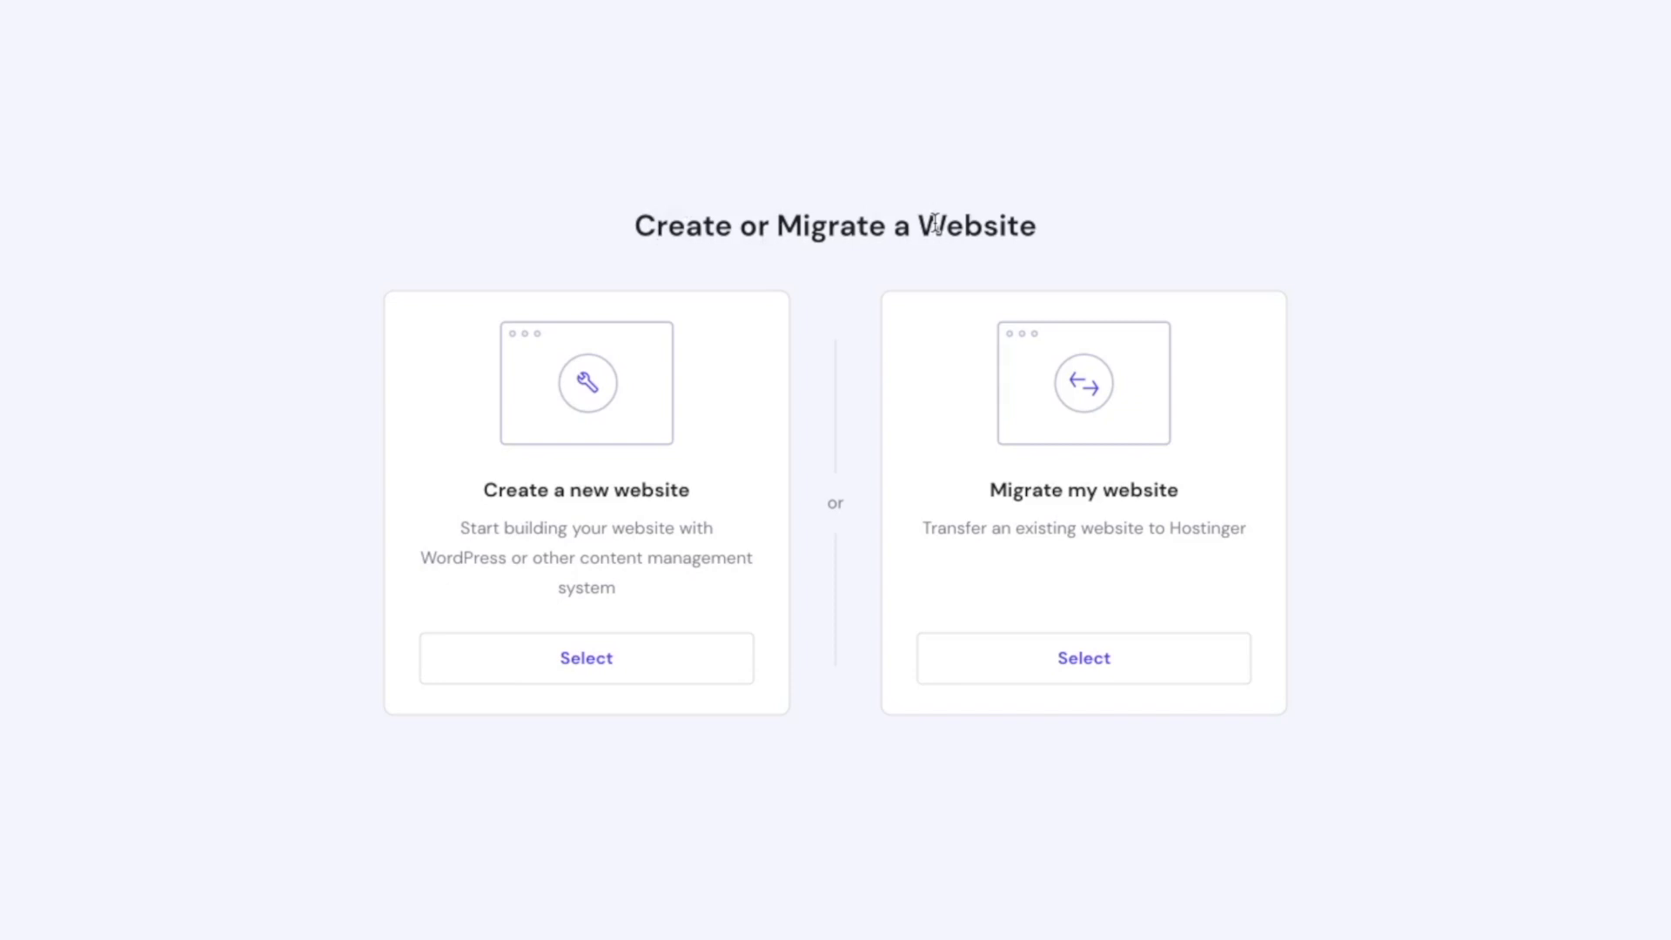
pyautogui.moveTo(992, 490); pyautogui.dragTo(1168, 494)
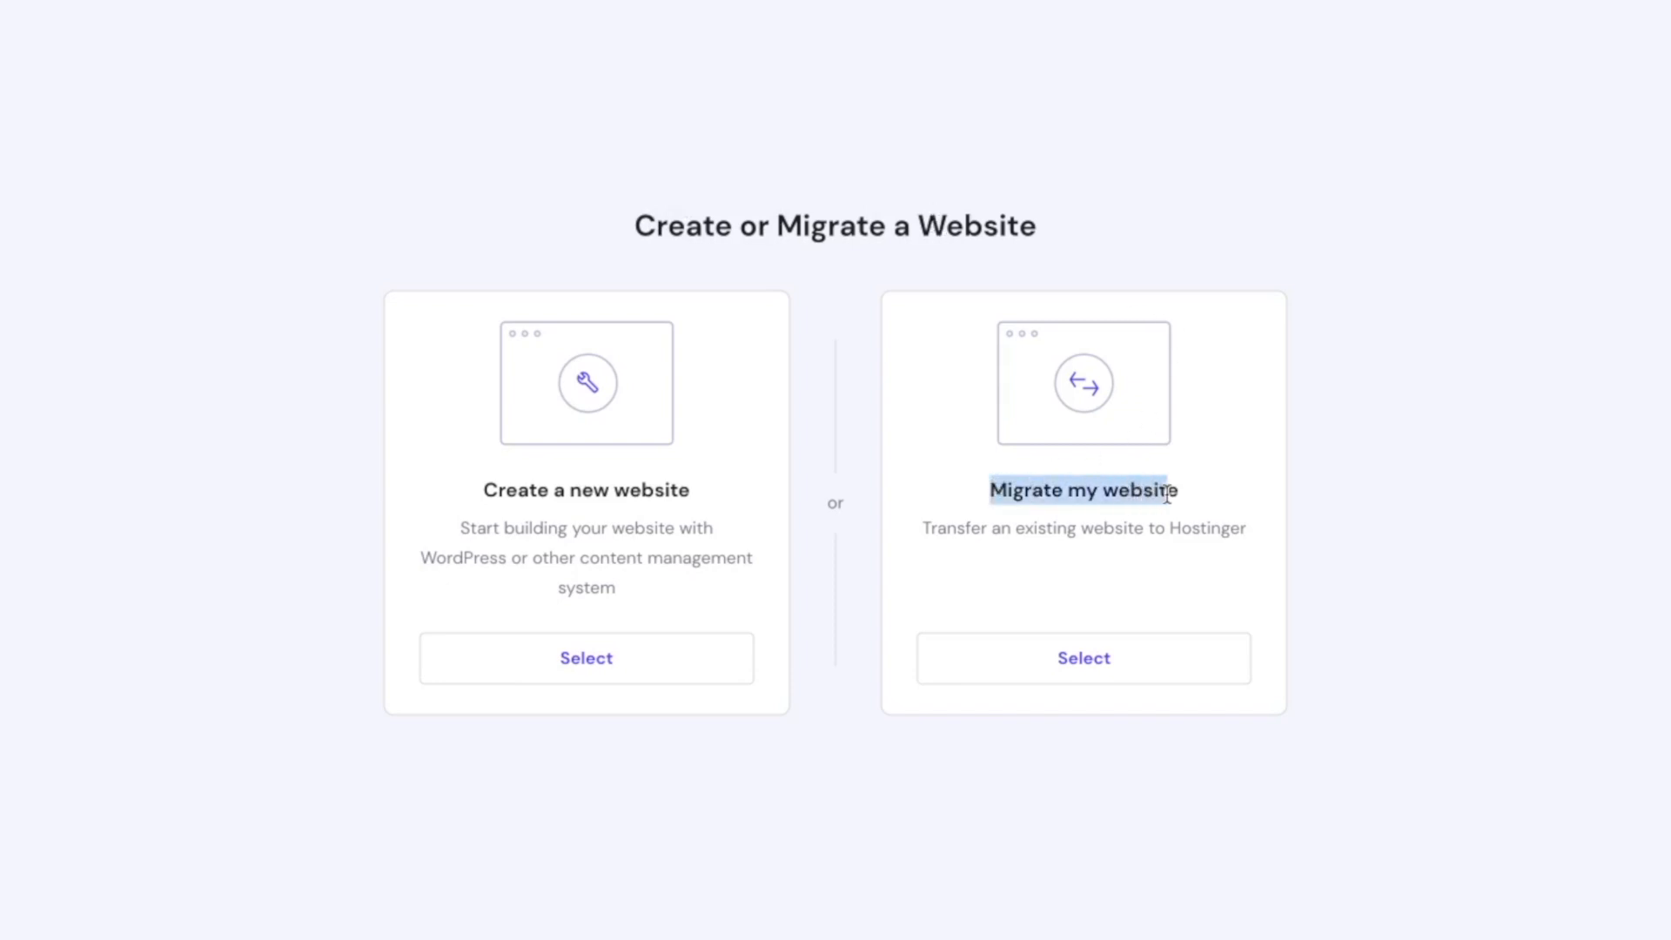
pyautogui.click(522, 492)
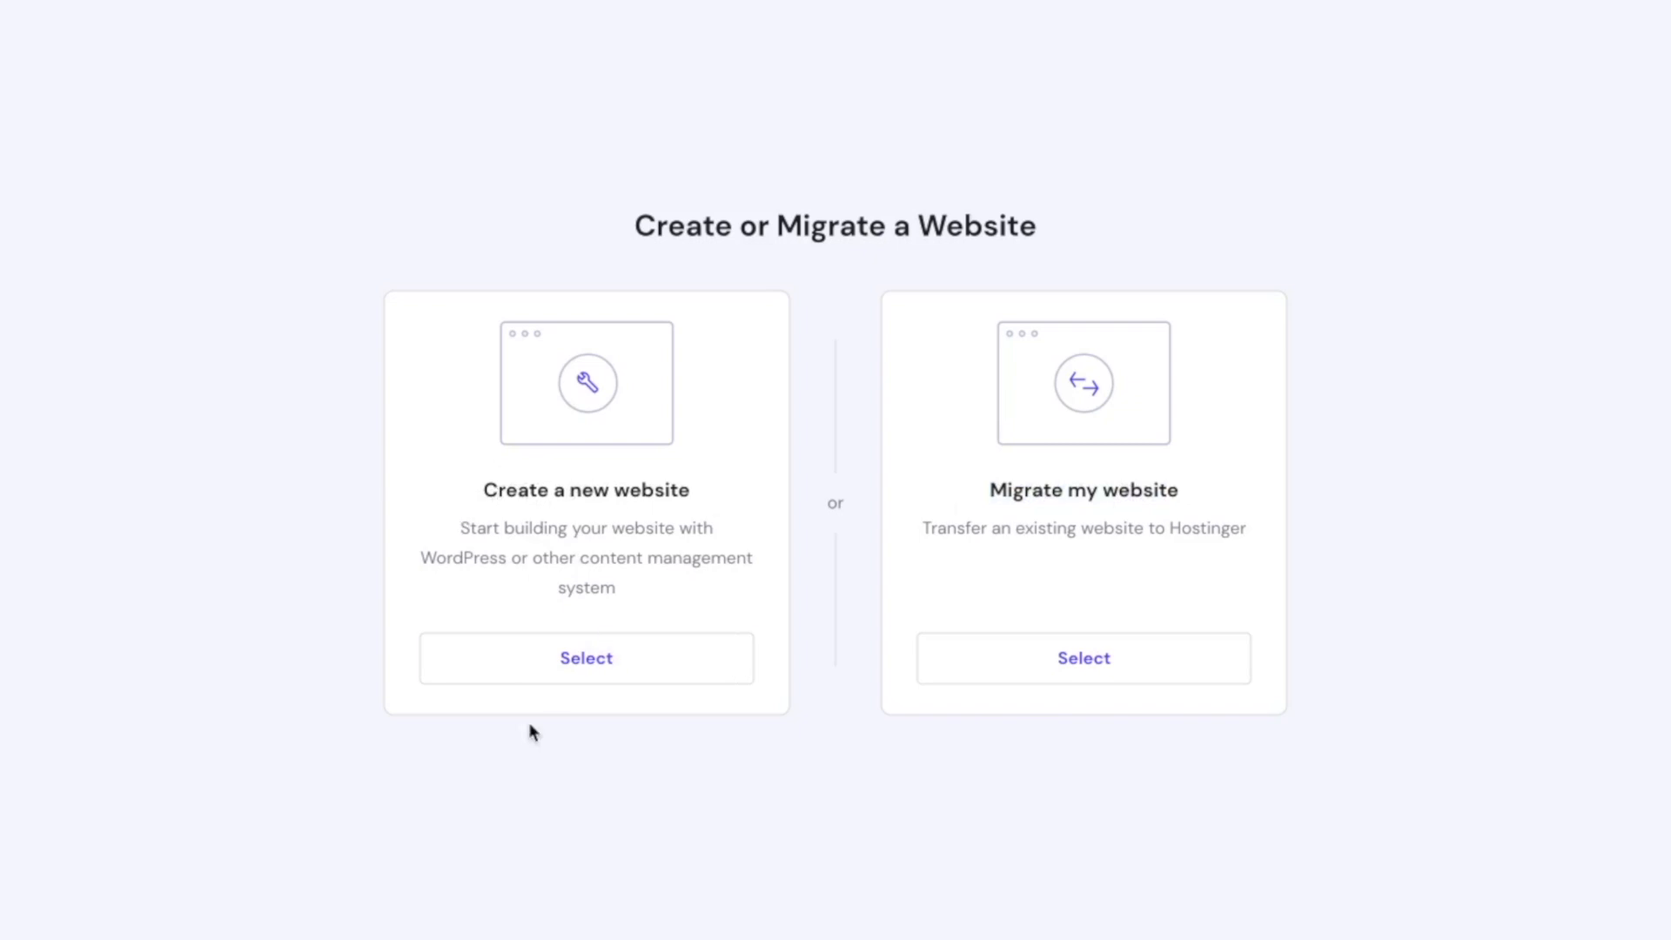
pyautogui.click(585, 653)
pyautogui.scroll(-3, 714, 502)
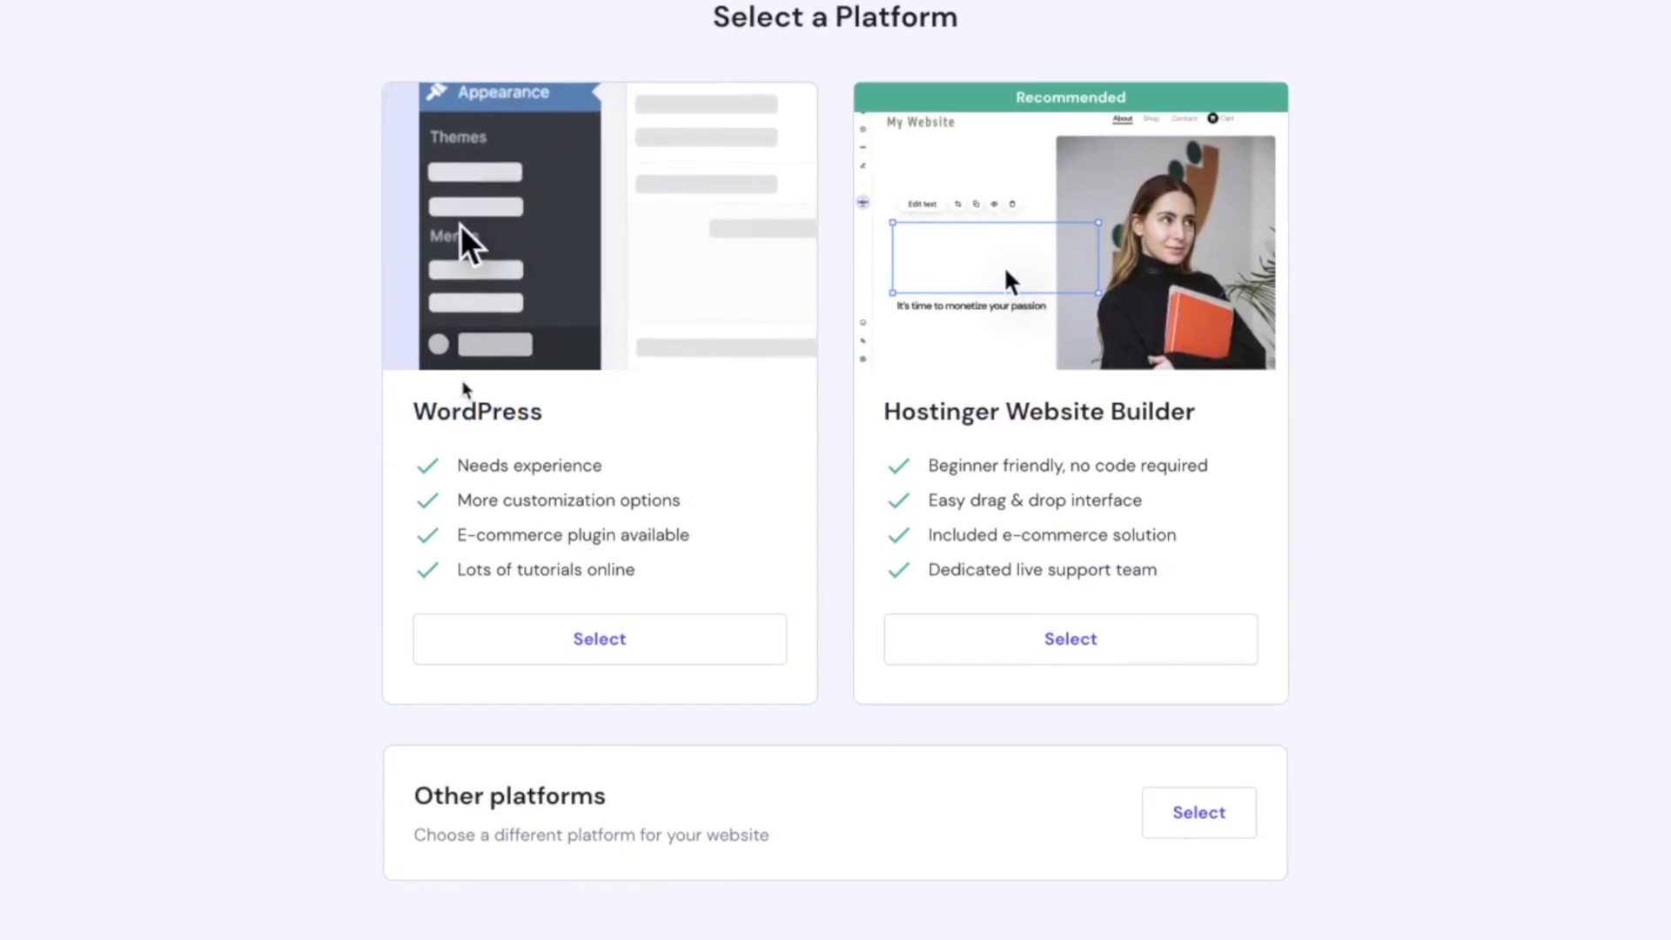
pyautogui.click(611, 644)
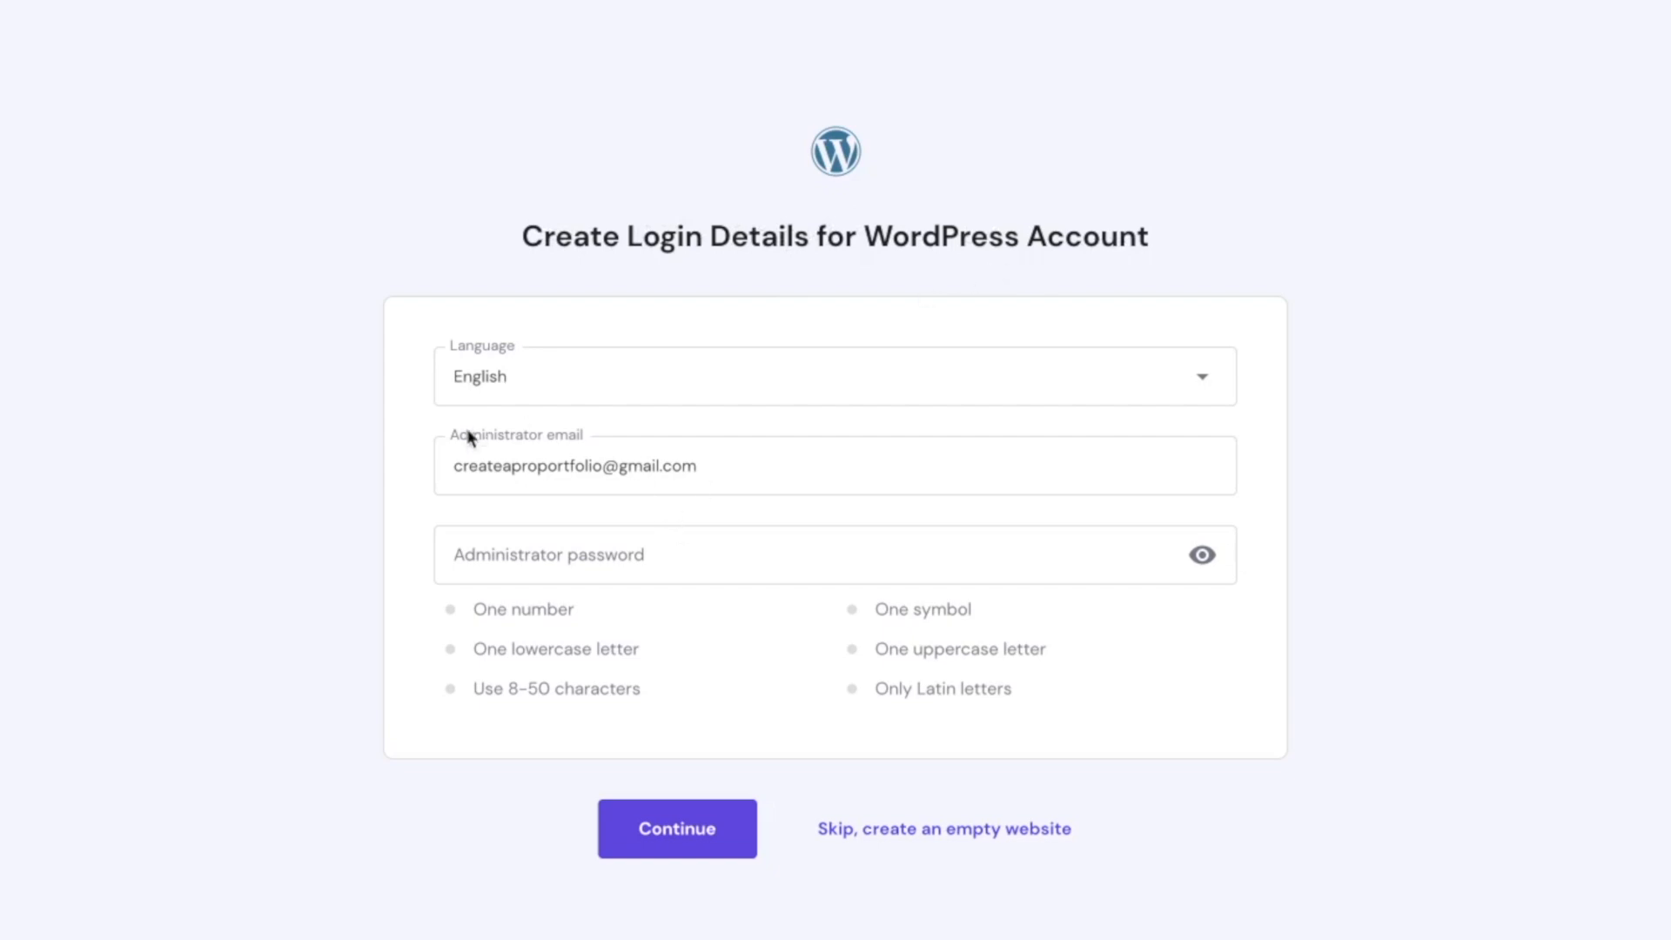
# - Enter the administrator password for the WordPress account and continue with the setup
pyautogui.click(671, 548)
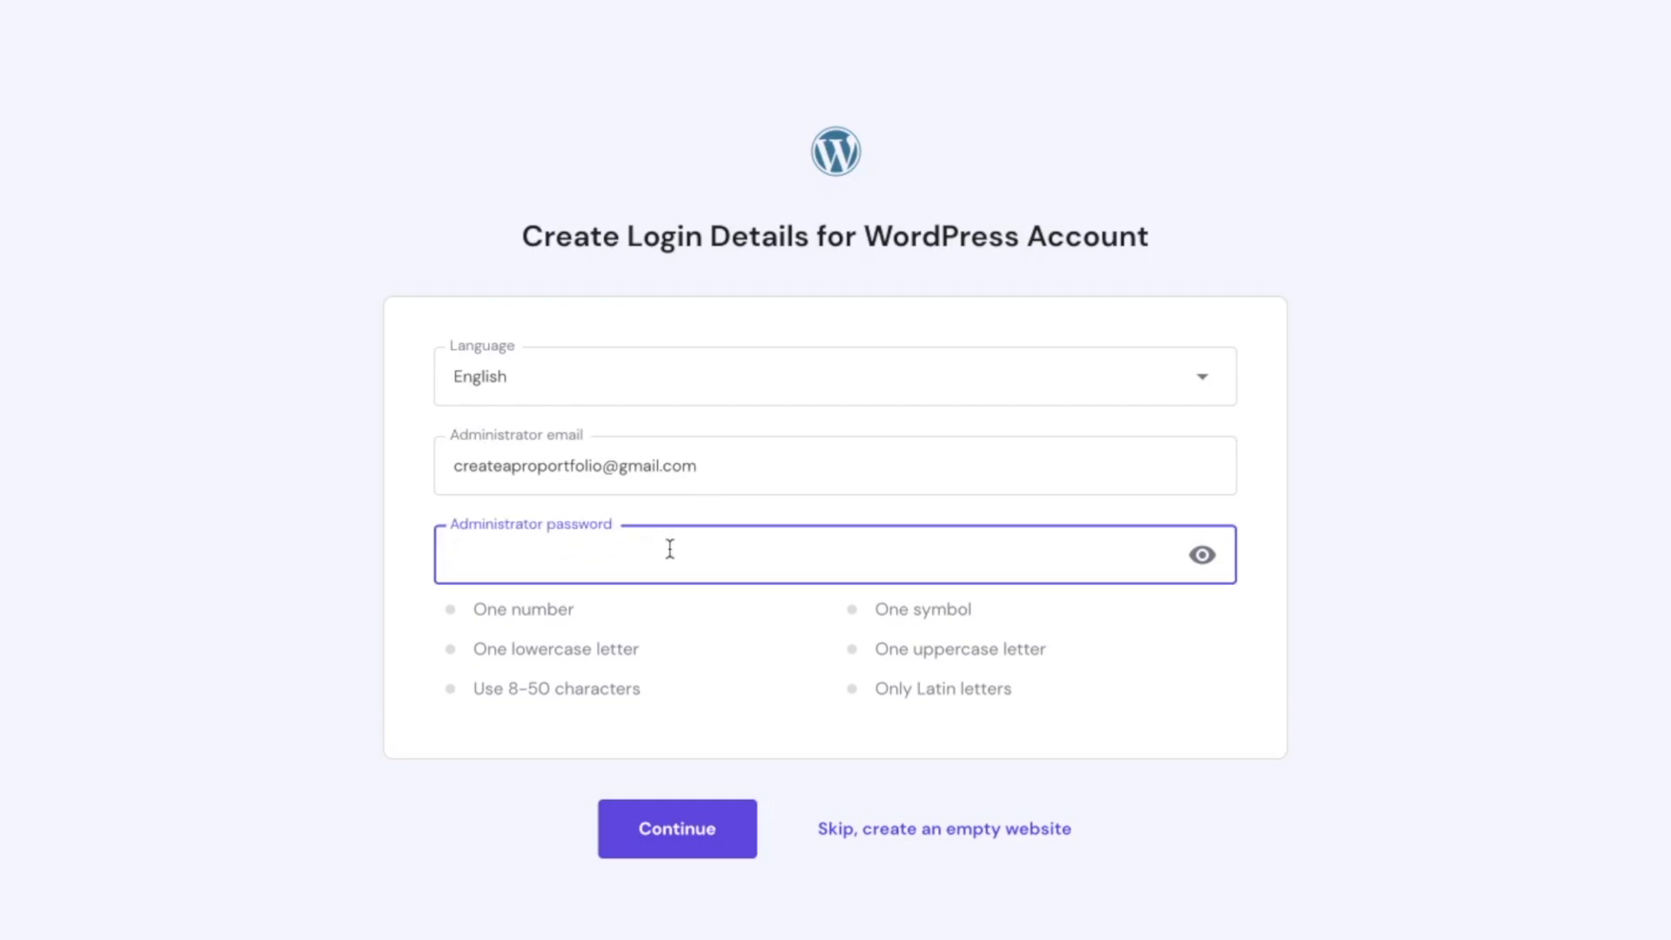
pyautogui.write('•••••••••')
pyautogui.click(672, 849)
# - Skip both the plugin selection and the website template selection
pyautogui.moveTo(645, 122); pyautogui.dragTo(989, 124)
pyautogui.click(990, 124)
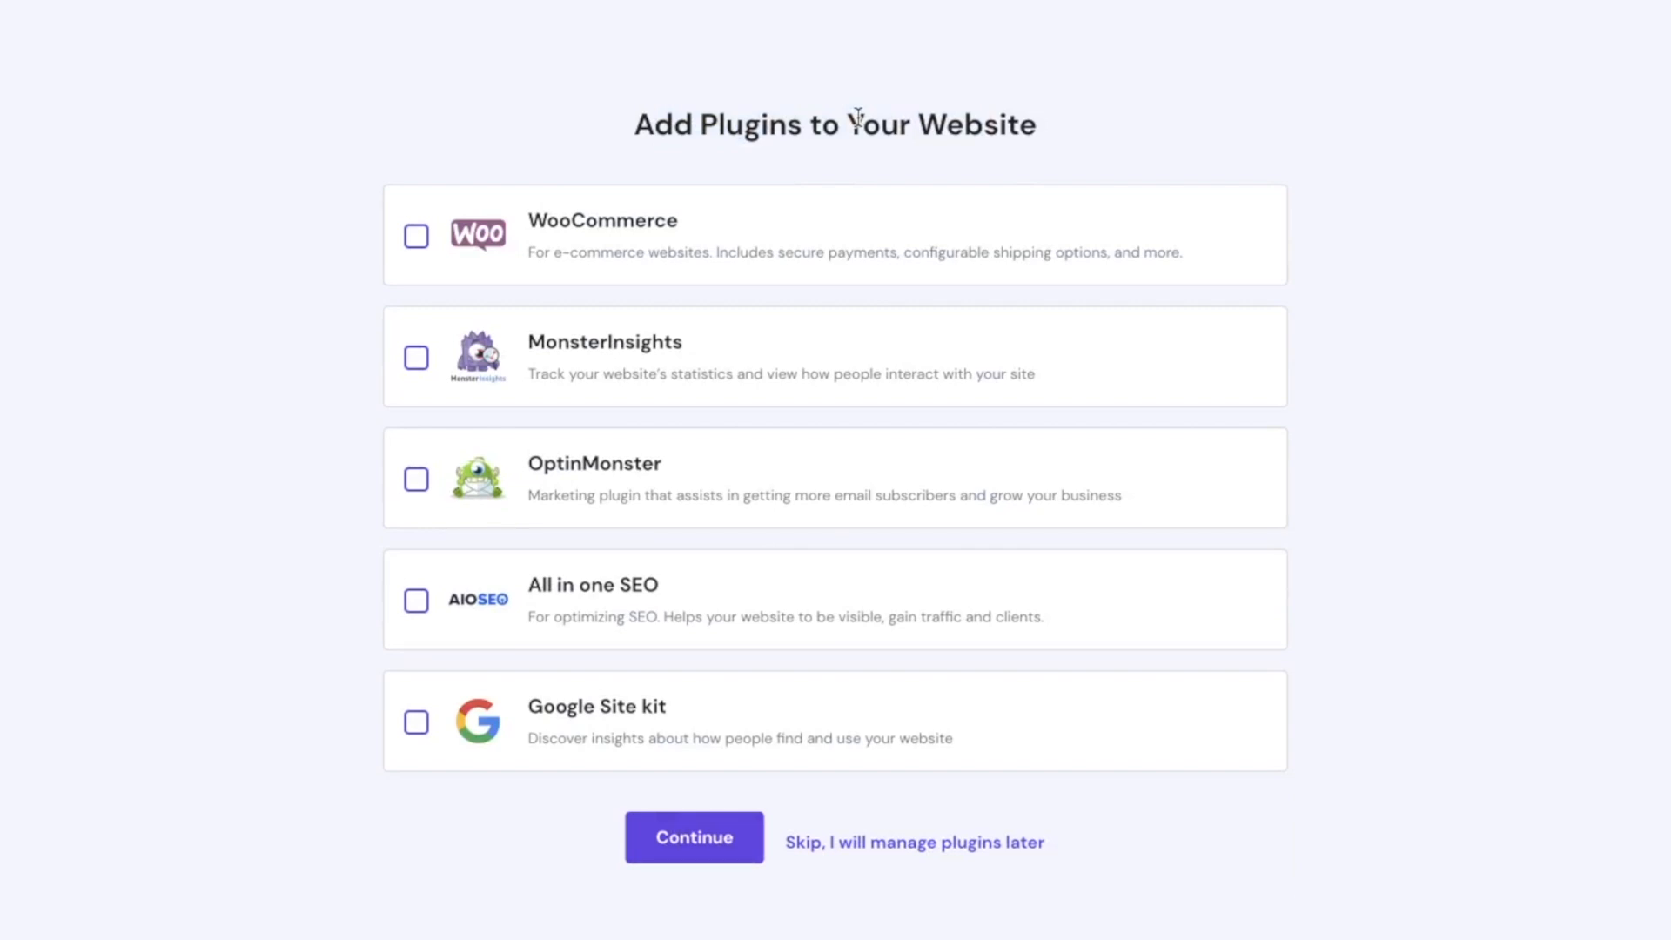
pyautogui.click(875, 856)
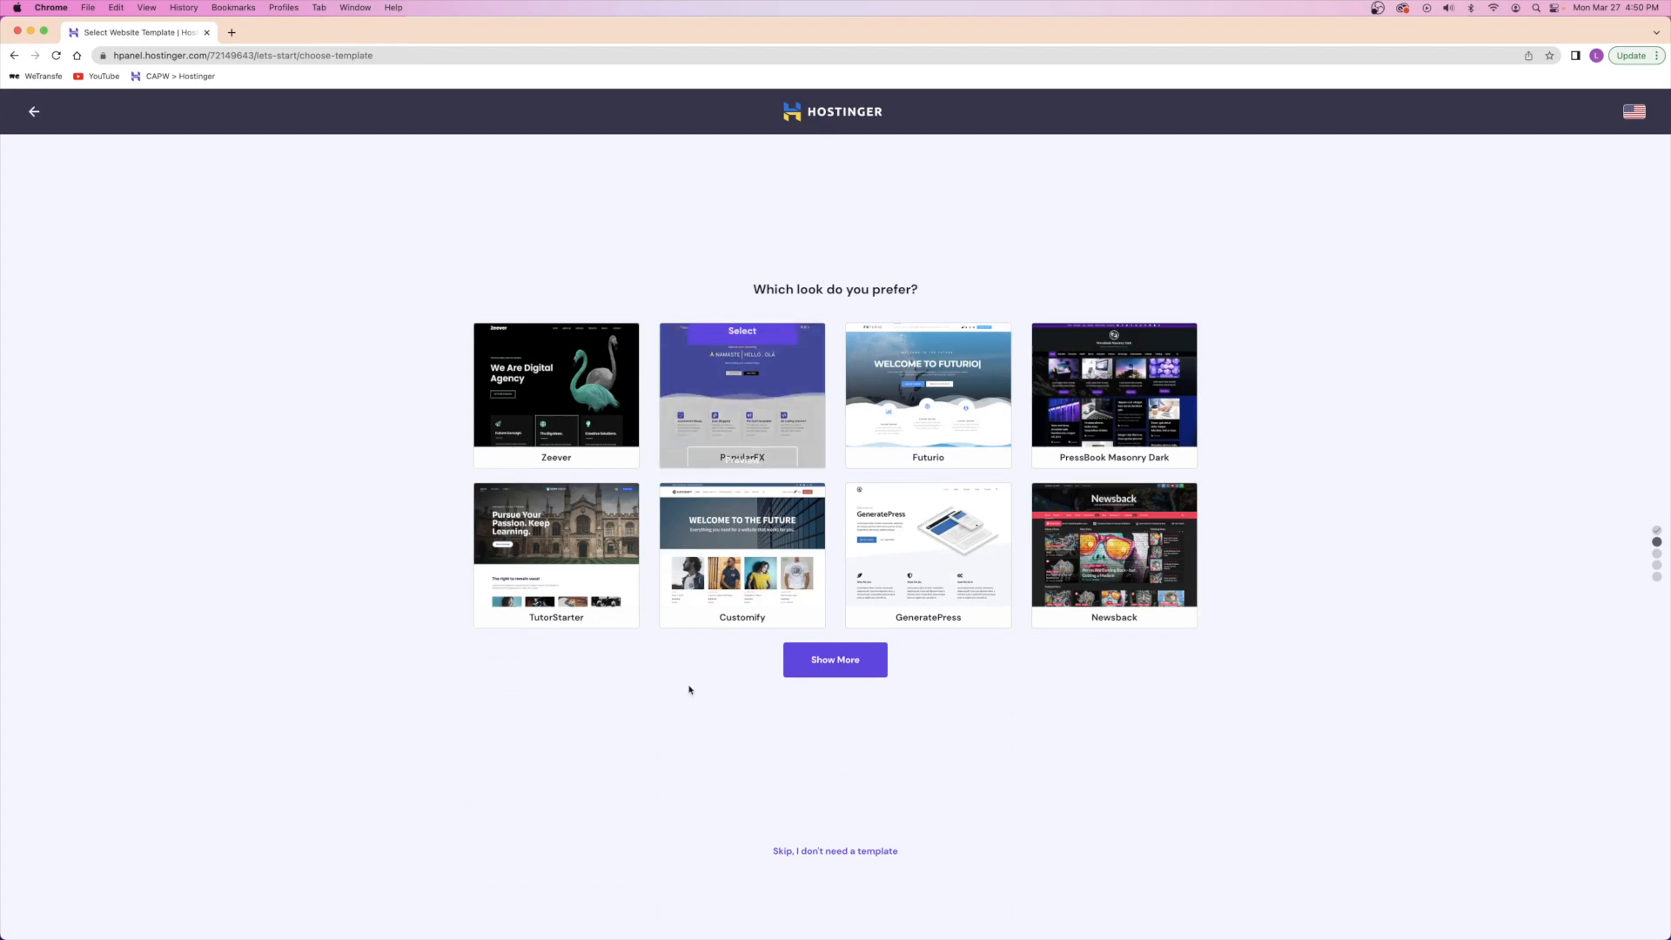
pyautogui.click(836, 853)
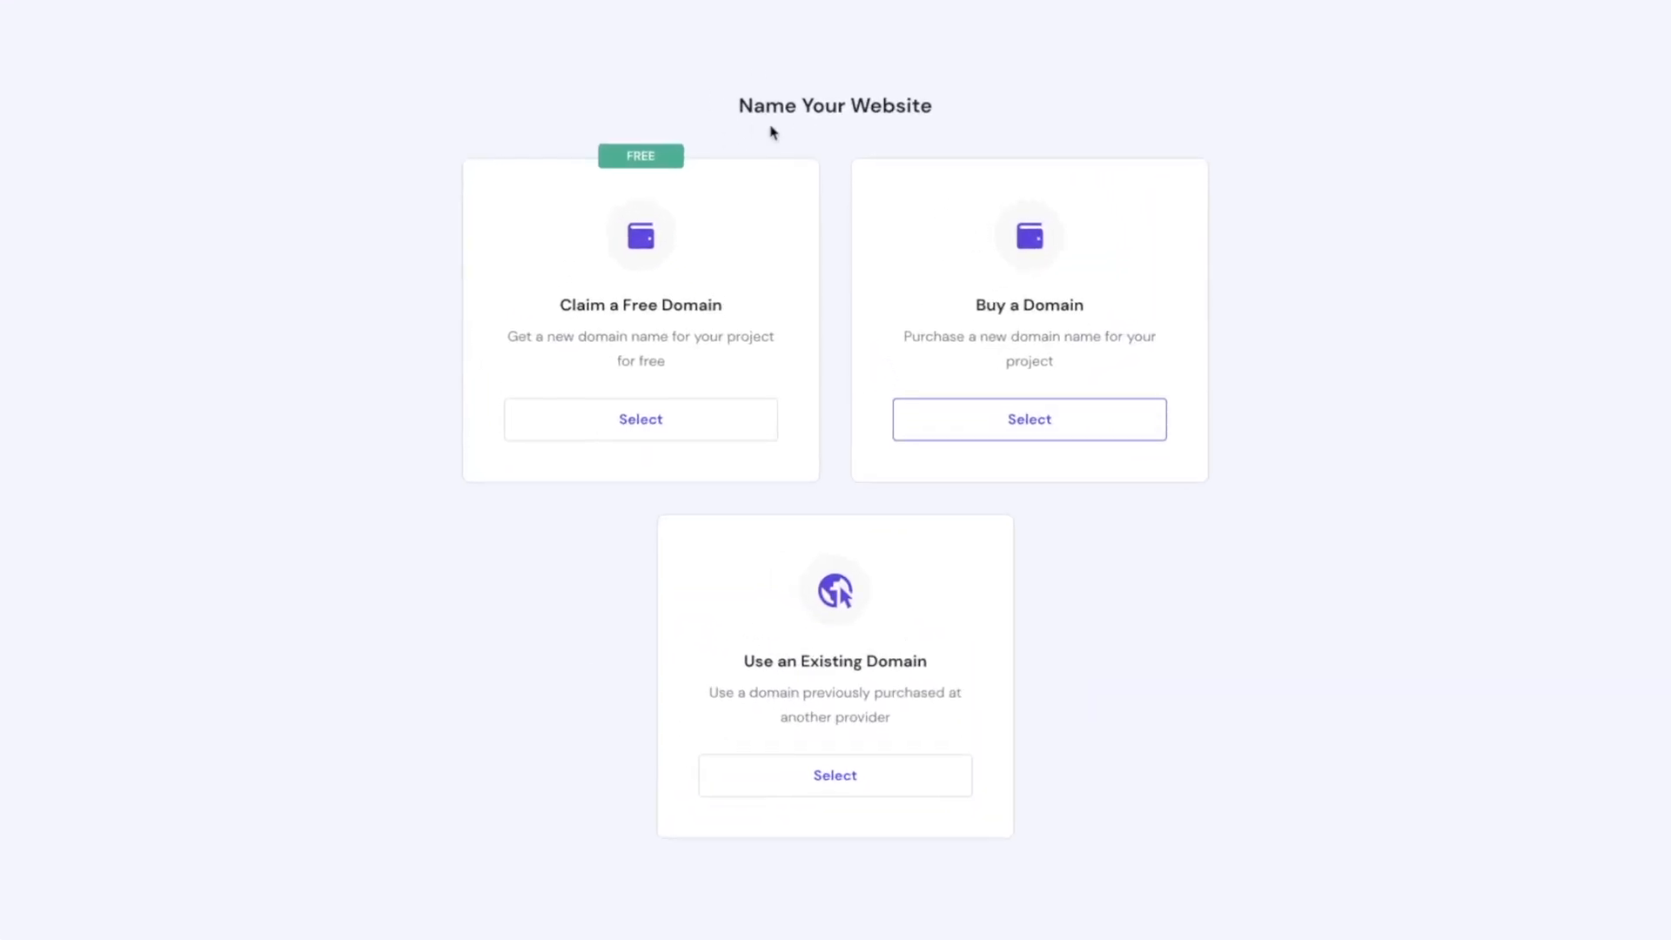
# - Choose to claim a free domain for naming the website
pyautogui.moveTo(750, 104); pyautogui.dragTo(945, 102)
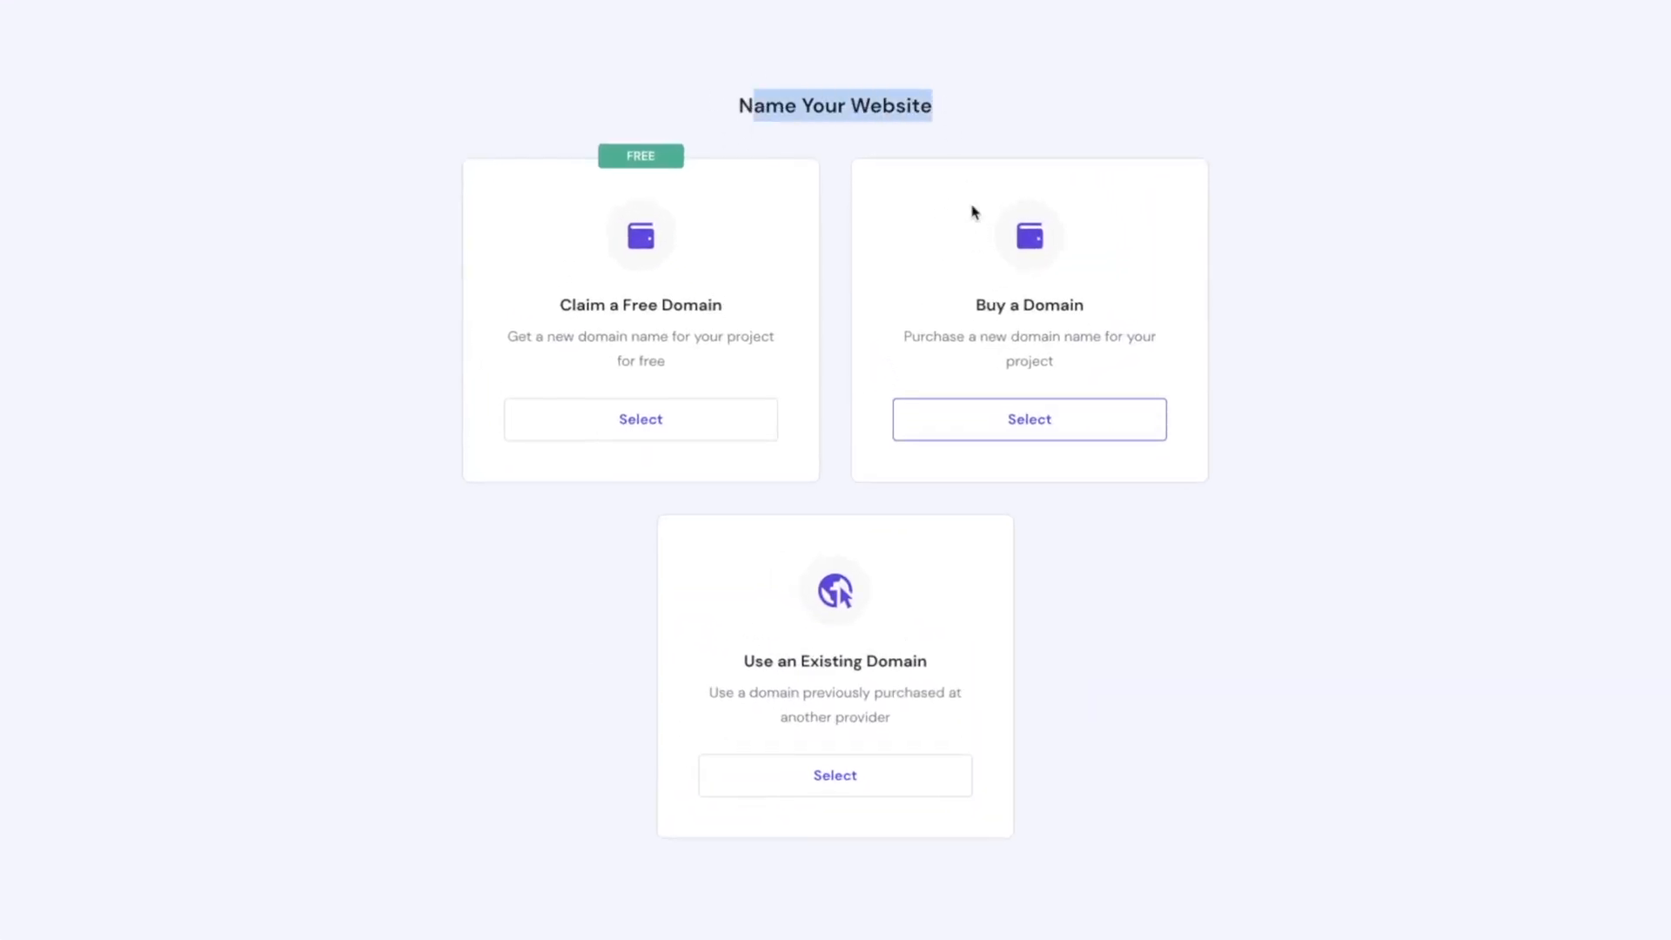
pyautogui.click(819, 103)
pyautogui.moveTo(560, 304); pyautogui.dragTo(734, 305)
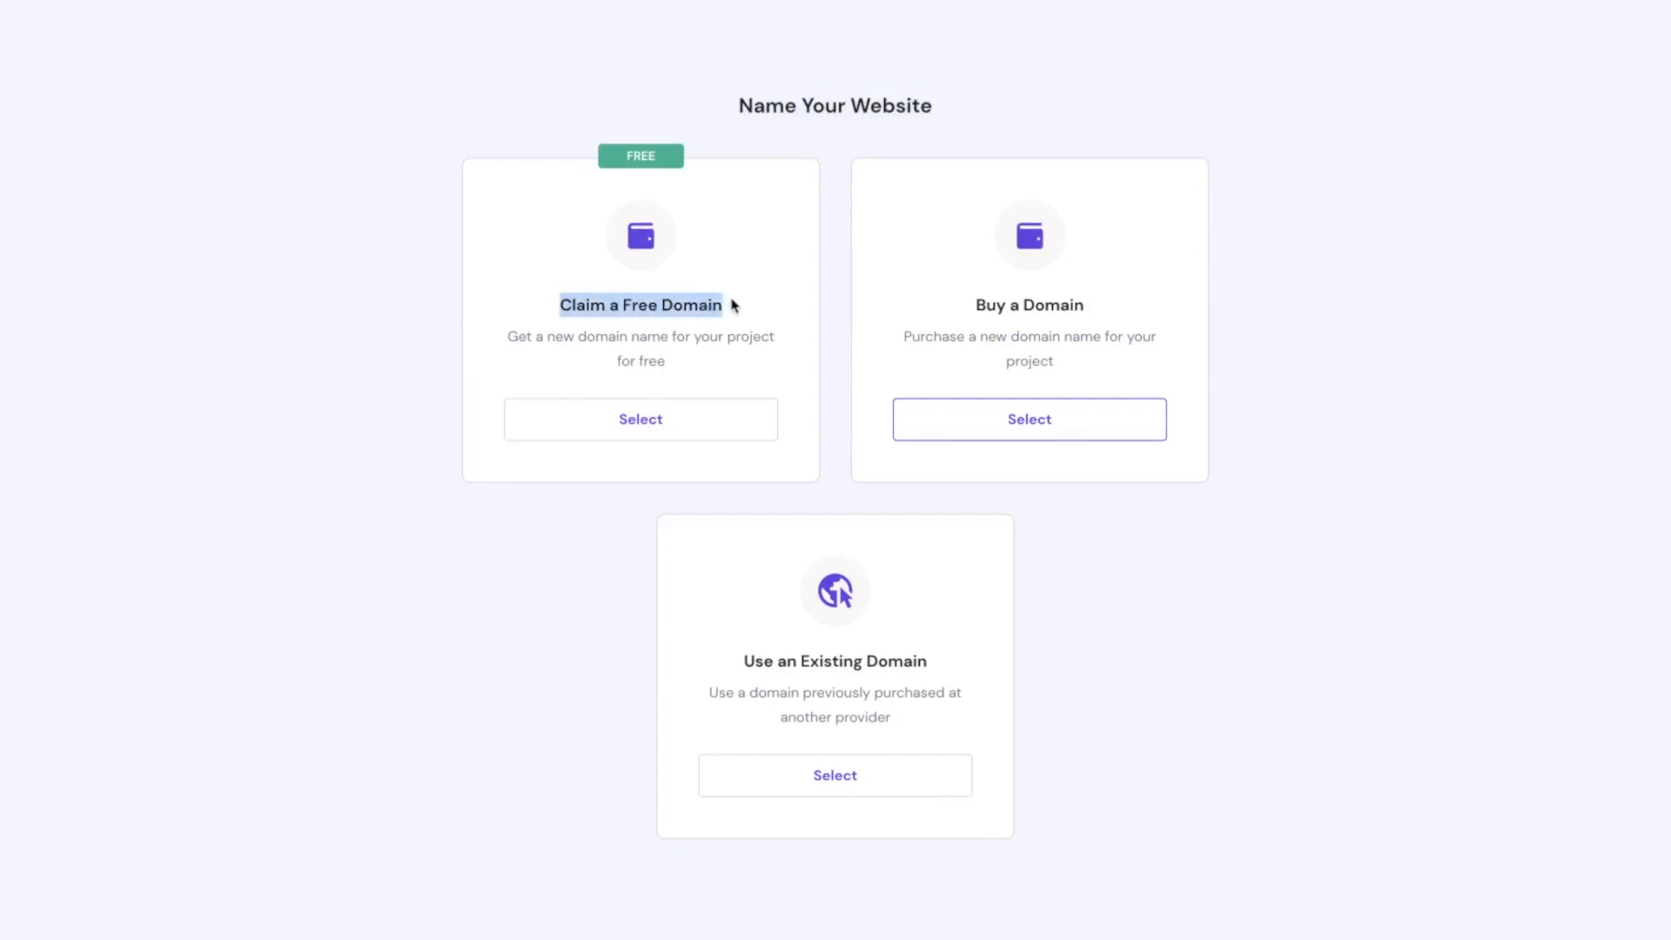
pyautogui.click(632, 302)
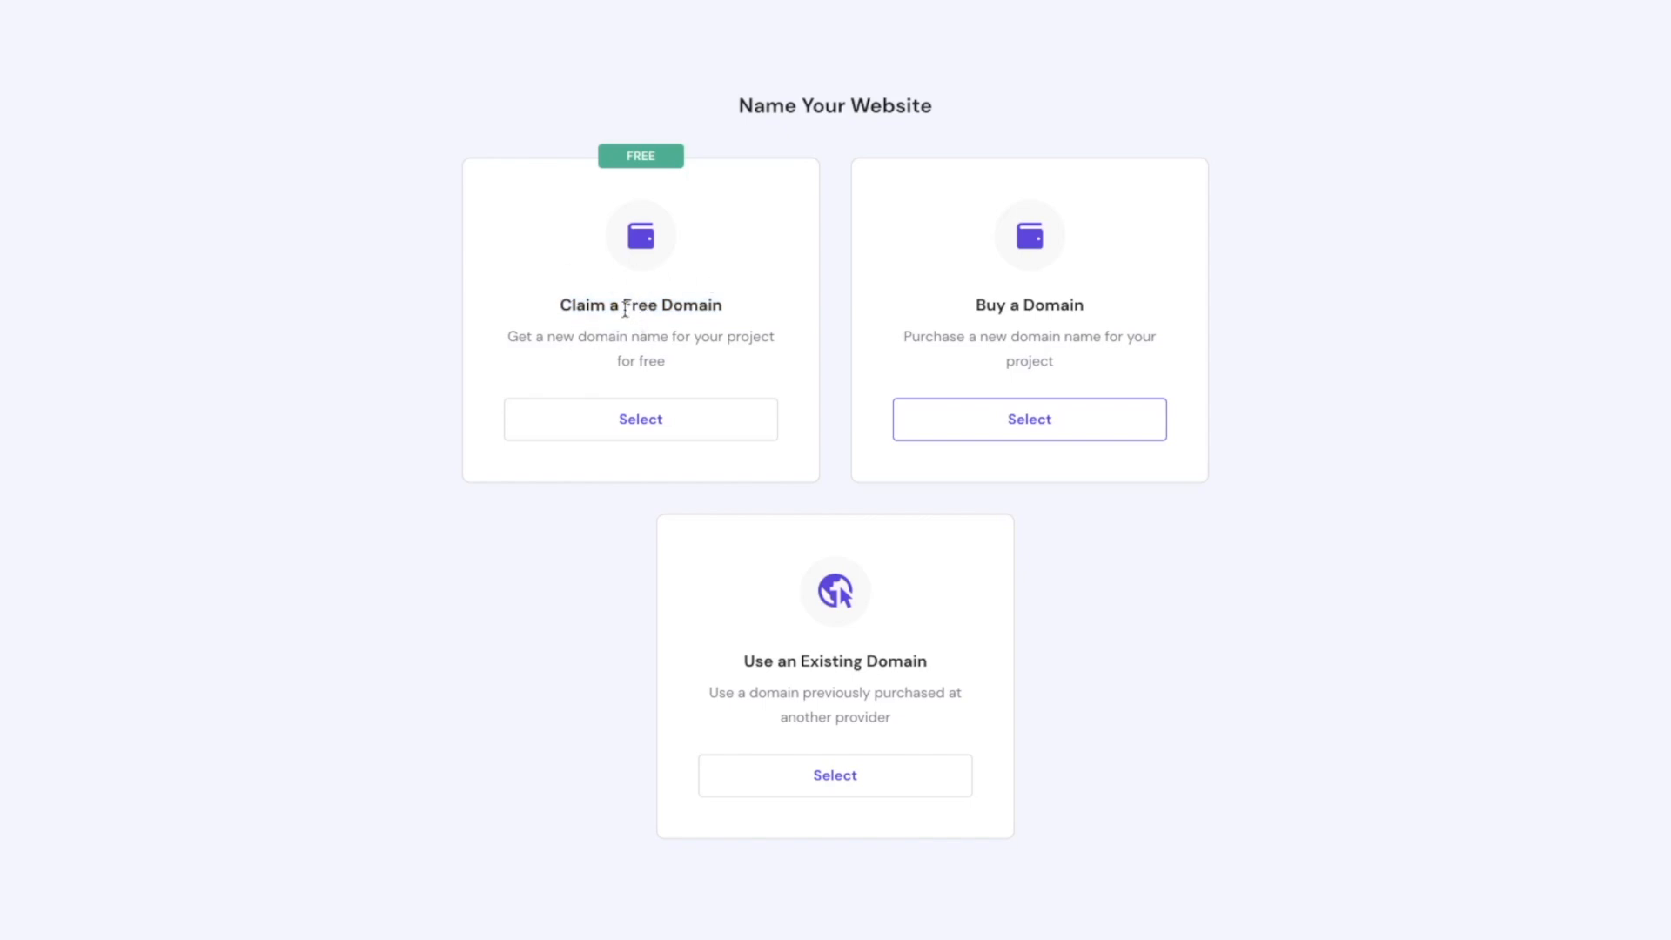
pyautogui.moveTo(562, 304); pyautogui.dragTo(724, 339)
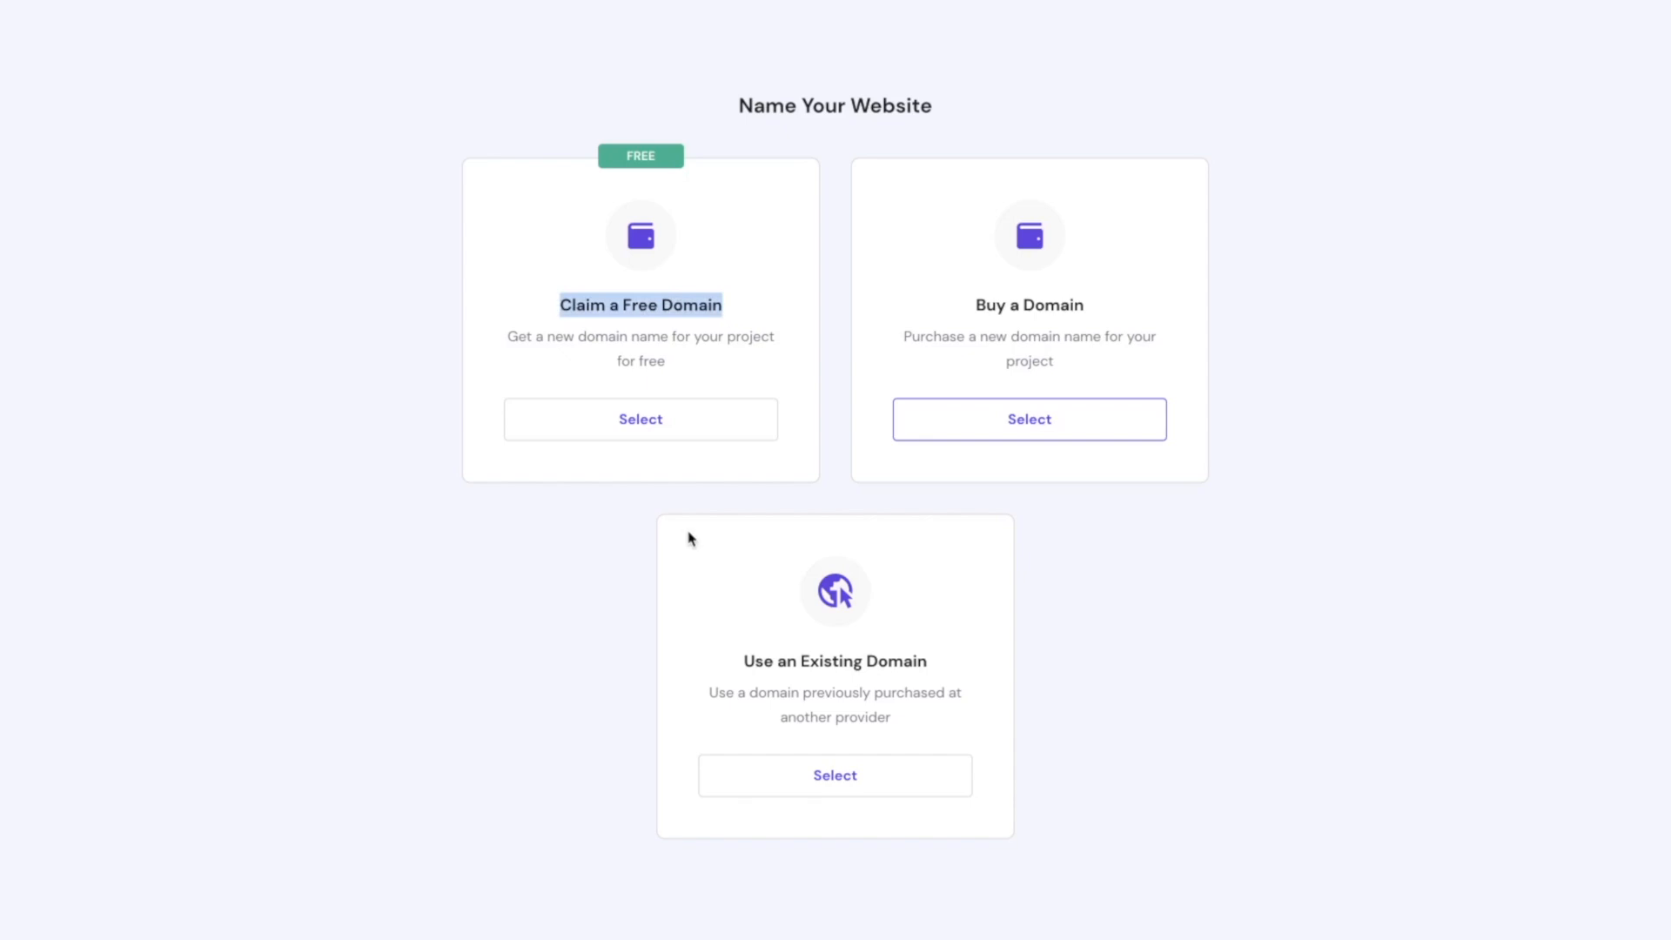
pyautogui.click(635, 296)
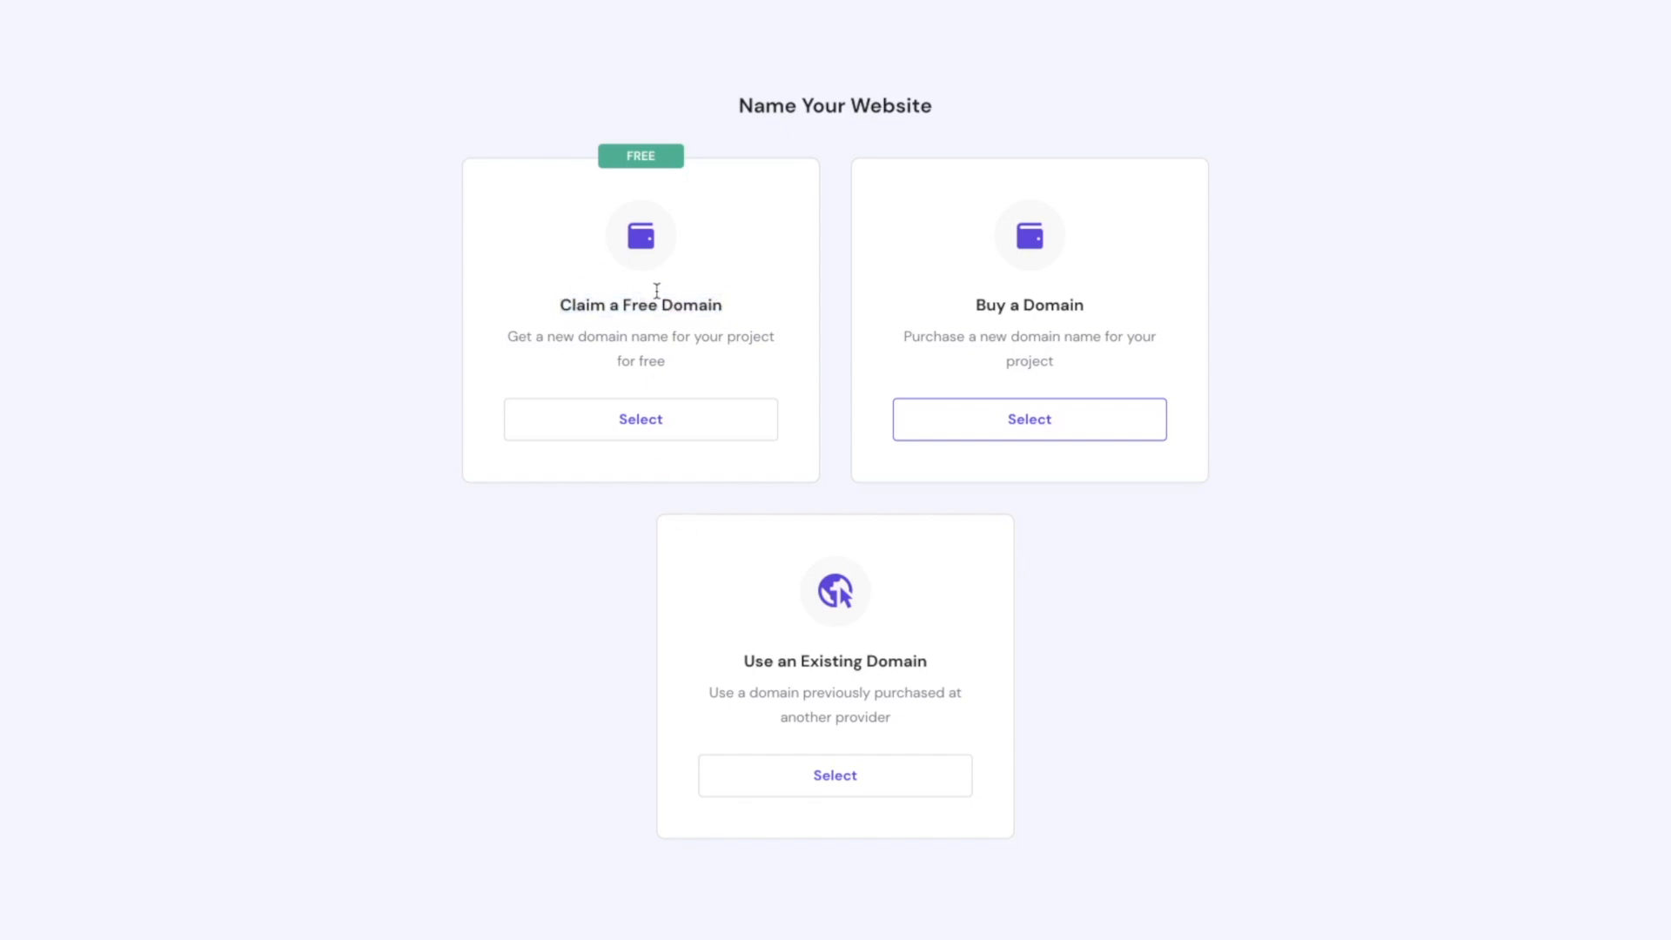
pyautogui.click(639, 431)
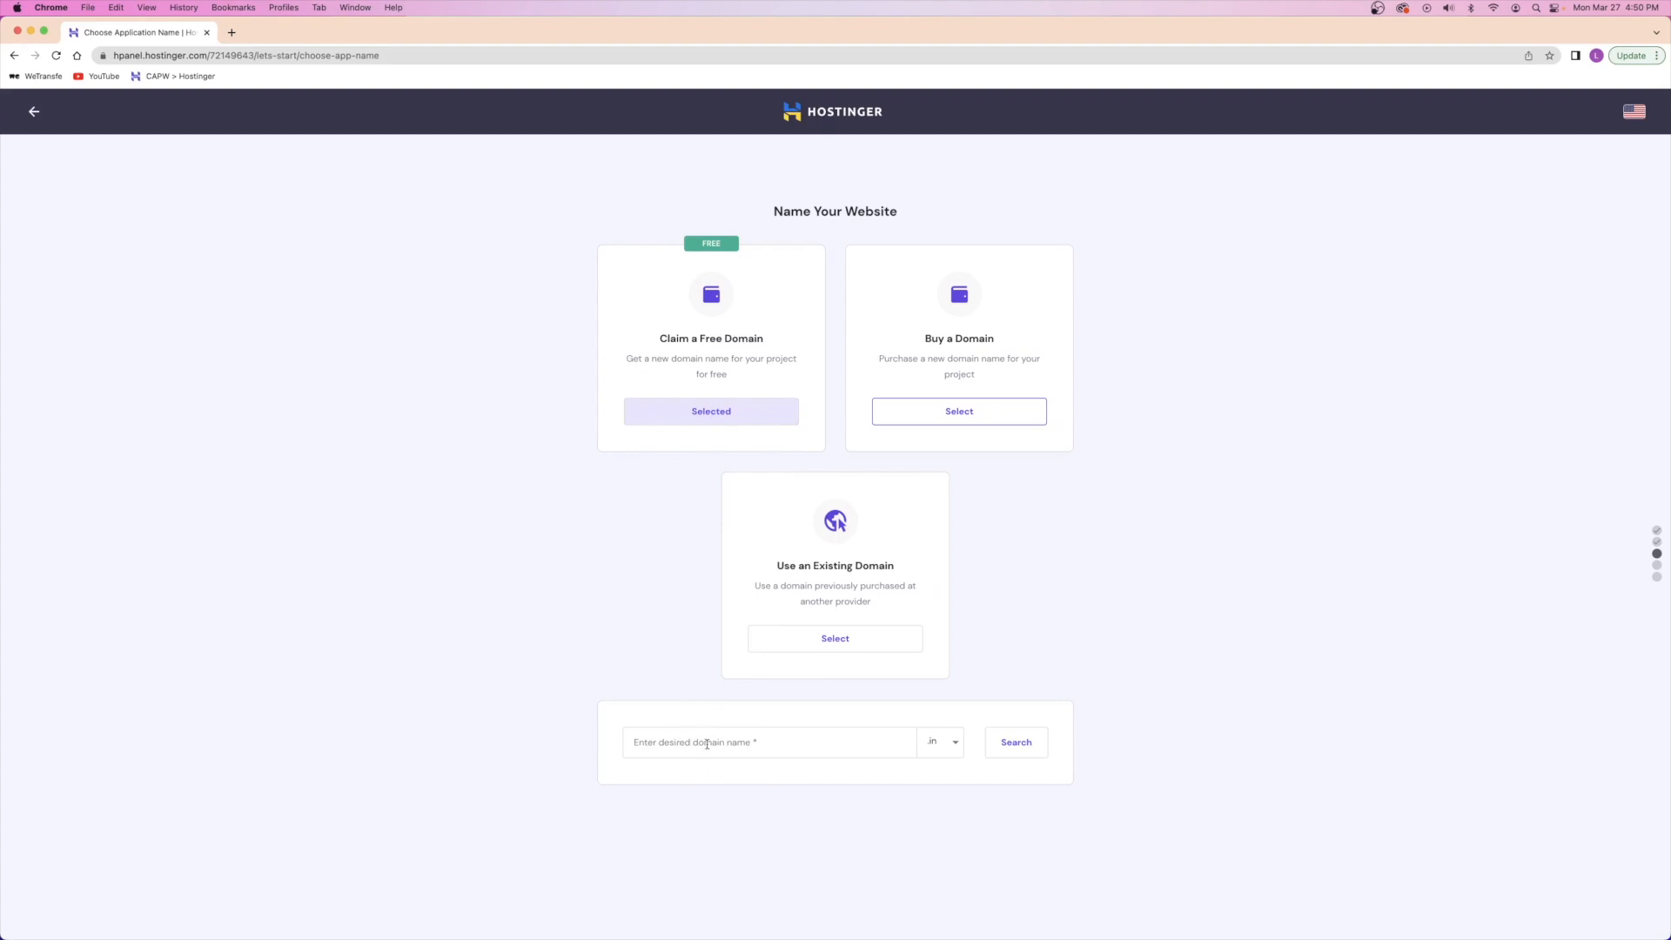
# - Set the extension of the desired free domain to .com
pyautogui.click(944, 755)
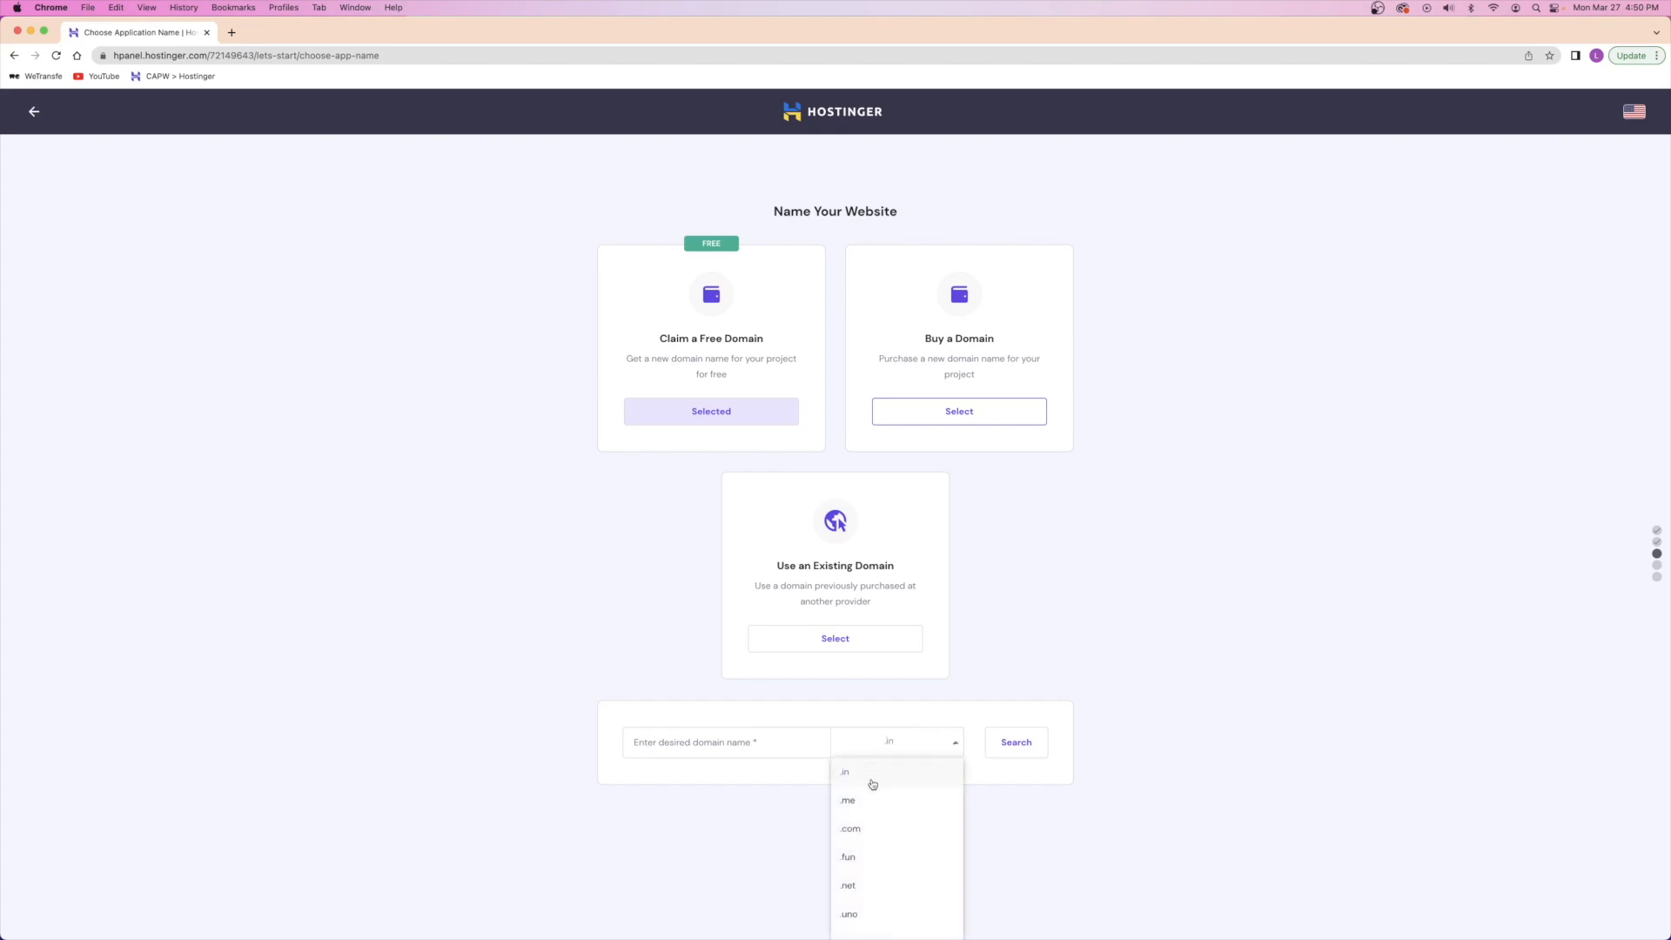
pyautogui.click(870, 830)
pyautogui.click(954, 758)
pyautogui.click(869, 832)
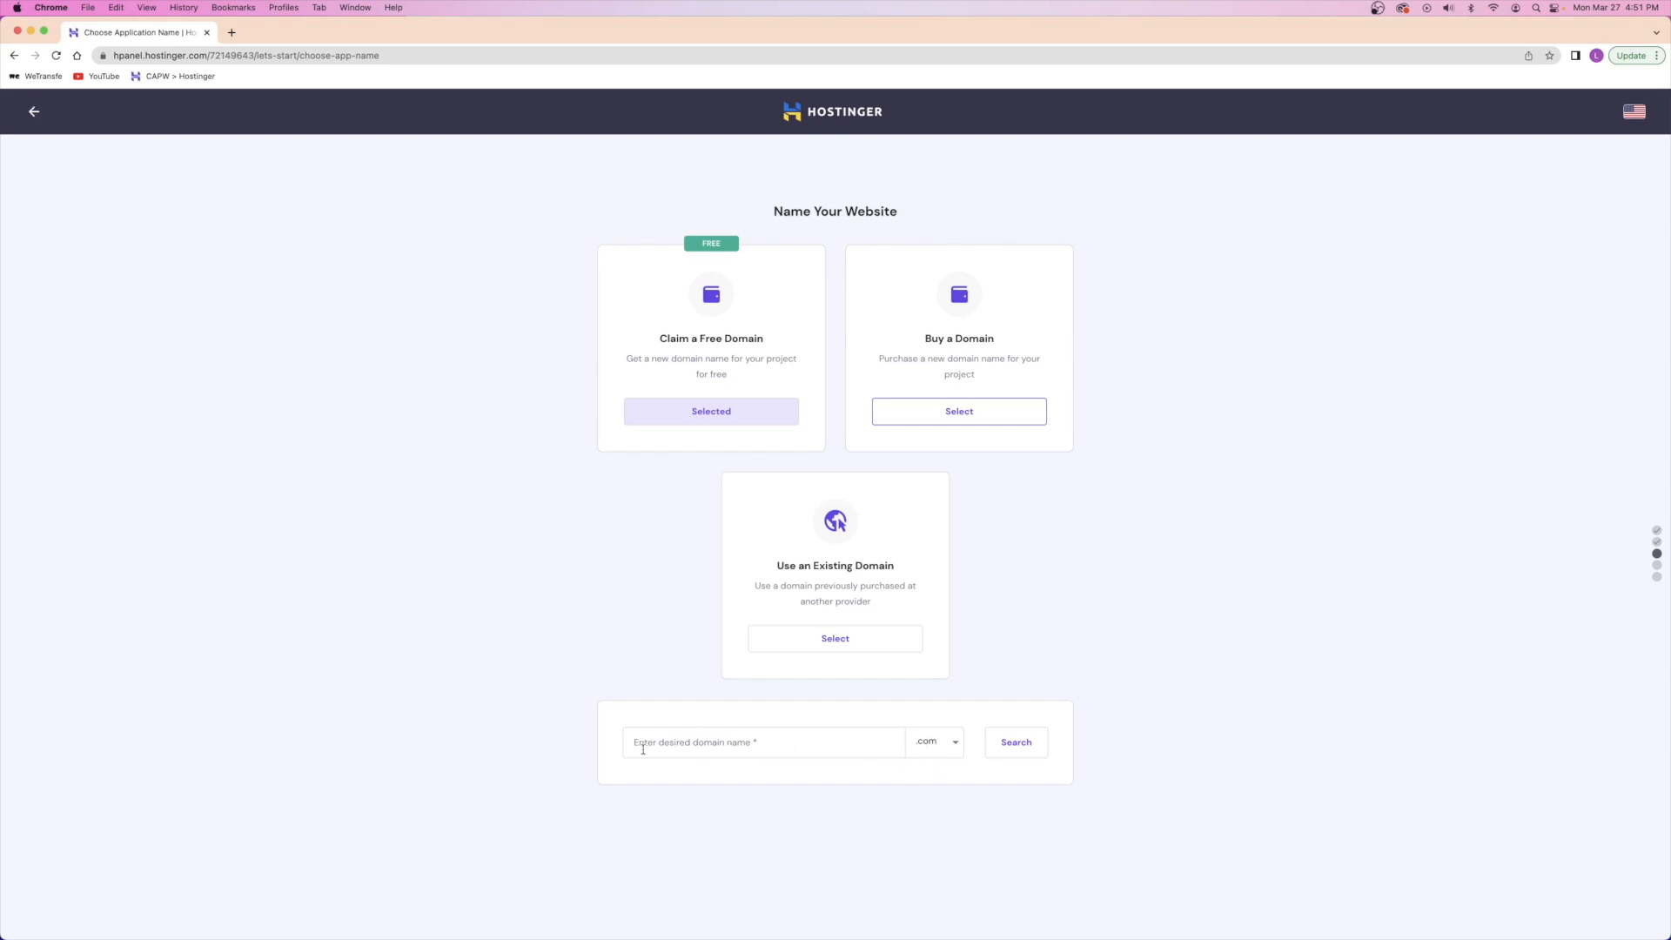
pyautogui.click(914, 743)
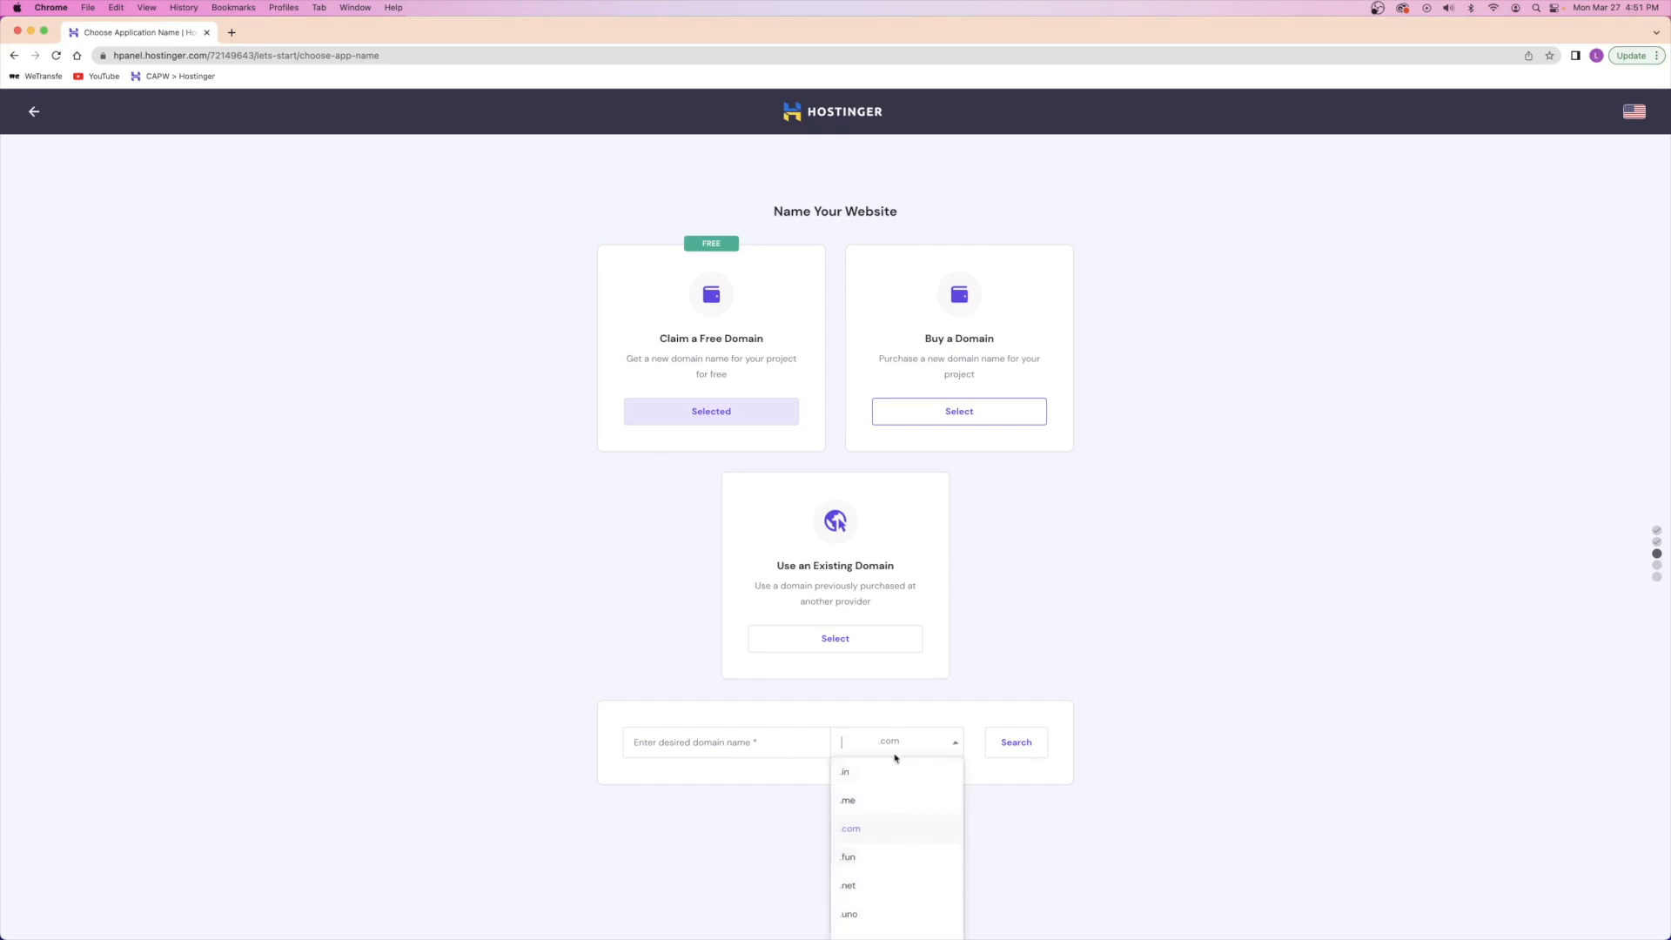
pyautogui.click(939, 742)
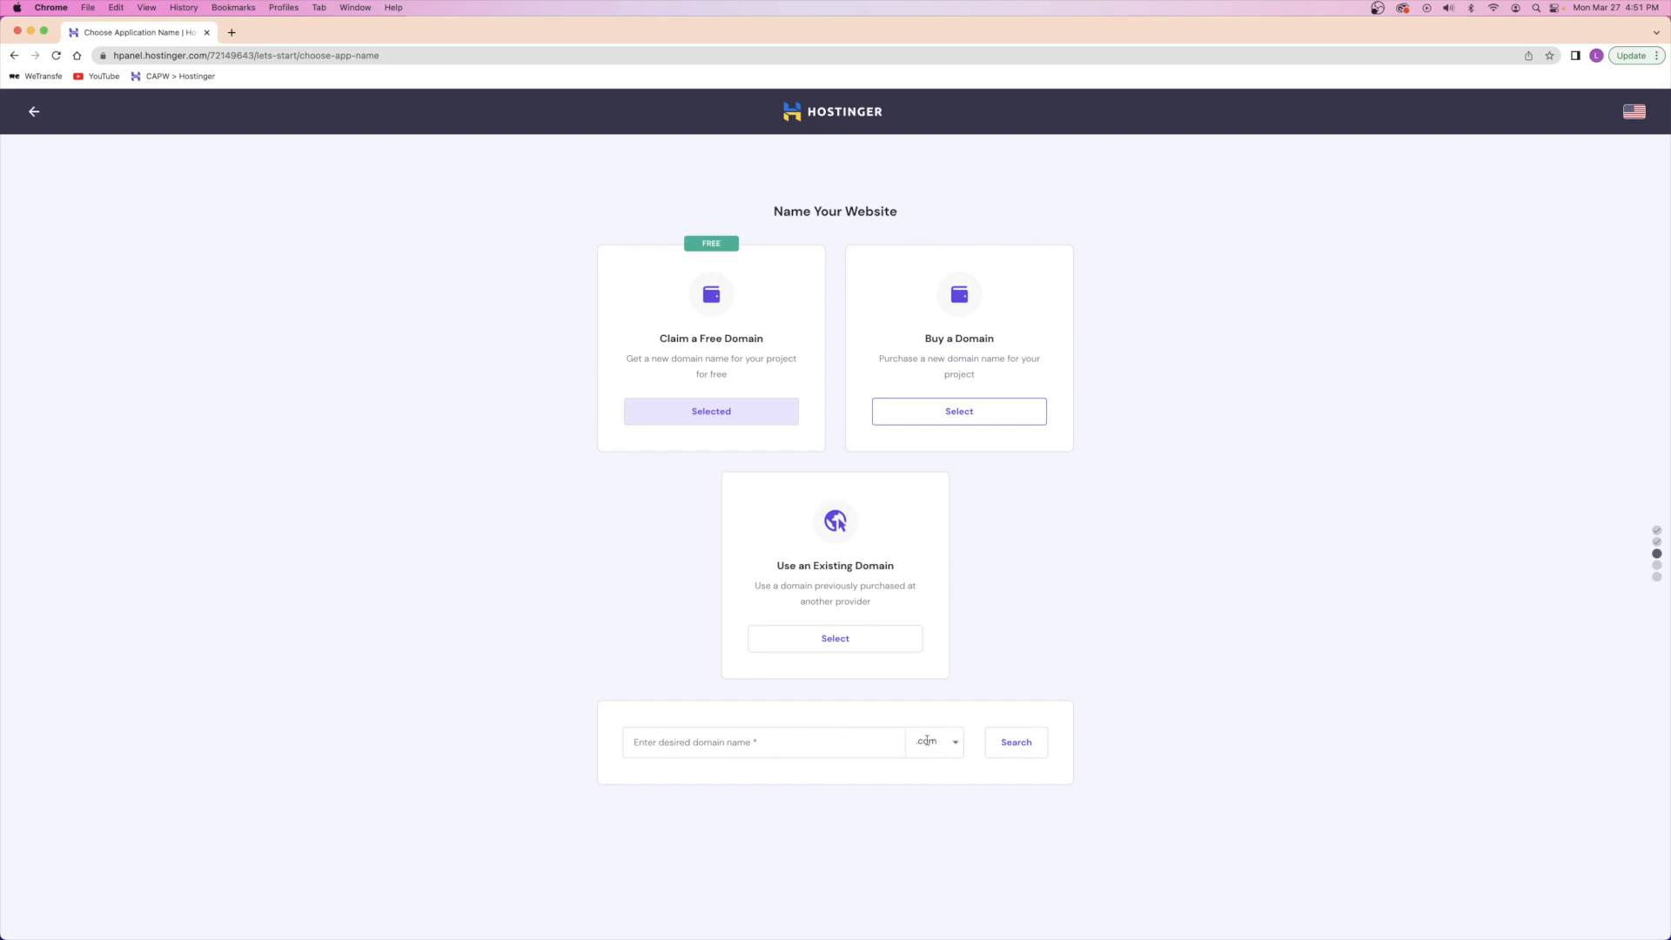
# - Claim marketcapw.com as the free domain and finish the website setup
pyautogui.click(713, 744)
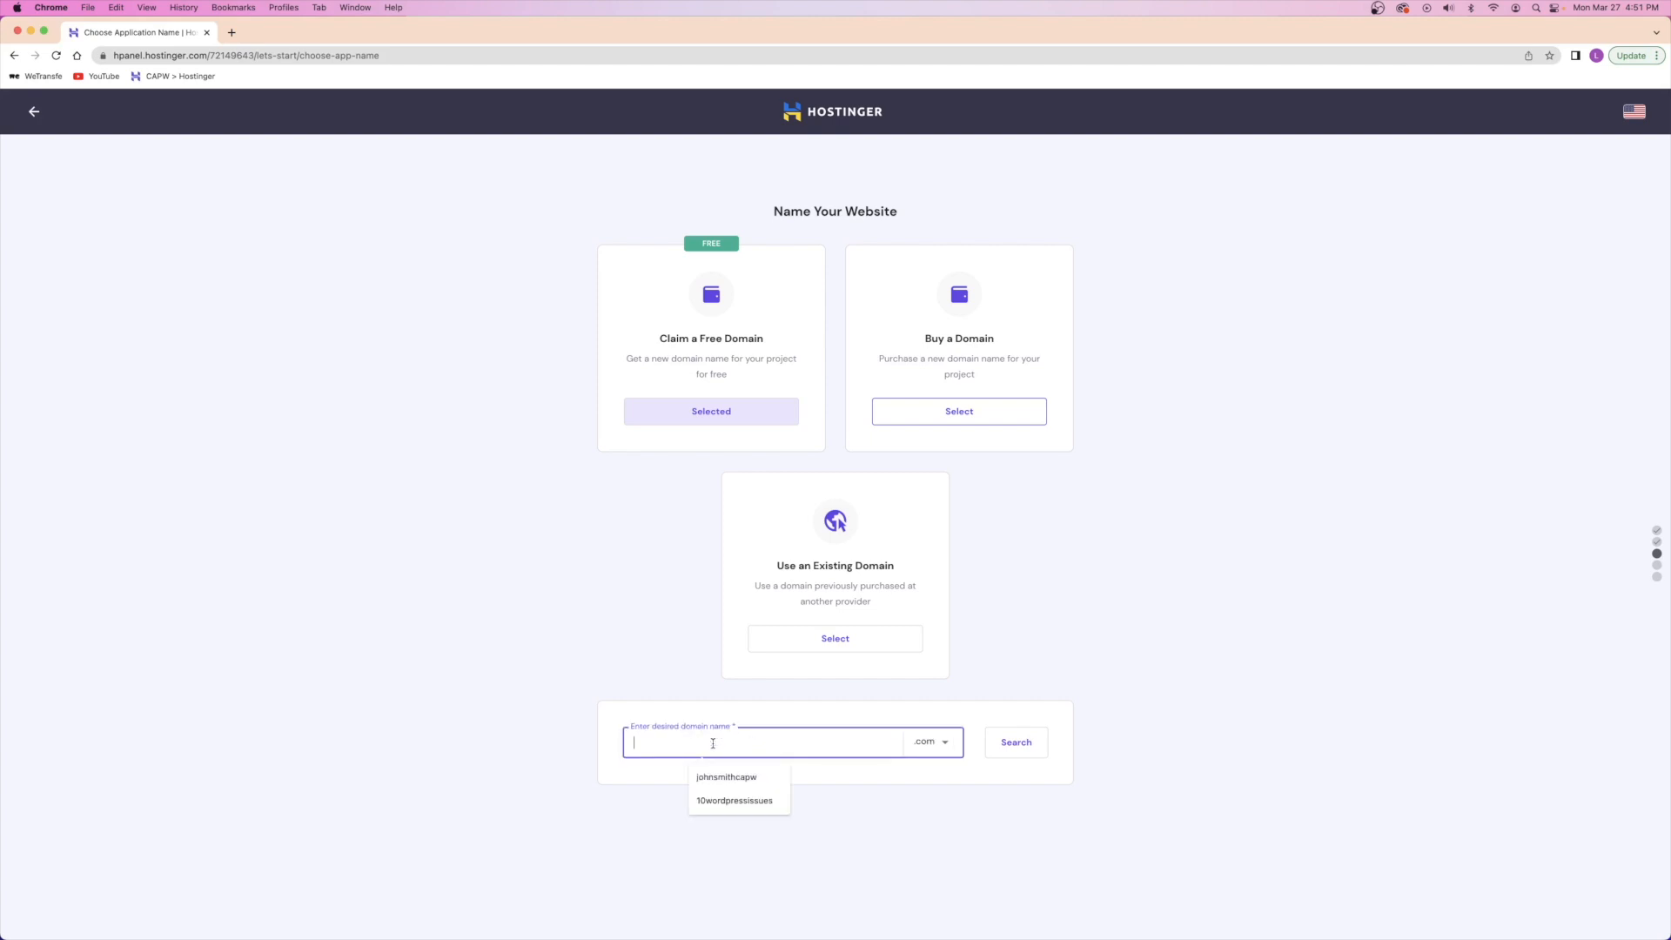
pyautogui.click(663, 715)
pyautogui.click(813, 739)
pyautogui.write('marketcapw')
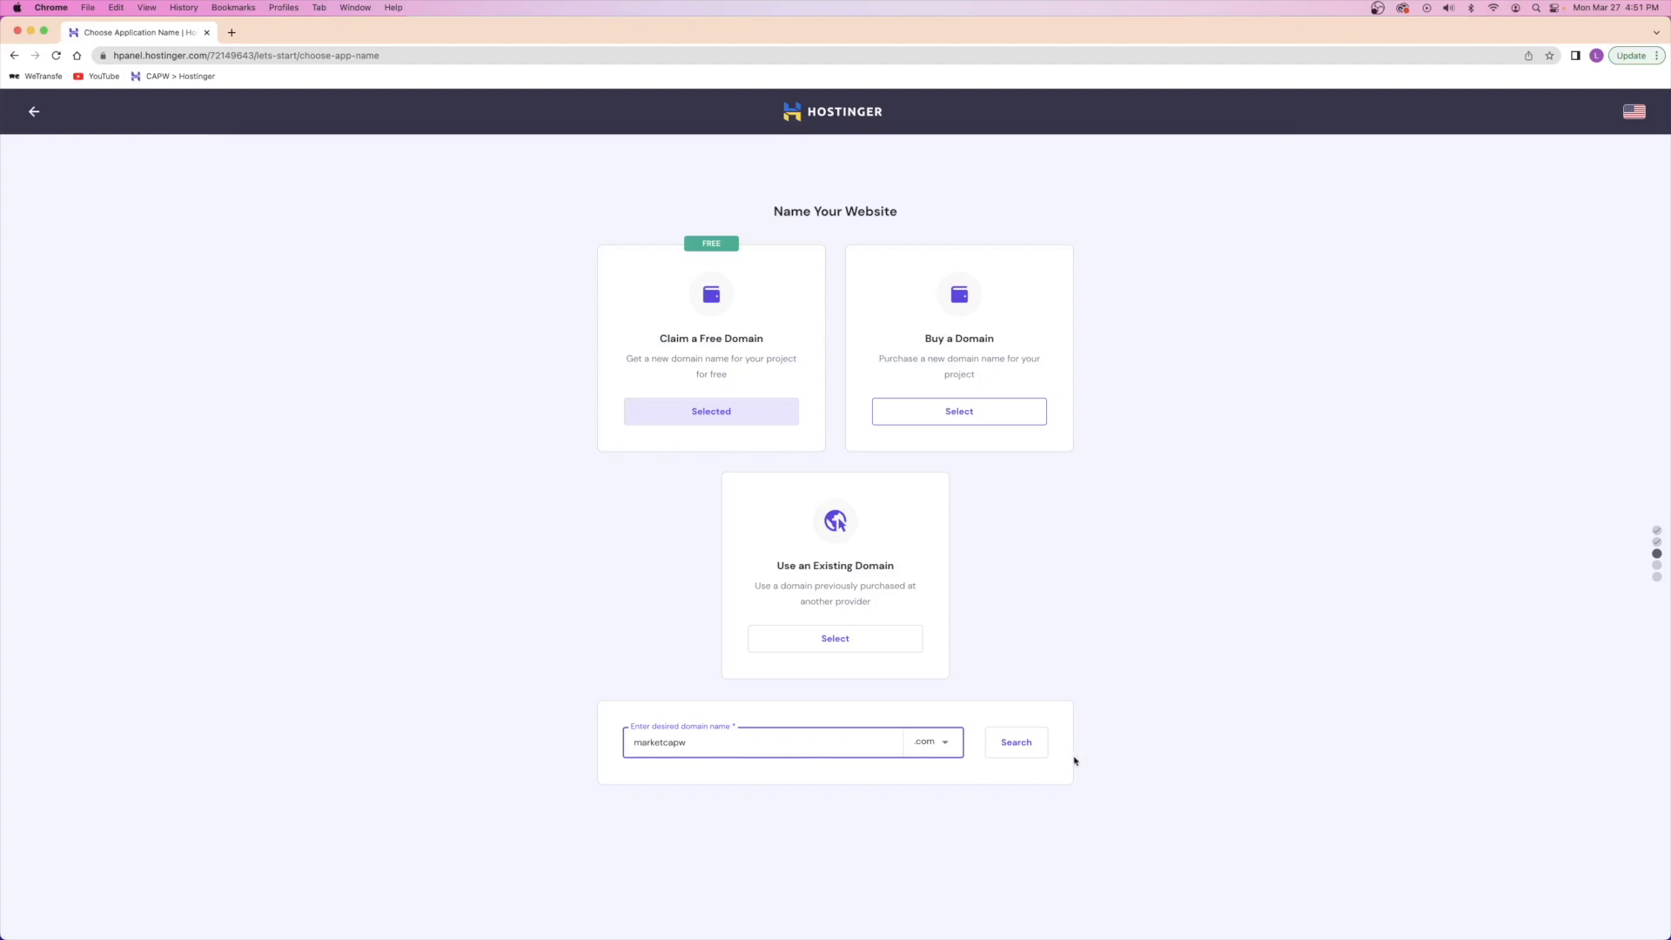
pyautogui.click(1010, 747)
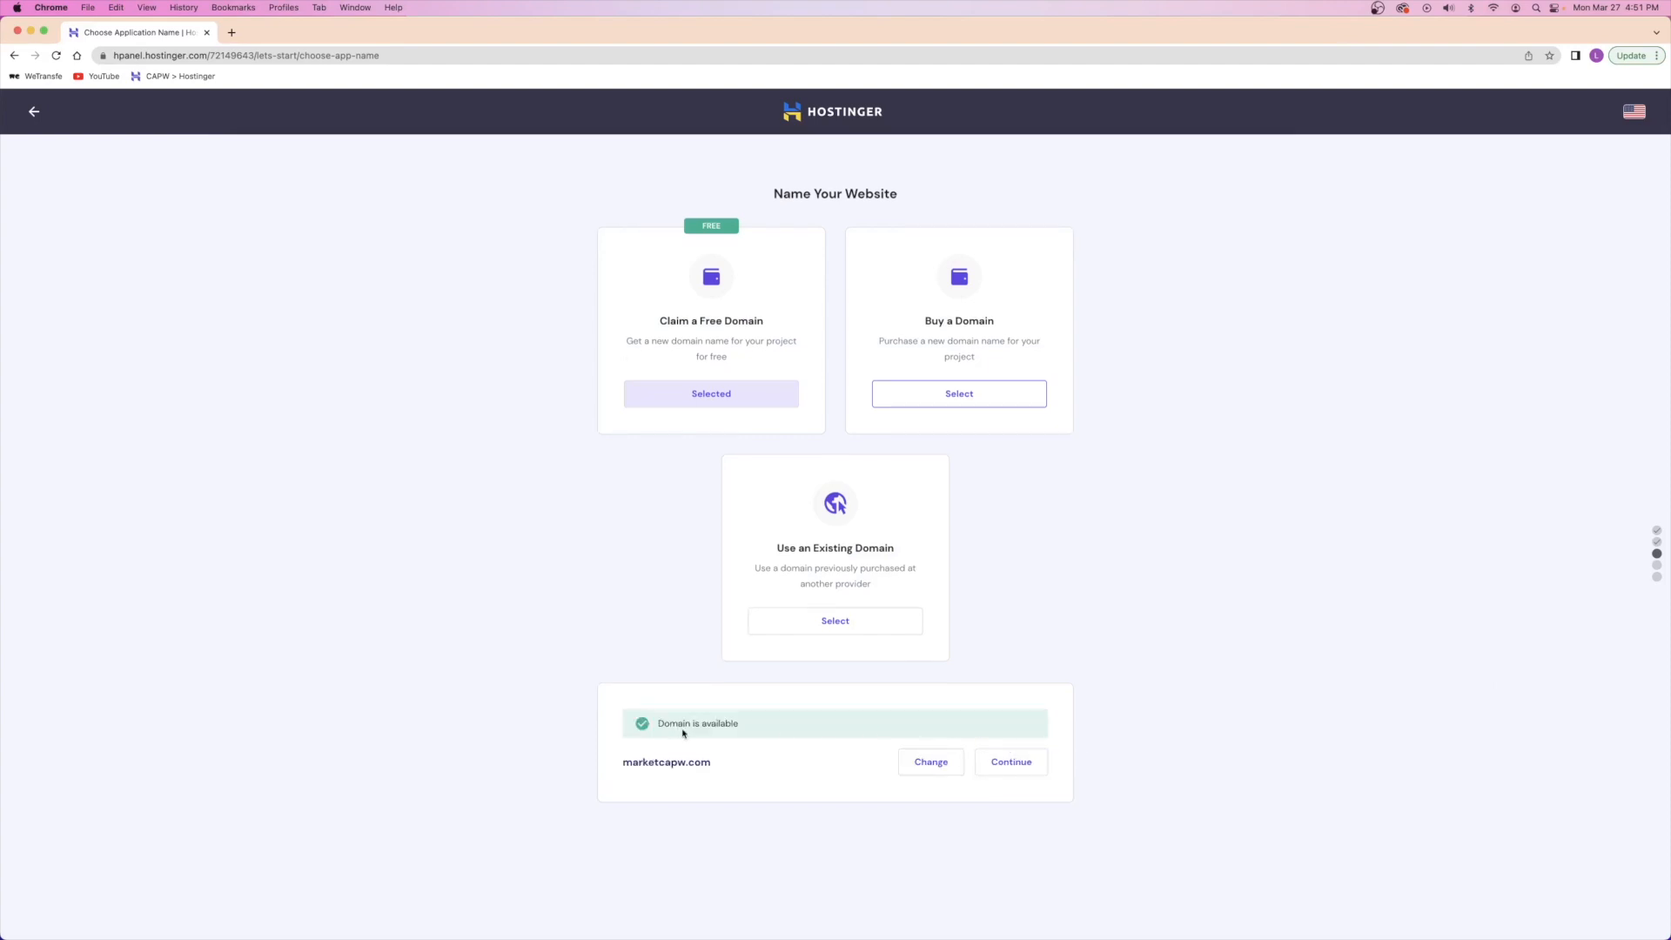
pyautogui.click(1012, 762)
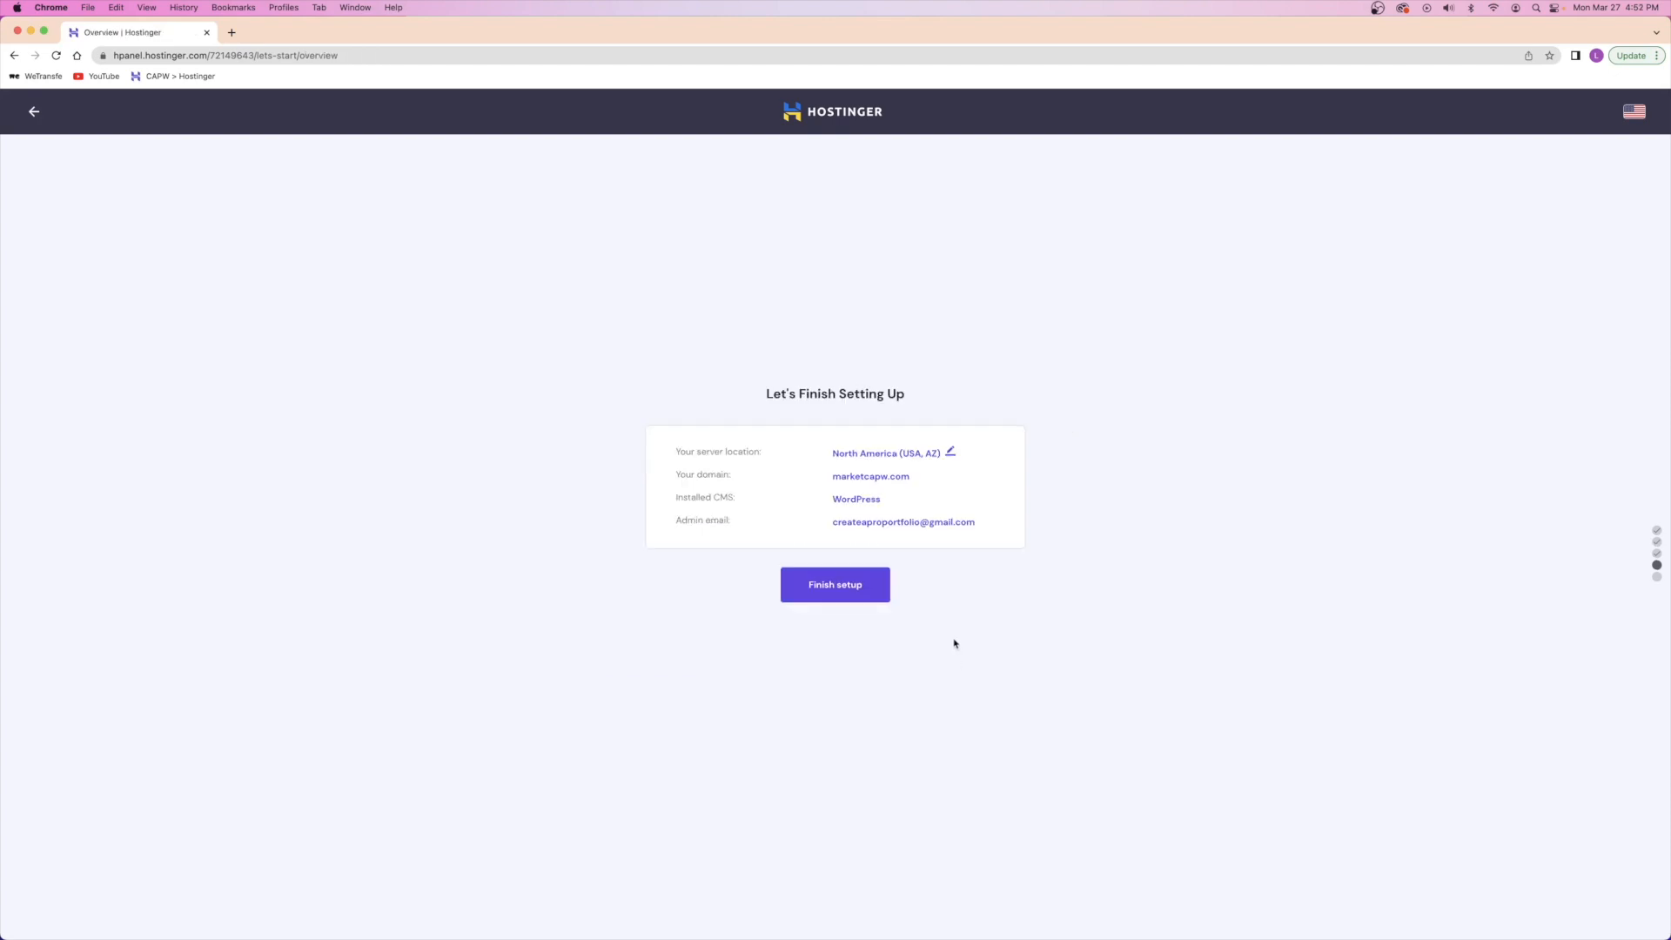
pyautogui.click(833, 586)
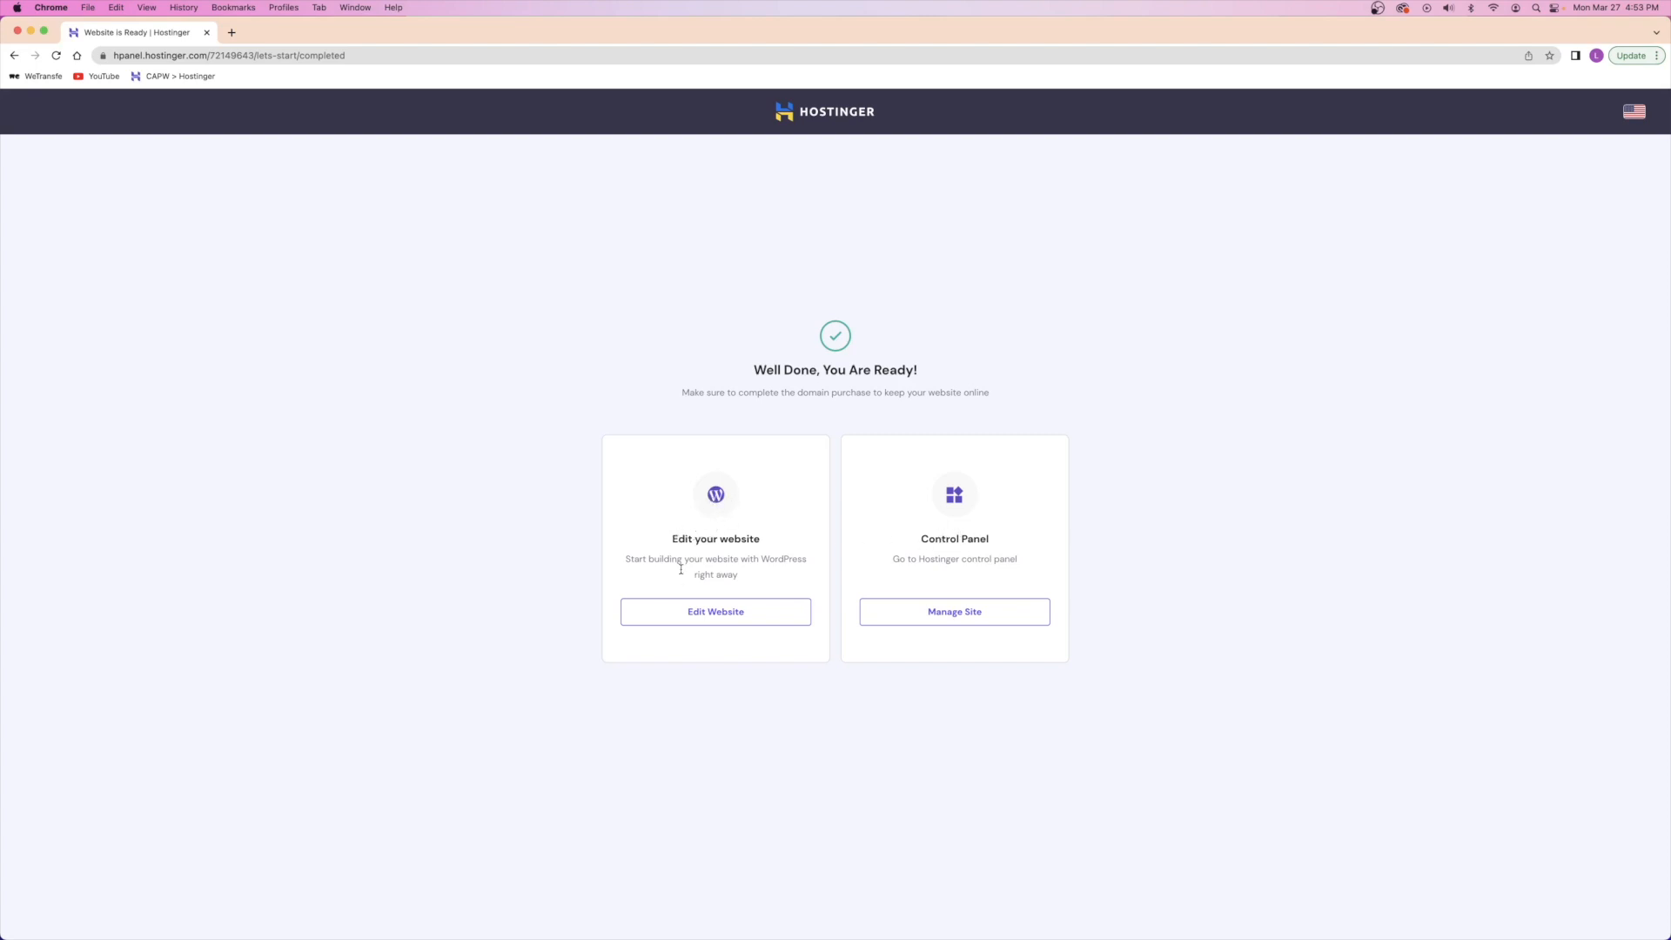
# - Try to open the new website for editing, completing the human verification, and close the resulting browser tab
pyautogui.click(717, 618)
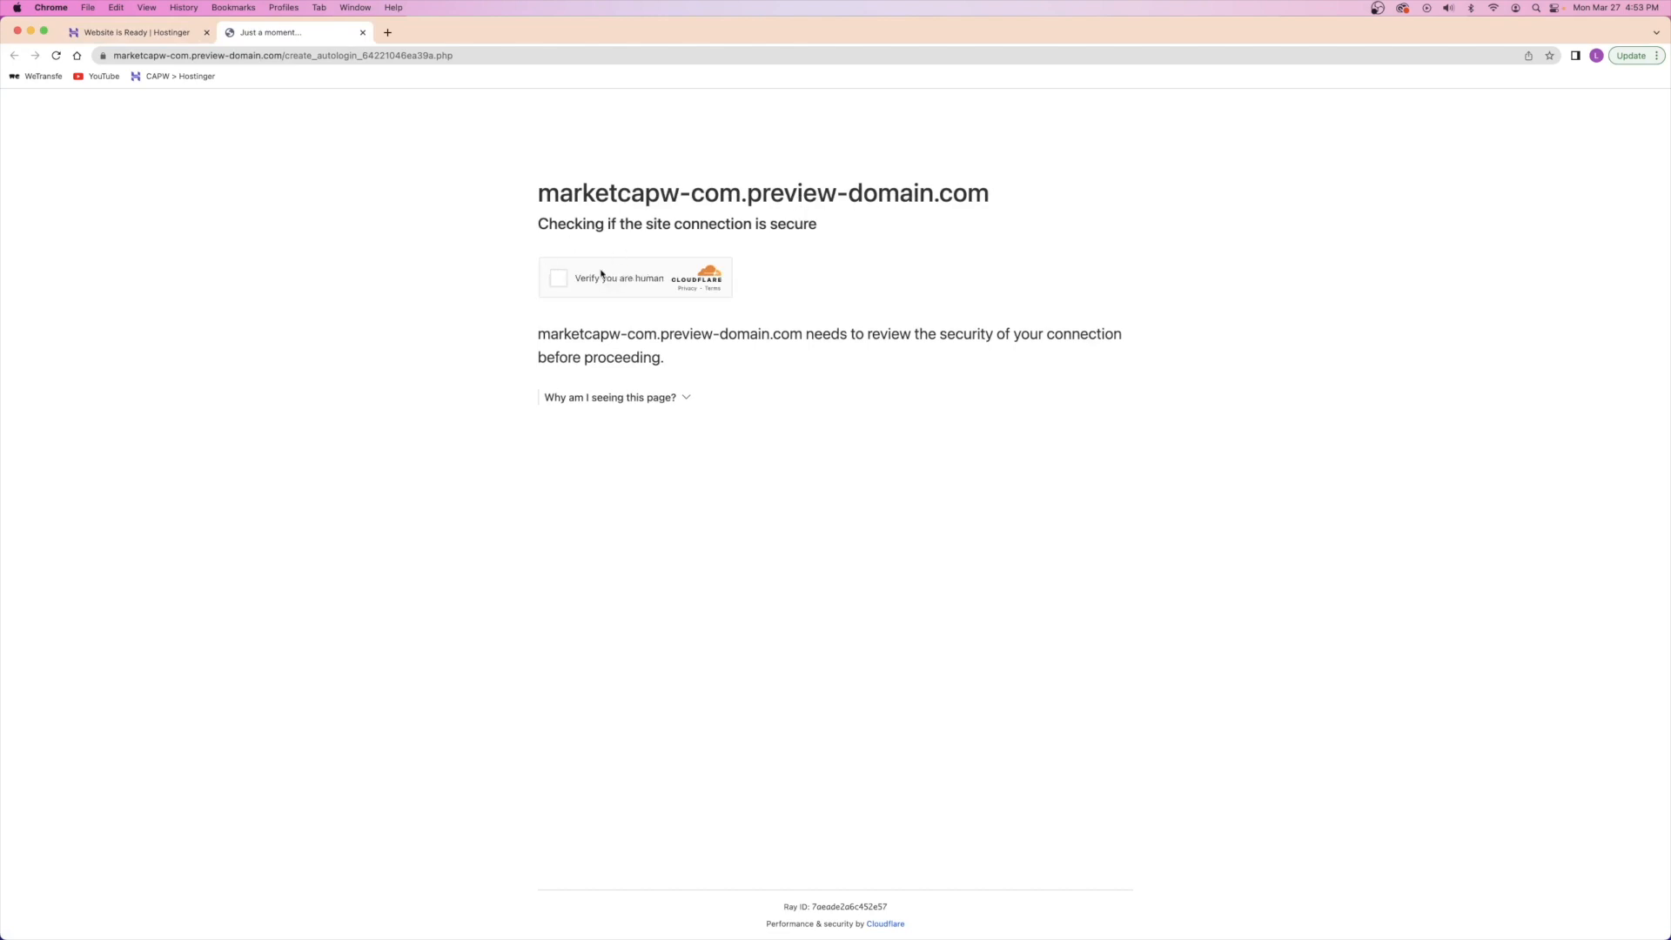
pyautogui.click(561, 281)
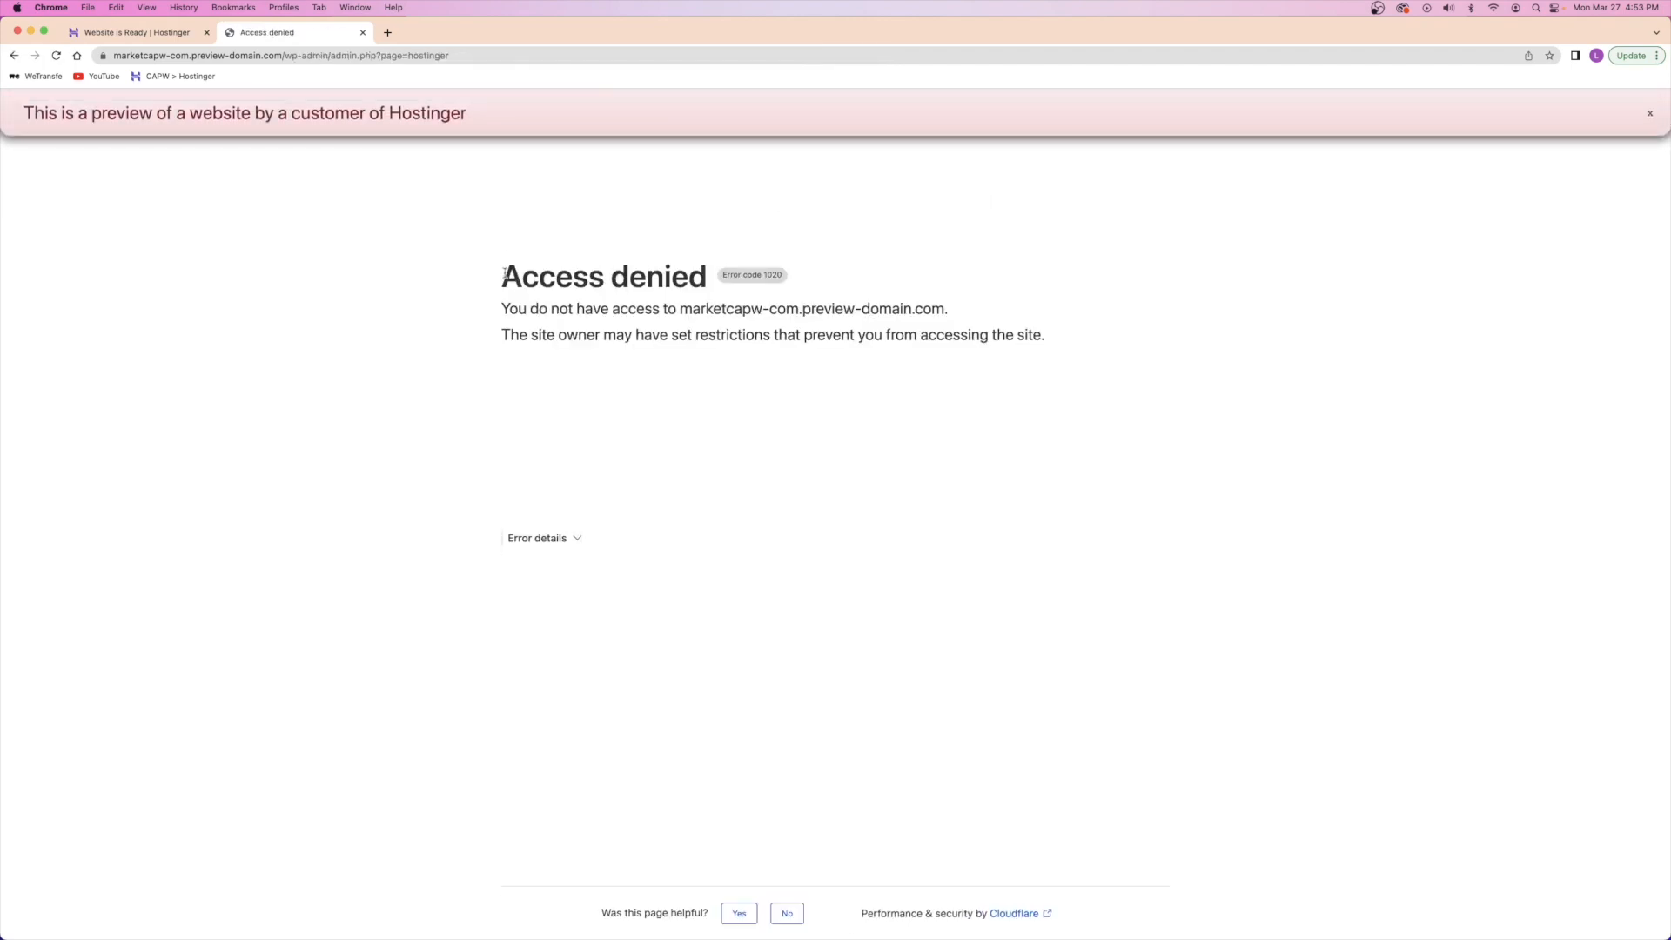
pyautogui.moveTo(504, 274); pyautogui.dragTo(713, 283)
pyautogui.click(572, 262)
pyautogui.click(362, 33)
# - Open the website for editing in WordPress and return to the Dashboard after viewing the Posts and Hostinger pages
pyautogui.click(718, 614)
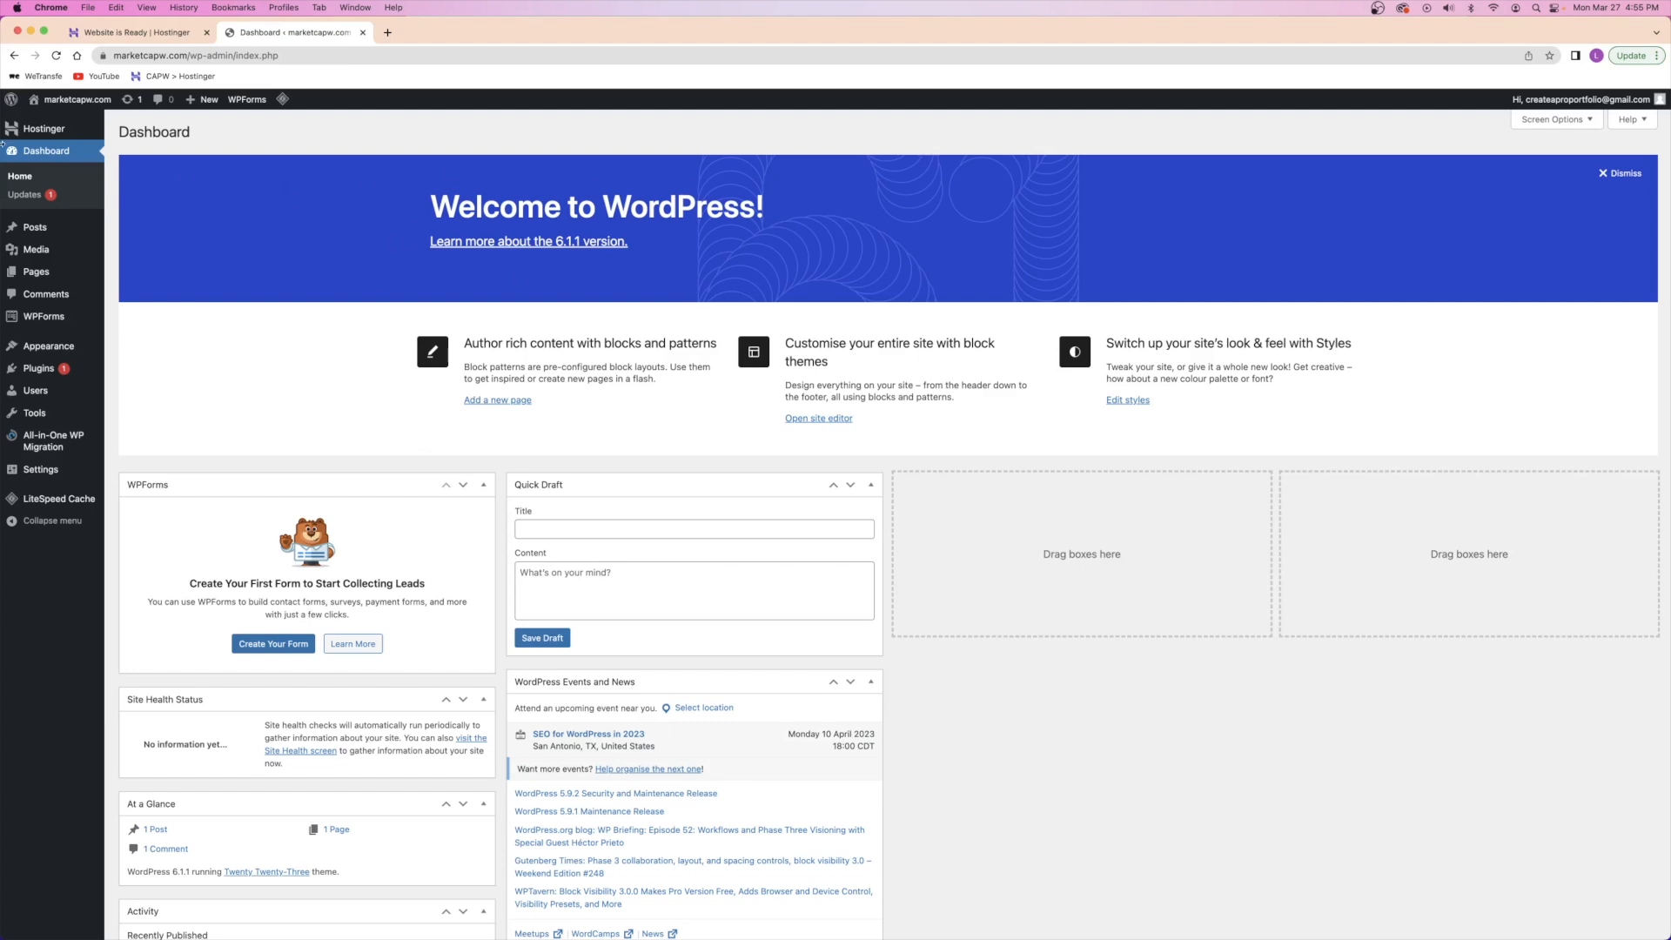
pyautogui.click(40, 232)
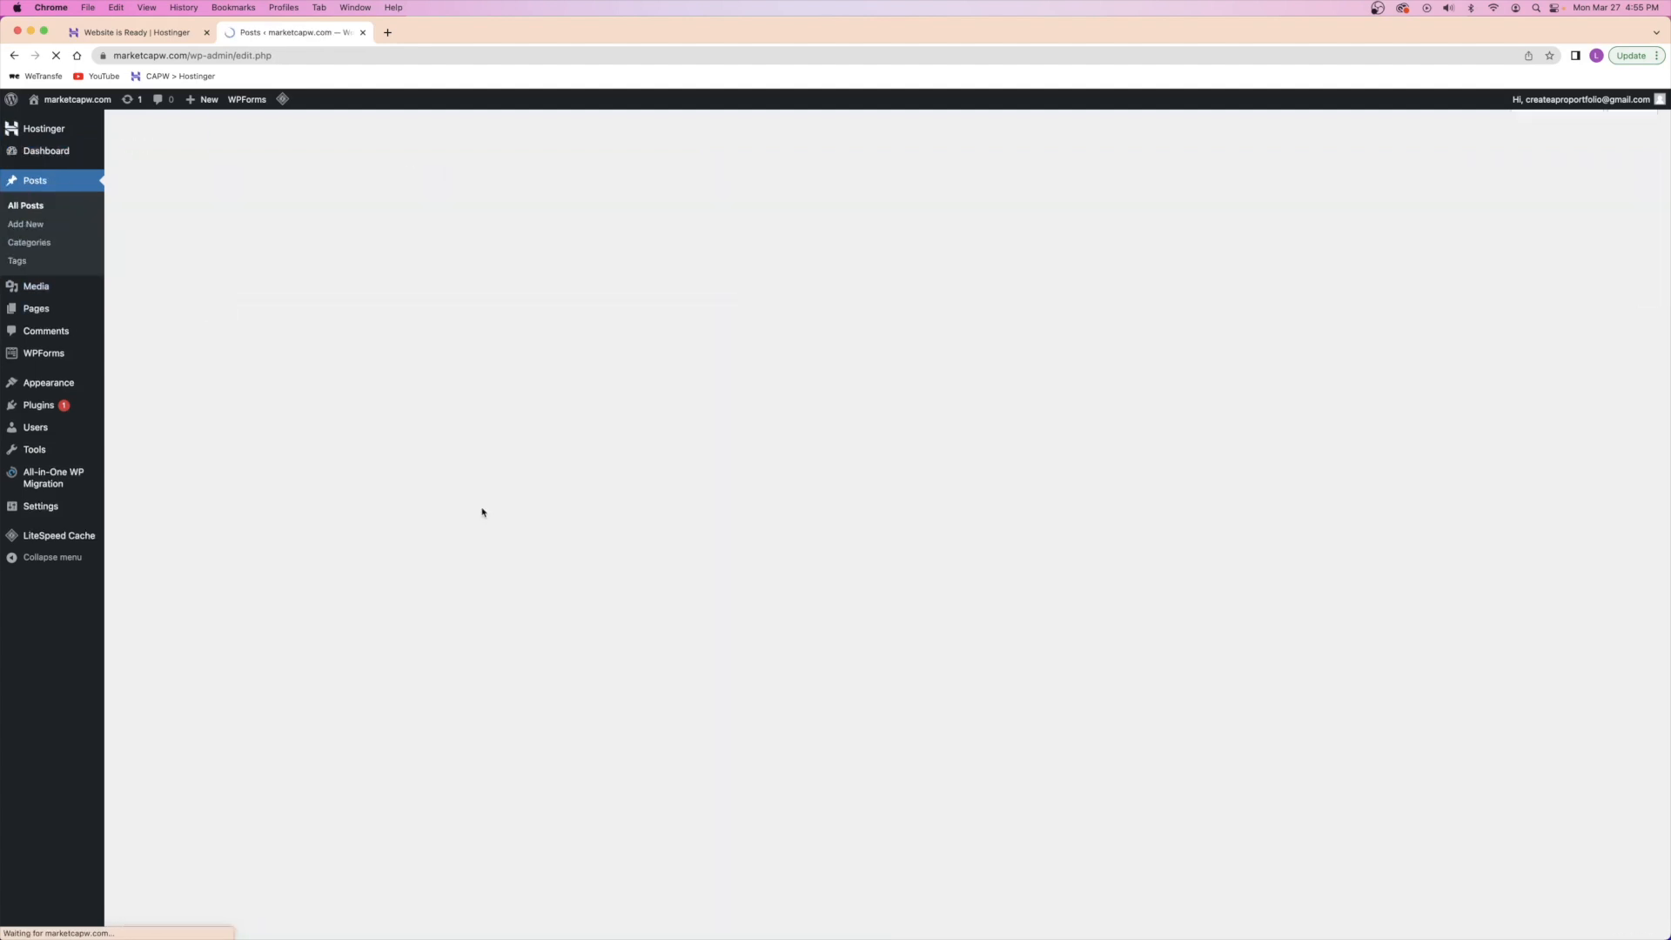
pyautogui.click(83, 135)
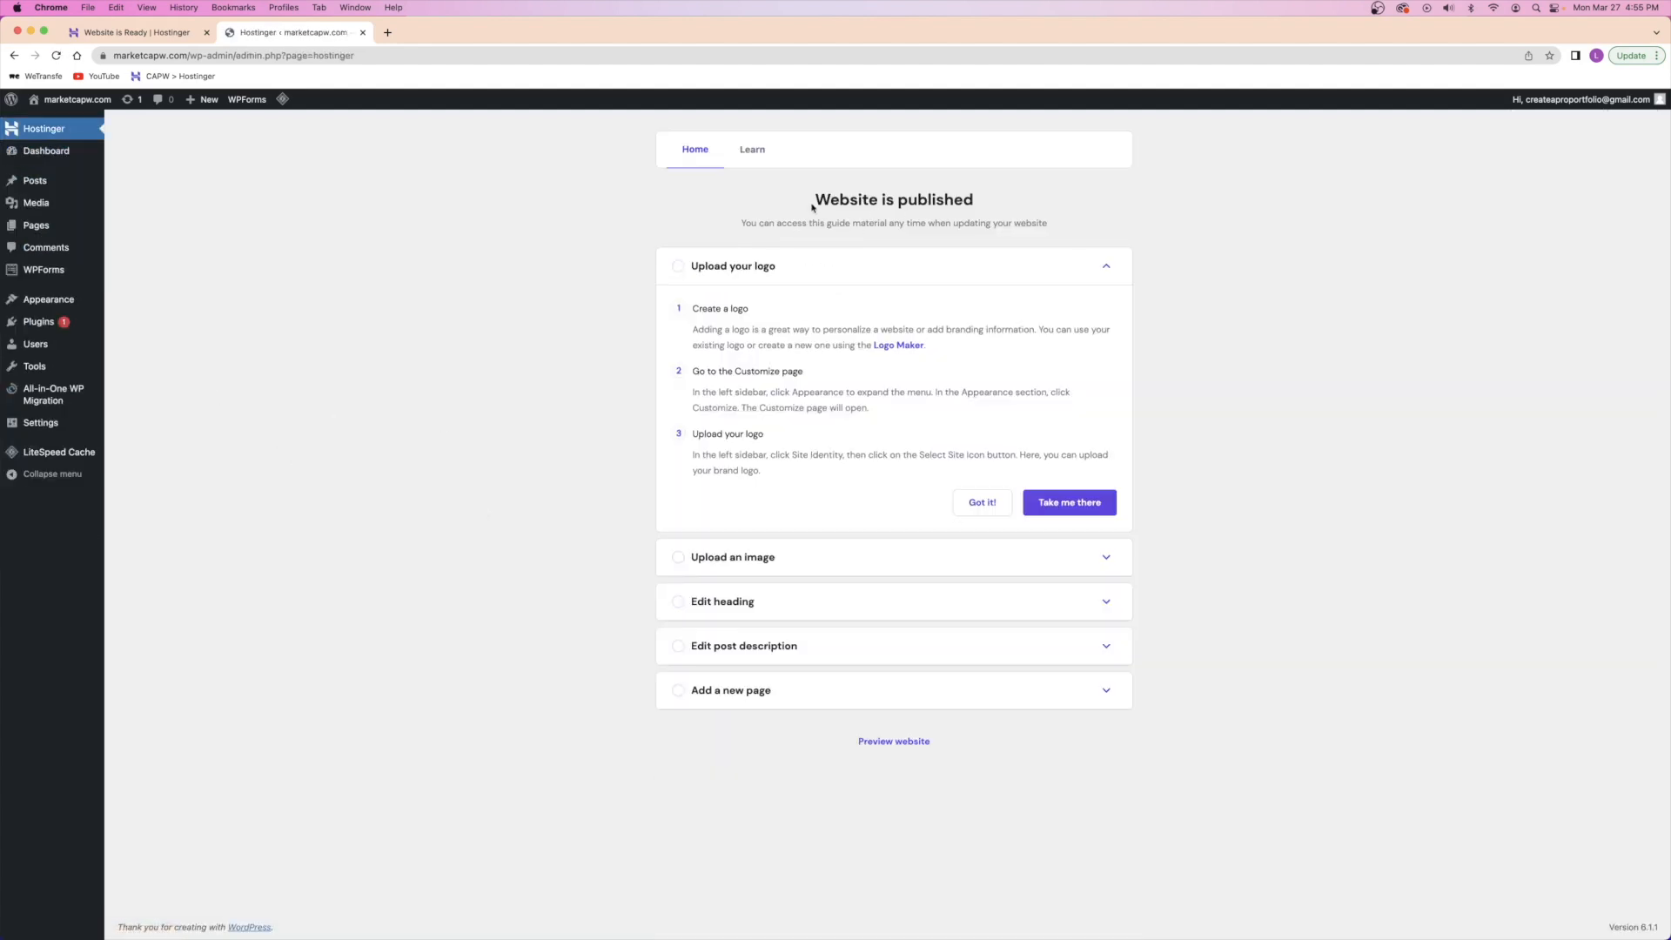
pyautogui.moveTo(813, 200); pyautogui.dragTo(994, 200)
pyautogui.click(560, 238)
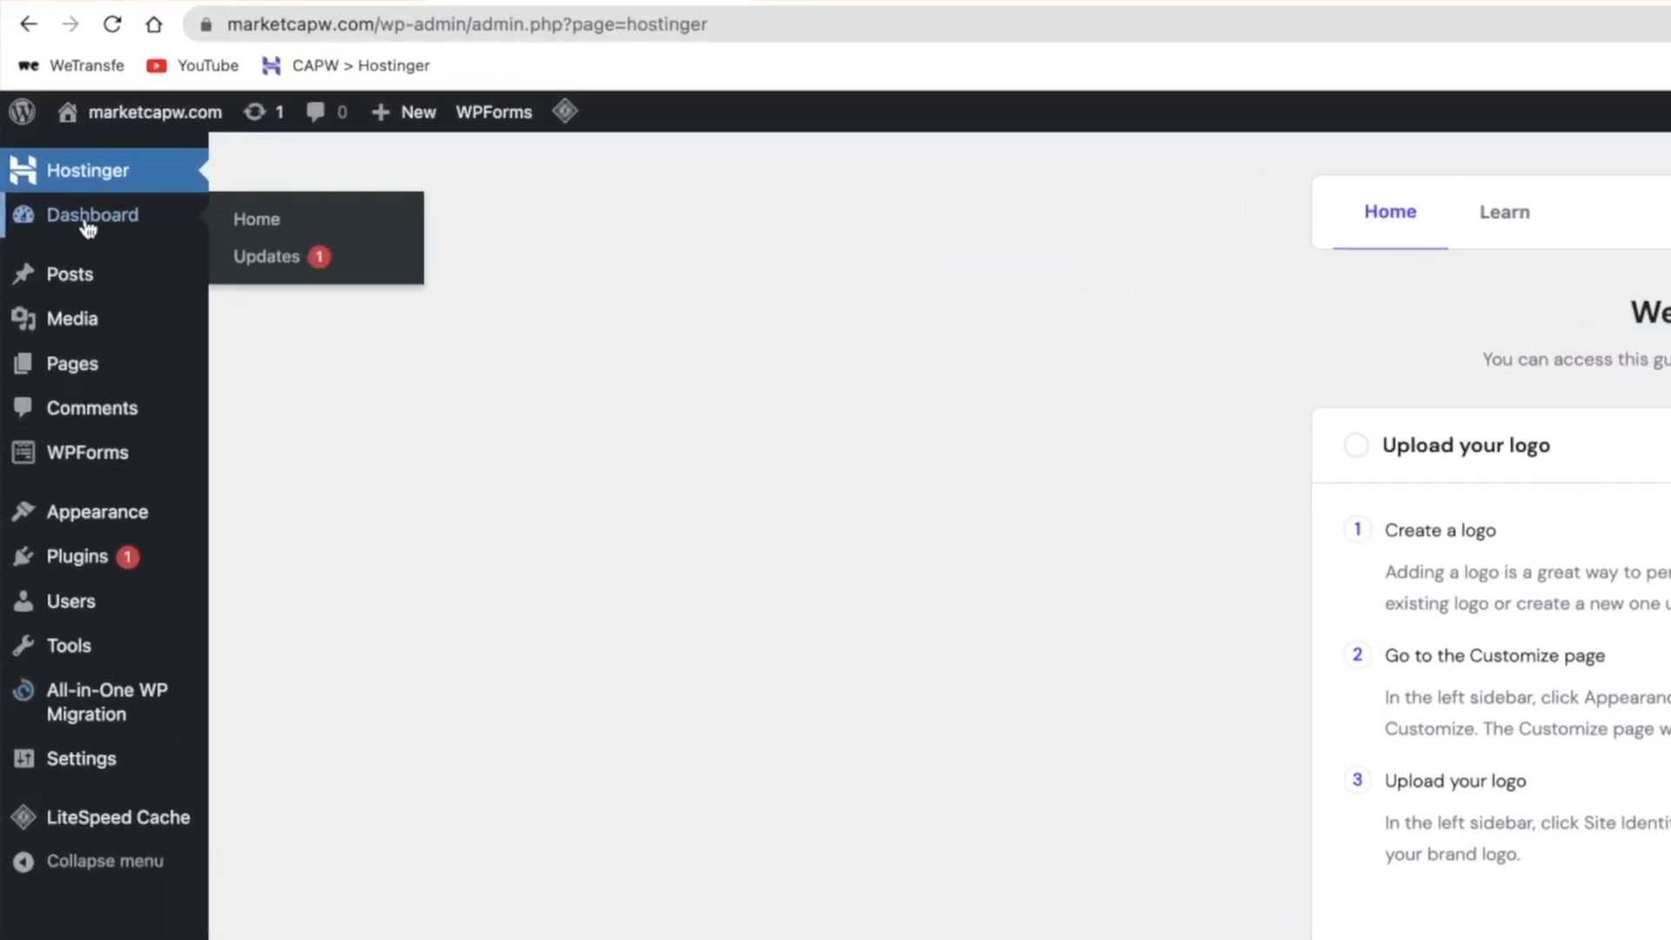
pyautogui.click(61, 171)
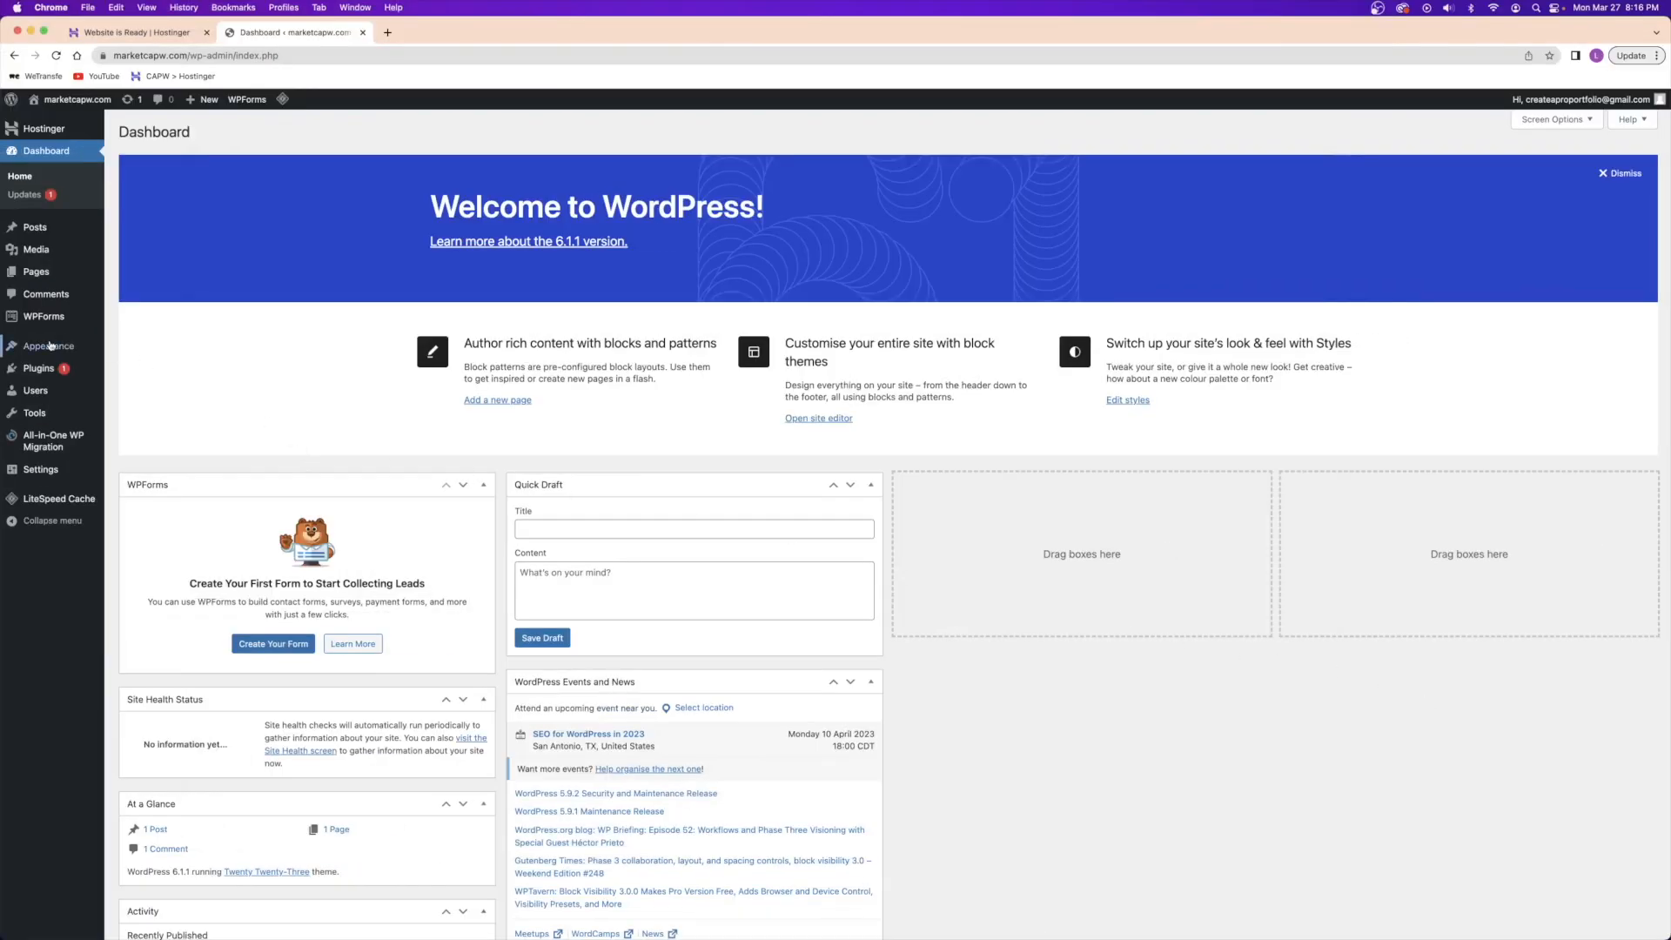
# - Open the page for adding new plugins in a separate browser tab and close the Hostinger setup tab
pyautogui.moveTo(39, 372)
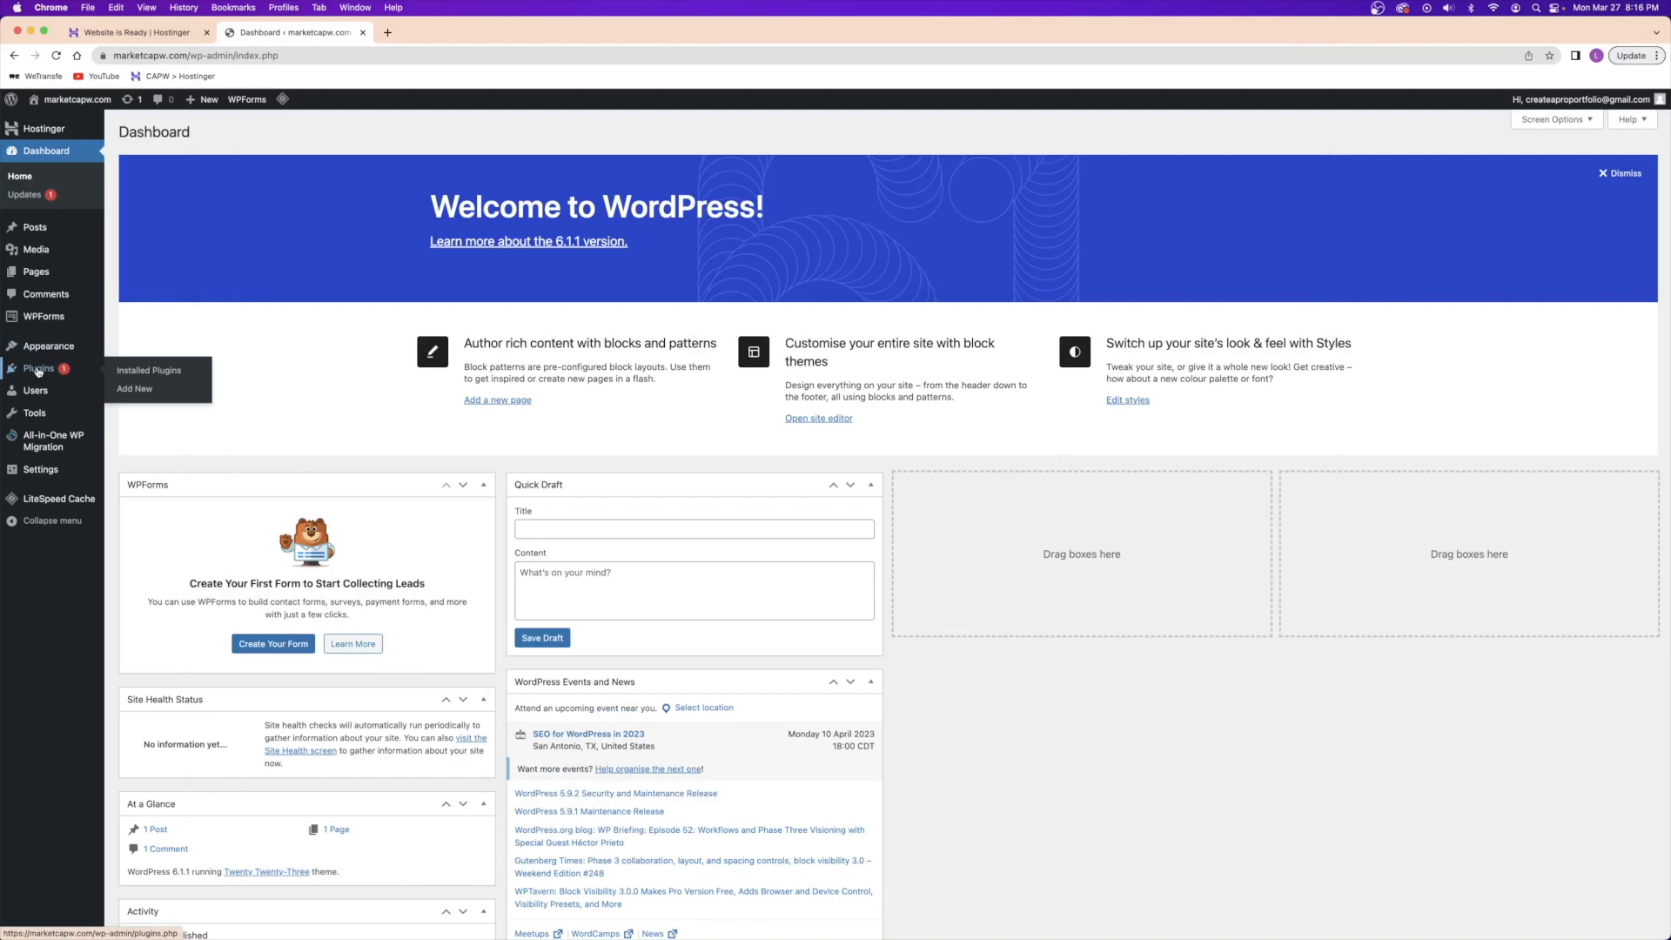
pyautogui.rightClick(133, 387)
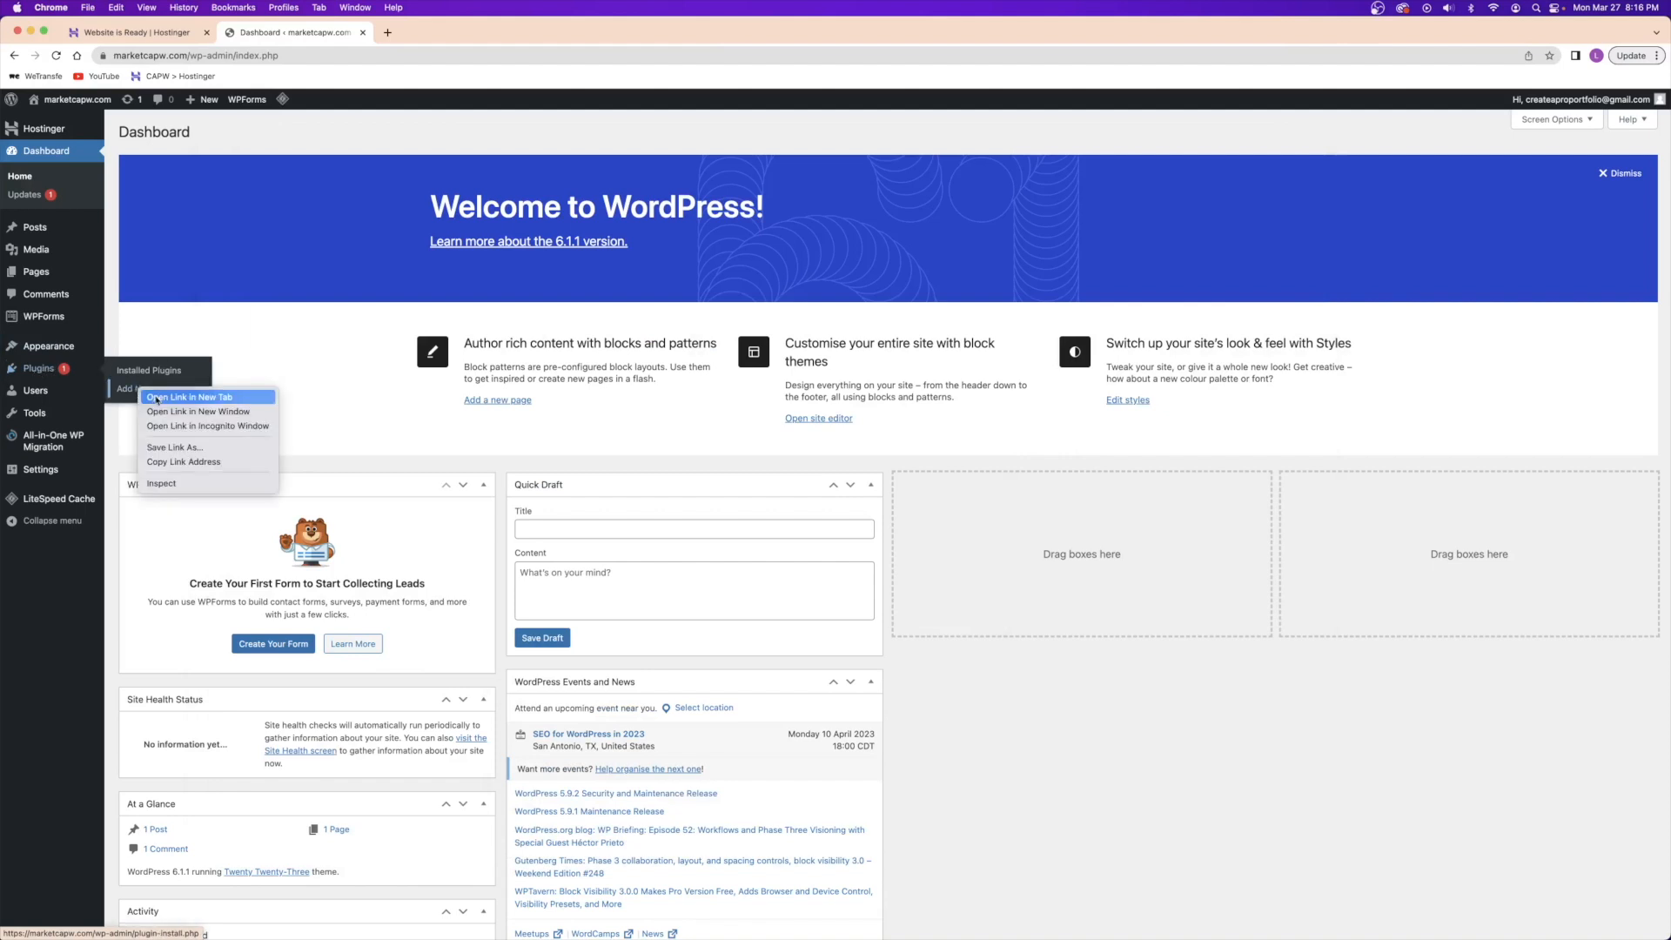
pyautogui.click(162, 397)
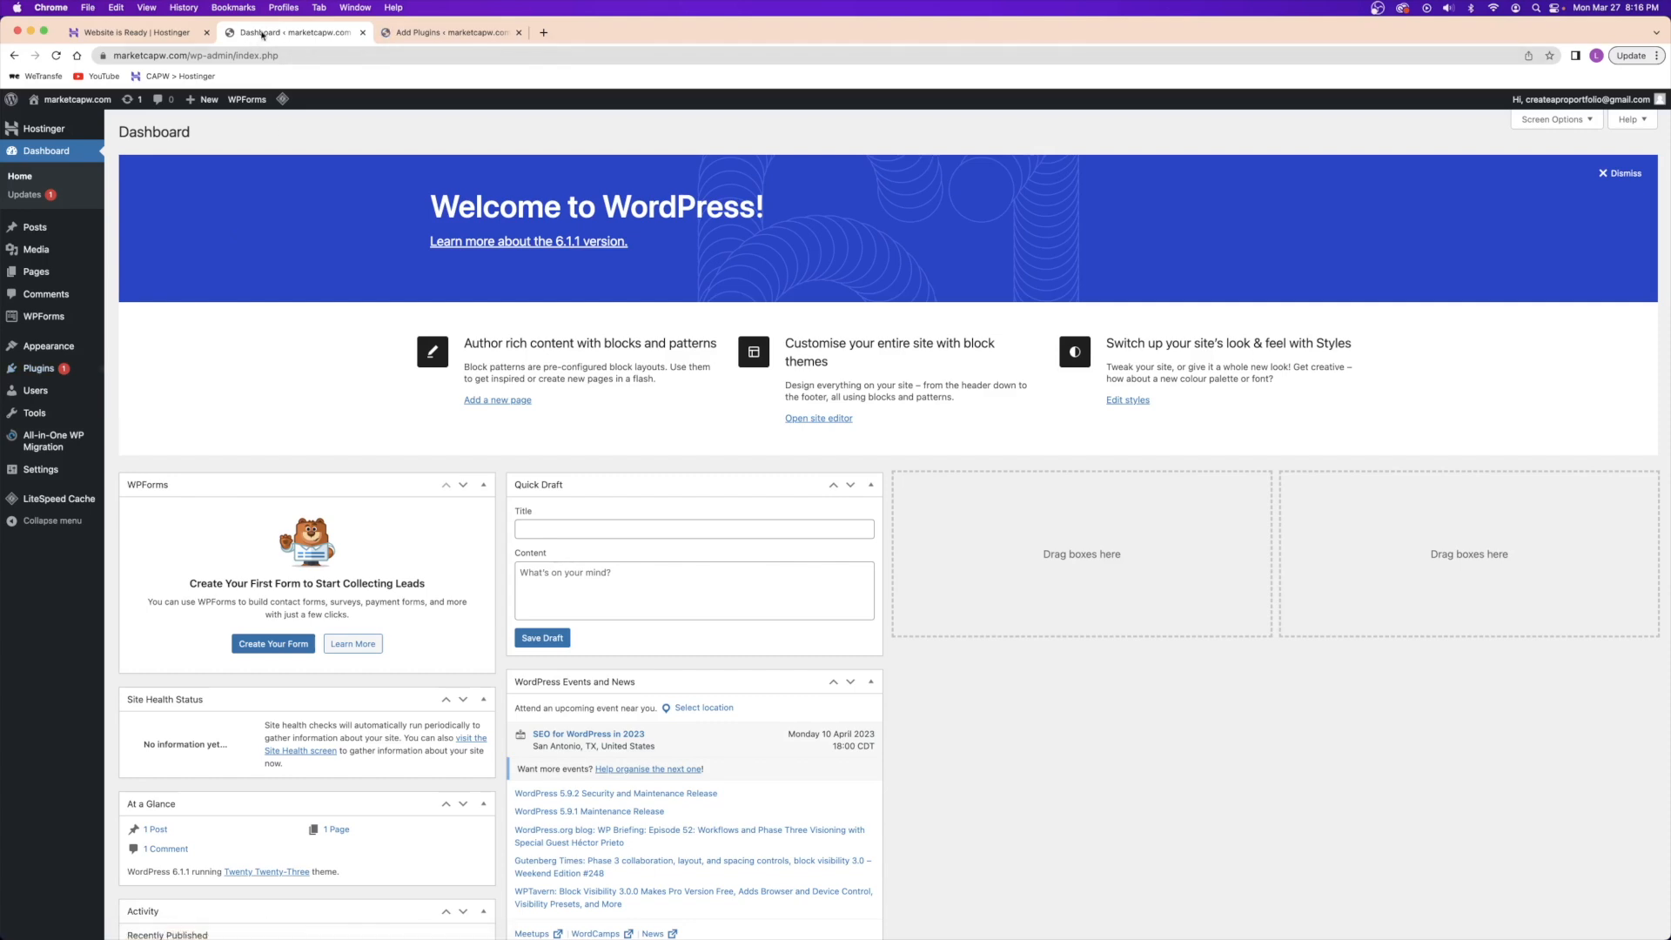
pyautogui.click(446, 32)
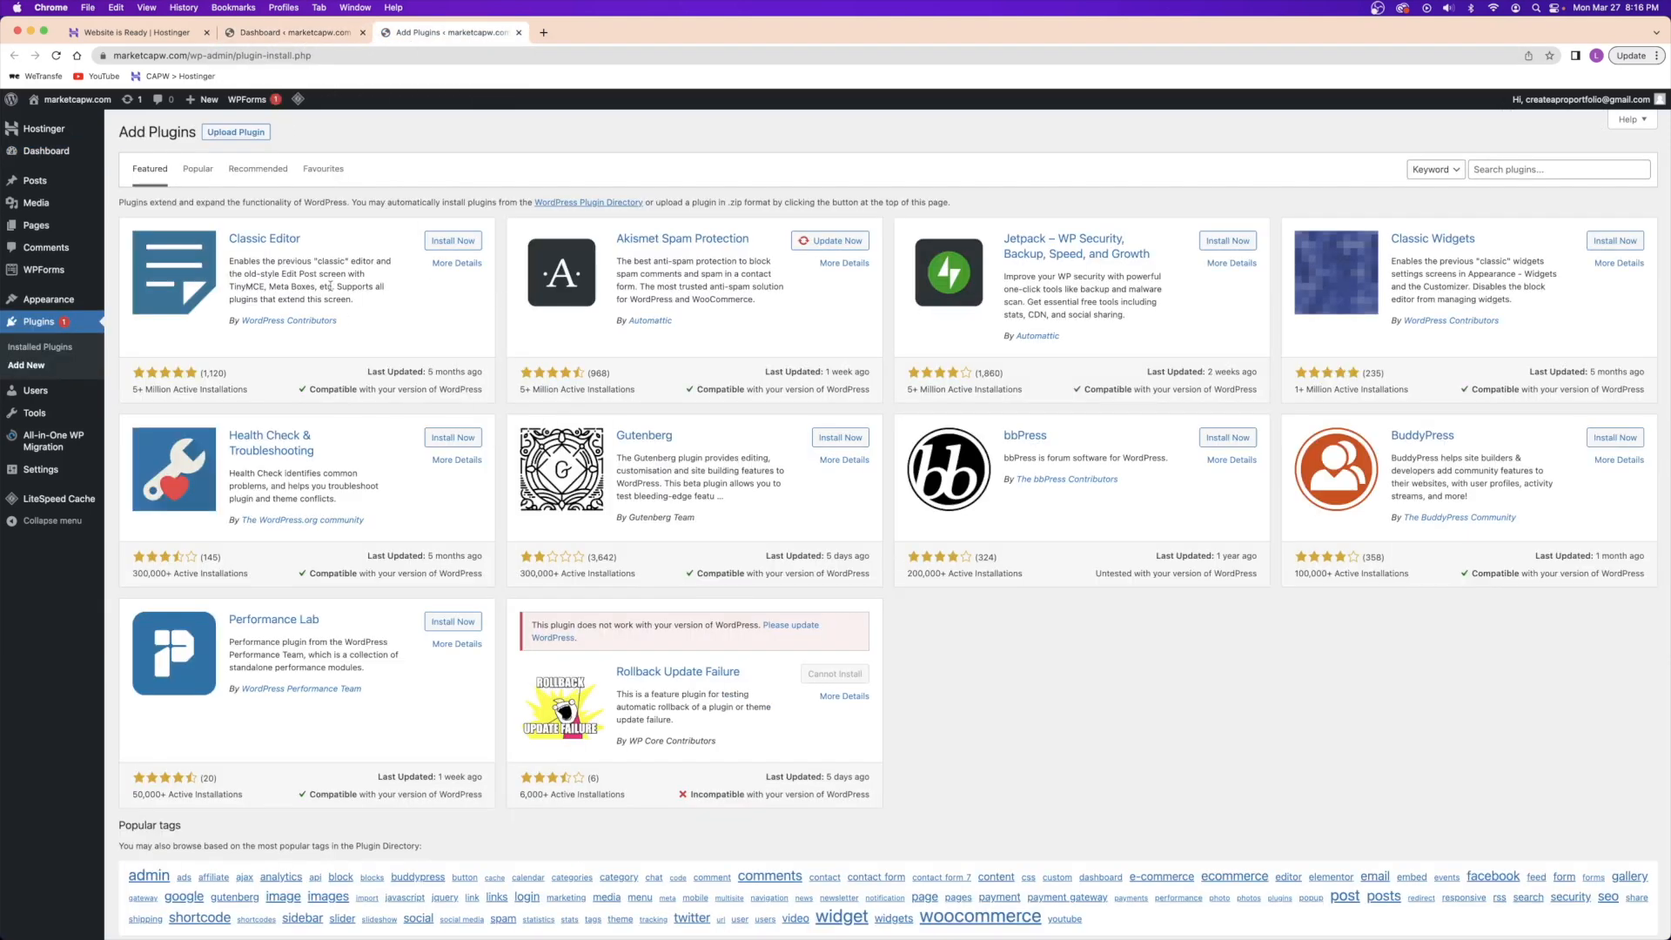
pyautogui.click(283, 38)
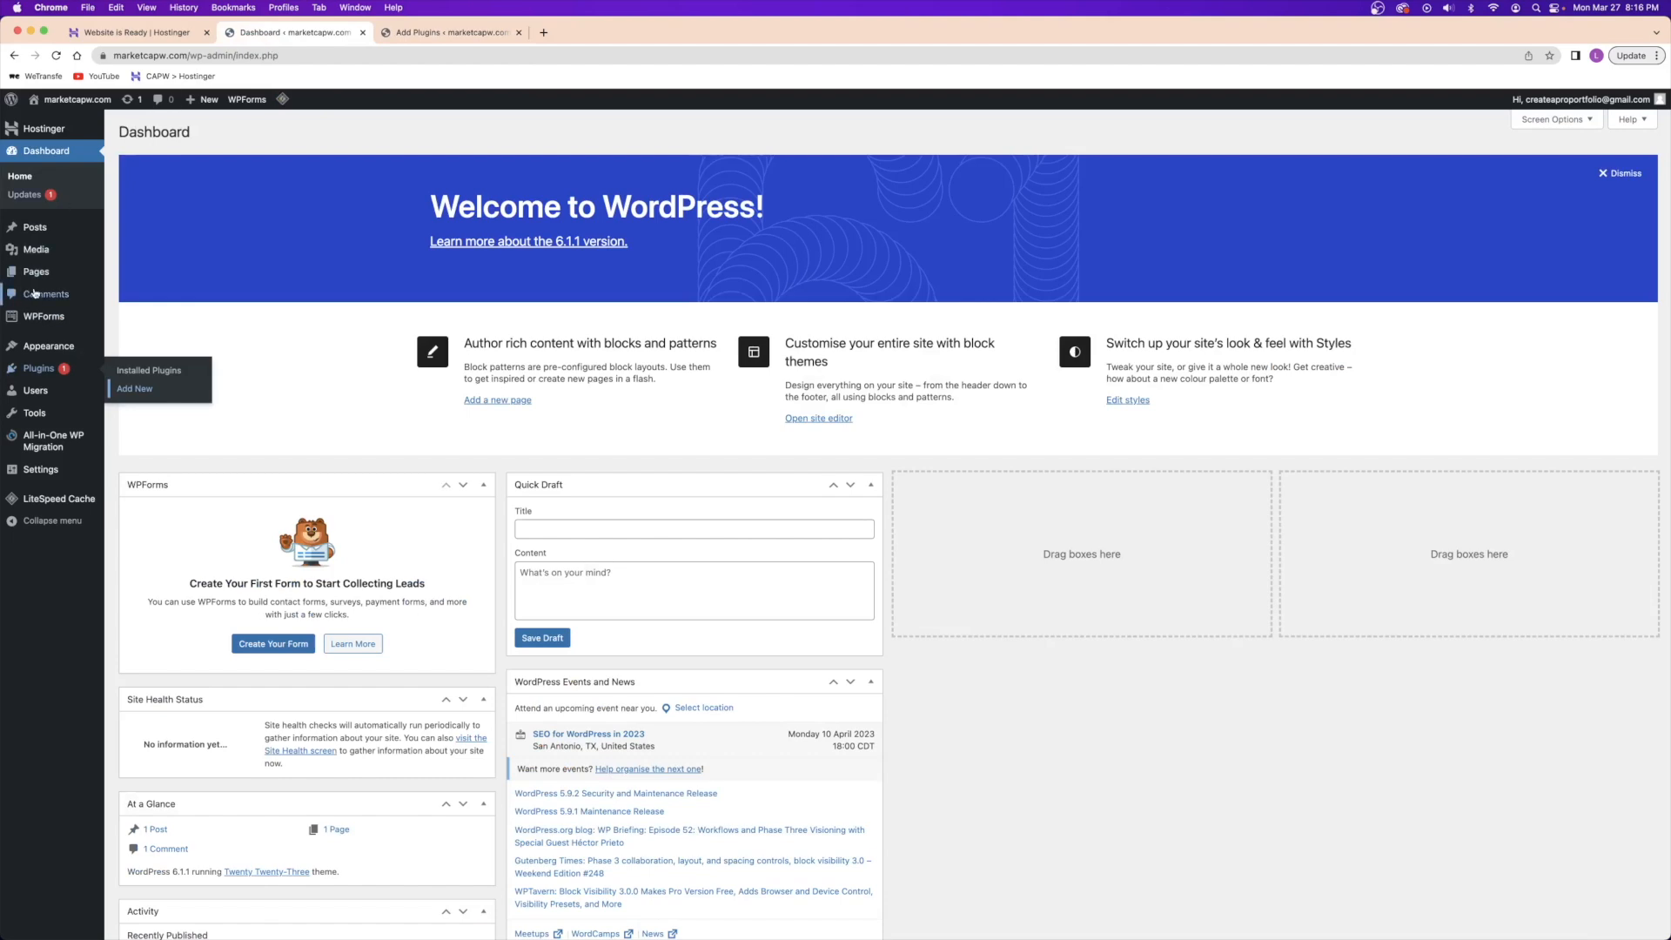
pyautogui.click(419, 35)
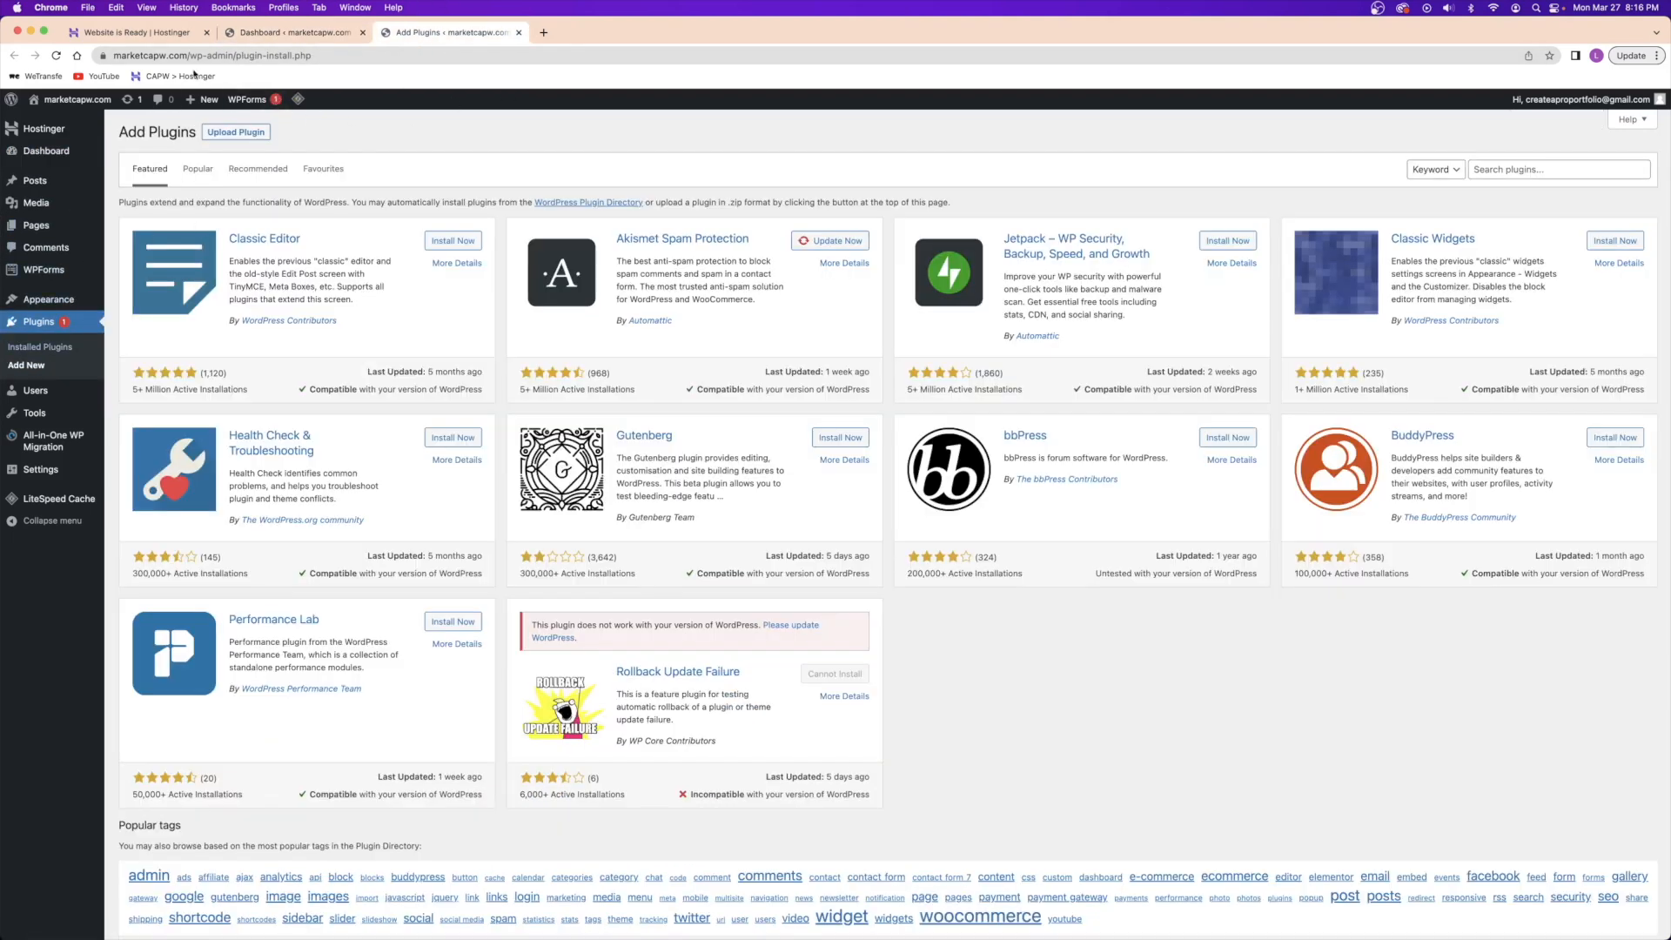
pyautogui.click(138, 35)
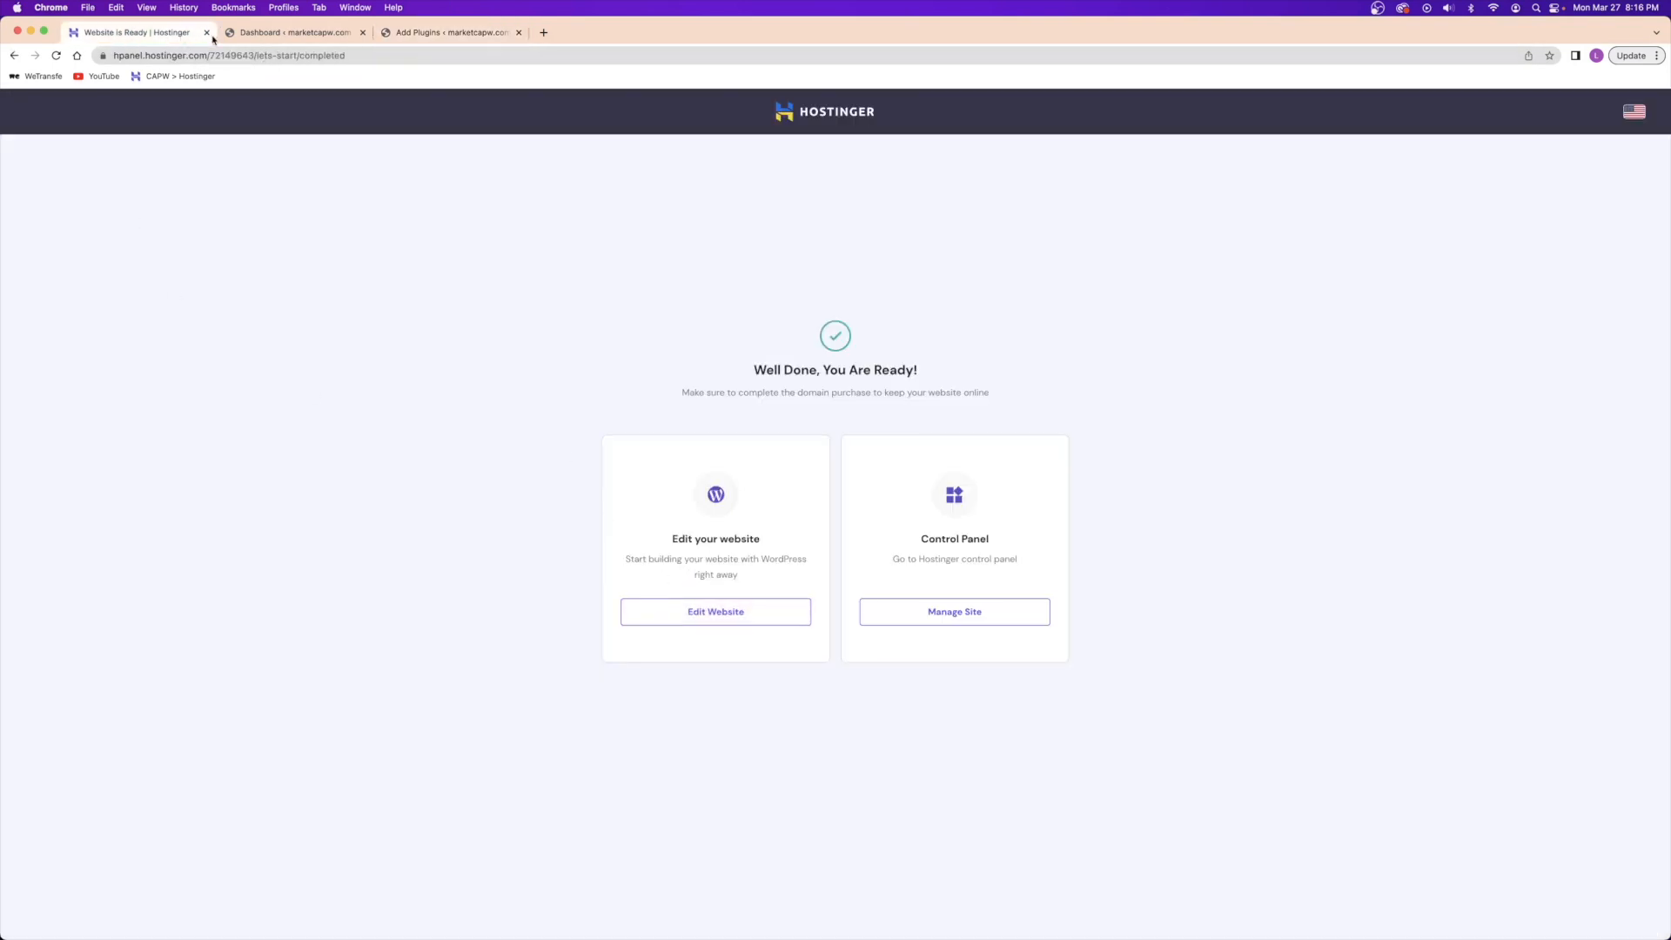
pyautogui.click(207, 33)
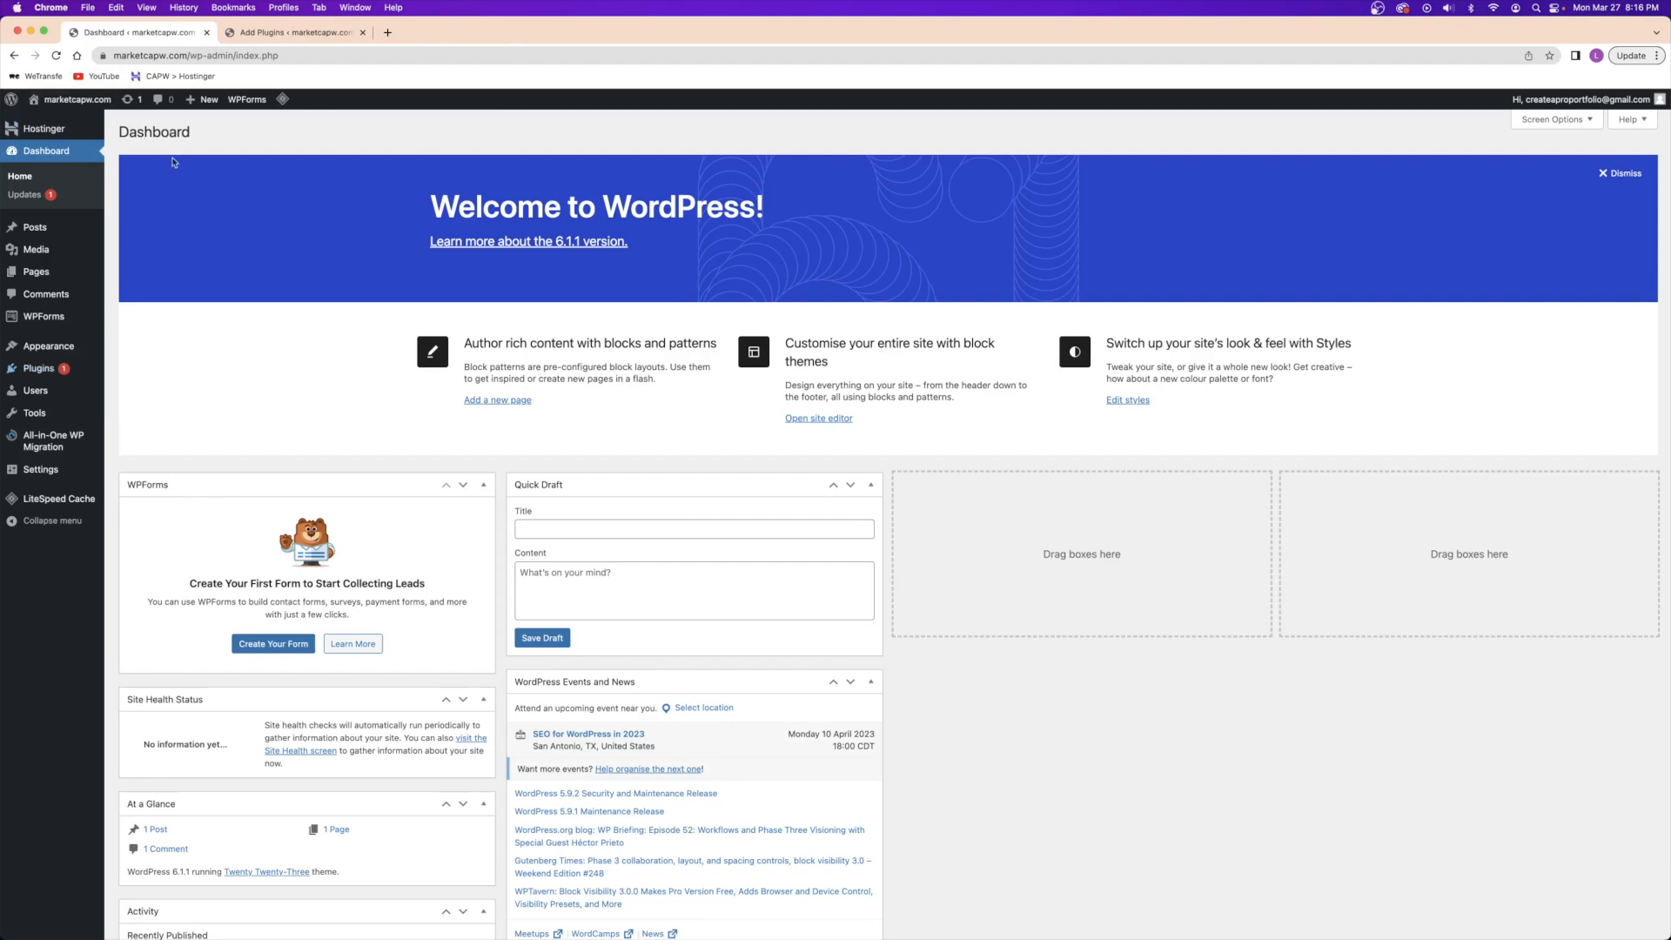
# - Search the plugins for "starter templates", and install and activate the Starter Templates plugin by Brainstorm Force
pyautogui.click(288, 33)
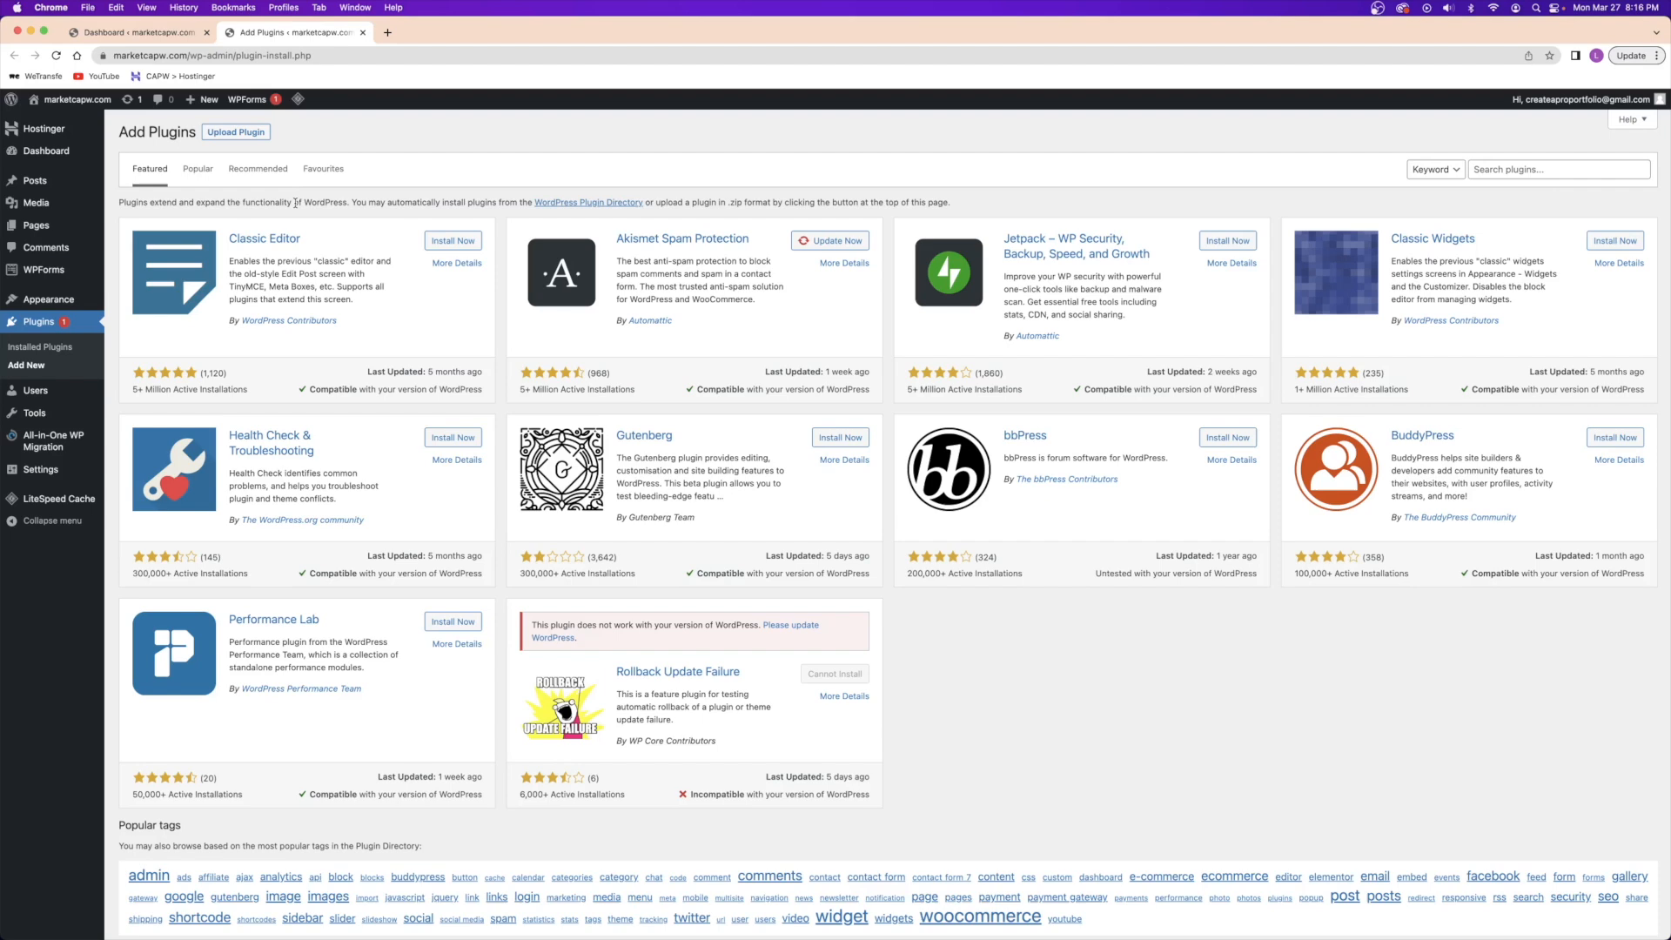
pyautogui.click(1552, 171)
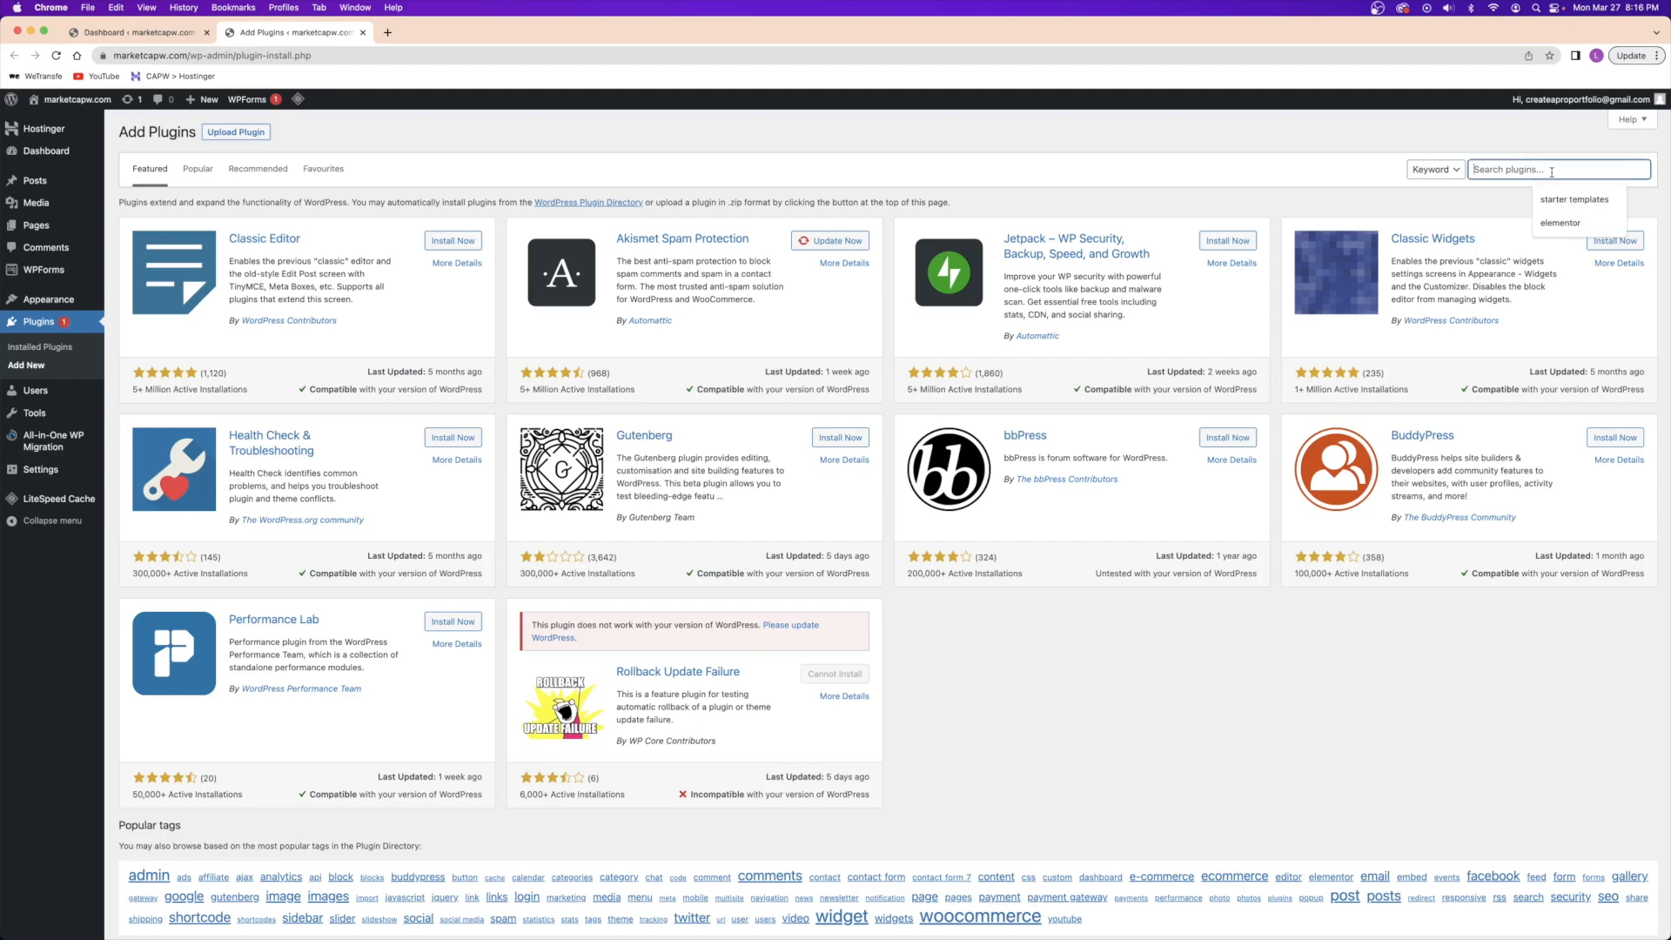
pyautogui.click(1567, 200)
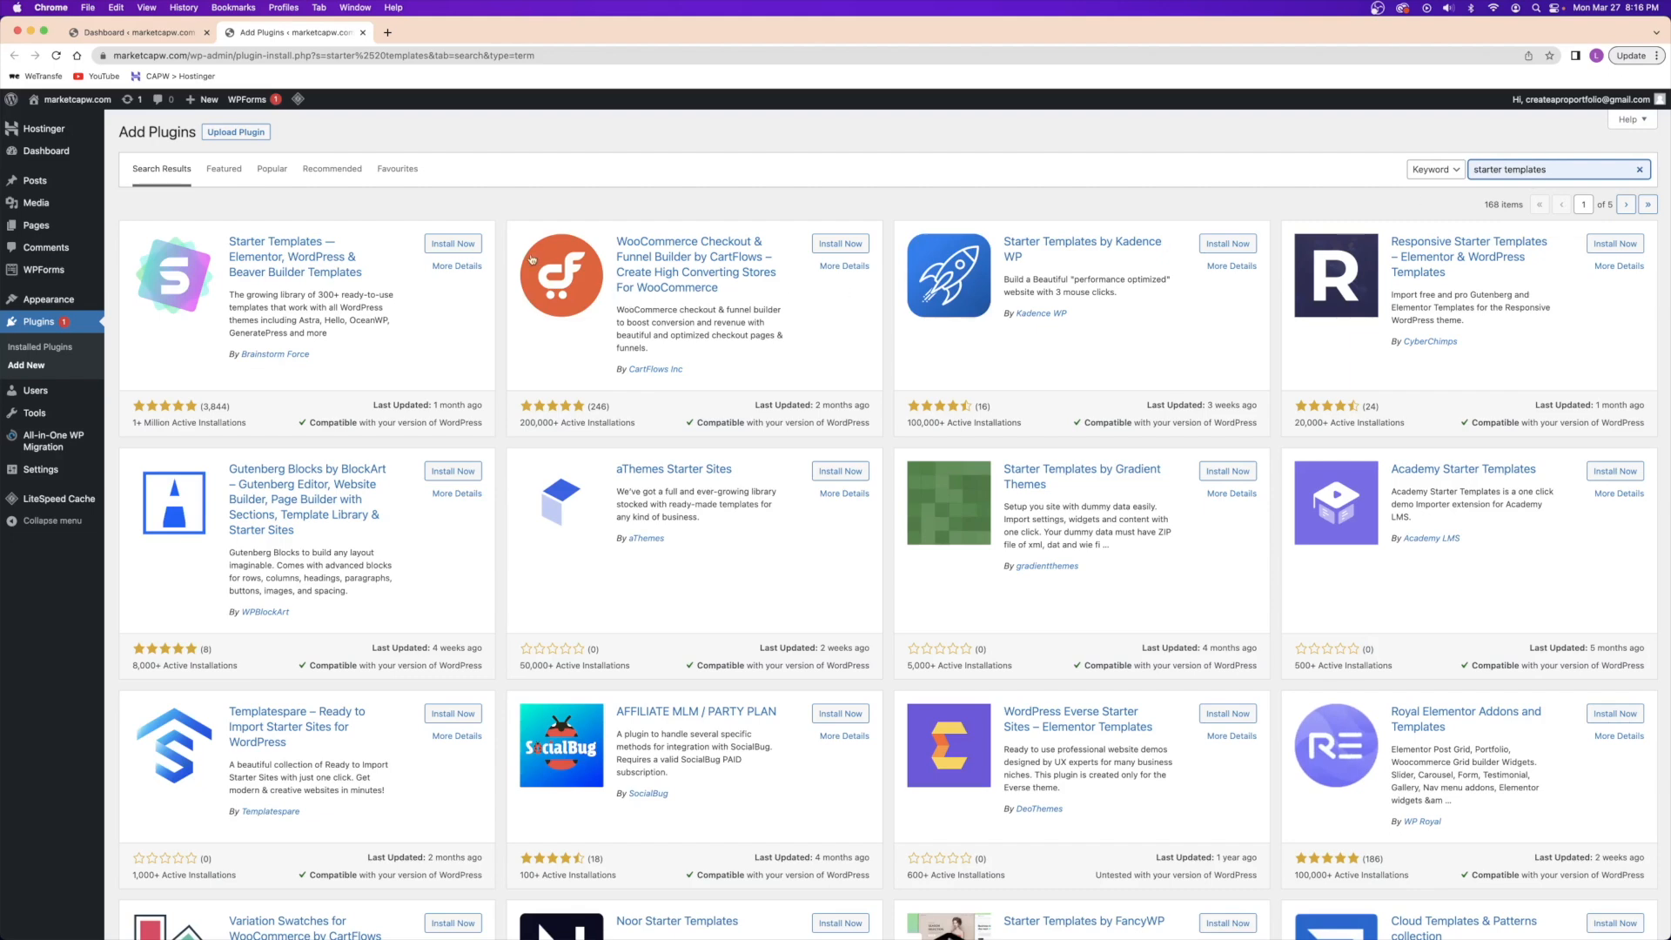
pyautogui.click(445, 249)
pyautogui.click(444, 249)
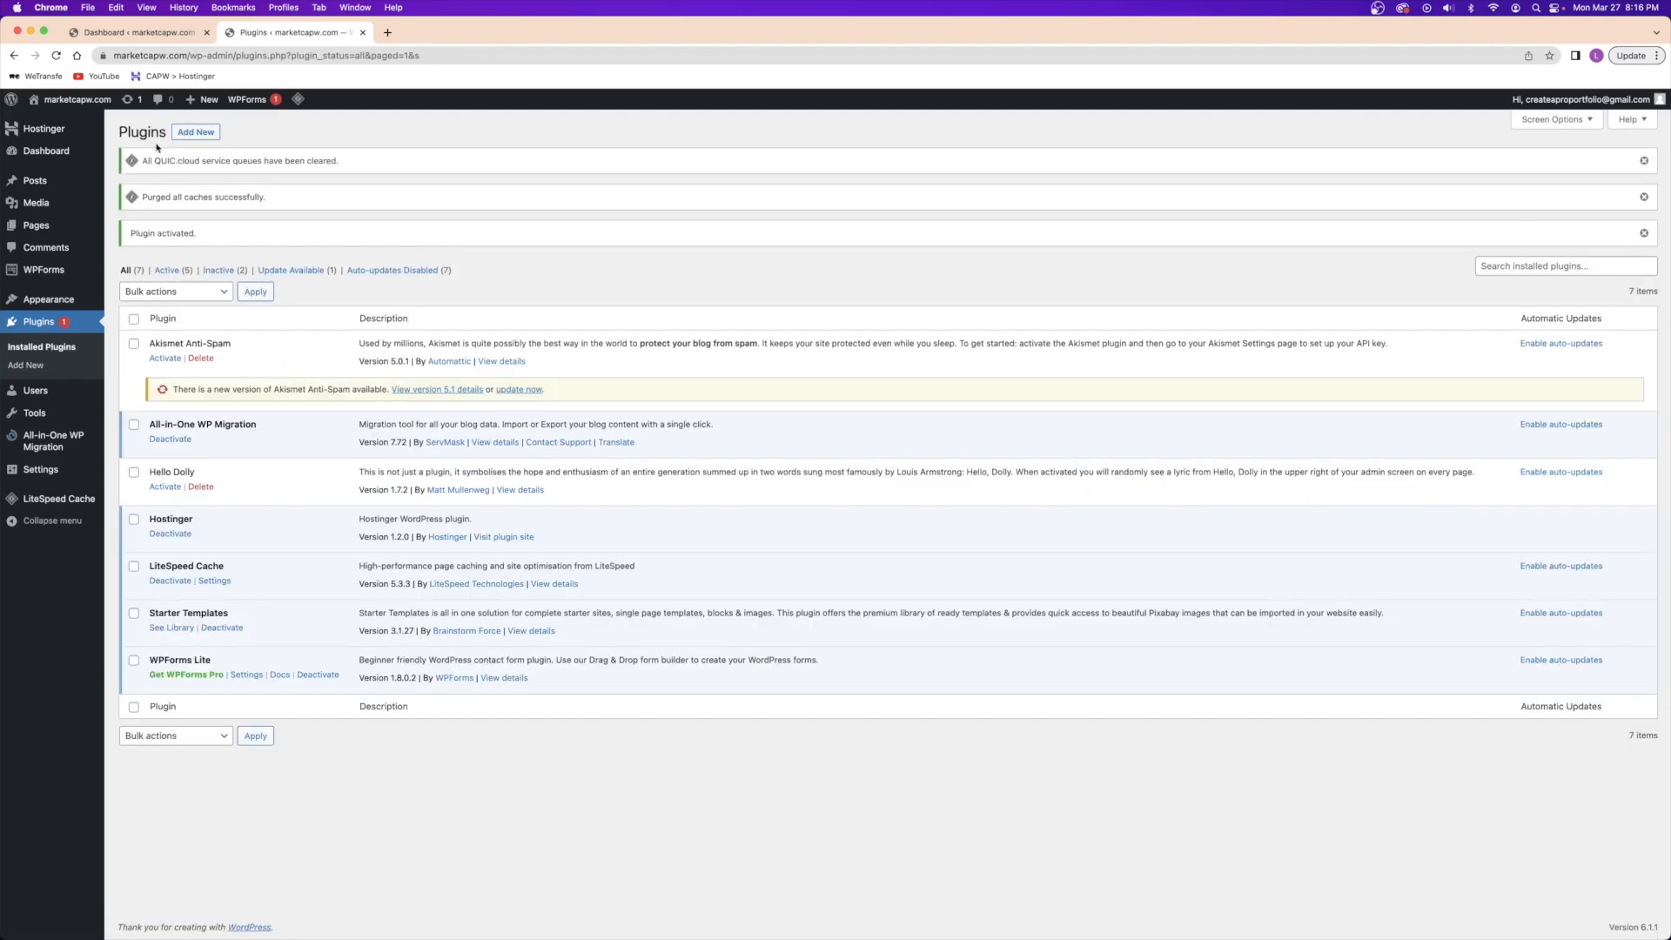
# - Open the Starter Templates library and start building the website with Elementor as the page builder
pyautogui.doubleClick(150, 133)
pyautogui.click(272, 141)
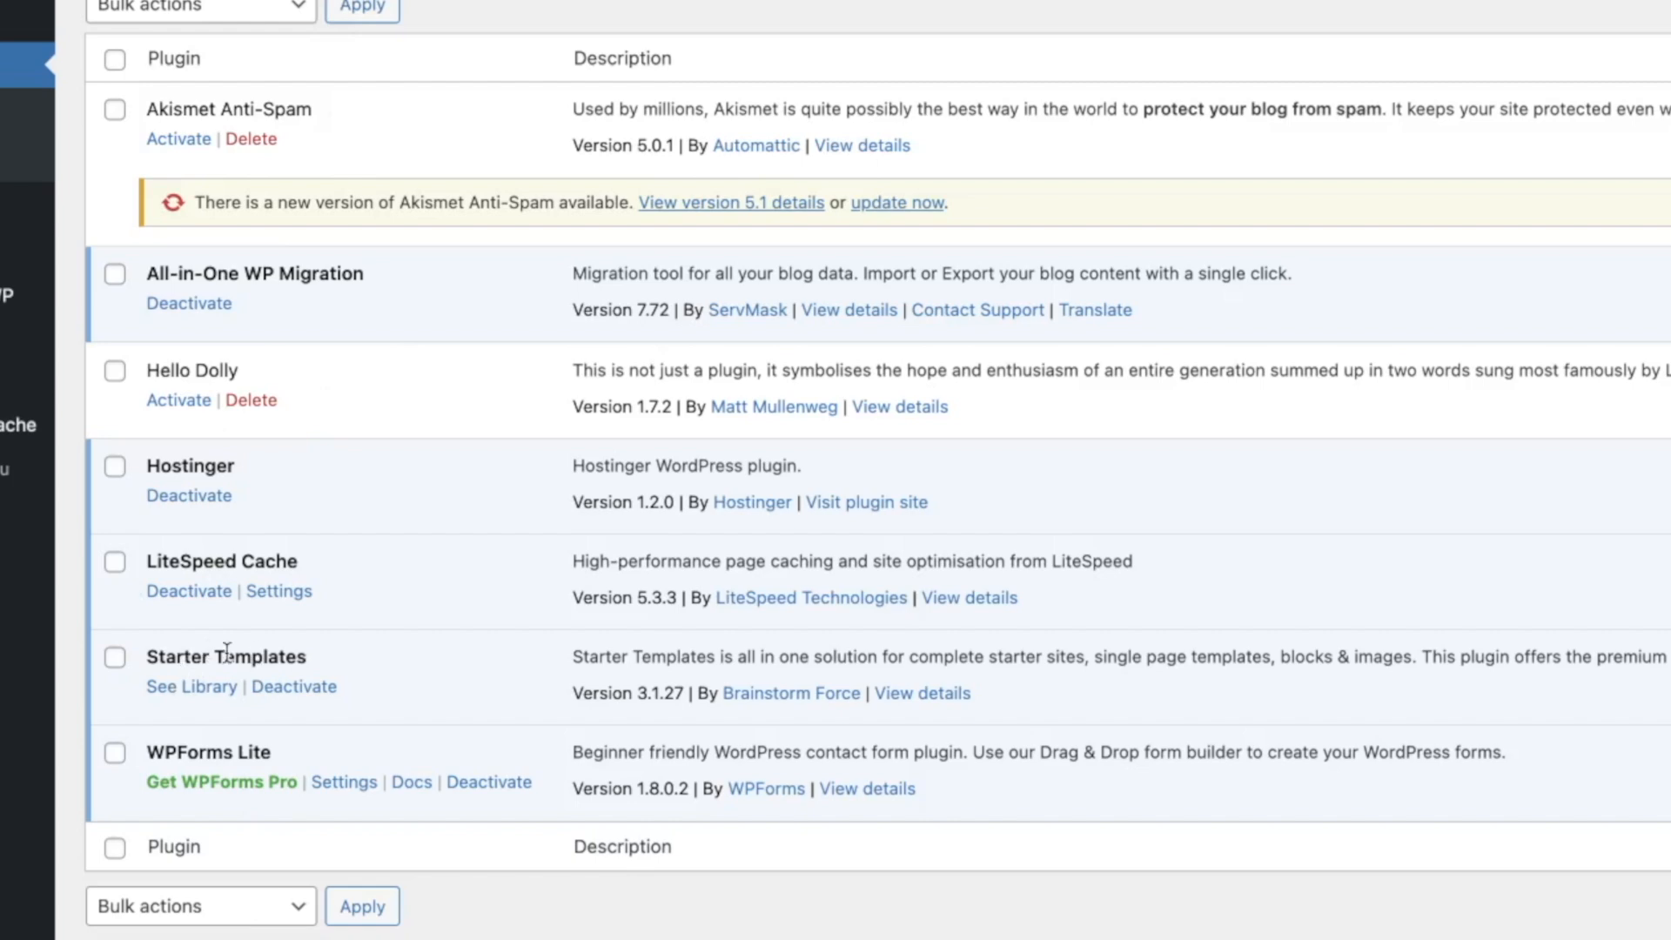
pyautogui.click(200, 691)
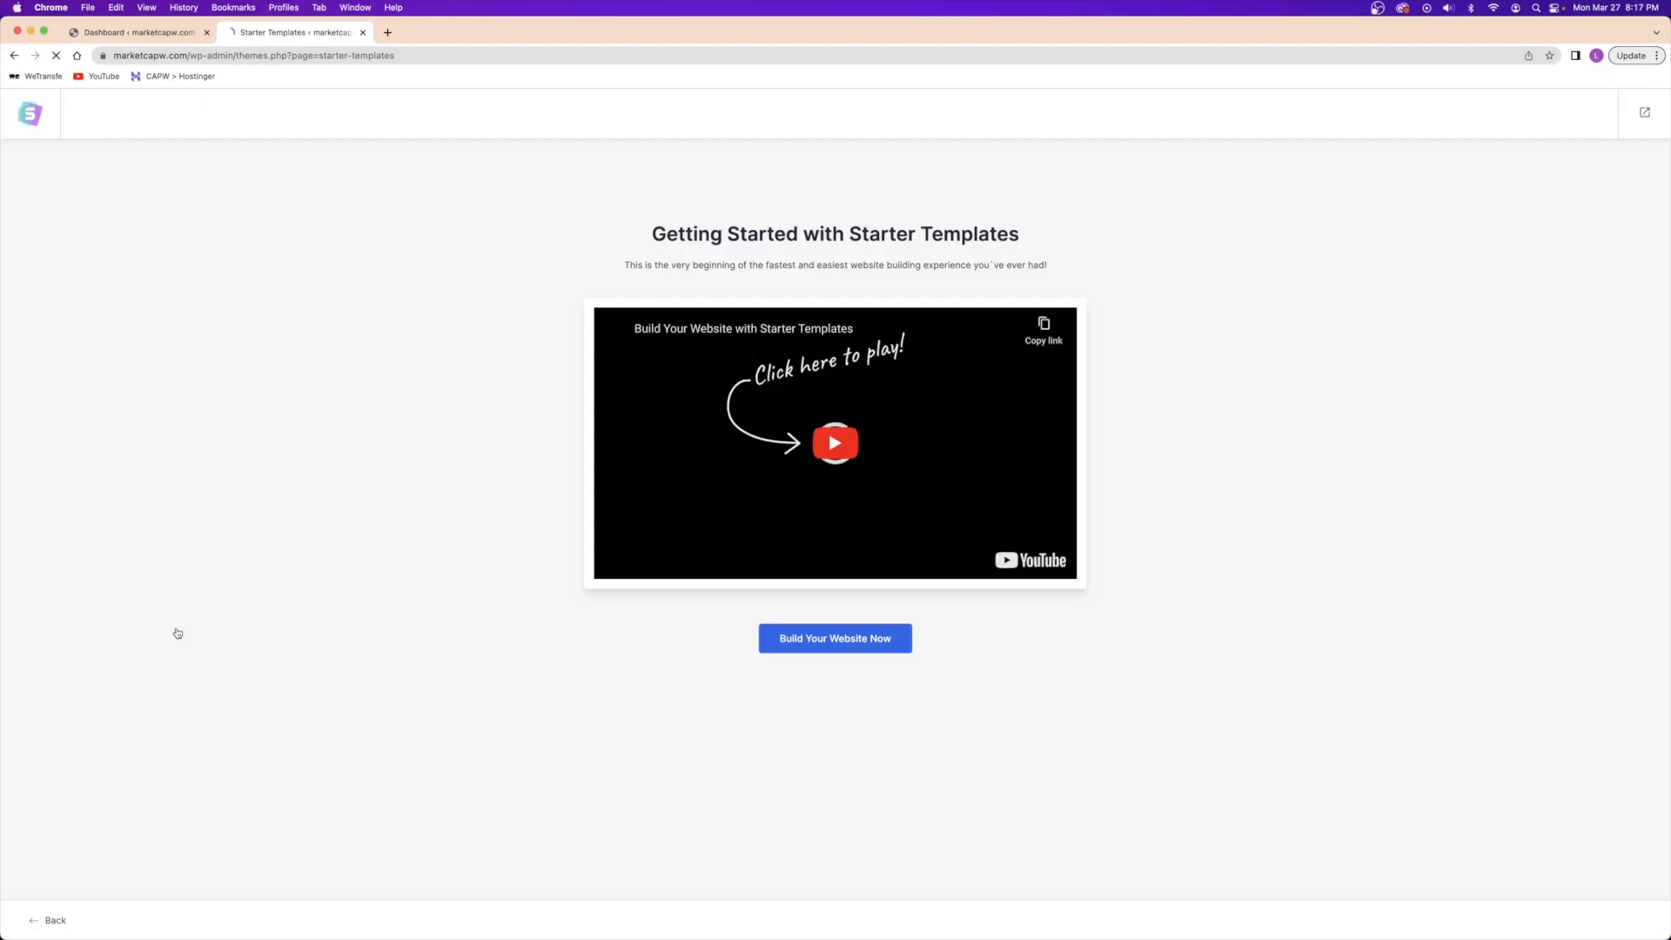
pyautogui.click(809, 644)
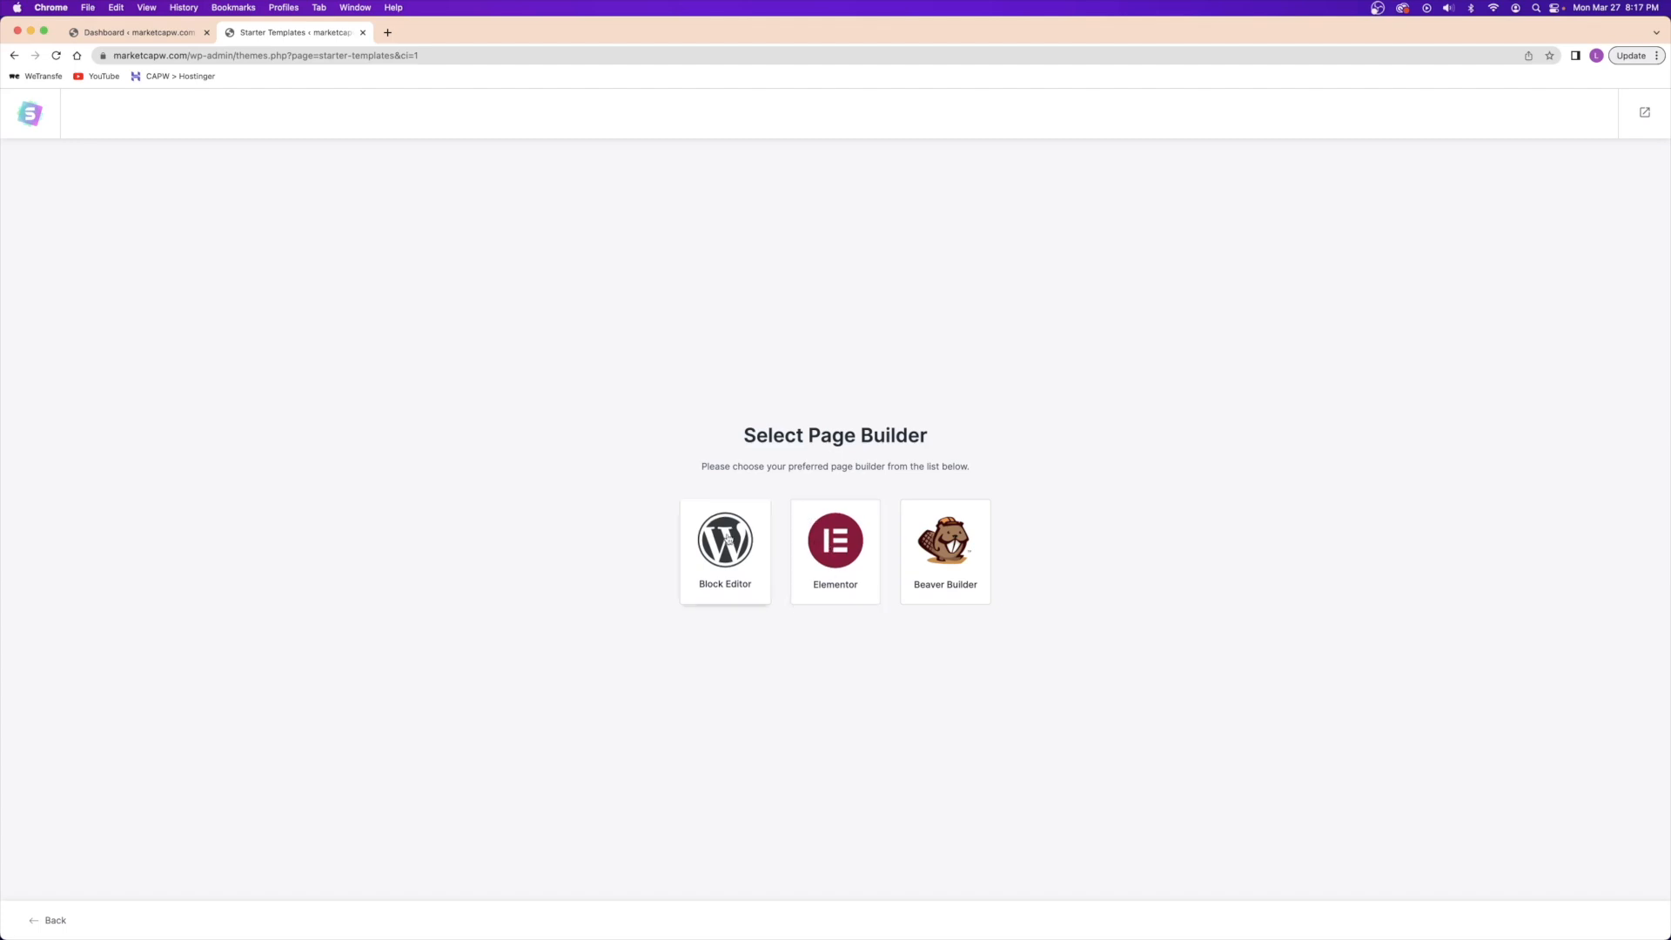
pyautogui.click(824, 538)
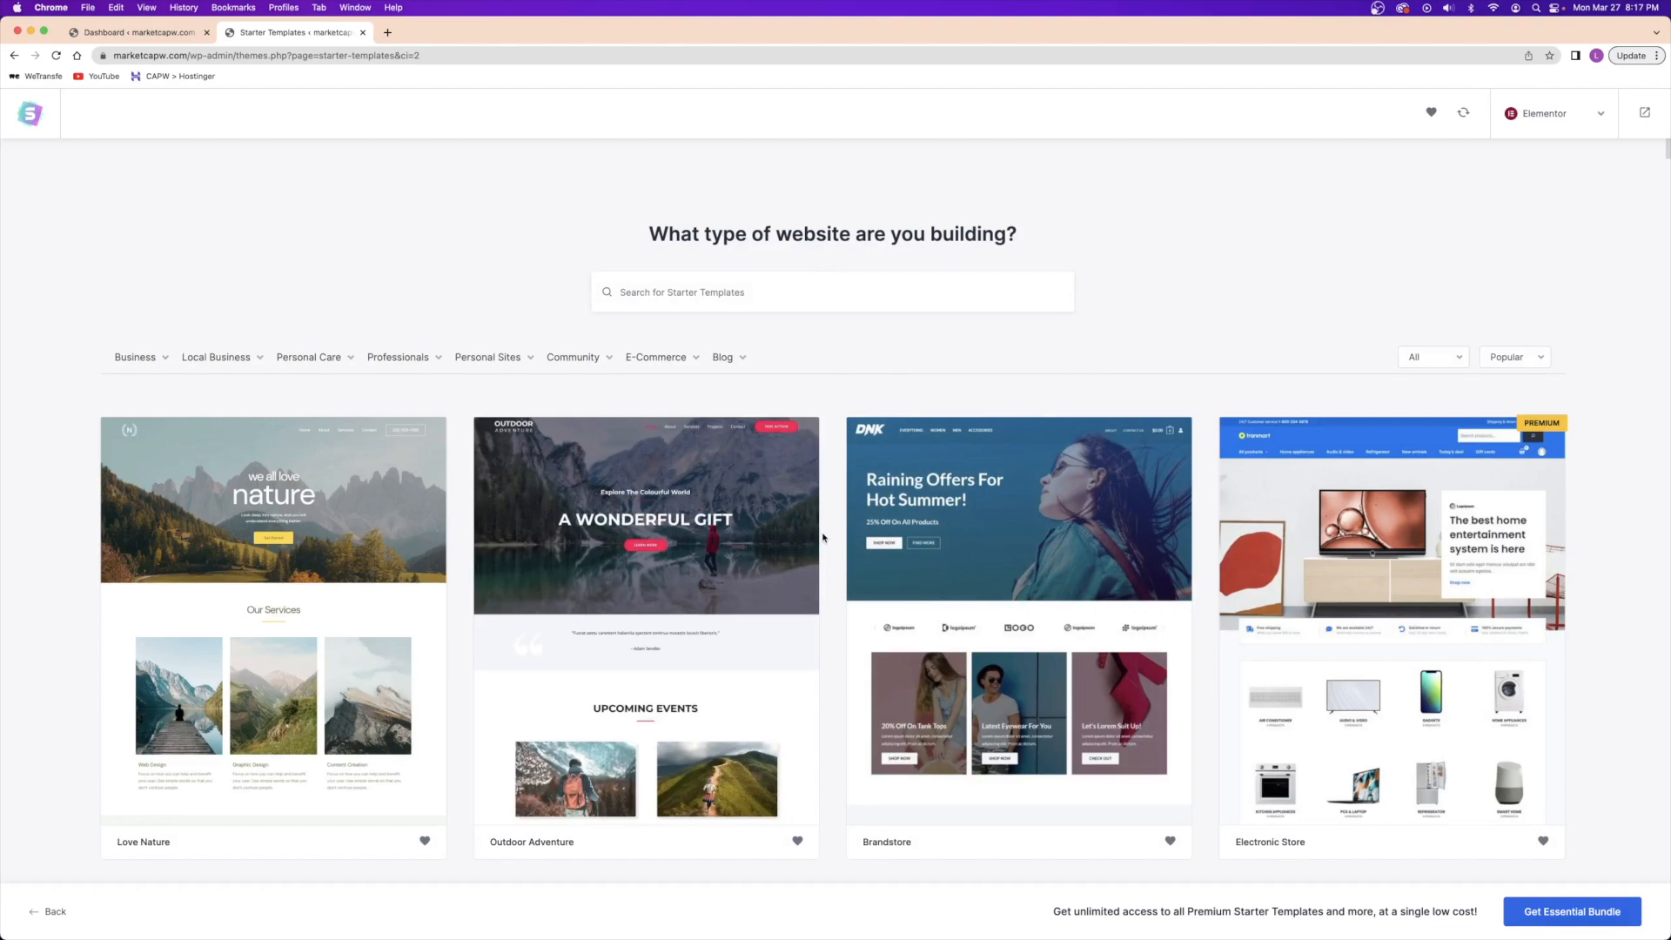
# - Browse the starter templates, preview the Construction Company template's home page, and return to the template library
pyautogui.scroll(-10, 824, 537)
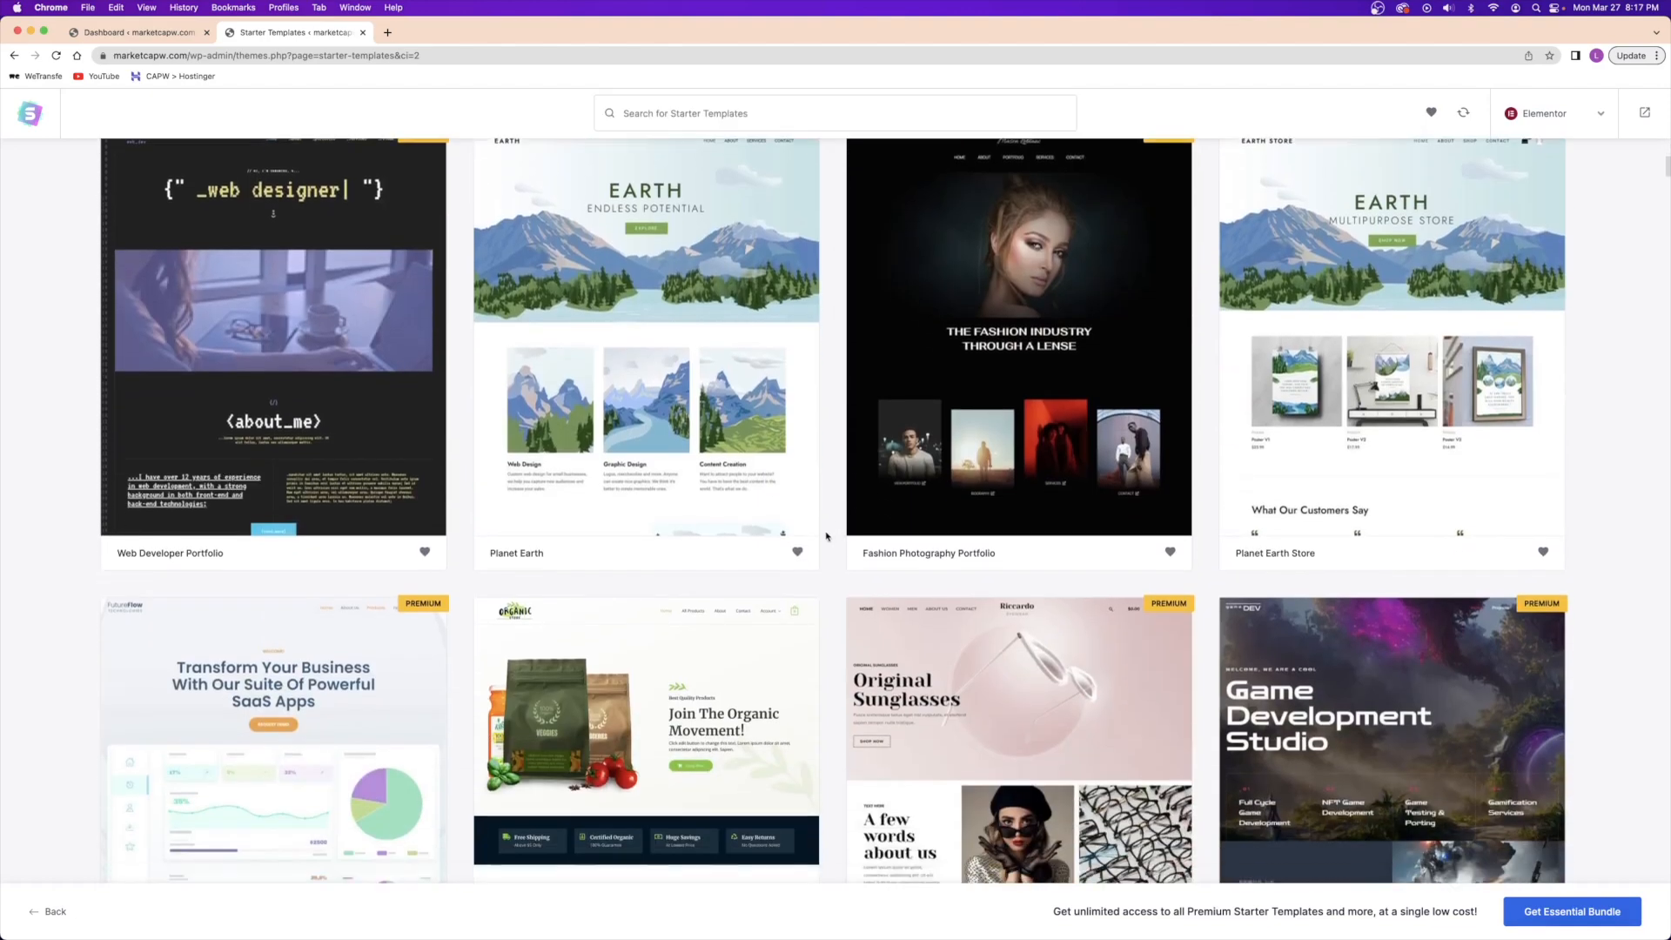
pyautogui.scroll(-10, 826, 536)
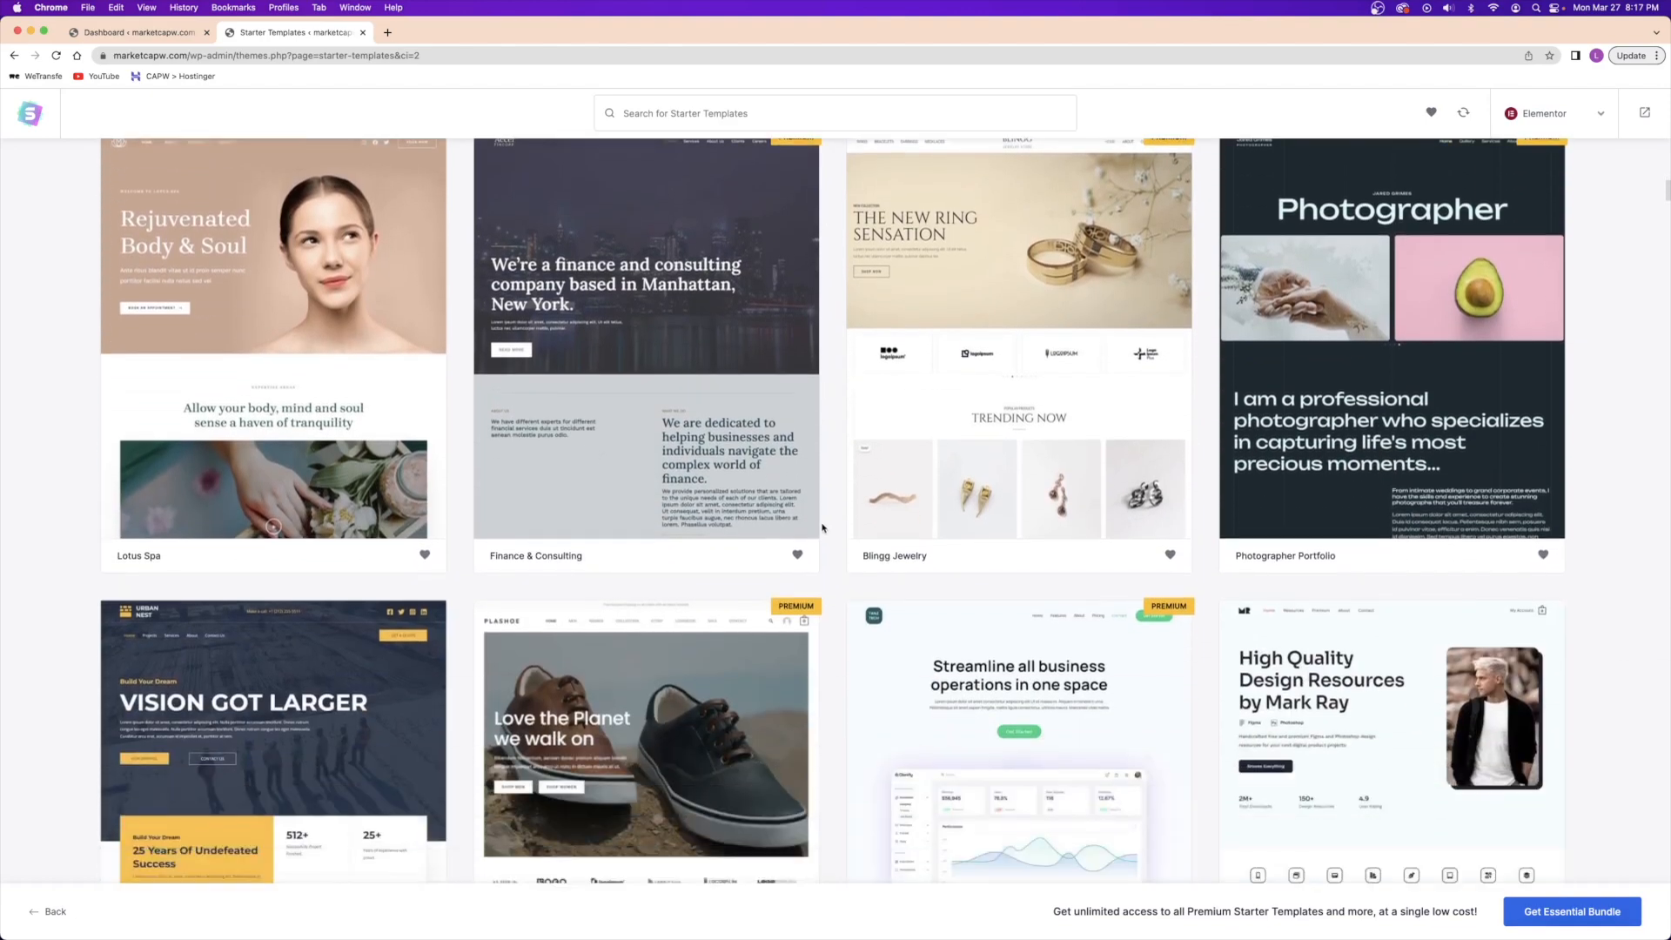
pyautogui.scroll(-5, 823, 528)
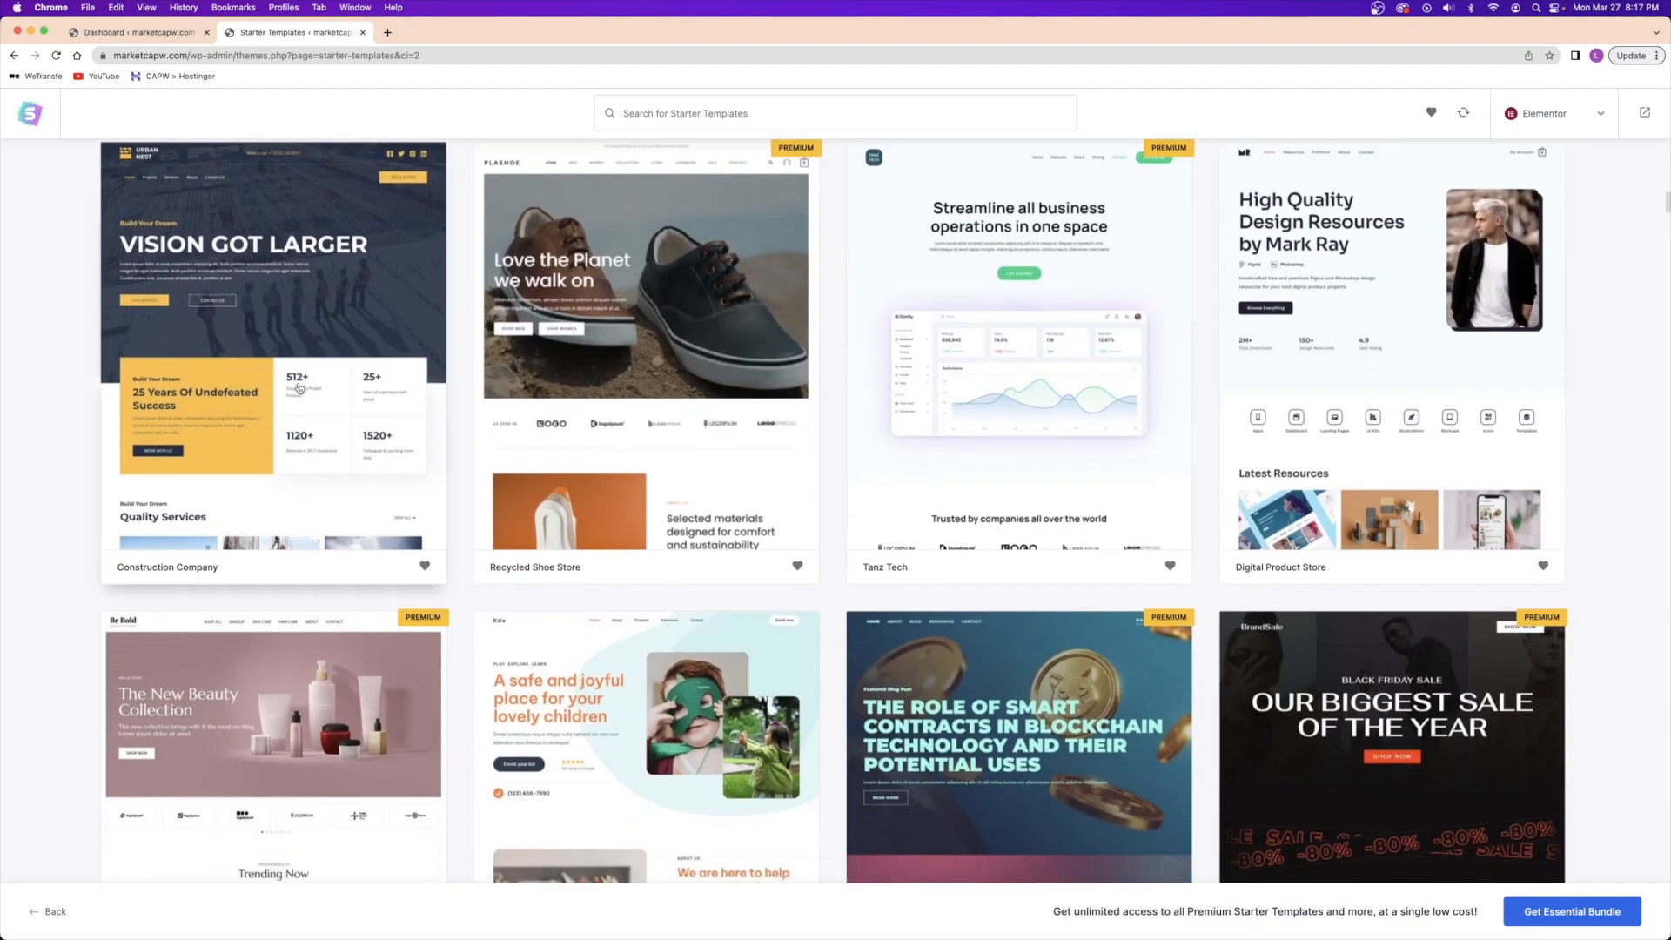
pyautogui.click(265, 352)
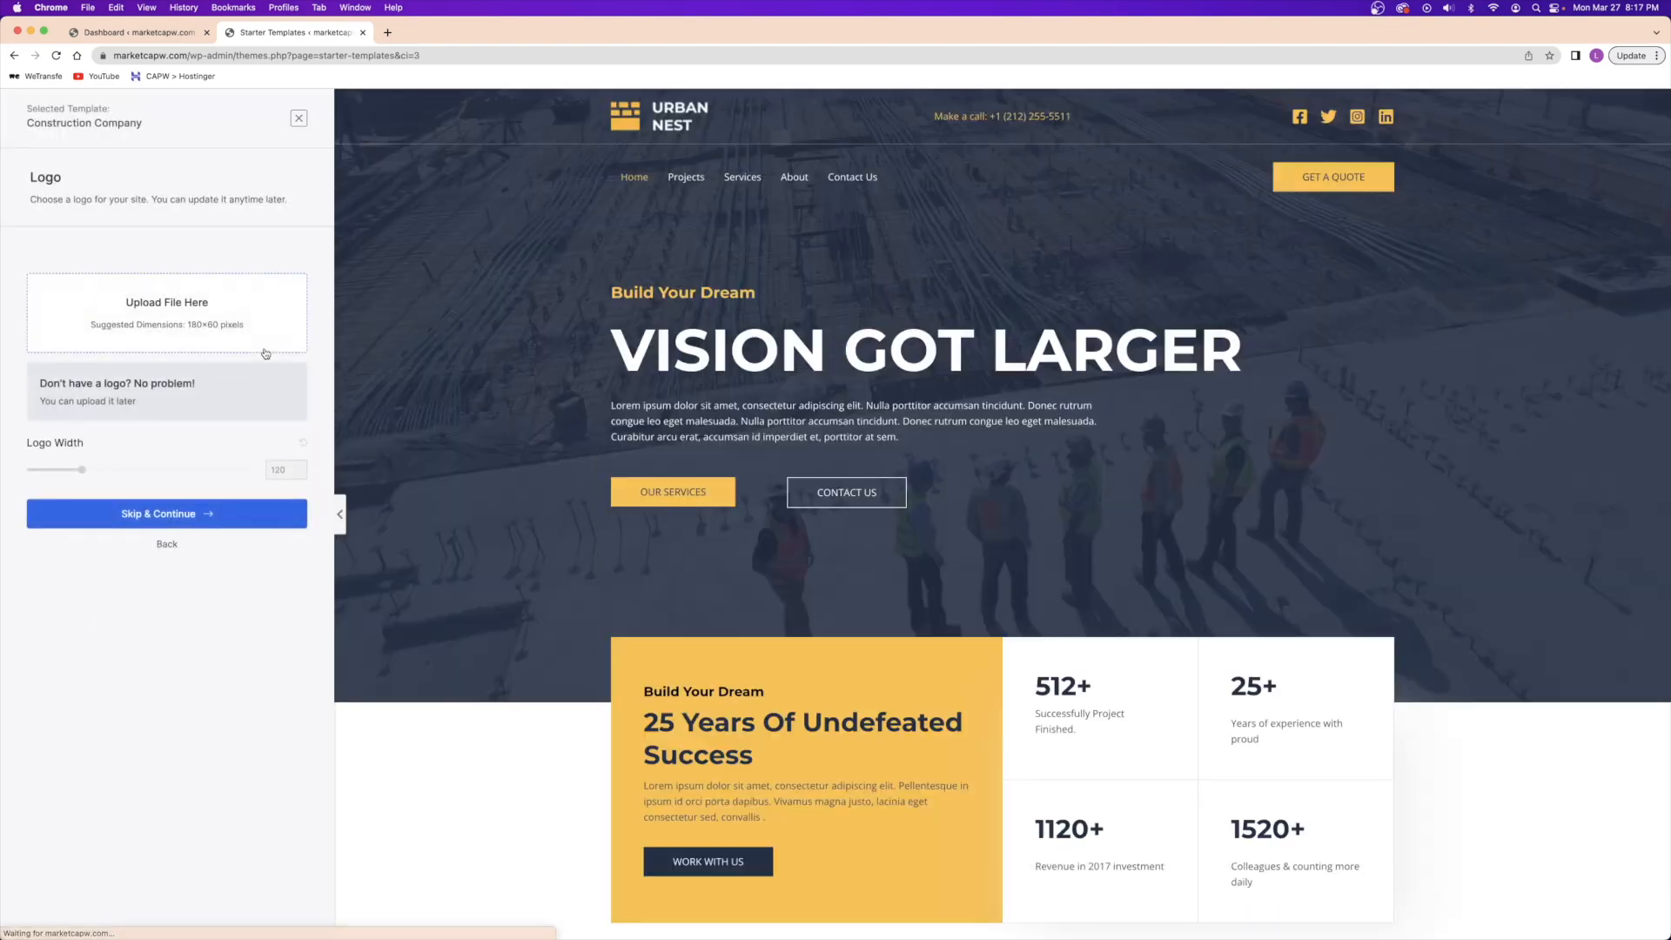
pyautogui.scroll(-10, 1011, 340)
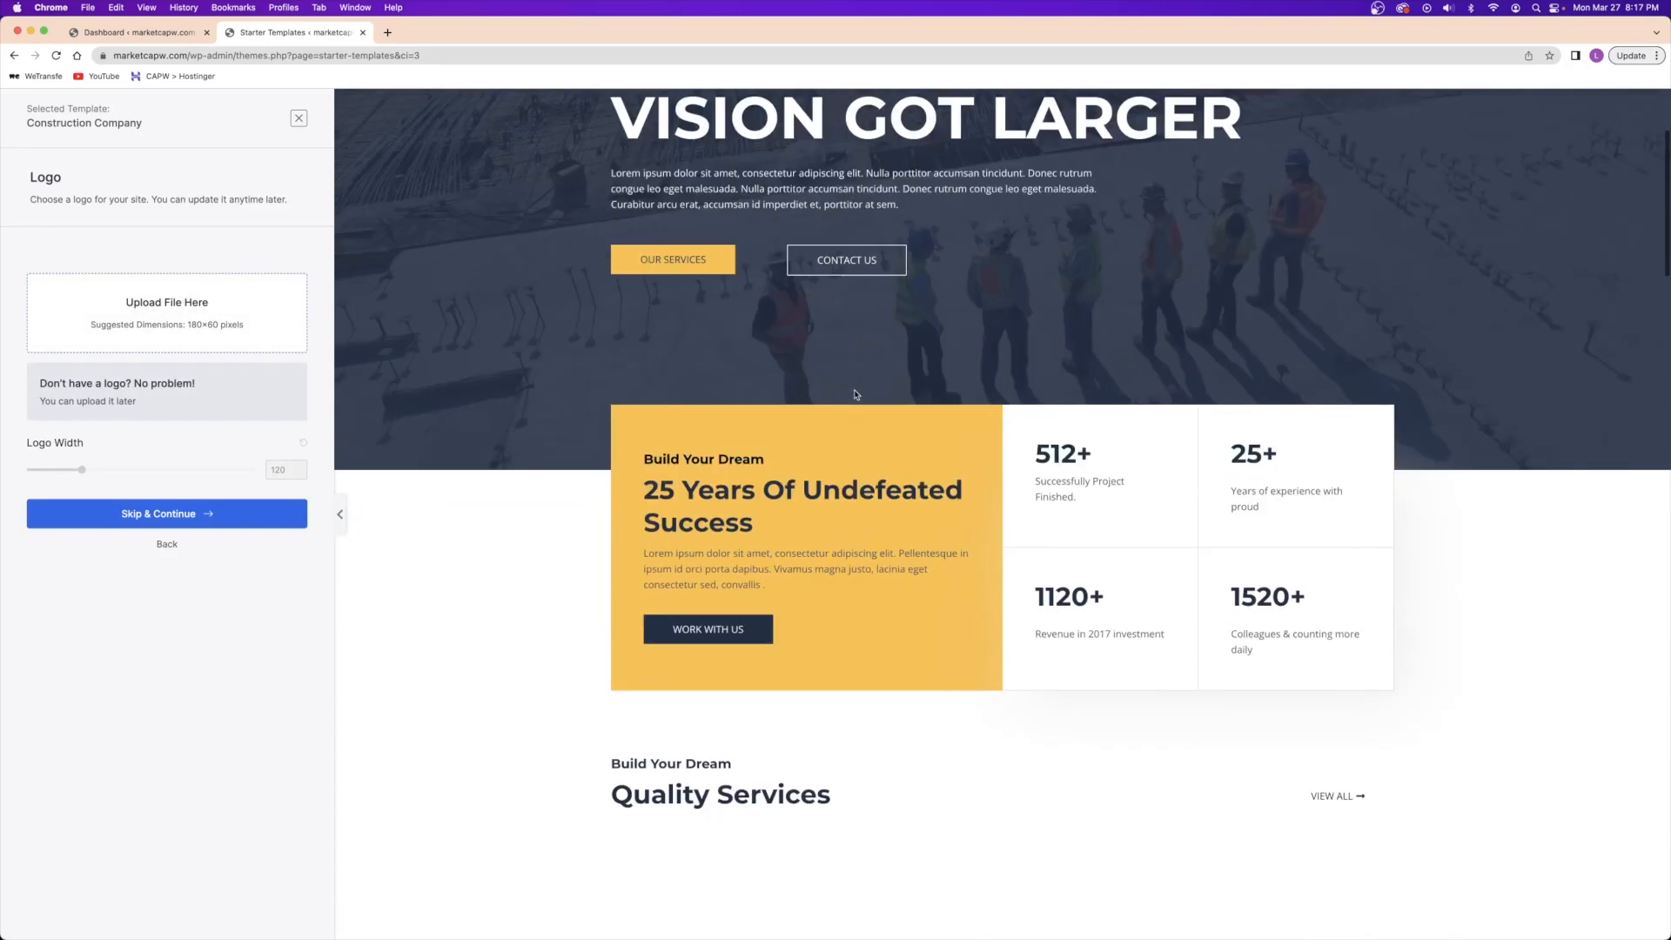
pyautogui.scroll(-15, 848, 402)
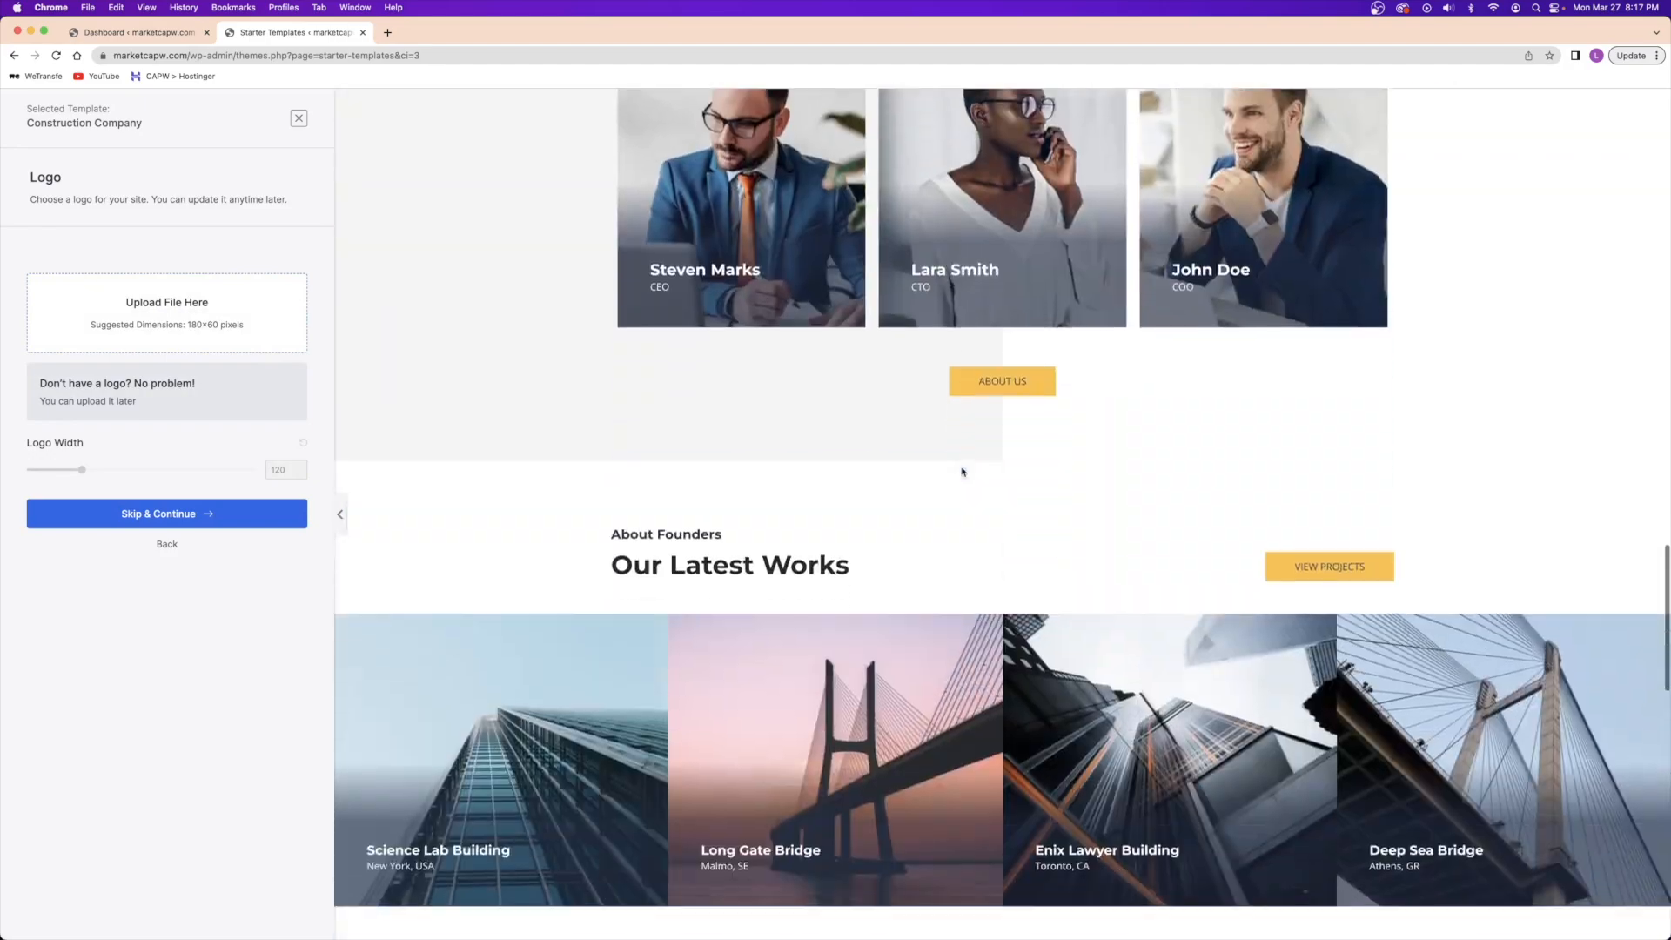
pyautogui.scroll(20, 960, 469)
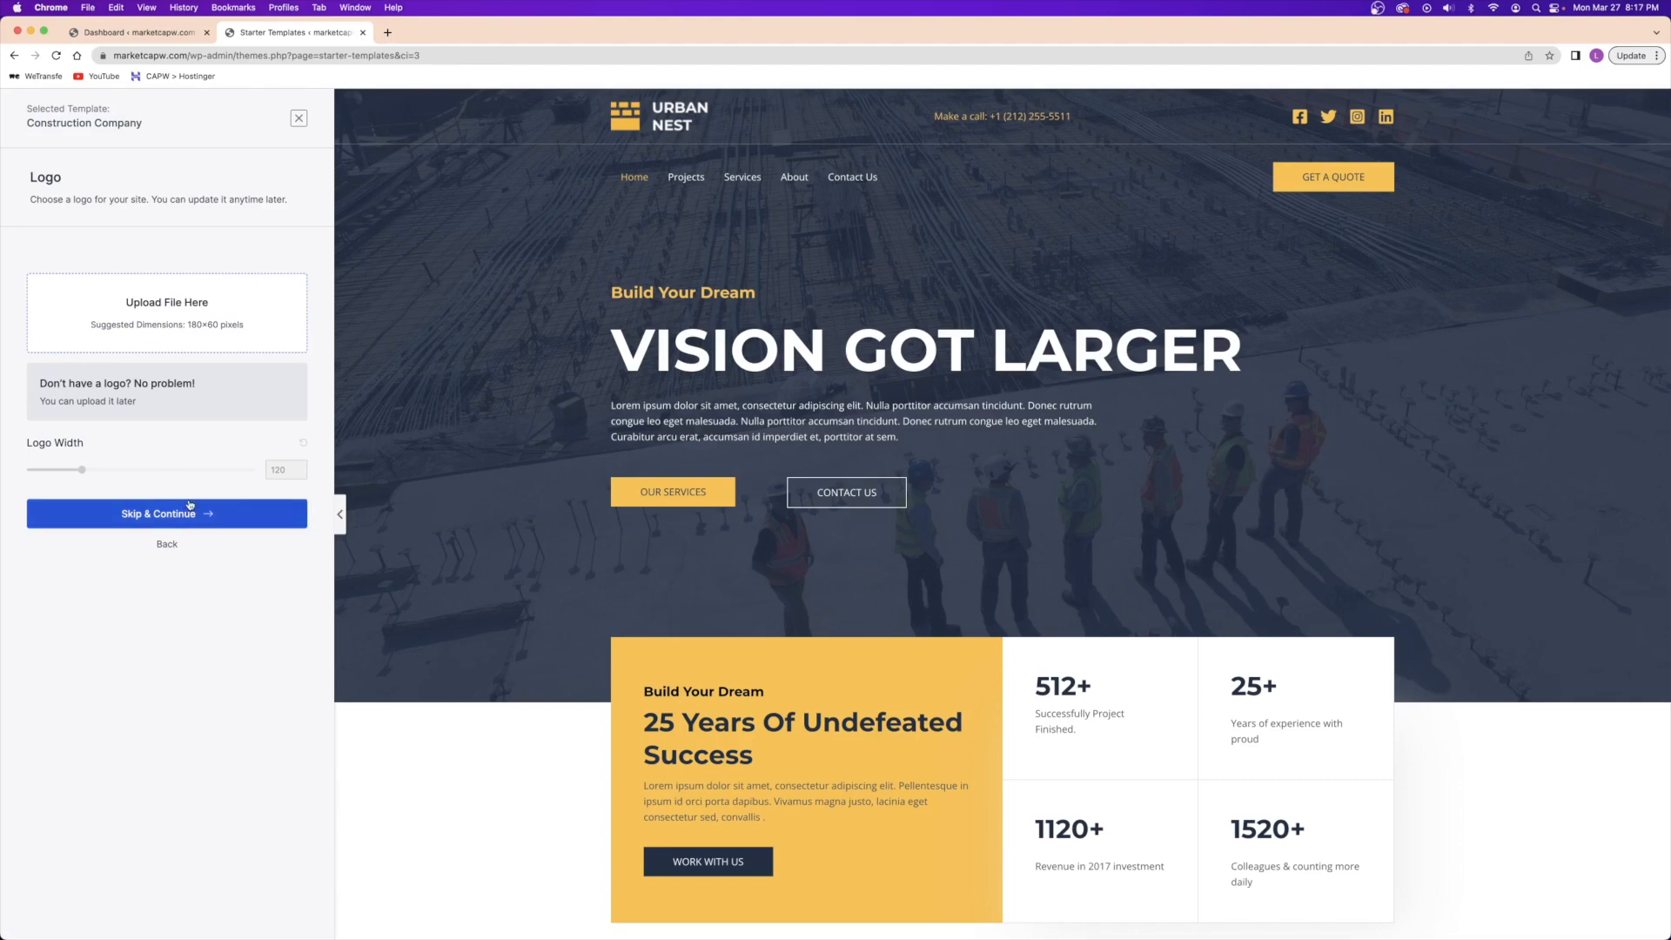
pyautogui.click(300, 120)
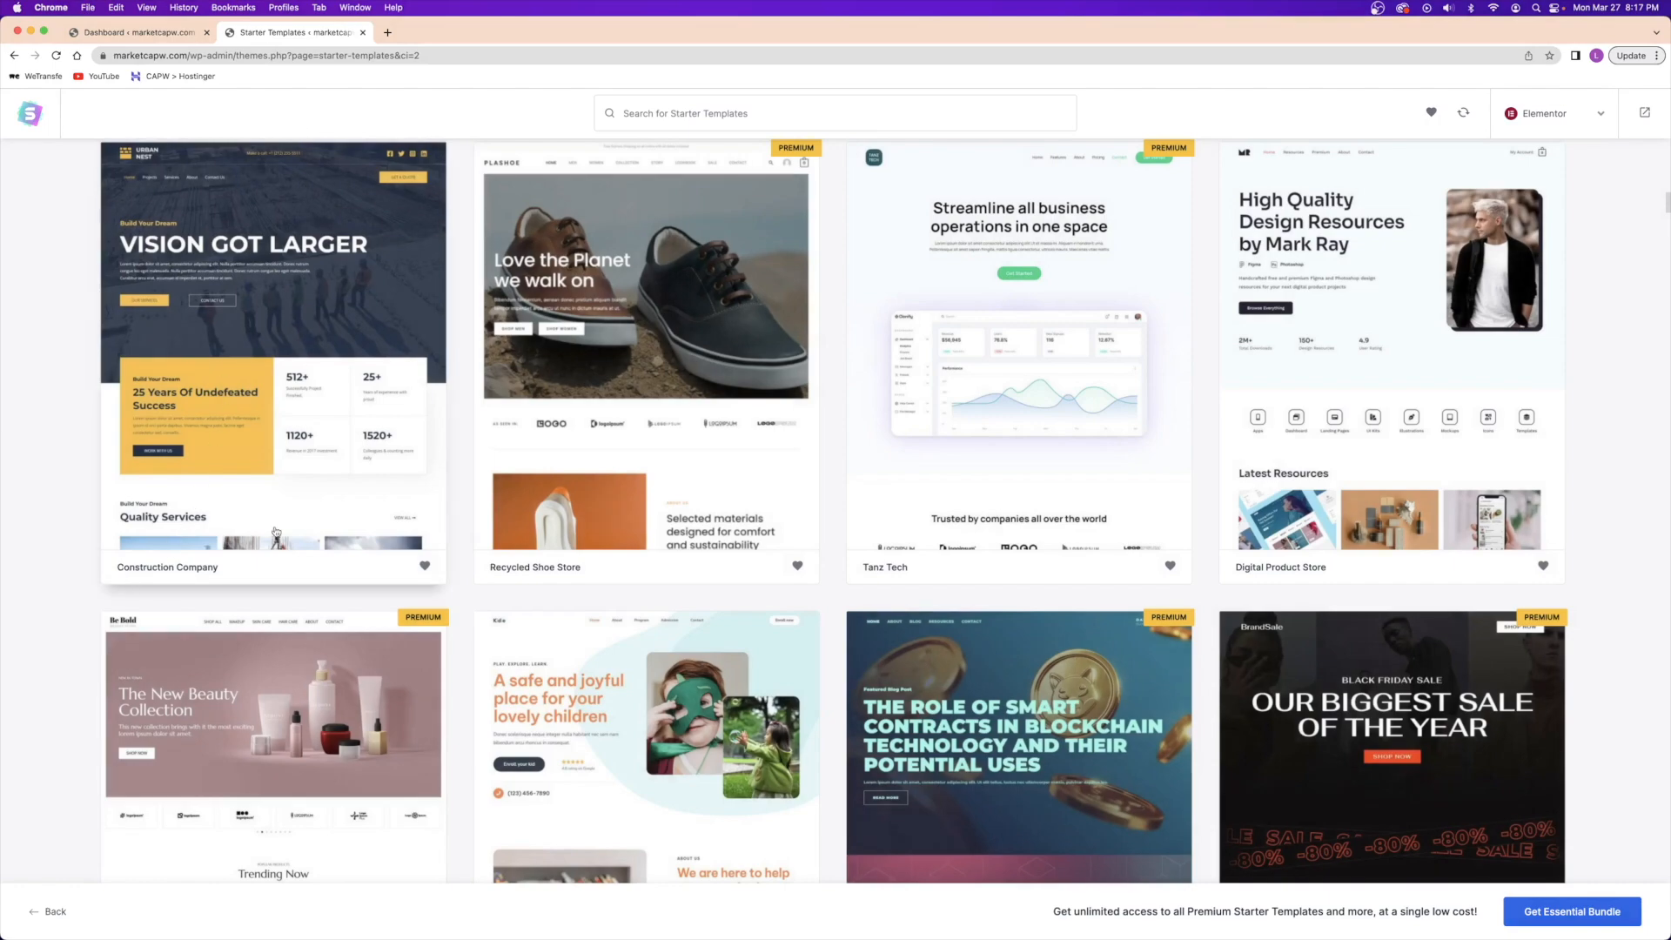
# - Search the starter templates for "digital marketing agency" and select the Digital Agency template
pyautogui.scroll(20, 1033, 455)
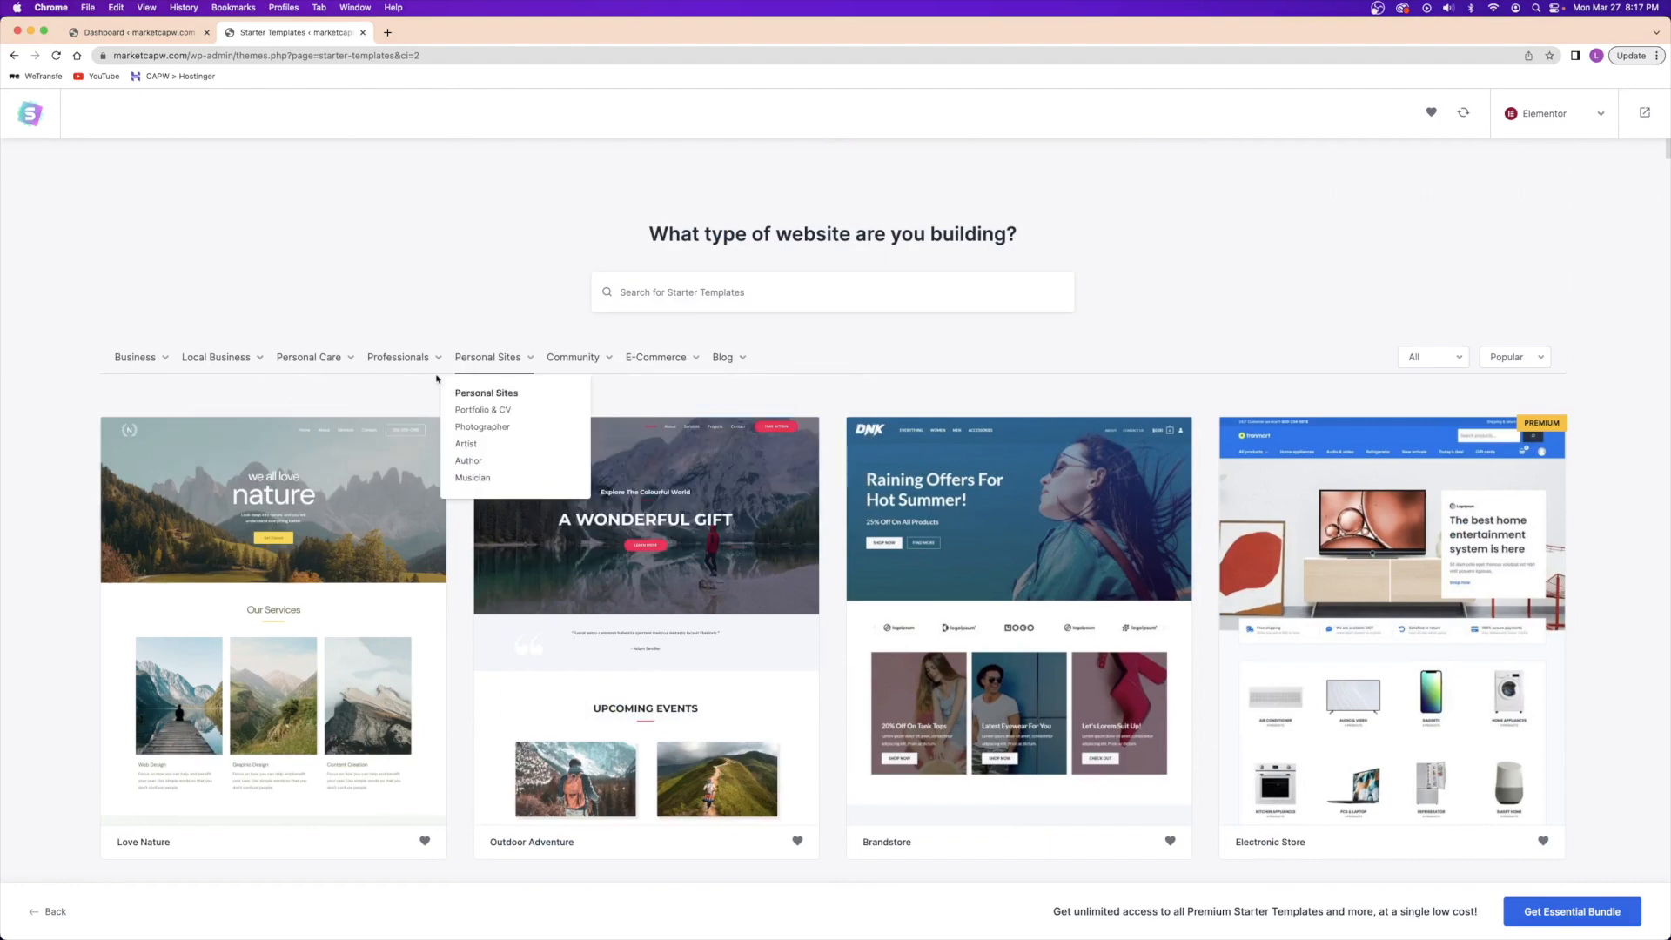
pyautogui.moveTo(137, 364)
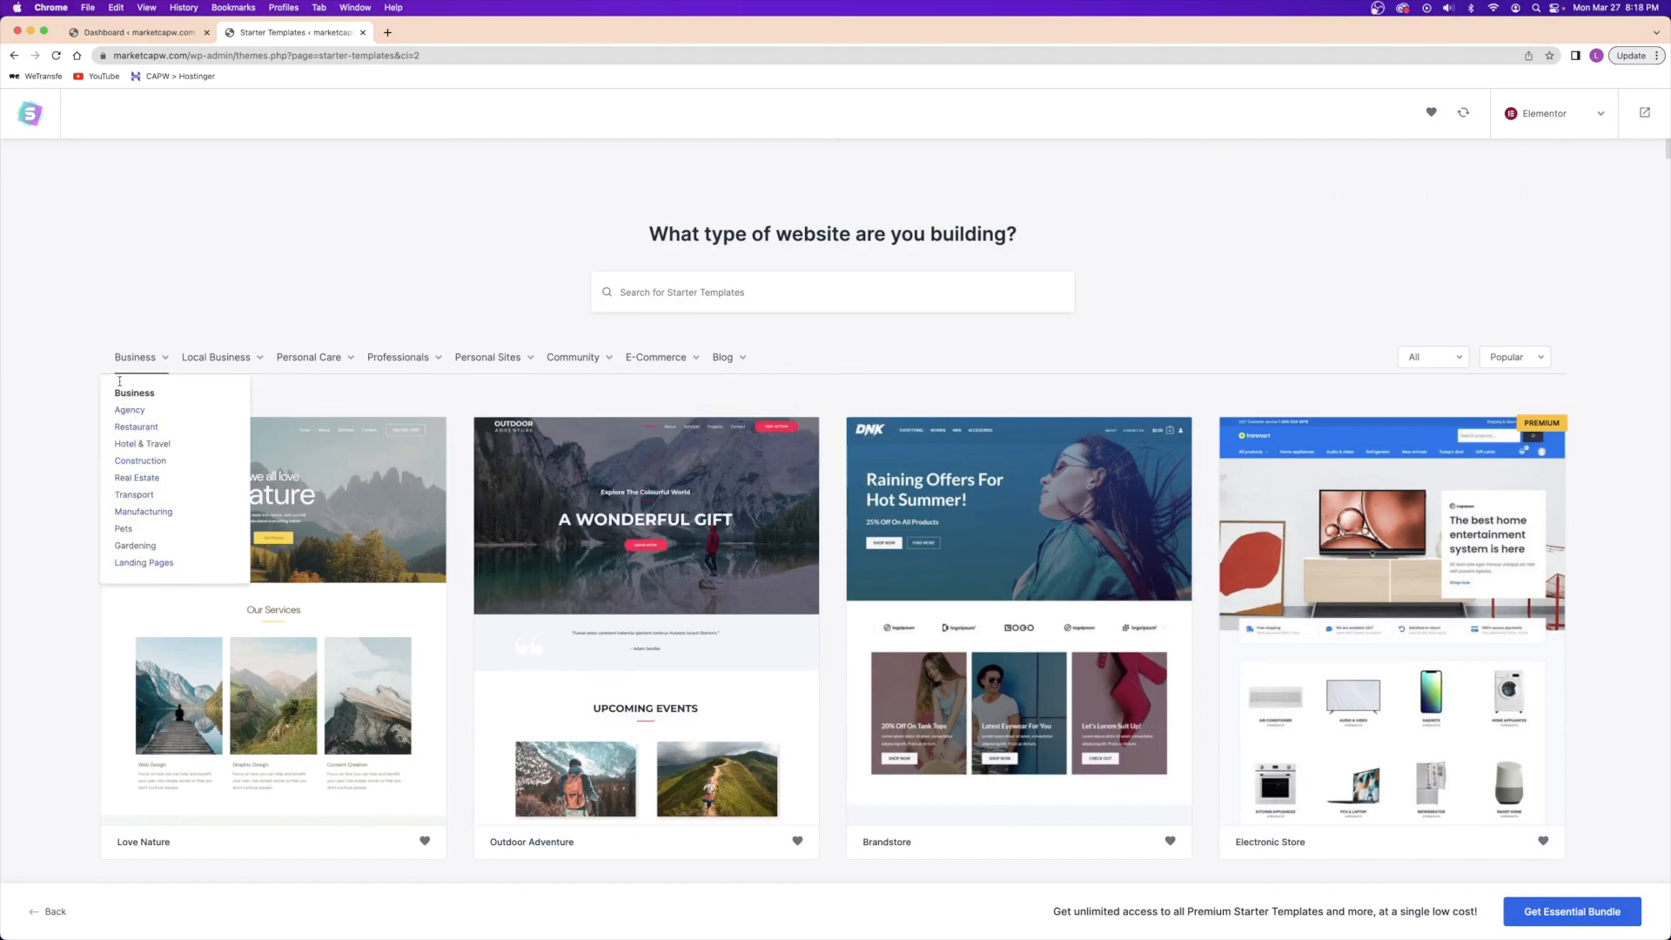
pyautogui.click(765, 295)
pyautogui.write('digital marketing agency')
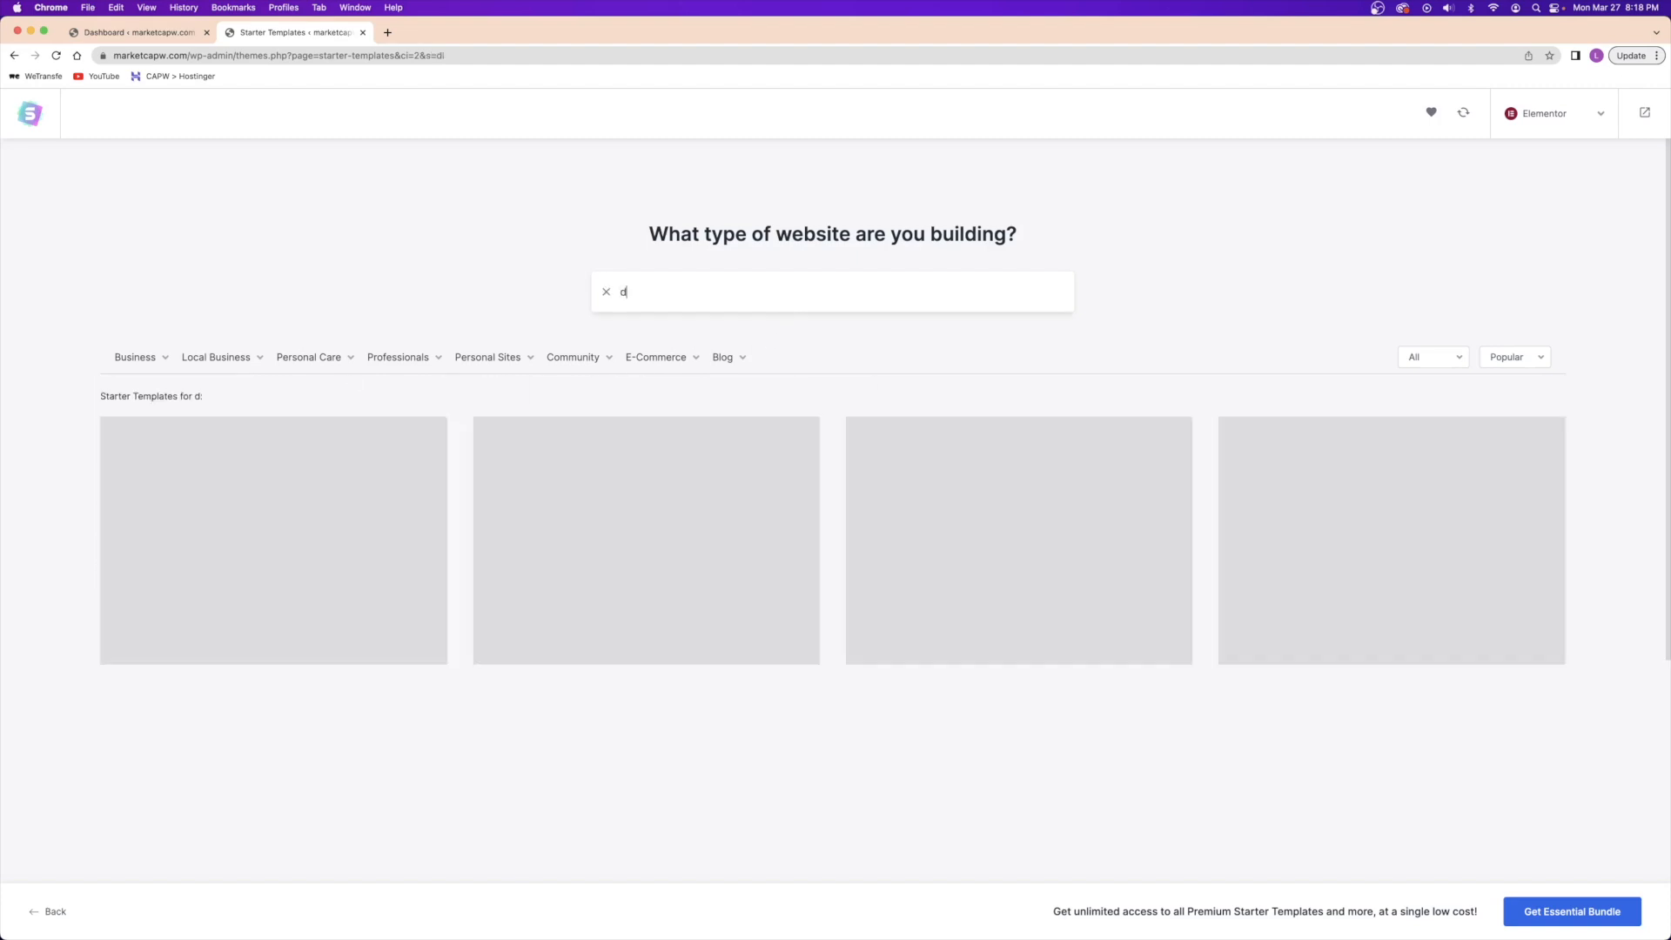
pyautogui.scroll(-4, 788, 309)
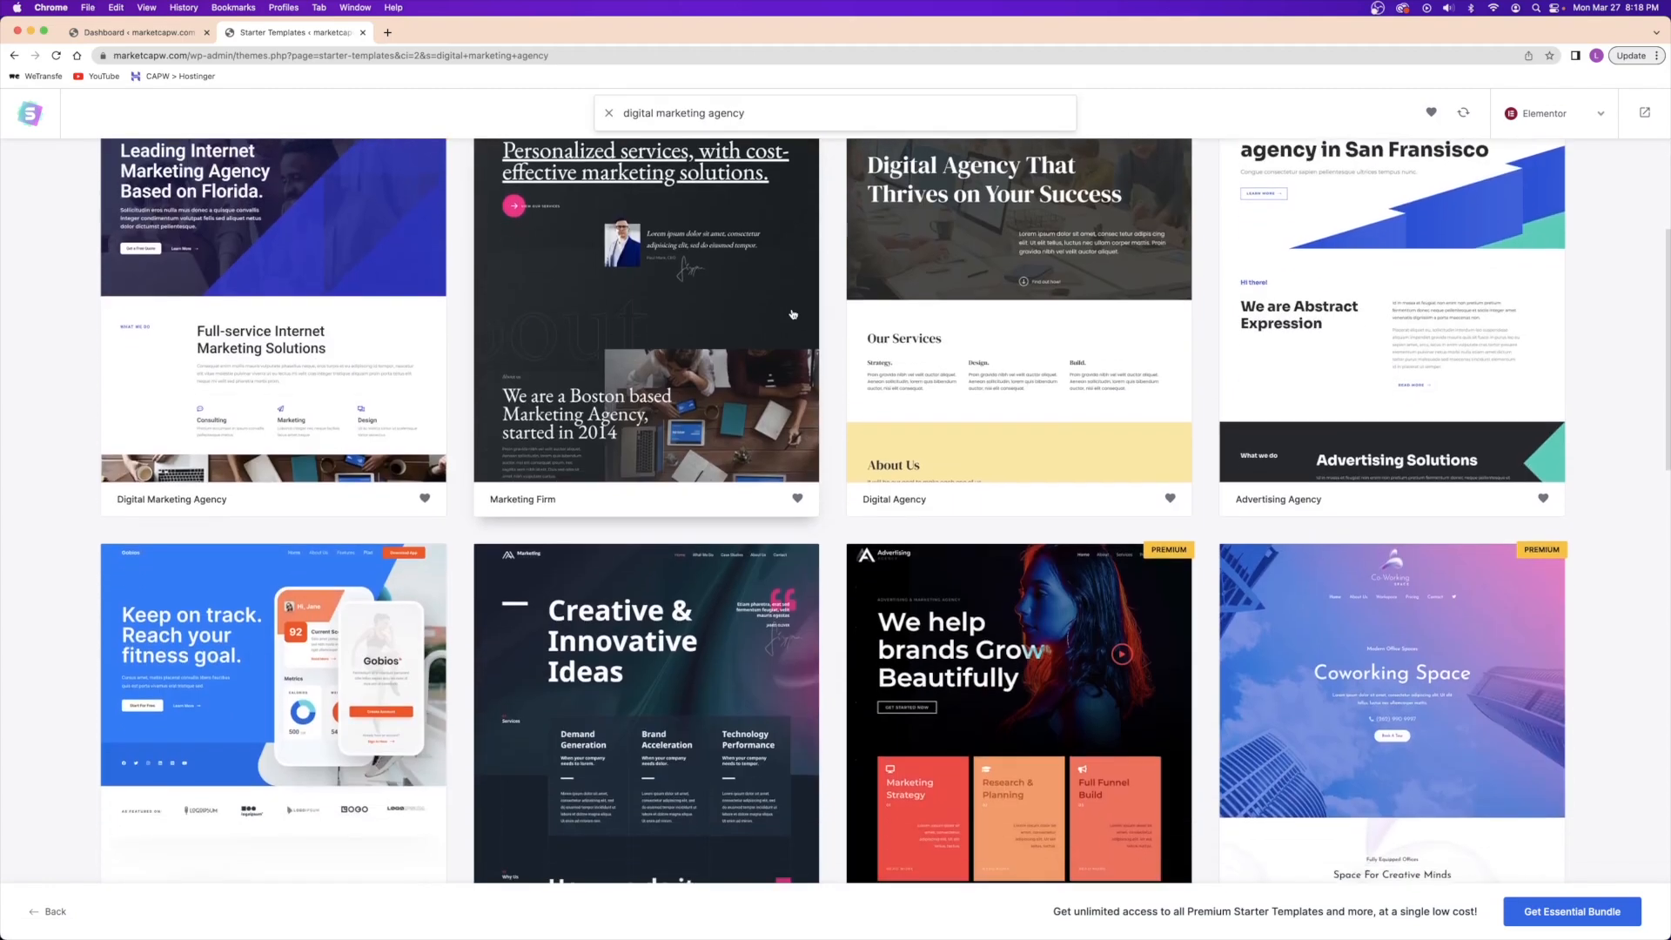
pyautogui.scroll(-5, 792, 315)
pyautogui.scroll(2, 793, 314)
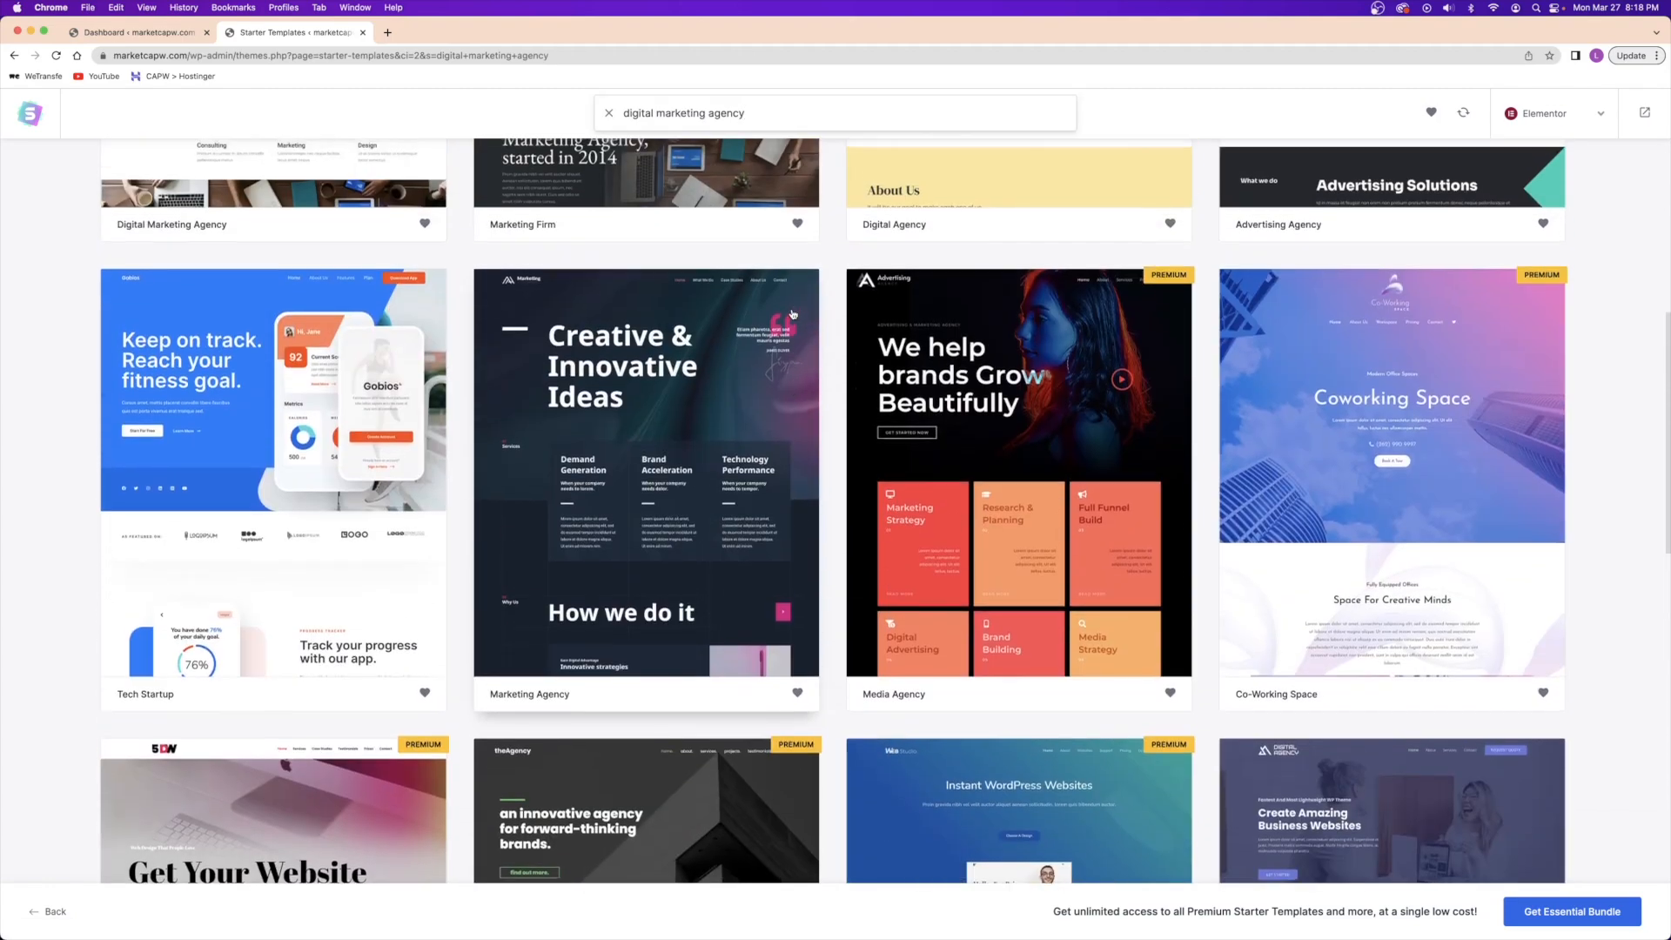
pyautogui.scroll(6, 792, 315)
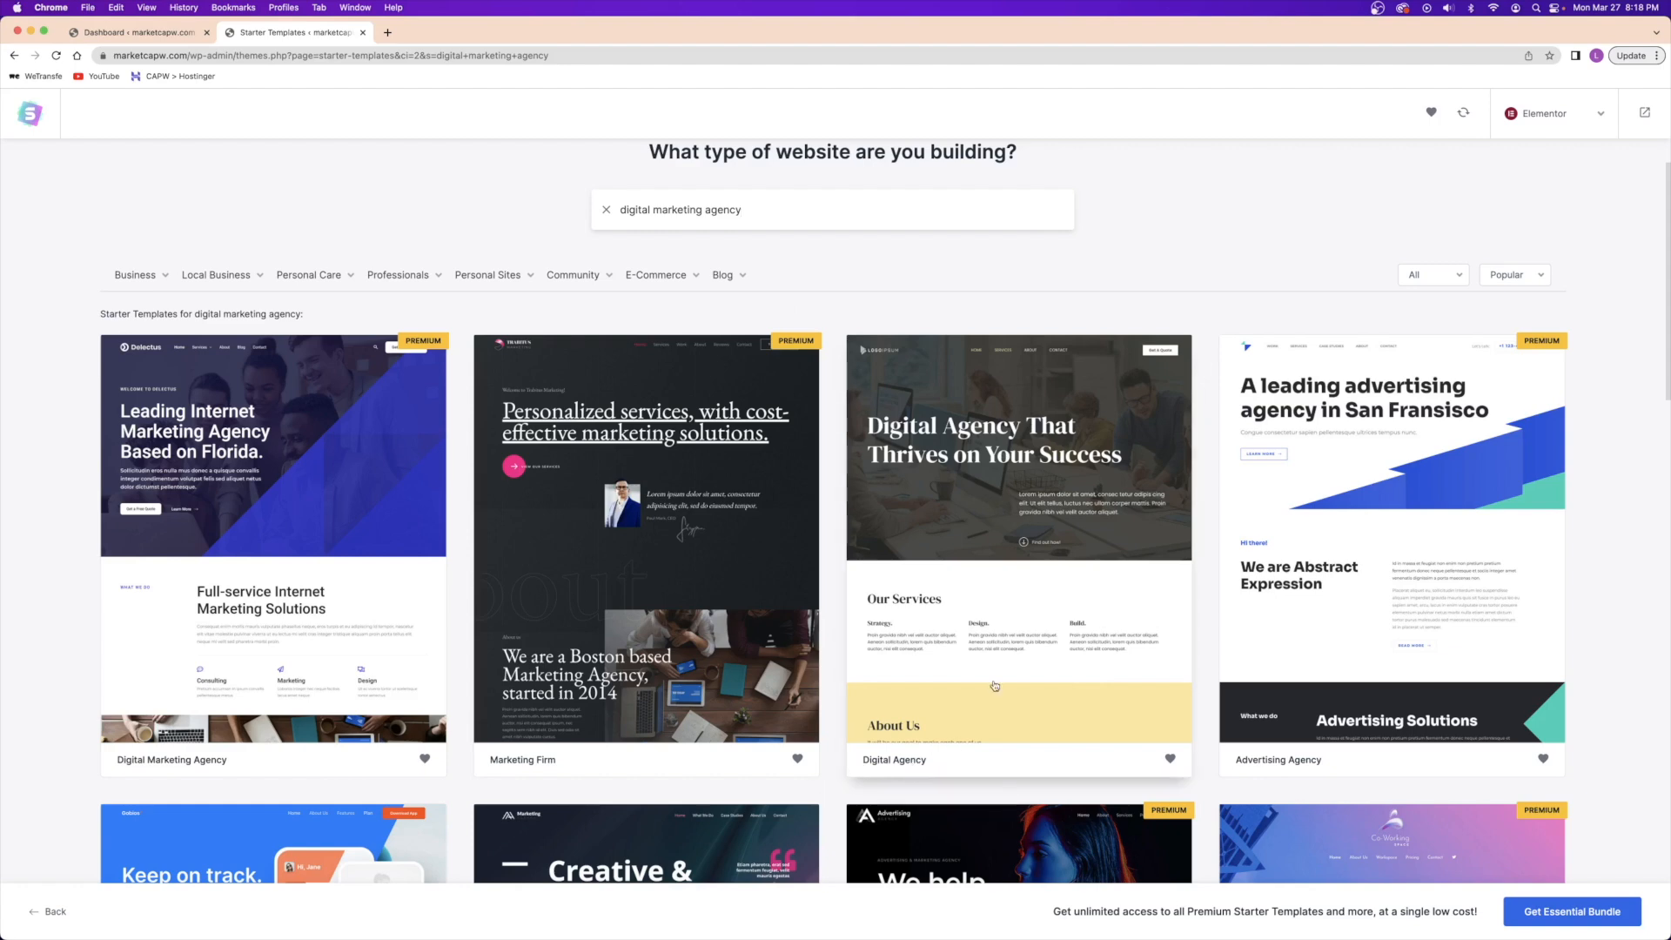
pyautogui.click(986, 566)
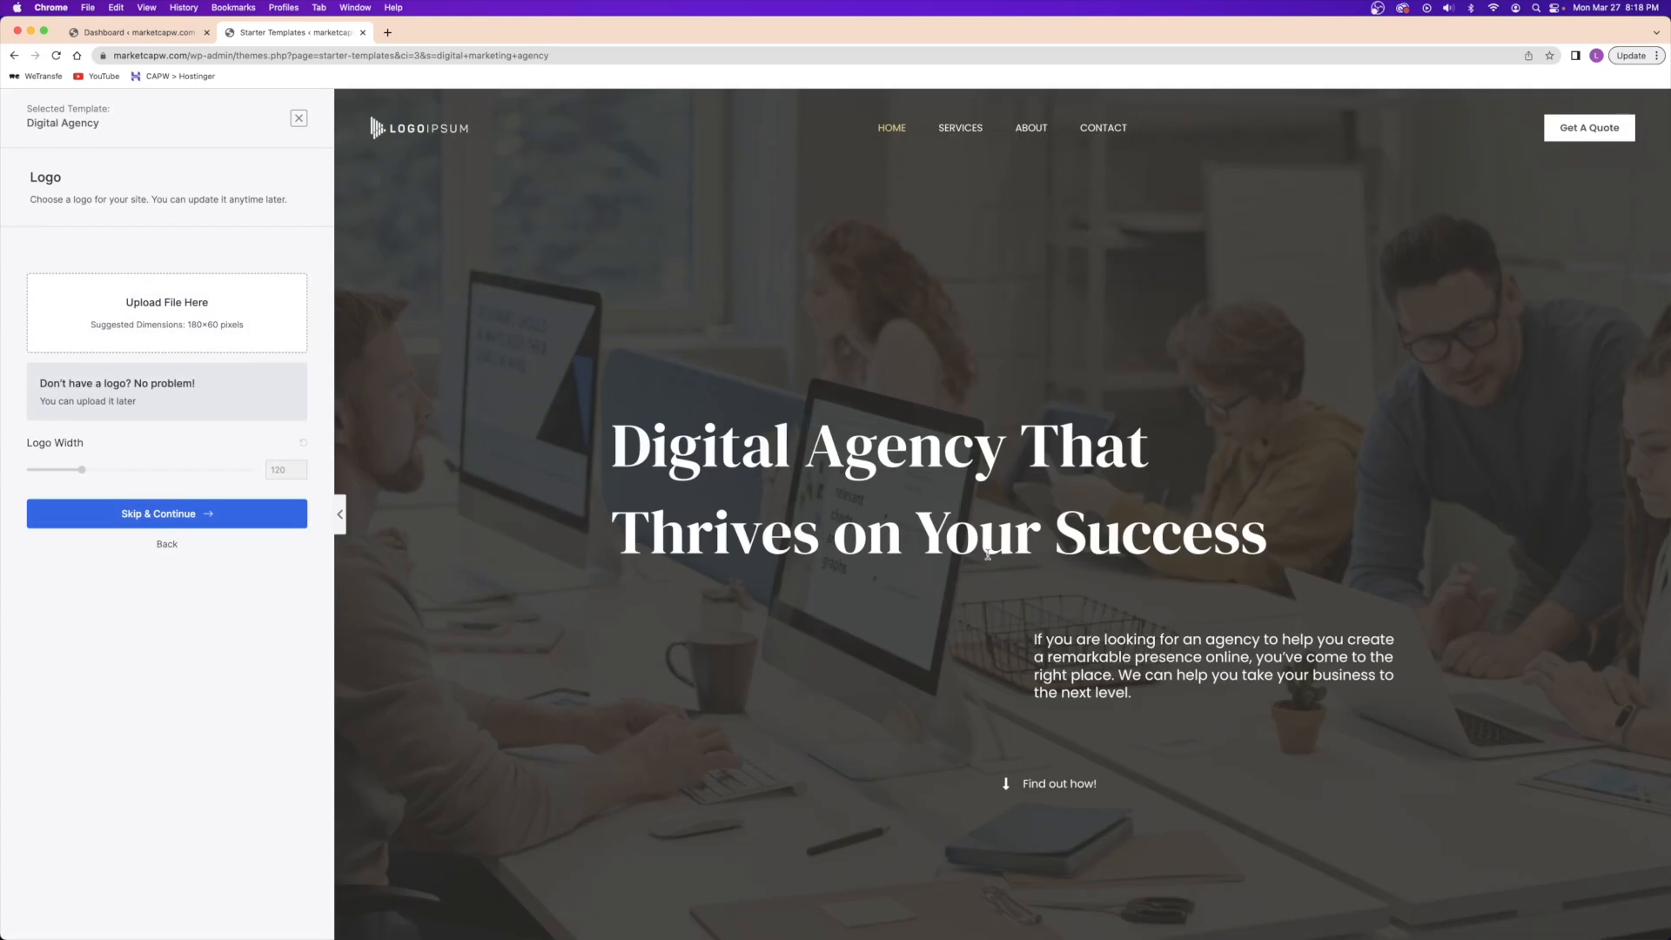
# - Review the Digital Agency template's home page and continue without uploading a logo
pyautogui.scroll(-20, 988, 555)
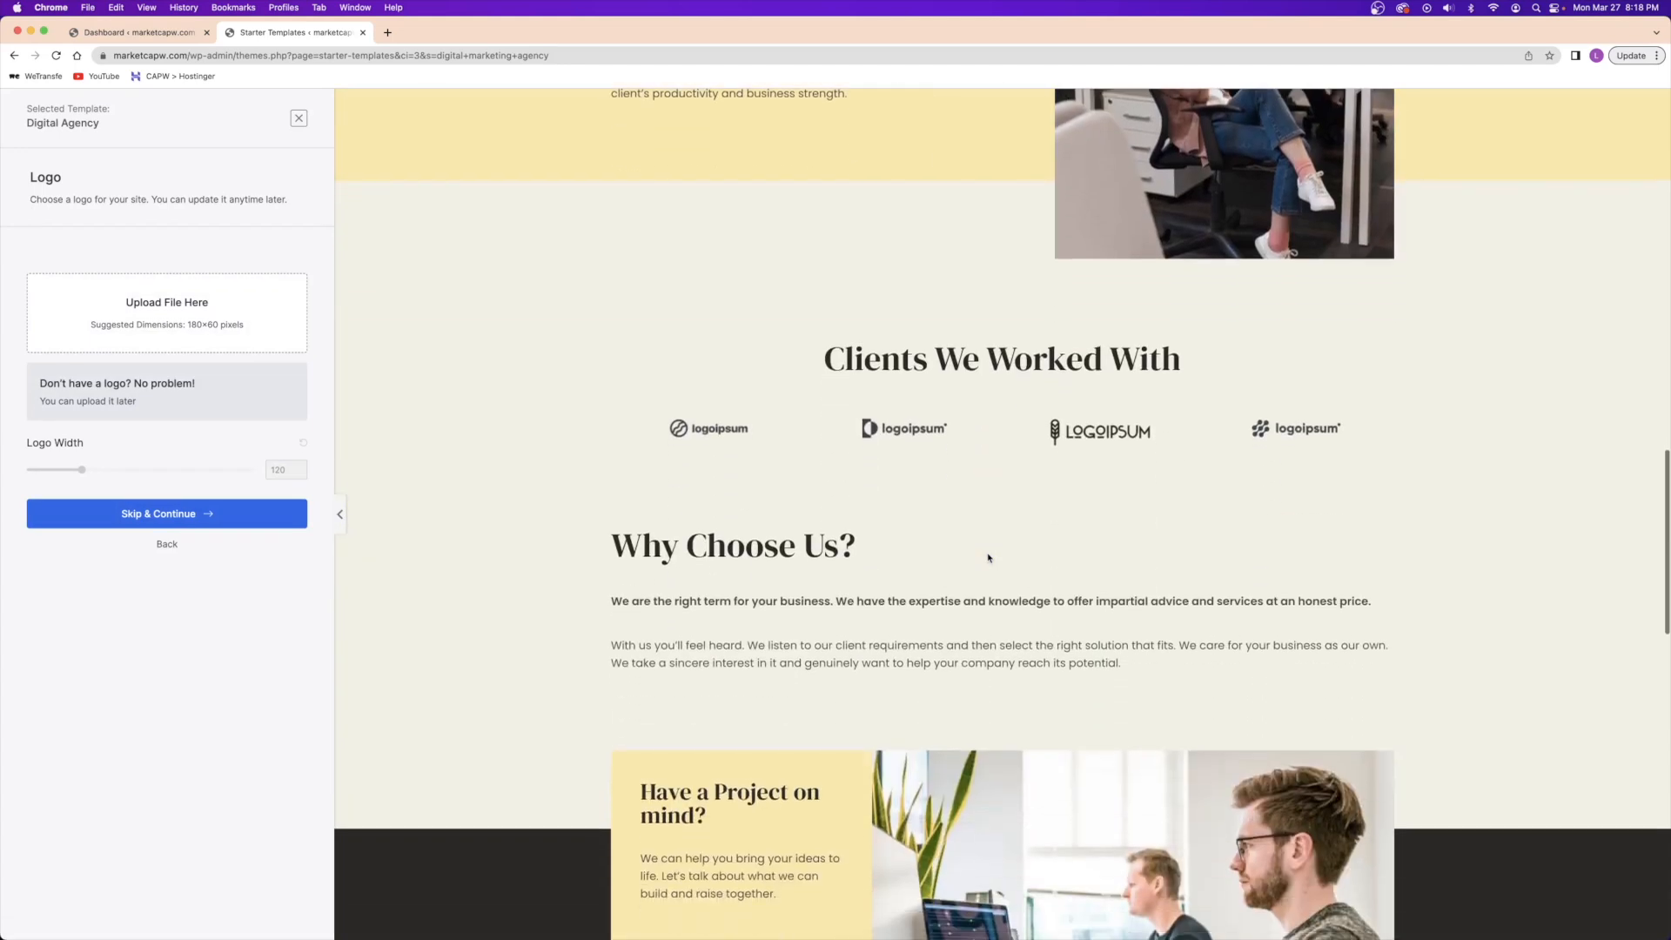
pyautogui.scroll(-15, 988, 558)
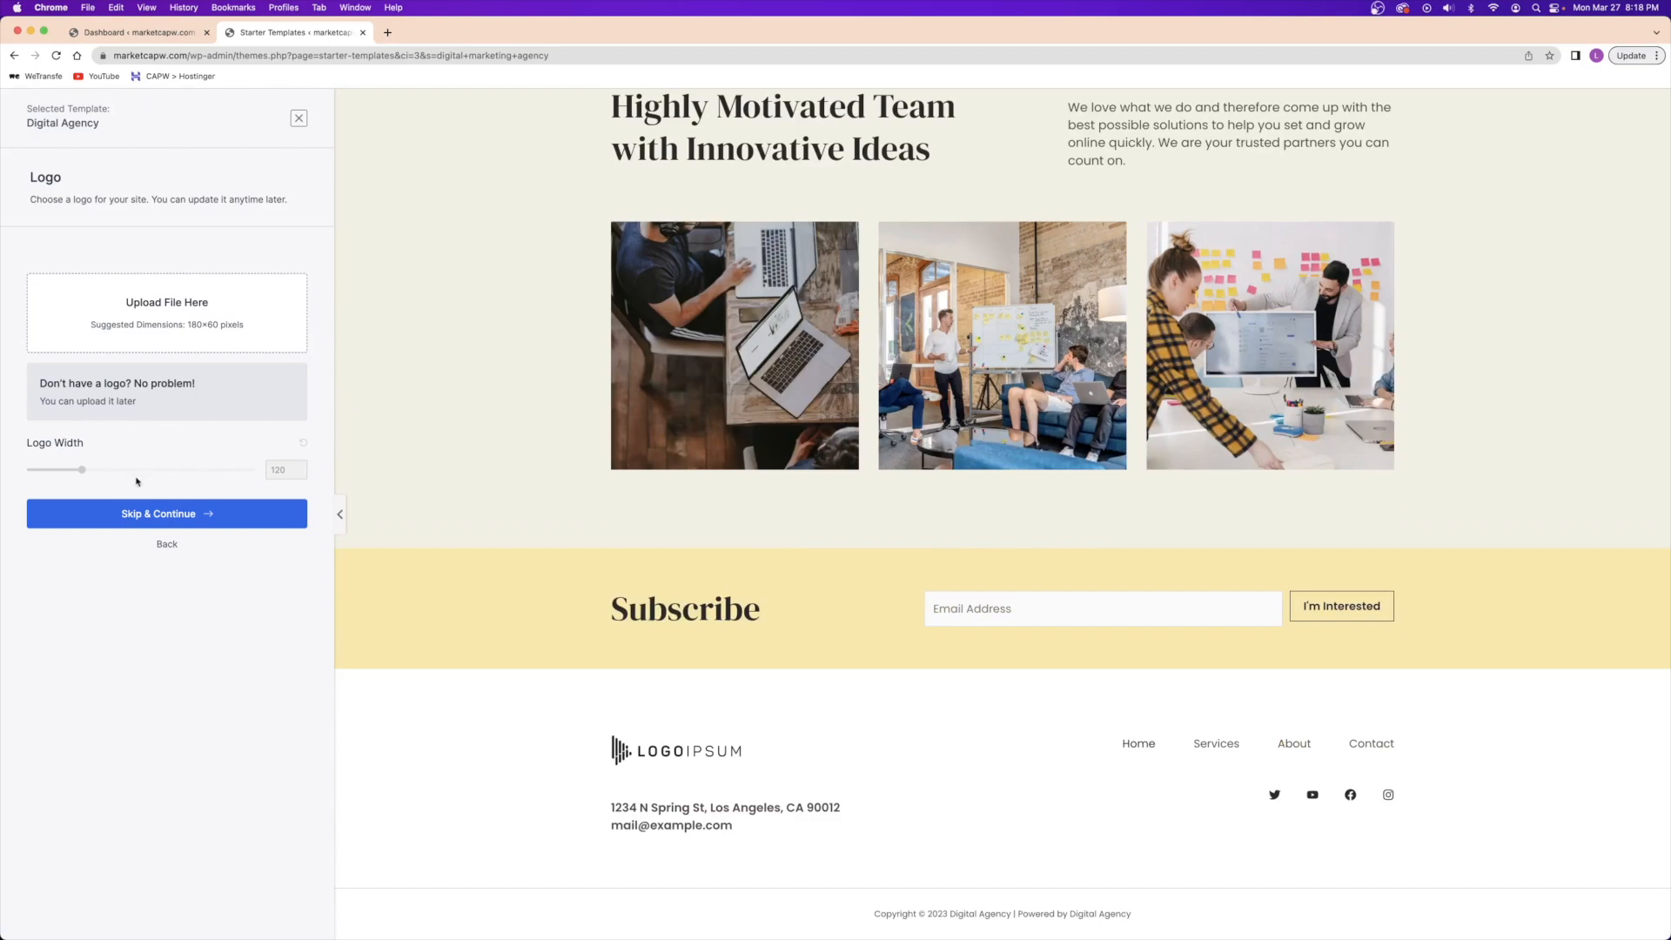
pyautogui.scroll(20, 866, 543)
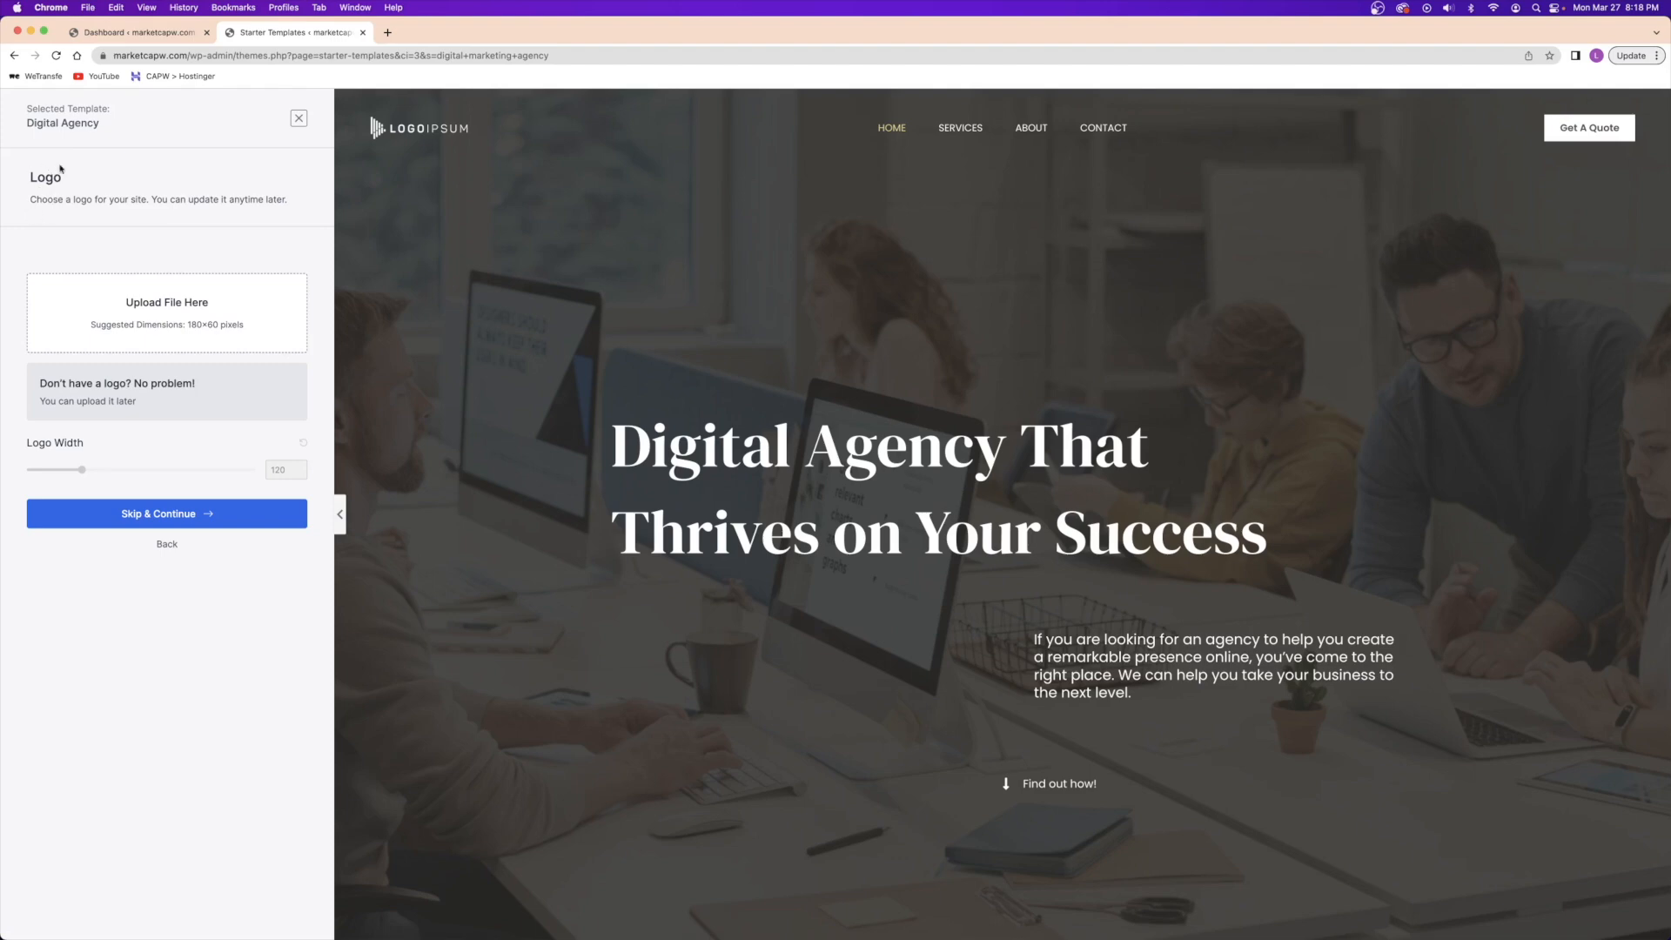
pyautogui.click(179, 519)
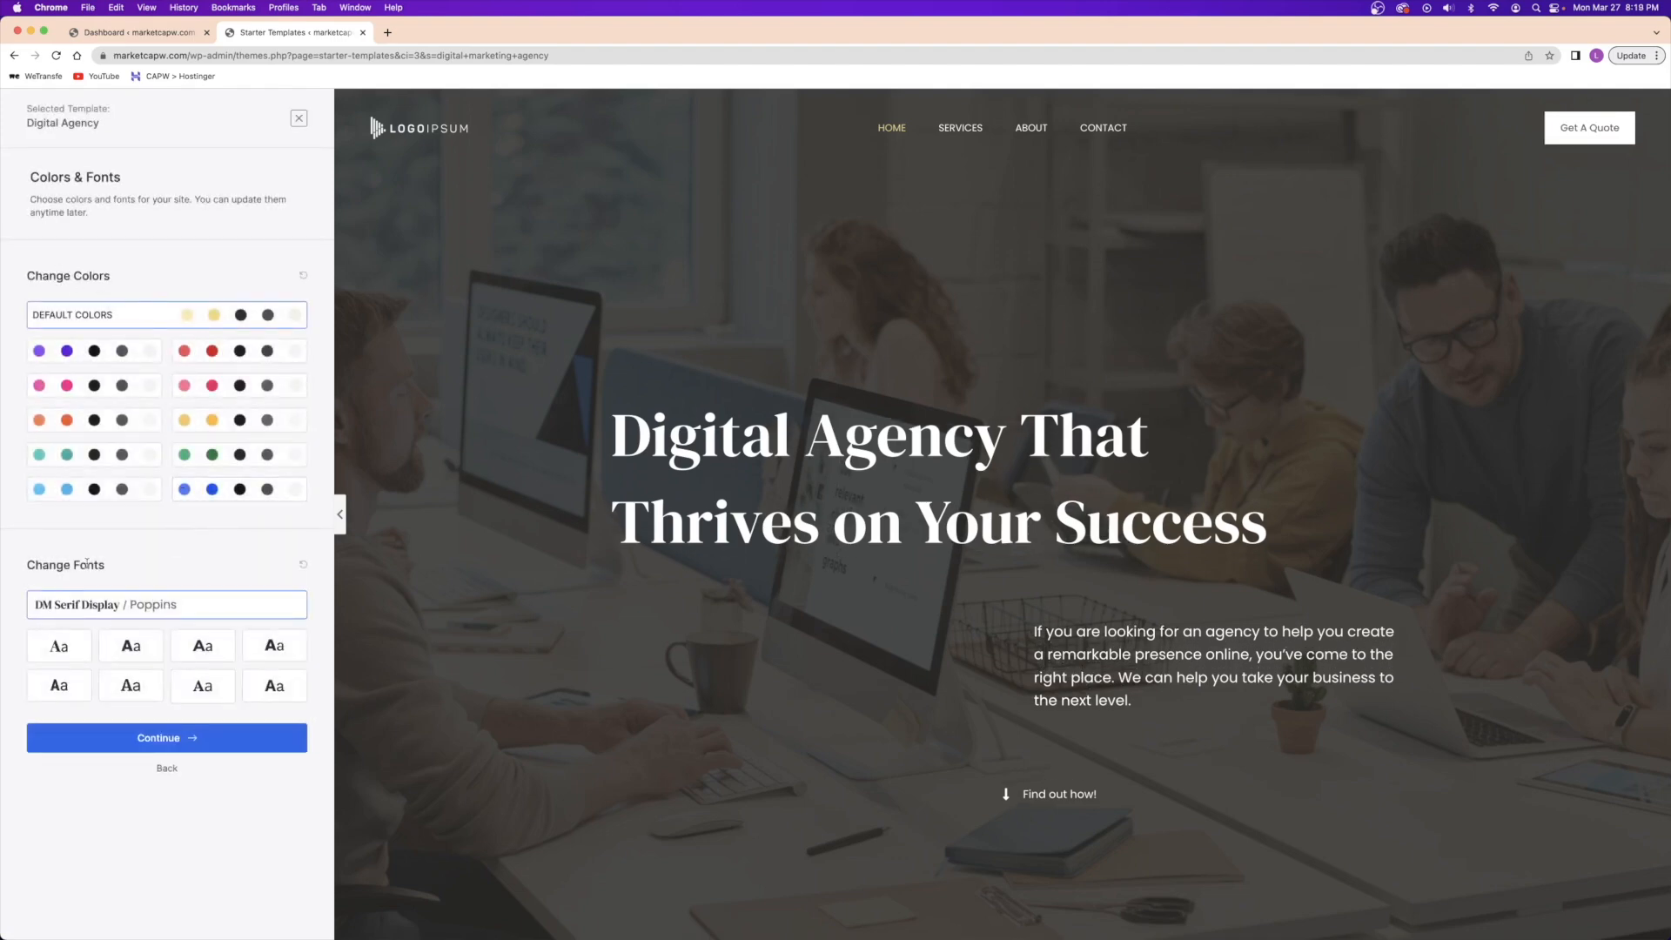
# - Compare the alternative colour palettes on the Digital Agency preview and apply the teal palette
pyautogui.click(110, 352)
pyautogui.click(205, 356)
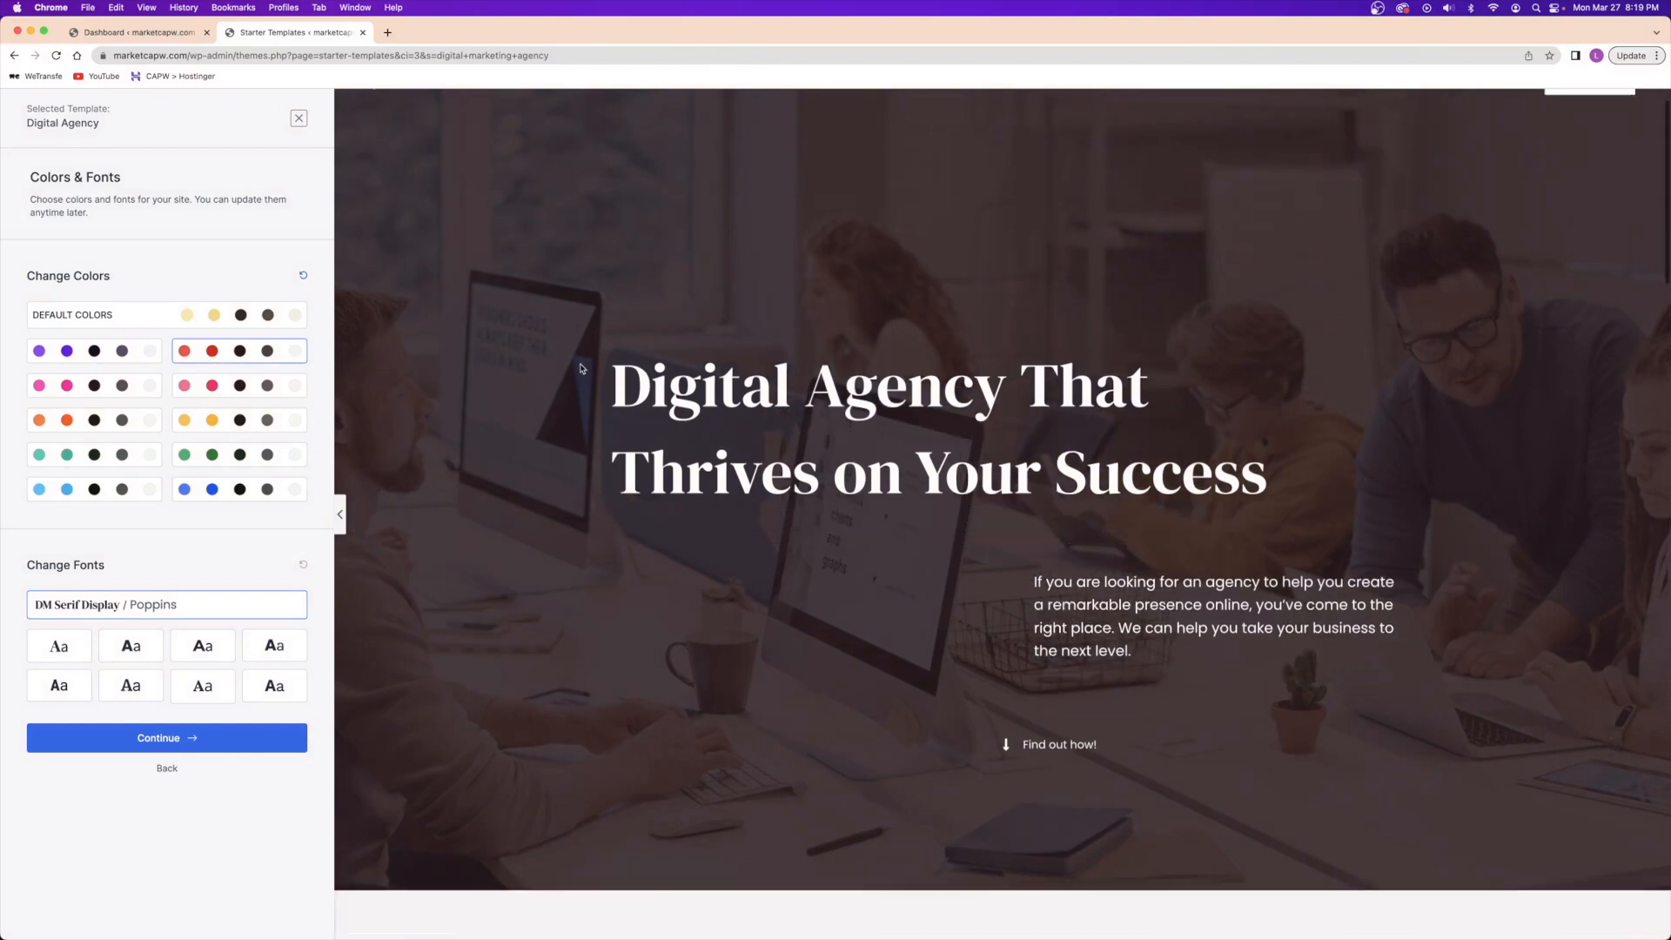
pyautogui.scroll(-10, 580, 368)
pyautogui.click(77, 357)
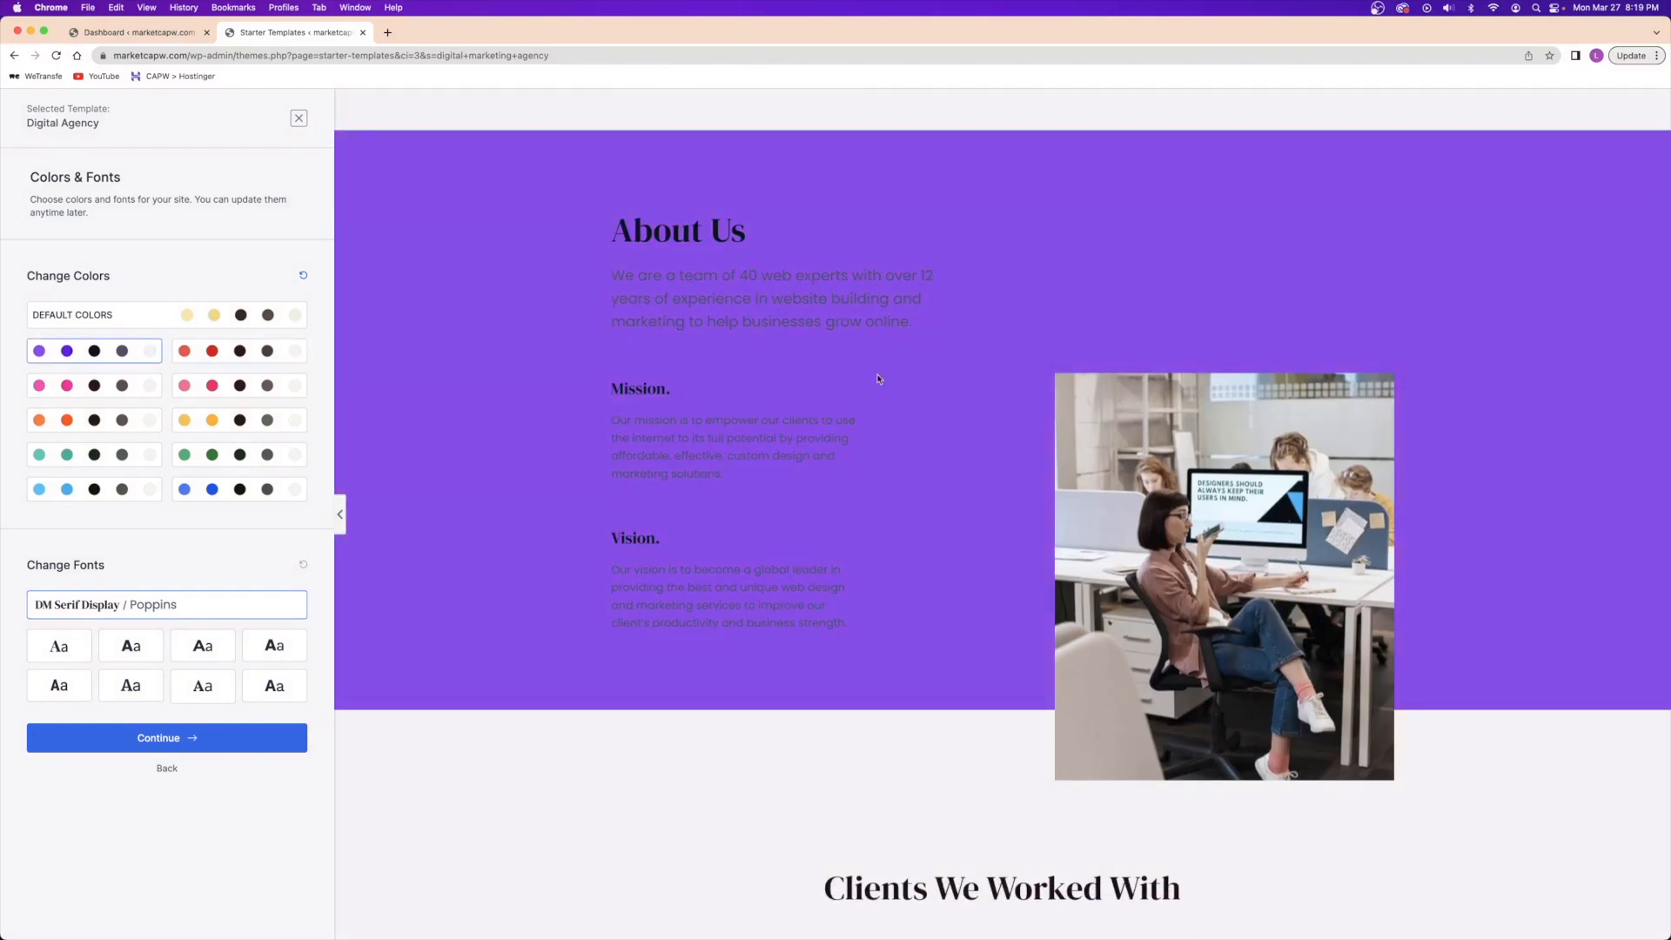
pyautogui.click(157, 393)
pyautogui.click(236, 392)
pyautogui.click(234, 424)
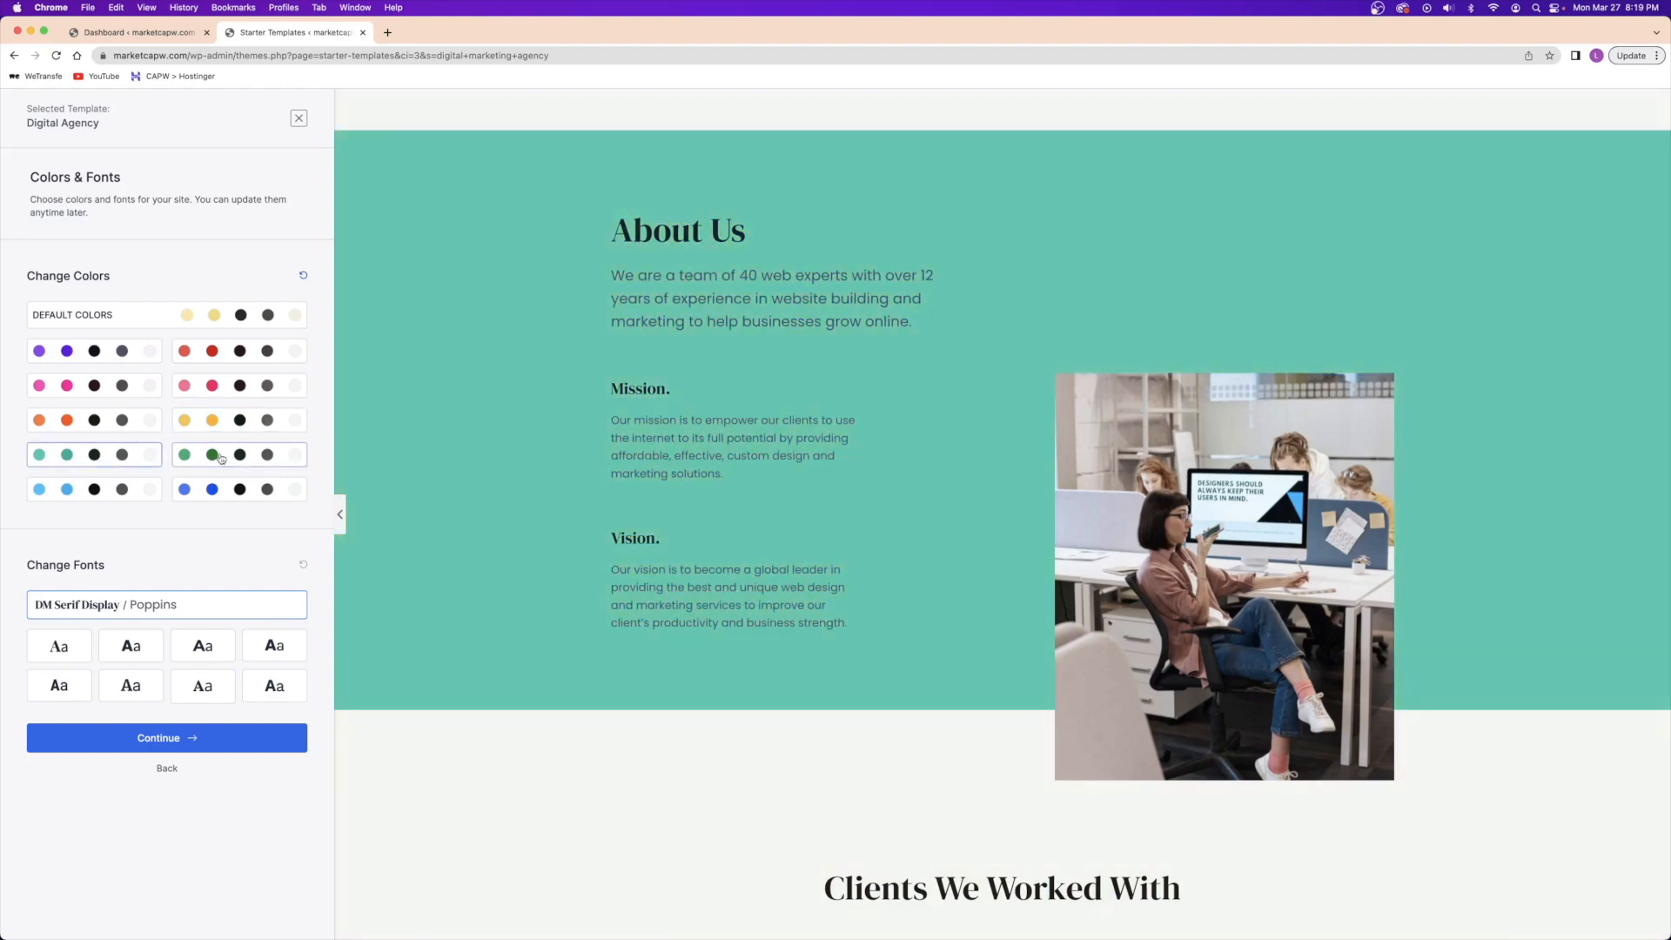
pyautogui.click(147, 459)
pyautogui.click(225, 457)
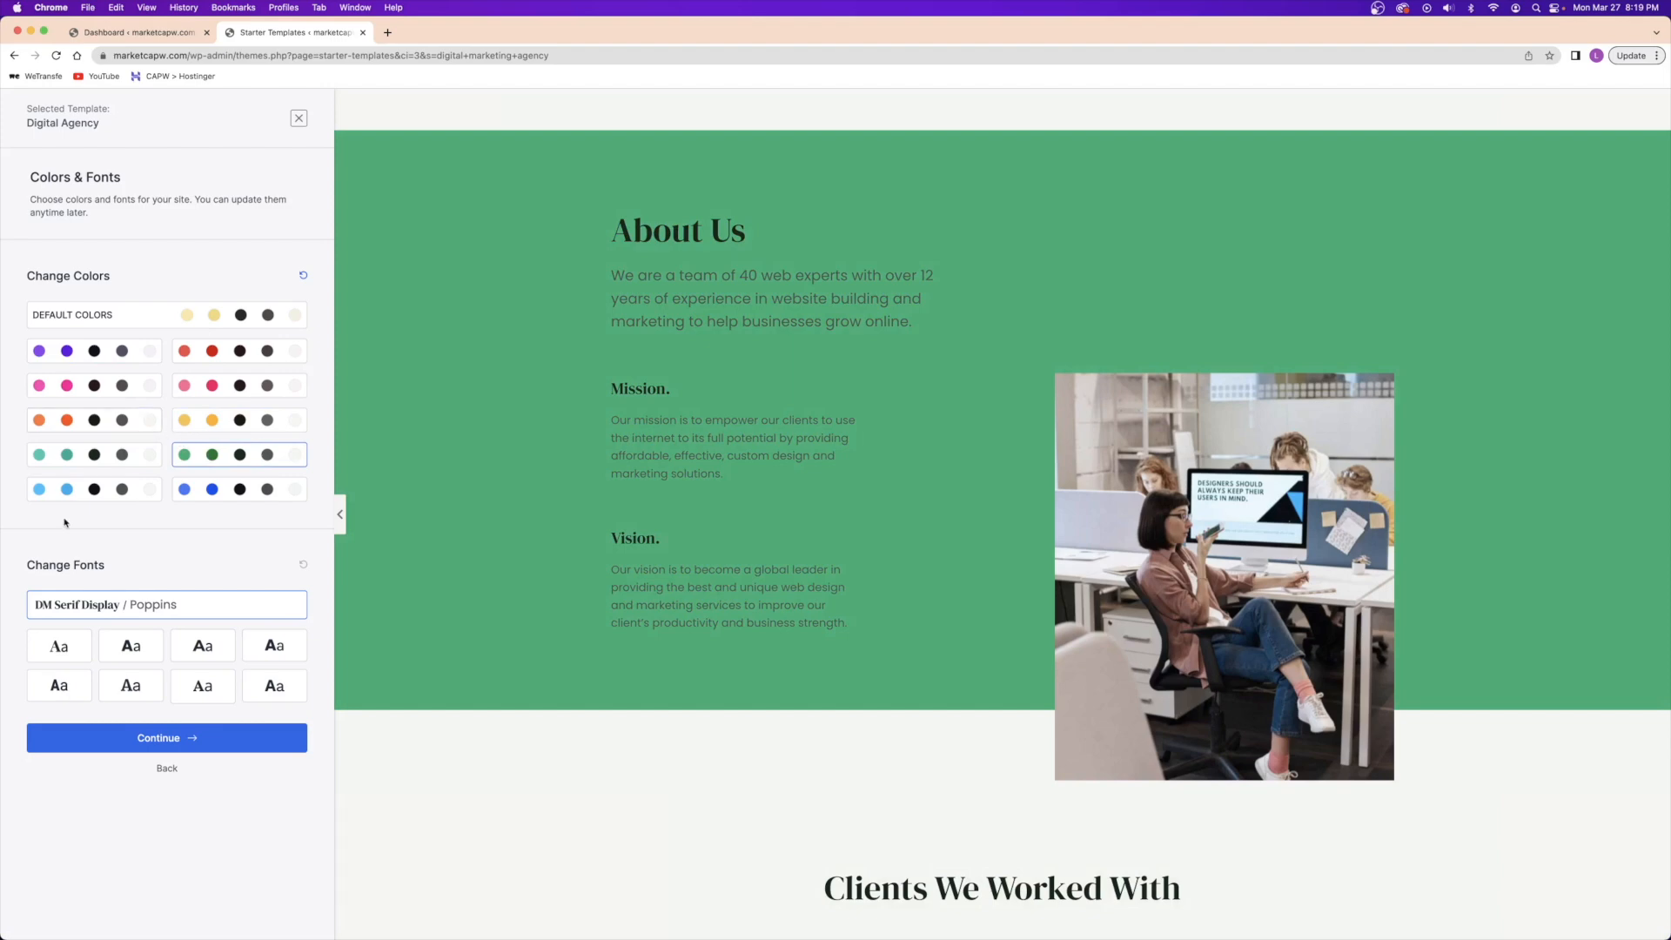
pyautogui.click(108, 490)
pyautogui.click(249, 493)
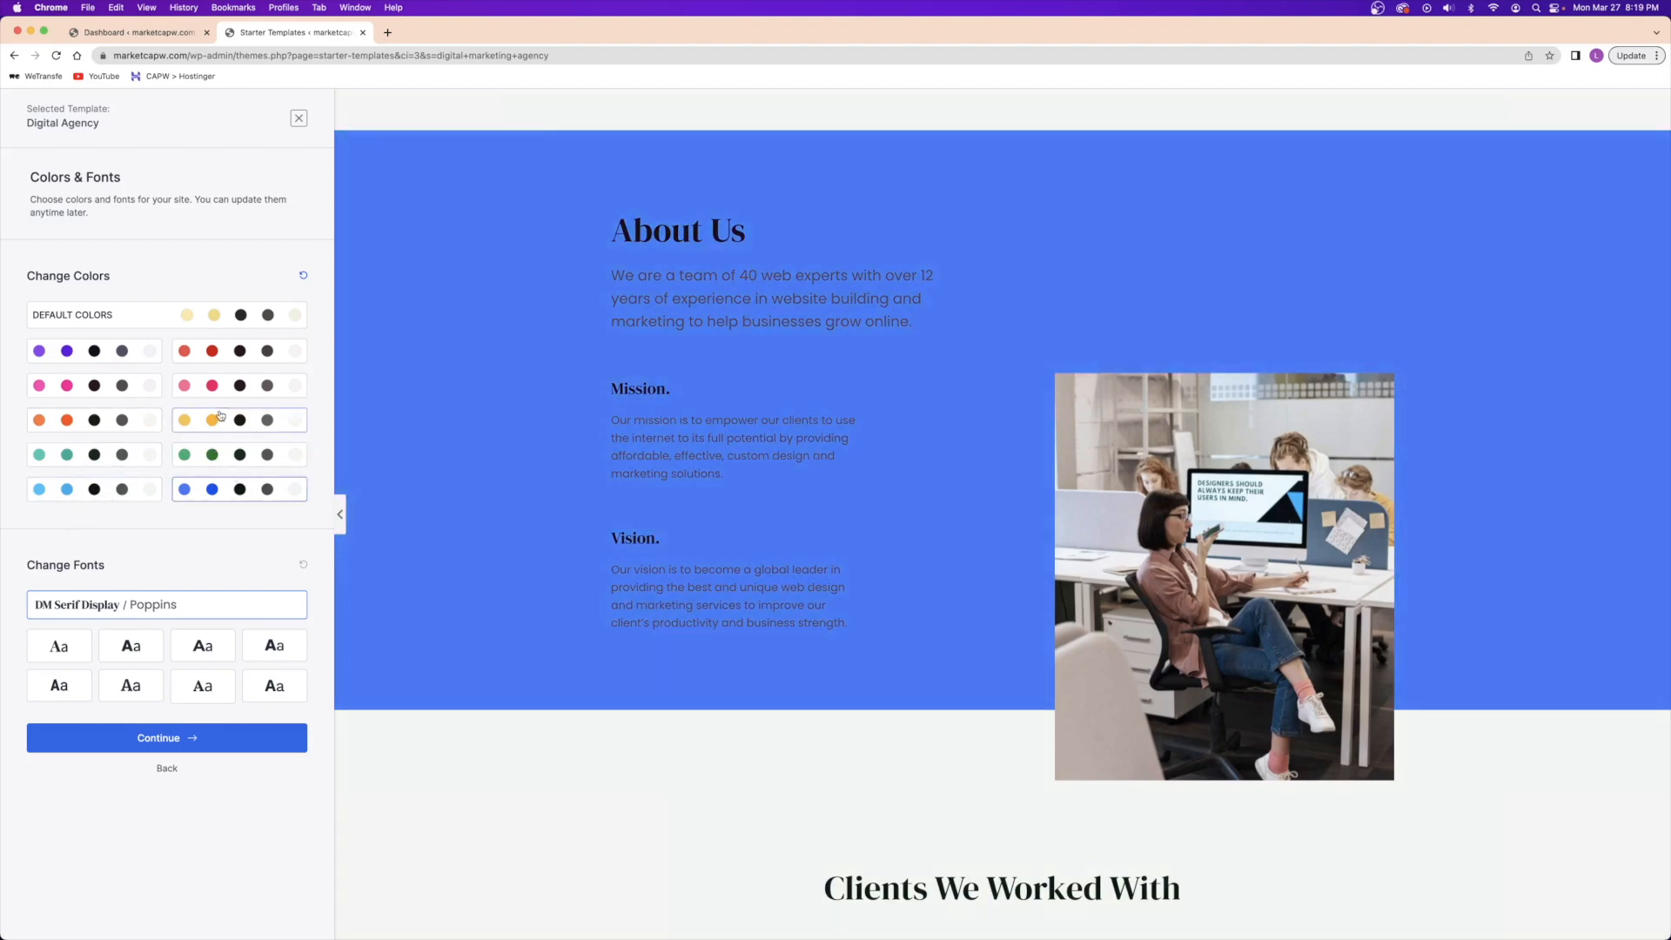
pyautogui.click(224, 429)
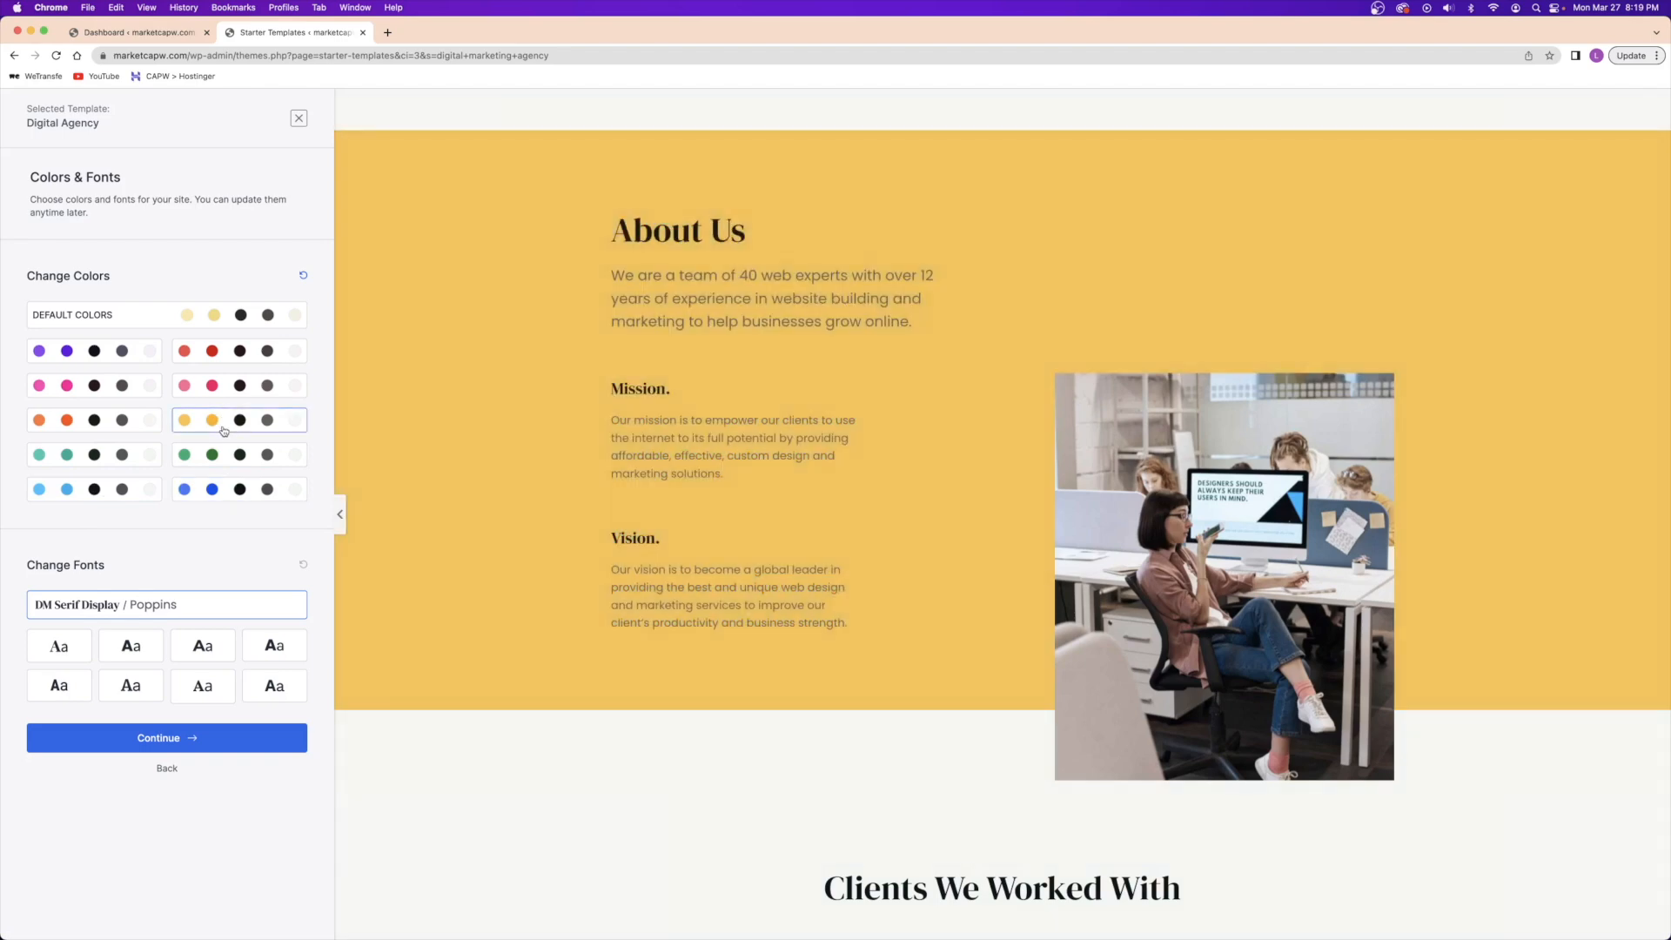
pyautogui.click(107, 455)
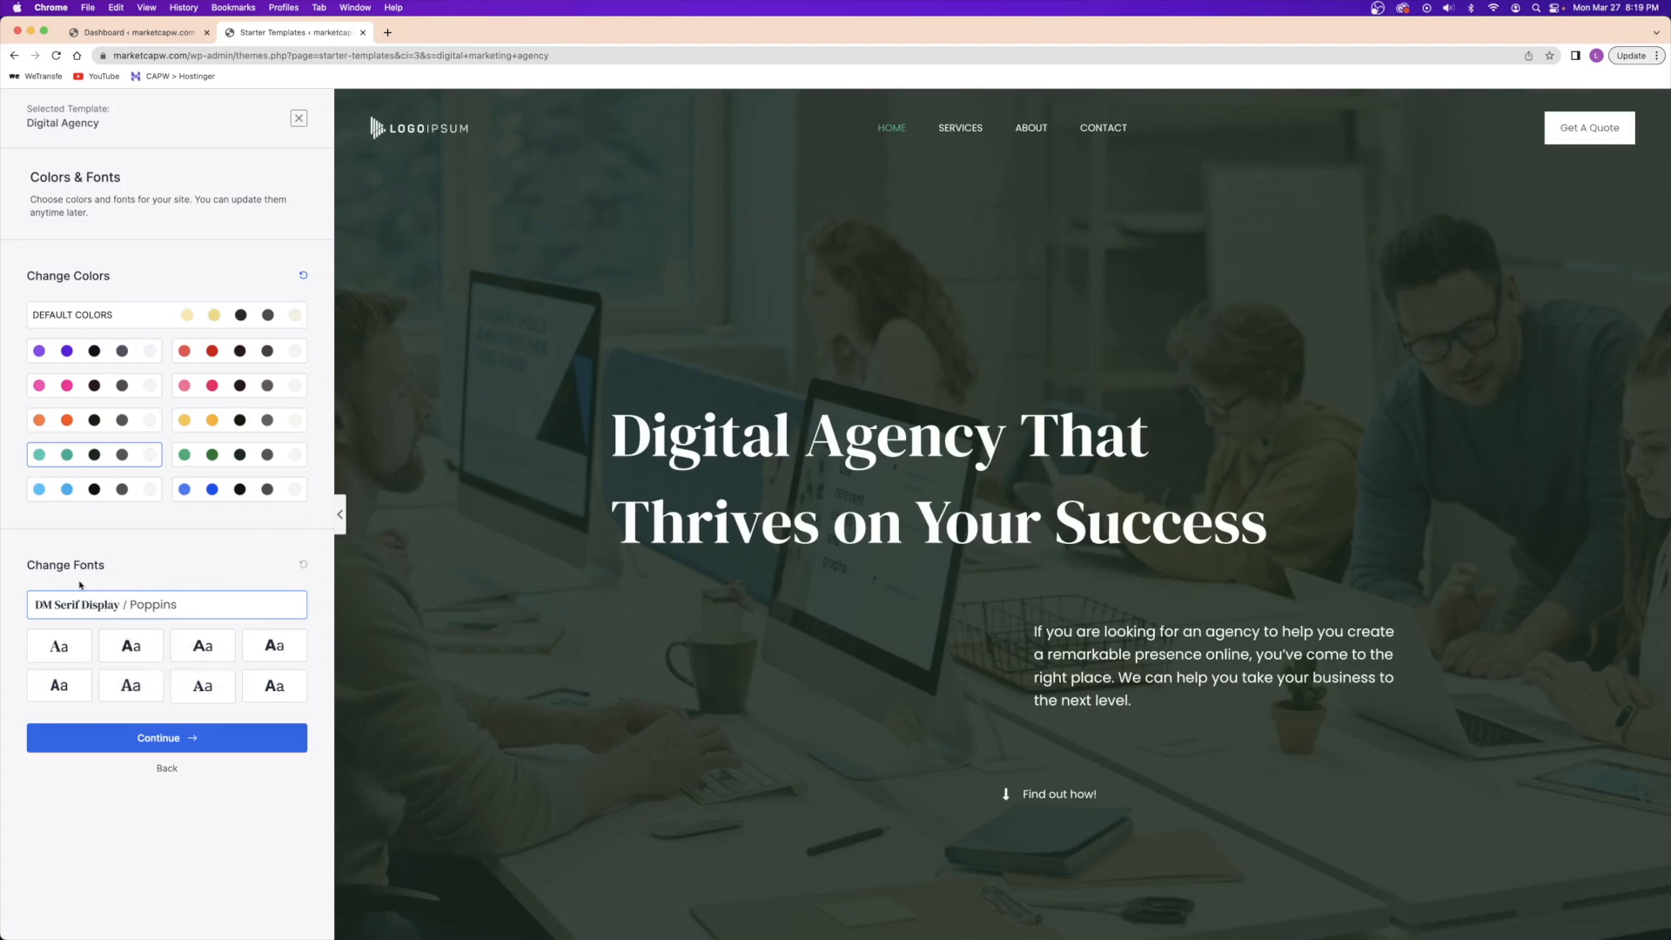
# - Compare the font pairings on the preview, apply Poppins / Lato, and continue to the final setup form
pyautogui.click(135, 643)
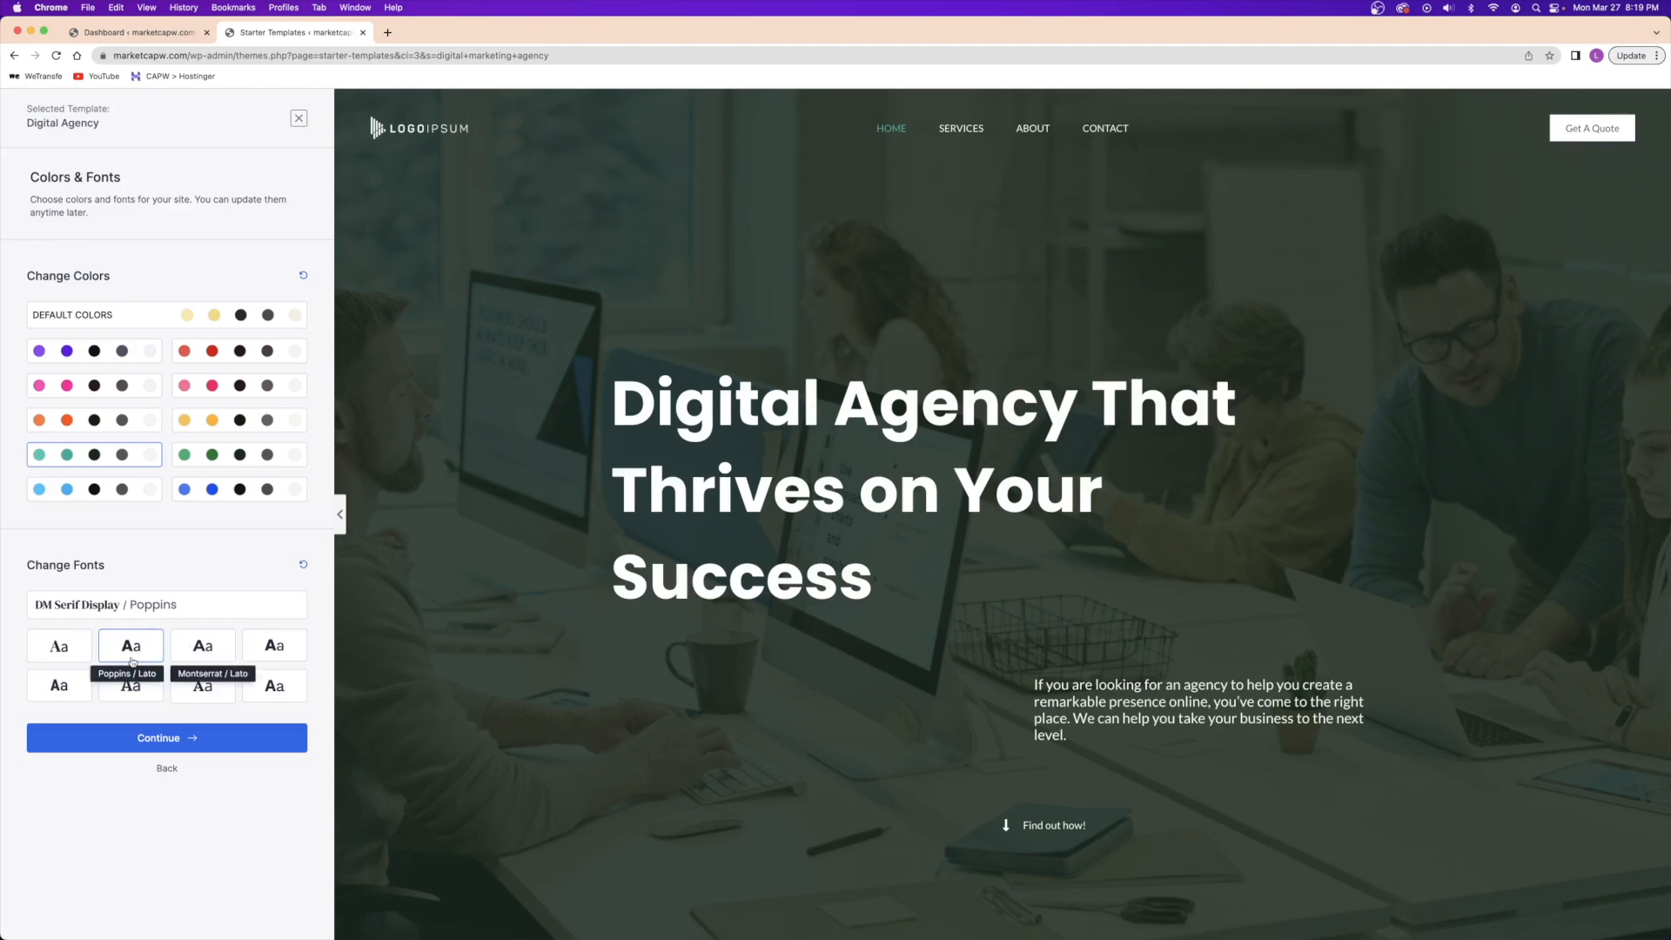
pyautogui.click(54, 638)
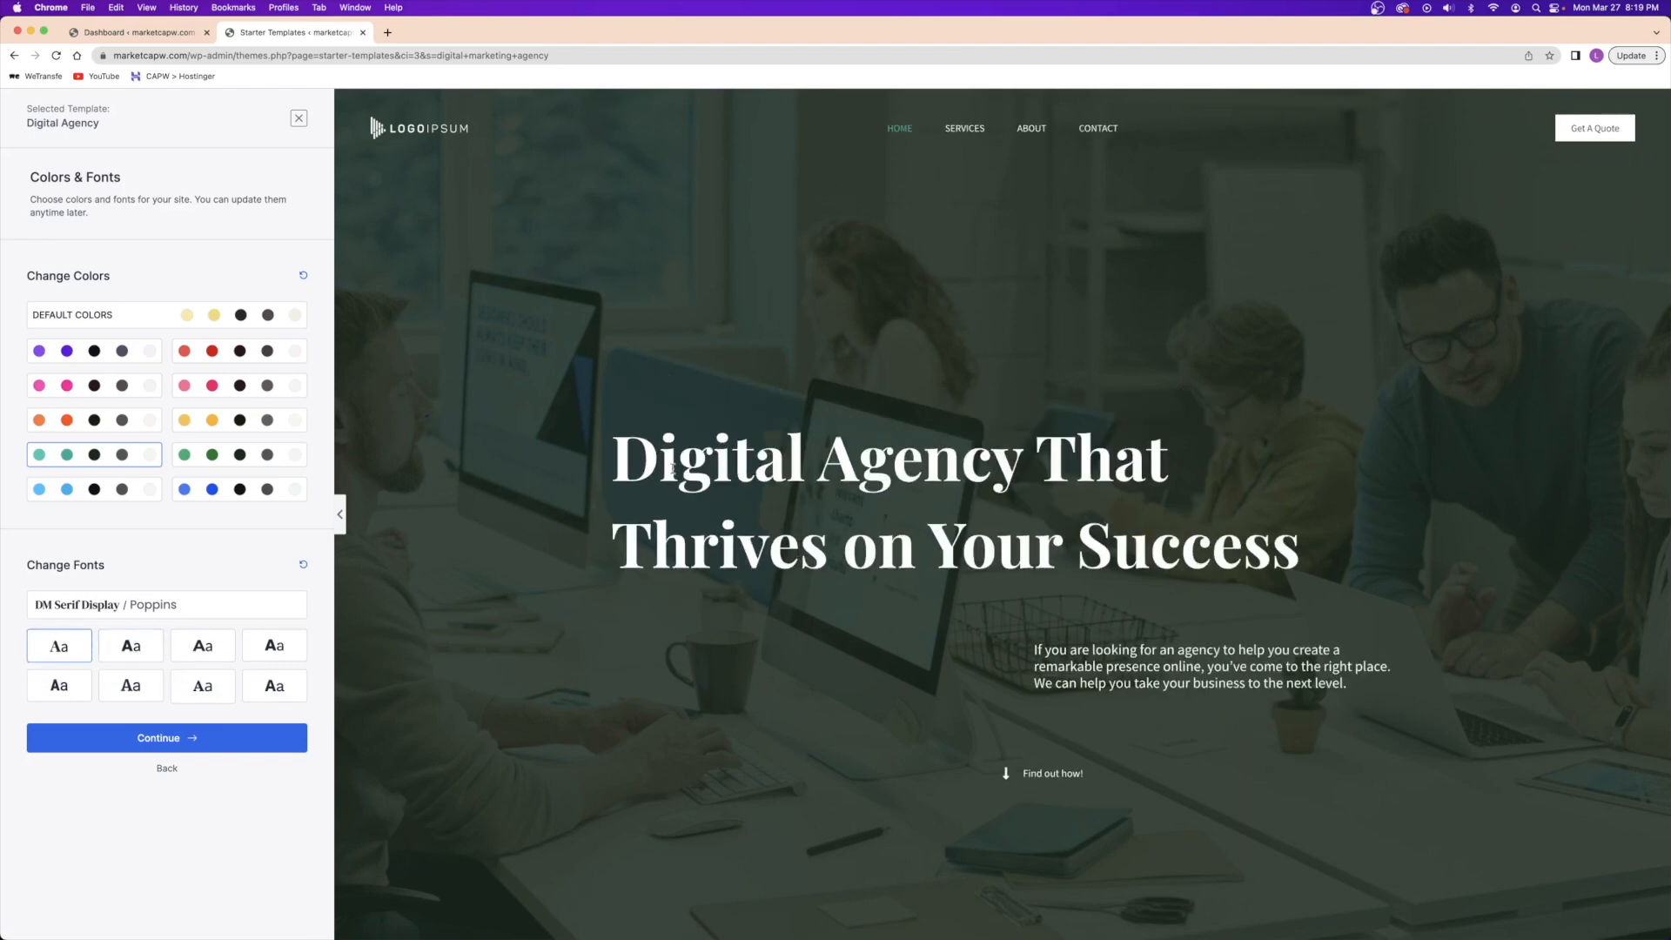
pyautogui.click(140, 645)
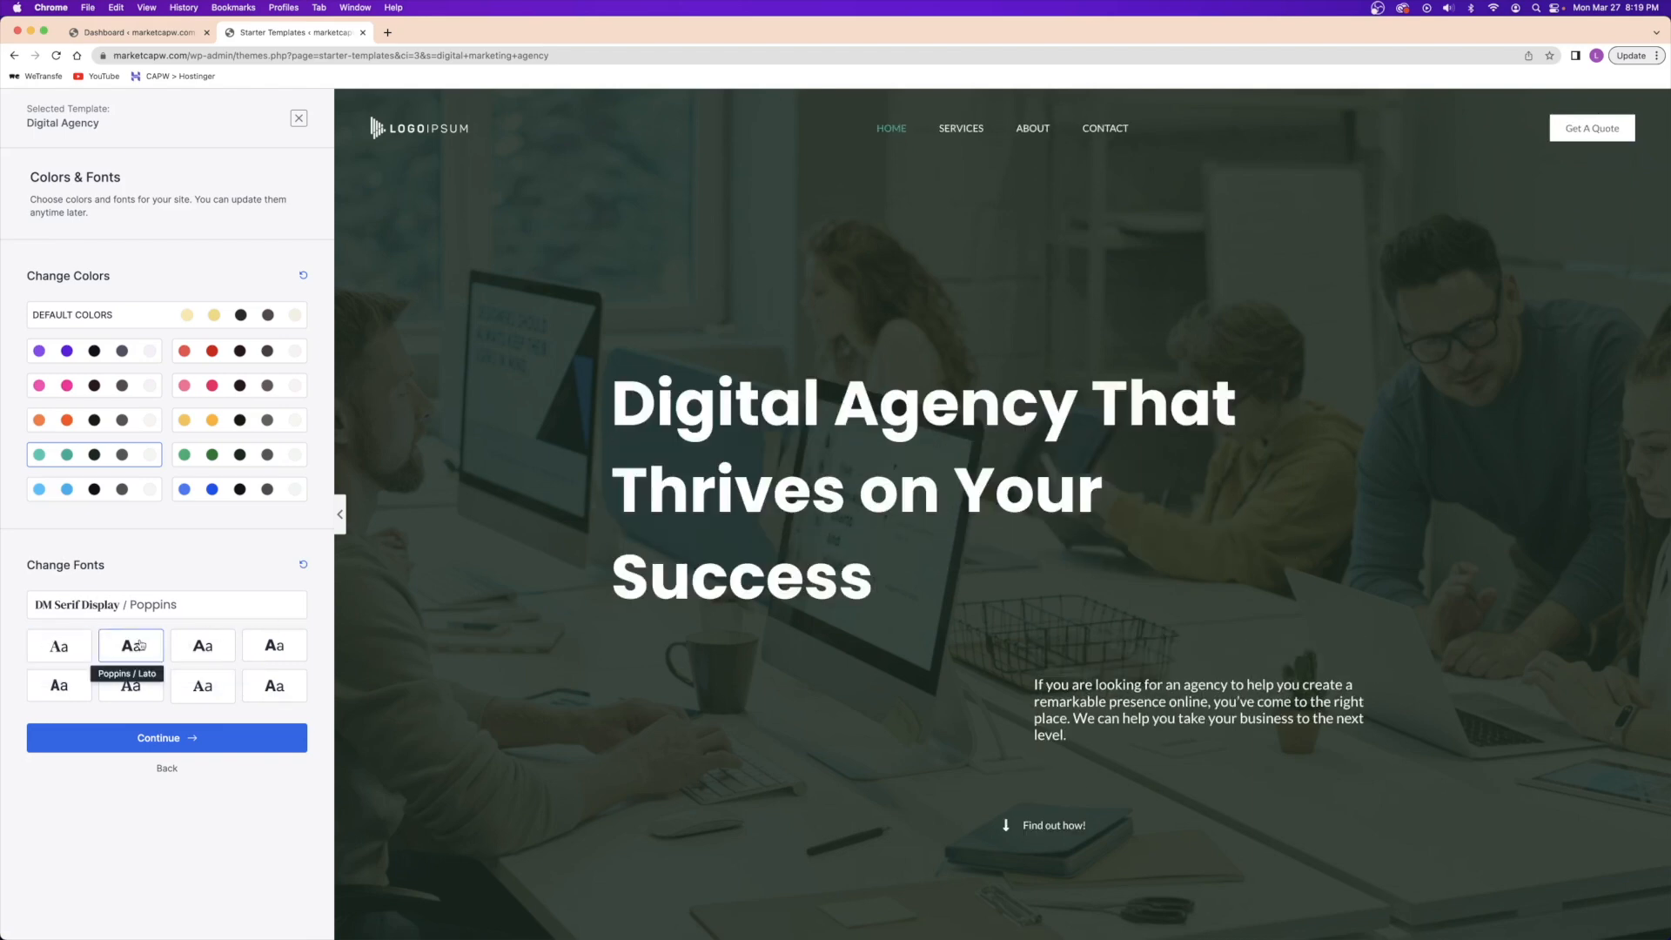
pyautogui.click(156, 740)
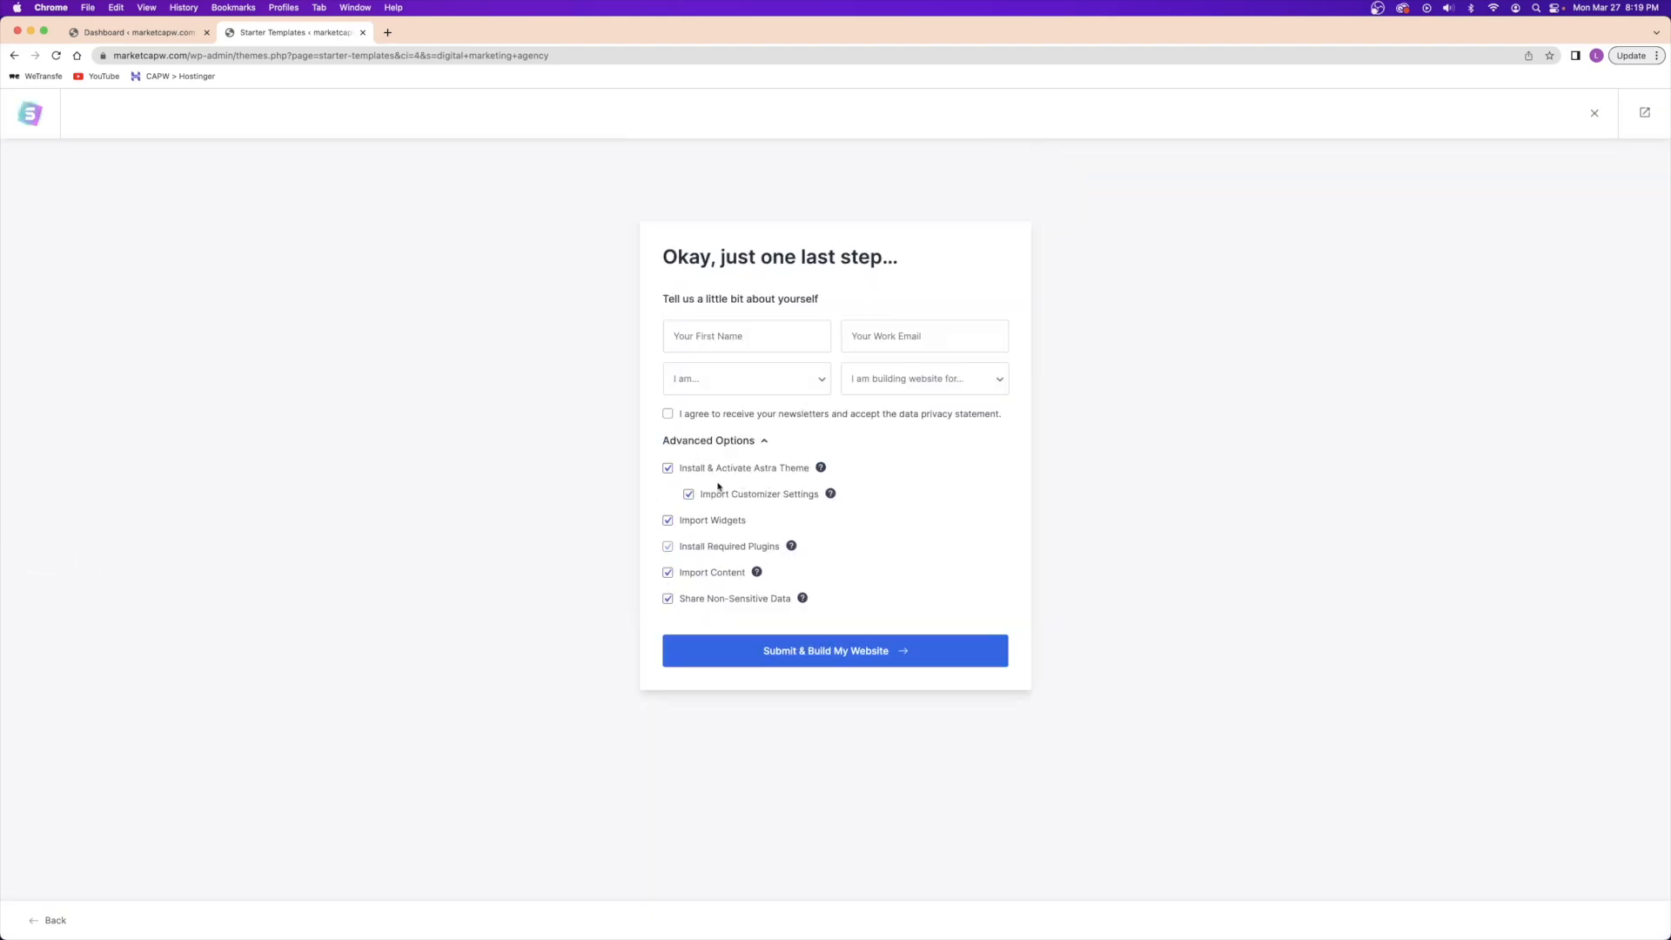
# - Turn off sharing of non-sensitive data and submit the form to build the website
pyautogui.click(668, 601)
pyautogui.click(827, 653)
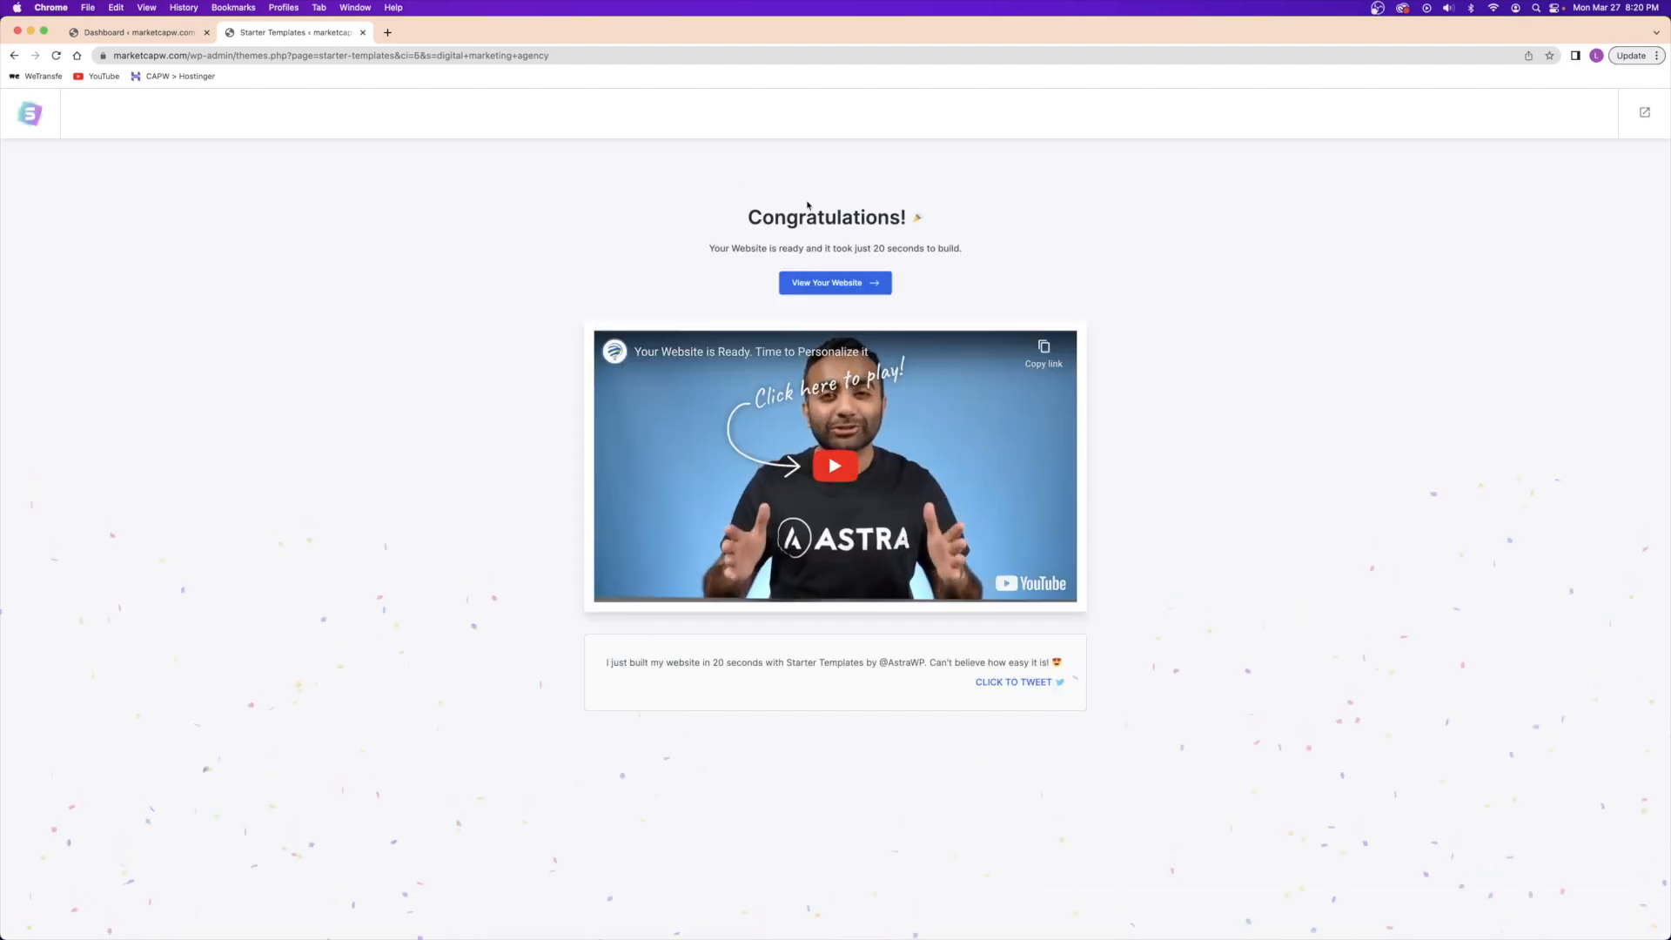
pyautogui.moveTo(757, 216); pyautogui.dragTo(912, 221)
pyautogui.click(811, 209)
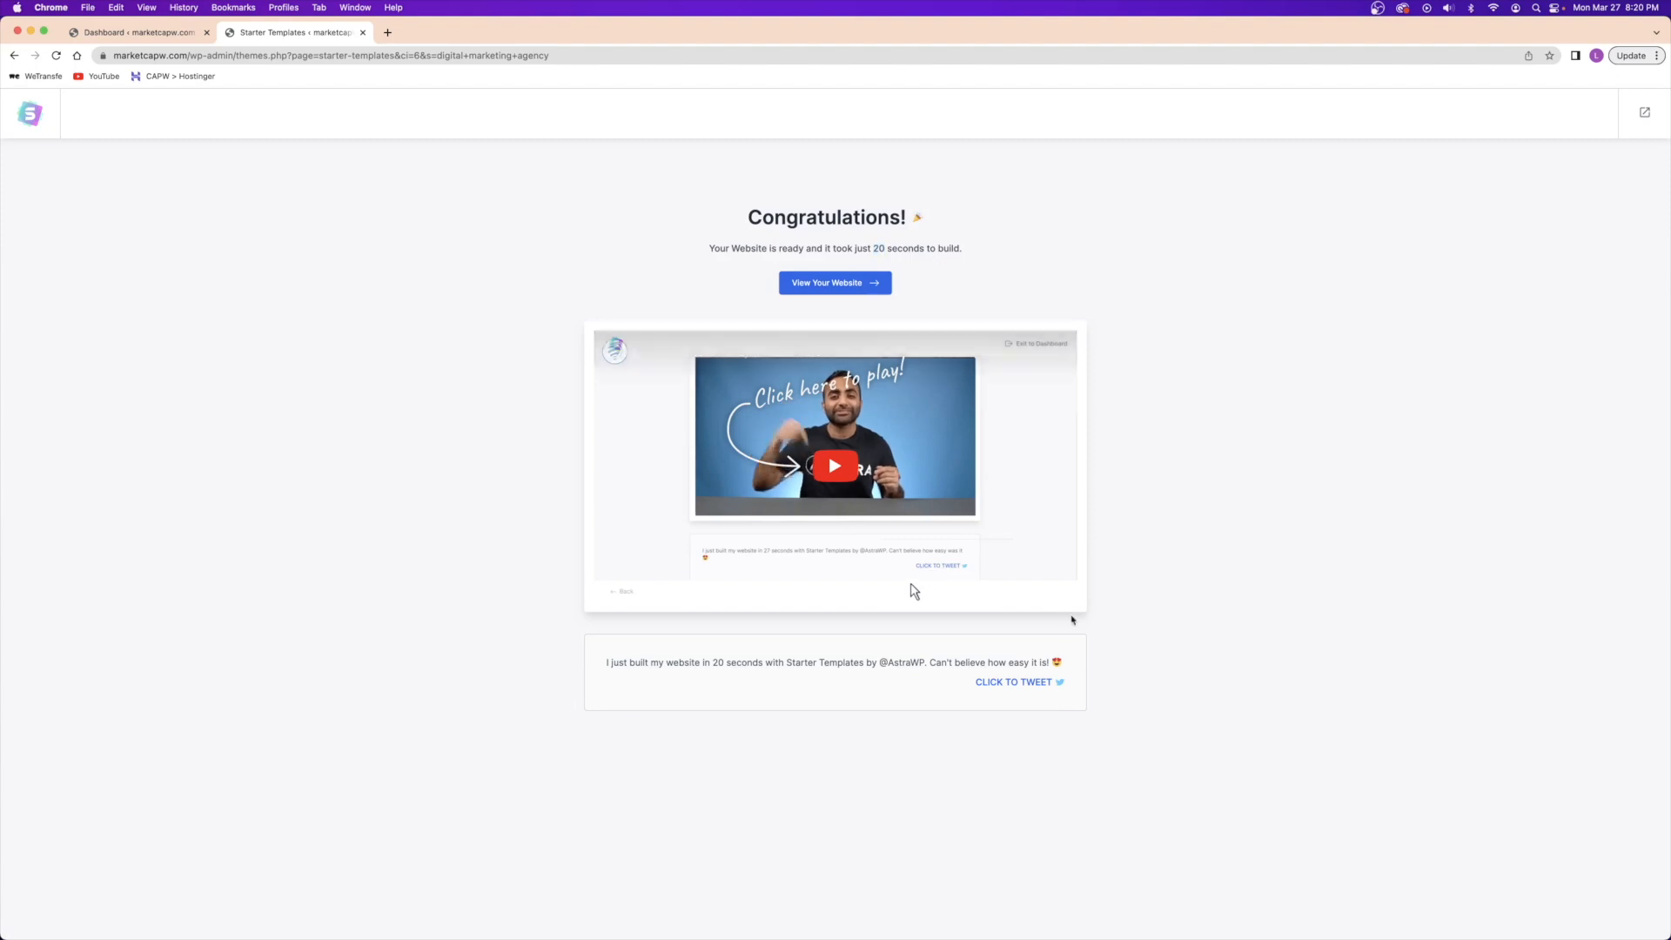
# - Open the finished website and look through its home page down to the Subscribe section
pyautogui.click(843, 283)
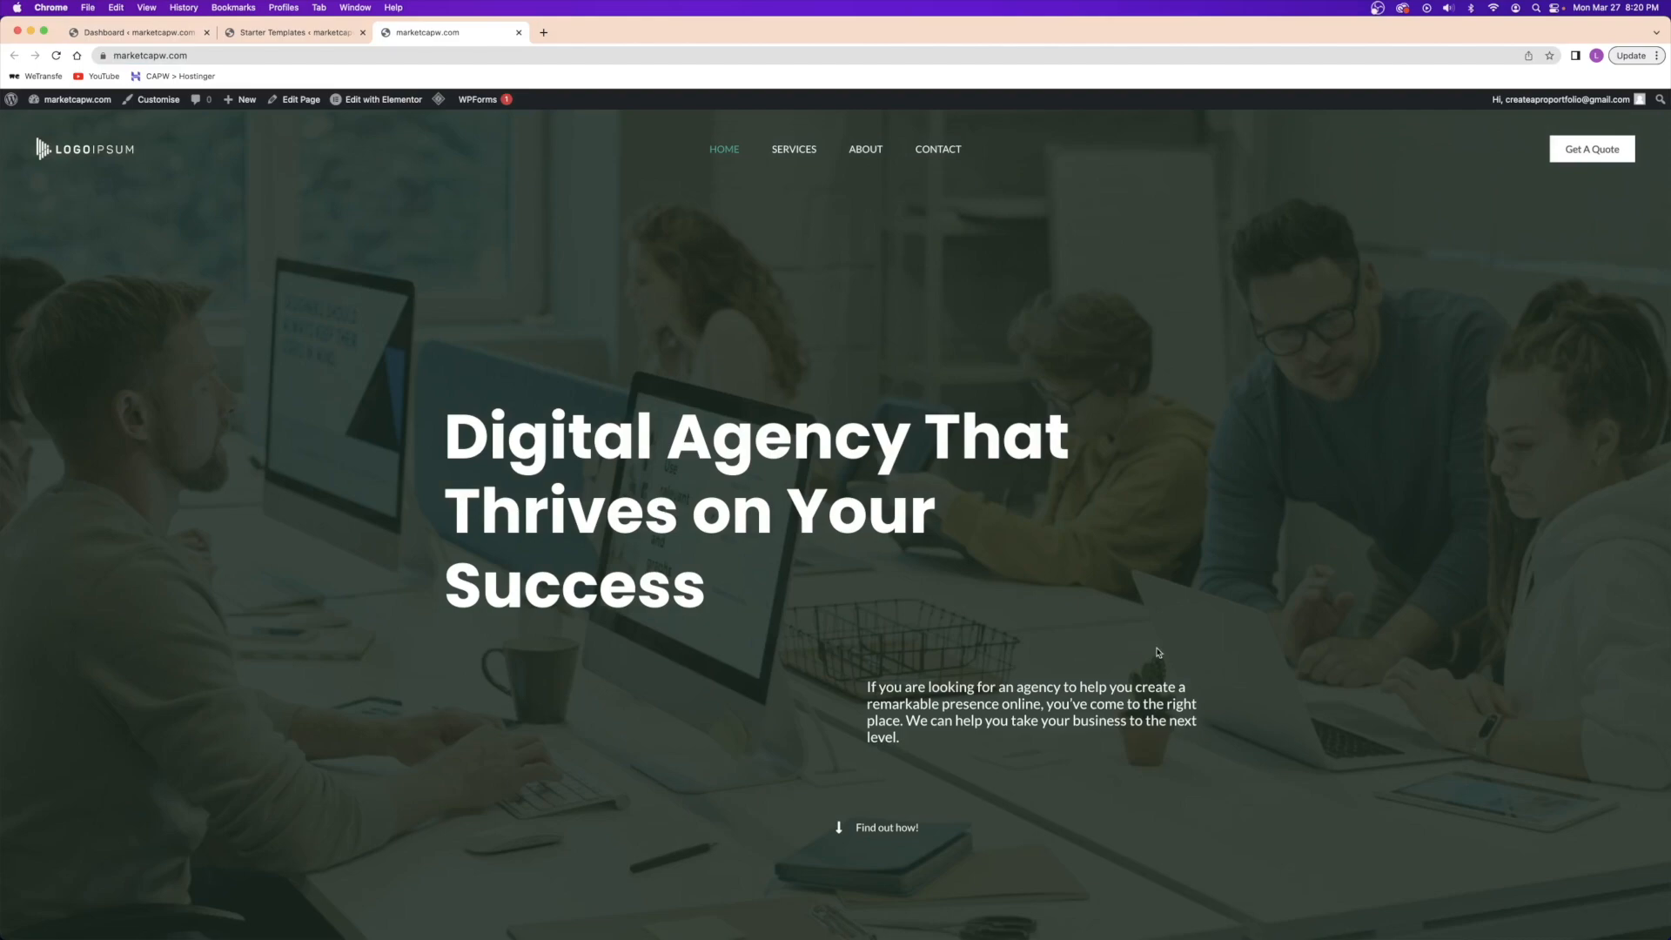
pyautogui.scroll(-20, 1001, 421)
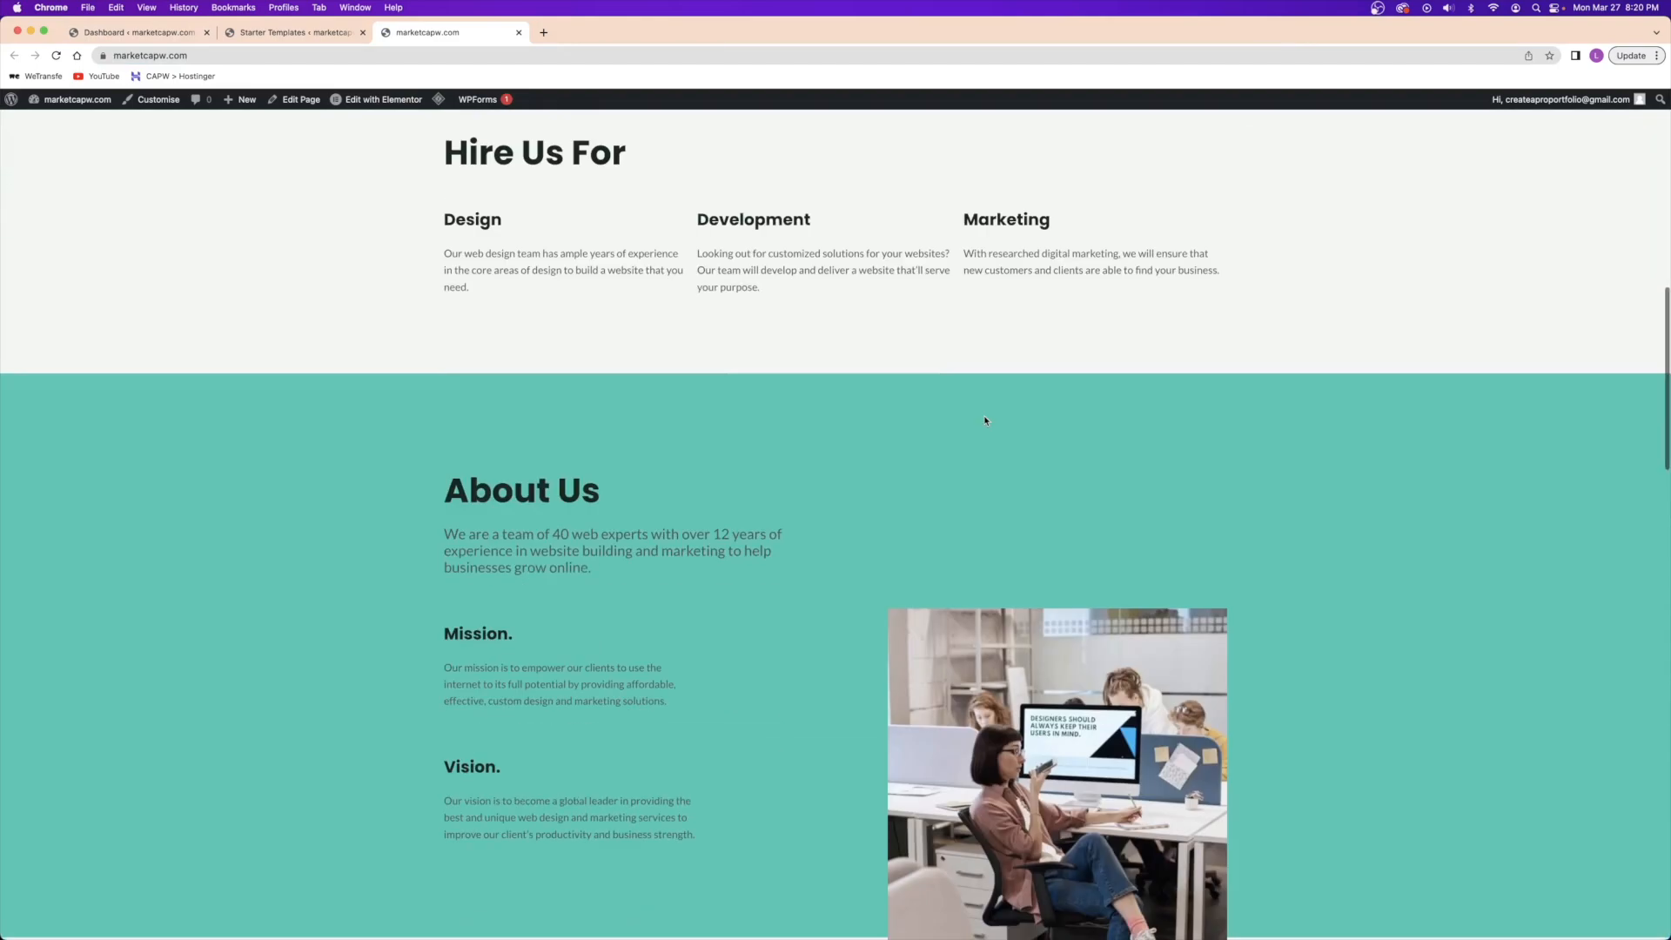
pyautogui.scroll(-12, 985, 421)
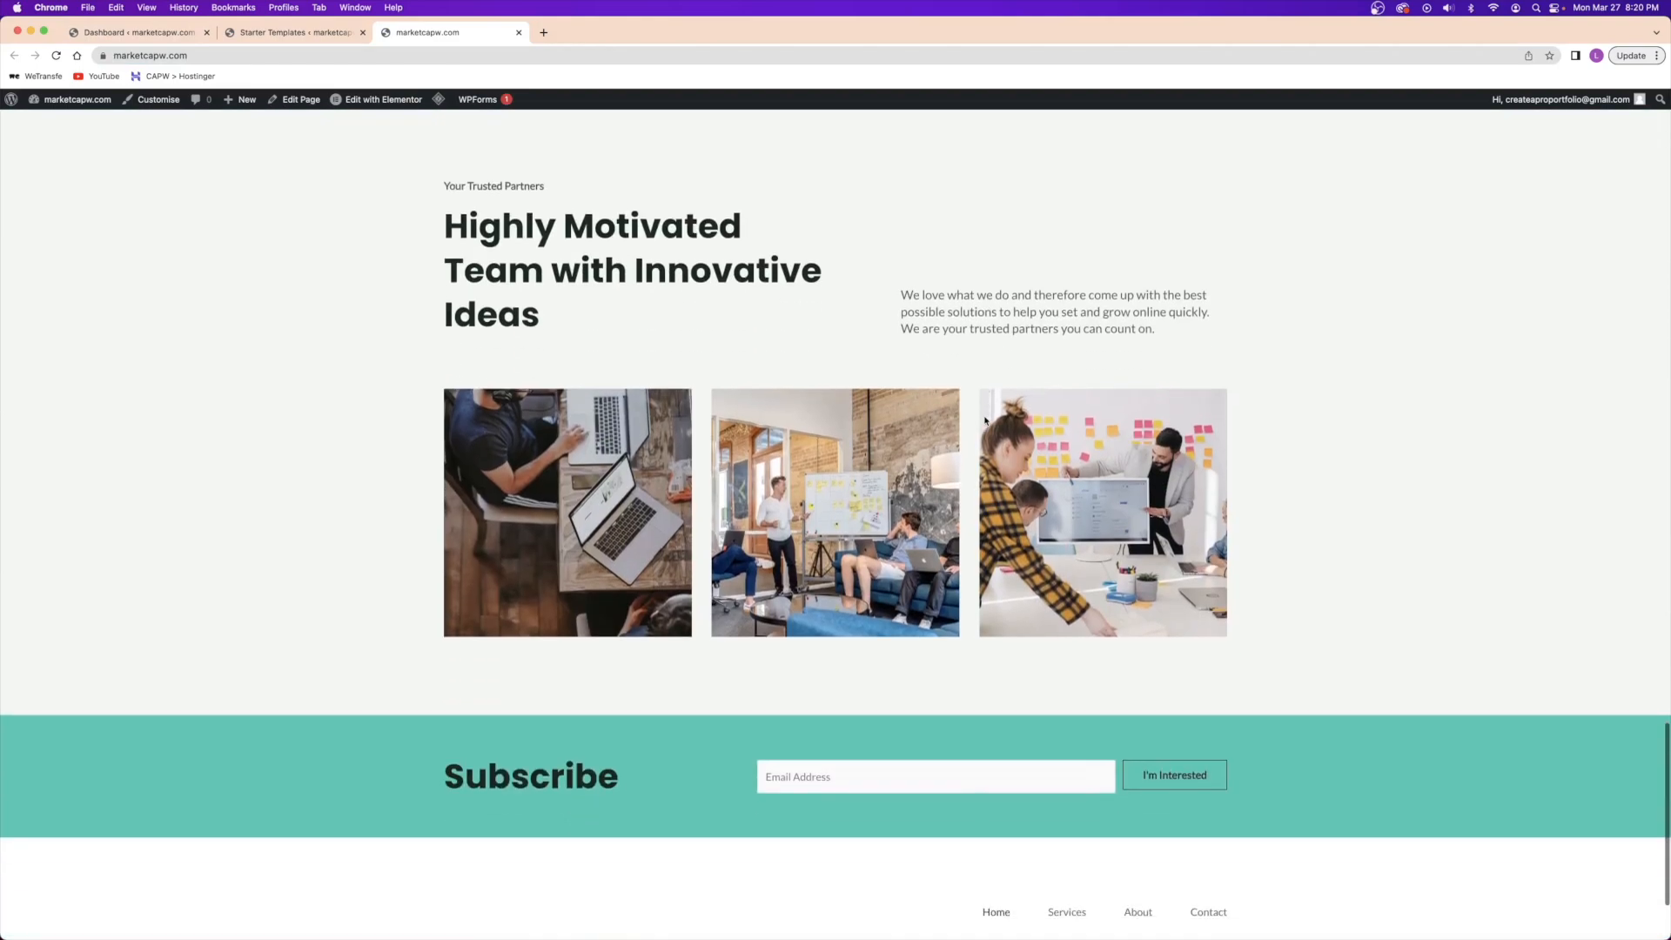
# - Look through the website's Services, About and Contact pages and return to the home page
pyautogui.scroll(4, 986, 422)
pyautogui.scroll(15, 986, 421)
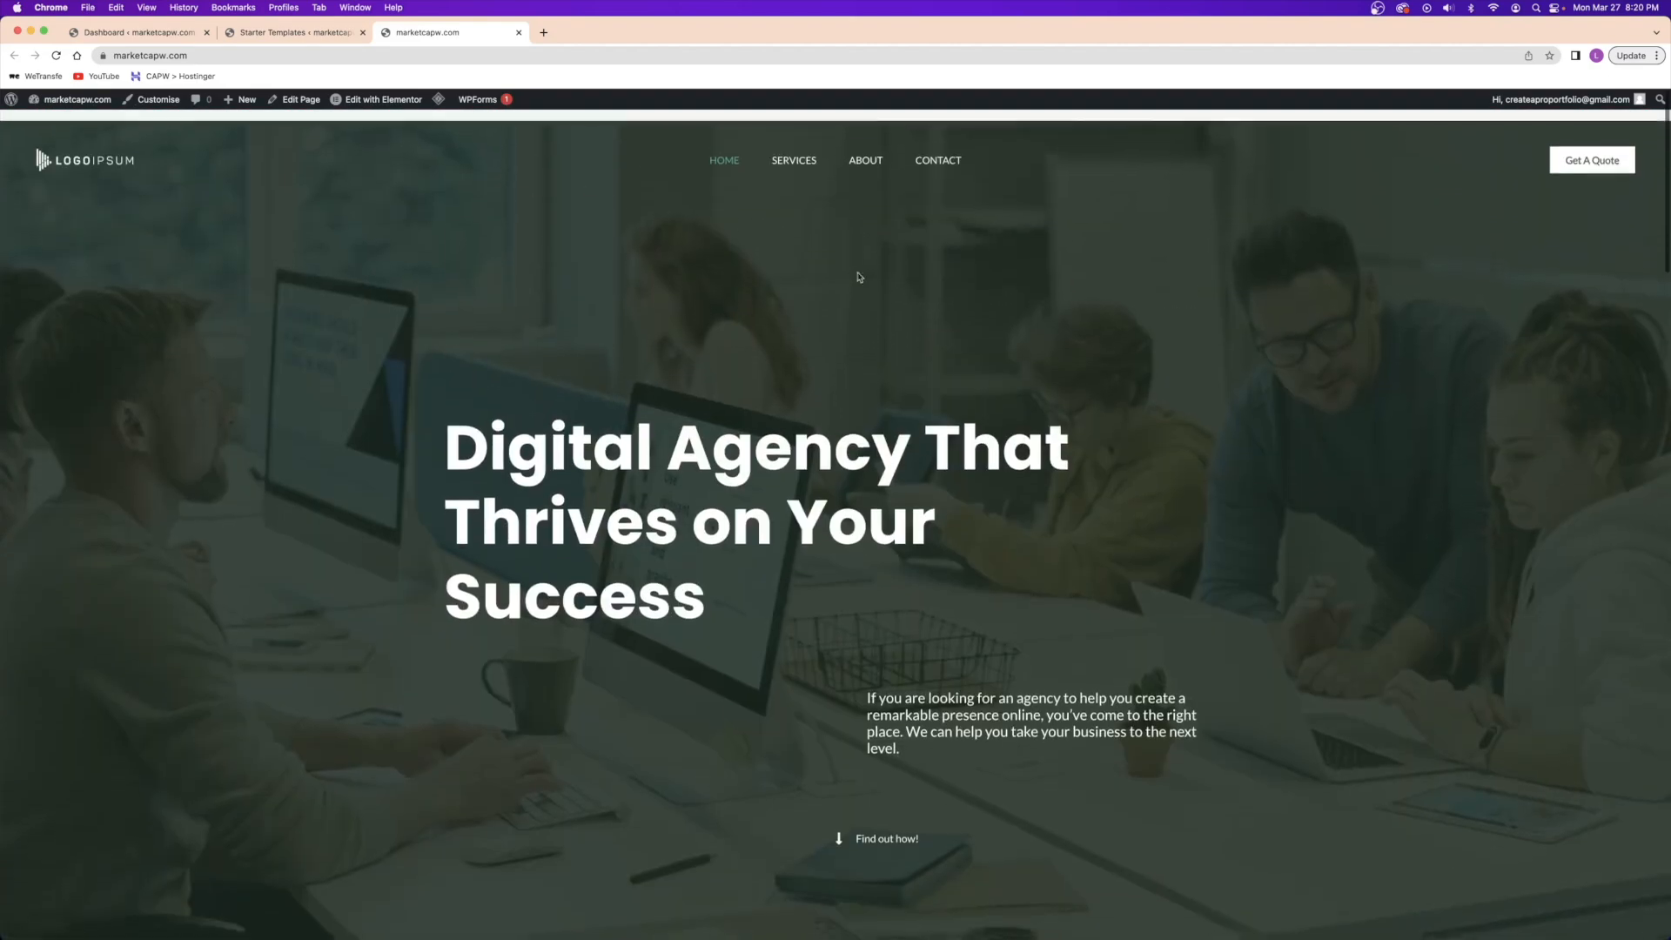
pyautogui.press('super+r')
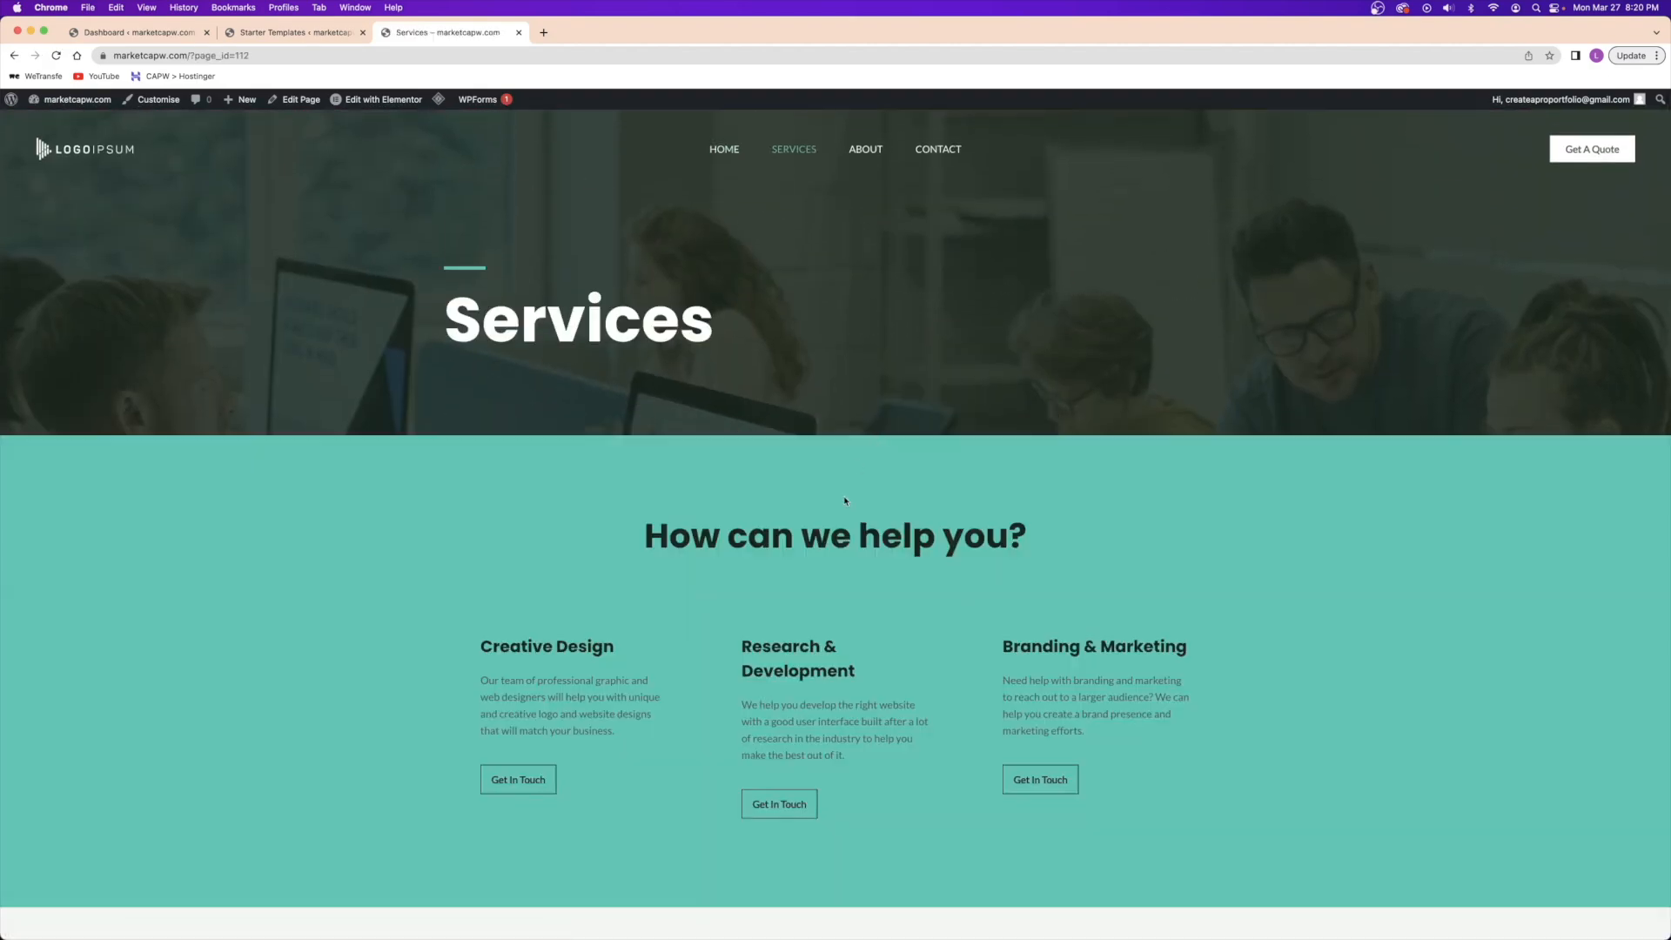
pyautogui.scroll(-10, 874, 470)
pyautogui.scroll(5, 851, 507)
pyautogui.scroll(10, 851, 507)
pyautogui.click(866, 149)
pyautogui.click(939, 149)
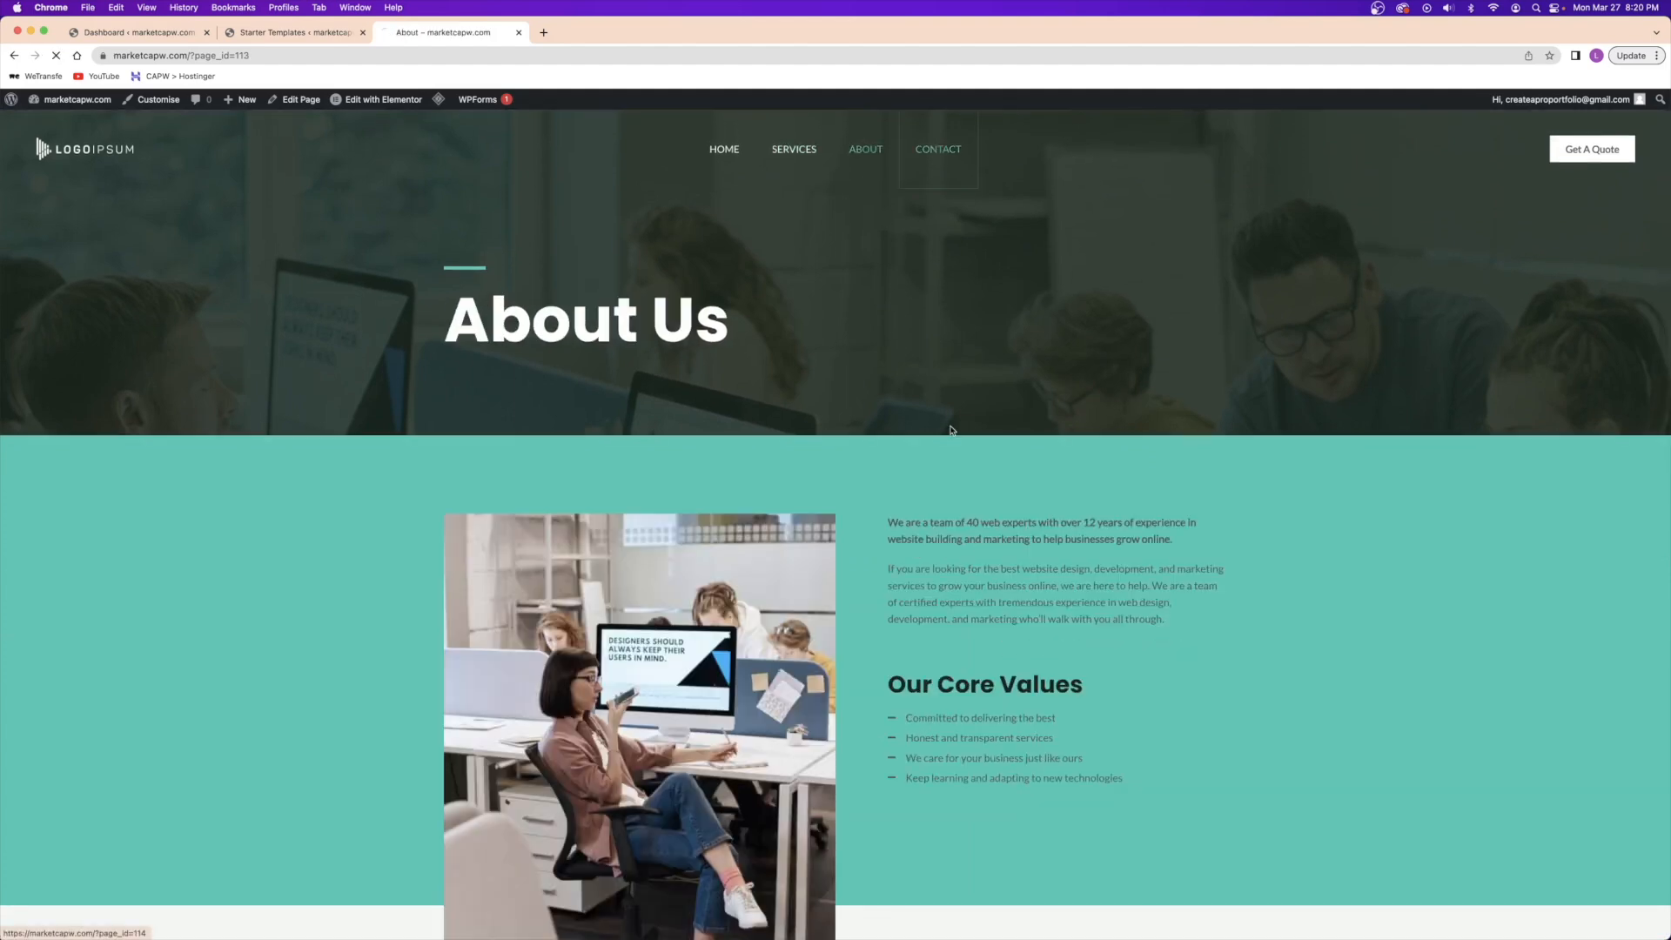
pyautogui.scroll(-3, 951, 430)
pyautogui.scroll(-1, 952, 430)
pyautogui.scroll(4, 951, 429)
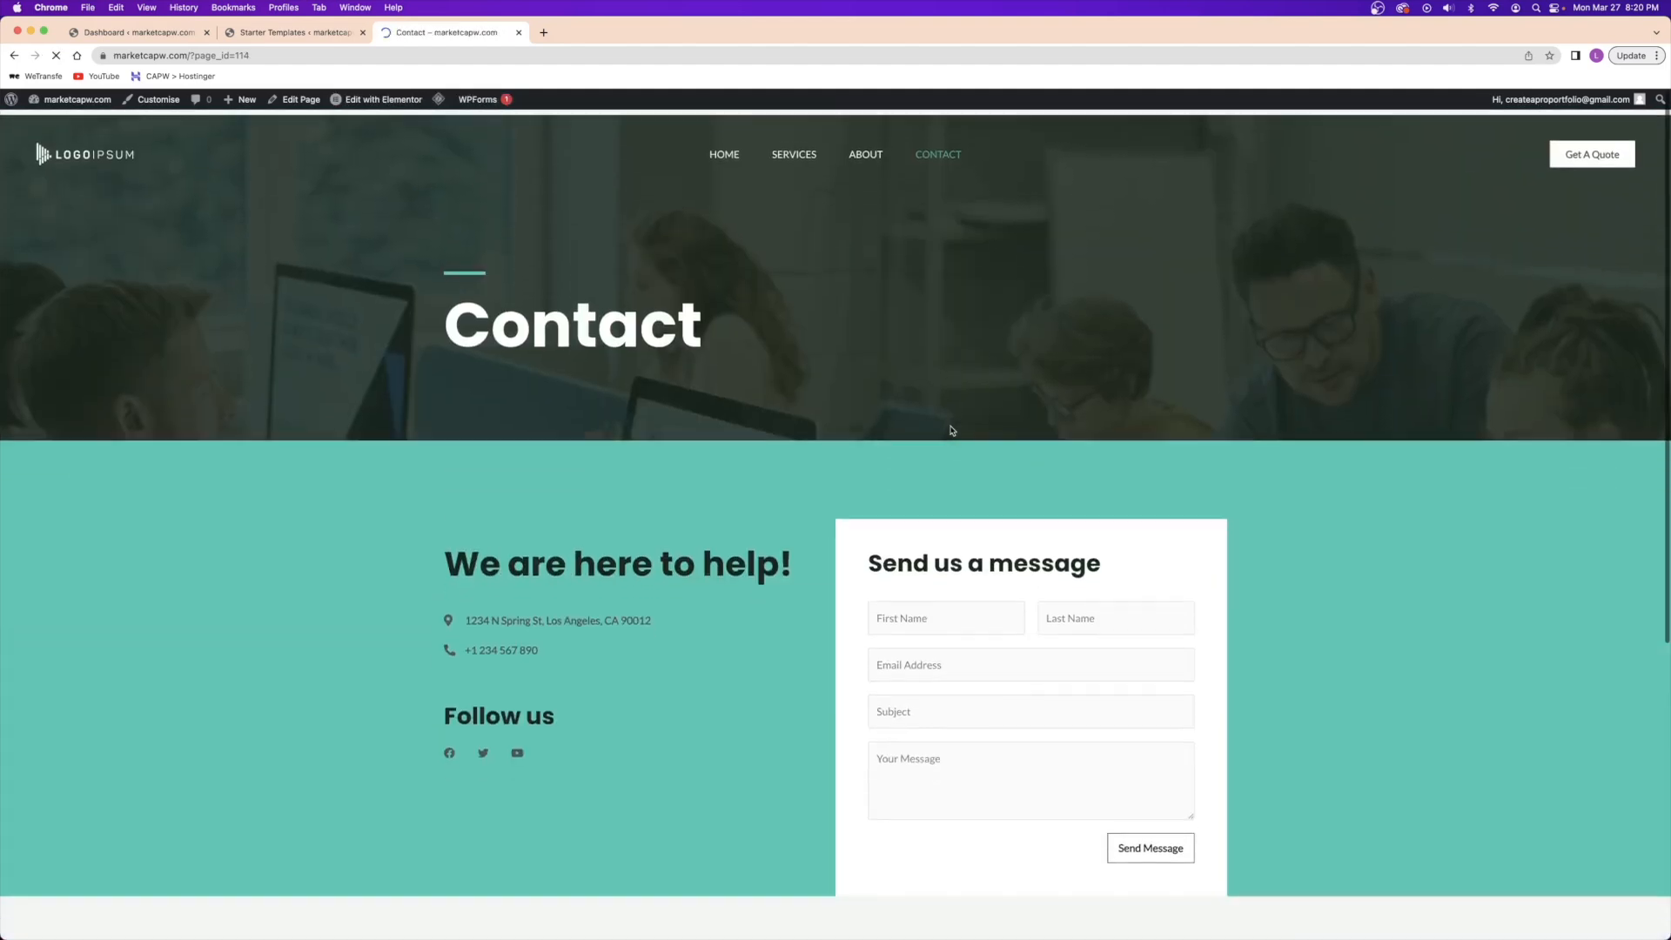
pyautogui.click(721, 149)
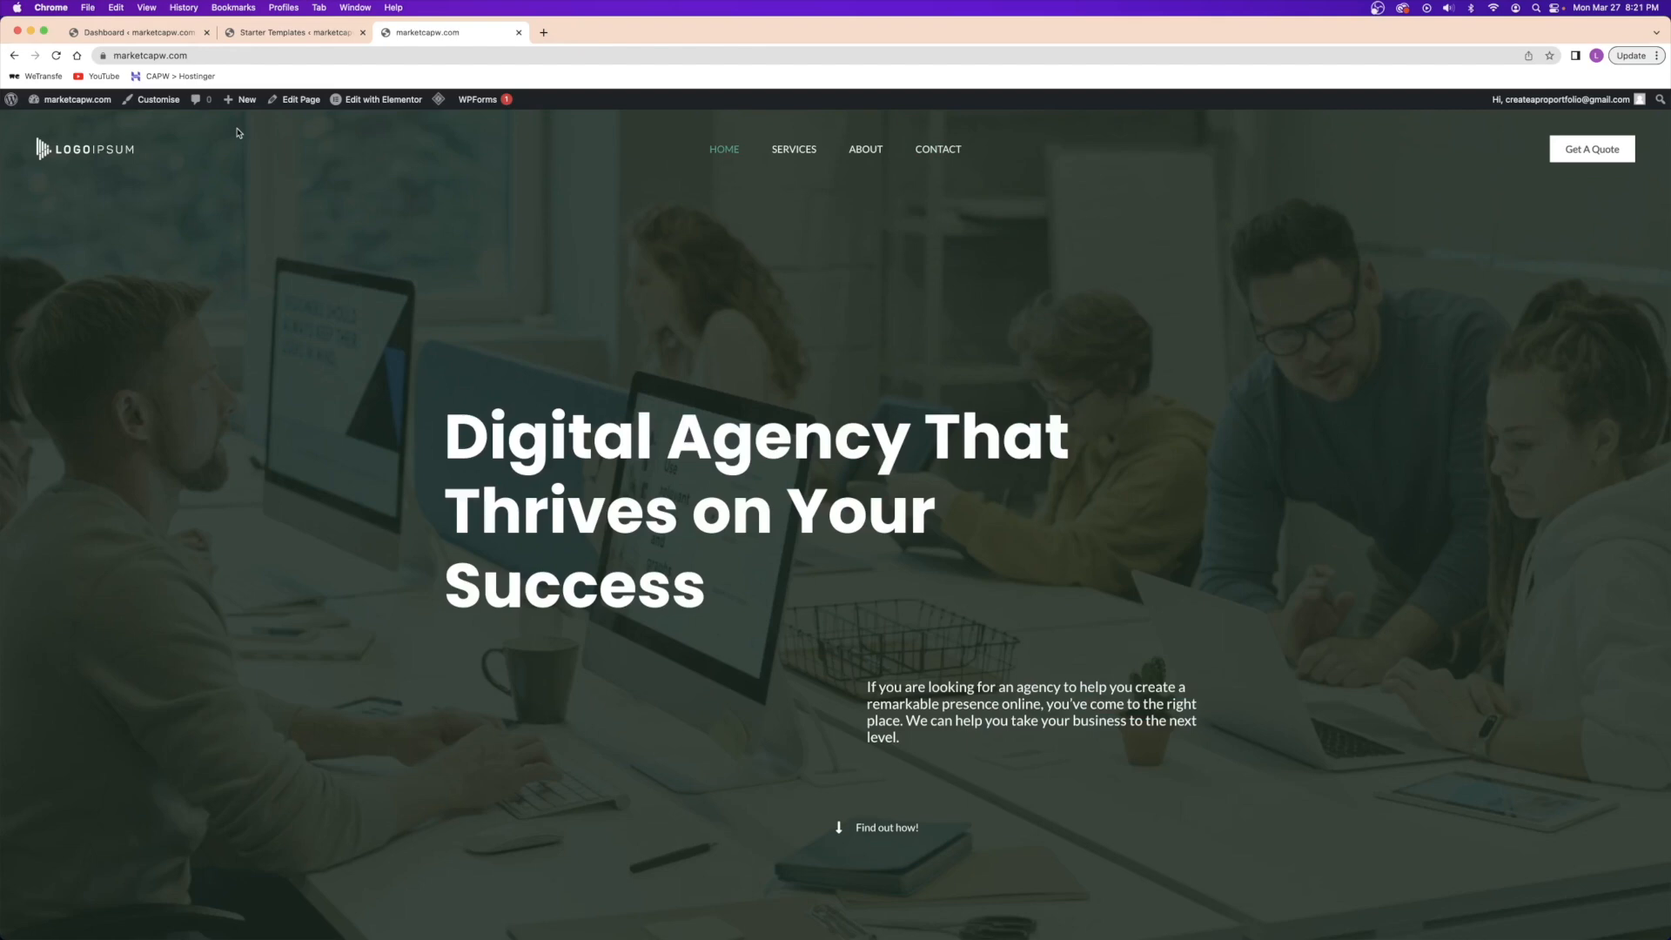
# - Open the theme customiser for the home page and close the Starter Templates browser tab
pyautogui.scroll(-15, 485, 324)
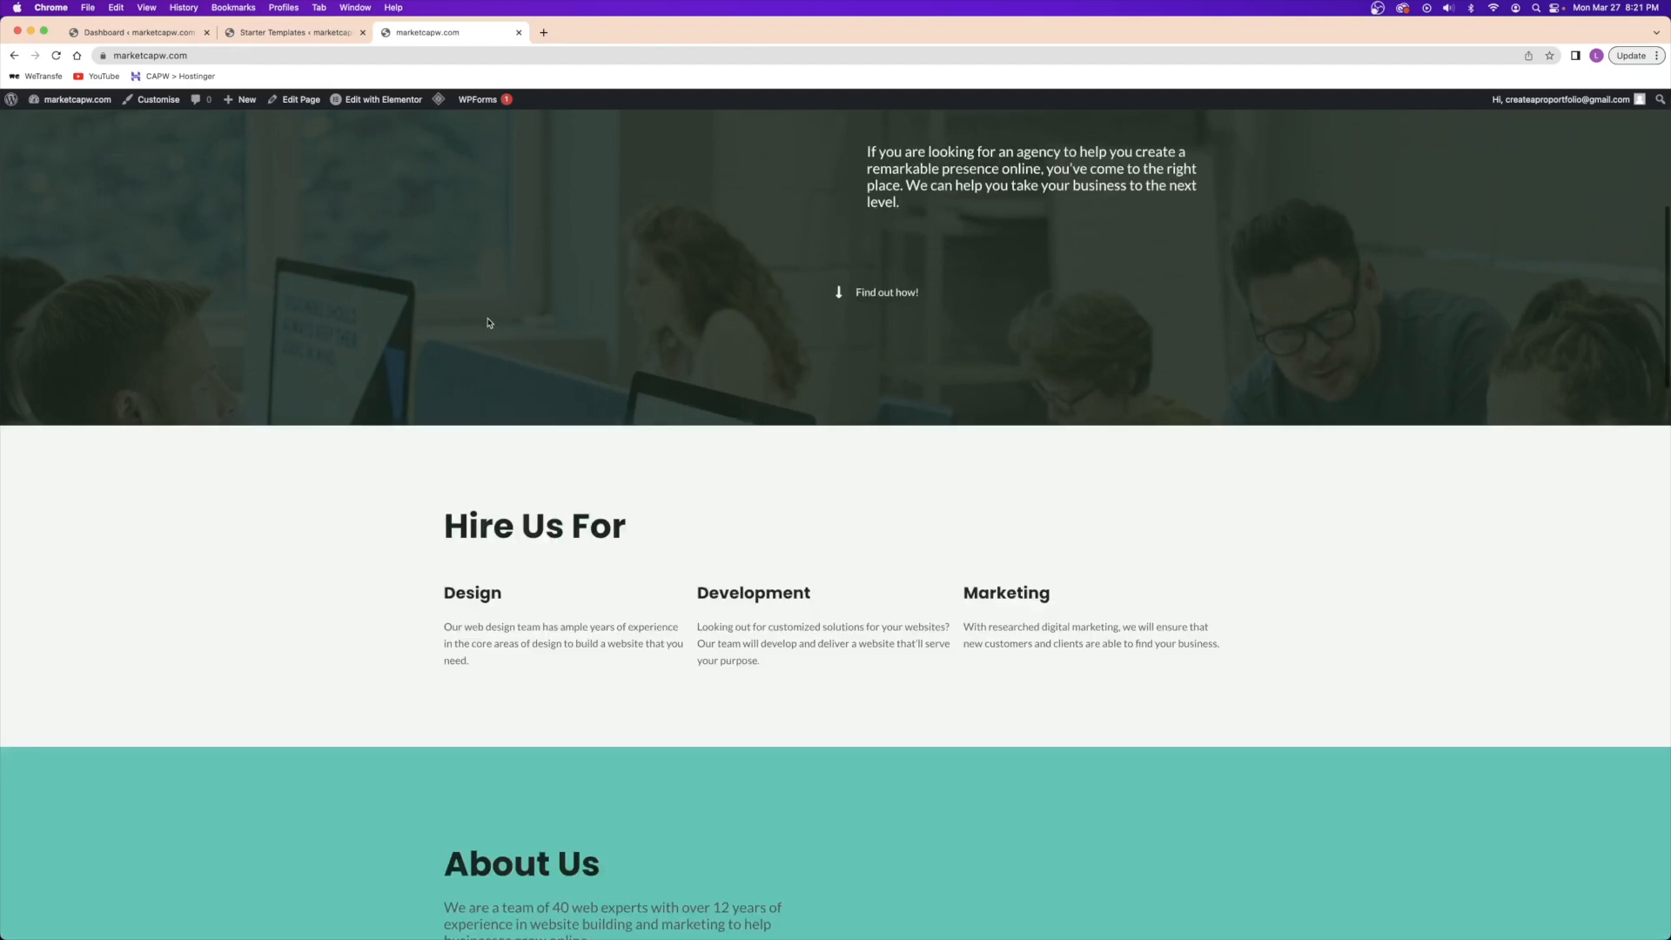
pyautogui.scroll(7, 417, 453)
pyautogui.scroll(-2, 369, 583)
pyautogui.scroll(-1, 370, 583)
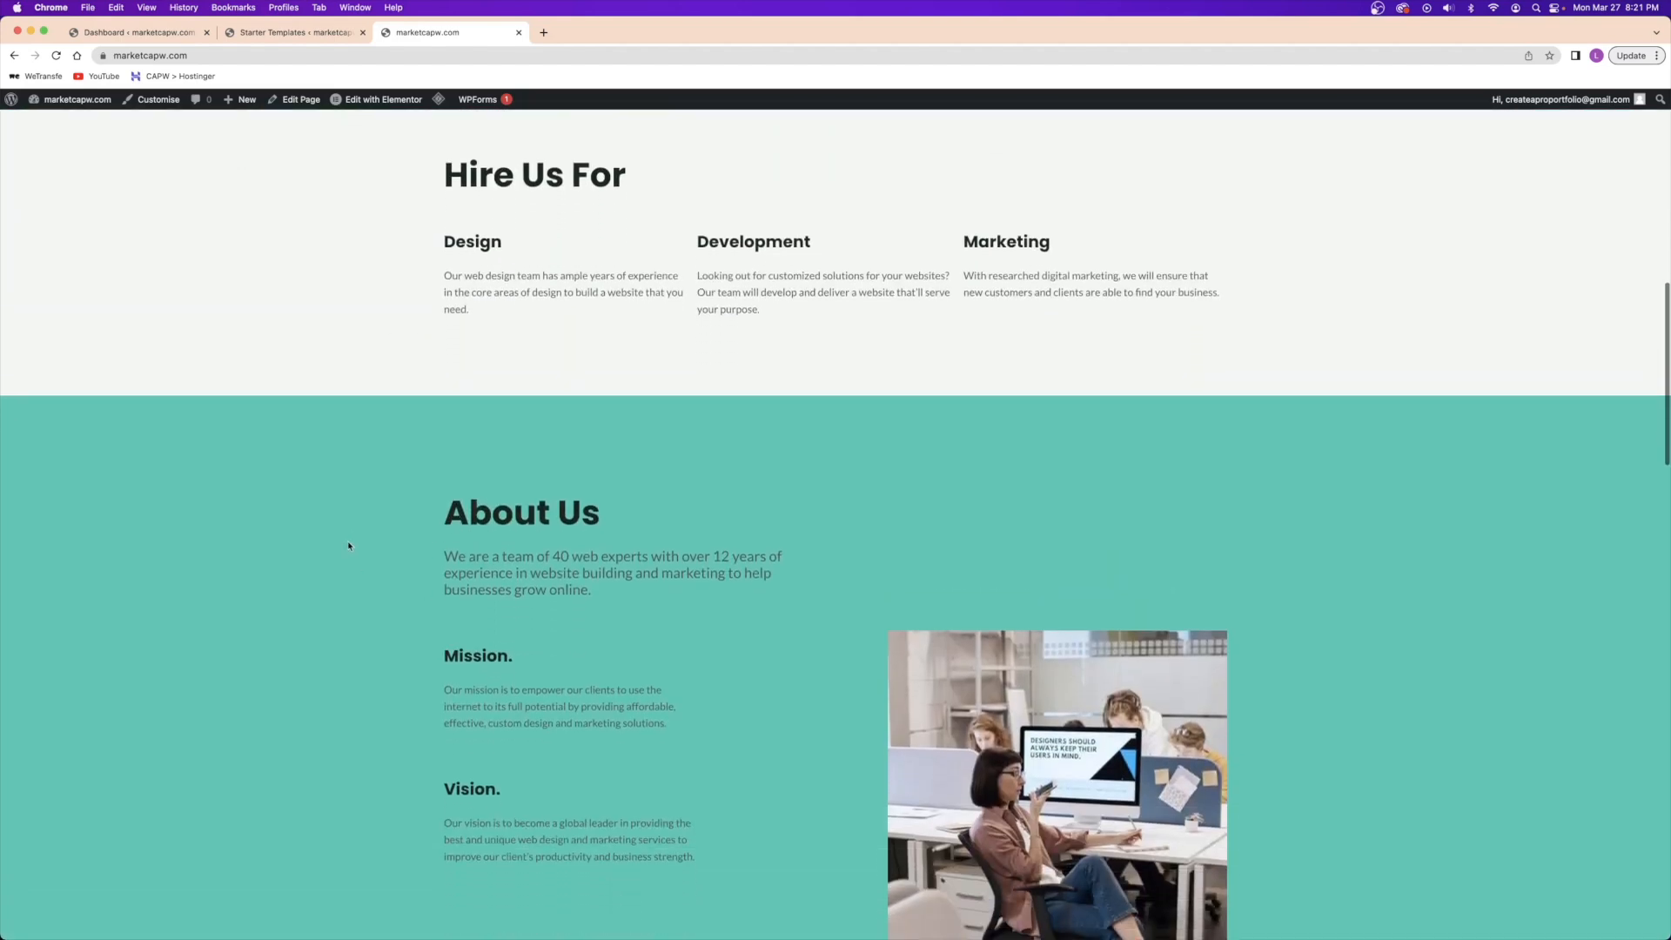
pyautogui.scroll(10, 348, 545)
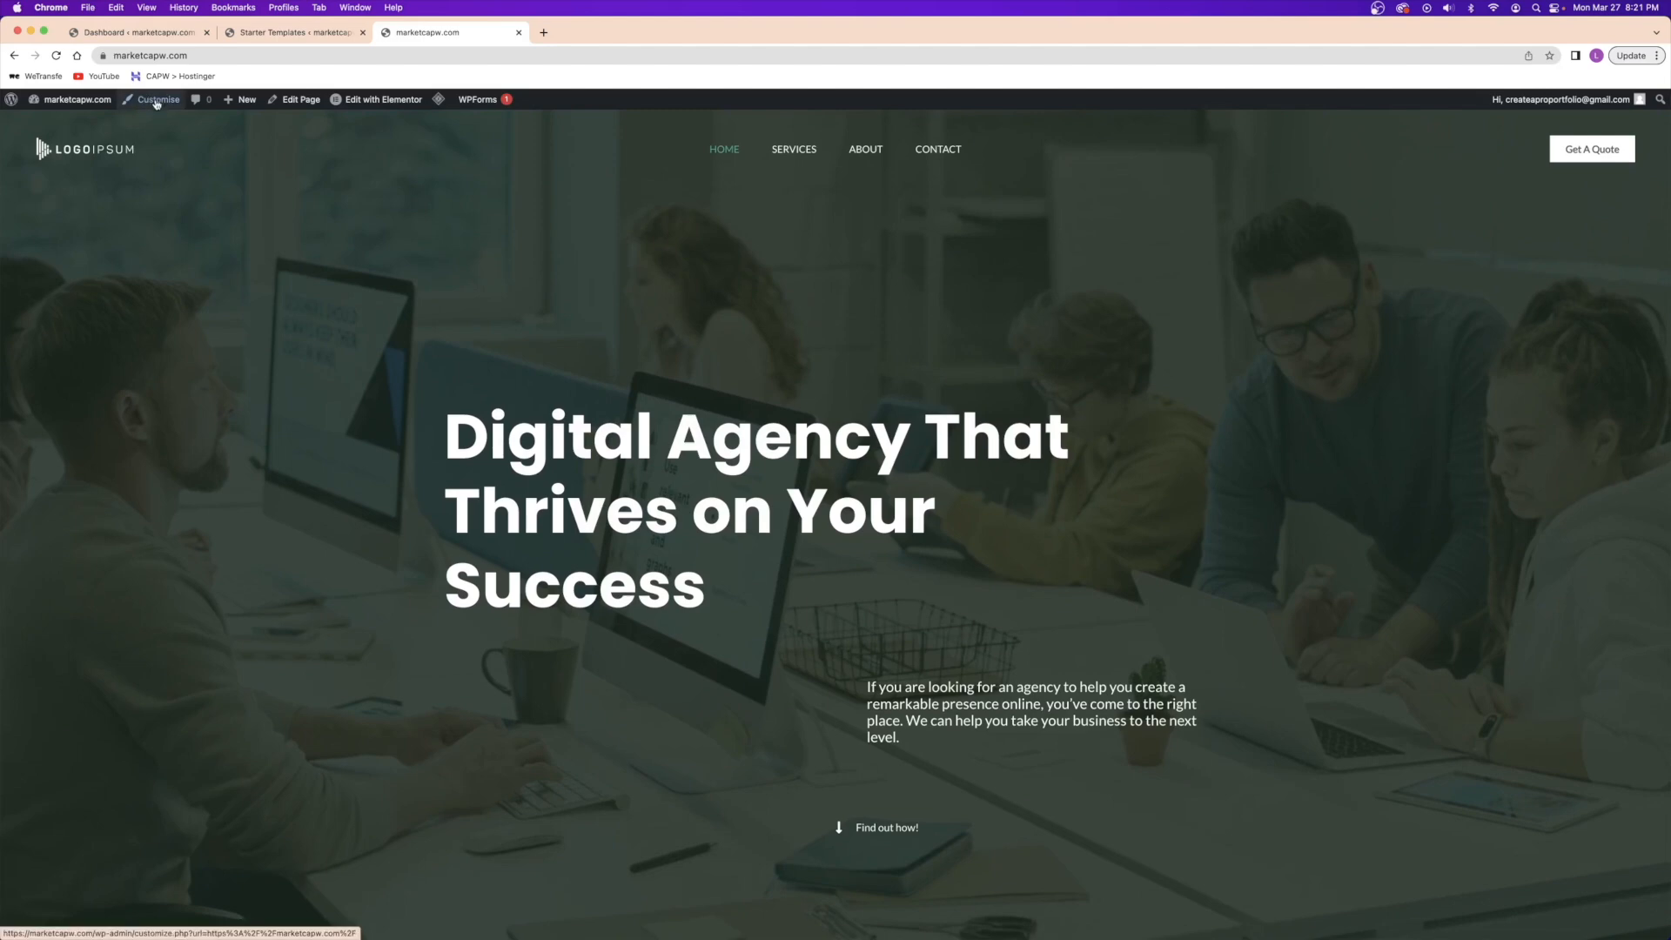
pyautogui.click(157, 100)
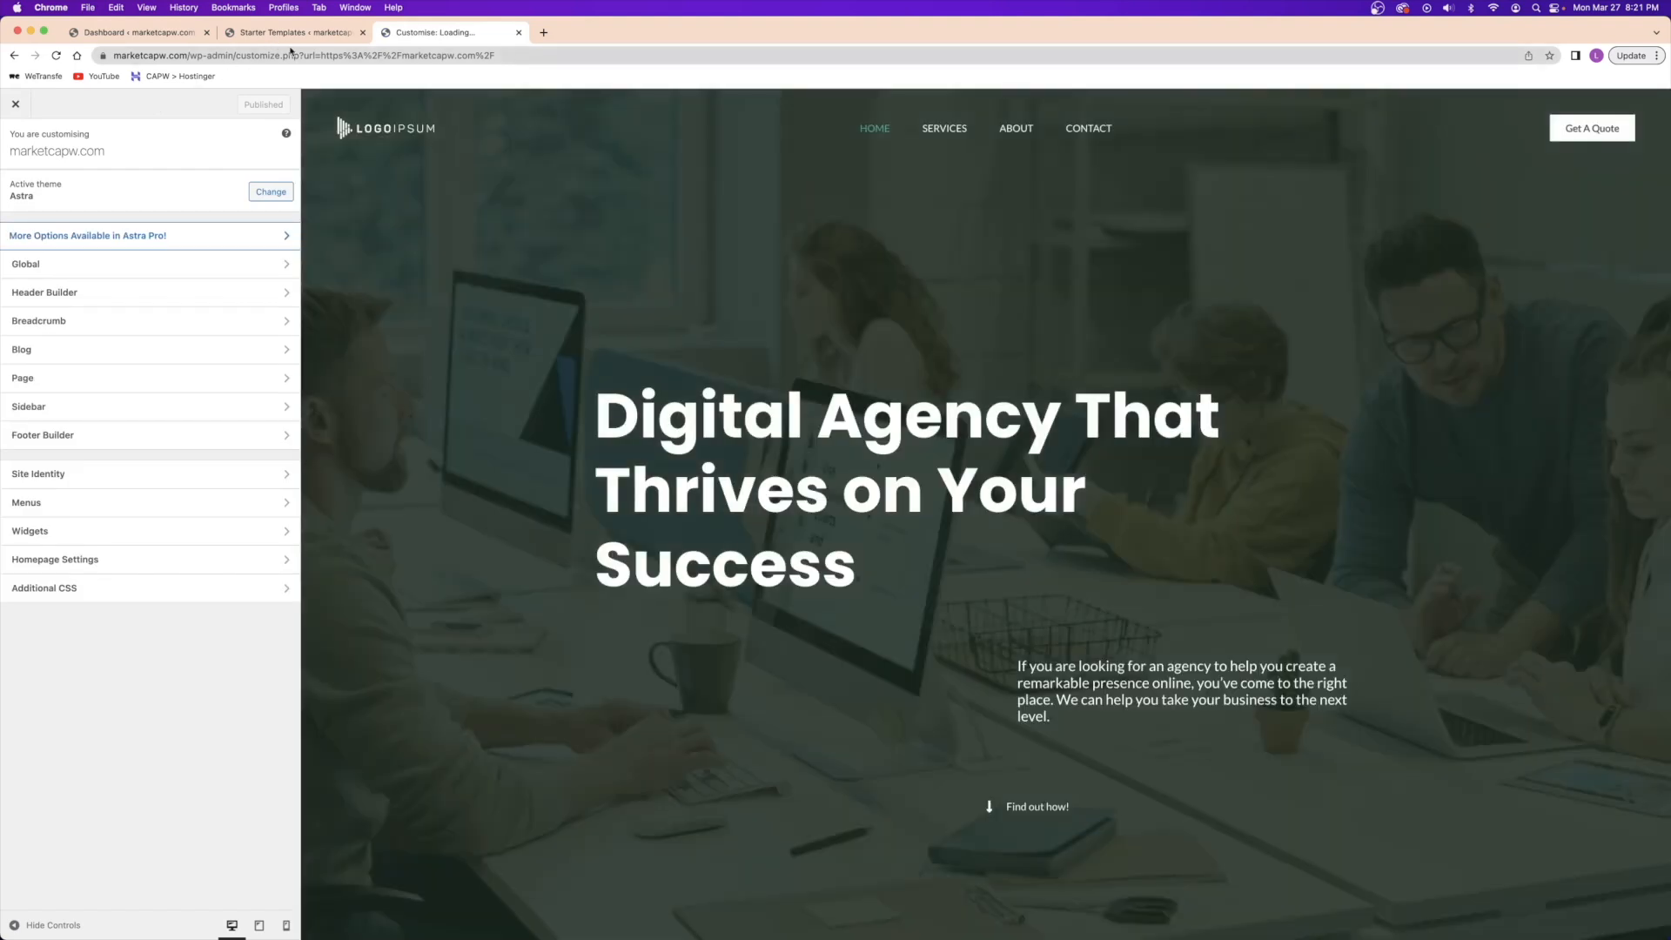
pyautogui.click(363, 33)
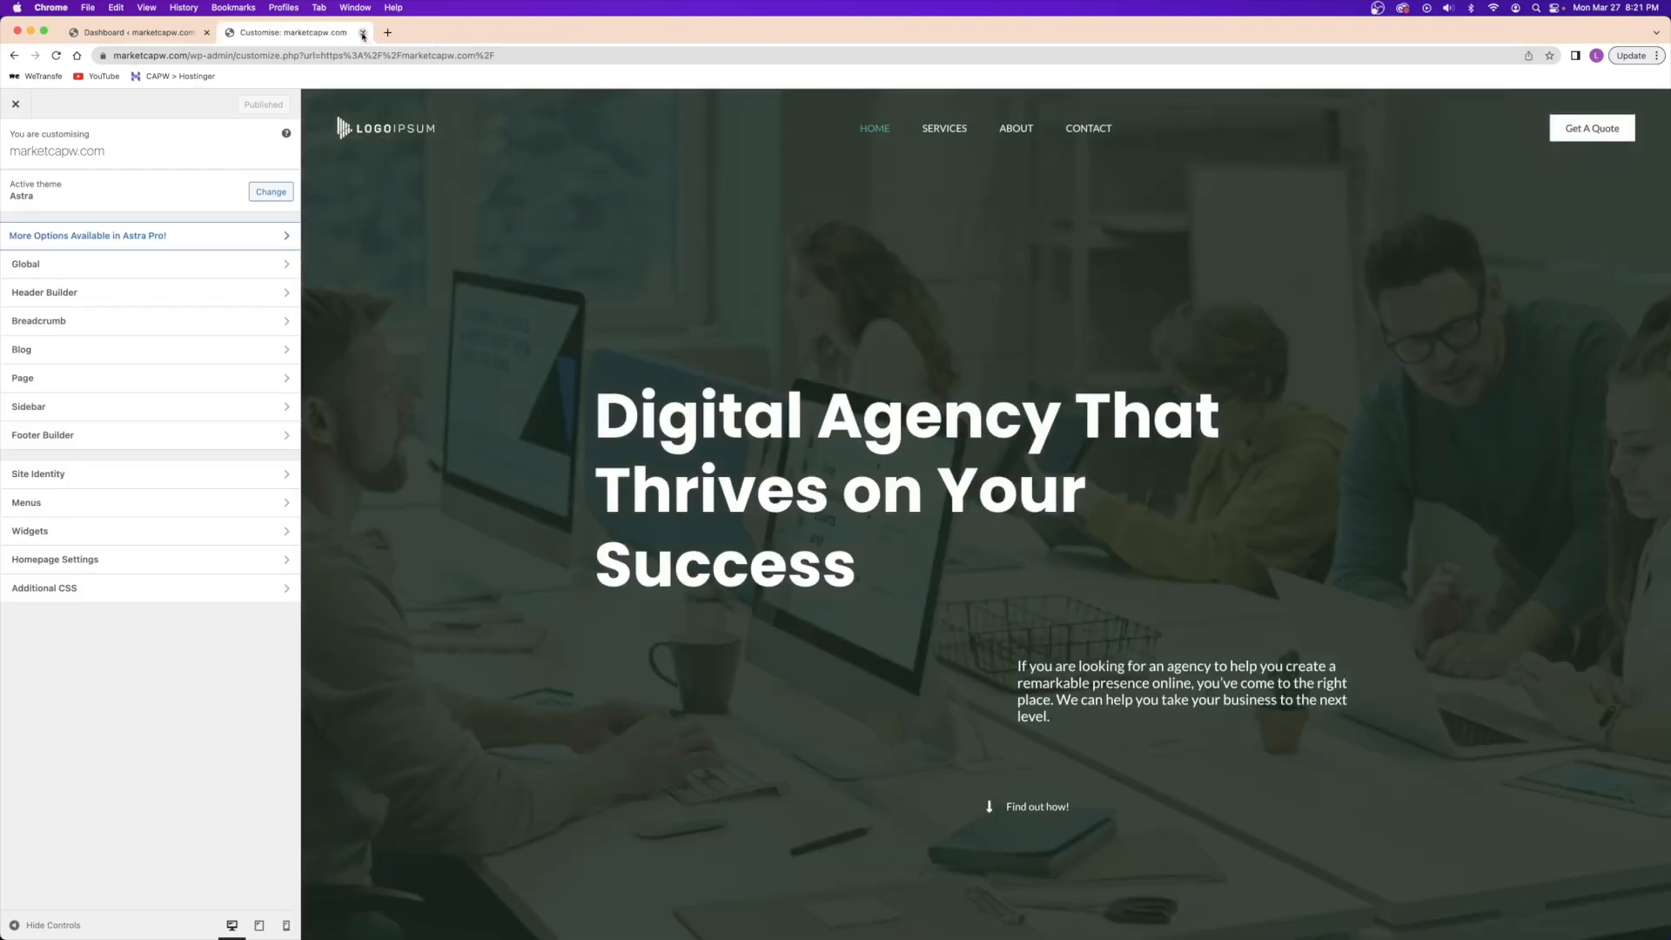
pyautogui.click(125, 39)
pyautogui.click(293, 28)
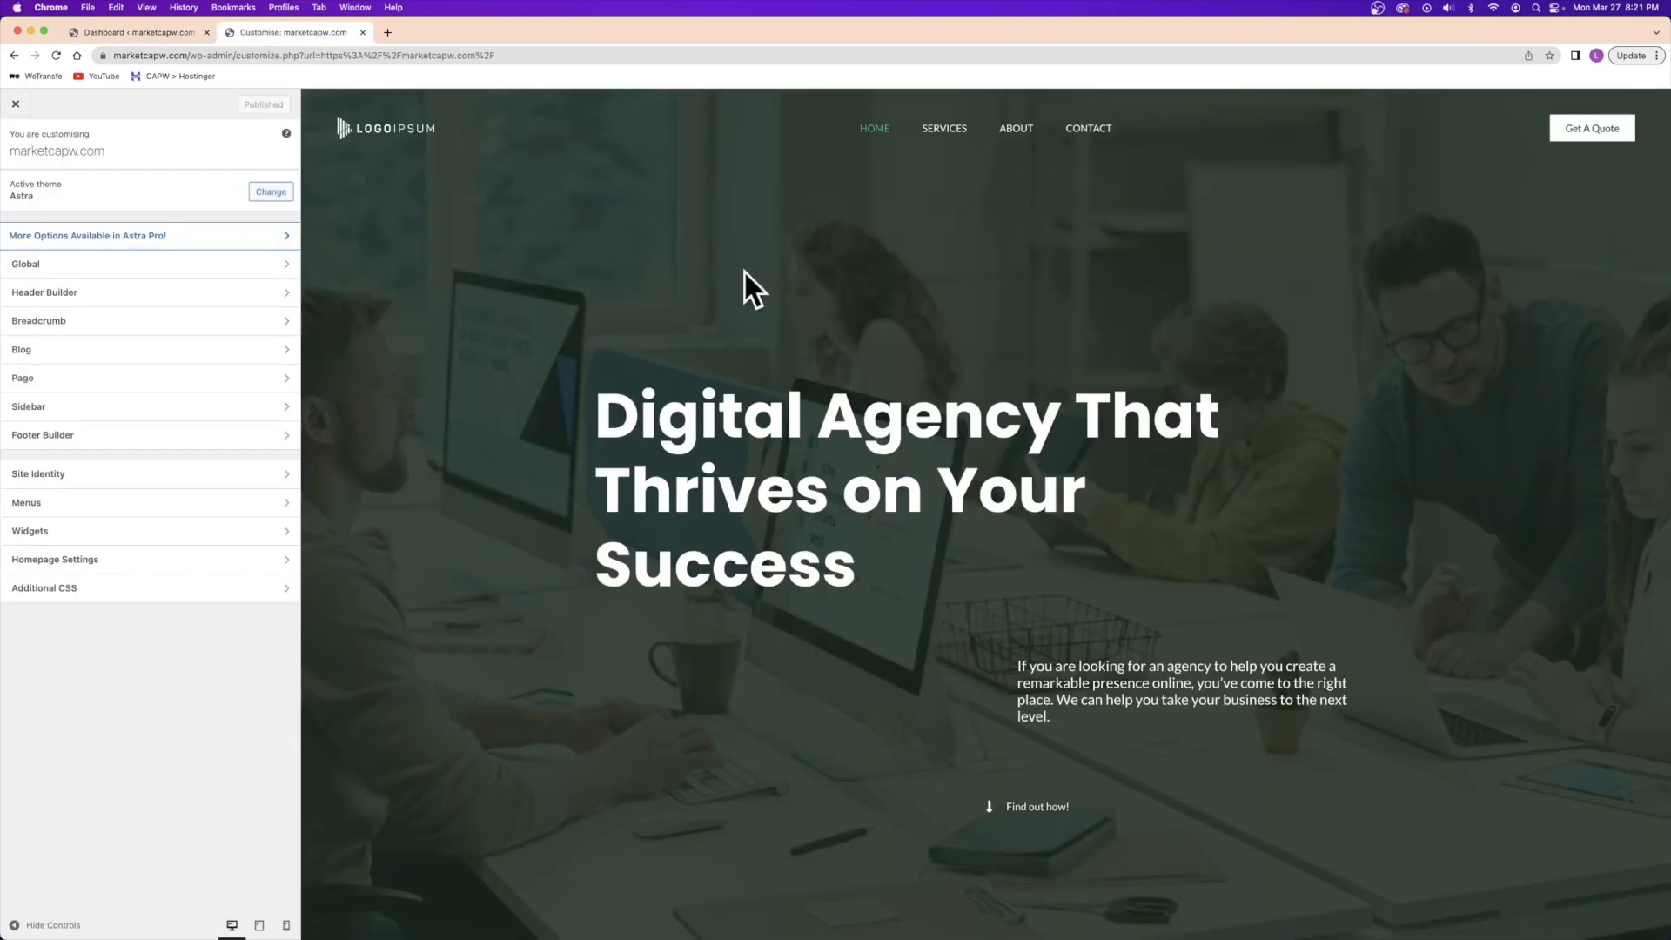
# - Open the global Colours settings and compare the palette with the sections in the home page preview
pyautogui.click(79, 274)
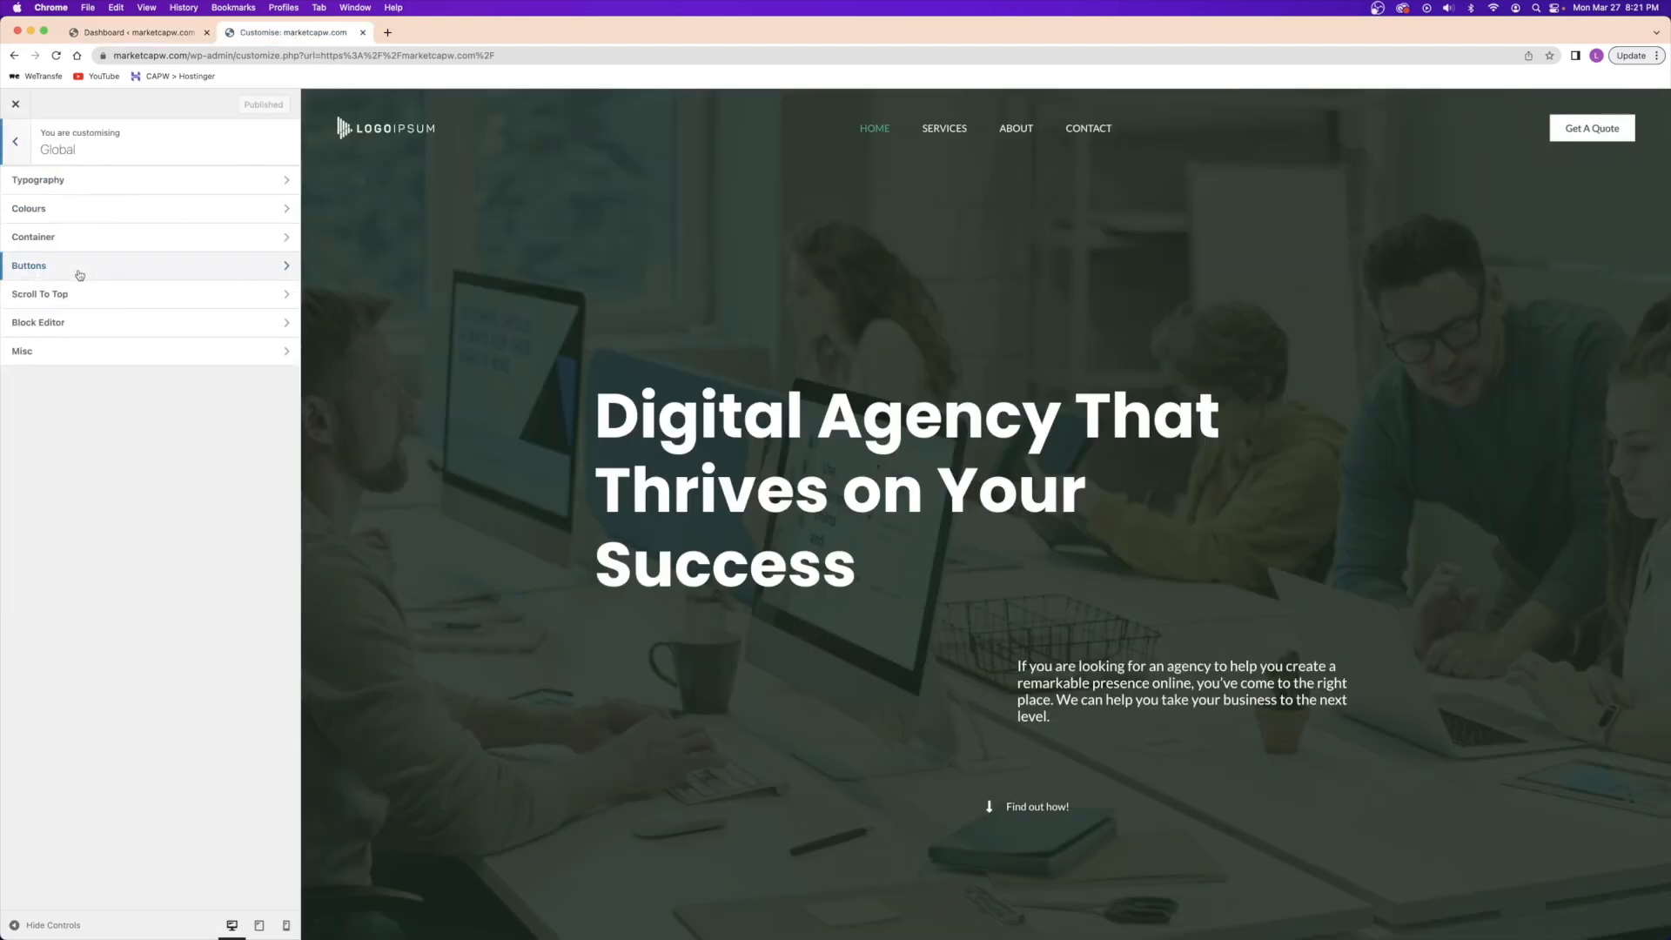
pyautogui.click(106, 215)
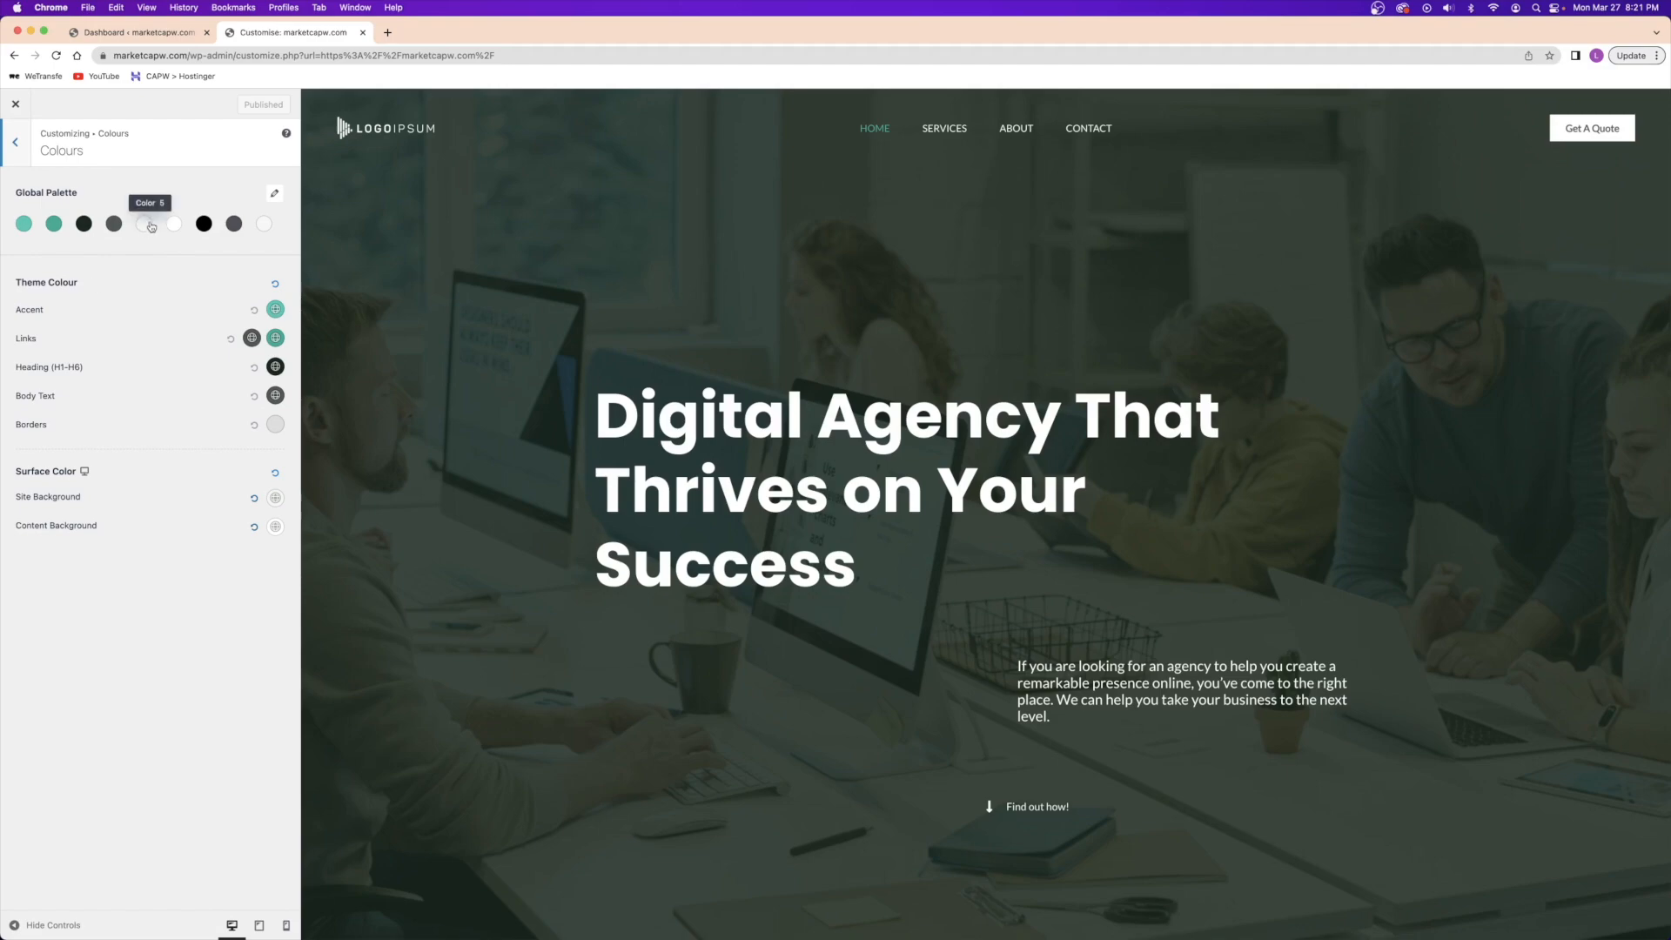
pyautogui.scroll(-15, 685, 359)
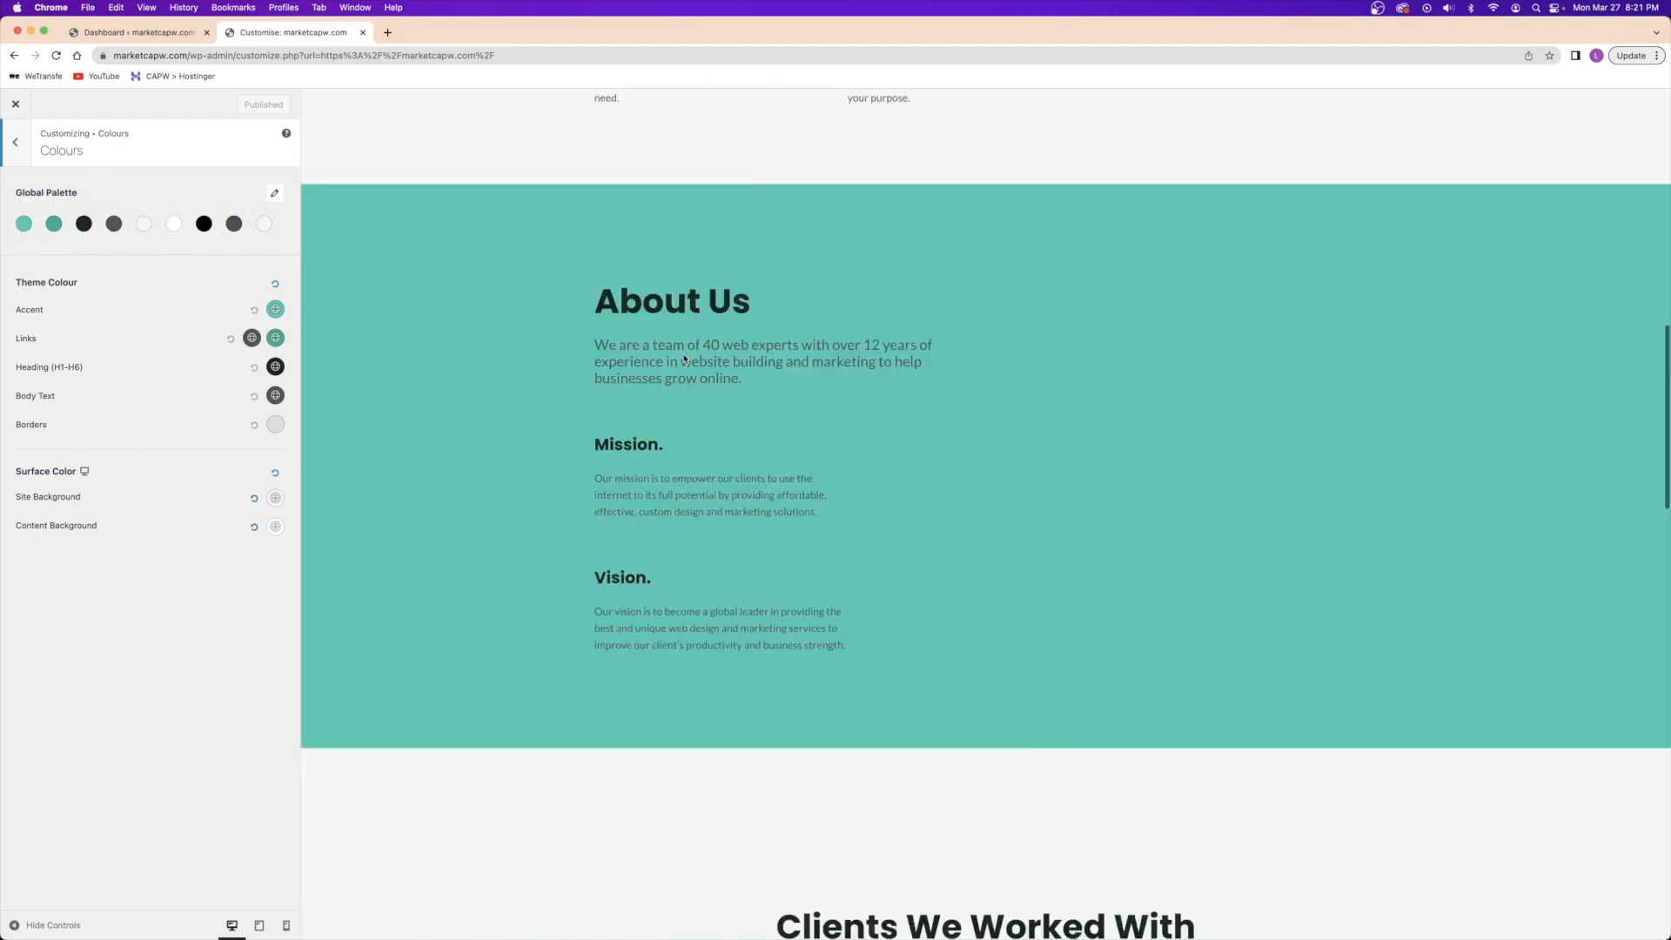
pyautogui.scroll(3, 684, 354)
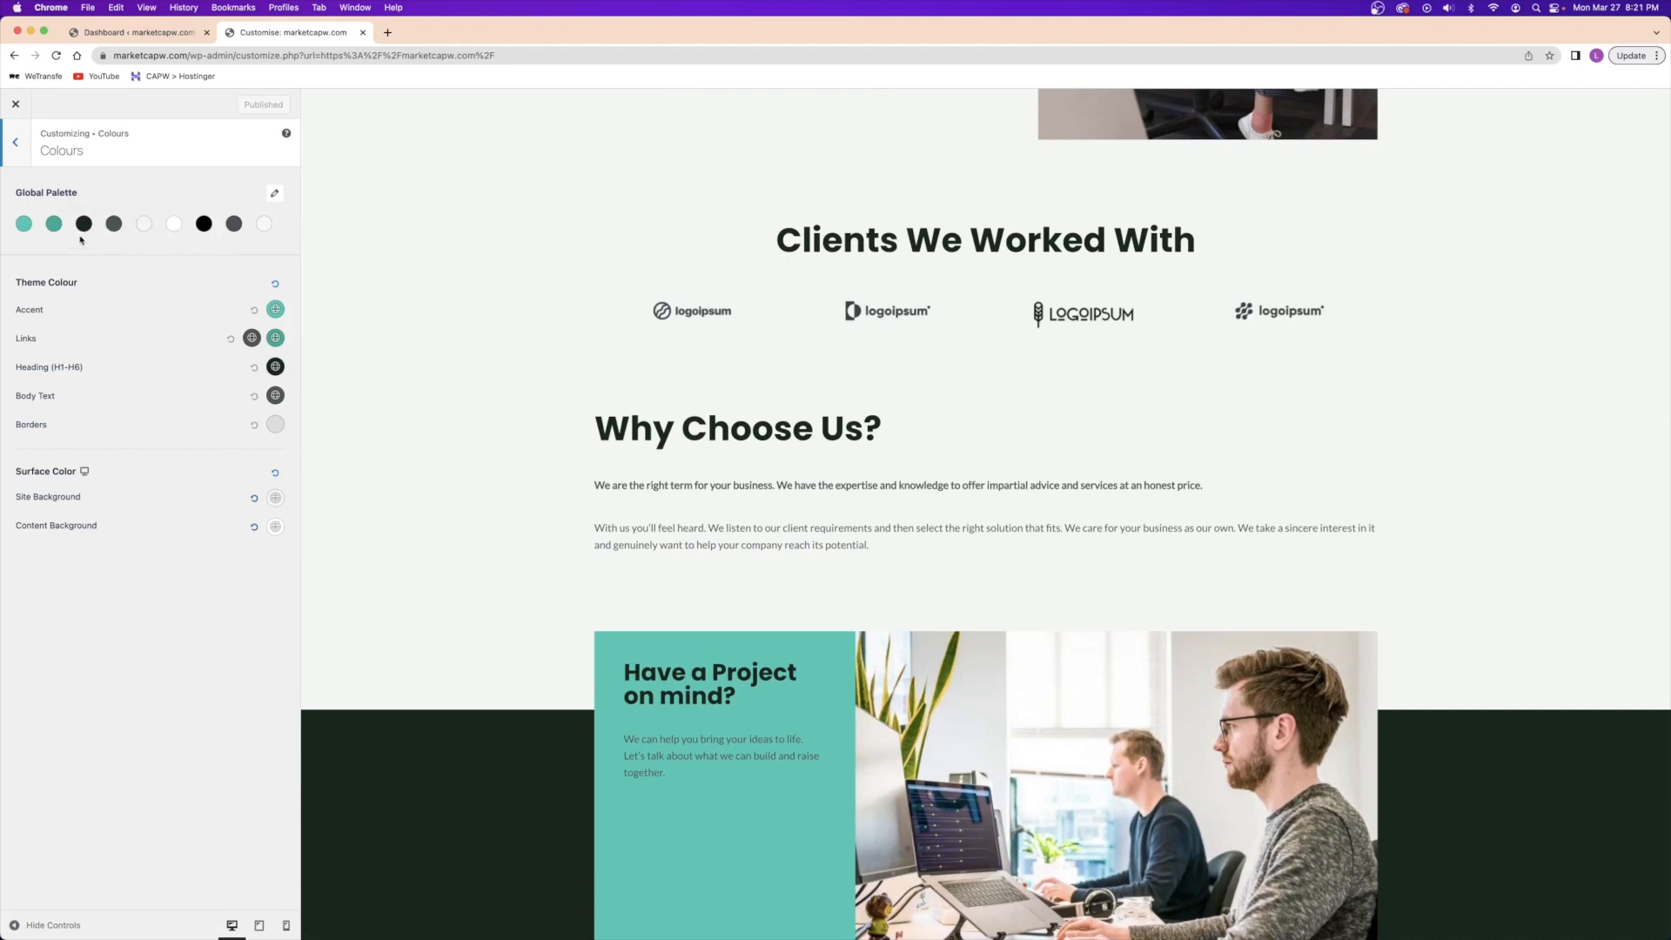
# - Try the red AF3535 for Color 2 of the global palette and check it throughout the home page preview
pyautogui.click(53, 223)
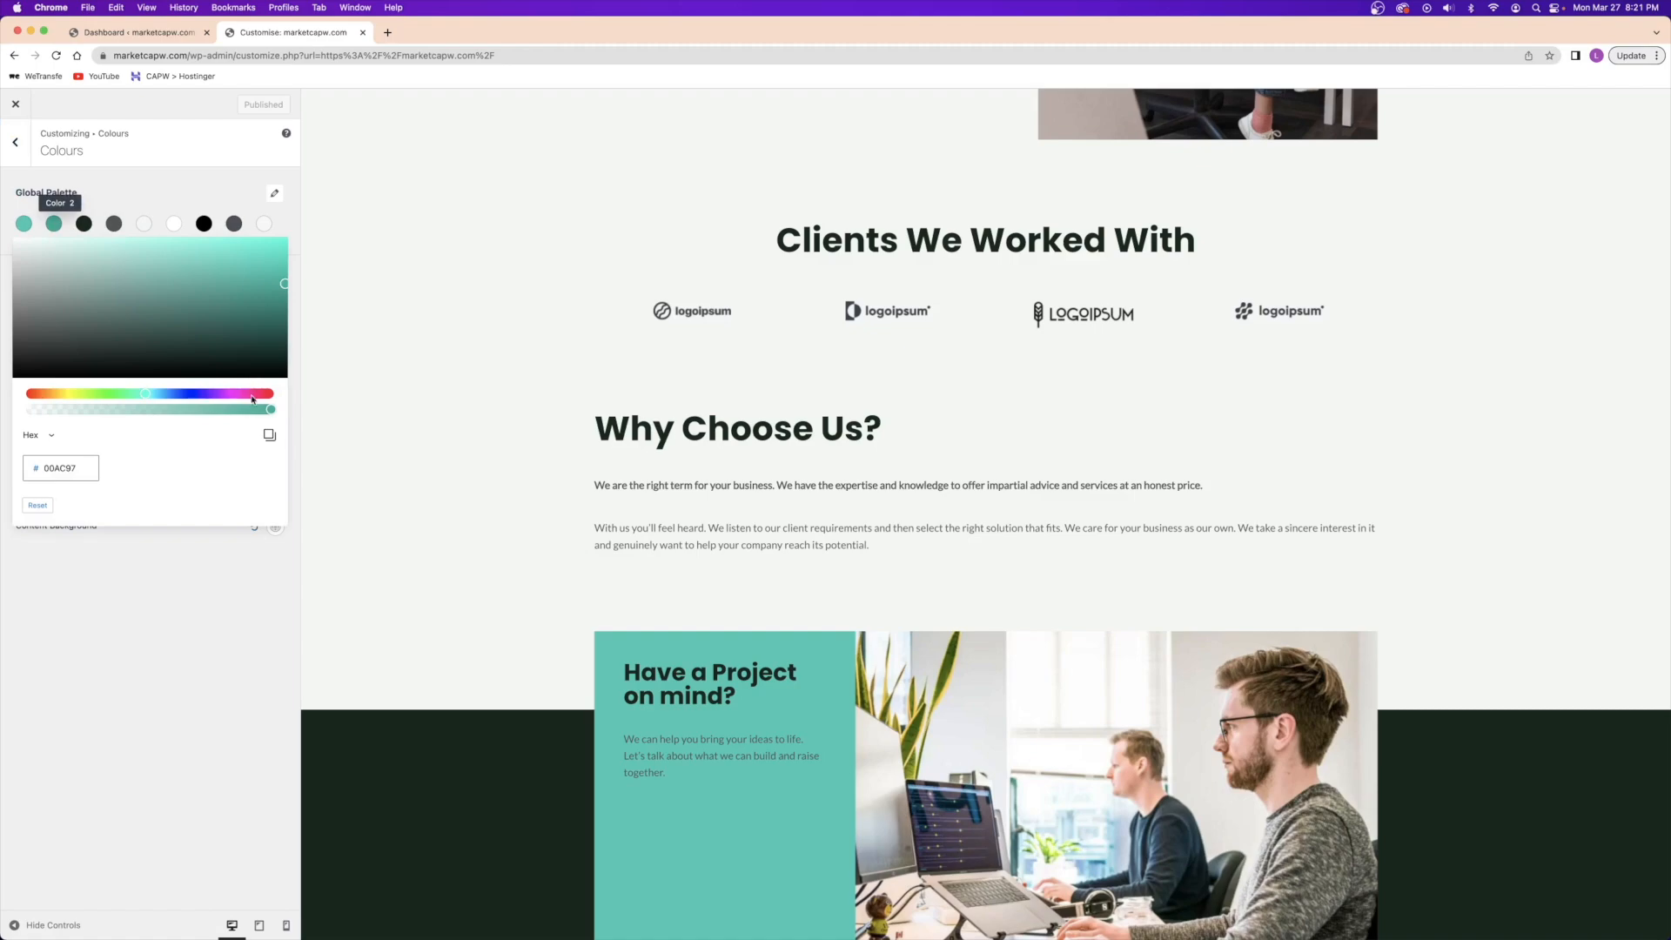
pyautogui.moveTo(252, 399); pyautogui.dragTo(275, 393)
pyautogui.click(204, 280)
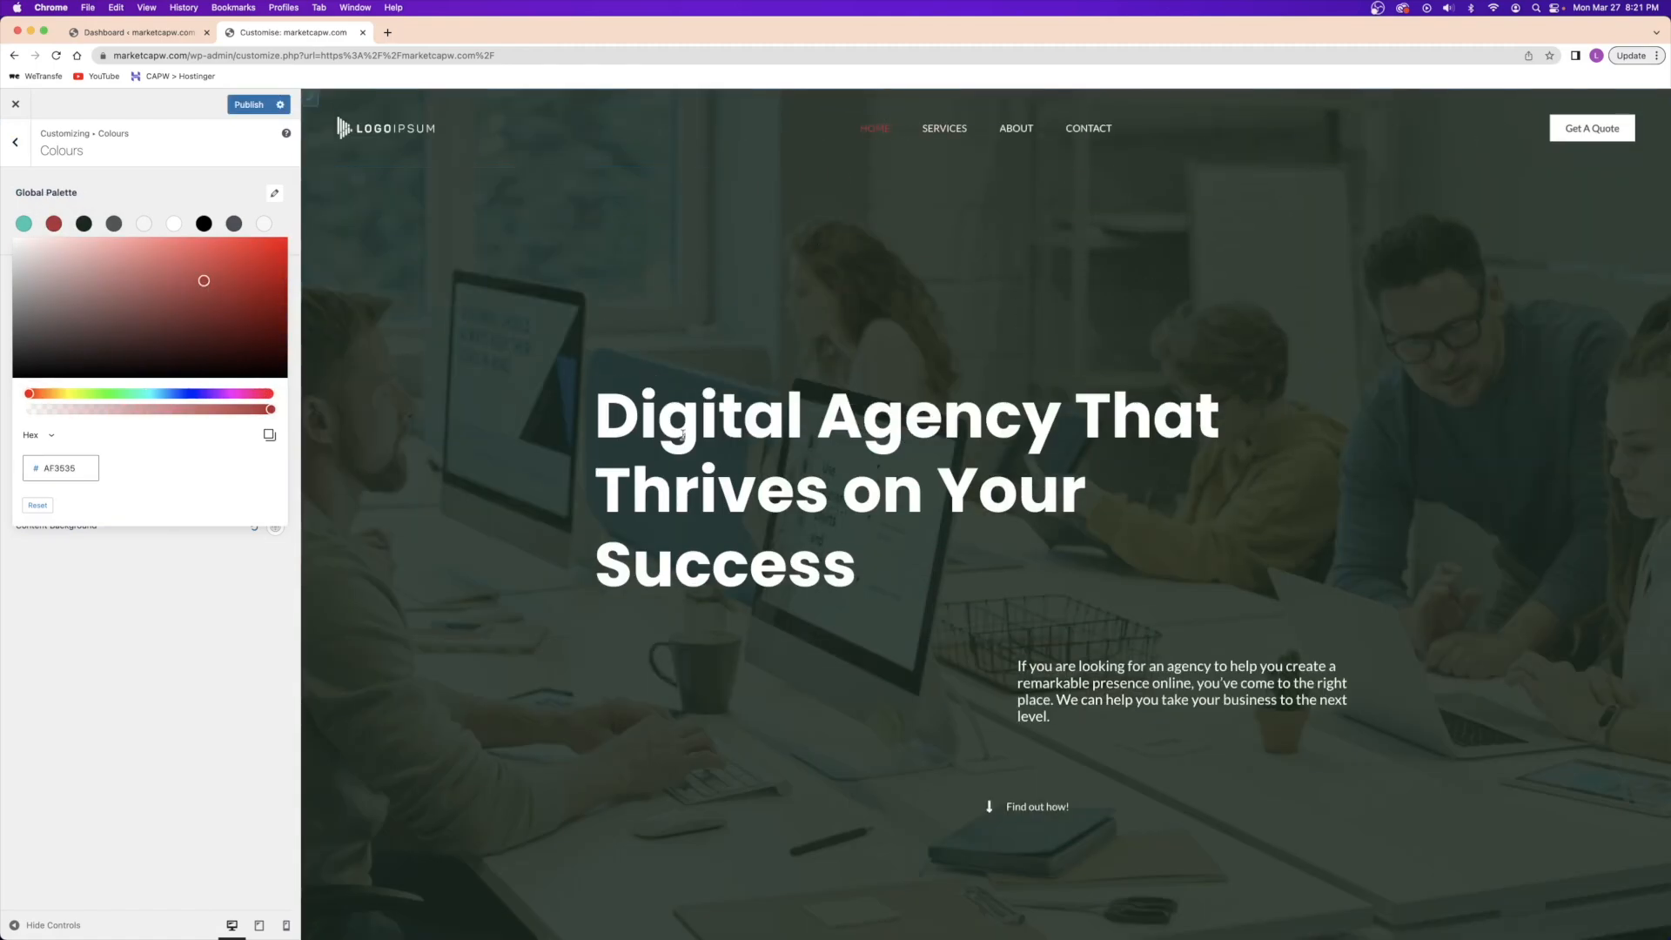
pyautogui.scroll(-20, 686, 440)
pyautogui.scroll(15, 686, 441)
pyautogui.scroll(10, 686, 441)
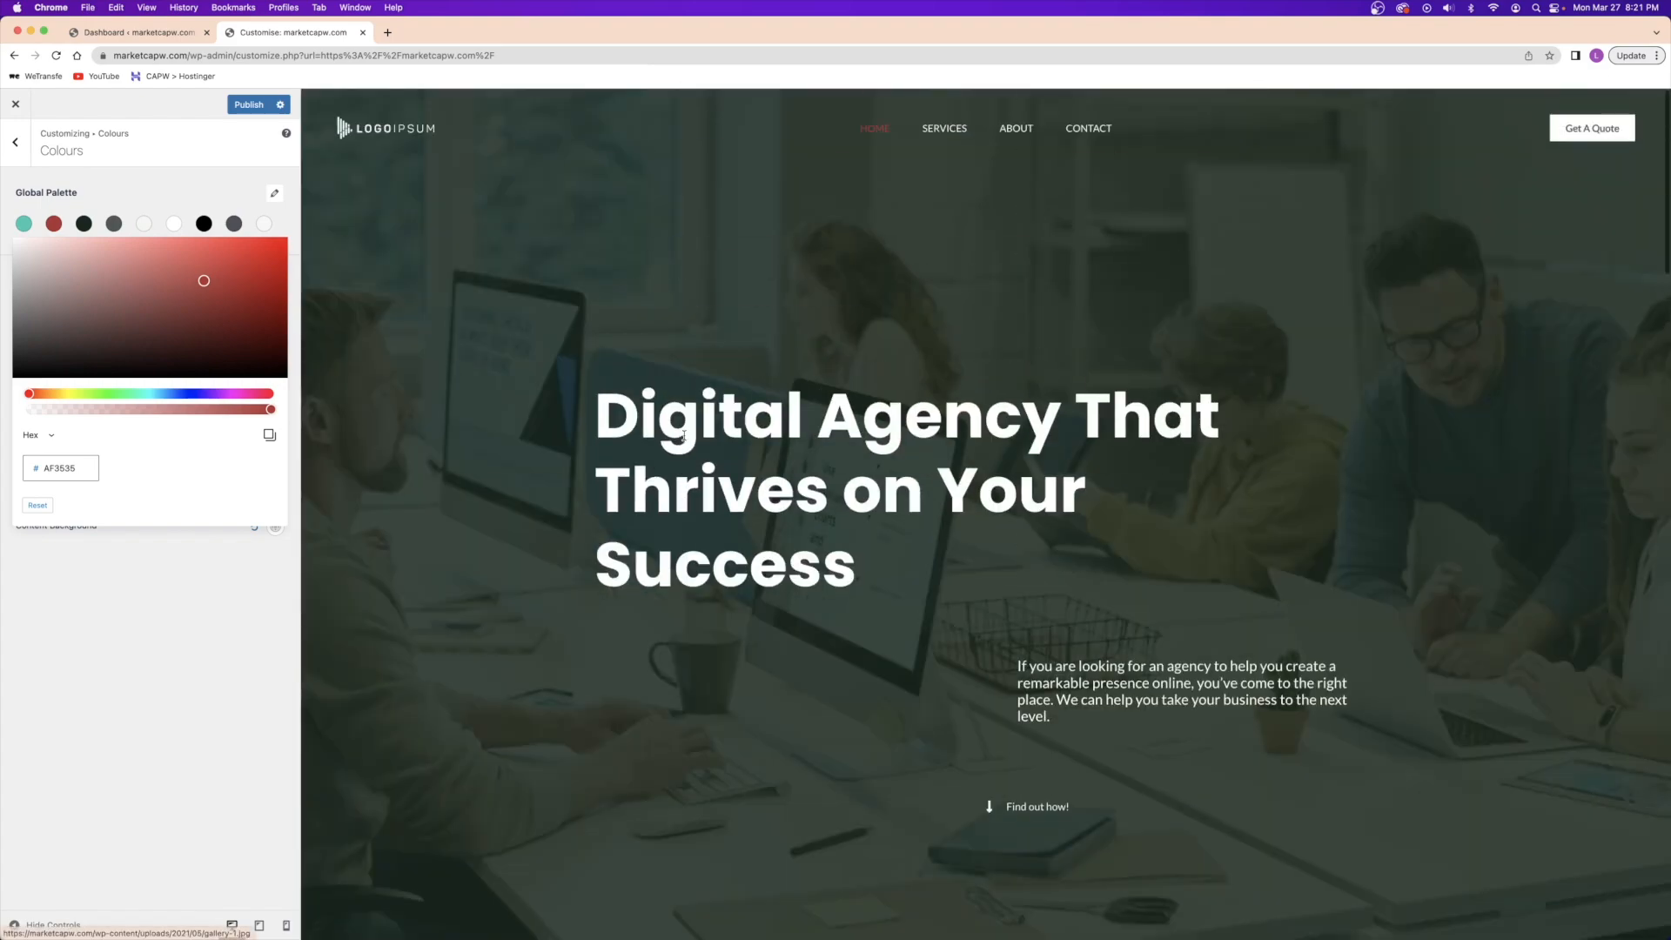
# - Try the bright yellow FBEF00 for Color 1 of the global palette and check the preview's coloured sections
pyautogui.click(25, 225)
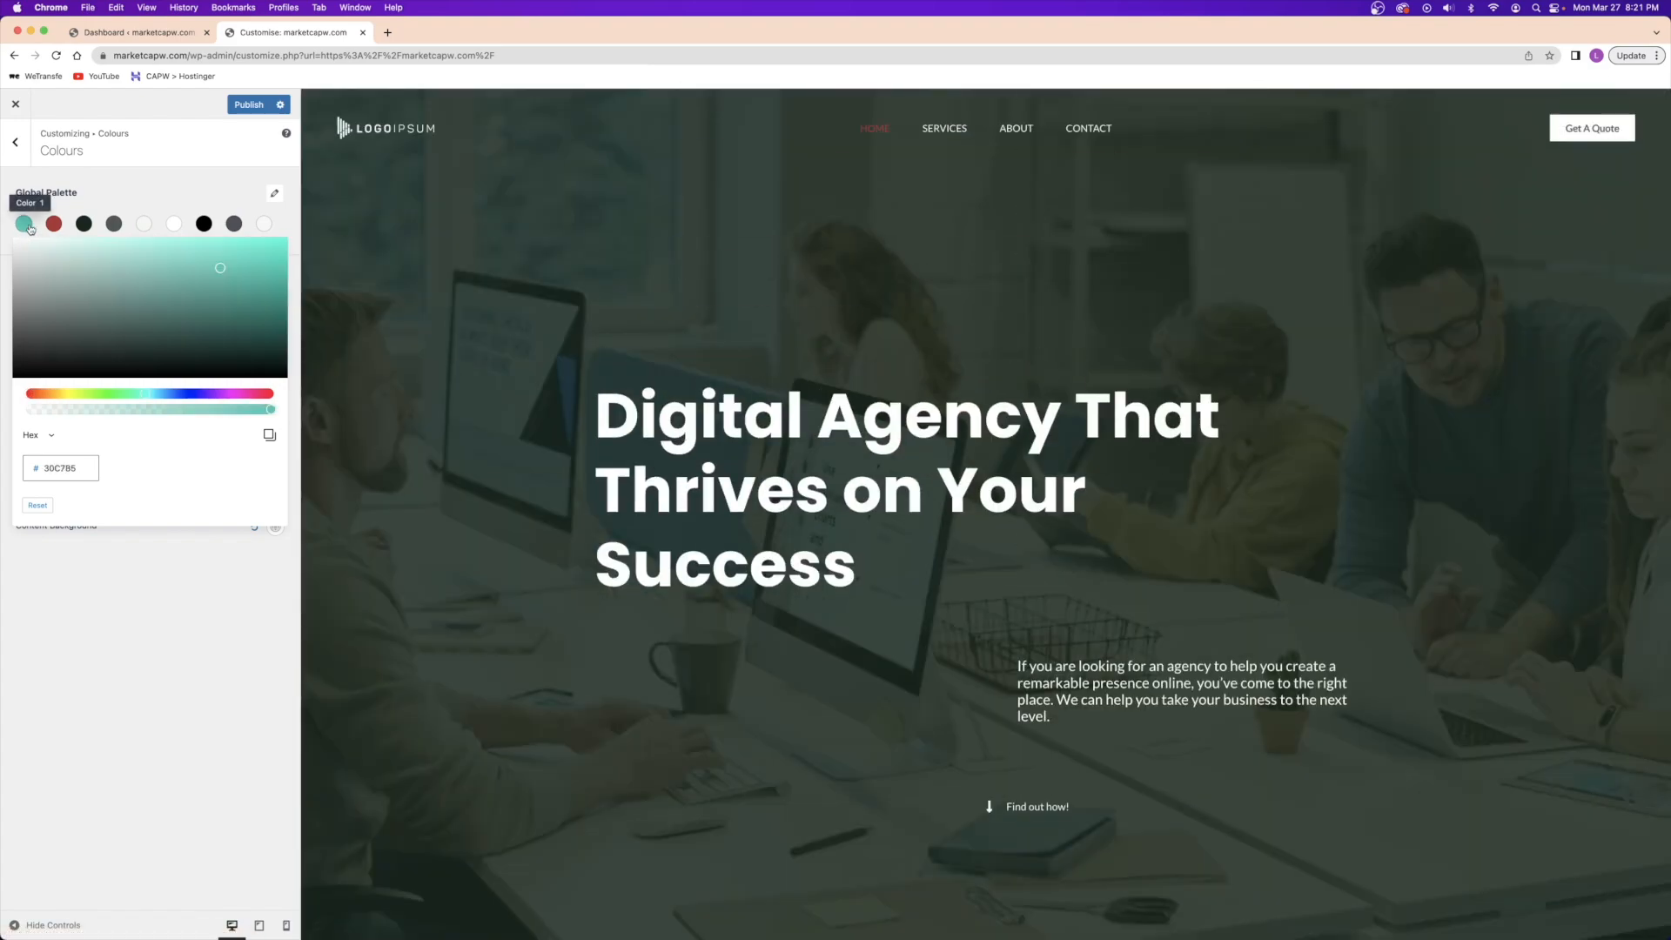
pyautogui.click(68, 397)
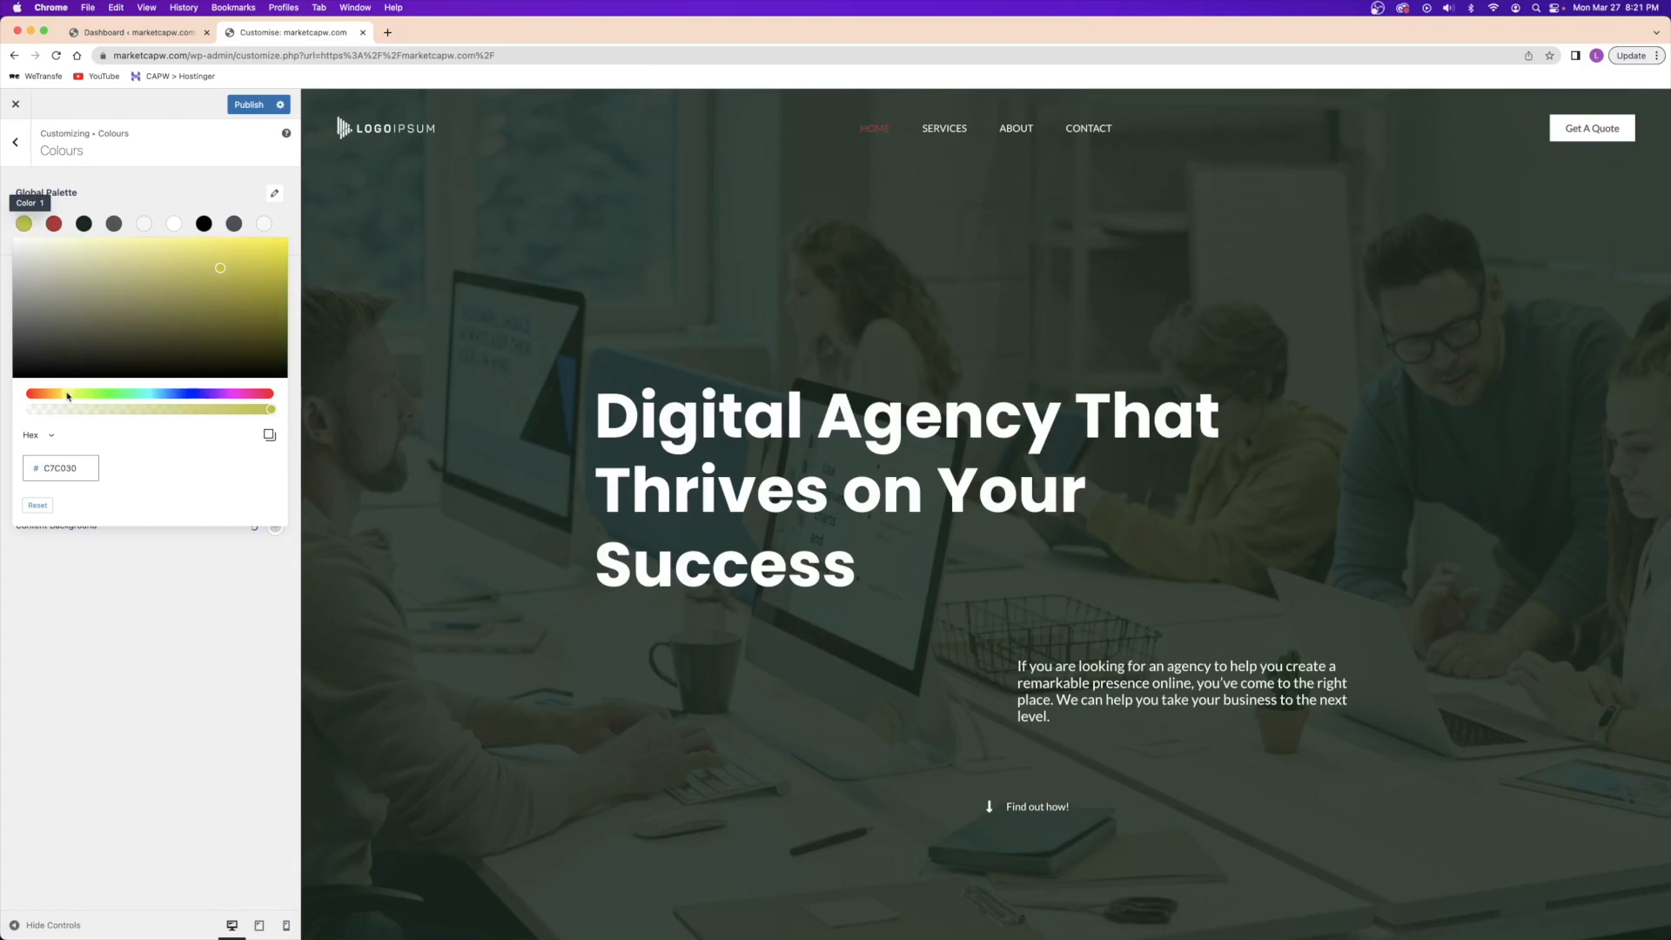
pyautogui.moveTo(244, 288); pyautogui.dragTo(290, 242)
pyautogui.click(545, 289)
pyautogui.scroll(-19, 572, 314)
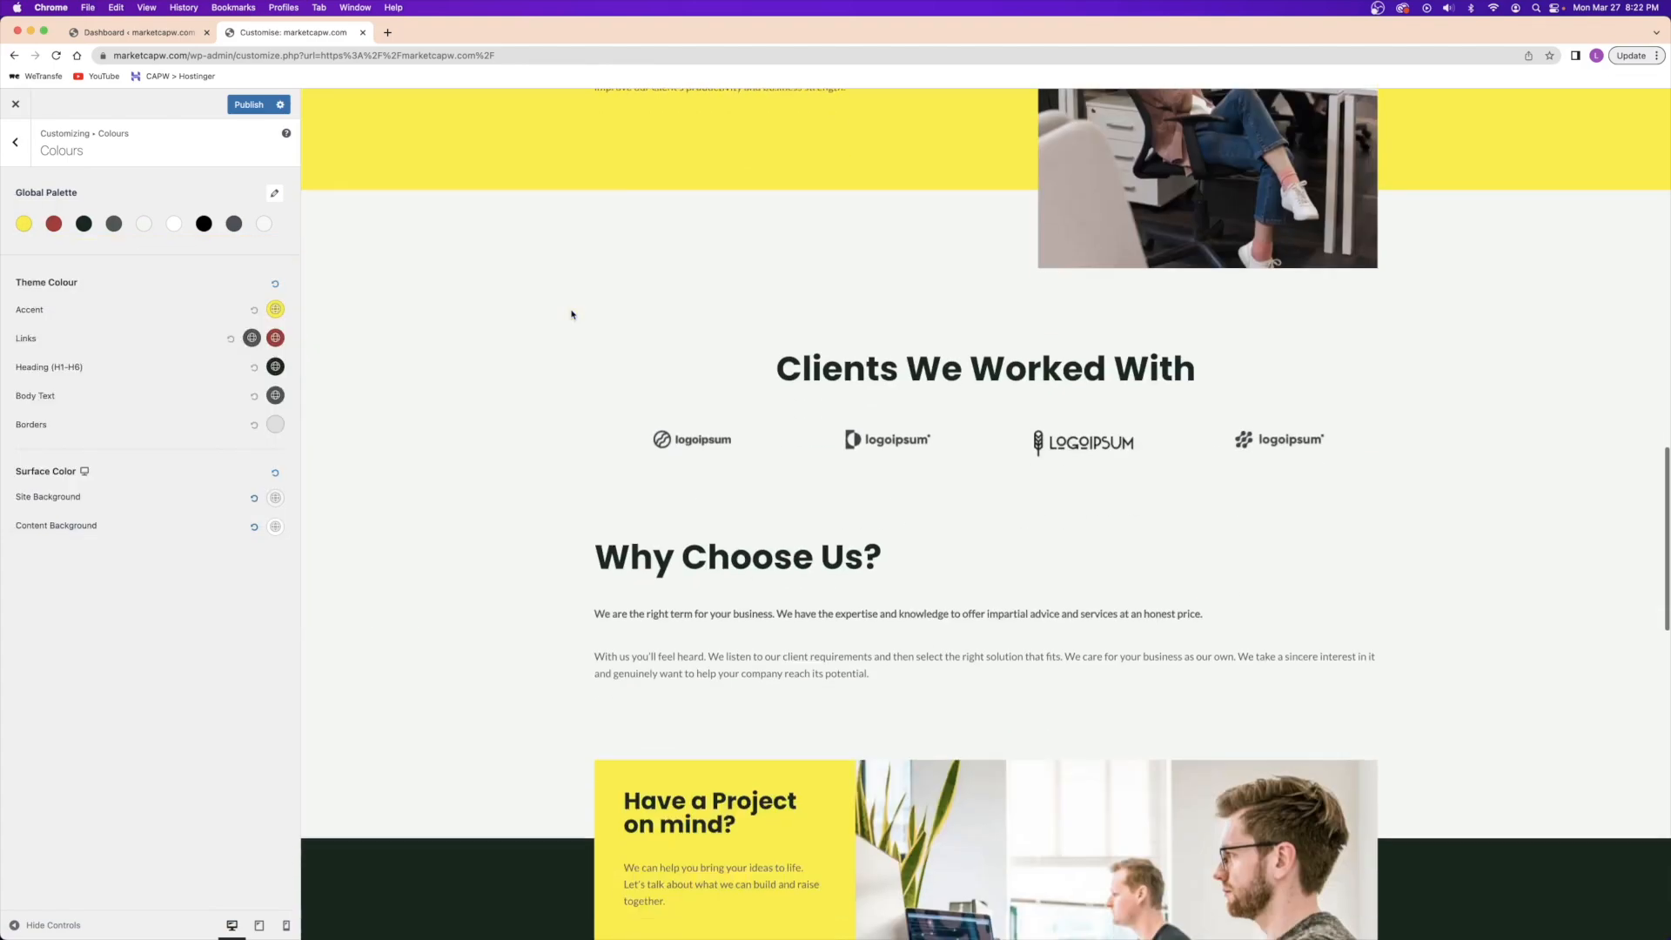
pyautogui.scroll(2, 572, 314)
pyautogui.scroll(5, 572, 315)
# - Try blue 0024FA and purple AE00FA for Color 1 of the global palette, checking the page preview
pyautogui.click(25, 225)
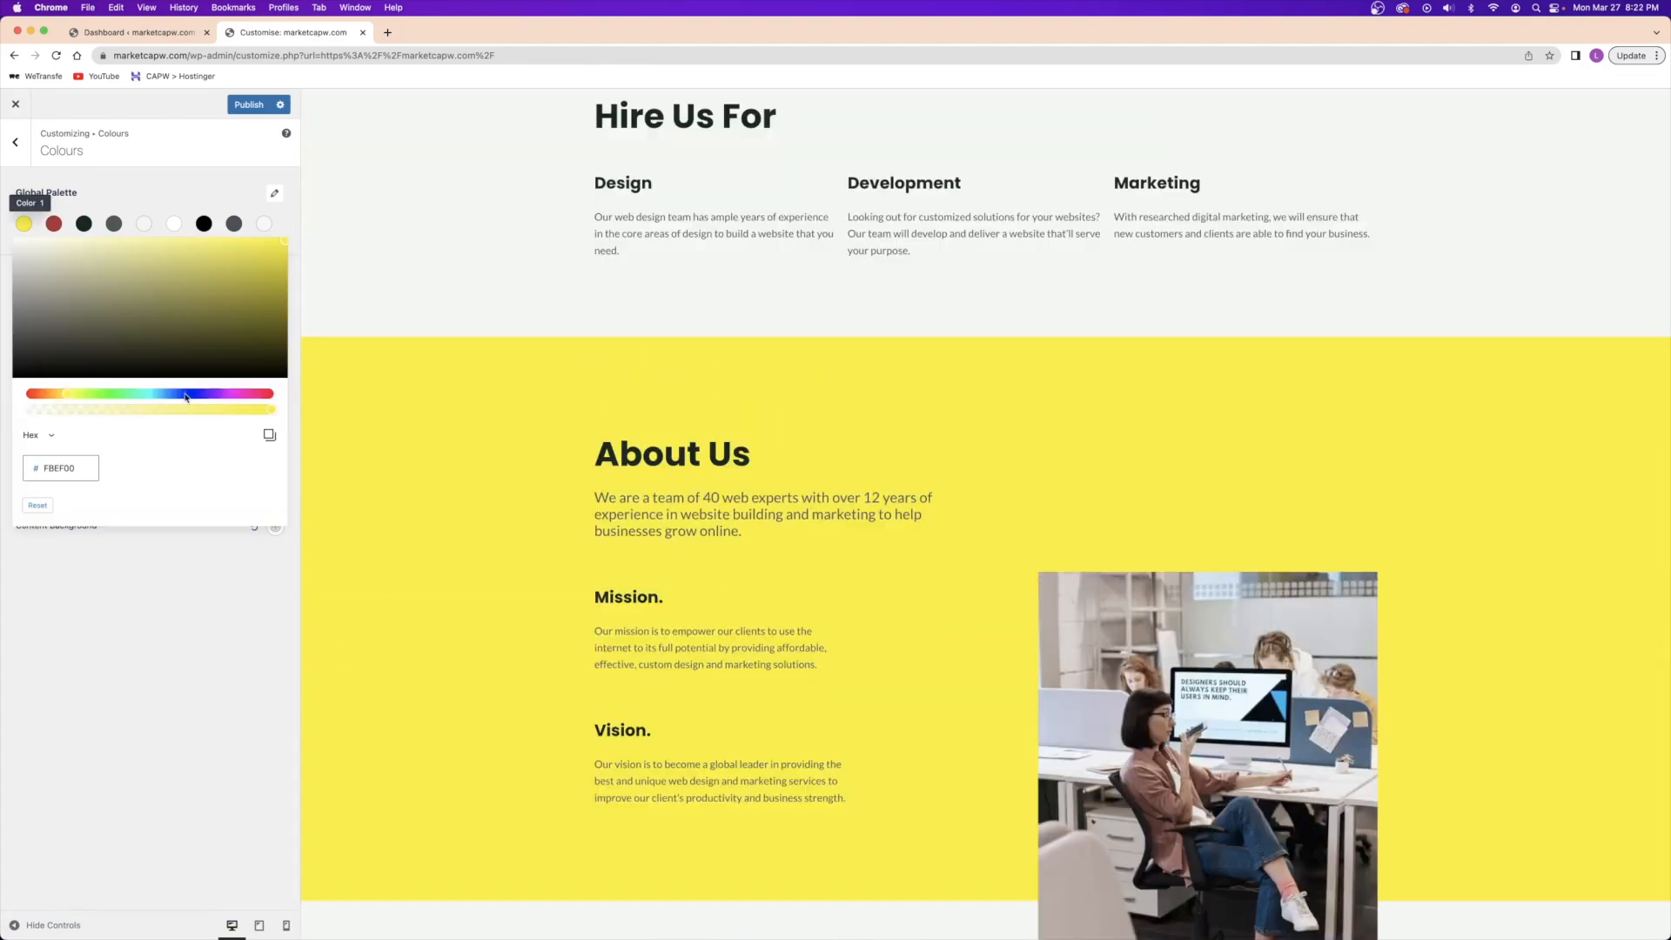
pyautogui.click(185, 394)
pyautogui.scroll(-6, 401, 413)
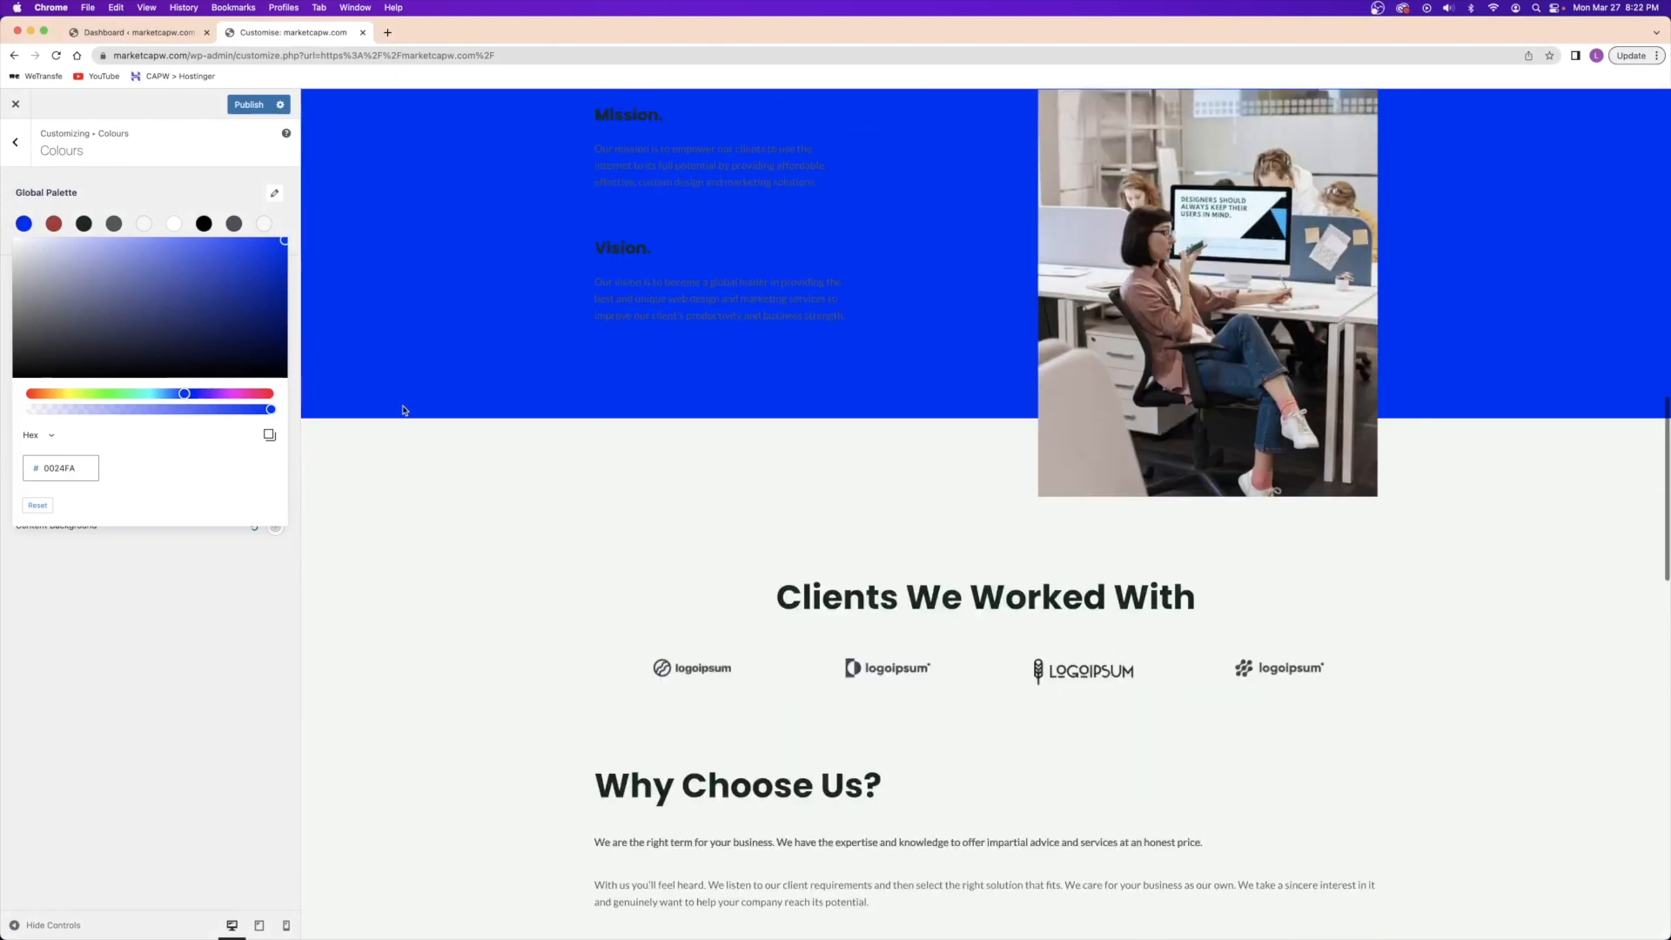
pyautogui.scroll(-3, 403, 411)
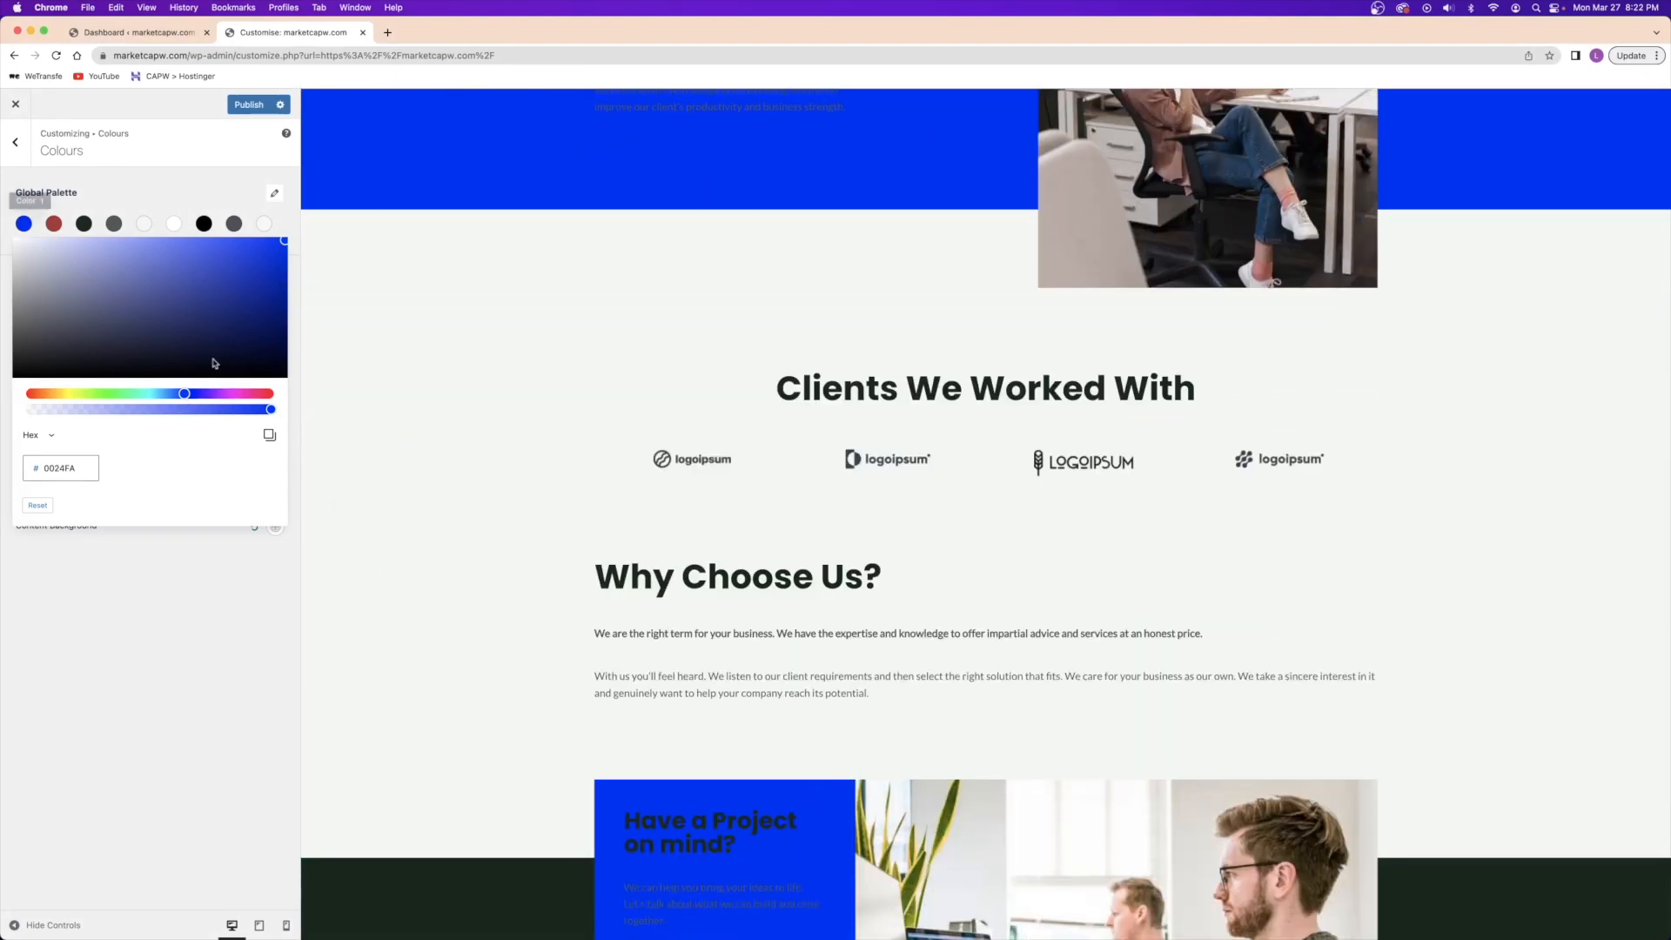
pyautogui.click(220, 396)
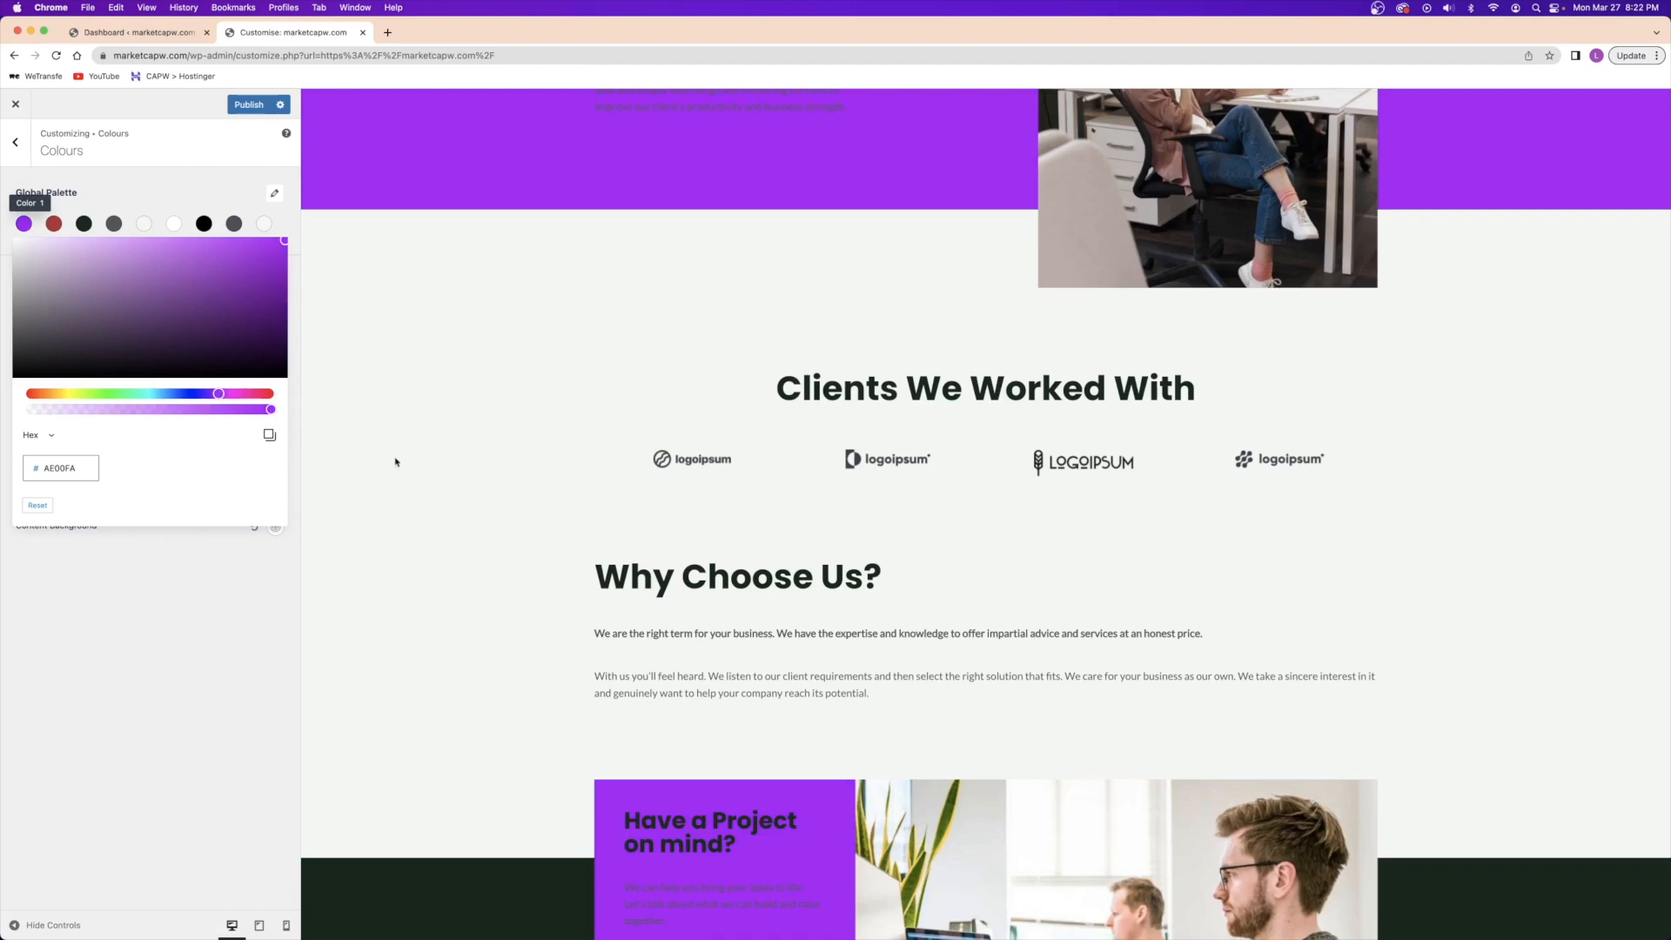
pyautogui.scroll(15, 488, 485)
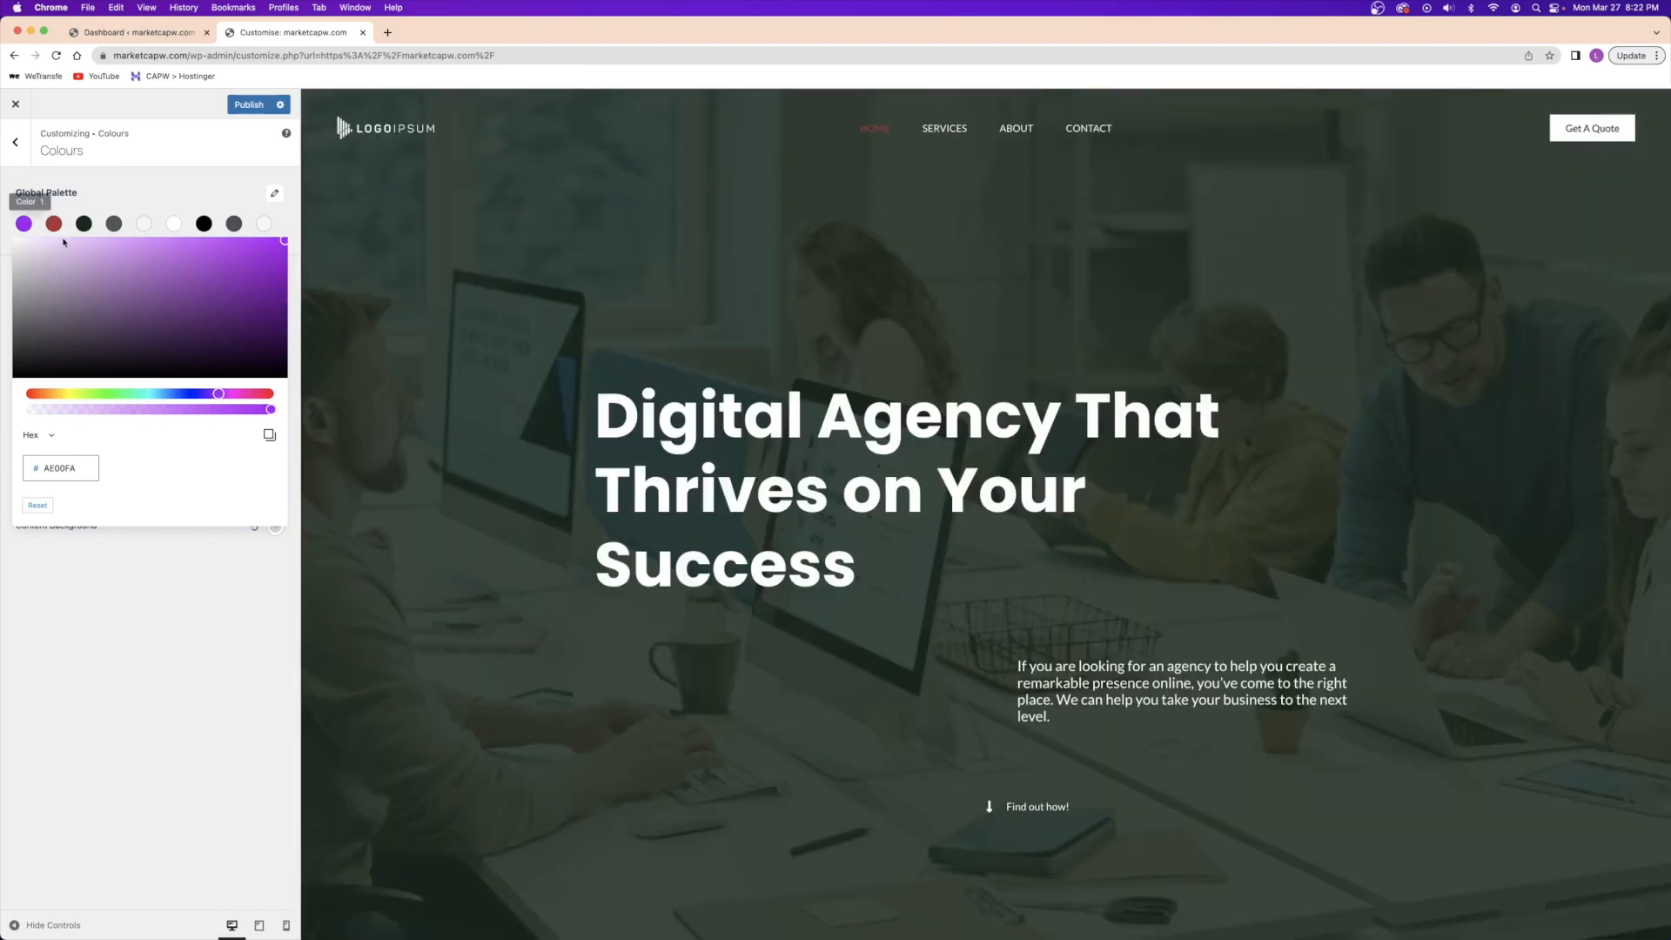
# - Set Color 2 of the global palette to the green hex value 35e095
pyautogui.click(72, 189)
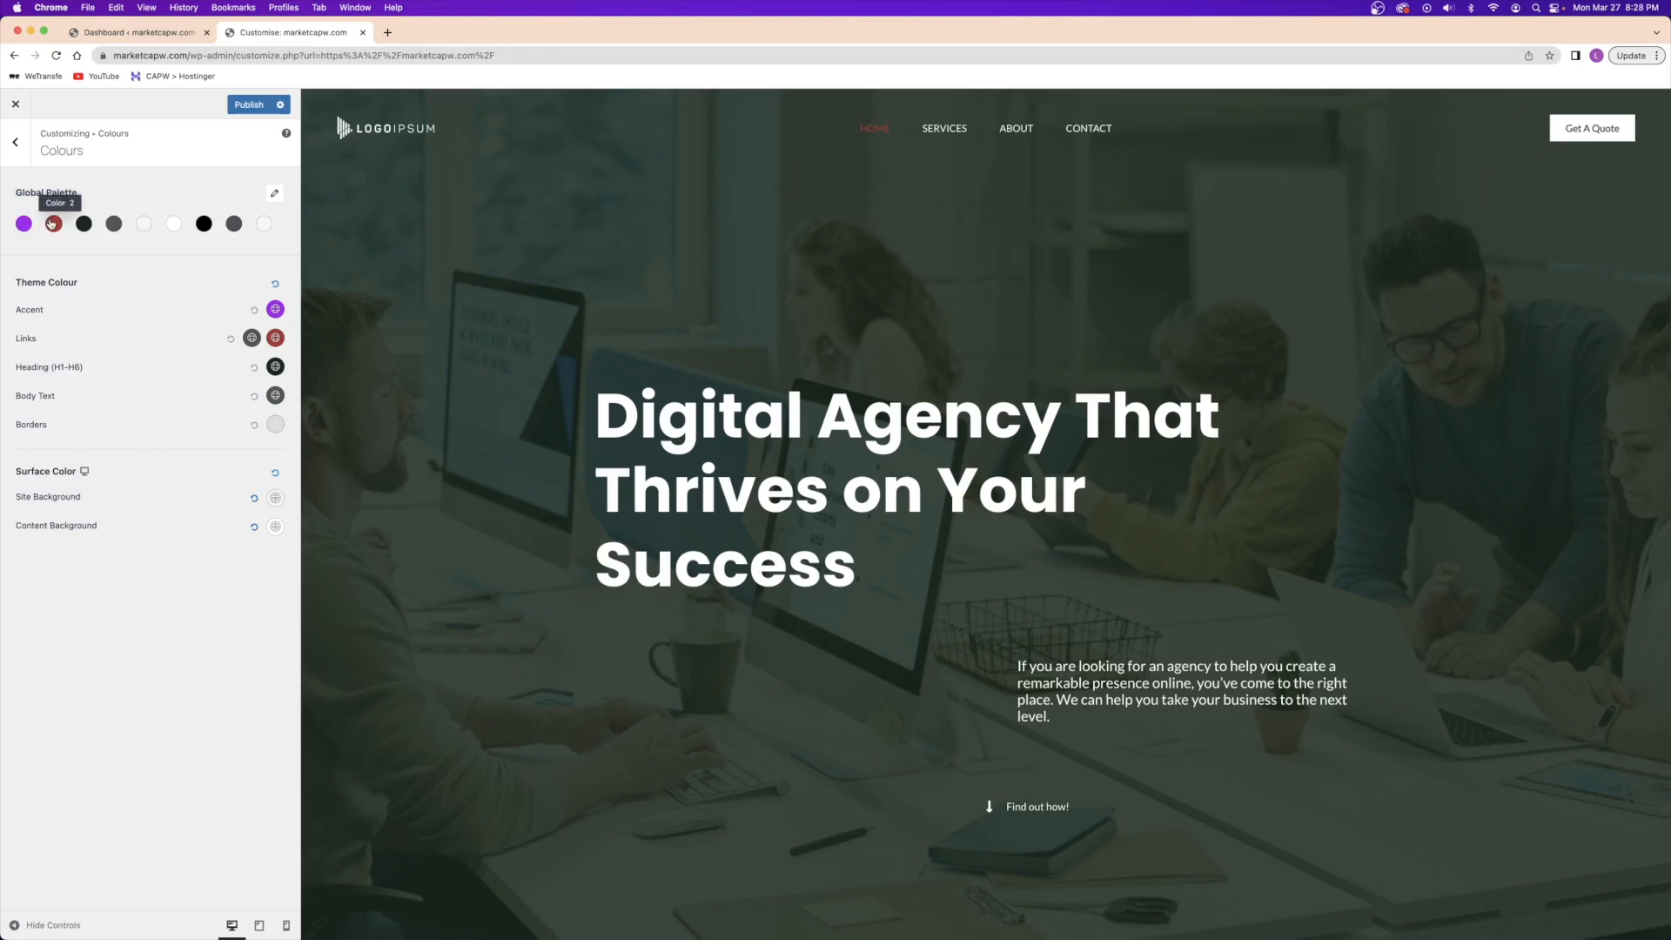
pyautogui.click(52, 224)
pyautogui.doubleClick(57, 464)
pyautogui.press('BackSpace')
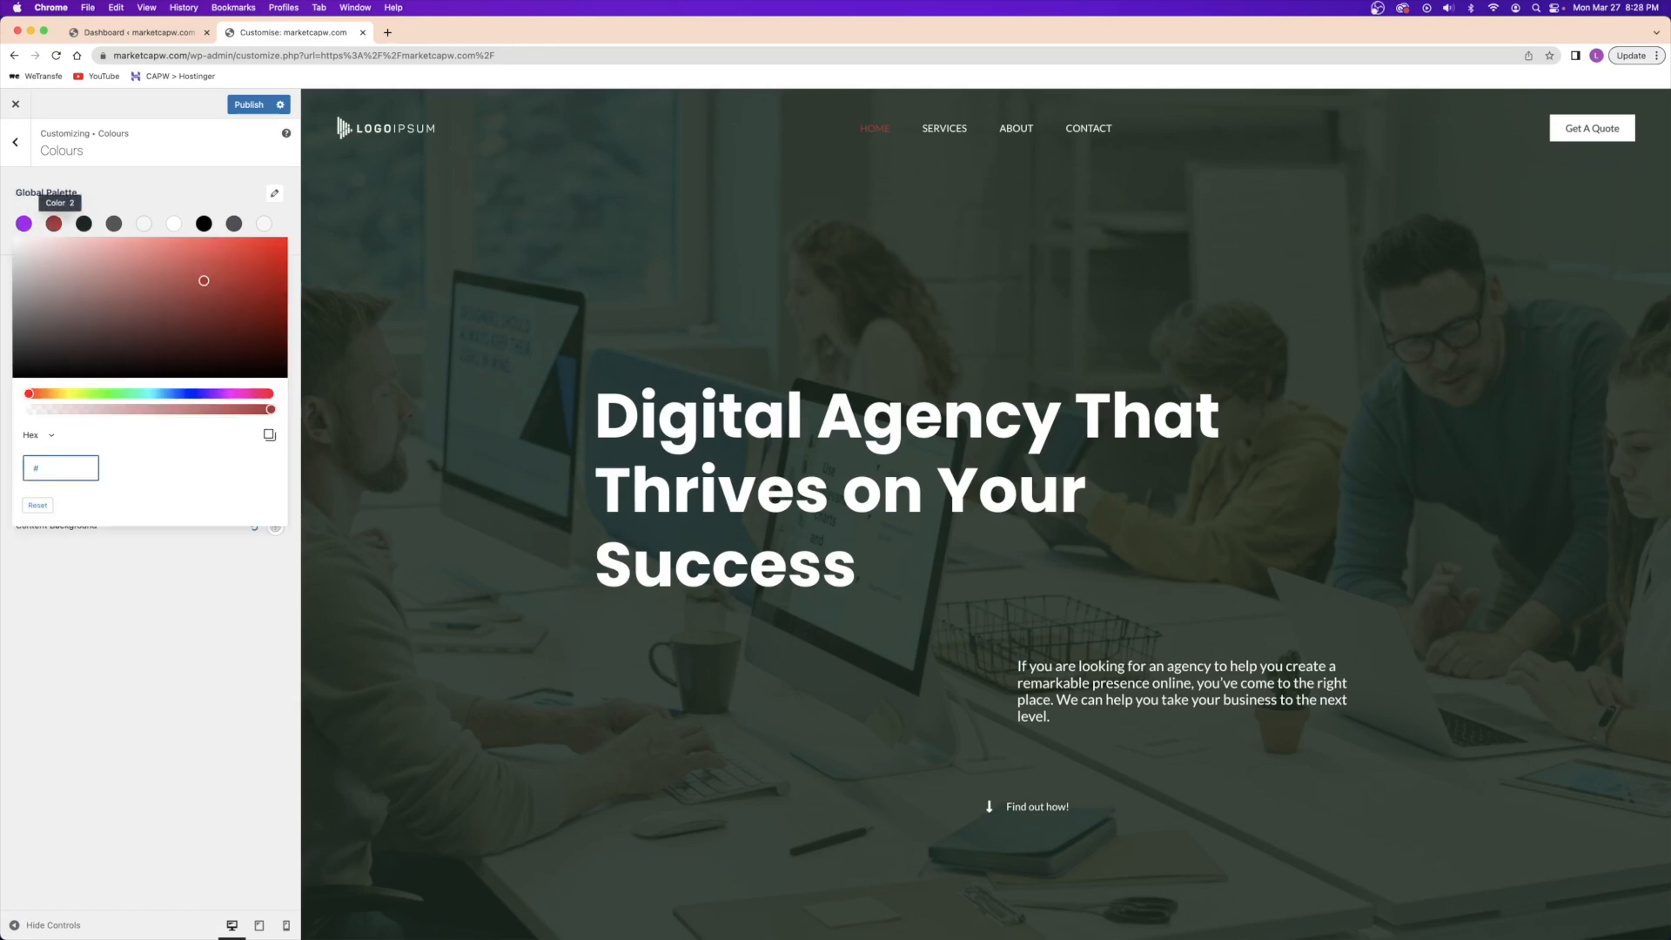
pyautogui.write('35e395')
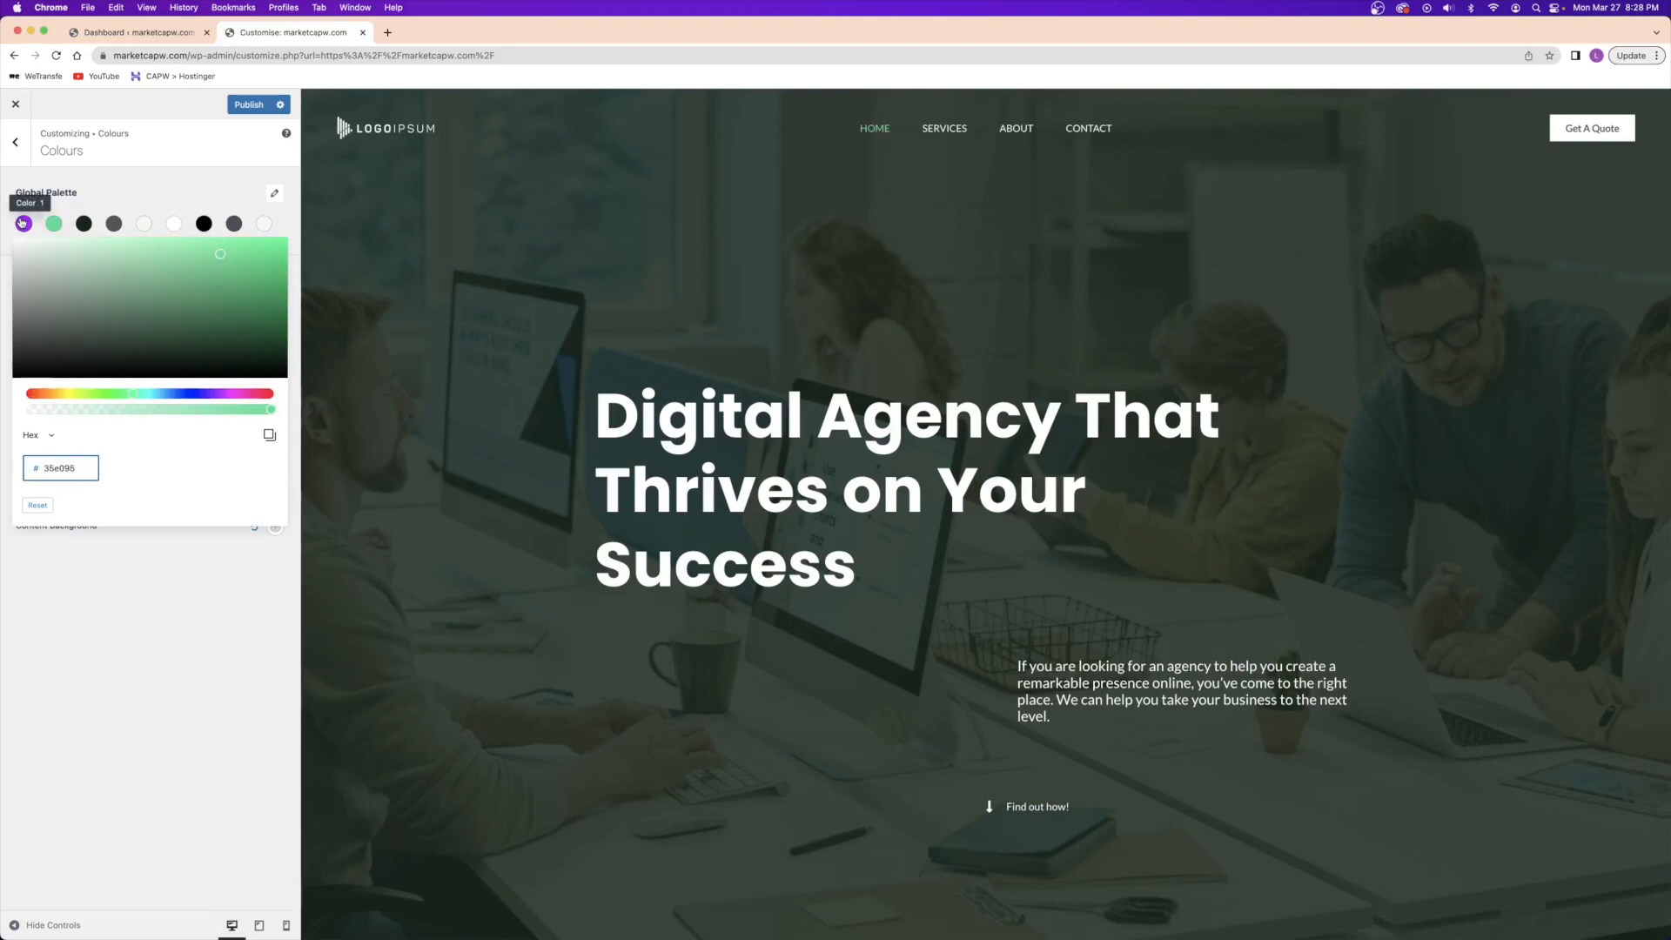
# - Reuse Color 2's hex value 35E095 for Color 1 and lighten Color 1 to 63FFBB
pyautogui.doubleClick(63, 467)
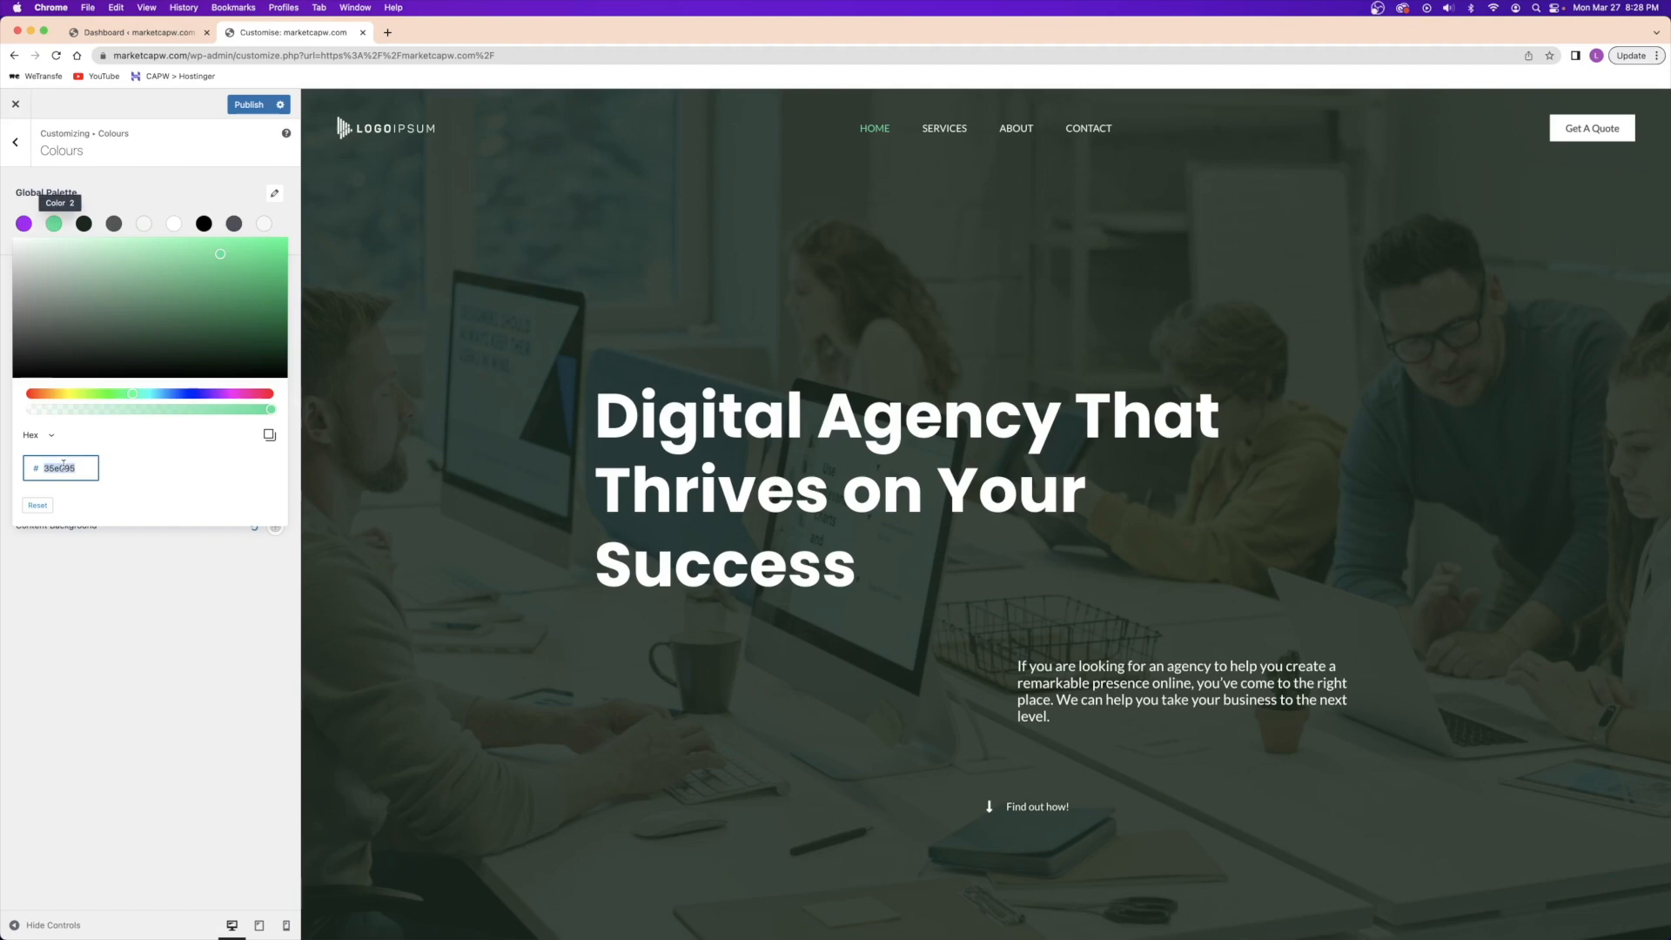
pyautogui.click(23, 224)
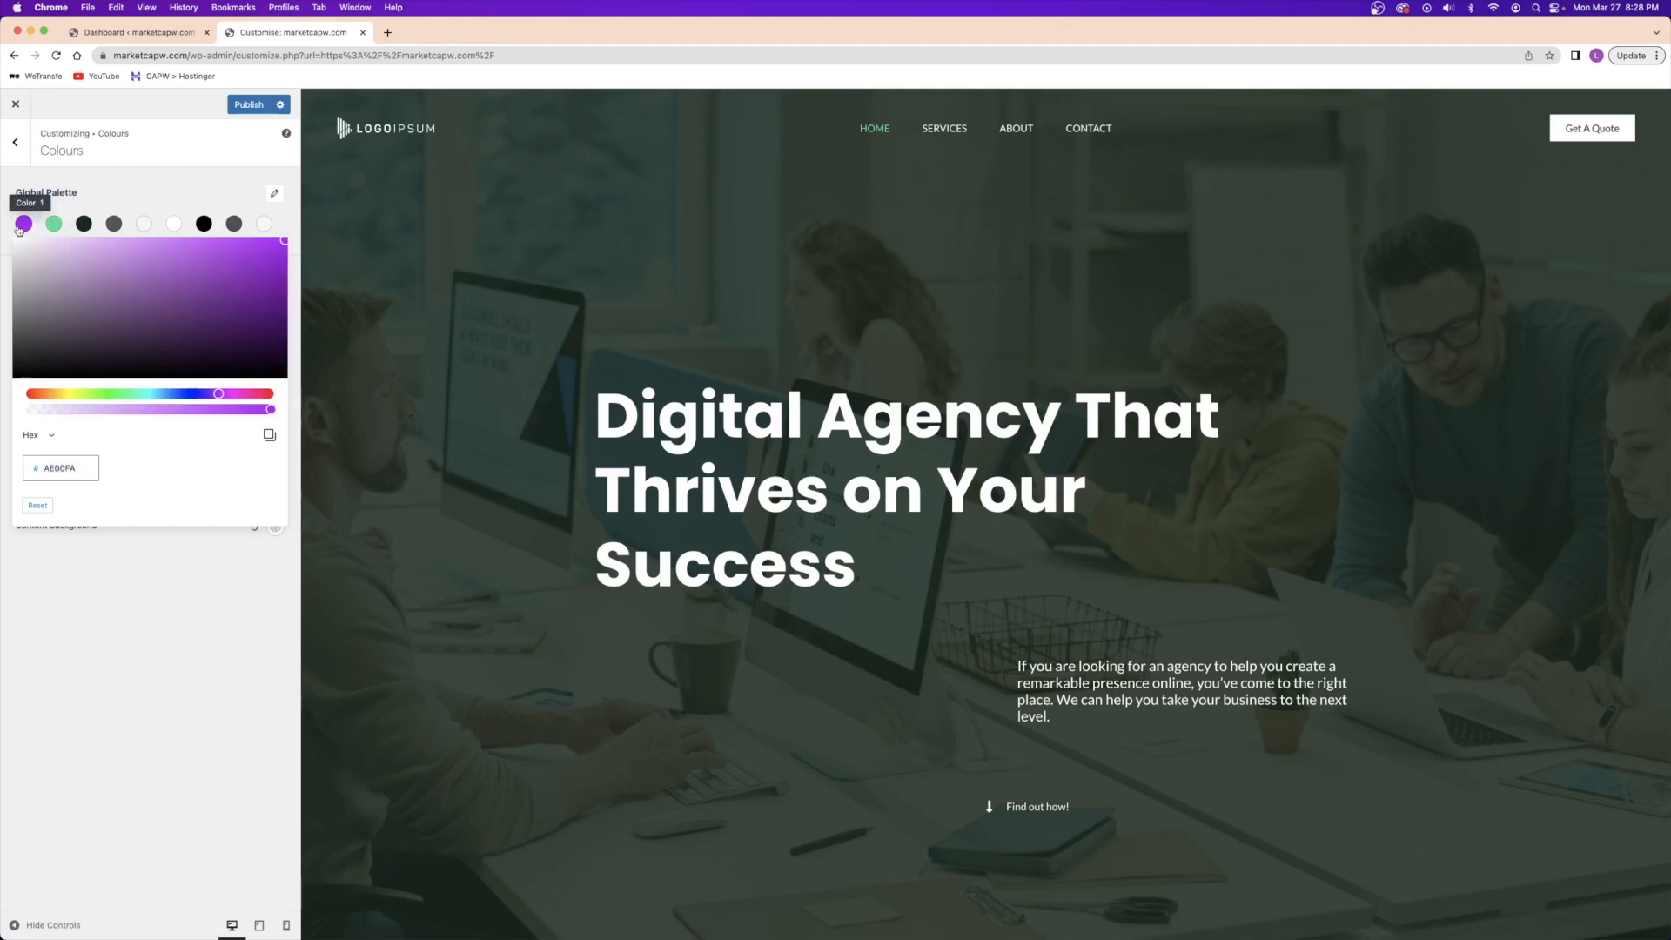
pyautogui.doubleClick(62, 469)
pyautogui.write('35E095')
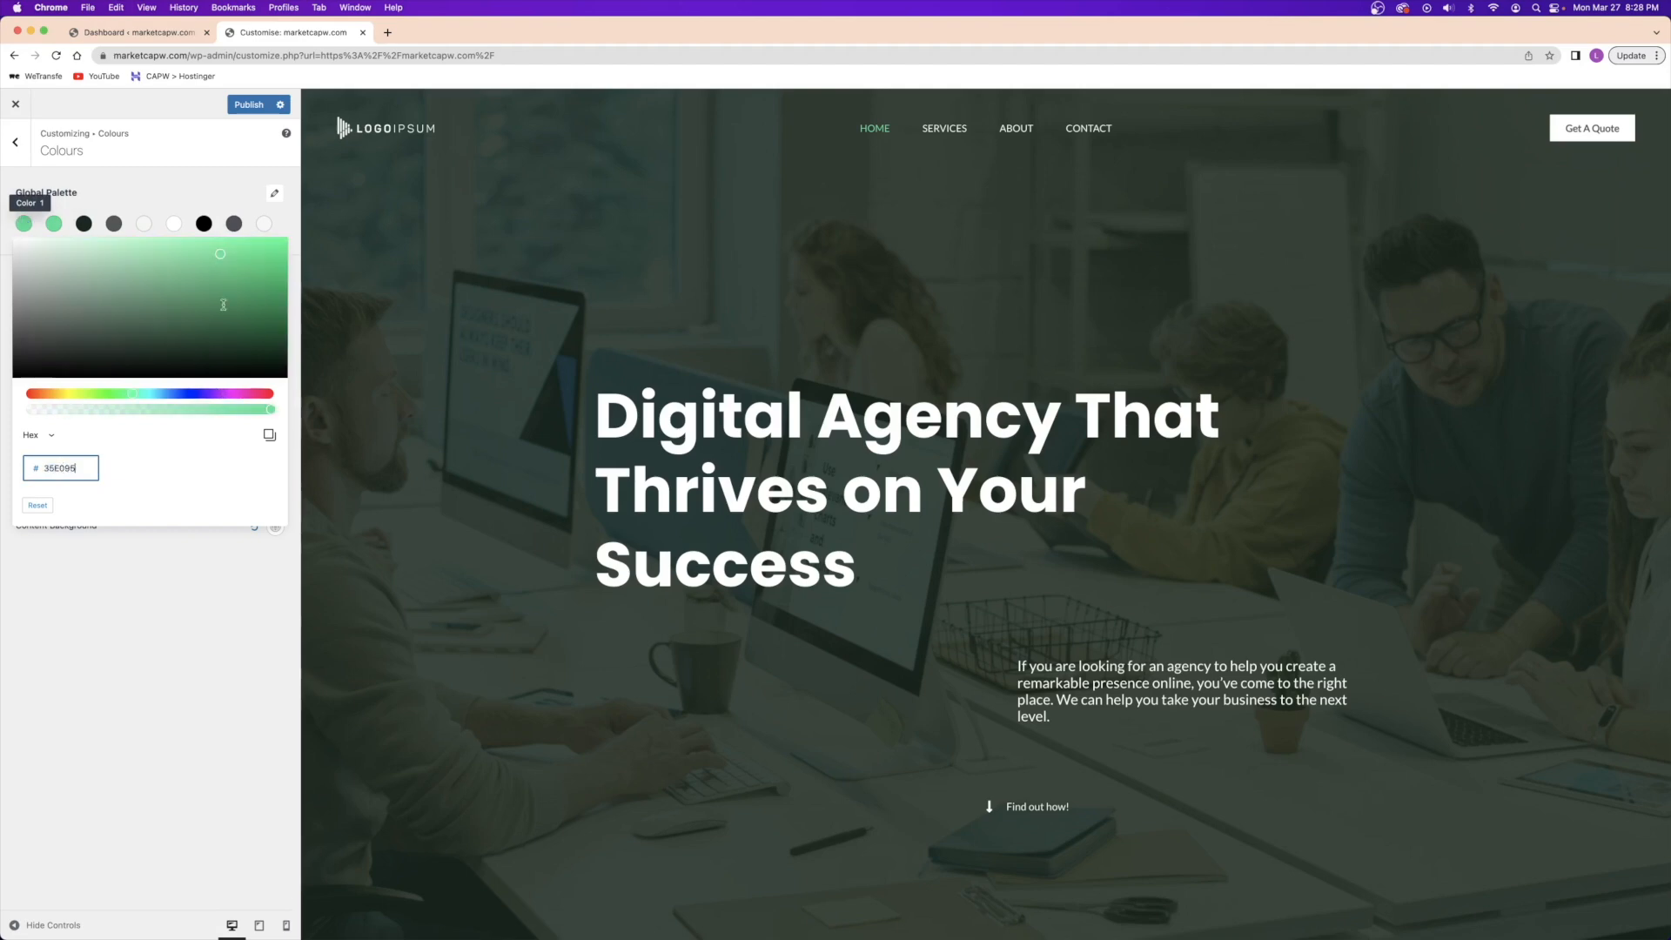
pyautogui.moveTo(221, 257); pyautogui.dragTo(181, 241)
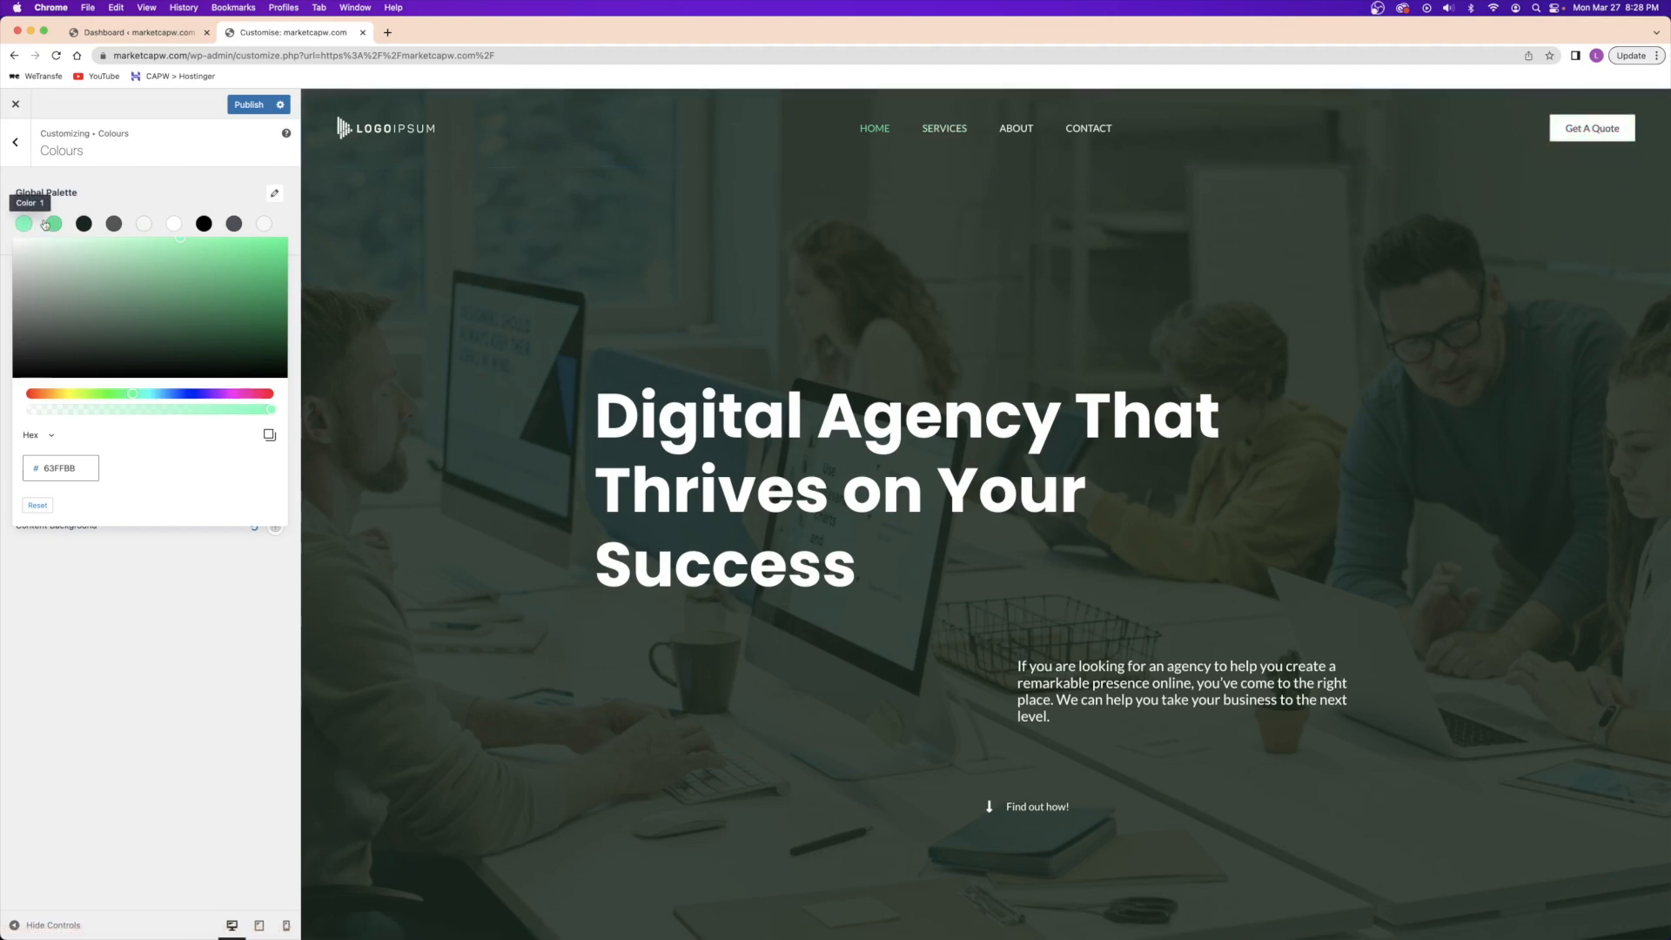
pyautogui.click(107, 200)
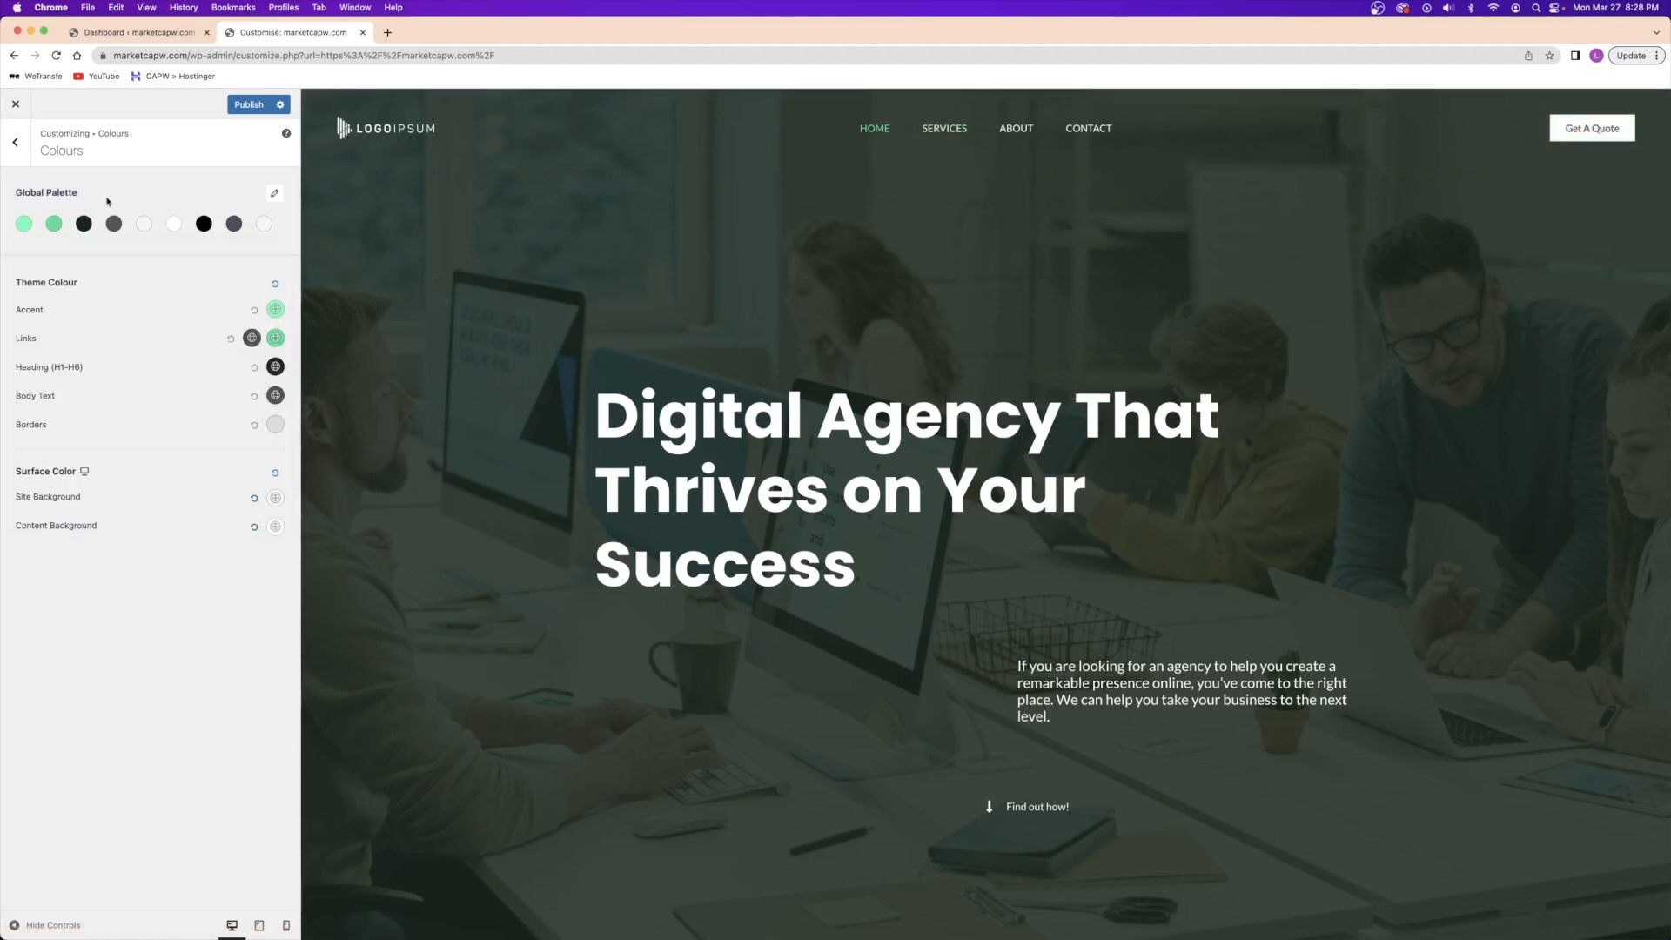
# - Change Color 5 and Color 9 of the global palette to pure white
pyautogui.click(143, 225)
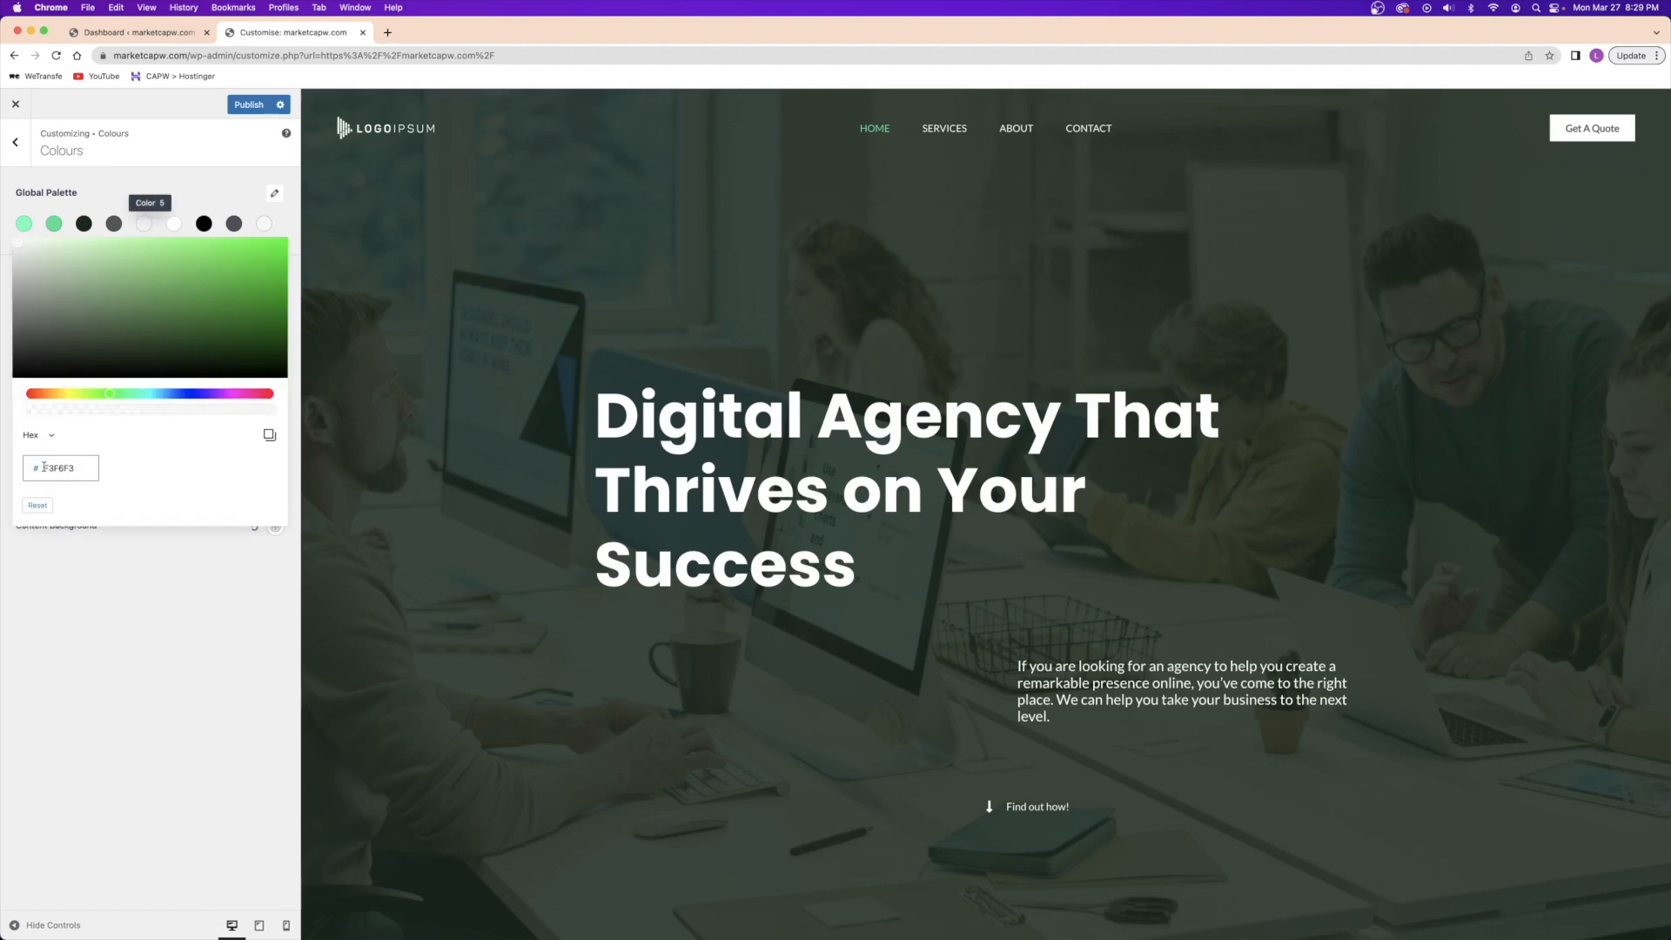
pyautogui.click(12, 237)
pyautogui.click(9, 239)
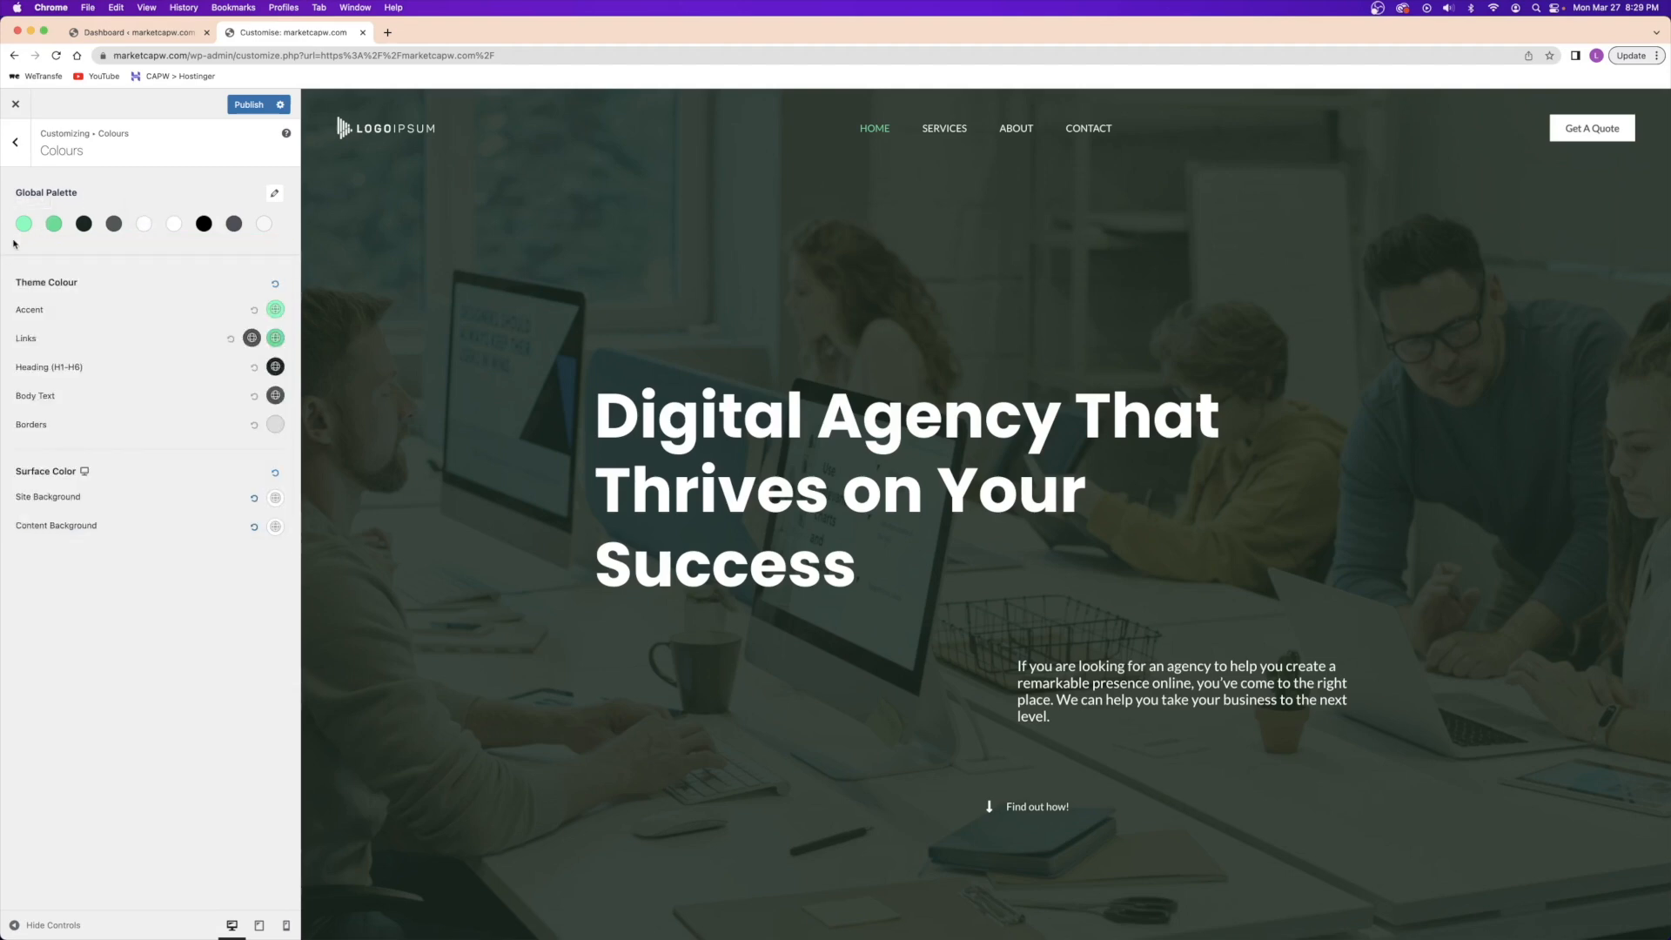
pyautogui.click(144, 224)
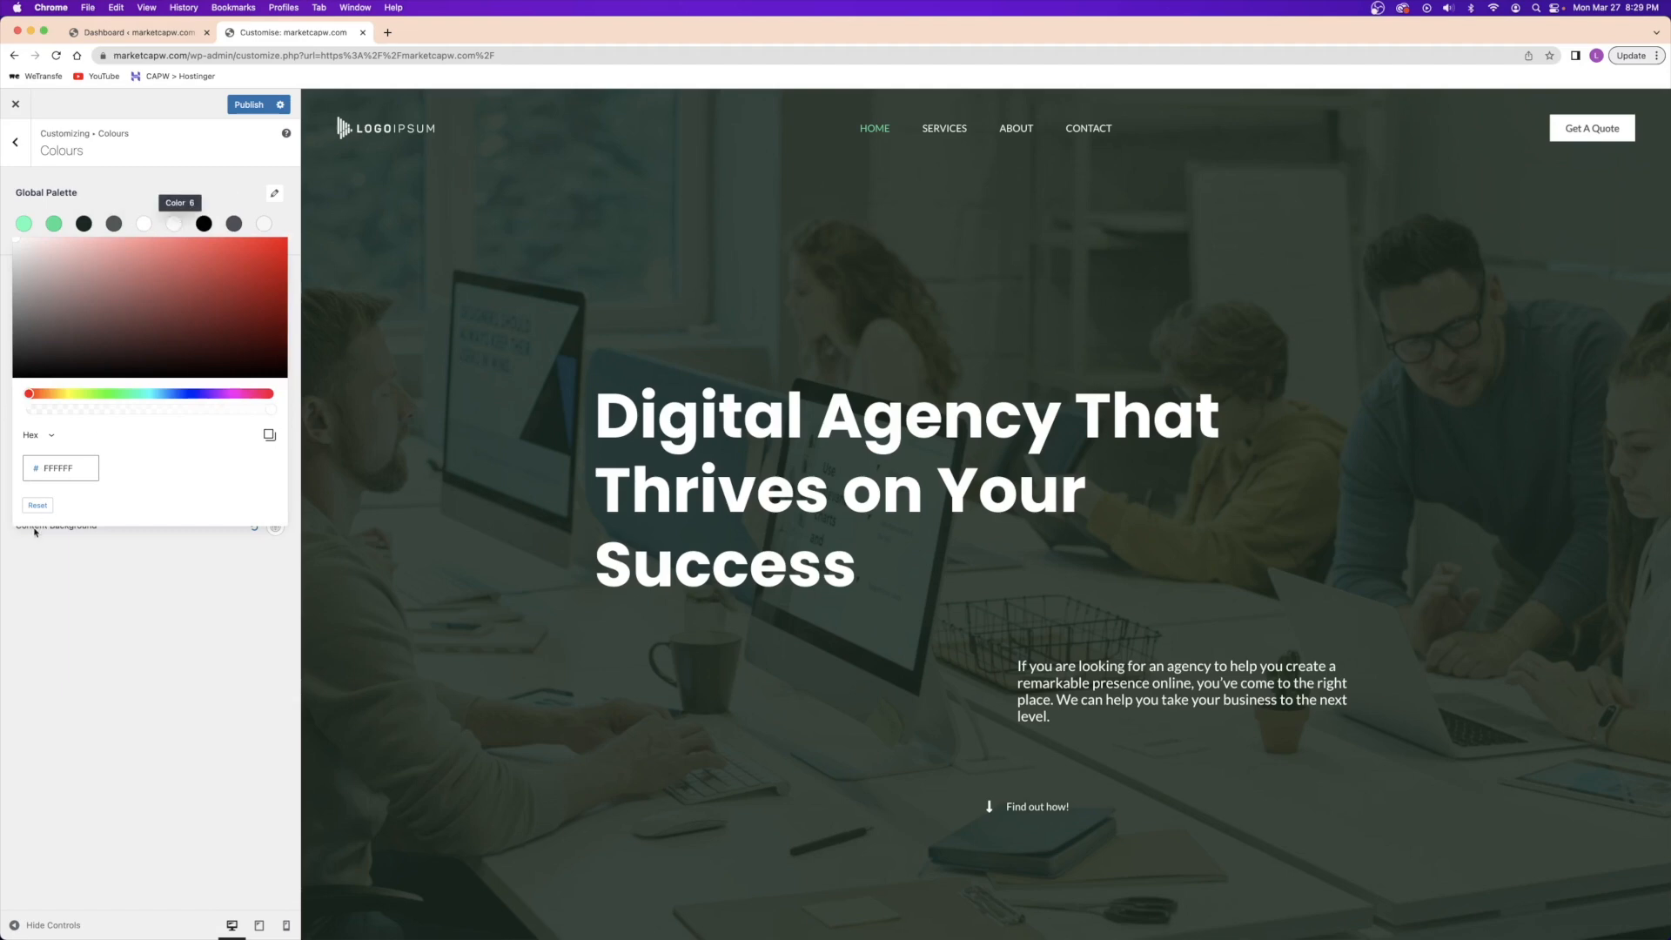
pyautogui.click(265, 226)
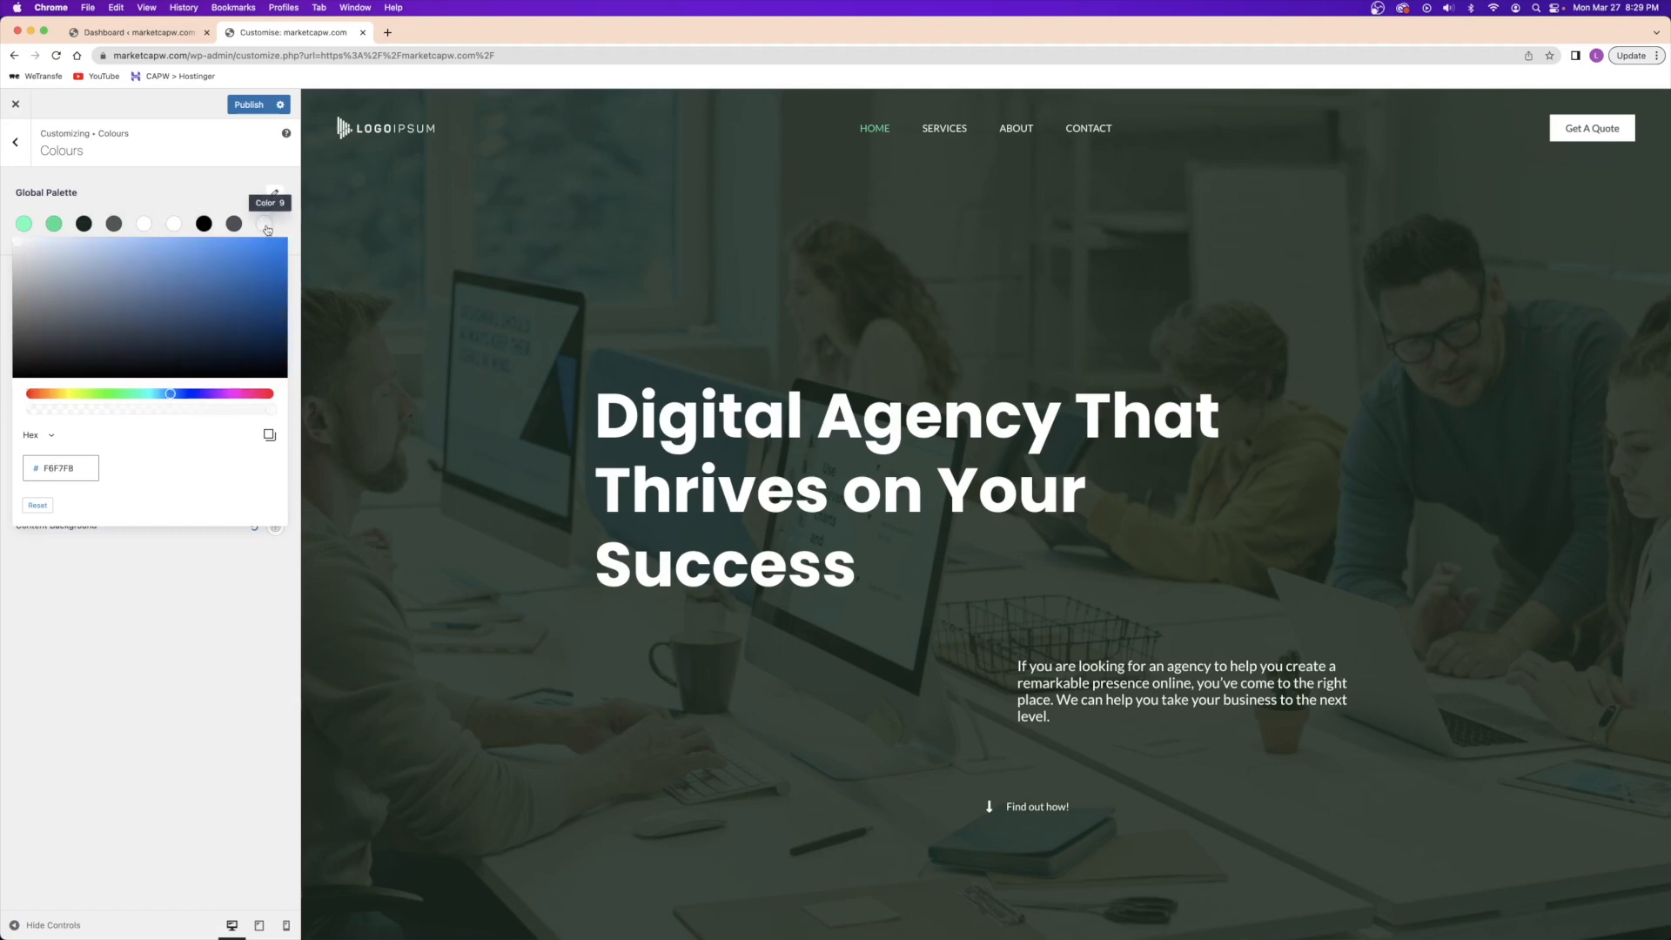
pyautogui.click(5, 235)
# - Check Color 4 of the global palette and examine how the palette colours look across the homepage preview
pyautogui.click(114, 224)
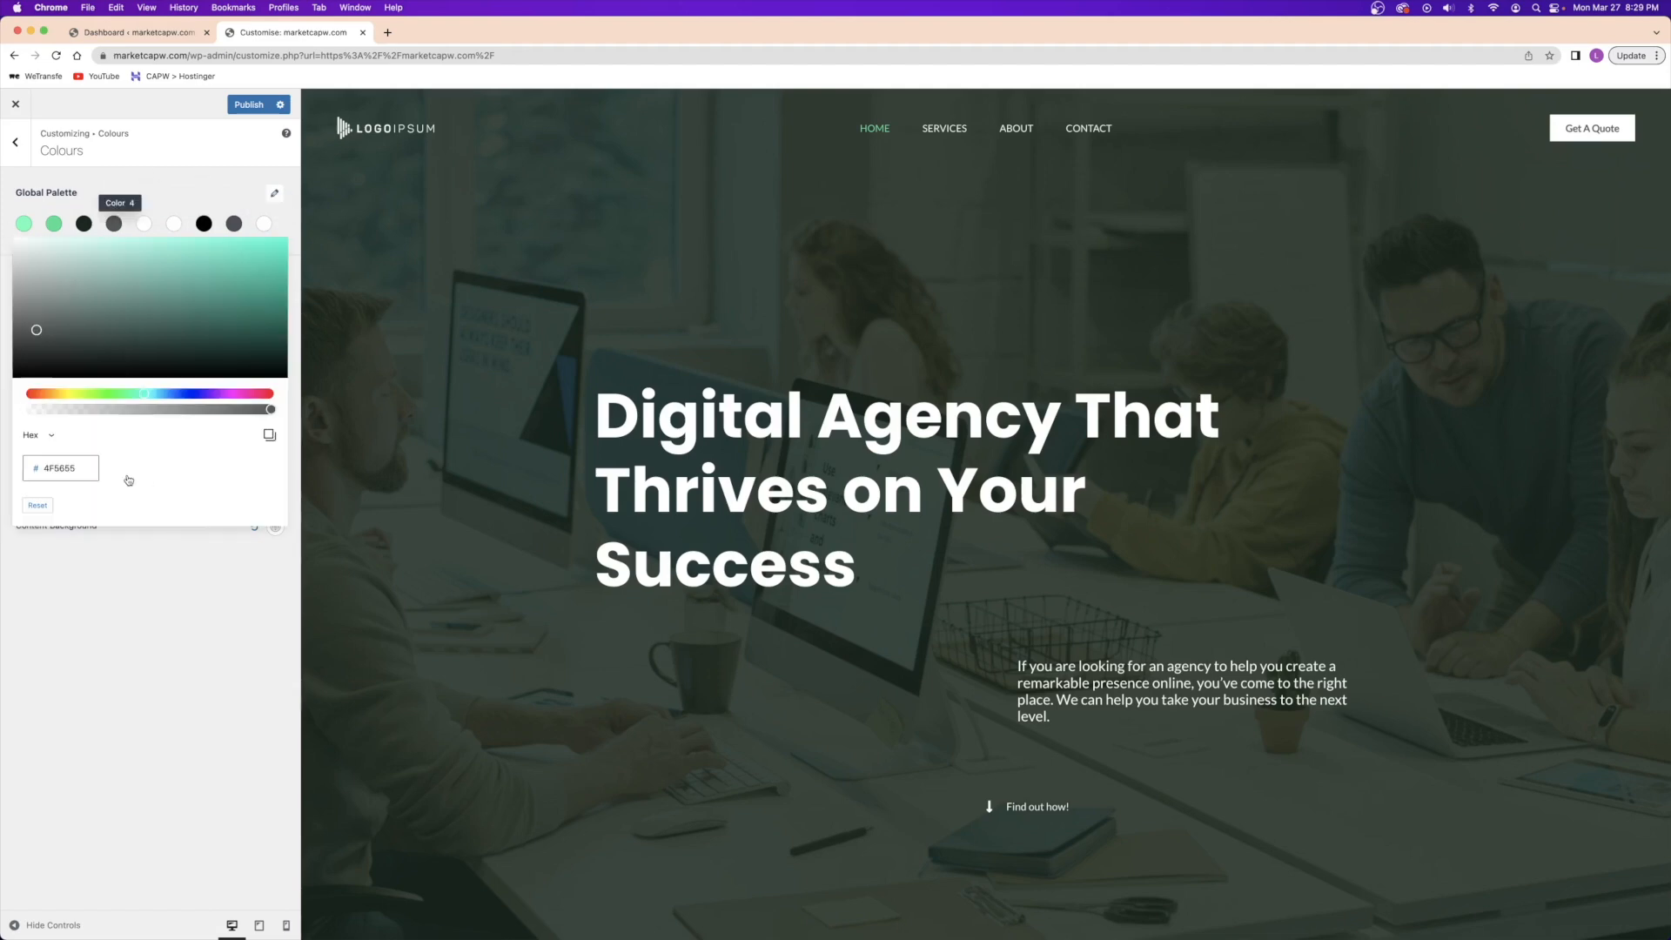
pyautogui.click(179, 167)
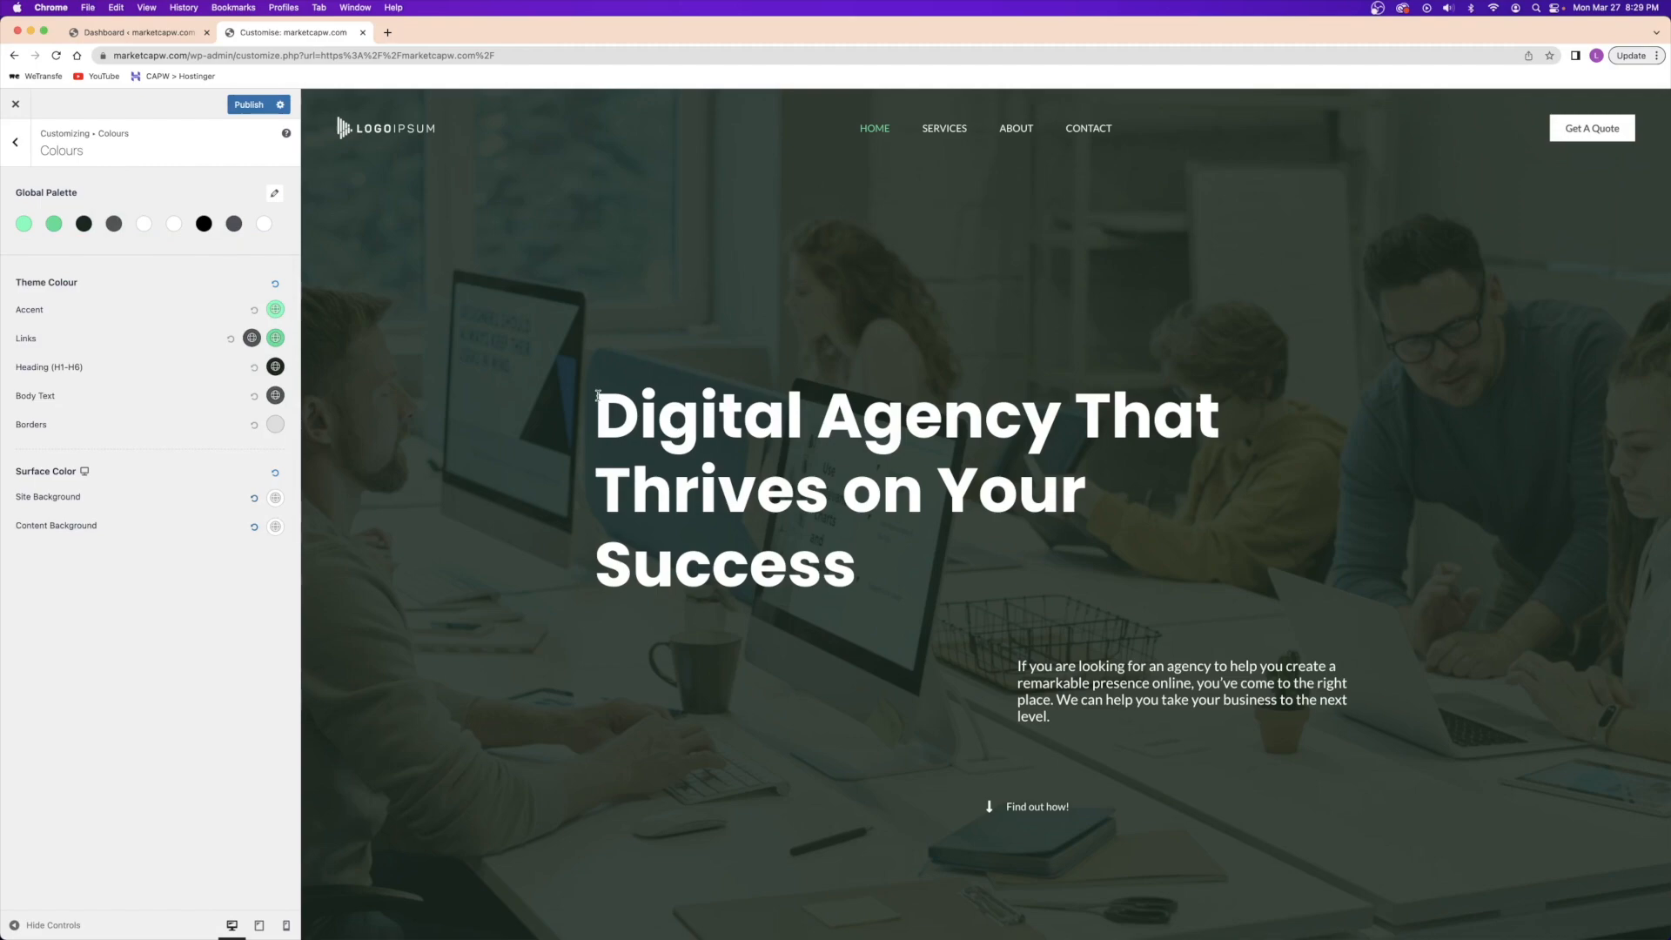
pyautogui.scroll(-15, 597, 392)
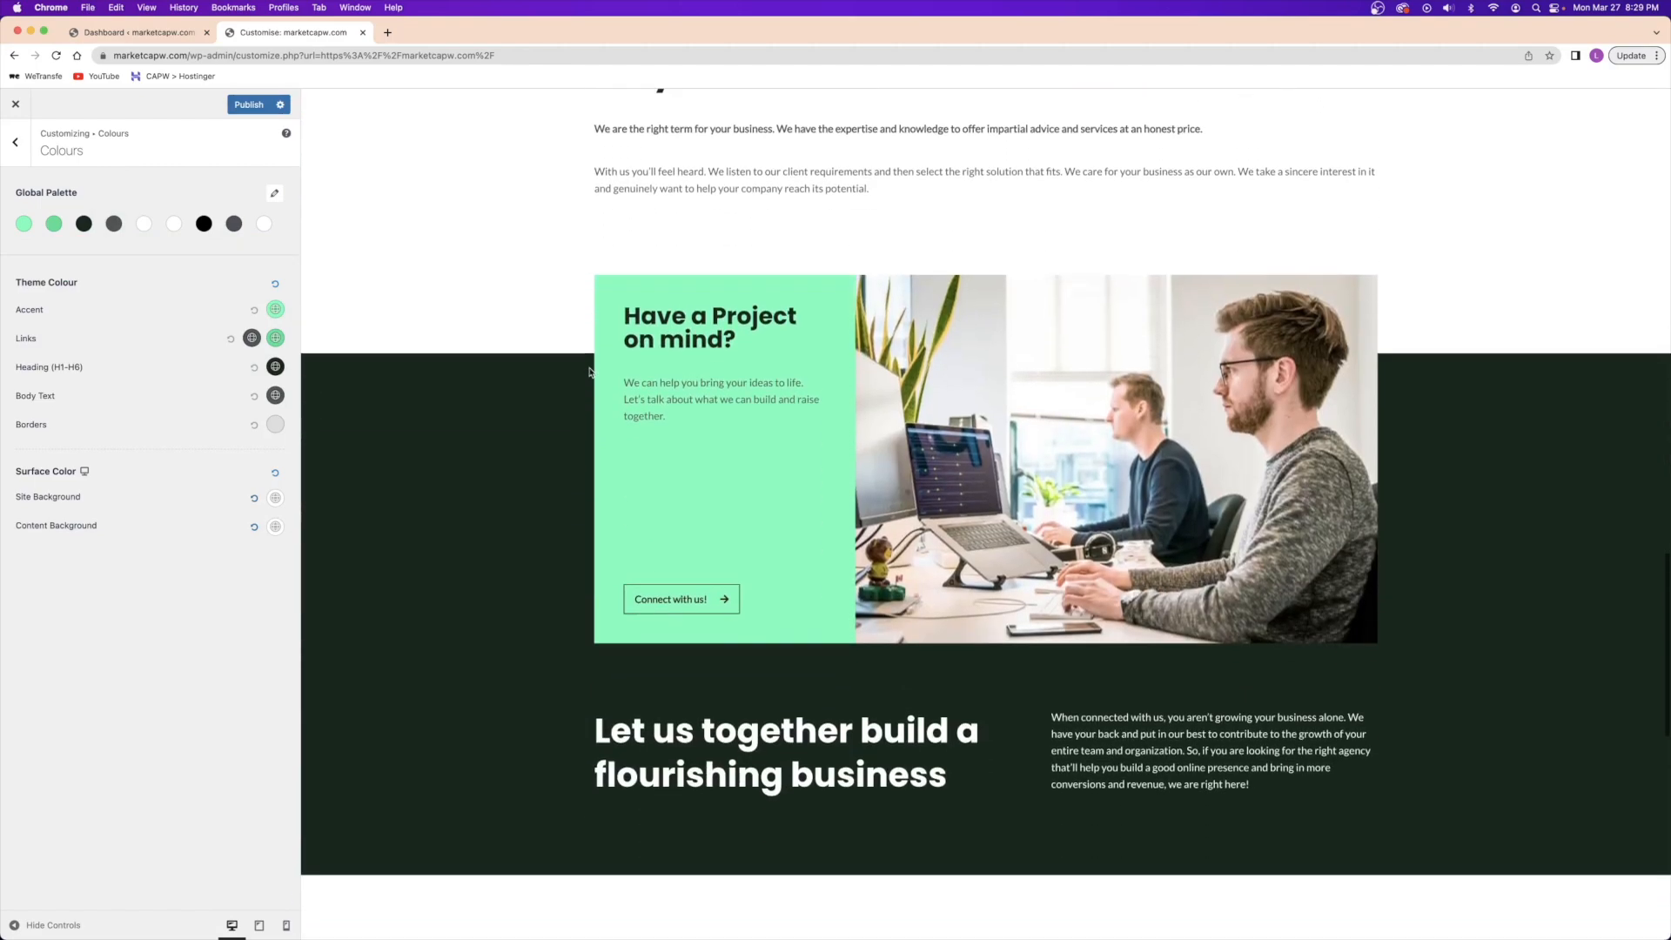
pyautogui.scroll(-10, 589, 373)
pyautogui.scroll(8, 582, 367)
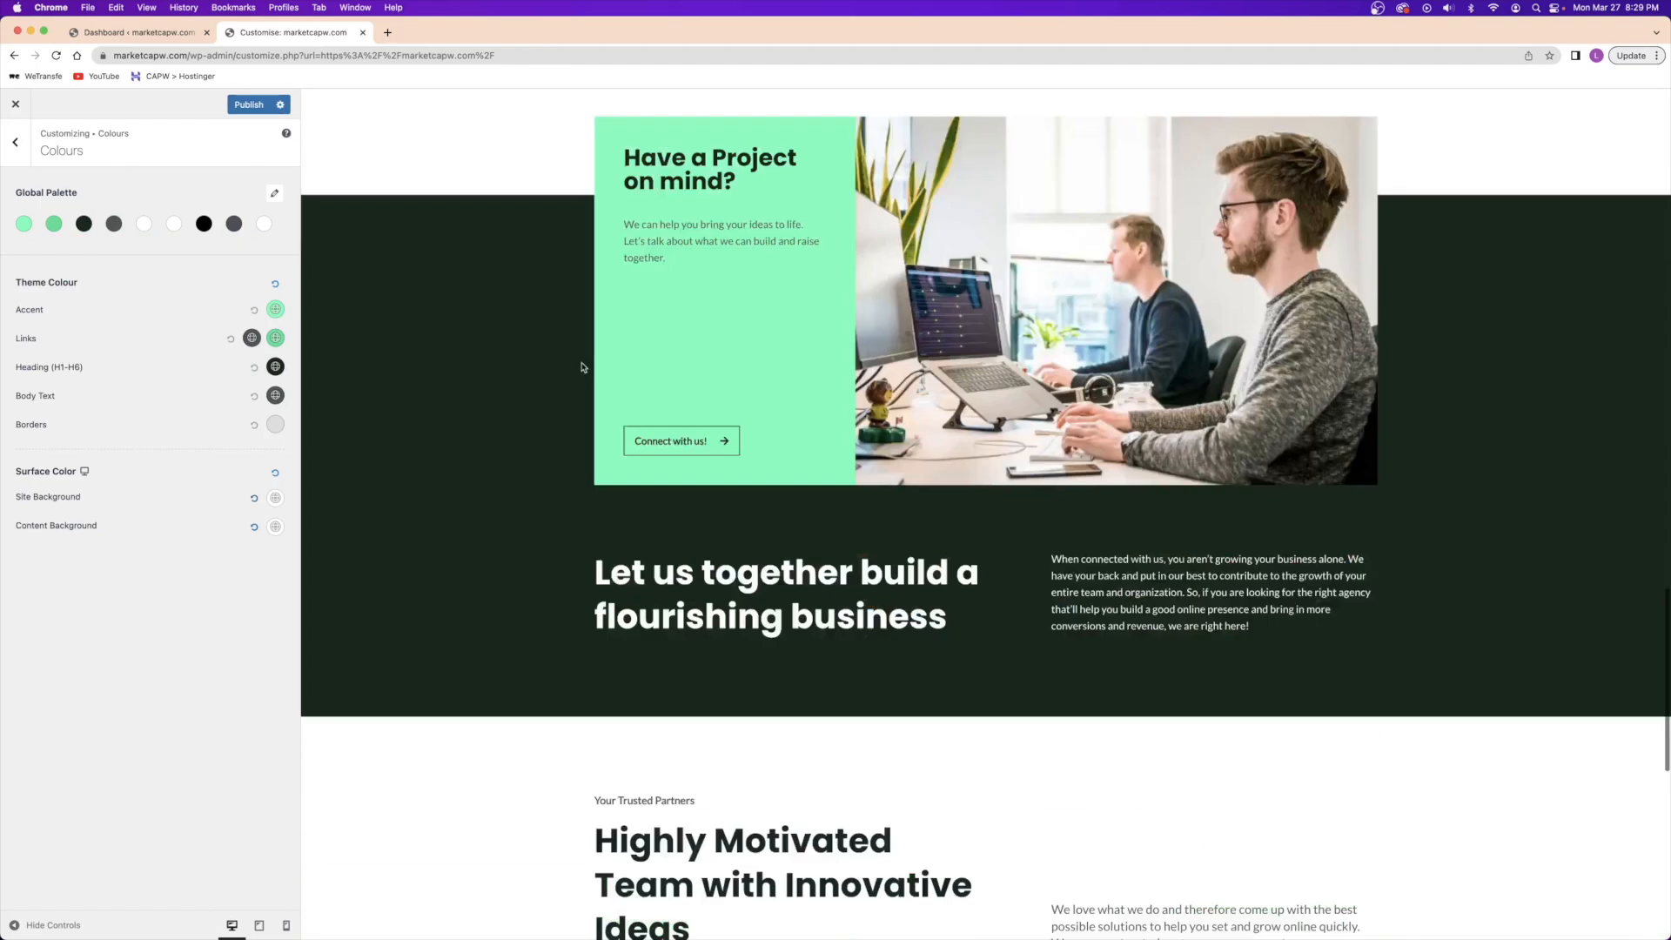
pyautogui.scroll(15, 582, 368)
pyautogui.scroll(-10, 583, 367)
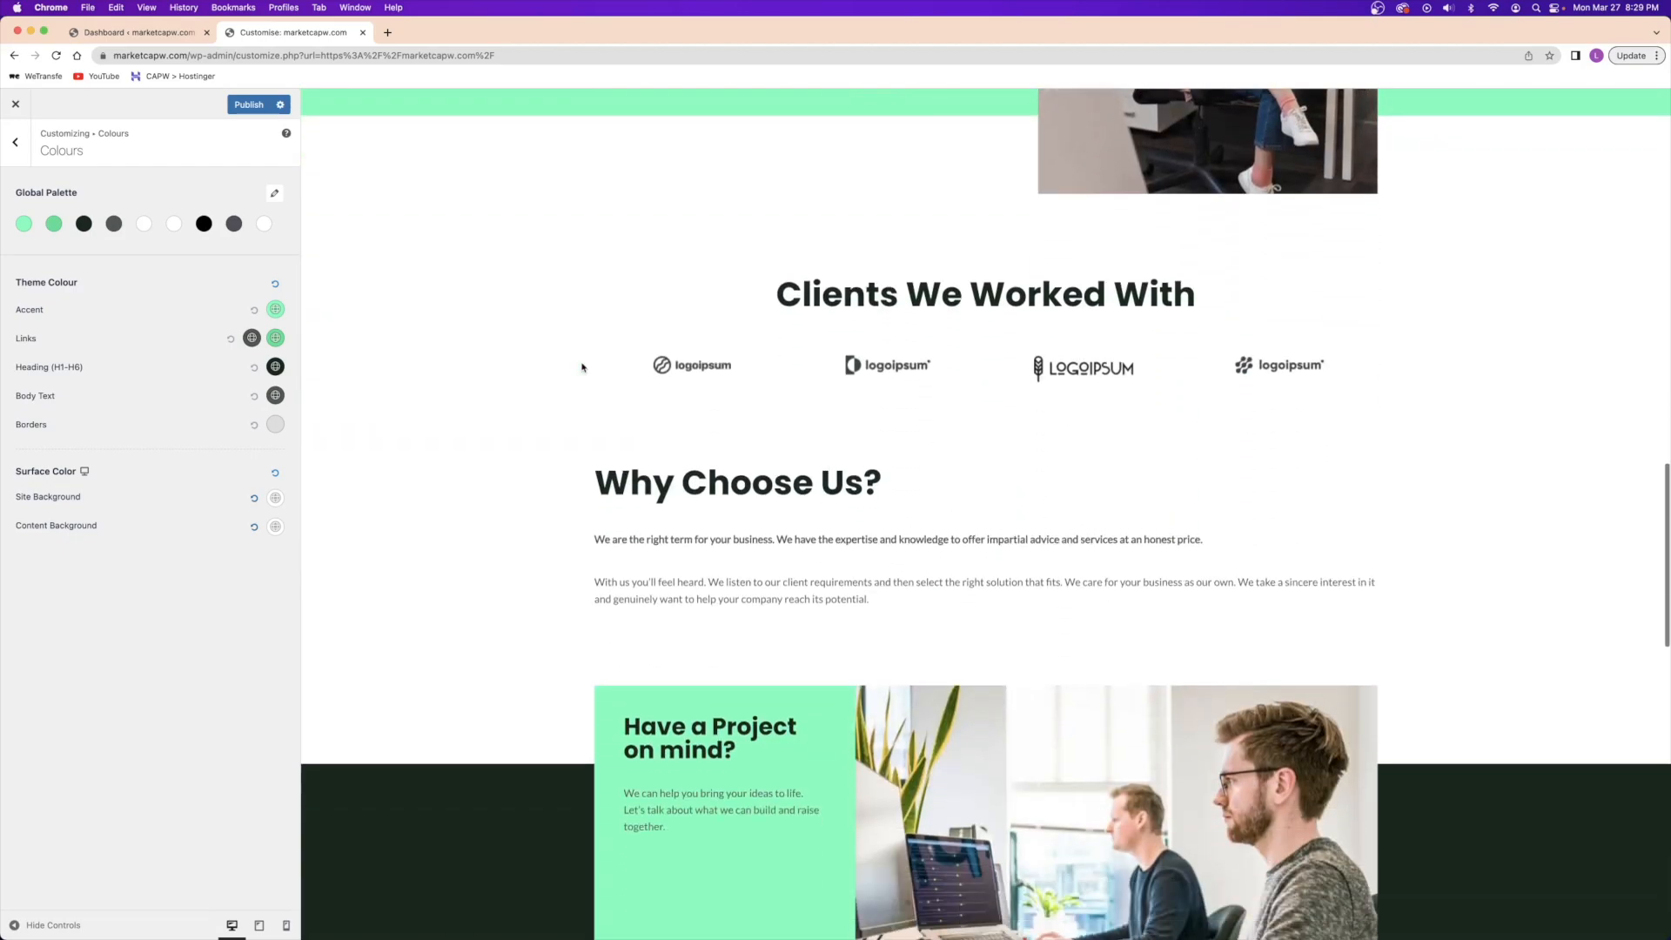
pyautogui.scroll(-8, 582, 367)
pyautogui.scroll(15, 582, 367)
pyautogui.scroll(3, 583, 368)
pyautogui.scroll(-10, 607, 370)
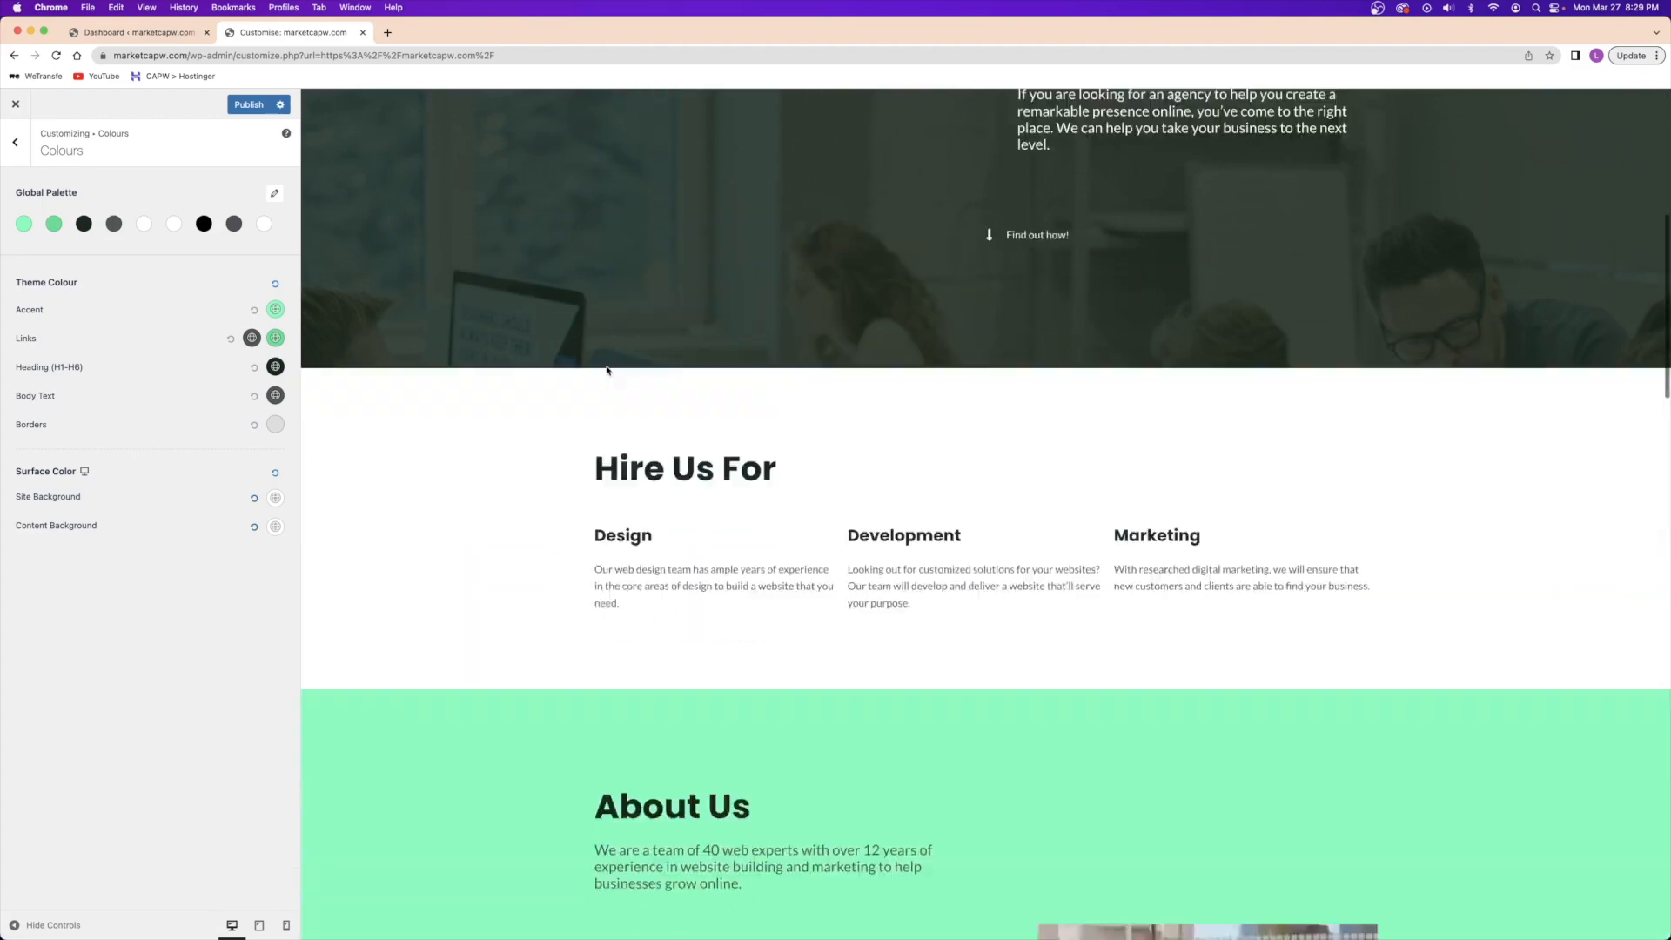
pyautogui.scroll(-10, 492, 488)
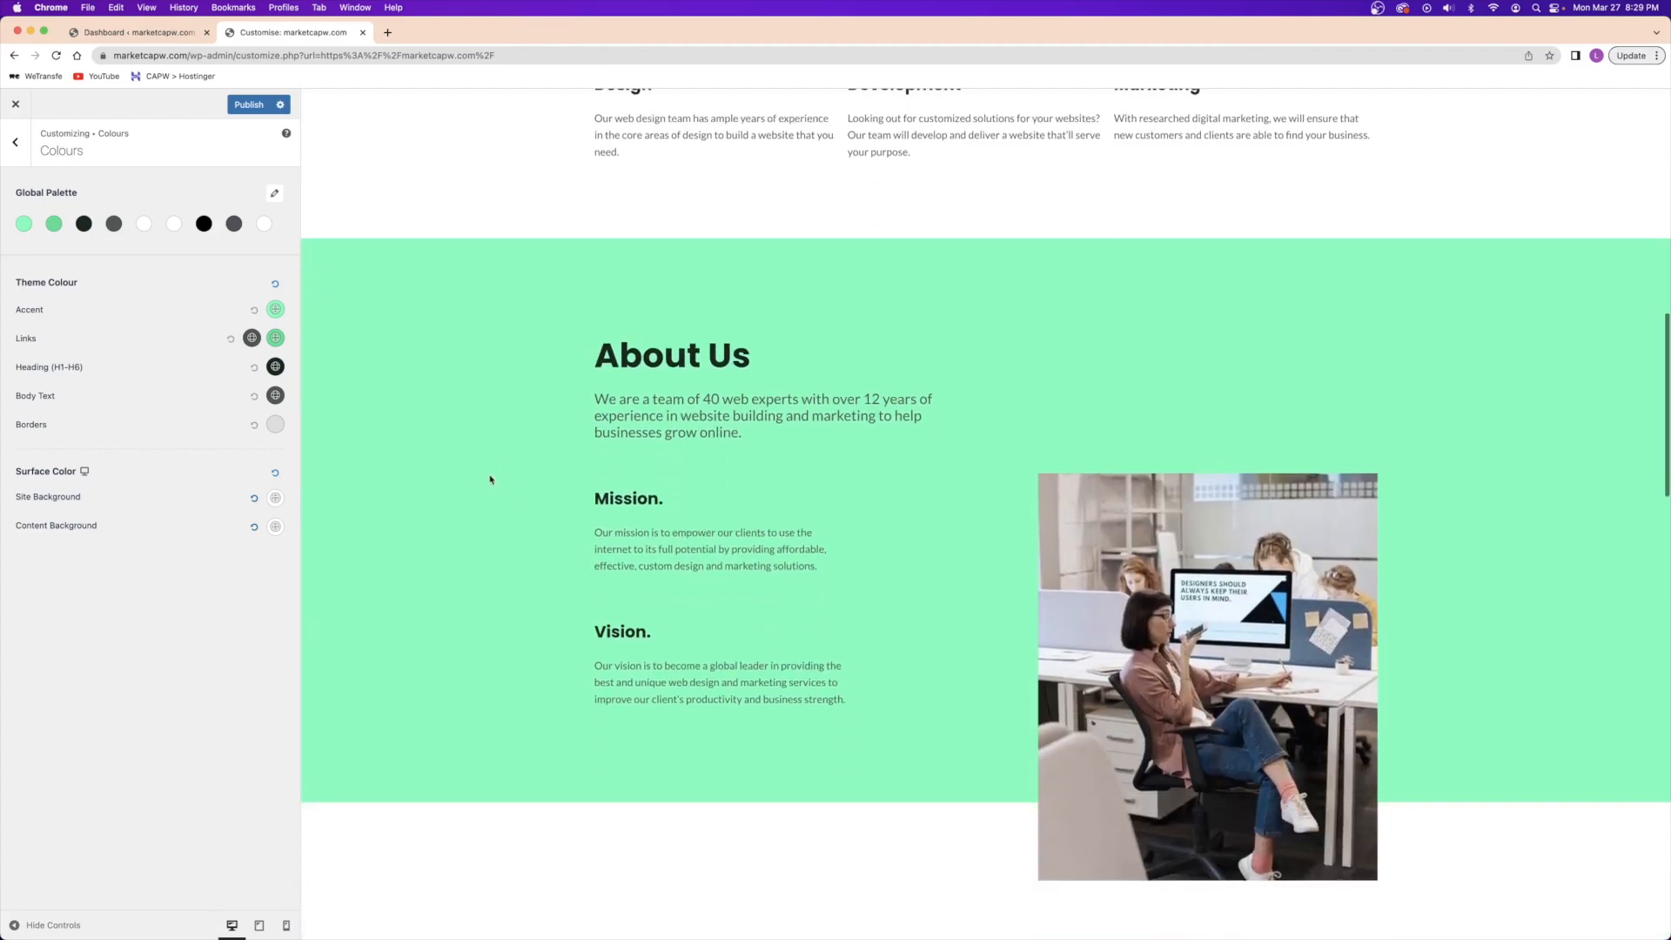
pyautogui.scroll(3, 527, 485)
pyautogui.scroll(5, 527, 485)
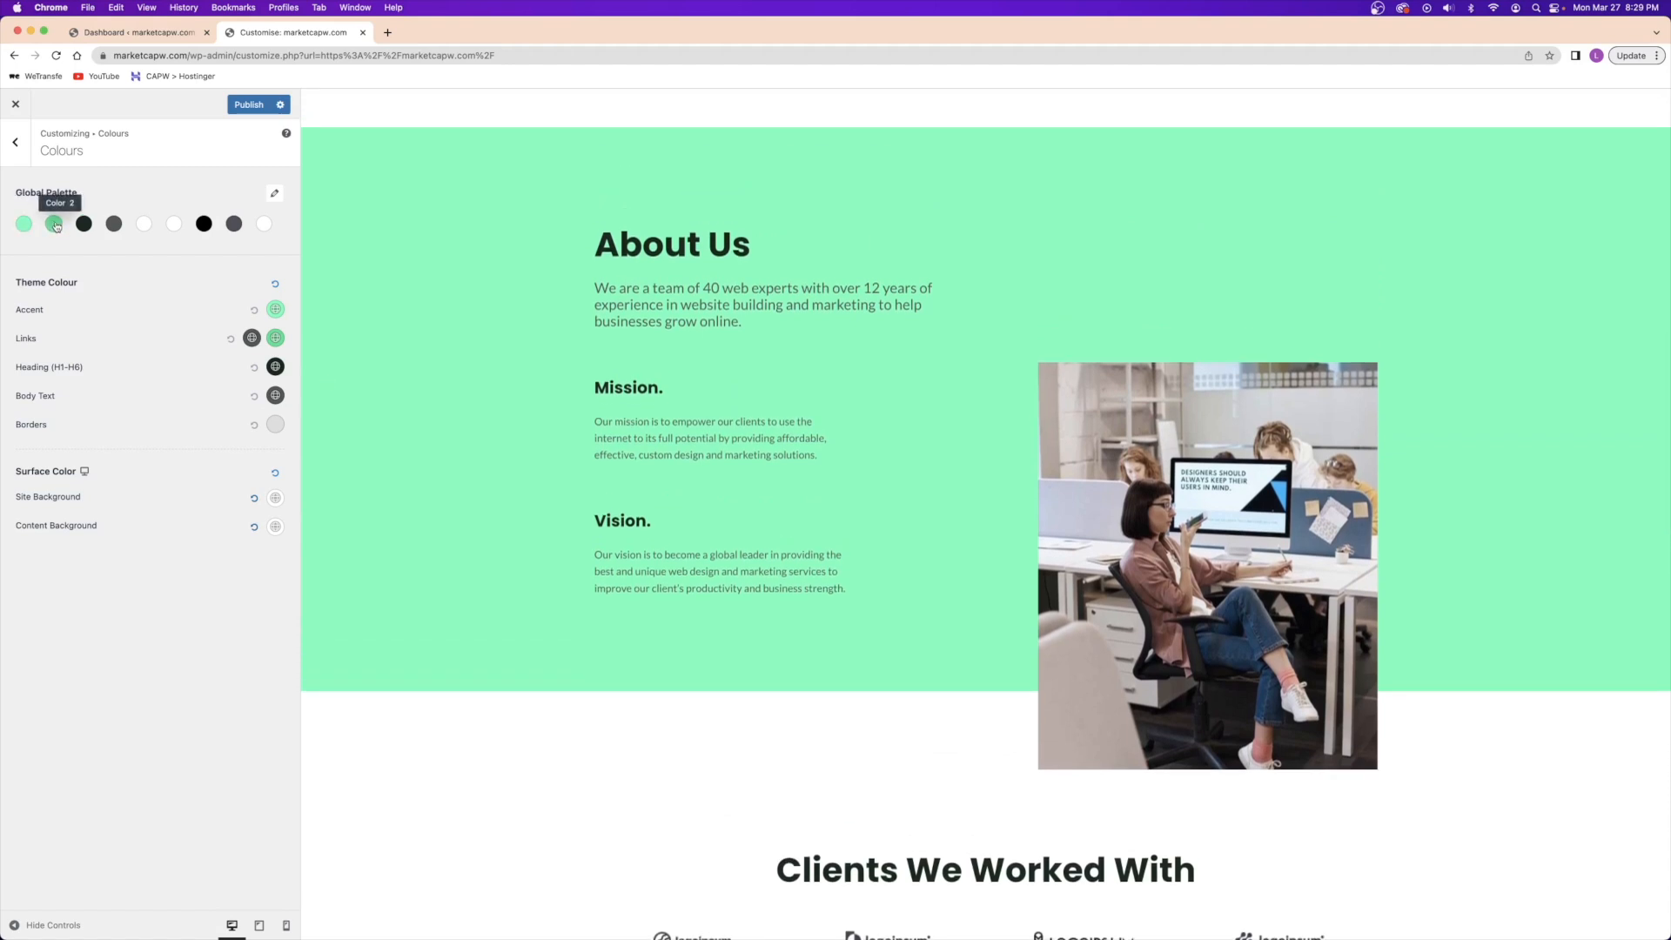
# - Copy Color 2's hex value 35E095 into Color 1 of the global palette
pyautogui.click(54, 225)
pyautogui.doubleClick(54, 466)
pyautogui.press('super+c')
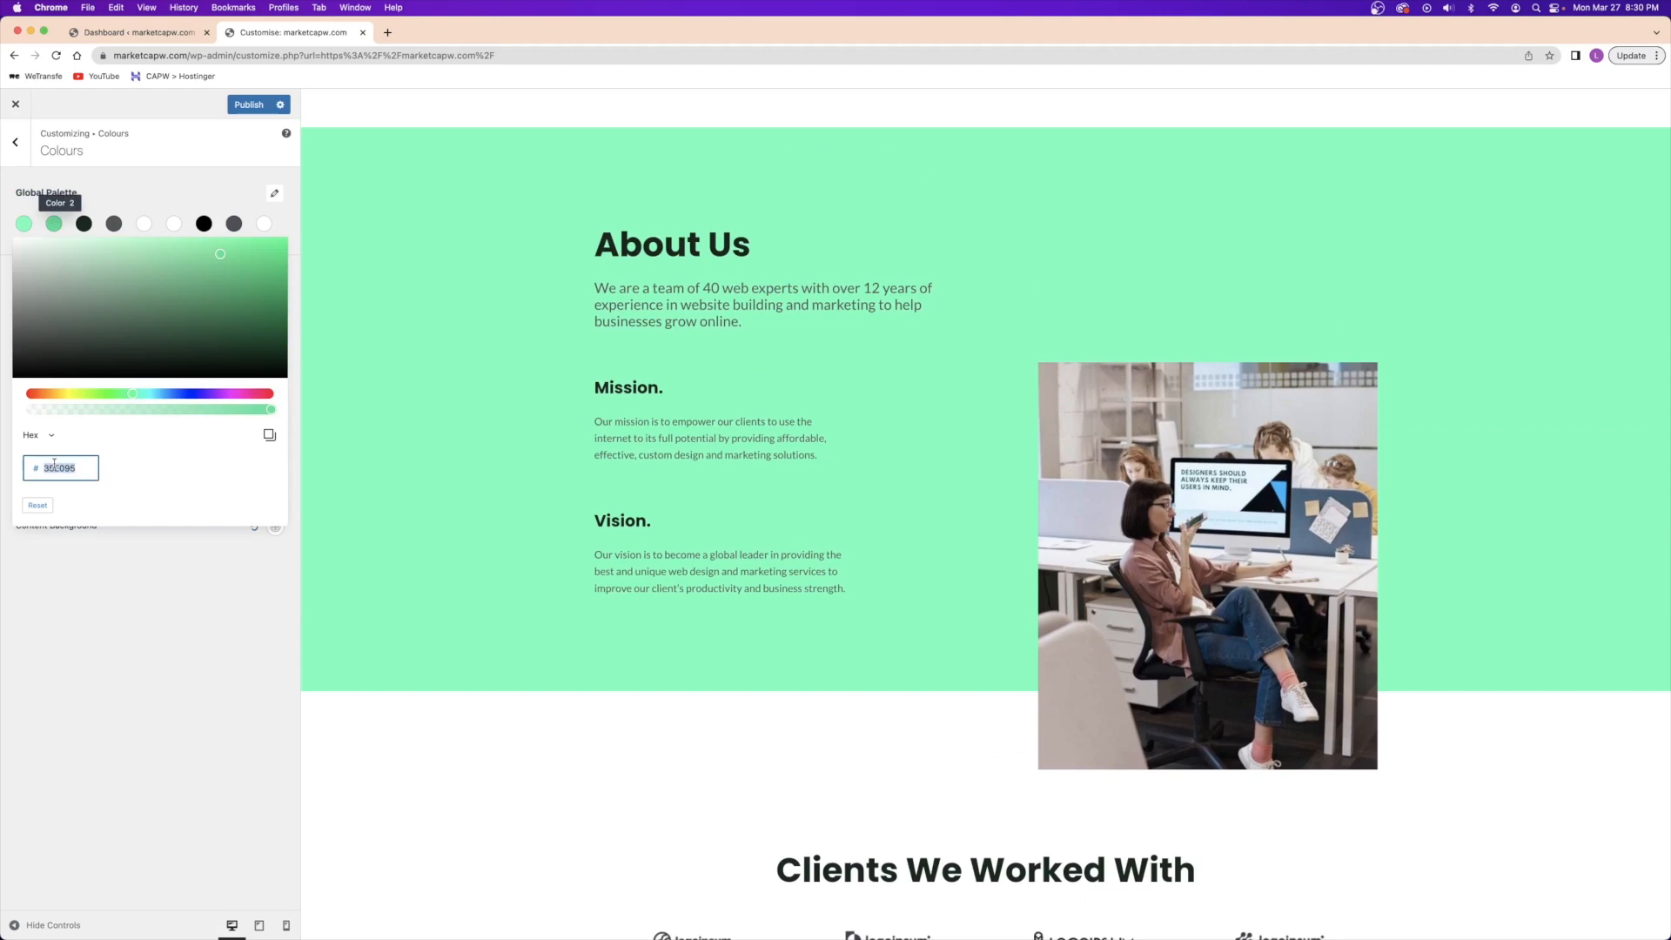
pyautogui.click(26, 227)
pyautogui.doubleClick(60, 470)
pyautogui.press('super+v')
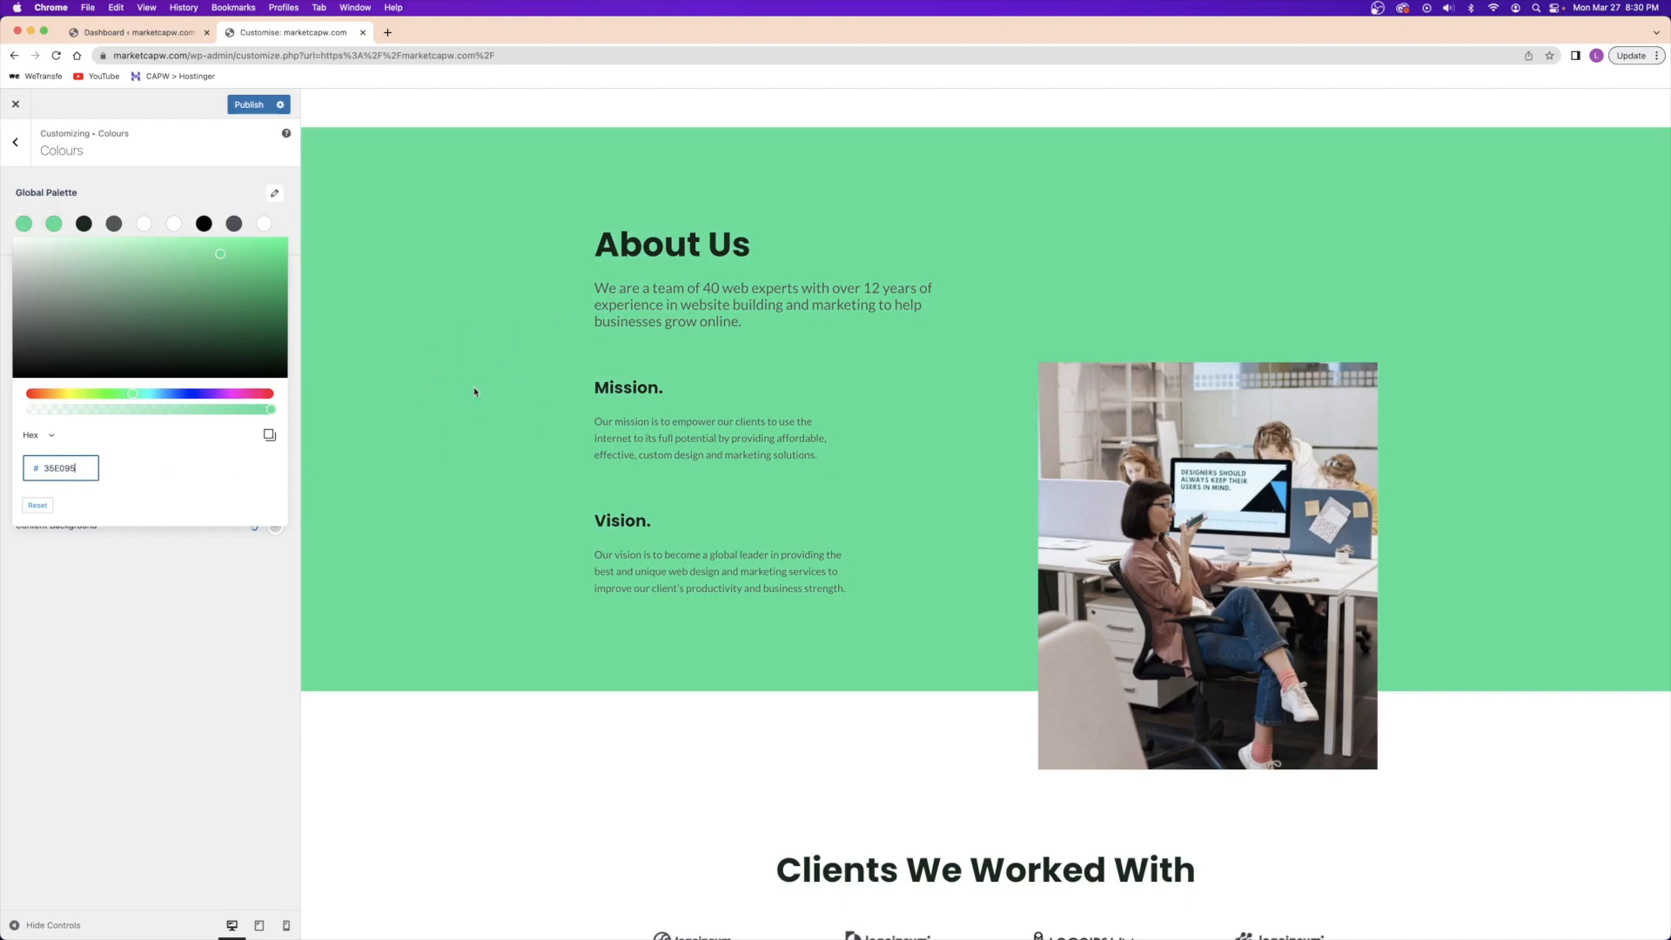
# - Lighten Color 2 of the global palette to the green 57FAB4
pyautogui.click(54, 226)
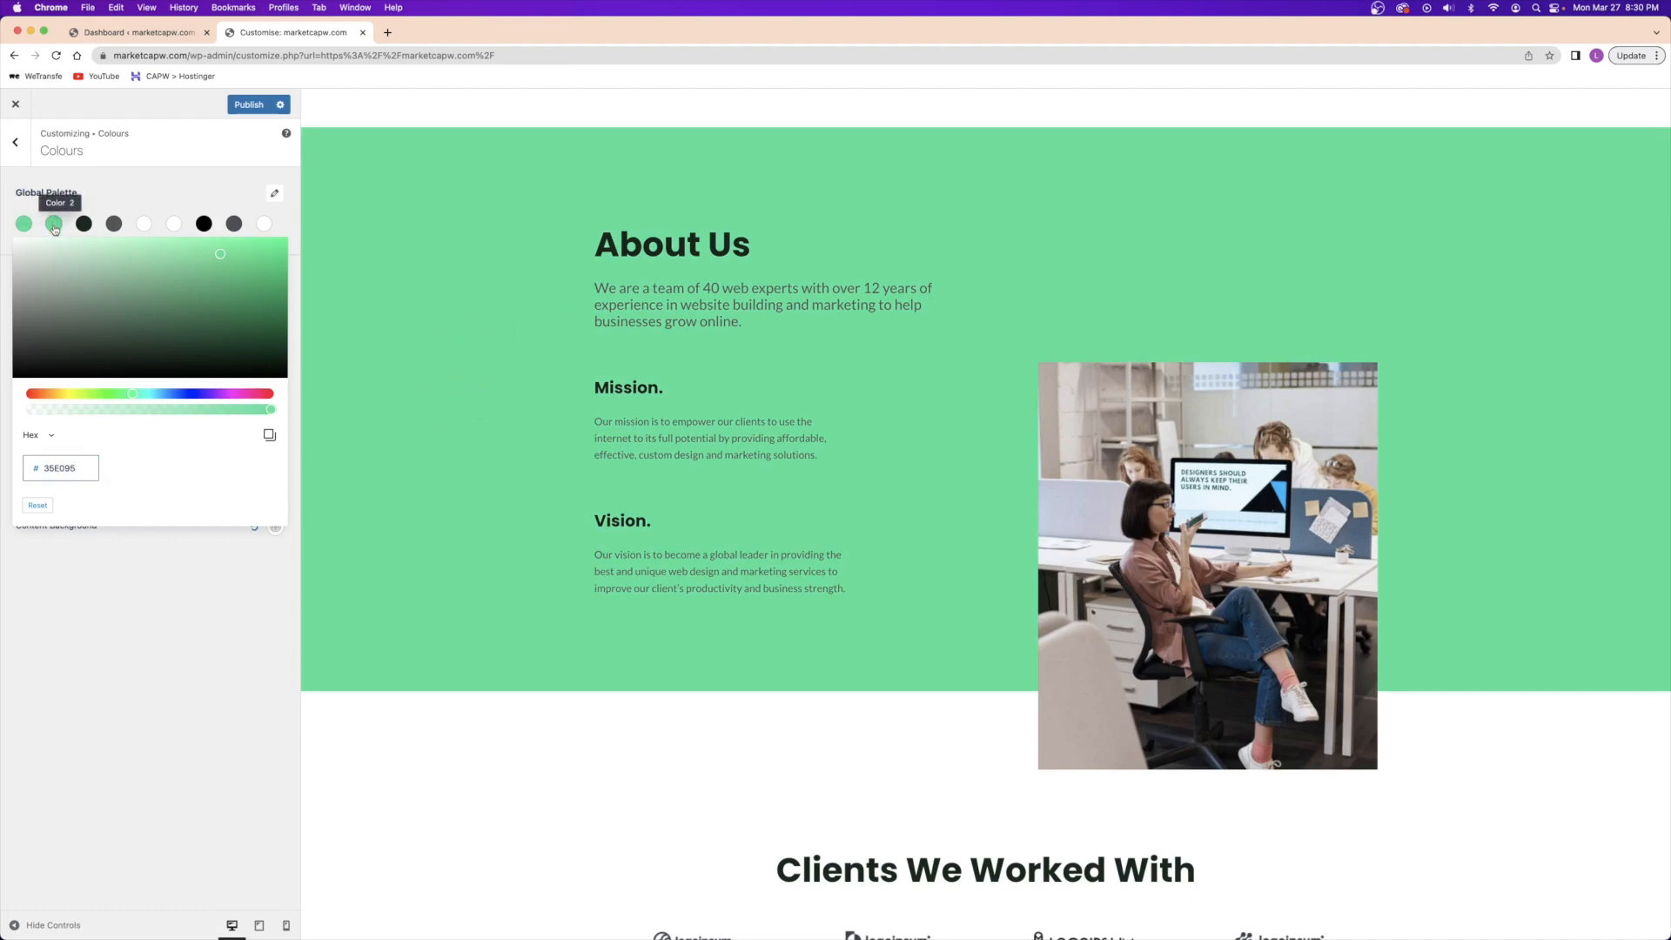
pyautogui.doubleClick(62, 467)
pyautogui.press('super+v')
pyautogui.moveTo(221, 258); pyautogui.dragTo(192, 244)
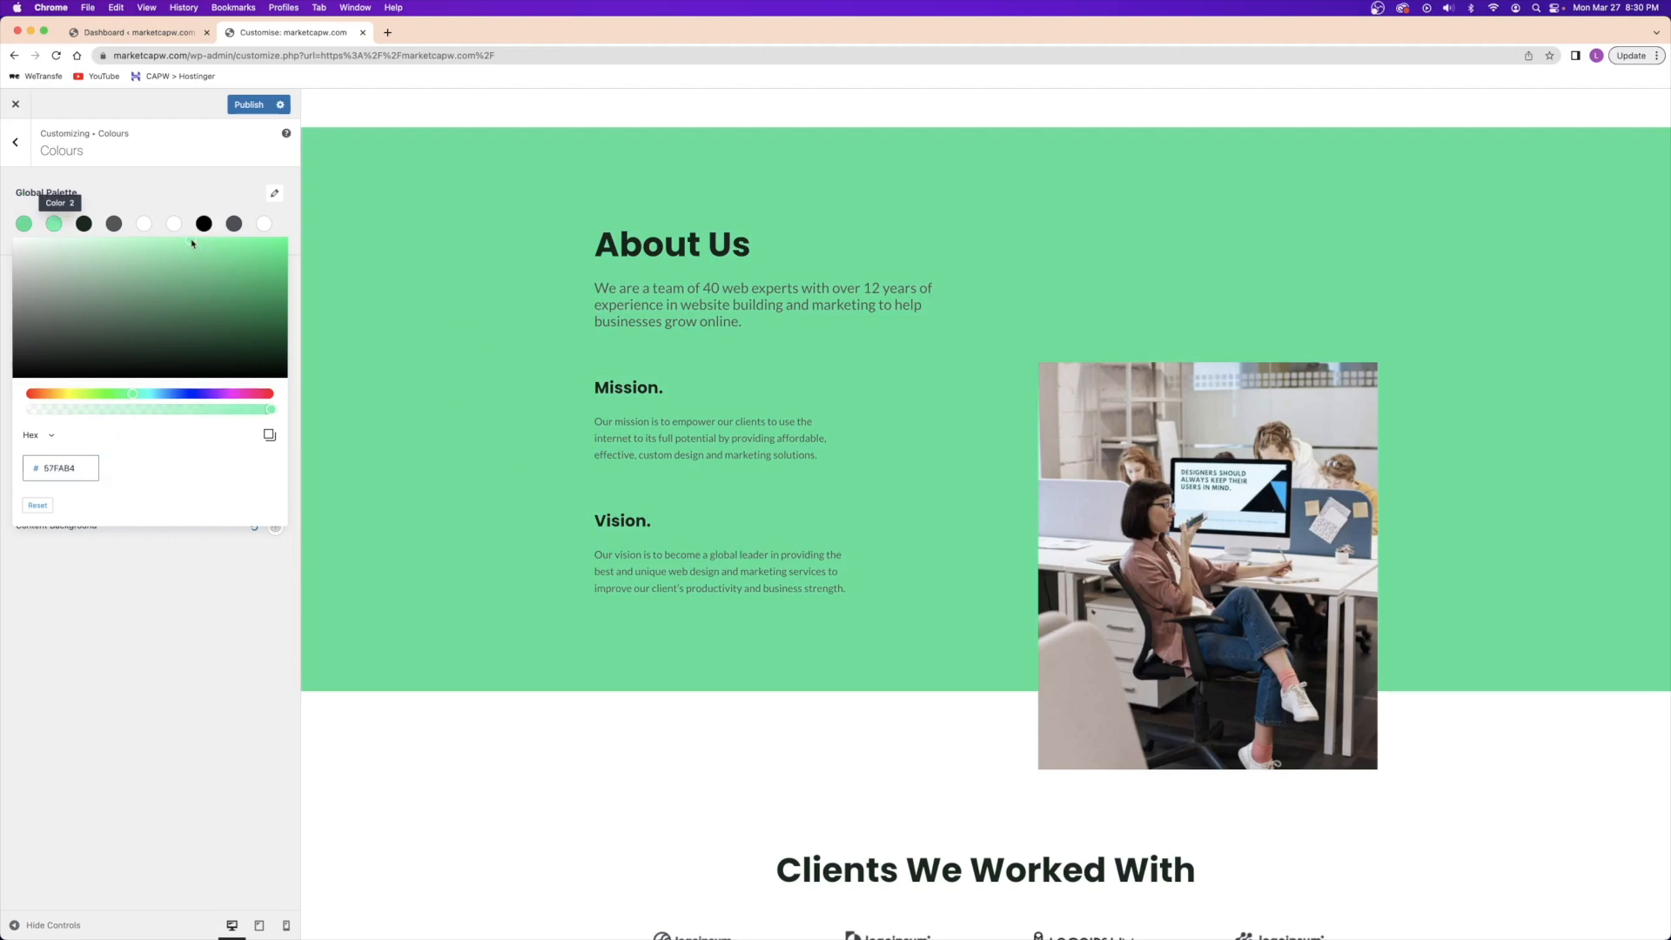
pyautogui.click(597, 374)
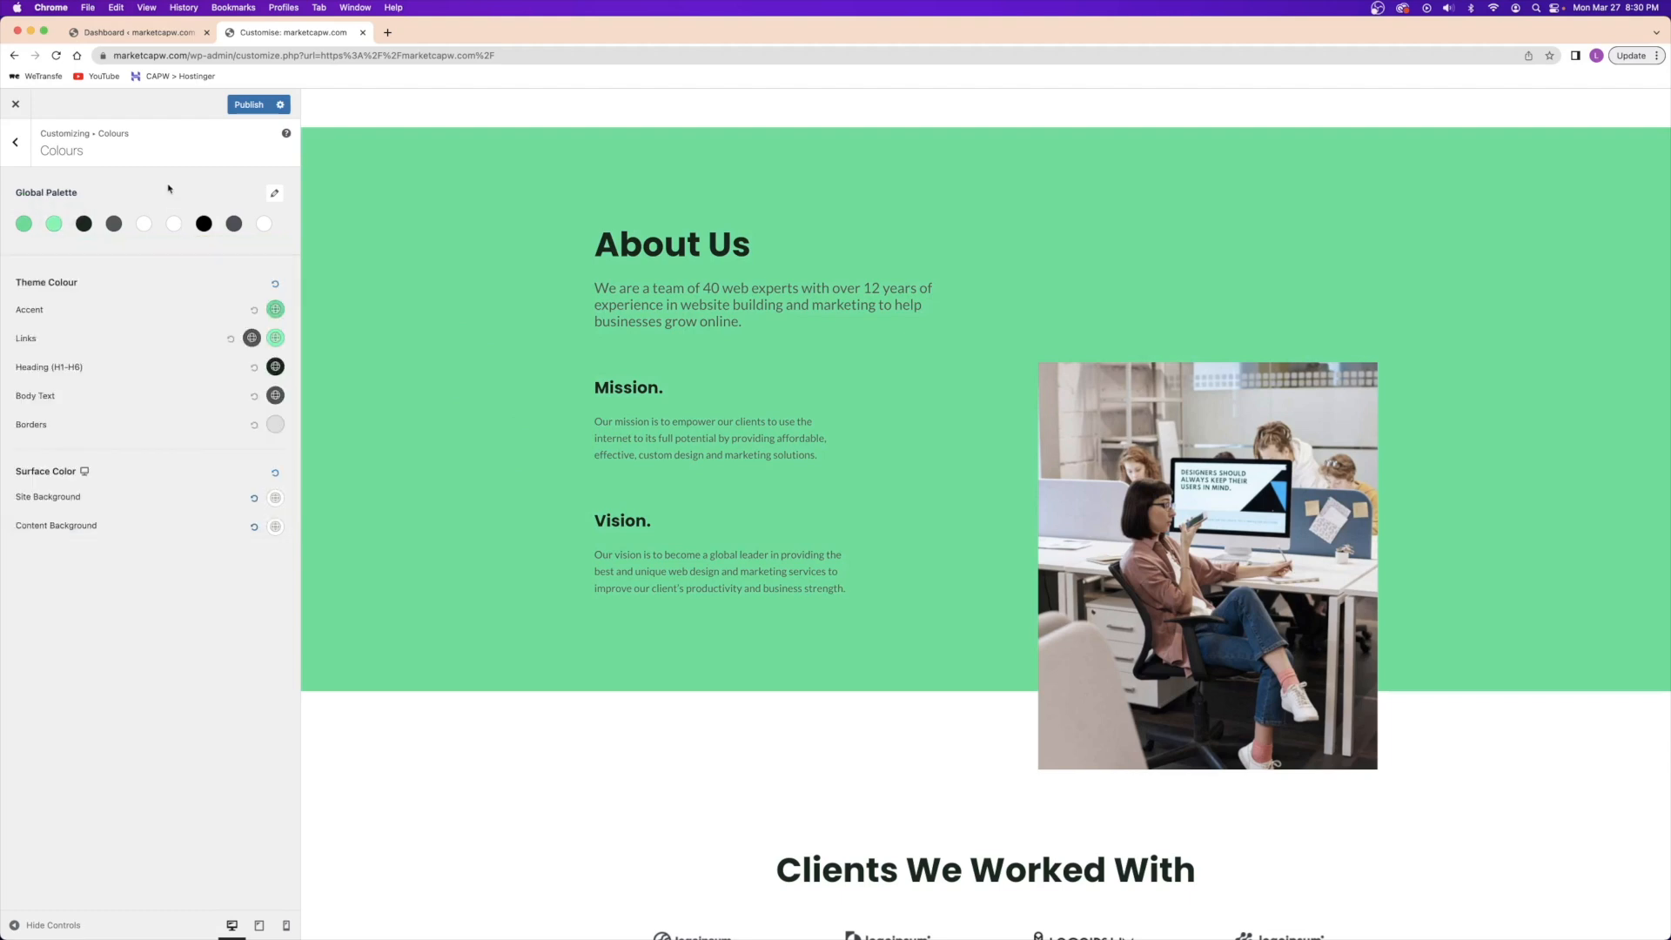
# - Review the homepage preview, publish the palette changes and close the customiser tab
pyautogui.scroll(-15, 598, 377)
pyautogui.scroll(20, 598, 379)
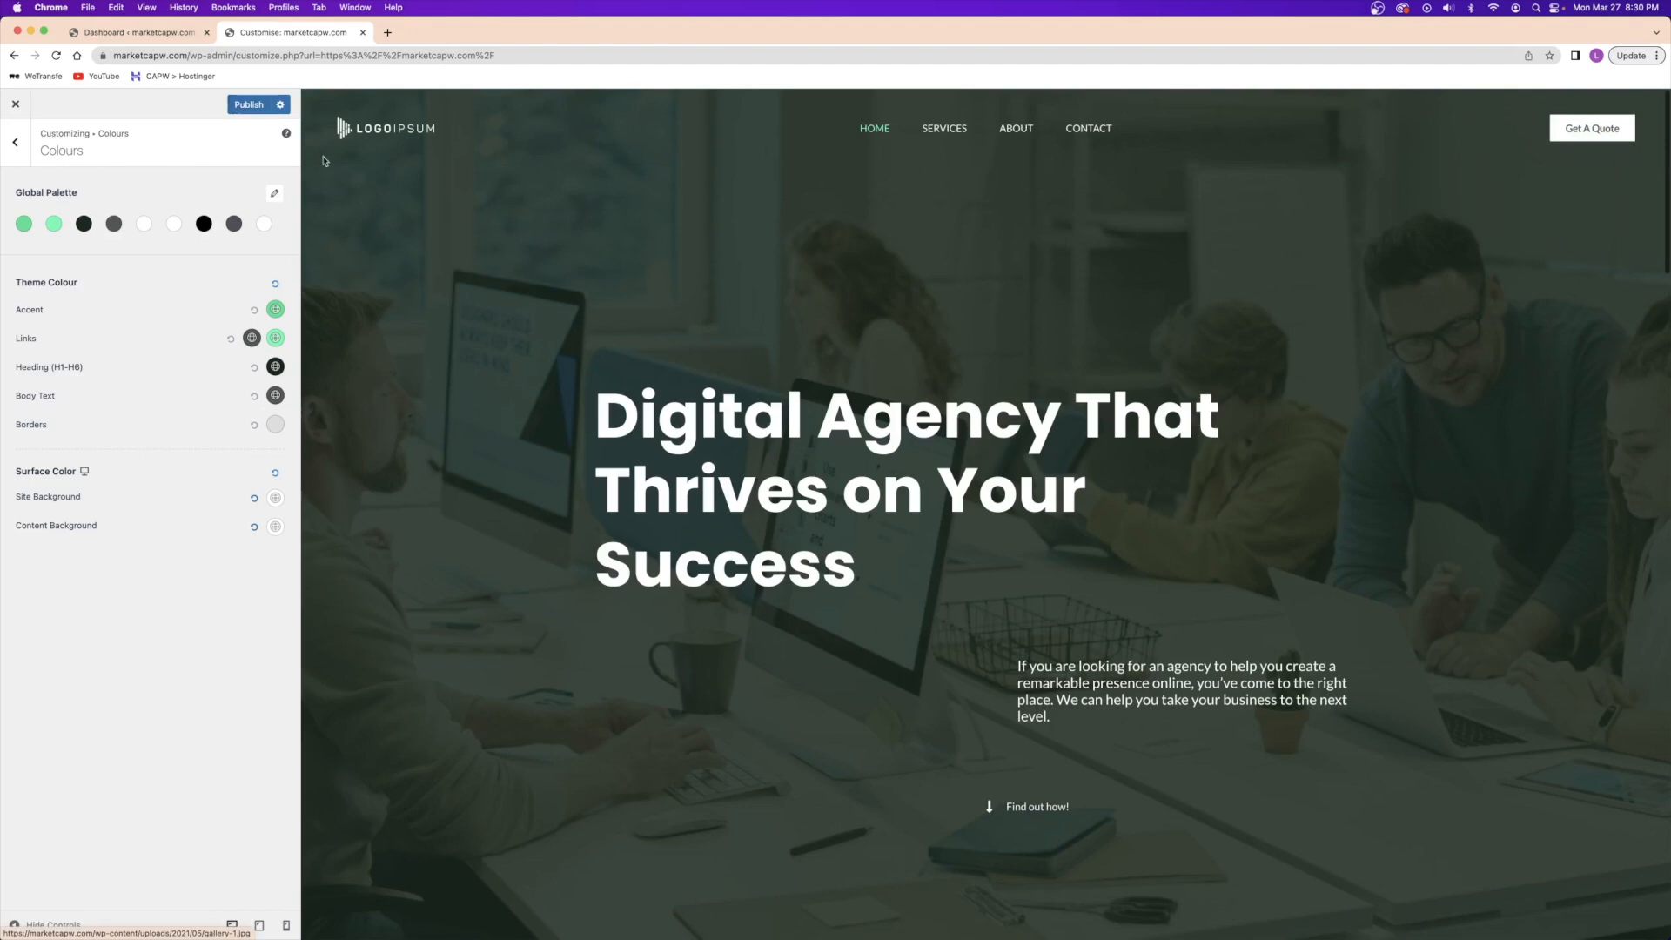
pyautogui.click(248, 106)
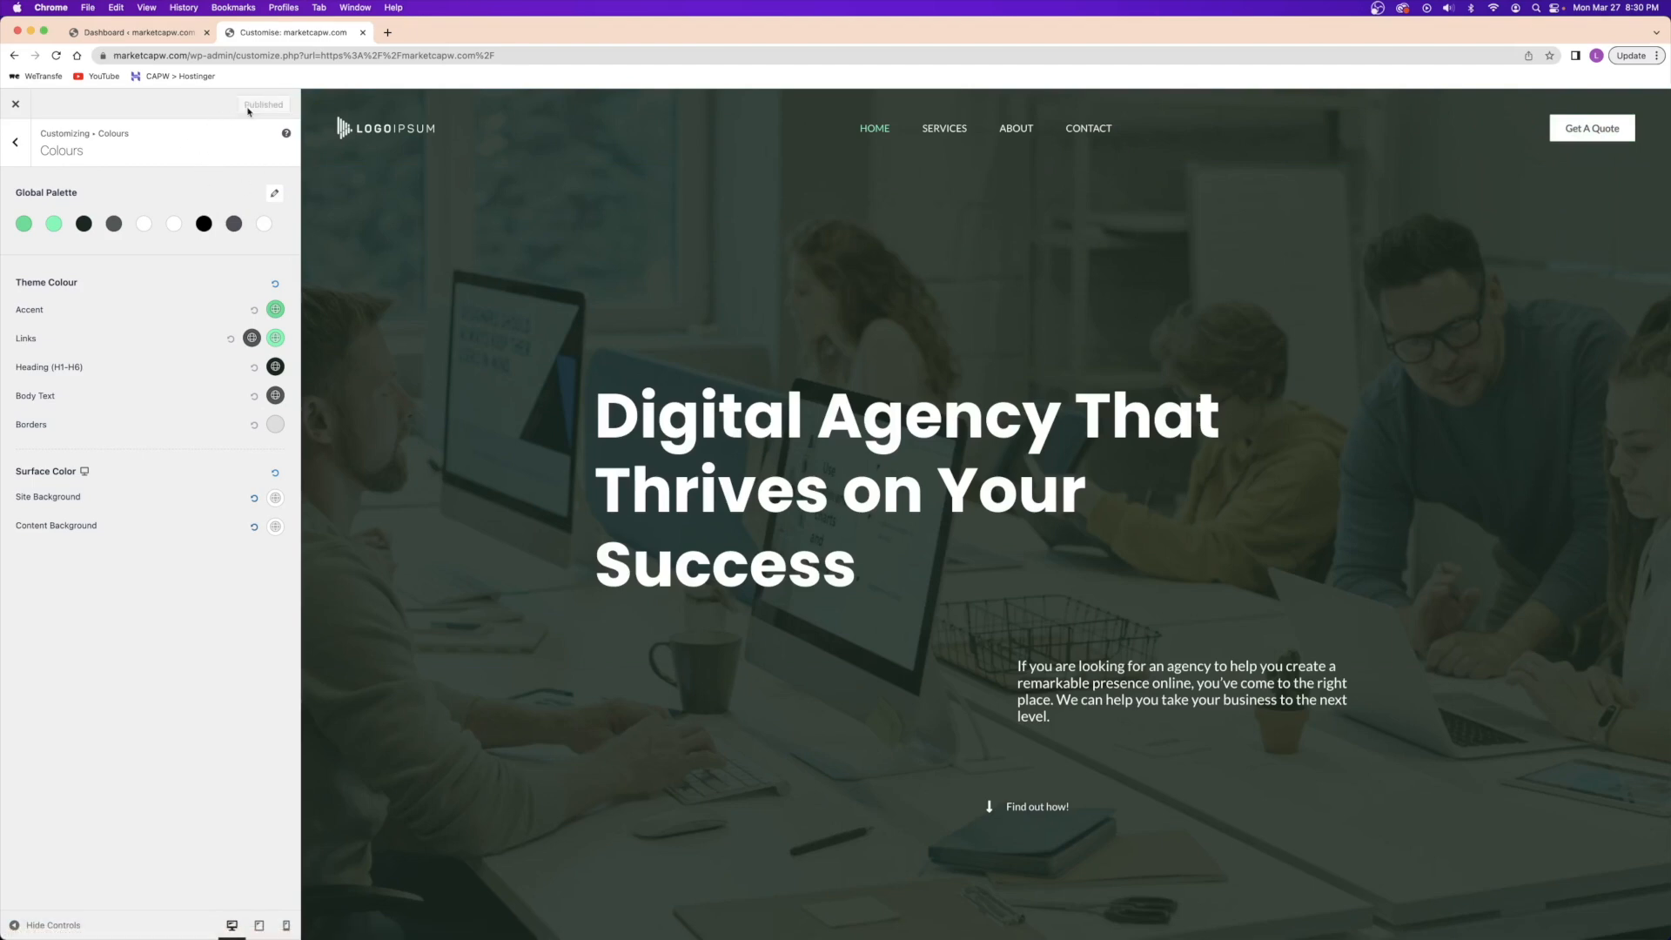
pyautogui.click(363, 32)
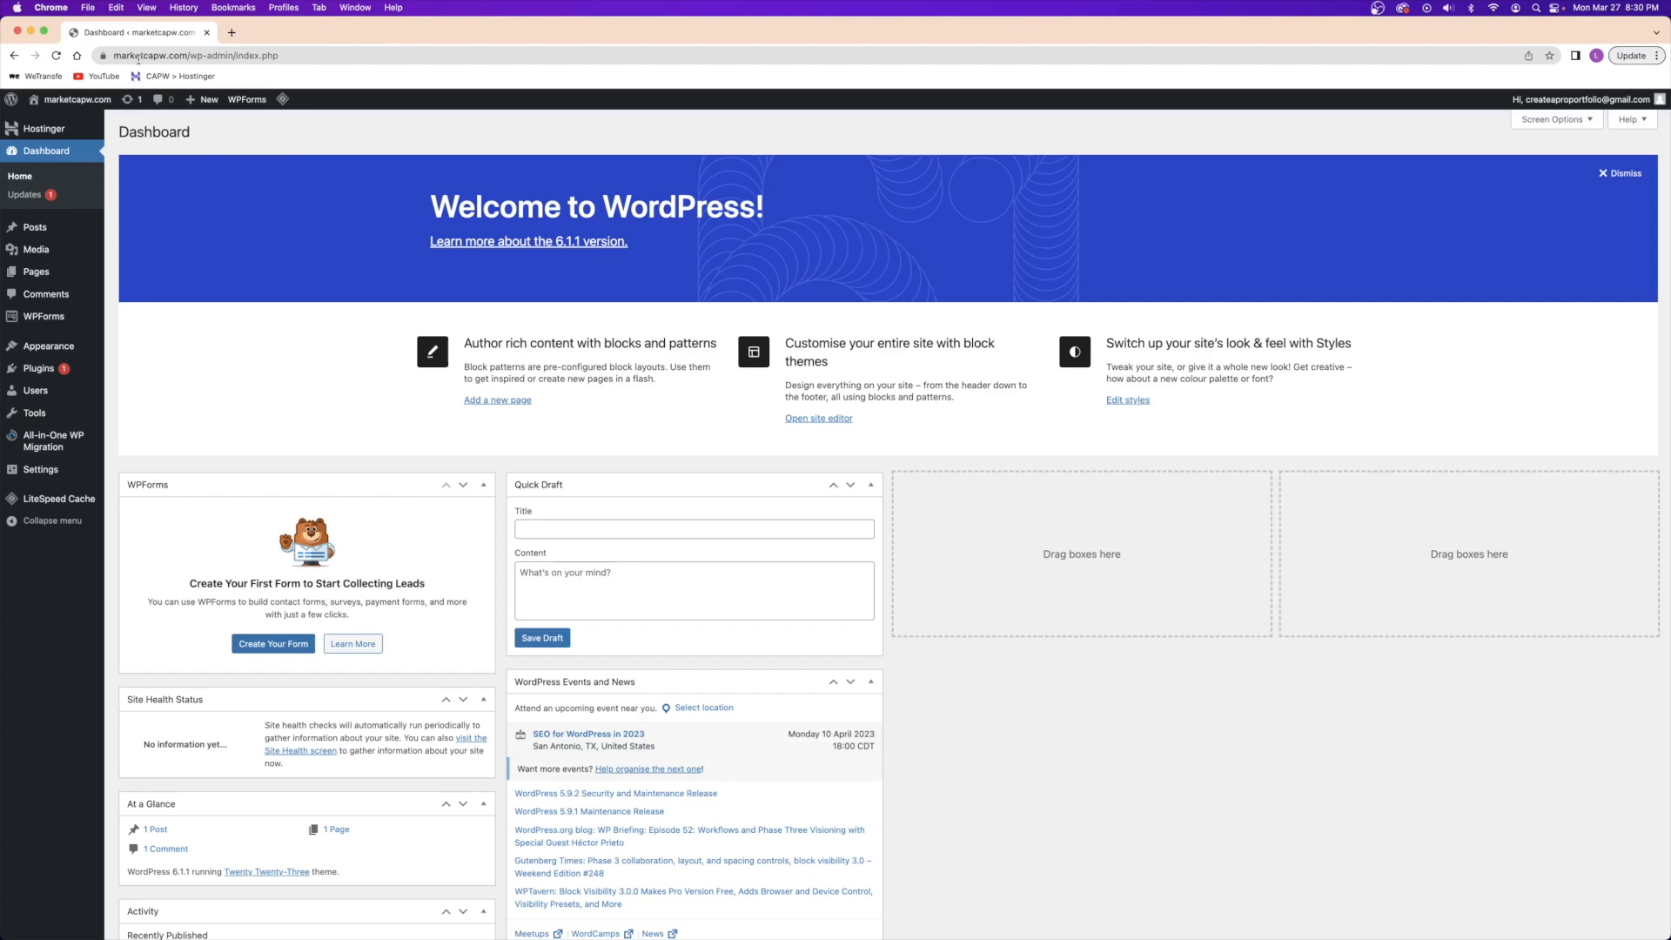
# - Open the live website in a new tab, visit its theme customiser and exit back to the site
pyautogui.rightClick(78, 99)
pyautogui.click(122, 112)
pyautogui.click(277, 35)
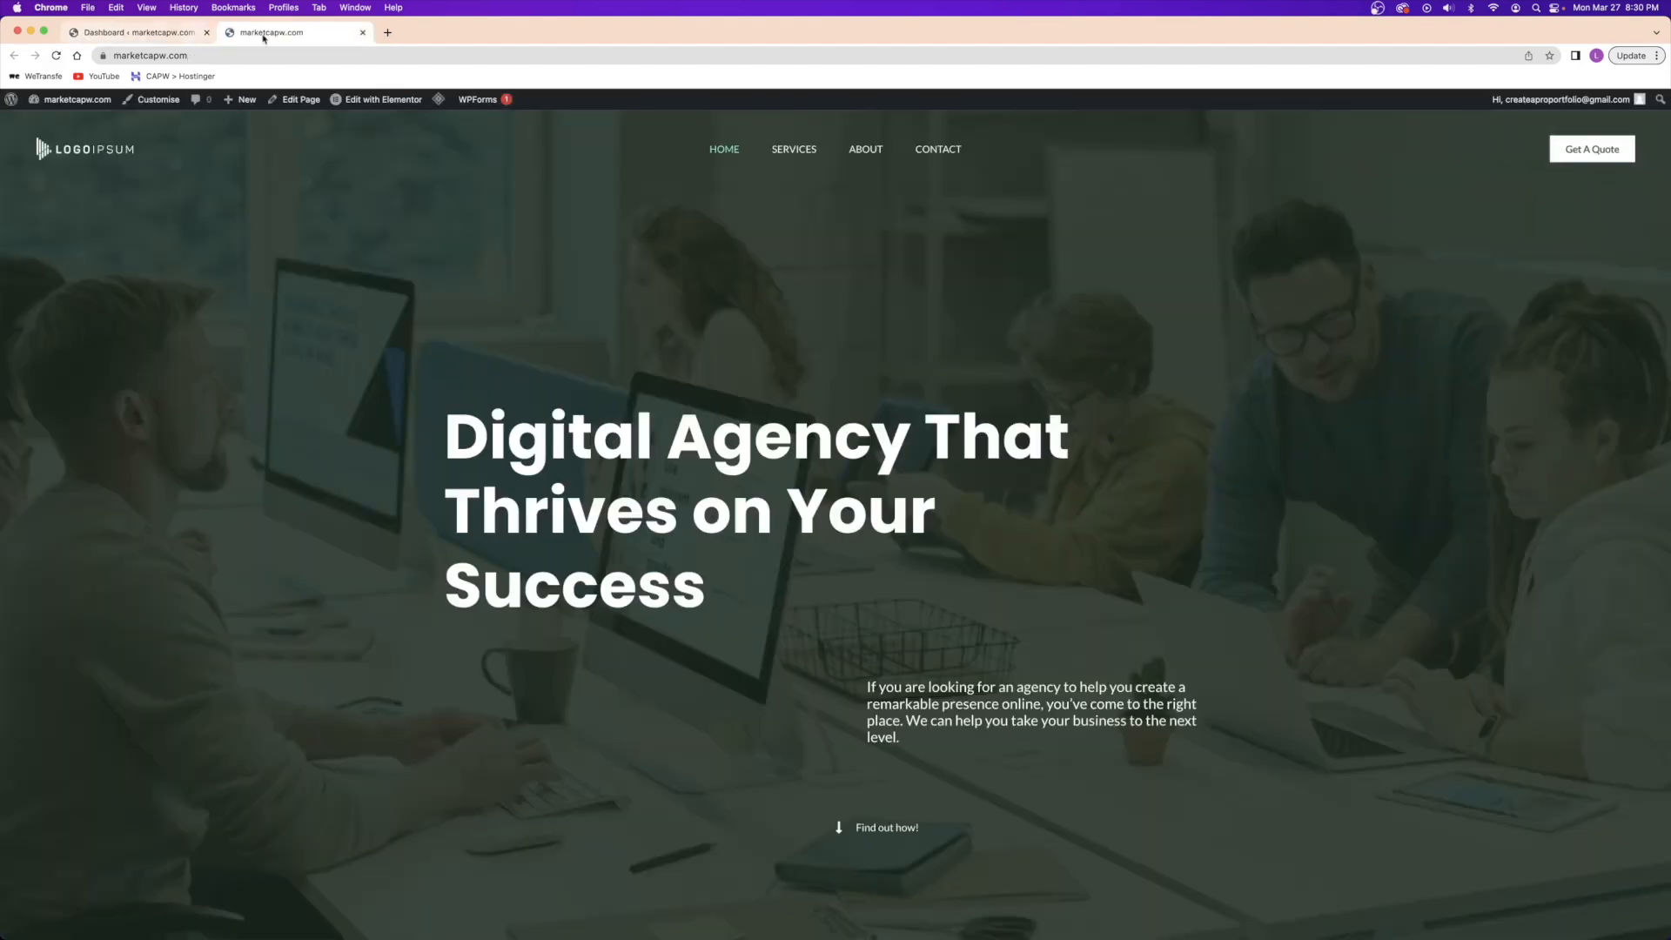
pyautogui.click(168, 102)
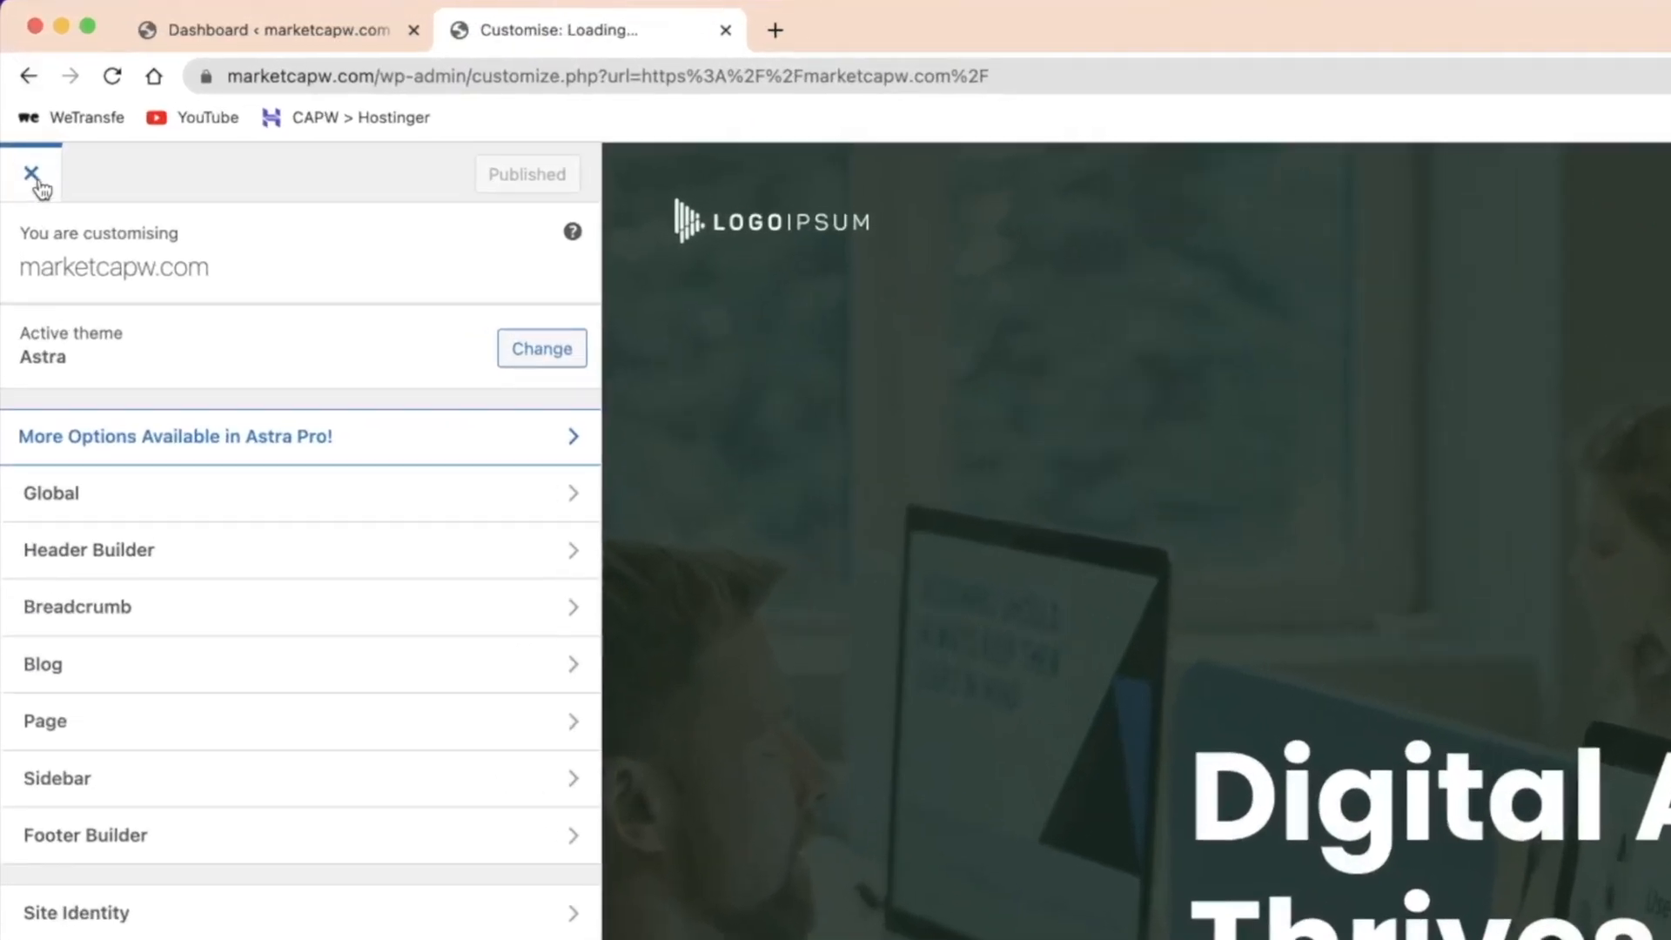
pyautogui.click(34, 176)
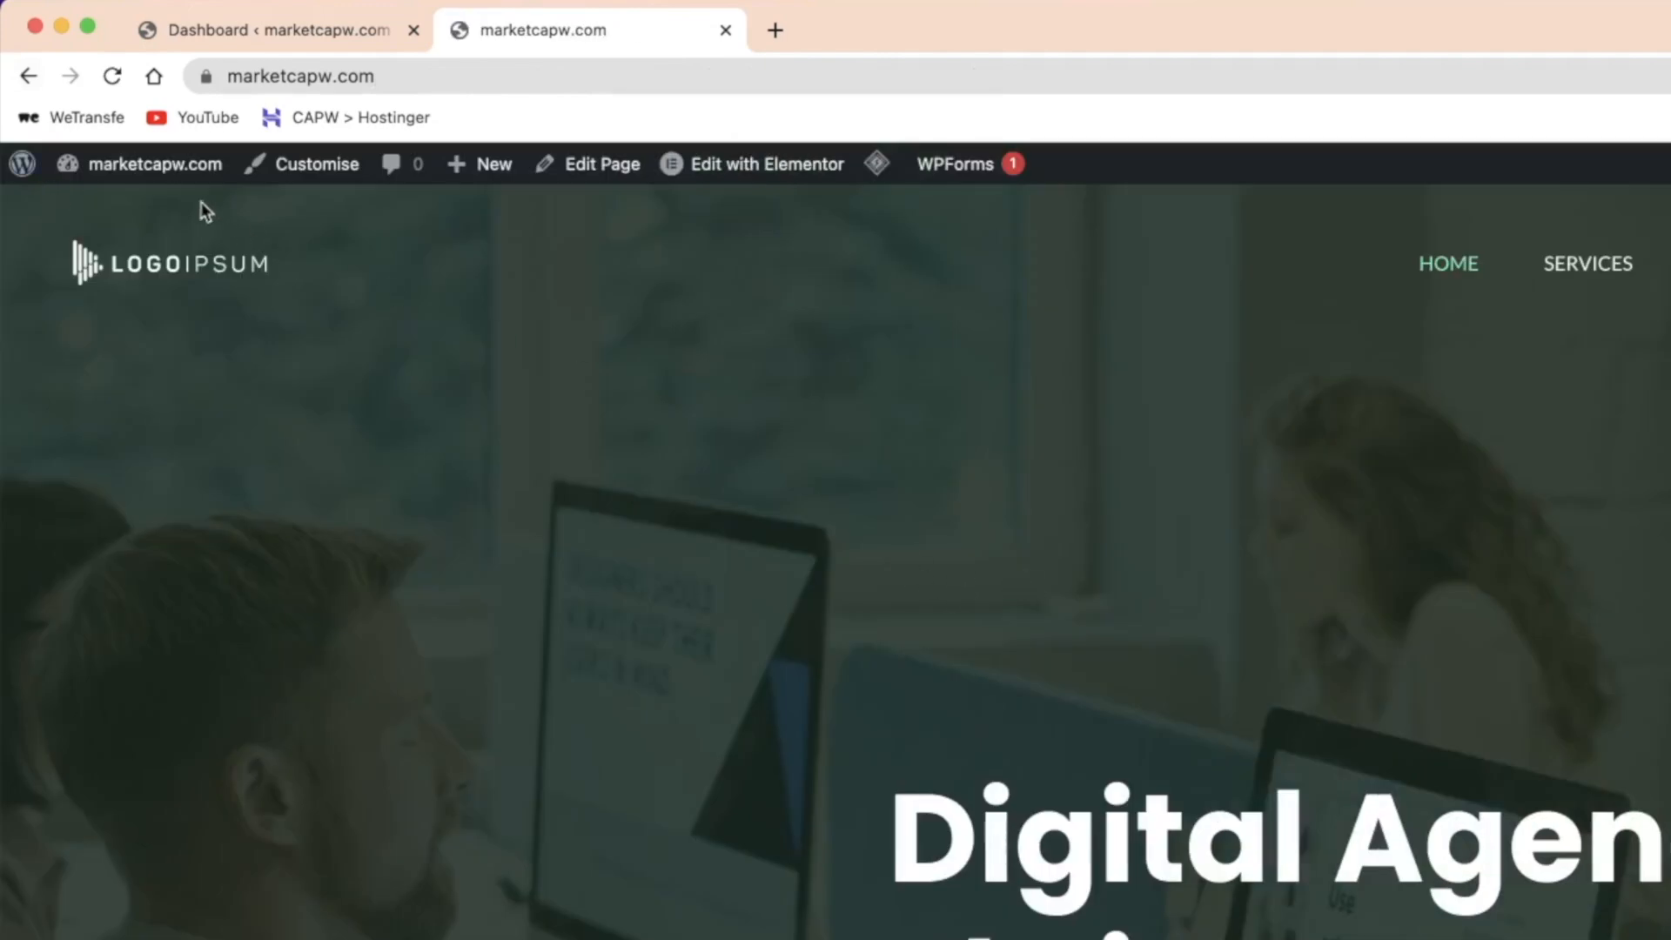
# - Go from the live site to the WordPress dashboard and close the extra dashboard tab
pyautogui.moveTo(113, 165)
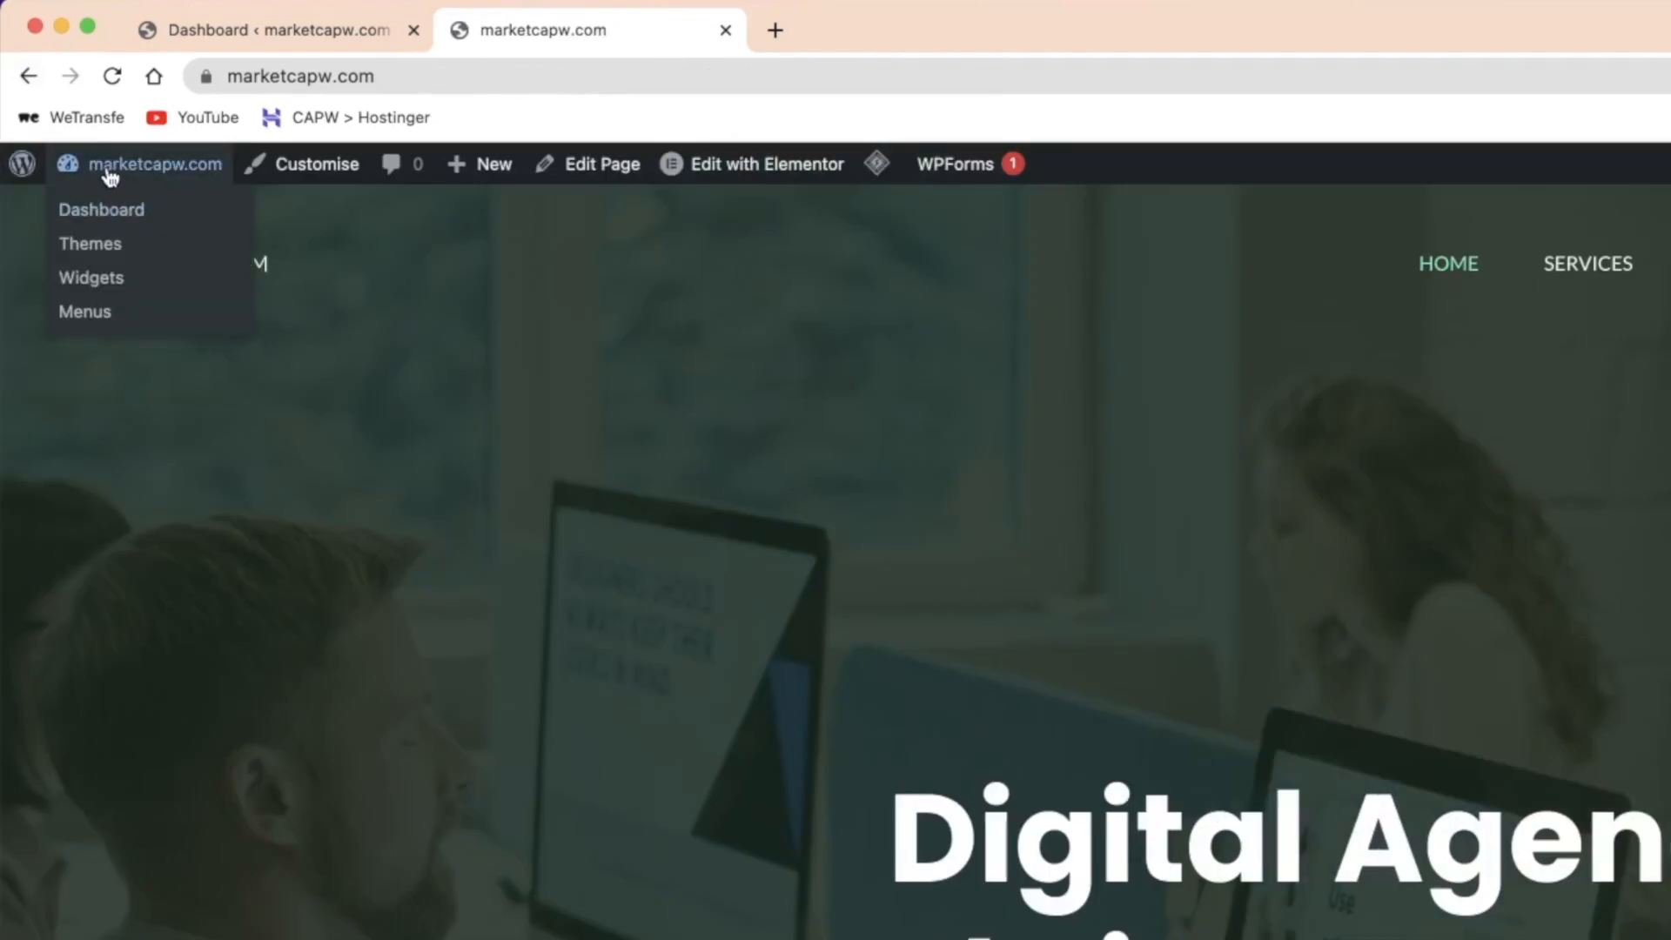
pyautogui.click(117, 215)
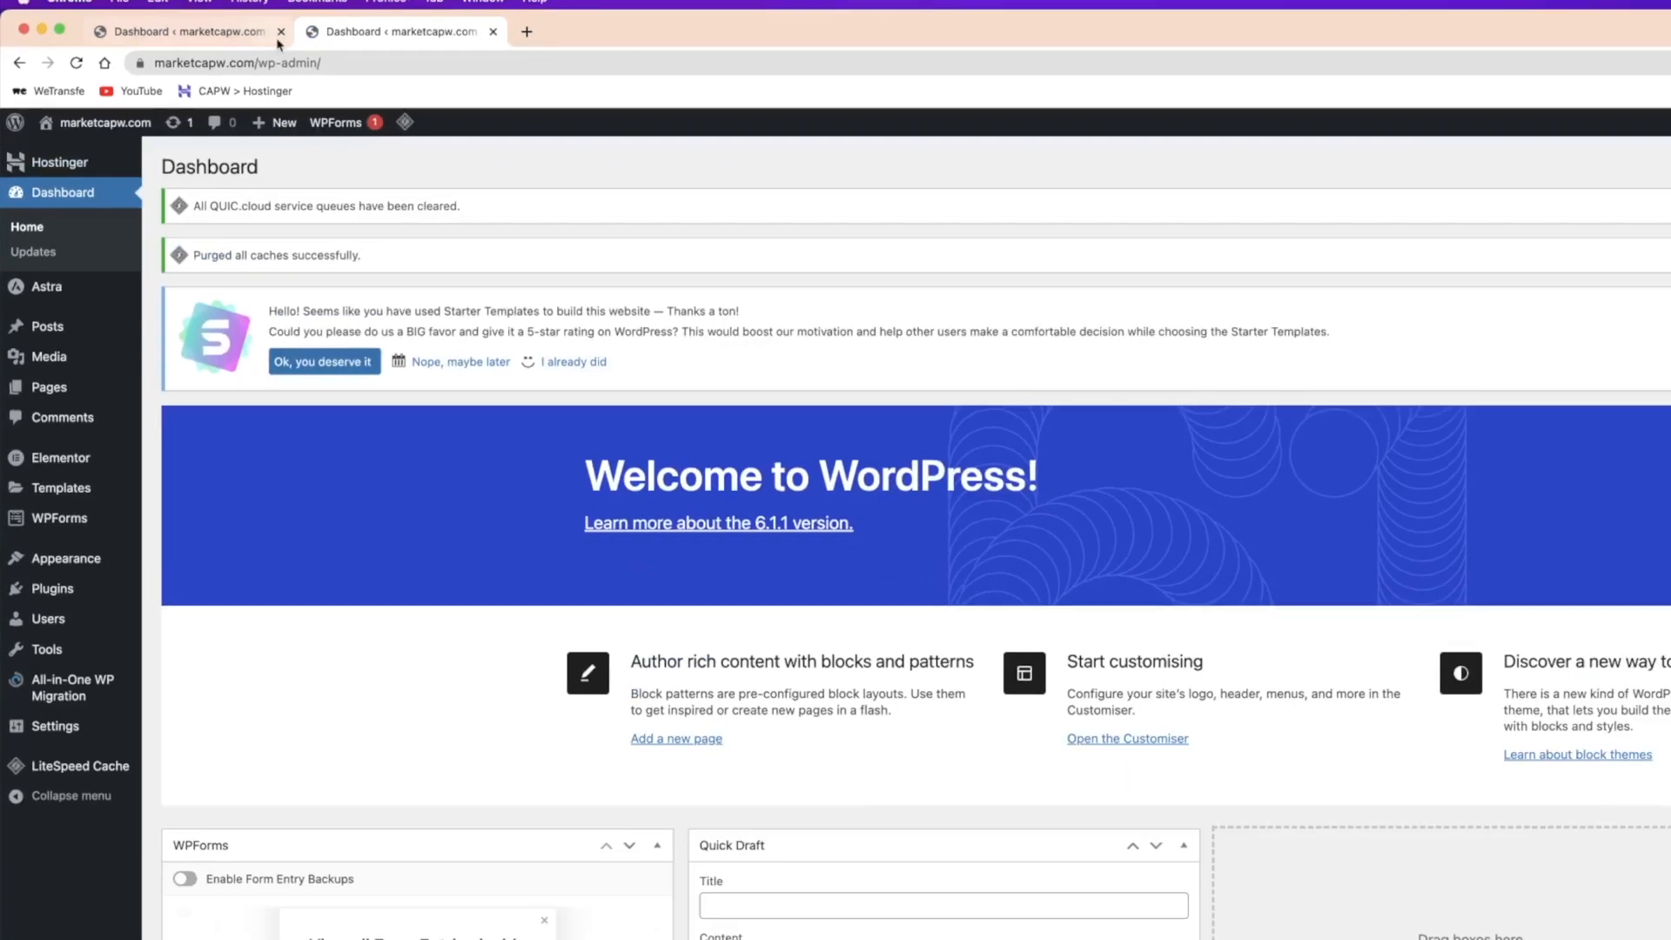
pyautogui.click(413, 30)
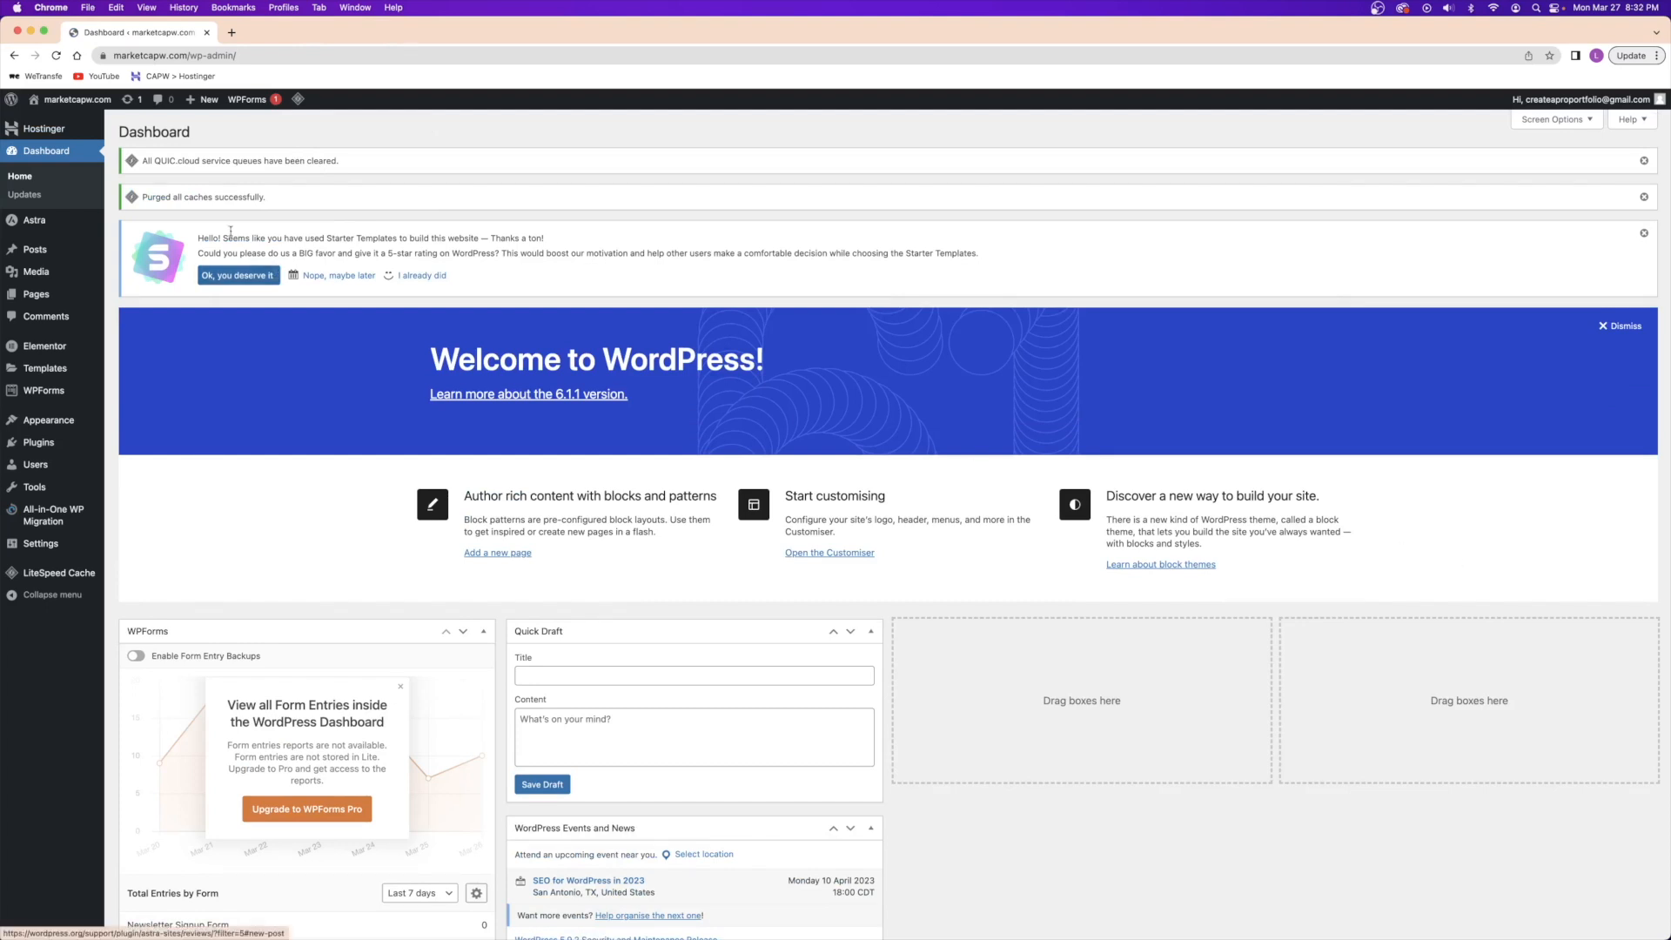
# - Open the live website in a new tab and return to the dashboard tab
pyautogui.moveTo(61, 106)
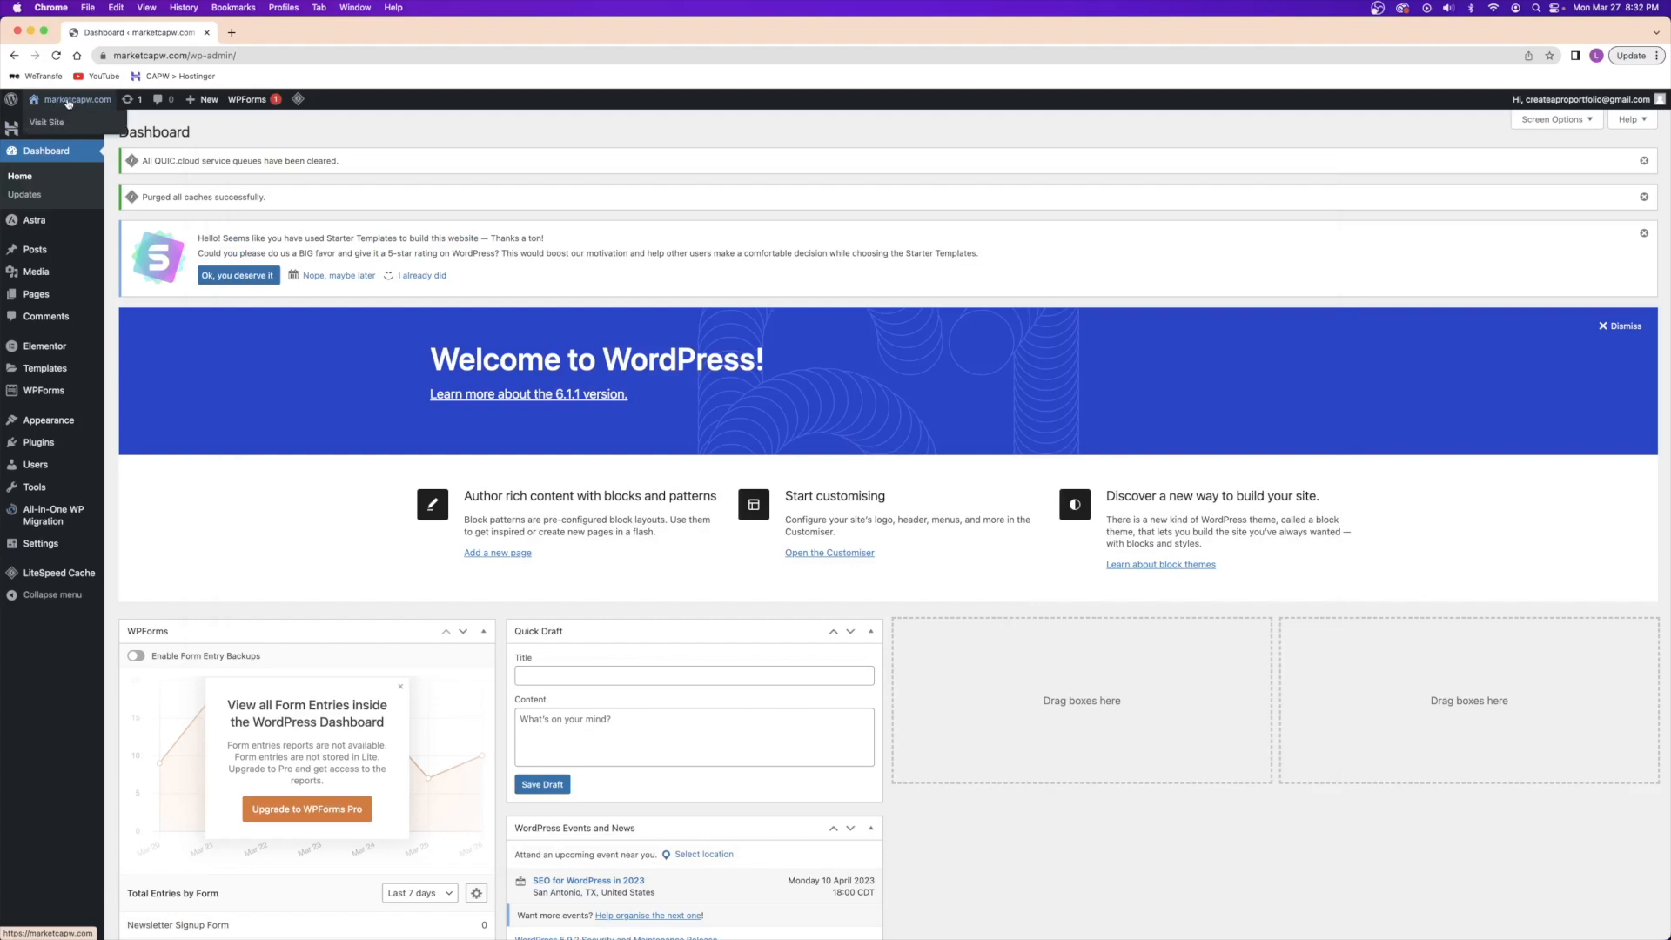
pyautogui.rightClick(68, 103)
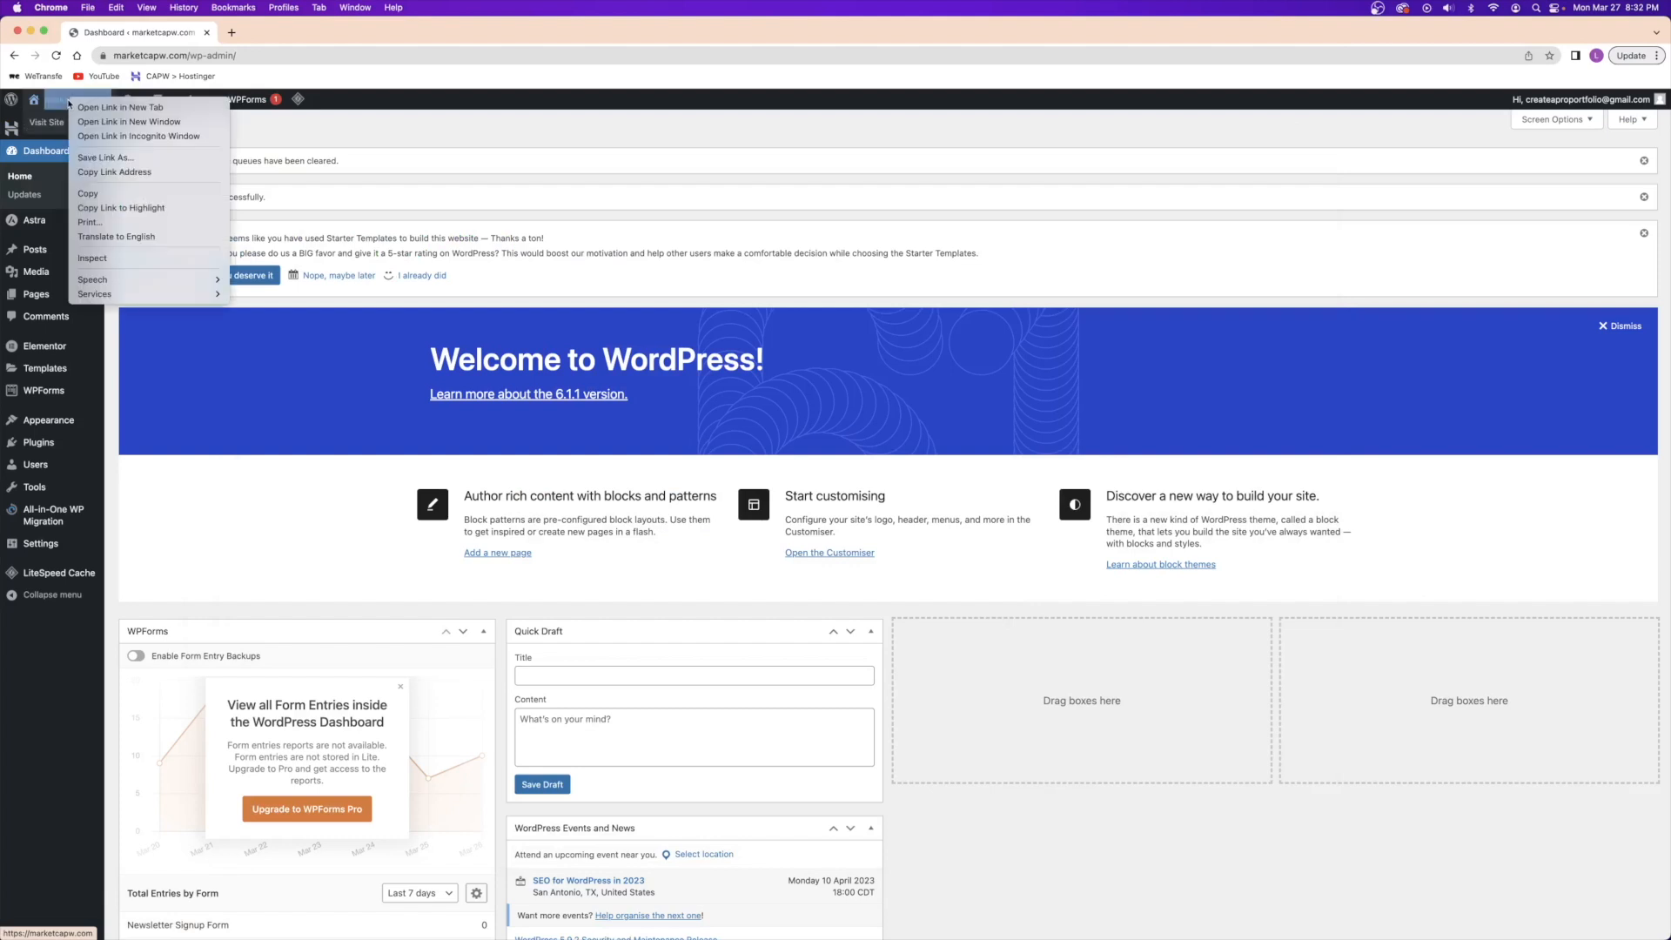
pyautogui.click(106, 108)
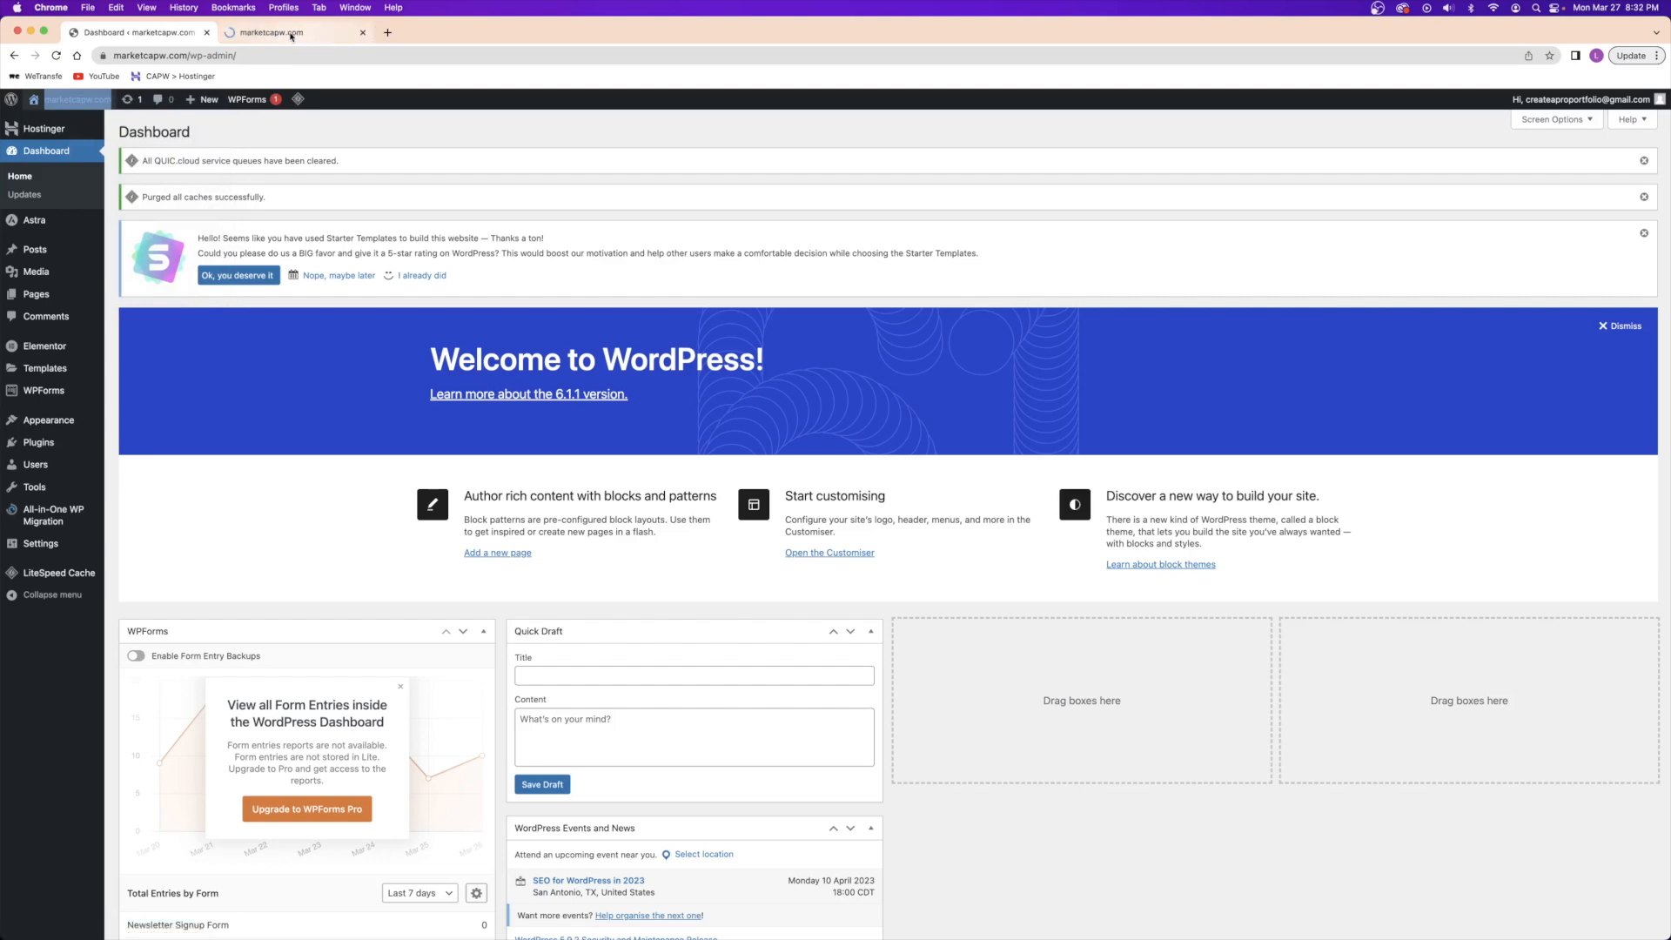
pyautogui.click(270, 32)
pyautogui.click(137, 32)
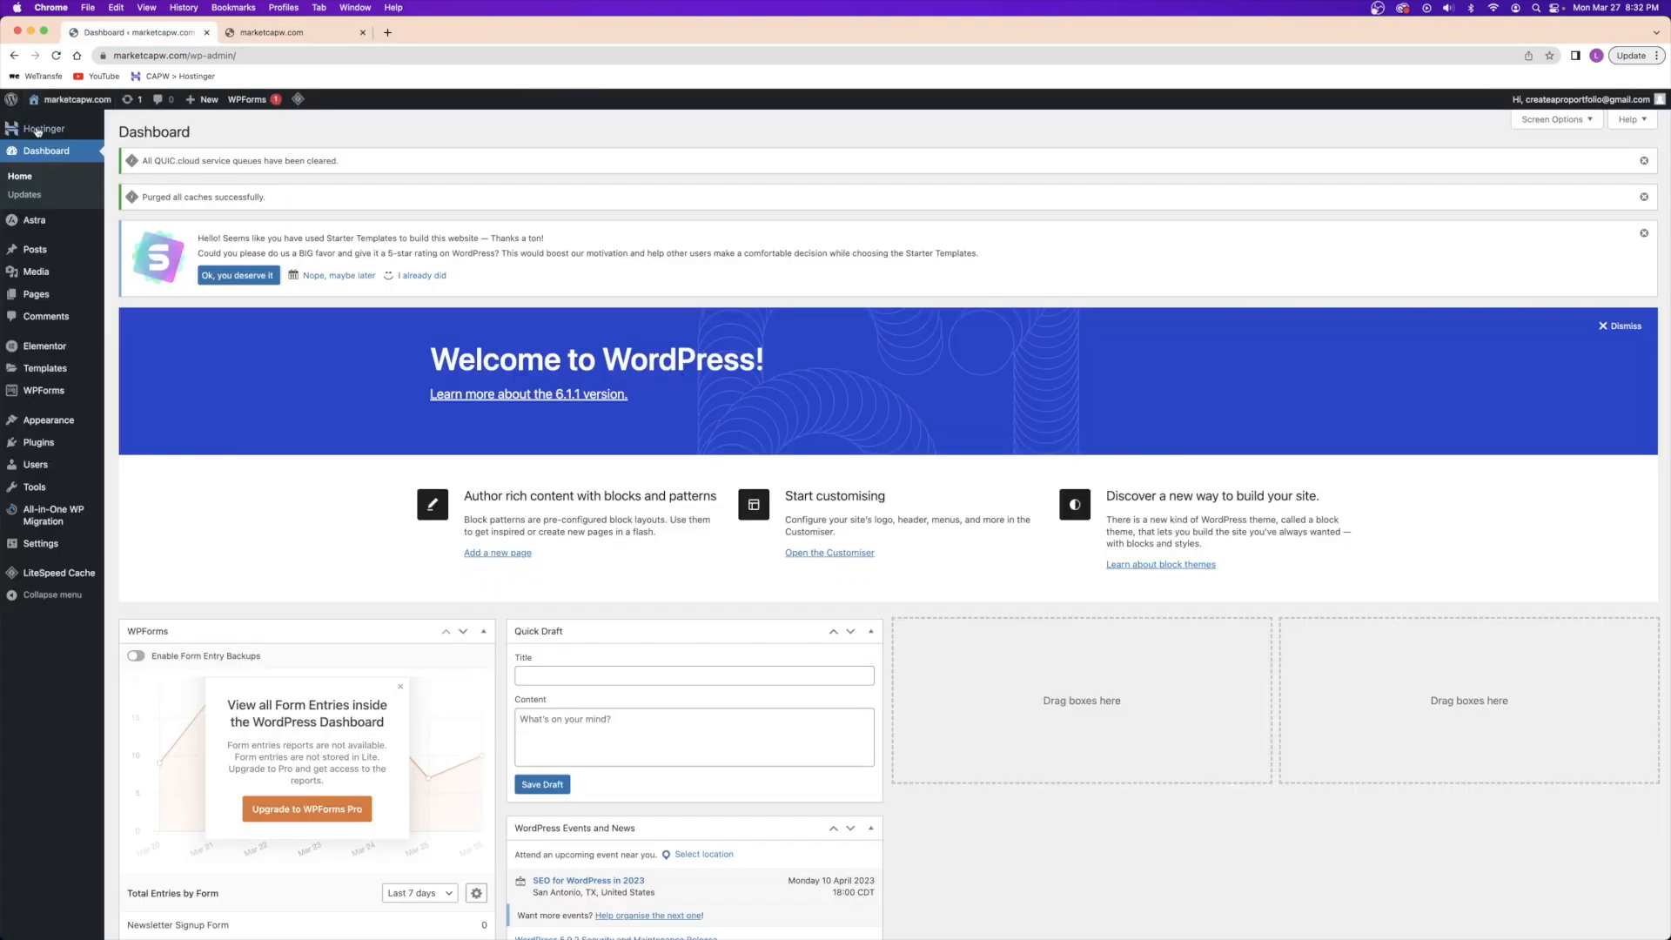
# - Dismiss the two cache notices and the Starter Templates rating request on the dashboard
pyautogui.click(1644, 160)
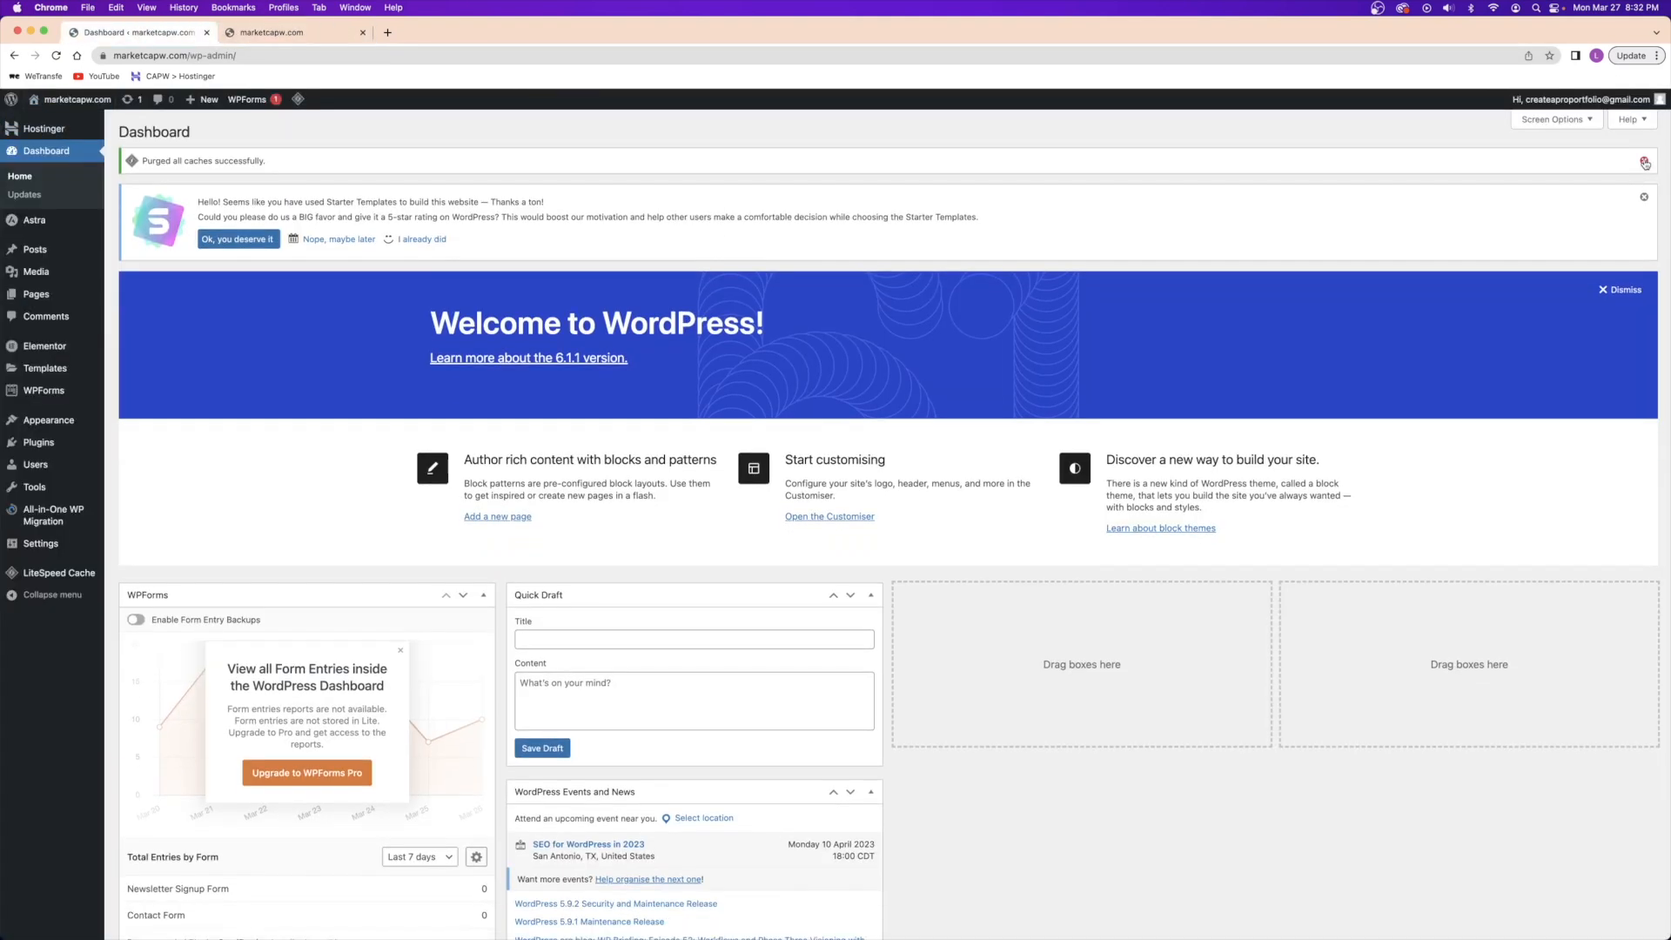
pyautogui.click(1644, 160)
pyautogui.click(1644, 161)
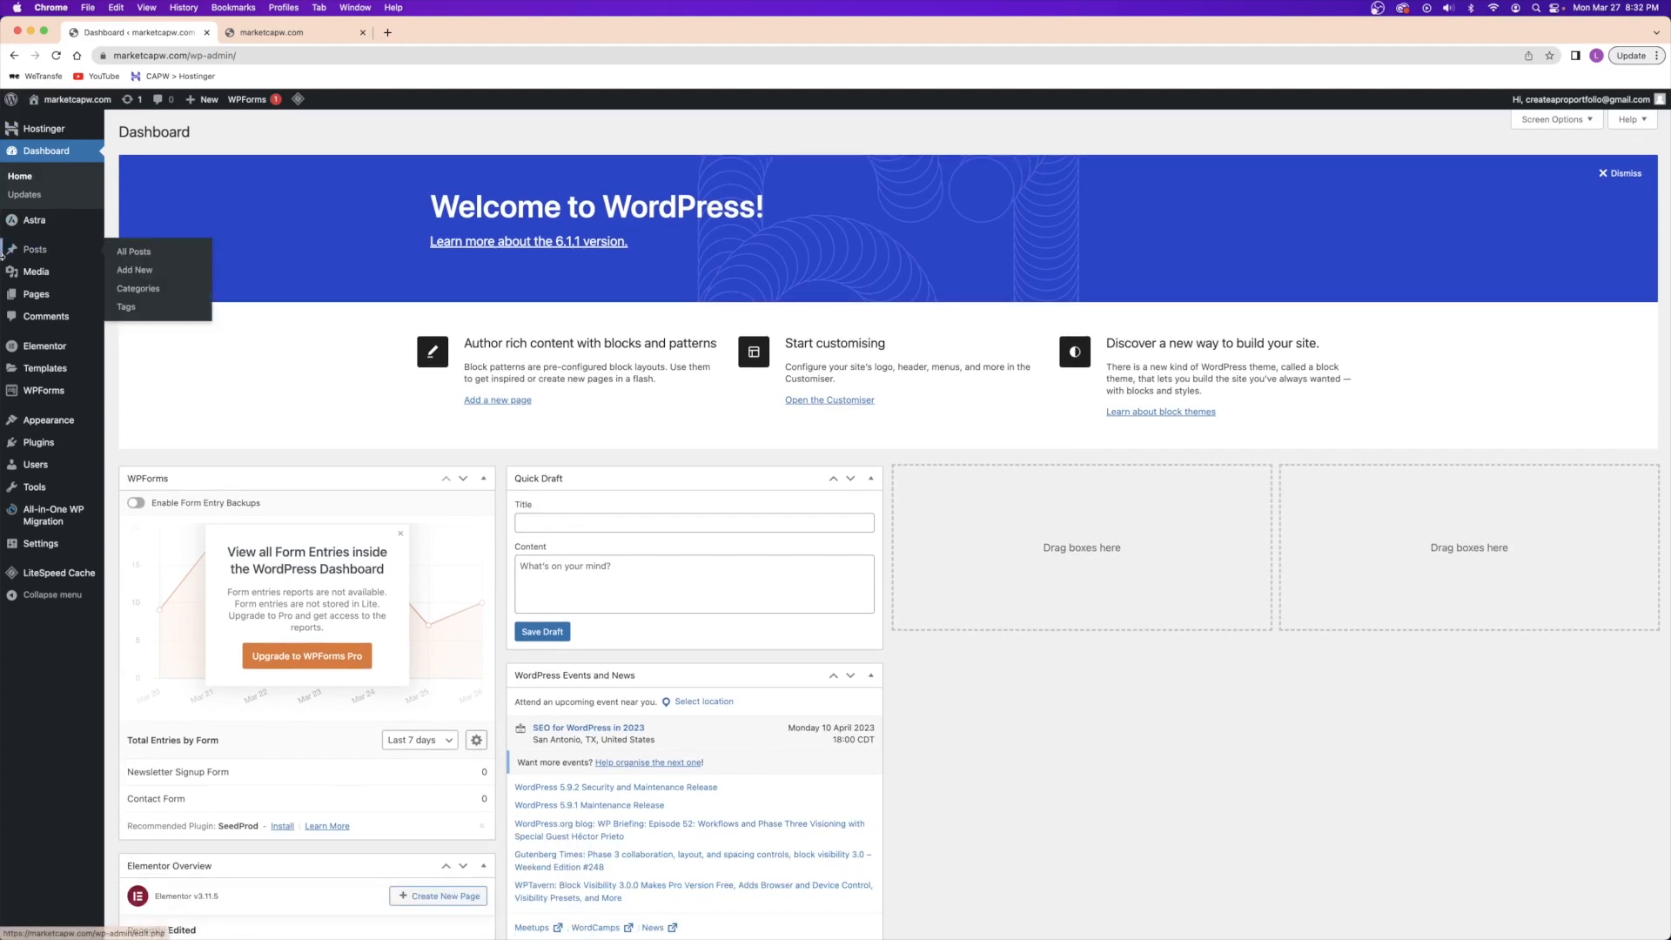
# - Look at the live homepage and its admin toolbar in the other tab and return to the dashboard
pyautogui.click(269, 35)
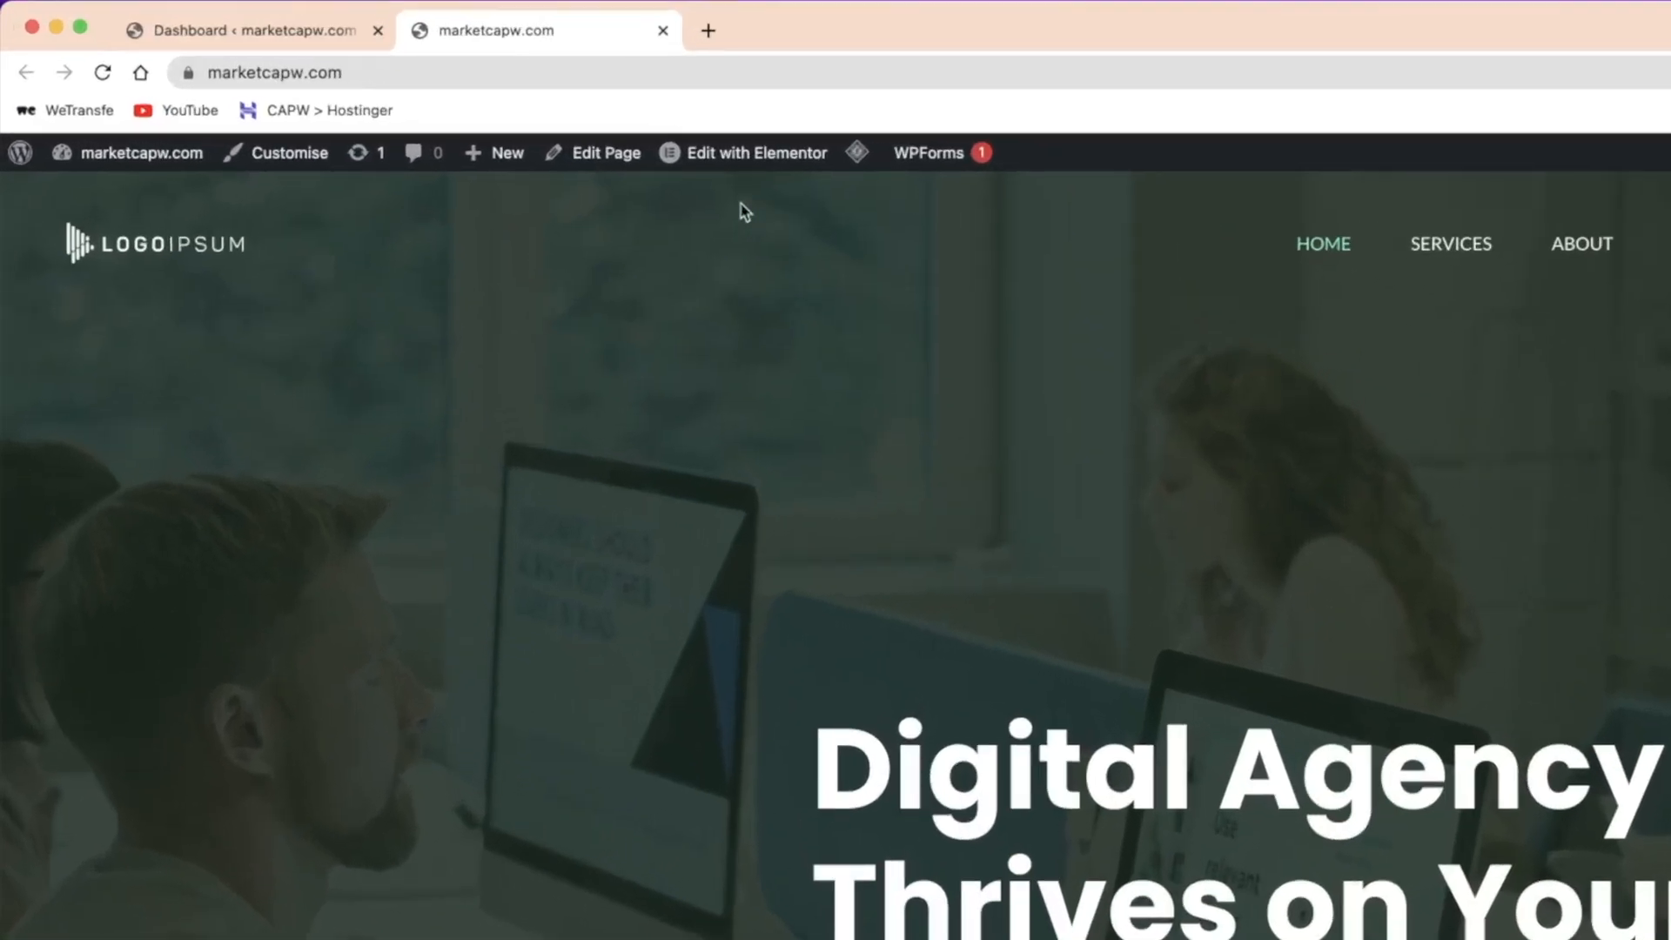
pyautogui.moveTo(401, 104)
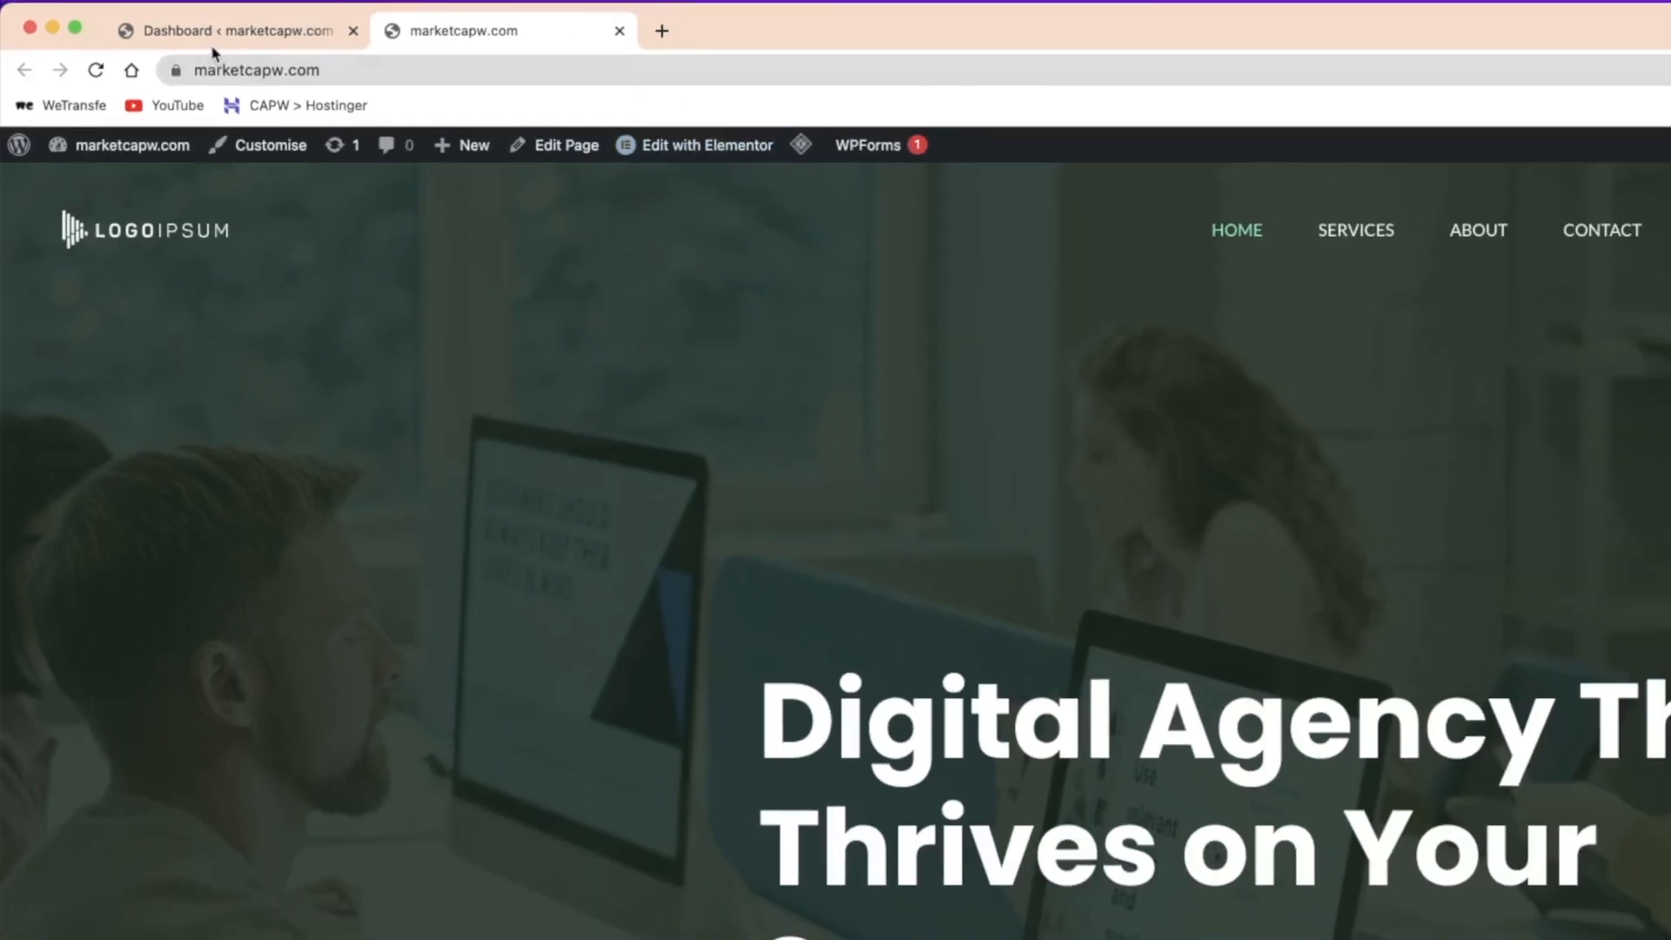
pyautogui.click(213, 39)
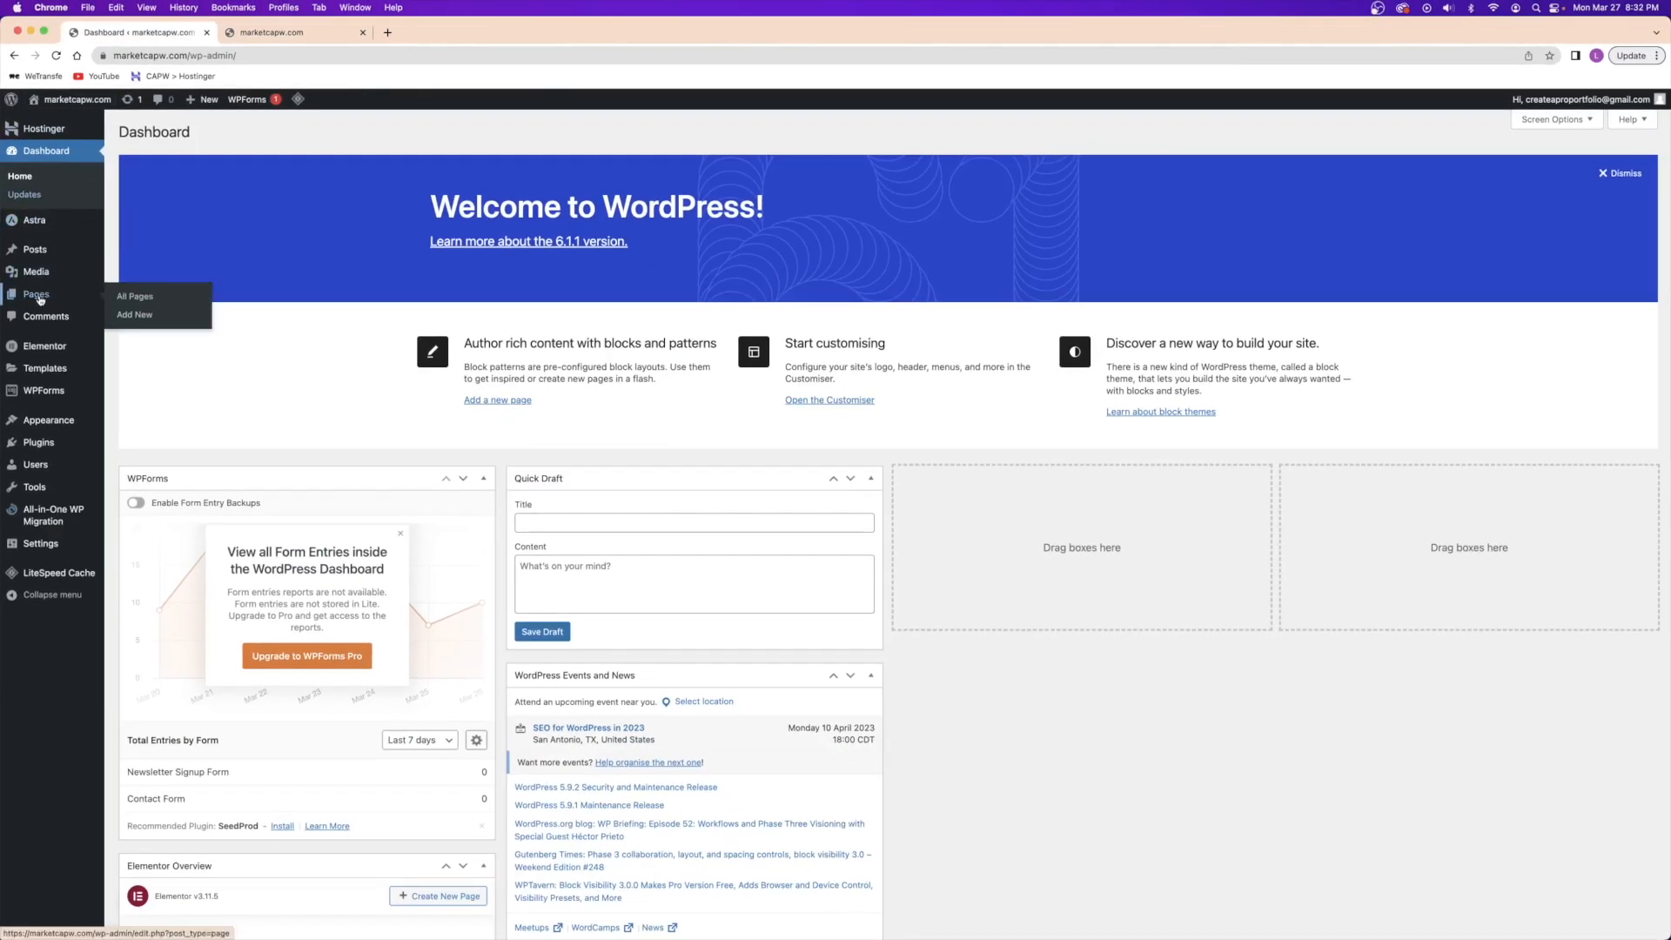
# - Open the list of all site pages in a new tab, review it and close that tab
pyautogui.rightClick(38, 299)
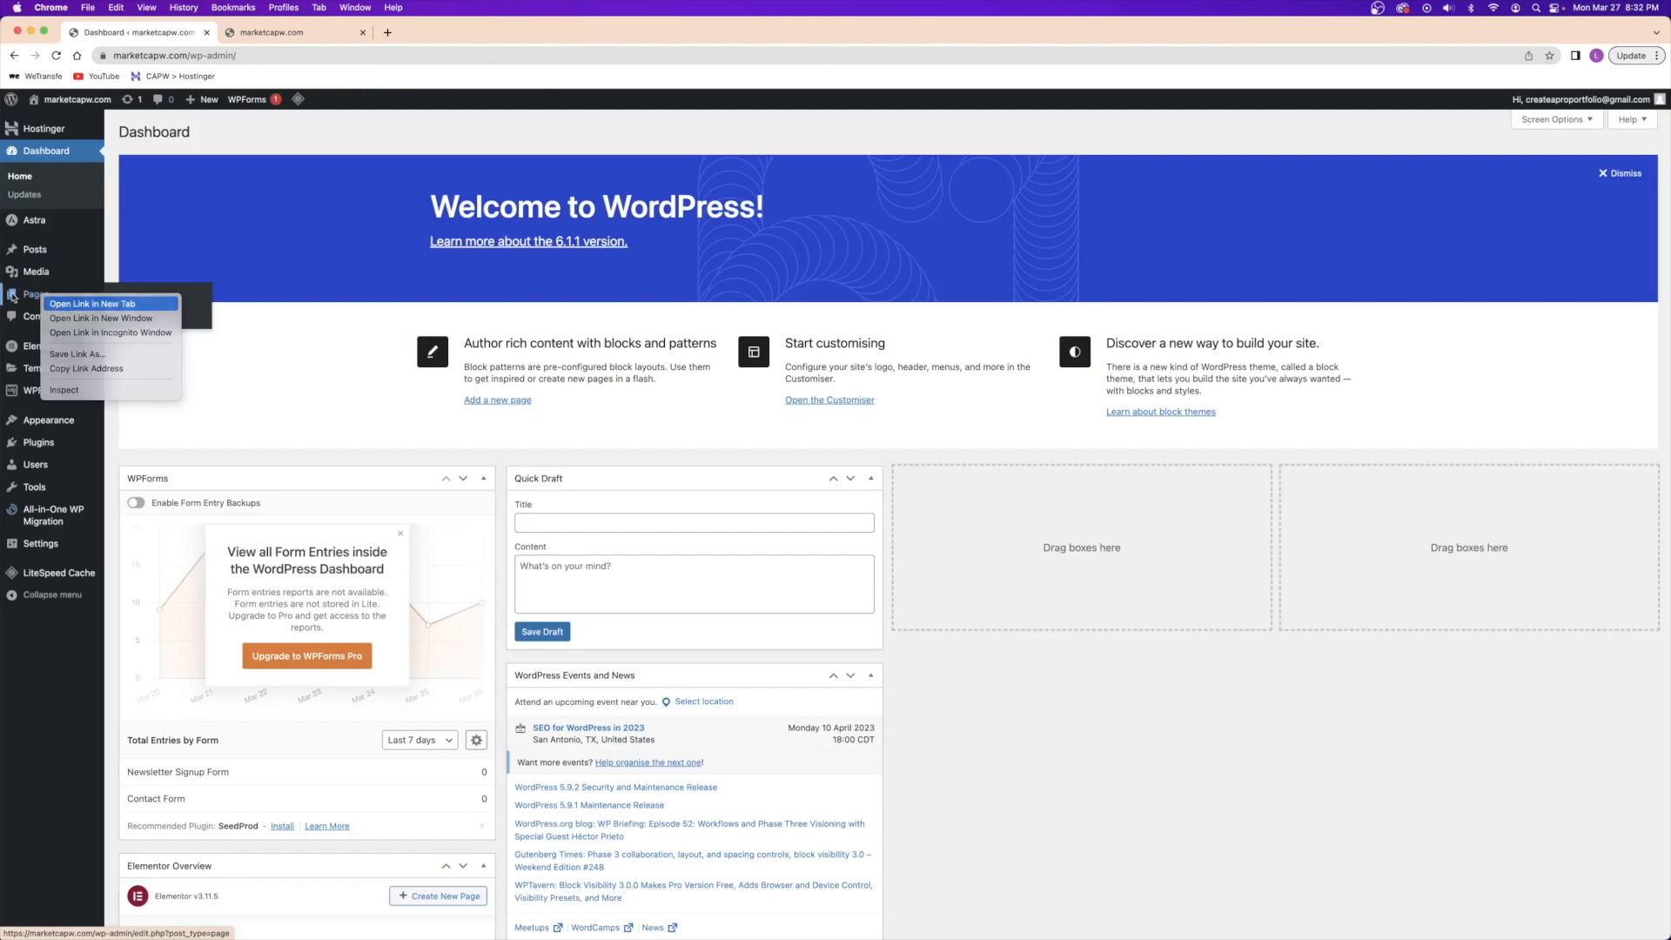
pyautogui.click(74, 304)
pyautogui.click(435, 33)
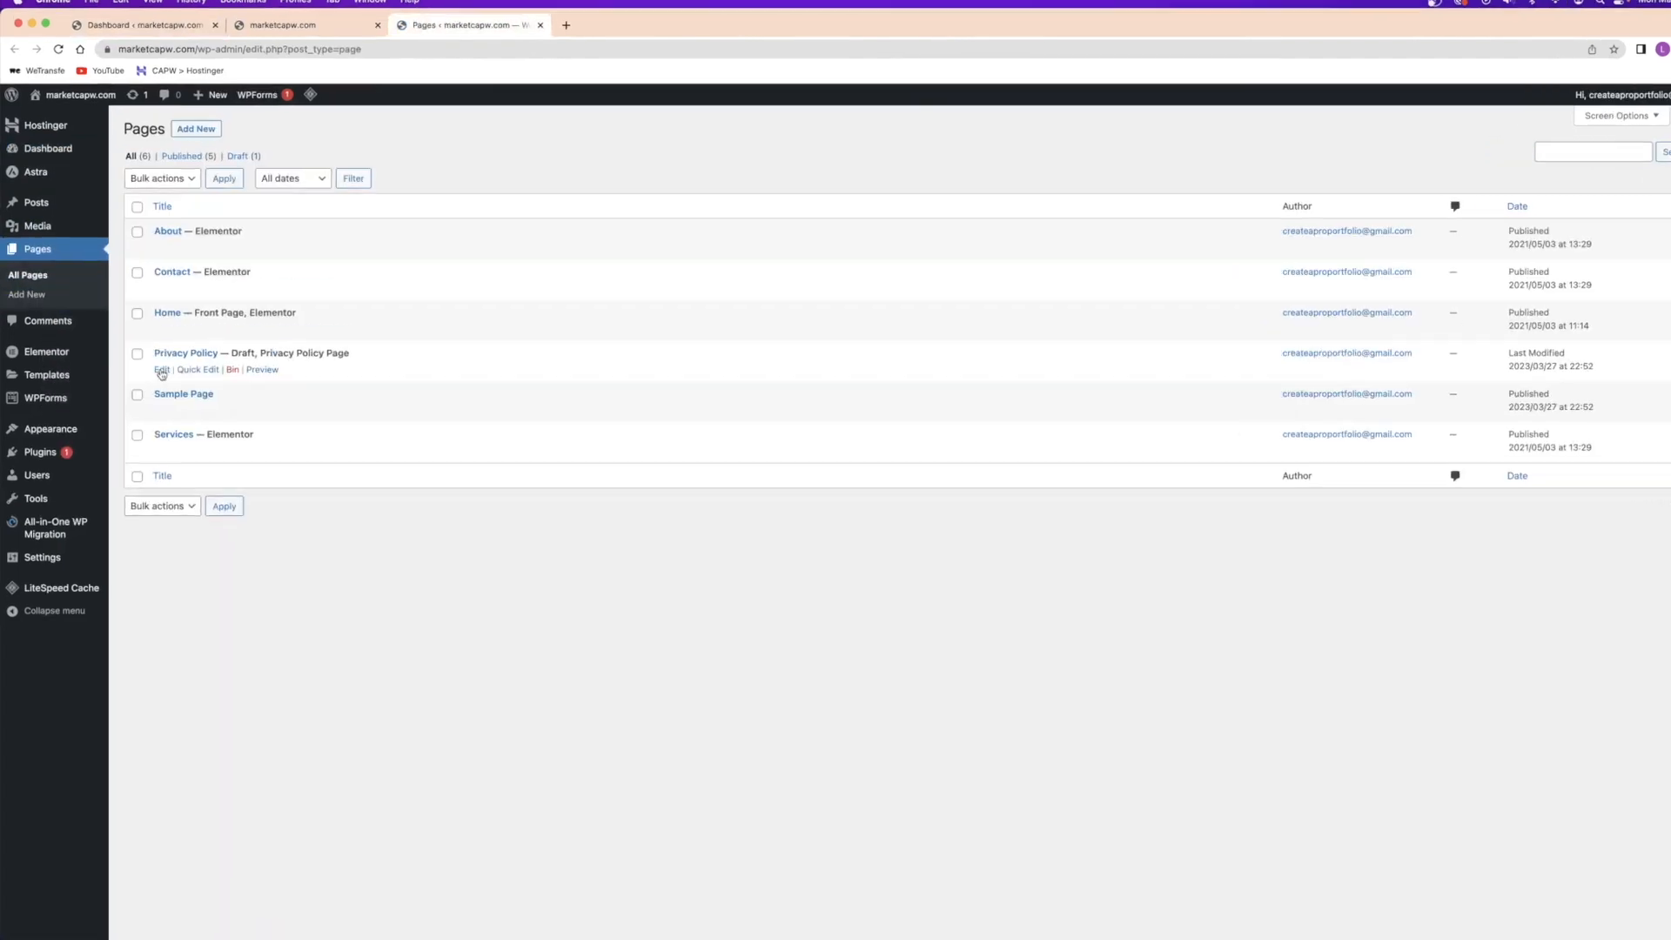
pyautogui.moveTo(154, 323)
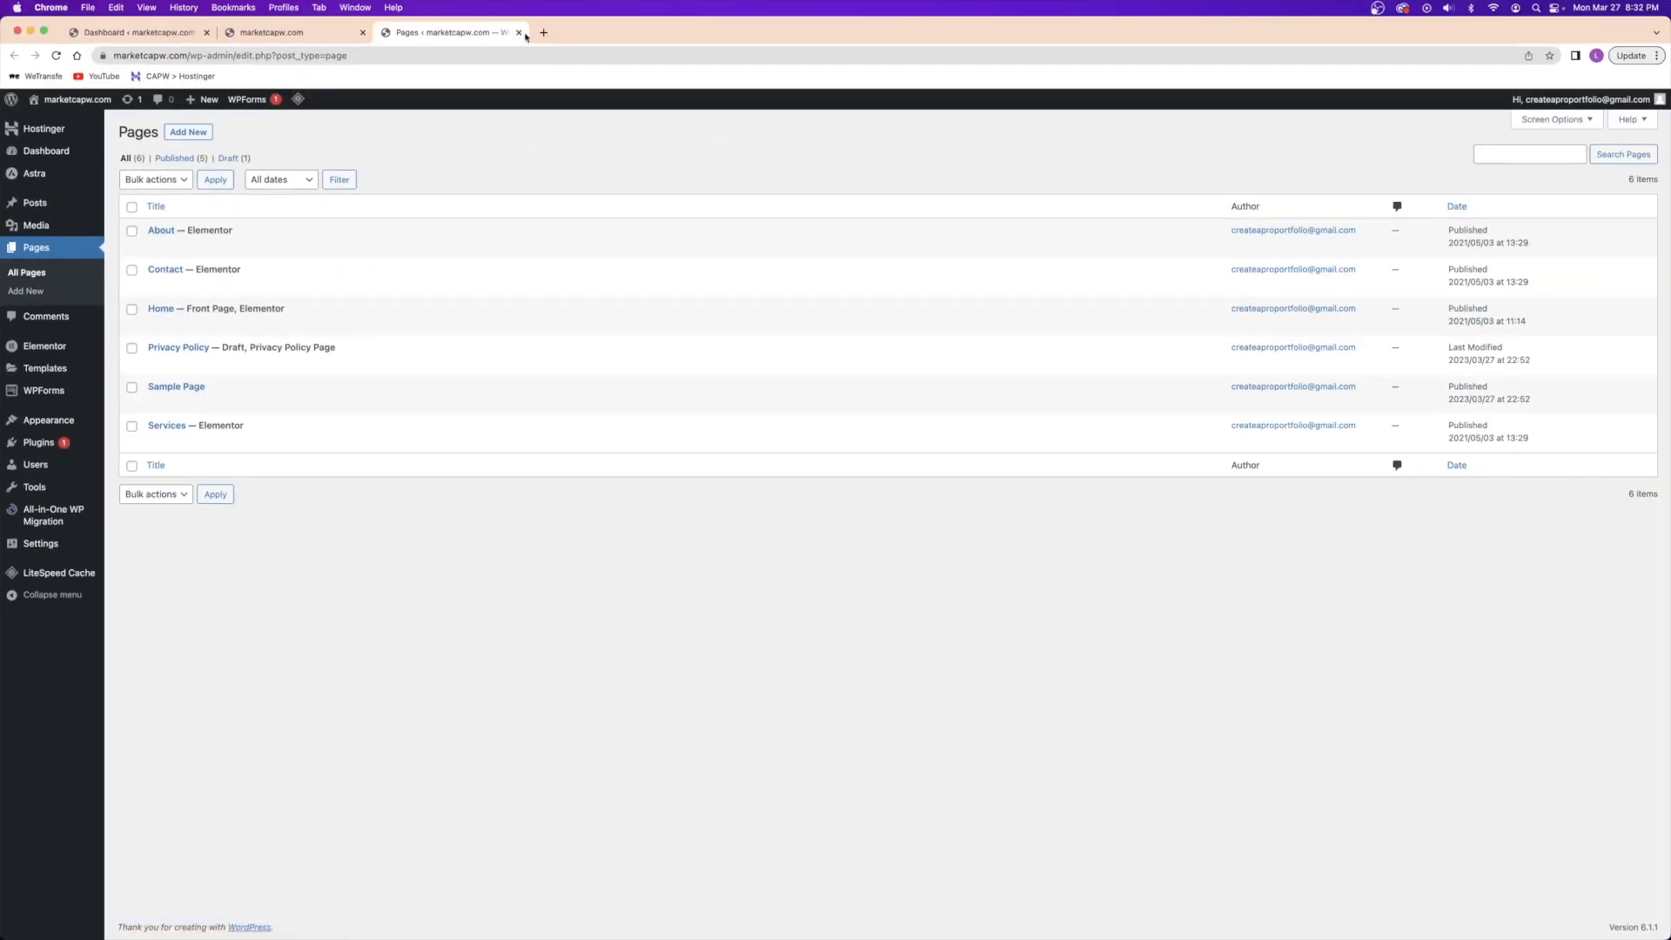
pyautogui.click(519, 33)
# - Open the homepage in the Elementor editor and look over its upper sections
pyautogui.moveTo(454, 109)
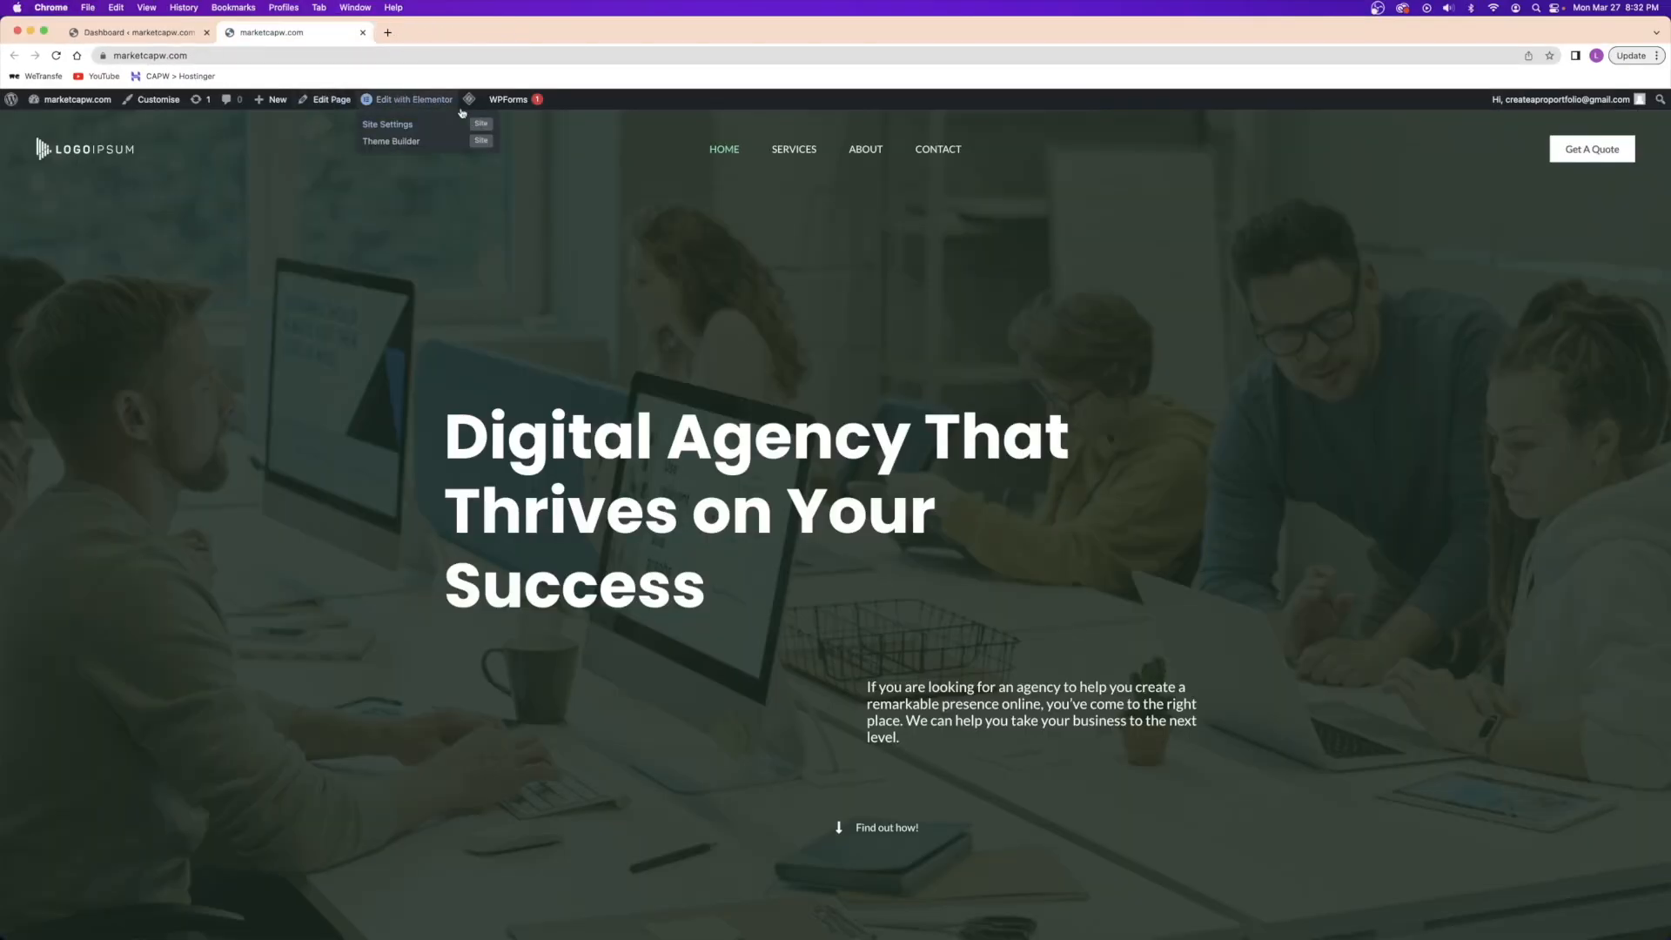
pyautogui.click(405, 101)
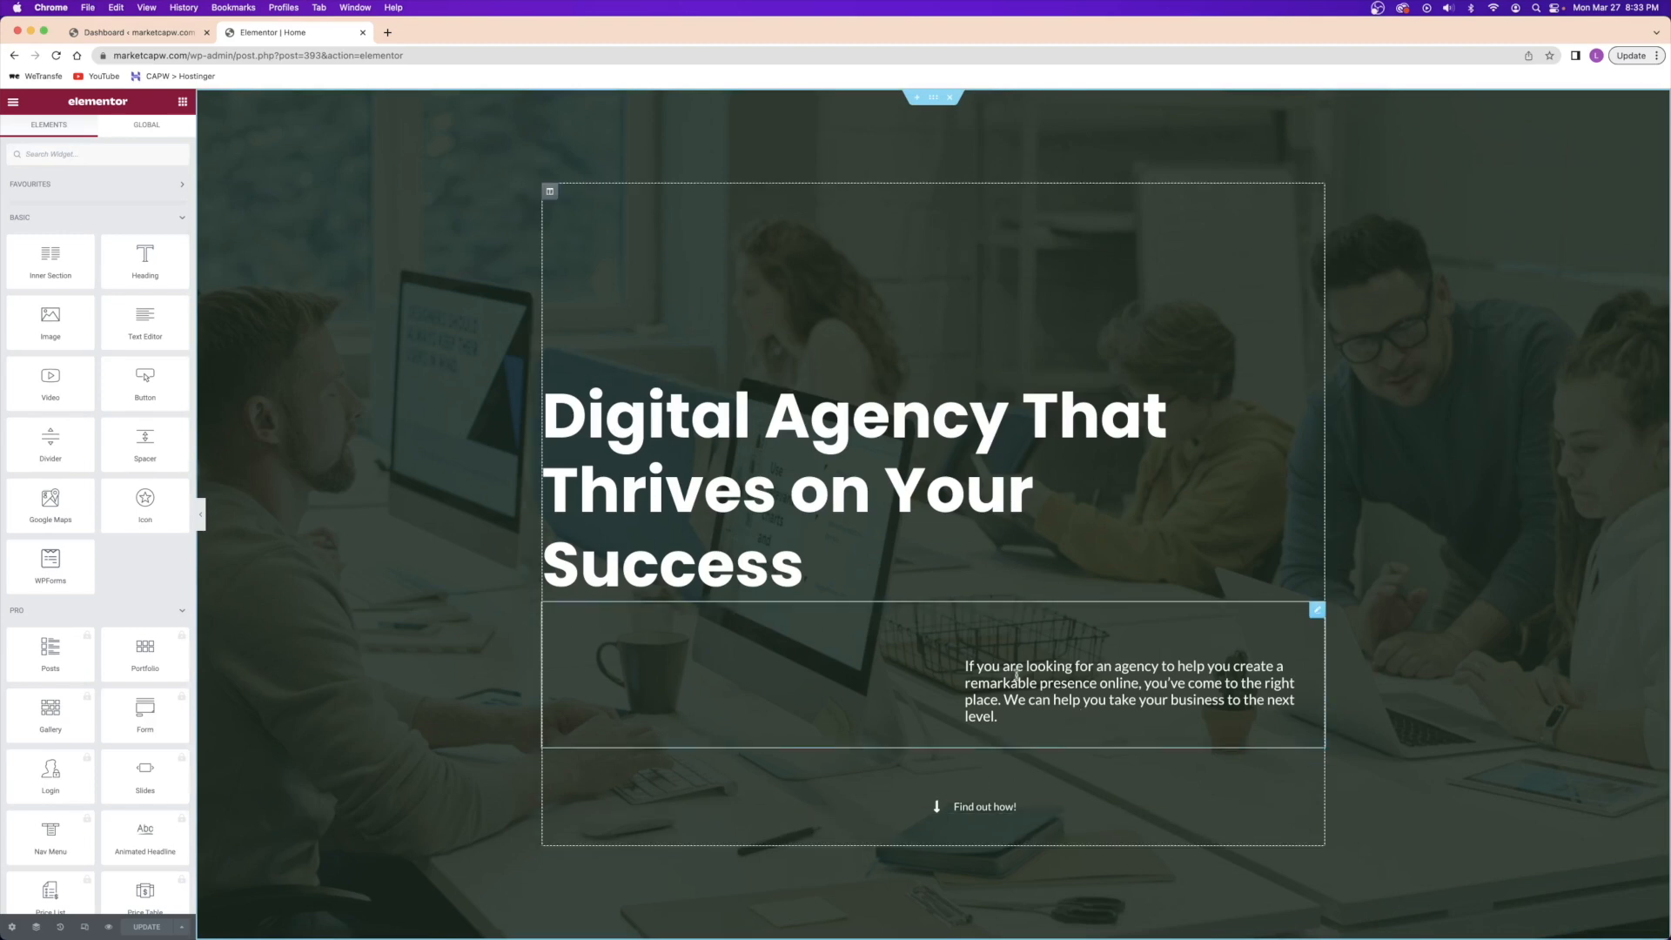
pyautogui.scroll(-7, 815, 522)
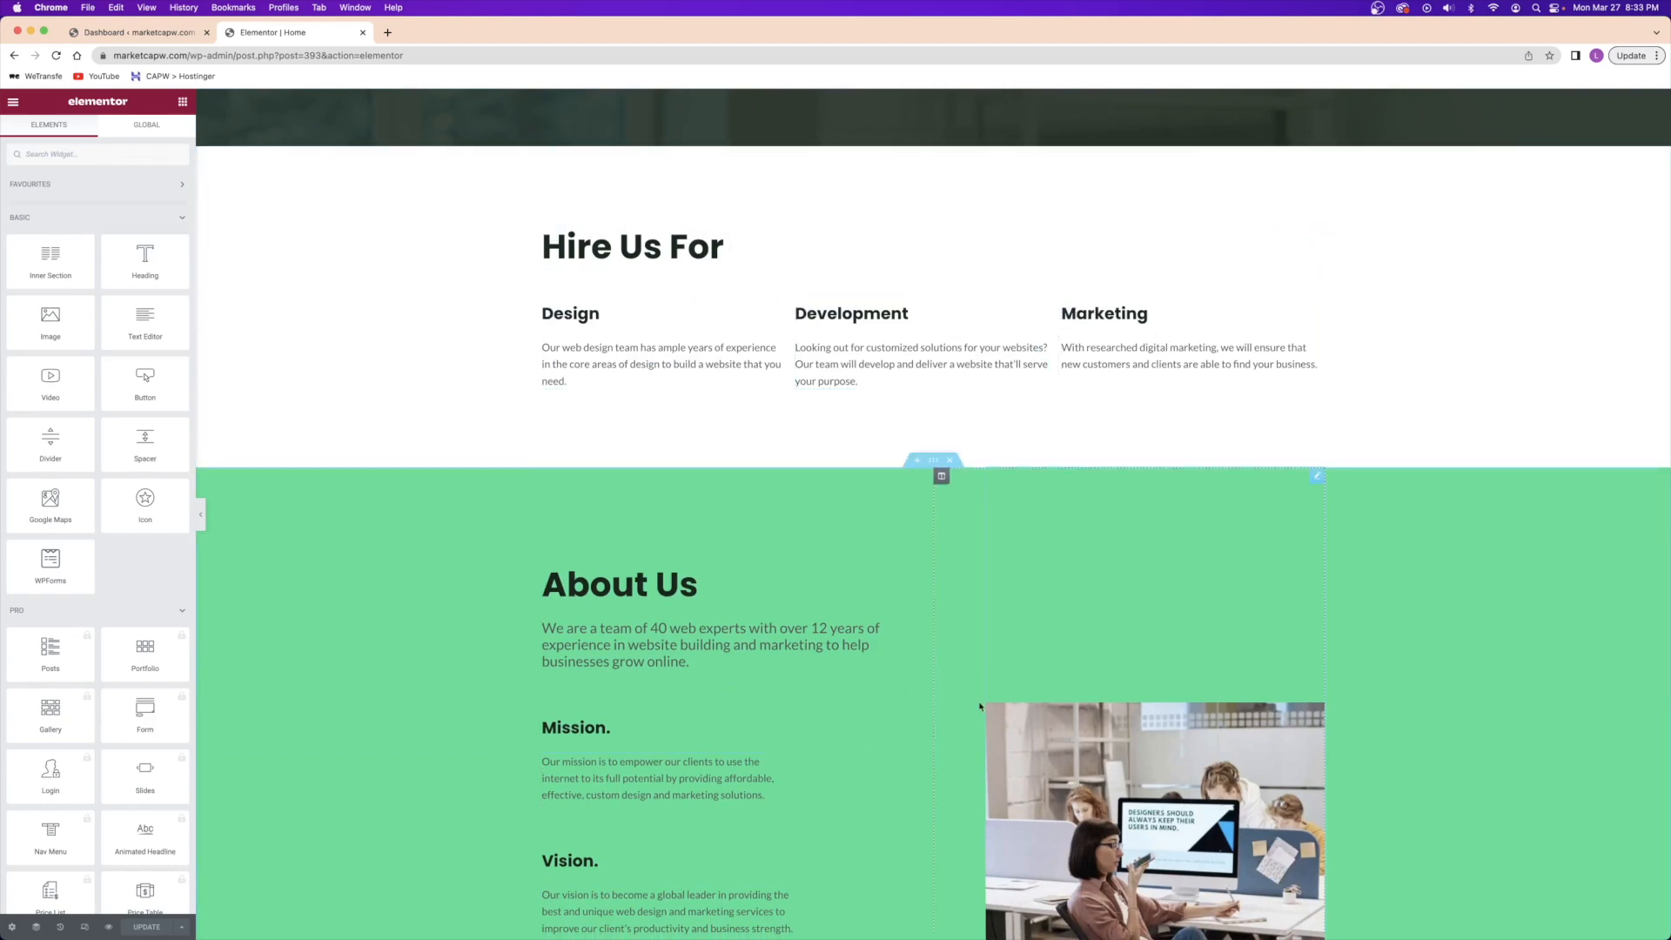
pyautogui.scroll(3, 776, 405)
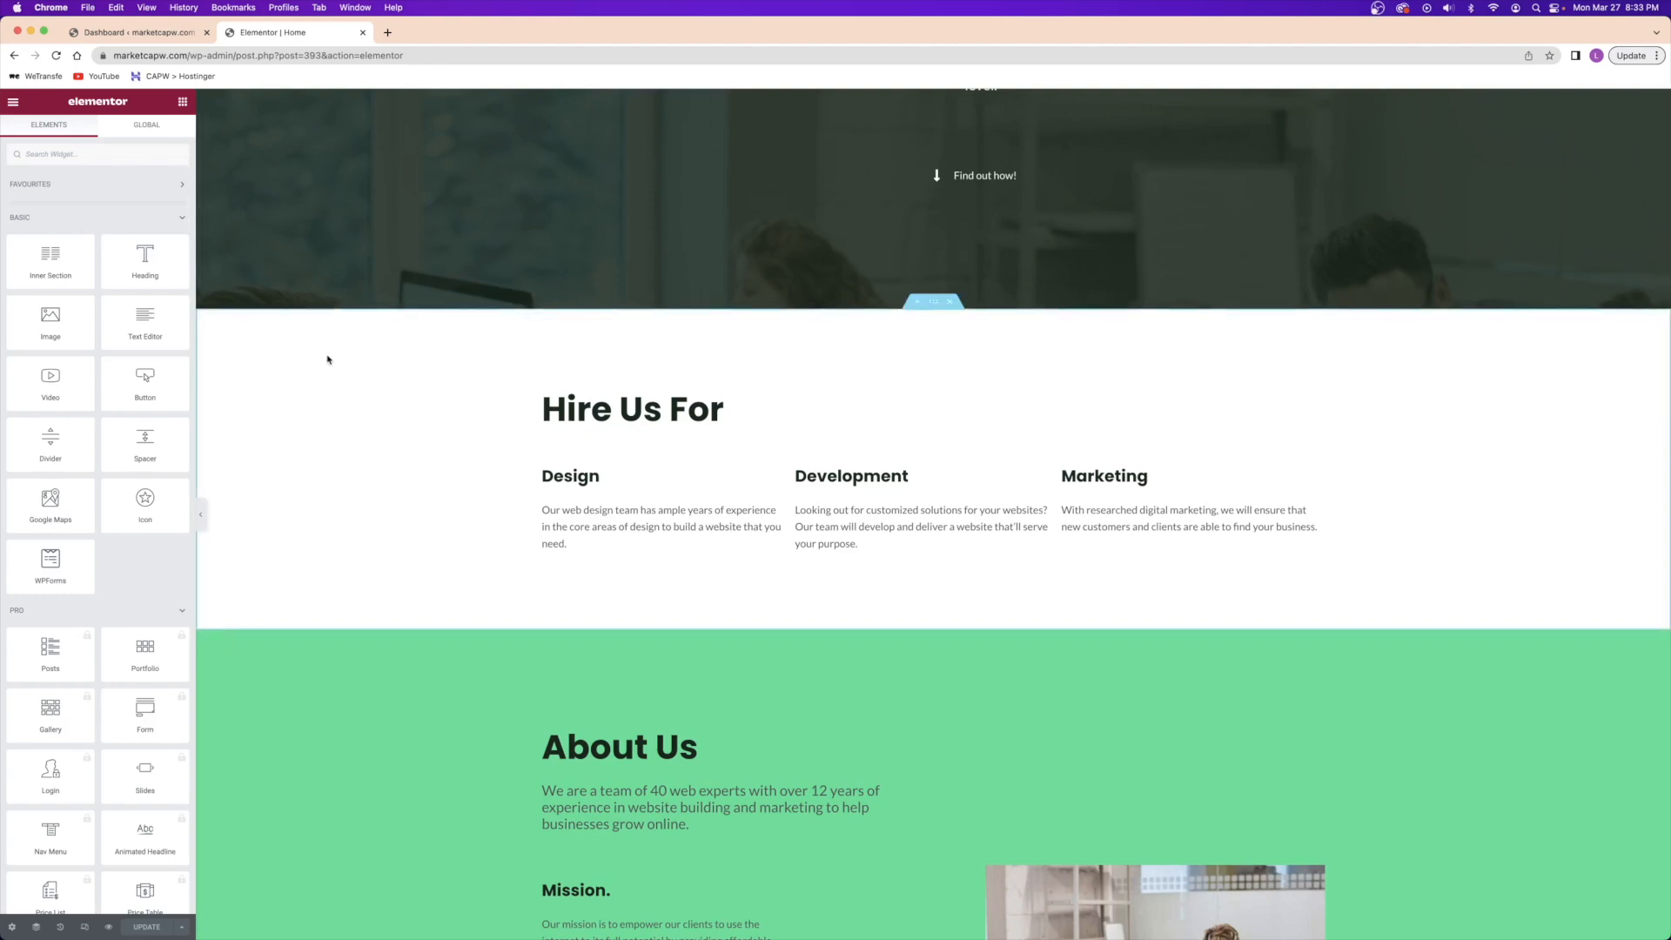
# - Try a classic red background colour on the "Hire Us For" section and clear it again
pyautogui.rightClick(267, 349)
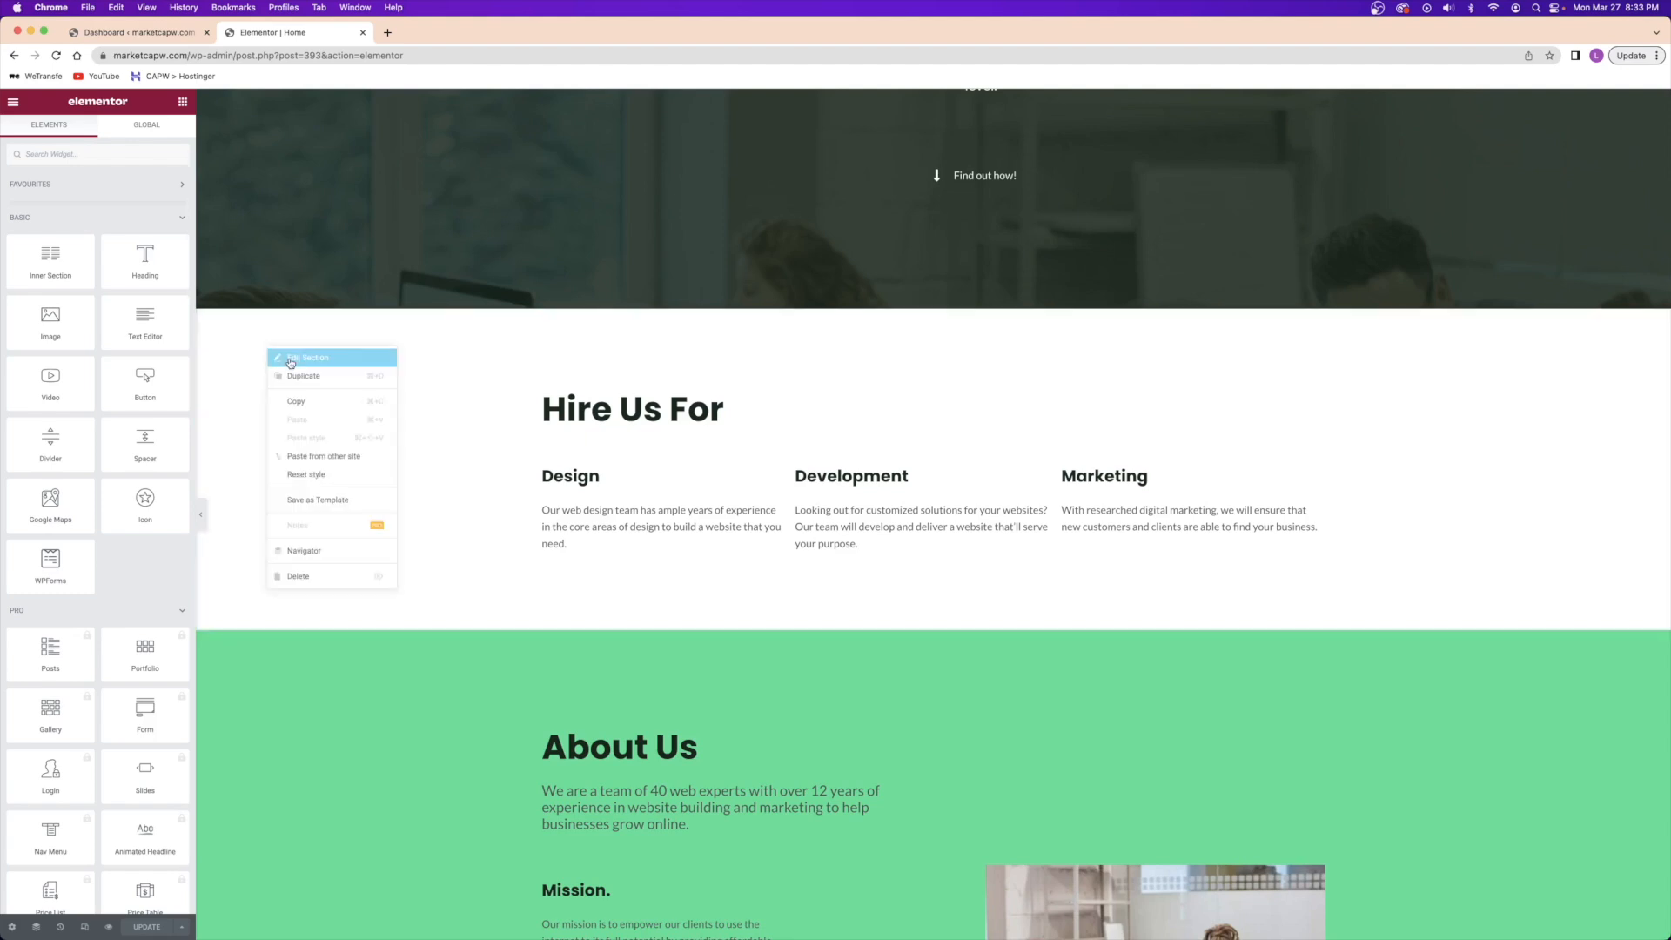
pyautogui.click(291, 359)
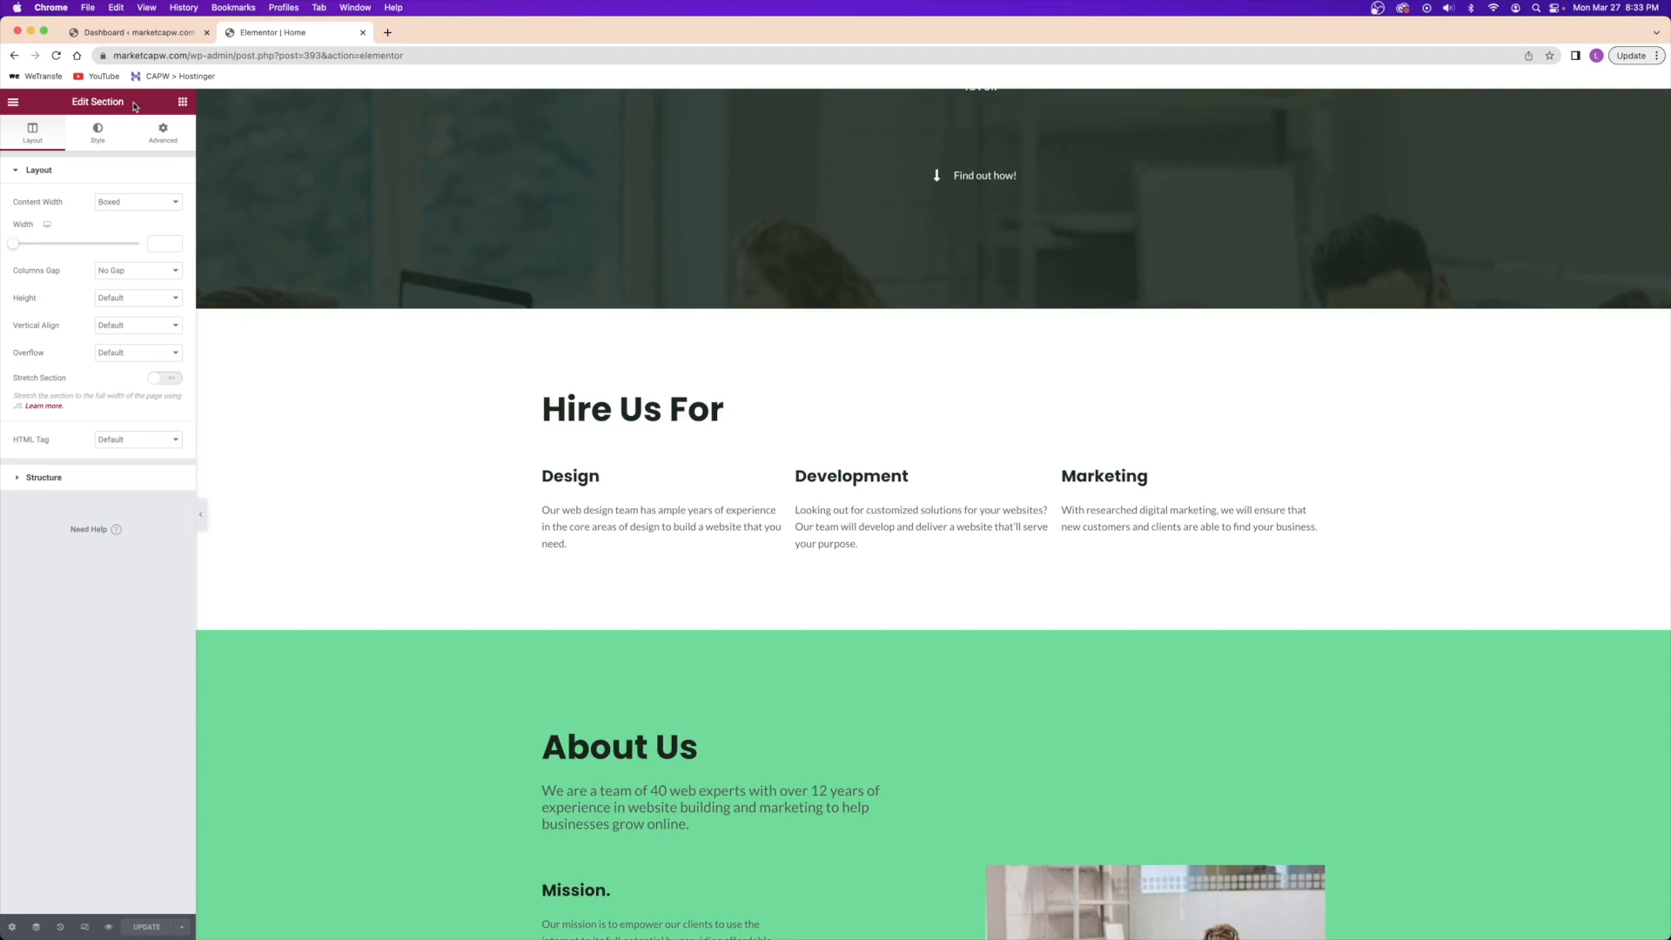
pyautogui.moveTo(121, 102); pyautogui.dragTo(71, 106)
pyautogui.click(309, 350)
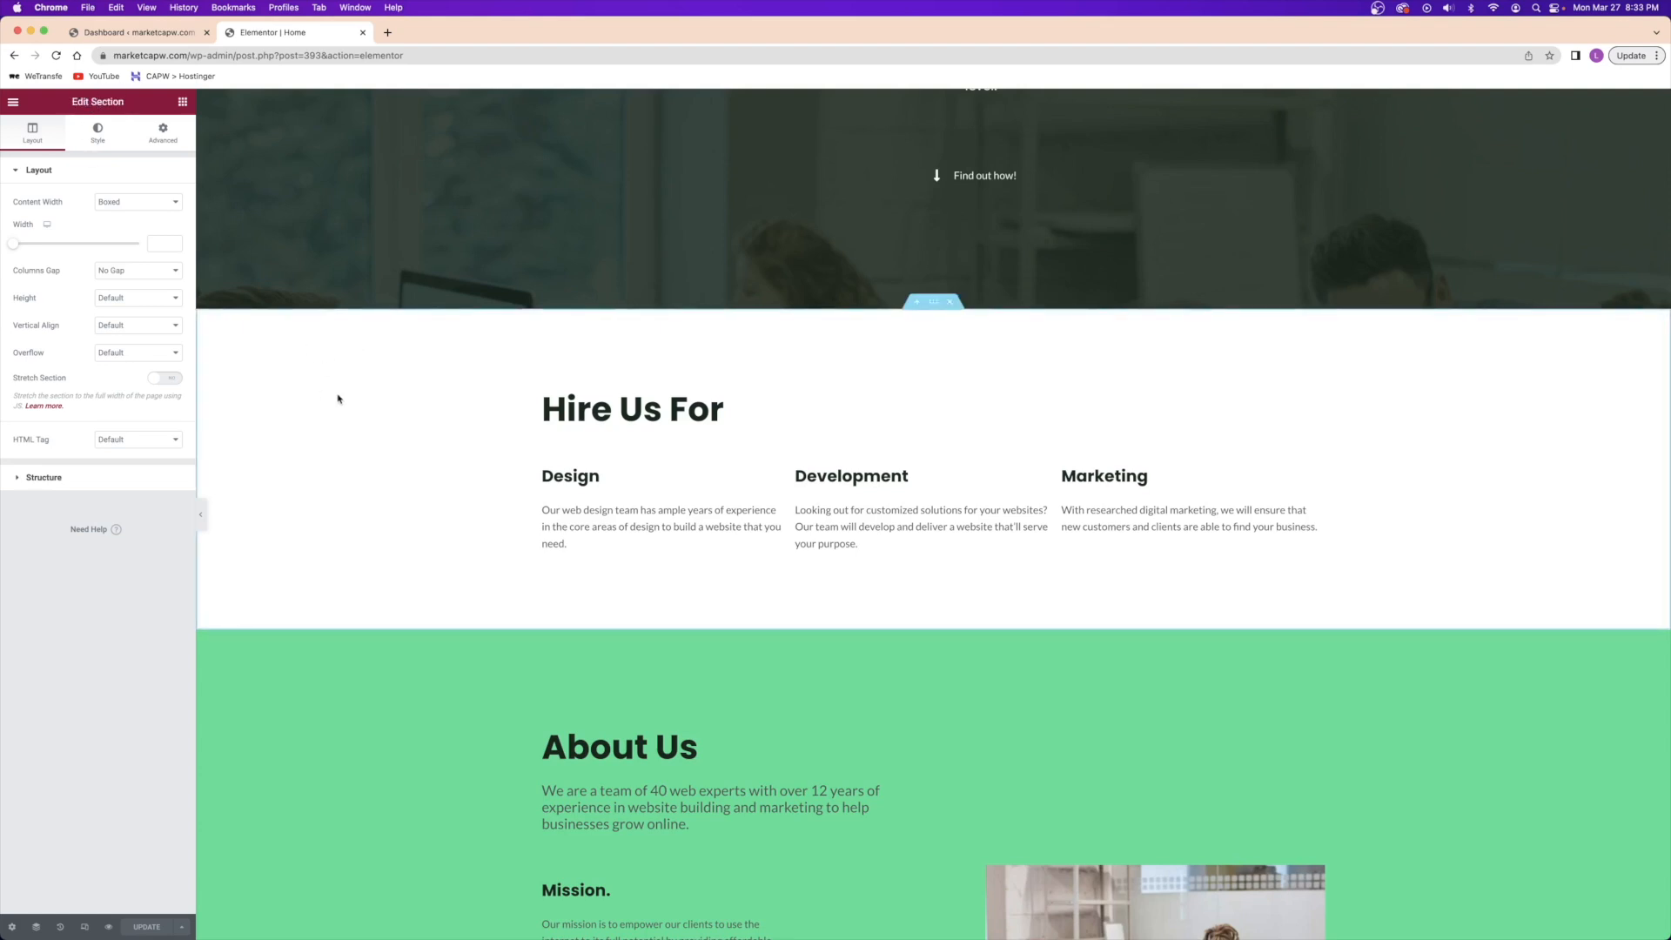
pyautogui.click(97, 133)
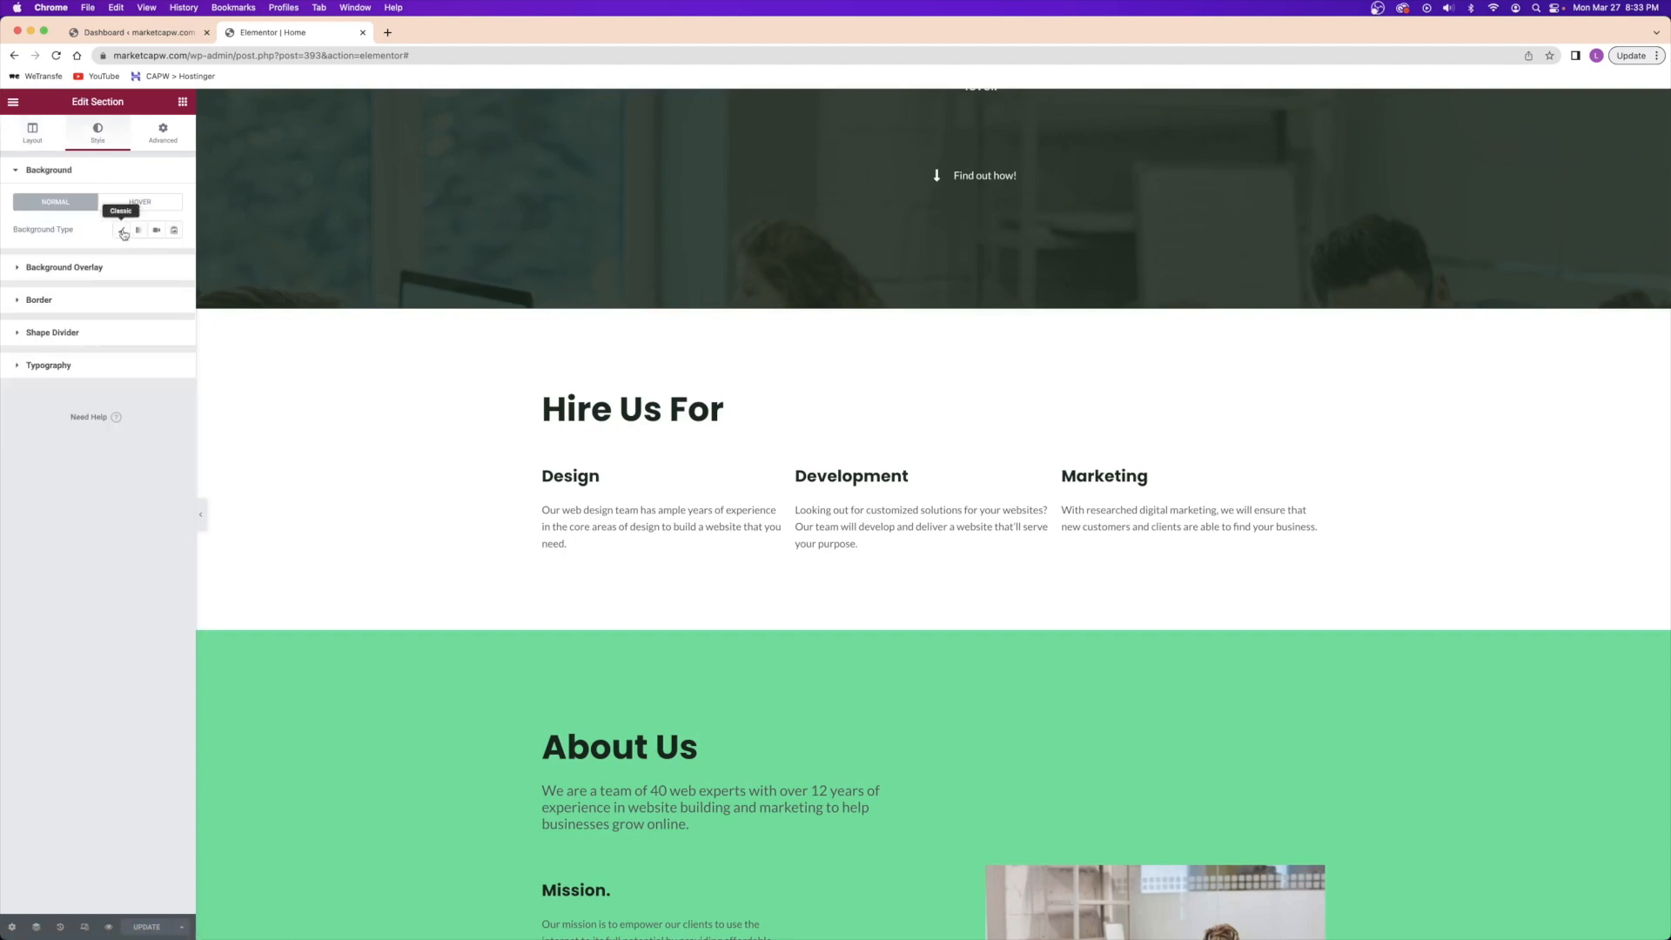
pyautogui.click(122, 232)
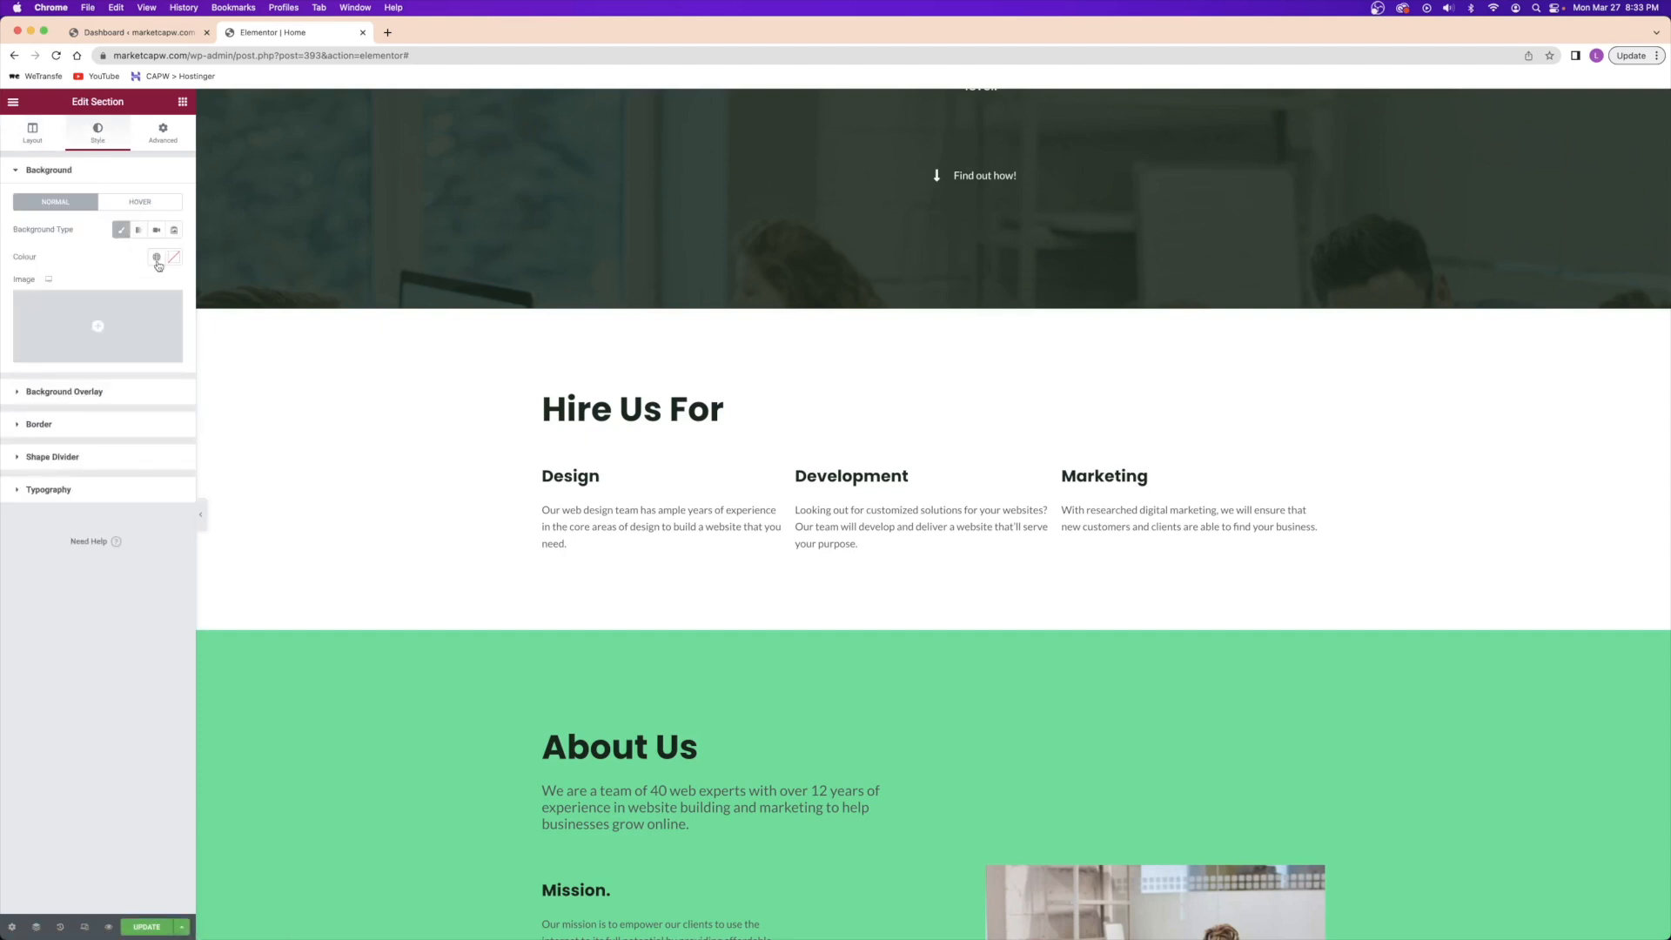
pyautogui.click(174, 257)
pyautogui.click(125, 337)
pyautogui.click(161, 313)
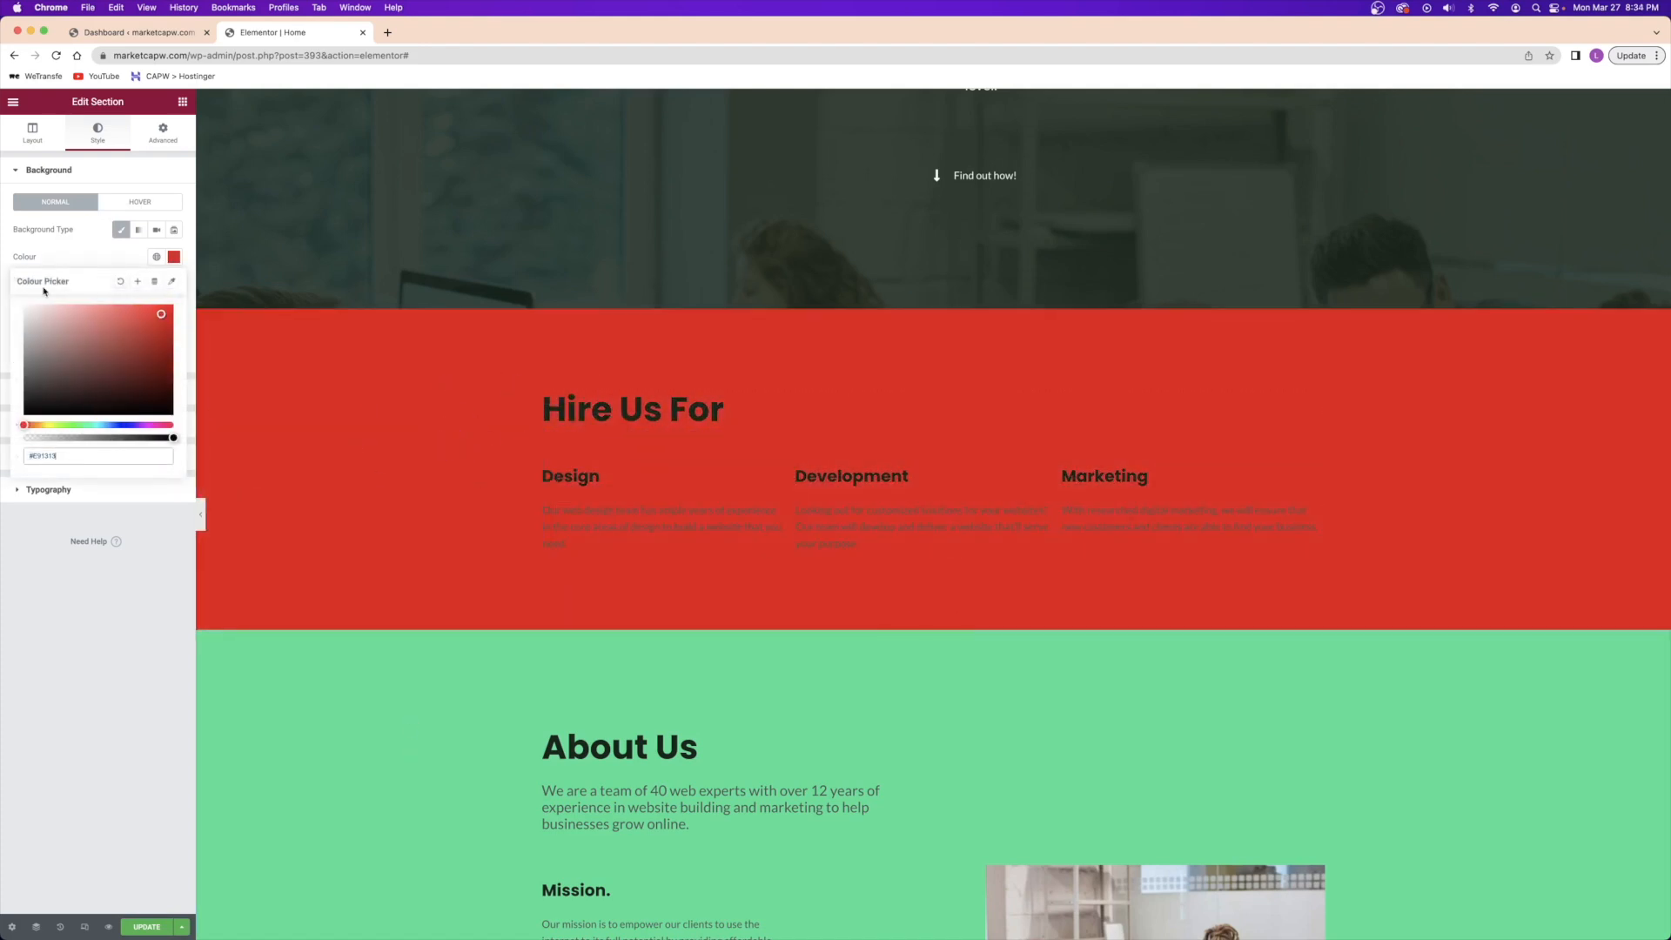
pyautogui.click(174, 255)
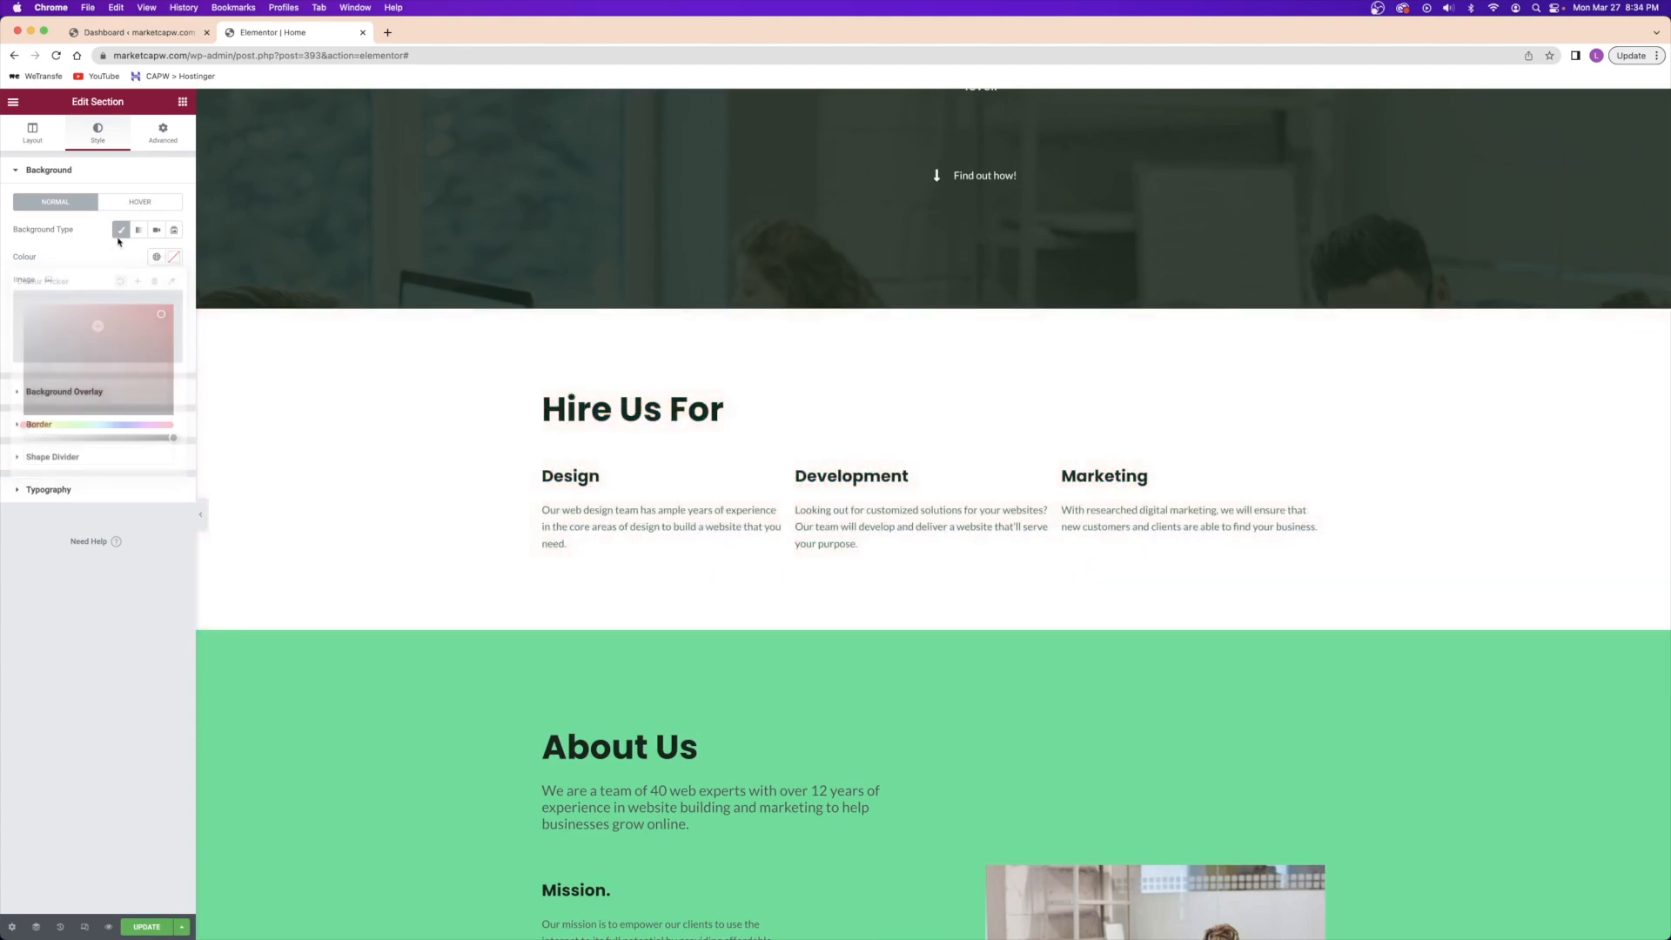
pyautogui.click(424, 425)
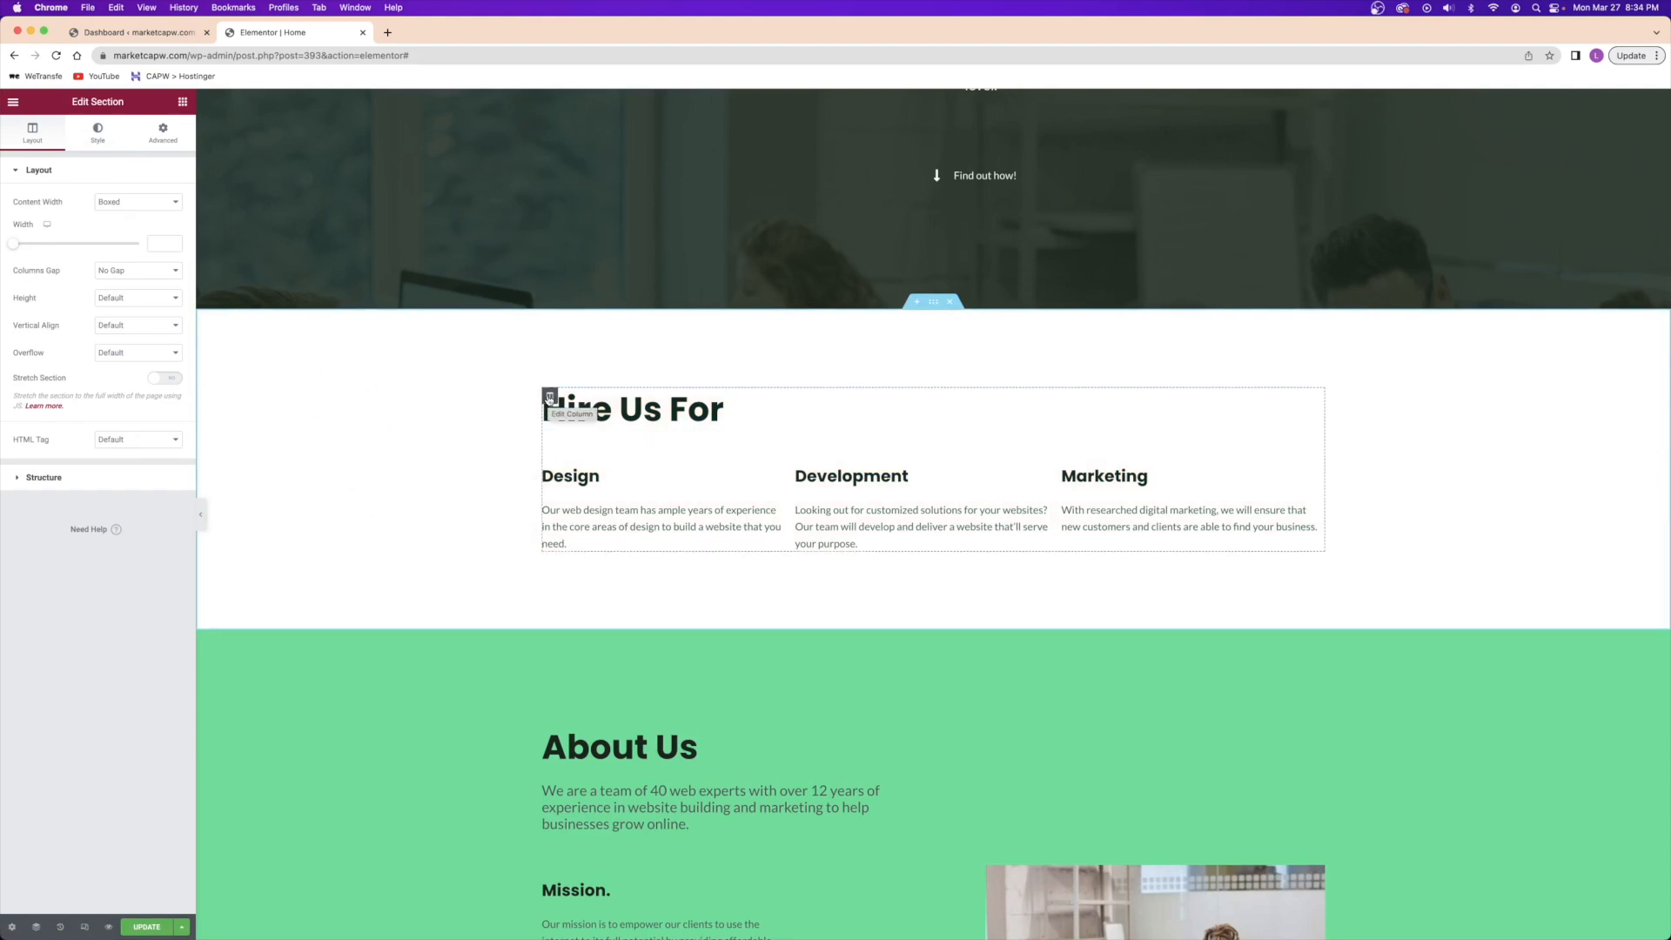
# - Add a new column beside the "Hire Us For" column and delete it again
pyautogui.rightClick(549, 398)
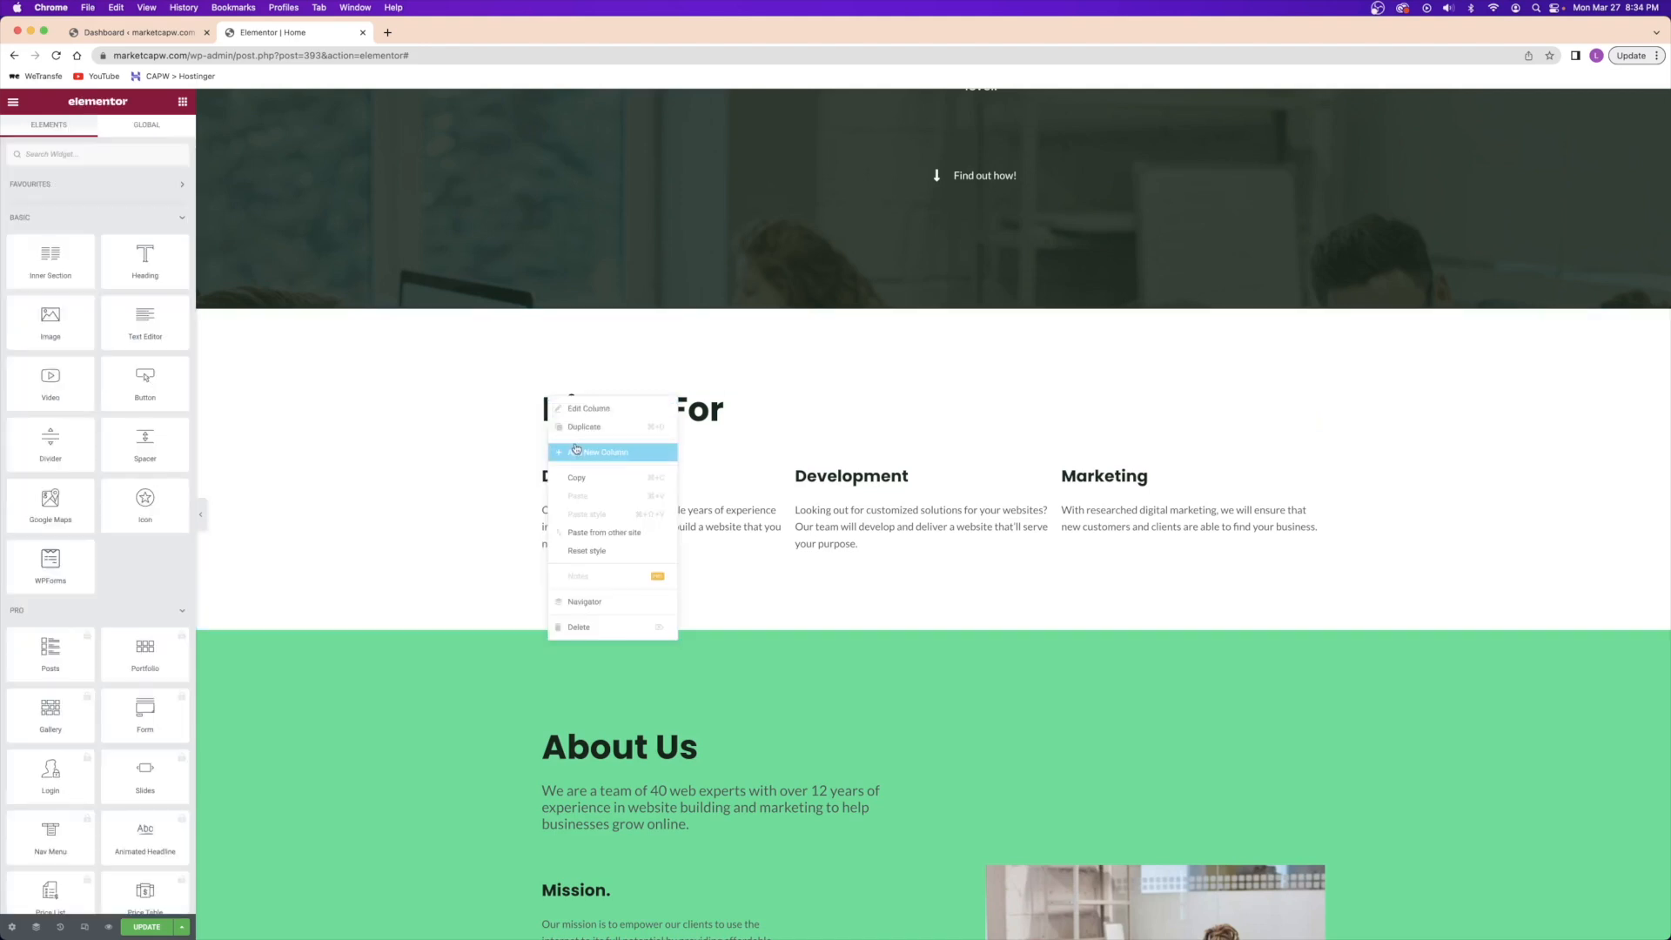
pyautogui.click(635, 449)
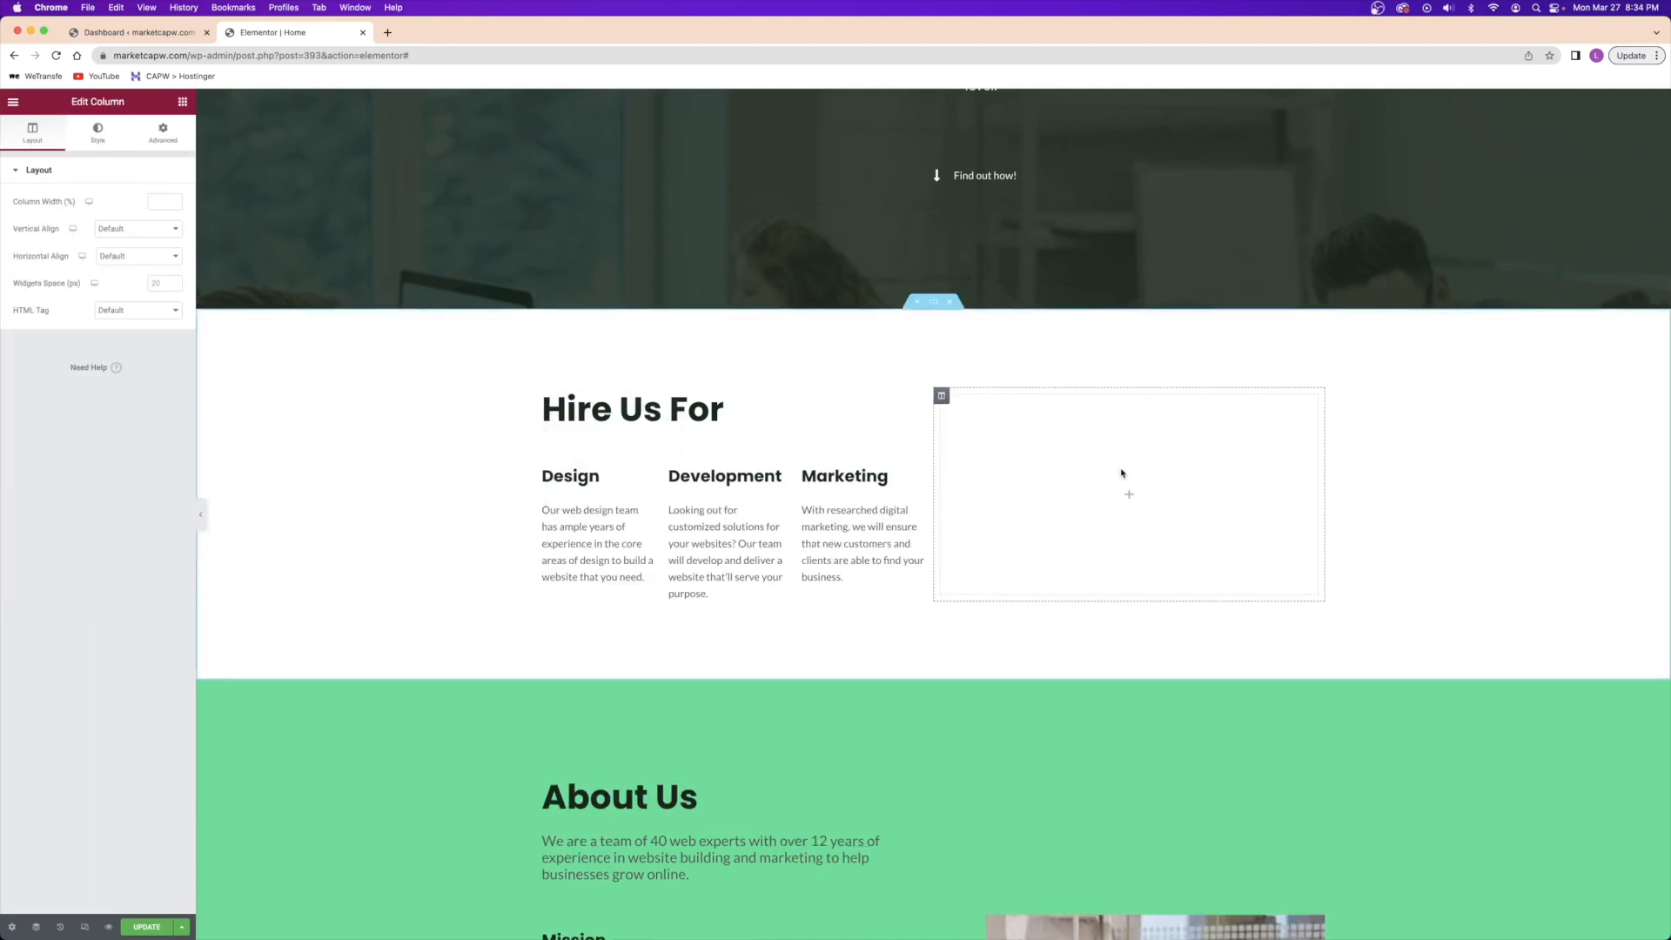
pyautogui.rightClick(942, 397)
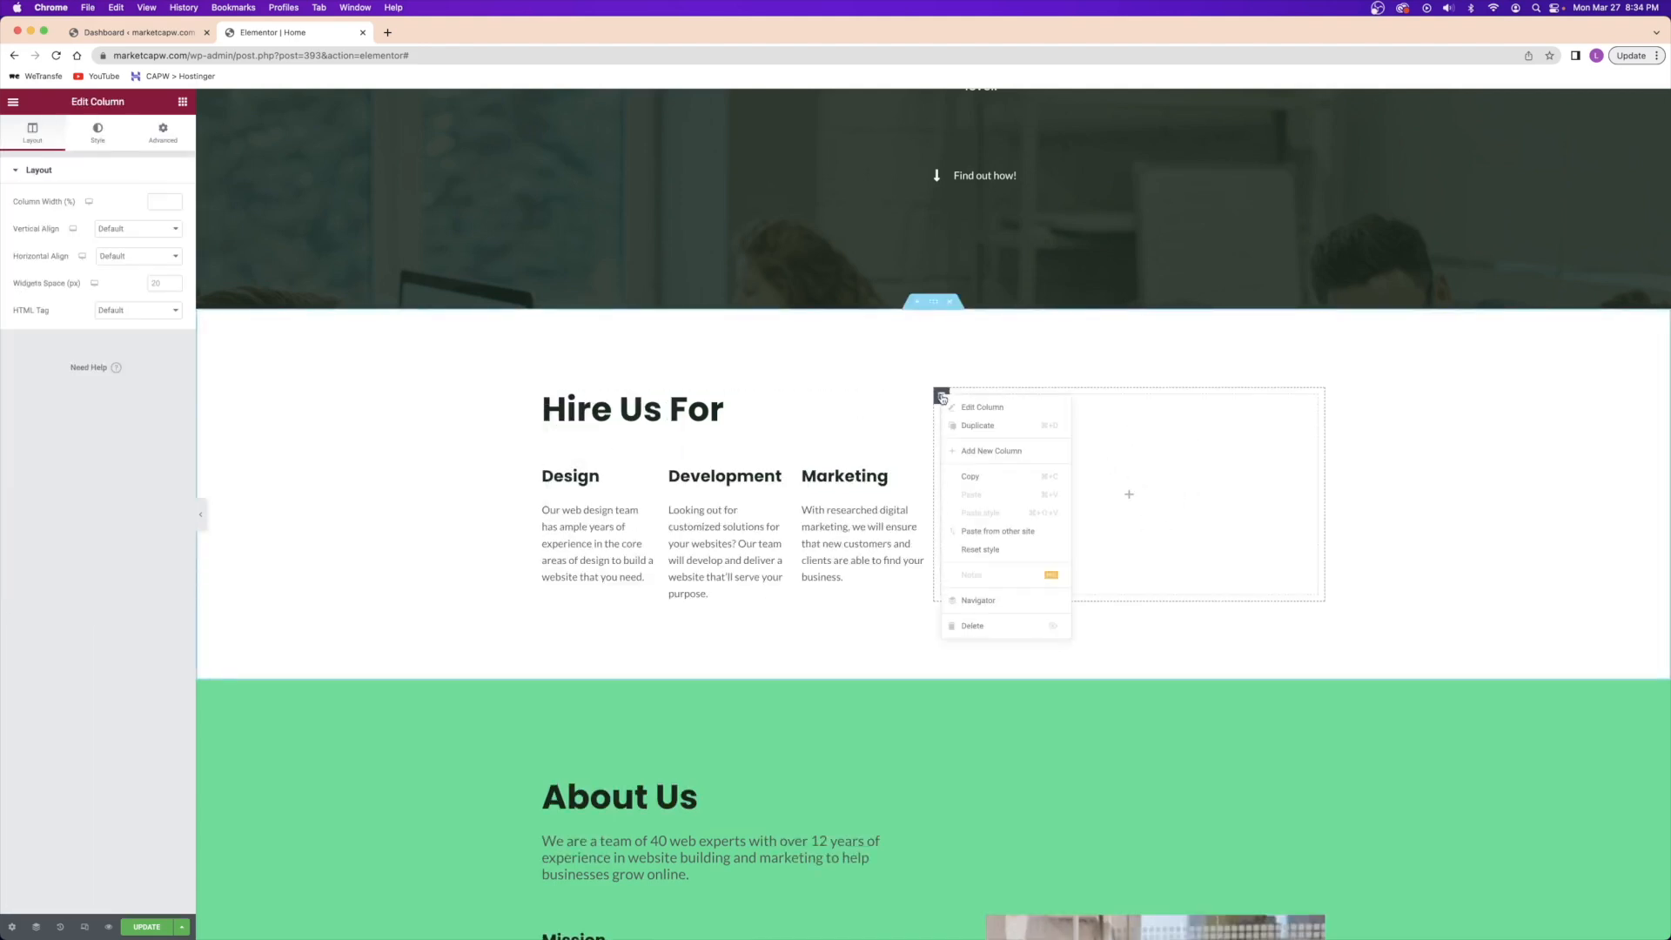
pyautogui.click(973, 627)
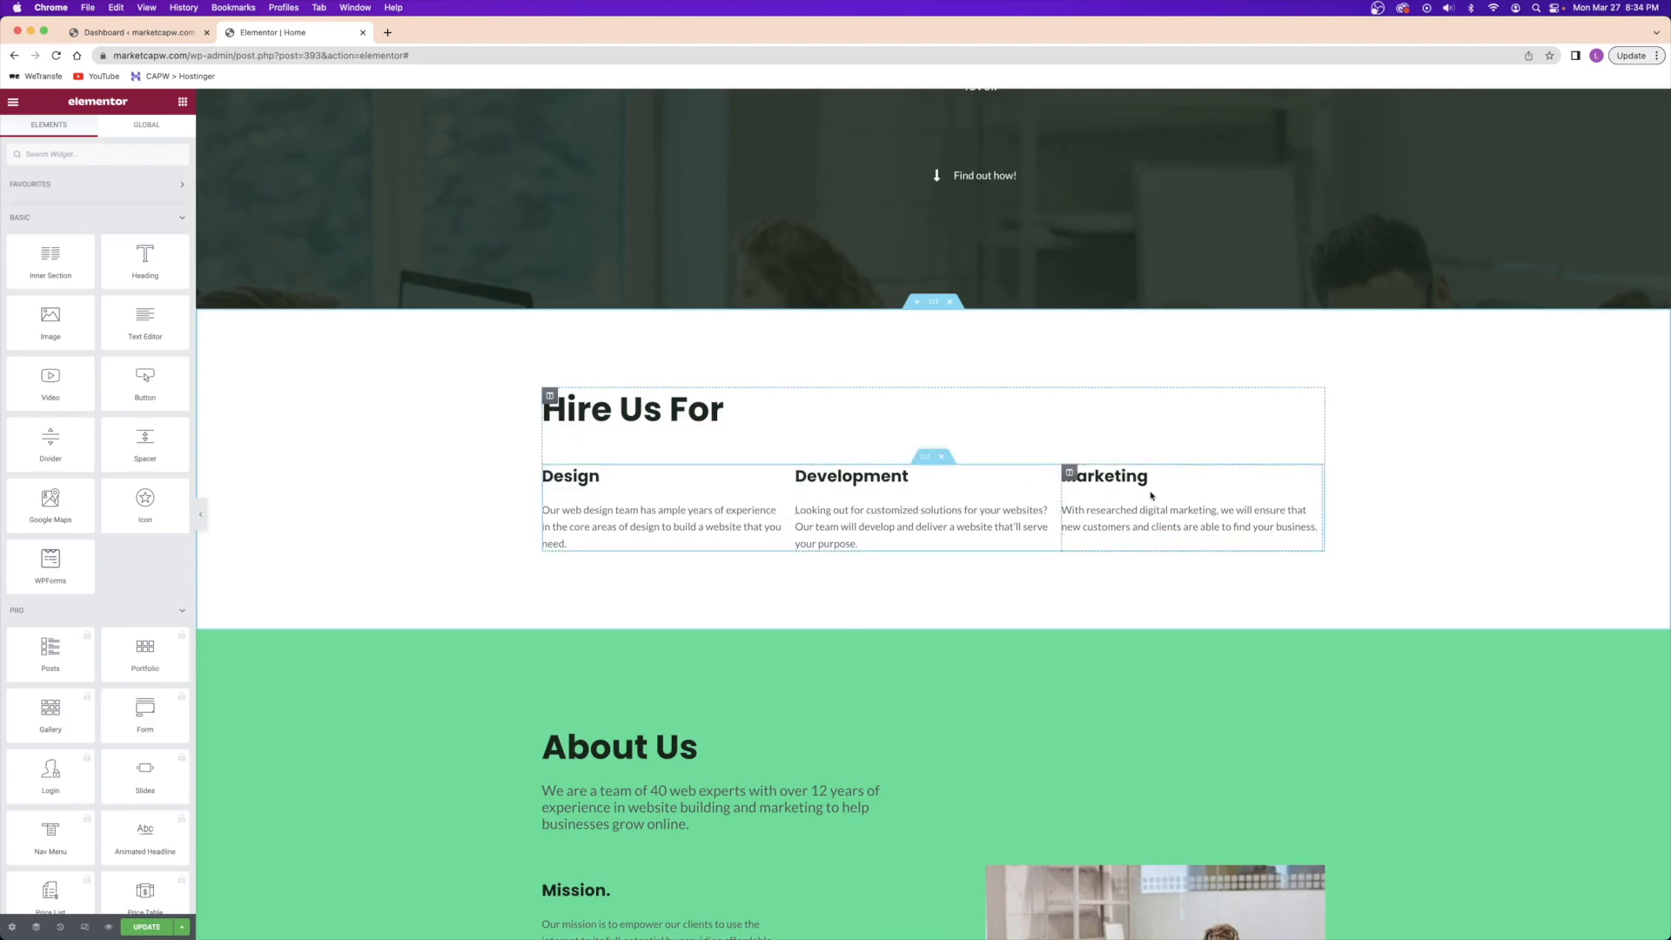
# - Examine the editing options of the Development heading and its text, the "Hire Us For" heading and the About Us image
pyautogui.rightClick(874, 476)
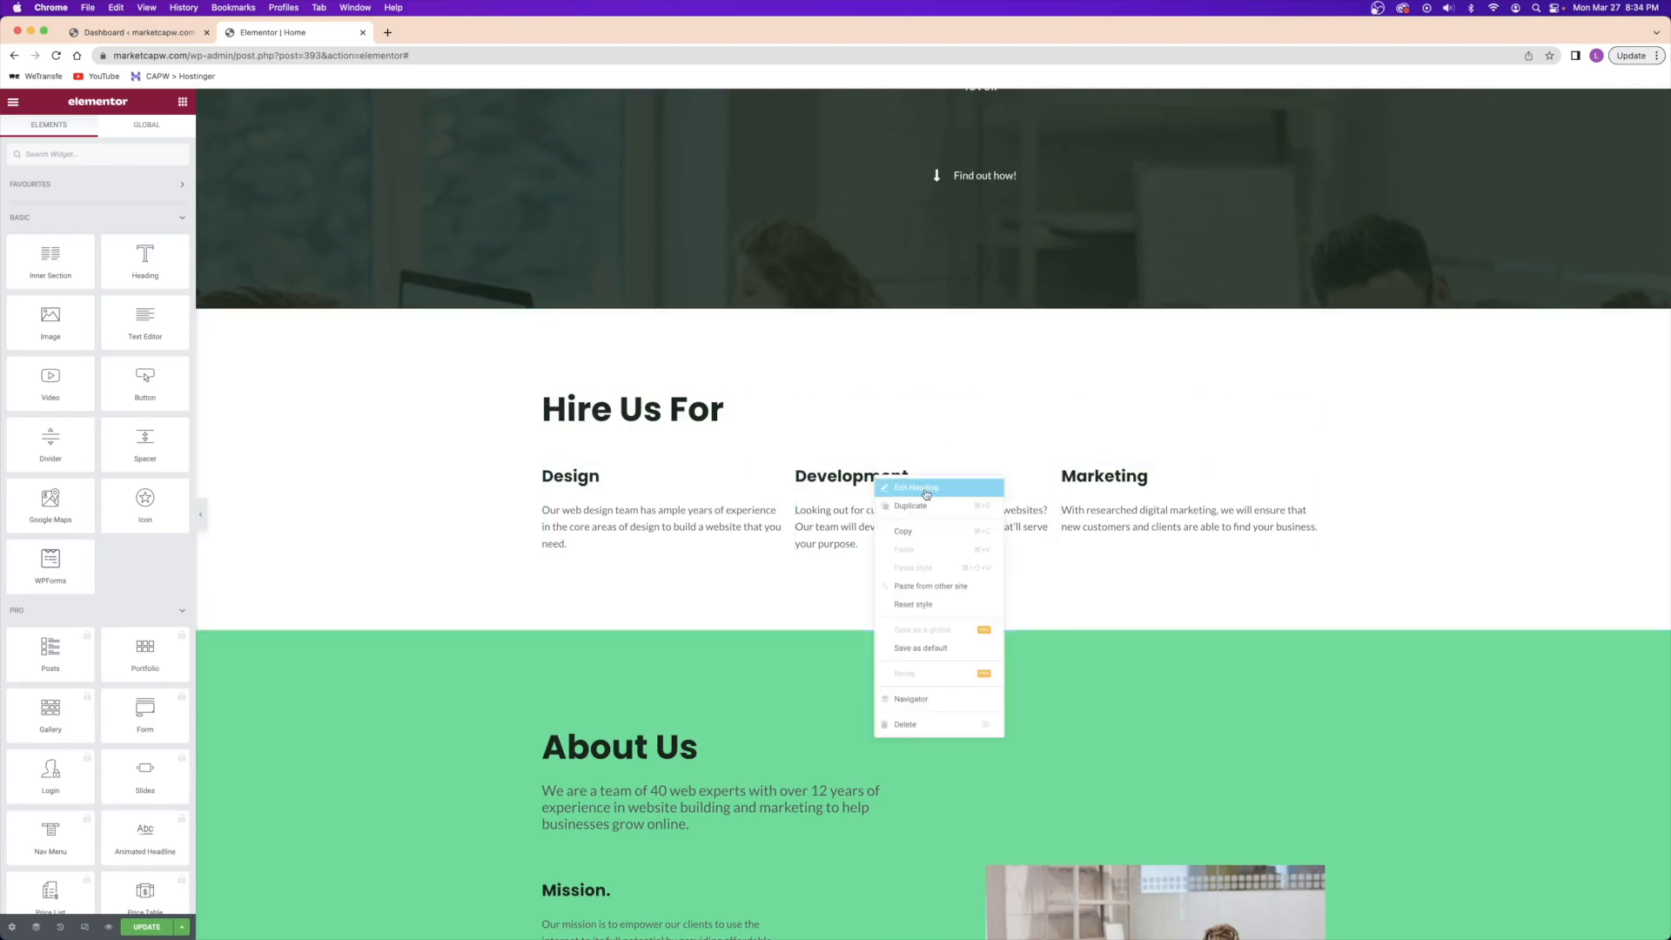
pyautogui.rightClick(825, 529)
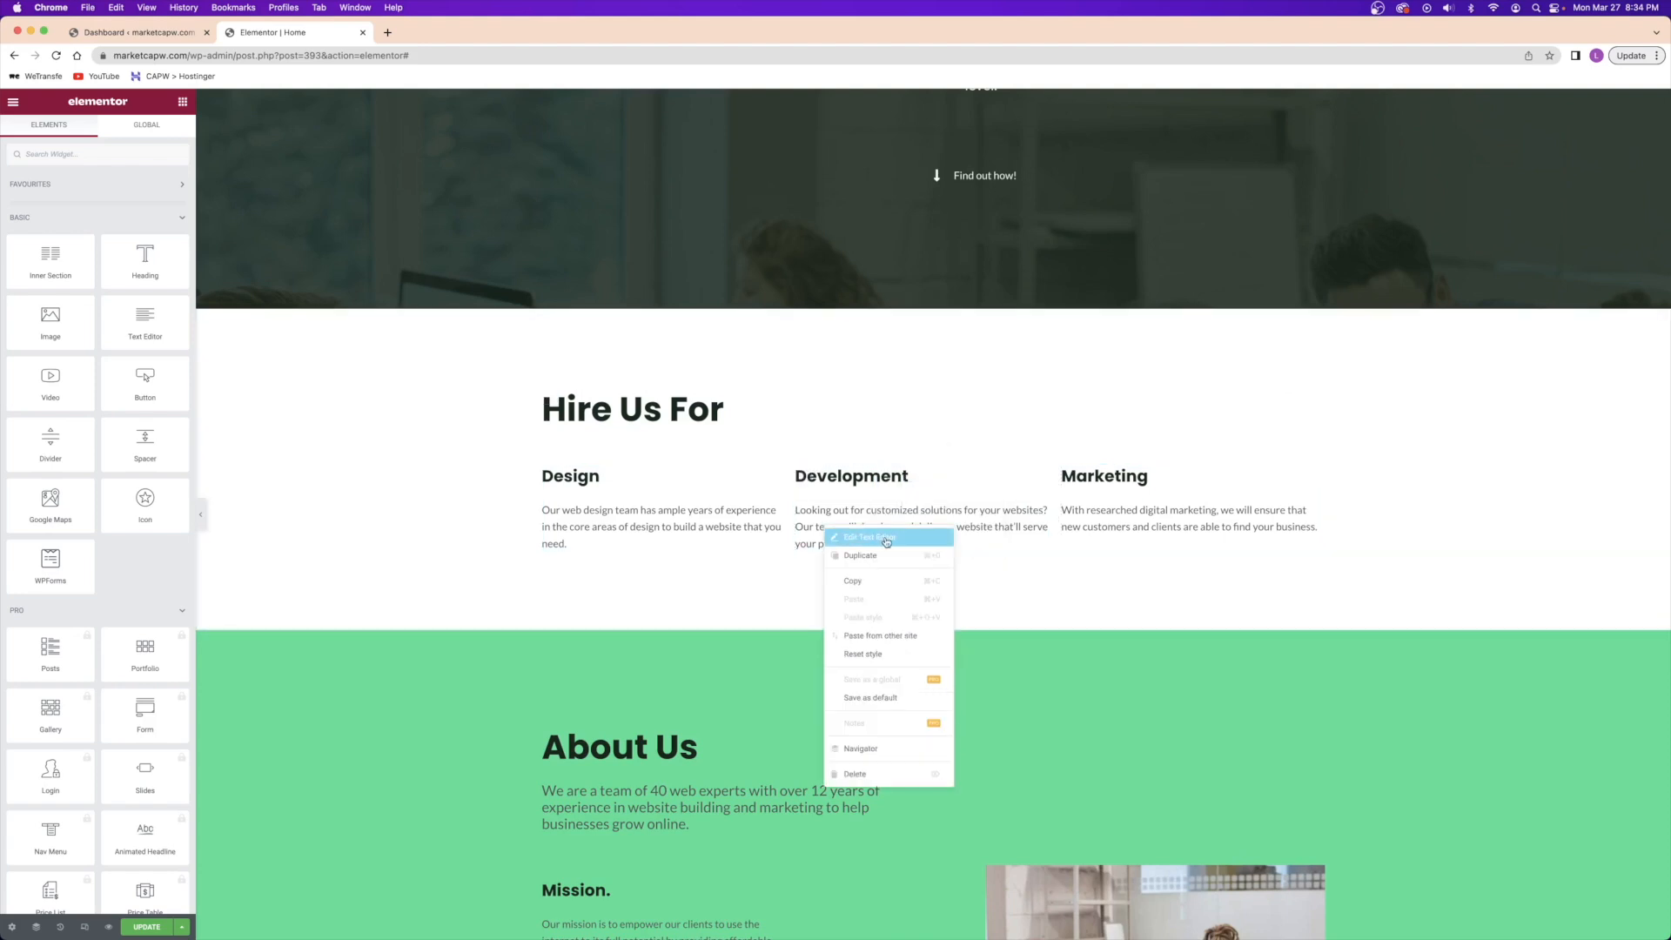
pyautogui.rightClick(633, 416)
pyautogui.click(649, 427)
pyautogui.scroll(-3, 621, 509)
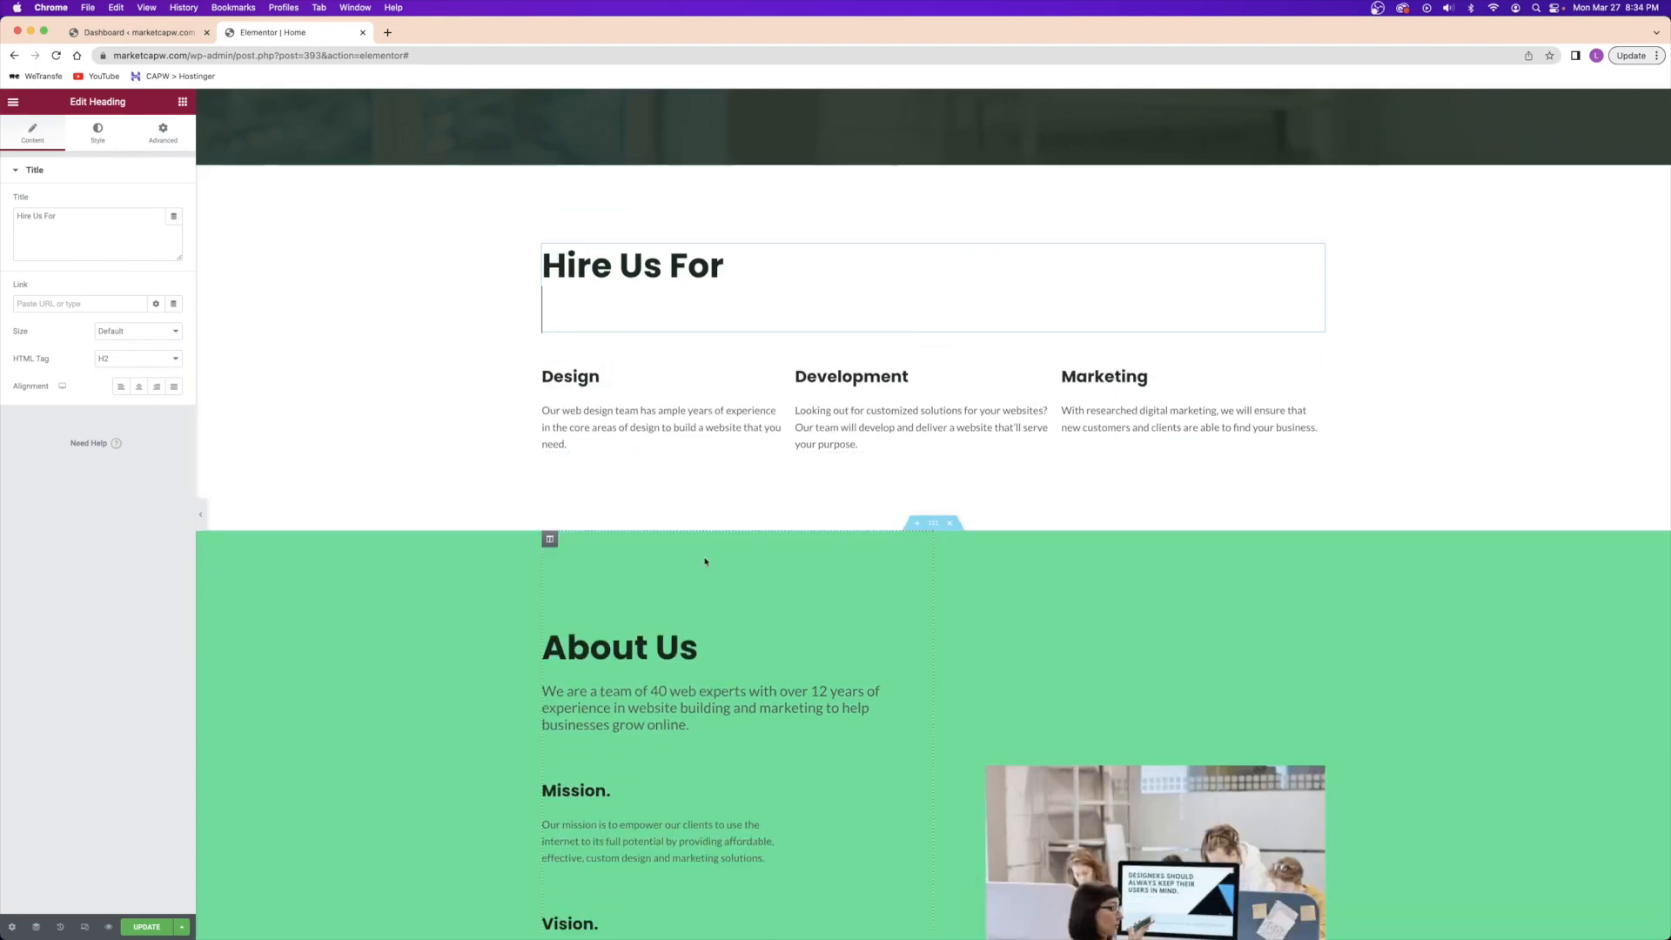
pyautogui.scroll(-10, 705, 560)
pyautogui.rightClick(1105, 361)
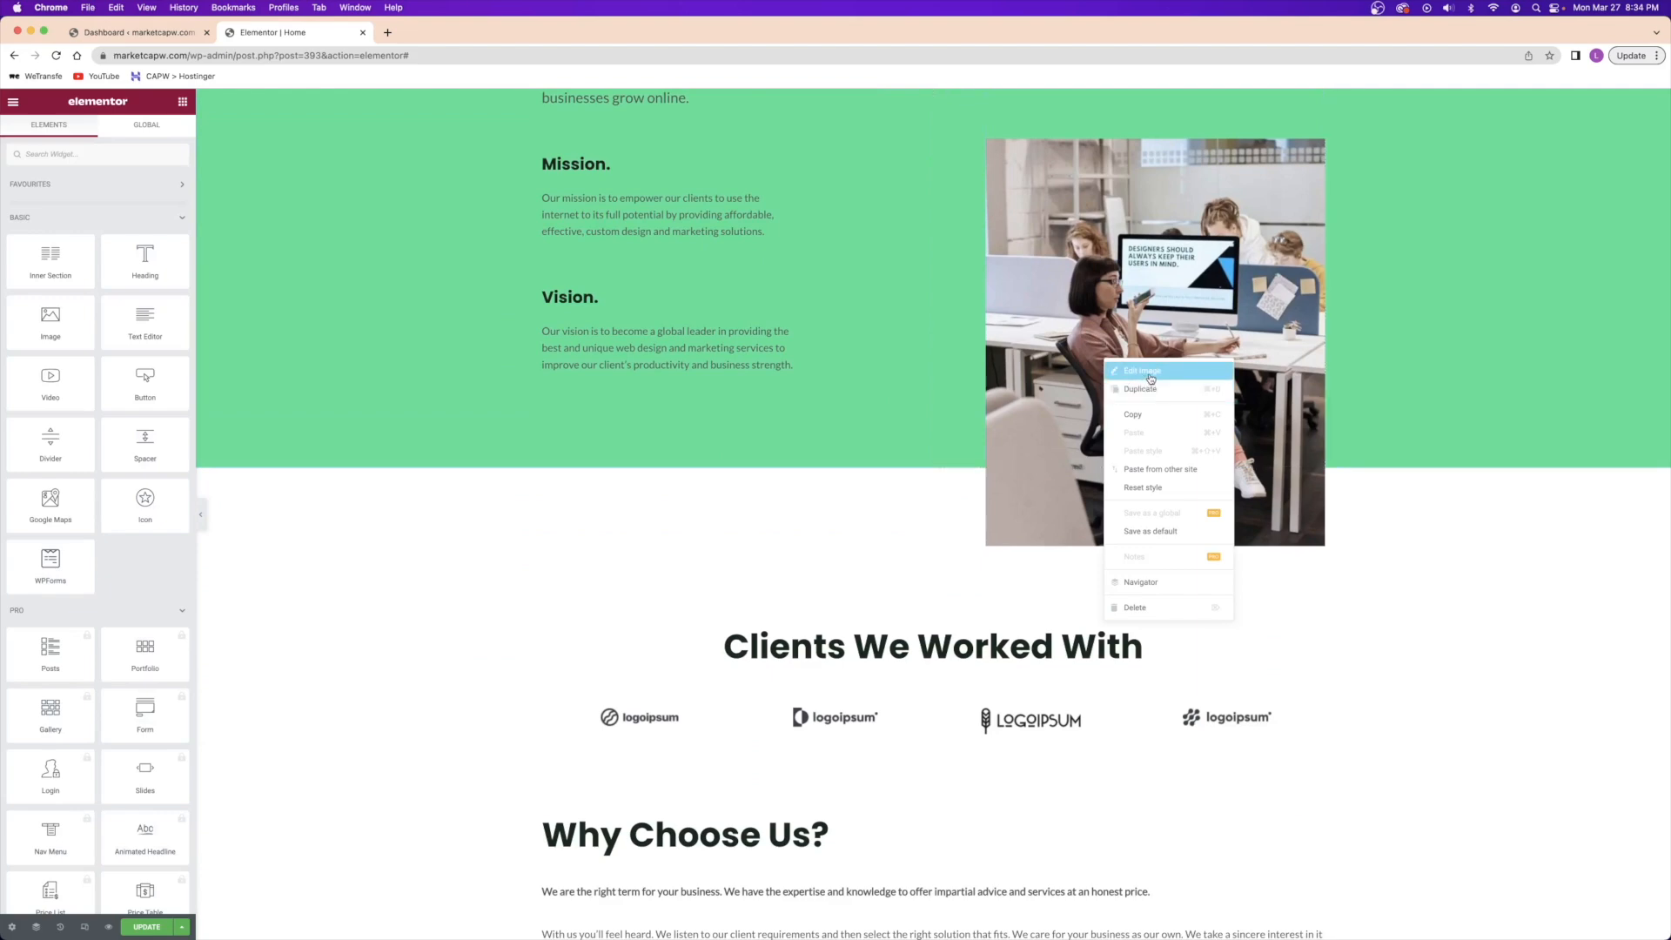
pyautogui.click(929, 415)
# - Add an image above the hero heading using the media library photo of the team with sticky notes, and delete it again
pyautogui.scroll(15, 929, 414)
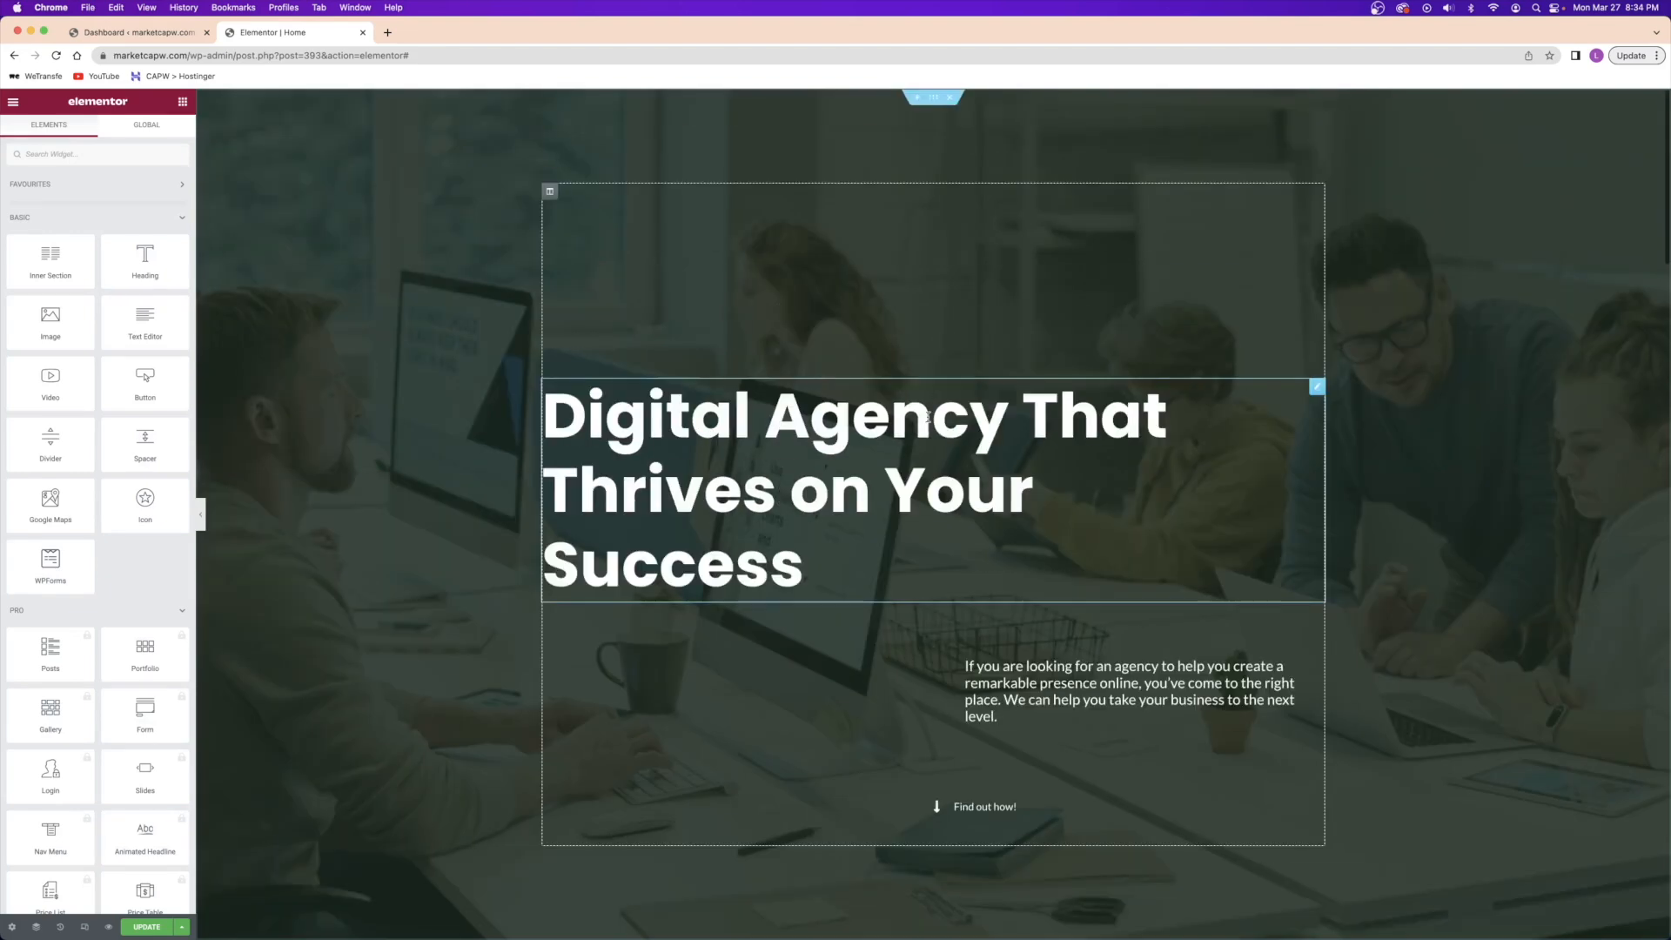
pyautogui.scroll(-3, 738, 371)
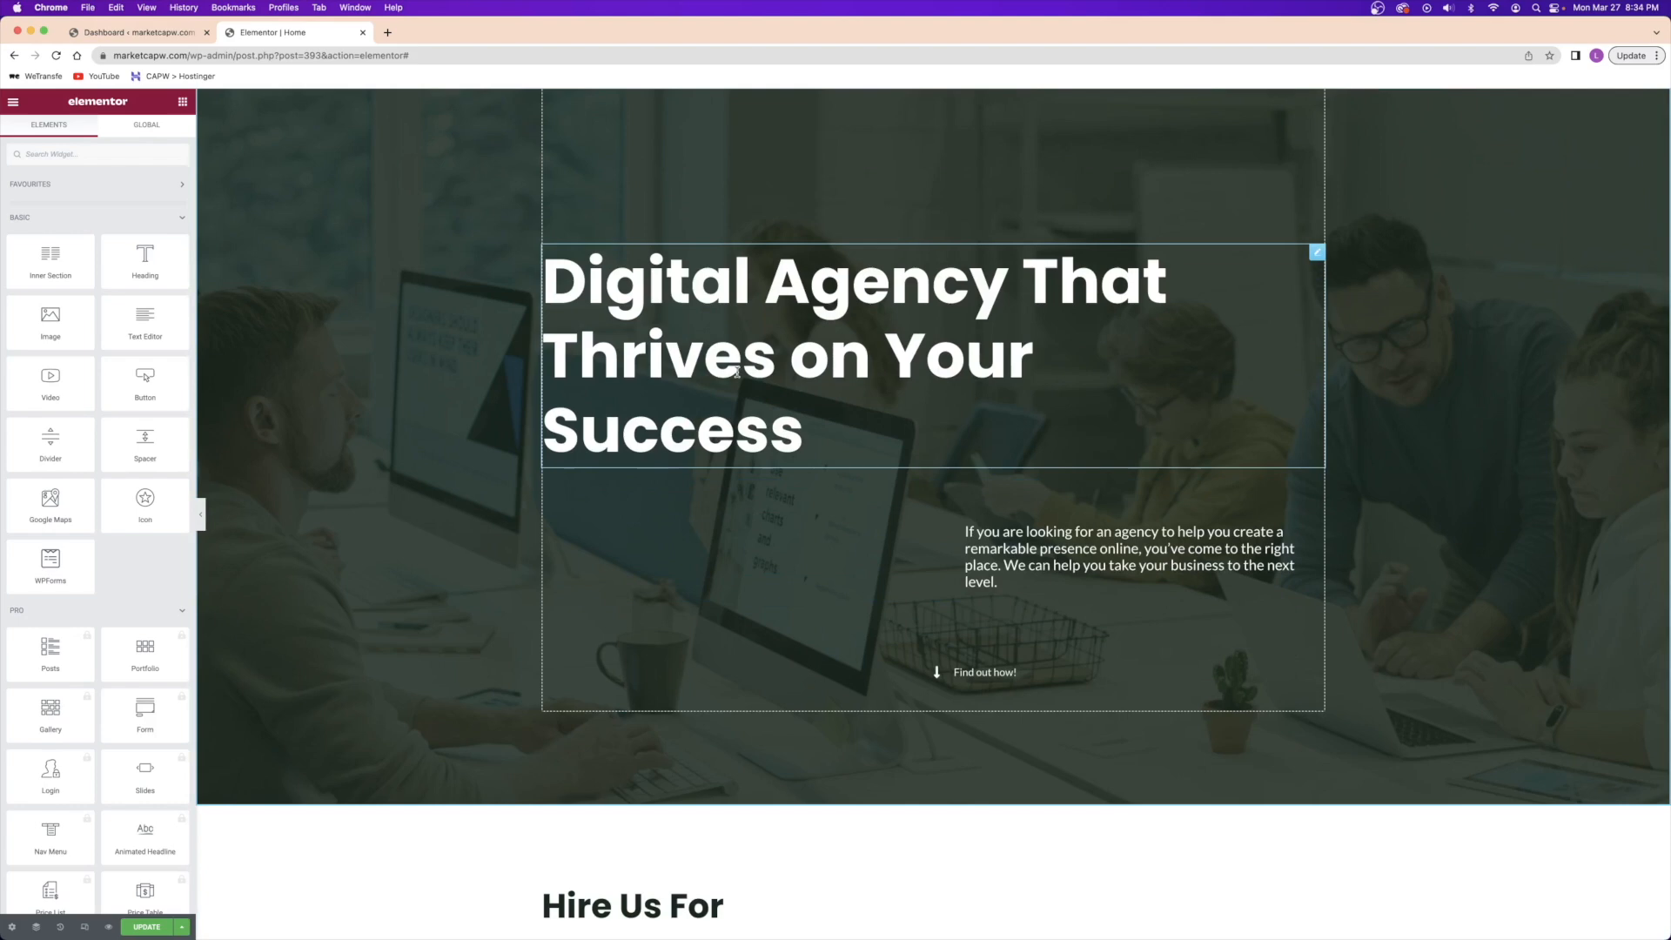
pyautogui.scroll(3, 737, 372)
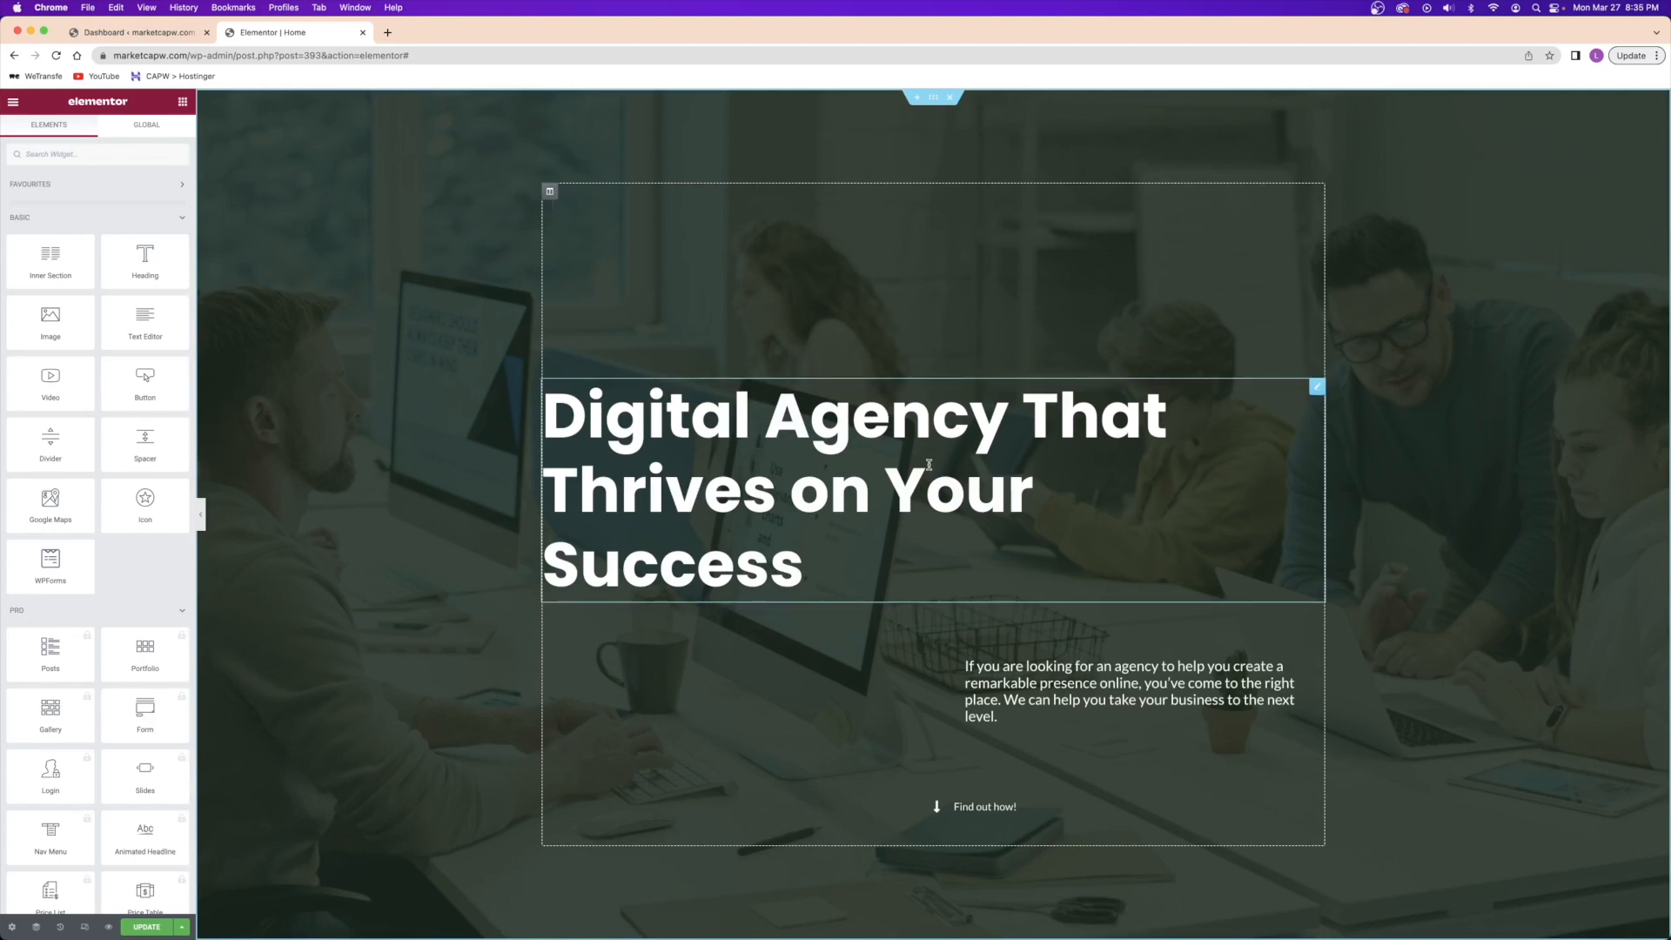
pyautogui.scroll(-15, 690, 446)
pyautogui.scroll(15, 740, 419)
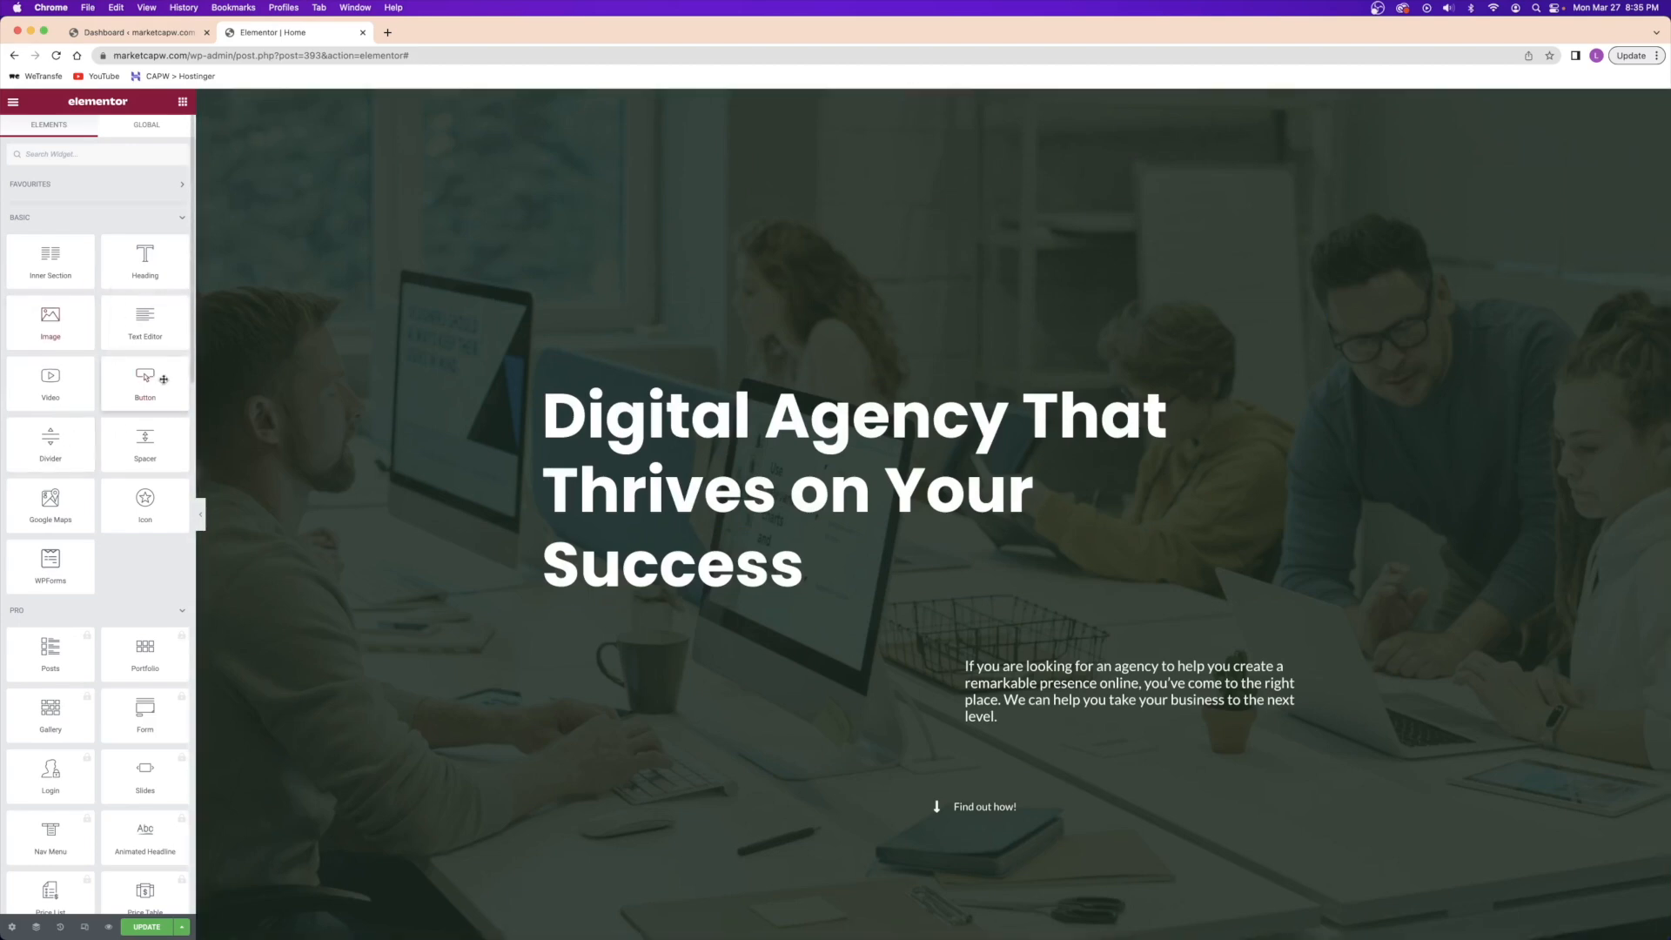
pyautogui.moveTo(51, 322); pyautogui.dragTo(775, 378)
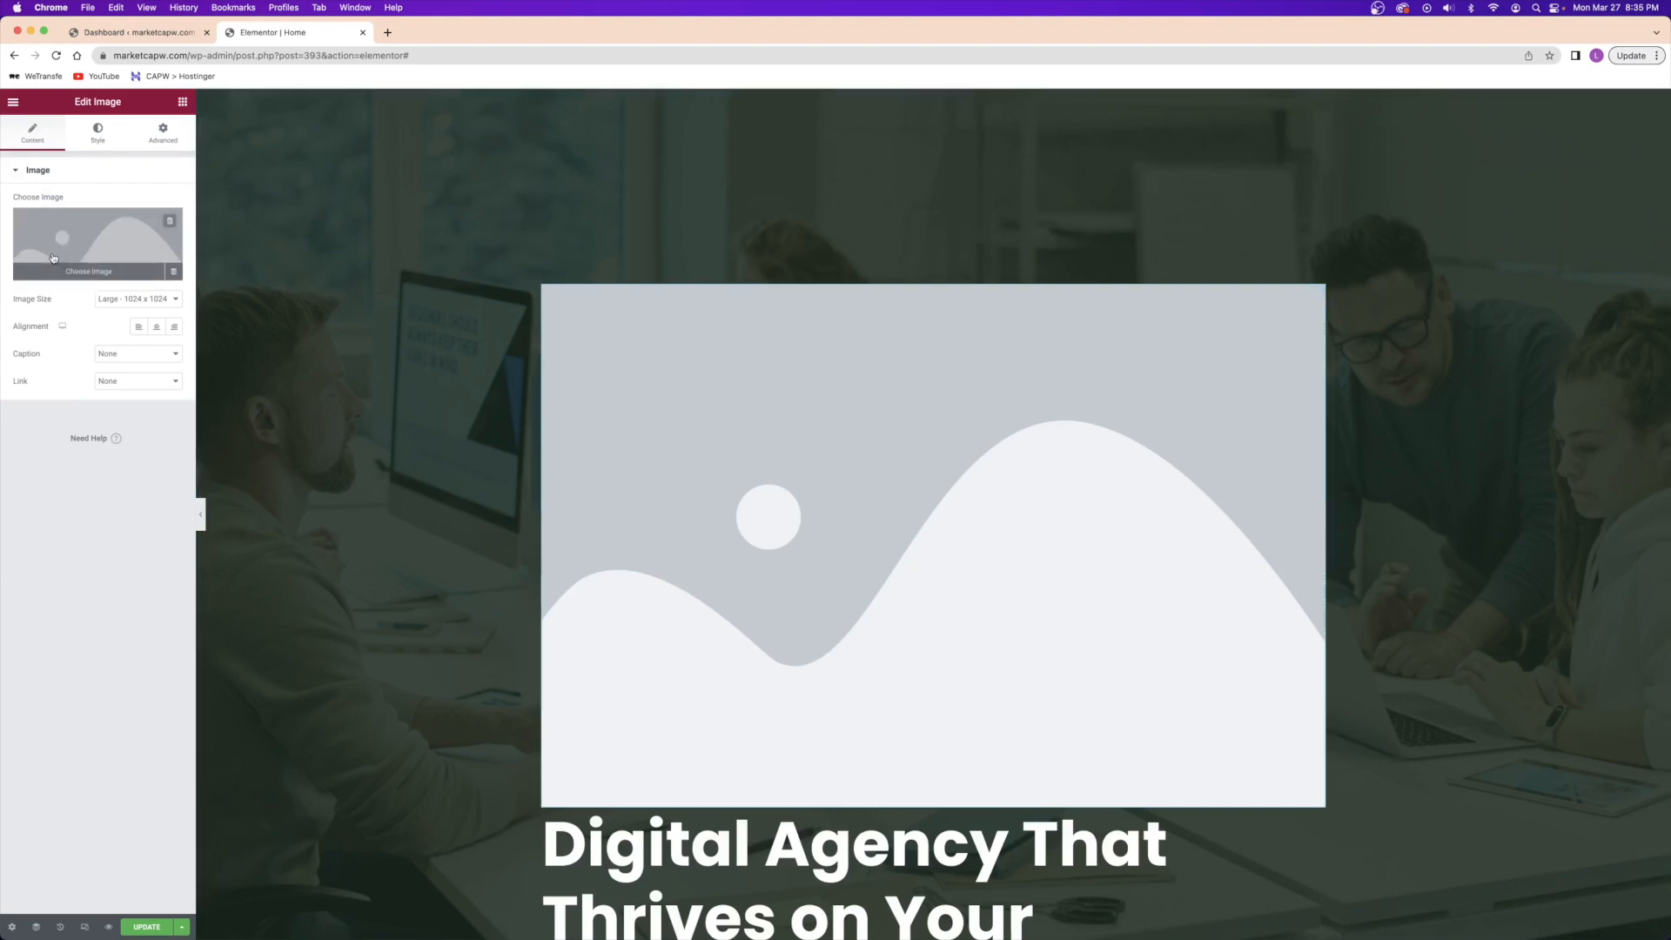
pyautogui.click(98, 248)
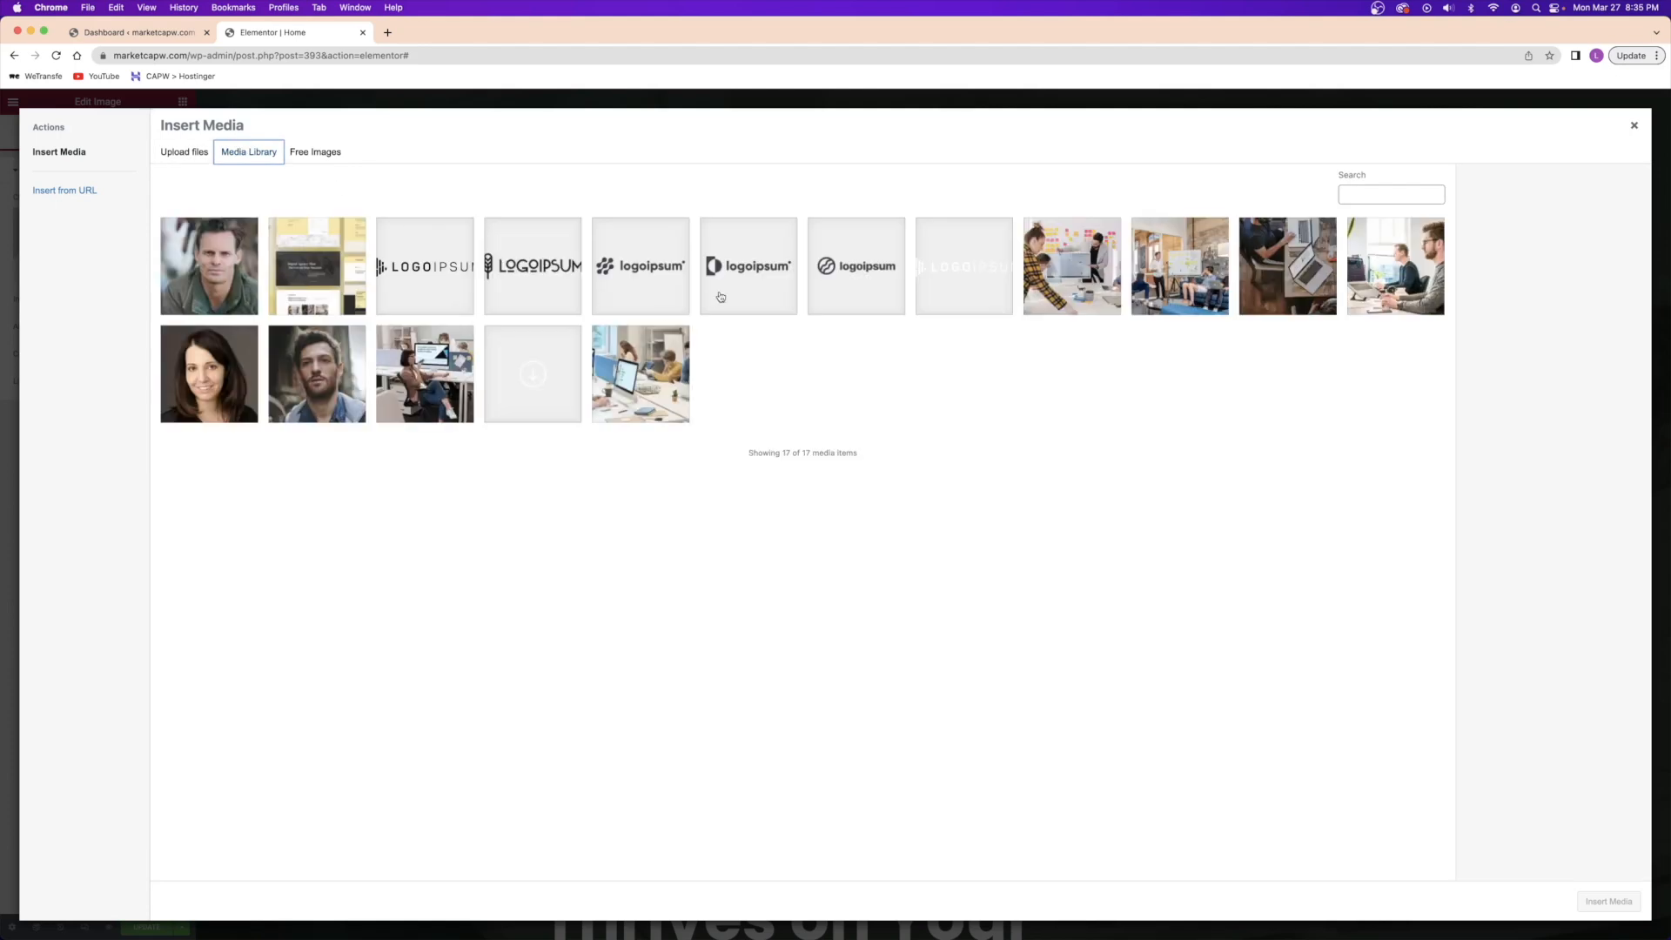
pyautogui.click(1587, 910)
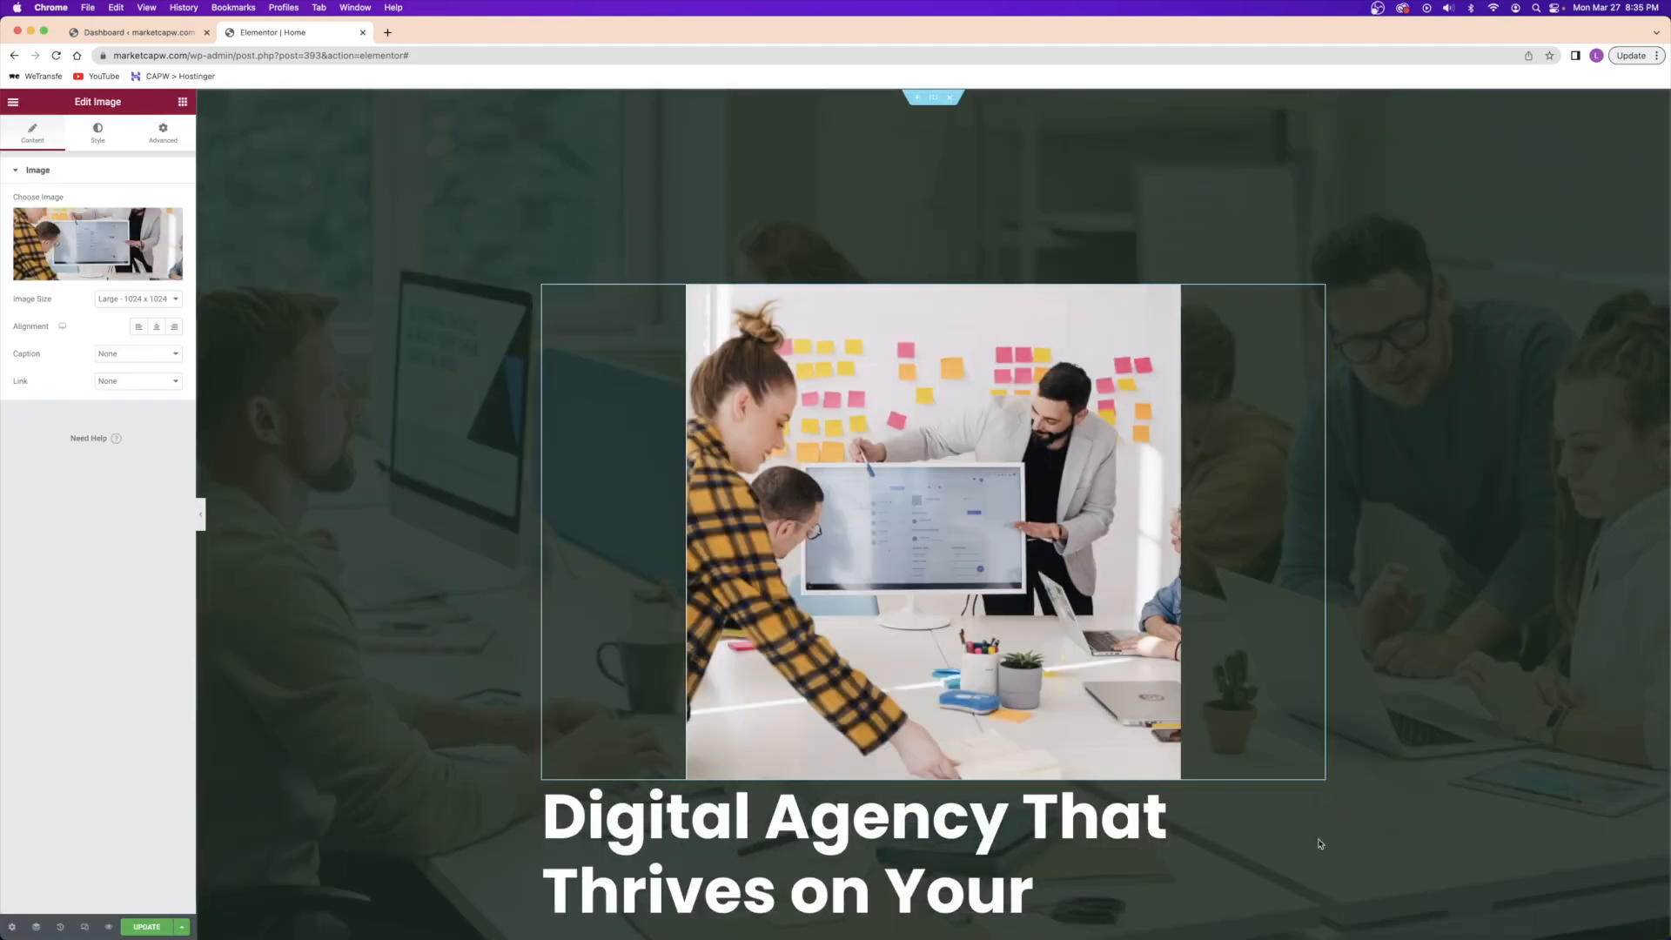
pyautogui.rightClick(967, 596)
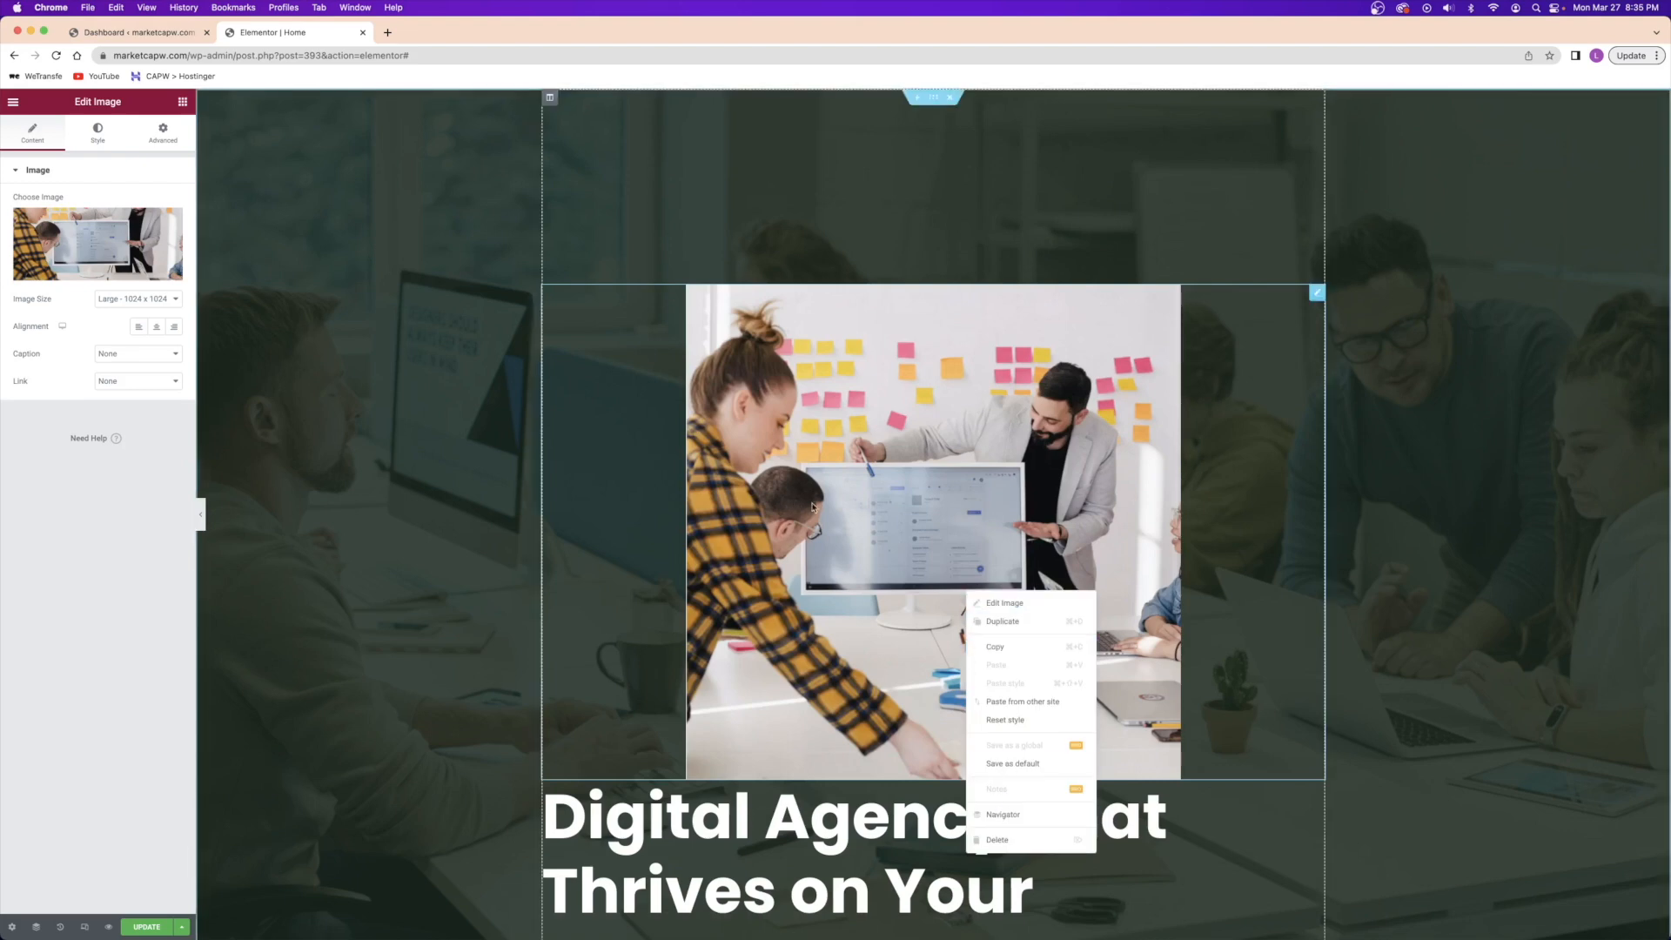
pyautogui.click(1018, 841)
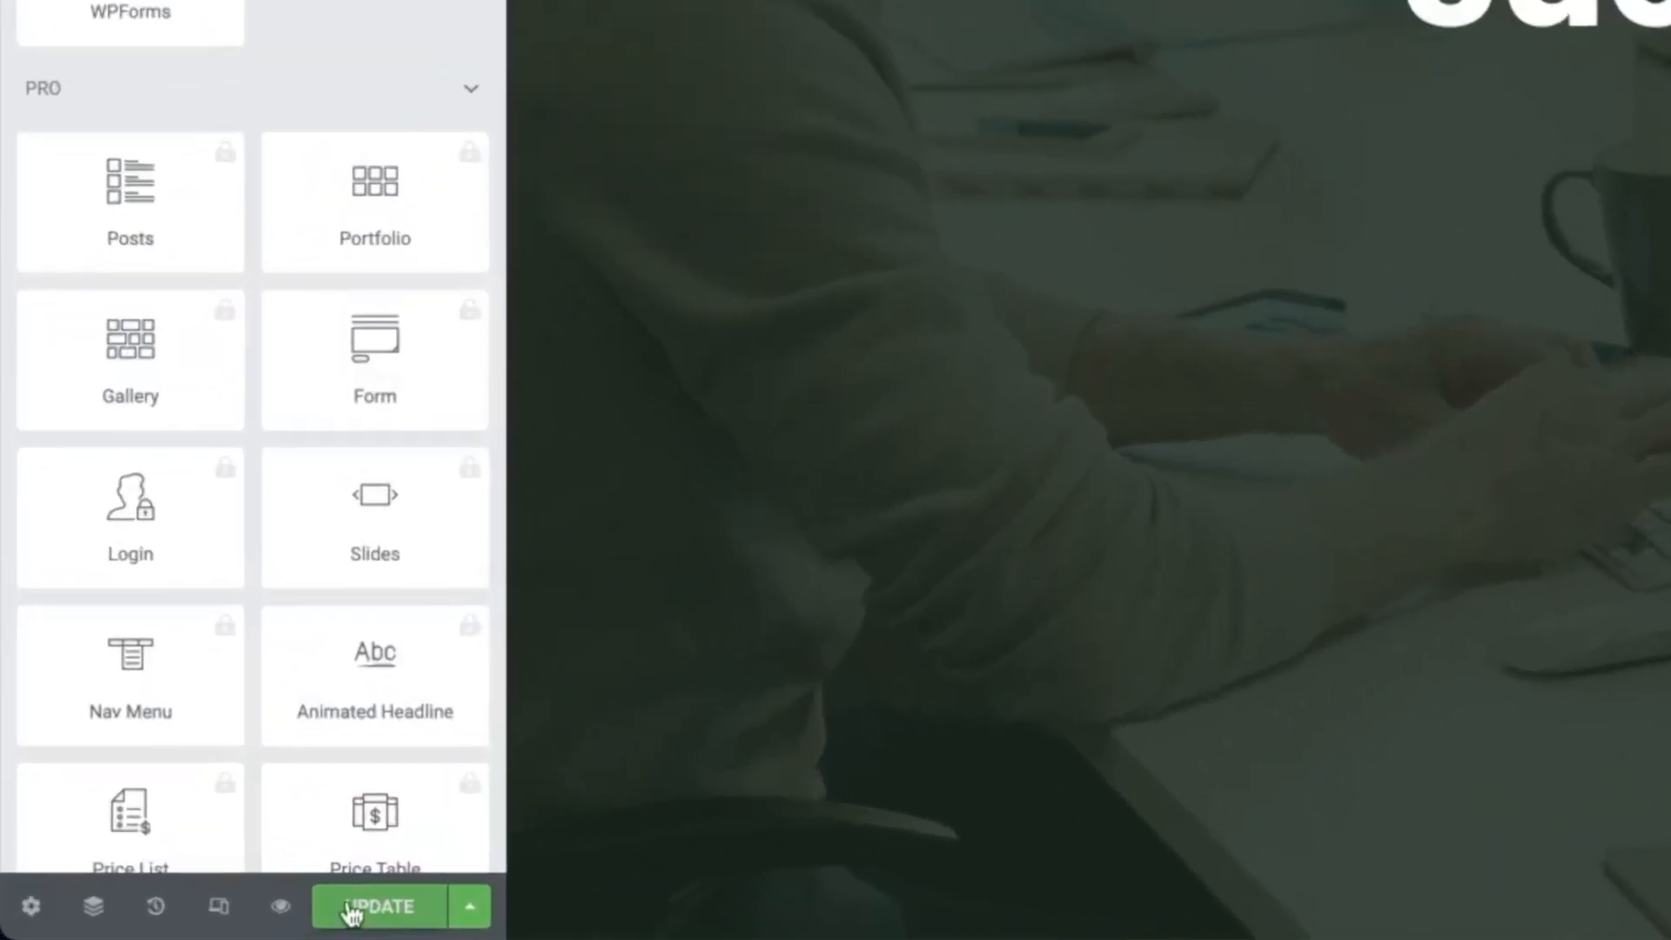
# - Update the homepage and open the hero heading "Digital Agency That Thrives on Your Success" for editing
pyautogui.click(368, 915)
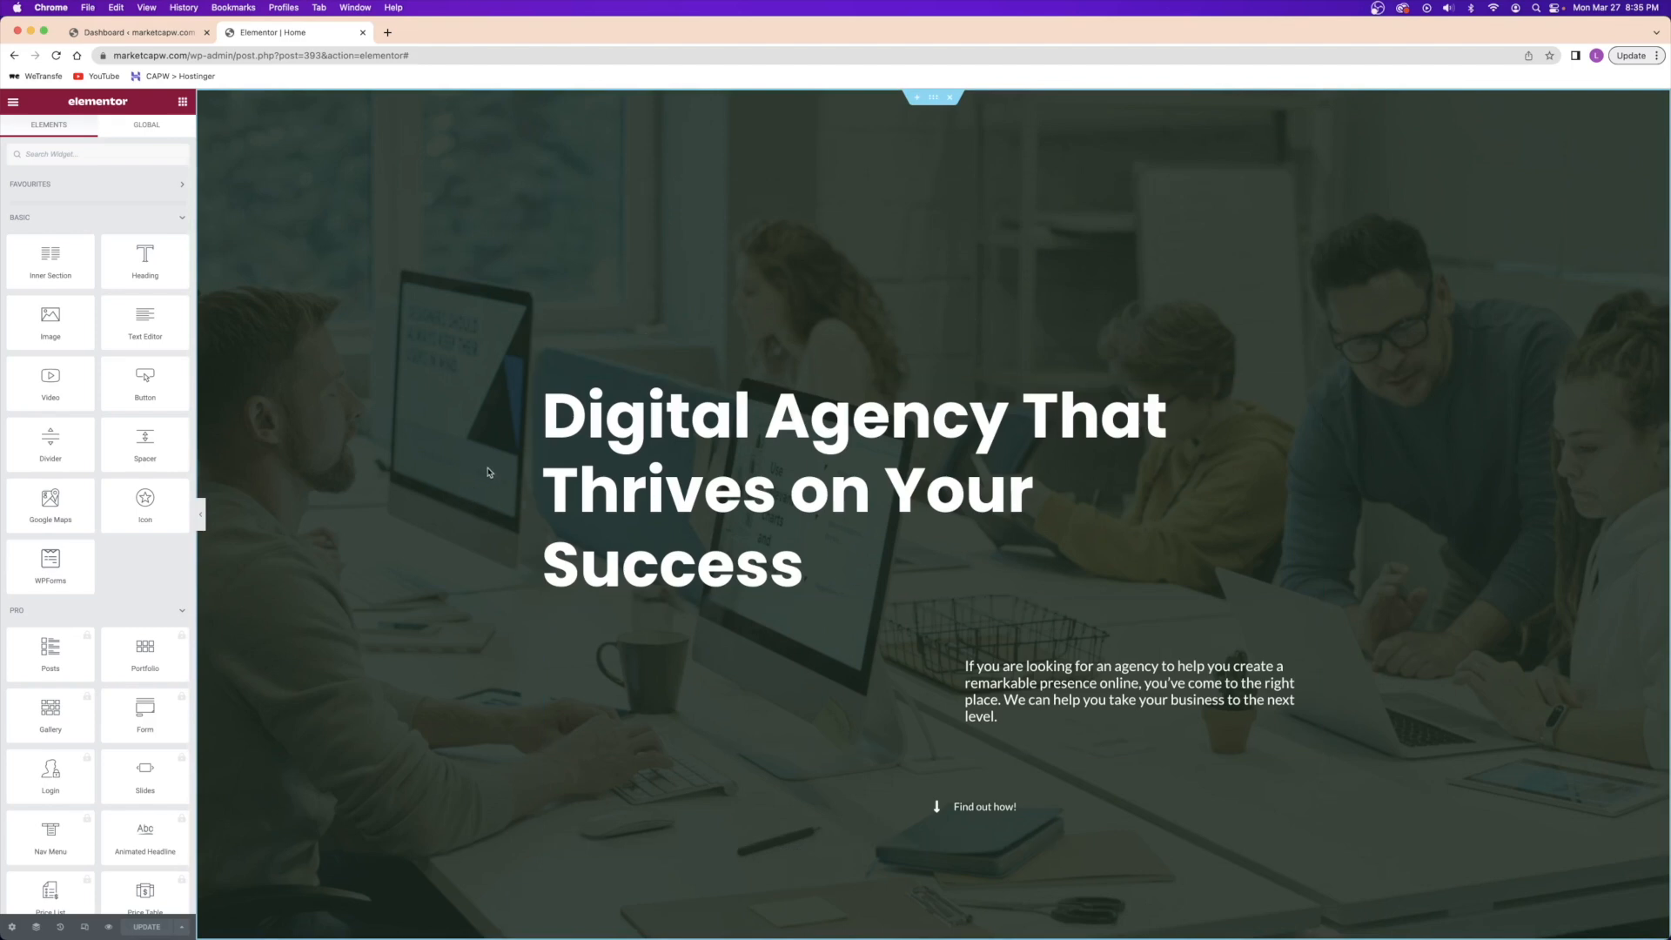
pyautogui.click(670, 462)
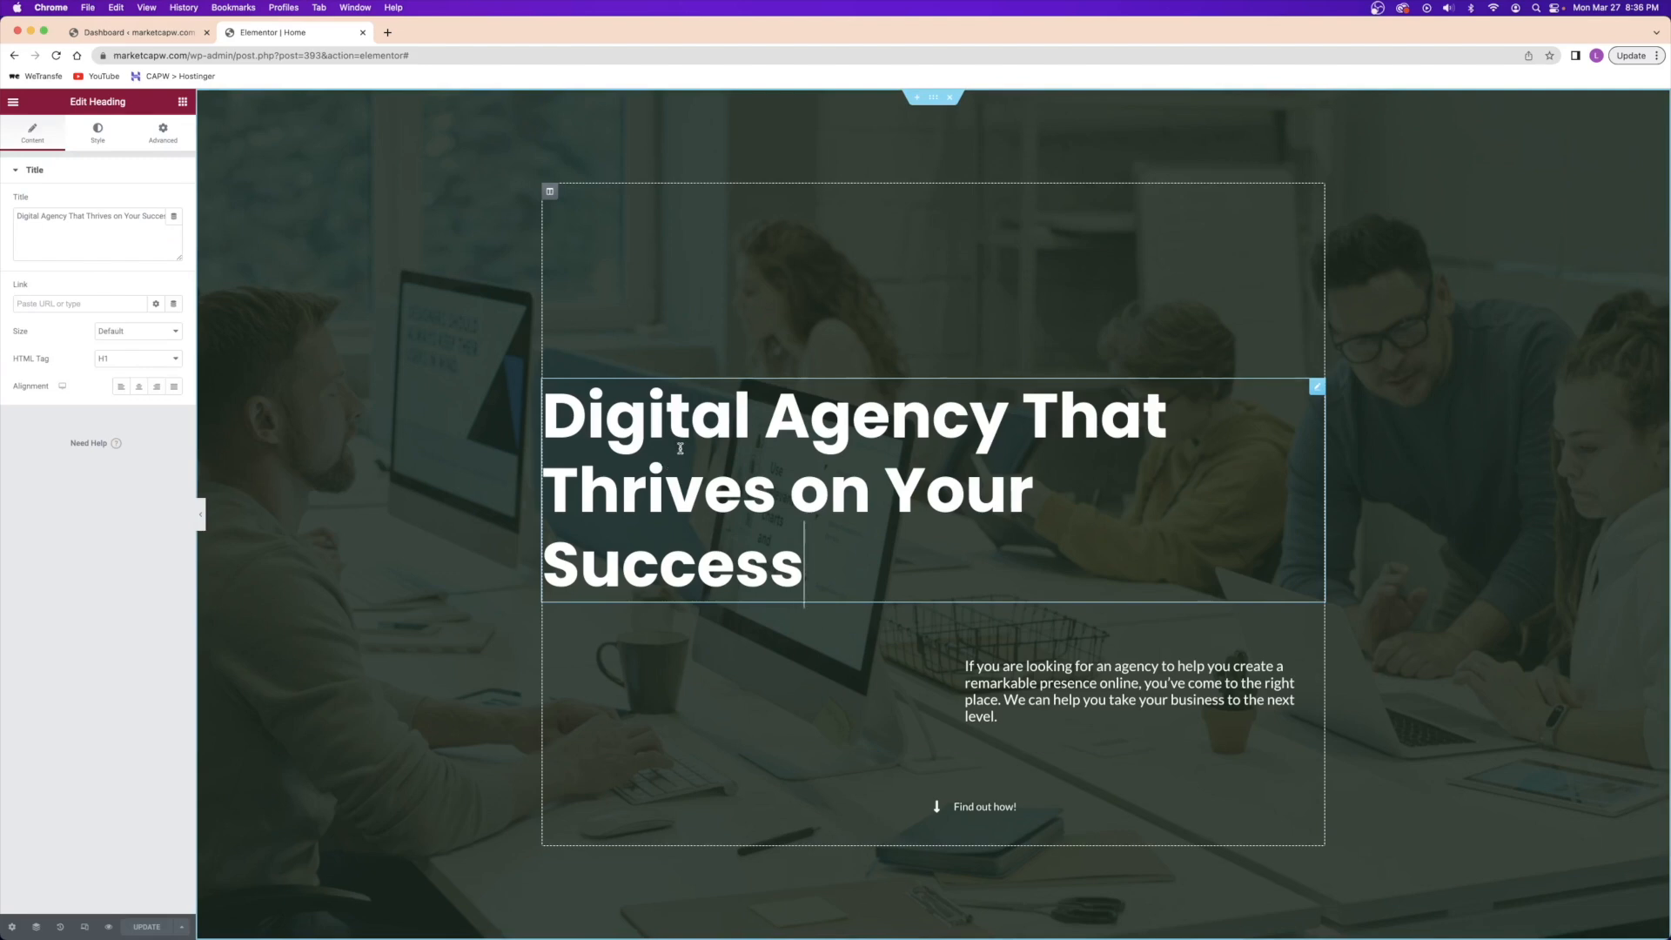
pyautogui.rightClick(680, 452)
pyautogui.click(718, 462)
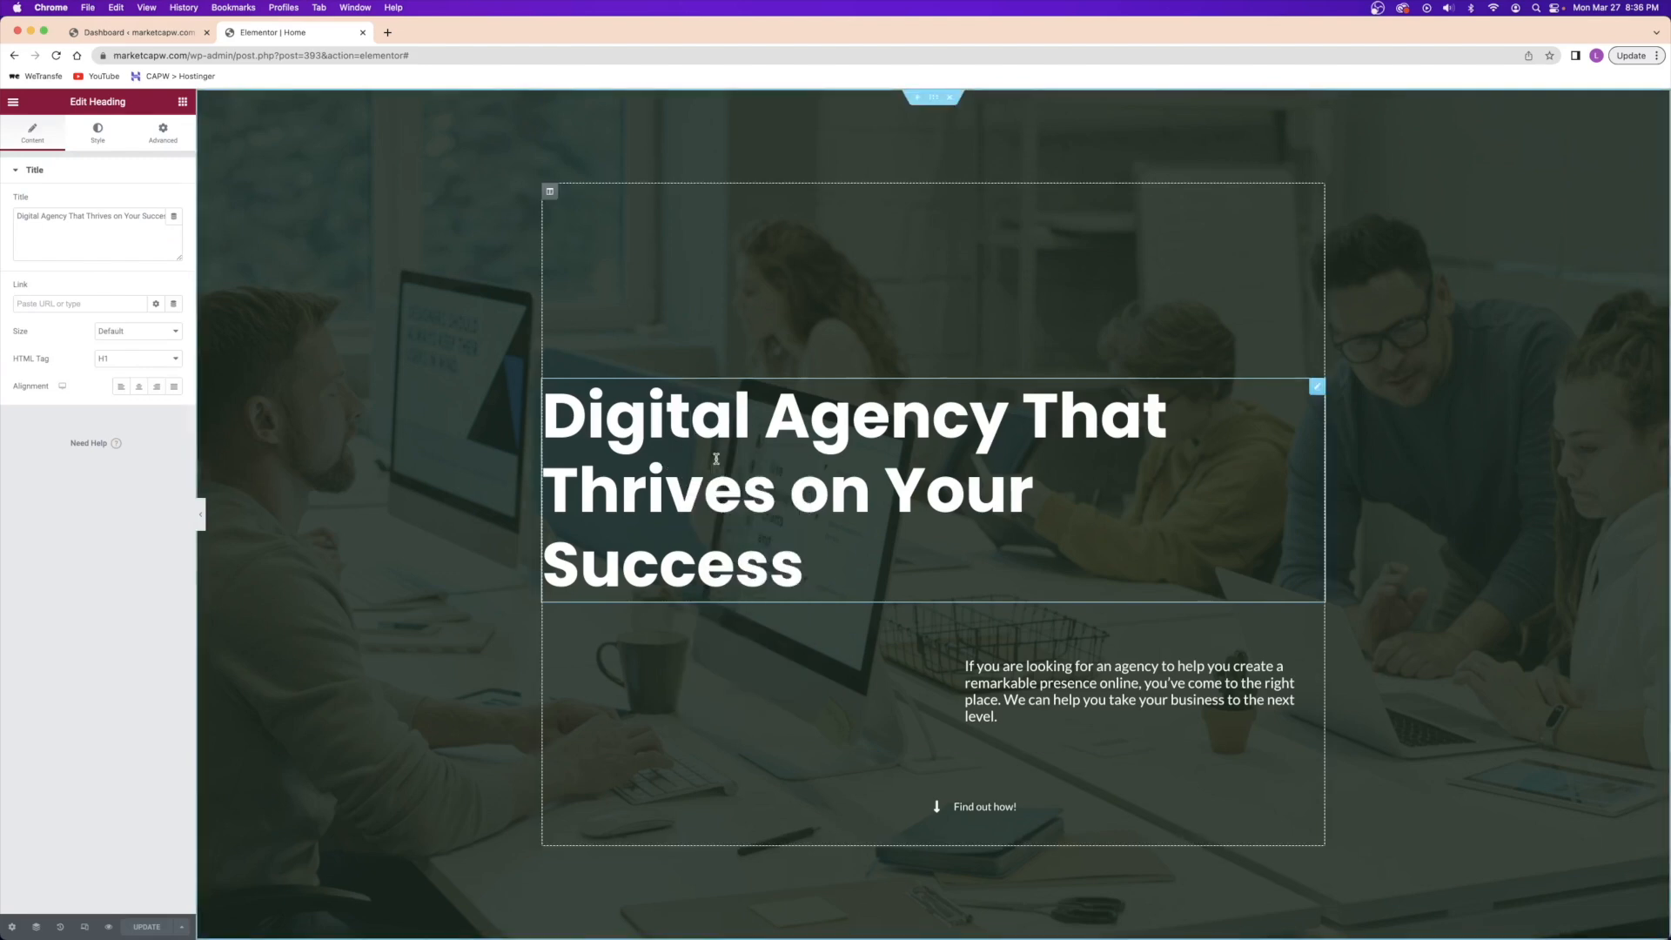
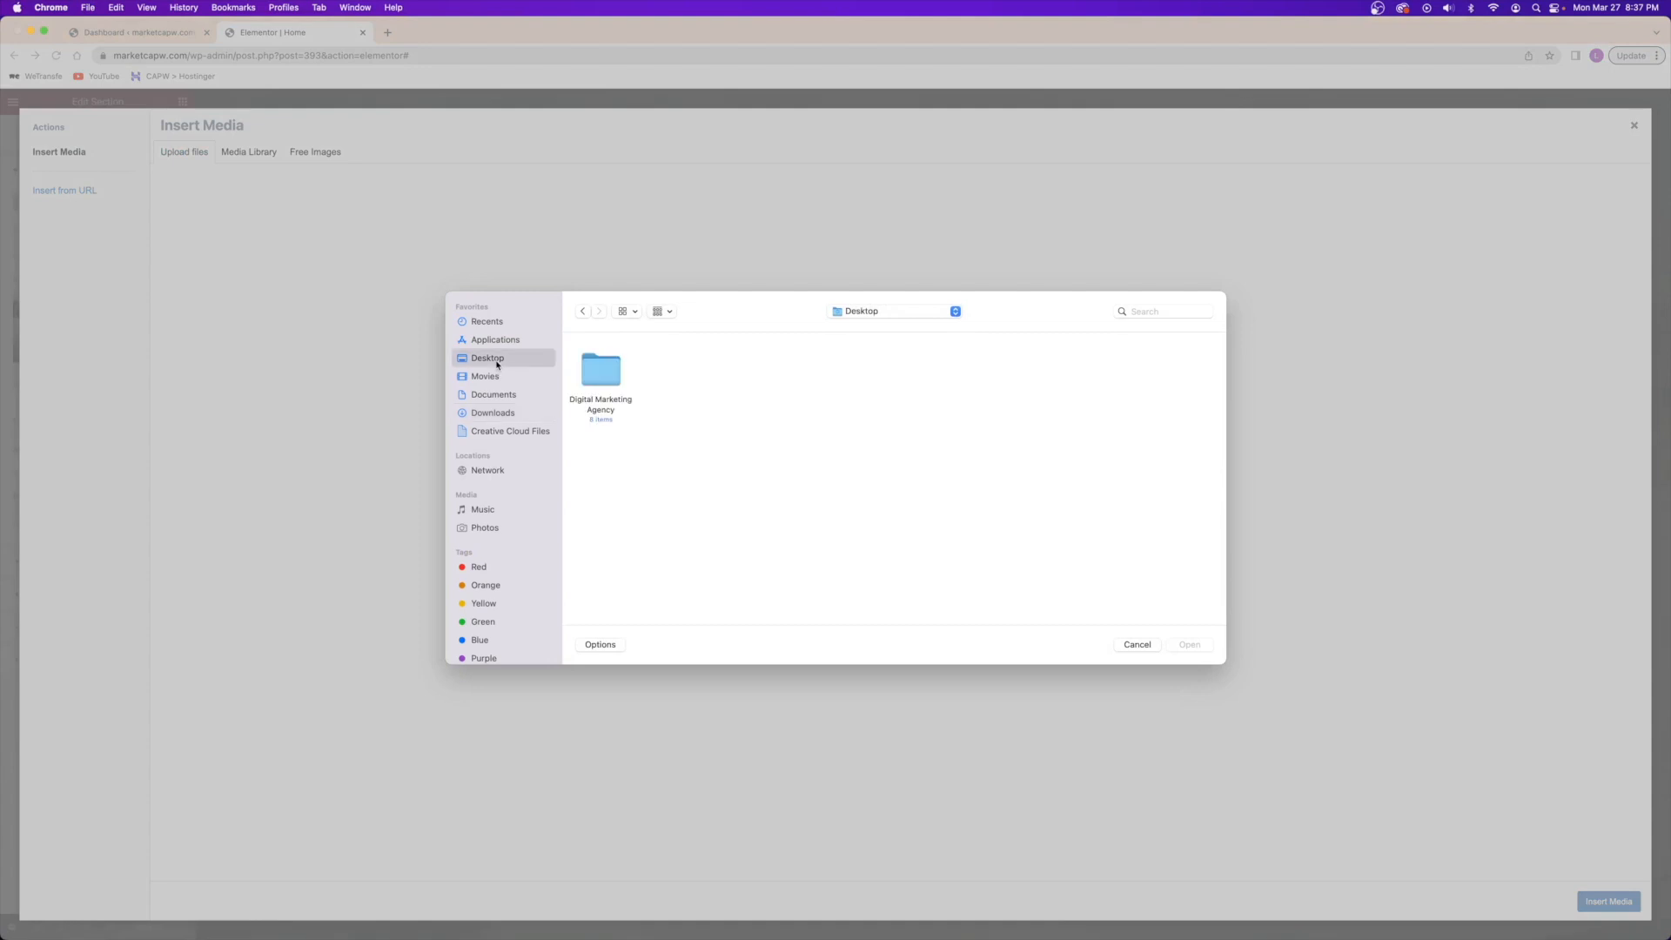
# - Upload all selectable images from the desktop's Digital Marketing Agency folder and use cta-img.jpg as the hero section's background
pyautogui.doubleClick(613, 378)
pyautogui.moveTo(1181, 375); pyautogui.dragTo(586, 380)
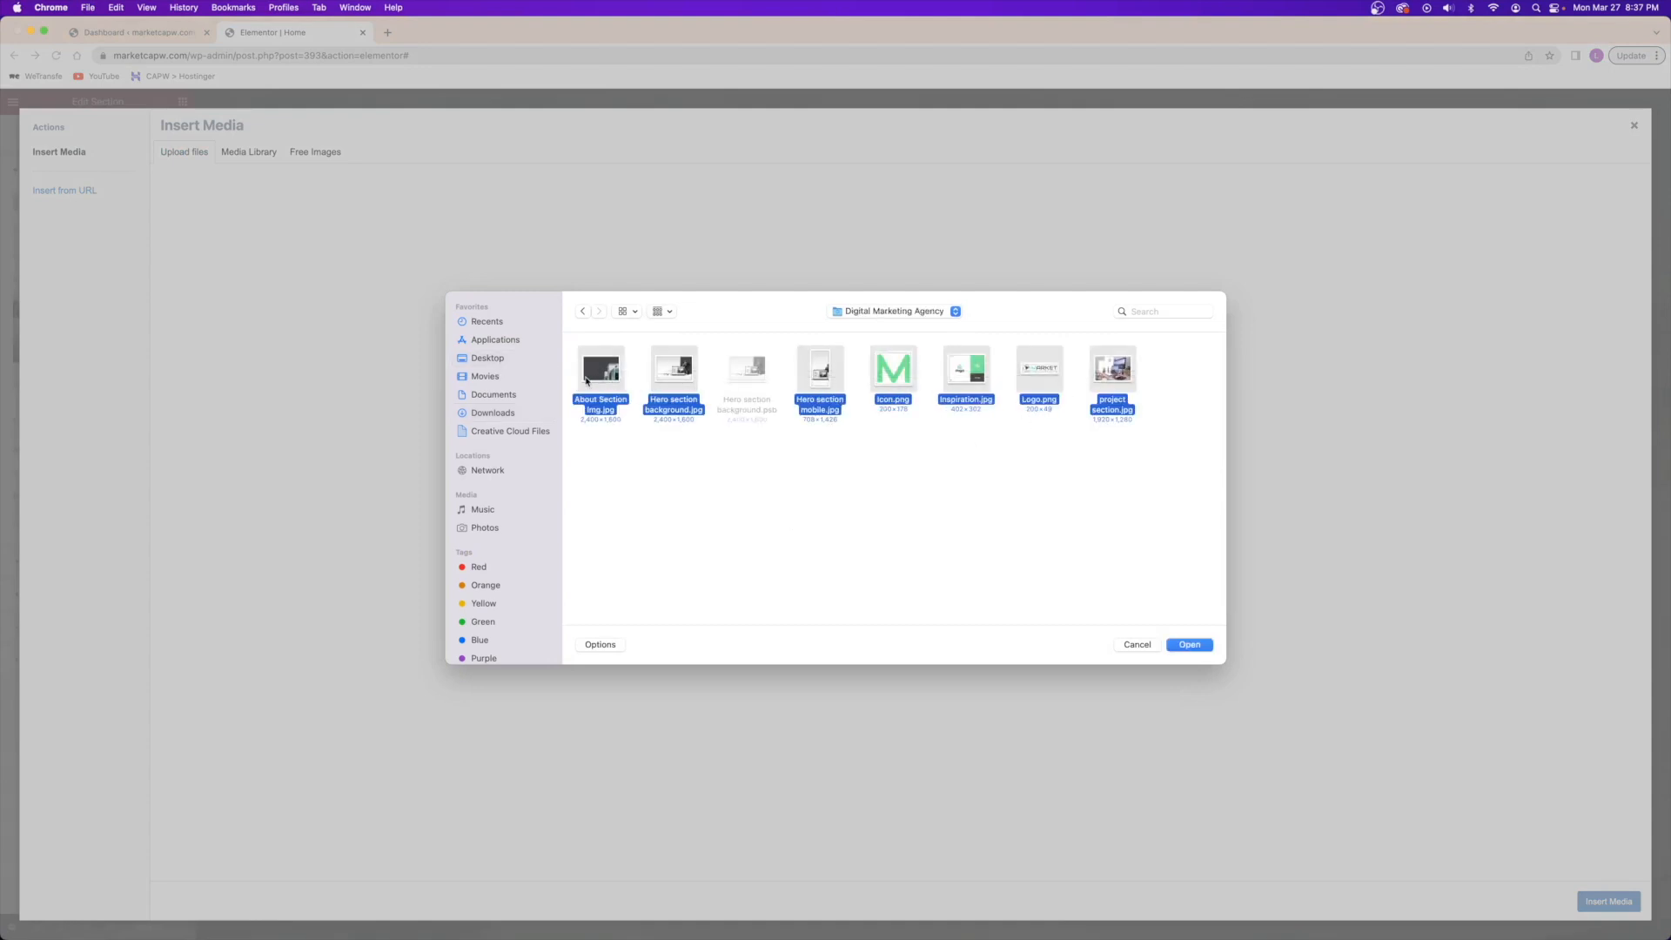
pyautogui.click(1194, 645)
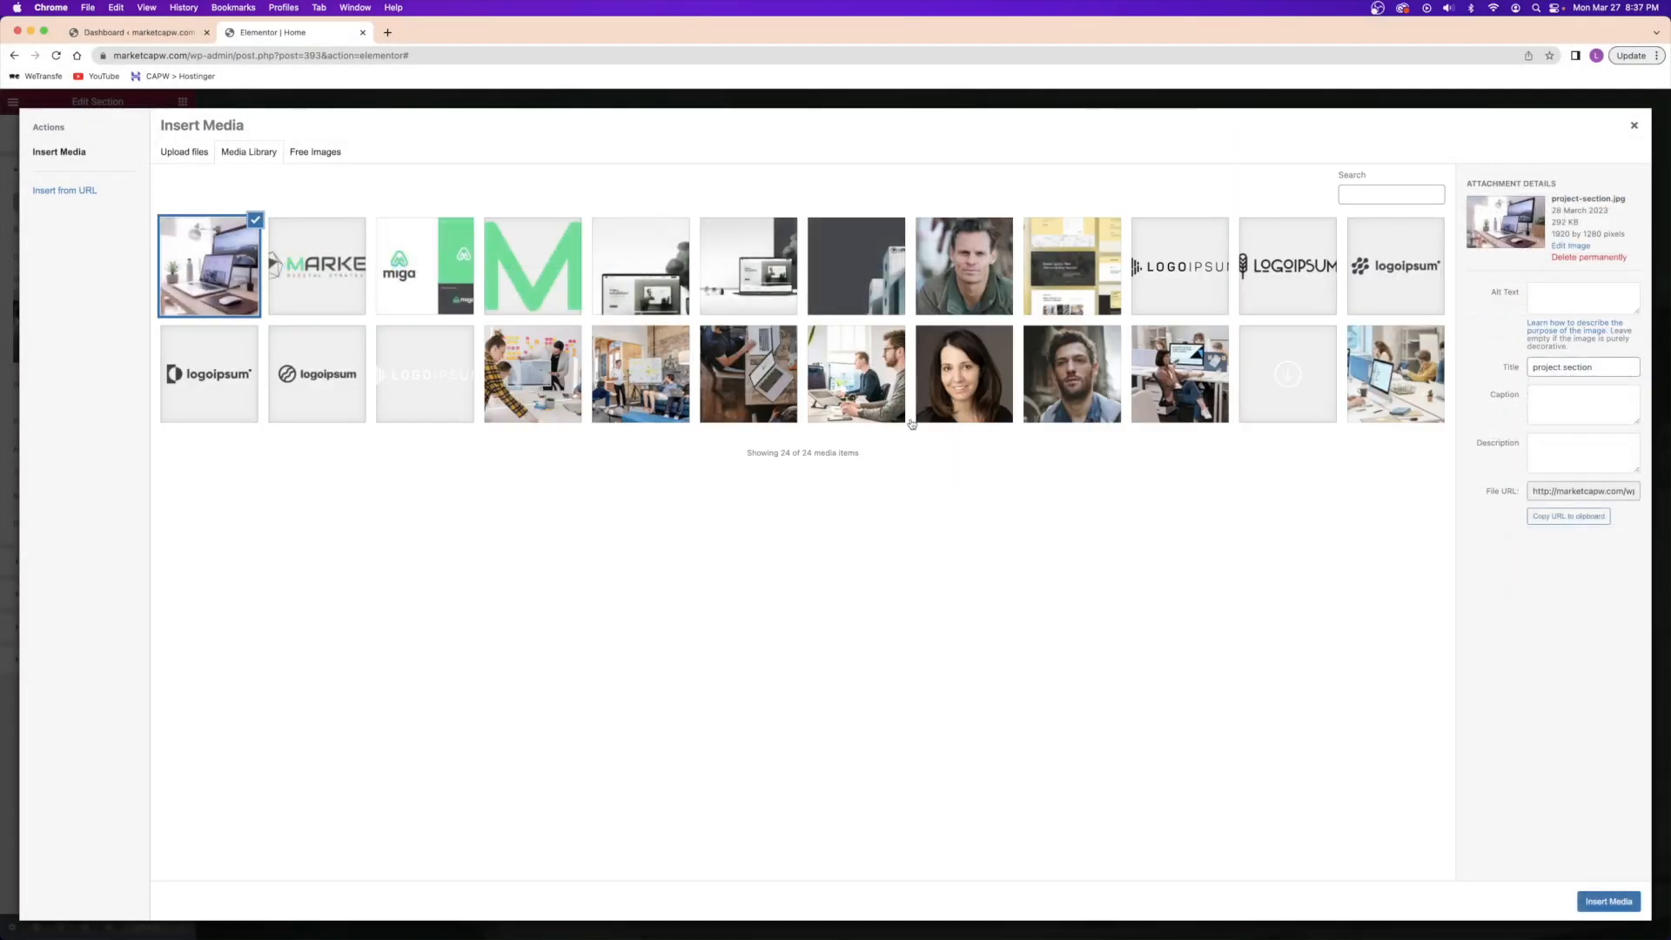
pyautogui.click(831, 370)
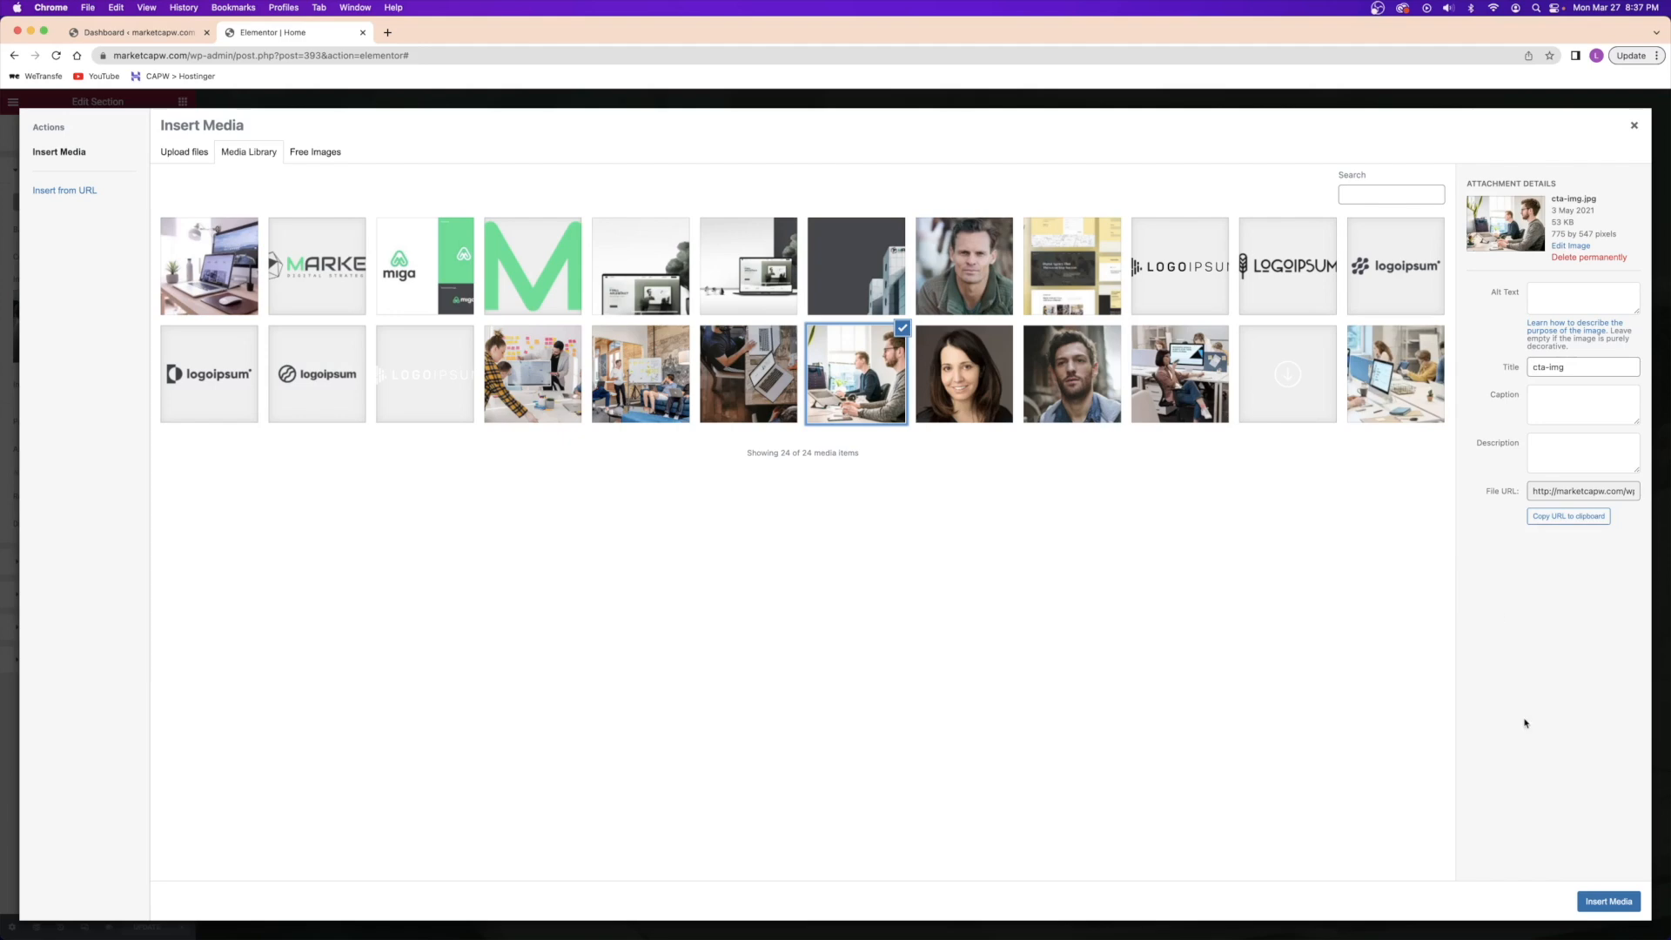
pyautogui.click(1600, 906)
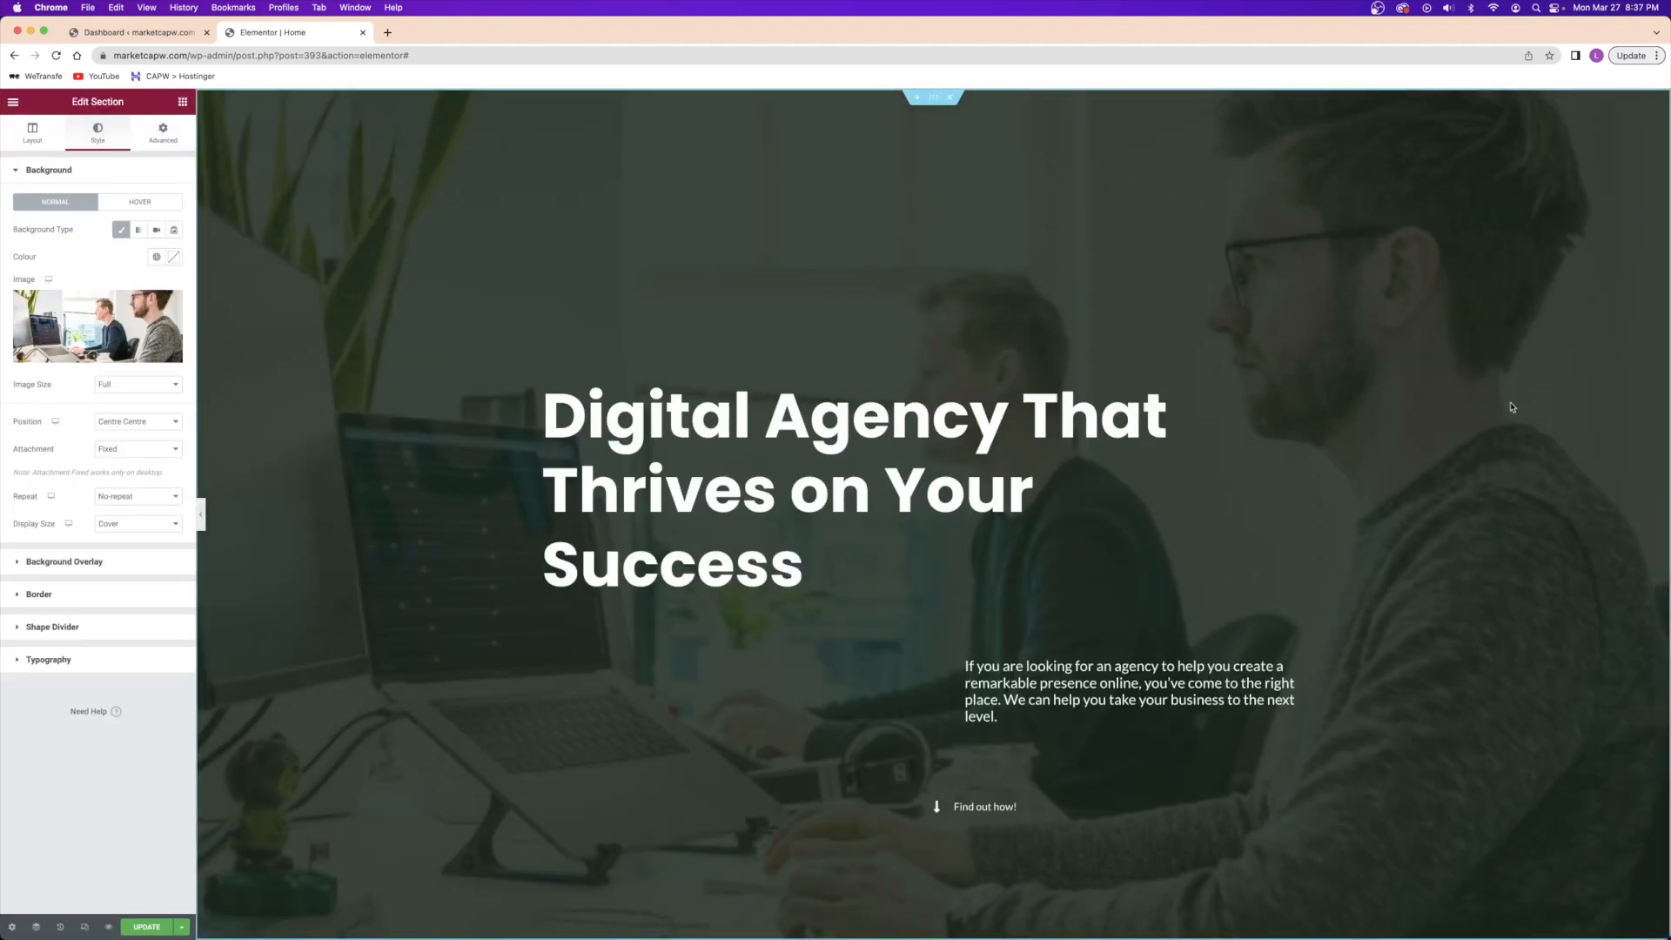
# - Replace the hero section's background image with Hero-section-background.jpg from the media library
pyautogui.rightClick(366, 313)
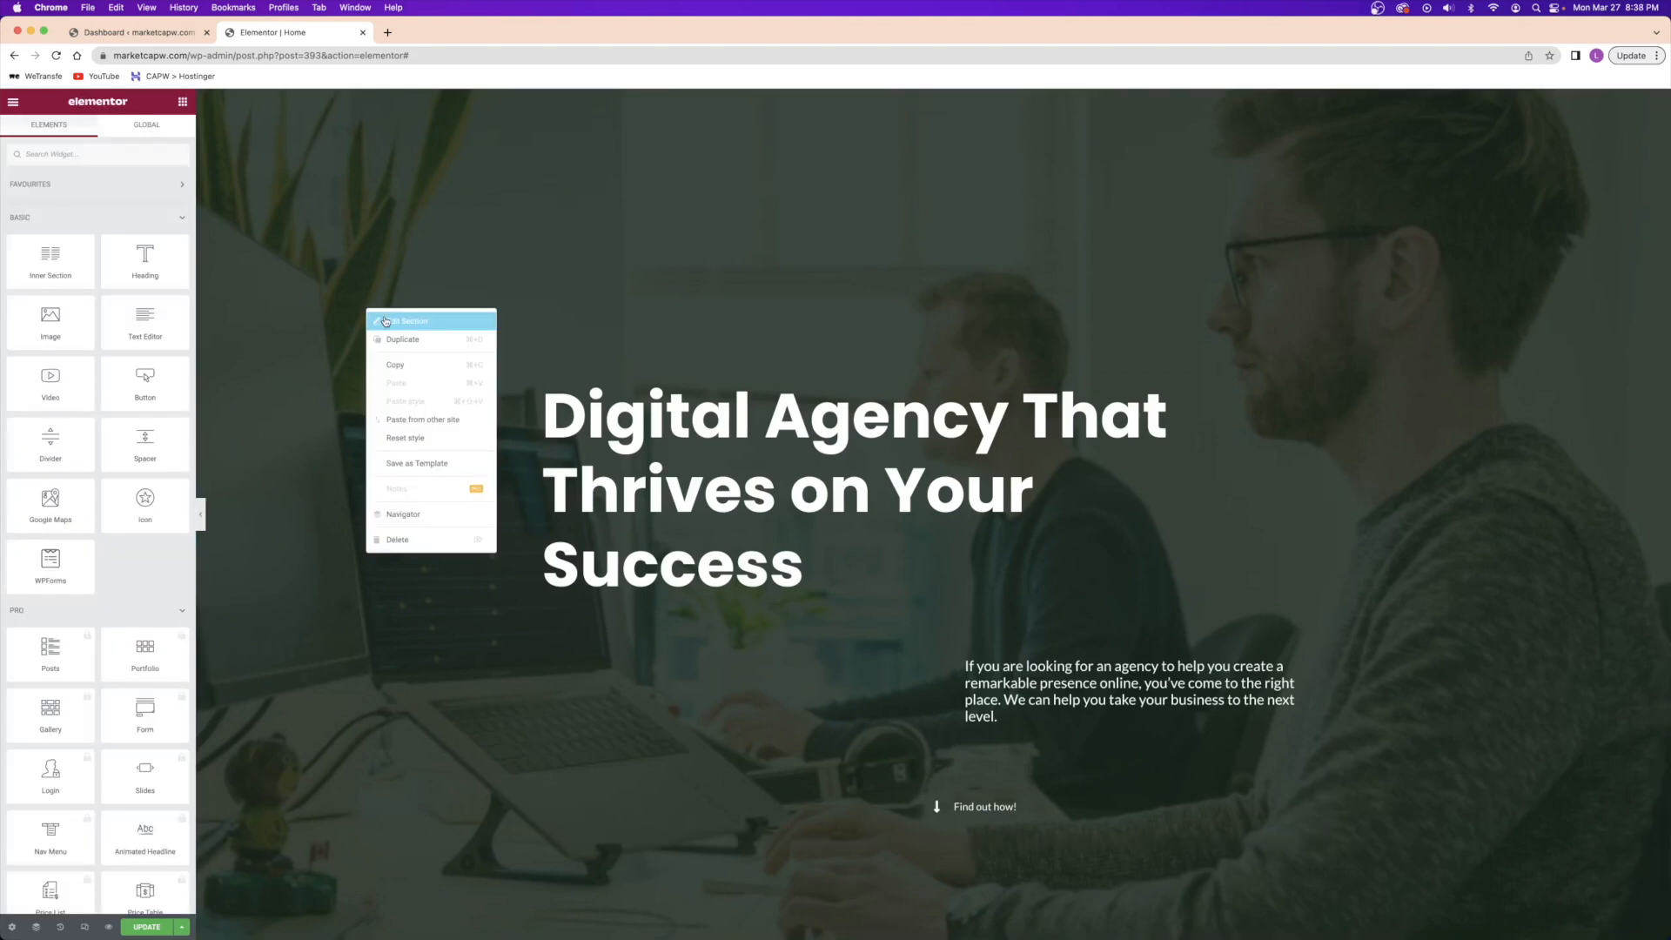
pyautogui.click(387, 322)
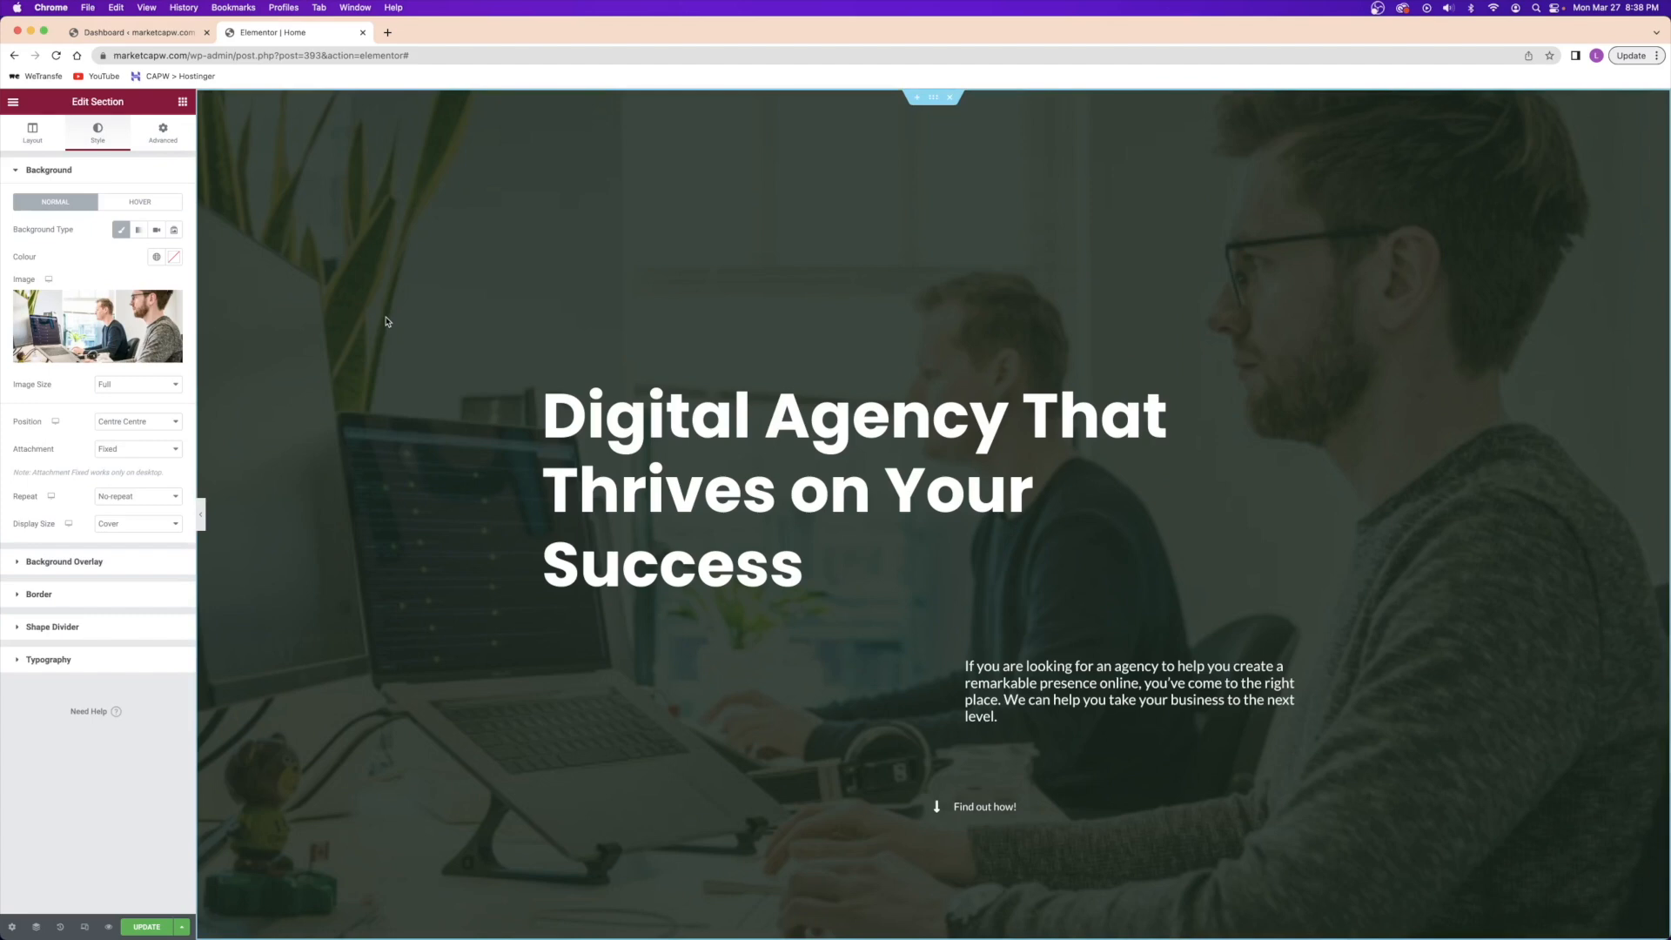
pyautogui.click(91, 333)
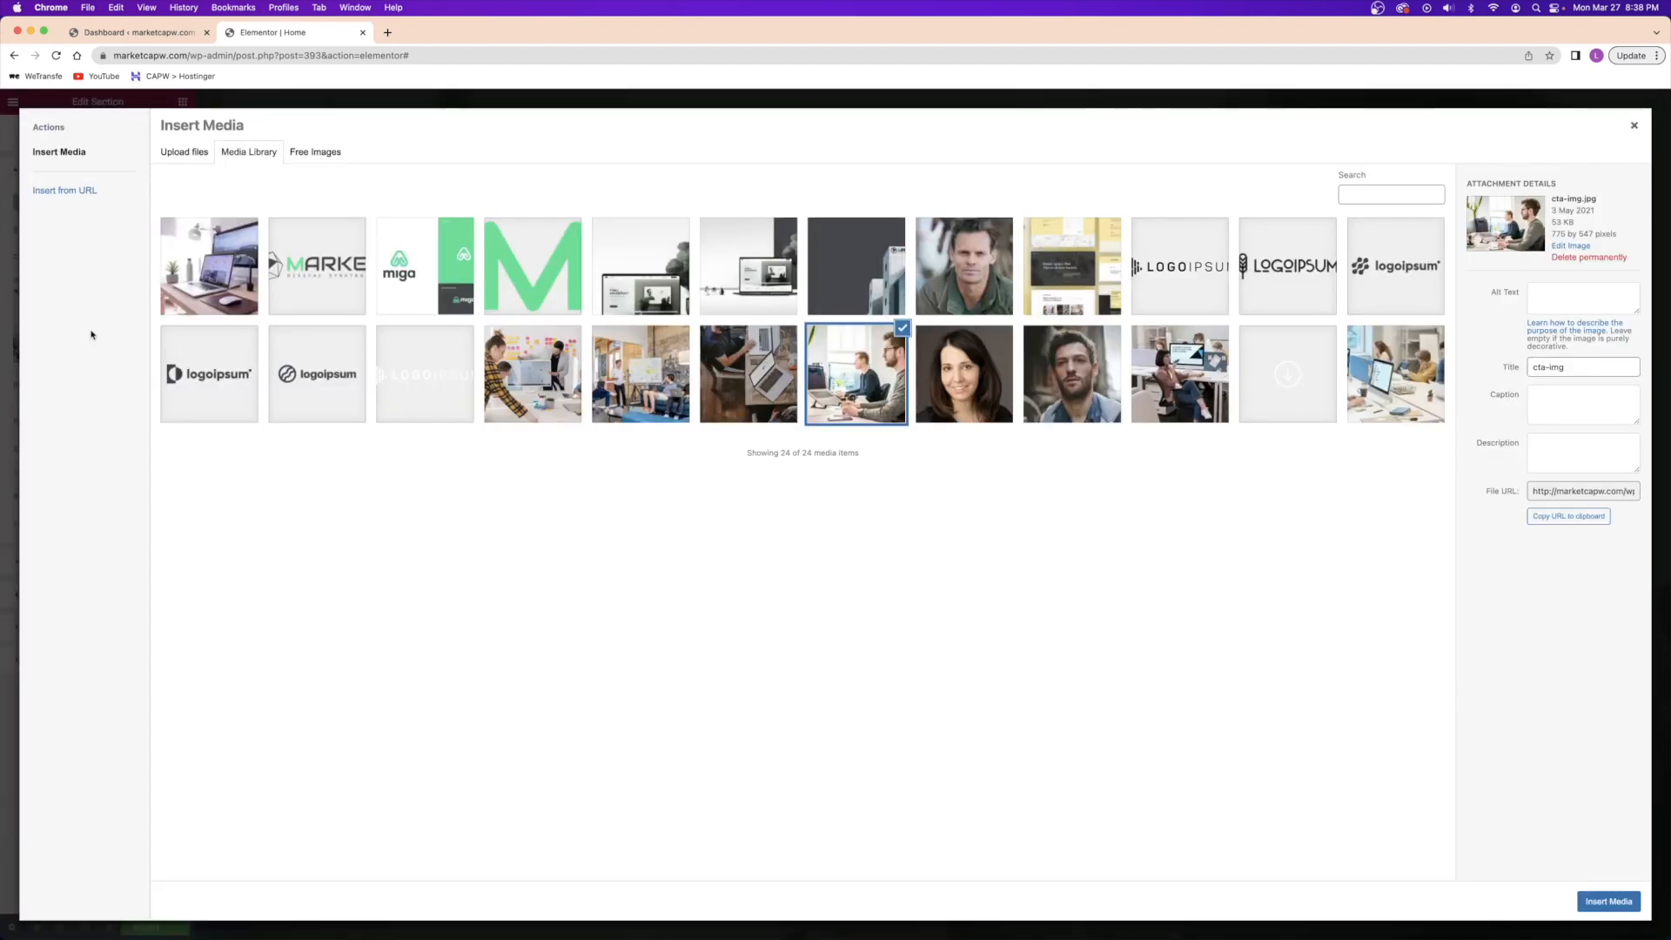
pyautogui.click(728, 269)
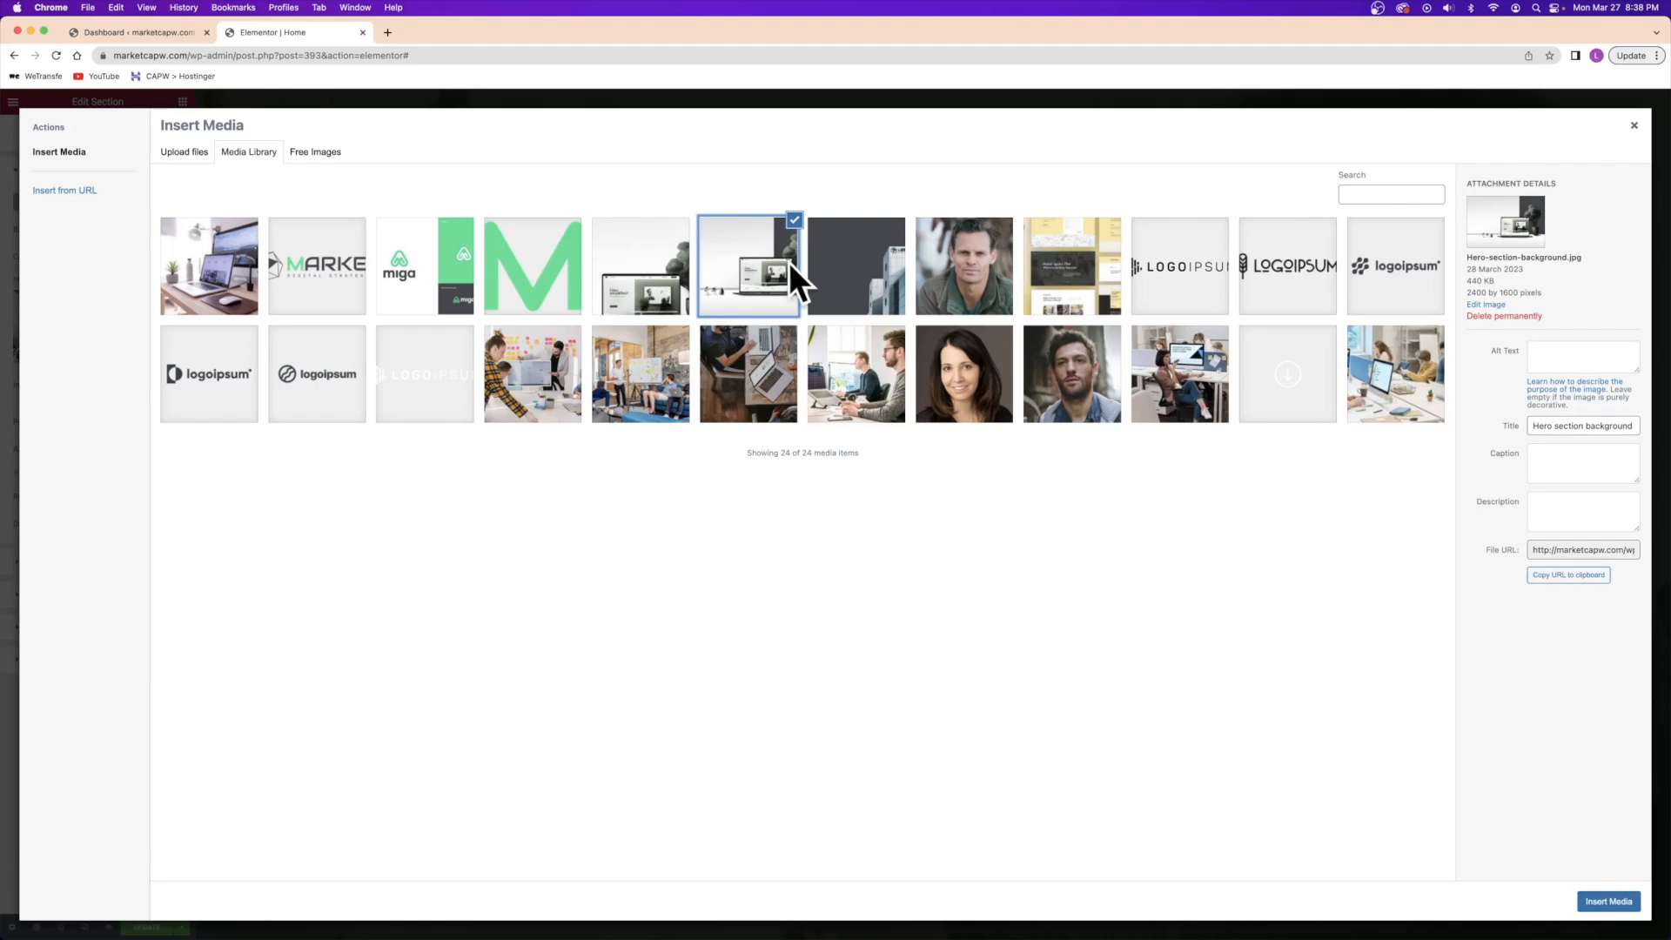
pyautogui.click(1620, 901)
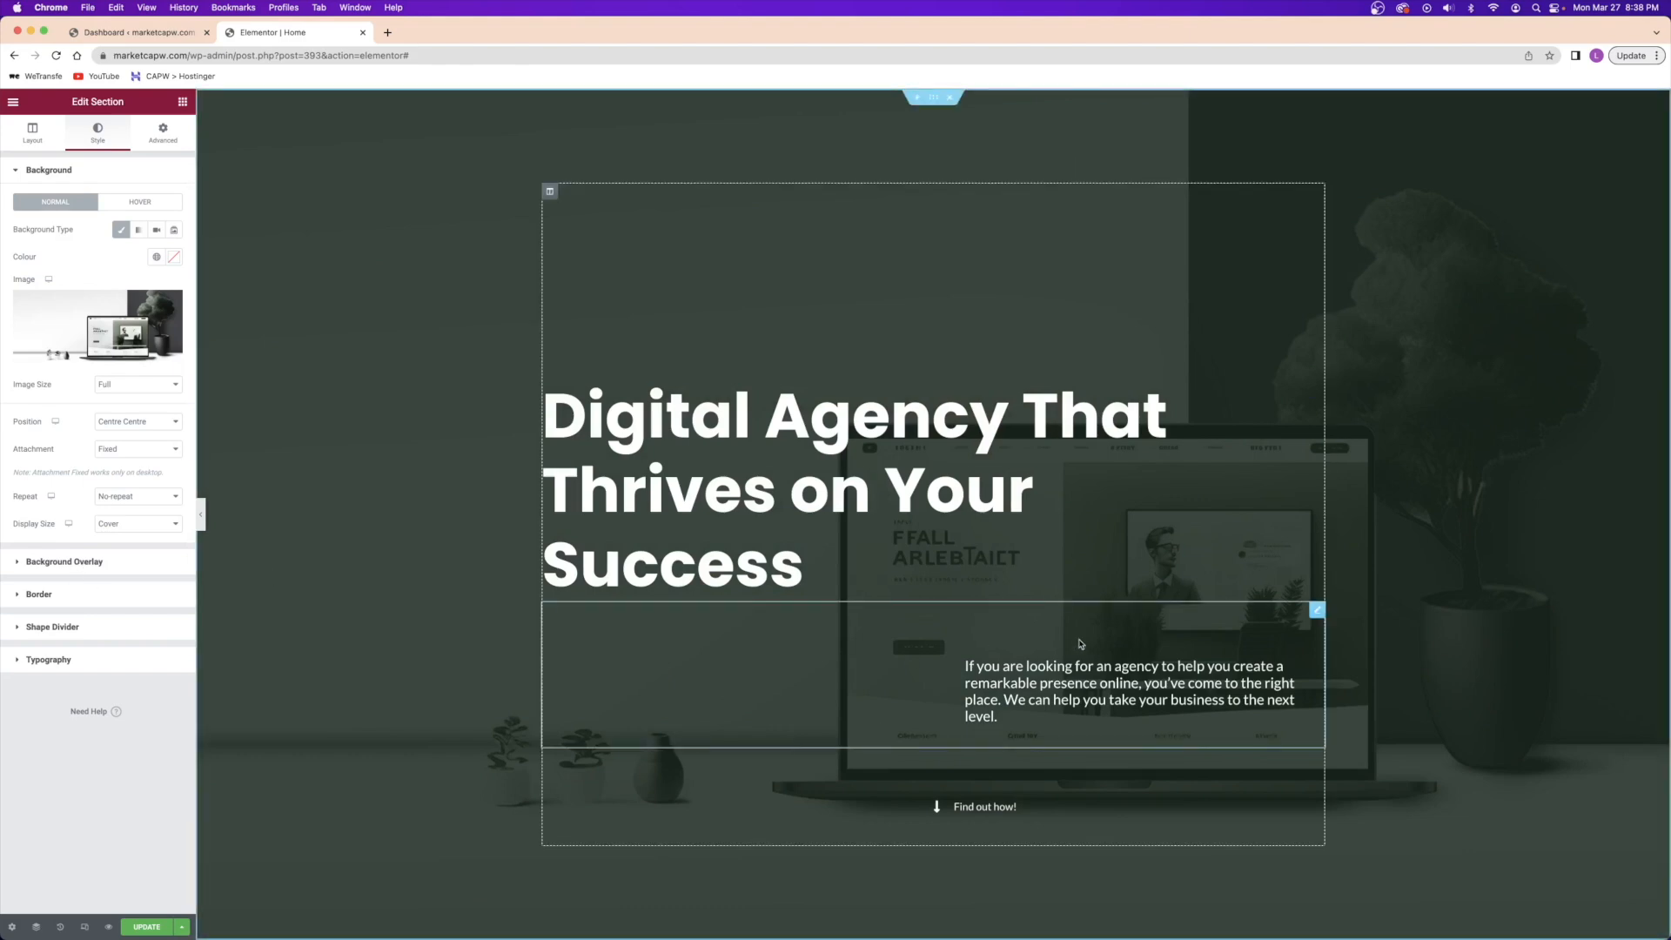
# - Clear the hero section's background overlay colour and set it to black
pyautogui.click(66, 562)
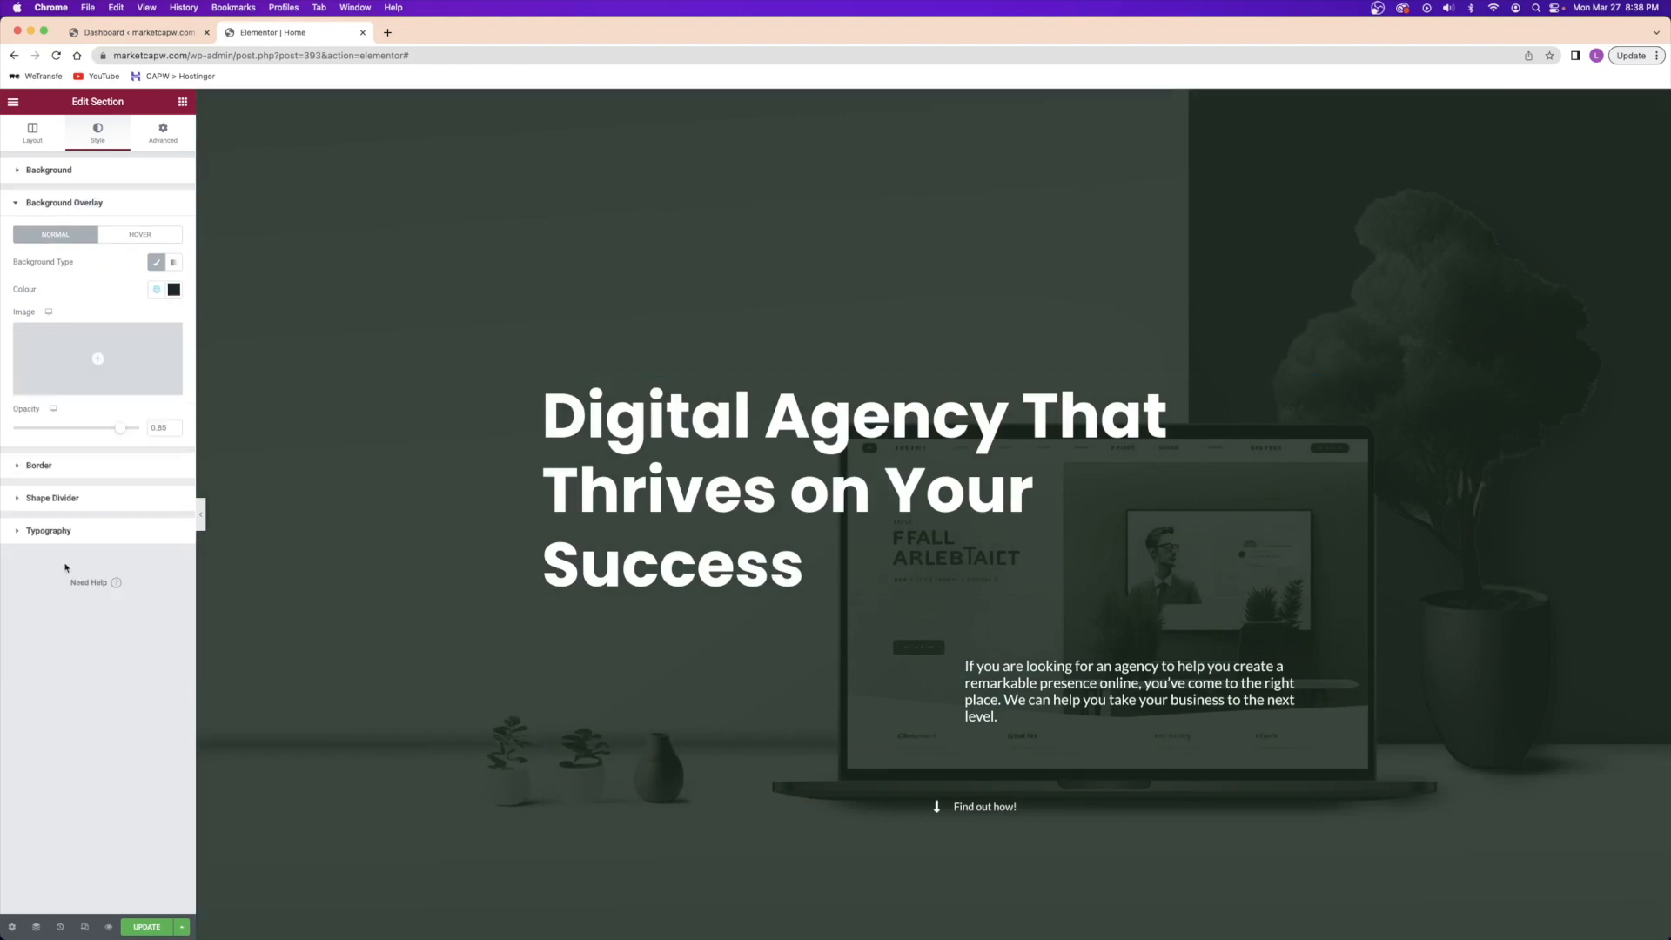
pyautogui.click(173, 290)
pyautogui.click(121, 312)
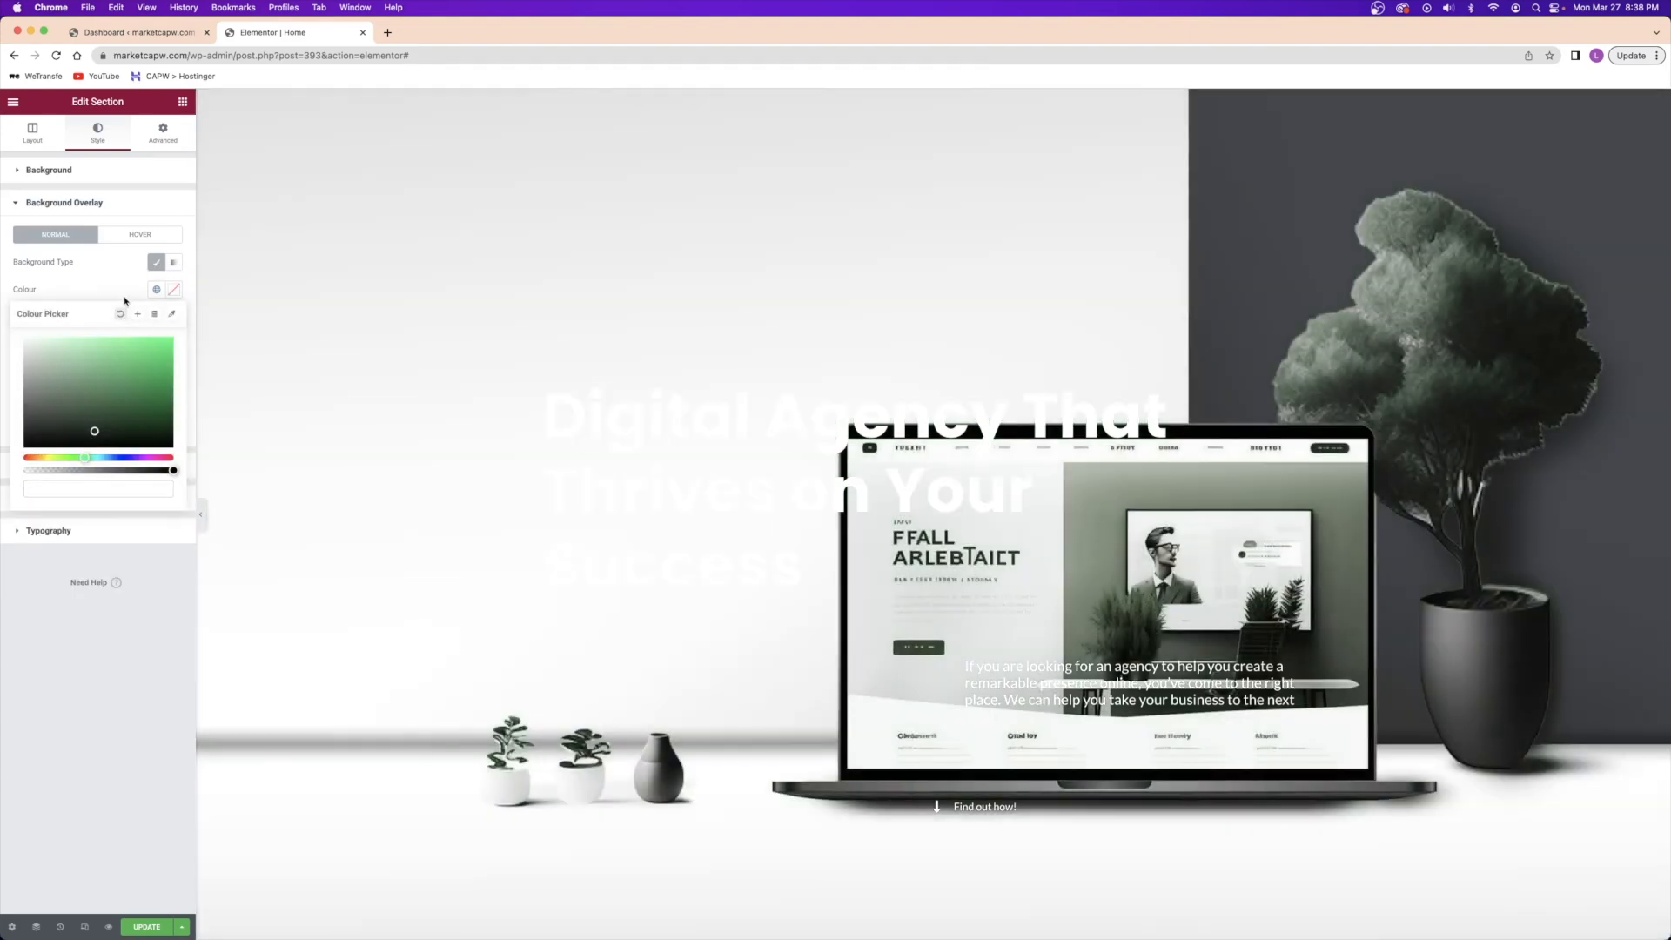
pyautogui.click(128, 288)
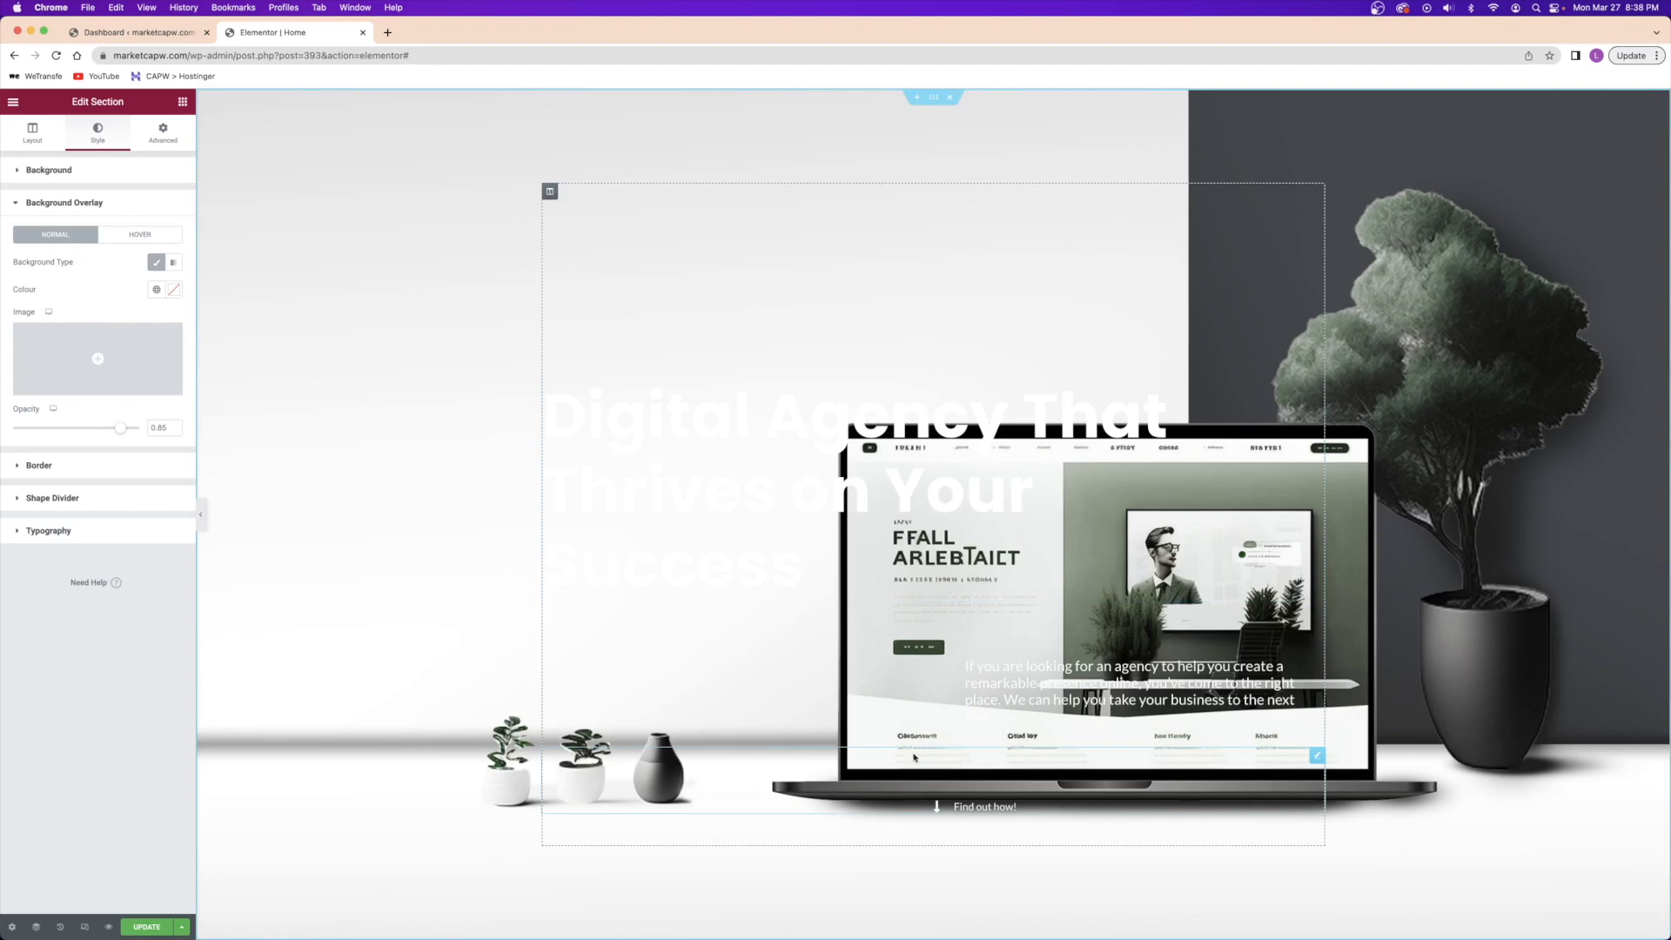
pyautogui.click(174, 289)
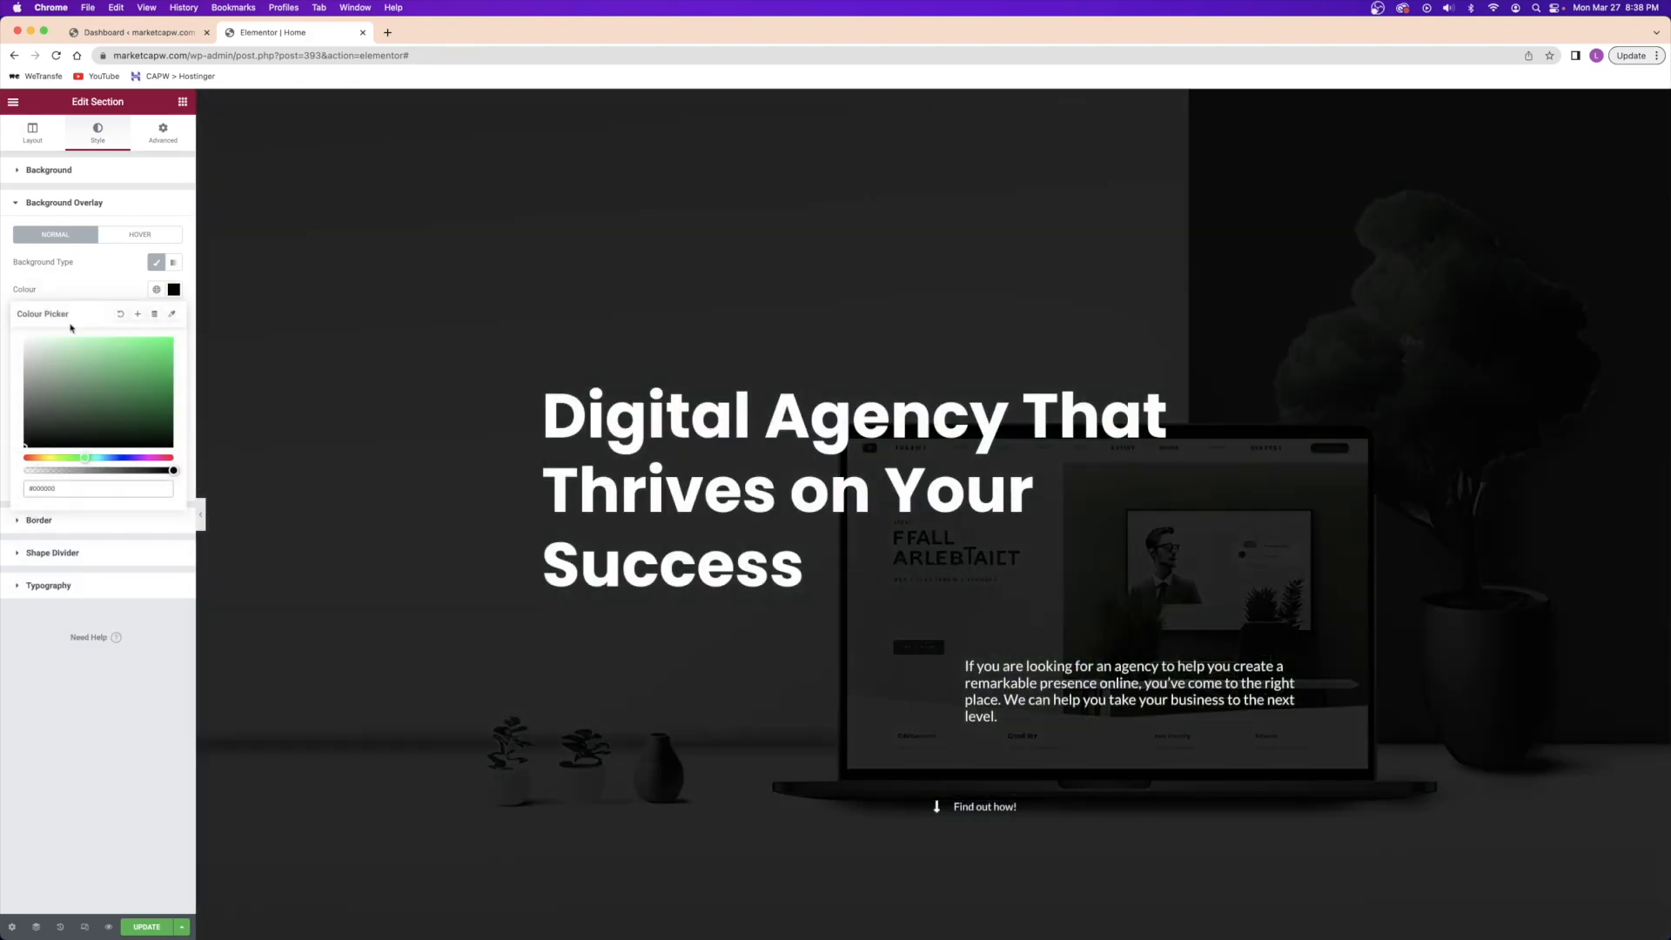
pyautogui.click(239, 350)
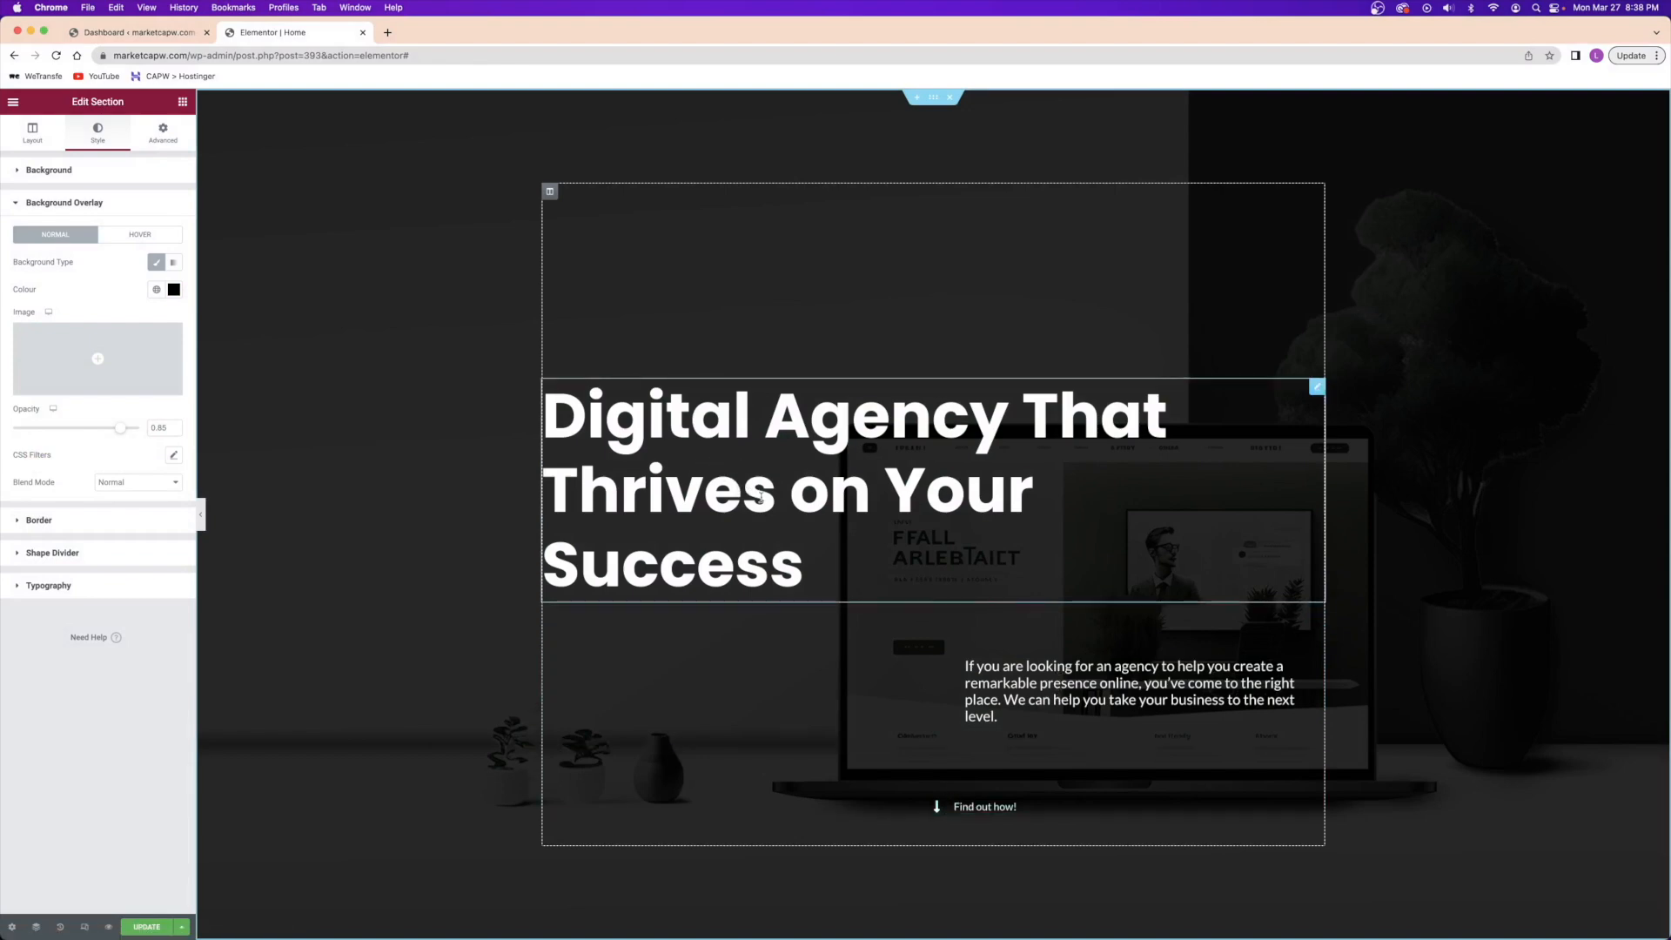
# - Delete the hero section's heading, paragraph text and "Find out how!" icon list
pyautogui.rightClick(764, 500)
pyautogui.click(809, 749)
pyautogui.rightClick(1095, 550)
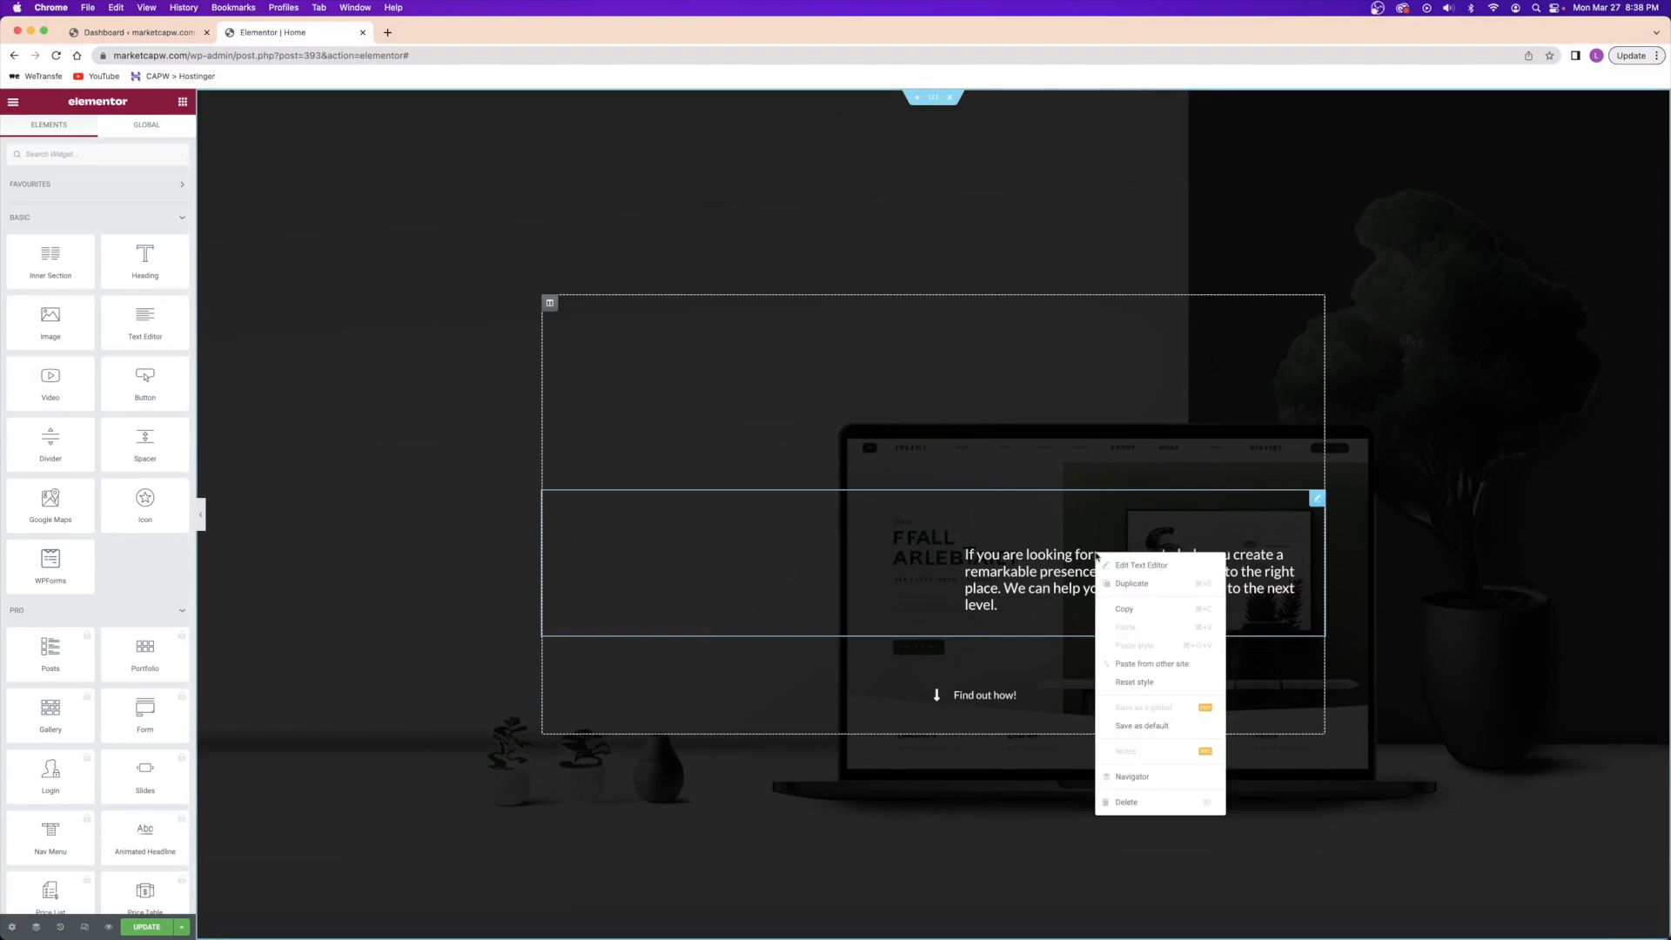
pyautogui.click(1131, 799)
pyautogui.rightClick(981, 625)
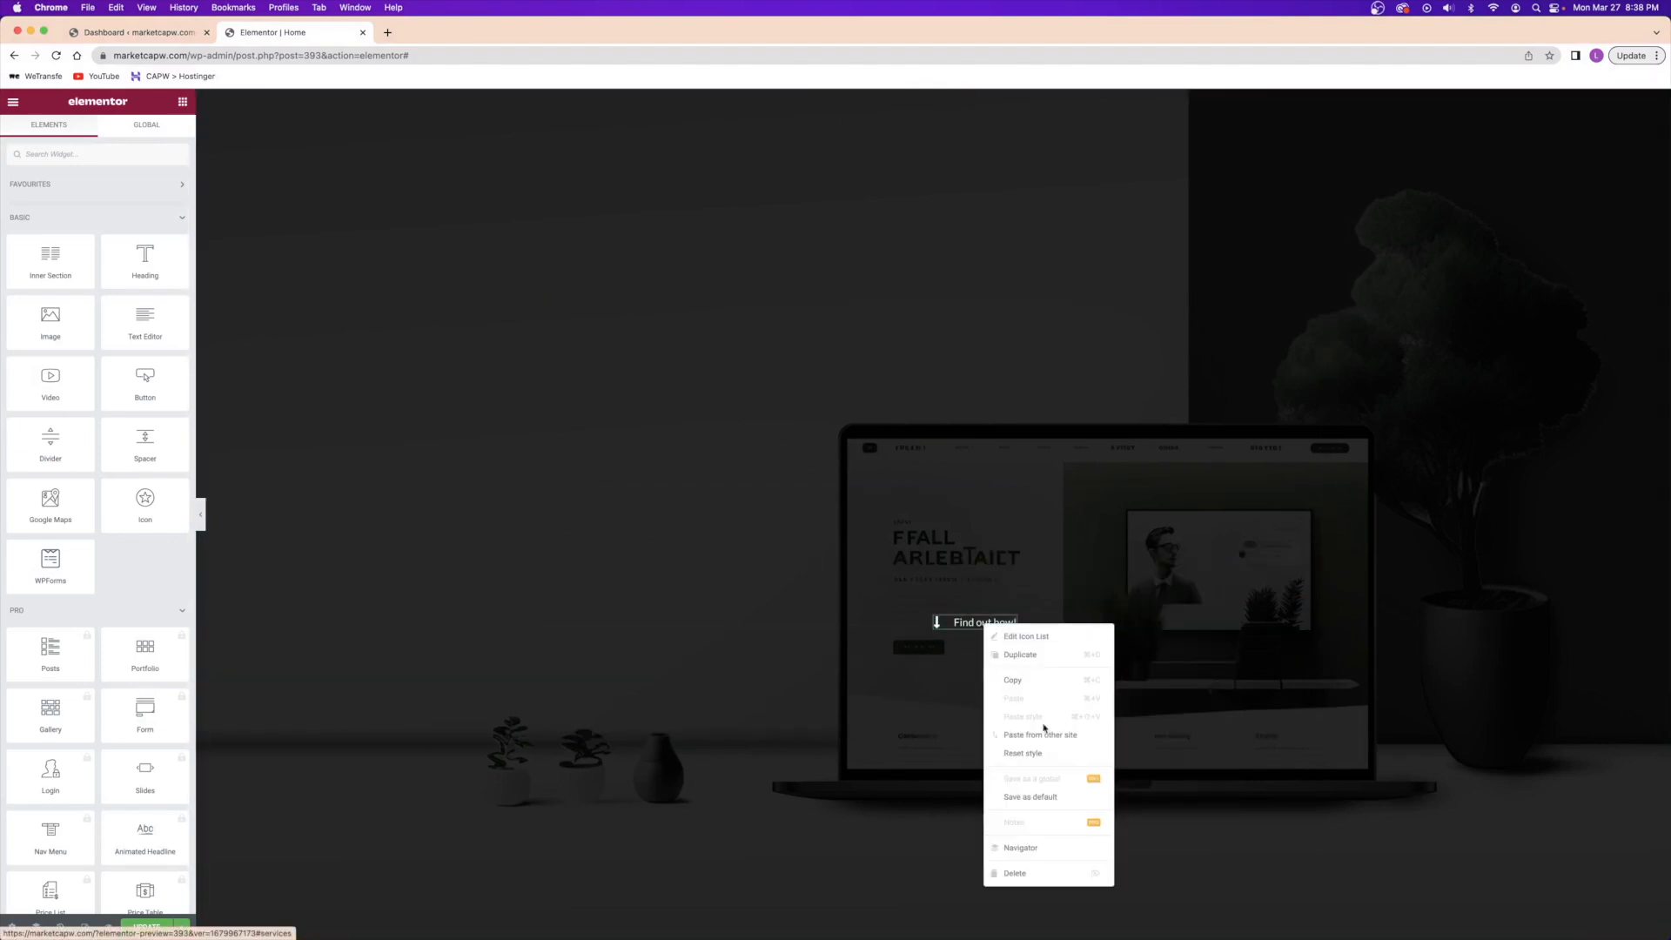
pyautogui.click(1010, 873)
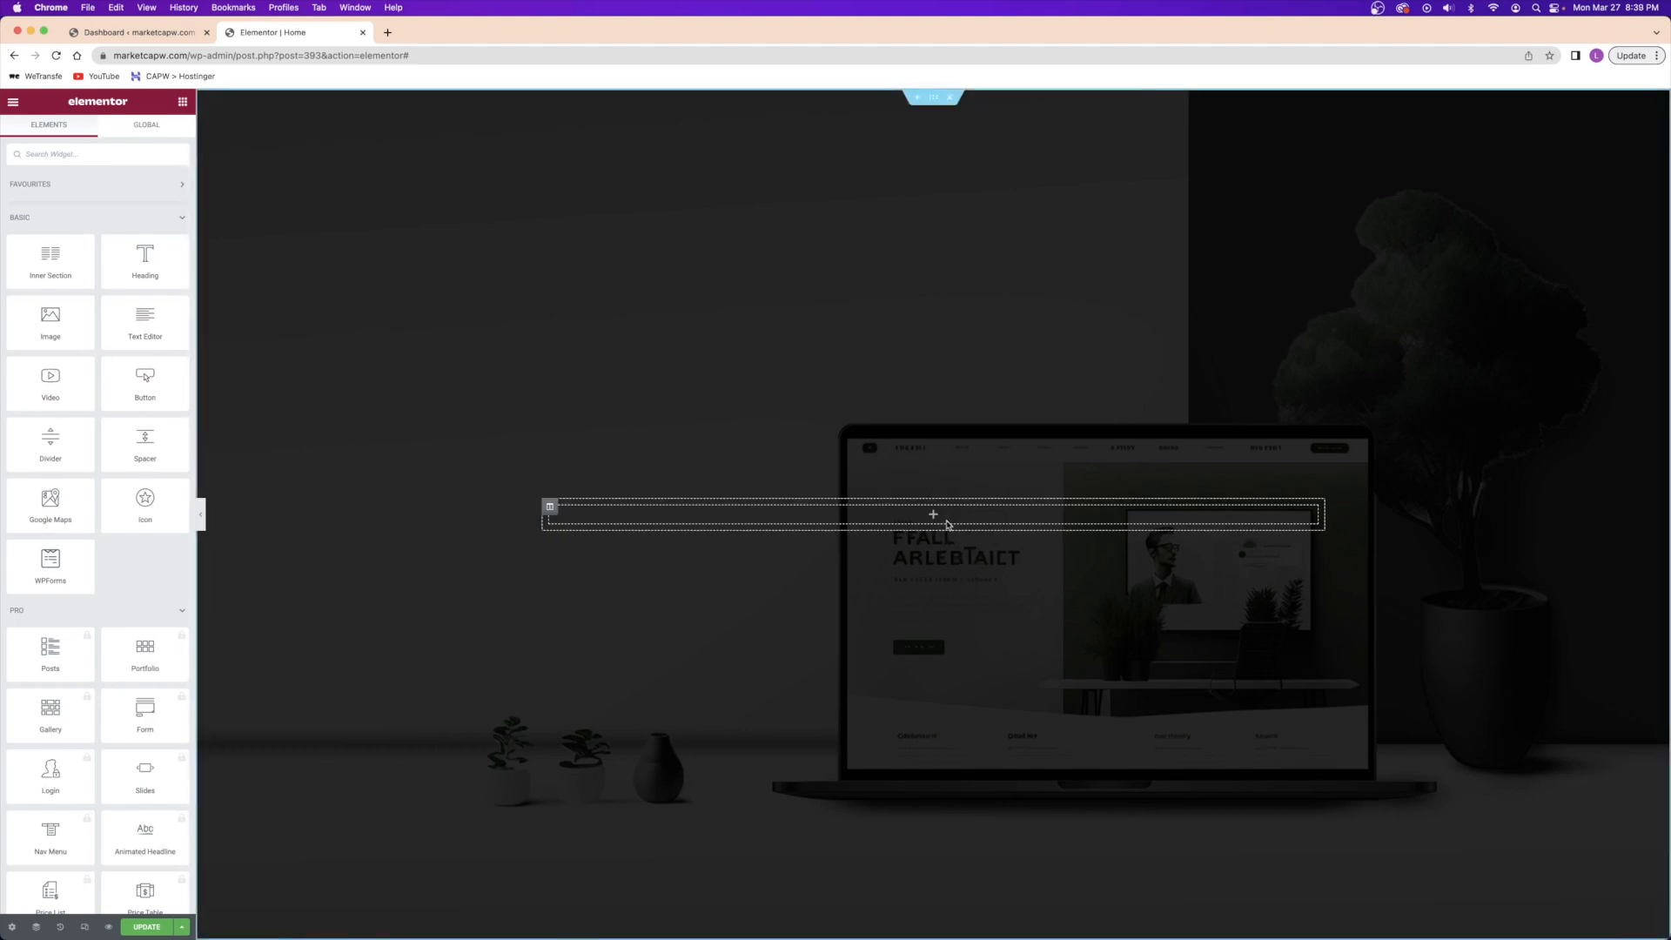
# - Clear the hero section's background overlay colour and update the homepage
pyautogui.rightClick(503, 322)
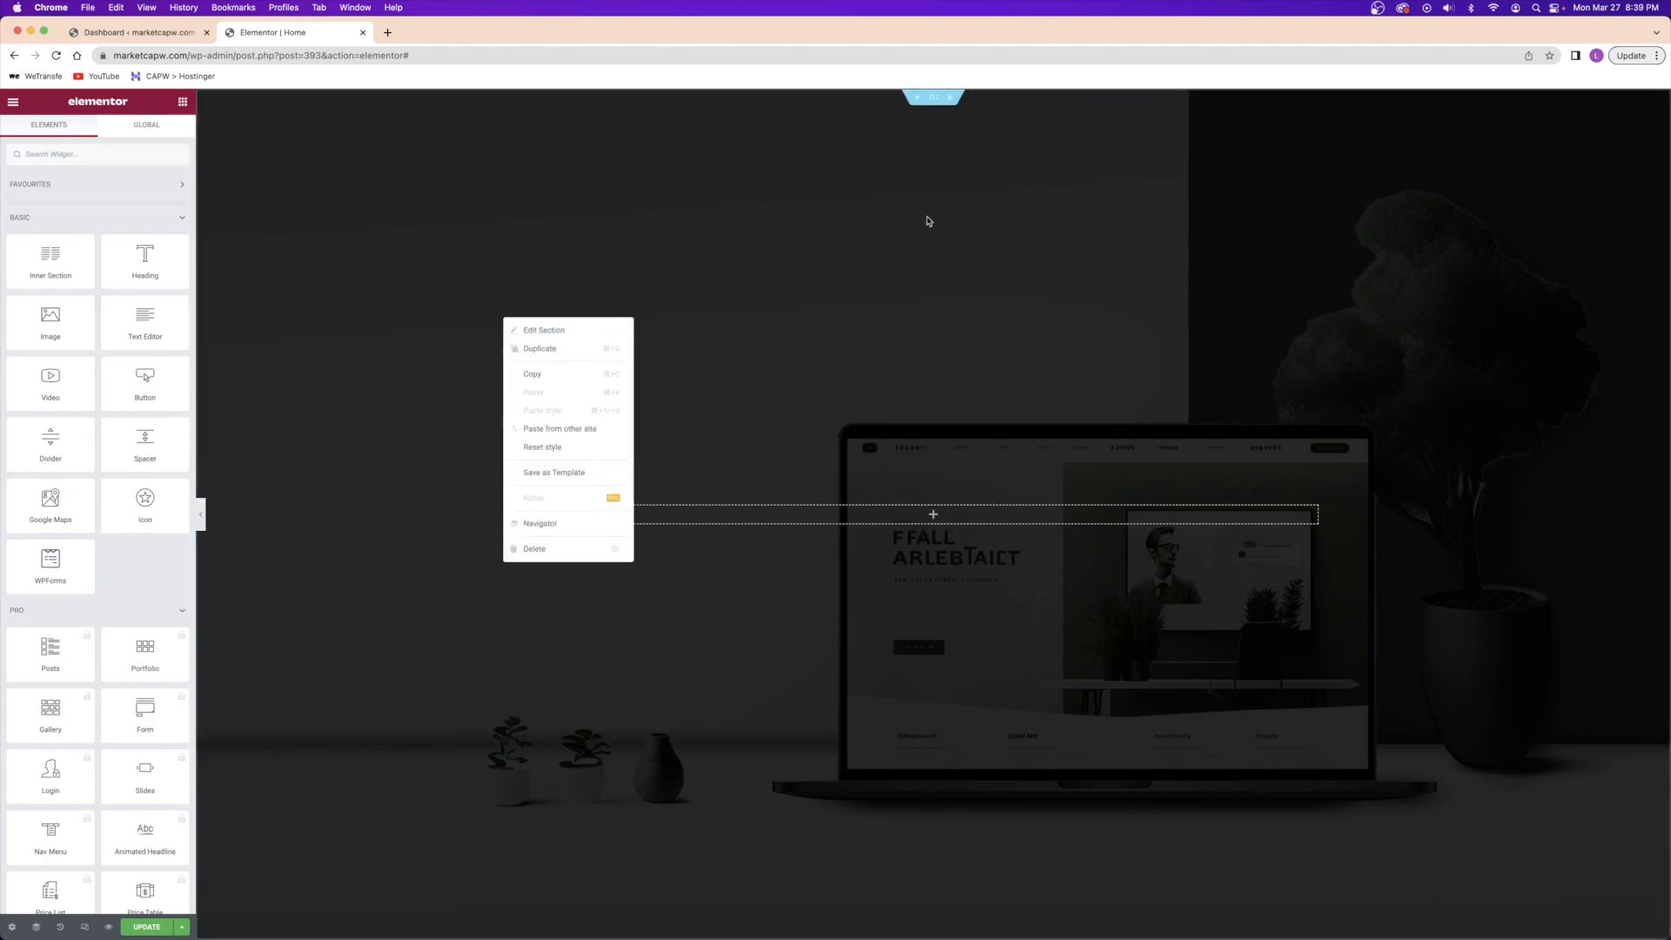
pyautogui.click(585, 335)
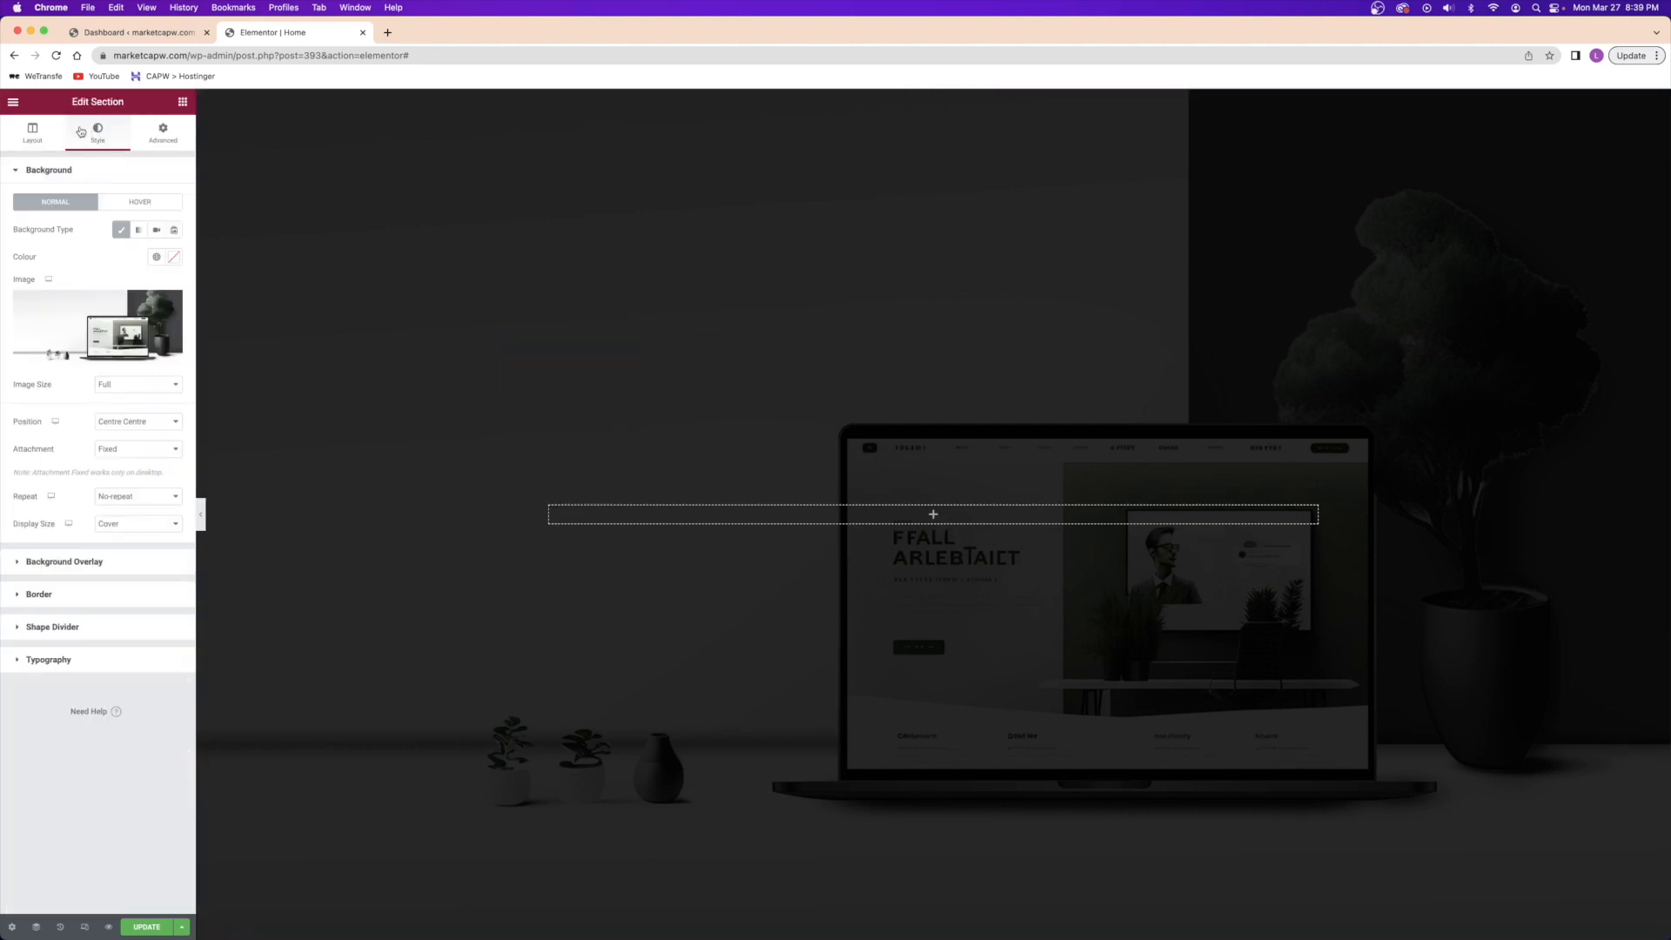
pyautogui.click(73, 564)
pyautogui.click(173, 288)
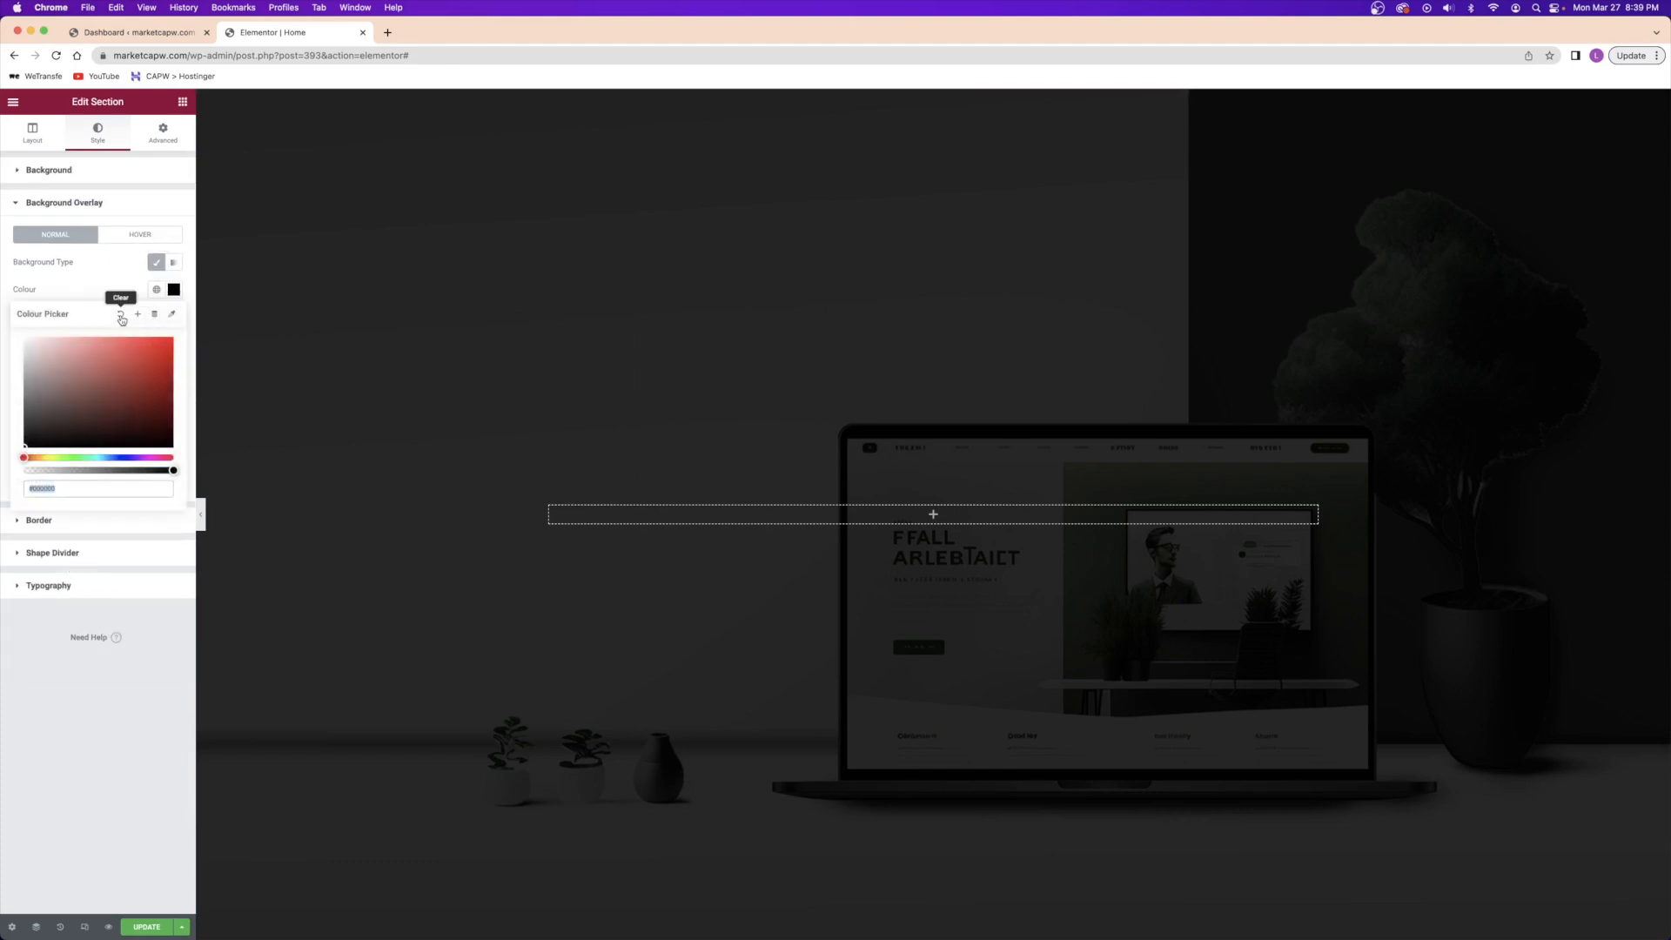
pyautogui.click(122, 315)
pyautogui.click(504, 563)
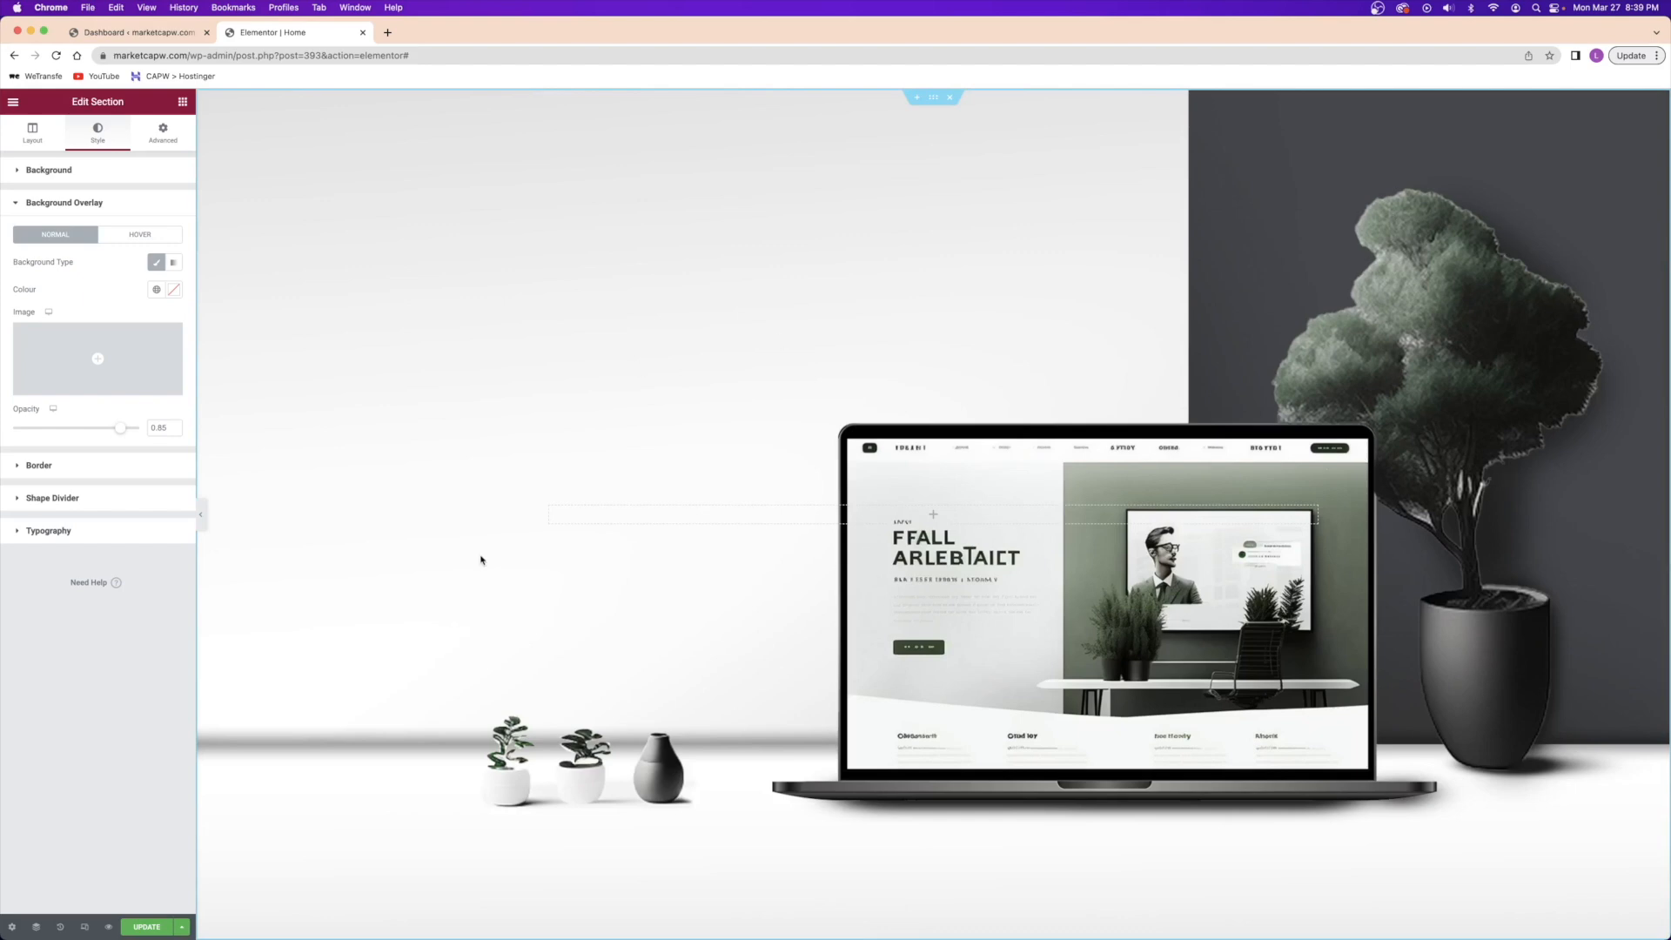
pyautogui.click(145, 928)
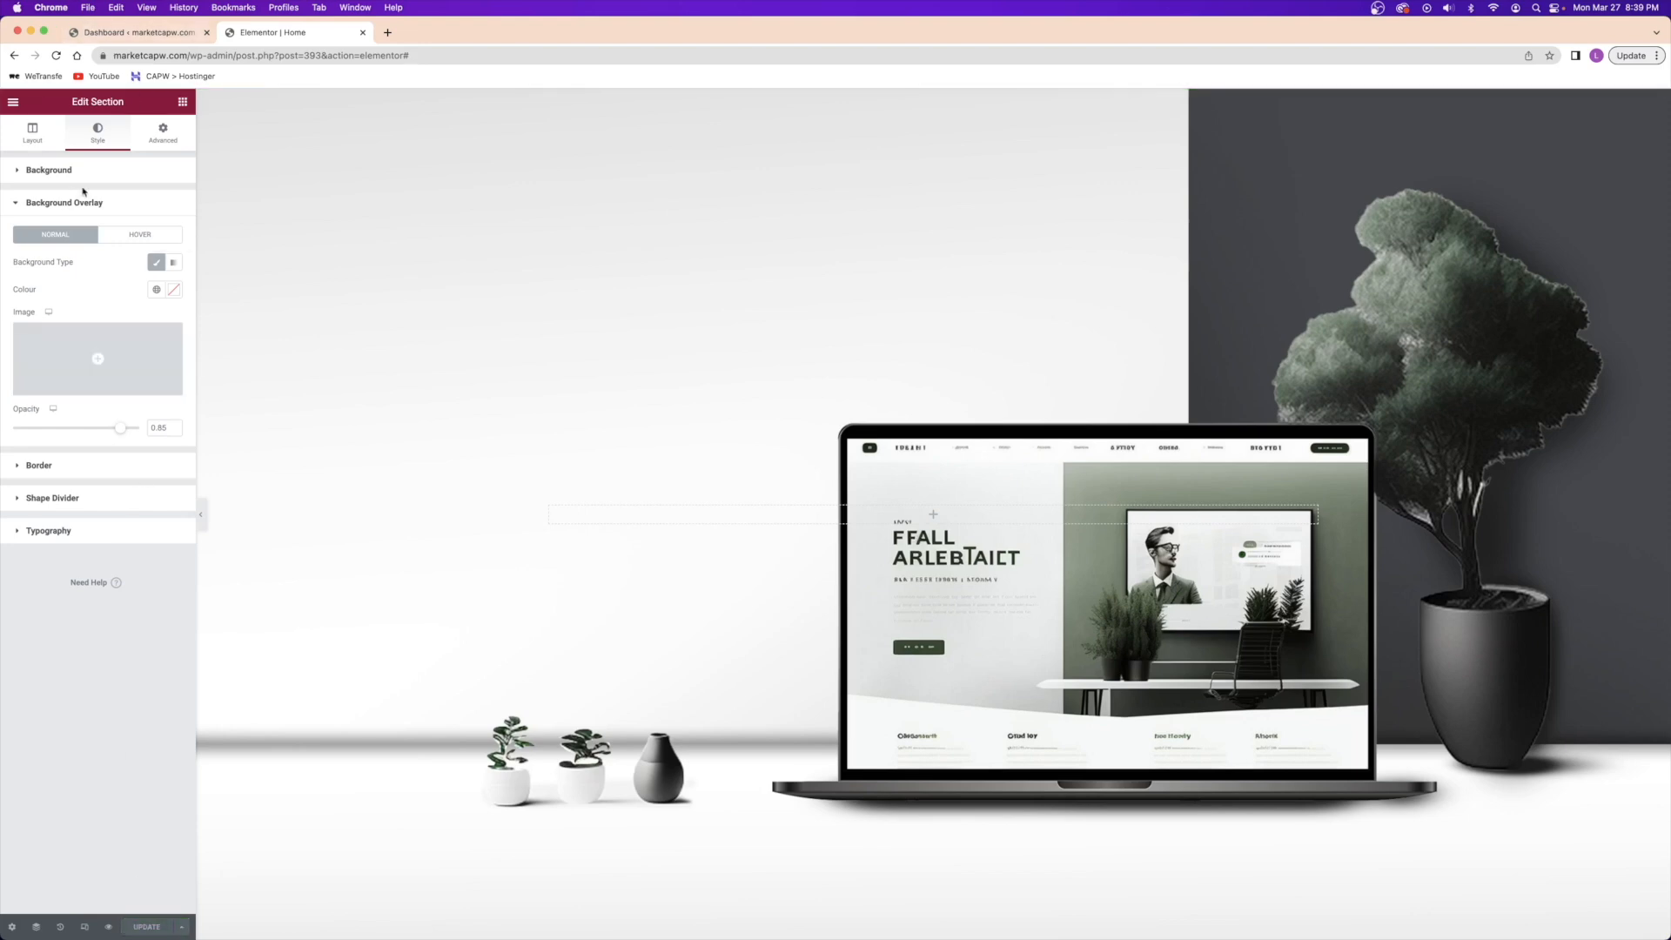
# - Add a Heading widget to the empty column of the hero section
pyautogui.click(508, 325)
pyautogui.click(935, 517)
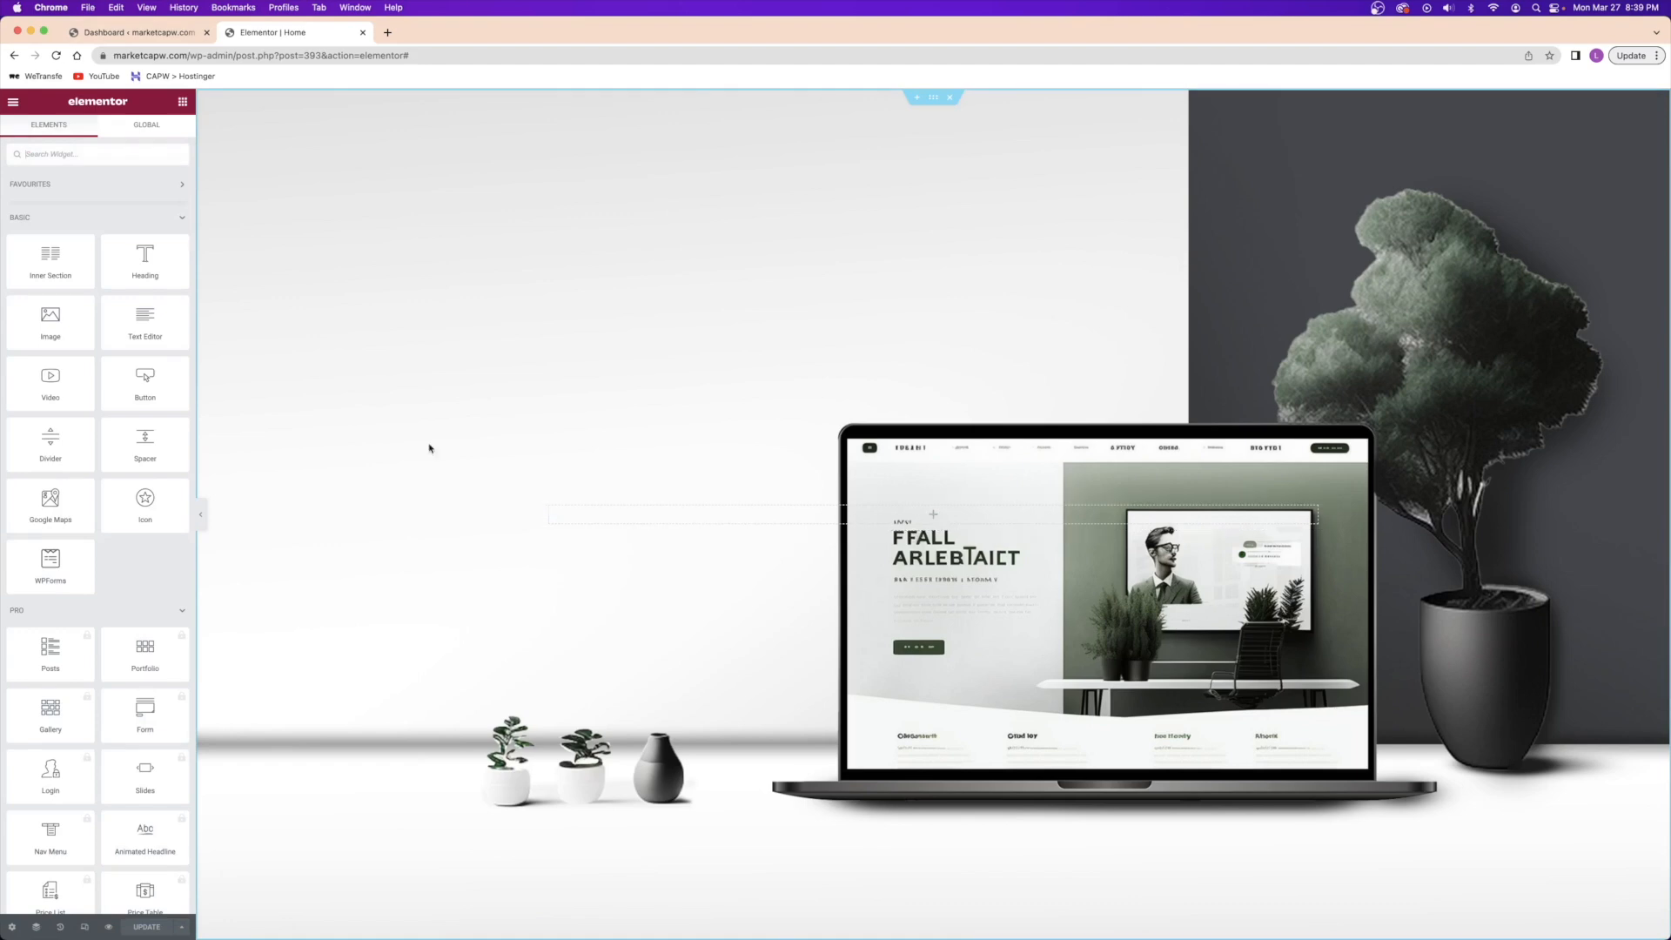
pyautogui.moveTo(144, 383); pyautogui.dragTo(102, 372)
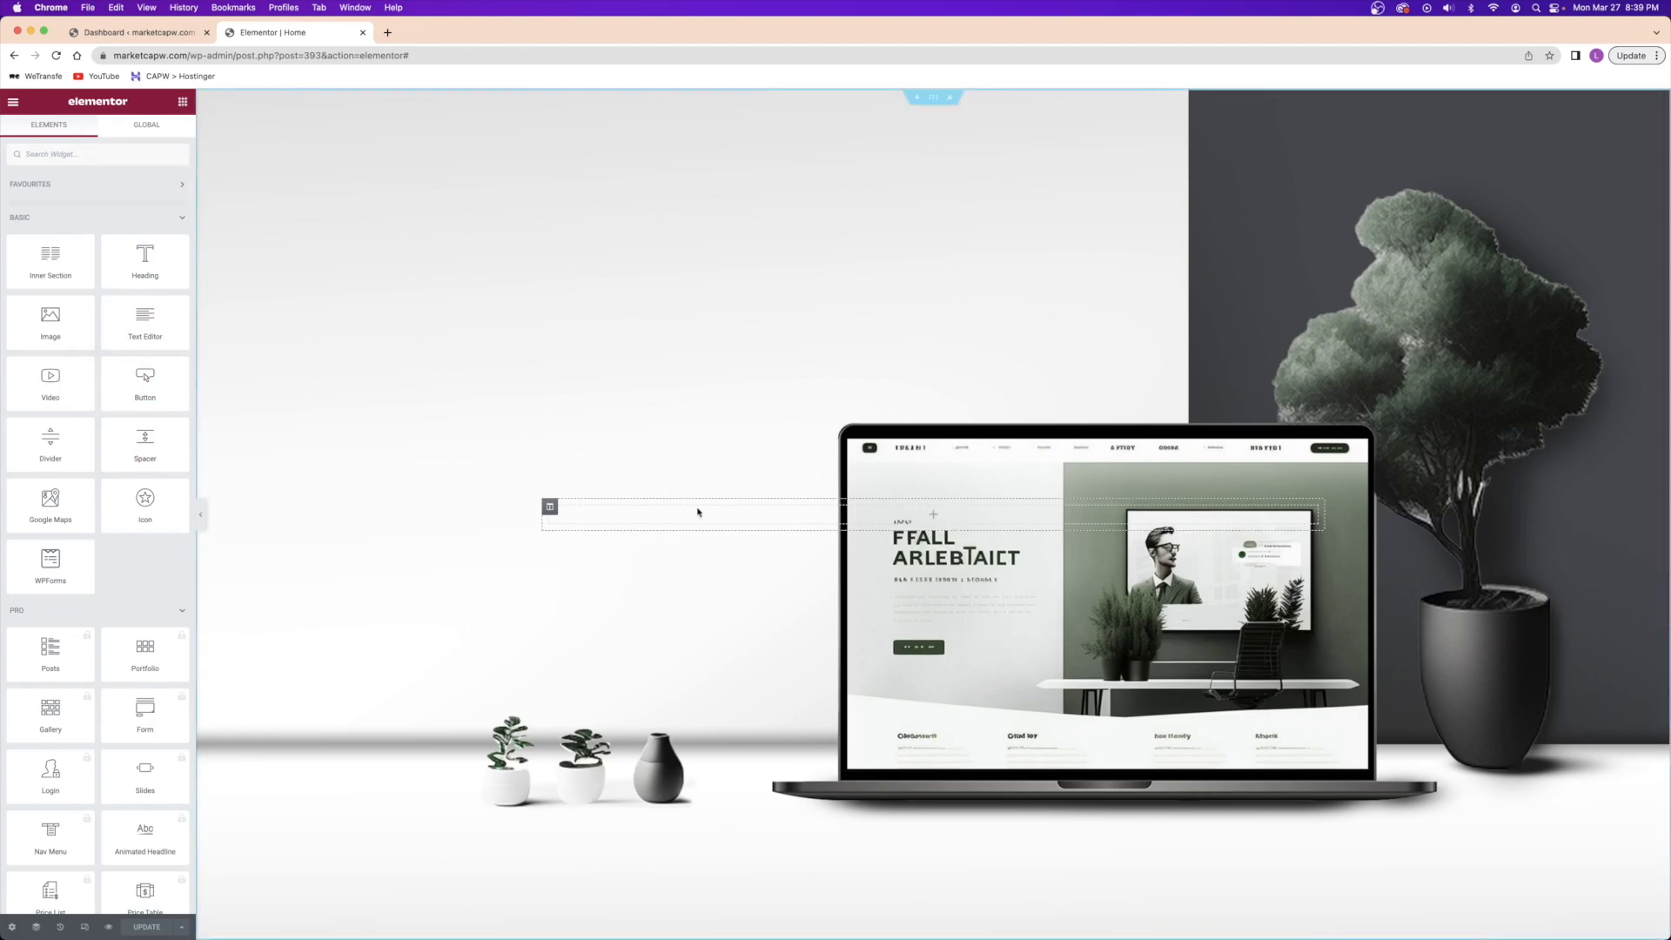
pyautogui.click(542, 507)
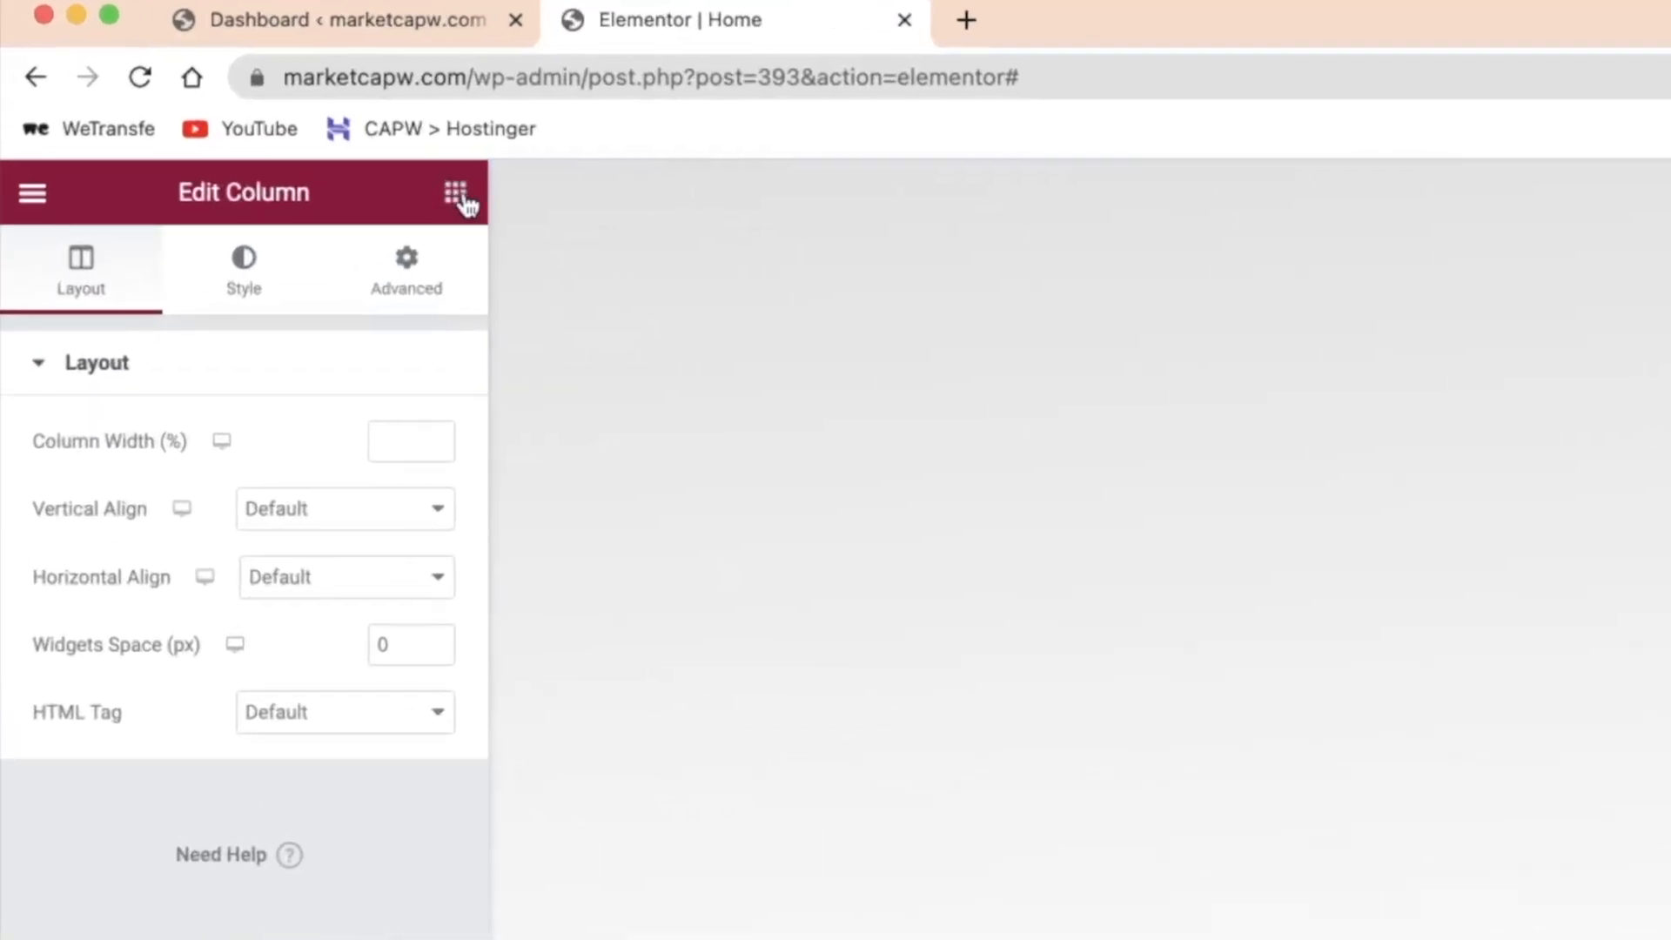
pyautogui.click(455, 193)
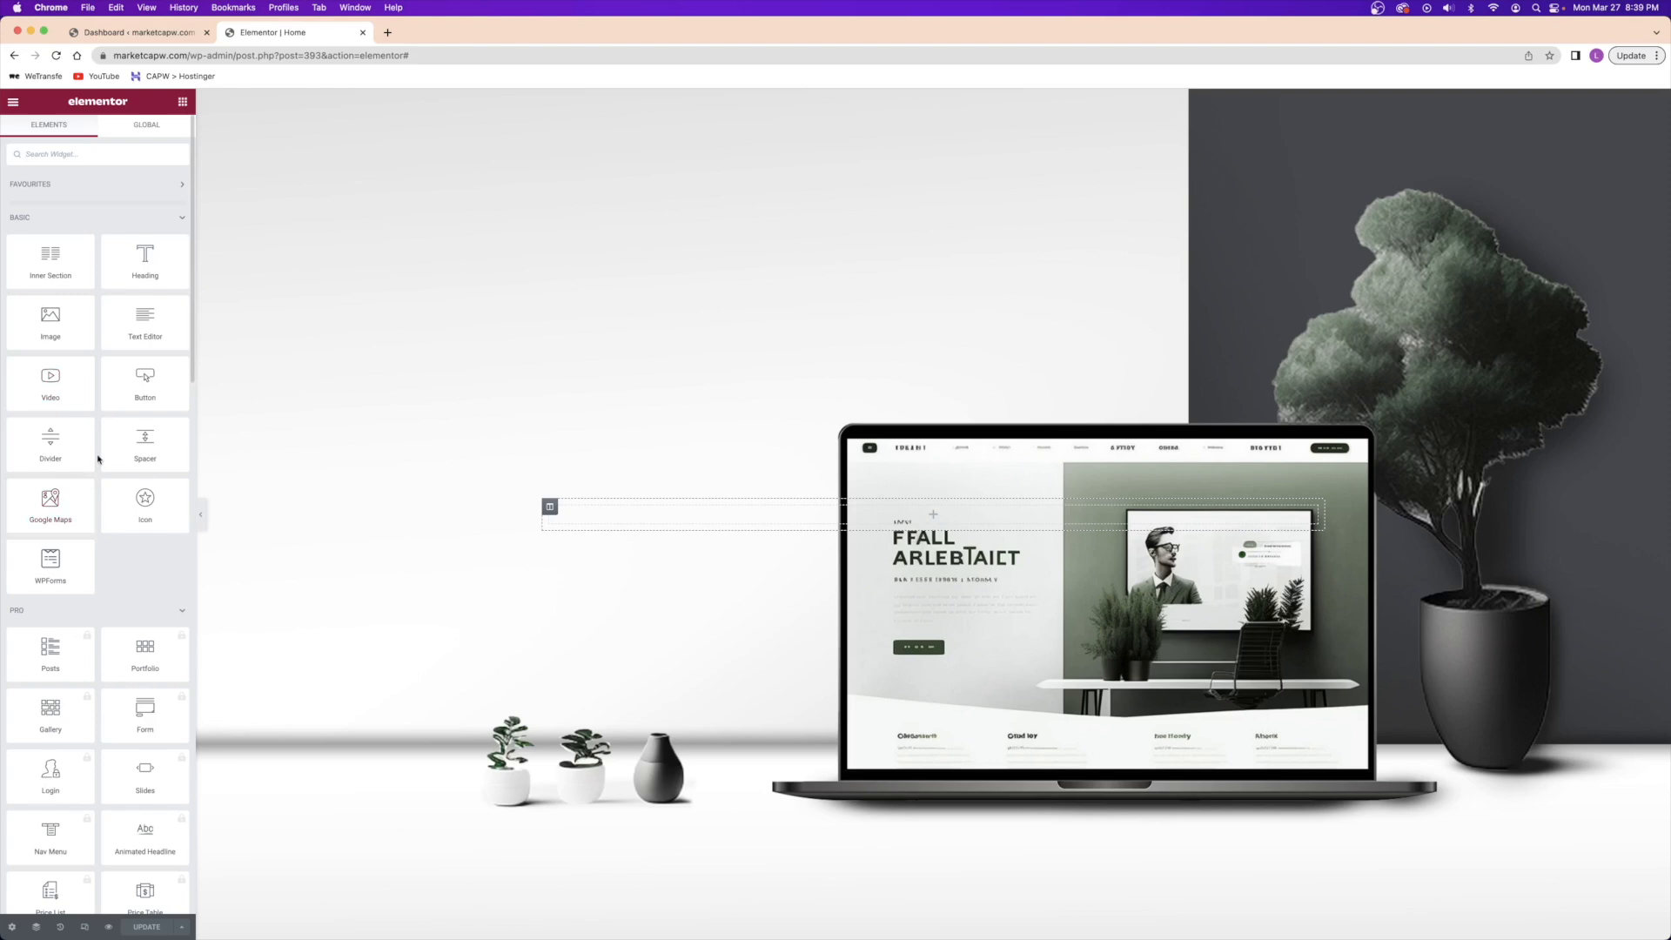
pyautogui.moveTo(130, 254); pyautogui.dragTo(875, 513)
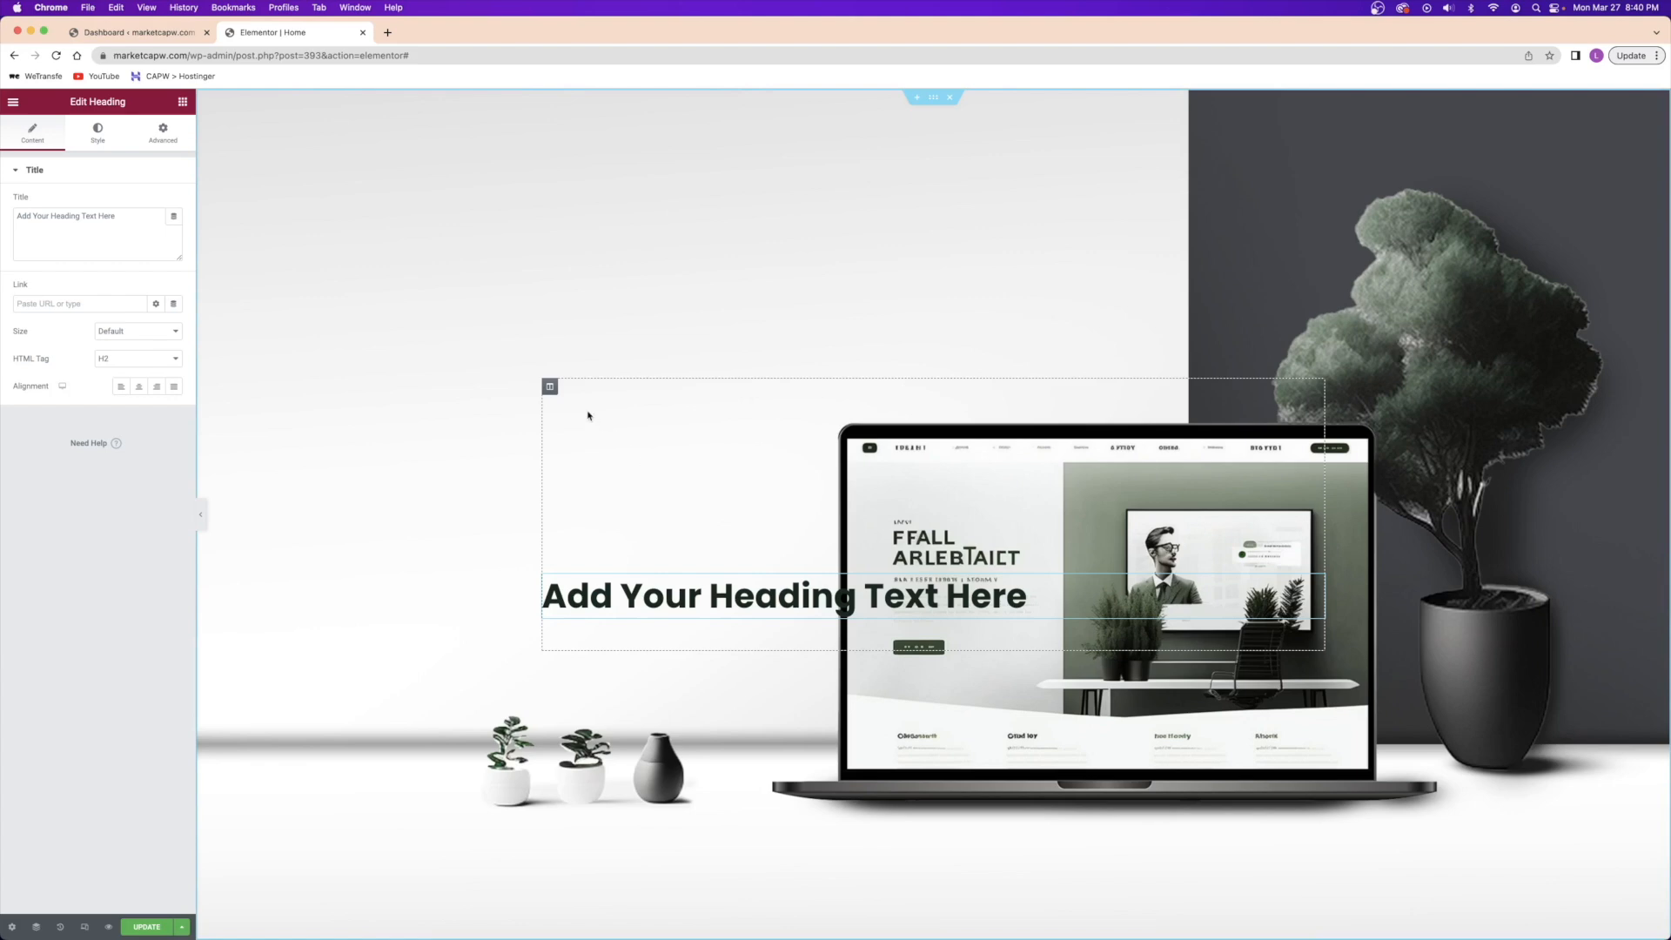
# - Link the hero column's padding values and clear them
pyautogui.click(548, 388)
pyautogui.click(160, 131)
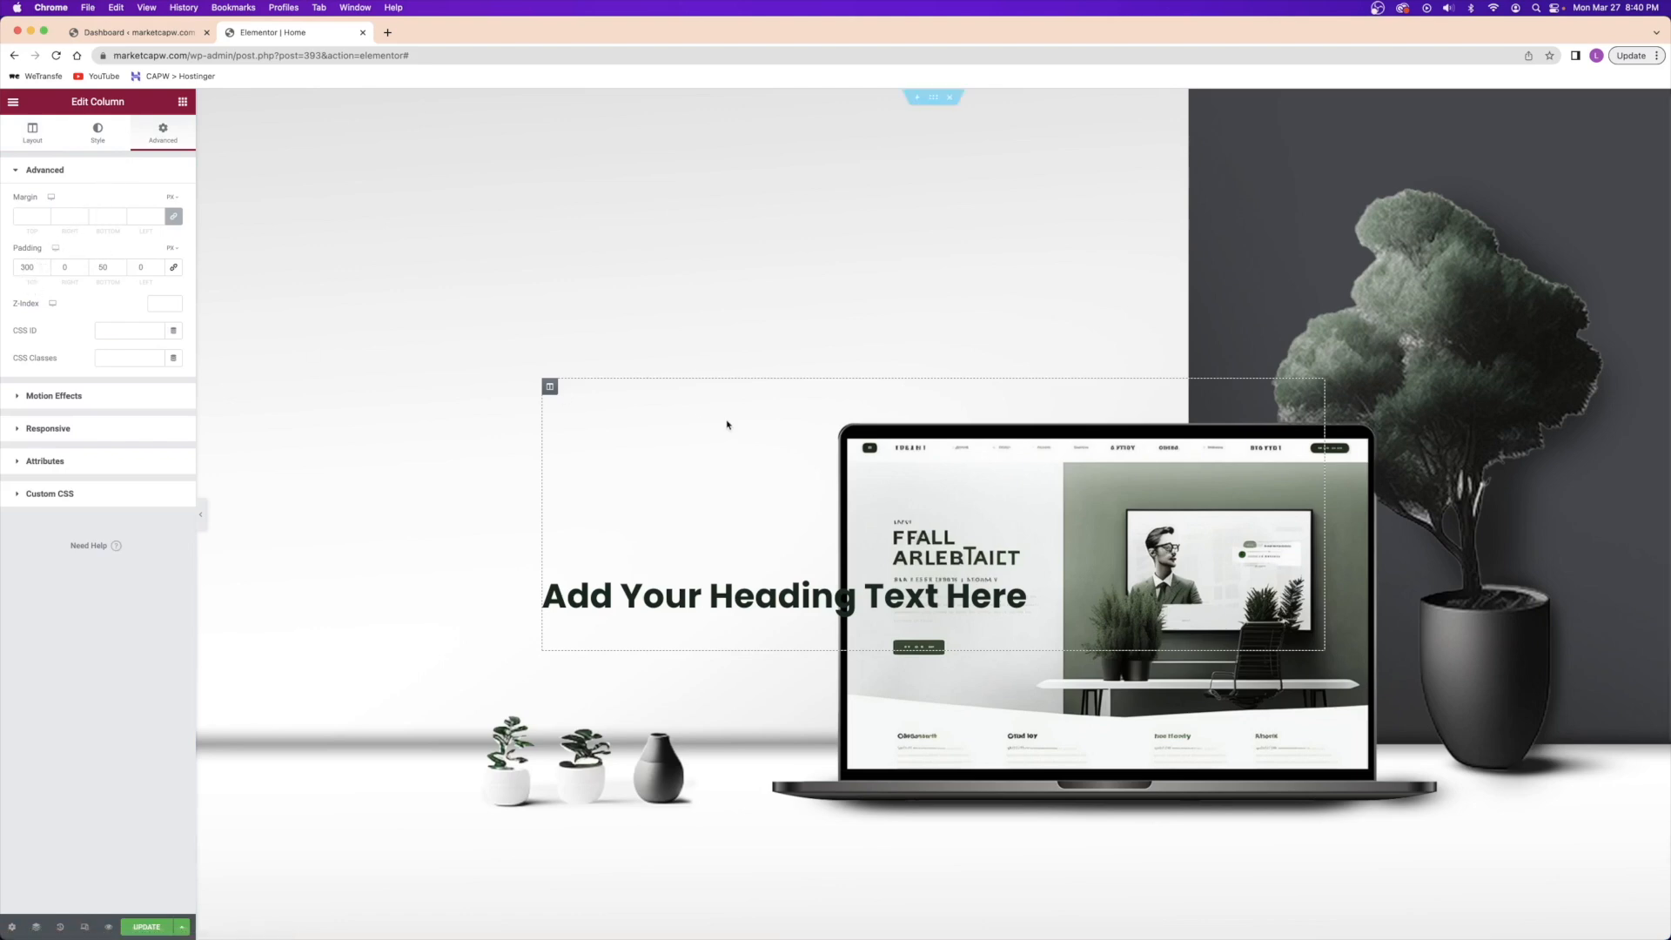
pyautogui.click(173, 267)
pyautogui.doubleClick(93, 265)
pyautogui.press('BackSpace')
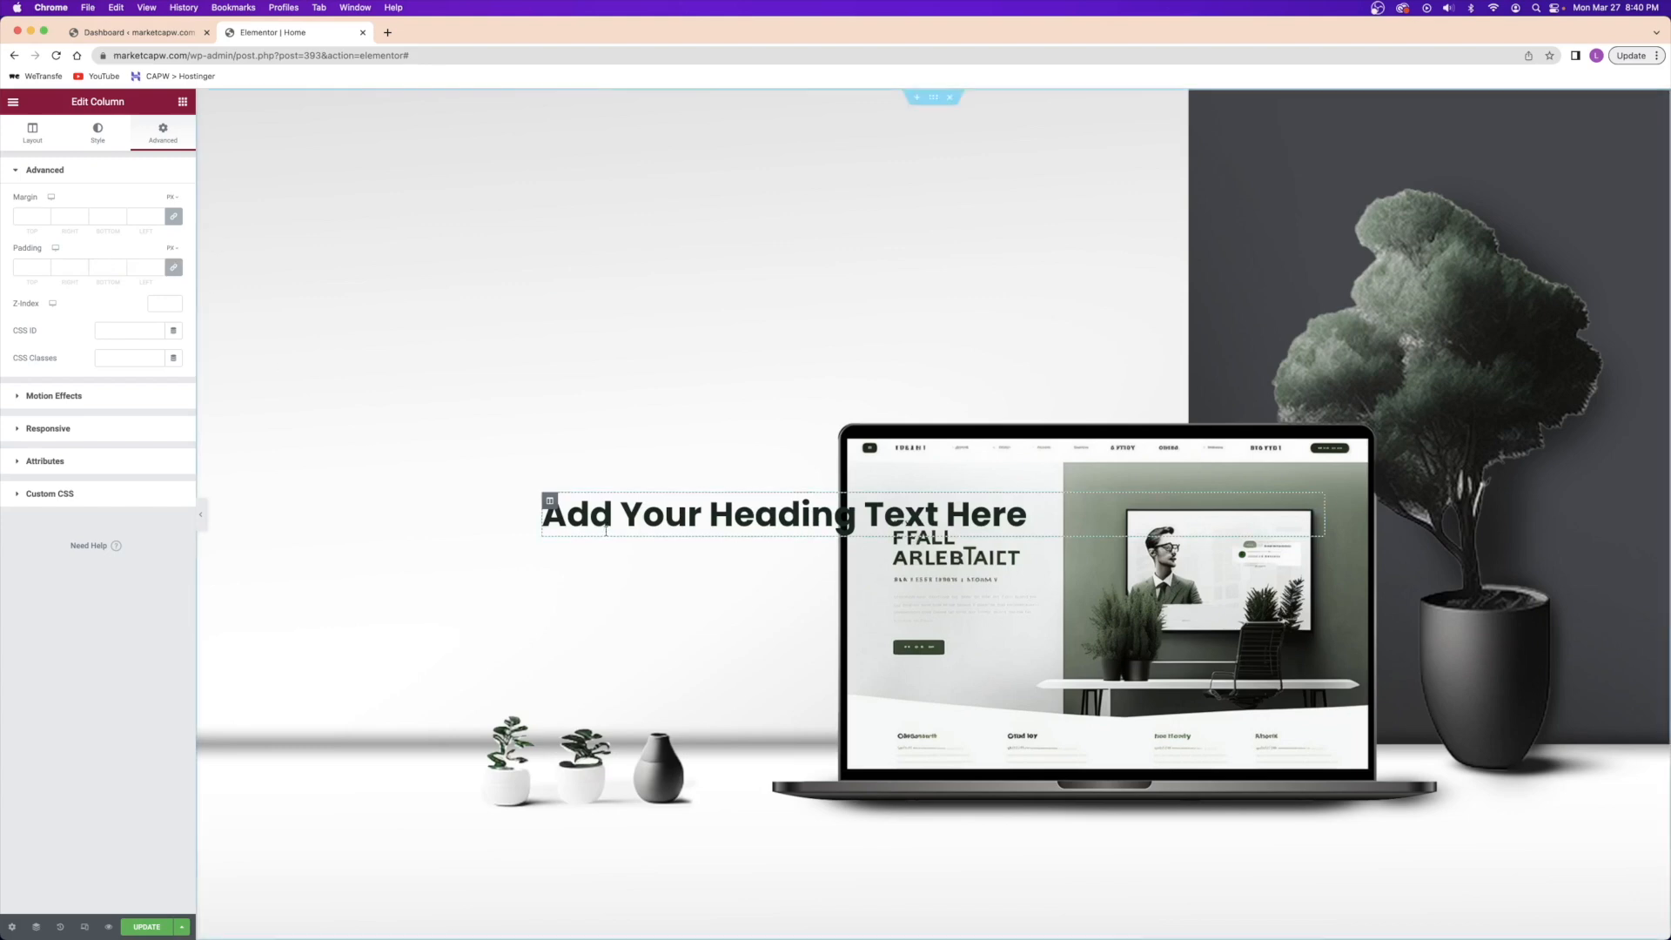
pyautogui.click(26, 142)
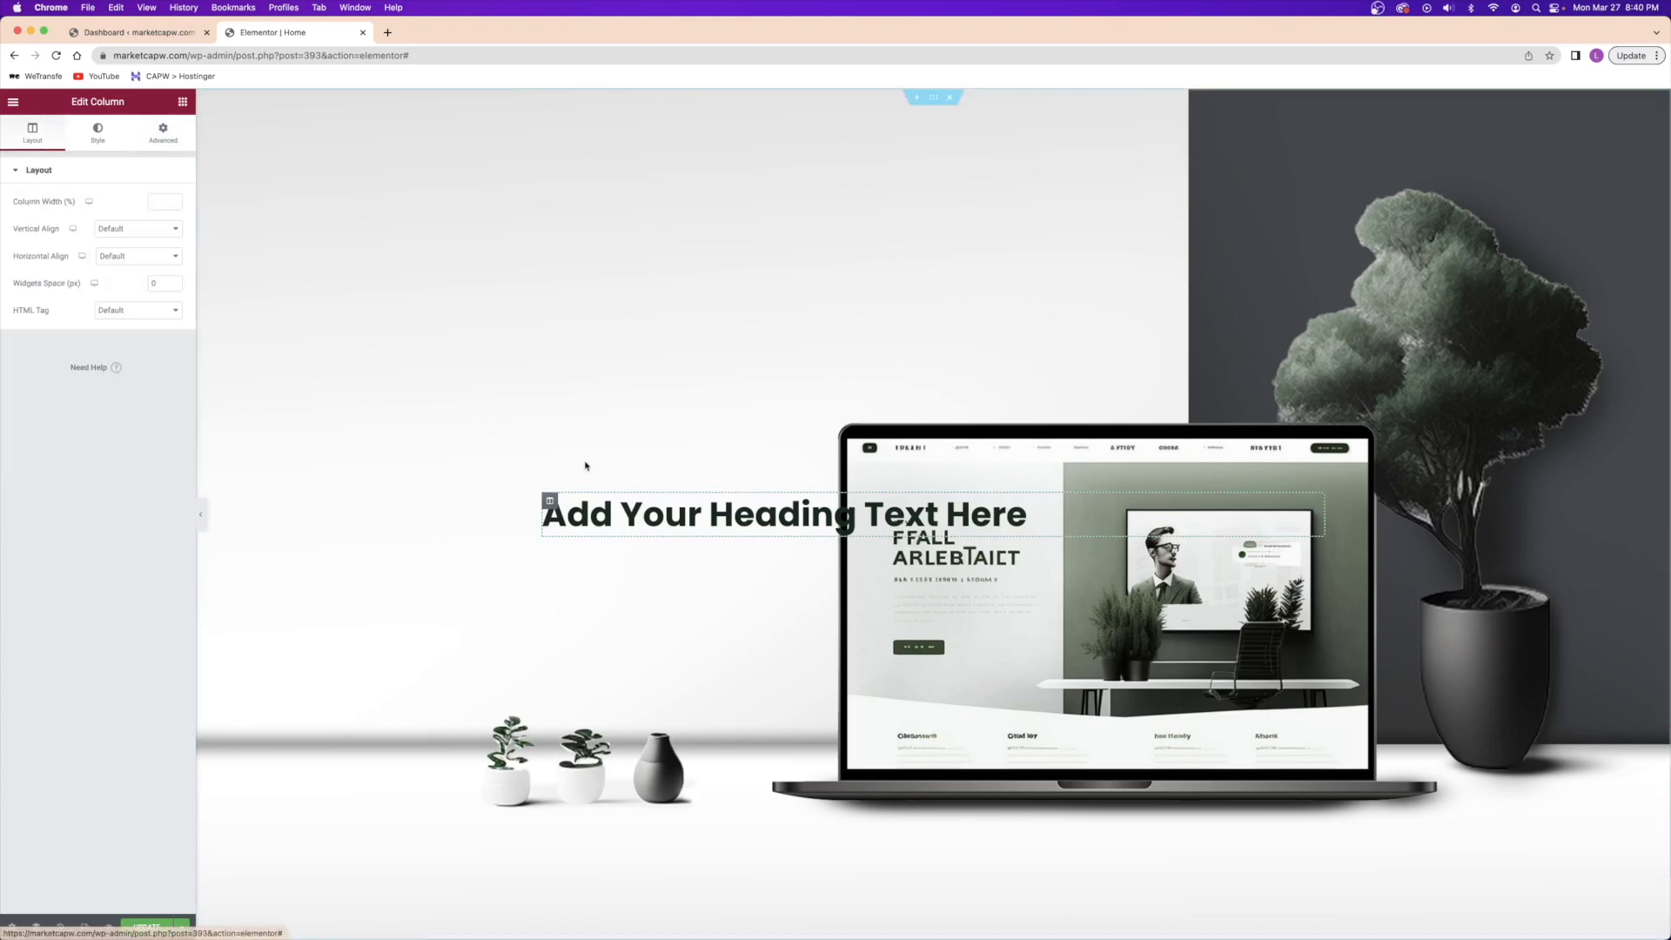
# - Duplicate the "Add Your Heading Text Here" heading twice to stack three headings in the hero column
pyautogui.click(691, 513)
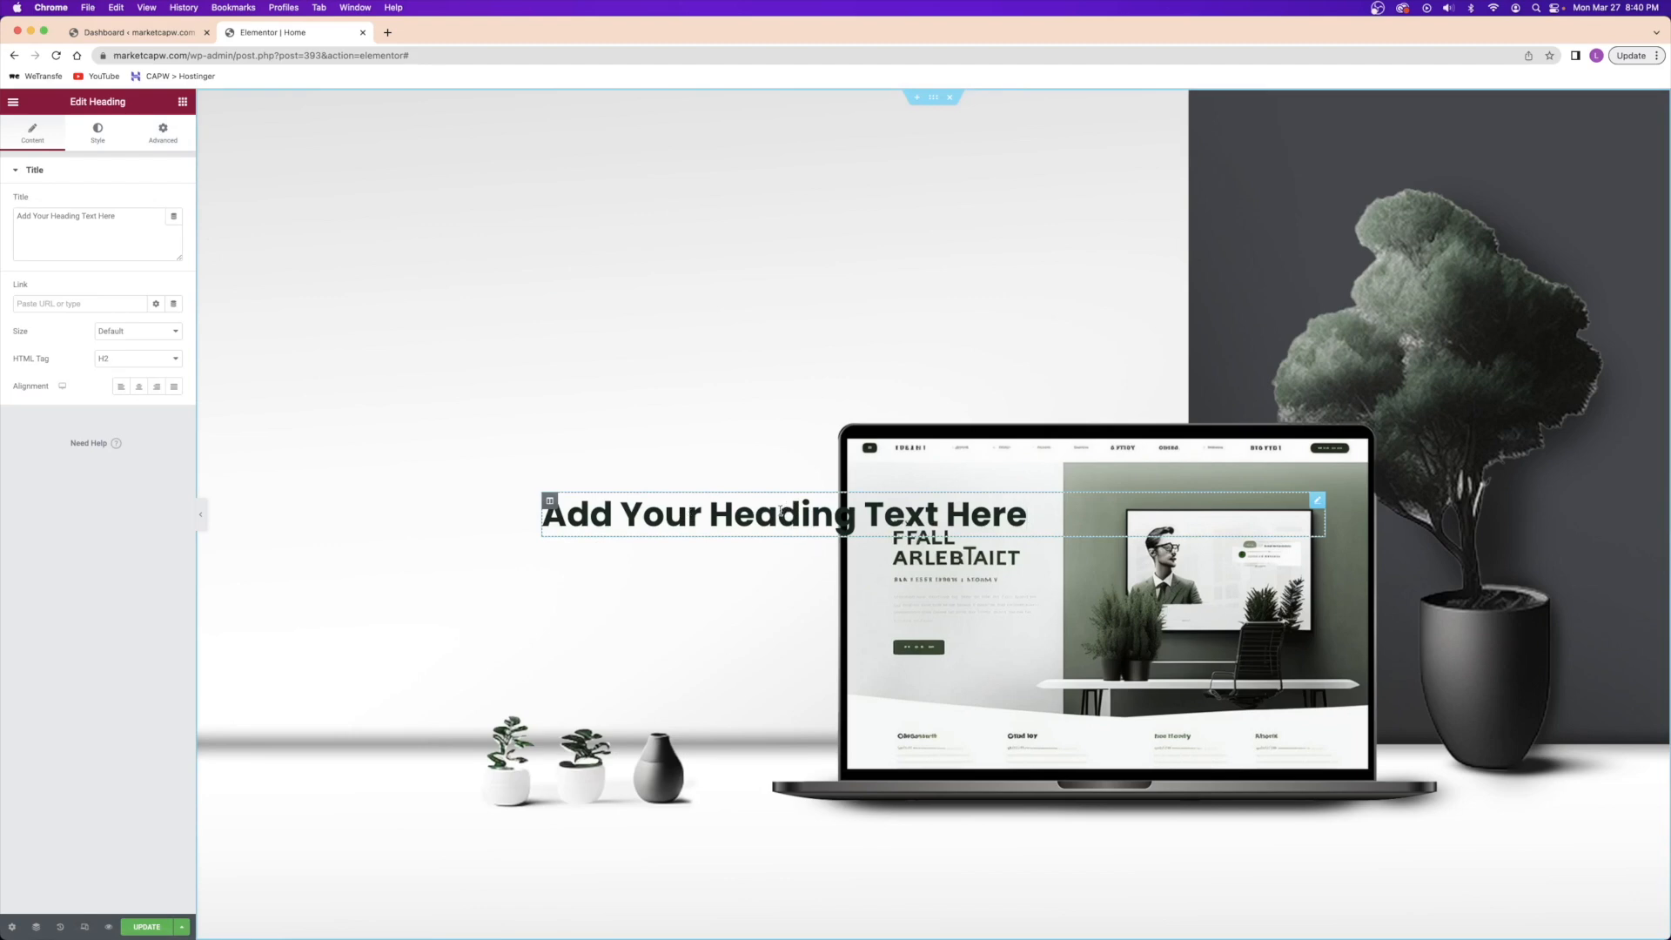
pyautogui.rightClick(743, 514)
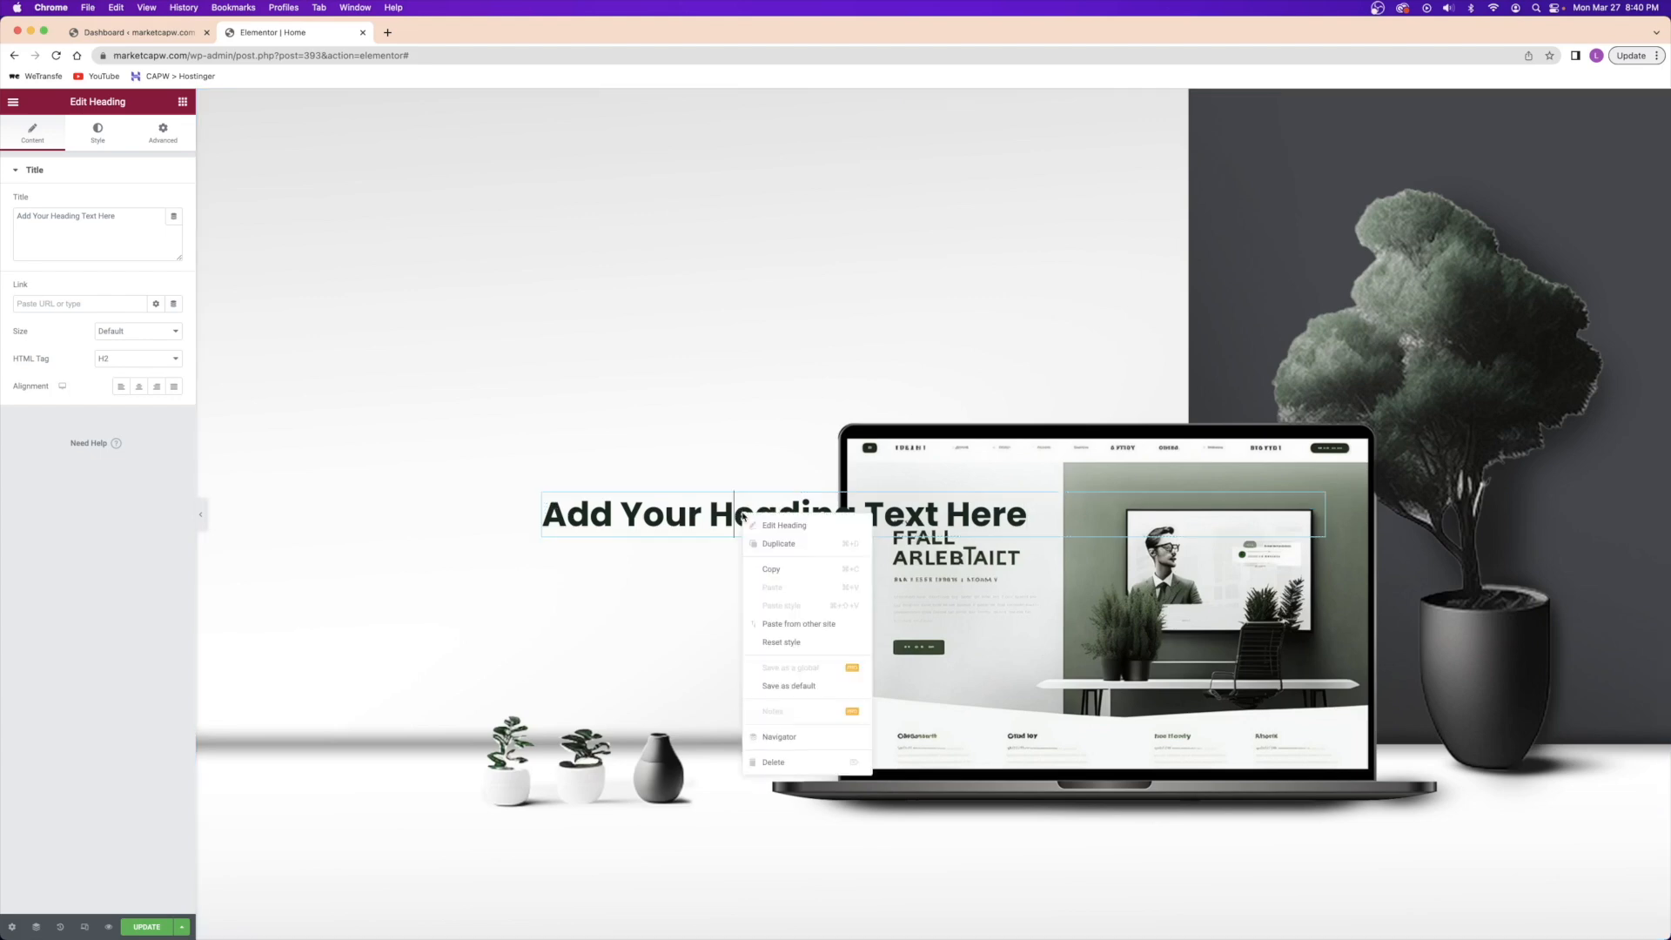
pyautogui.click(779, 543)
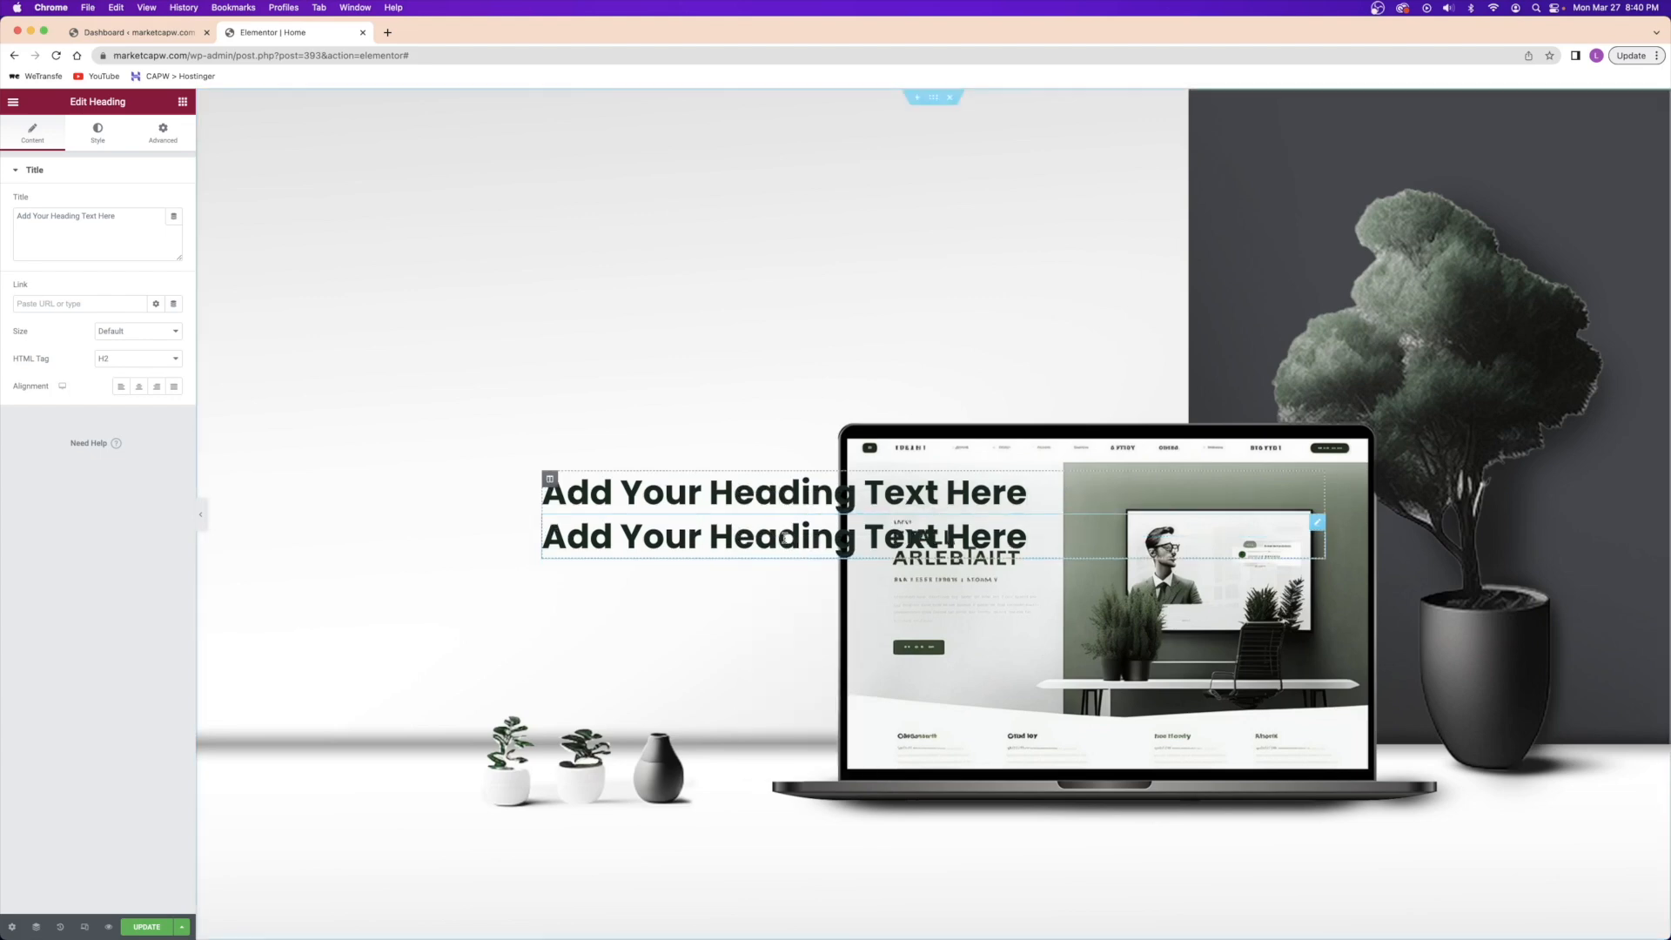
pyautogui.rightClick(731, 491)
pyautogui.click(771, 522)
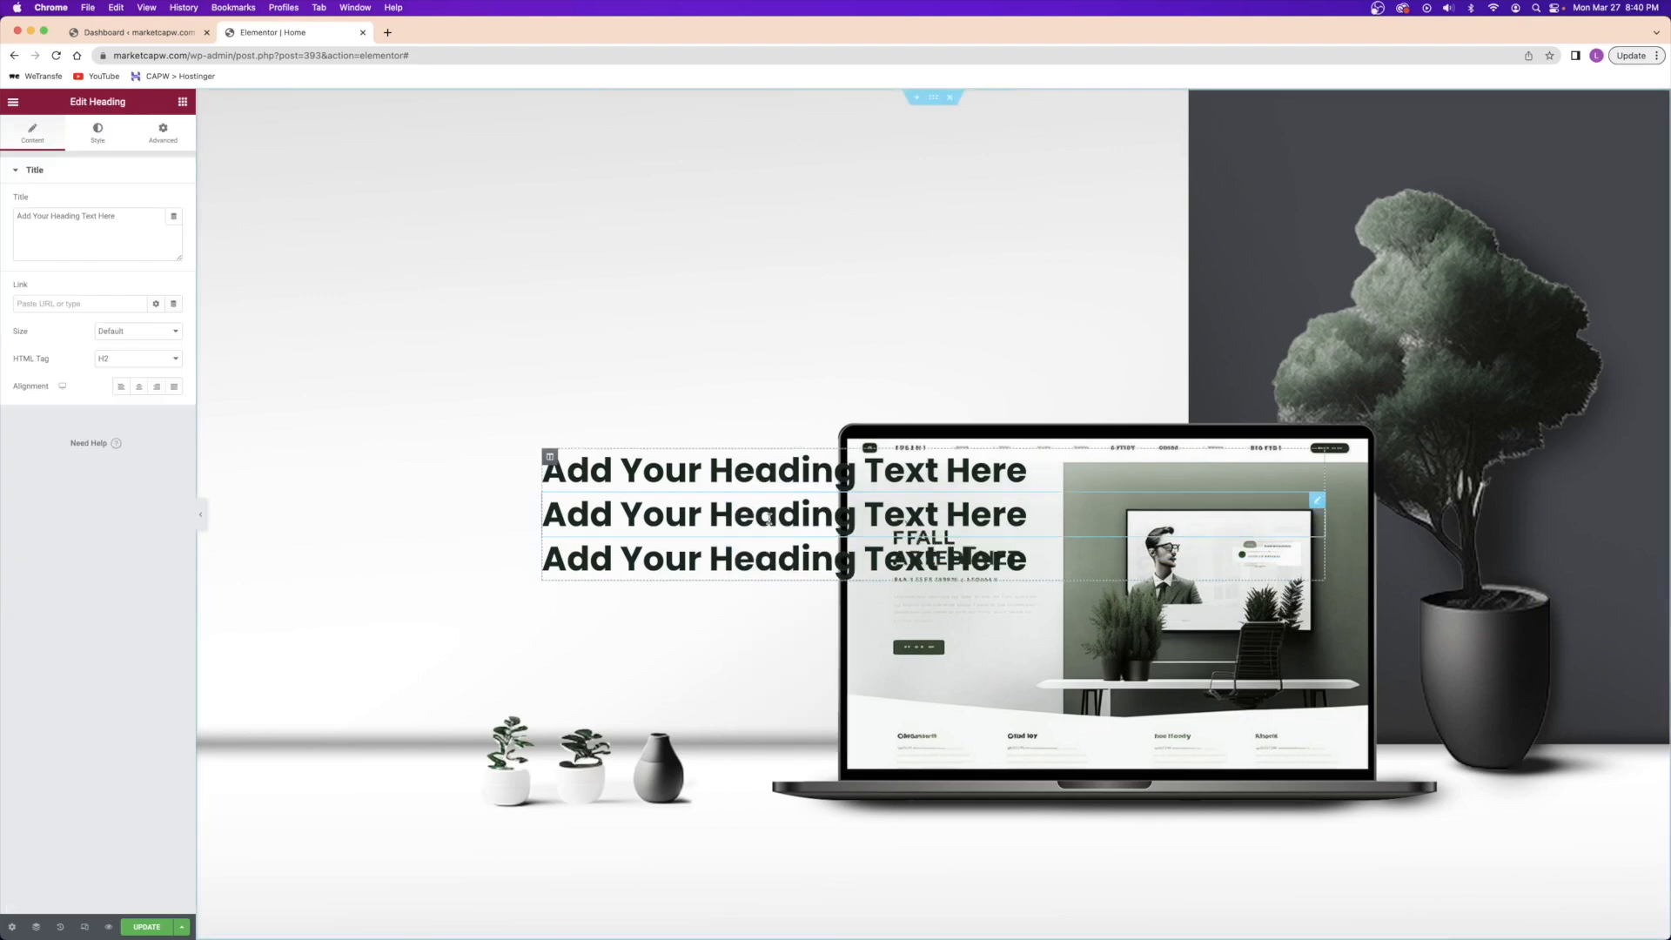
# - Add a new column beside the headings and set the hero section's content width to Full Width
pyautogui.rightClick(551, 457)
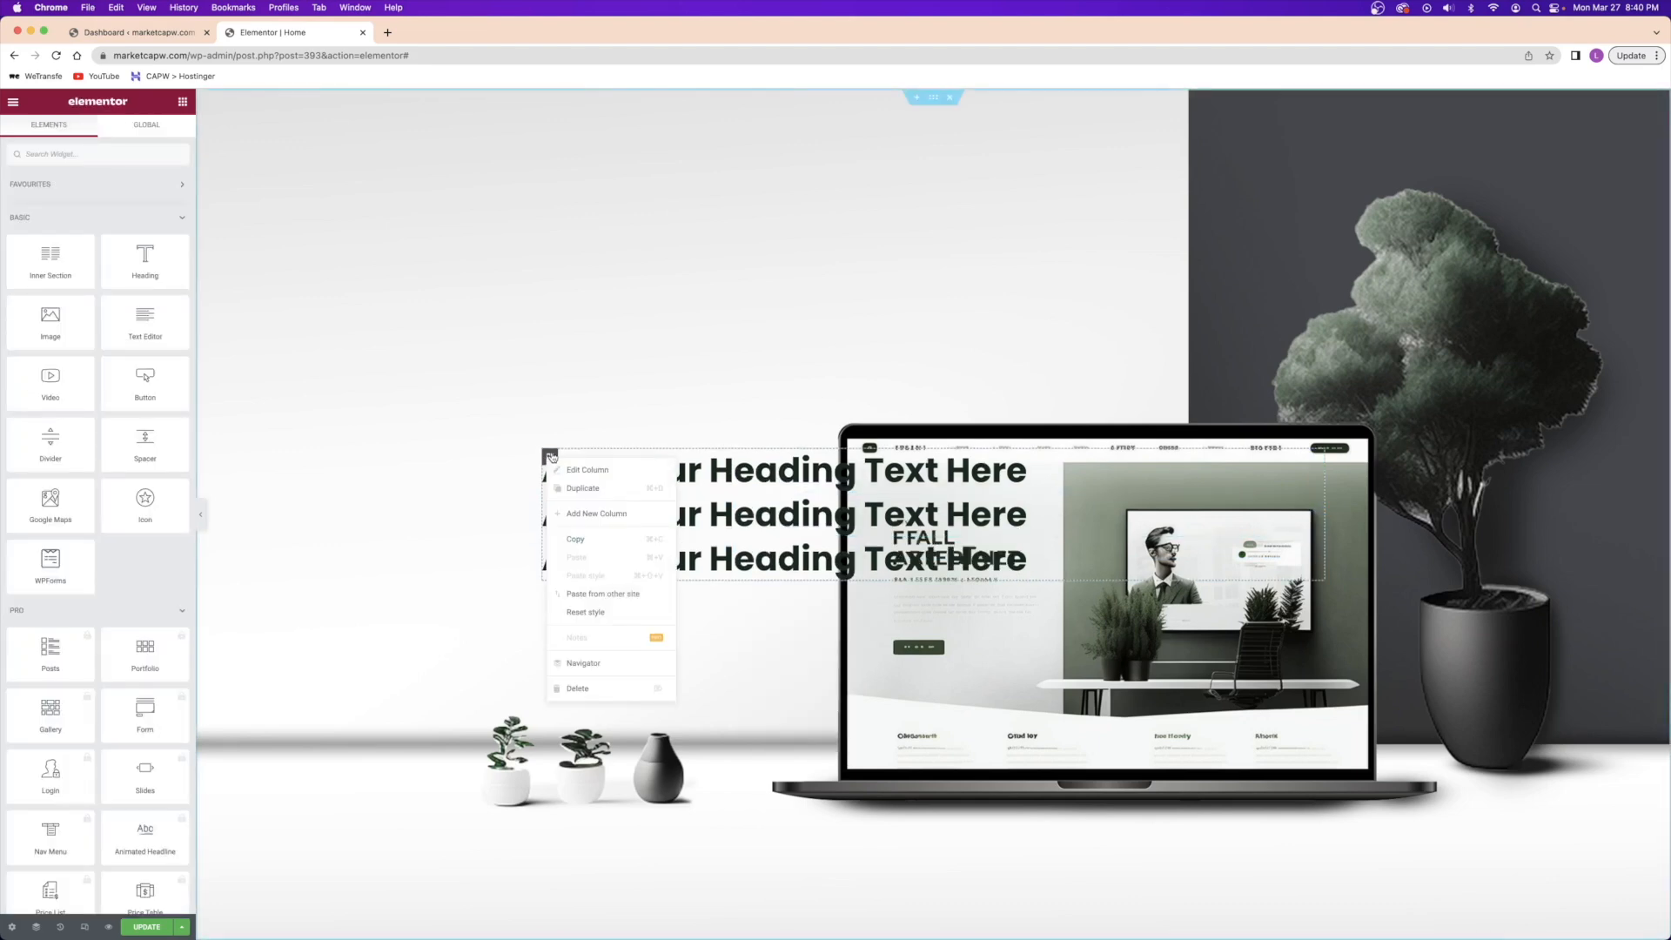
pyautogui.click(607, 522)
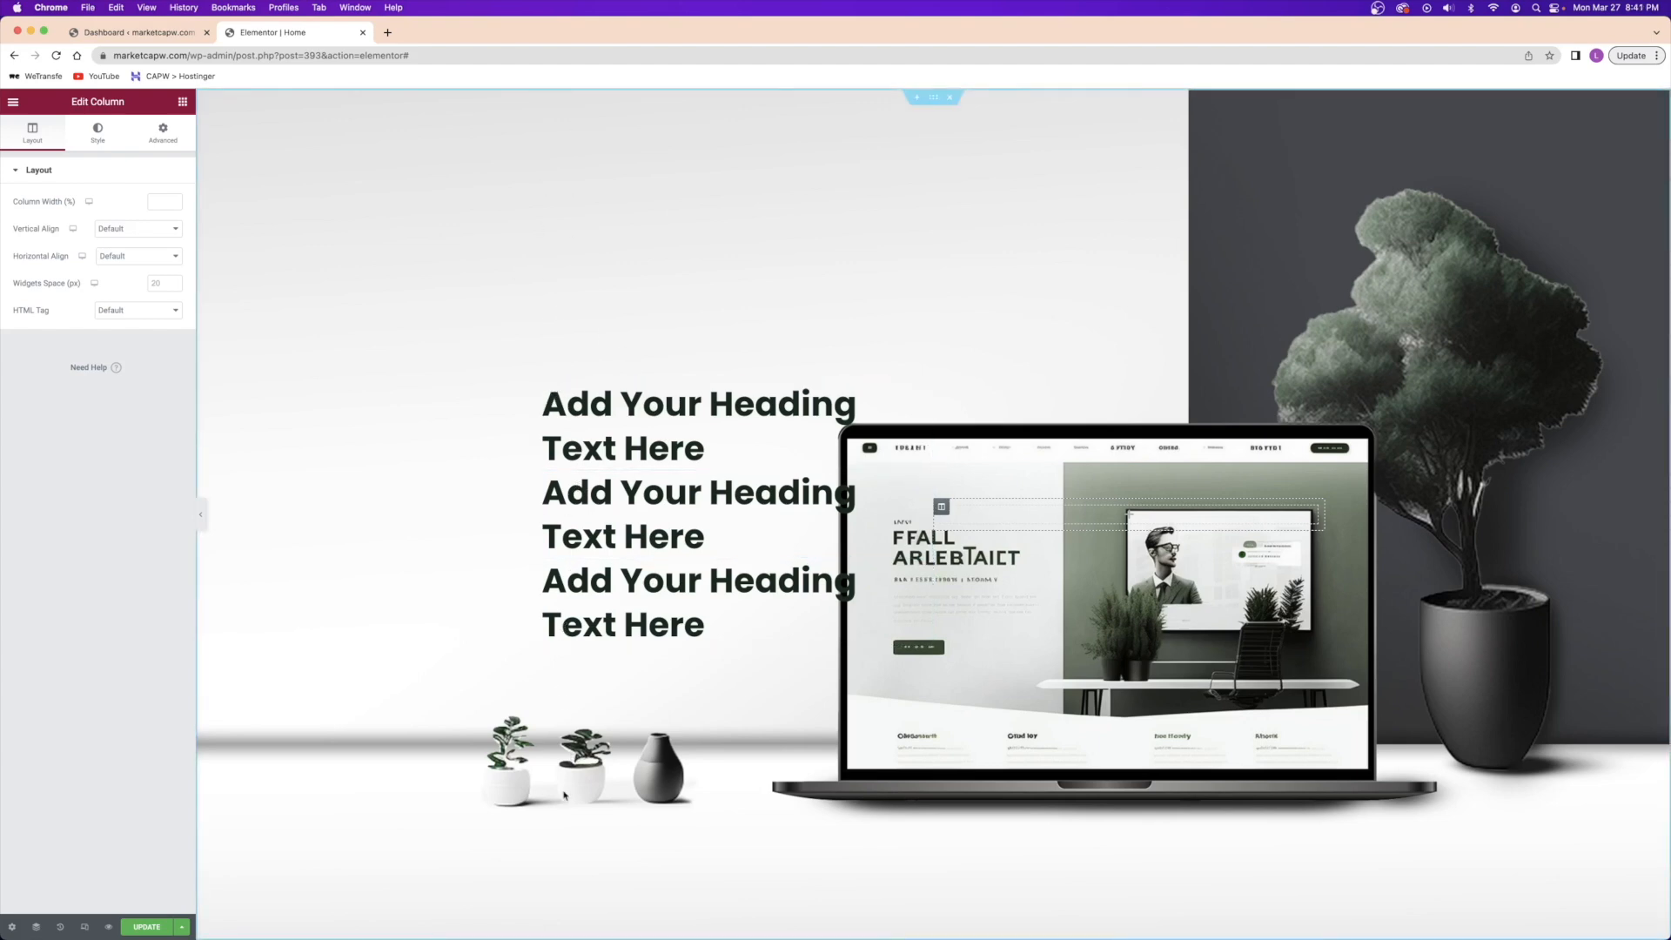
pyautogui.rightClick(269, 267)
pyautogui.click(314, 279)
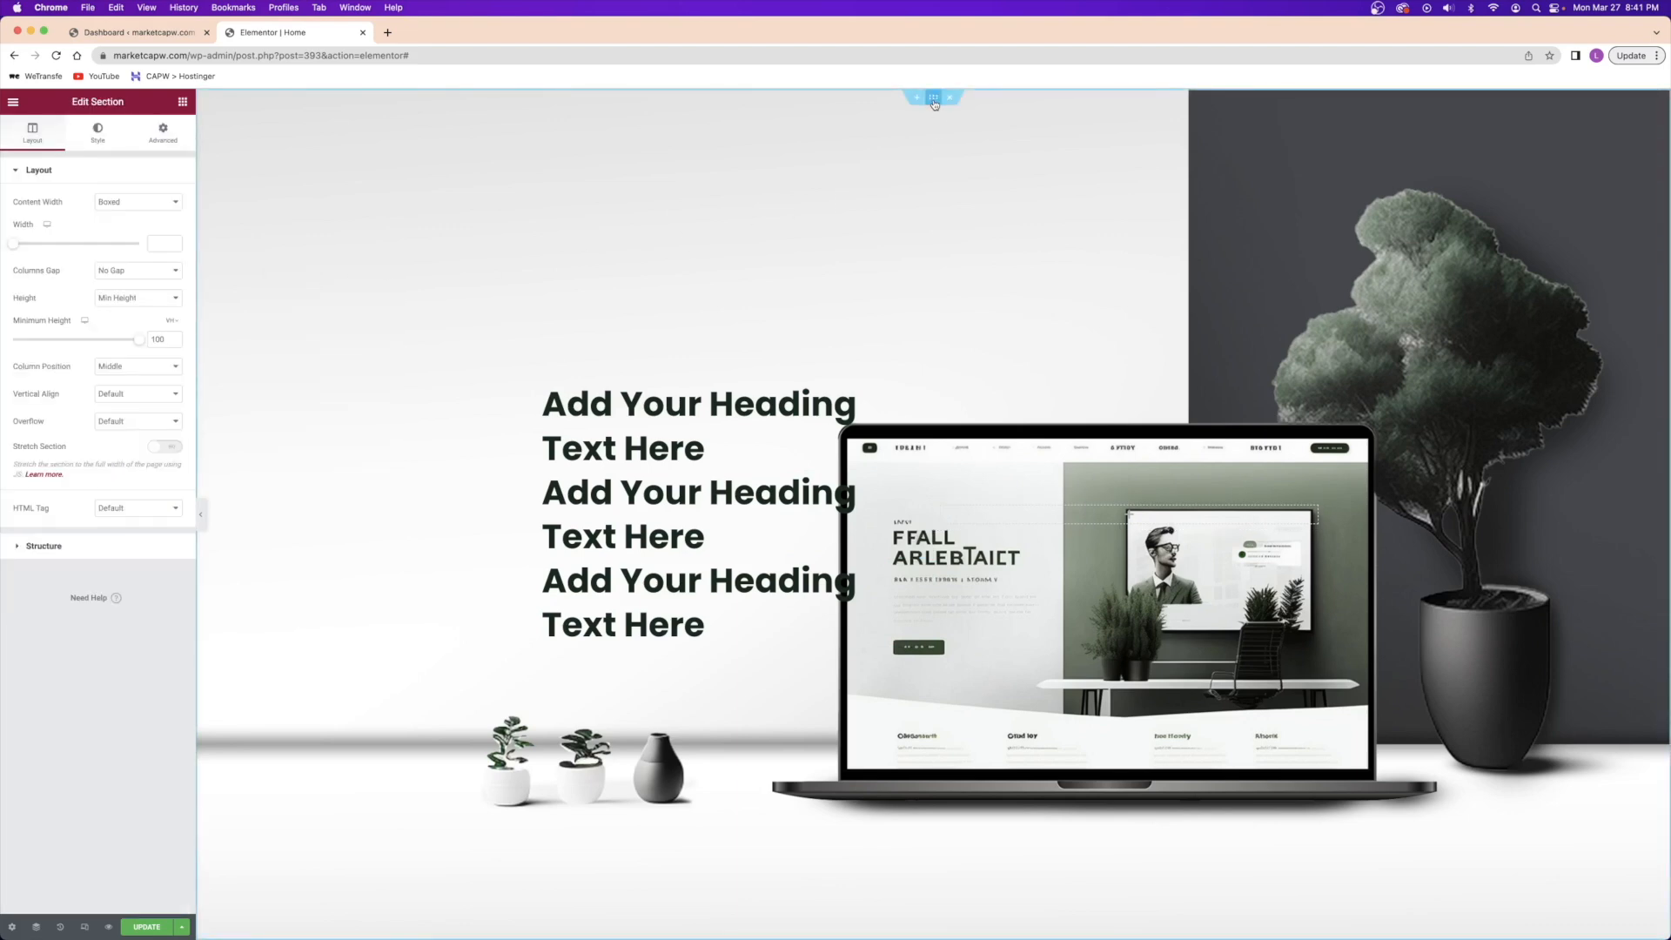
pyautogui.click(102, 137)
pyautogui.click(32, 133)
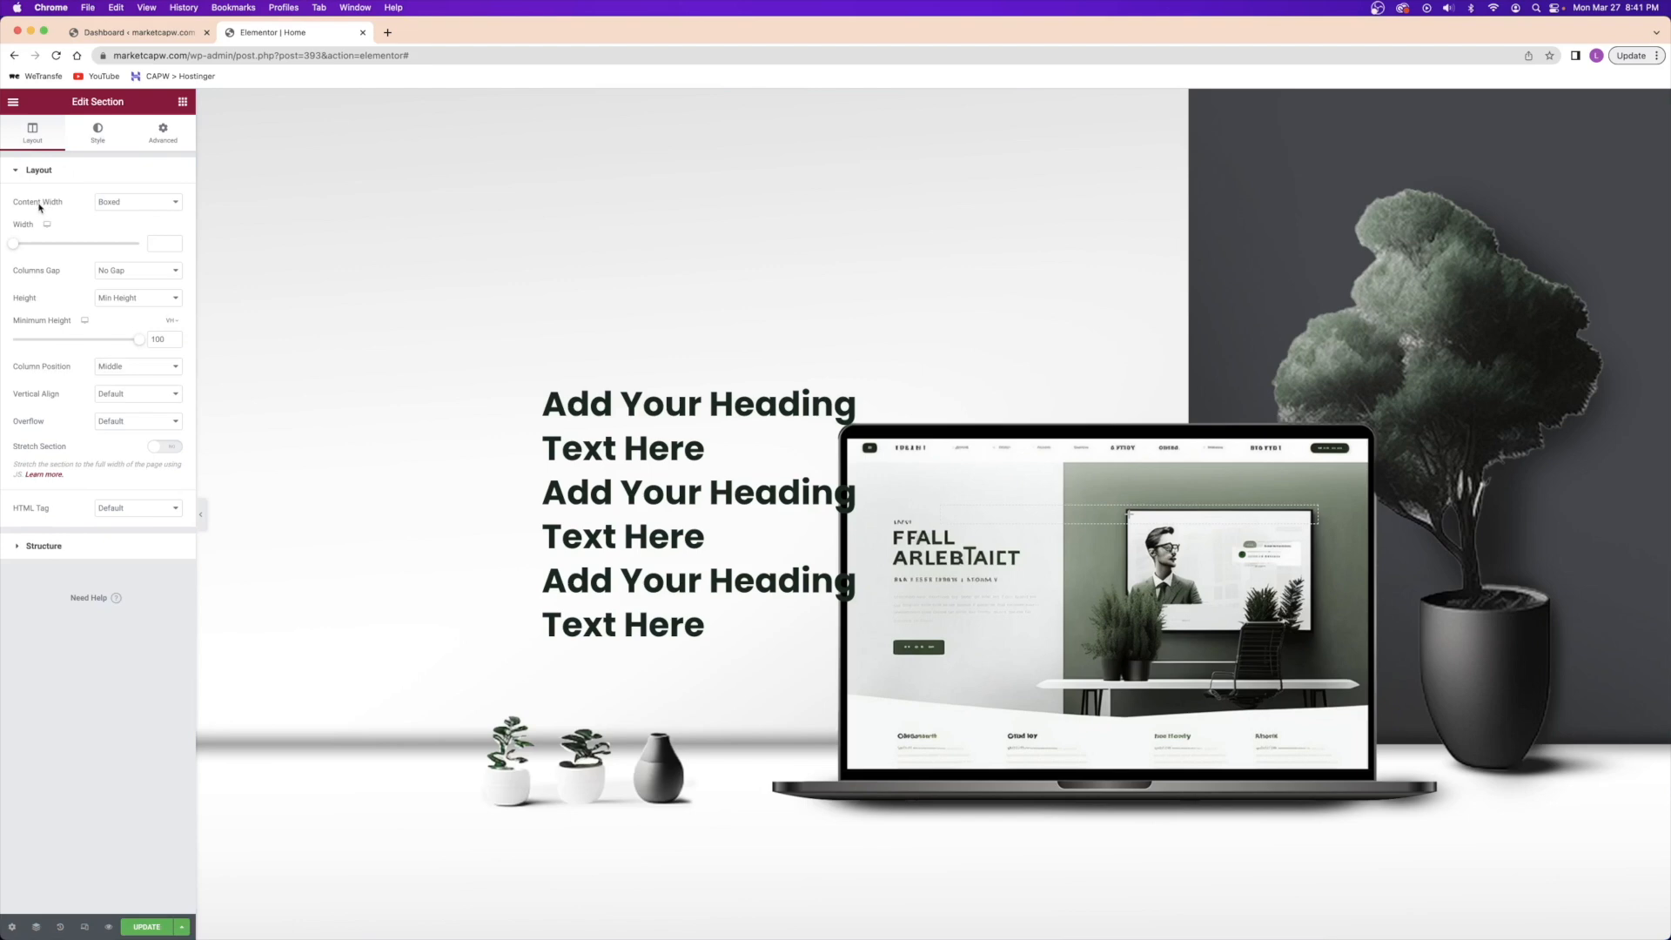
pyautogui.click(124, 207)
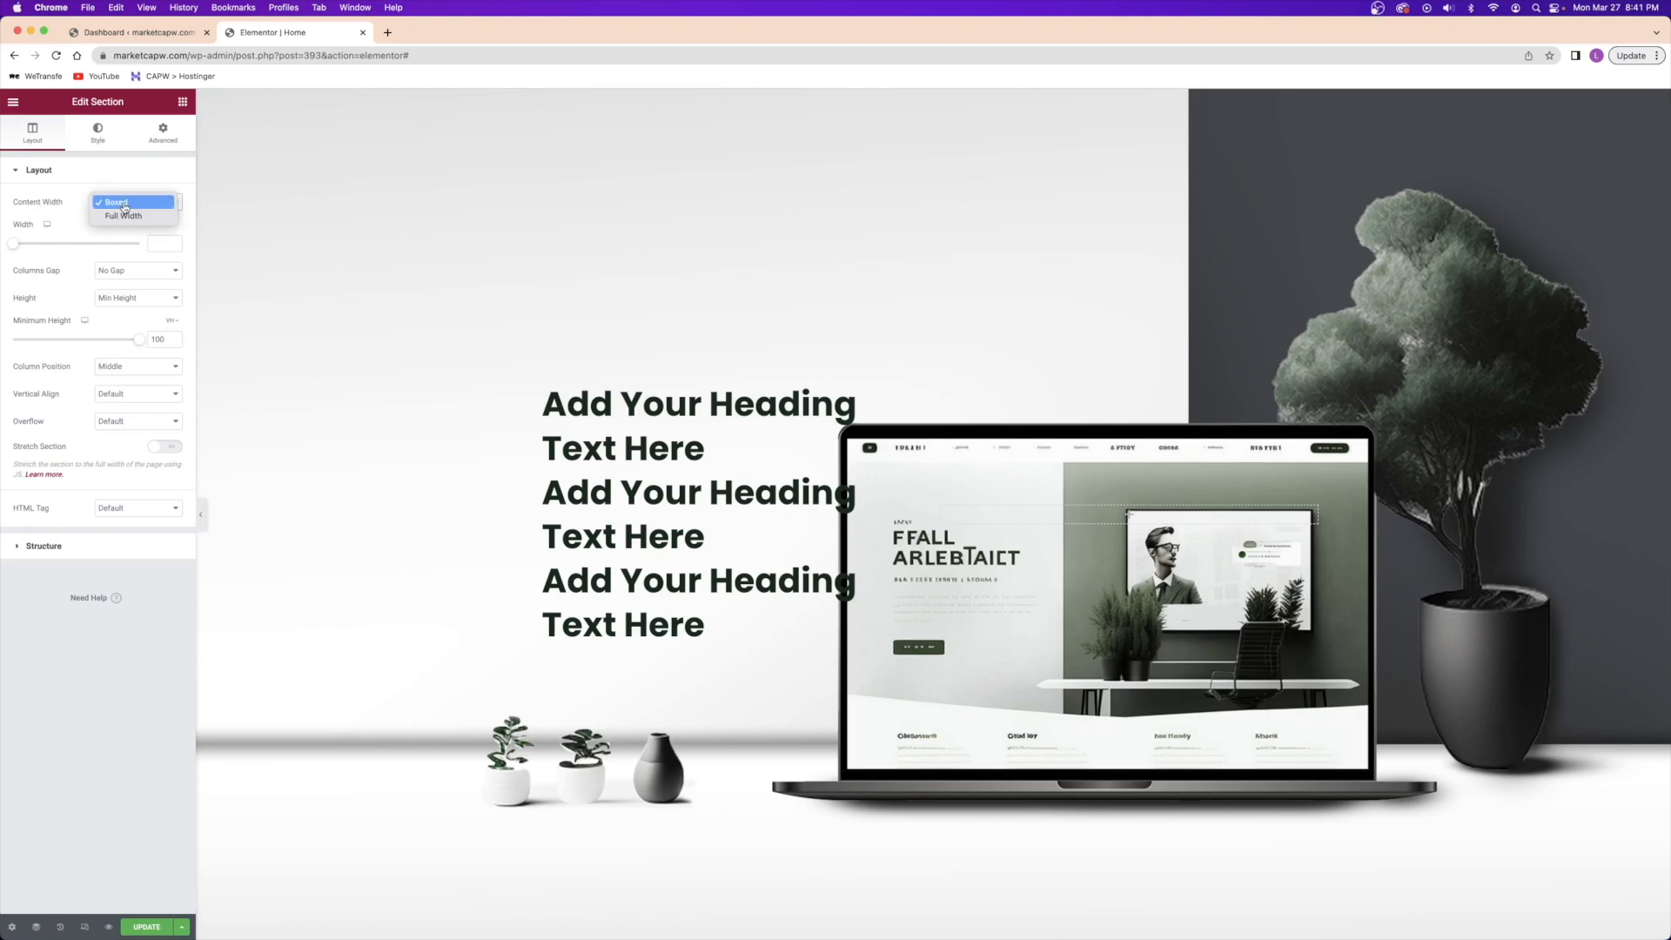
pyautogui.click(136, 217)
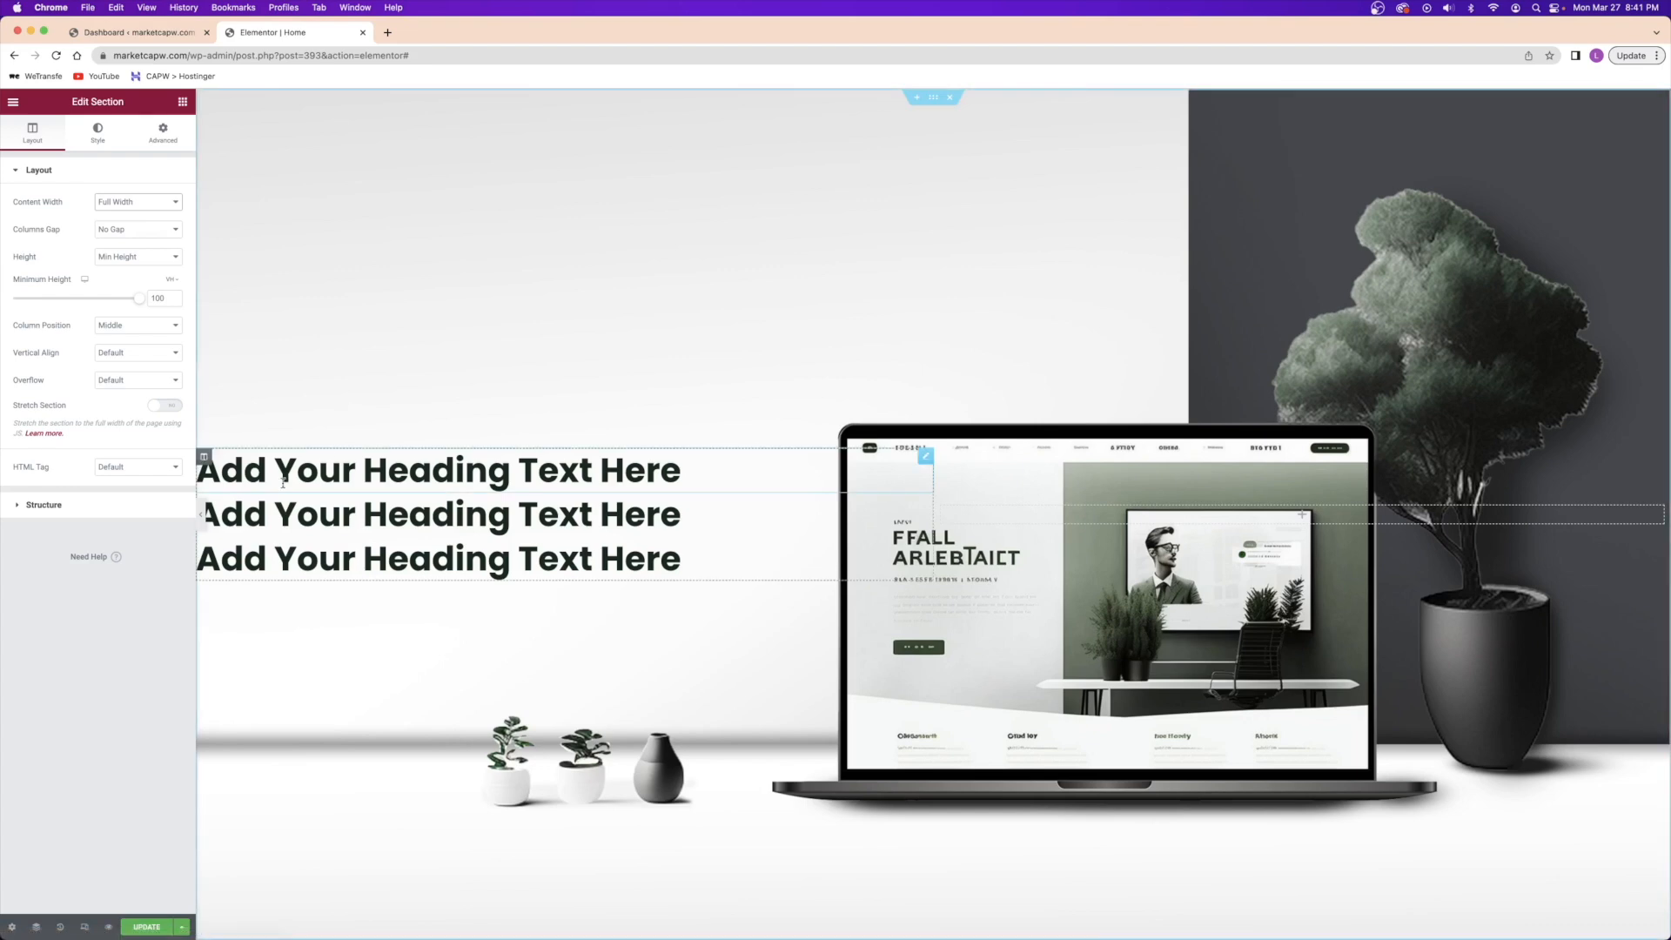
# - Set the headings column's left padding to 150 px, with the other three sides at 0
pyautogui.click(203, 459)
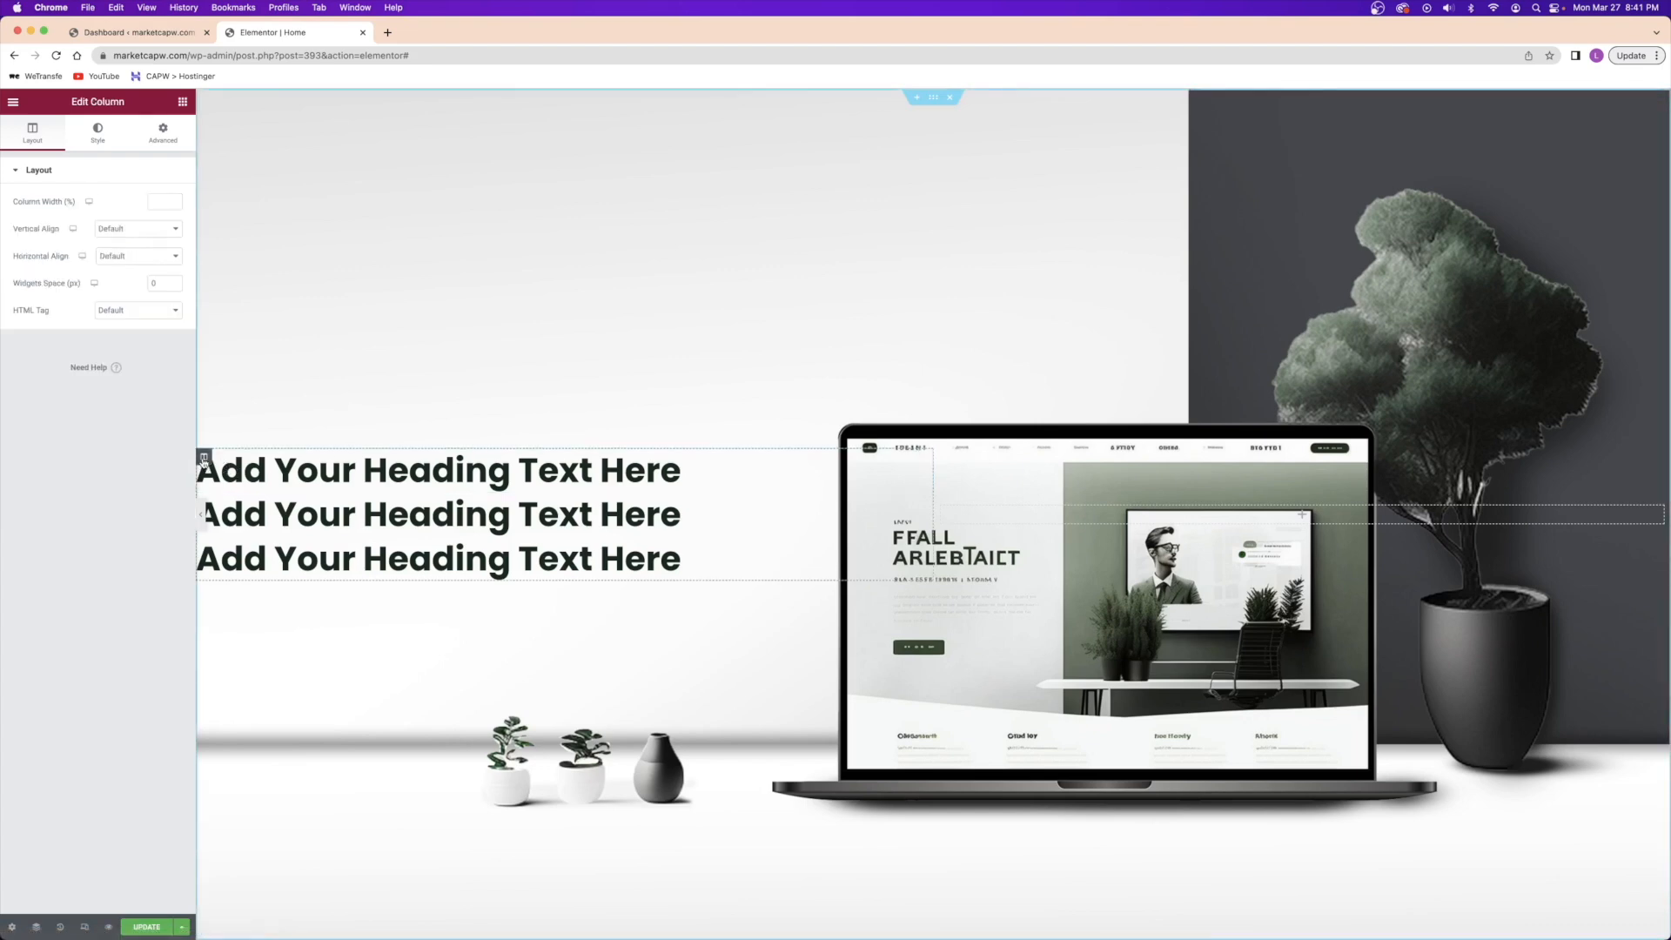
pyautogui.click(159, 146)
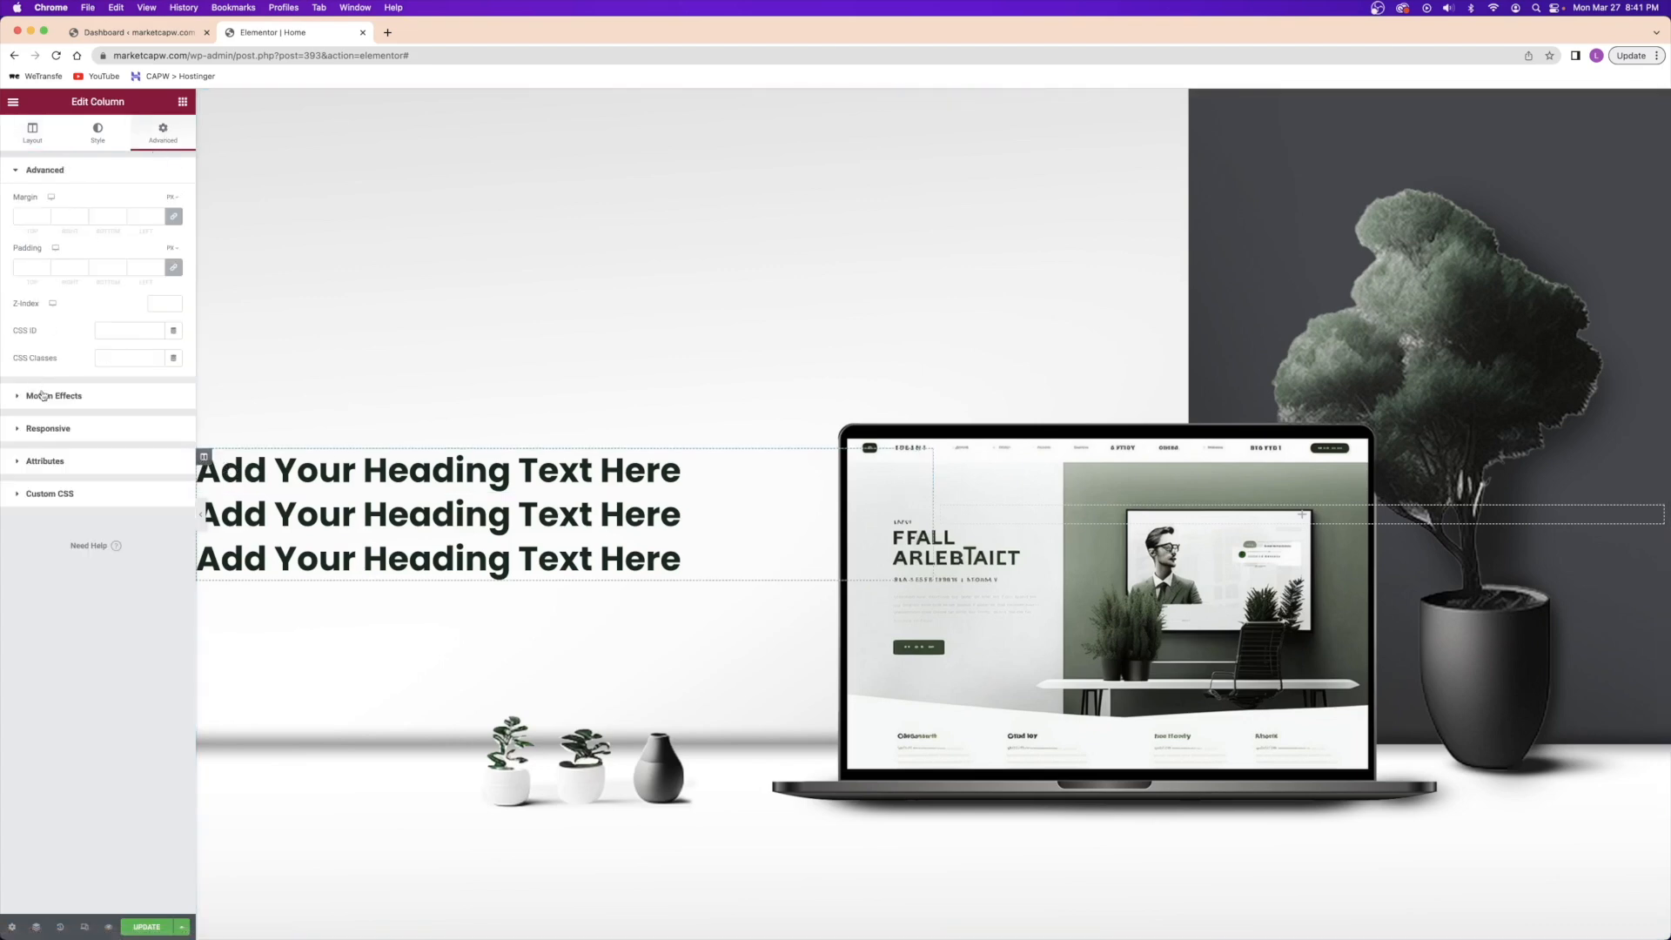
pyautogui.click(120, 269)
pyautogui.write('200')
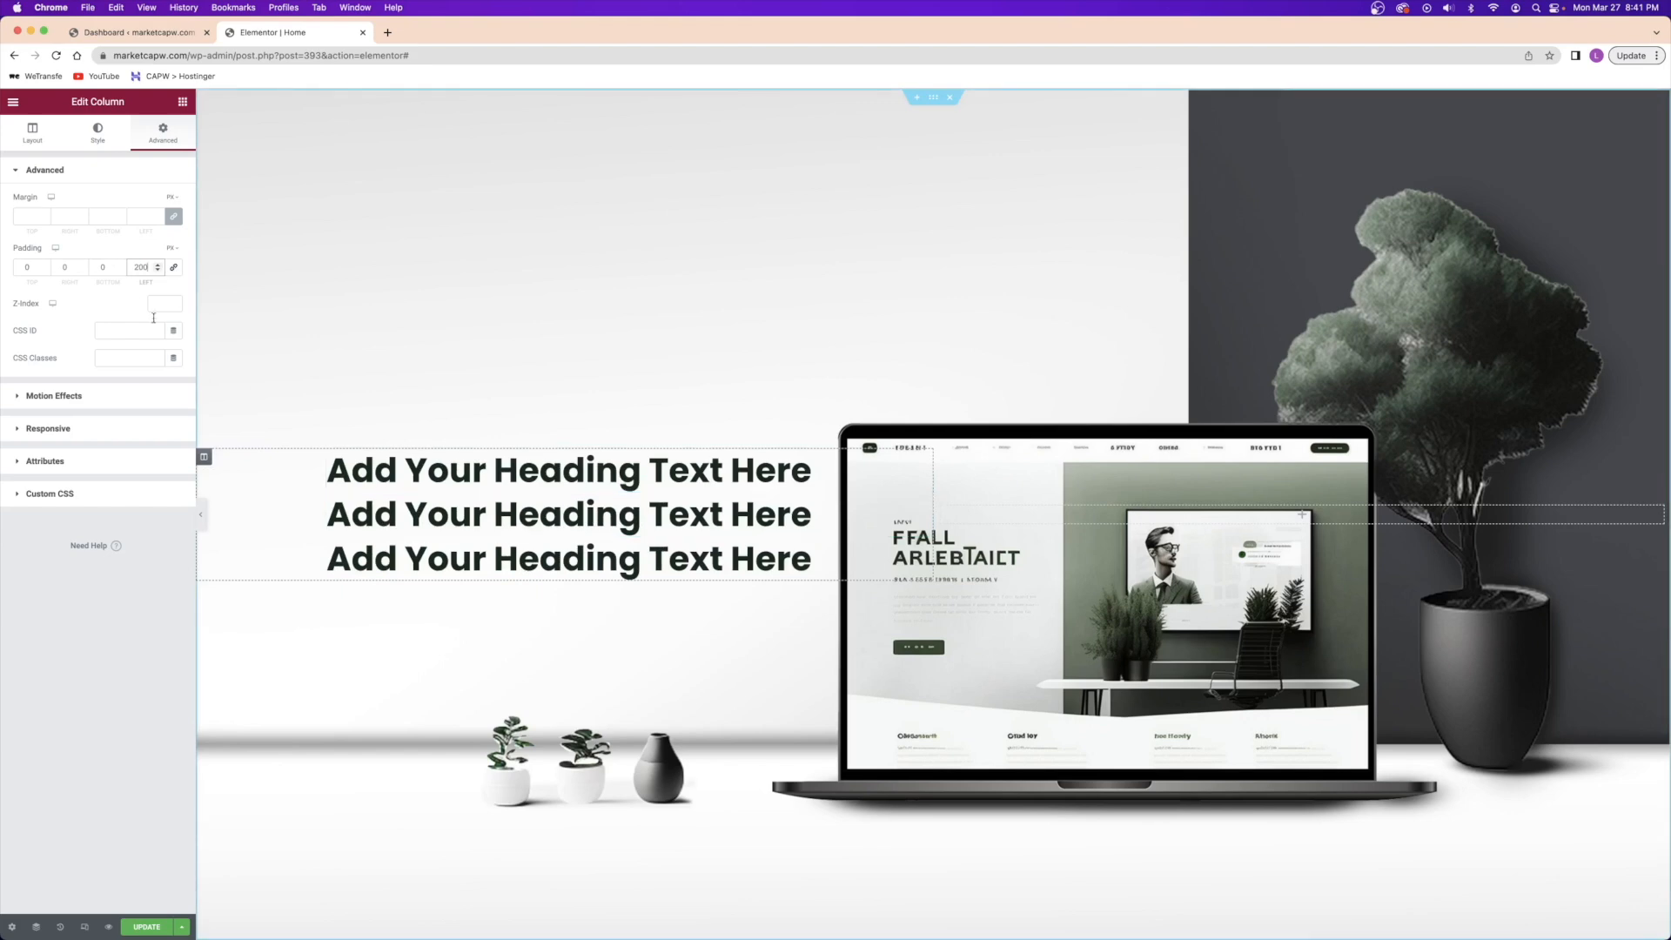
pyautogui.doubleClick(140, 266)
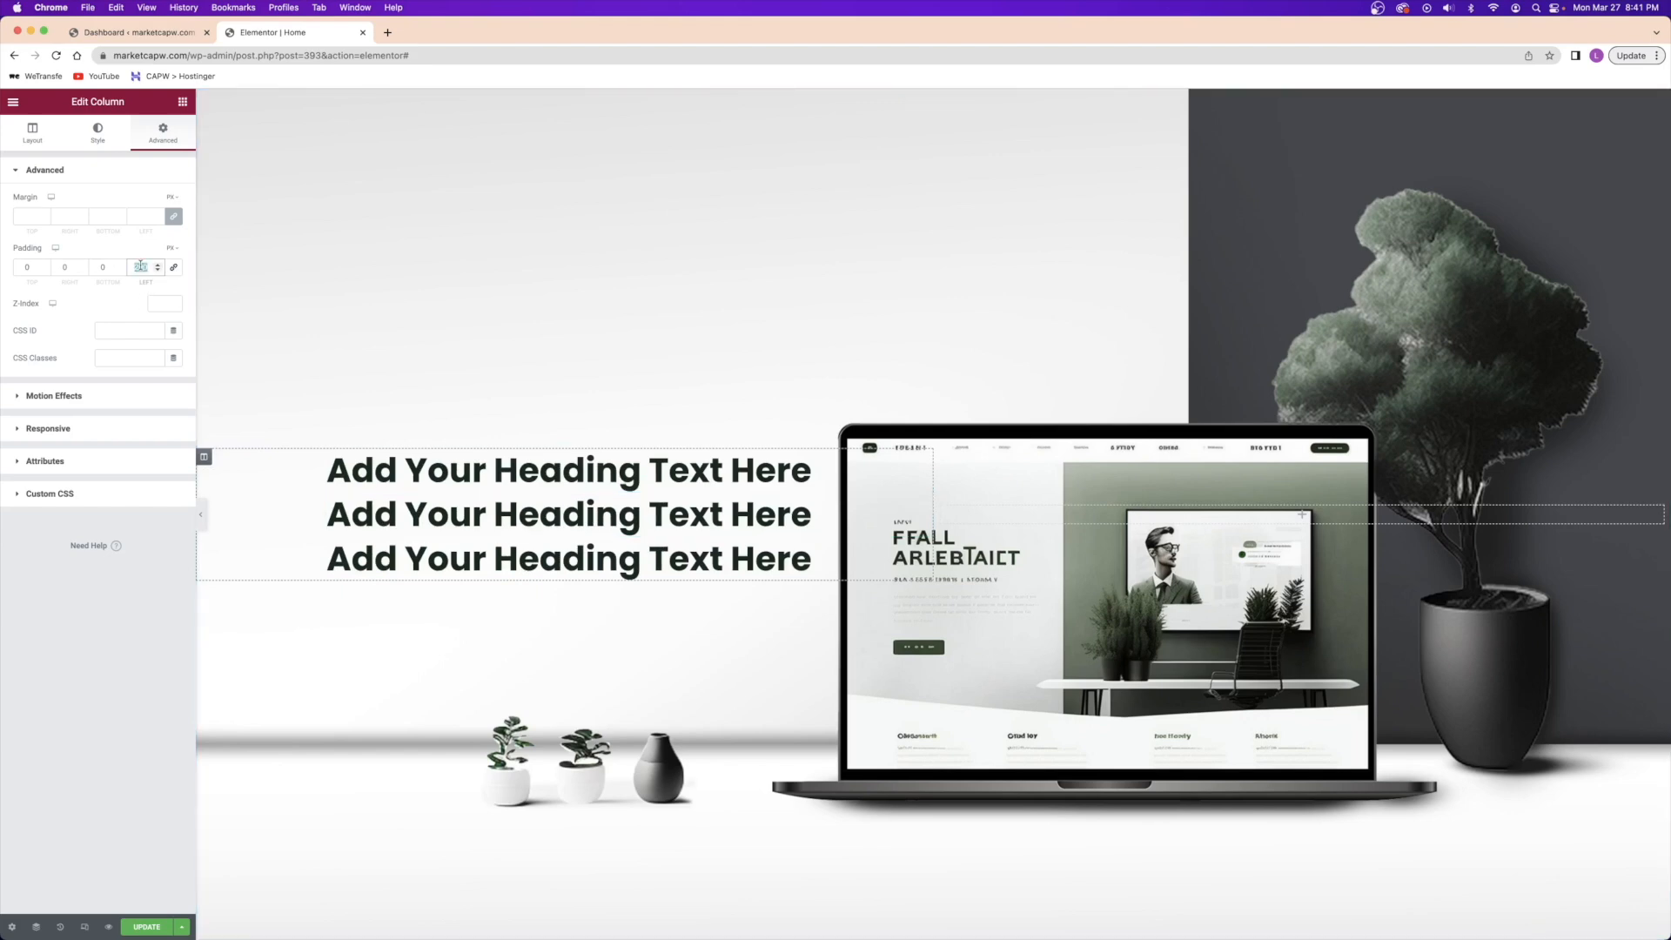
pyautogui.write('150')
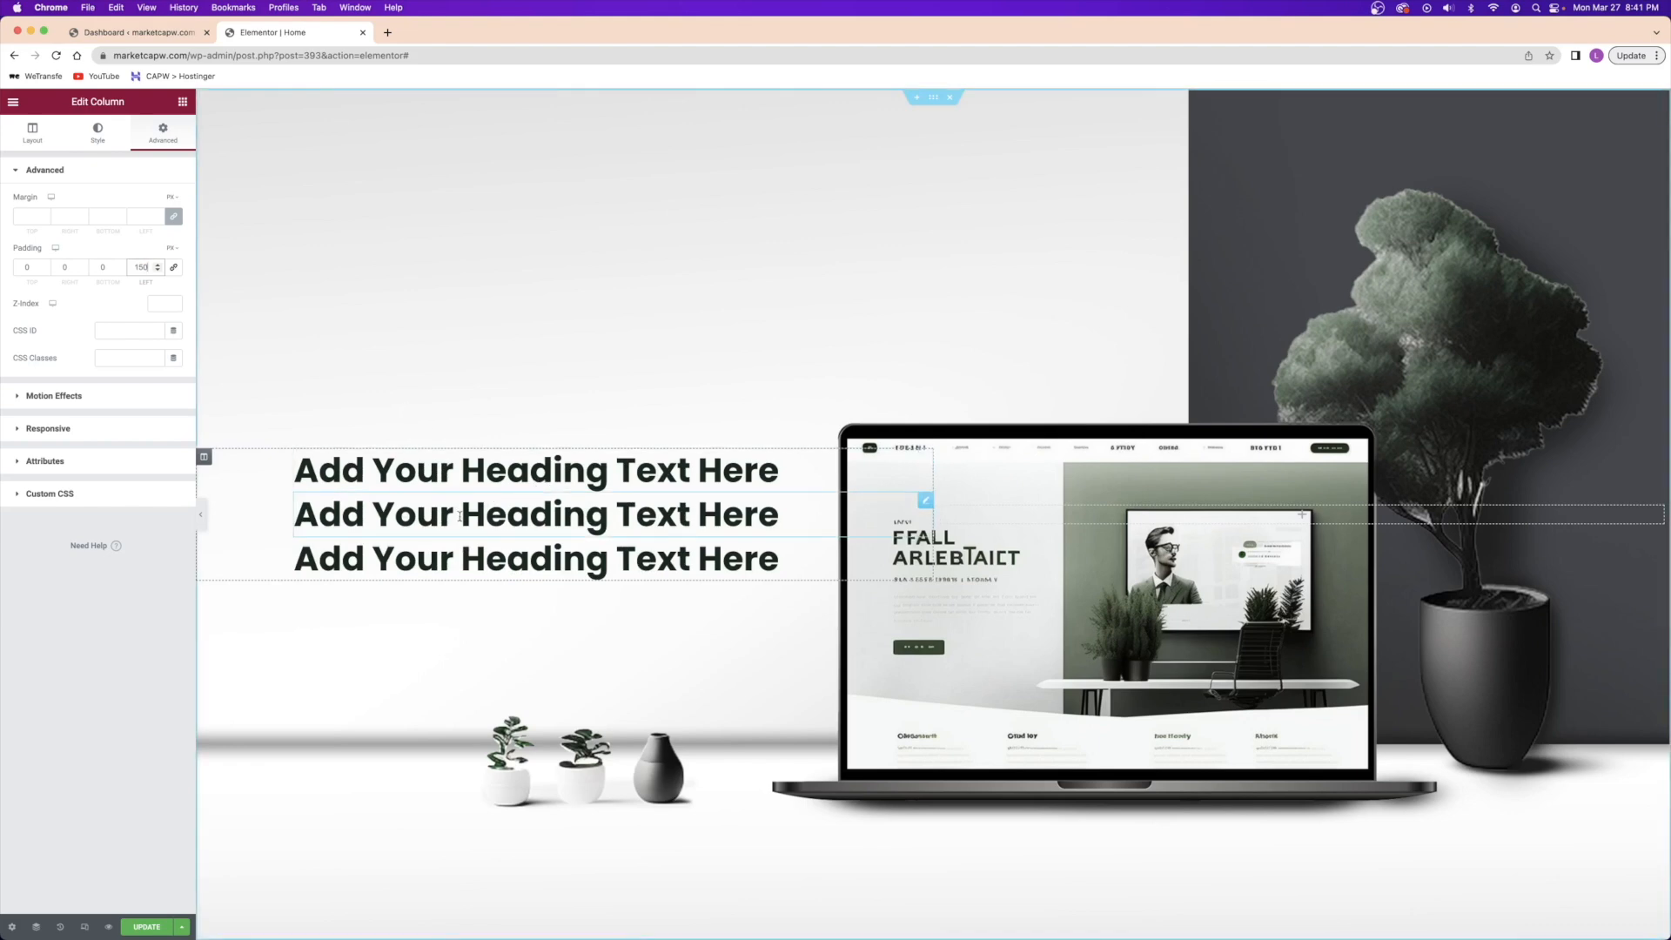
# - Try out text editing on the middle heading with the placeholders "asdfasdfasdf" and "awerqwerqwer"
pyautogui.click(467, 499)
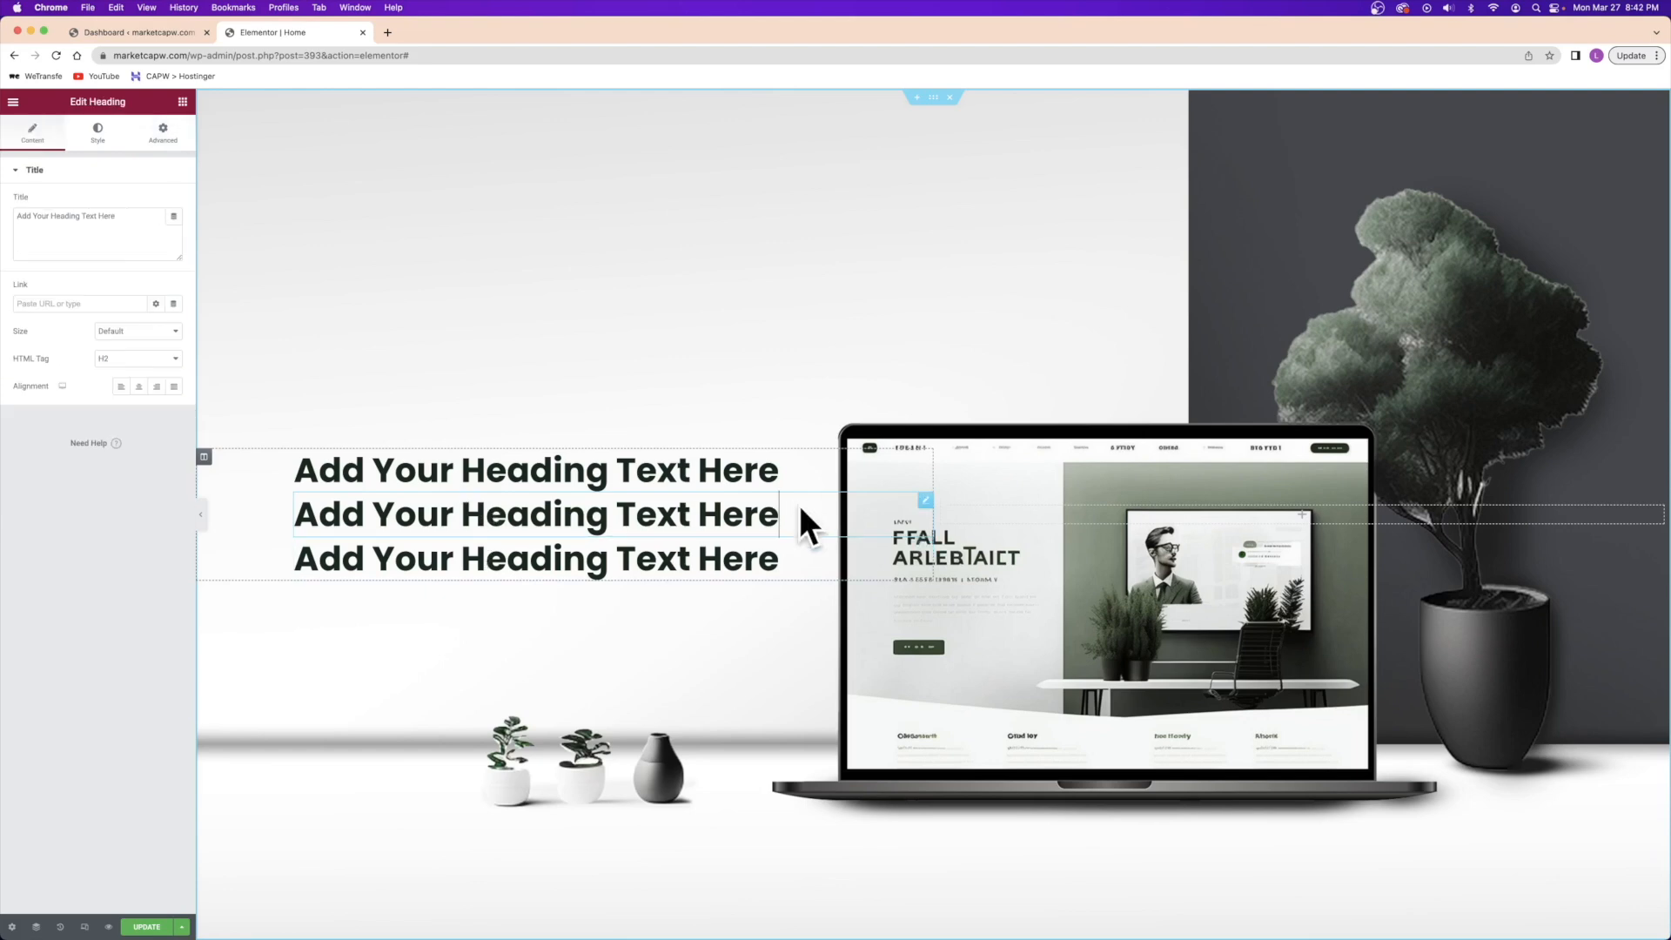
pyautogui.moveTo(806, 517); pyautogui.dragTo(290, 515)
pyautogui.write('asdfasdfasdf')
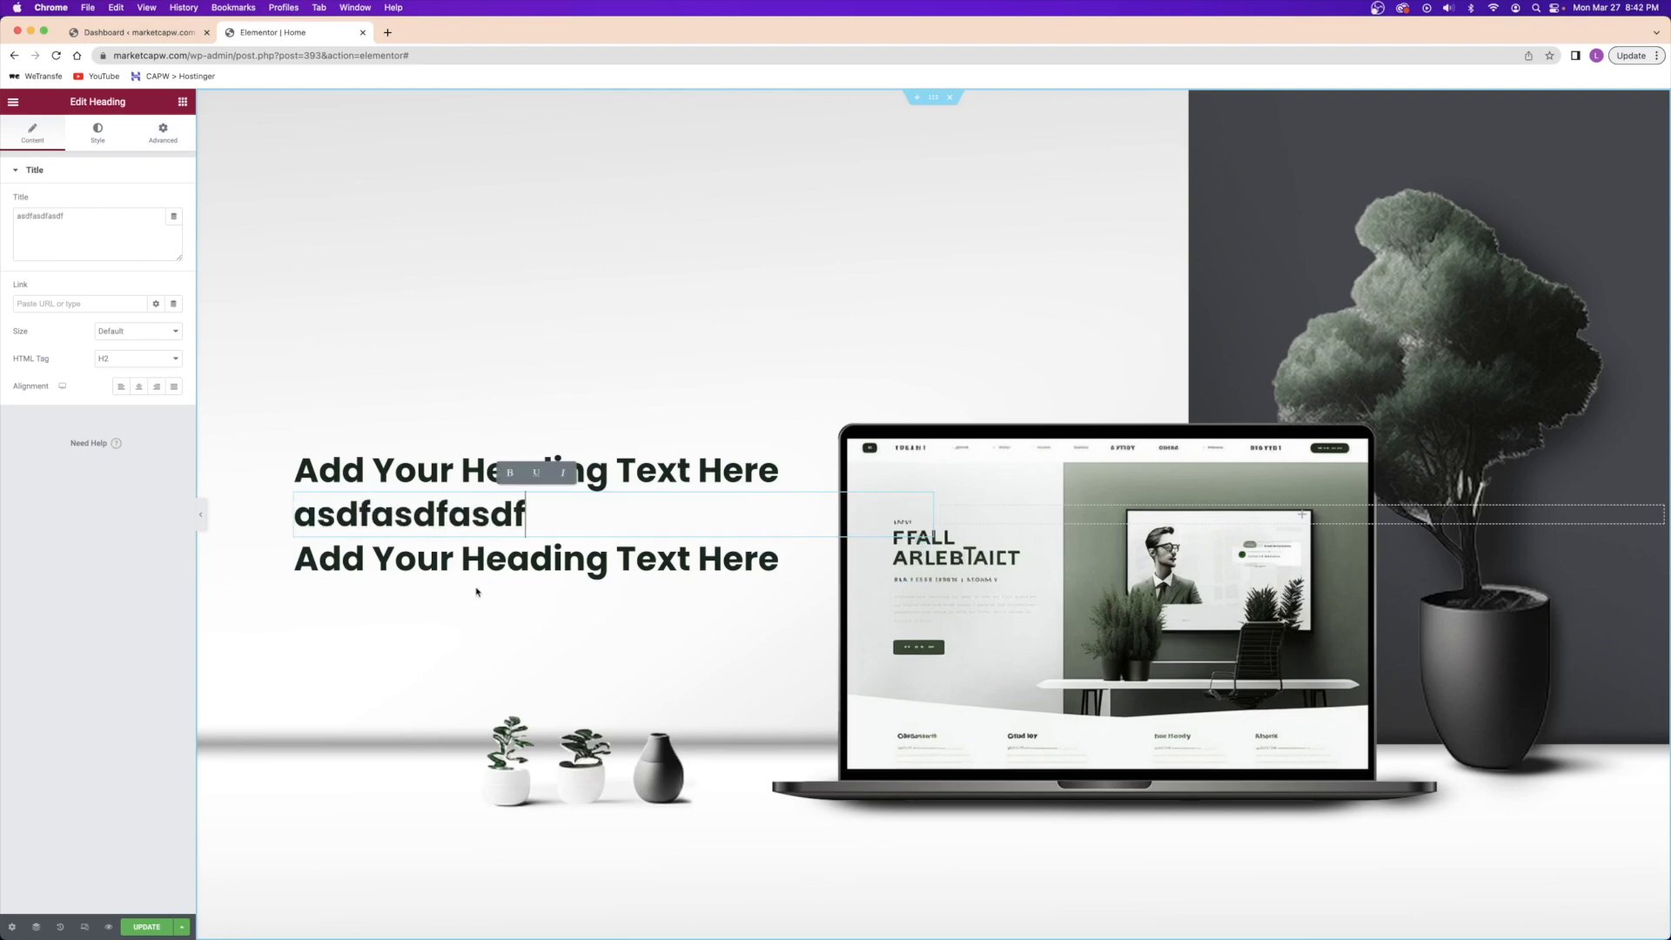
pyautogui.moveTo(135, 229); pyautogui.dragTo(22, 224)
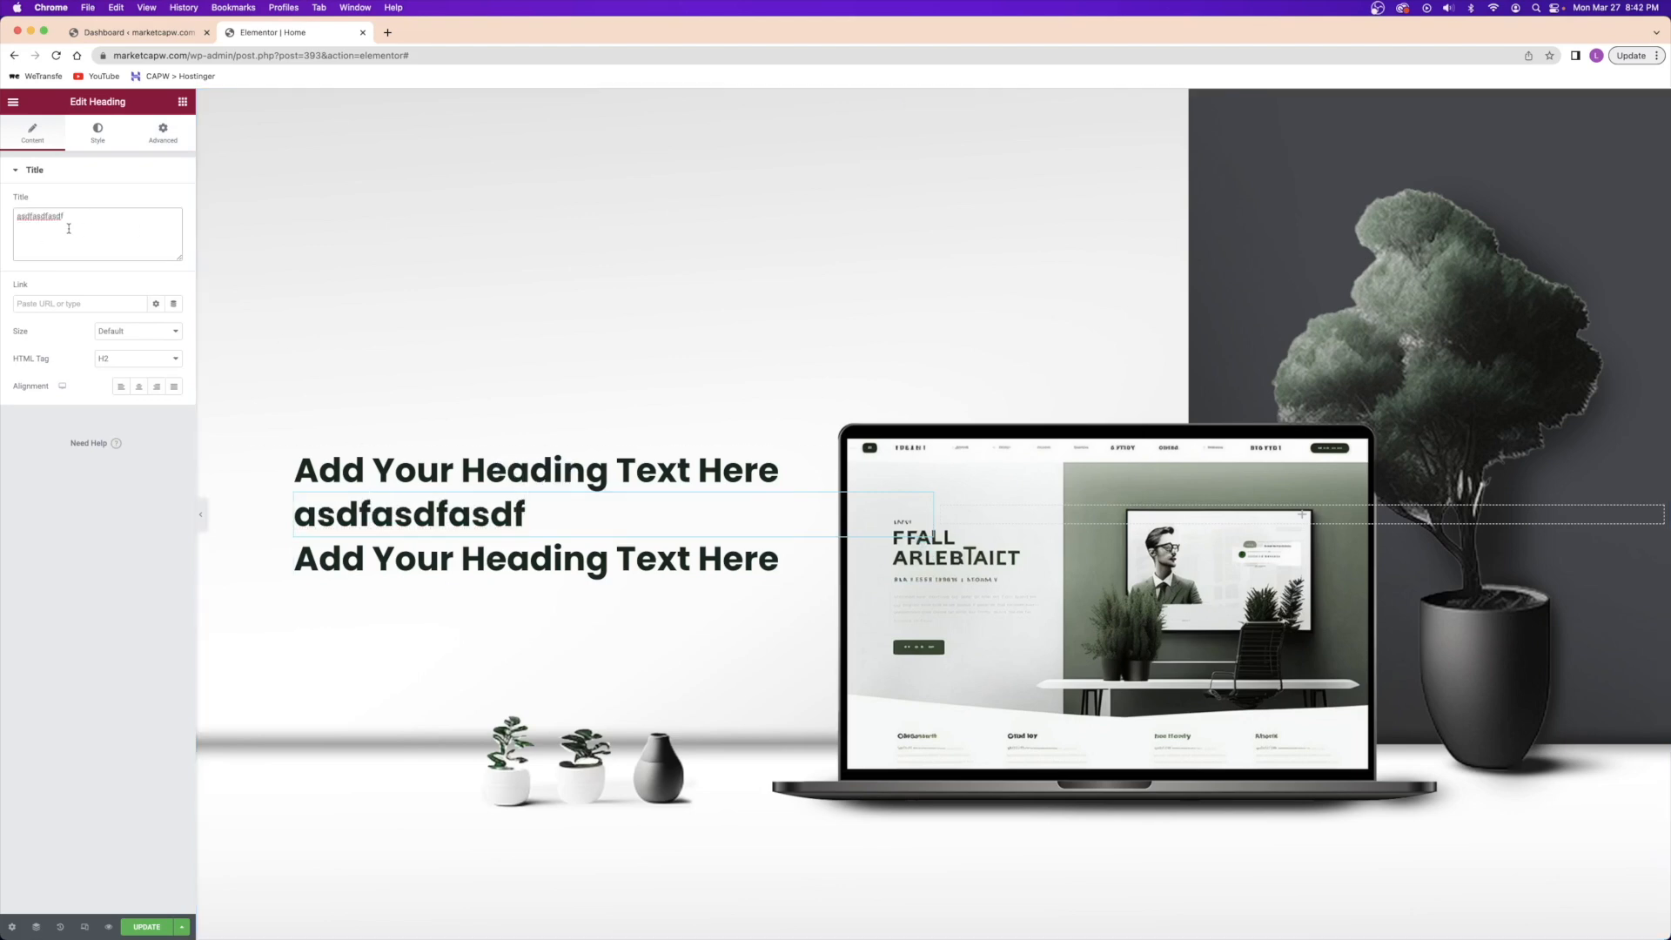
pyautogui.press('super+a')
pyautogui.press('BackSpace')
pyautogui.write('awerqwerqwer')
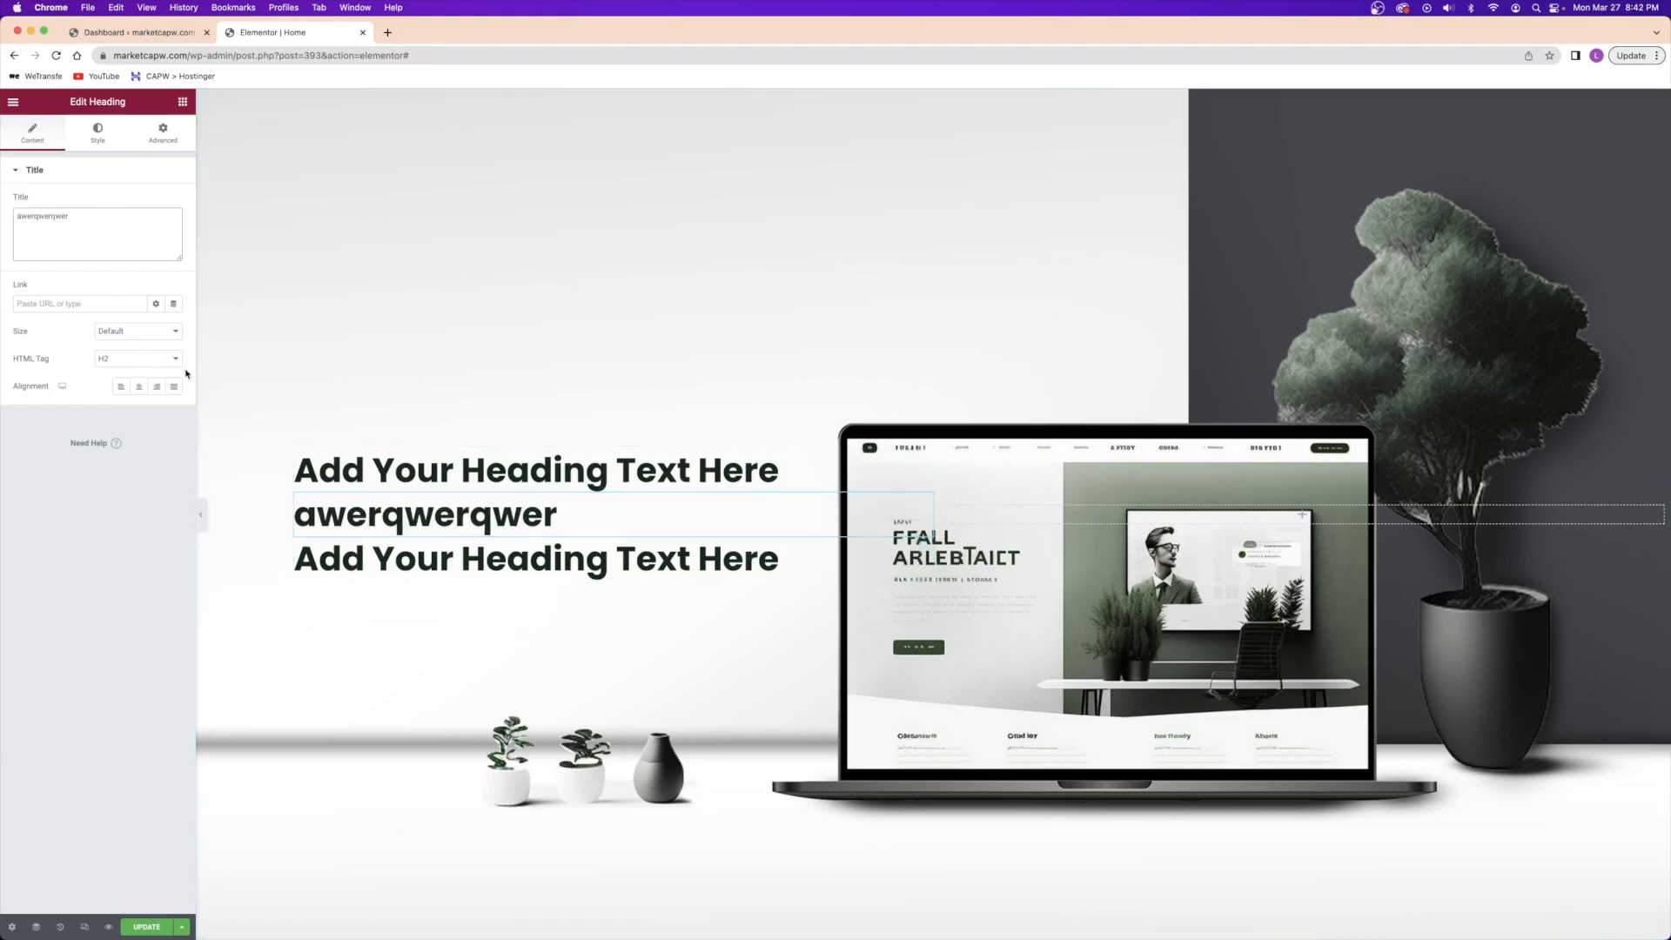
# - Replace the middle heading's text with "MARKET is the digital platform to use" and set its text transform to Capitalise
pyautogui.doubleClick(33, 213)
pyautogui.press('BackSpace')
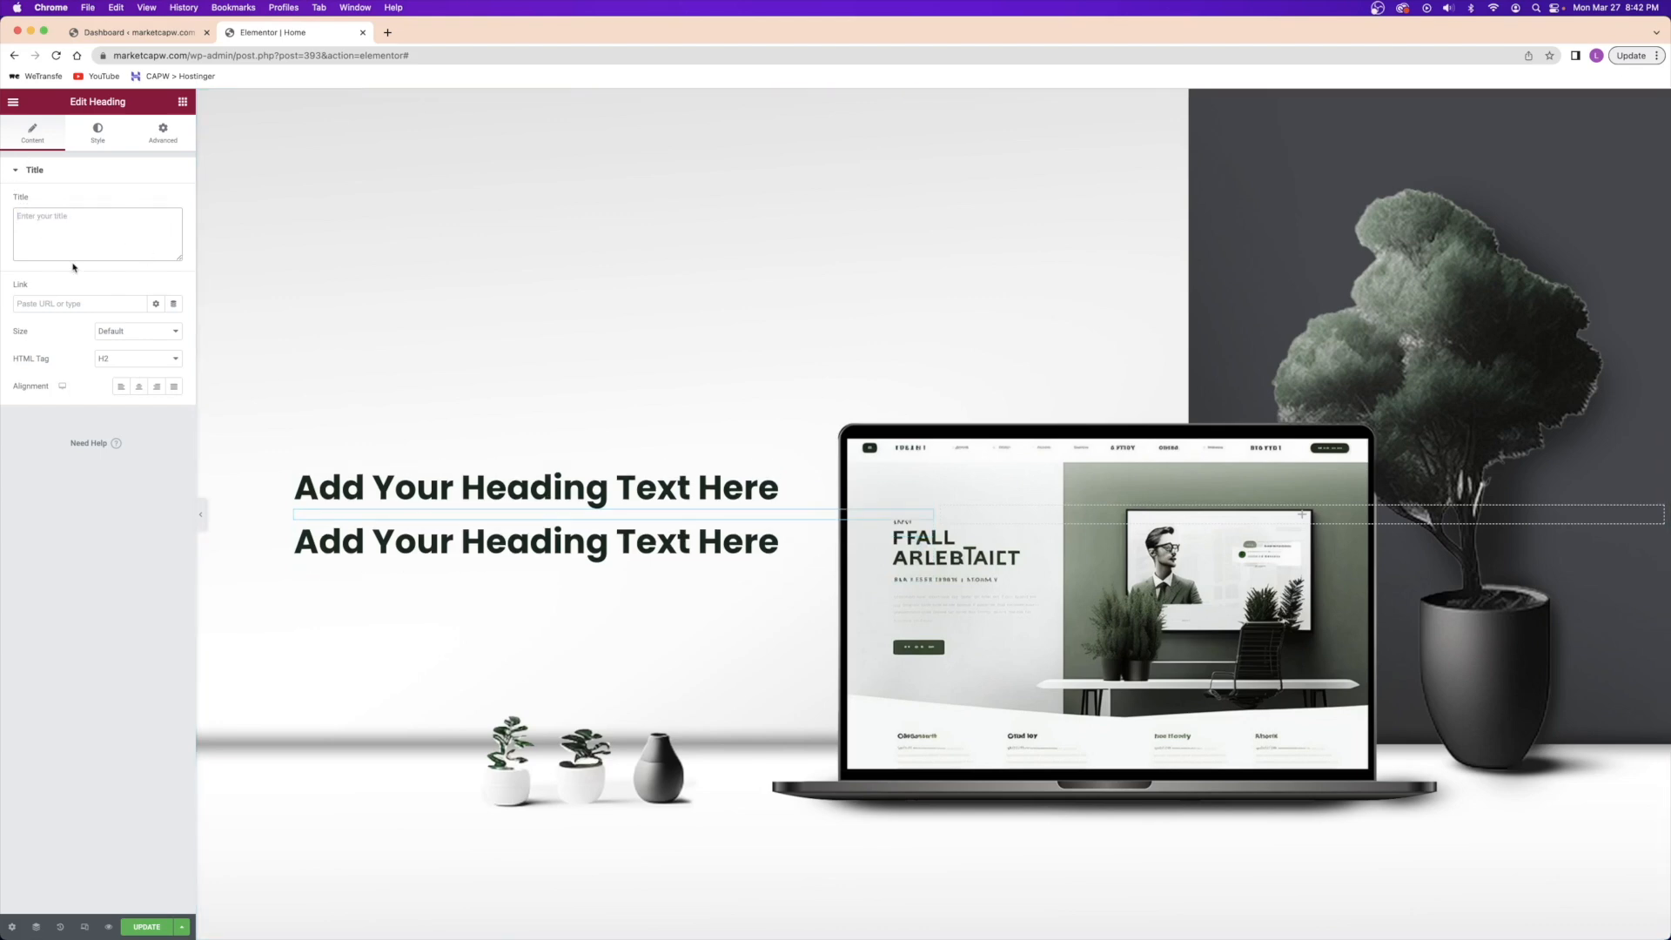
pyautogui.write('MARKET is the digital platform to use')
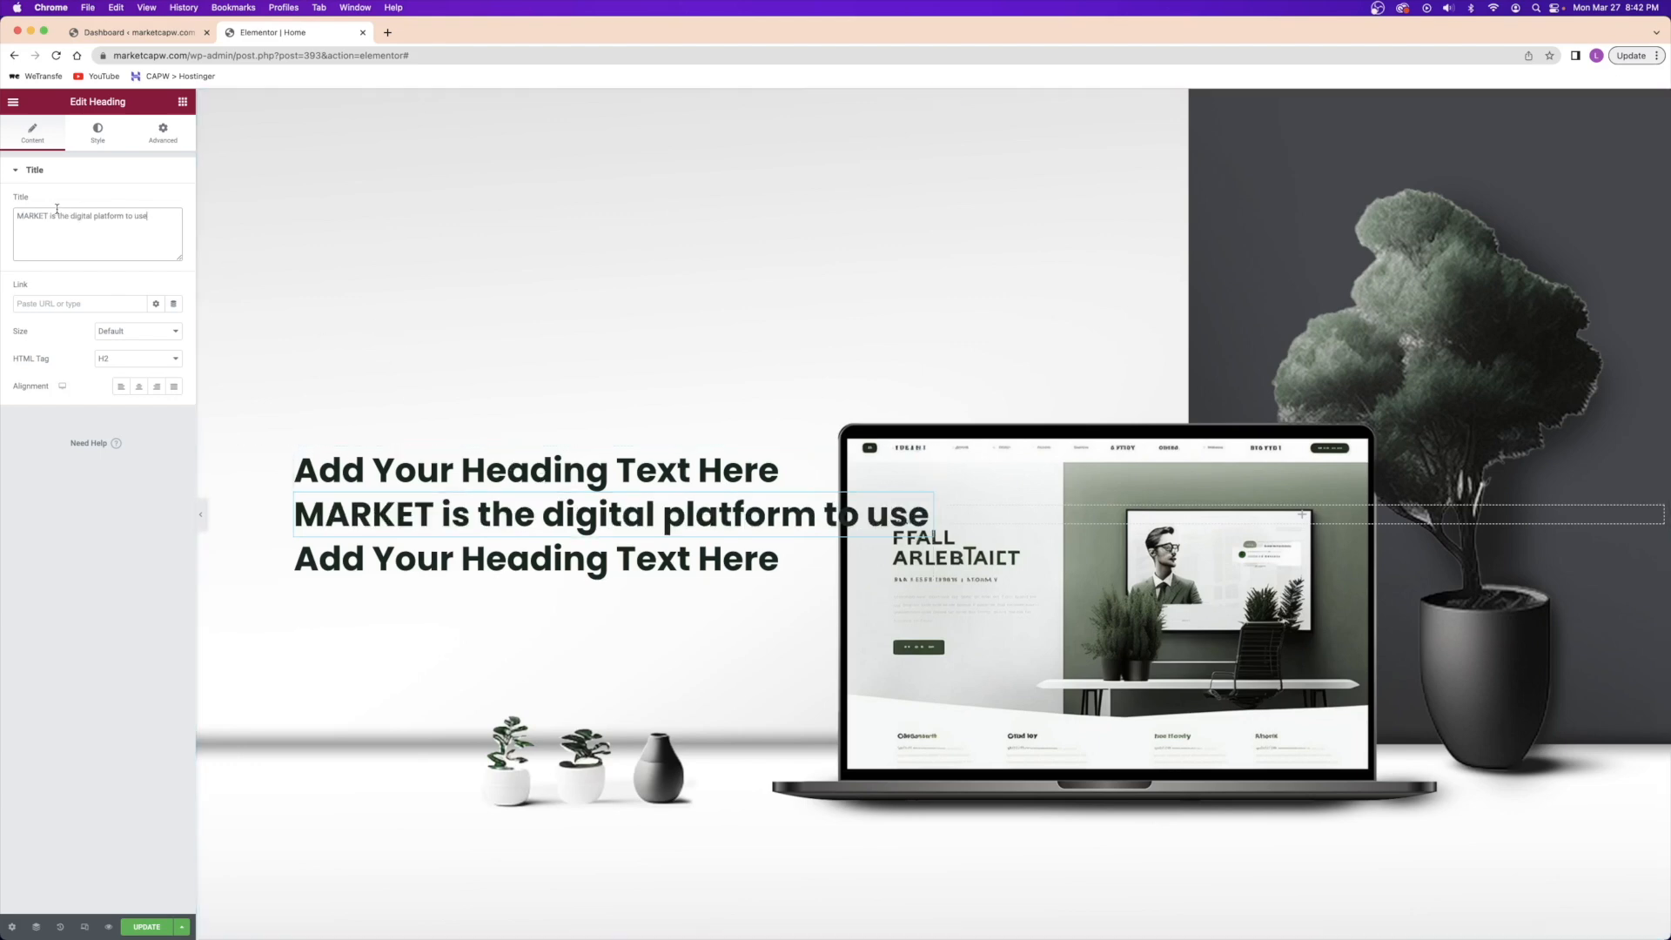
pyautogui.click(97, 130)
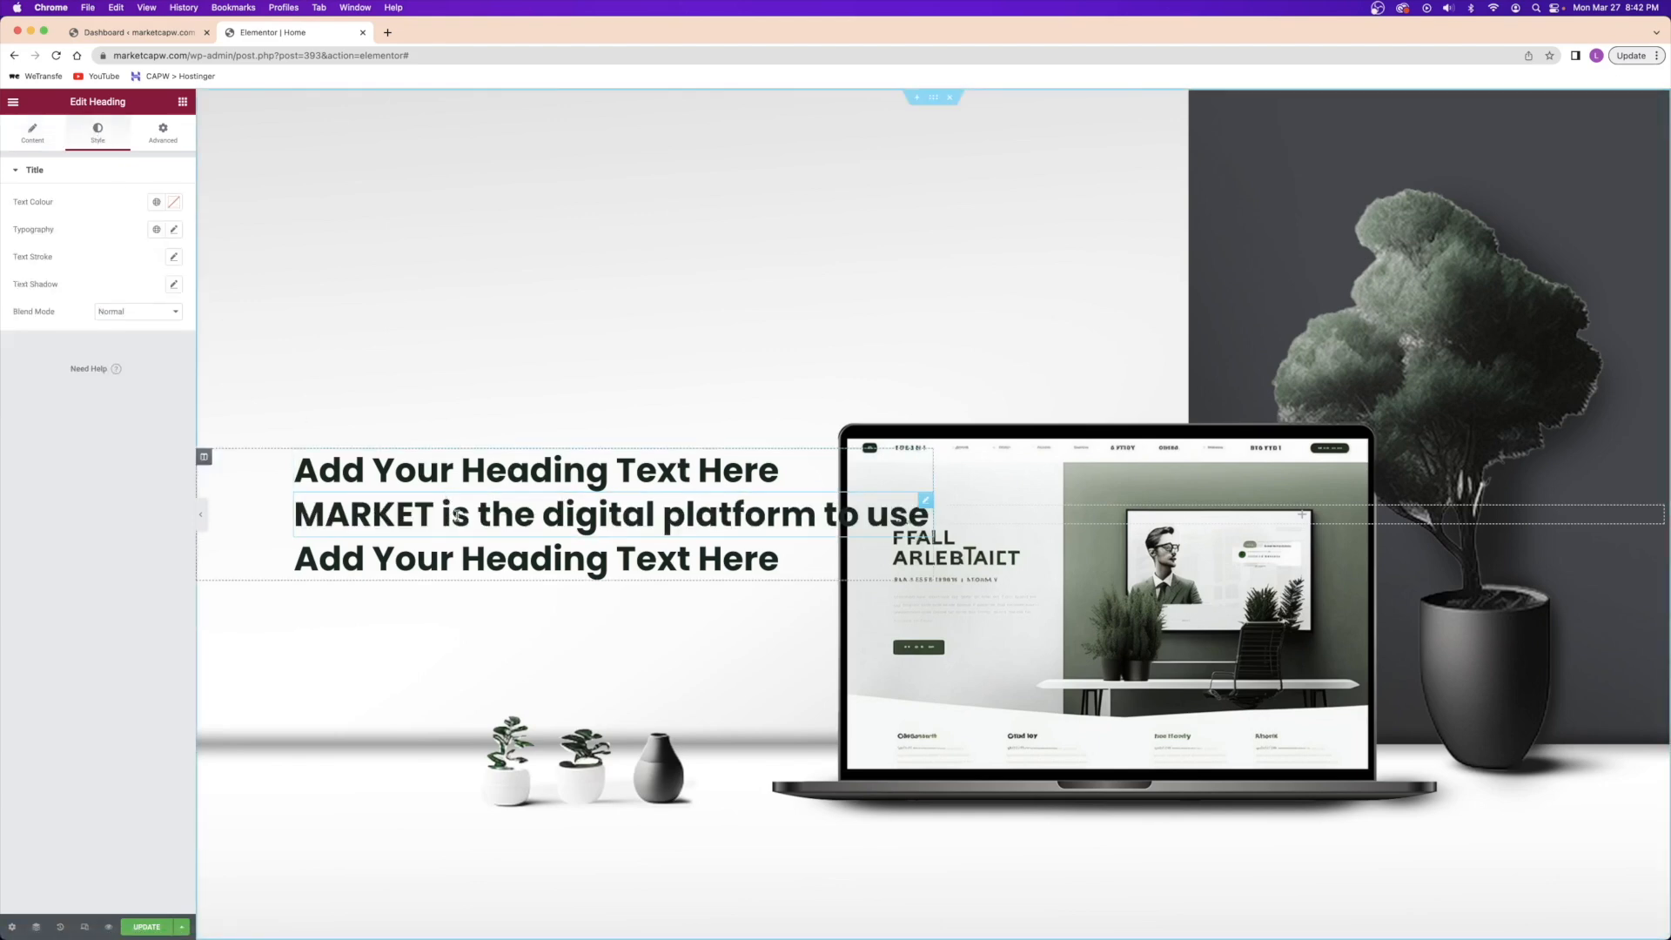
pyautogui.click(173, 232)
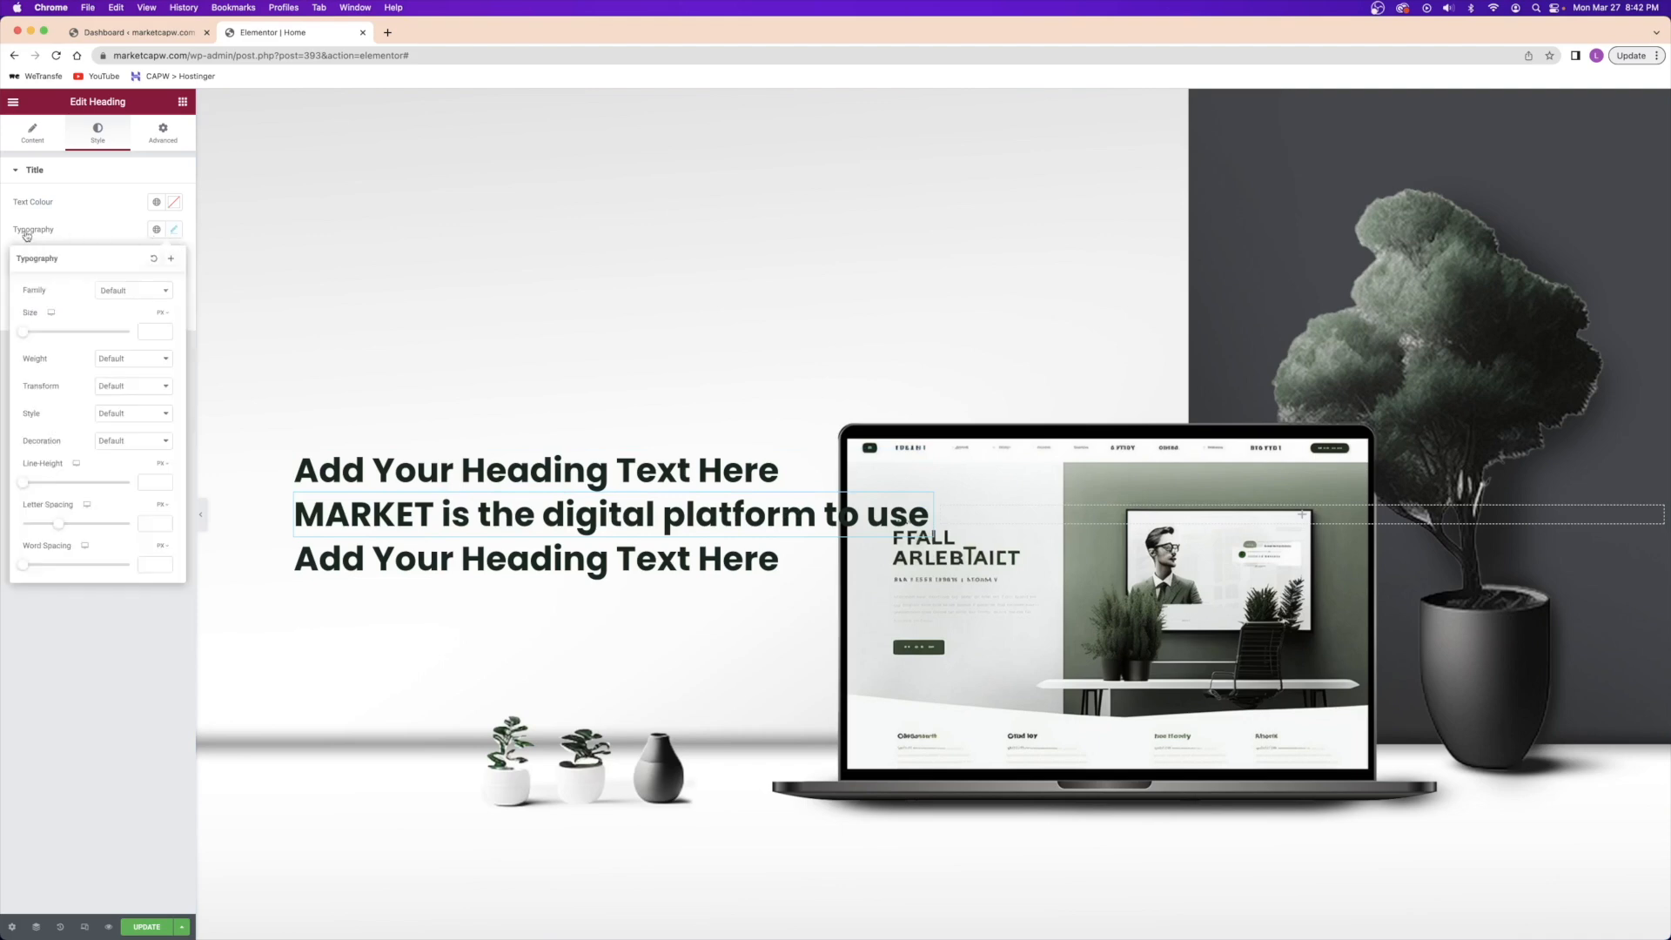
pyautogui.click(132, 389)
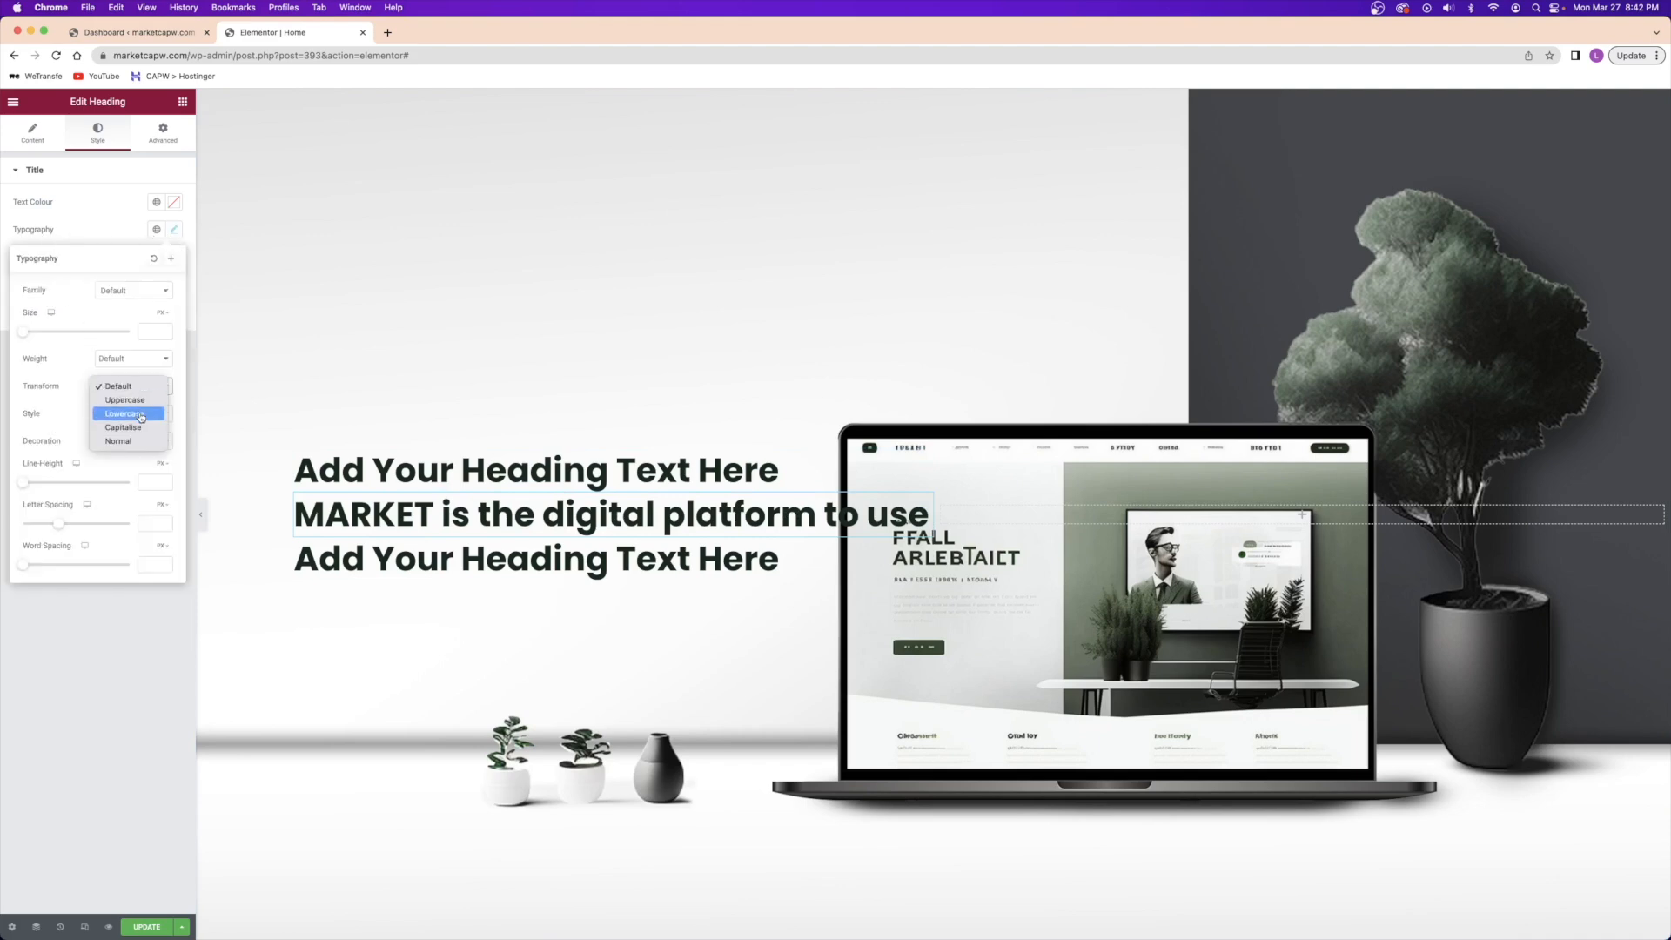
pyautogui.click(133, 428)
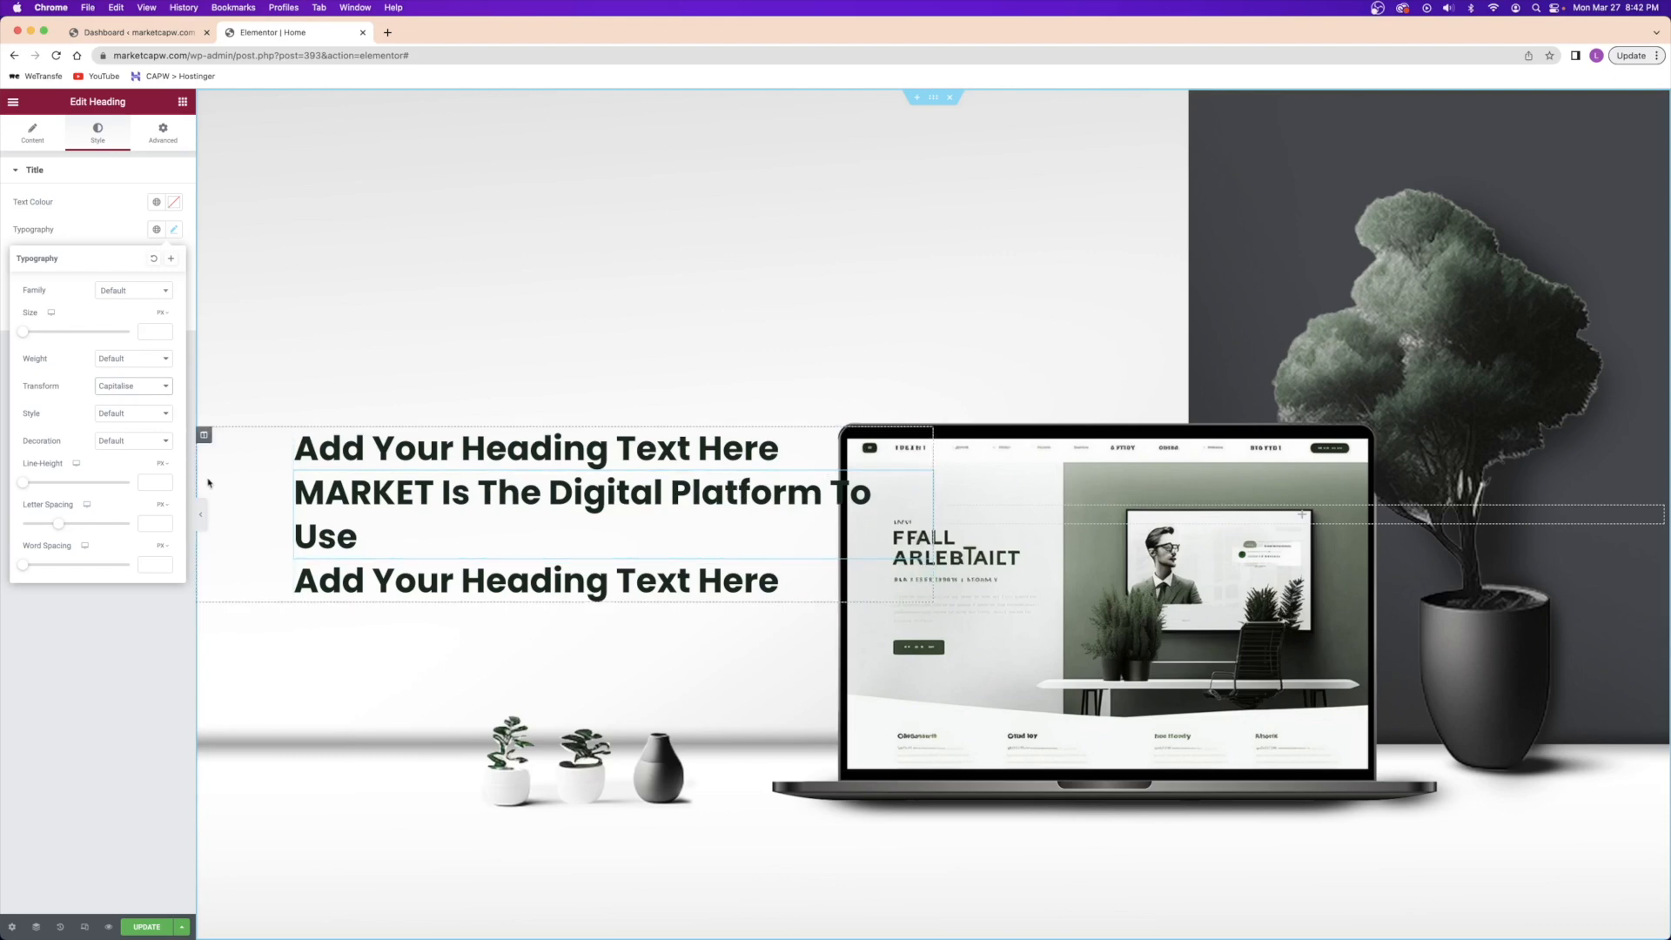
# - Set the headings column's right padding to 150 px
pyautogui.click(204, 434)
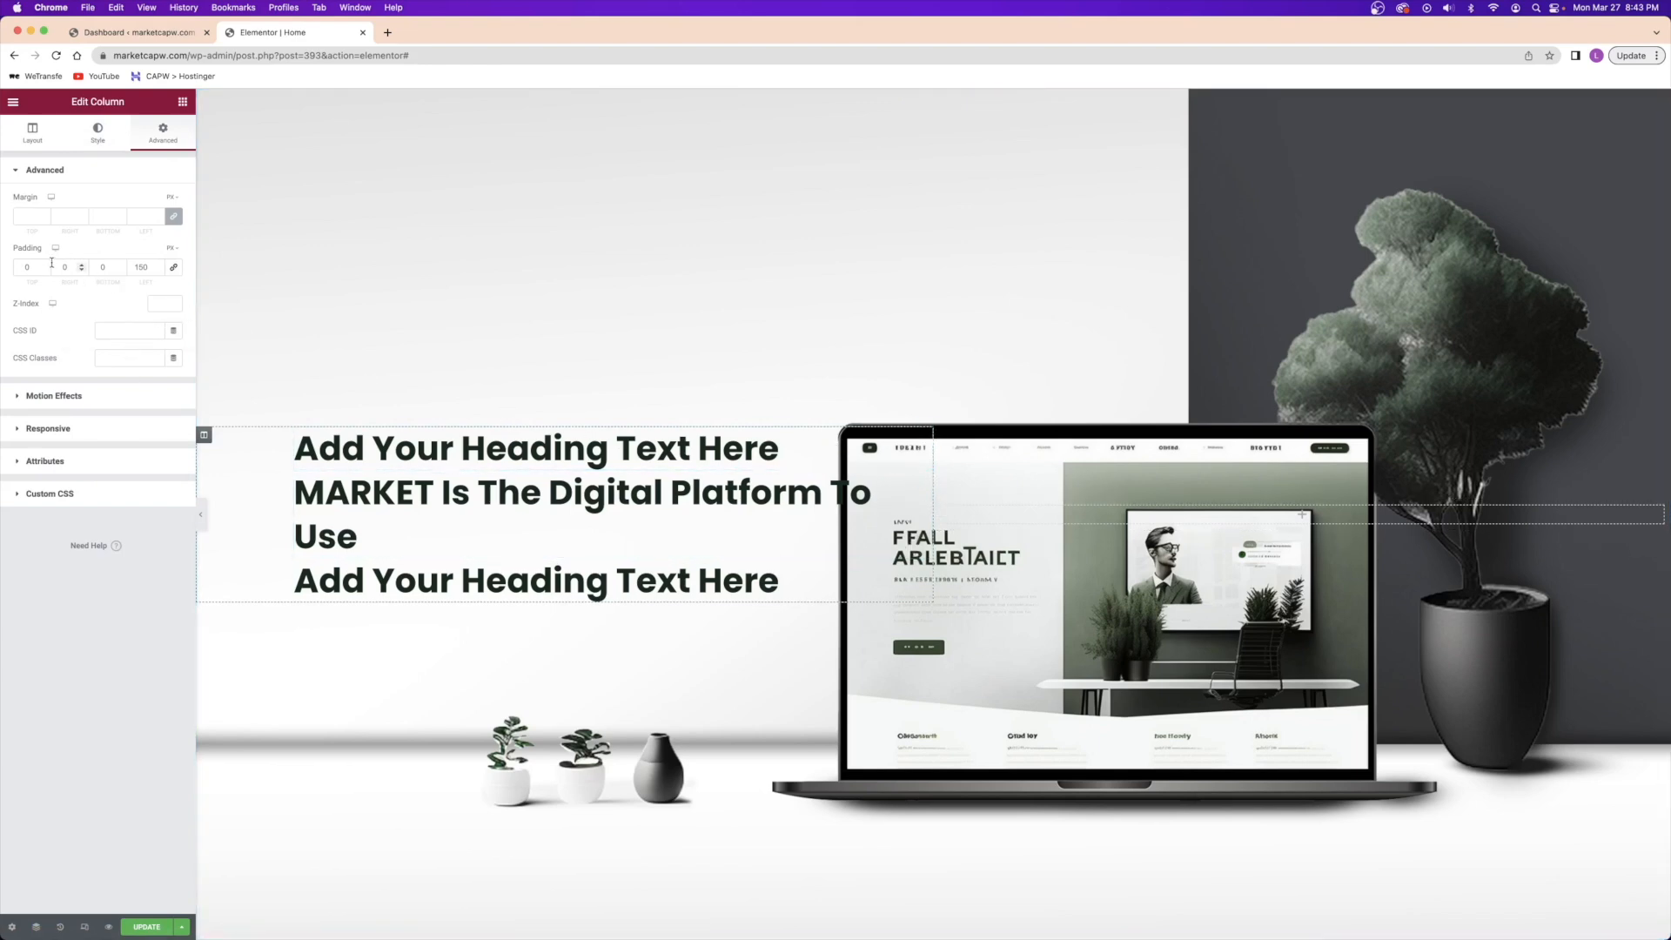
pyautogui.click(80, 266)
pyautogui.write('4')
pyautogui.click(81, 265)
pyautogui.doubleClick(62, 266)
pyautogui.write('200')
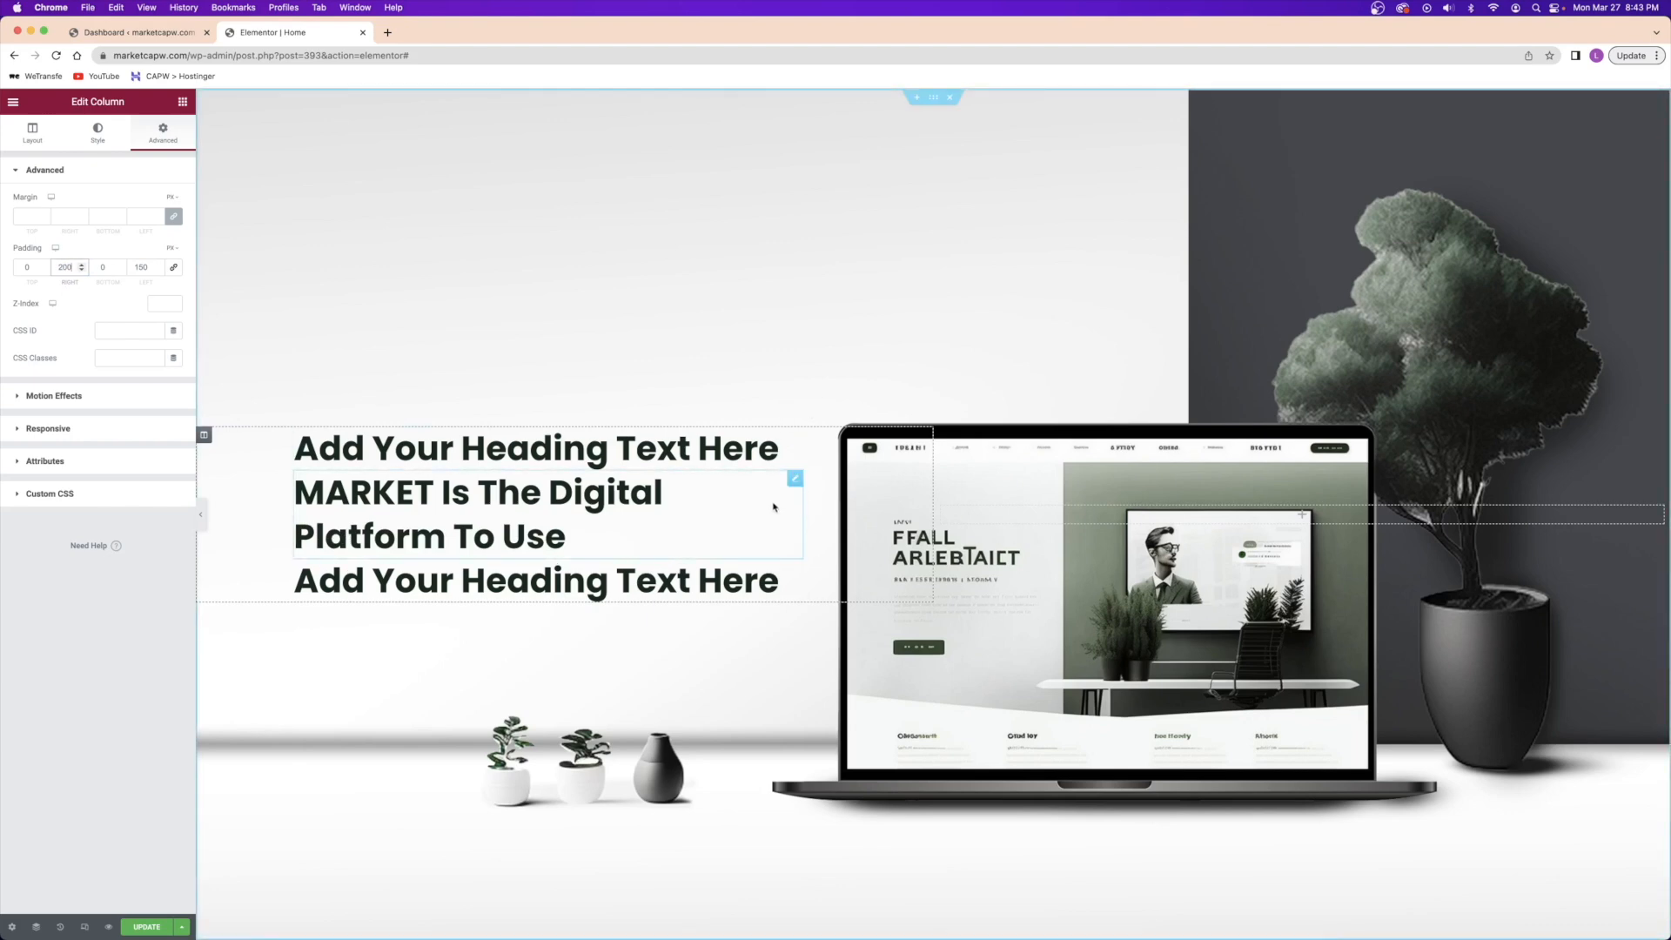
pyautogui.doubleClick(63, 268)
pyautogui.write('0')
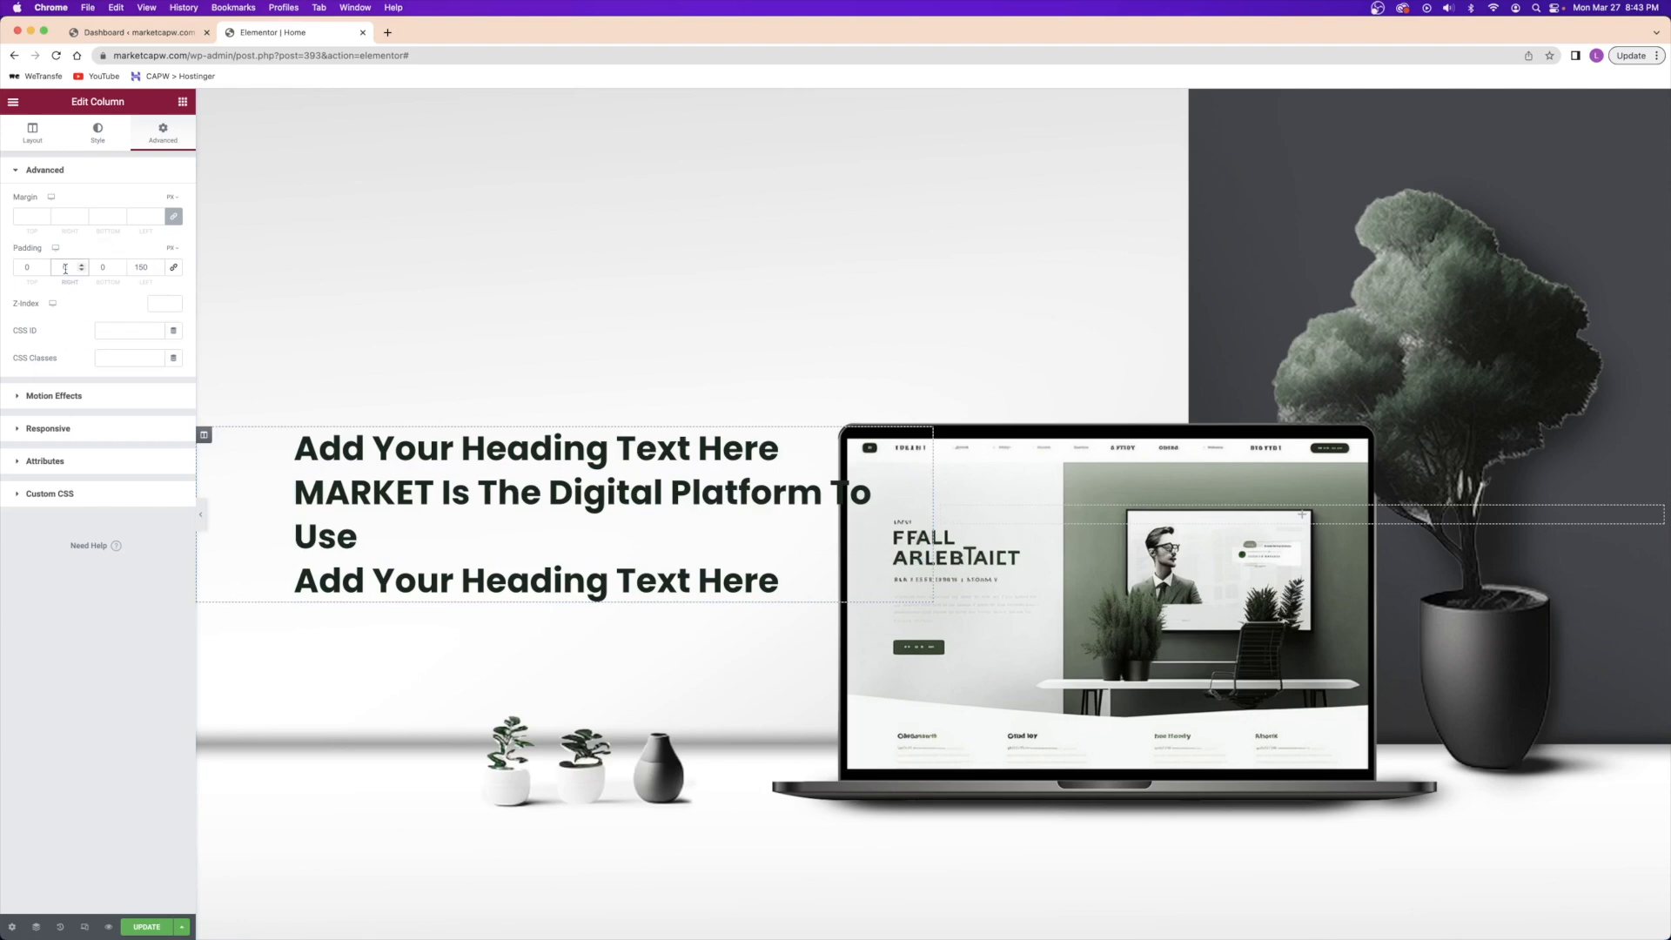
pyautogui.write('150')
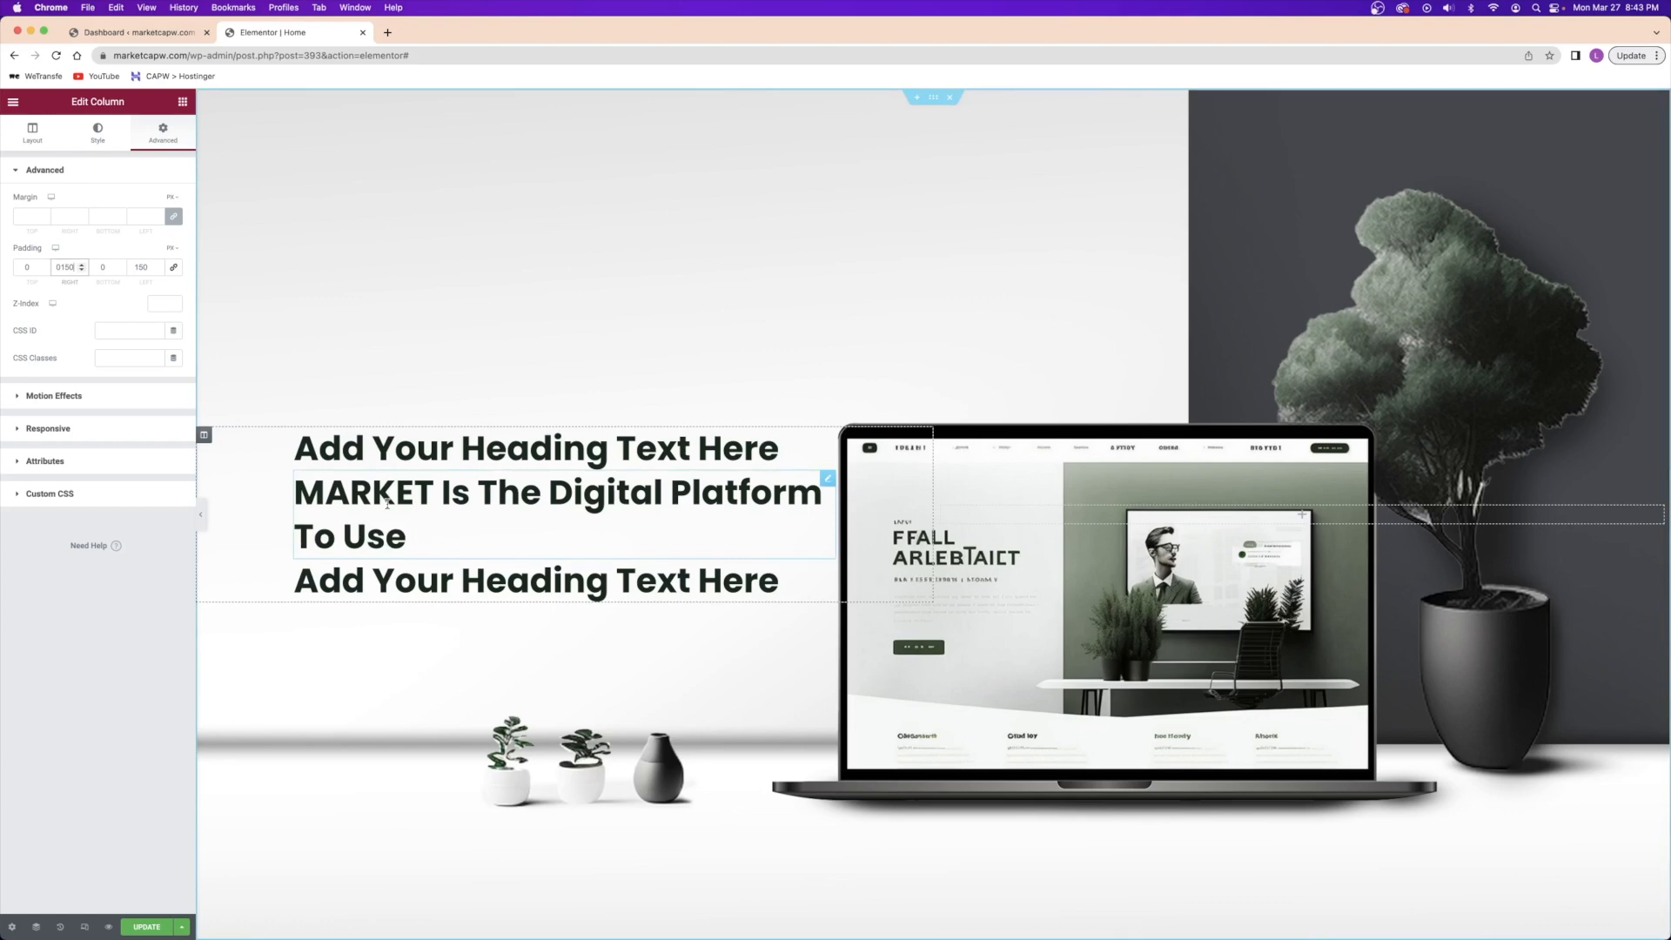
# - Replace the first heading's text with "all your marketing needs met"
pyautogui.click(433, 438)
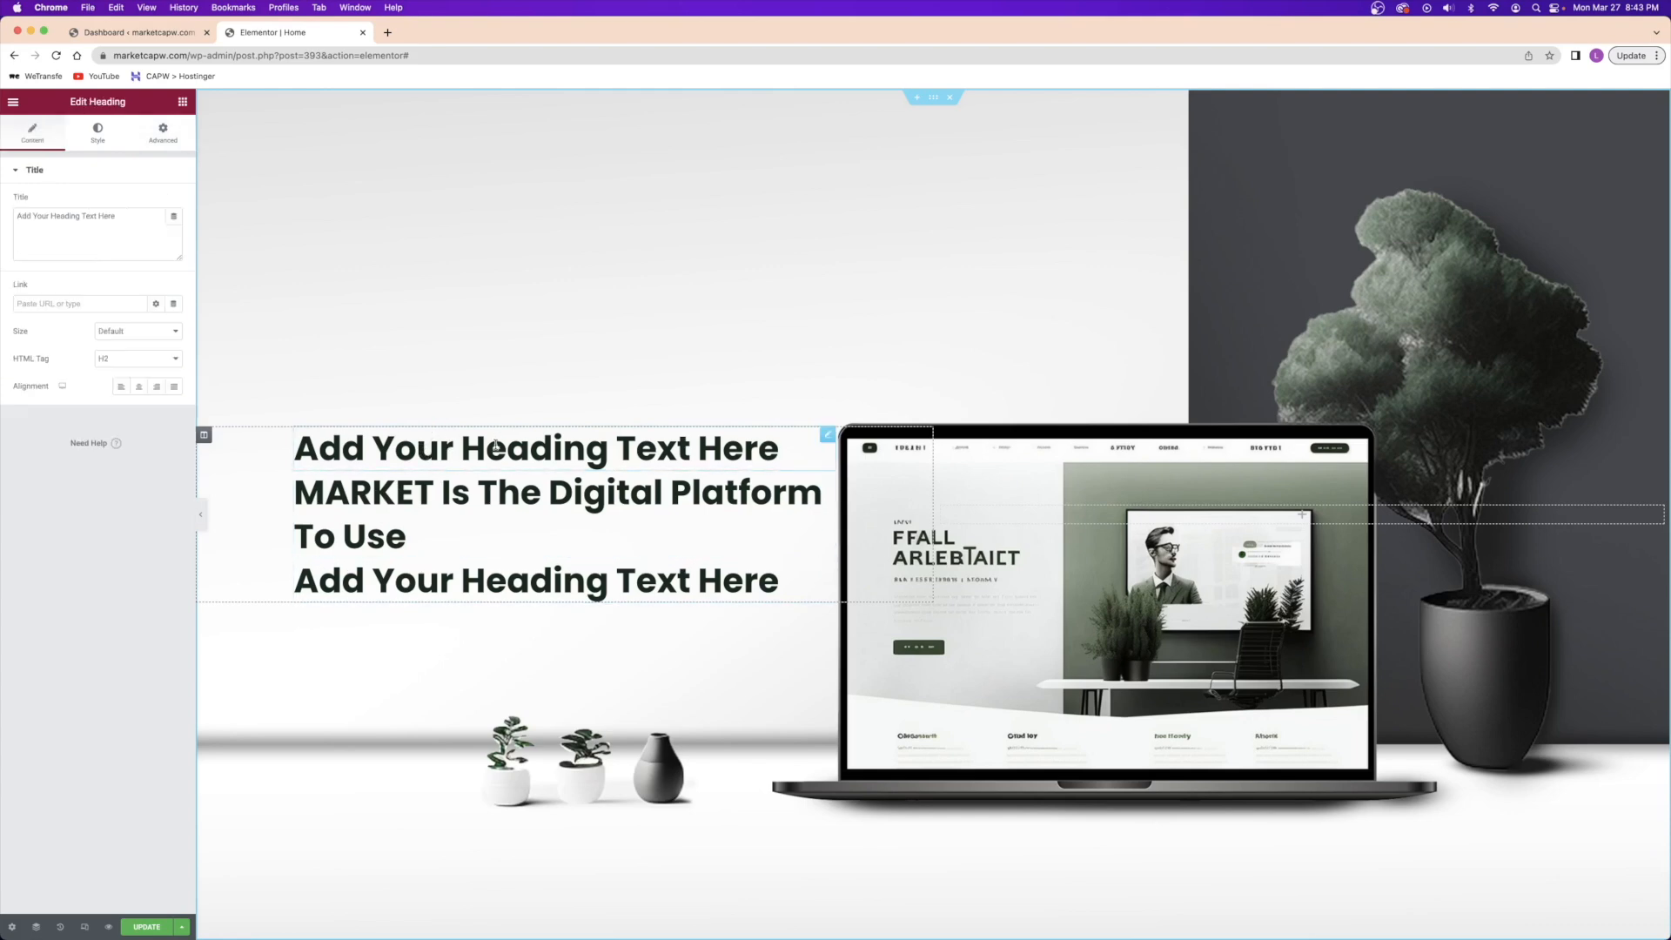
pyautogui.tripleClick(58, 217)
pyautogui.write('all your marketing needs met')
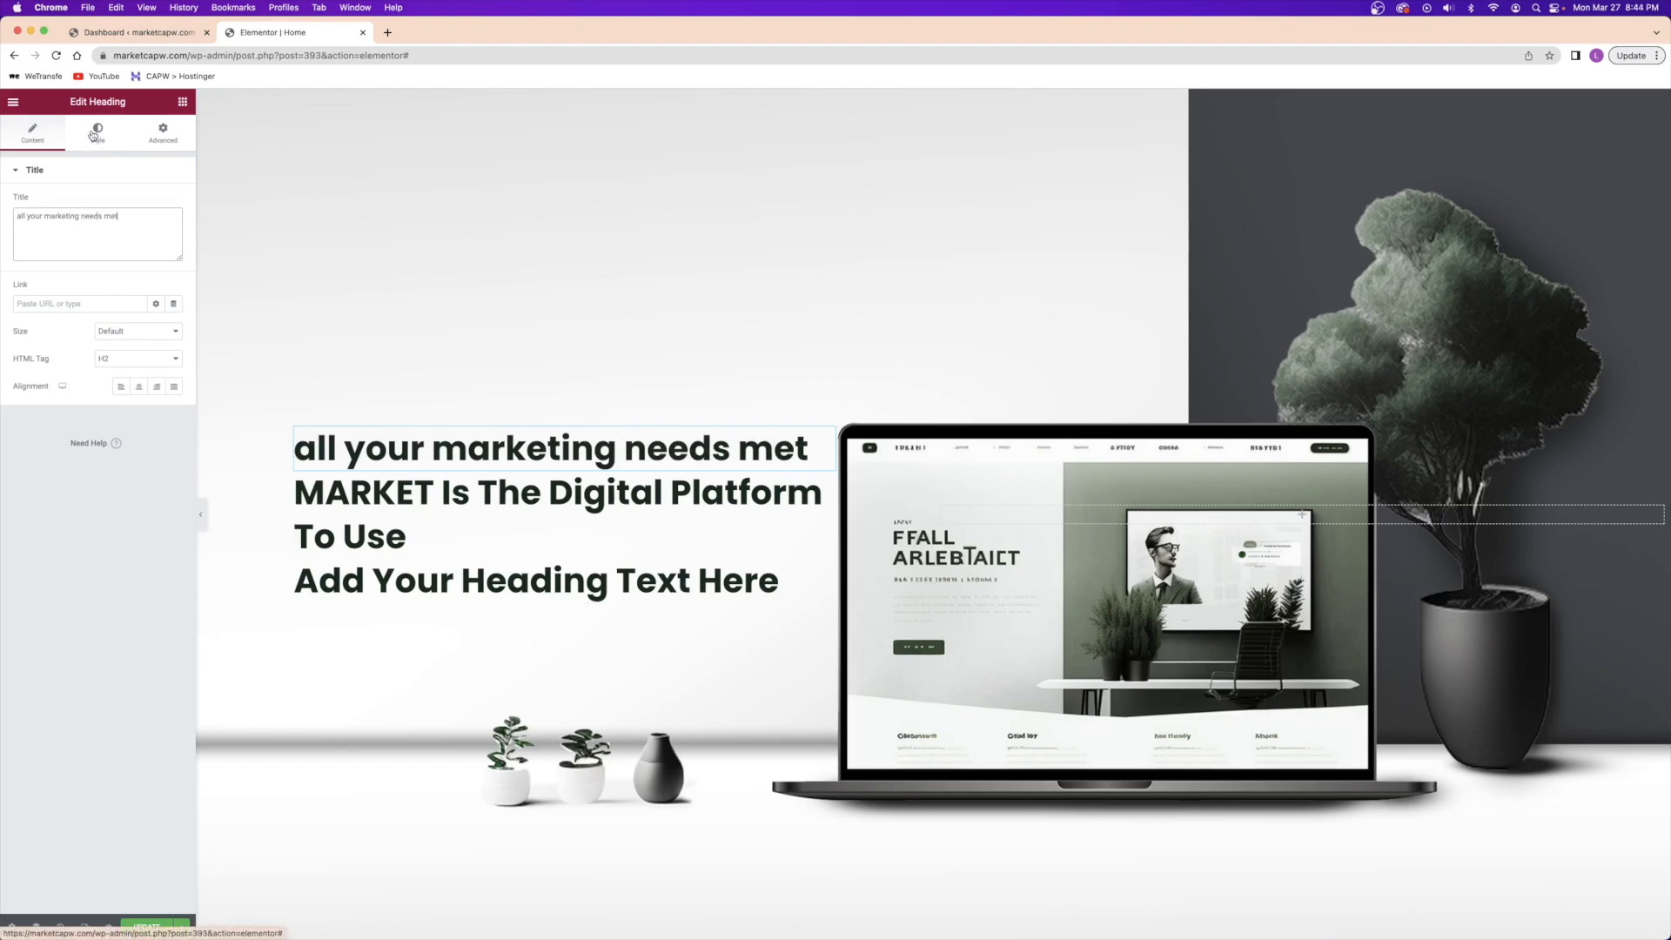
# - Set the first heading's text colour to the global colour Theme Color 1
pyautogui.click(93, 142)
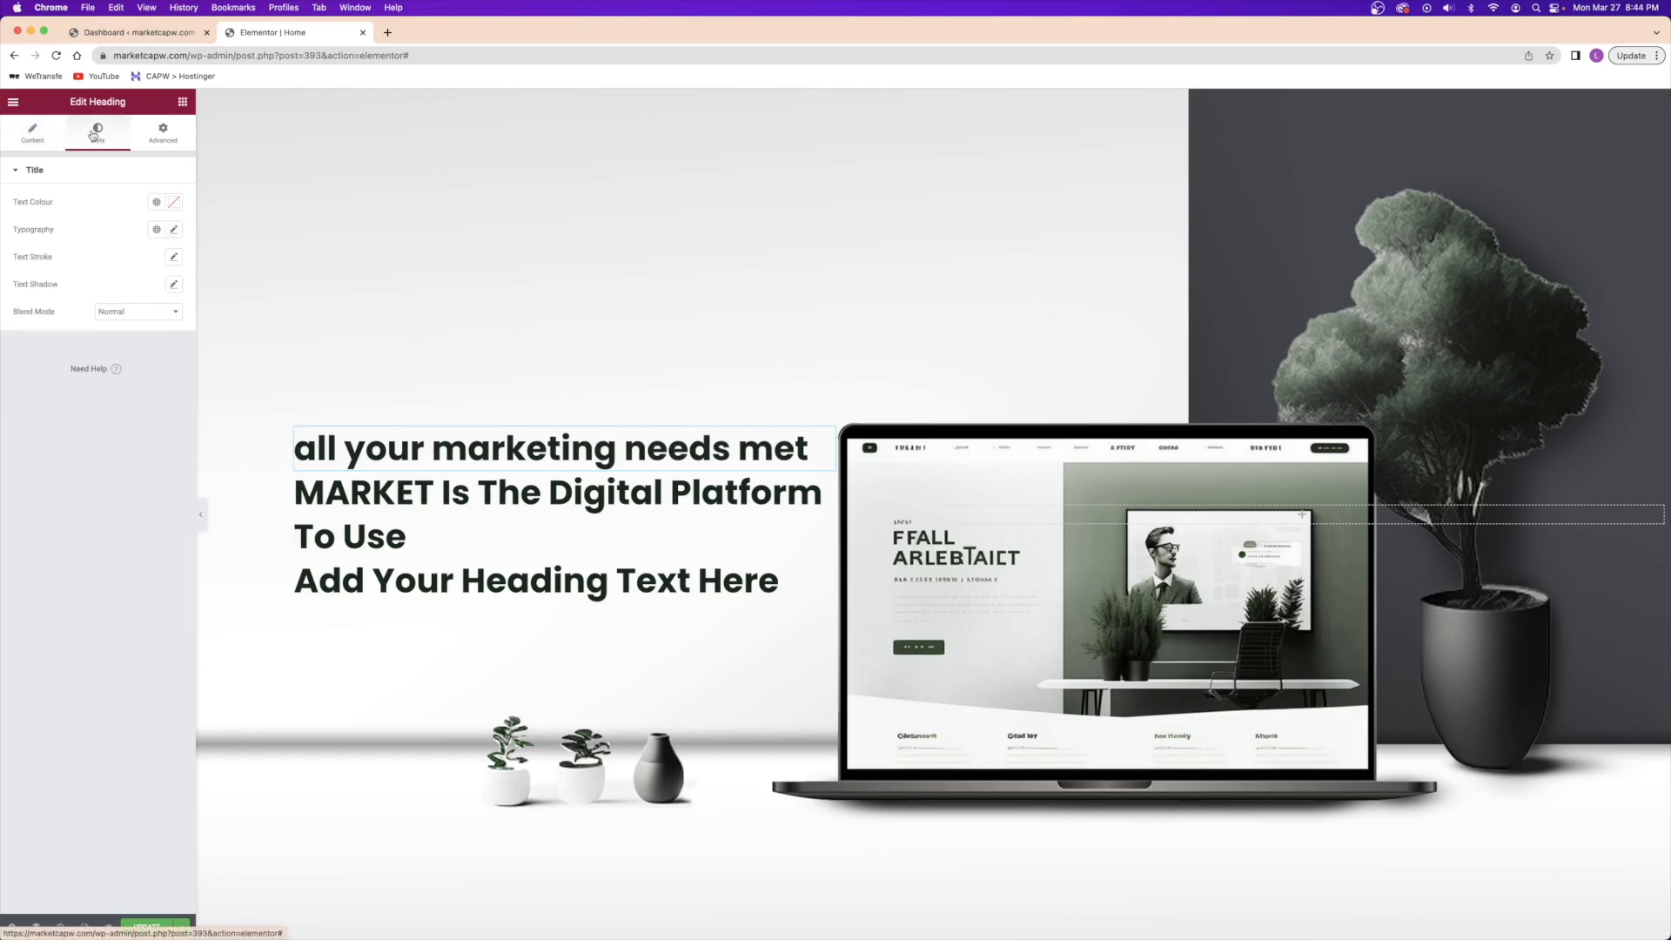
pyautogui.click(175, 202)
pyautogui.click(99, 300)
pyautogui.moveTo(126, 290)
pyautogui.mouseDown()
pyautogui.moveTo(53, 265)
pyautogui.moveTo(104, 281)
pyautogui.mouseUp()
pyautogui.click(156, 203)
pyautogui.scroll(-2, 69, 331)
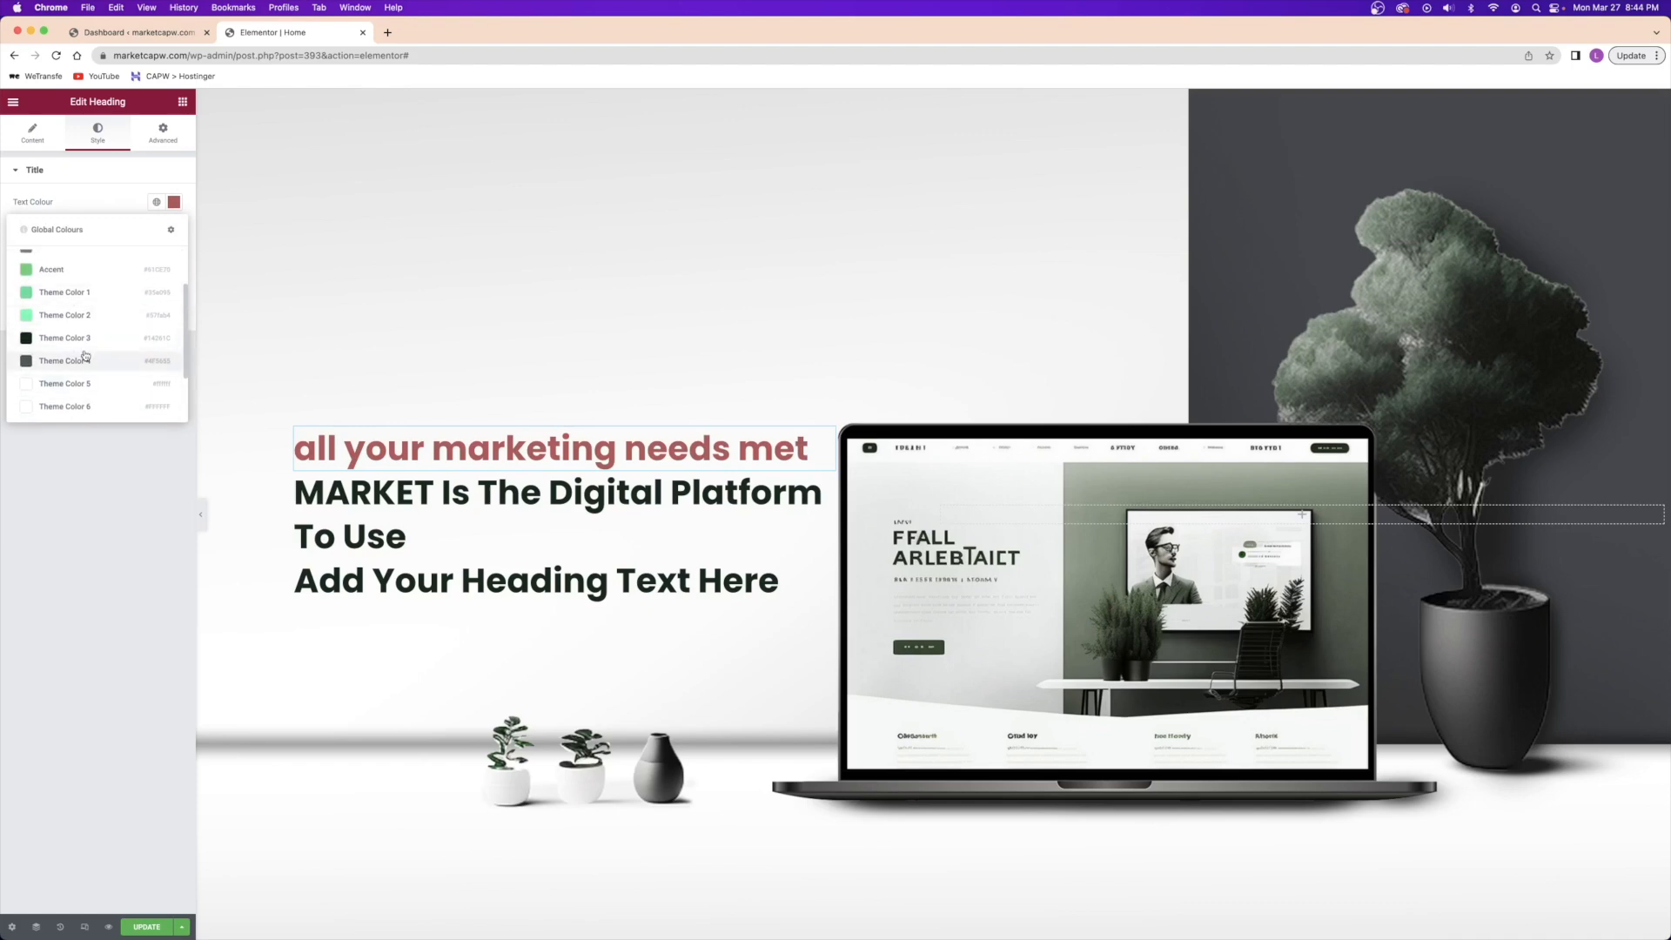
pyautogui.click(73, 296)
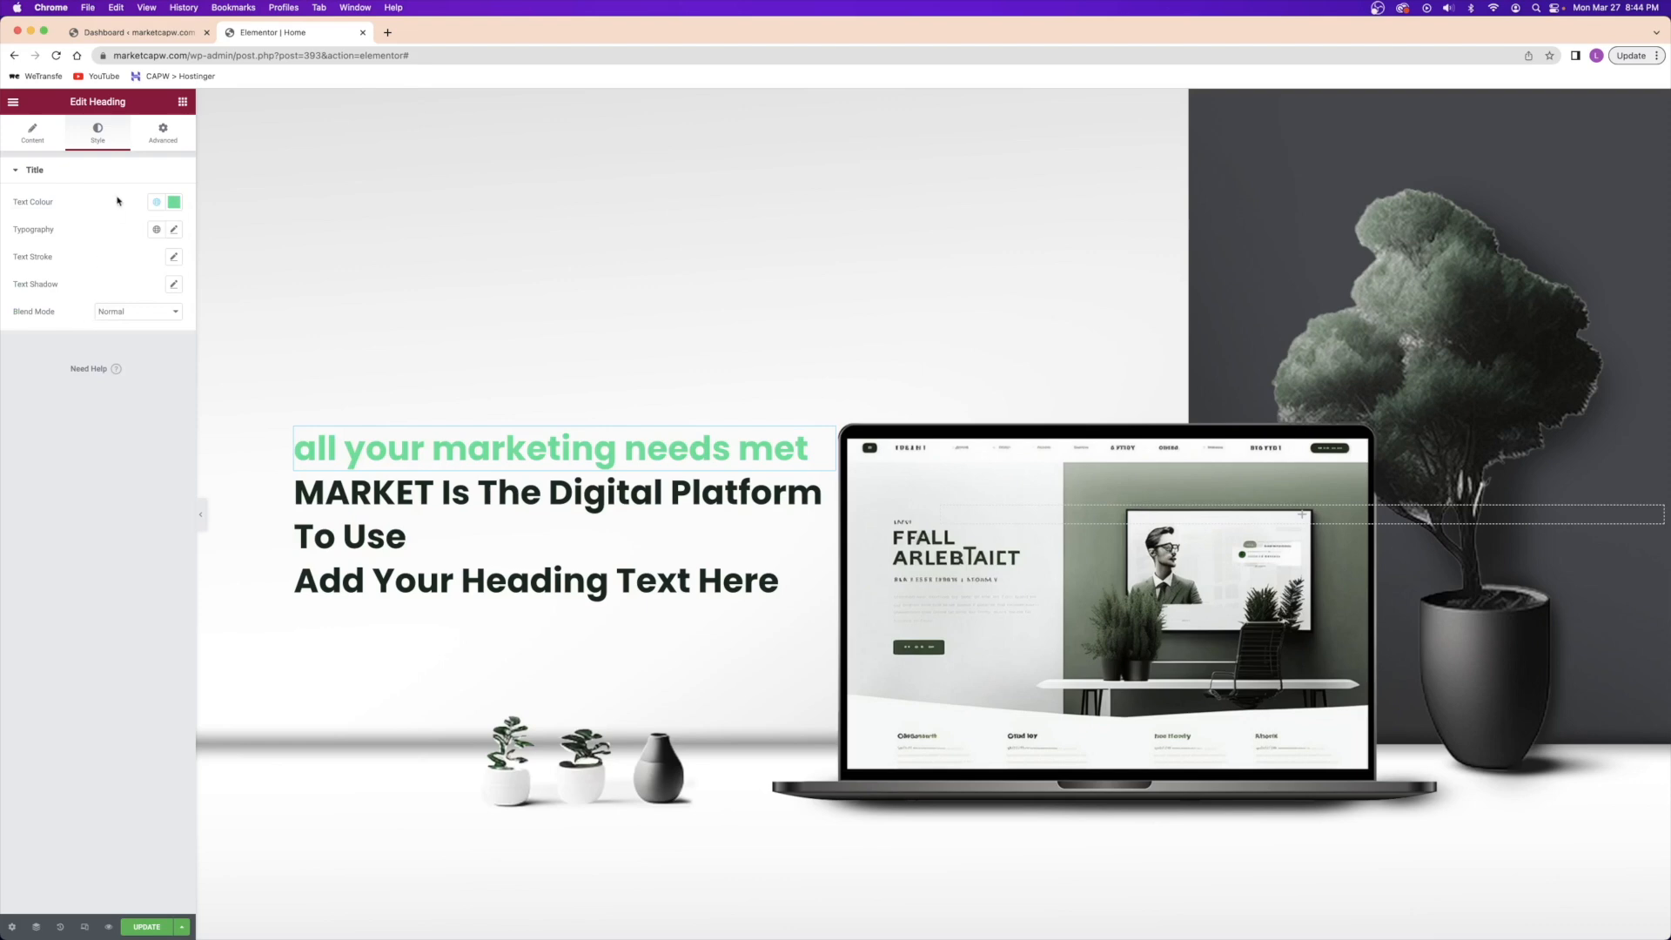
# - Set the first heading's typography transform to Capitalise
pyautogui.click(174, 229)
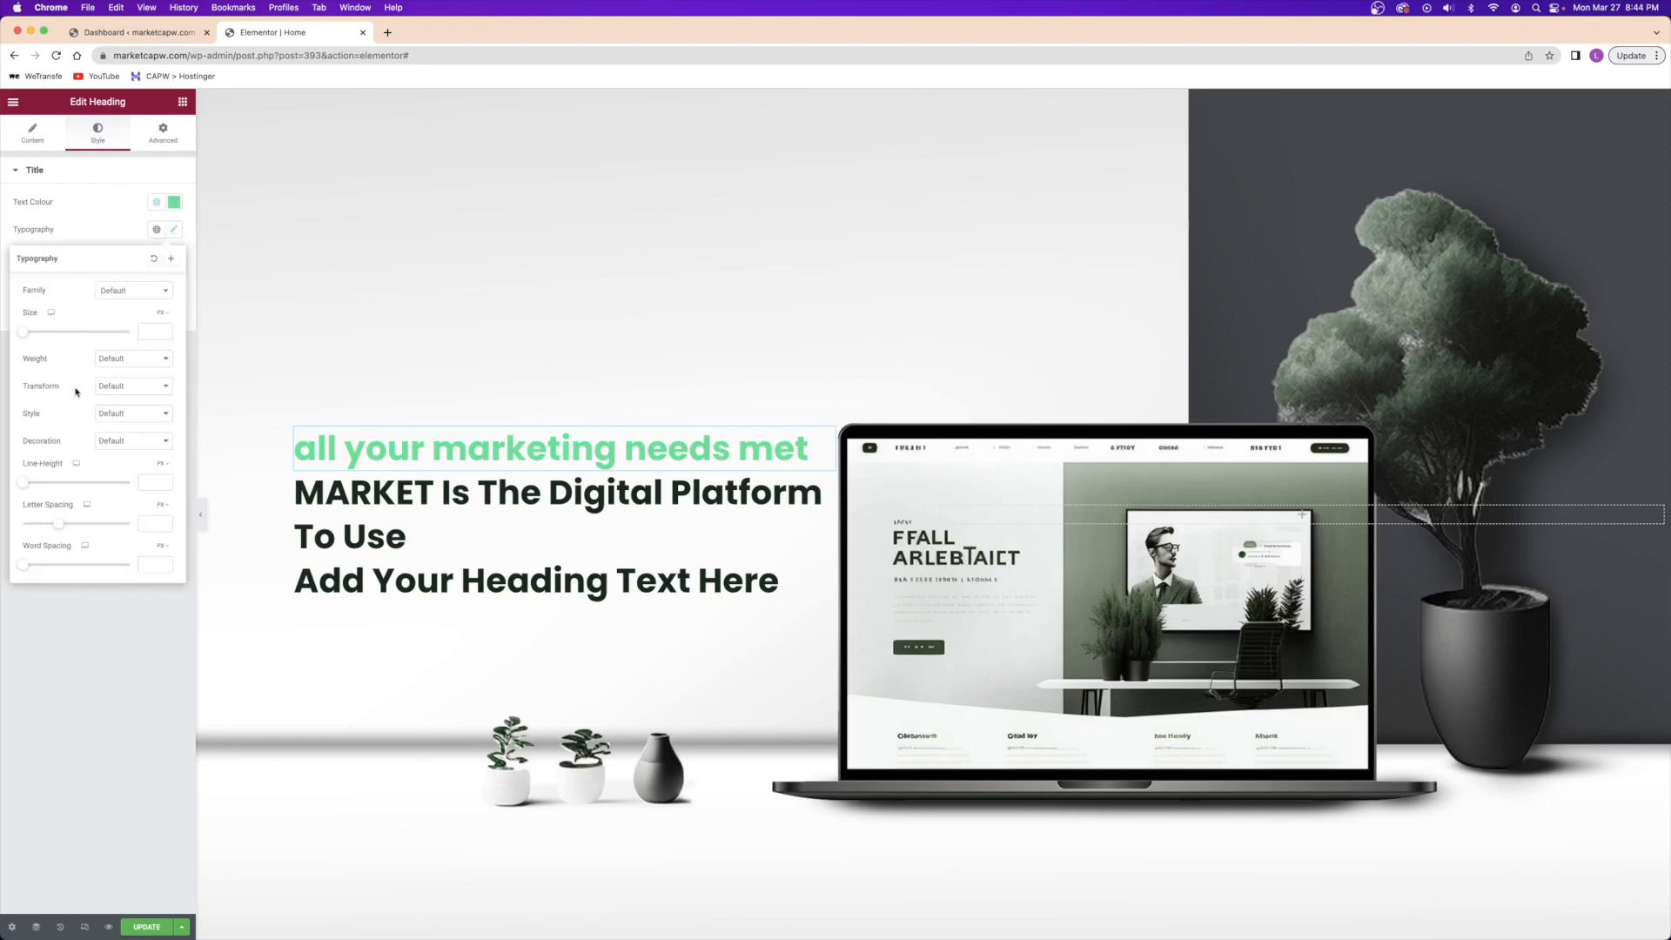
pyautogui.click(117, 388)
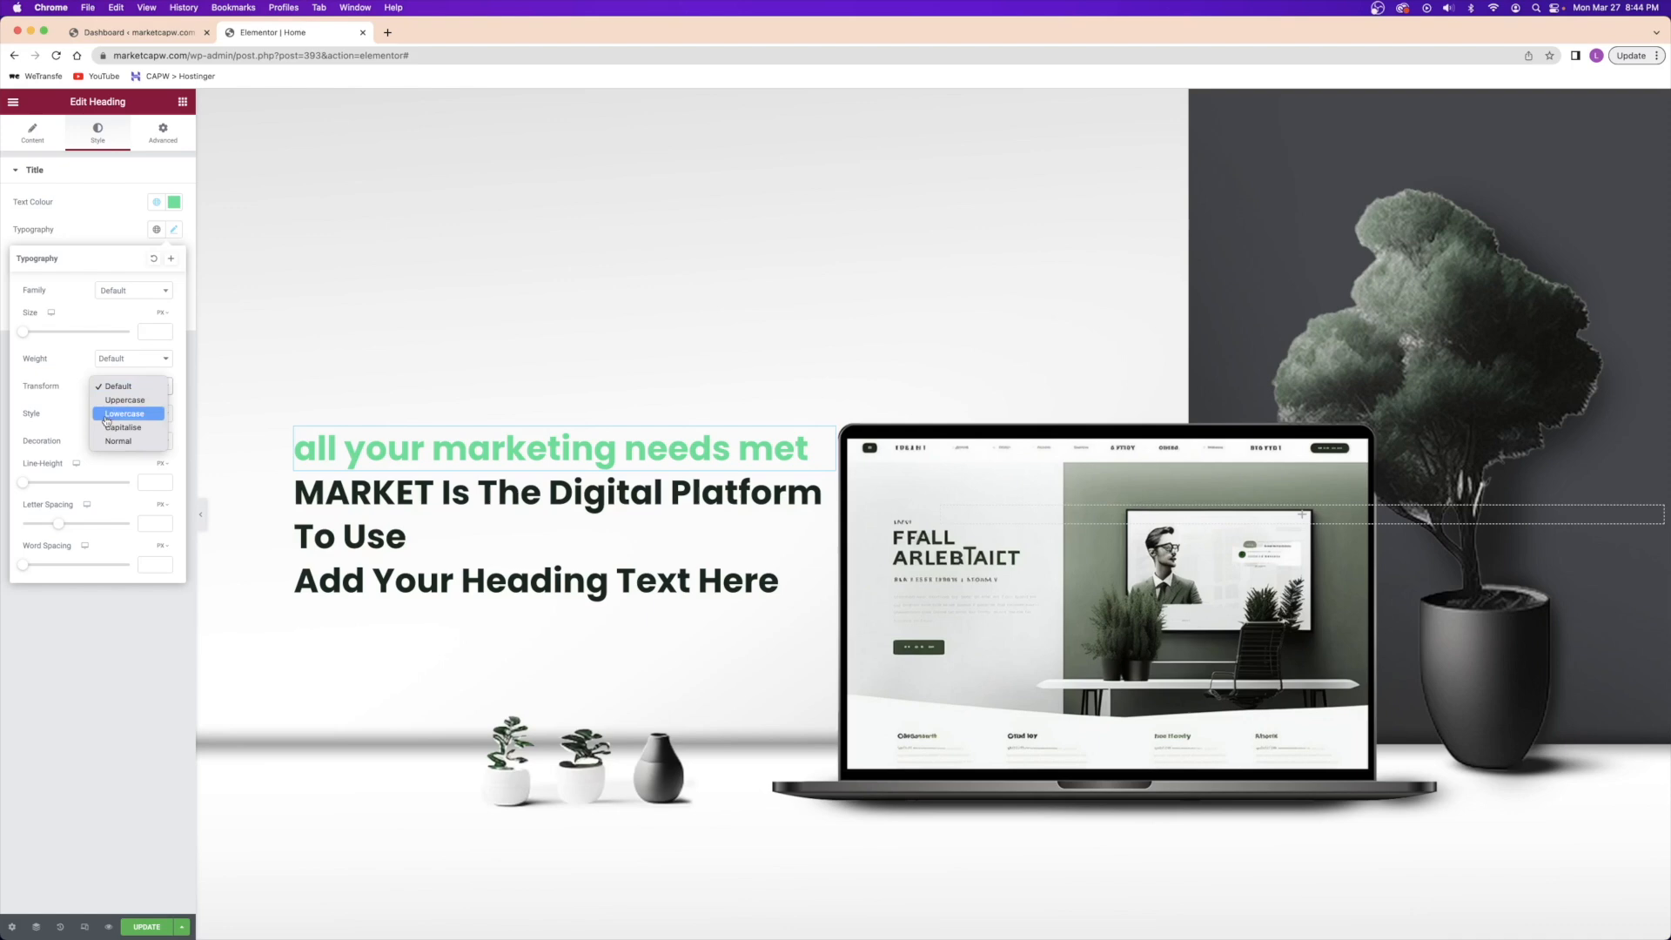
pyautogui.click(121, 428)
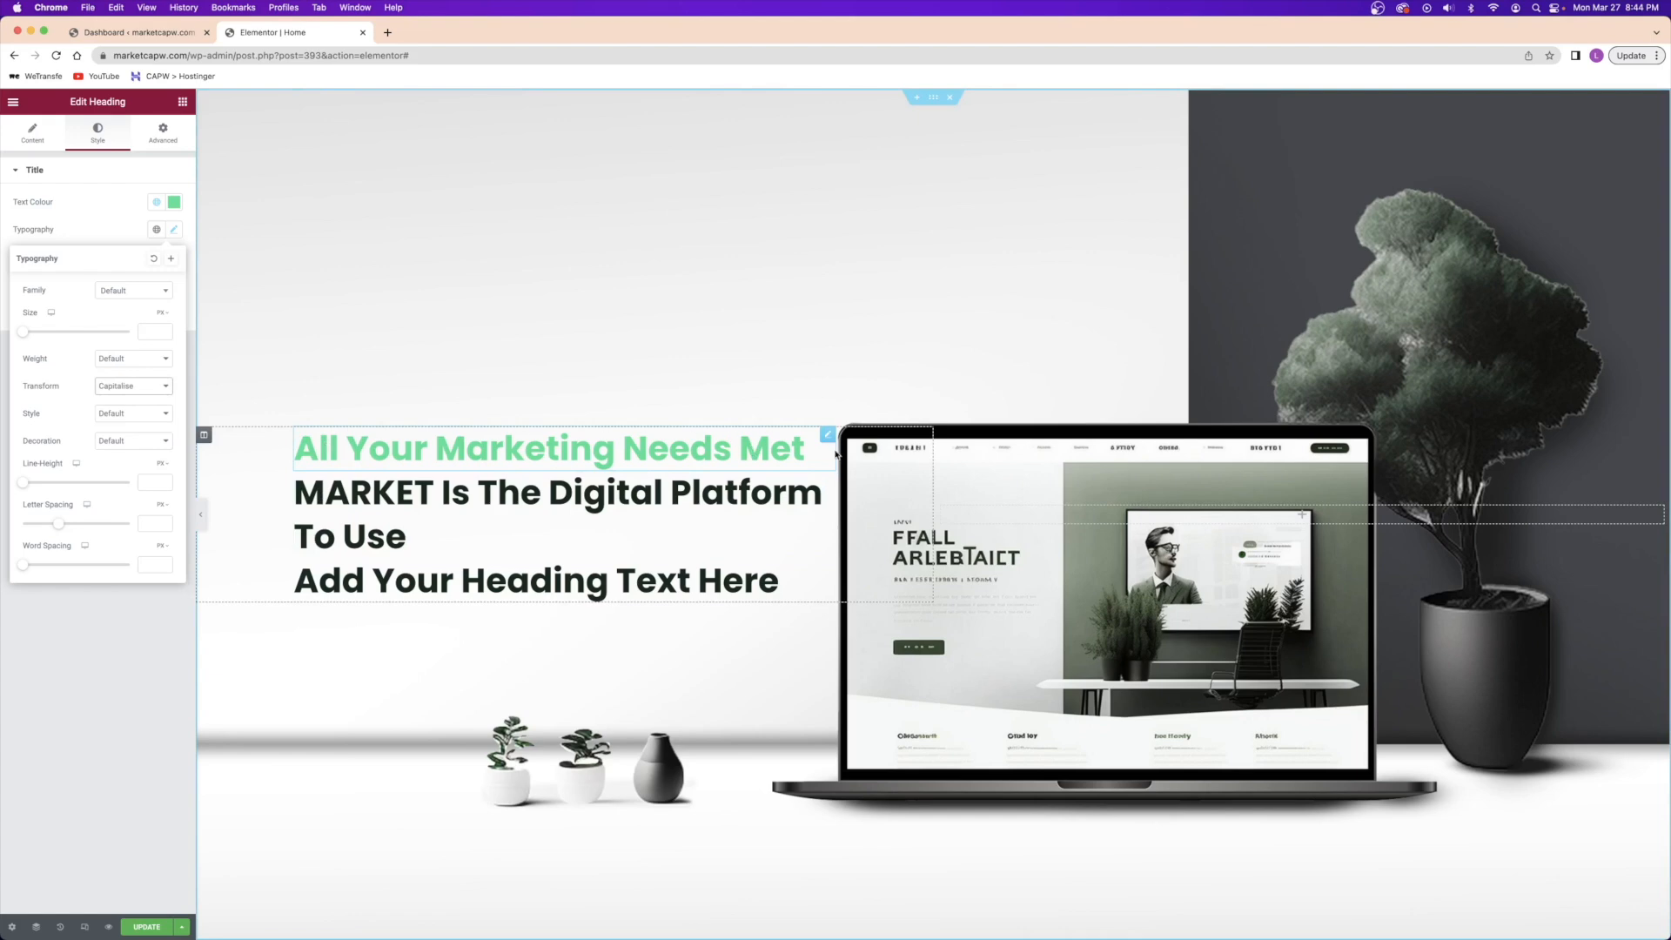
# - Append the placeholder text "asdfasdfasdf asdfasdf asdf" to the first heading and open its content settings
pyautogui.click(806, 452)
pyautogui.press('Return')
pyautogui.write('asdfasdfasdf asdfasdf asdf')
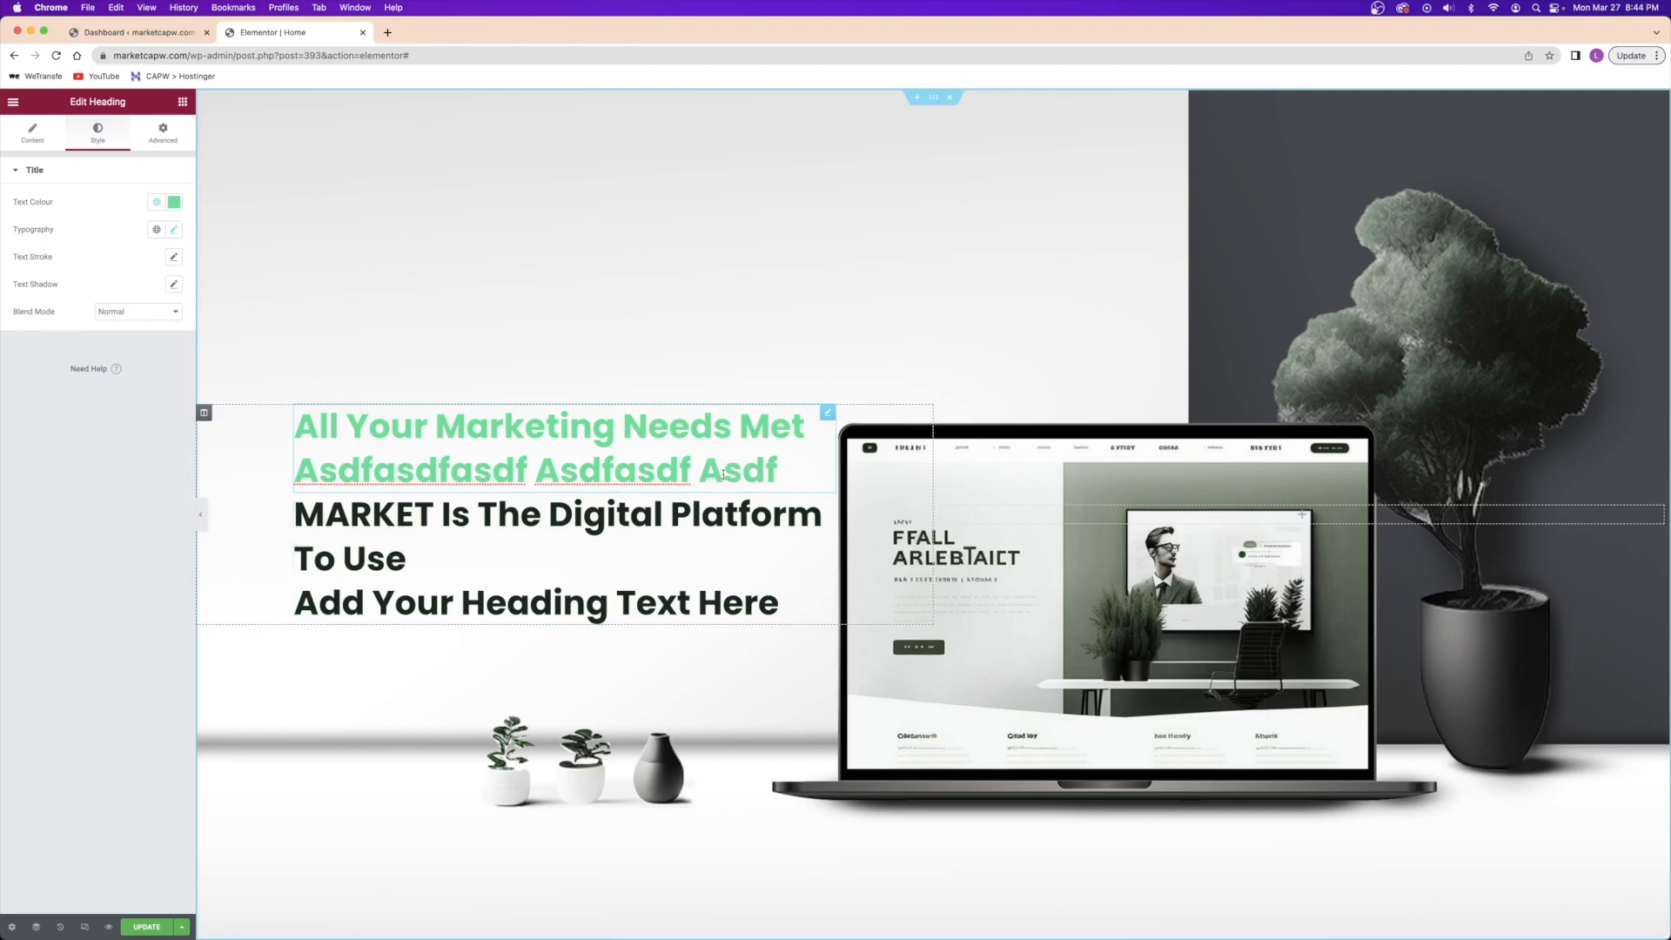
pyautogui.click(33, 130)
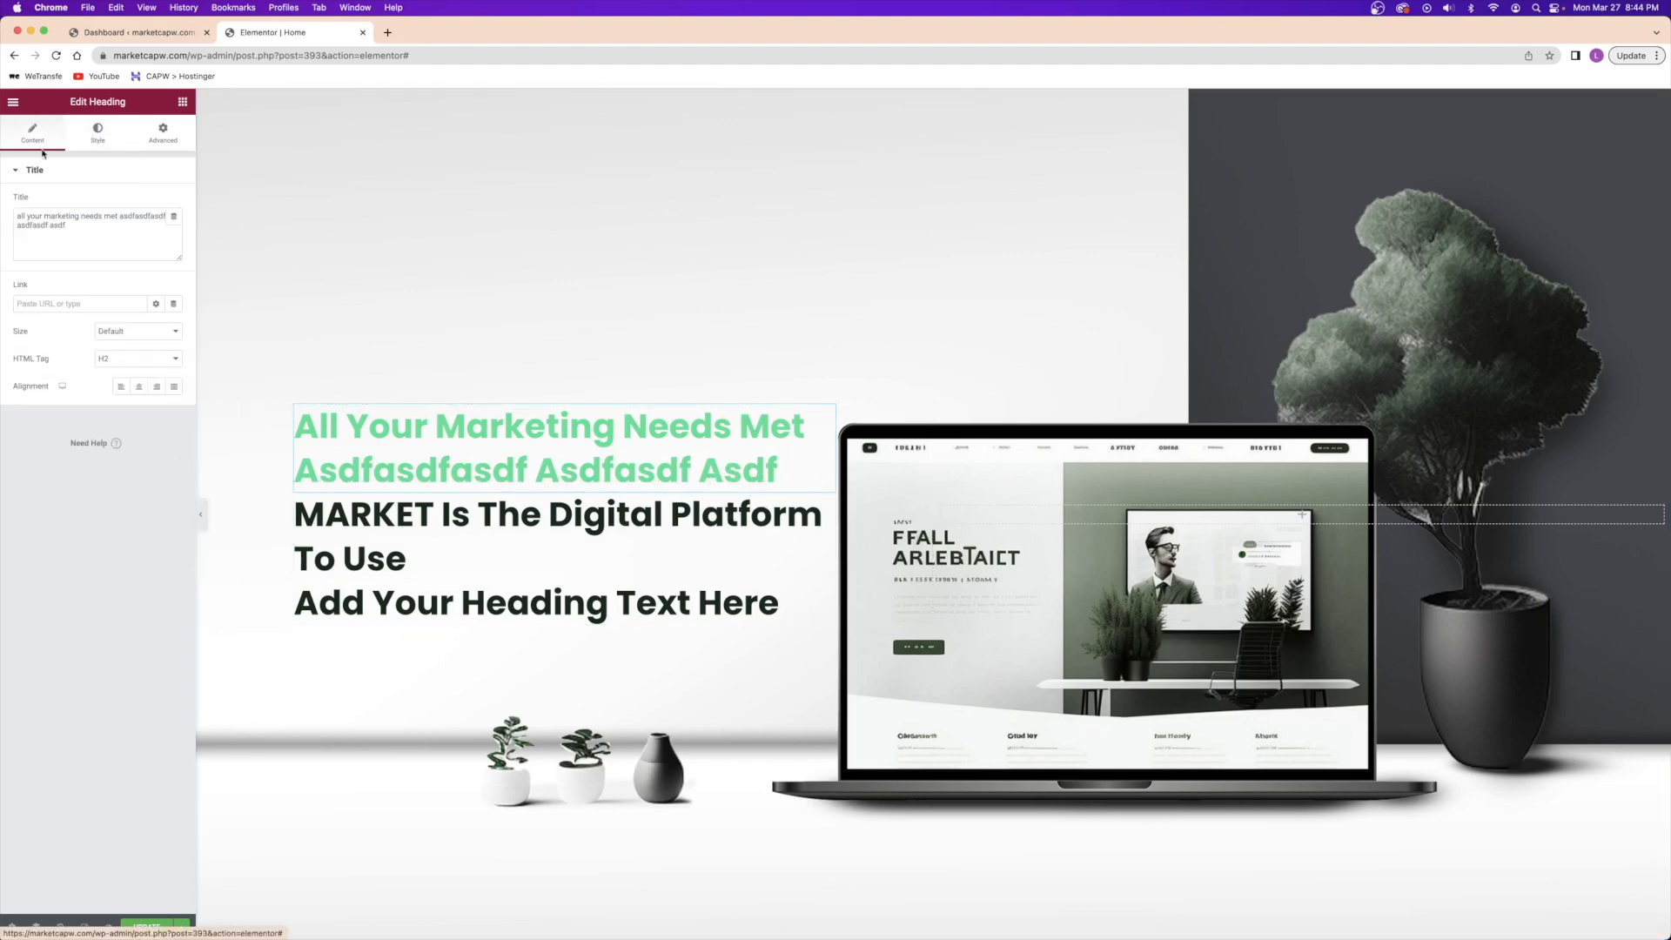
# - Remove the trailing placeholder text from the first heading and set its font size to 25 px
pyautogui.moveTo(119, 216); pyautogui.dragTo(139, 240)
pyautogui.press('BackSpace')
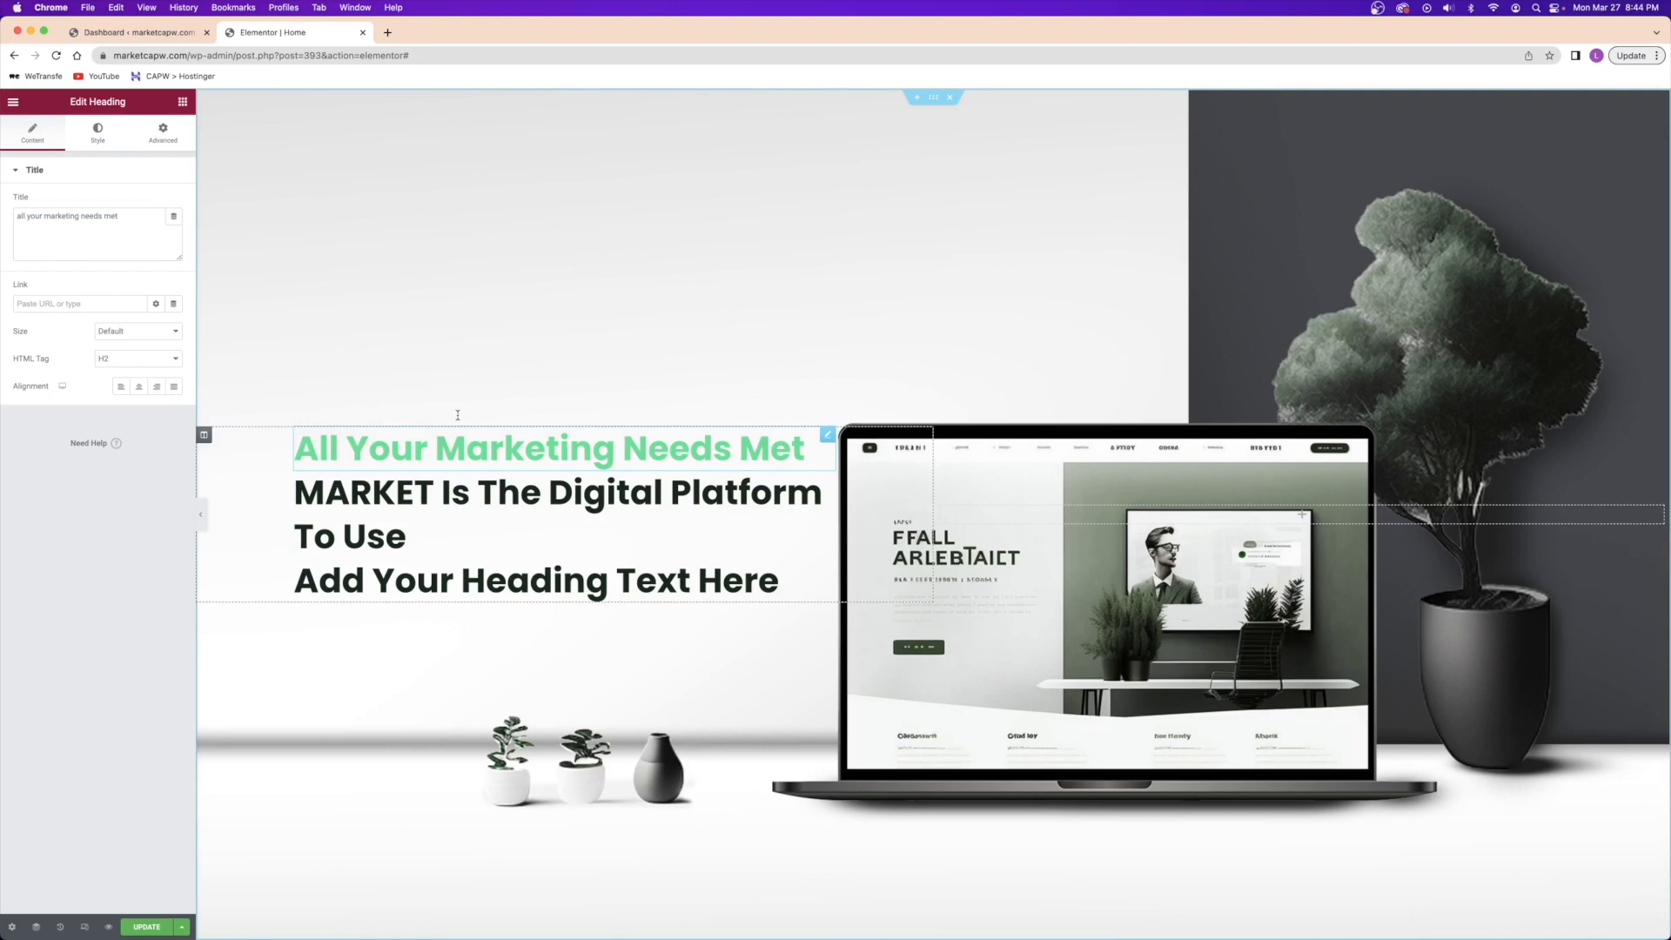
pyautogui.click(97, 132)
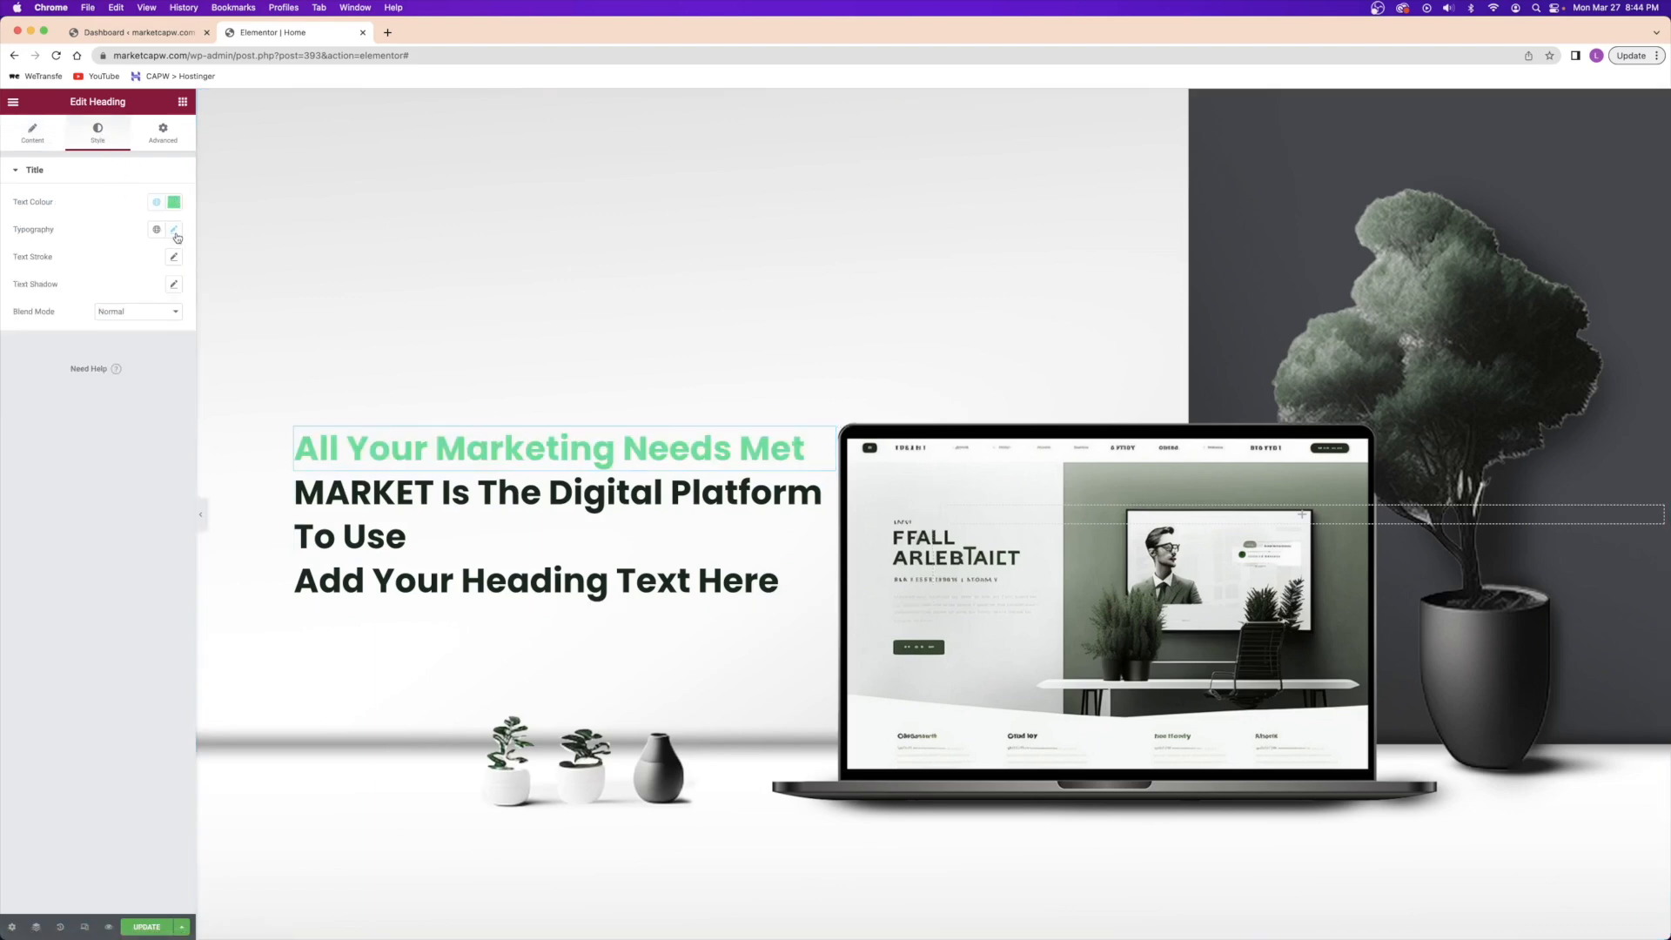
pyautogui.click(174, 229)
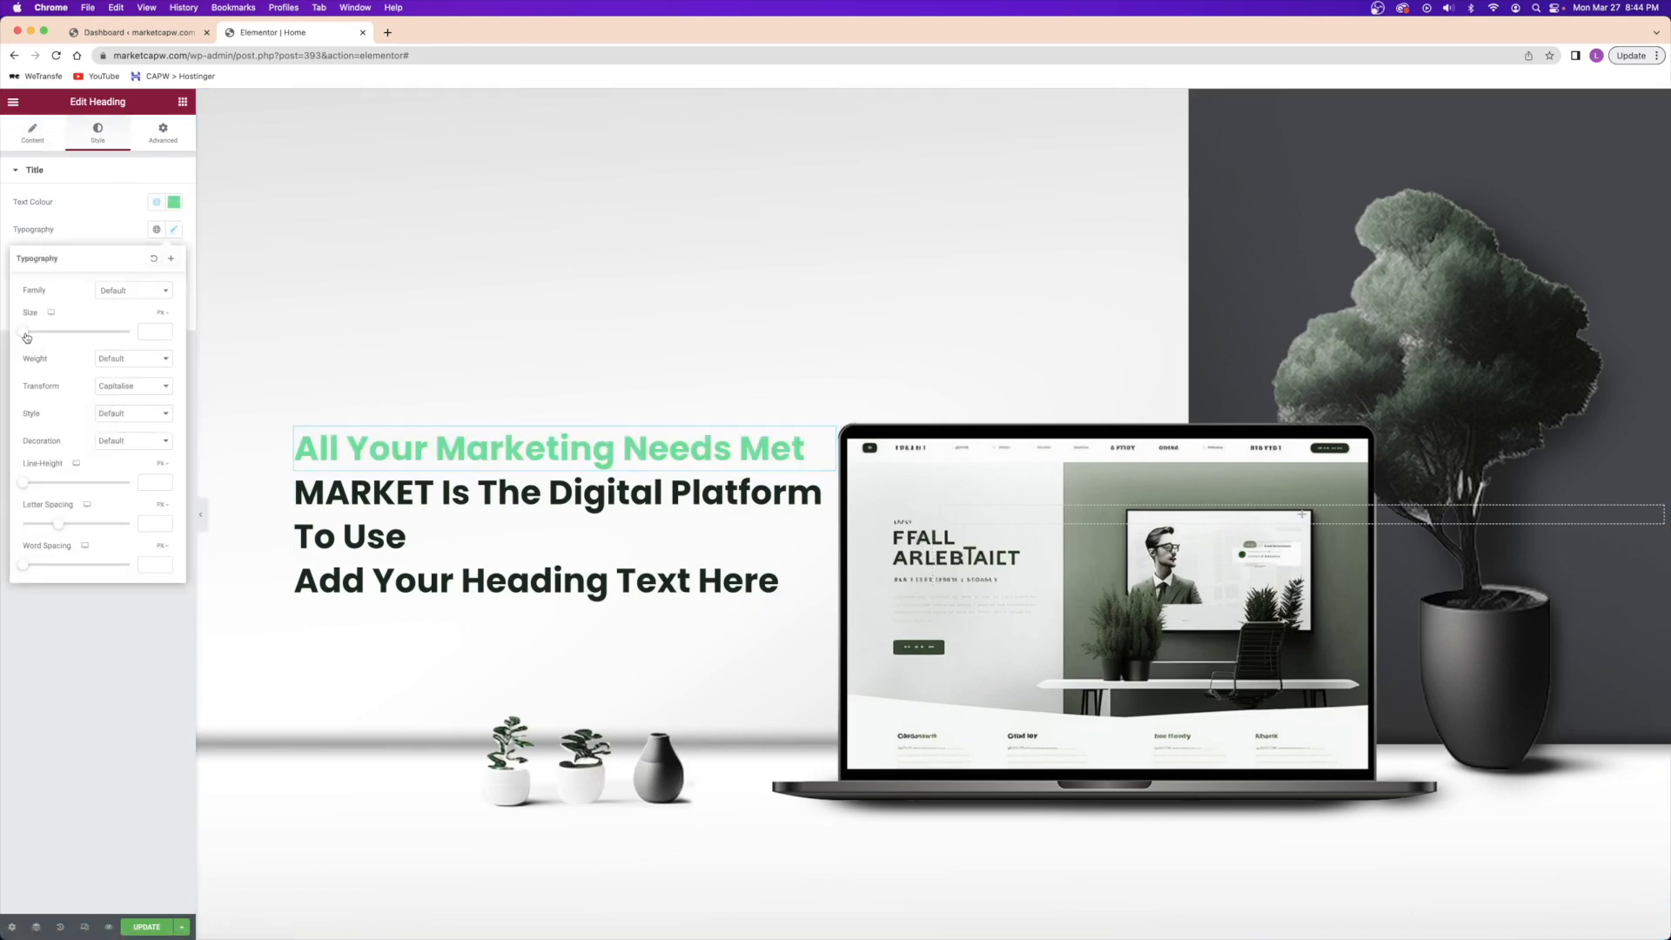
pyautogui.moveTo(26, 337); pyautogui.dragTo(39, 336)
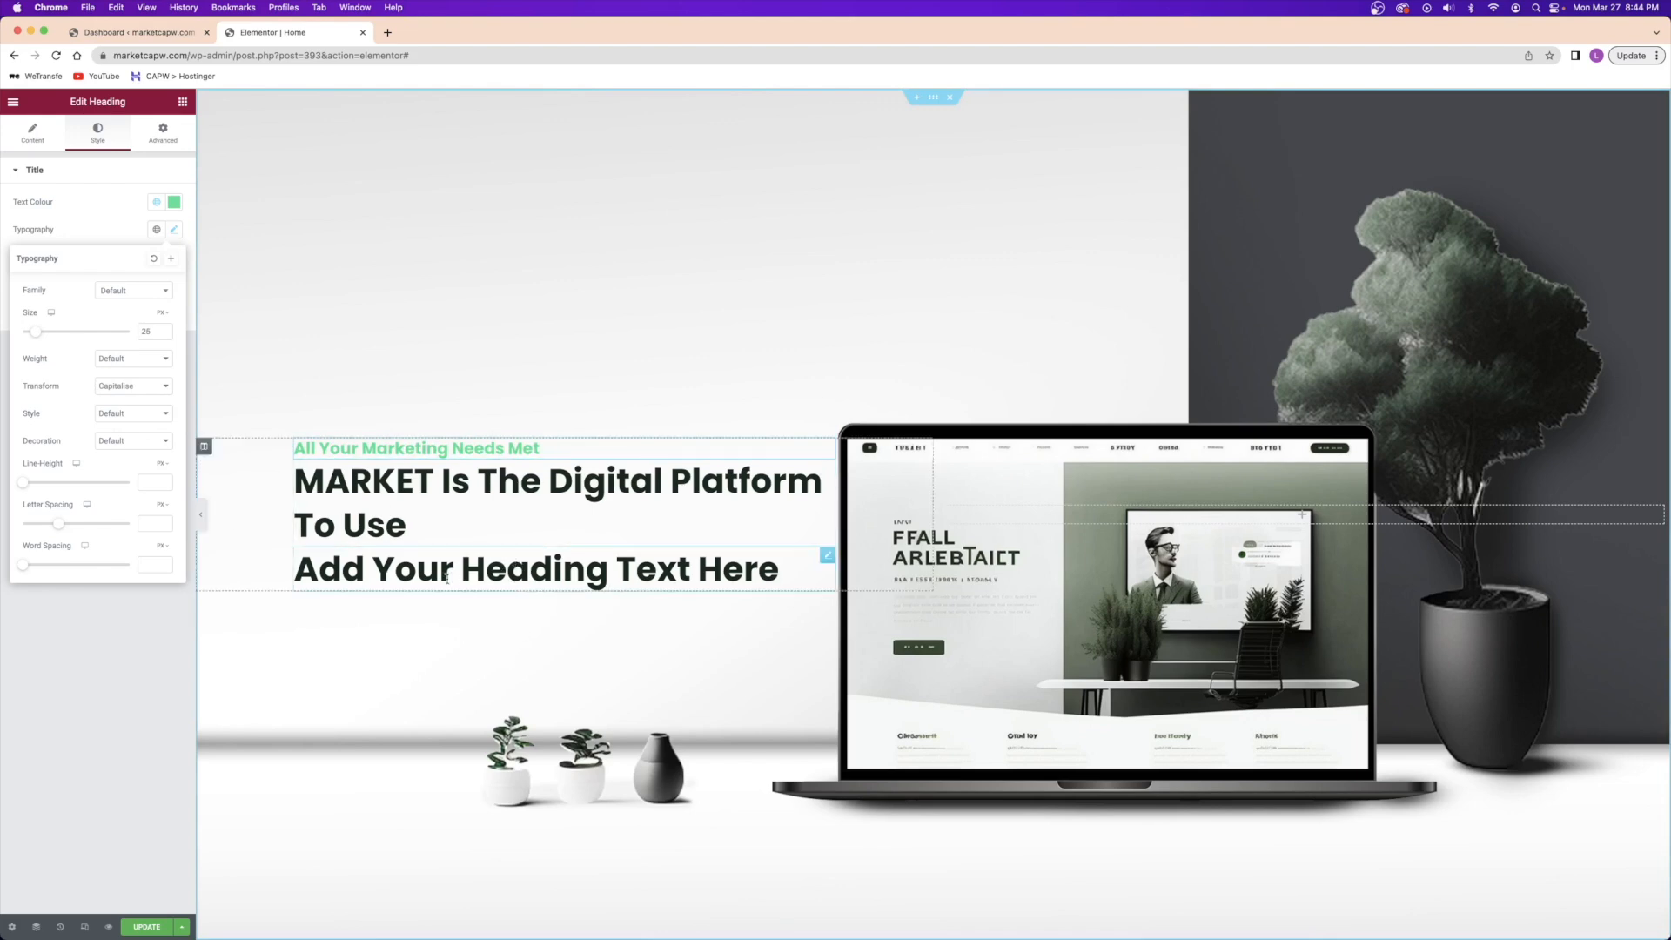
# - Replace the third heading's text with "web design | SEO optimization | content creation"
pyautogui.click(418, 569)
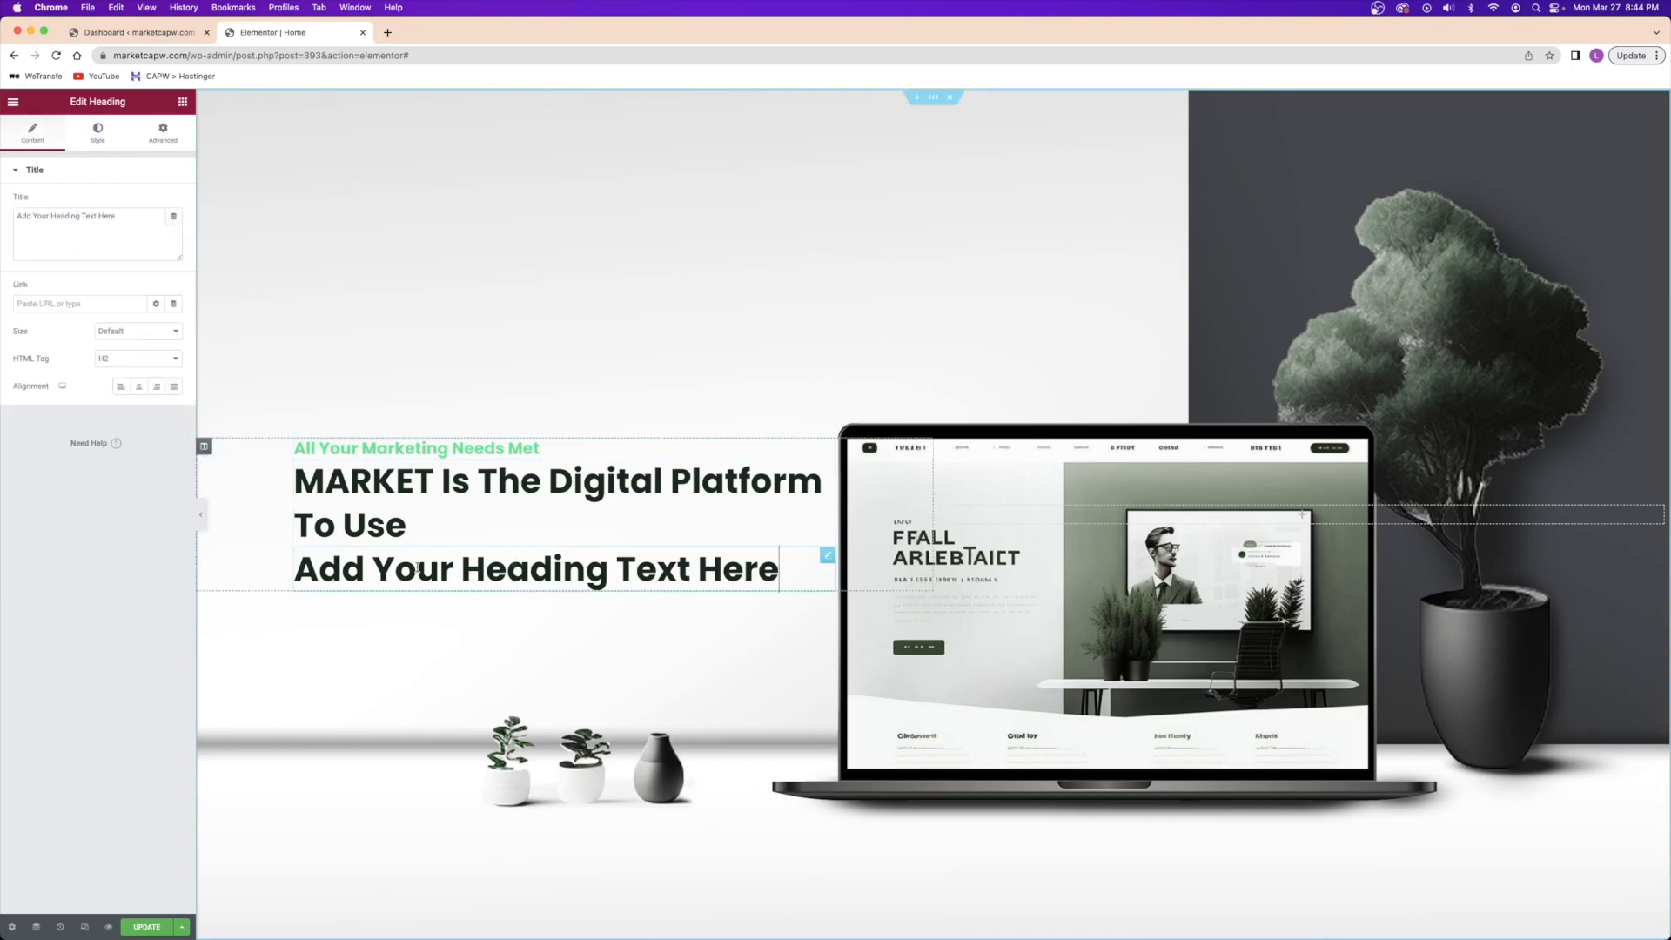
pyautogui.tripleClick(60, 217)
pyautogui.write('web design | seo')
pyautogui.press('BackSpace')
pyautogui.press('BackSpace')
pyautogui.press('BackSpace')
pyautogui.write('SEO optimization | content creation')
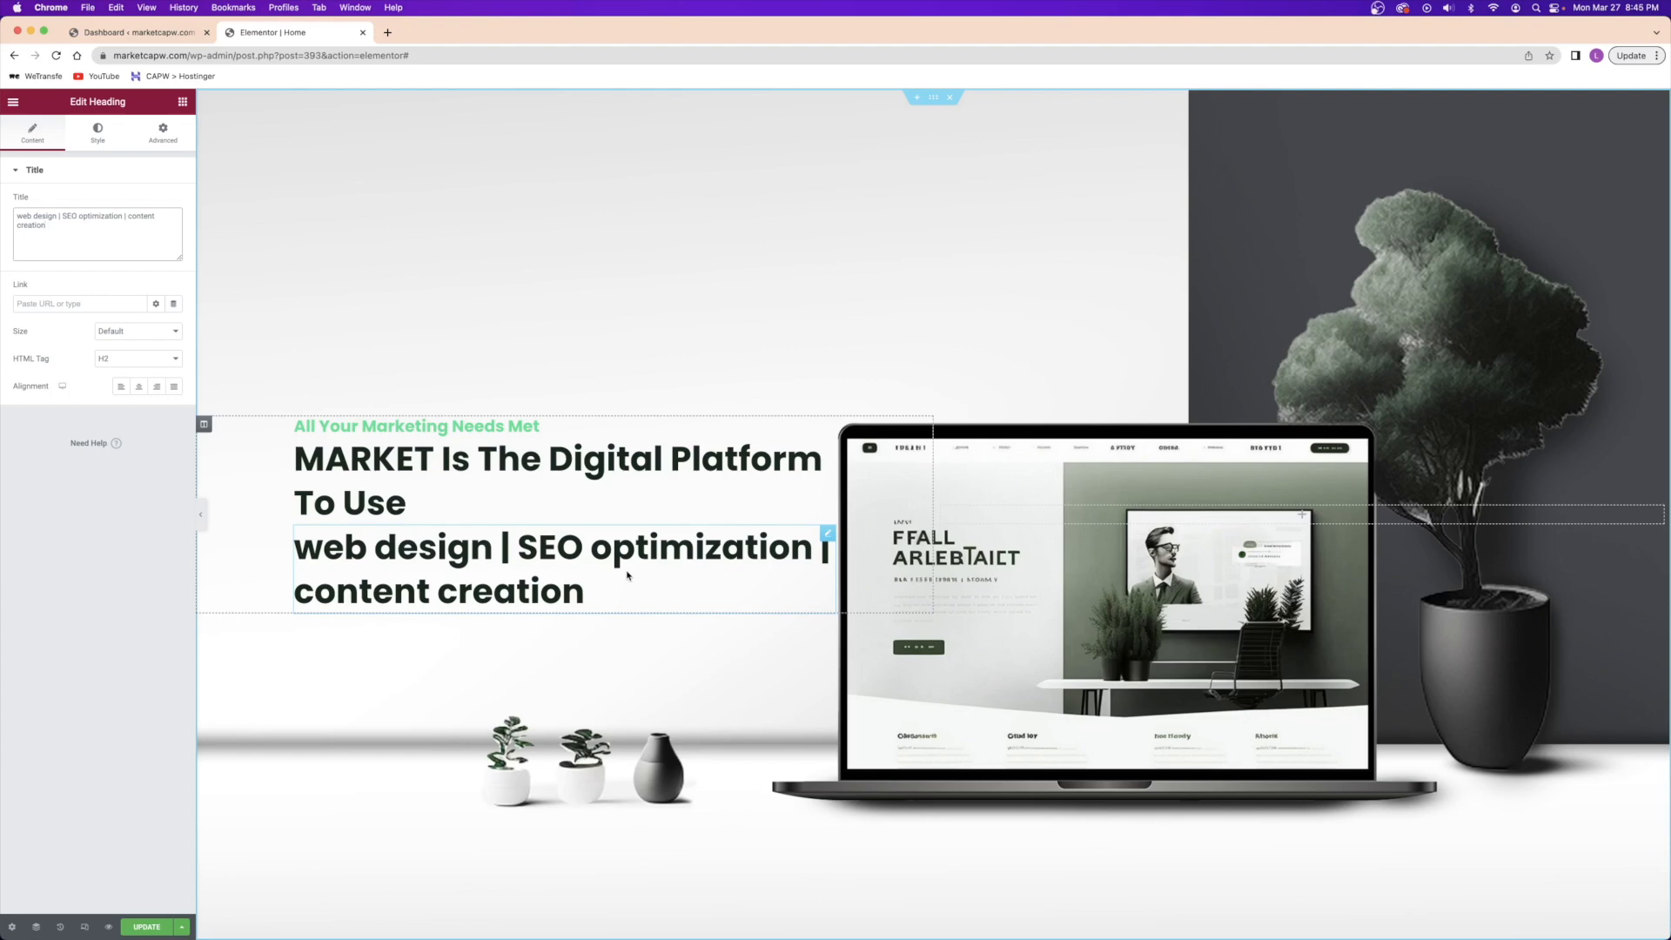
# - Set the third heading's text colour to the global colour Theme Color 4
pyautogui.click(97, 133)
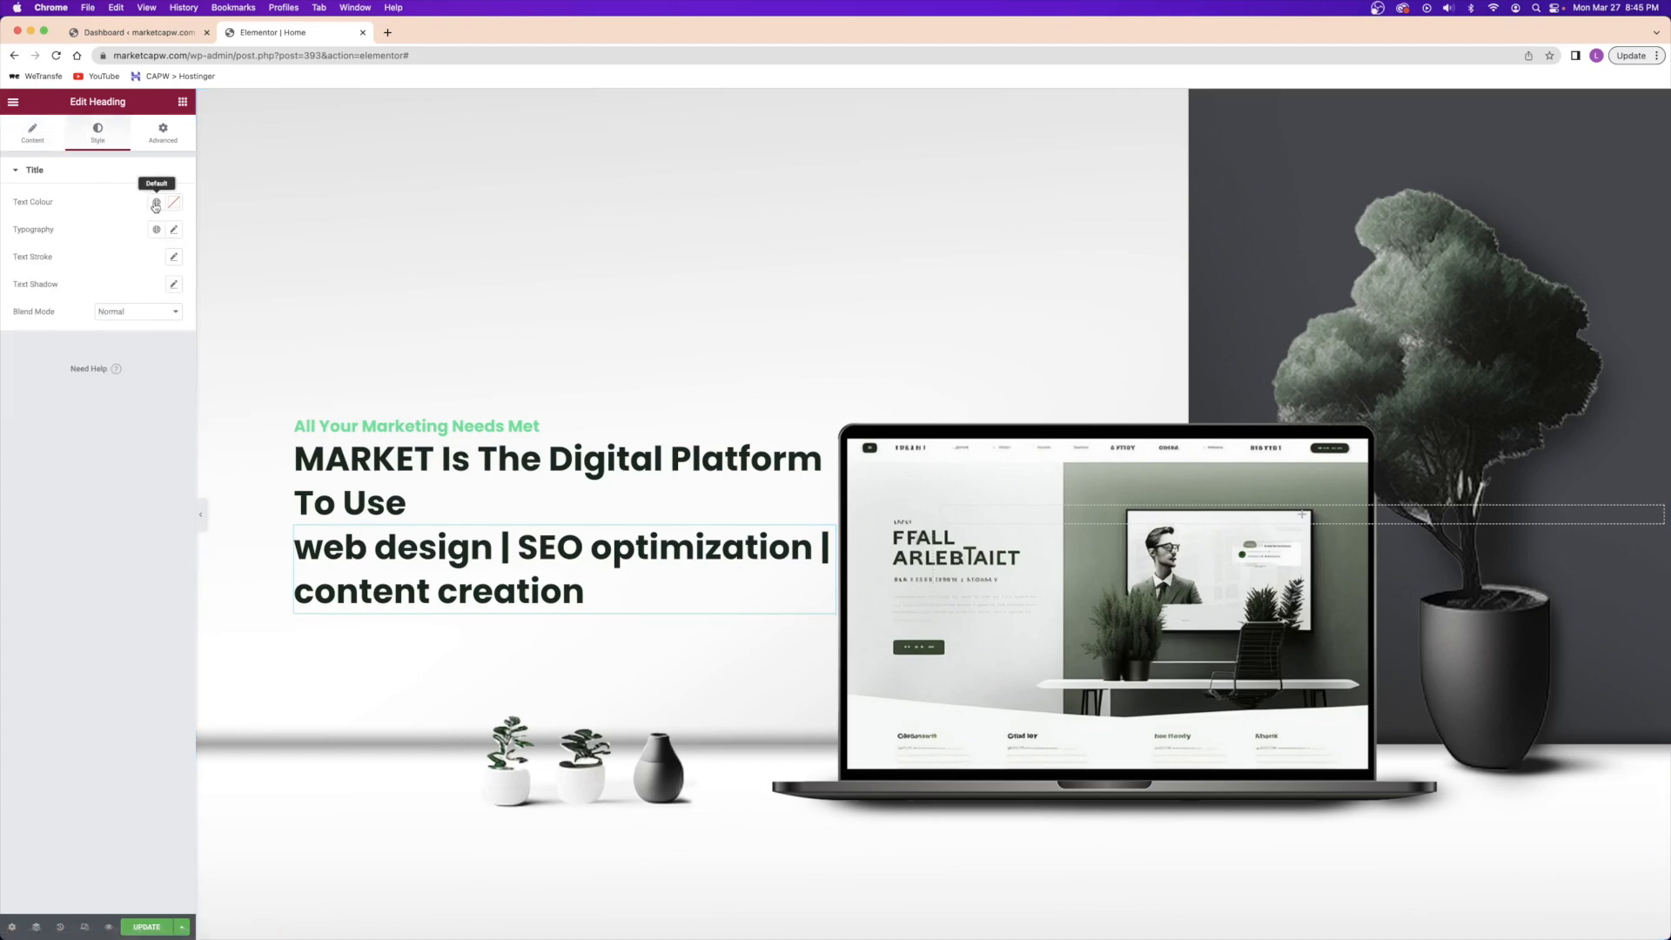
pyautogui.click(156, 204)
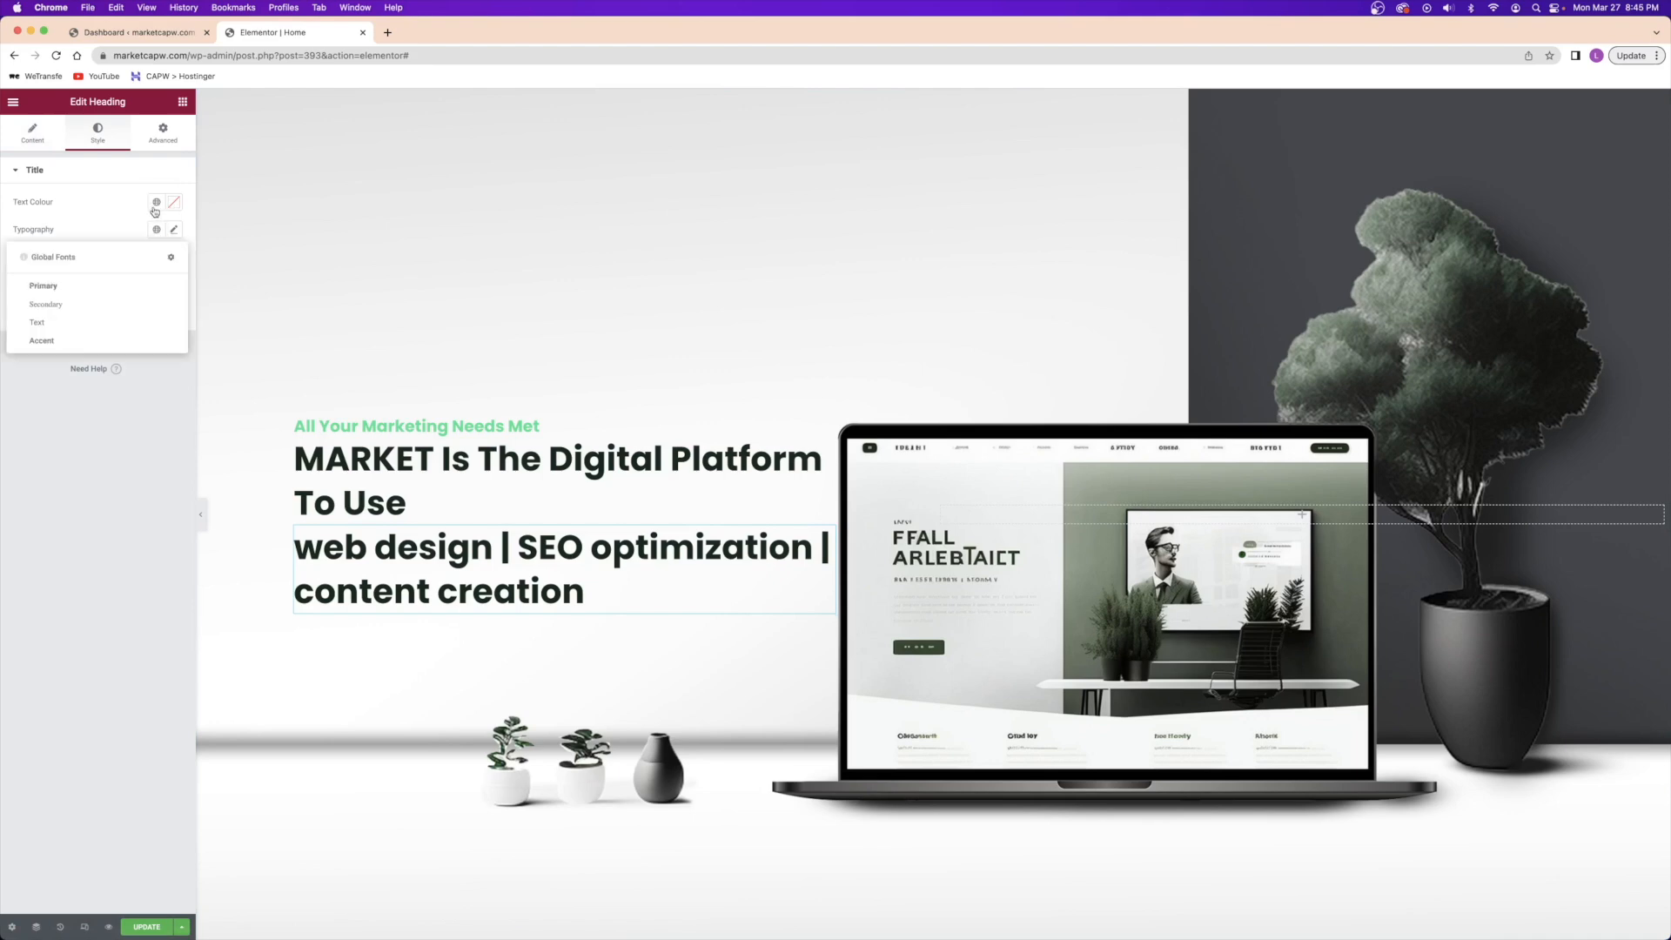
pyautogui.scroll(-2, 84, 332)
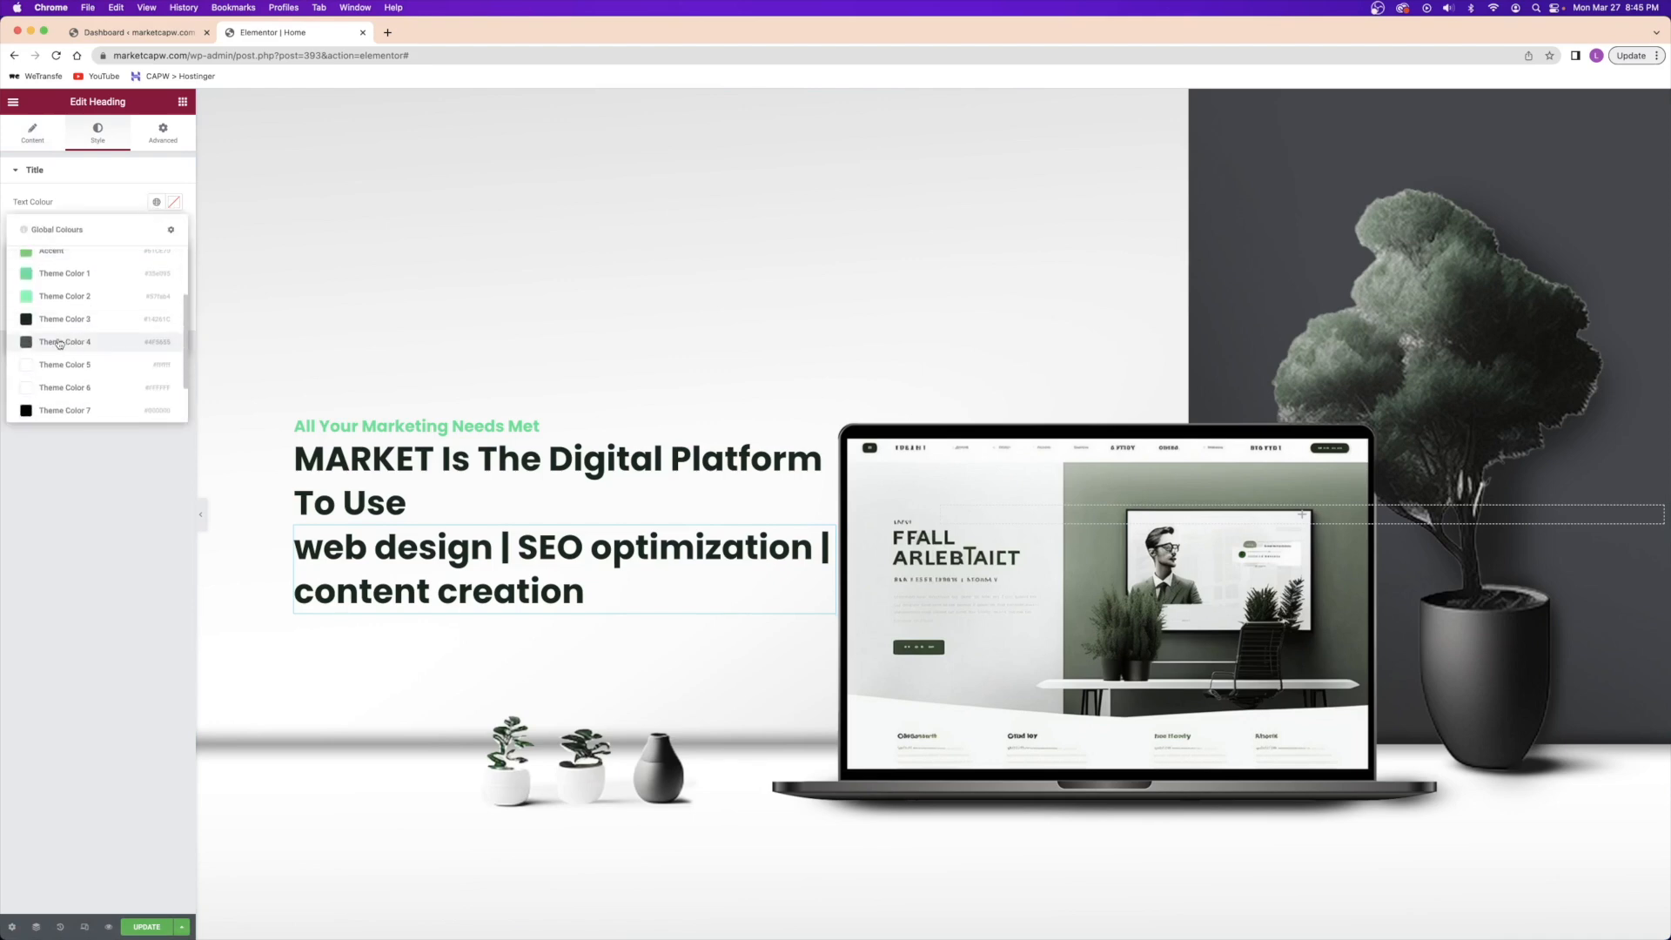
pyautogui.click(62, 343)
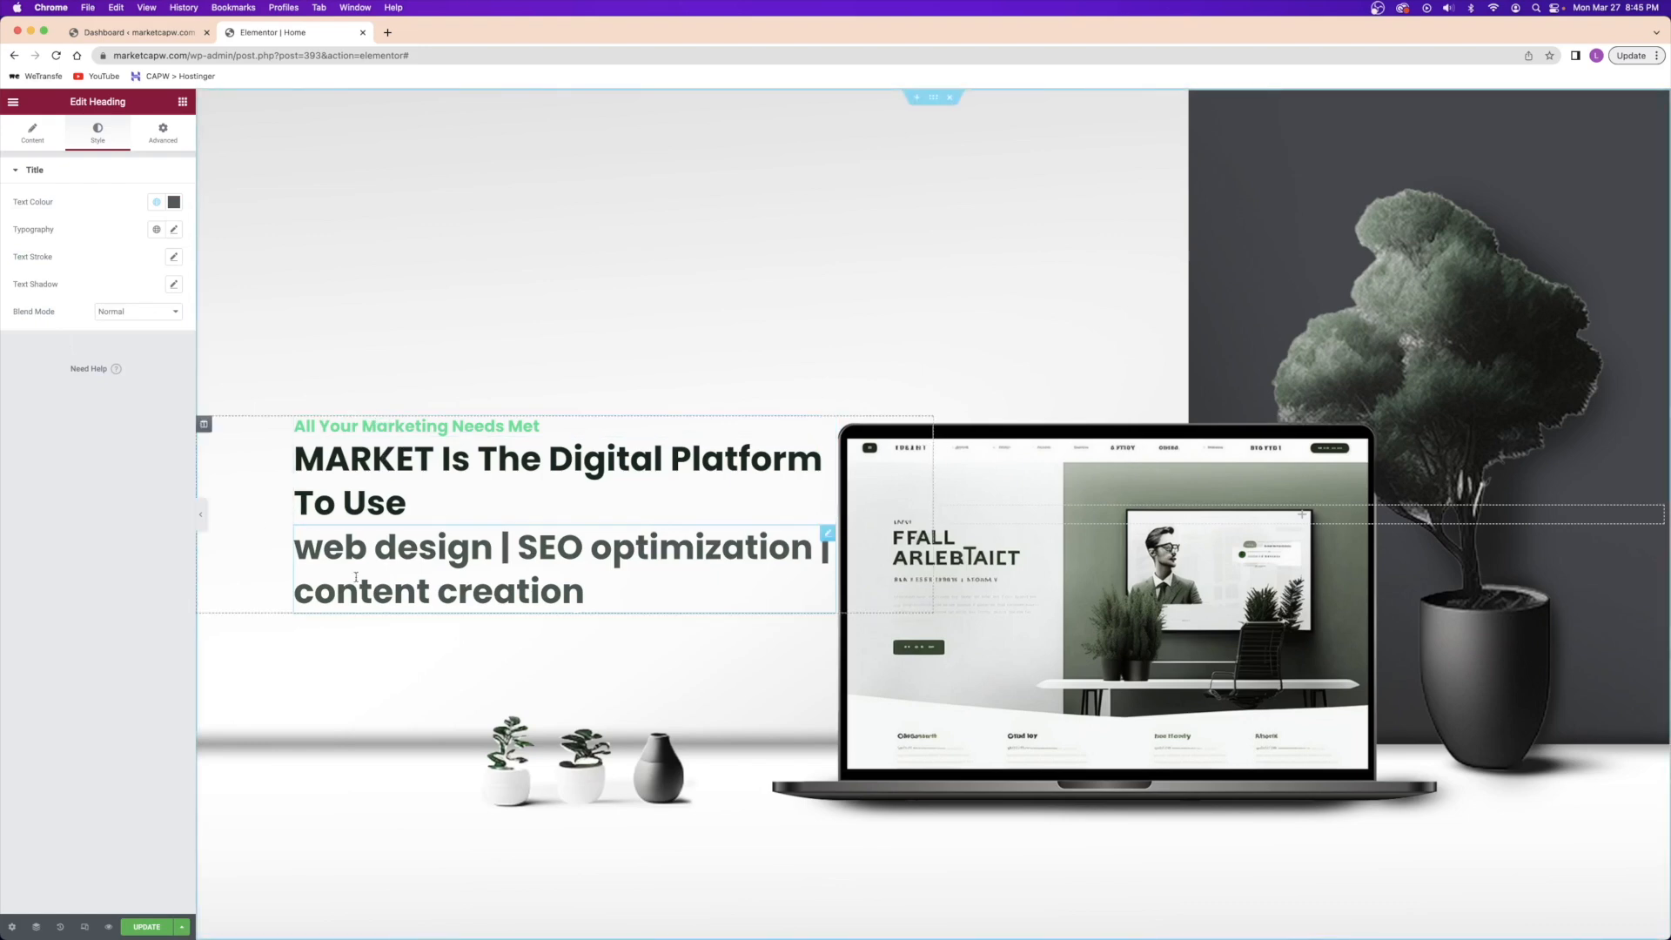
# - Set the third heading's font size to 31 px and its typography transform to Capitalise
pyautogui.click(174, 229)
pyautogui.moveTo(22, 332); pyautogui.dragTo(36, 334)
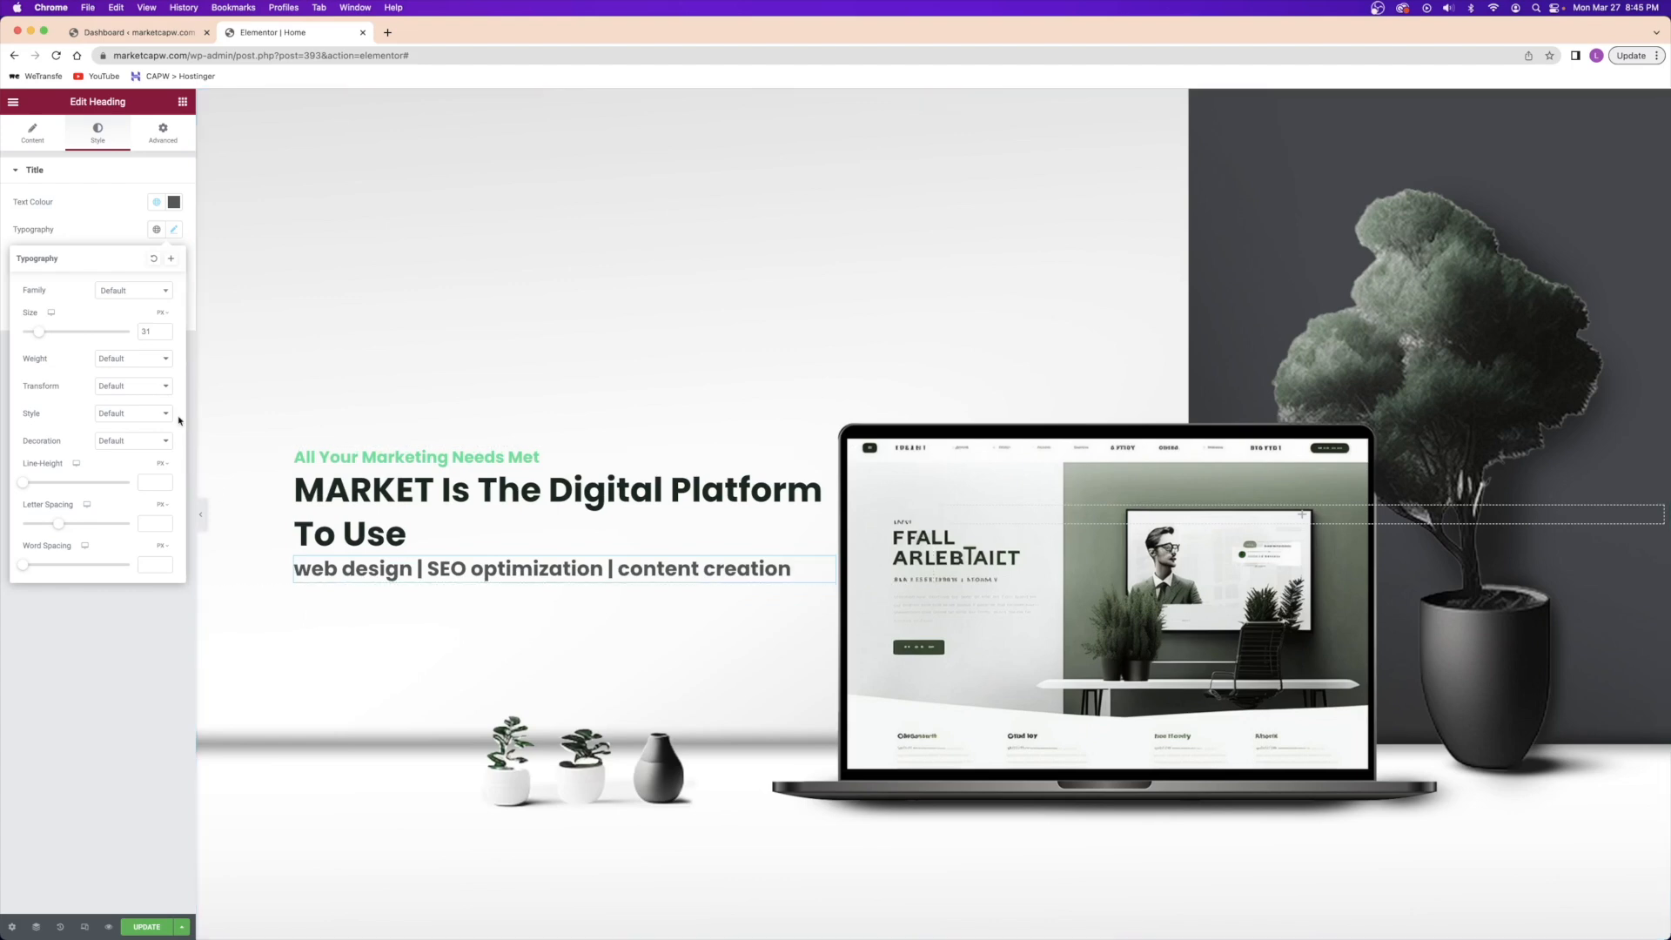
pyautogui.click(123, 388)
pyautogui.click(126, 427)
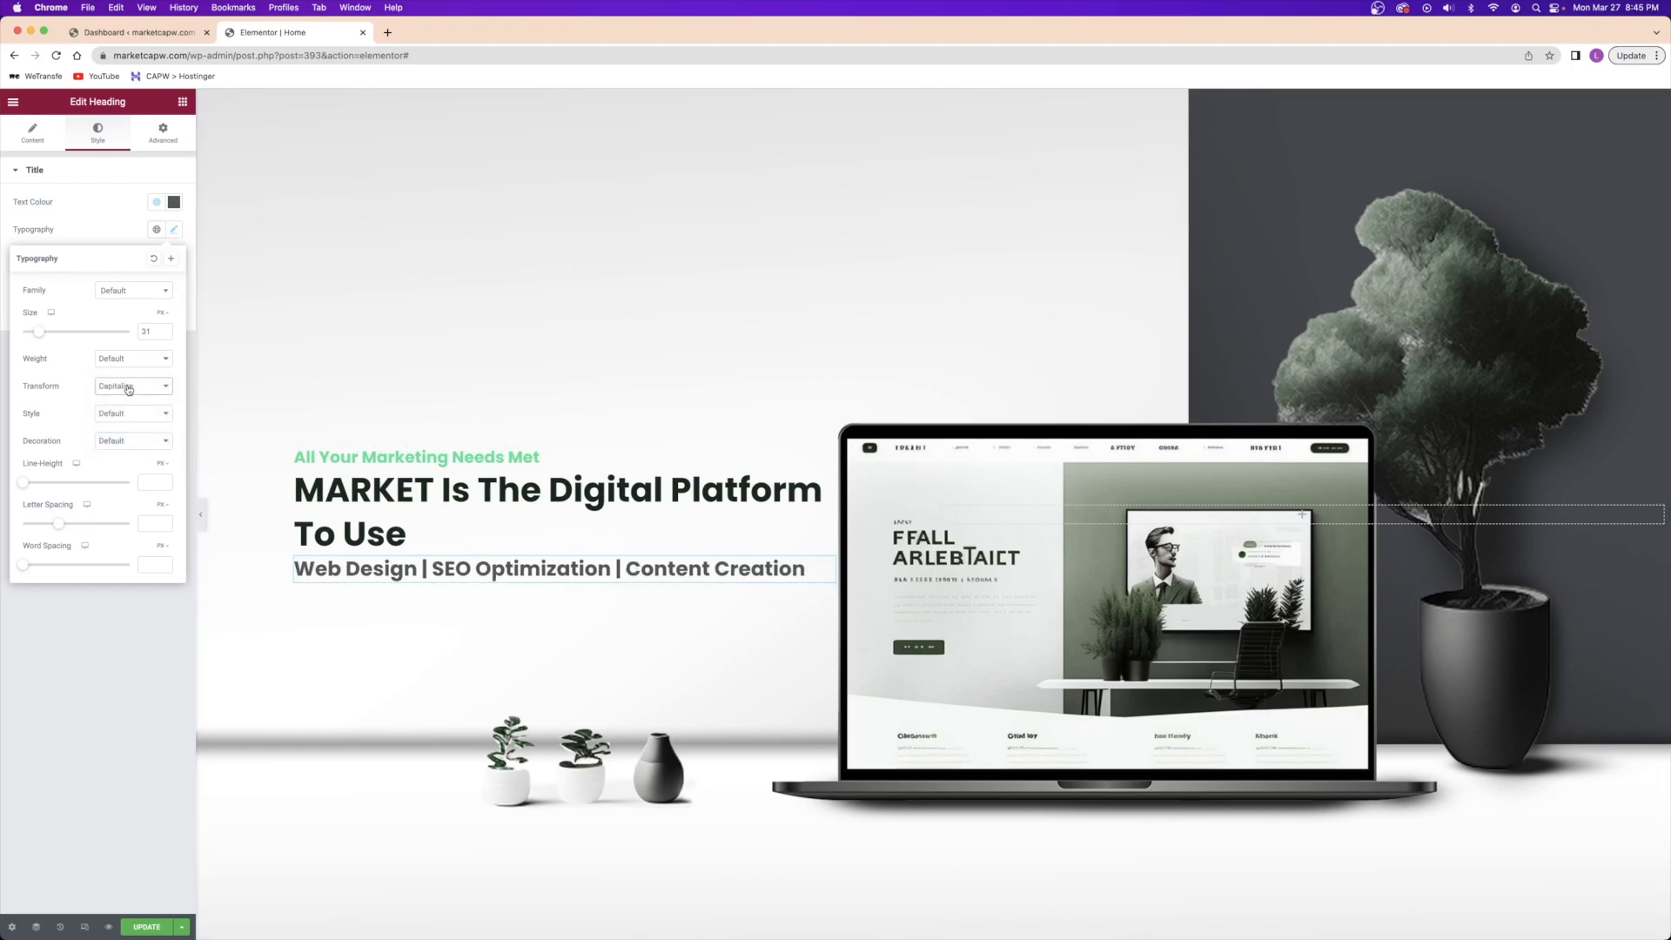
# - Try the Uppercase transform on the third heading and switch it back to Capitalise
pyautogui.click(129, 387)
pyautogui.click(131, 360)
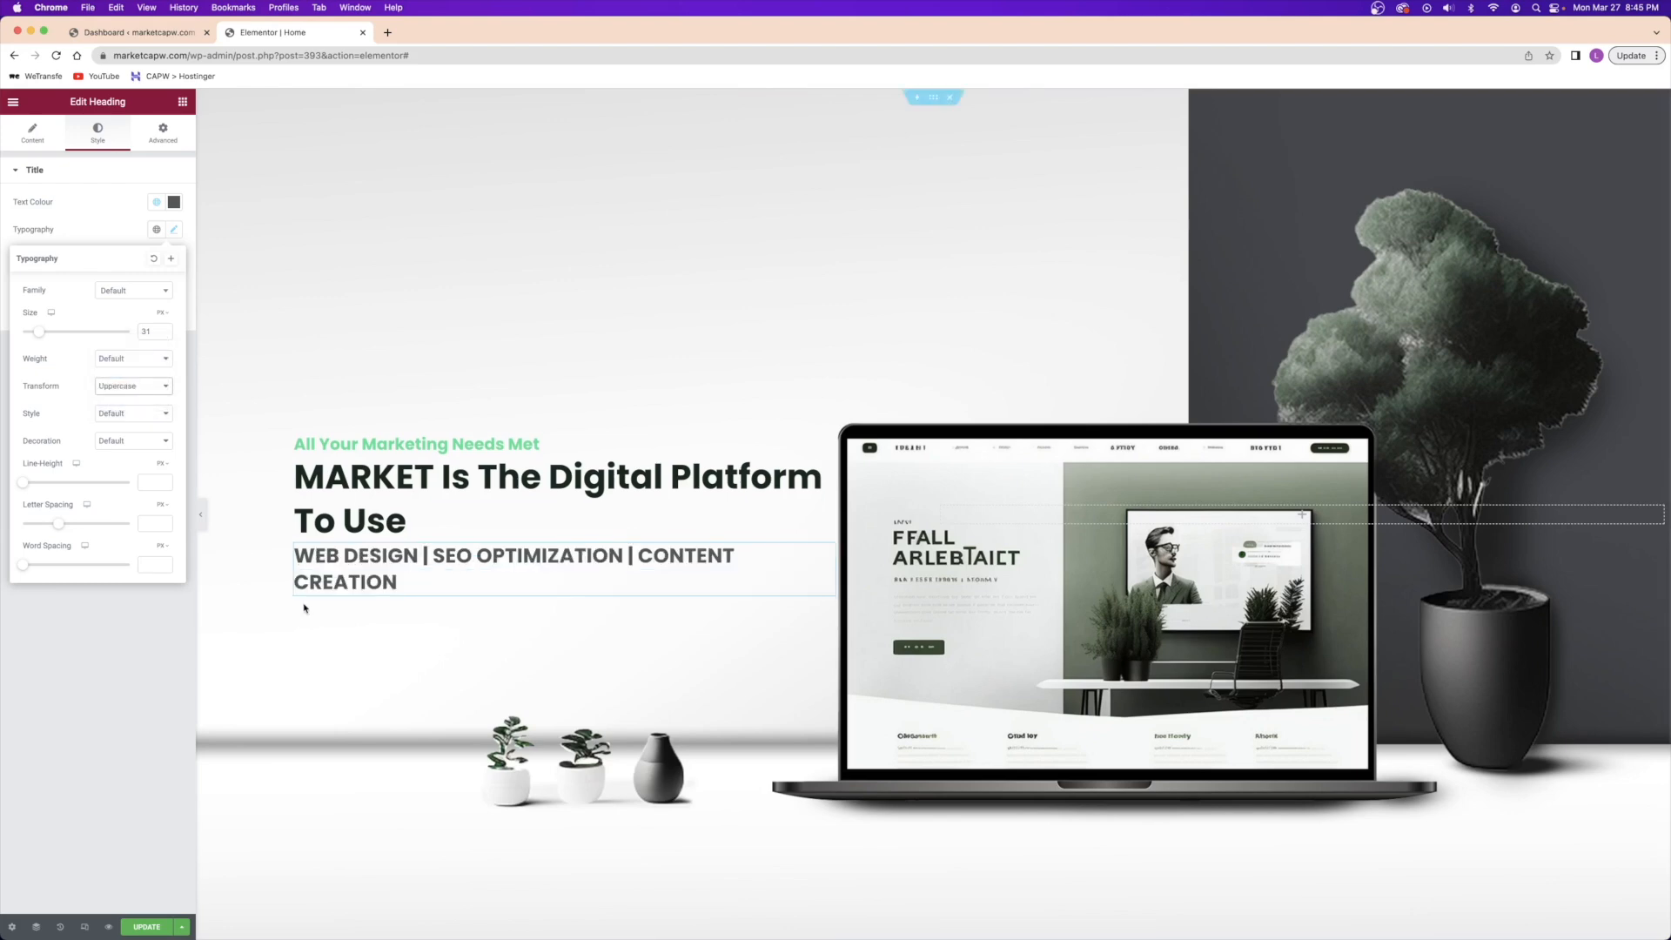
pyautogui.click(131, 387)
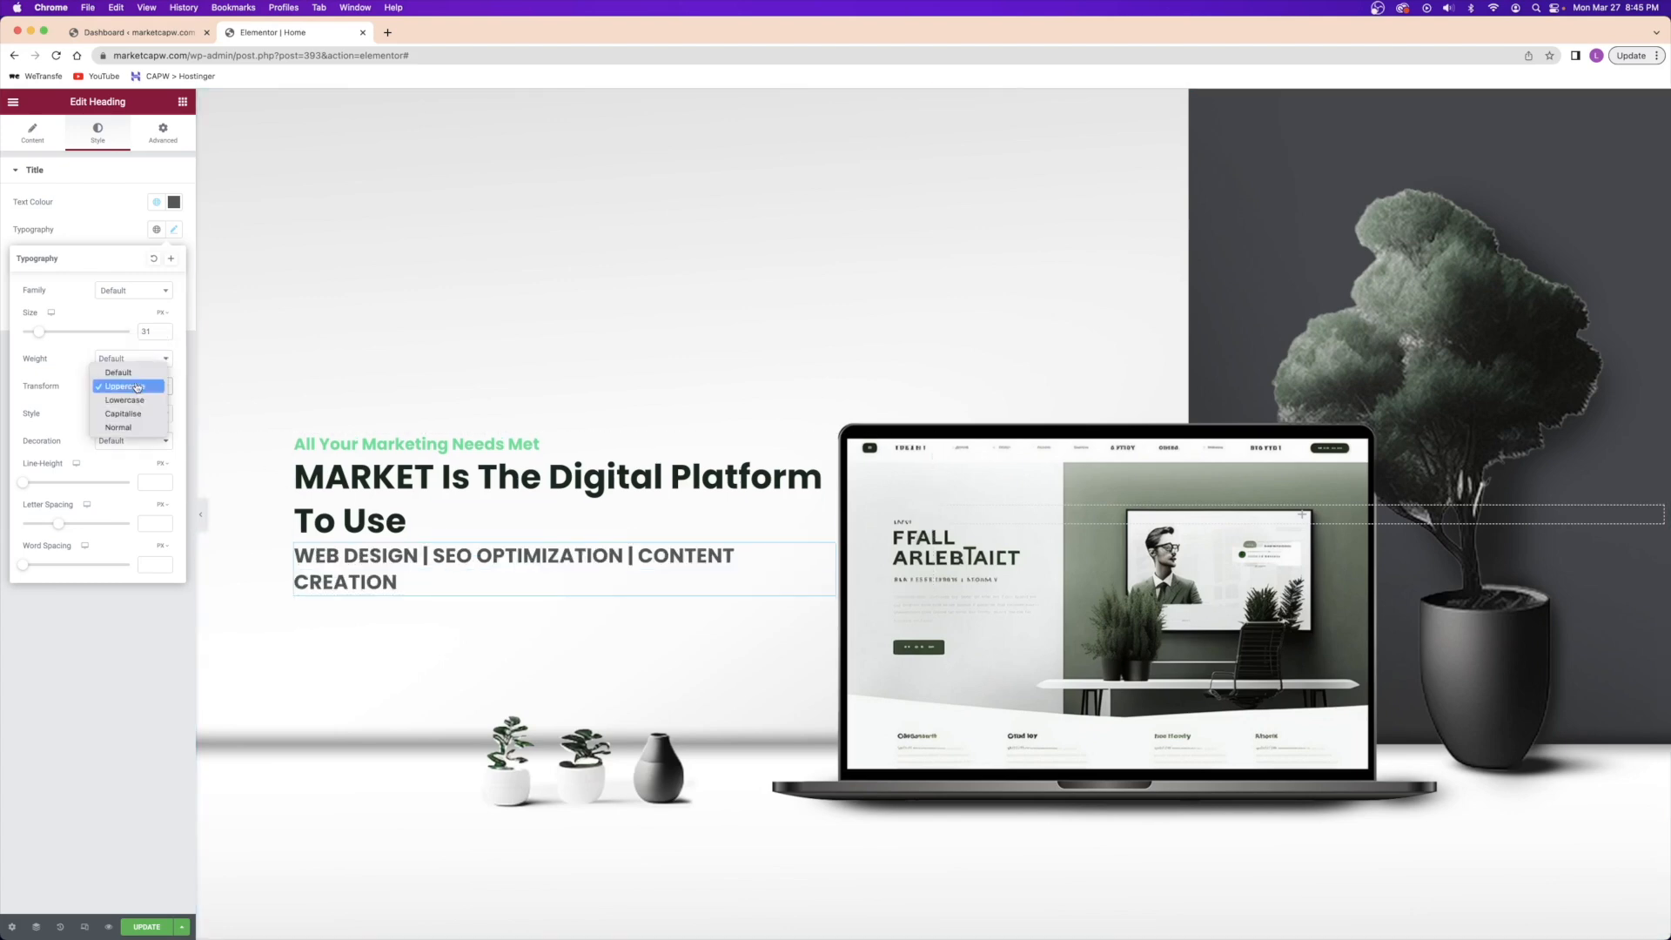
pyautogui.click(131, 413)
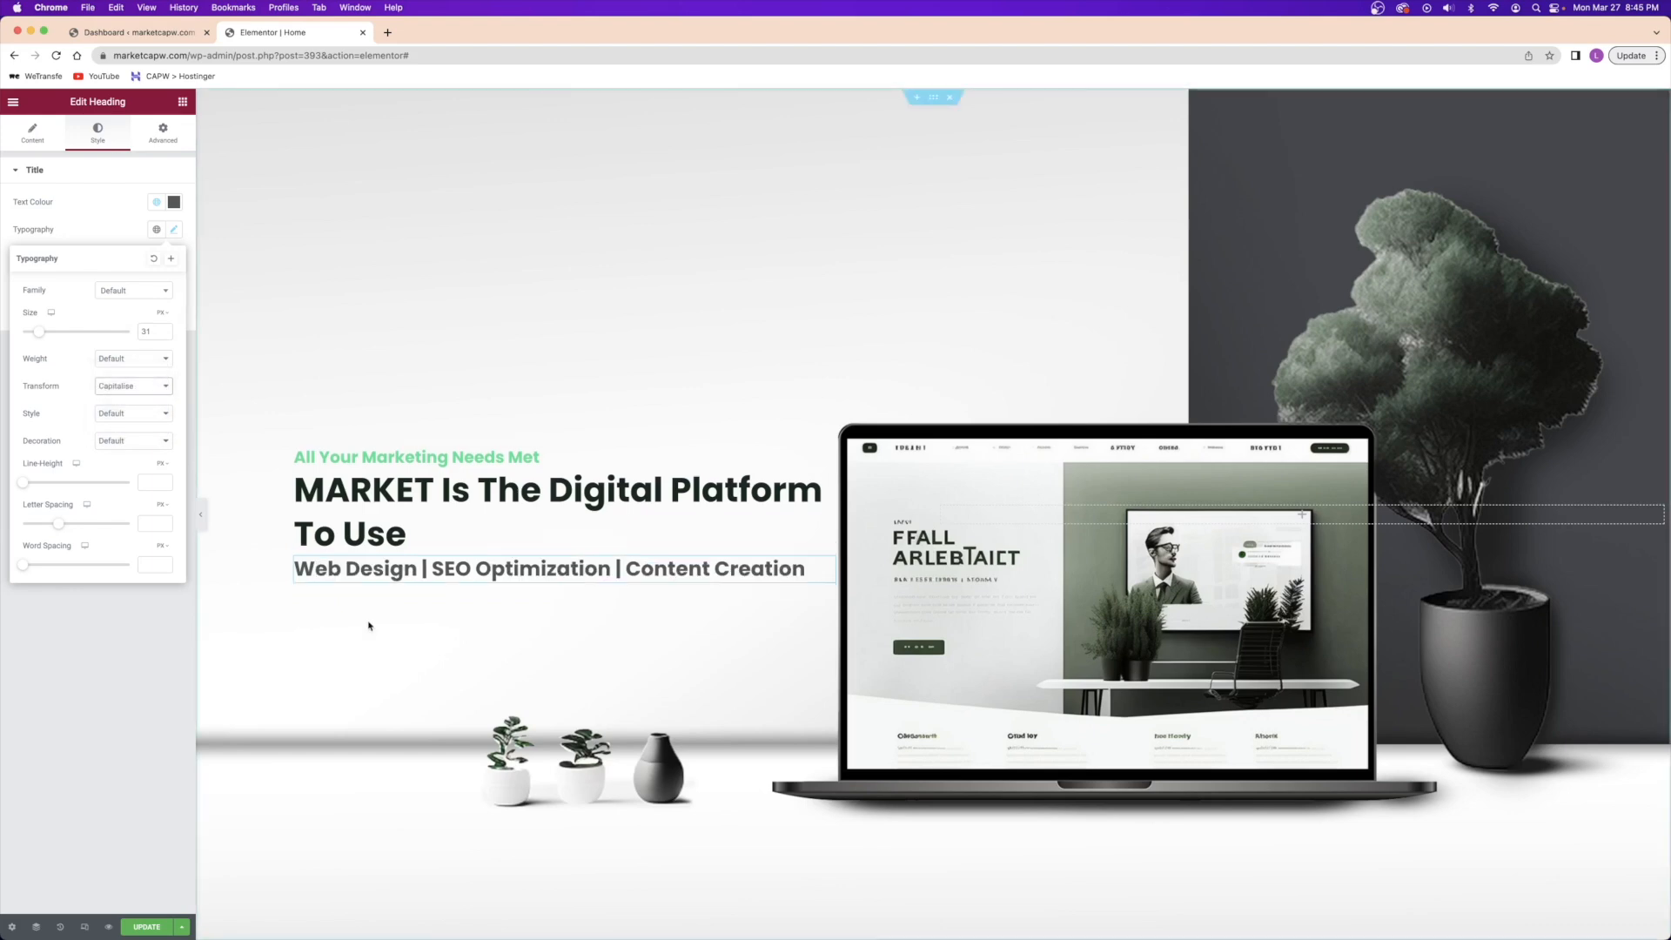
pyautogui.click(90, 215)
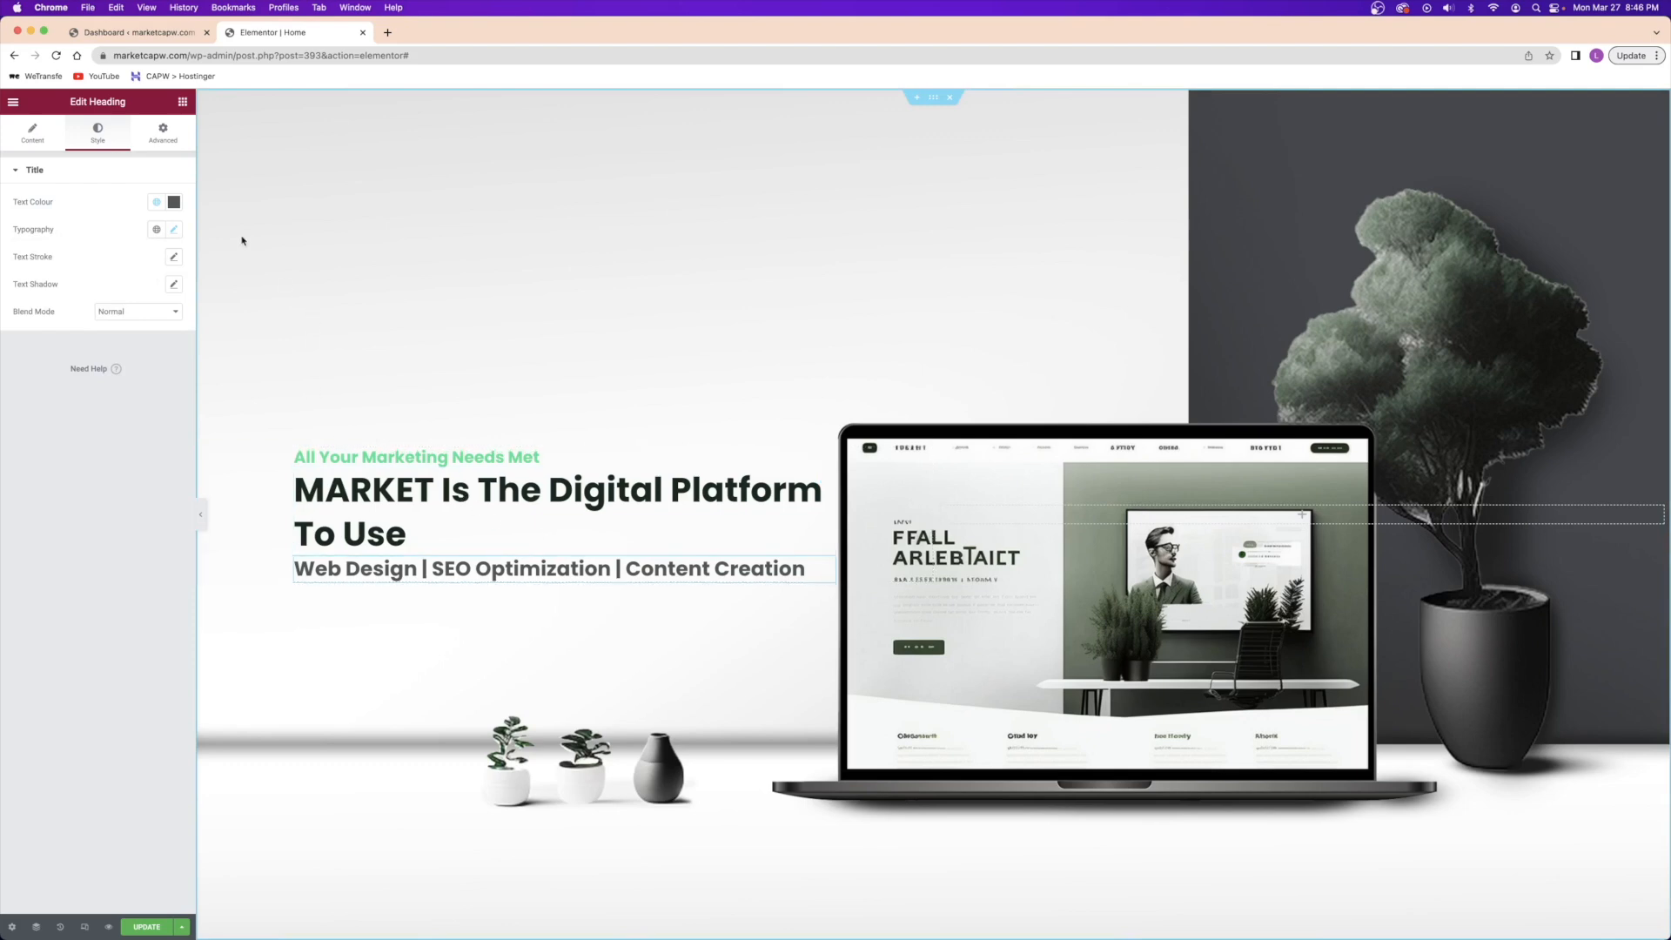
# - Add a Text Editor widget below the third heading and a Button widget beneath that paragraph
pyautogui.click(182, 103)
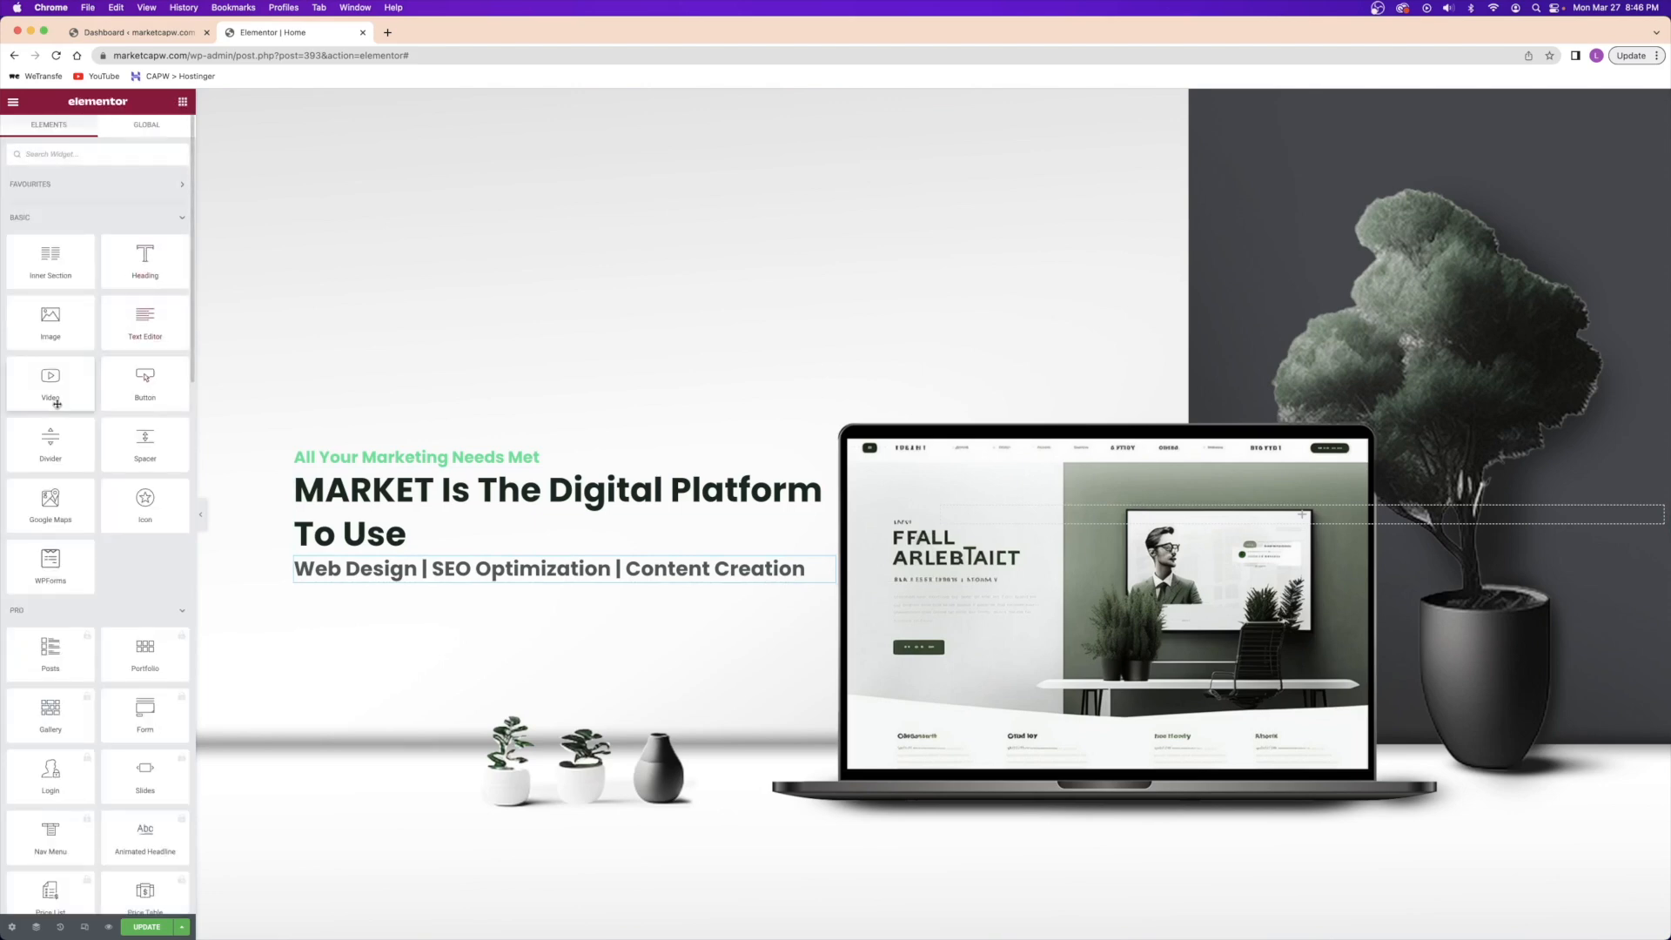
pyautogui.moveTo(148, 331); pyautogui.dragTo(375, 578)
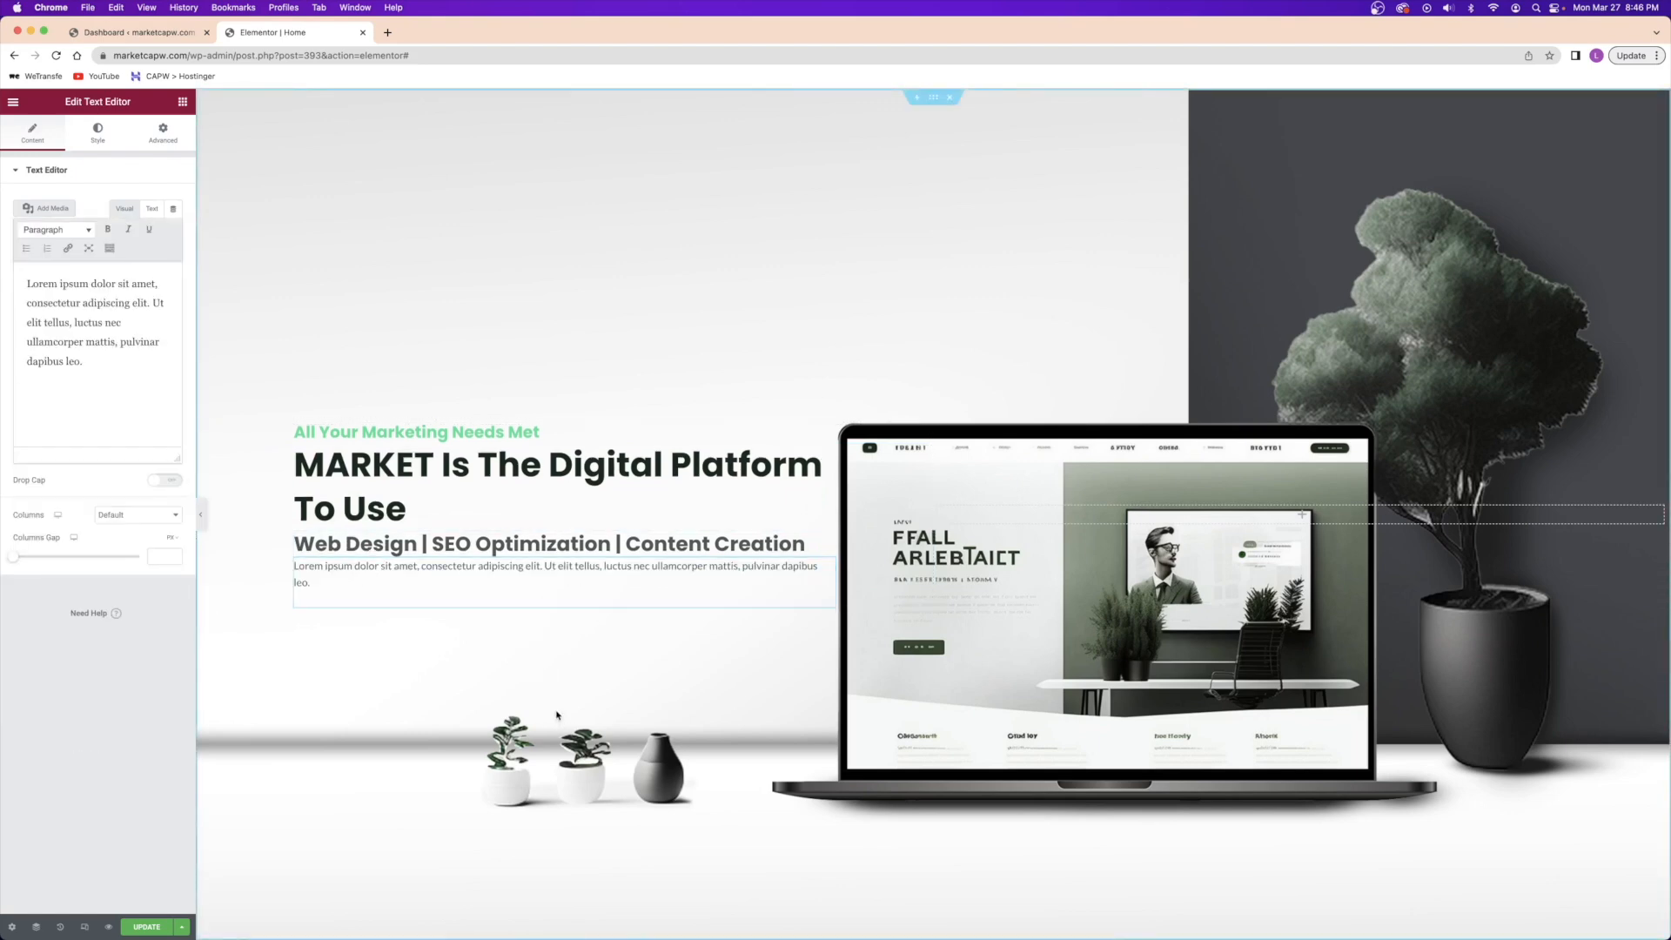
pyautogui.click(183, 103)
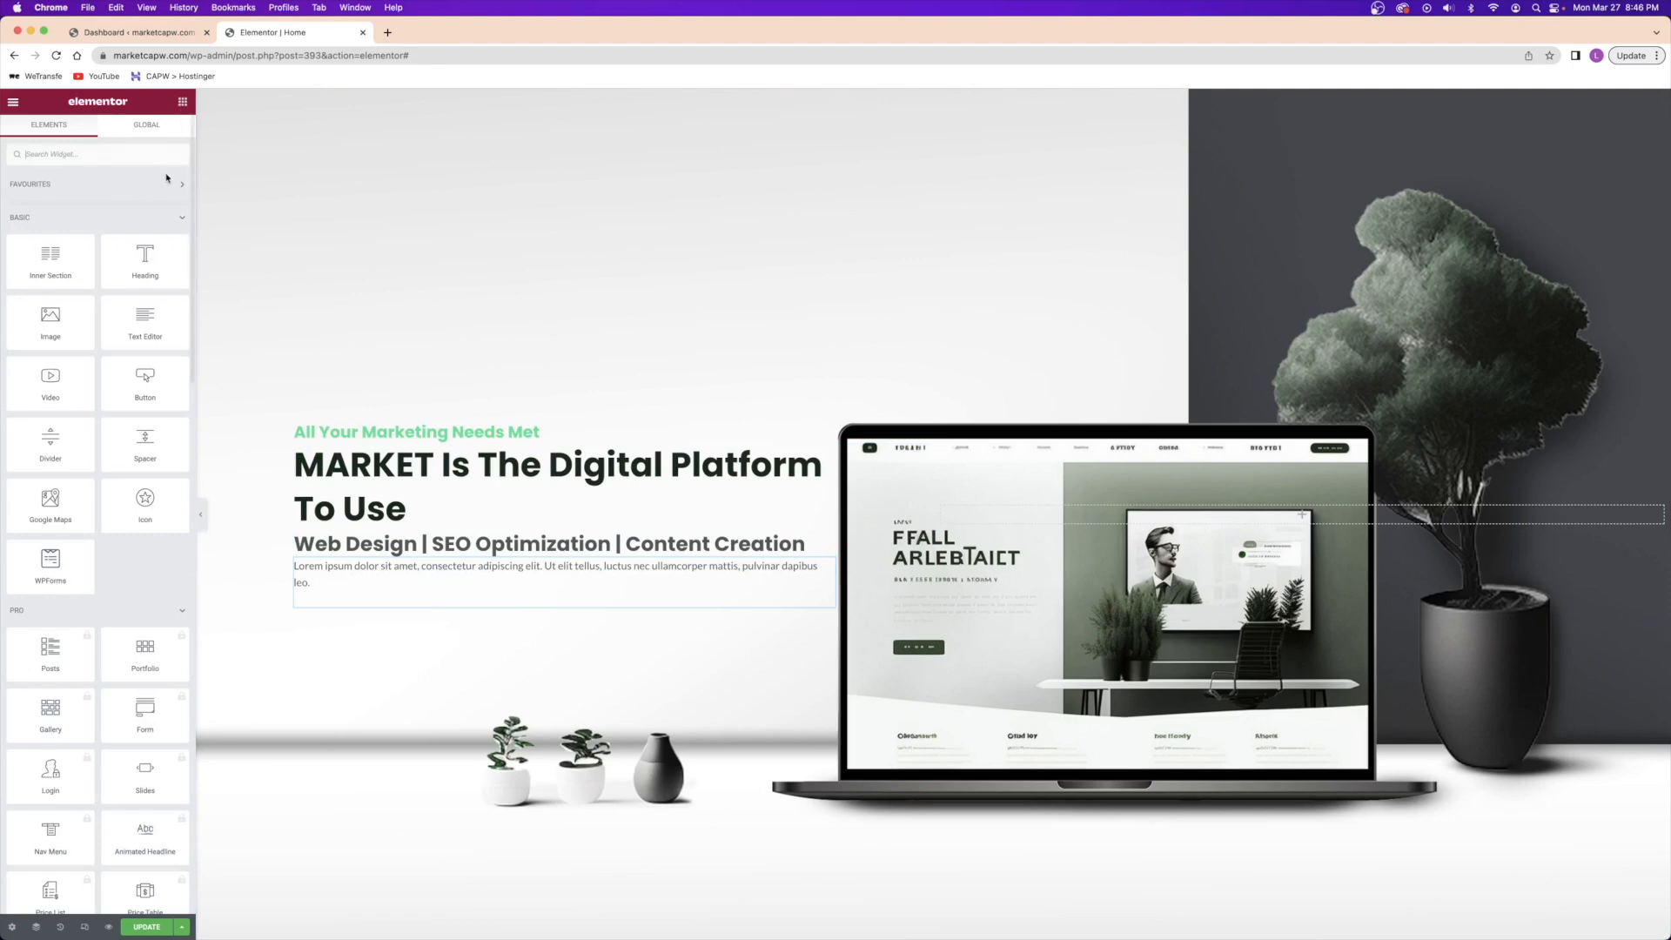
pyautogui.moveTo(145, 380); pyautogui.dragTo(353, 599)
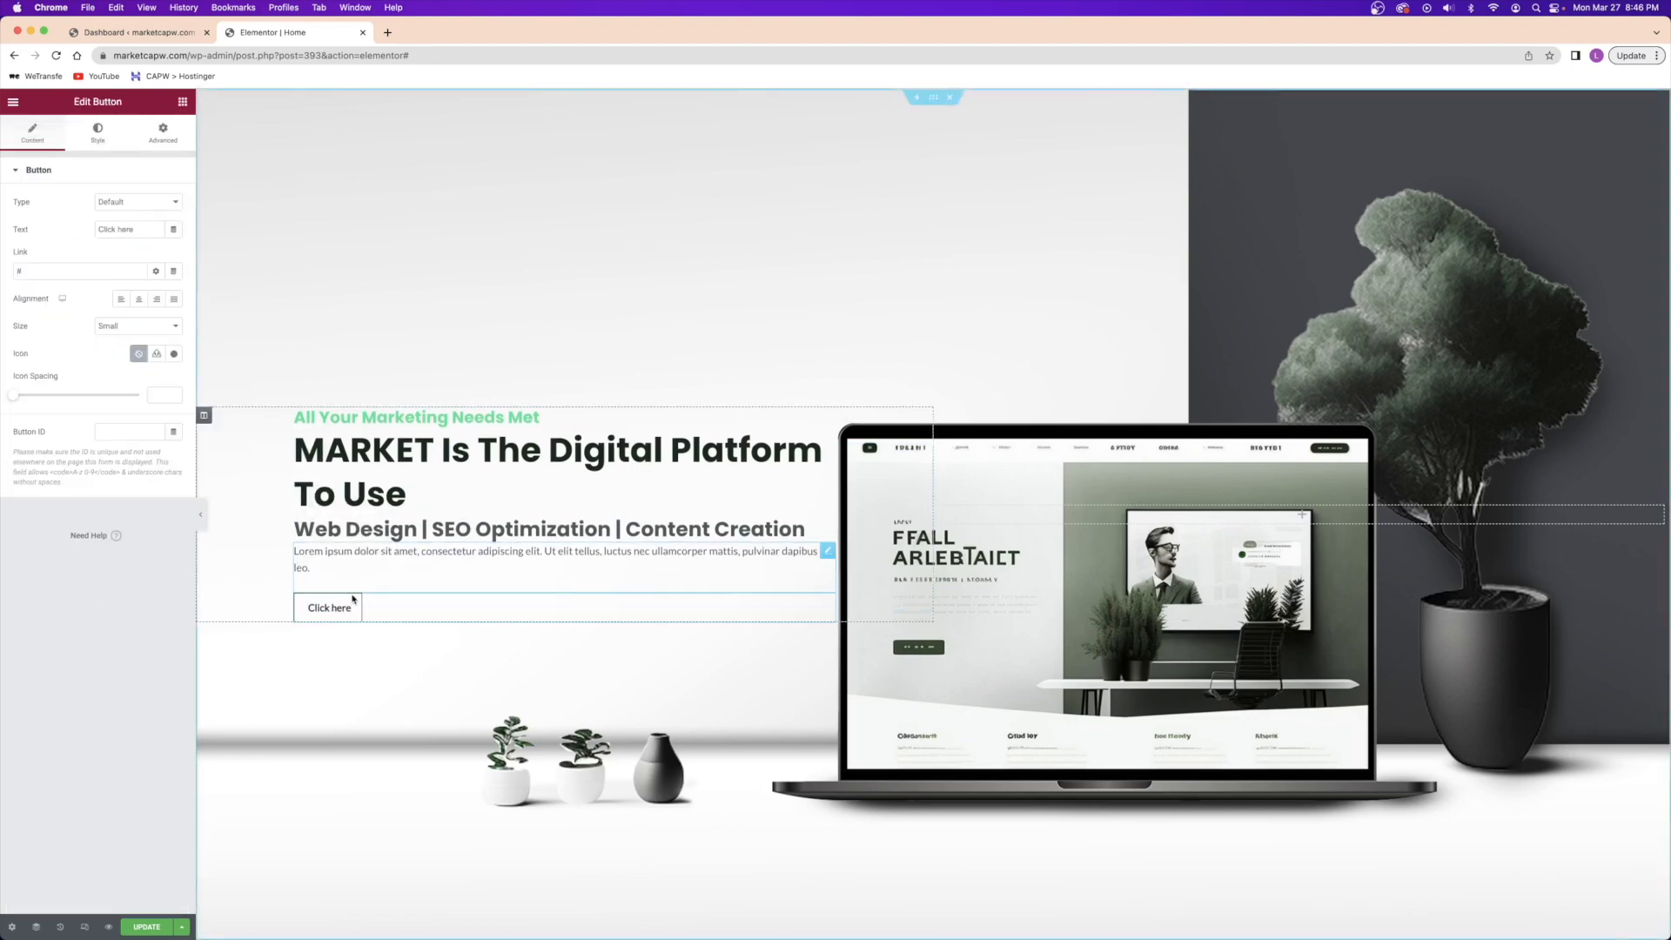
# - Try appending "asdfasdfawf" to the lorem ipsum paragraph and delete the added text
pyautogui.click(458, 566)
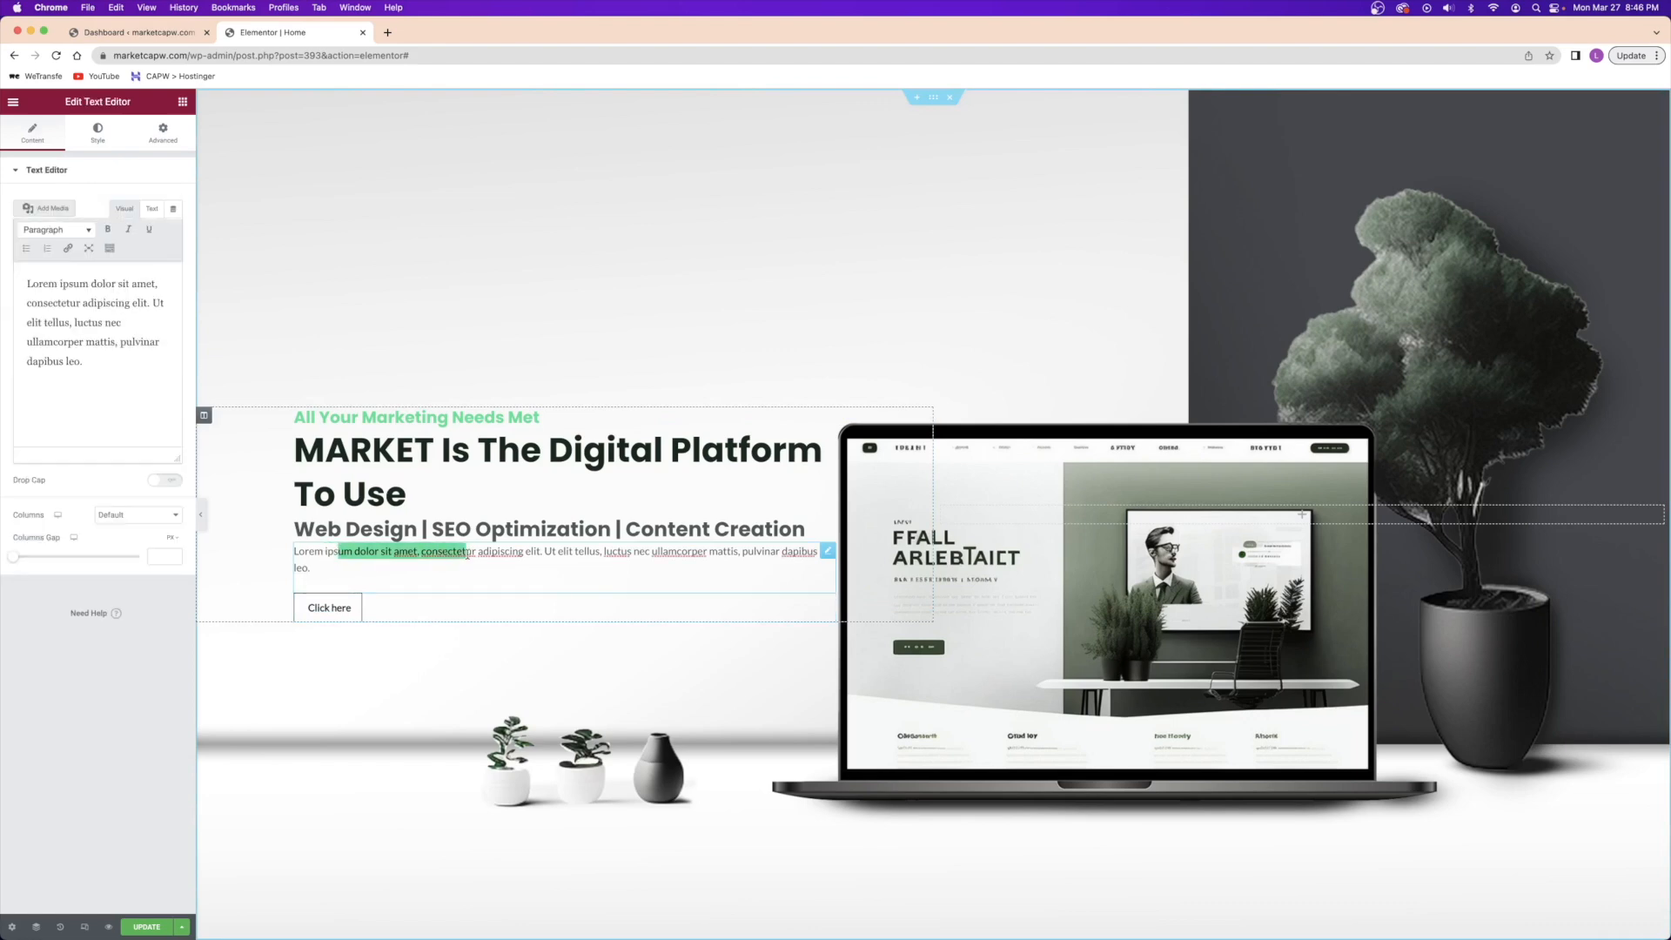
pyautogui.write('asdfasdfawf')
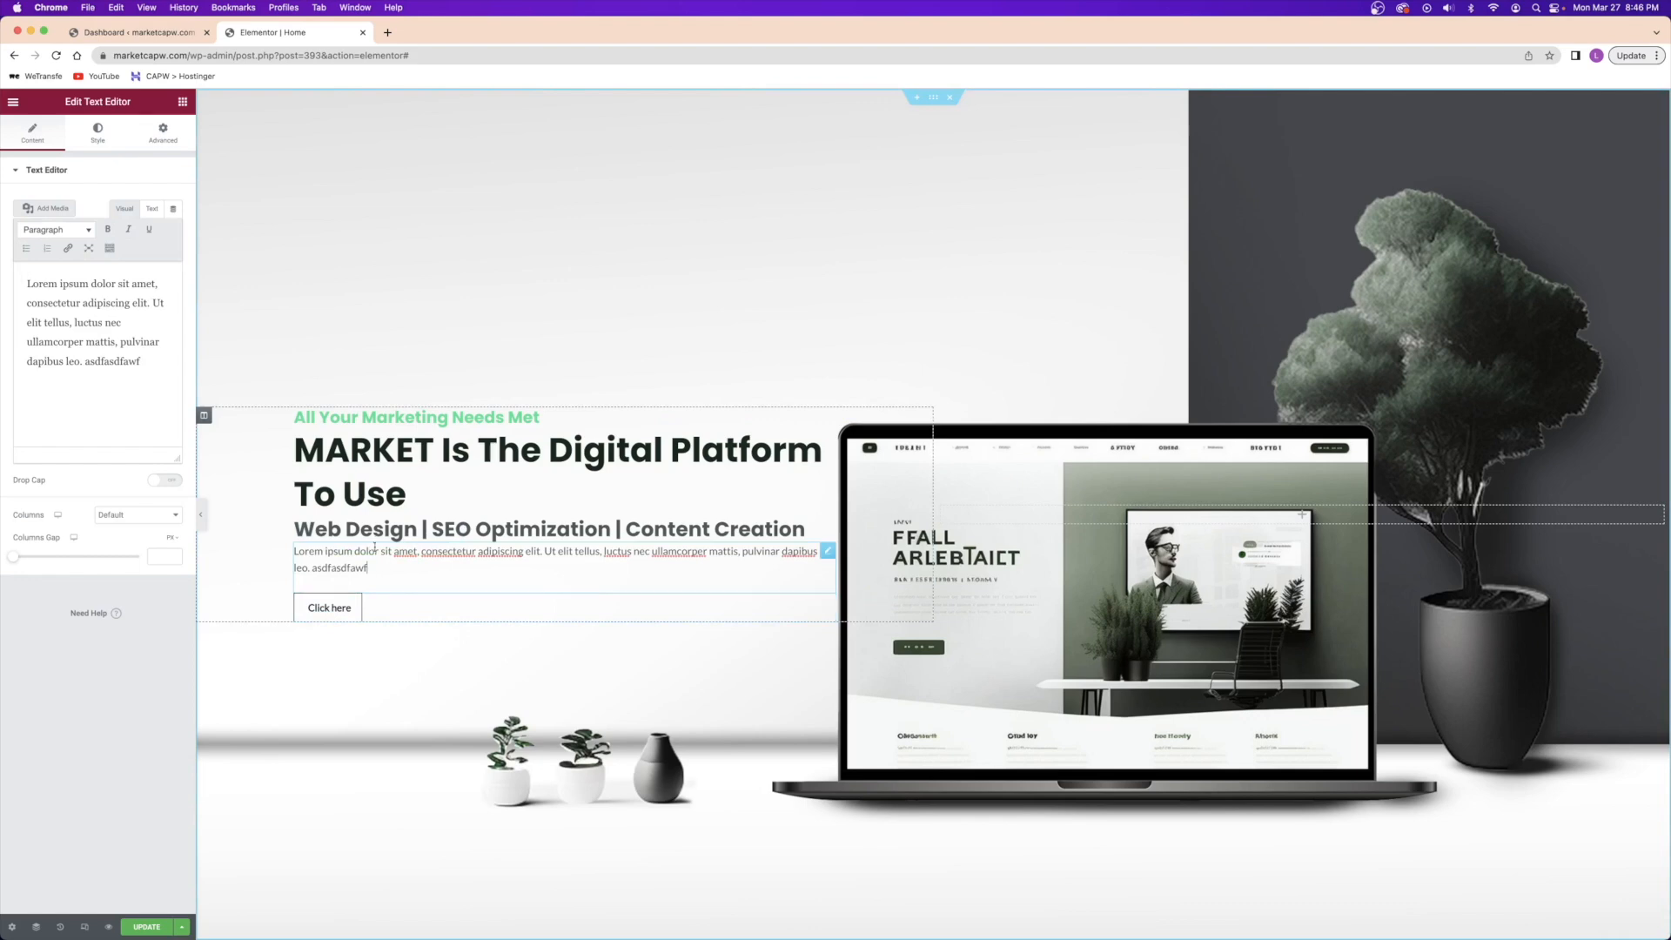
pyautogui.doubleClick(366, 567)
pyautogui.press('BackSpace')
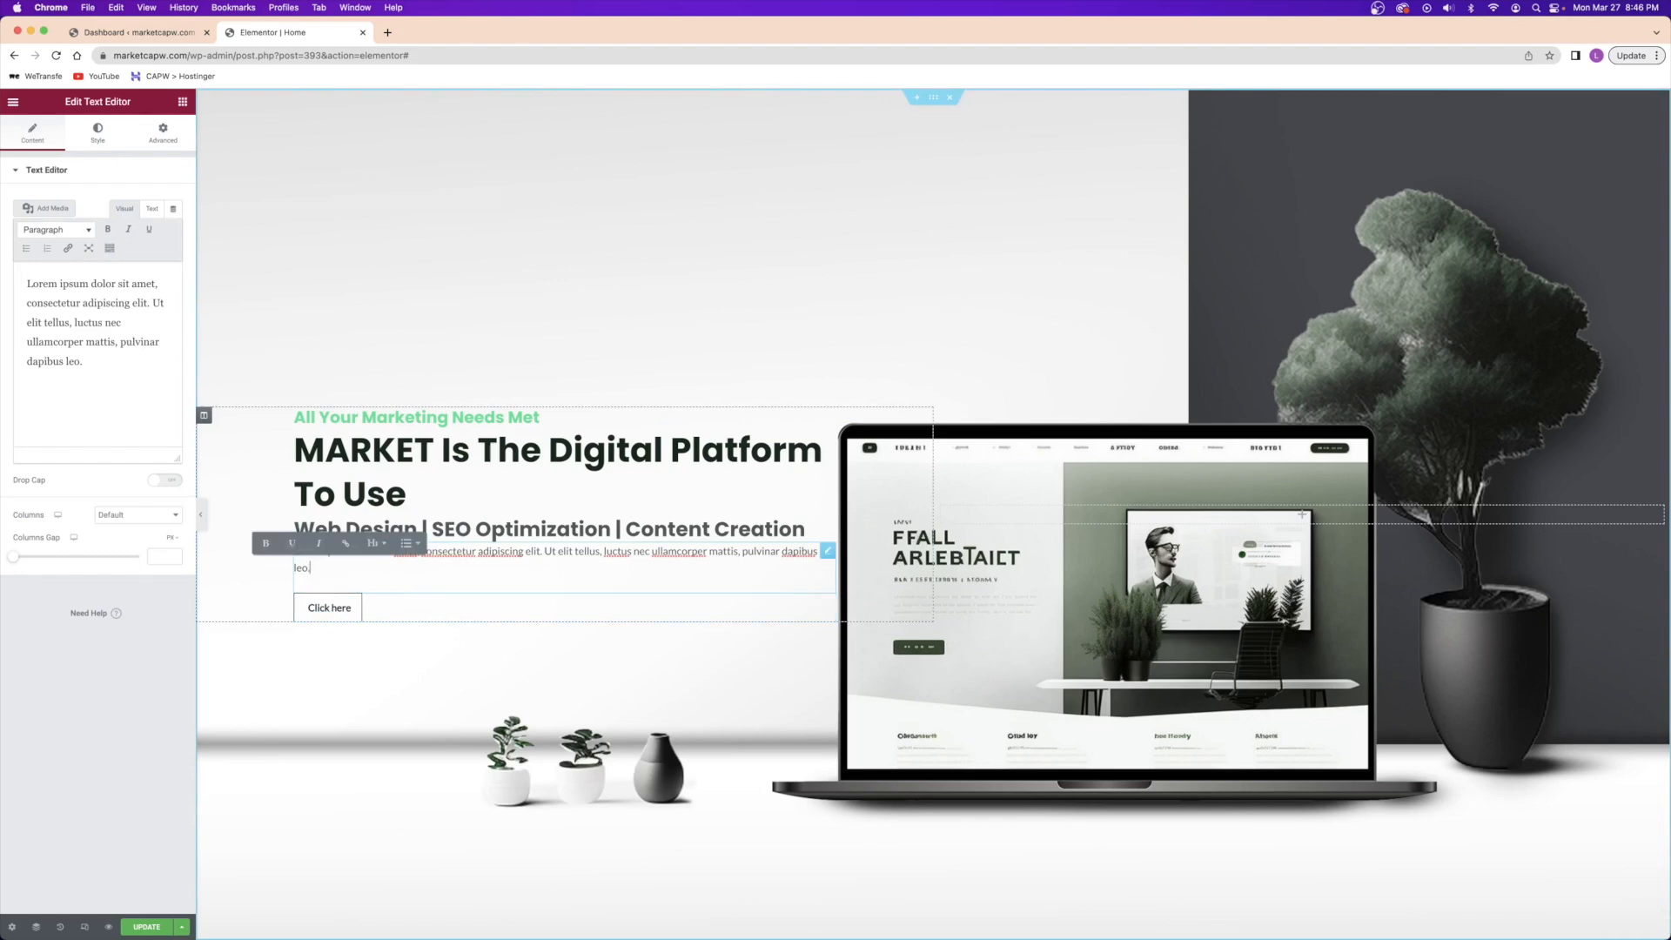
pyautogui.doubleClick(58, 275)
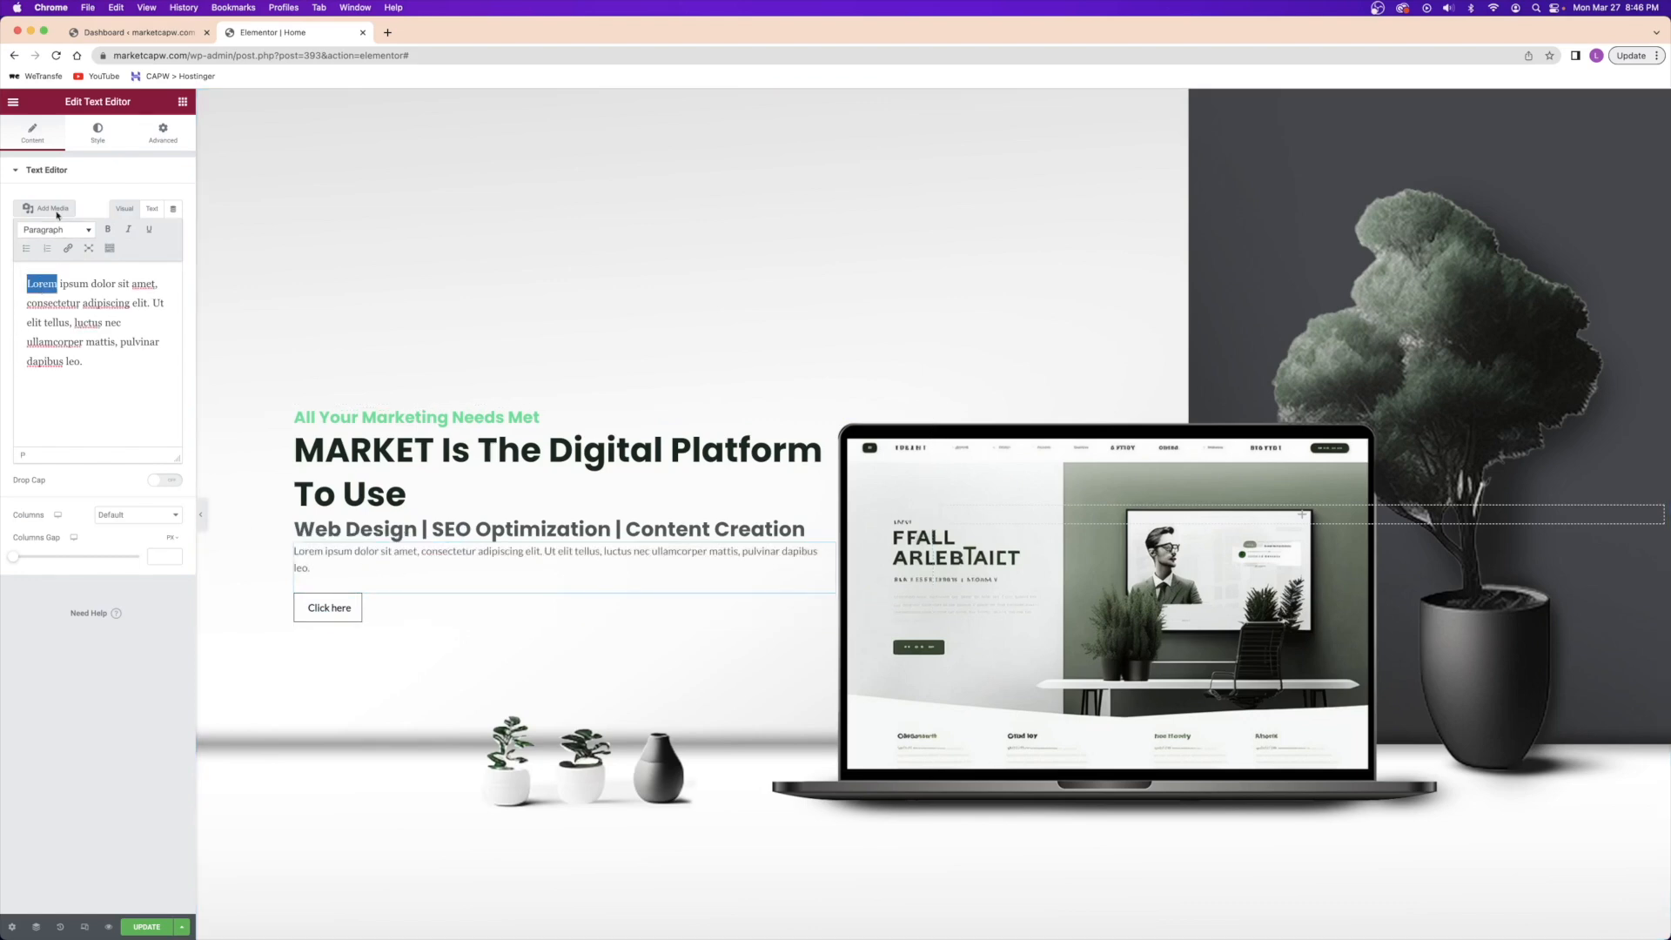
pyautogui.moveTo(44, 283); pyautogui.dragTo(169, 485)
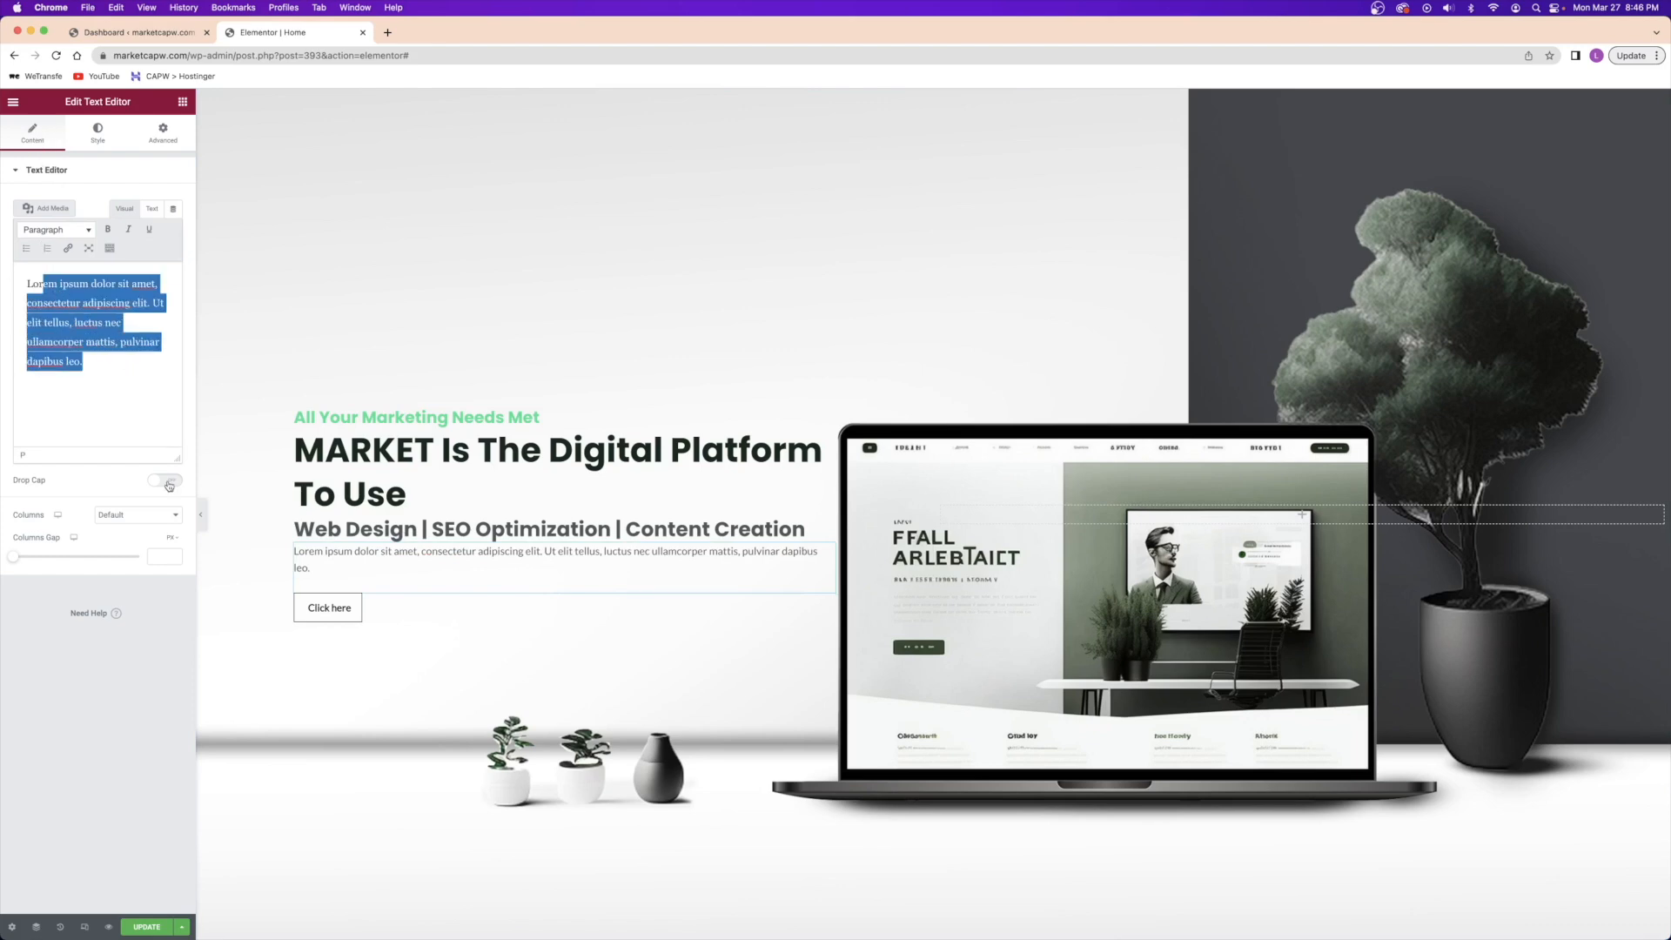
pyautogui.click(69, 321)
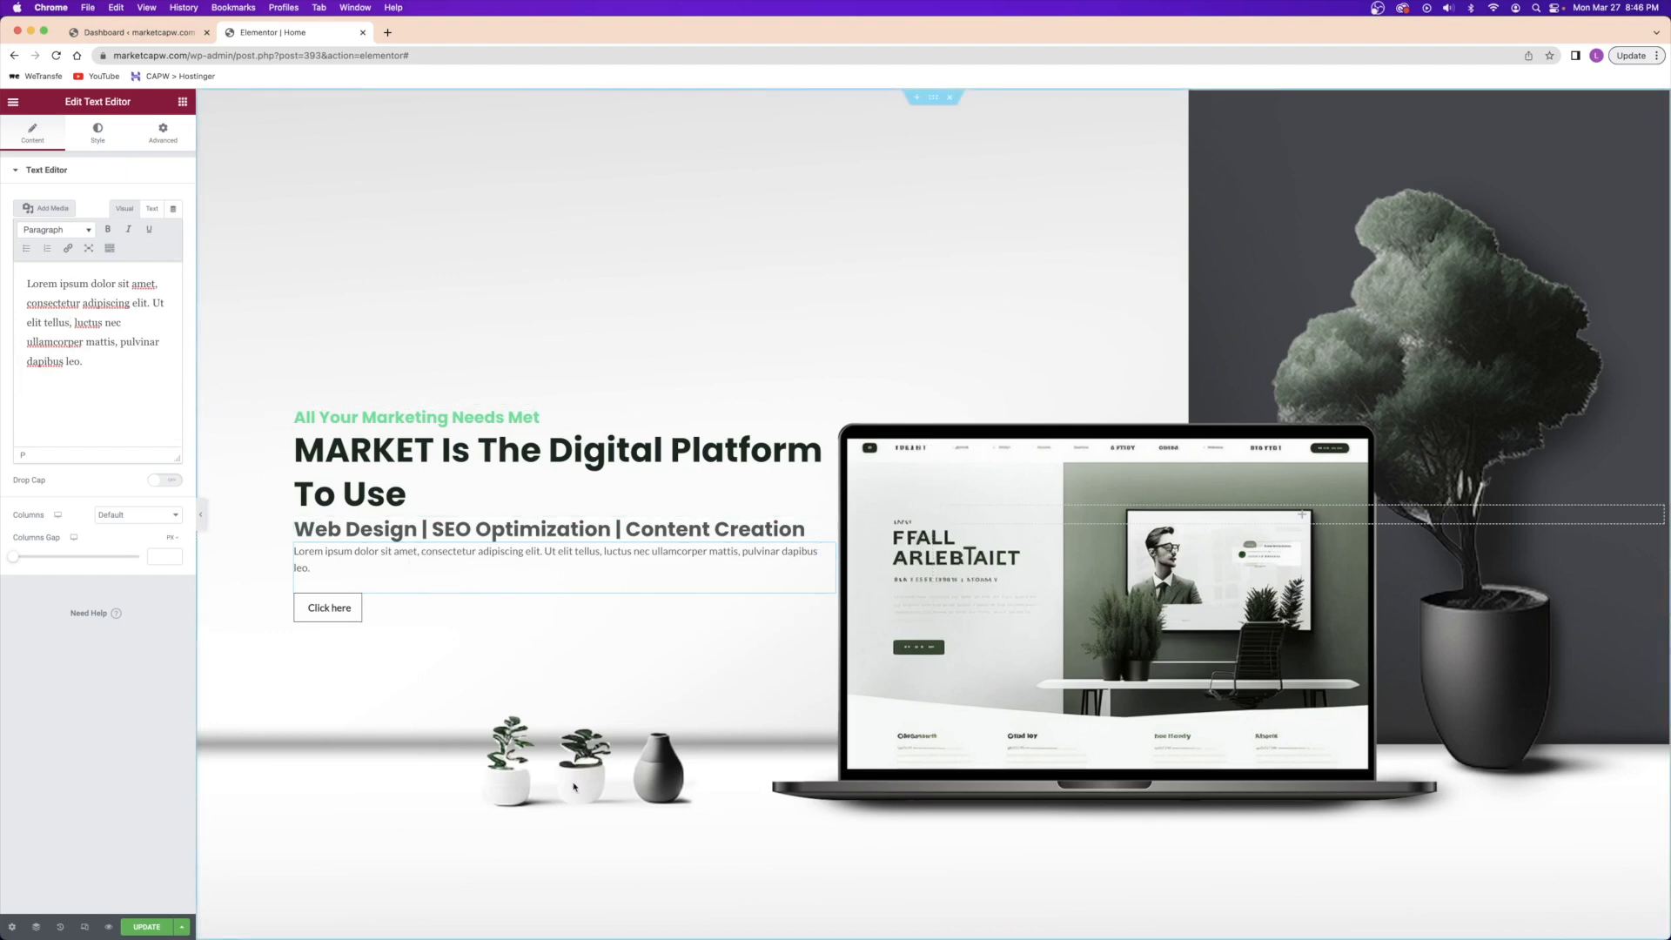
# - Select the button below the paragraph and change its text to "Learn More"
pyautogui.rightClick(396, 610)
pyautogui.click(425, 624)
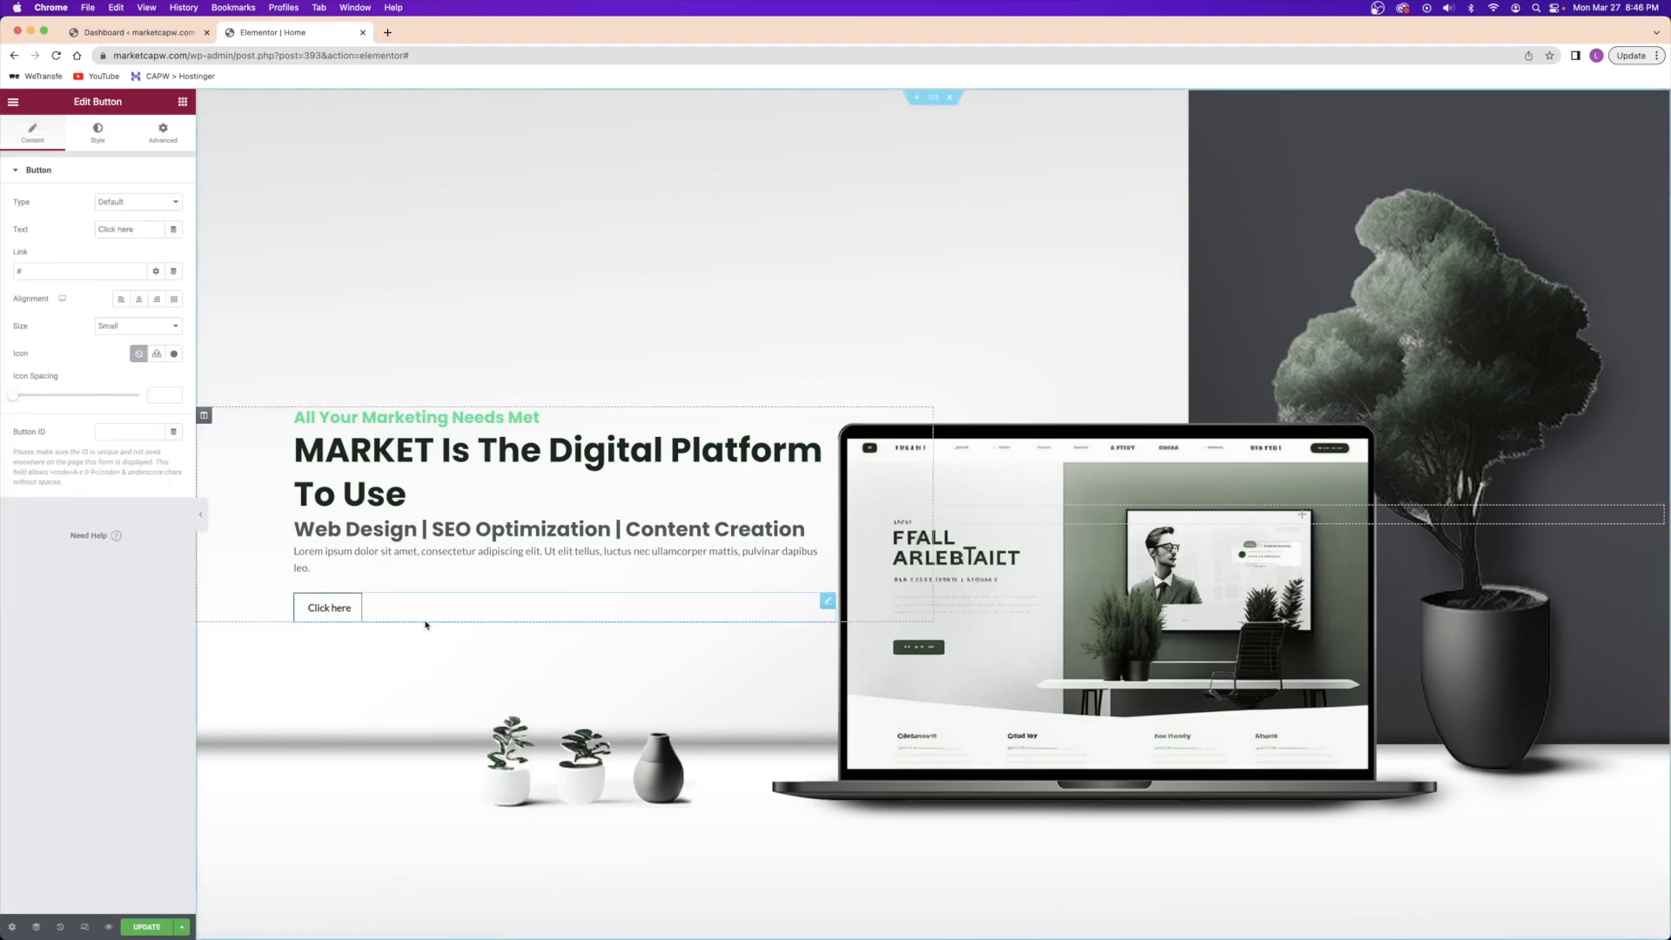
pyautogui.rightClick(478, 599)
pyautogui.click(523, 612)
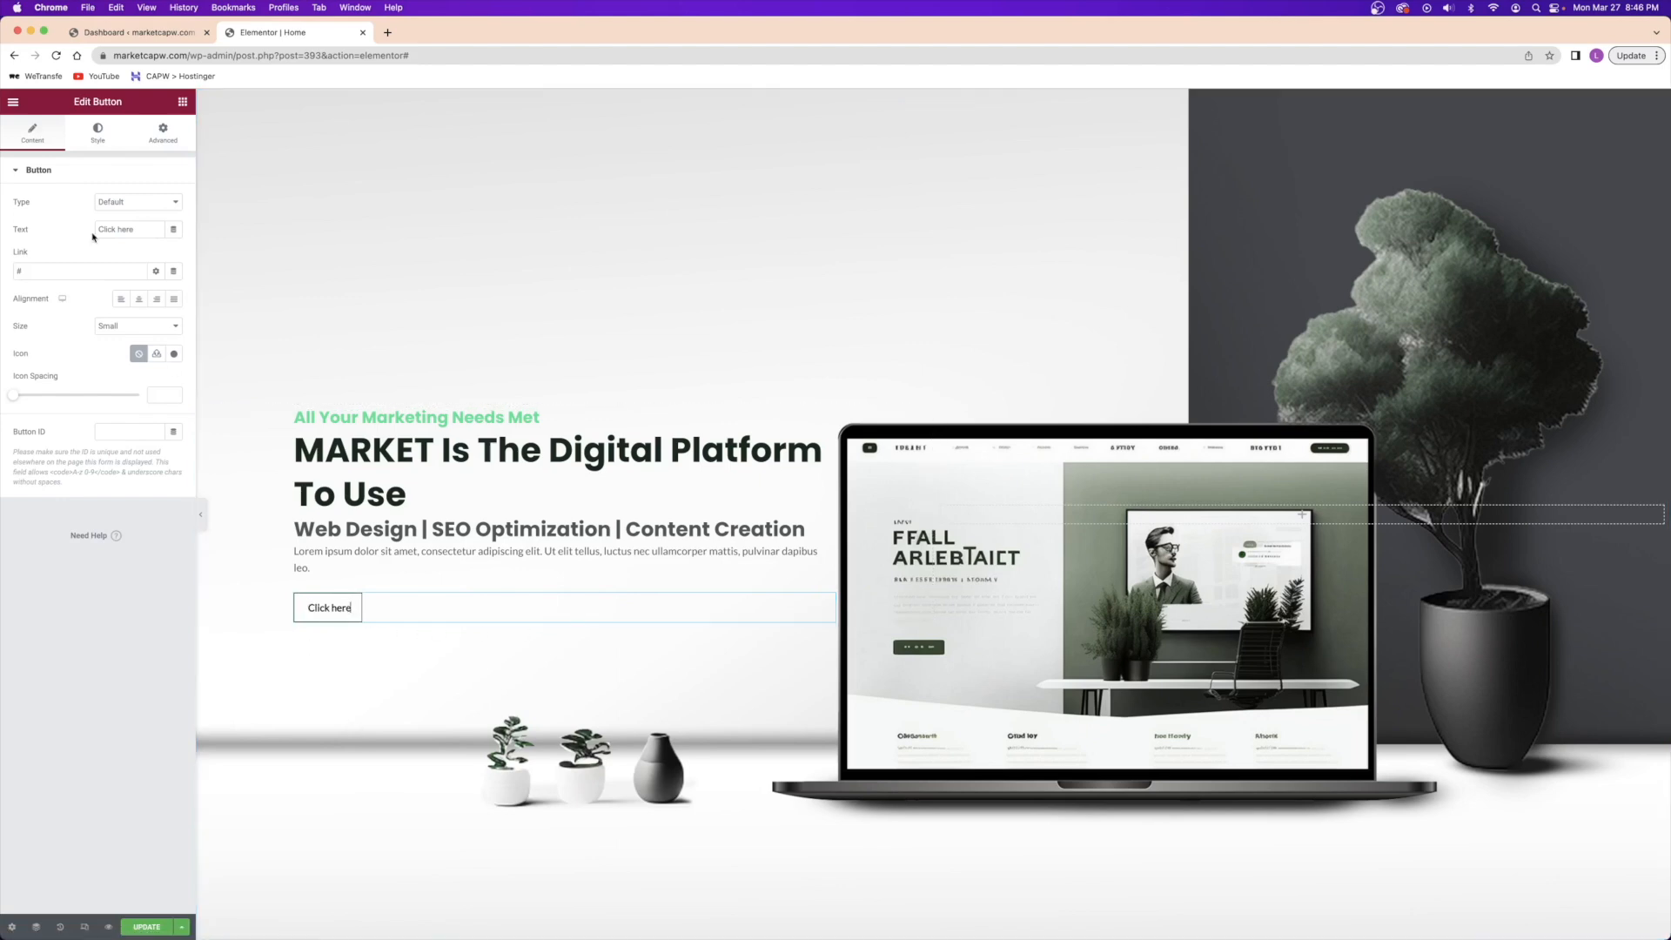
pyautogui.moveTo(134, 231); pyautogui.dragTo(1, 235)
pyautogui.write('Learn More')
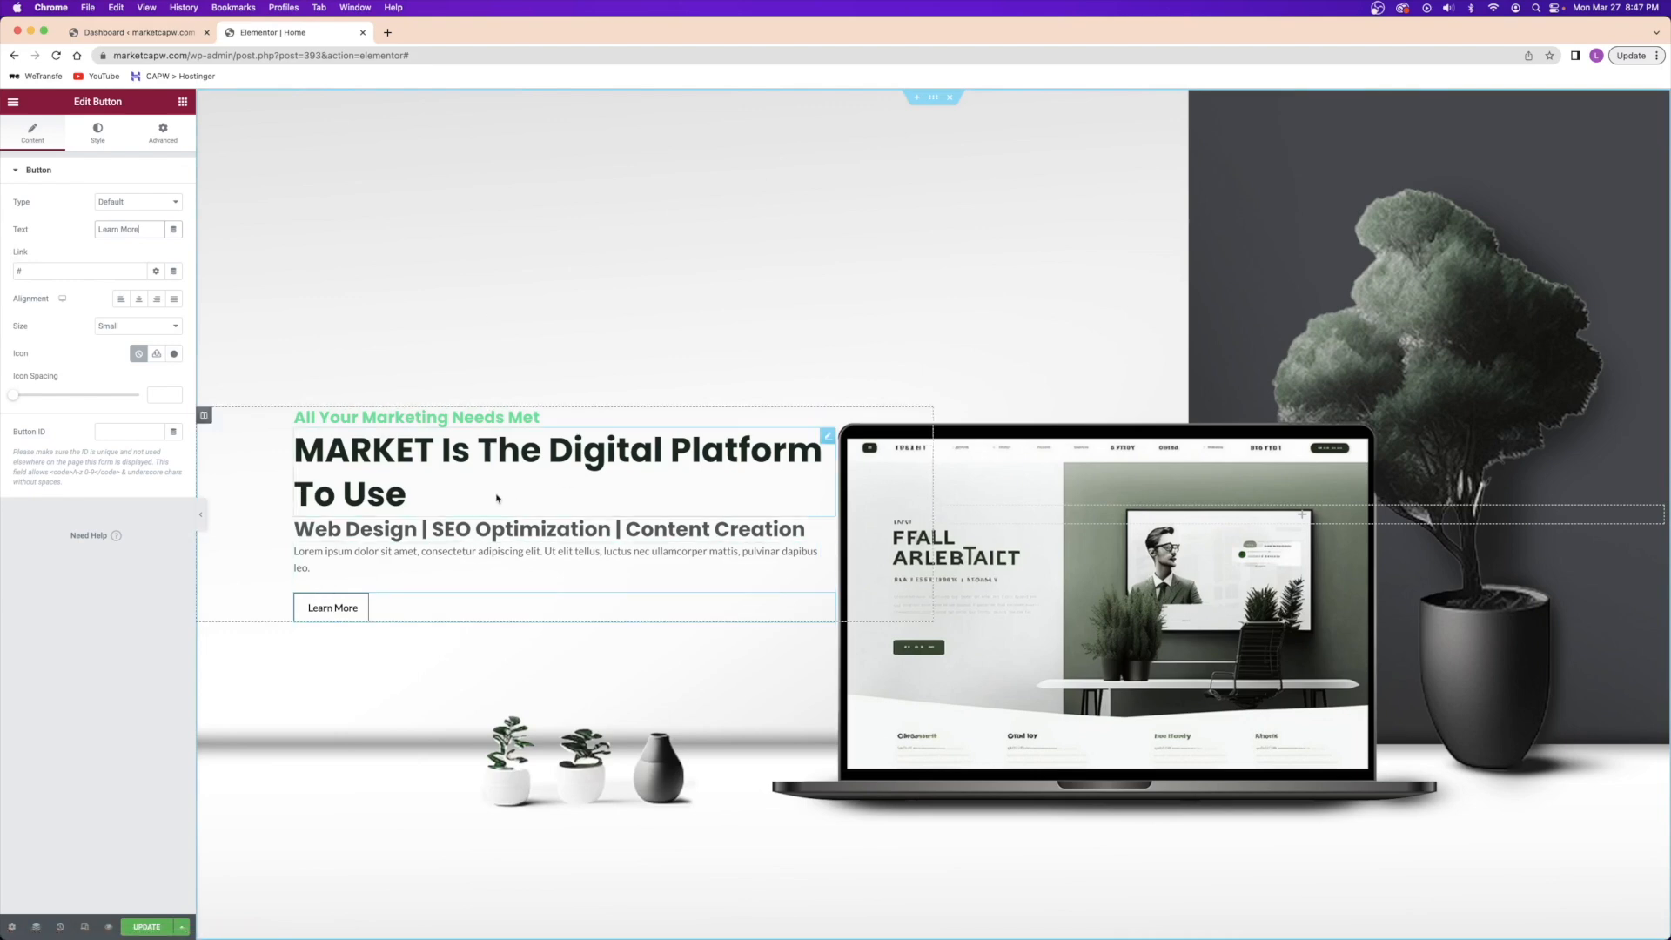
pyautogui.click(18, 270)
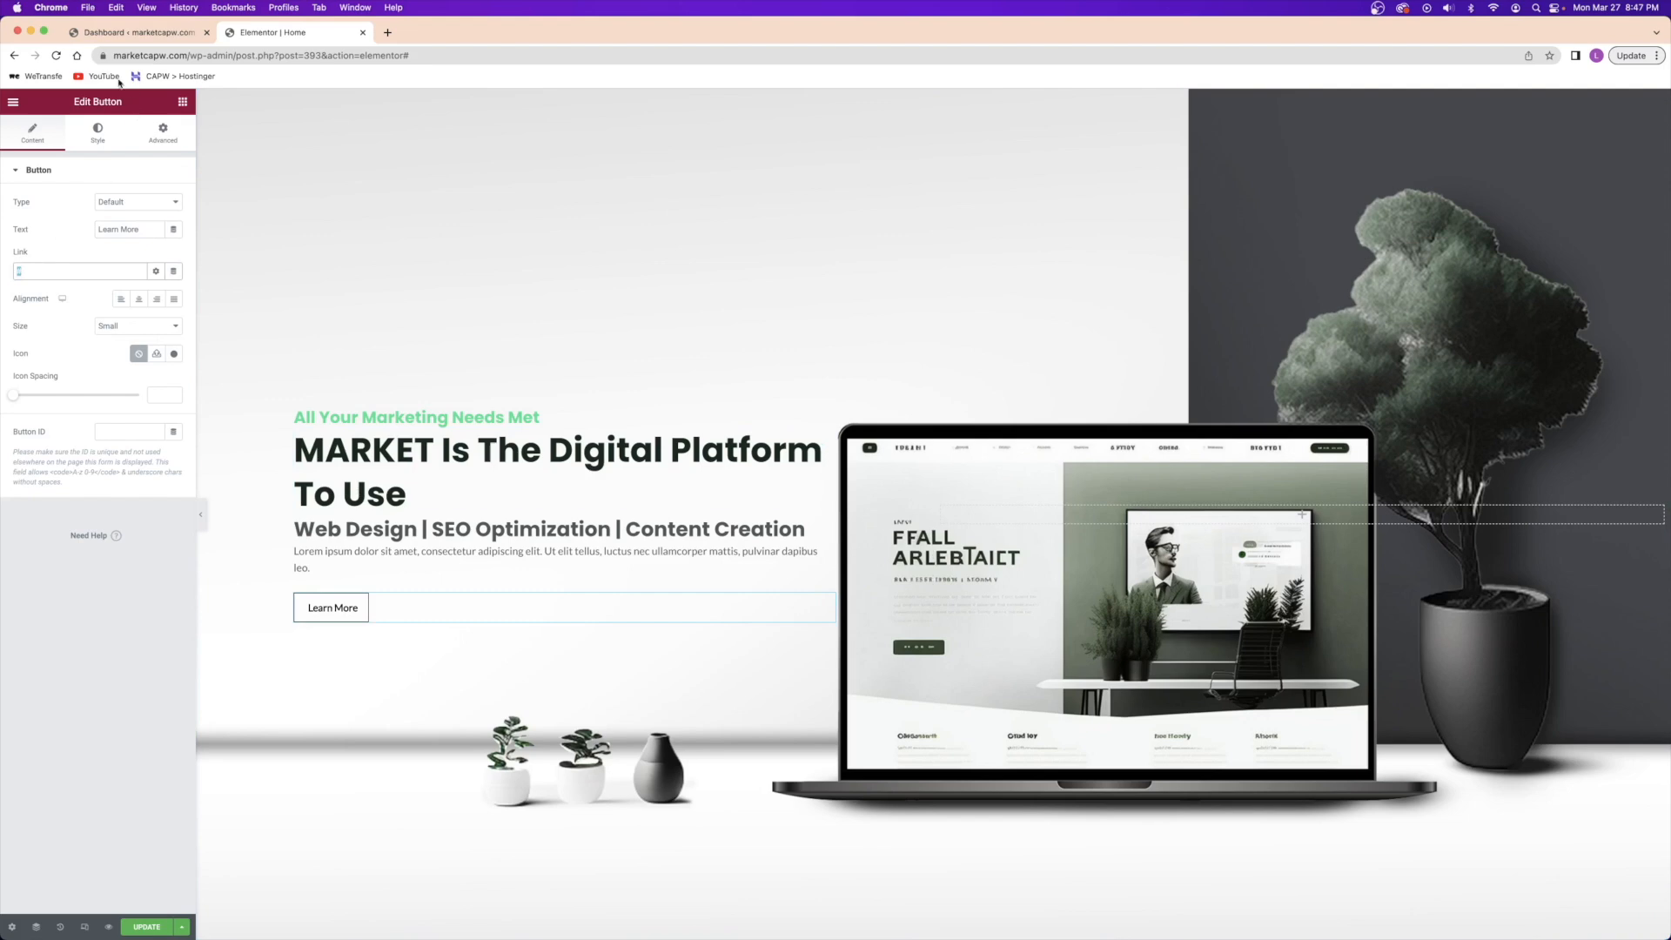
pyautogui.rightClick(103, 76)
pyautogui.click(130, 87)
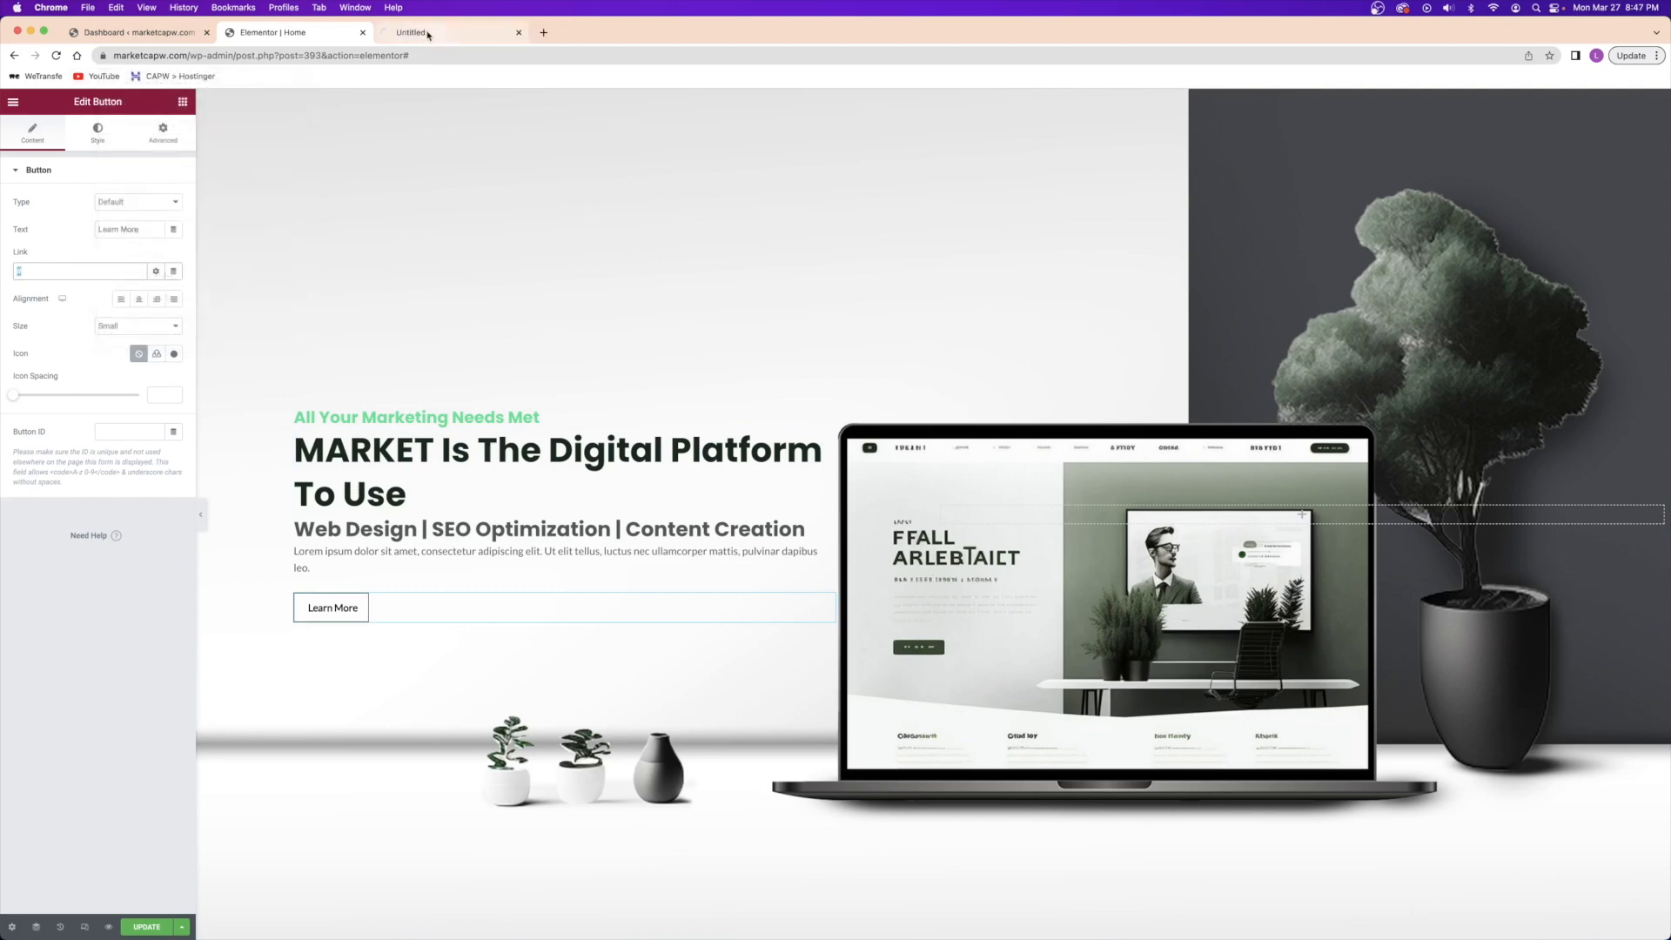
pyautogui.click(428, 33)
pyautogui.click(90, 55)
pyautogui.press('super+c')
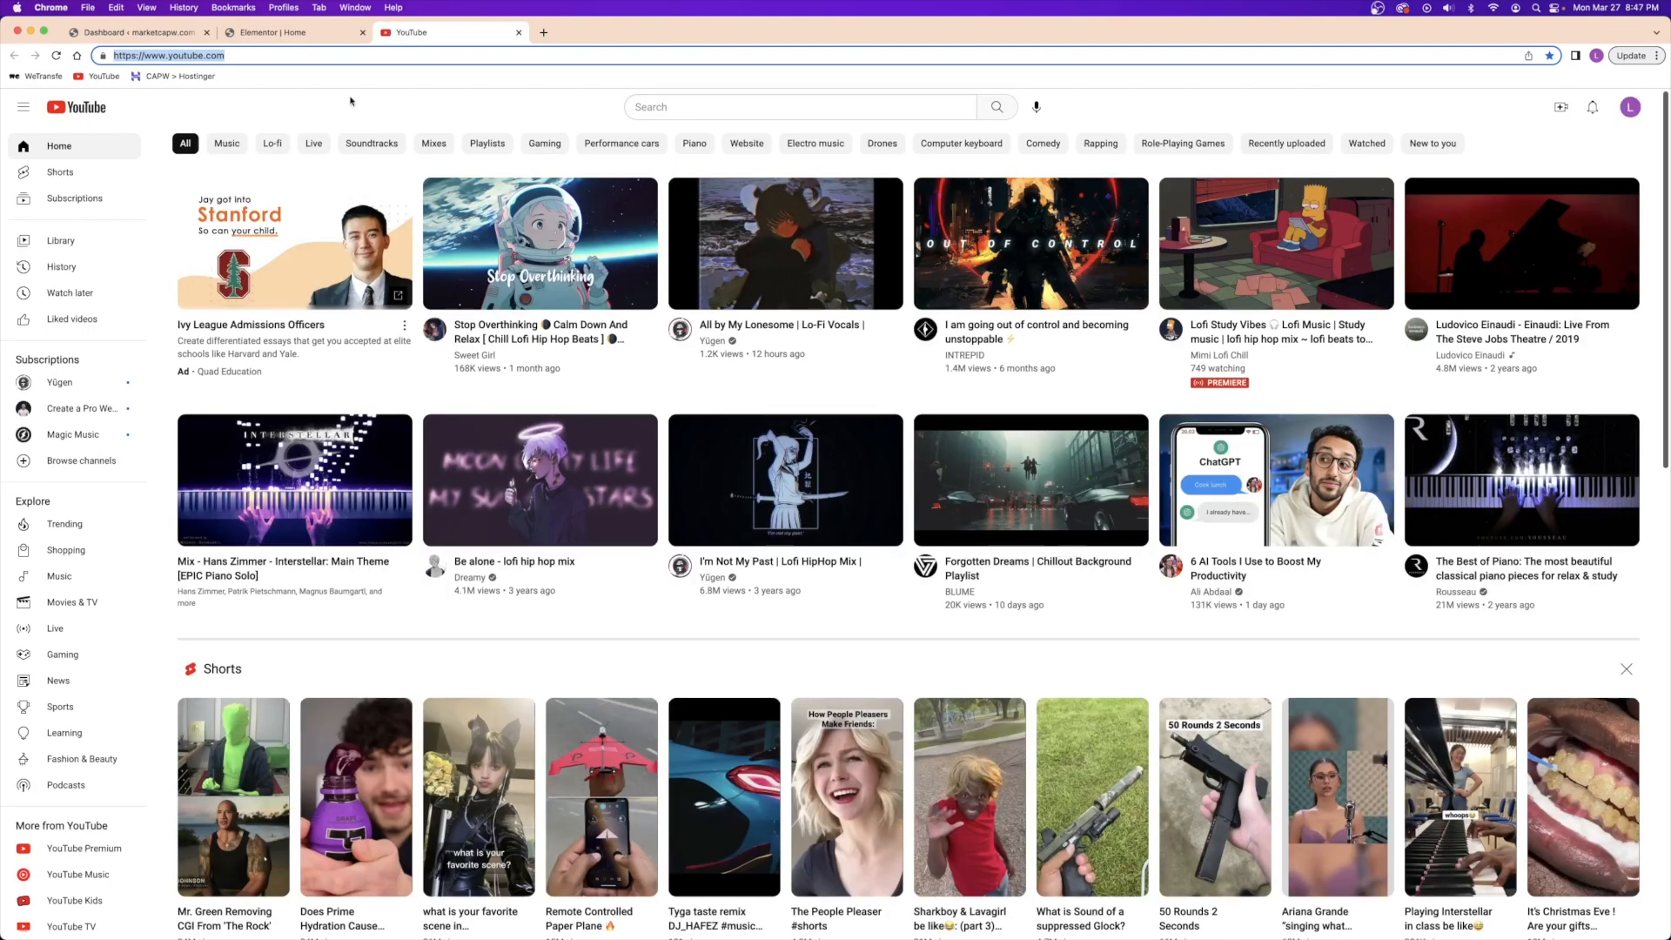
pyautogui.click(518, 33)
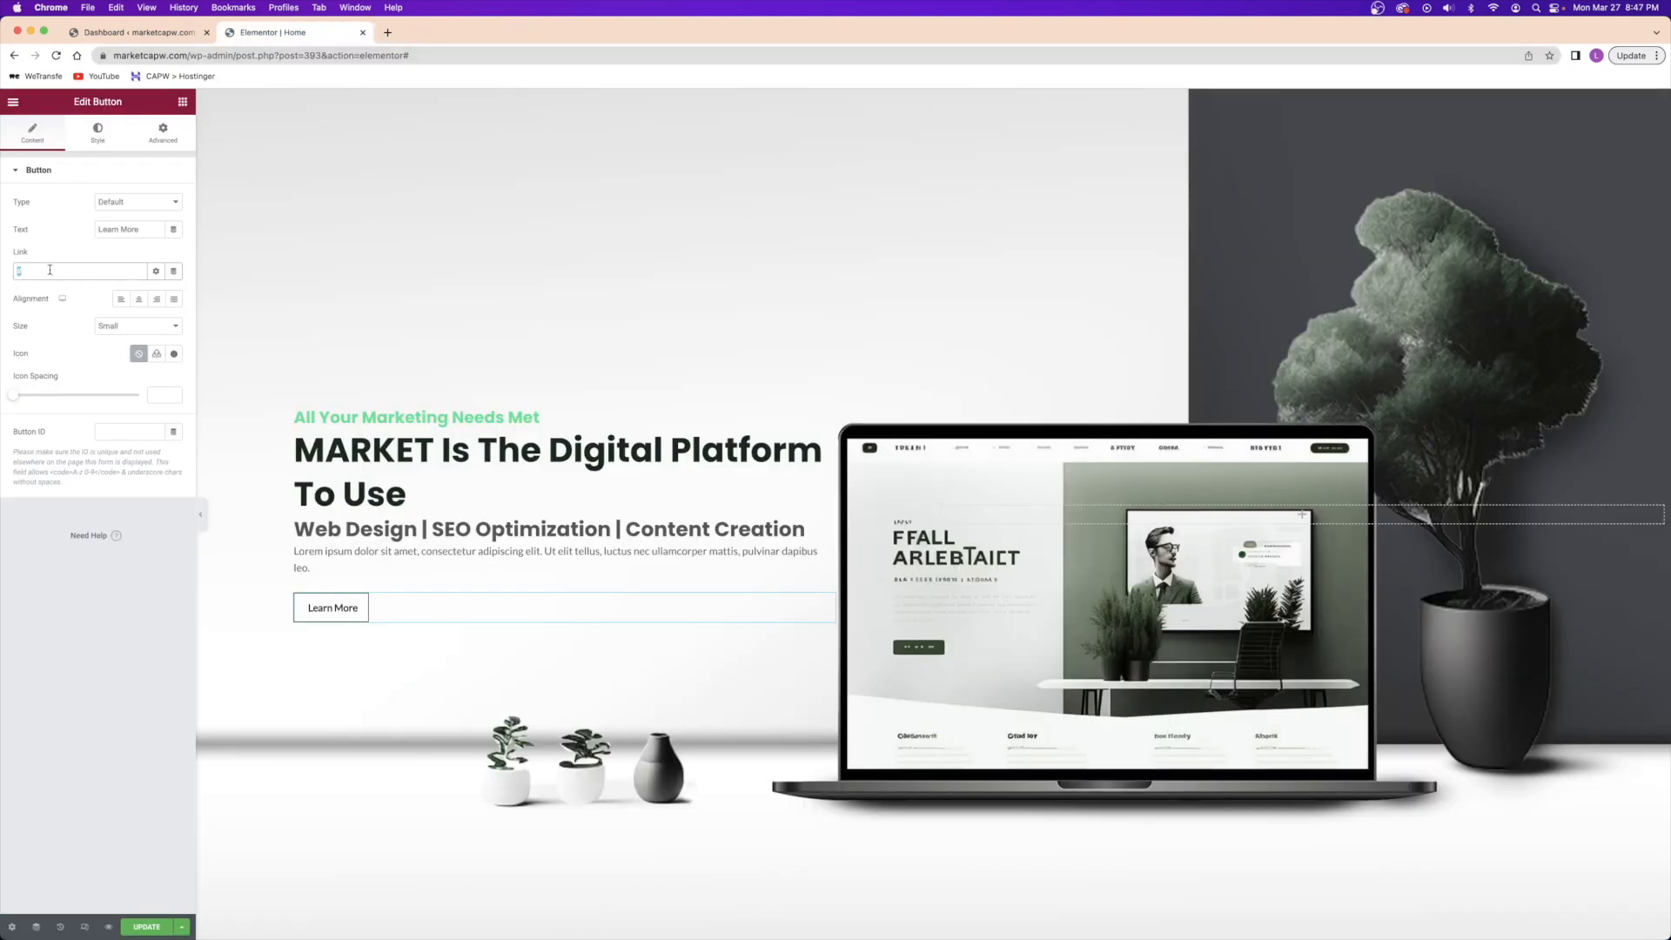
pyautogui.press('super+v')
pyautogui.press('super+s')
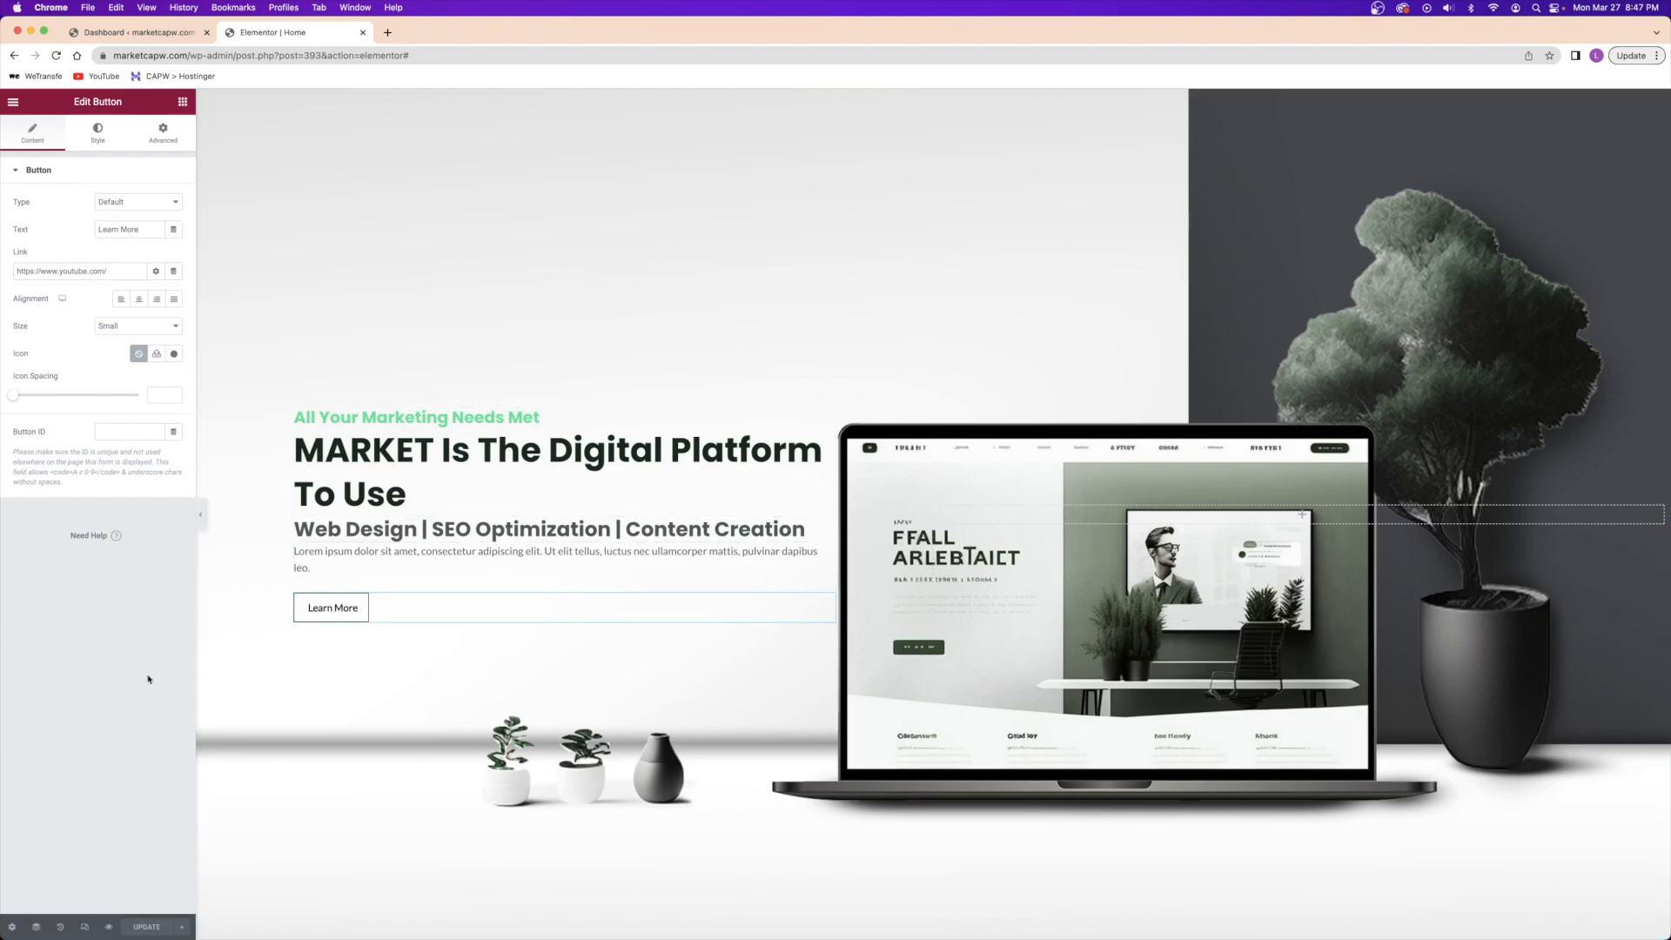
# - Preview the page, test the Learn More button's link, and return to the editor
pyautogui.click(108, 927)
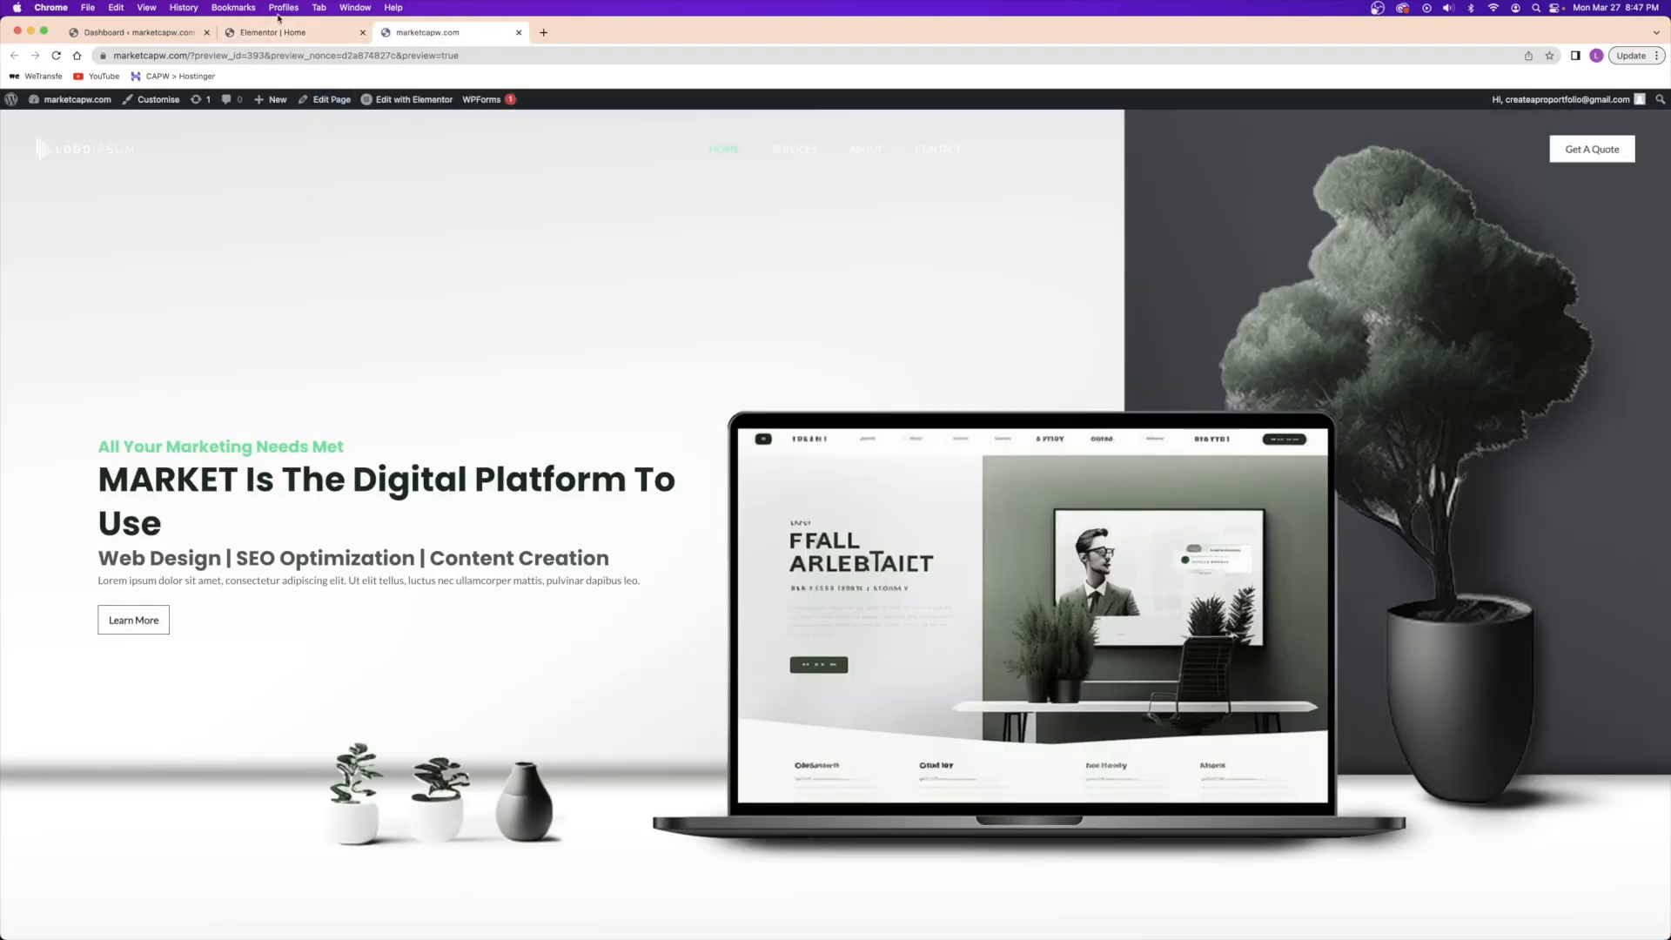
pyautogui.click(134, 515)
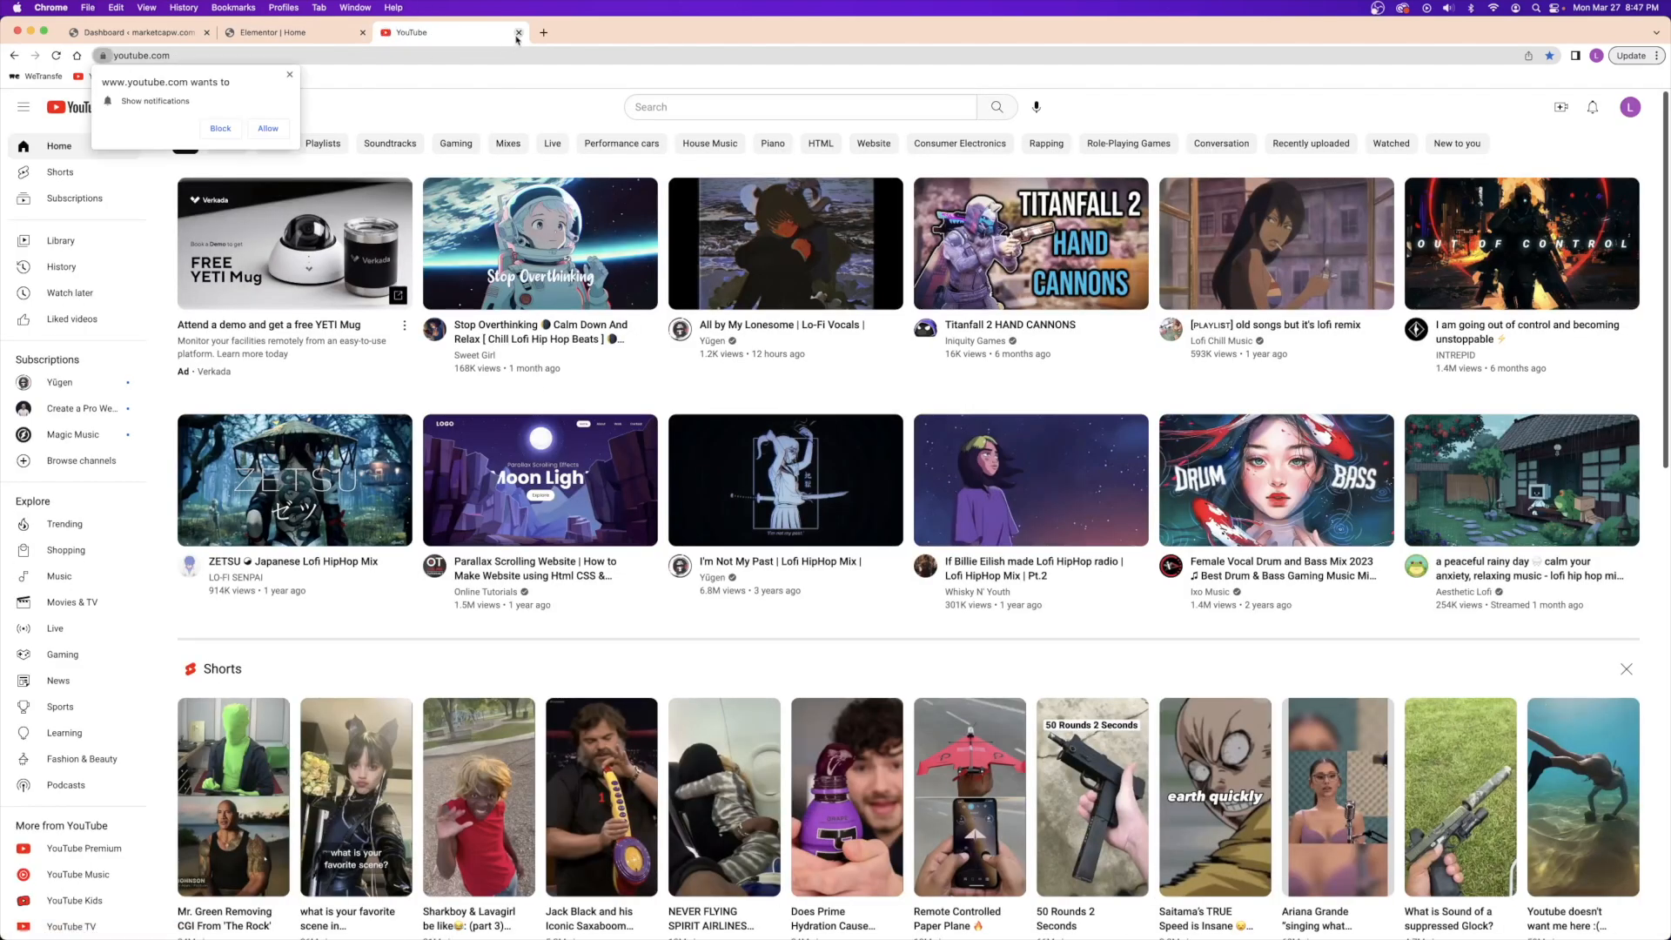
pyautogui.click(518, 32)
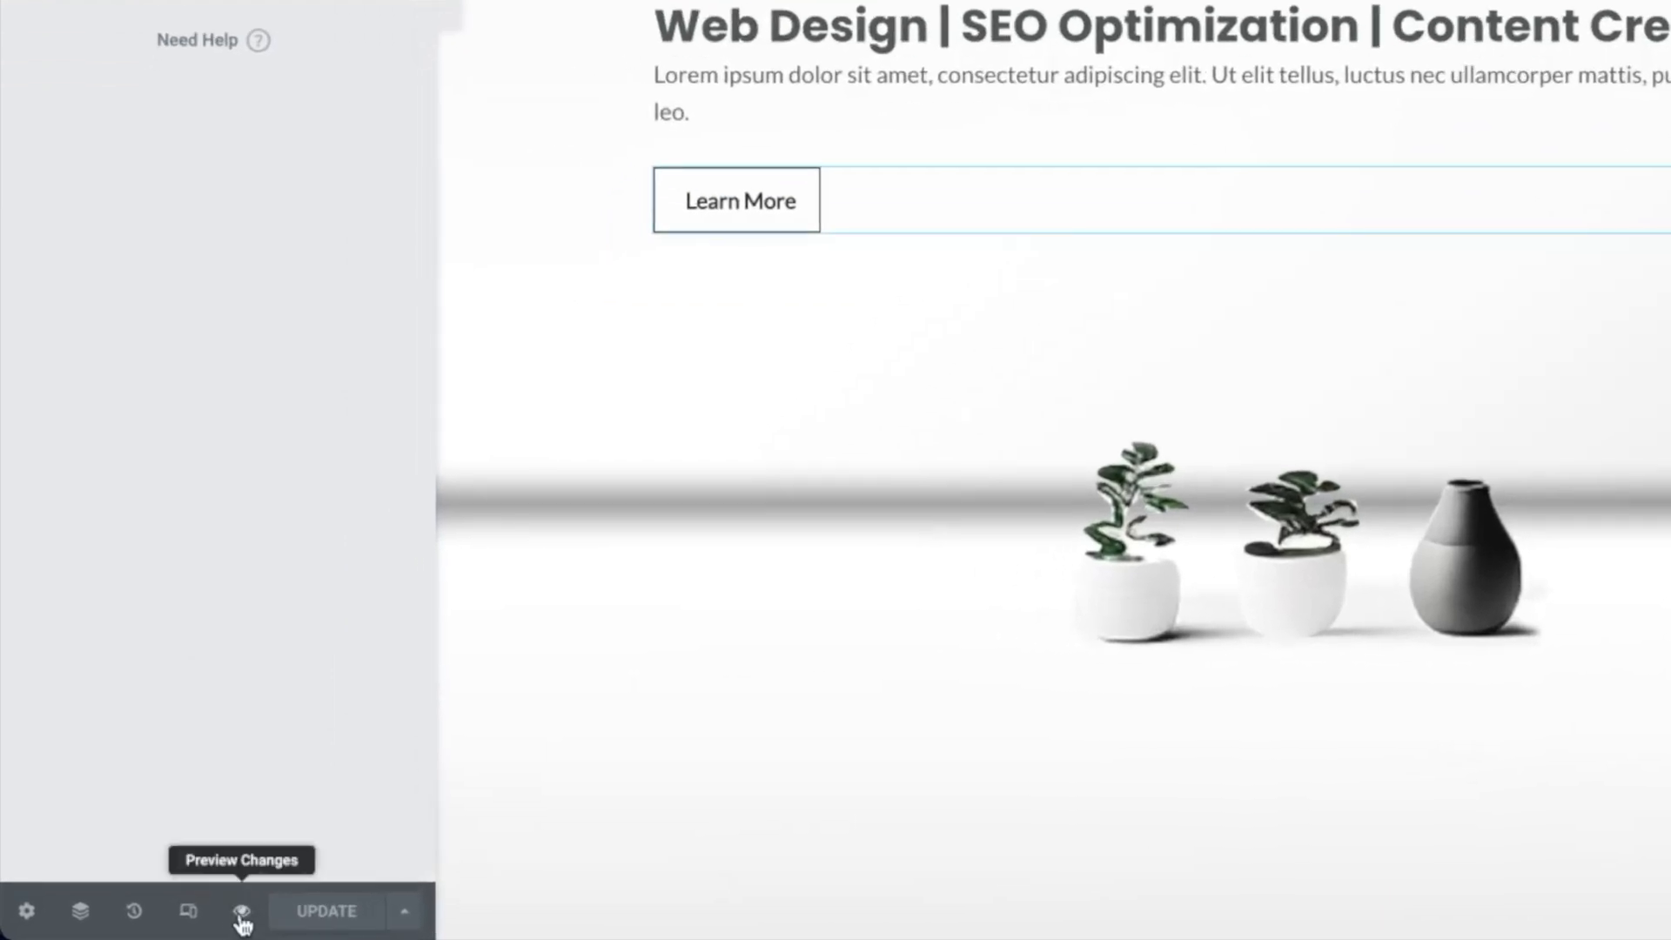
# - Preview the home page again and examine its hero and Hire Us For sections, then return to the editor
pyautogui.click(240, 914)
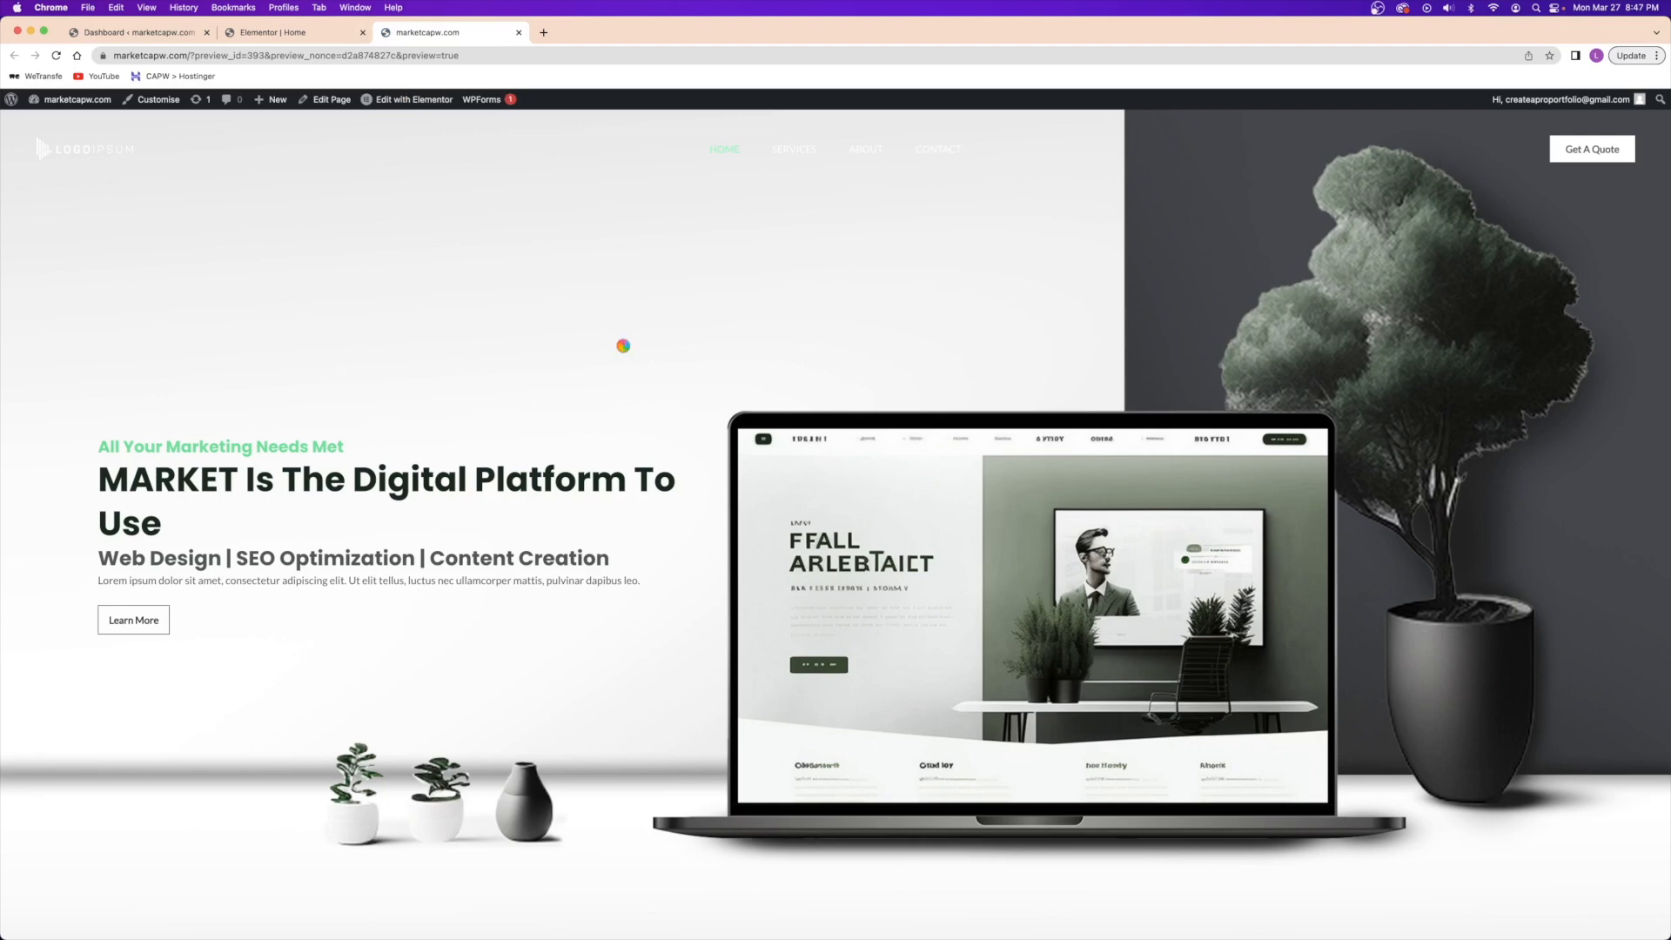
pyautogui.click(519, 32)
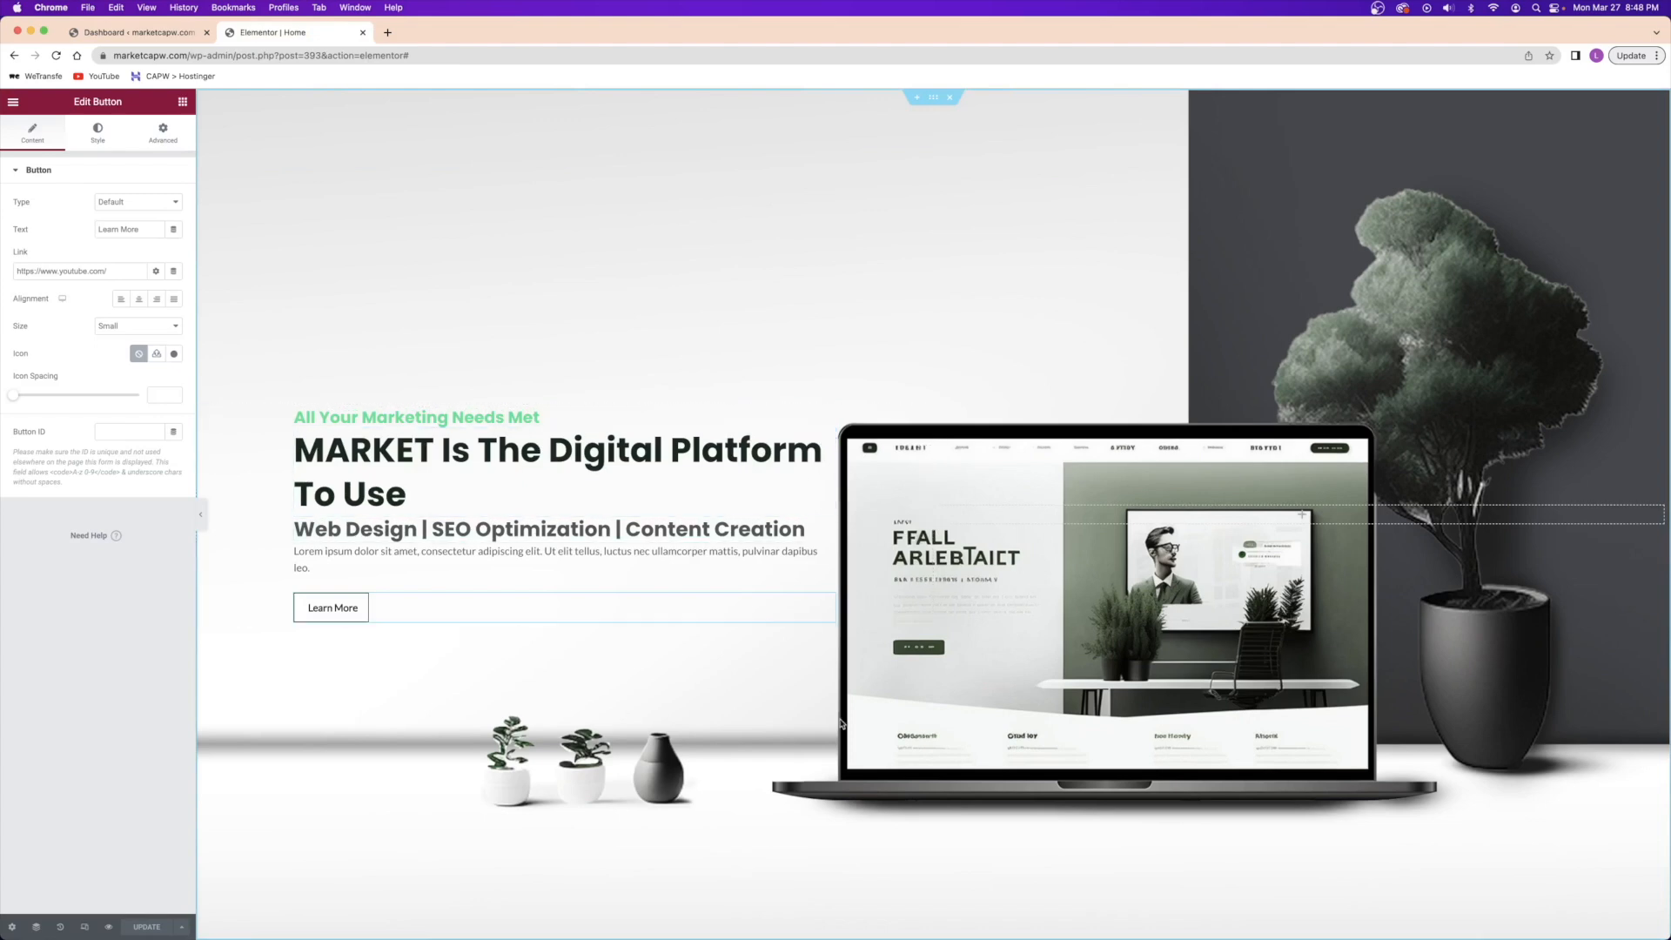
pyautogui.click(109, 927)
pyautogui.scroll(-3, 952, 517)
pyautogui.scroll(3, 428, 566)
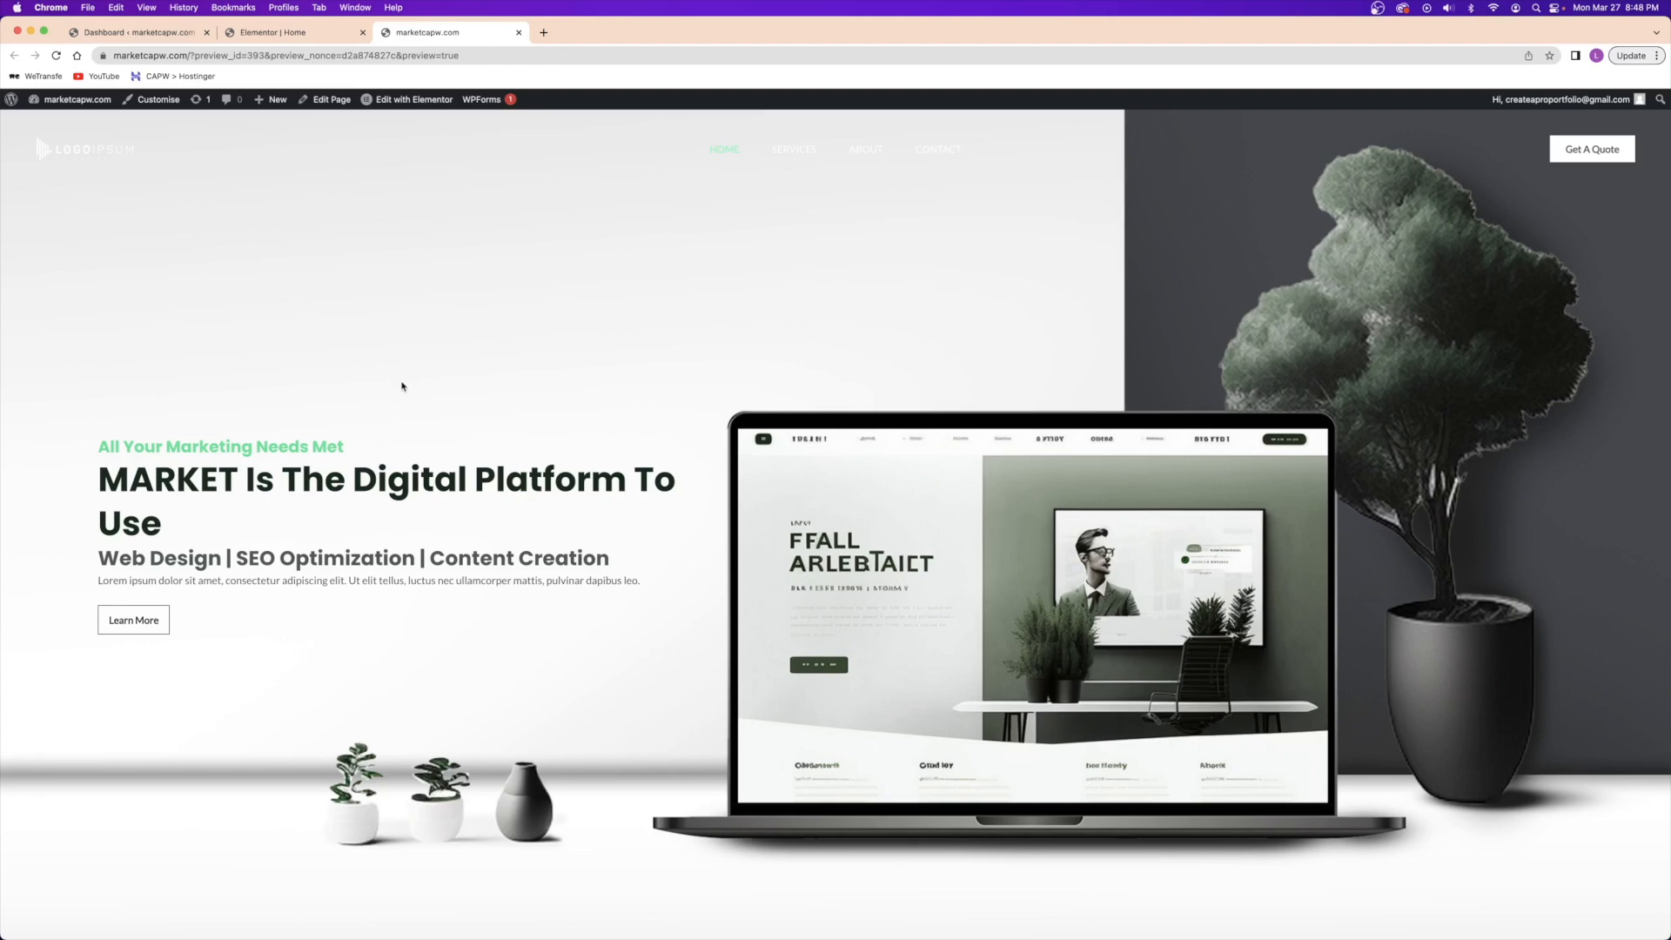
pyautogui.scroll(-10, 517, 274)
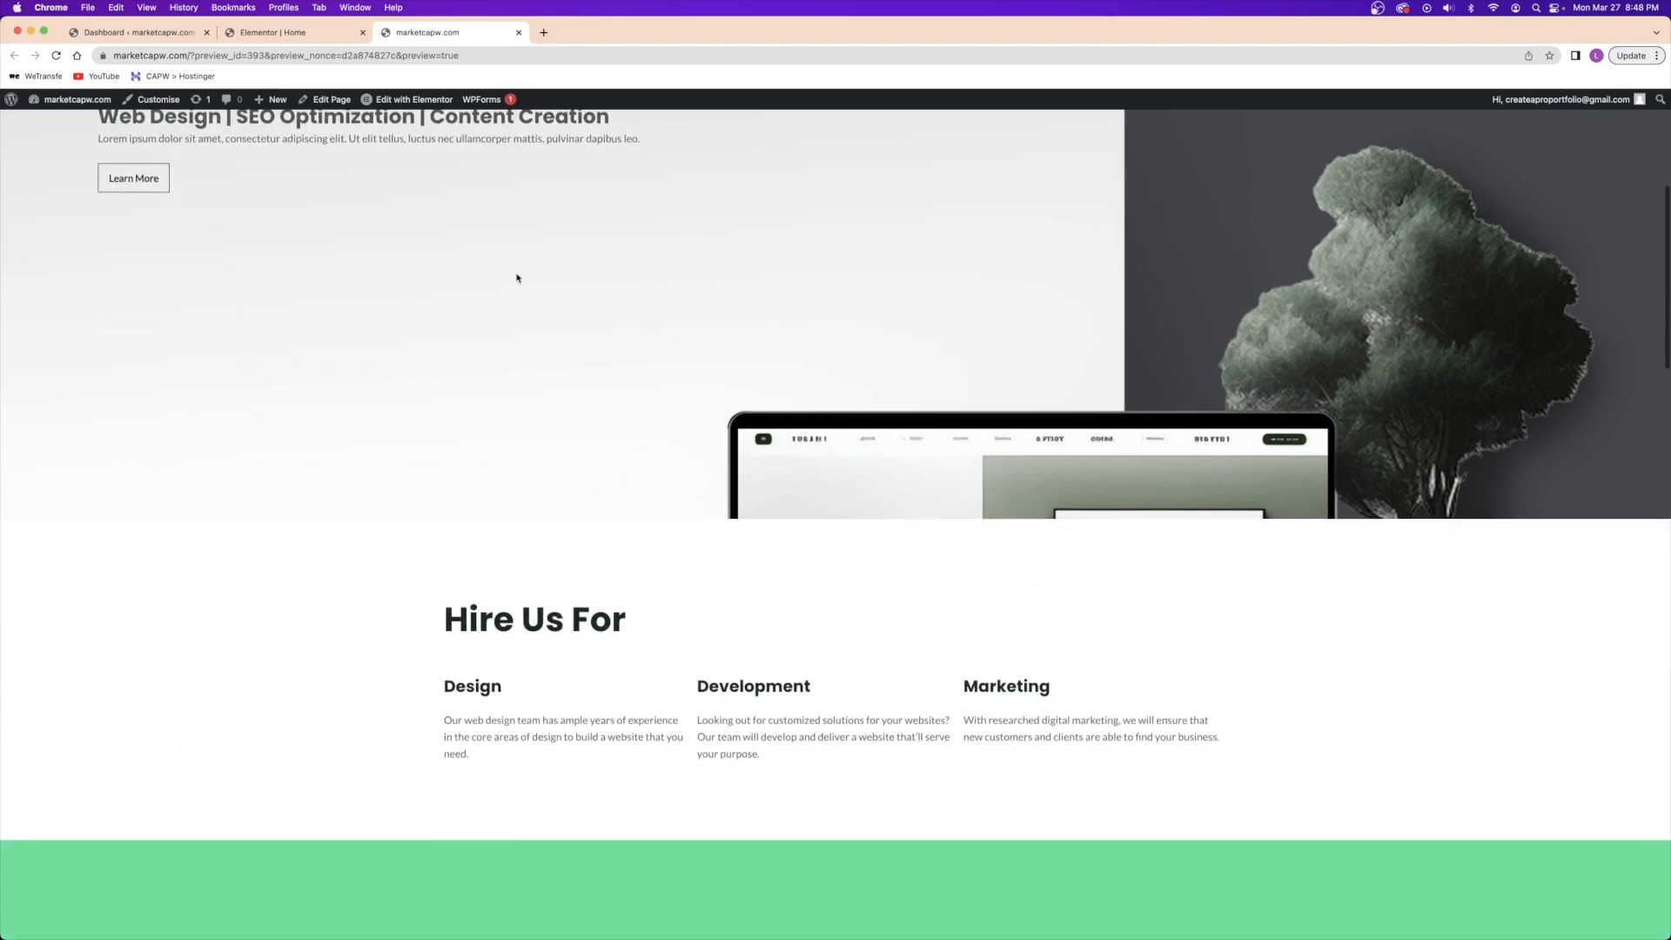
pyautogui.scroll(10, 531, 276)
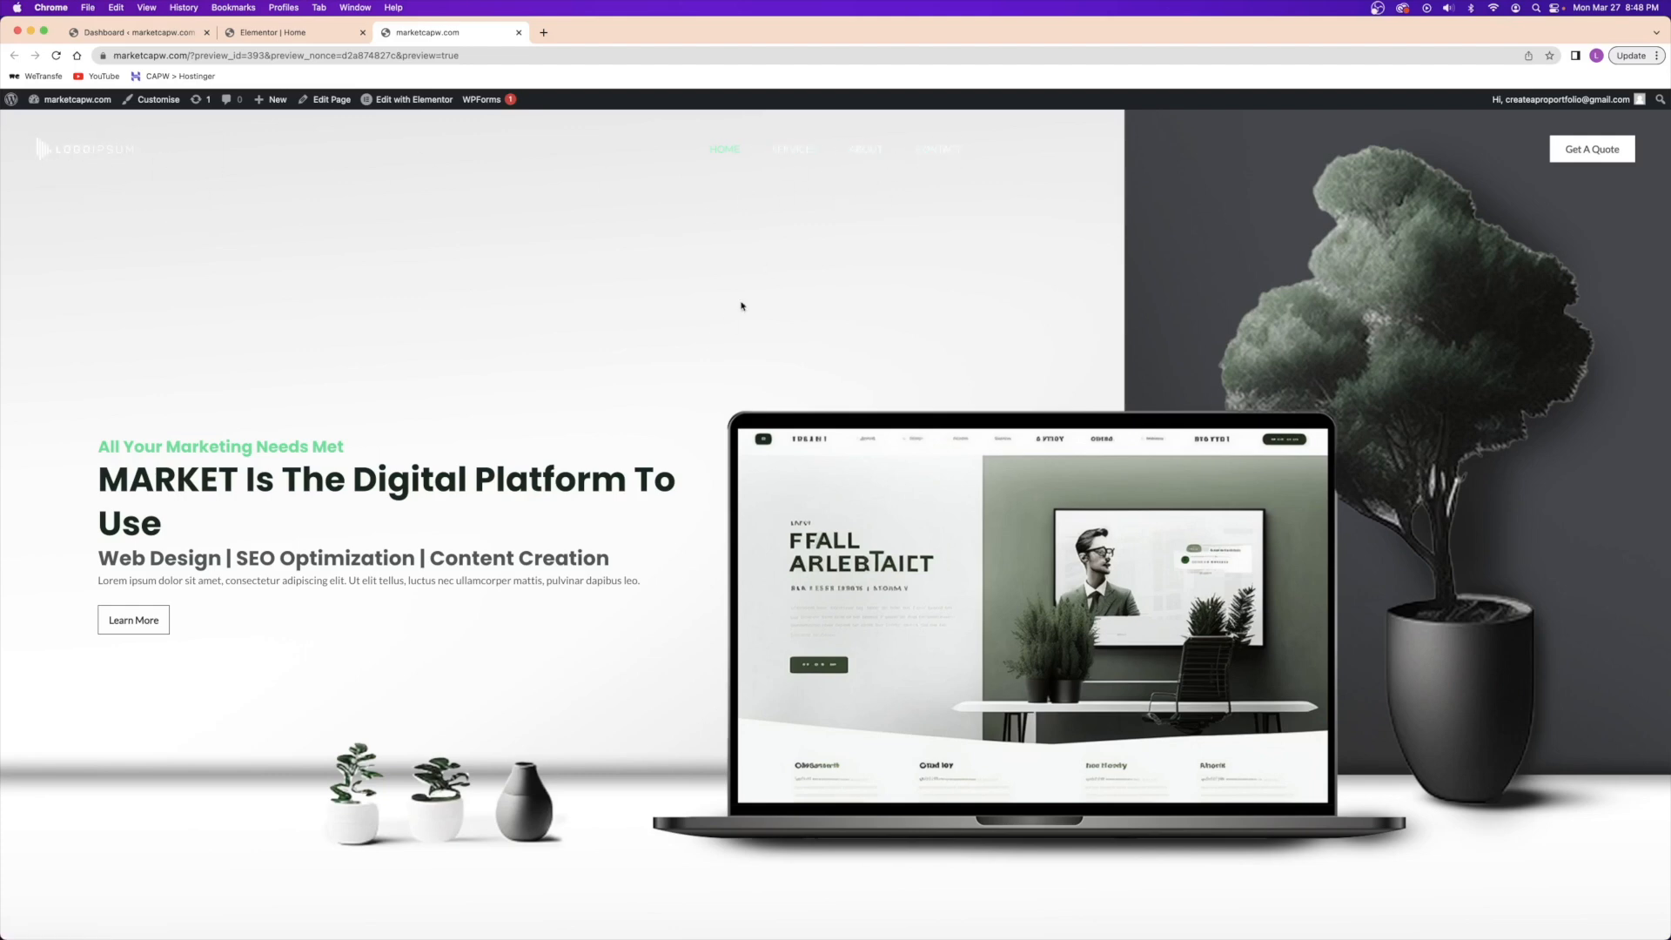
pyautogui.click(519, 32)
# - Compare the services listed in the hero subtitle with the column headings under Hire Us For
pyautogui.scroll(-10, 629, 378)
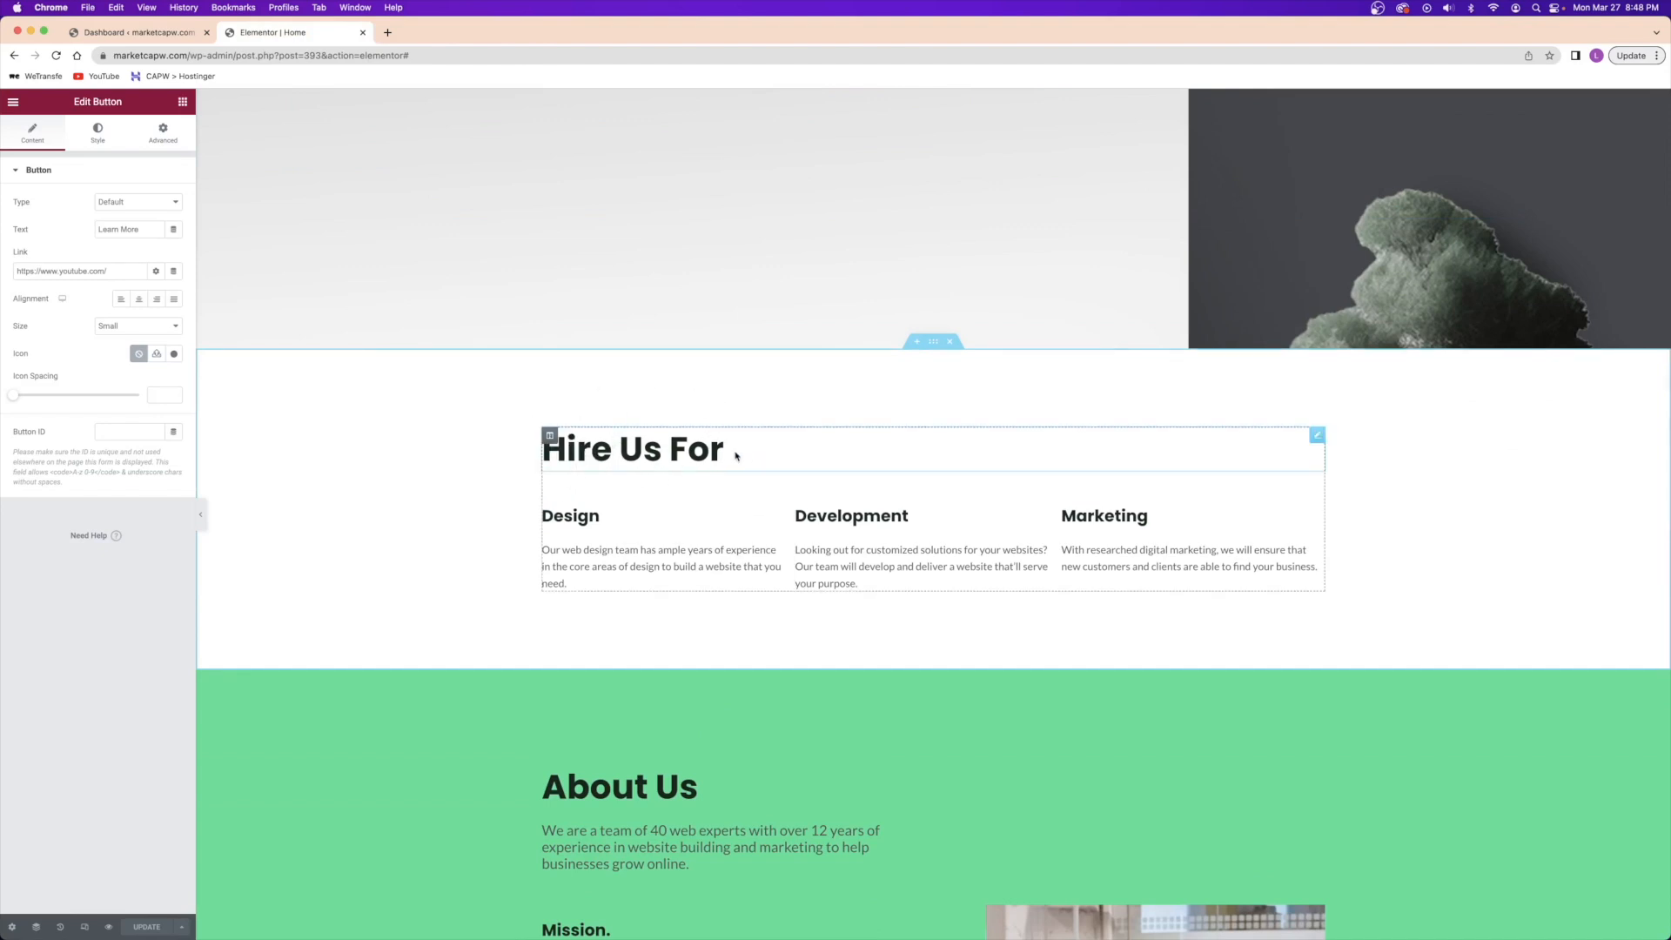
pyautogui.scroll(5, 736, 455)
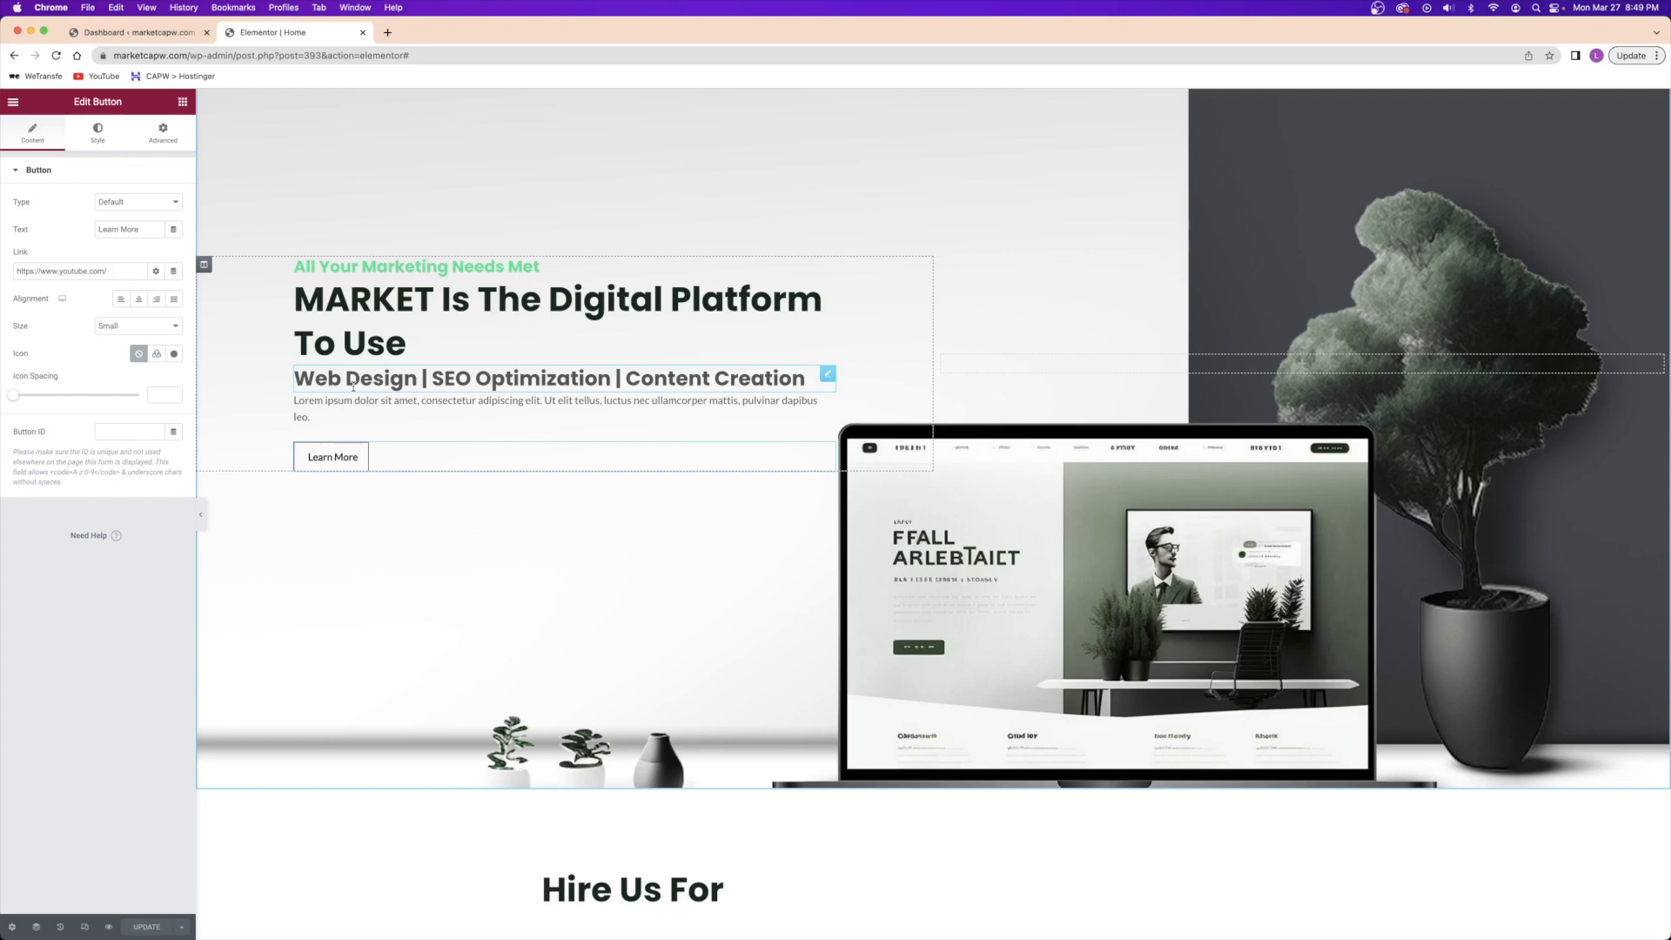
pyautogui.scroll(-3, 352, 385)
pyautogui.scroll(3, 351, 380)
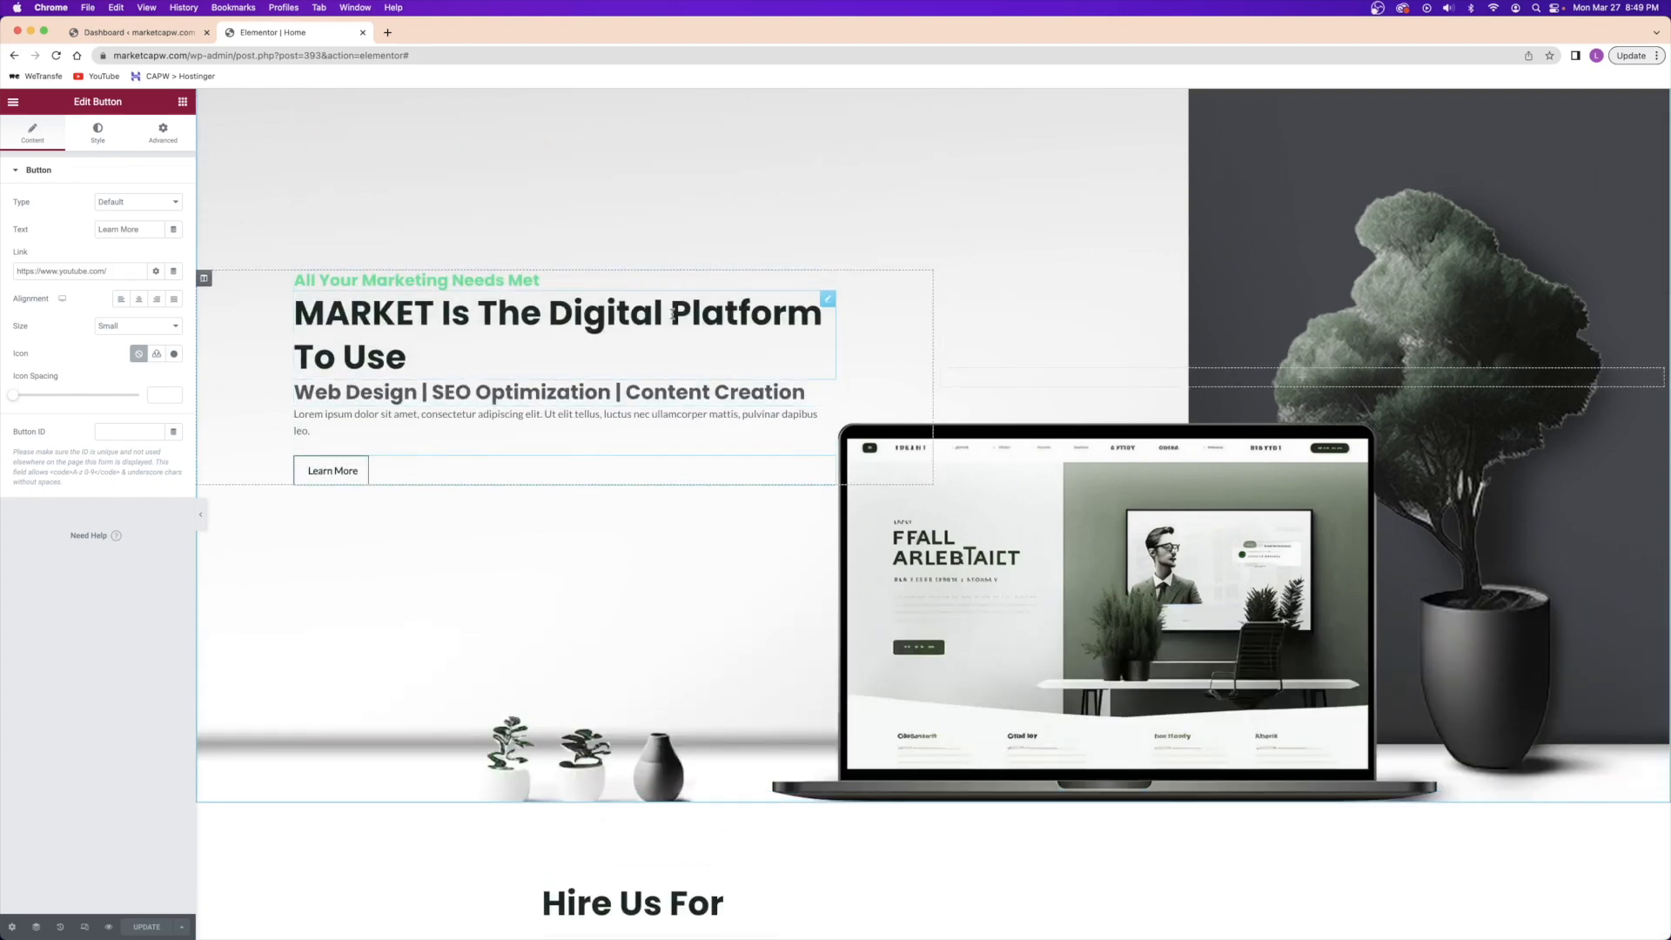
pyautogui.scroll(-3, 690, 388)
pyautogui.scroll(-10, 690, 388)
pyautogui.scroll(8, 649, 478)
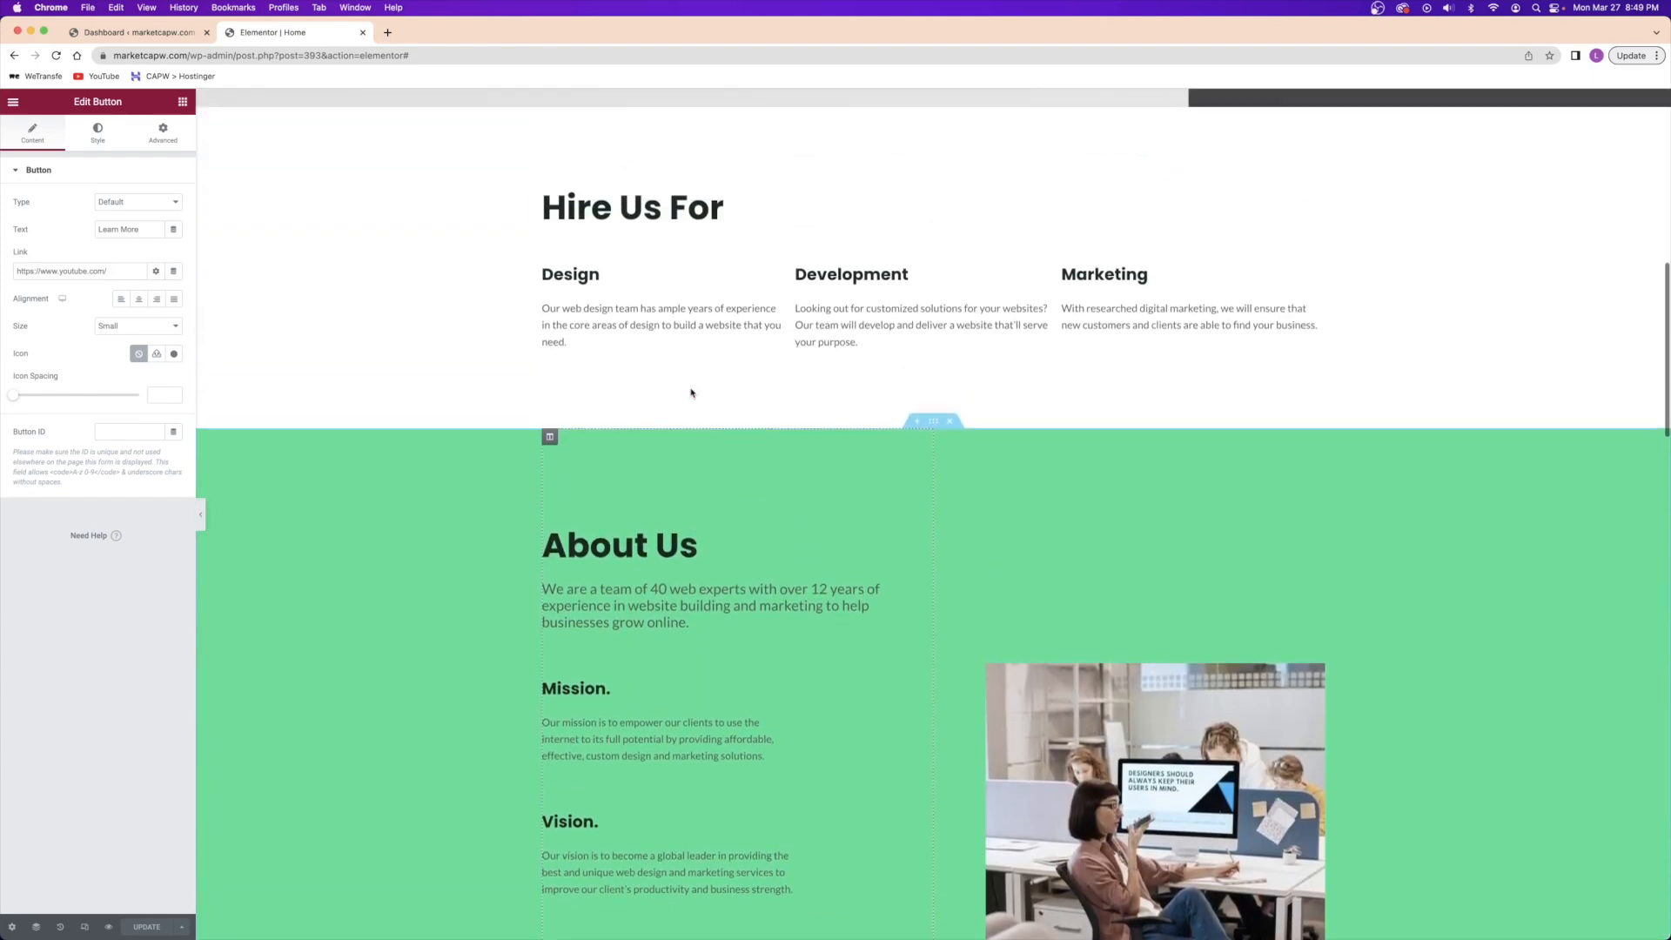
# - Rename the three Hire Us For column headings to Web Design, SEO Optimization and Content Creation, and update the page
pyautogui.click(634, 553)
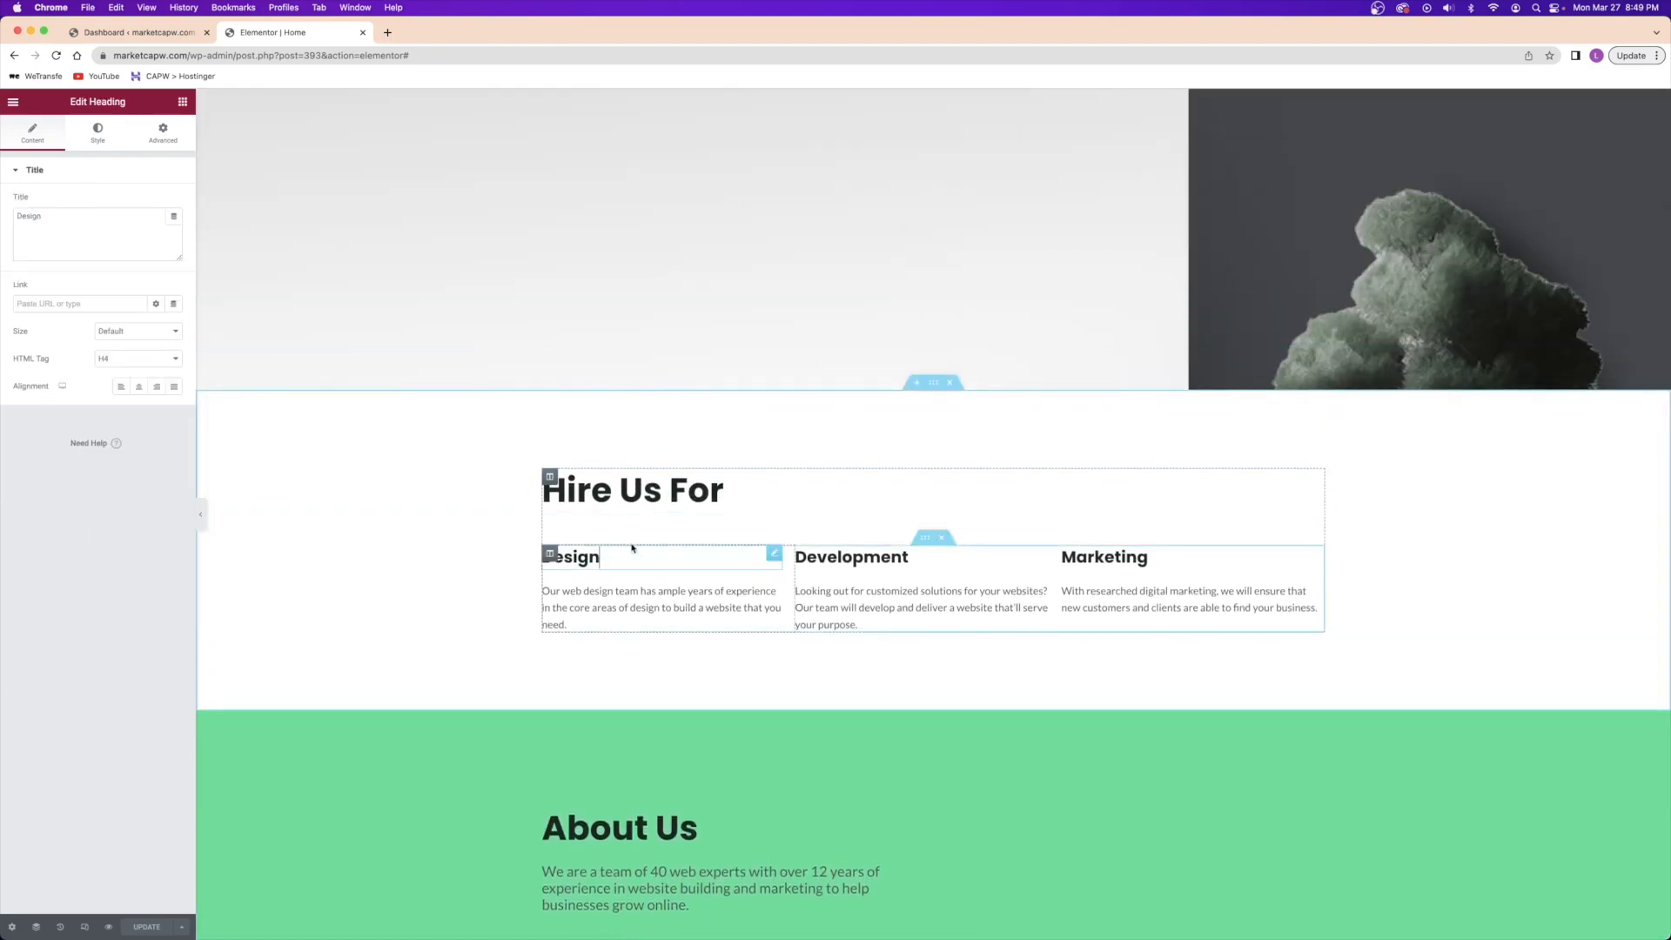
pyautogui.doubleClick(582, 557)
pyautogui.write('Web Design')
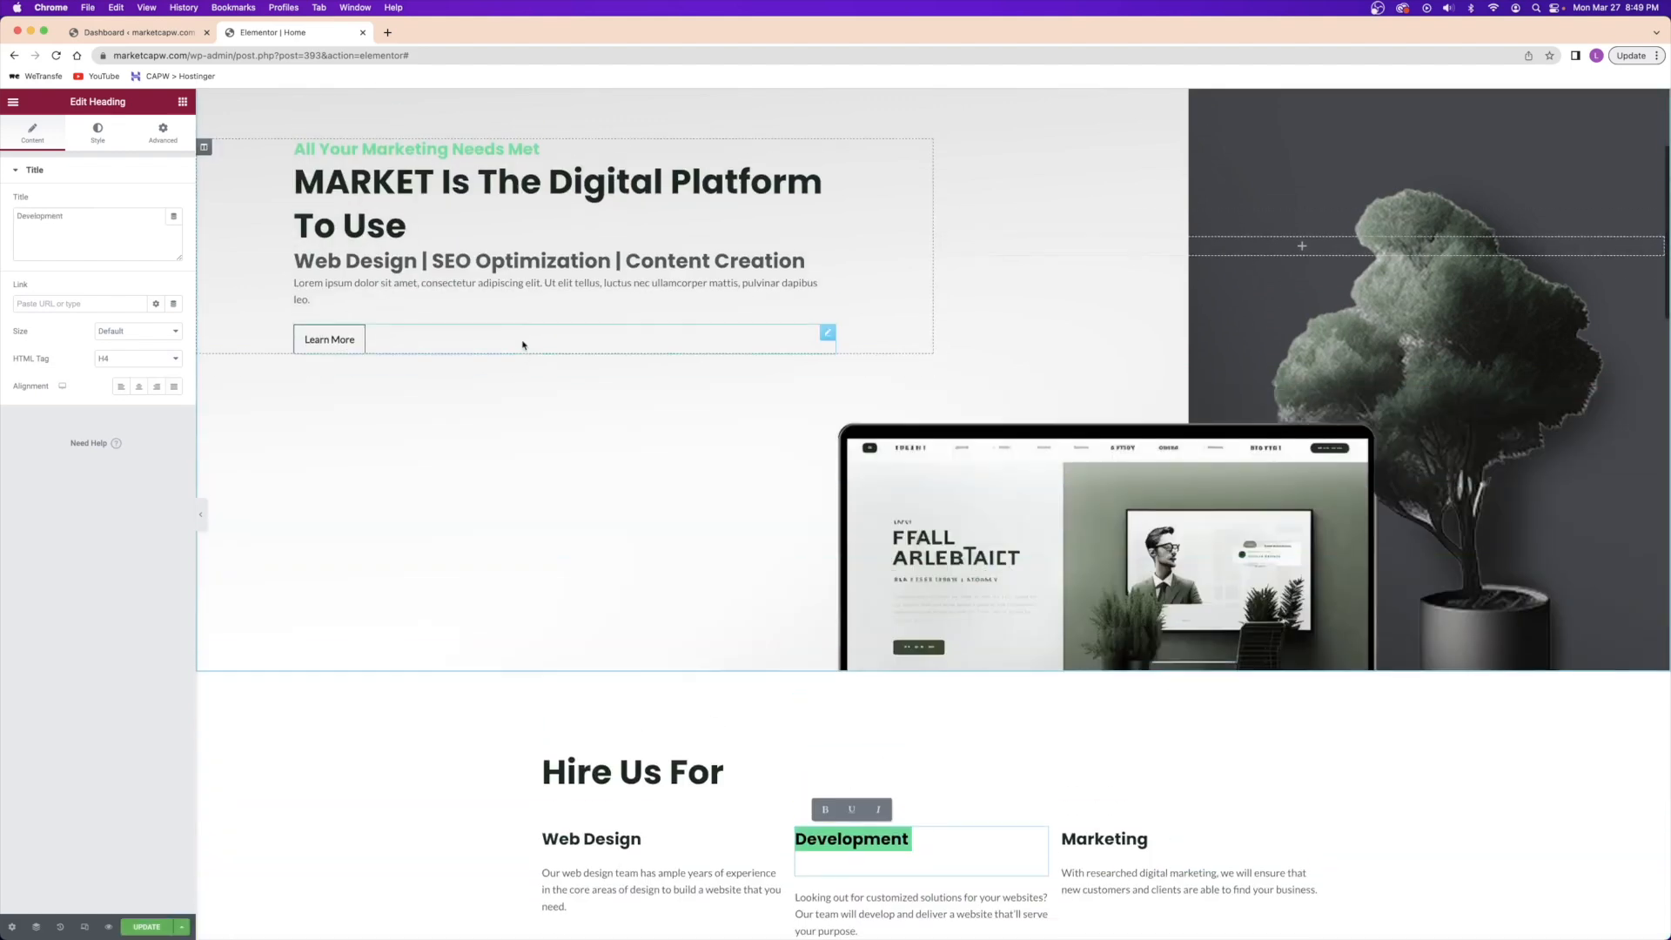
pyautogui.scroll(-1, 524, 345)
pyautogui.write('SEO Optimization')
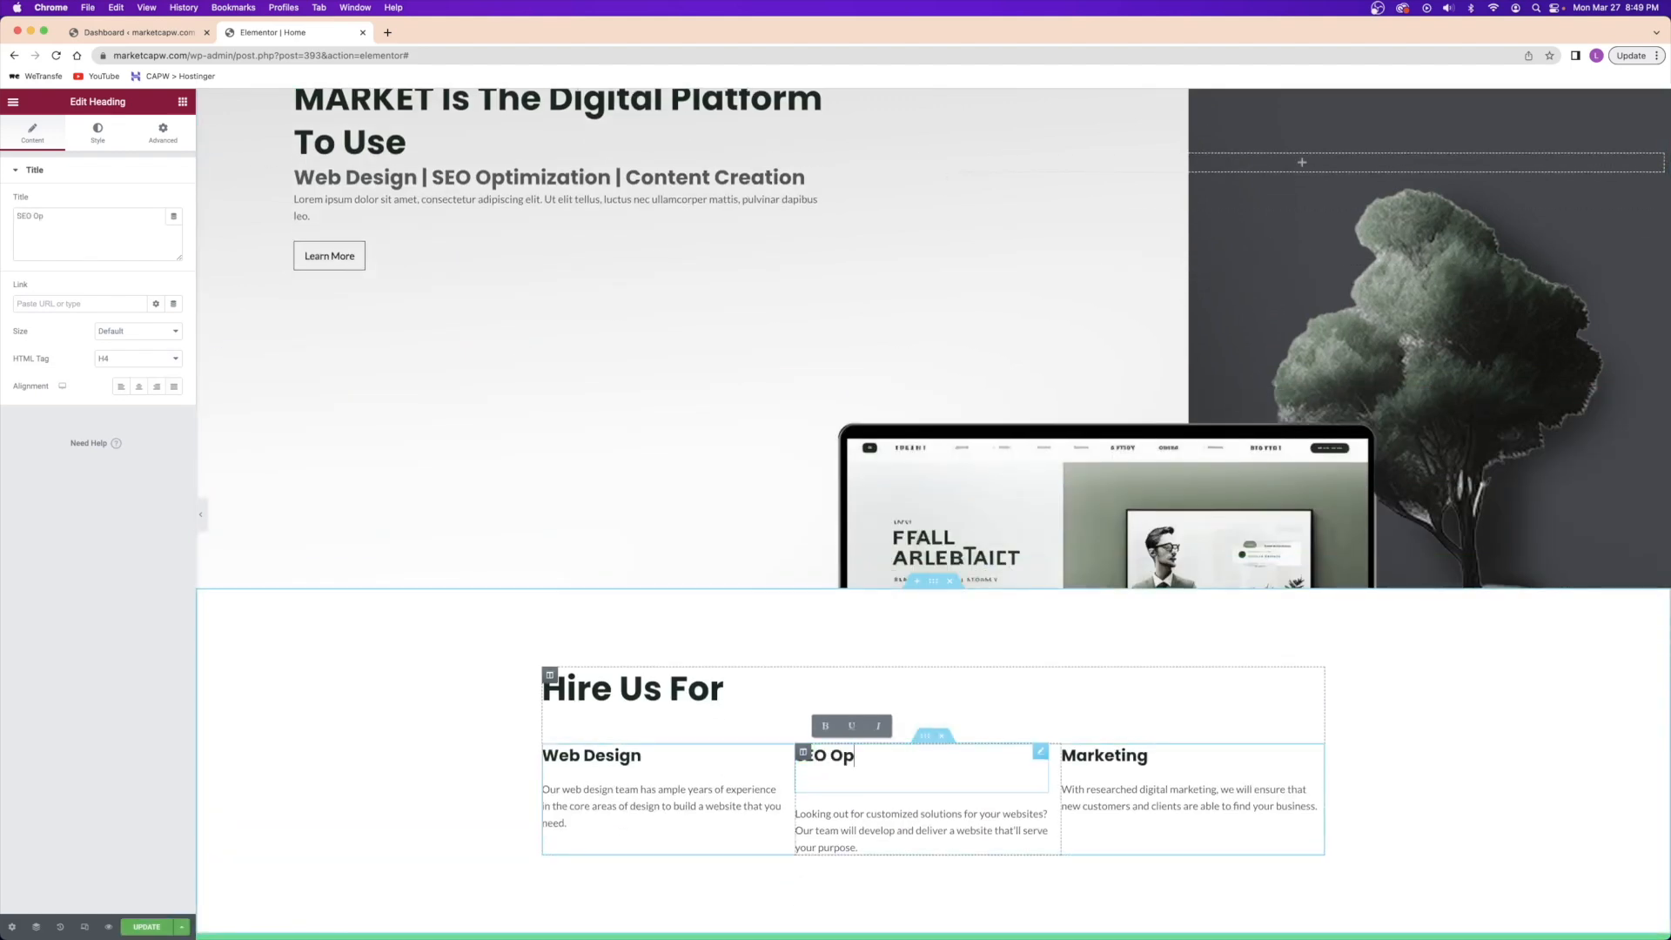
pyautogui.click(1134, 756)
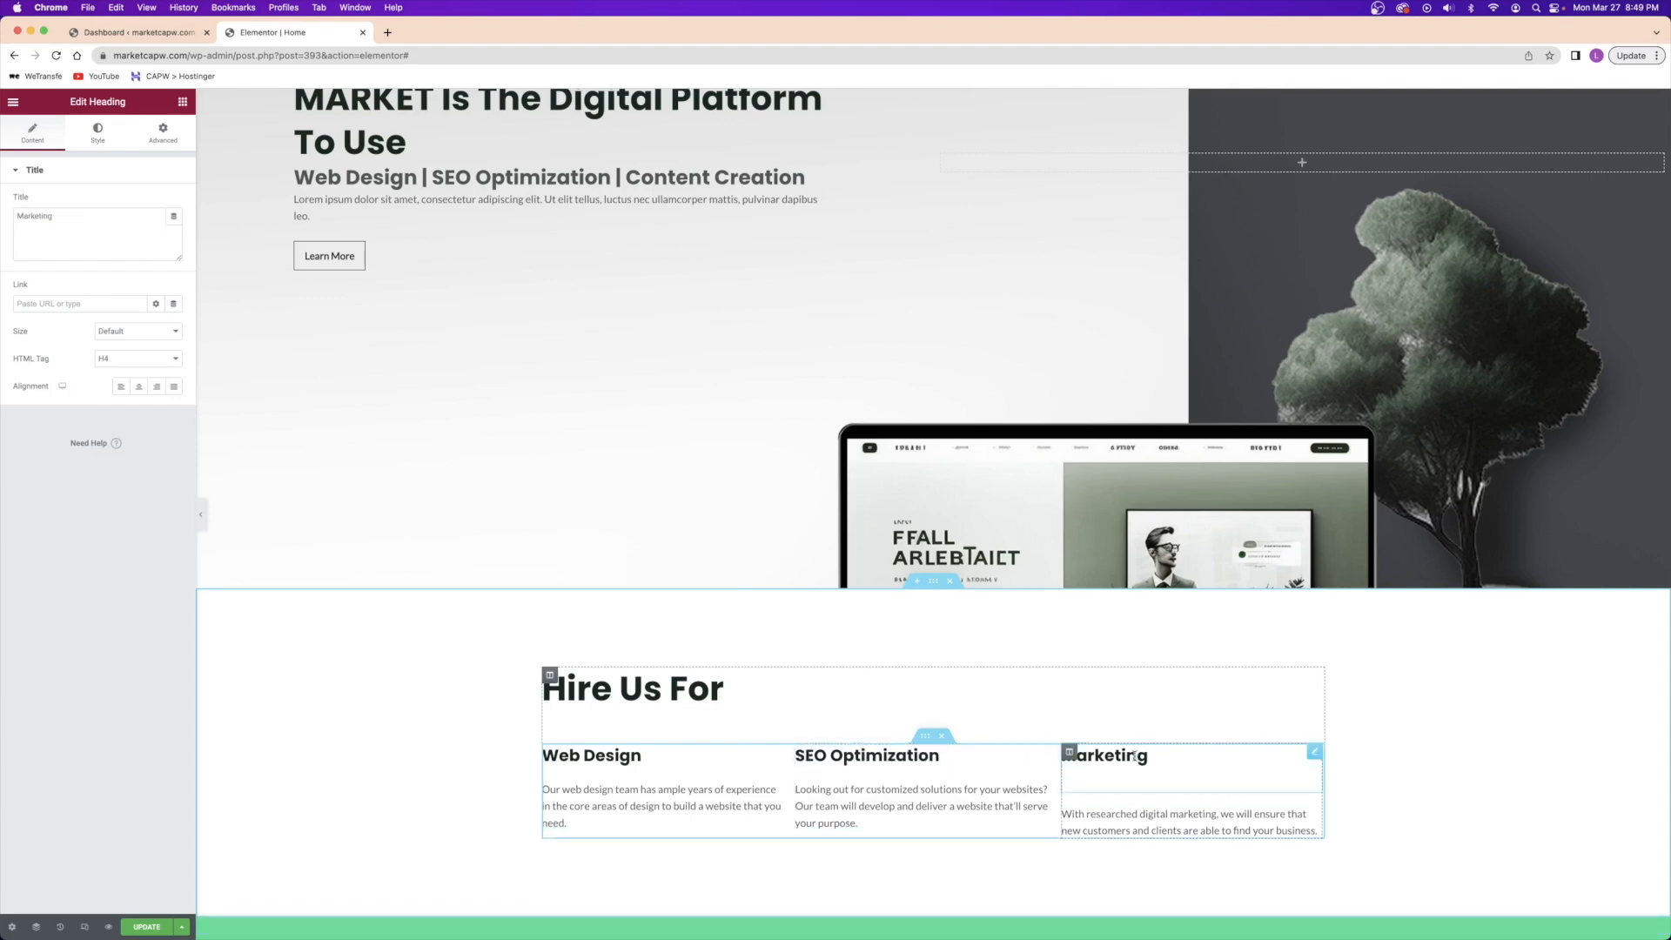
pyautogui.doubleClick(1130, 756)
pyautogui.write('Content Creation')
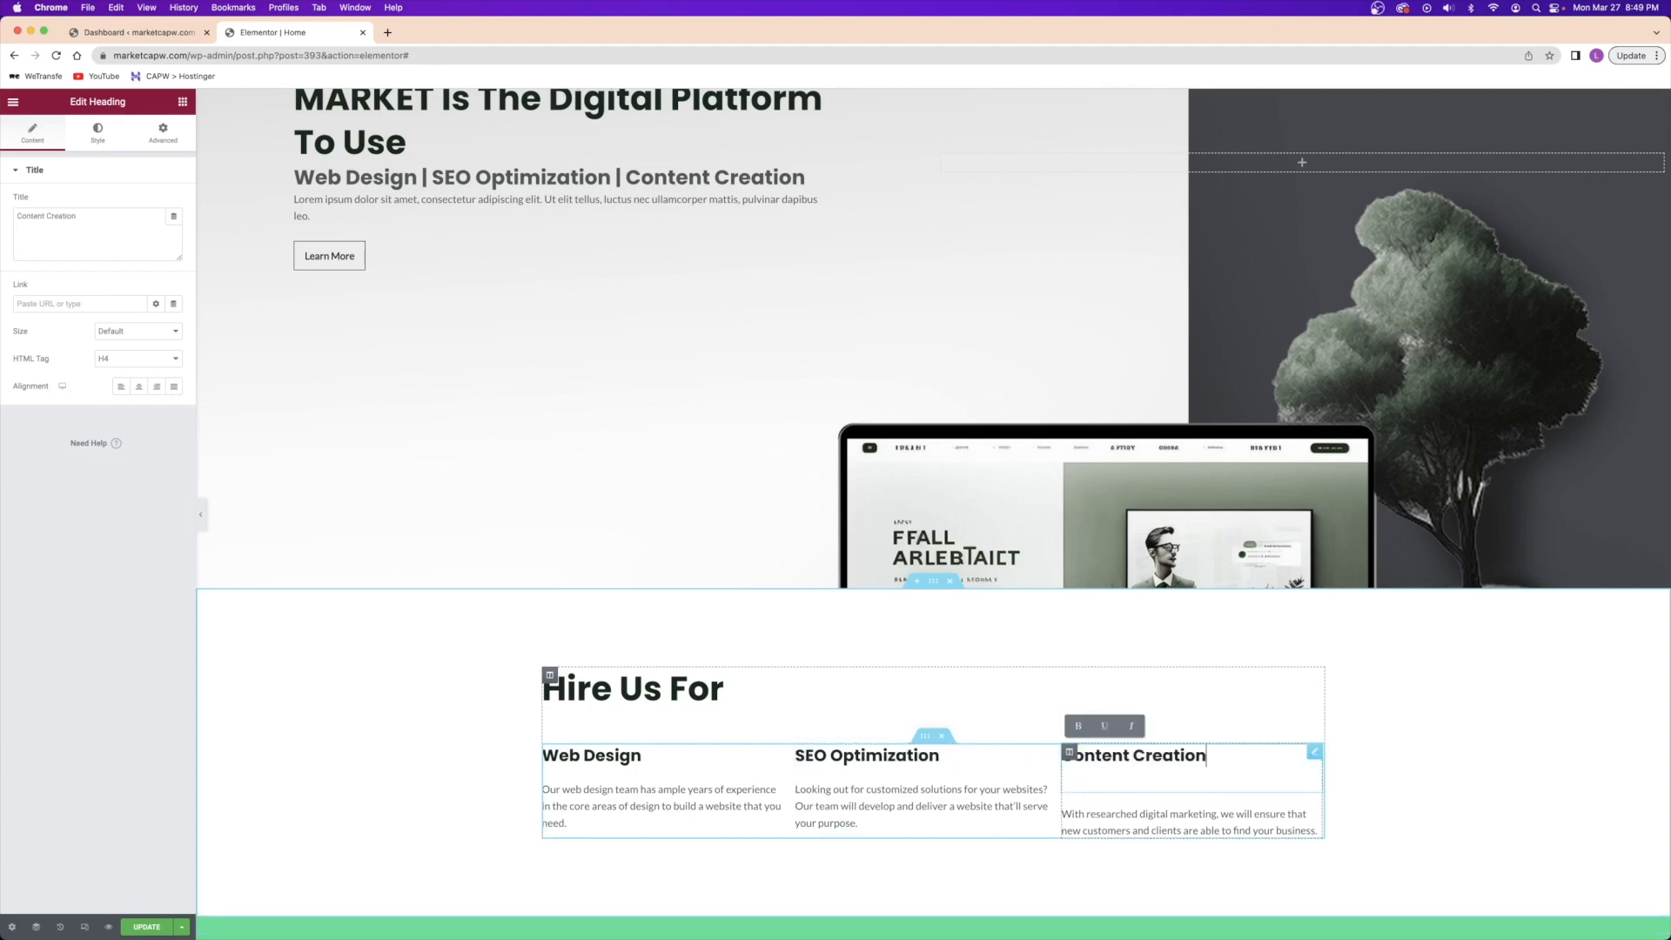
pyautogui.click(1018, 707)
pyautogui.click(144, 927)
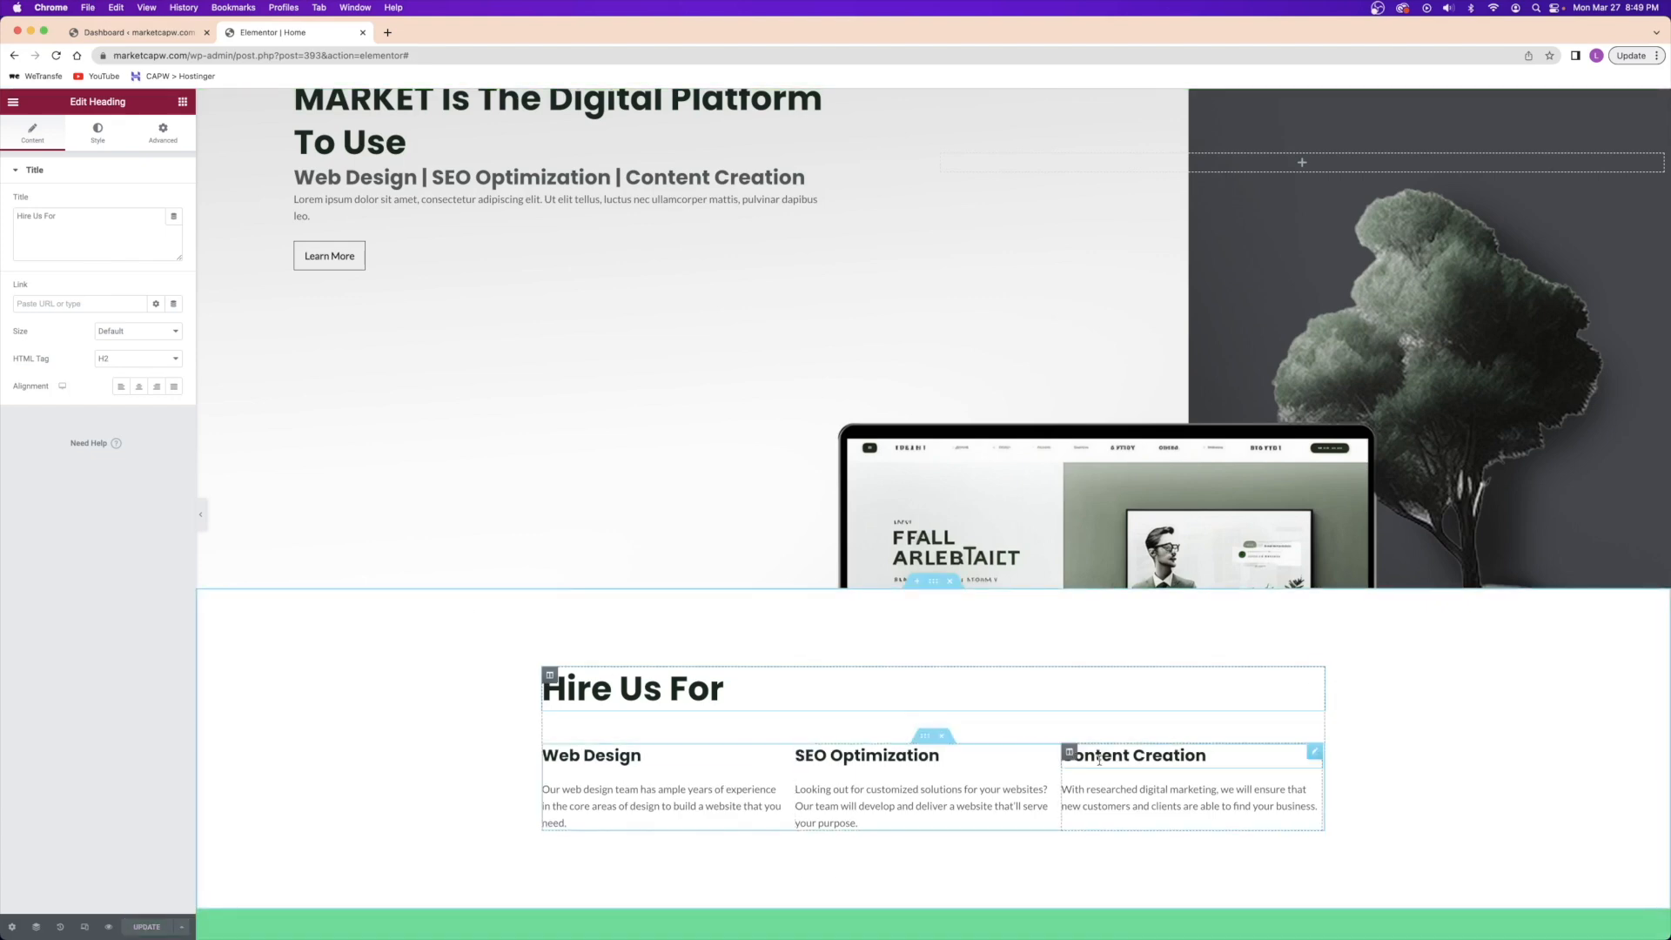
# - Open the description under Web Design for editing and select all of its text
pyautogui.scroll(-5, 617, 747)
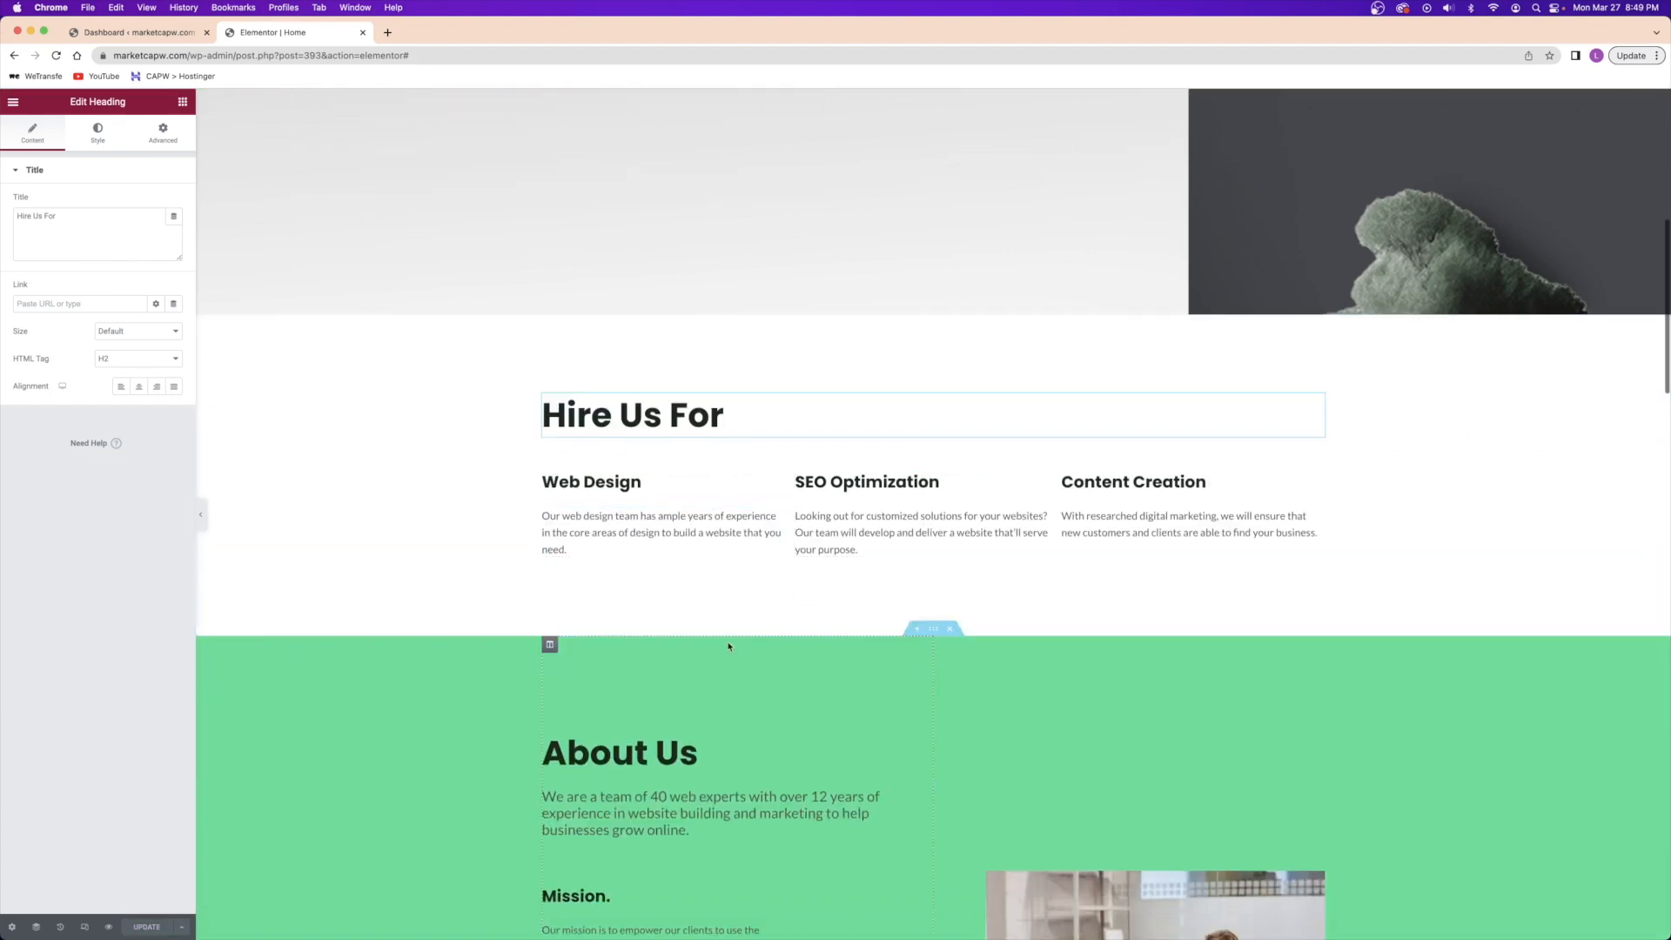
pyautogui.click(589, 530)
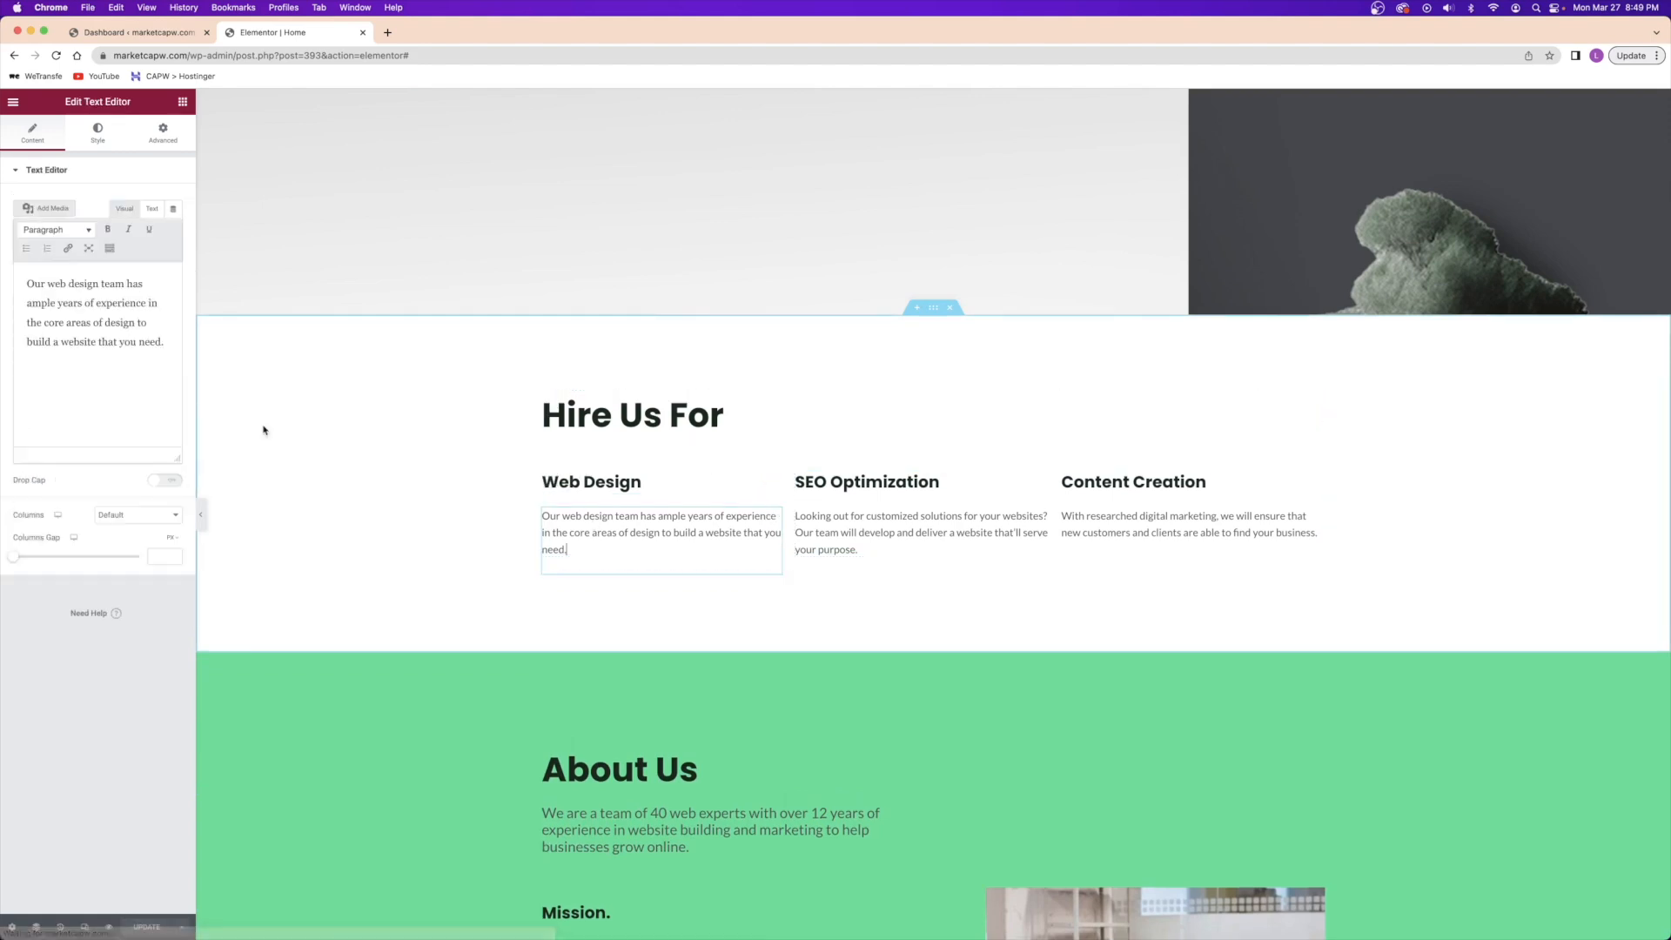
pyautogui.moveTo(27, 281); pyautogui.dragTo(163, 343)
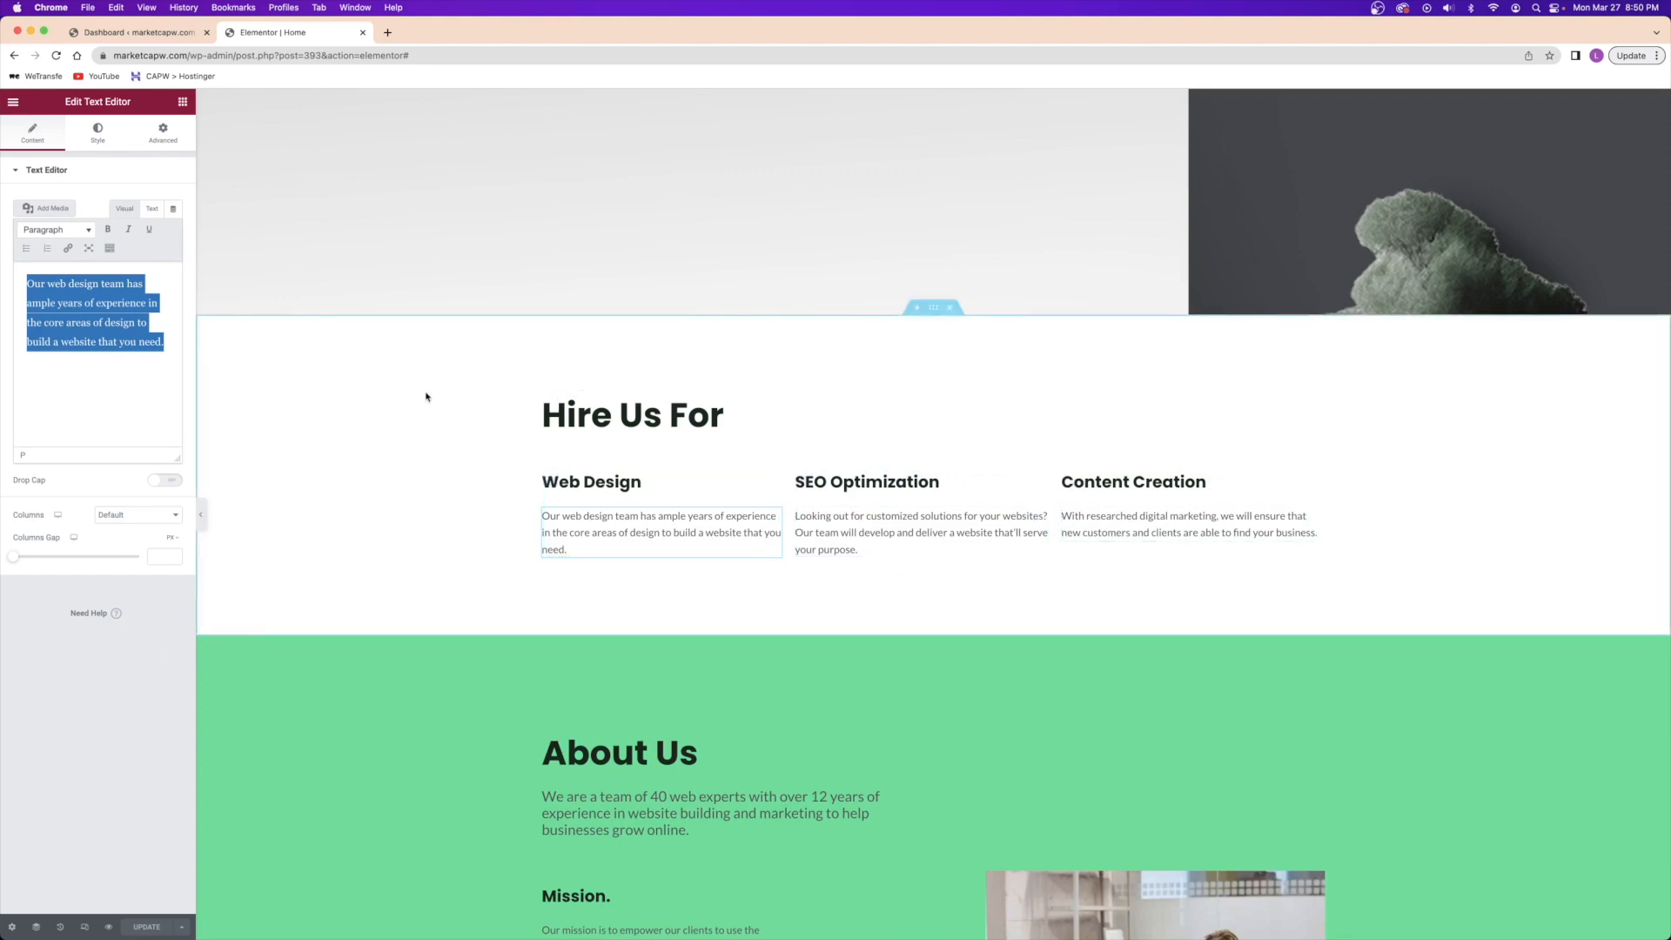
# - Delete the office photo from the About Us section
pyautogui.scroll(-5, 427, 397)
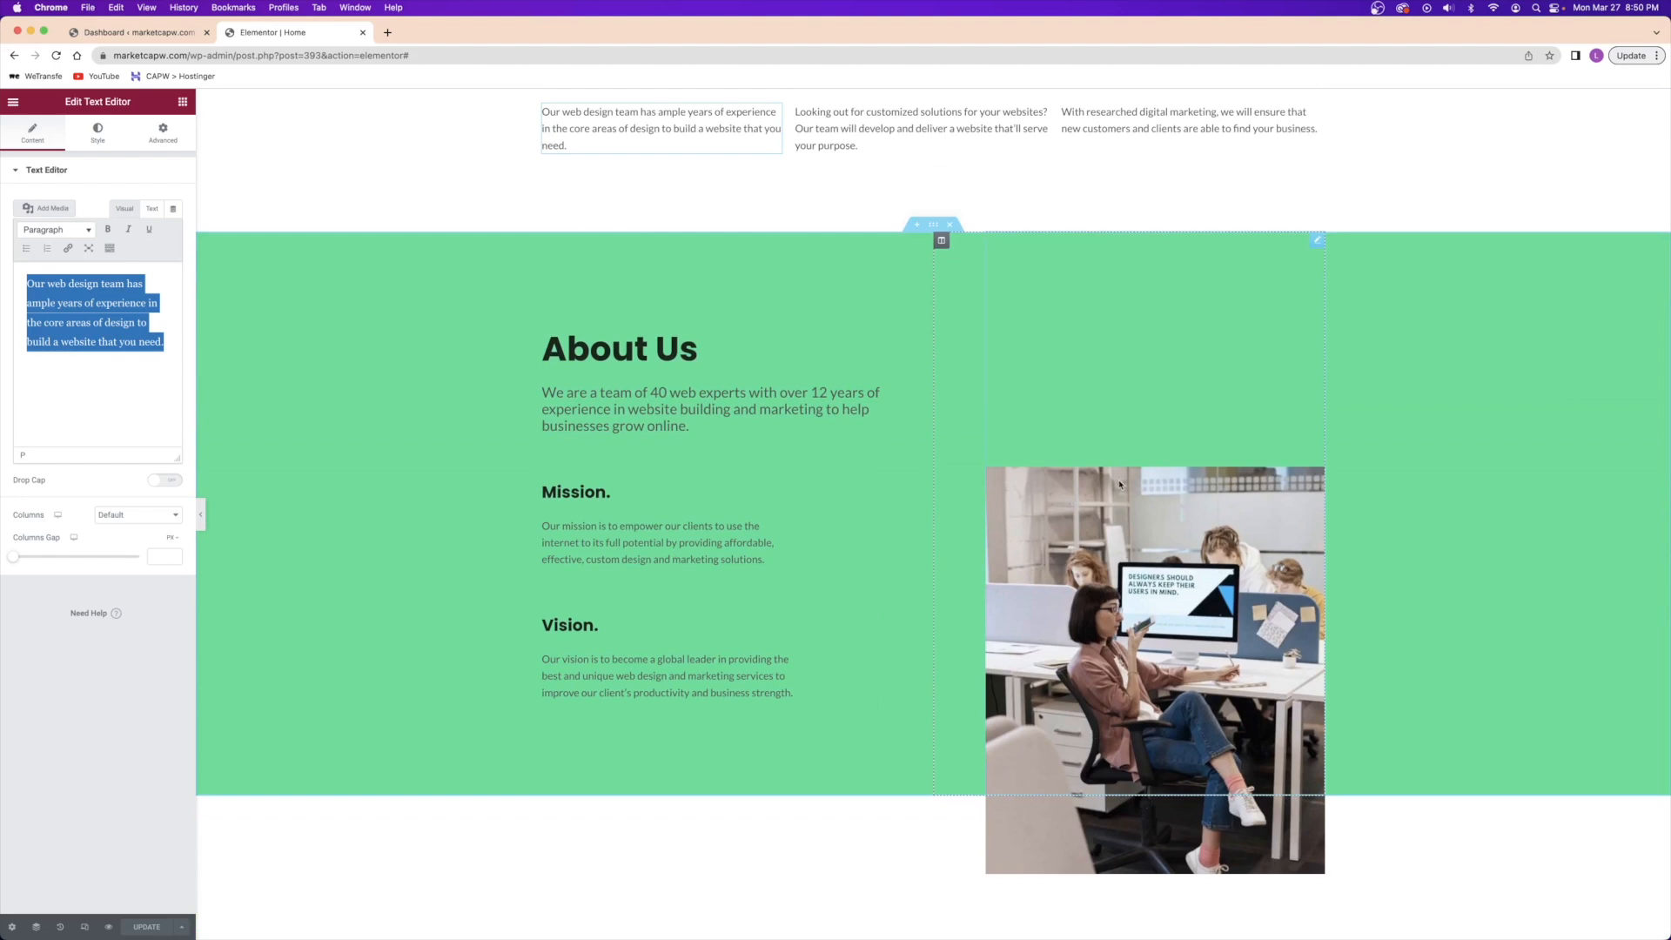
pyautogui.rightClick(1095, 403)
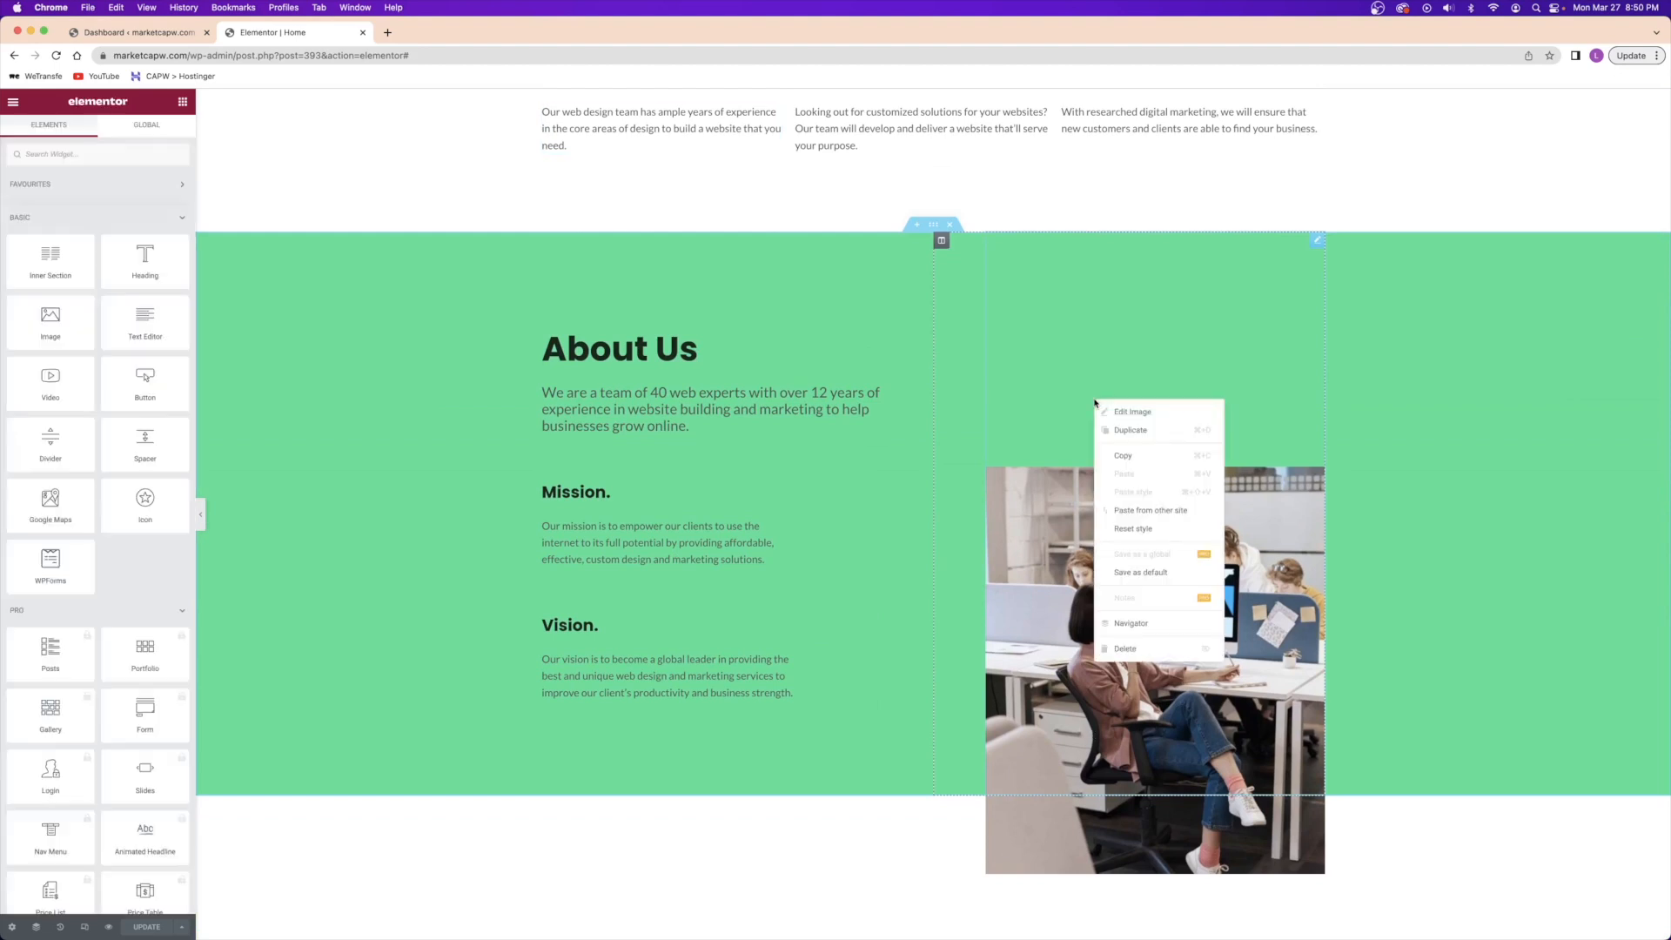
pyautogui.click(1126, 649)
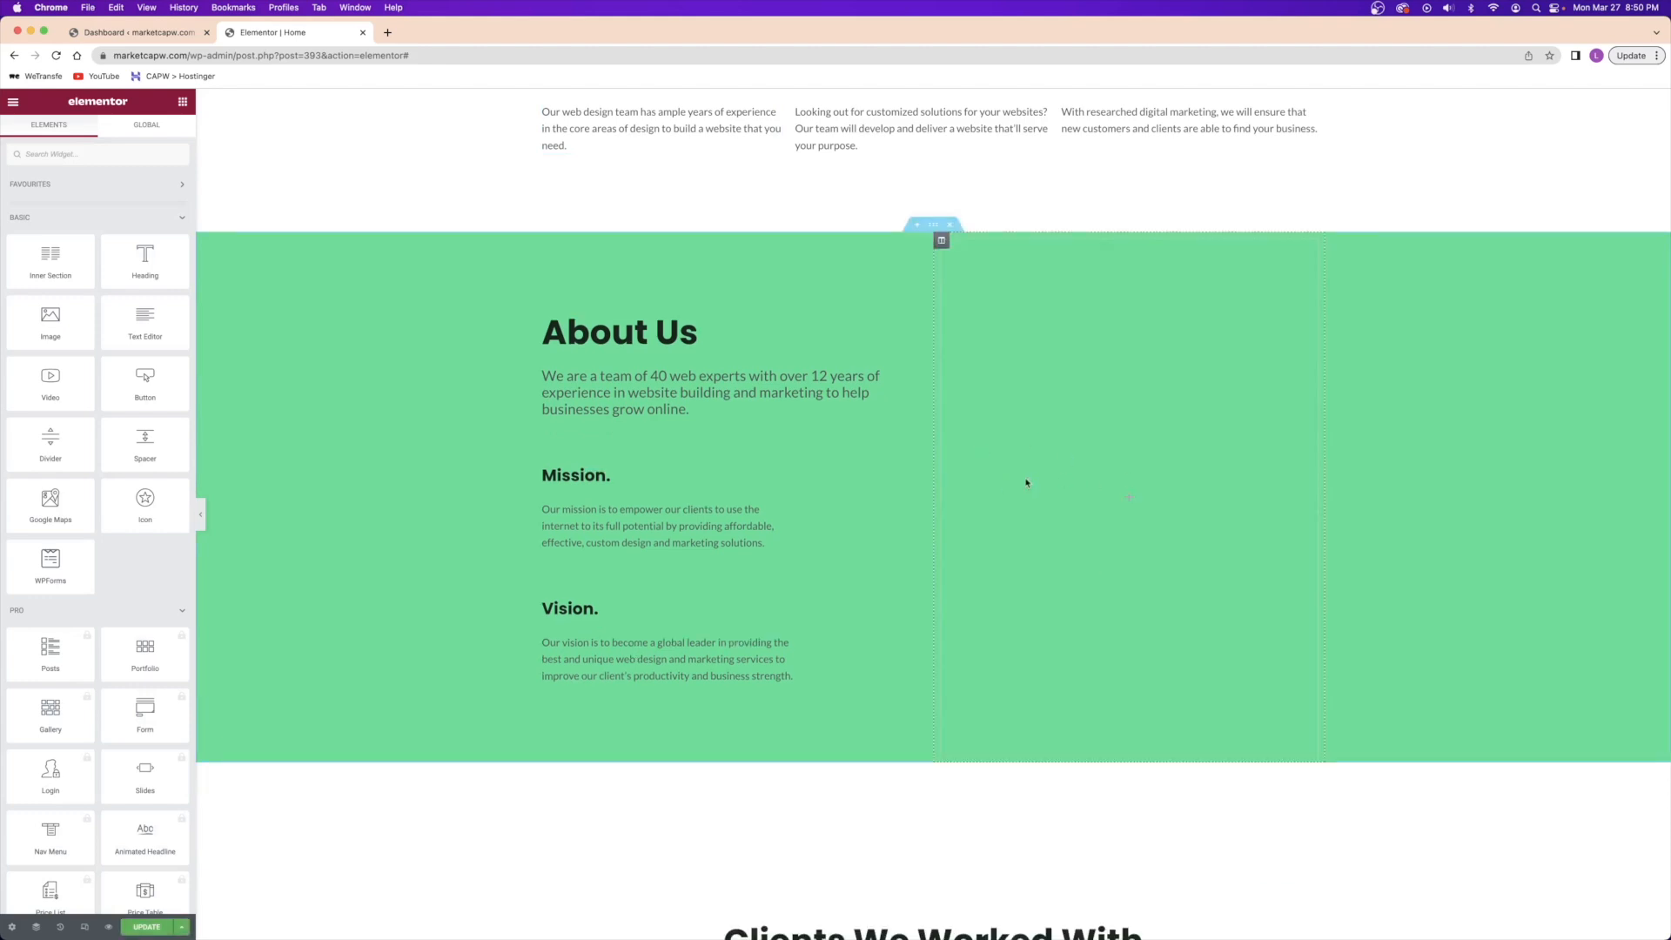
# - Set the About Us section's background image to About-Section-Img.jpg from the media library
pyautogui.rightClick(386, 415)
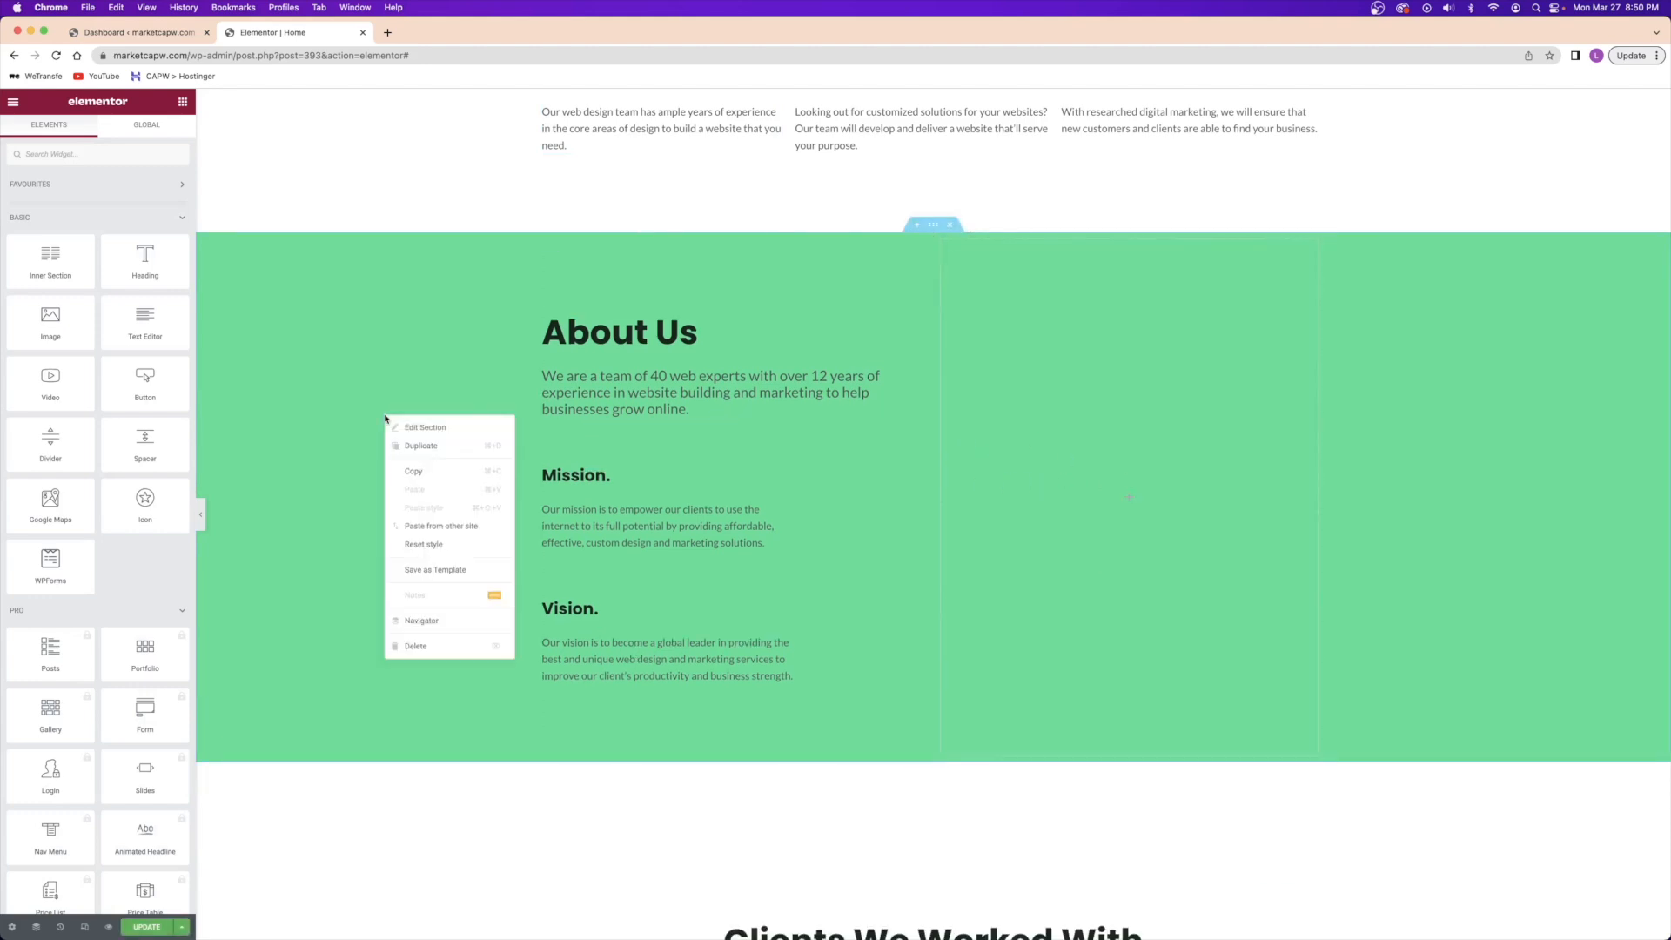
pyautogui.click(402, 429)
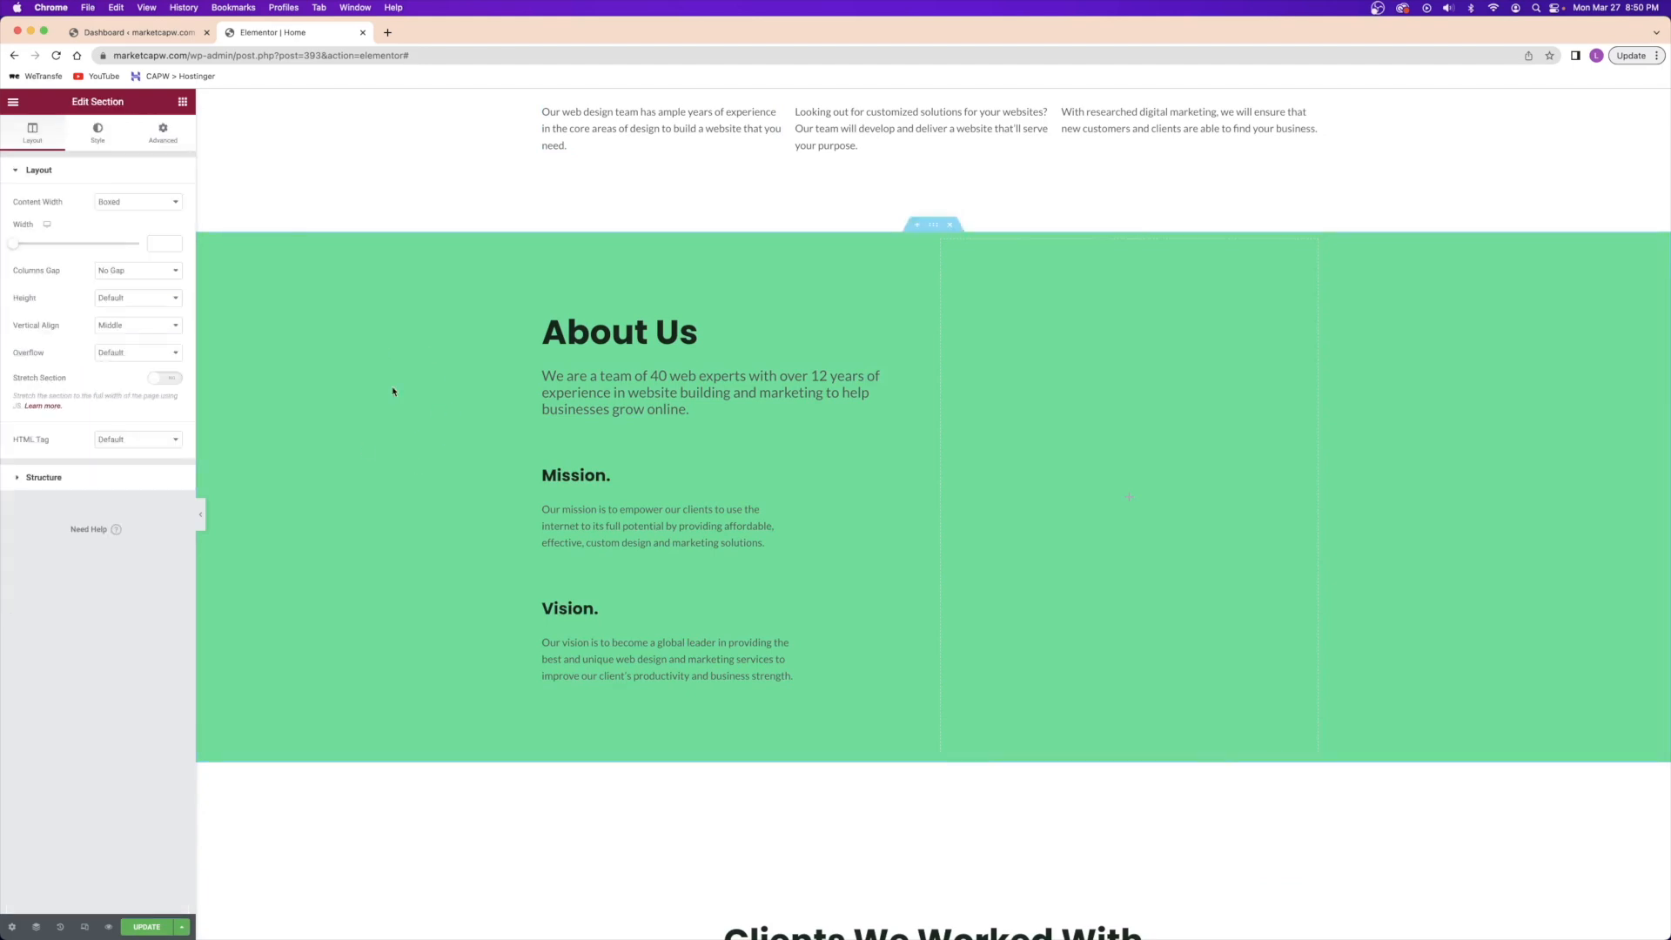
pyautogui.click(98, 132)
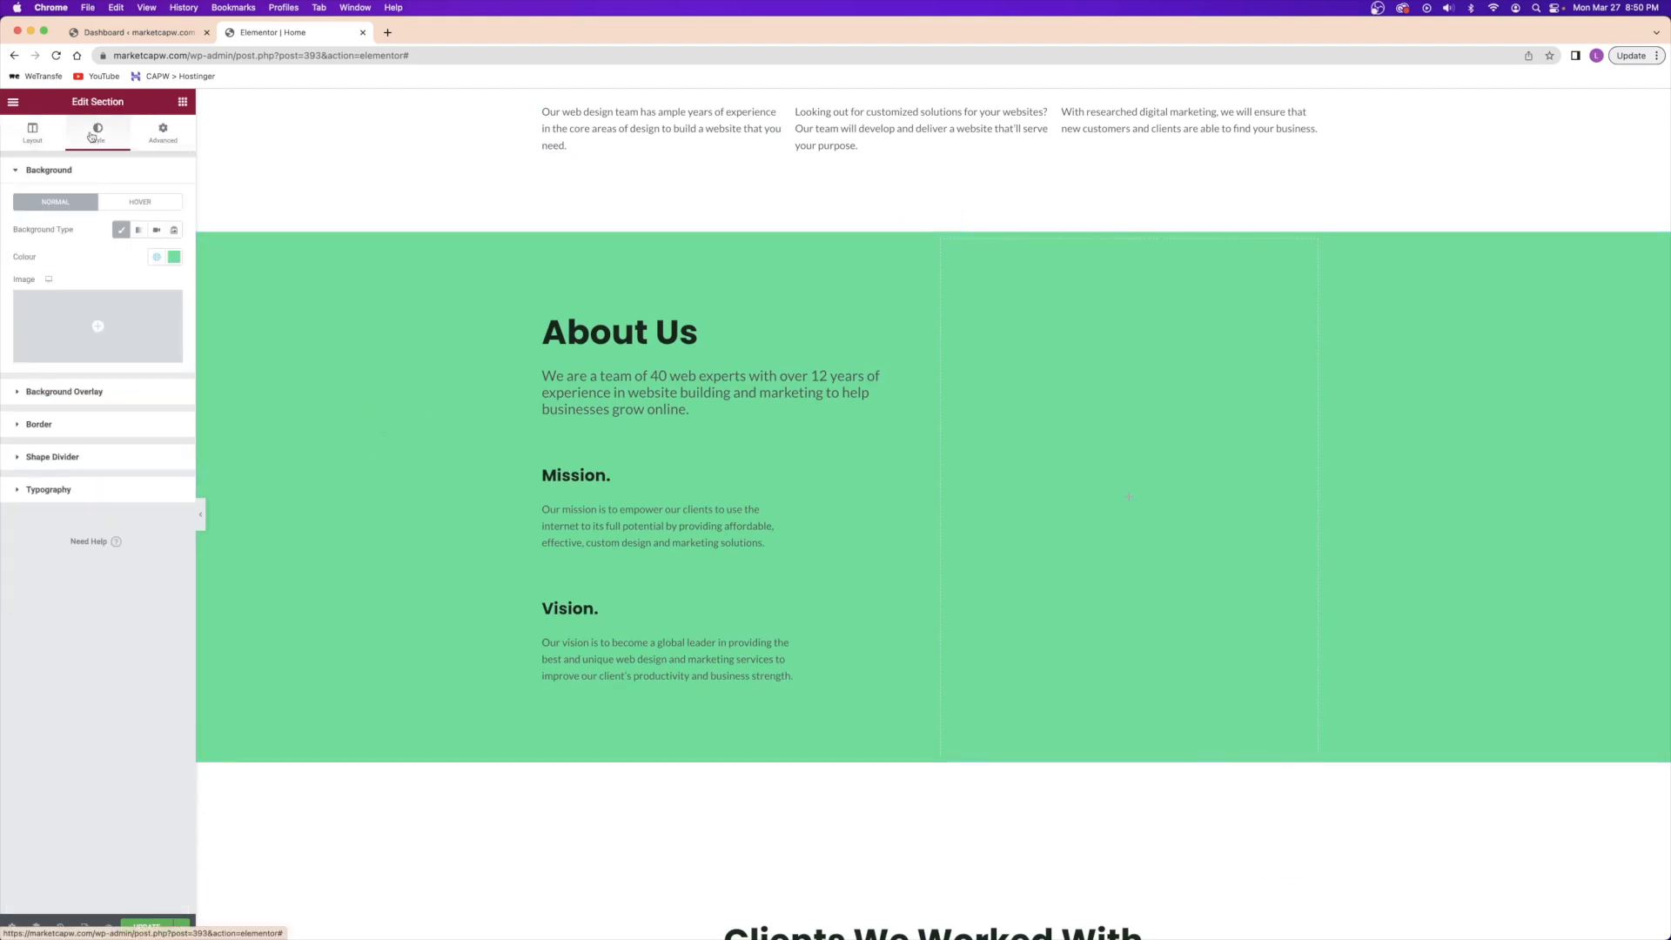
pyautogui.click(98, 331)
pyautogui.click(352, 268)
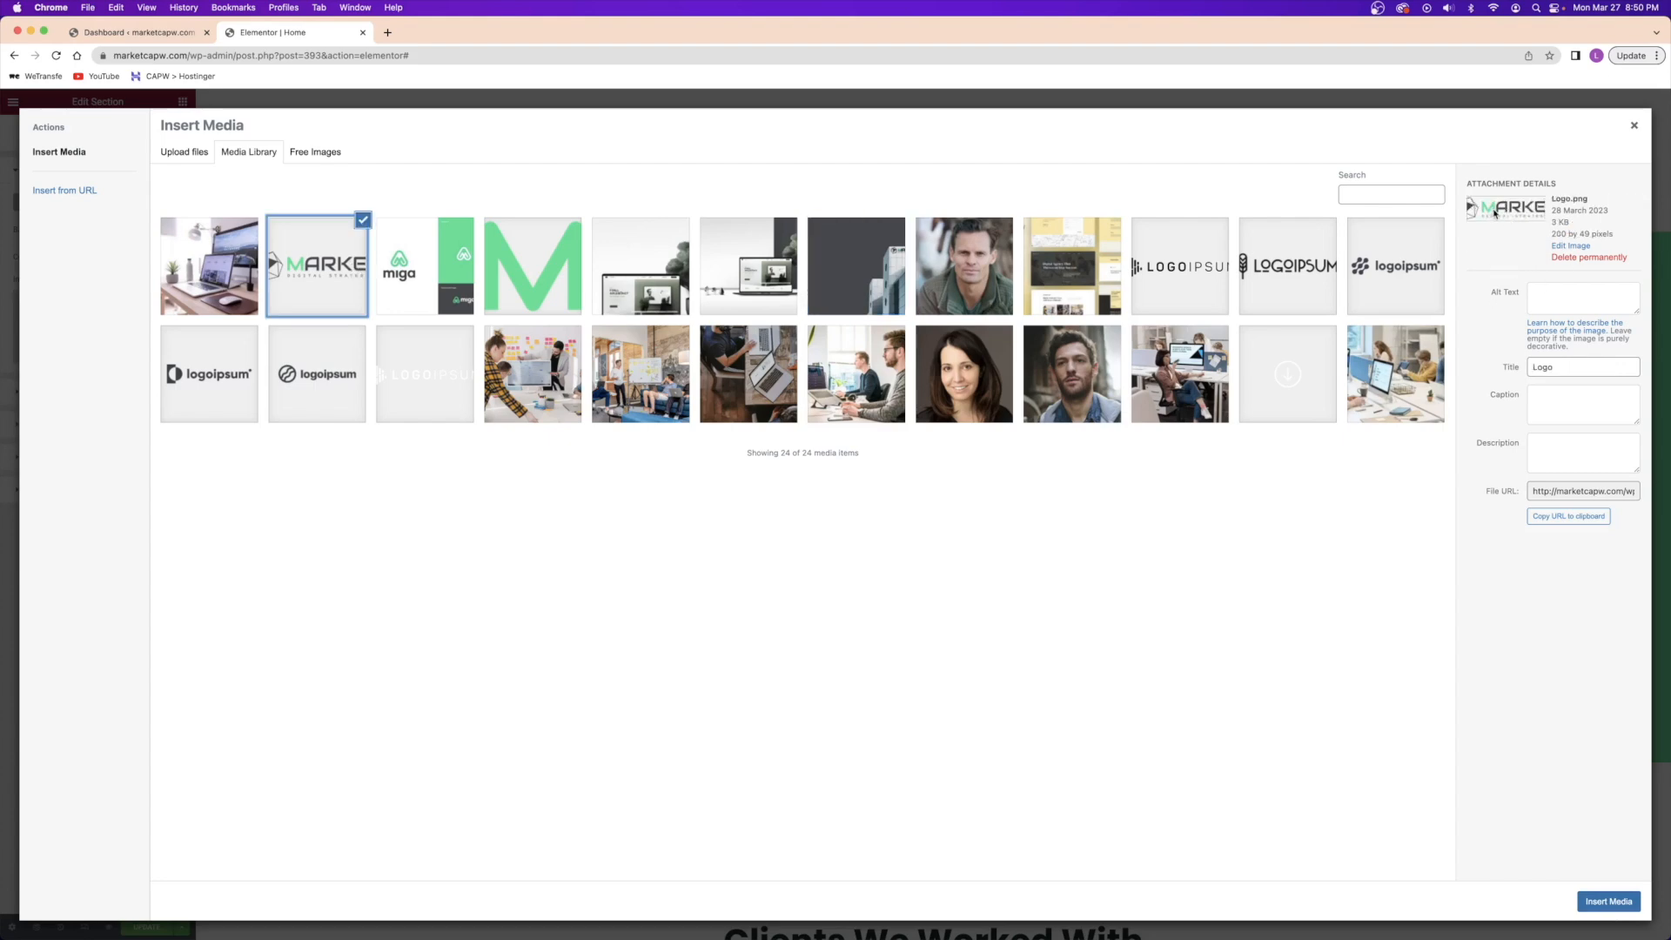
pyautogui.click(828, 264)
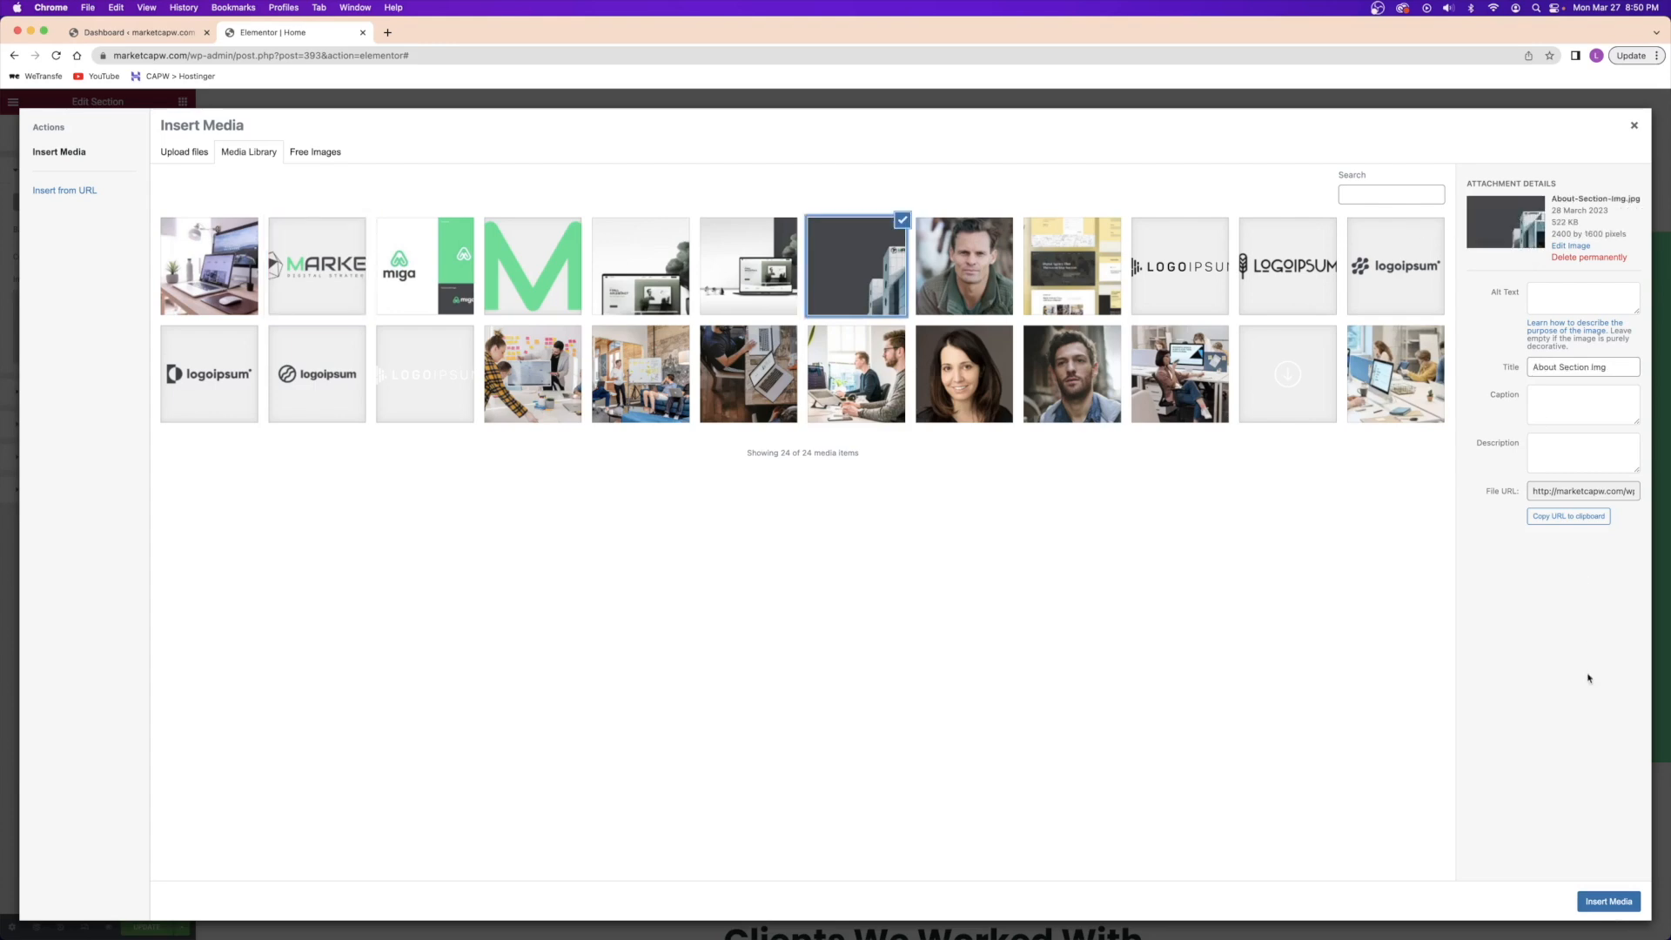
pyautogui.click(1599, 894)
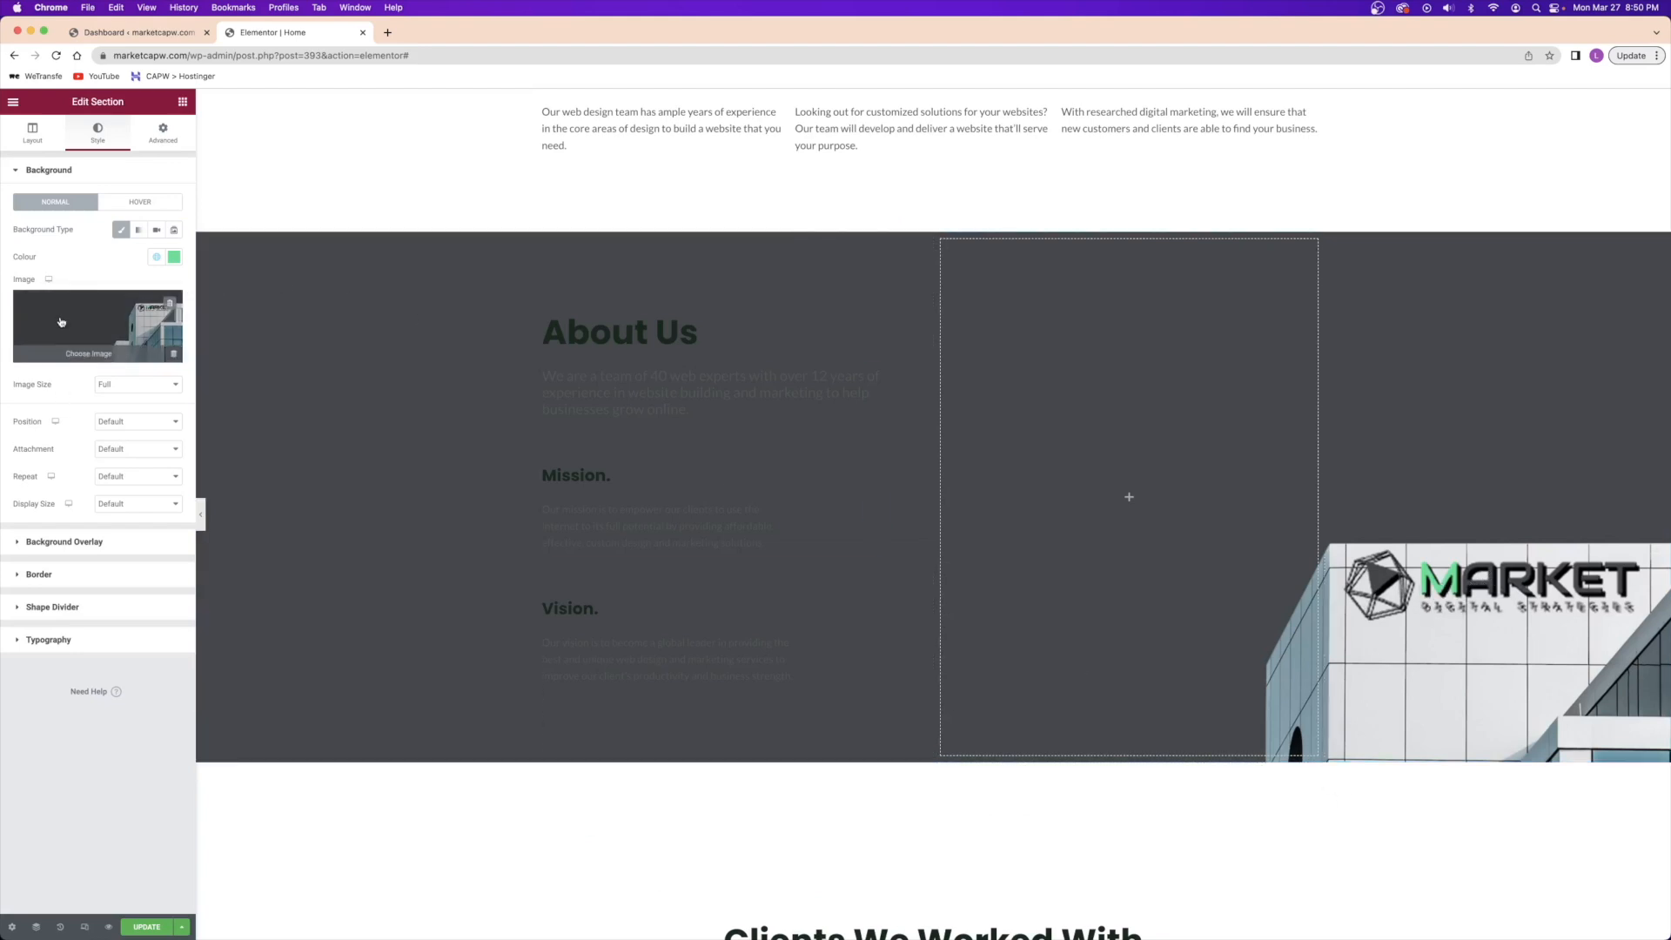
# - Set the About Us background image's position to Centre Centre and its display size to Cover
pyautogui.click(107, 424)
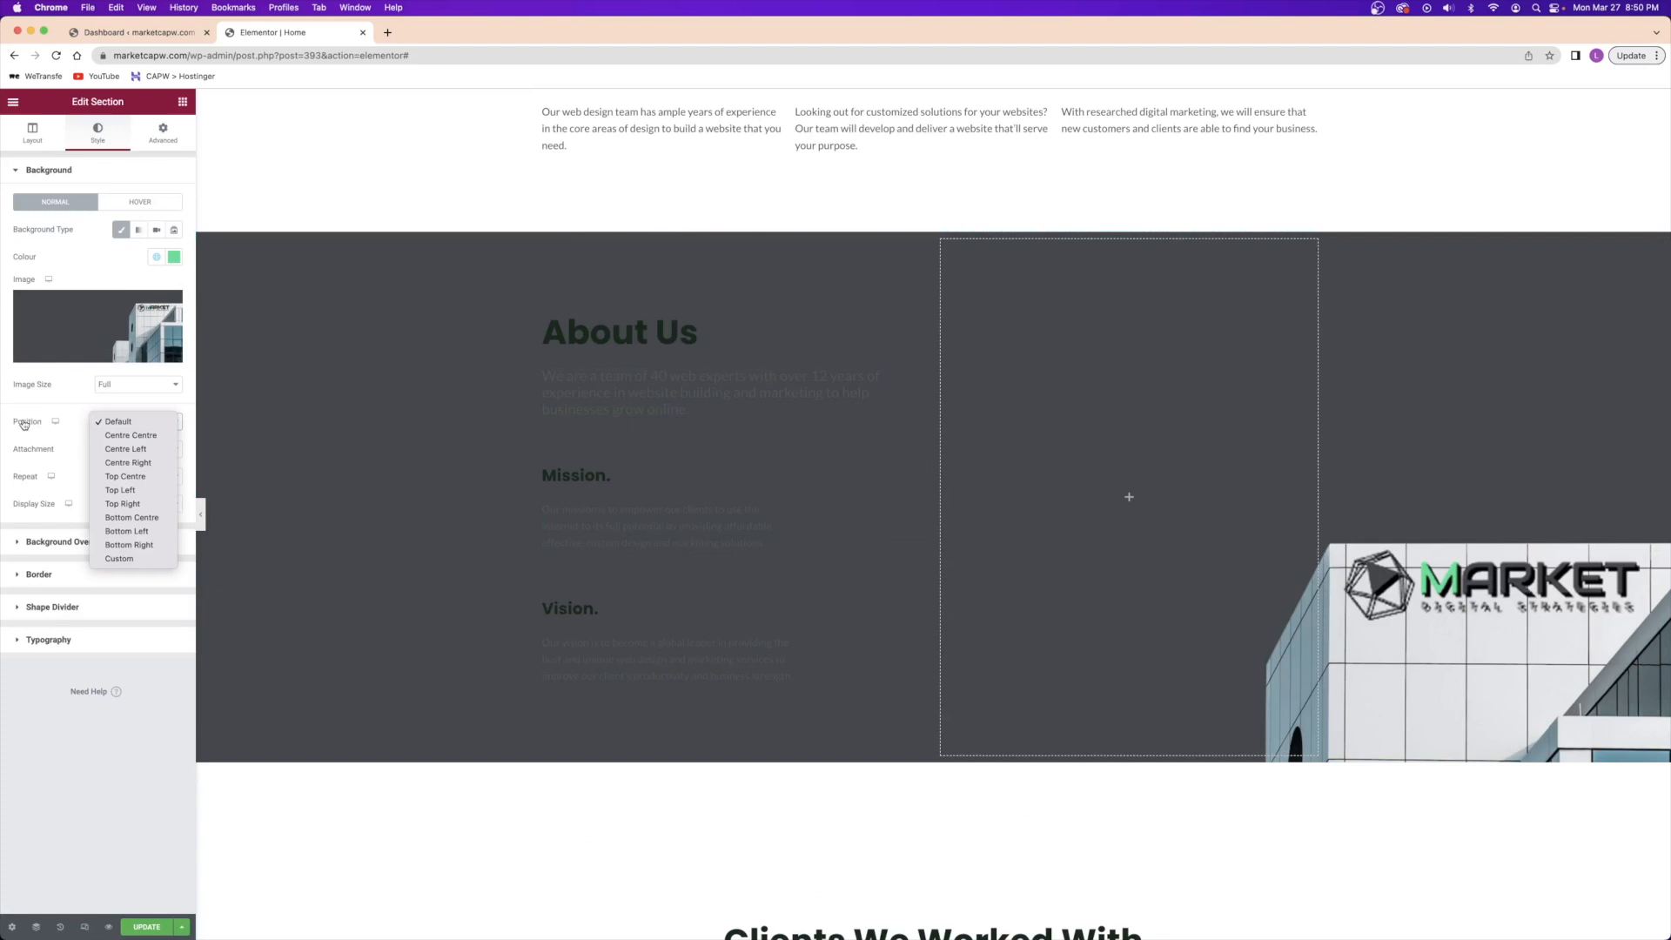
pyautogui.click(130, 434)
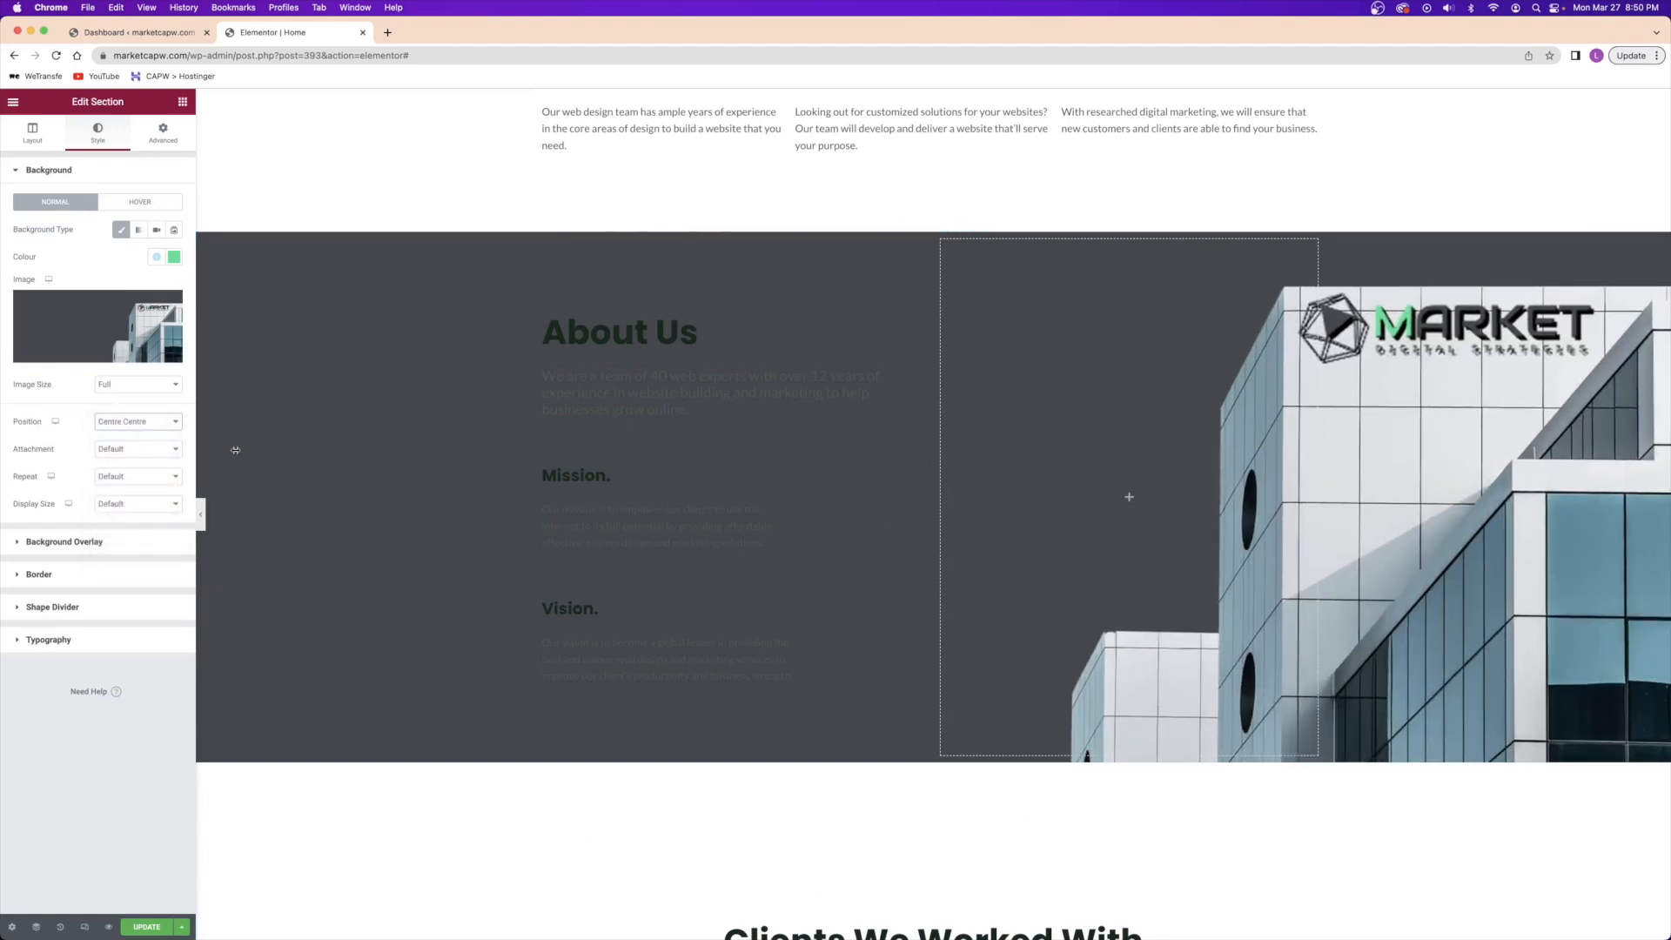
pyautogui.click(112, 505)
pyautogui.click(123, 531)
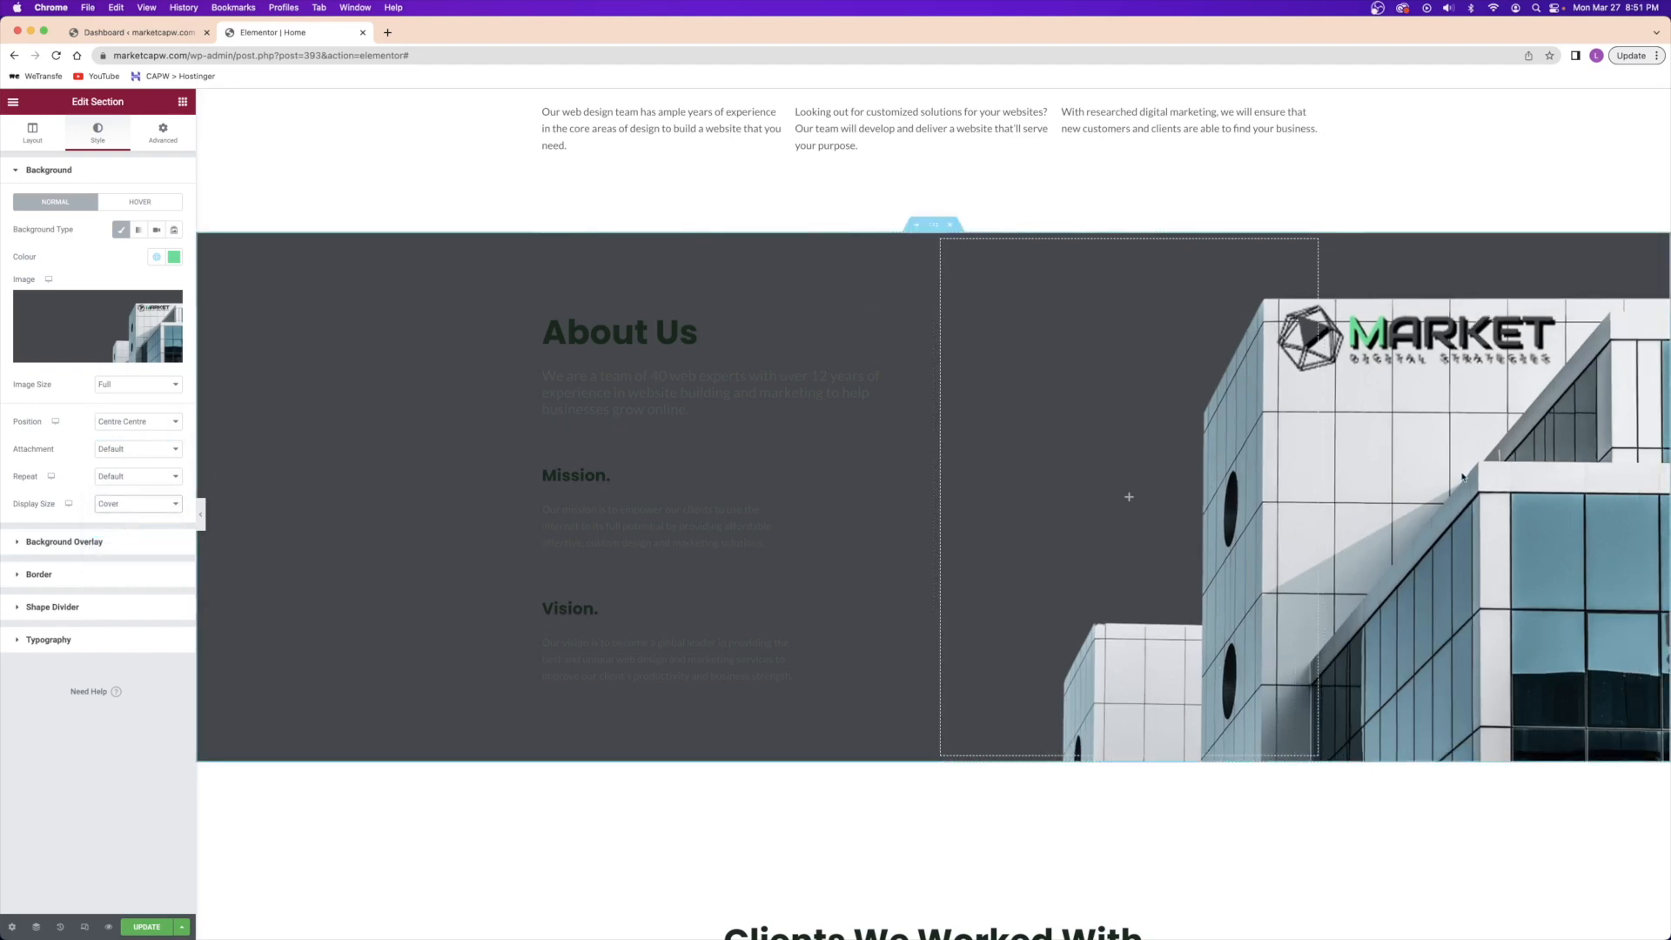
# - Set the About Us section's background image repeat option to No-repeat
pyautogui.click(114, 477)
pyautogui.click(128, 491)
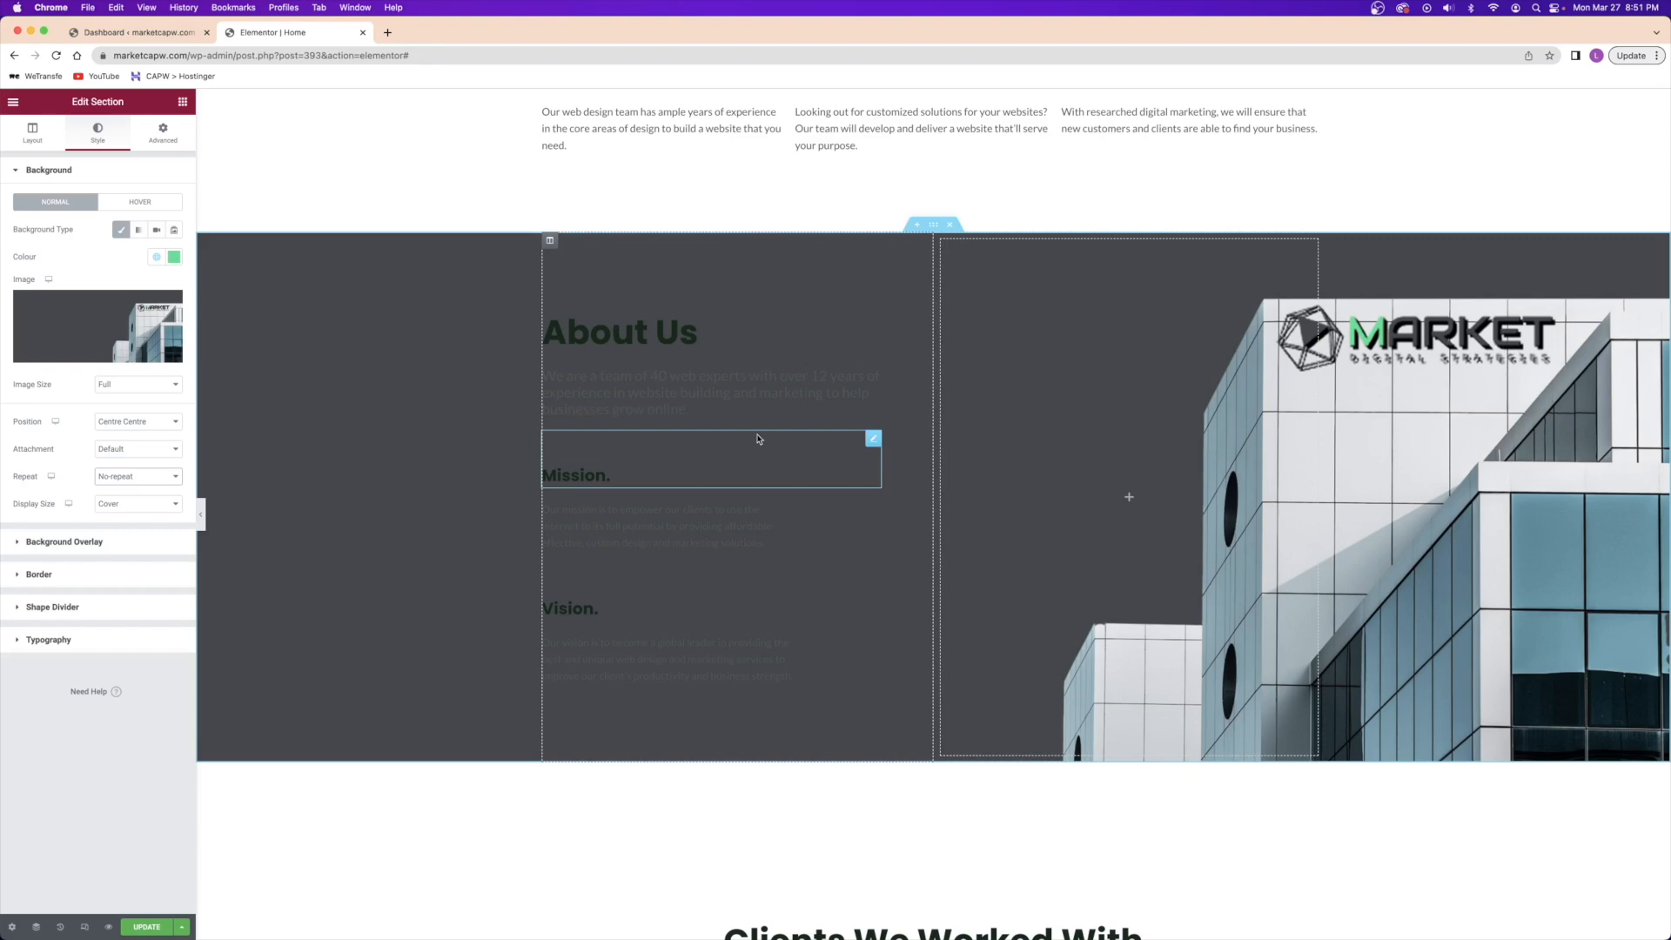
# - Set the About Us heading's text colour to the global colour Theme Color 5
pyautogui.click(643, 334)
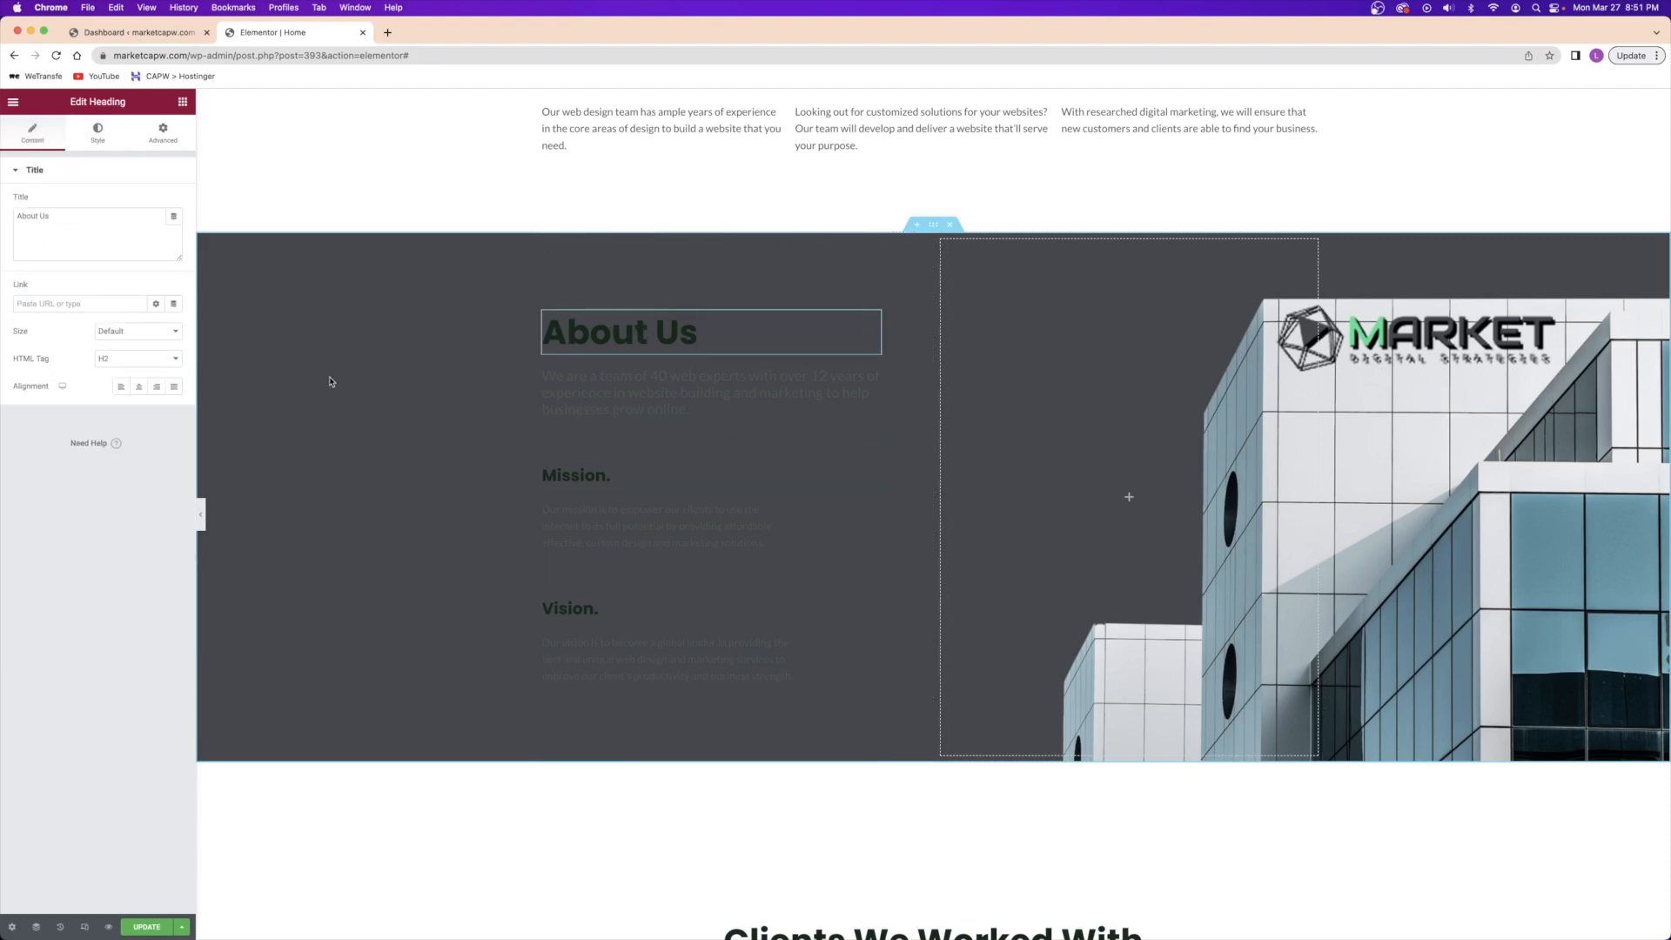
pyautogui.rightClick(740, 332)
pyautogui.press('Escape')
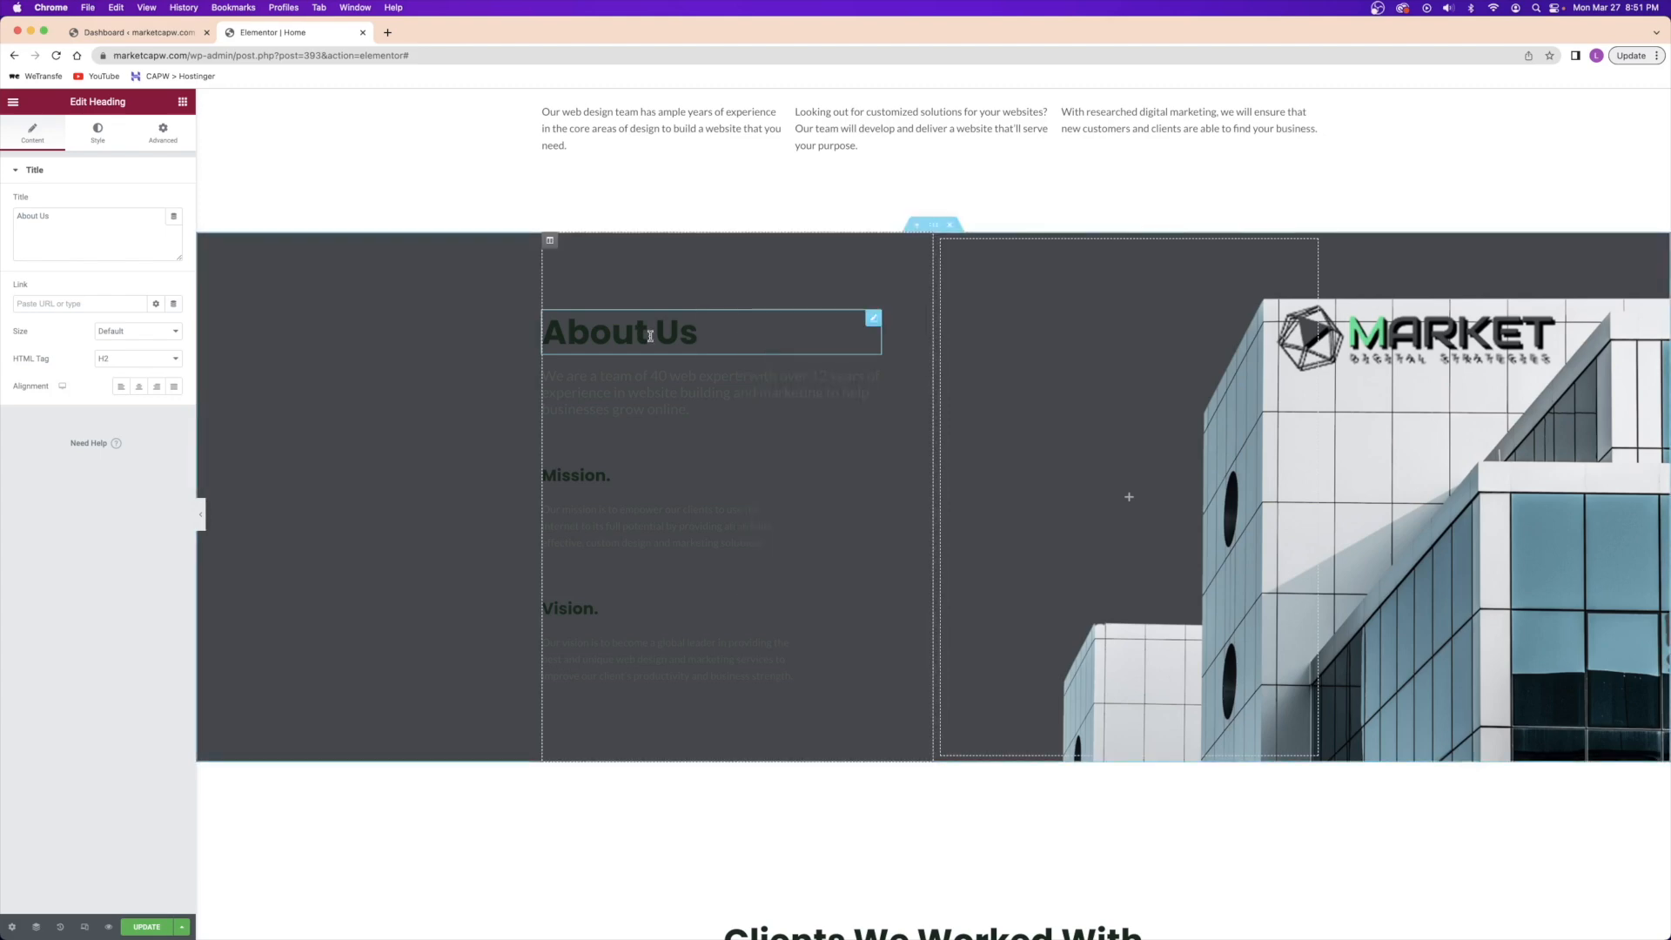
pyautogui.click(104, 142)
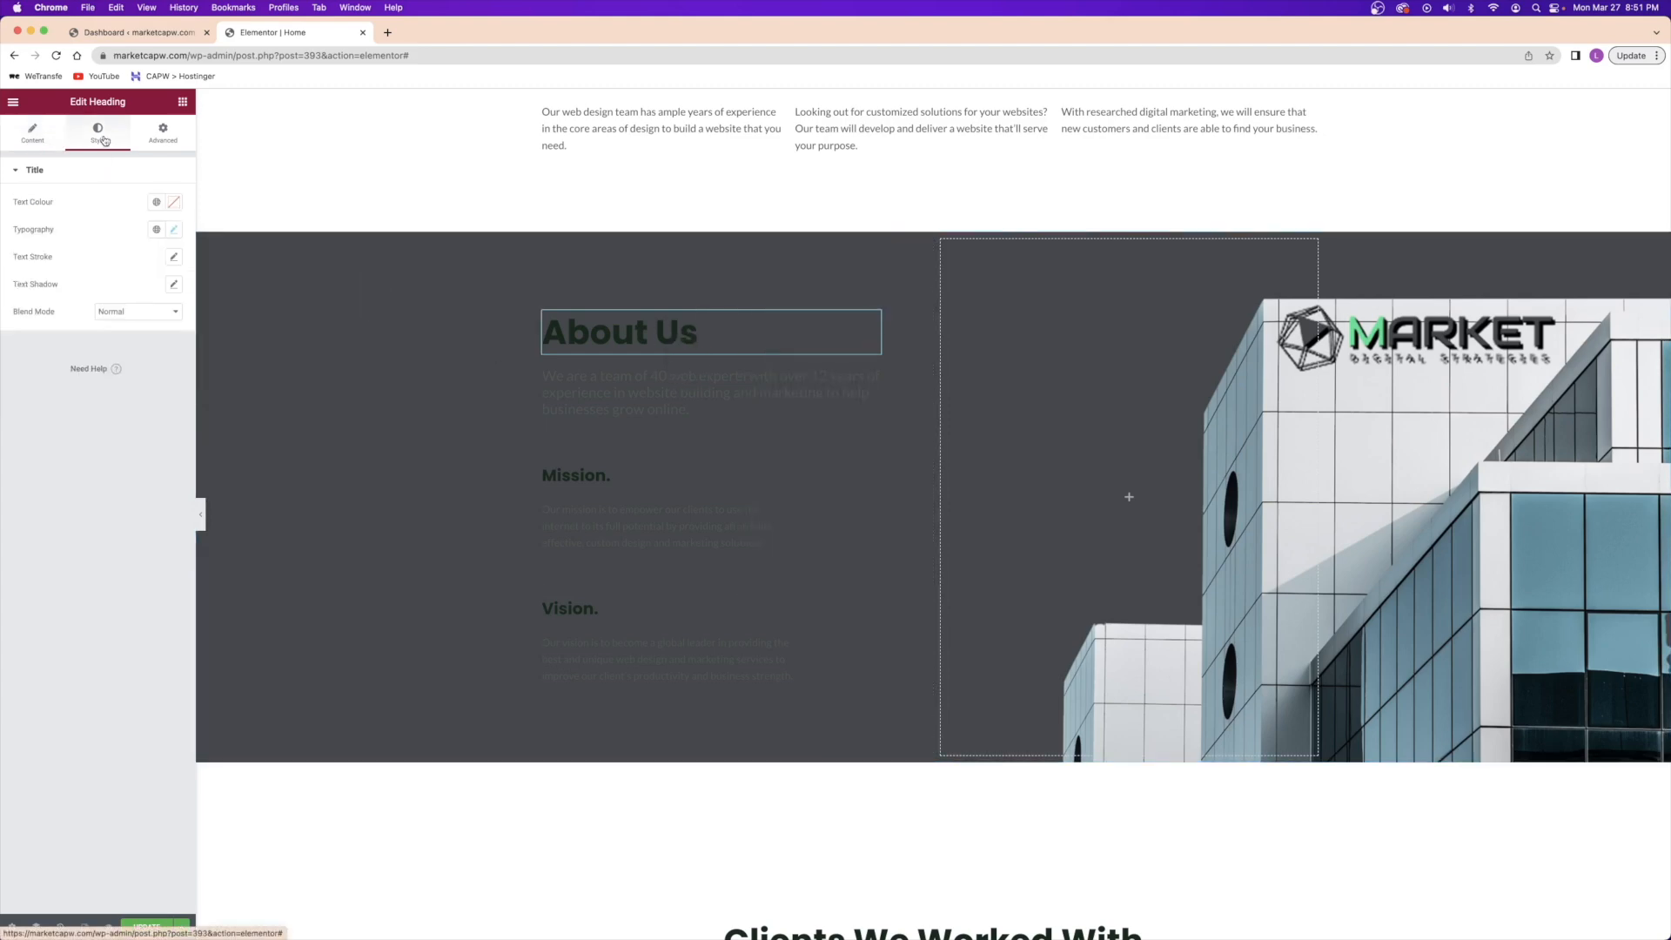
pyautogui.click(157, 202)
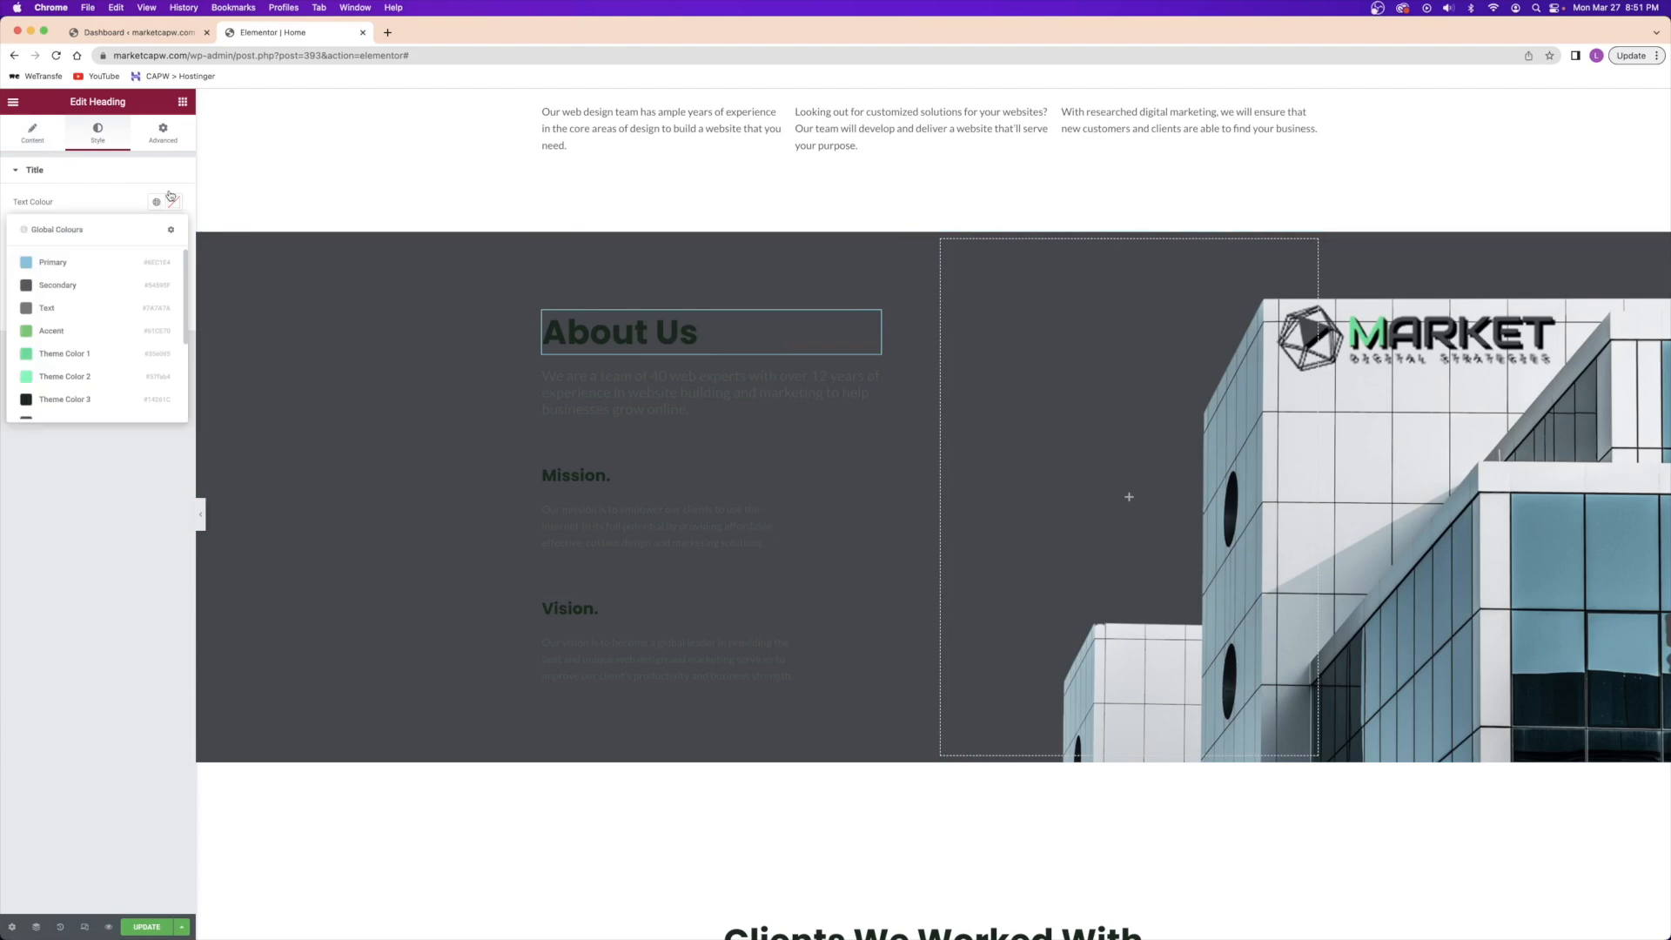
pyautogui.scroll(-2, 103, 351)
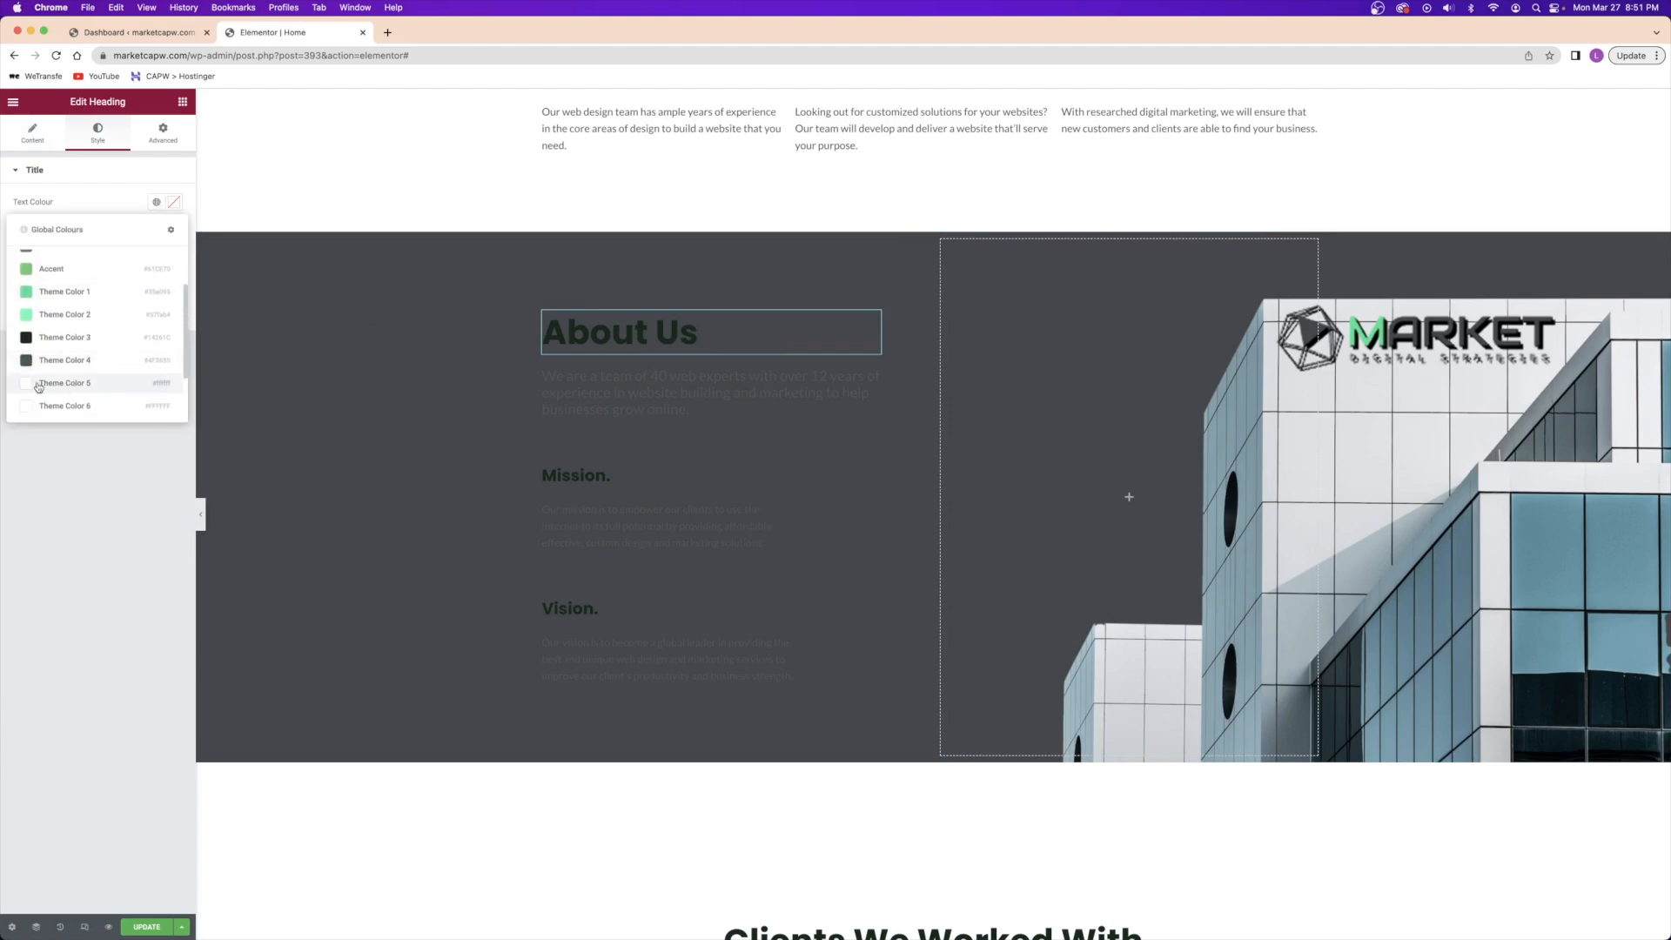
pyautogui.click(97, 384)
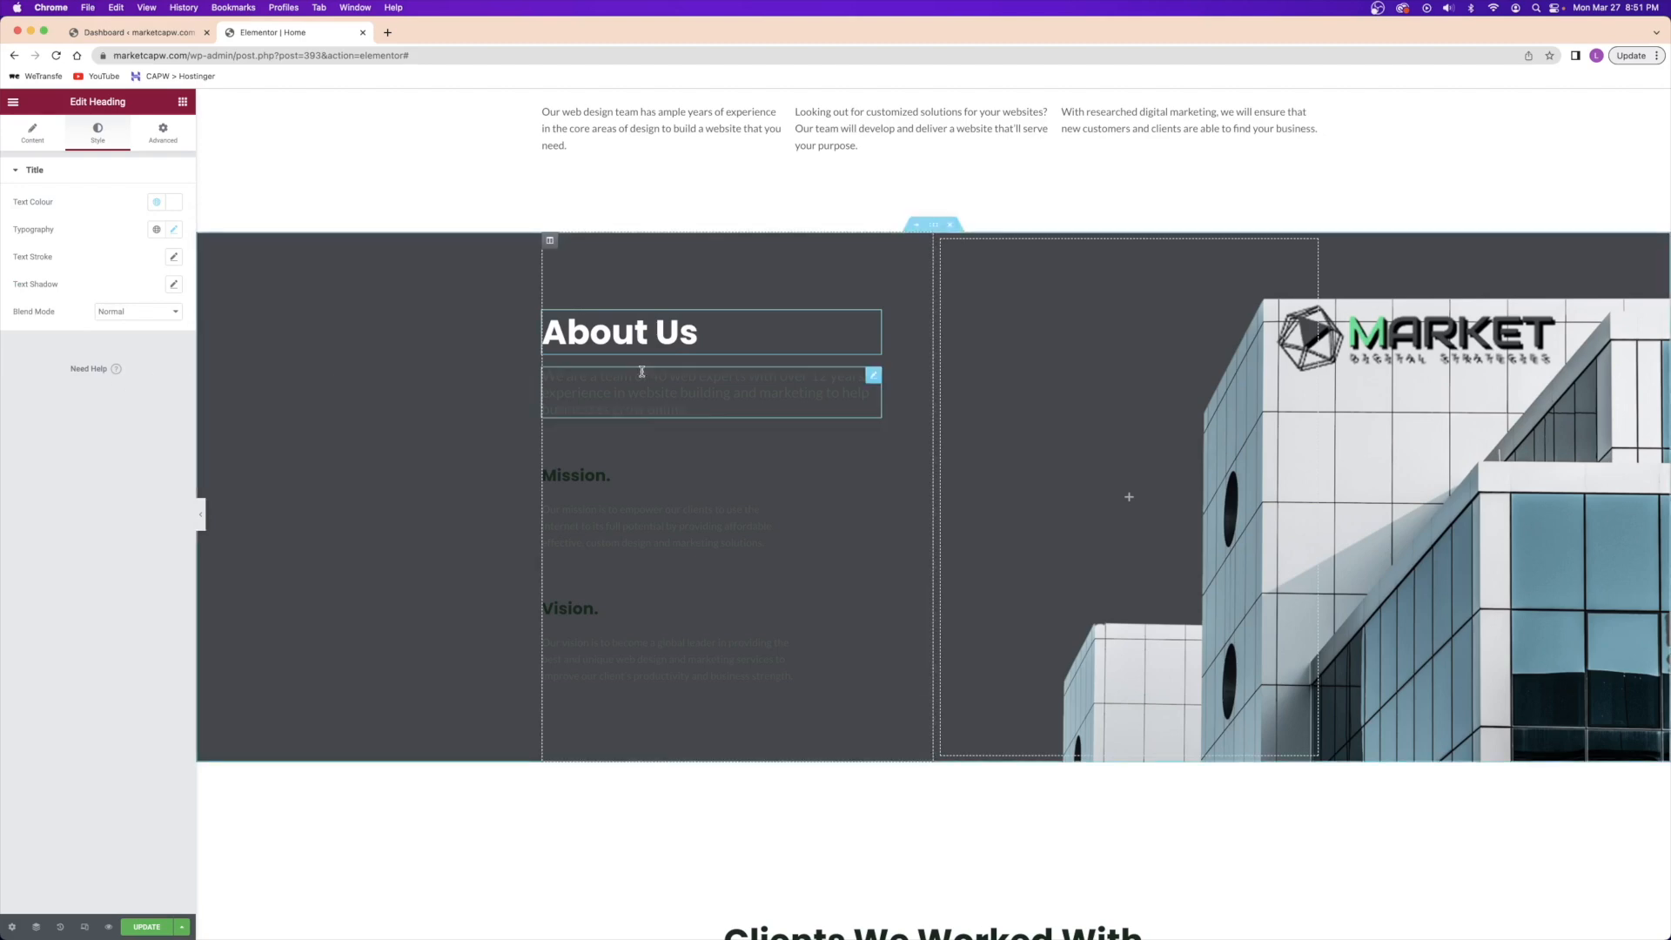
# - Set the Mission heading's text colour to the global colour Theme Color 5
pyautogui.rightClick(699, 435)
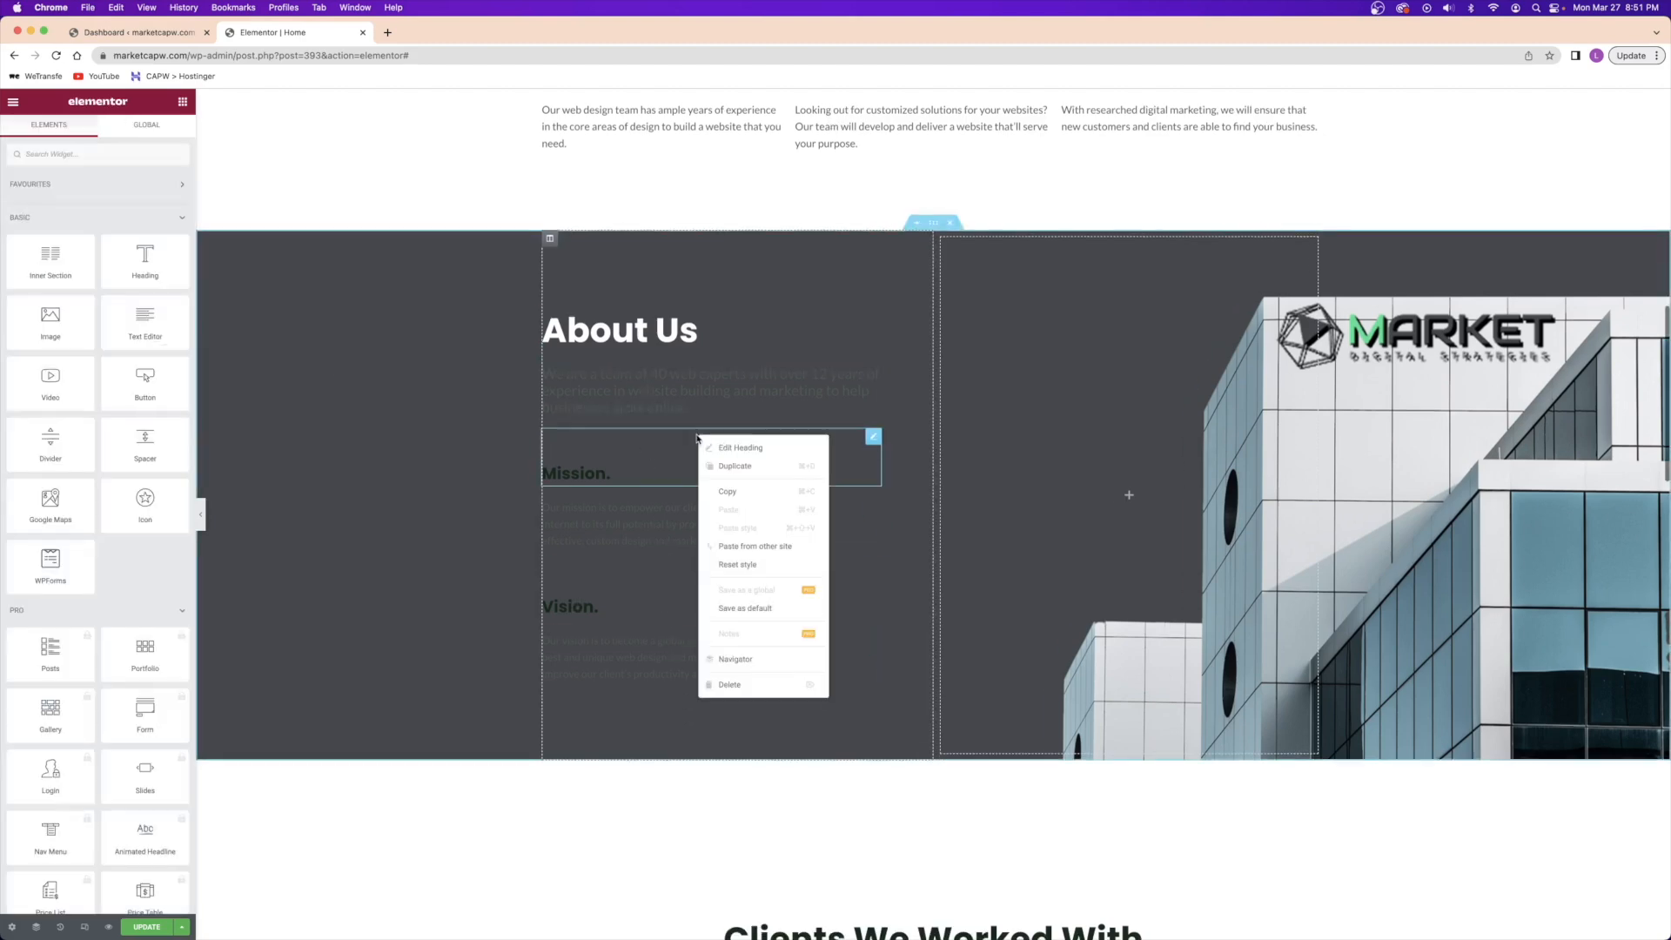
pyautogui.click(723, 448)
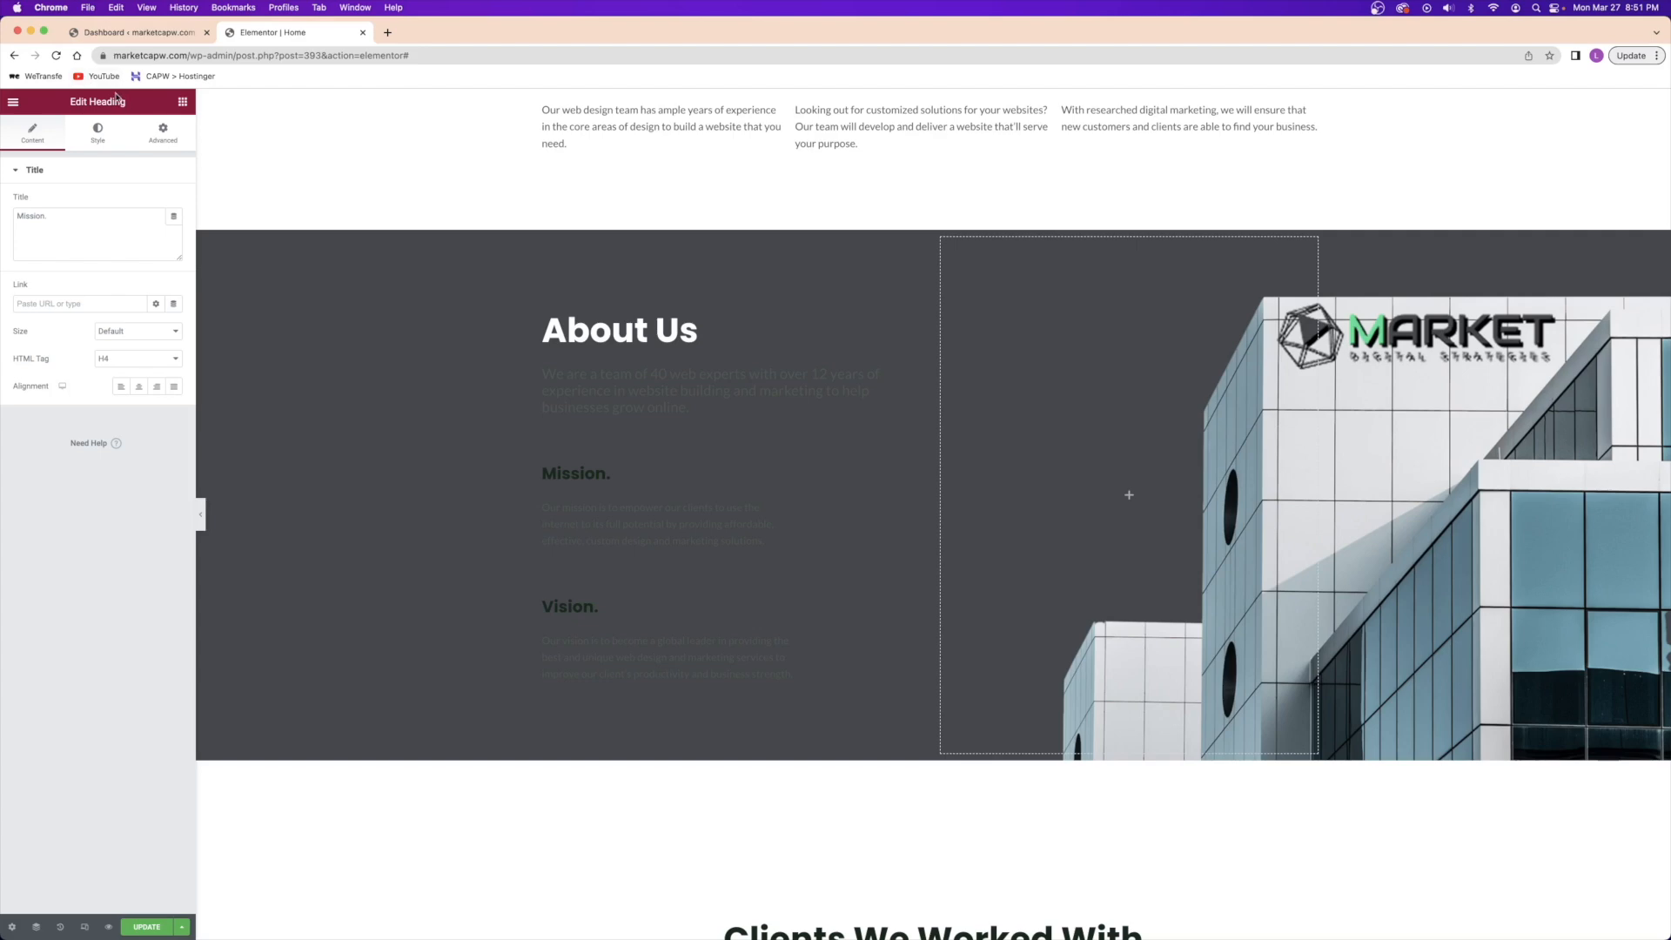
pyautogui.click(98, 141)
pyautogui.click(156, 202)
pyautogui.scroll(-2, 78, 374)
pyautogui.click(74, 389)
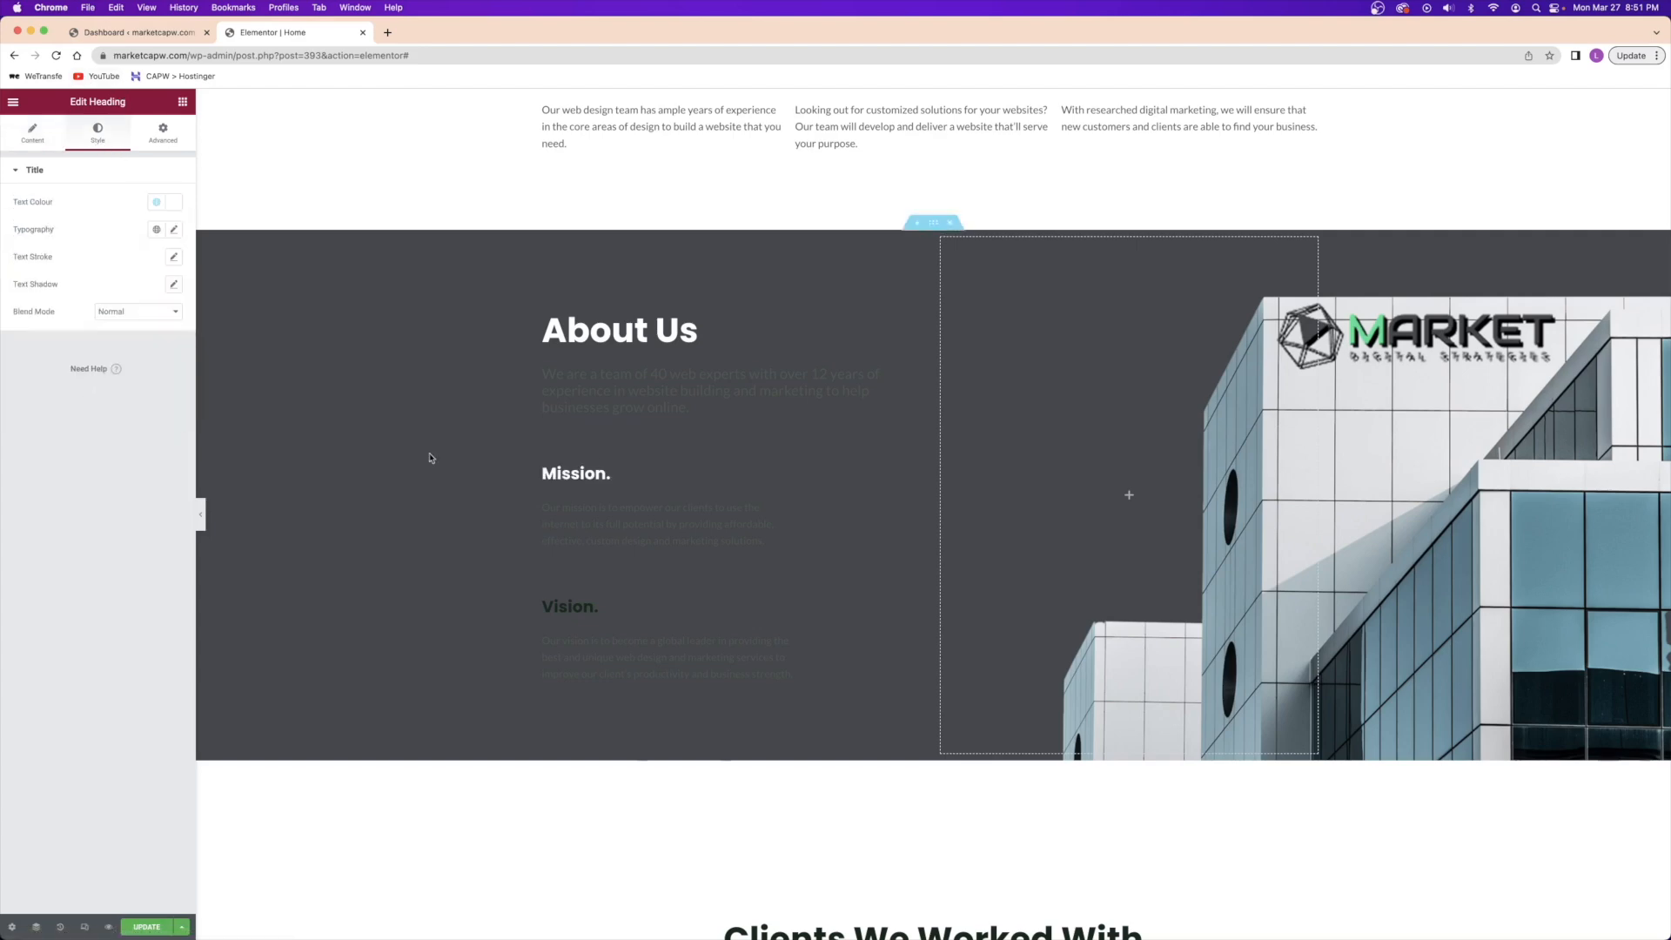
# - Set the text colour of the intro paragraph under About Us to the global colour Theme Color 5
pyautogui.rightClick(646, 370)
pyautogui.click(622, 366)
pyautogui.click(98, 132)
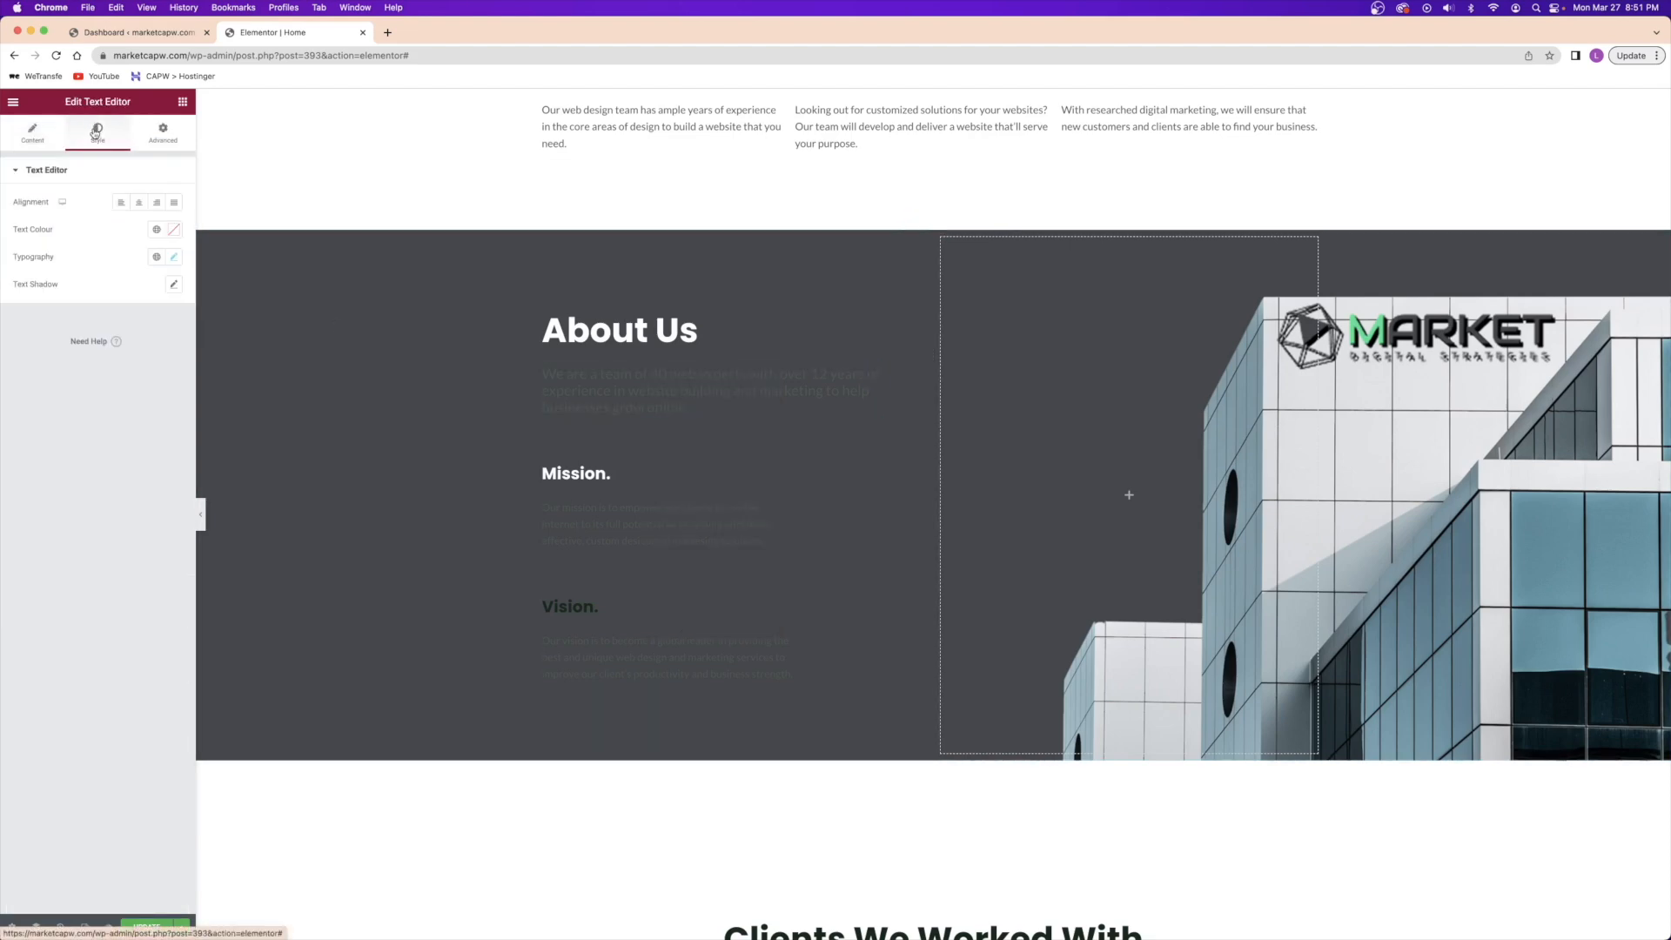
pyautogui.click(157, 229)
pyautogui.scroll(-2, 75, 380)
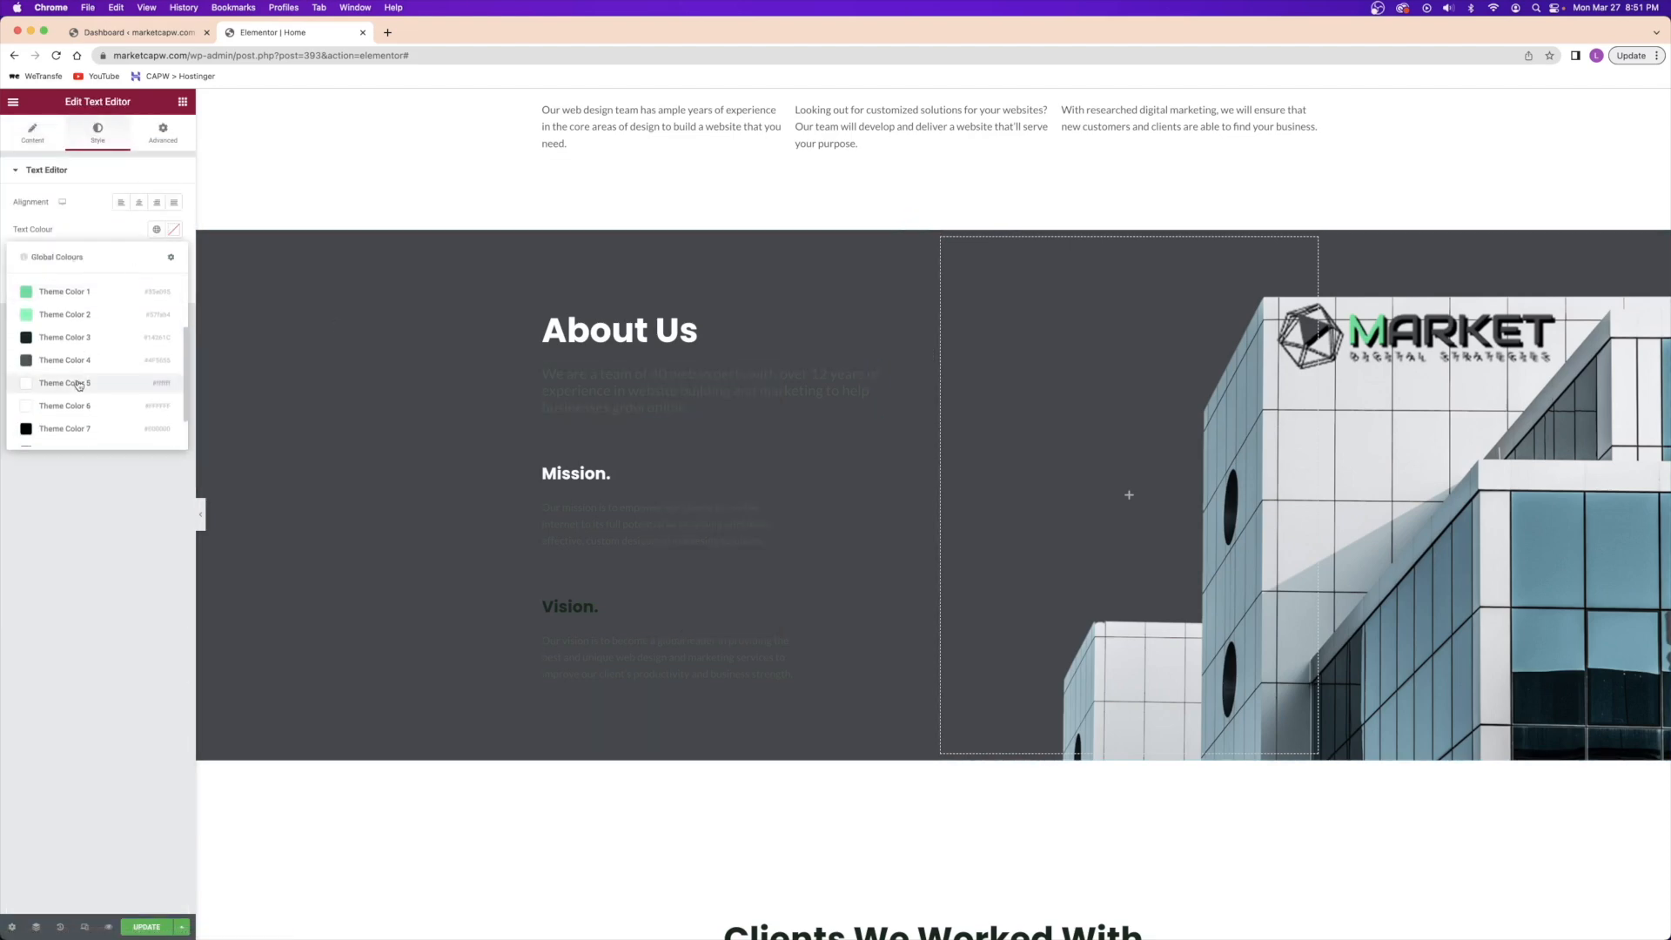
pyautogui.click(69, 381)
# - Set the text colour of the Mission paragraph to the global colour Theme Color 5
pyautogui.rightClick(637, 524)
pyautogui.click(666, 535)
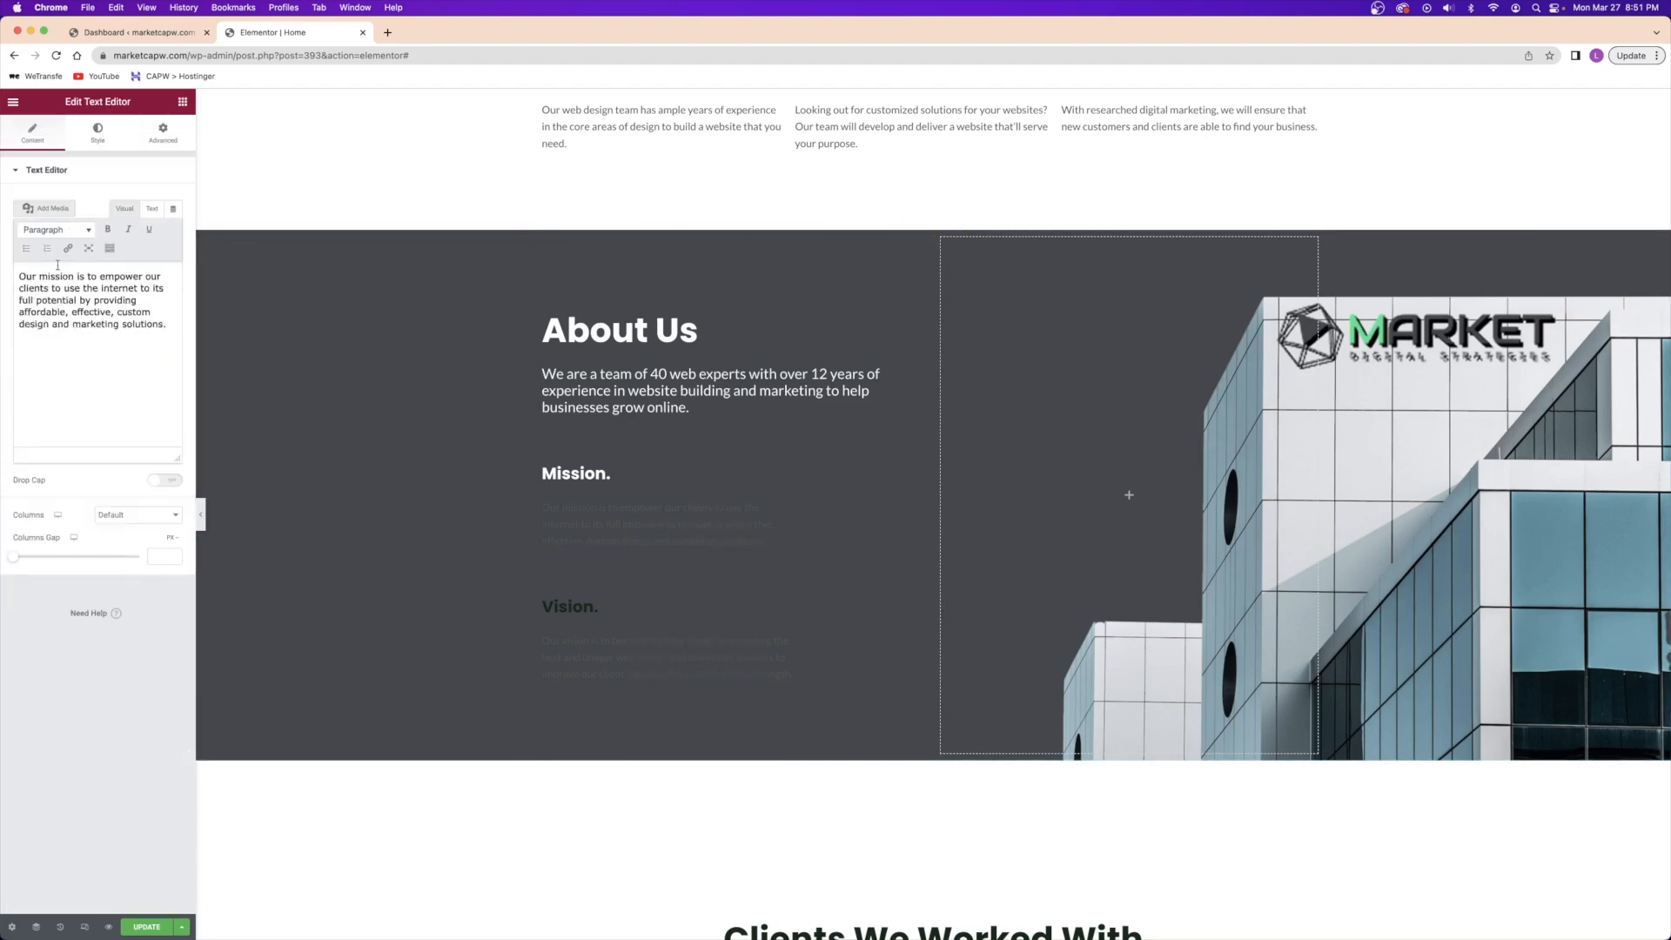
pyautogui.click(97, 133)
pyautogui.click(157, 229)
pyautogui.scroll(-2, 87, 391)
pyautogui.click(70, 380)
# - Set the text colour of the Vision paragraph to the same white global colour
pyautogui.click(584, 643)
pyautogui.click(97, 133)
pyautogui.click(157, 229)
pyautogui.click(70, 380)
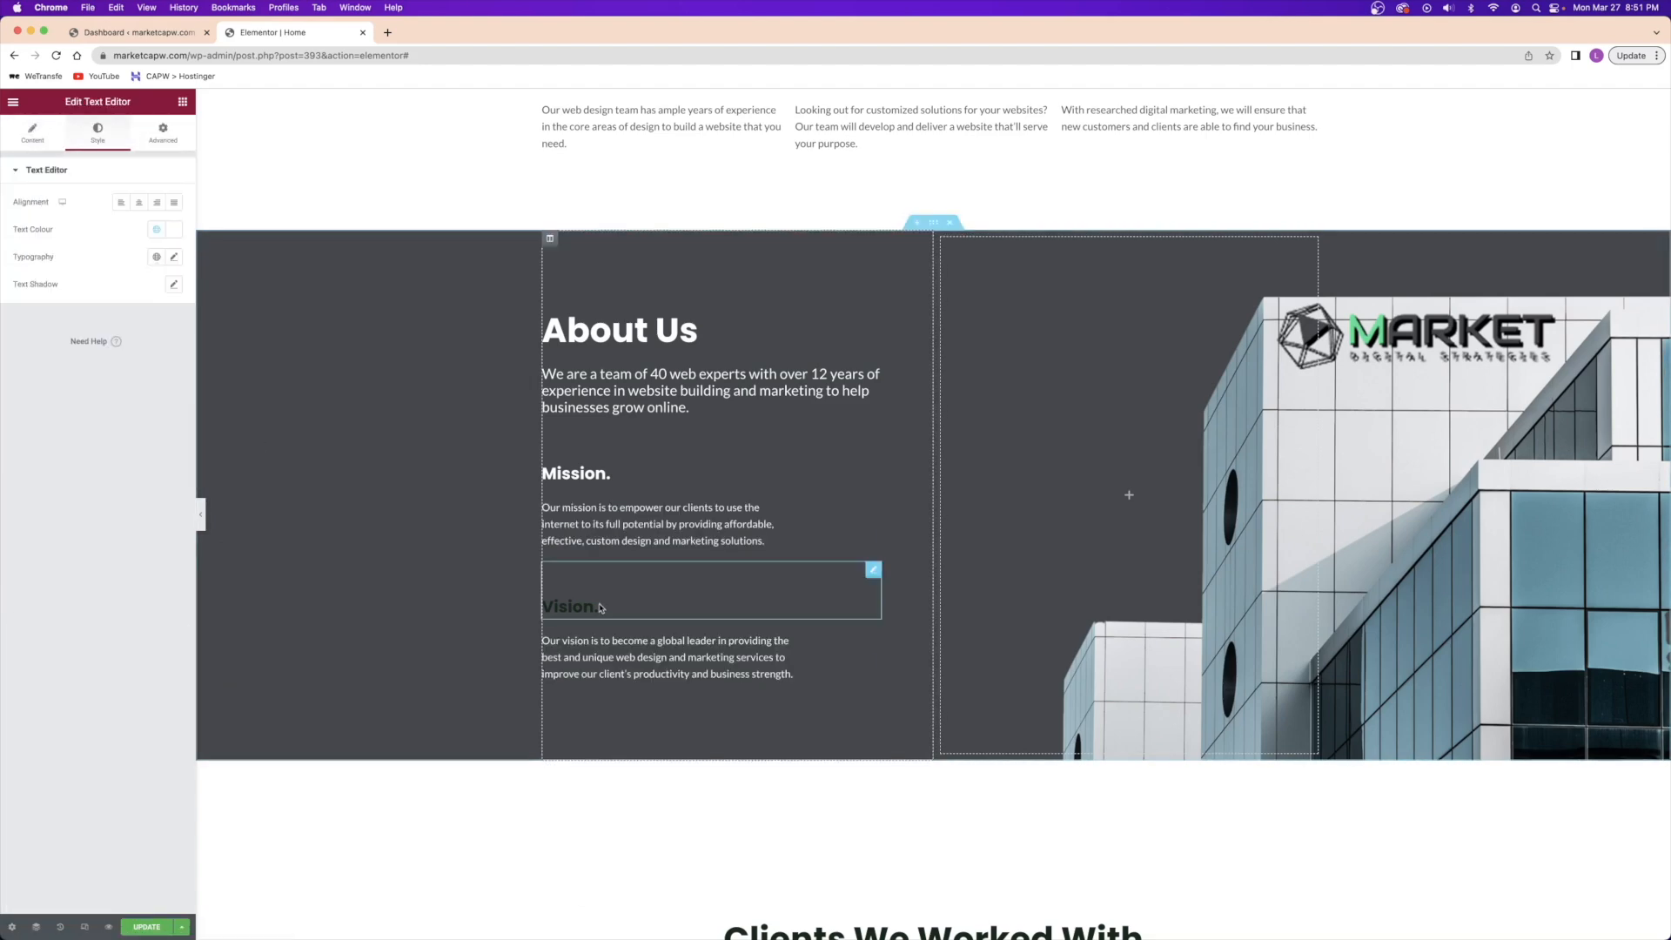
# - Set the Vision heading's text colour to the white global colour and update the page
pyautogui.click(570, 607)
pyautogui.click(97, 132)
pyautogui.click(157, 202)
pyautogui.click(69, 353)
pyautogui.click(144, 928)
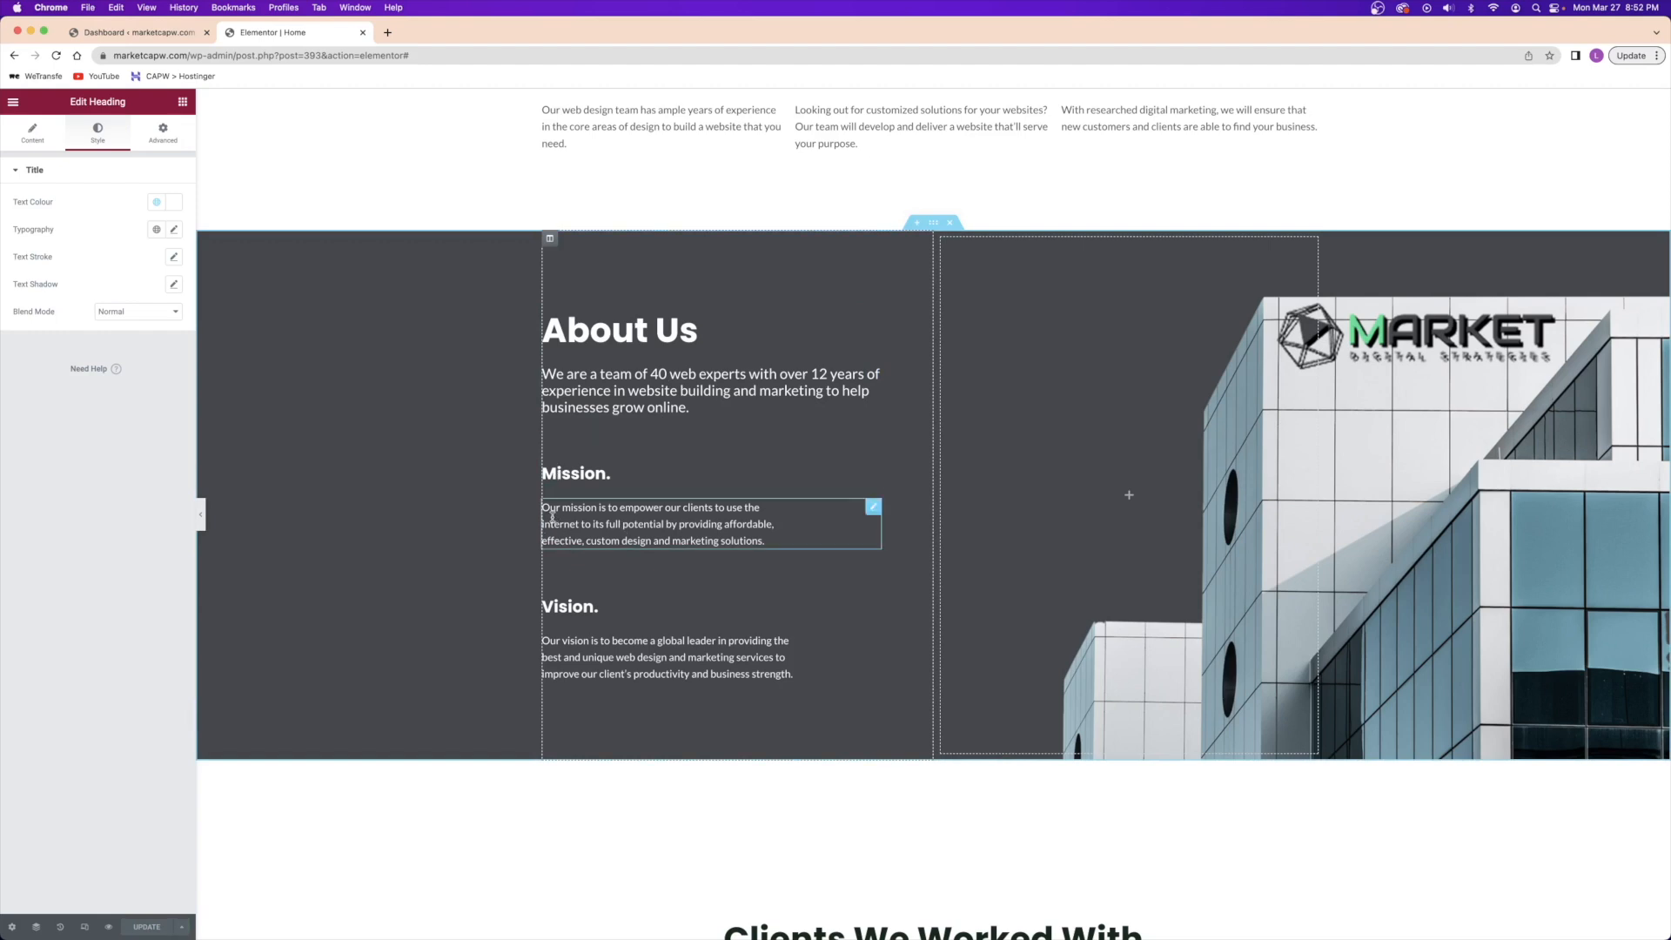
# - Open the Mission and Vision paragraphs and their headings for editing
pyautogui.moveTo(546, 508); pyautogui.dragTo(770, 526)
pyautogui.click(783, 544)
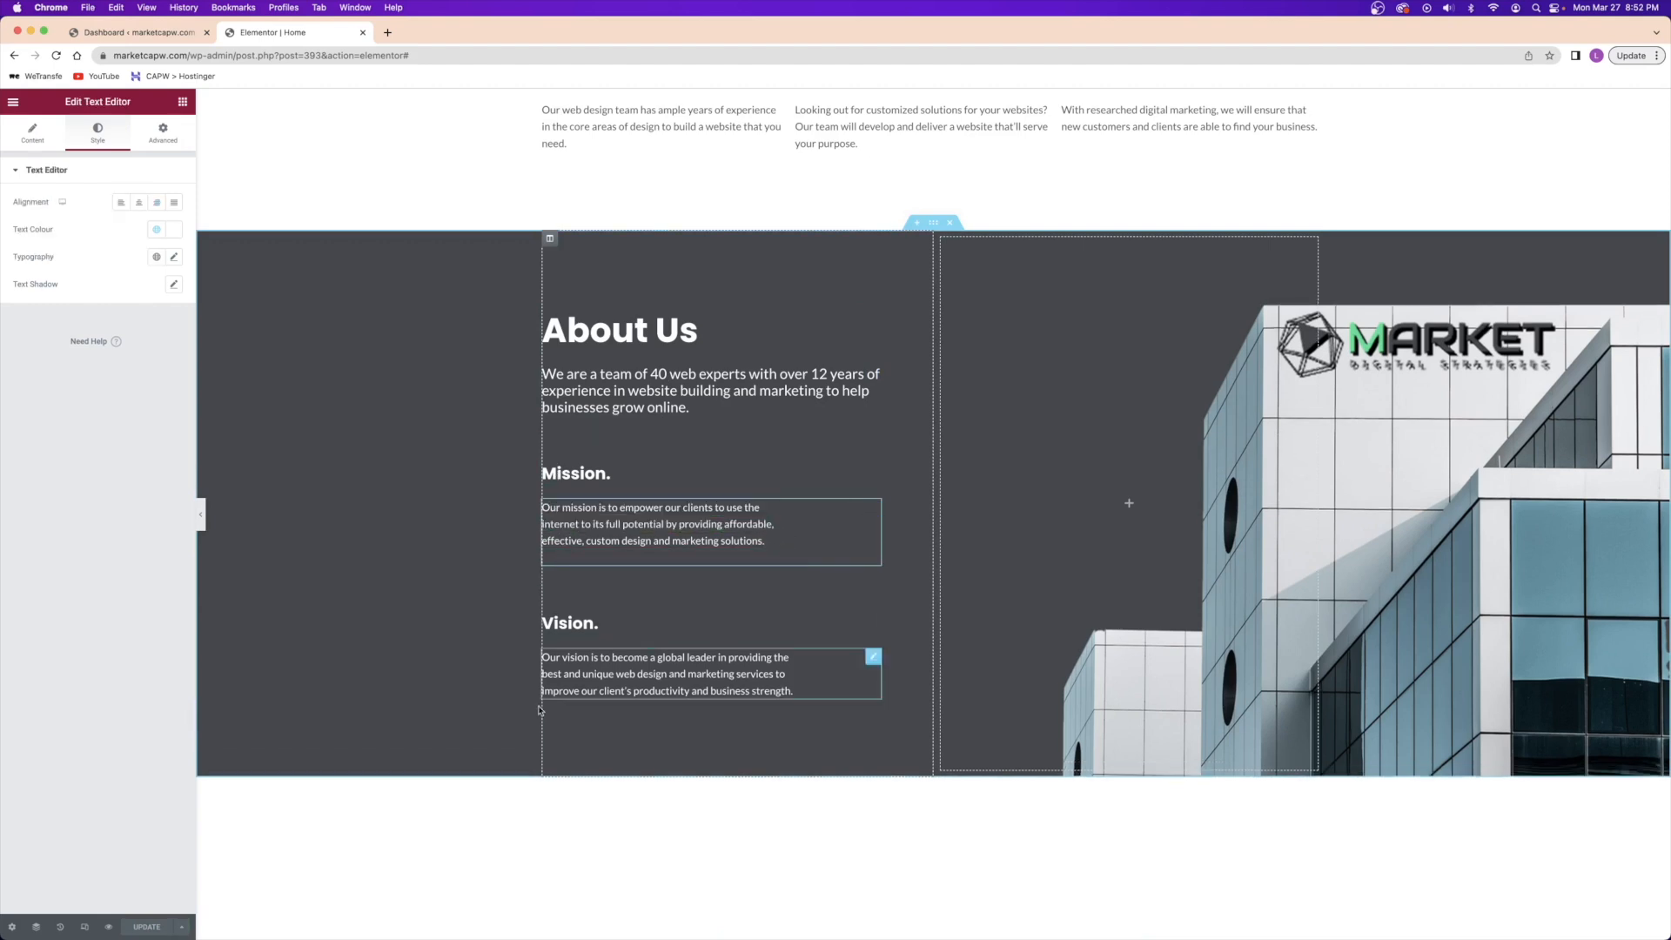
pyautogui.moveTo(550, 659)
pyautogui.mouseDown()
pyautogui.moveTo(723, 683)
pyautogui.moveTo(701, 668)
pyautogui.mouseUp()
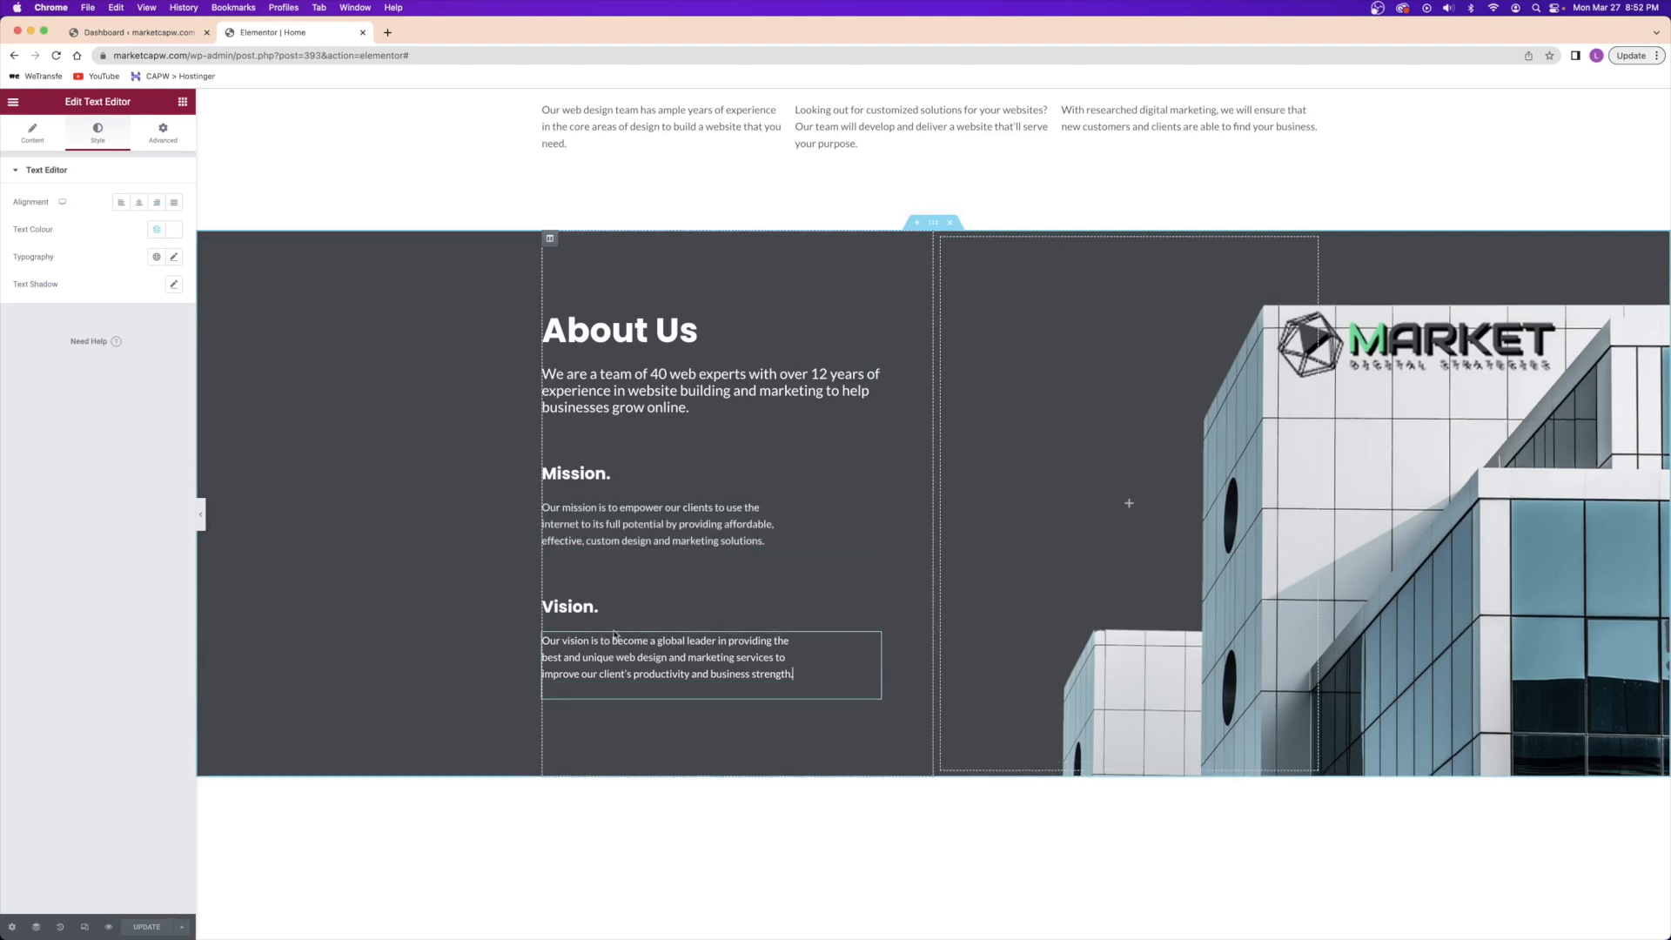
pyautogui.click(593, 468)
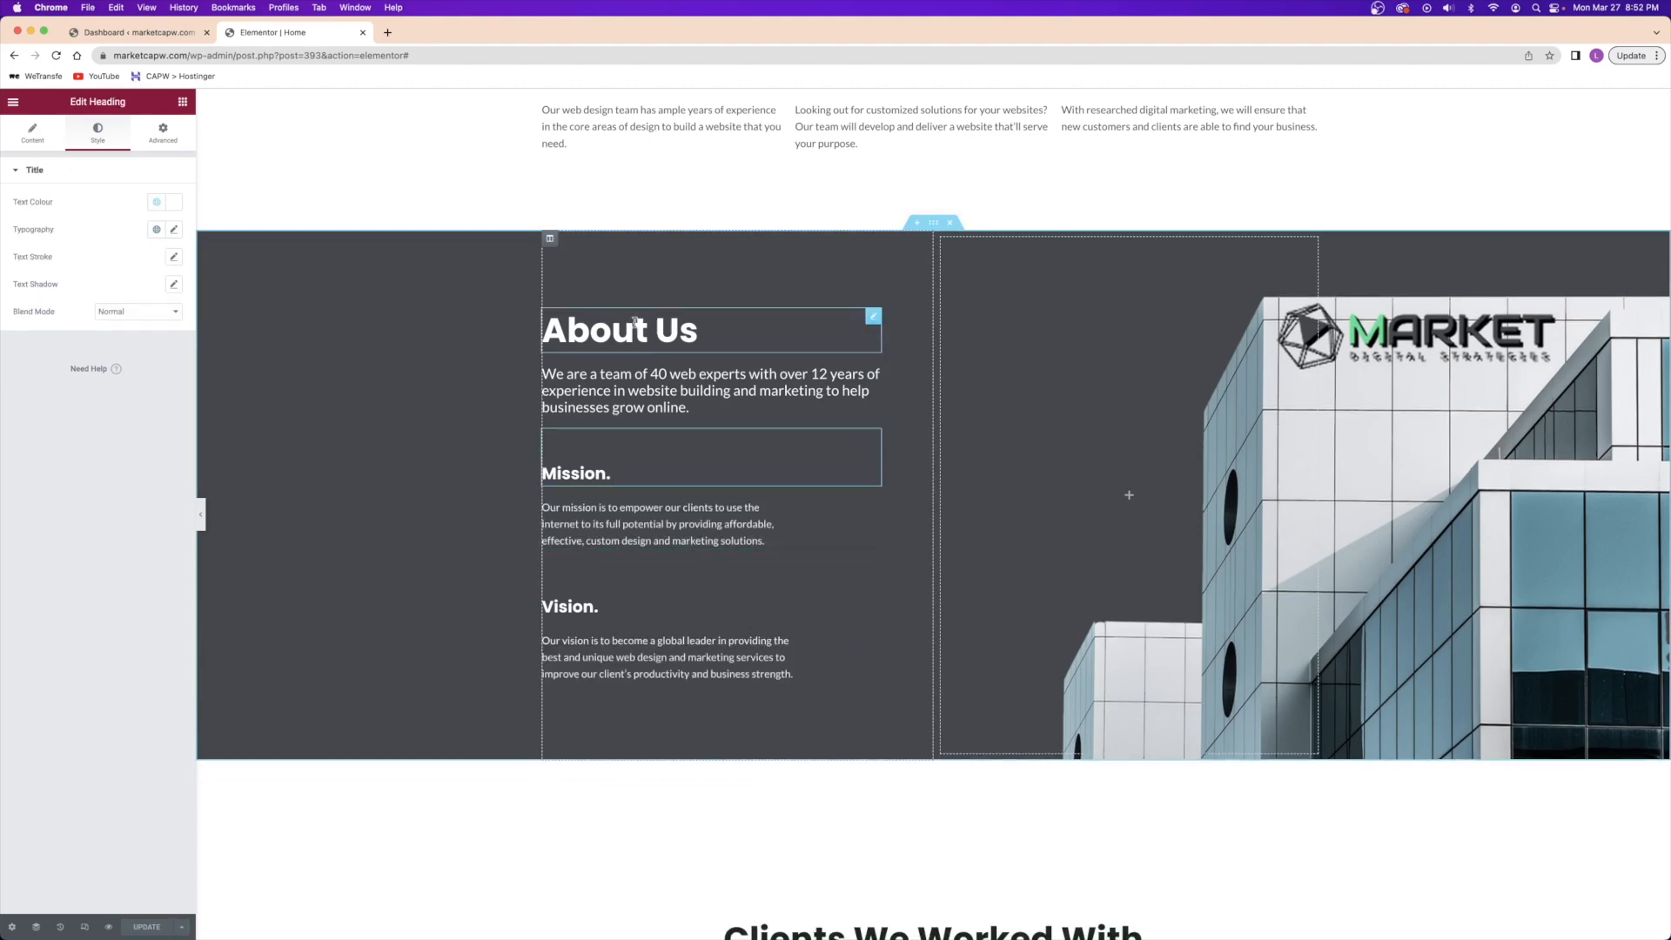
pyautogui.click(629, 605)
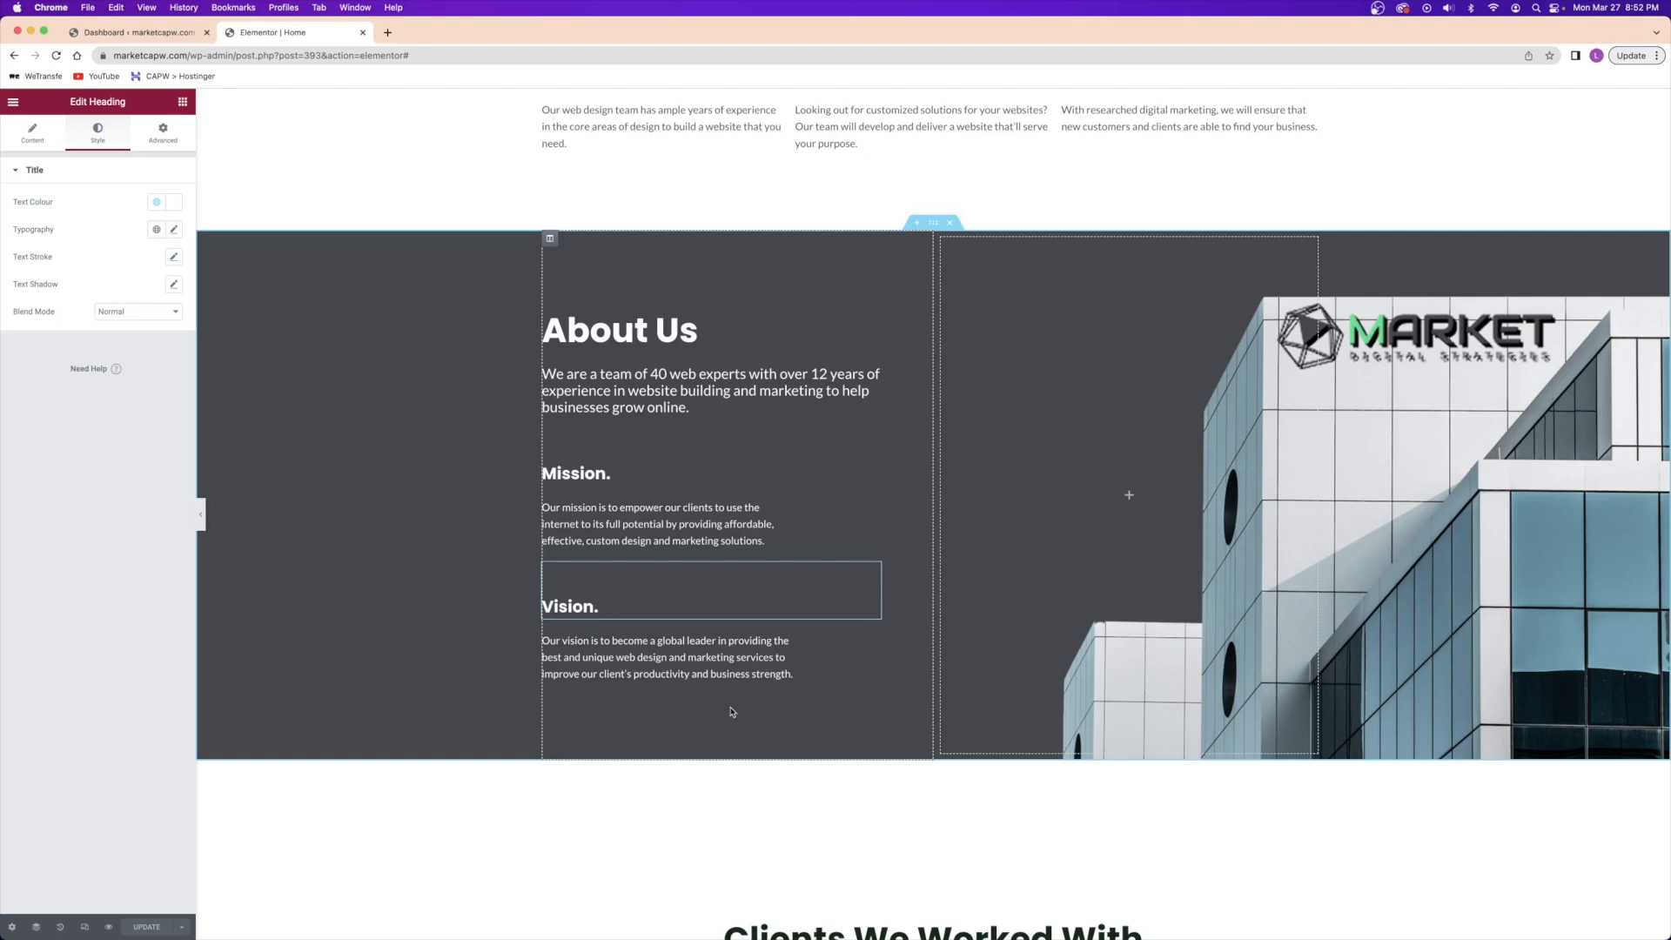
# - Delete the row of client logos and the Clients We Worked With heading
pyautogui.scroll(-10, 675, 444)
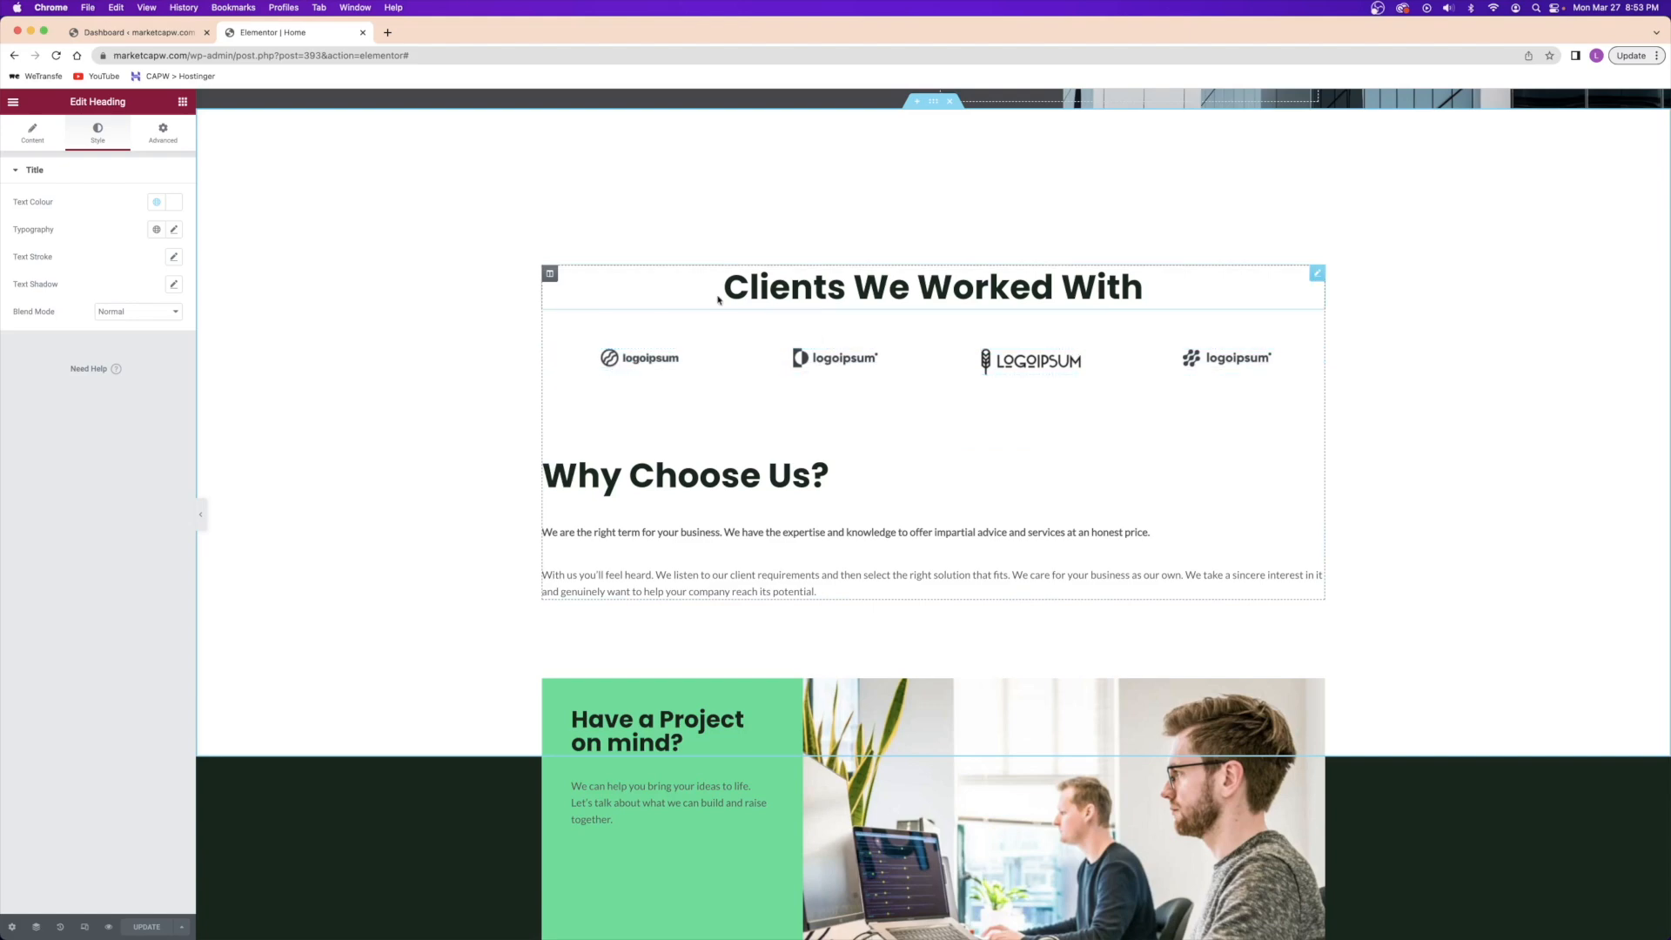
pyautogui.rightClick(805, 298)
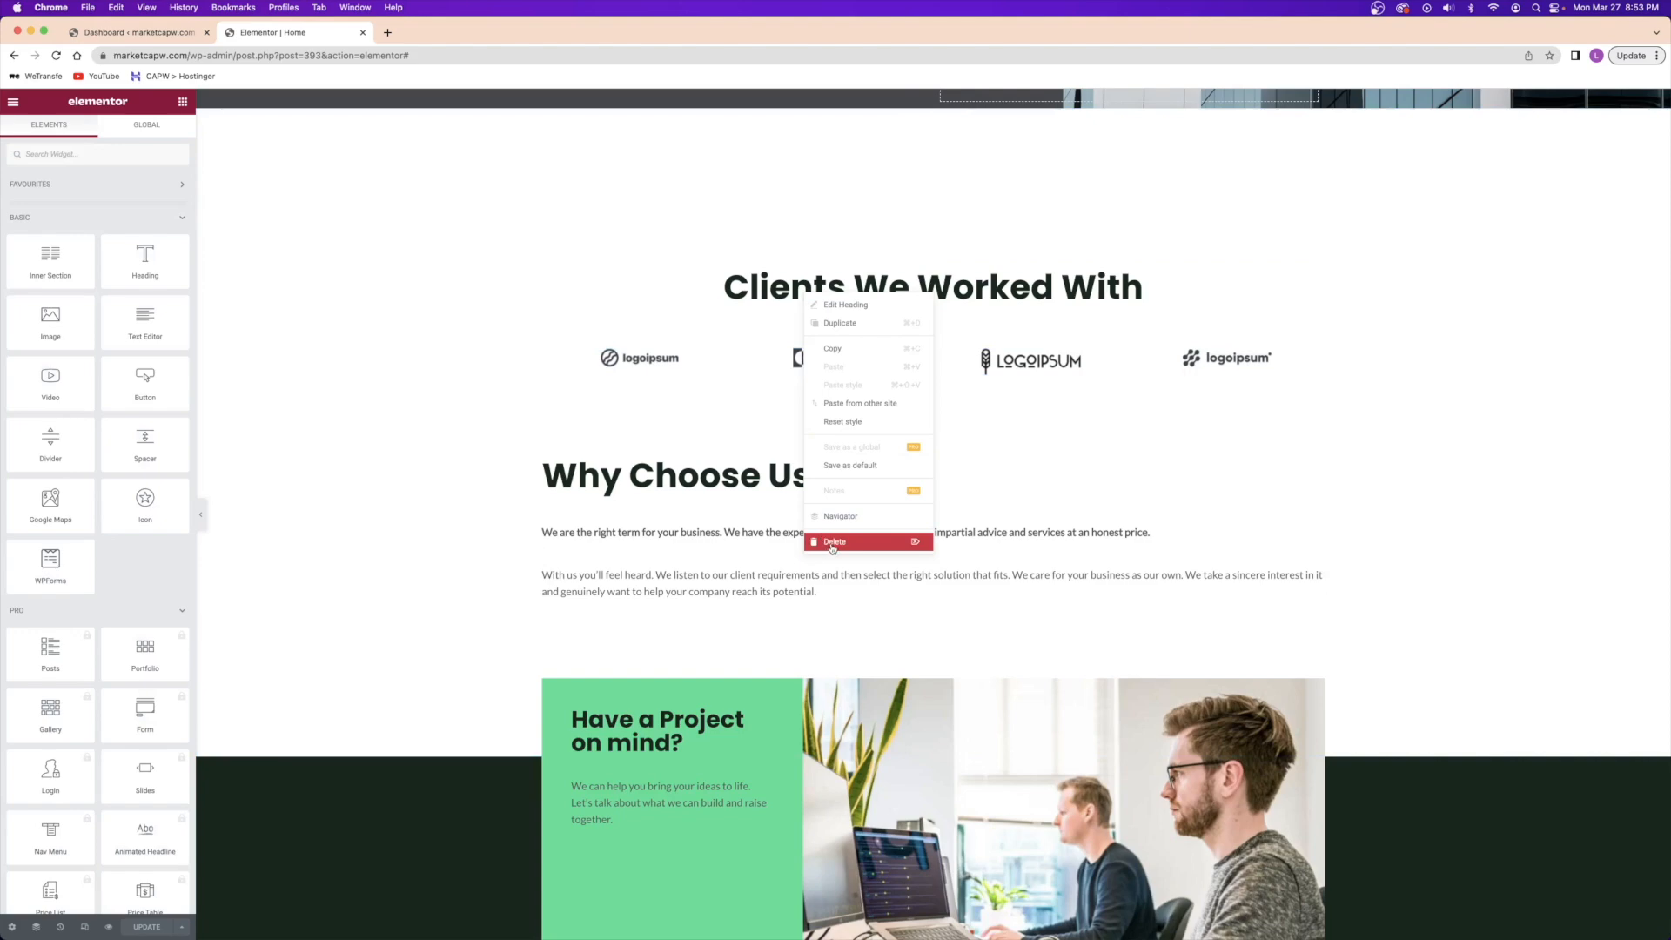
pyautogui.click(1048, 281)
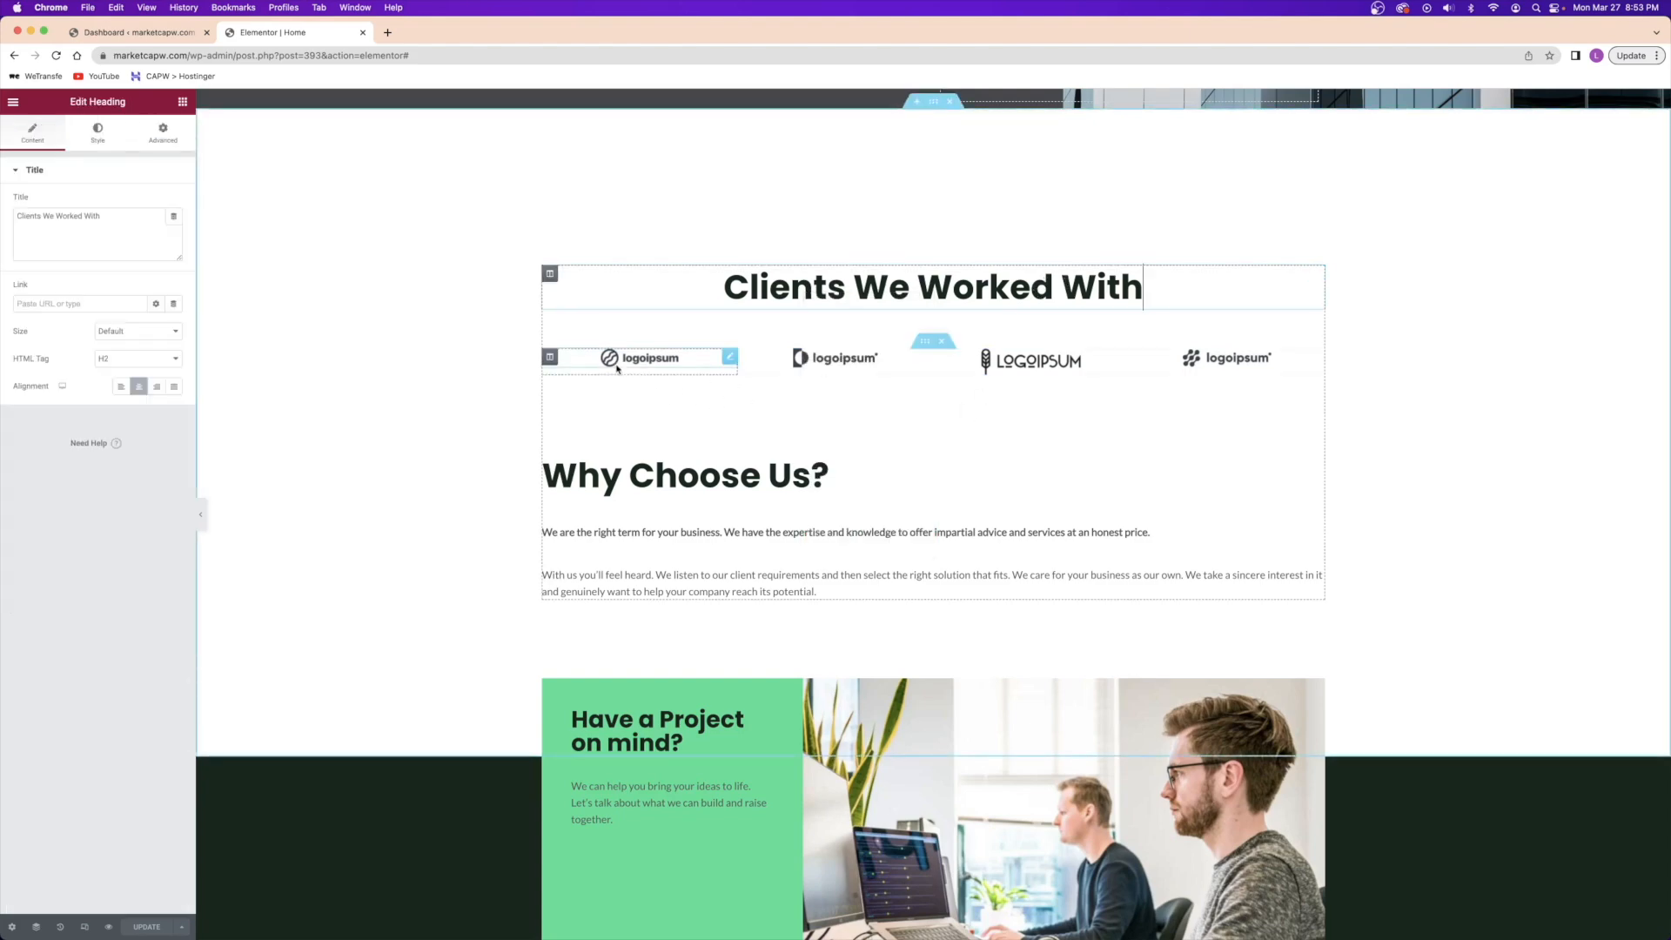
pyautogui.click(943, 342)
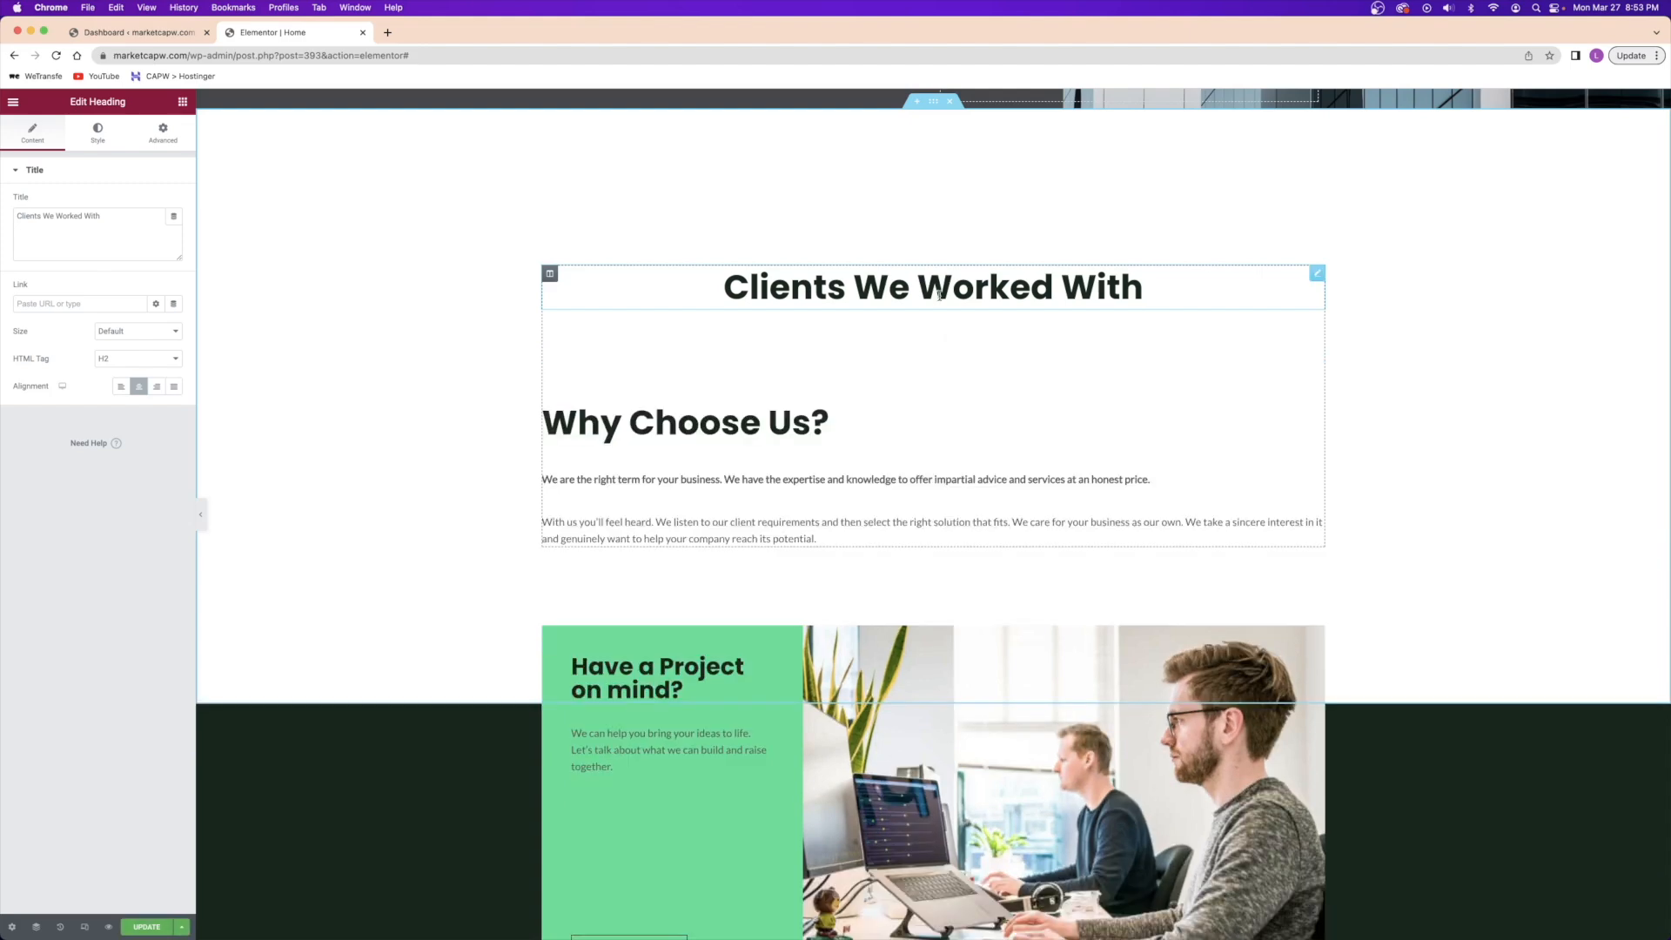
pyautogui.rightClick(941, 302)
pyautogui.click(989, 547)
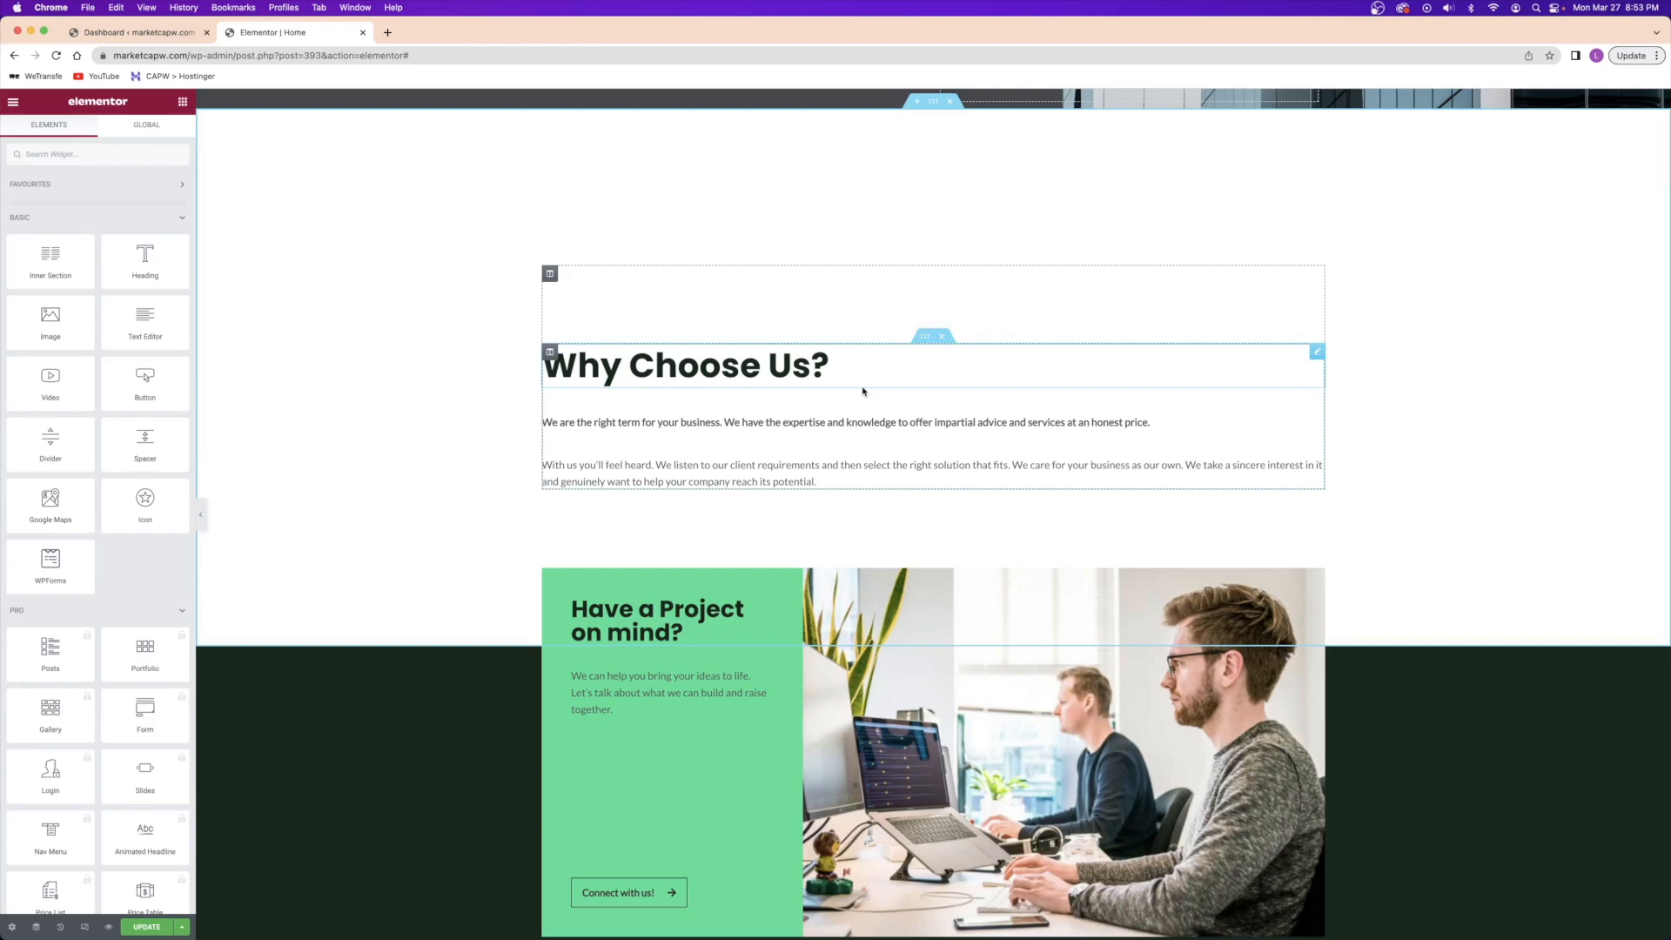
# - Undo the deletion of the client logos and the Clients We Worked With heading
pyautogui.scroll(5, 862, 391)
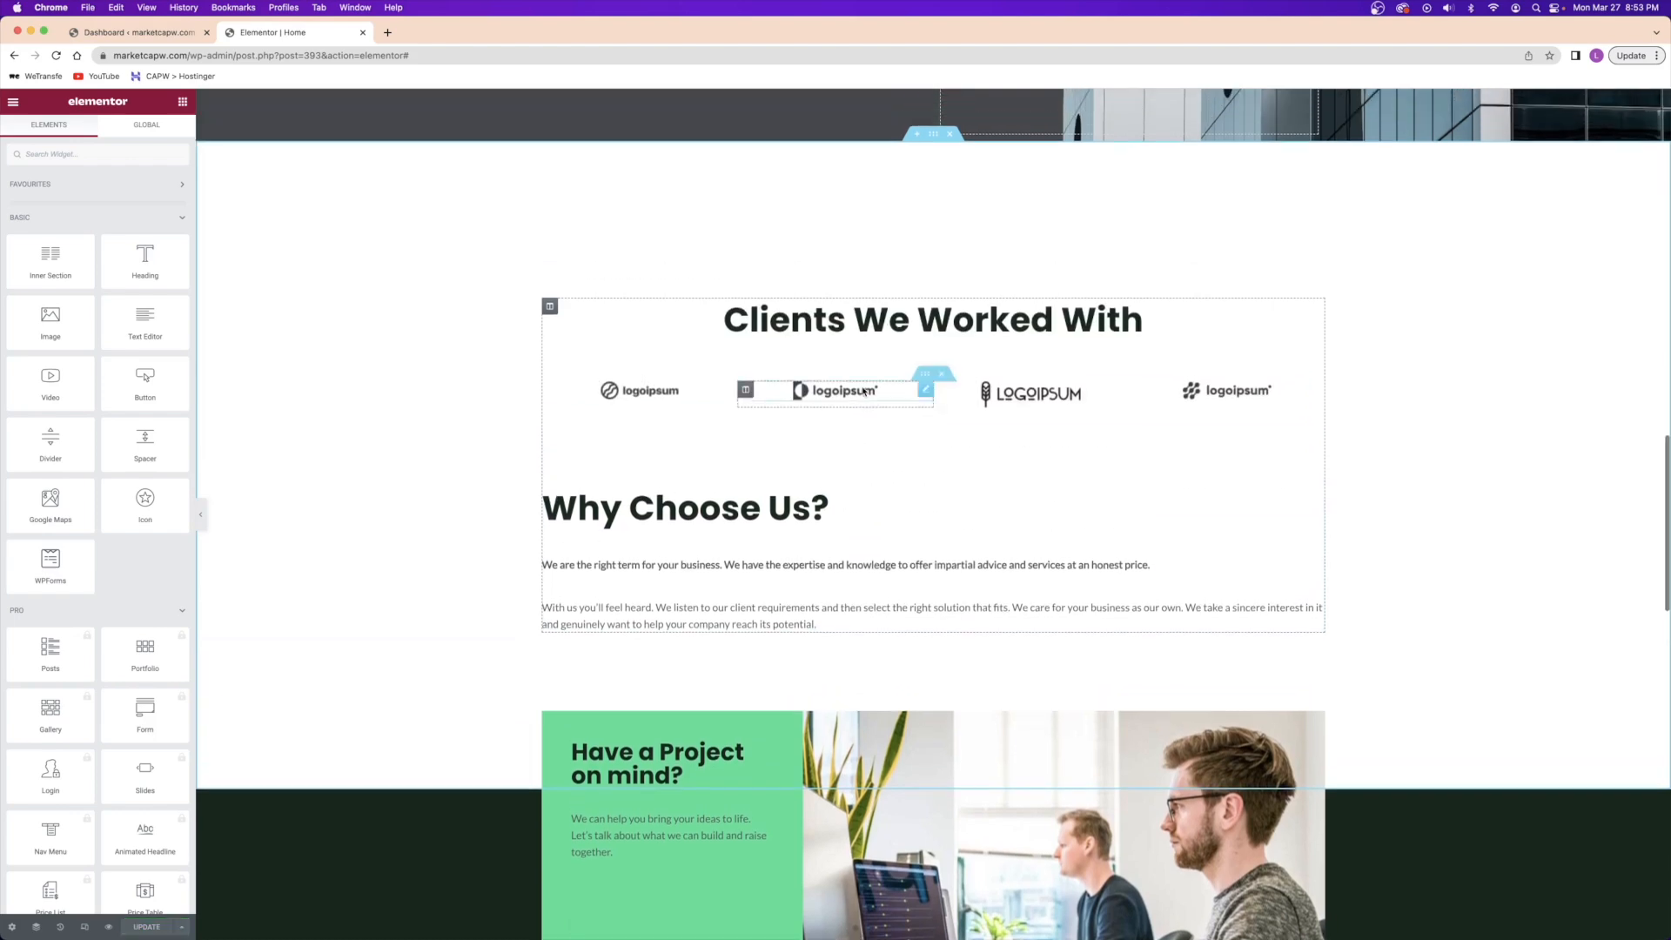
pyautogui.scroll(-5, 863, 391)
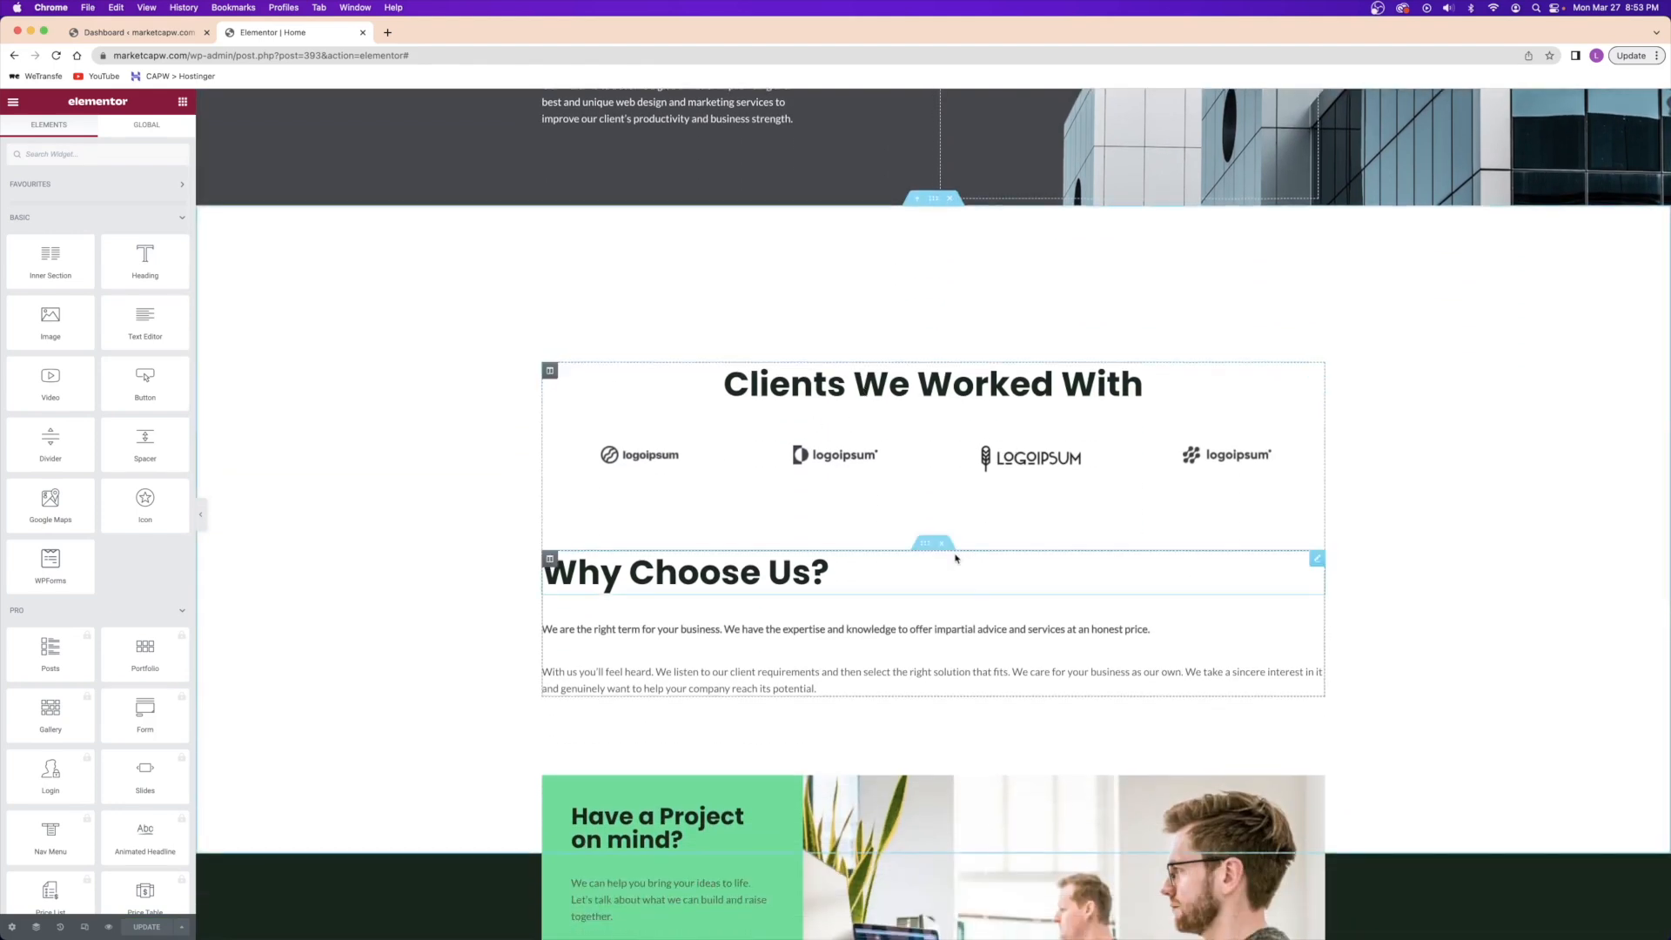
# - Replace the first client logo with Logo.png from the media library
pyautogui.click(629, 455)
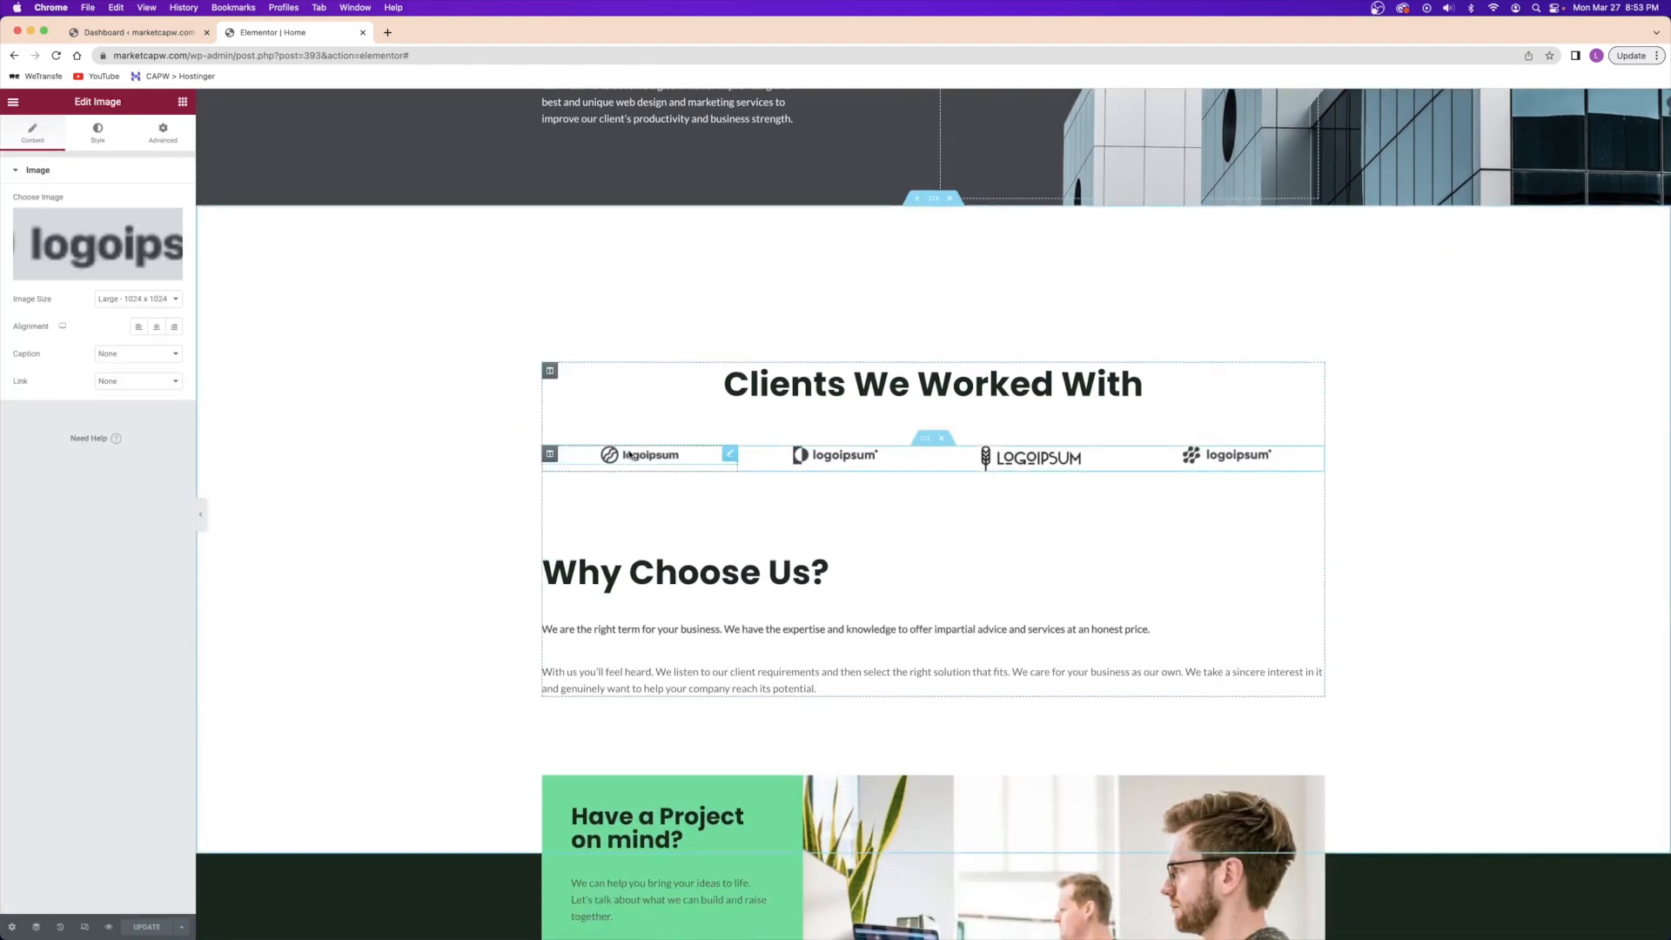
pyautogui.click(99, 243)
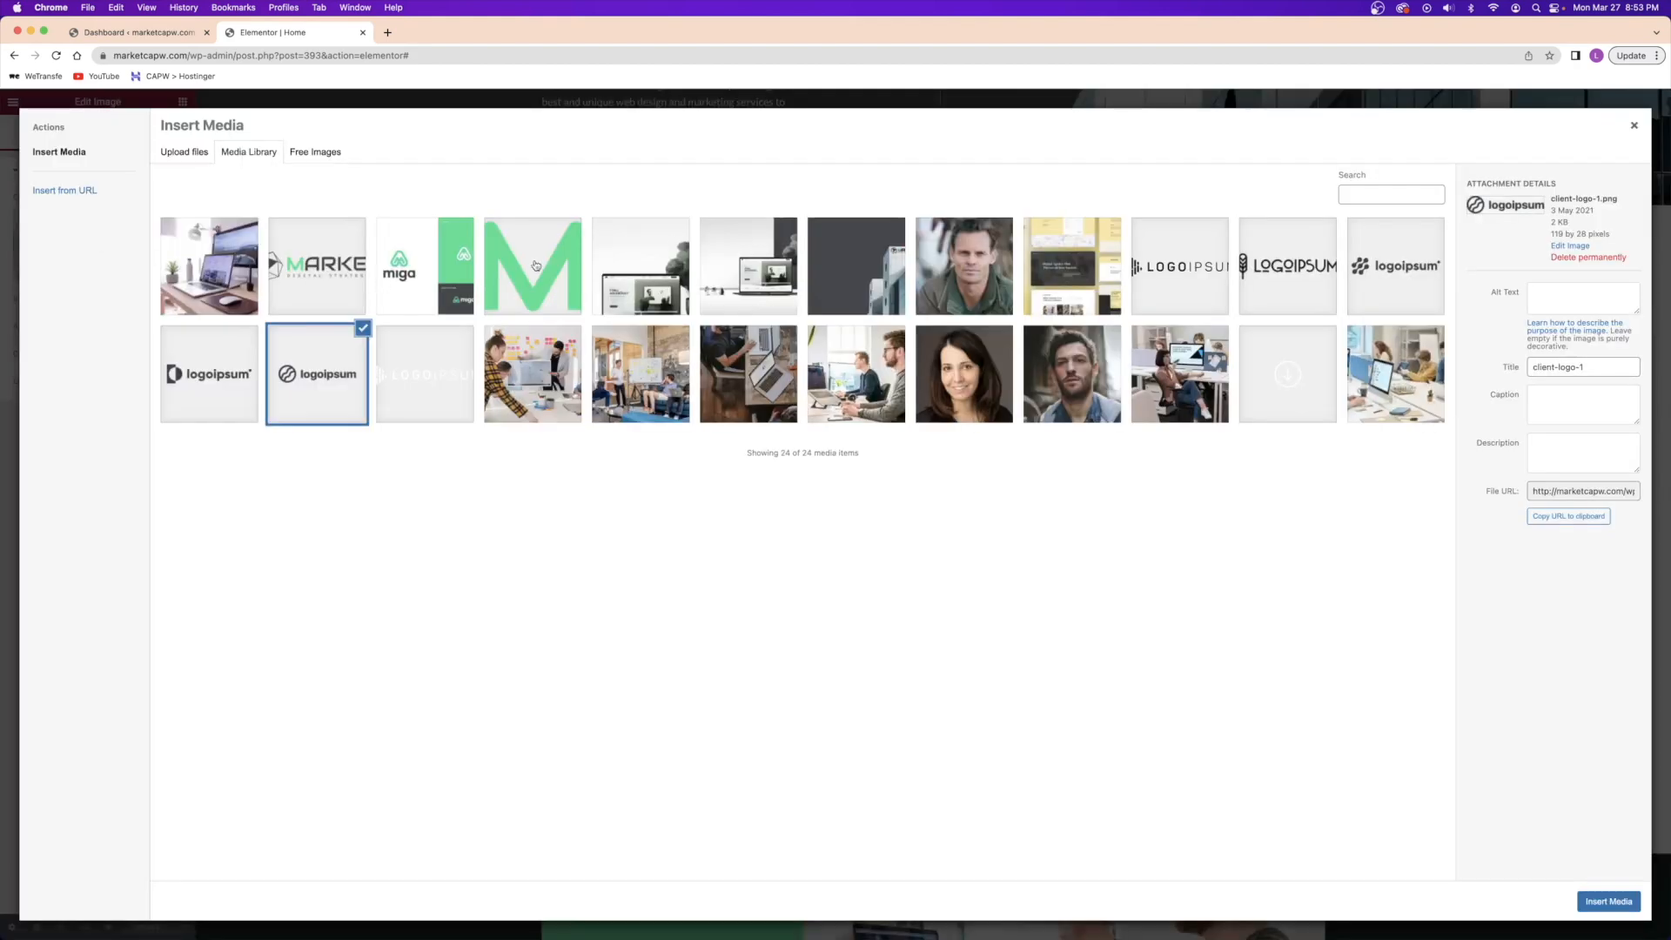
pyautogui.click(304, 281)
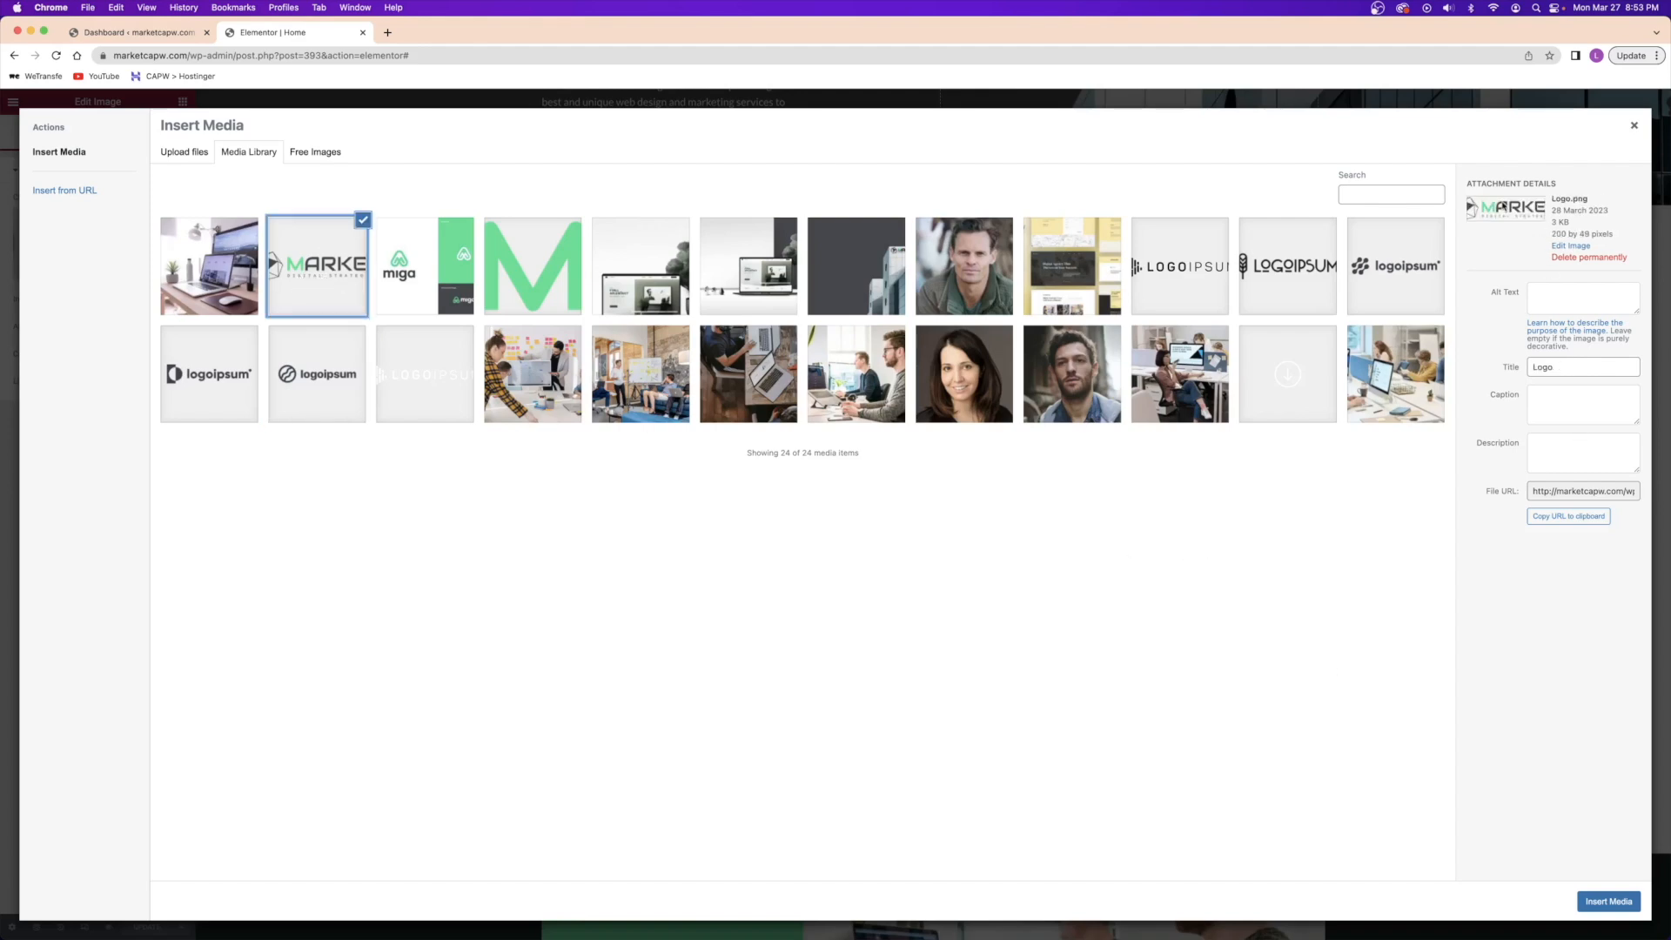
pyautogui.click(1609, 902)
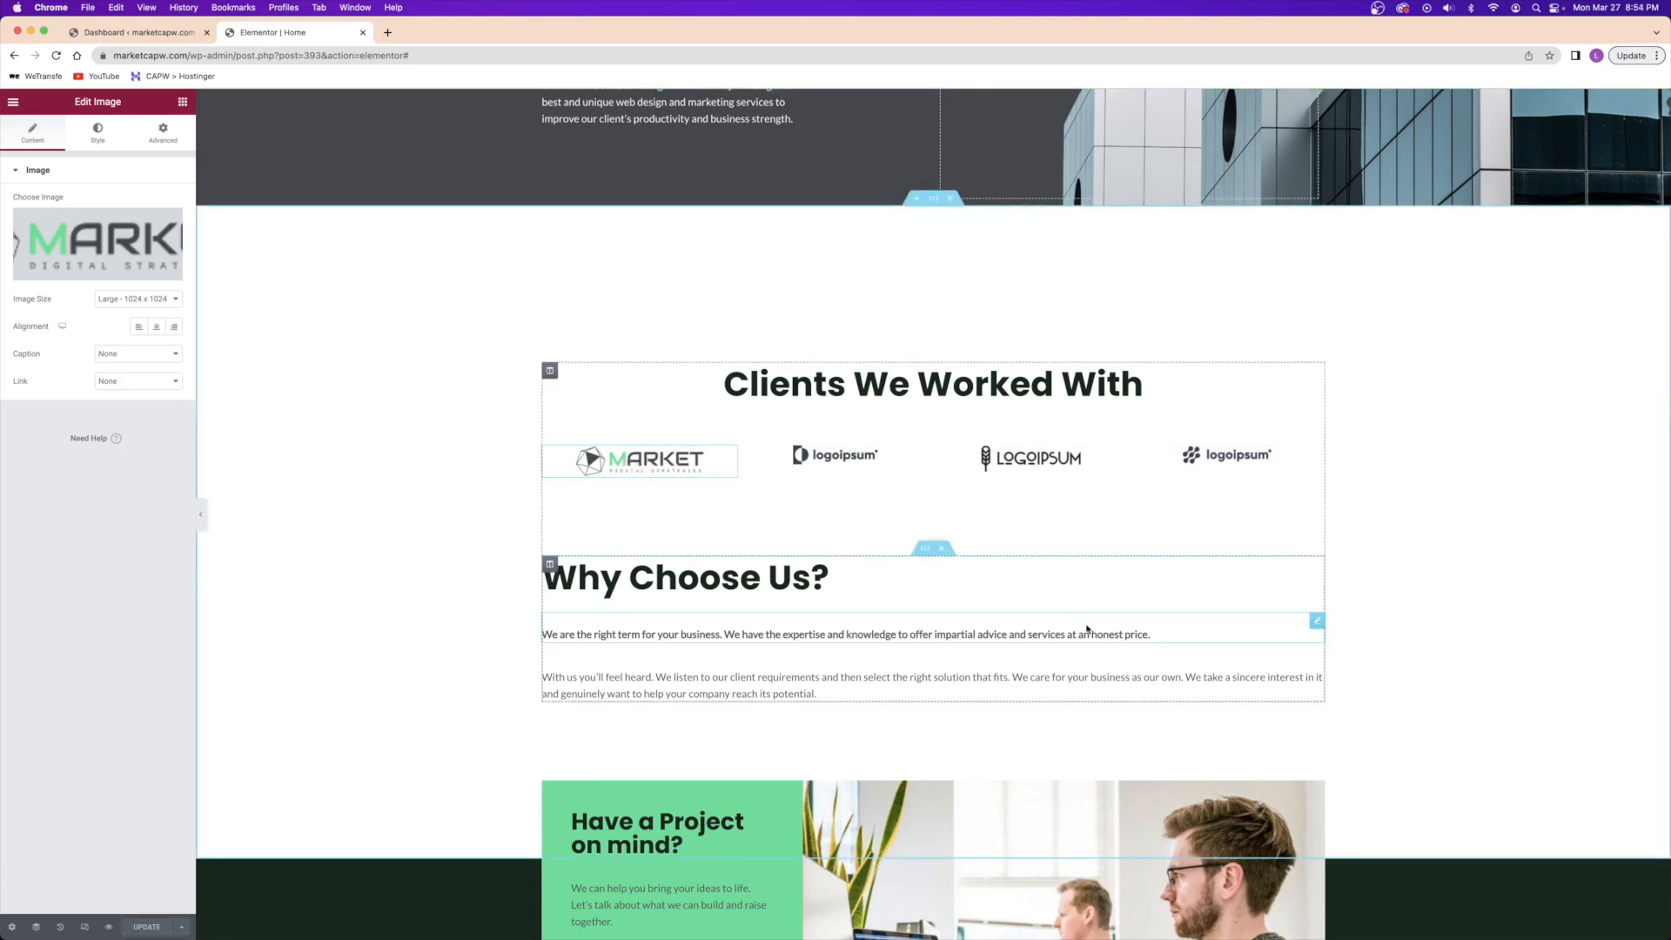
# - Open the first paragraph under Why Choose Us? for editing and select its text
pyautogui.scroll(-5, 1087, 628)
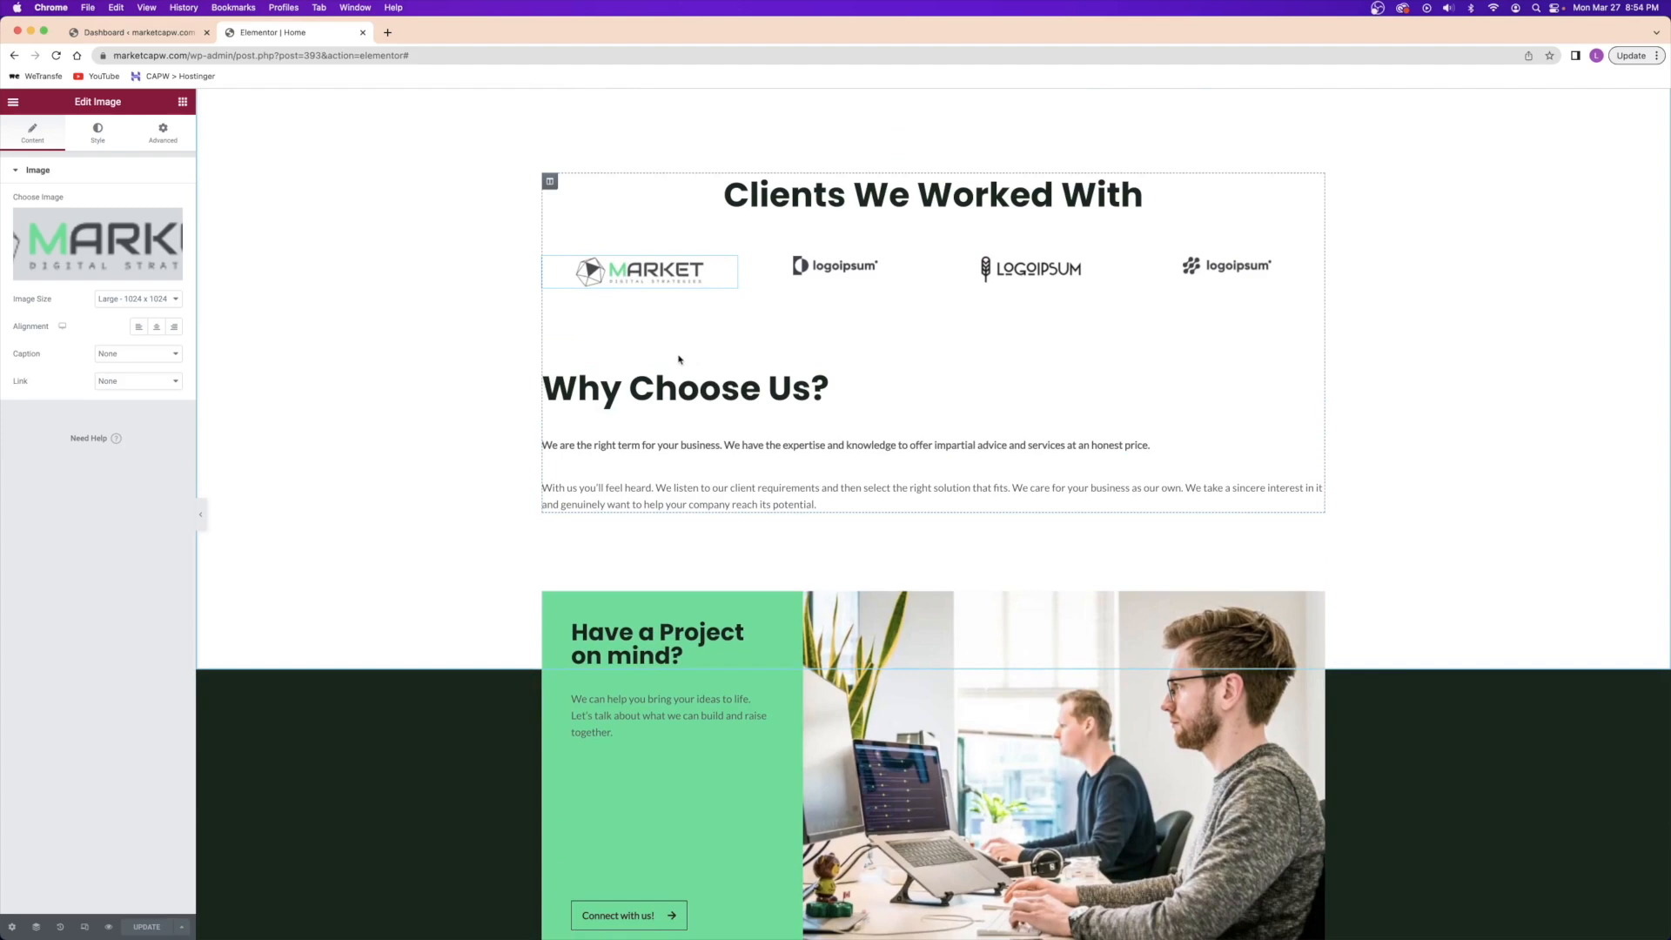
pyautogui.moveTo(546, 442); pyautogui.dragTo(1162, 454)
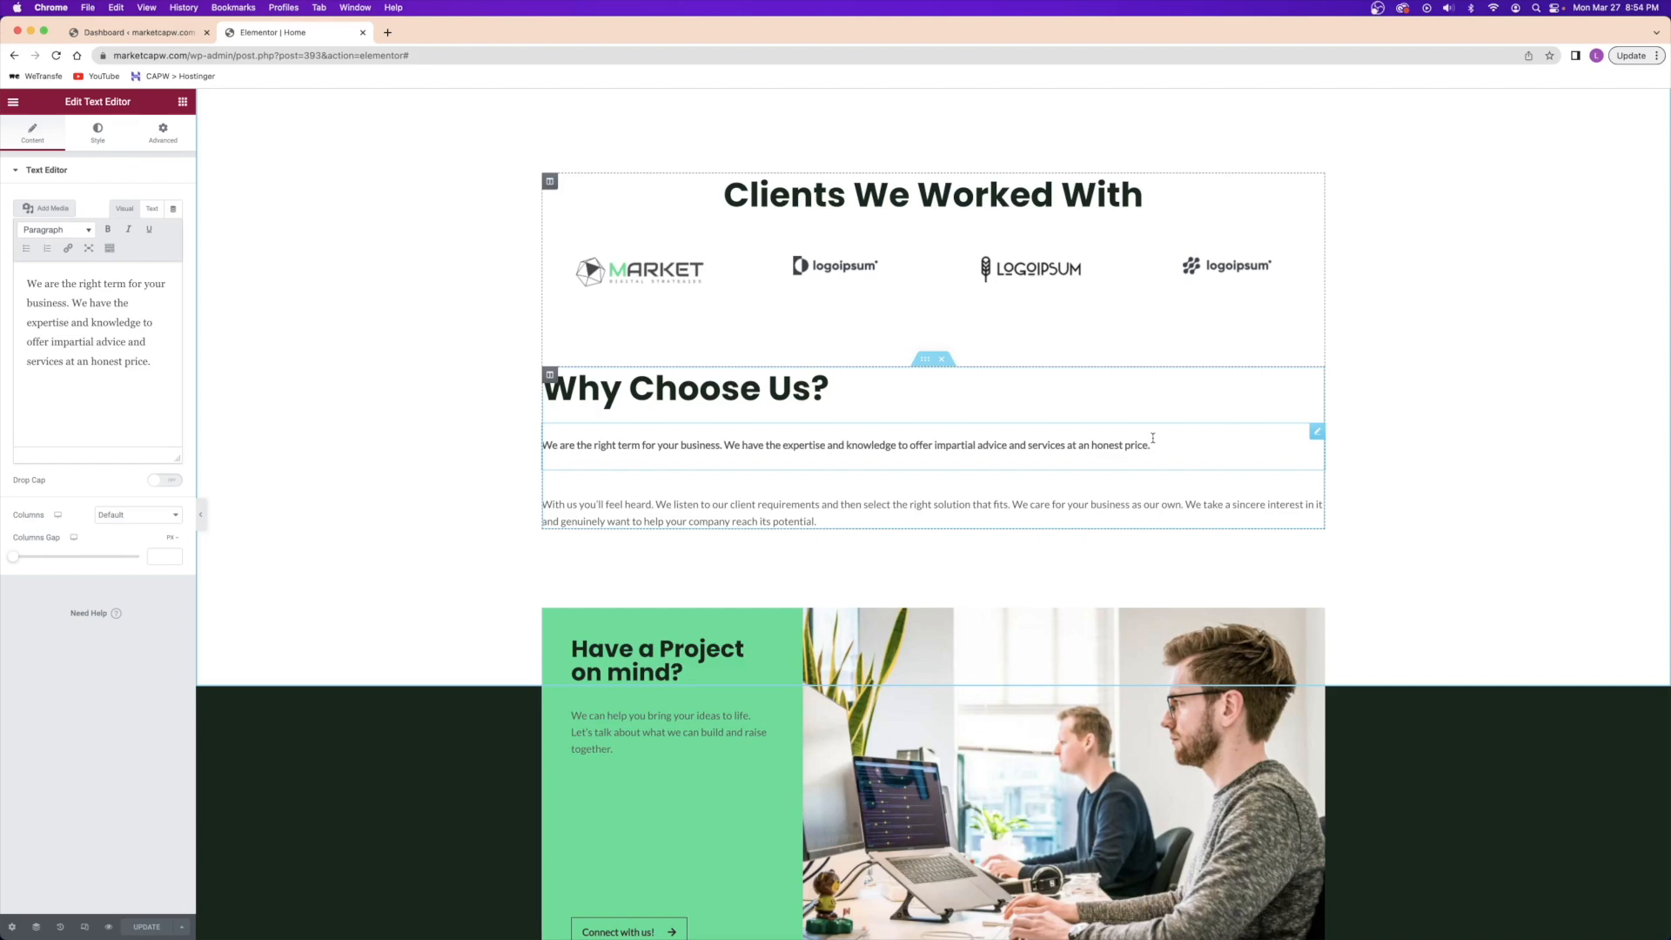
# - Open the Have a Project on mind? image box for editing
pyautogui.scroll(-6, 908, 568)
pyautogui.scroll(3, 841, 498)
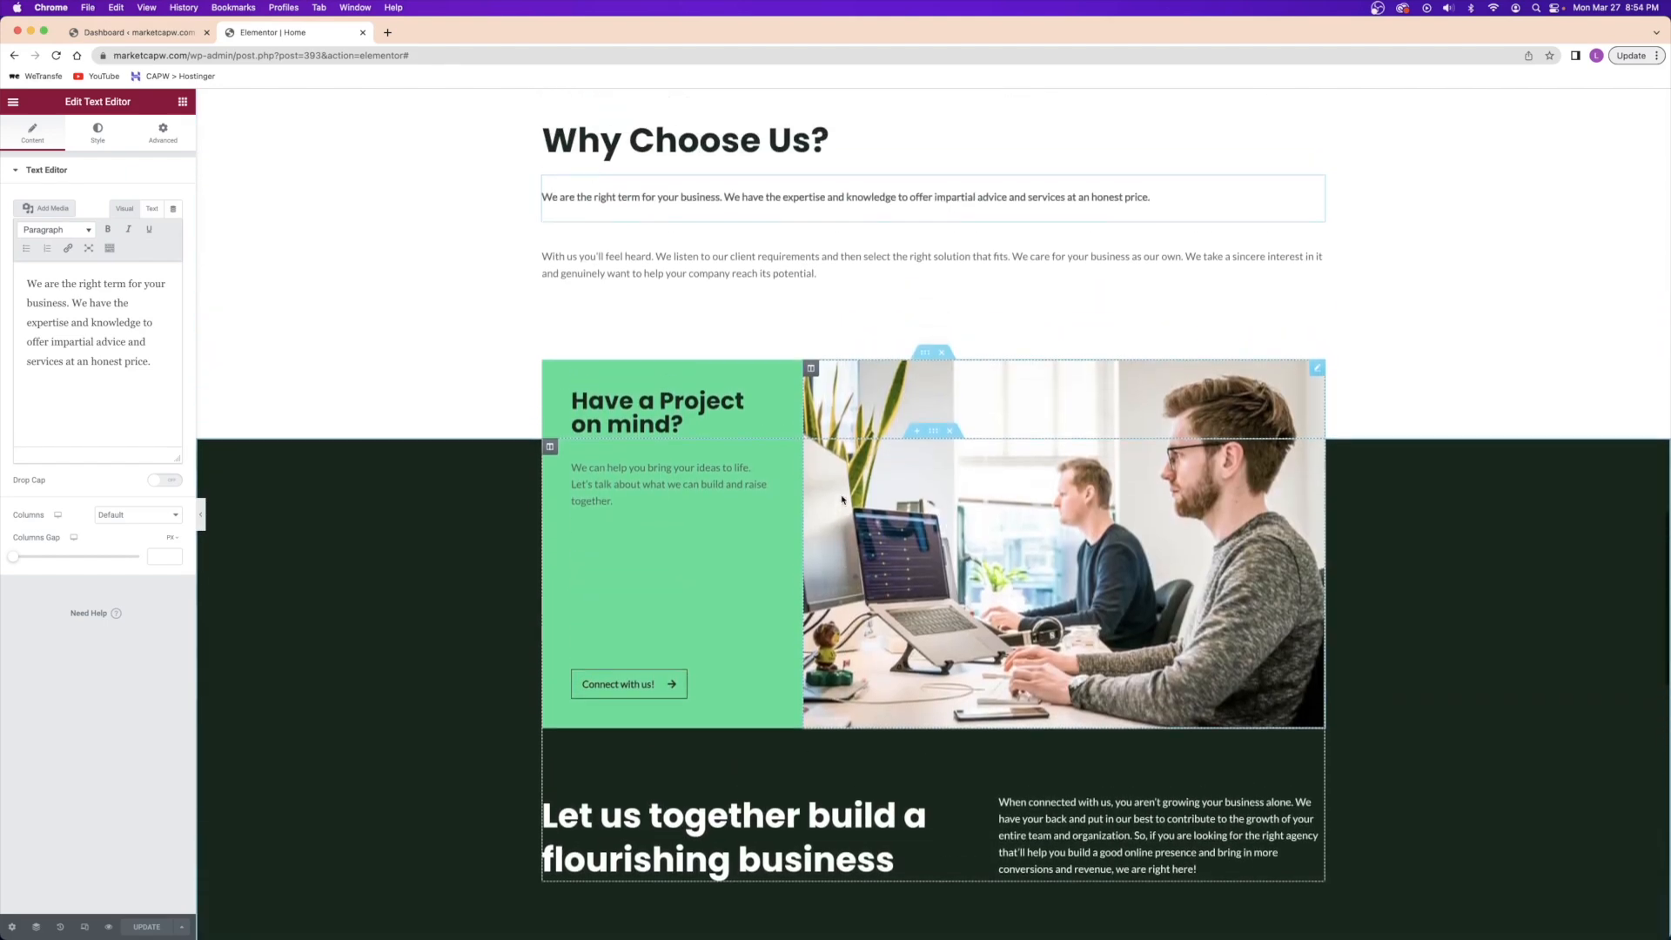
pyautogui.scroll(1, 841, 499)
pyautogui.scroll(-1, 626, 509)
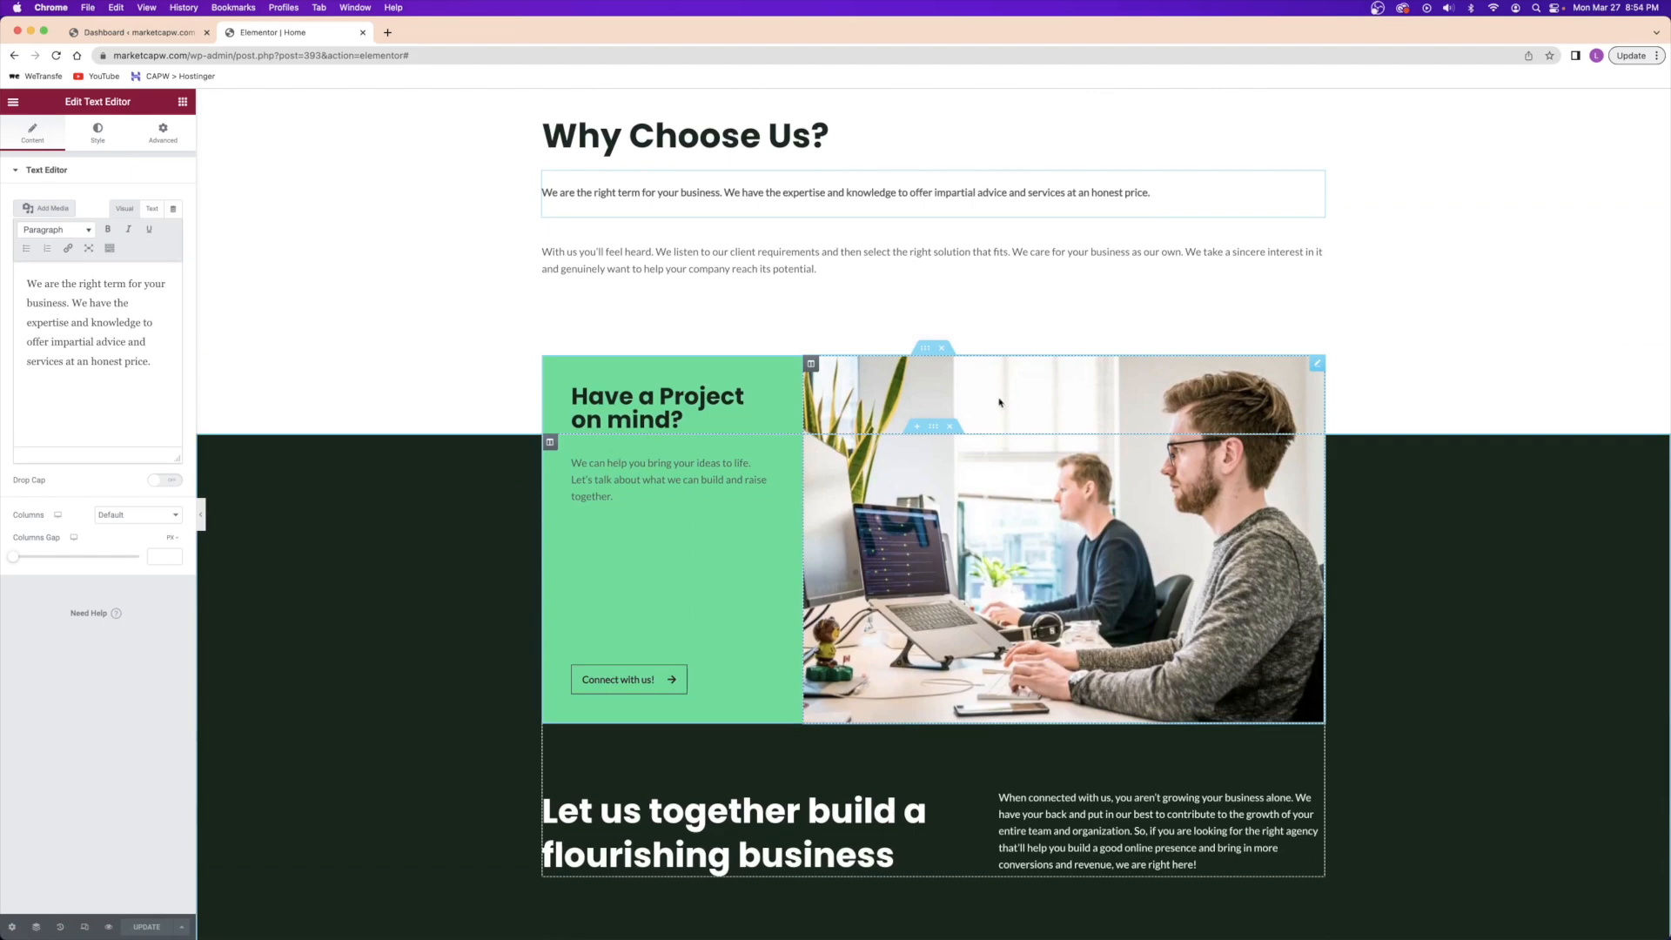
pyautogui.click(644, 405)
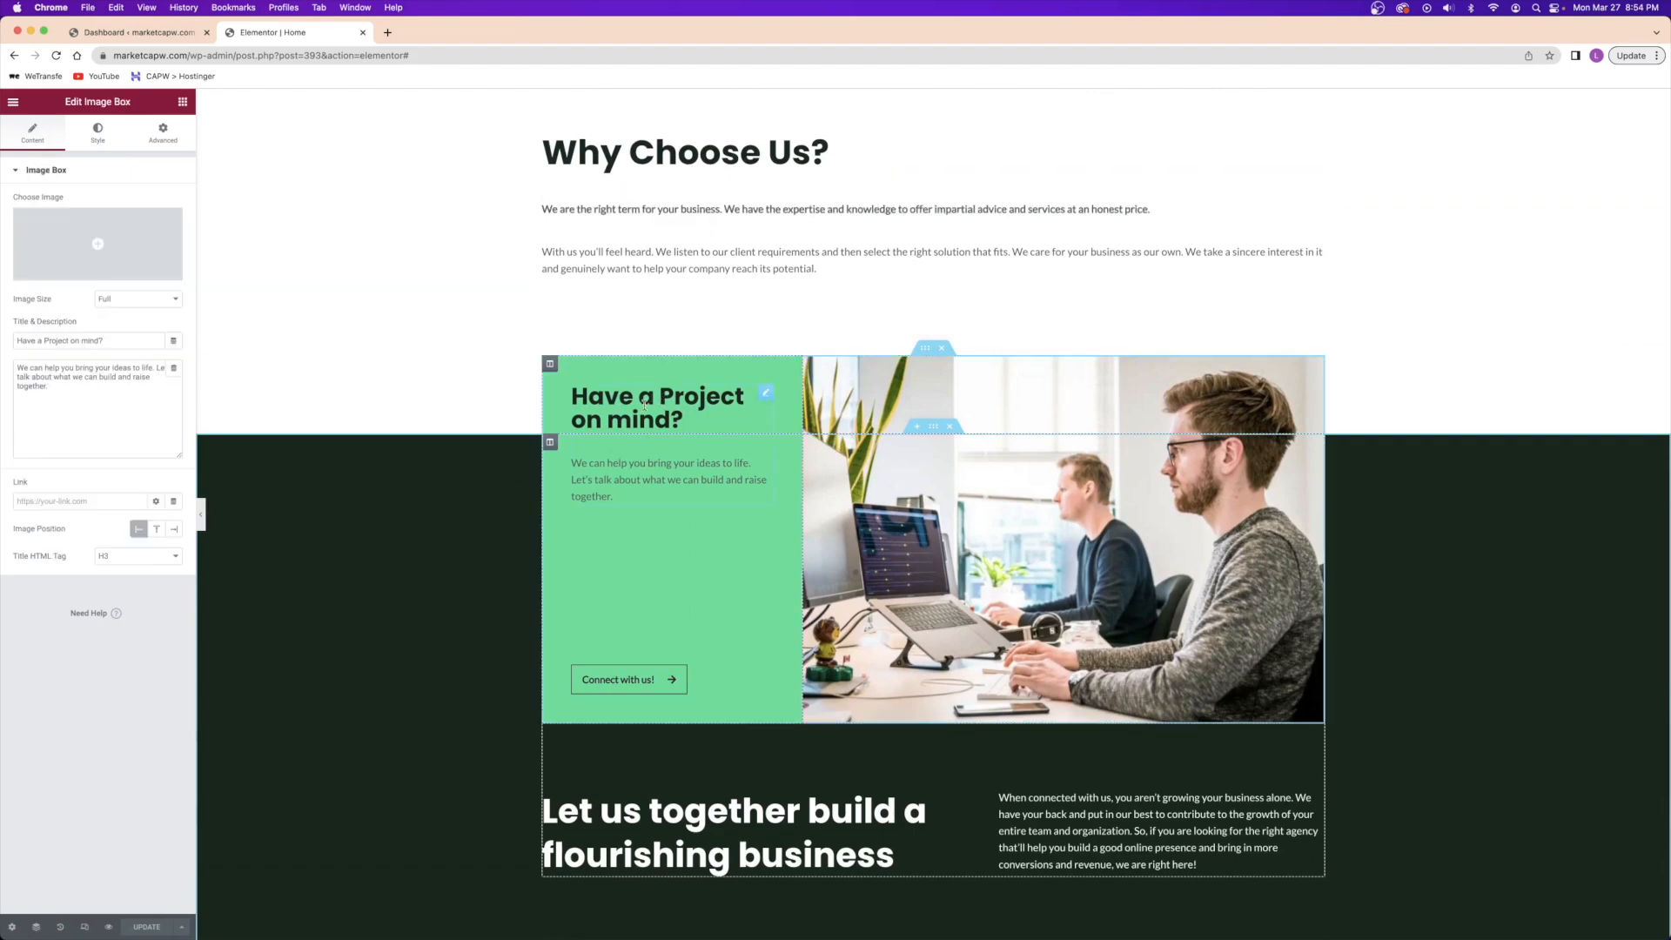
# - Try adding the test text asdfasf to the end of the Have a Project on mind? title, and remove it
pyautogui.write('asdfasf')
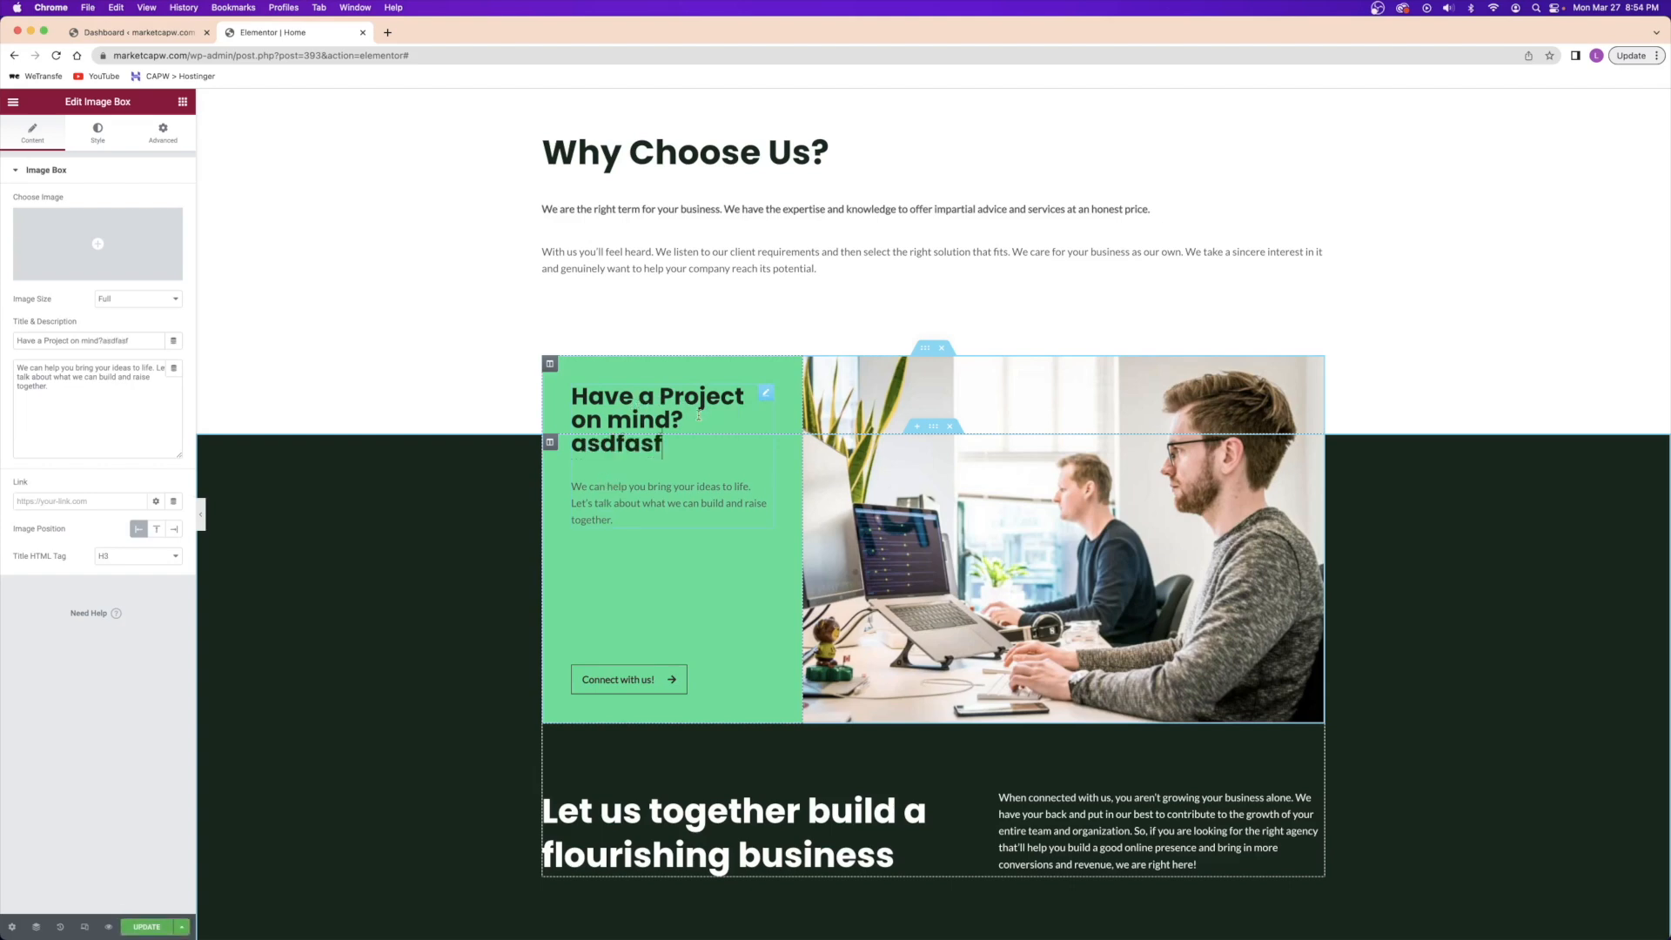
pyautogui.press('BackSpace')
pyautogui.press('BackSpace')
pyautogui.press('BackSpace')
pyautogui.press('BackSpace')
pyautogui.press('BackSpace')
pyautogui.press('BackSpace')
pyautogui.press('BackSpace')
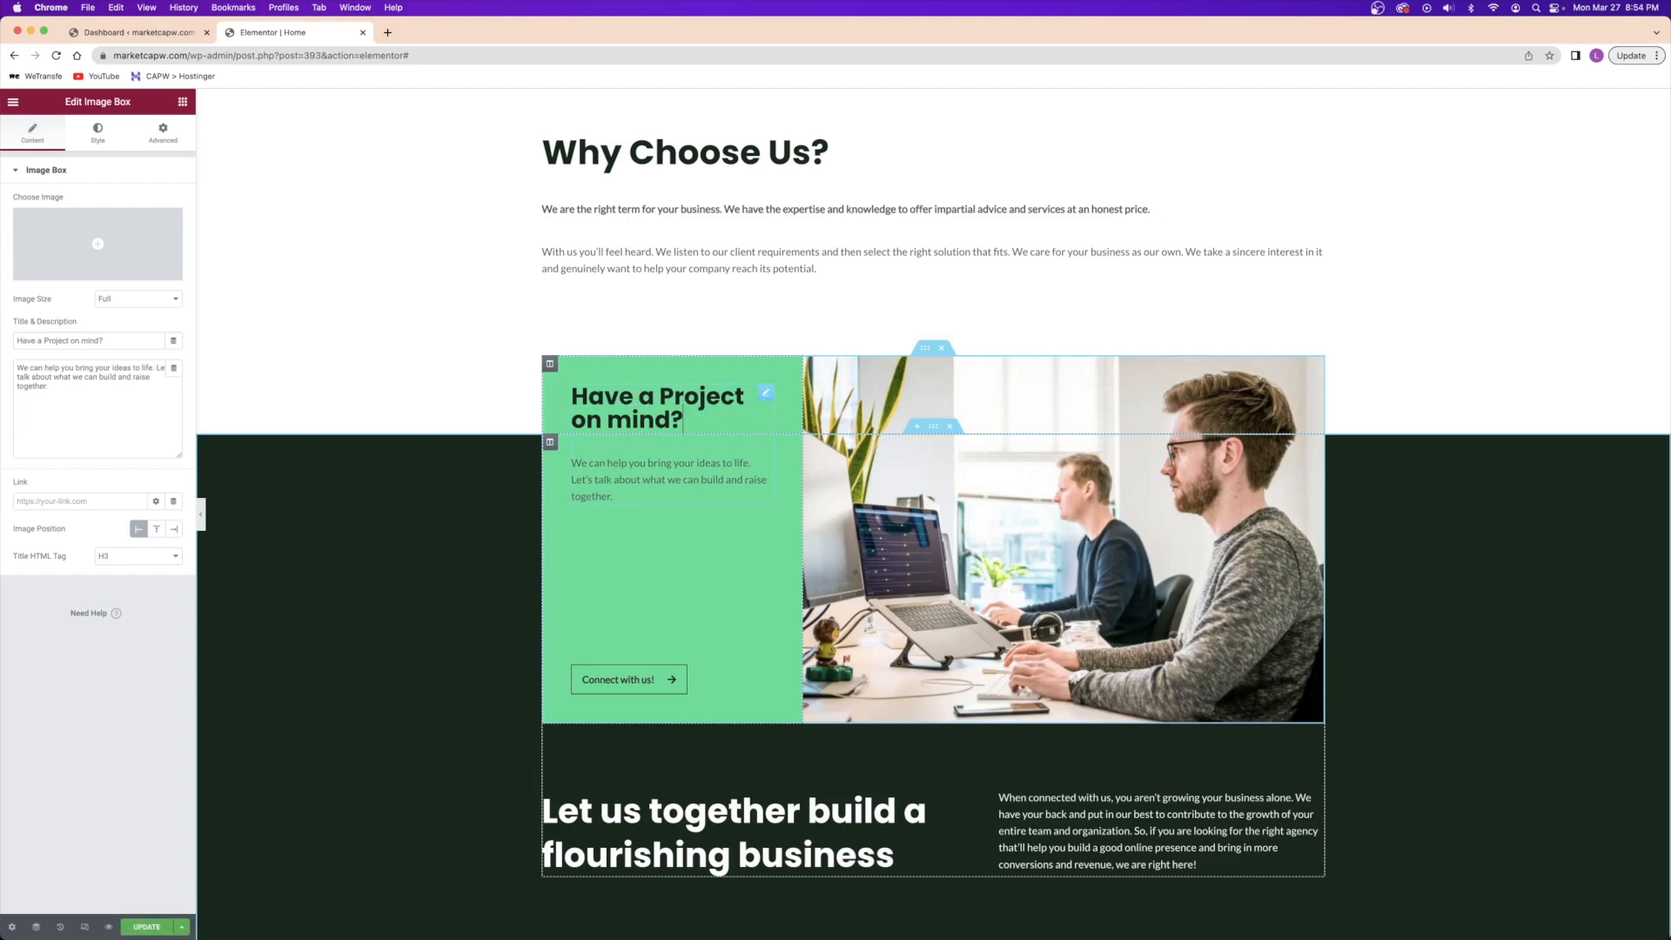
pyautogui.write('asdf')
# - Open the office image beside the Have a Project on mind? box for editing
pyautogui.rightClick(1060, 393)
pyautogui.click(1093, 403)
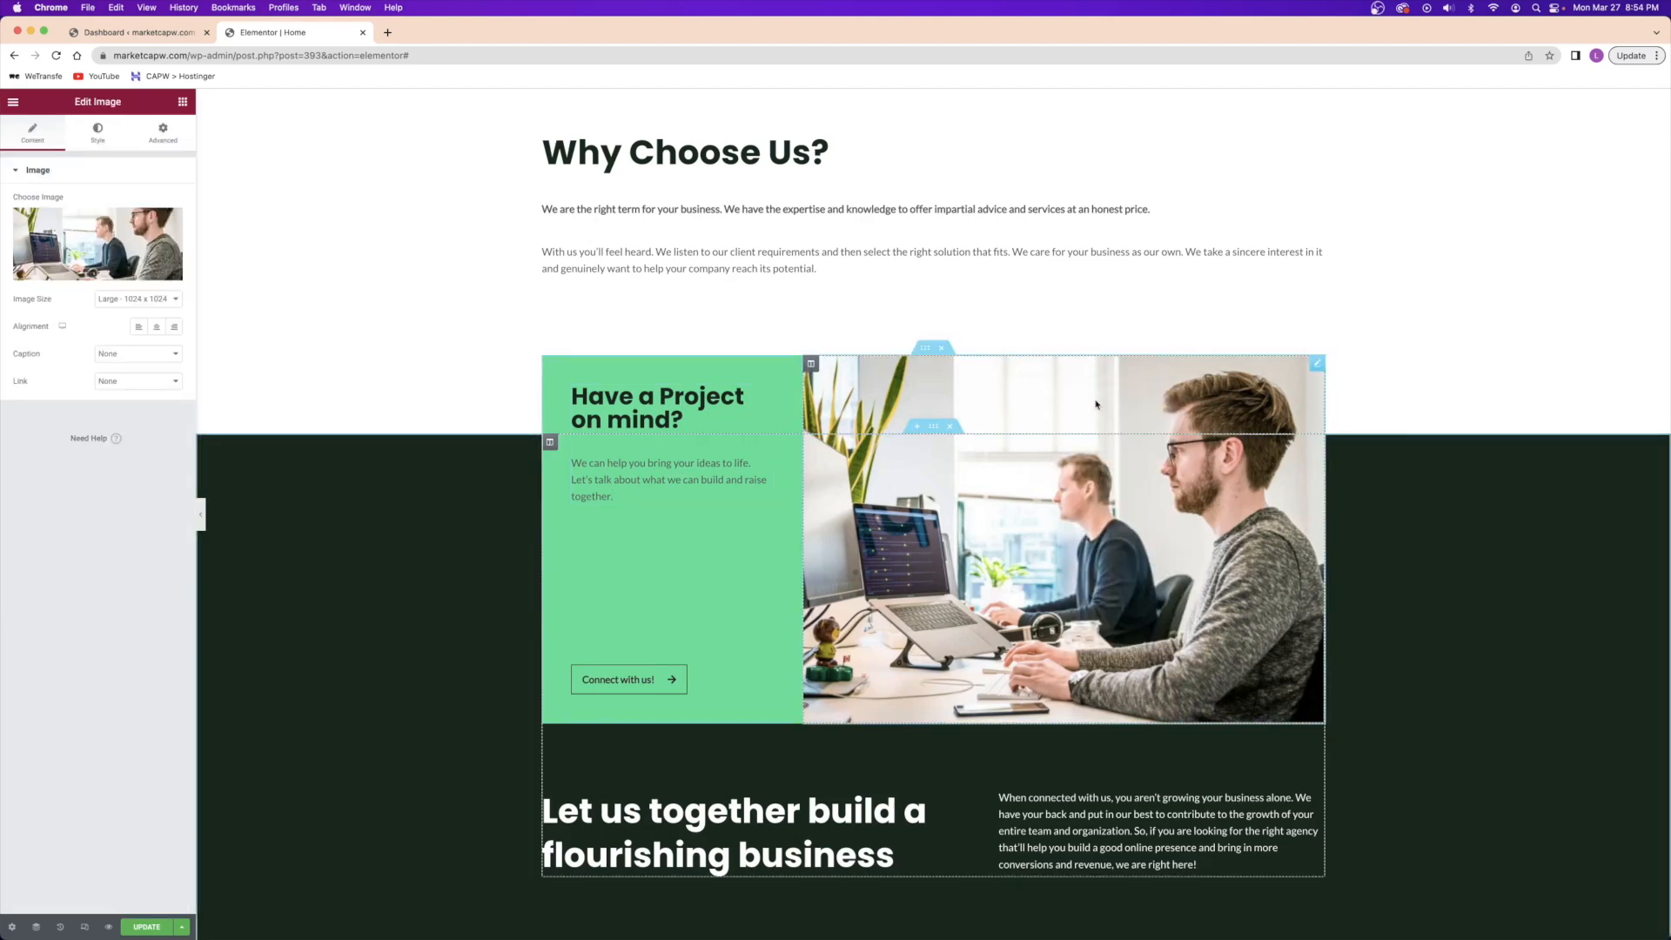
pyautogui.rightClick(1075, 528)
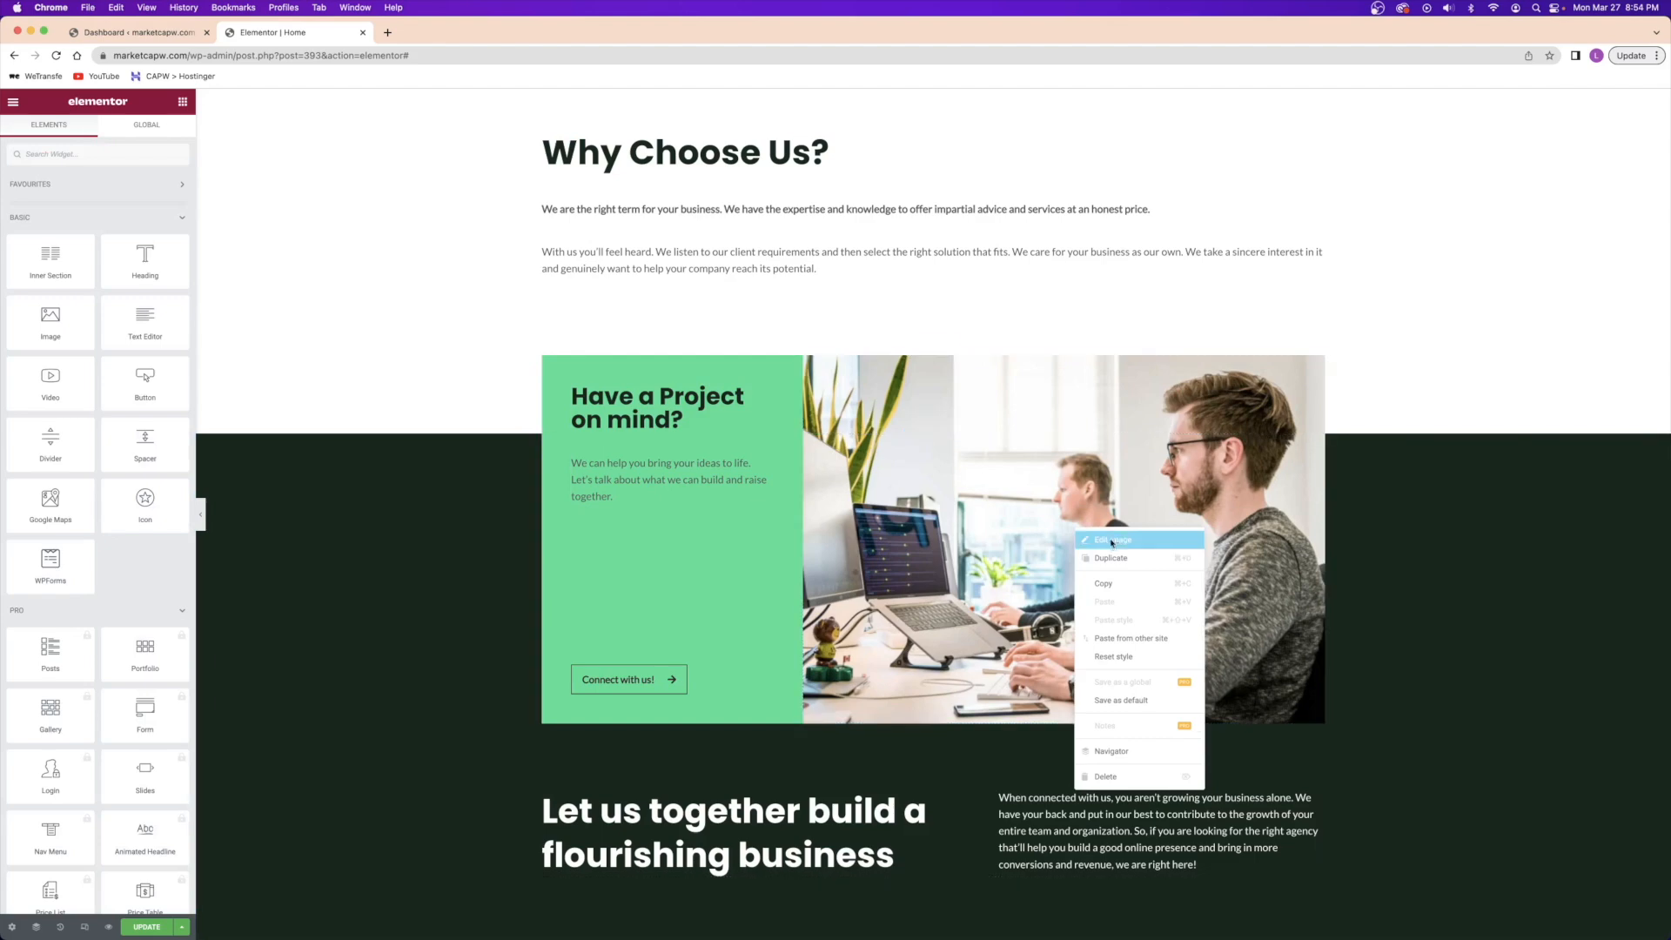
pyautogui.click(1110, 544)
pyautogui.rightClick(1004, 407)
pyautogui.click(1036, 419)
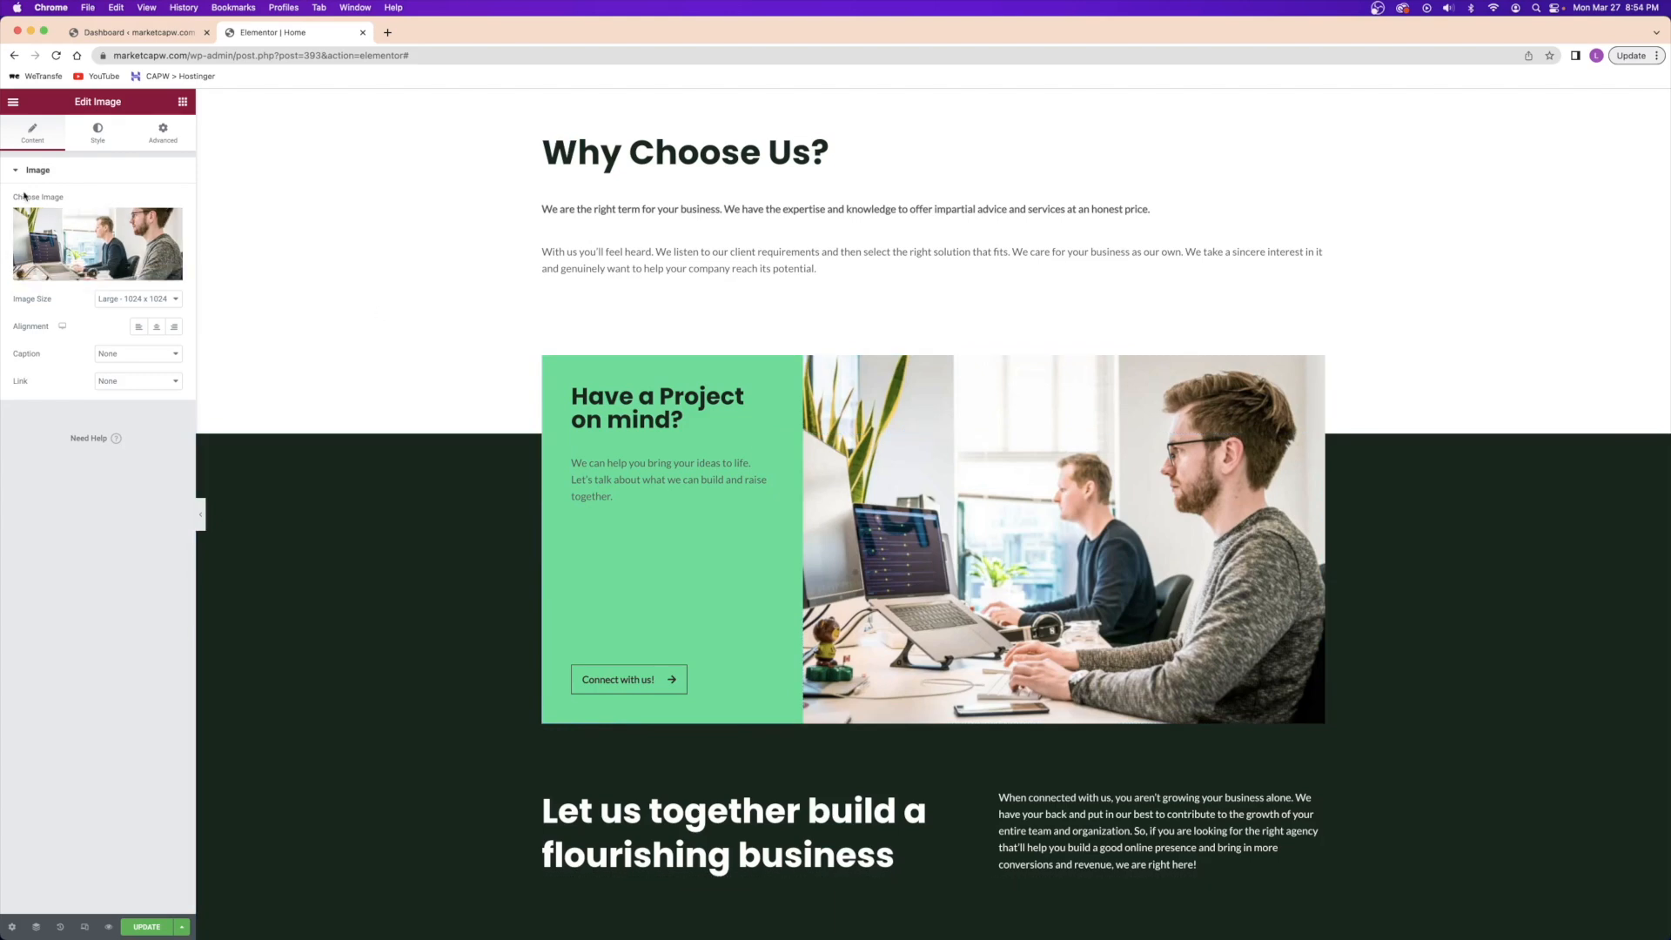
# - Replace the image beside Have a Project on mind? with hero-bg.jpg from the media library
pyautogui.click(75, 243)
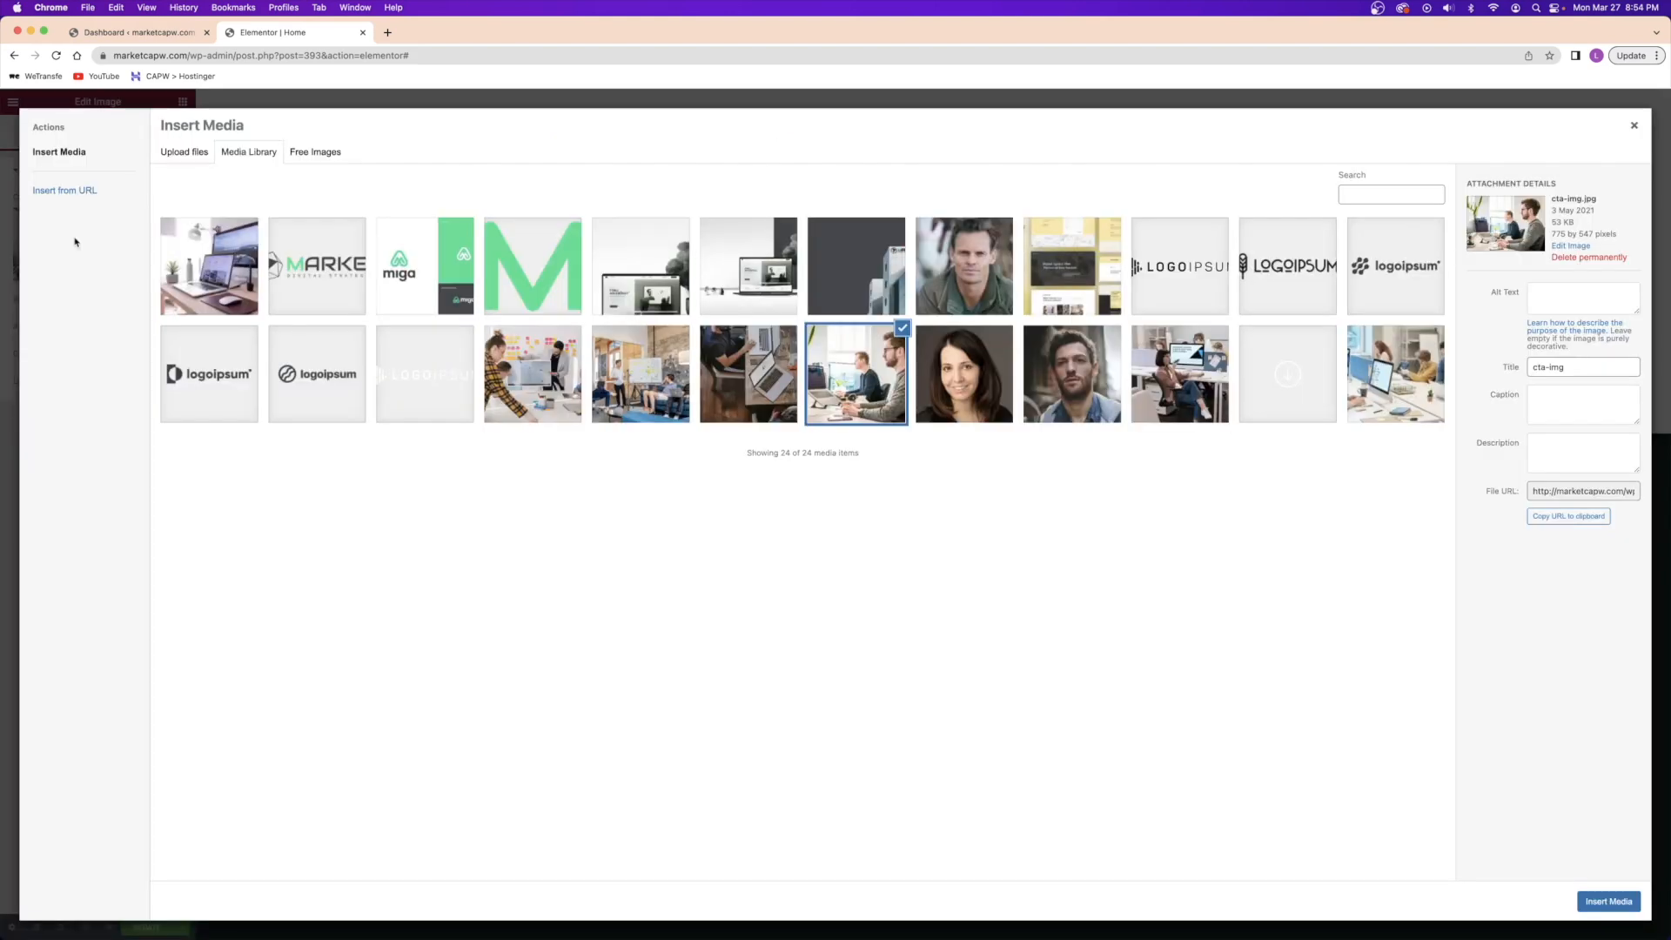
pyautogui.click(1149, 372)
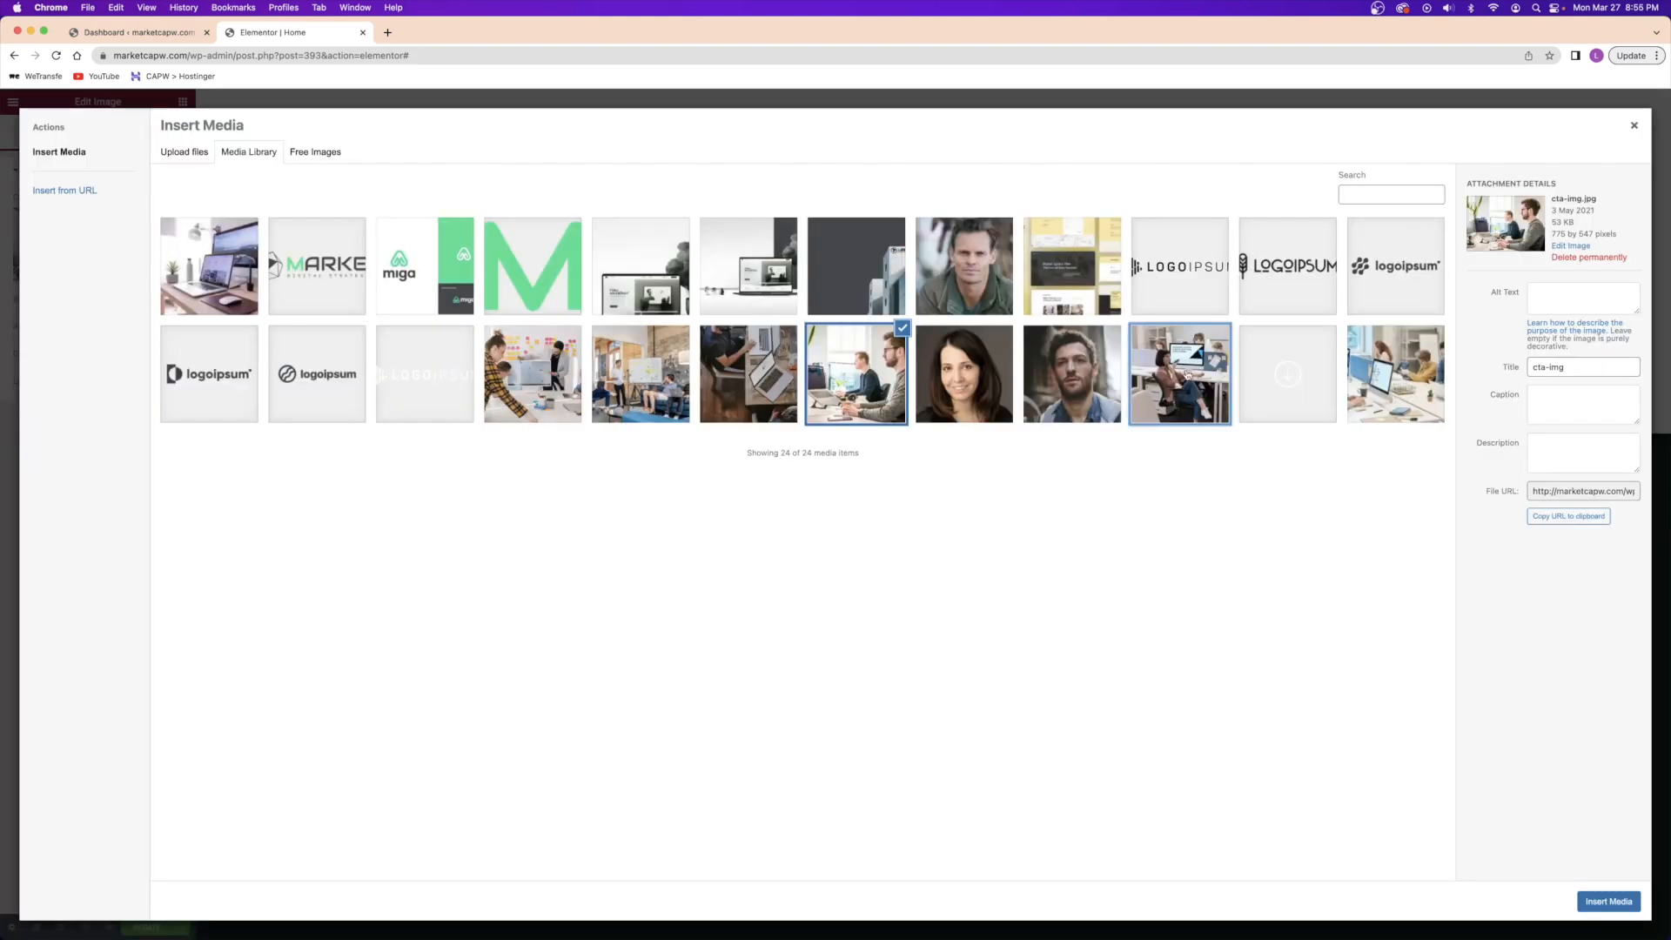
pyautogui.click(1382, 370)
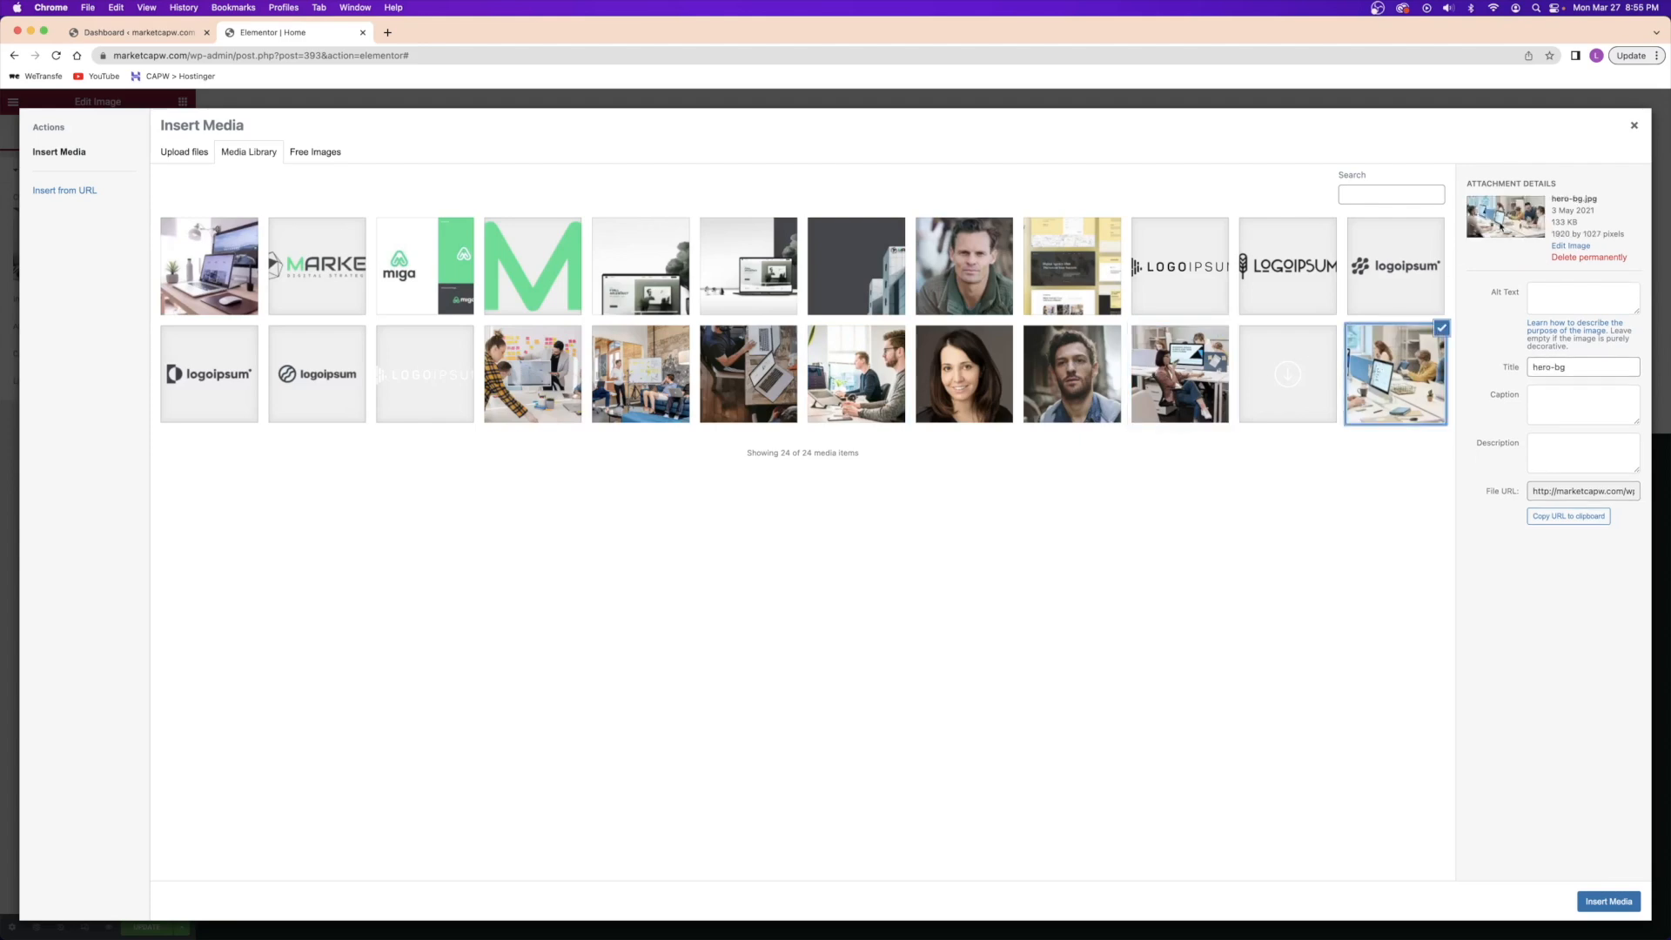
pyautogui.click(1609, 901)
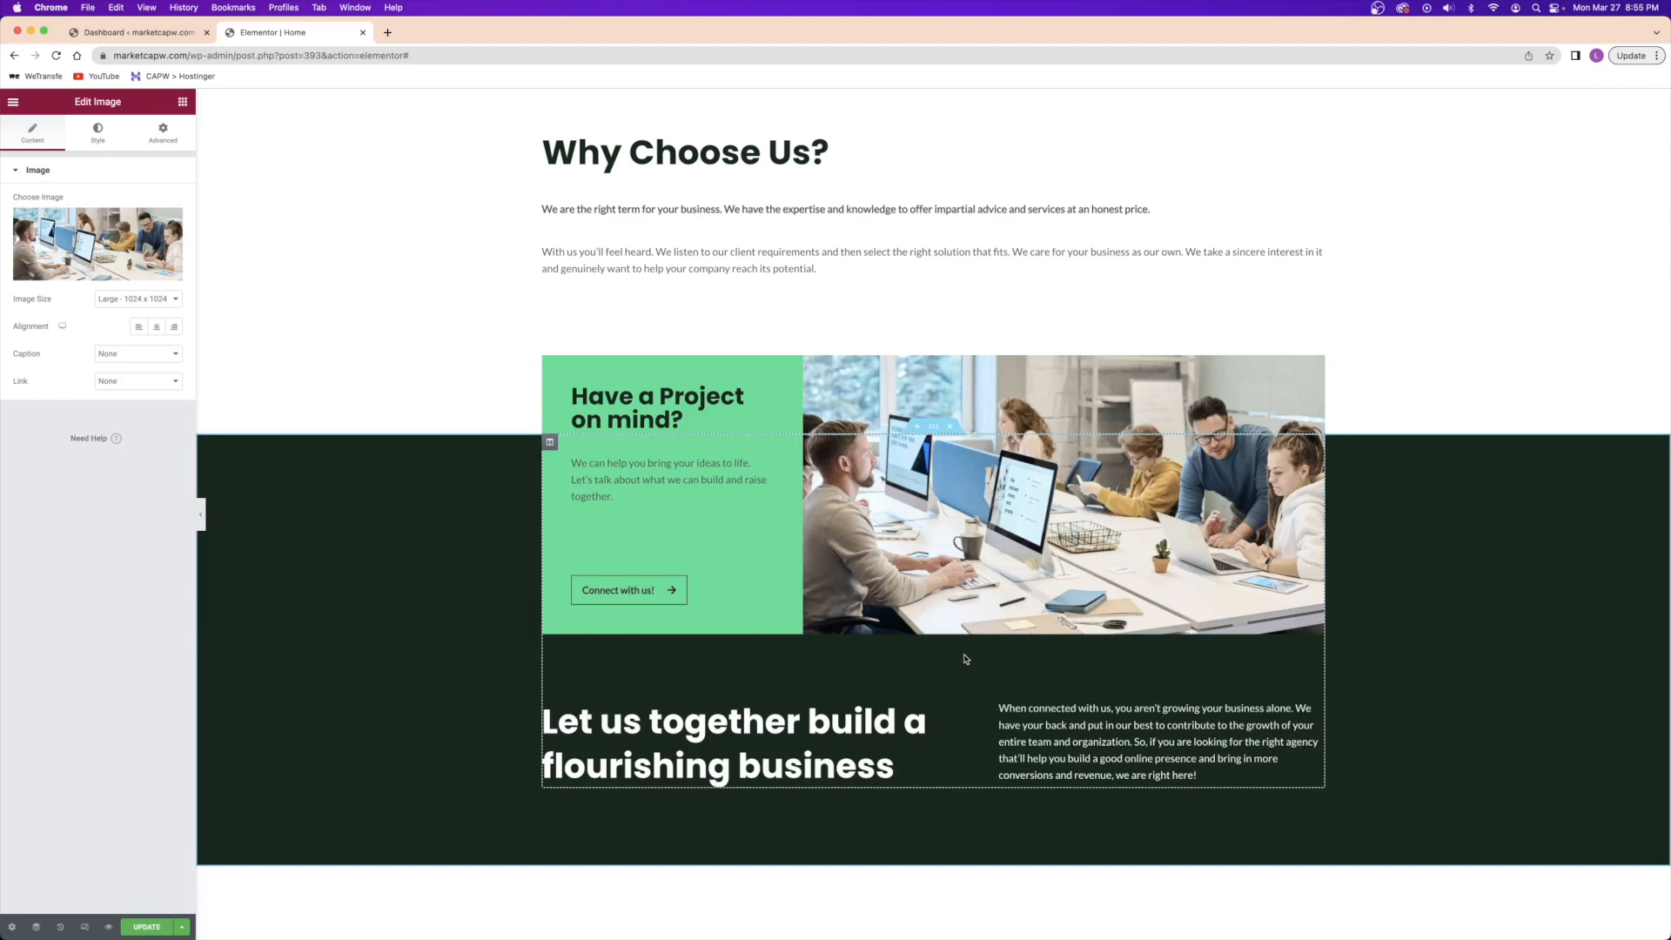
# - Replace the image beside Have a Project on mind? with project-section.jpg from the media library and save the page
pyautogui.click(106, 232)
pyautogui.click(238, 268)
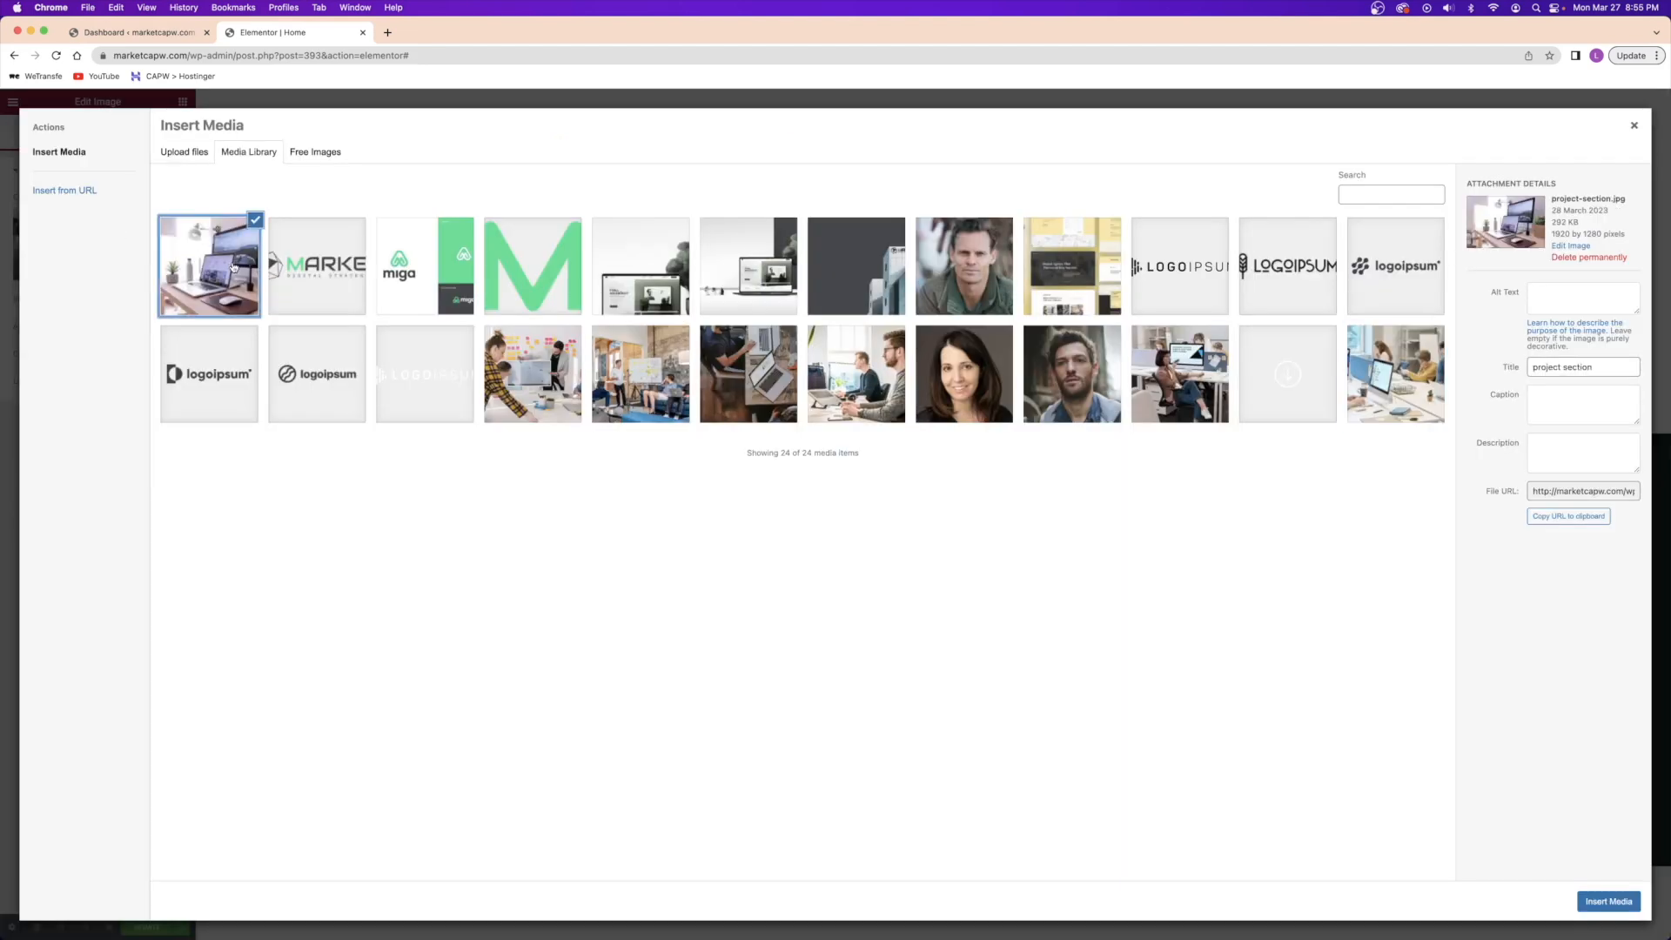
pyautogui.click(1596, 902)
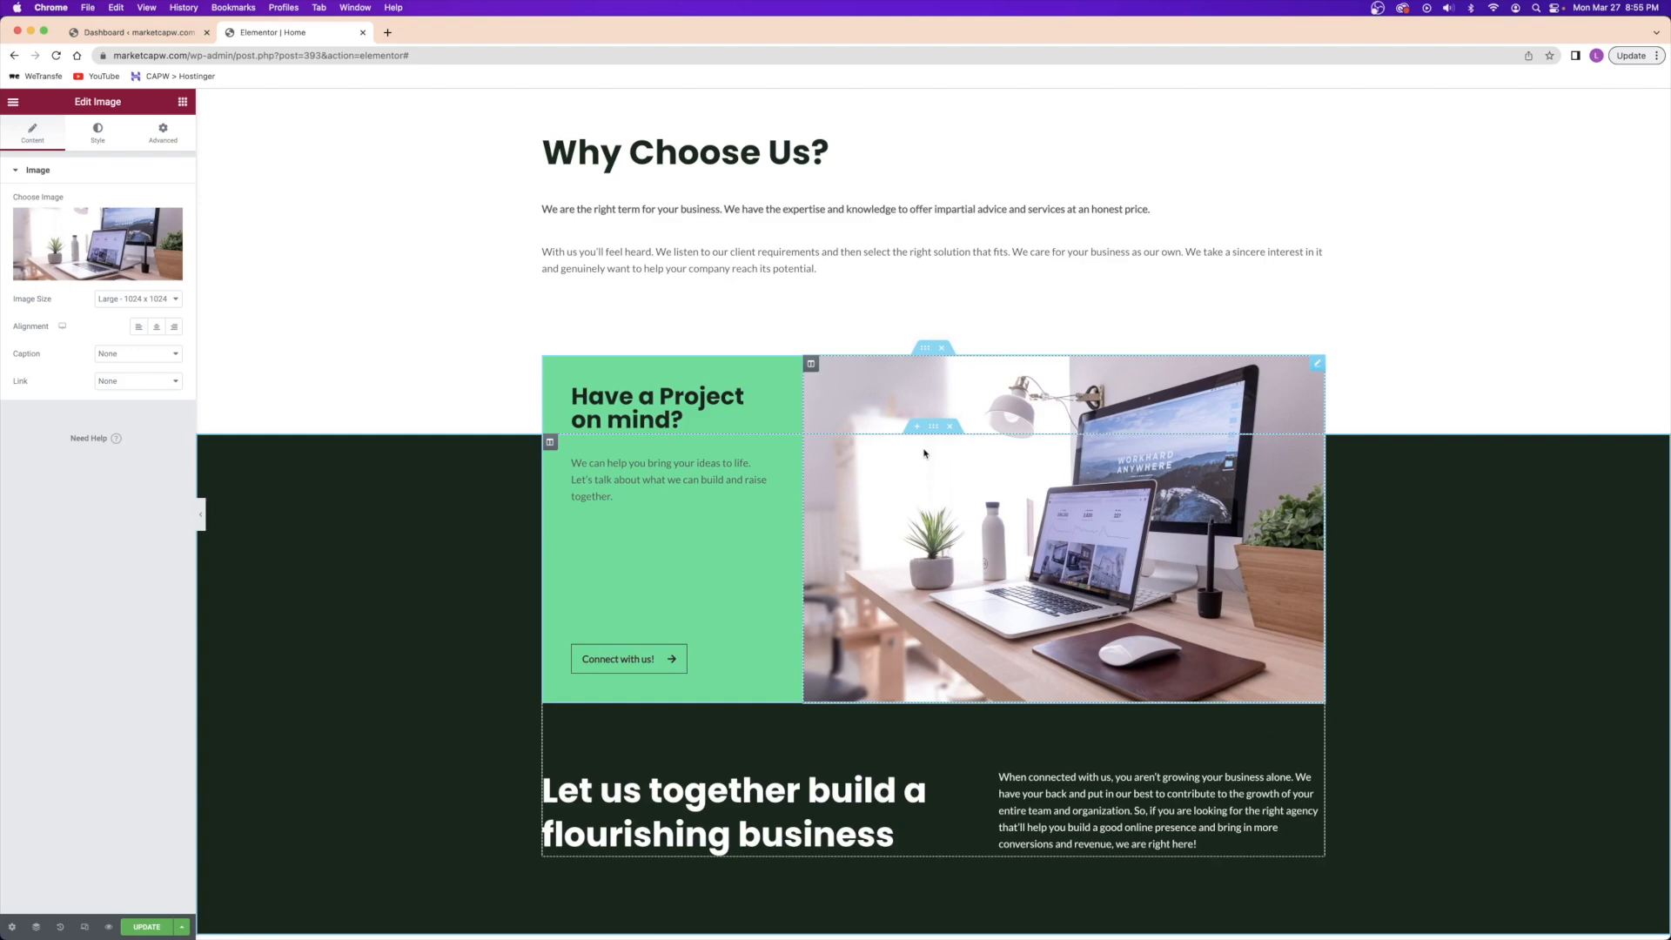
pyautogui.press('super+s')
# - Link the Connect with us! button in the green project box to the Contact page
pyautogui.scroll(-4, 291, 671)
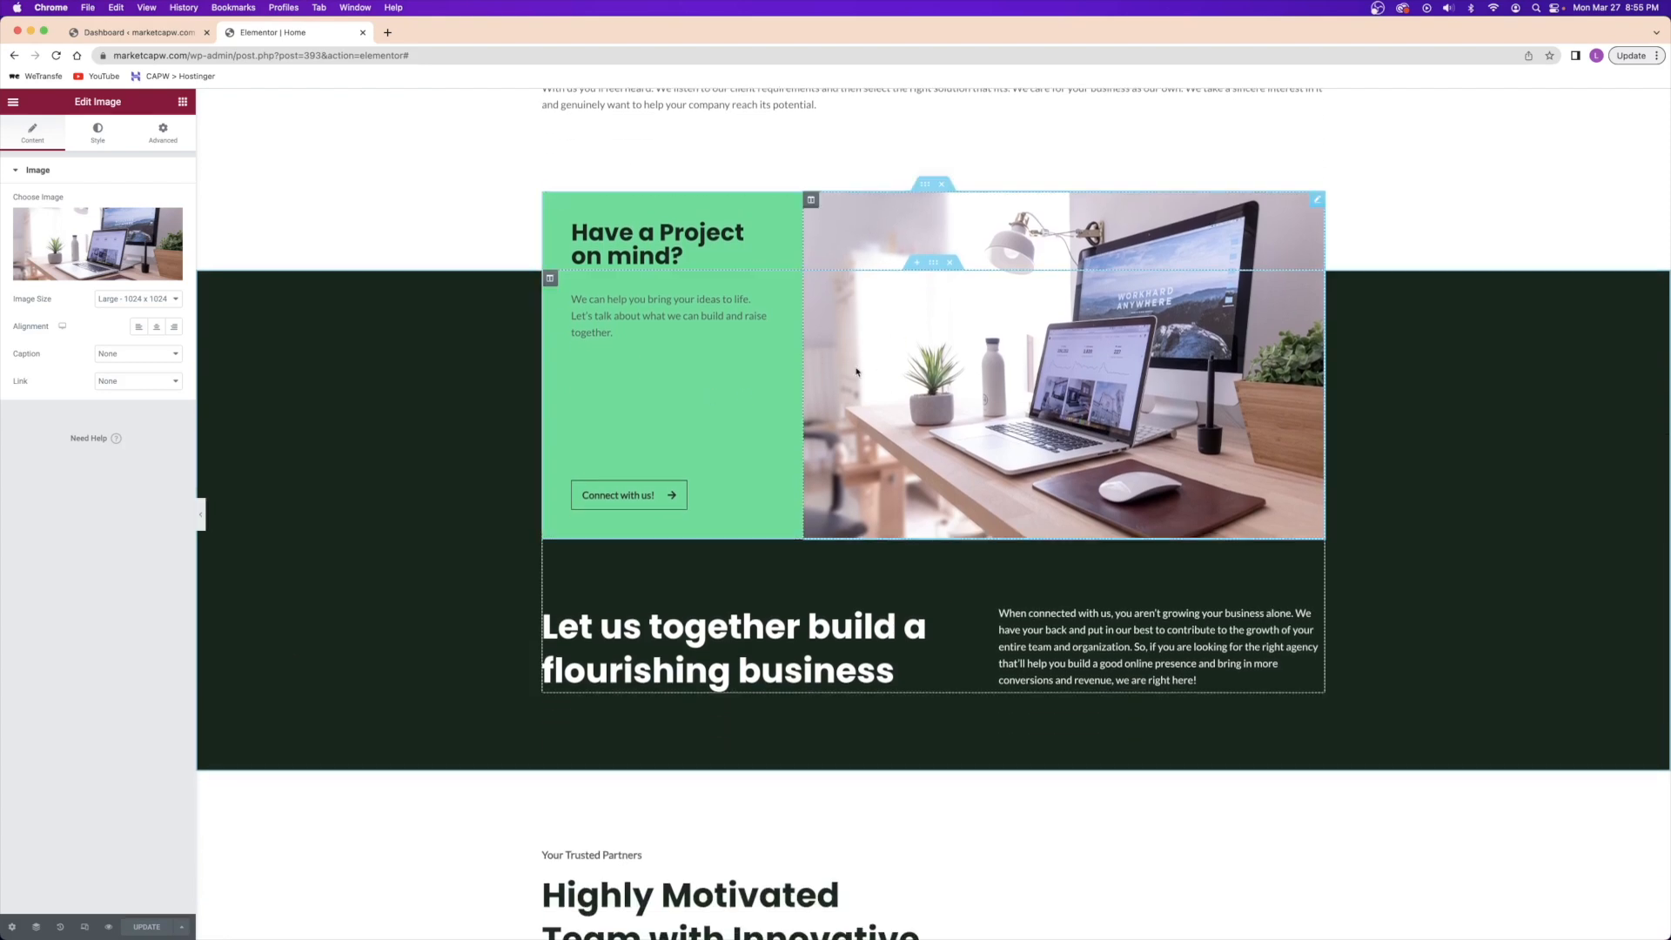
pyautogui.click(644, 494)
pyautogui.moveTo(38, 270); pyautogui.dragTo(10, 271)
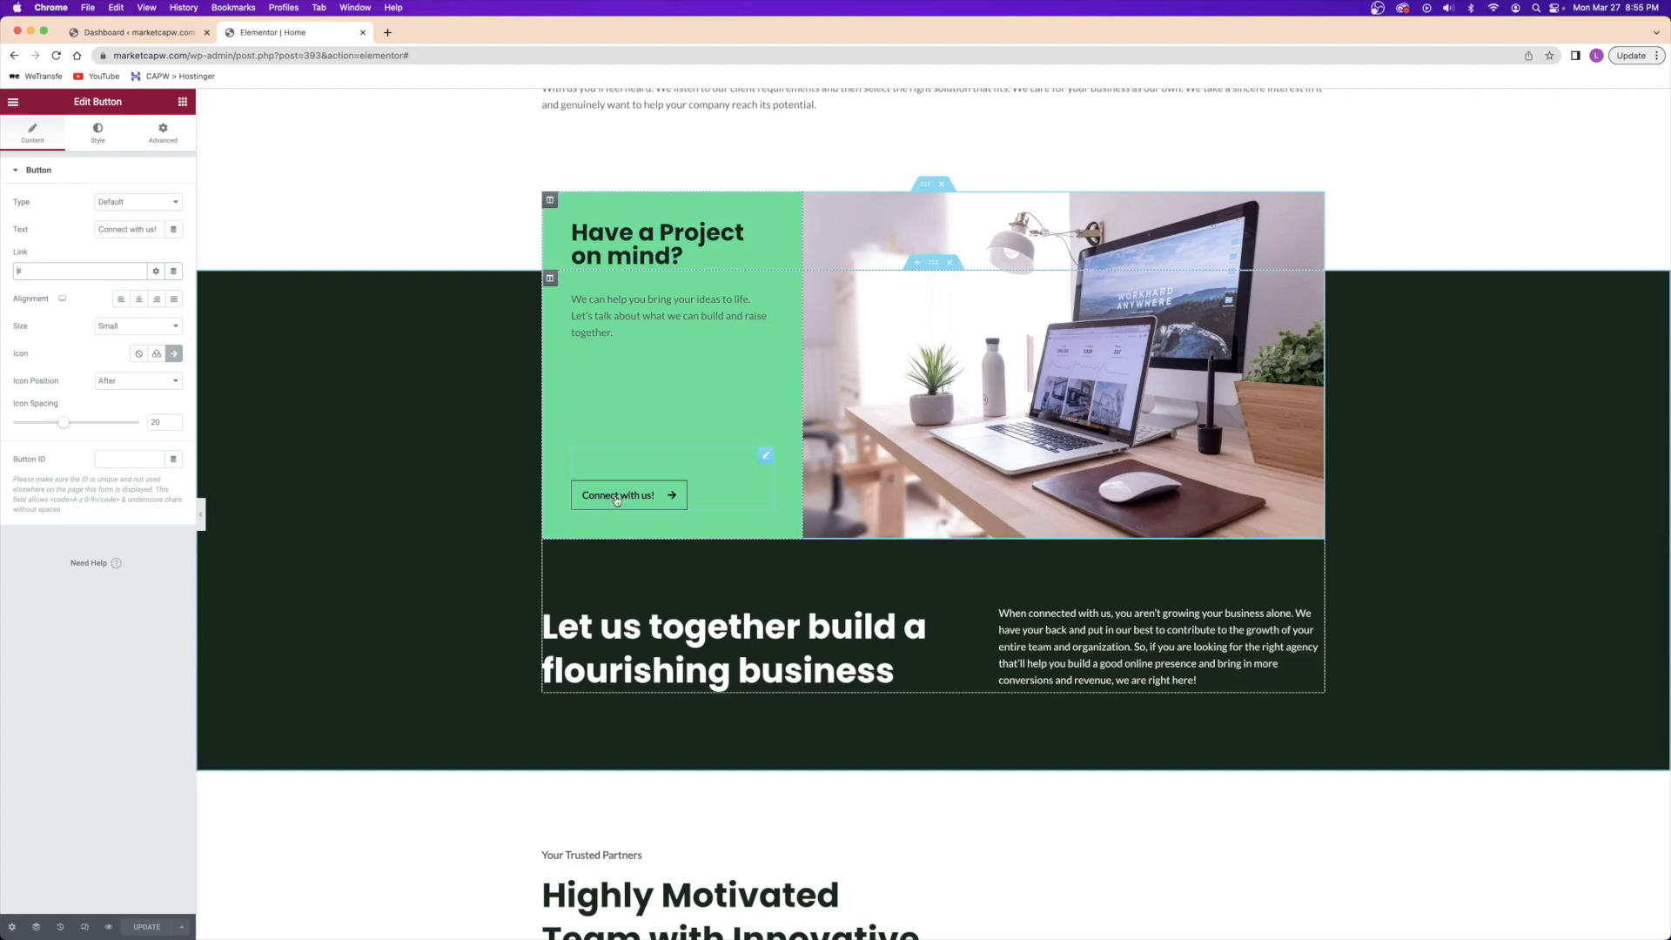
pyautogui.click(42, 271)
pyautogui.press('BackSpace')
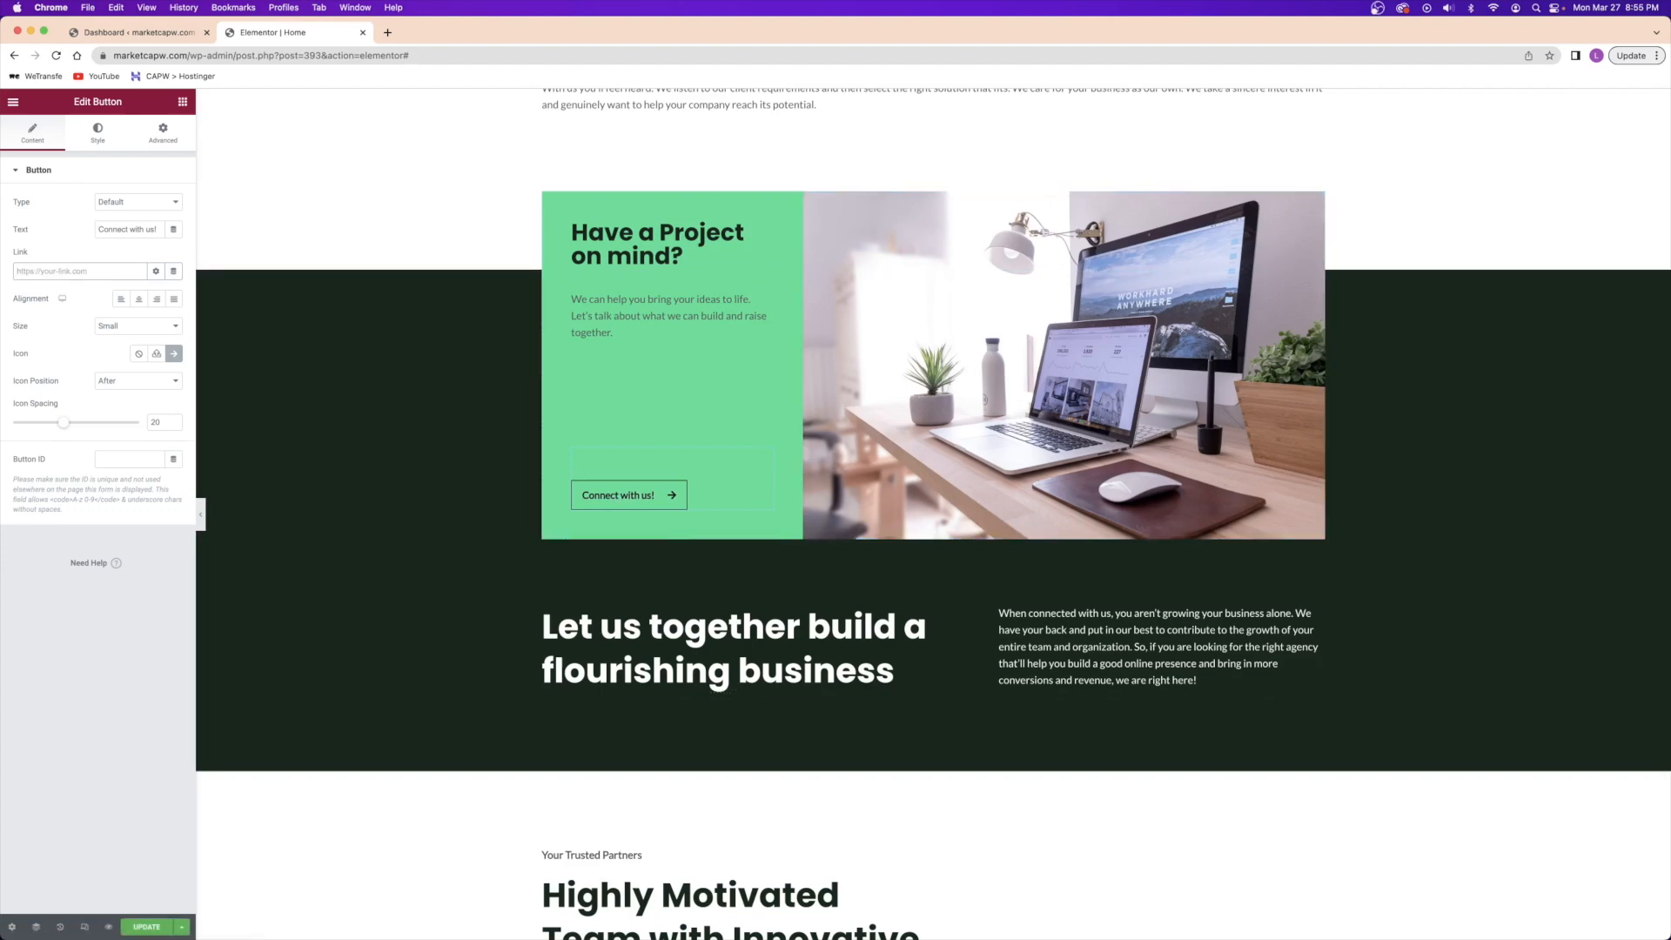
pyautogui.write('contact')
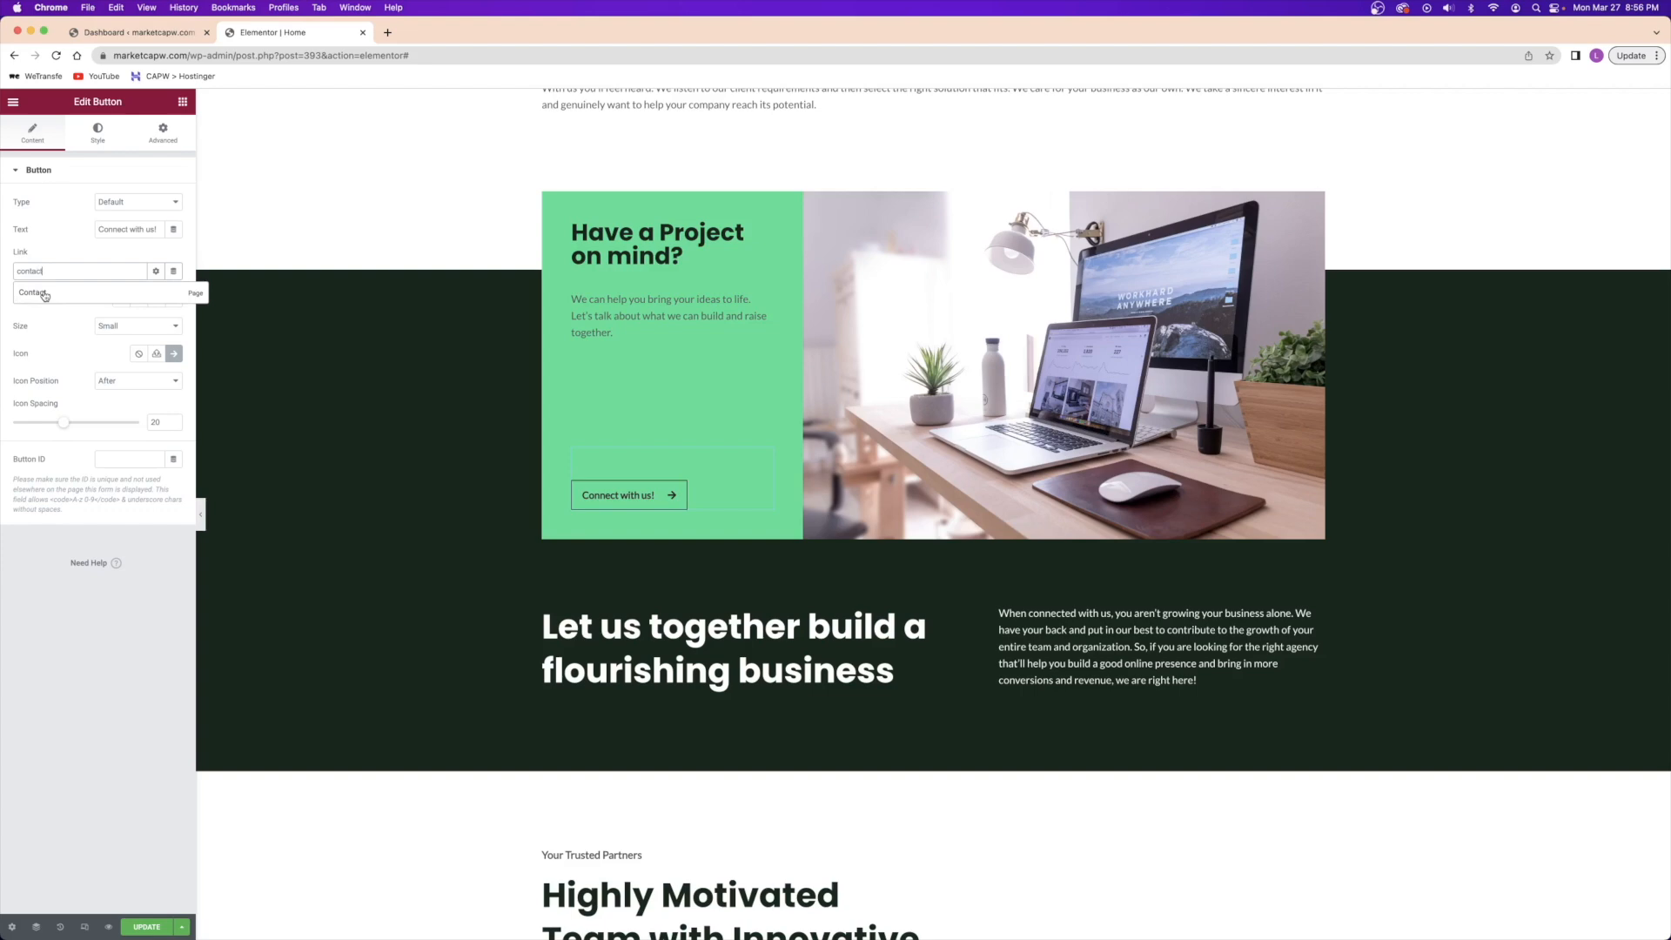
pyautogui.scroll(20, 739, 365)
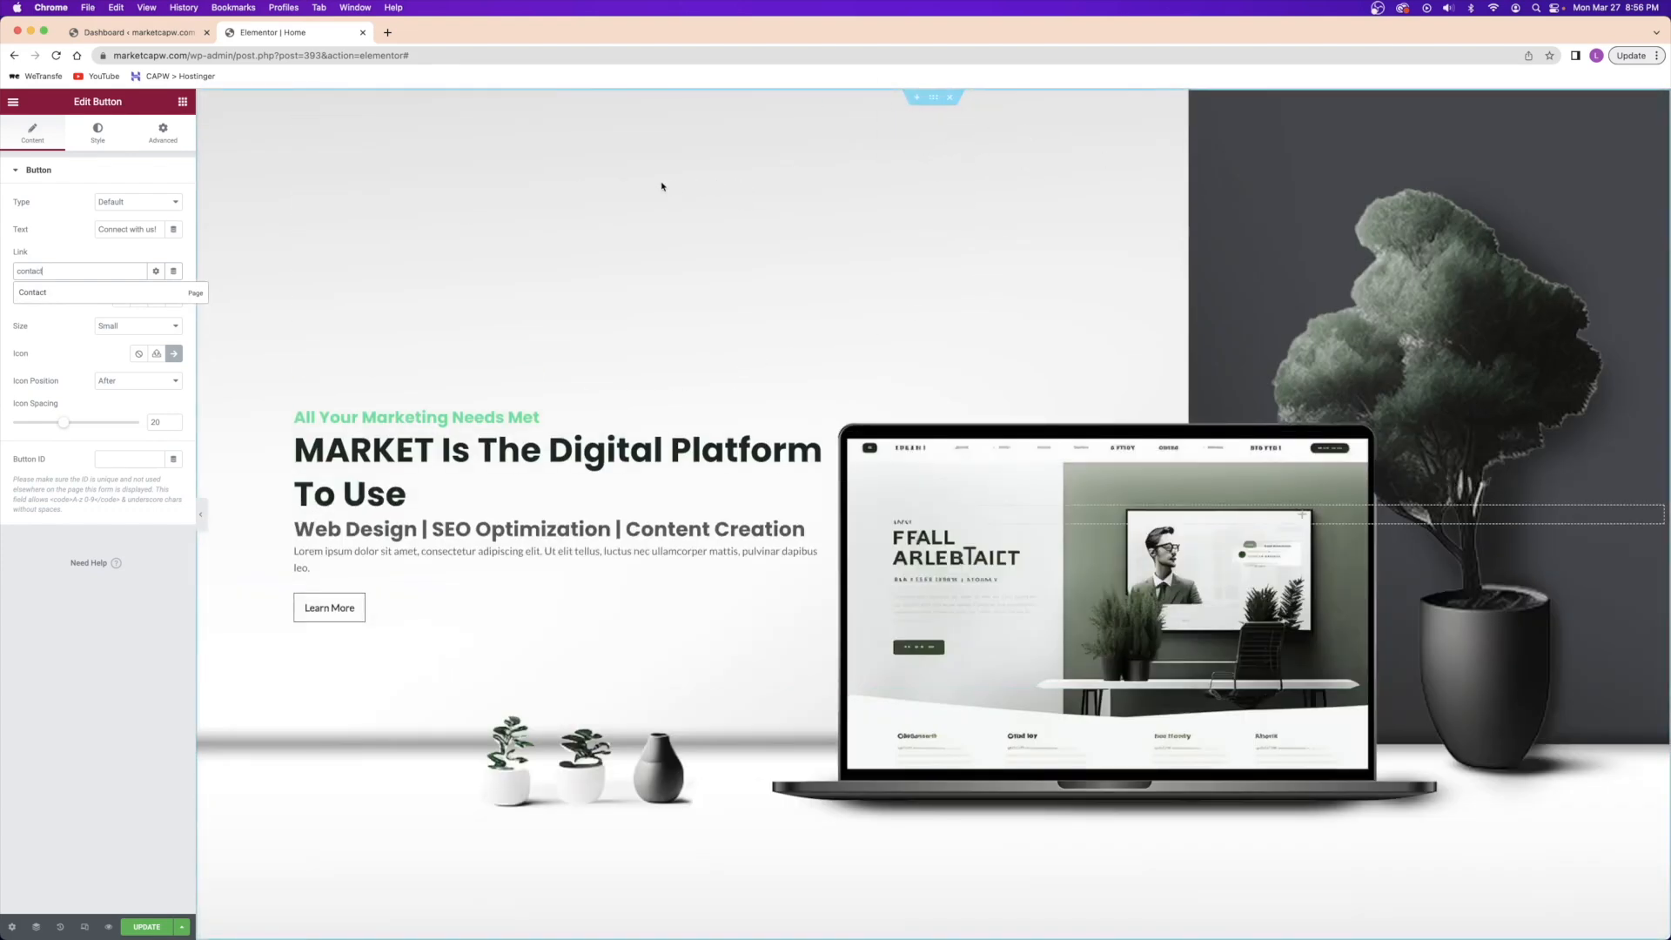
pyautogui.click(63, 294)
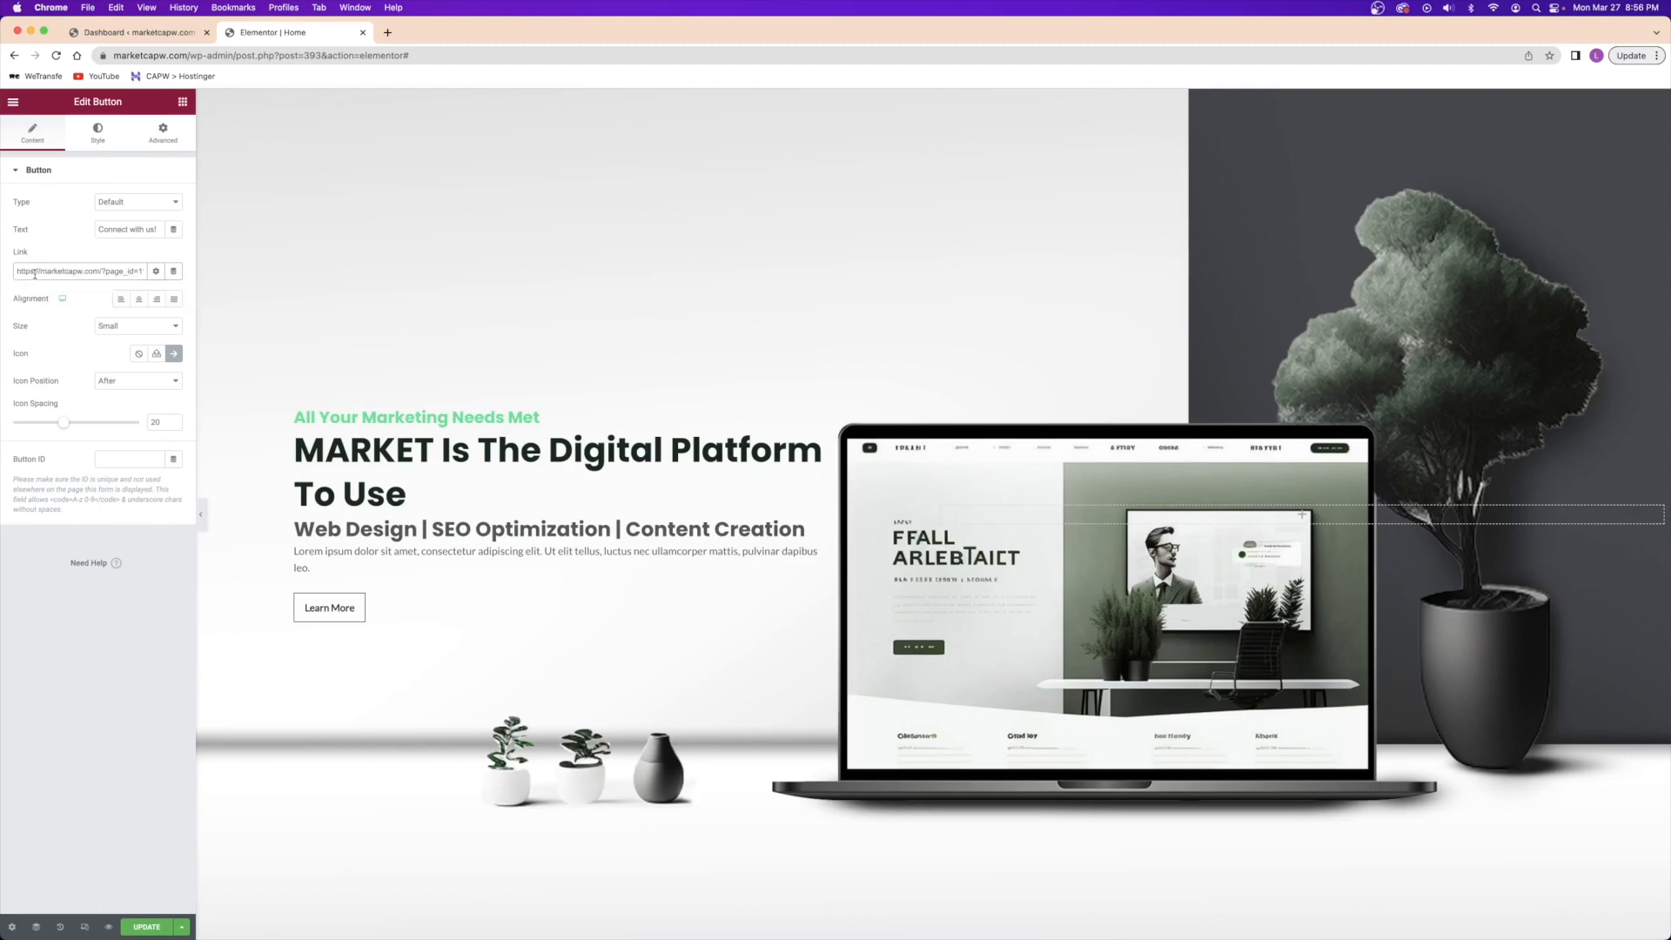
pyautogui.moveTo(62, 270); pyautogui.dragTo(146, 272)
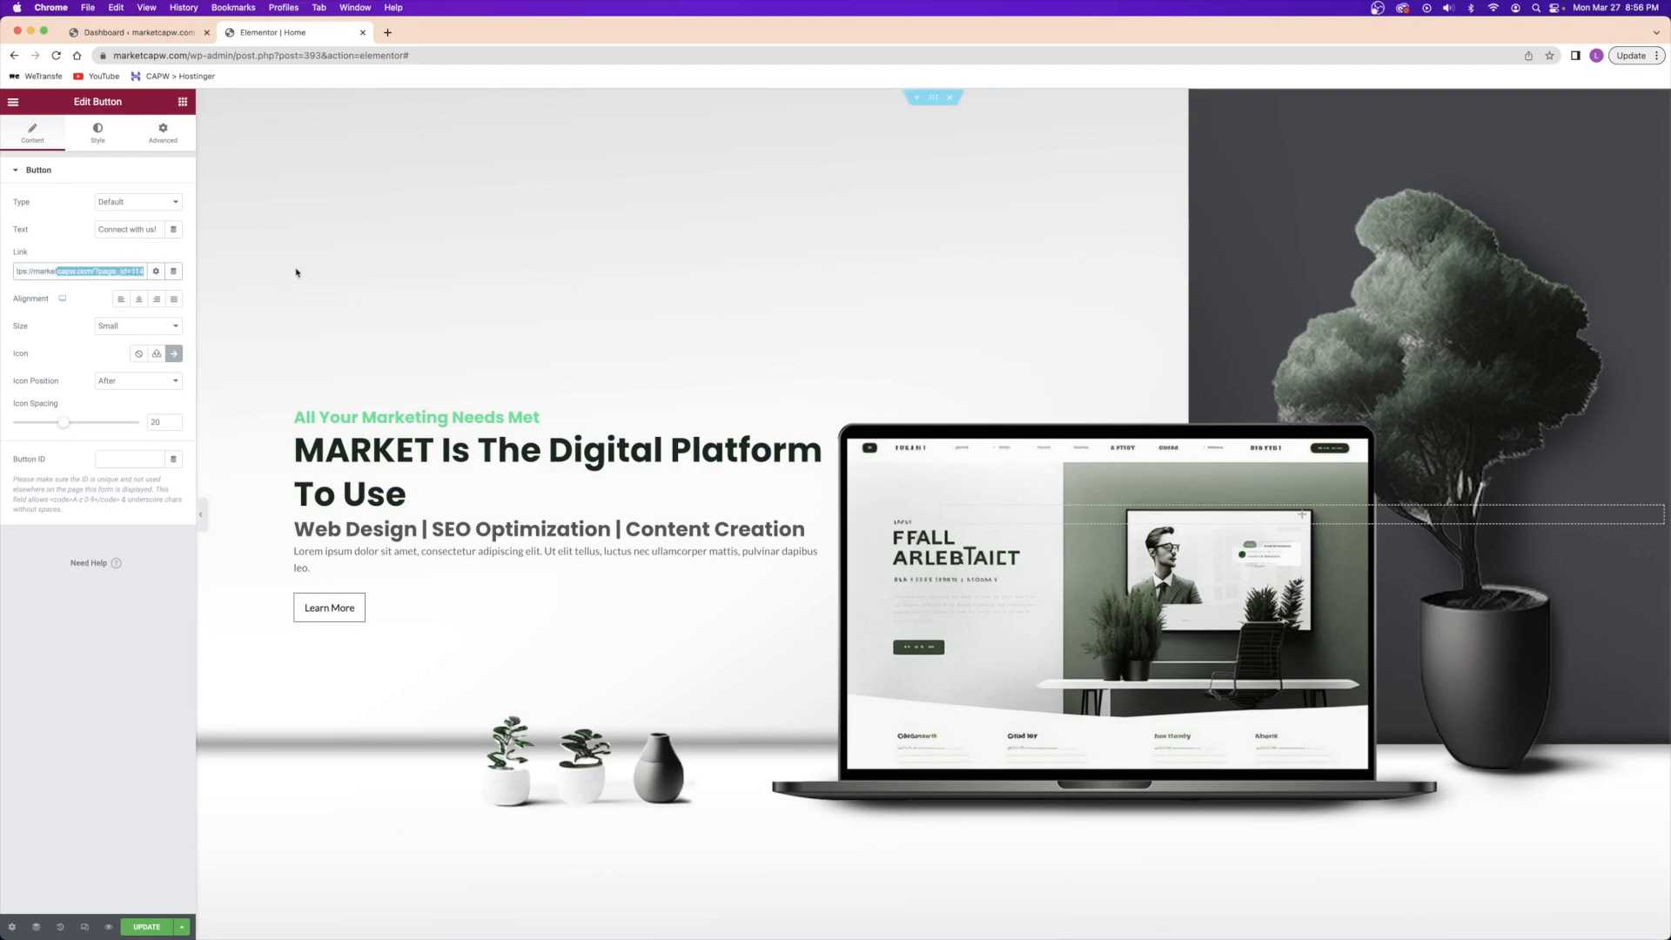
pyautogui.click(60, 271)
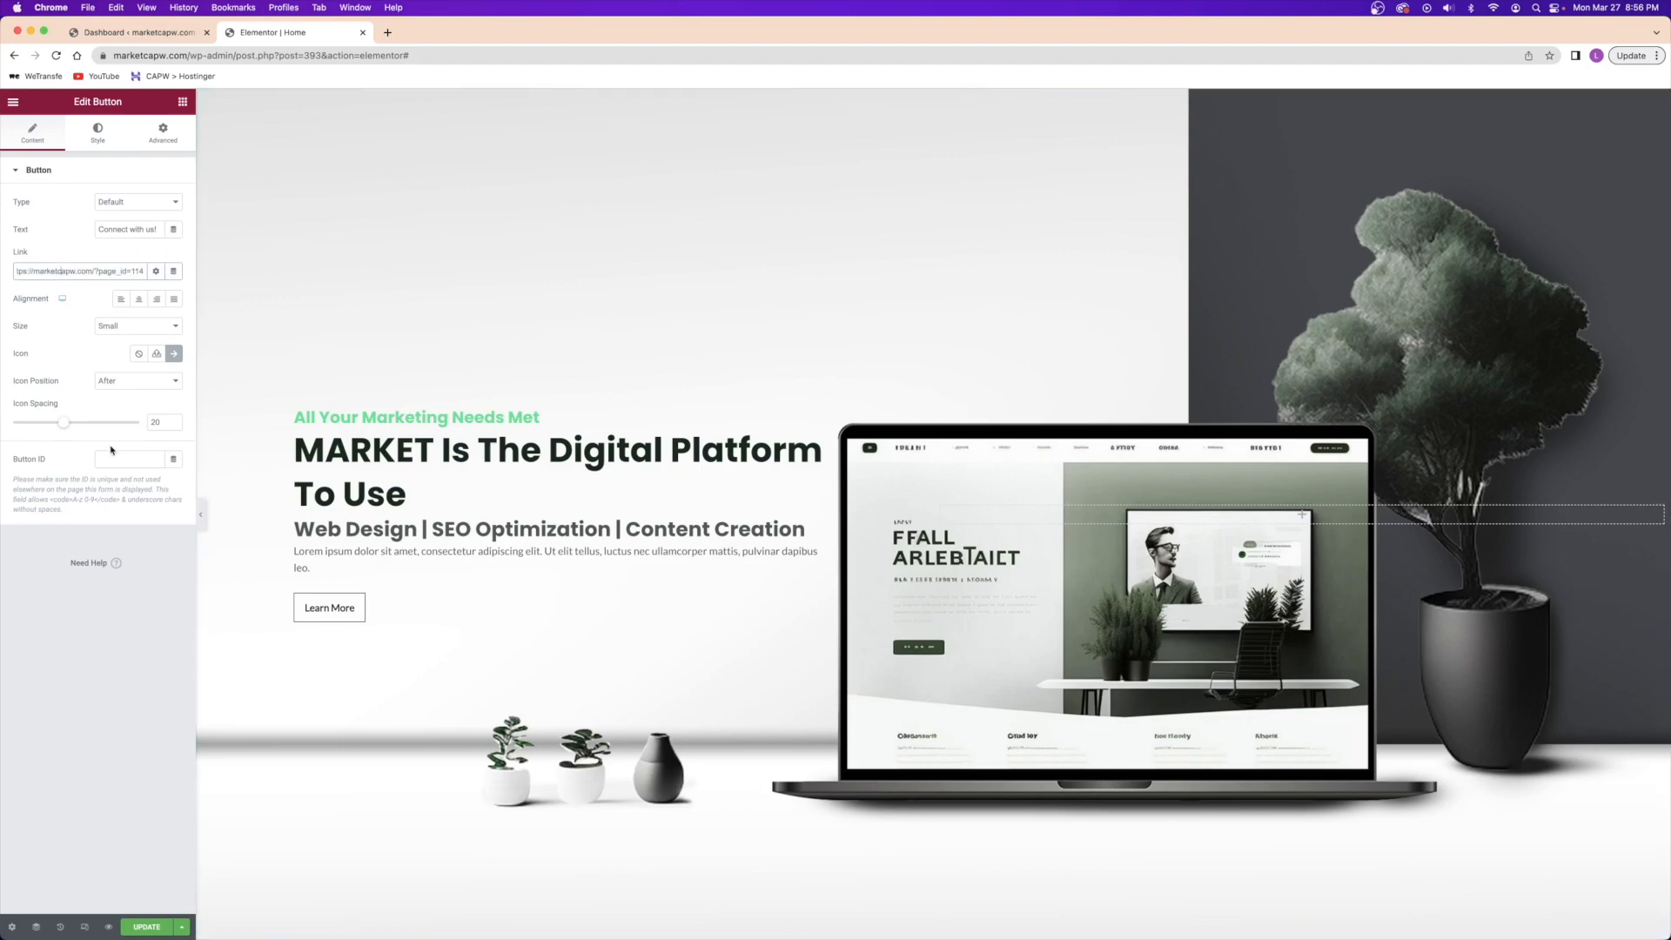
# - Change the hero Learn More button's link to the About page and update the page
pyautogui.scroll(-15, 646, 462)
pyautogui.scroll(10, 646, 461)
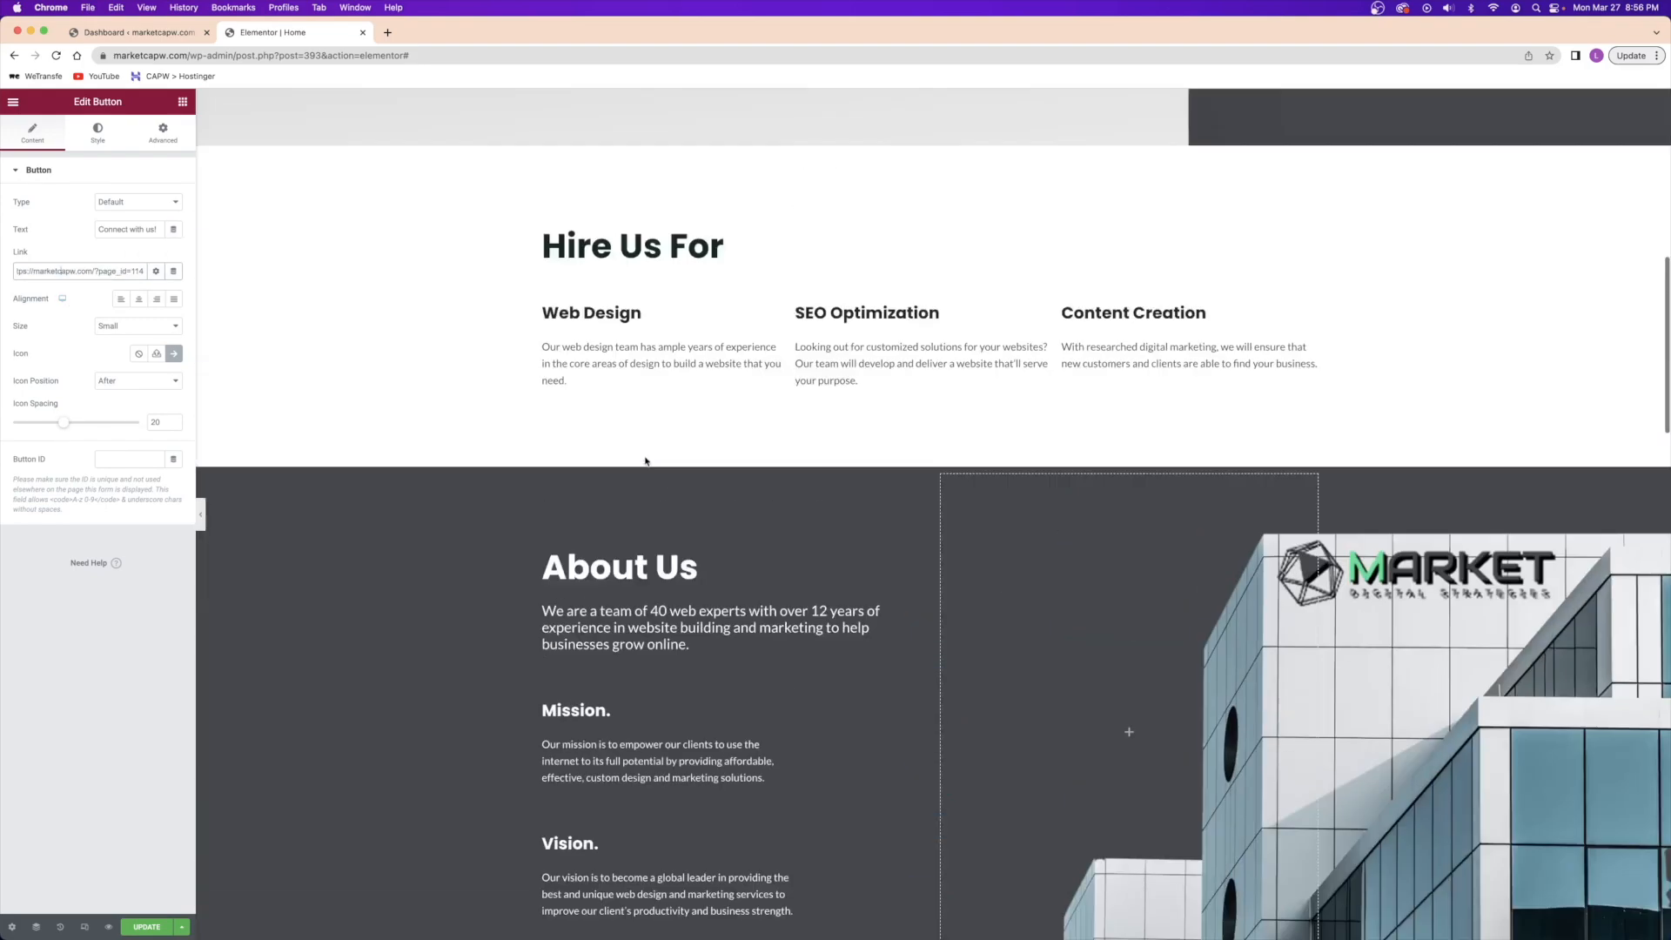
pyautogui.scroll(5, 646, 461)
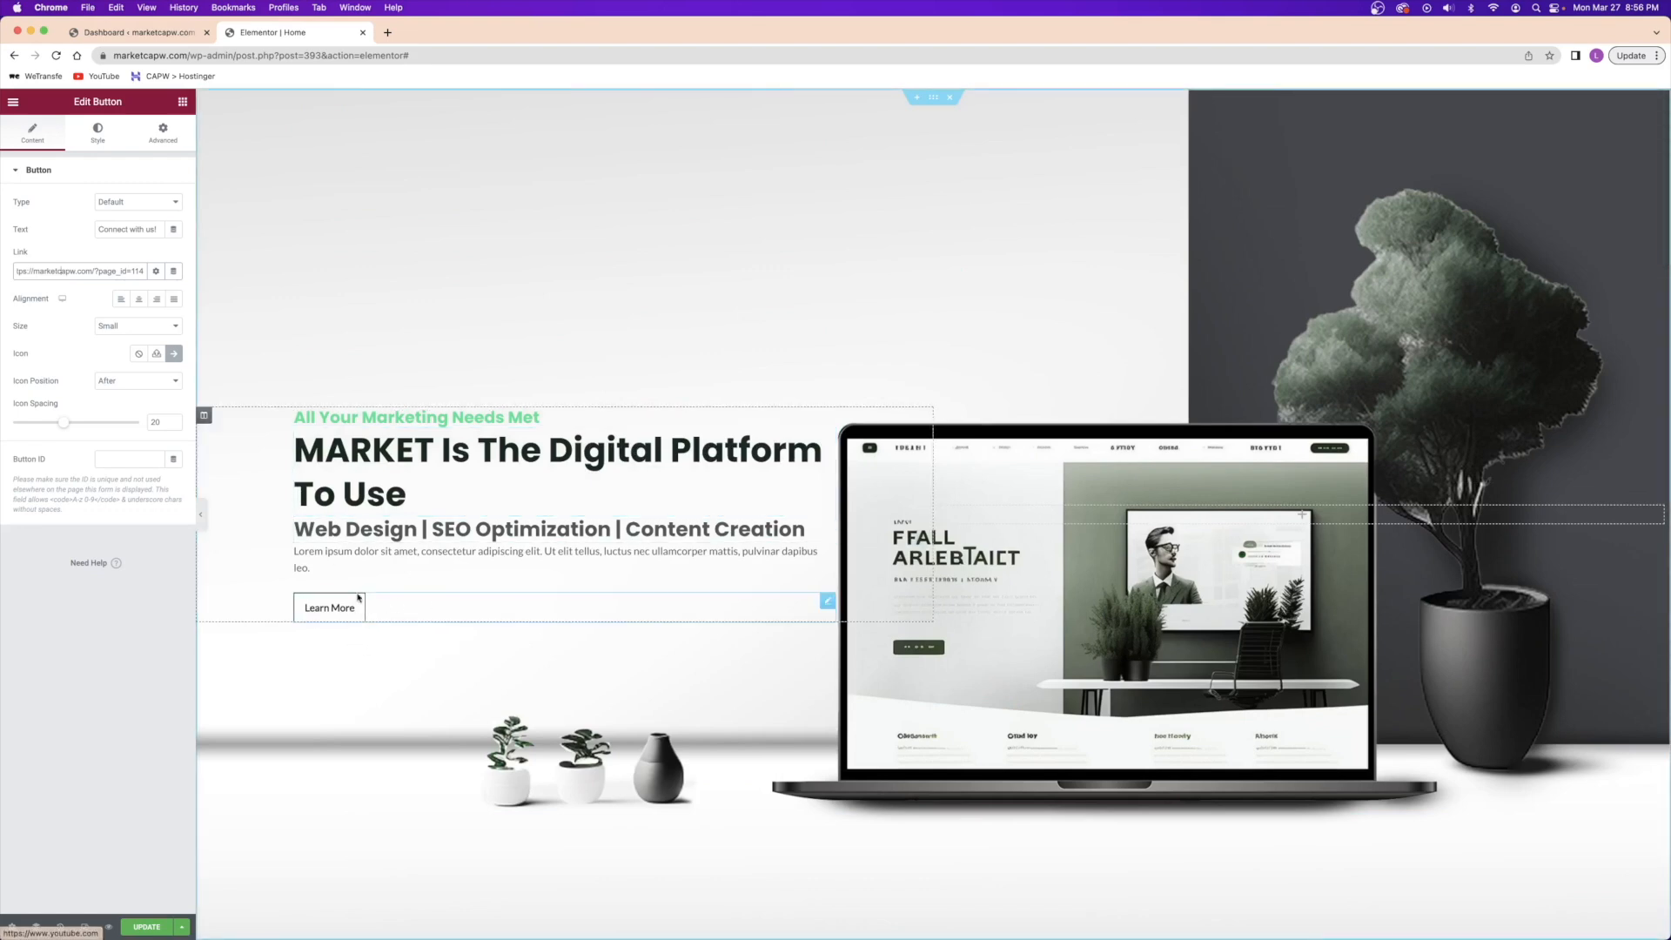
pyautogui.rightClick(412, 609)
pyautogui.click(439, 621)
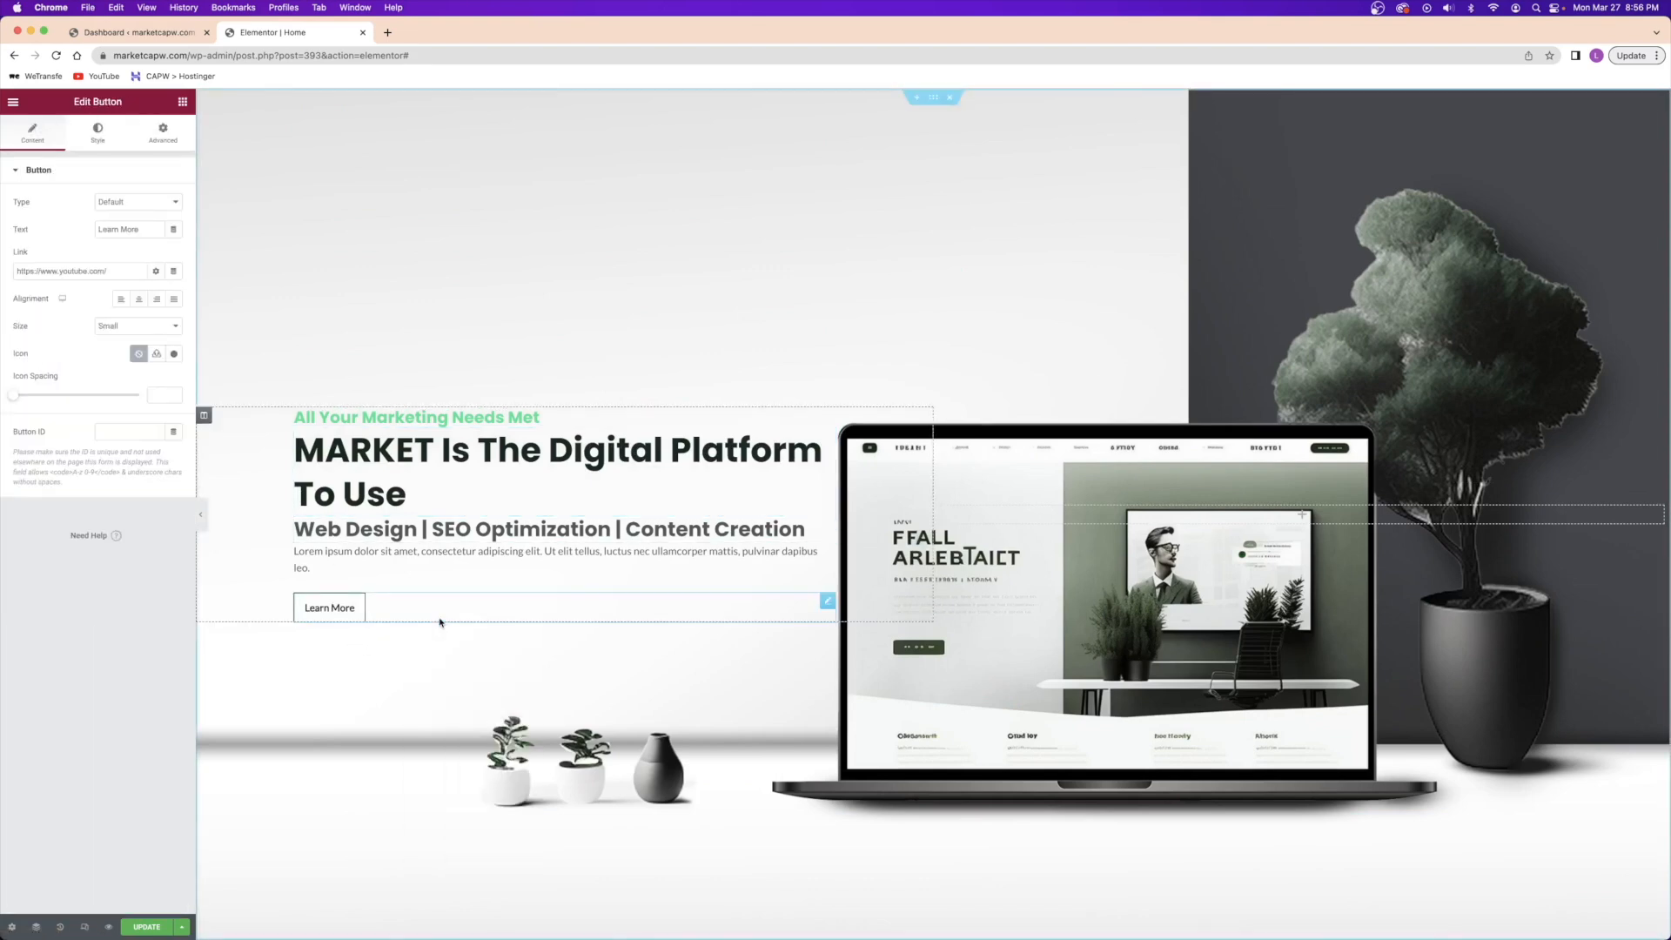
pyautogui.moveTo(121, 271); pyautogui.dragTo(1, 274)
pyautogui.write('about')
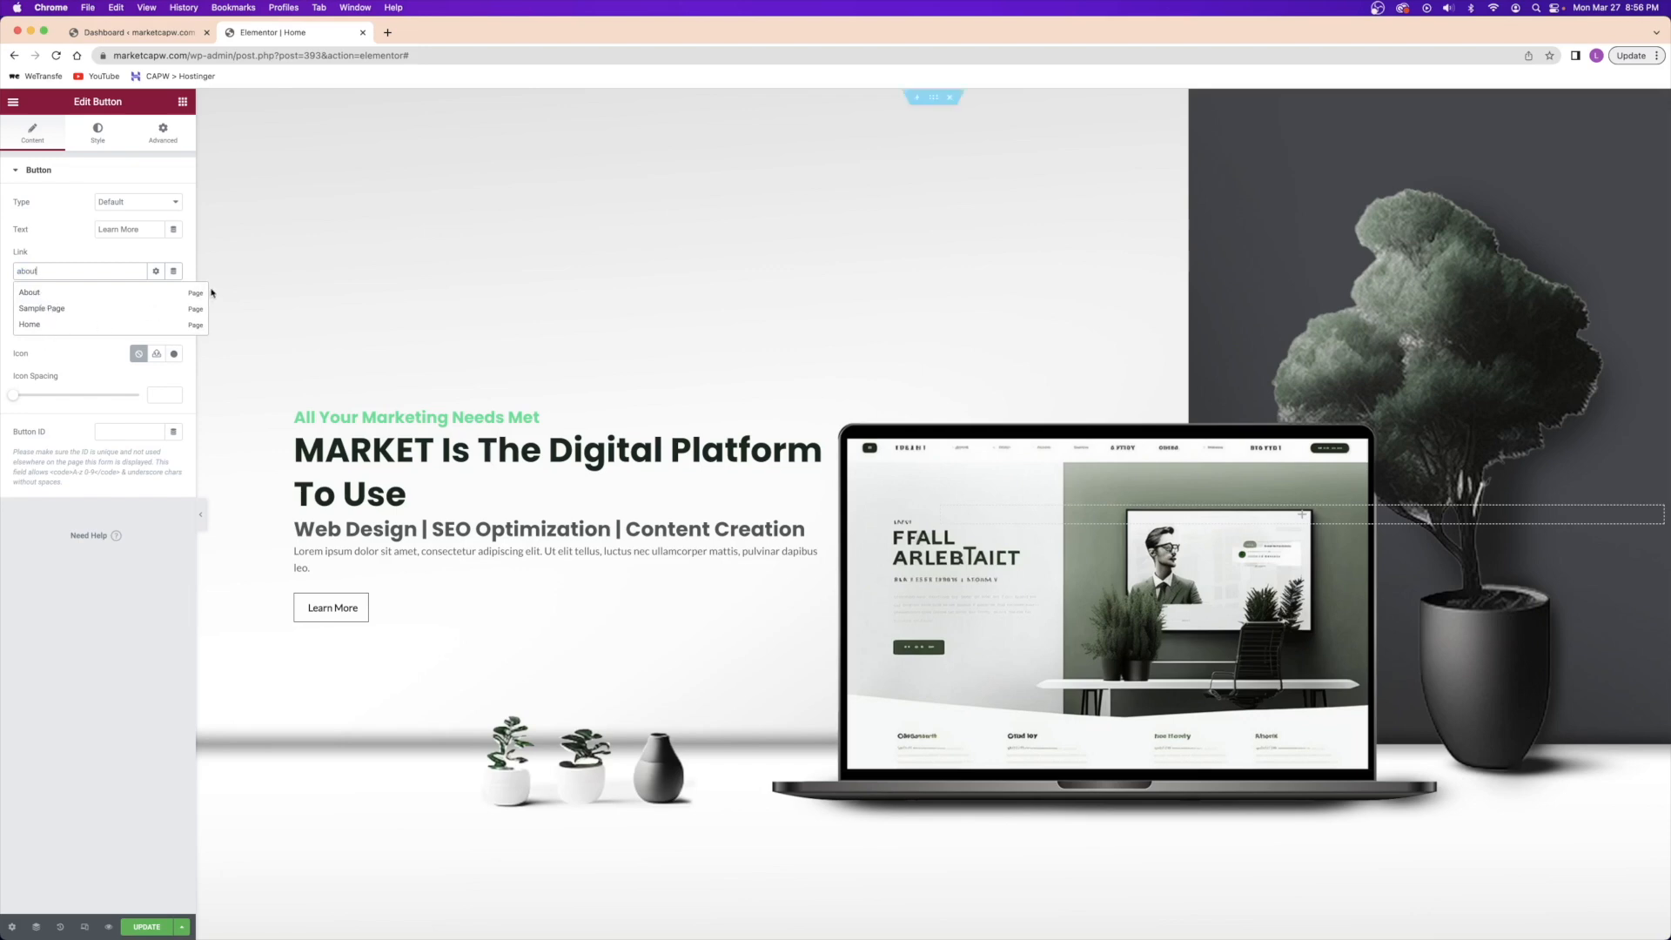
pyautogui.click(119, 295)
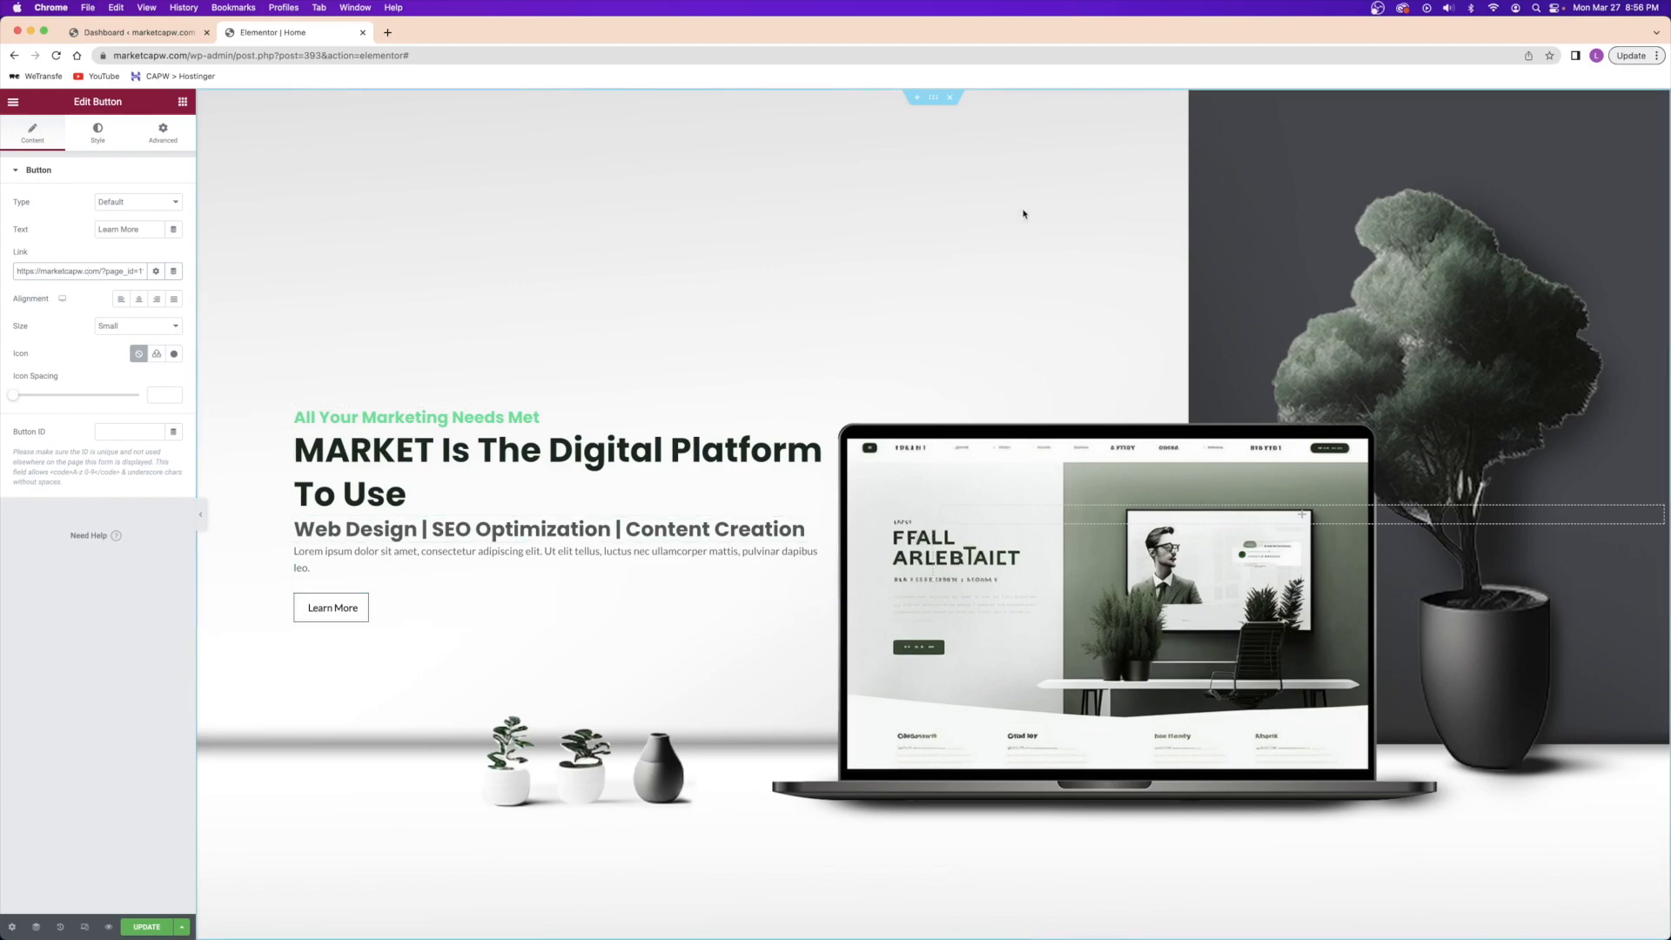
pyautogui.click(146, 927)
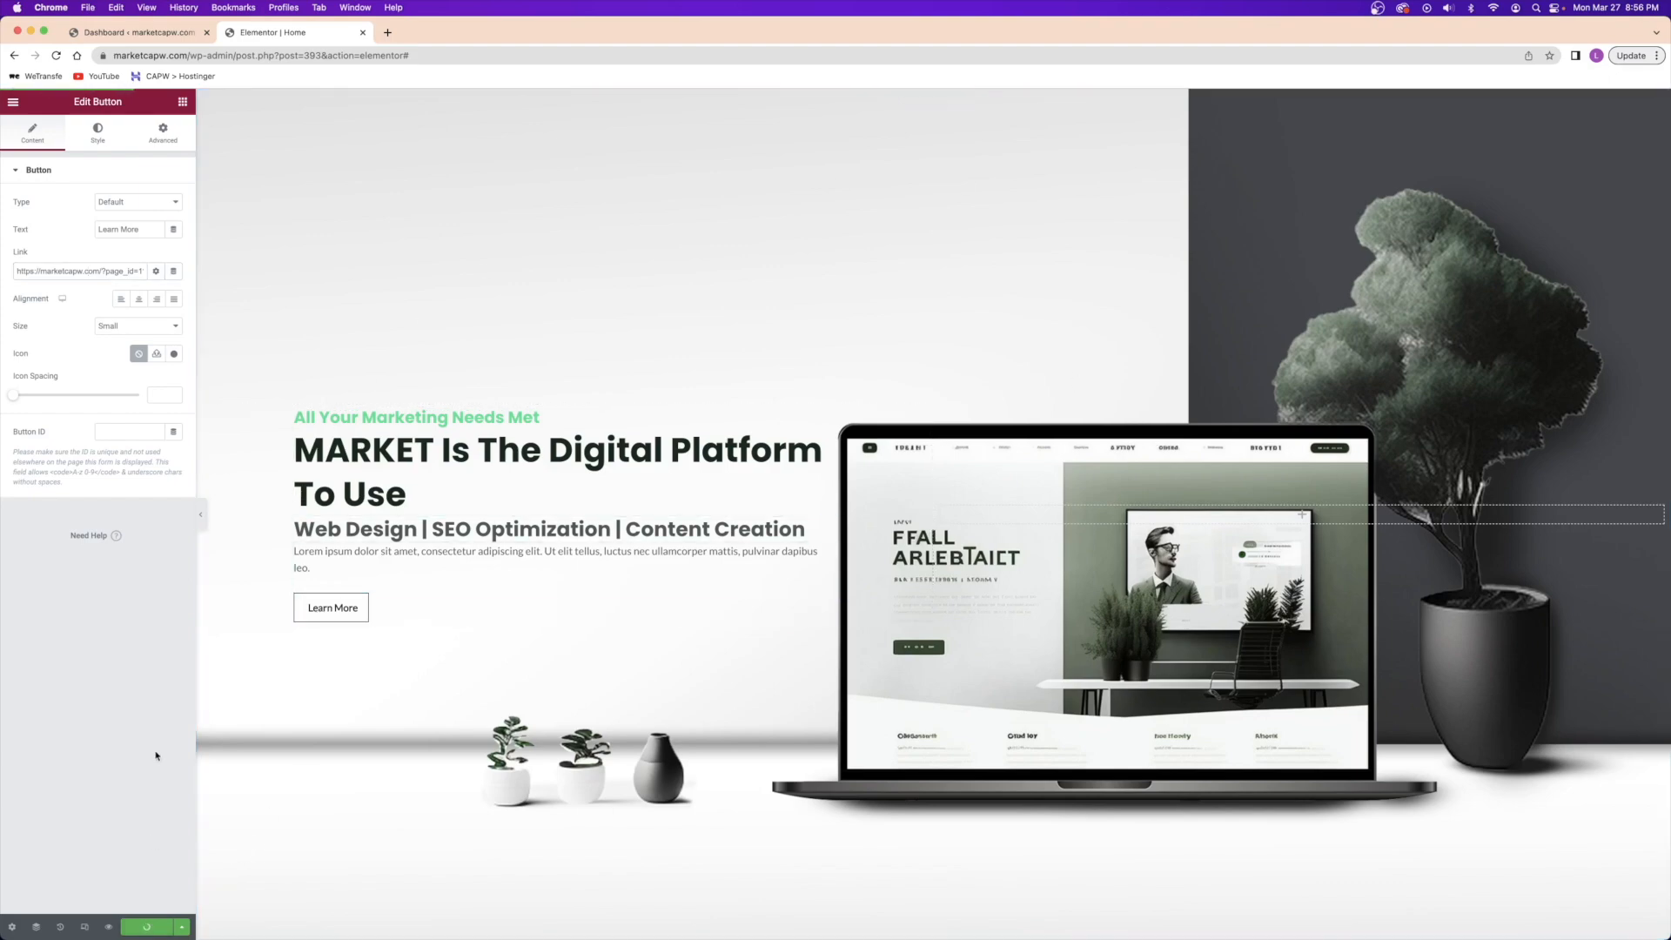
# - Preview the home page, test the Learn More and Connect with us! button links, and close the preview
pyautogui.scroll(-15, 719, 592)
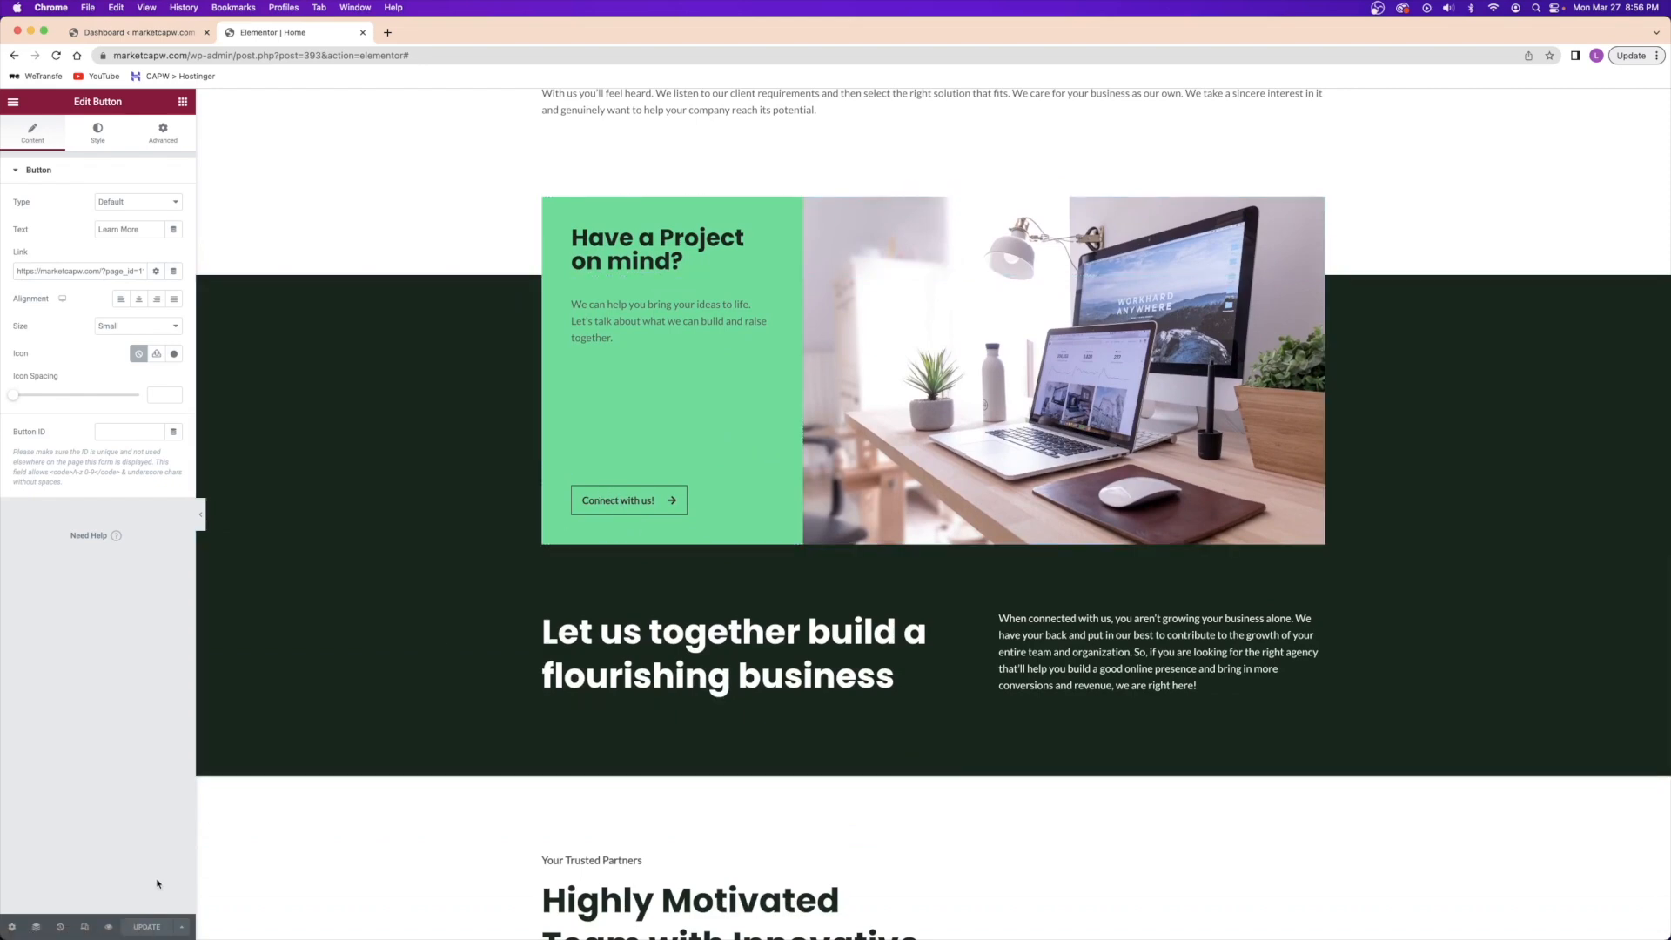
pyautogui.click(109, 928)
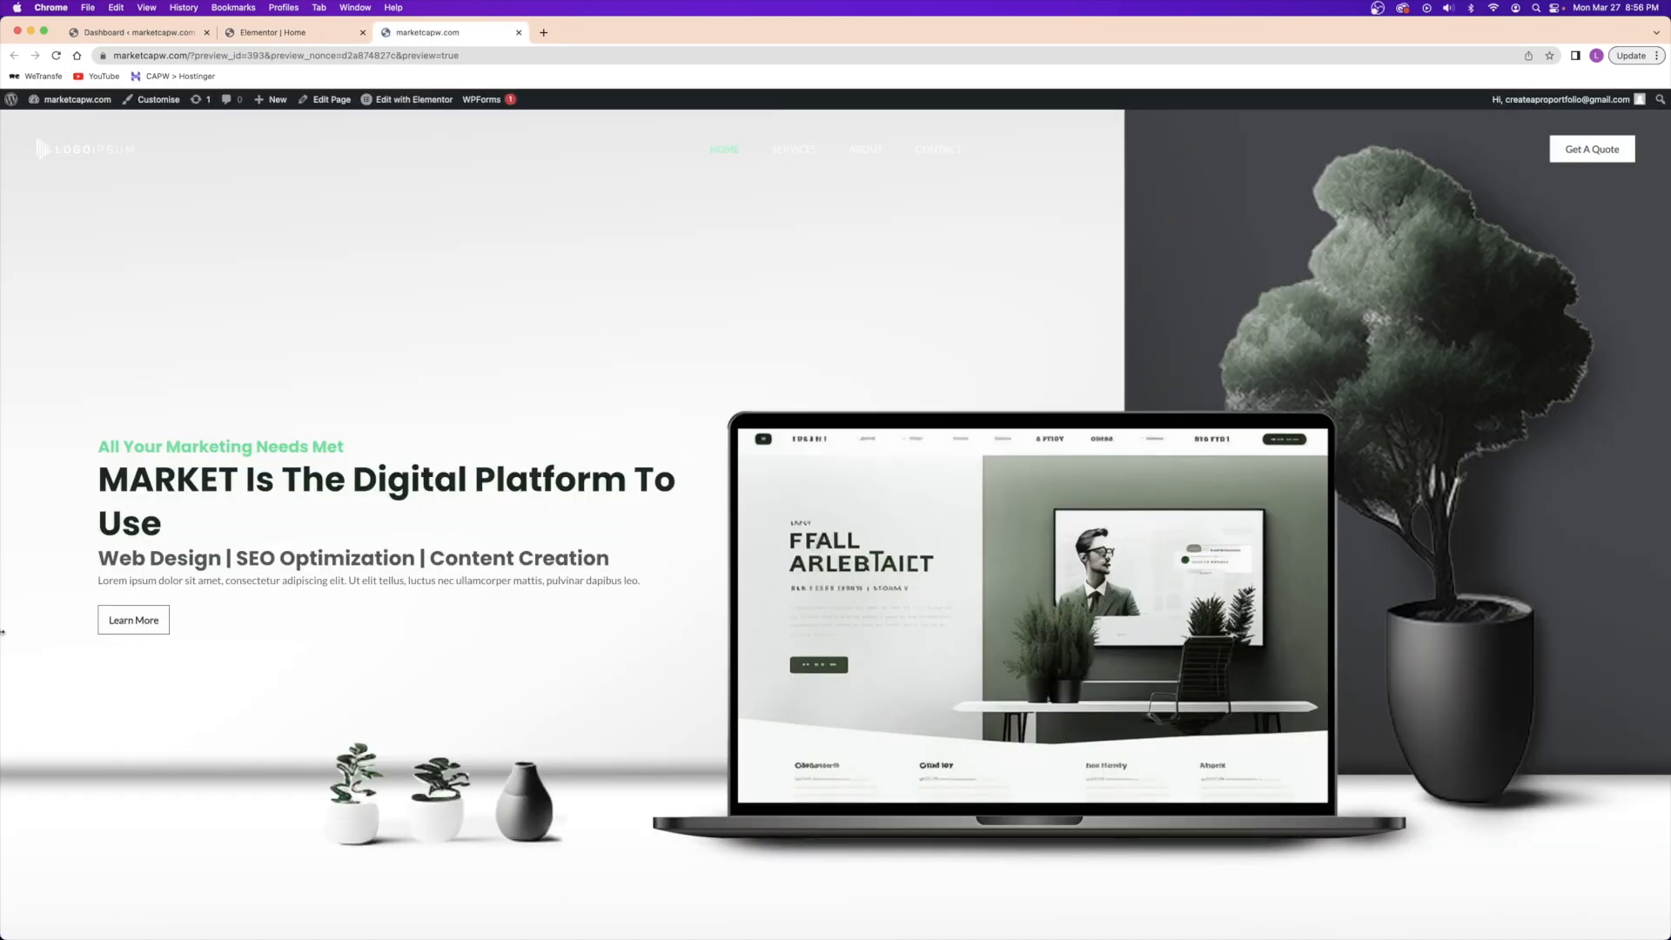
pyautogui.click(141, 621)
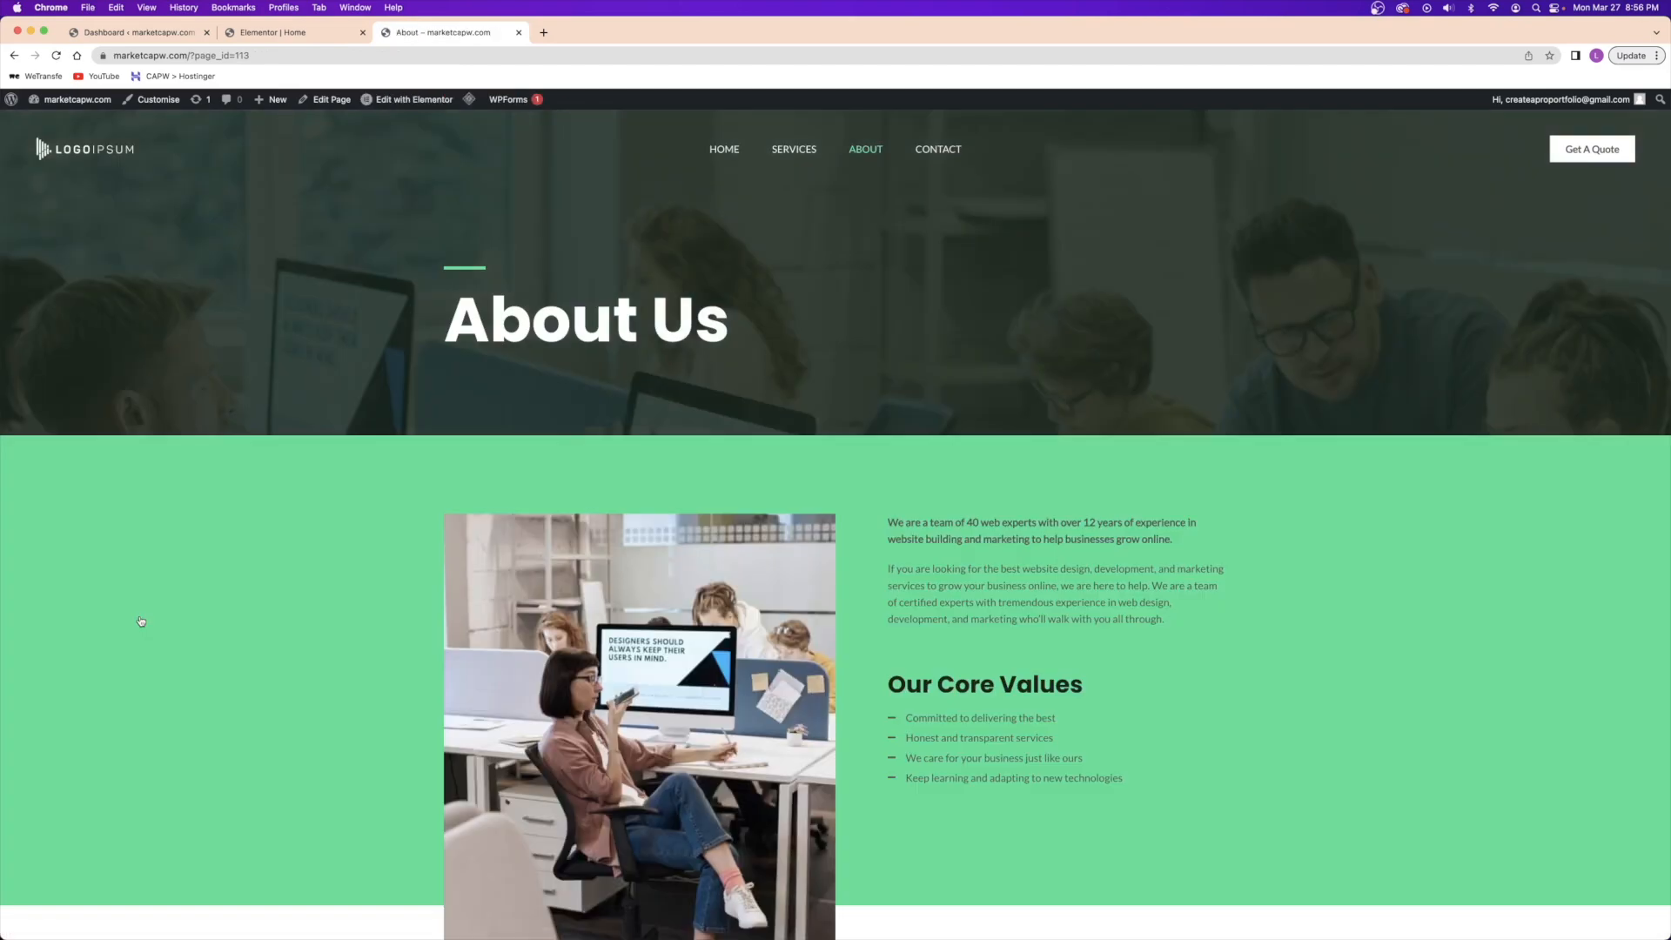
pyautogui.click(14, 55)
pyautogui.scroll(-15, 597, 409)
pyautogui.click(517, 452)
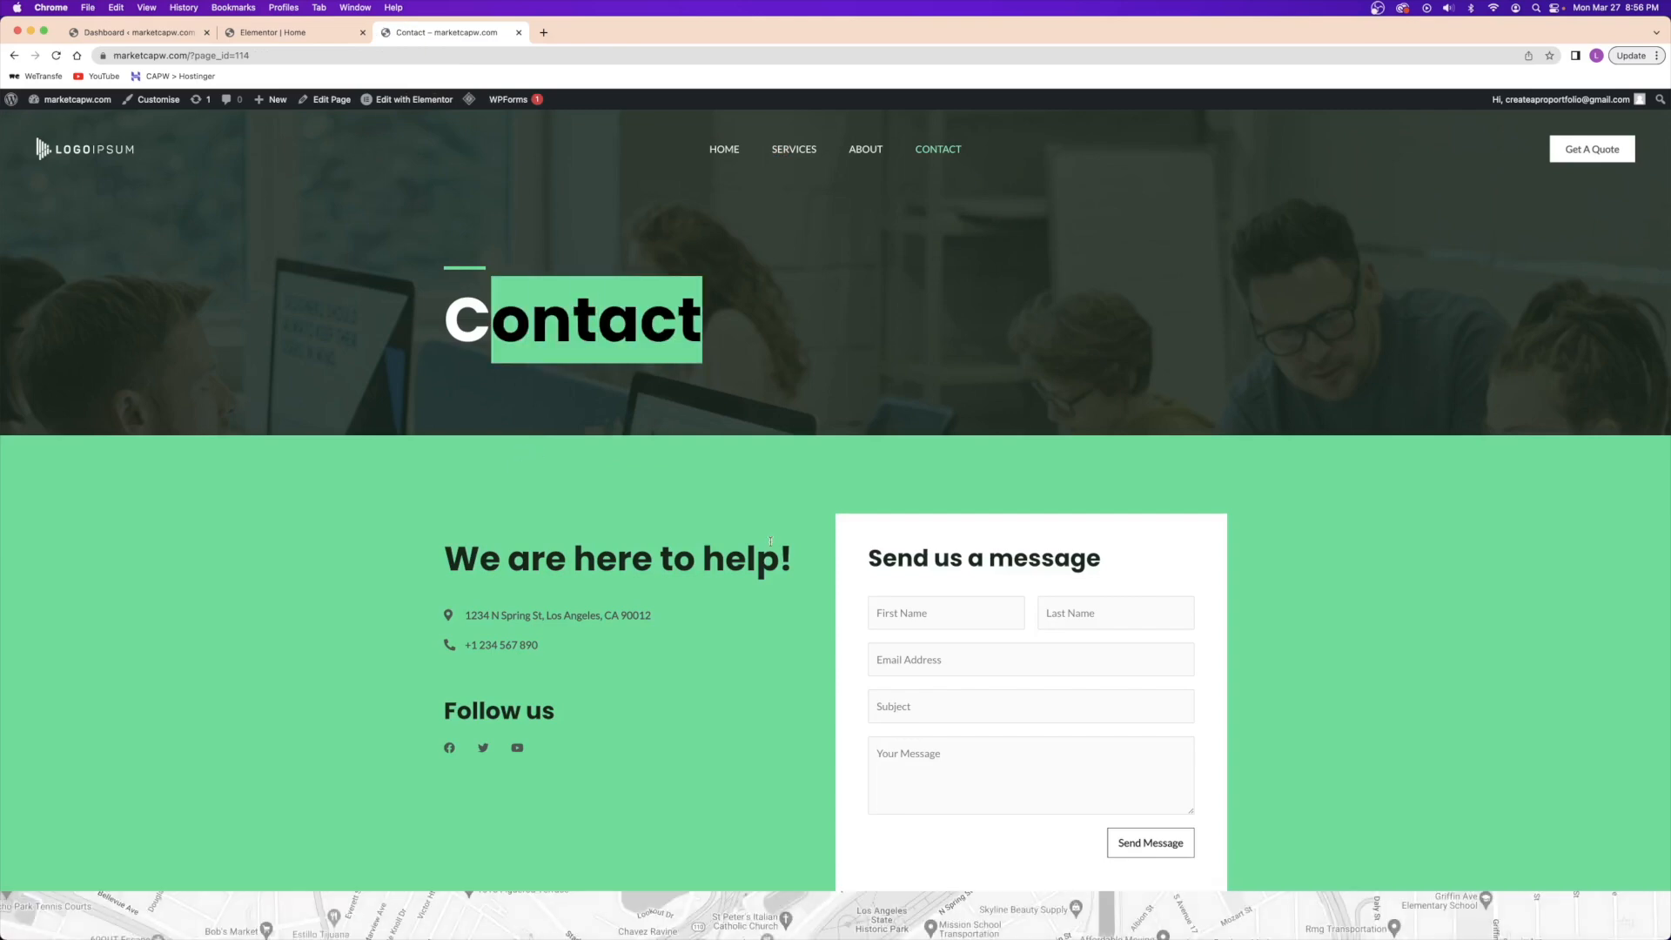
pyautogui.click(519, 37)
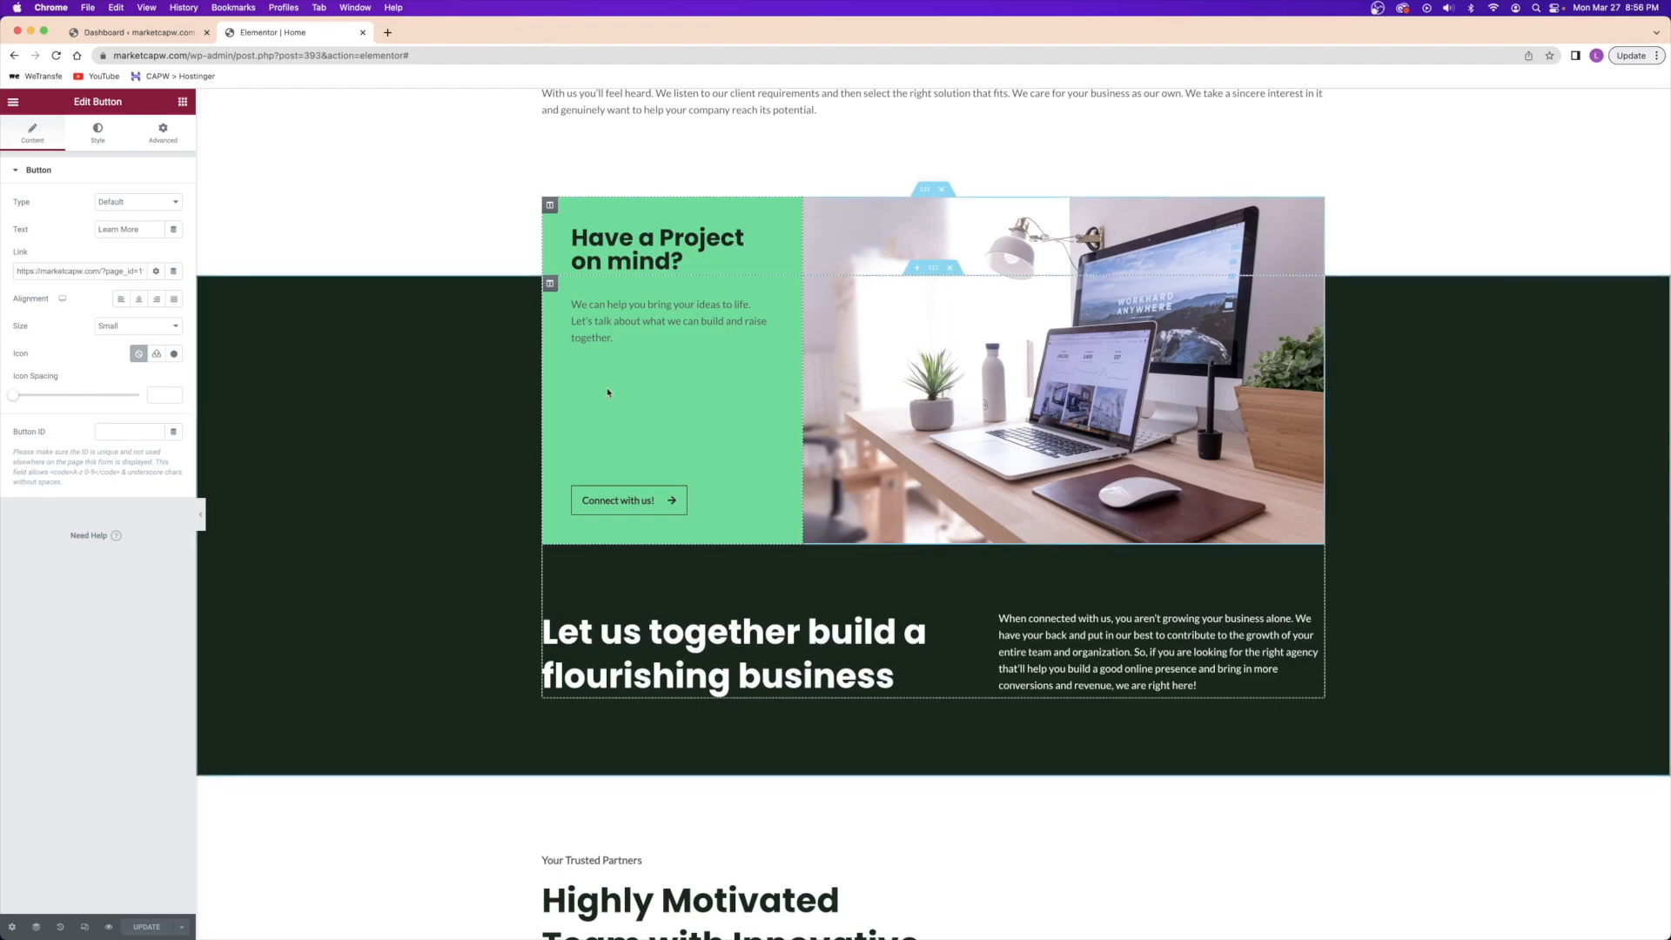
pyautogui.scroll(-3, 618, 400)
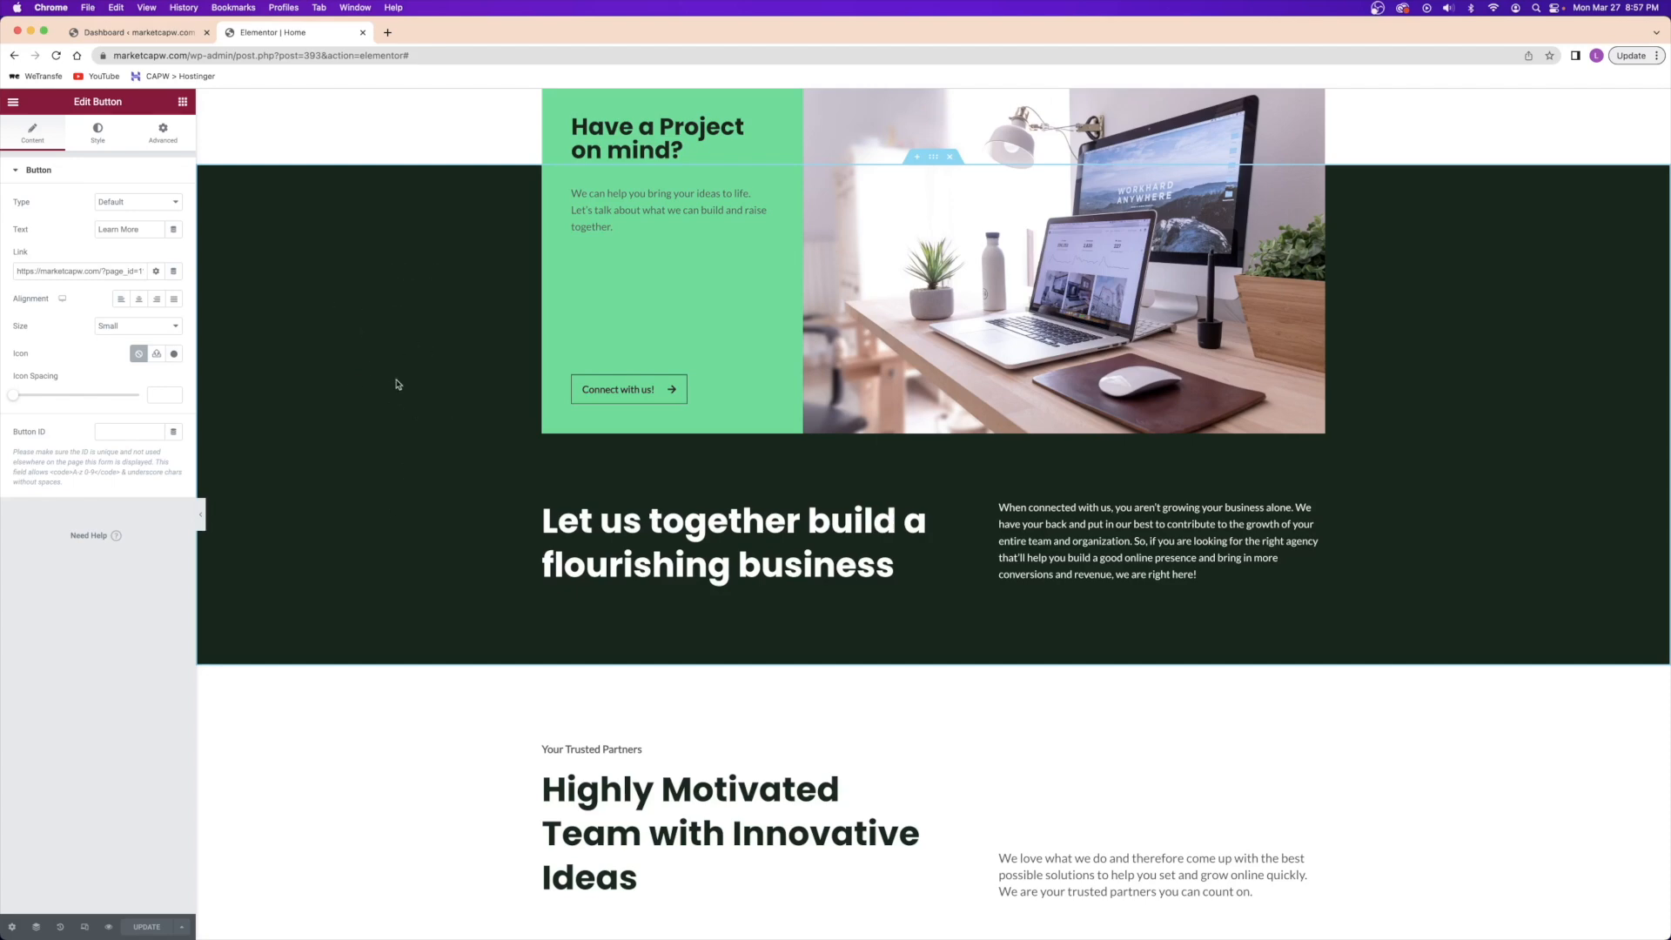
pyautogui.click(127, 33)
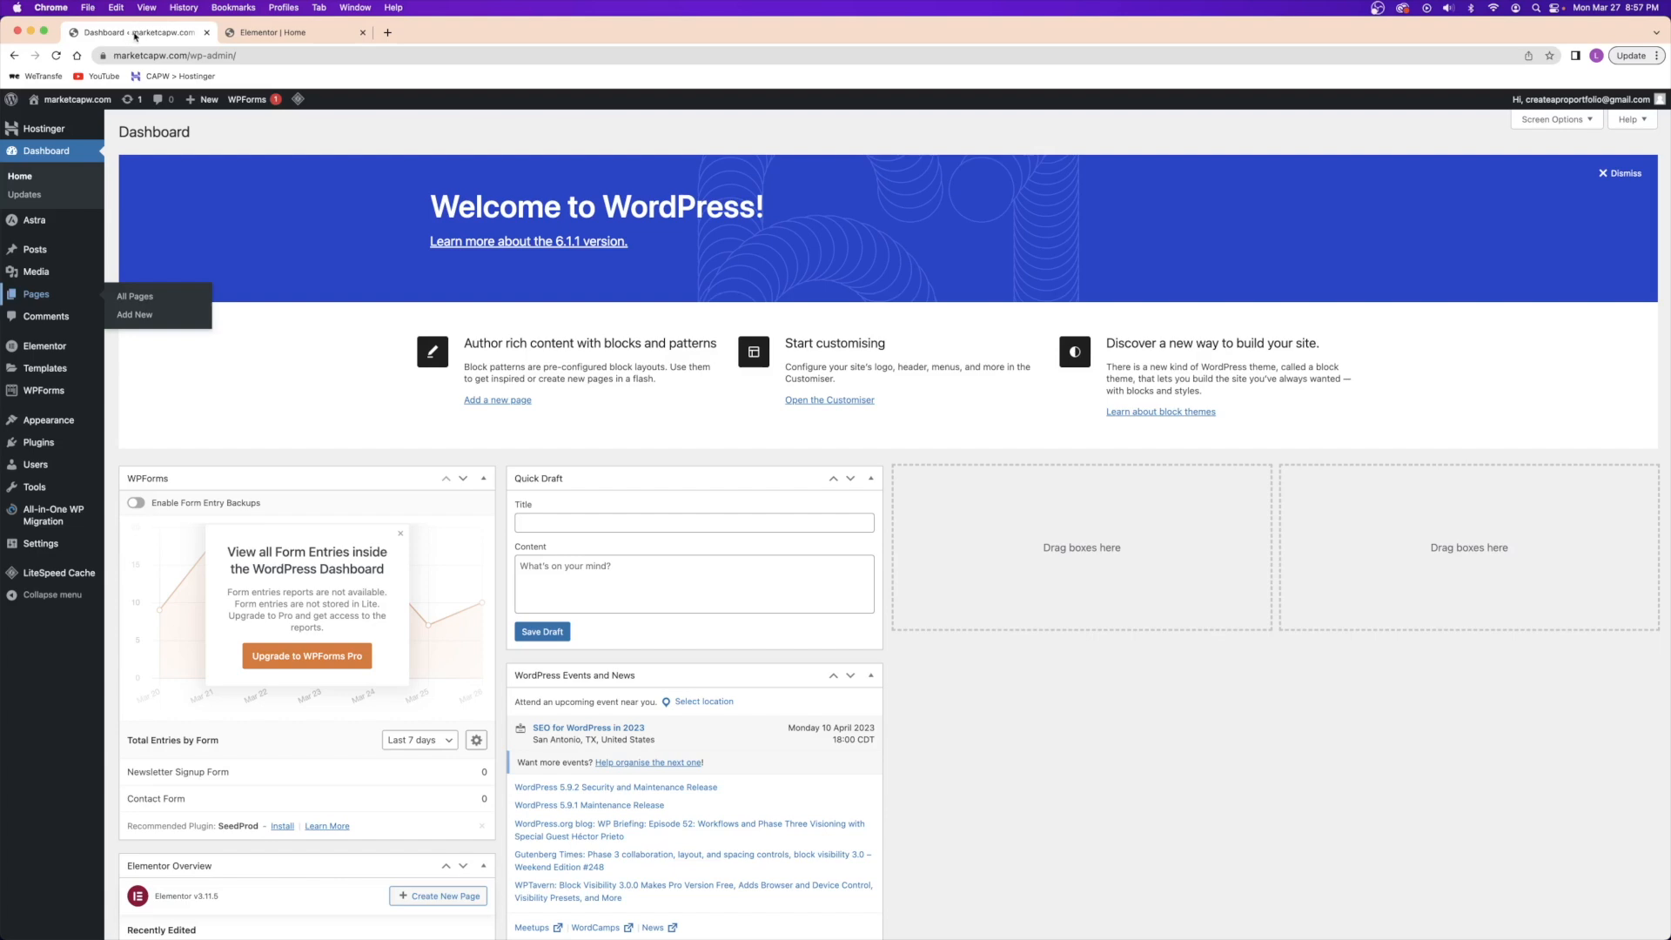
pyautogui.click(270, 33)
pyautogui.click(139, 35)
pyautogui.click(243, 33)
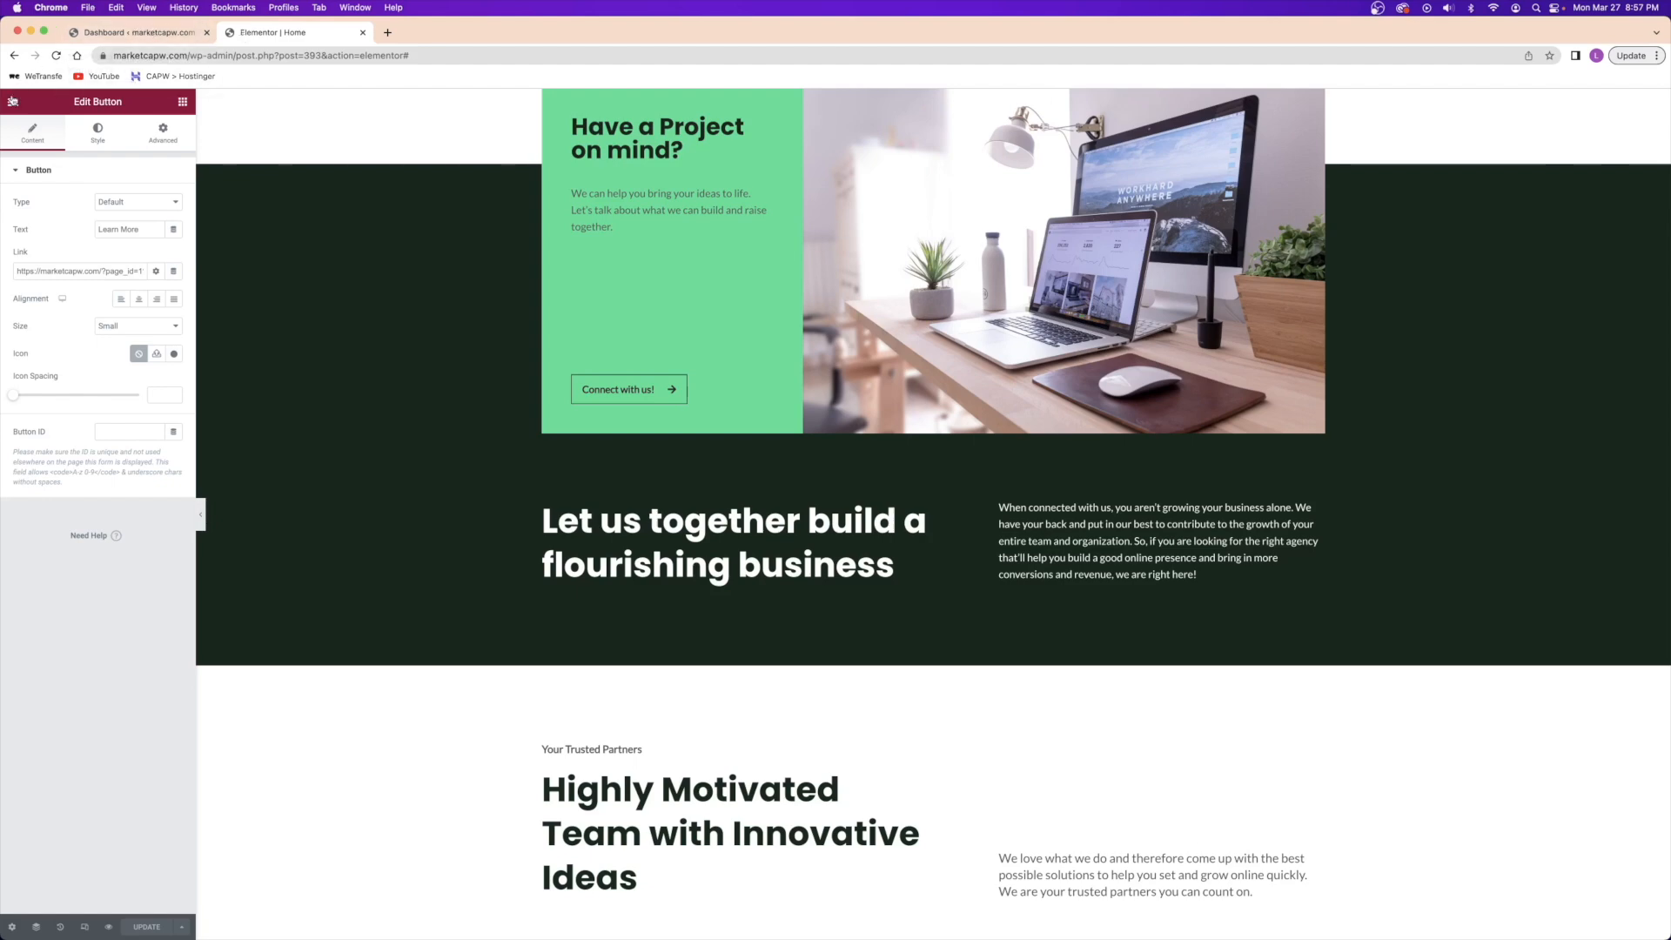
# - Exit the Elementor editor with WP Dashboard applied as the exit destination
pyautogui.click(13, 102)
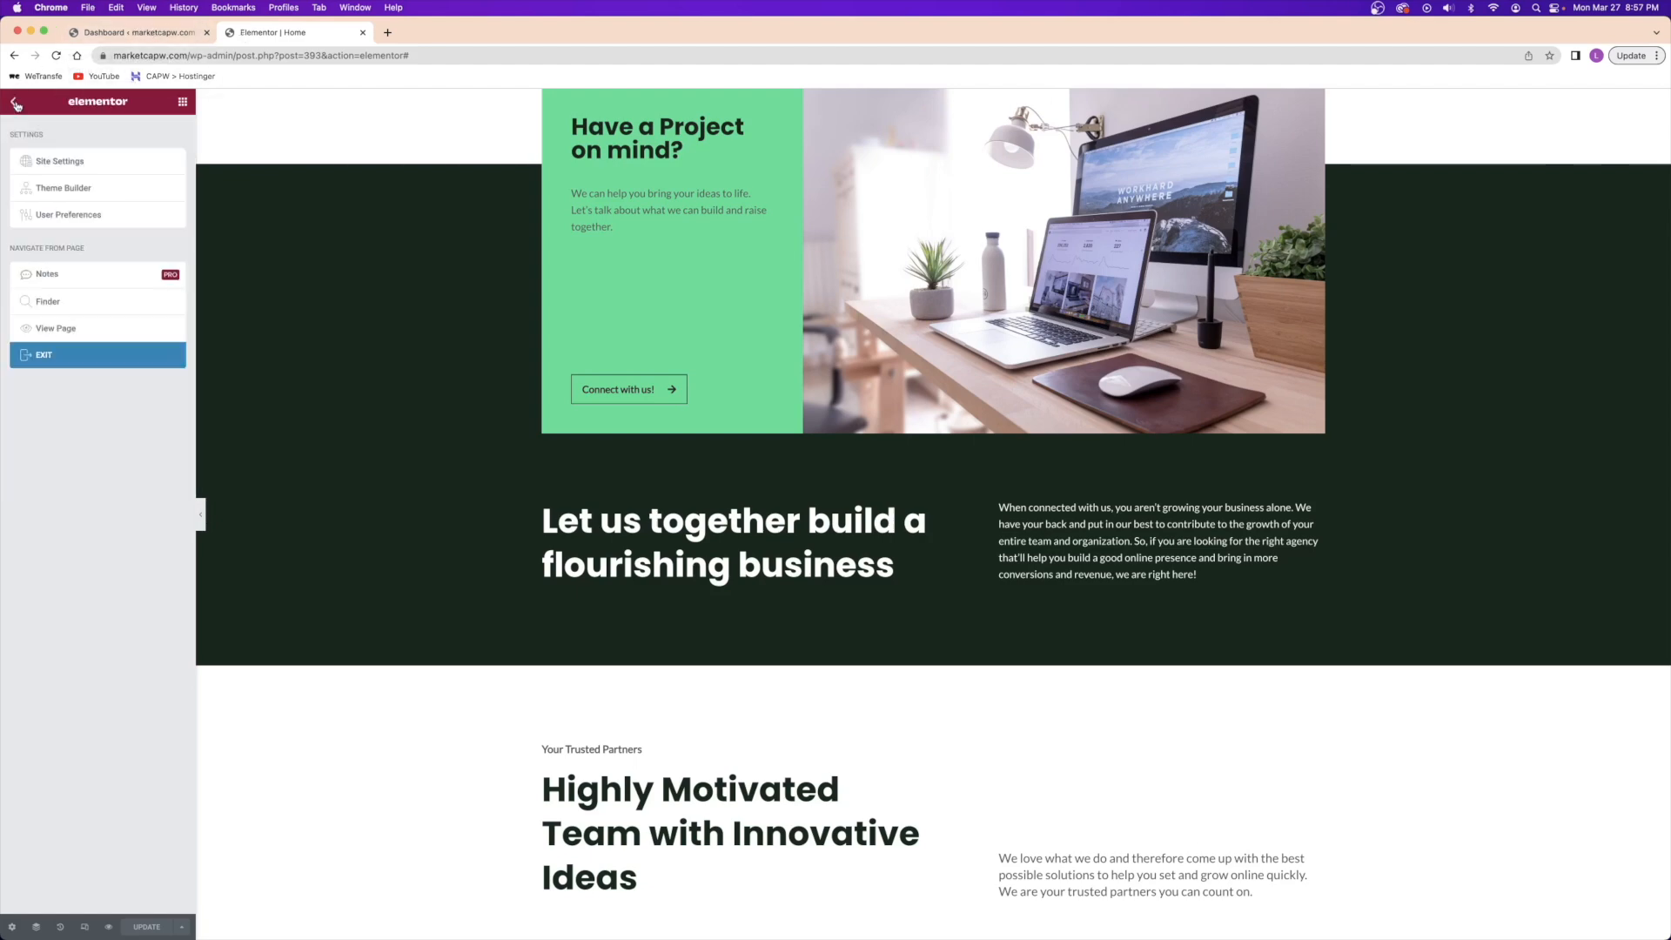
pyautogui.click(60, 360)
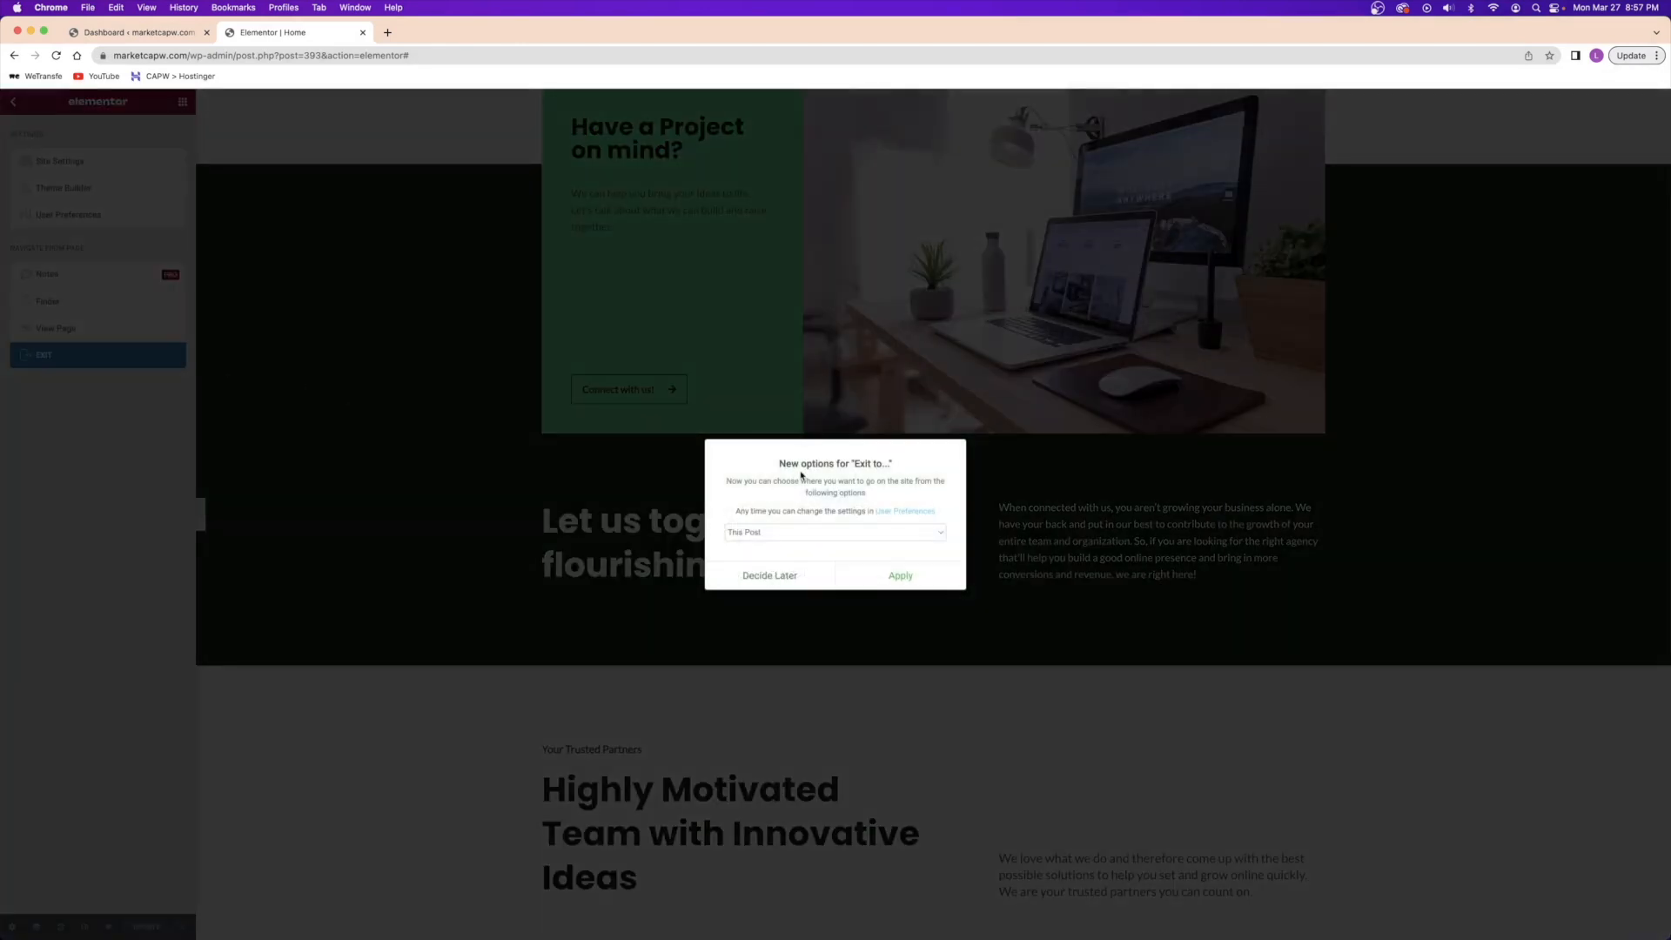
pyautogui.click(766, 531)
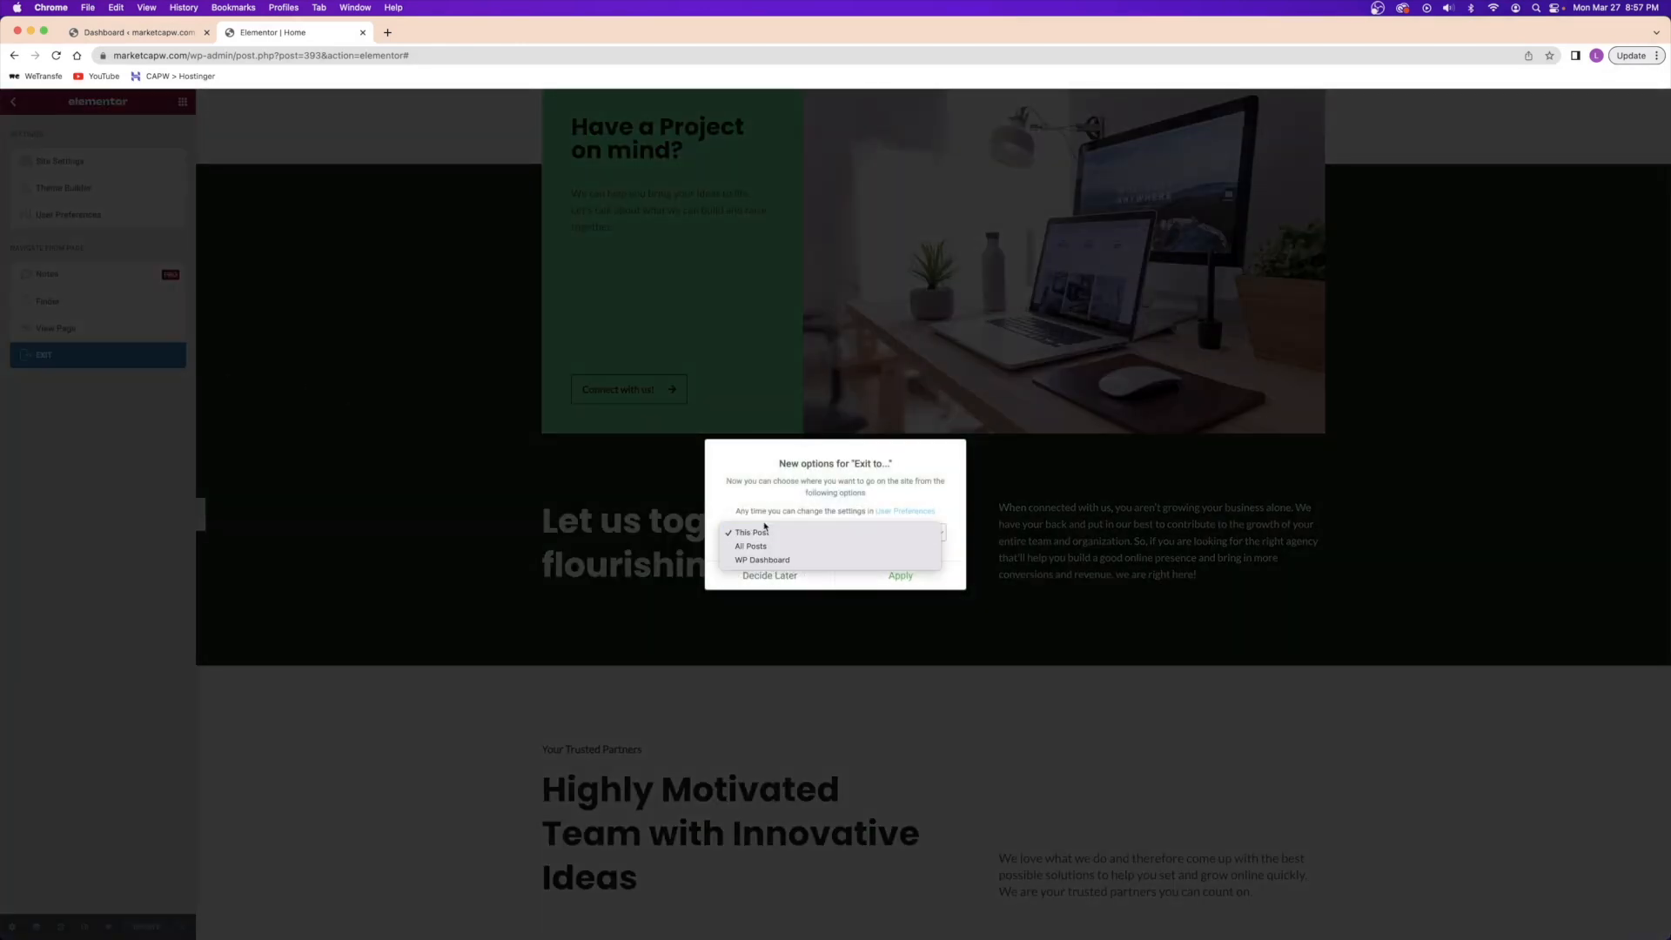
pyautogui.click(766, 561)
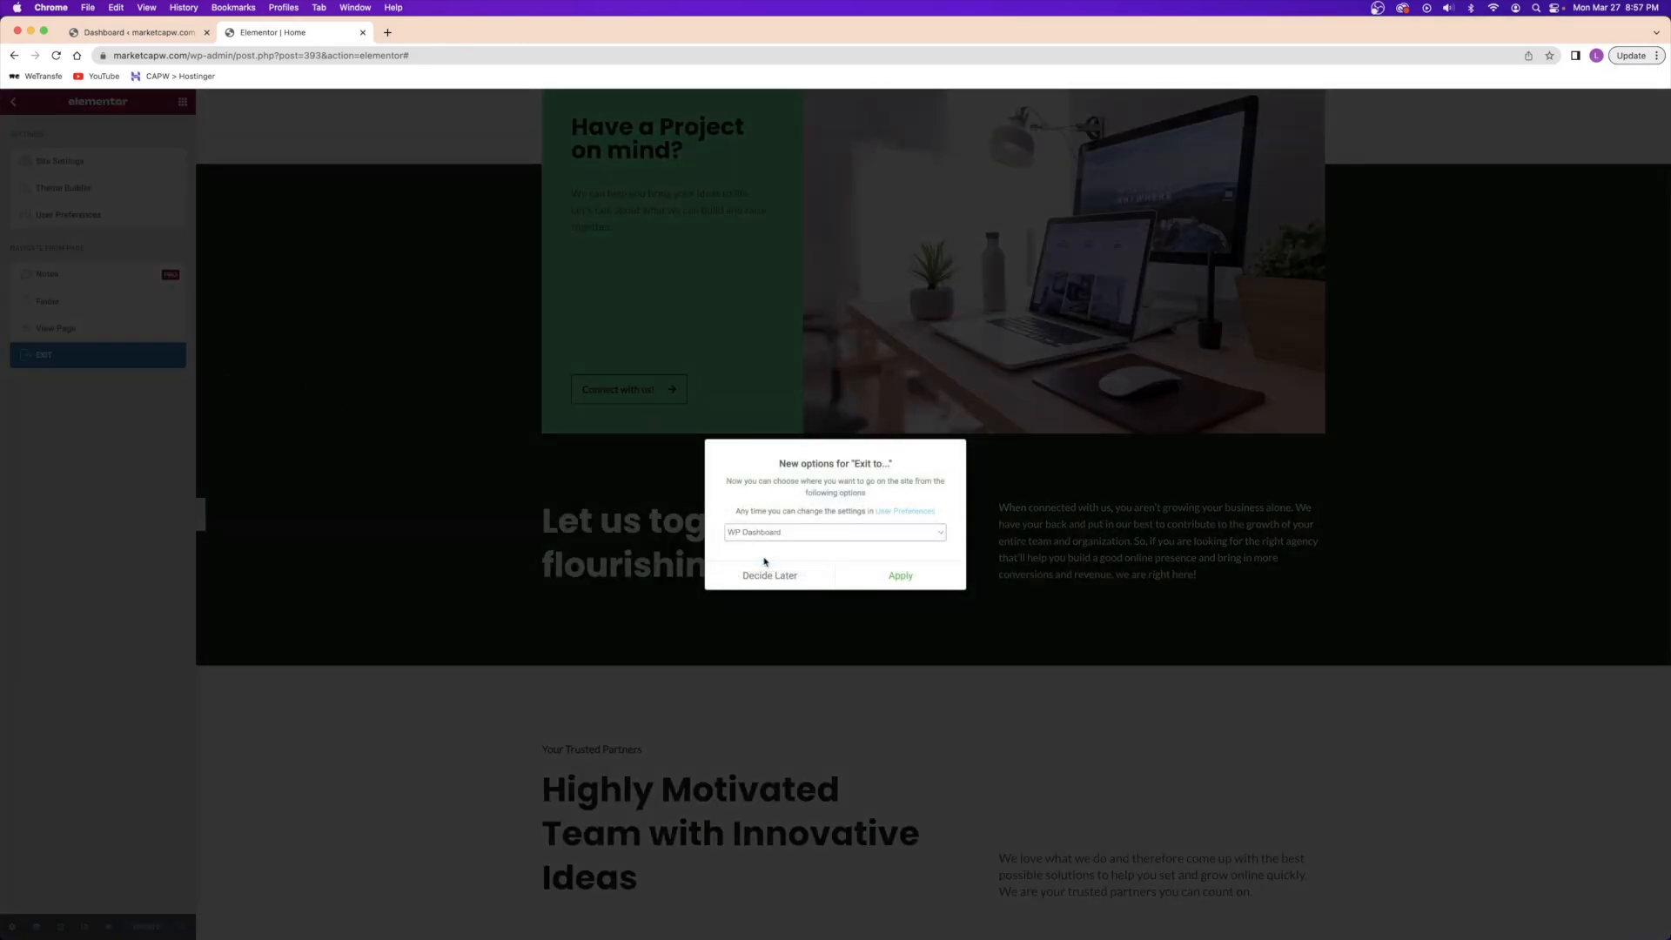
pyautogui.click(929, 582)
pyautogui.click(875, 328)
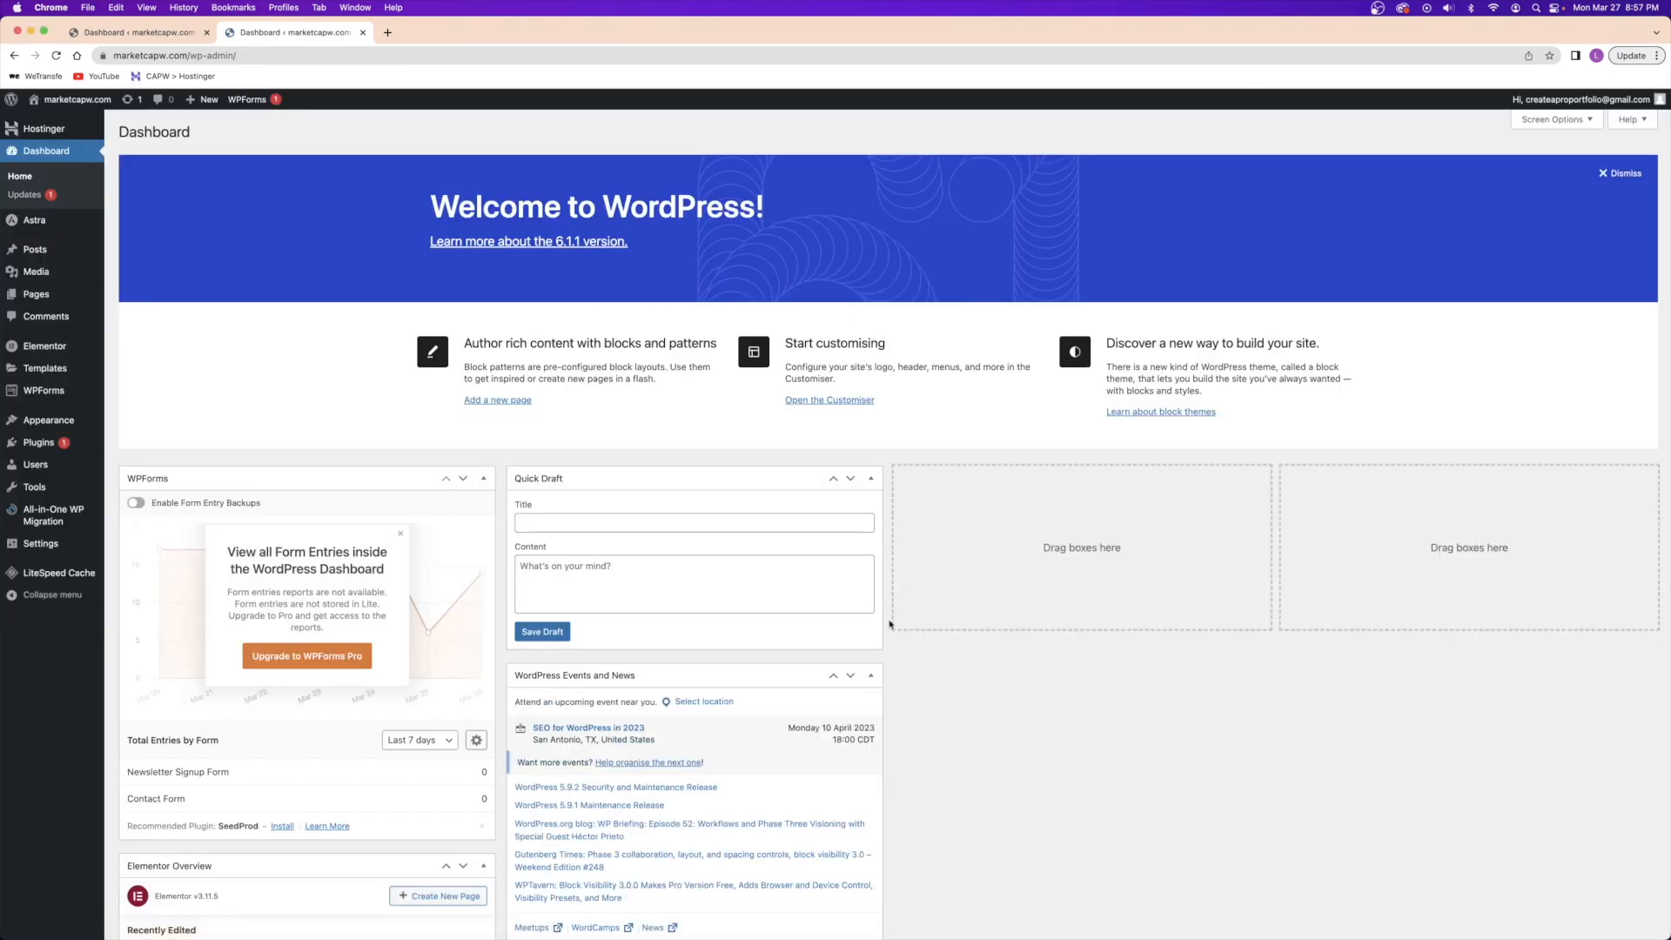
# - Reopen the Home page in Elementor in a separate browser tab, close the surplus tab and return to the WordPress dashboard
pyautogui.rightClick(94, 99)
pyautogui.click(148, 109)
pyautogui.click(439, 33)
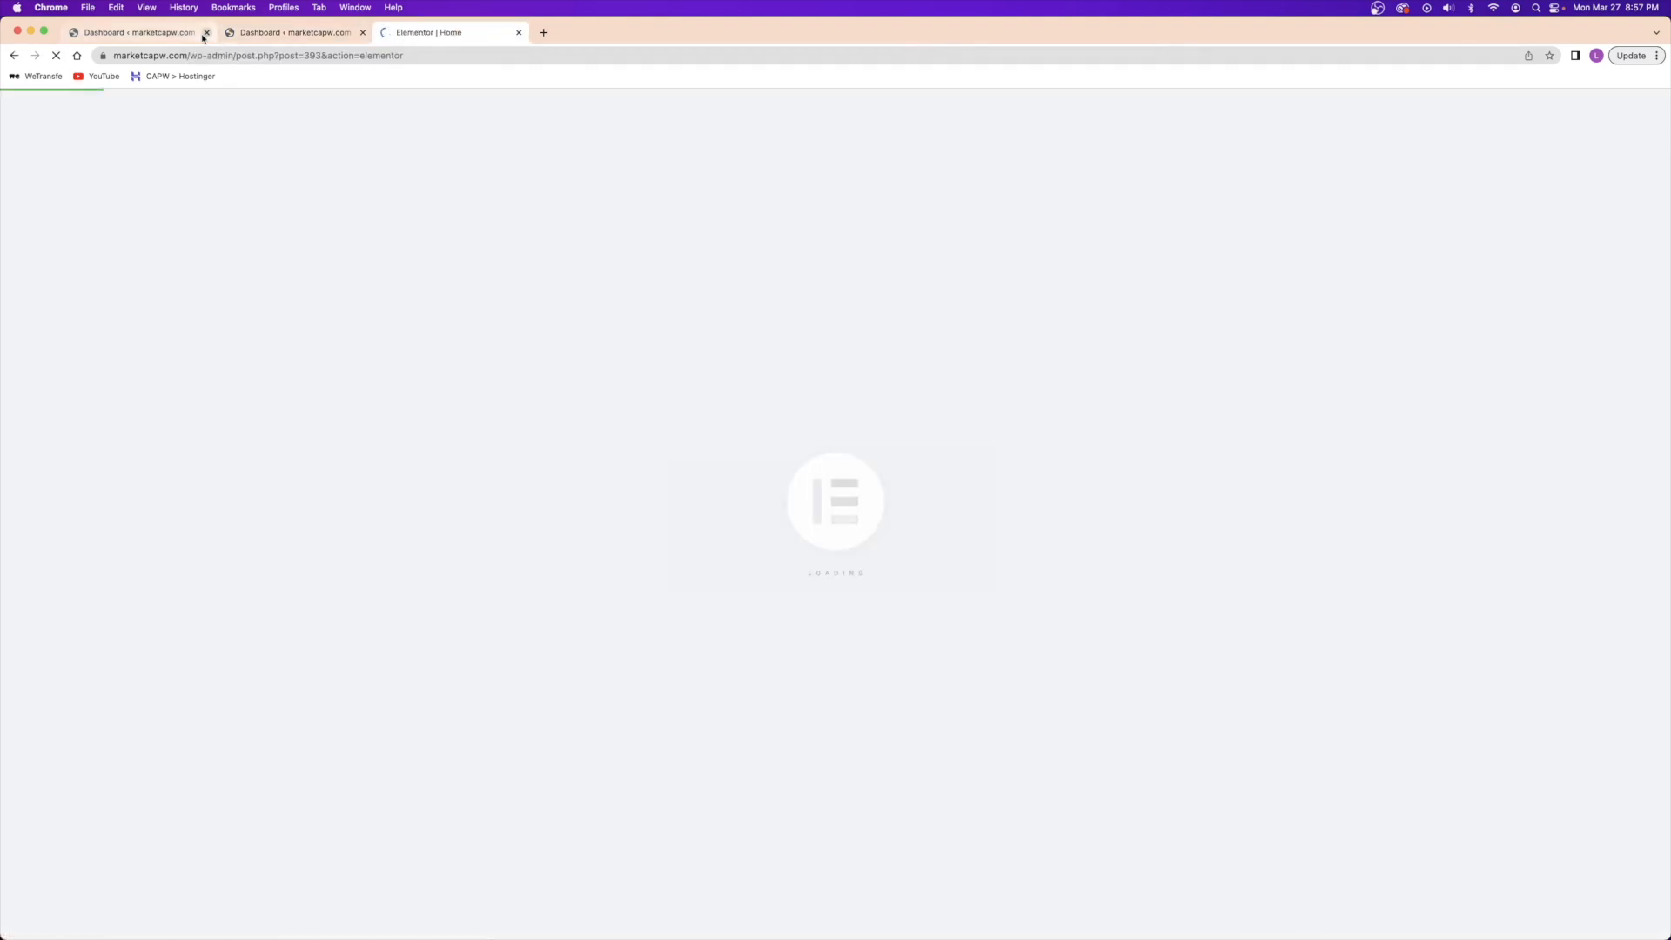
pyautogui.click(206, 33)
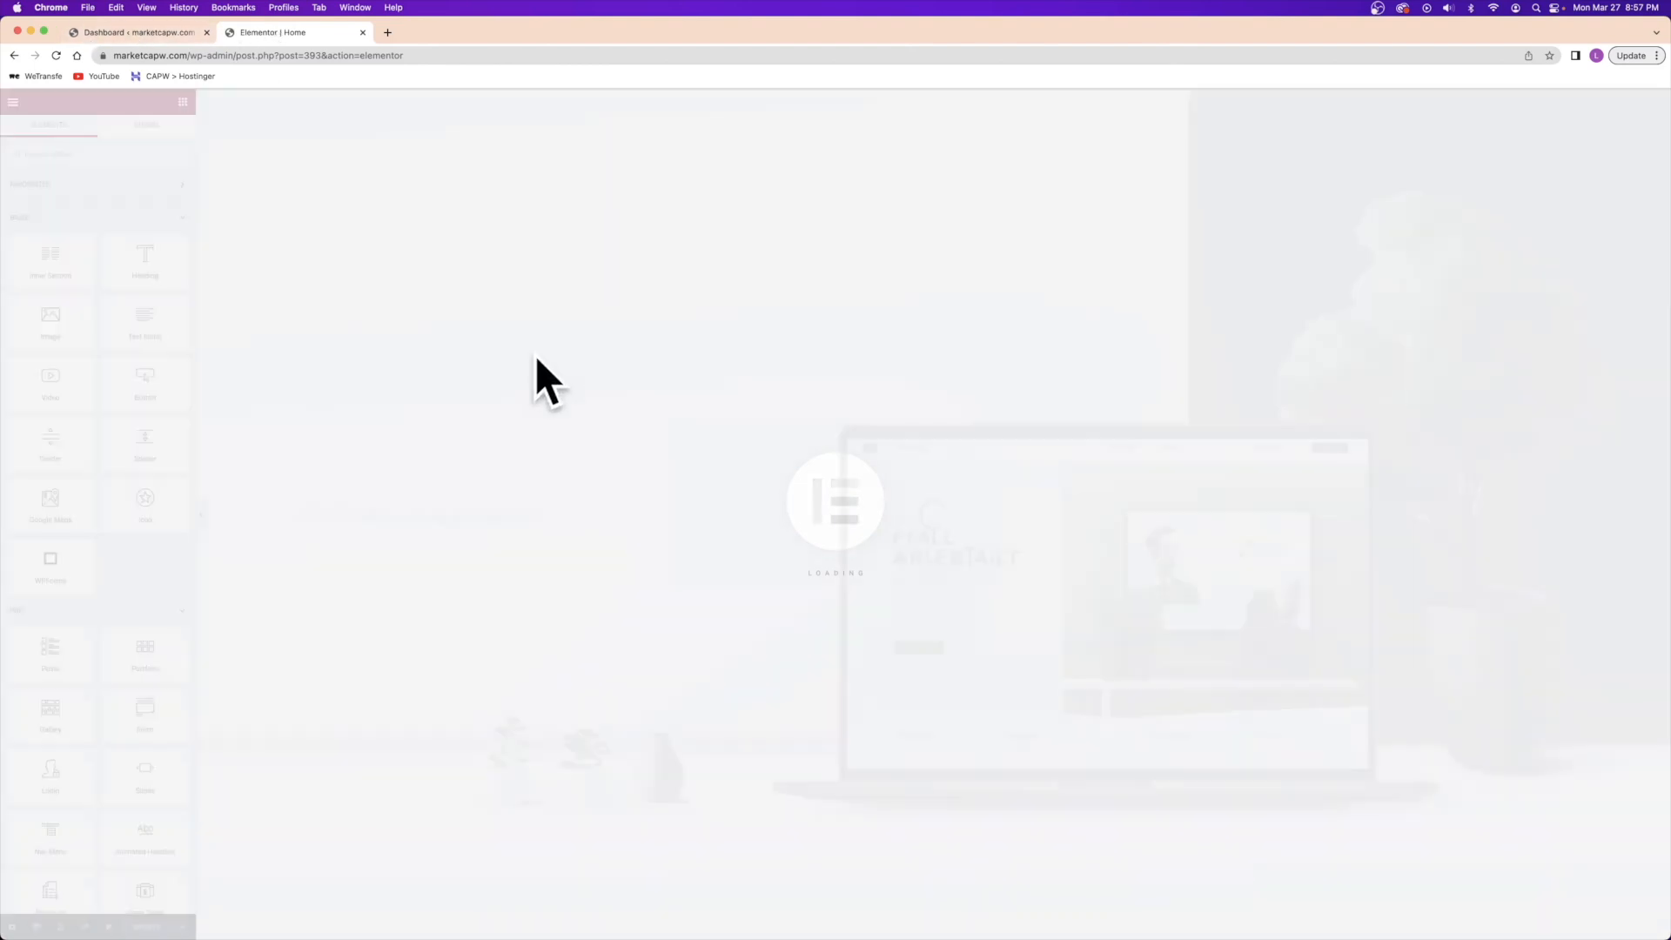
pyautogui.click(137, 54)
pyautogui.click(139, 33)
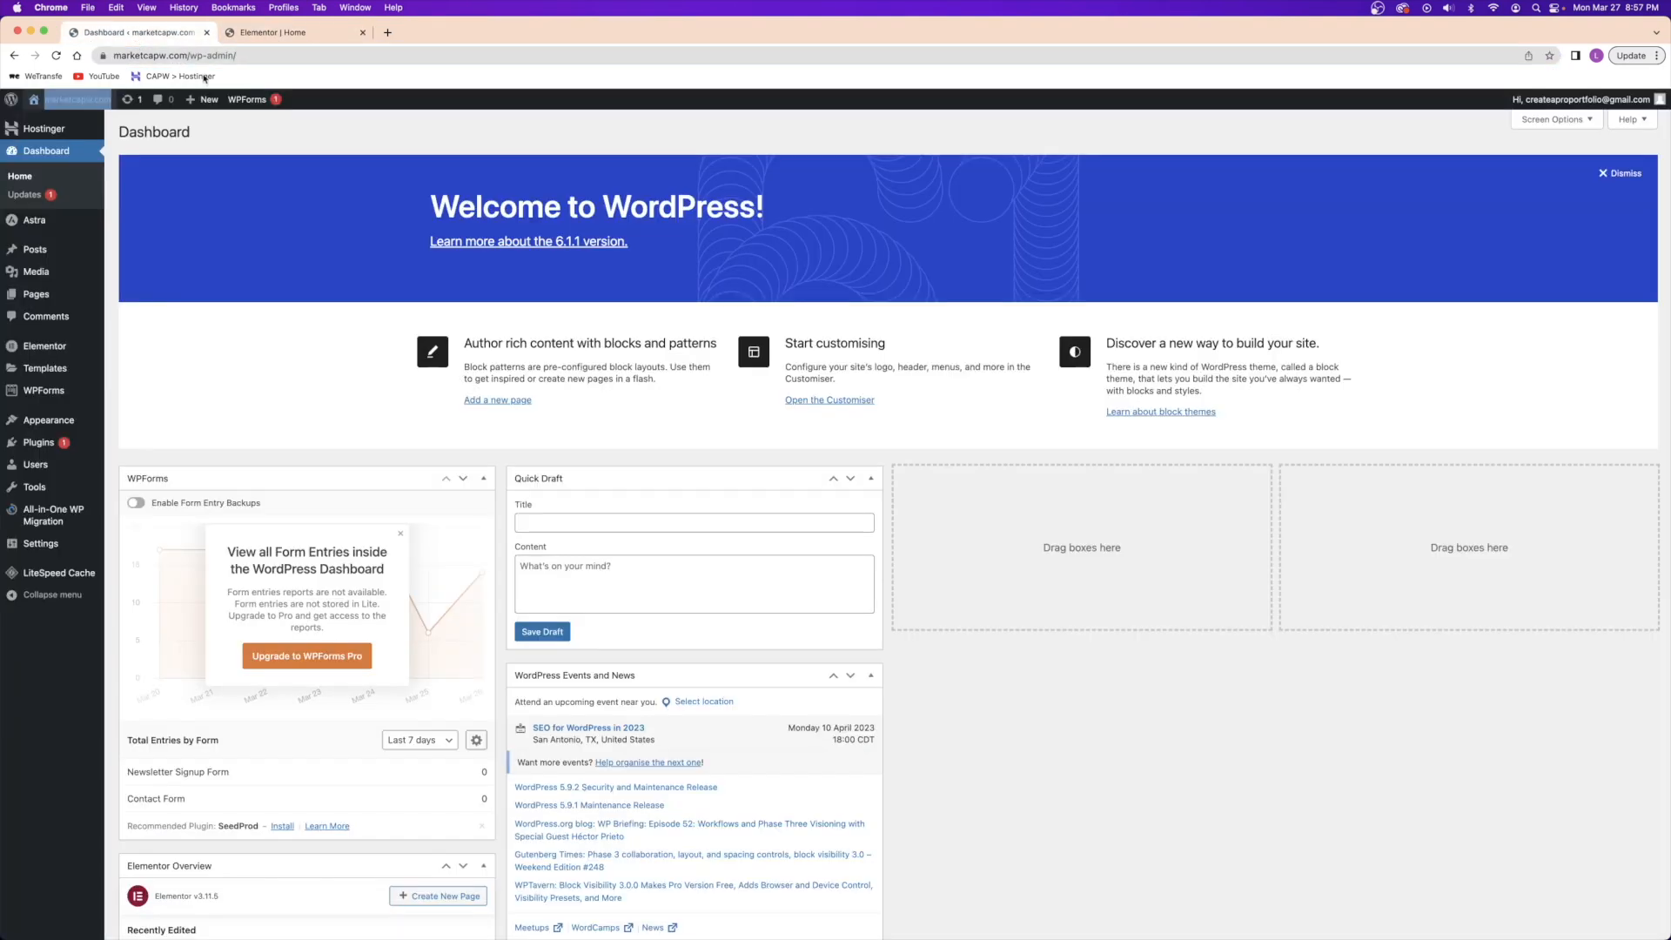
pyautogui.click(279, 418)
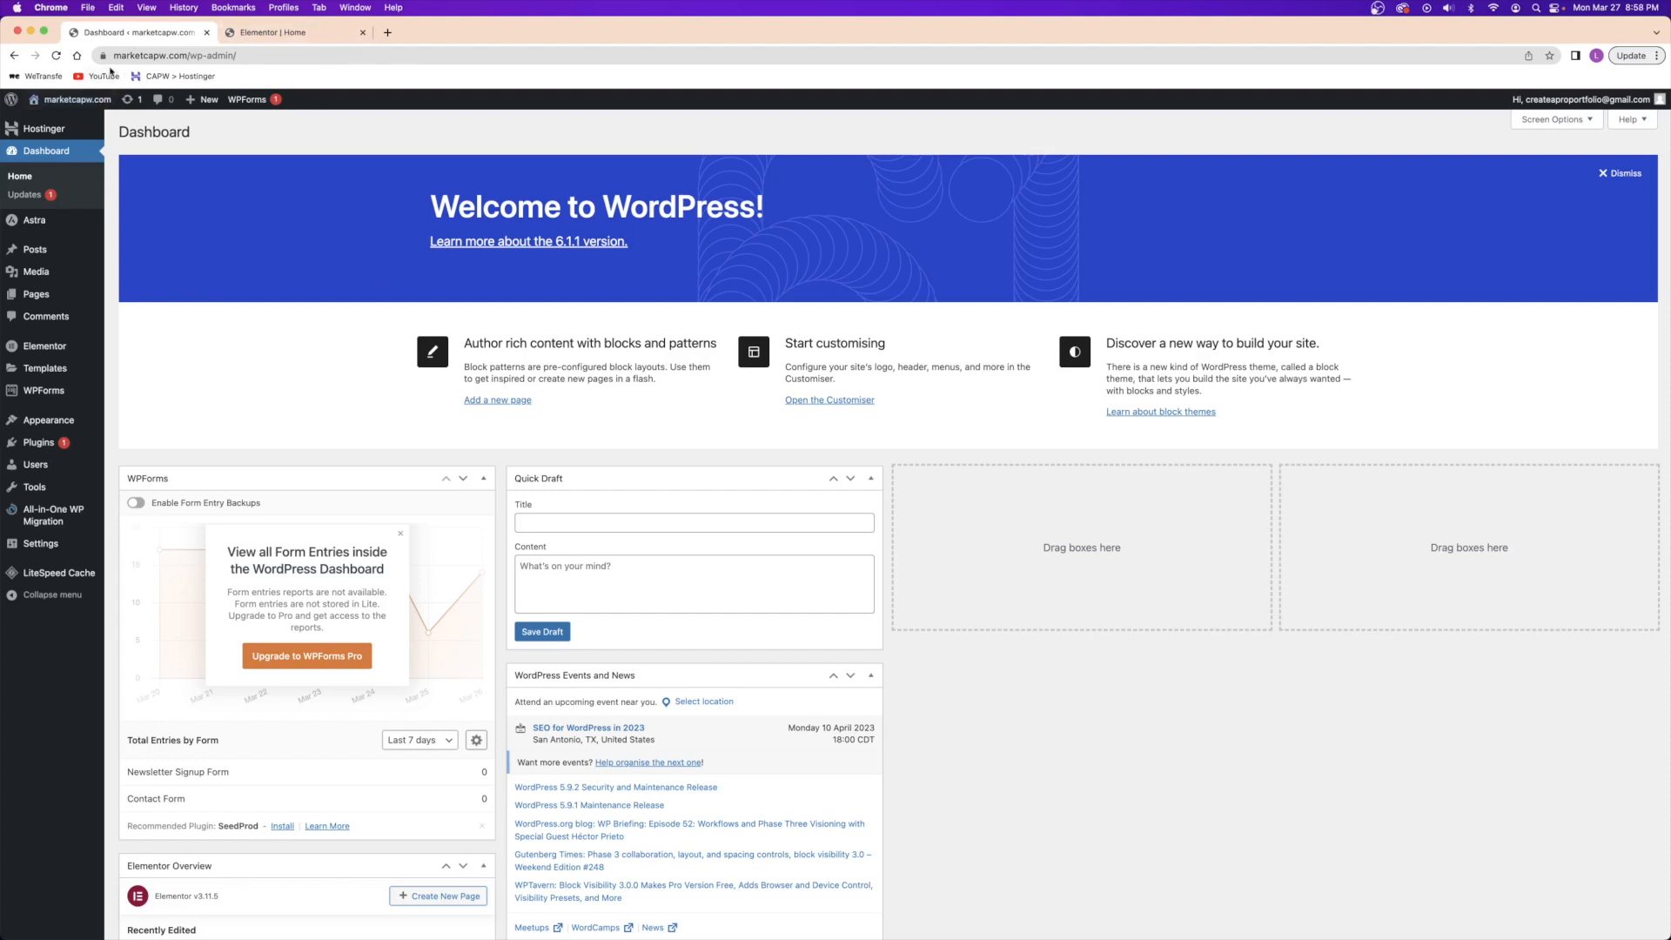
# - Open the theme customiser in a new browser tab and go to the Global Colours settings
pyautogui.moveTo(39, 422)
pyautogui.rightClick(140, 438)
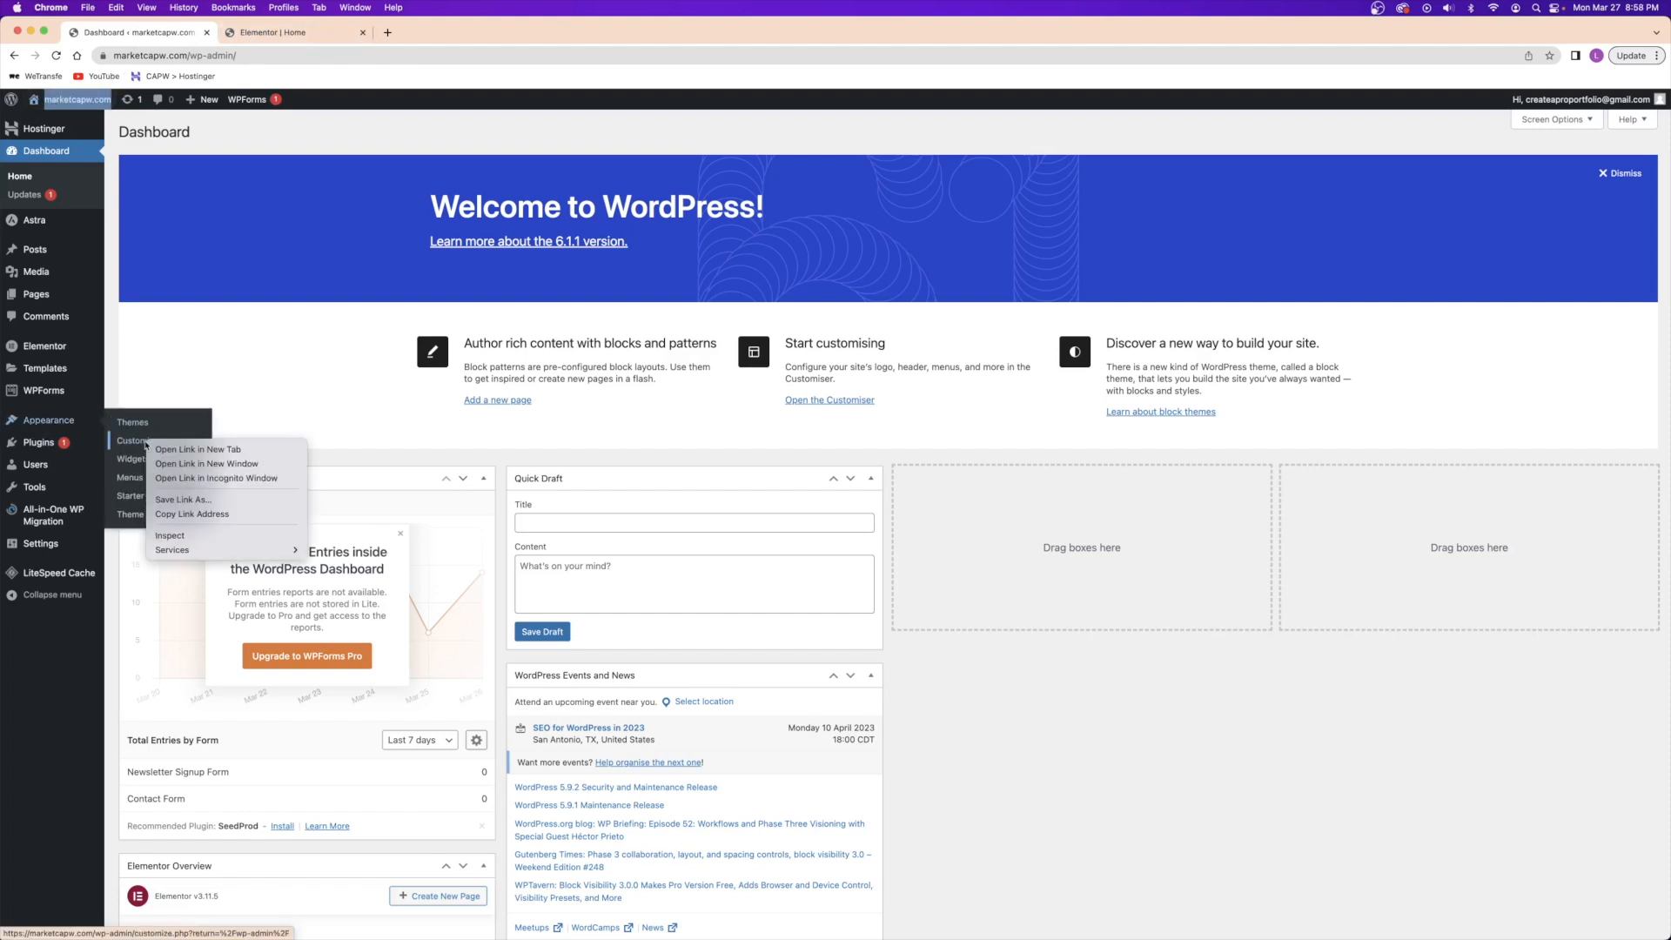
pyautogui.click(174, 451)
pyautogui.click(422, 33)
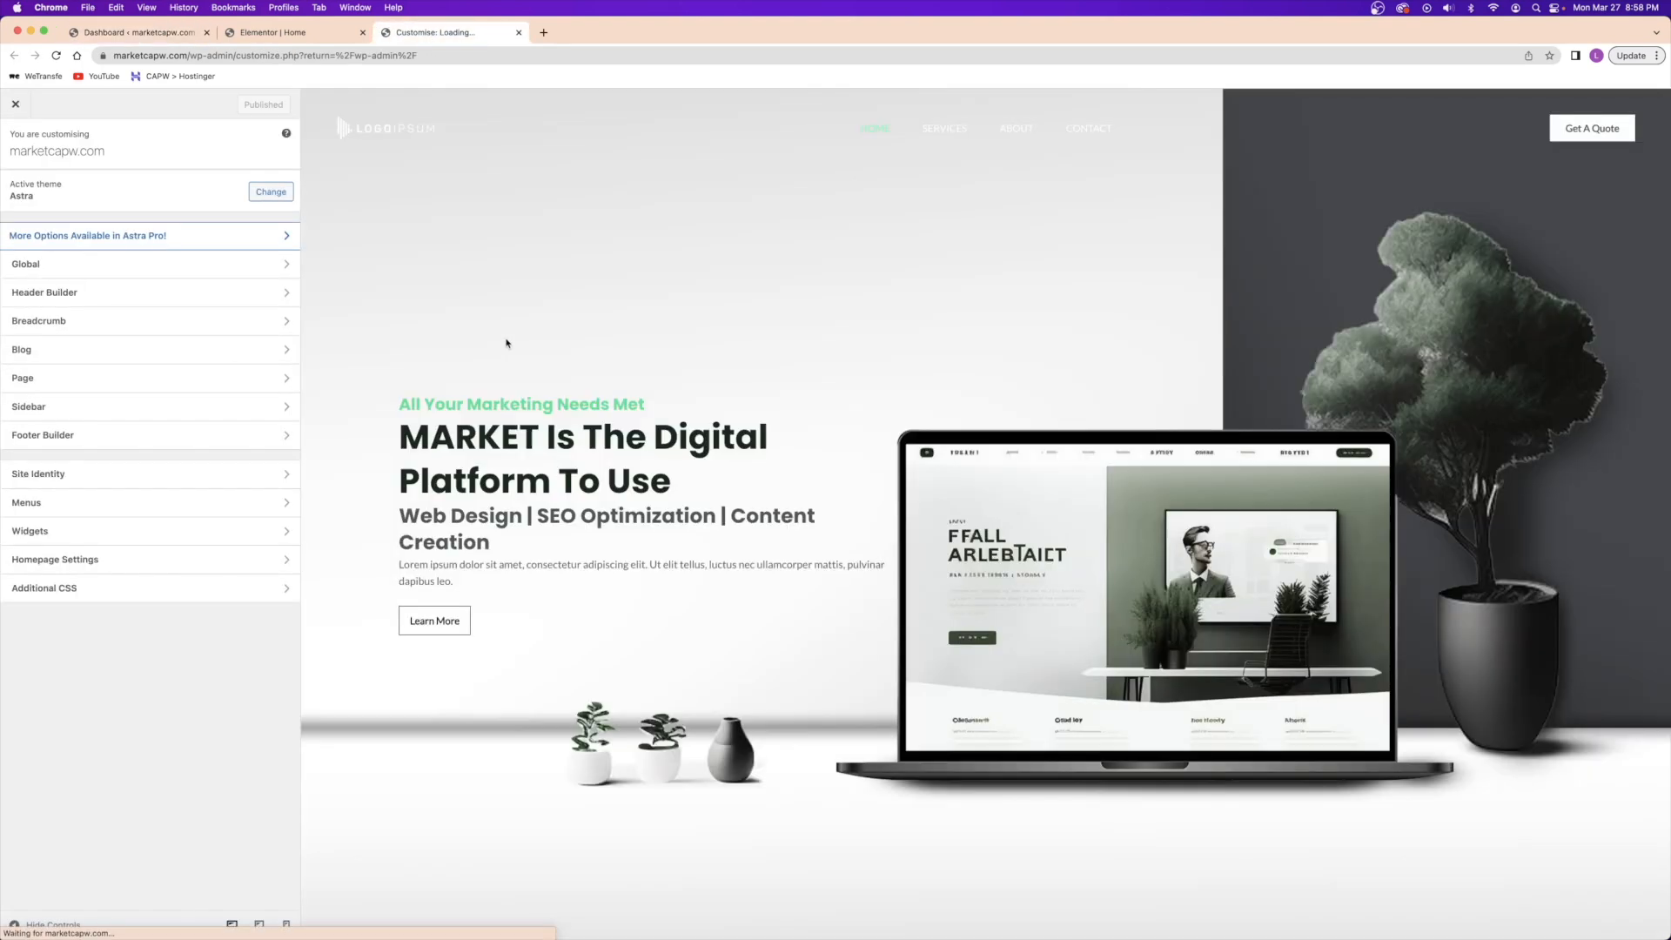
pyautogui.click(102, 266)
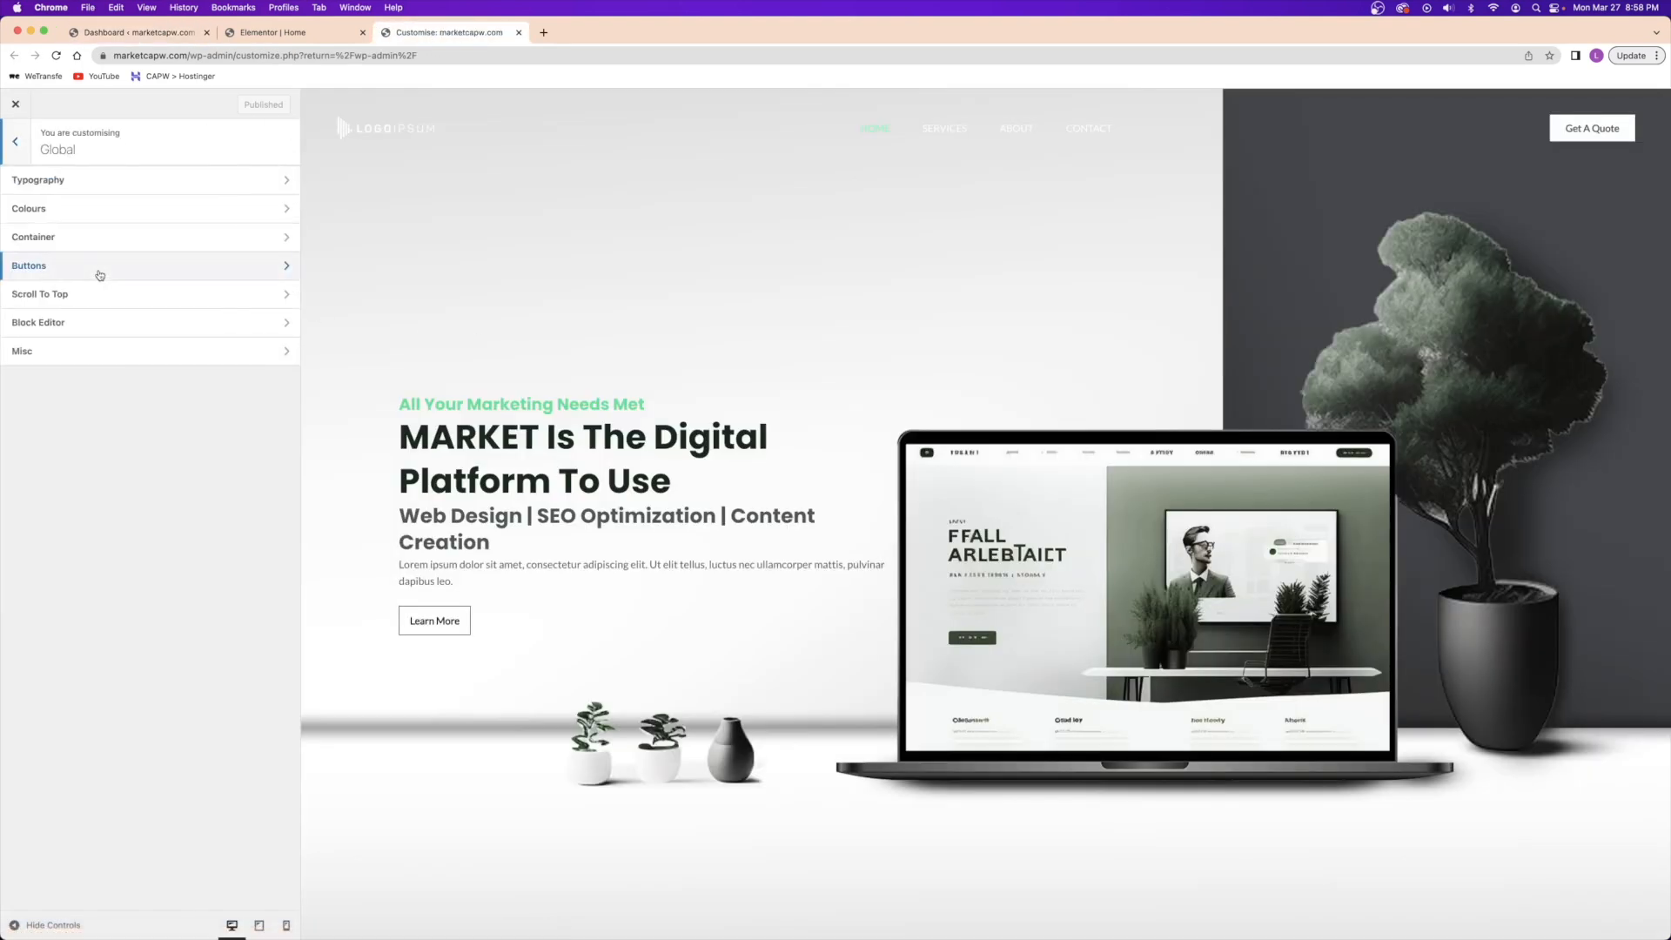
pyautogui.click(102, 213)
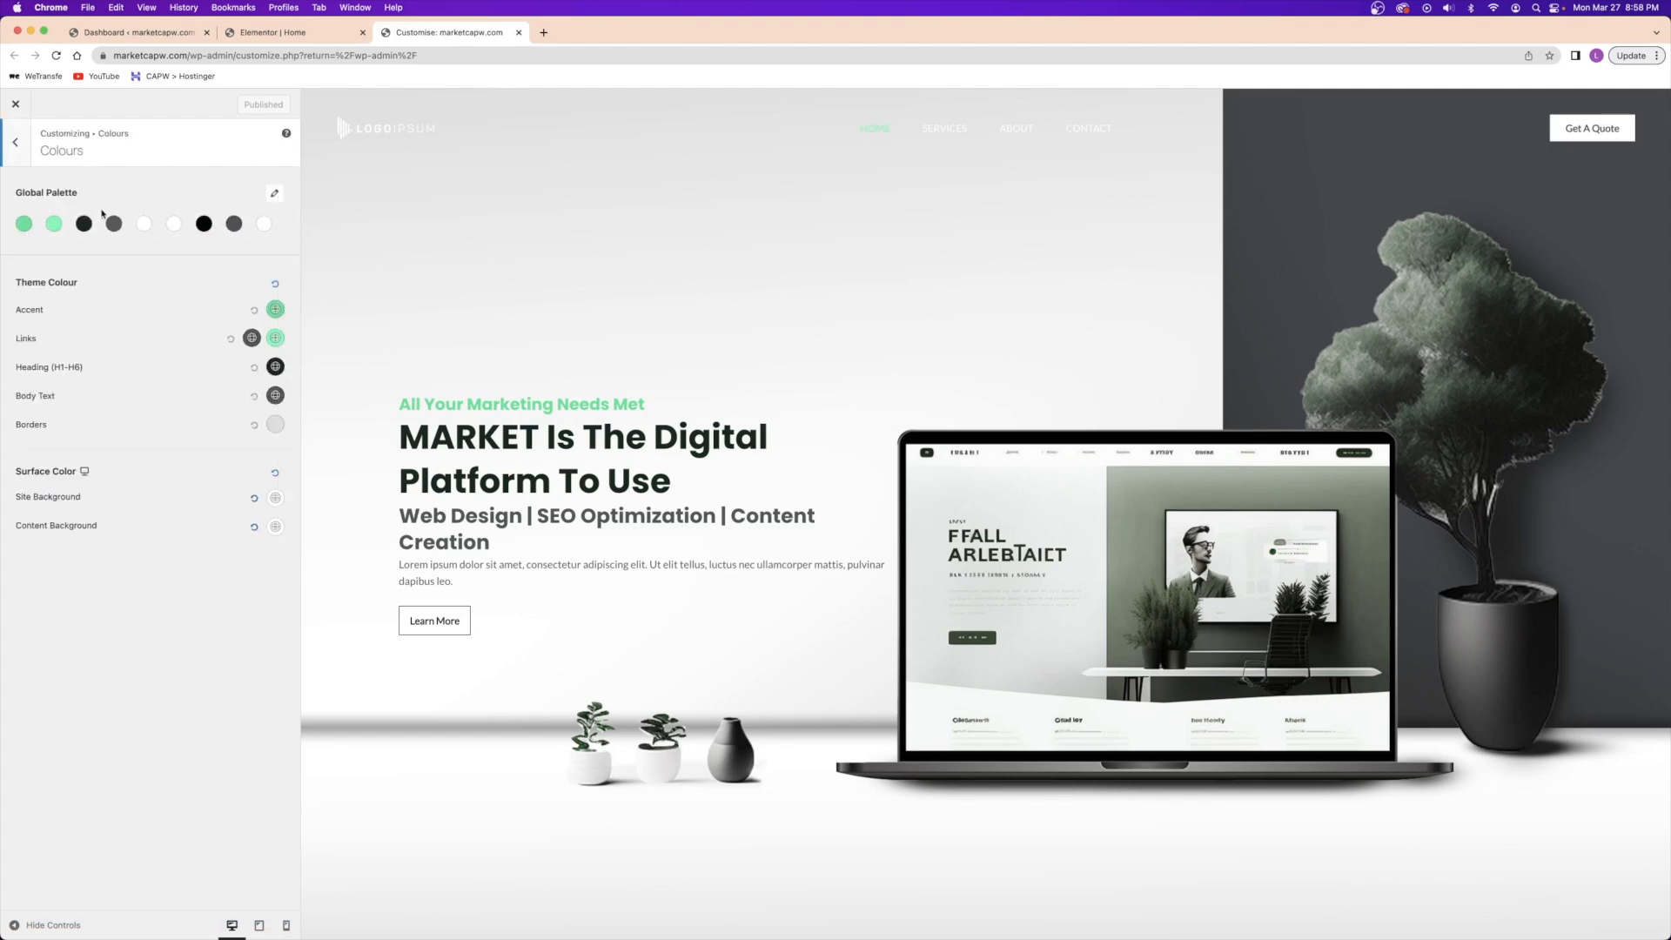
# - Set Color 3 of the global palette to black and compare it with Color 7
pyautogui.click(83, 224)
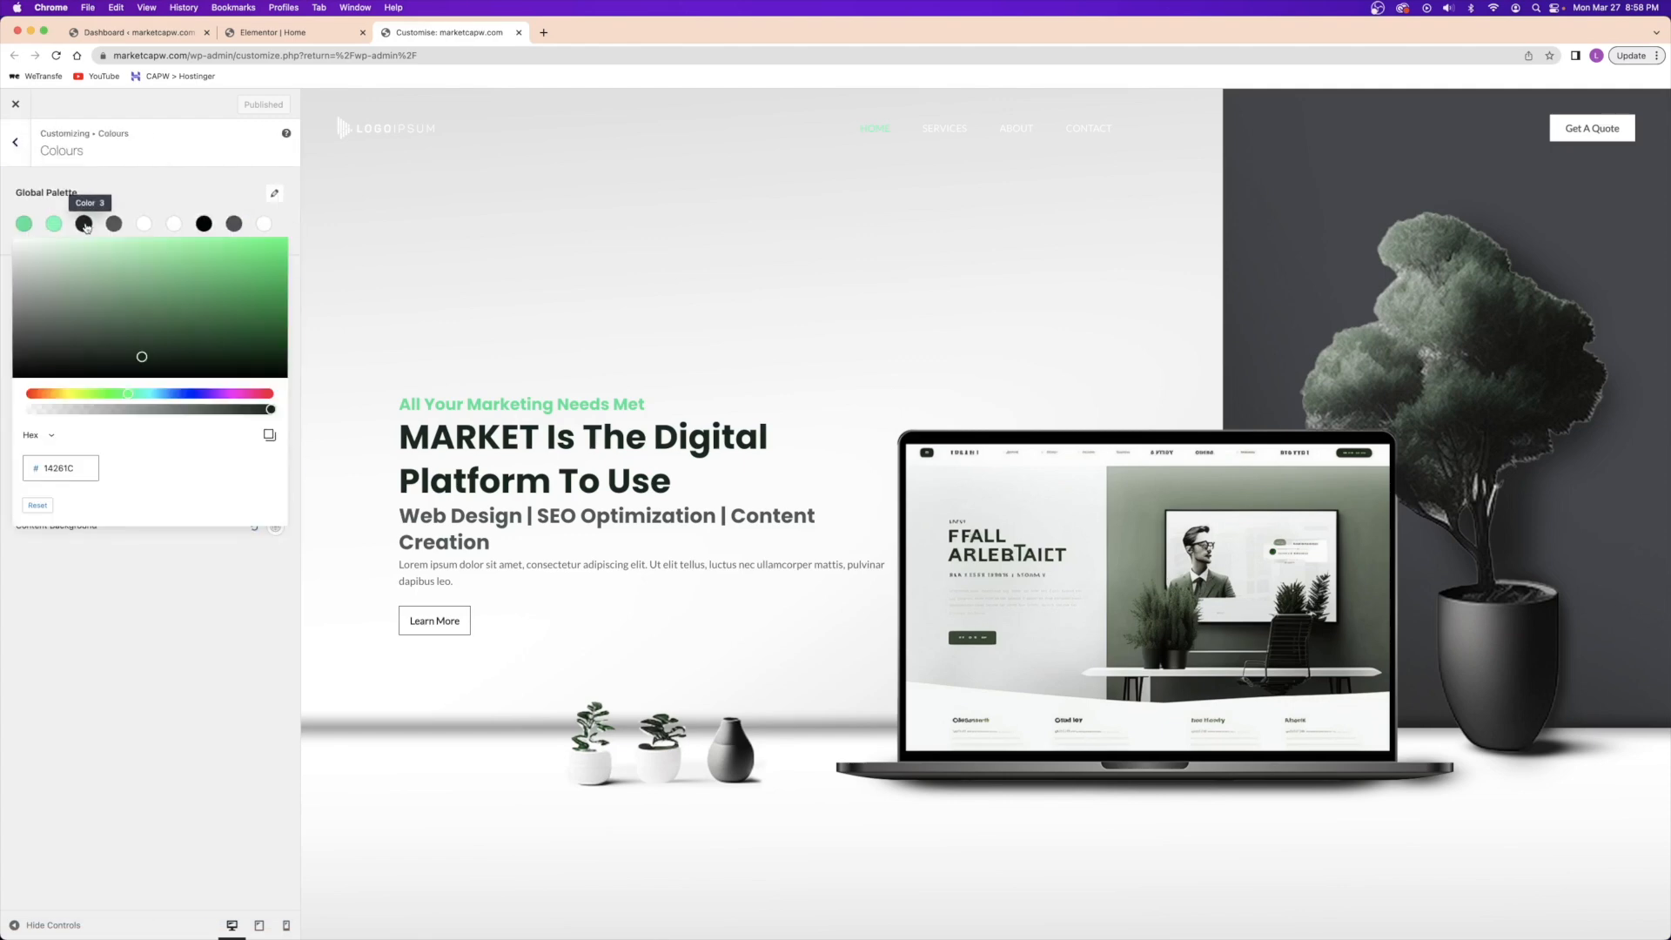
pyautogui.moveTo(142, 358); pyautogui.dragTo(2, 391)
pyautogui.click(2, 391)
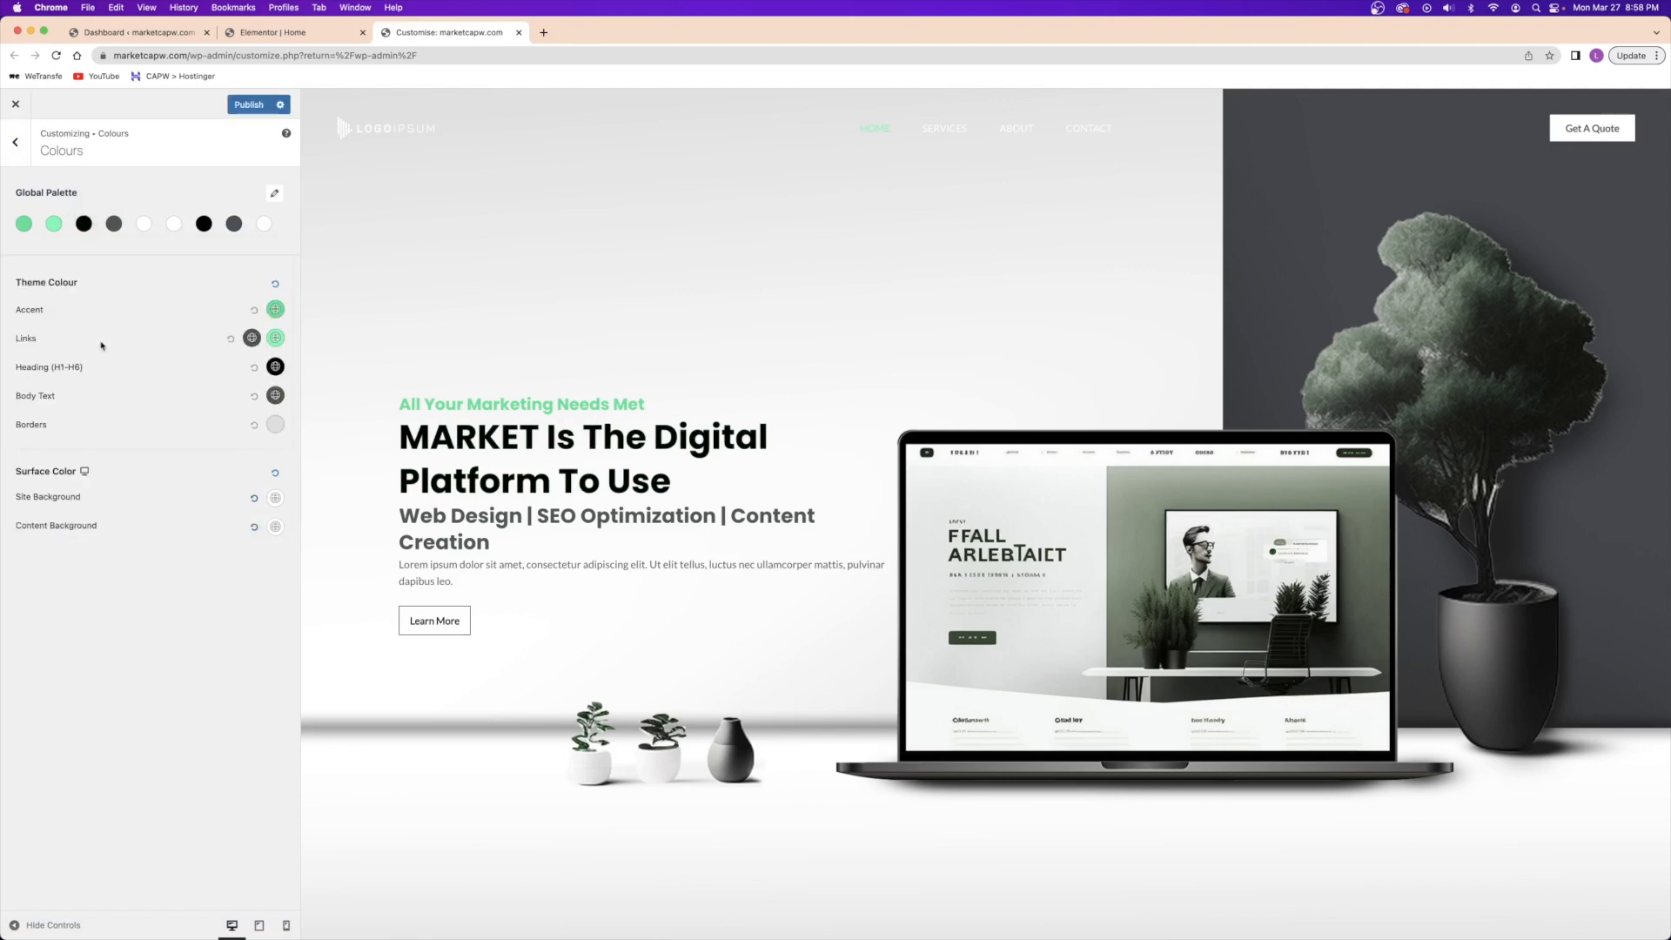
pyautogui.click(205, 224)
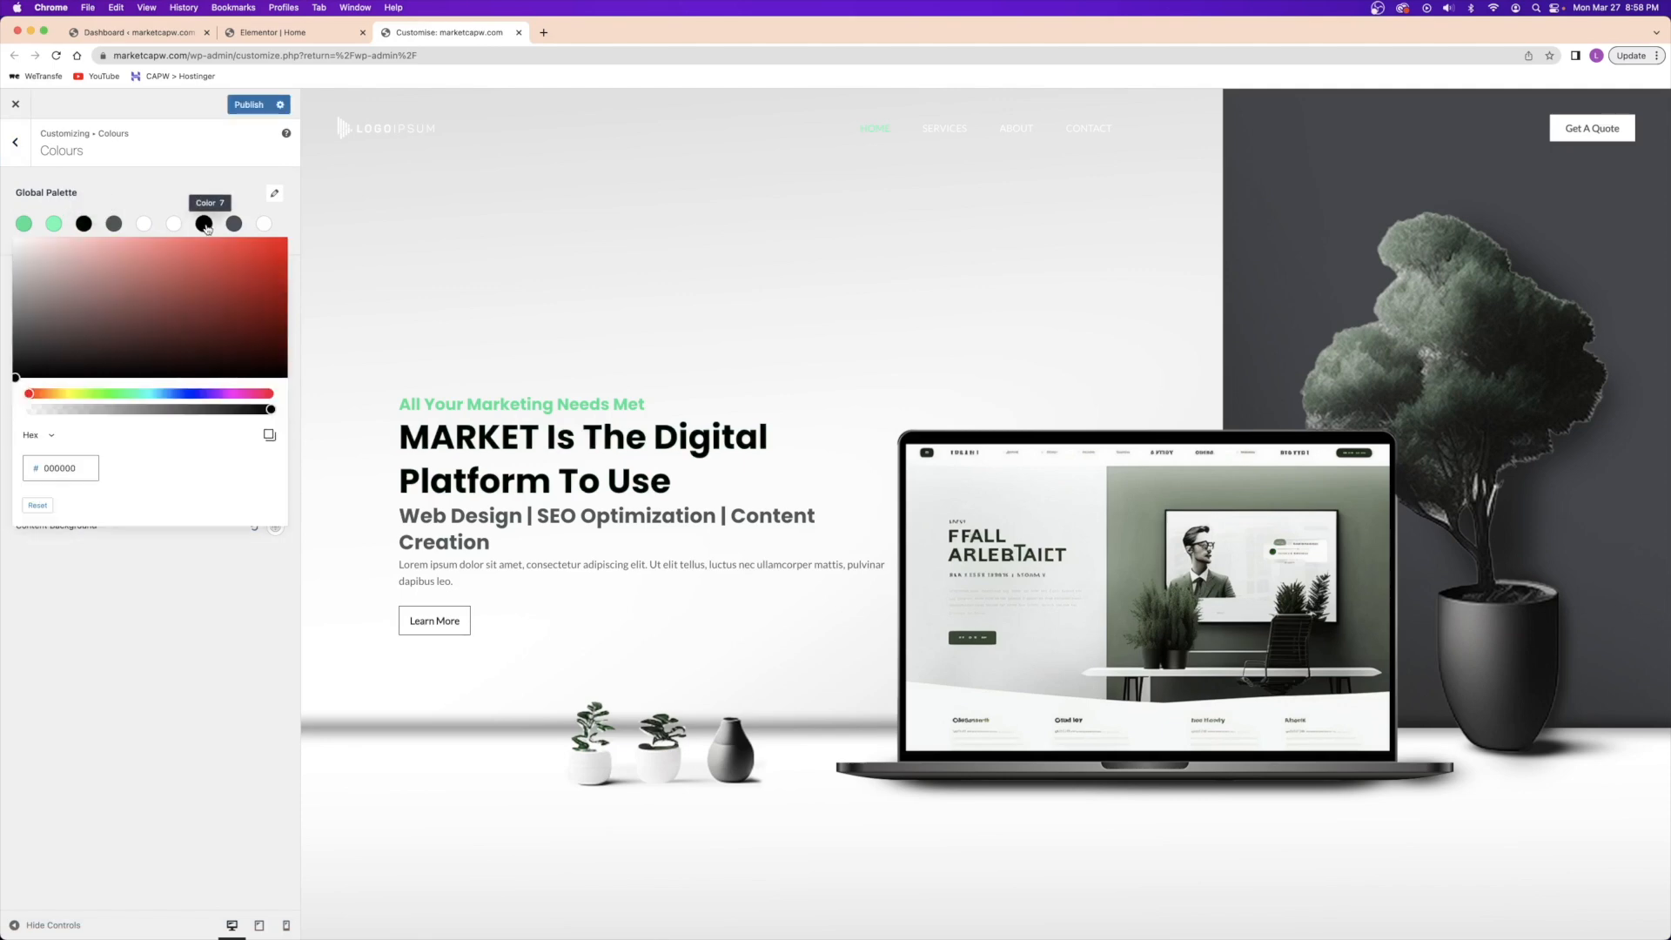
pyautogui.click(77, 233)
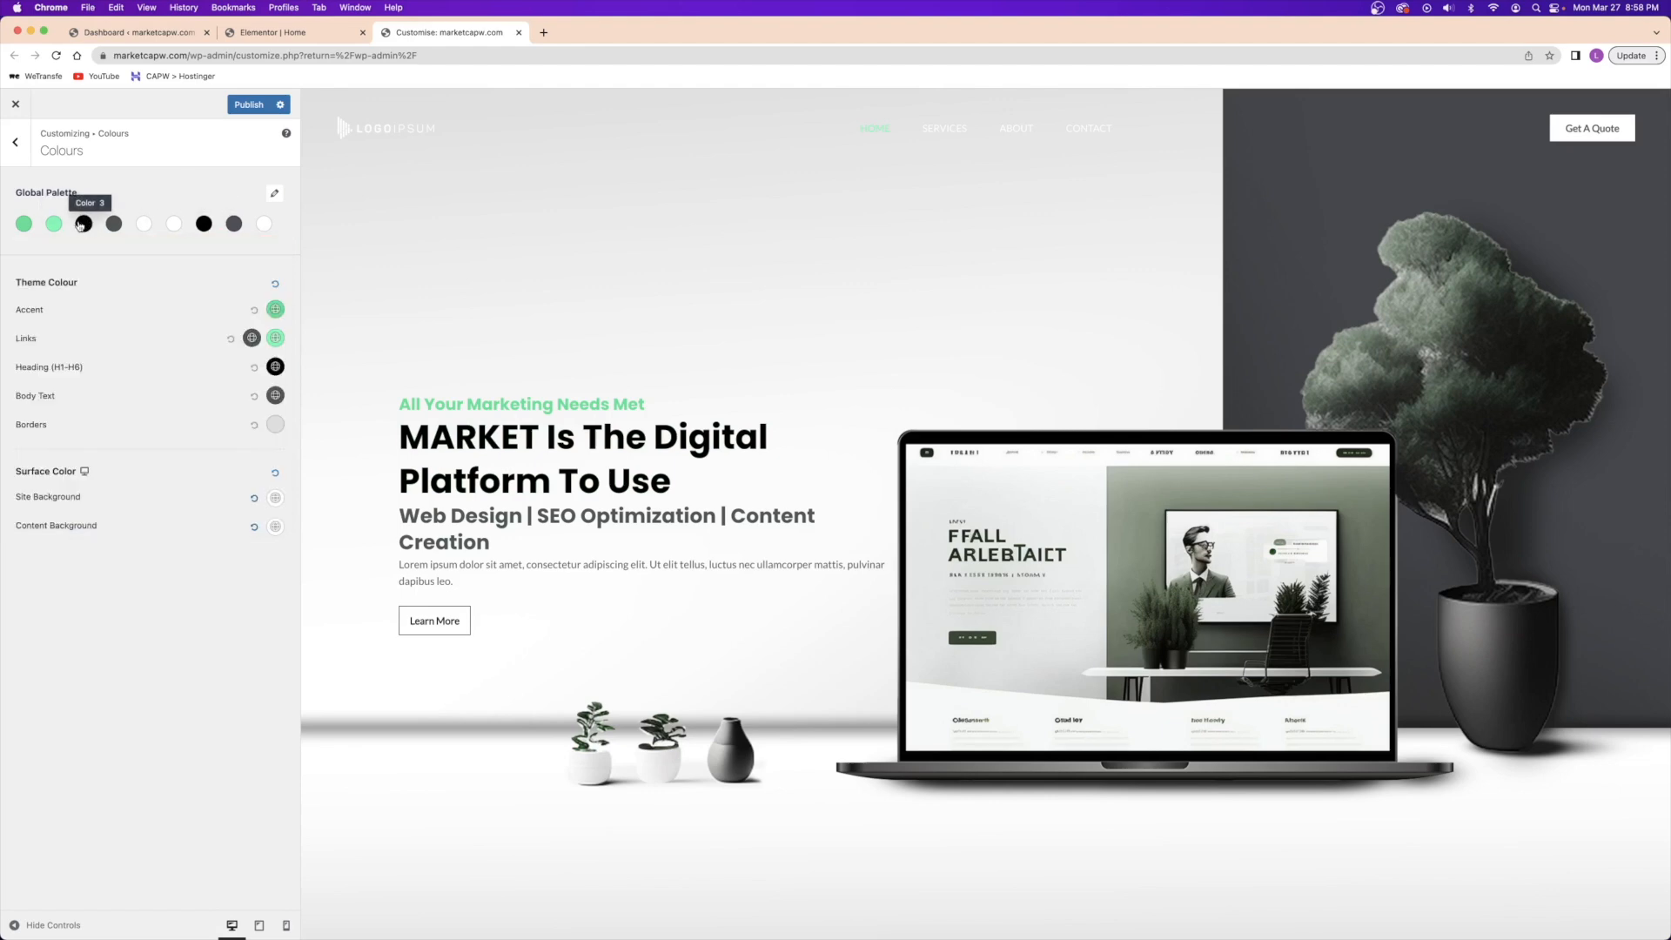
# - Check the palette change across the previewed home page, publish it and close the customiser
pyautogui.scroll(-10, 376, 299)
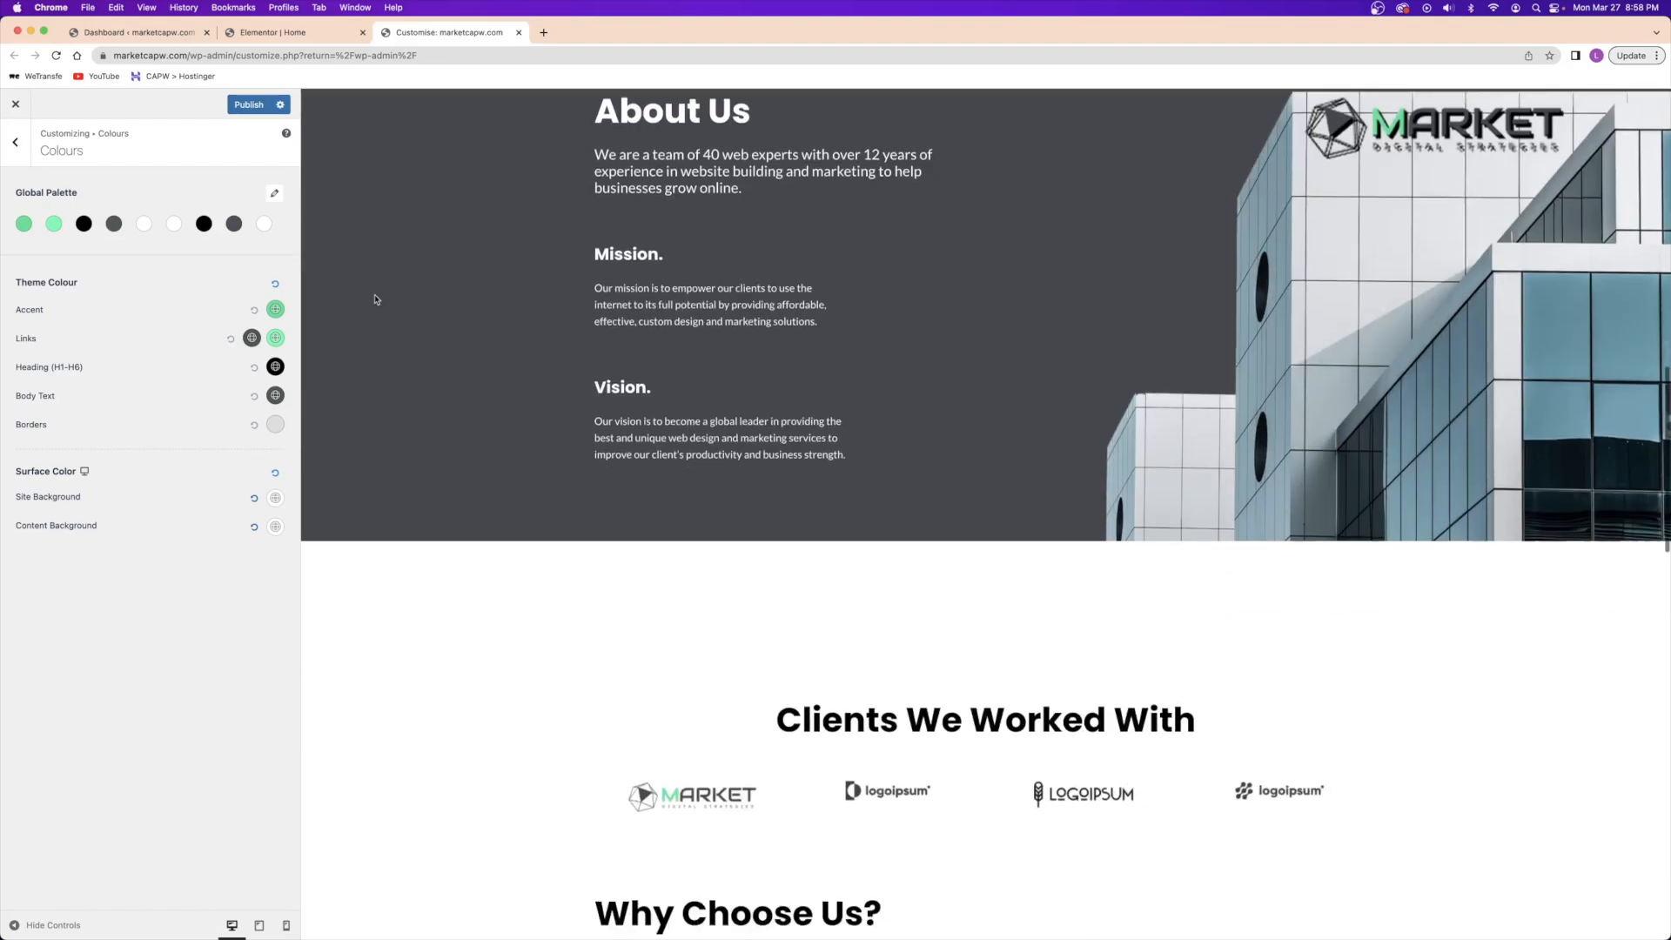
pyautogui.scroll(-10, 377, 300)
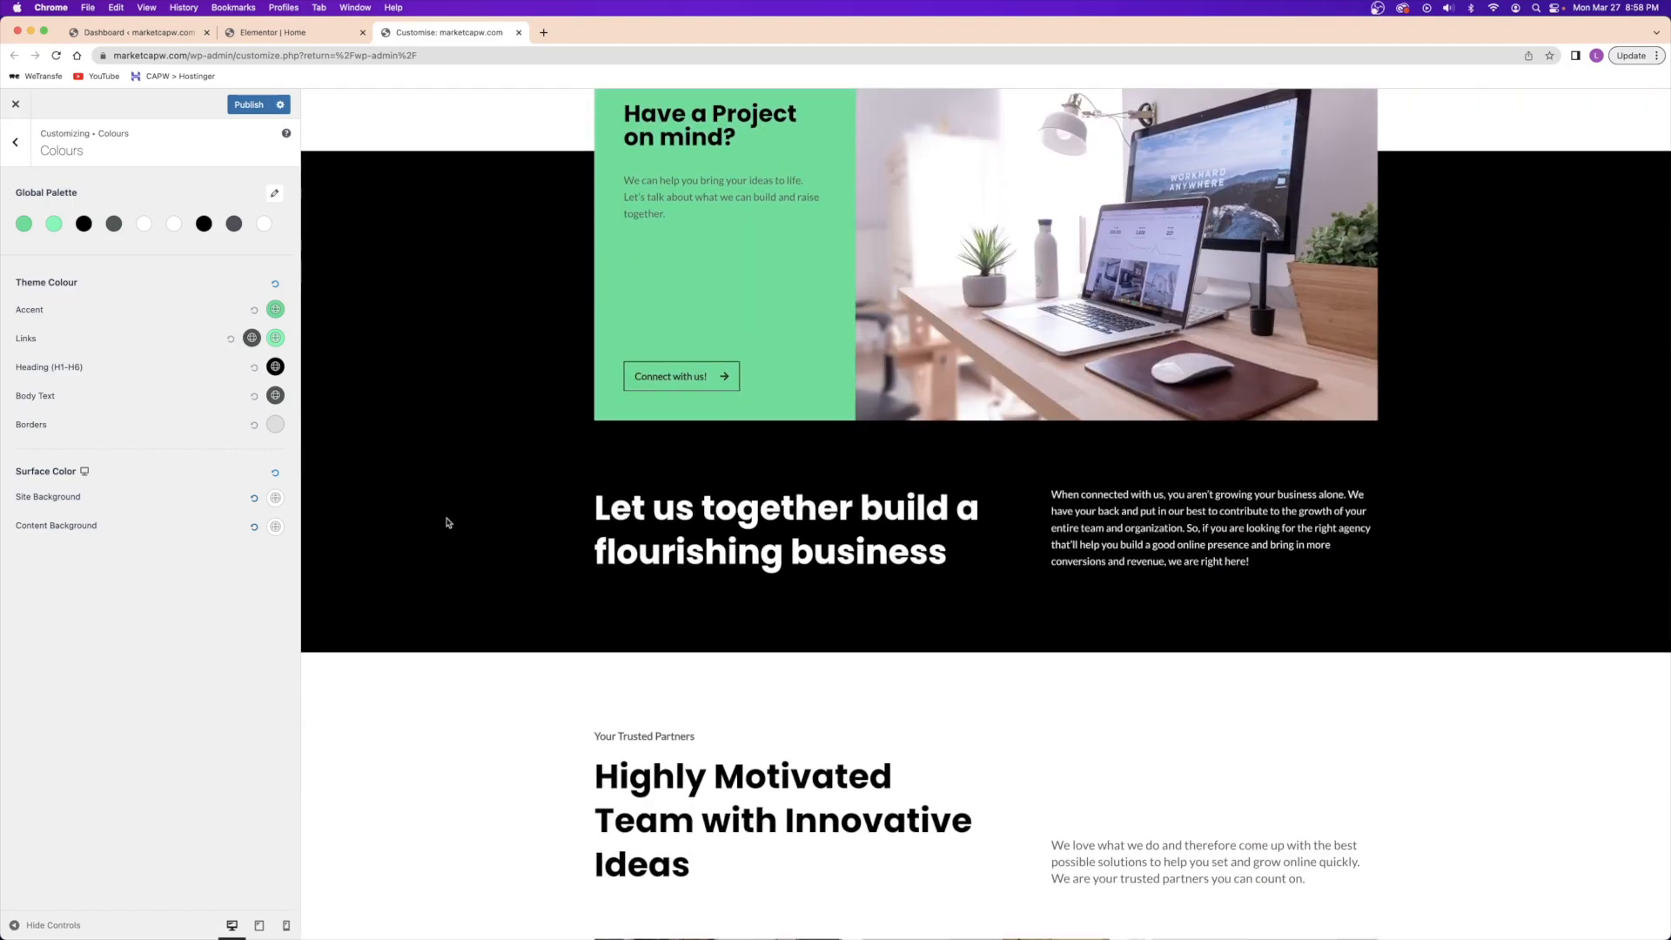
pyautogui.scroll(10, 448, 522)
pyautogui.scroll(-9, 447, 522)
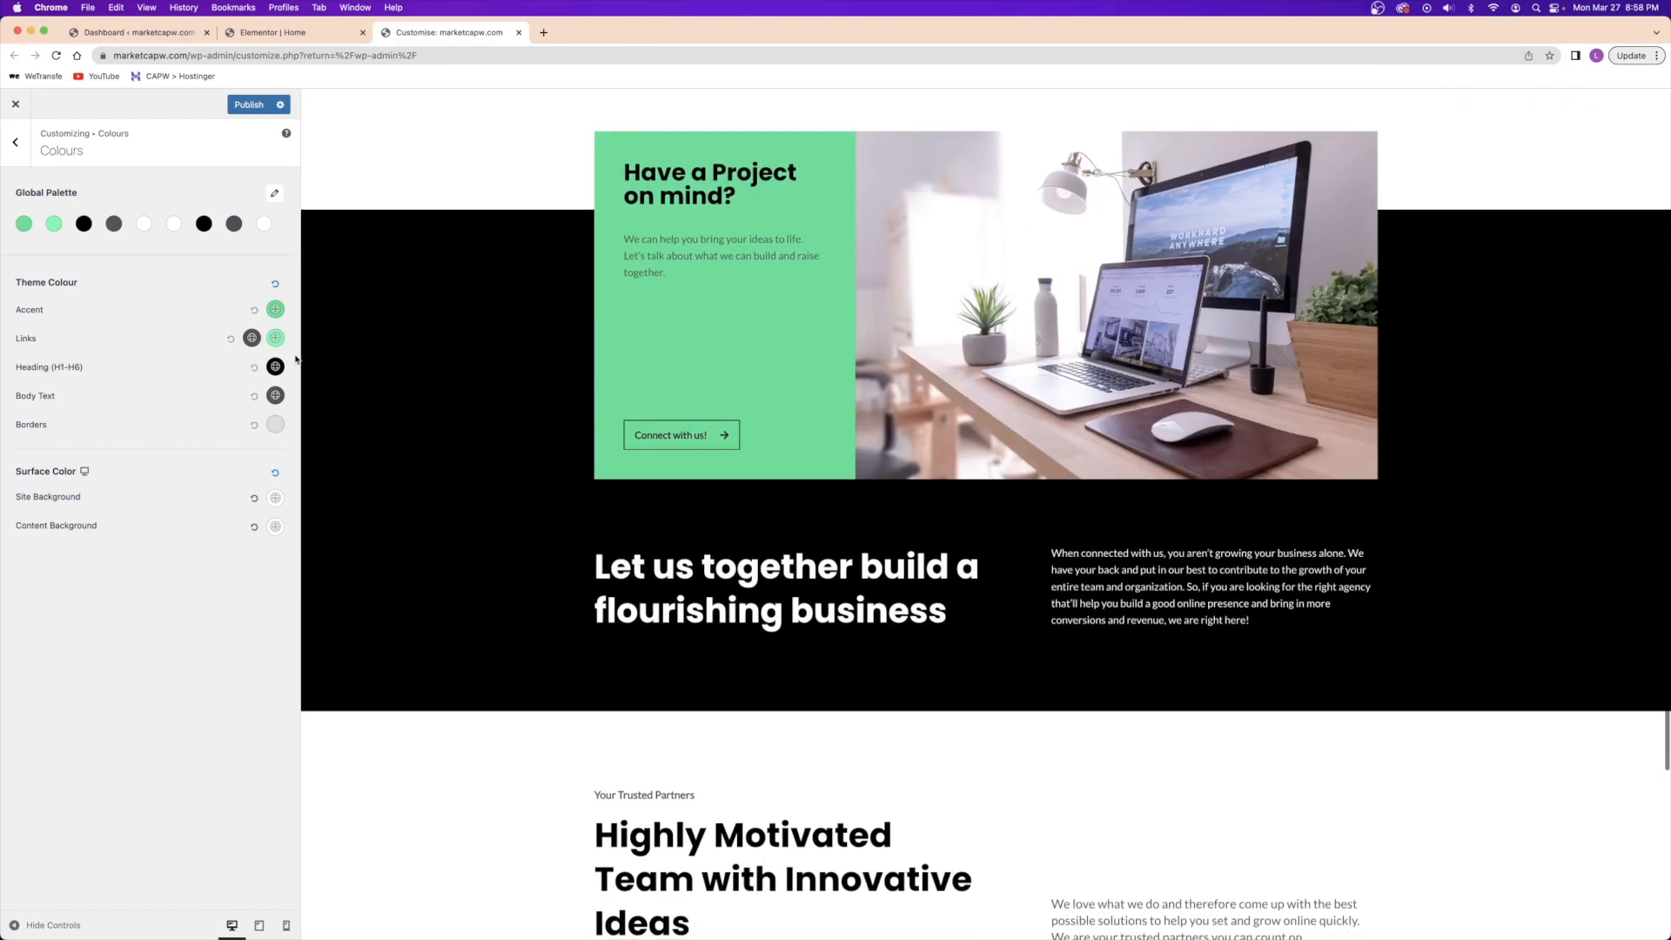
pyautogui.click(248, 106)
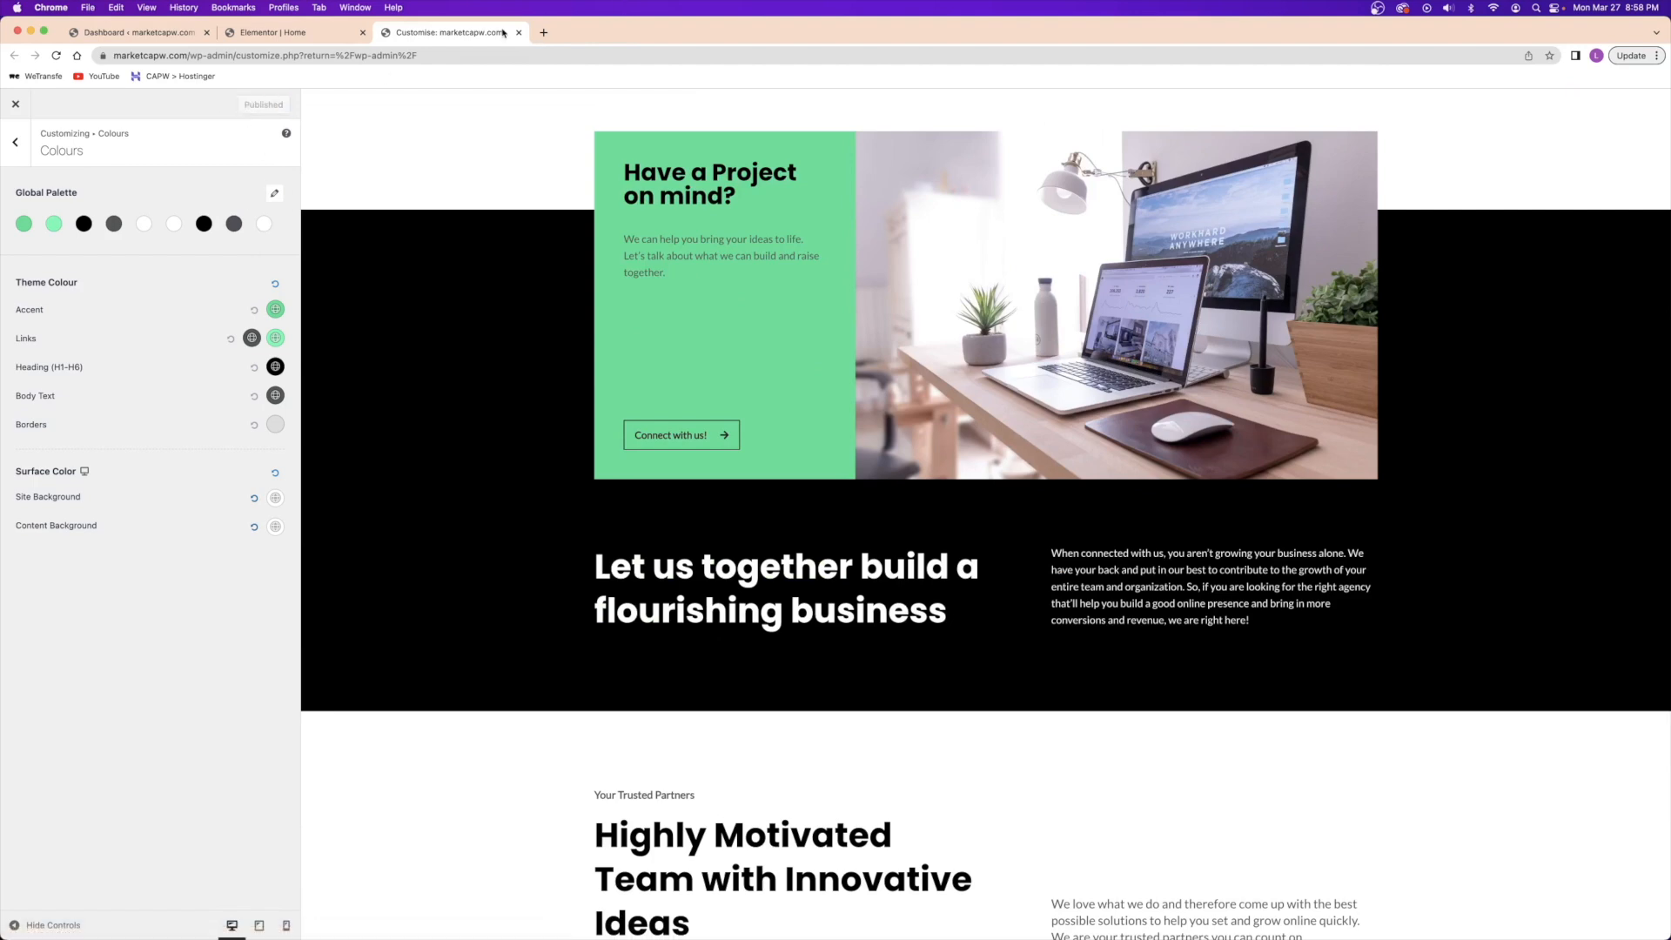
pyautogui.click(518, 33)
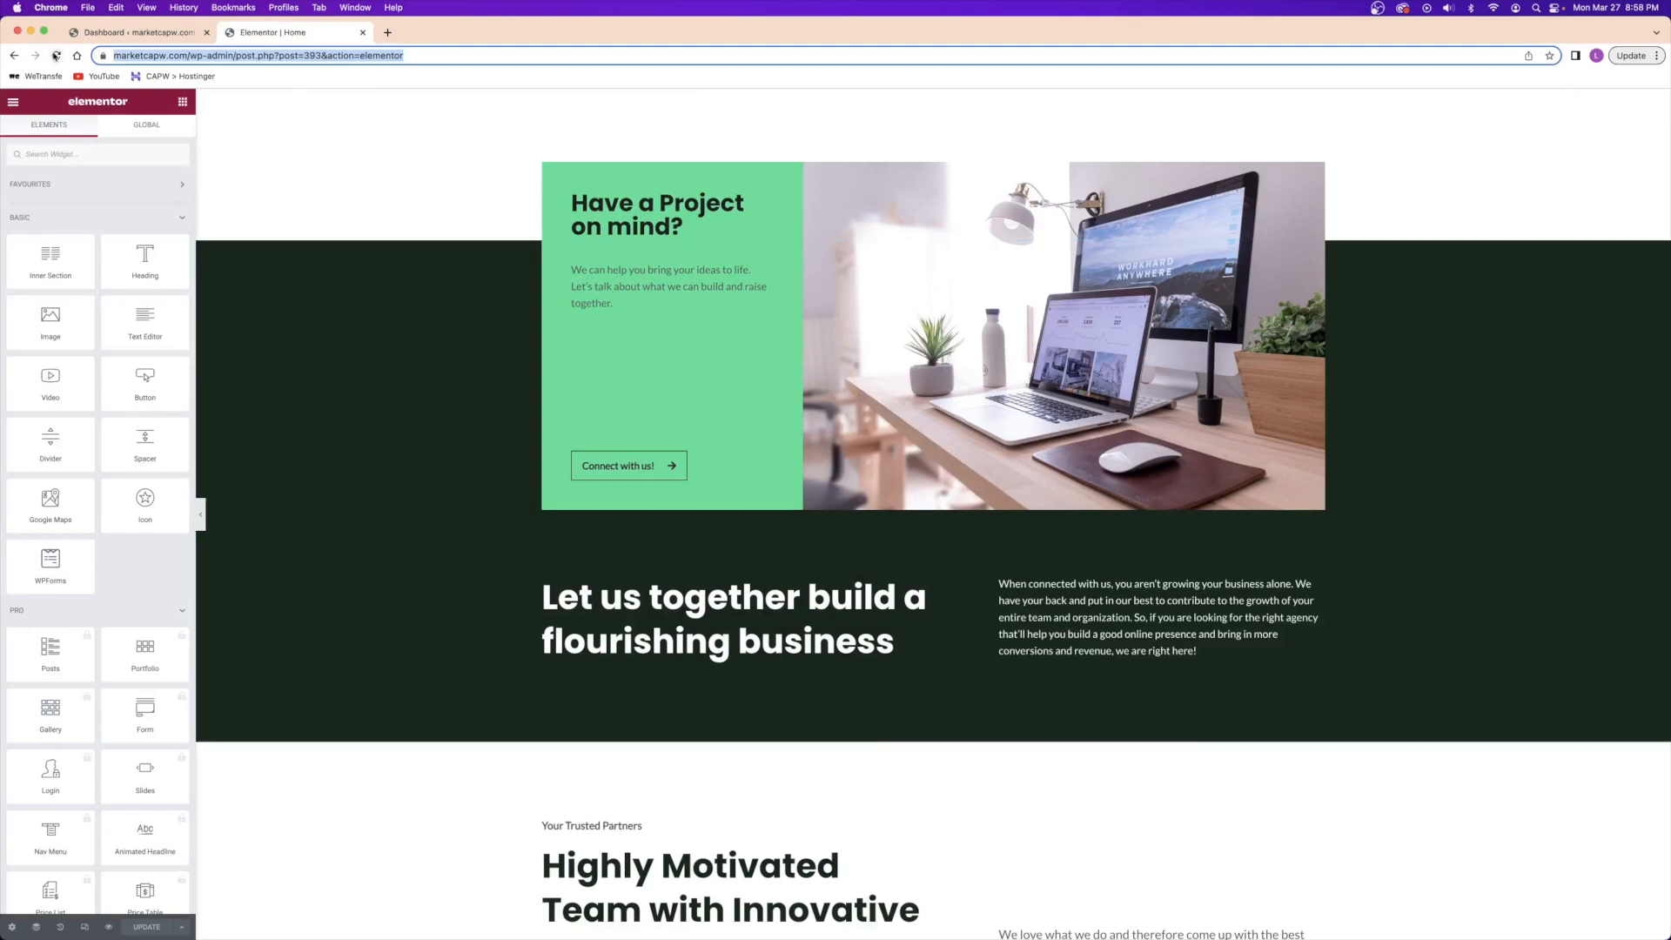
# - Reload the Home page in Elementor and review the updated colours down to the Subscribe section
pyautogui.click(55, 55)
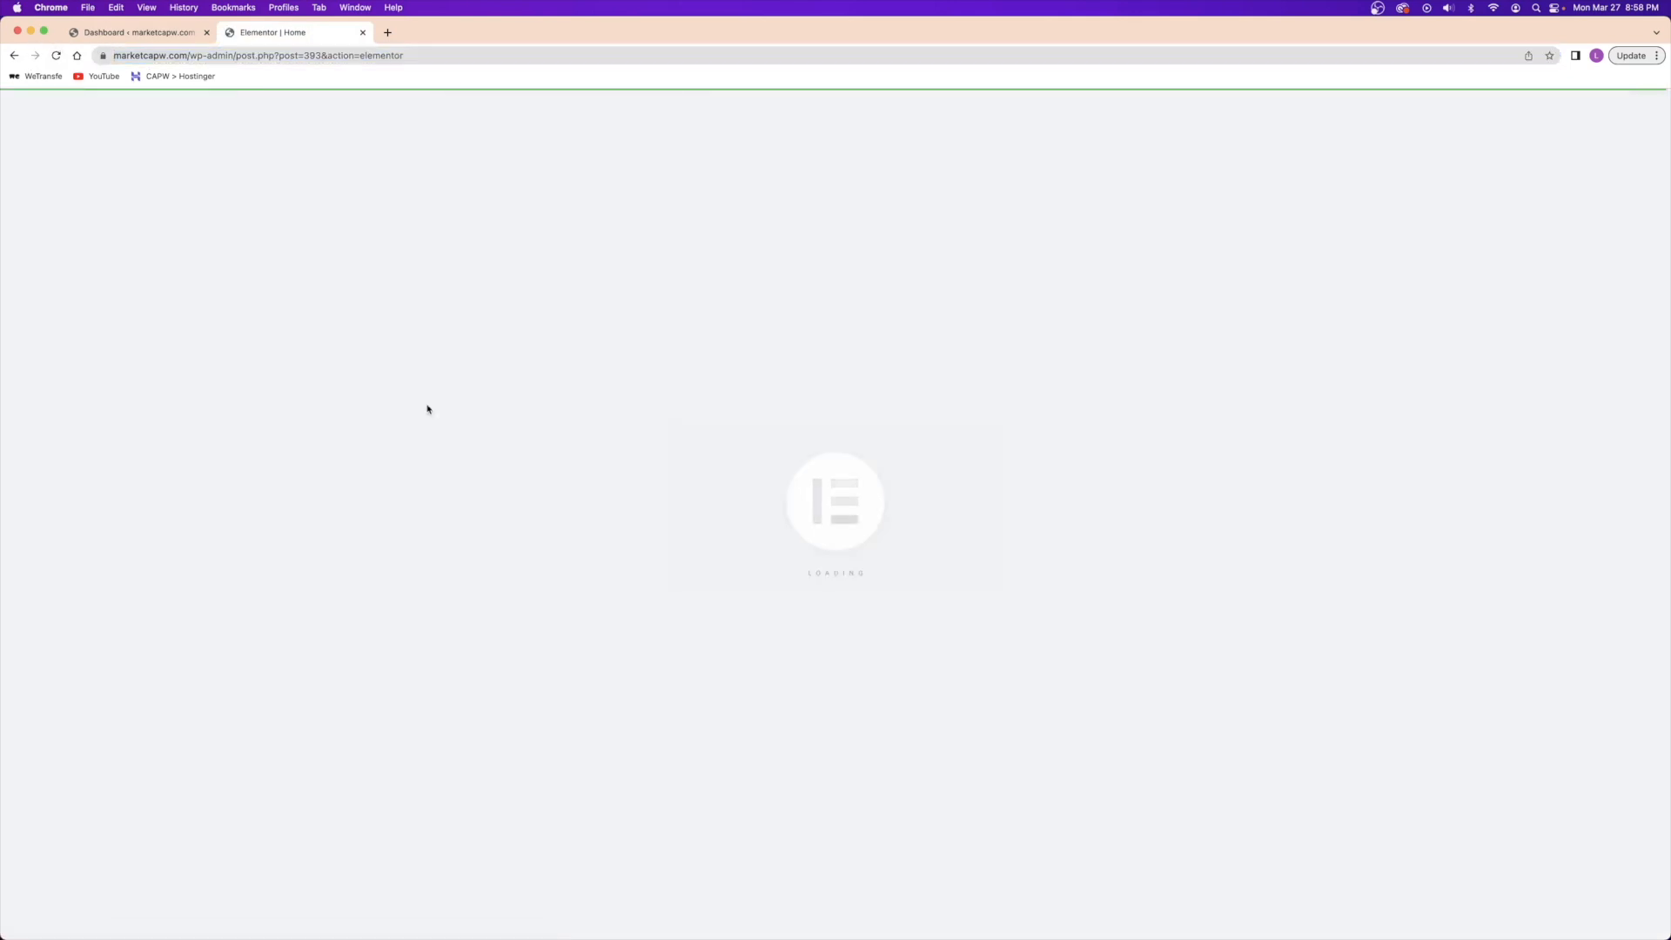
pyautogui.scroll(-20, 596, 520)
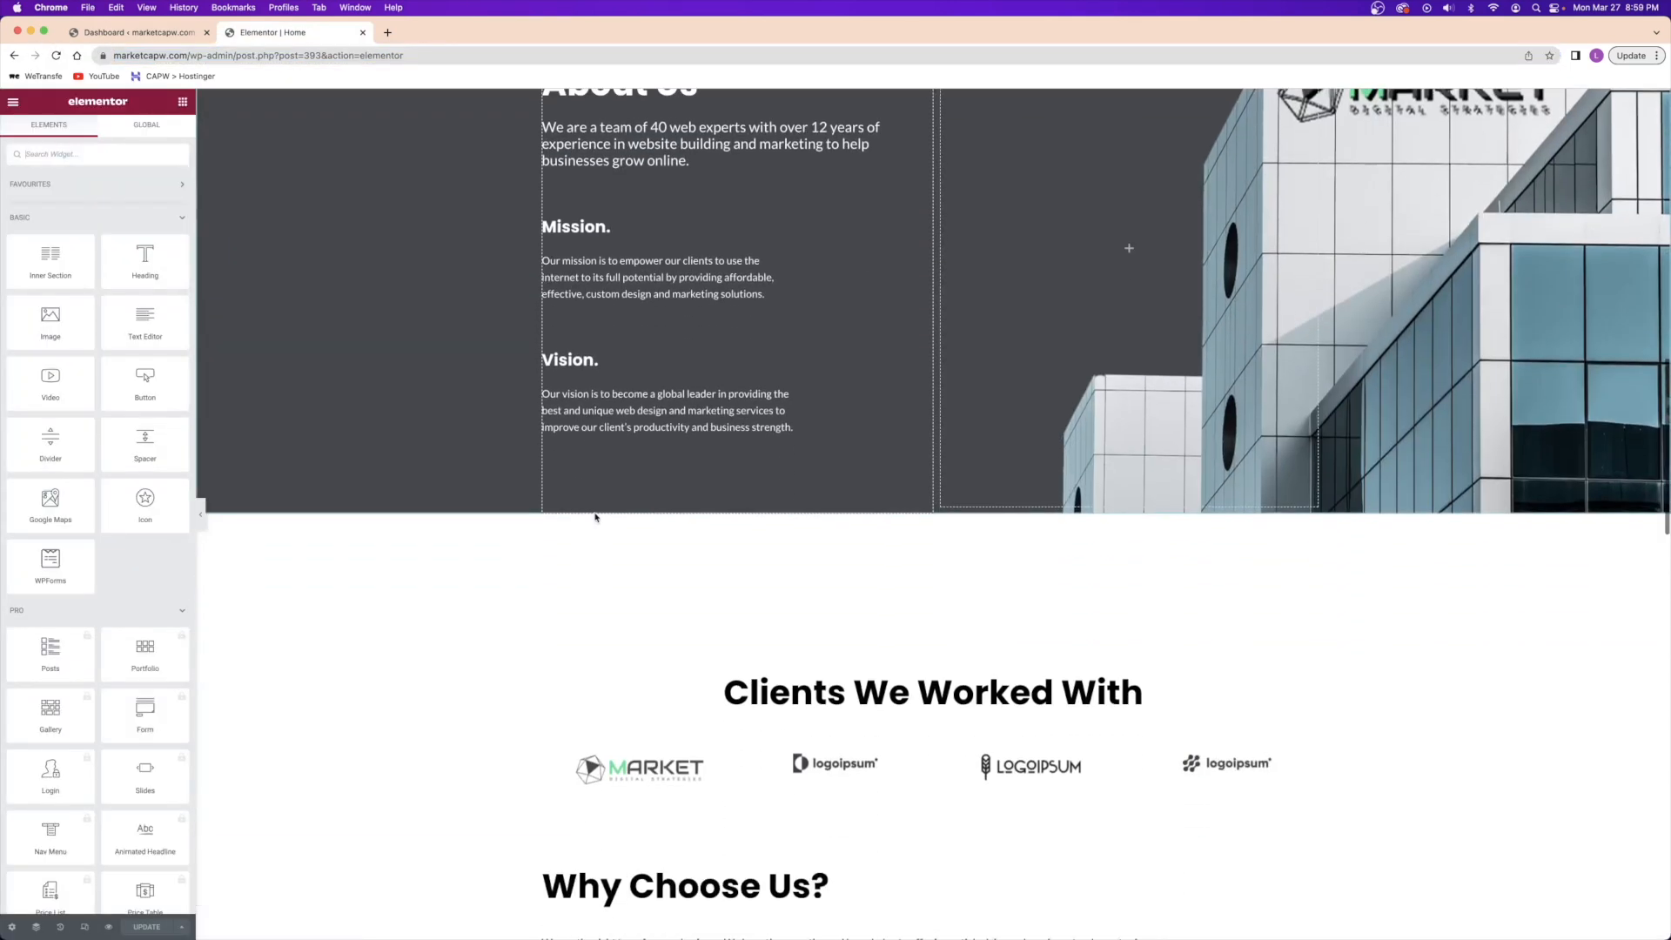
pyautogui.scroll(6, 597, 521)
pyautogui.scroll(-1, 566, 522)
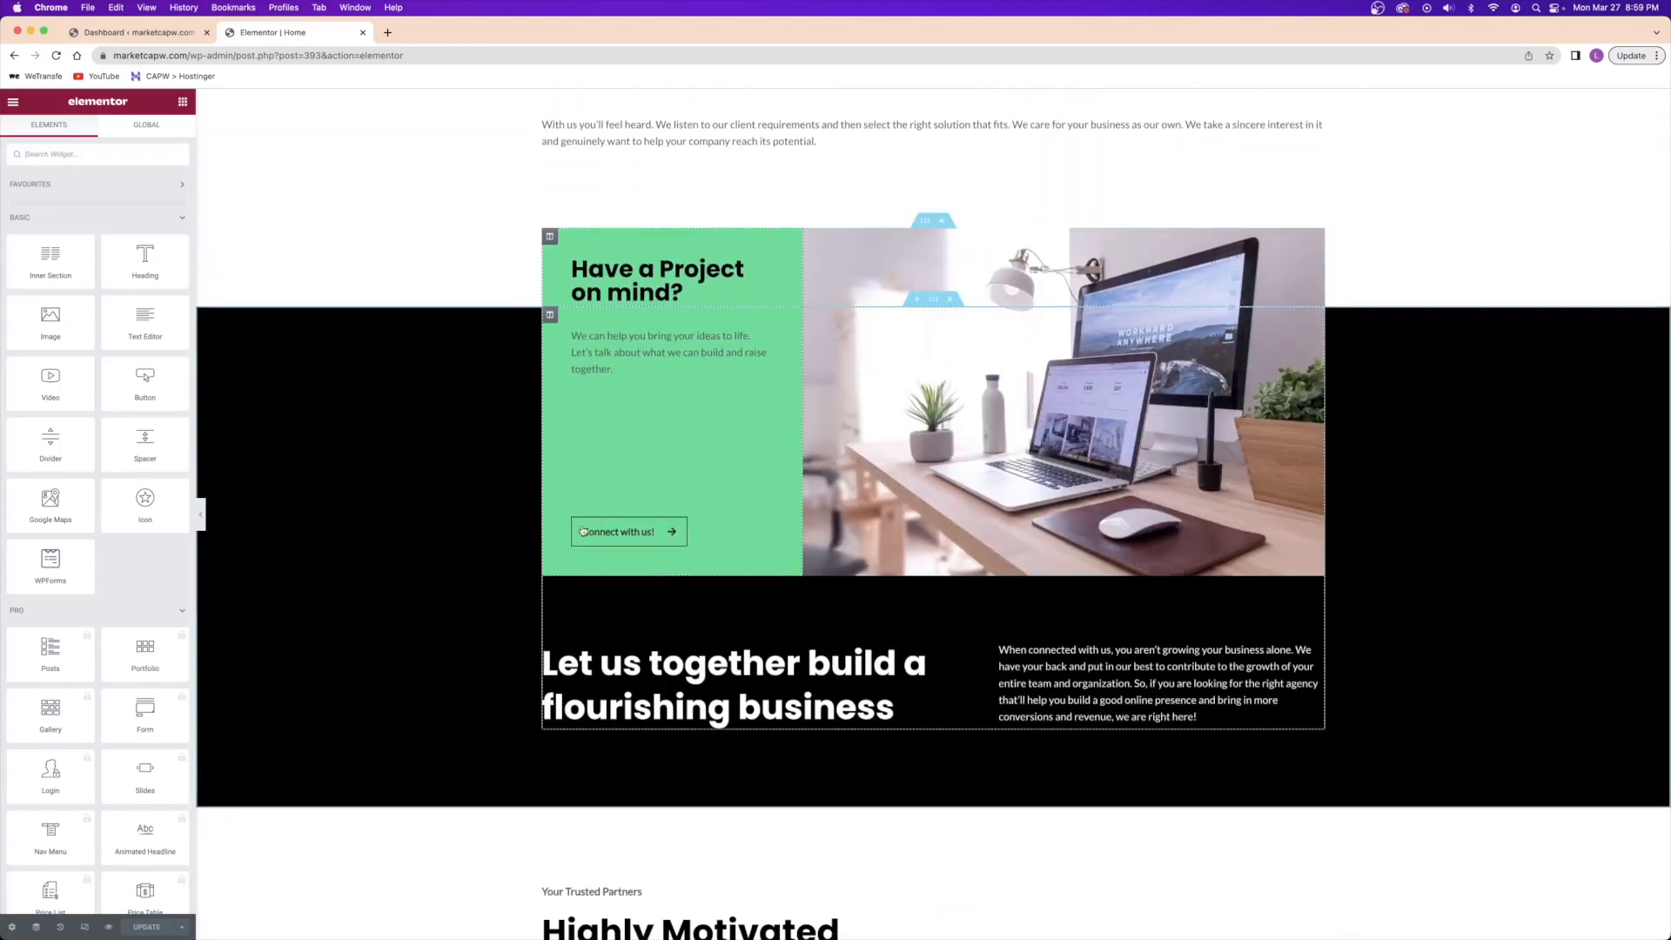
pyautogui.scroll(-5, 531, 518)
pyautogui.scroll(-4, 514, 513)
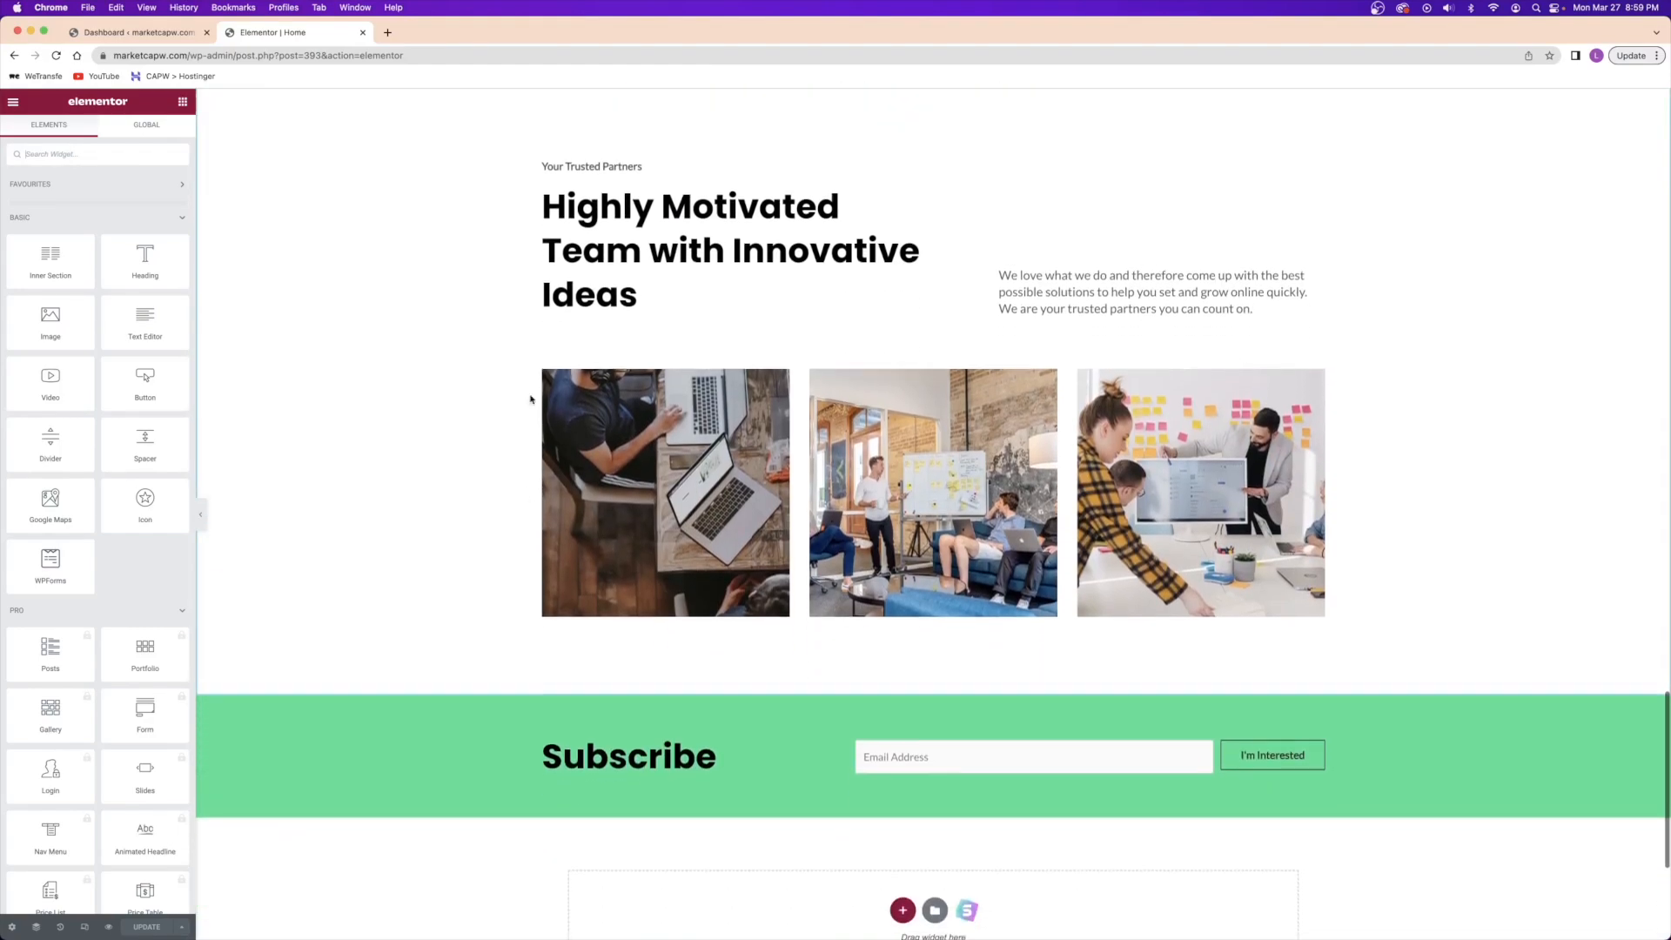
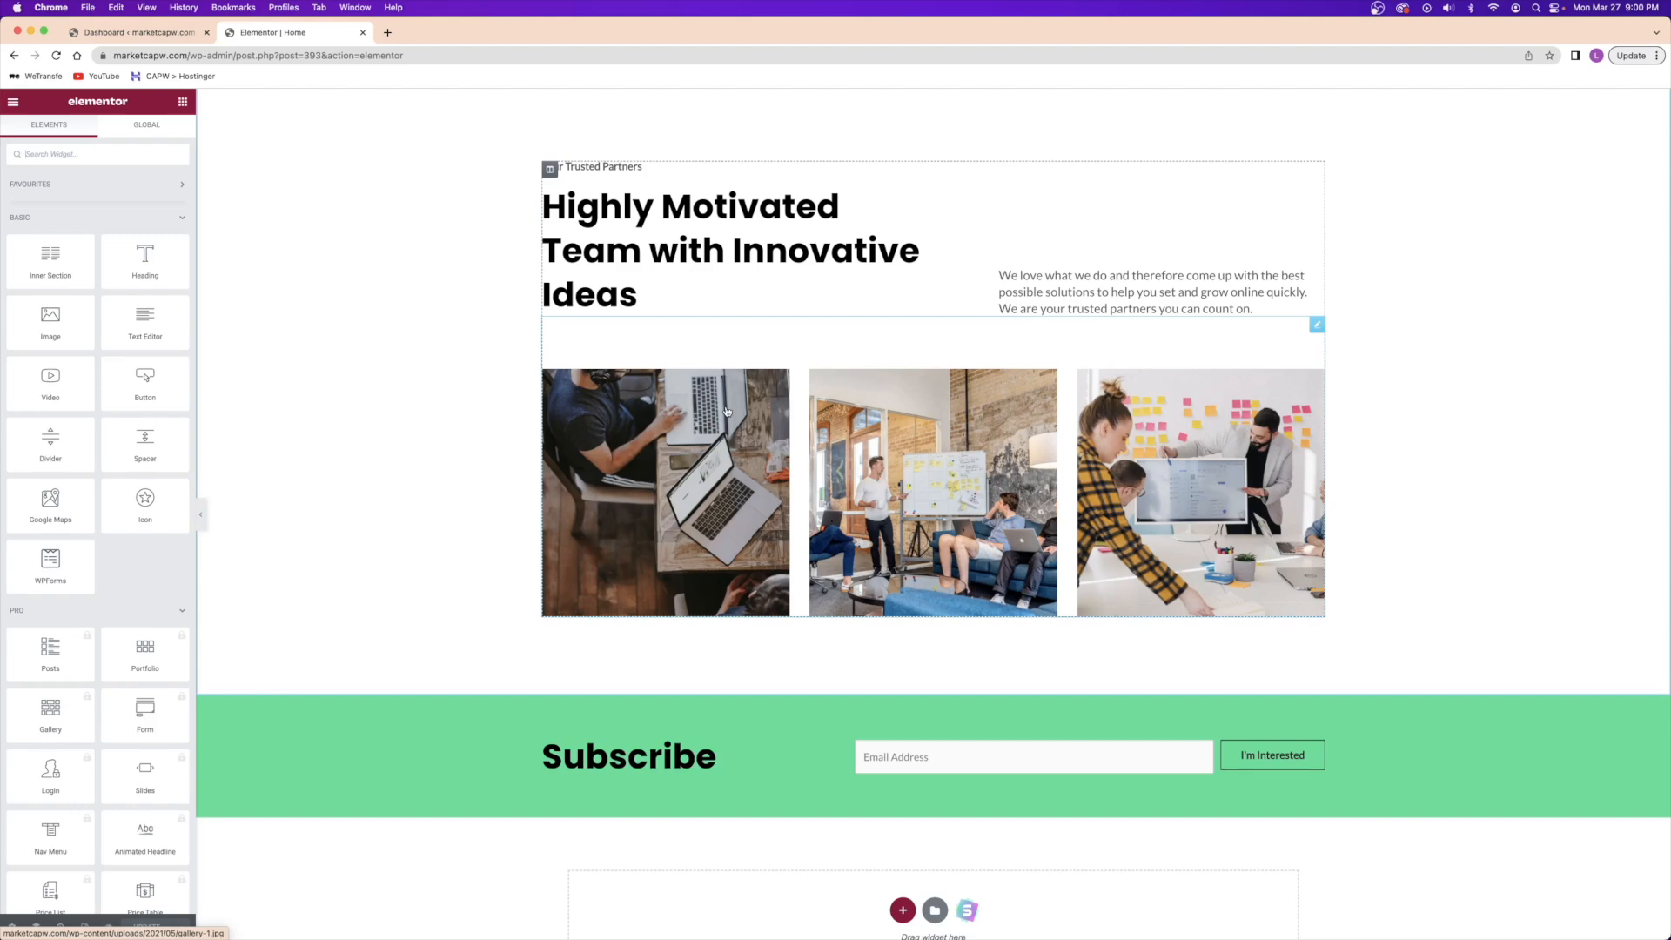
# - Delete the whole Your Trusted Partners section and undo the deletion
pyautogui.click(628, 166)
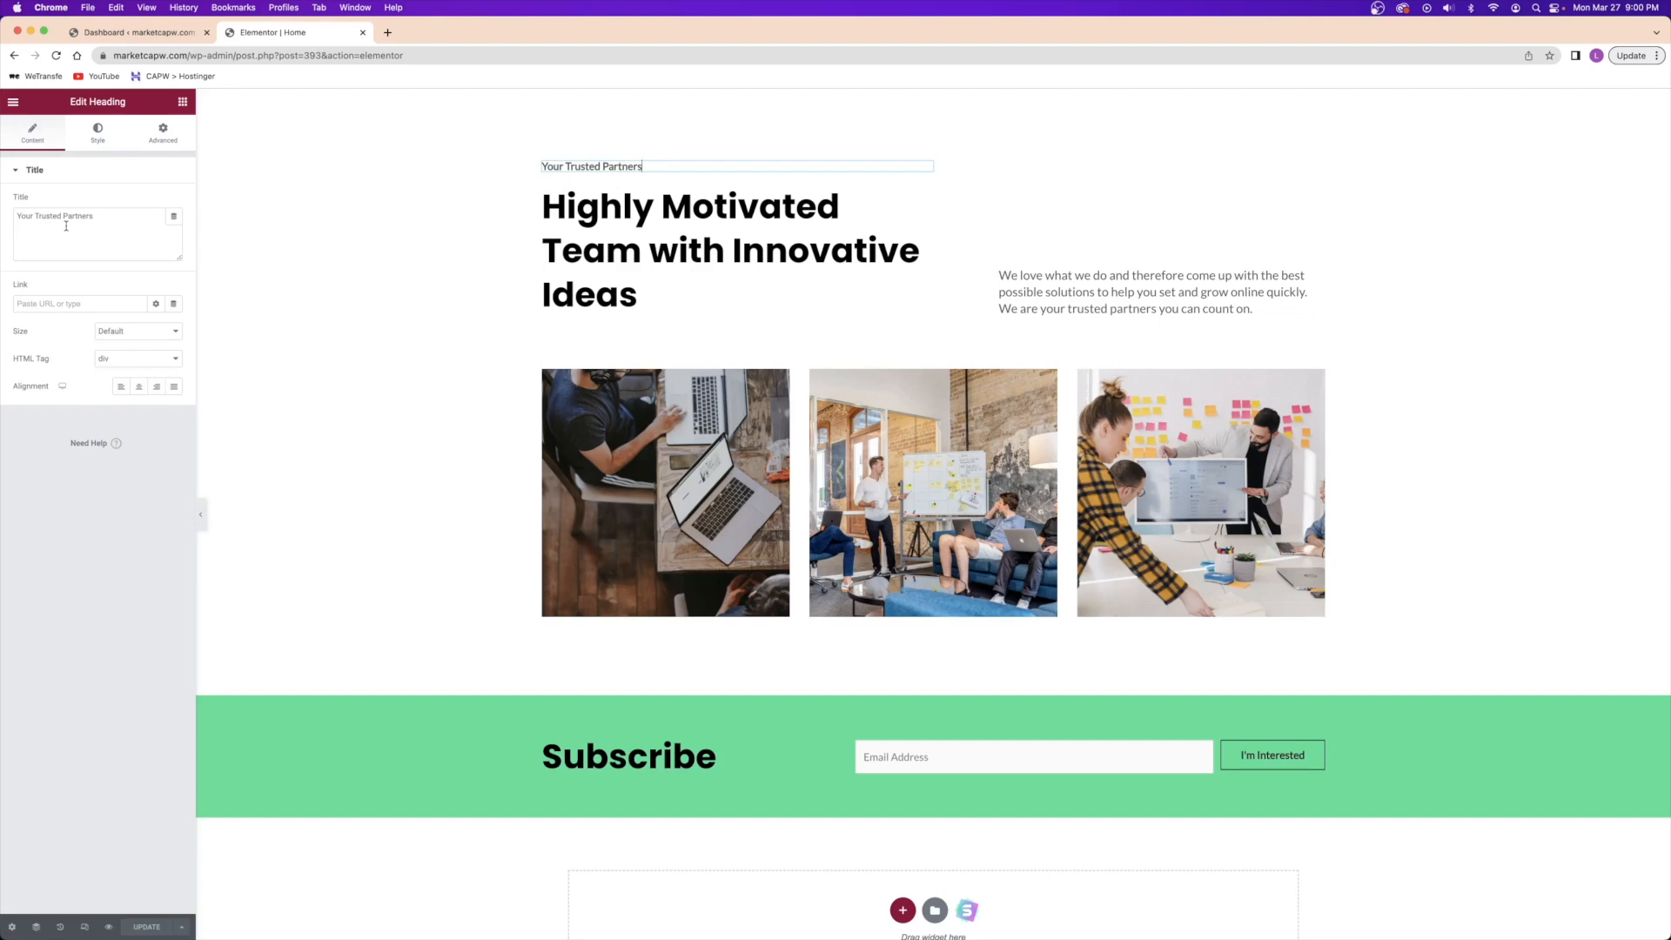
pyautogui.scroll(4, 547, 293)
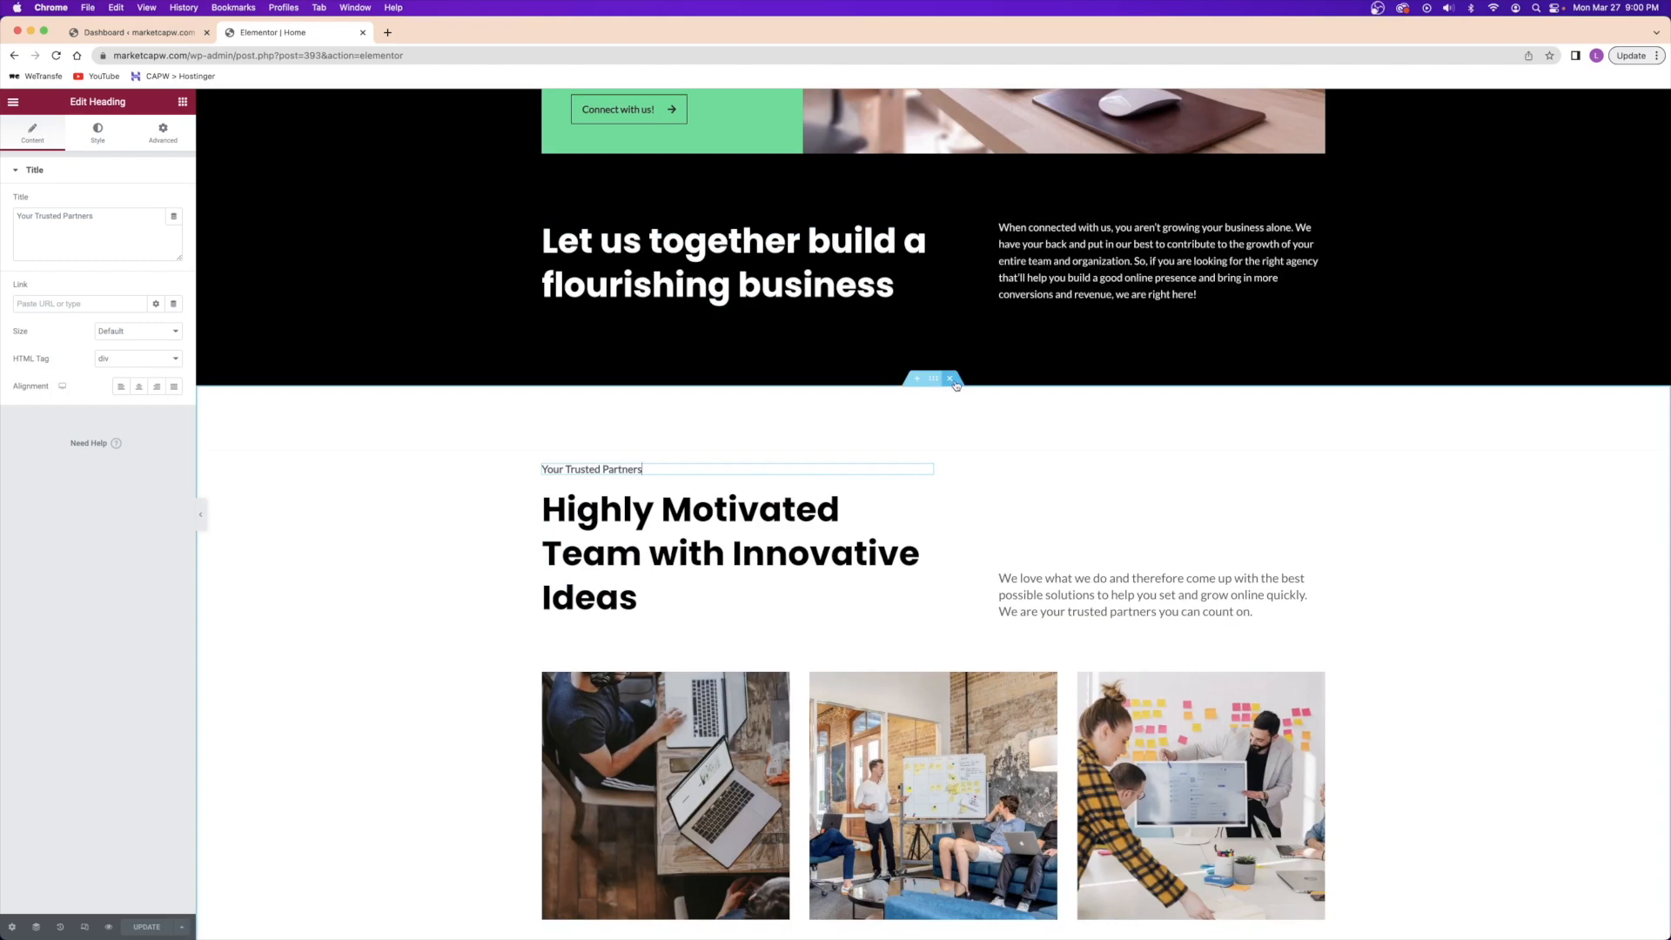
pyautogui.click(951, 379)
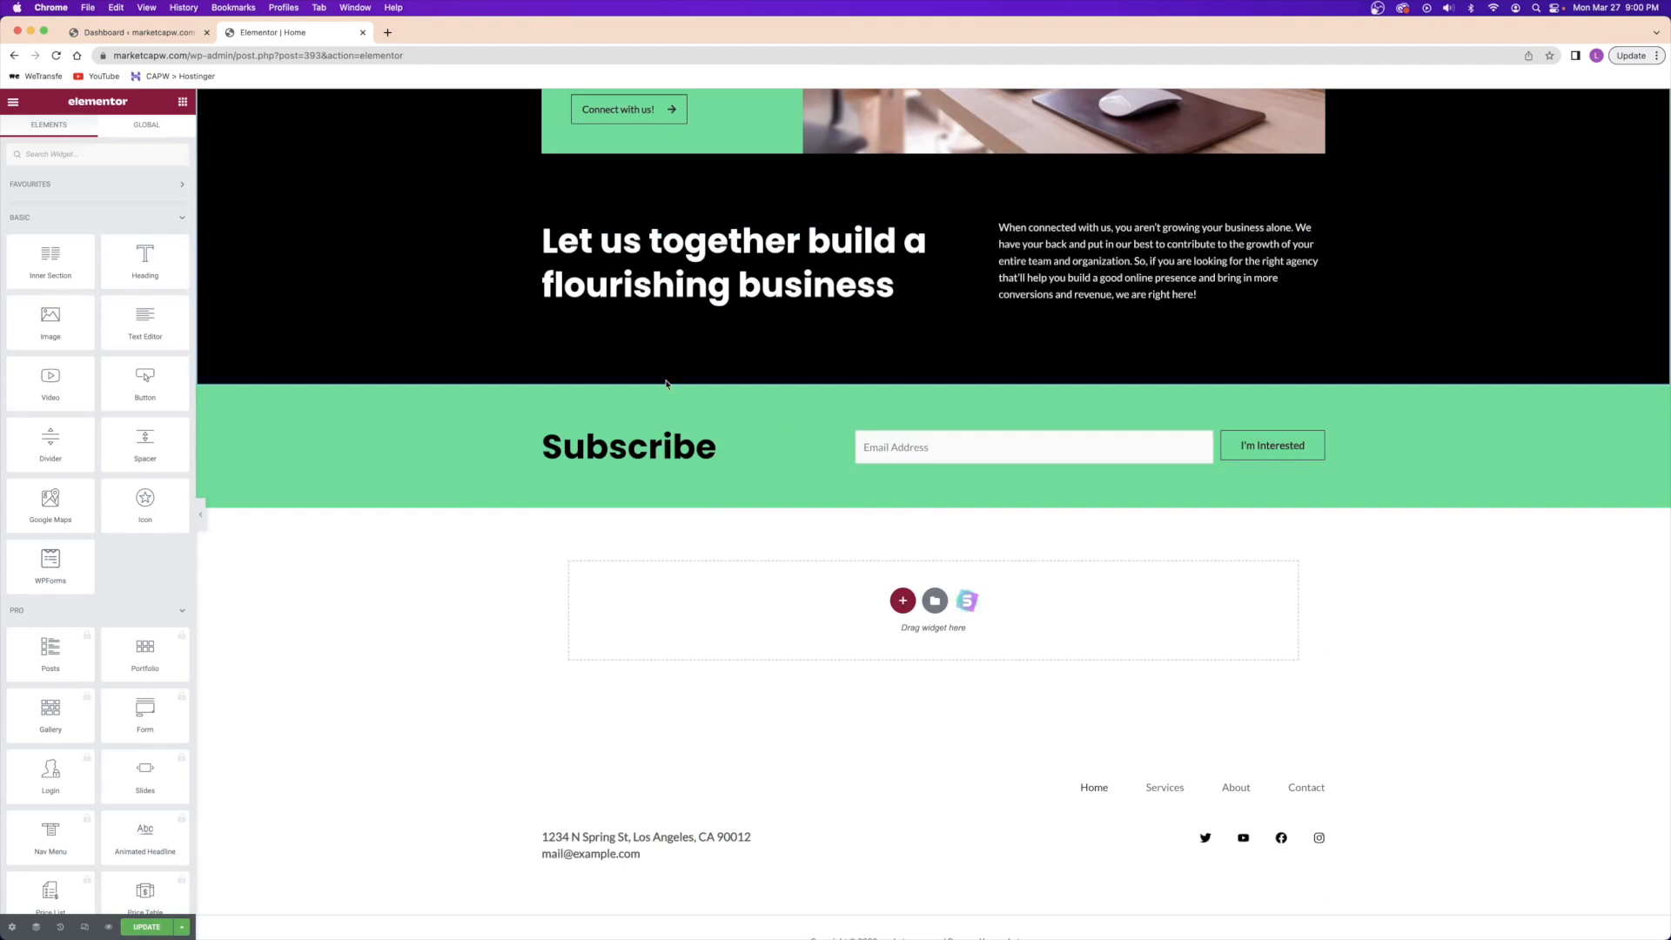
pyautogui.press('super+z')
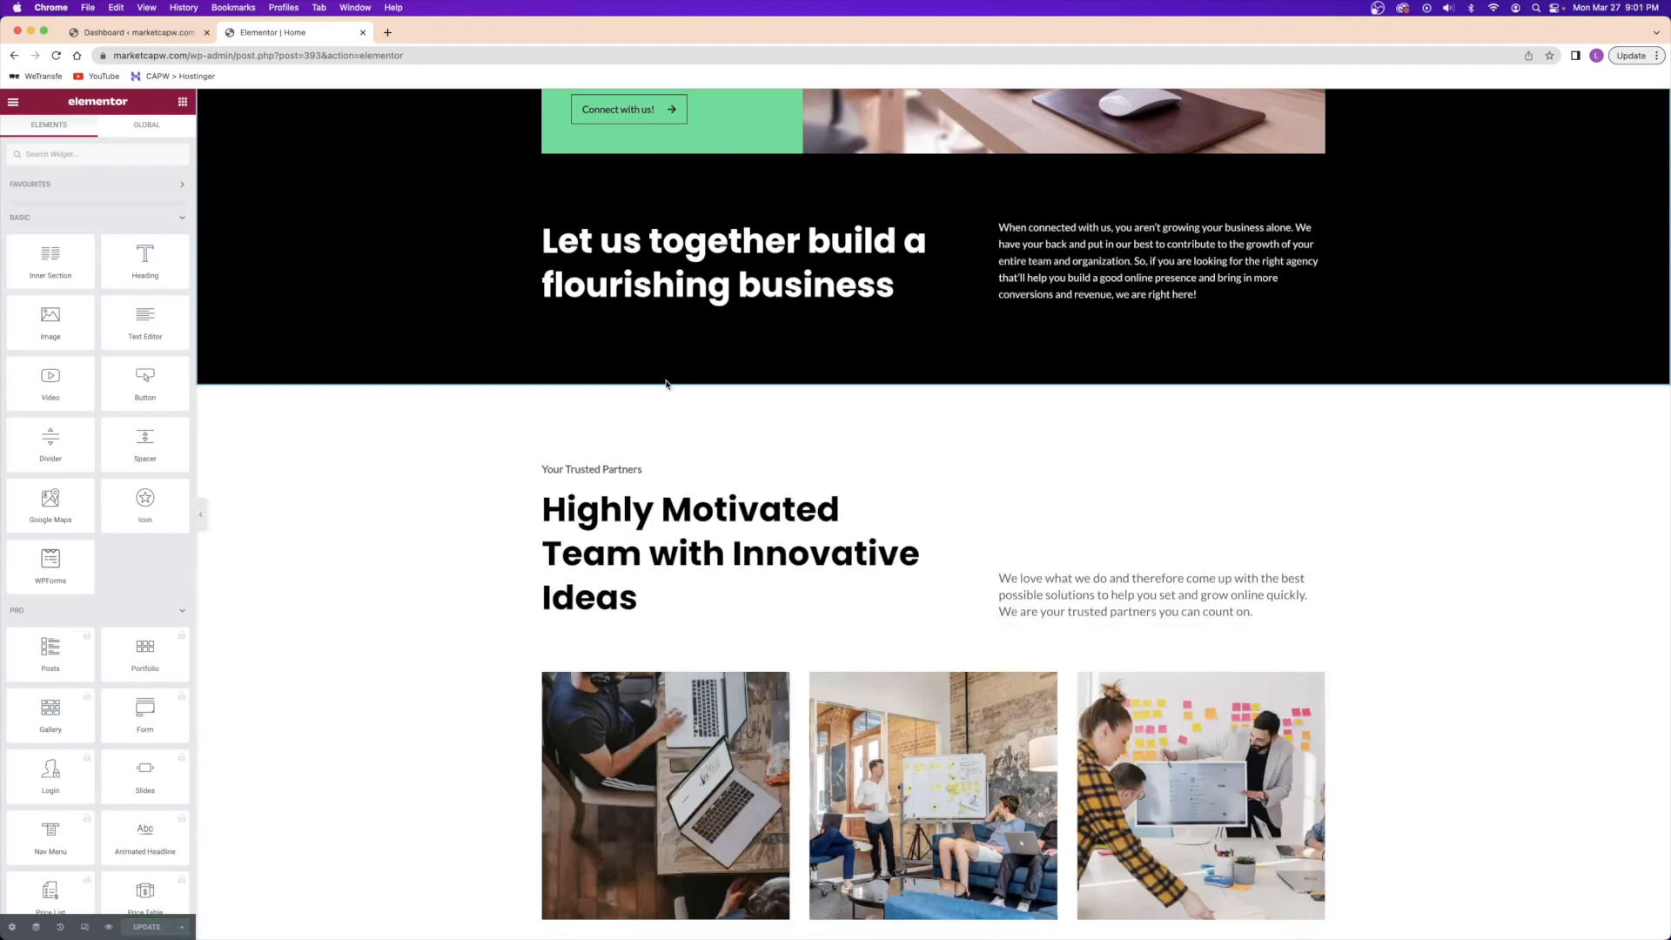
pyautogui.scroll(-5, 695, 408)
pyautogui.scroll(2, 710, 409)
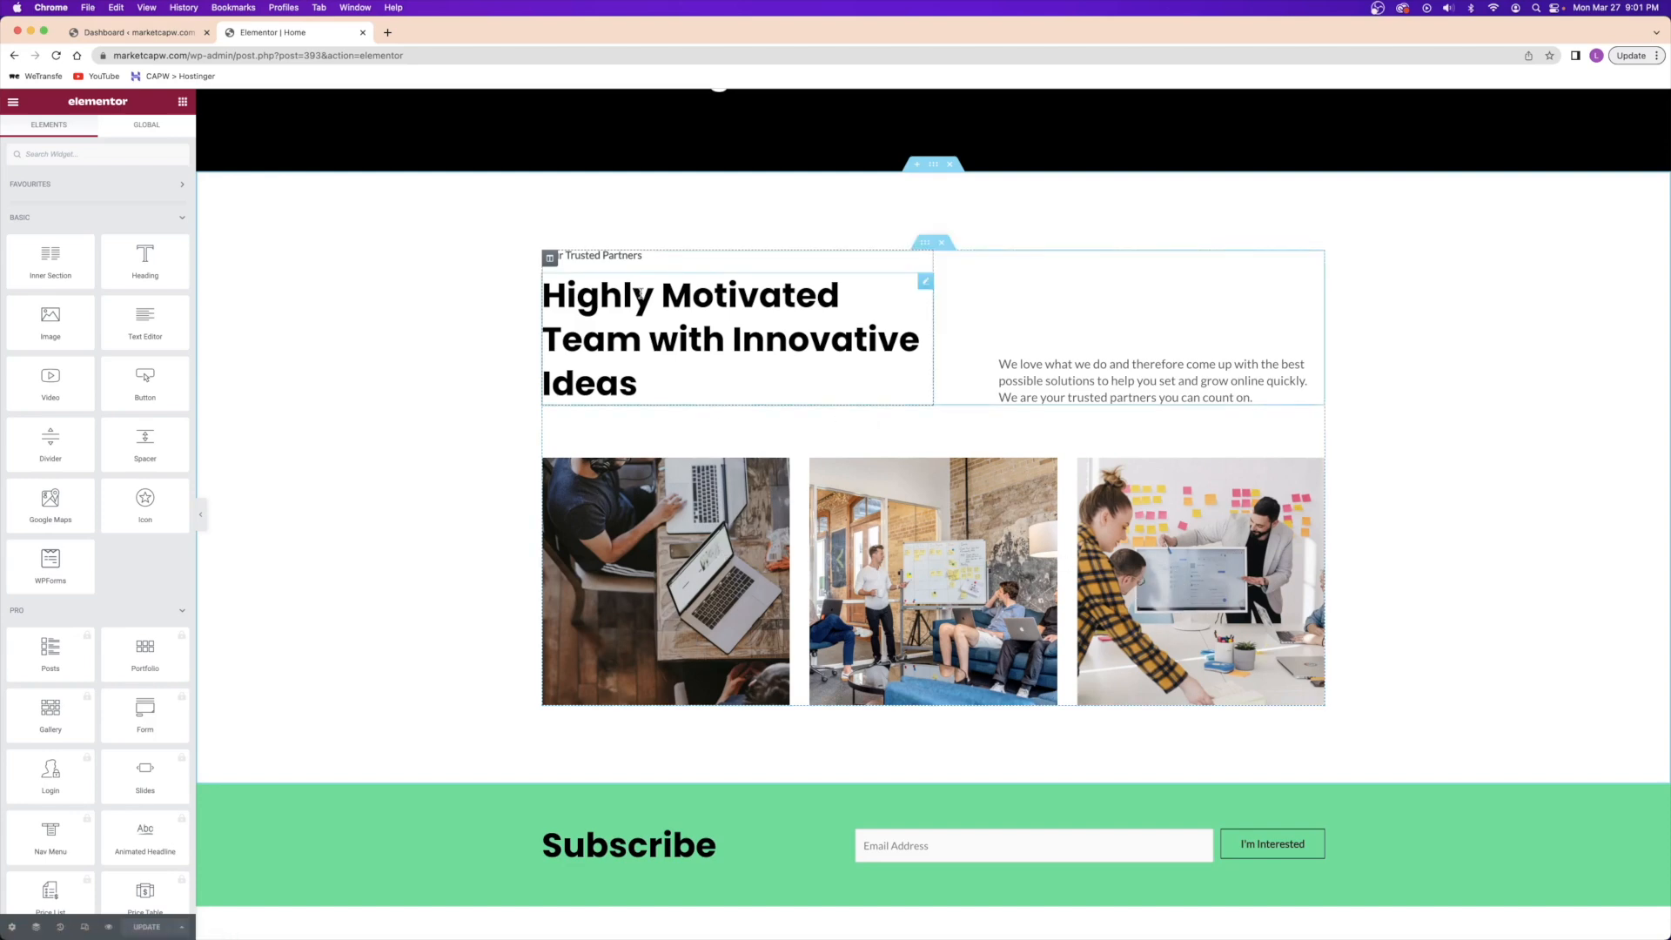
# - Open the Your Trusted Partners text and heading for inspection and view the section's gallery images in the lightbox
pyautogui.click(930, 265)
pyautogui.click(944, 261)
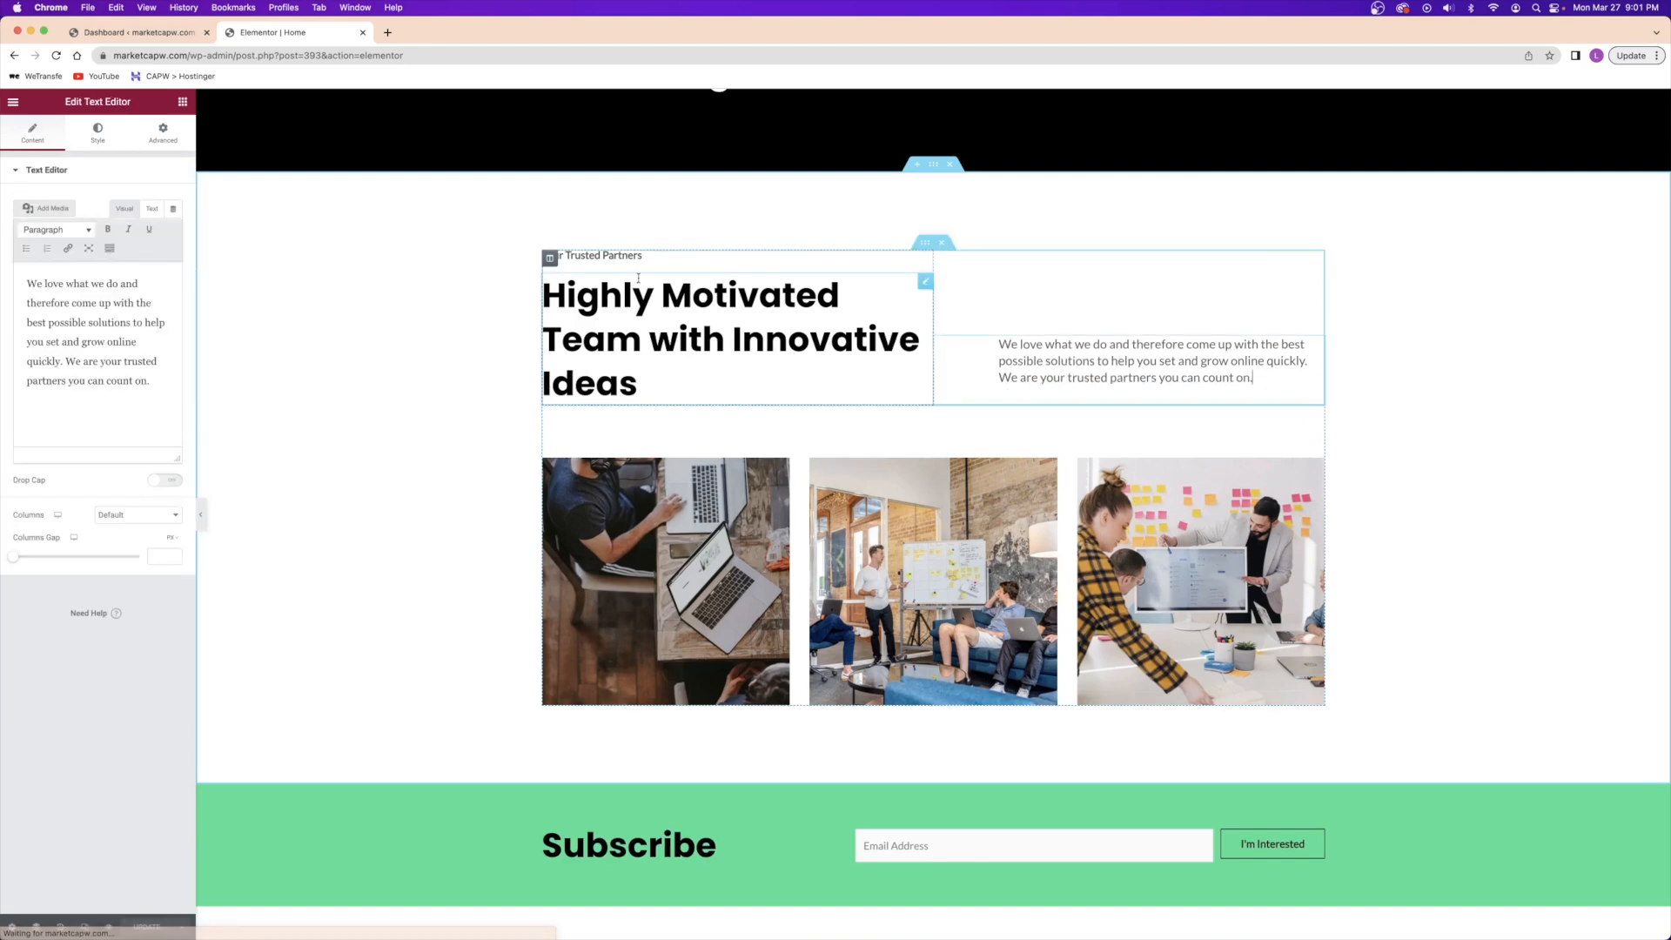
pyautogui.click(616, 258)
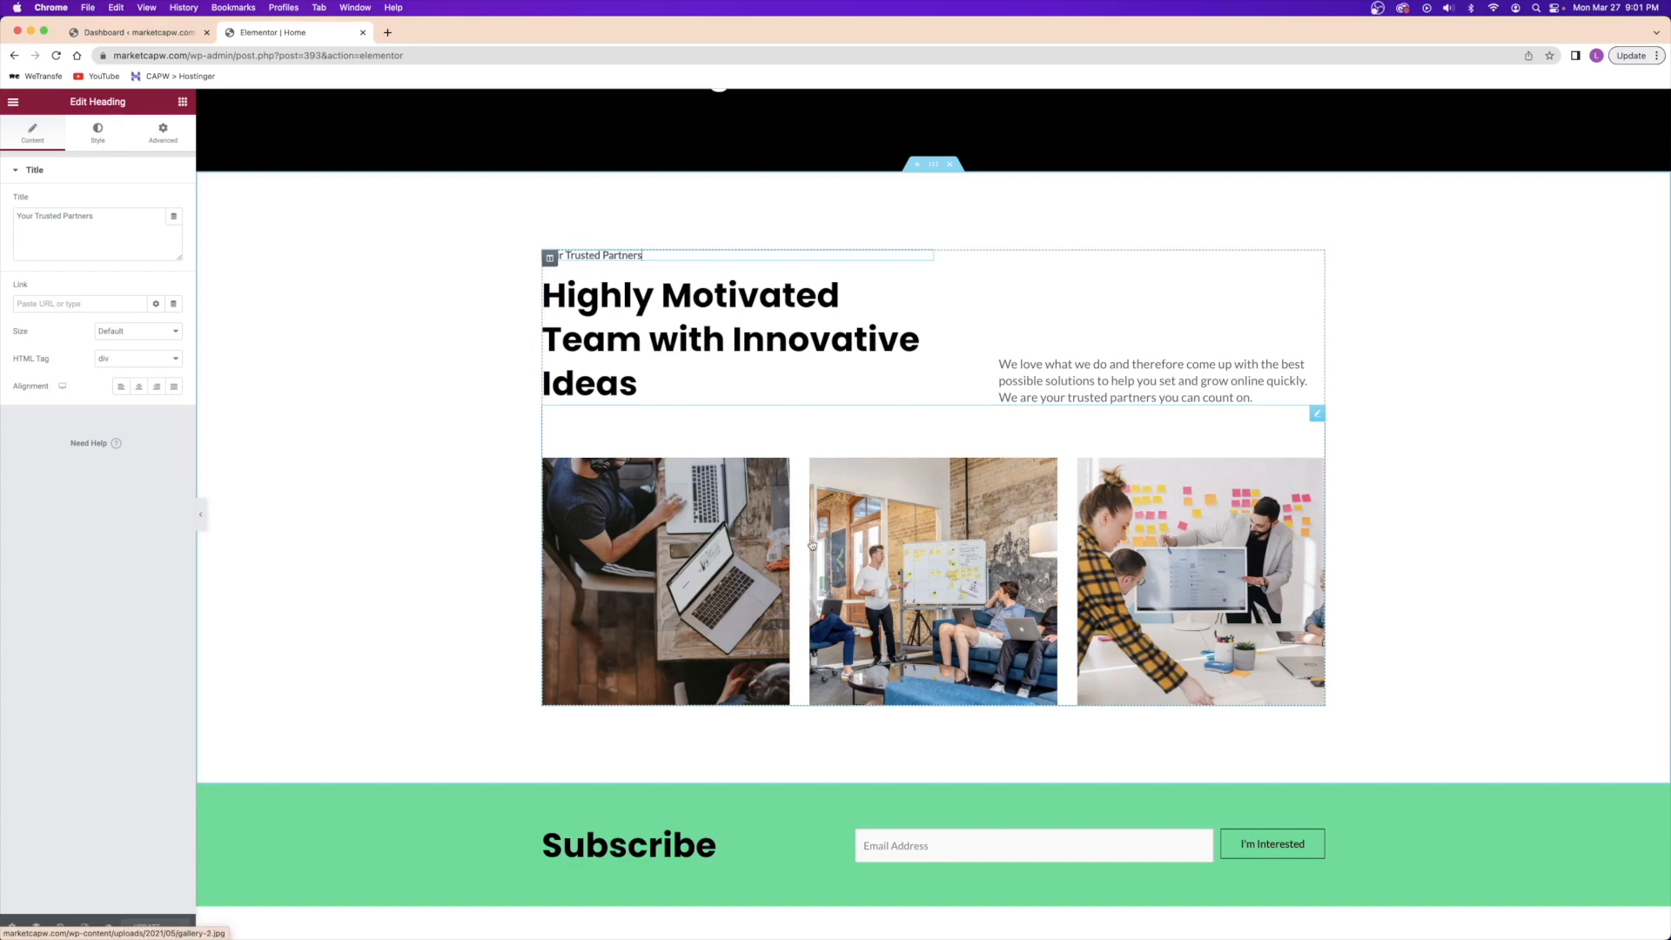
pyautogui.click(754, 543)
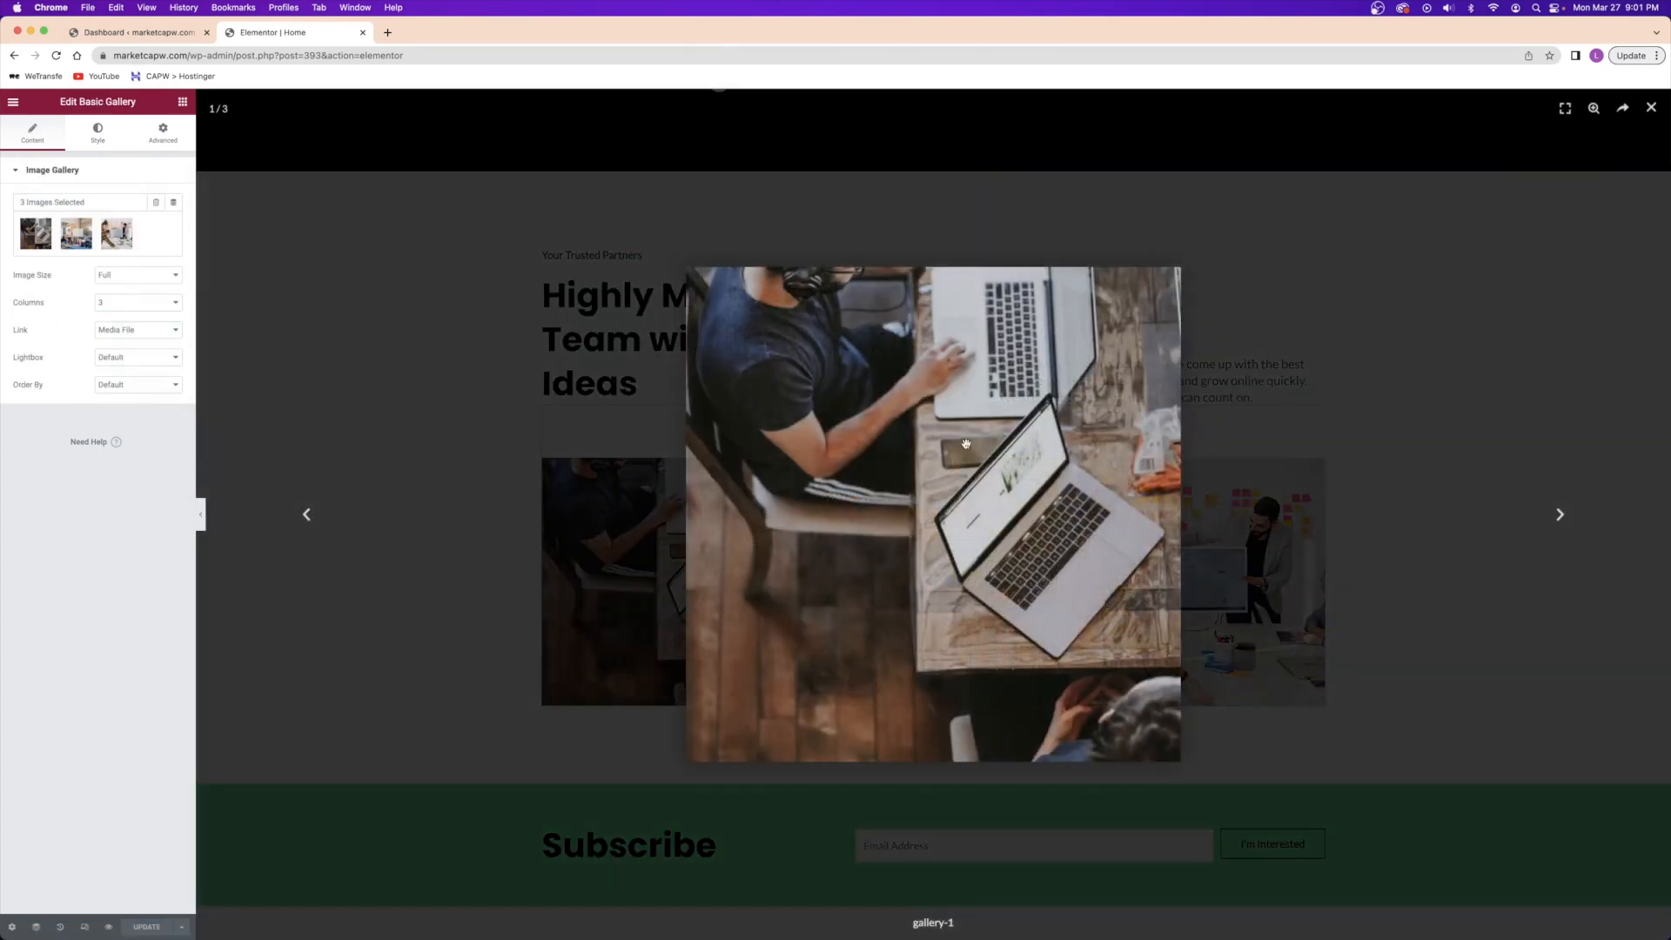
pyautogui.click(1560, 514)
pyautogui.click(1560, 514)
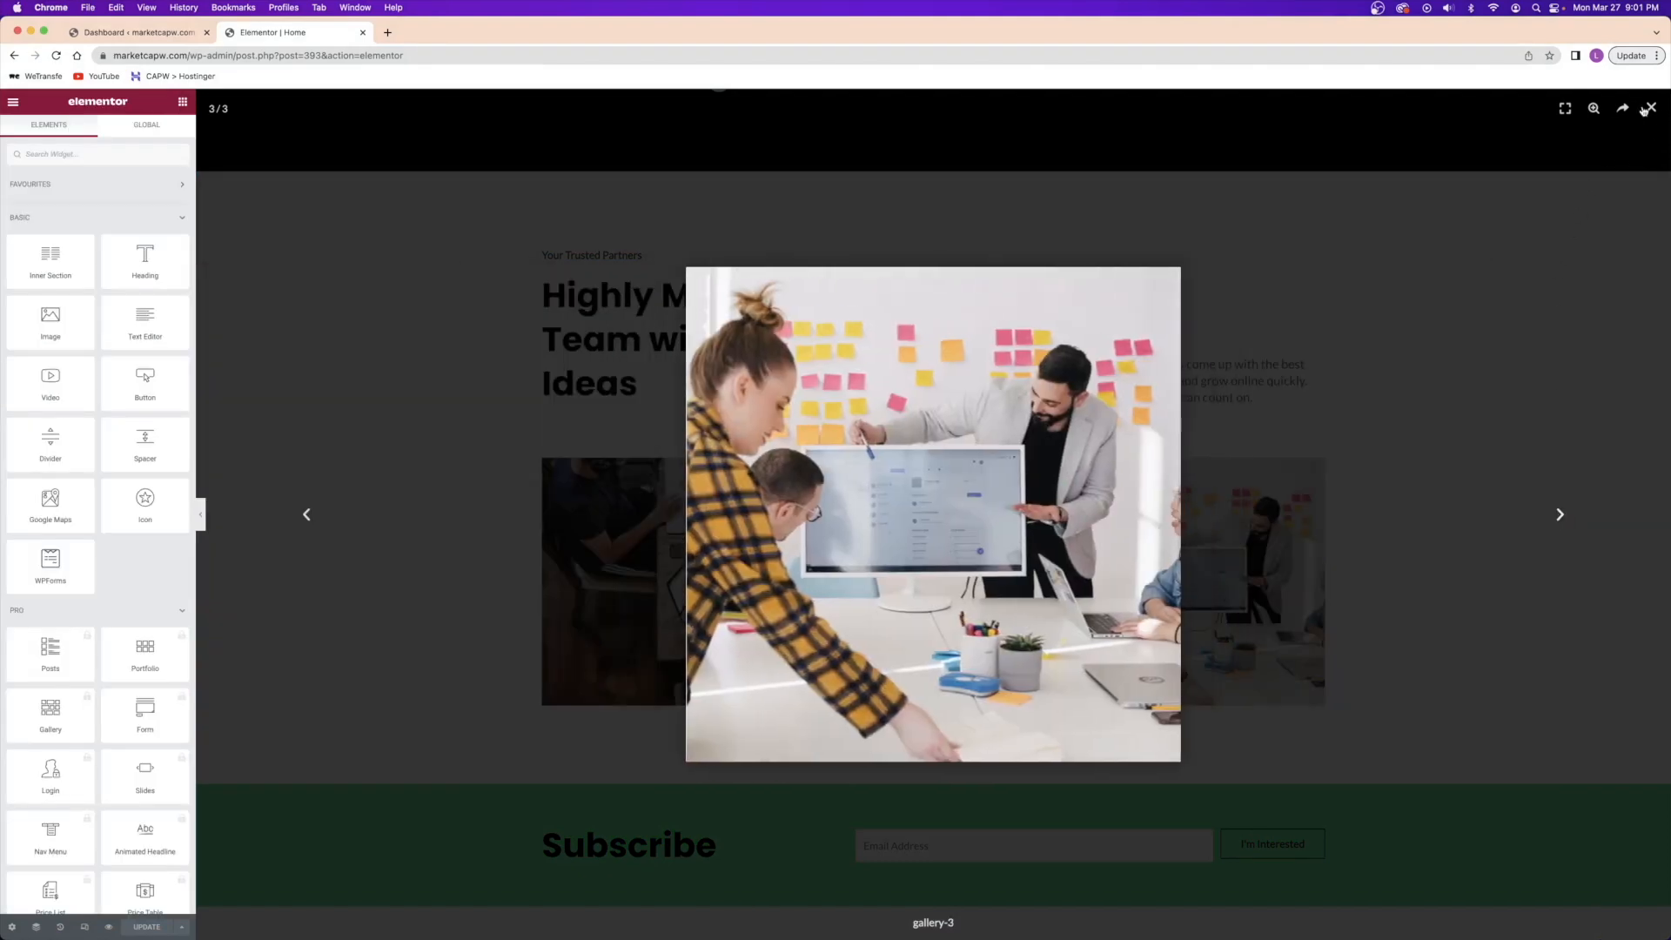
pyautogui.click(1648, 109)
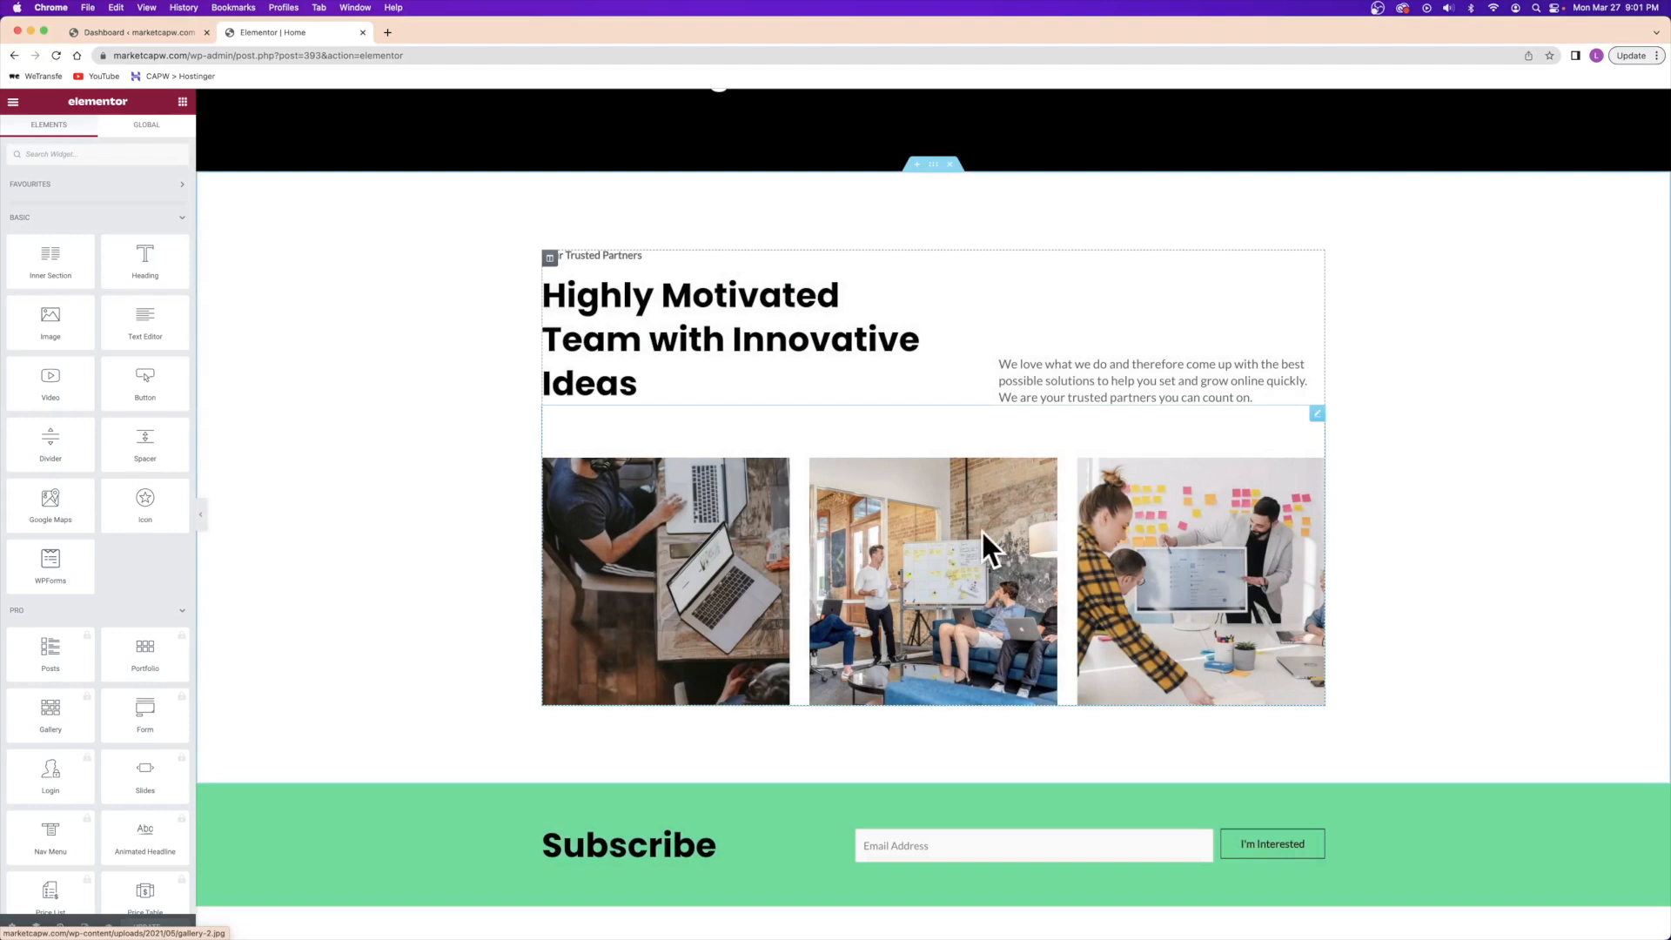
# - Reorder the partners section's image gallery so the photo of the laptops on the wooden table comes last
pyautogui.click(1317, 414)
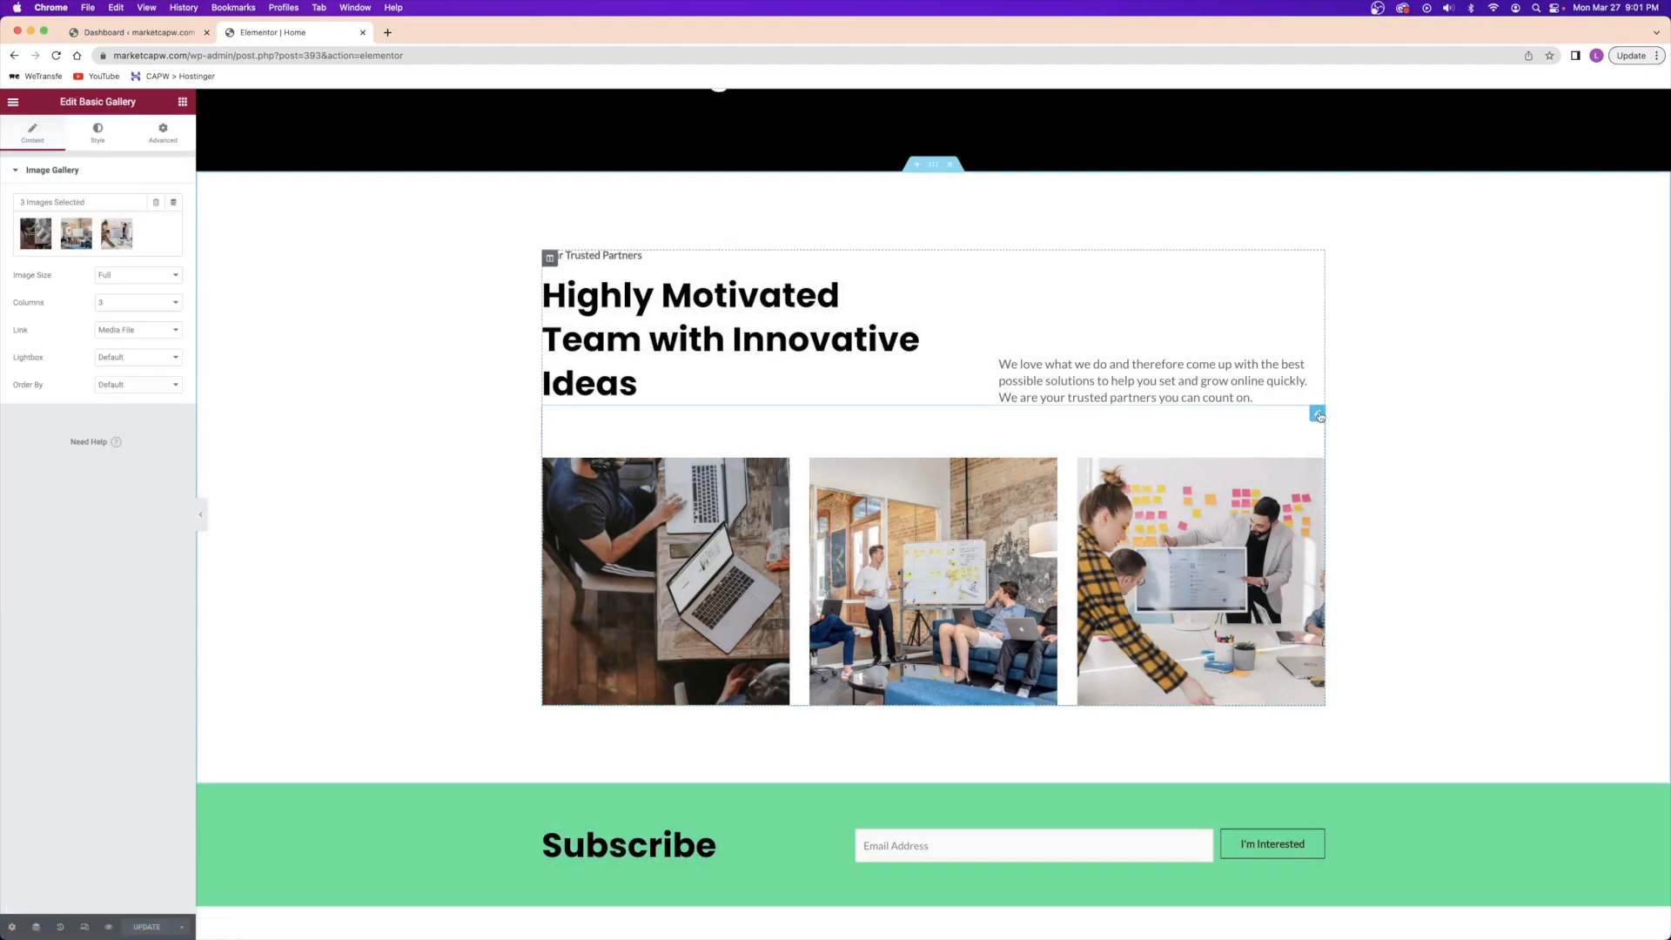
pyautogui.moveTo(59, 102); pyautogui.dragTo(140, 102)
pyautogui.click(123, 205)
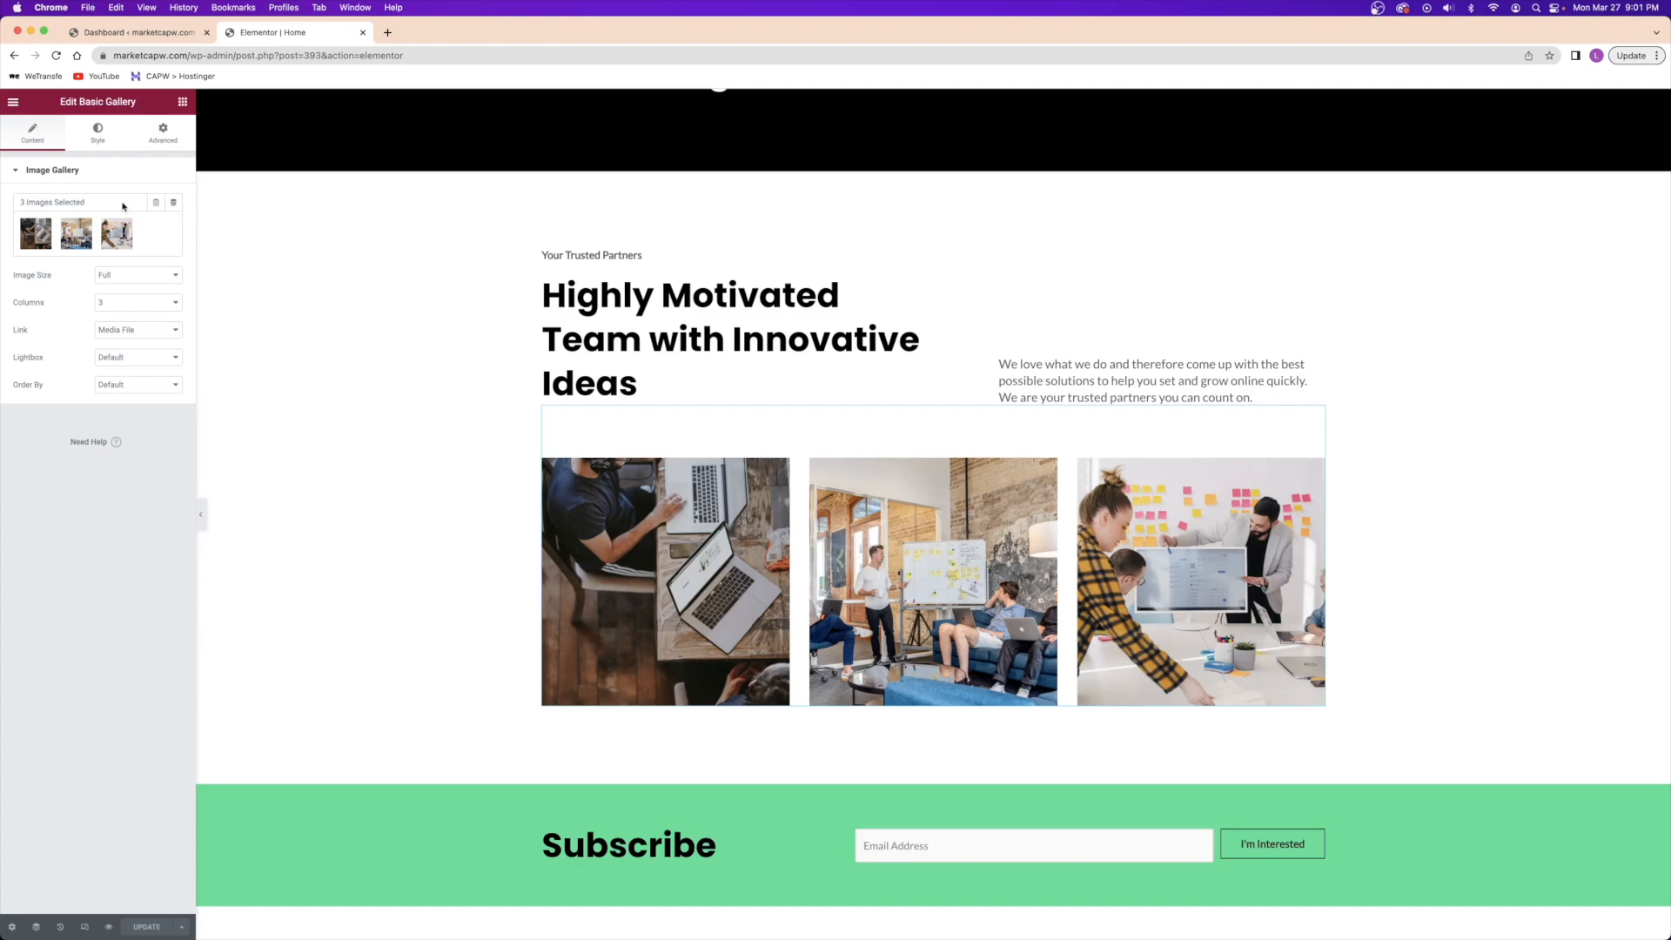
pyautogui.click(147, 243)
pyautogui.moveTo(241, 248); pyautogui.dragTo(409, 254)
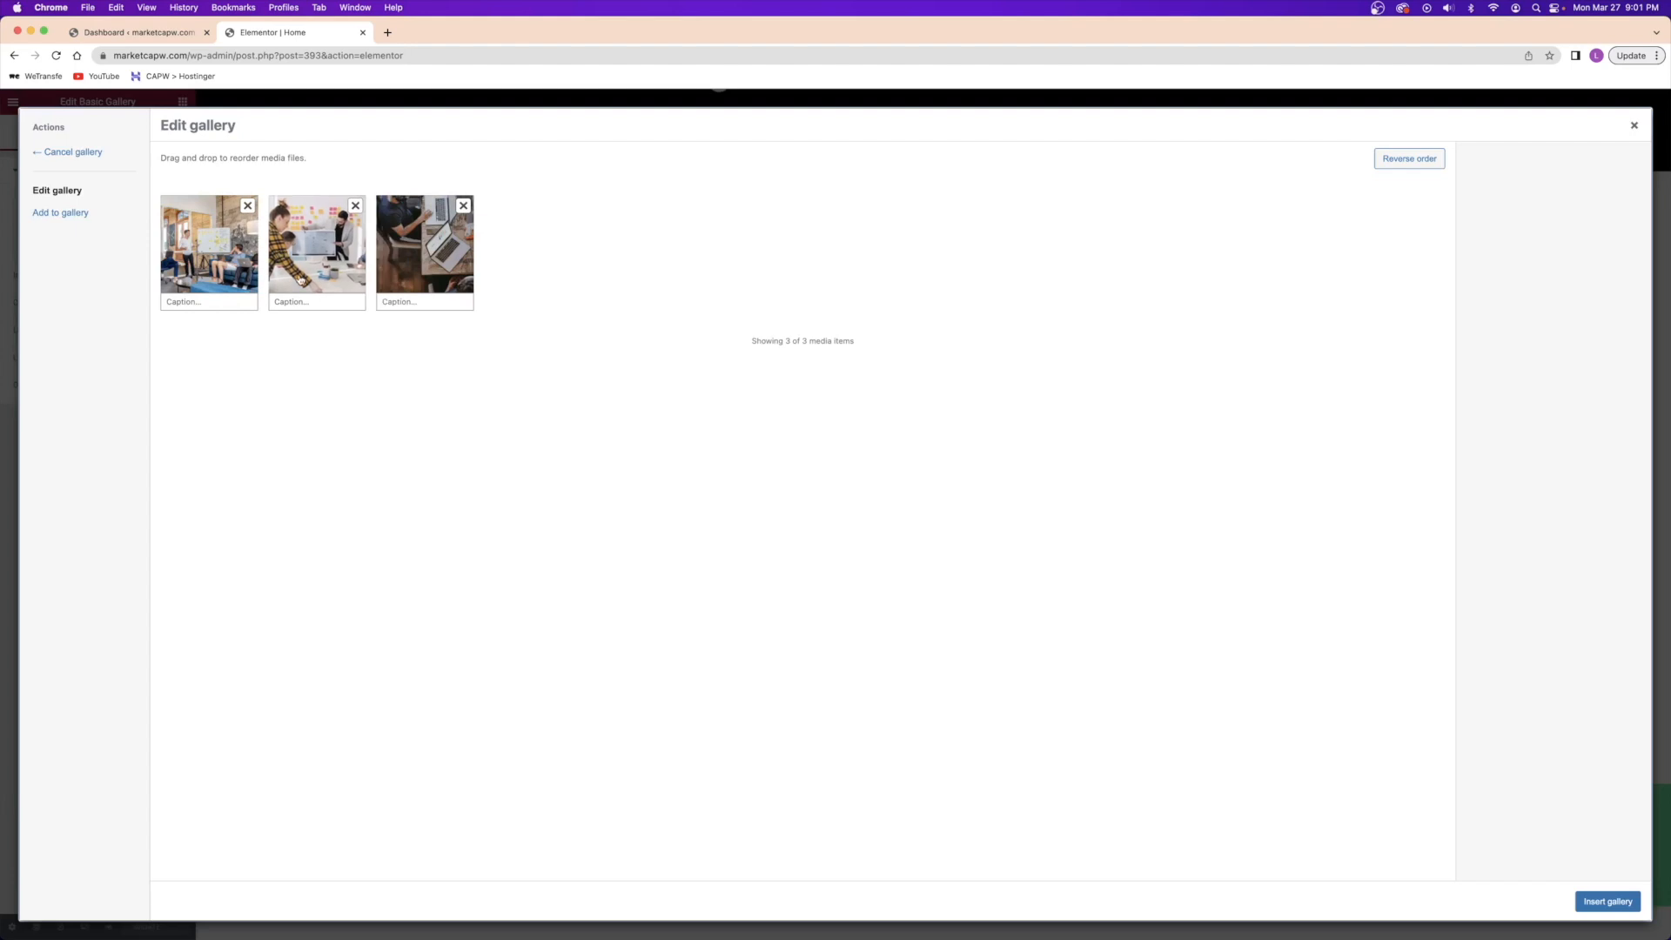
pyautogui.click(1608, 901)
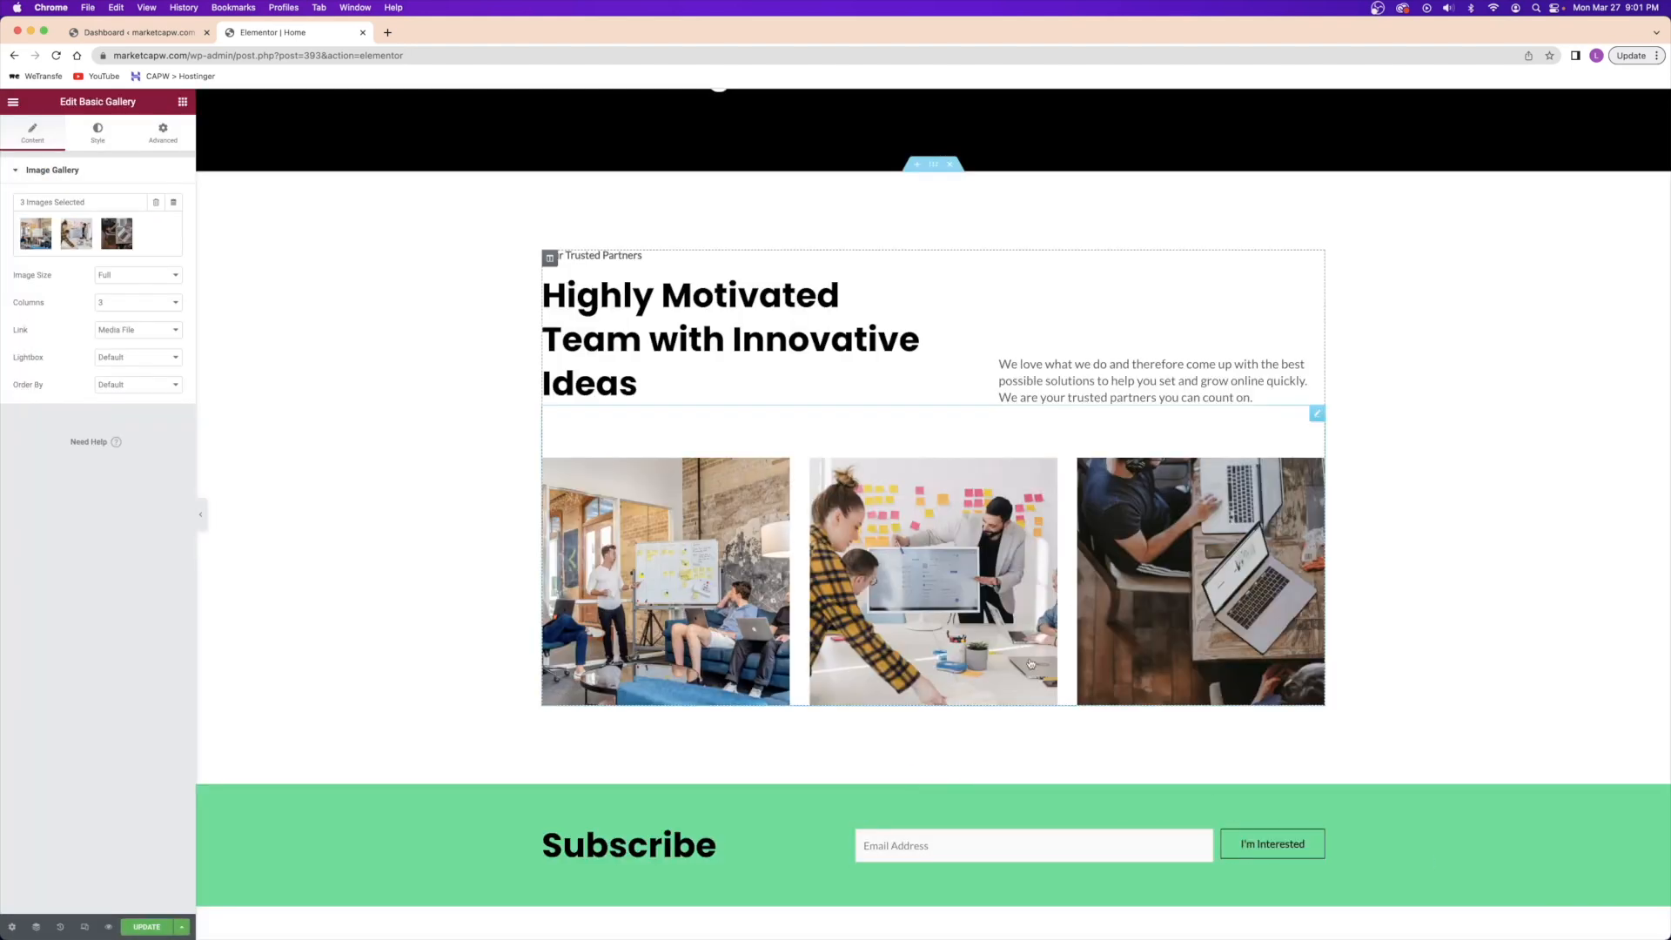
# - Try replacing all three gallery images with files from the Digital Marketing Agency folder and discard the gallery changes
pyautogui.click(61, 231)
pyautogui.click(249, 208)
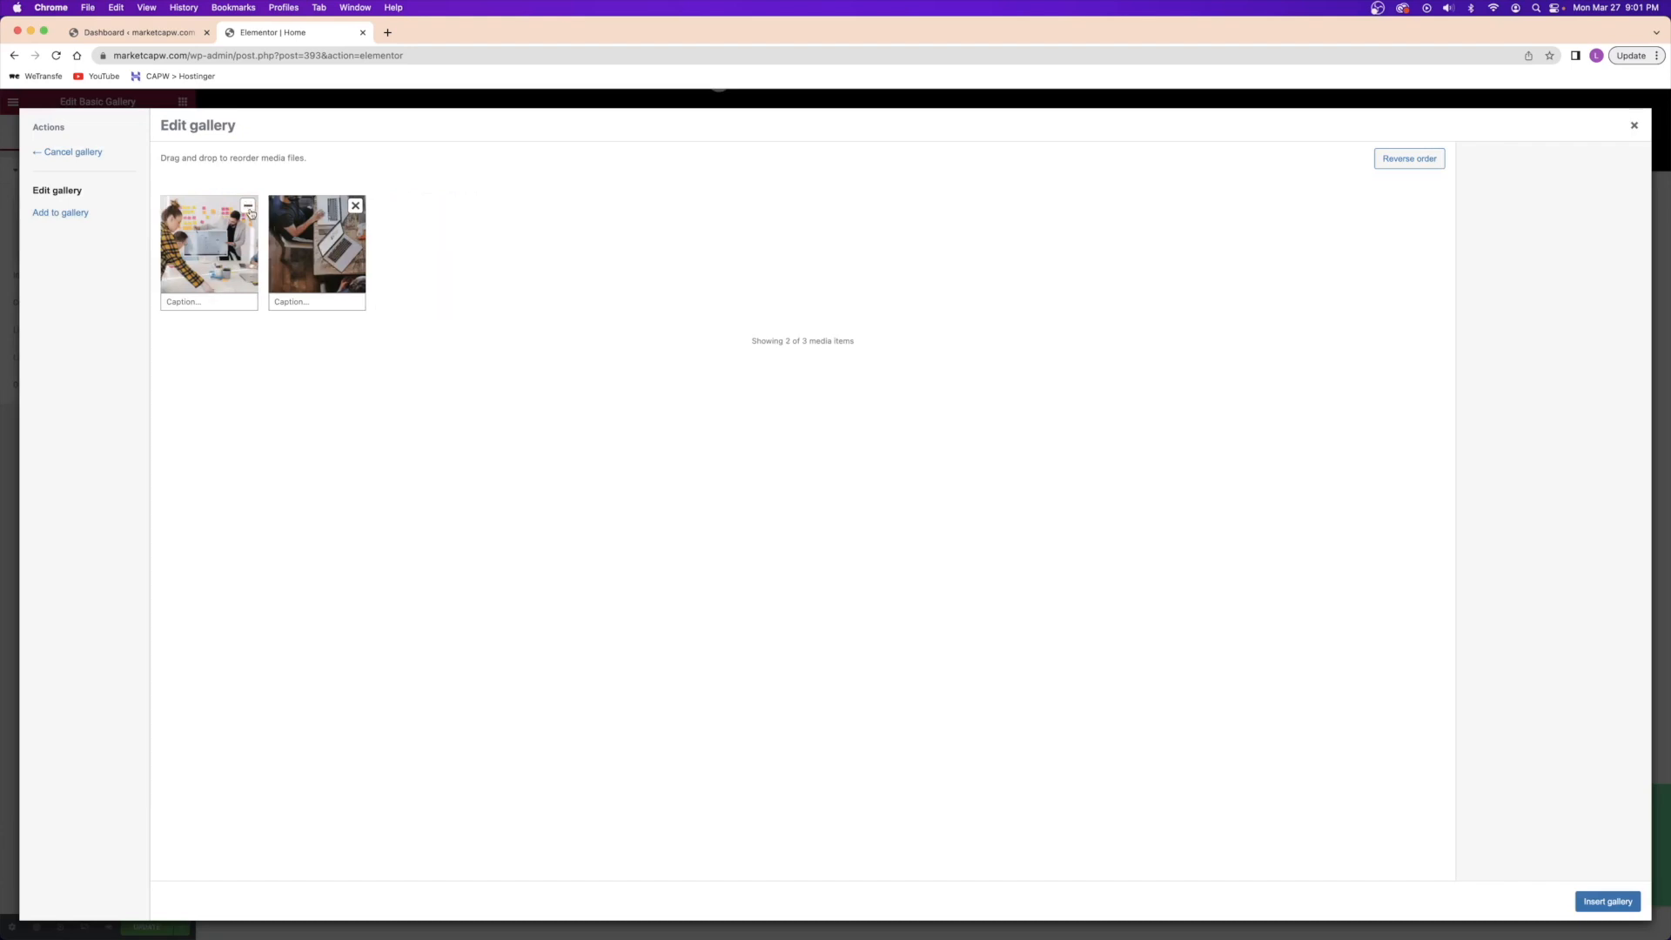
pyautogui.click(249, 209)
pyautogui.click(248, 207)
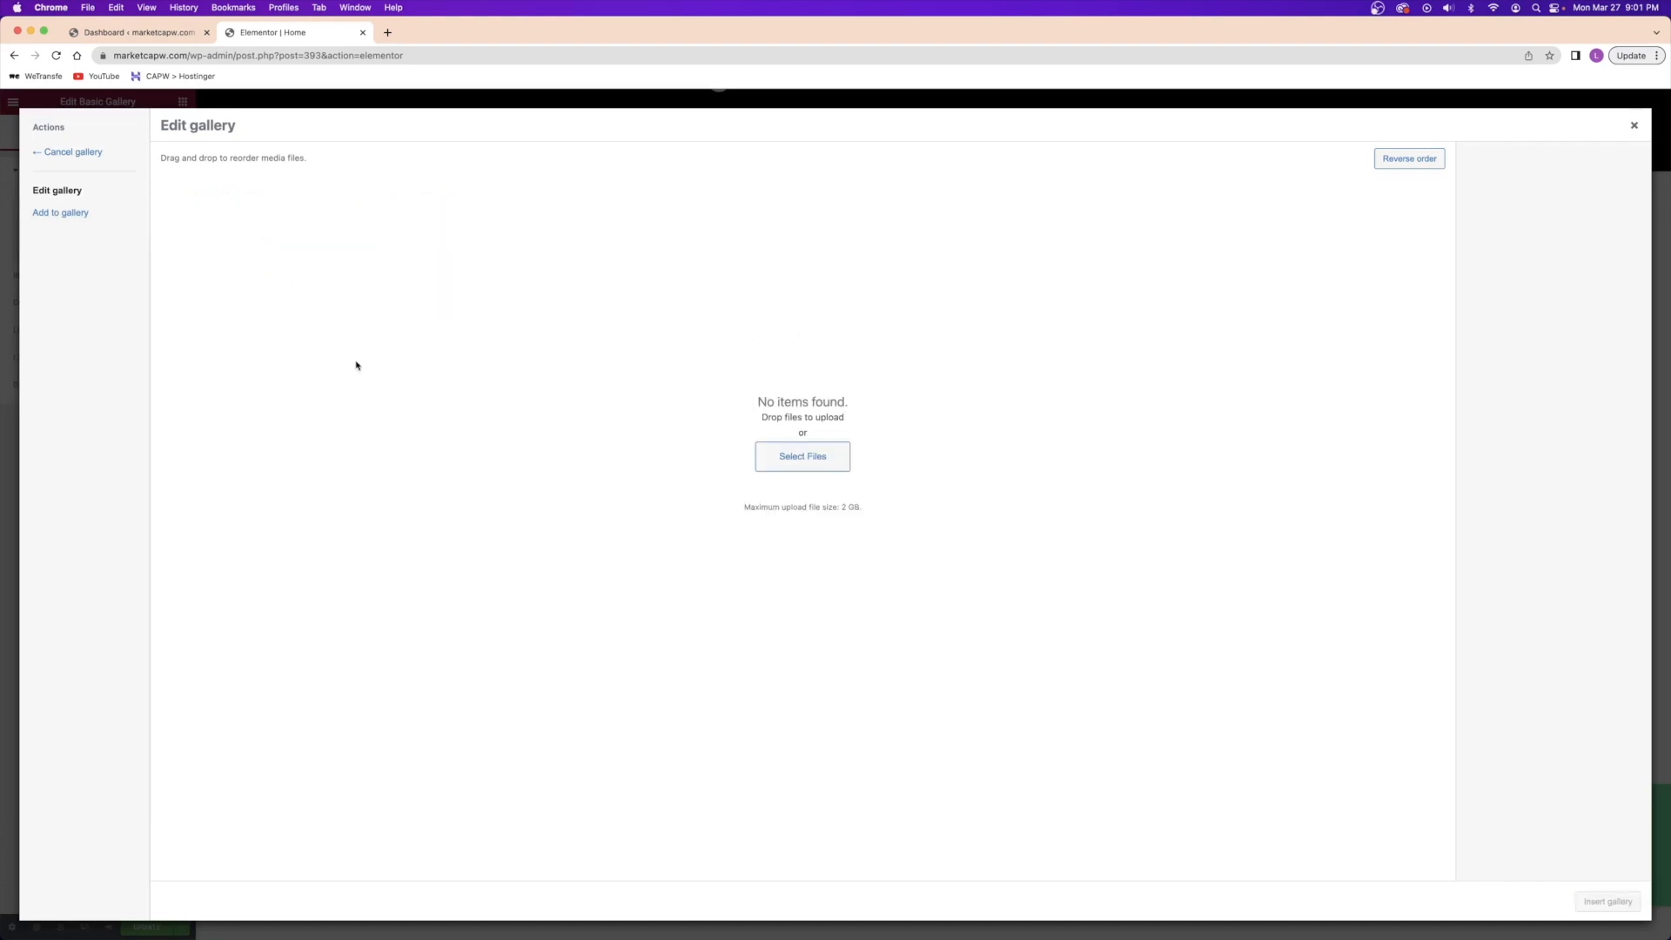
pyautogui.click(802, 454)
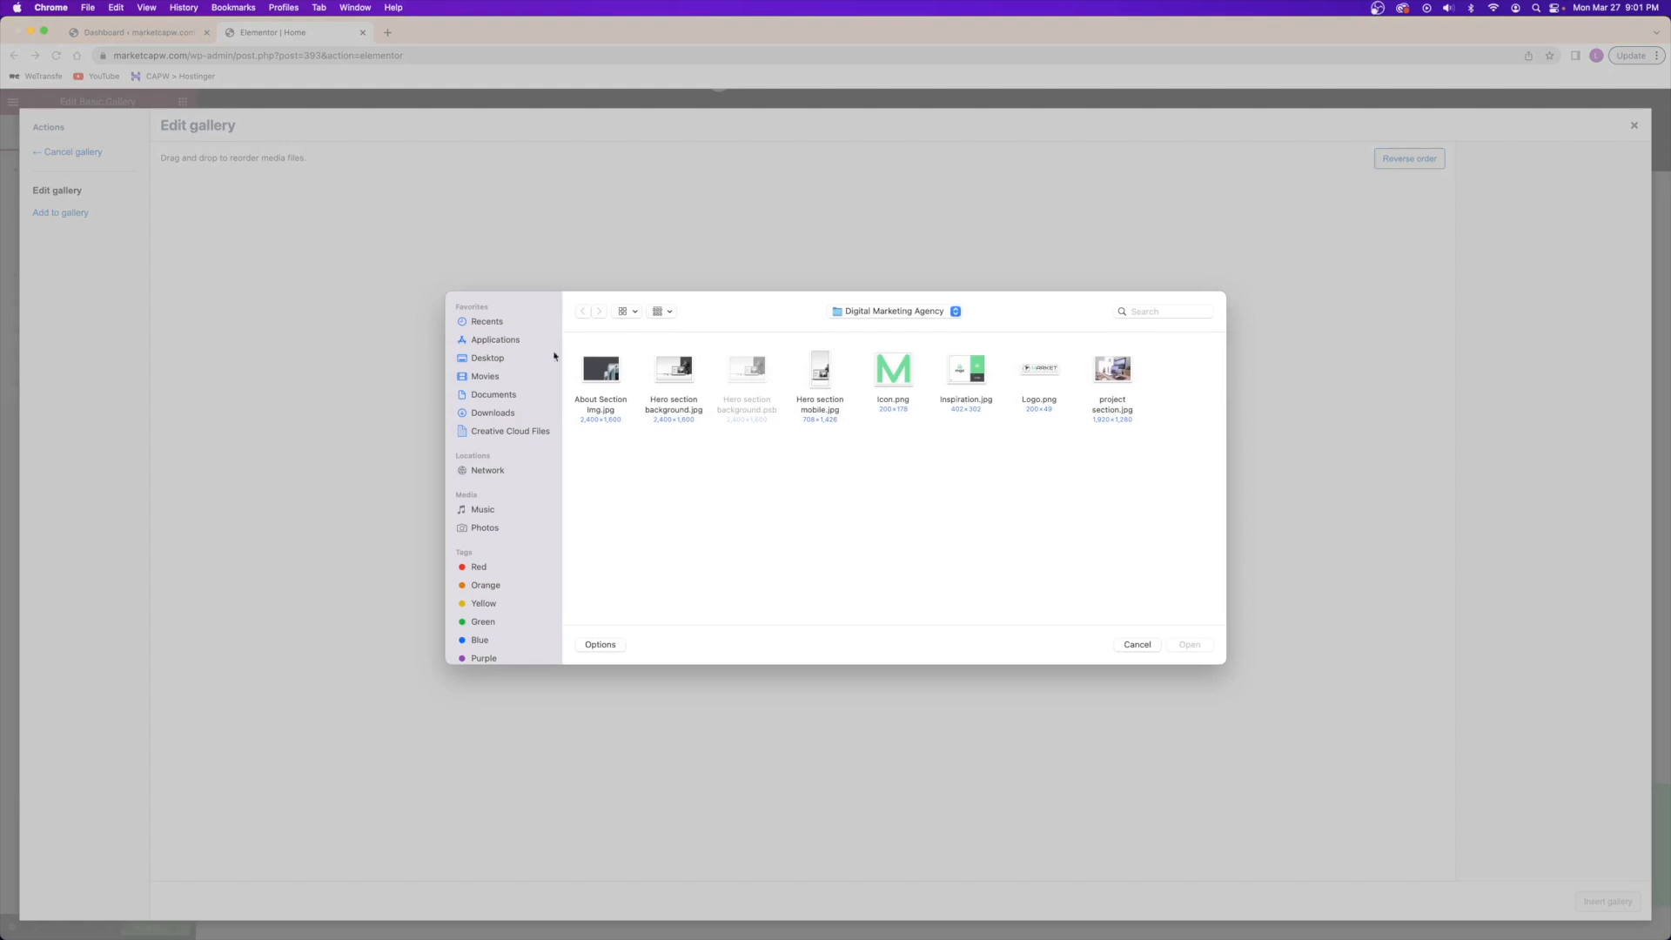
pyautogui.click(1137, 645)
pyautogui.click(1634, 126)
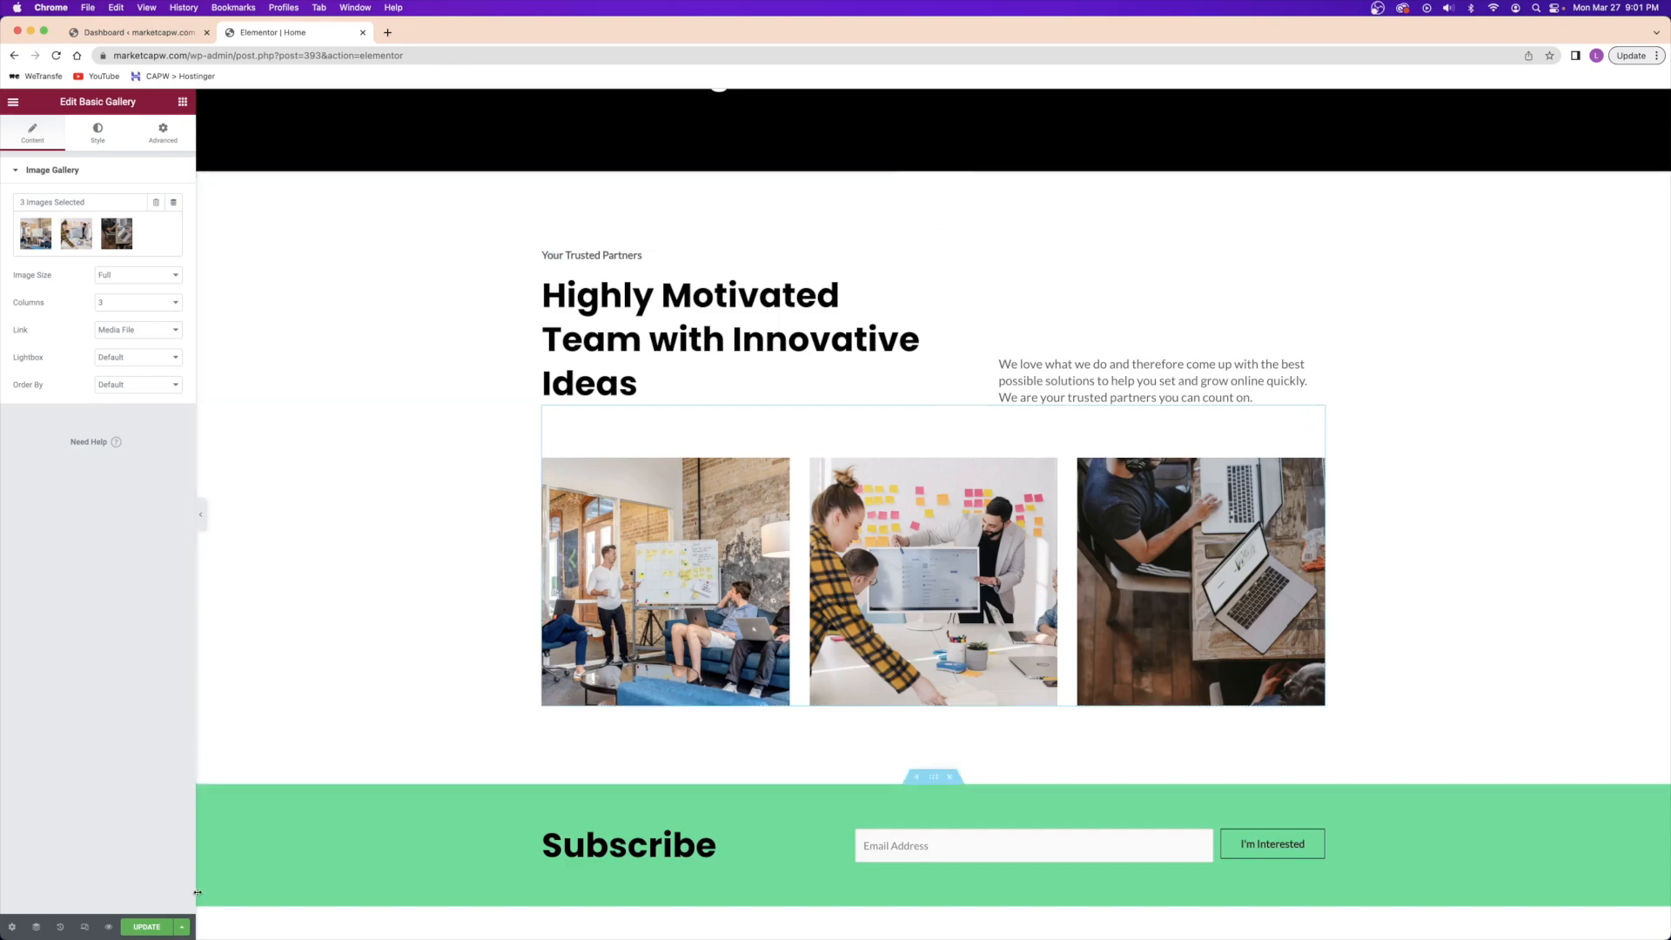
# - Update the Home page with the reordered gallery and review the page down to the Subscribe section
pyautogui.click(149, 928)
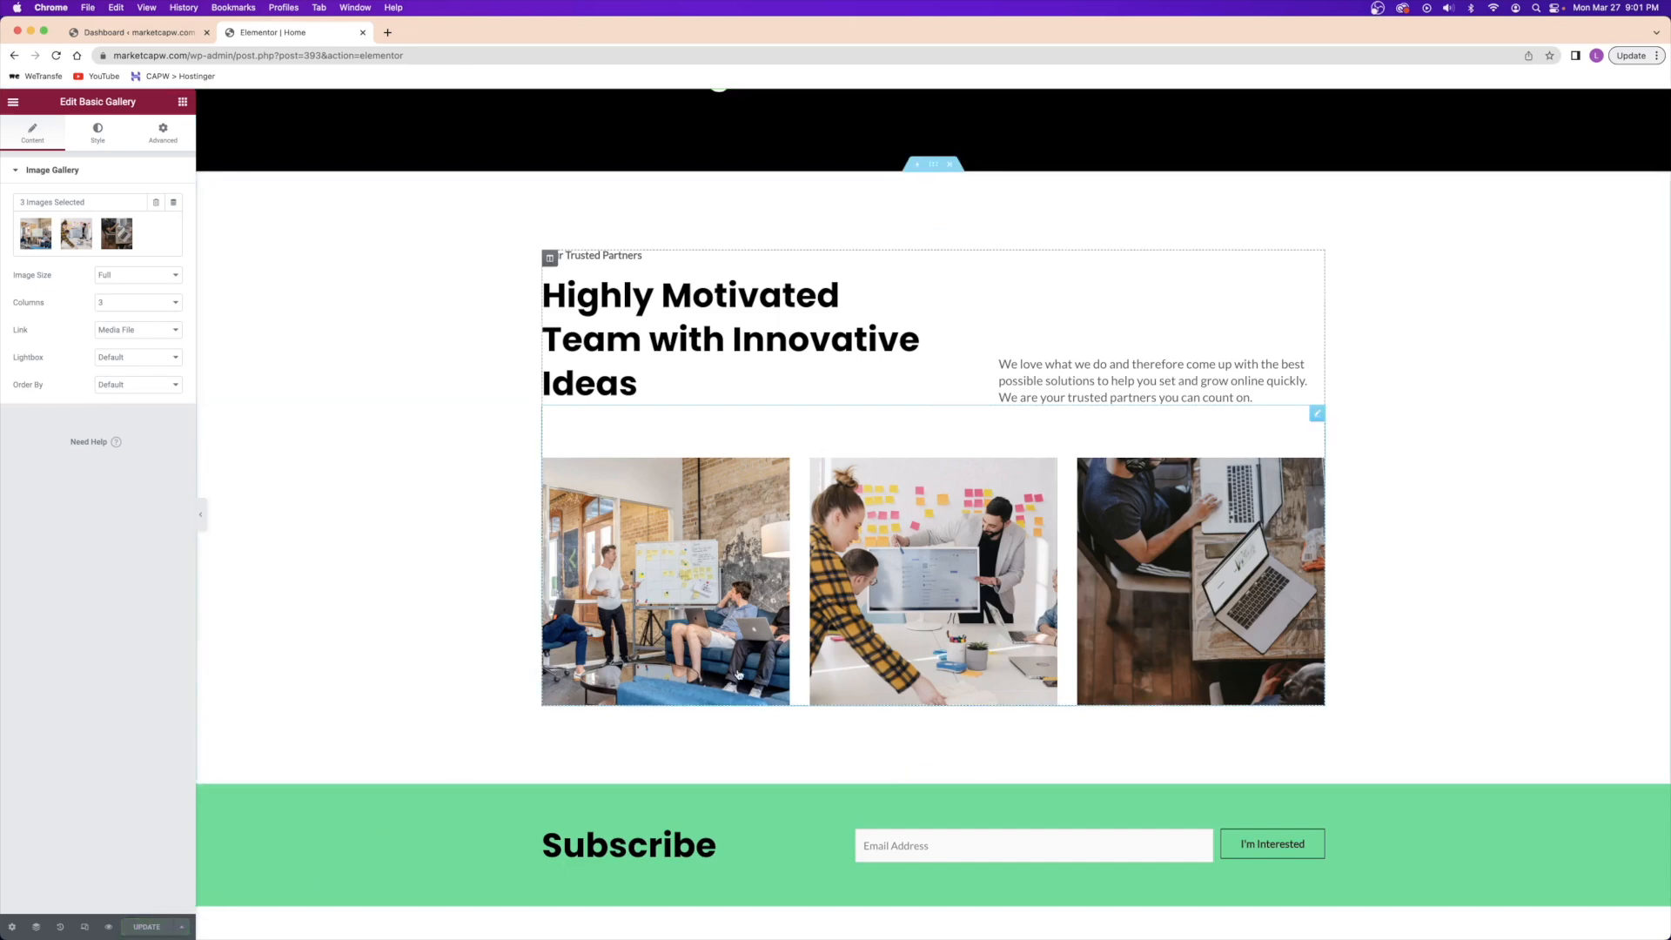
pyautogui.scroll(-5, 734, 681)
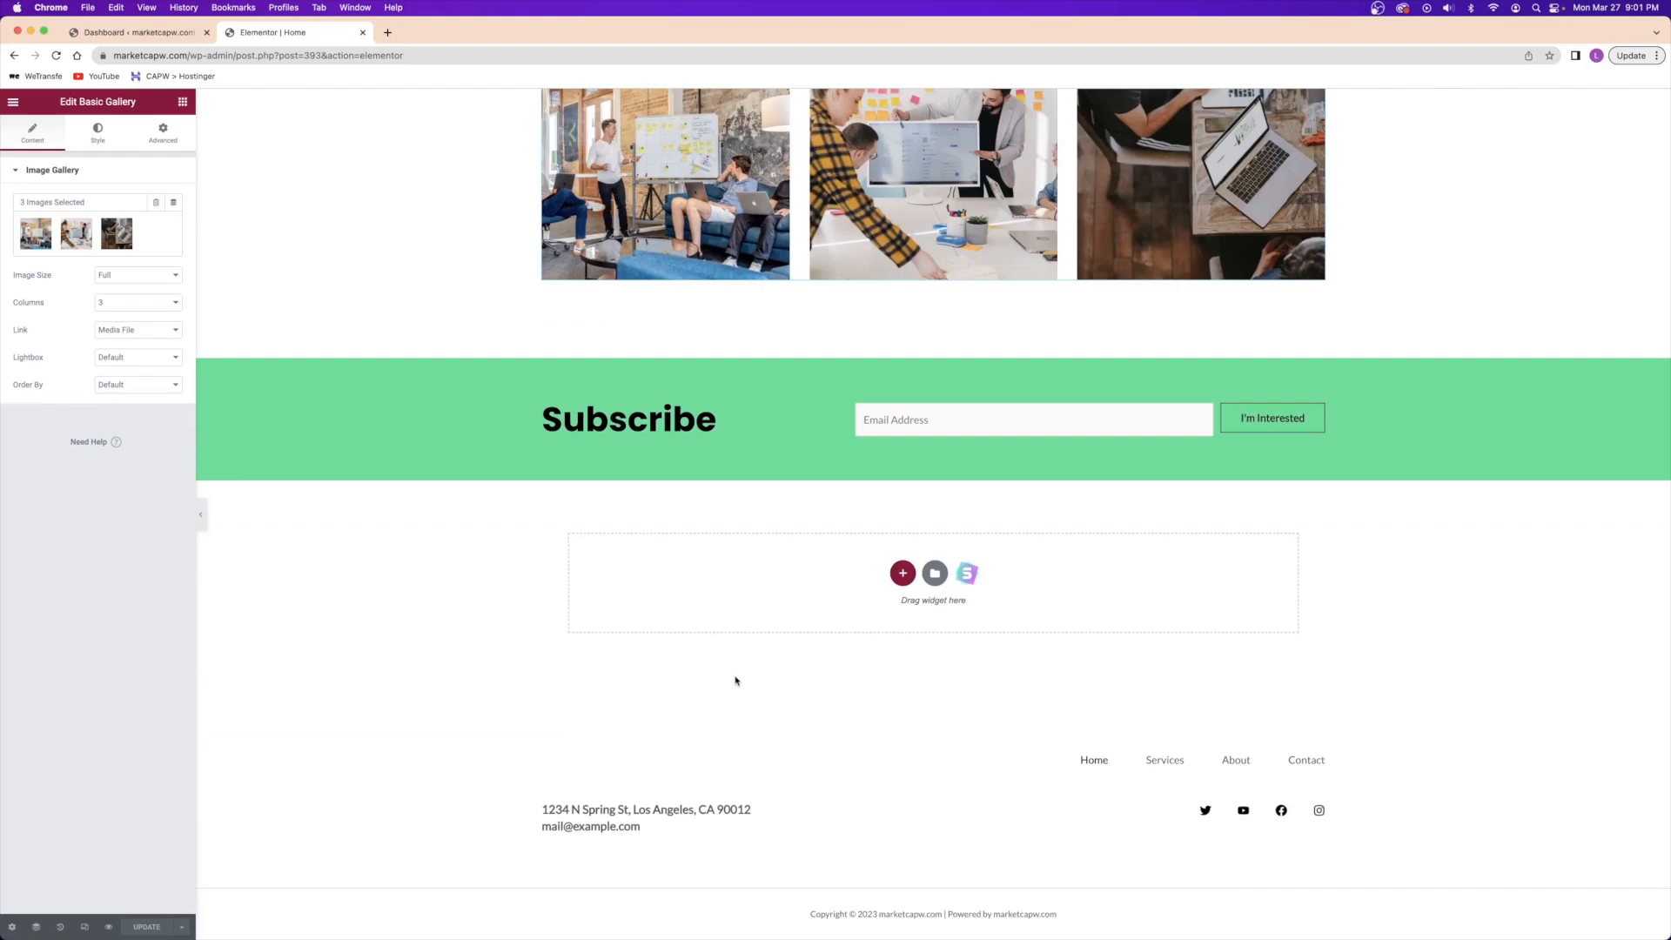
pyautogui.scroll(15, 735, 680)
pyautogui.scroll(-5, 740, 677)
pyautogui.scroll(-10, 753, 672)
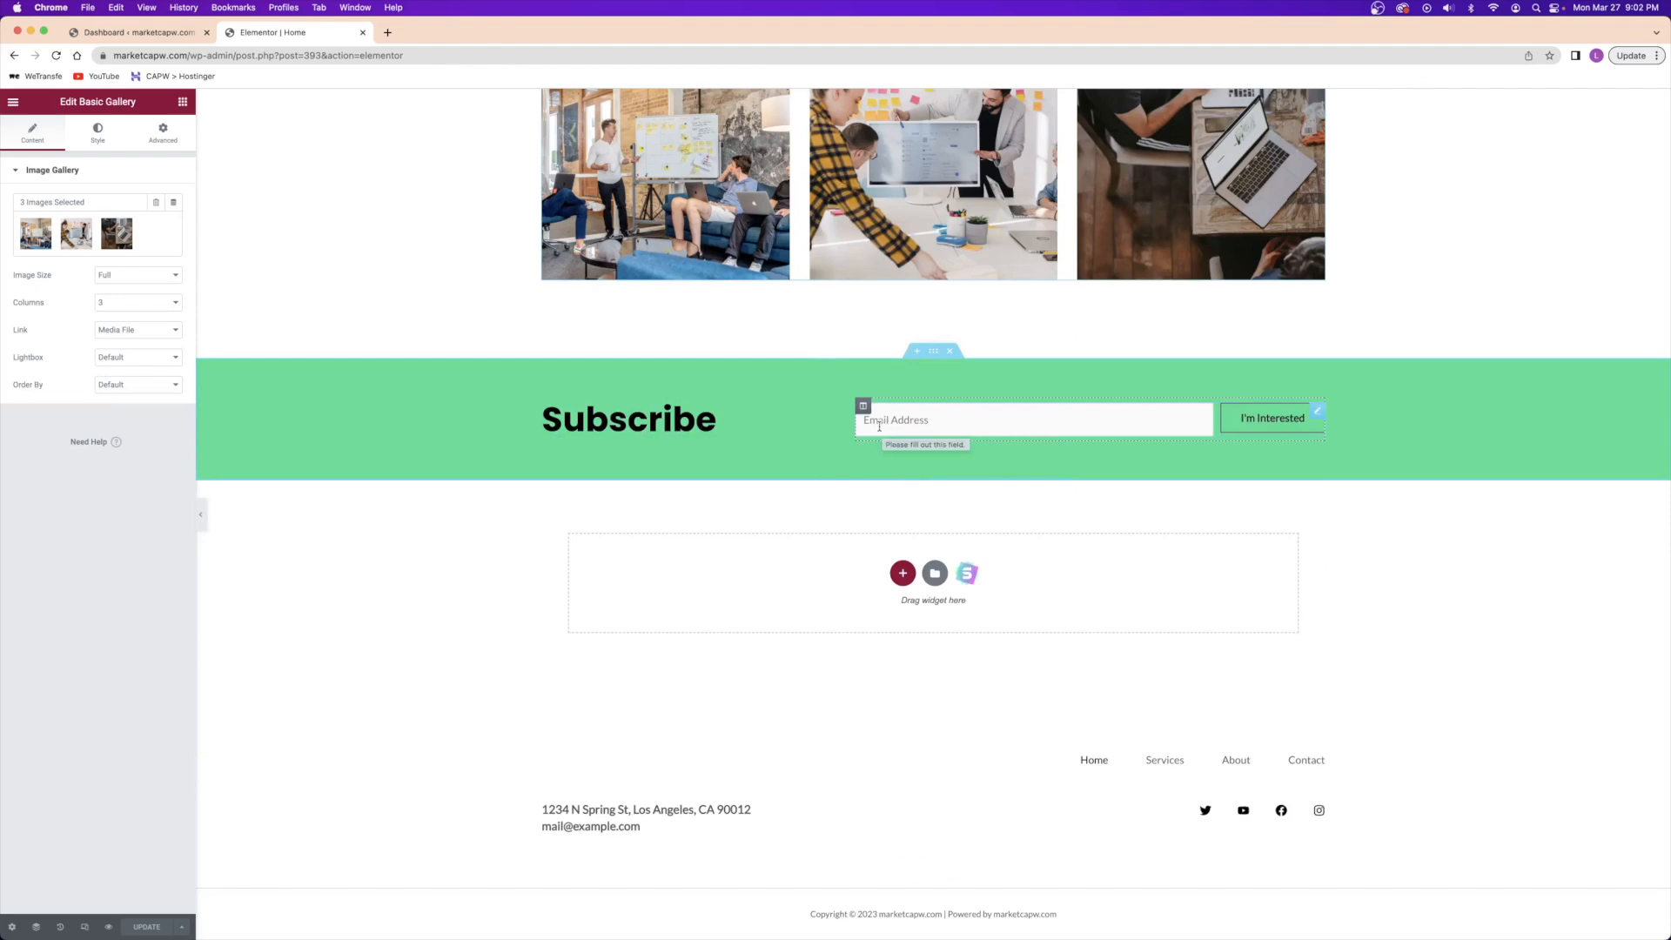
# - Edit the WPForms widget in the Subscribe section and switch its form to Contact Form
pyautogui.rightClick(990, 426)
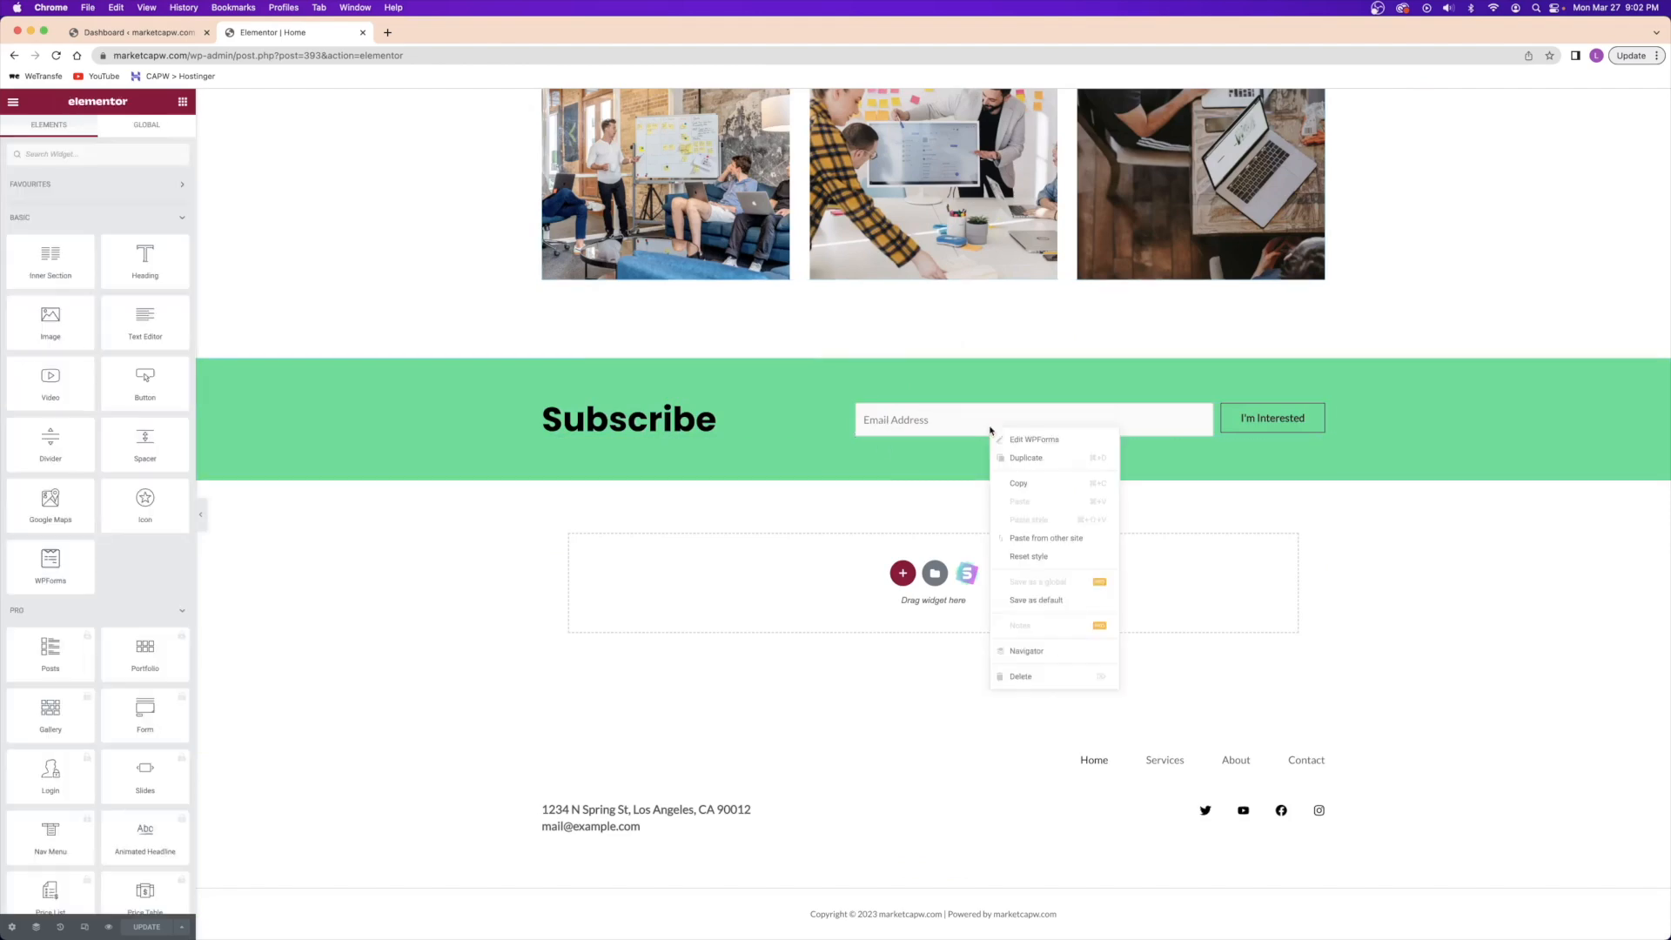
pyautogui.click(1034, 422)
pyautogui.rightClick(1035, 422)
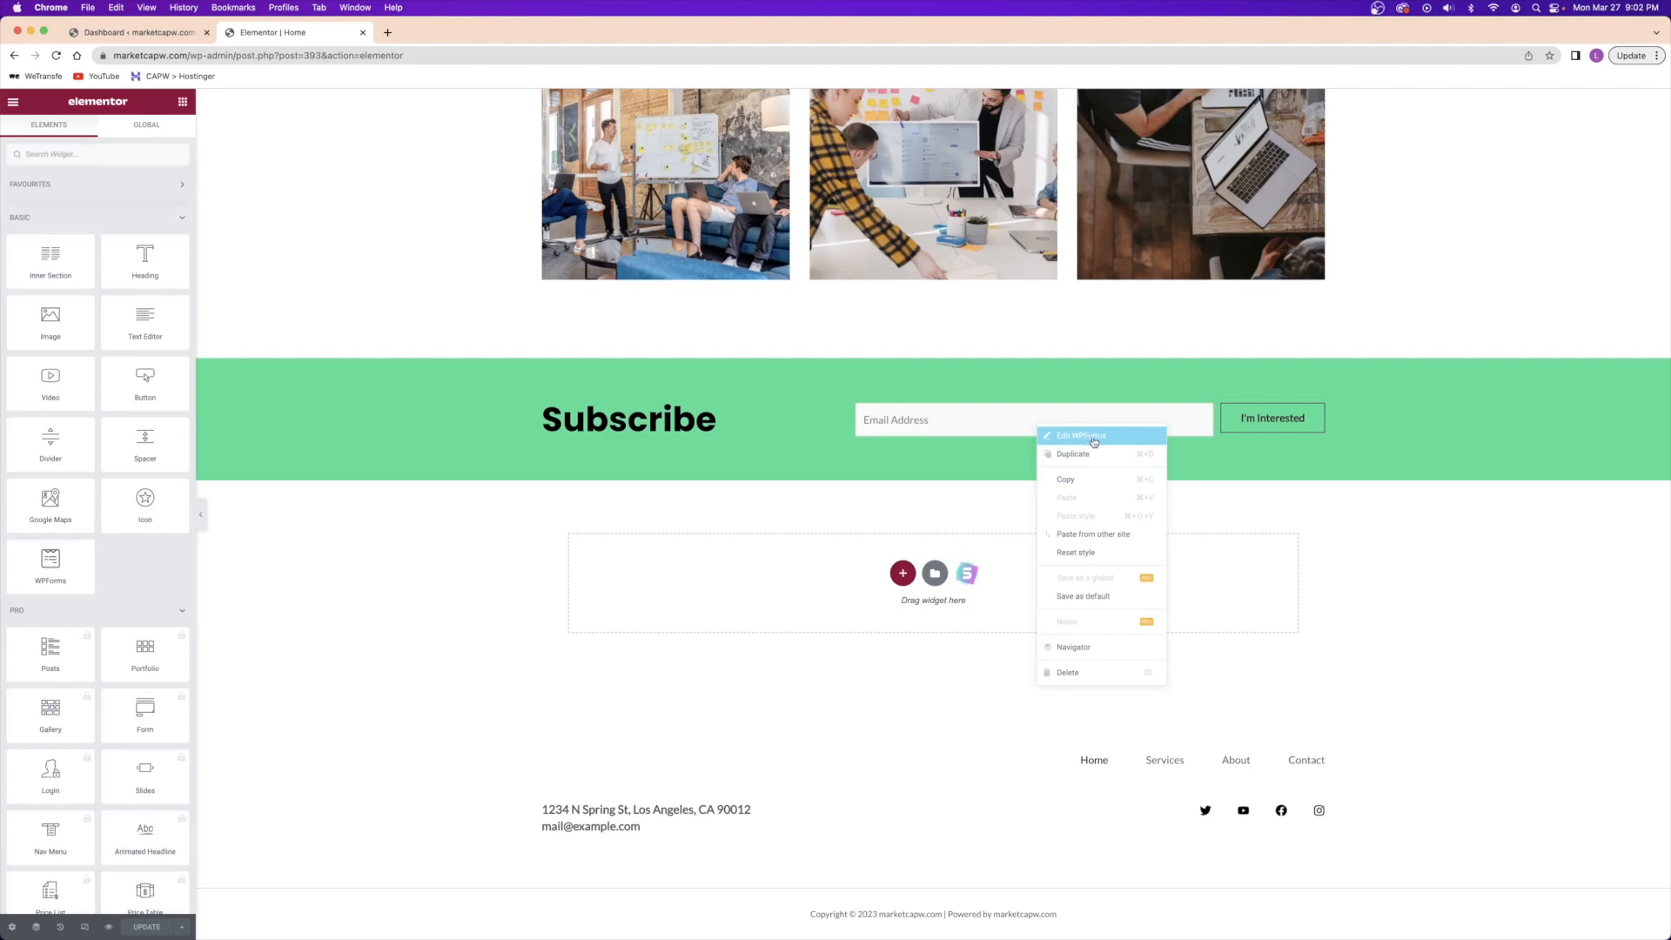
pyautogui.click(944, 425)
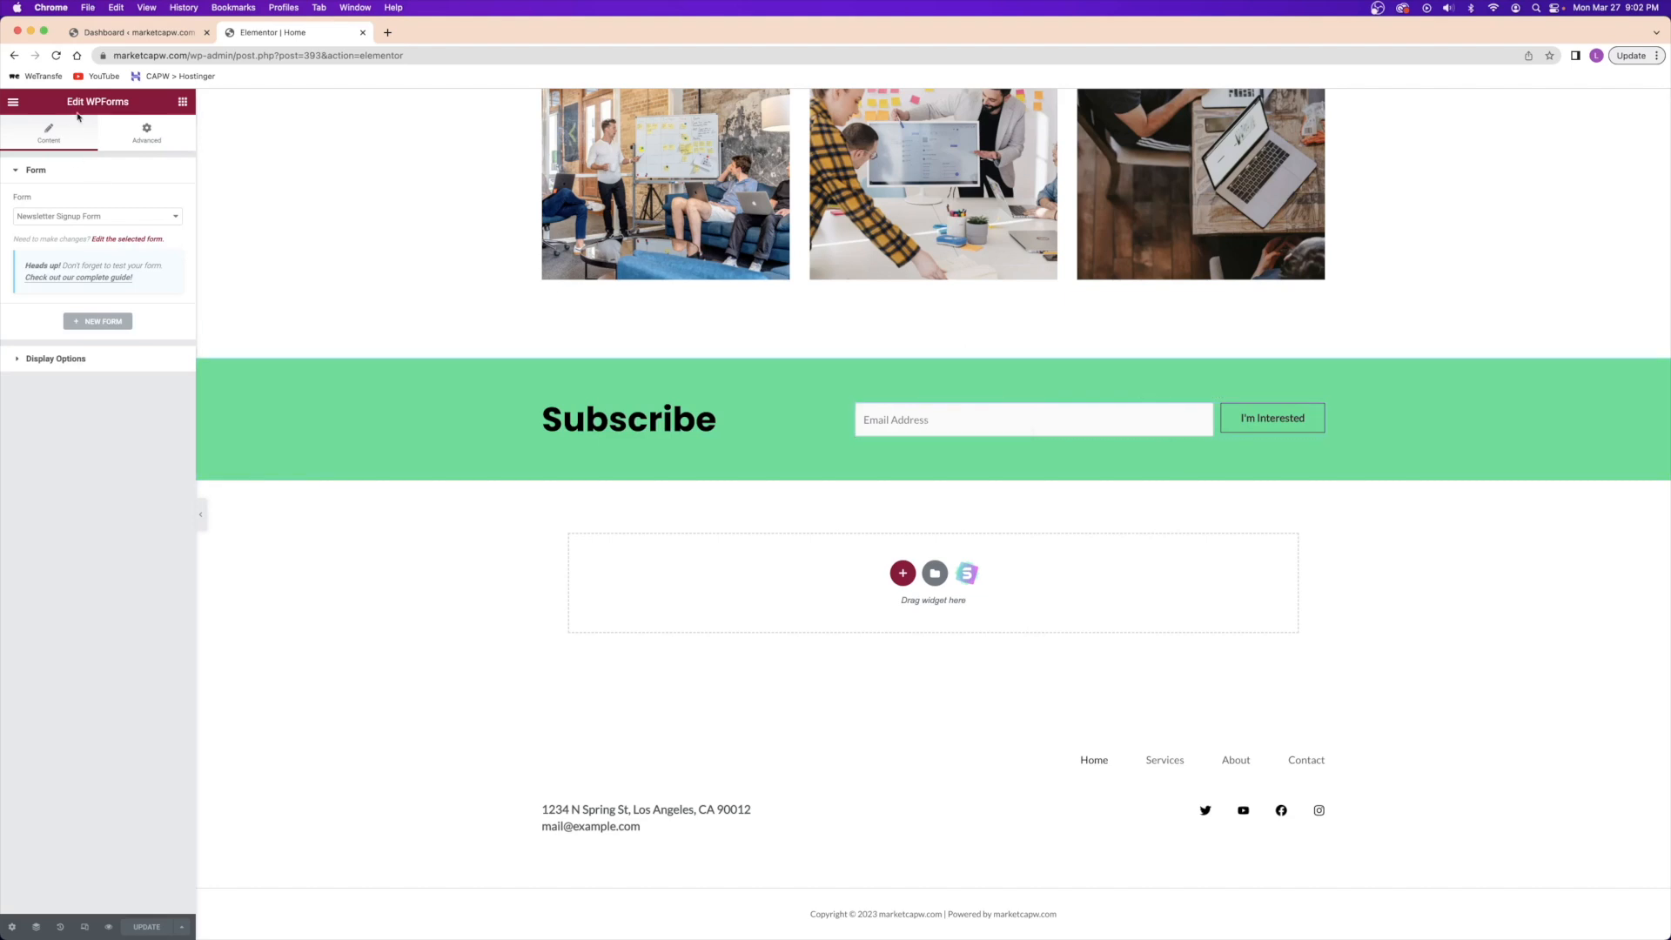
pyautogui.click(76, 216)
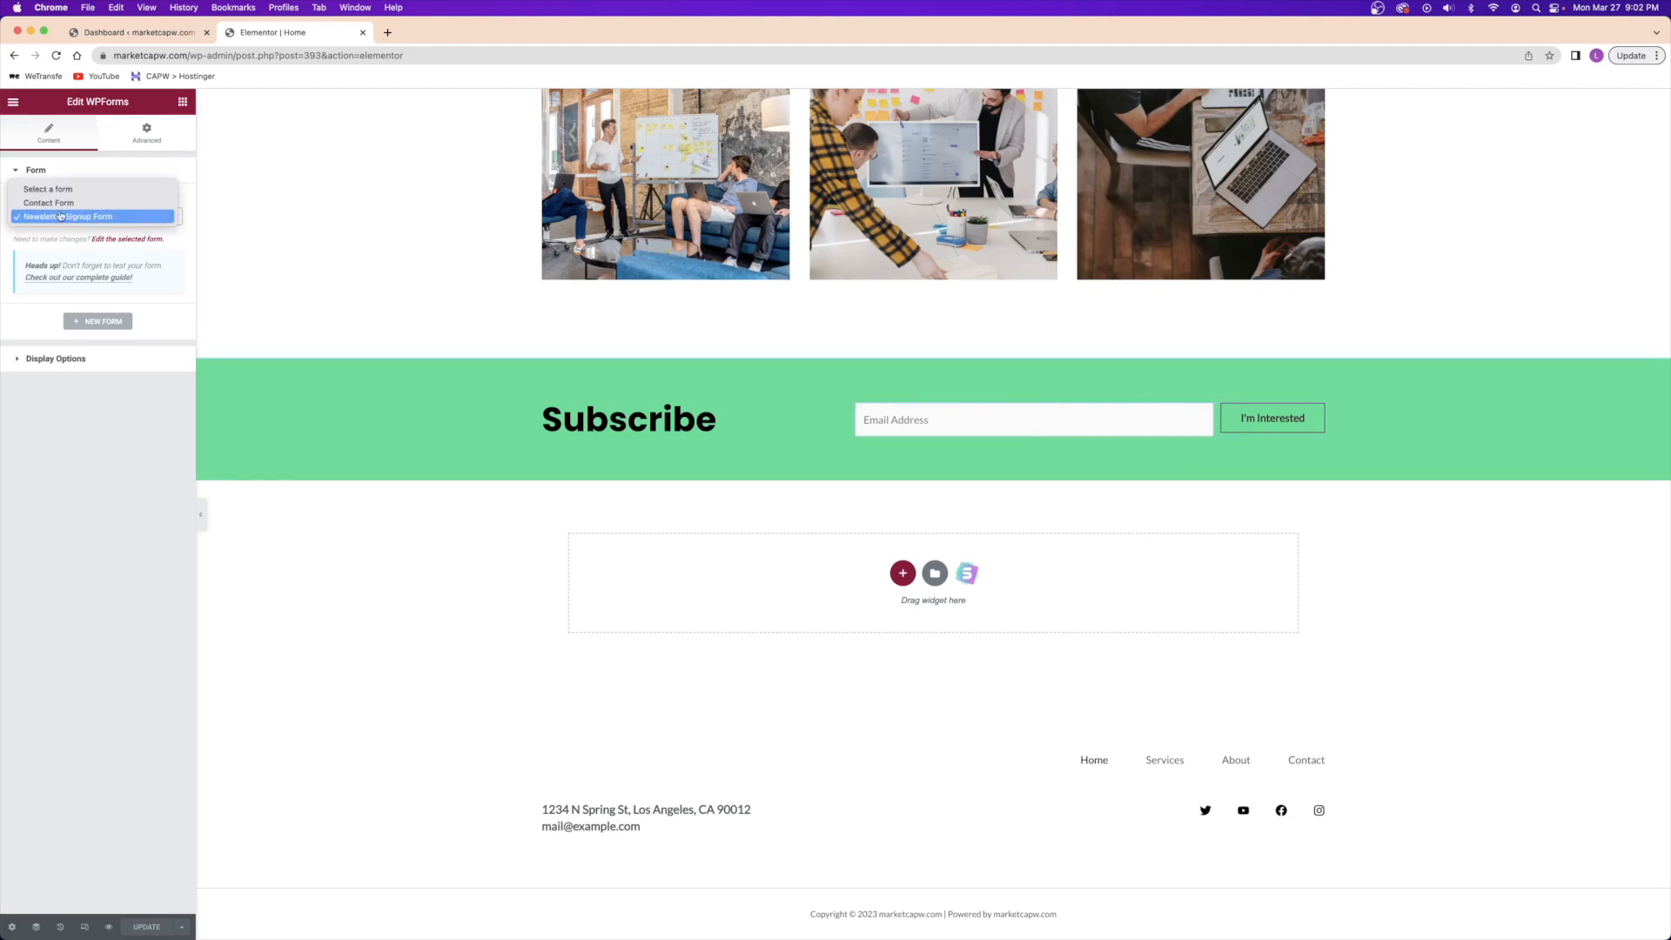
pyautogui.click(65, 203)
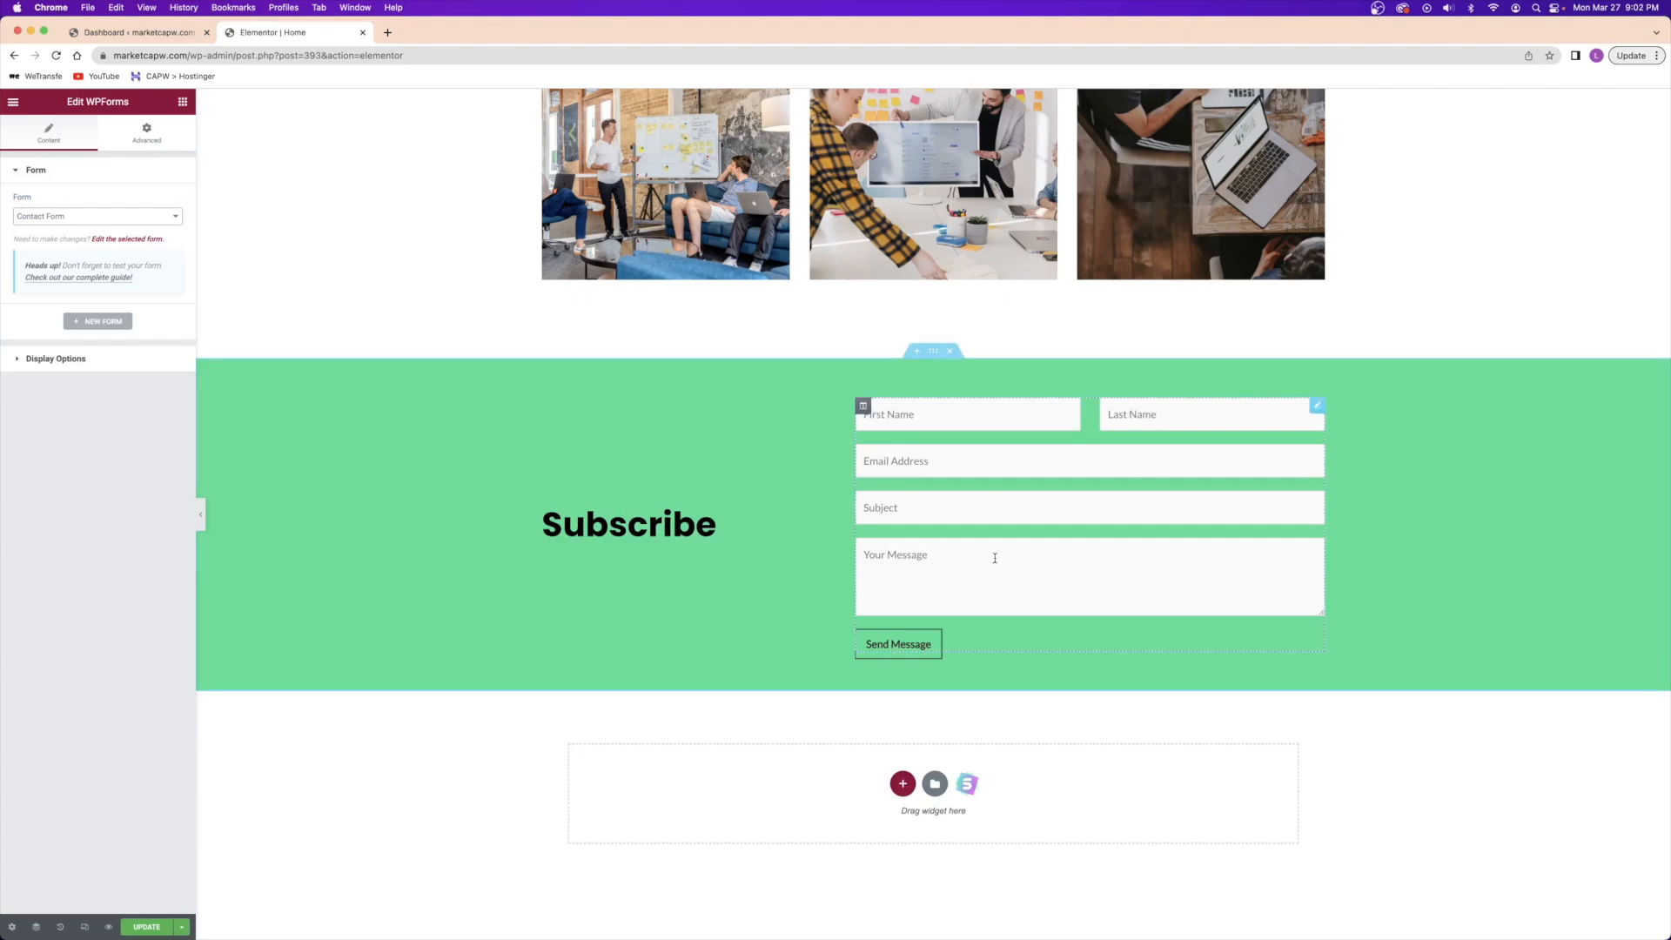
# - Set the Subscribe section's form back to Newsletter Signup Form
pyautogui.click(91, 216)
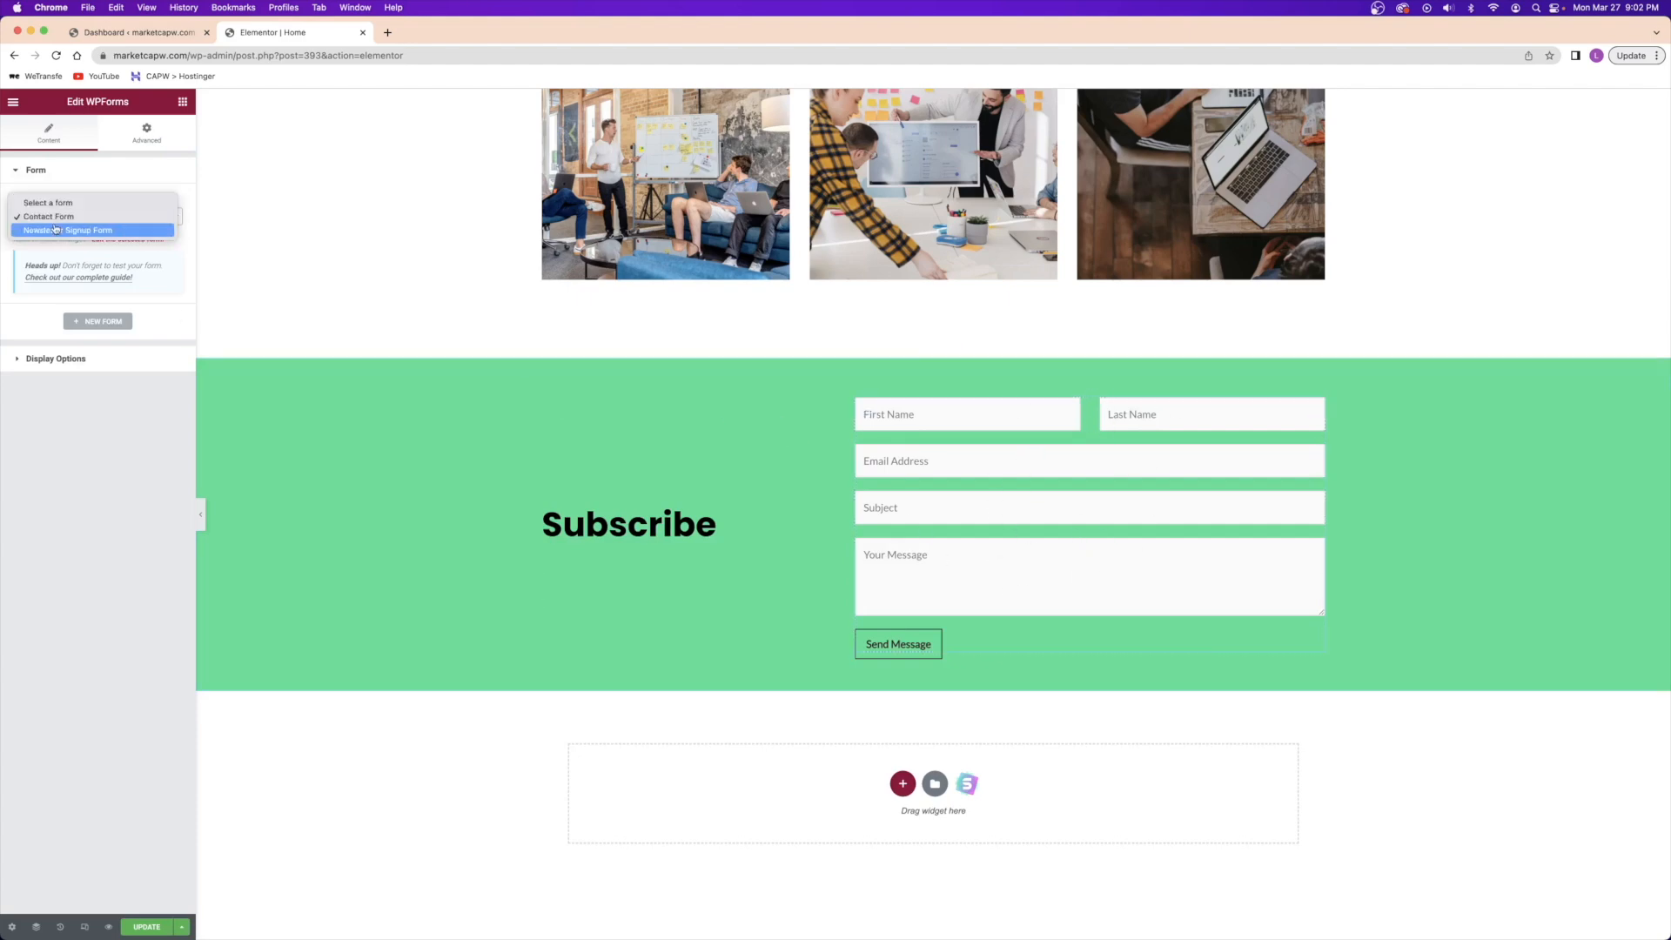
pyautogui.click(85, 217)
pyautogui.click(102, 218)
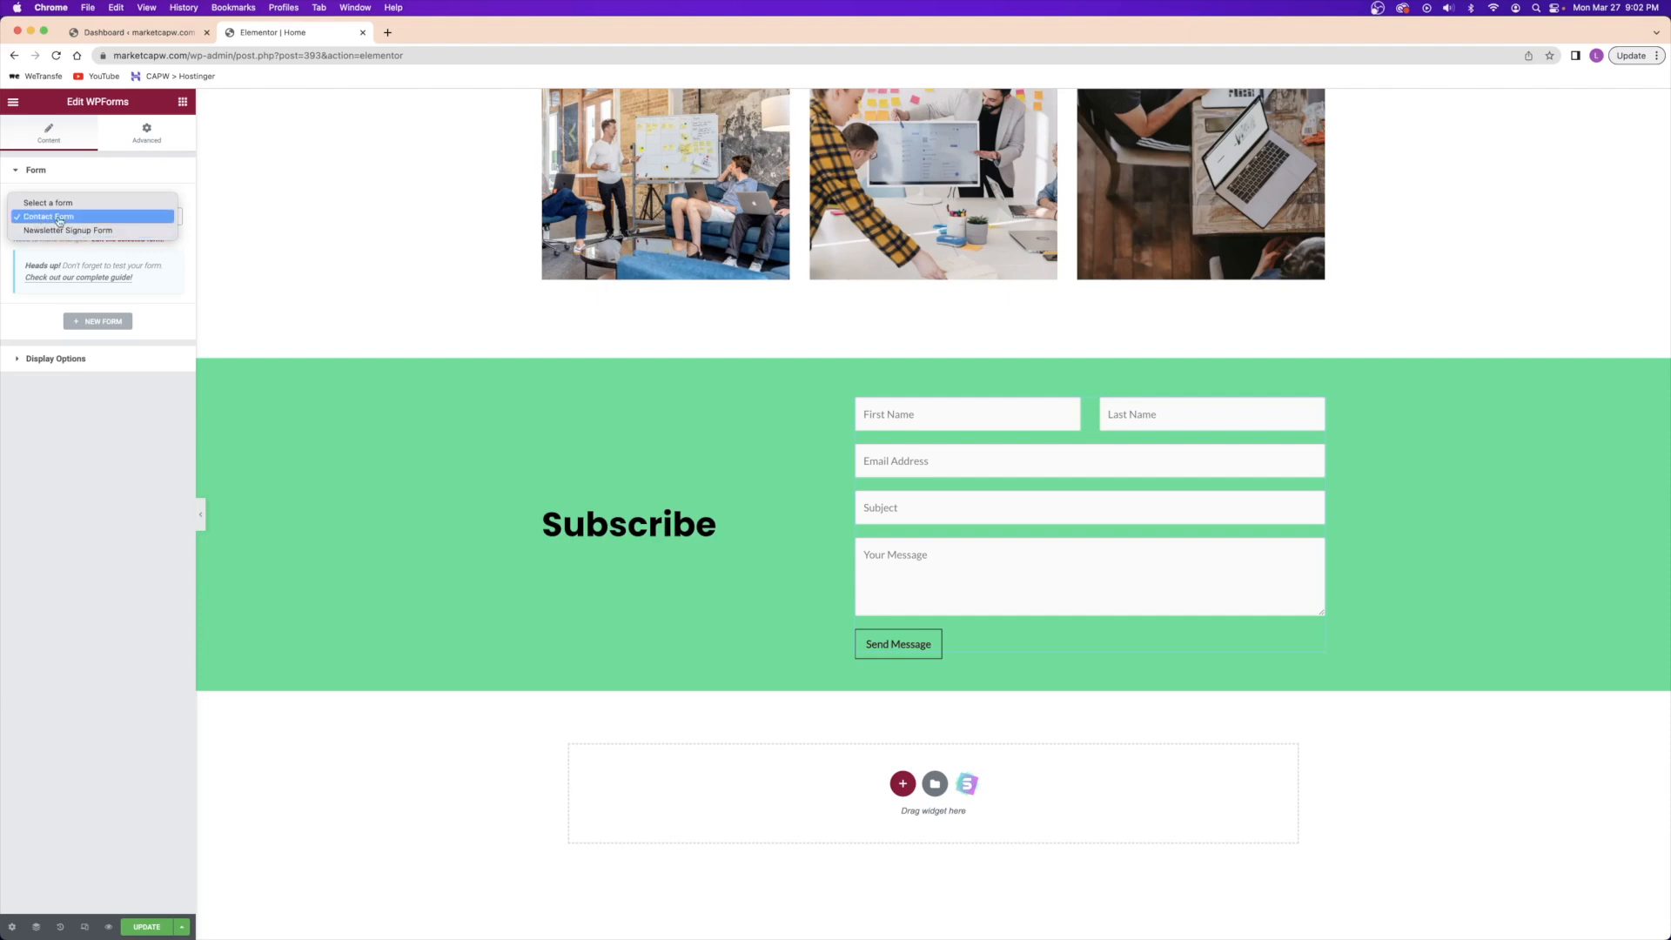
pyautogui.click(80, 231)
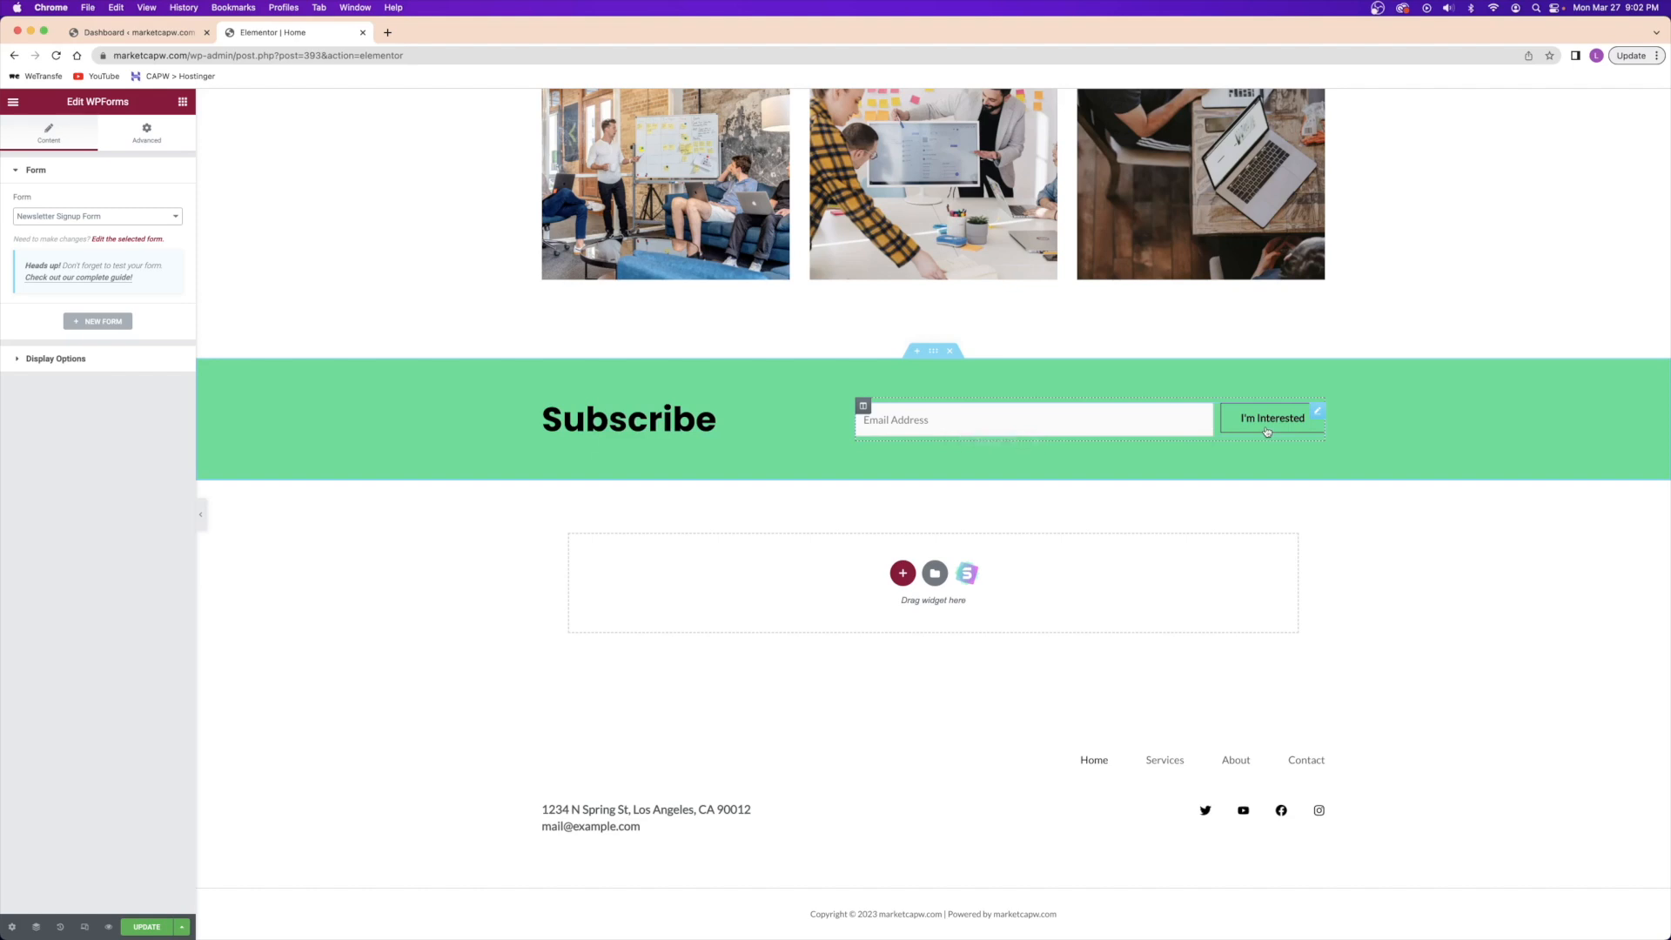
# - Examine the Subscribe heading's settings and the green section's background colour and layout options
pyautogui.click(592, 412)
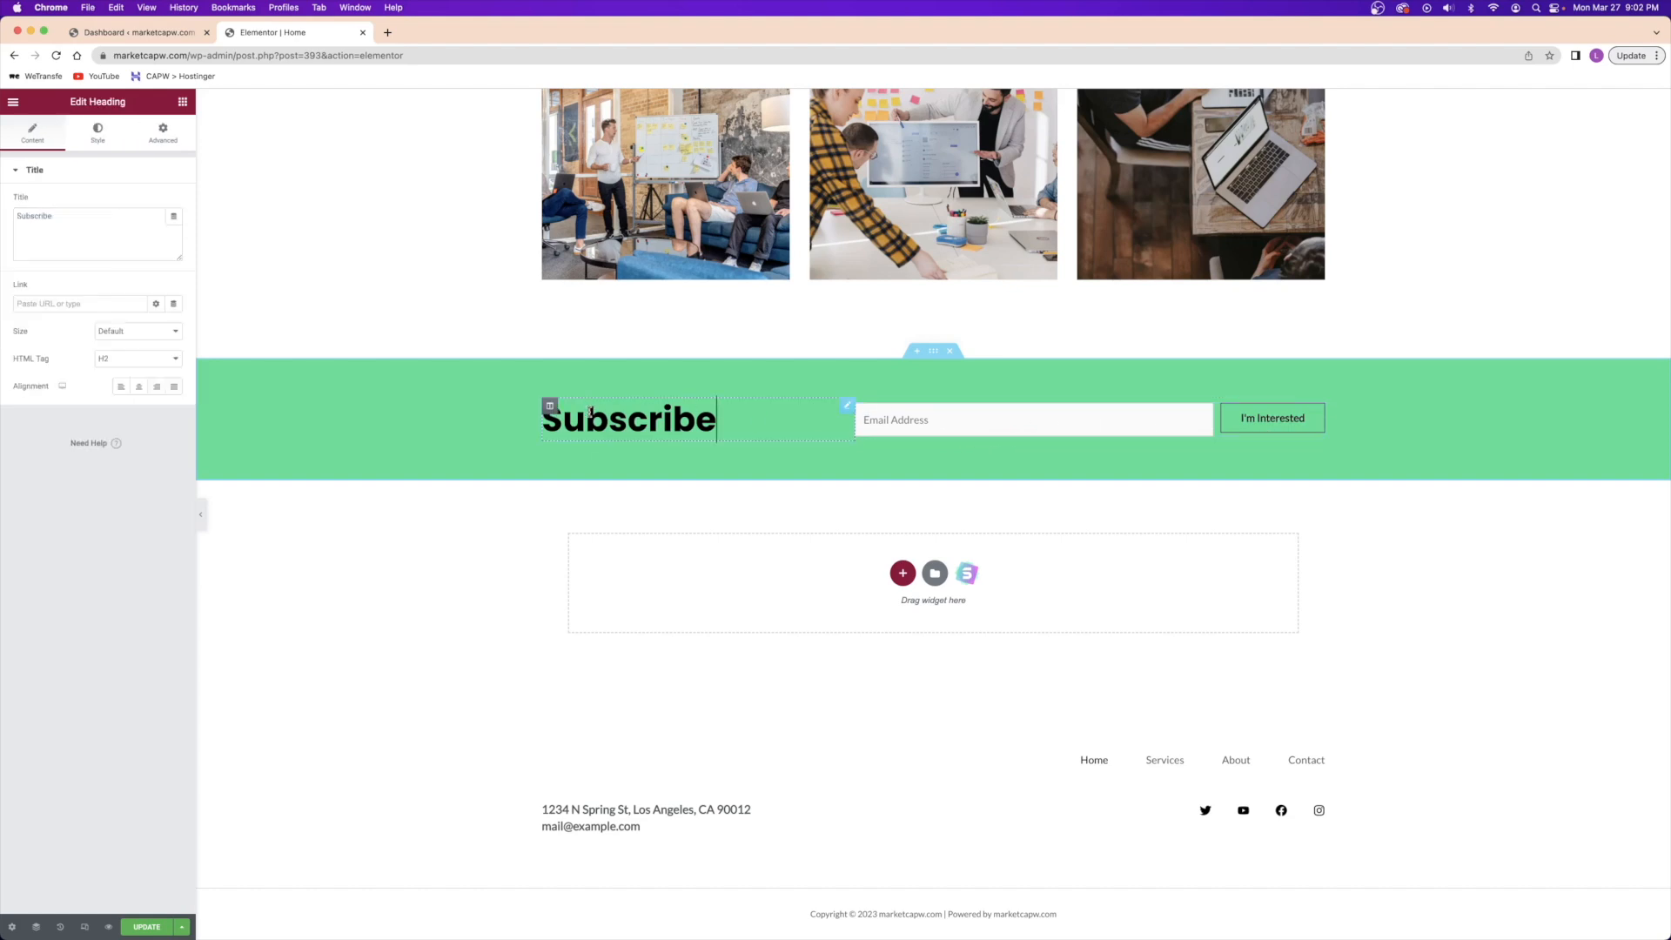
pyautogui.rightClick(394, 405)
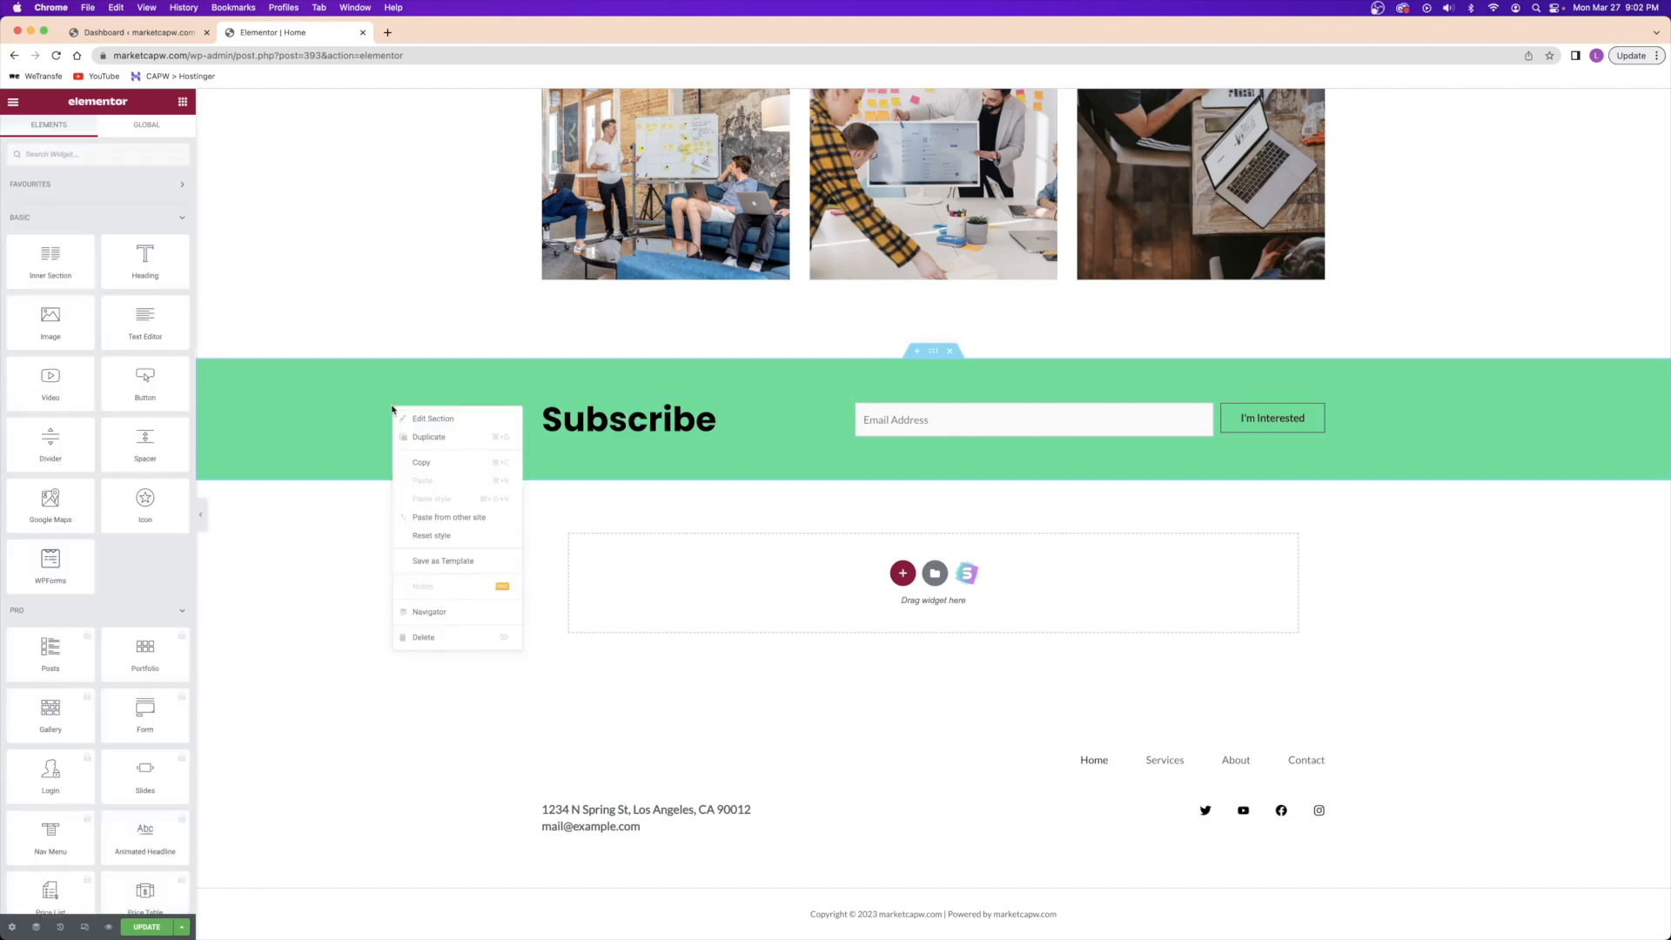
pyautogui.click(446, 412)
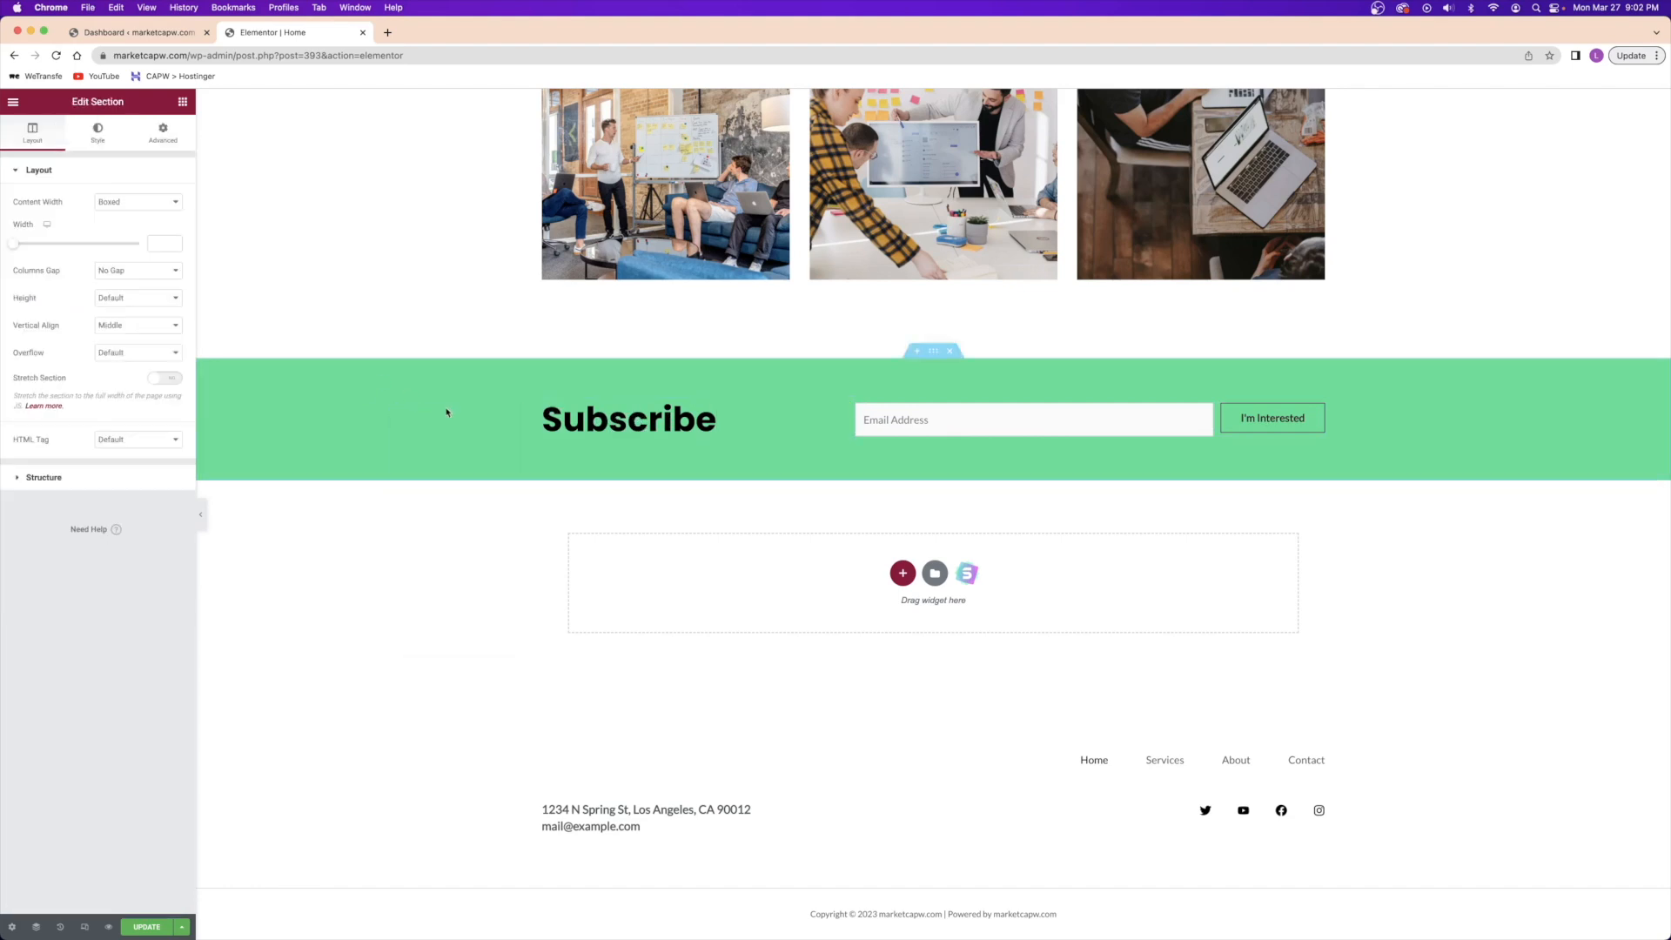
pyautogui.click(98, 132)
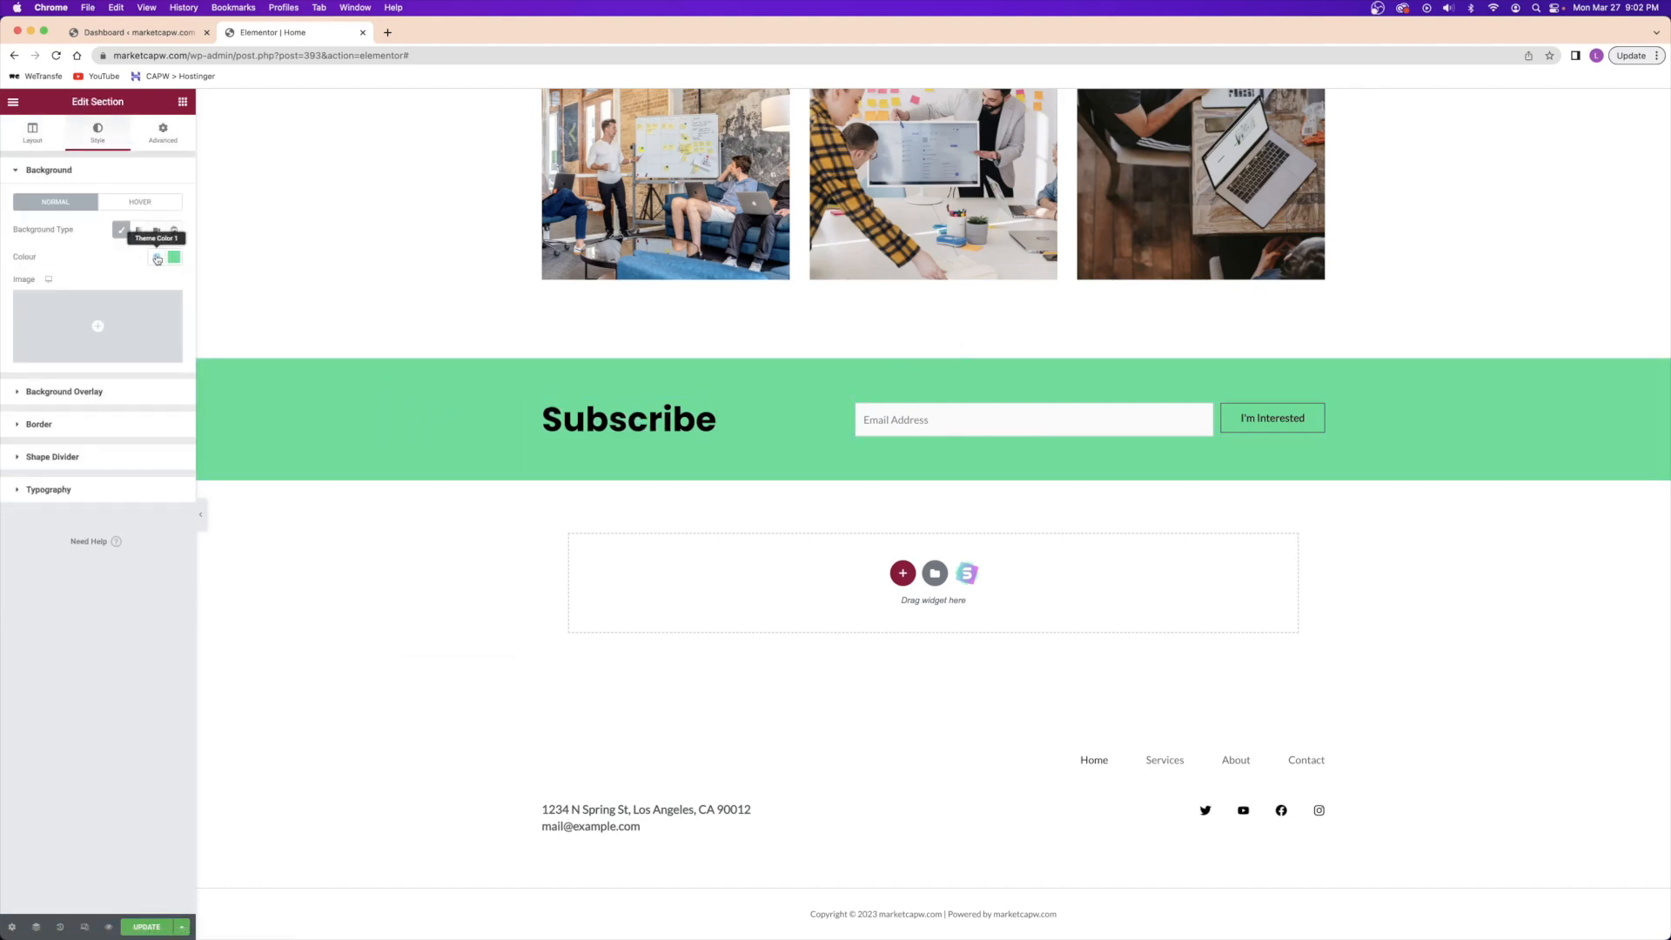
pyautogui.click(48, 143)
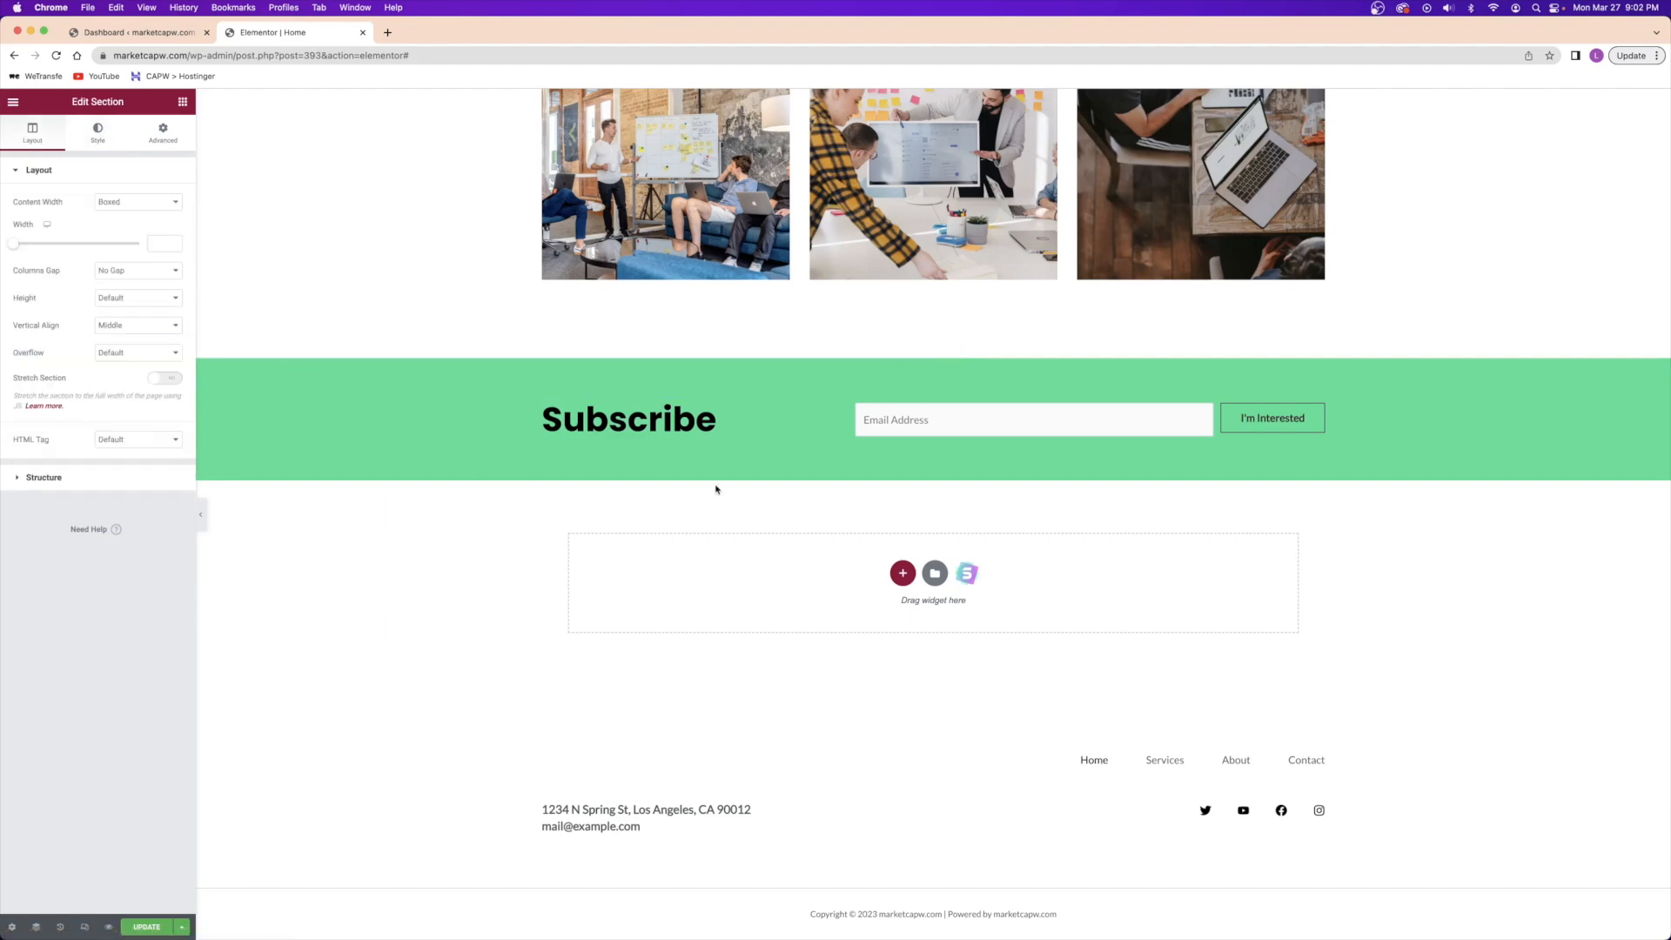
# - Add a Name field above the Email field in the Newsletter Signup Form and save the form
pyautogui.rightClick(910, 420)
pyautogui.click(934, 432)
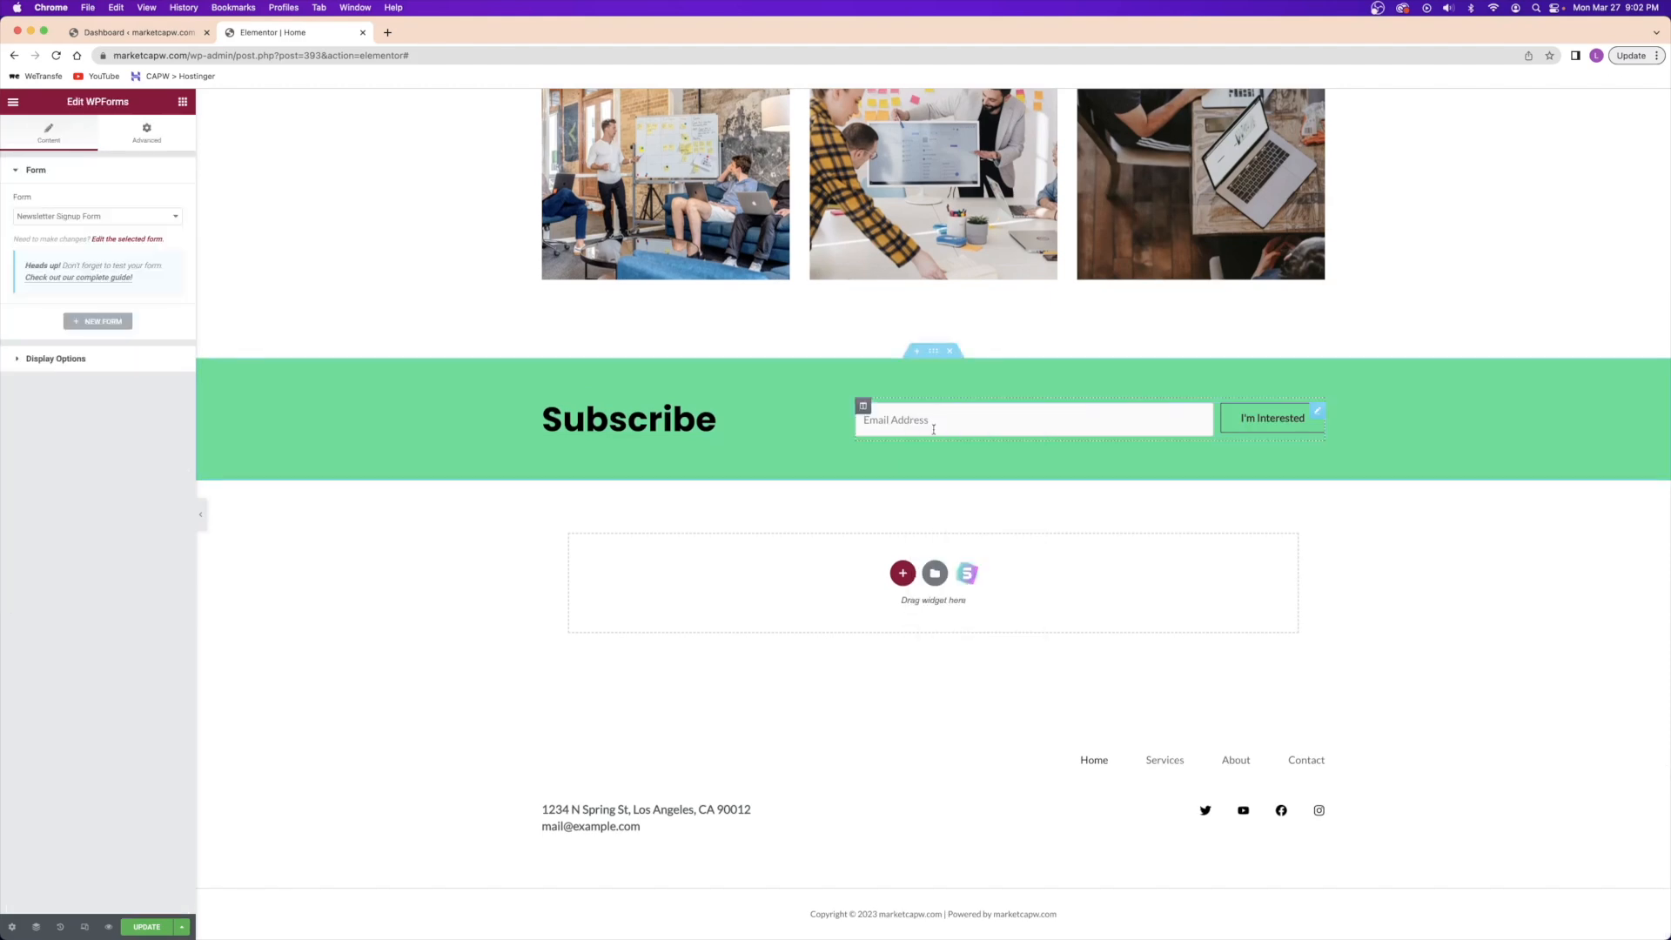
pyautogui.click(133, 241)
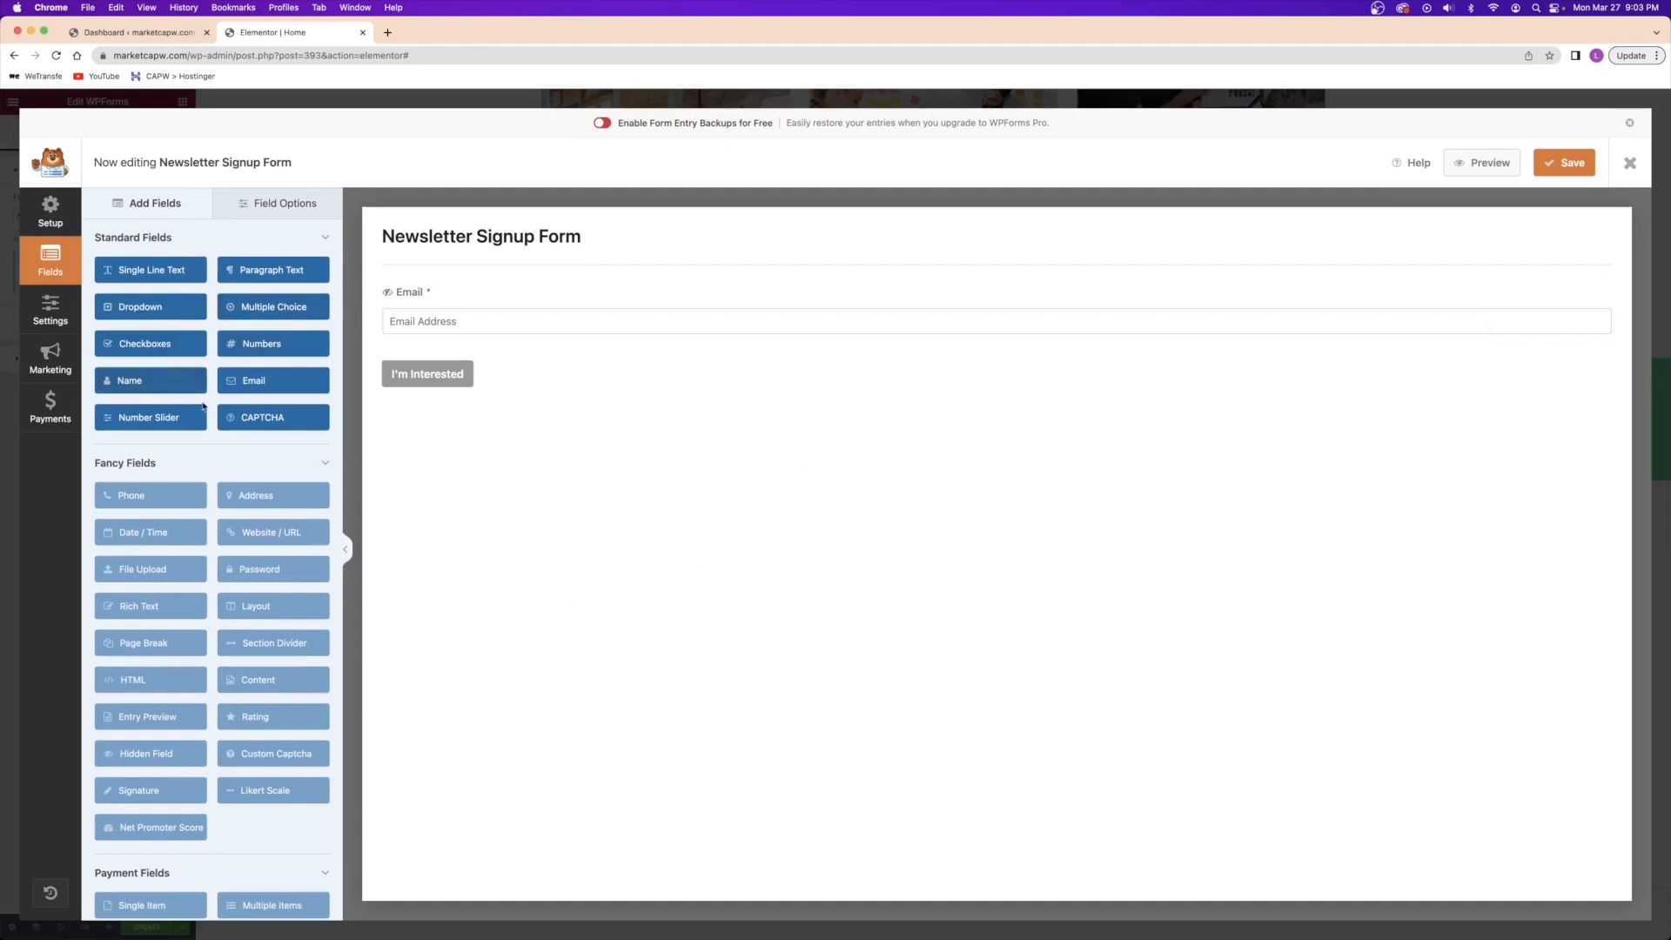
pyautogui.moveTo(129, 381); pyautogui.dragTo(557, 296)
pyautogui.click(1565, 163)
pyautogui.click(1631, 163)
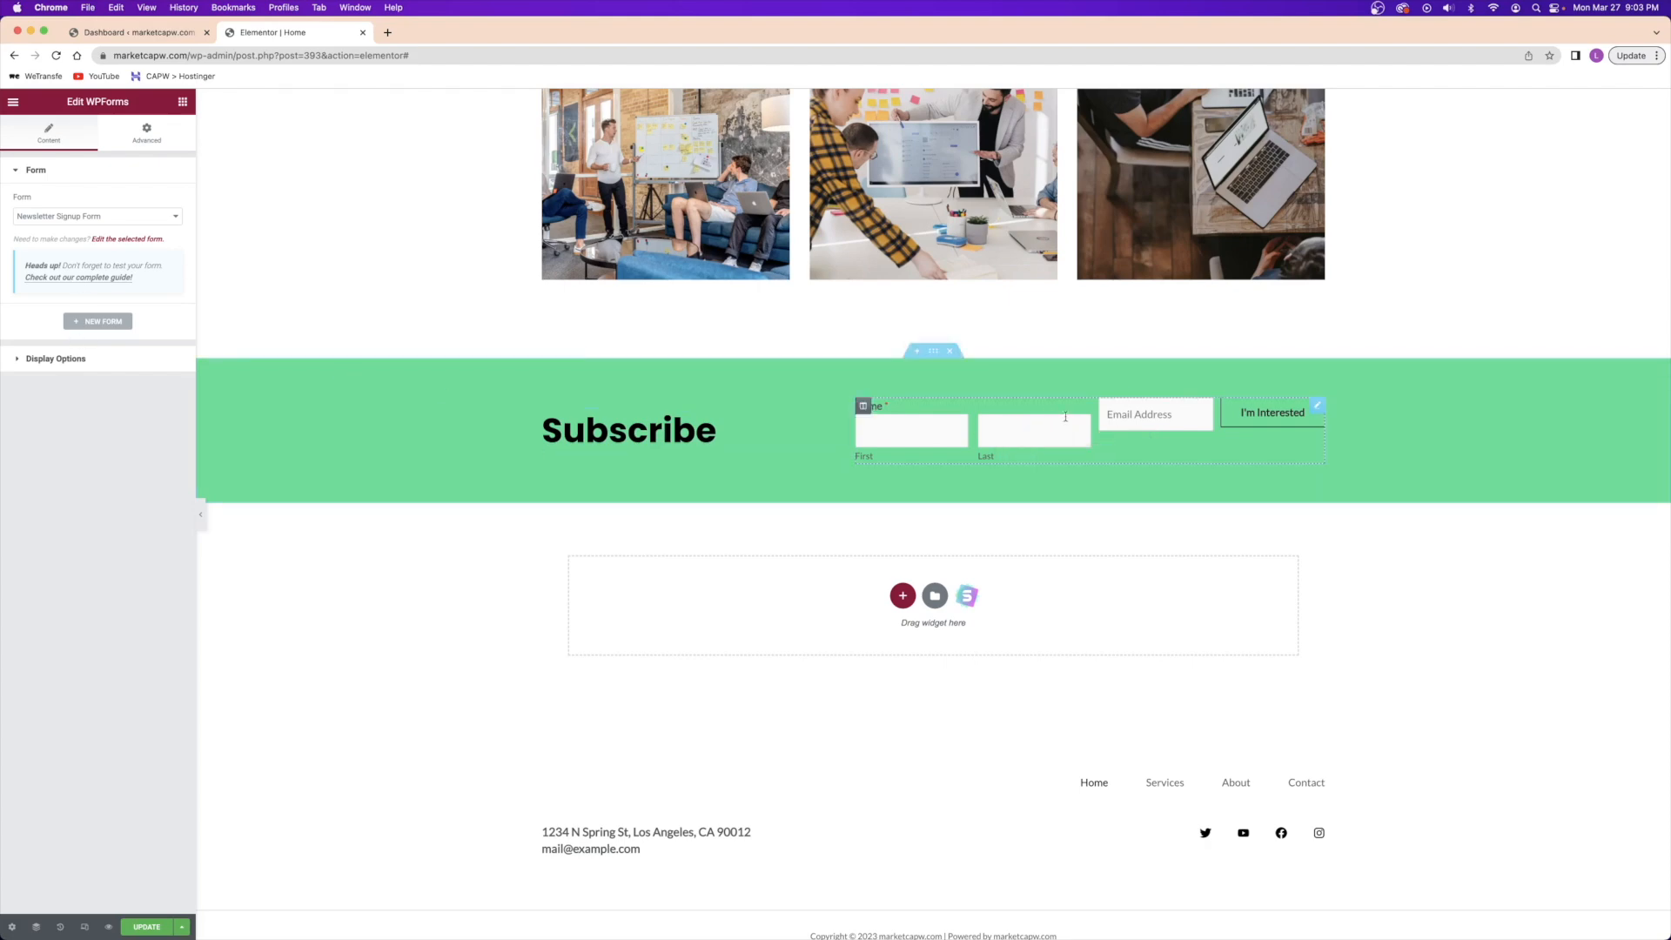
# - Delete the Name field from the Newsletter Signup Form, save the form and close its editor
pyautogui.click(133, 240)
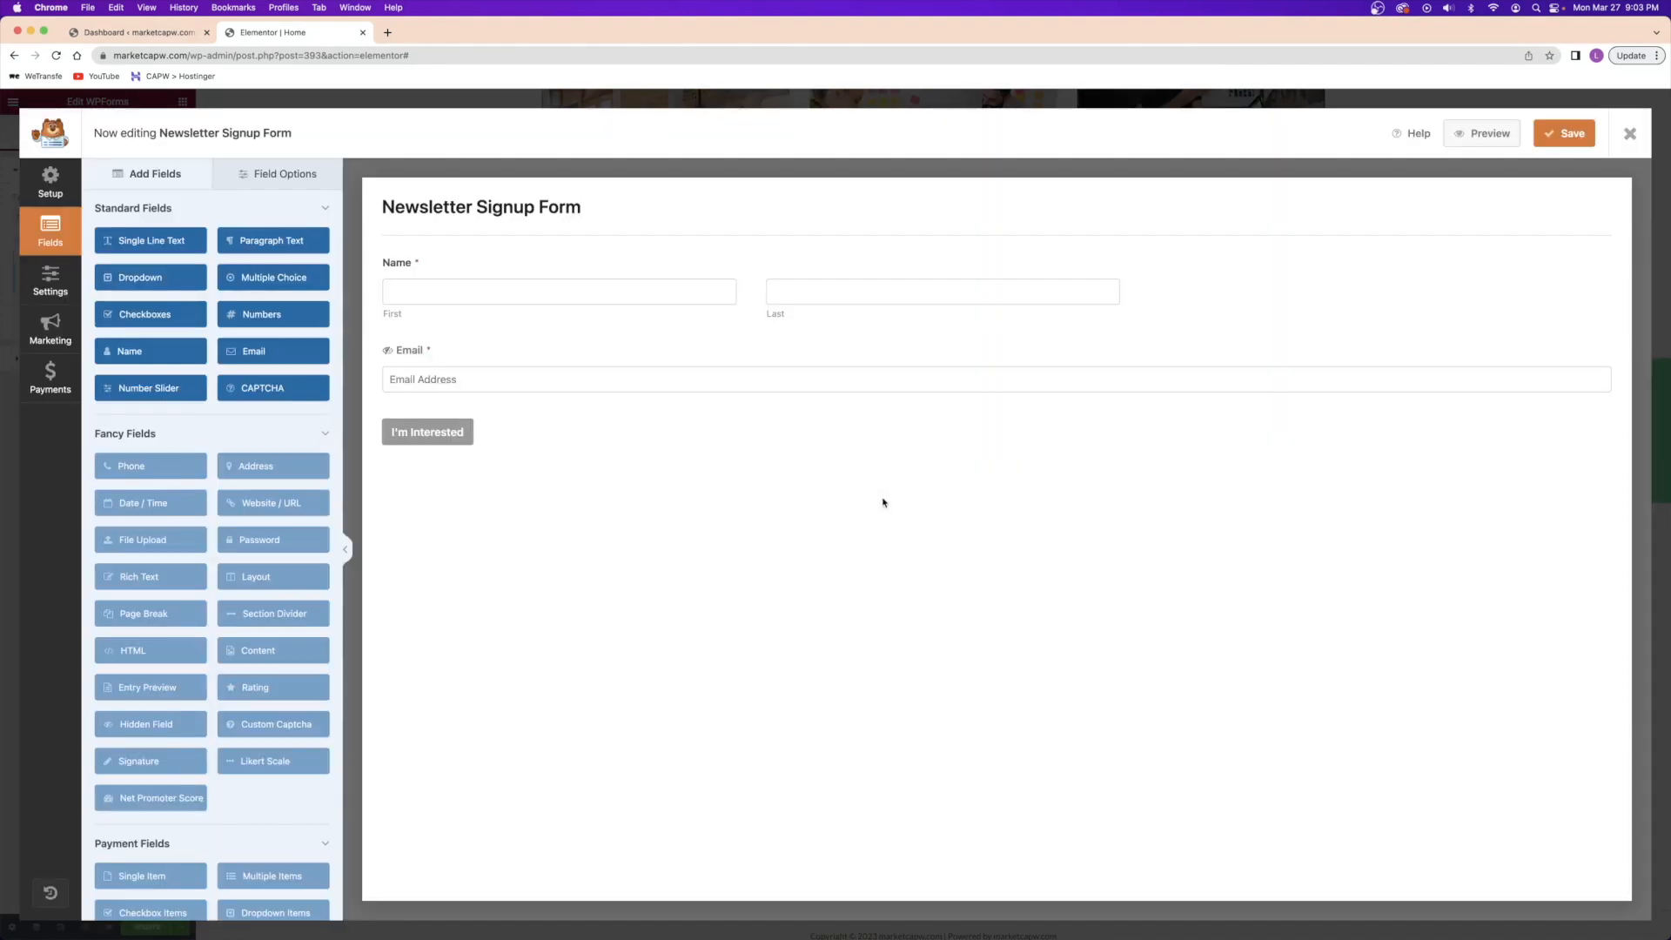
pyautogui.click(620, 279)
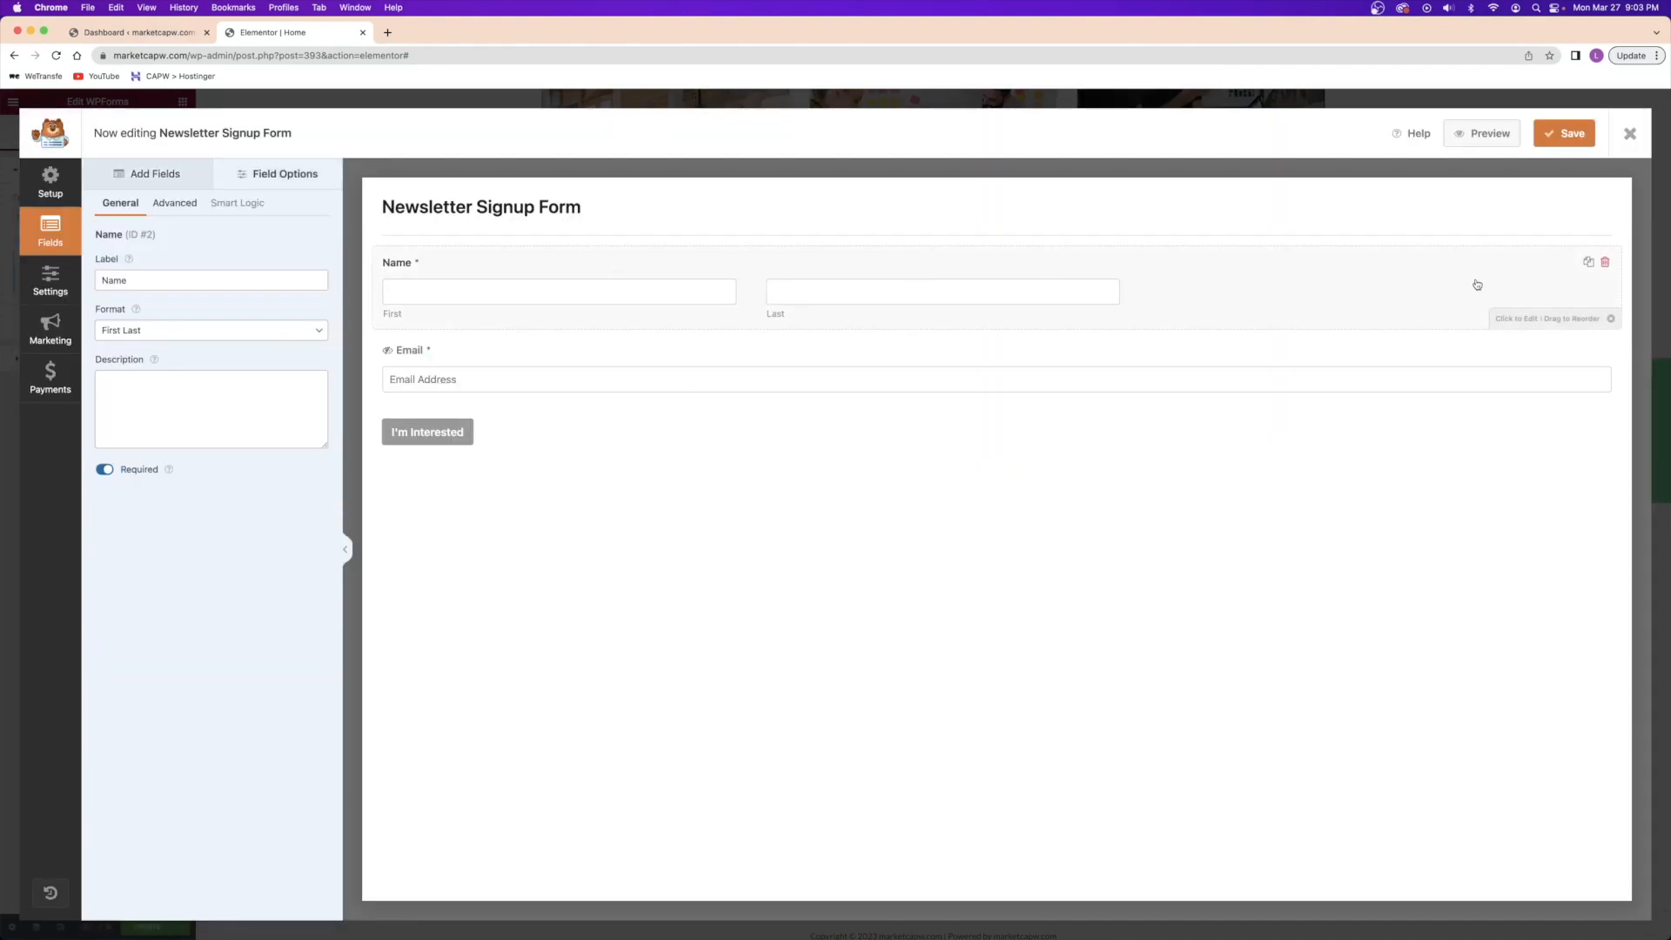
pyautogui.click(1605, 292)
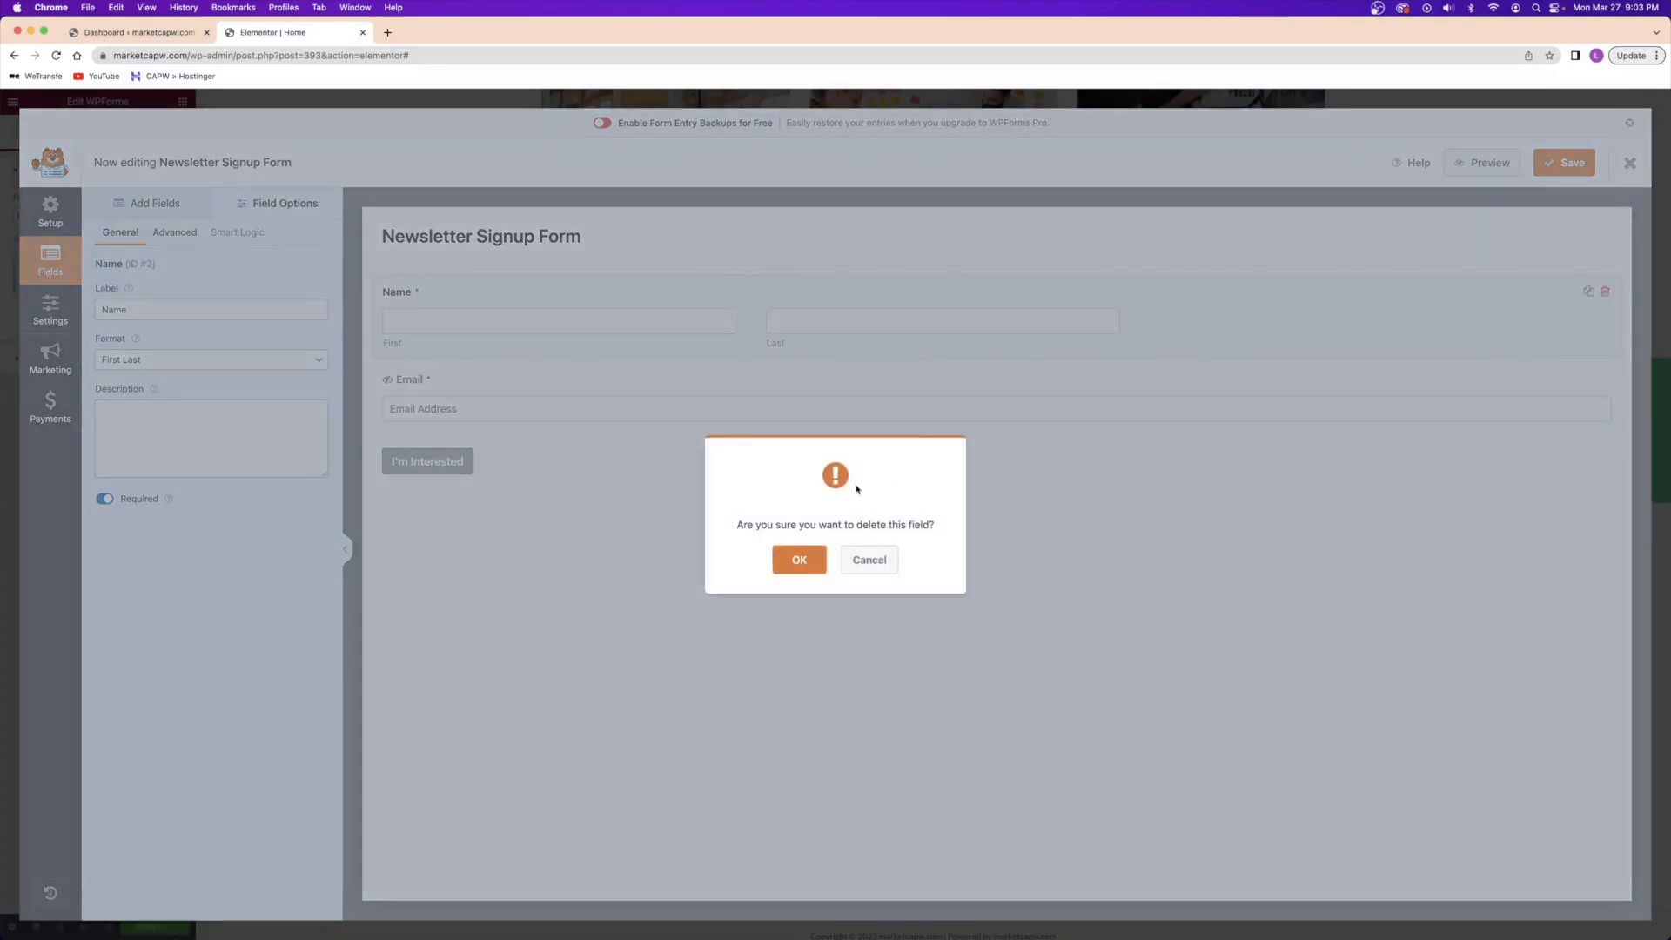
pyautogui.click(798, 561)
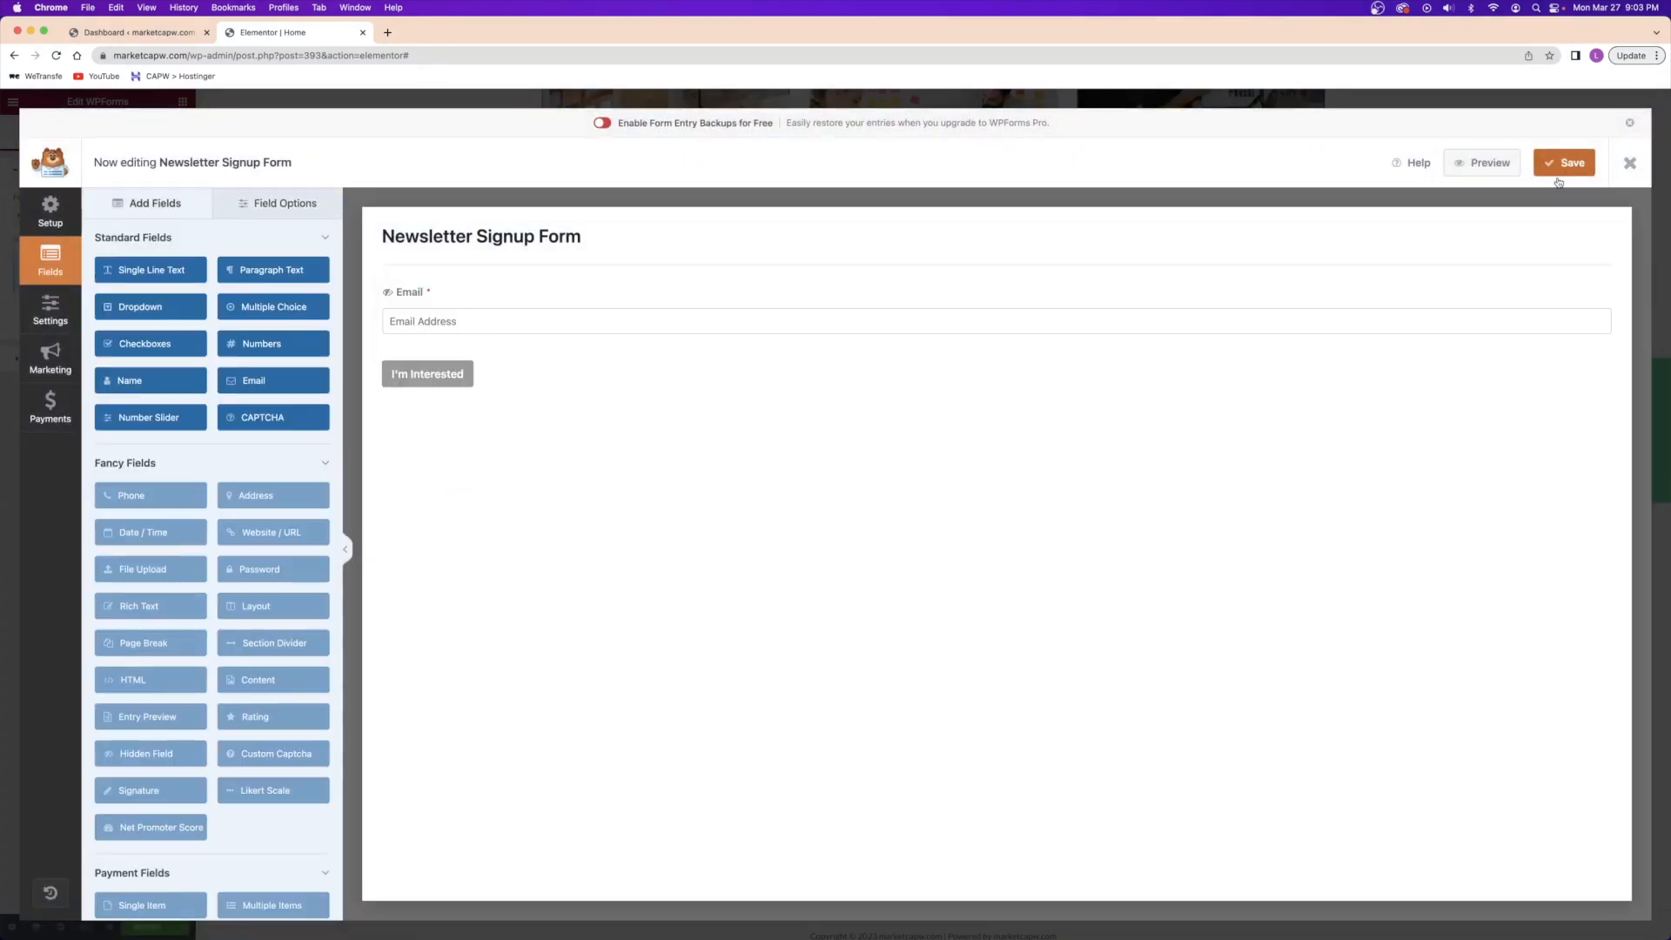
pyautogui.click(1582, 165)
pyautogui.click(1630, 162)
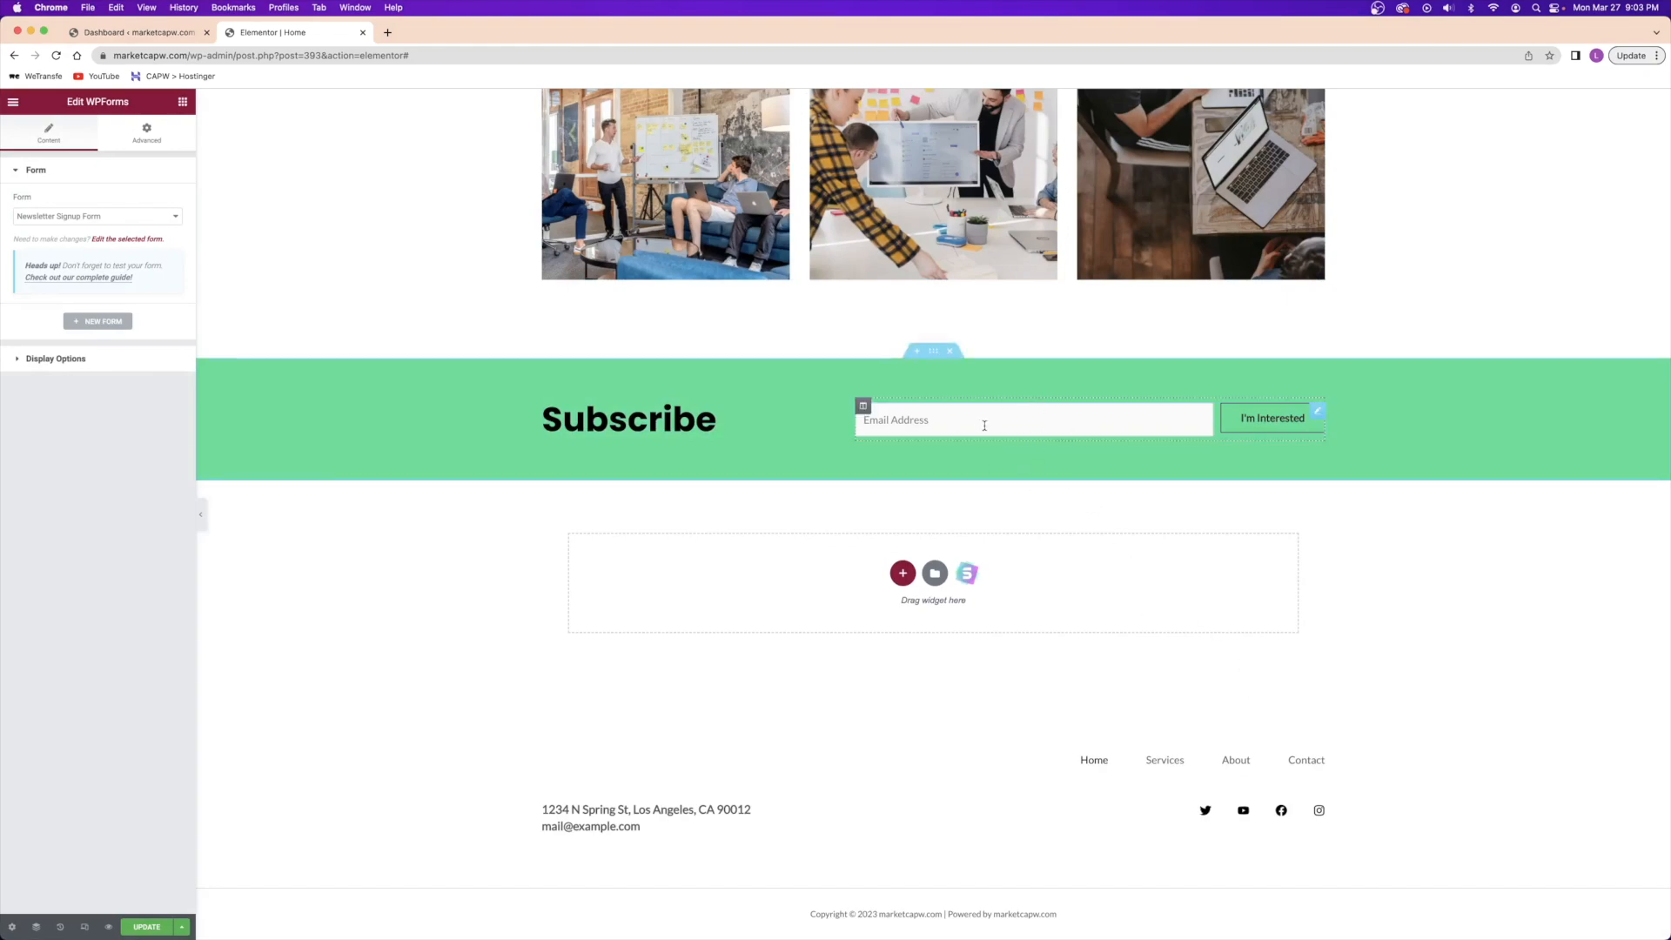
# - Publish the latest changes to the home page
pyautogui.scroll(20, 993, 422)
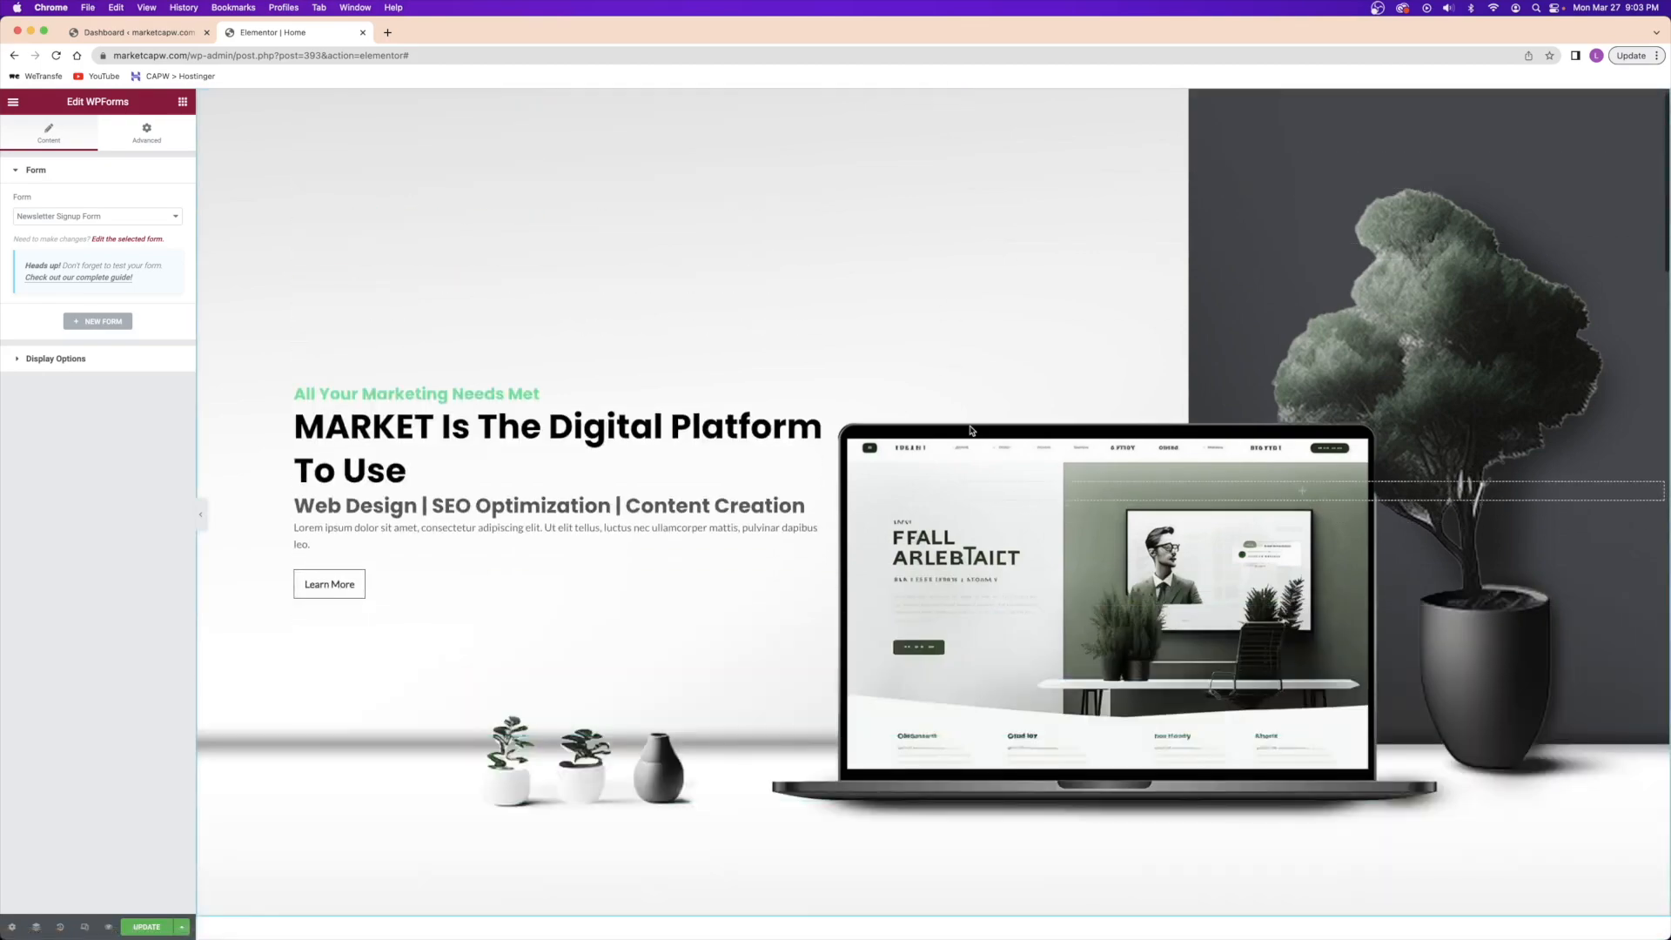
pyautogui.scroll(-20, 971, 430)
pyautogui.click(148, 927)
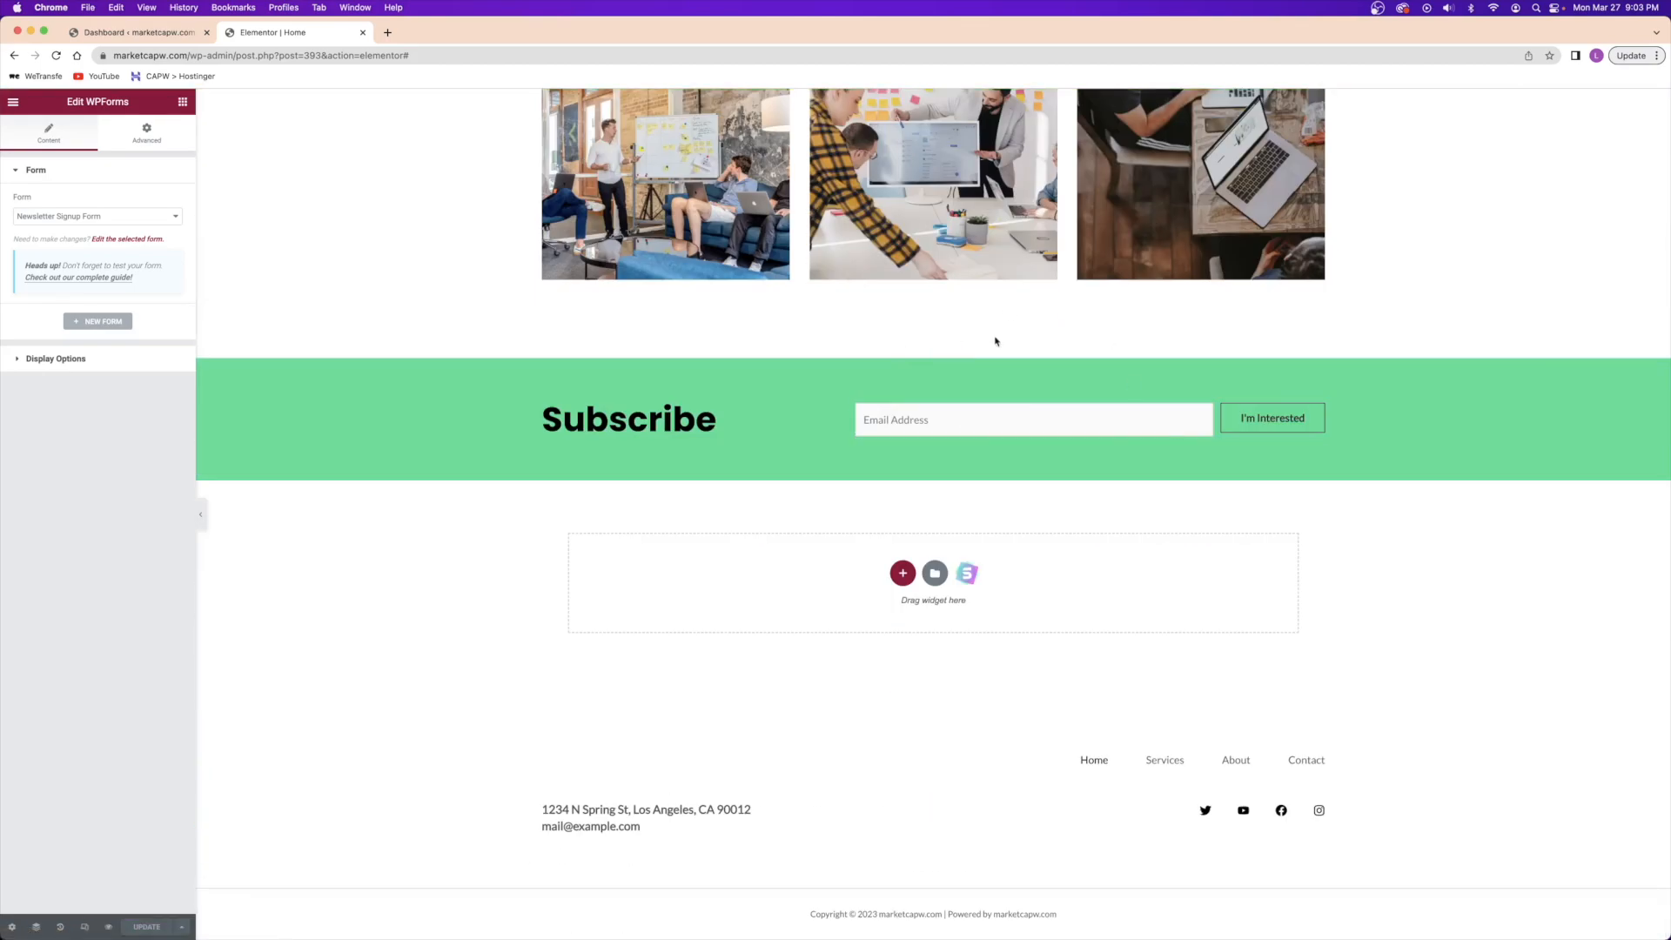
# - Open the WPForms list of all forms in a new tab from the WordPress dashboard and dismiss the entries storage notice
pyautogui.click(133, 35)
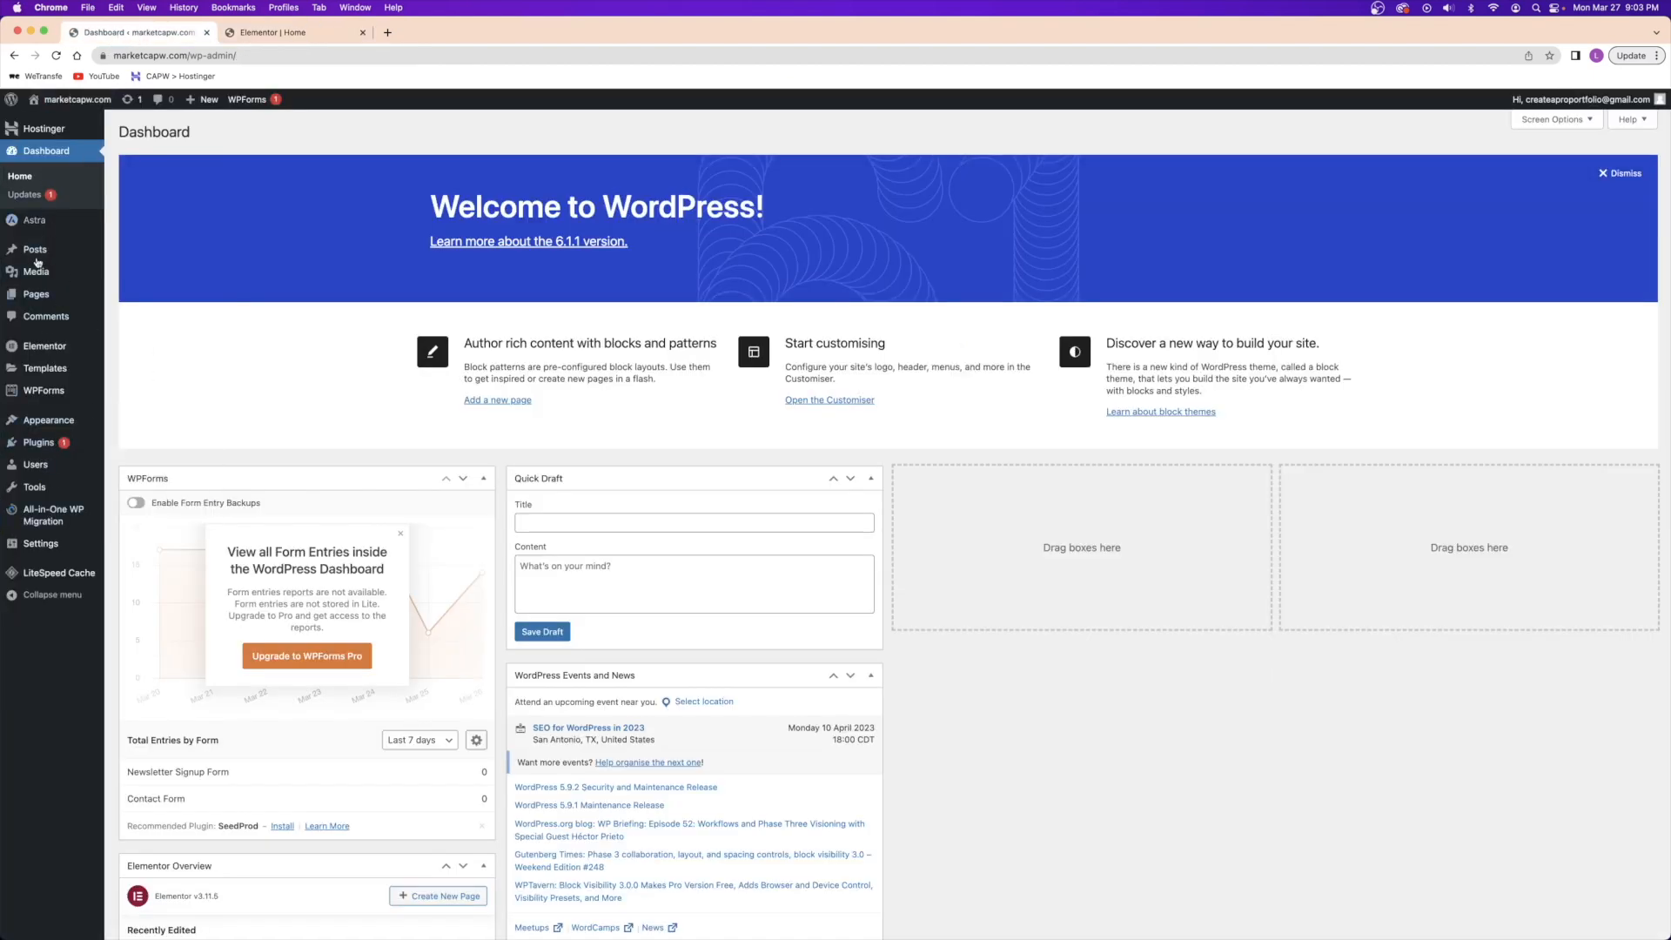
pyautogui.moveTo(40, 394)
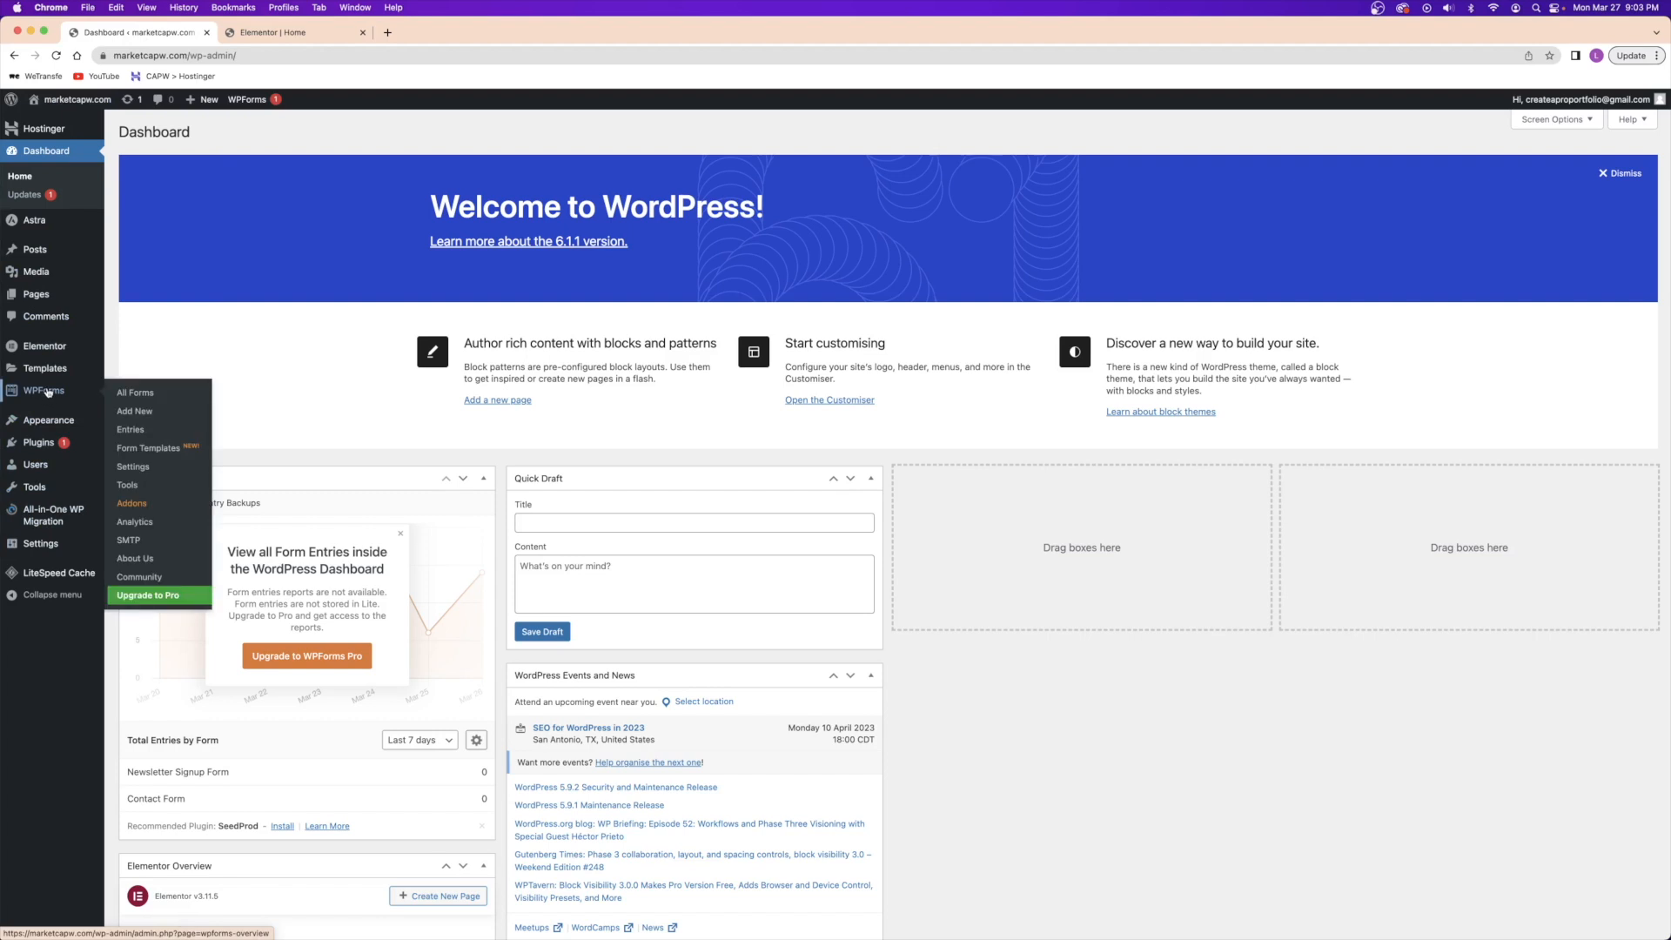
pyautogui.rightClick(132, 391)
pyautogui.click(148, 397)
pyautogui.click(426, 32)
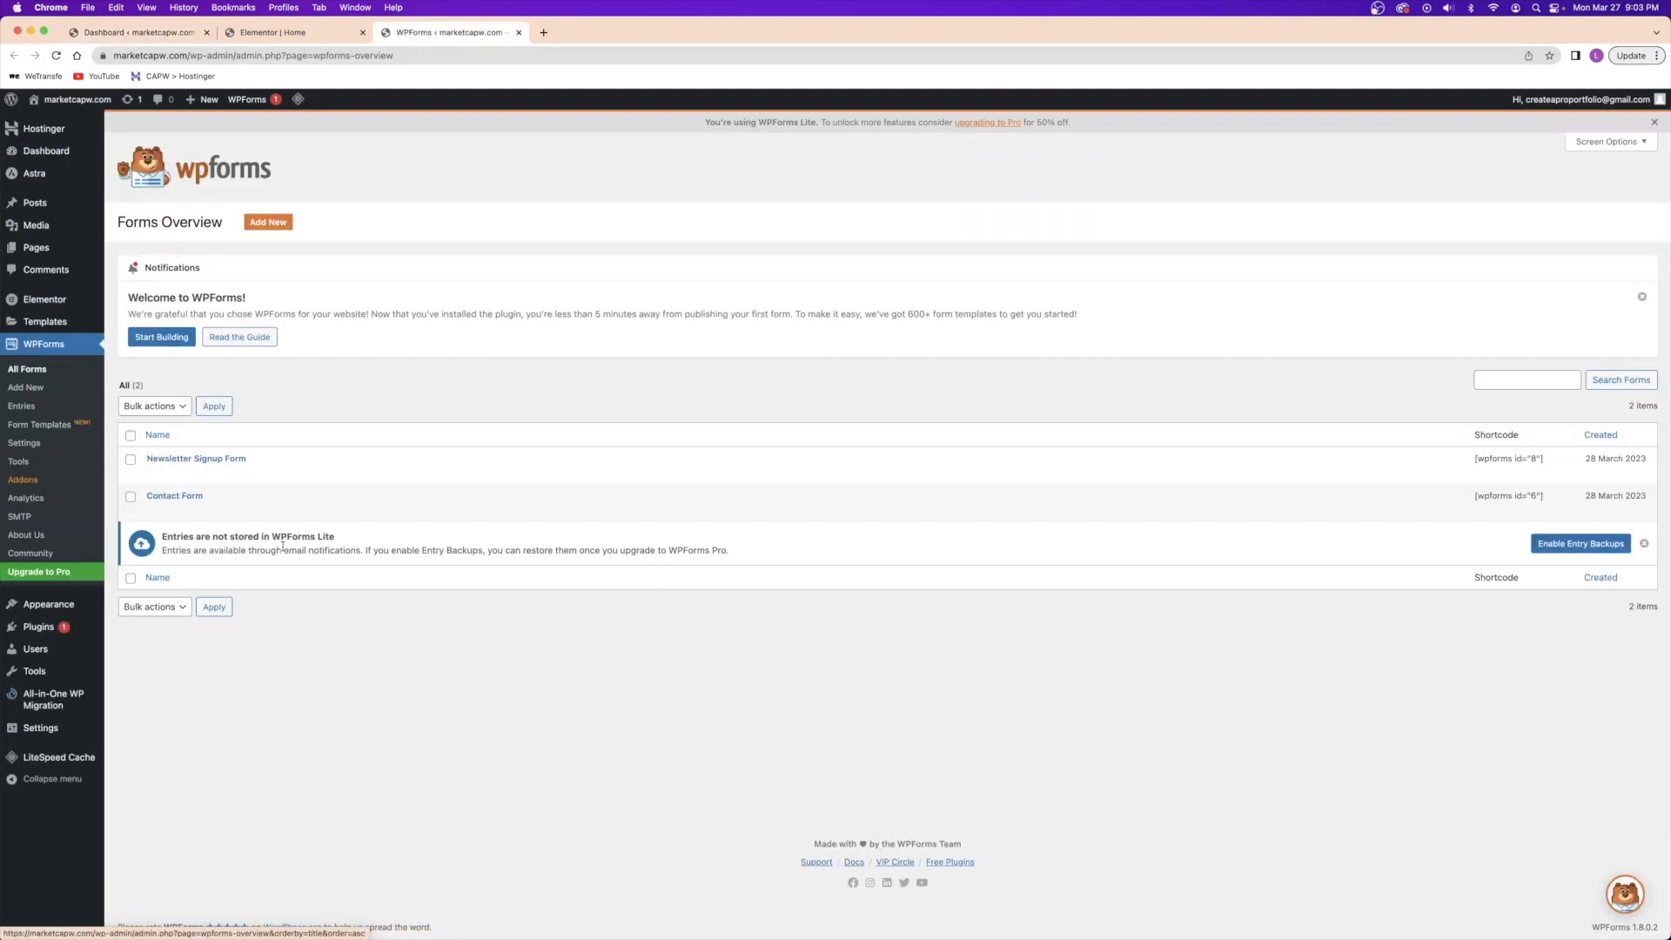
pyautogui.click(1644, 544)
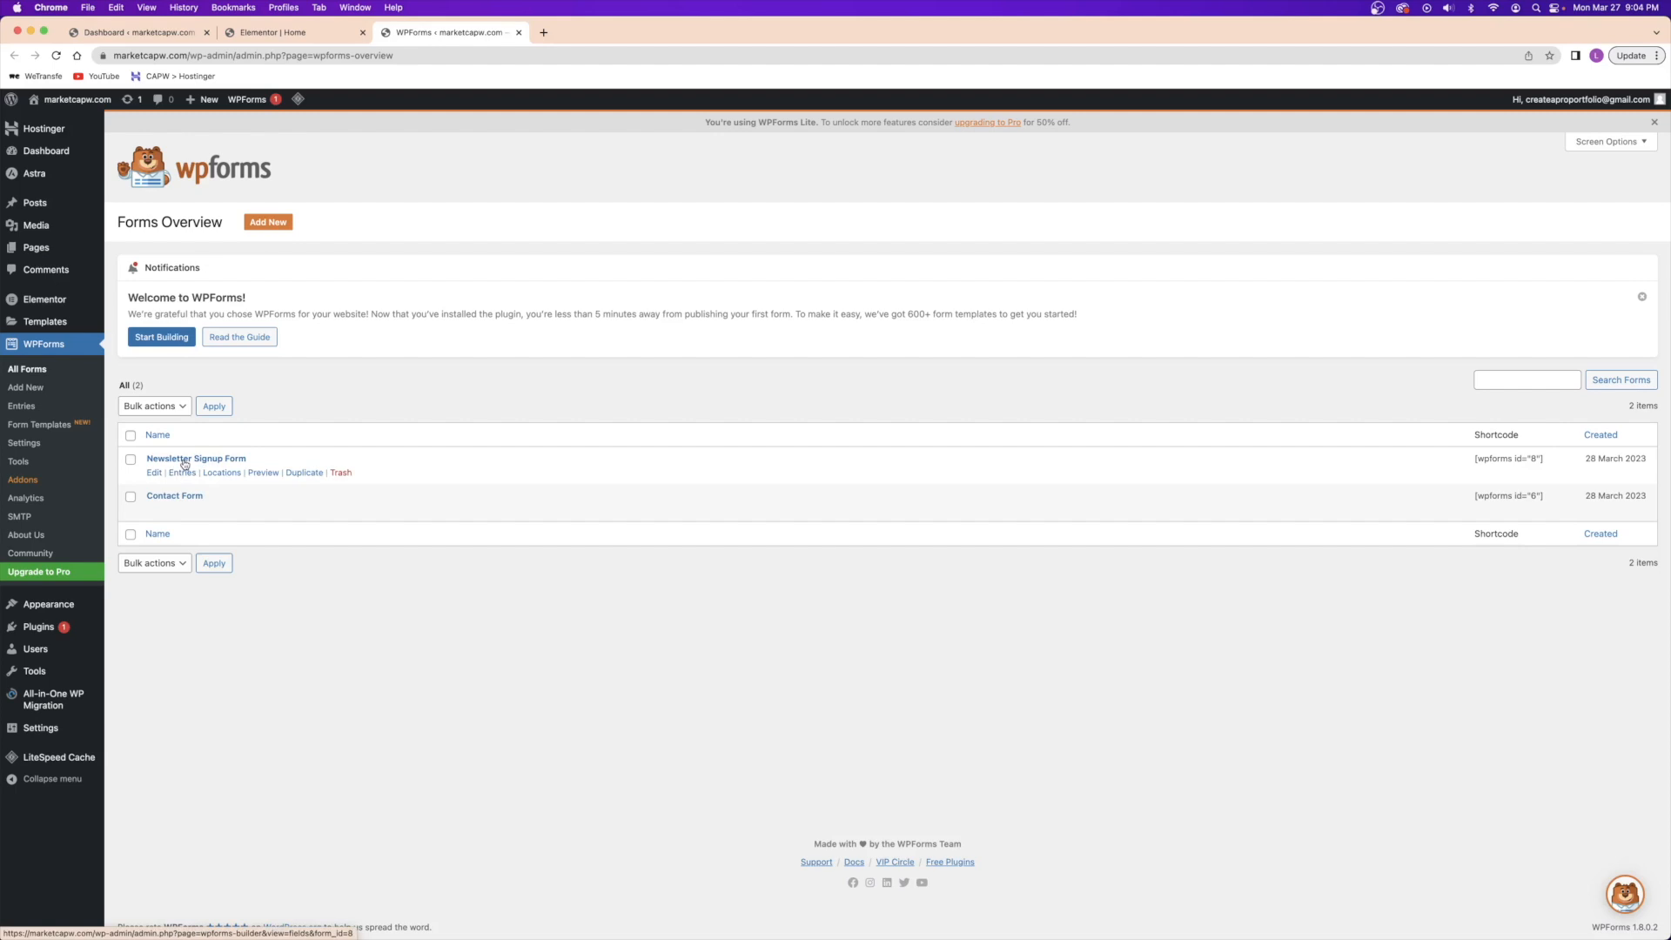
# - Open the Contact Form in a new tab and show its notification settings after checking the confirmation settings
pyautogui.rightClick(155, 514)
pyautogui.click(188, 523)
pyautogui.click(583, 33)
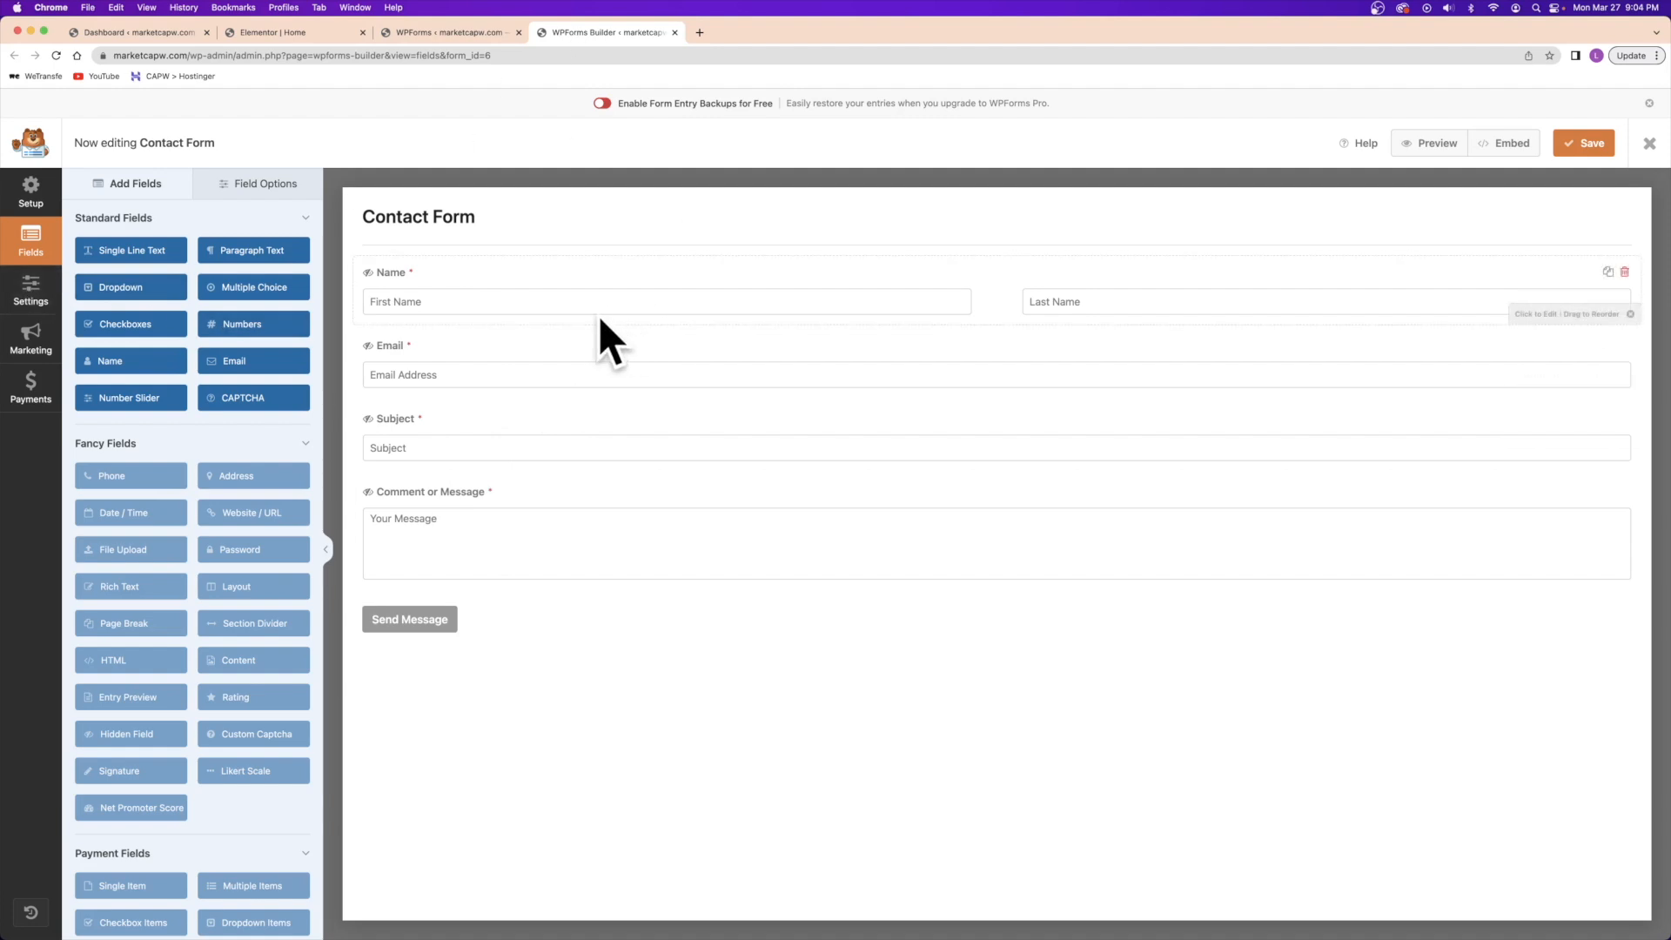
pyautogui.click(29, 296)
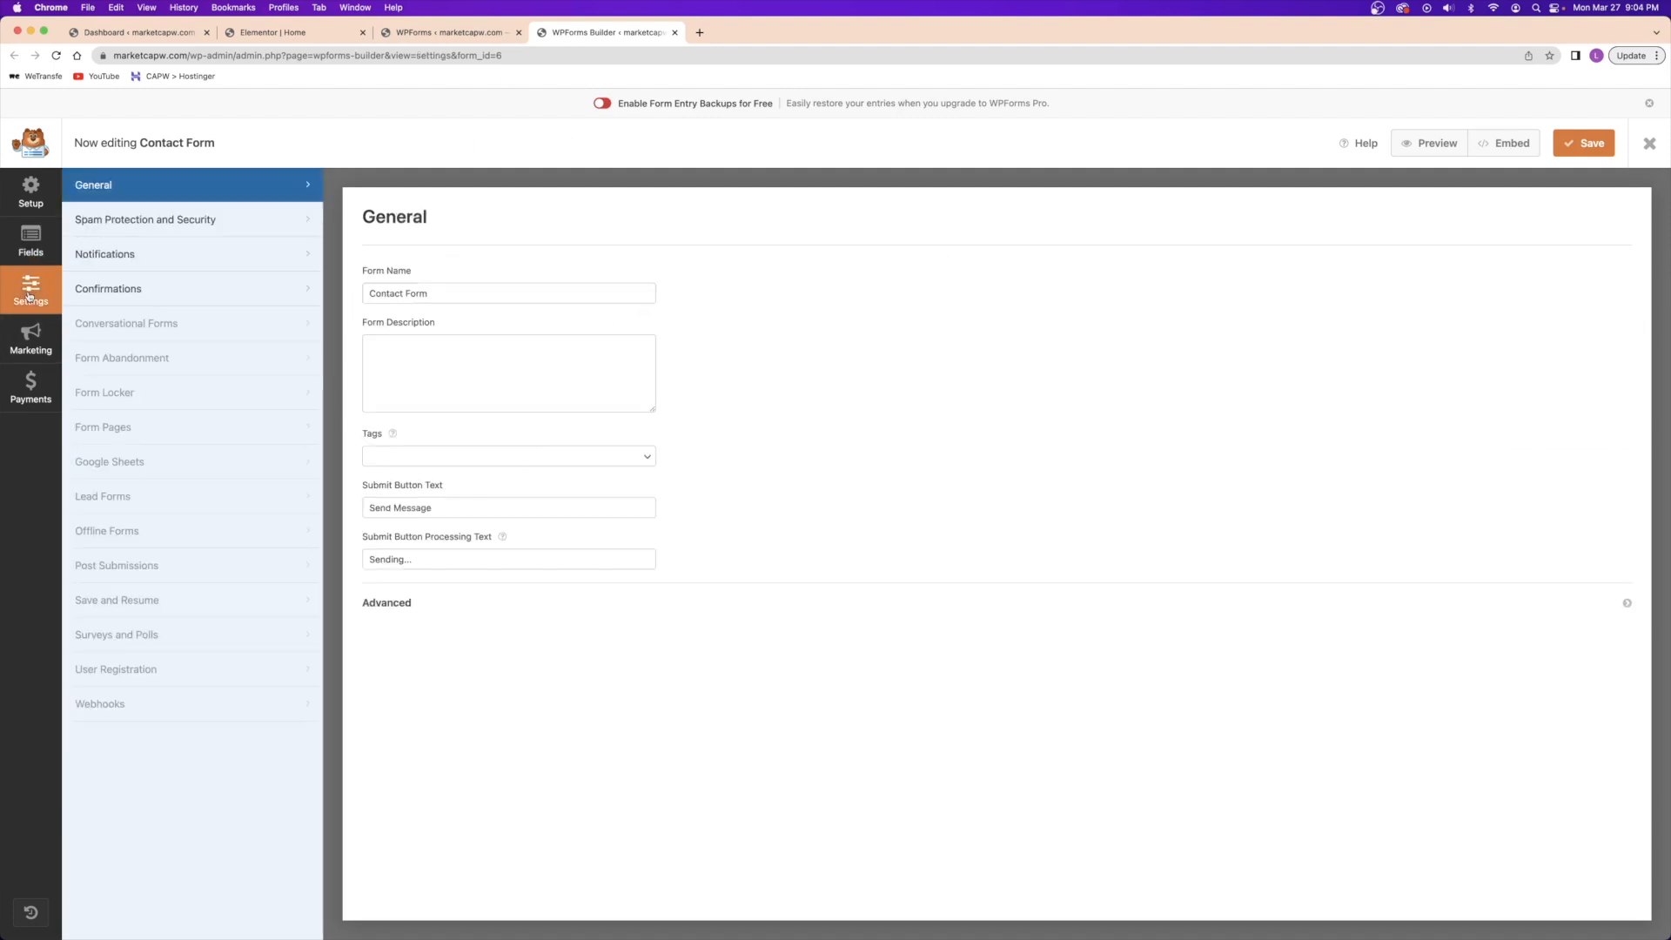
pyautogui.click(127, 293)
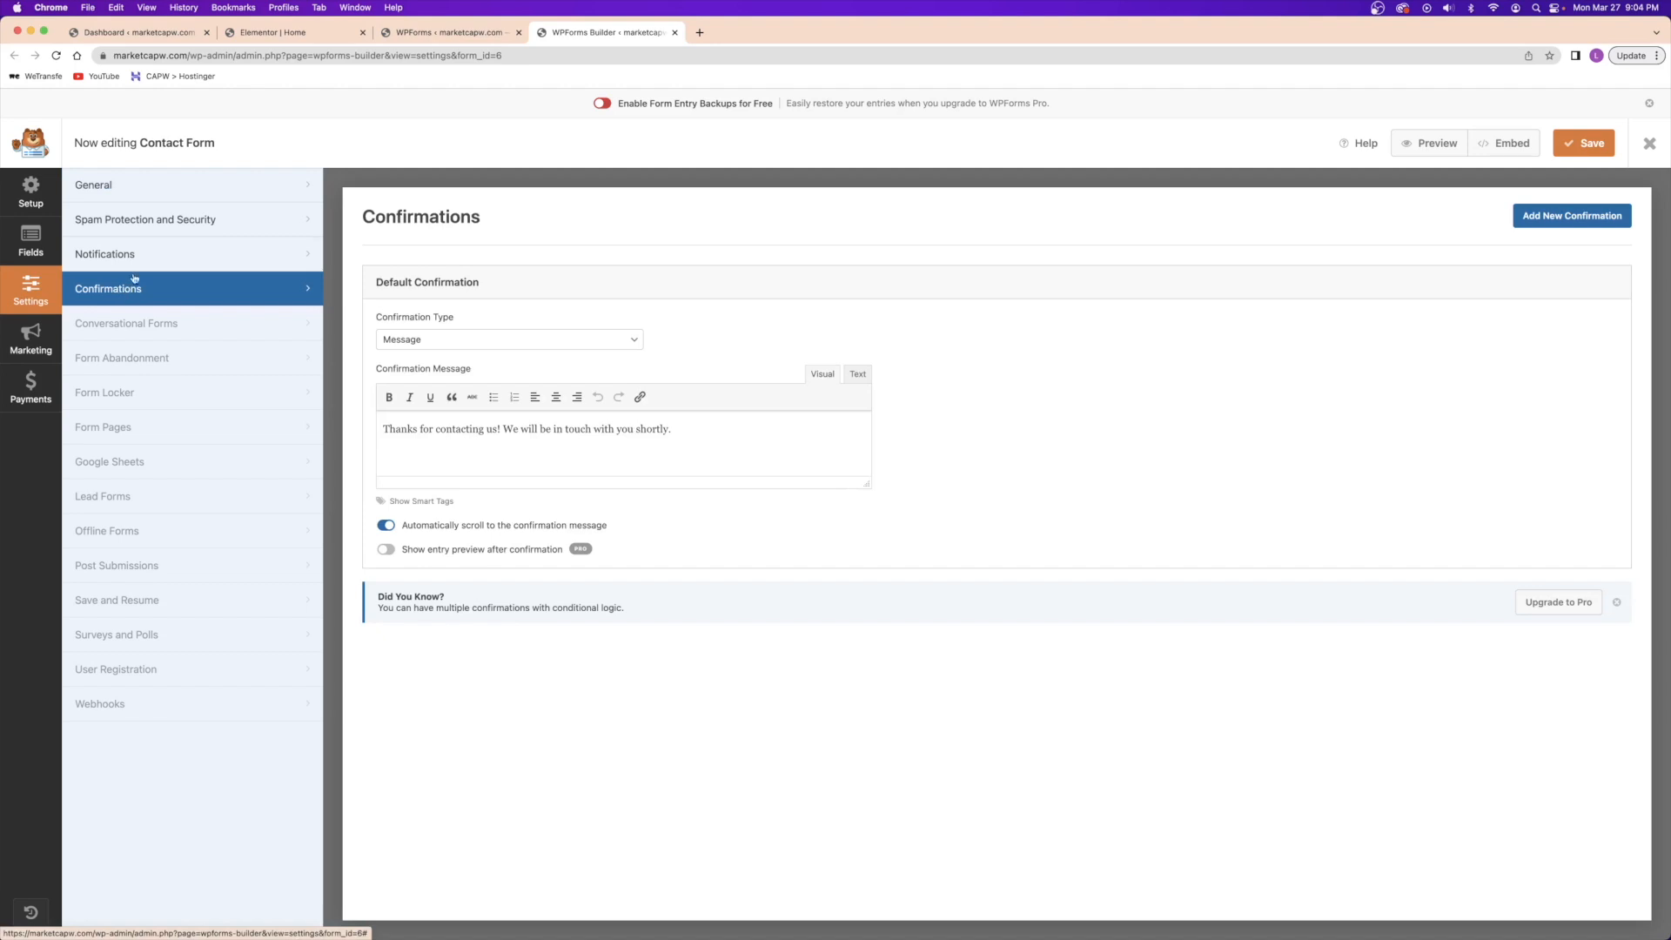
pyautogui.click(132, 255)
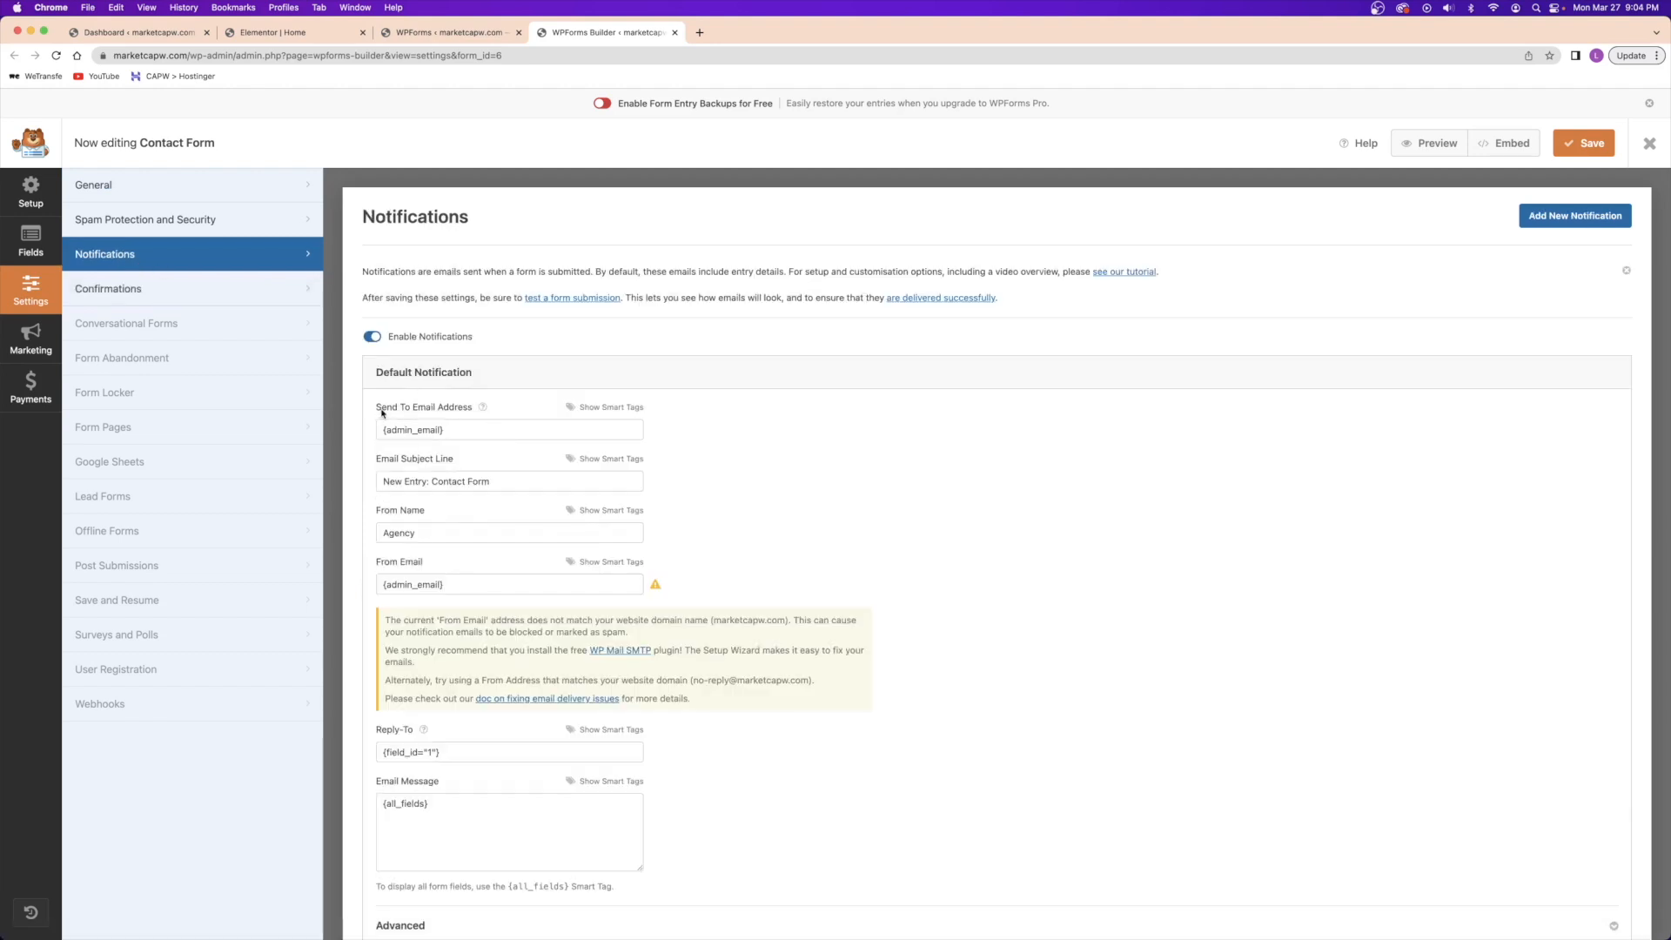
# - Try adding a placeholder address after {admin_email} in the notification's Send To Email Address, and undo the entry
pyautogui.click(426, 427)
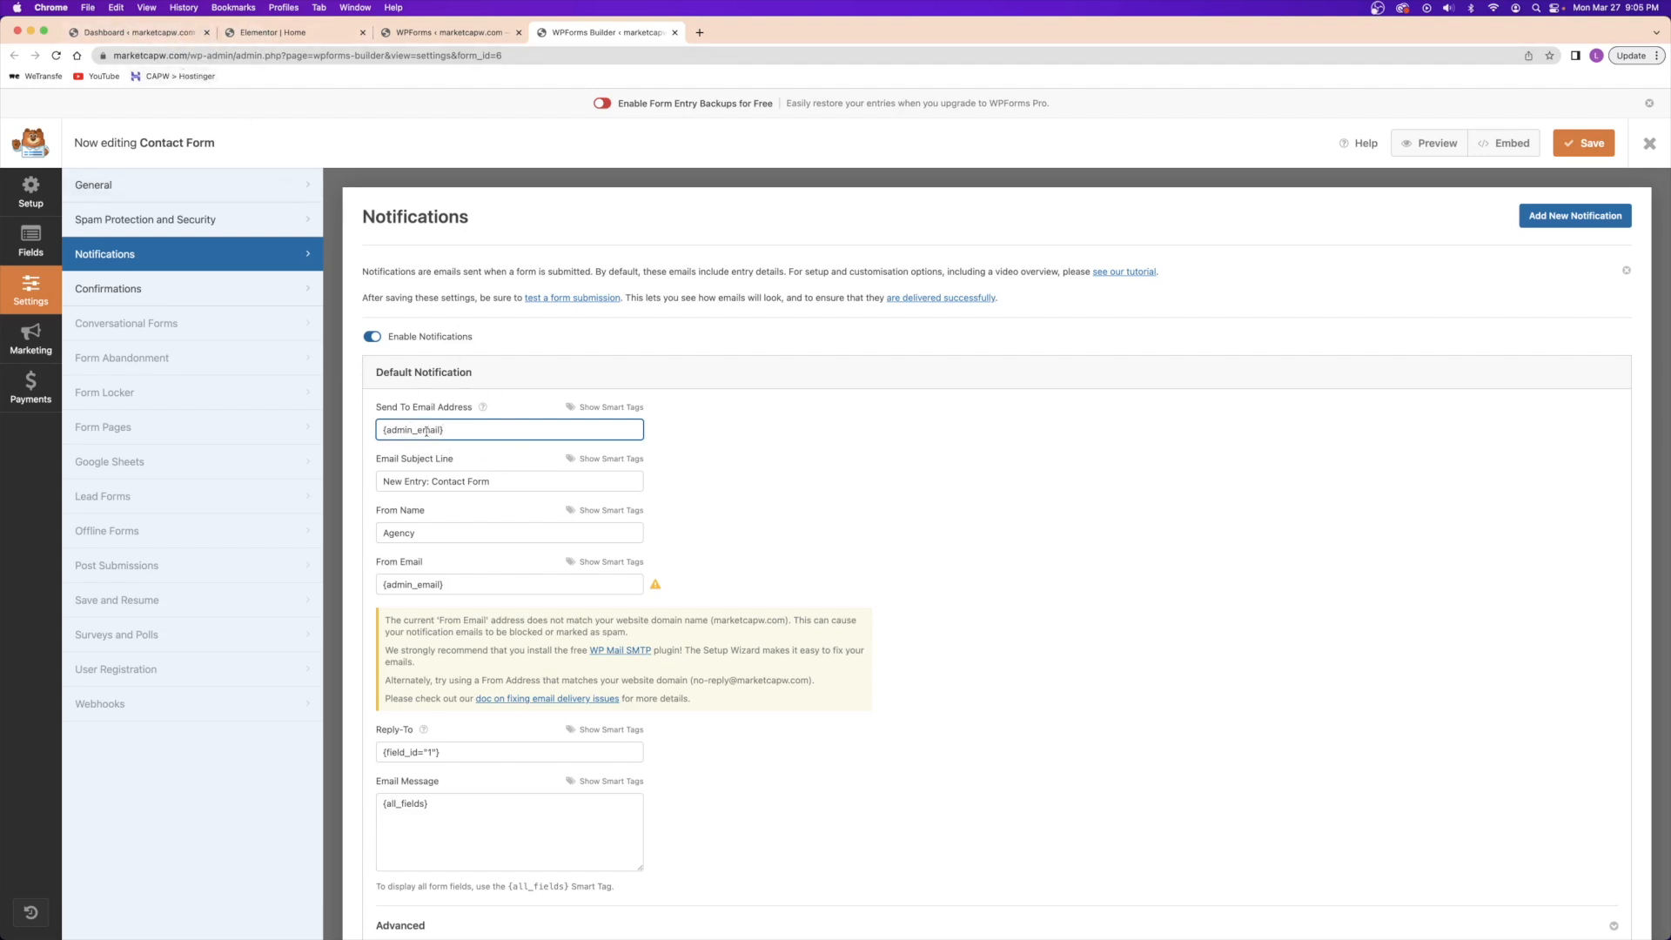
pyautogui.moveTo(462, 430); pyautogui.dragTo(336, 440)
pyautogui.click(487, 435)
pyautogui.write('asdkljas;ldkfja;slkjf;la@l;askdjf;alskdjf')
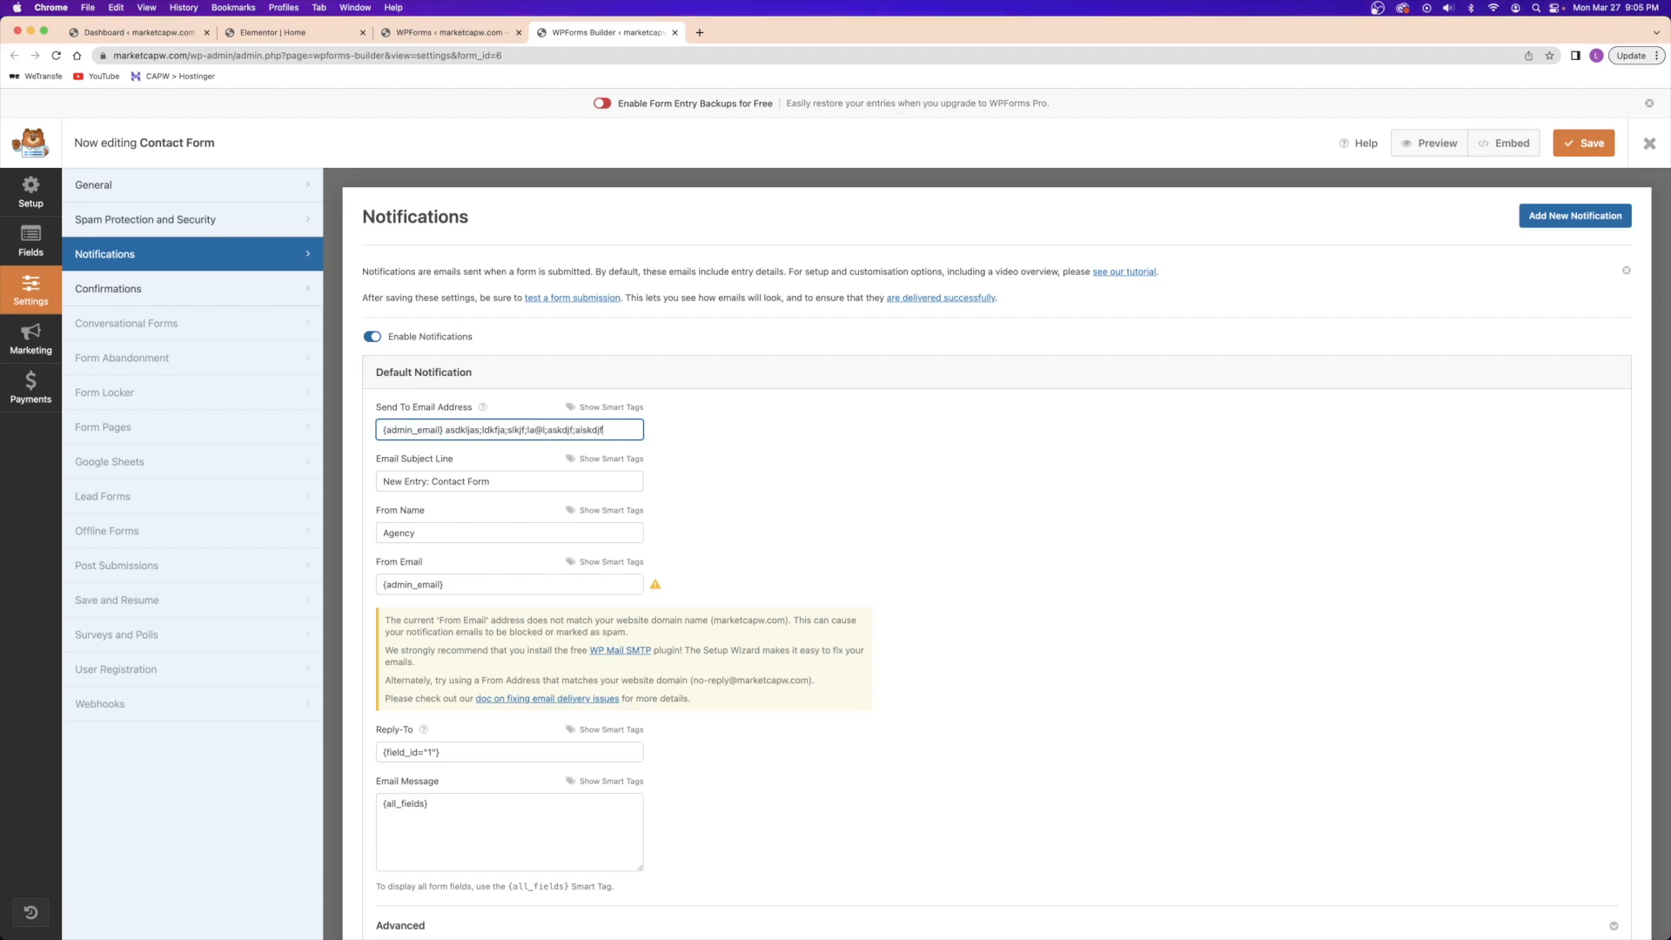
pyautogui.press('super+z')
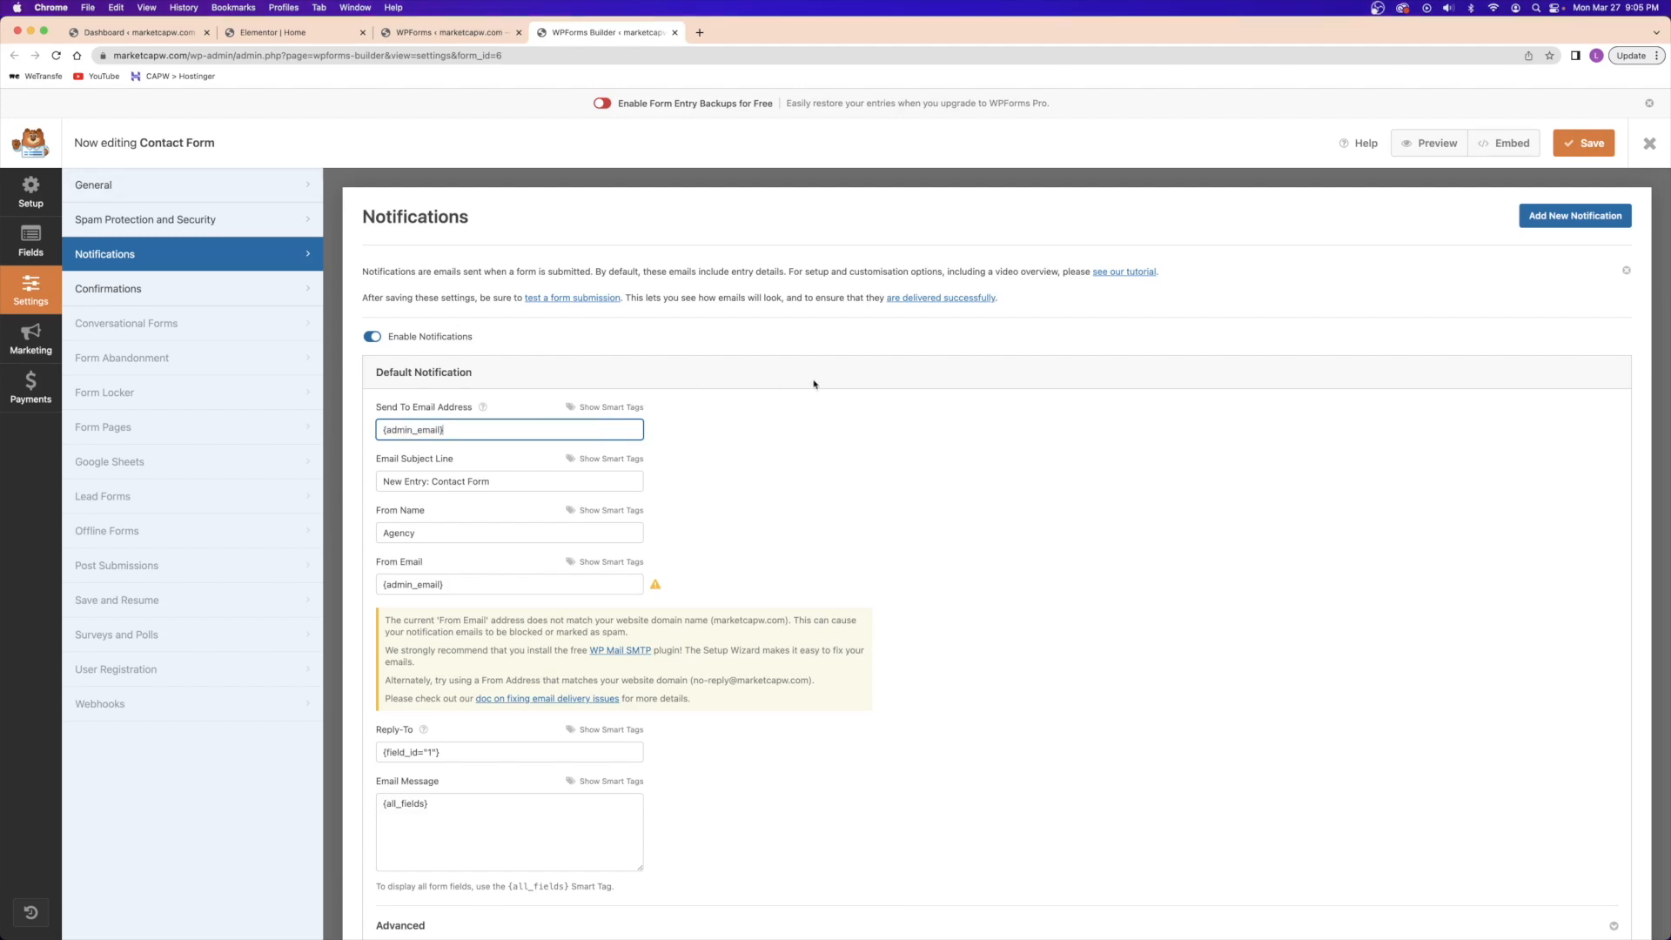
# - Save the Contact Form and close both WPForms tabs
pyautogui.click(1584, 143)
pyautogui.click(674, 33)
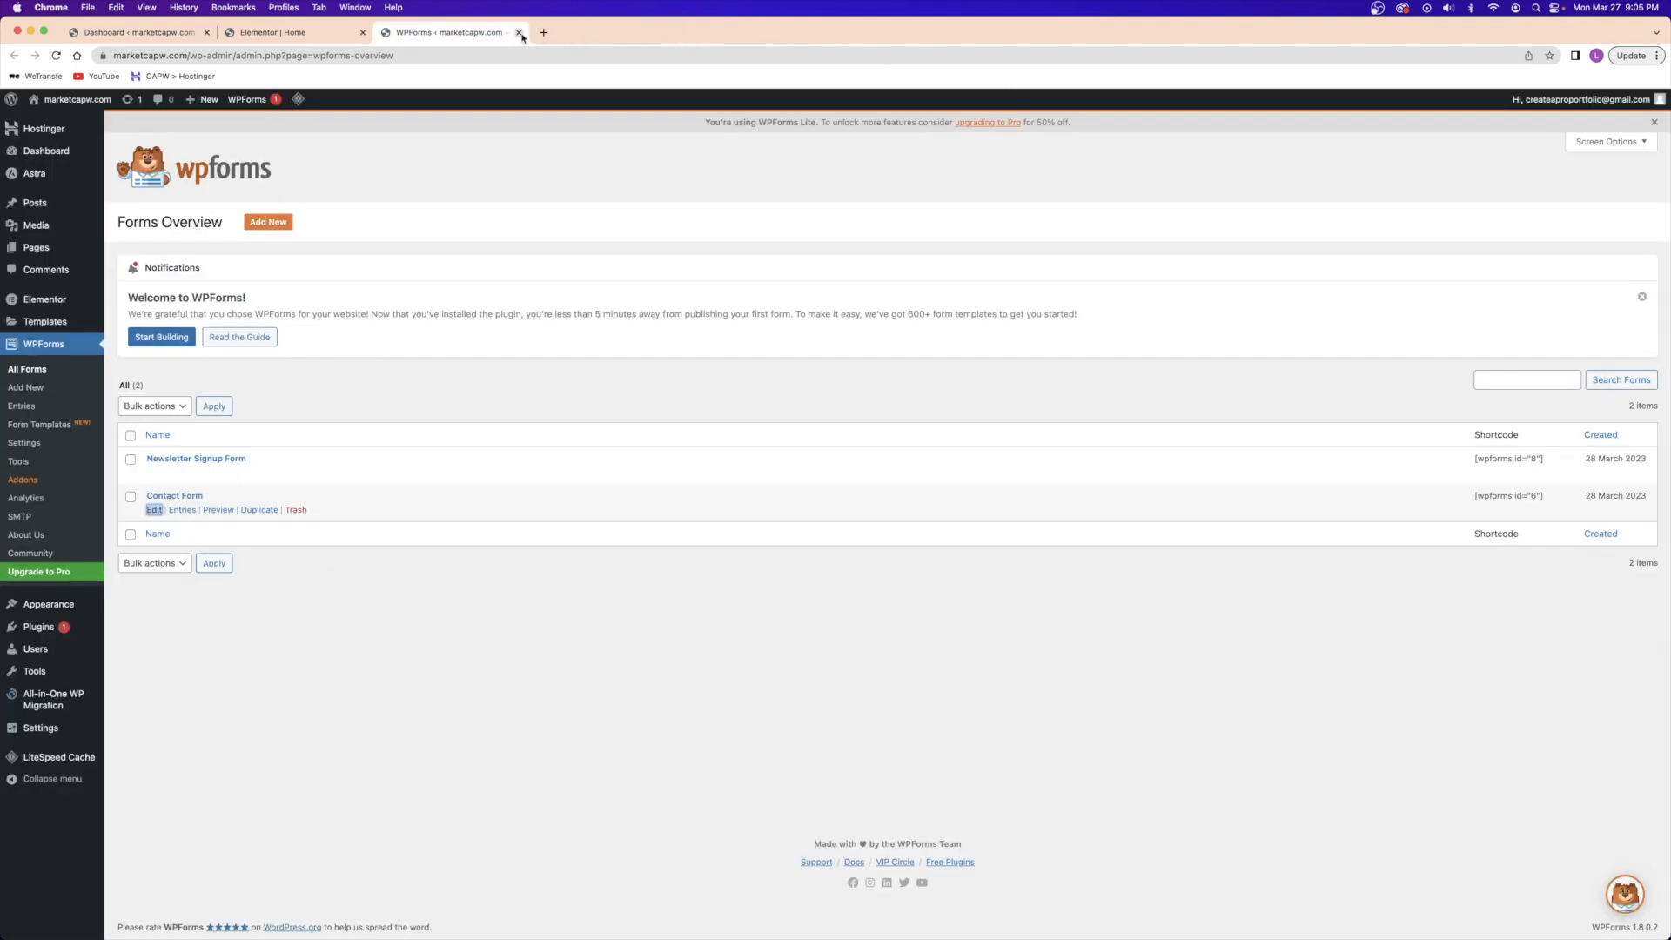
pyautogui.click(520, 33)
# - Look over the finished home page, close its Elementor editor and open the live site in a new tab
pyautogui.scroll(20, 472, 417)
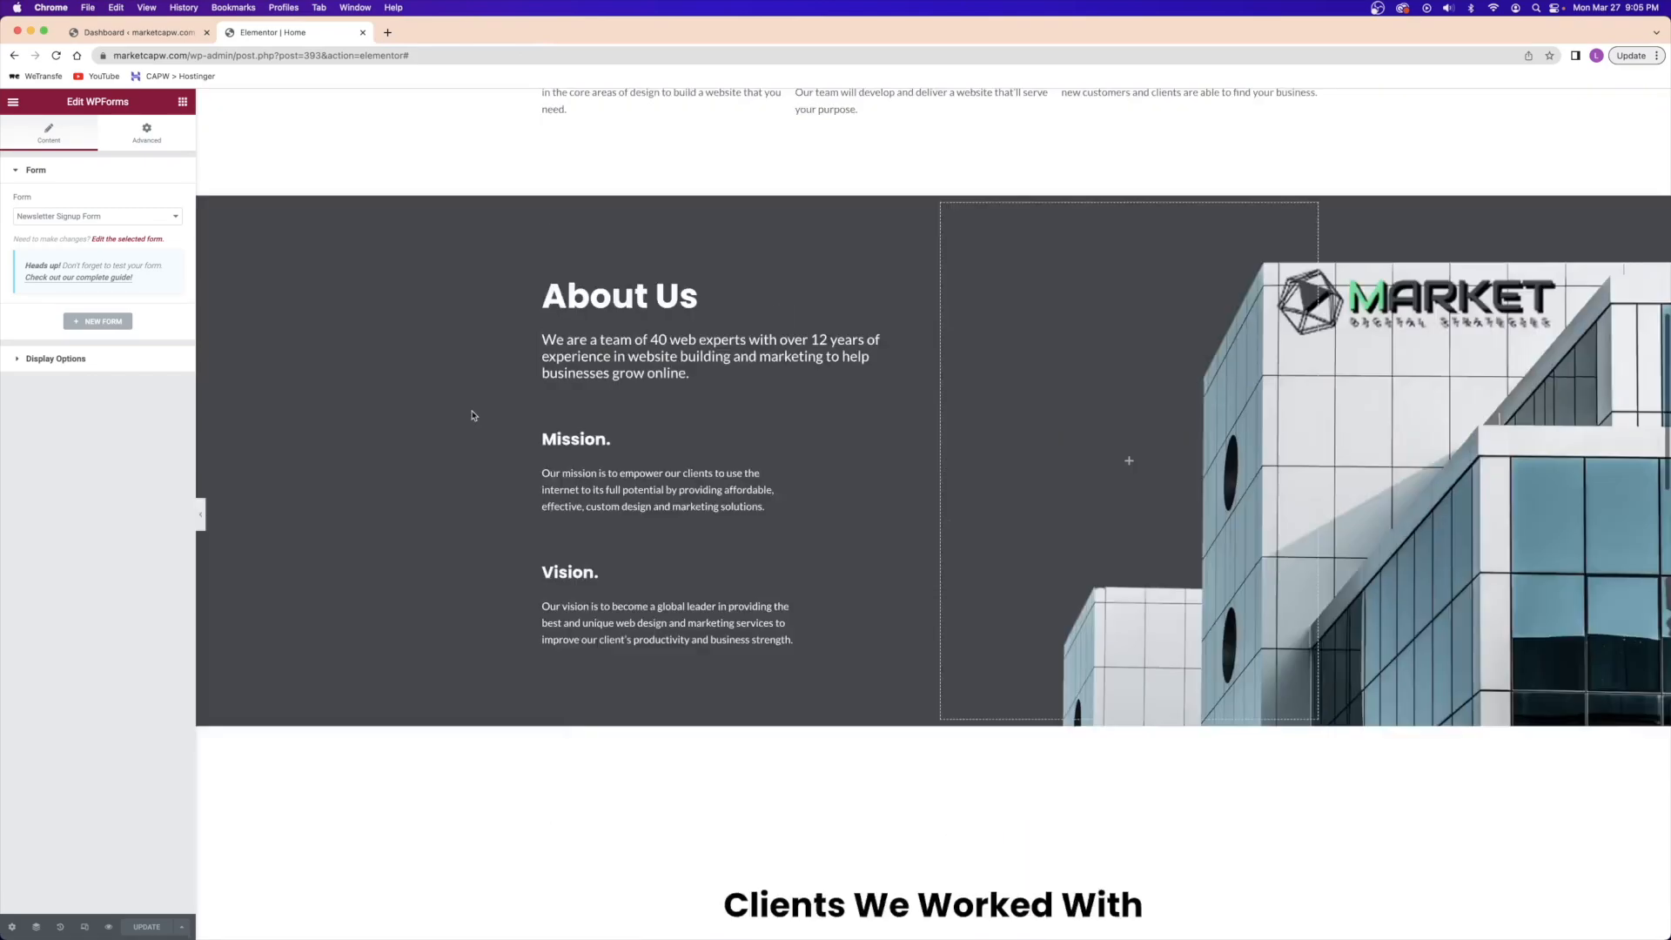
pyautogui.scroll(-19, 470, 414)
pyautogui.scroll(-5, 487, 407)
pyautogui.scroll(20, 487, 407)
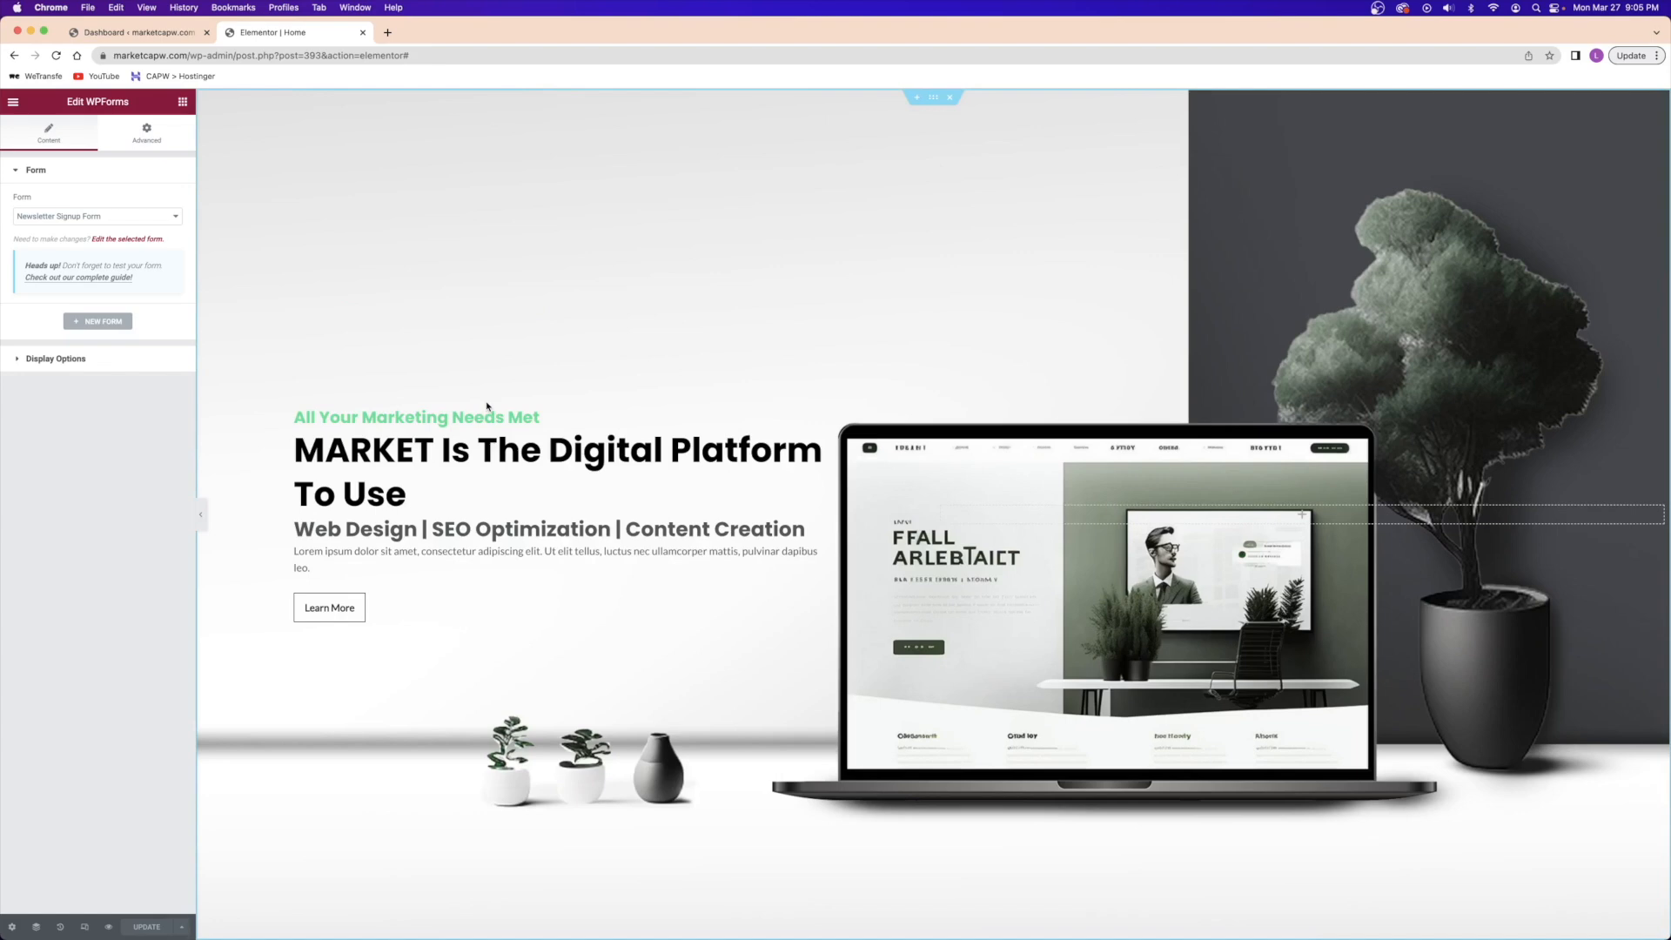
pyautogui.click(362, 33)
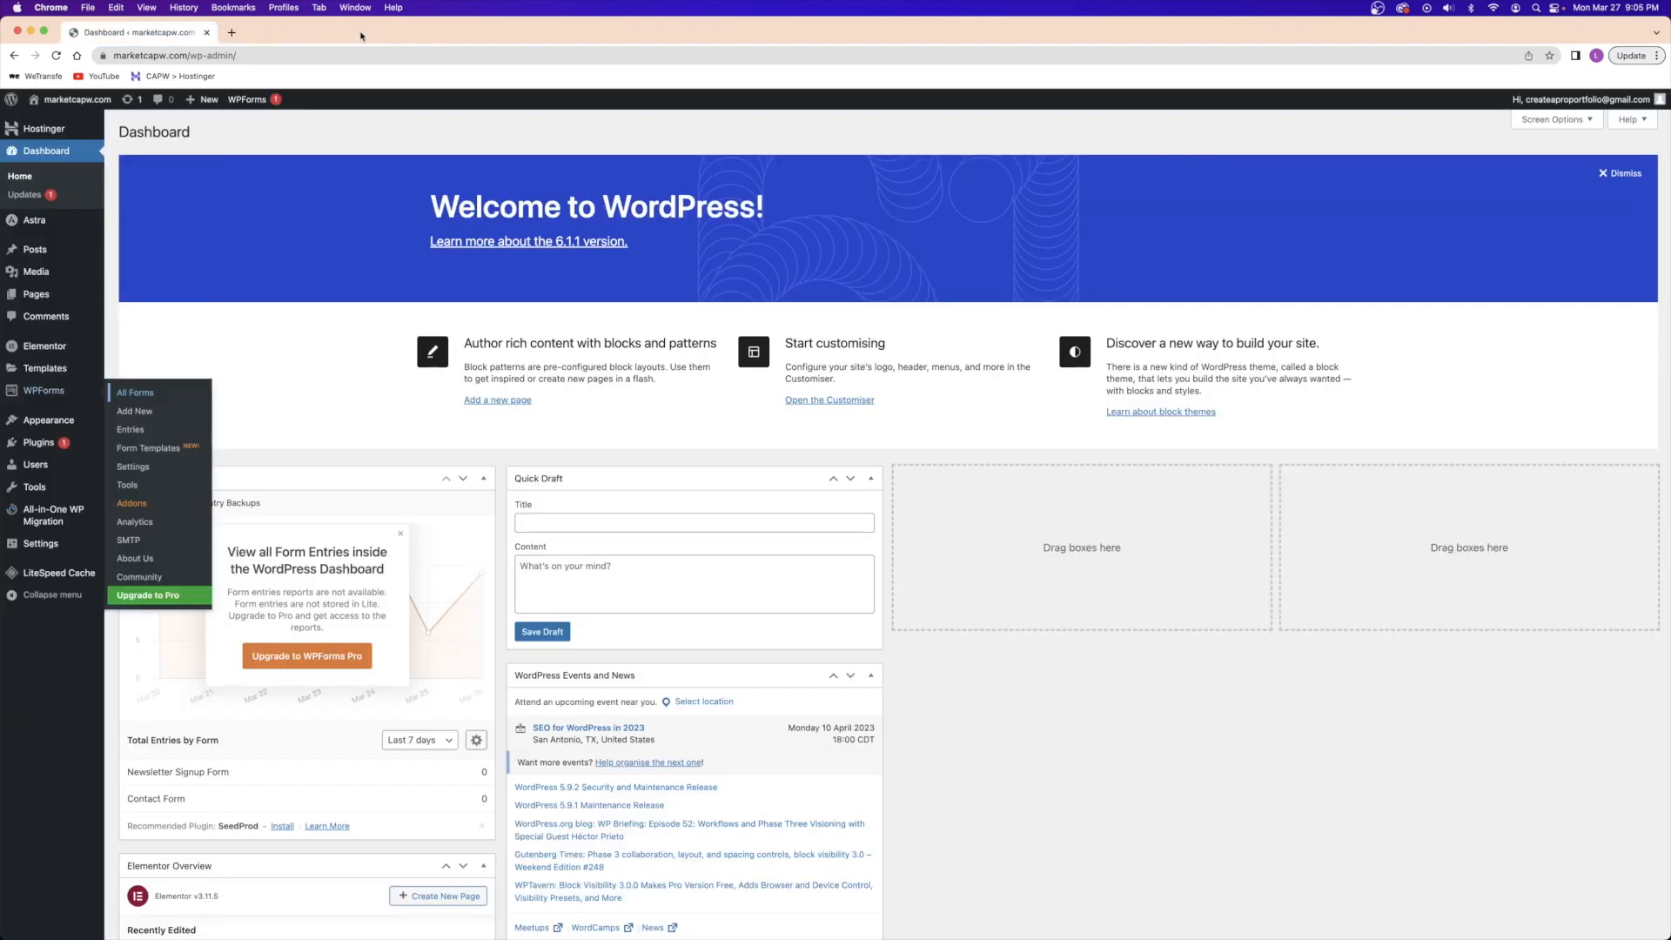
pyautogui.rightClick(72, 102)
pyautogui.click(102, 115)
pyautogui.click(262, 40)
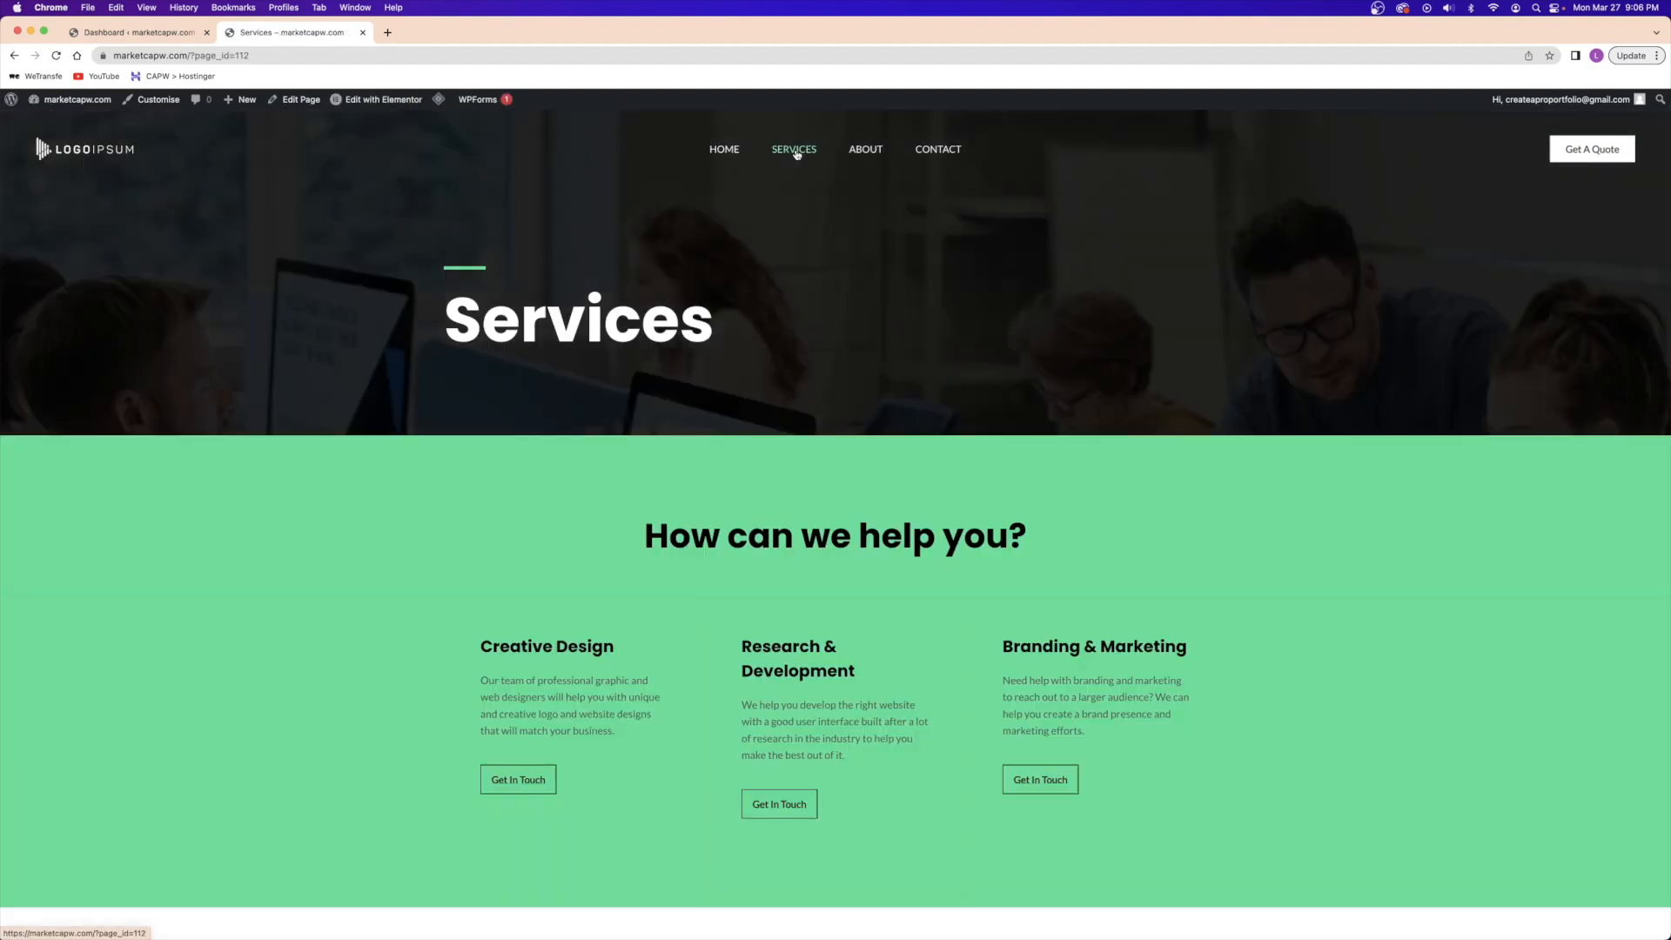
# - Examine the live site's Services, About, Contact and Home pages for content and header design
pyautogui.scroll(-10, 795, 153)
pyautogui.scroll(10, 681, 256)
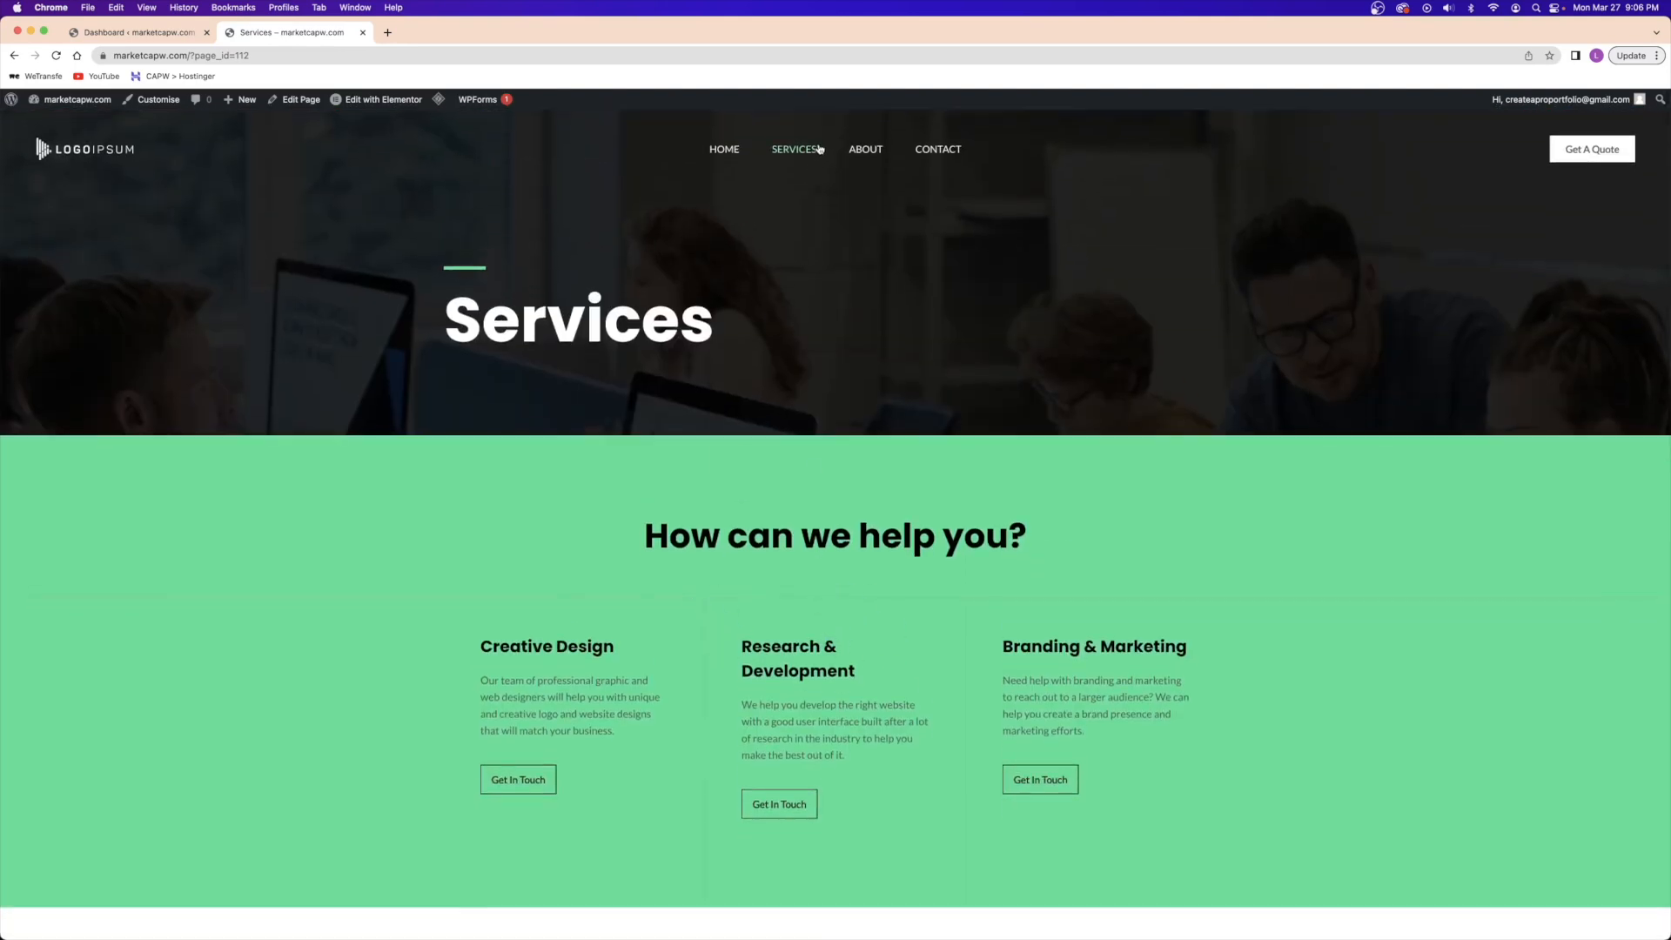
pyautogui.click(859, 153)
pyautogui.click(938, 150)
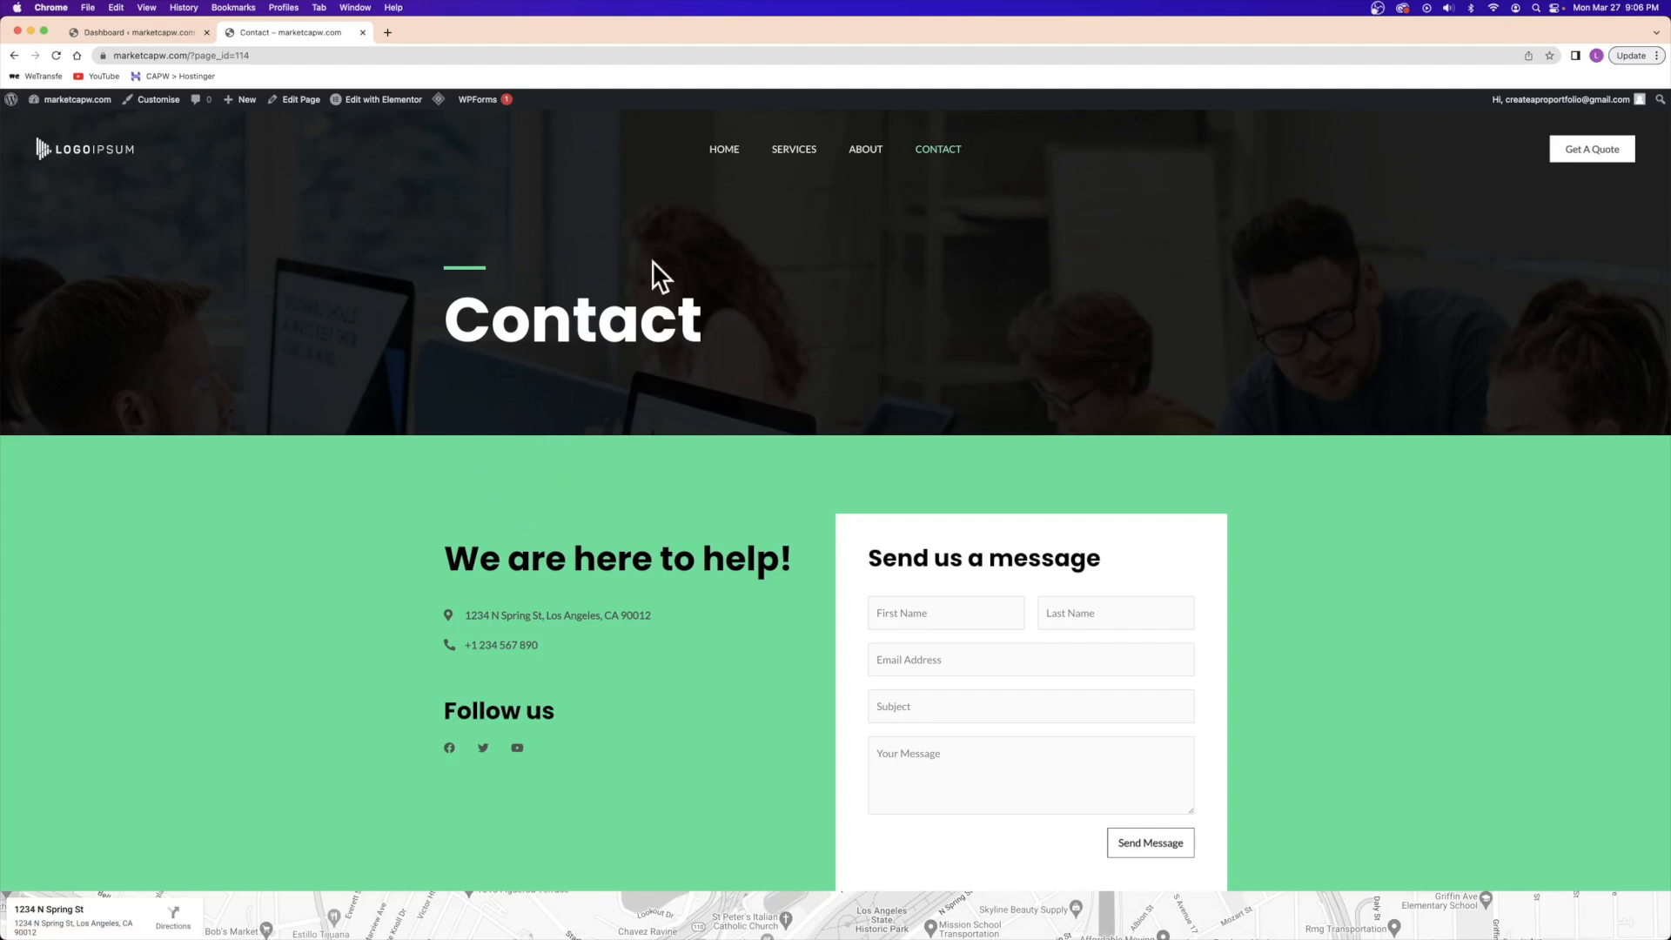
pyautogui.scroll(-5, 751, 317)
pyautogui.scroll(5, 911, 306)
pyautogui.click(794, 148)
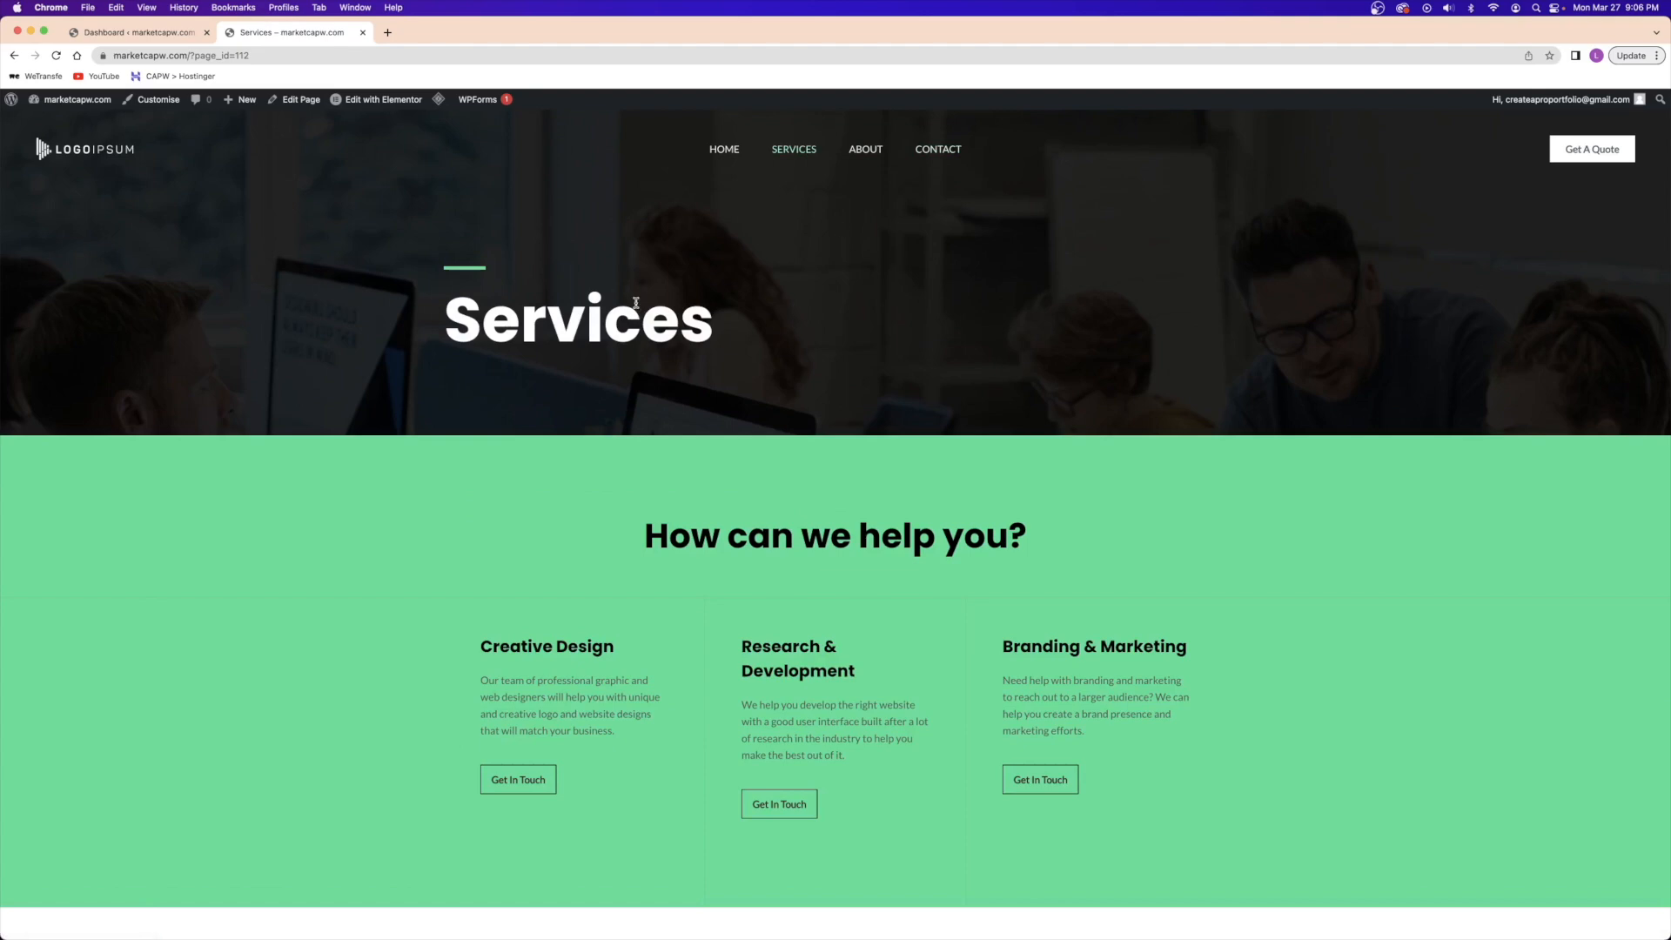
pyautogui.click(720, 148)
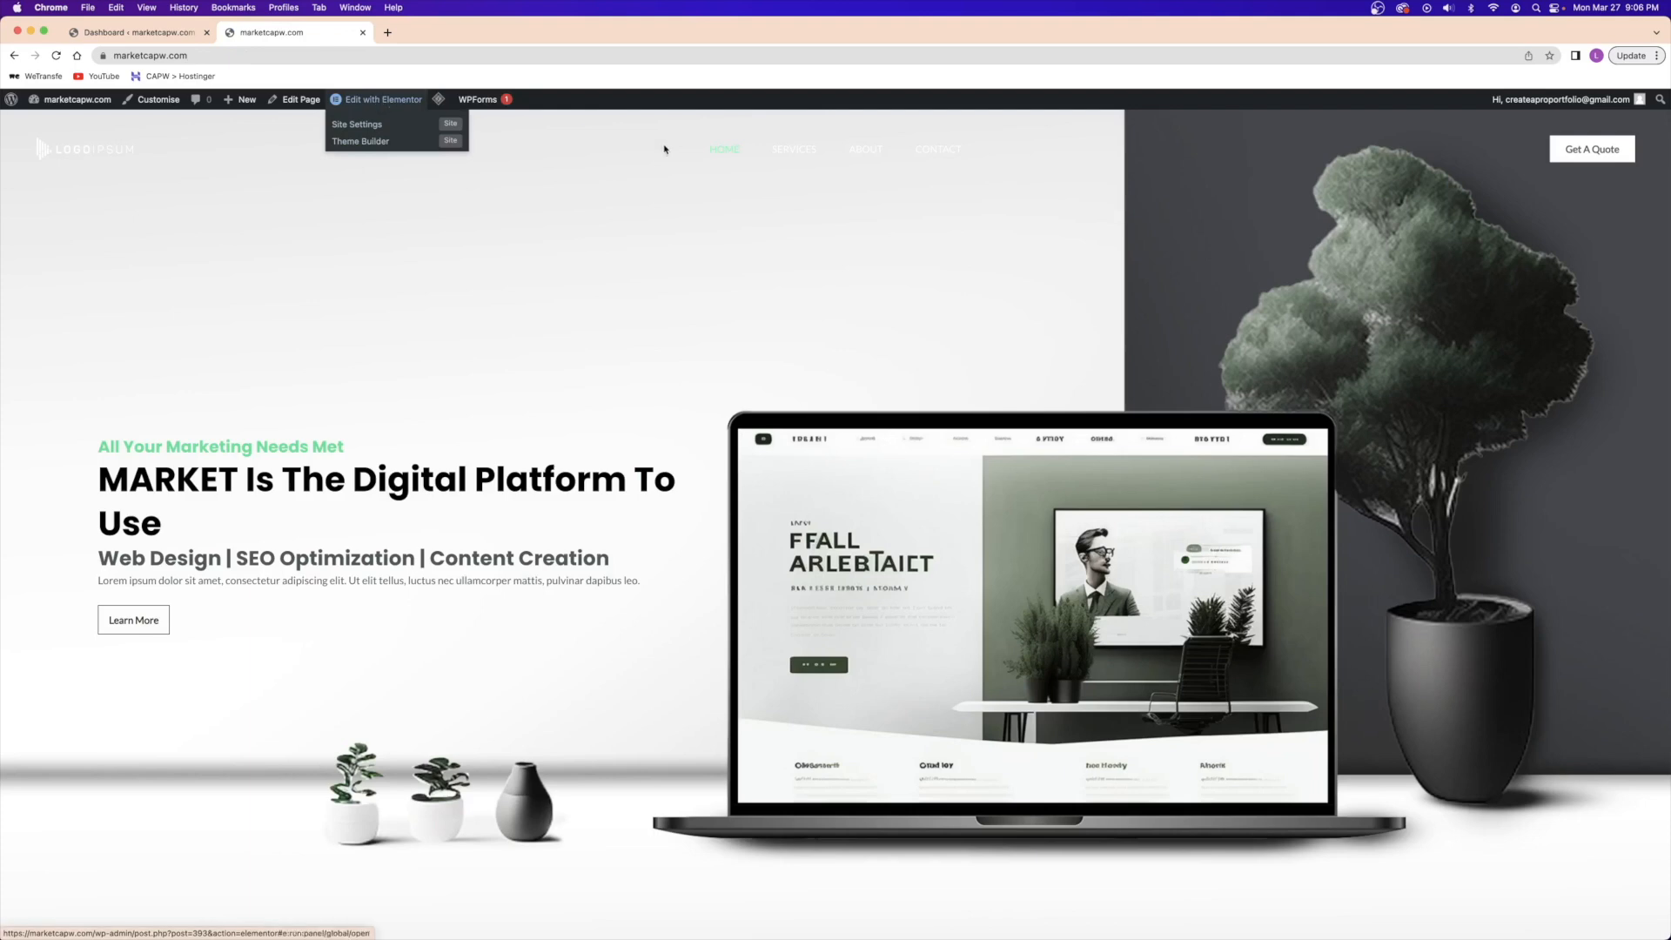
# - Open the live site's Services page for editing with Elementor
pyautogui.click(812, 151)
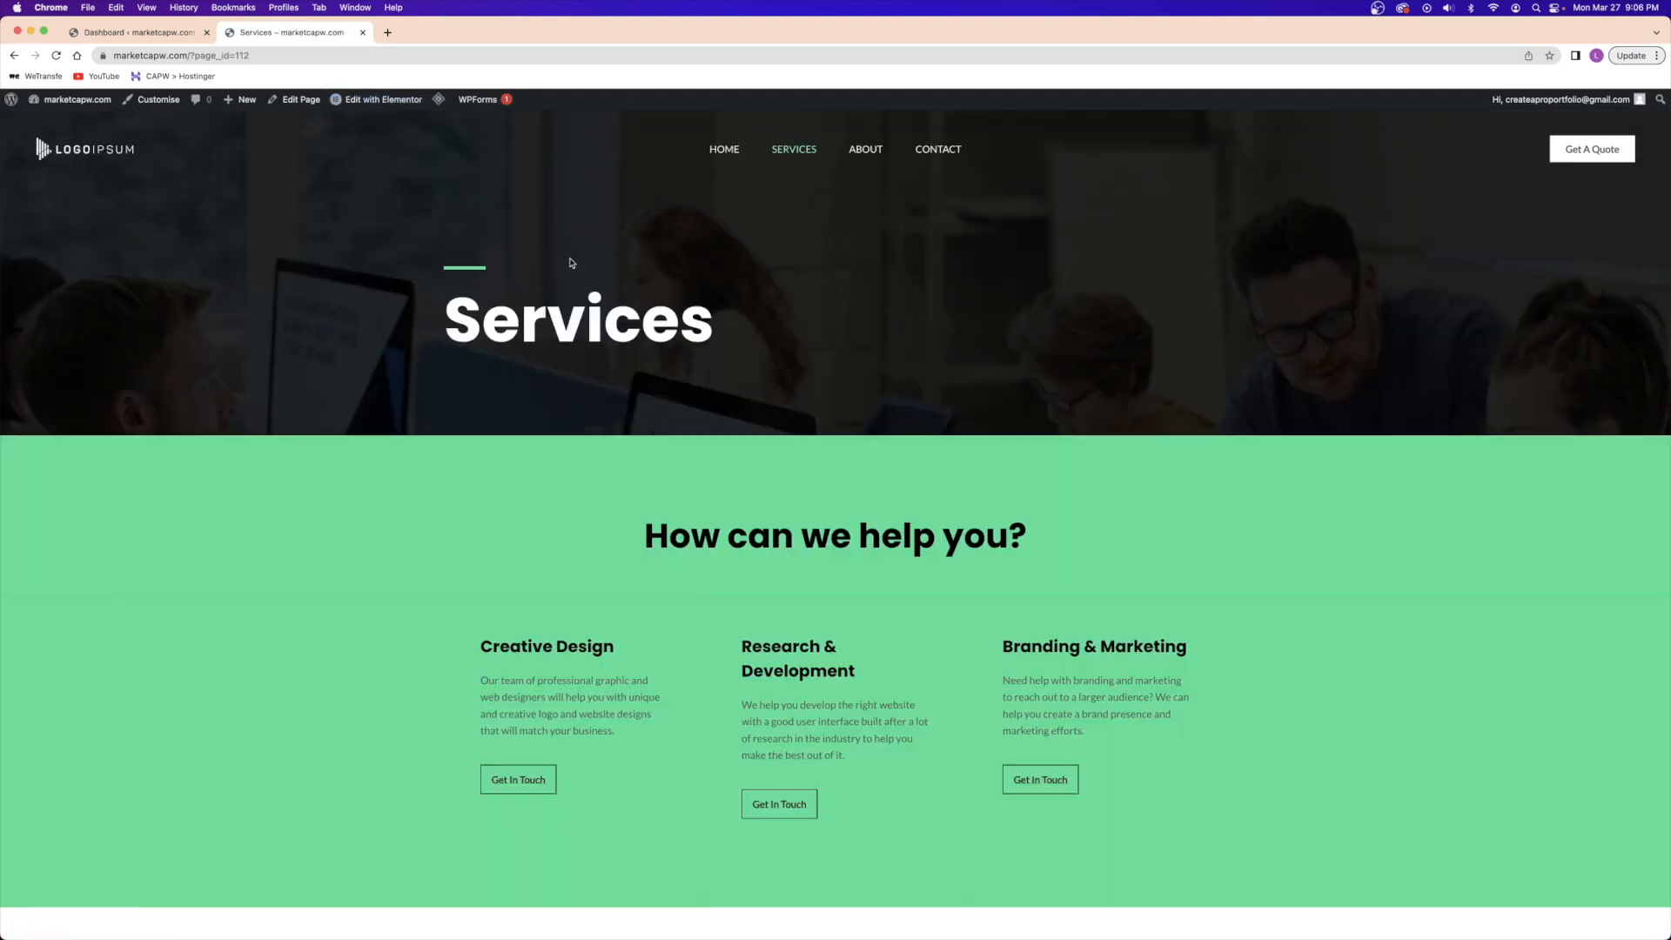
pyautogui.moveTo(368, 107)
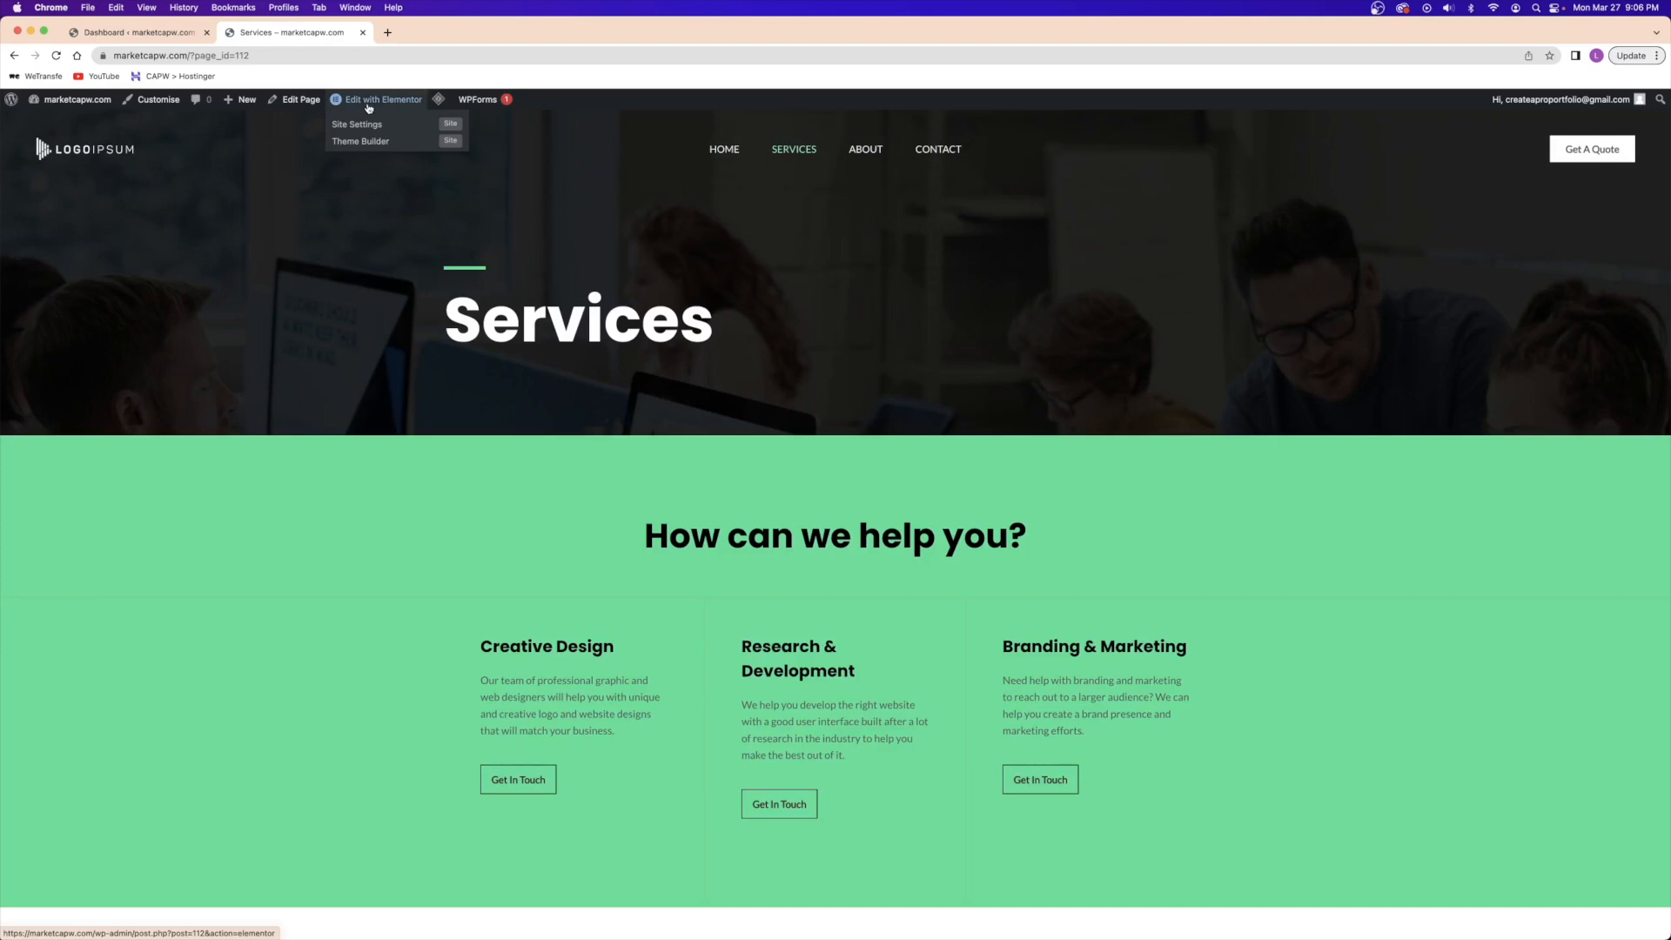
pyautogui.click(865, 153)
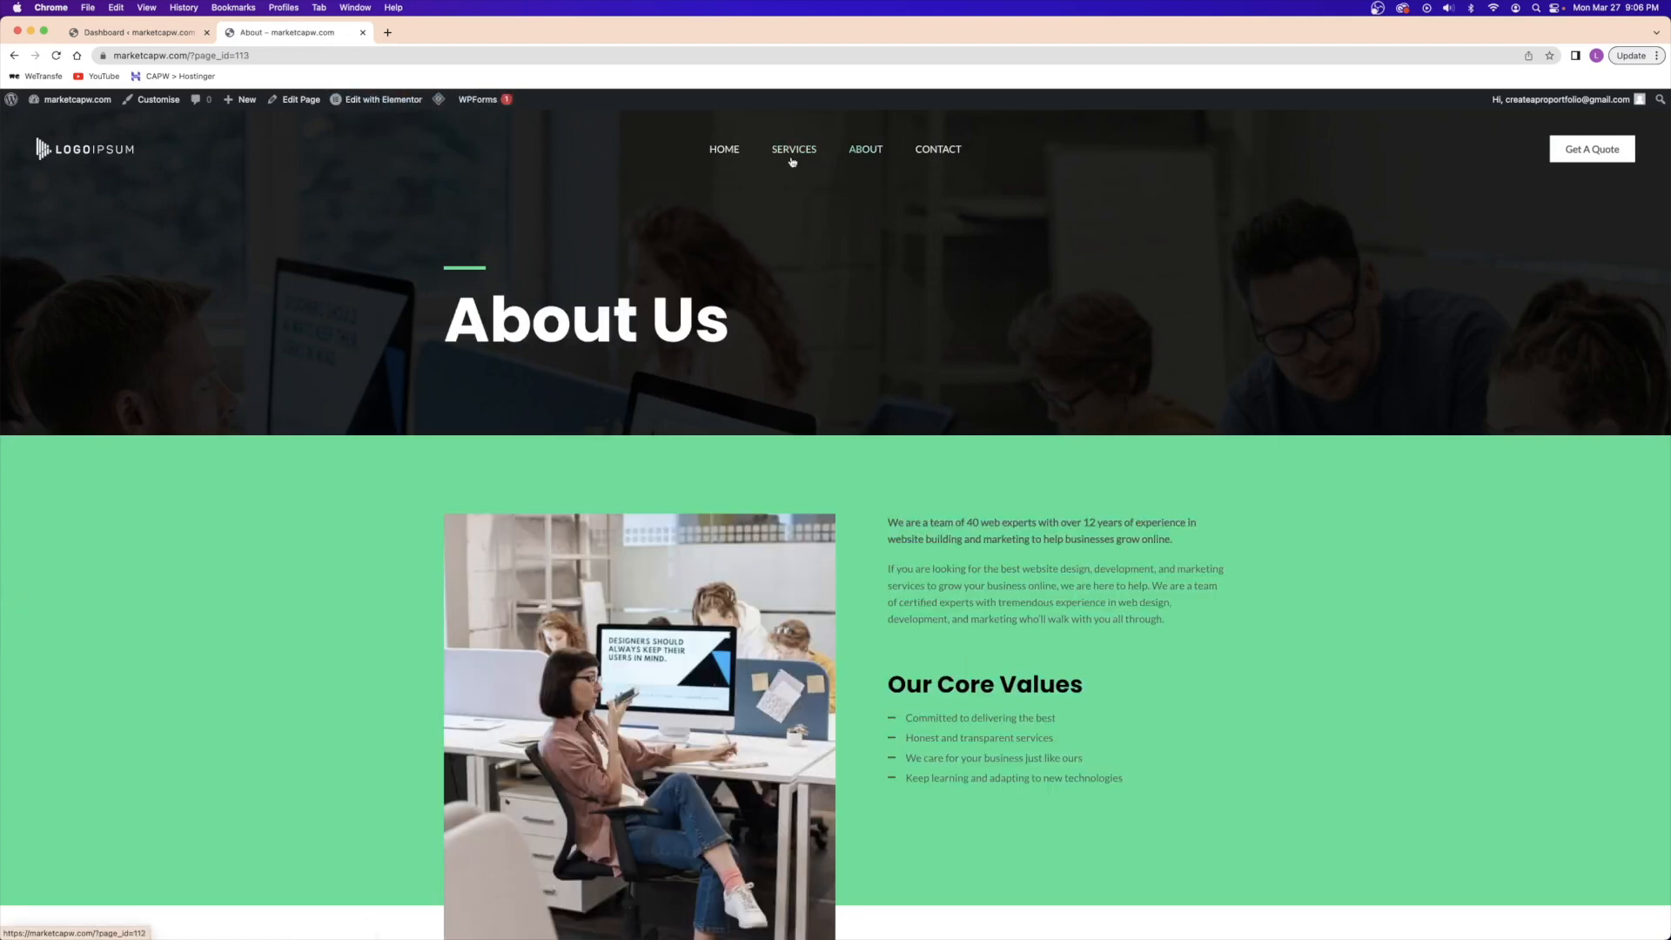
pyautogui.click(928, 154)
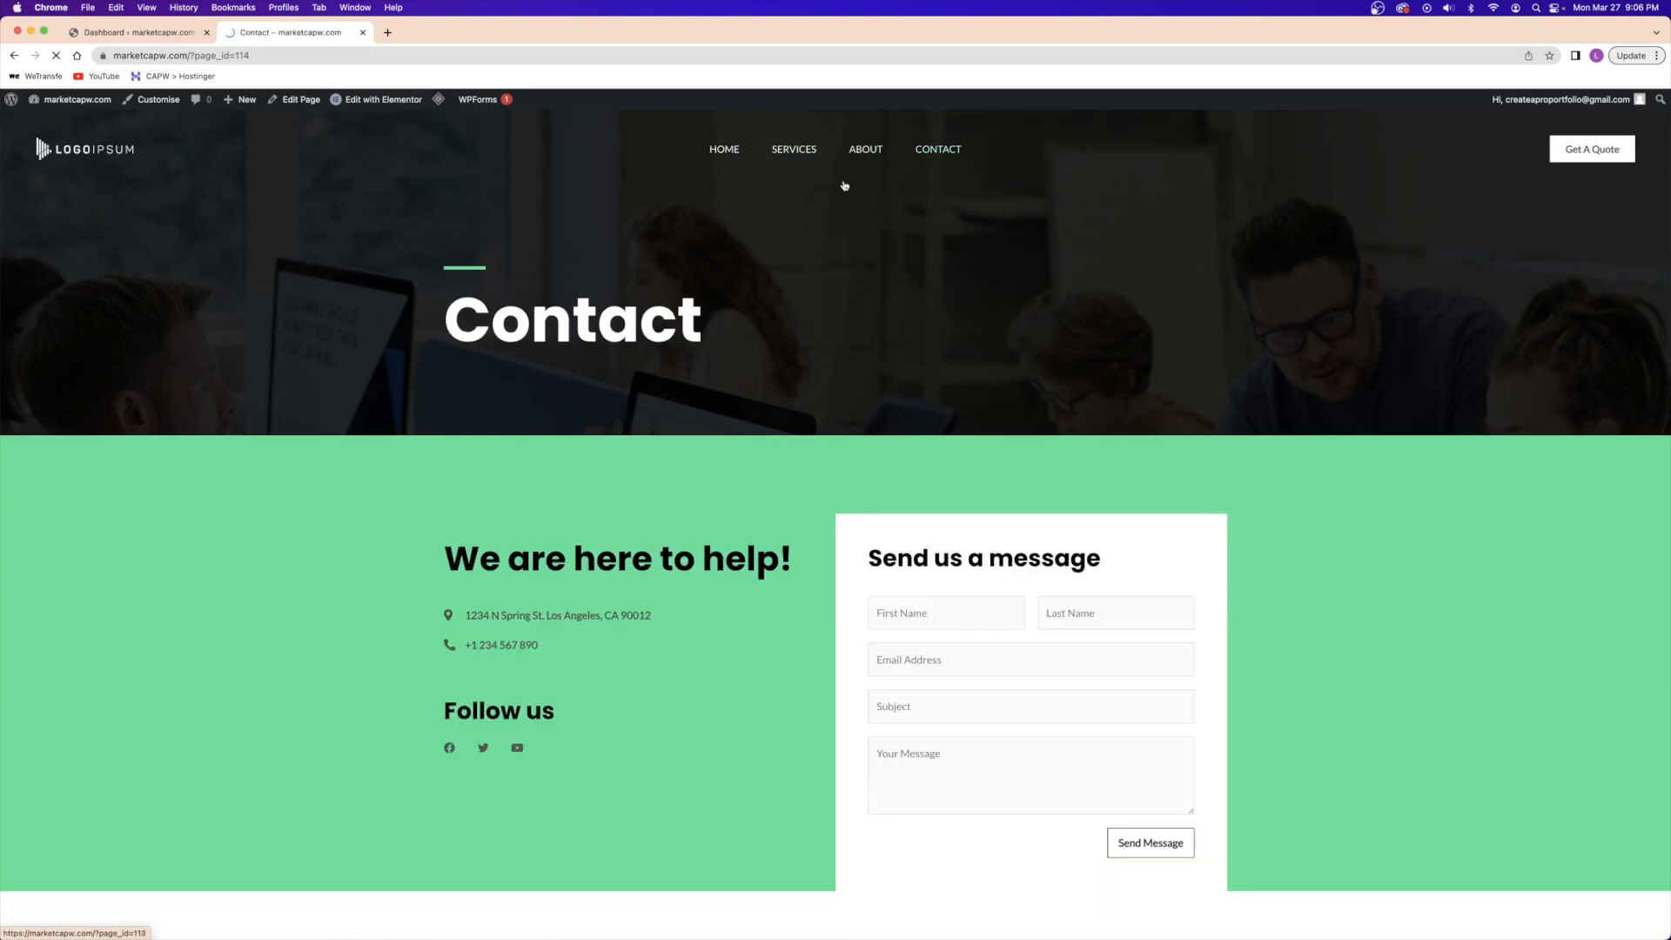
pyautogui.click(809, 158)
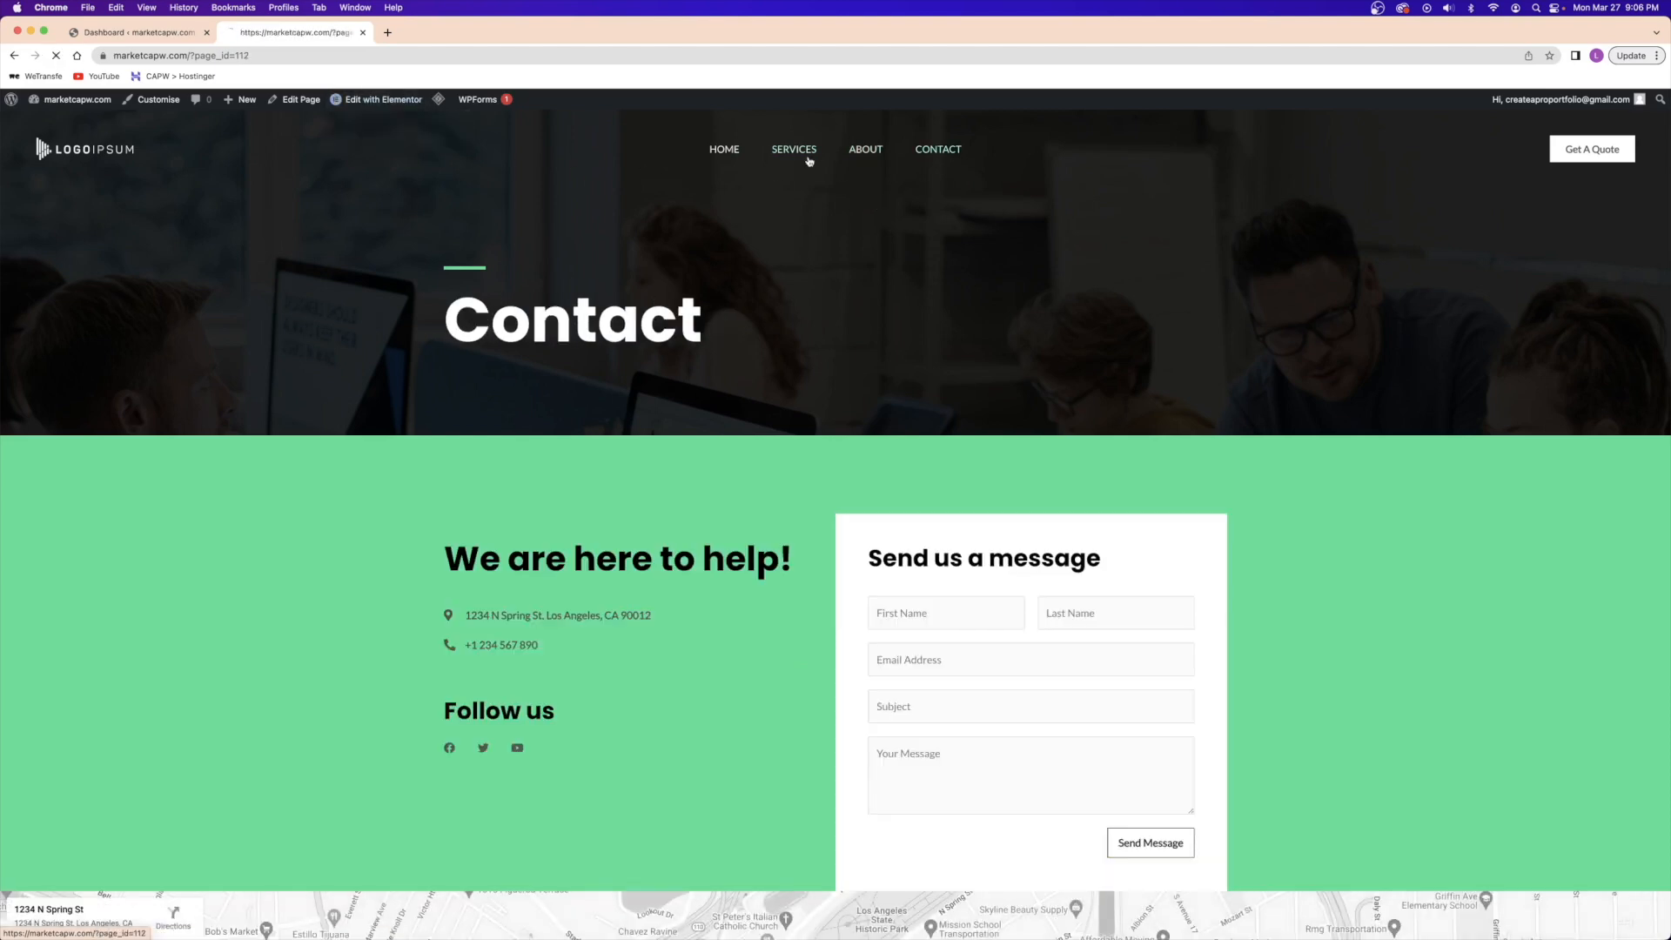
pyautogui.click(383, 99)
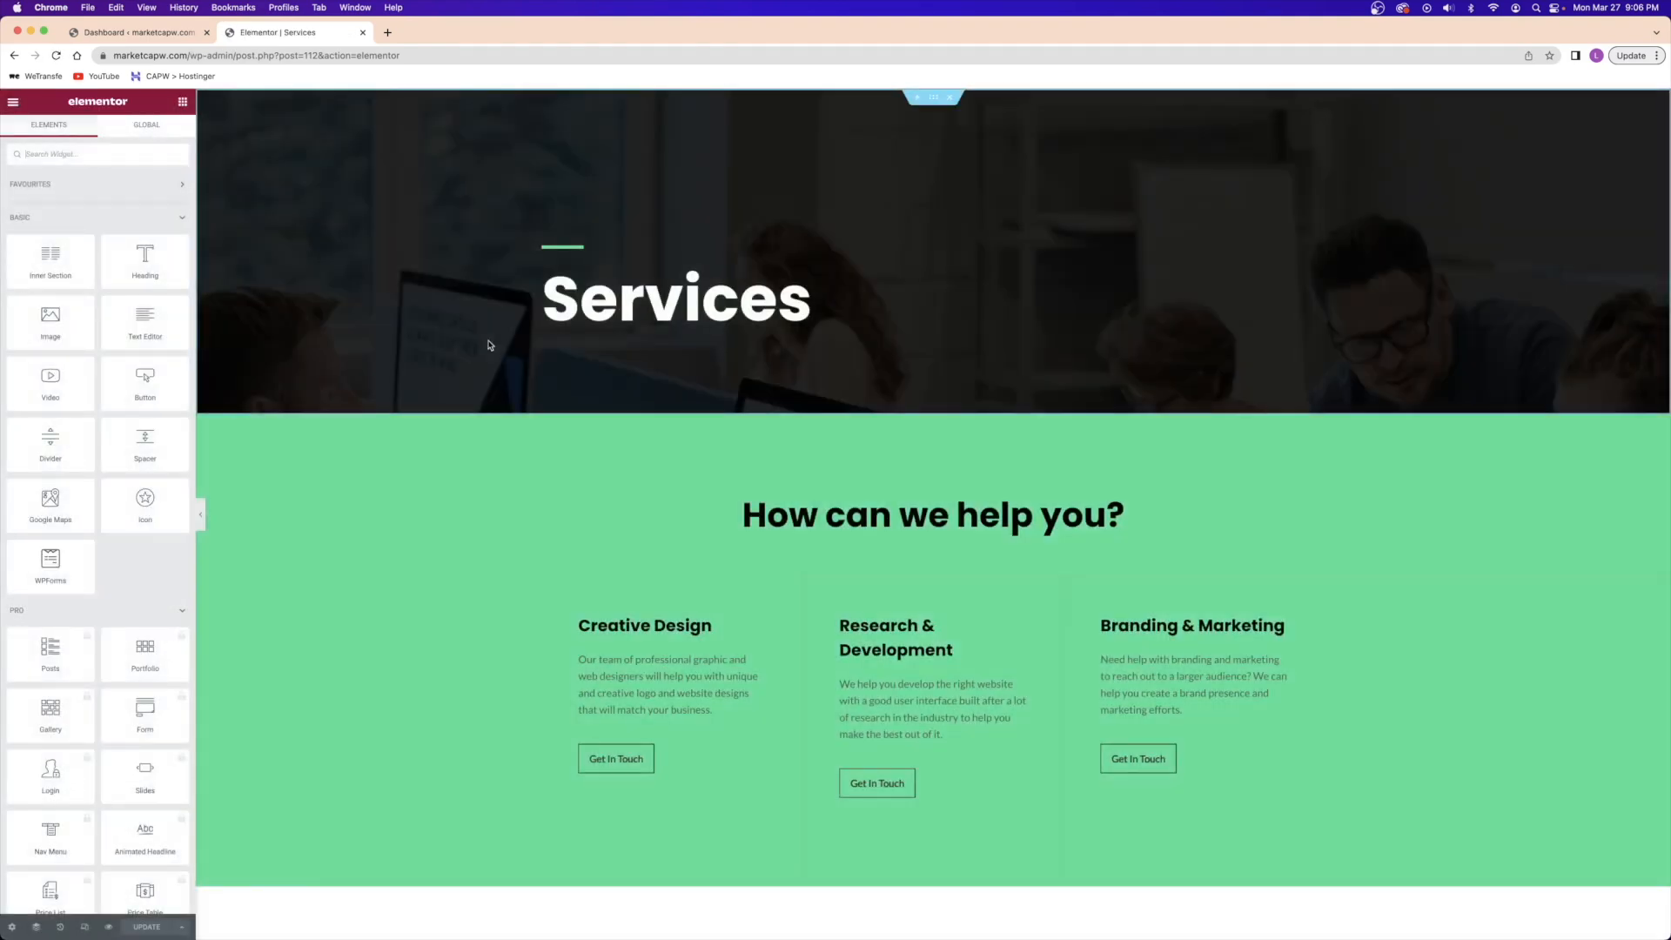
# - Try appending letters to the Services page's title heading and remove them again
pyautogui.click(675, 298)
pyautogui.write('af')
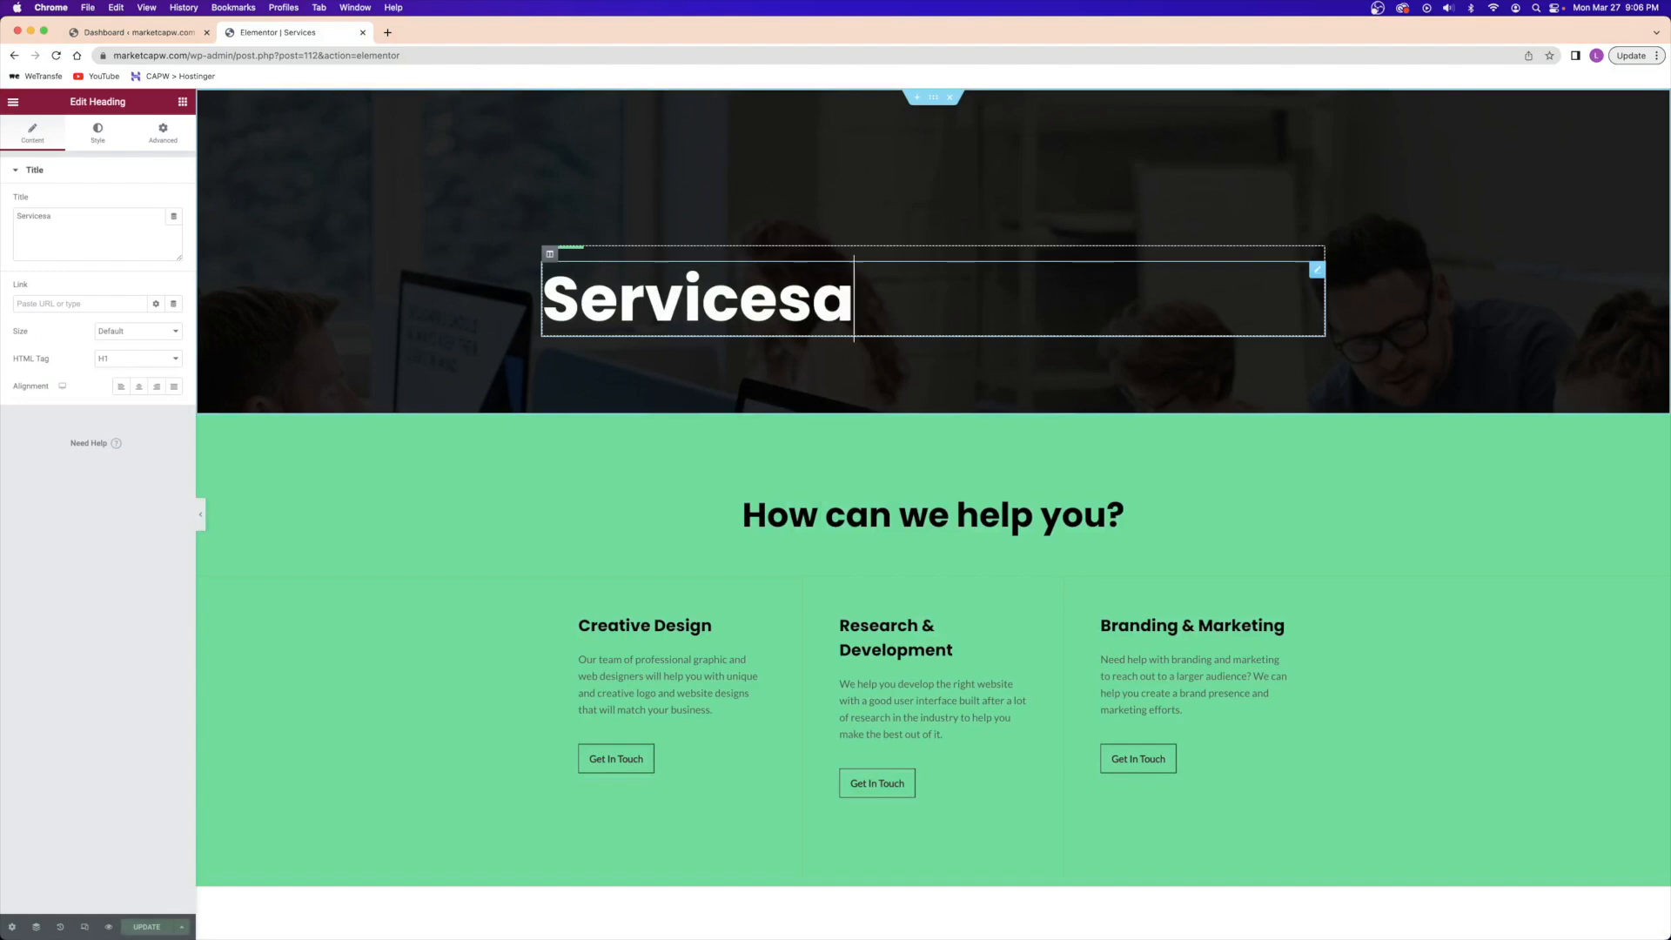
pyautogui.press('BackSpace')
pyautogui.press('BackSpace')
# - Look over the "How can we help you?" heading and the Branding & Marketing box's title and description fields
pyautogui.click(1114, 515)
pyautogui.scroll(-3, 882, 497)
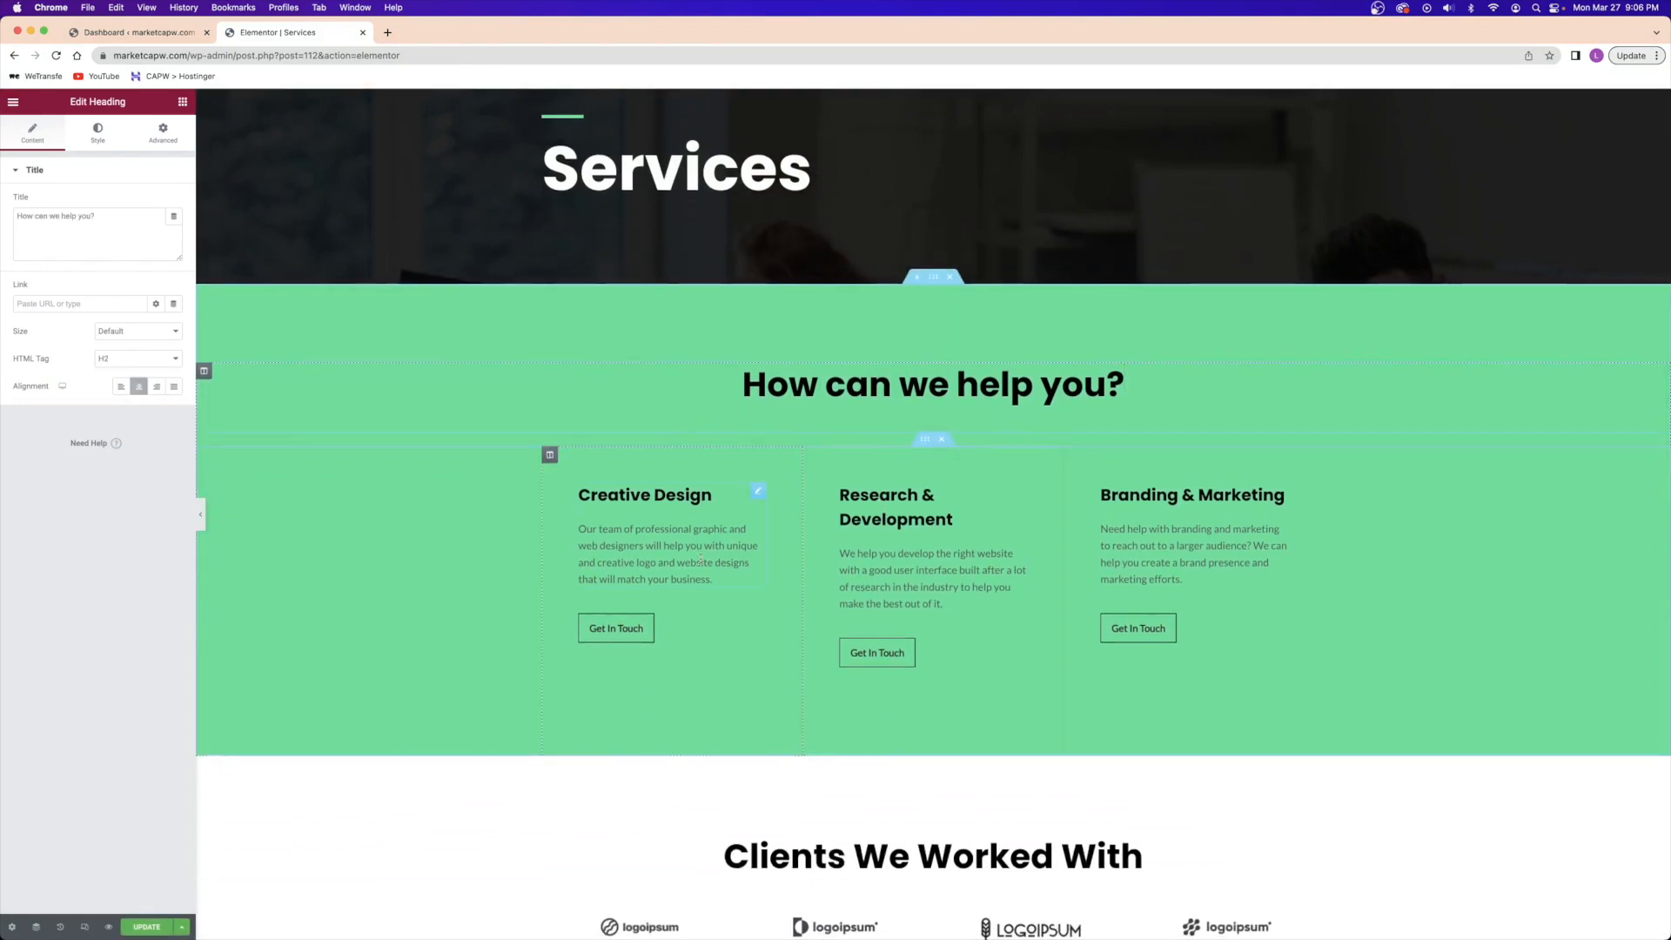
pyautogui.click(1118, 528)
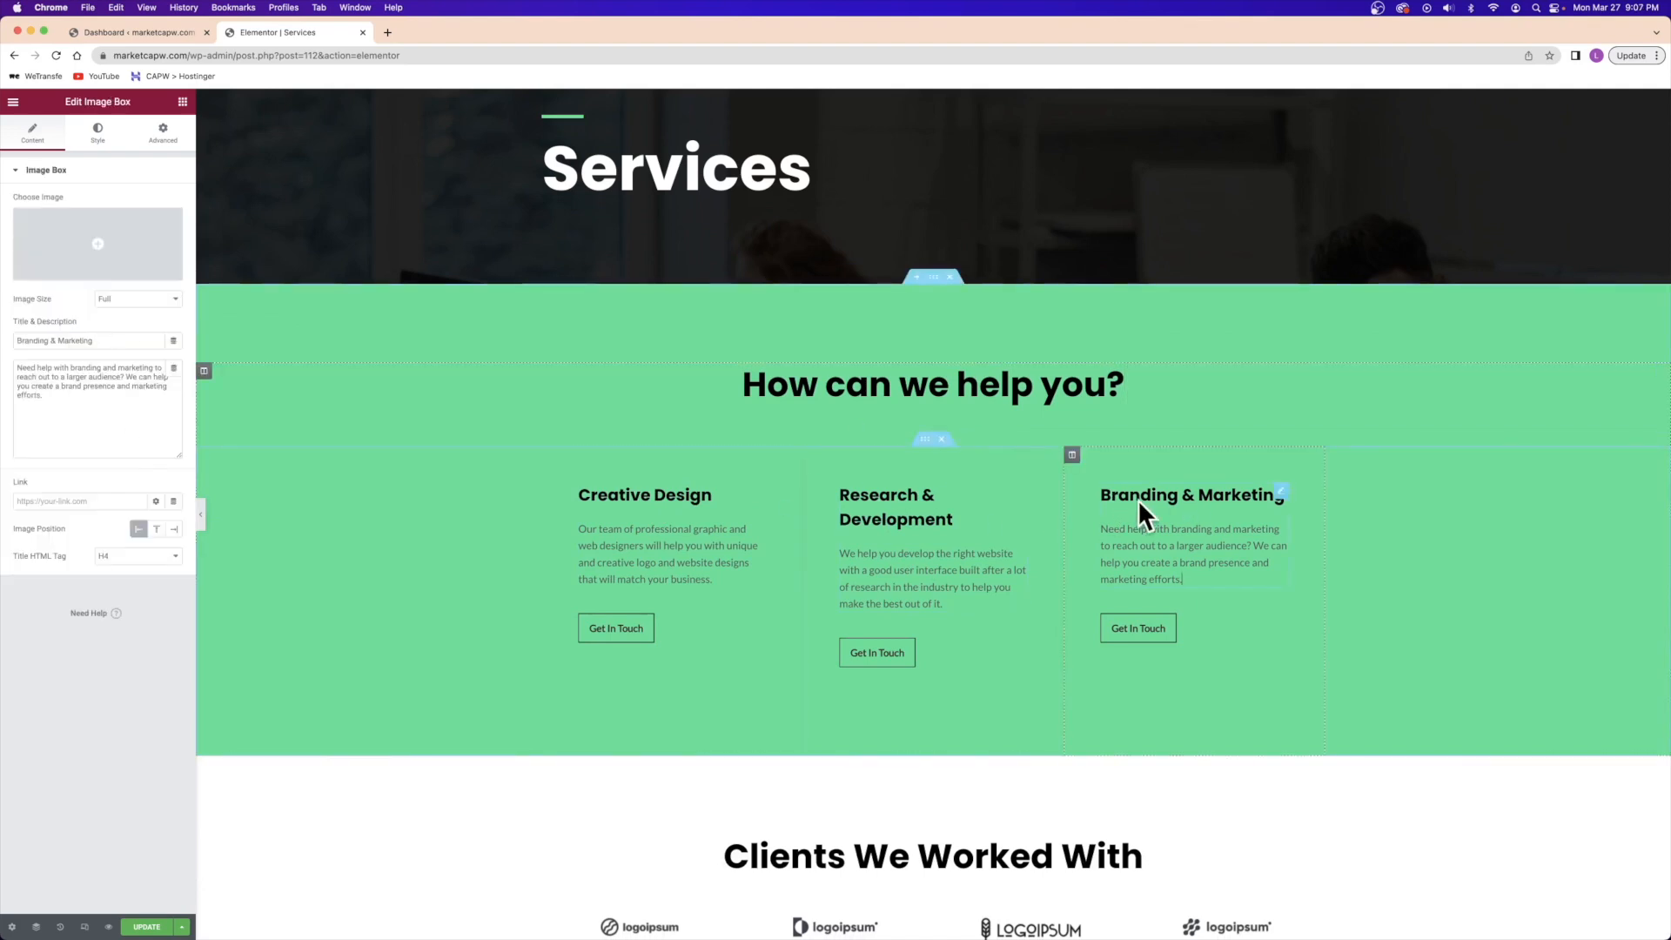
pyautogui.moveTo(102, 340); pyautogui.dragTo(4, 342)
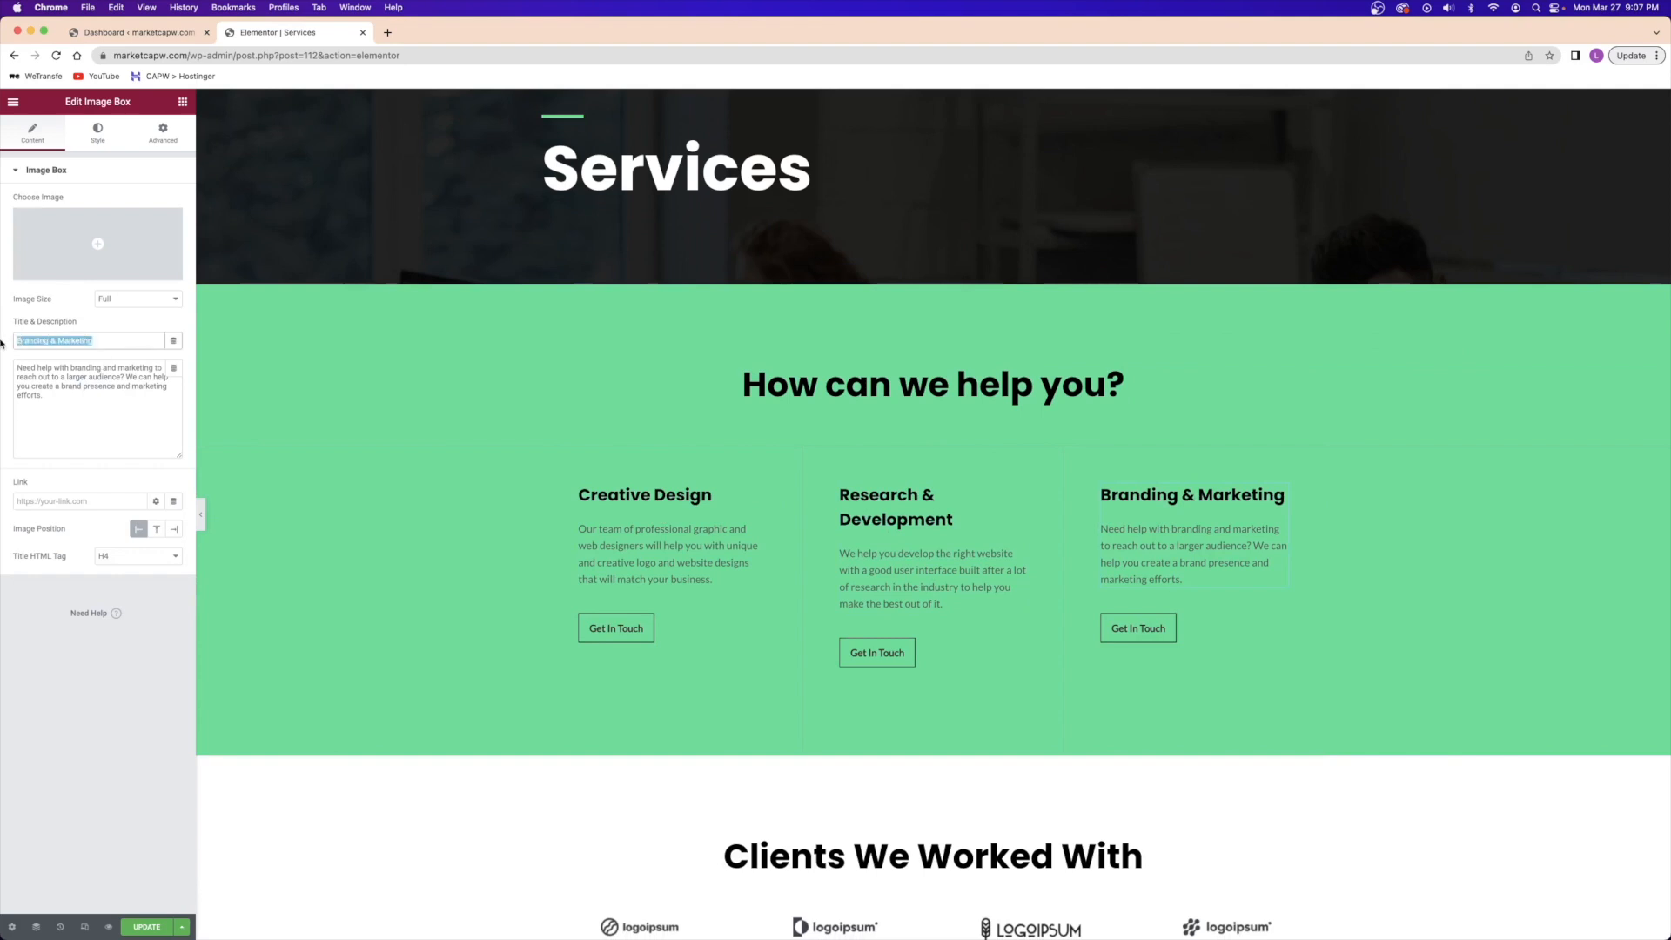
pyautogui.moveTo(53, 399); pyautogui.dragTo(2, 357)
pyautogui.click(65, 384)
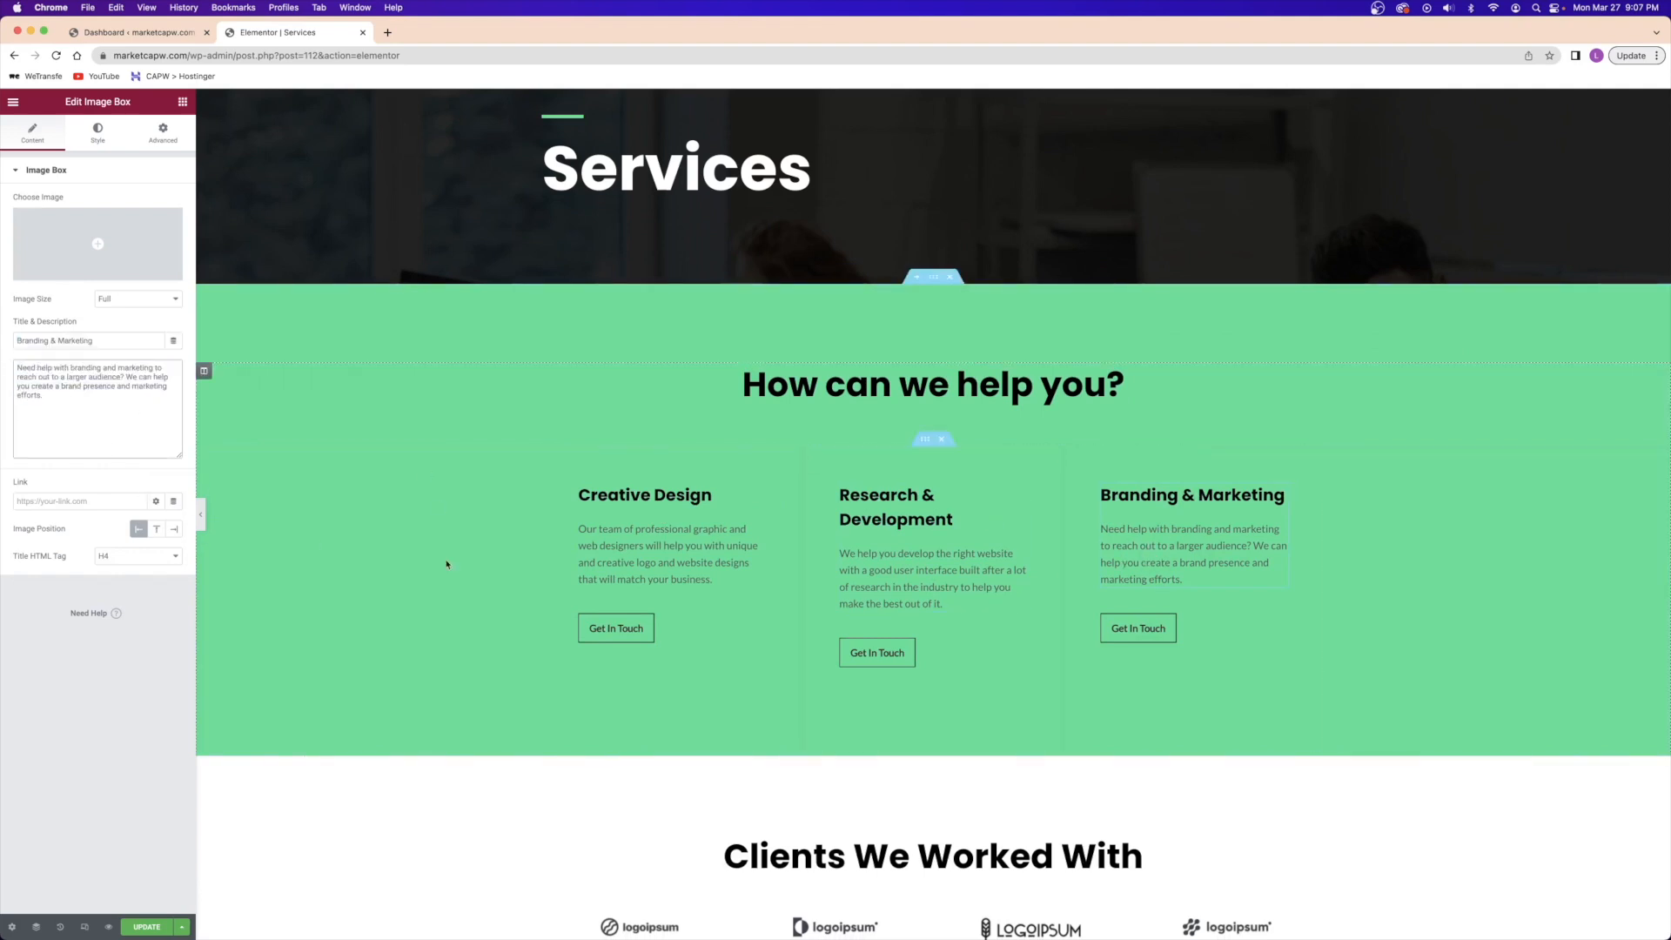
# - Link the Get In Touch button under Creative Design to the site's Contact page
pyautogui.rightClick(681, 627)
pyautogui.click(690, 640)
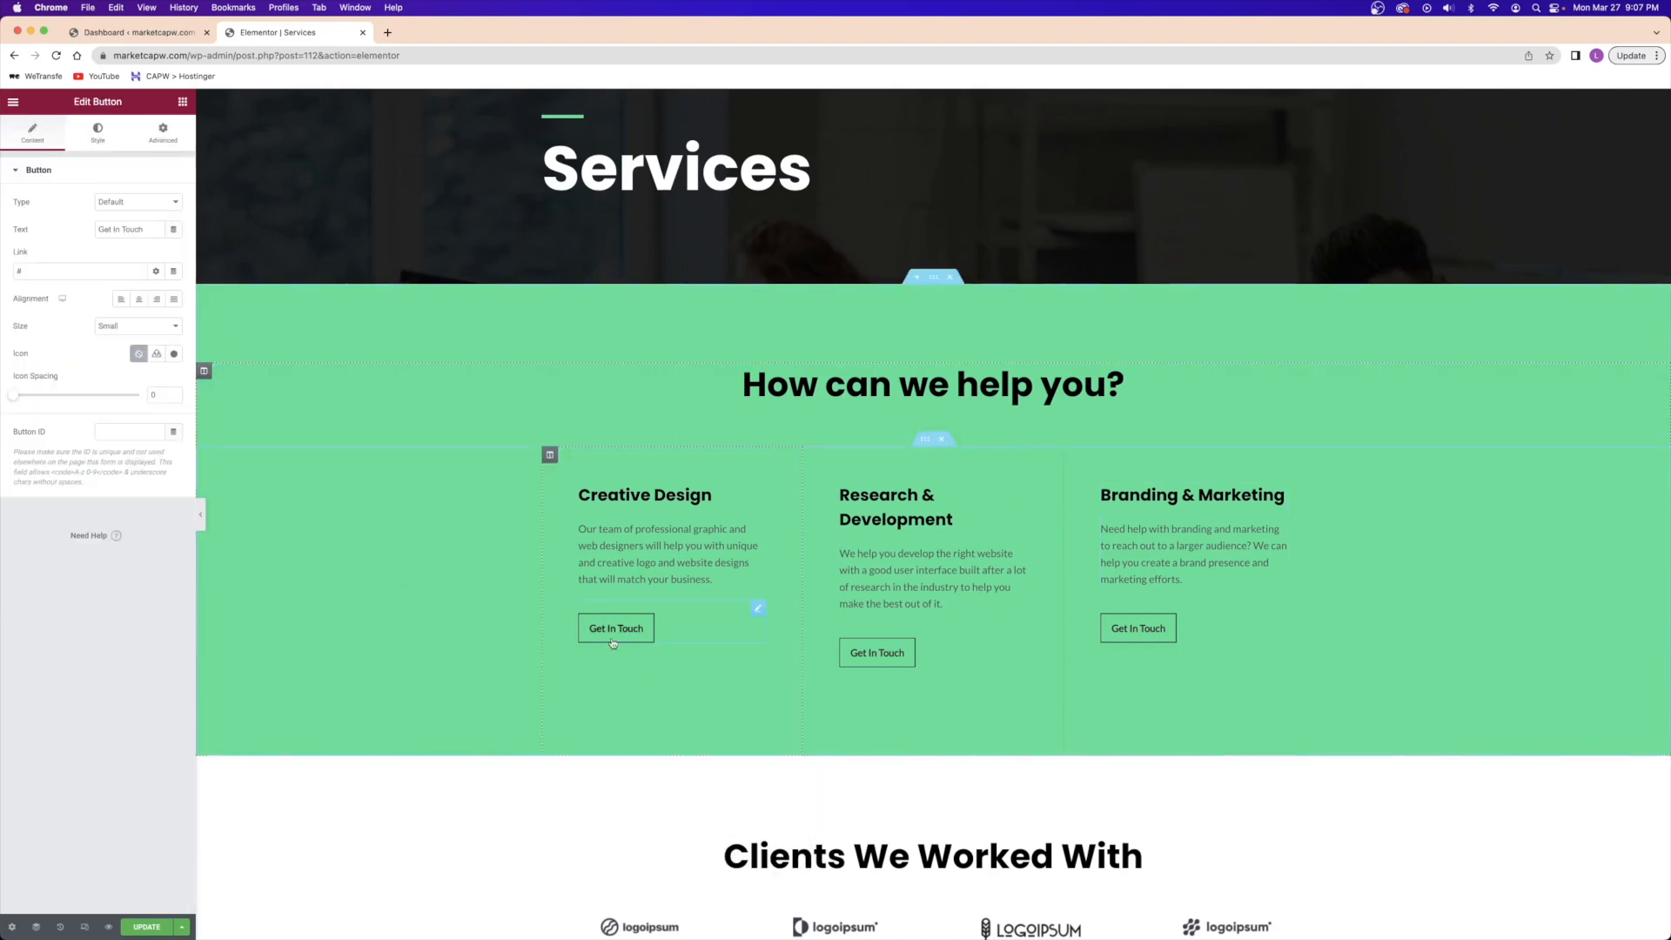
pyautogui.click(22, 271)
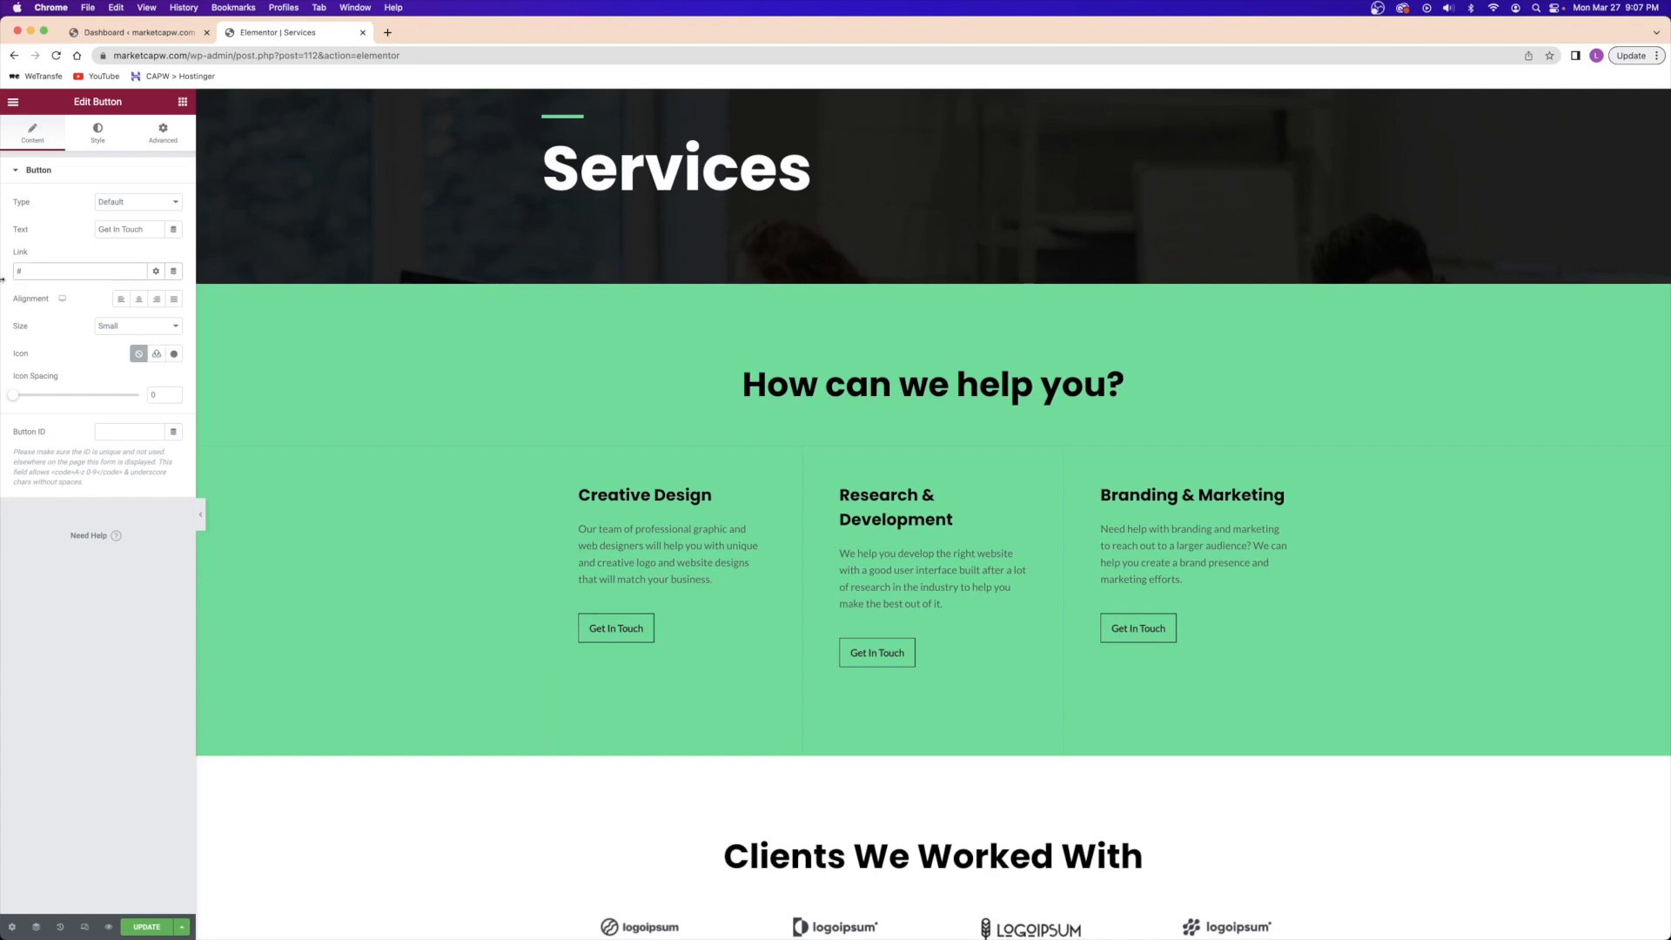
pyautogui.press('BackSpace')
pyautogui.write('contact')
pyautogui.click(55, 296)
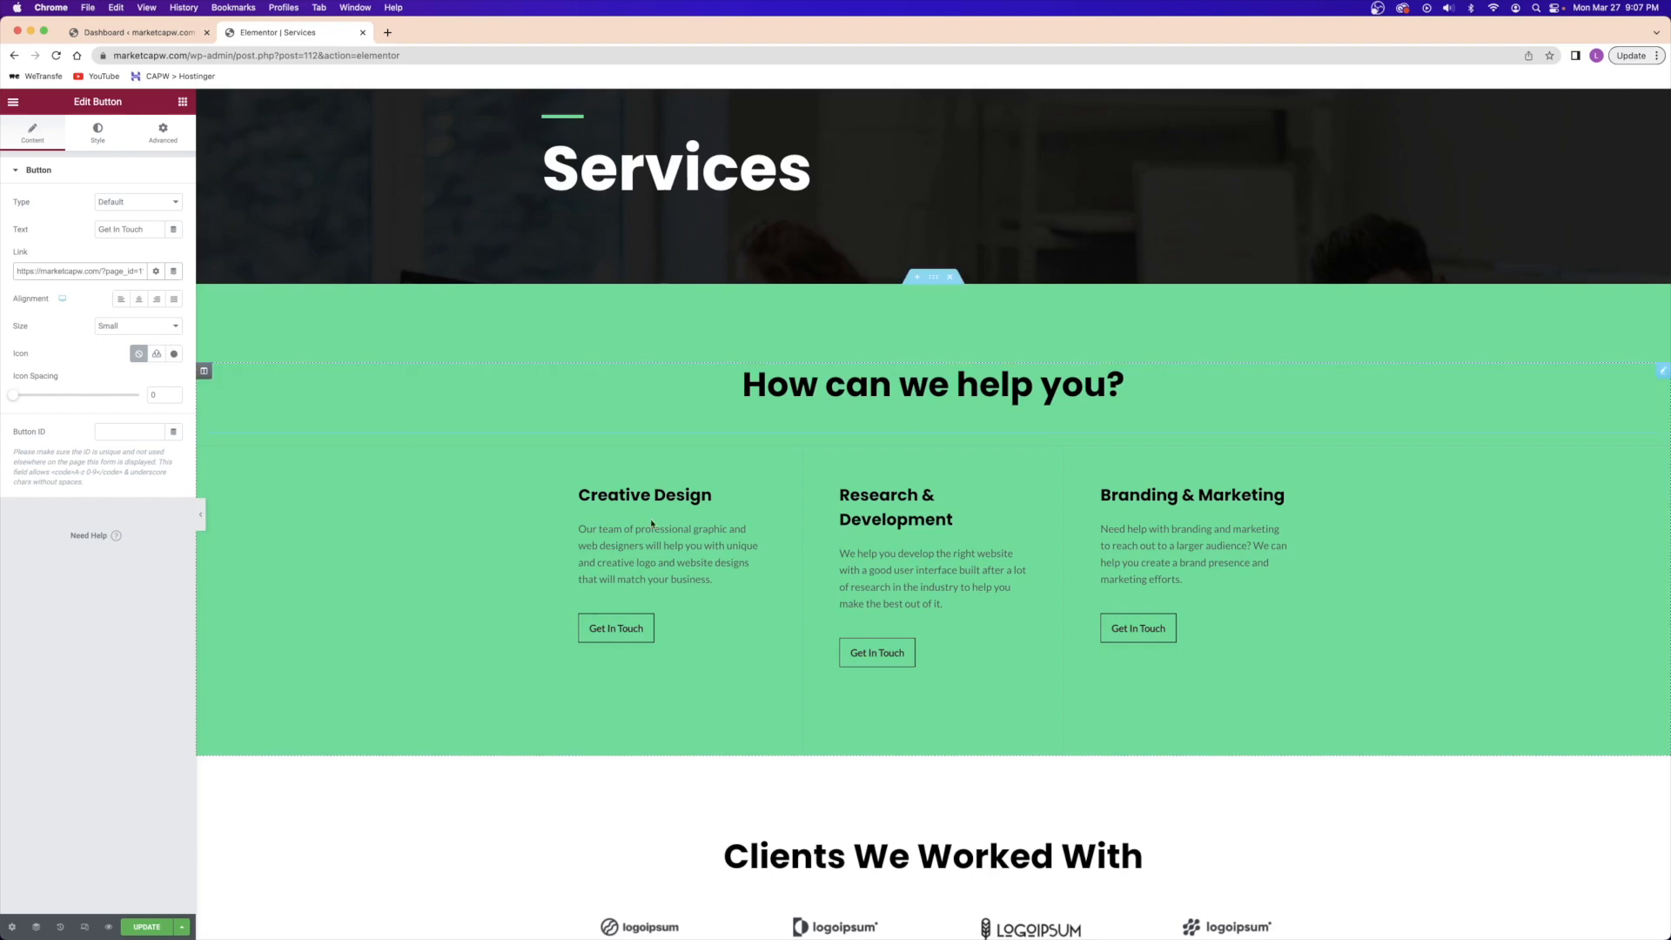
# - Link the Get In Touch buttons under Research & Development and Branding & Marketing to the Contact page
pyautogui.rightClick(881, 654)
pyautogui.click(900, 663)
pyautogui.moveTo(22, 271); pyautogui.dragTo(3, 270)
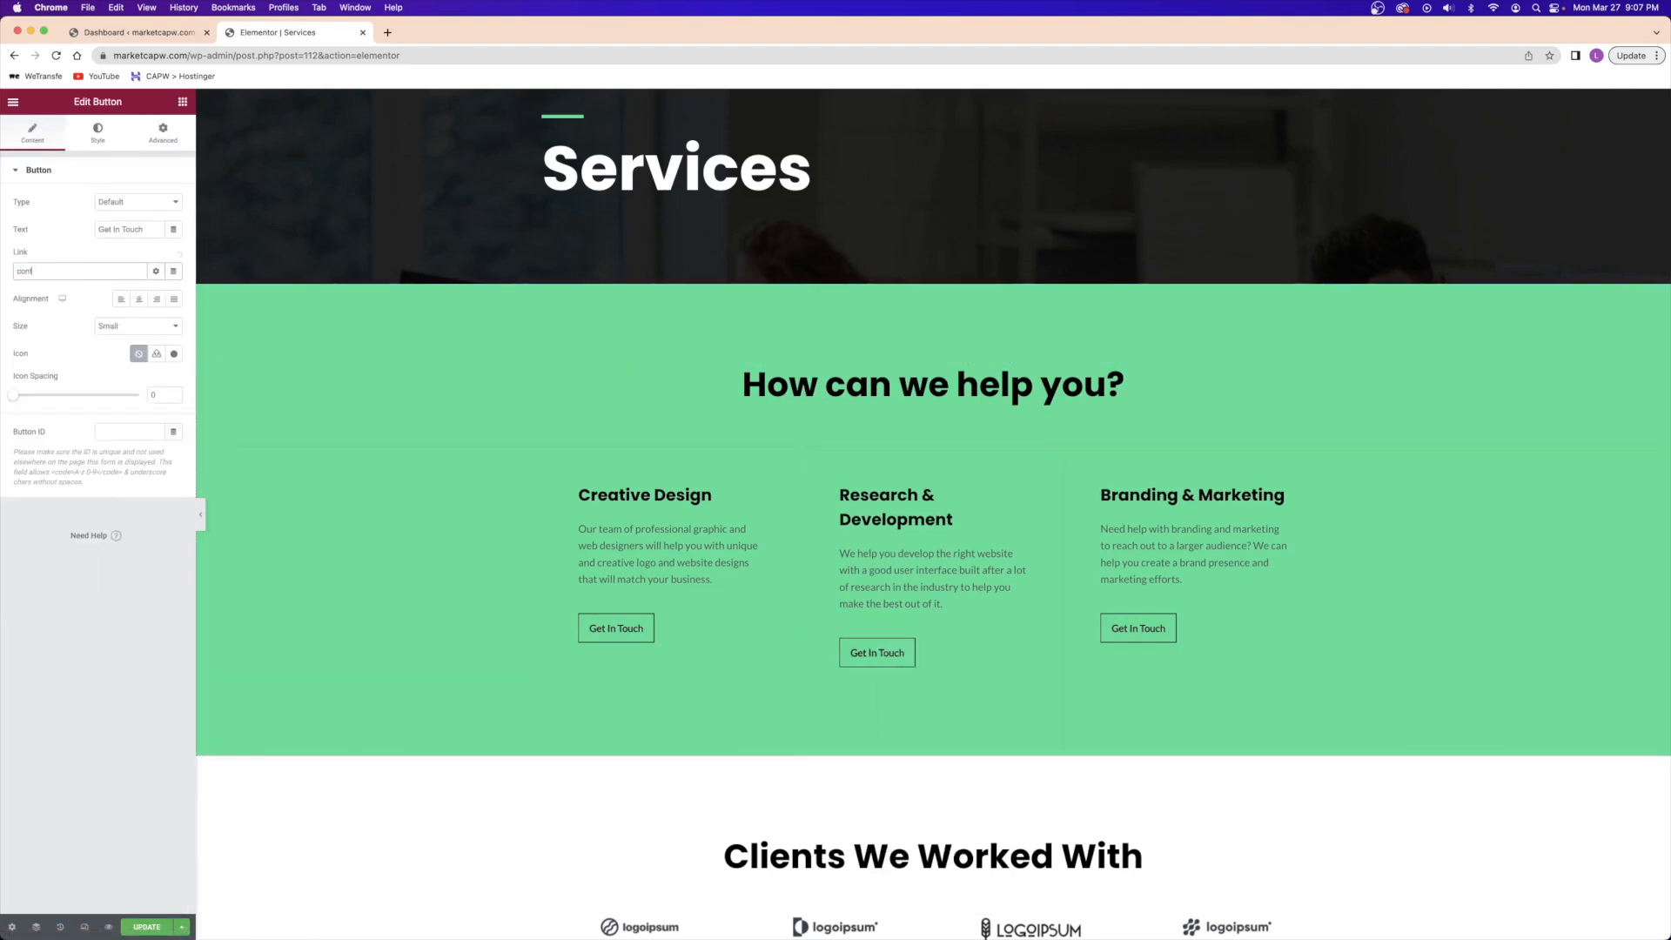
pyautogui.click(35, 292)
pyautogui.rightClick(1186, 633)
pyautogui.click(1210, 644)
pyautogui.moveTo(26, 270); pyautogui.dragTo(3, 271)
pyautogui.write('conta')
pyautogui.click(34, 292)
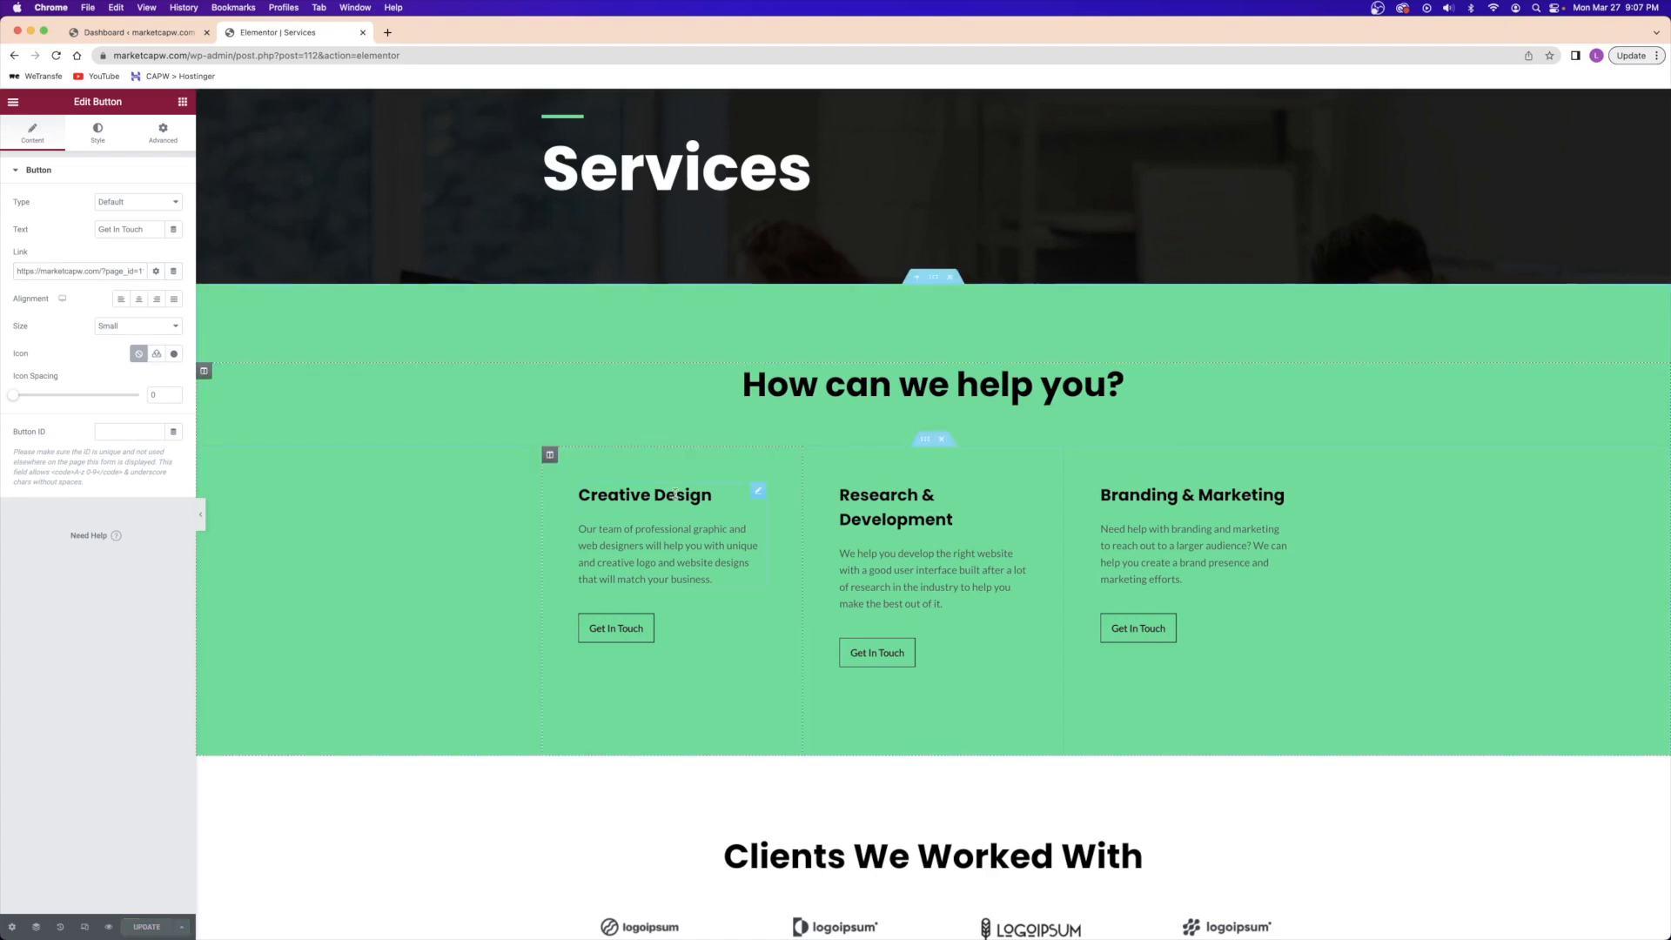
# - Change the title of the Creative Design image box to "Web Design"
pyautogui.click(641, 509)
pyautogui.click(1254, 494)
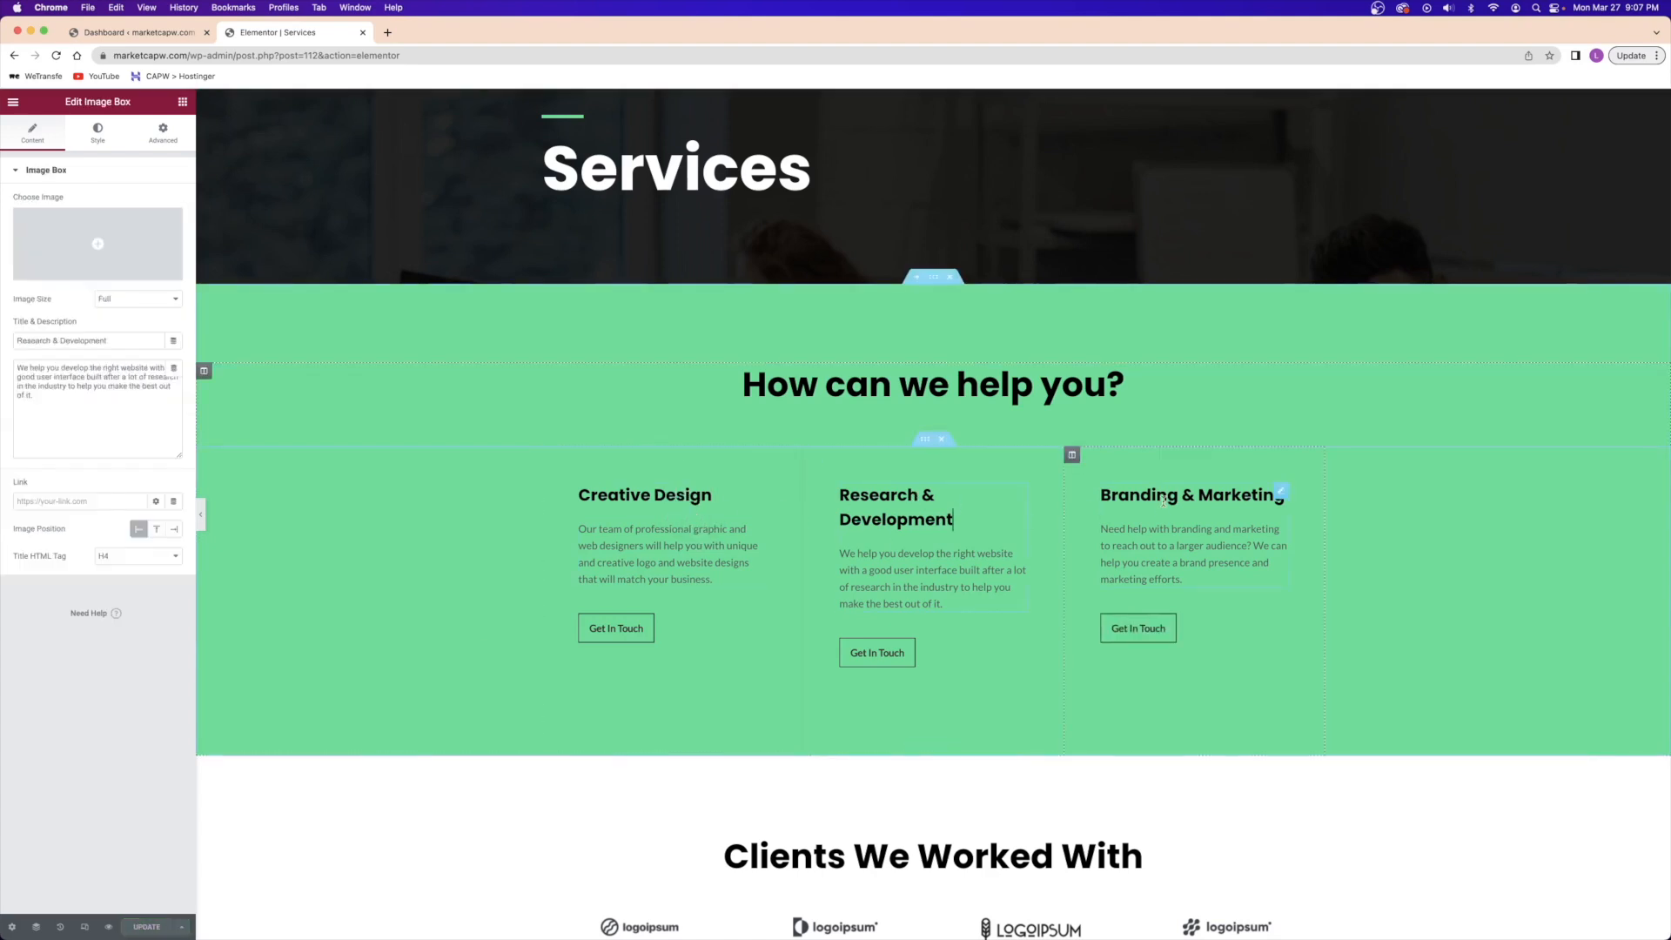
pyautogui.click(618, 493)
pyautogui.tripleClick(98, 340)
pyautogui.press('BackSpace')
pyautogui.write('Web Design')
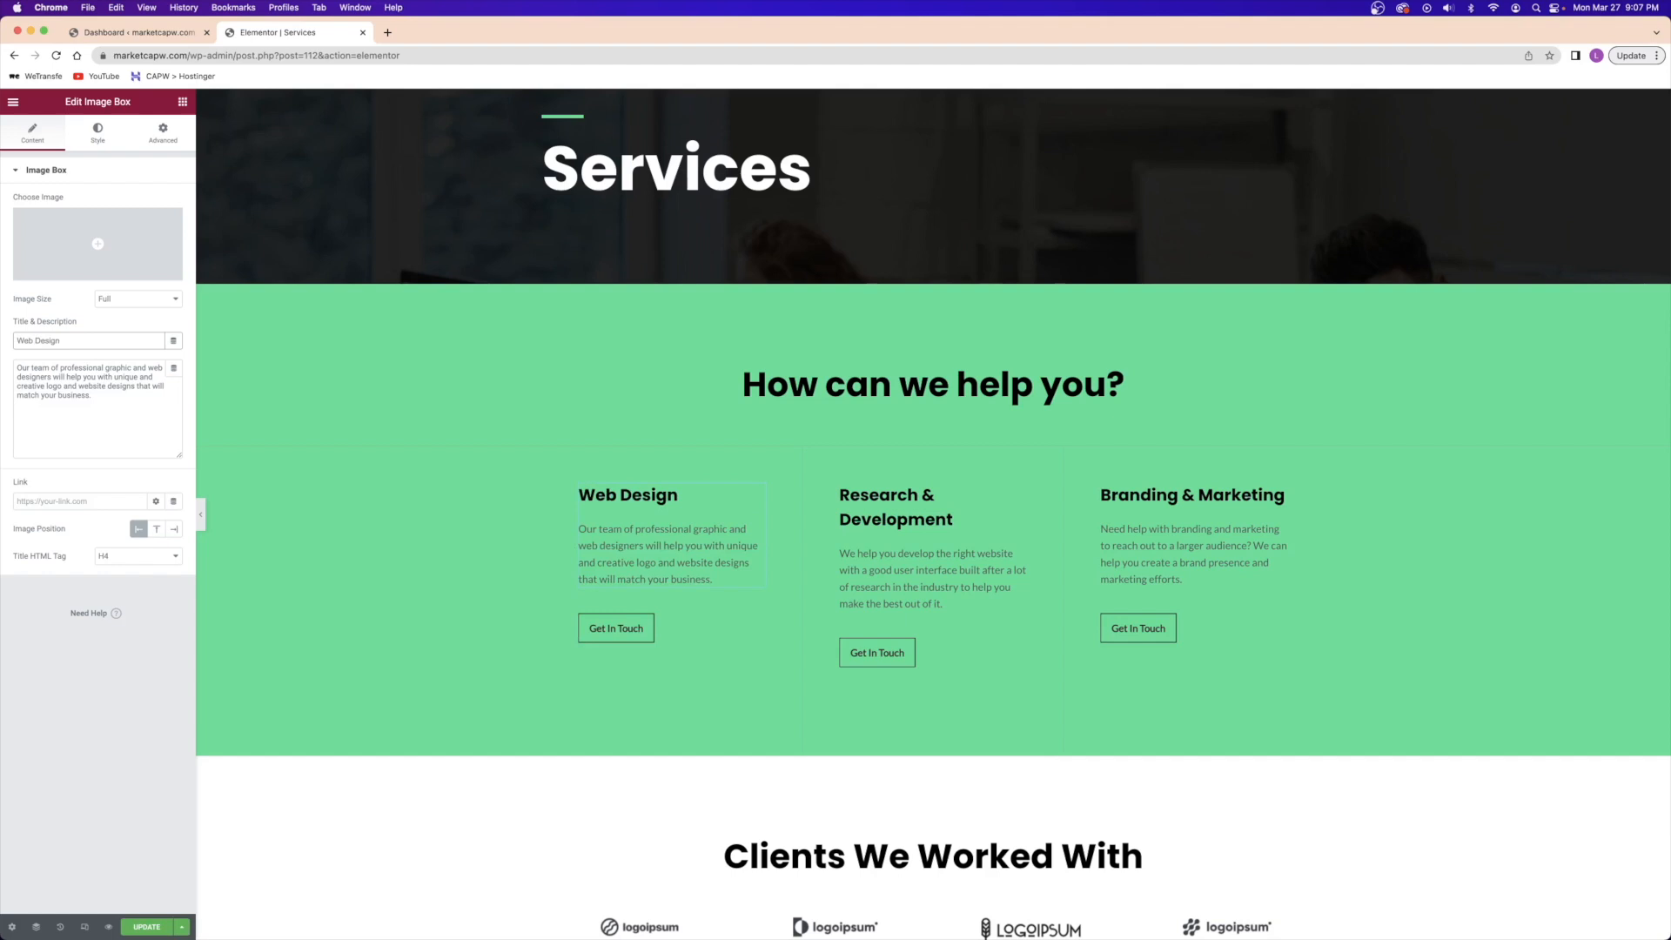
# - Retitle the Research & Development box "SEO Optimization" and the Branding & Marketing box "Content Creation"
pyautogui.click(857, 520)
pyautogui.tripleClick(95, 340)
pyautogui.write('SEO Op')
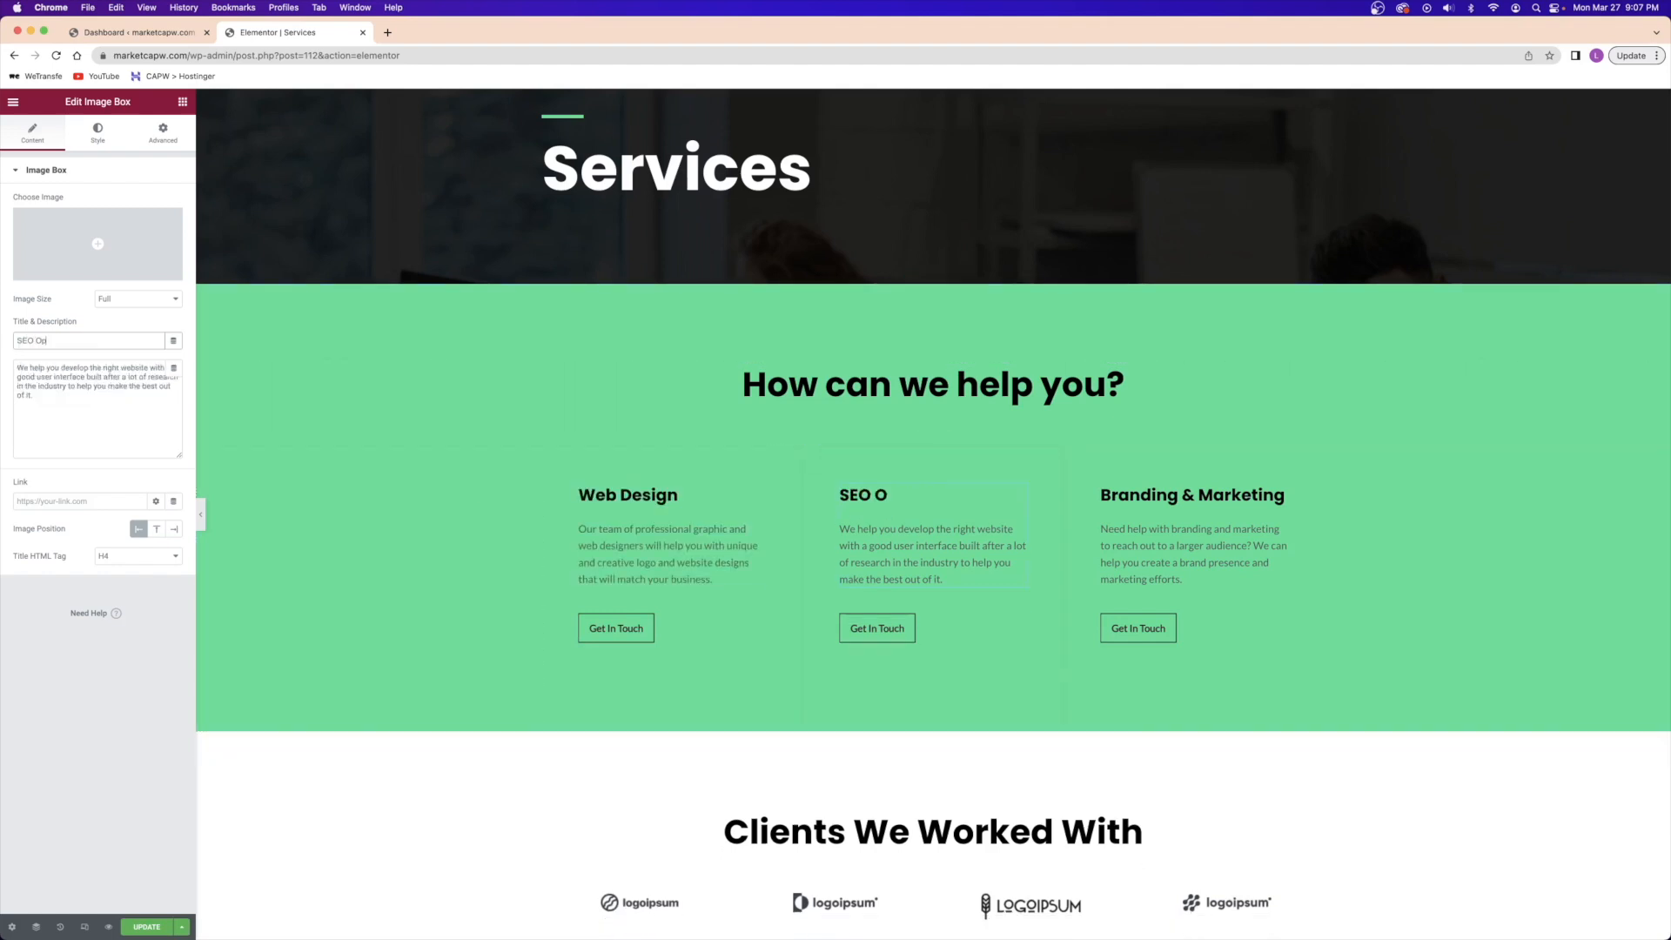
pyautogui.write('timization')
pyautogui.click(1262, 494)
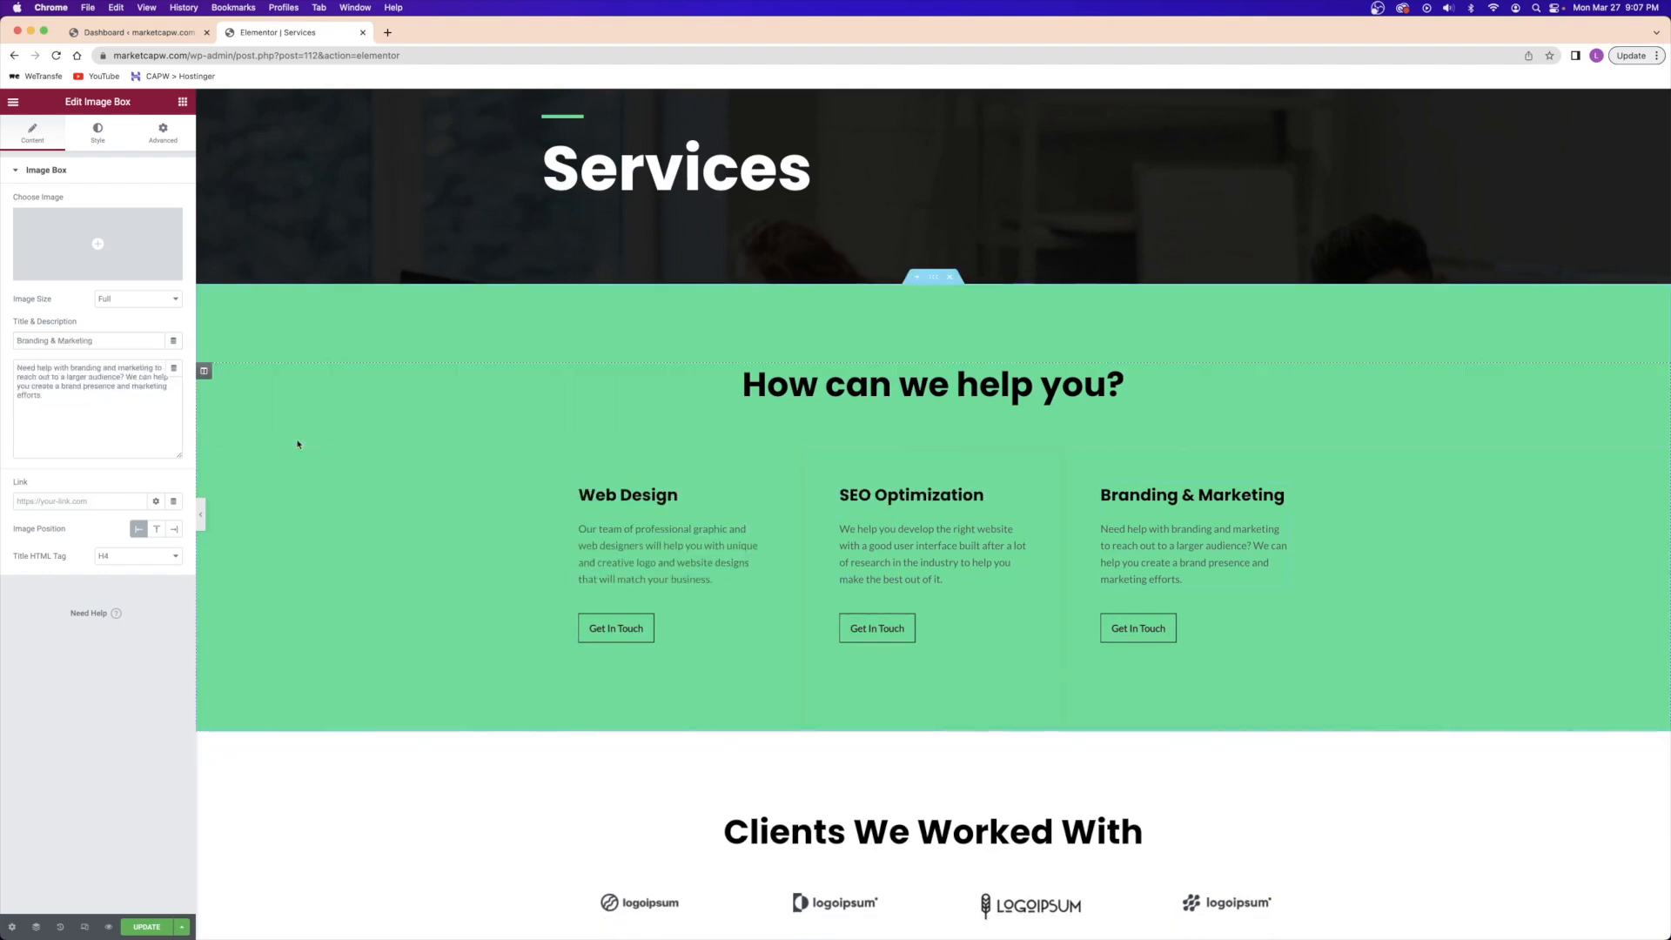
pyautogui.tripleClick(106, 347)
pyautogui.write('Content')
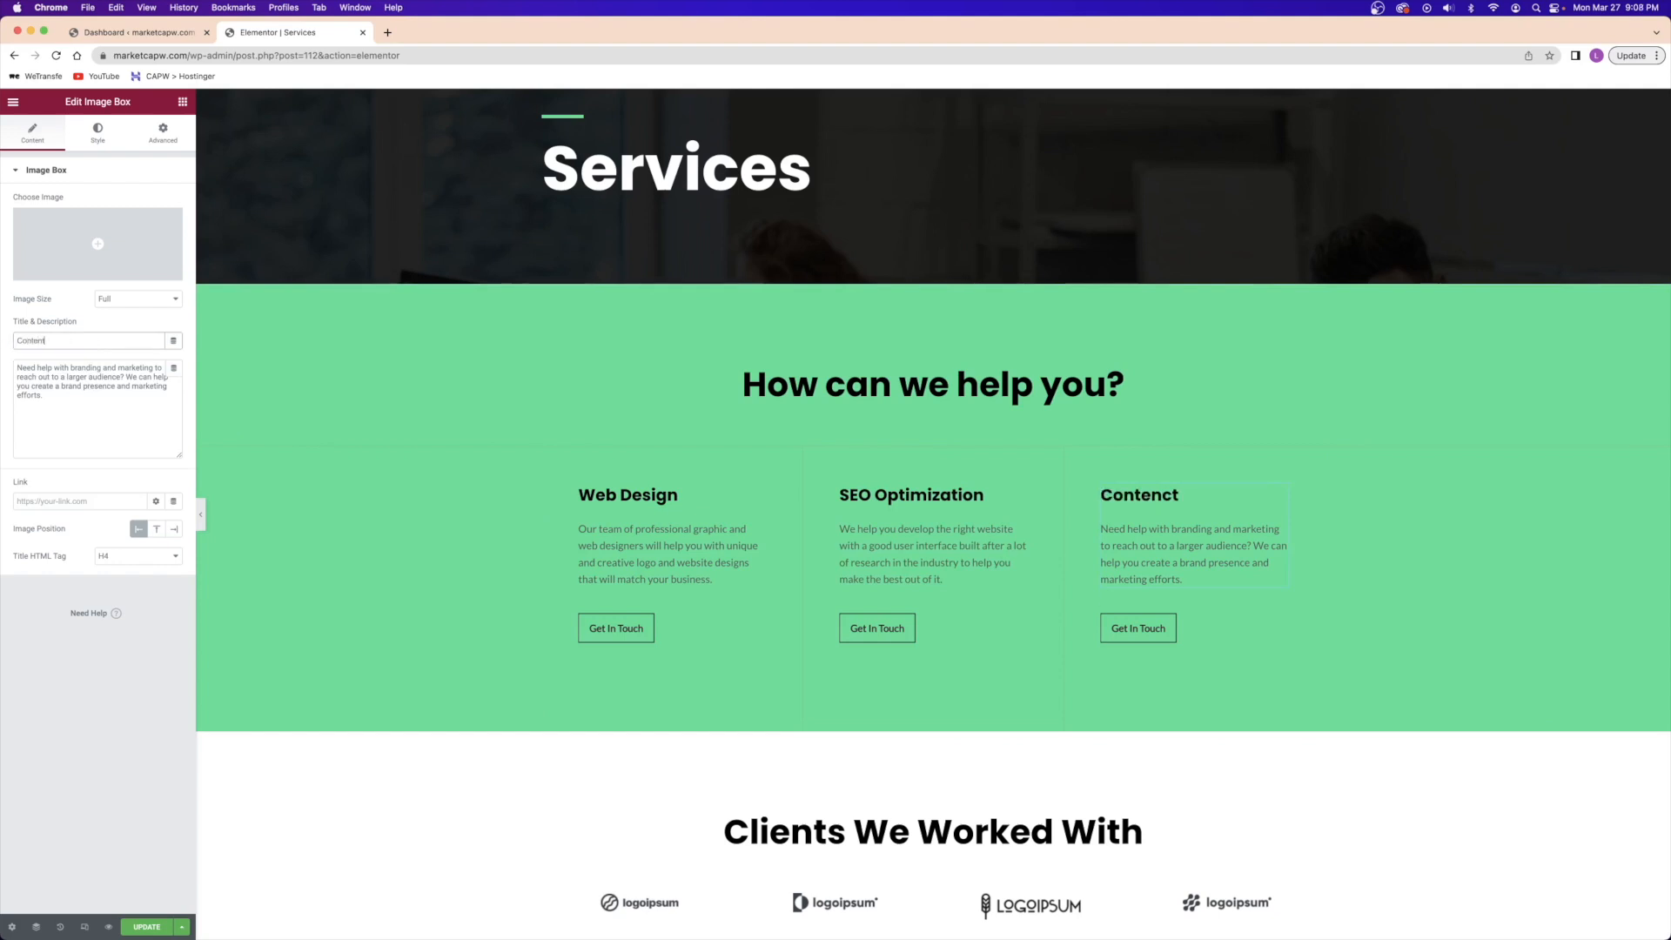
pyautogui.write(' Creation')
# - Delete the "Clients We Worked With" section from the Services page
pyautogui.scroll(-1, 871, 579)
pyautogui.scroll(-5, 871, 579)
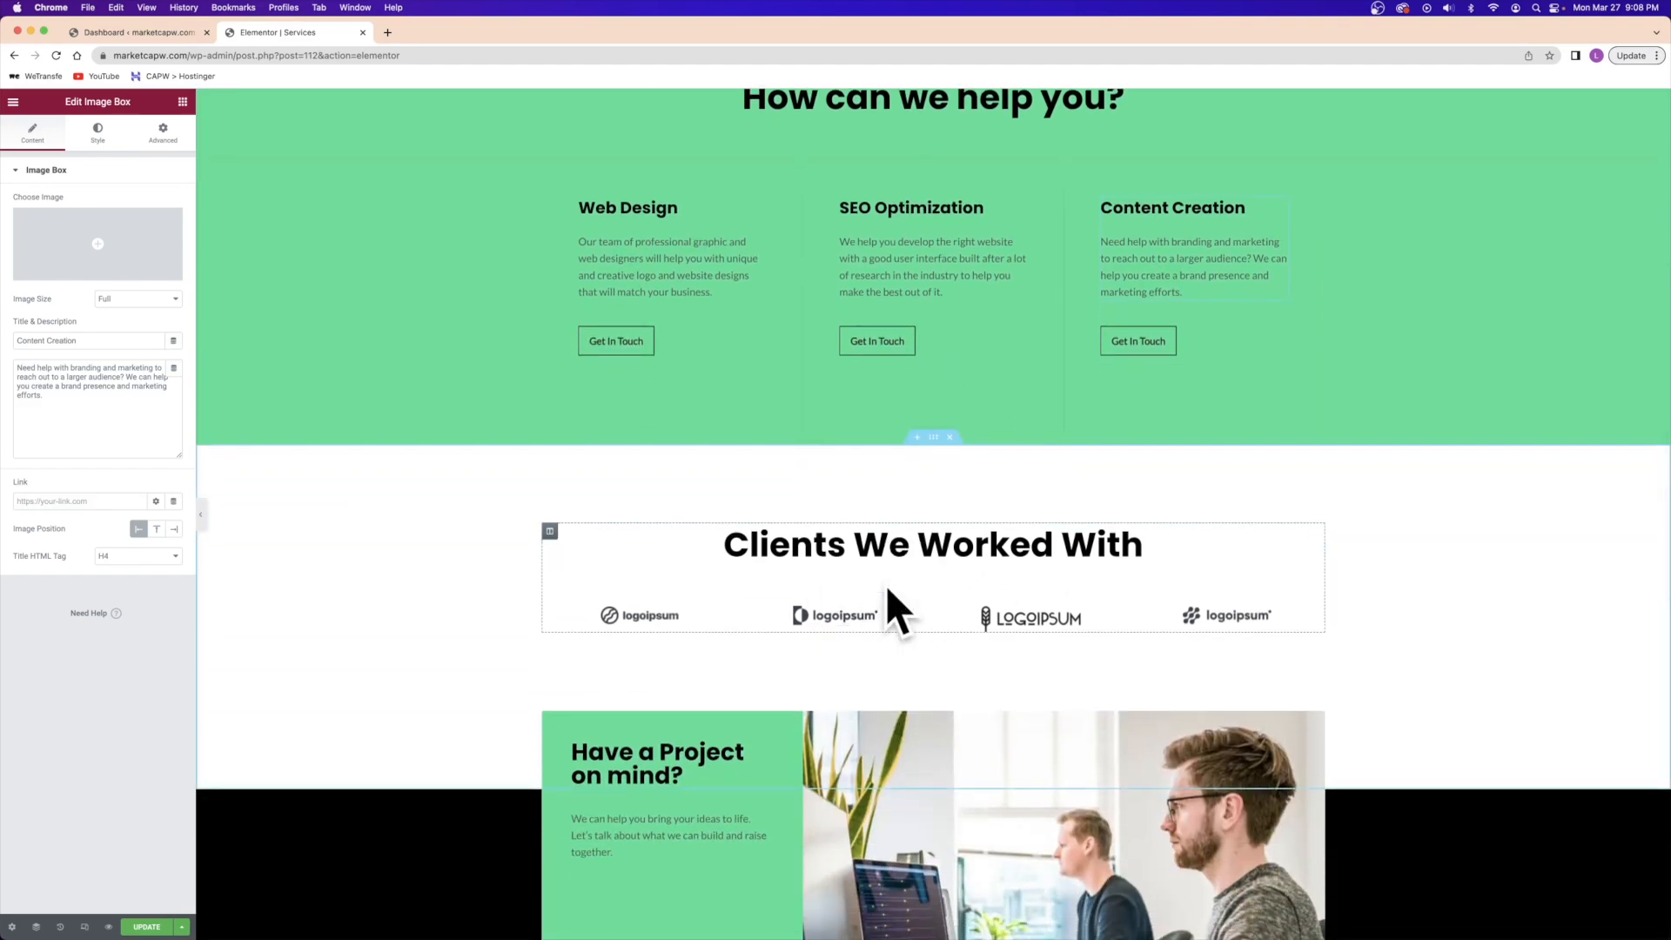
pyautogui.click(950, 437)
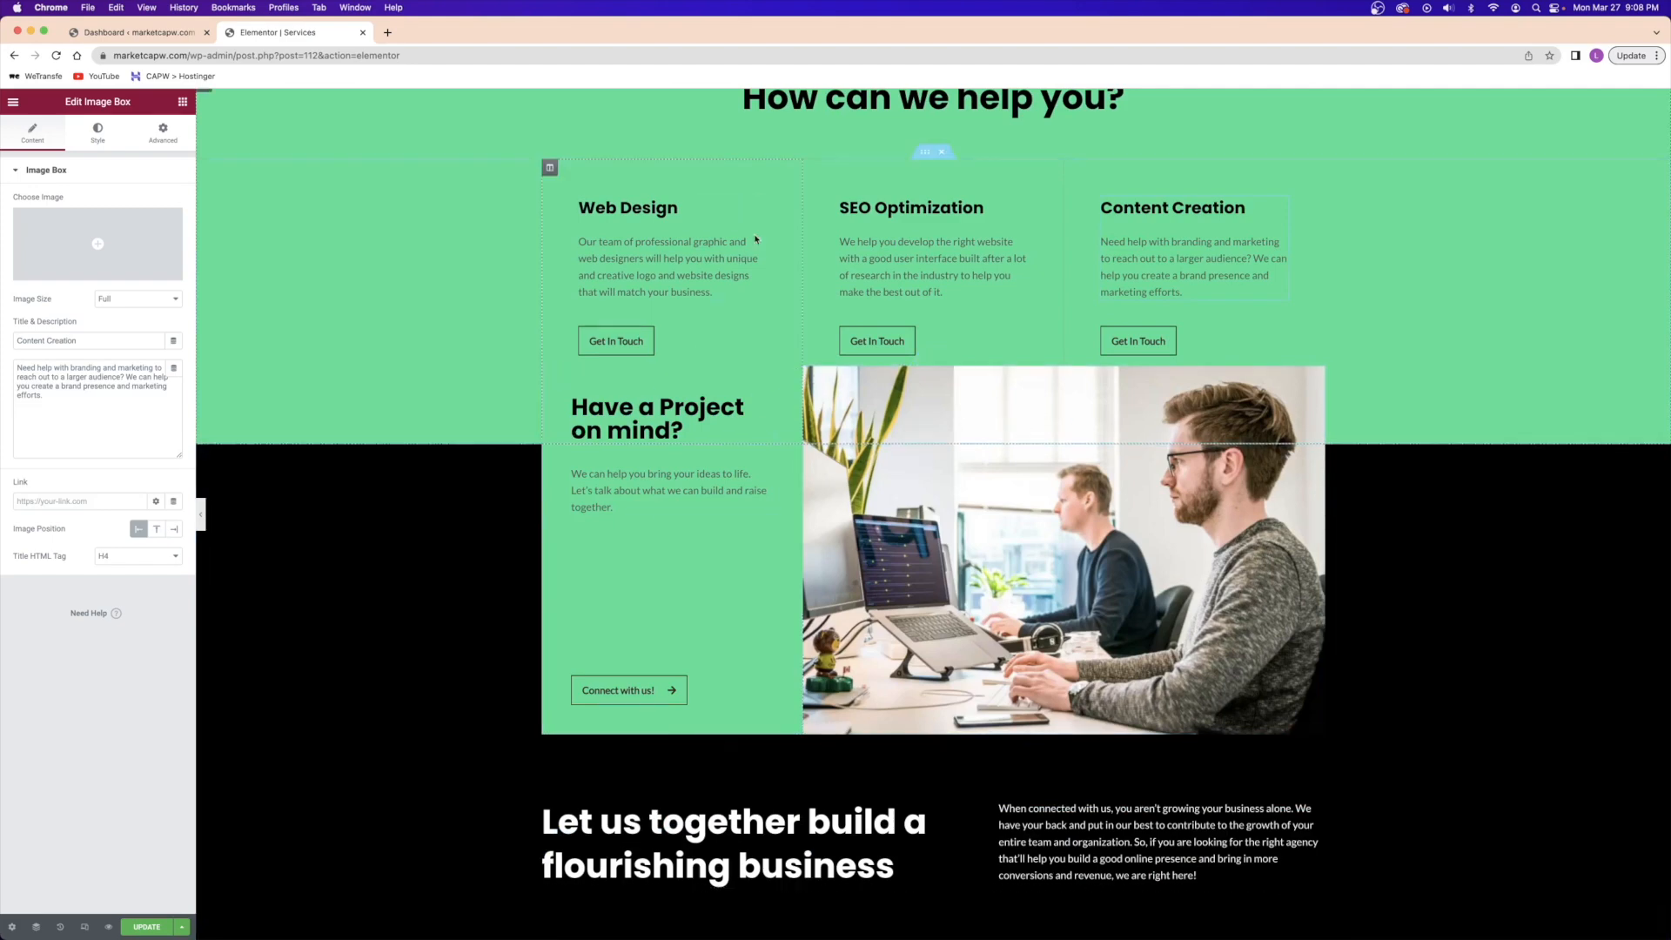
# - Unlink the padding of the three-service inner section, set its bottom padding to 150 px and save the Services page
pyautogui.click(926, 153)
pyautogui.click(159, 144)
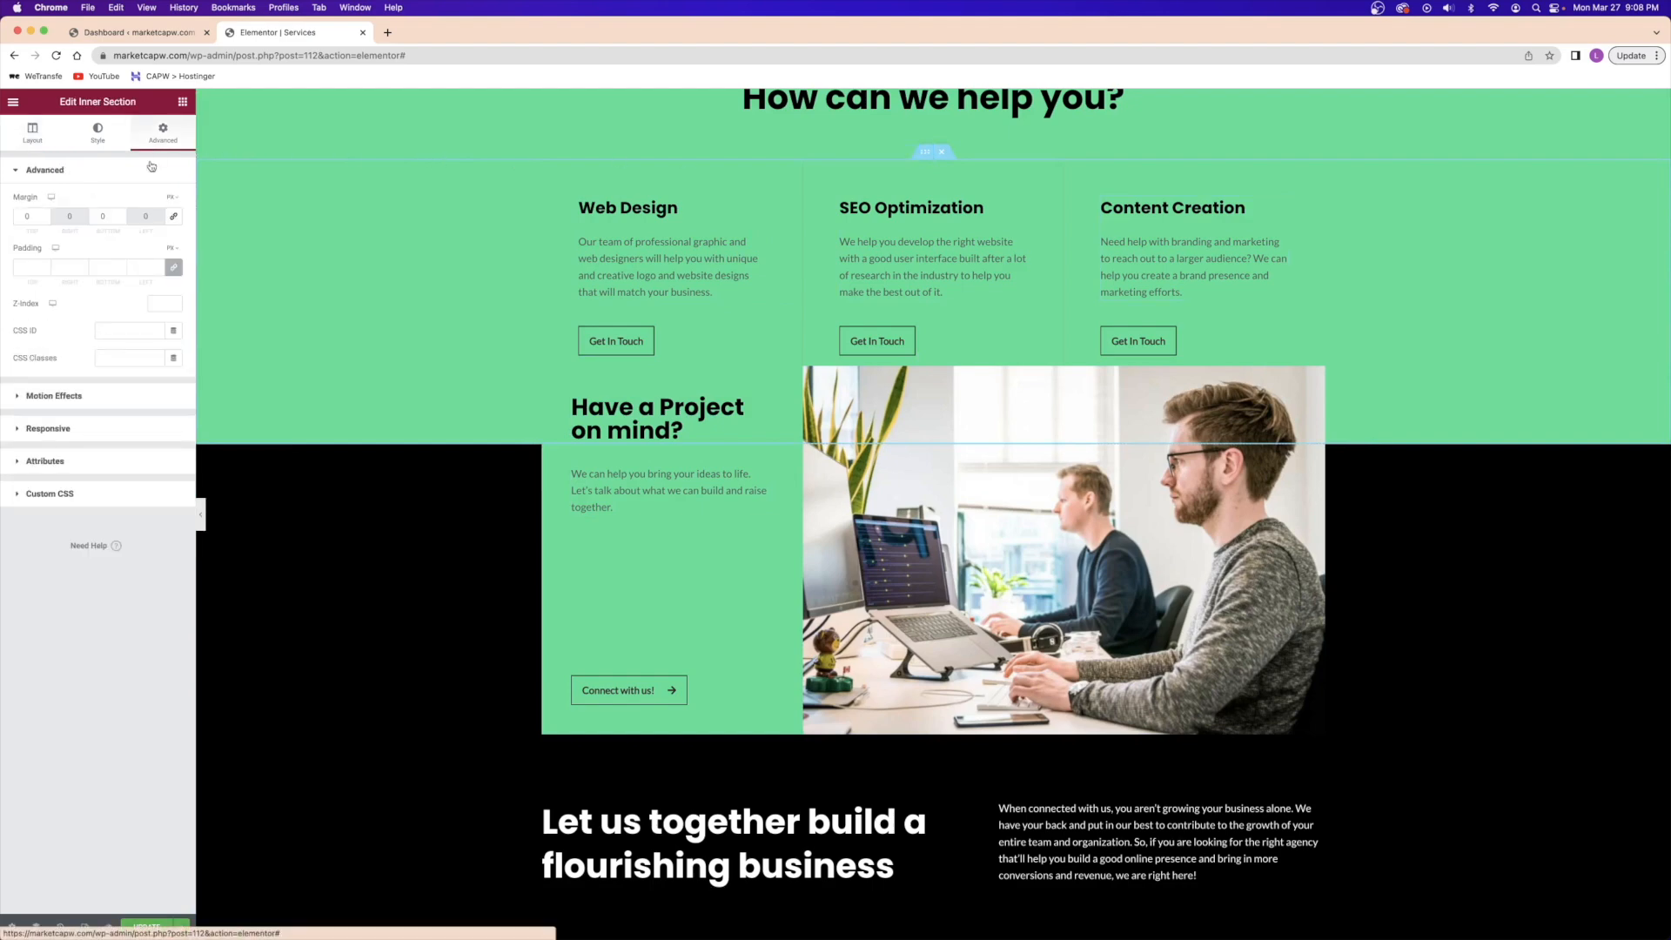
pyautogui.click(174, 267)
pyautogui.click(90, 268)
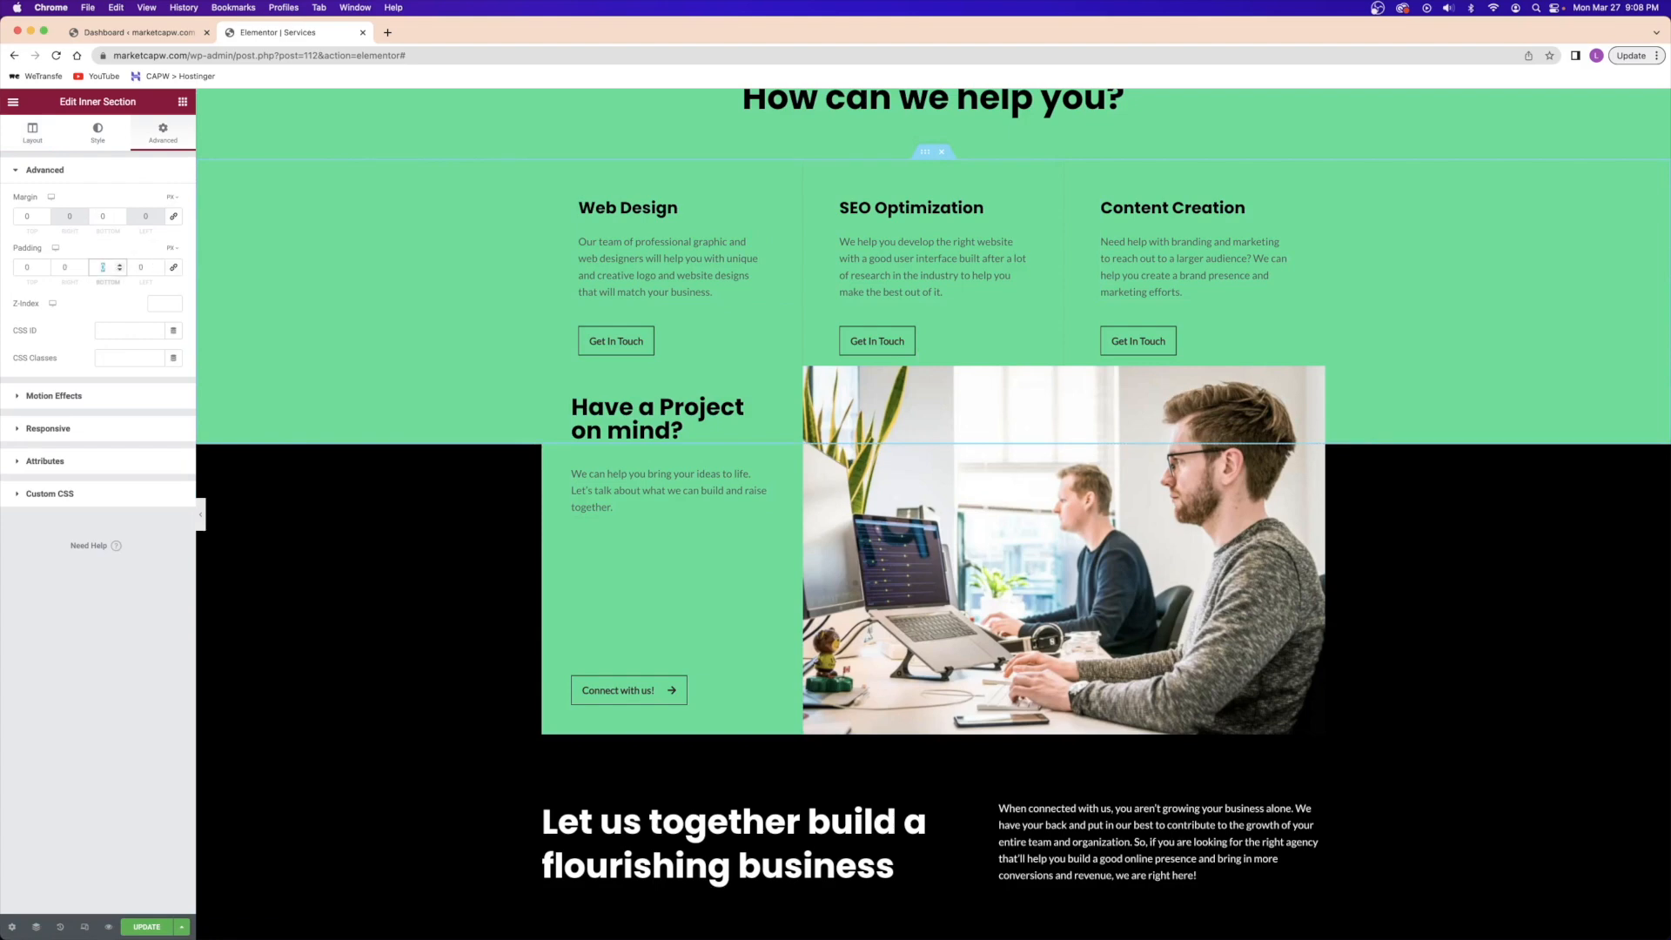
pyautogui.write('150')
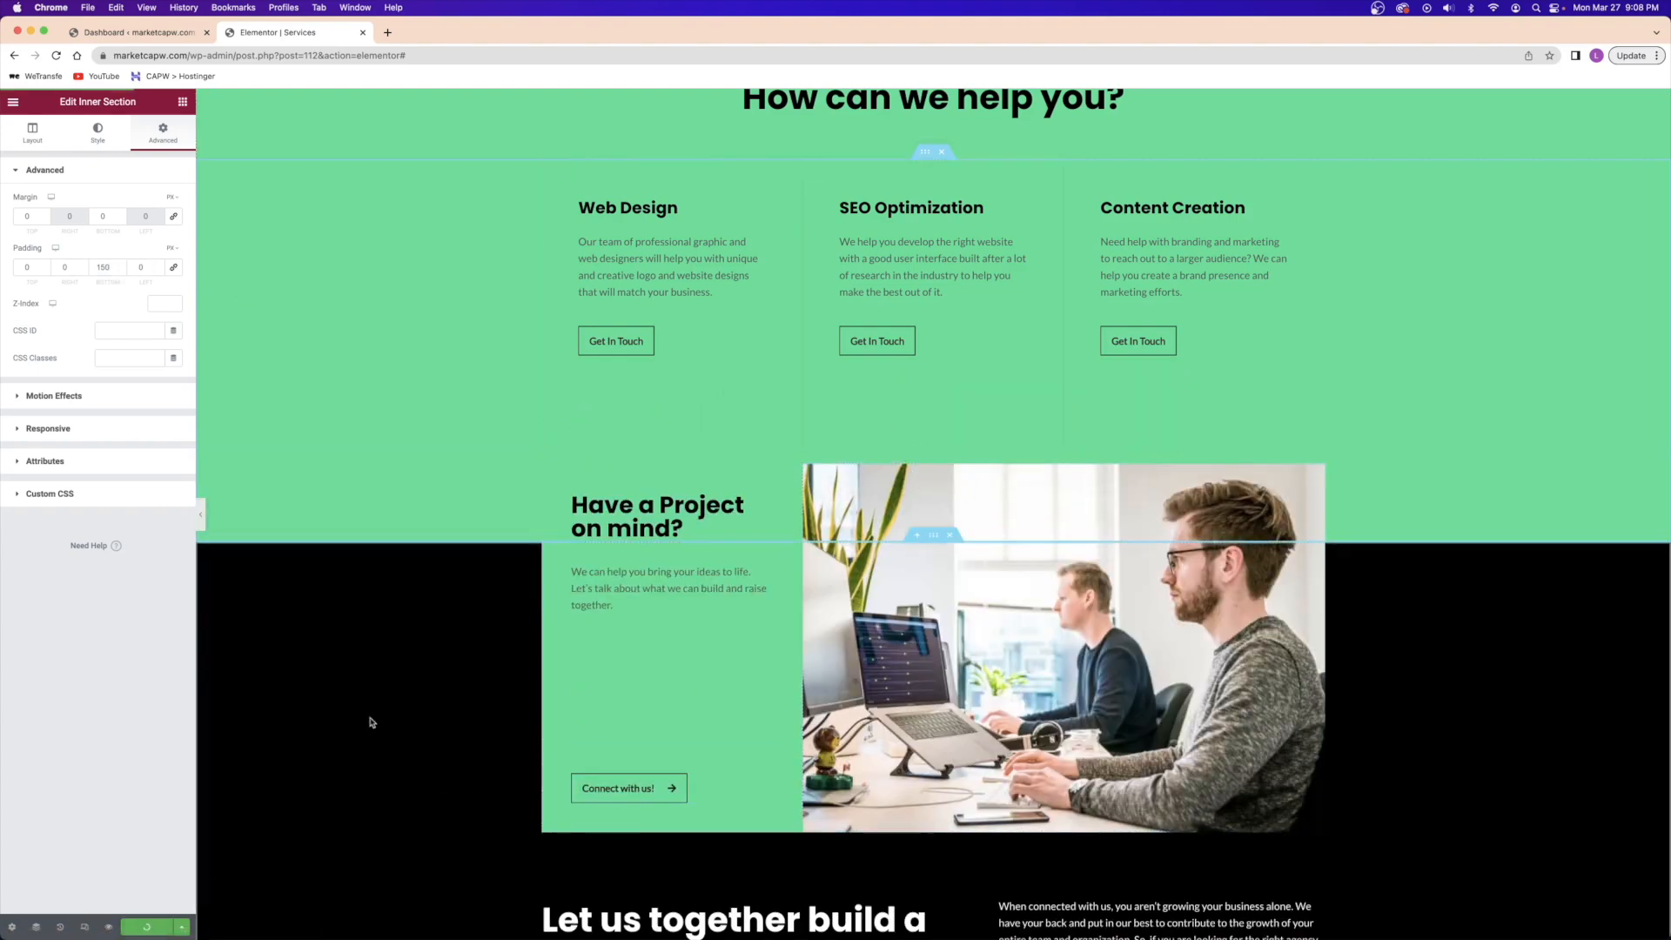
pyautogui.scroll(5, 766, 683)
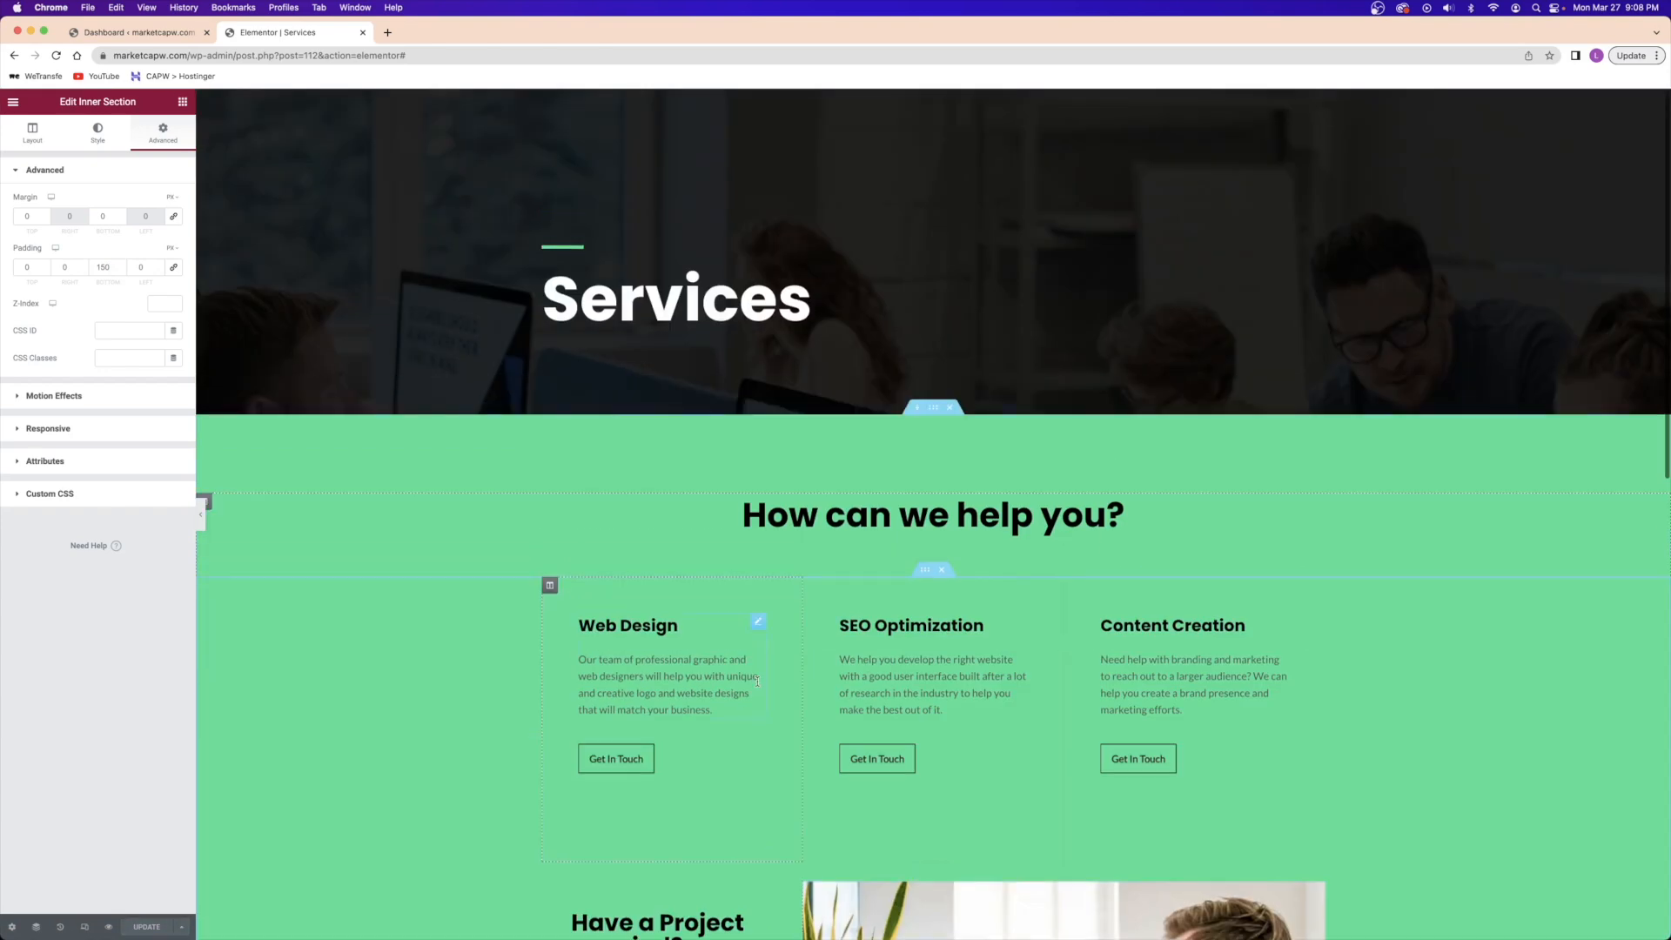
# - Close the Services editor, visit the live site's About page and open it for editing with Elementor
pyautogui.click(363, 33)
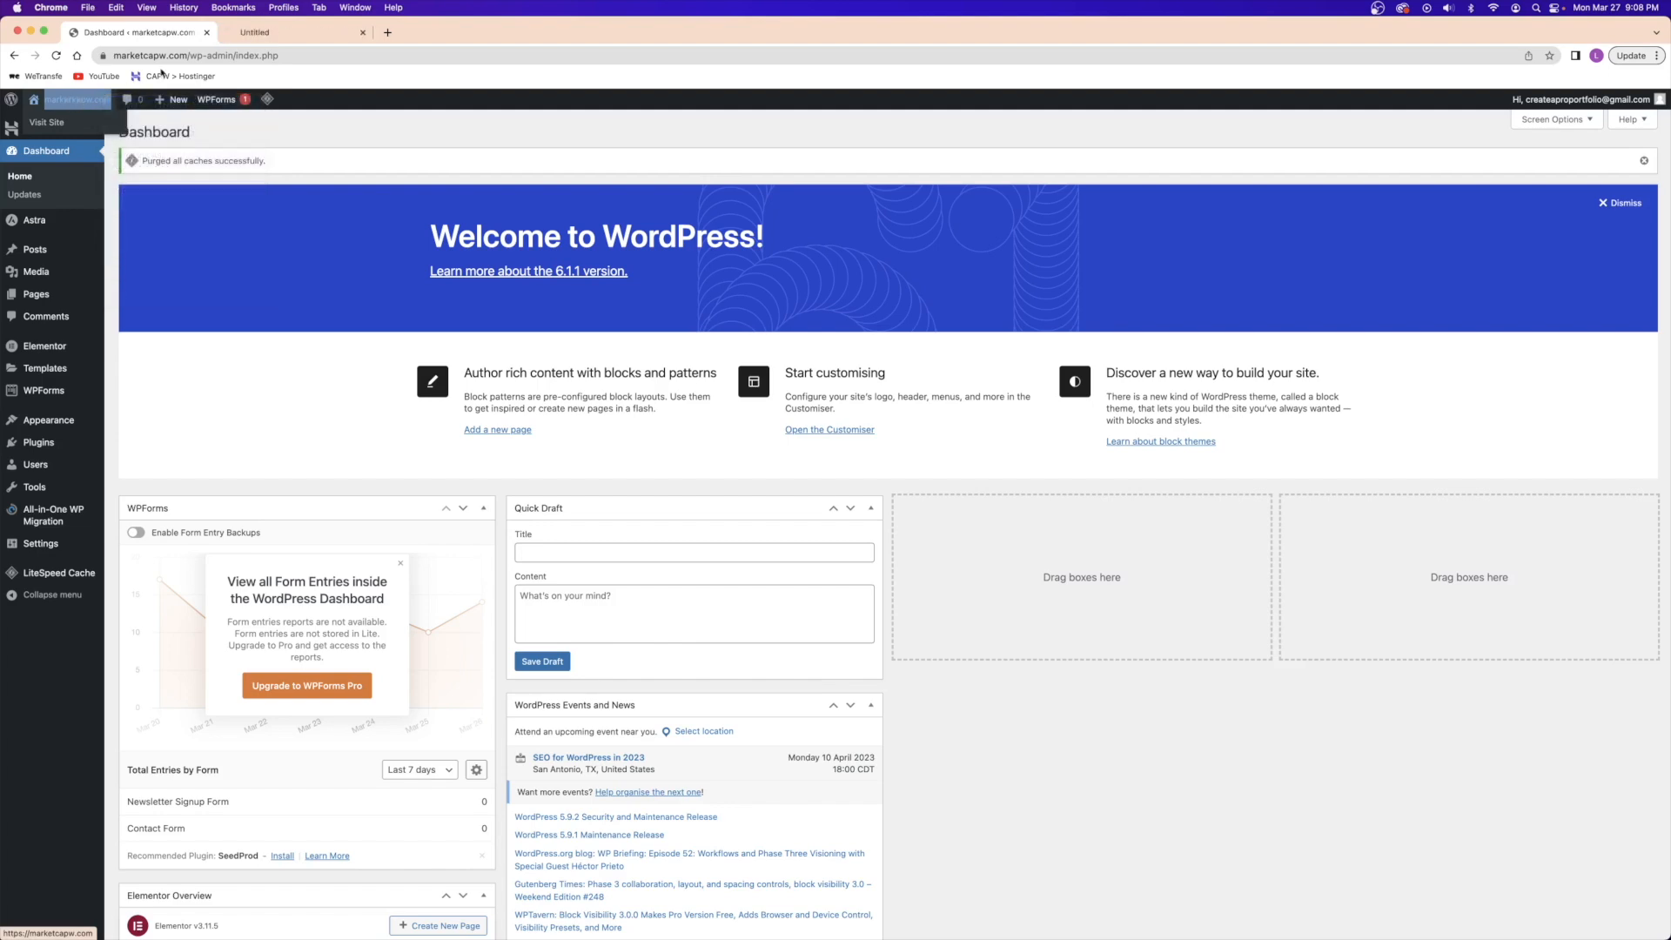
pyautogui.click(278, 37)
pyautogui.click(869, 157)
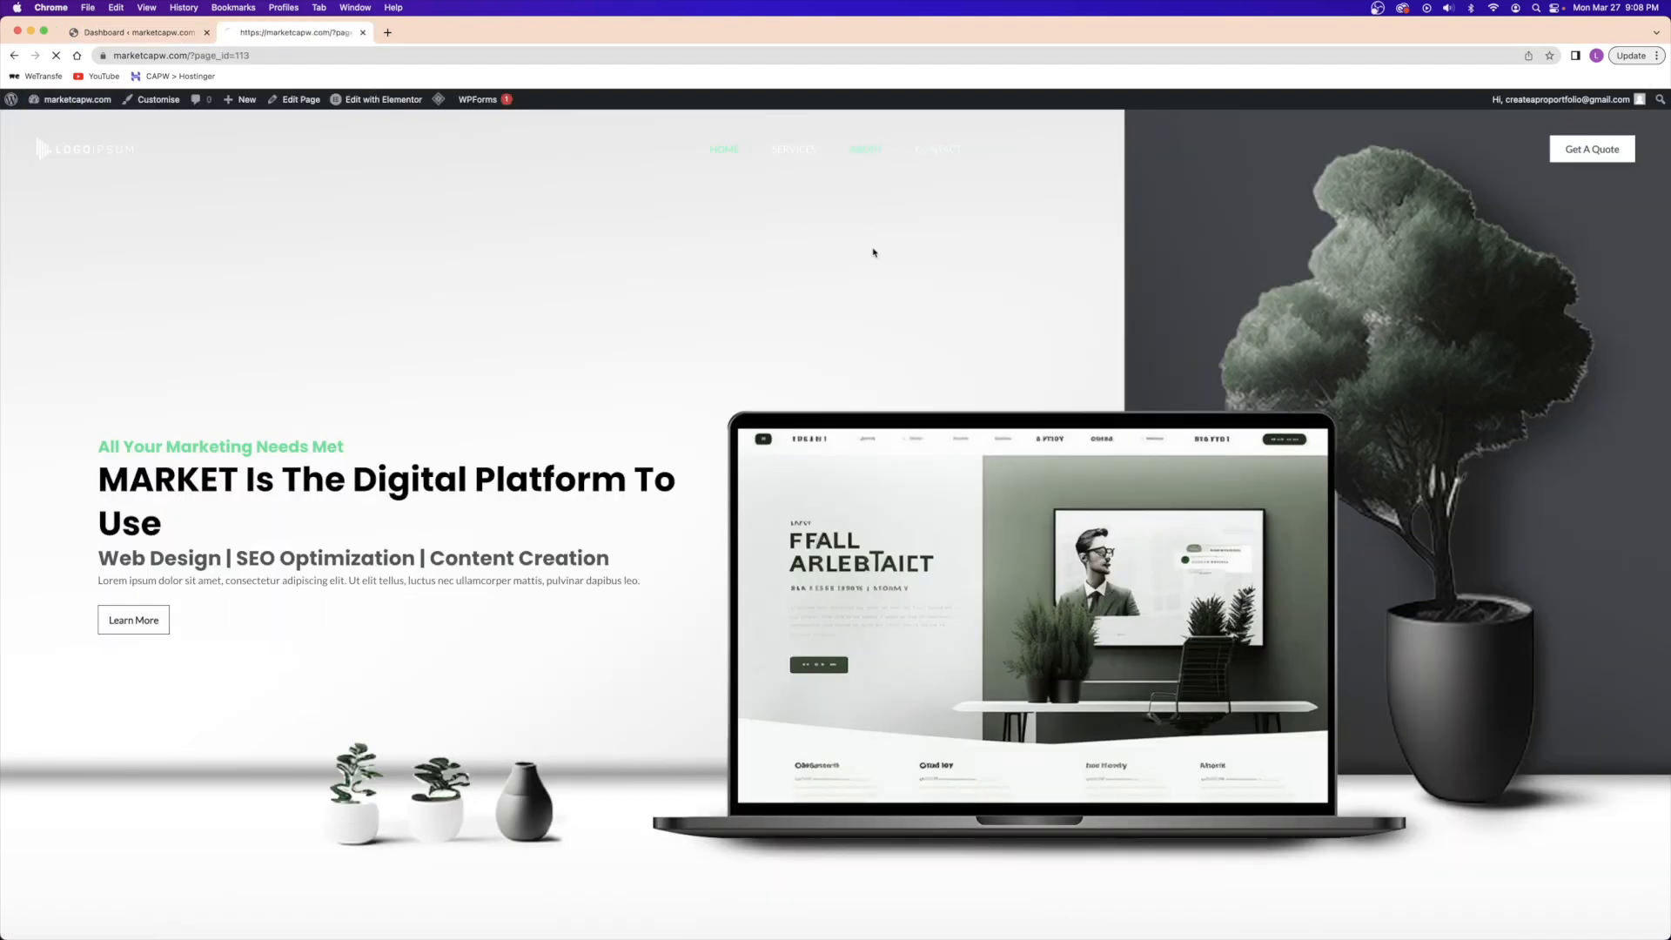
pyautogui.click(363, 105)
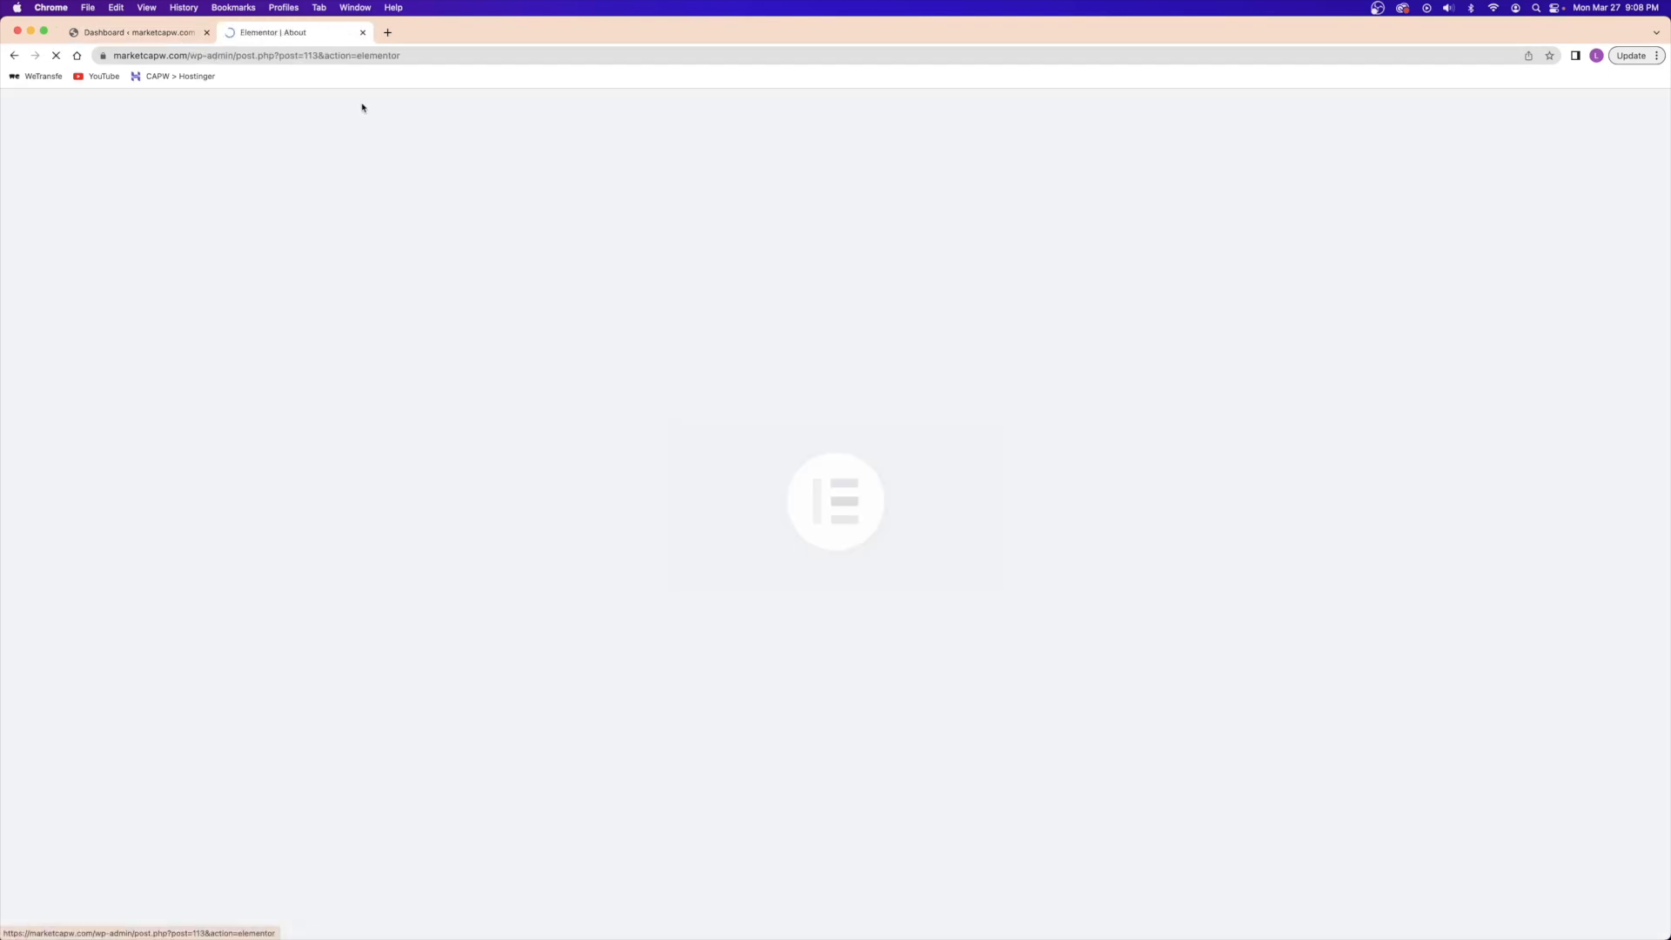
# - Examine the About page's sections, including the intro image's settings and the client testimonials
pyautogui.scroll(-3, 996, 361)
pyautogui.scroll(3, 673, 286)
pyautogui.scroll(-3, 794, 317)
pyautogui.scroll(-1, 794, 317)
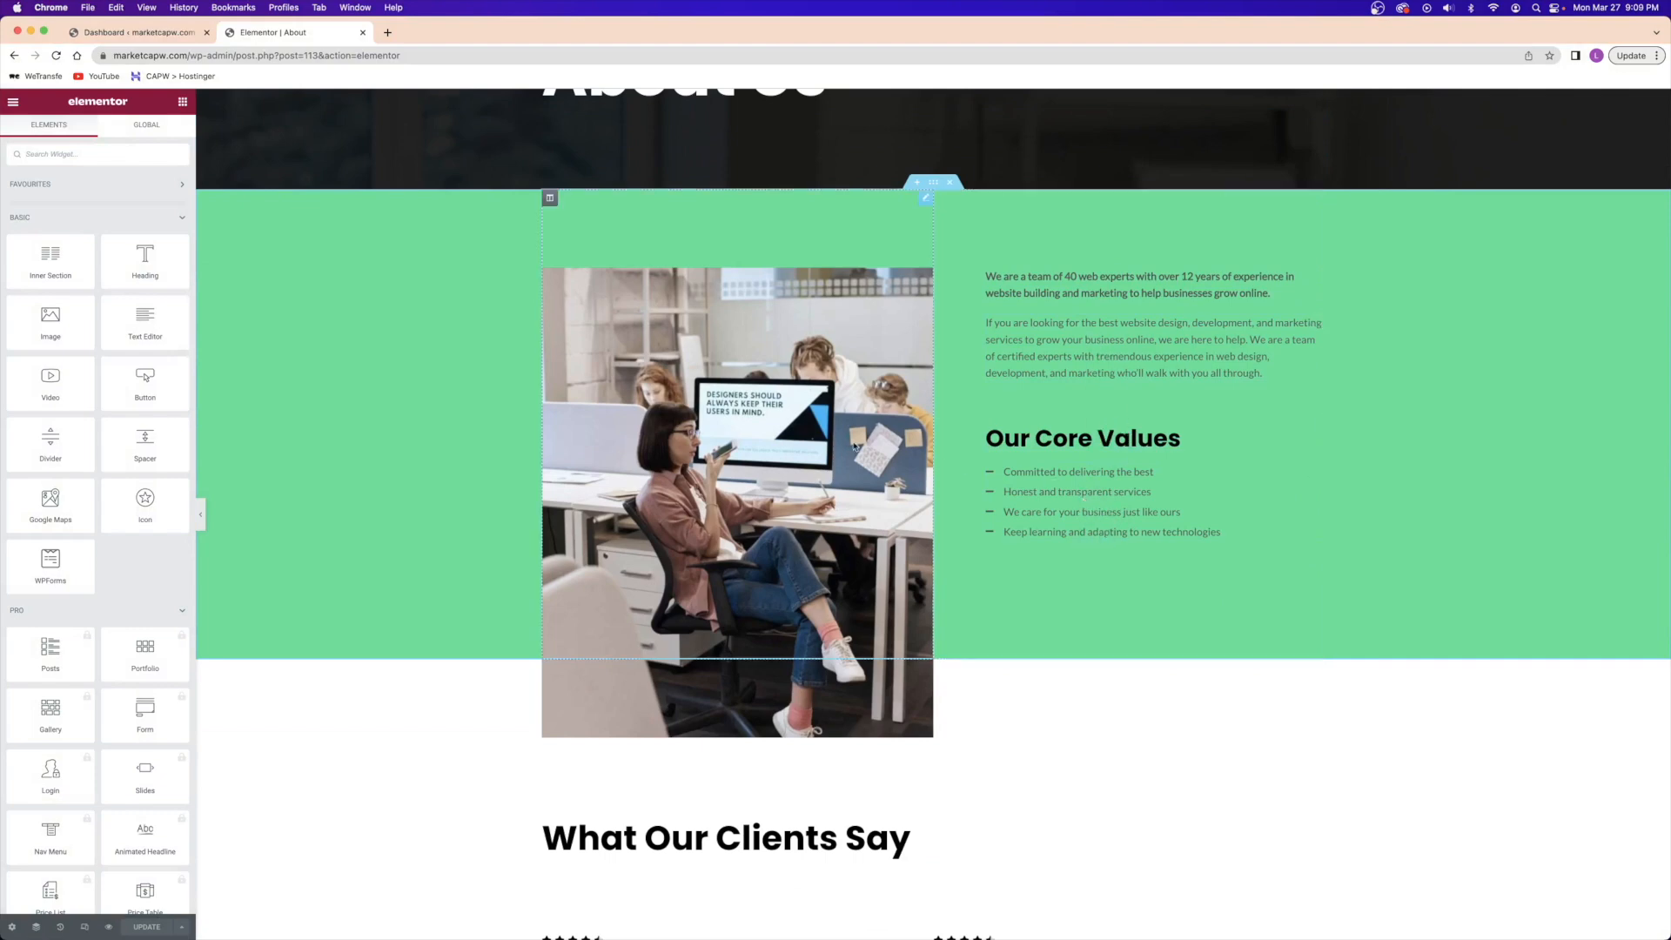
pyautogui.click(764, 448)
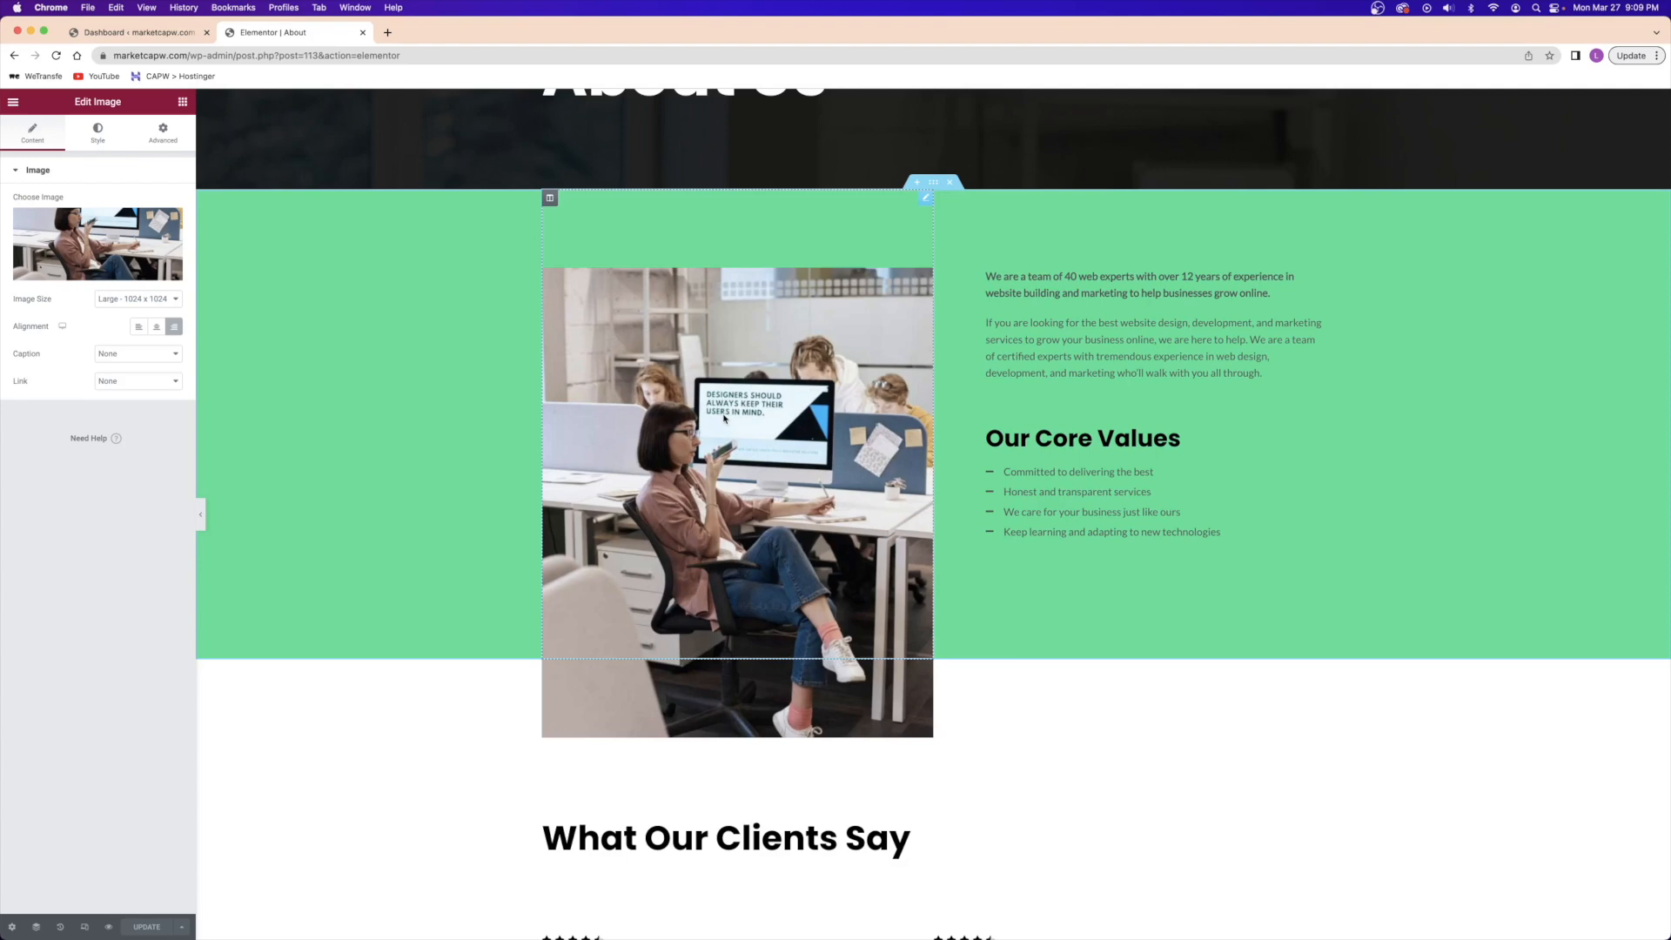
pyautogui.scroll(-8, 724, 418)
pyautogui.scroll(1, 723, 425)
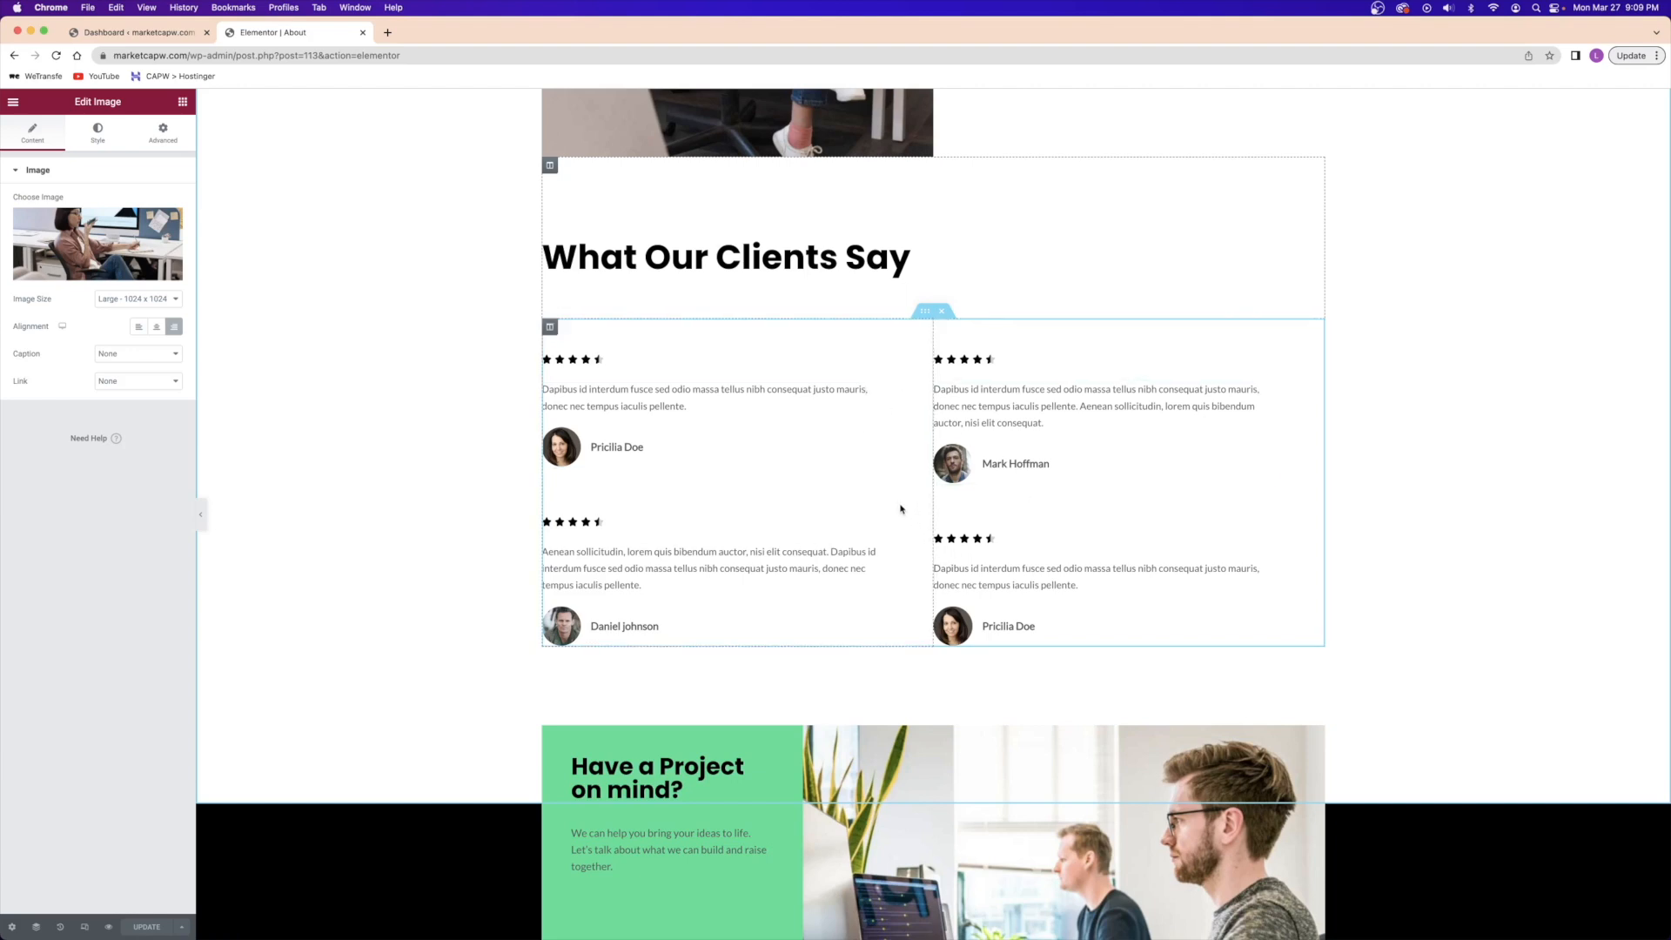
# - Replace the first testimonial's photo with customer-1.jpg from the media library
pyautogui.click(700, 424)
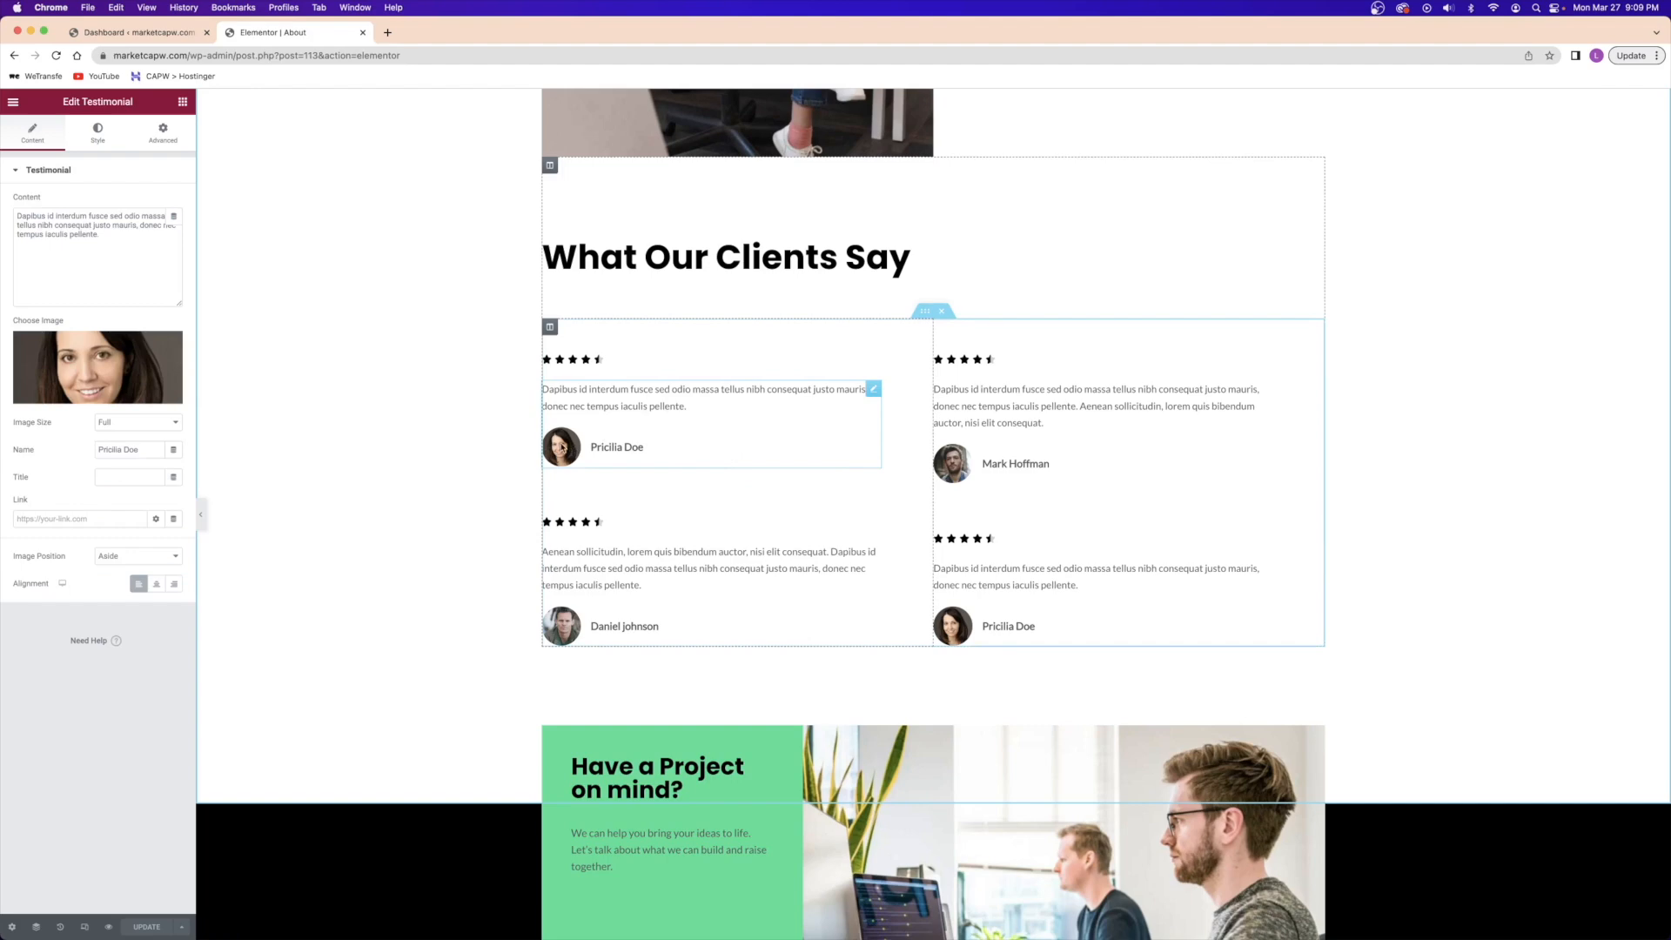
pyautogui.click(95, 365)
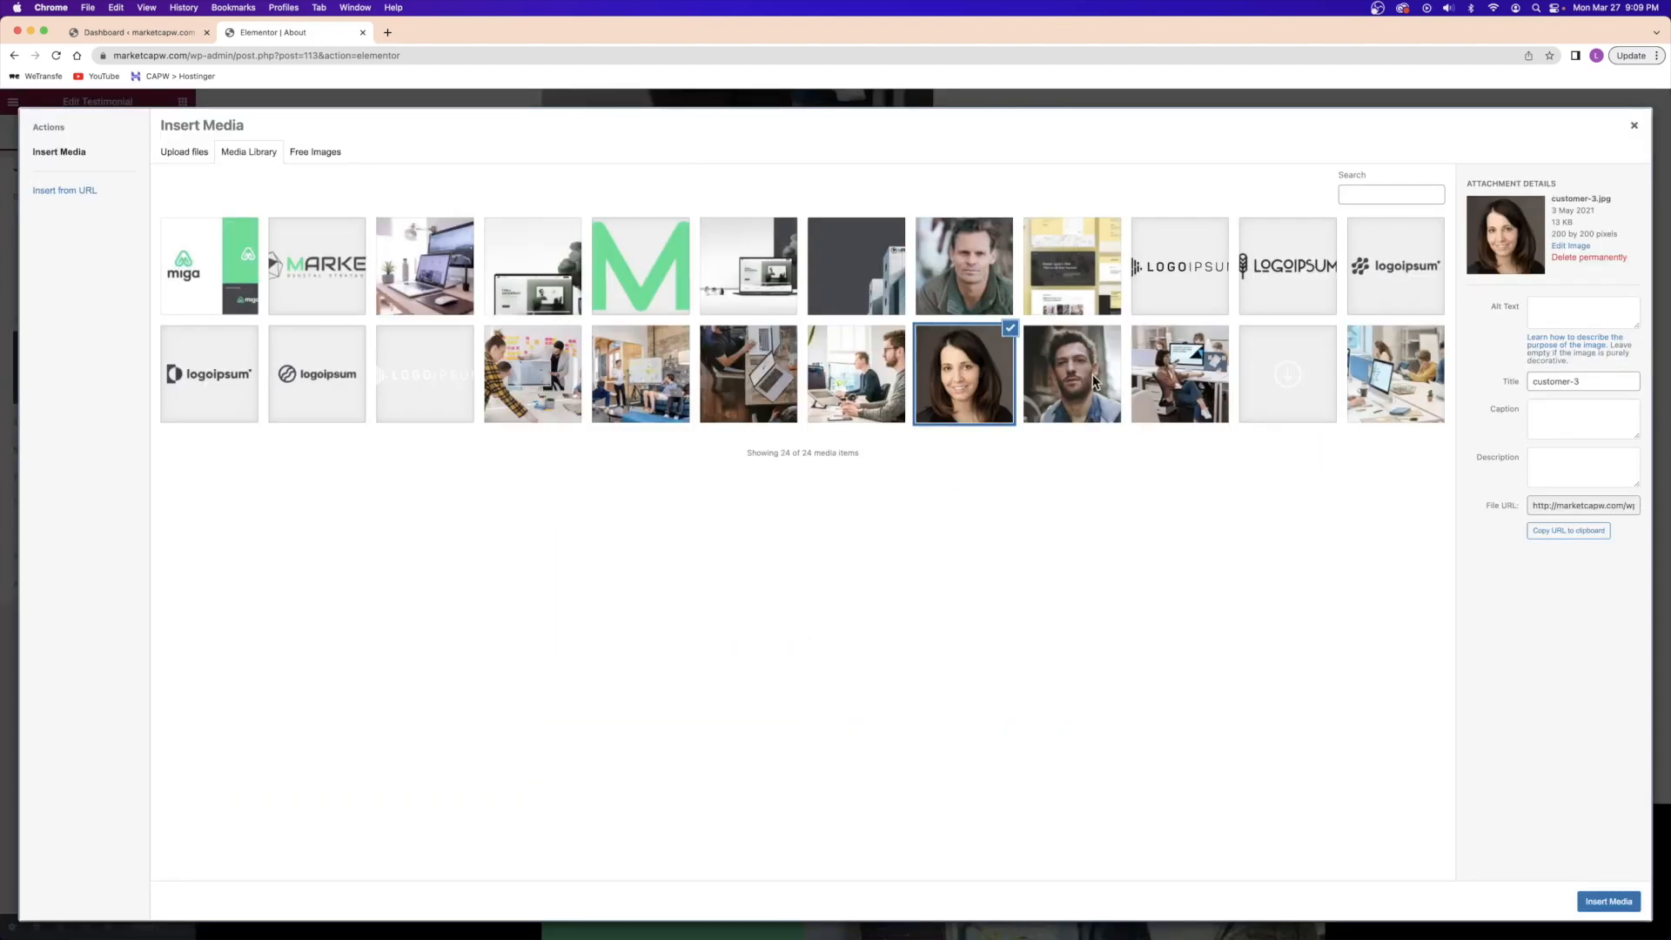
pyautogui.click(1097, 380)
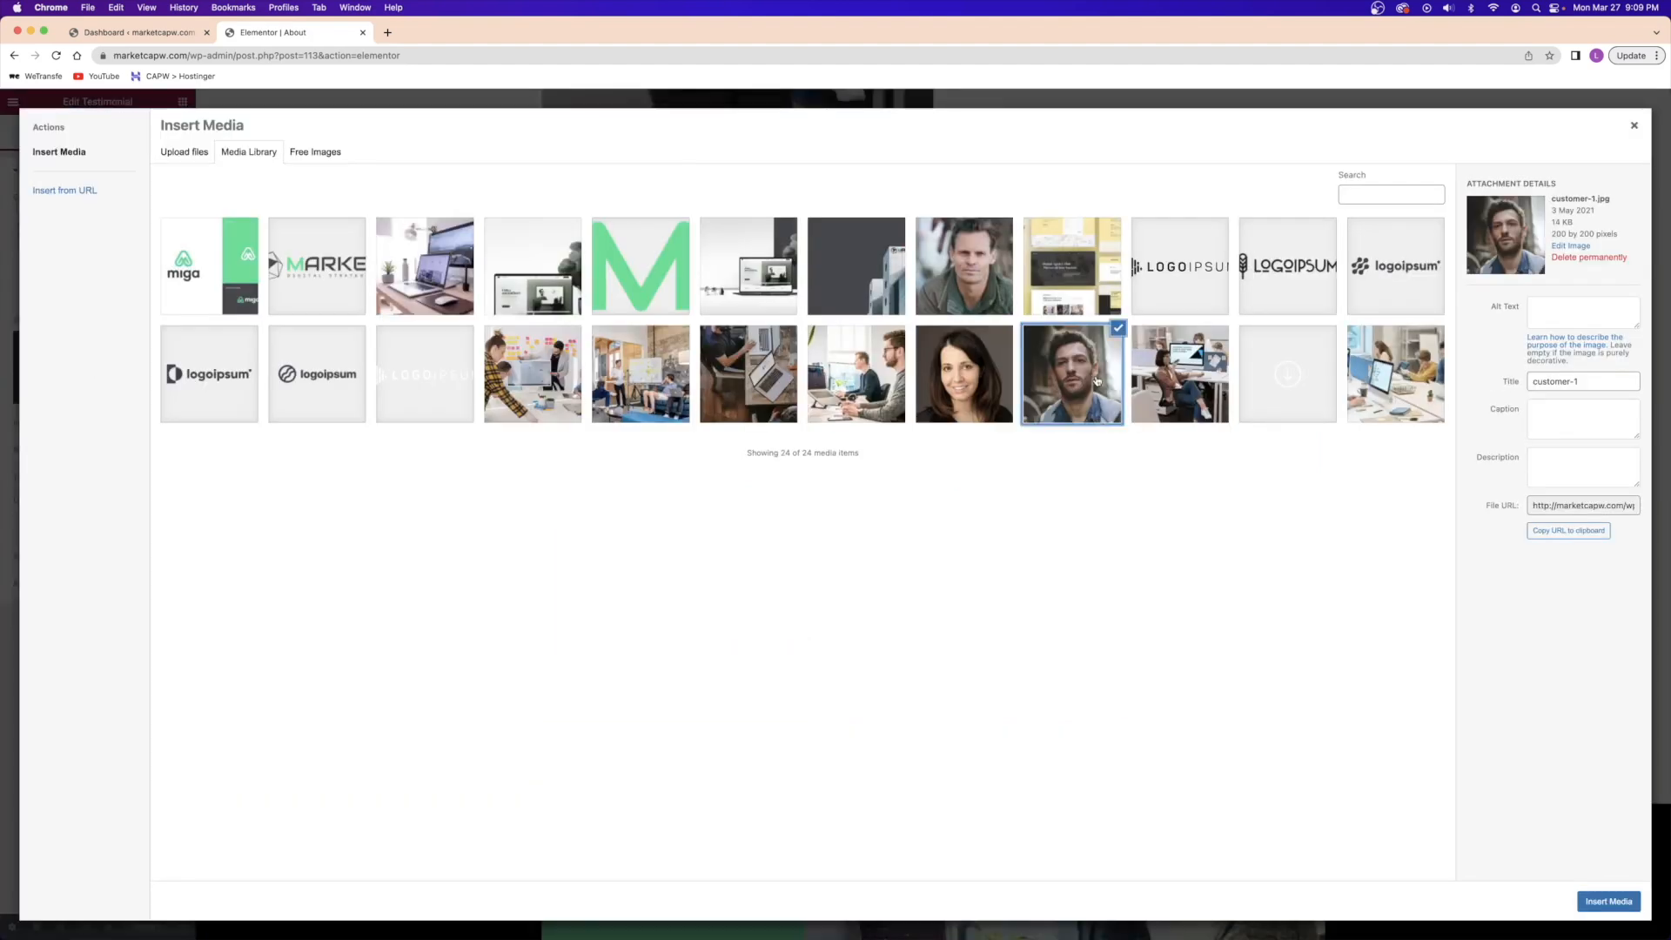
pyautogui.click(1609, 901)
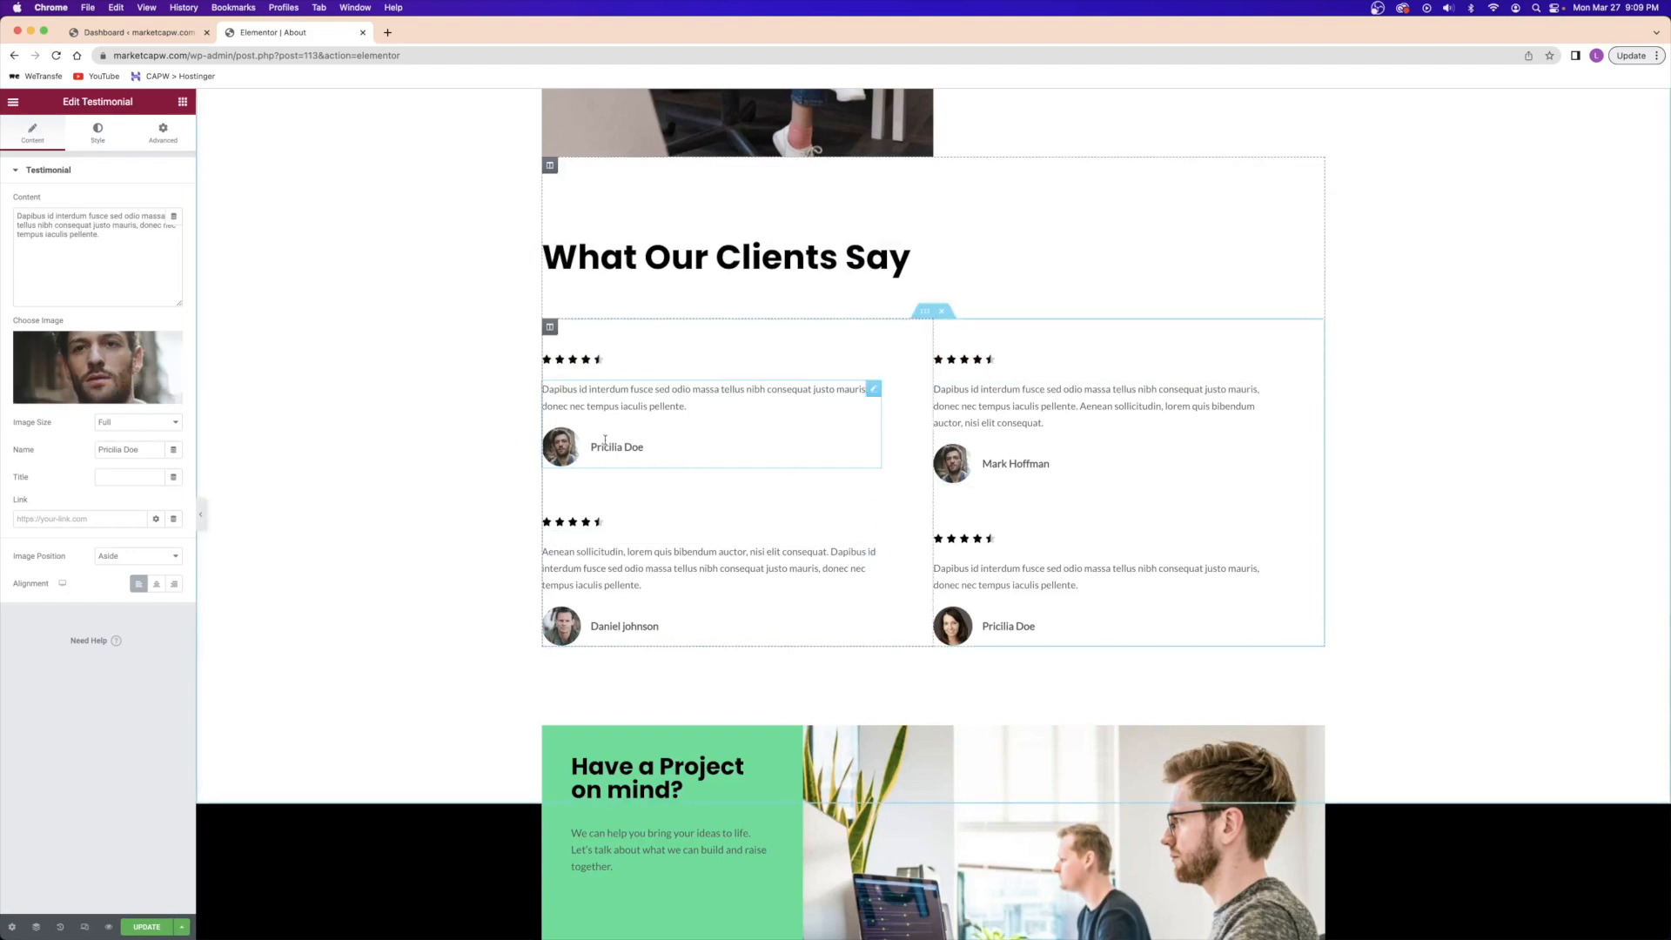
# - Select the entire content text of the first testimonial
pyautogui.click(84, 247)
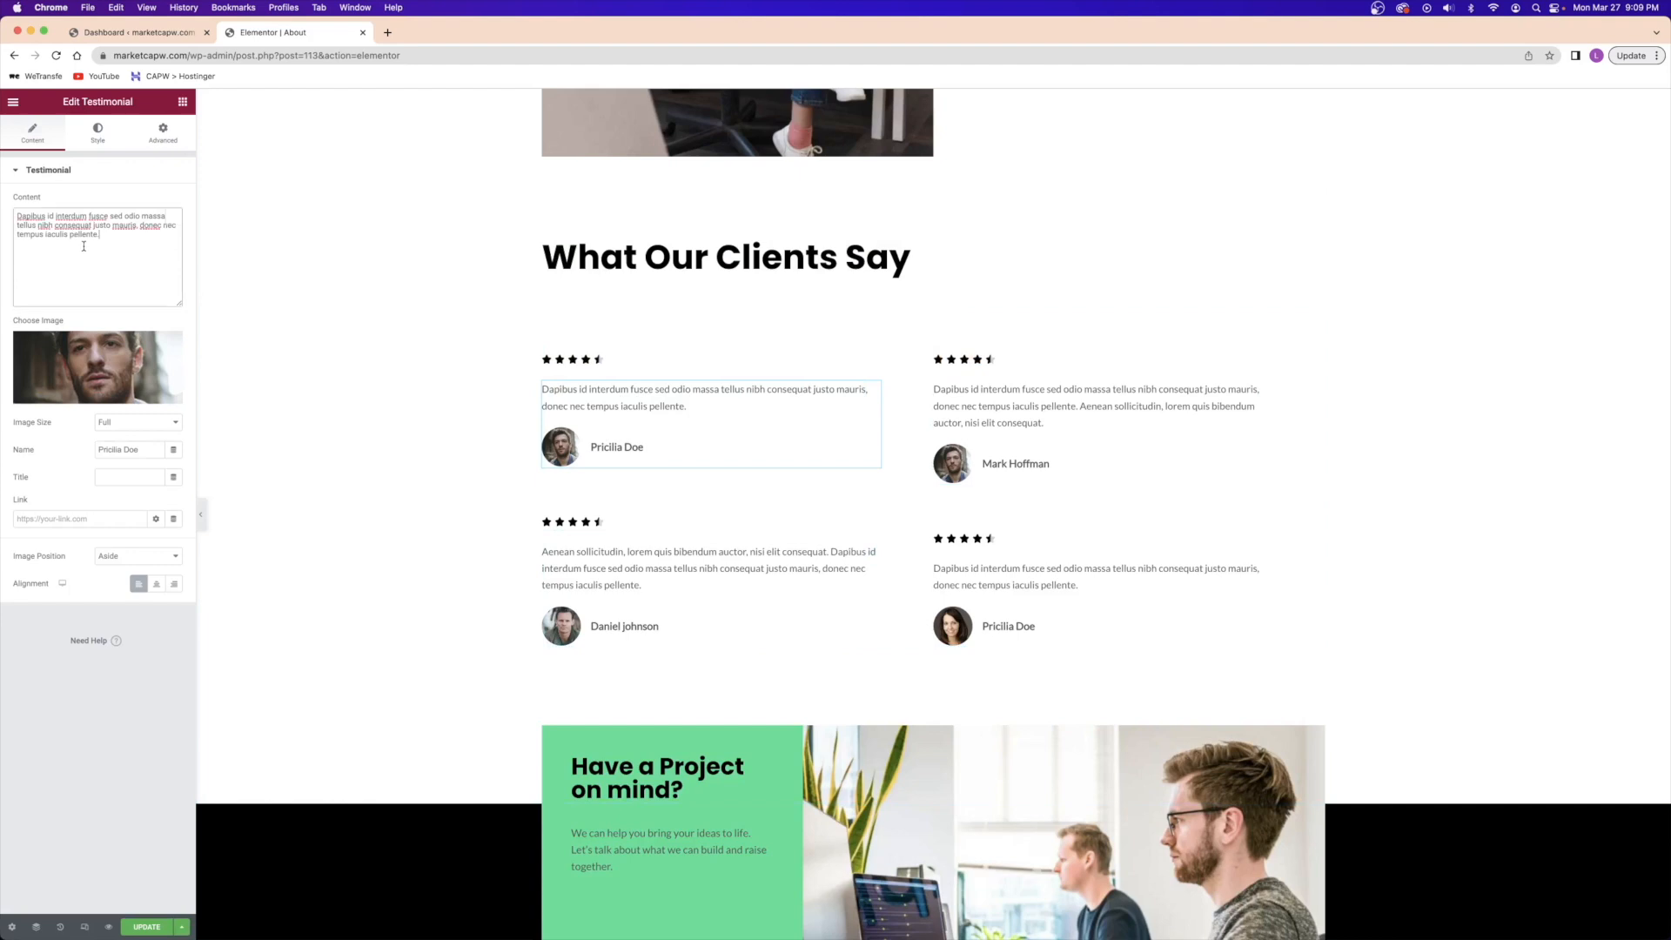
pyautogui.moveTo(109, 240); pyautogui.dragTo(14, 212)
pyautogui.click(142, 276)
pyautogui.press('super+a')
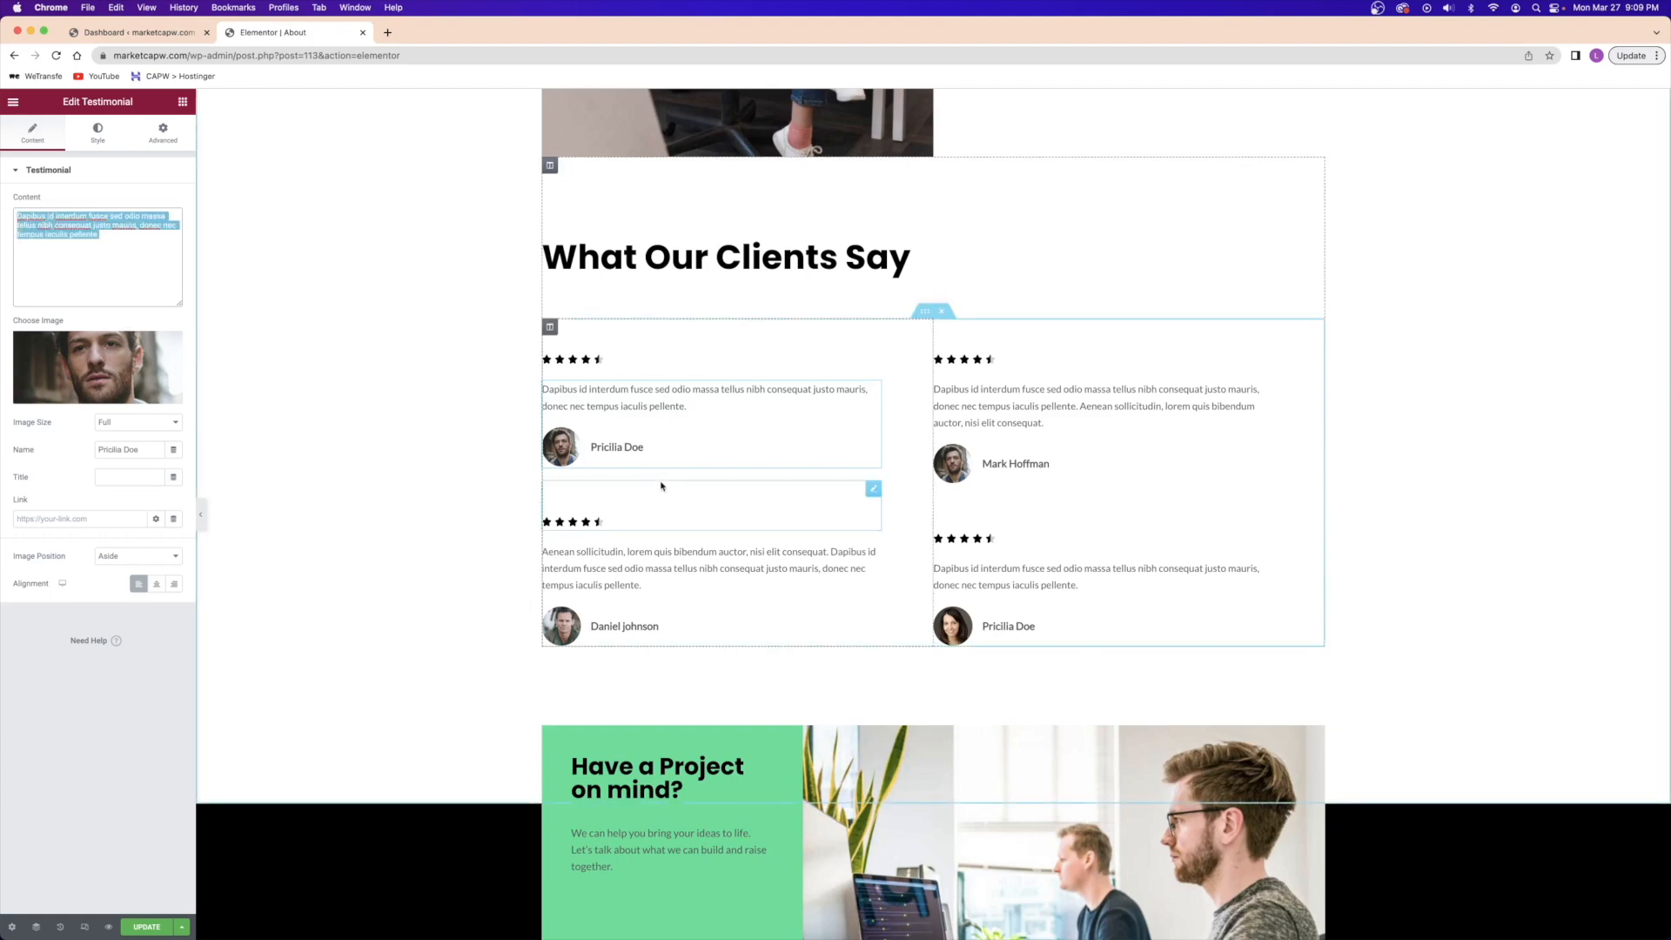
# - Replace the client's name in the first testimonial with a different full name and go to its title field
pyautogui.moveTo(139, 449); pyautogui.dragTo(104, 450)
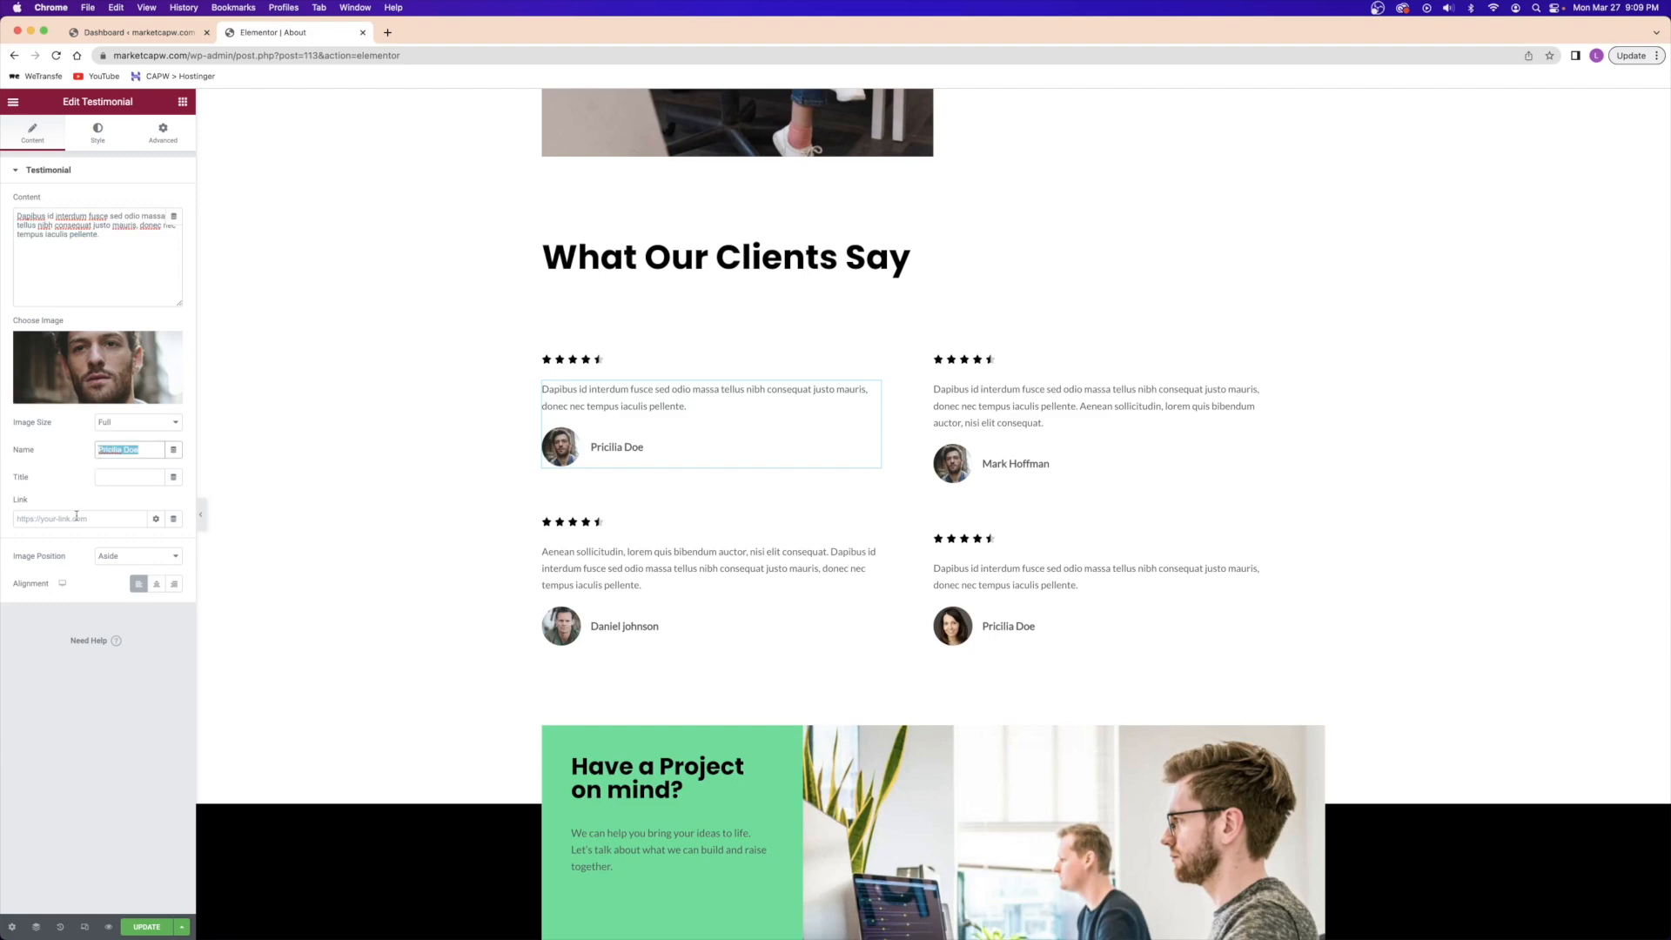
pyautogui.click(119, 451)
pyautogui.tripleClick(110, 450)
pyautogui.write('John Smith')
pyautogui.moveTo(80, 466); pyautogui.dragTo(74, 473)
pyautogui.click(106, 475)
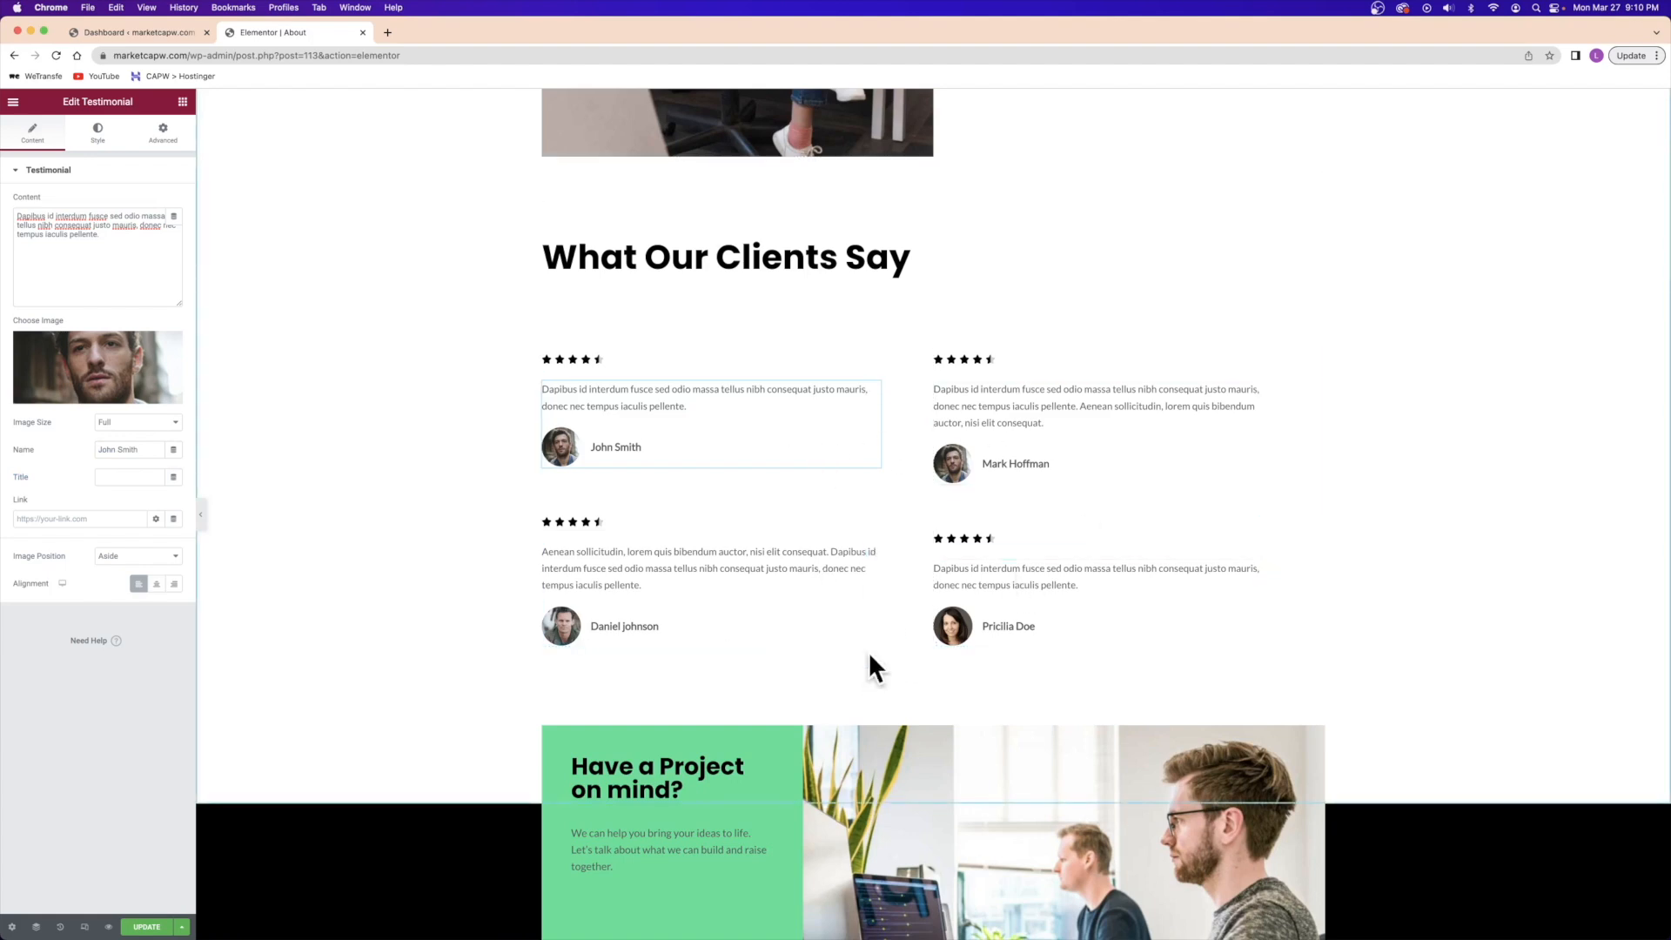
# - Try the 0-10 rating scale on the first testimonial's star rating, and return it to 0-5
pyautogui.click(679, 355)
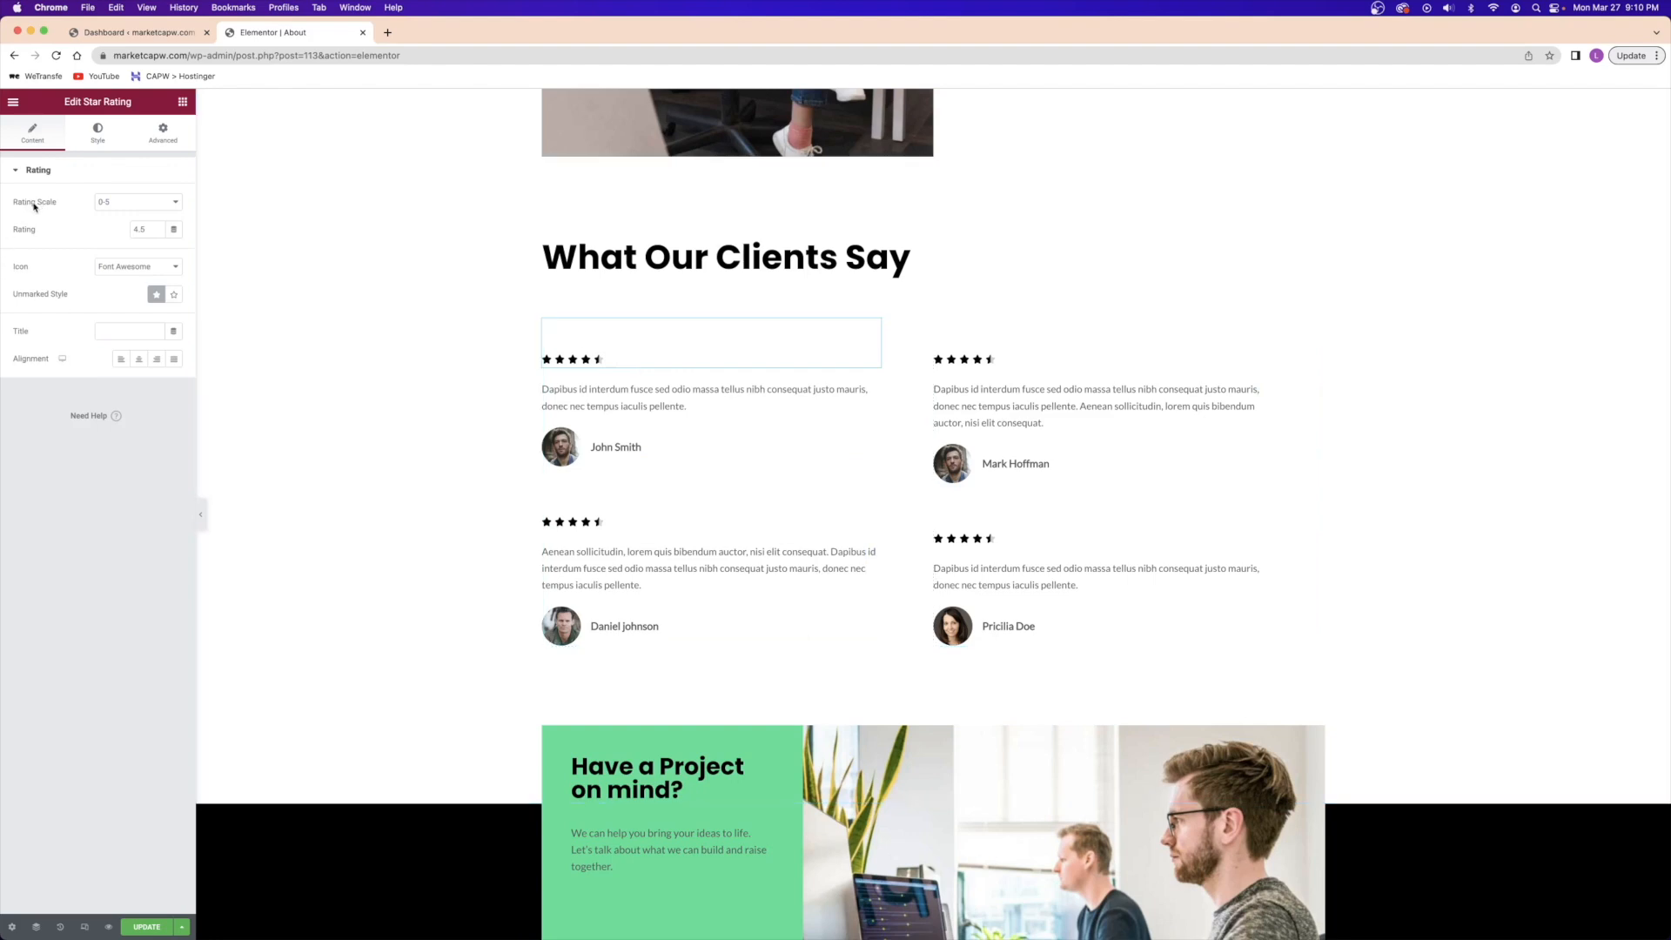
pyautogui.click(113, 201)
pyautogui.click(122, 220)
pyautogui.click(113, 202)
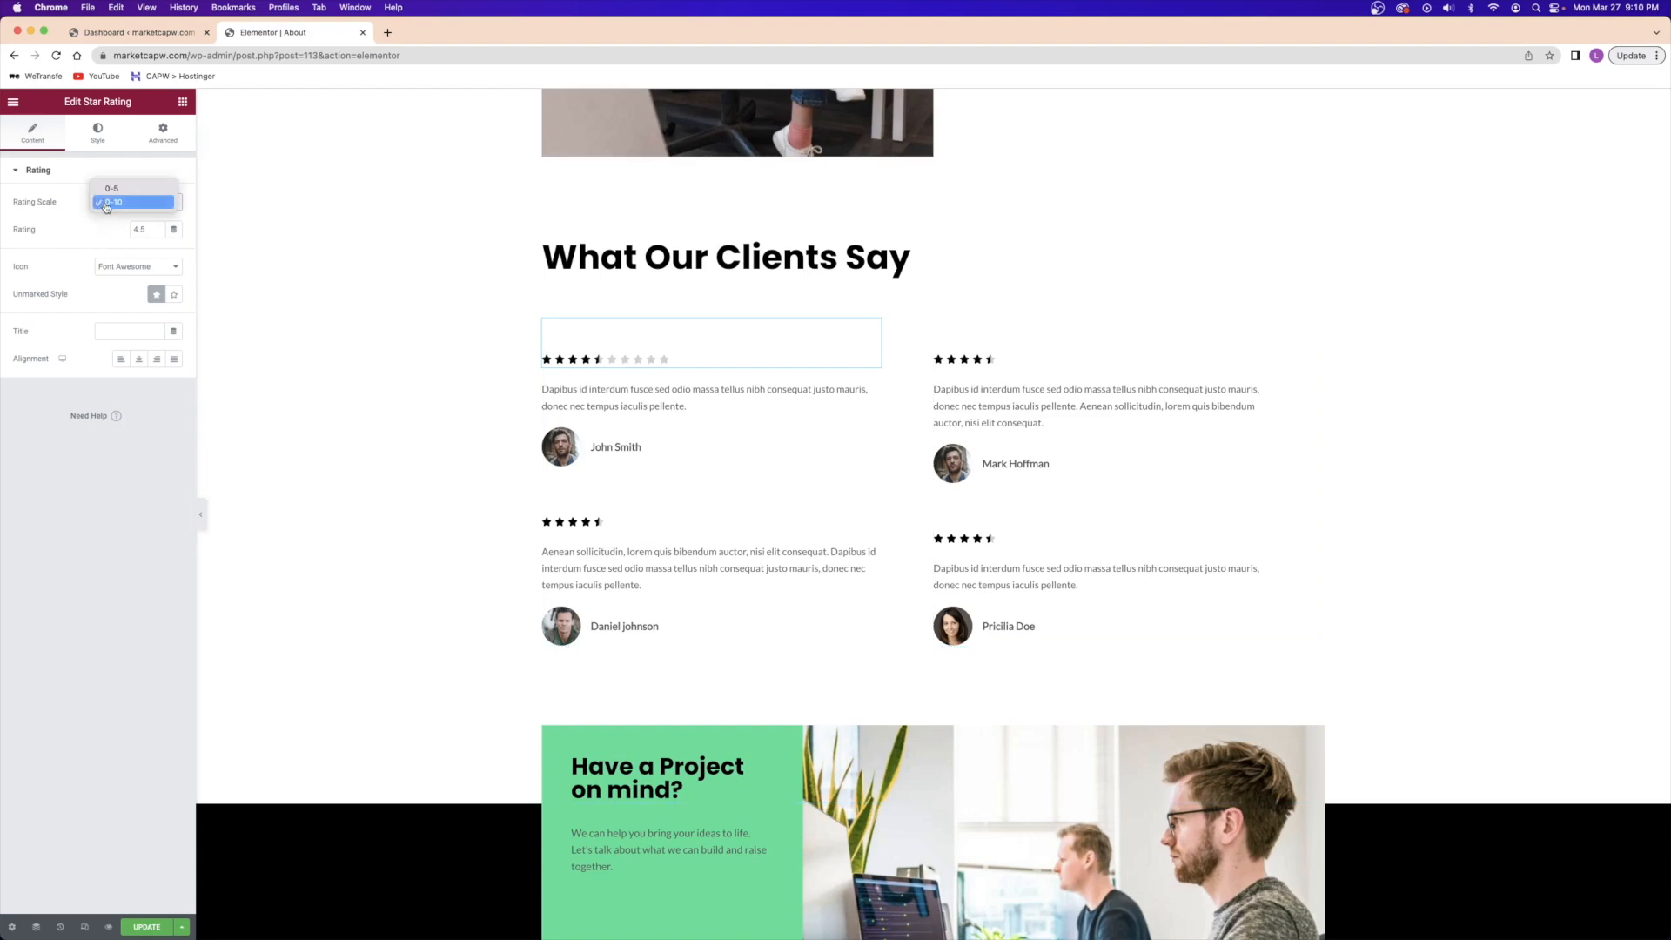
pyautogui.click(113, 190)
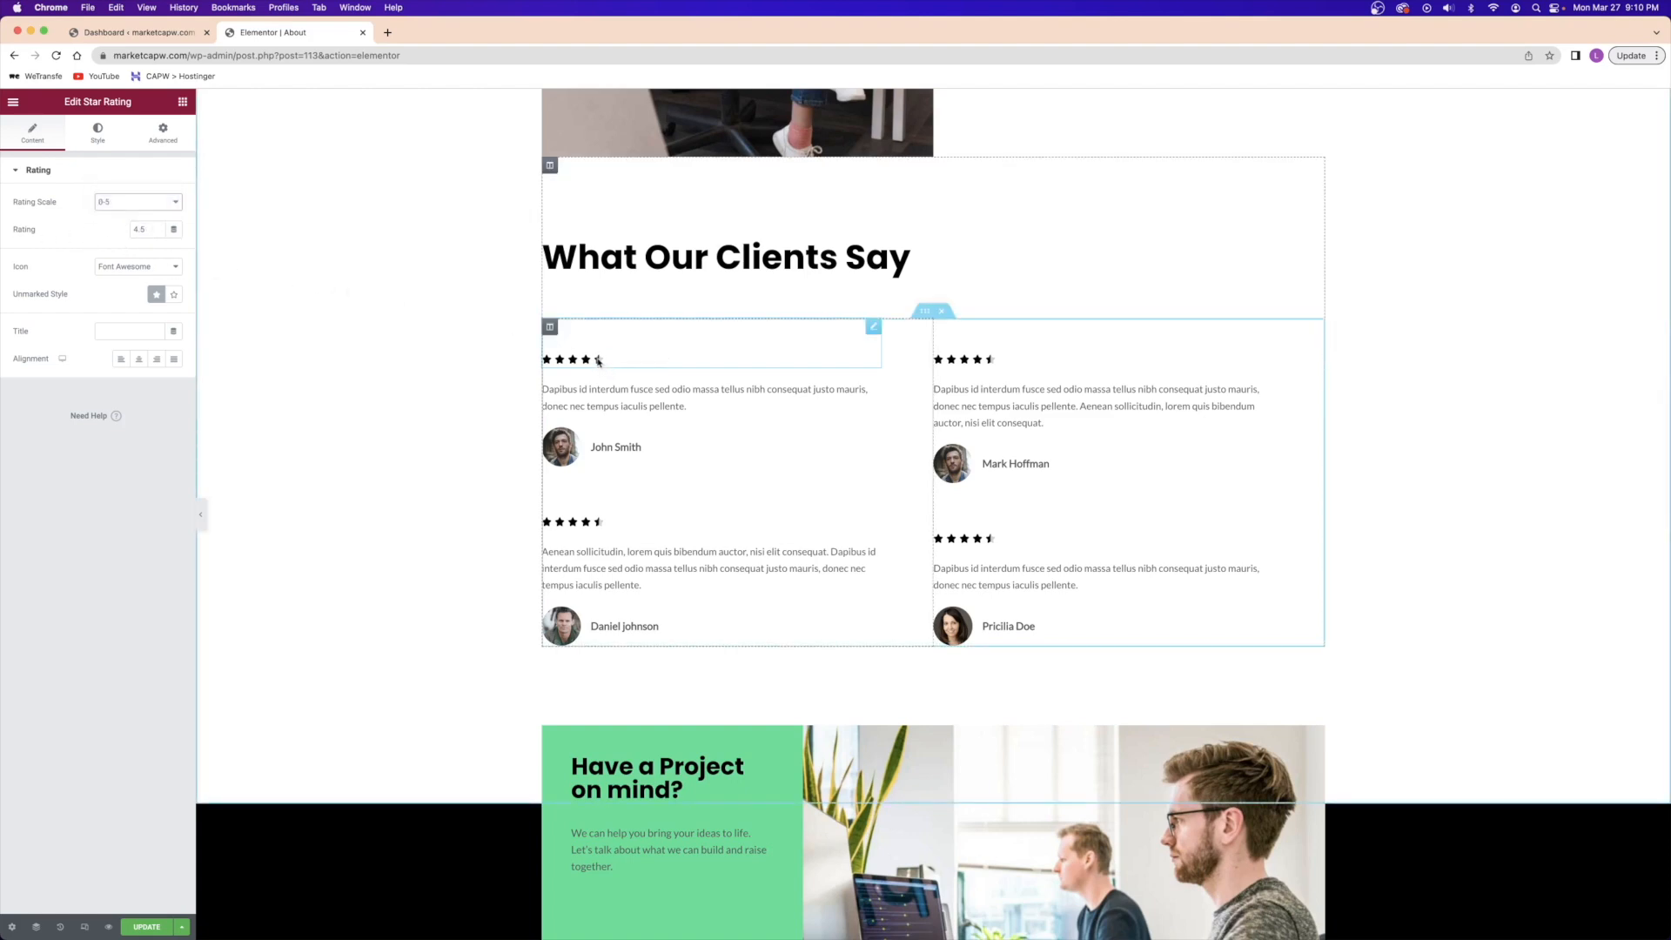
# - Try a rating of 2 on the first testimonial's stars, and set the rating to 5
pyautogui.moveTo(145, 225); pyautogui.dragTo(80, 233)
pyautogui.write('2')
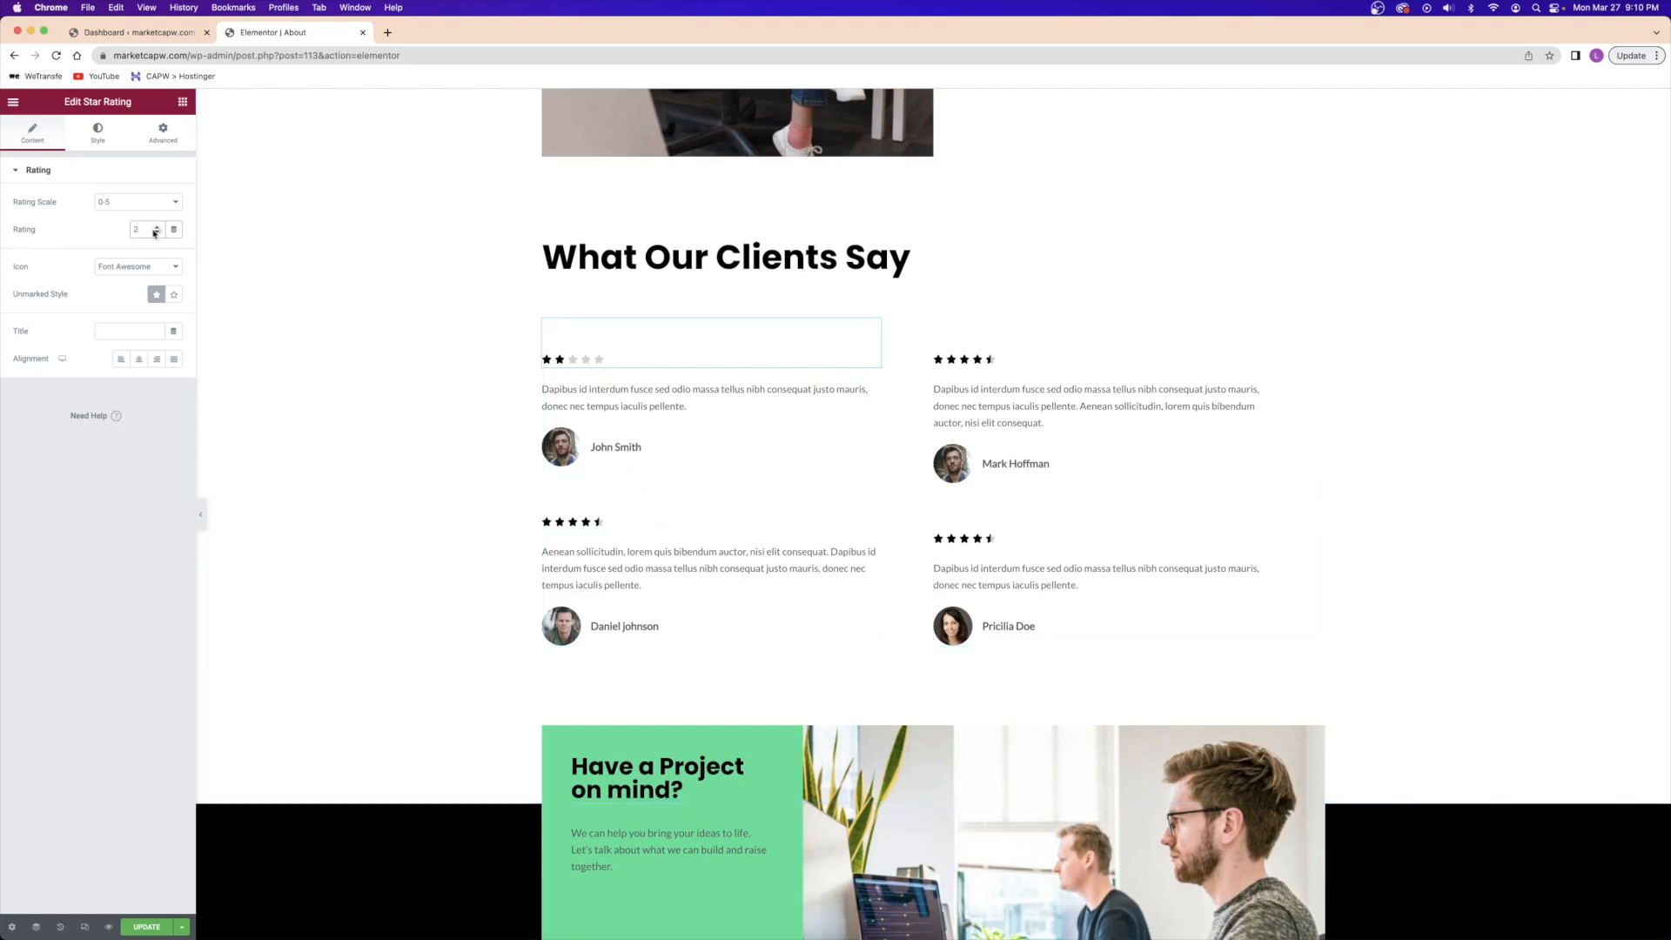
pyautogui.write('5')
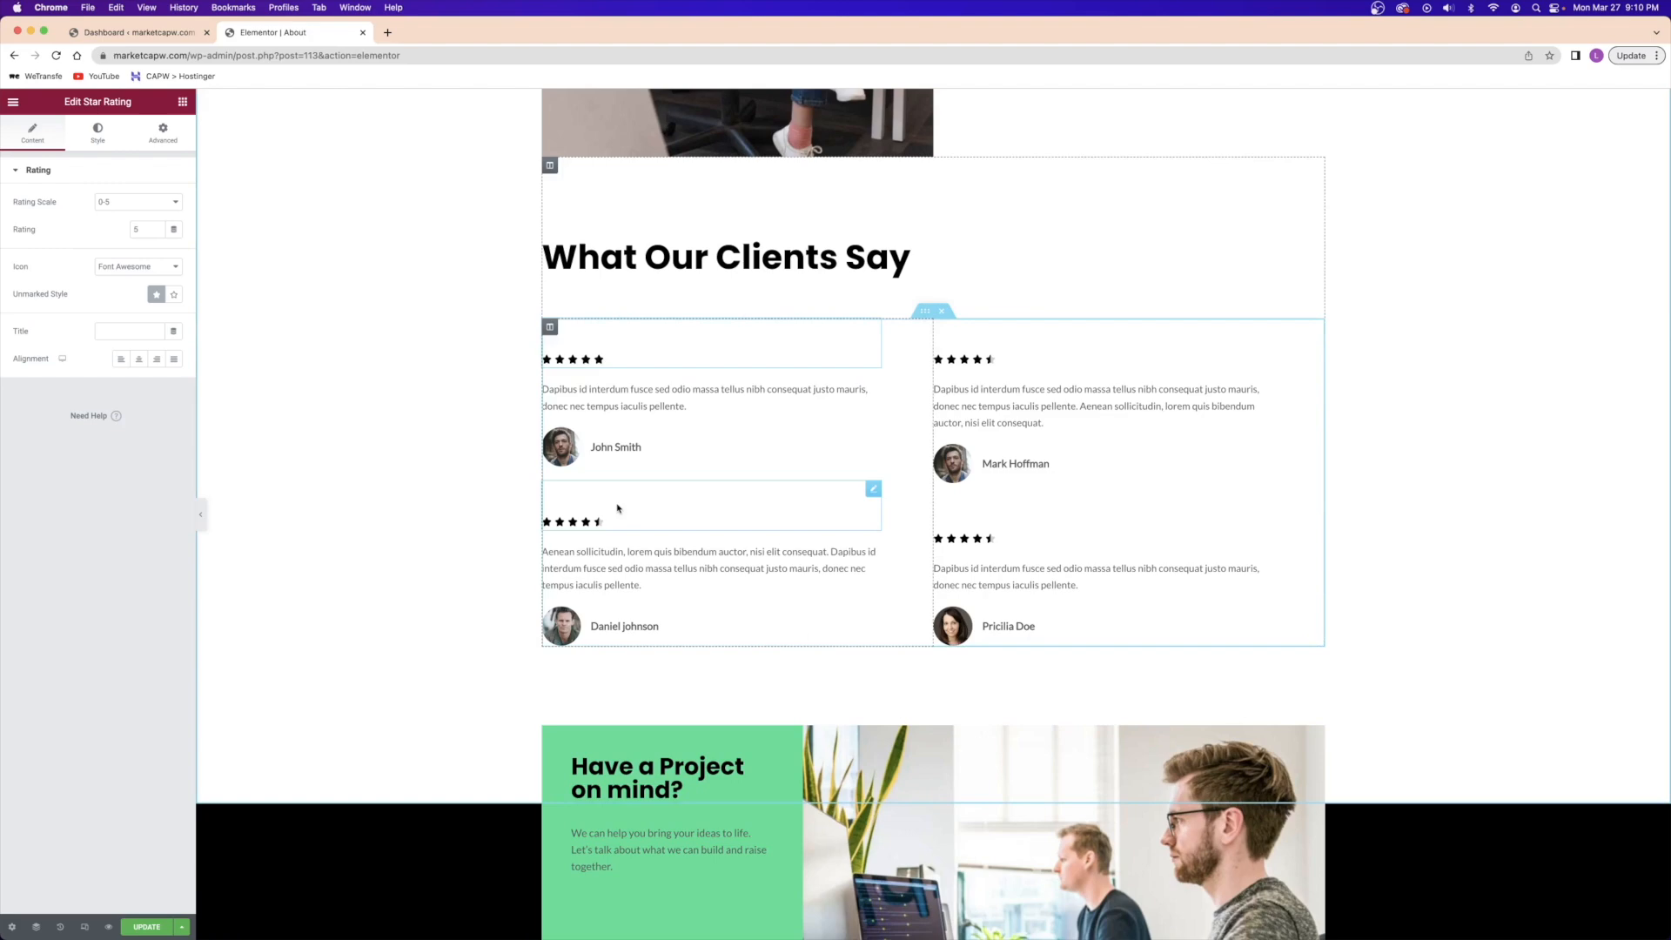
# - Open the settings of the office photo beside "Have a Project on mind?" and save the About page's changes
pyautogui.scroll(-5, 617, 509)
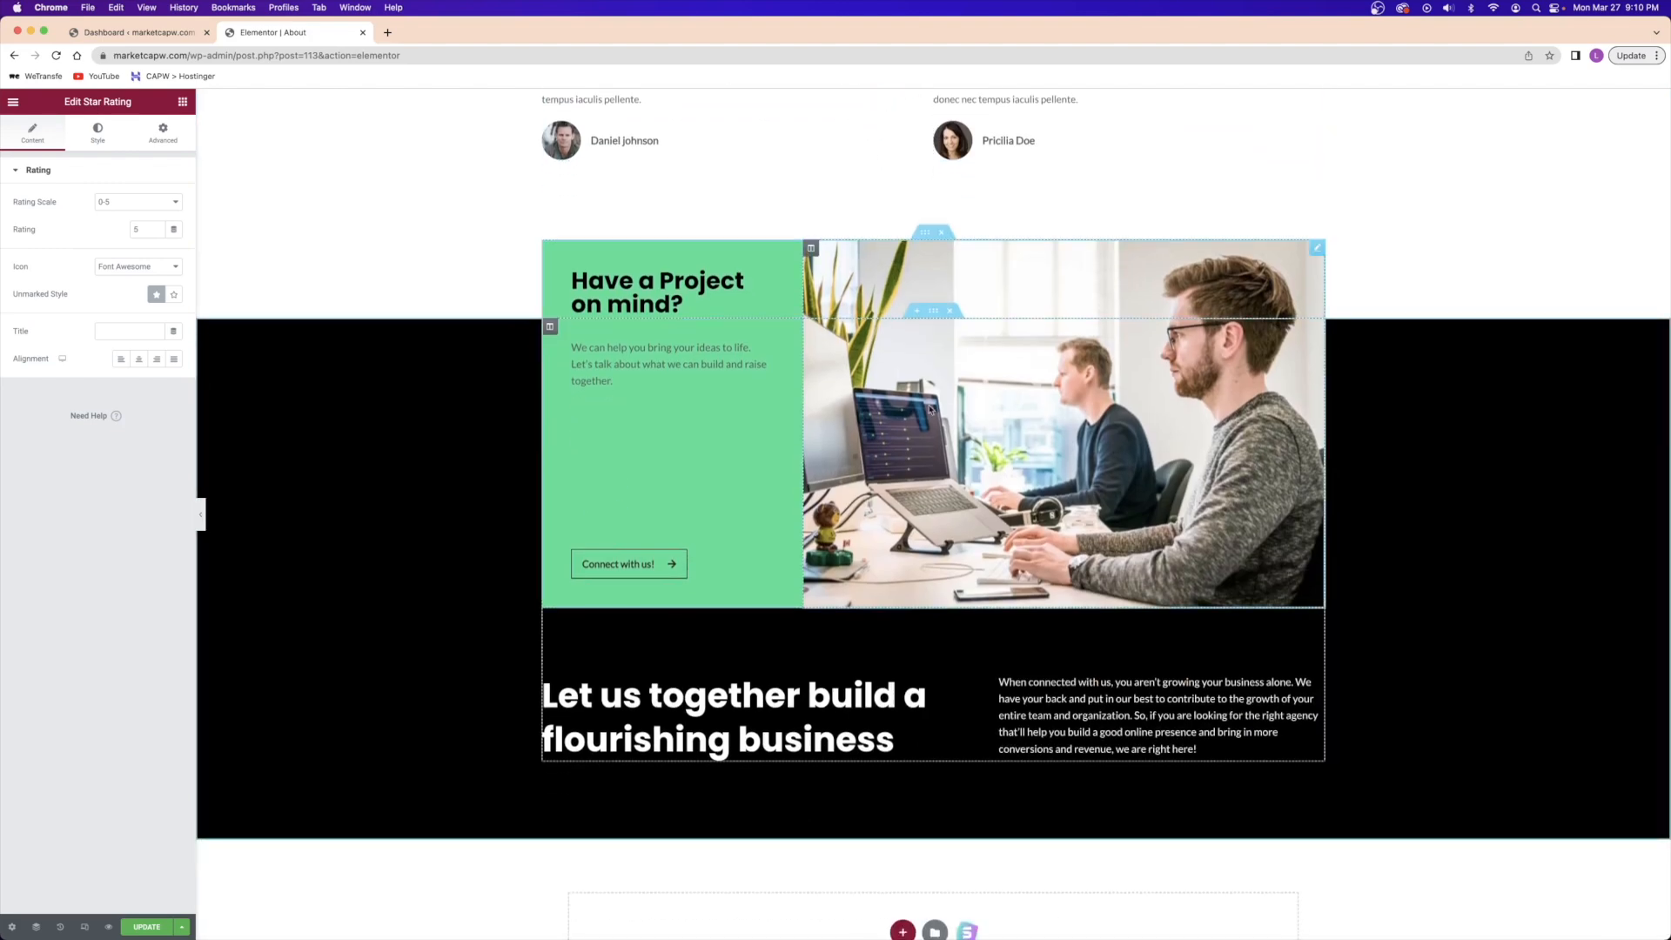
pyautogui.click(874, 457)
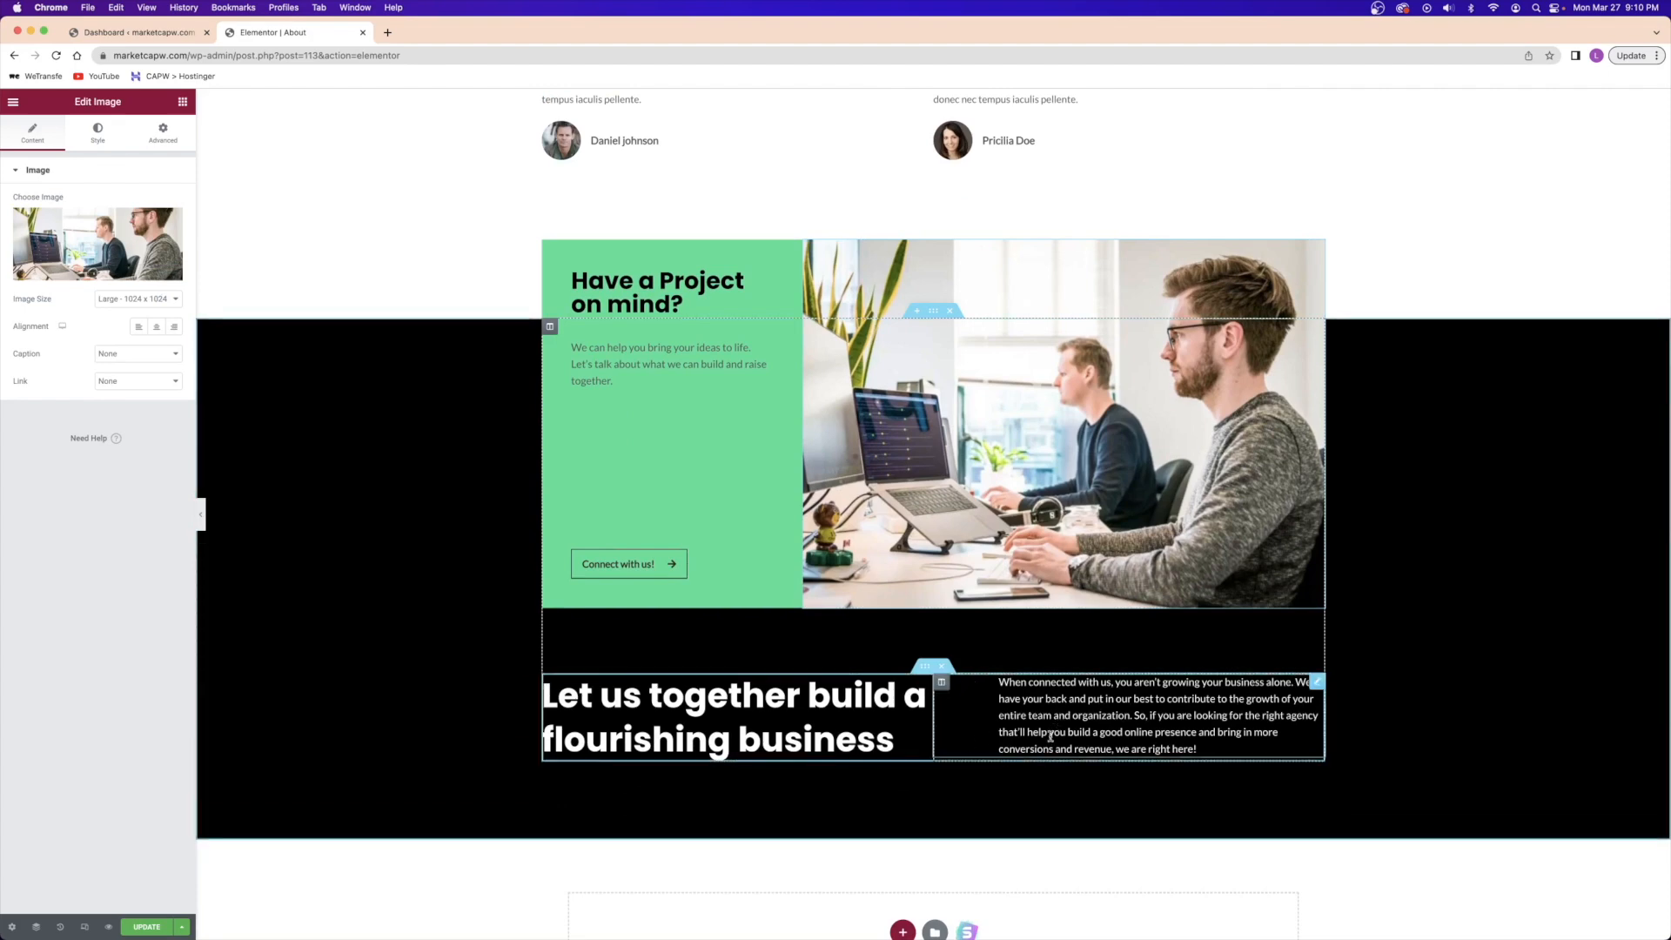
pyautogui.click(147, 928)
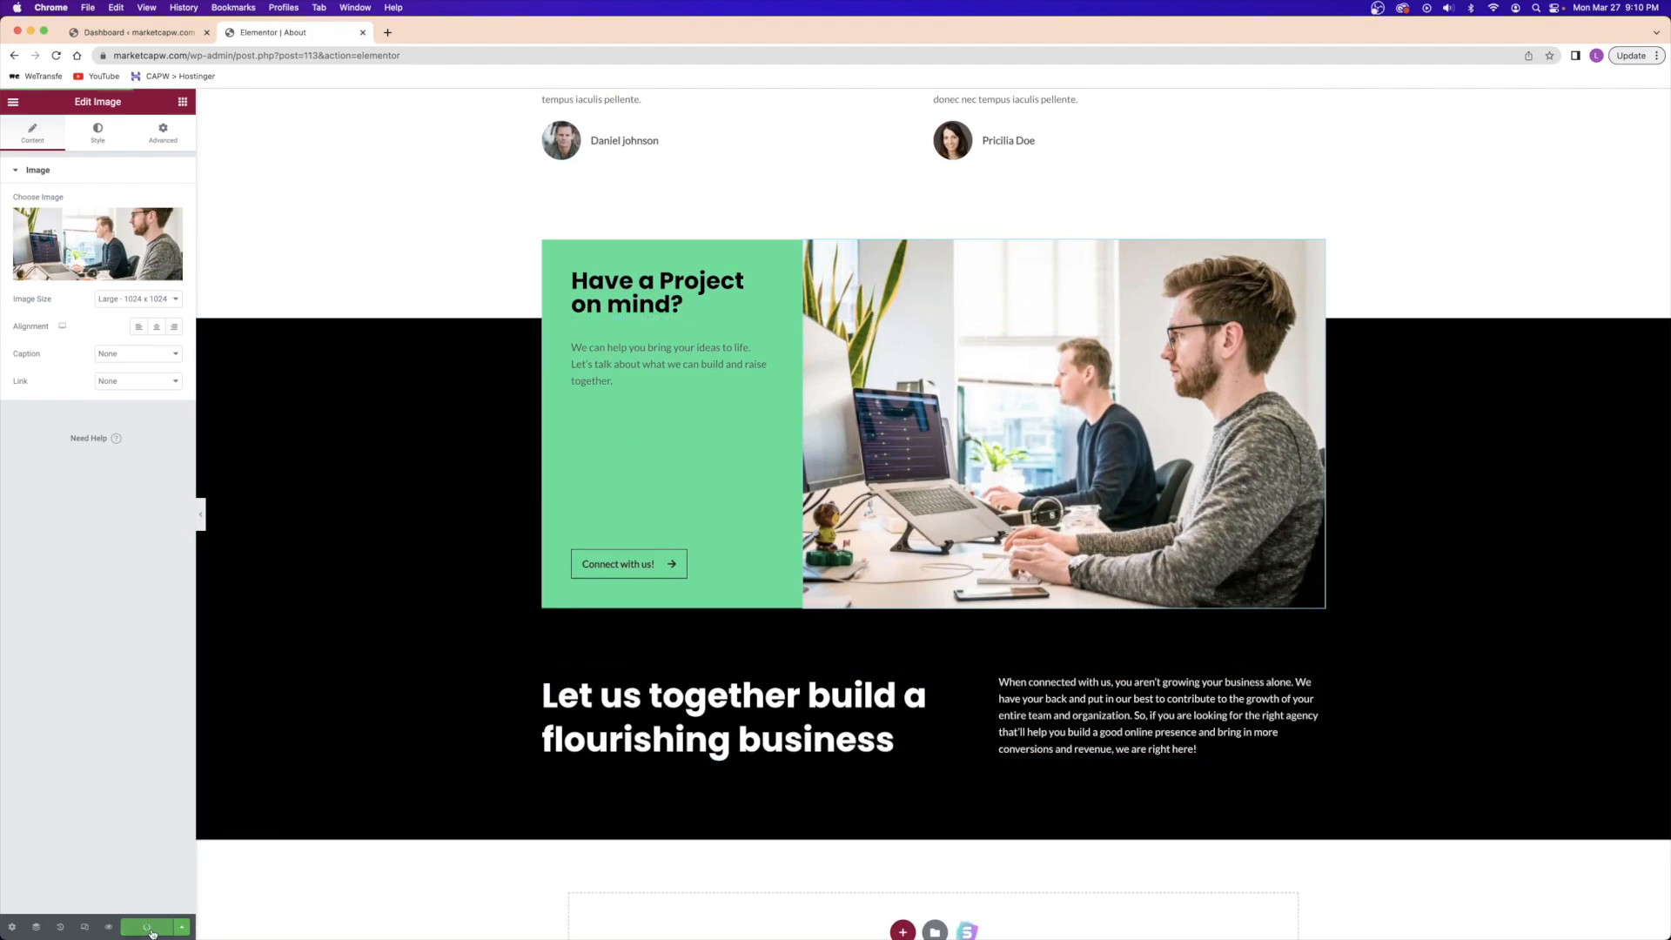
# - Close the About page editor, visit the live site in a new tab, and open its Contact page for editing with Elementor
pyautogui.click(363, 32)
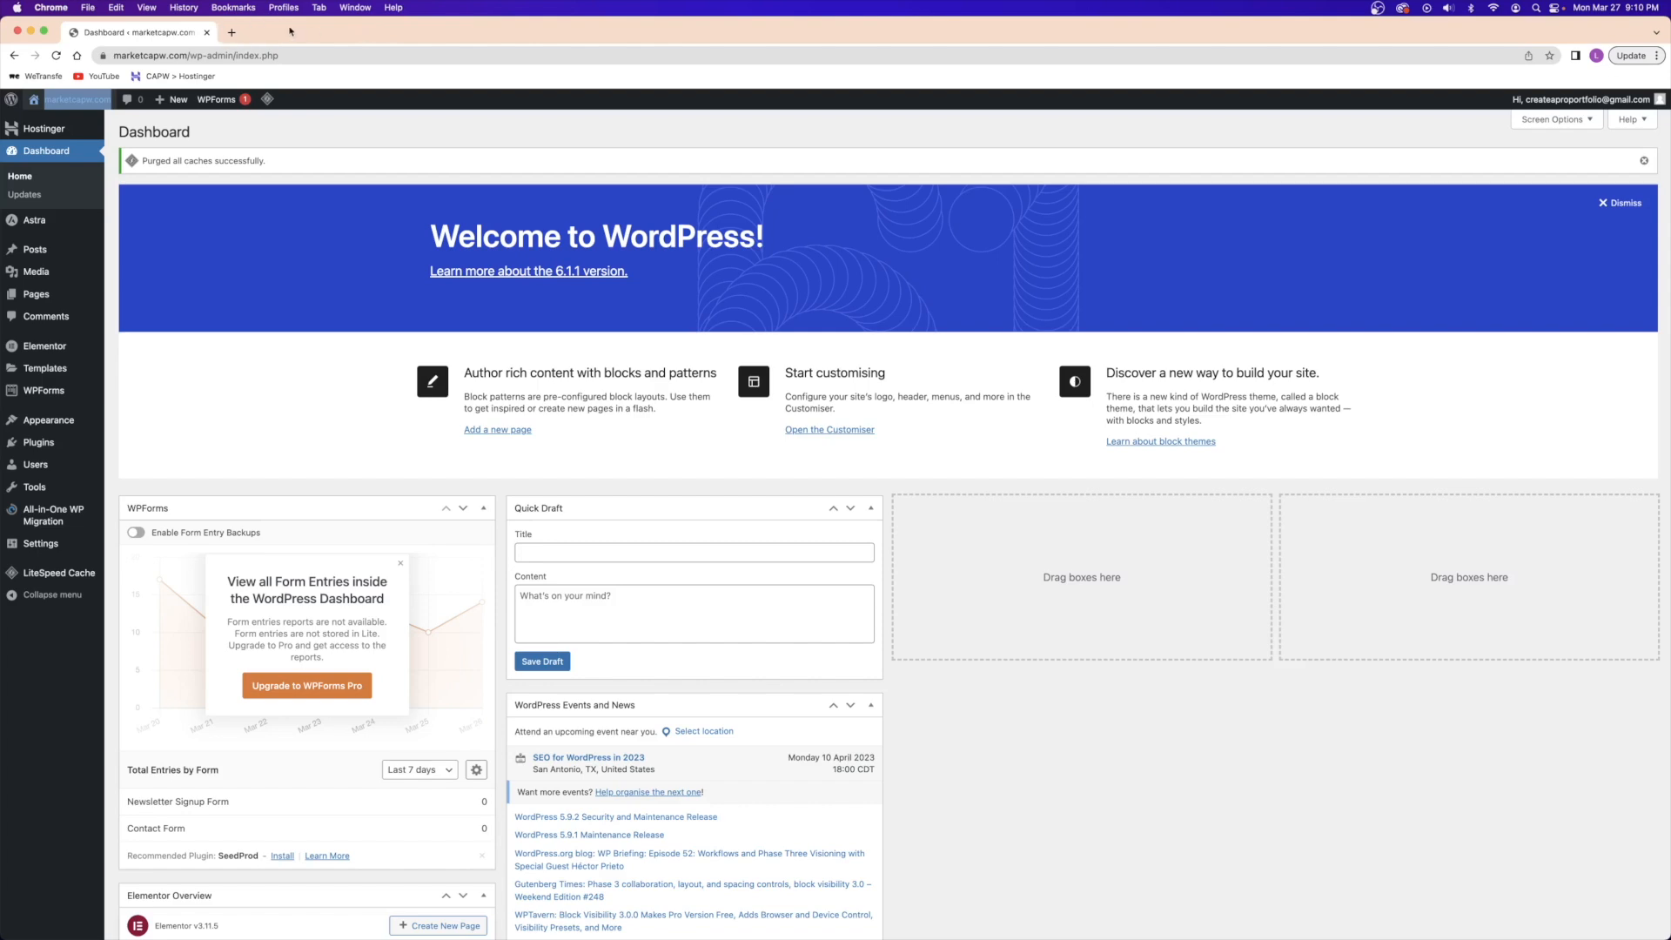
pyautogui.rightClick(86, 99)
pyautogui.click(130, 110)
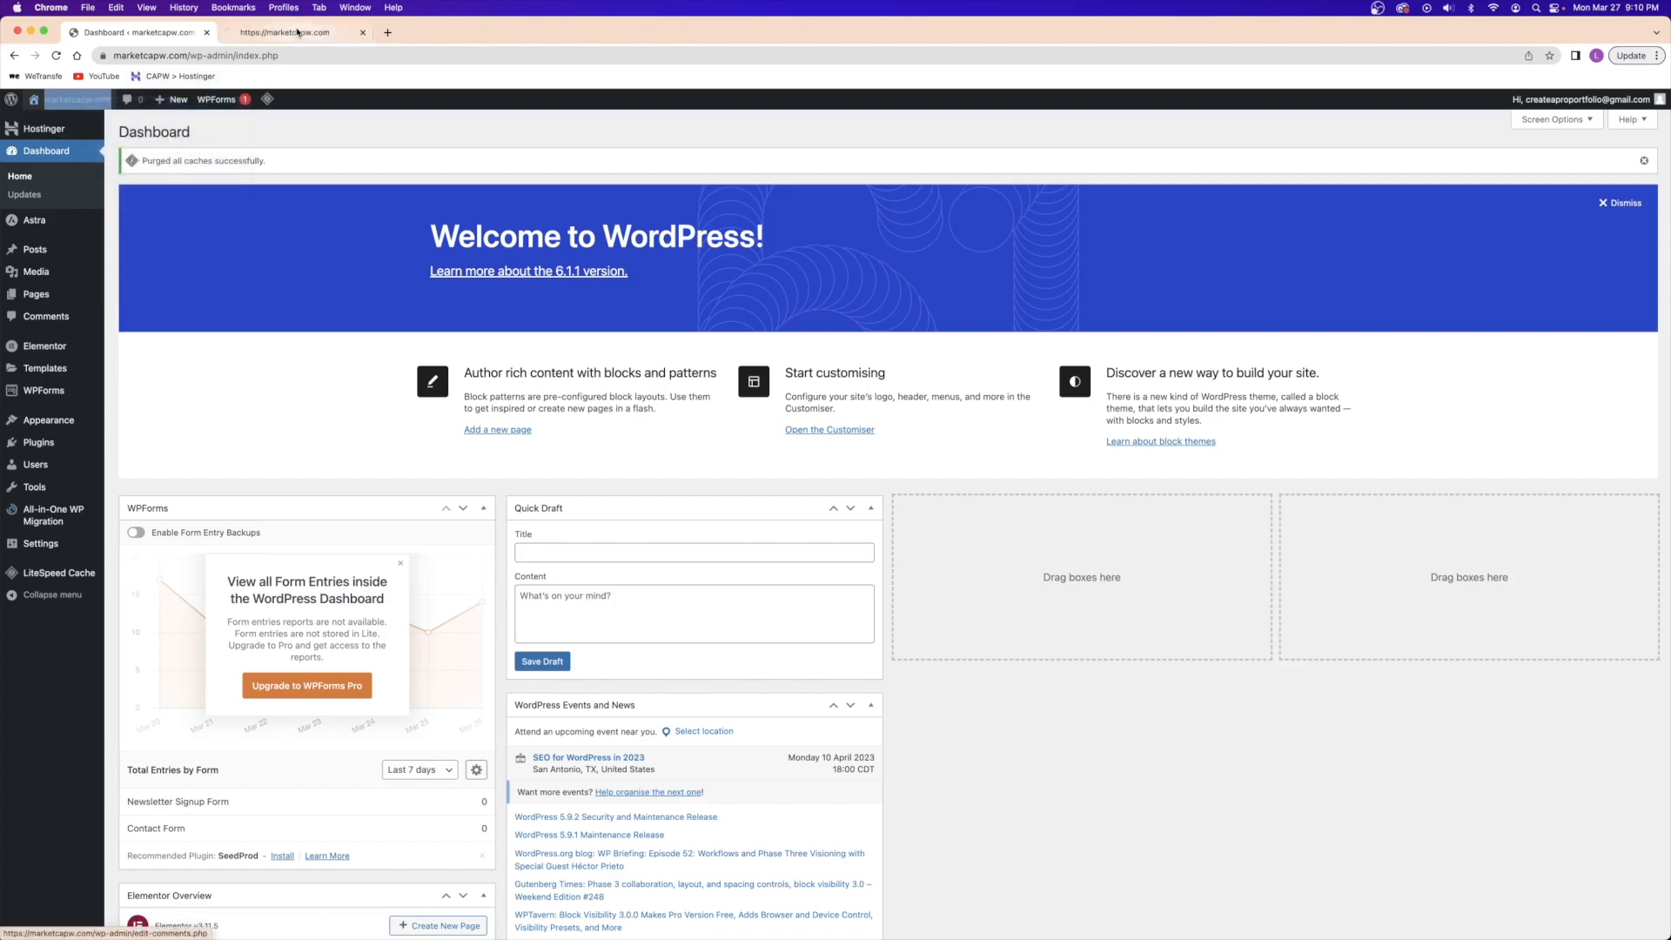
pyautogui.click(299, 34)
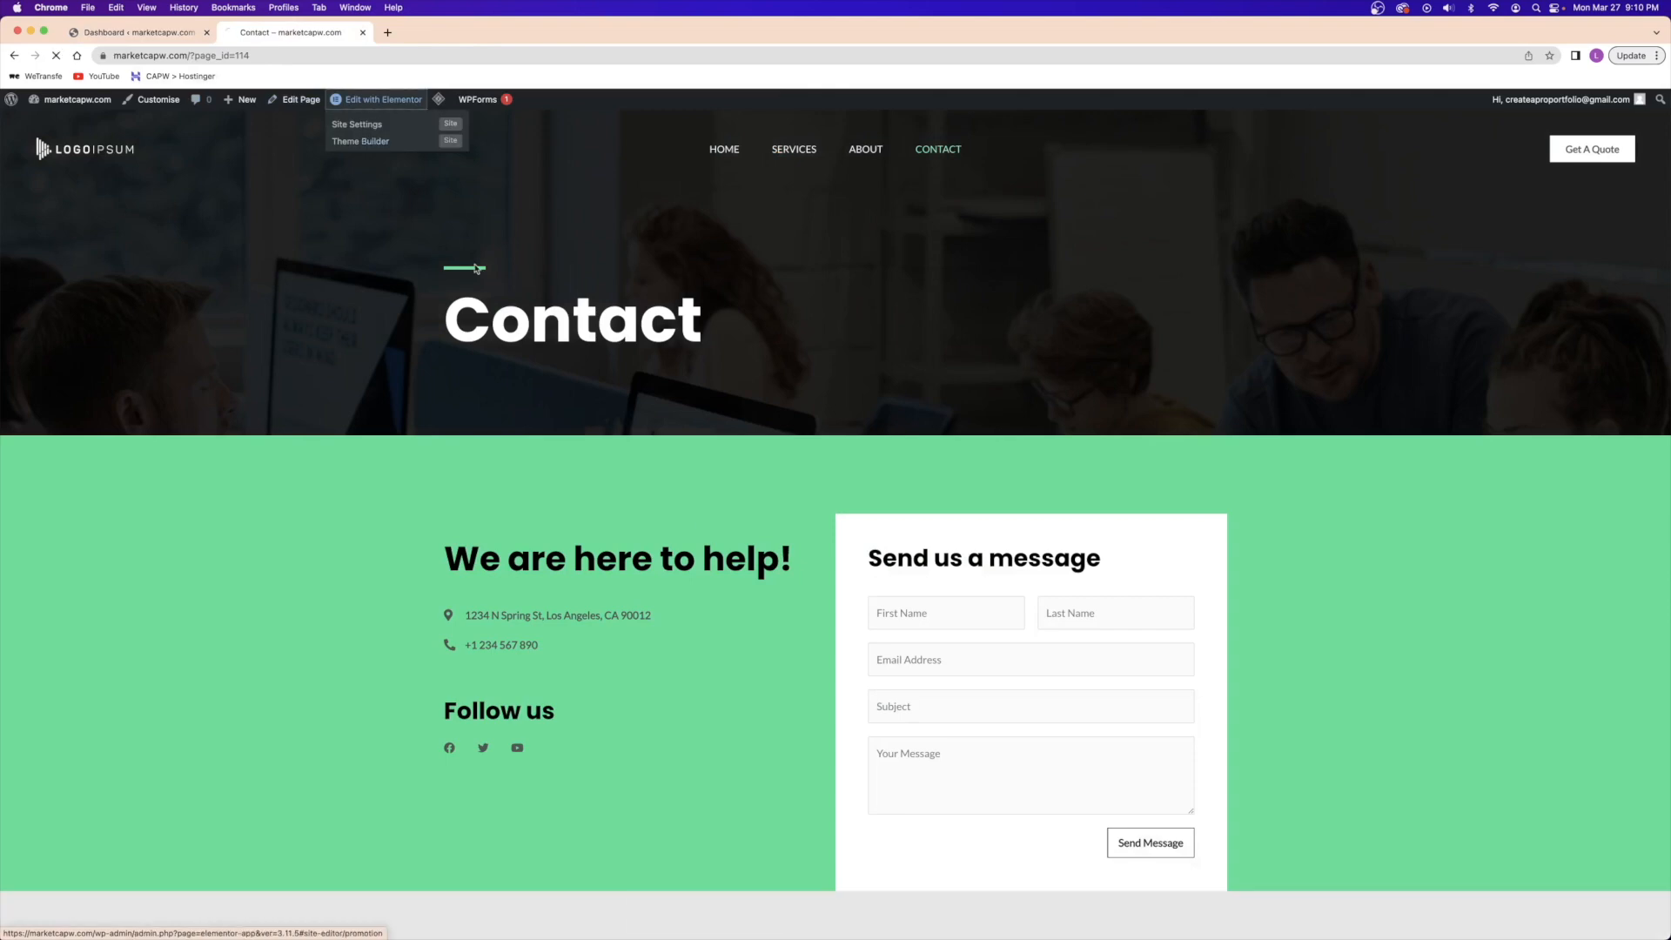
pyautogui.click(383, 100)
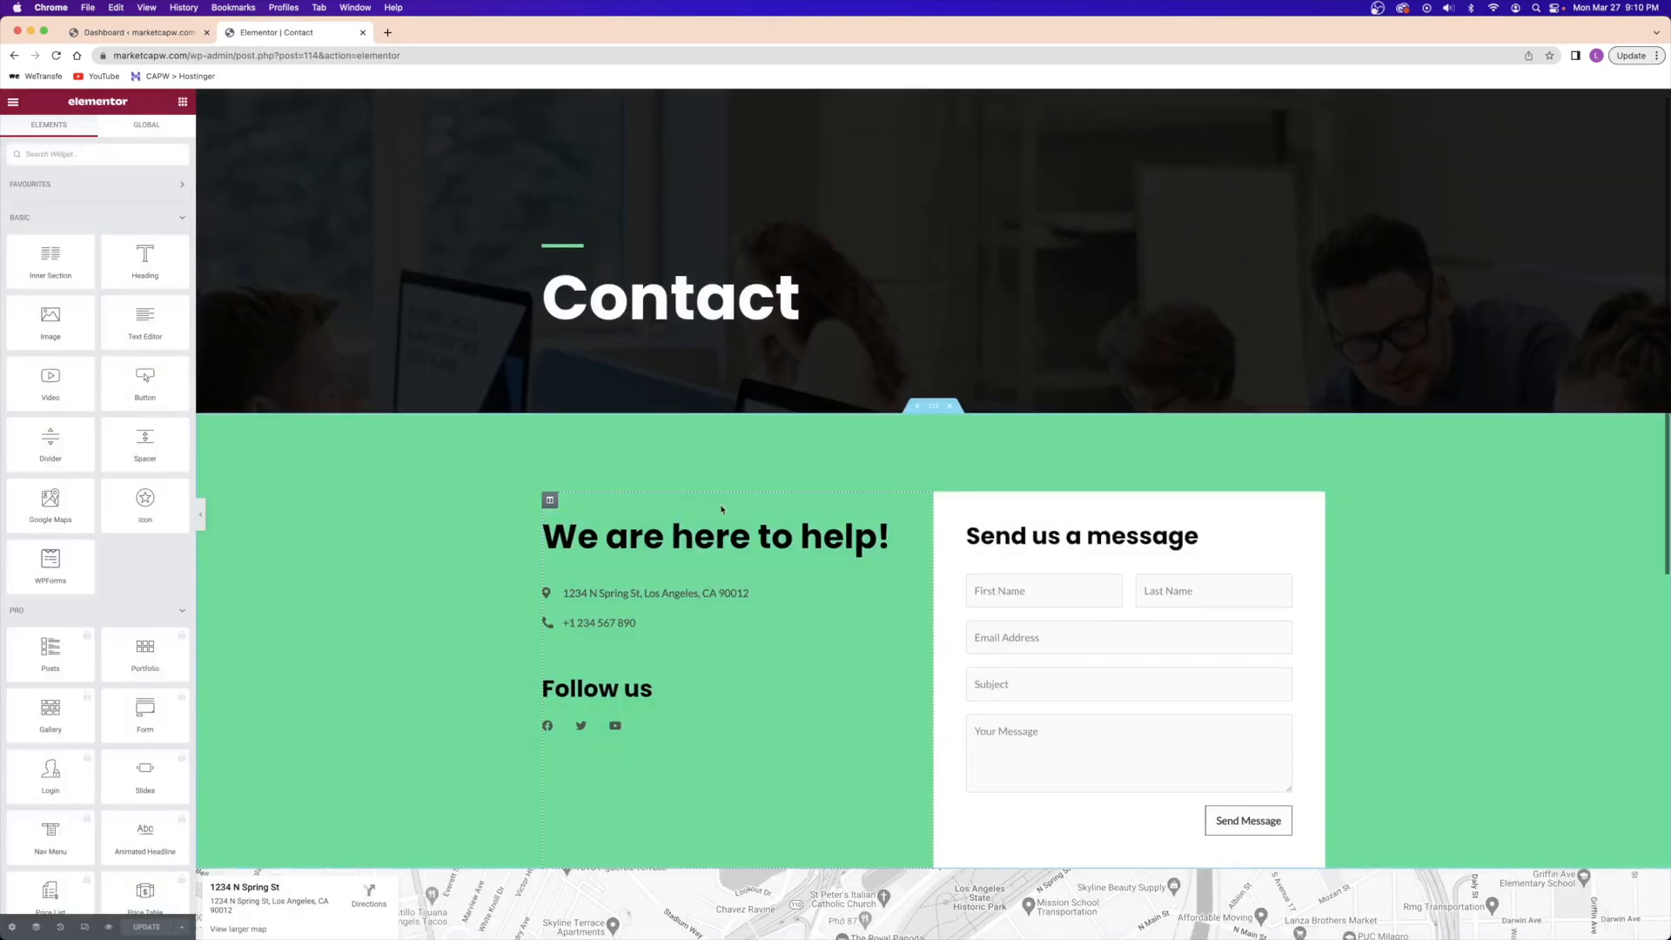
# - Set the location of the Contact page's Google Maps widget to "austin tx"
pyautogui.scroll(-4, 696, 522)
pyautogui.scroll(2, 720, 508)
pyautogui.scroll(-2, 722, 509)
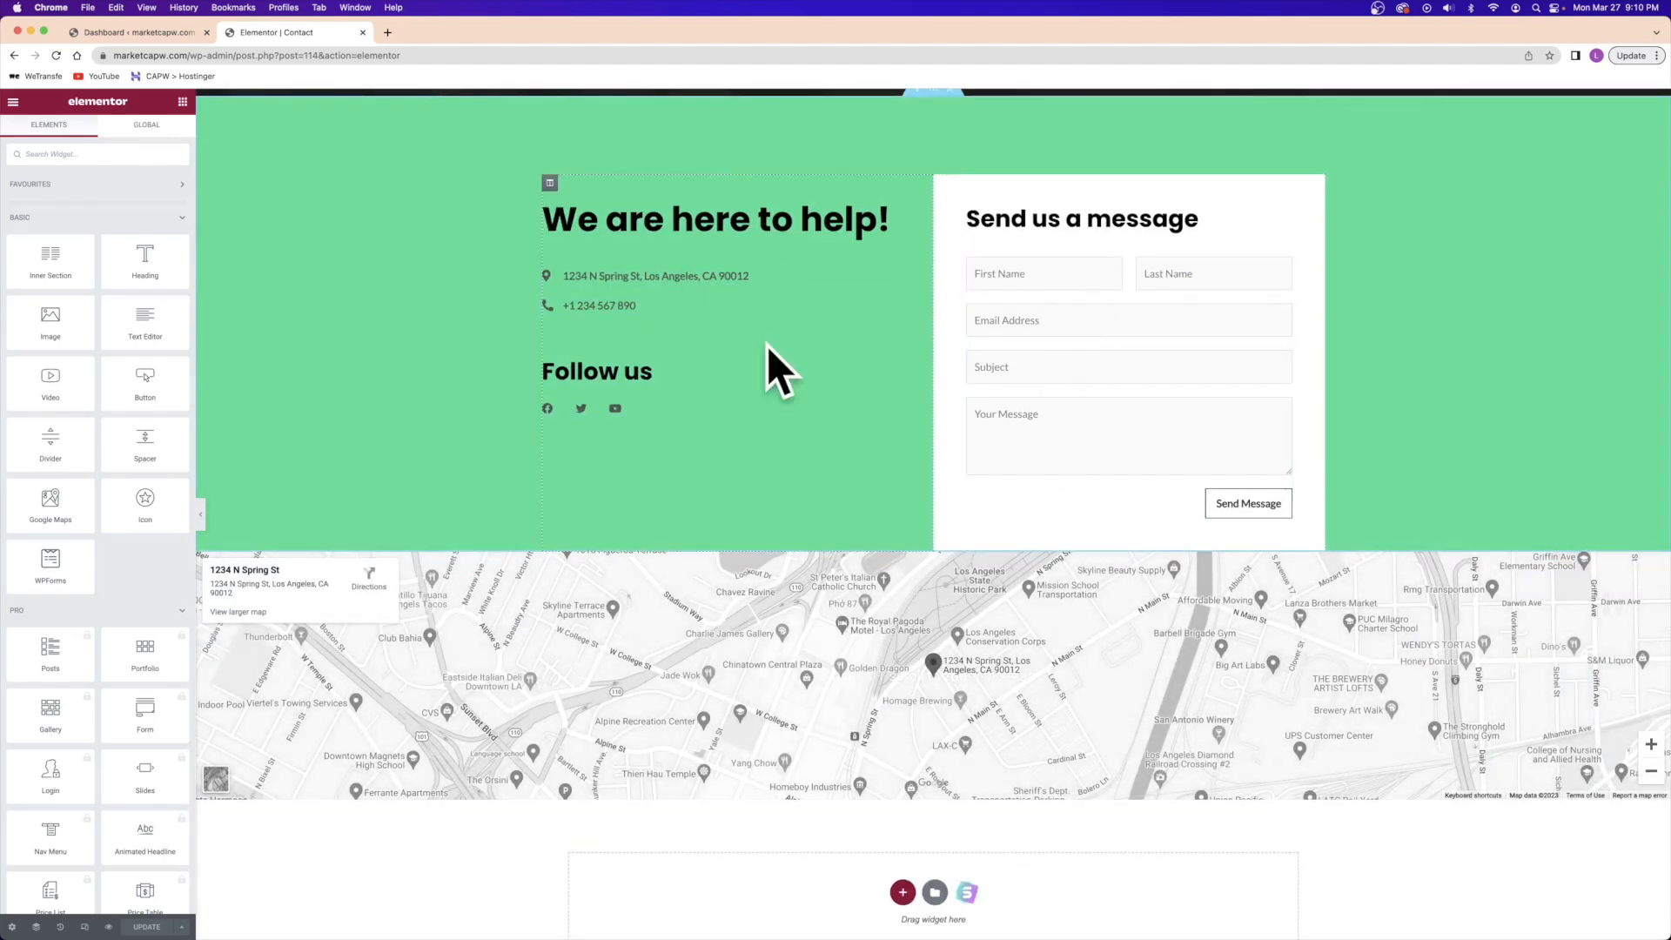
pyautogui.scroll(-3, 858, 435)
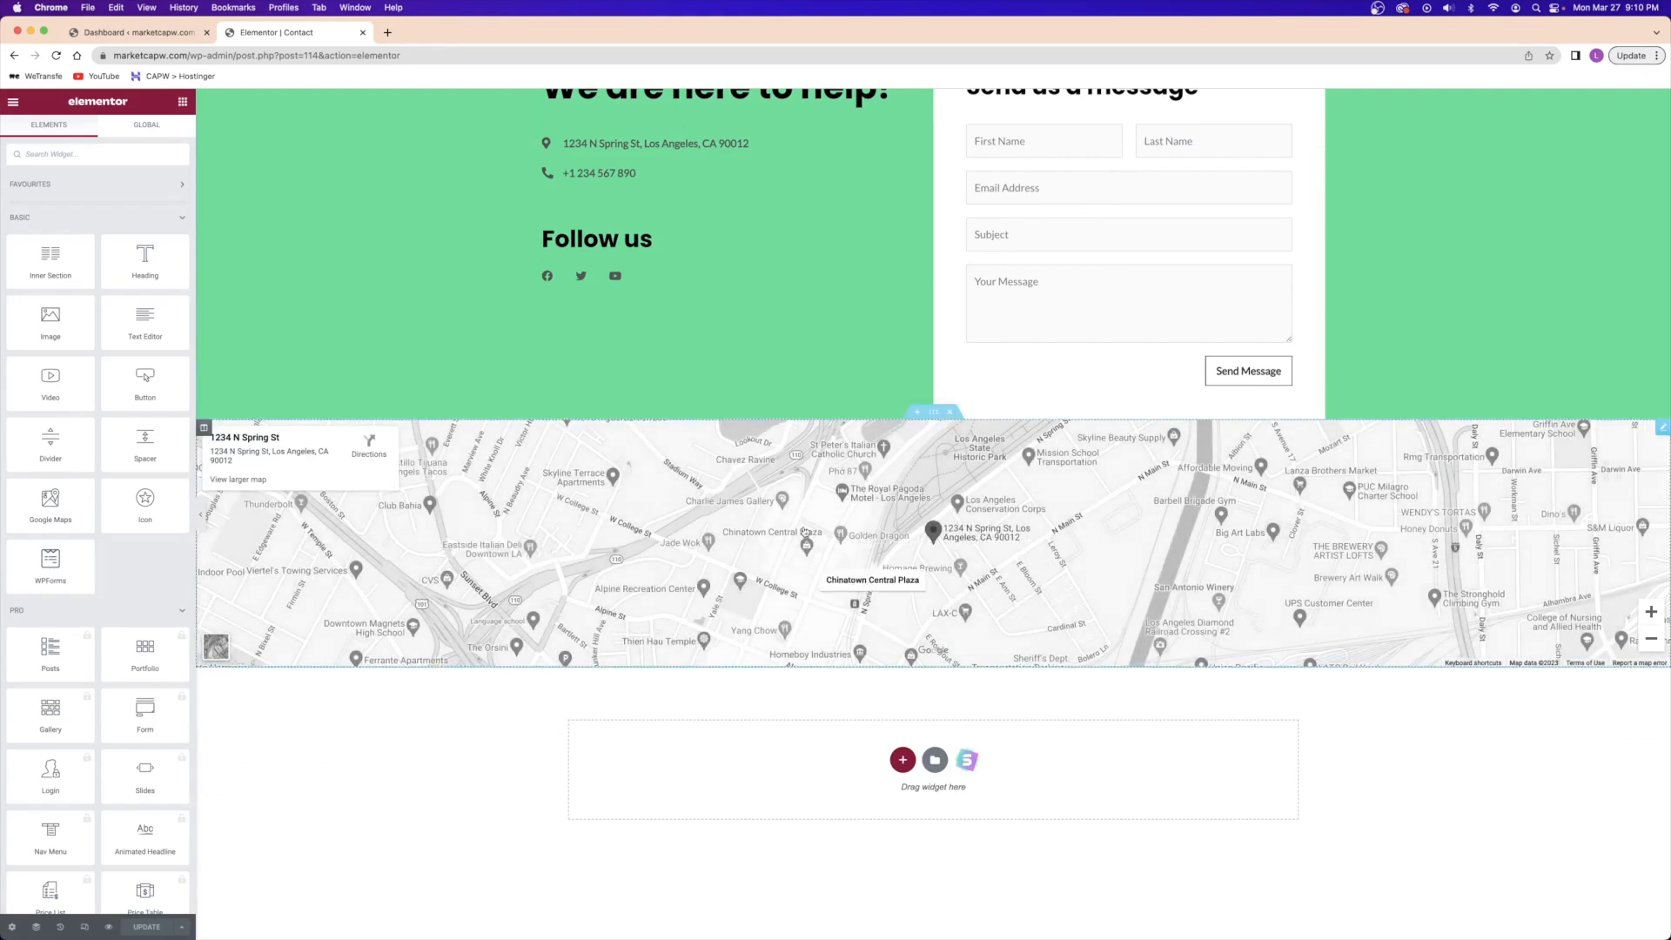
pyautogui.moveTo(1146, 518)
pyautogui.mouseDown()
pyautogui.moveTo(1045, 519)
pyautogui.moveTo(1121, 504)
pyautogui.mouseUp()
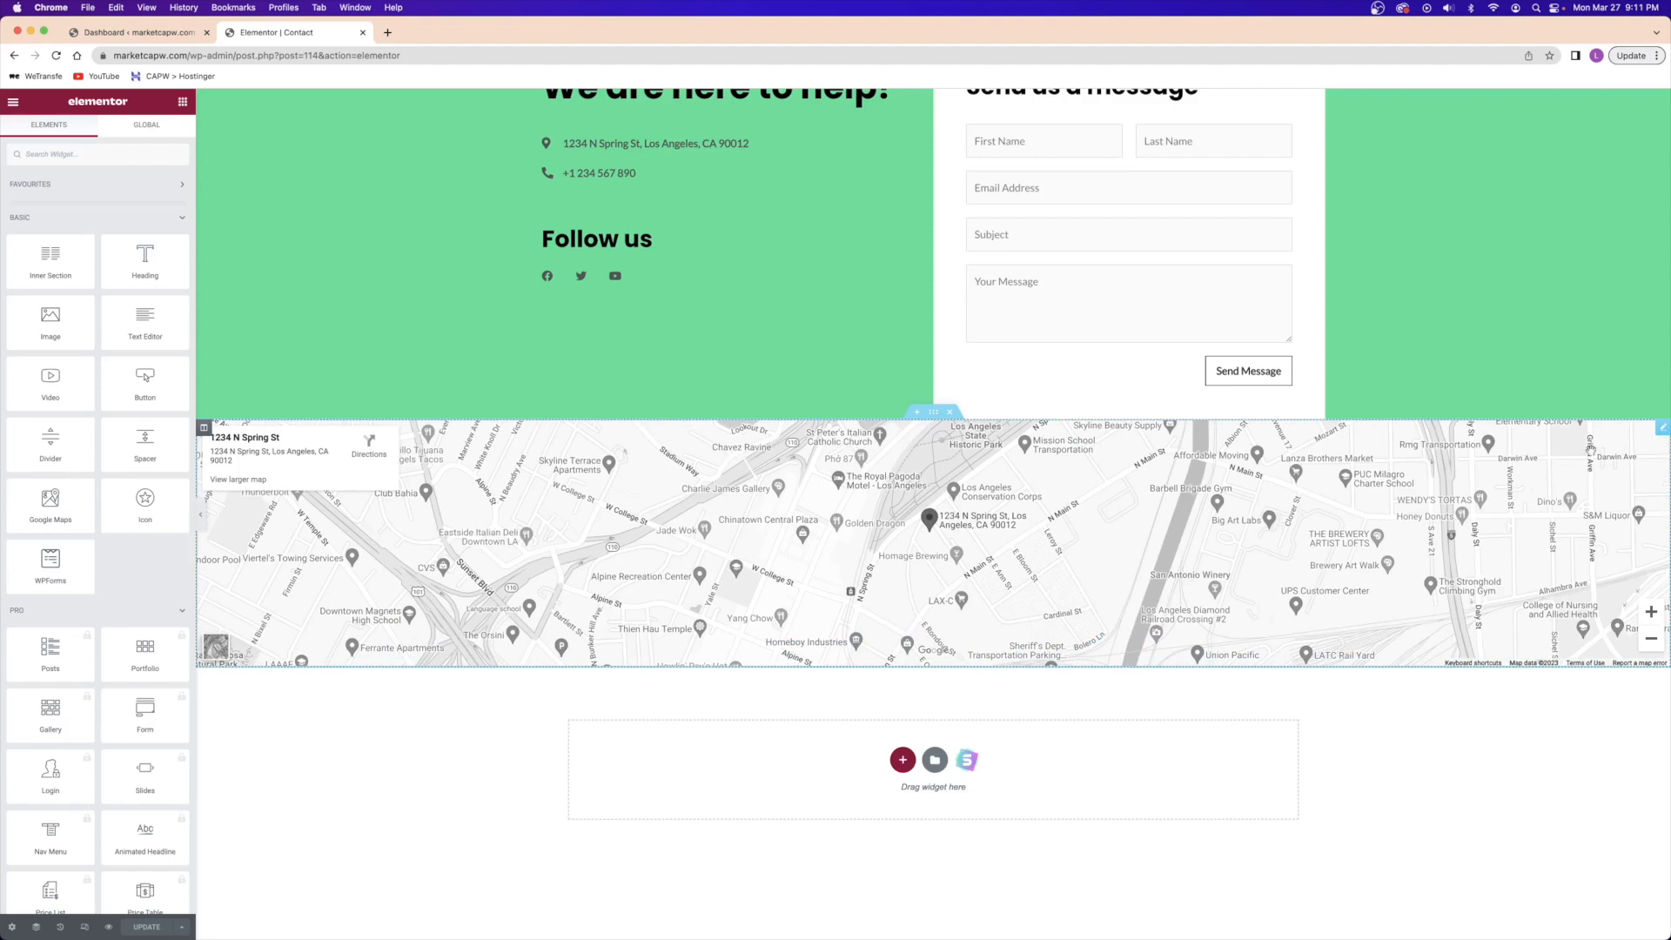
pyautogui.click(1662, 429)
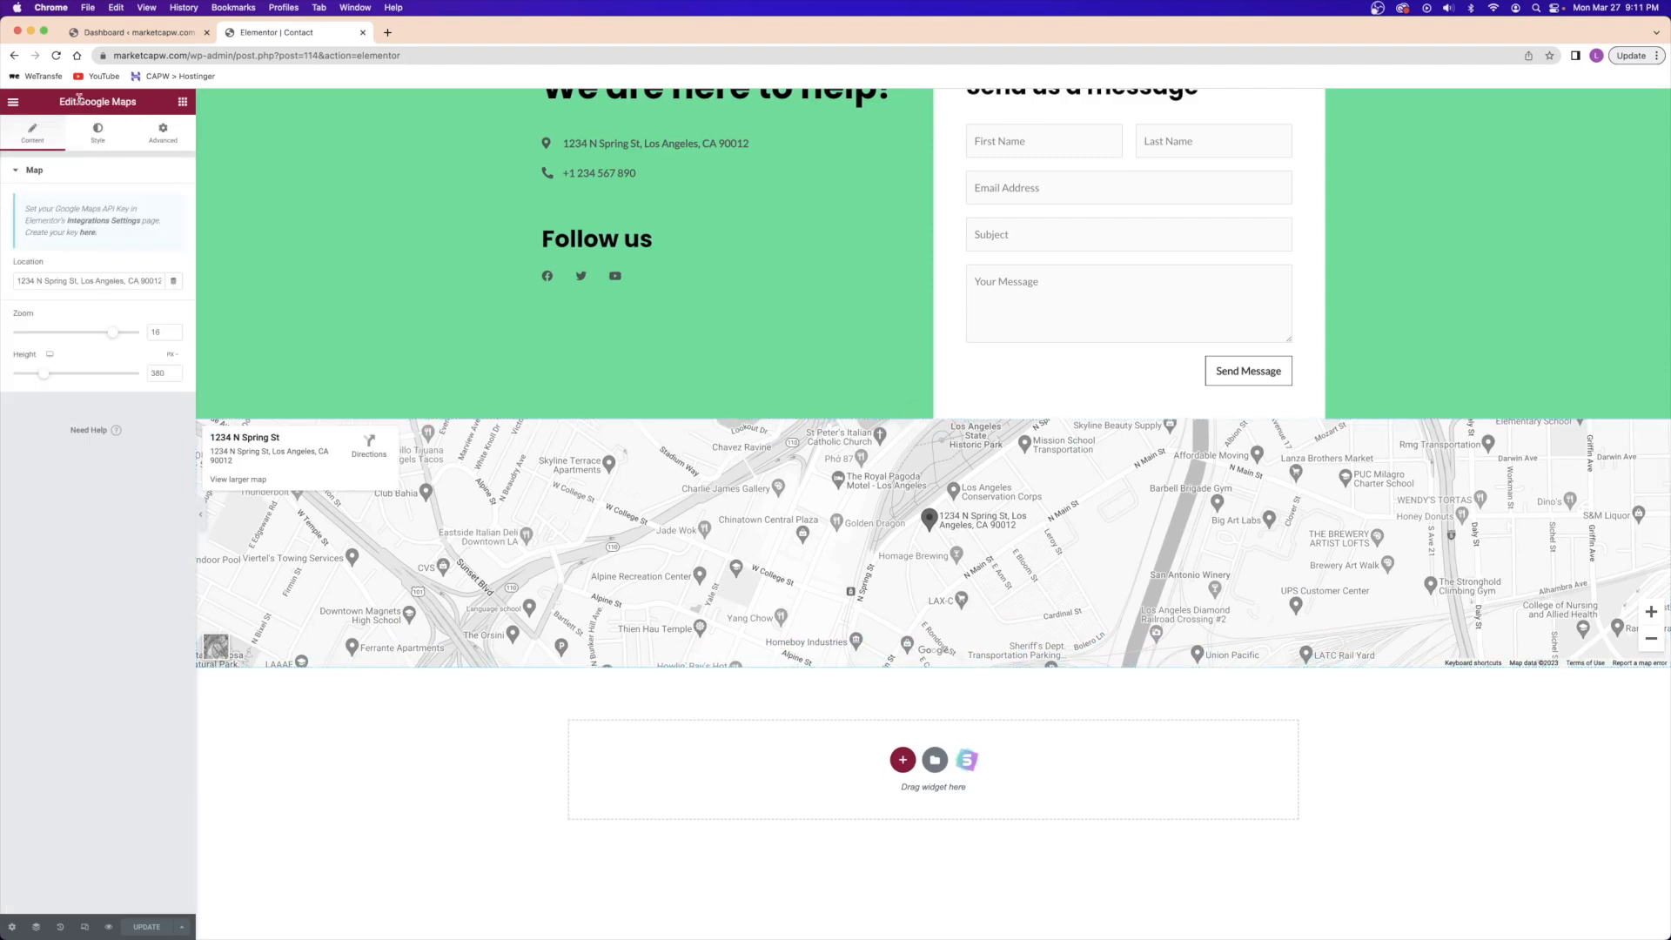
pyautogui.tripleClick(116, 281)
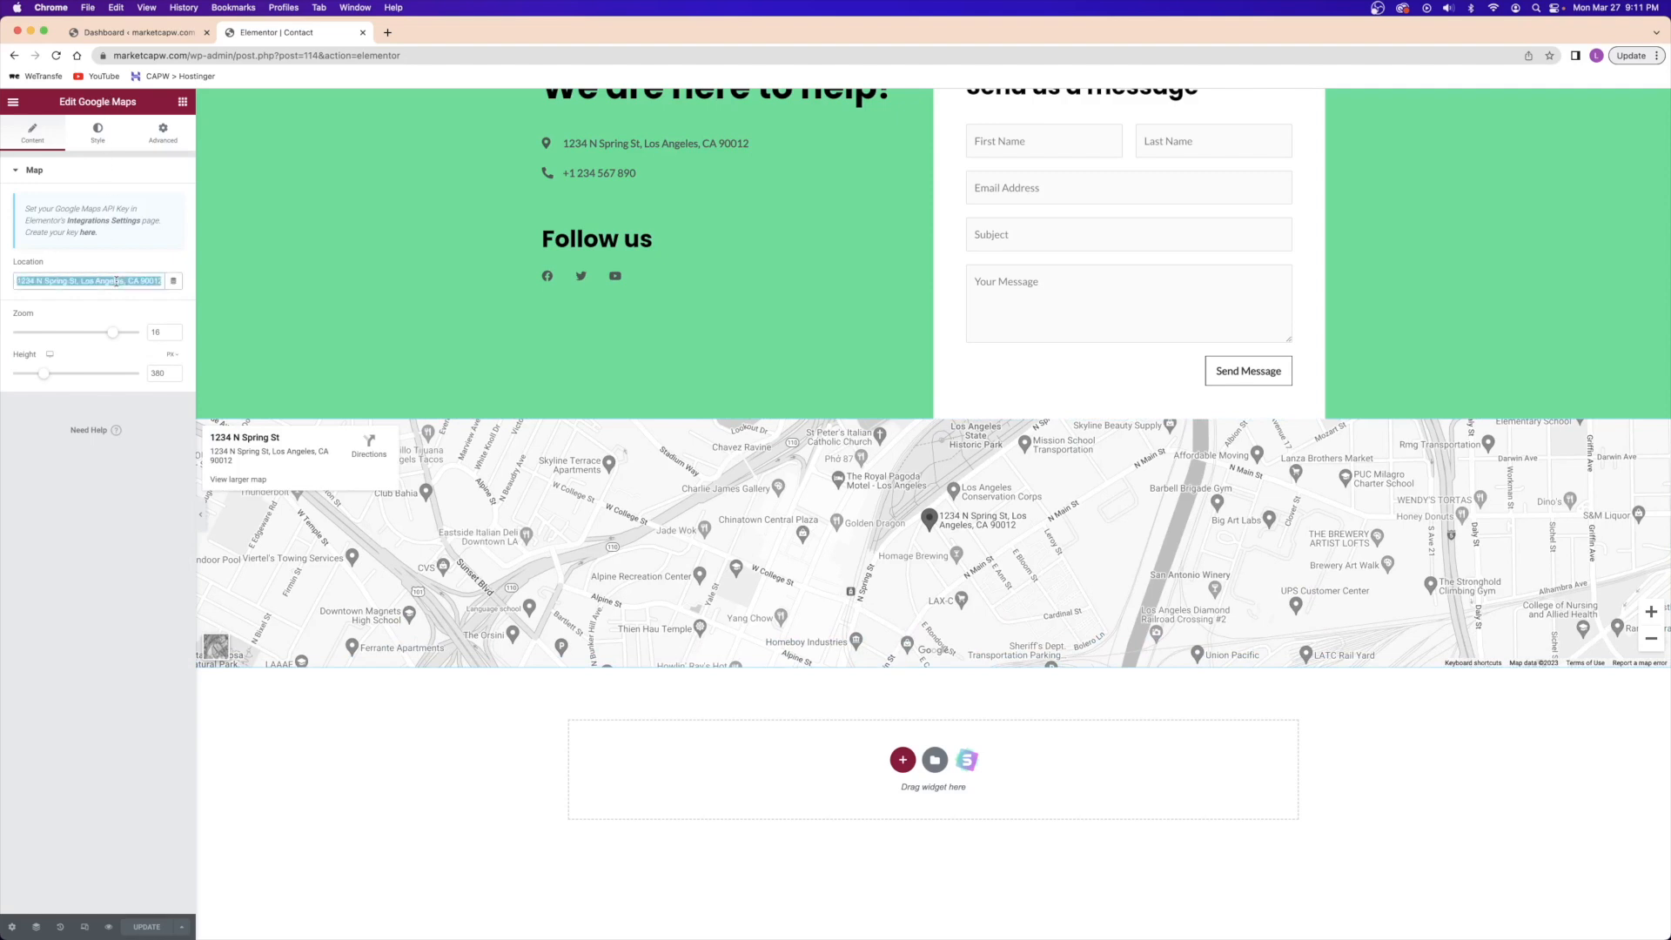
pyautogui.write('austin tx')
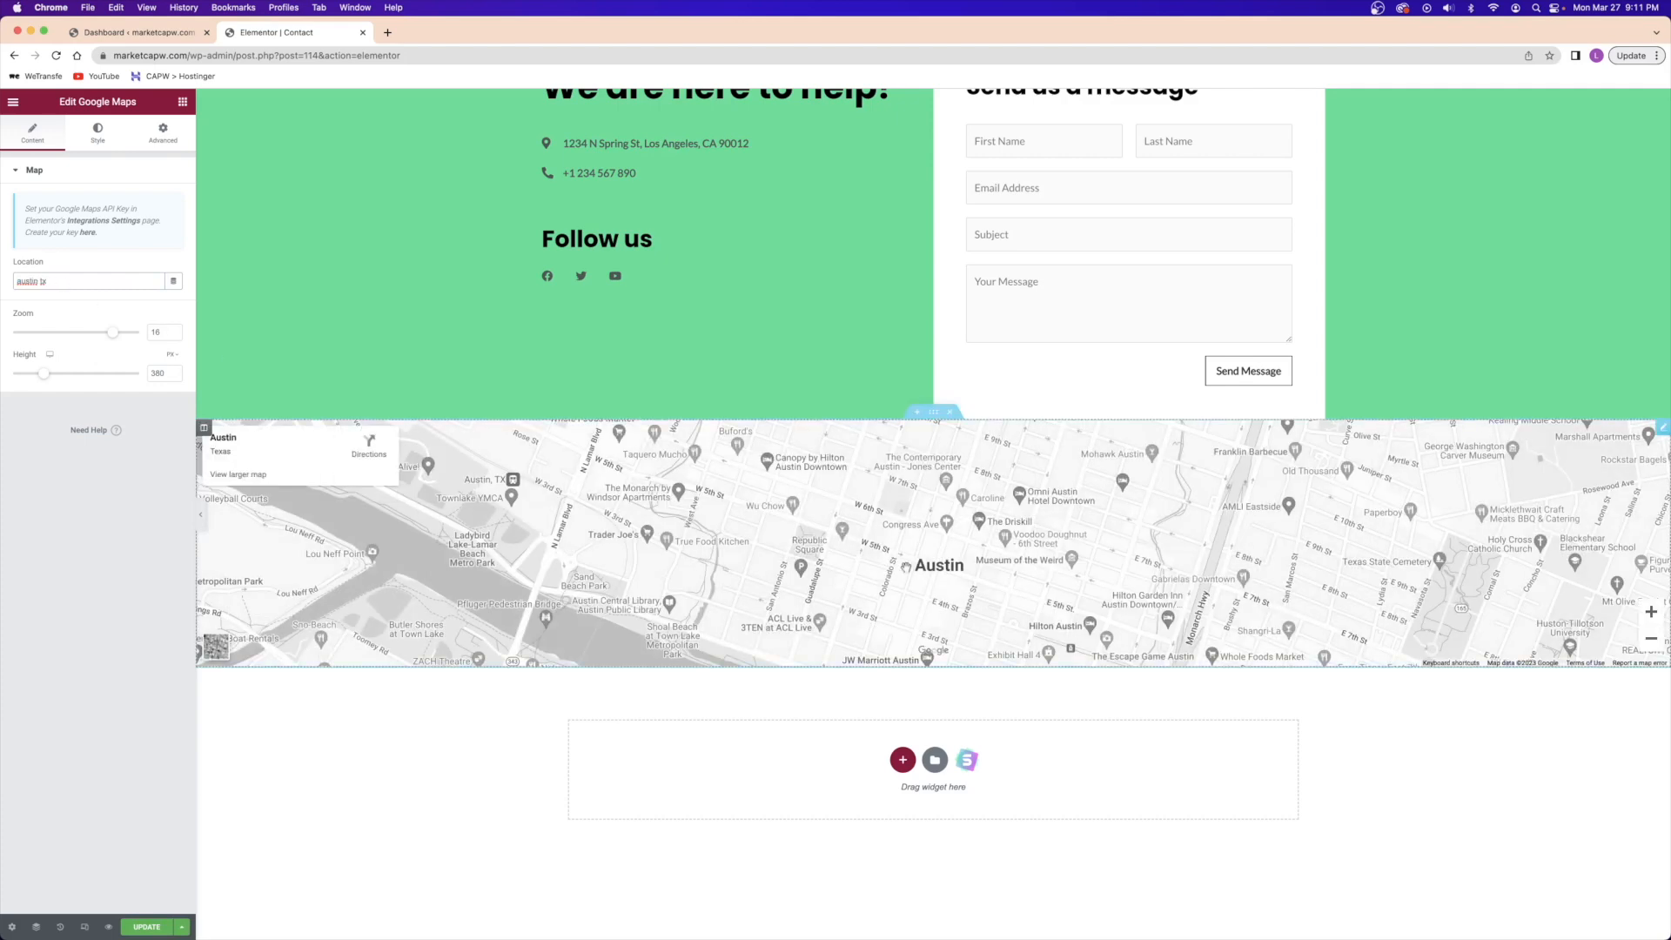
# - Zoom out within the embedded map and pan it to view the wider area around Austin
pyautogui.scroll(-3, 941, 566)
pyautogui.scroll(2, 941, 569)
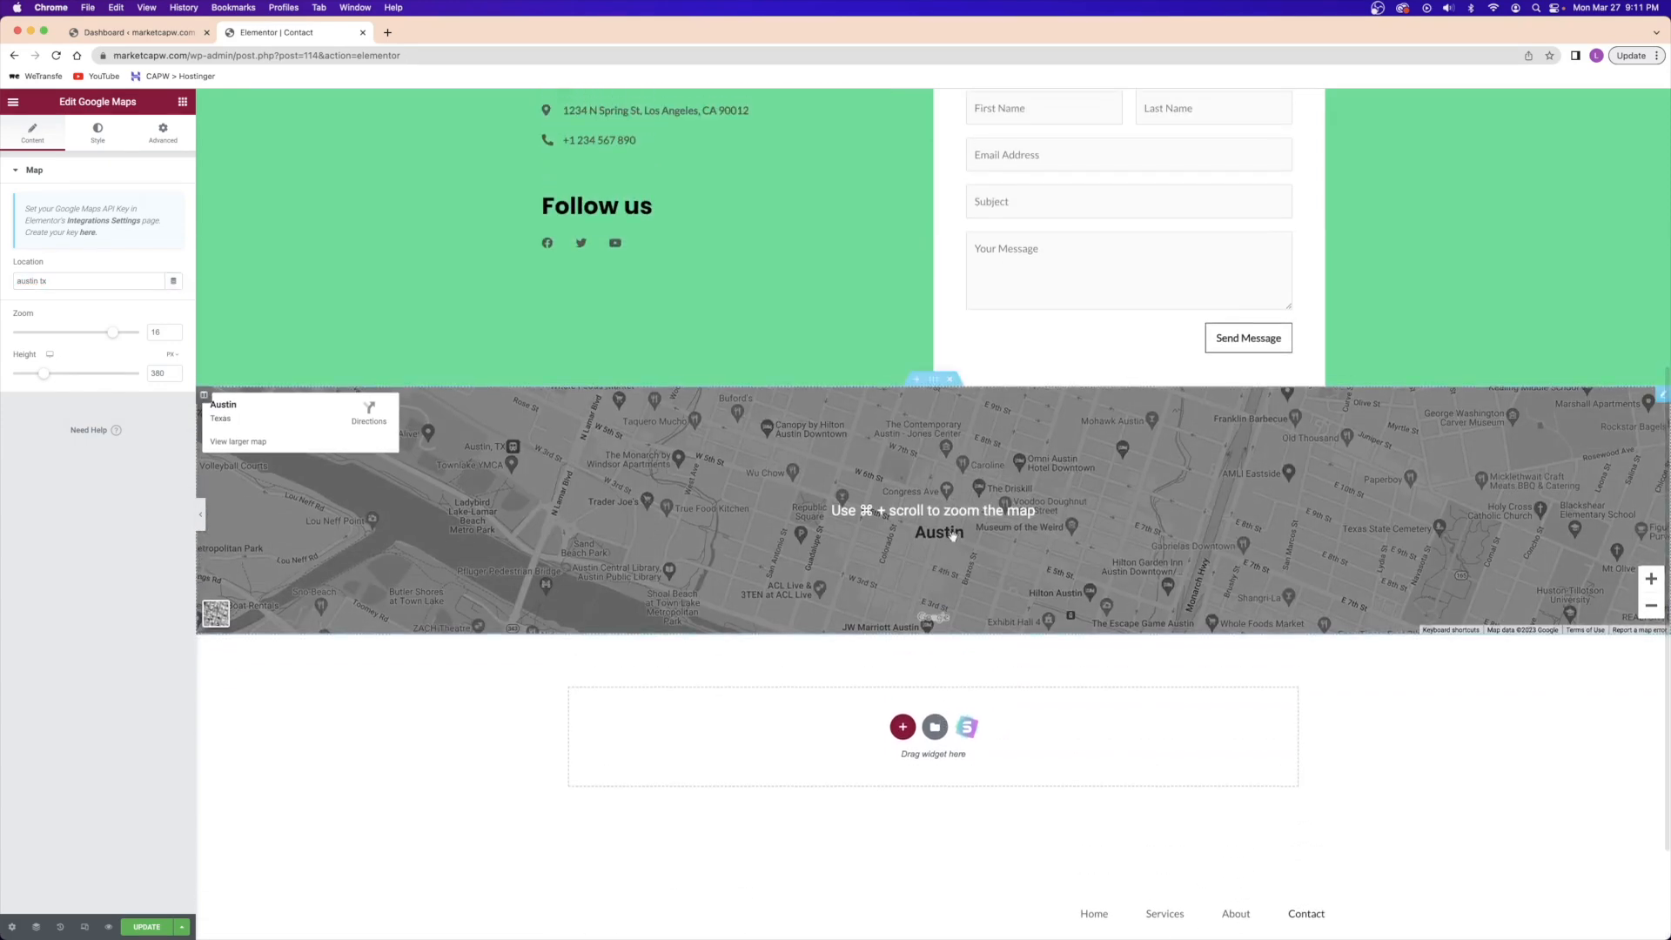
pyautogui.click(1651, 606)
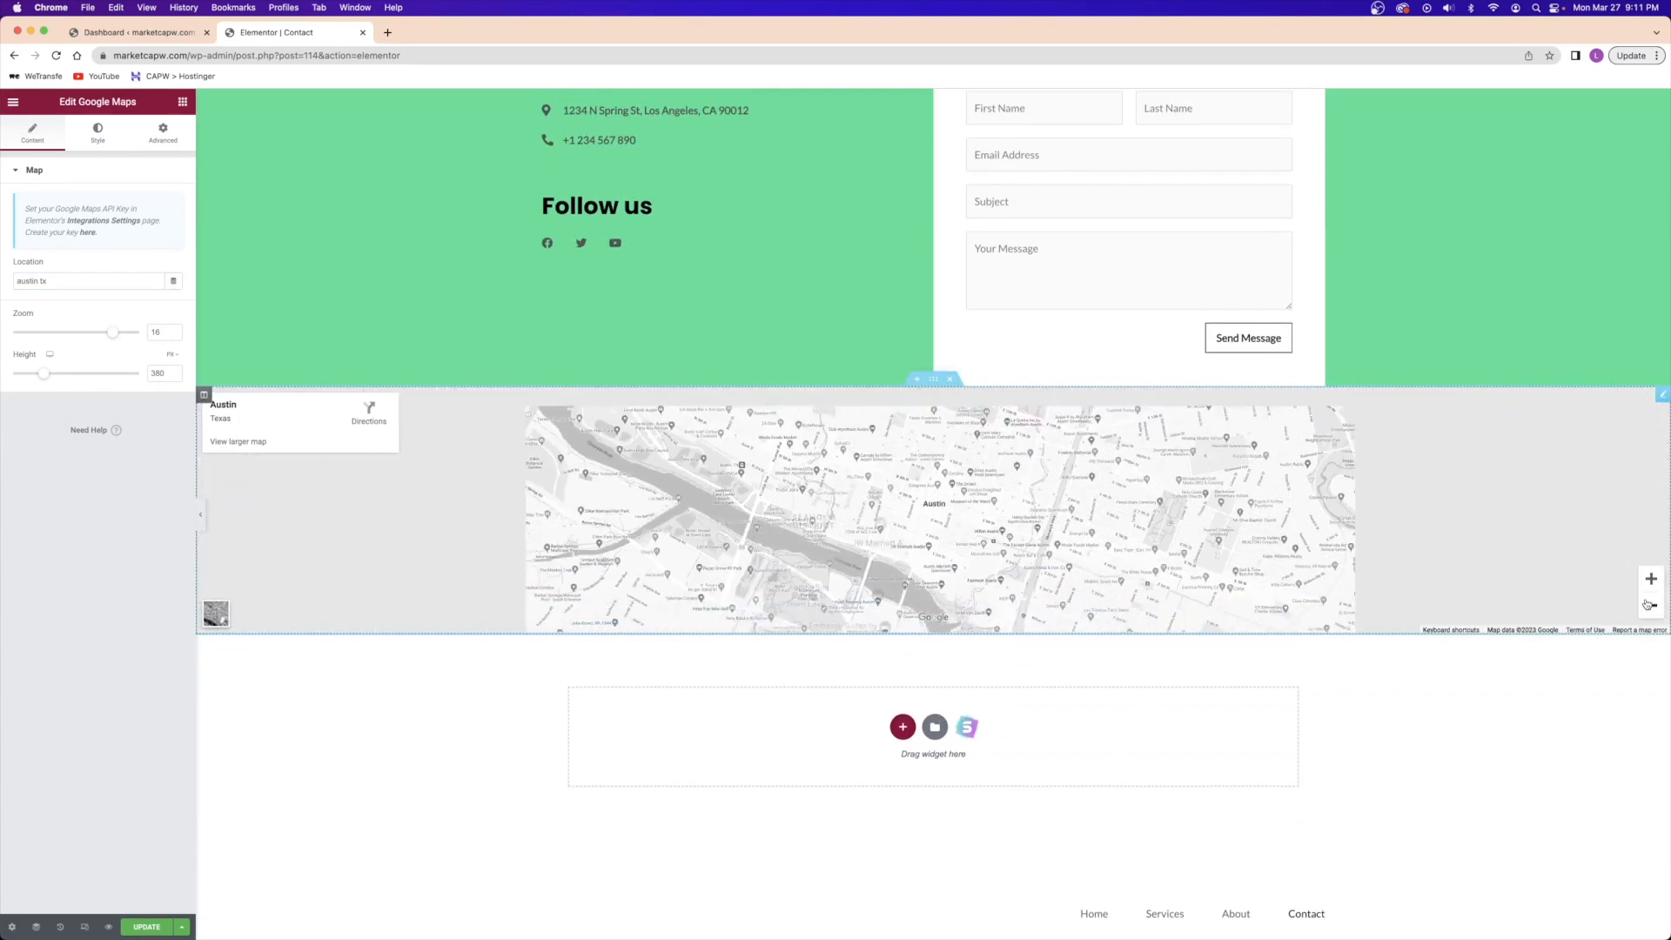
pyautogui.click(1651, 606)
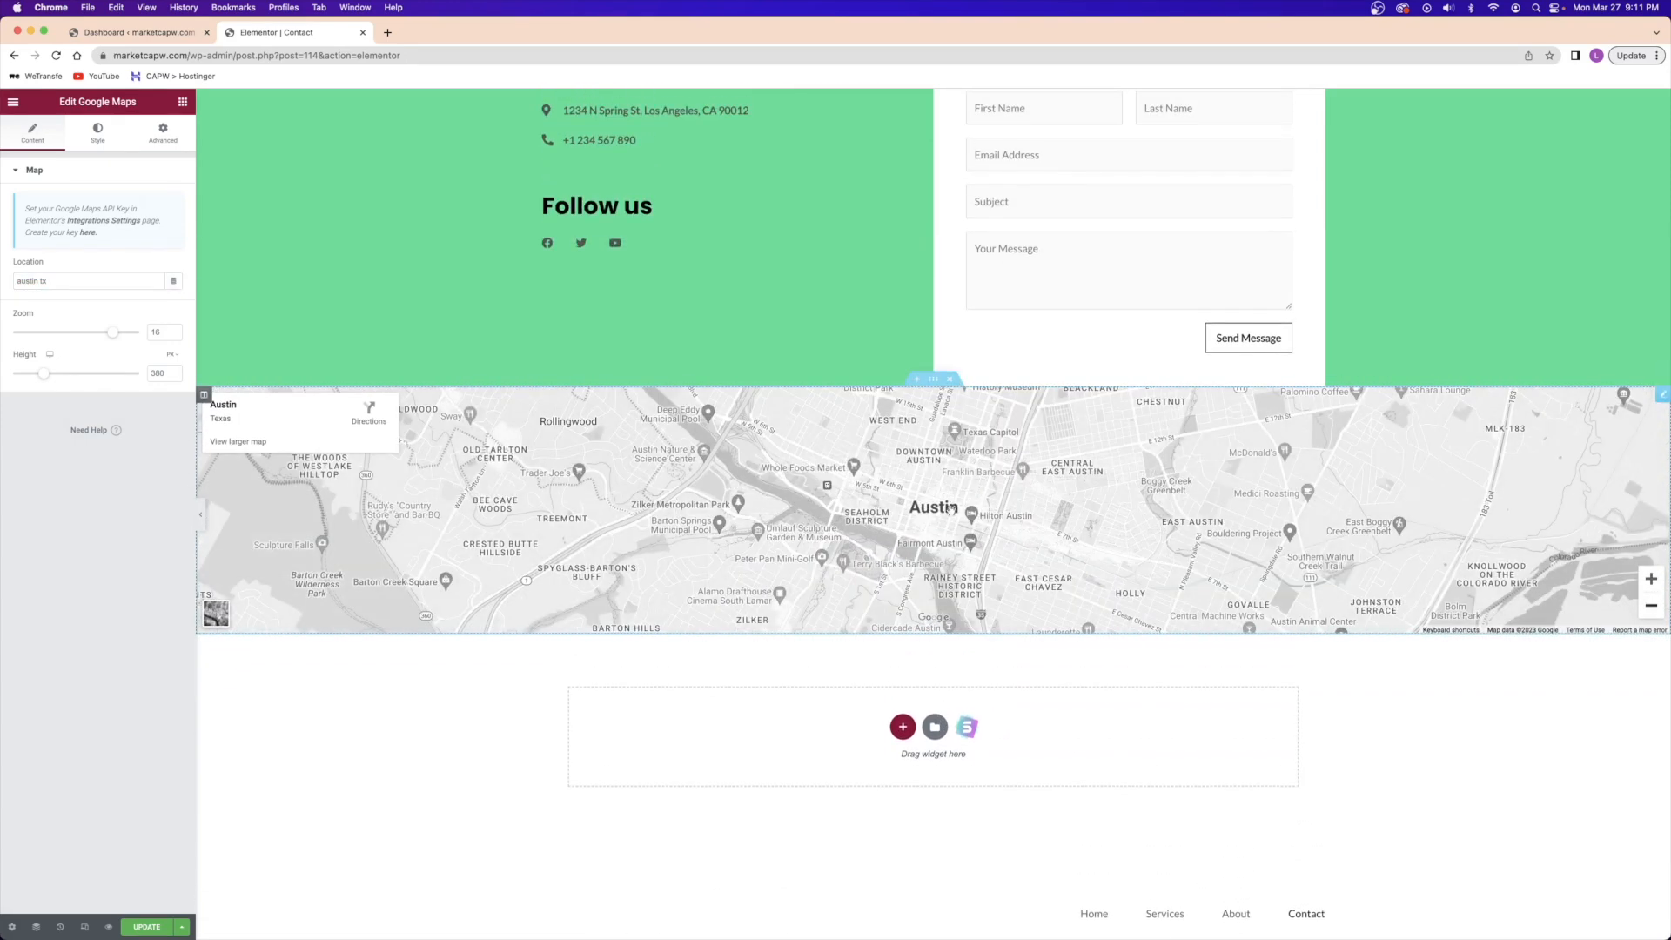
pyautogui.click(1653, 606)
pyautogui.moveTo(938, 495); pyautogui.dragTo(972, 480)
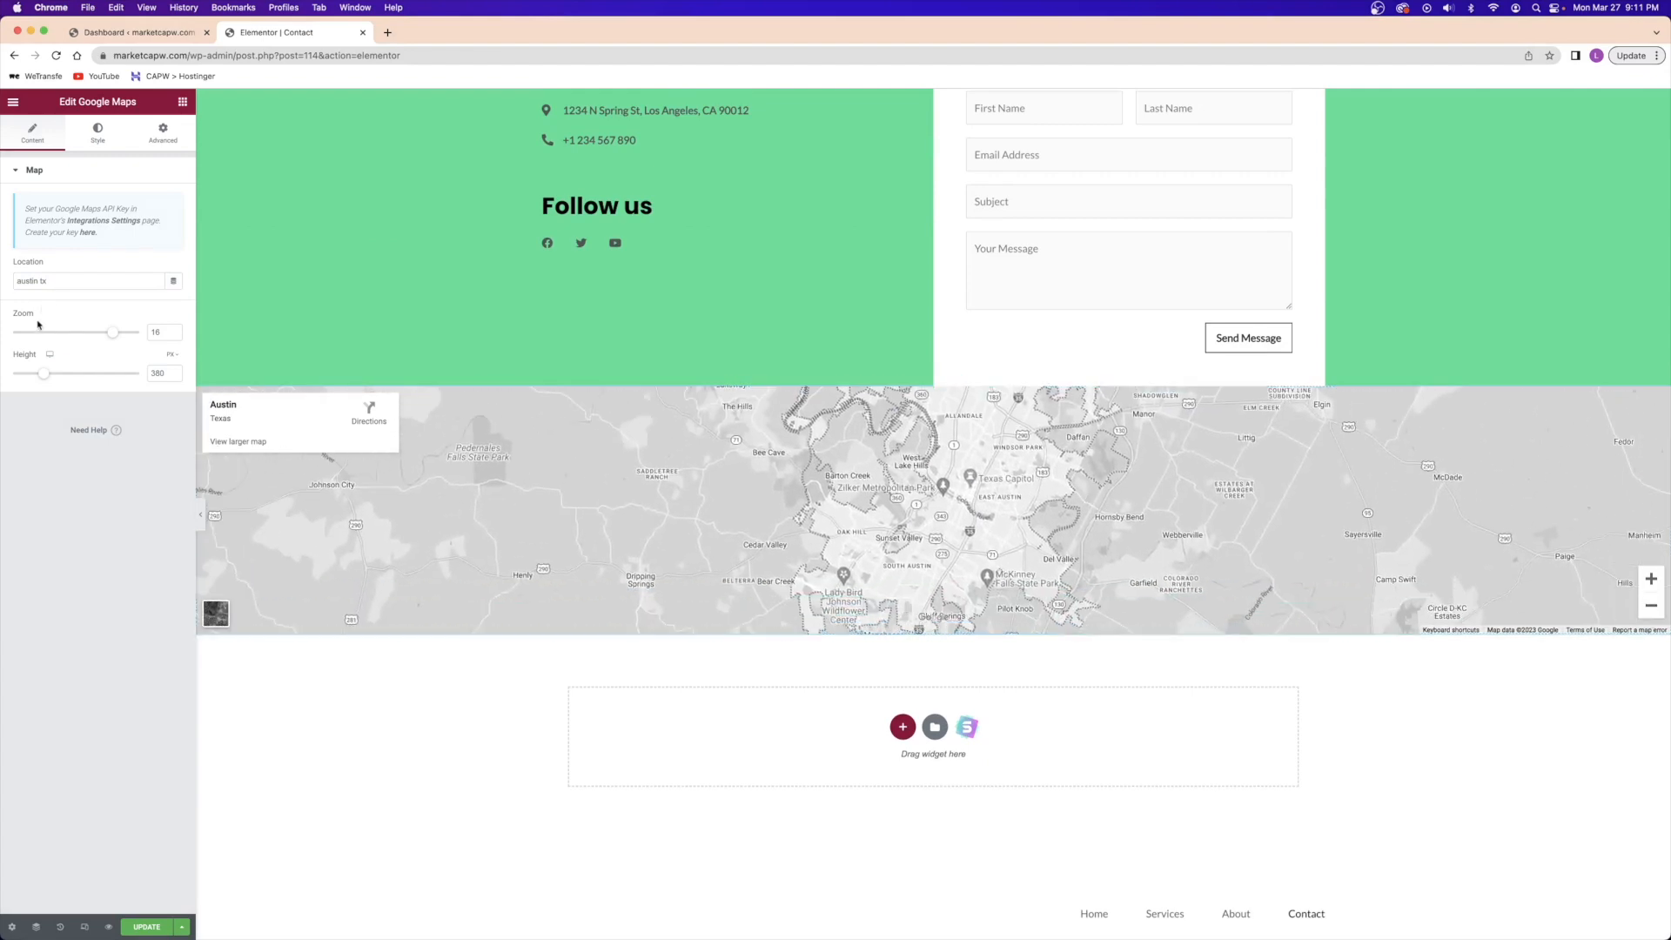
# - Set the map widget's zoom to 18 after trying lower levels, and increase its height to about 518 px
pyautogui.moveTo(114, 335)
pyautogui.mouseDown()
pyautogui.moveTo(68, 335)
pyautogui.moveTo(89, 336)
pyautogui.mouseUp()
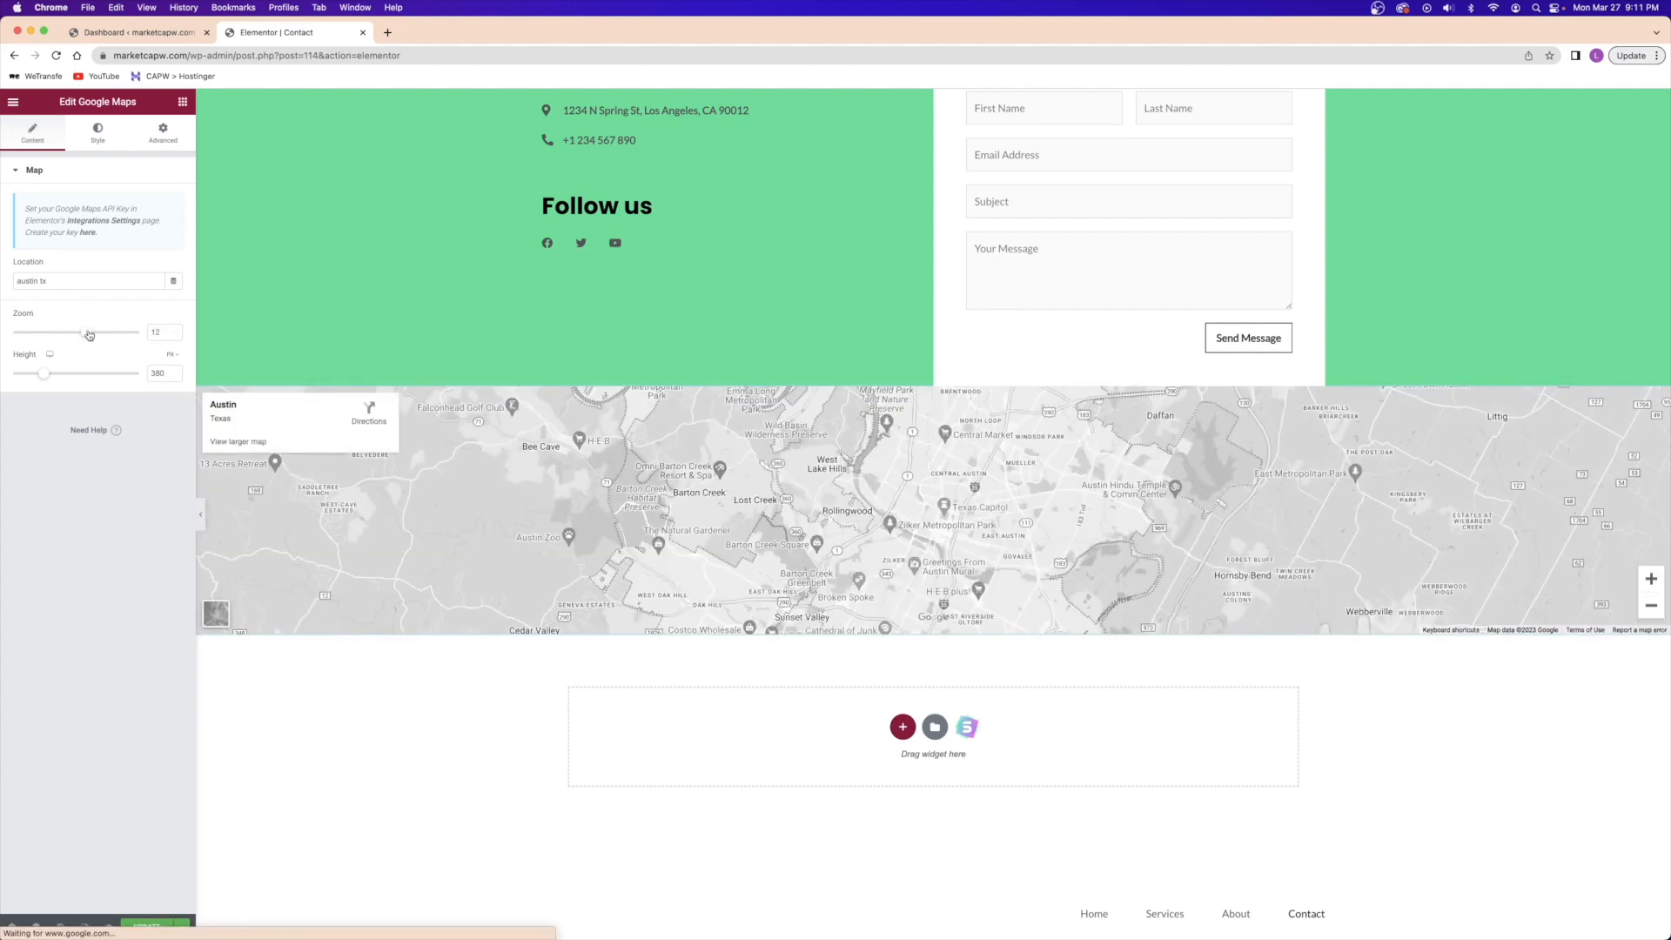
pyautogui.click(39, 332)
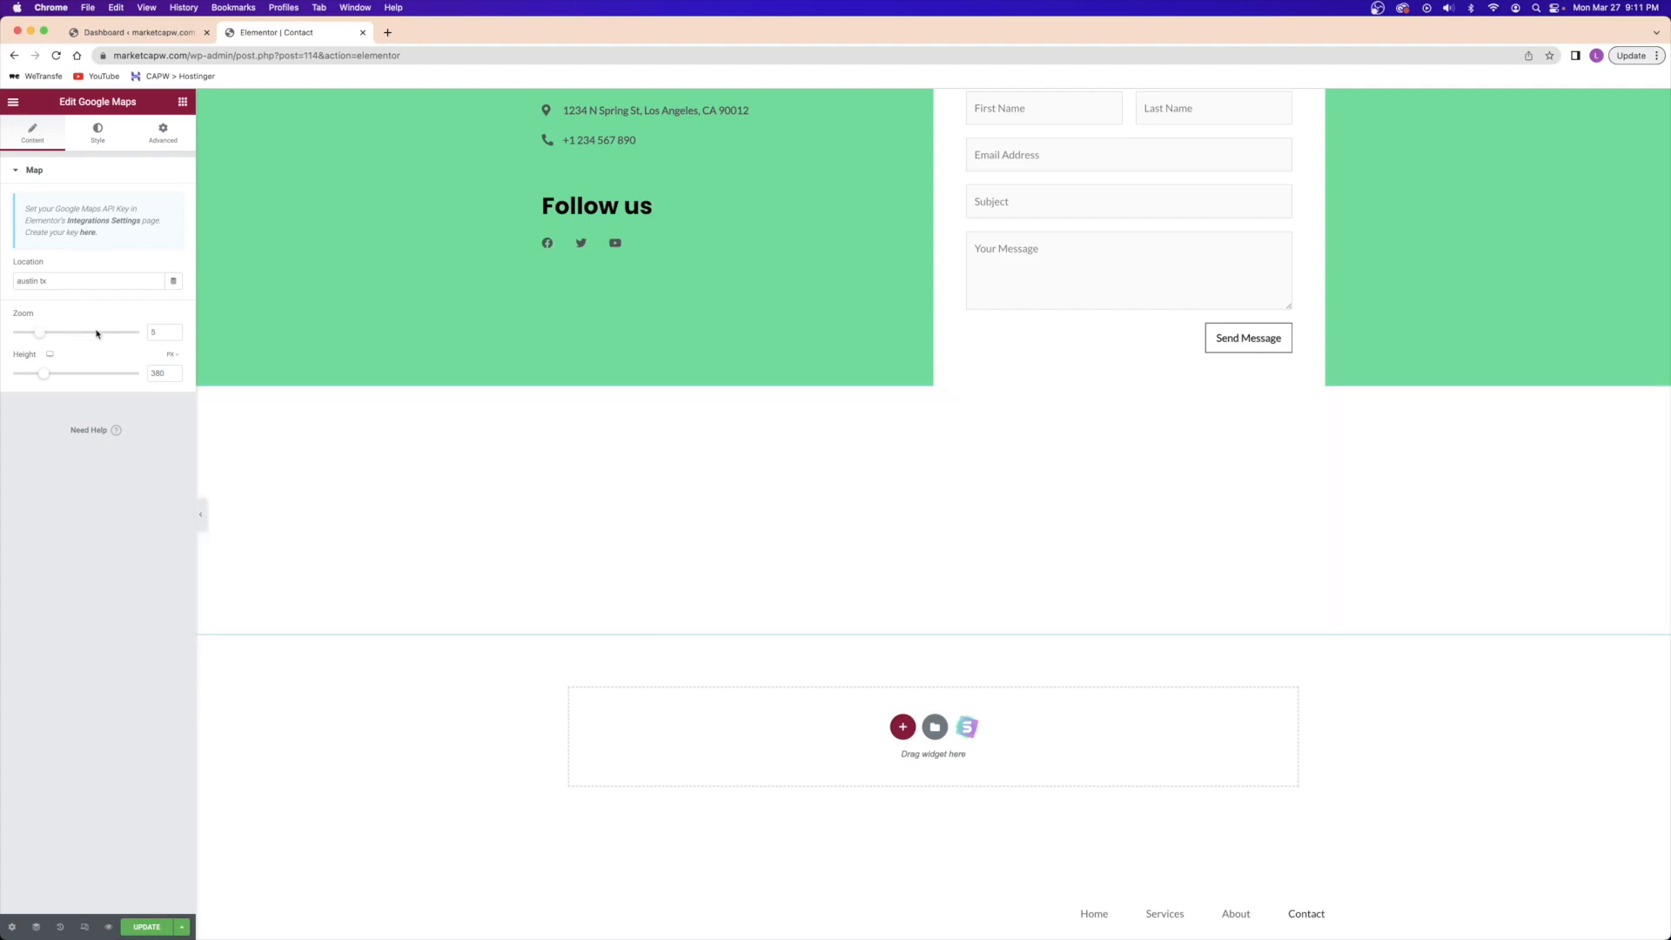
pyautogui.moveTo(40, 332); pyautogui.dragTo(126, 332)
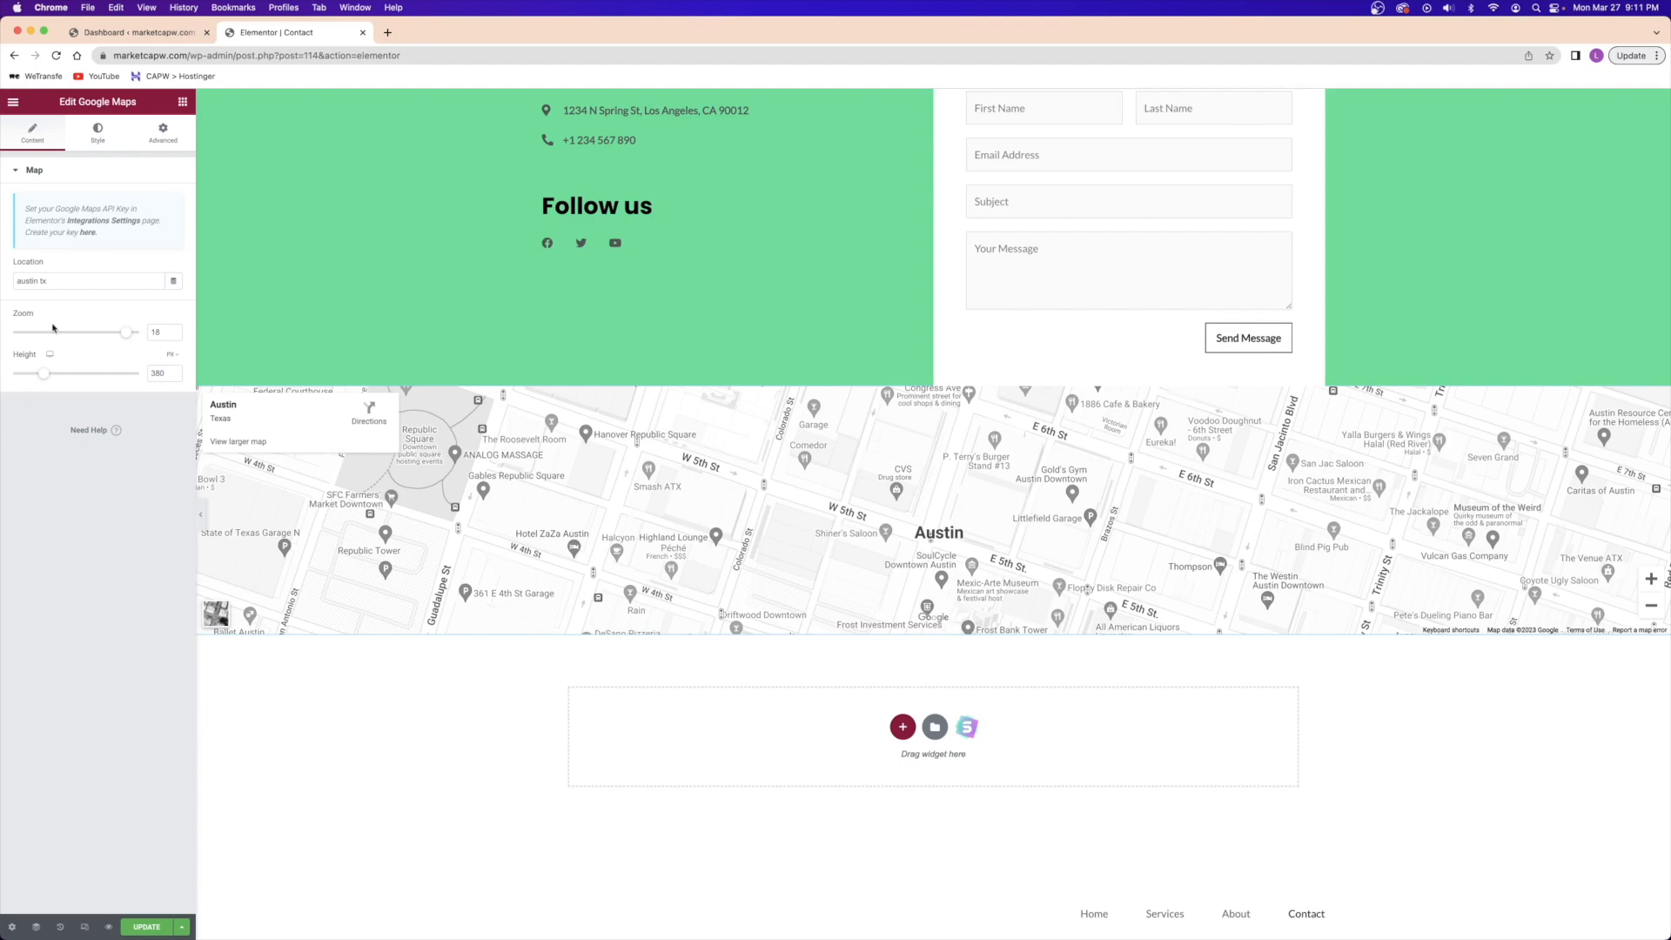
pyautogui.moveTo(44, 375); pyautogui.dragTo(56, 375)
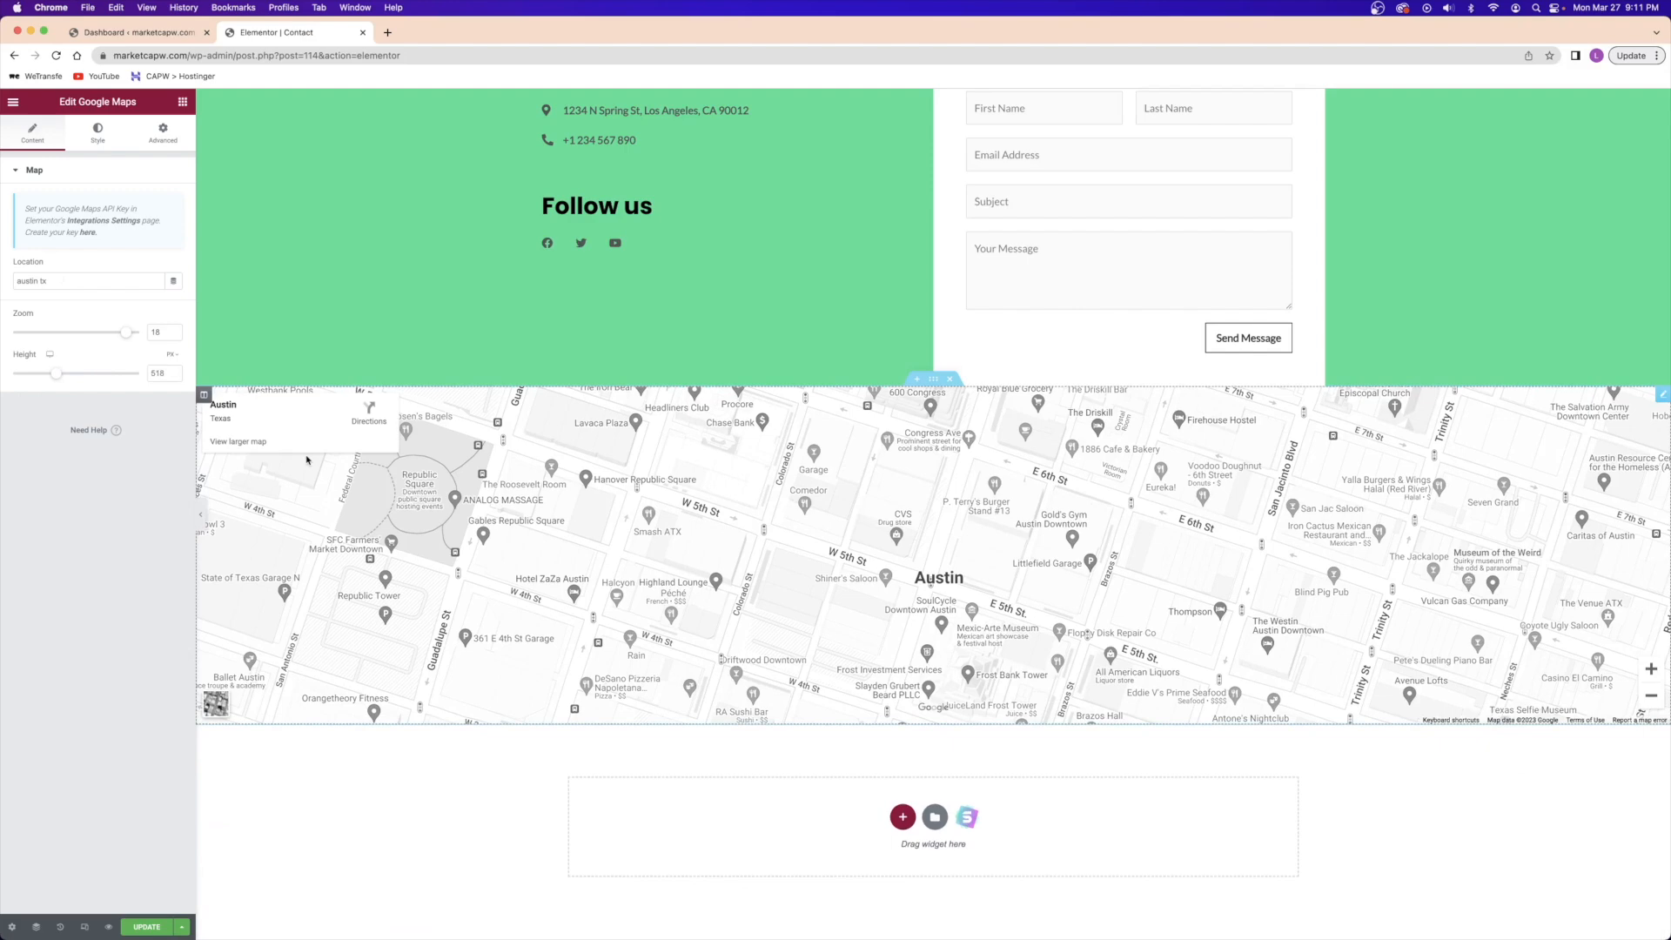
# - Select the "Send us a message" form on the Contact page and open its Contact Form in the WPForms editor
pyautogui.scroll(5, 525, 377)
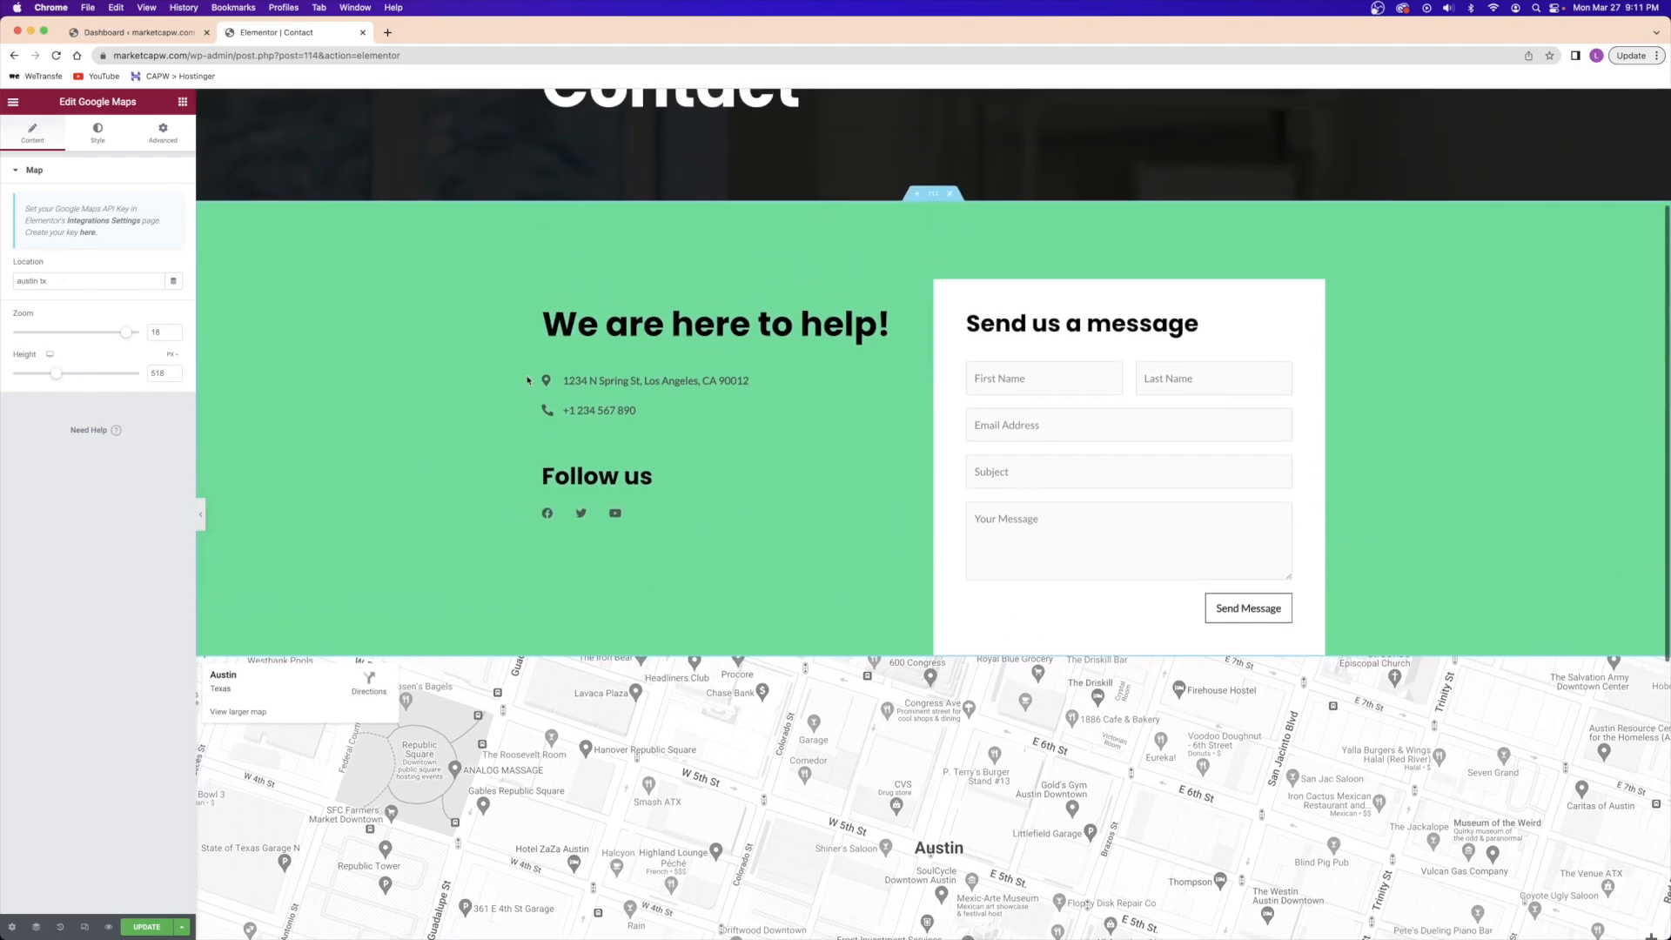
pyautogui.rightClick(1093, 435)
pyautogui.click(1107, 449)
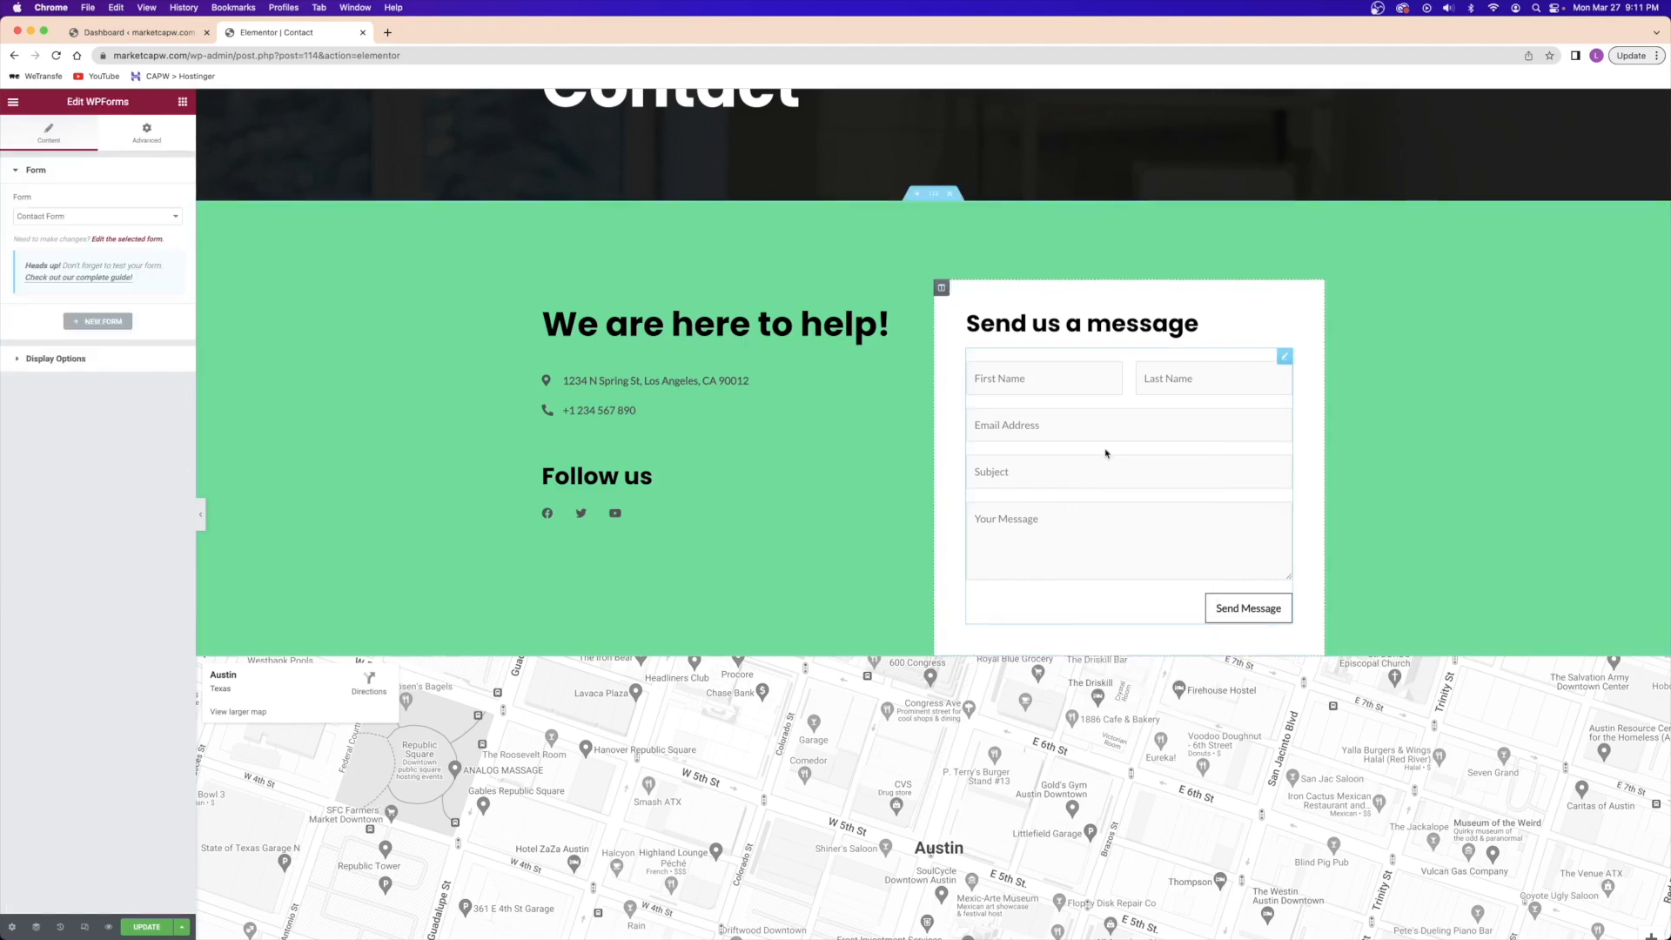
pyautogui.click(116, 237)
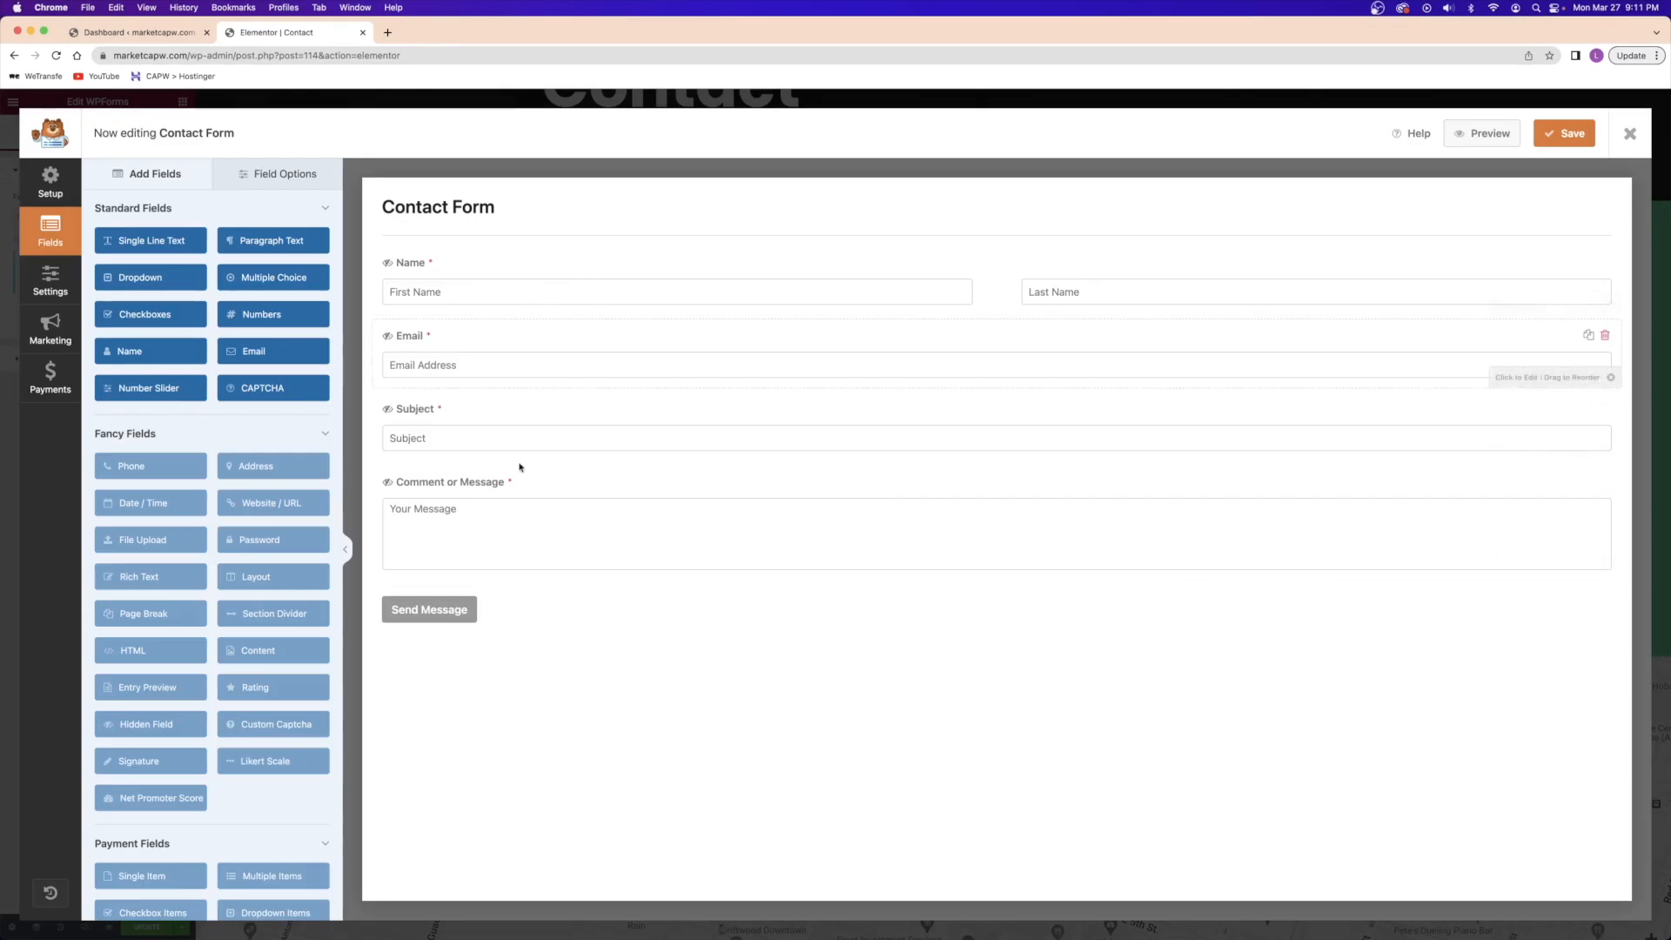
# - Add a Numbers field between the Name and Email fields of the contact form and open its field options
pyautogui.moveTo(522, 375); pyautogui.dragTo(474, 295)
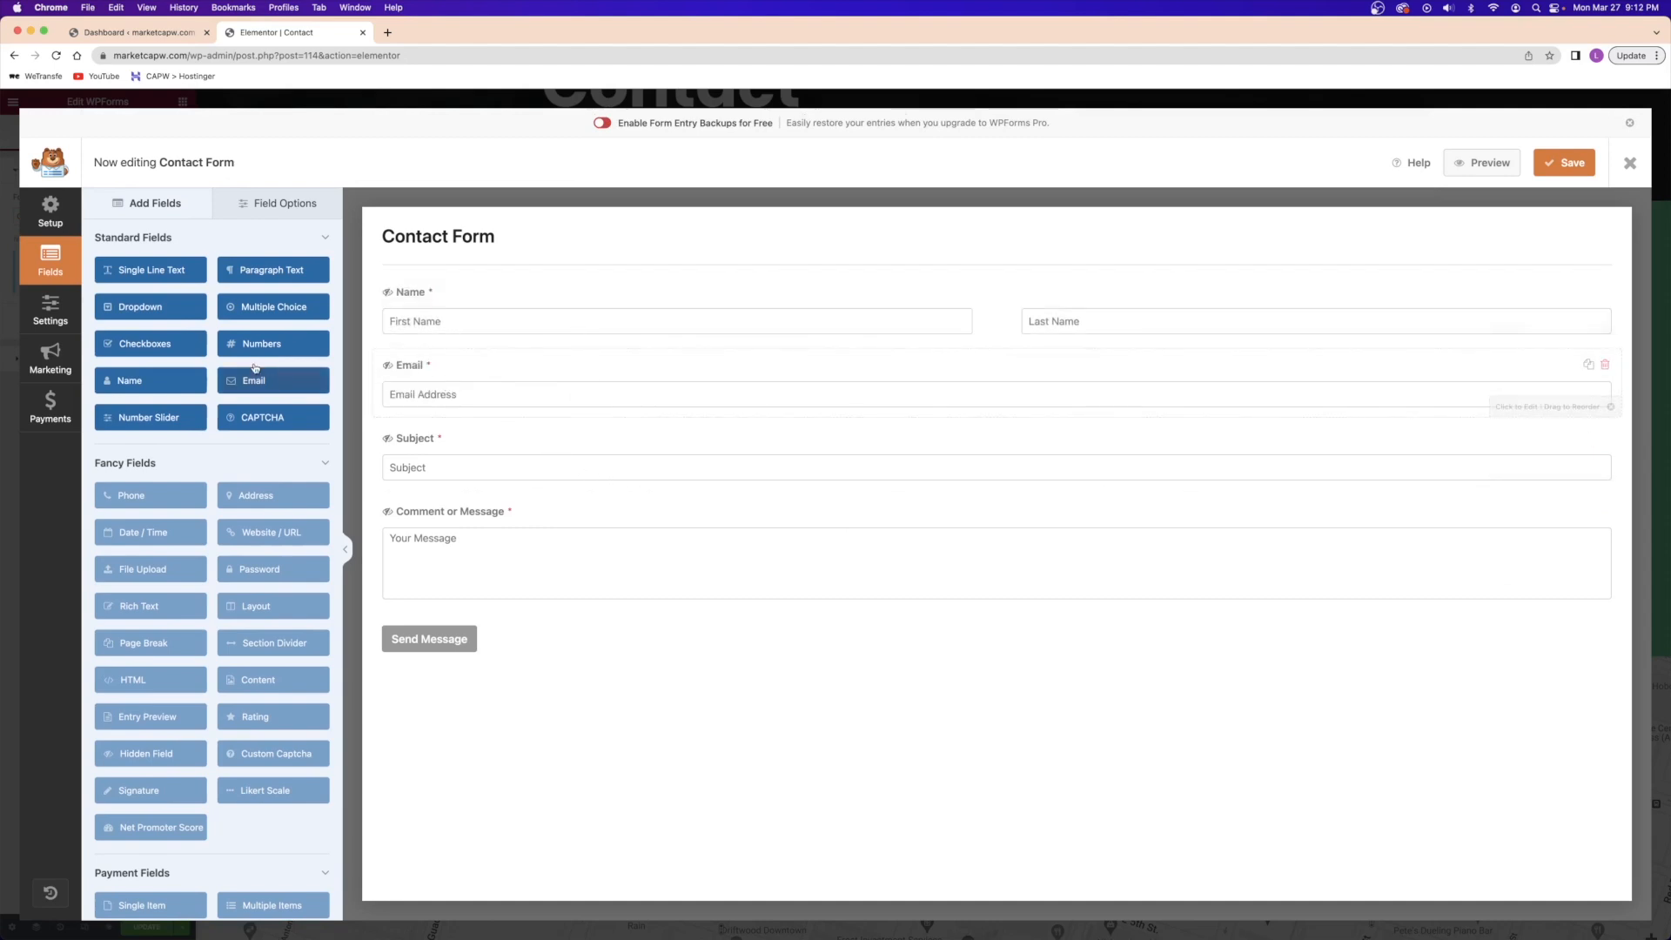
pyautogui.moveTo(261, 346); pyautogui.dragTo(491, 366)
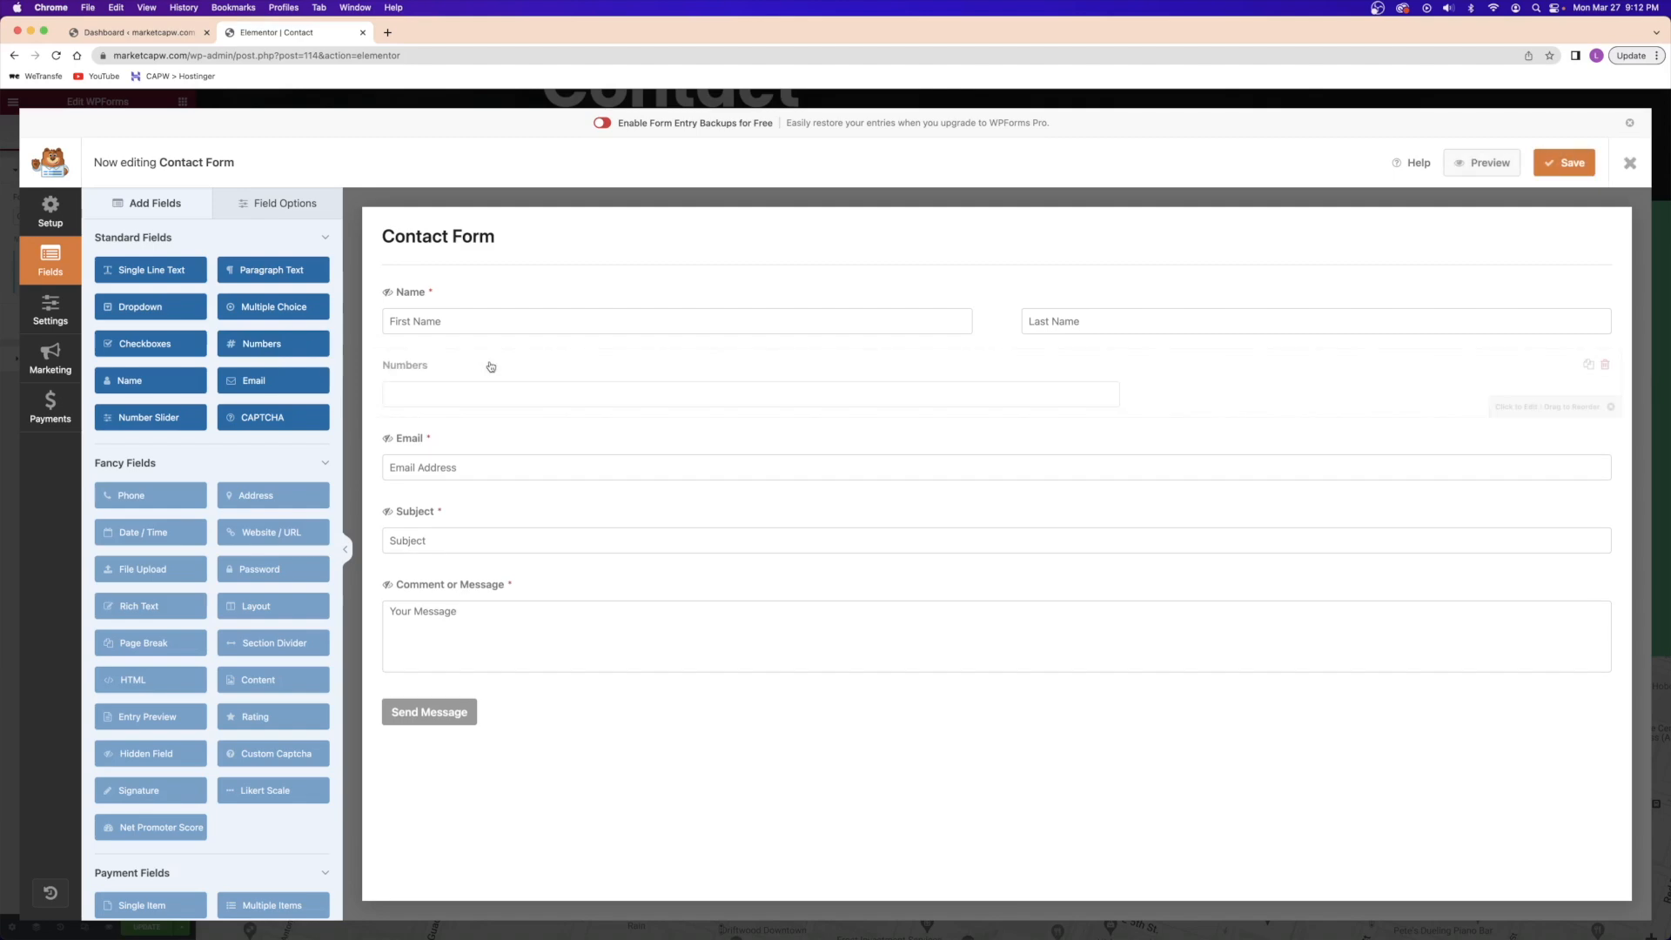
pyautogui.click(491, 367)
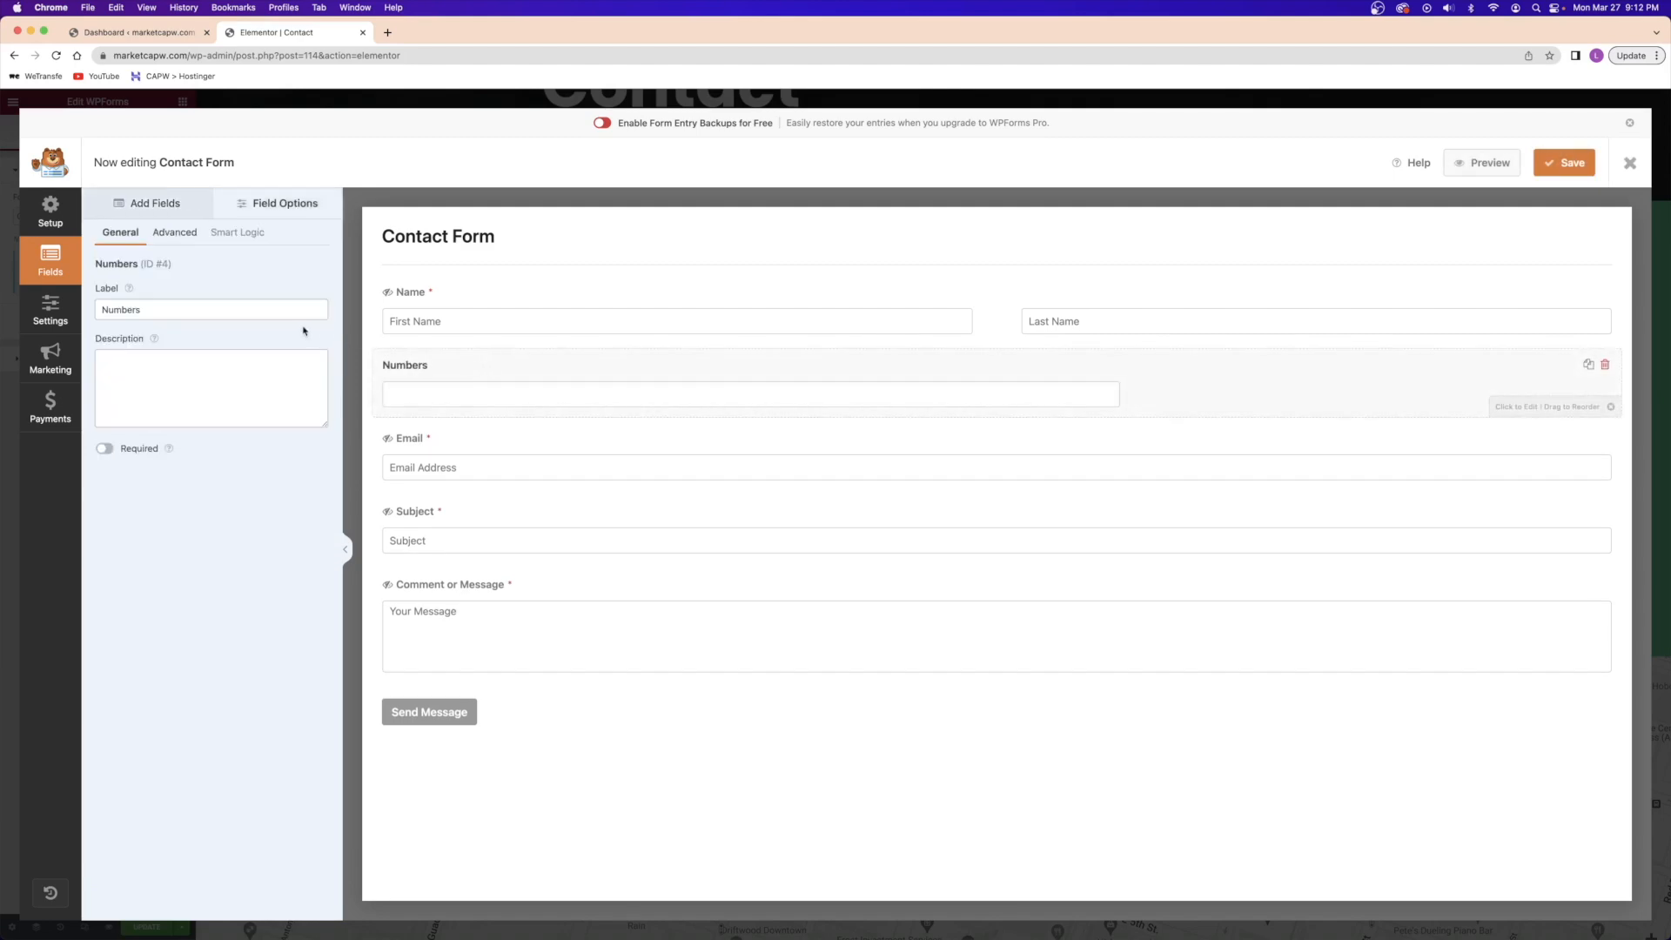
# - Hide the Numbers field's label and give the field a sample phone number as placeholder text
pyautogui.click(168, 234)
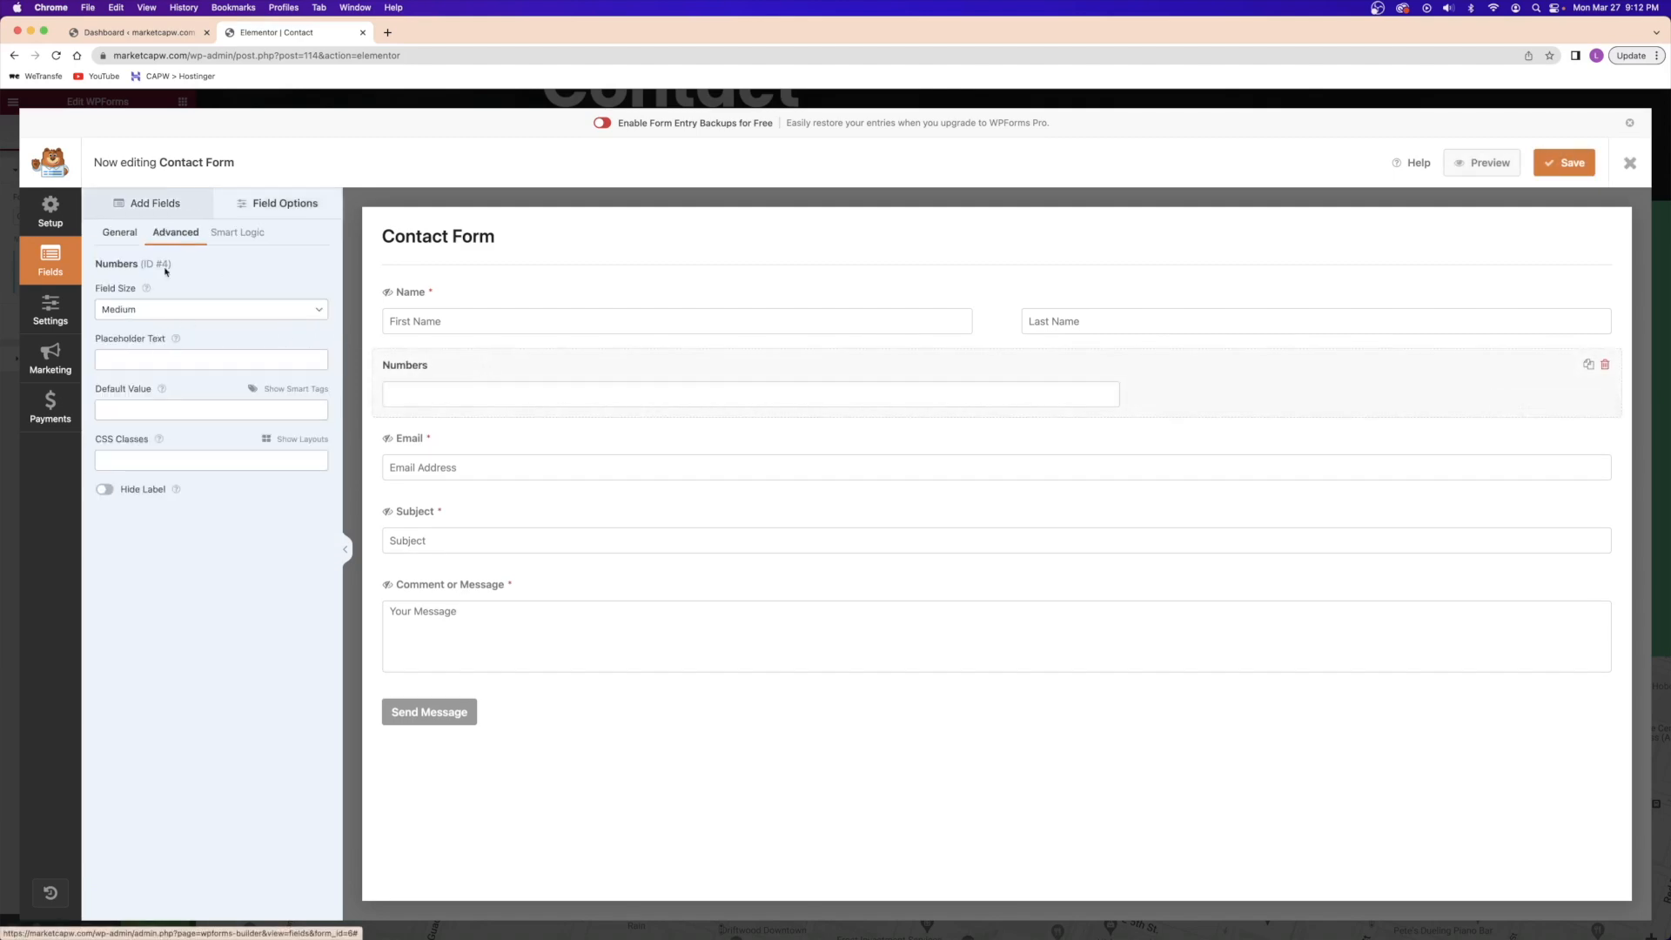
pyautogui.click(105, 489)
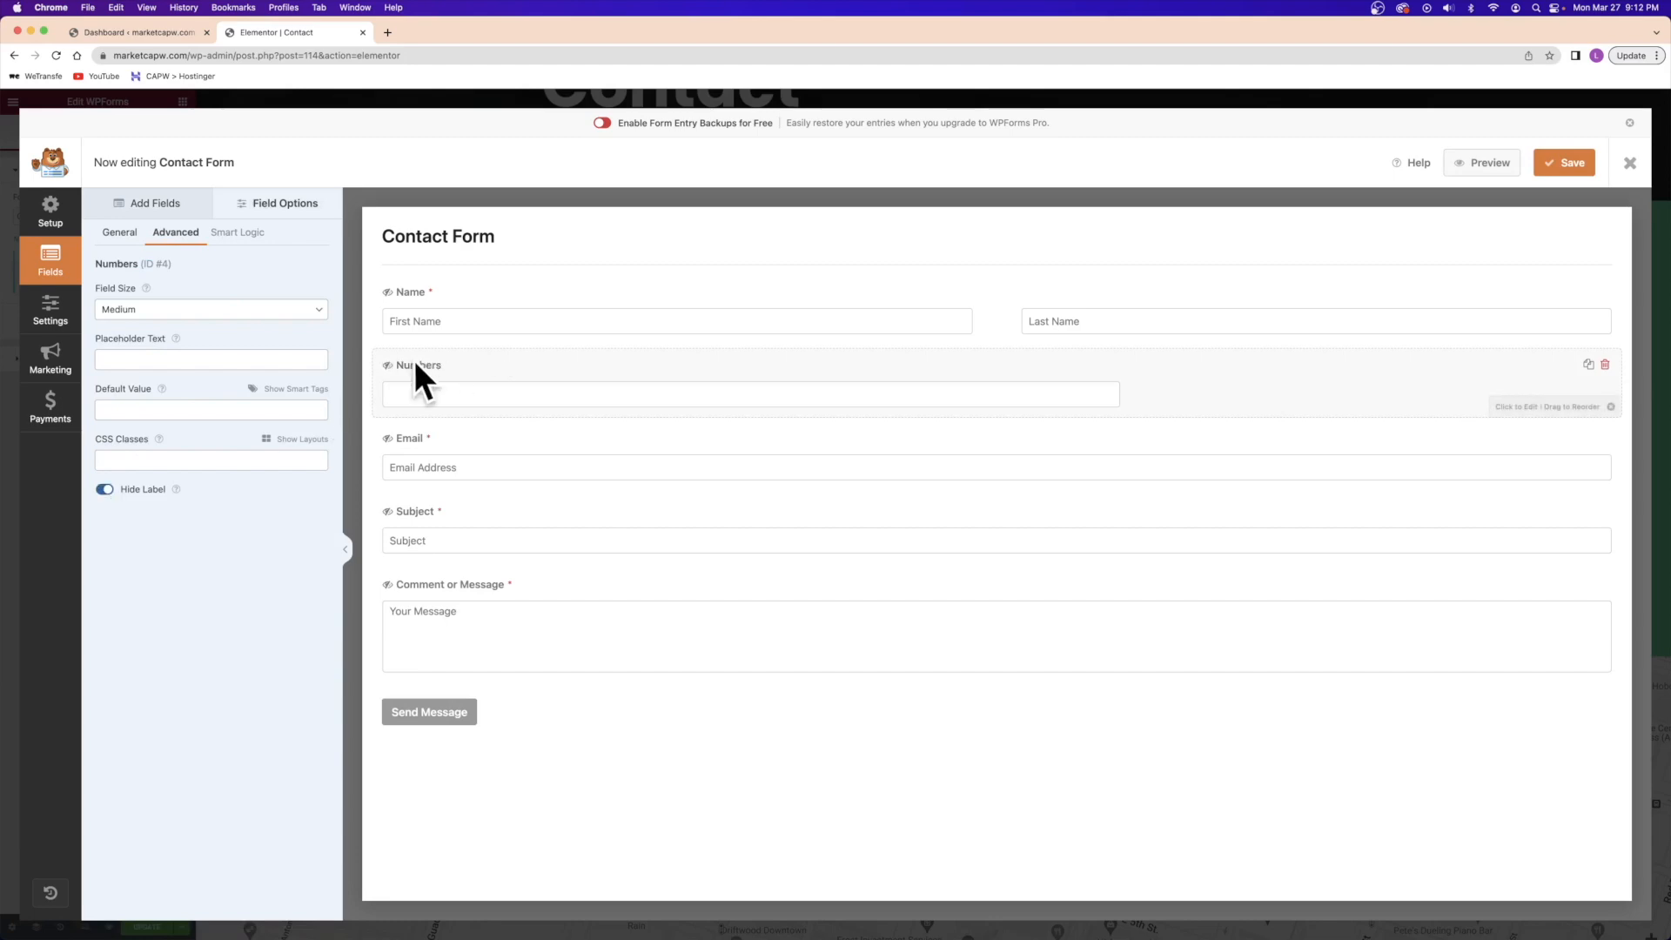
pyautogui.click(139, 361)
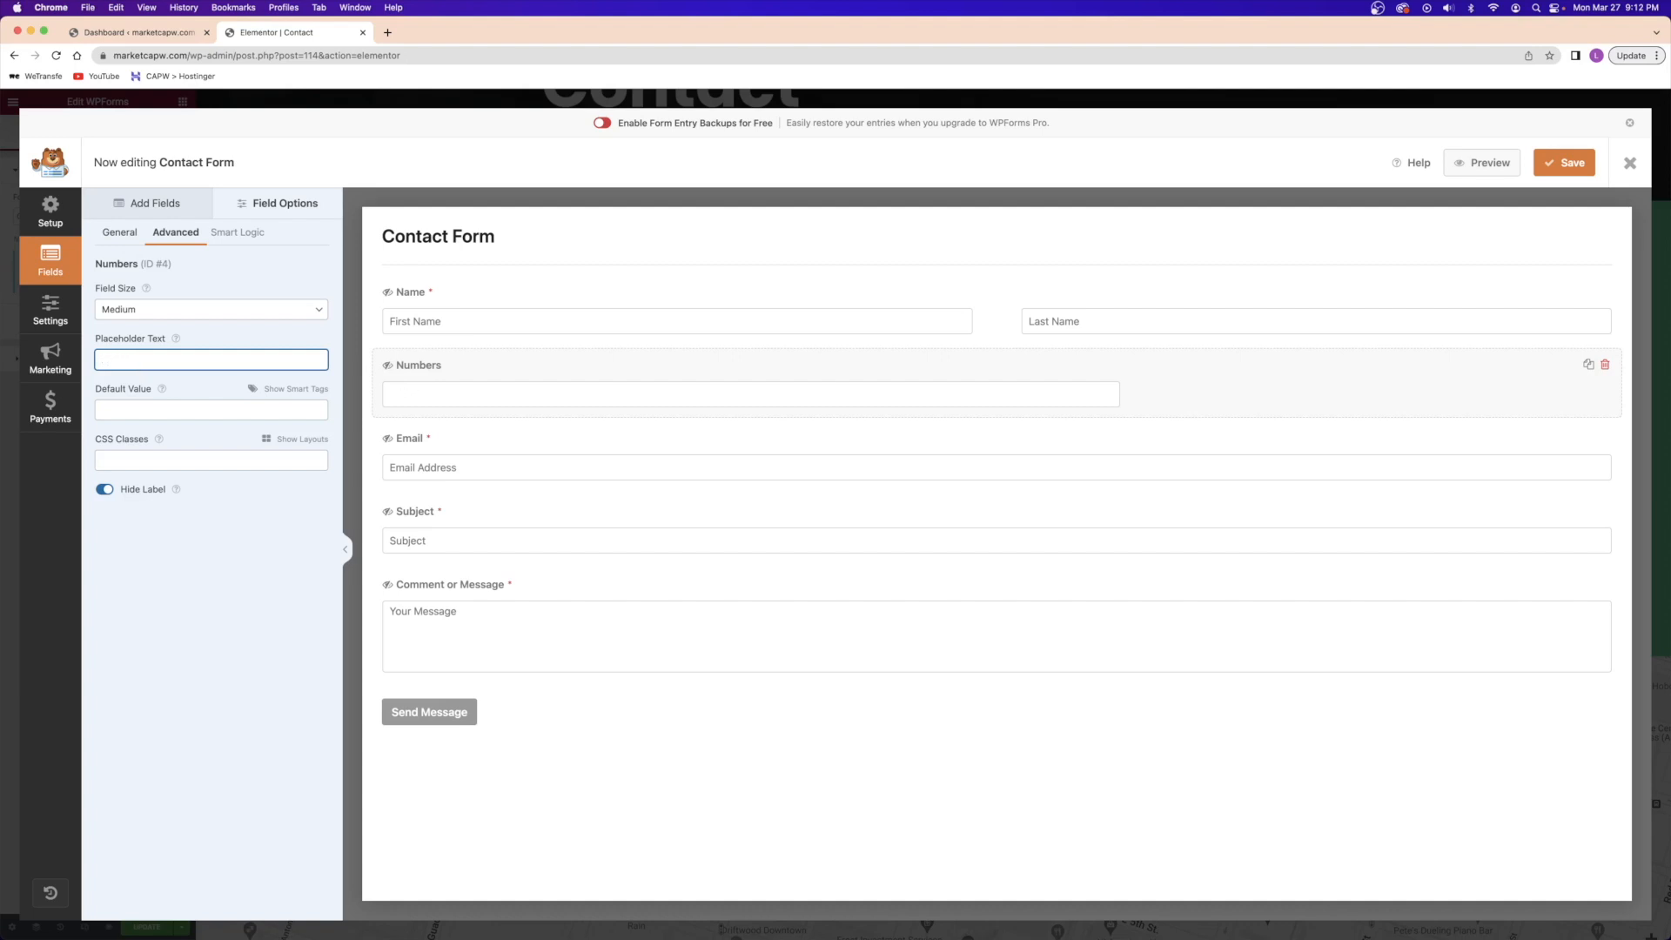
pyautogui.write('555-5555')
pyautogui.click(103, 360)
pyautogui.write('(555)')
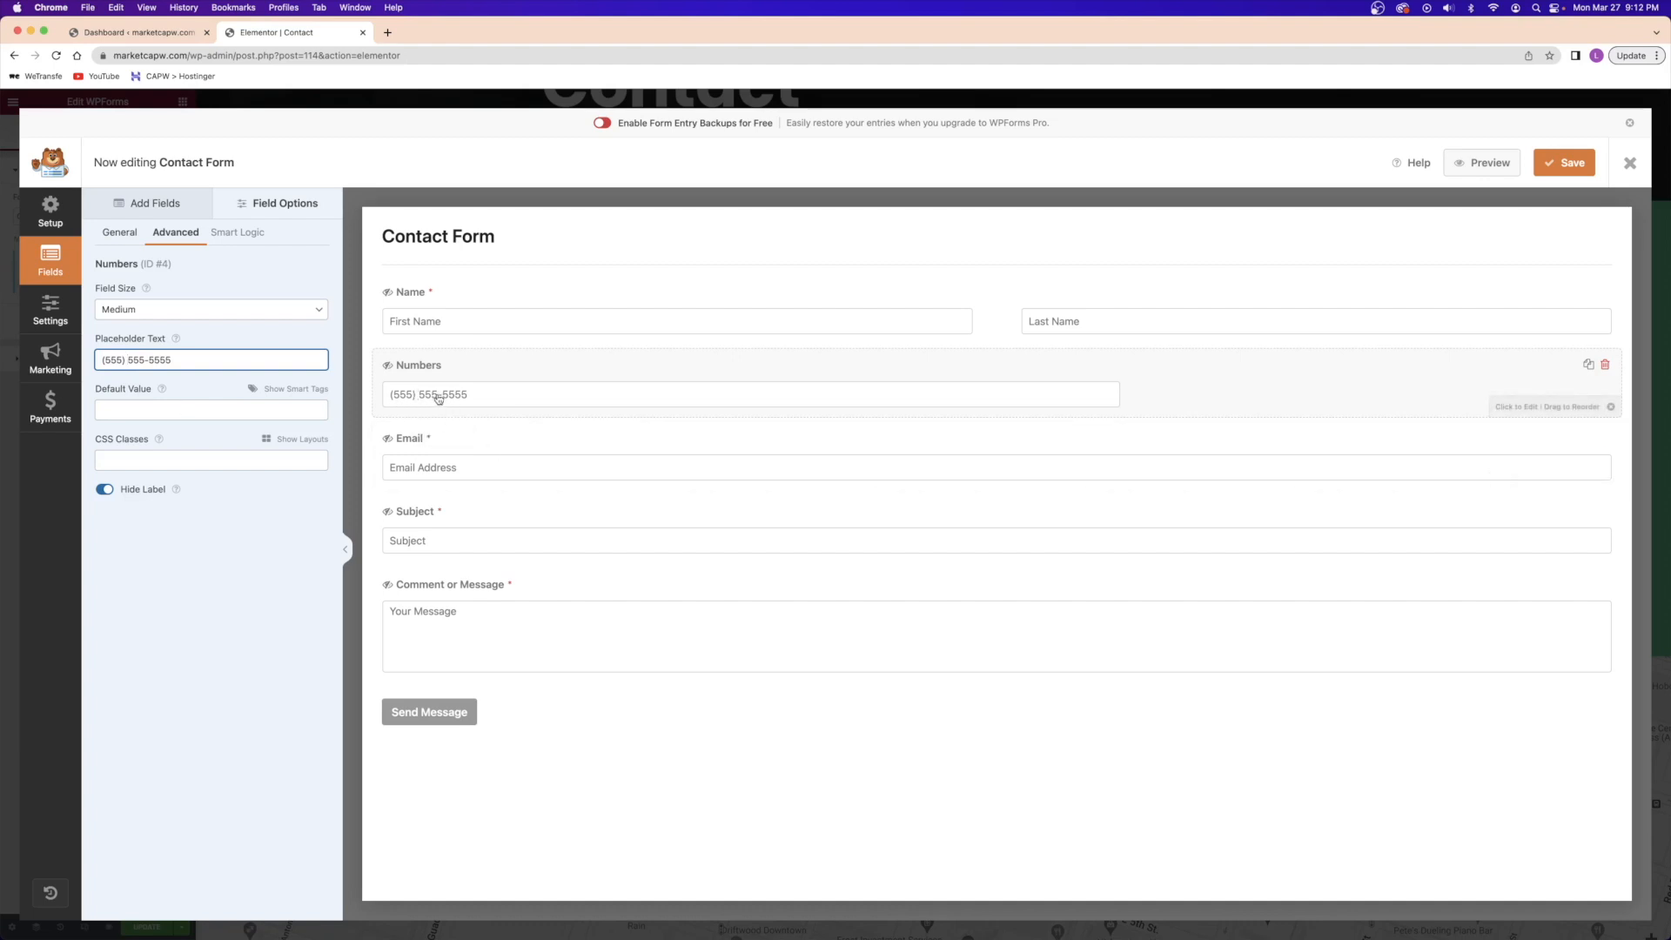
# - Change the Numbers field's placeholder text to "Phone Number", save the form and close the form editor
pyautogui.tripleClick(146, 359)
pyautogui.write('Phone Number')
pyautogui.click(116, 243)
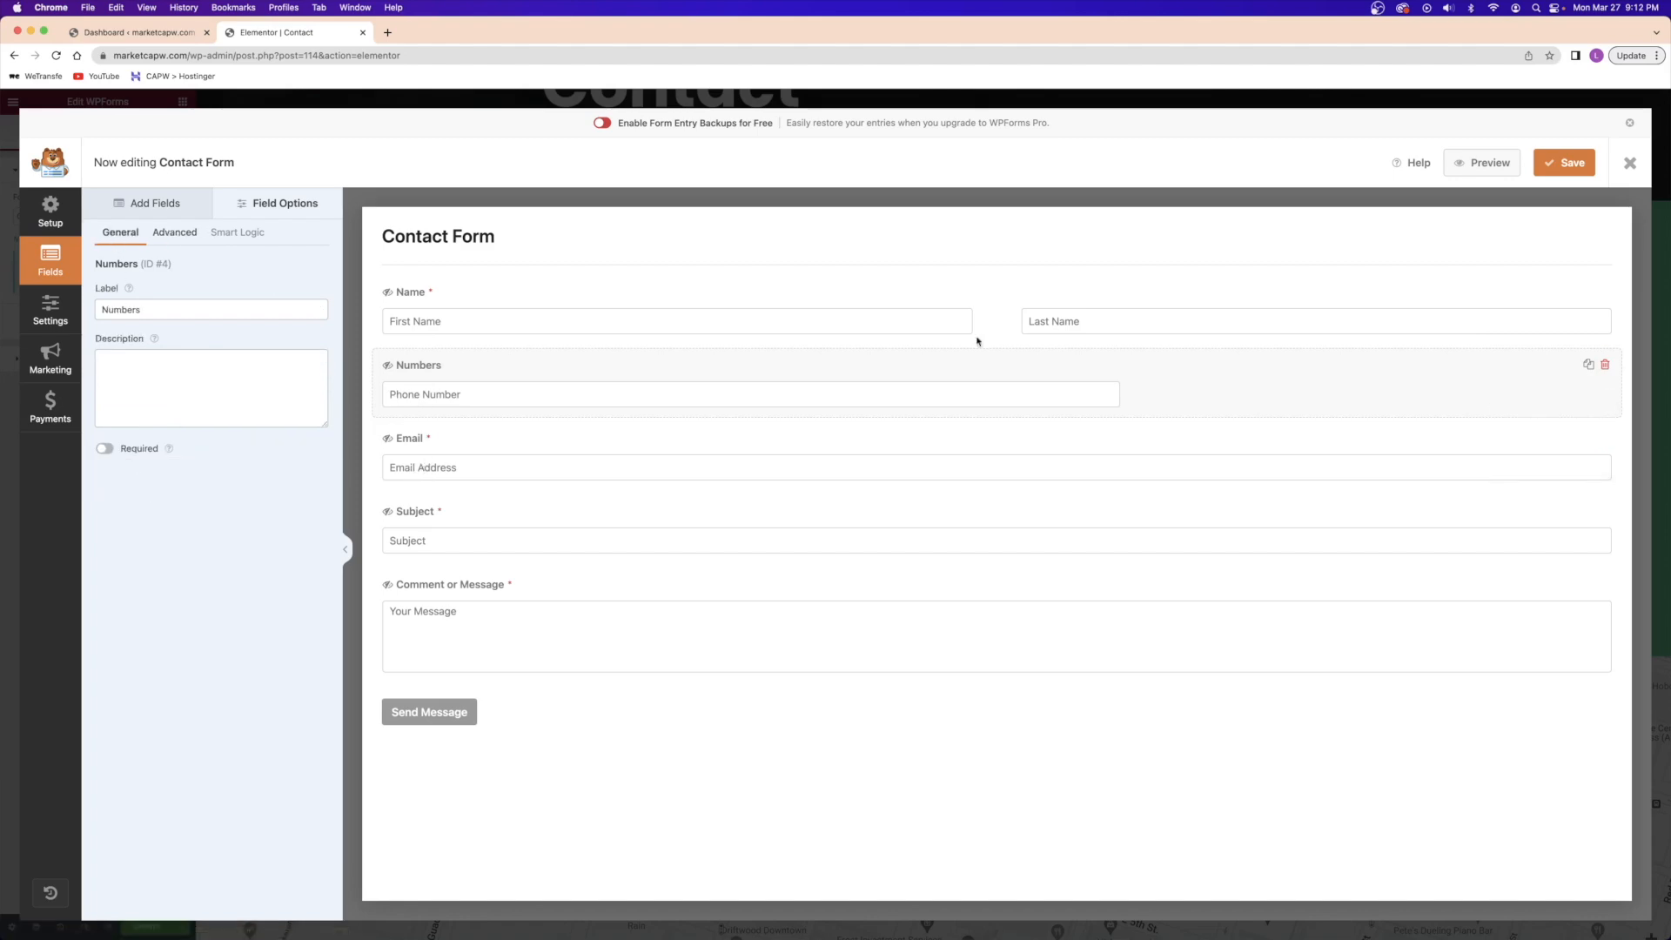
pyautogui.click(1558, 165)
pyautogui.click(1630, 163)
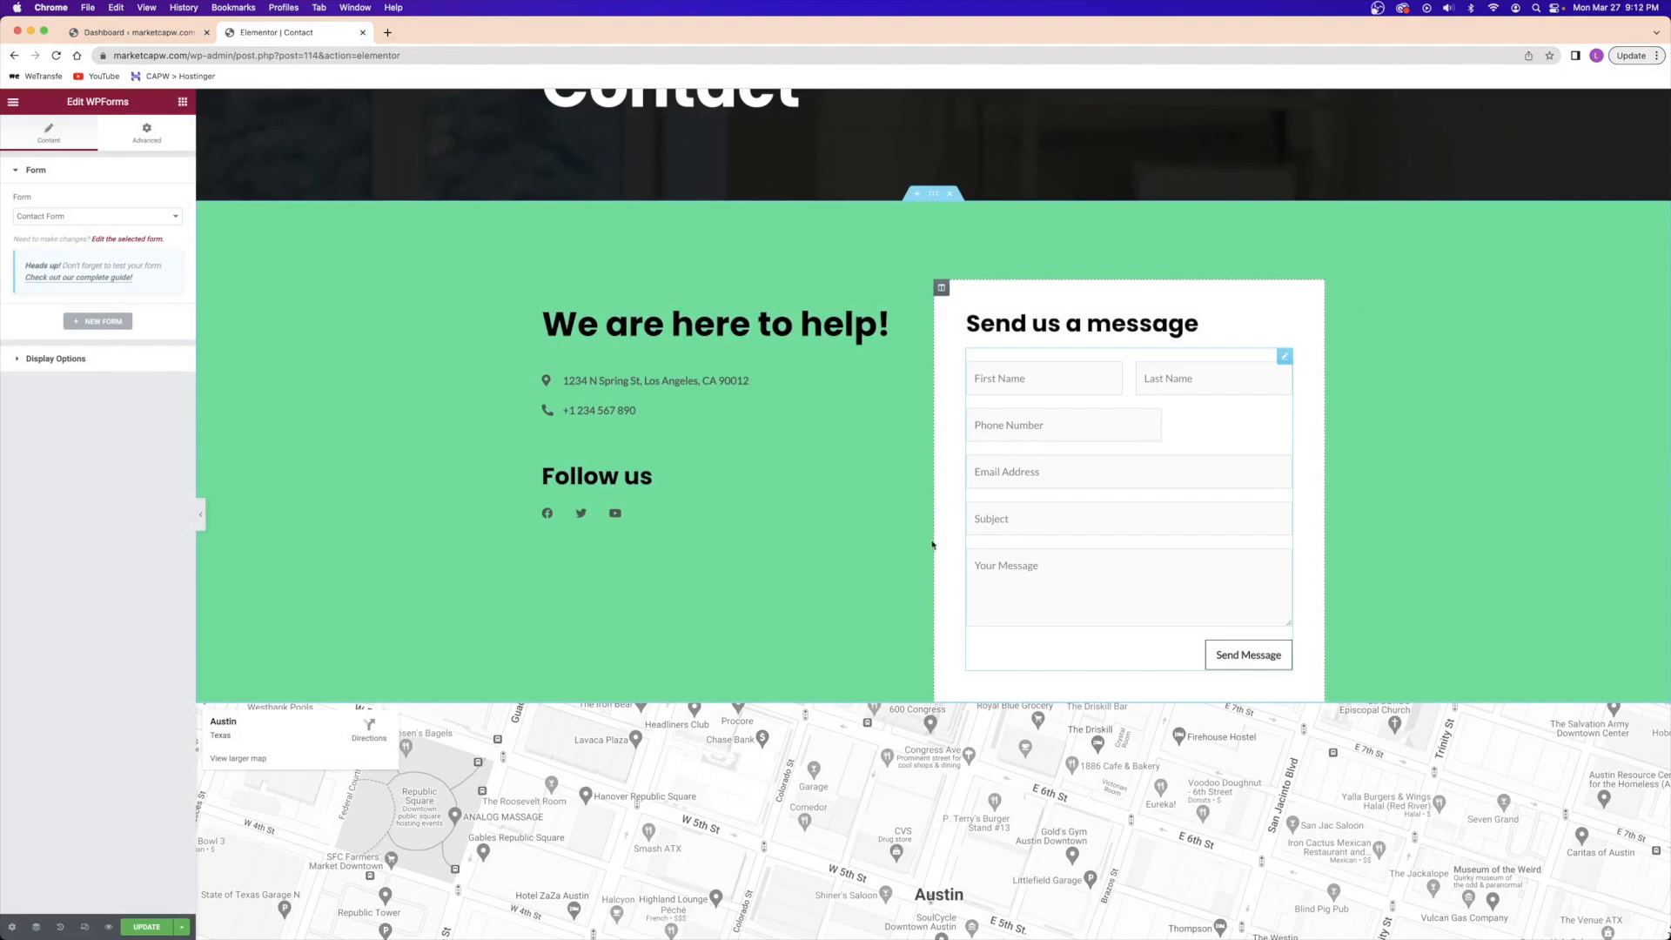
# - Reopen the Contact Form for editing, delete the Numbers field, and save and close the form
pyautogui.click(127, 239)
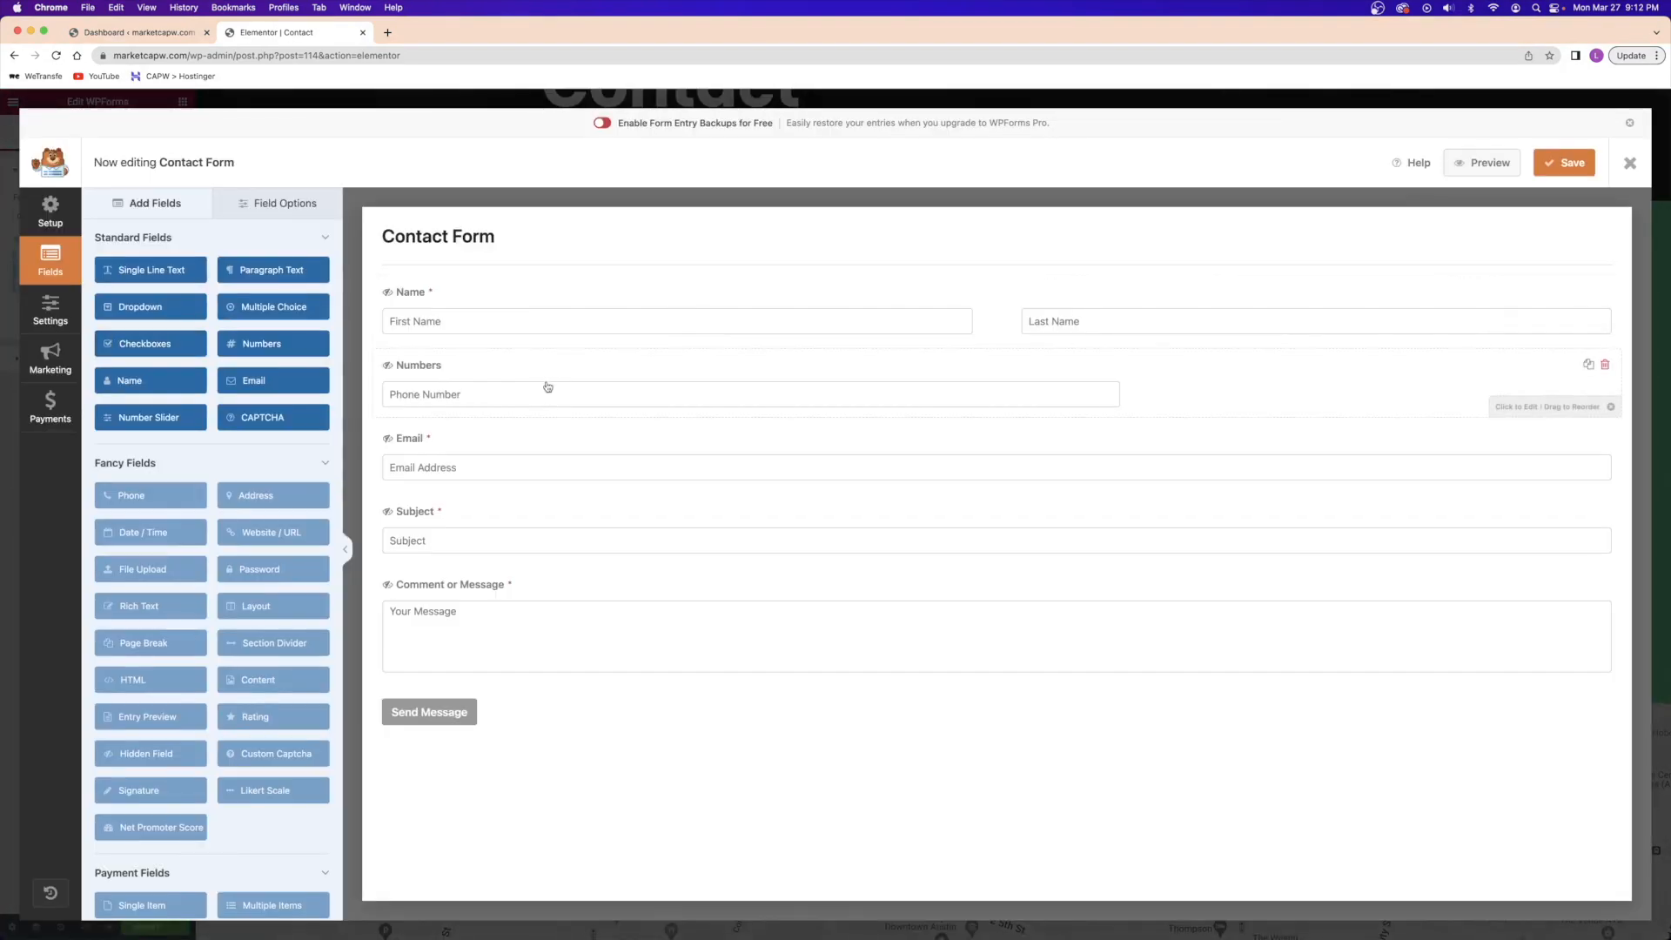
pyautogui.click(548, 385)
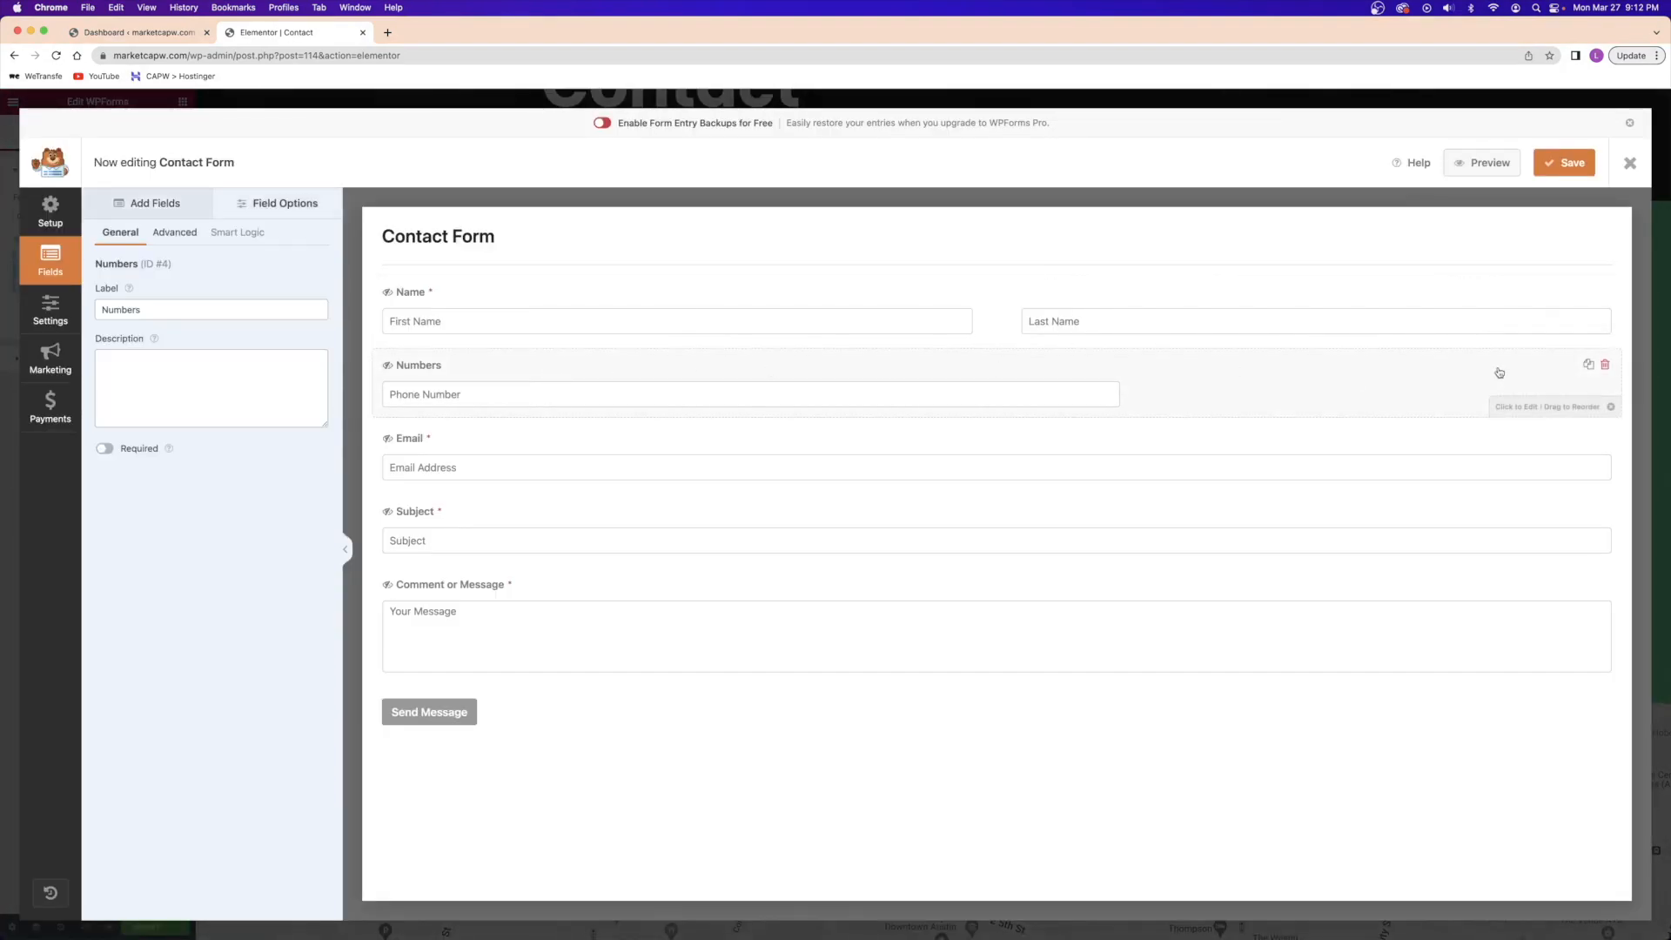
pyautogui.click(1605, 366)
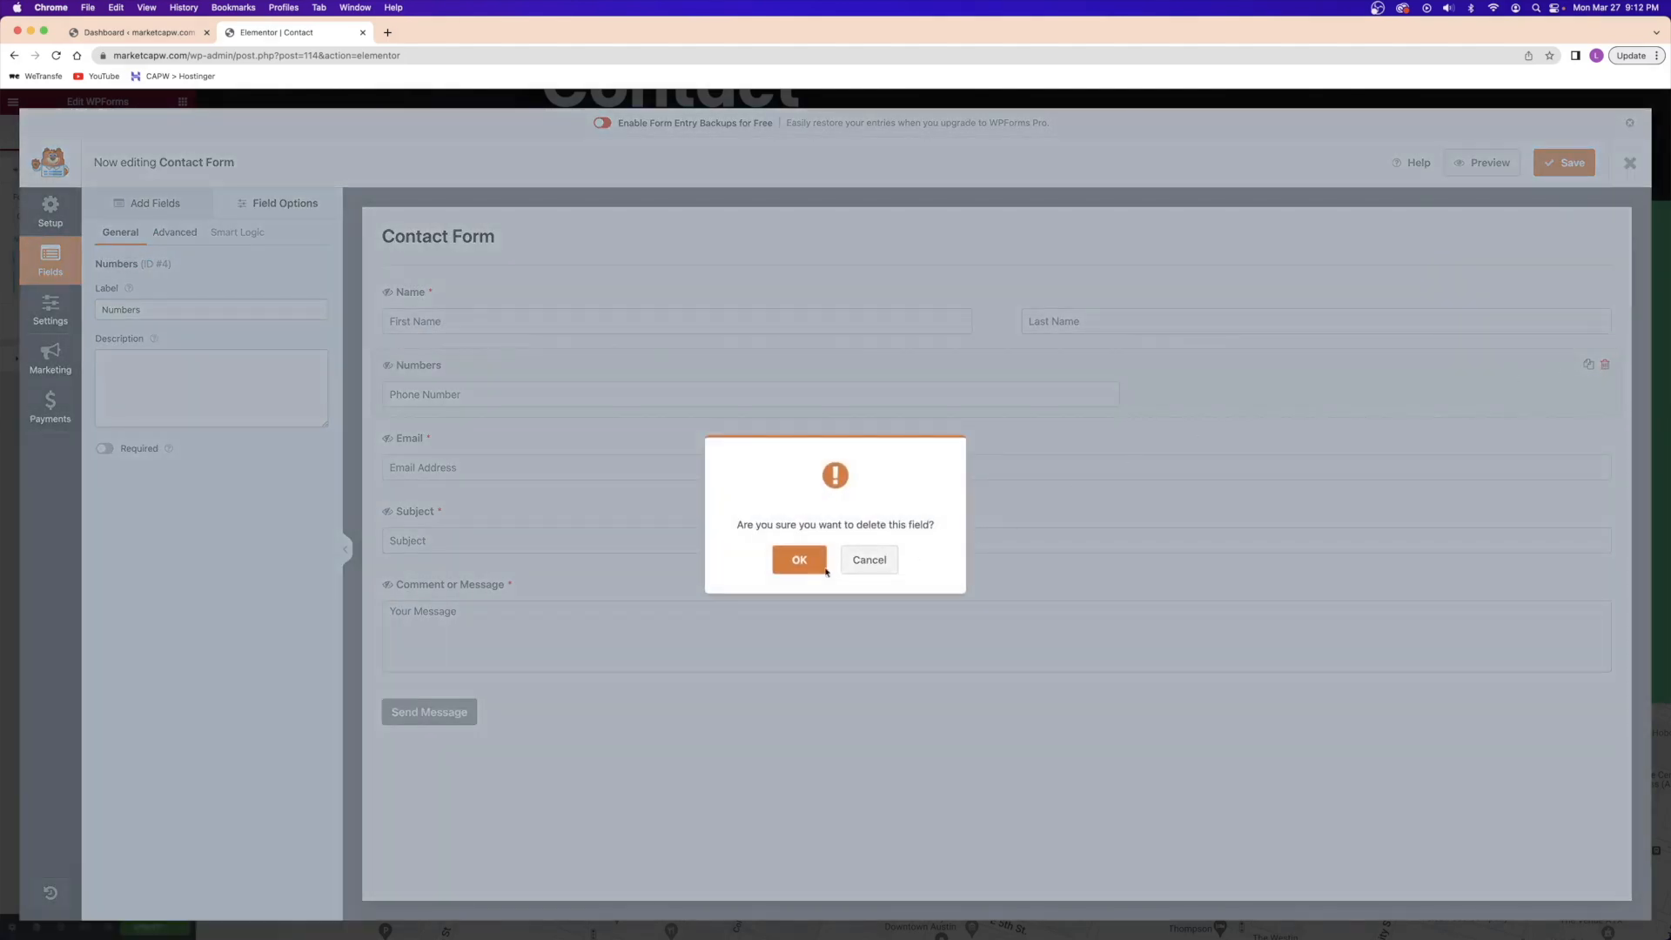
pyautogui.click(807, 549)
pyautogui.click(1564, 163)
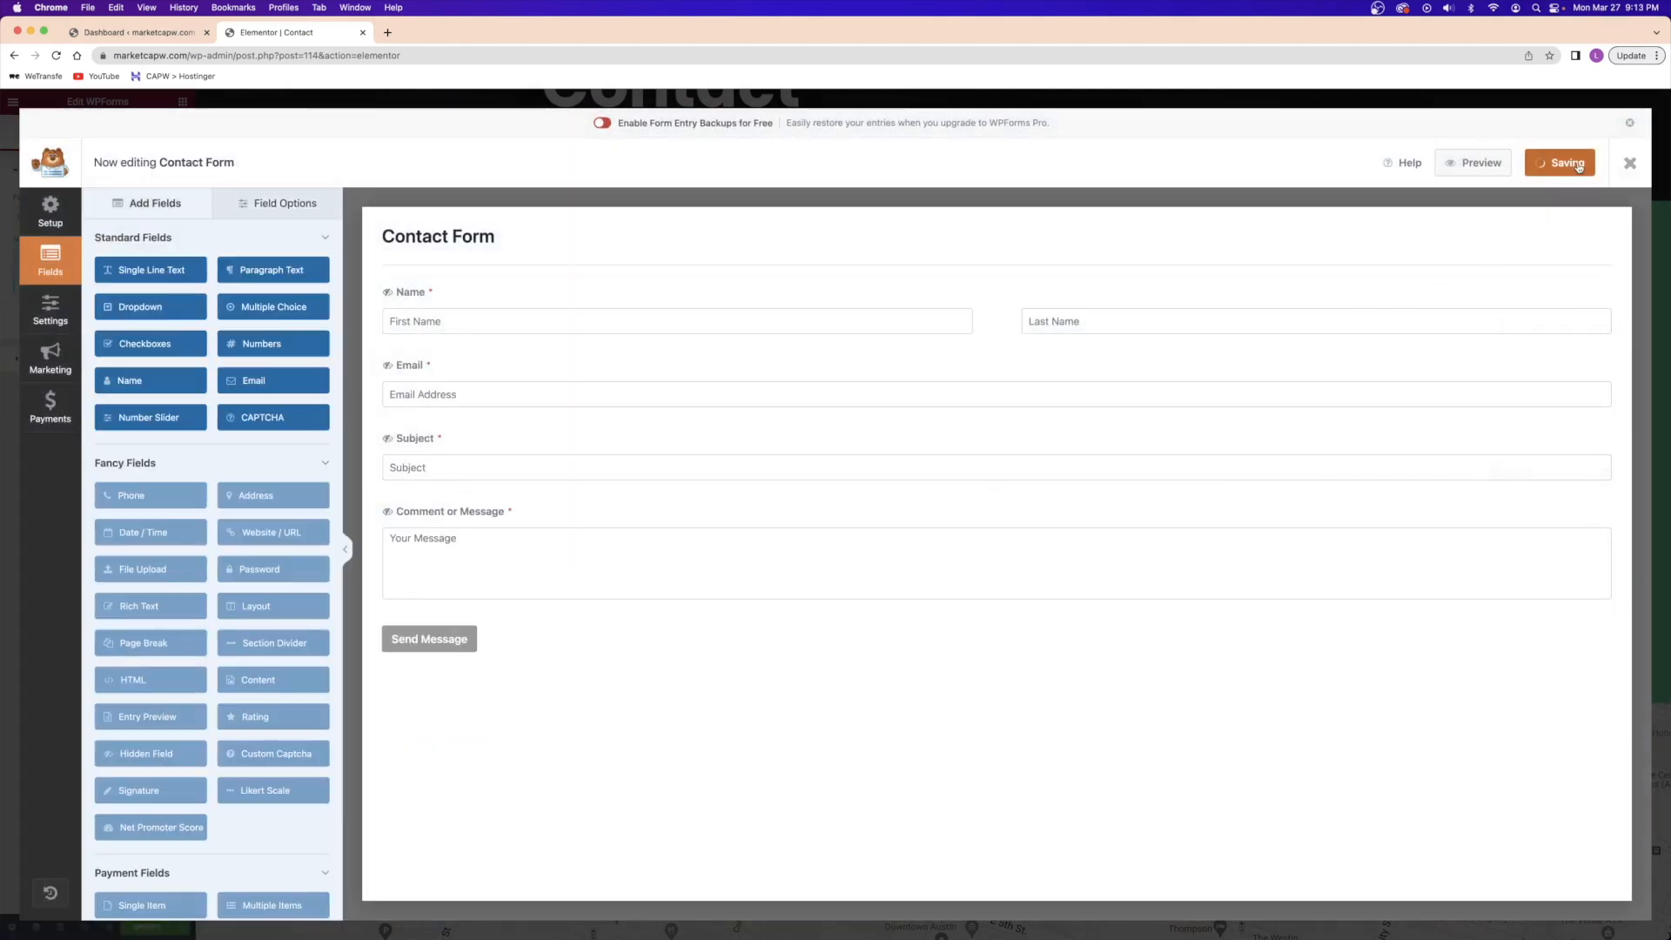
pyautogui.click(1629, 163)
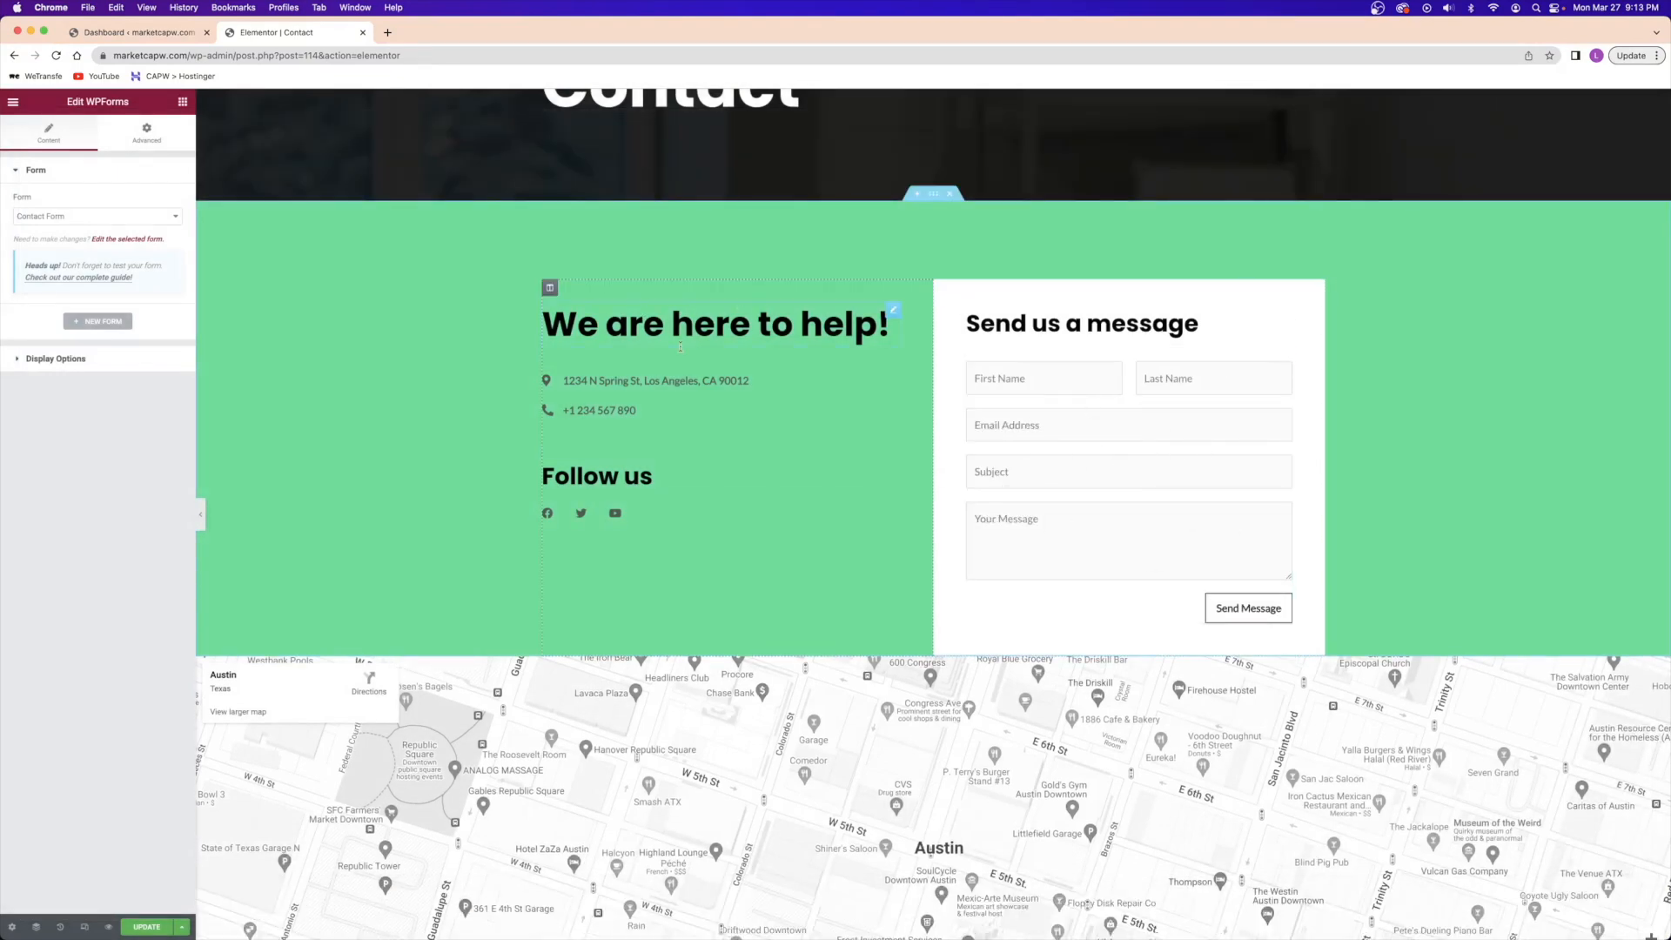
# - Change the icon of the address item in the list under "We are here to help!" to the solid envelope
pyautogui.click(696, 320)
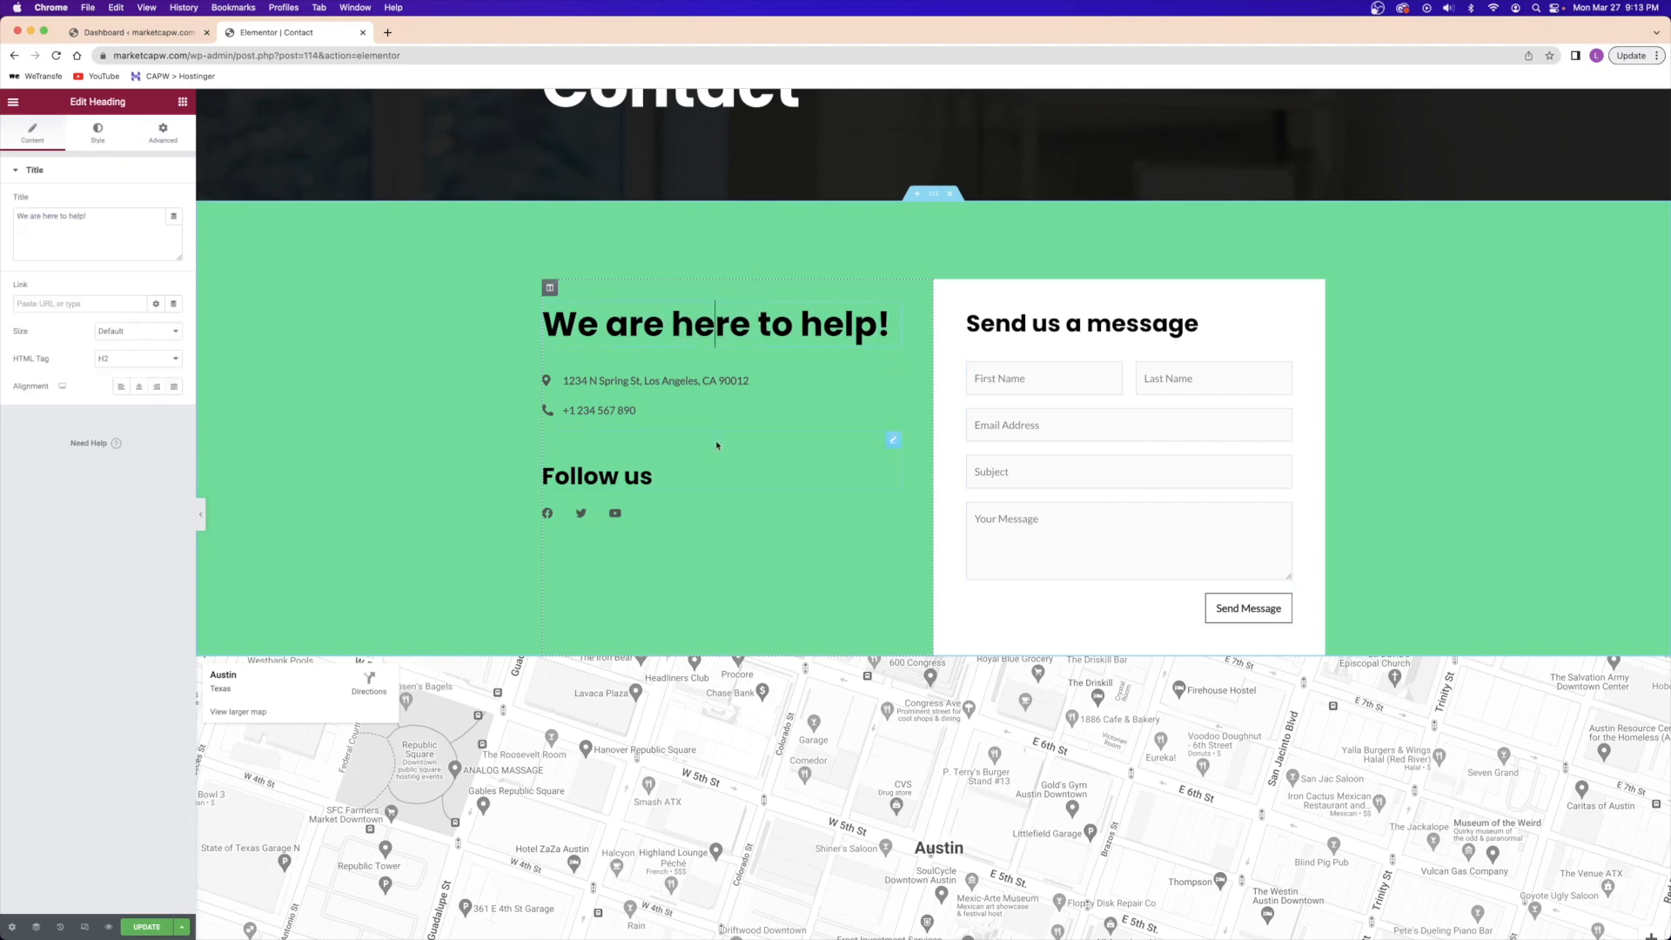
pyautogui.click(605, 398)
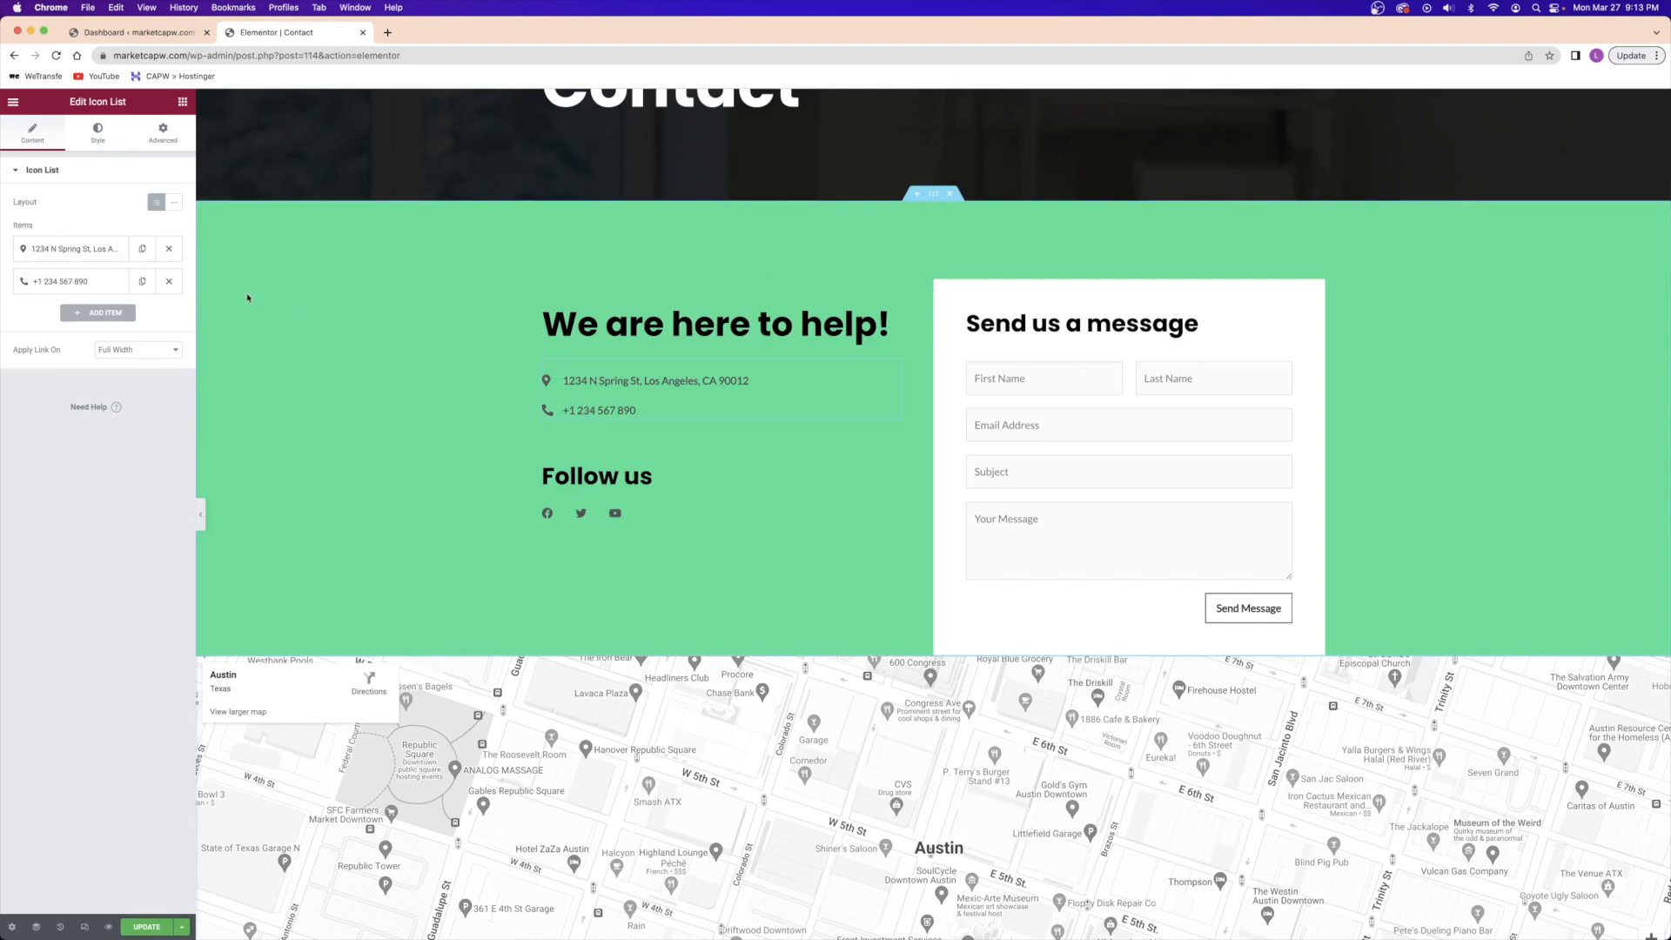
pyautogui.click(59, 258)
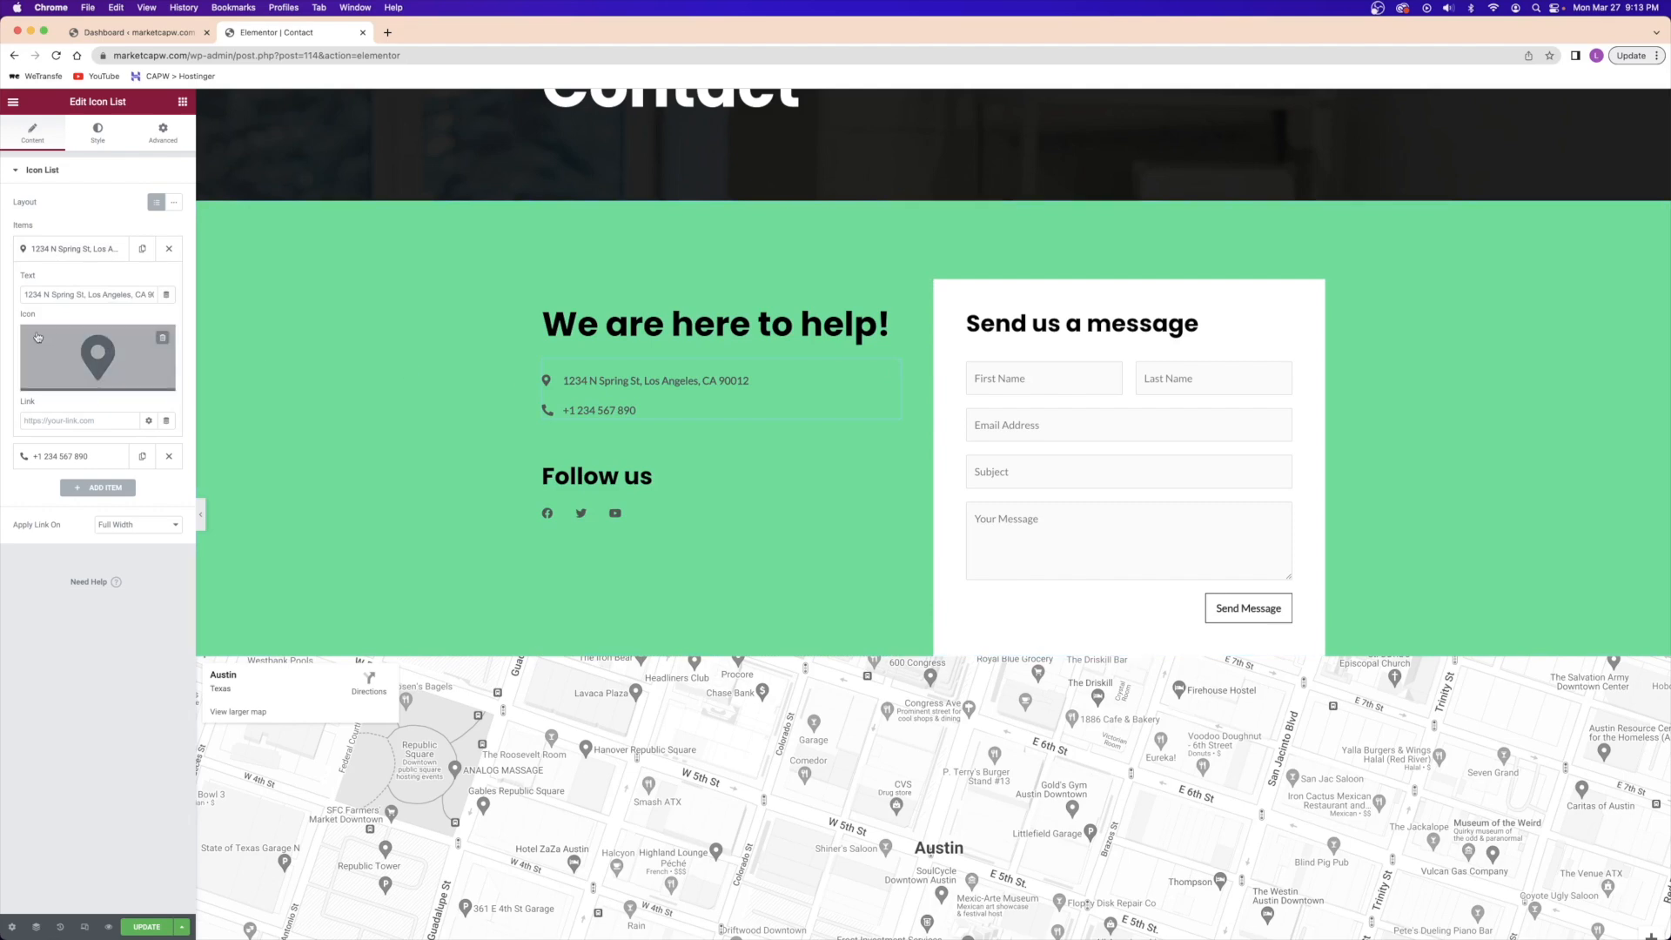
pyautogui.click(73, 356)
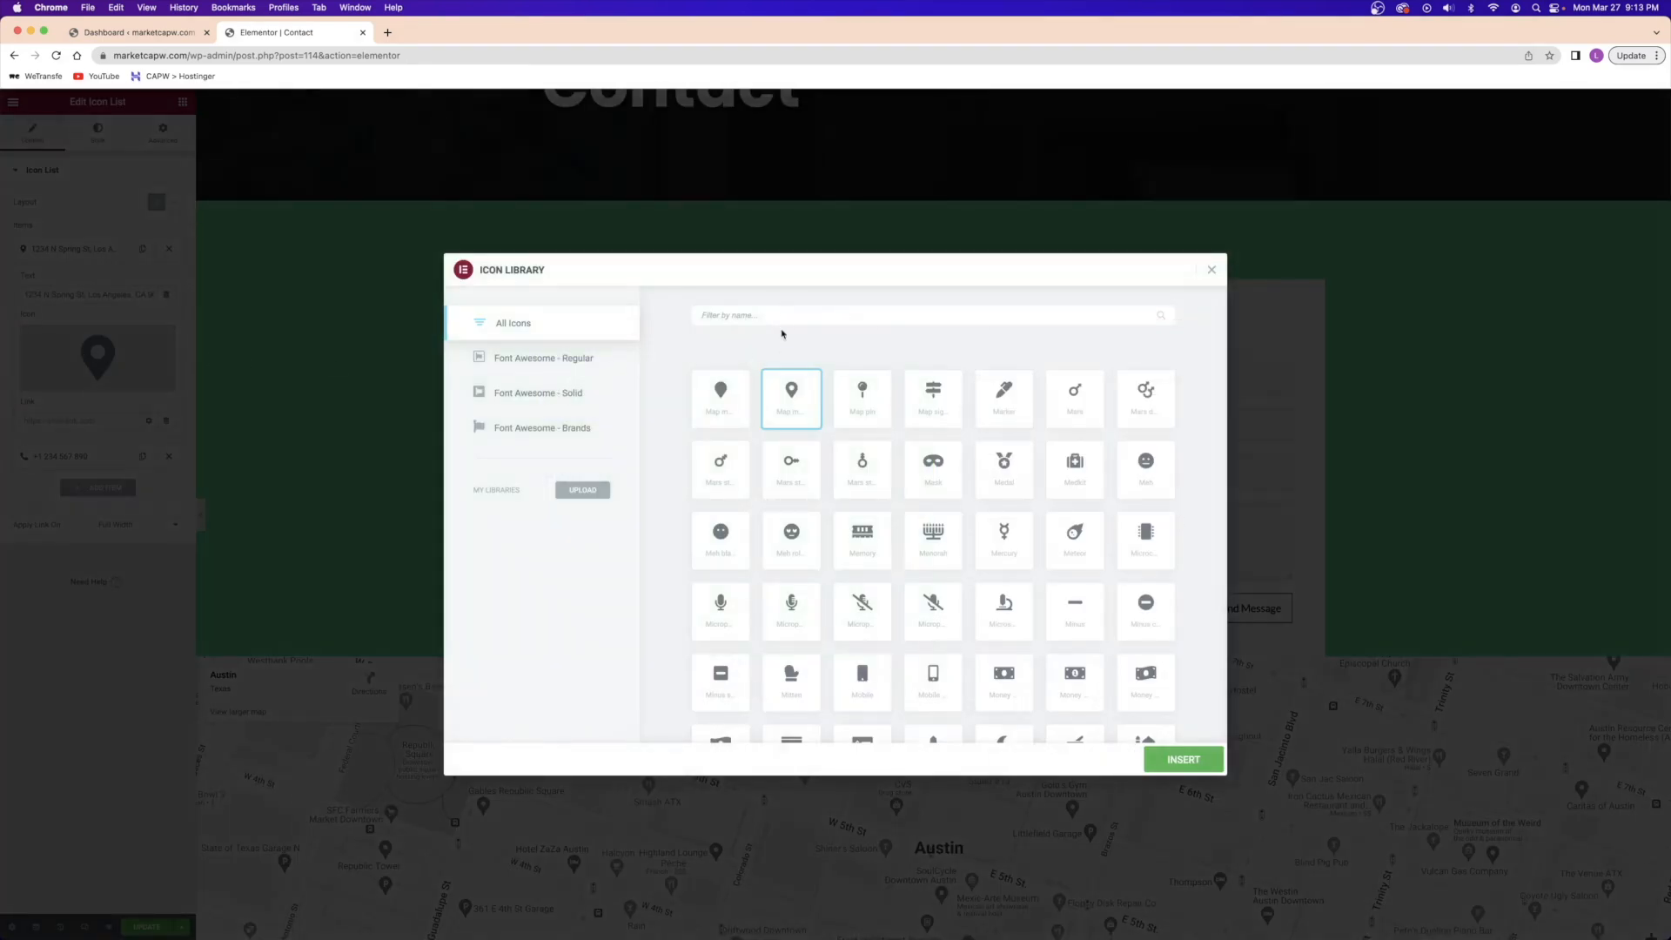
pyautogui.click(774, 320)
pyautogui.write('env')
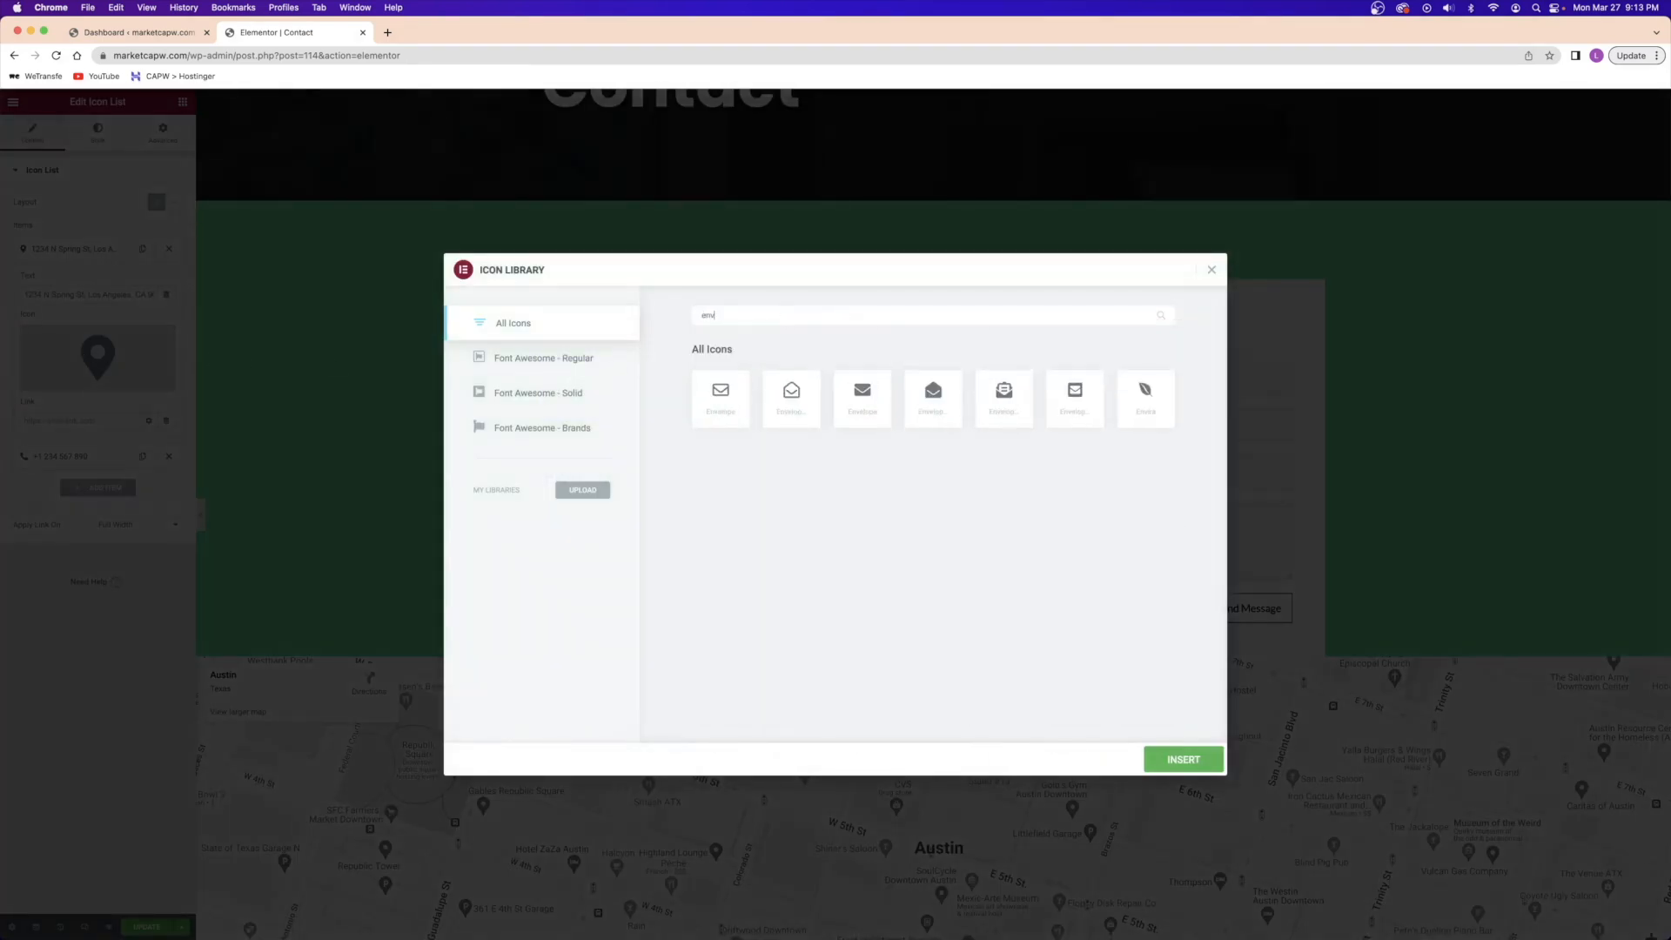
pyautogui.click(845, 409)
pyautogui.click(1182, 759)
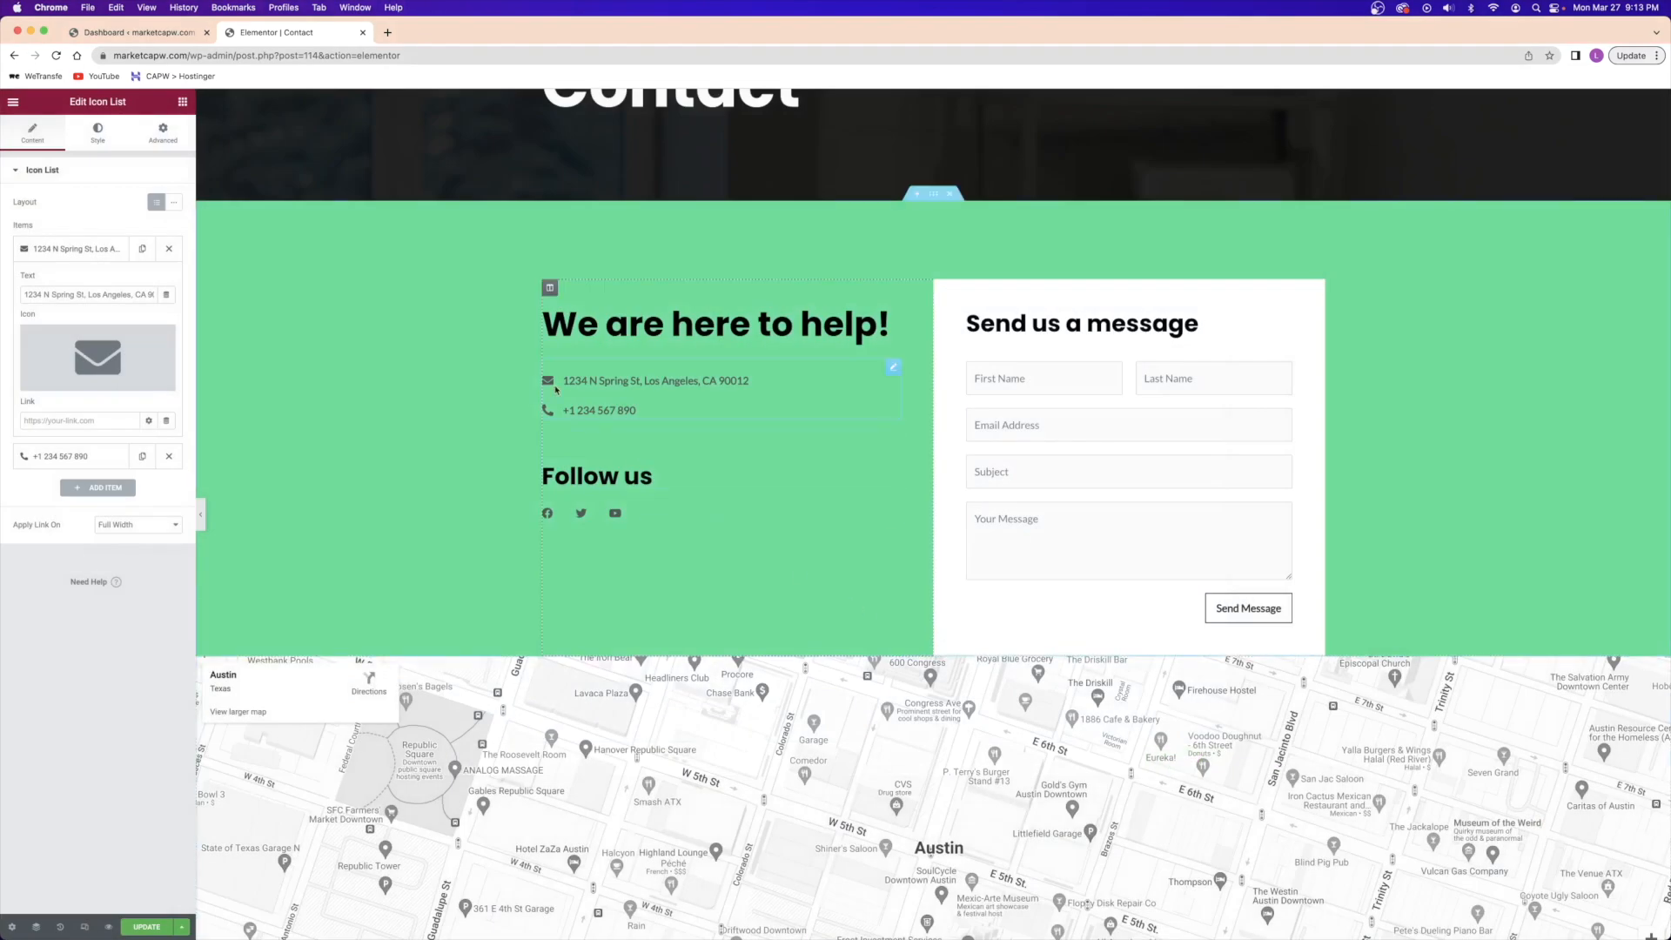
# - Replace the address text of the envelope item with a sample e-mail address
pyautogui.moveTo(93, 362)
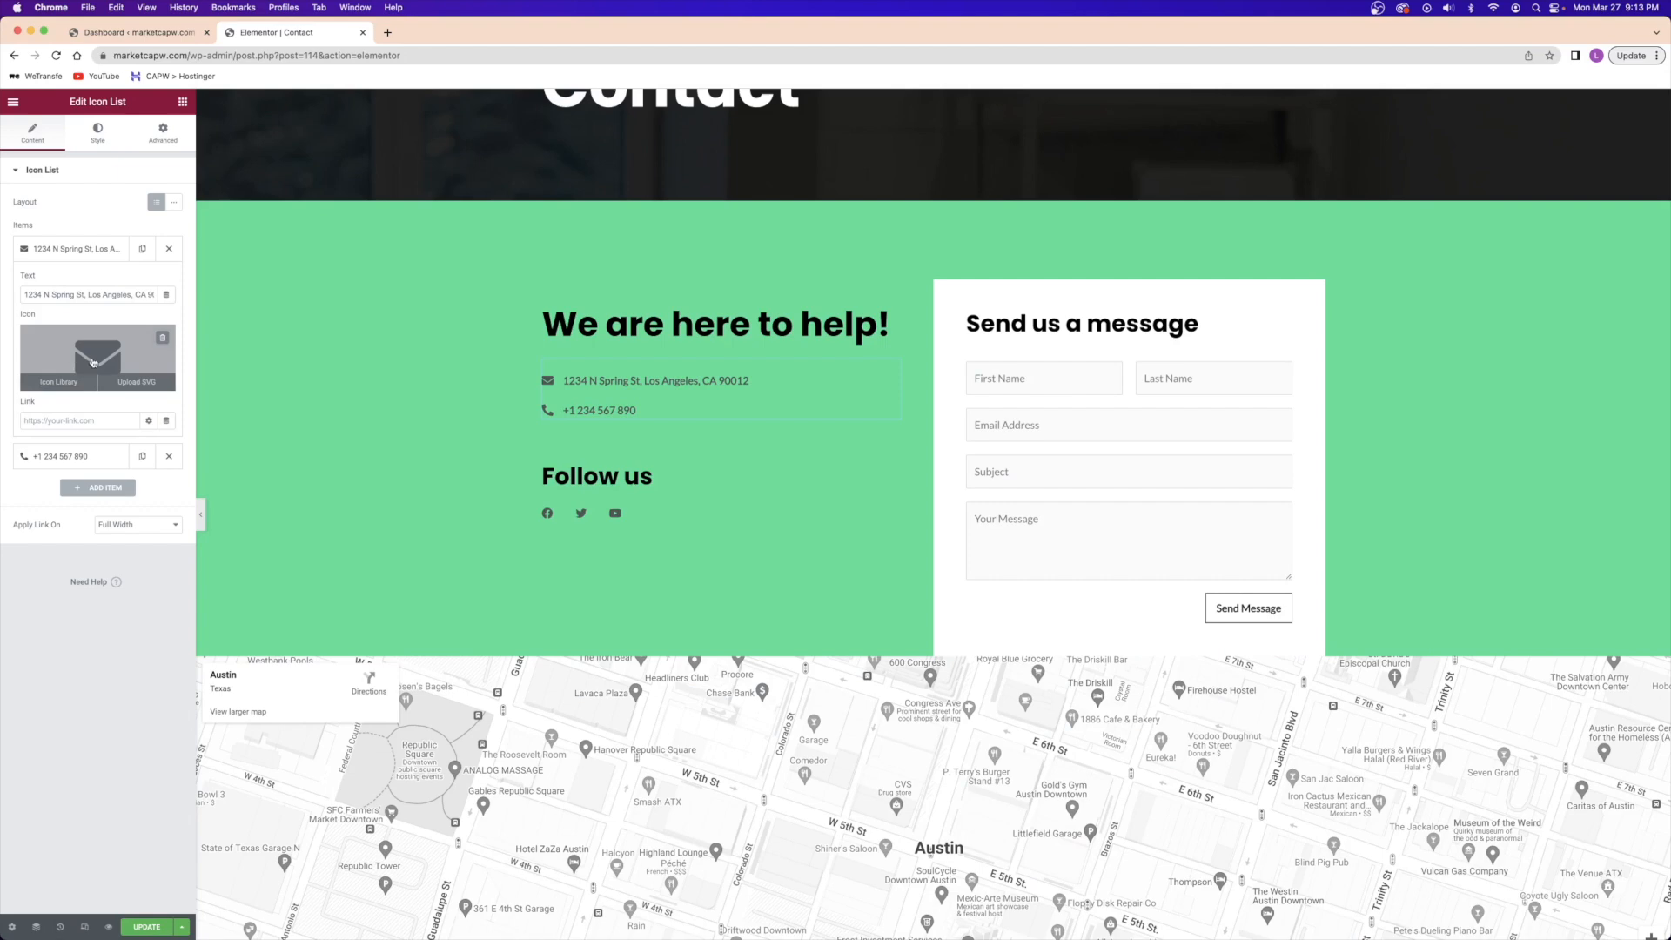
pyautogui.tripleClick(76, 295)
pyautogui.write('ex')
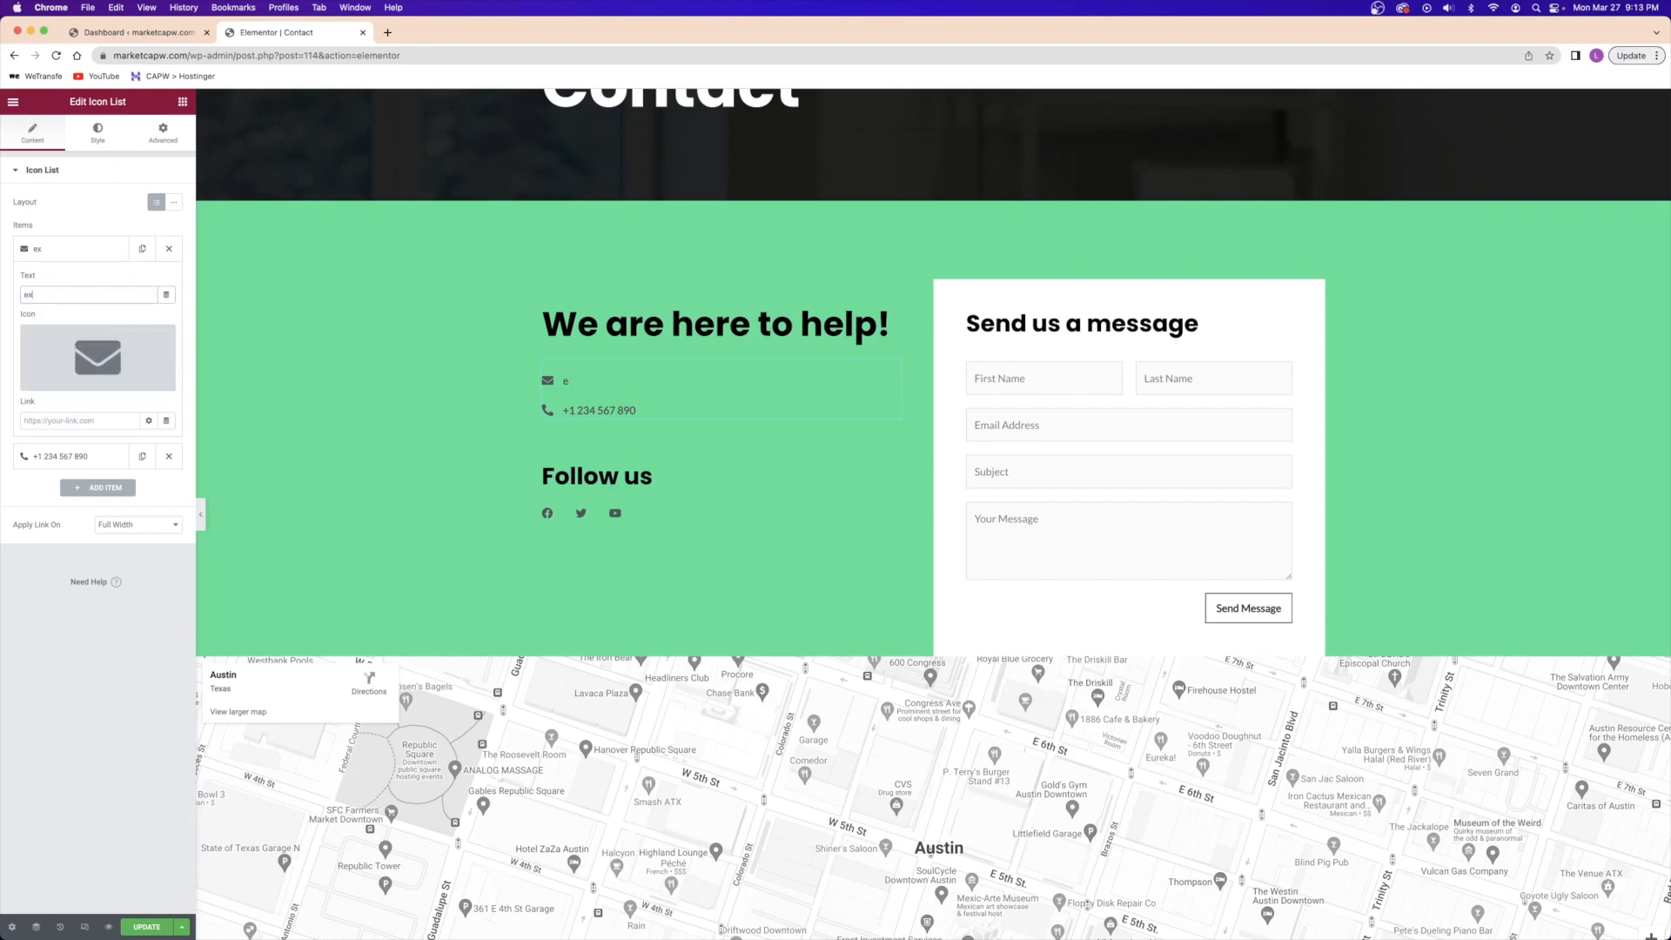
pyautogui.write('ample@email.com')
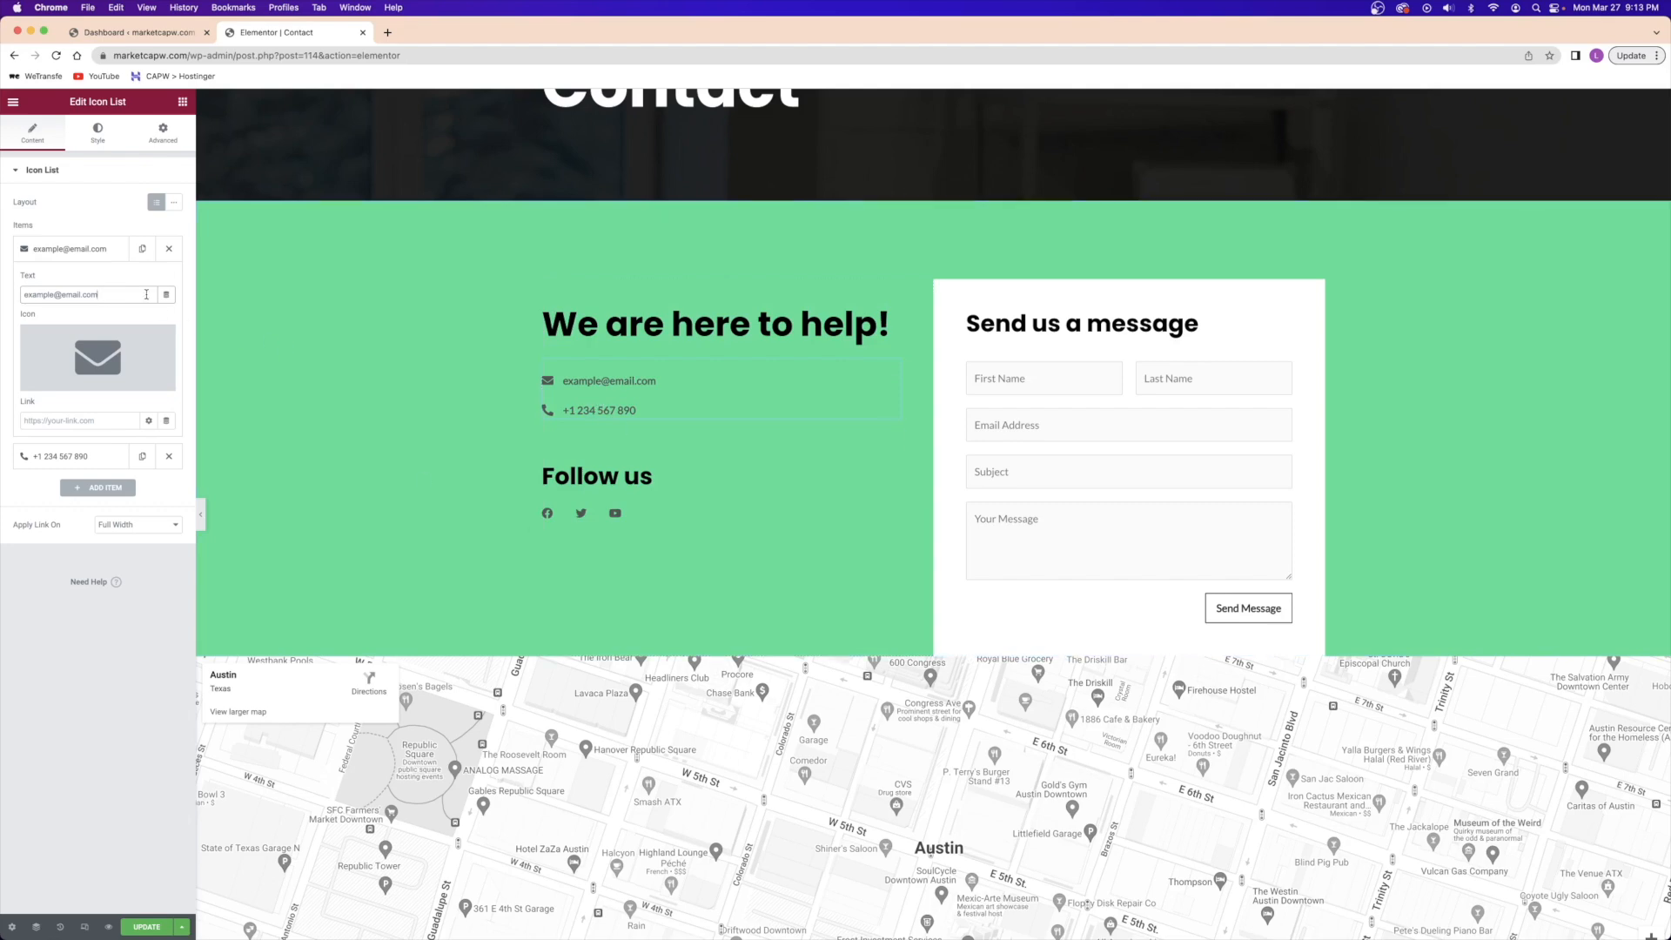
pyautogui.click(96, 260)
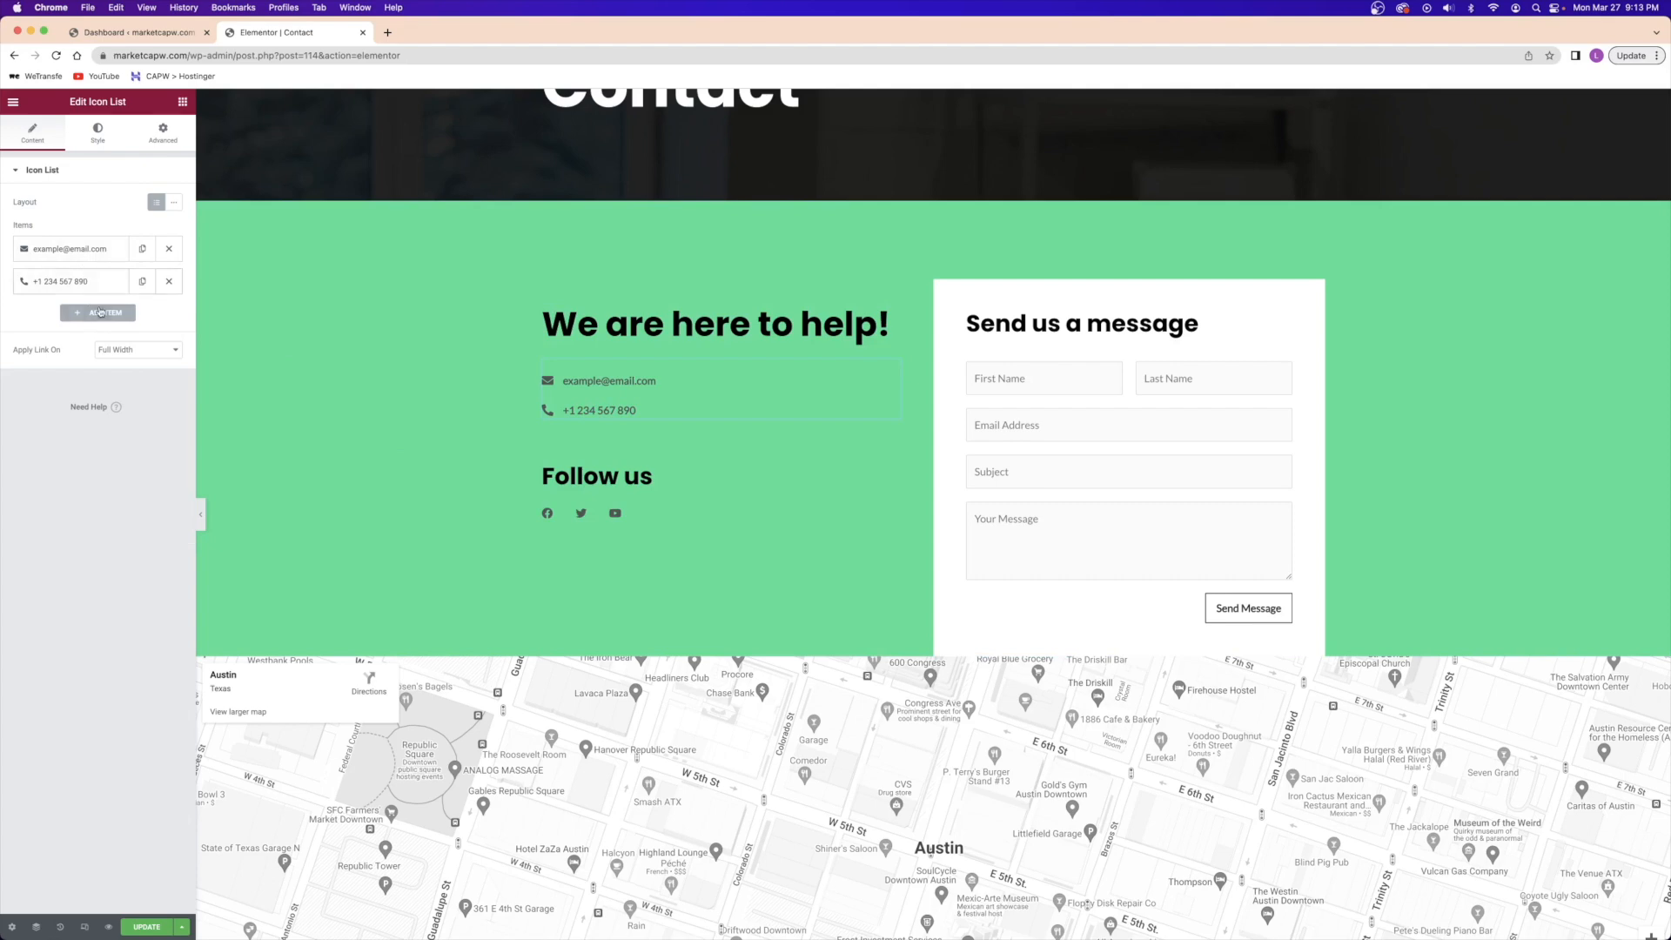
# - Try adding a blank item and duplicating the phone item in the icon list, removing each one again
pyautogui.click(102, 315)
pyautogui.click(102, 318)
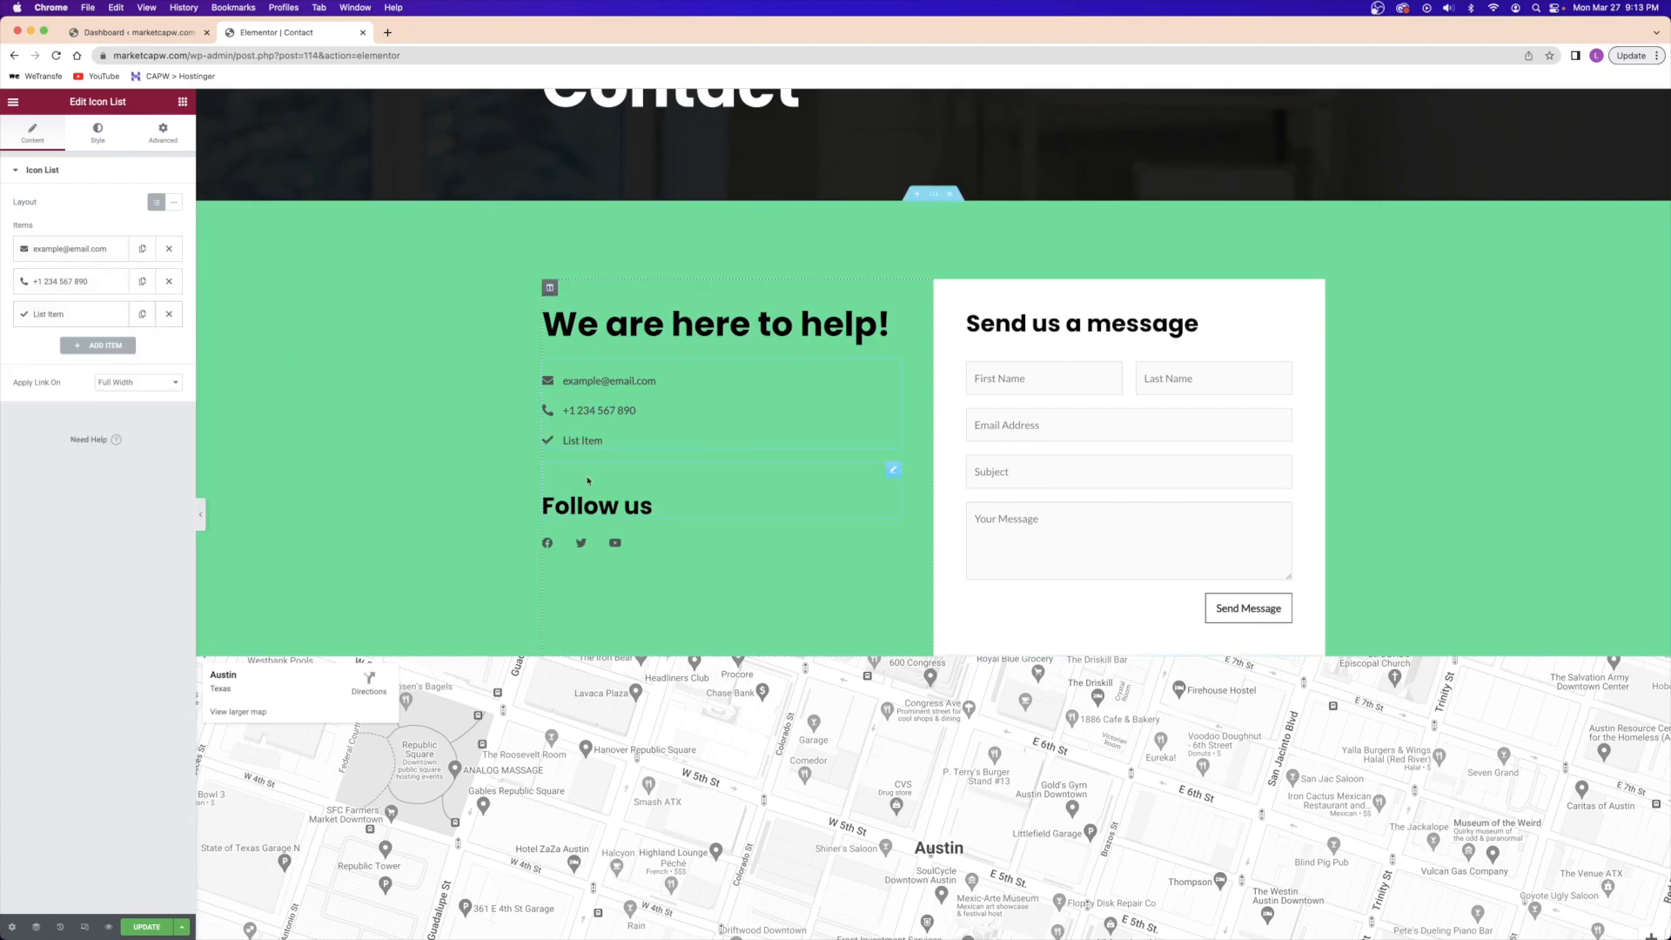
pyautogui.click(71, 322)
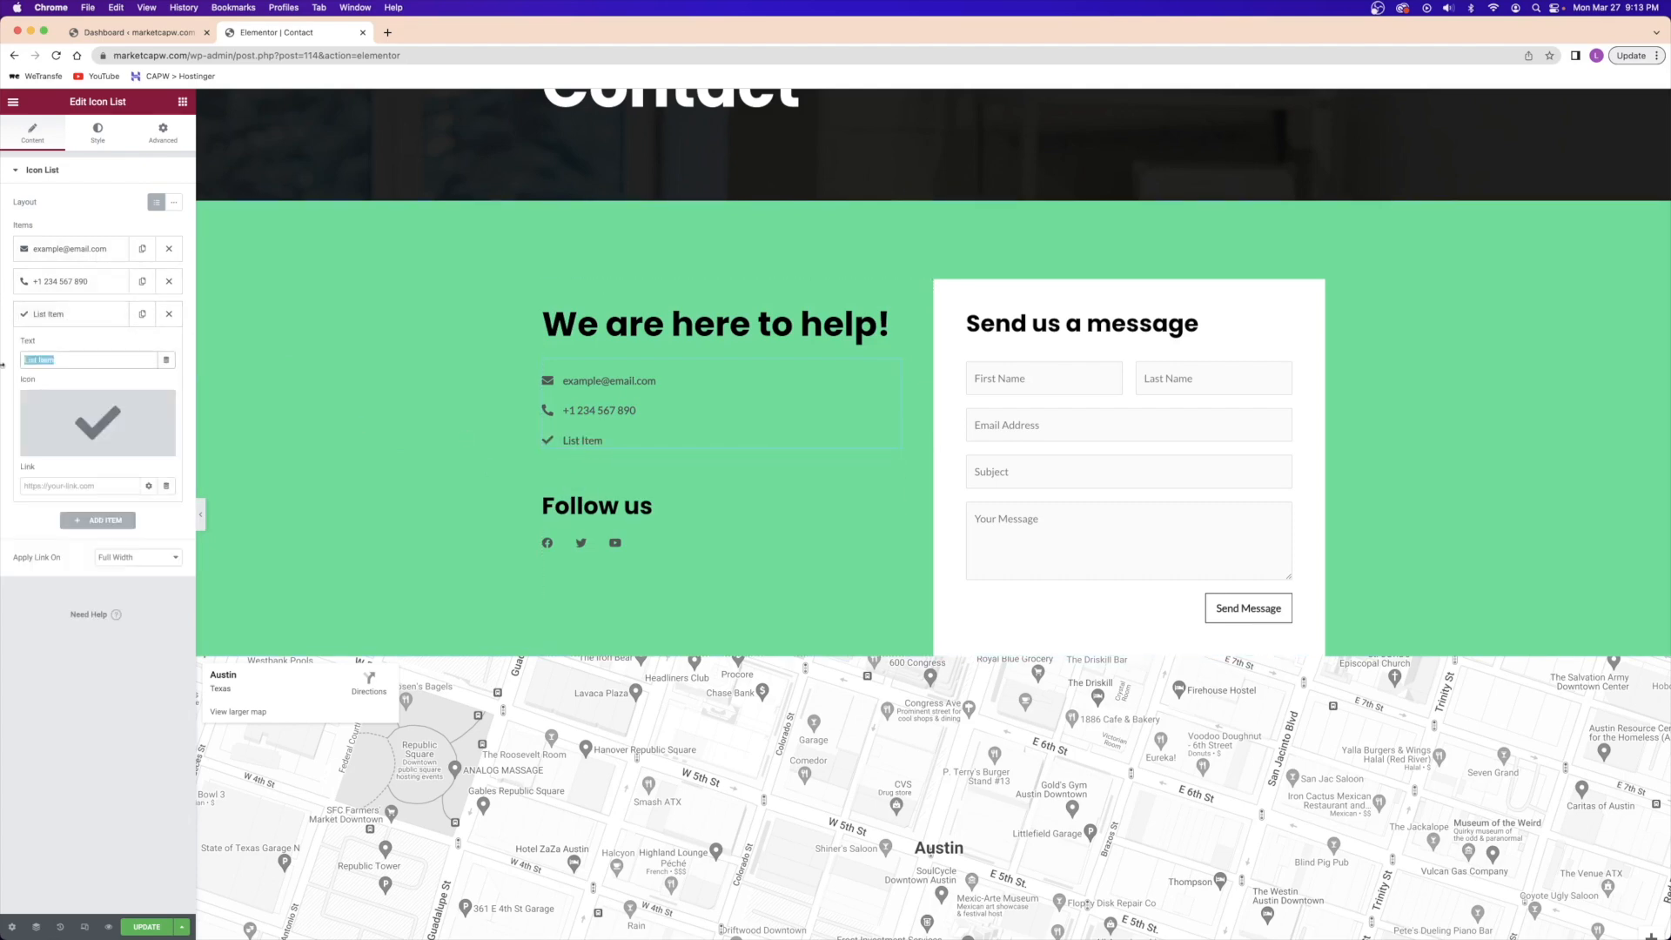
pyautogui.click(169, 314)
pyautogui.click(142, 281)
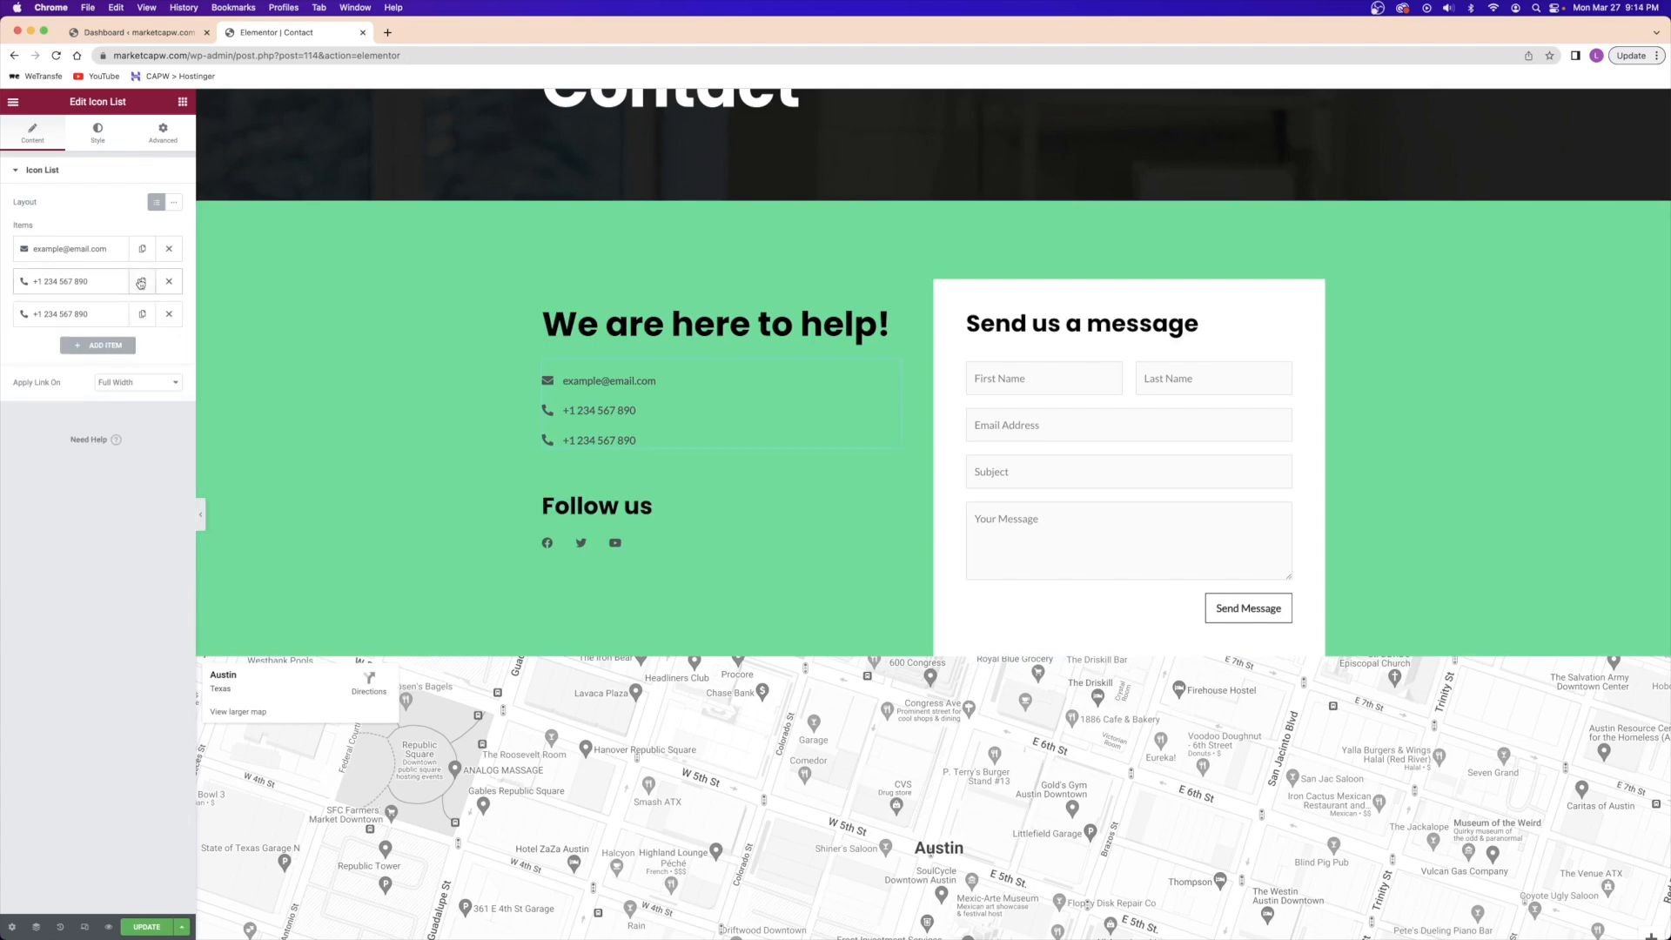
pyautogui.click(169, 314)
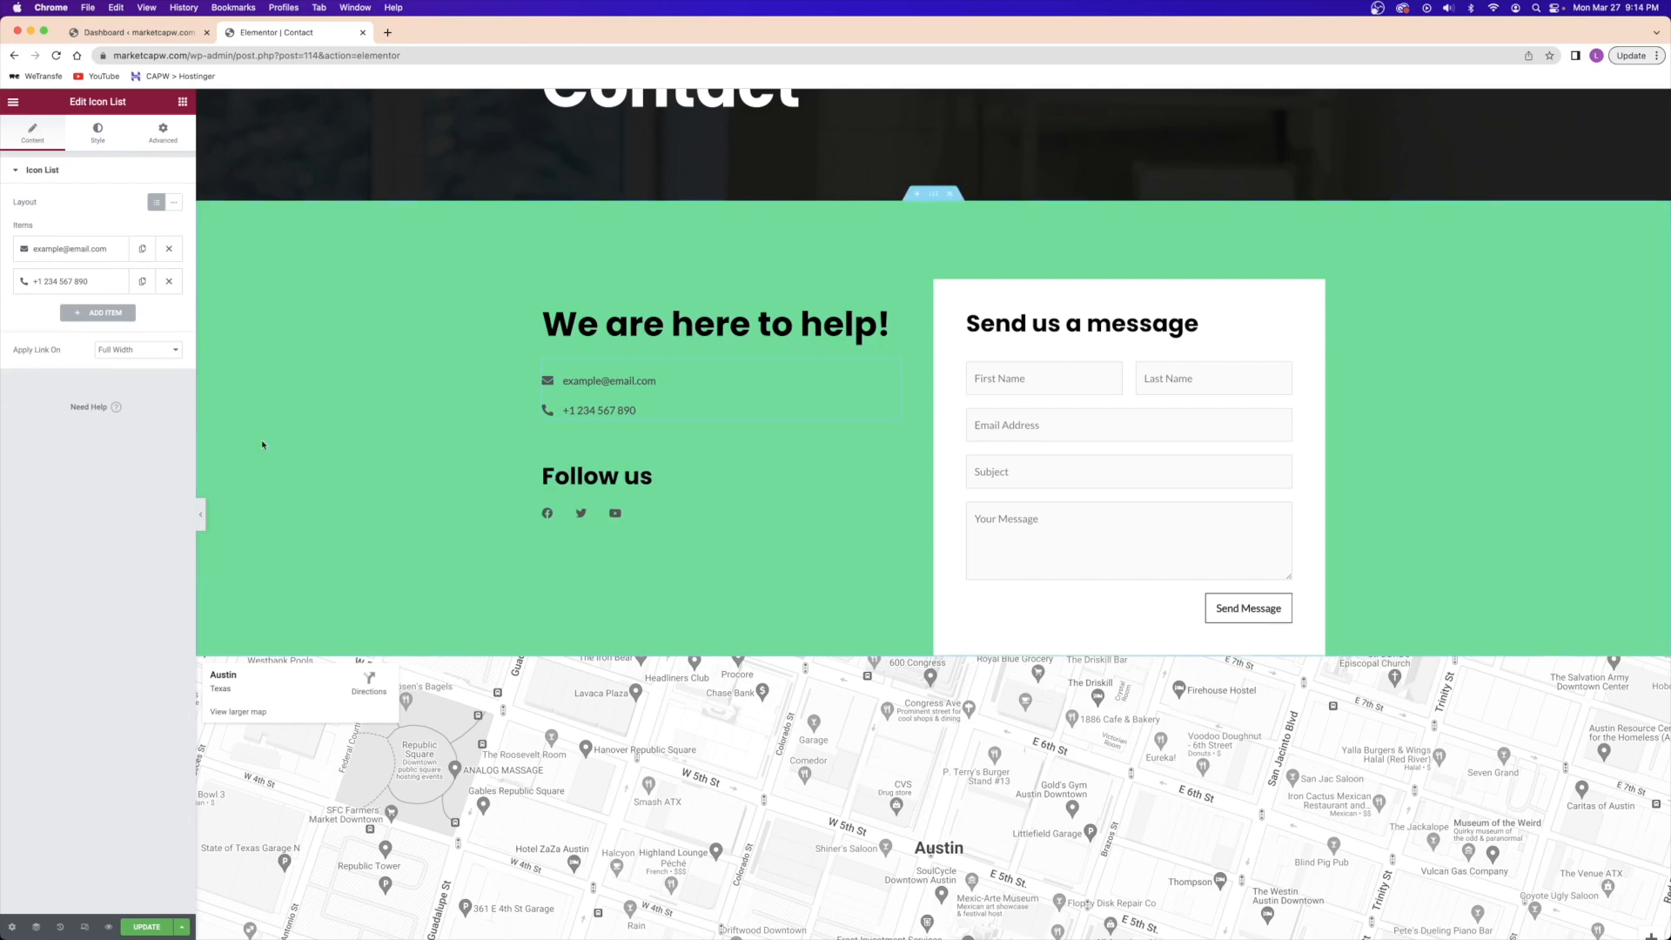
# - Select the social icons under "Follow us" and examine the Facebook item's icon and link settings
pyautogui.click(672, 514)
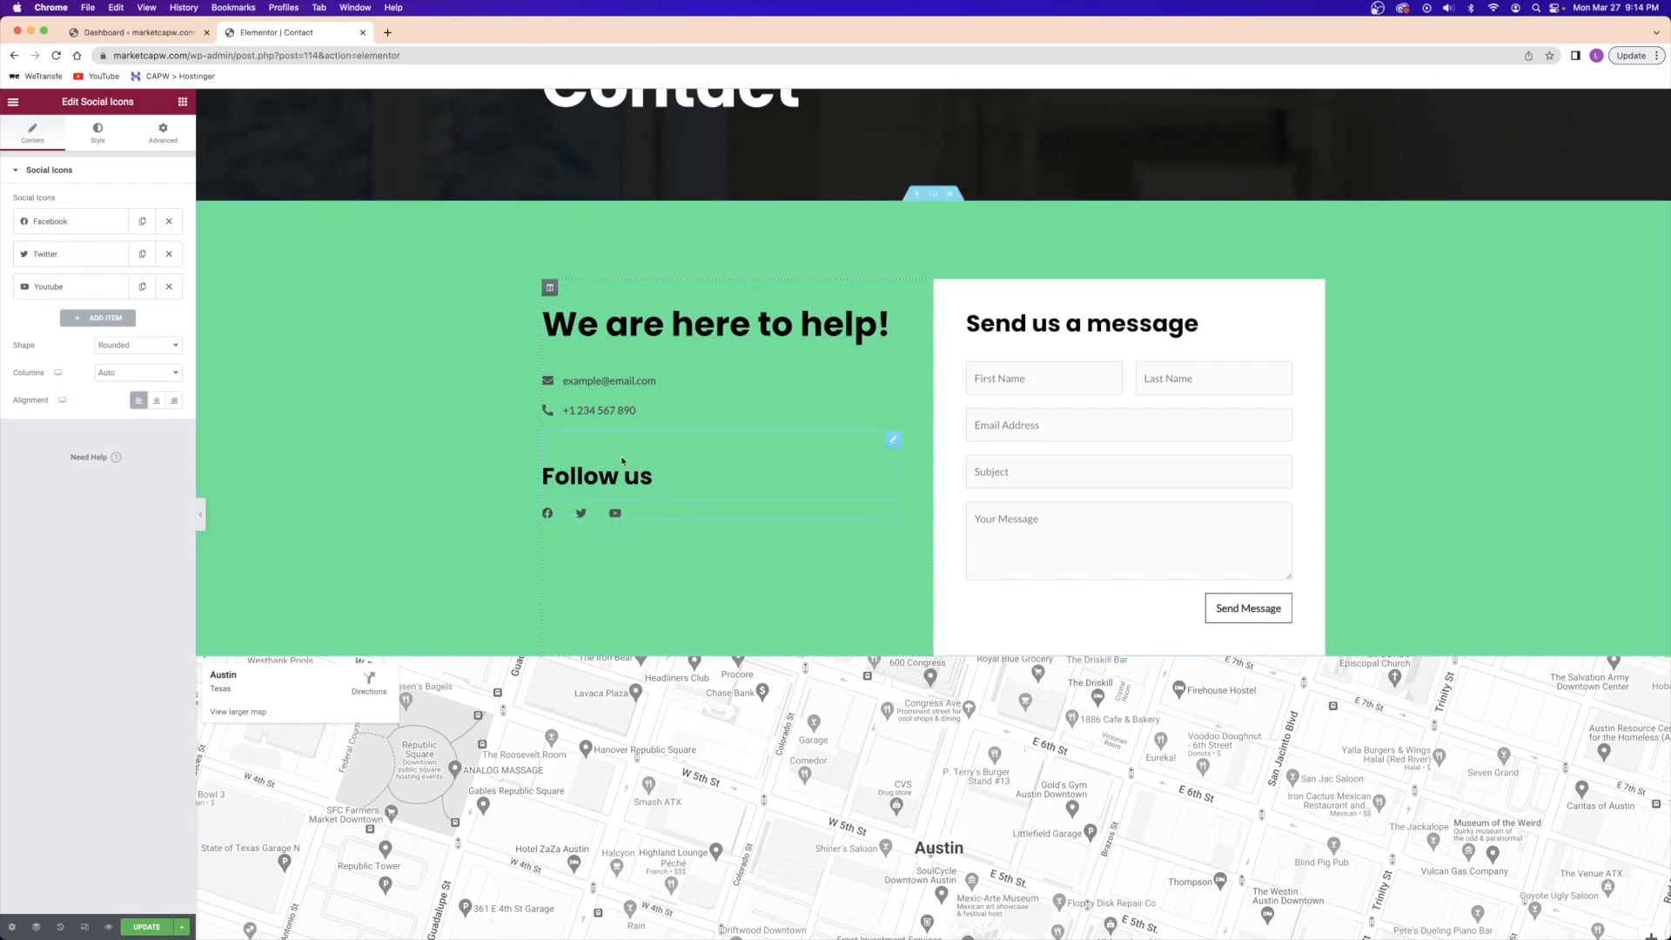
pyautogui.moveTo(47, 223)
pyautogui.mouseDown()
pyautogui.moveTo(49, 285)
pyautogui.moveTo(50, 208)
pyautogui.moveTo(52, 223)
pyautogui.mouseUp()
pyautogui.click(60, 223)
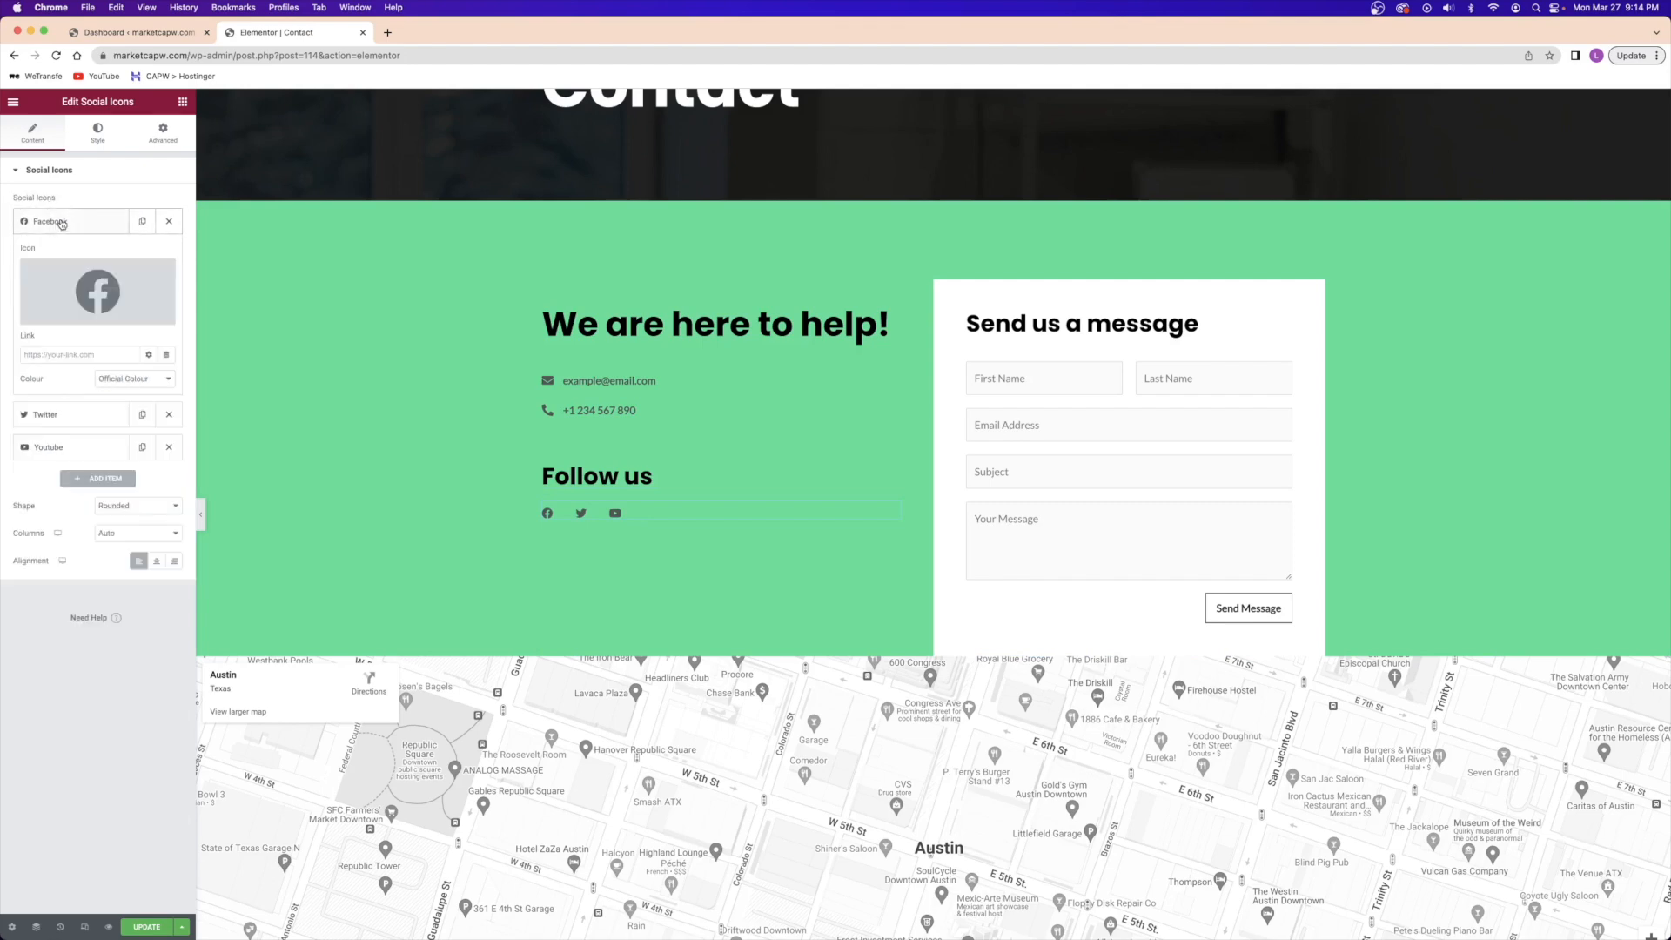
pyautogui.moveTo(104, 282)
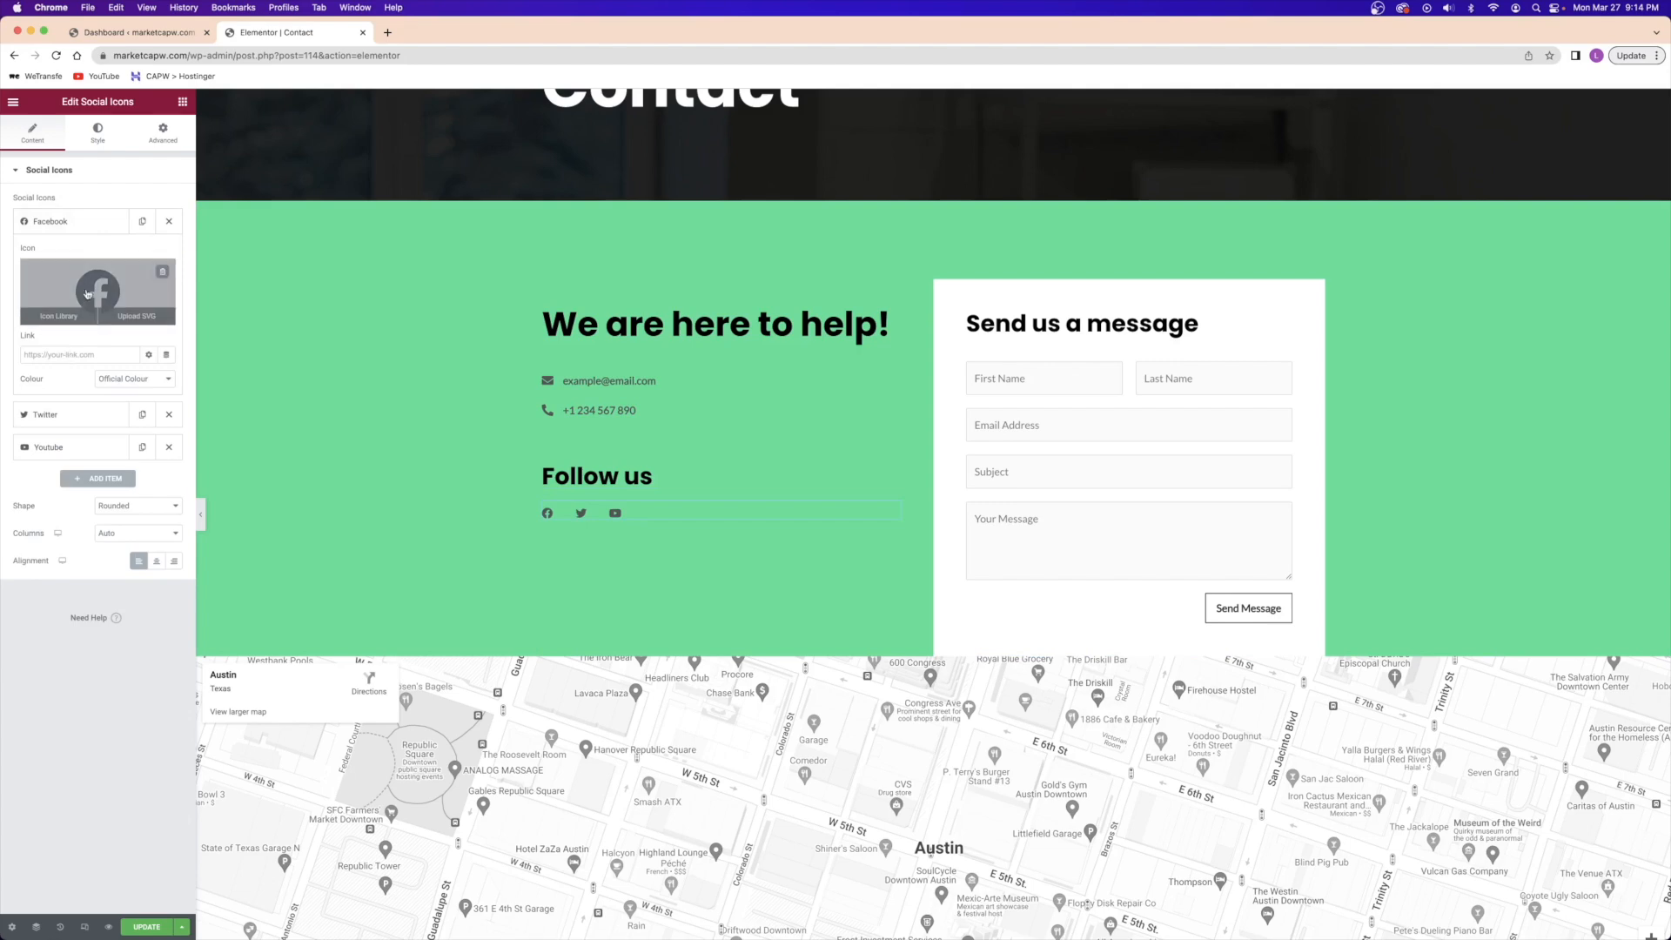
pyautogui.click(388, 32)
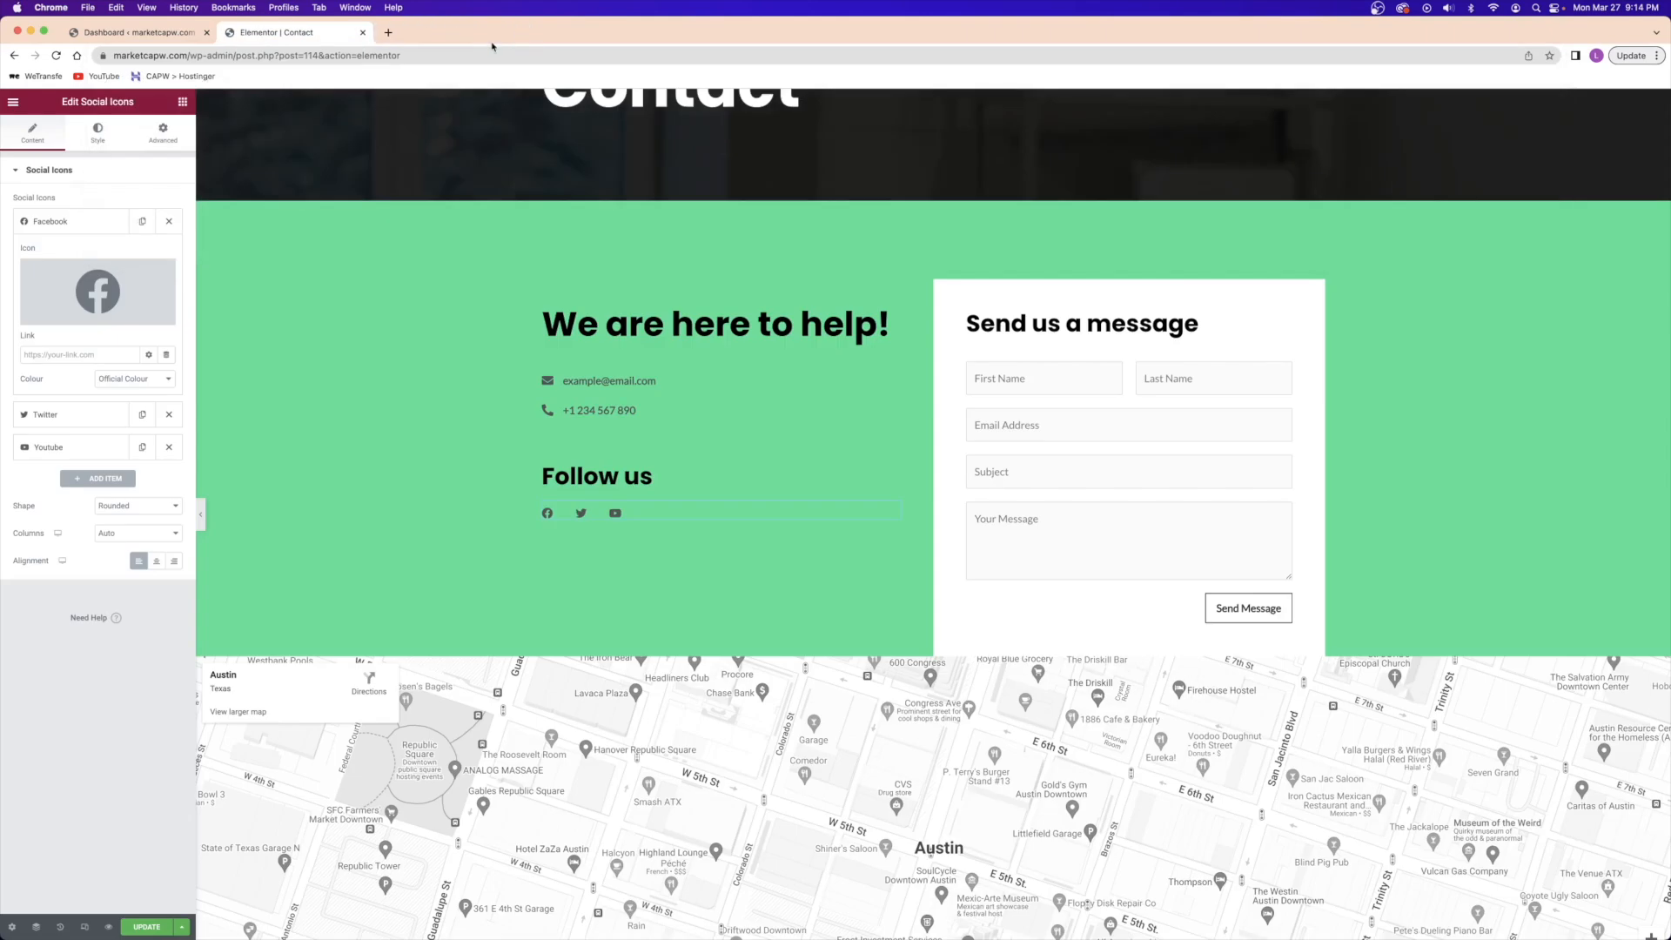
pyautogui.click(519, 32)
pyautogui.click(55, 223)
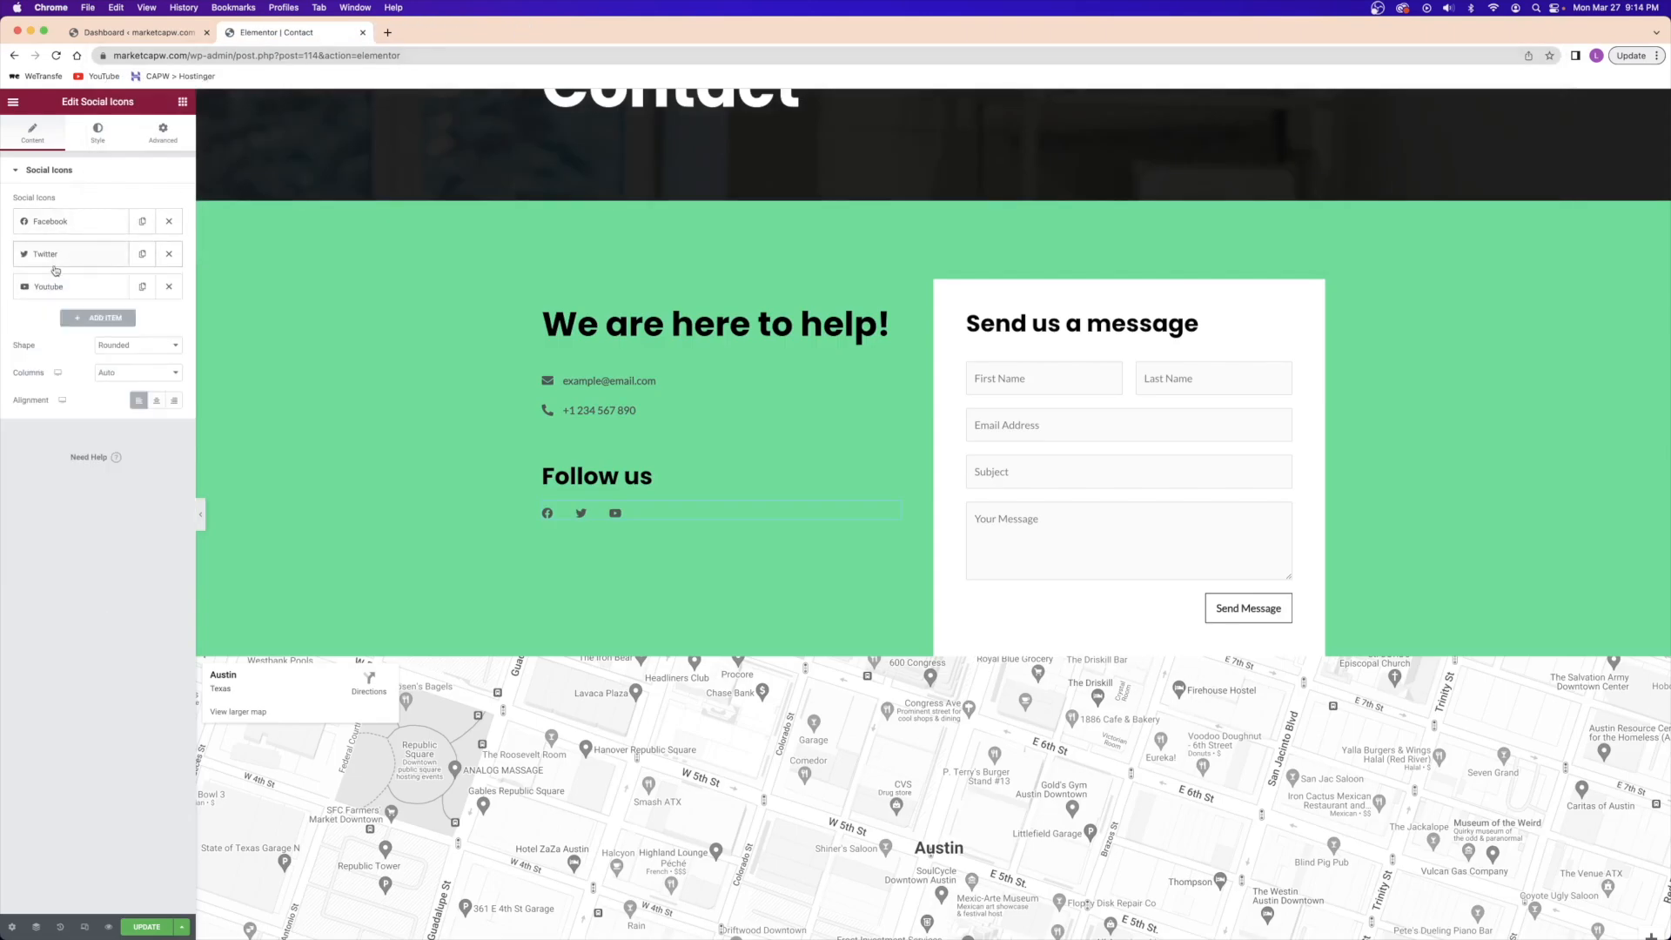
# - Expand the YouTube social icon item, open YouTube in a new tab and copy the Create a Pro Website channel's address
pyautogui.click(56, 289)
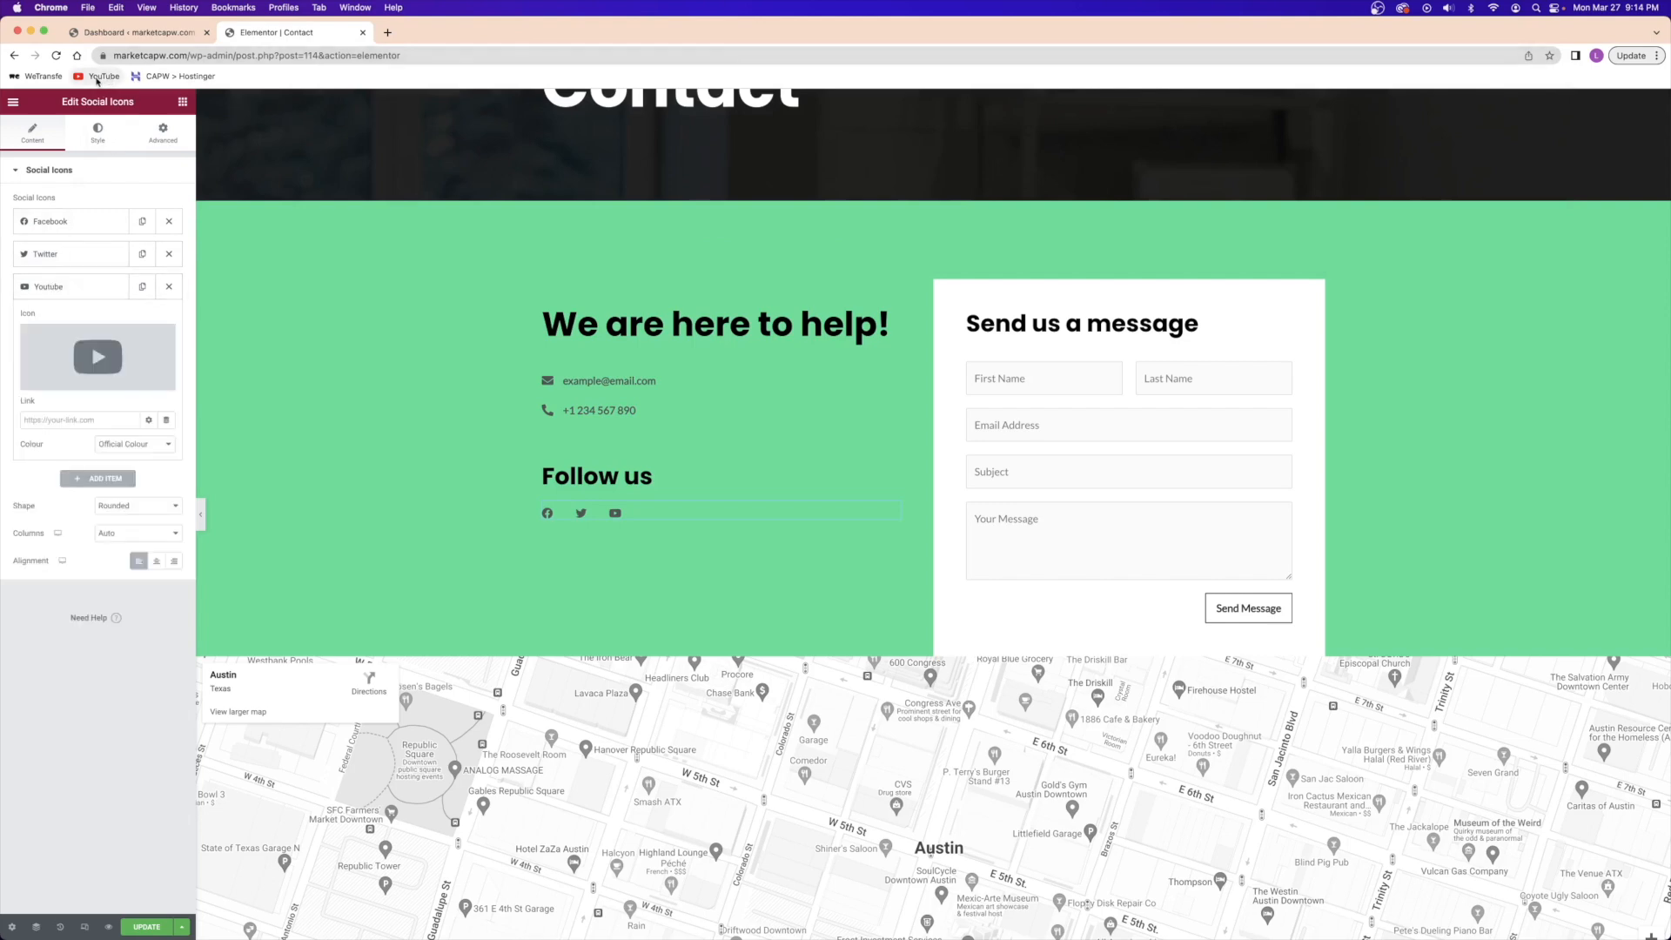
pyautogui.rightClick(111, 82)
pyautogui.rightClick(109, 85)
pyautogui.click(116, 88)
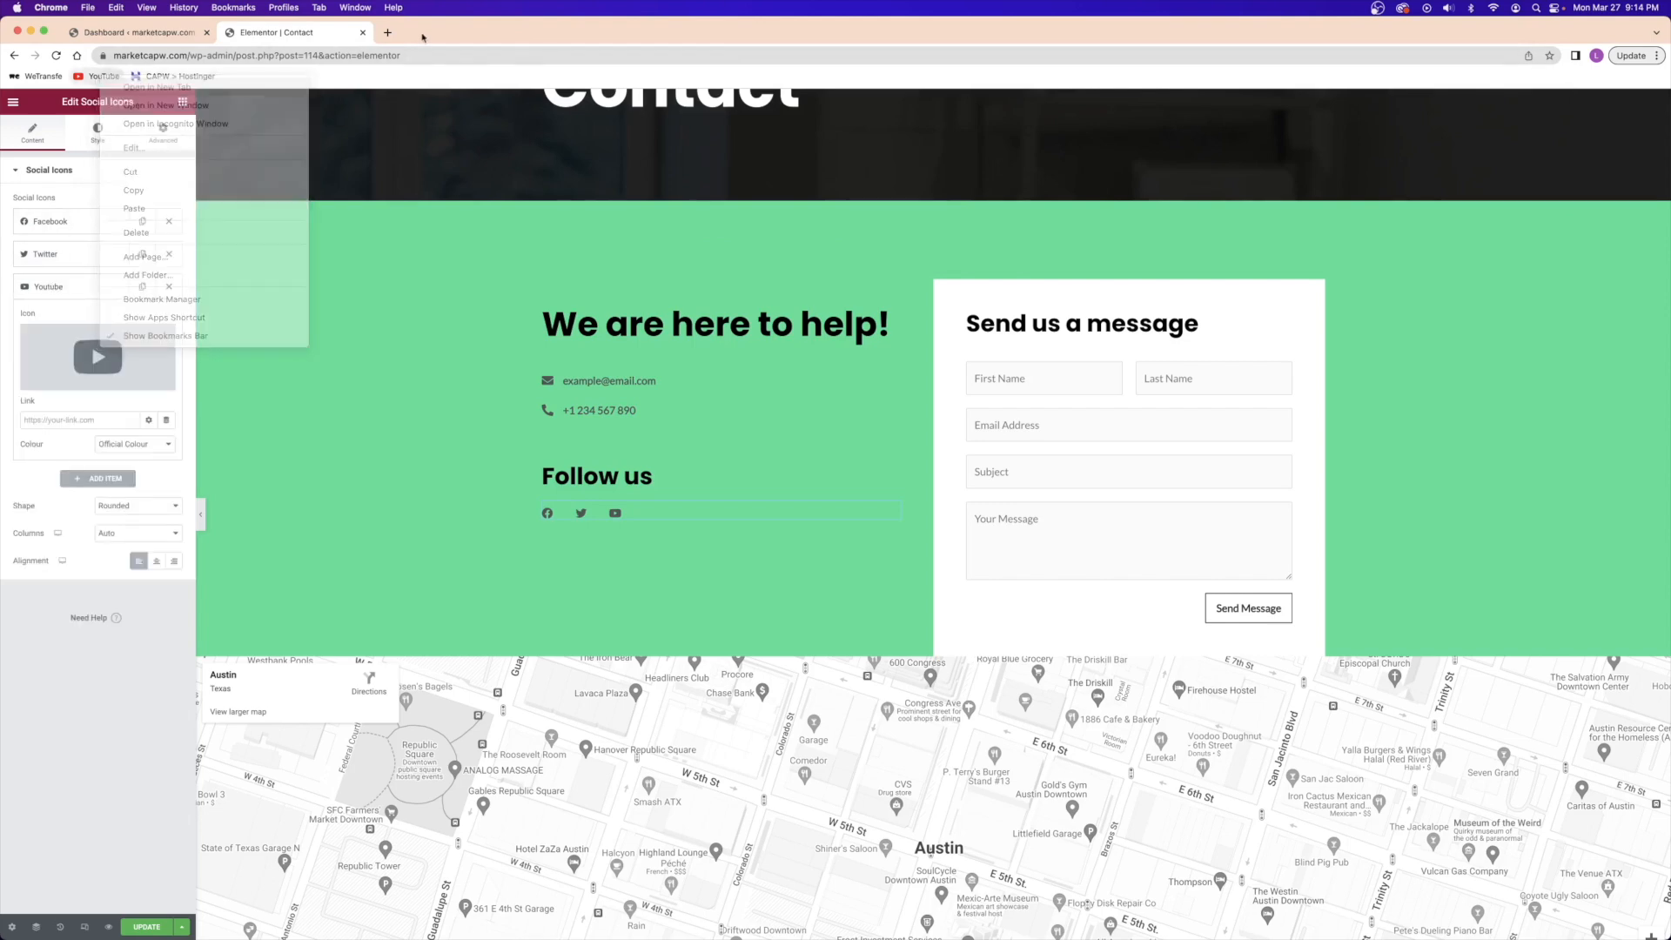
pyautogui.click(429, 33)
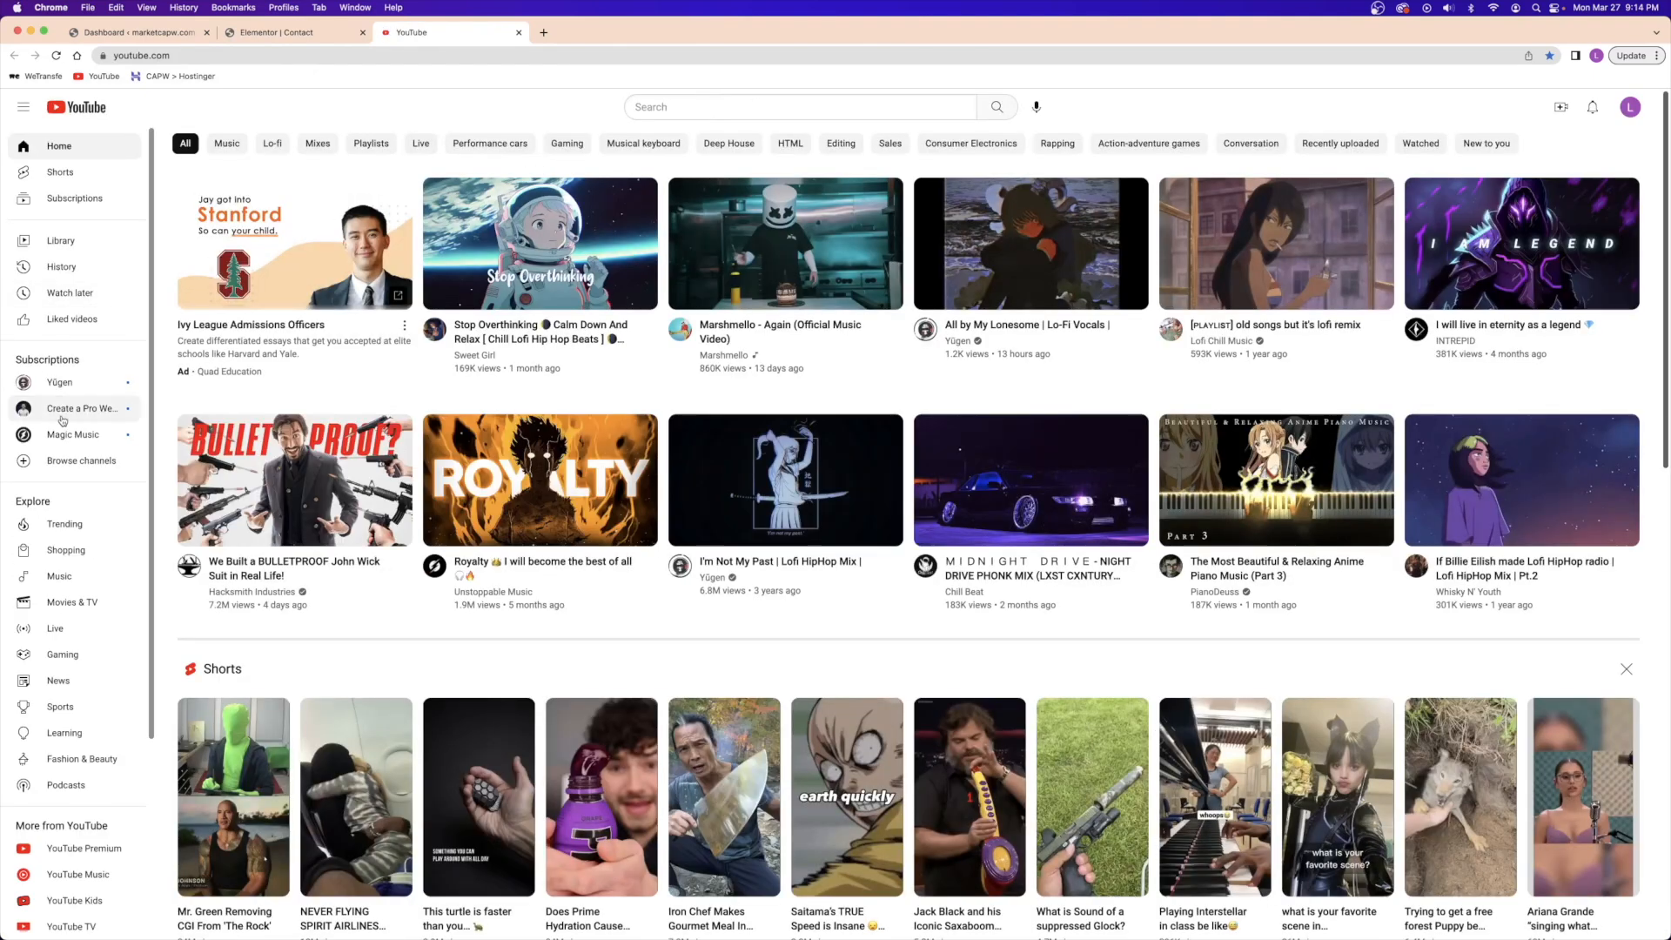
pyautogui.click(83, 409)
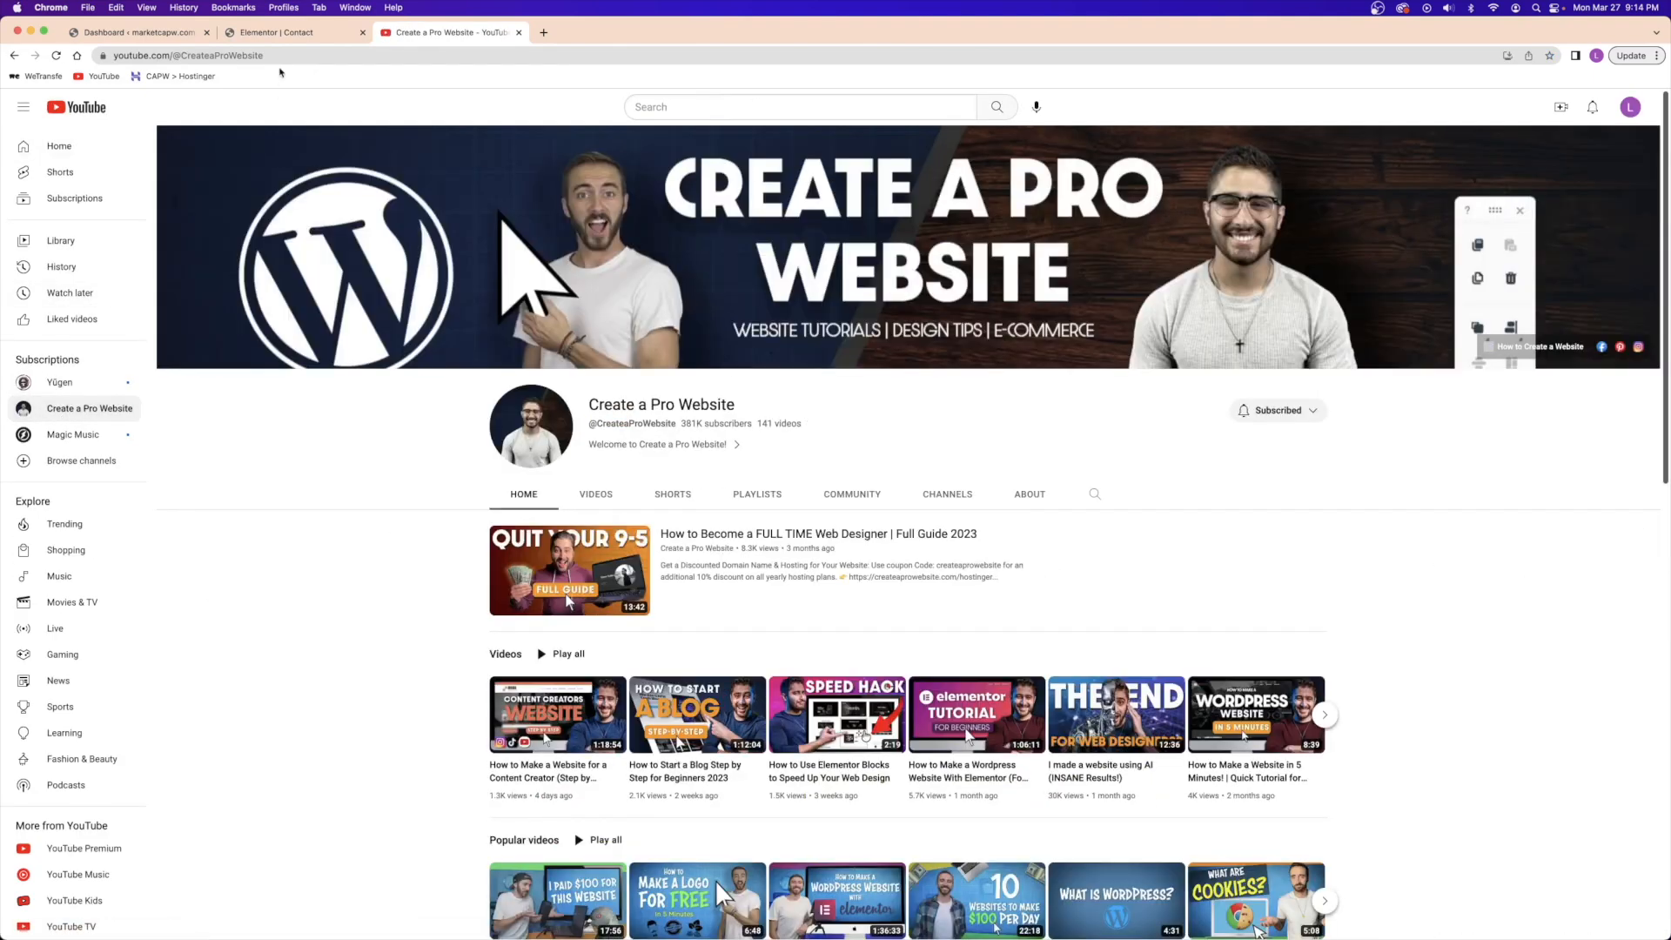
pyautogui.press('super+l')
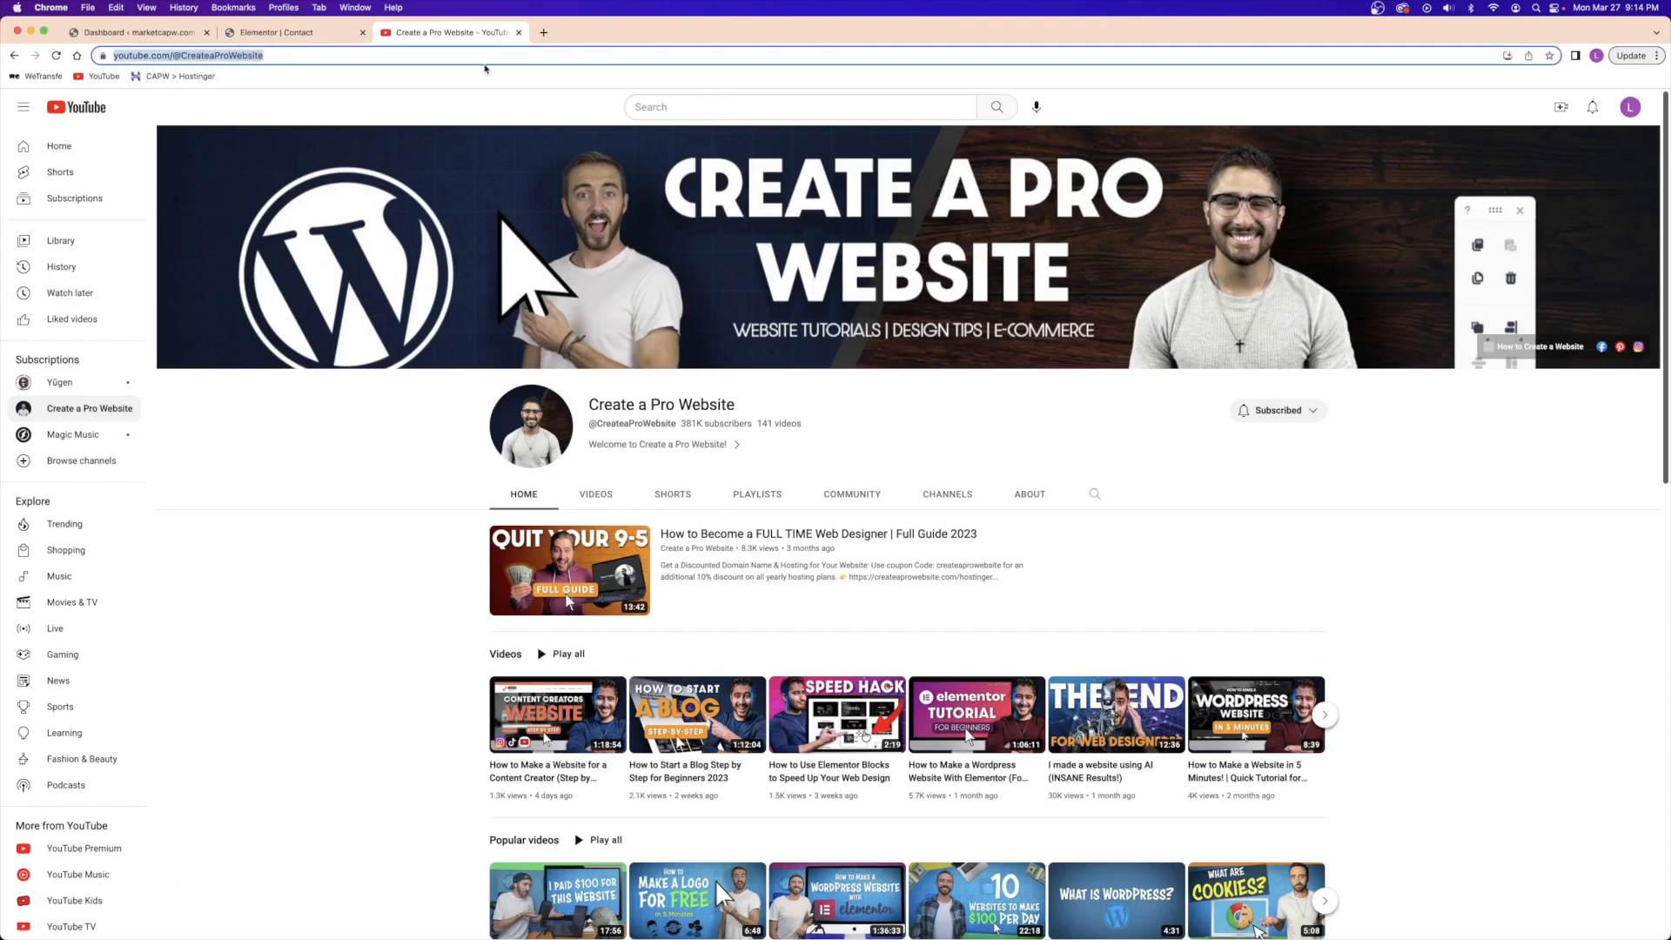
# - Return to the Elementor Contact page and paste the copied channel address as the YouTube social icon's link
pyautogui.click(520, 33)
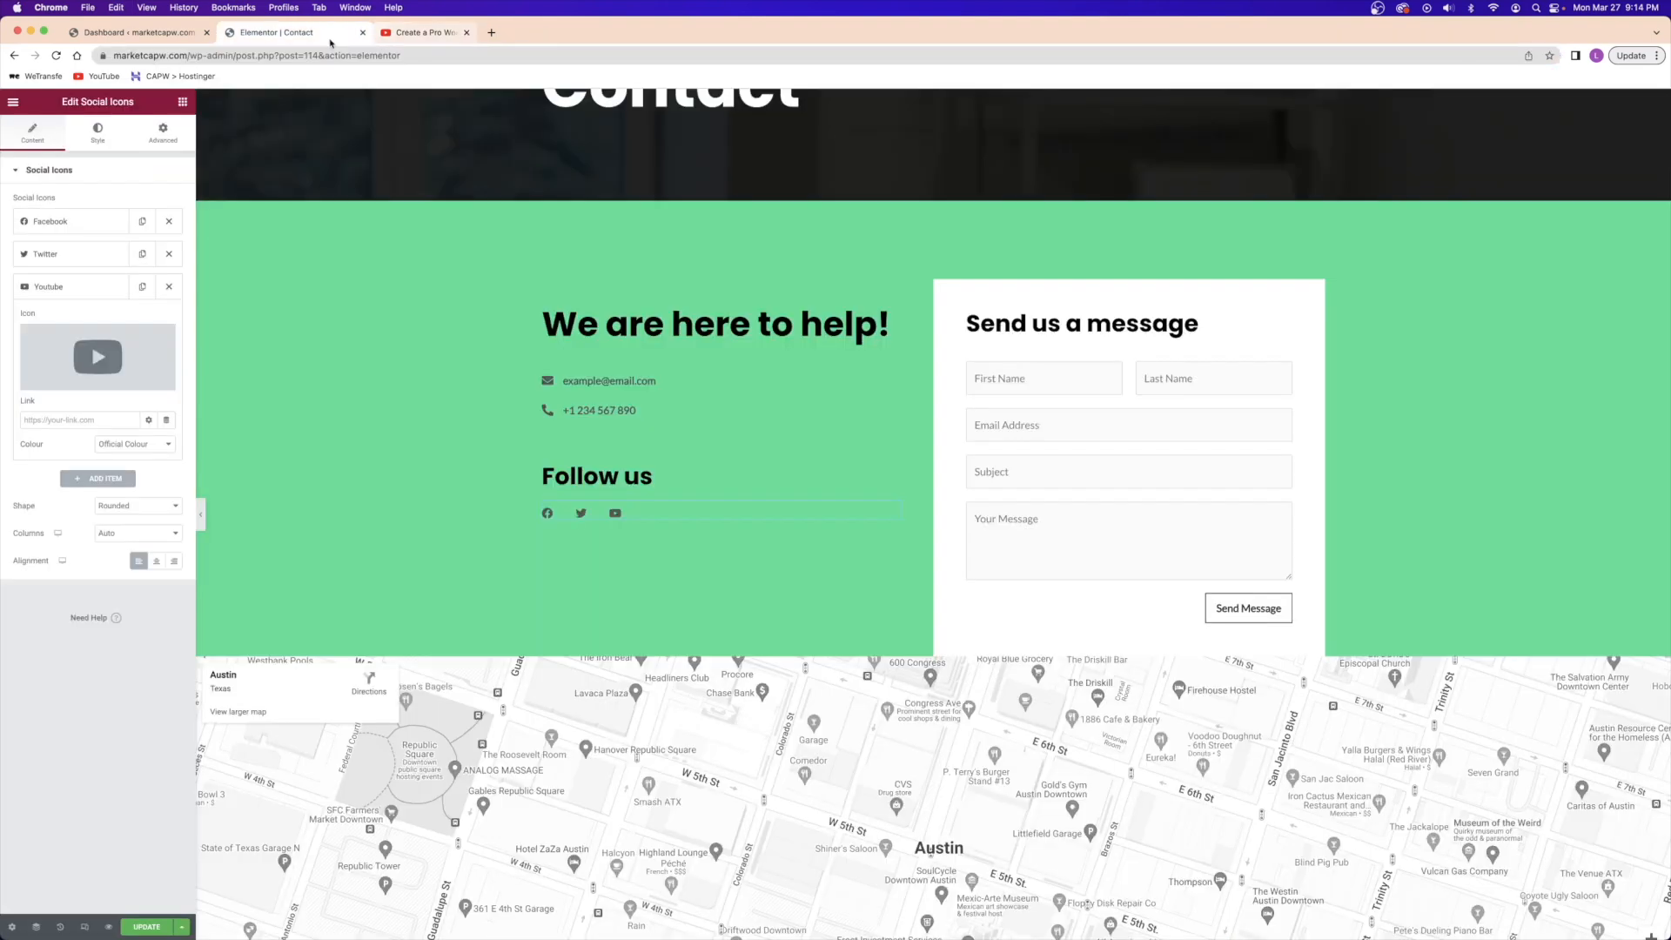
pyautogui.click(72, 420)
pyautogui.press('super+v')
pyautogui.click(74, 456)
# - Move the YouTube item to first place in the social icons and update the page
pyautogui.click(91, 289)
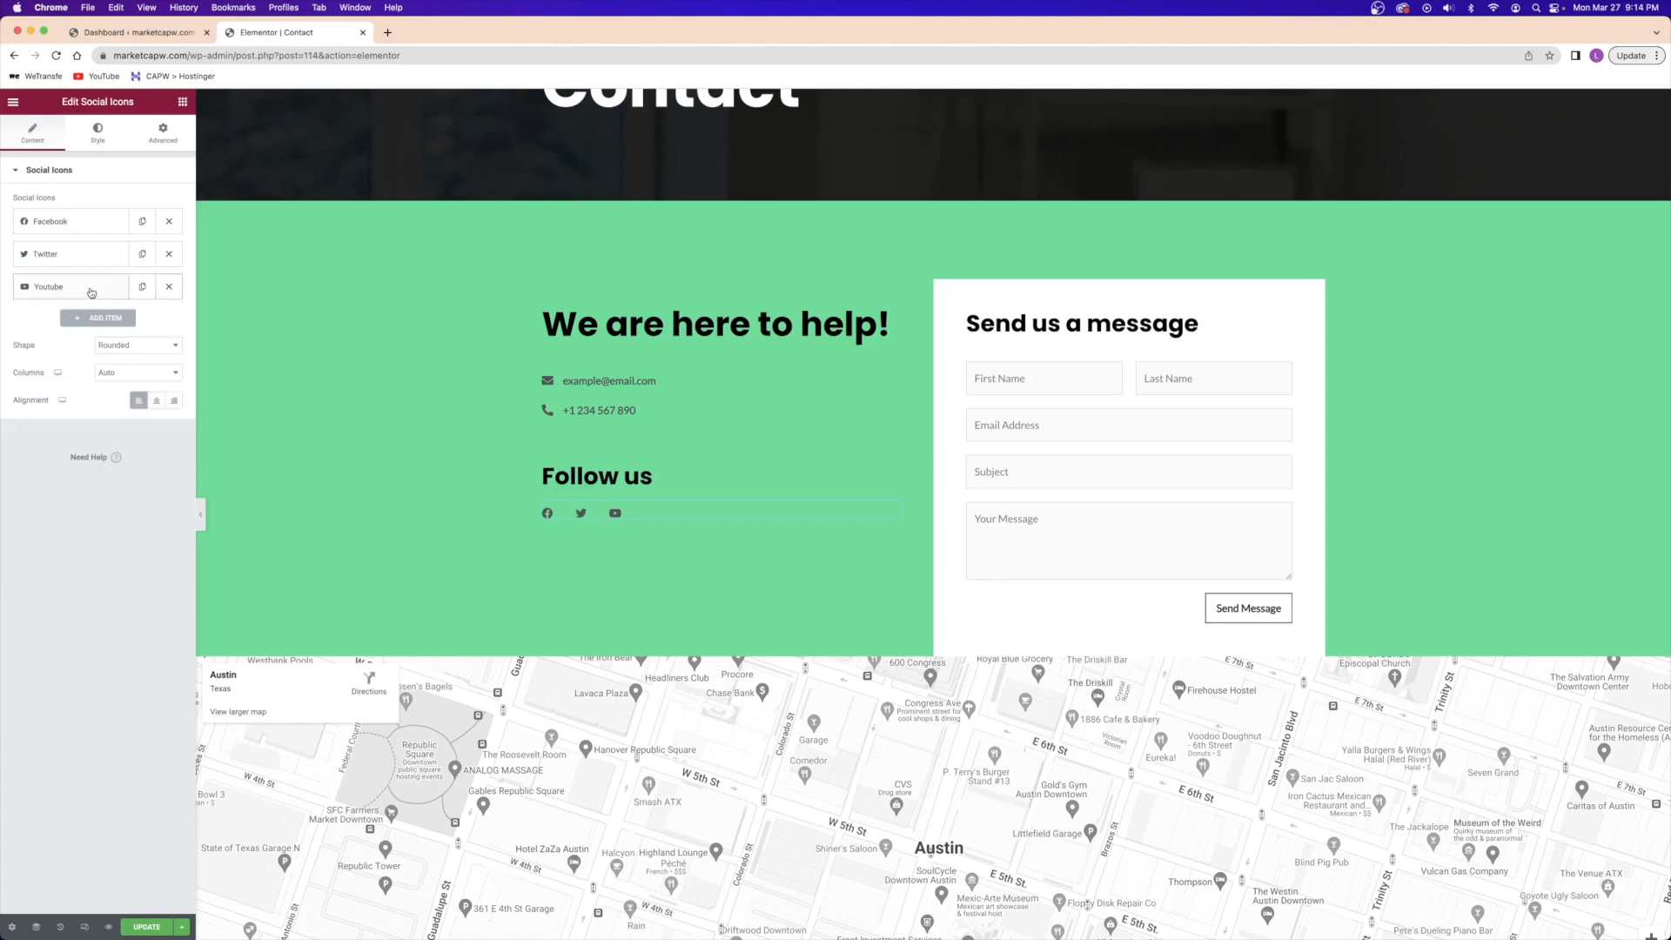
pyautogui.moveTo(92, 291); pyautogui.dragTo(89, 221)
pyautogui.click(149, 927)
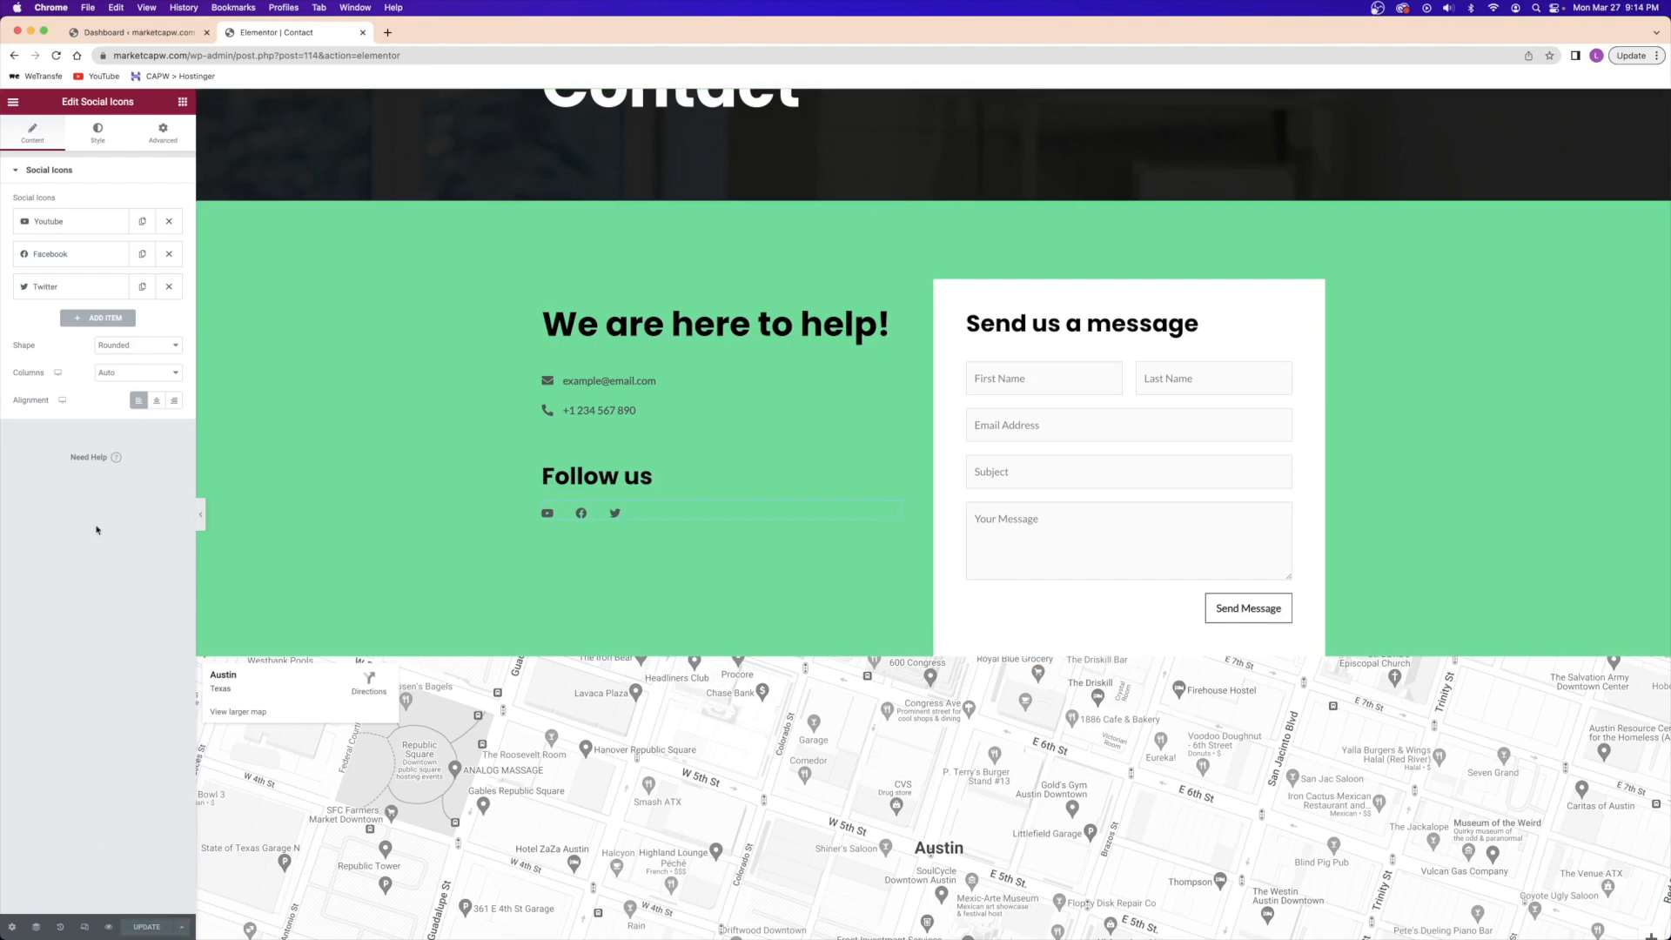
# - Add a new item to the social icons and open the icon library for its icon
pyautogui.click(100, 319)
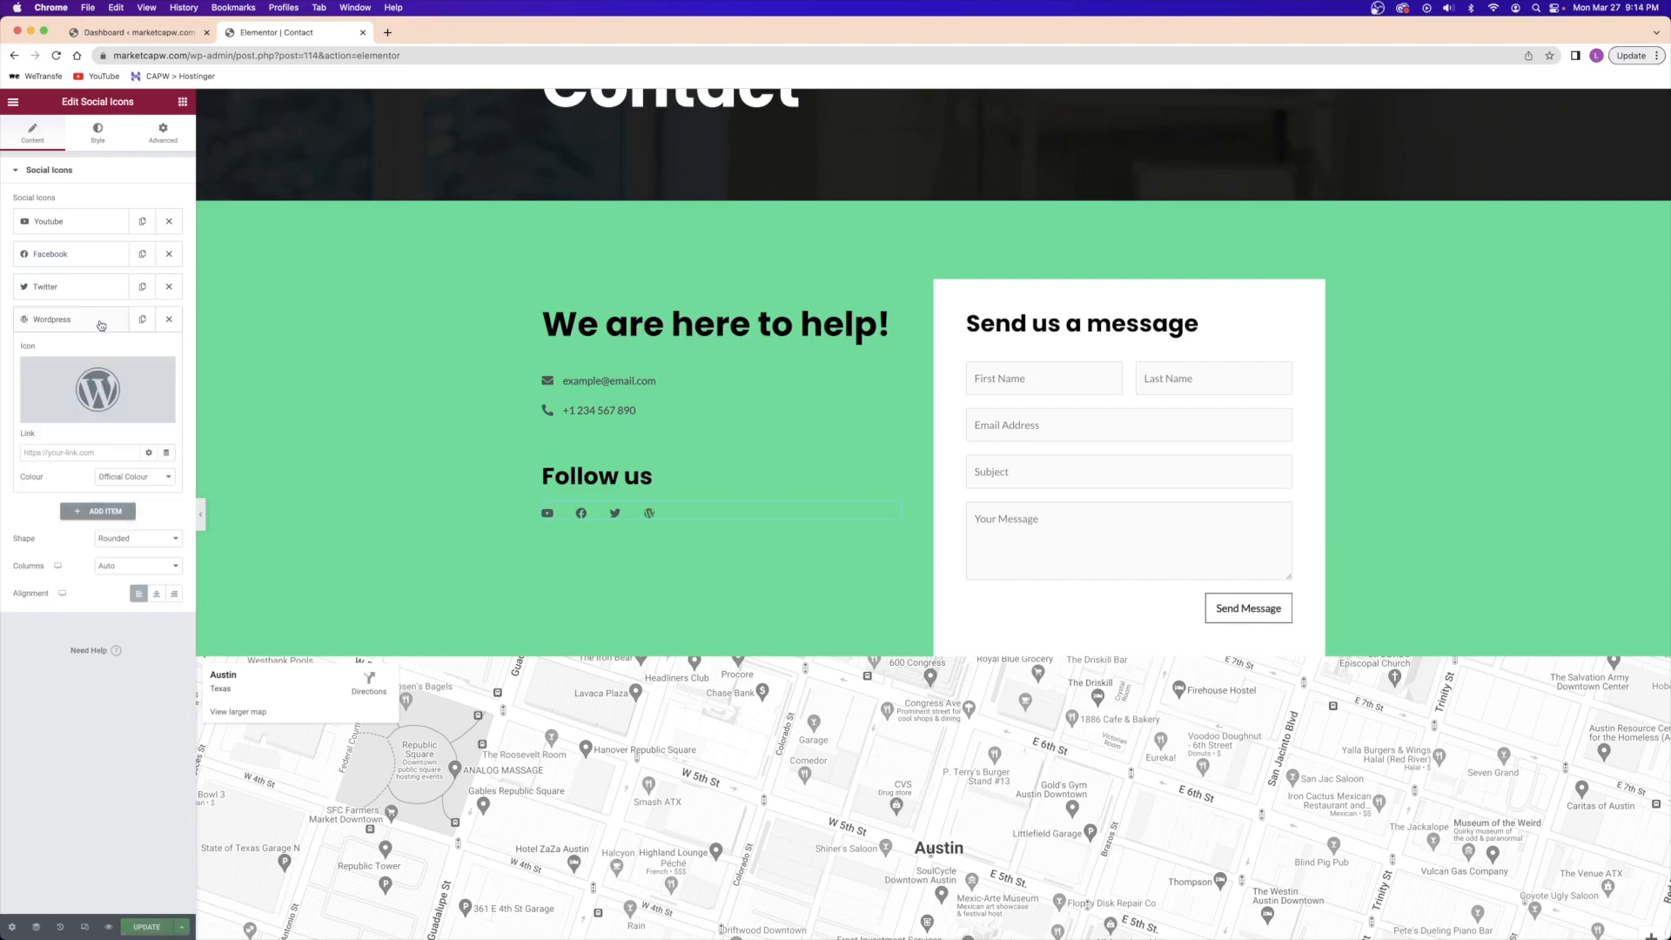
pyautogui.click(107, 392)
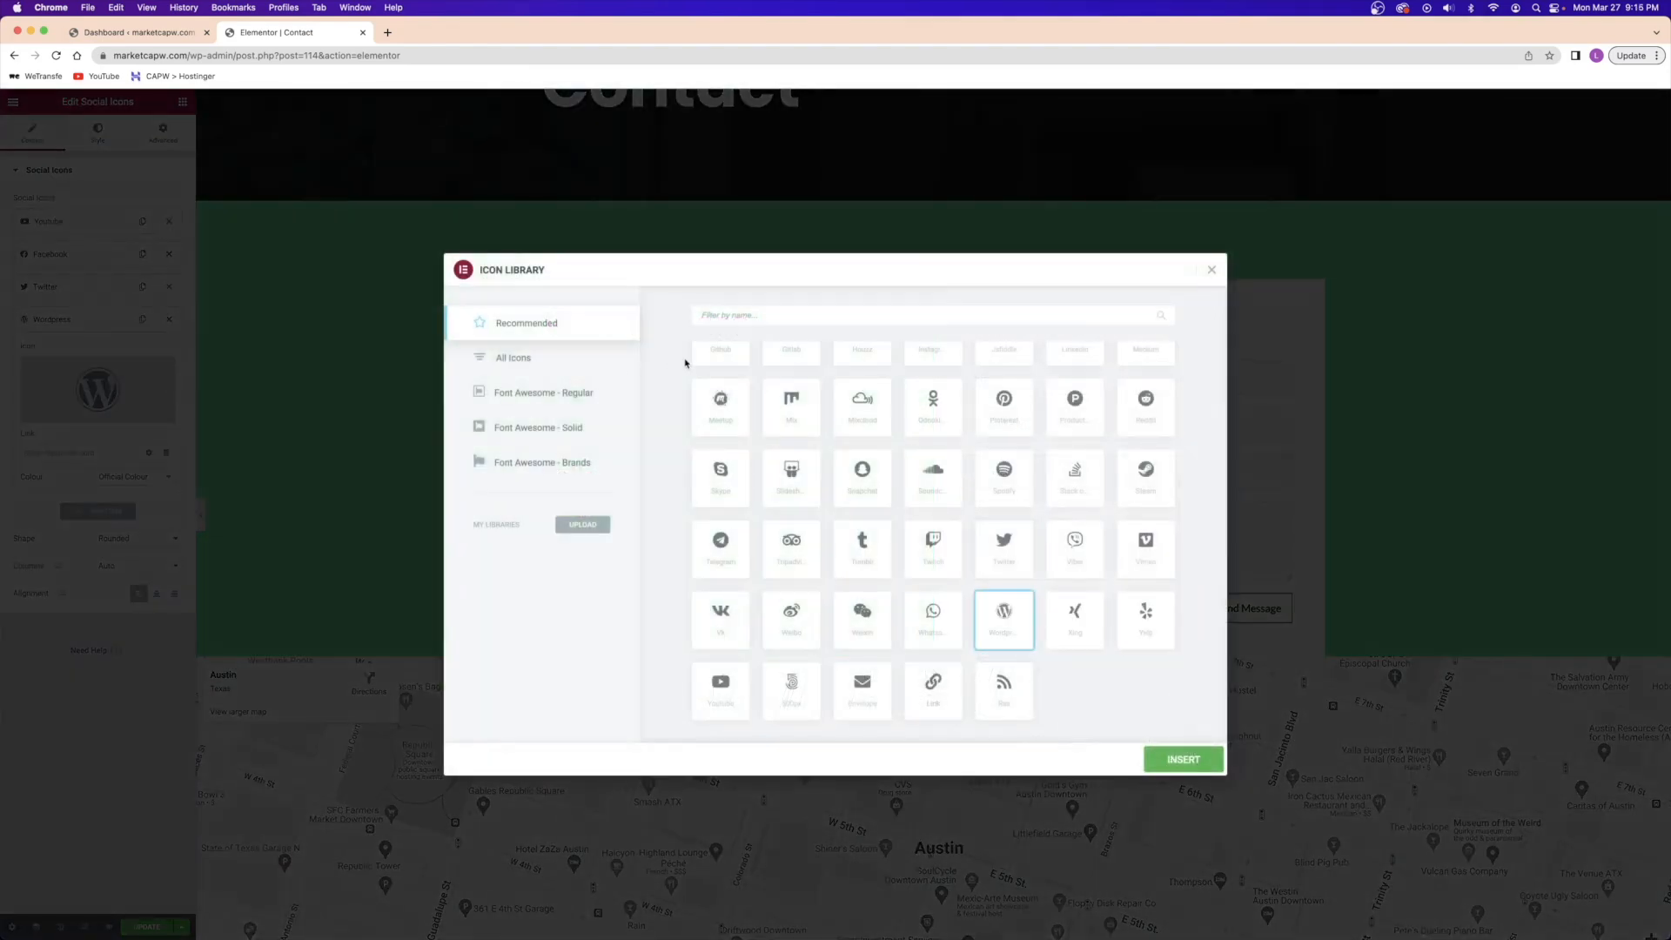
# - Replace the WordPress social icon with the Instagram icon from the icon library and open its link for editing
pyautogui.click(753, 309)
pyautogui.write('Ins')
pyautogui.click(703, 376)
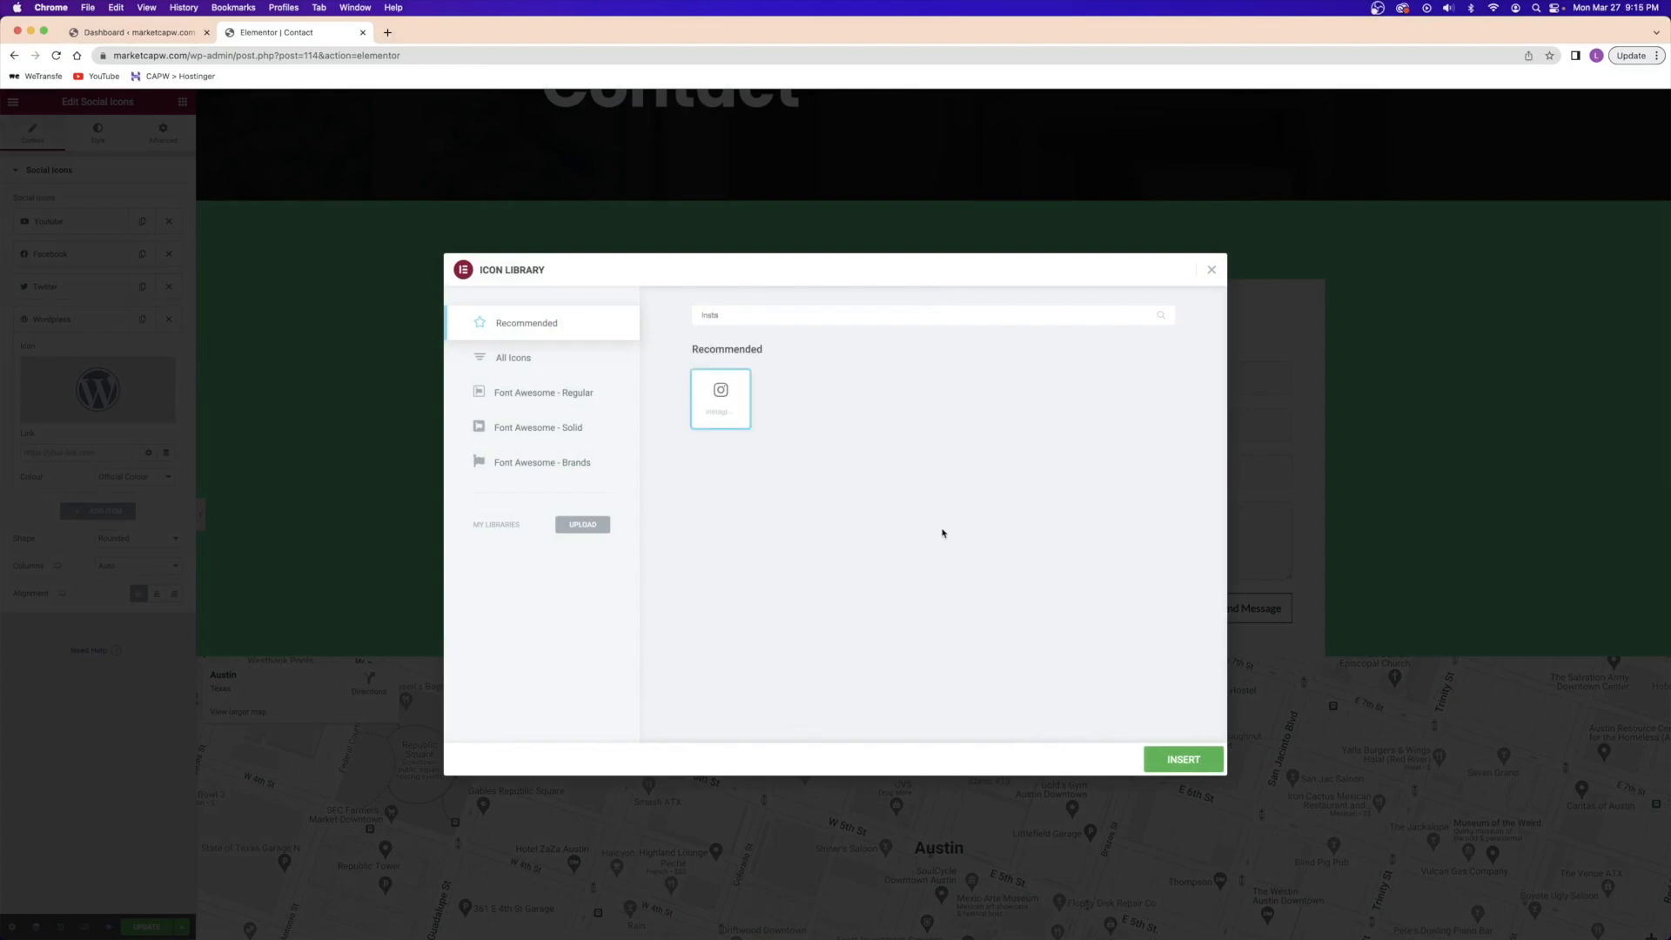
pyautogui.click(1180, 759)
pyautogui.click(39, 452)
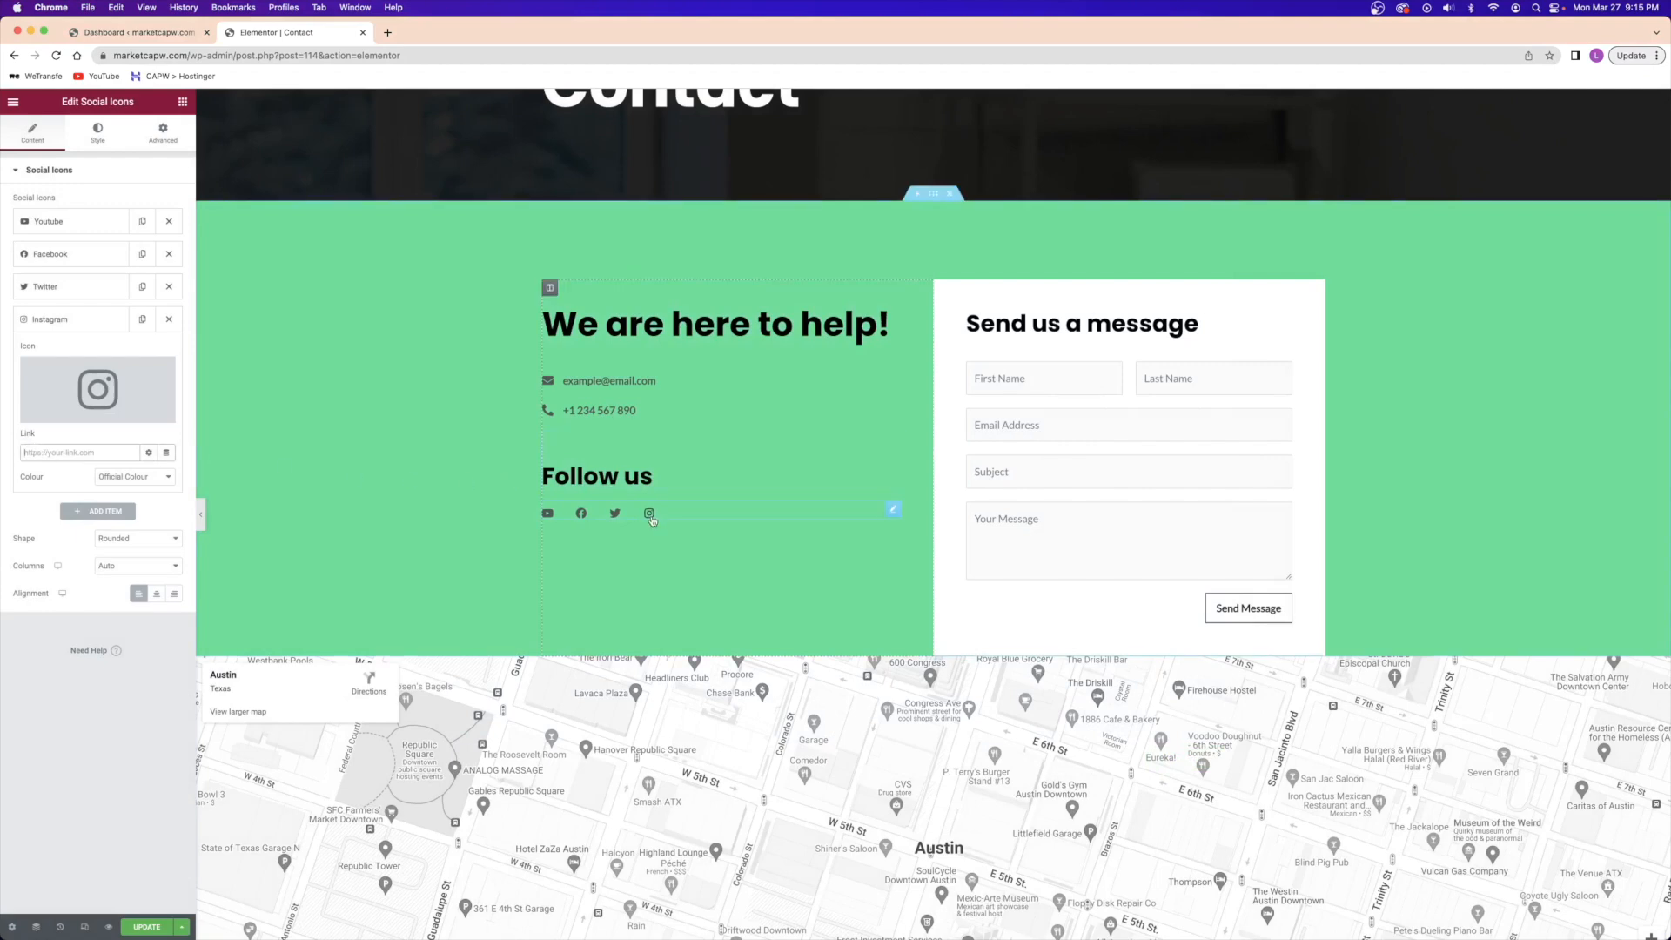
# - Remove the Instagram and Twitter items from the social icons and update the Contact page
pyautogui.click(171, 322)
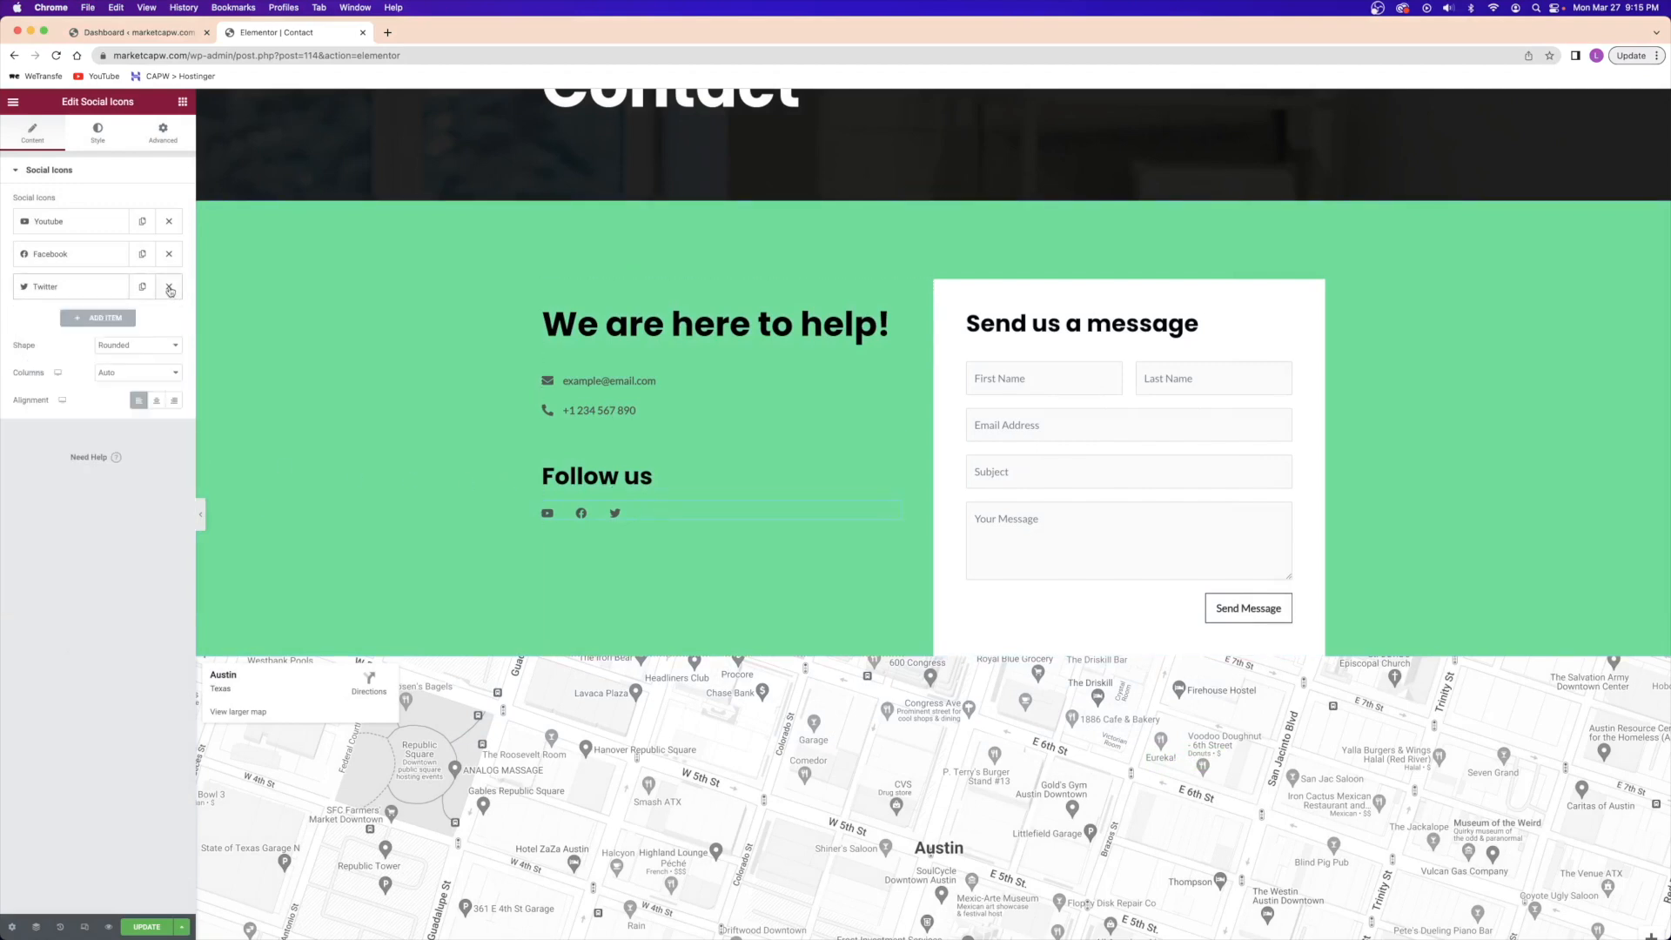
pyautogui.click(170, 289)
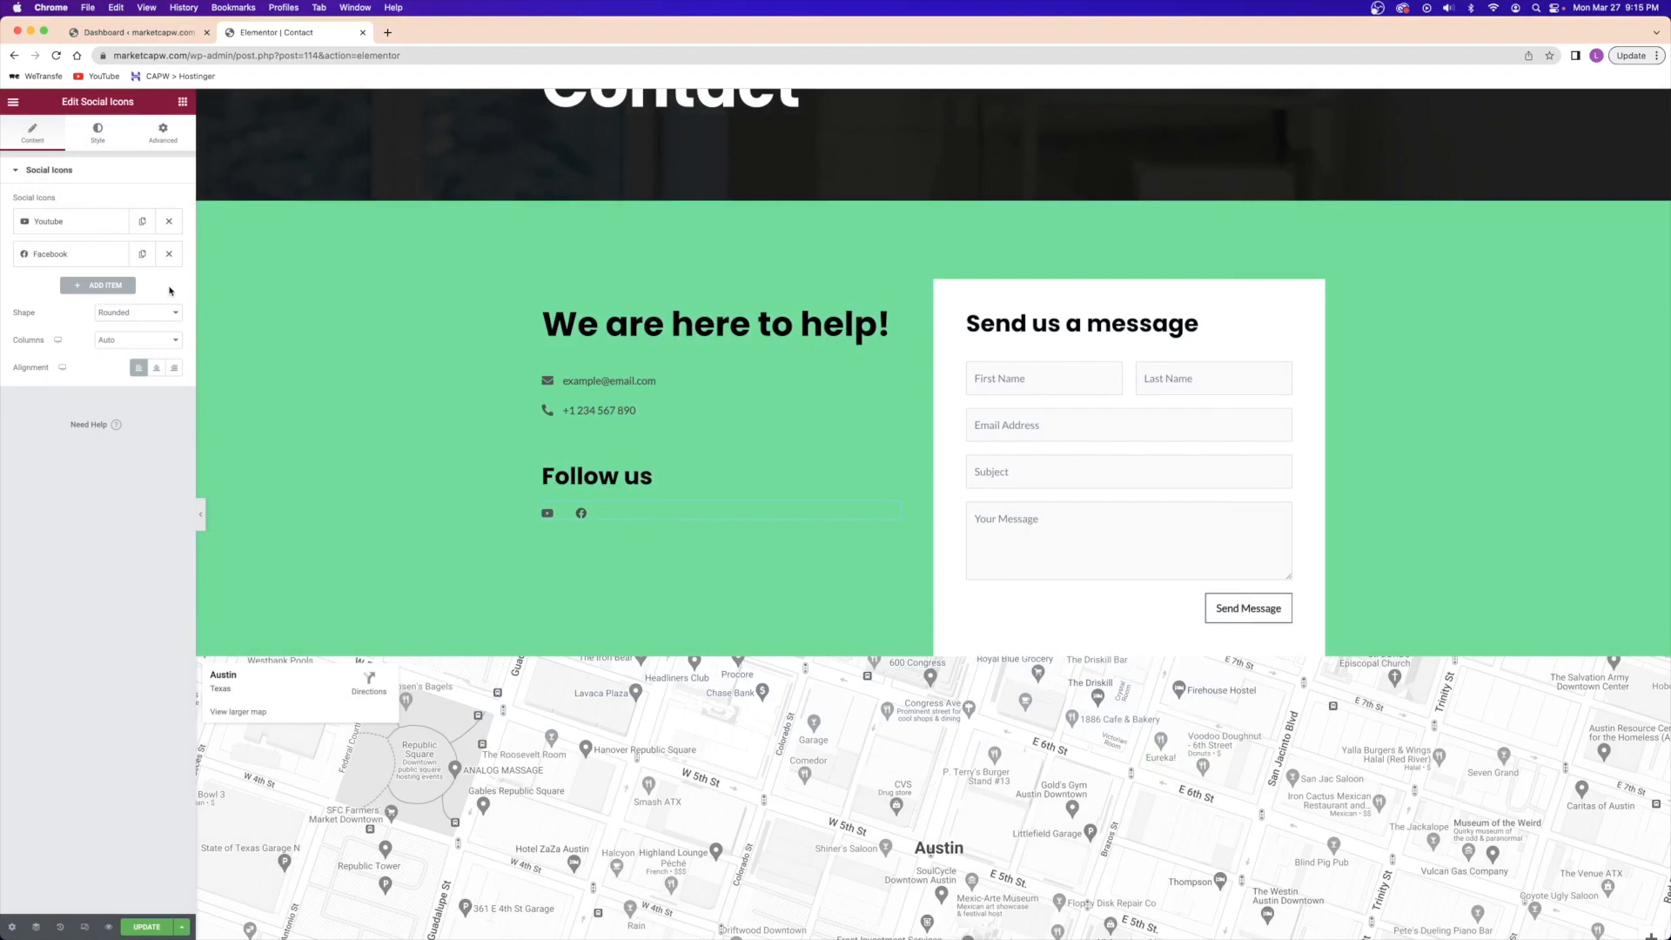
pyautogui.scroll(-5, 812, 526)
pyautogui.scroll(8, 812, 526)
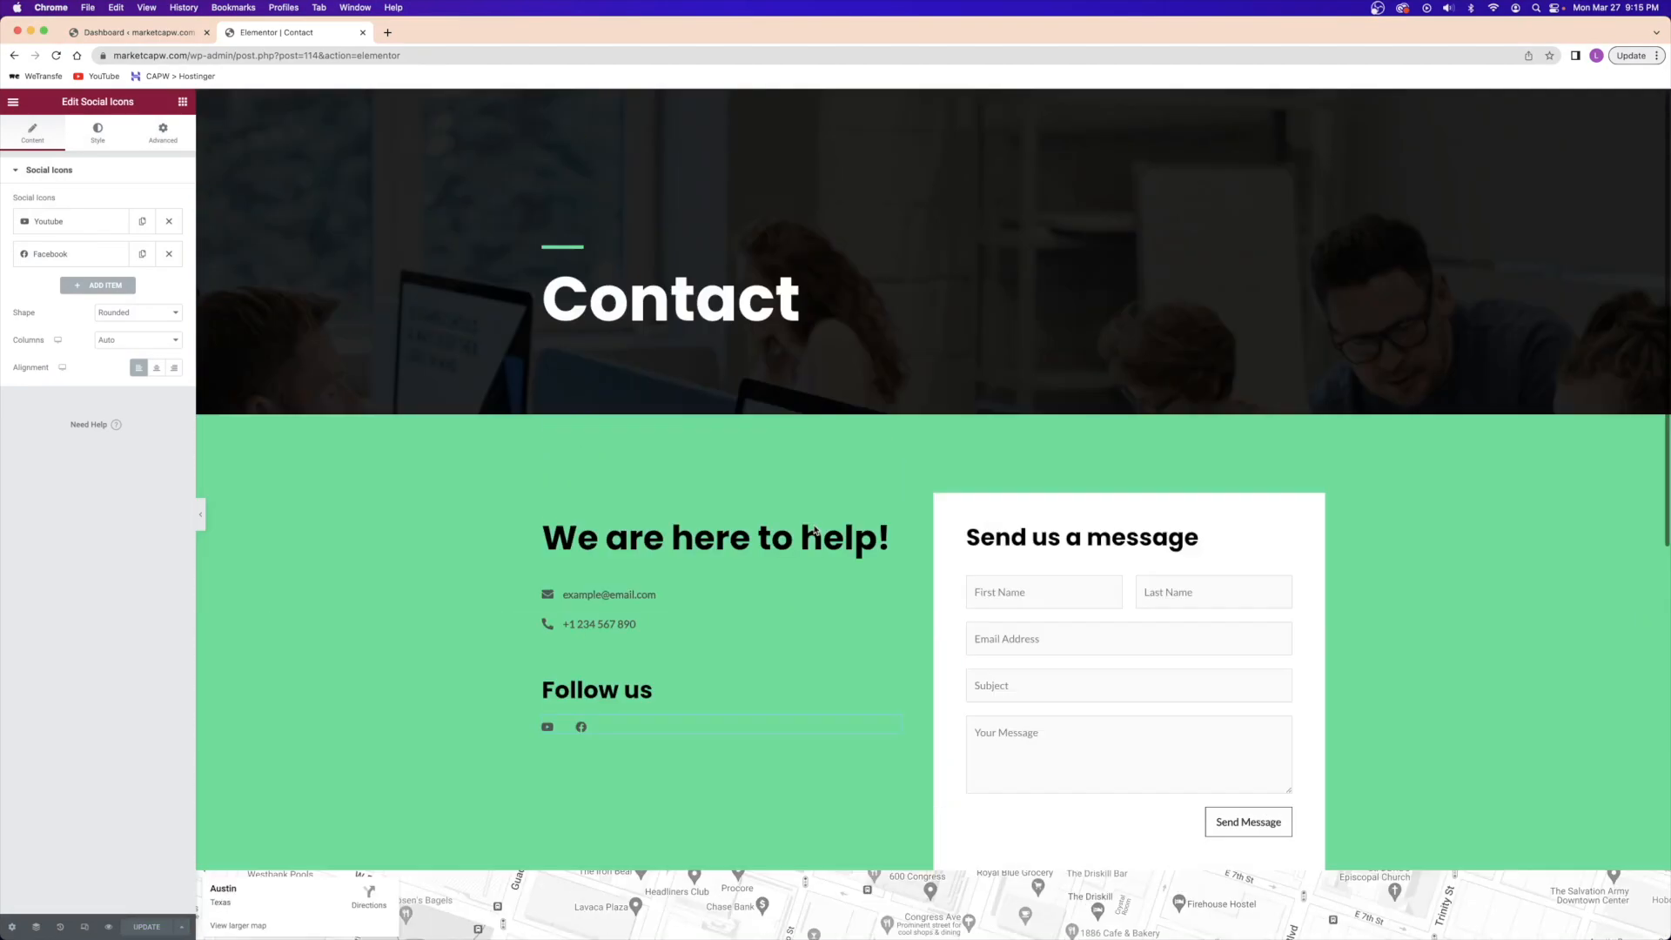
# - Open the Contact banner section for editing and show its background style settings
pyautogui.rightClick(318, 229)
pyautogui.click(344, 243)
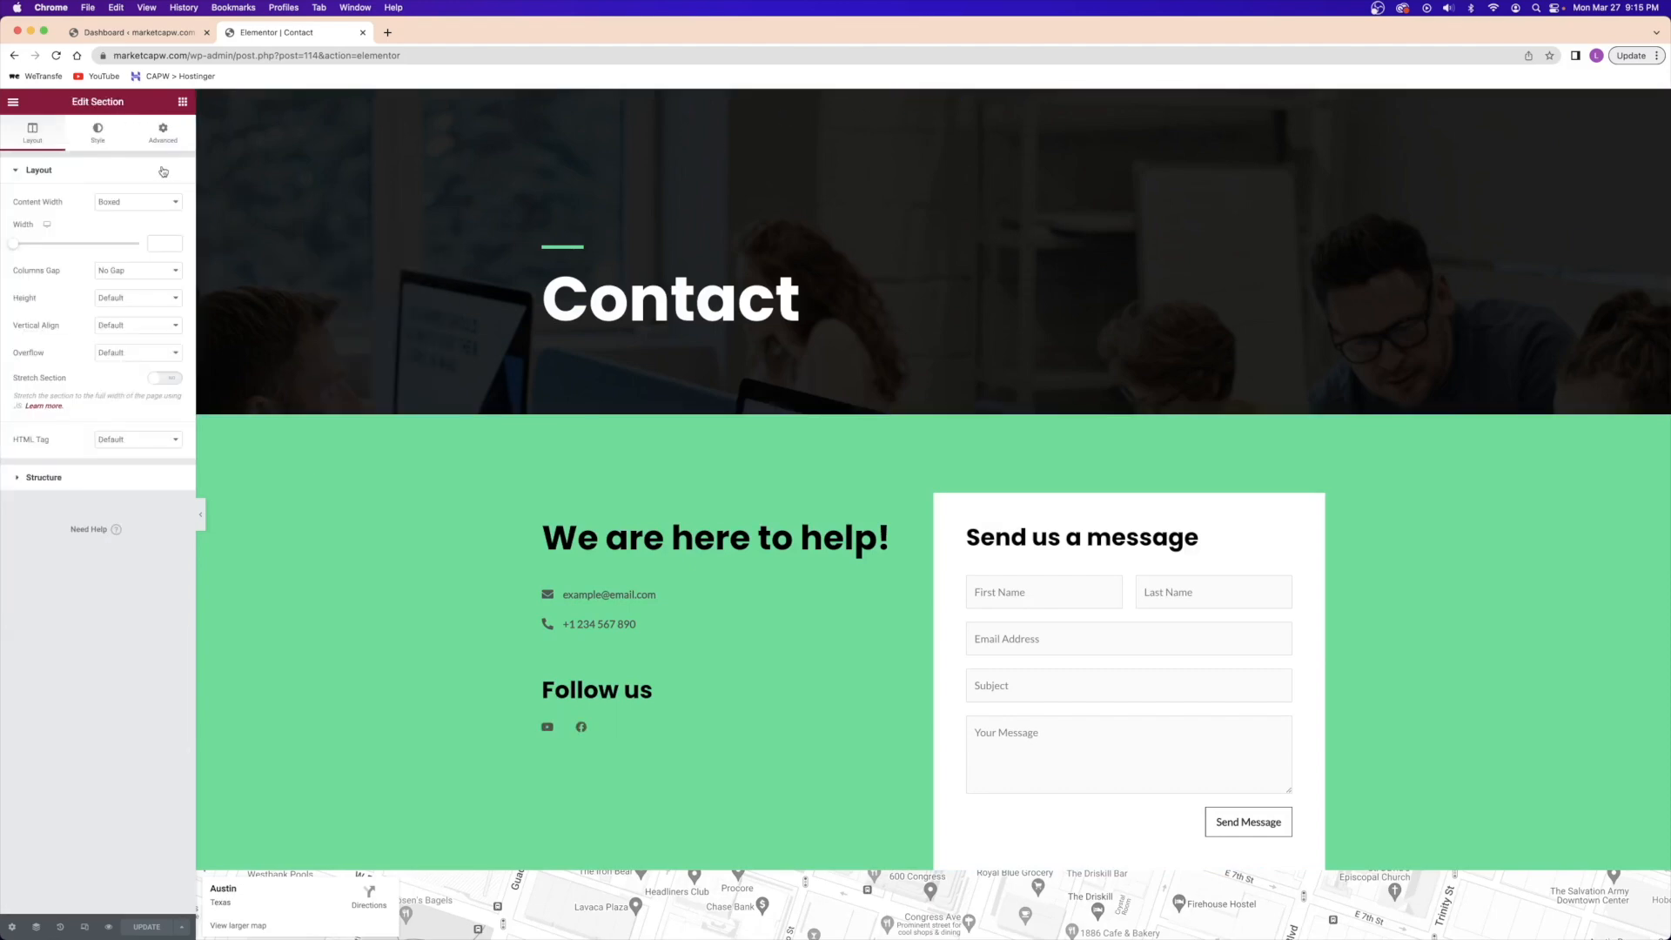
pyautogui.click(103, 136)
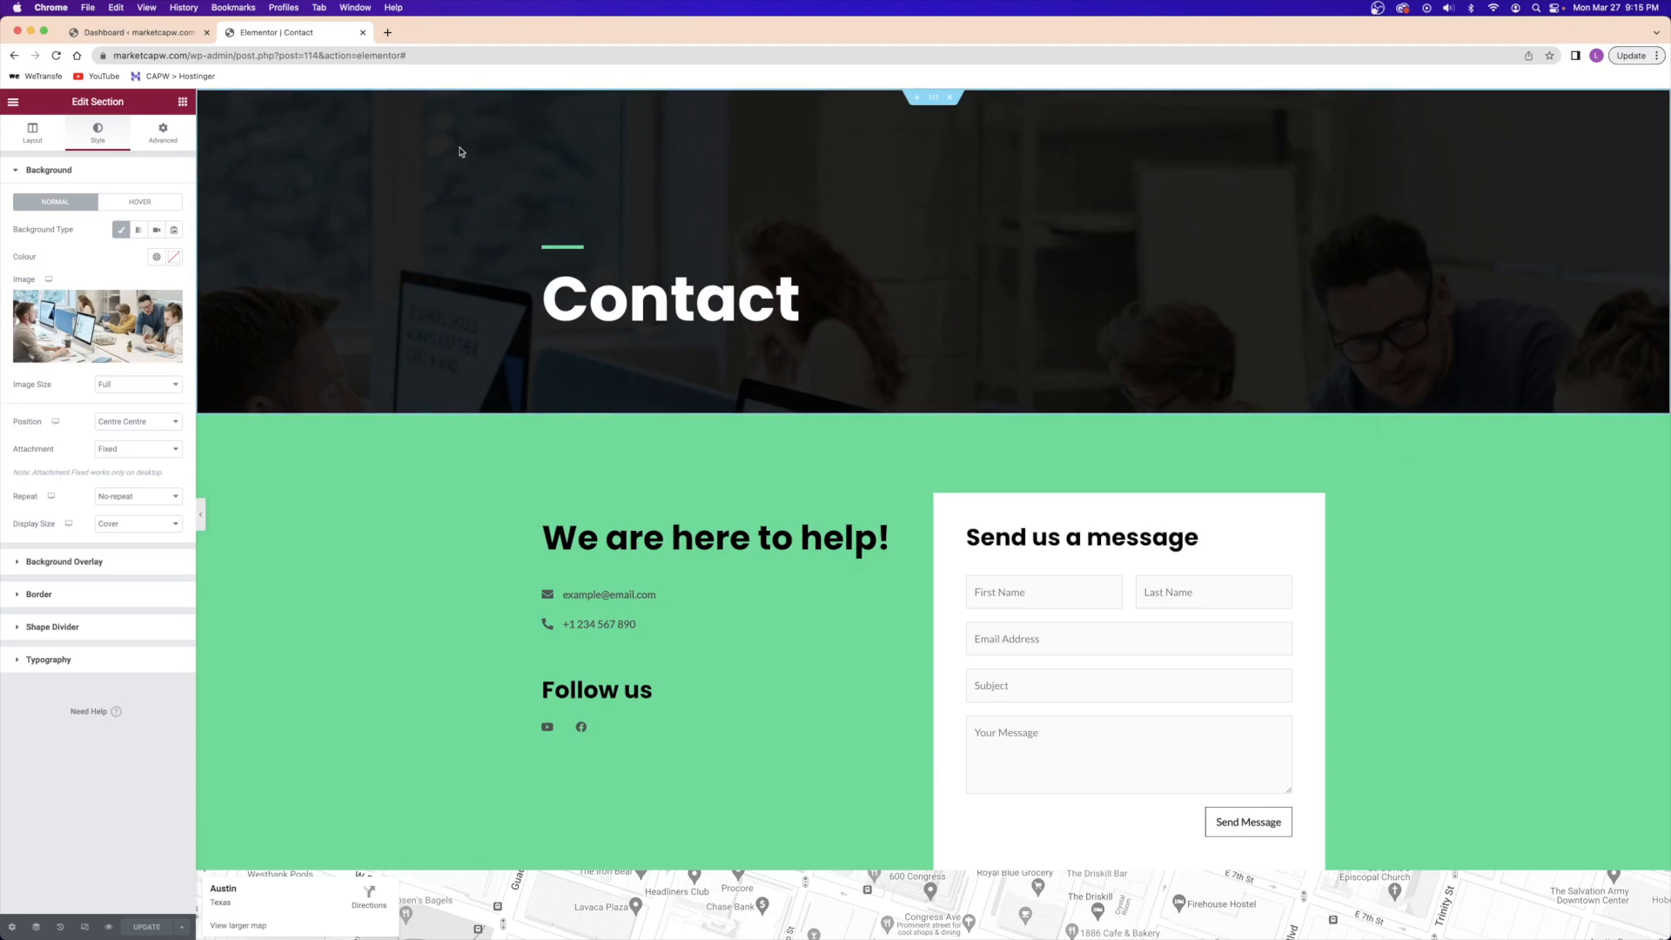
# - Close the Contact page editor and open the live website from the dashboard in a new browser tab
pyautogui.click(363, 32)
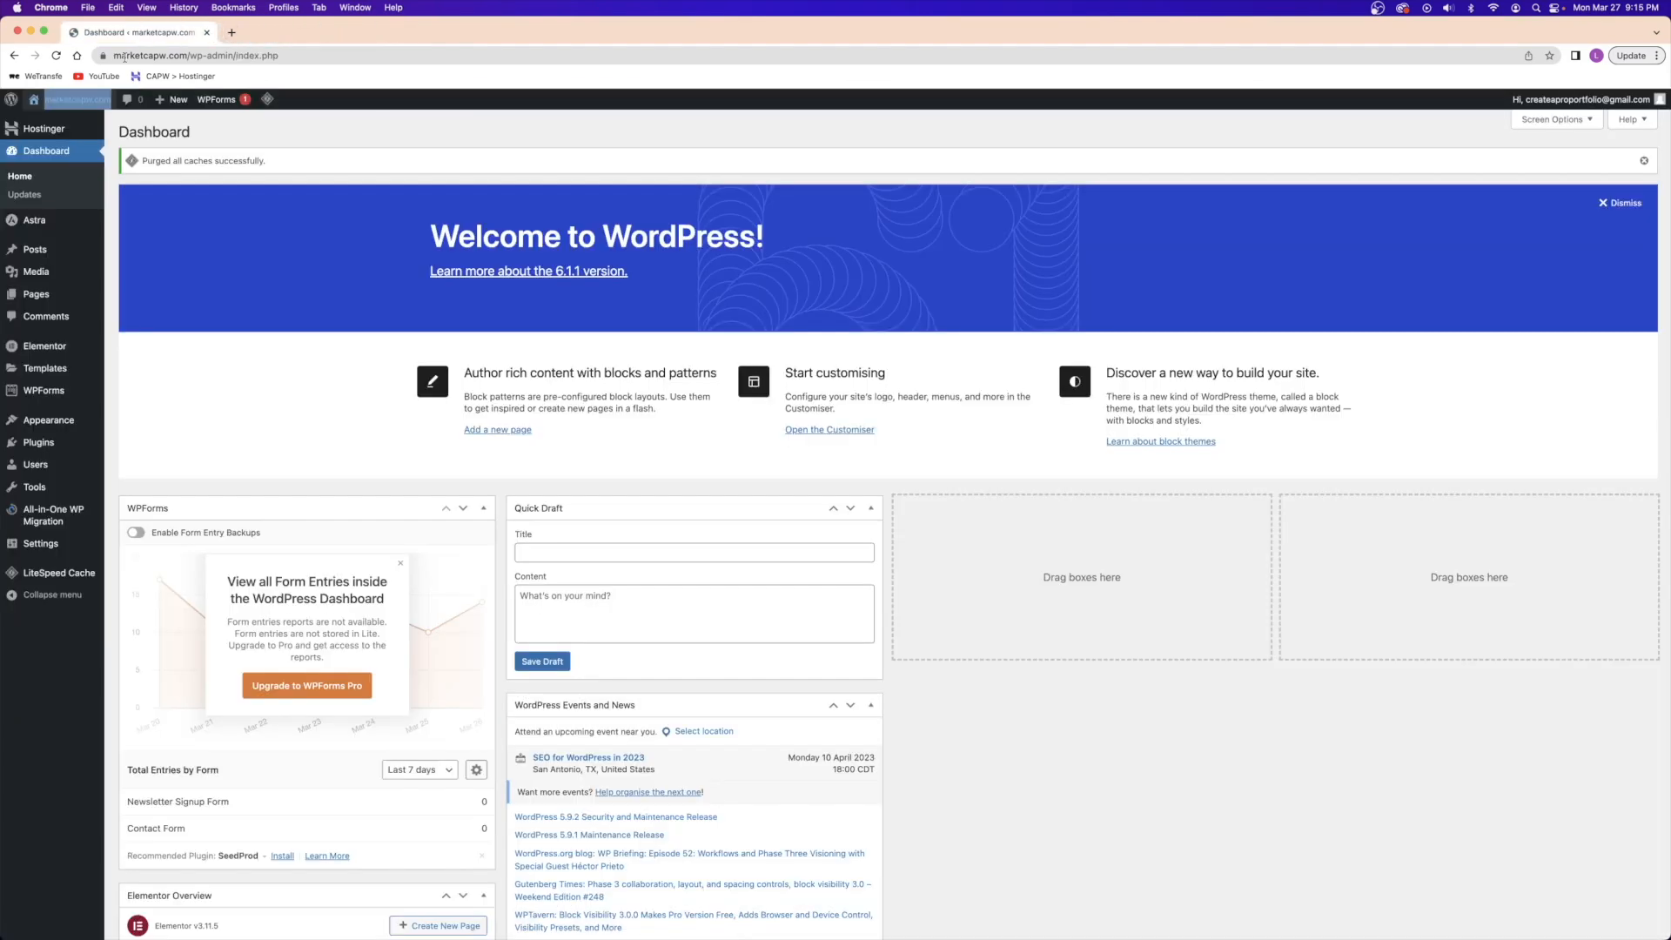
pyautogui.click(78, 114)
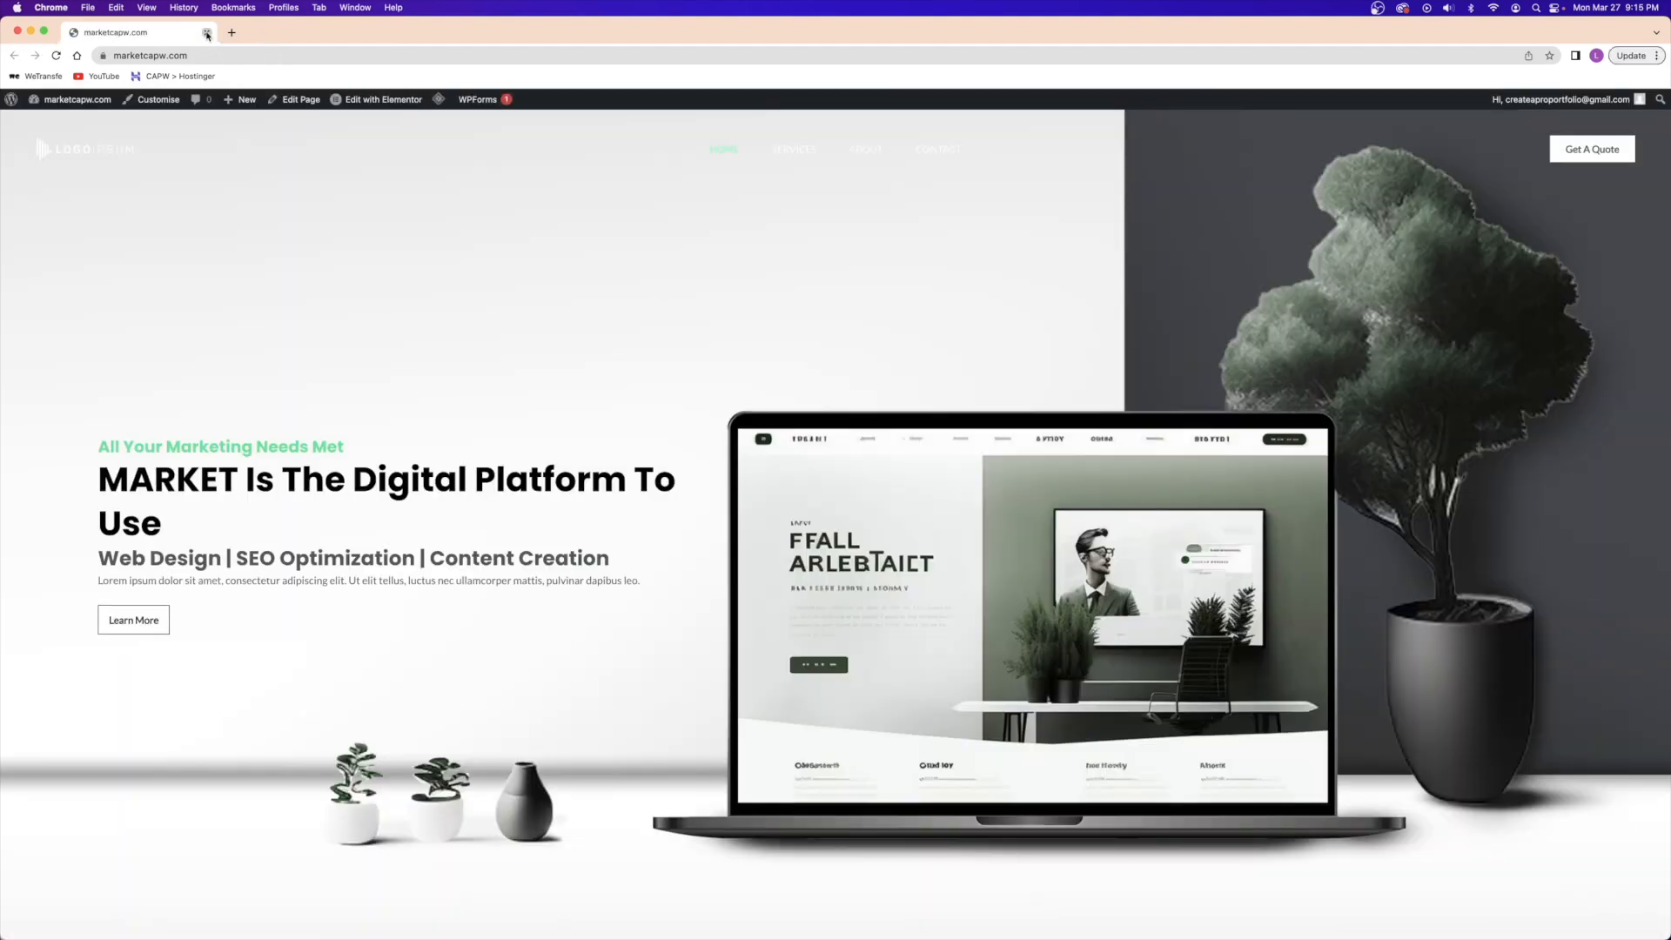
pyautogui.click(83, 100)
pyautogui.rightClick(79, 104)
pyautogui.click(131, 110)
pyautogui.click(269, 33)
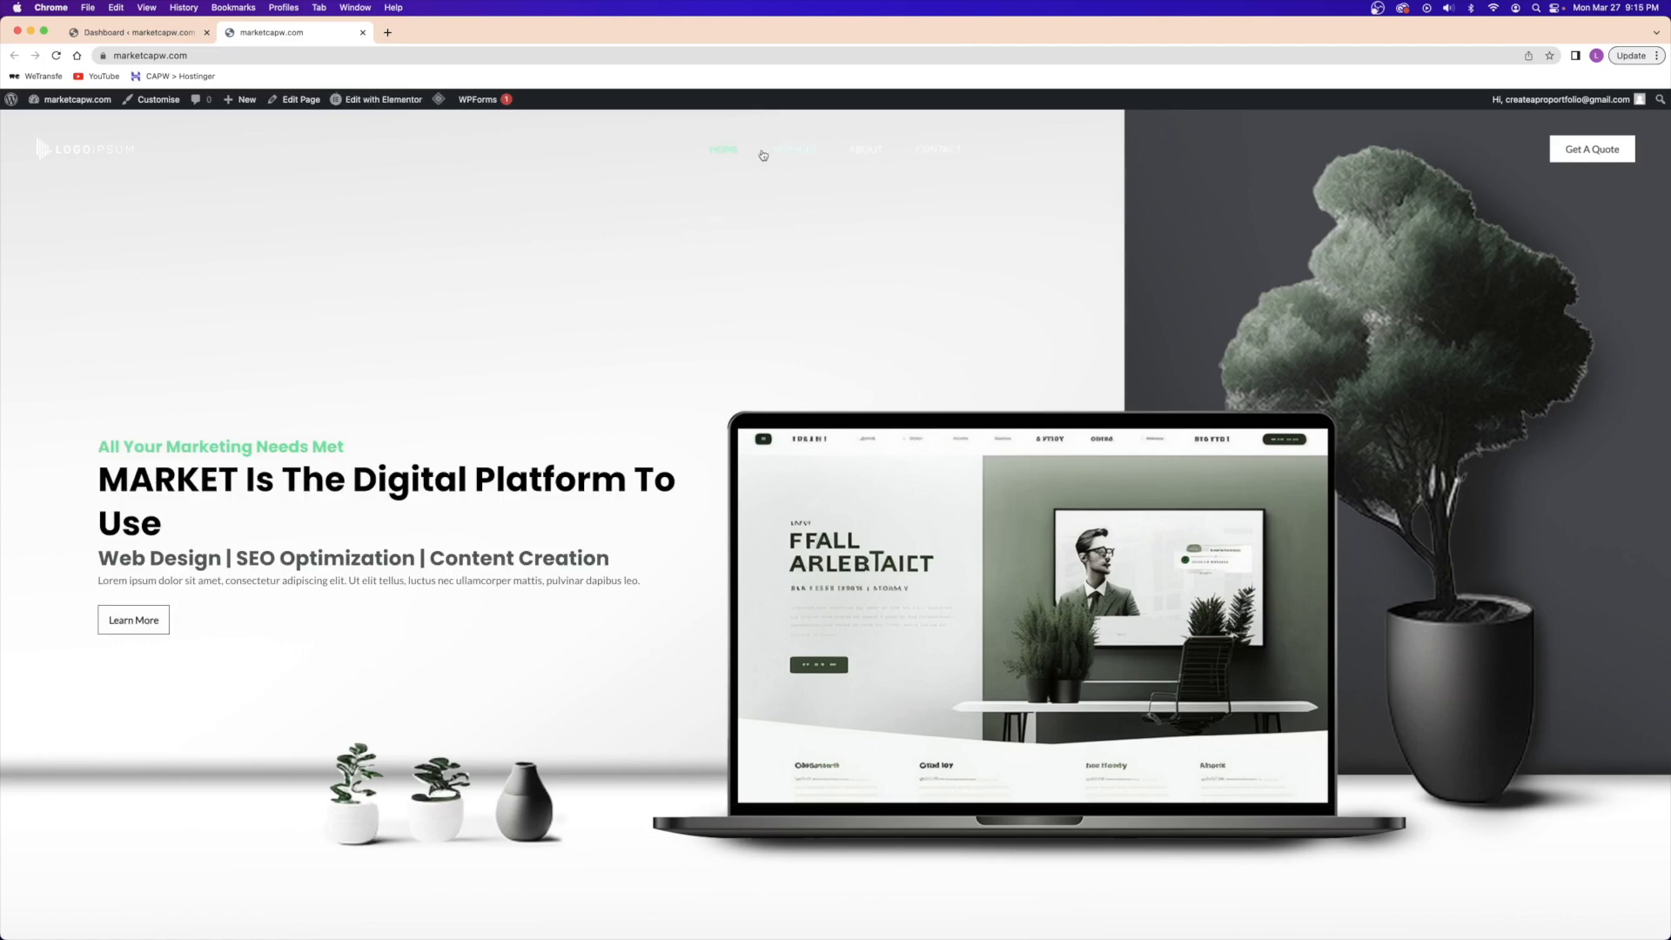
# - Review the live website's Services, About, Contact and Home pages
pyautogui.click(816, 152)
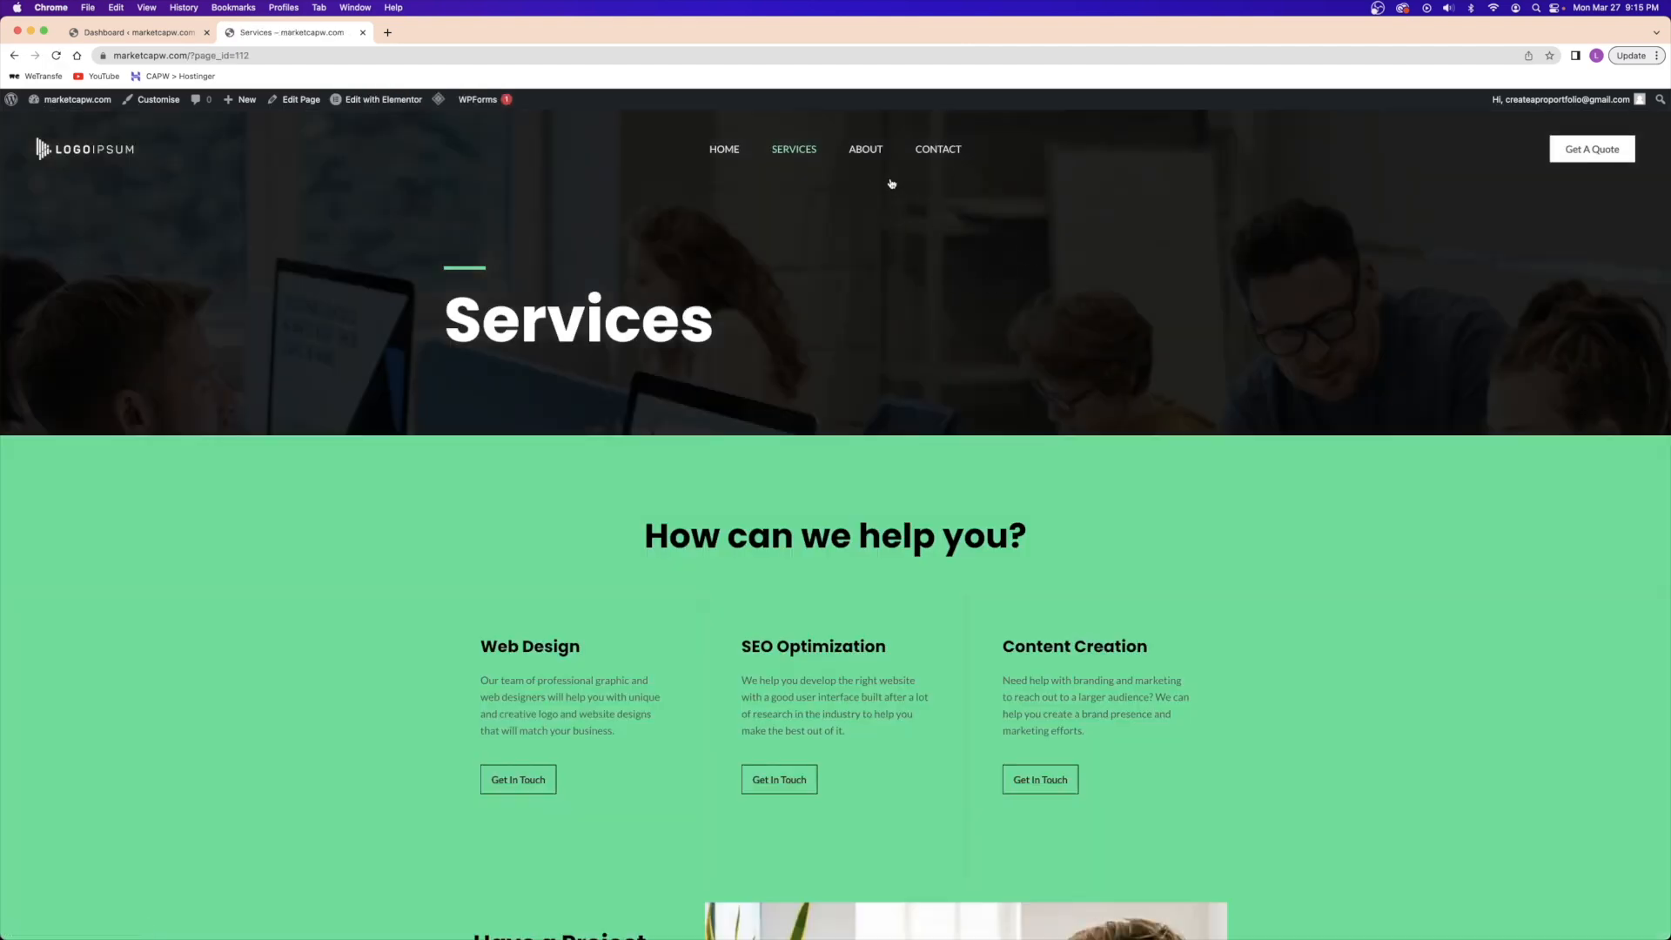
pyautogui.click(861, 154)
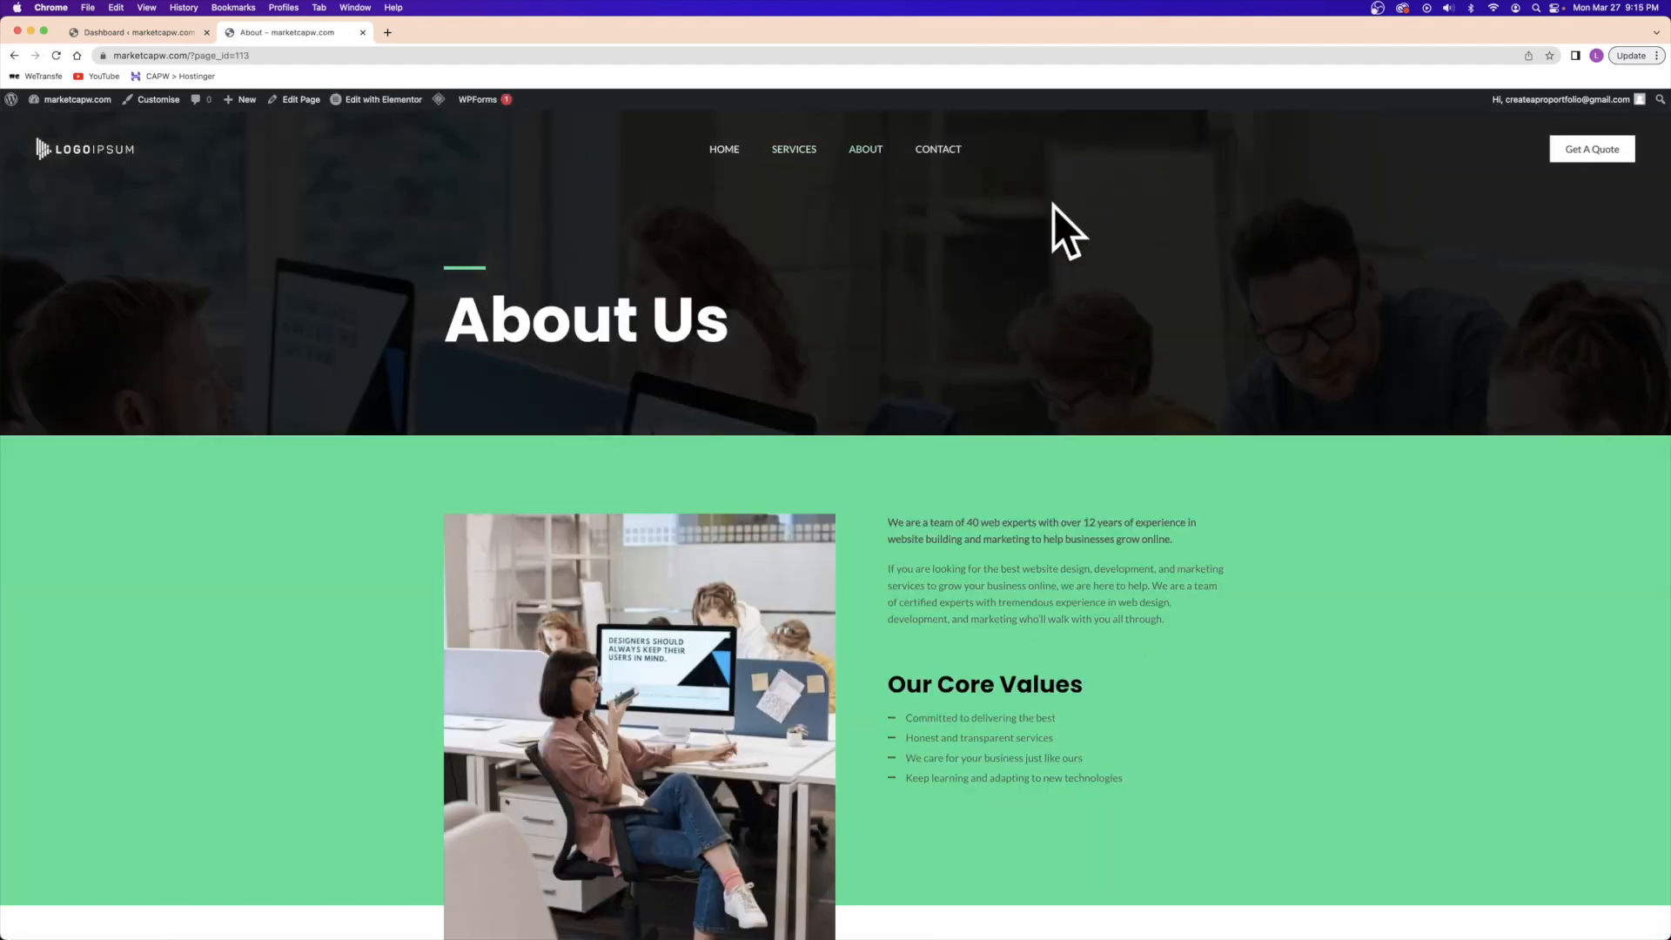
pyautogui.click(939, 150)
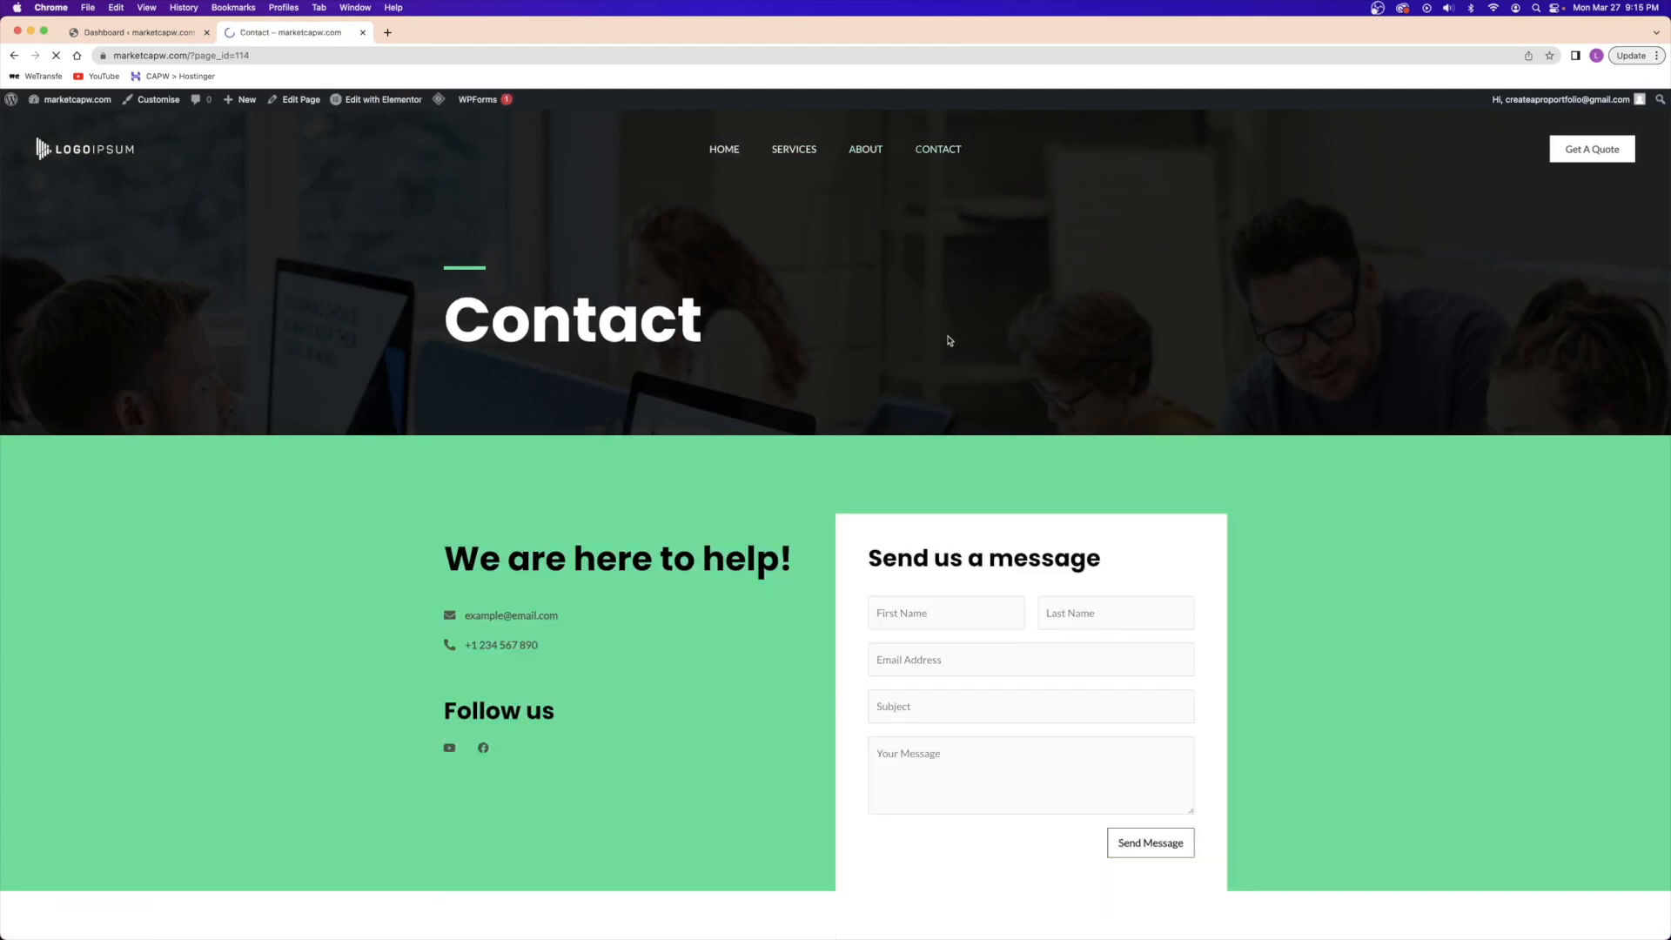
pyautogui.click(726, 152)
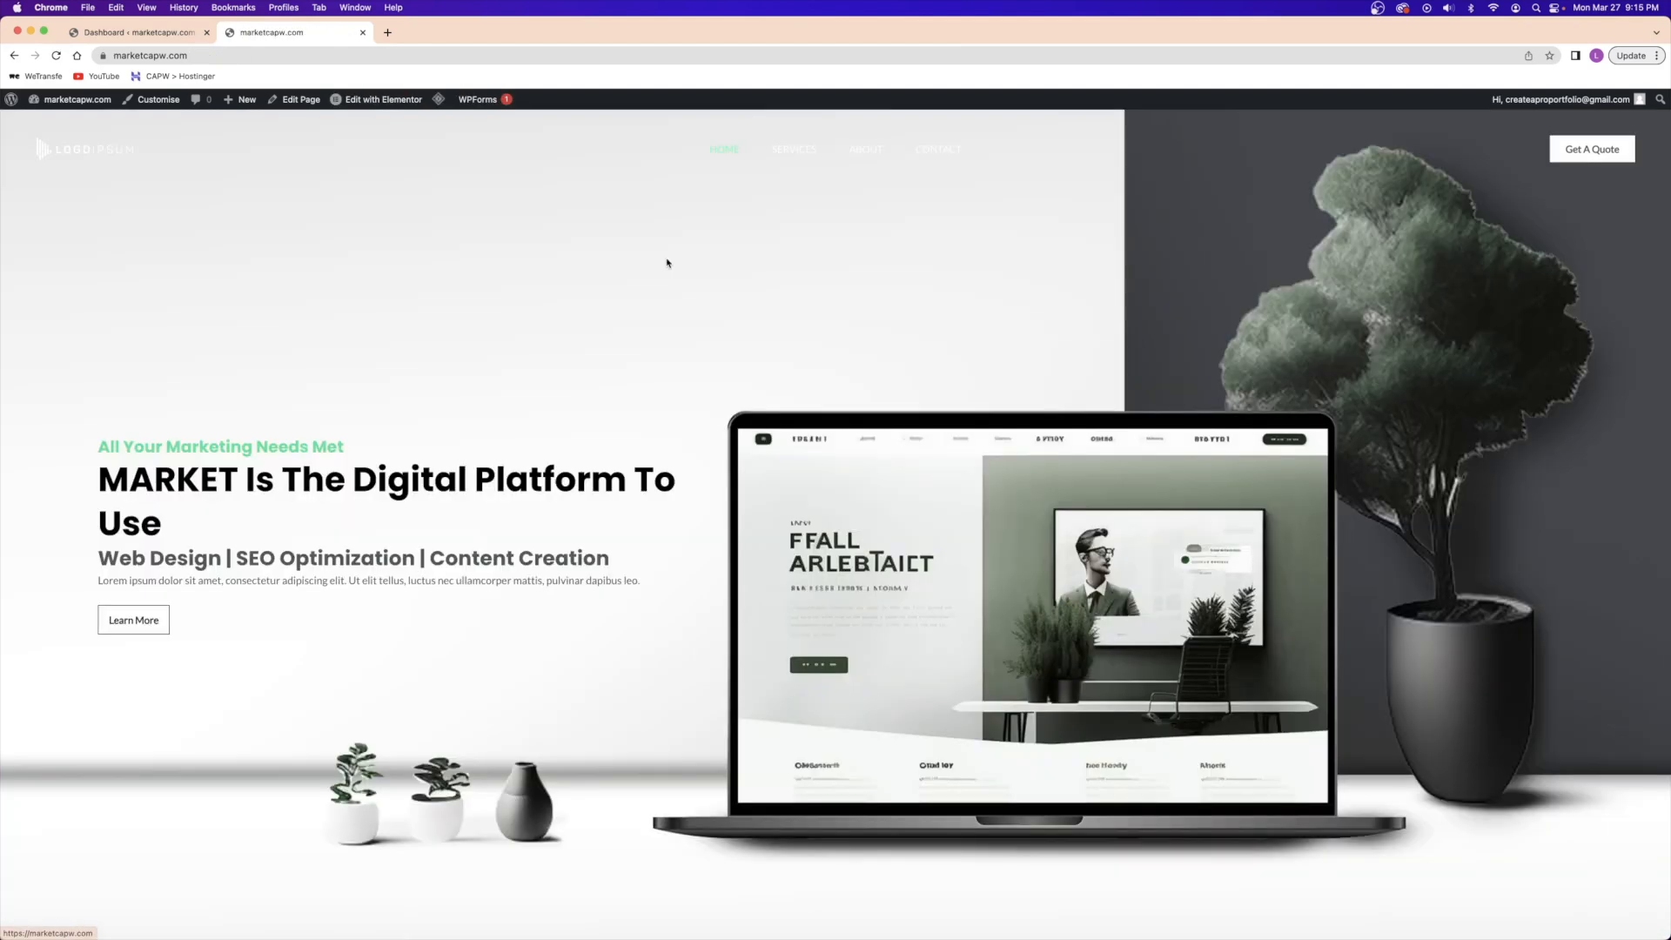
pyautogui.scroll(-20, 558, 261)
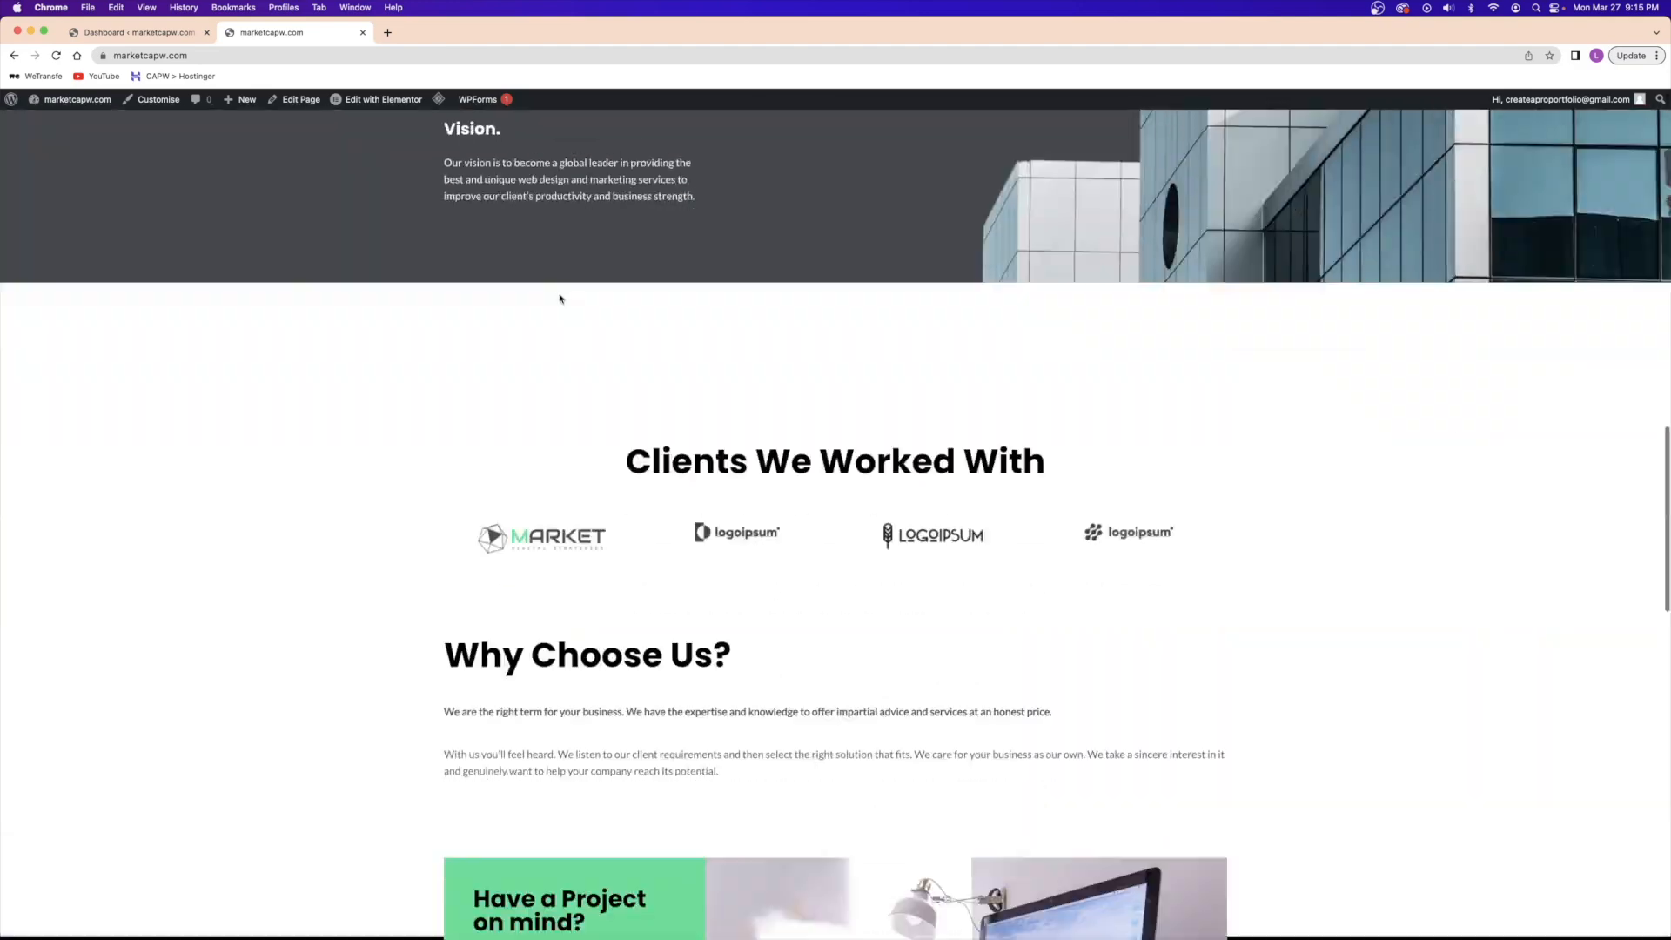
pyautogui.scroll(20, 545, 297)
pyautogui.scroll(8, 545, 297)
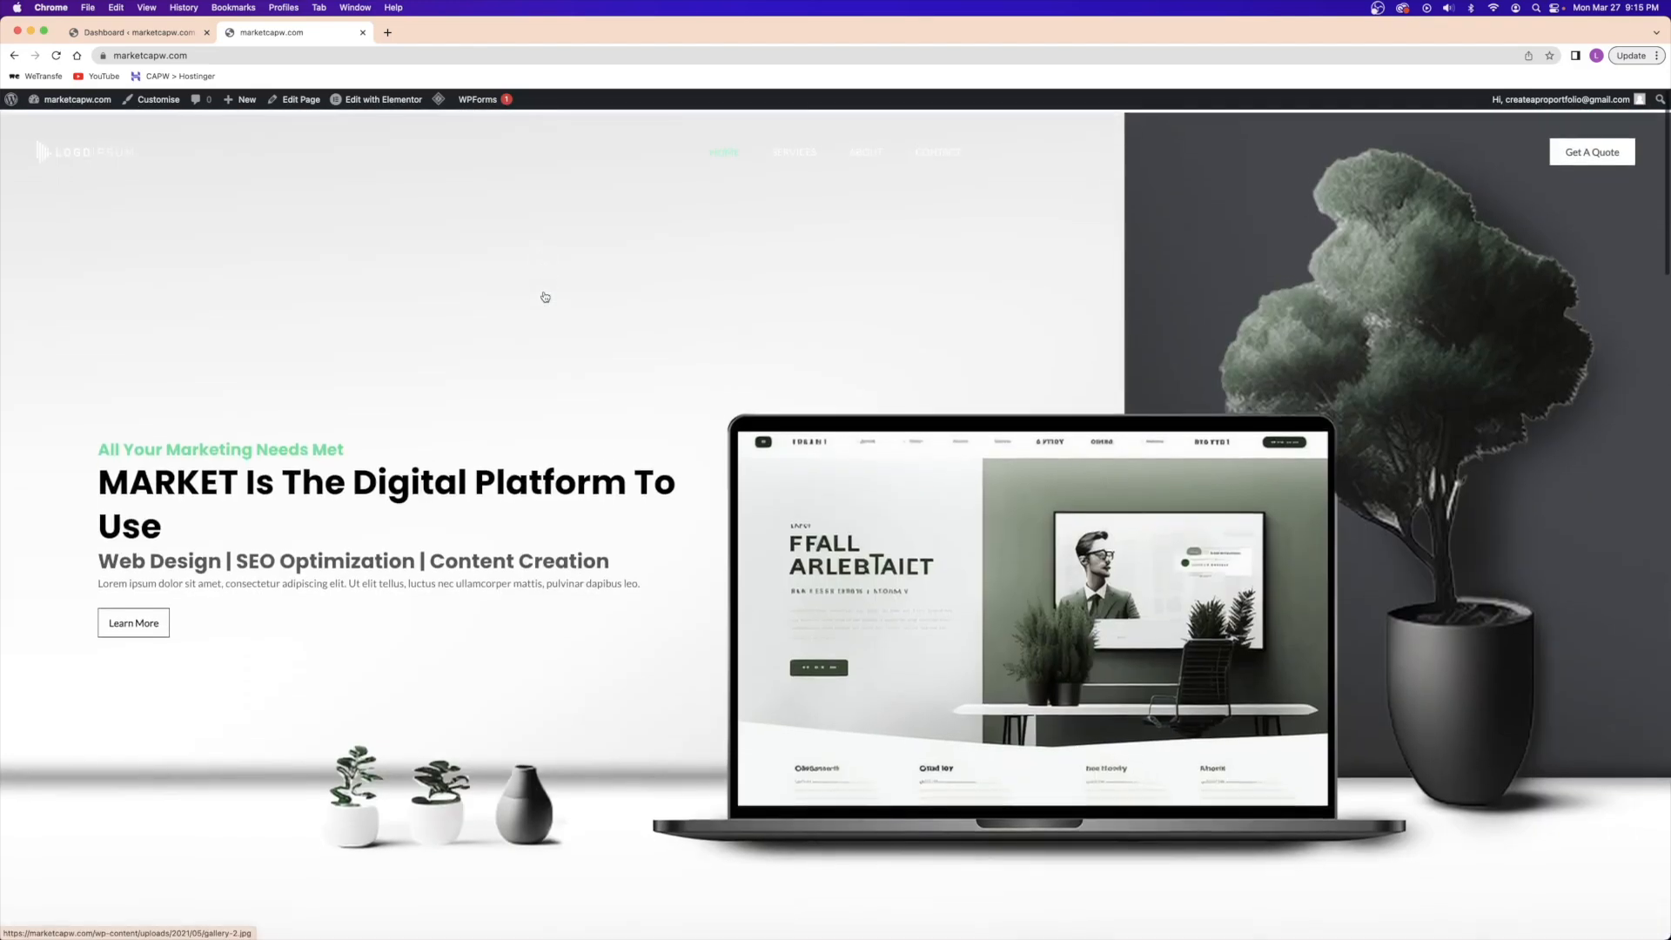
# - Reopen the live website in a new tab from the dashboard and open the Header Builder in its Customiser
pyautogui.click(363, 34)
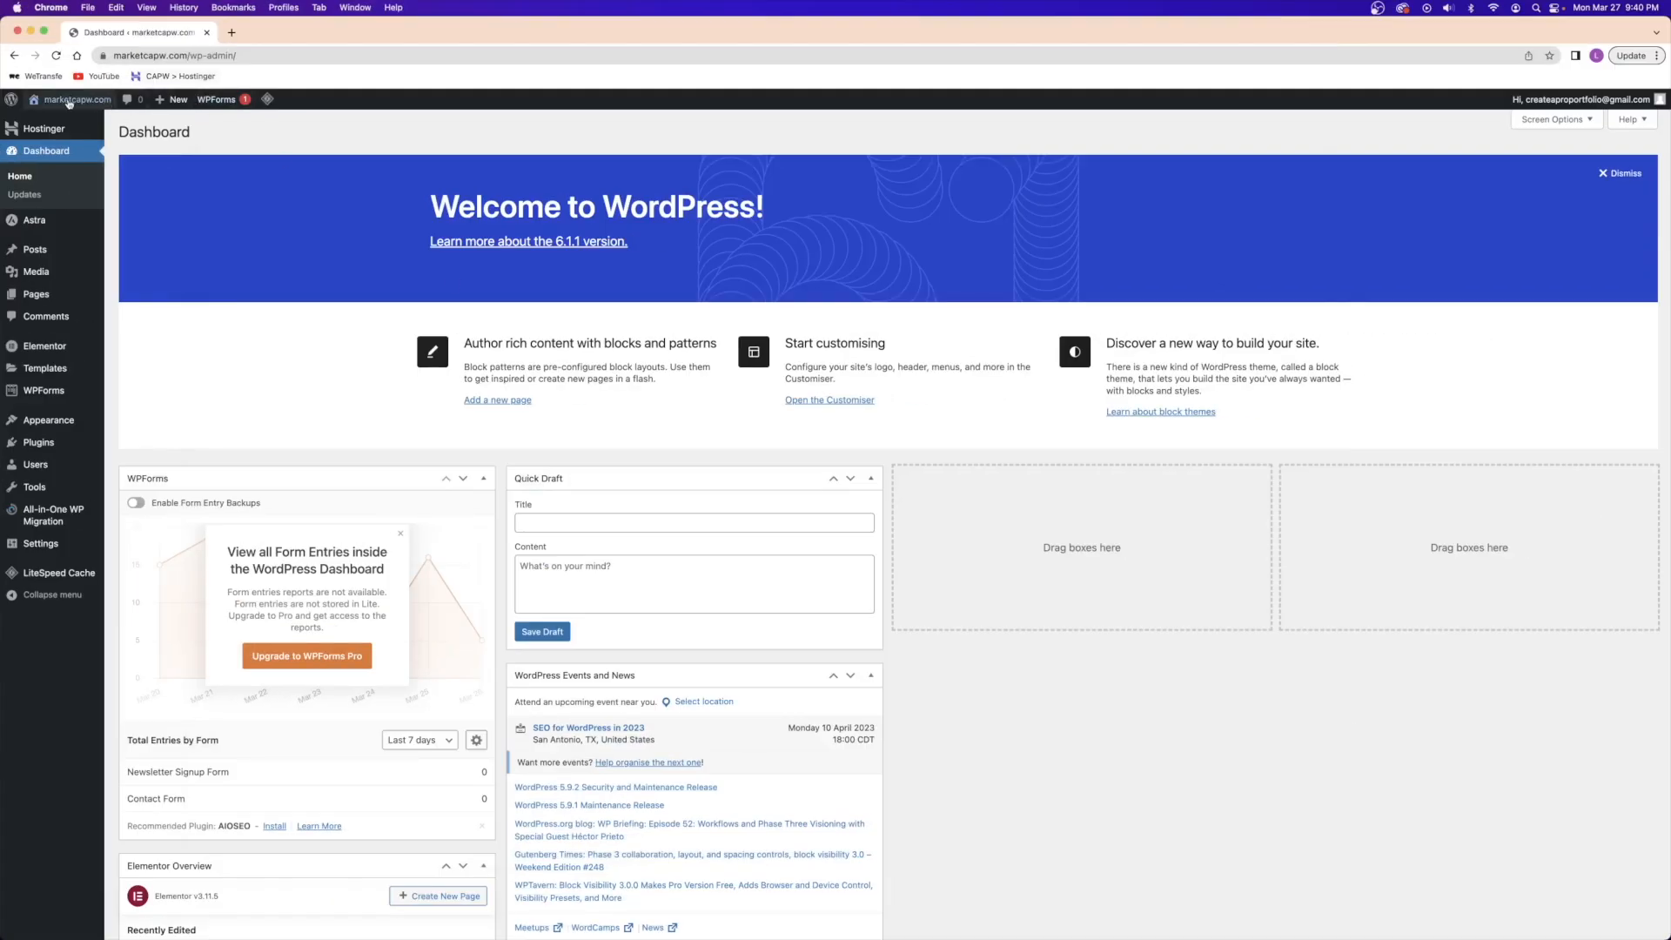
pyautogui.keyDown('super'); pyautogui.click(79, 102); pyautogui.keyUp('super')
pyautogui.click(288, 33)
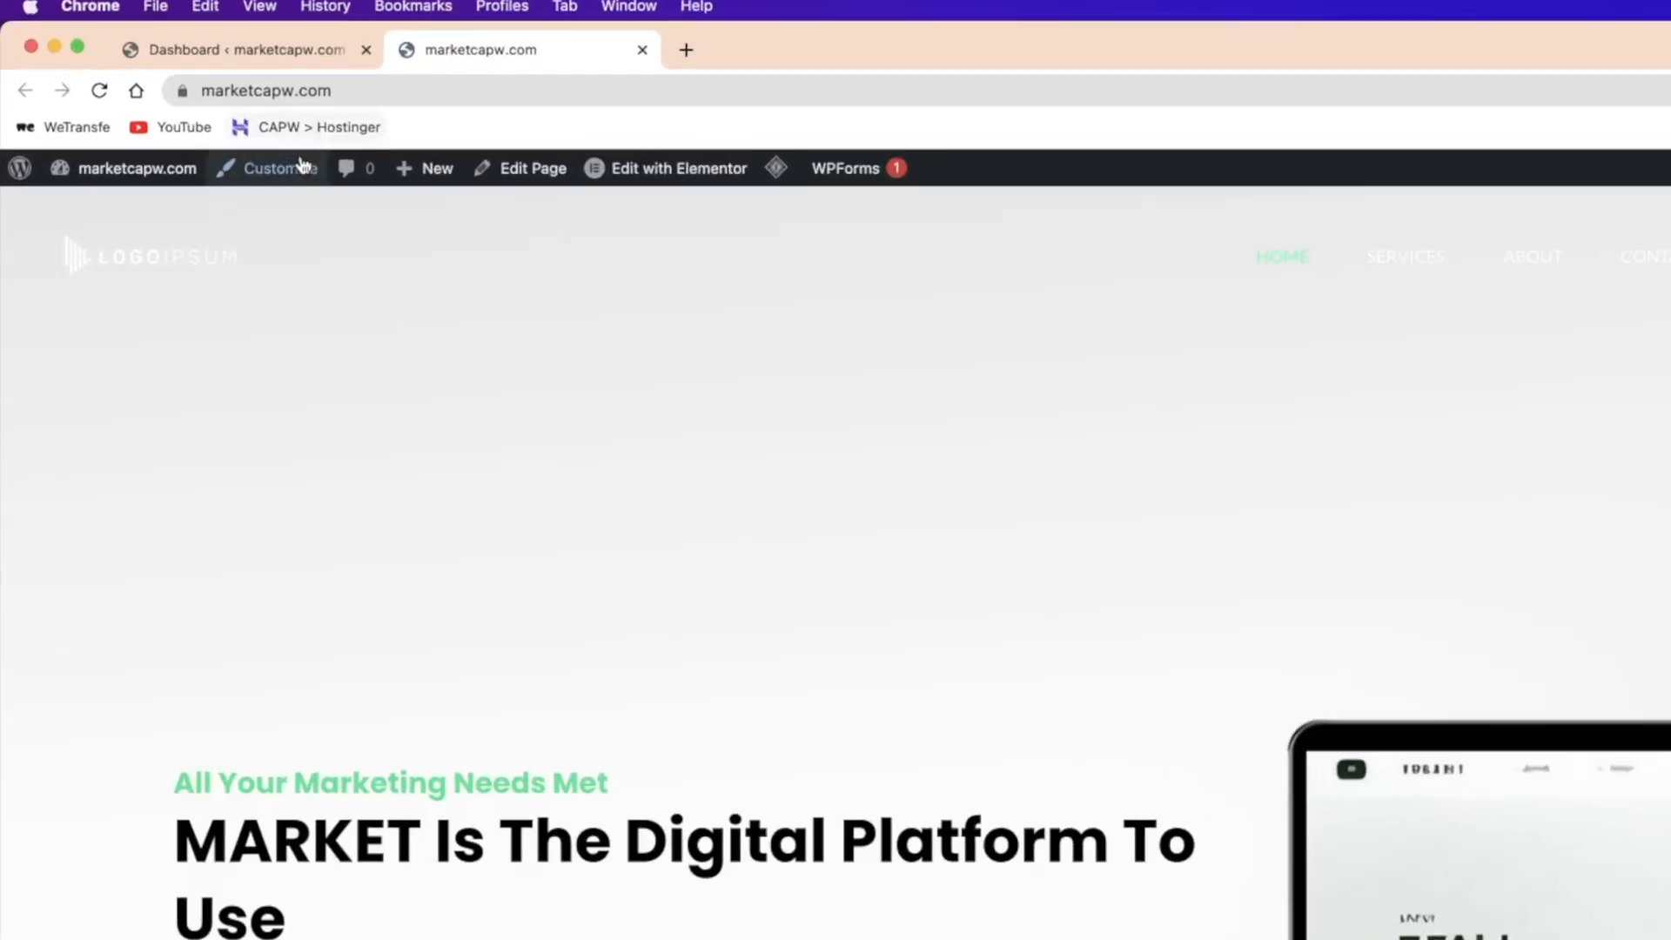
pyautogui.click(157, 99)
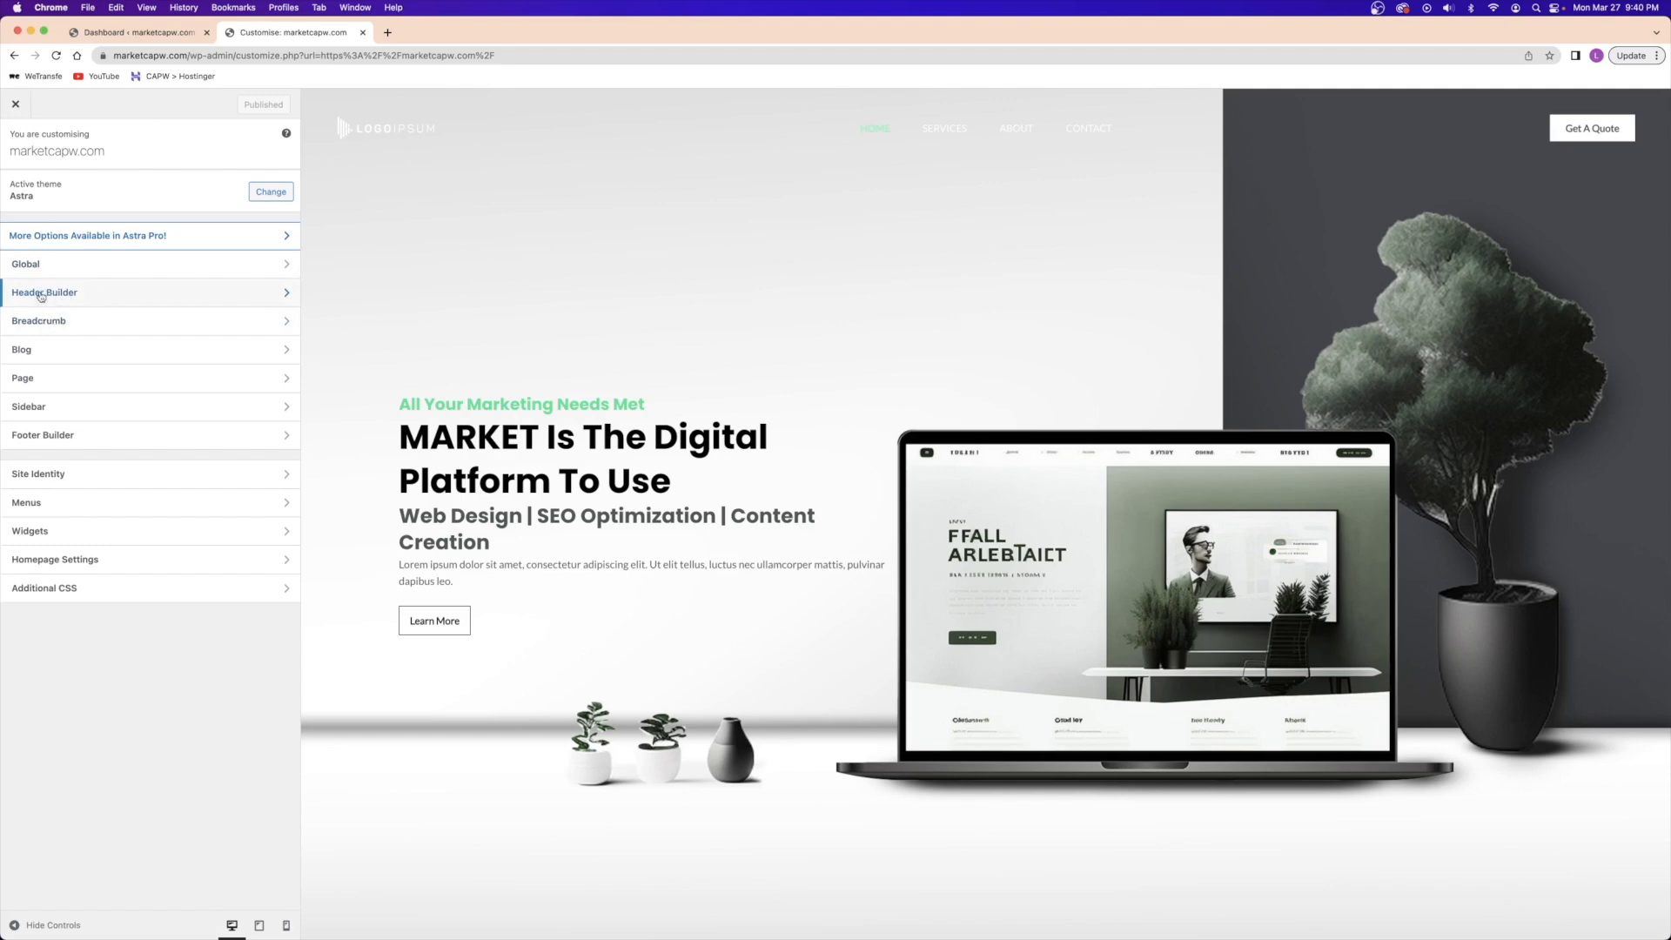
pyautogui.click(41, 294)
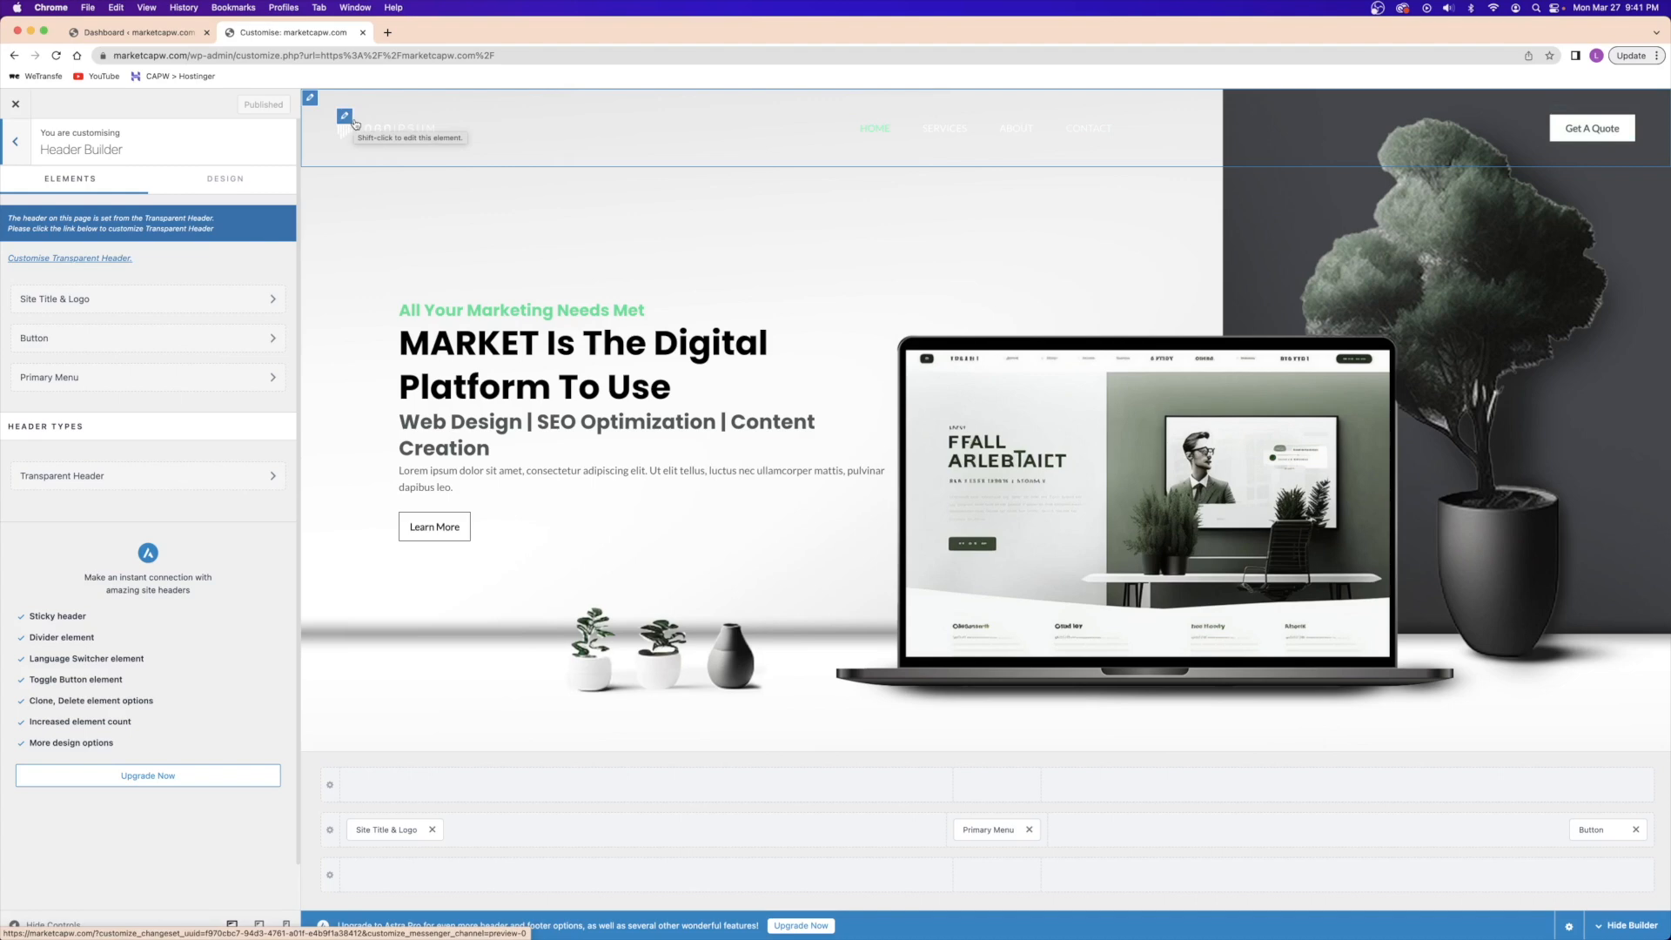
# - Open logomakr.com in a new browser tab and launch its logo editor
pyautogui.click(389, 33)
pyautogui.write('logomakr.co')
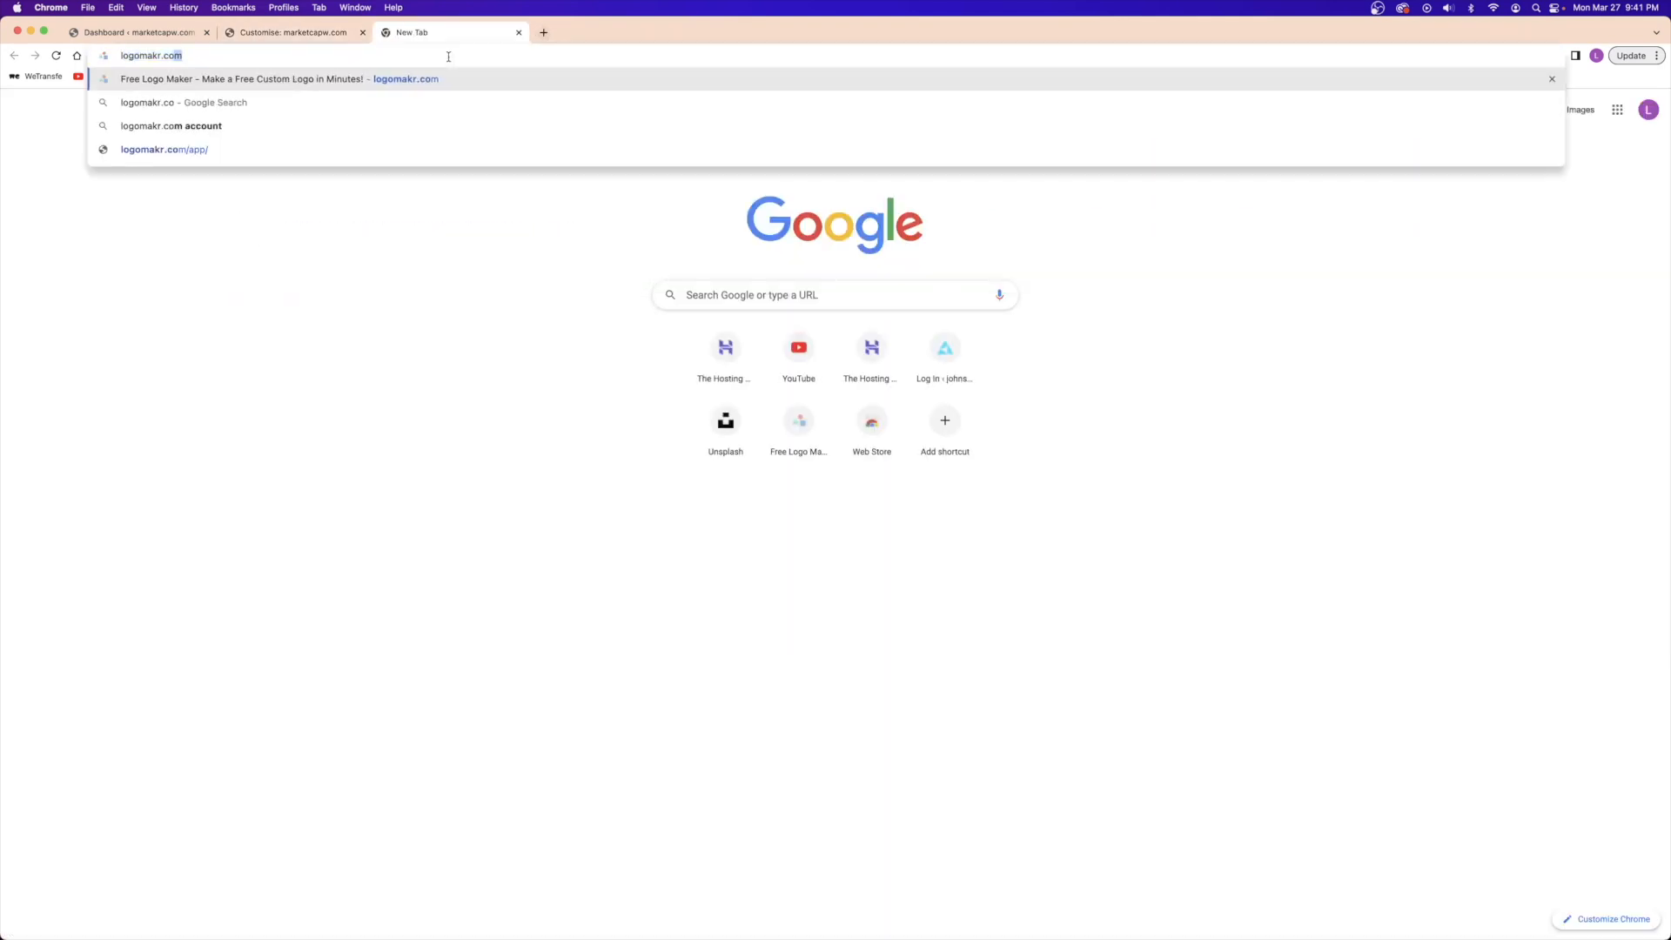
pyautogui.press('Return')
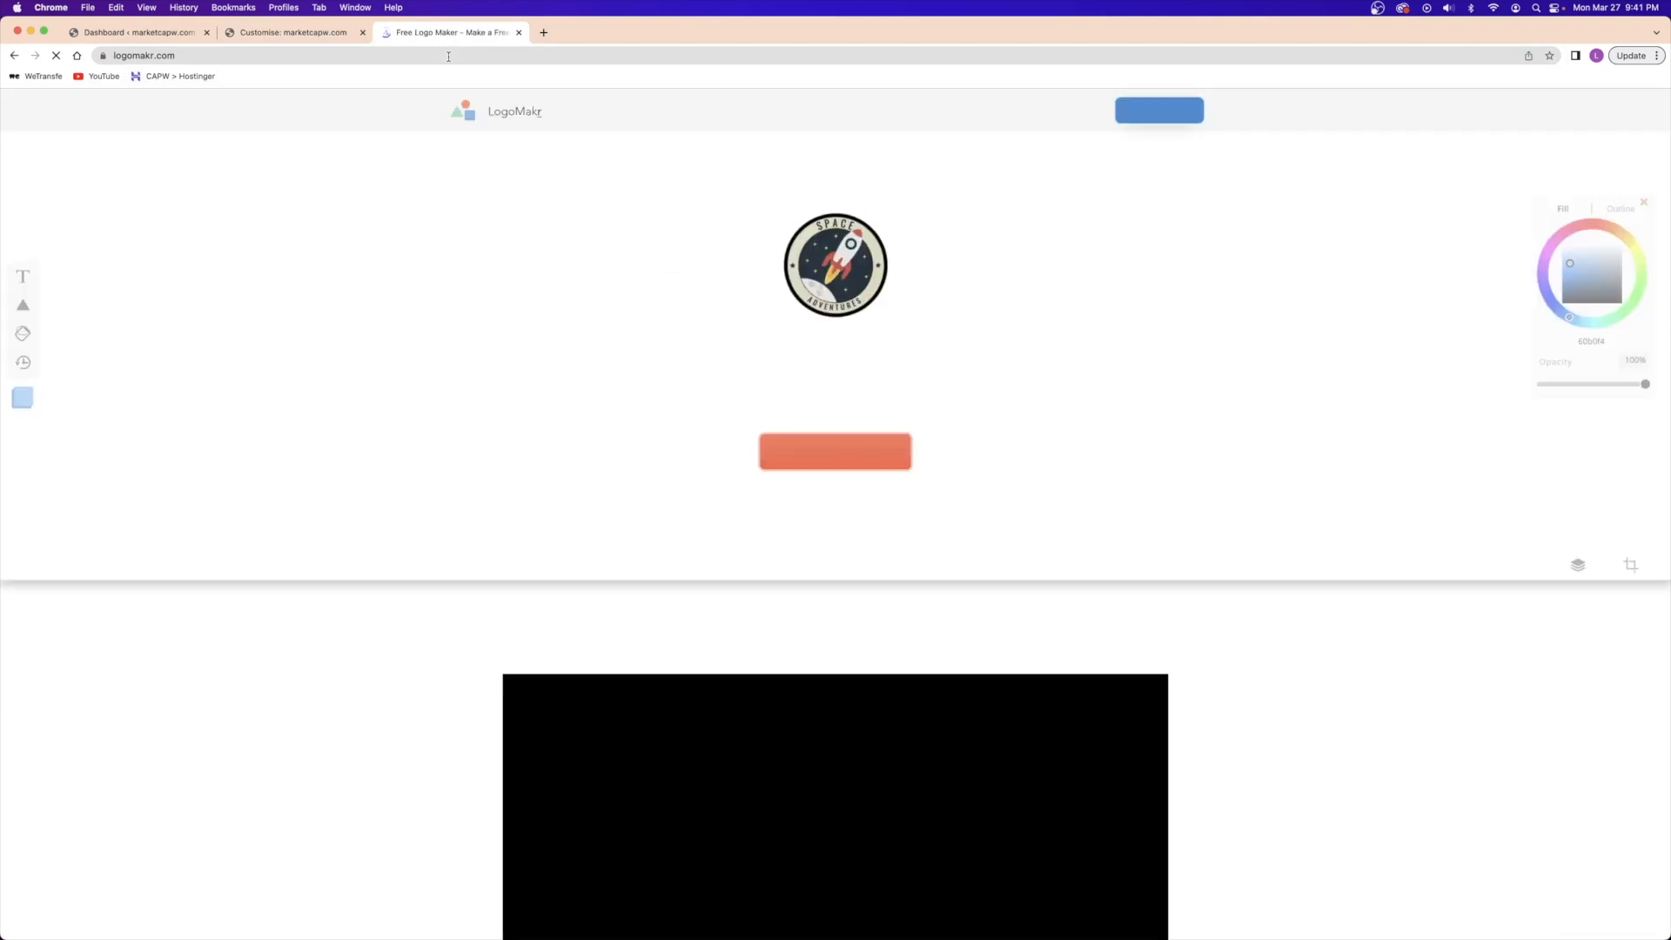
pyautogui.click(831, 451)
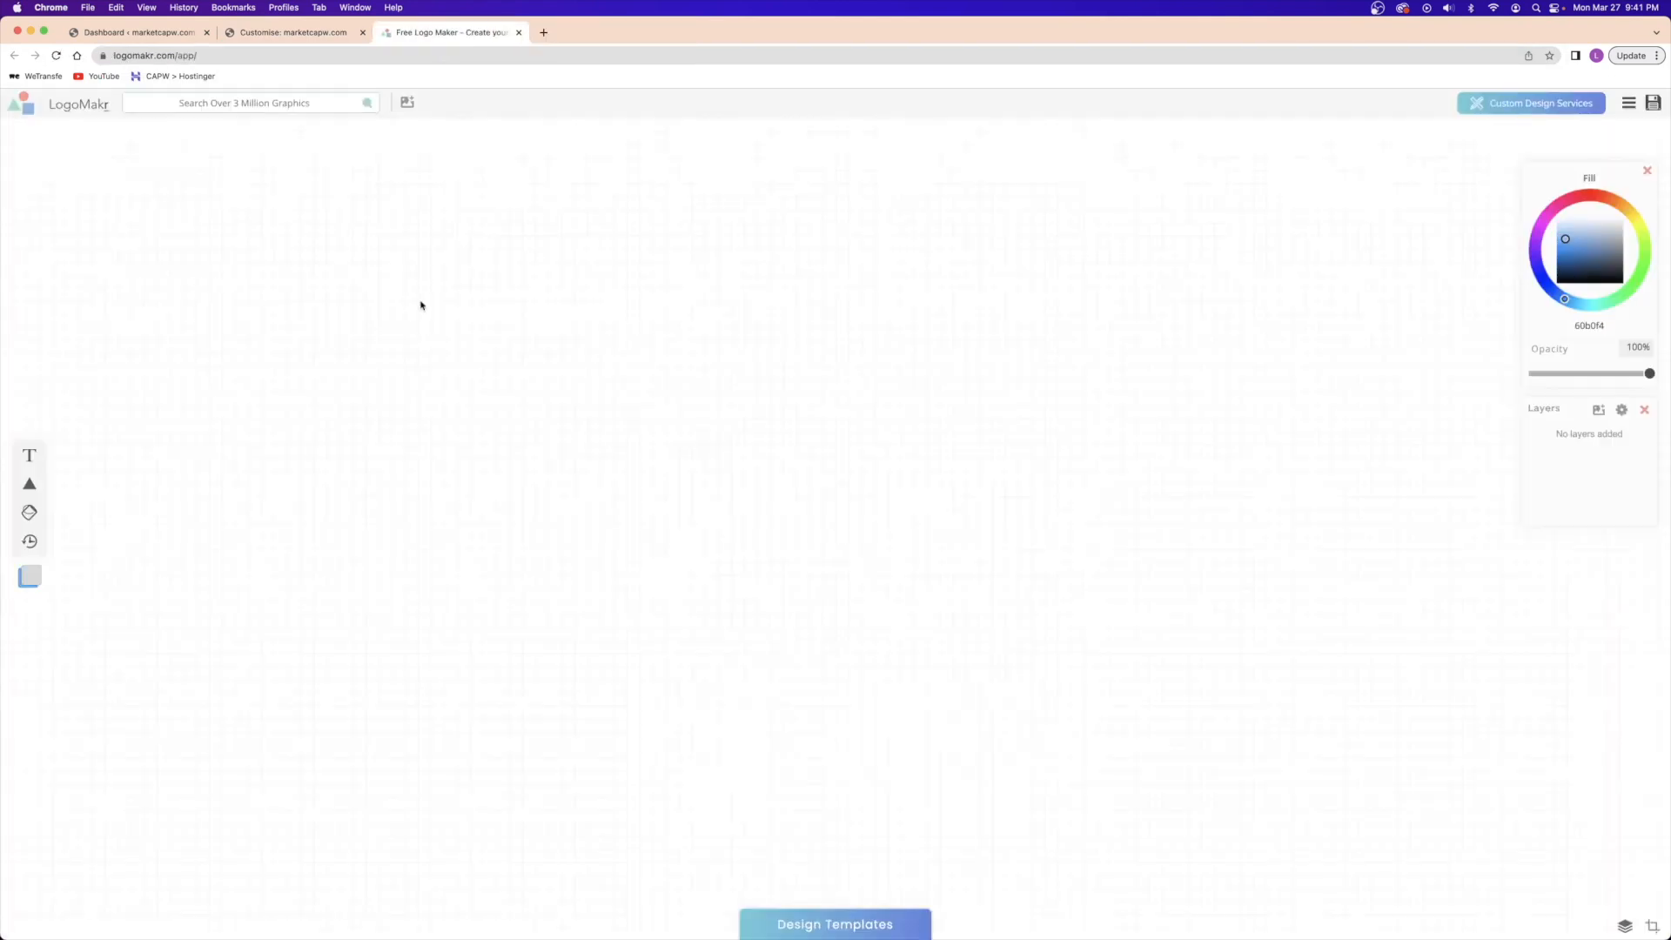
# - Browse LogoMakr's library of ready-made graphics and return to the canvas
pyautogui.click(226, 101)
pyautogui.scroll(-5, 655, 372)
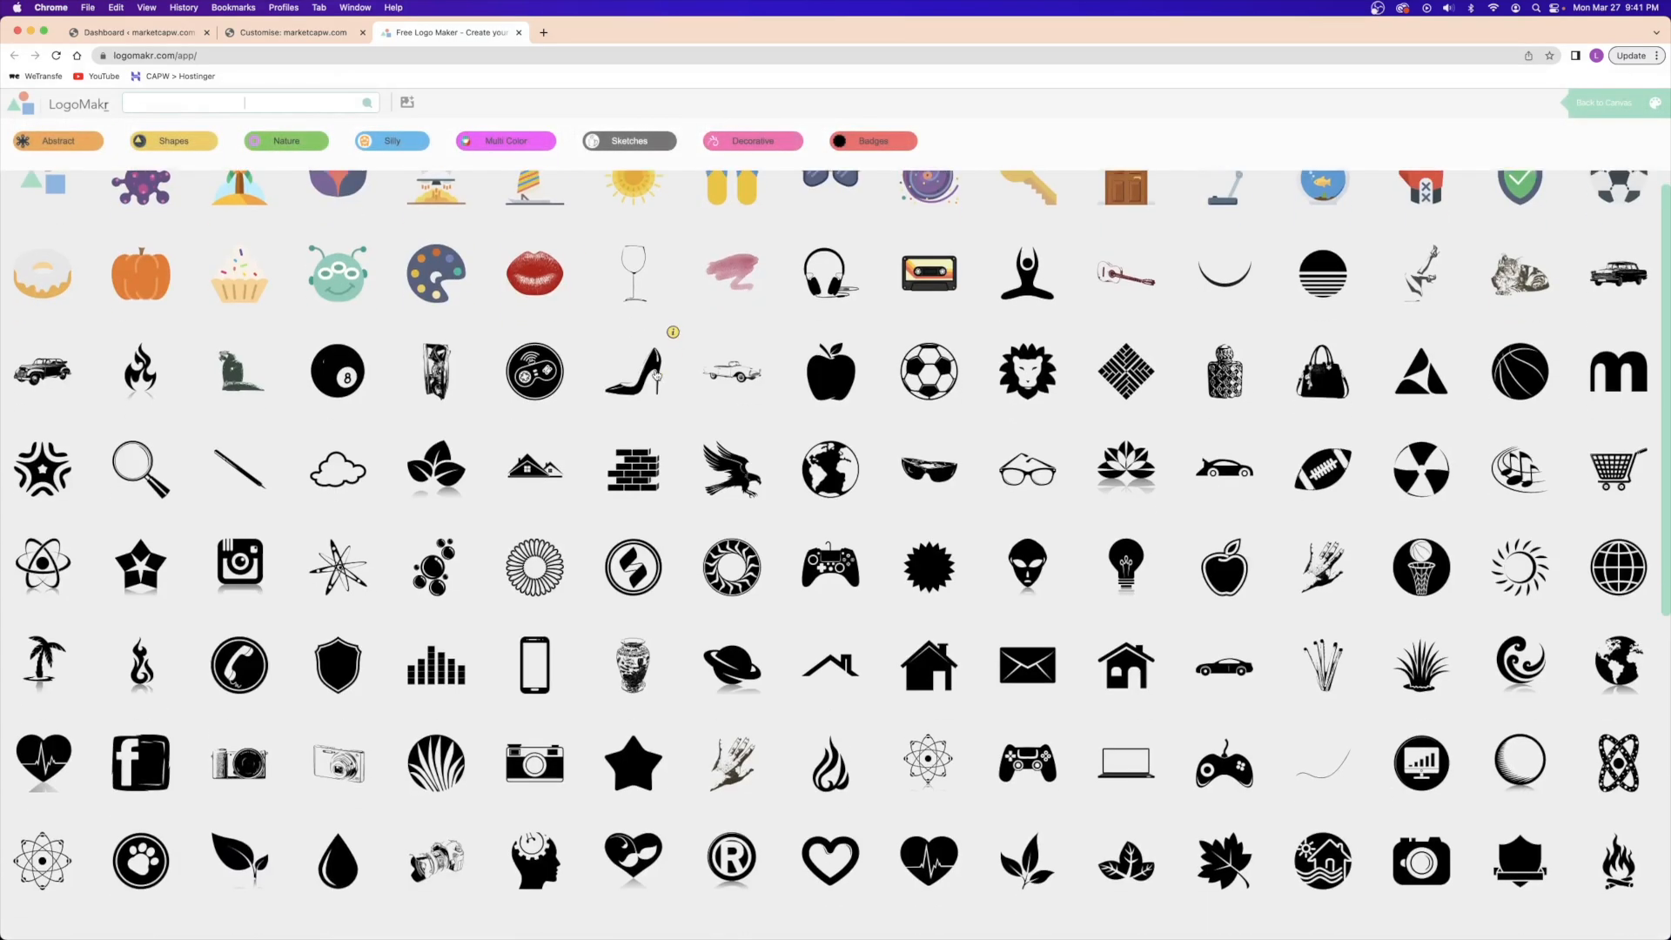
pyautogui.scroll(-2, 656, 371)
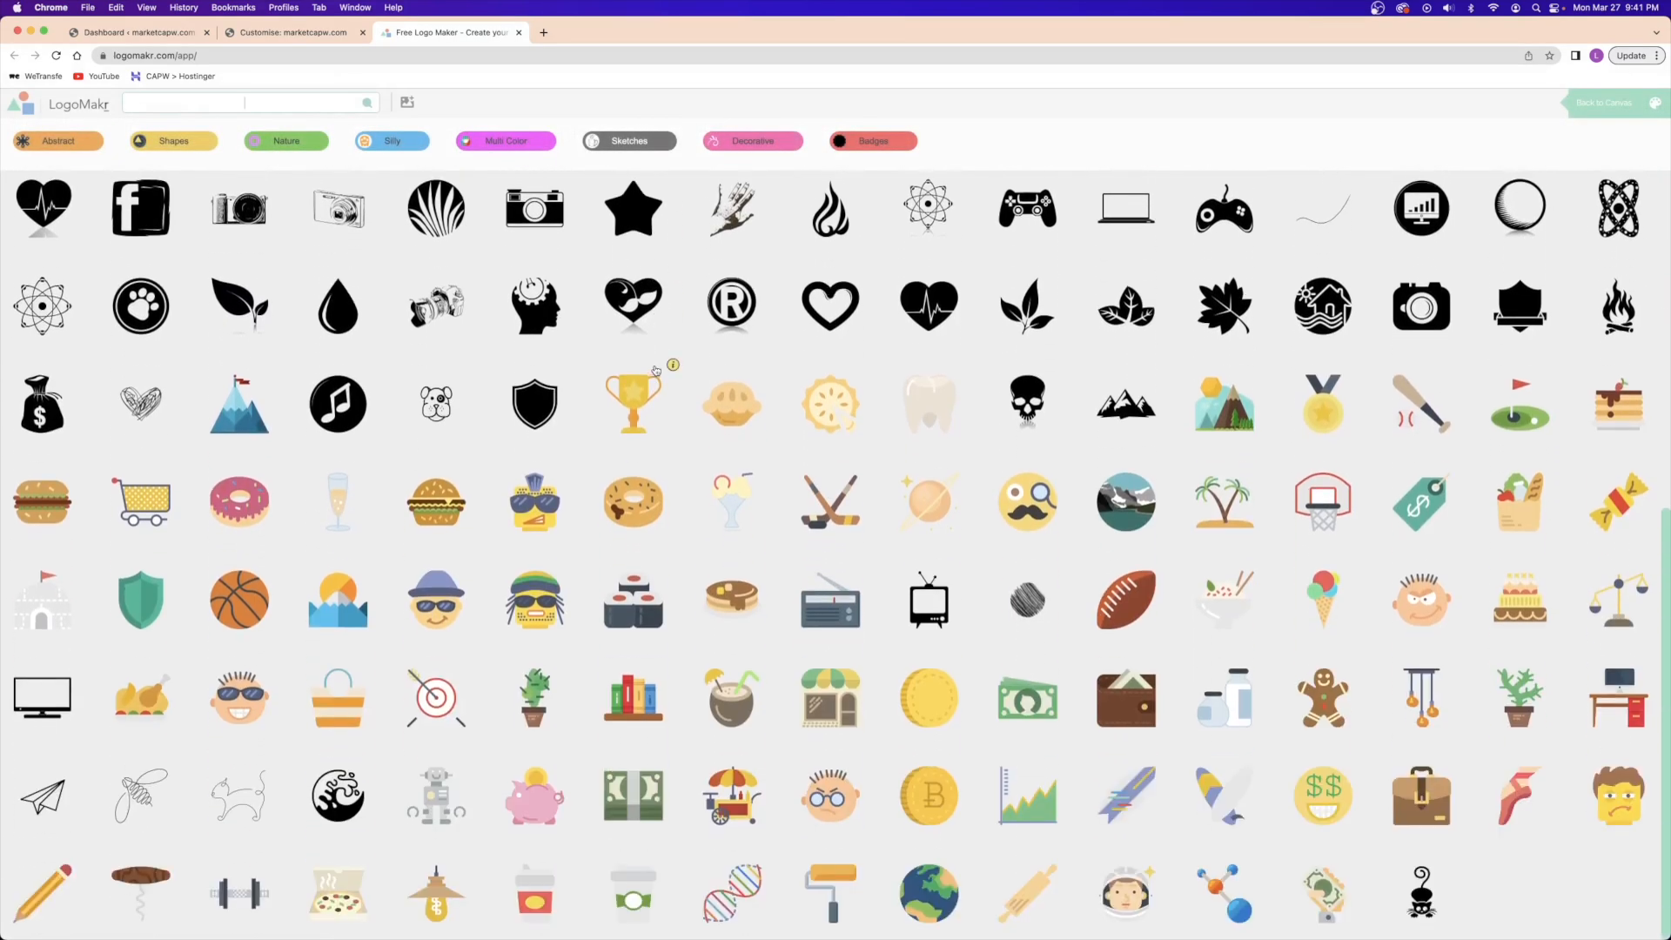
pyautogui.scroll(6, 656, 371)
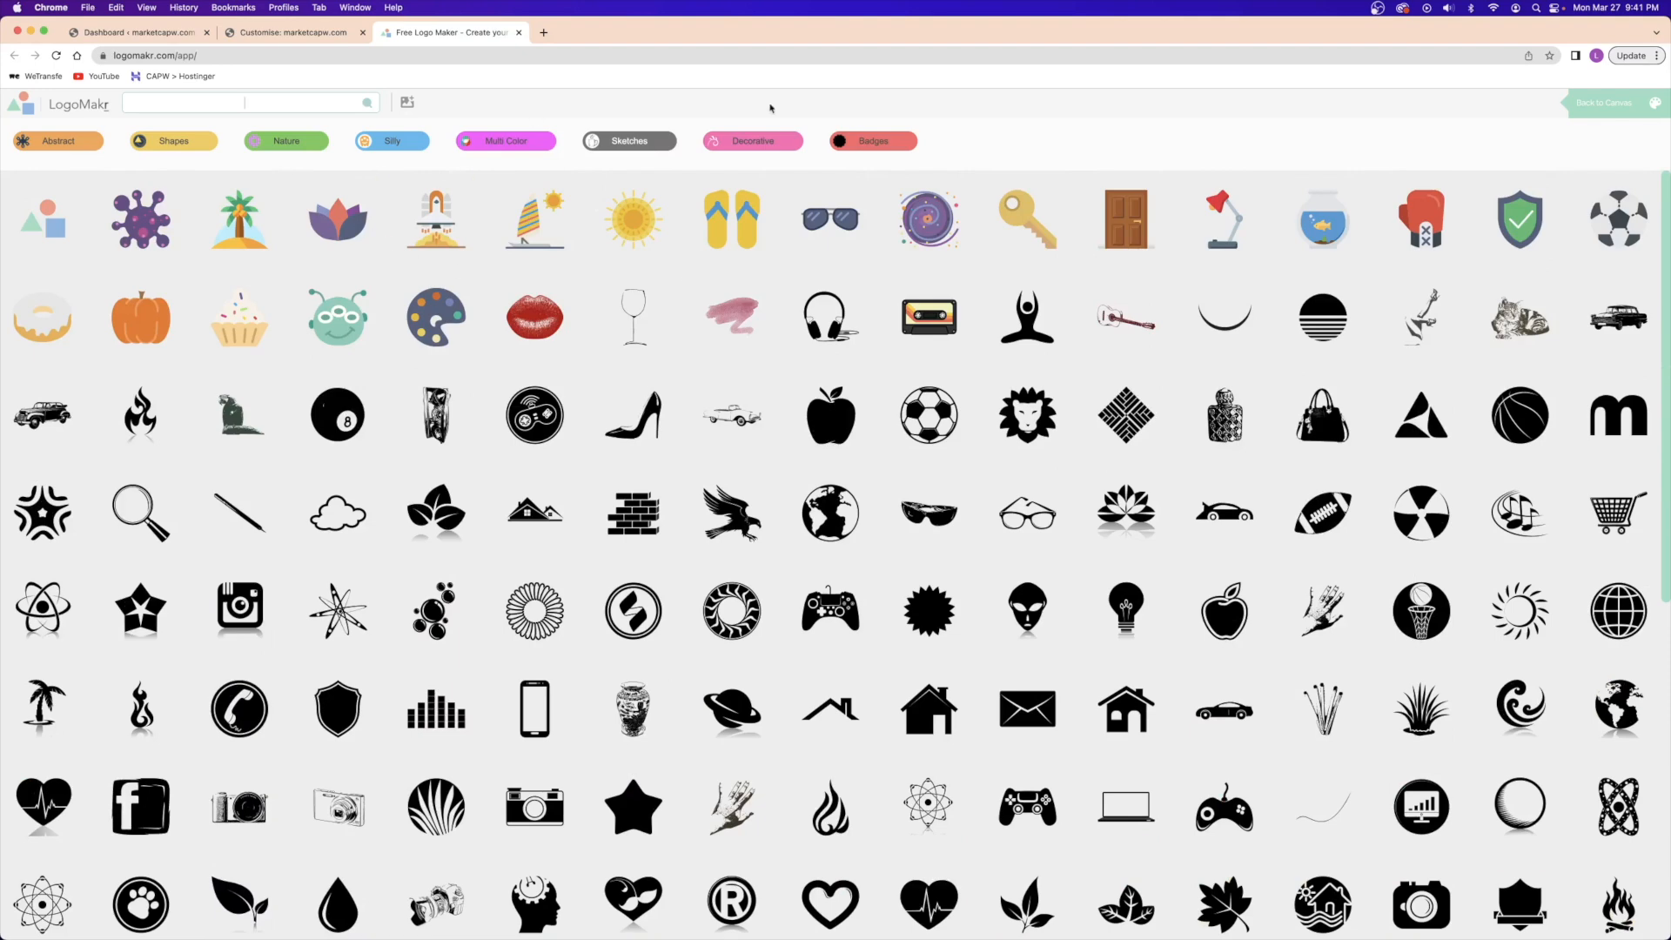
pyautogui.click(1588, 102)
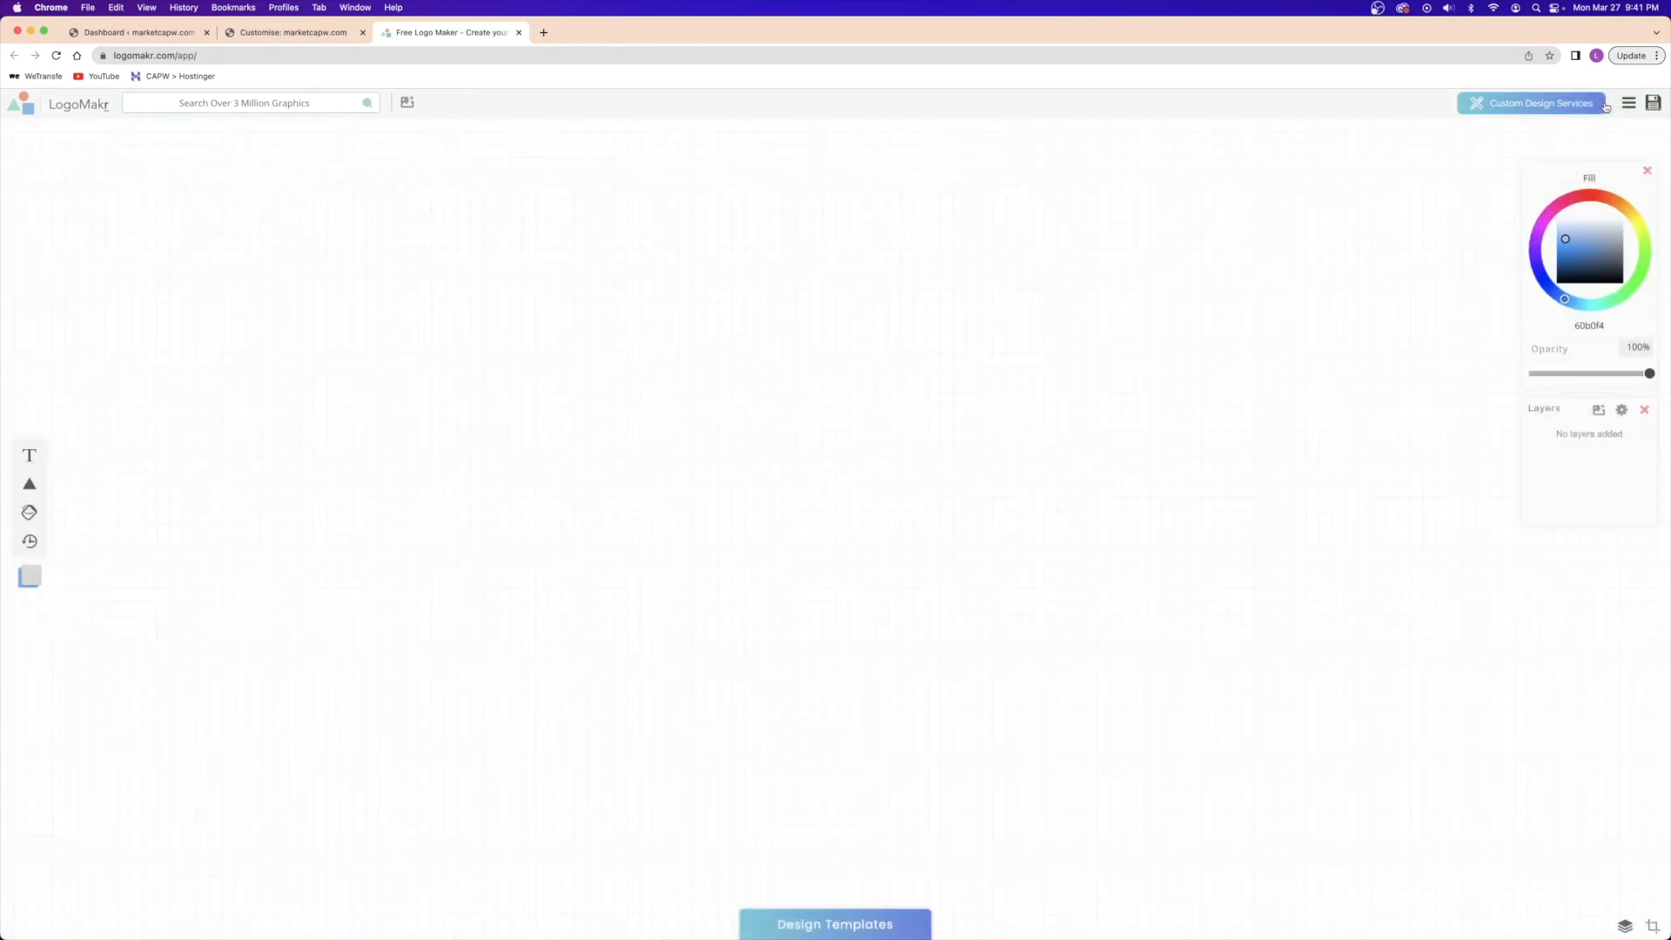
# - Add a placeholder text, a square and a circle to the canvas, and spread the two shapes apart above the text
pyautogui.moveTo(28, 457)
pyautogui.click(30, 456)
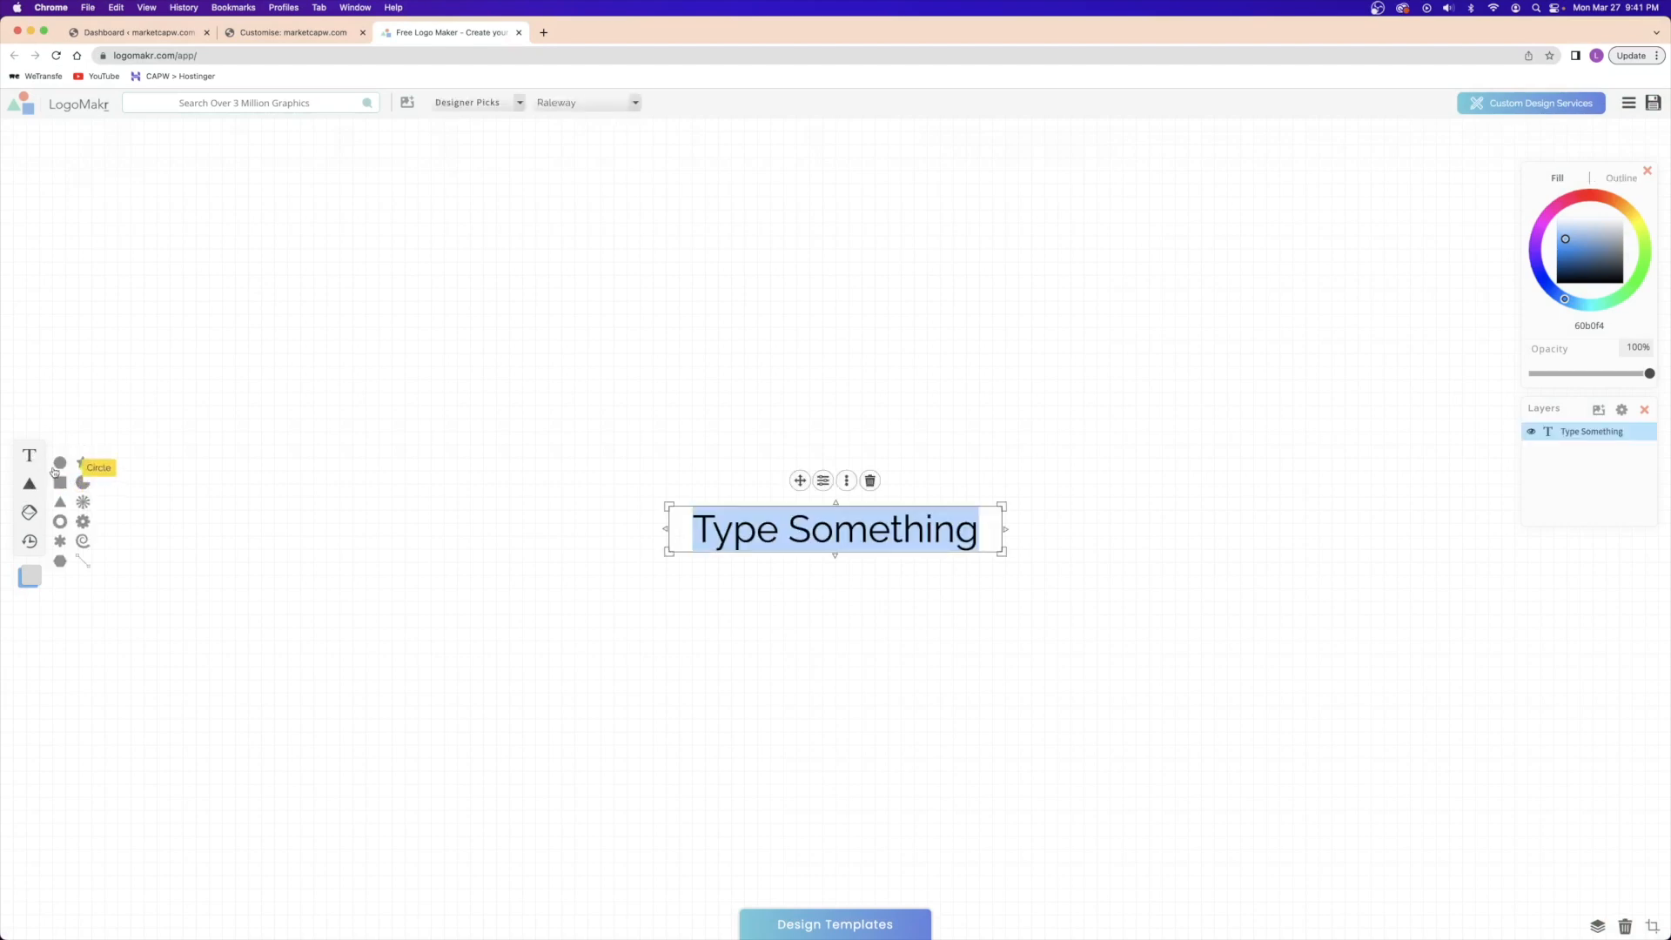
pyautogui.click(60, 482)
pyautogui.click(60, 462)
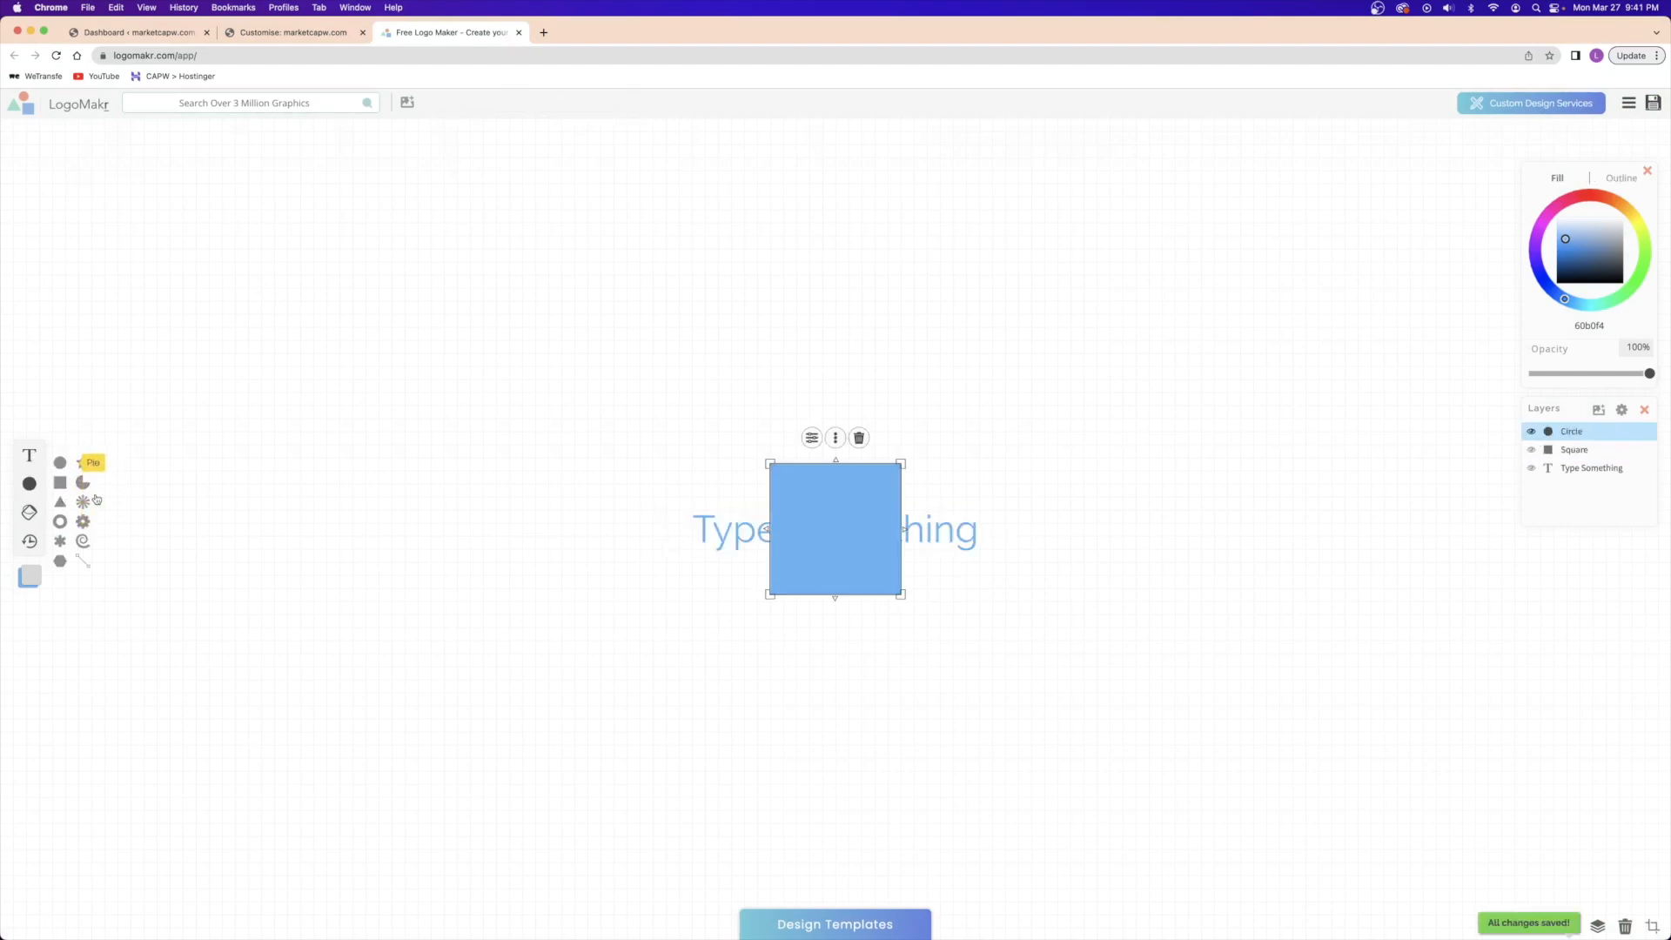
pyautogui.click(366, 592)
pyautogui.moveTo(860, 539); pyautogui.dragTo(684, 428)
pyautogui.moveTo(844, 528); pyautogui.dragTo(1057, 385)
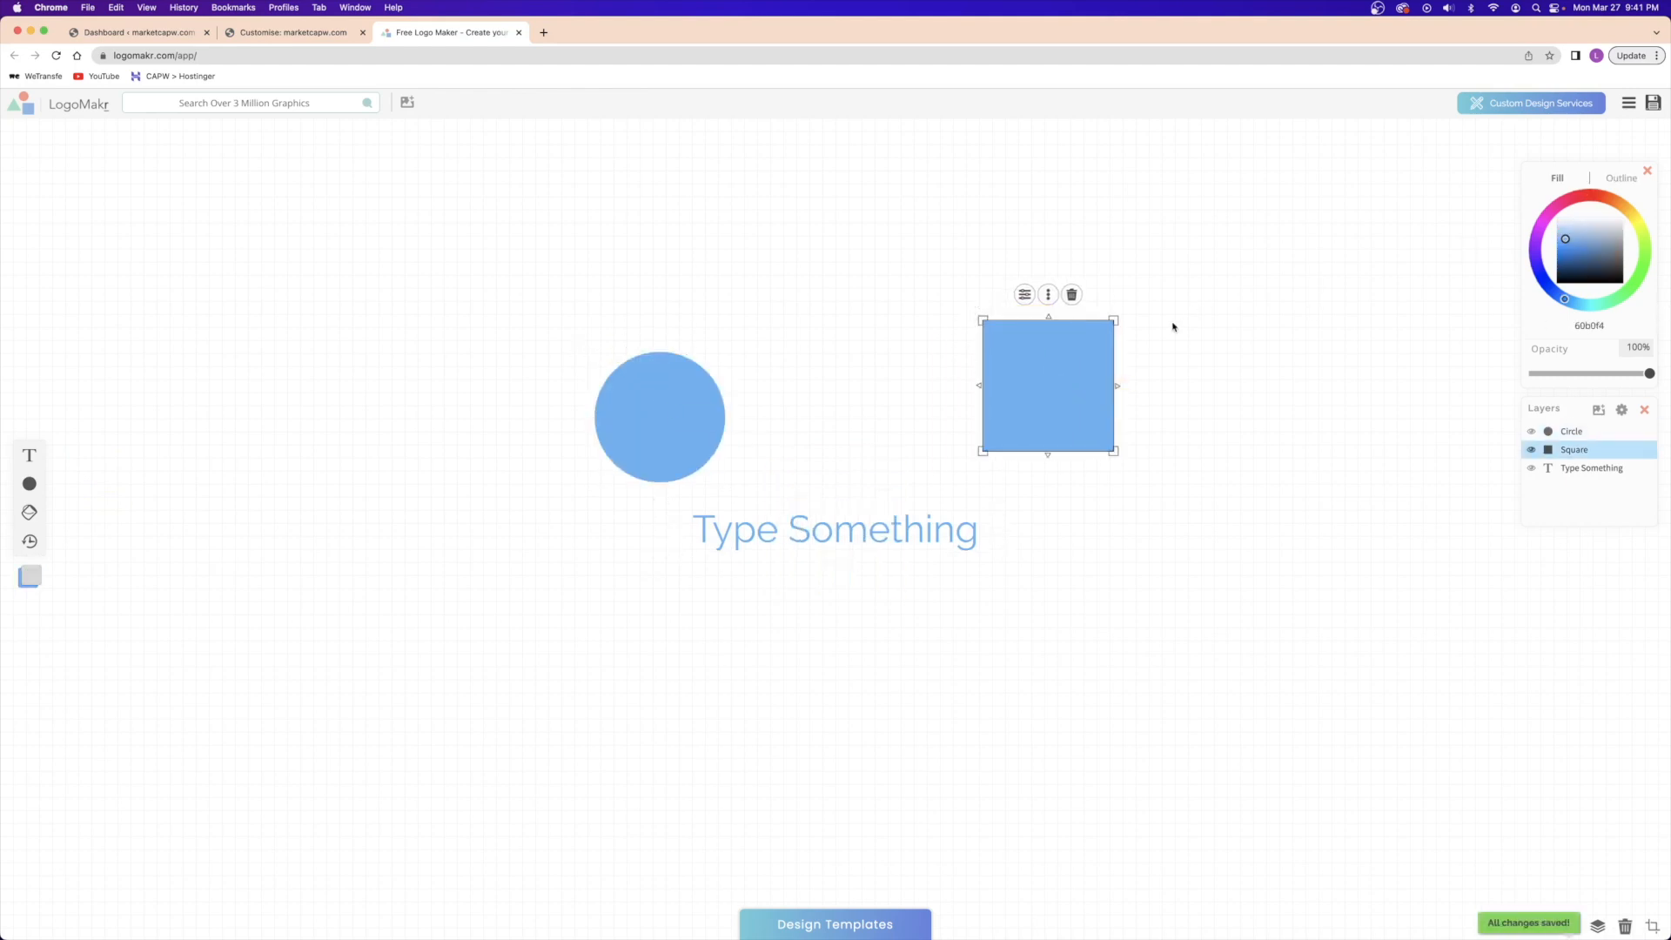
# - Change the square's fill to orange ff9c00 and deselect it
pyautogui.moveTo(1565, 238); pyautogui.dragTo(1515, 254)
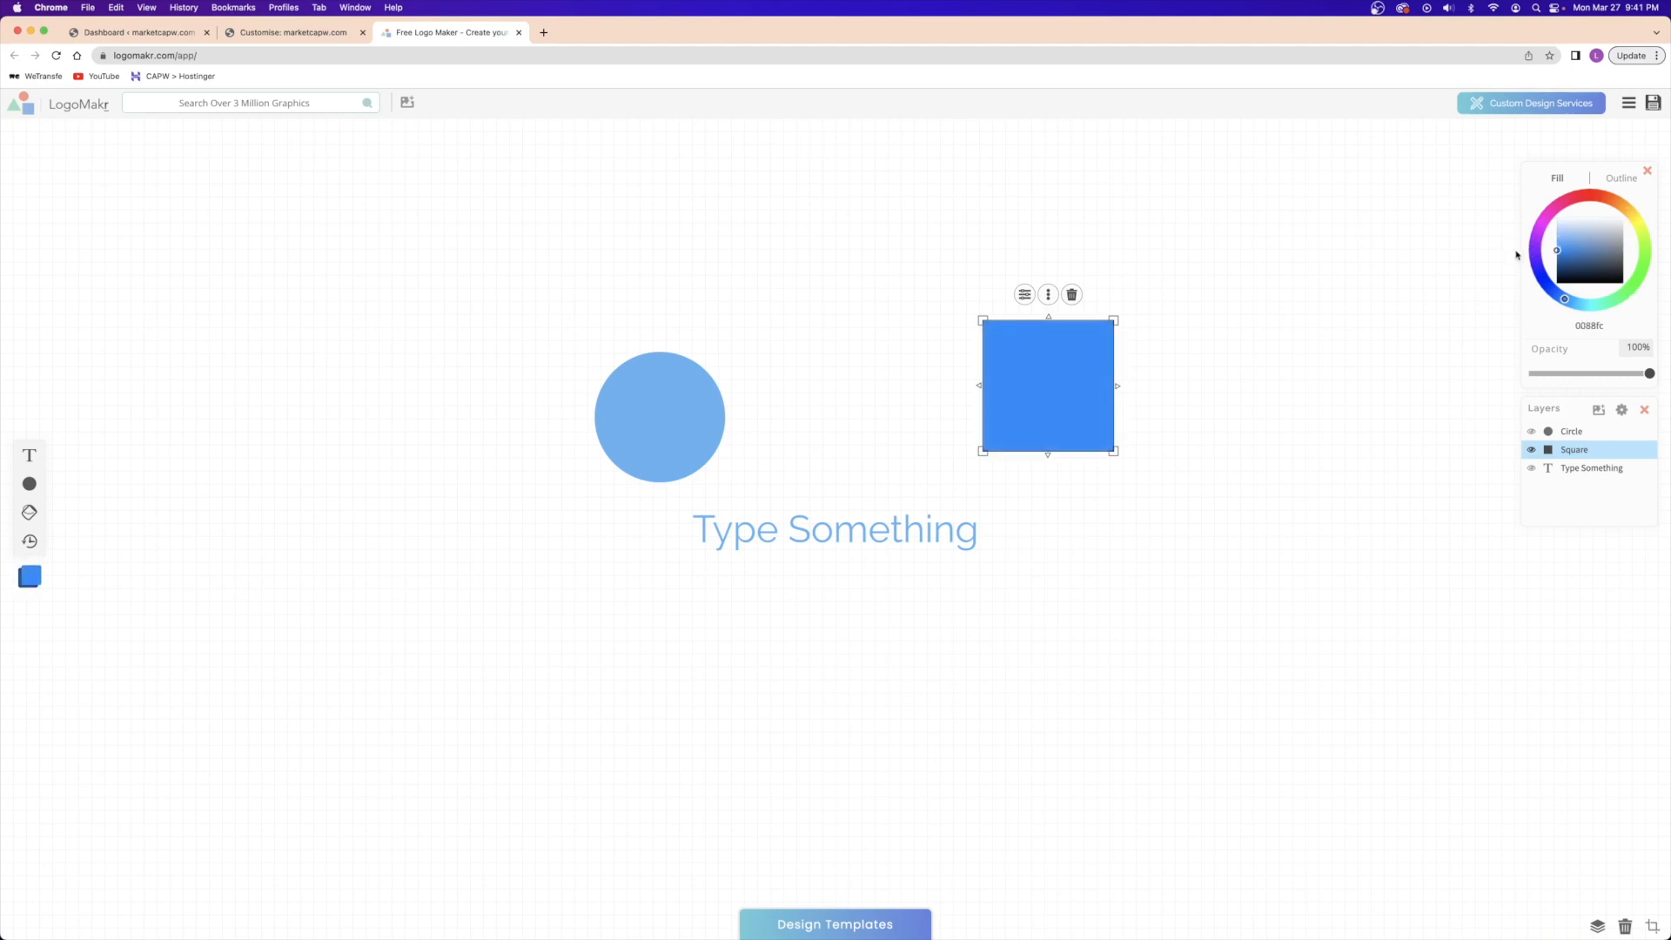
pyautogui.moveTo(1567, 200); pyautogui.dragTo(1622, 205)
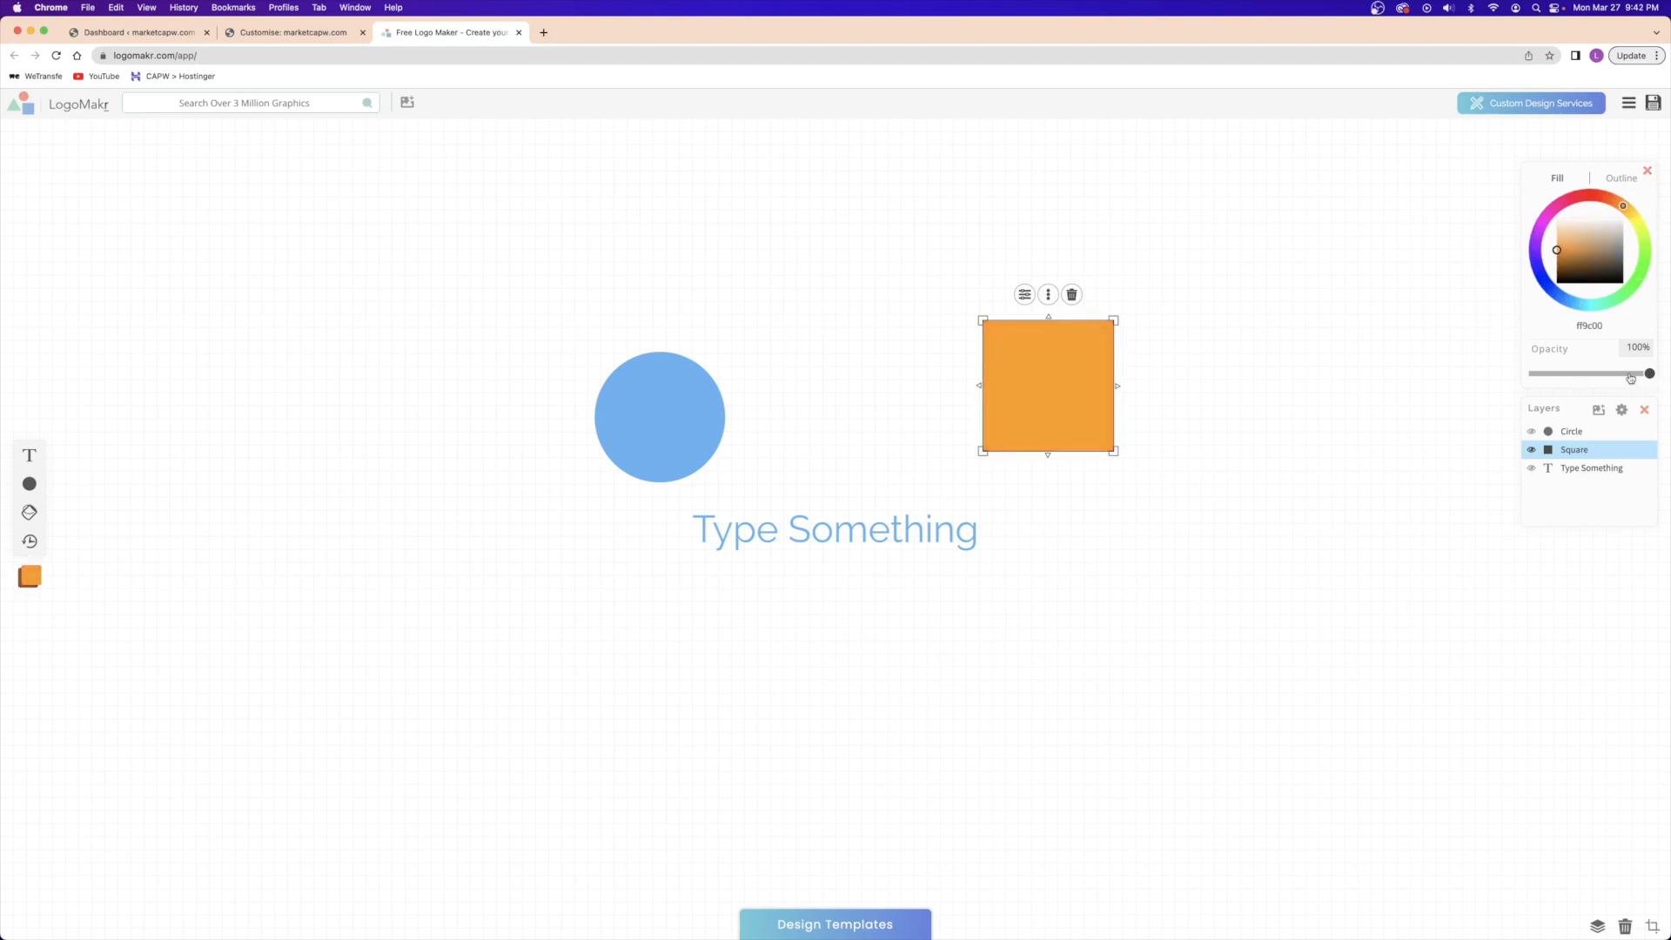
pyautogui.click(1298, 440)
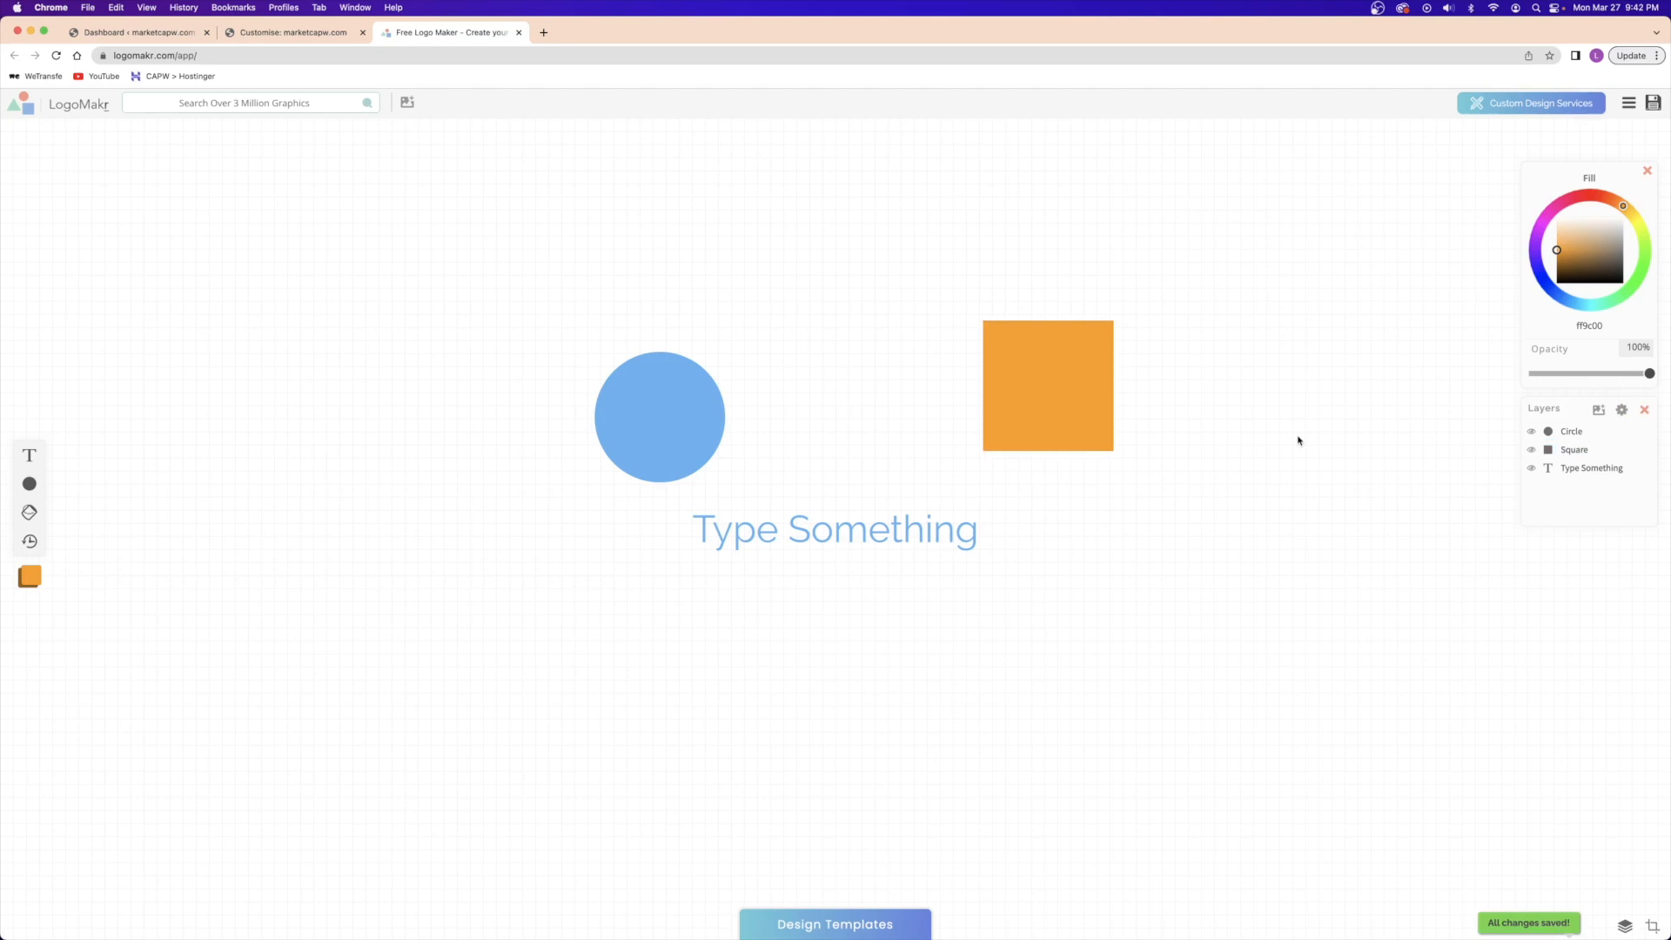
# - Delete the circle, the square and the placeholder text from the canvas together
pyautogui.moveTo(1297, 232); pyautogui.dragTo(470, 661)
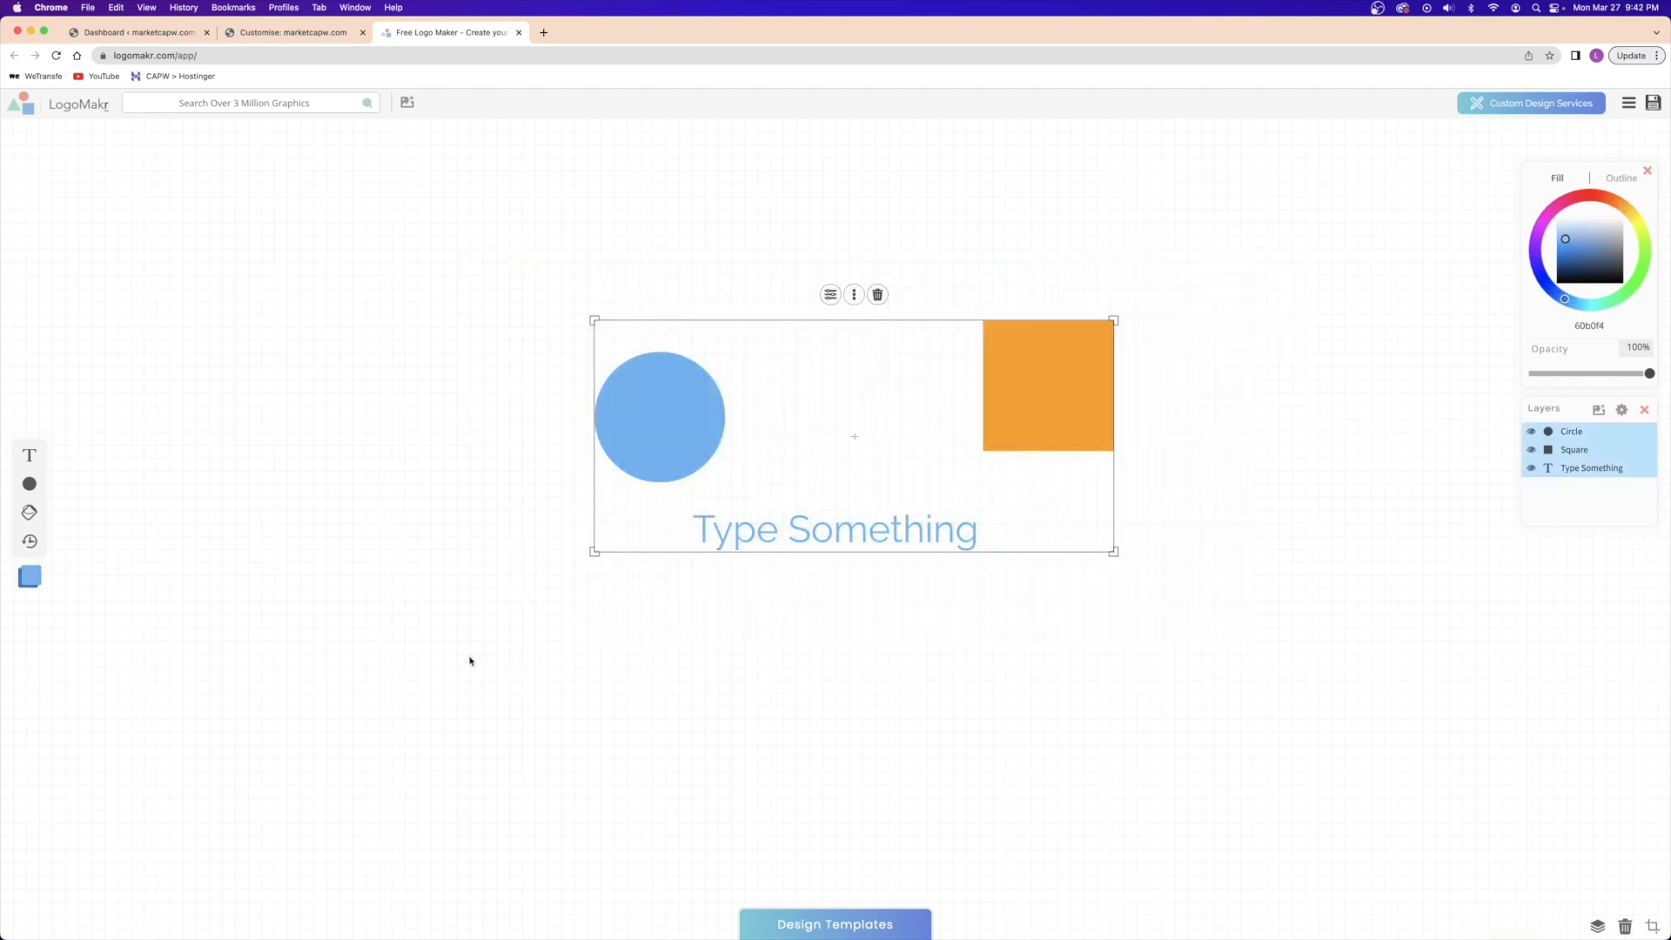
pyautogui.press('Delete')
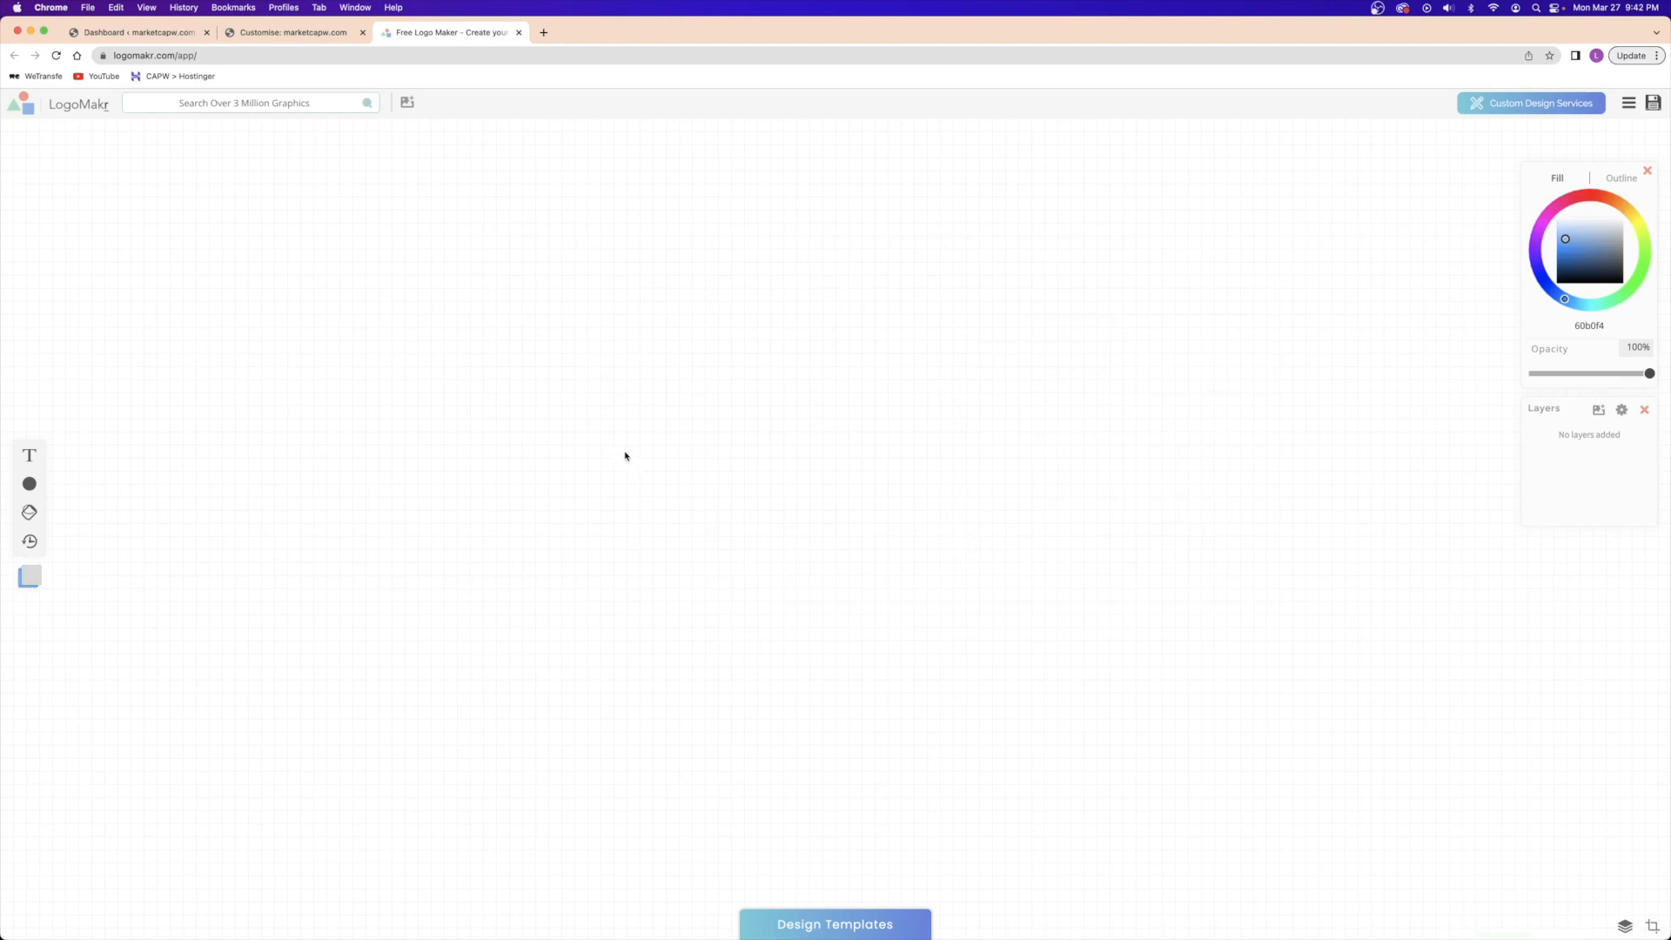
# - Look through the Abstract and Shapes graphics, add the wireframe polyhedron with one solid triangle, and place it left of the canvas centre
pyautogui.click(237, 105)
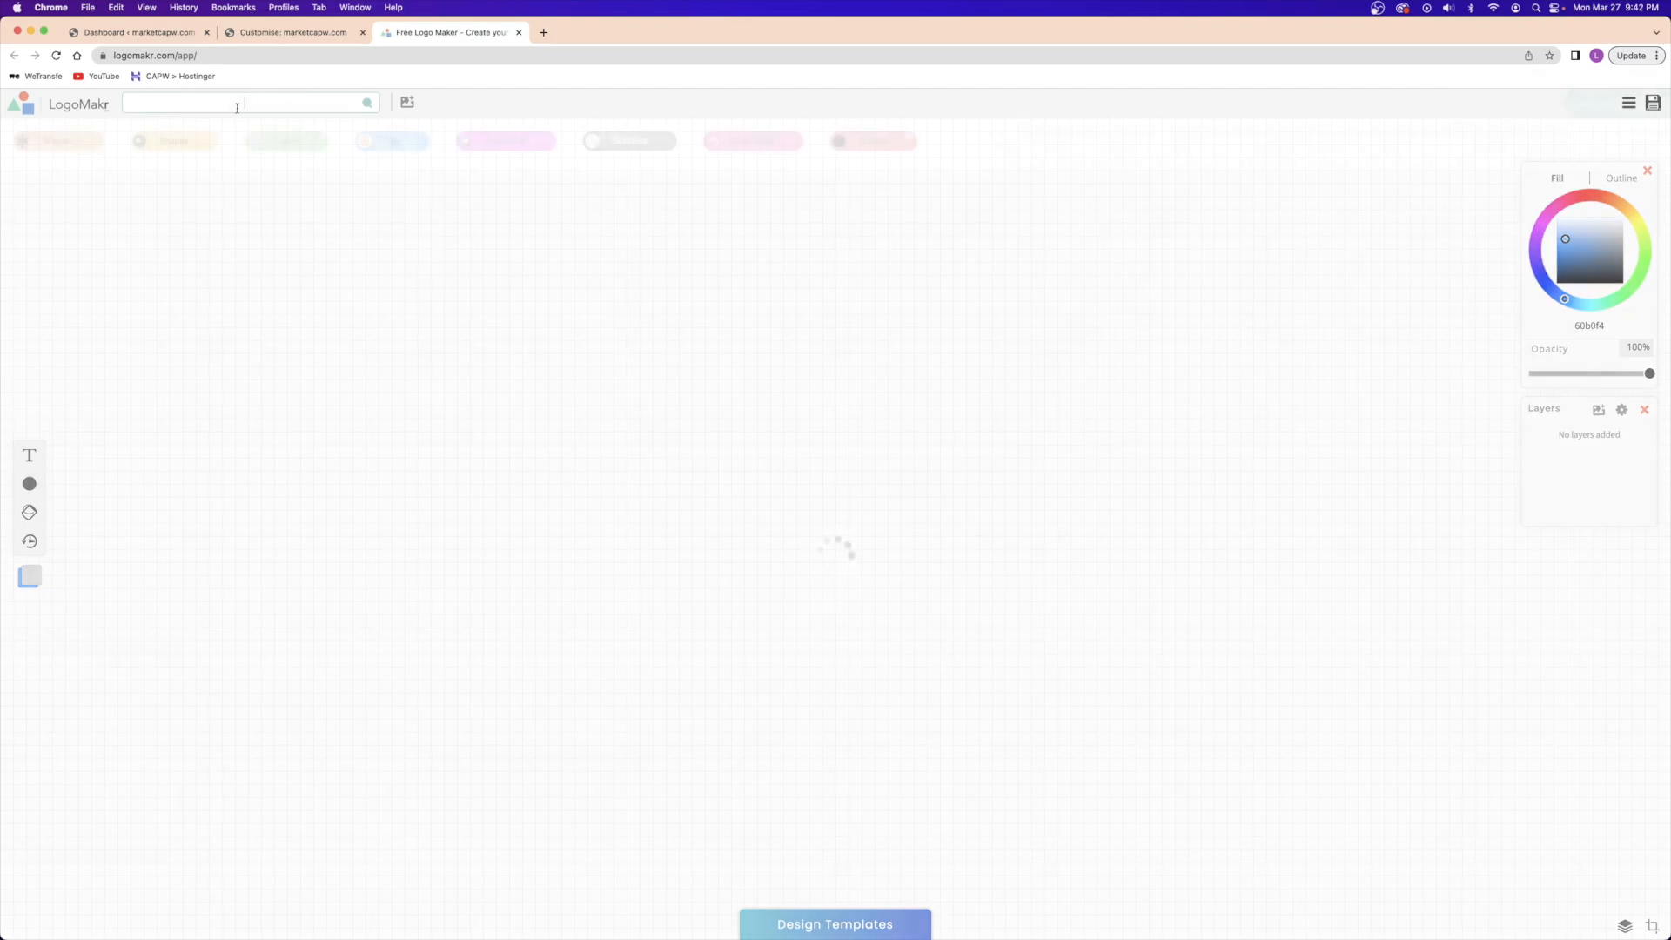
pyautogui.click(81, 144)
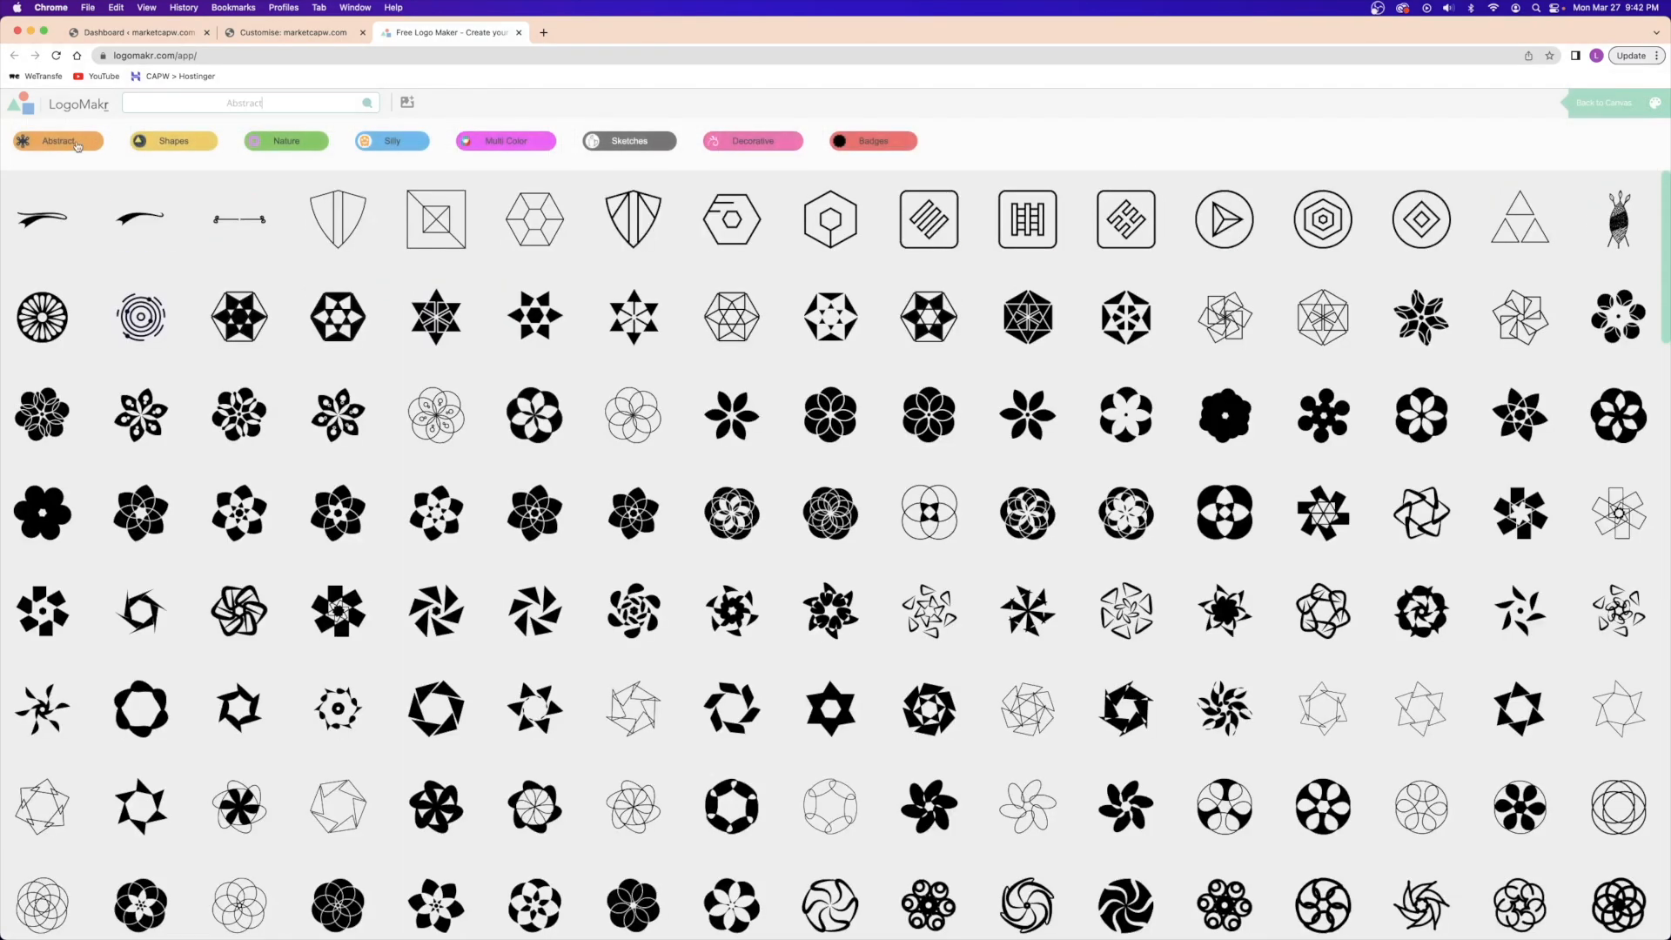
pyautogui.scroll(-7, 539, 461)
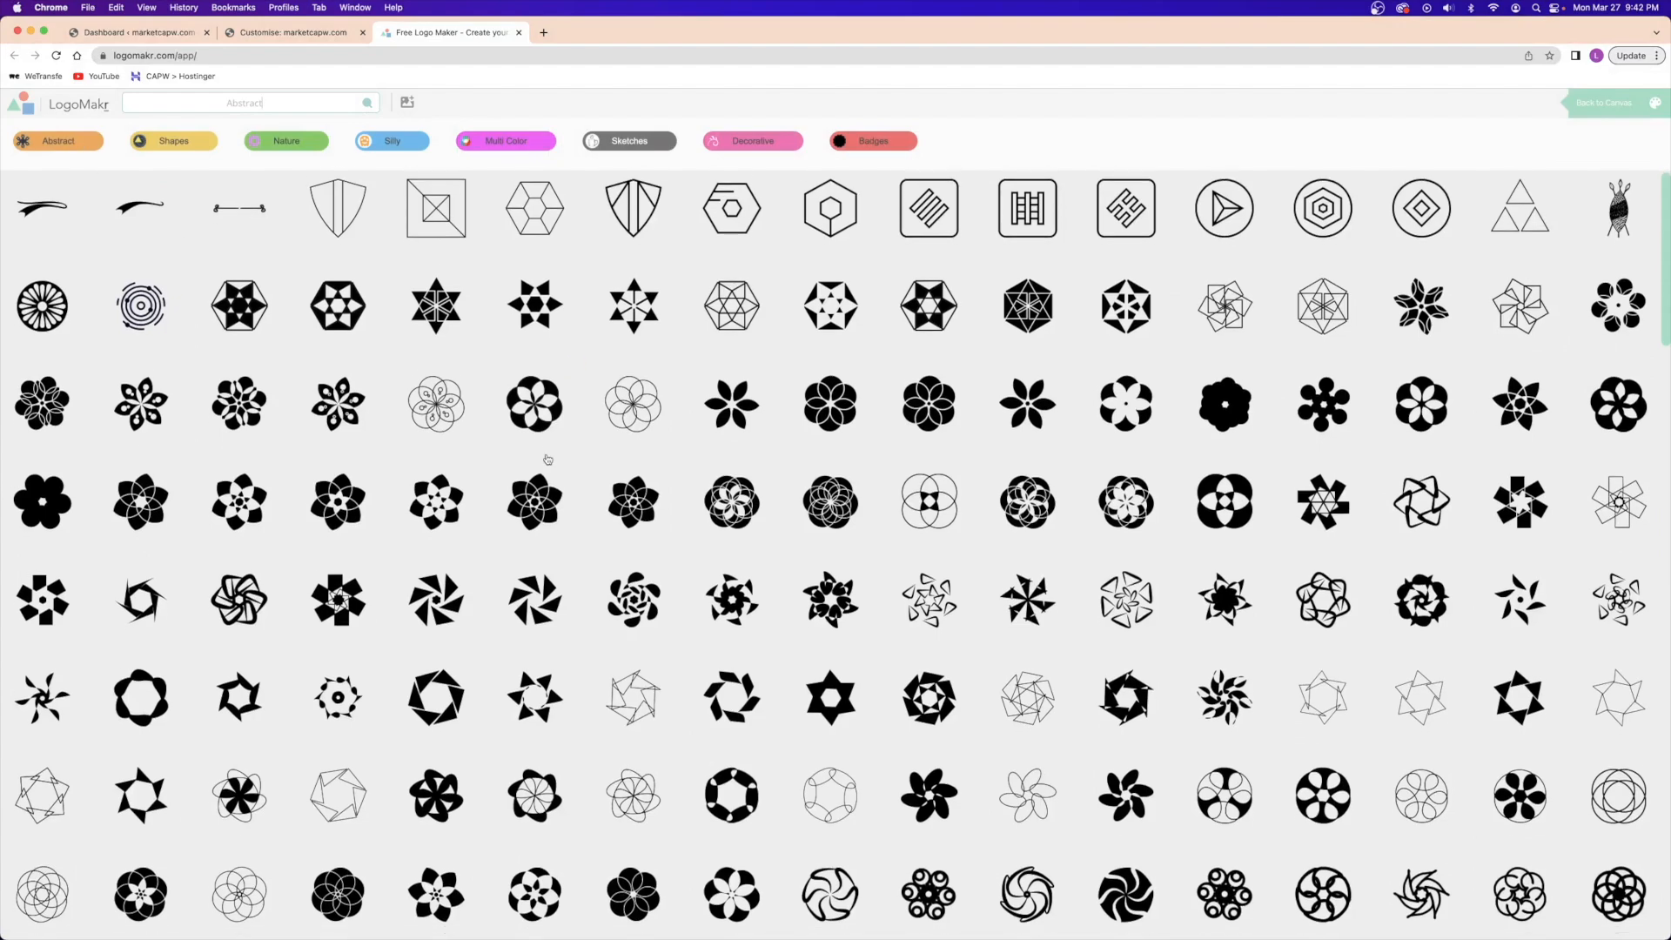
pyautogui.scroll(8, 570, 455)
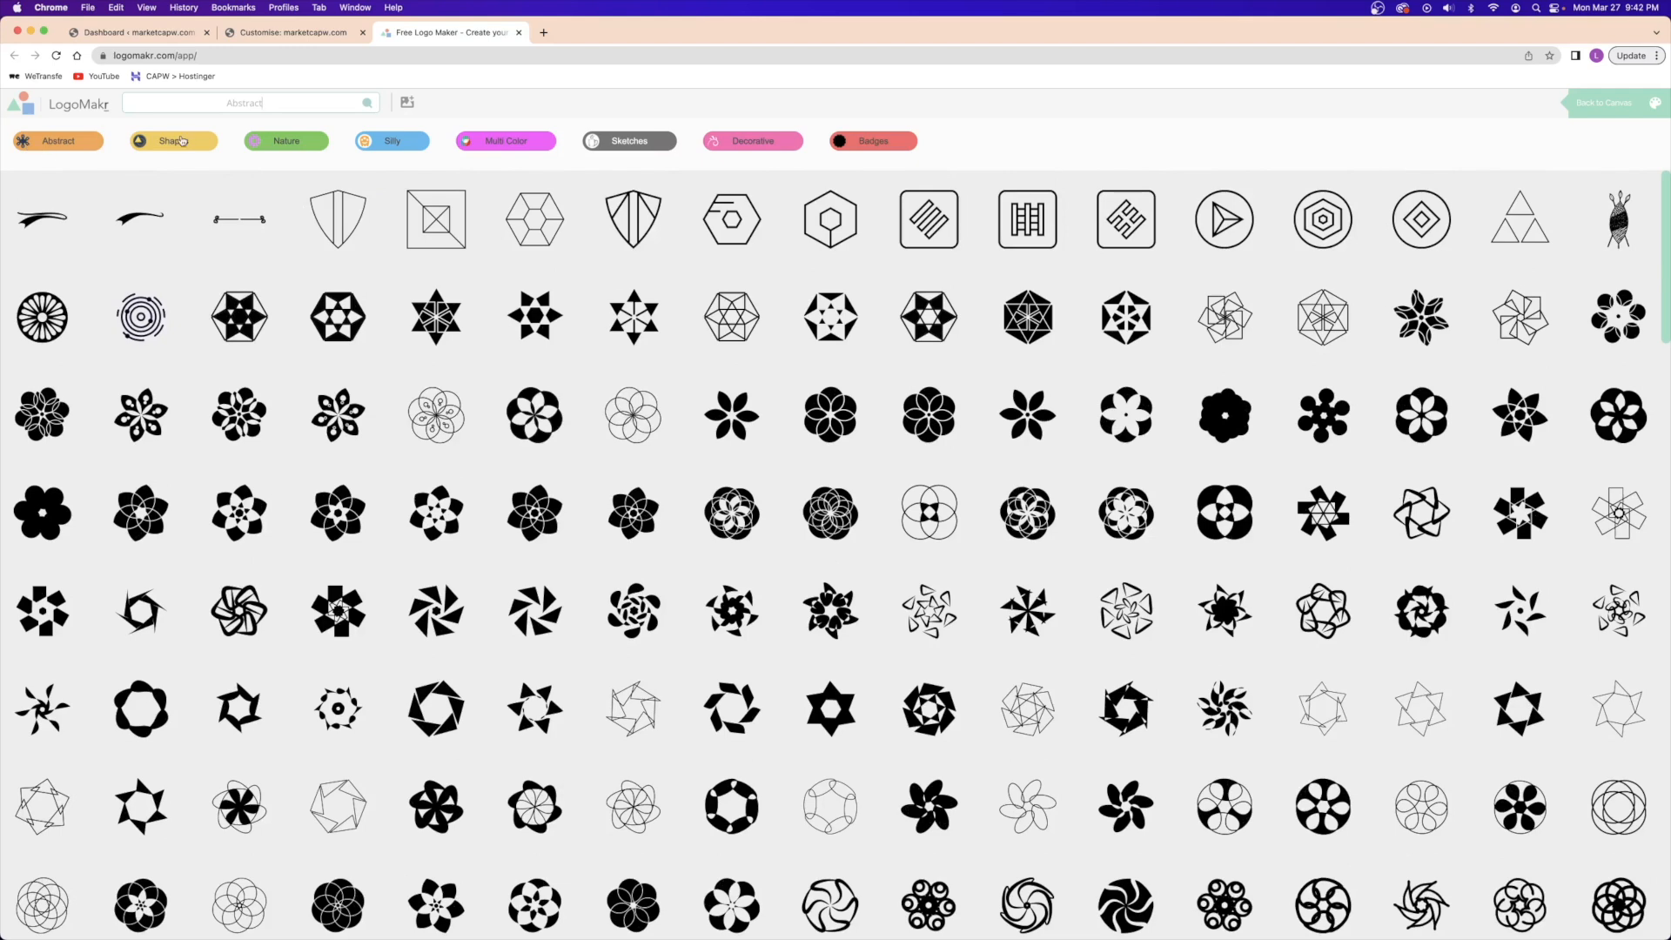
pyautogui.click(173, 144)
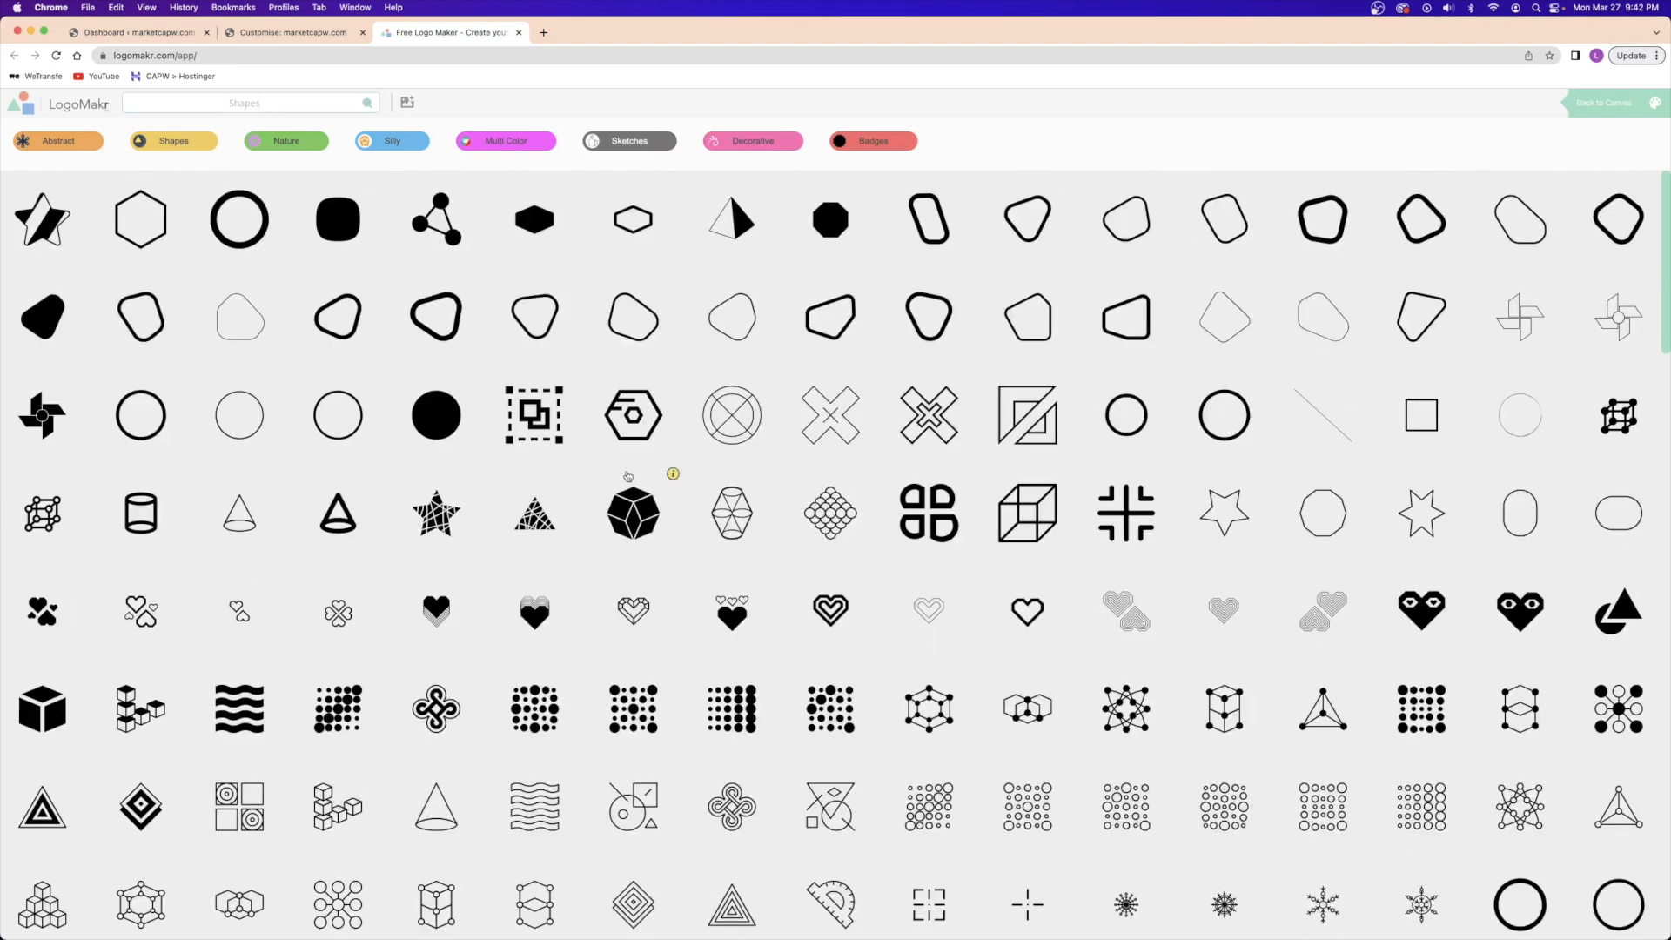
pyautogui.scroll(-10, 899, 450)
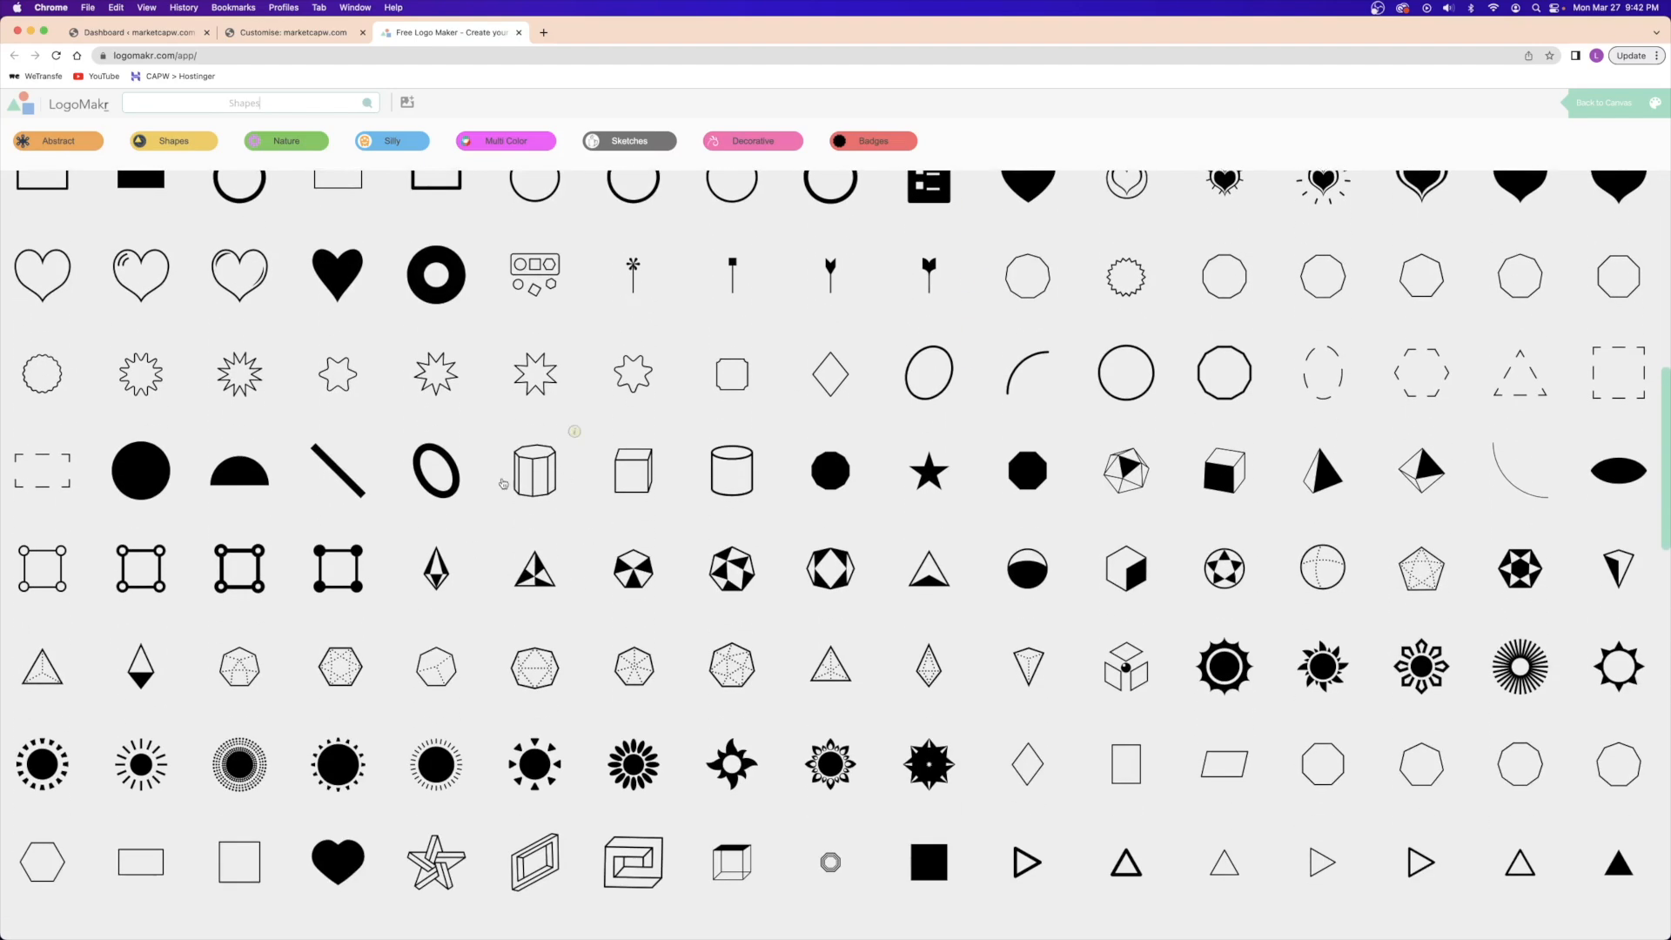
pyautogui.click(1136, 479)
pyautogui.moveTo(895, 522); pyautogui.dragTo(609, 447)
pyautogui.click(813, 475)
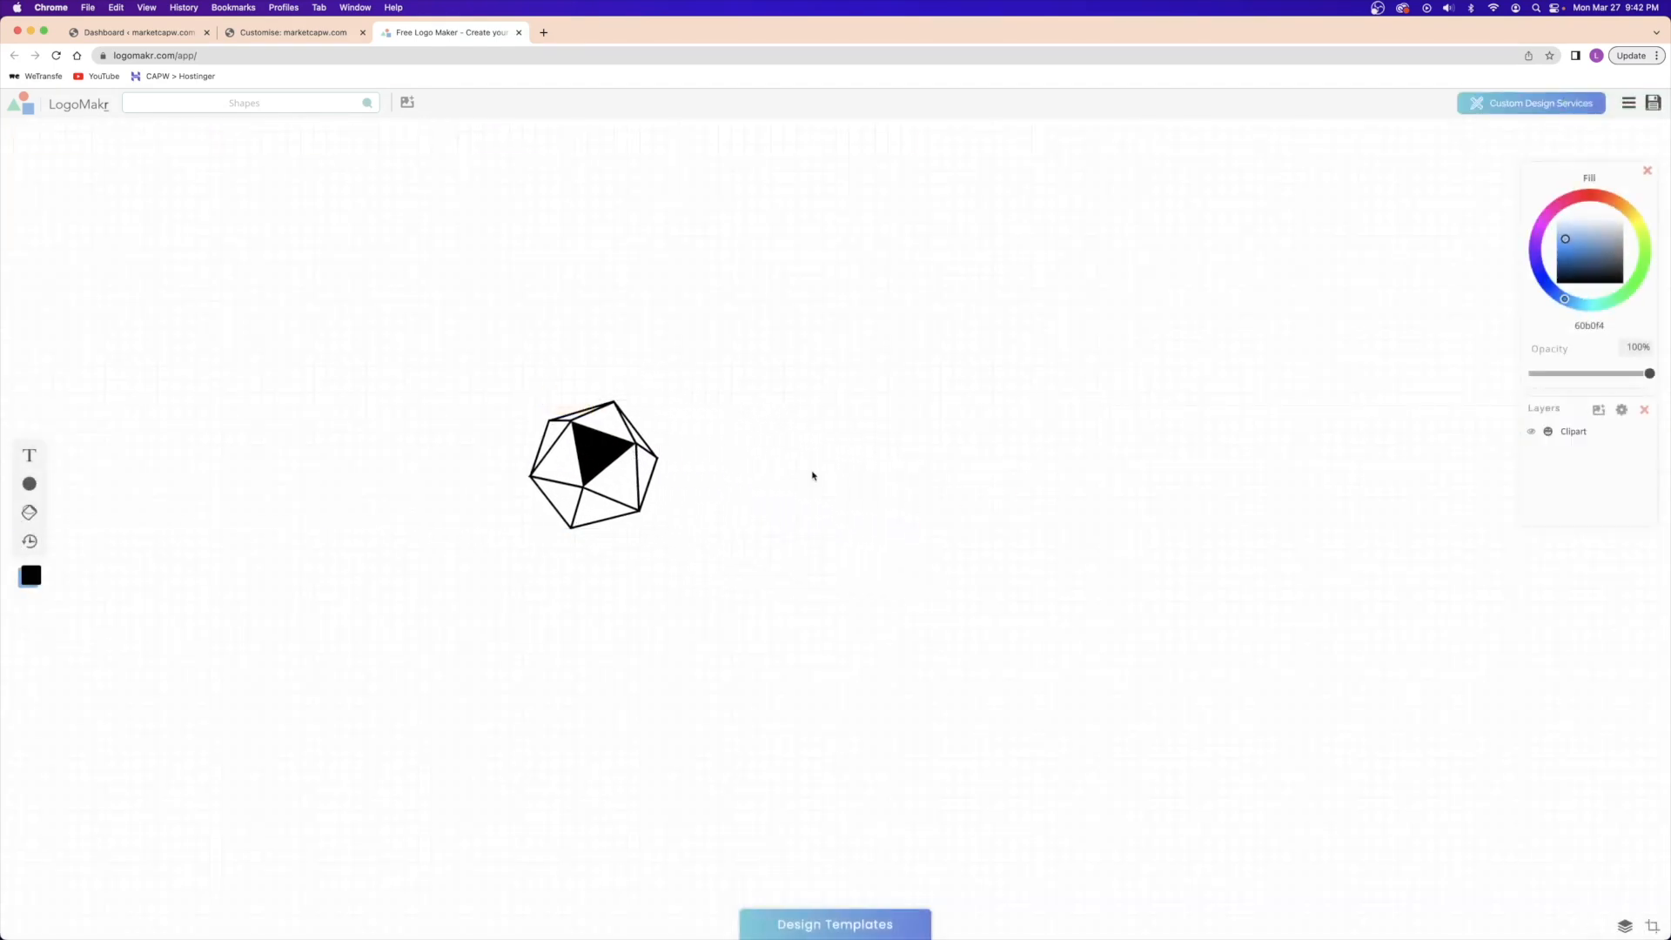
# - Add the text MARKET beside the polyhedron's upper half and fill it with black 000000
pyautogui.click(27, 460)
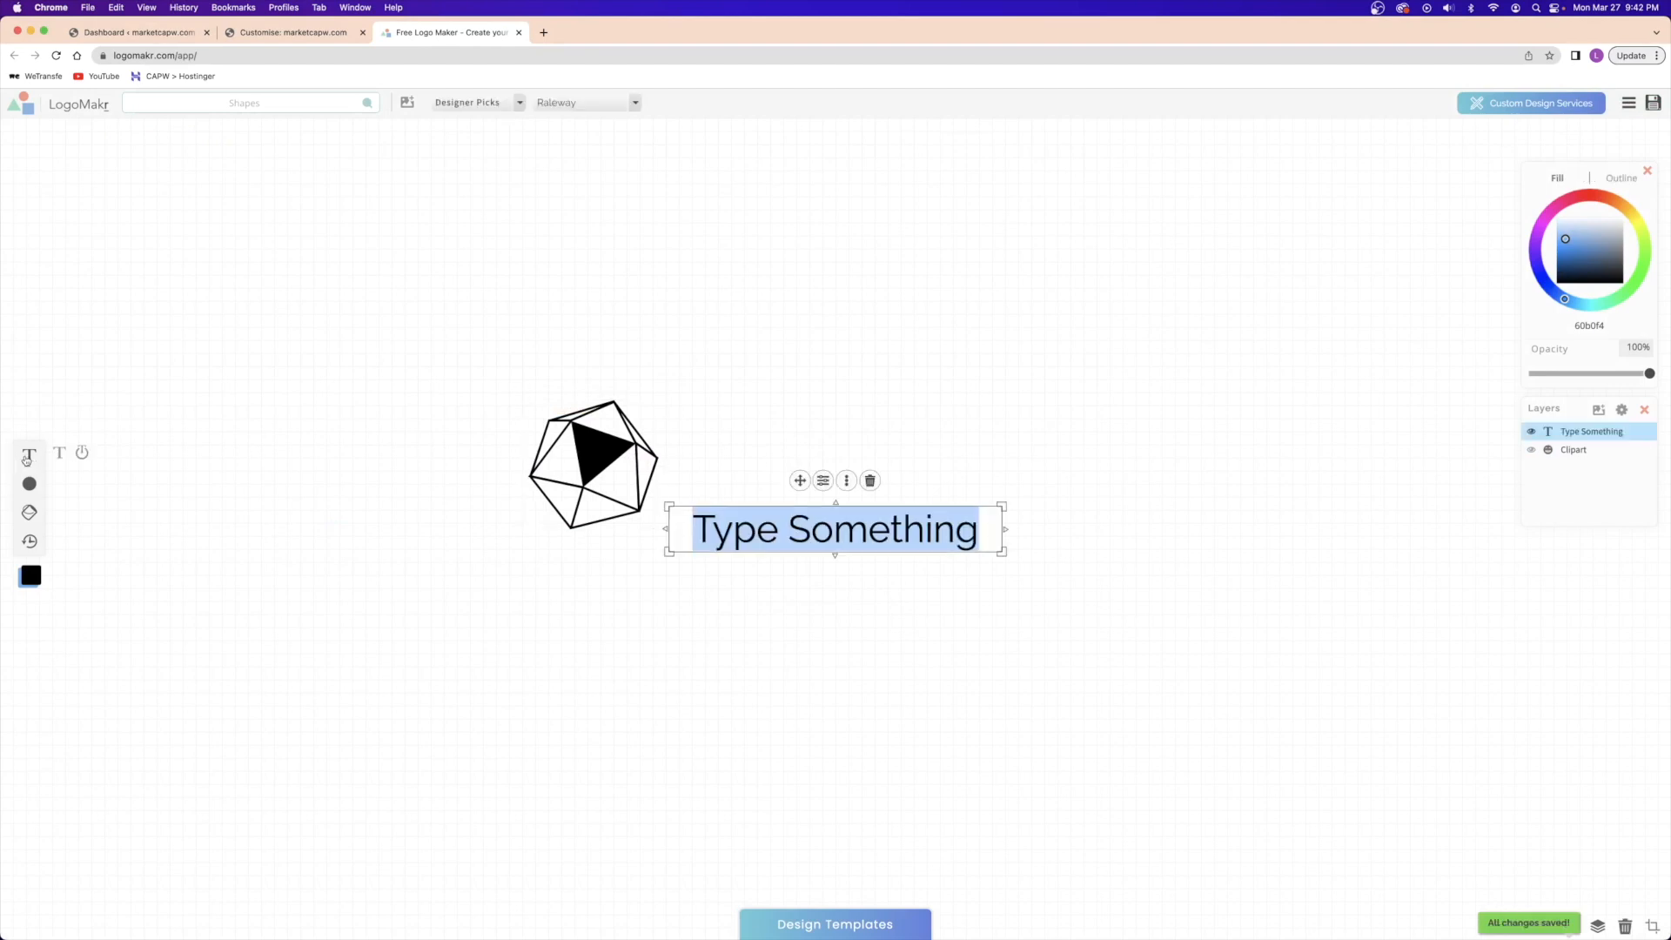
pyautogui.moveTo(799, 481); pyautogui.dragTo(788, 389)
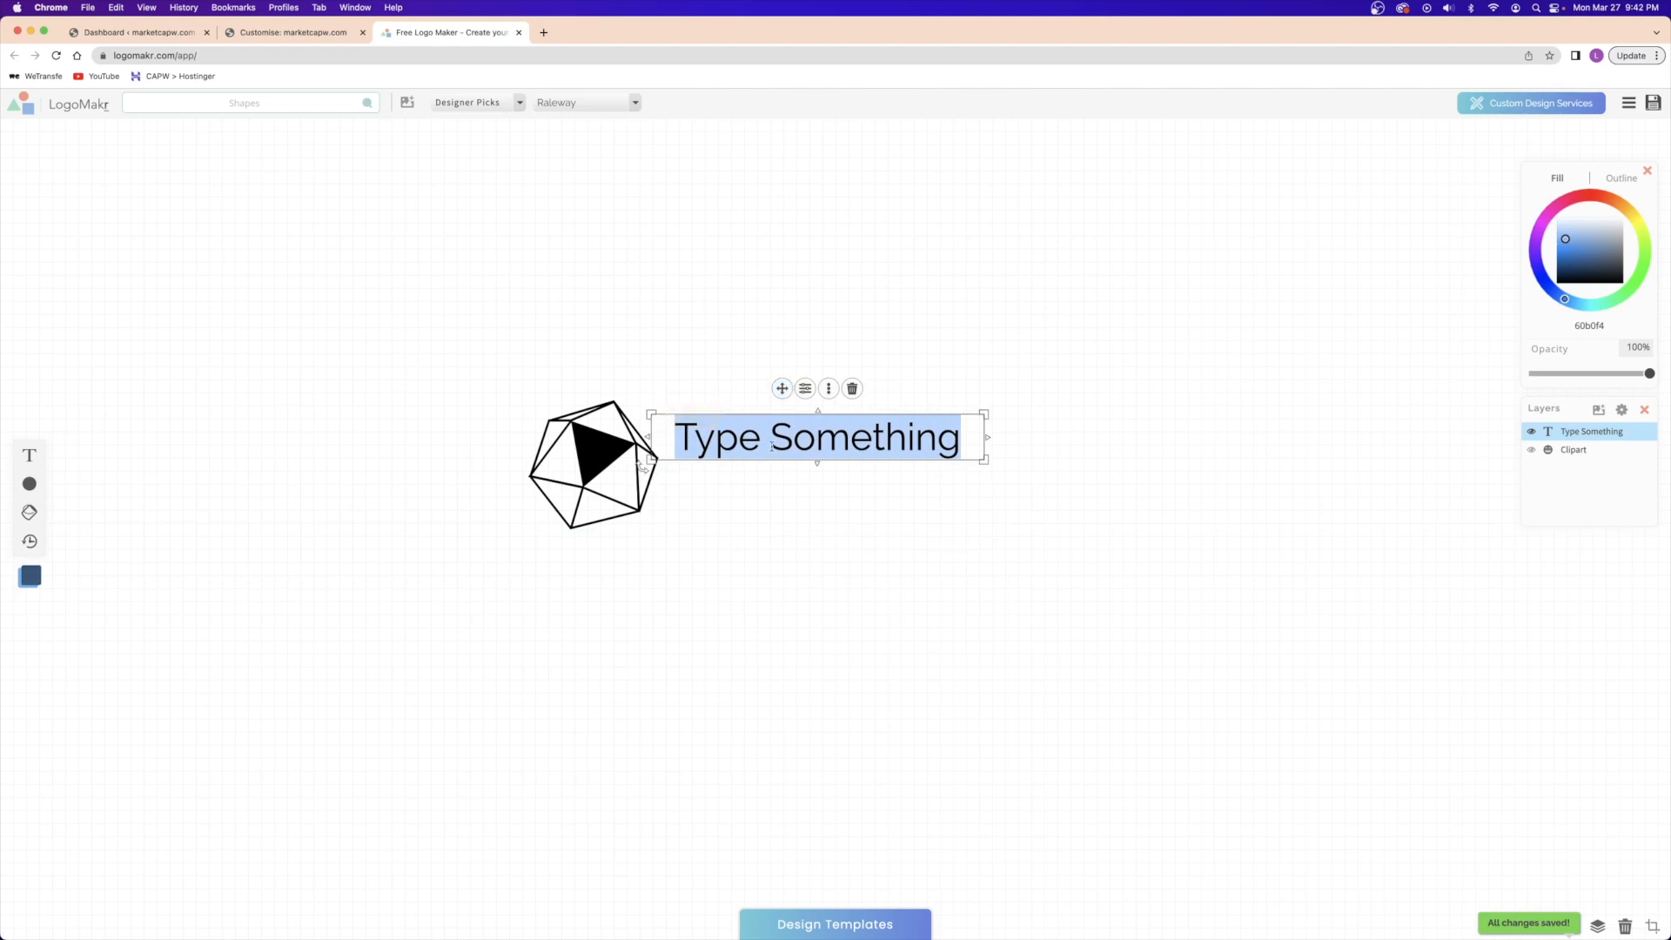
pyautogui.press('BackSpace')
pyautogui.write('MARKET')
pyautogui.moveTo(1554, 261); pyautogui.dragTo(1536, 301)
pyautogui.click(1020, 333)
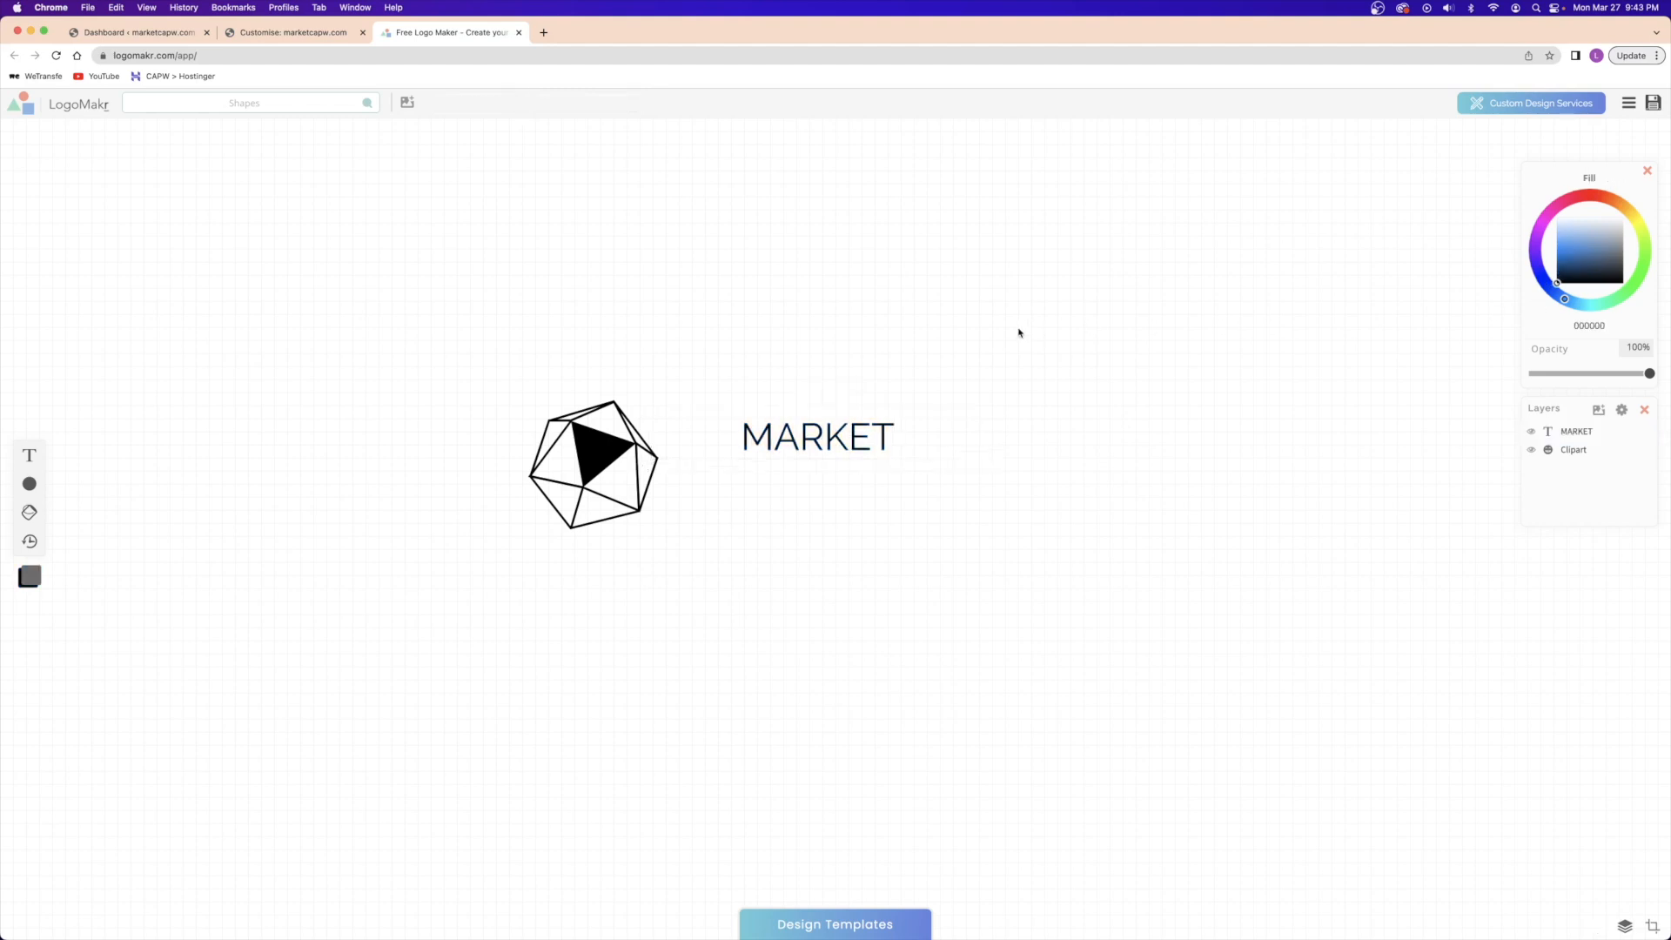
# - Add a second text reading DIGITAL SERVCIES, place it directly beneath MARKET and make it black
pyautogui.click(31, 454)
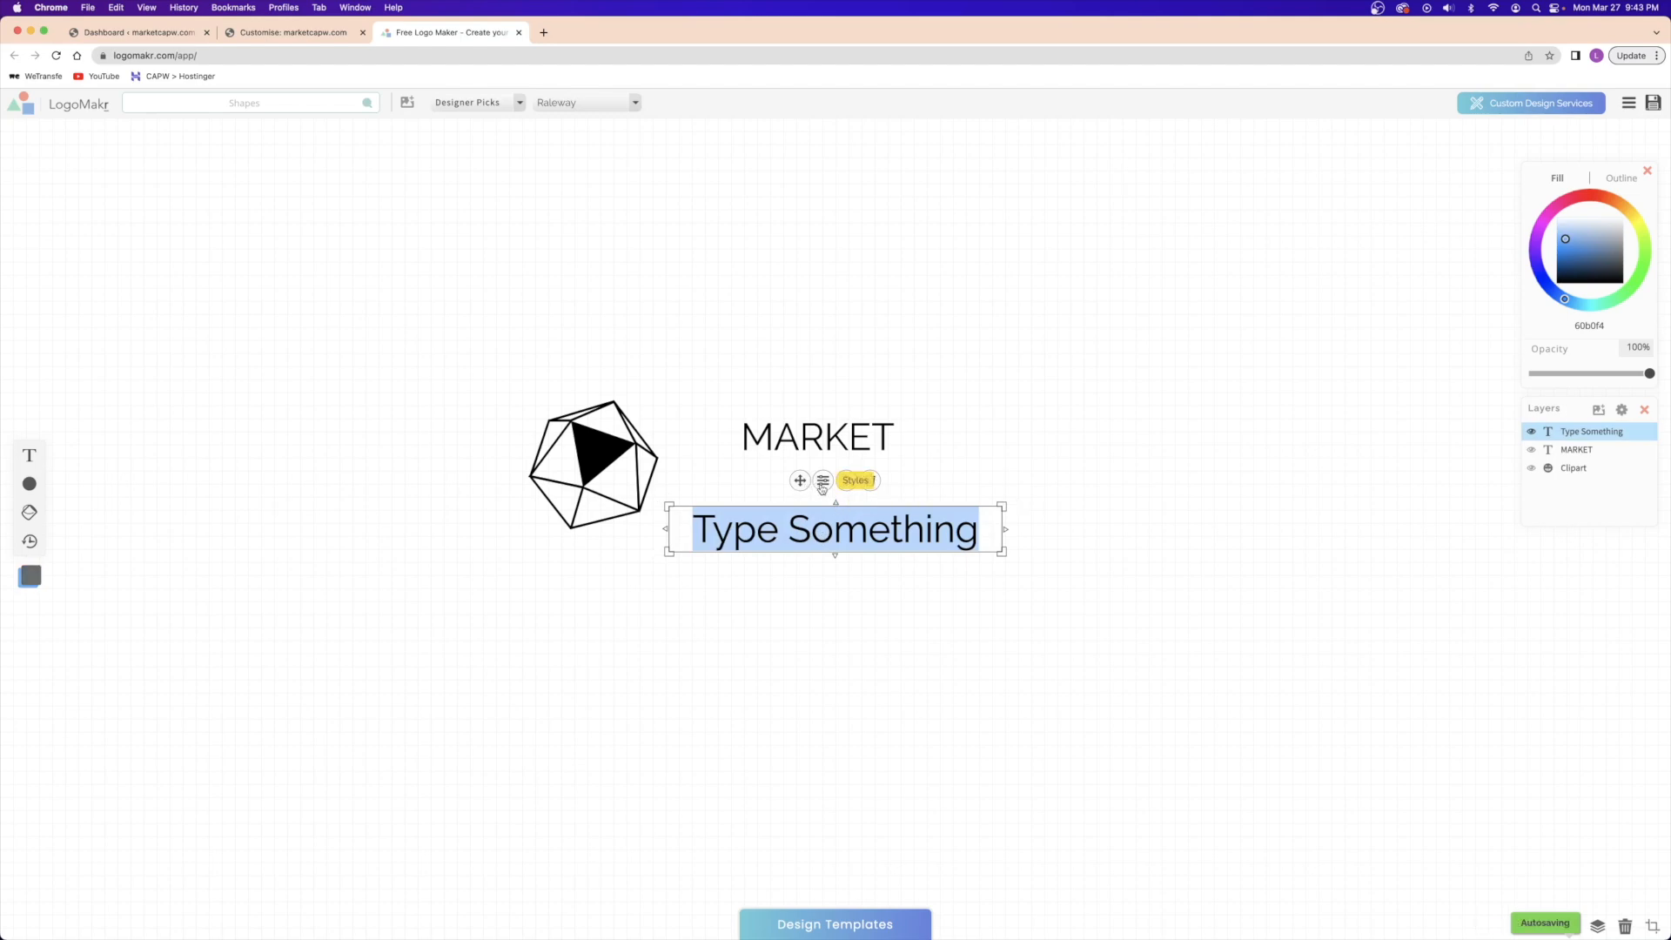
pyautogui.write('DIGITAL SERVIES')
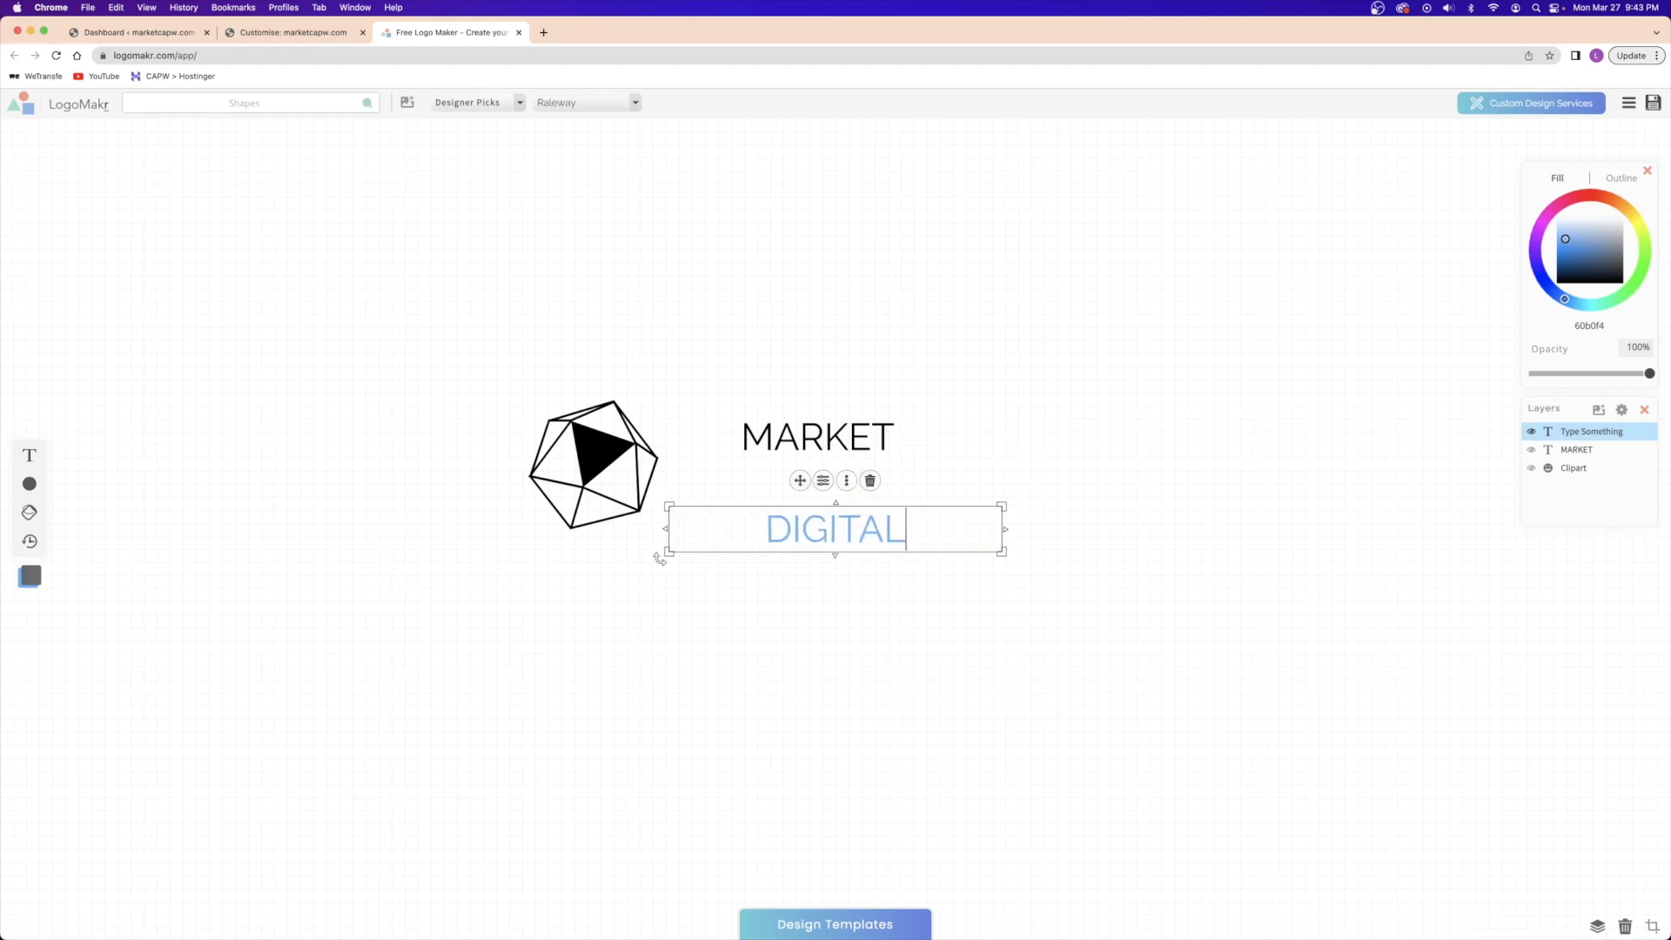
pyautogui.click(941, 531)
pyautogui.write('C')
pyautogui.click(981, 416)
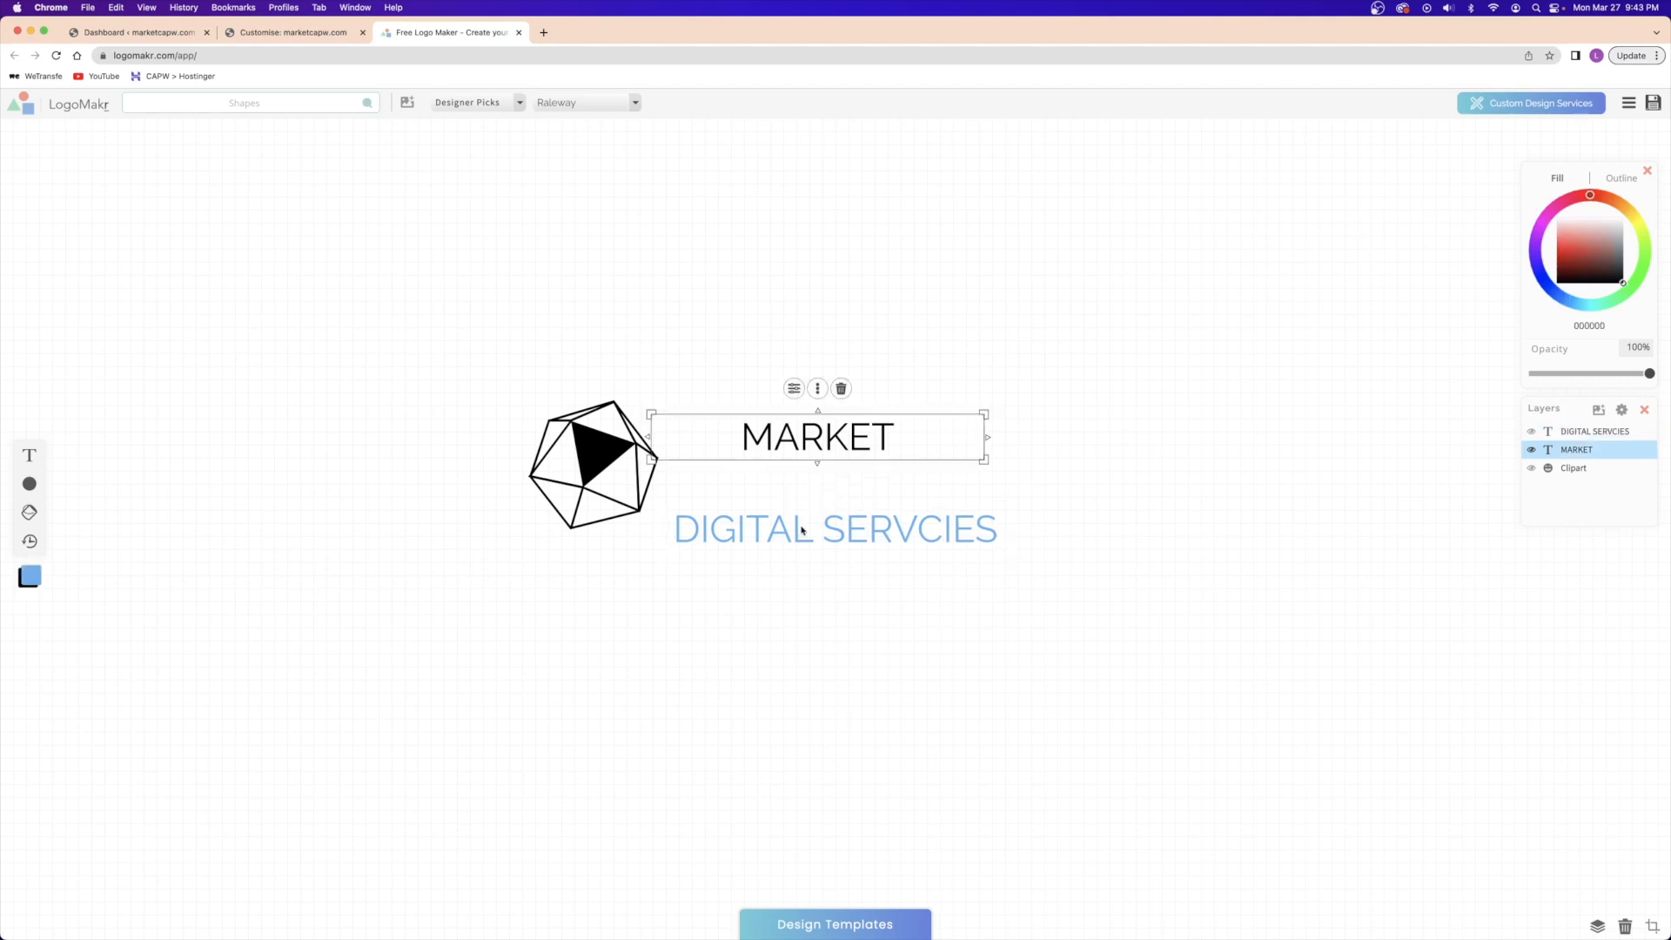
pyautogui.moveTo(802, 530); pyautogui.dragTo(801, 490)
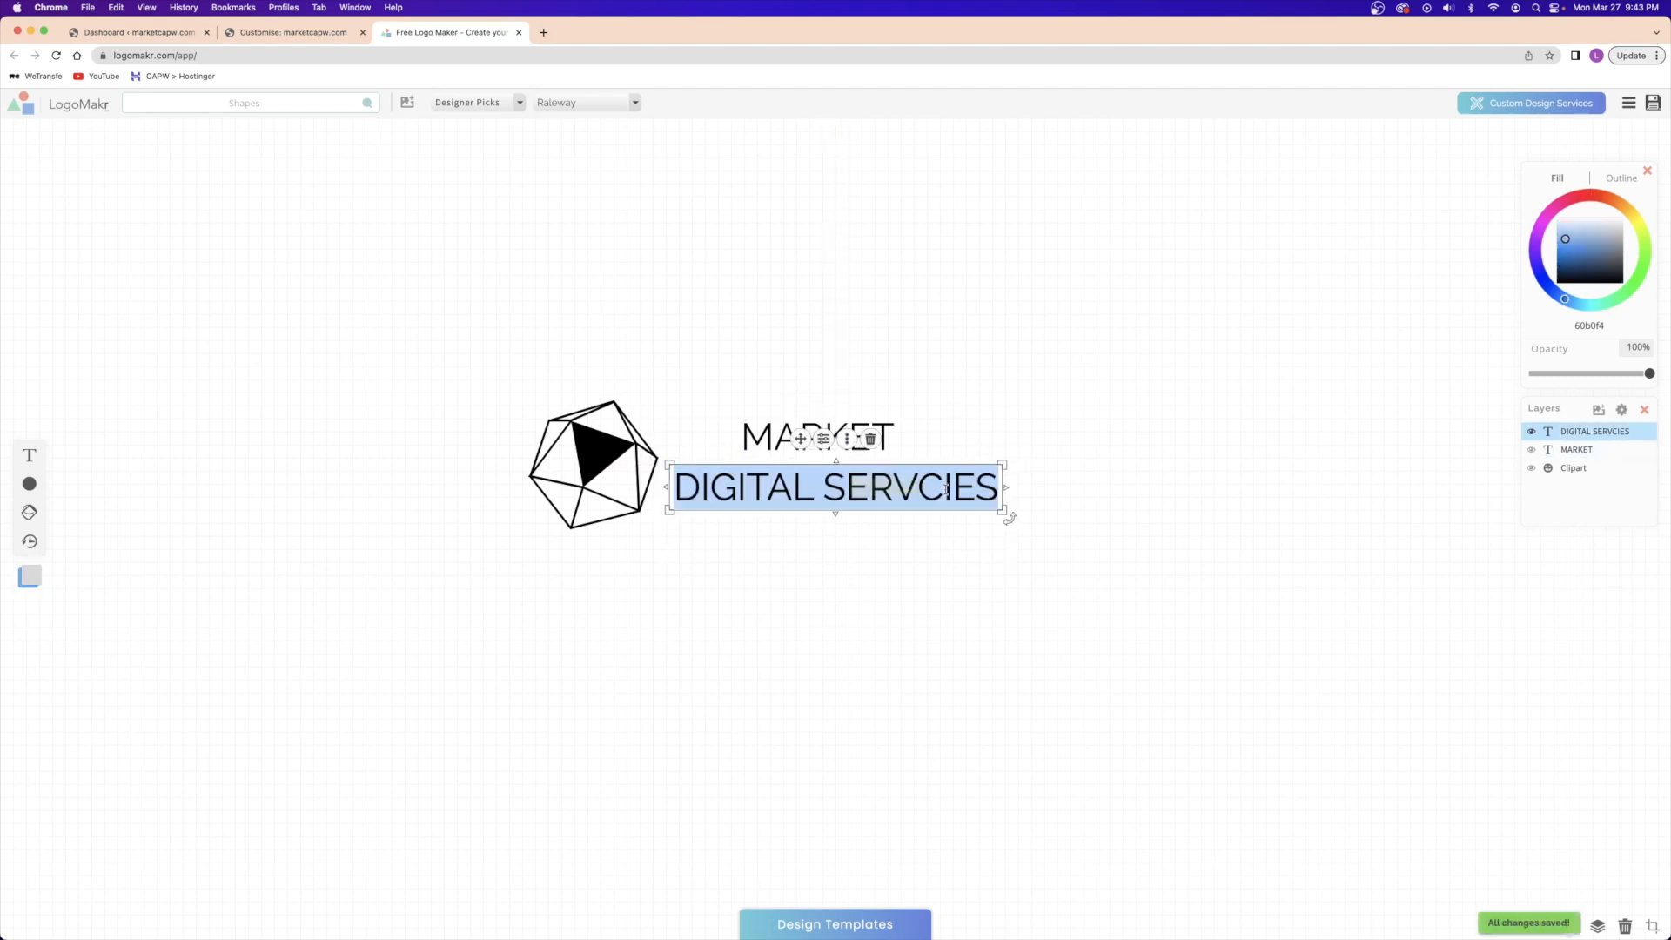
pyautogui.click(1229, 371)
# - Set the MARKET text's font to Audiowide from the Pixel & Monospace category and enlarge the text slightly
pyautogui.click(819, 435)
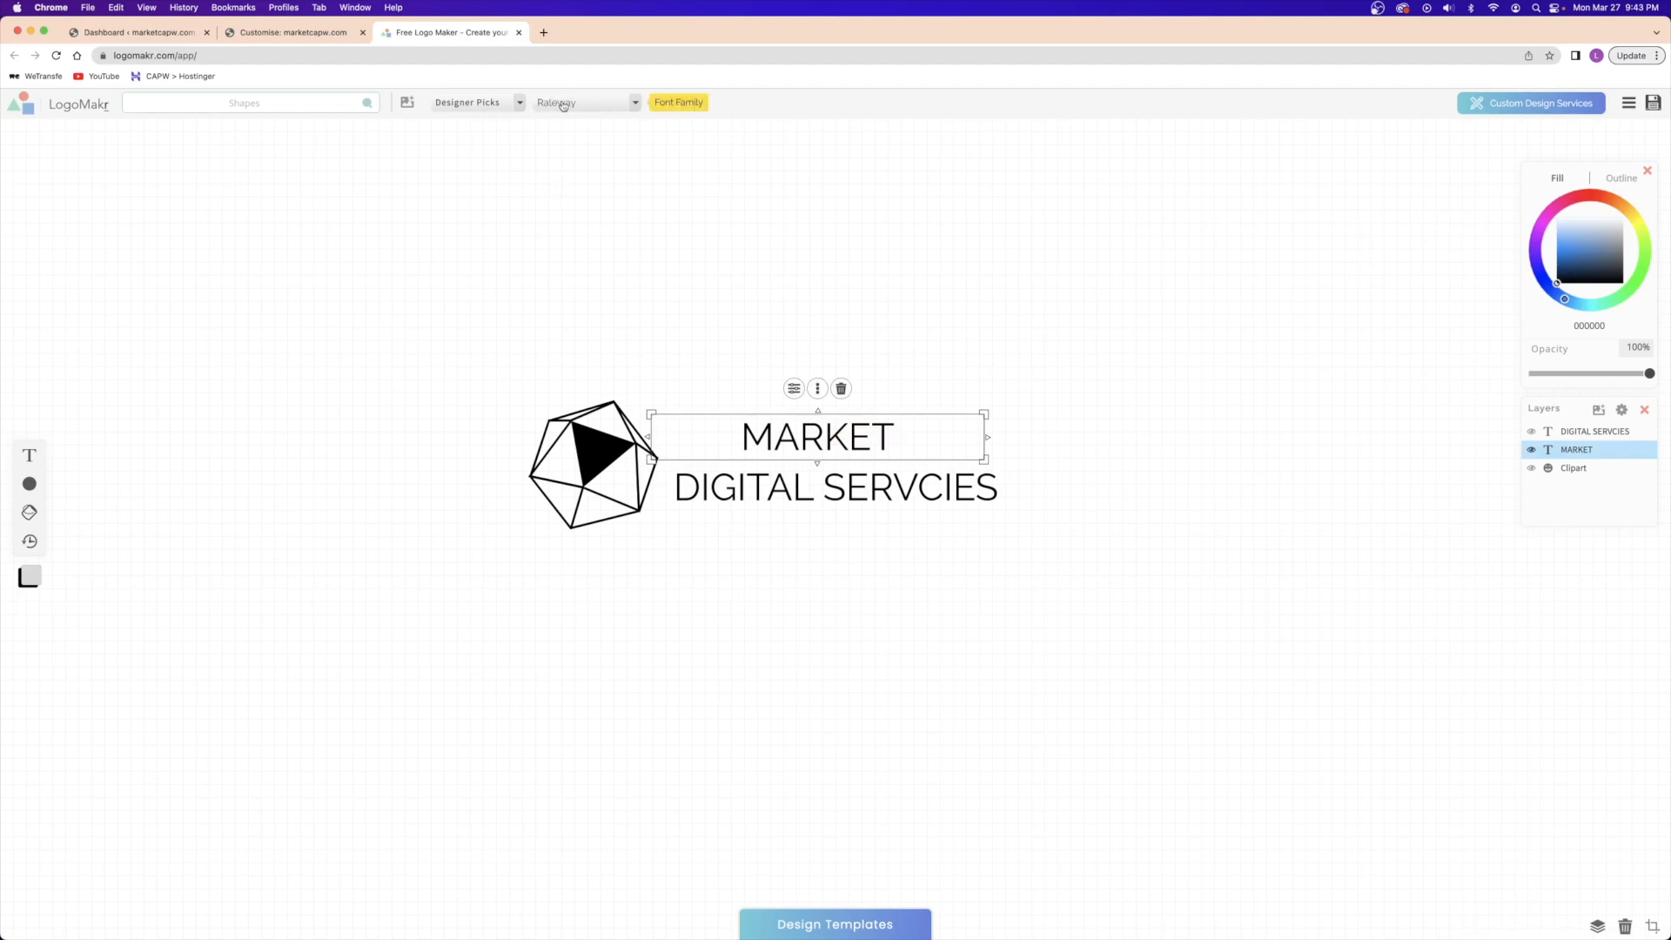
pyautogui.click(497, 107)
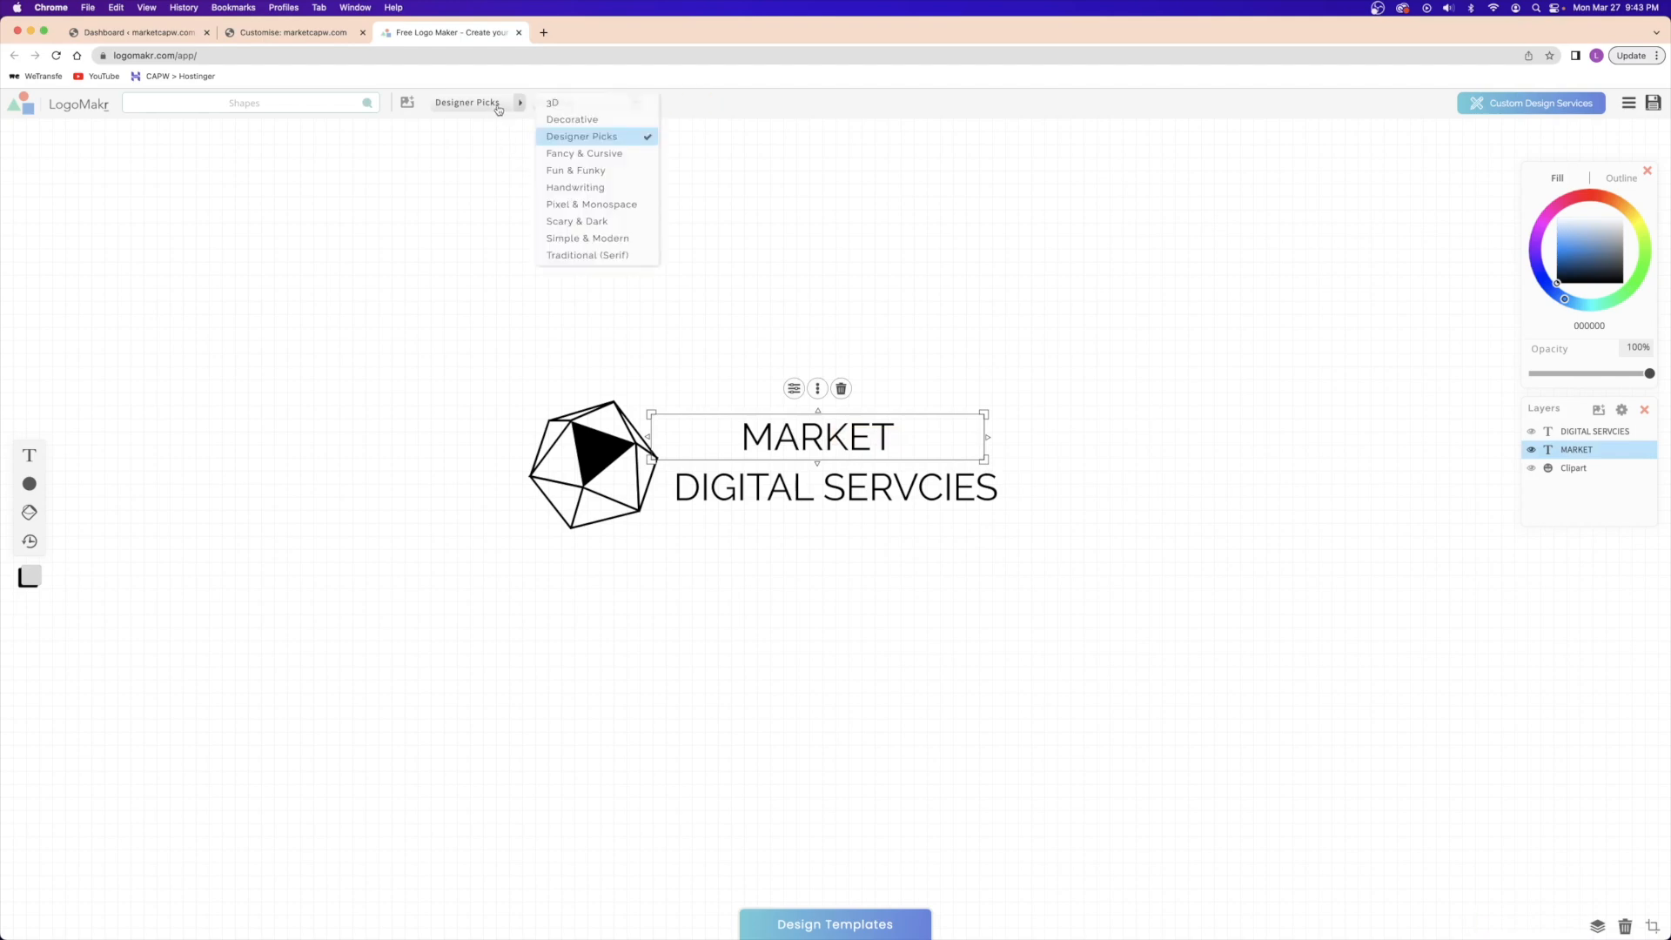
pyautogui.click(585, 106)
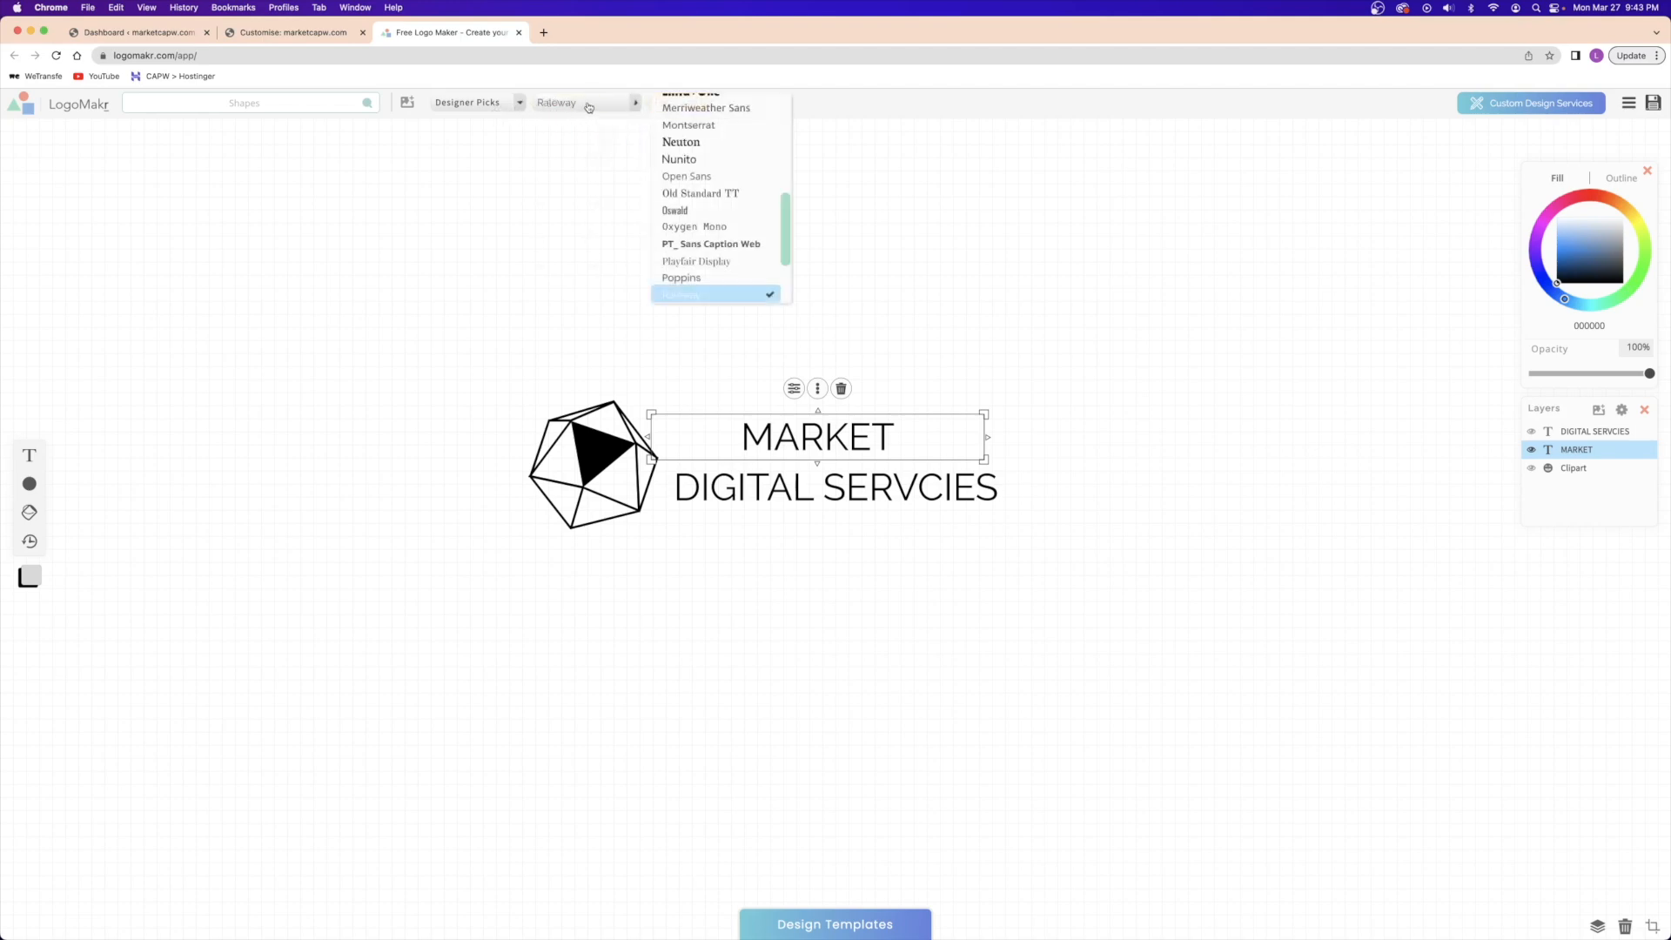
pyautogui.click(504, 111)
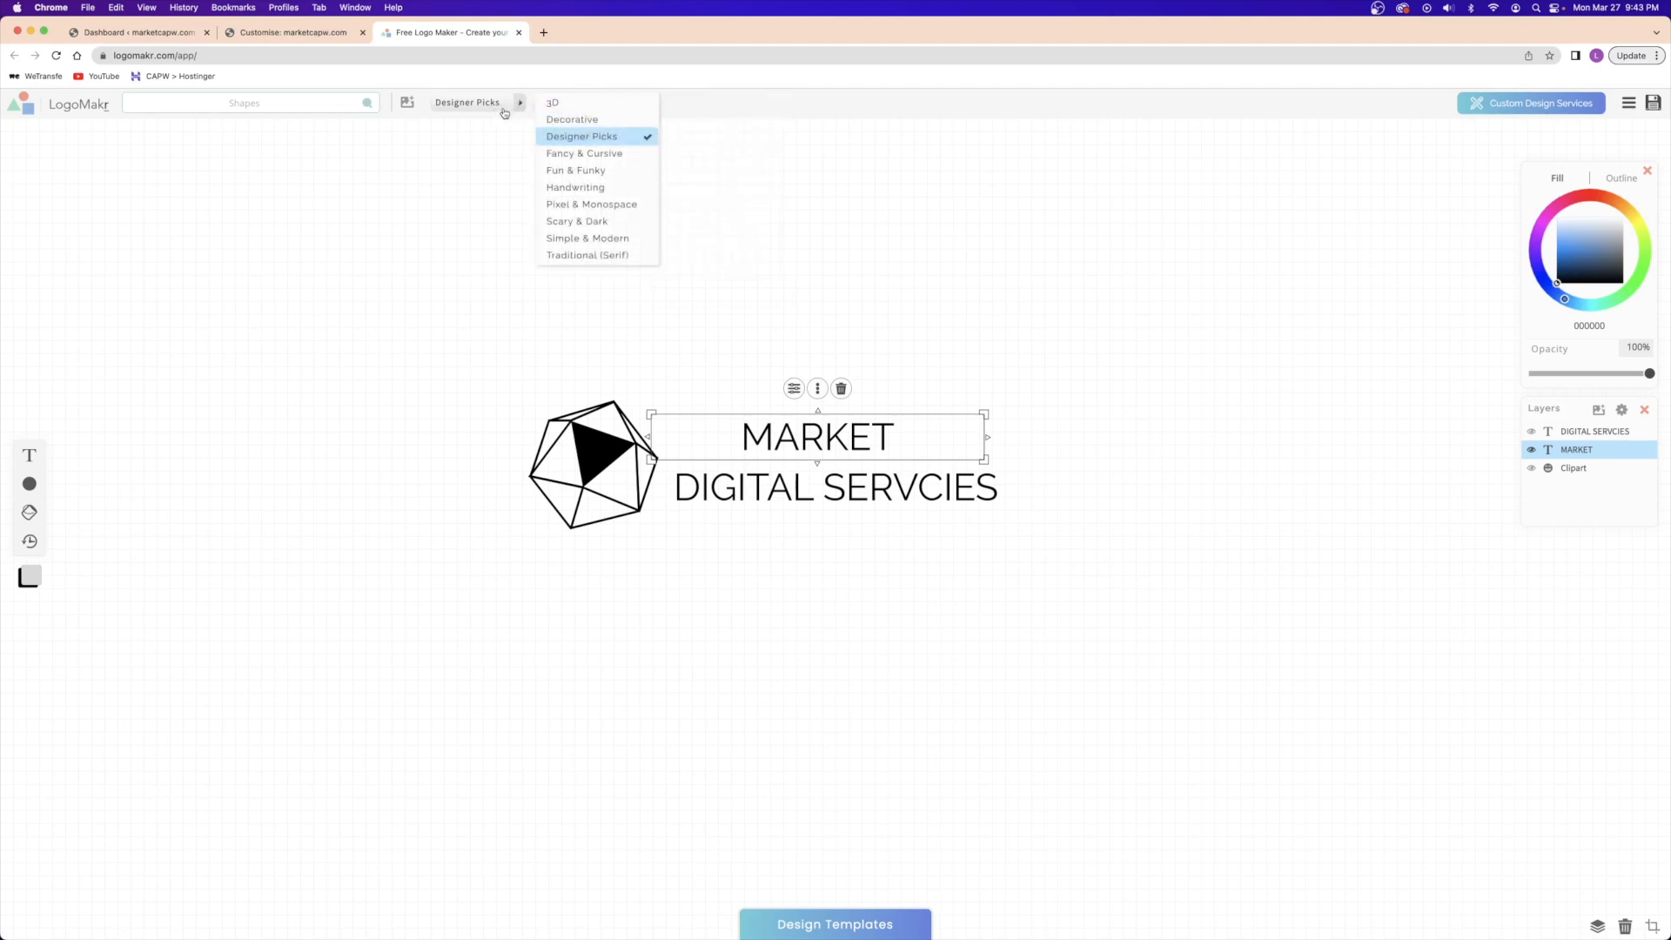
pyautogui.click(594, 206)
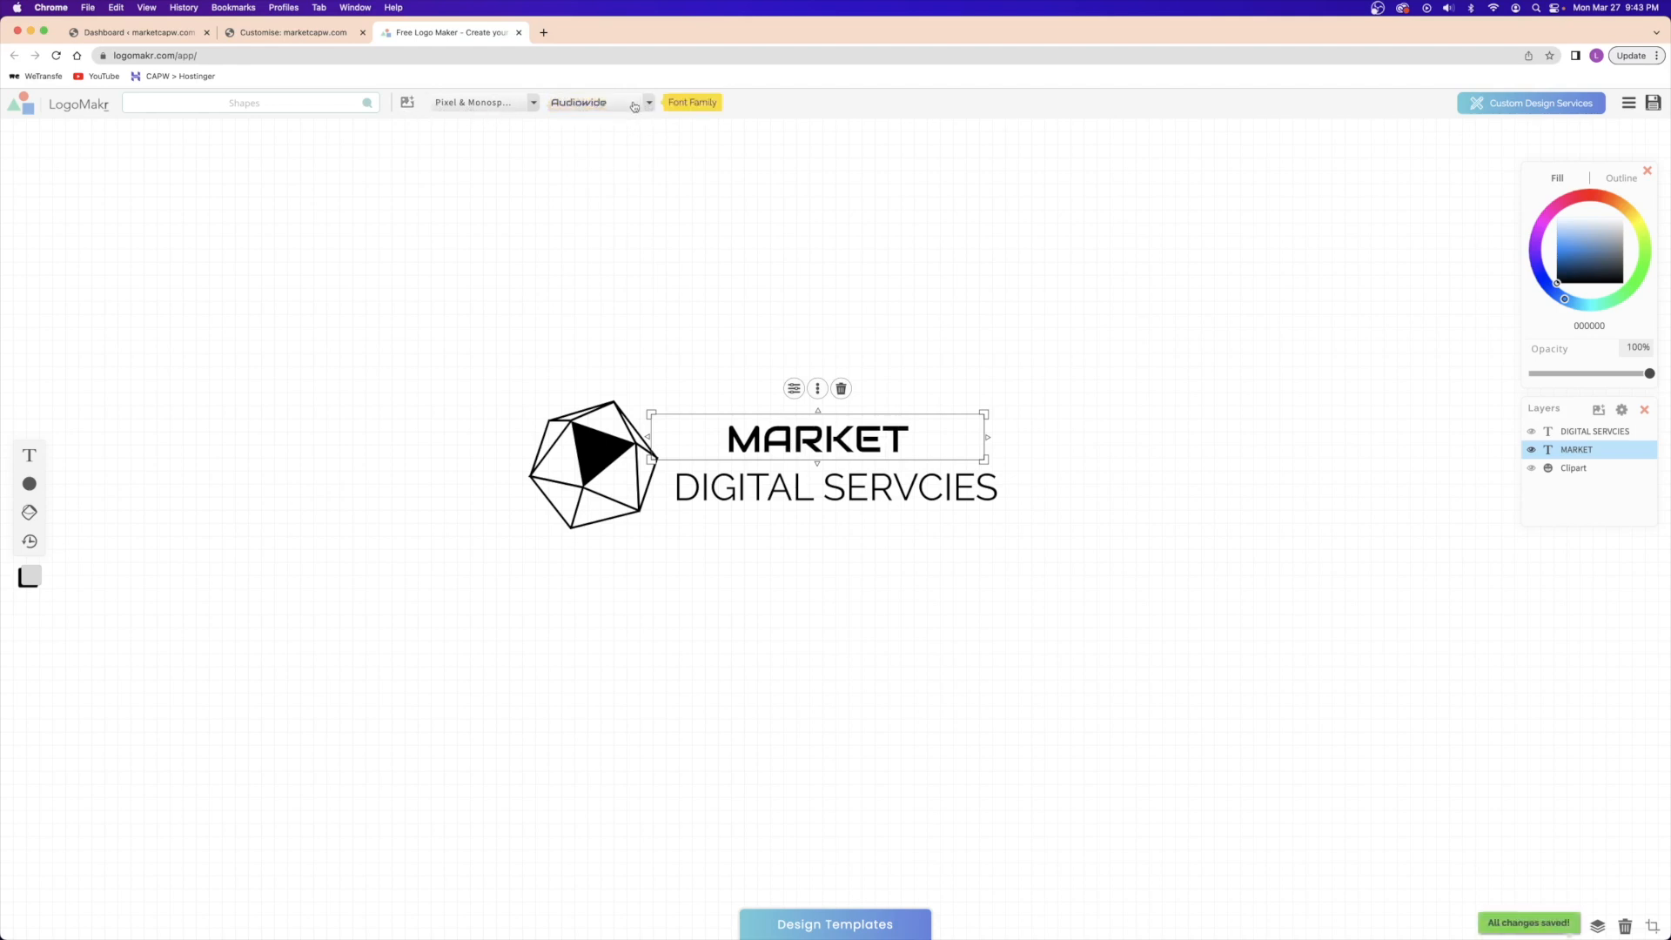
pyautogui.click(574, 102)
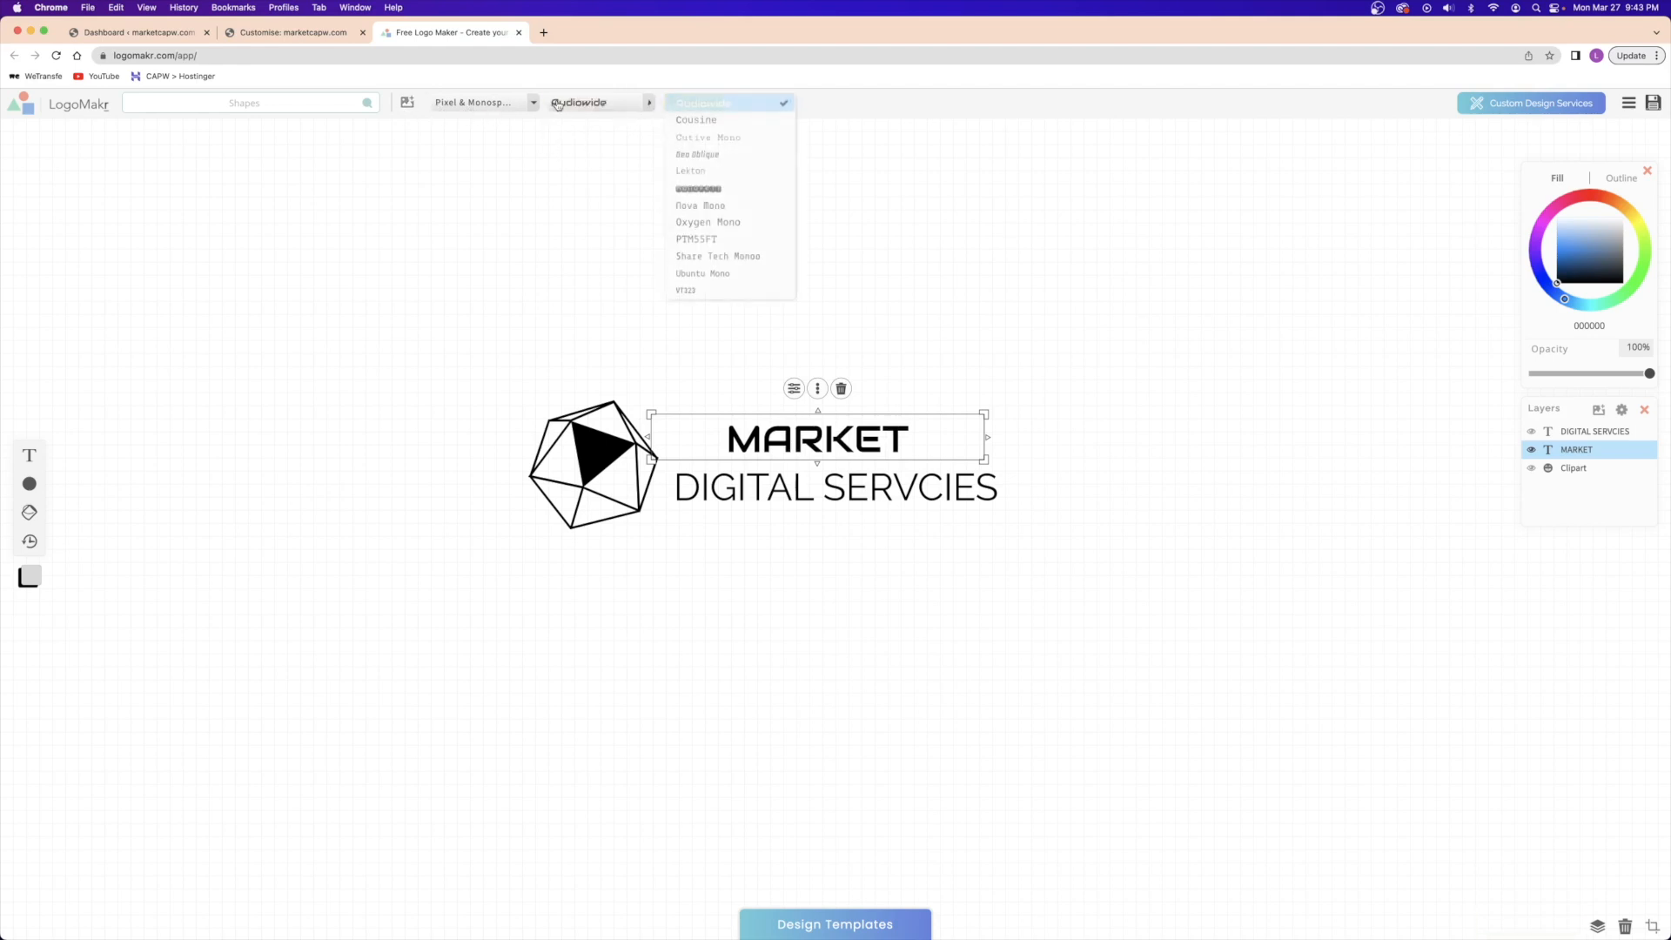
pyautogui.click(716, 108)
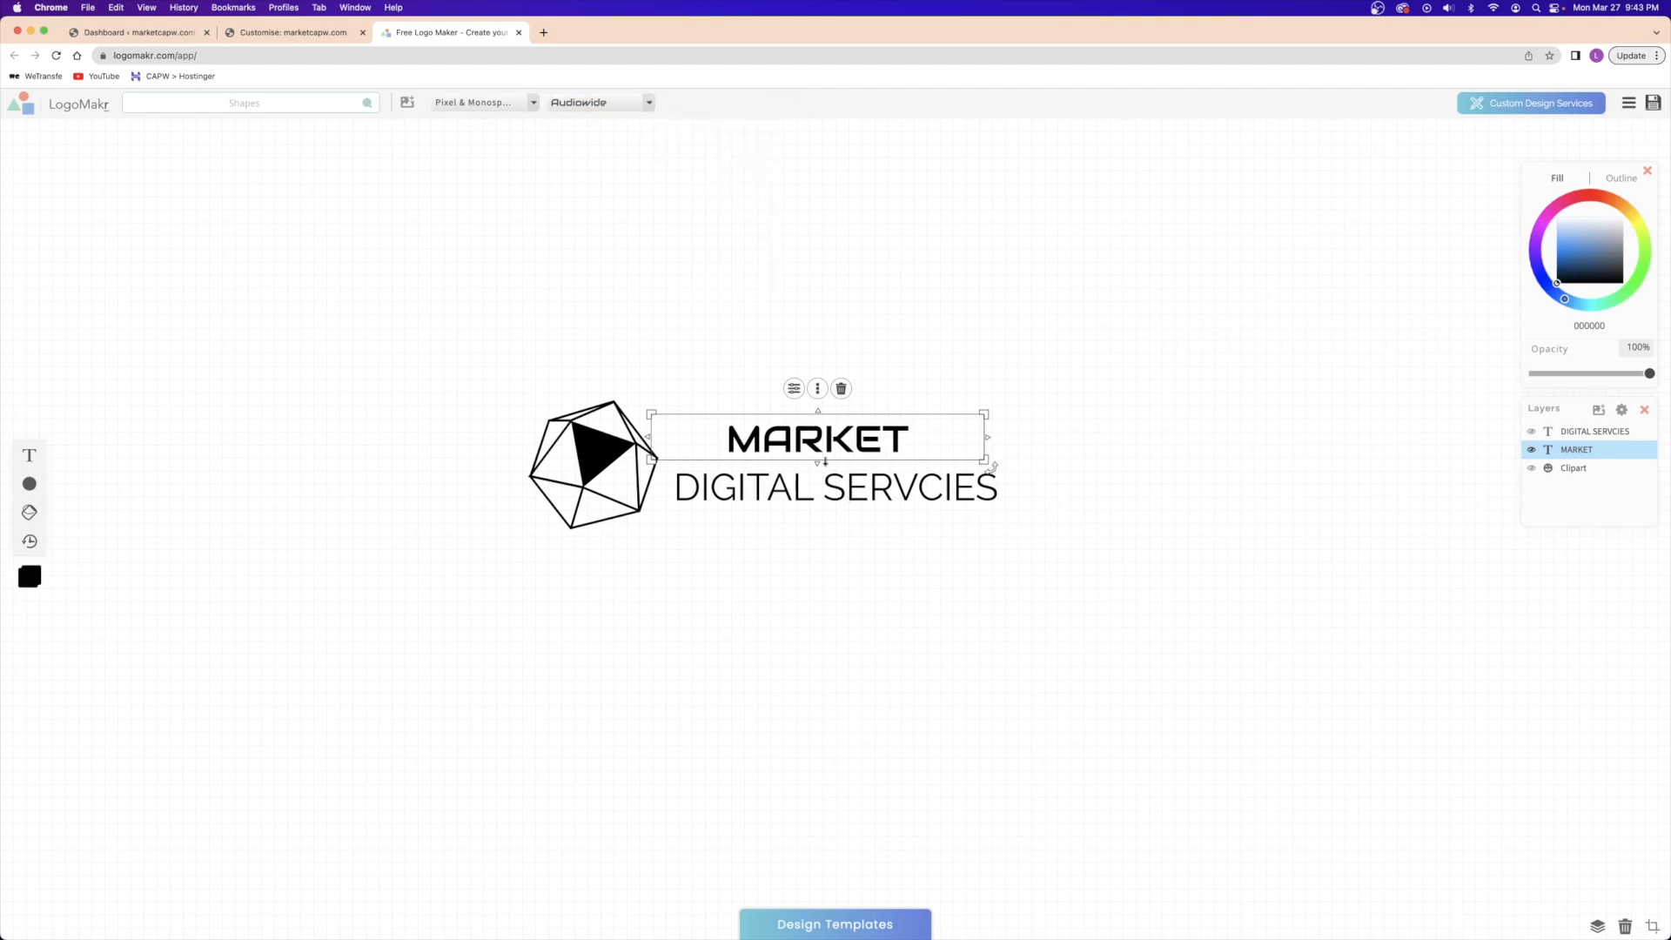
pyautogui.moveTo(989, 410); pyautogui.dragTo(1038, 392)
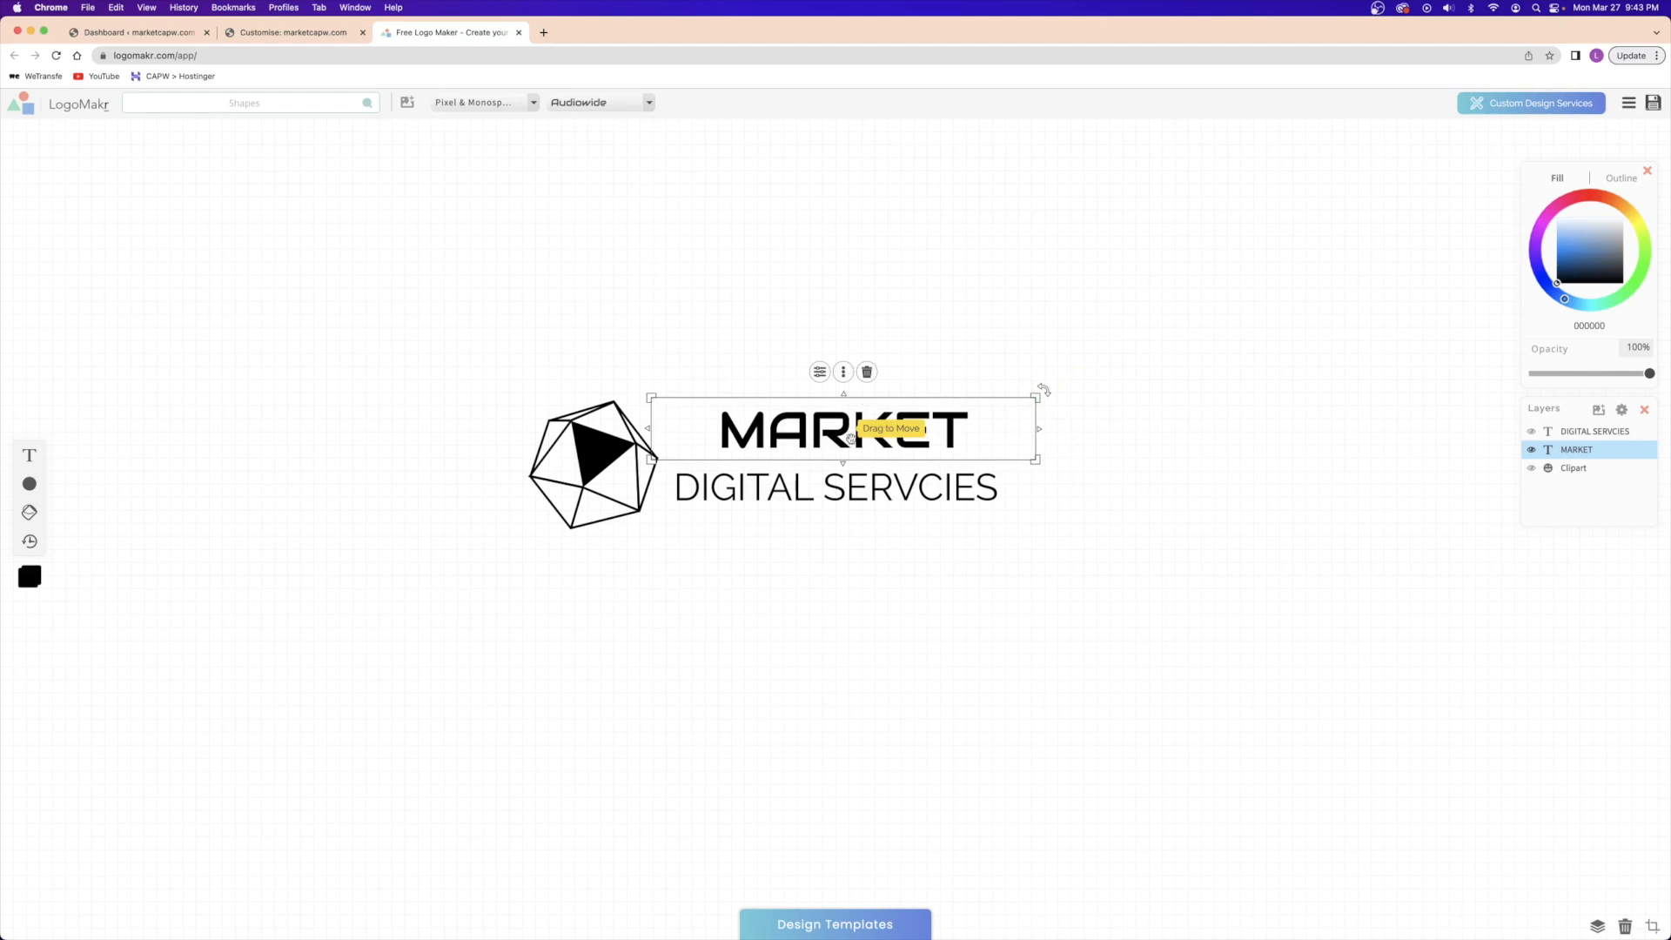
# - Move DIGITAL SERVCIES well below MARKET, widen its letter spacing and resize its text box to about 579 by 28 px
pyautogui.moveTo(875, 495); pyautogui.dragTo(890, 568)
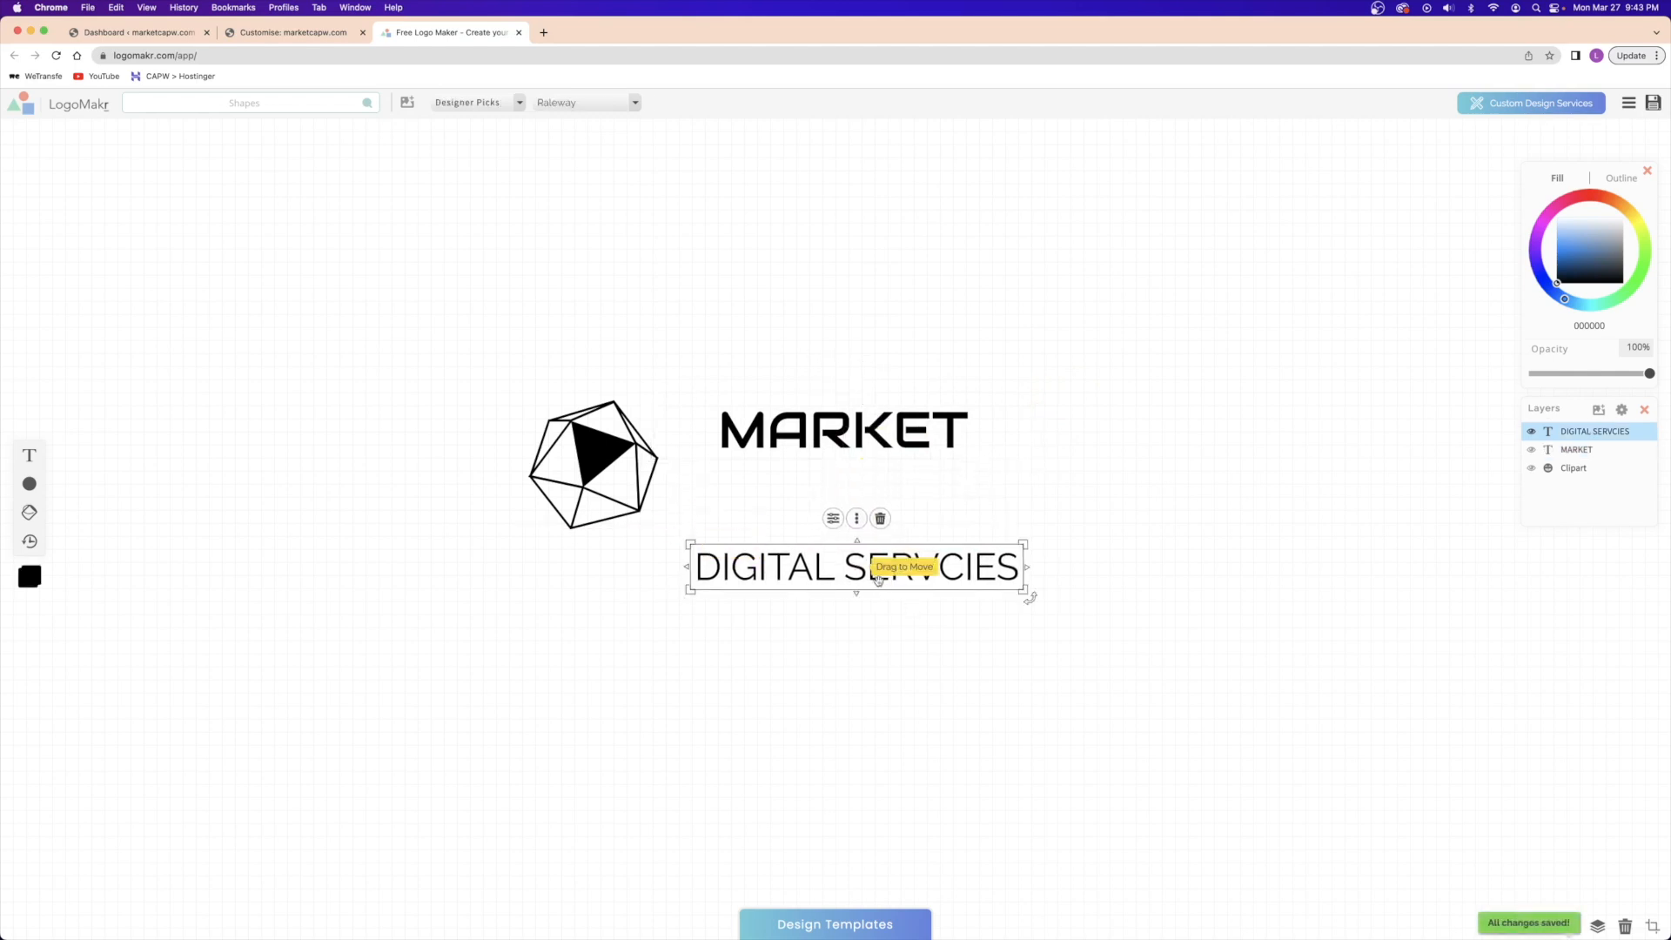
pyautogui.click(833, 520)
pyautogui.moveTo(550, 615); pyautogui.dragTo(634, 614)
pyautogui.moveTo(1026, 587); pyautogui.dragTo(1075, 560)
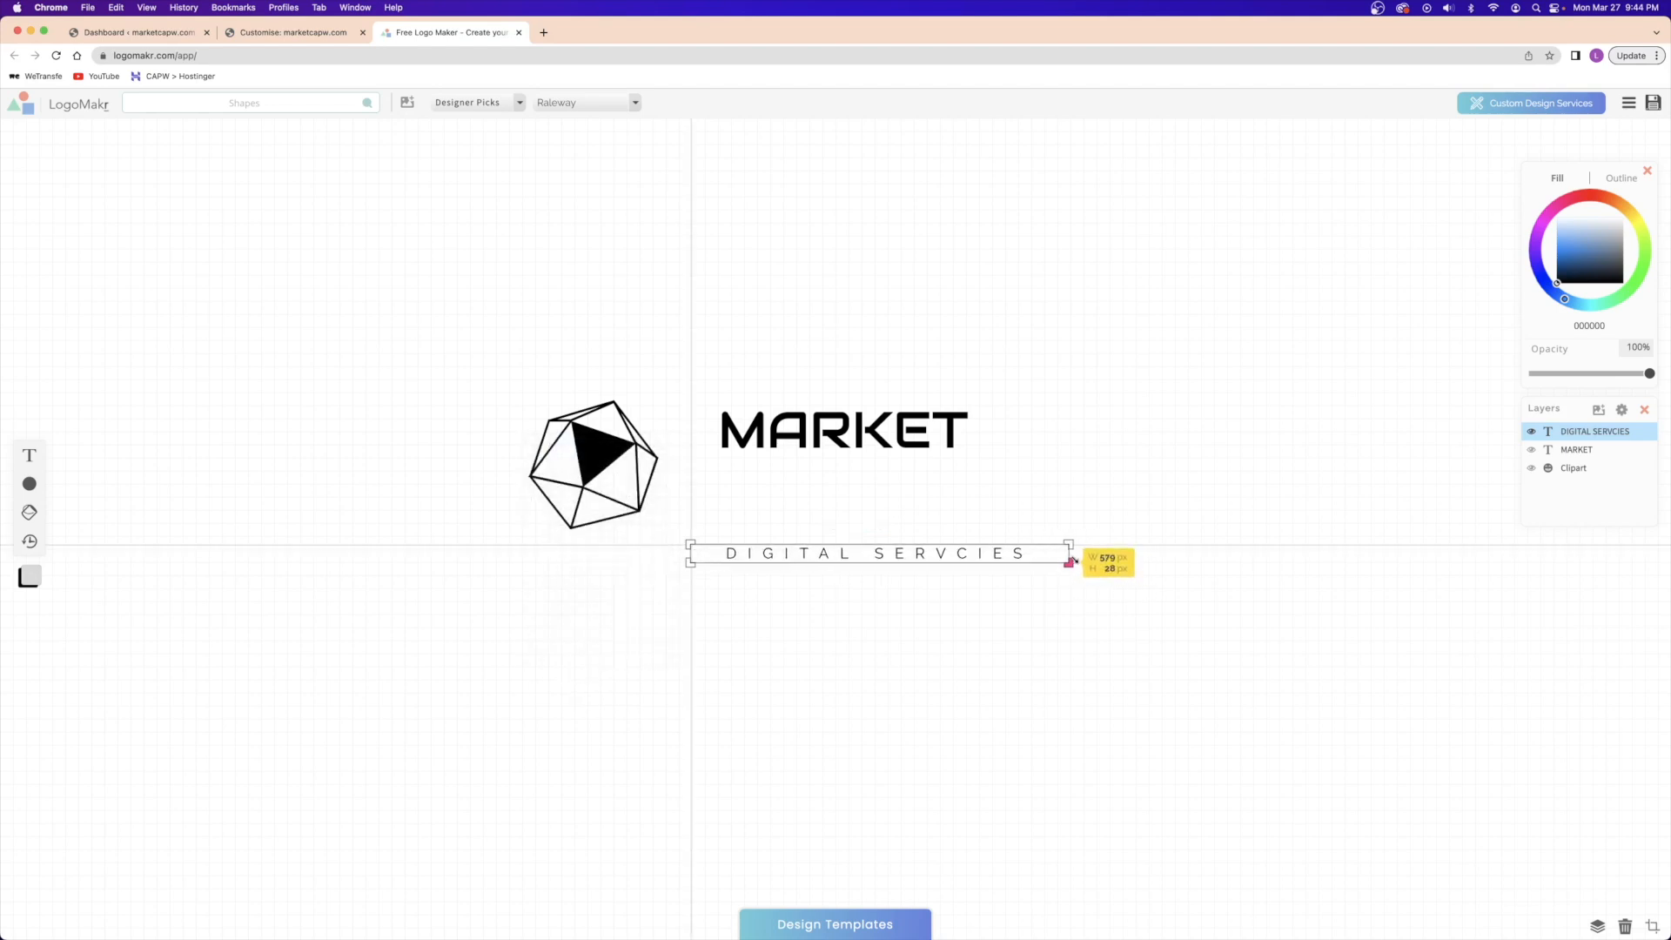
pyautogui.click(1017, 487)
# - Move MARKET closer to the polyhedron and bring DIGITAL SERVCIES back up just beneath it
pyautogui.moveTo(833, 439); pyautogui.dragTo(798, 436)
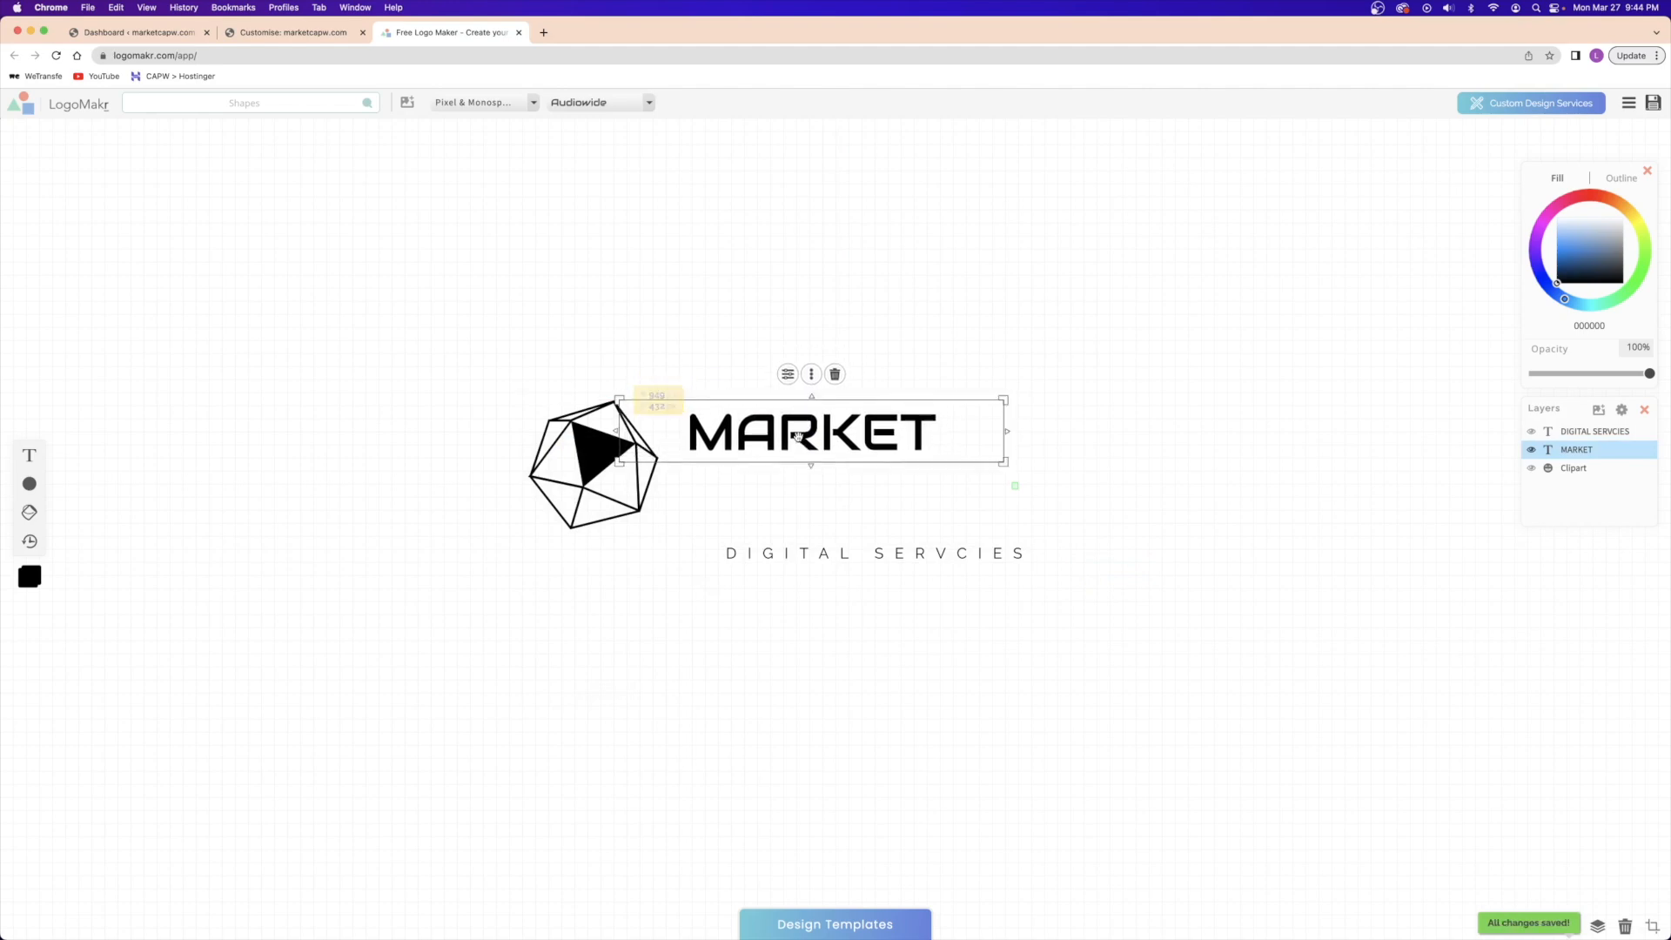
pyautogui.moveTo(889, 555); pyautogui.dragTo(875, 479)
pyautogui.click(794, 468)
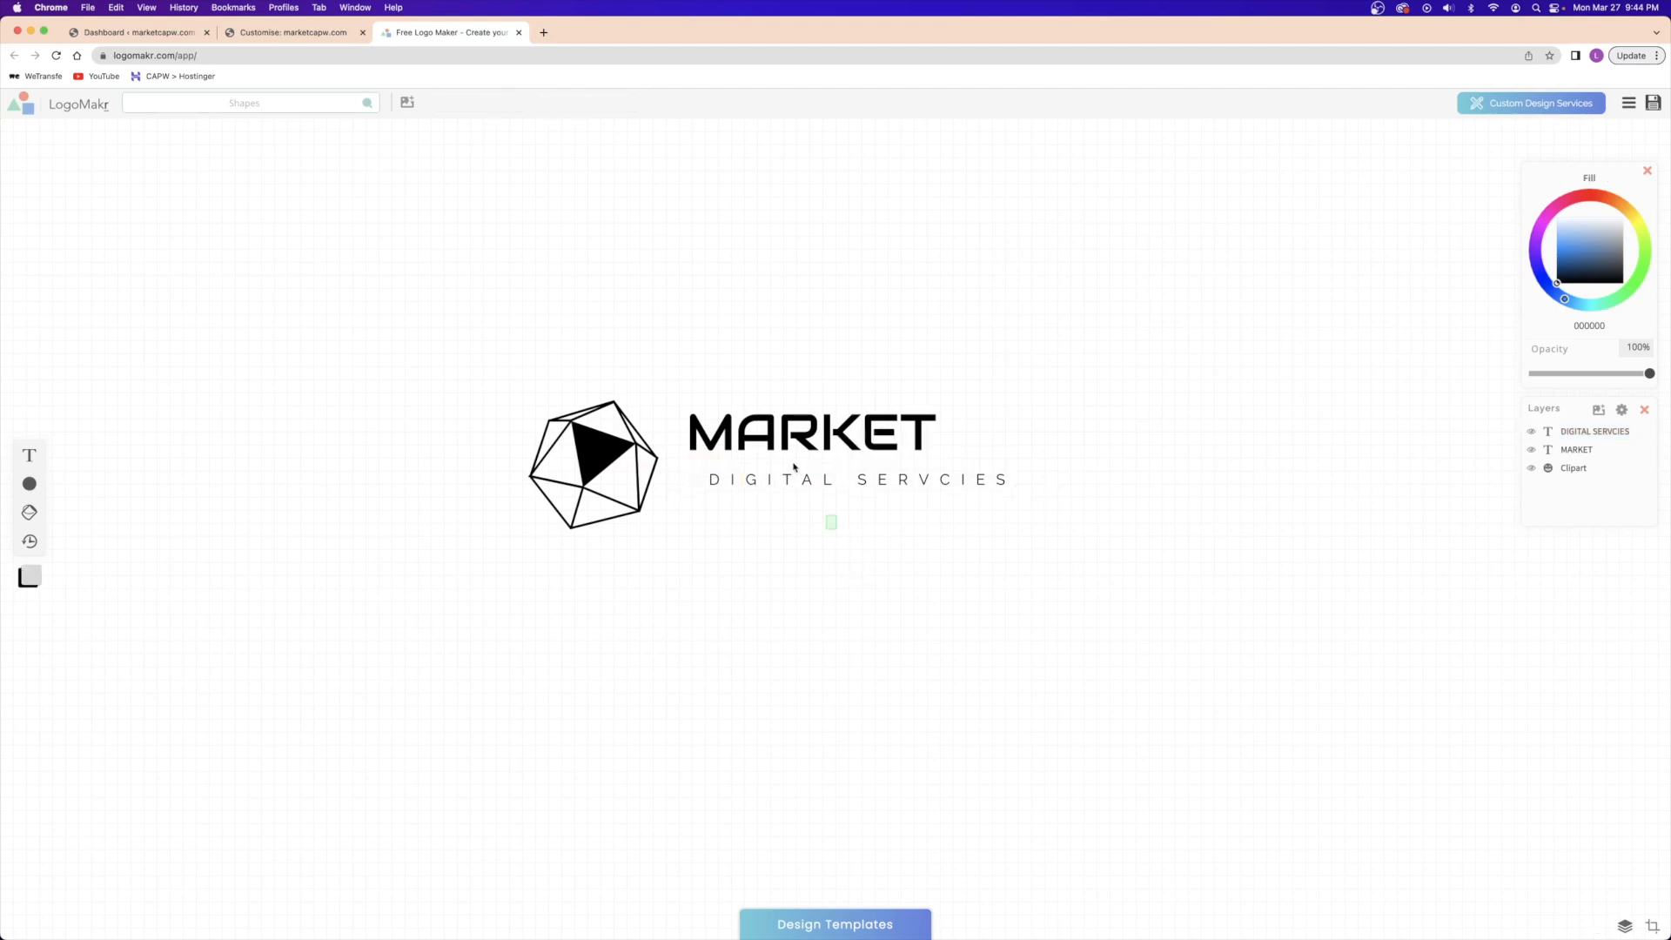
# - Enlarge the MARKET text box to about 648 by 135 px and shift it right, clear of the polyhedron
pyautogui.click(794, 453)
pyautogui.moveTo(1008, 402); pyautogui.dragTo(1049, 370)
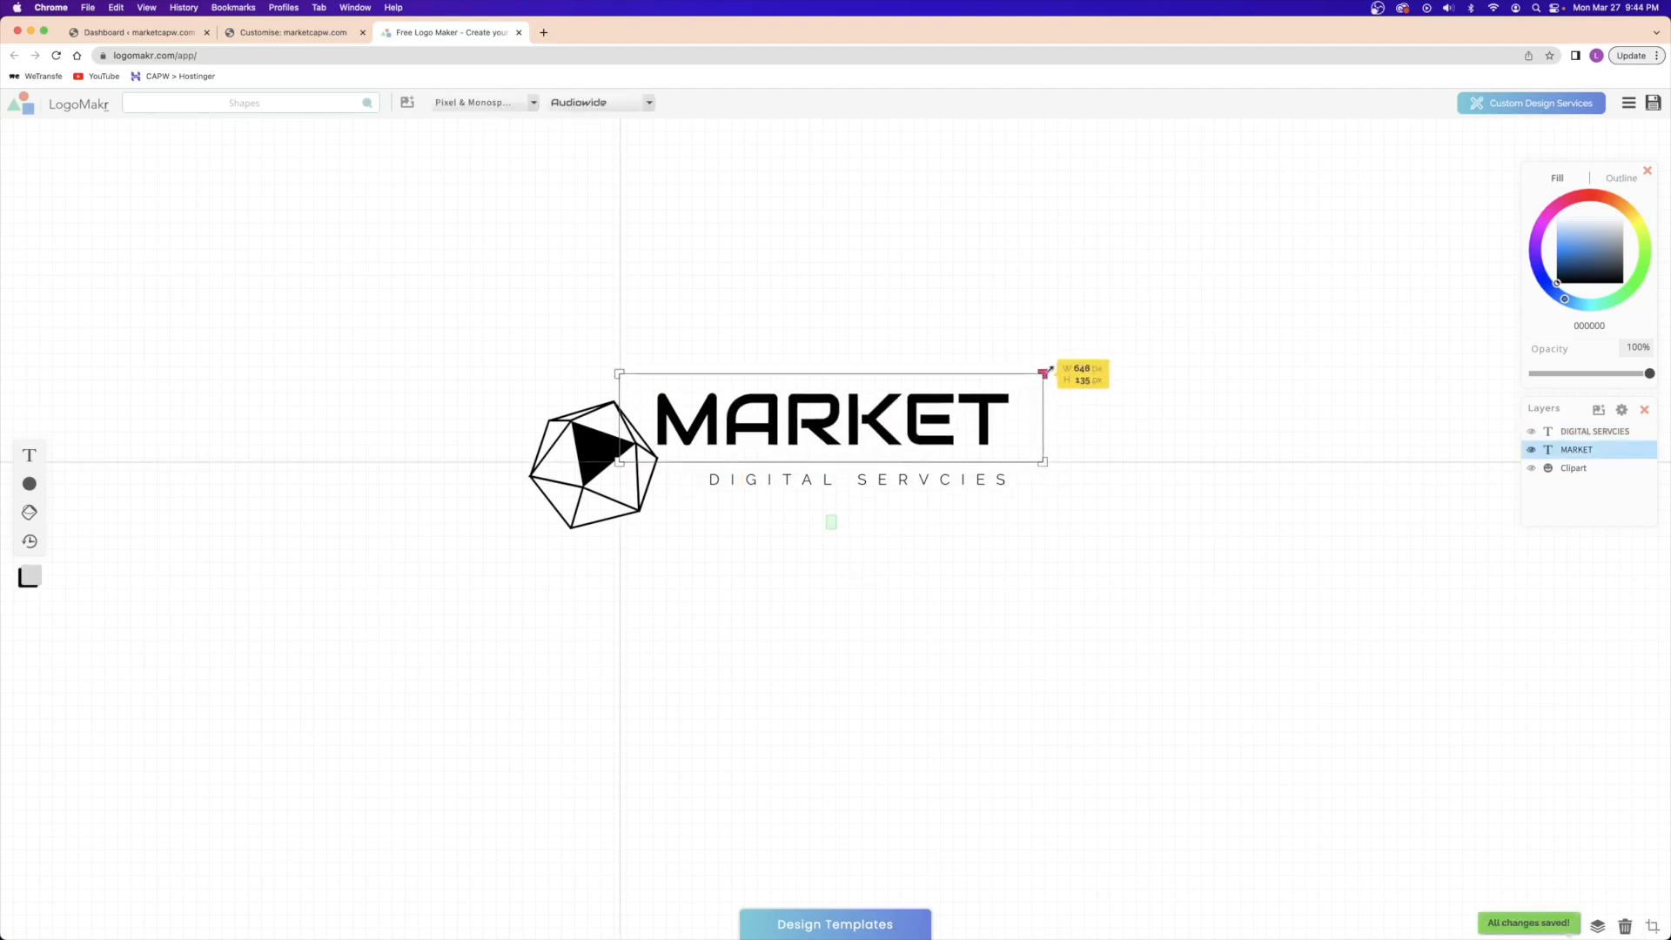
pyautogui.moveTo(774, 438); pyautogui.dragTo(804, 448)
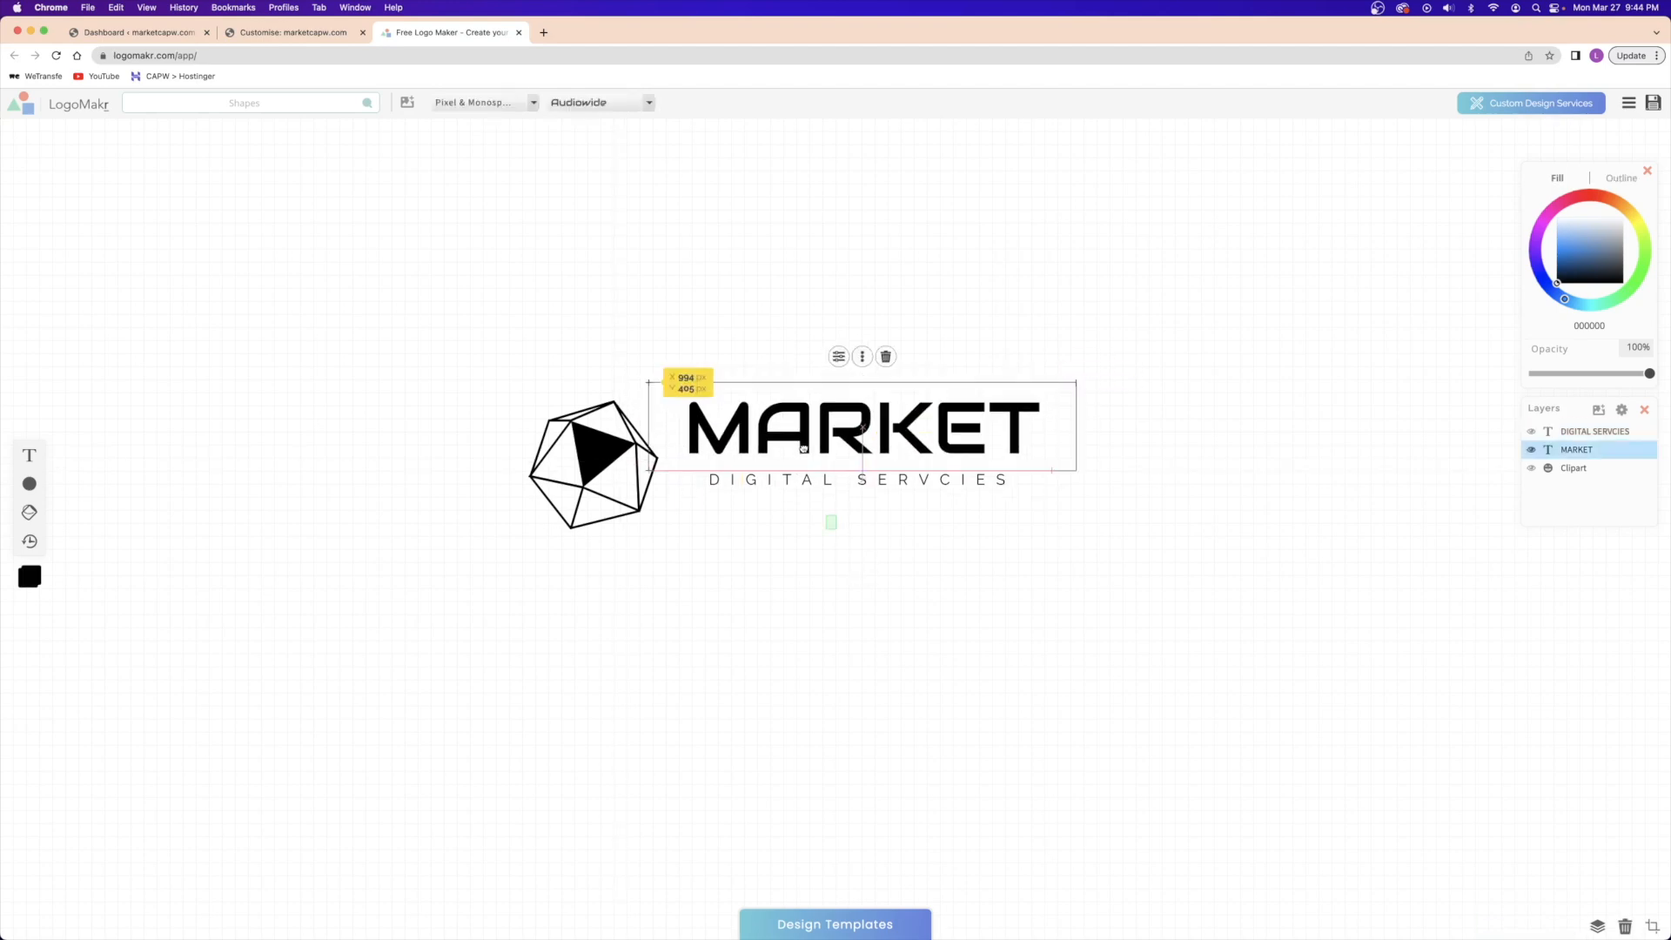
pyautogui.click(814, 599)
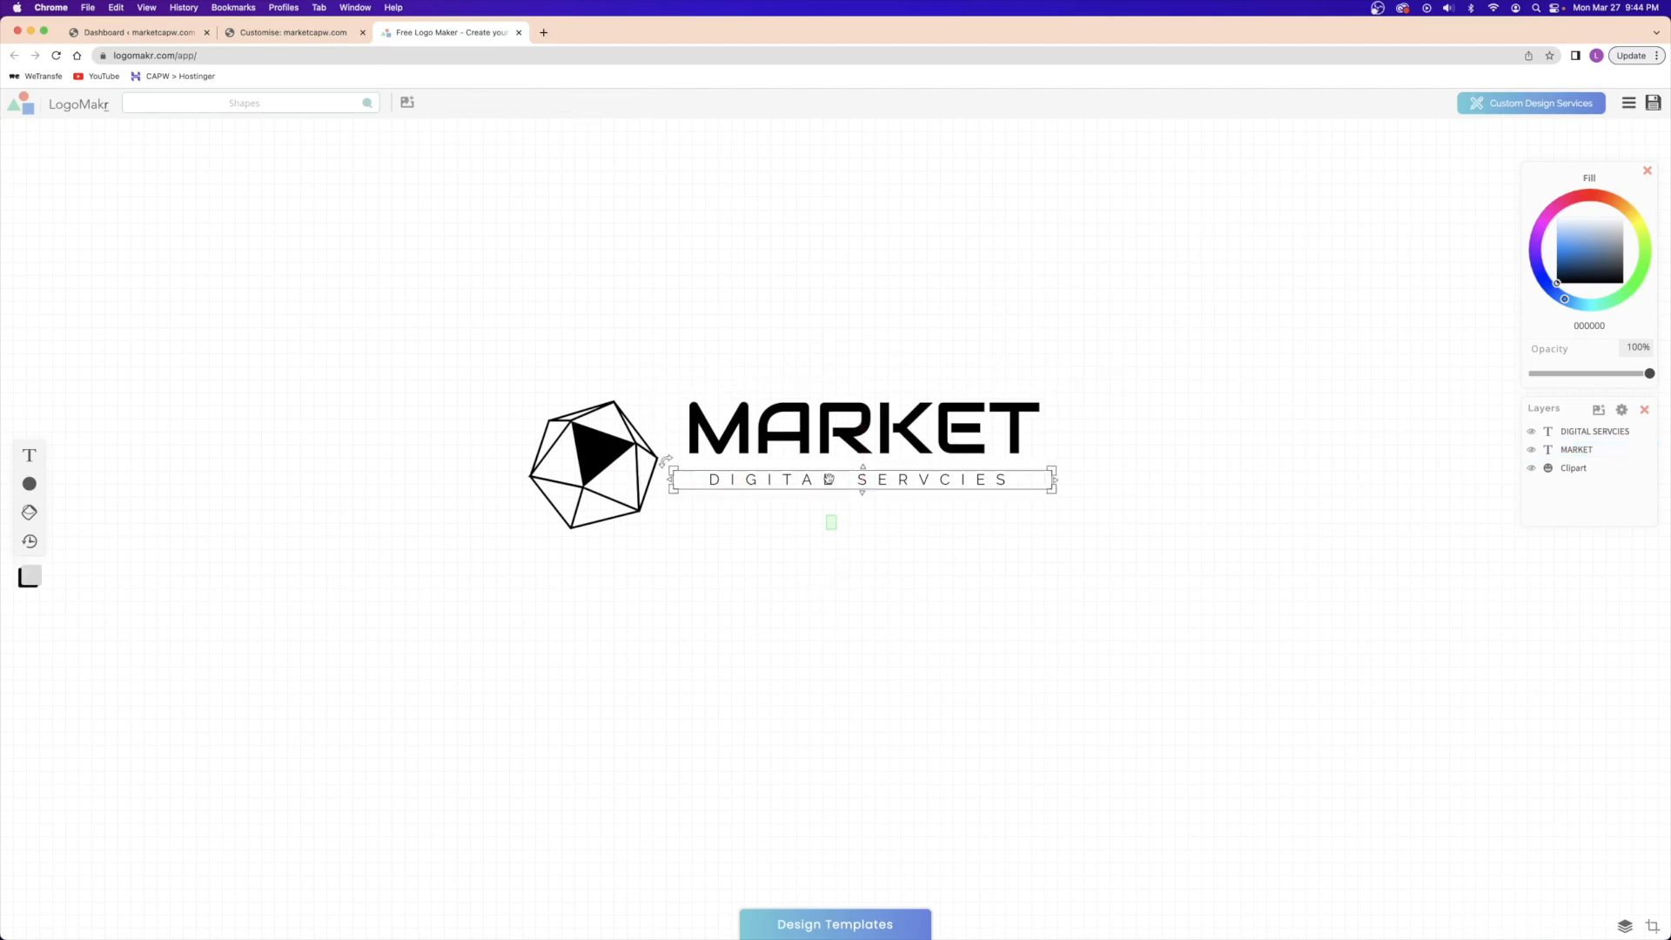
# - Move DIGITAL SERVCIES down out of the way, increase MARKET's letter spacing to about 0.1 em and shift MARKET right of the polyhedron
pyautogui.moveTo(828, 481); pyautogui.dragTo(822, 524)
pyautogui.moveTo(827, 433)
pyautogui.mouseDown()
pyautogui.moveTo(826, 457)
pyautogui.moveTo(831, 440)
pyautogui.mouseUp()
pyautogui.click(843, 365)
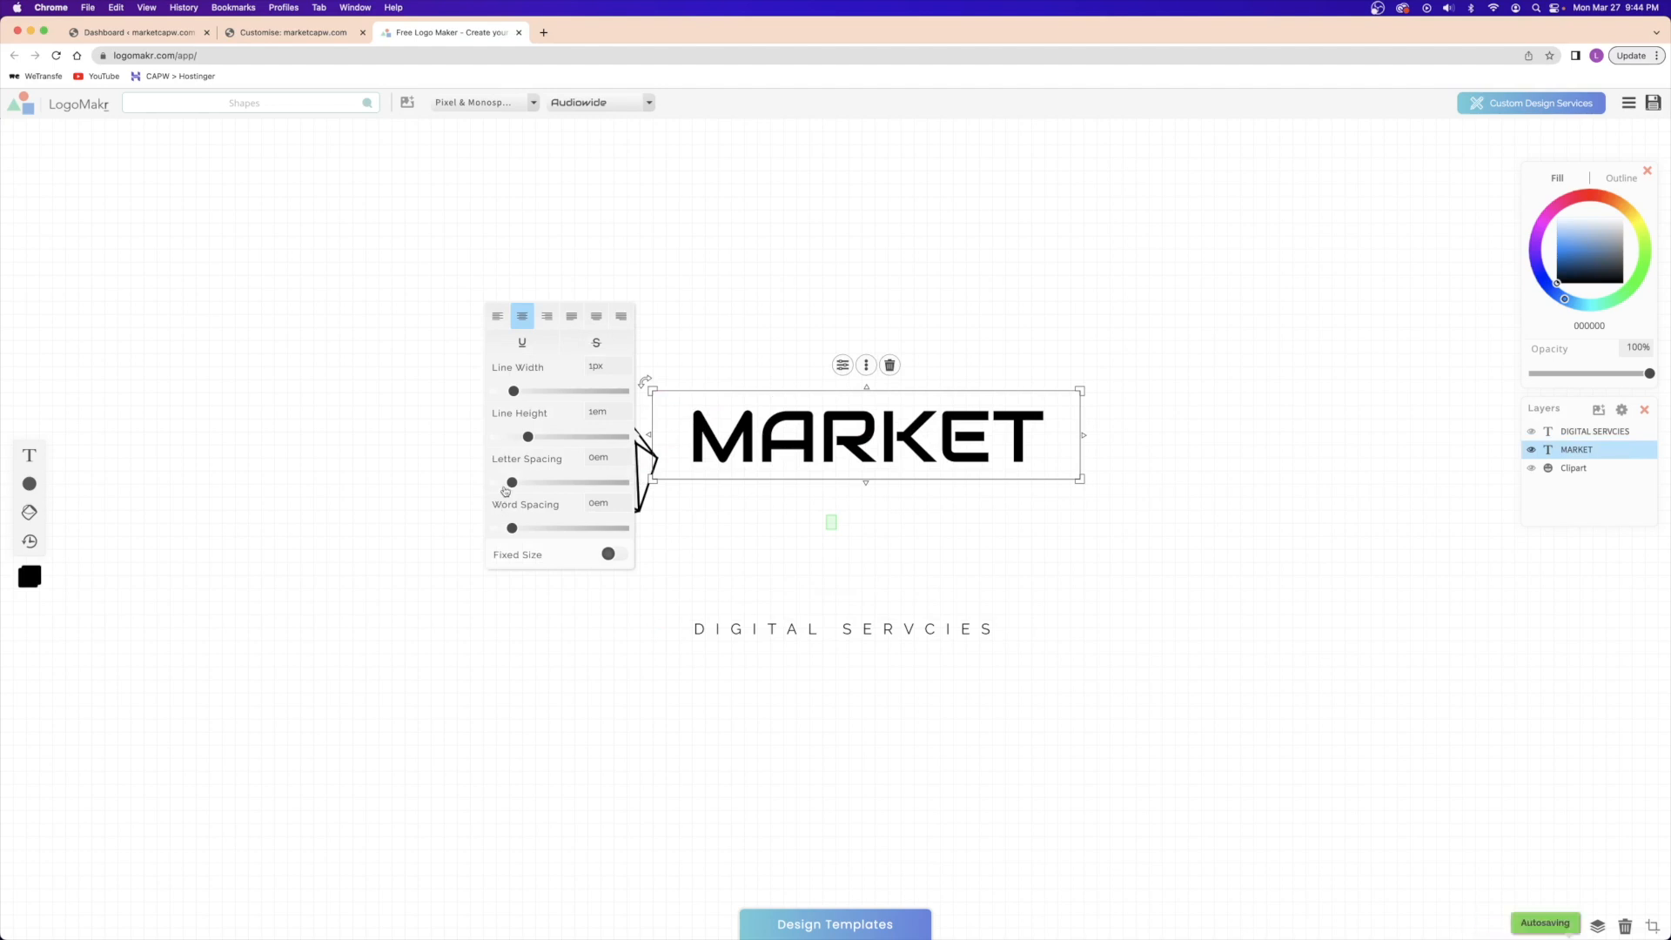
pyautogui.moveTo(512, 483)
pyautogui.mouseDown()
pyautogui.moveTo(541, 483)
pyautogui.moveTo(523, 483)
pyautogui.mouseUp()
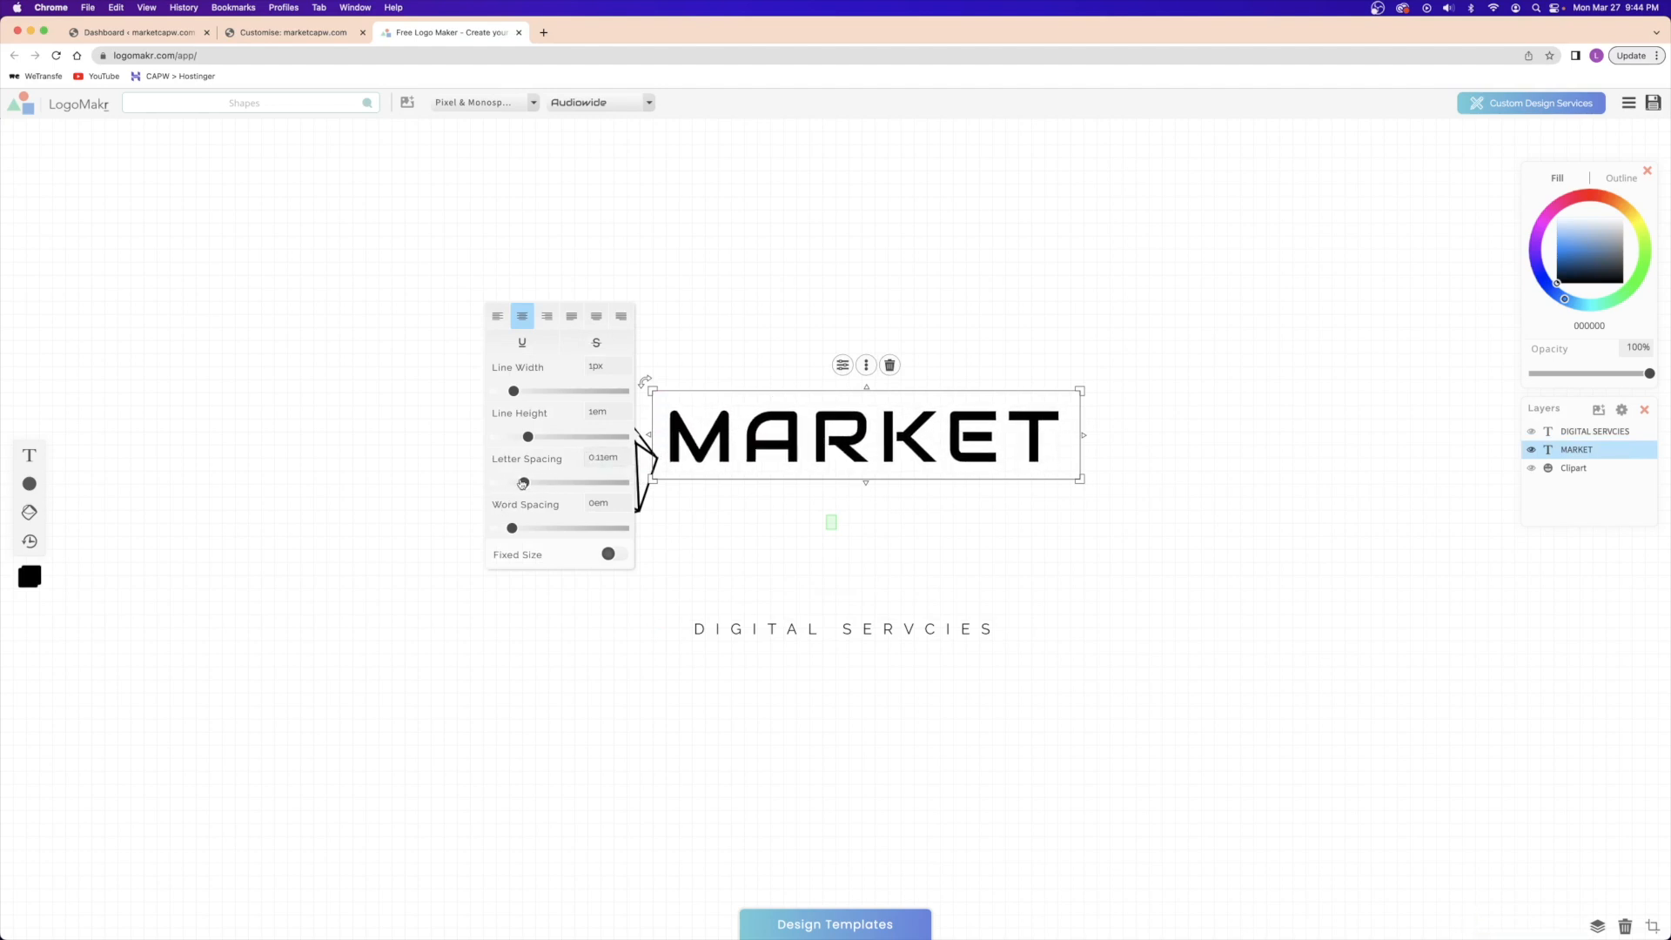
pyautogui.moveTo(791, 428); pyautogui.dragTo(818, 426)
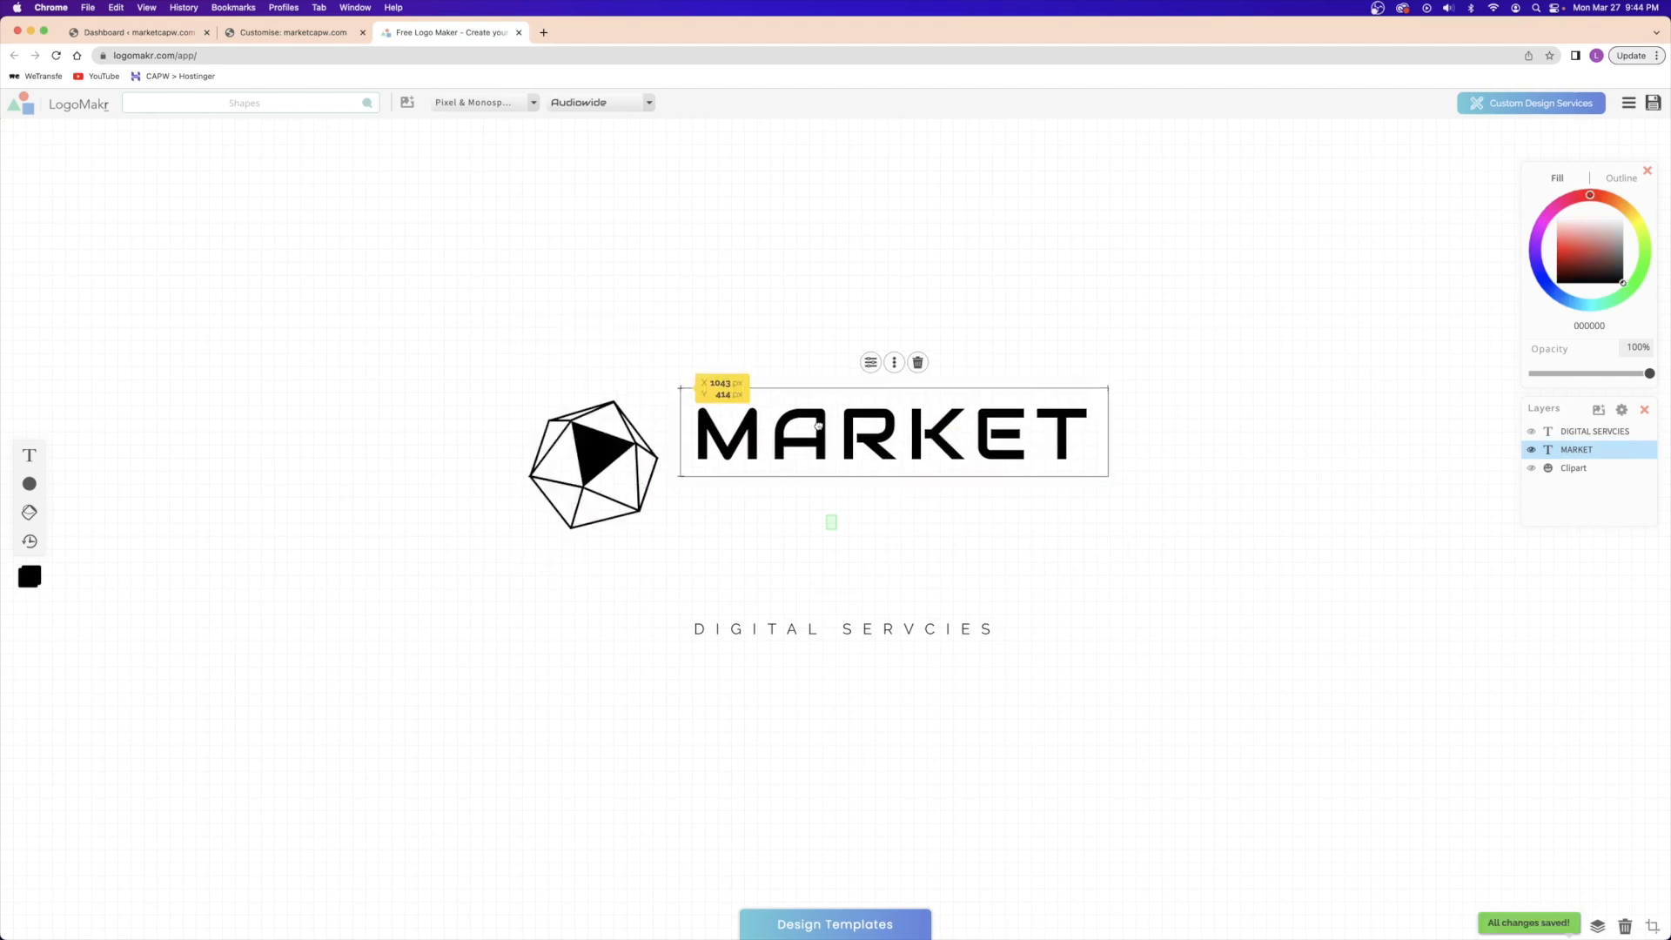
# - Place DIGITAL SERVCIES back beneath MARKET and enlarge it to about 590 px wide, nearly matching MARKET's width
pyautogui.moveTo(890, 629); pyautogui.dragTo(914, 492)
pyautogui.click(1088, 734)
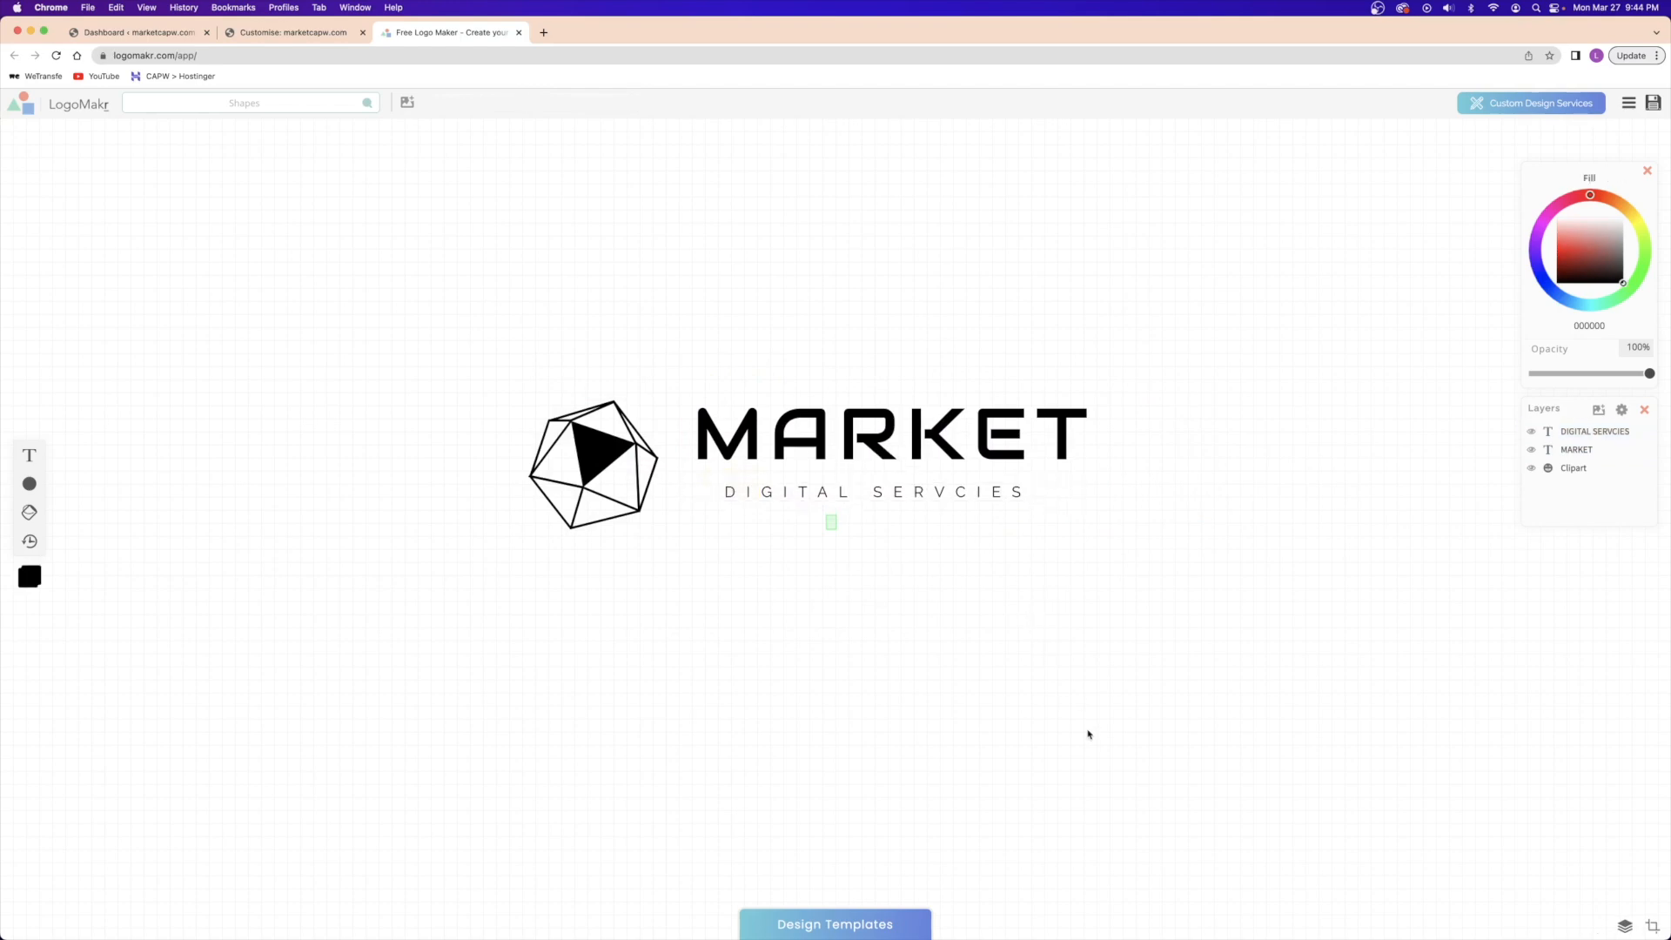
pyautogui.click(843, 494)
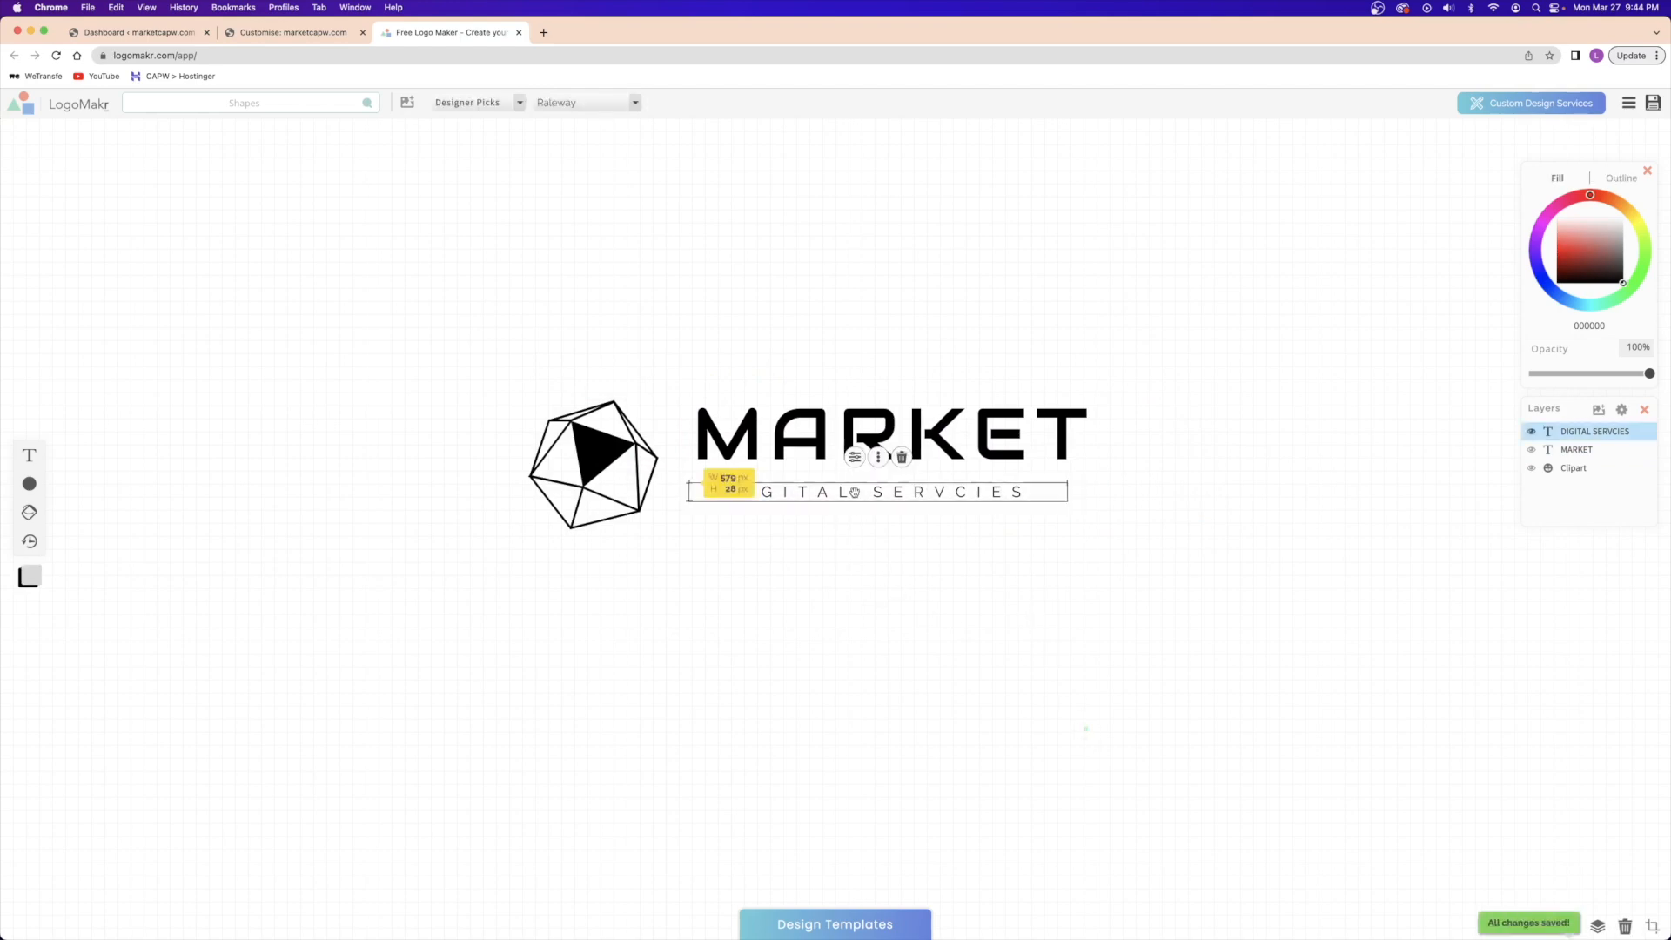
pyautogui.moveTo(1074, 476); pyautogui.dragTo(1077, 478)
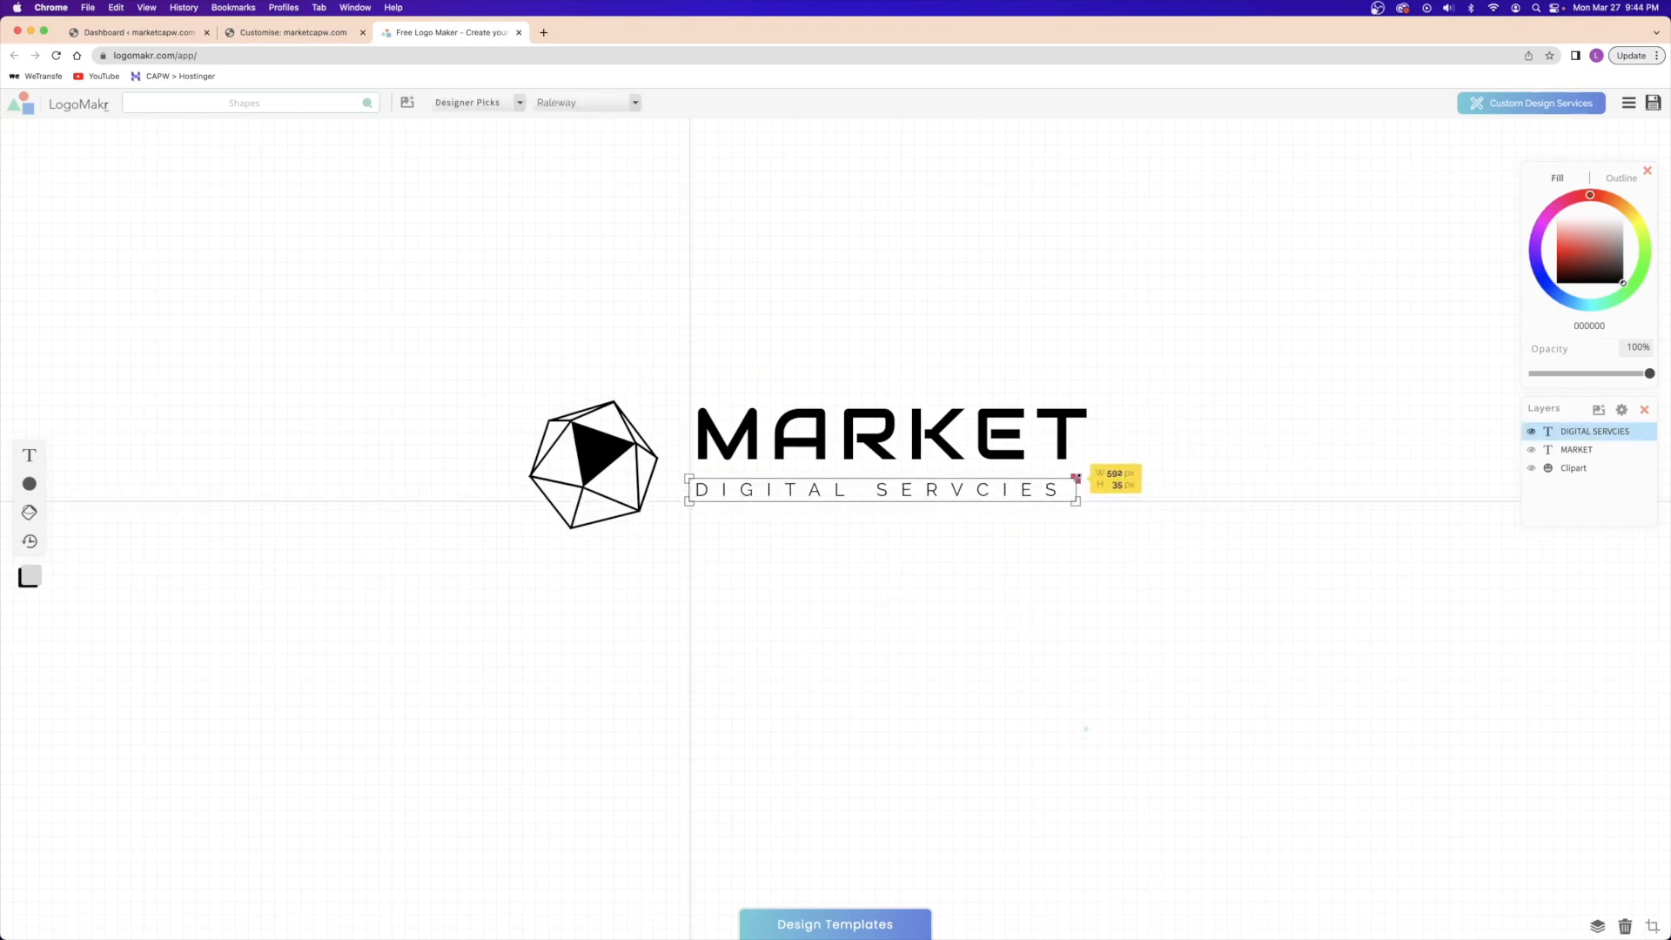
# - Switch to the WordPress customiser and copy the hex code 4F5655 of Color 4 in the global palette
pyautogui.click(934, 537)
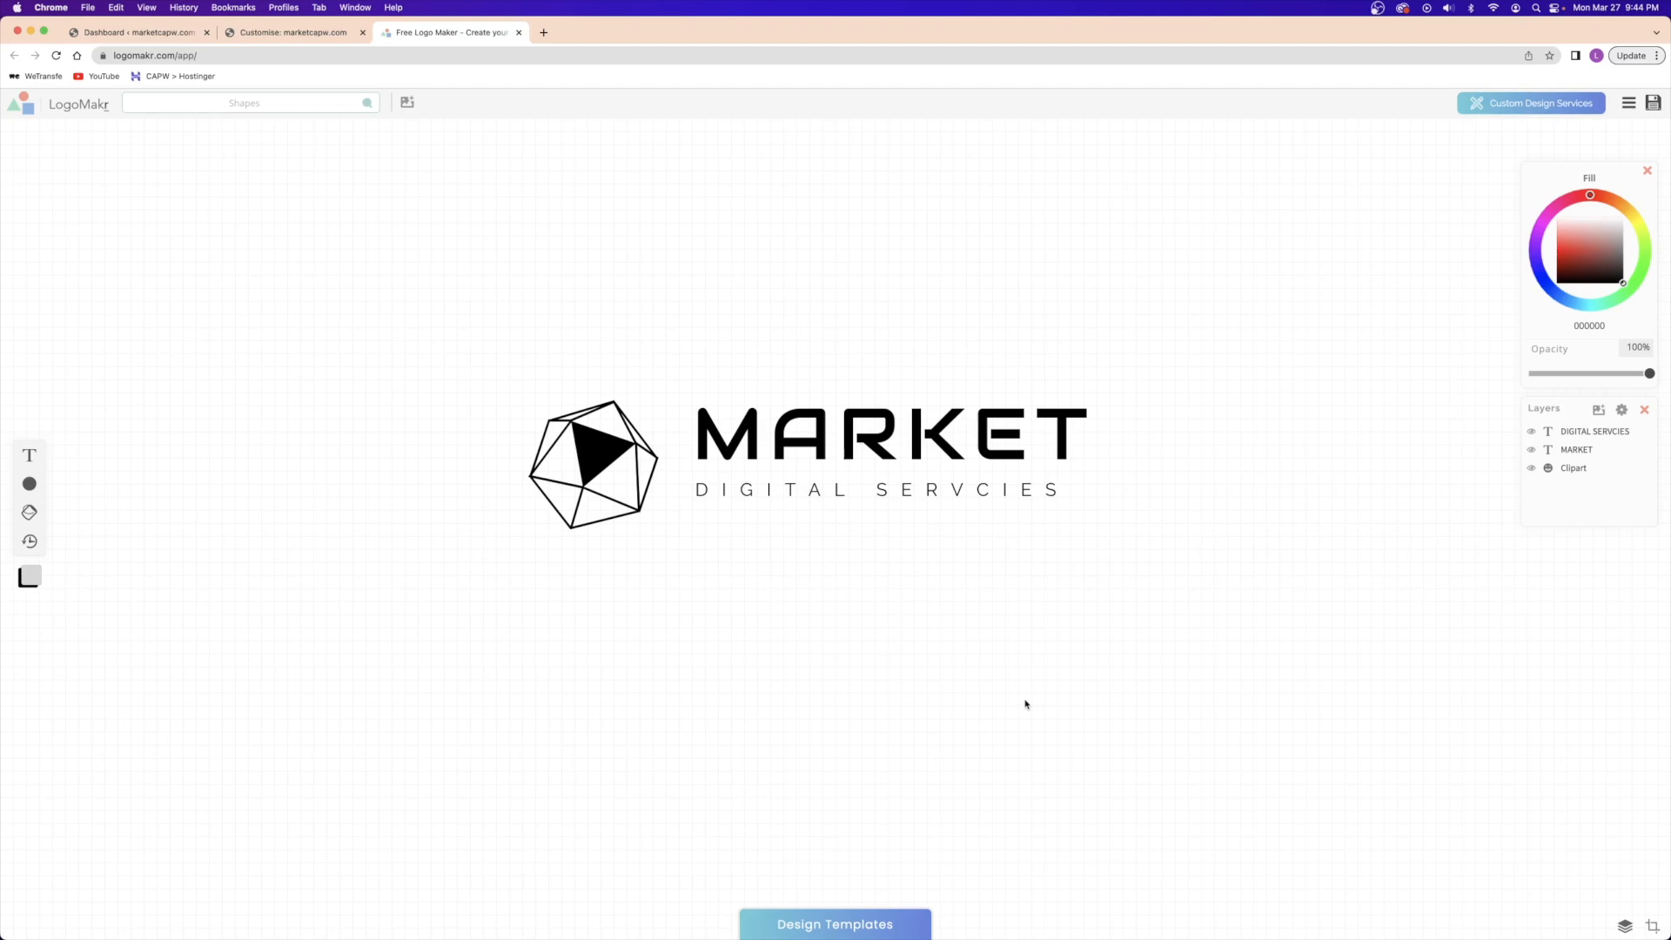
pyautogui.click(290, 35)
pyautogui.click(18, 143)
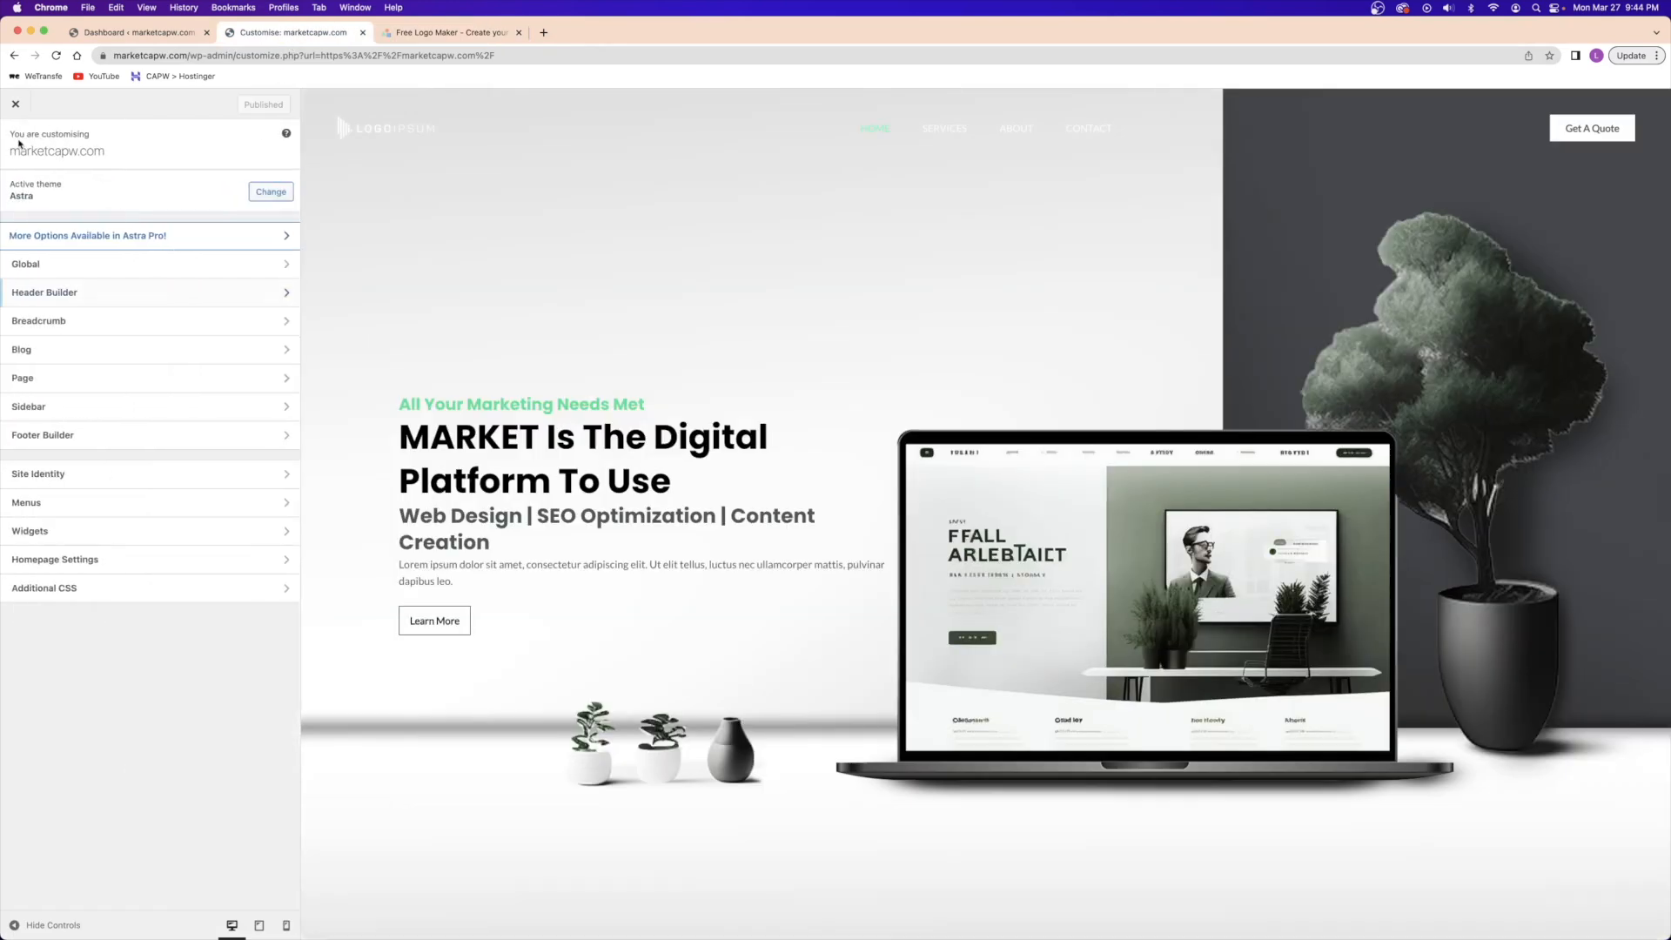
pyautogui.click(47, 258)
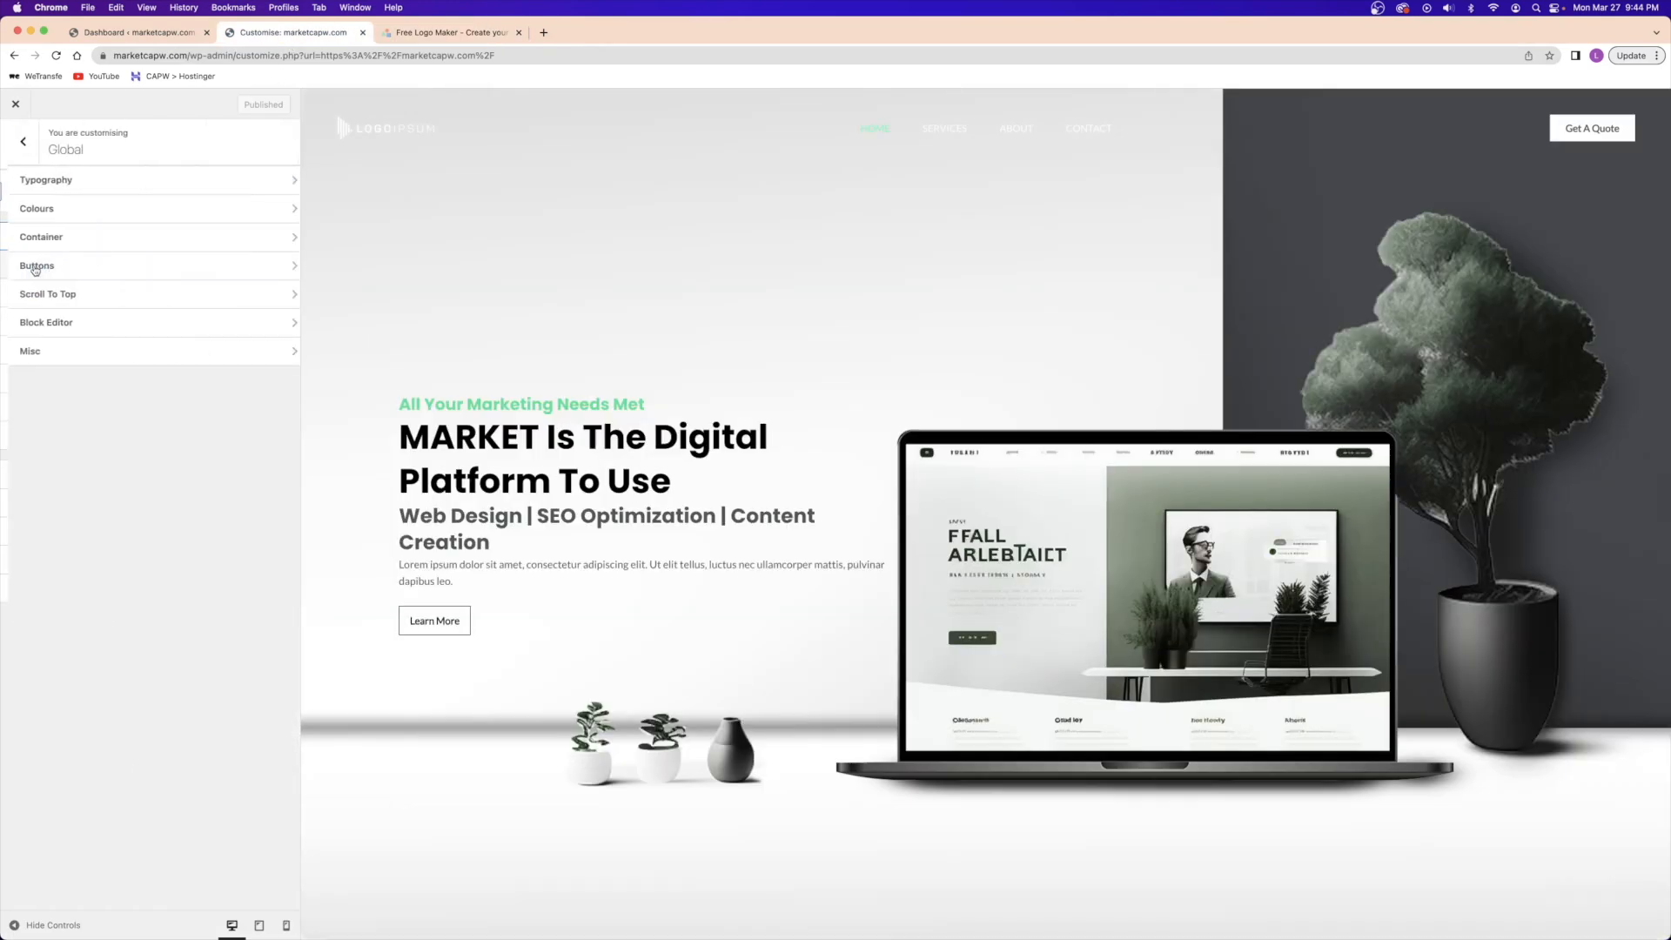
pyautogui.click(75, 217)
pyautogui.click(116, 226)
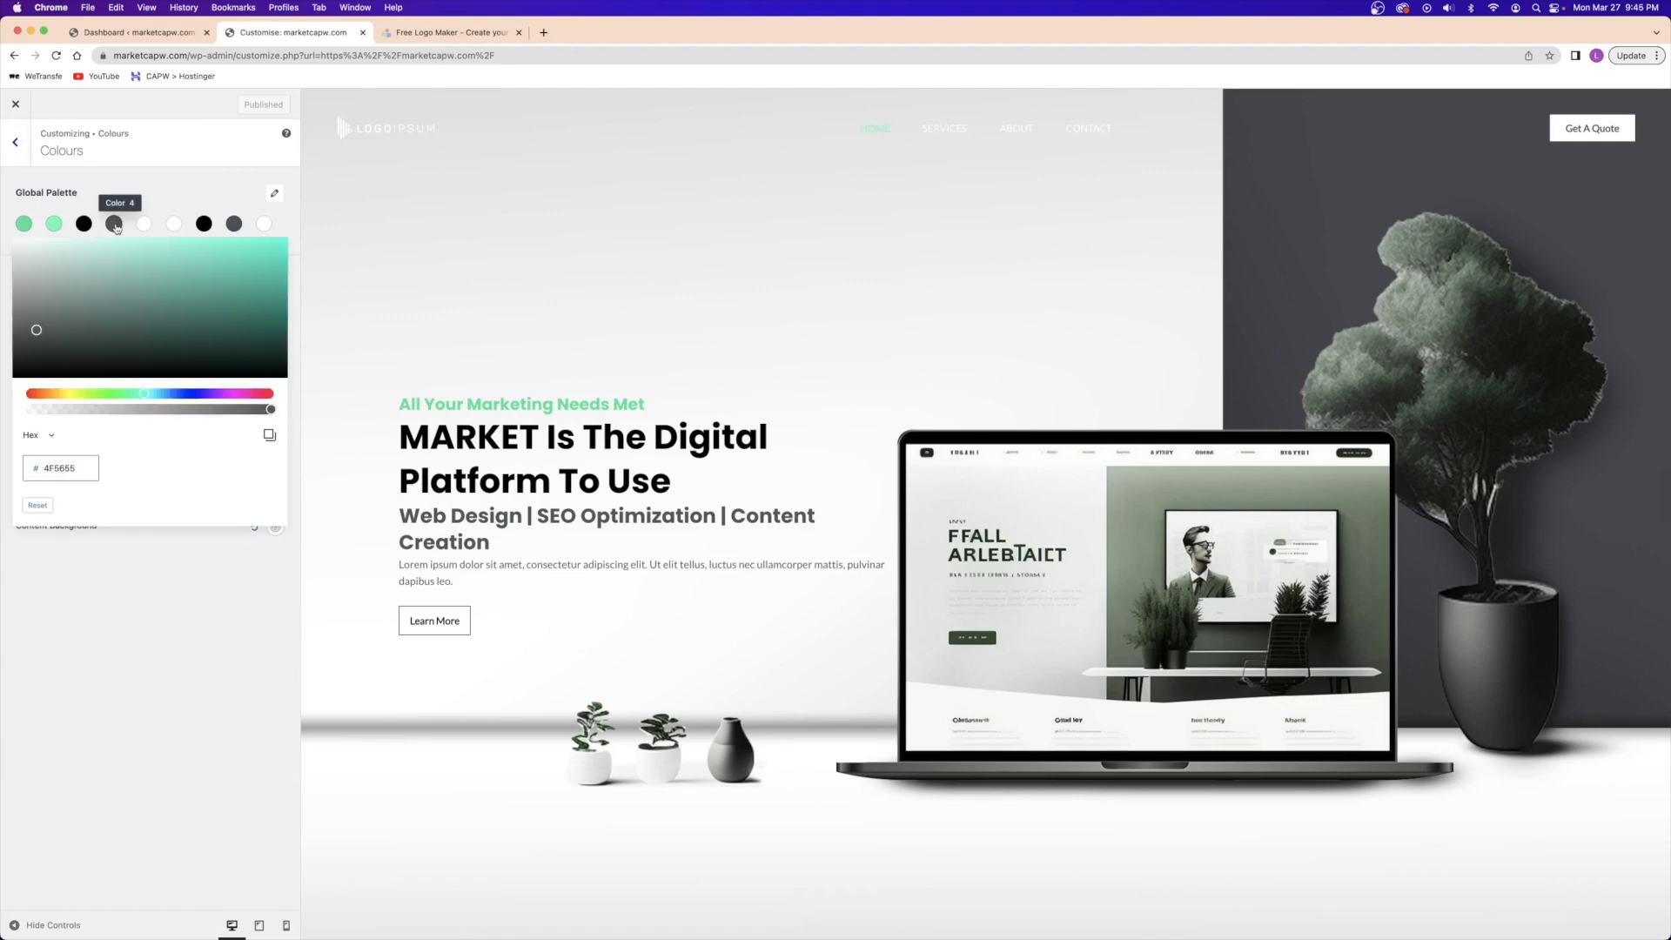
pyautogui.doubleClick(63, 467)
pyautogui.press('super+c')
# - Switch to LogoMakr and recolour the whole logo, the polyhedron and both text lines, to 4F5655
pyautogui.click(470, 32)
pyautogui.doubleClick(1593, 327)
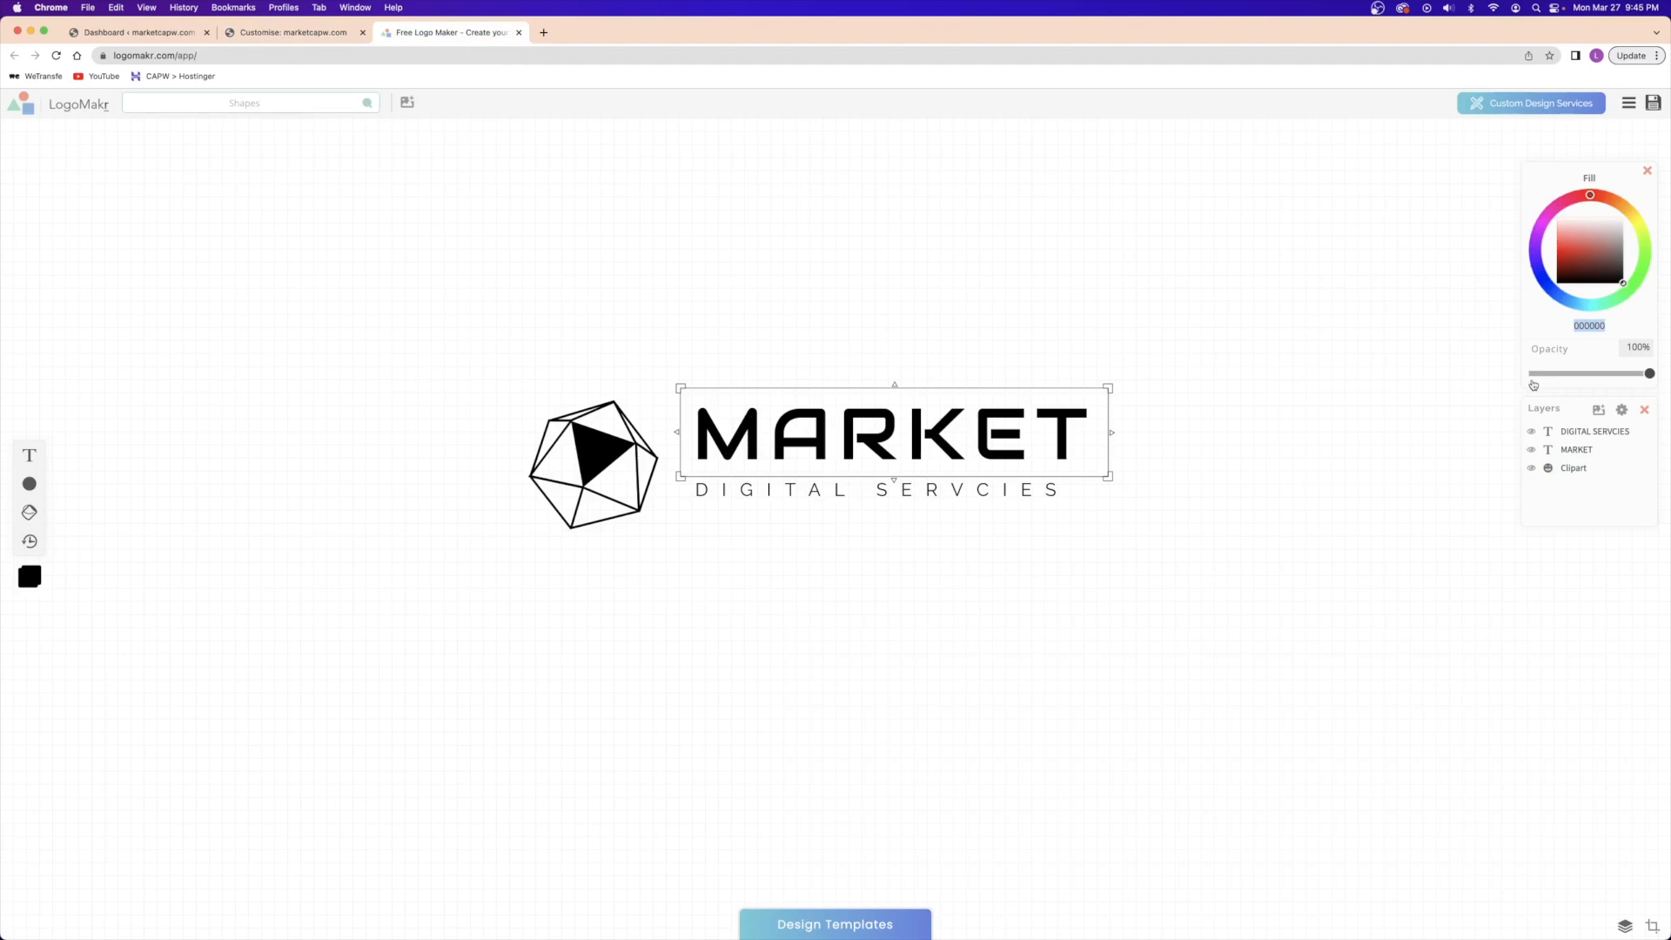
pyautogui.press('super+v')
pyautogui.moveTo(1301, 277); pyautogui.dragTo(360, 630)
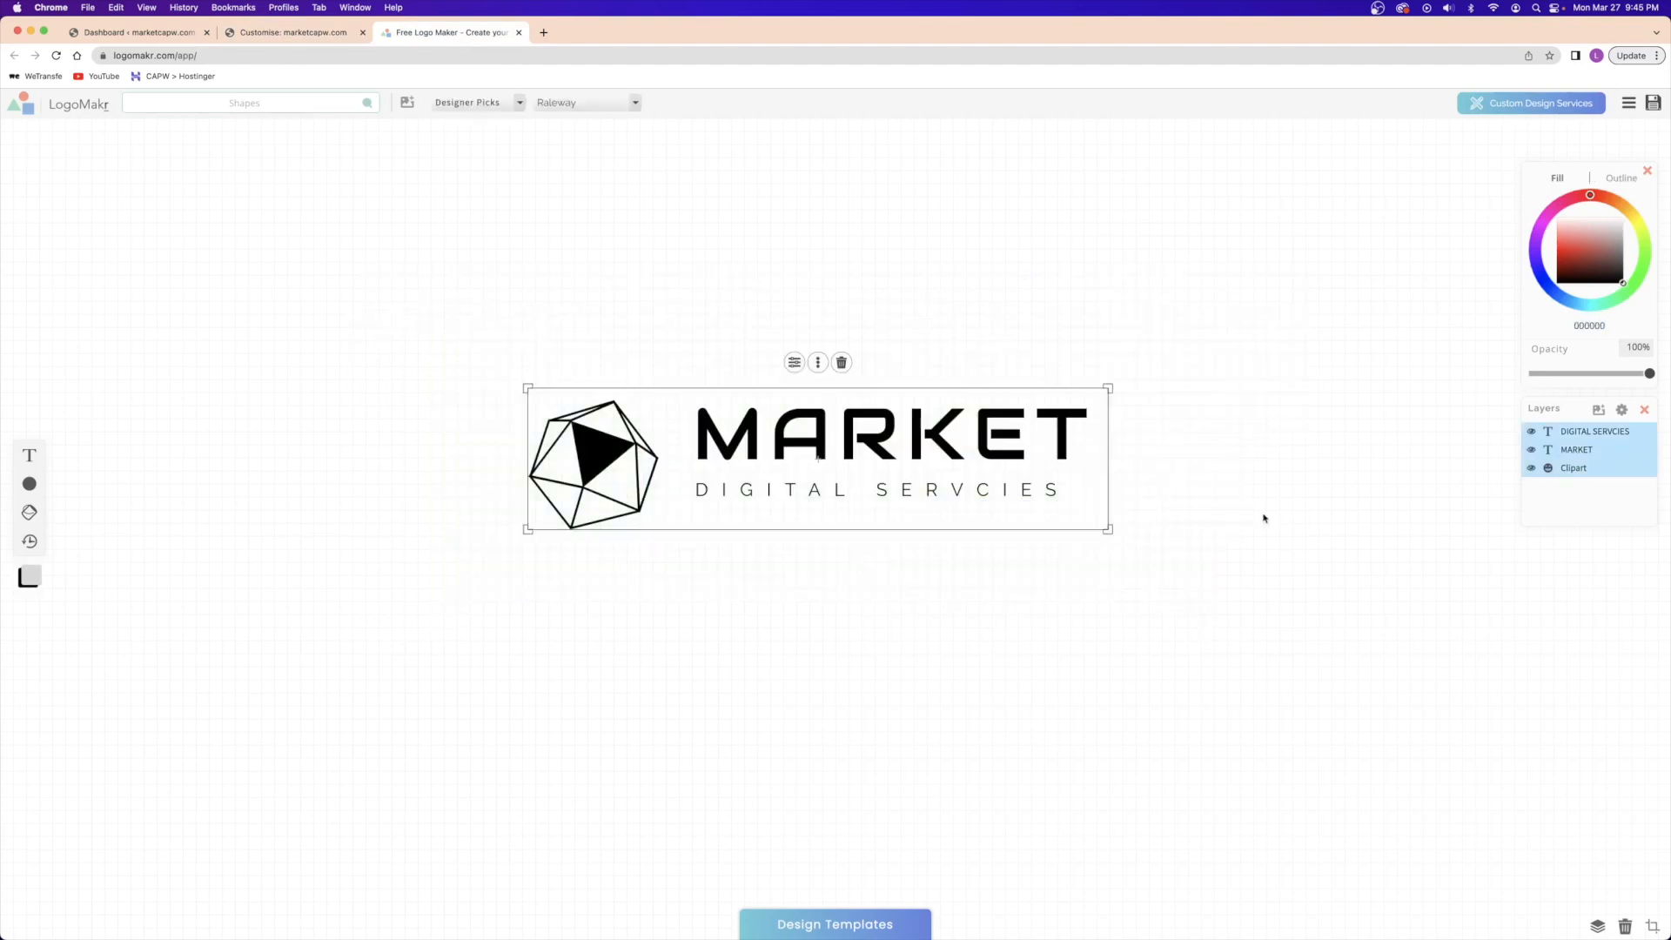
pyautogui.doubleClick(1594, 326)
pyautogui.press('super+v')
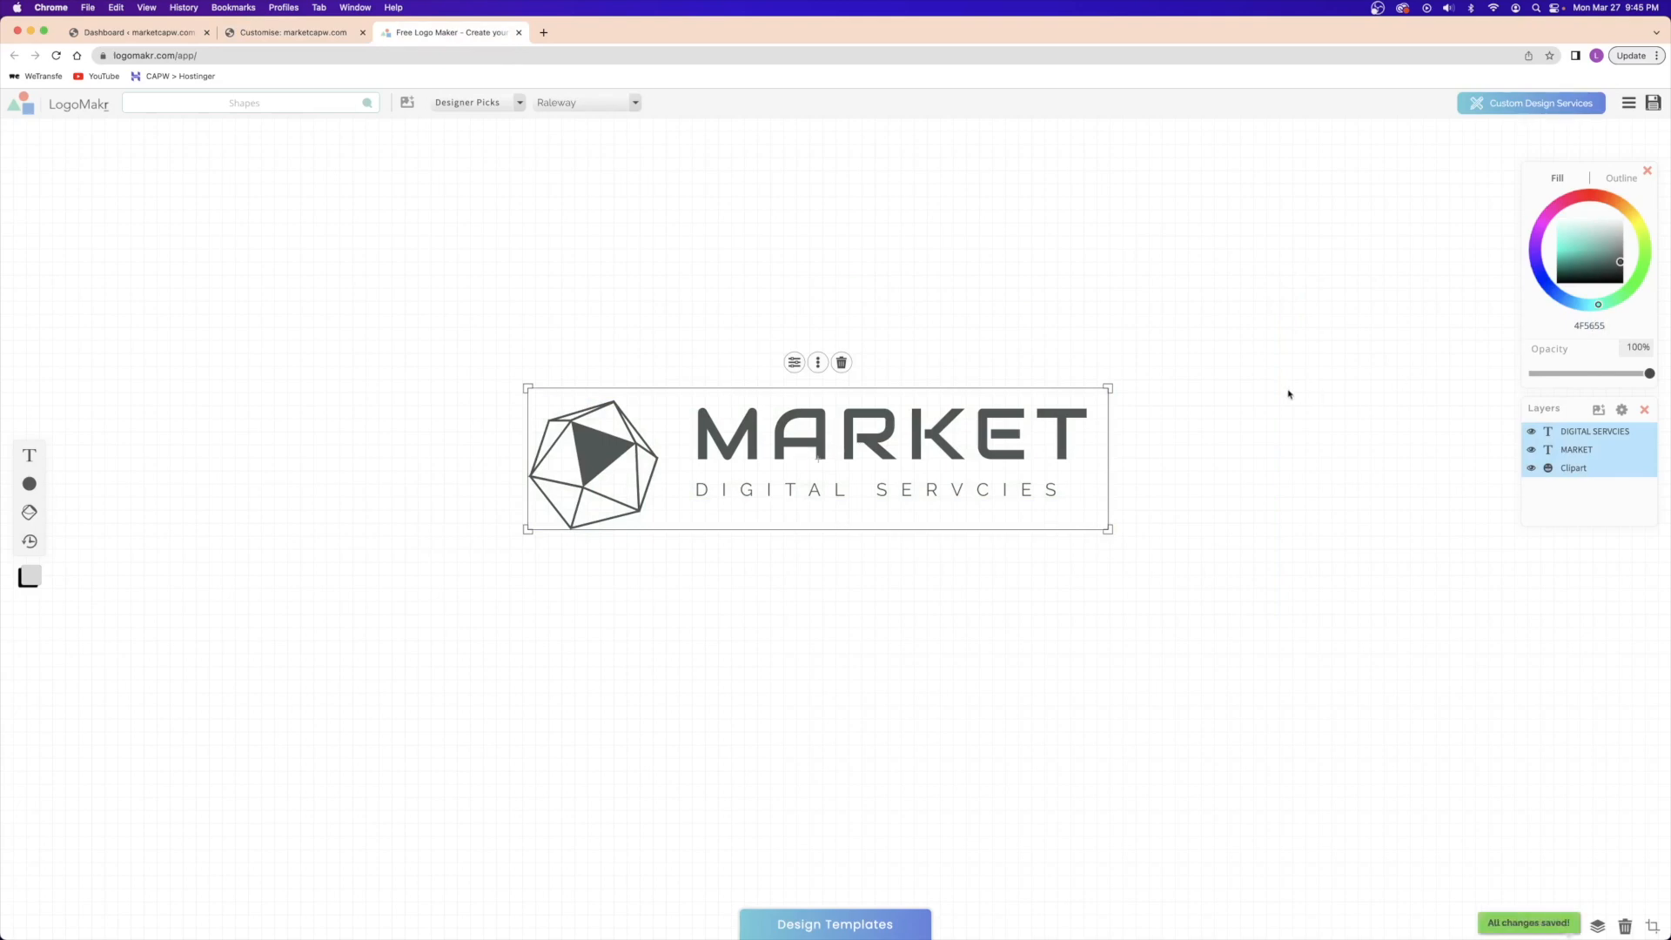
pyautogui.click(1289, 394)
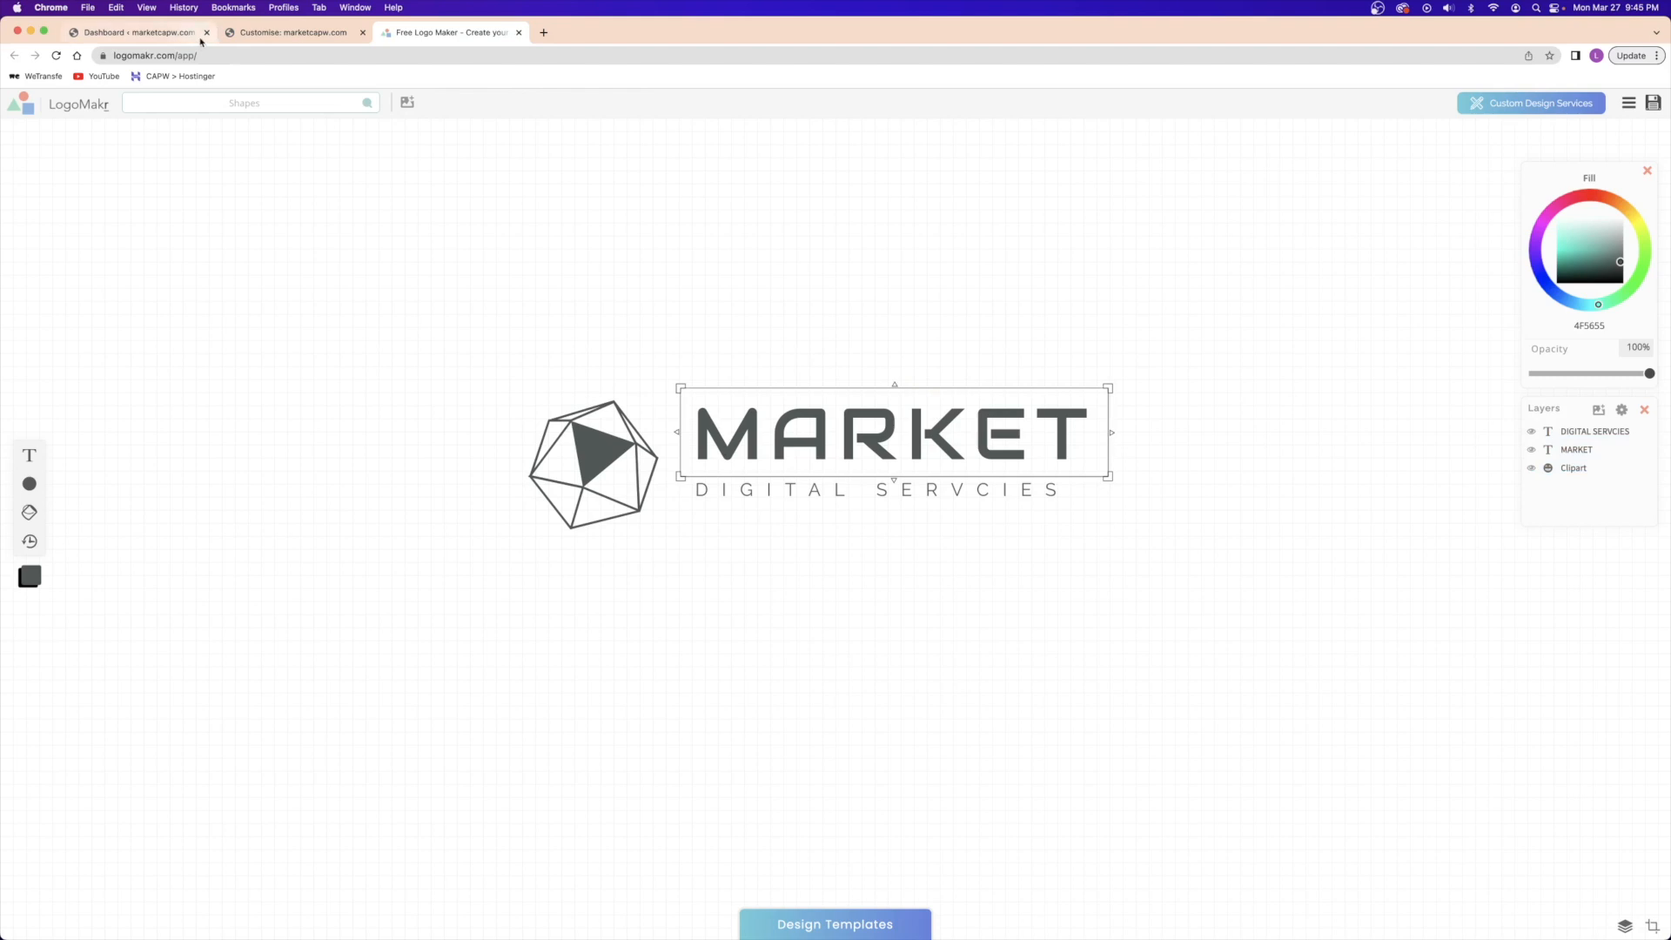
# - Remove the M from the MARKET text and shift the remaining ARKET right to leave room for a separate first letter
pyautogui.click(791, 423)
pyautogui.doubleClick(774, 435)
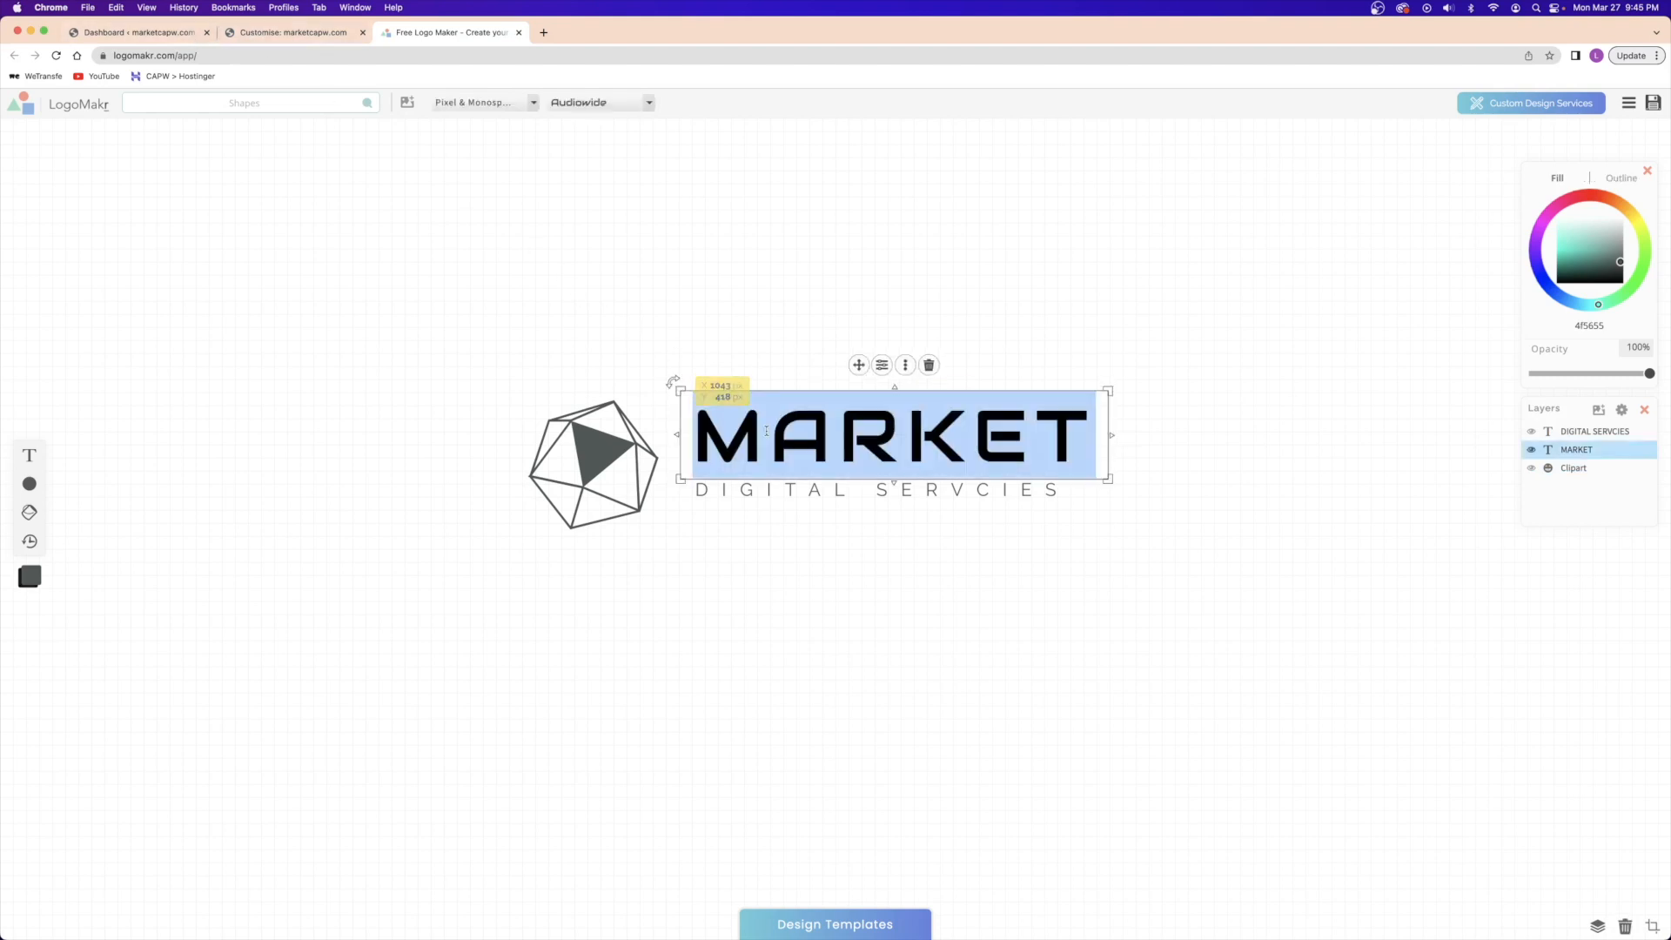
pyautogui.click(780, 440)
pyautogui.press('BackSpace')
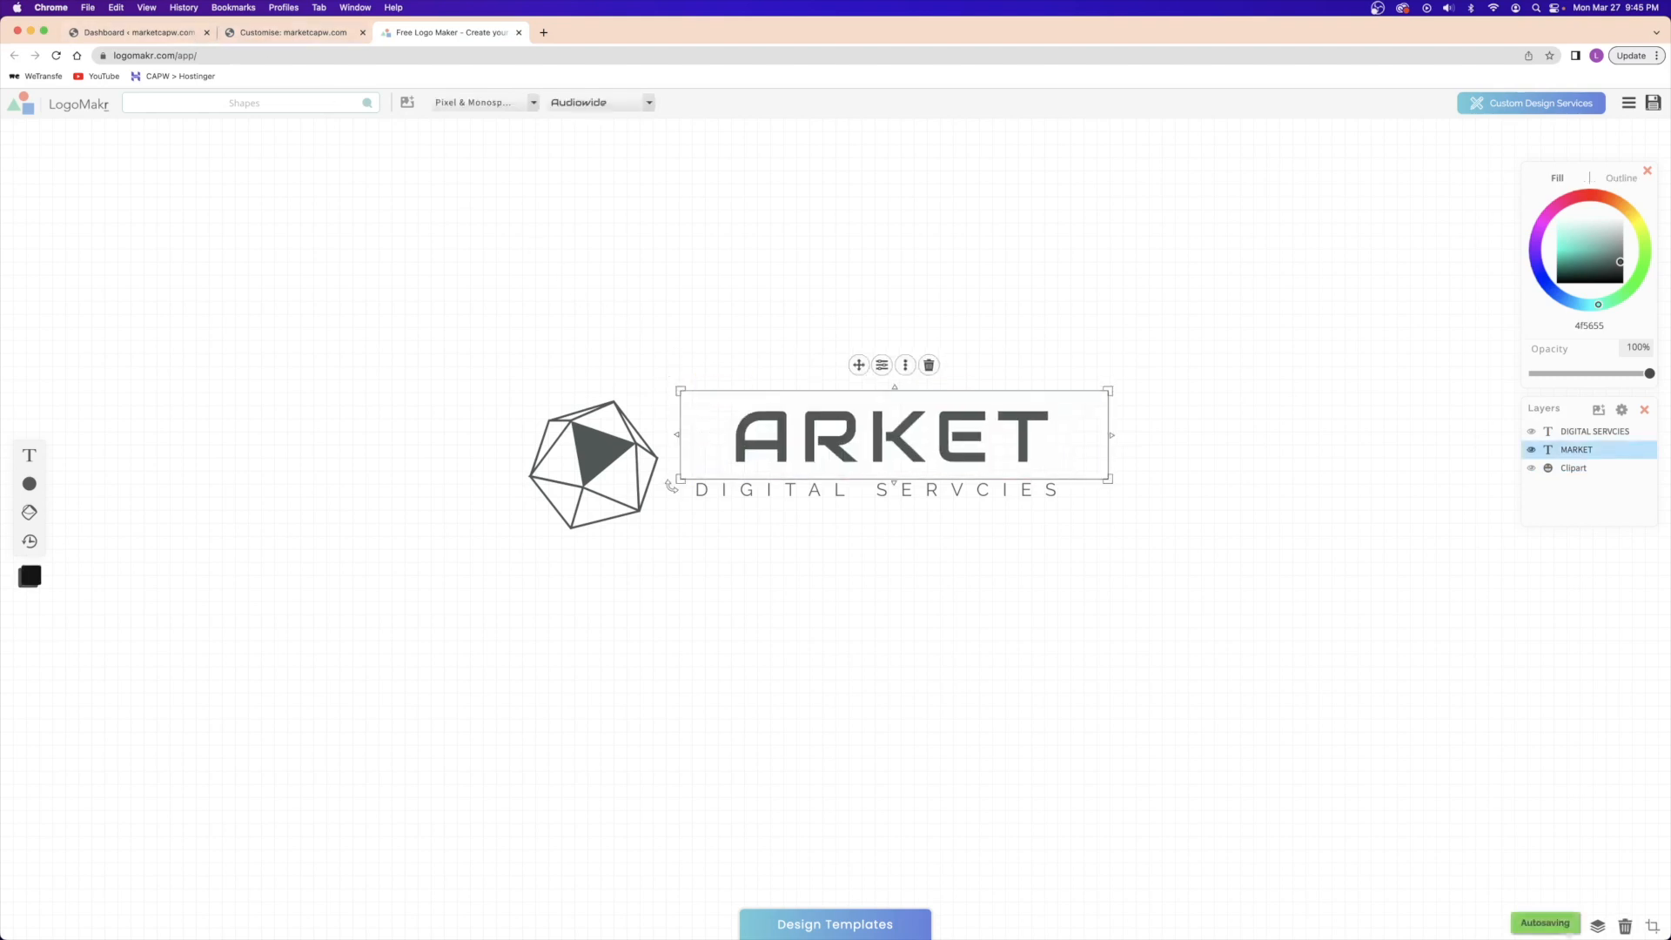
pyautogui.click(755, 326)
pyautogui.moveTo(804, 426); pyautogui.dragTo(838, 425)
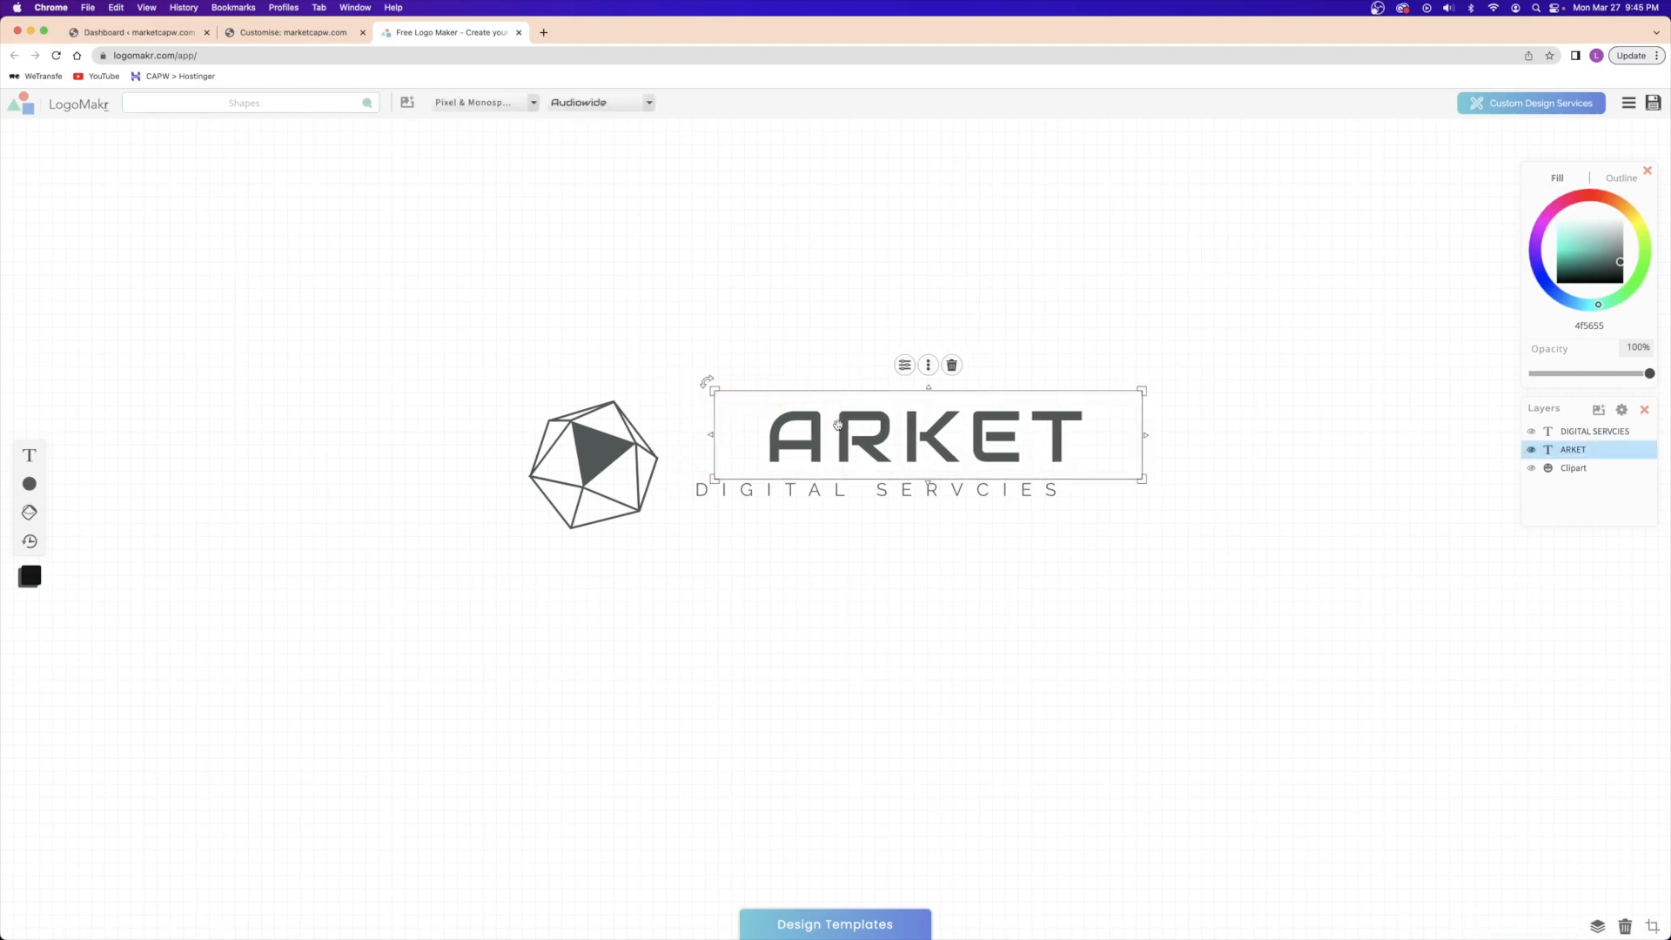
# - Duplicate ARKET, place the copy above the logo, replace its text with M and narrow its box around the letter
pyautogui.click(928, 365)
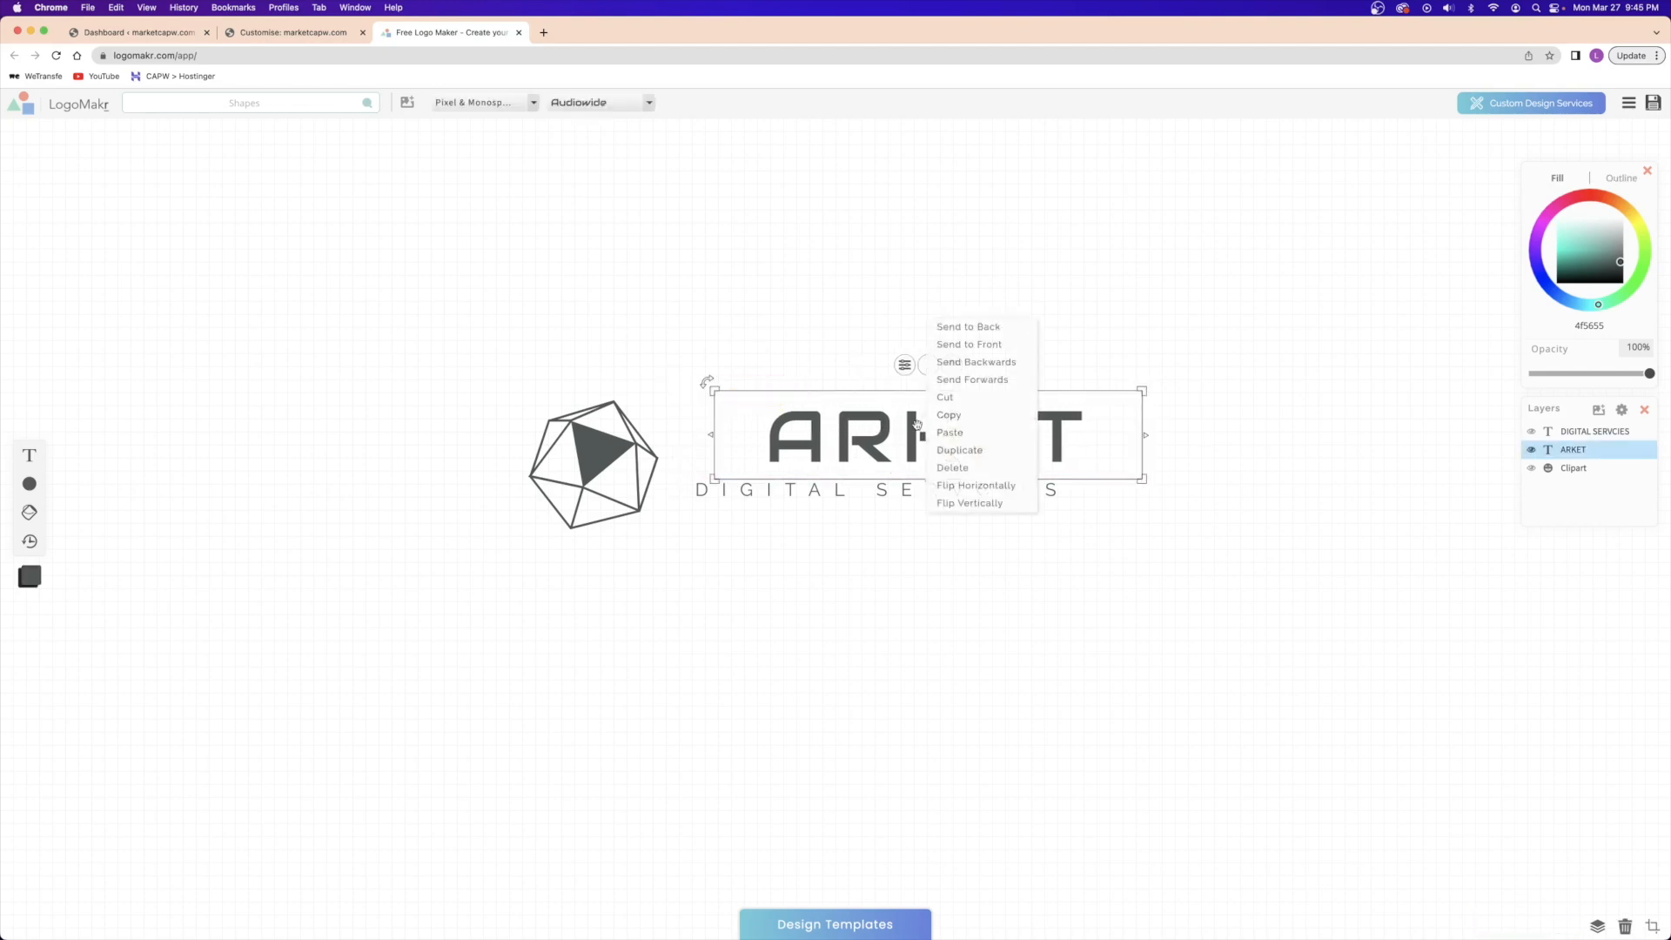
pyautogui.click(965, 450)
pyautogui.moveTo(854, 410); pyautogui.dragTo(726, 227)
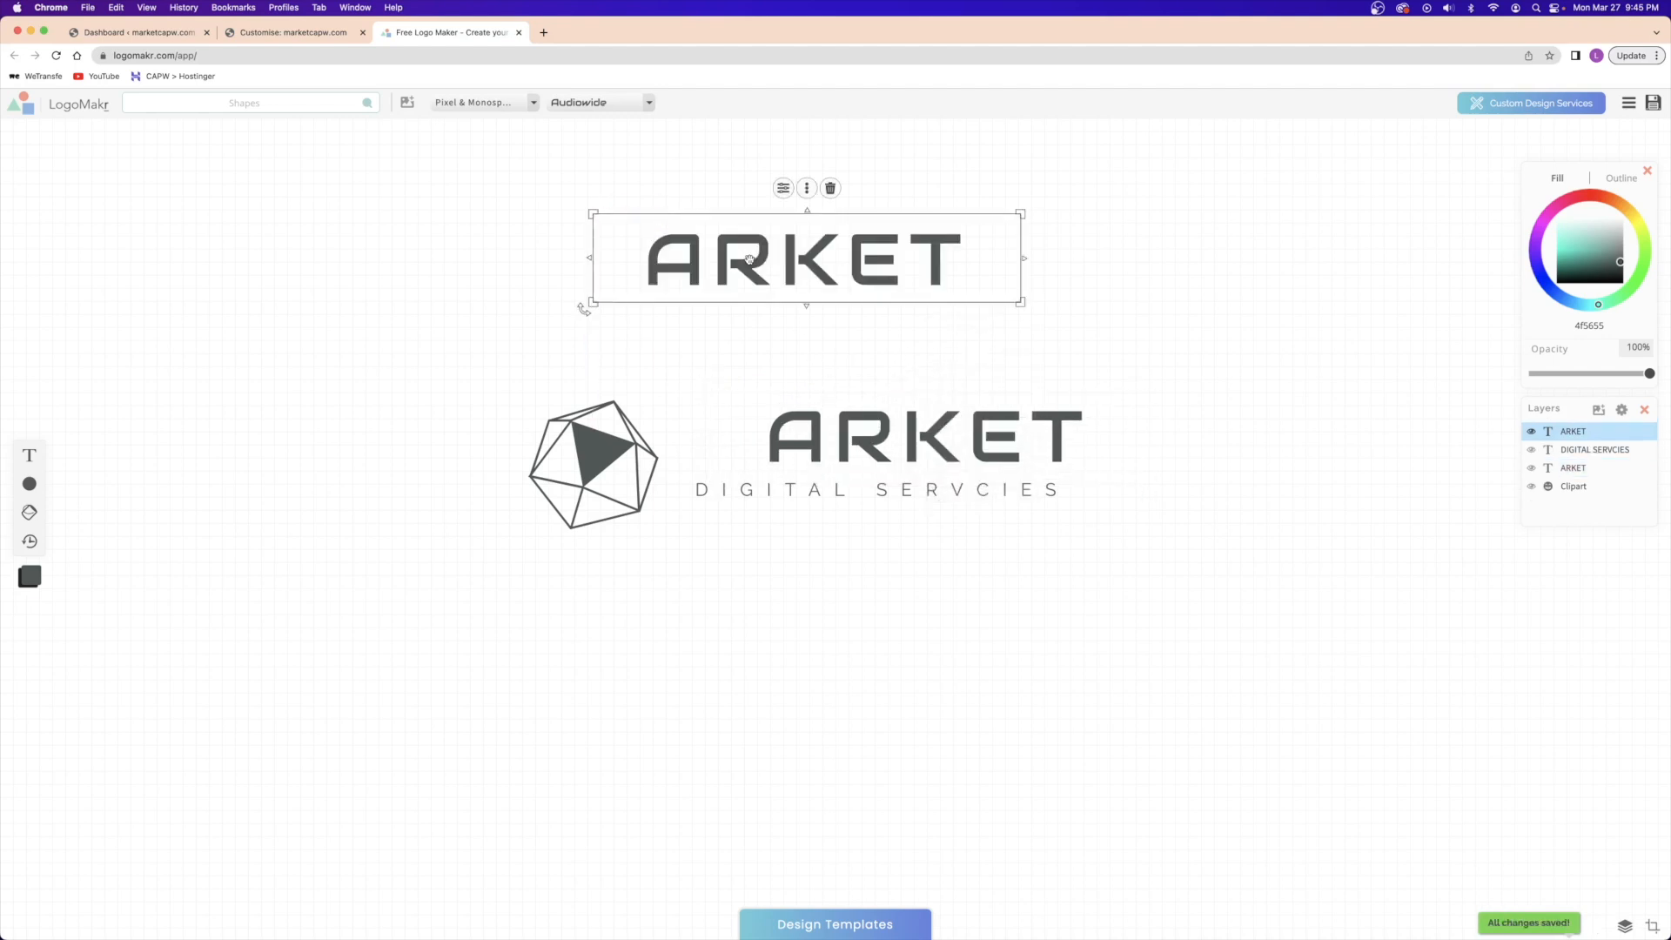
pyautogui.doubleClick(750, 259)
pyautogui.write('M')
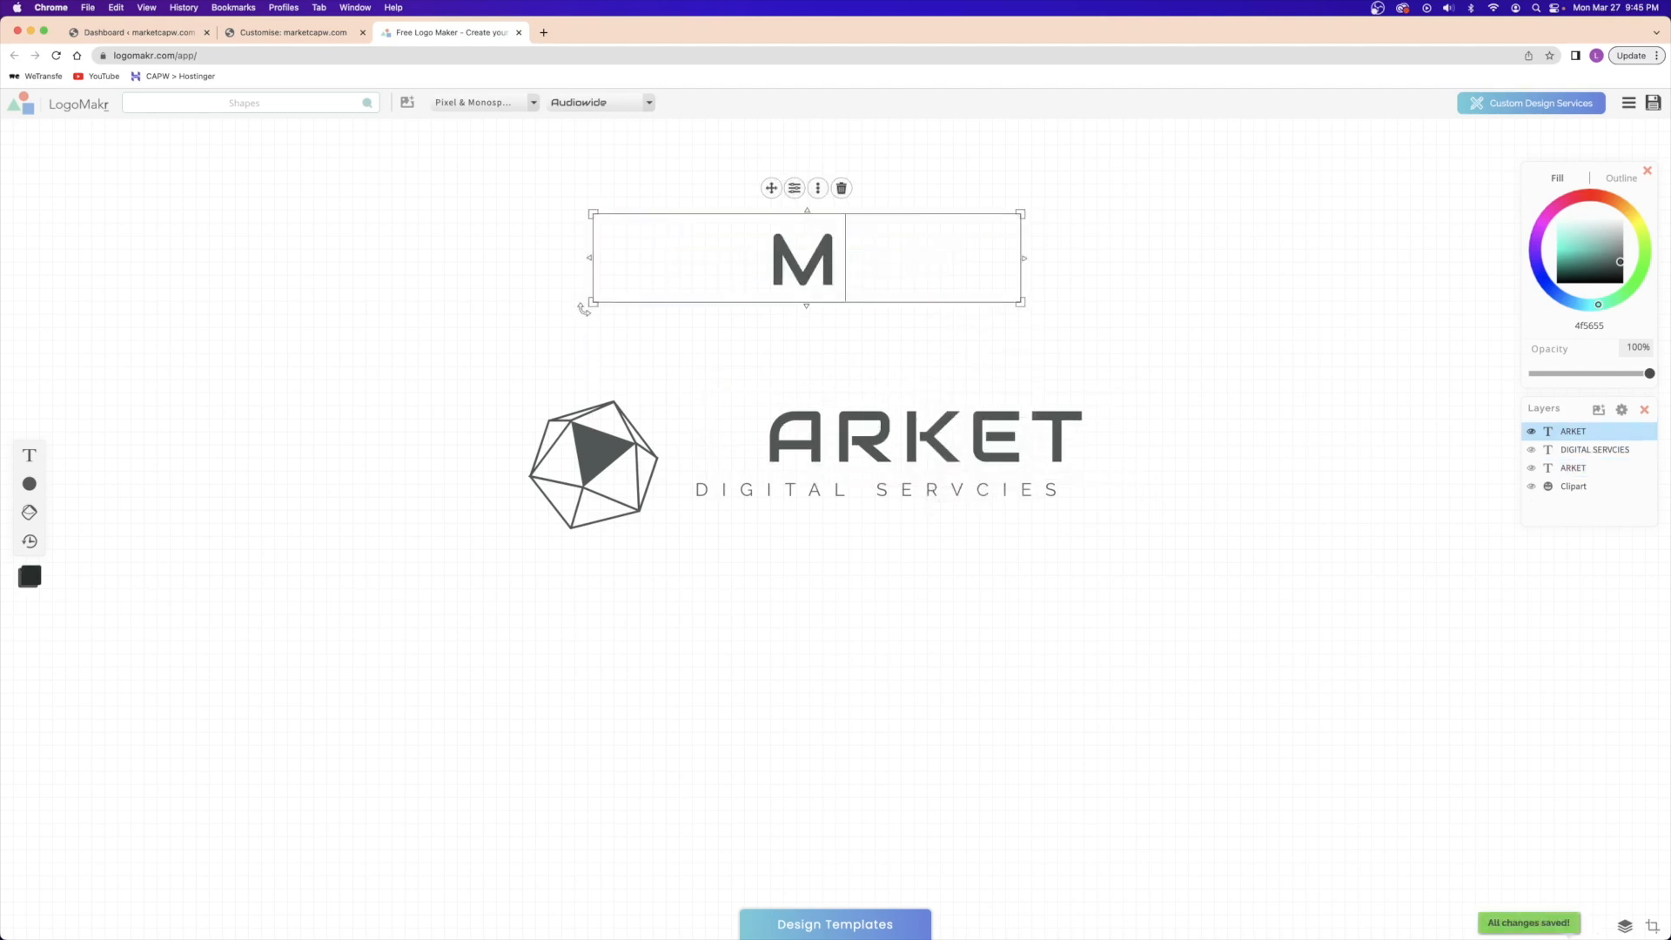
pyautogui.moveTo(1025, 258); pyautogui.dragTo(694, 257)
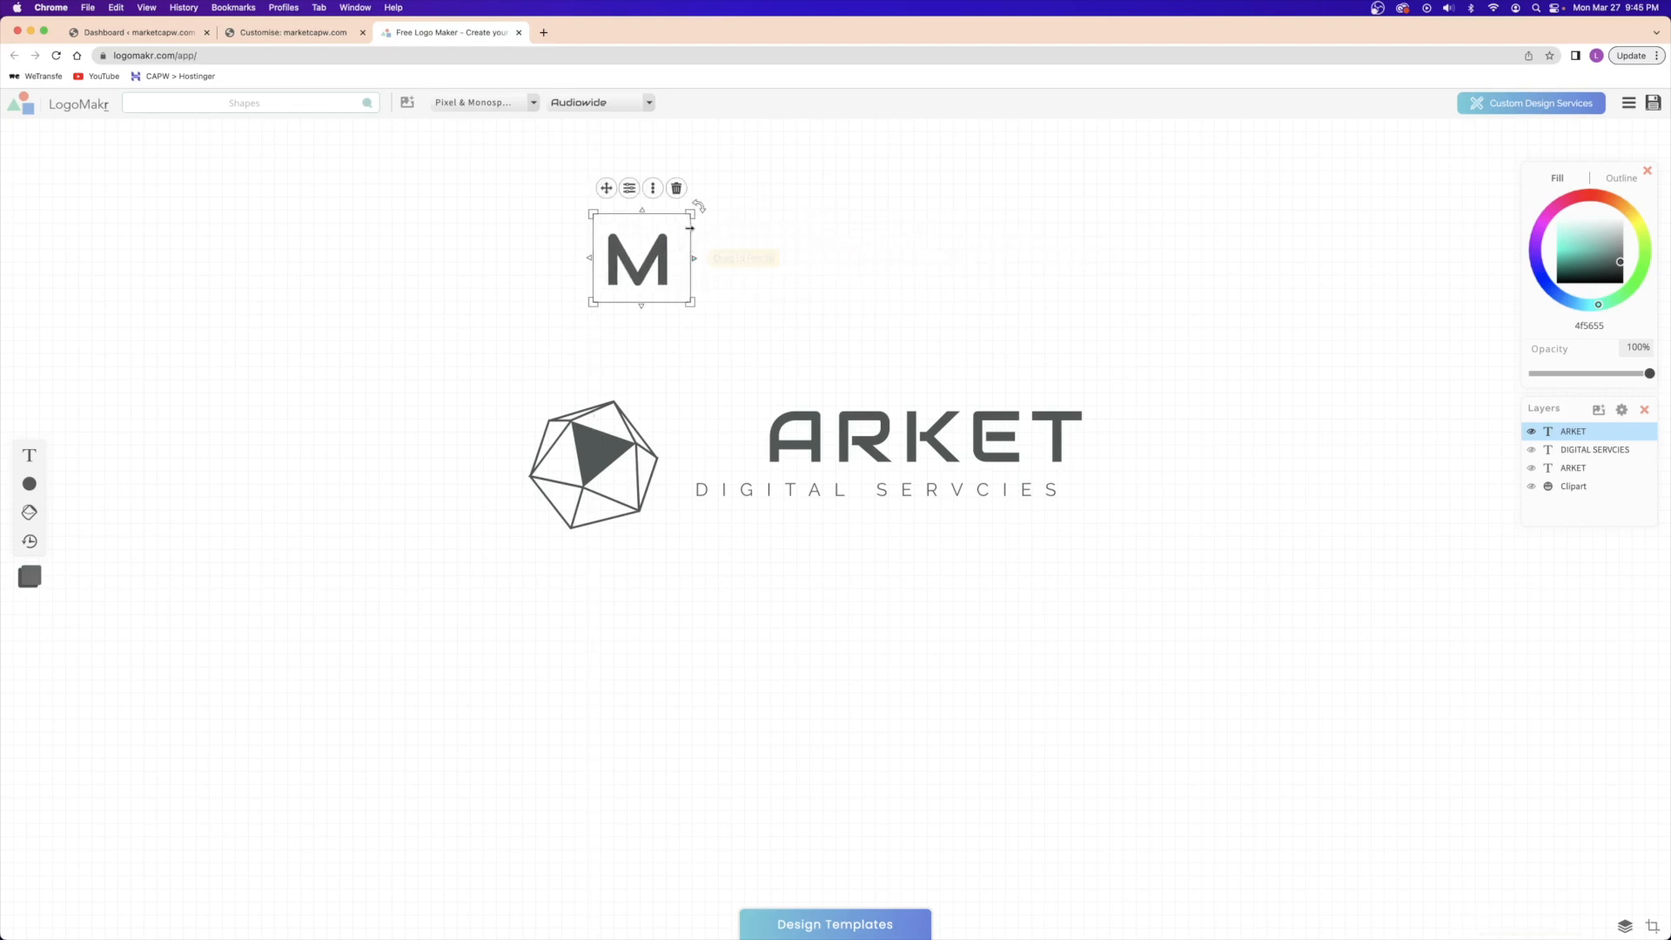
# - Copy the green 35E095 from the first global palette colour in the WordPress customiser and apply it to the M in LogoMakr
pyautogui.click(261, 35)
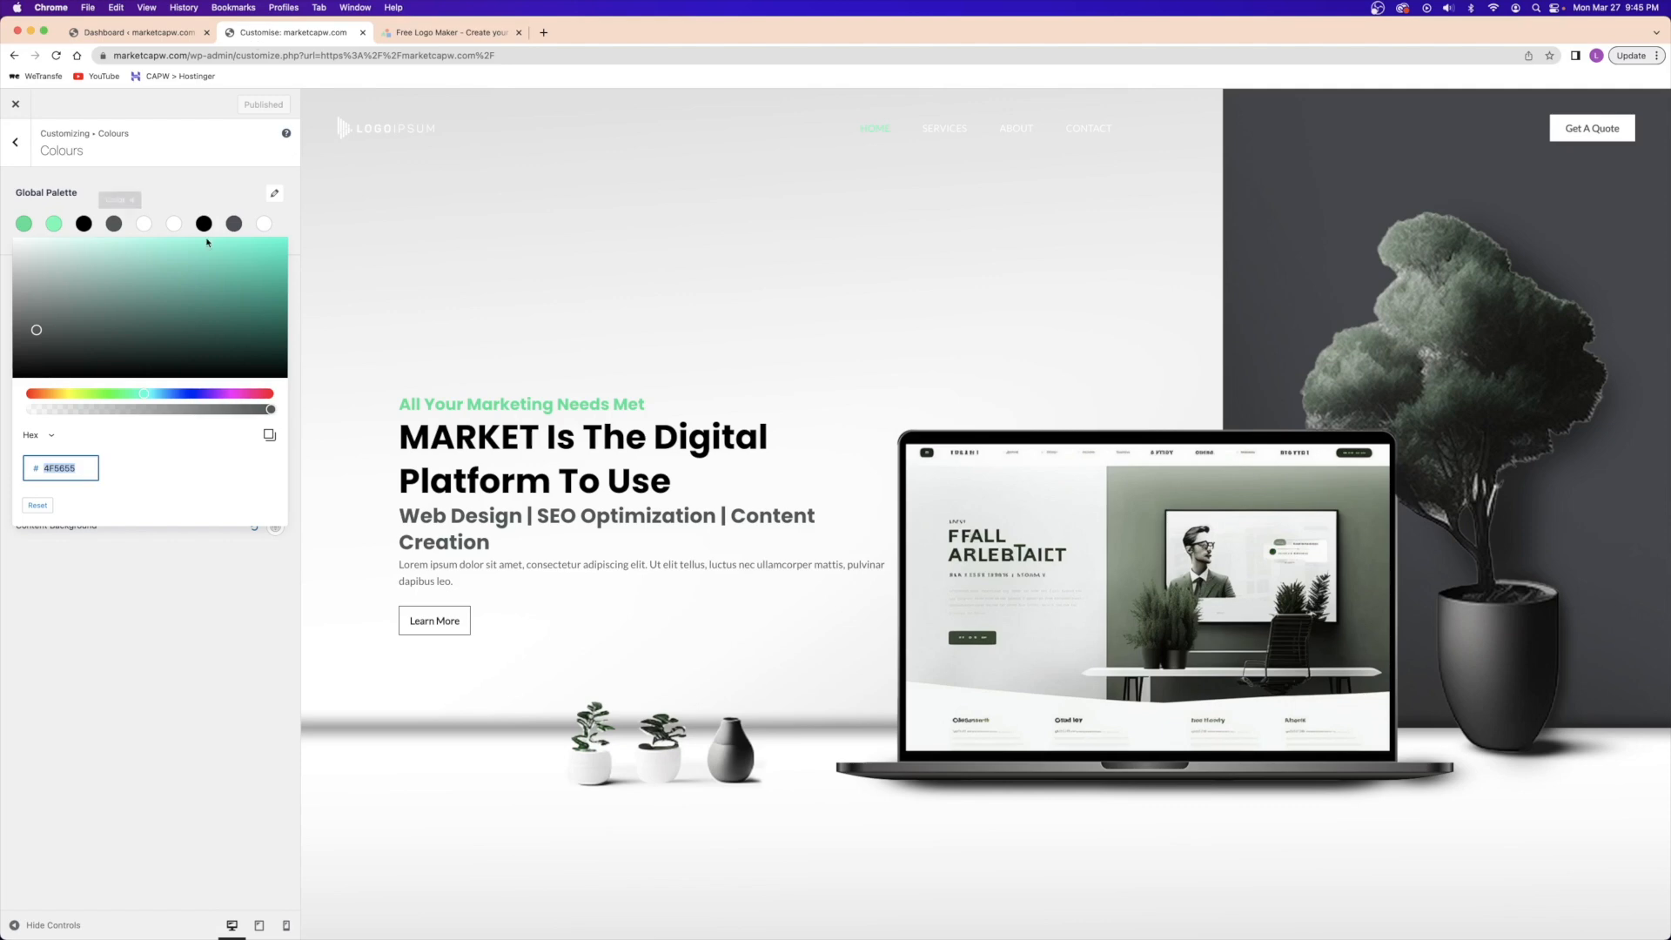
pyautogui.click(23, 224)
pyautogui.doubleClick(59, 462)
pyautogui.click(448, 32)
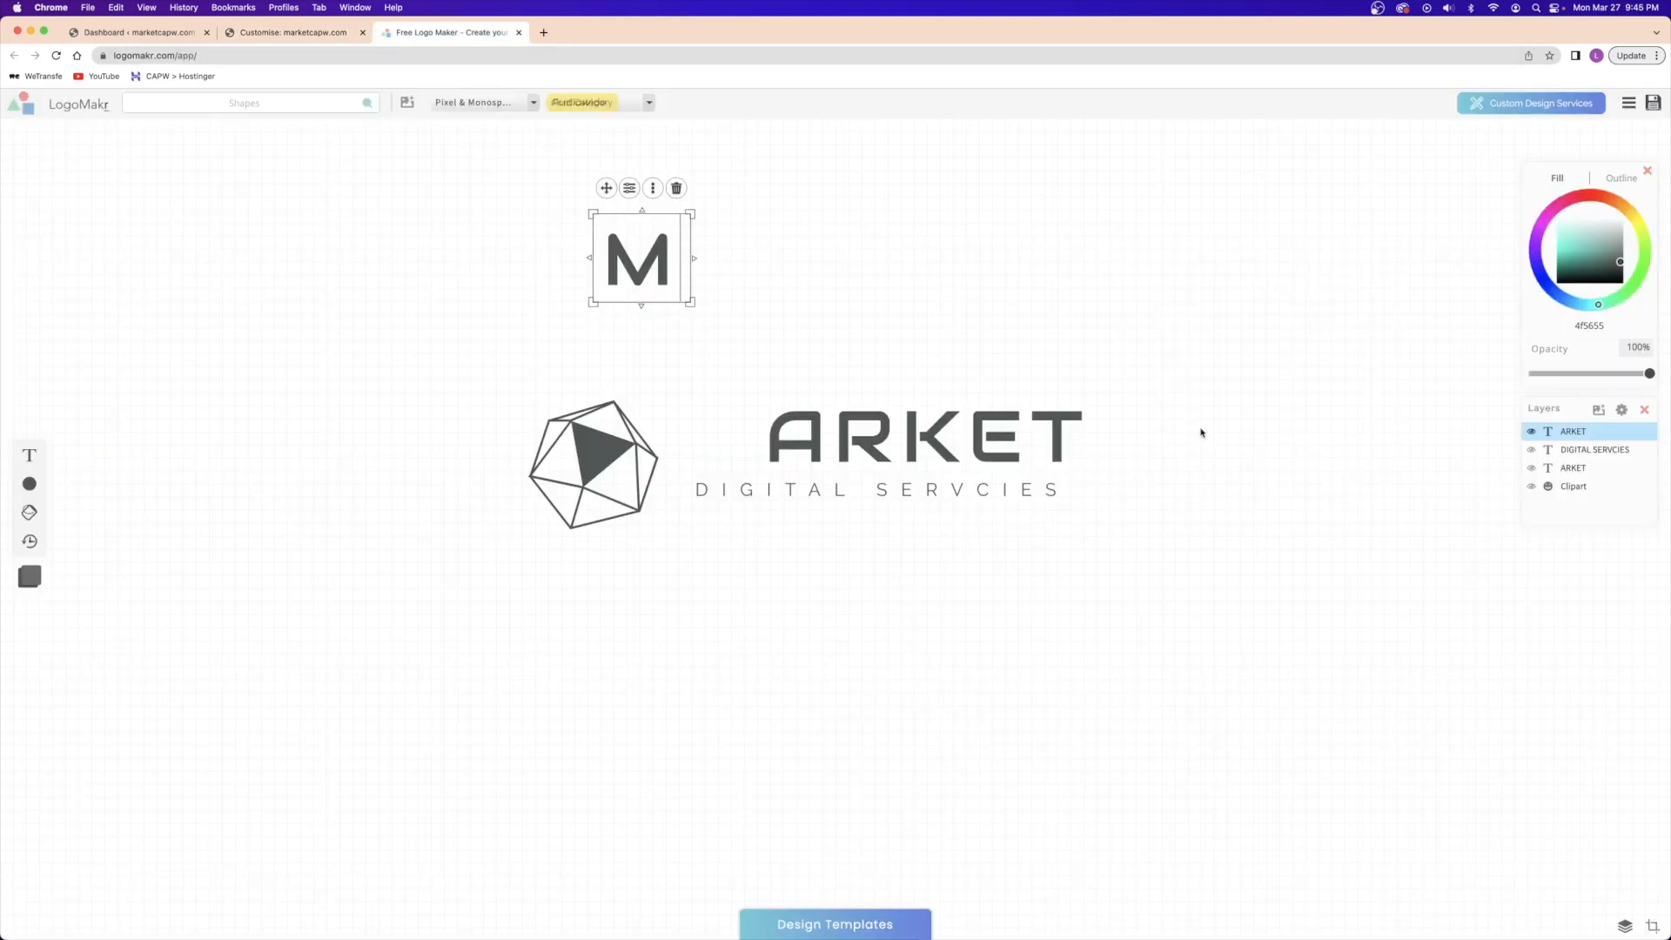
pyautogui.doubleClick(1577, 324)
pyautogui.press('super+v')
# - Move the green M directly in front of ARKET so the two texts read MARKET
pyautogui.click(832, 294)
pyautogui.click(664, 287)
pyautogui.moveTo(664, 287); pyautogui.dragTo(731, 438)
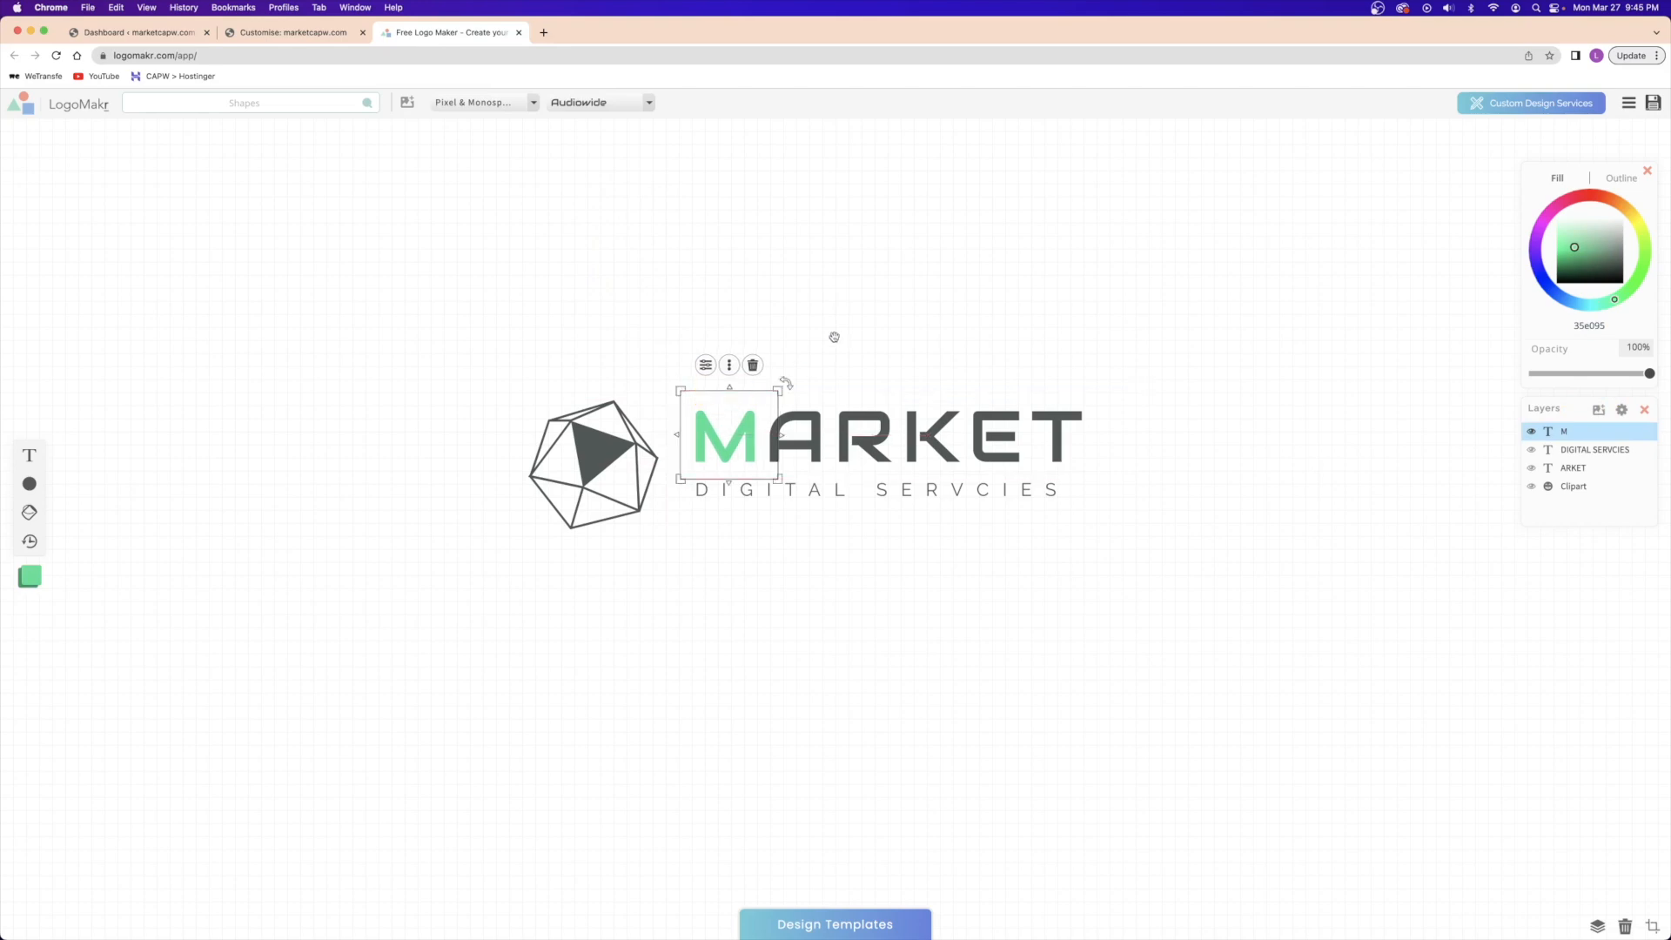
pyautogui.click(973, 310)
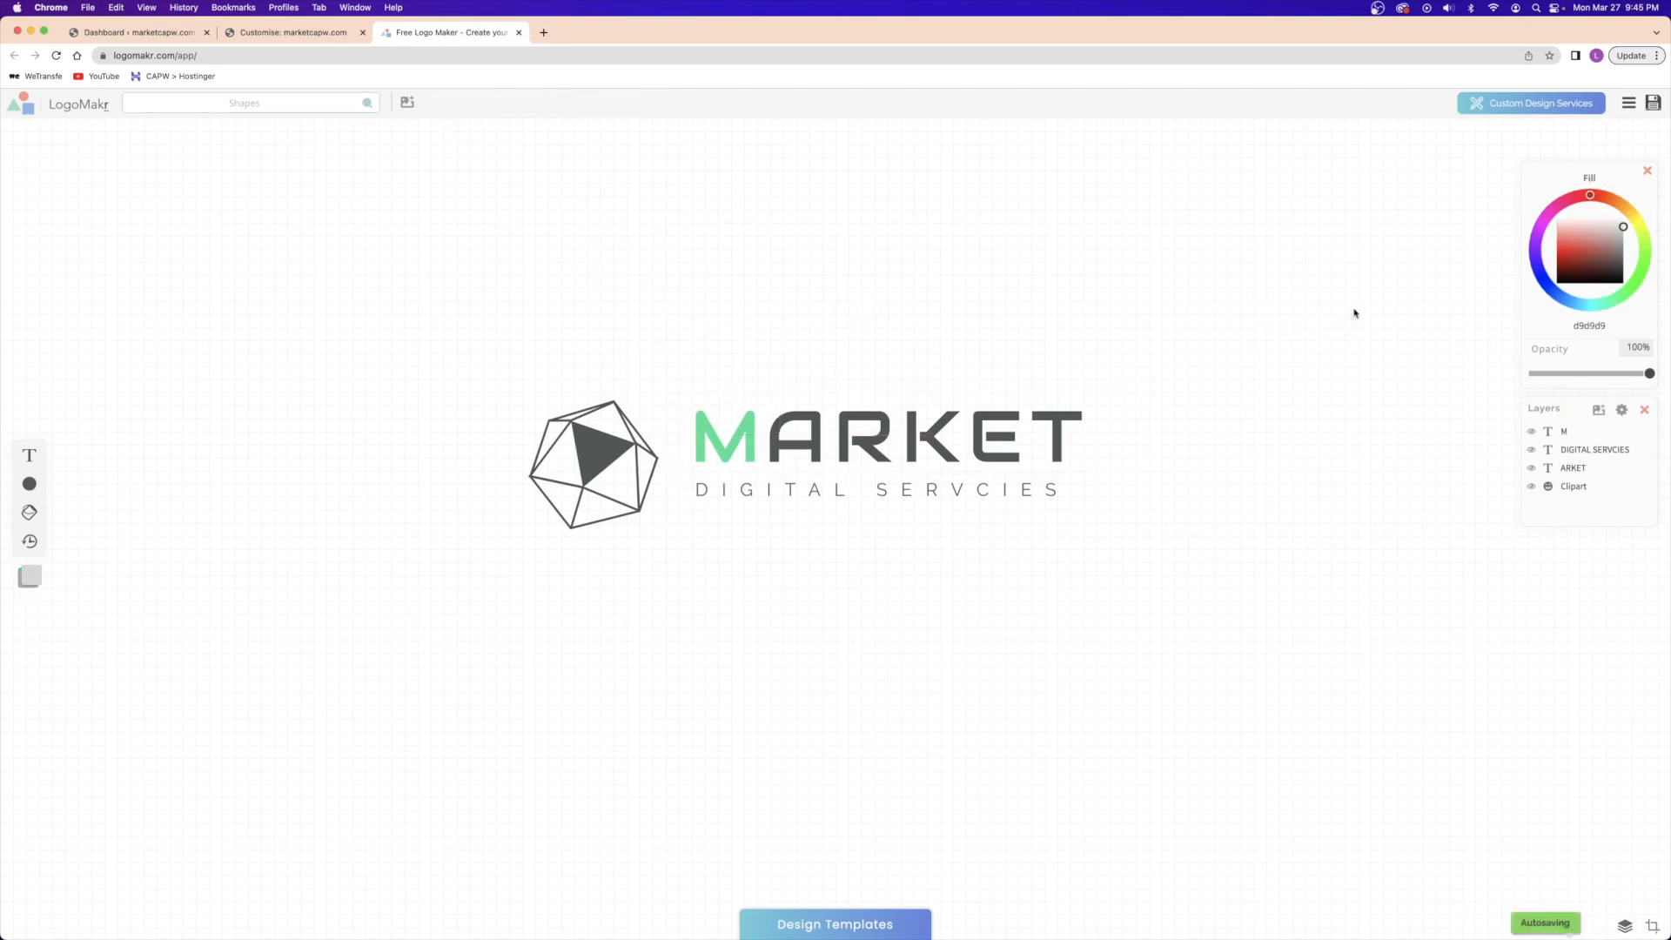
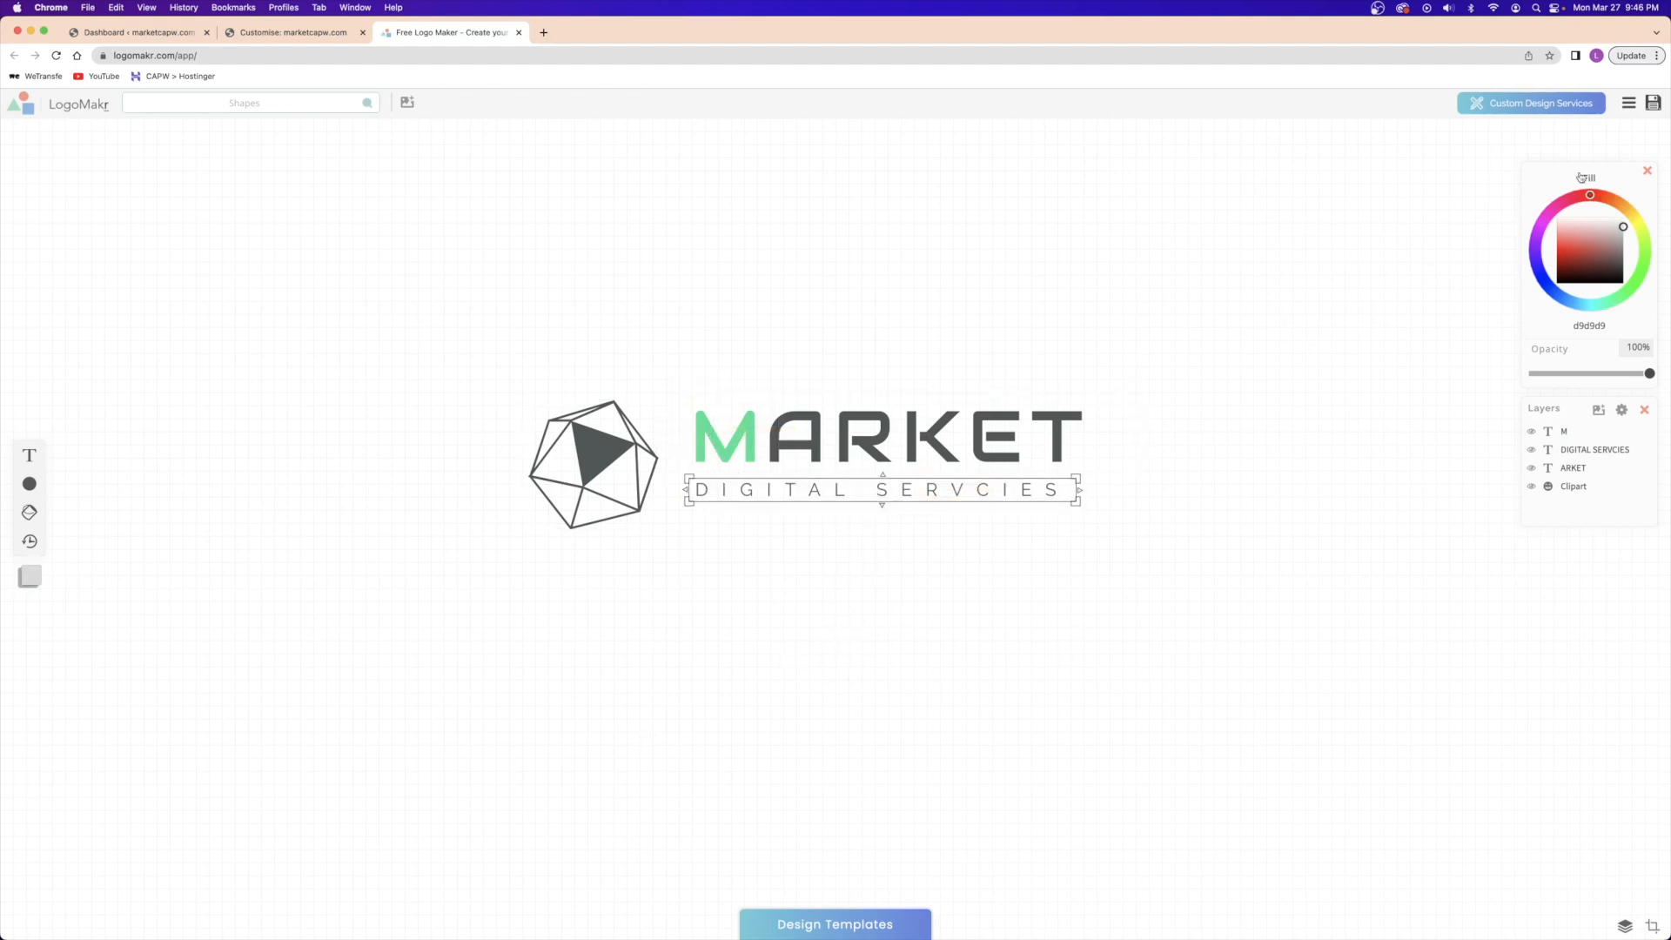
# - Save the logo, accept the legal terms and download it as the free low-resolution PNG file
pyautogui.click(1654, 103)
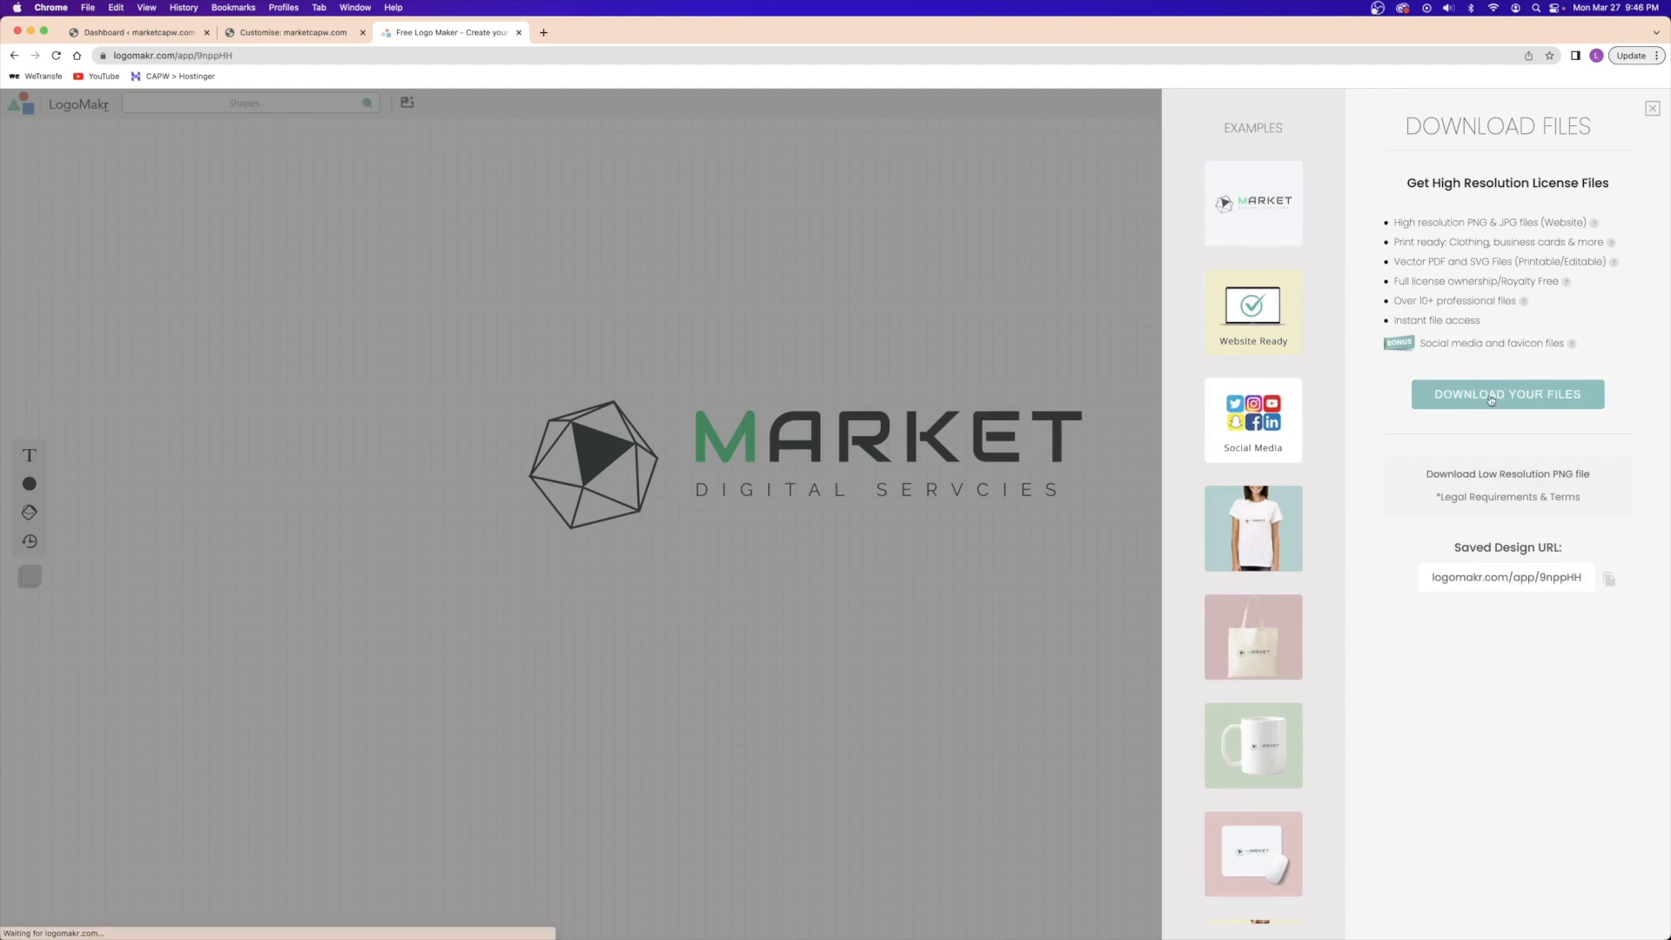
pyautogui.click(1491, 477)
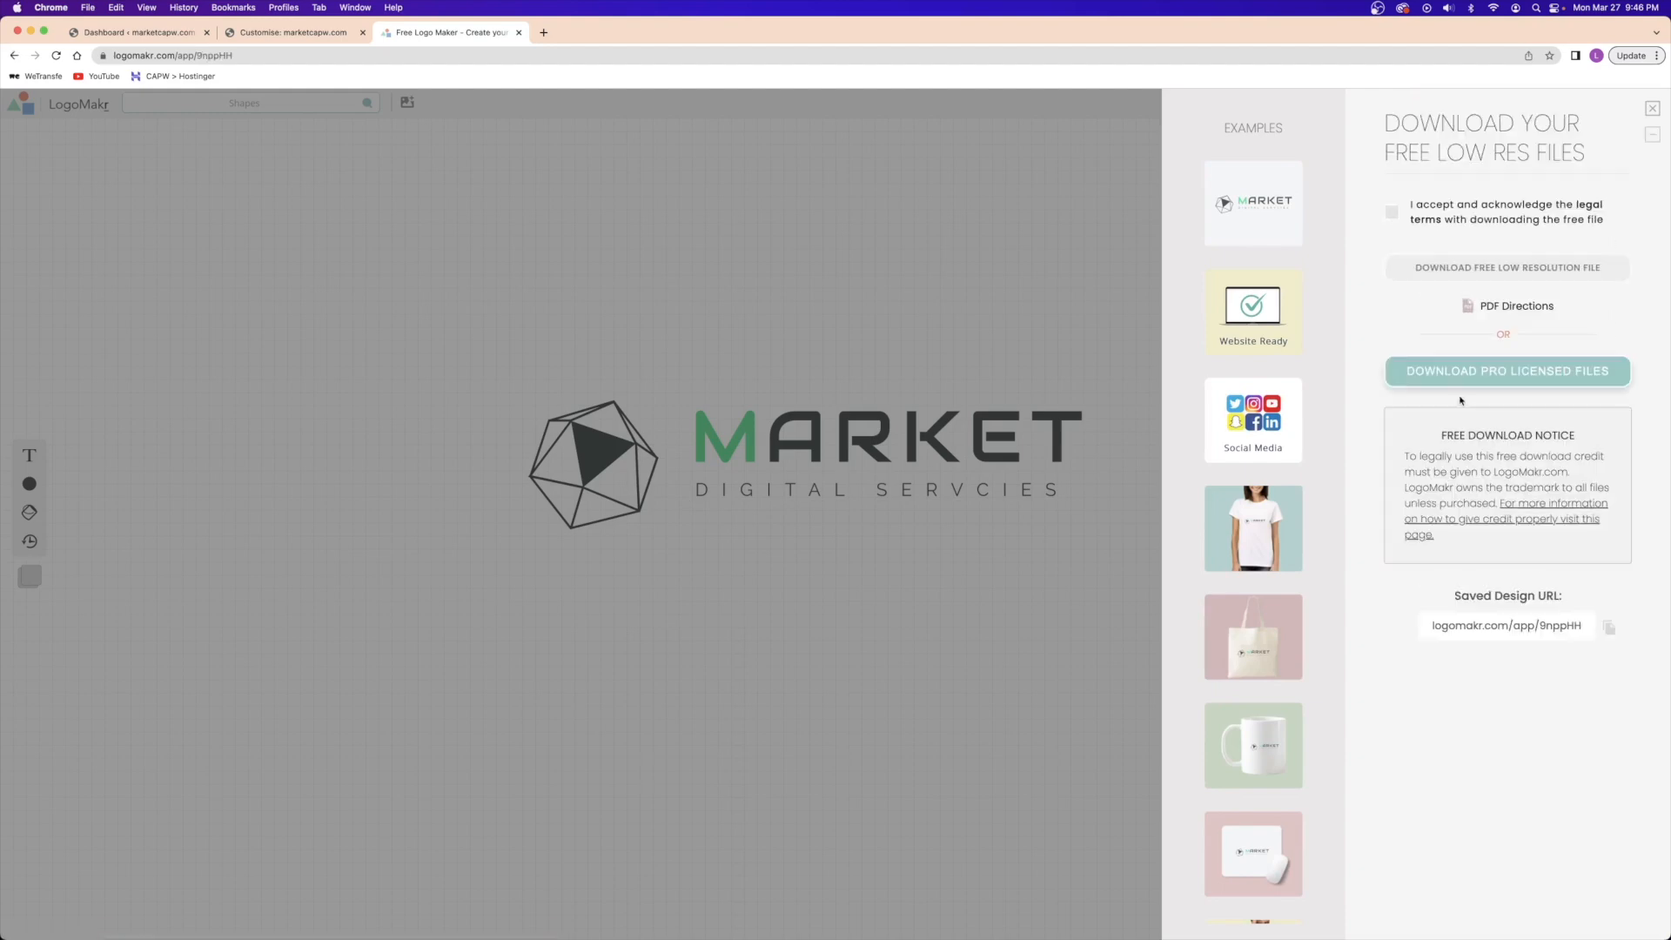
pyautogui.click(1393, 213)
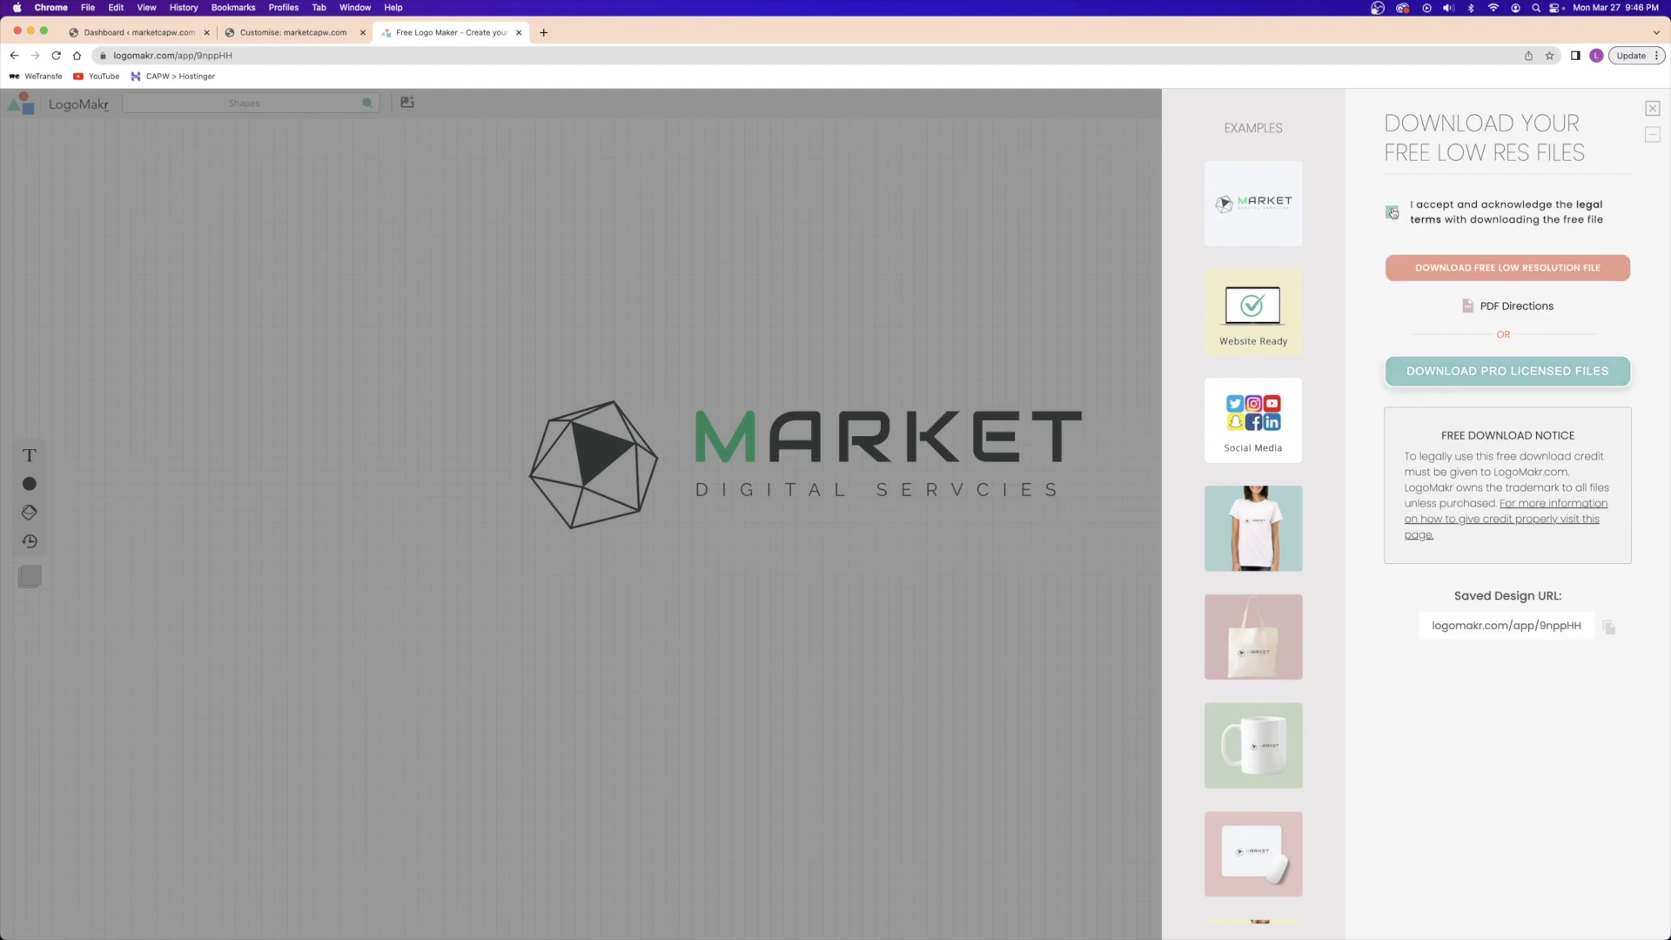
pyautogui.click(1504, 280)
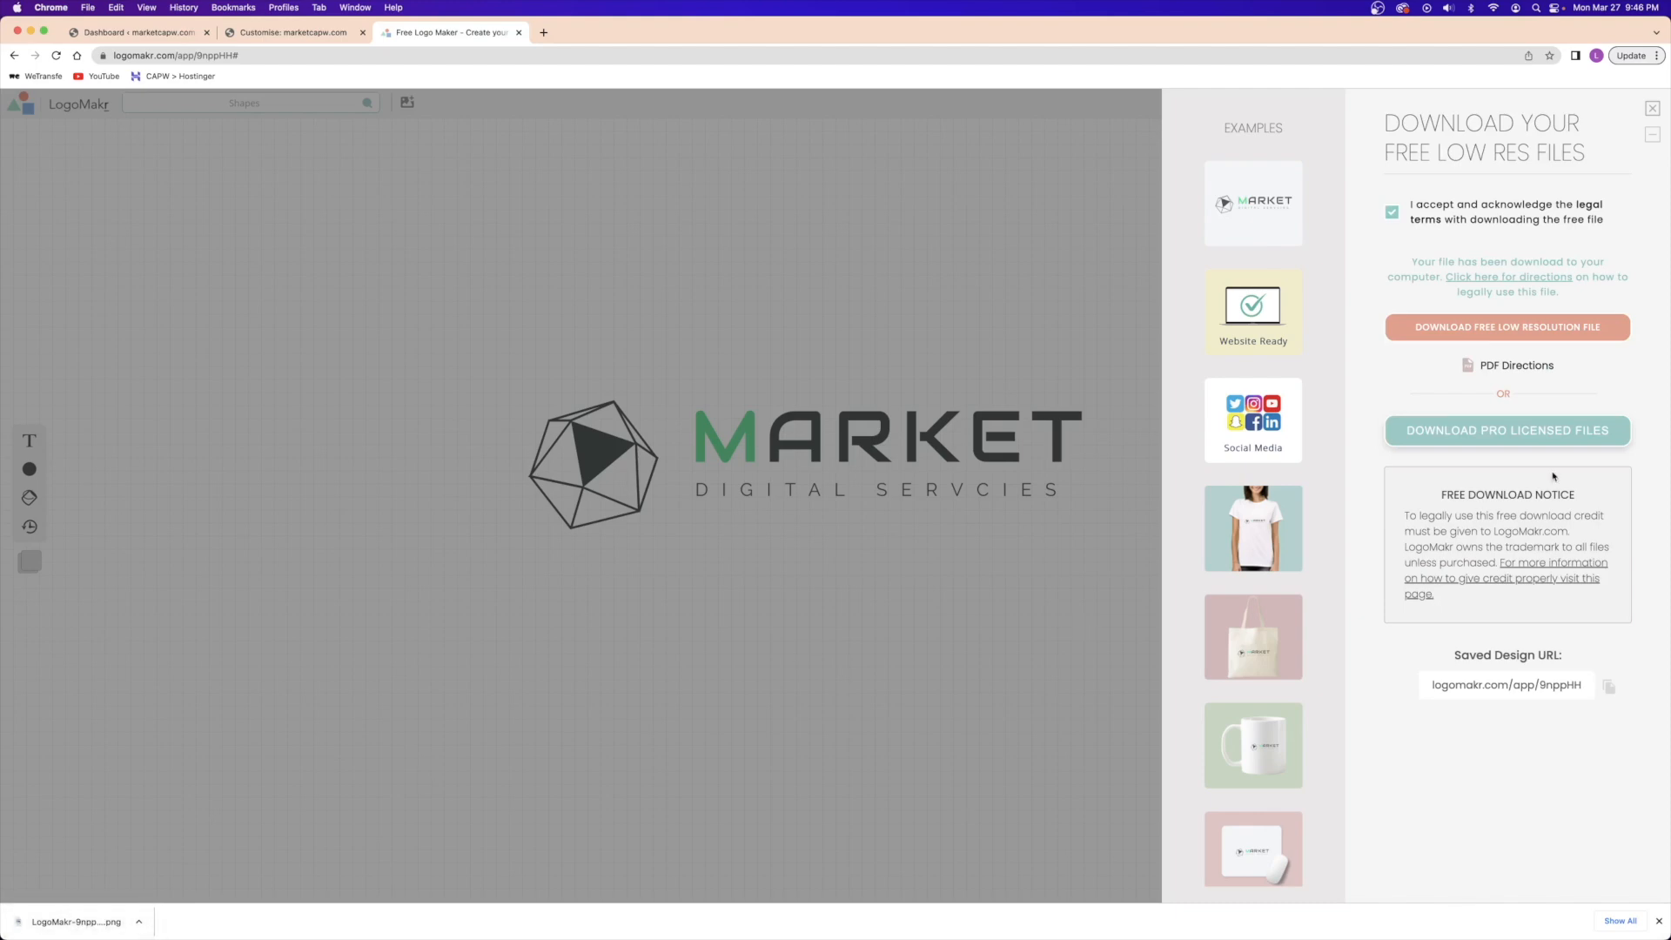
pyautogui.click(1653, 108)
# - Move the green M aside, delete the polyhedron, ARKET and DIGITAL SERVCIES, and enlarge the M to more than twice its size
pyautogui.click(706, 435)
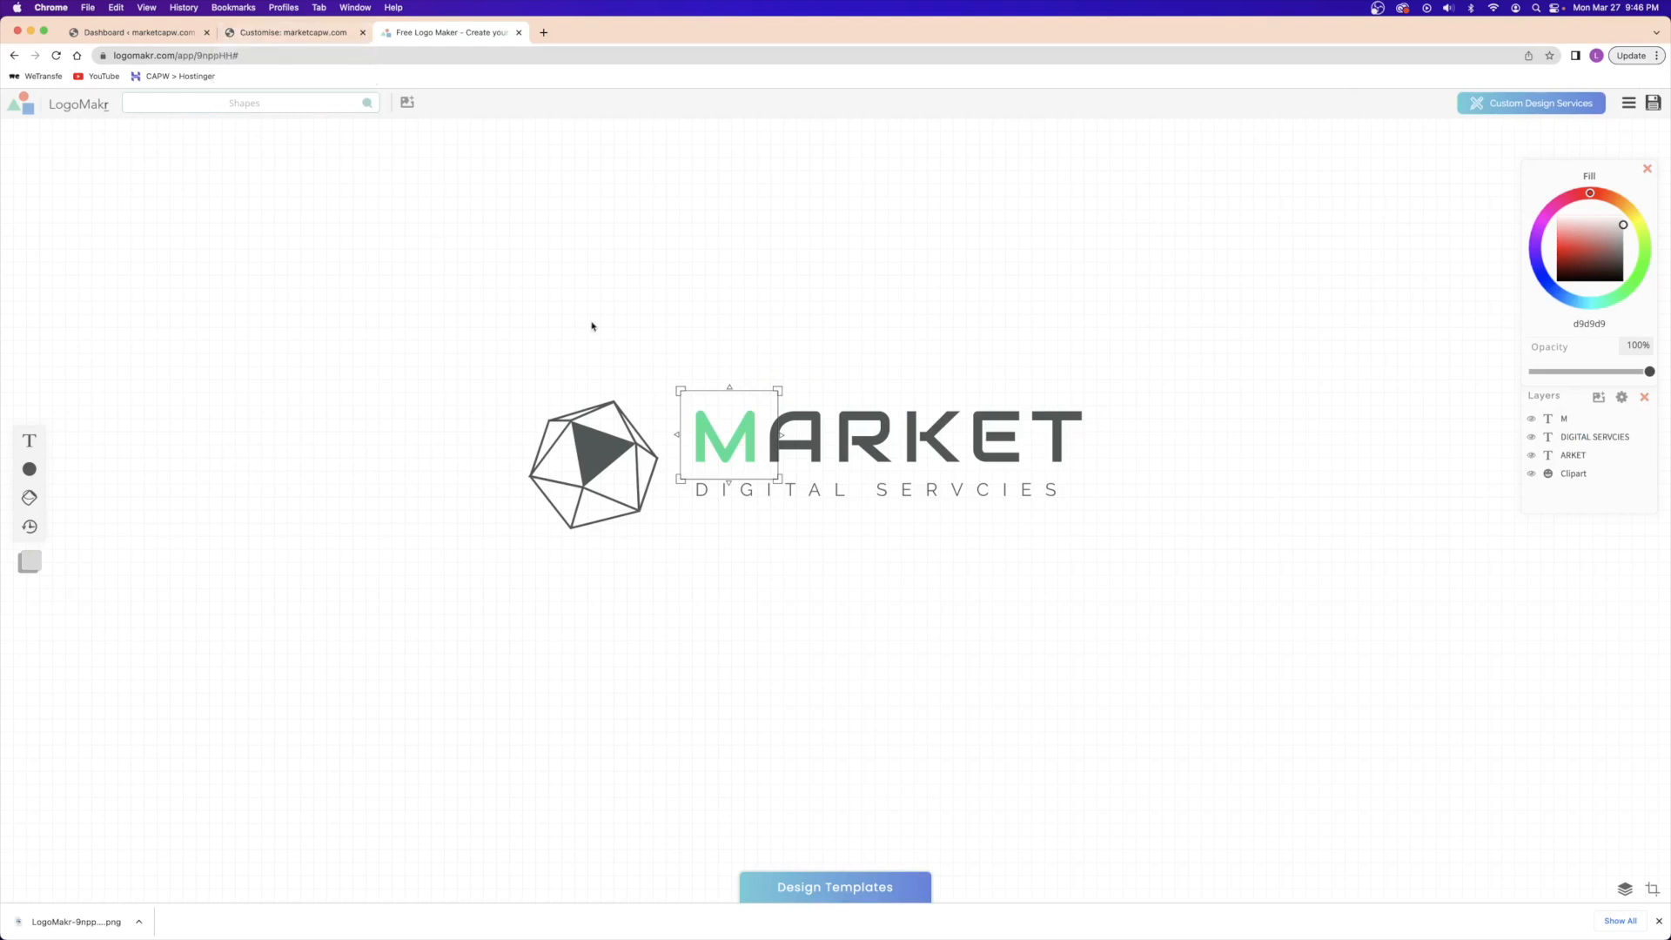
pyautogui.moveTo(723, 444); pyautogui.dragTo(673, 310)
pyautogui.moveTo(241, 470); pyautogui.dragTo(1264, 559)
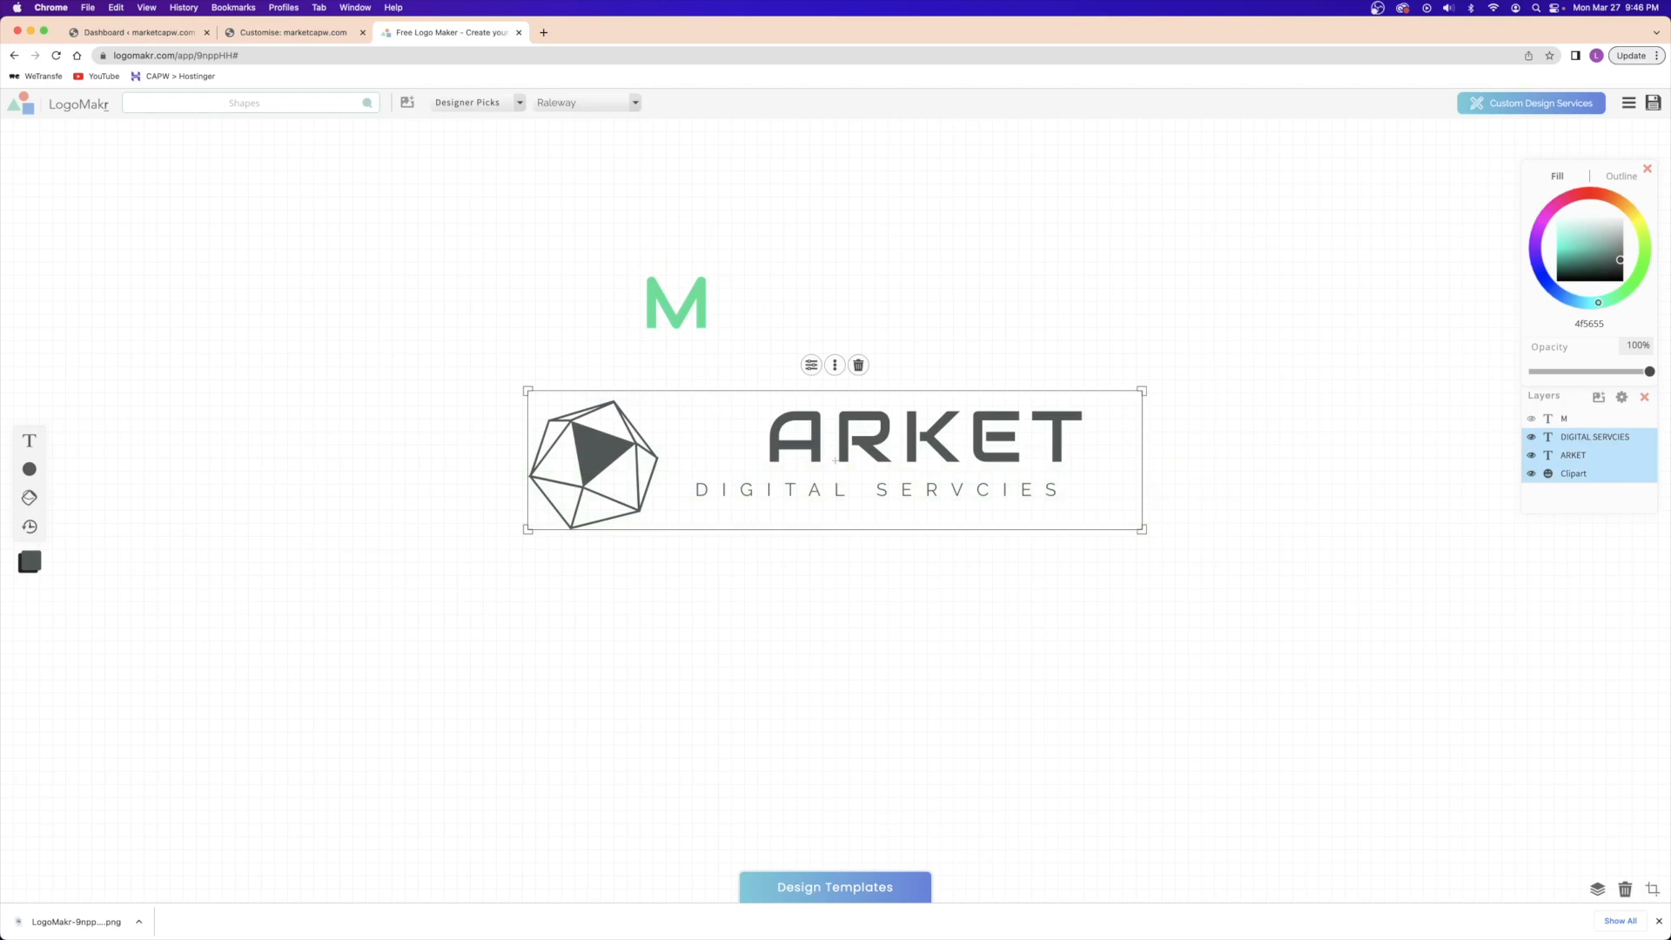
pyautogui.press('Delete')
pyautogui.moveTo(703, 334); pyautogui.dragTo(911, 604)
pyautogui.click(1291, 400)
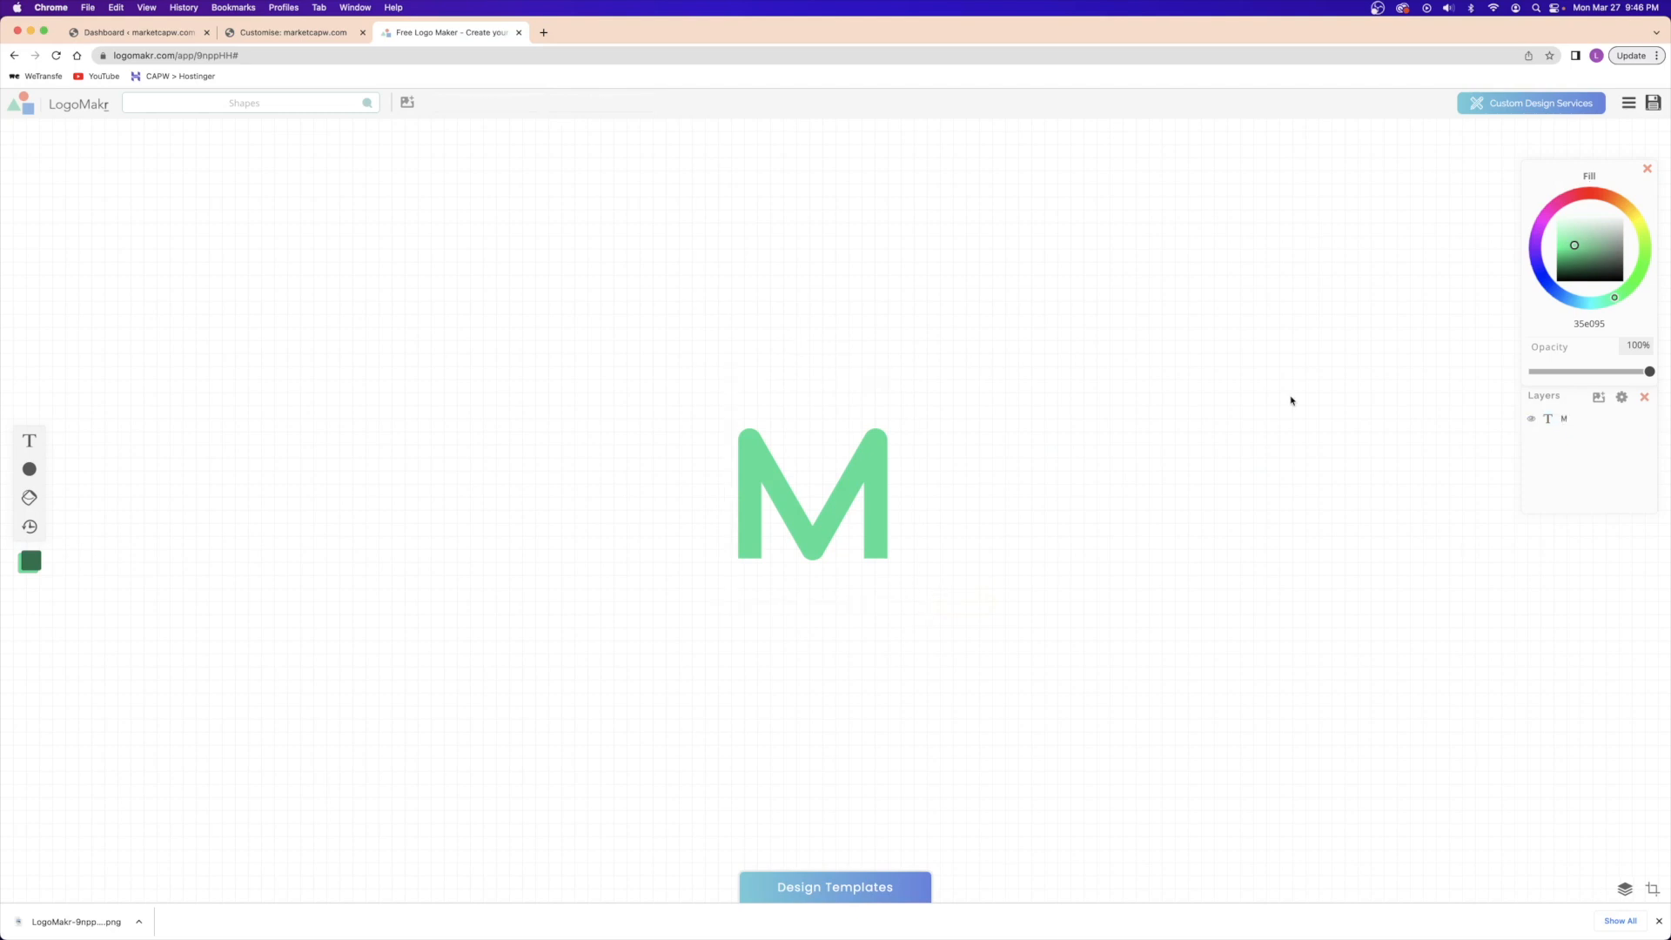
# - Save the M icon design, accept the legal terms and download its free low-resolution file
pyautogui.click(1651, 105)
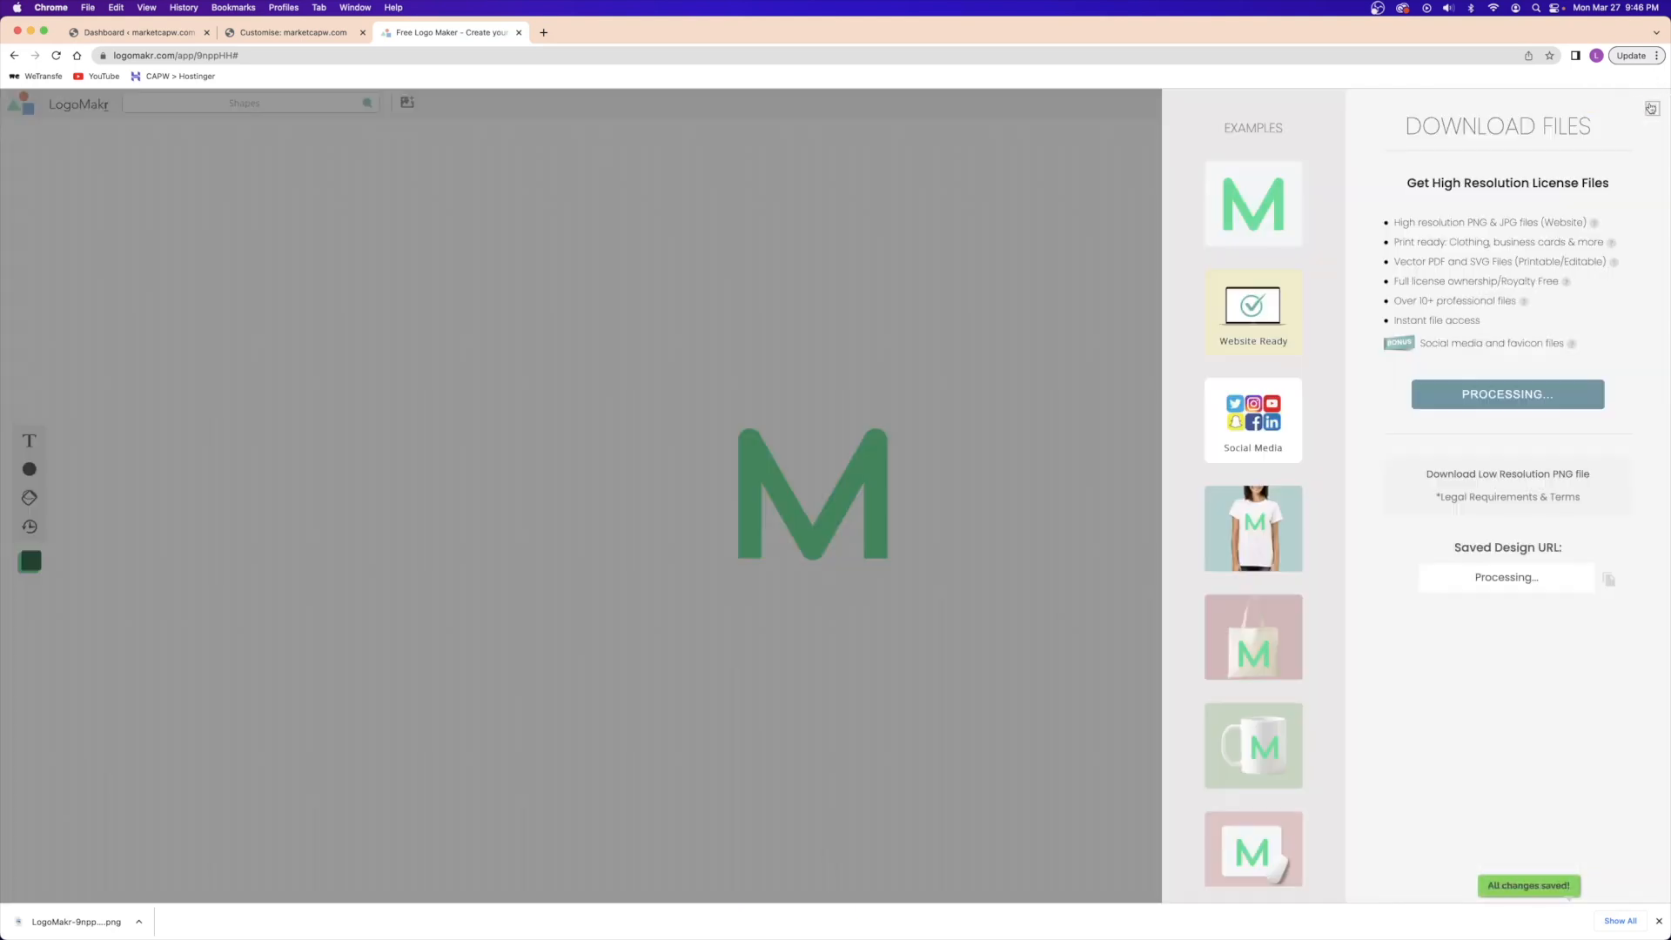
pyautogui.click(1463, 474)
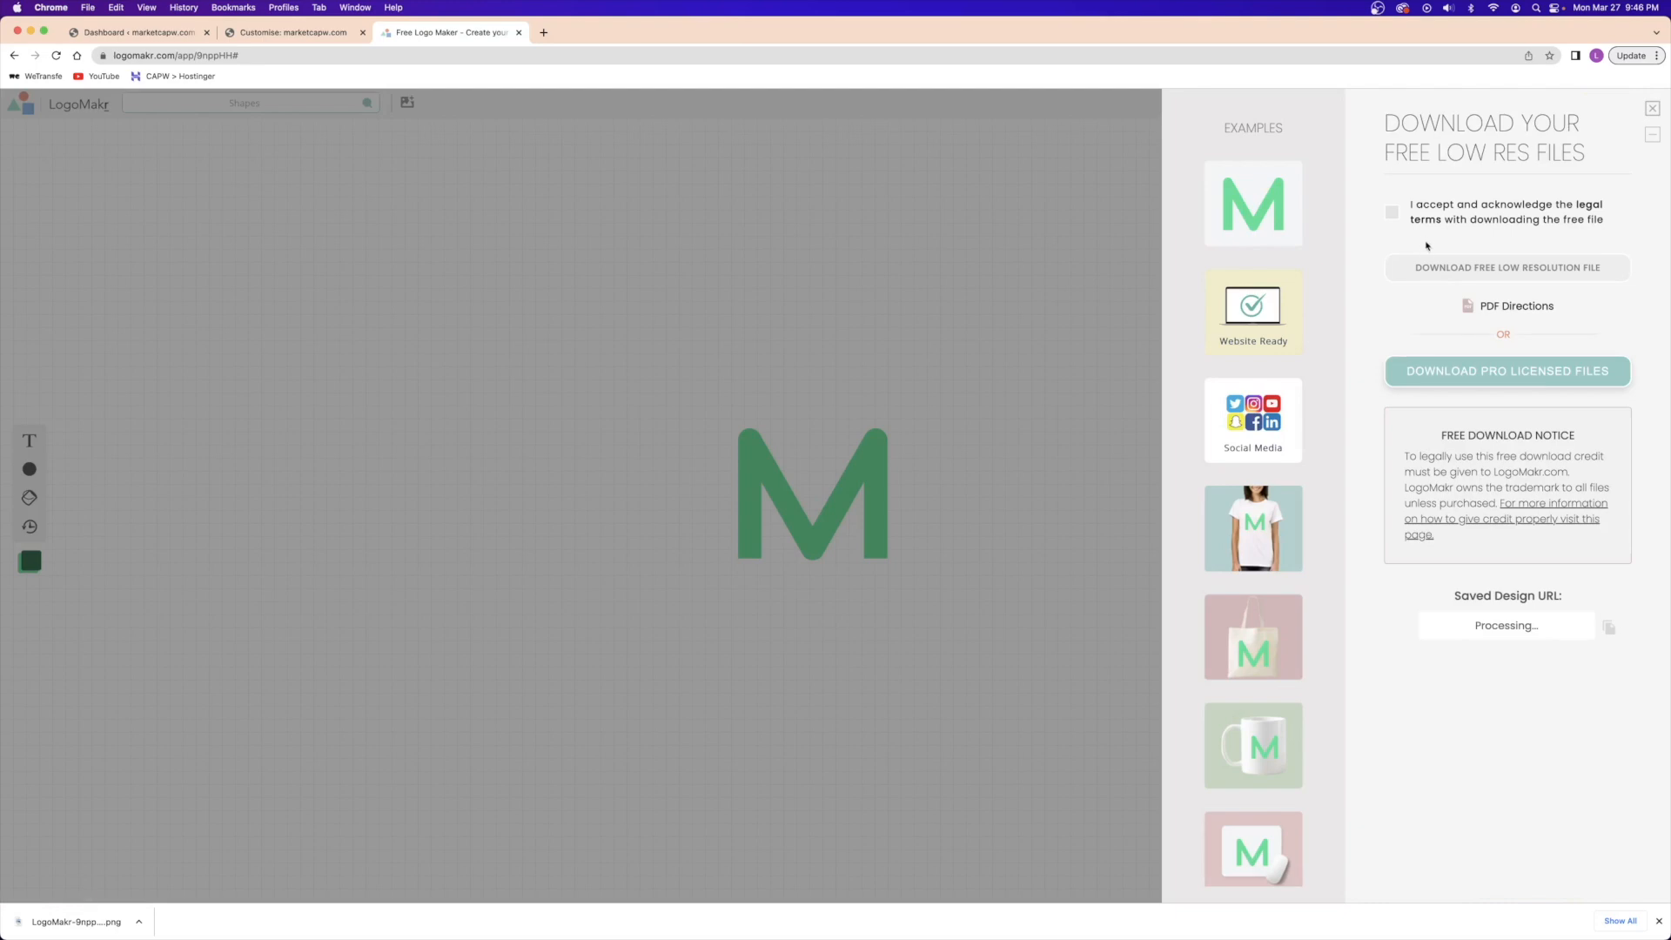
pyautogui.click(1393, 214)
pyautogui.click(1508, 267)
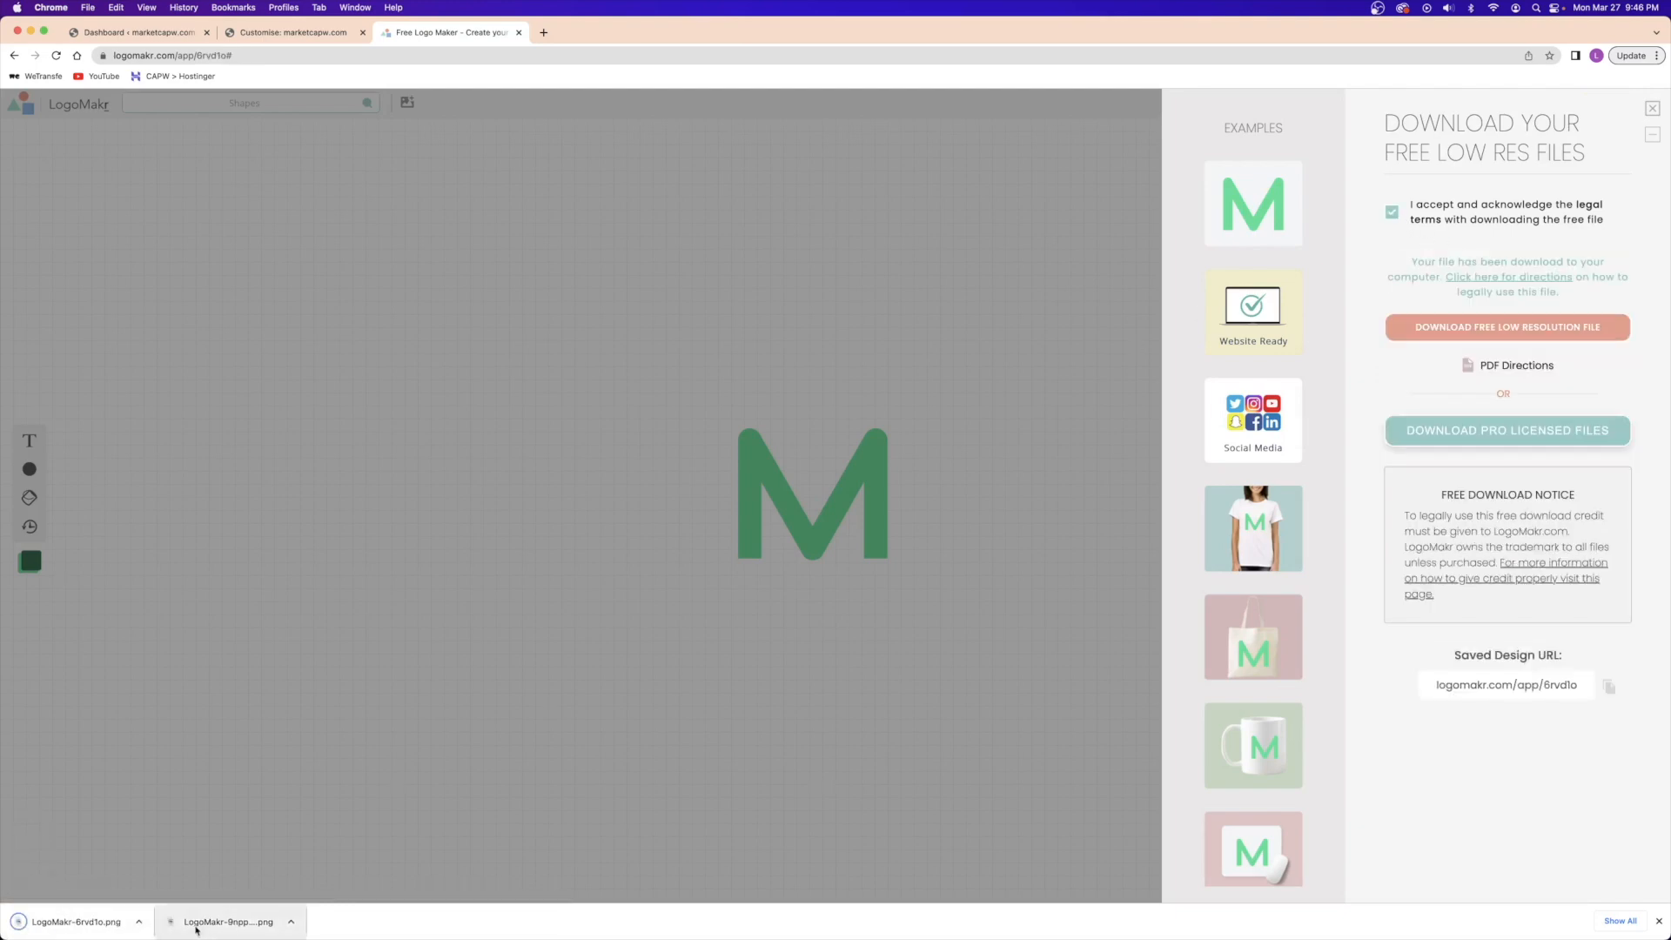
# - Switch to the WordPress customiser, replace the header logo with Logo.png from the media library without cropping, and set its width to 180 px
pyautogui.click(519, 33)
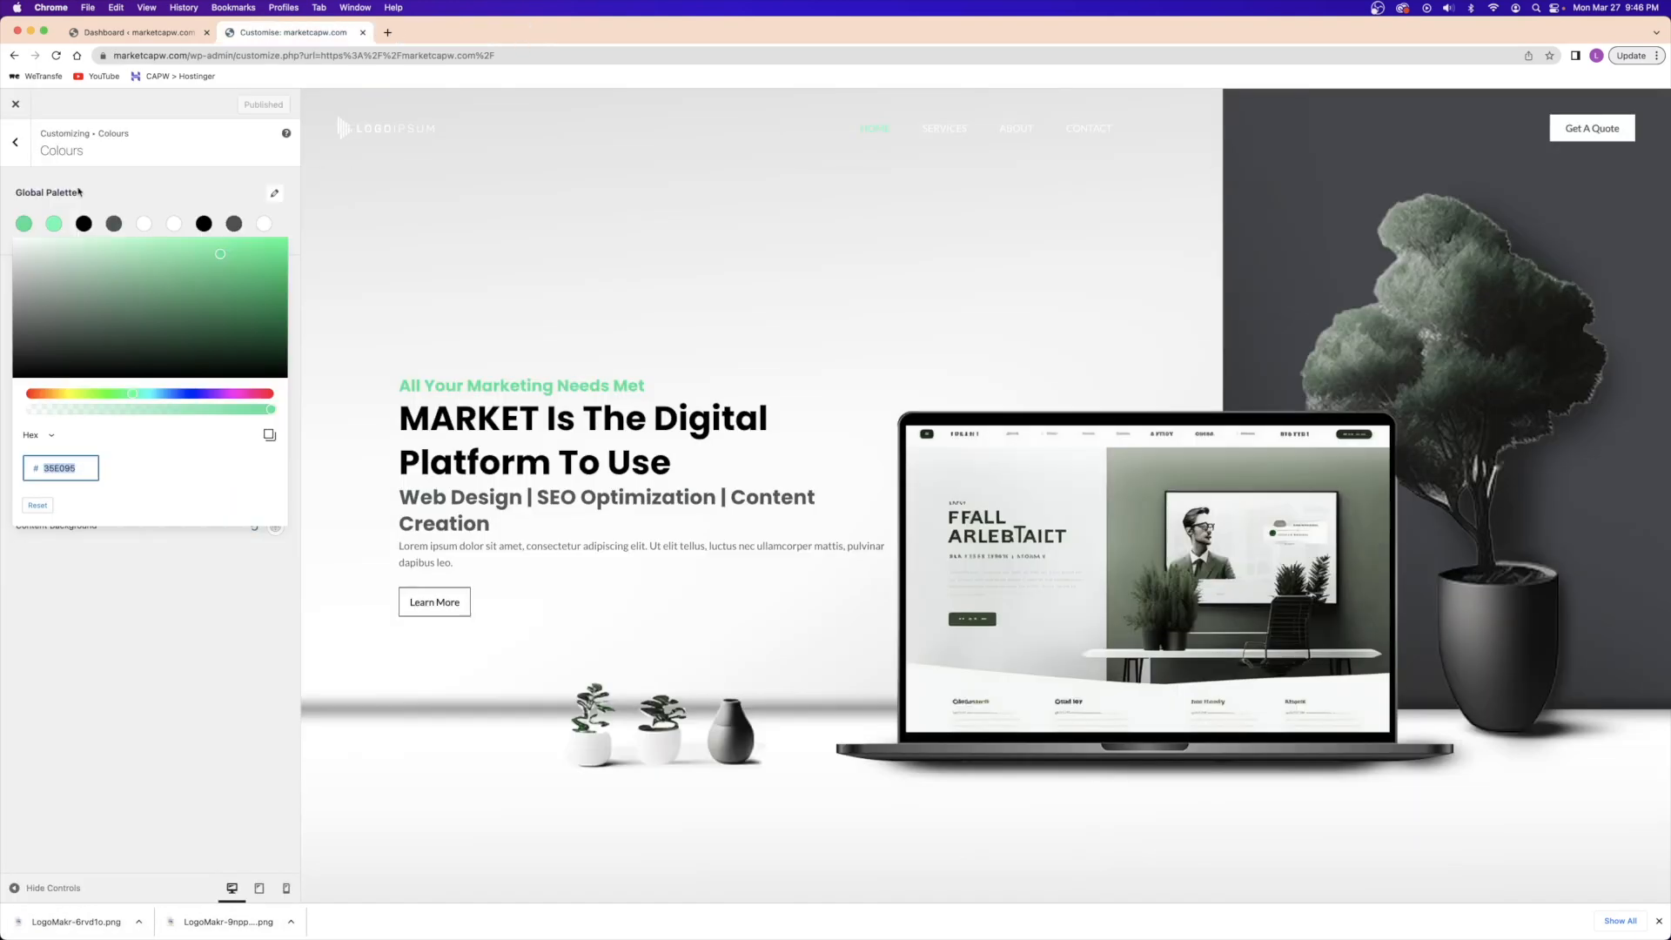
pyautogui.click(22, 144)
pyautogui.click(23, 146)
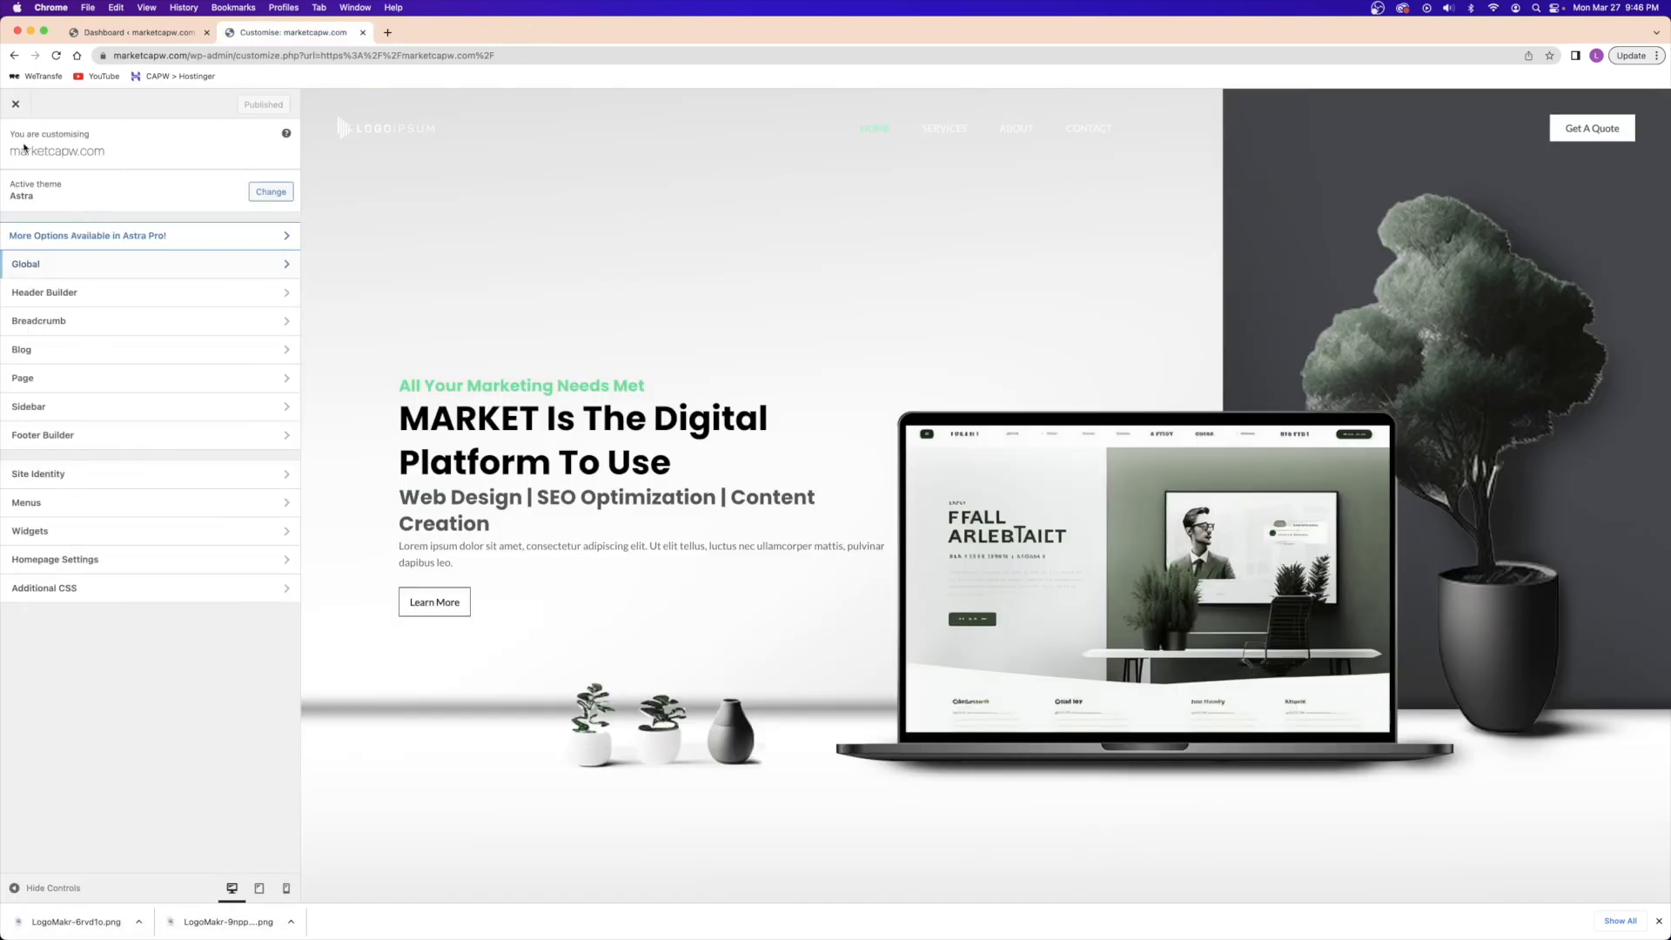
pyautogui.click(73, 294)
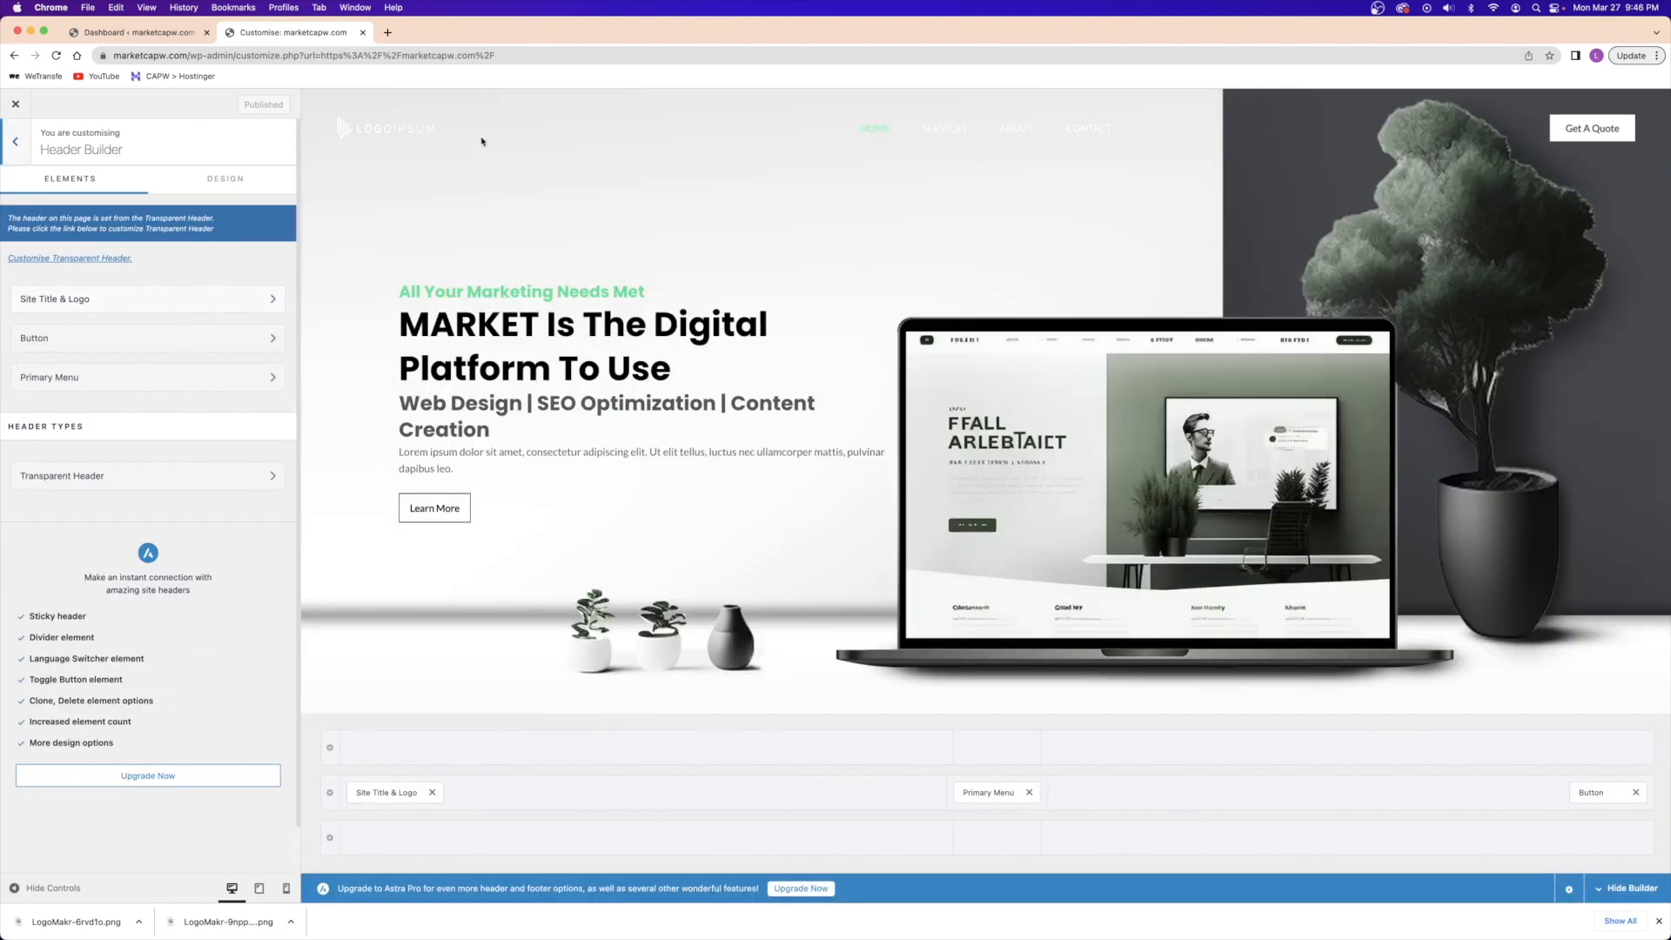
pyautogui.click(46, 304)
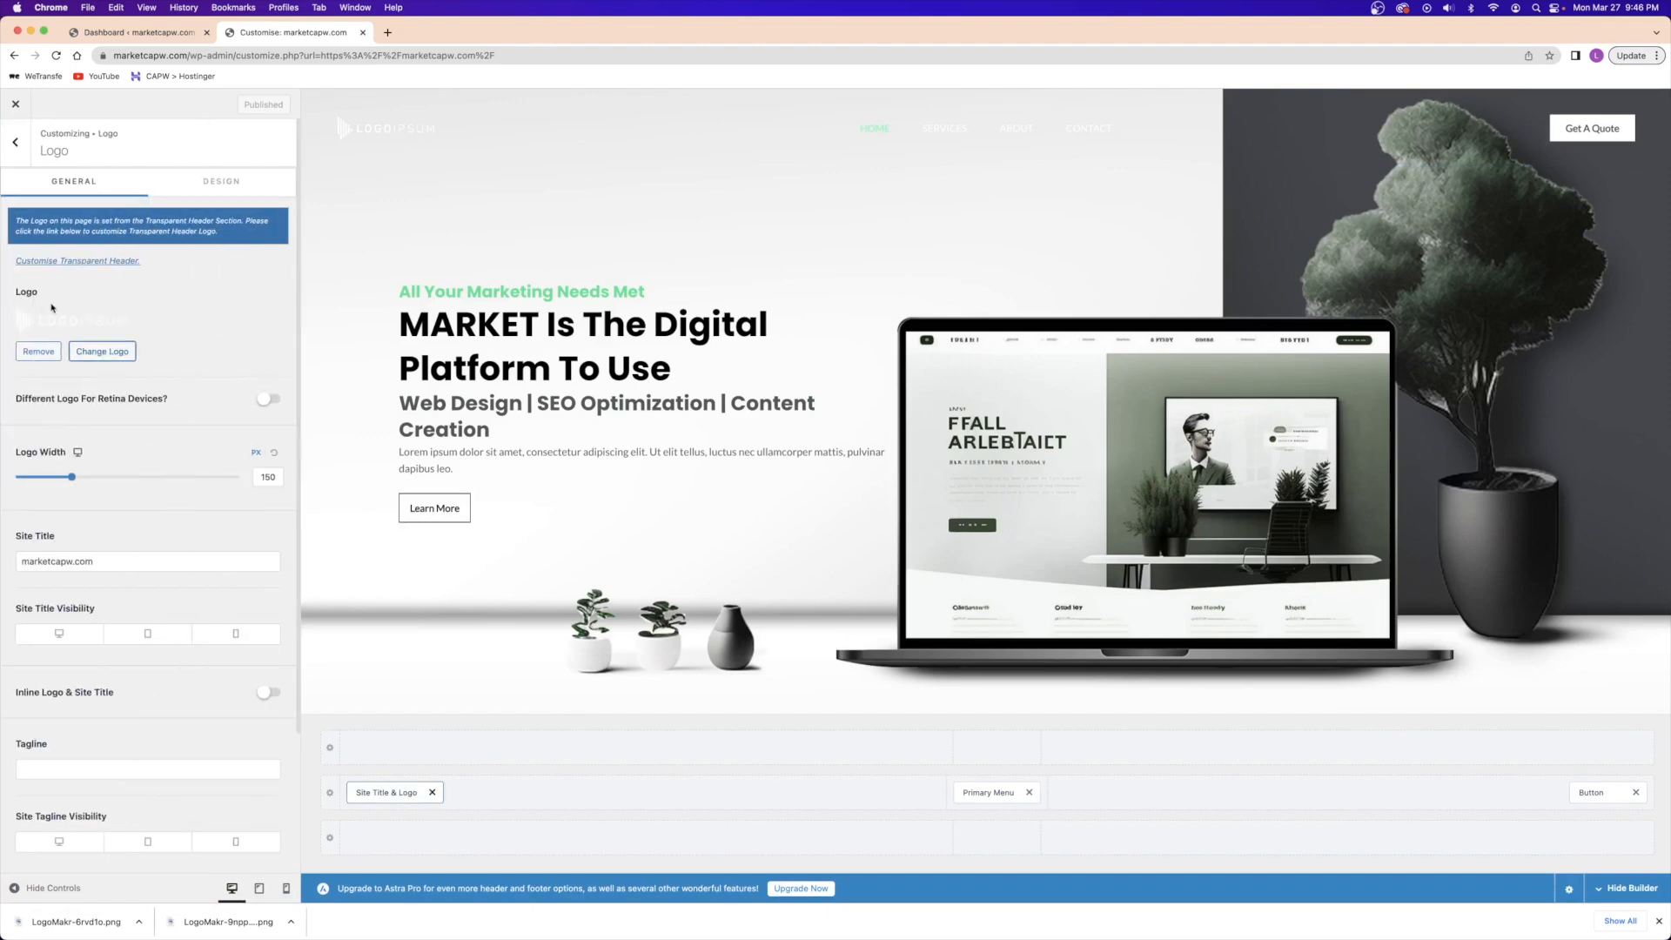
pyautogui.click(95, 353)
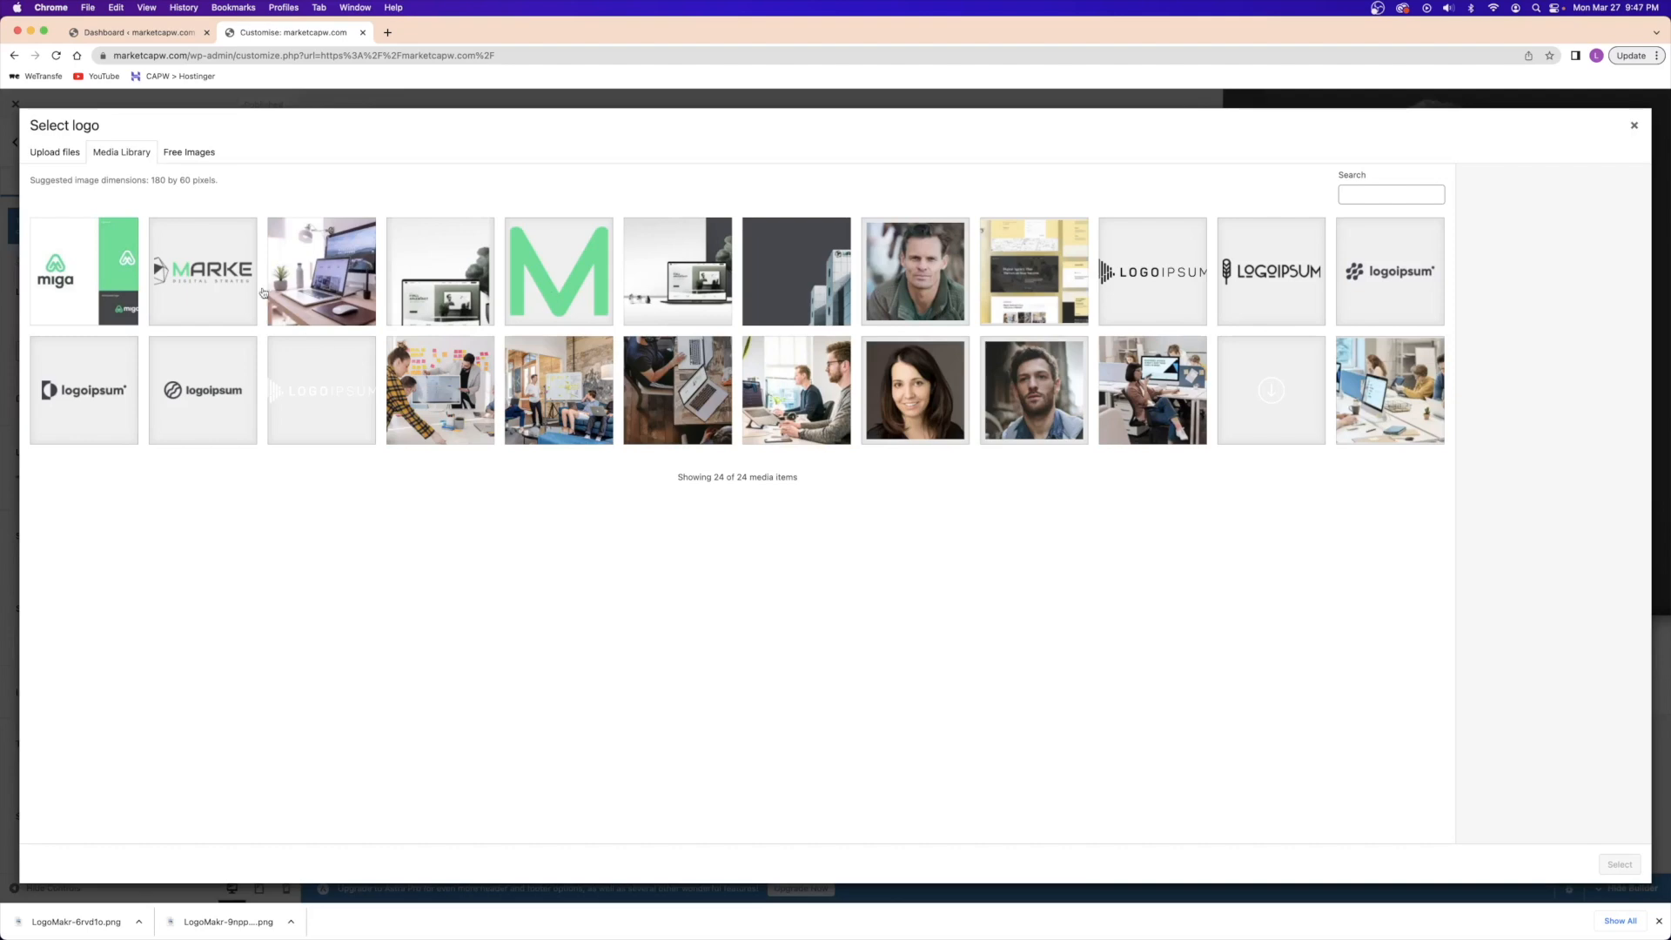
pyautogui.click(203, 266)
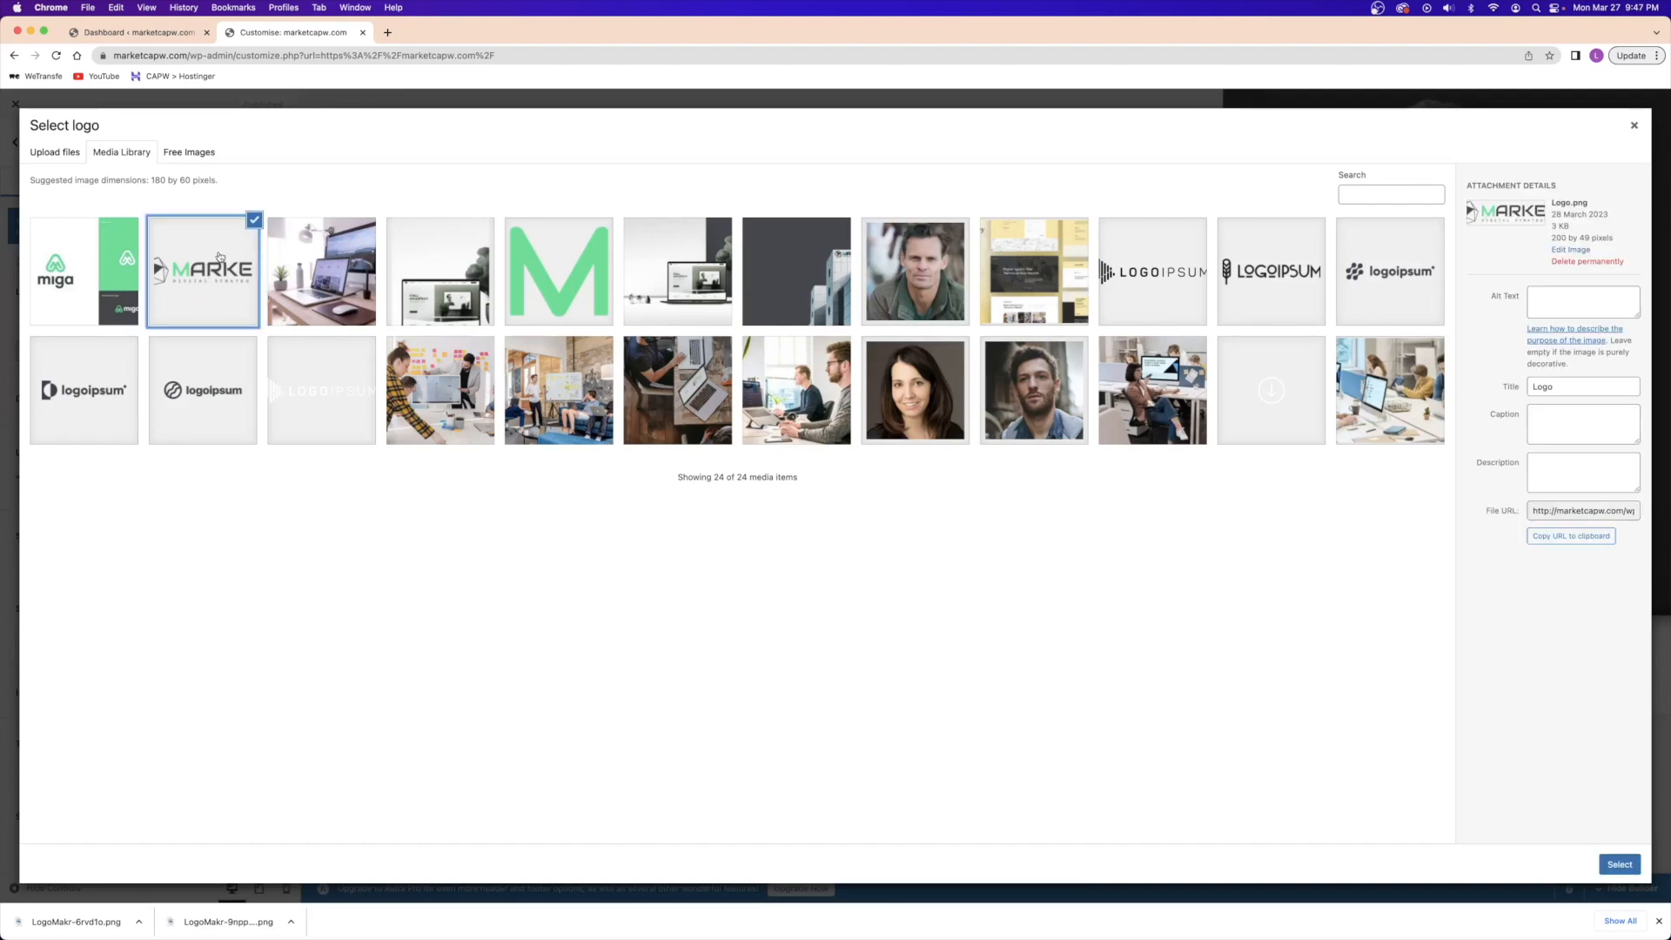
pyautogui.click(1659, 921)
pyautogui.click(1621, 902)
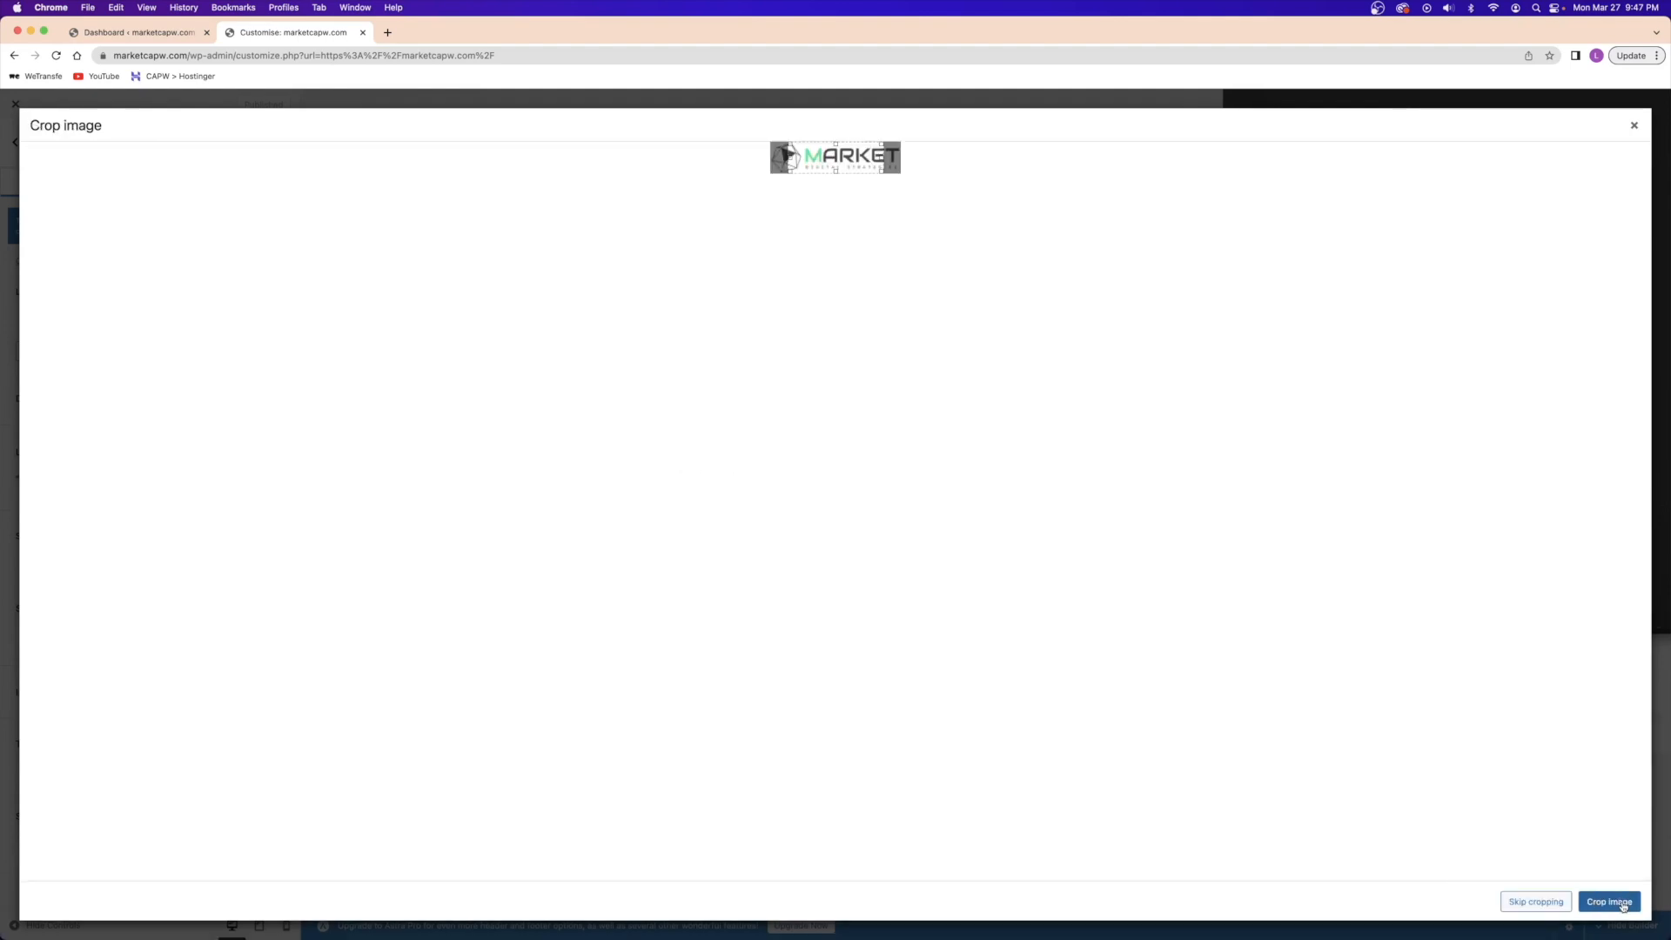
pyautogui.click(1517, 902)
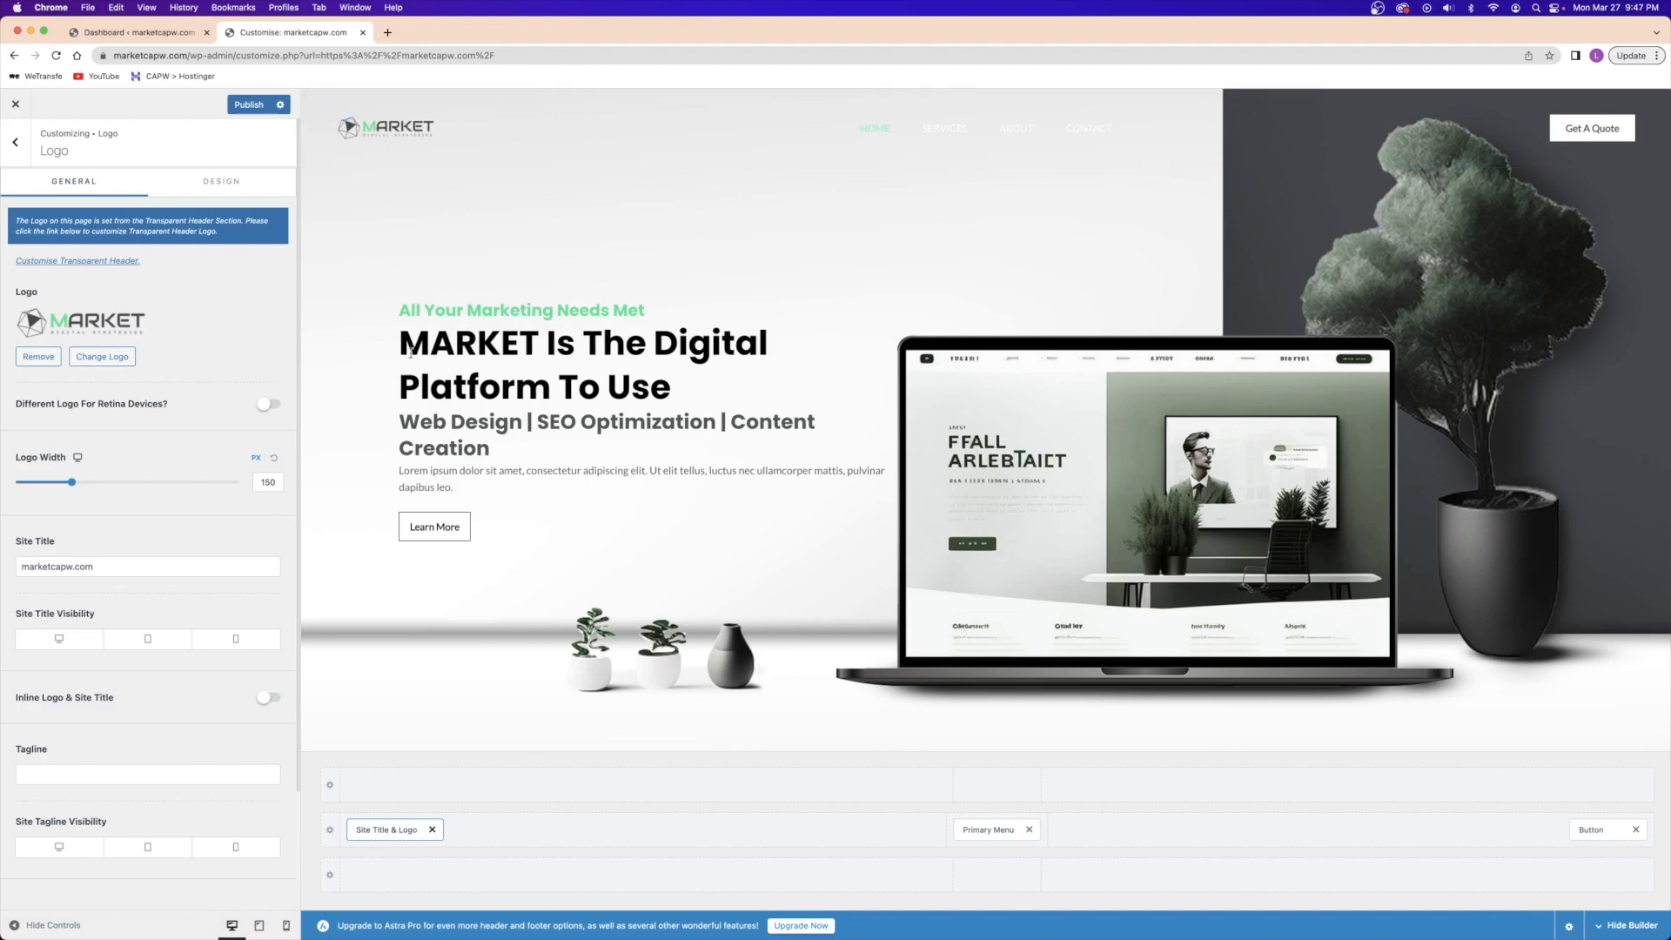
pyautogui.moveTo(66, 488)
pyautogui.mouseDown()
pyautogui.moveTo(119, 484)
pyautogui.moveTo(21, 481)
pyautogui.moveTo(84, 479)
pyautogui.mouseUp()
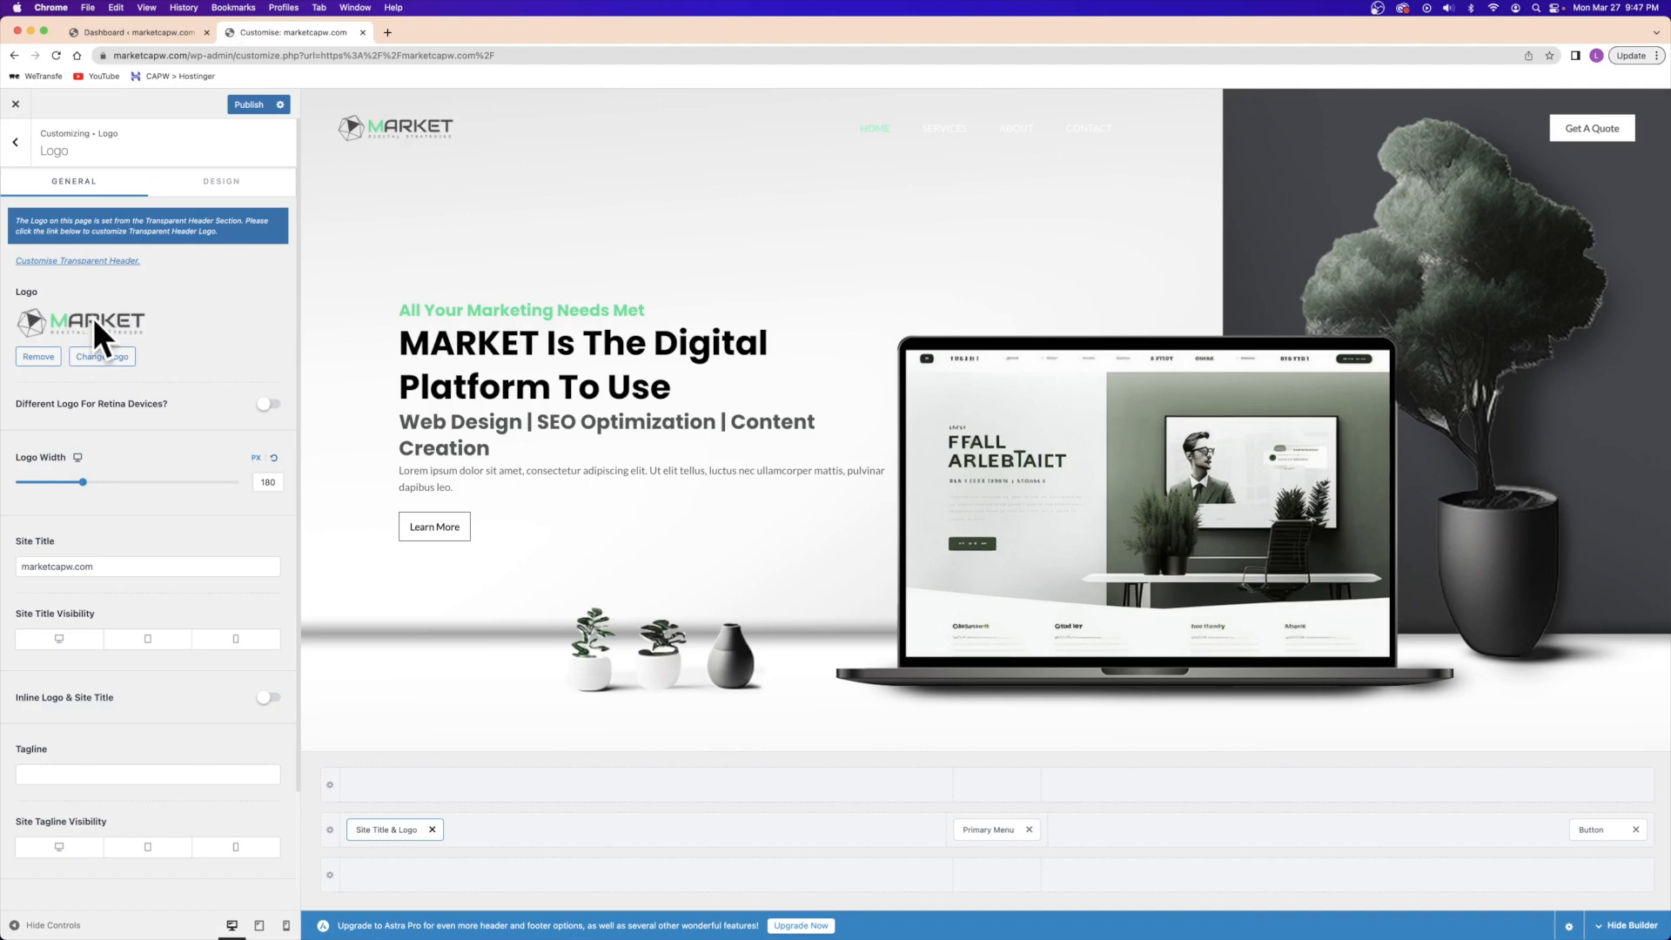
# - Set the site icon to the green M image icon.png from the media library without cropping it
pyautogui.scroll(-3, 87, 323)
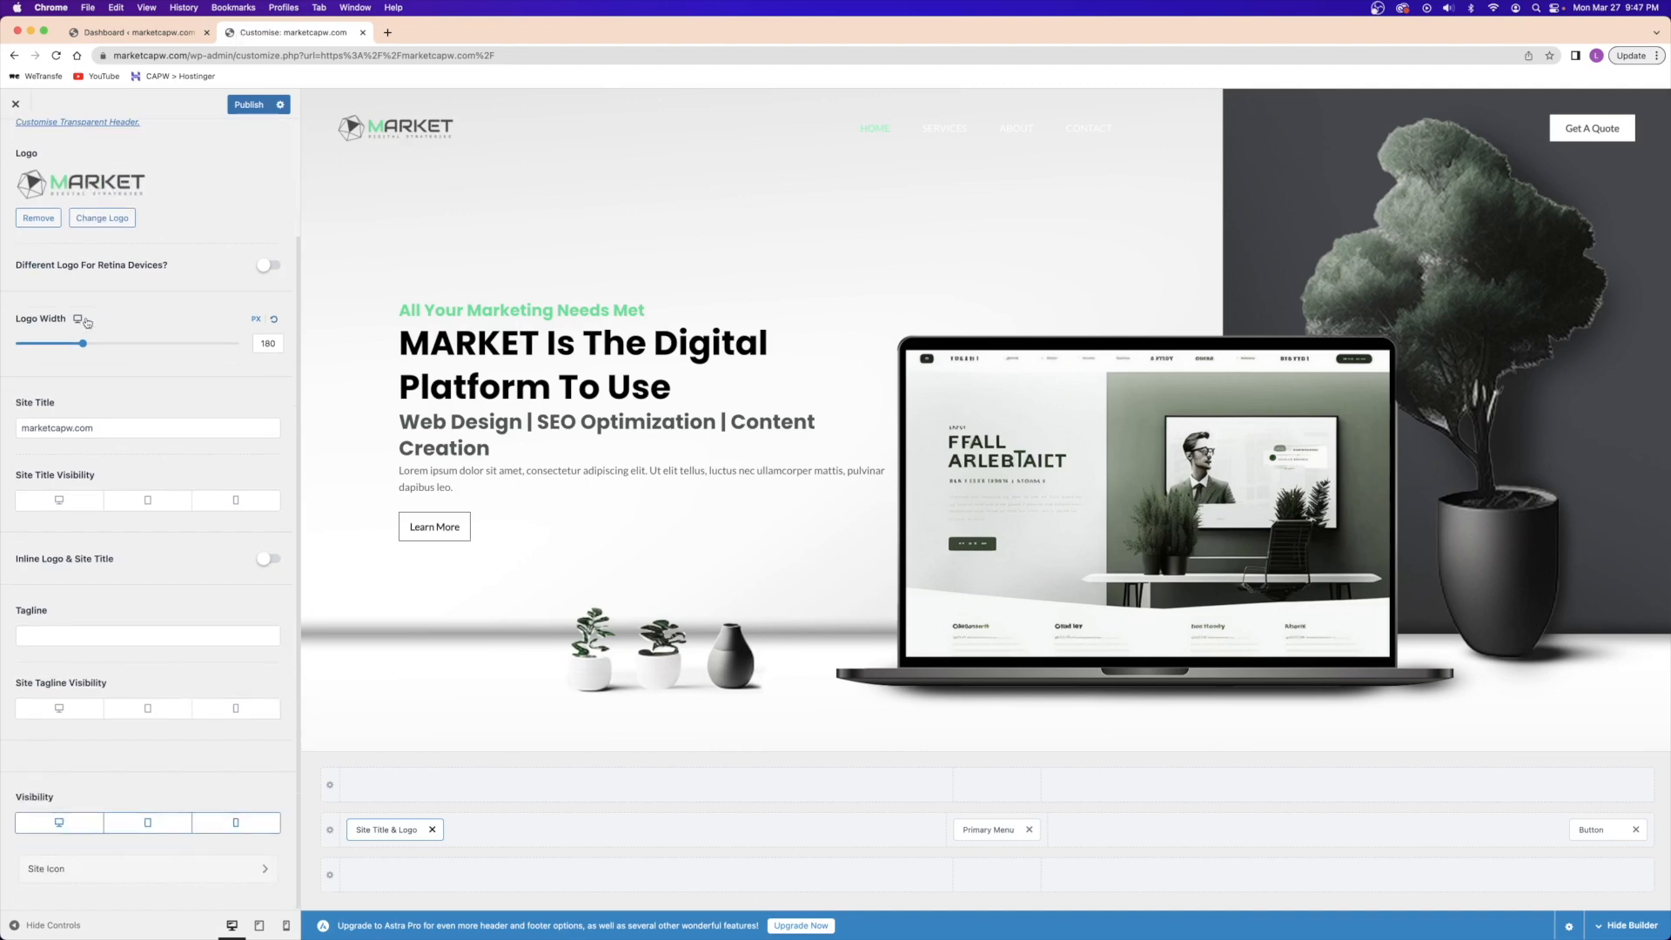
pyautogui.click(98, 869)
pyautogui.click(137, 212)
pyautogui.click(553, 266)
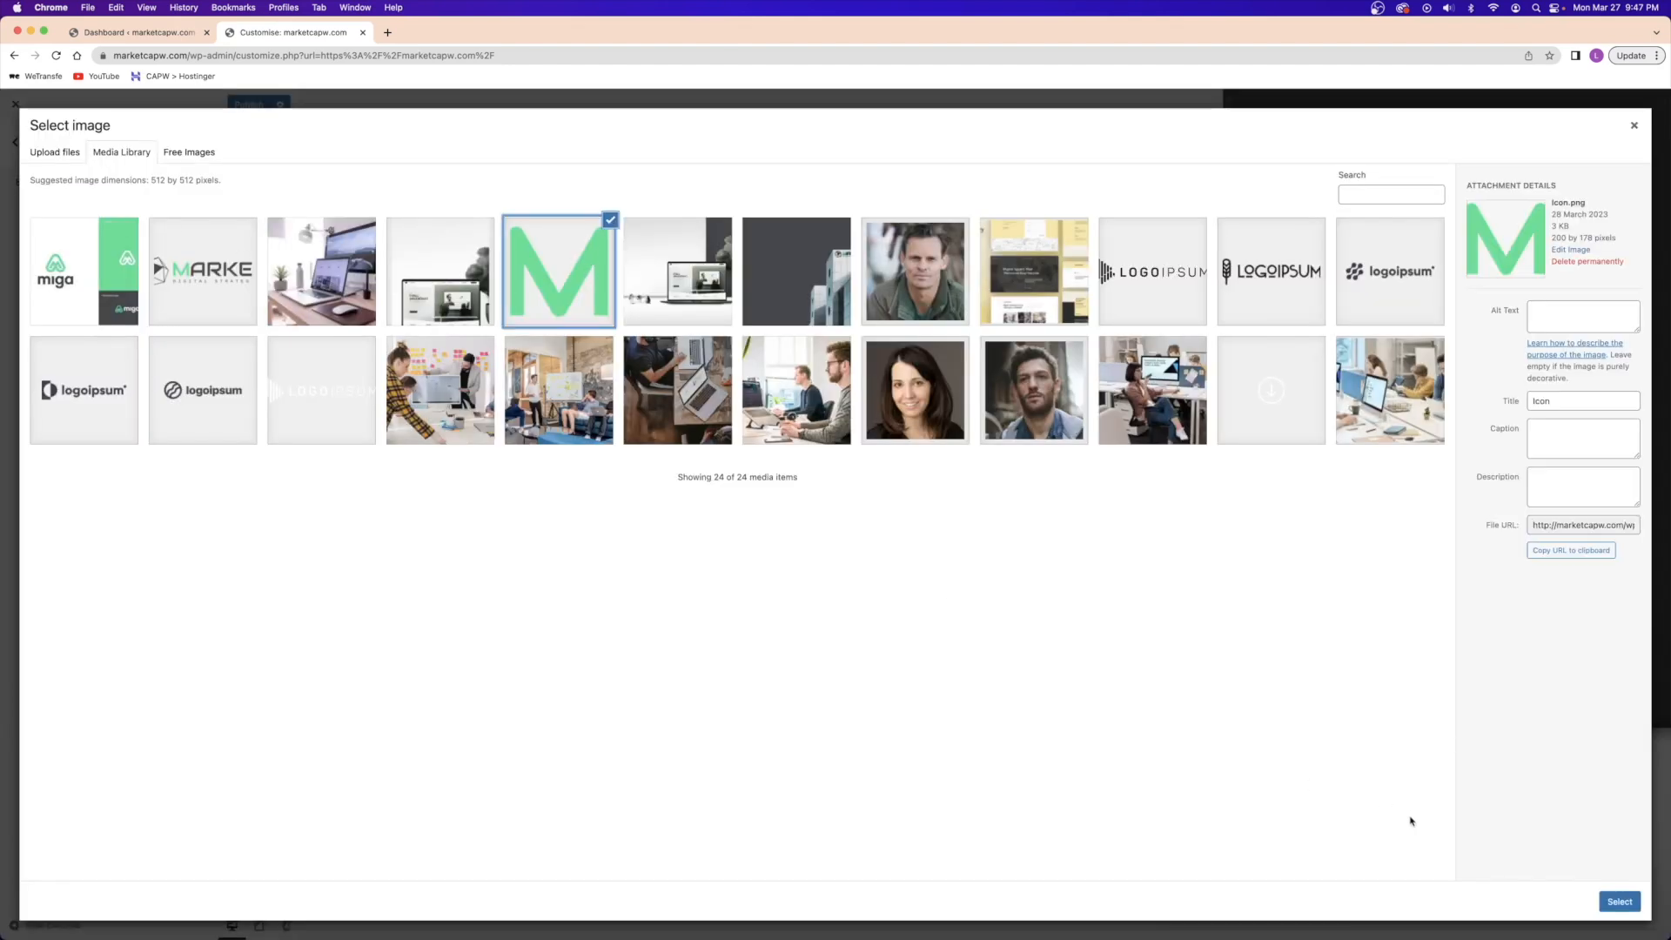
pyautogui.click(1617, 901)
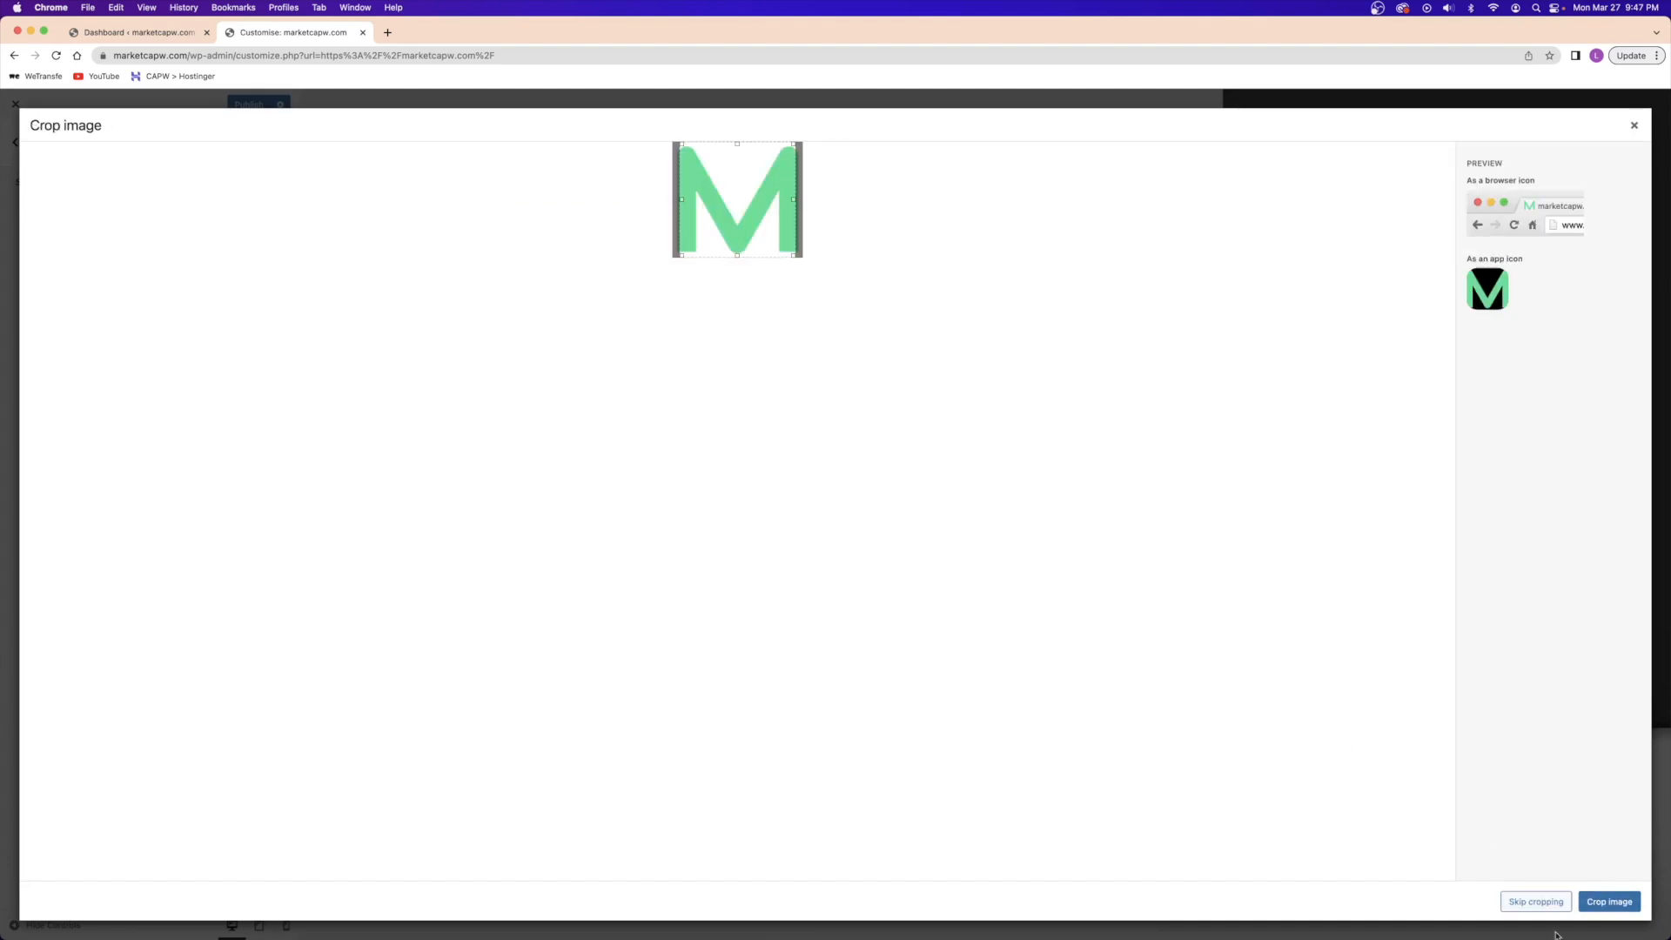
pyautogui.click(1523, 904)
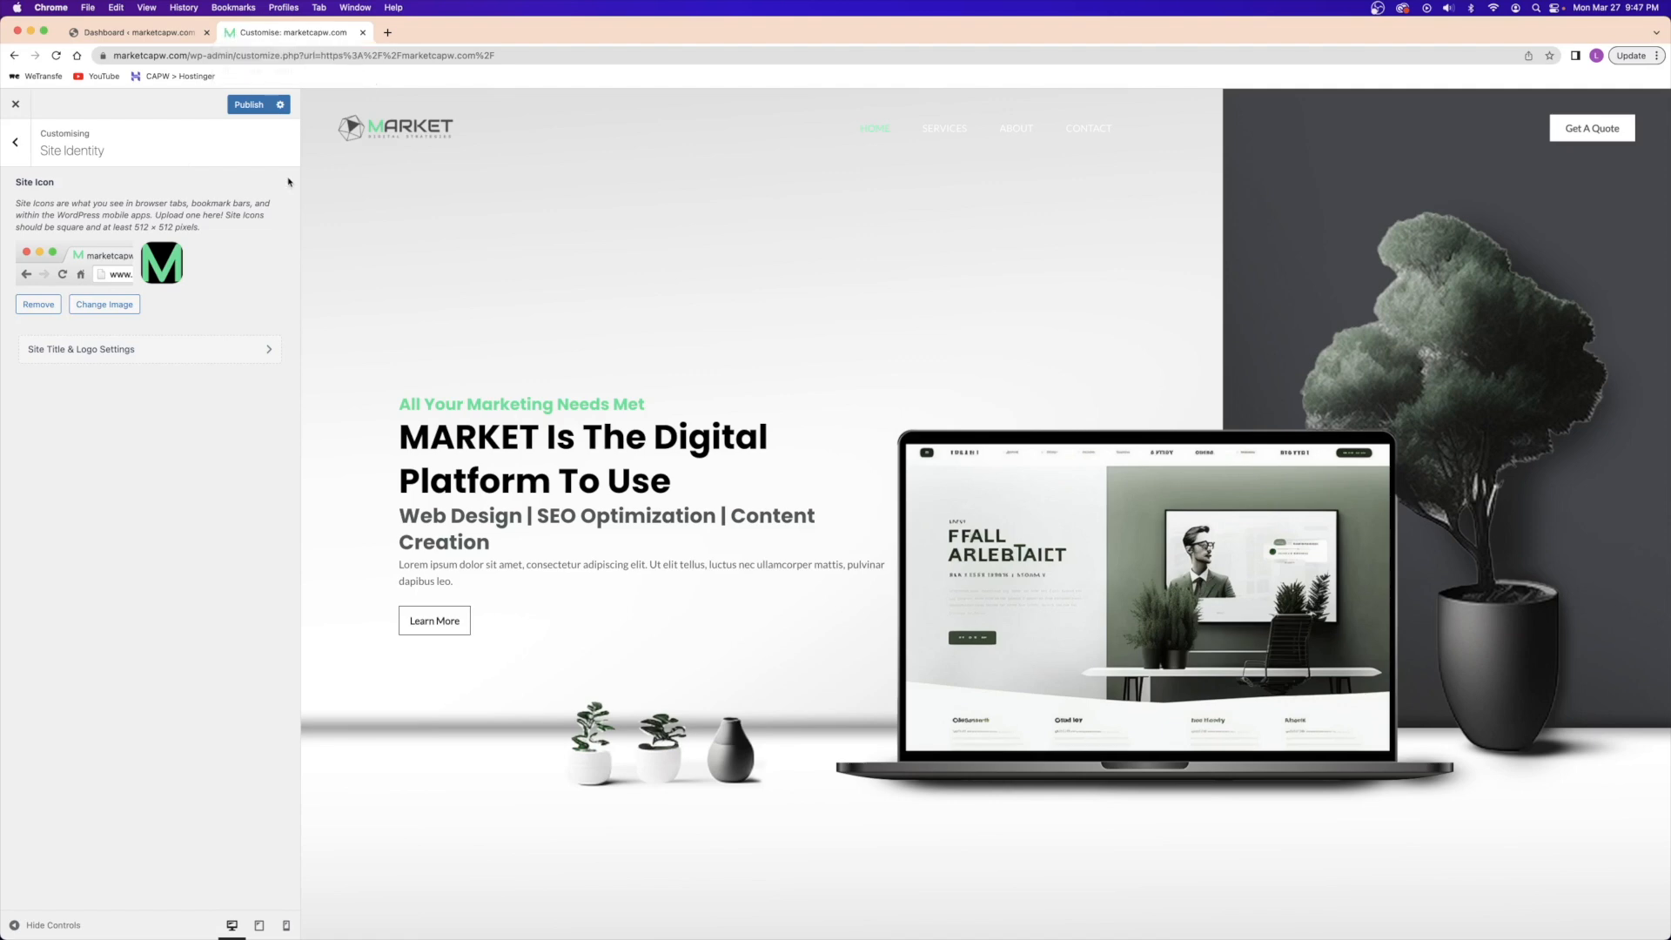
# - Publish the logo and icon changes and reload the dashboard to check the browser icon
pyautogui.click(238, 102)
pyautogui.click(115, 33)
pyautogui.click(56, 57)
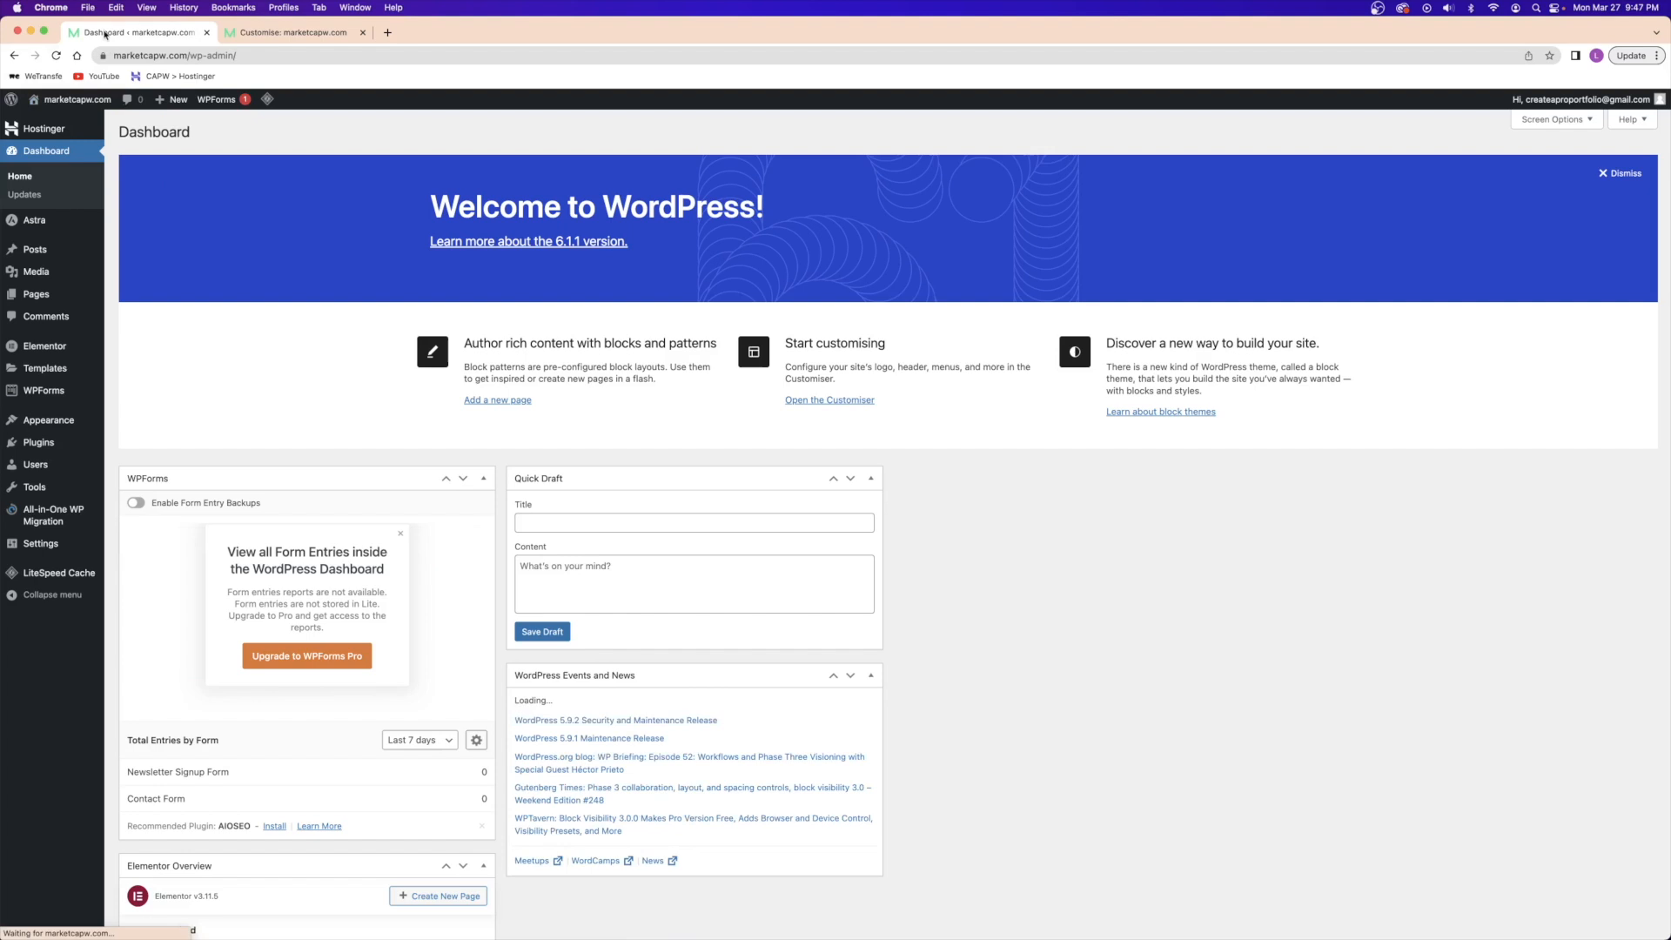
pyautogui.click(284, 33)
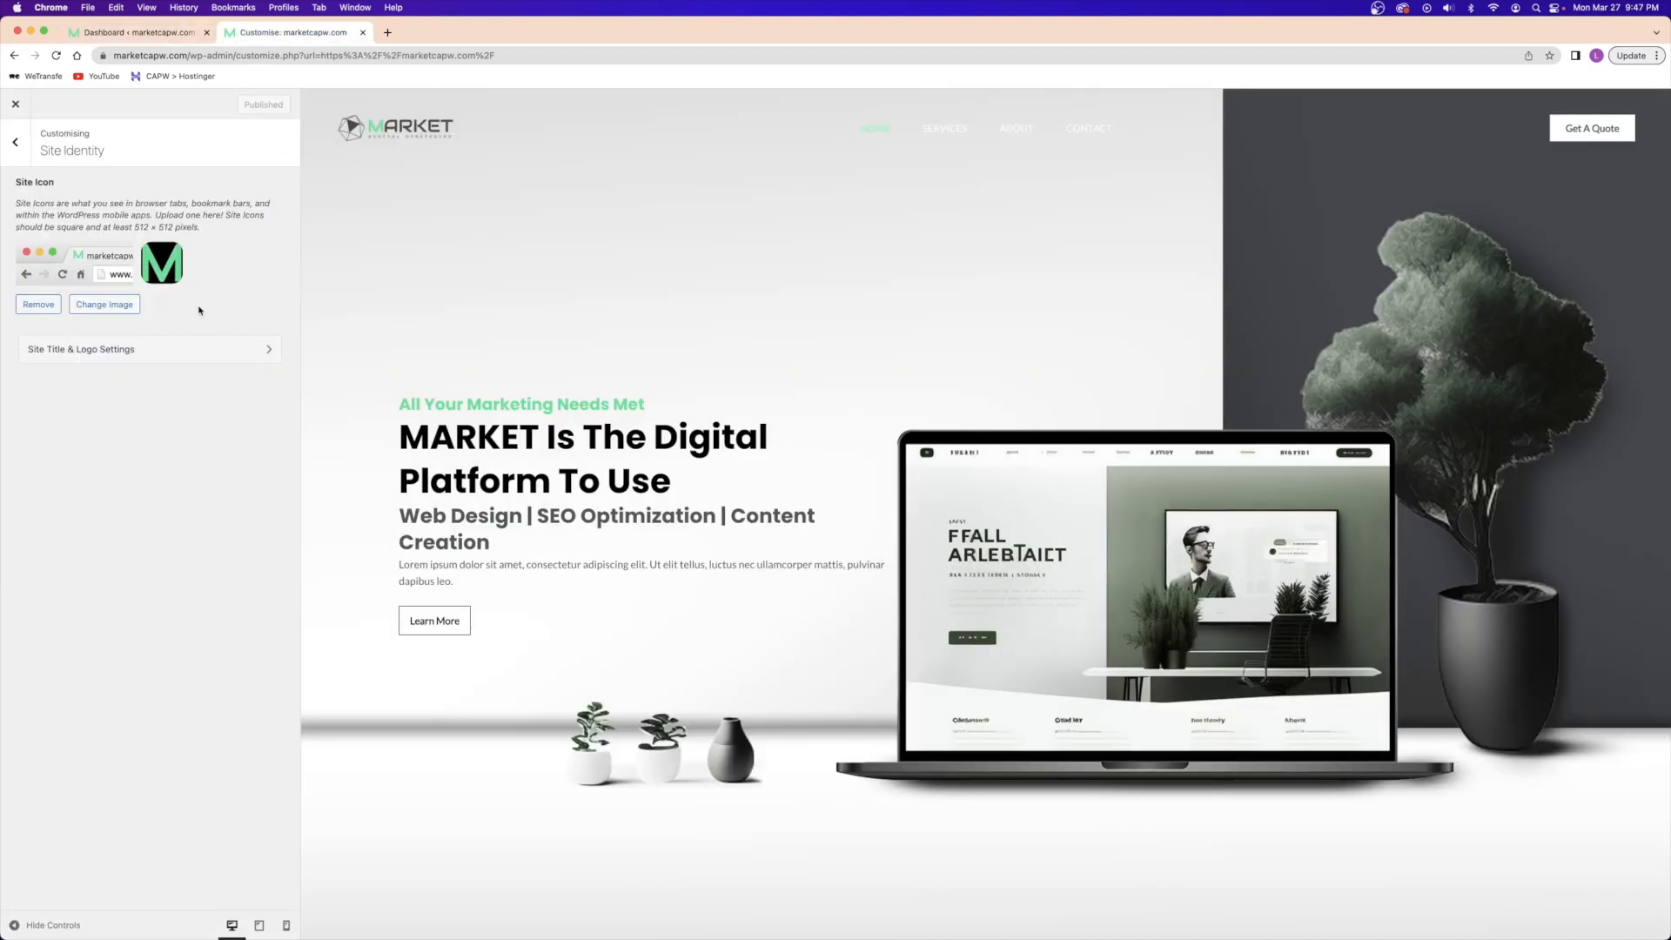
# - Preview the Services and About pages to check the new logo on their headers, and return to the home page
pyautogui.click(21, 153)
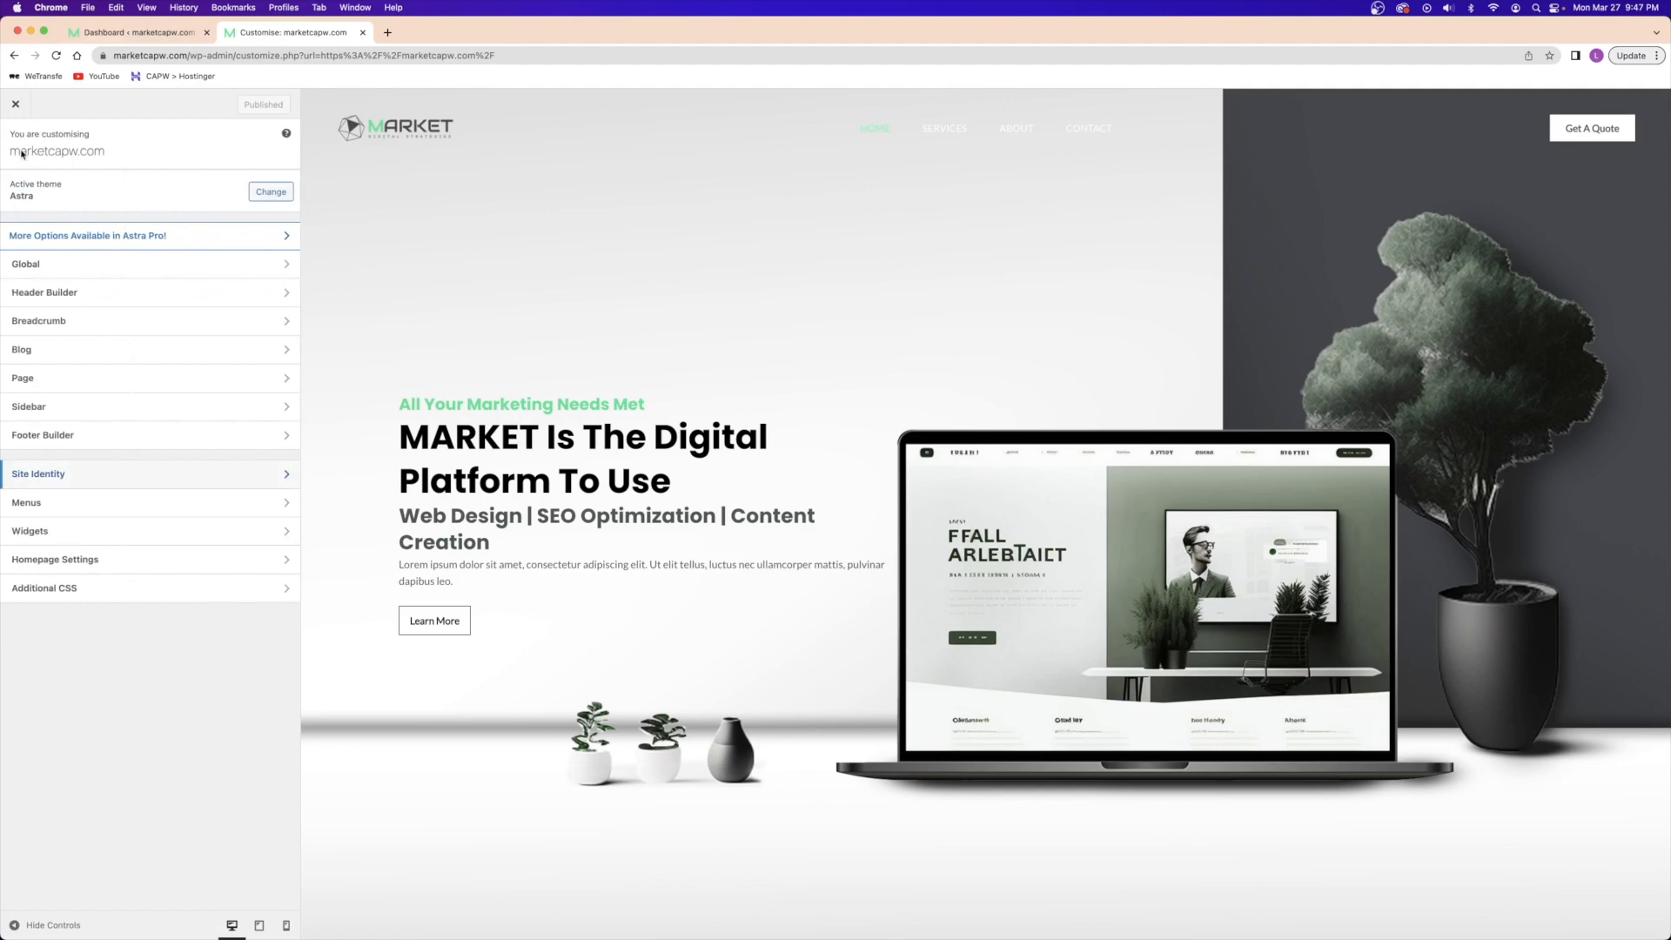
pyautogui.click(954, 138)
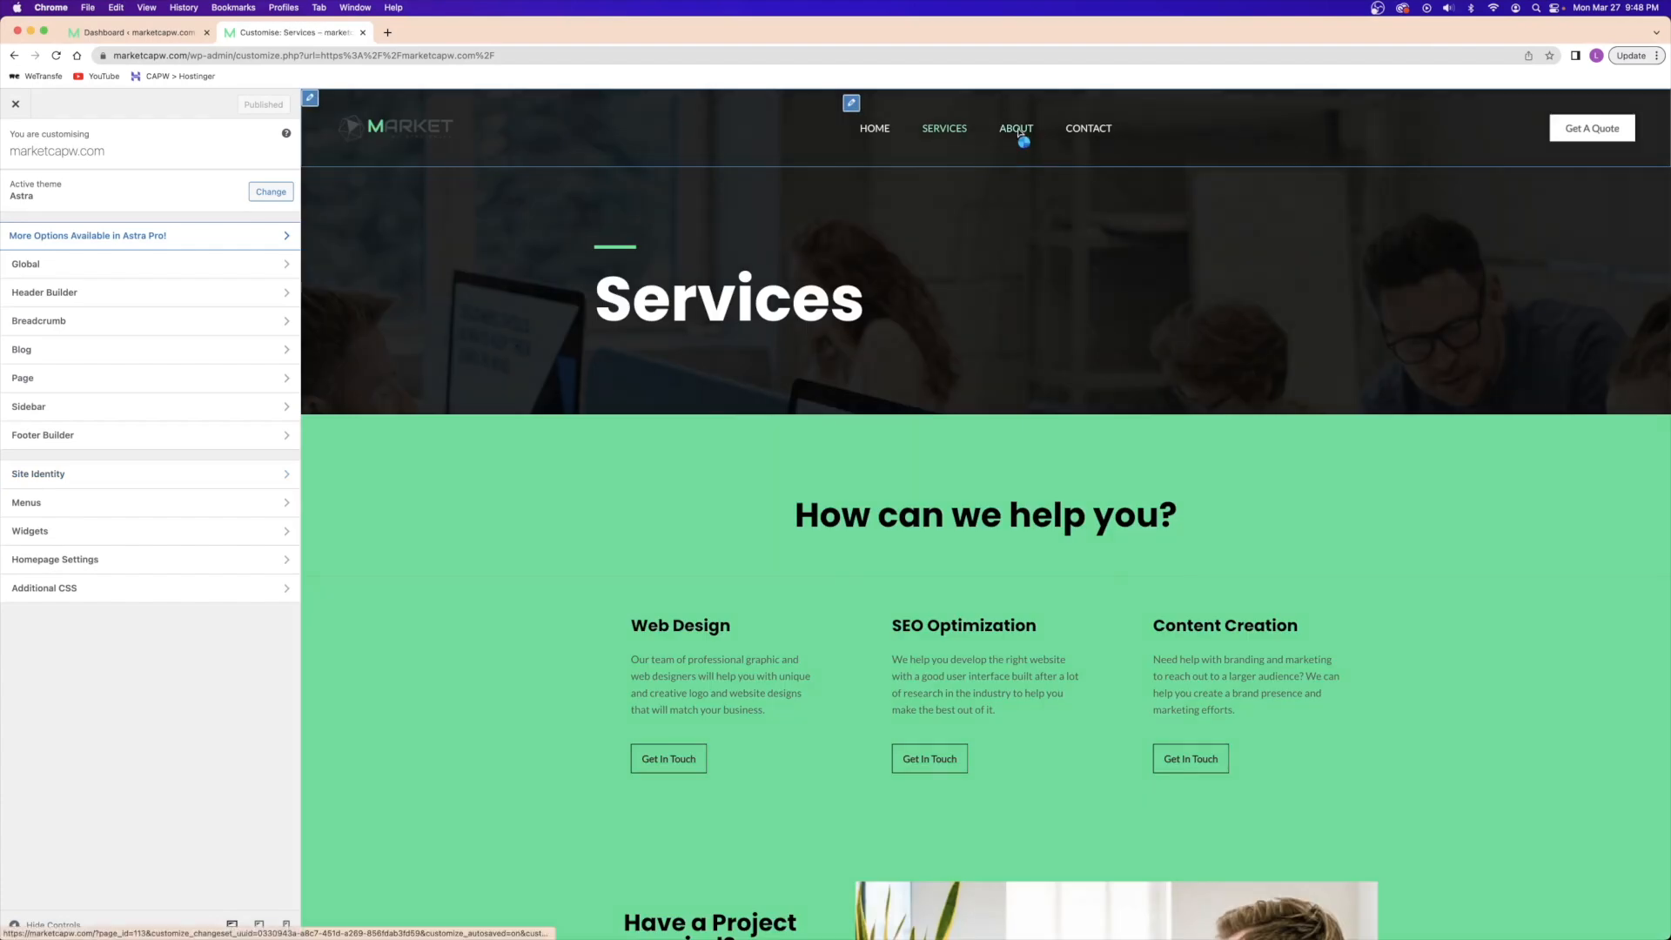
pyautogui.click(1020, 132)
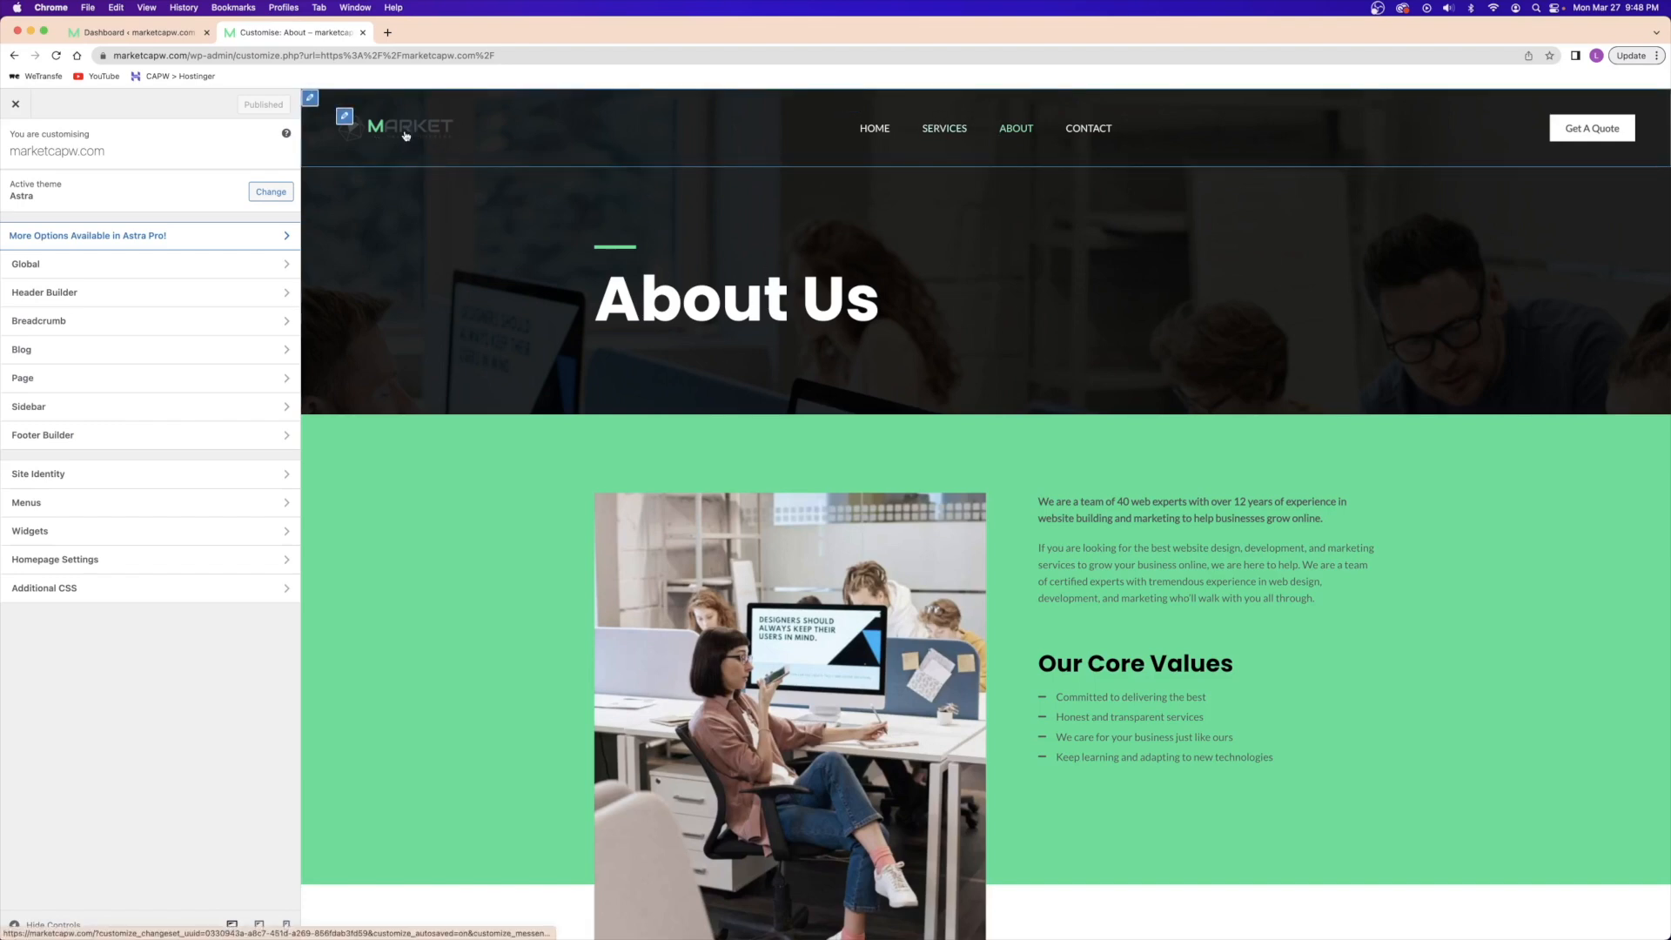
pyautogui.click(875, 131)
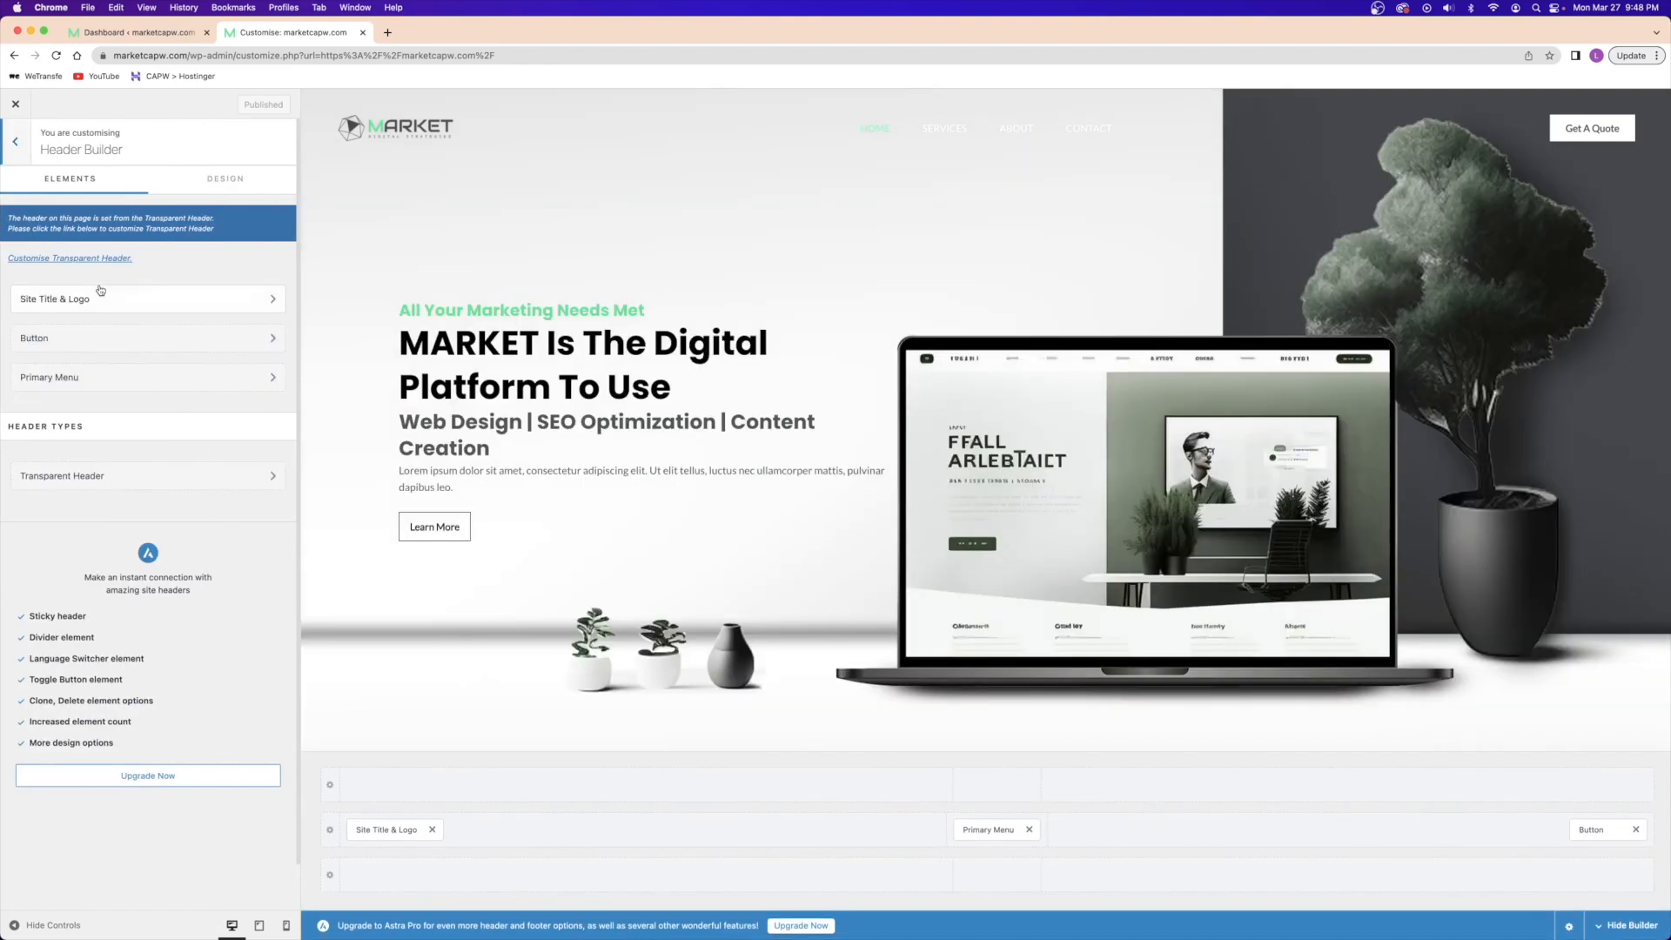
# - Set the transparent header's background overlay to white, FFFFFF
pyautogui.click(98, 481)
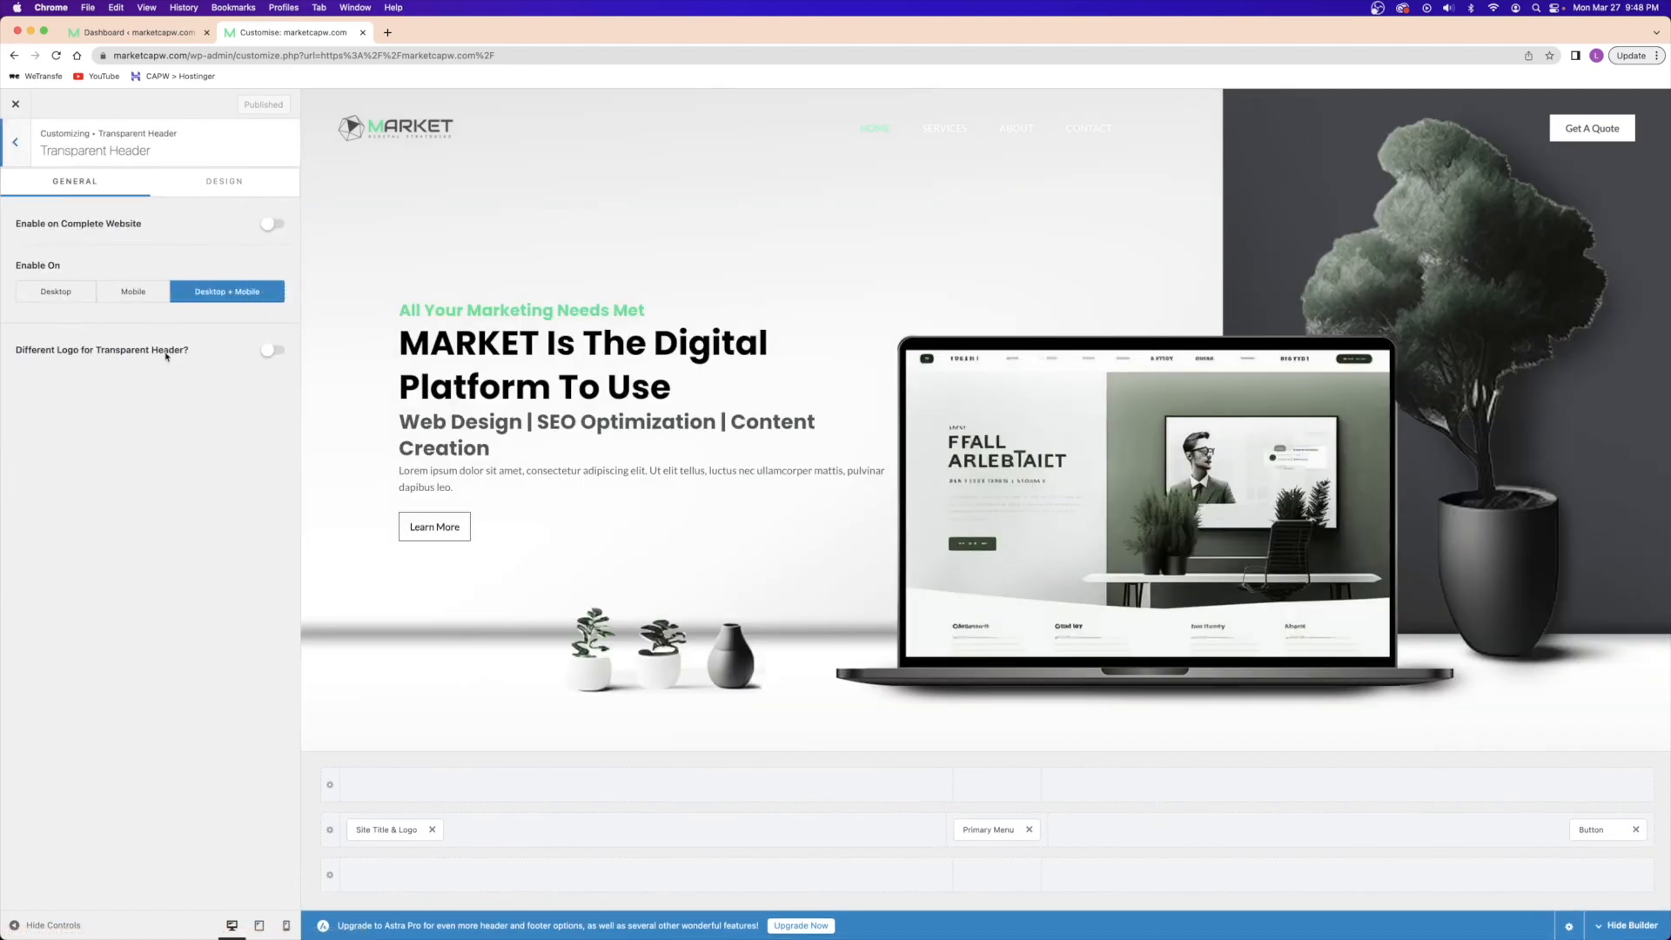
pyautogui.click(220, 184)
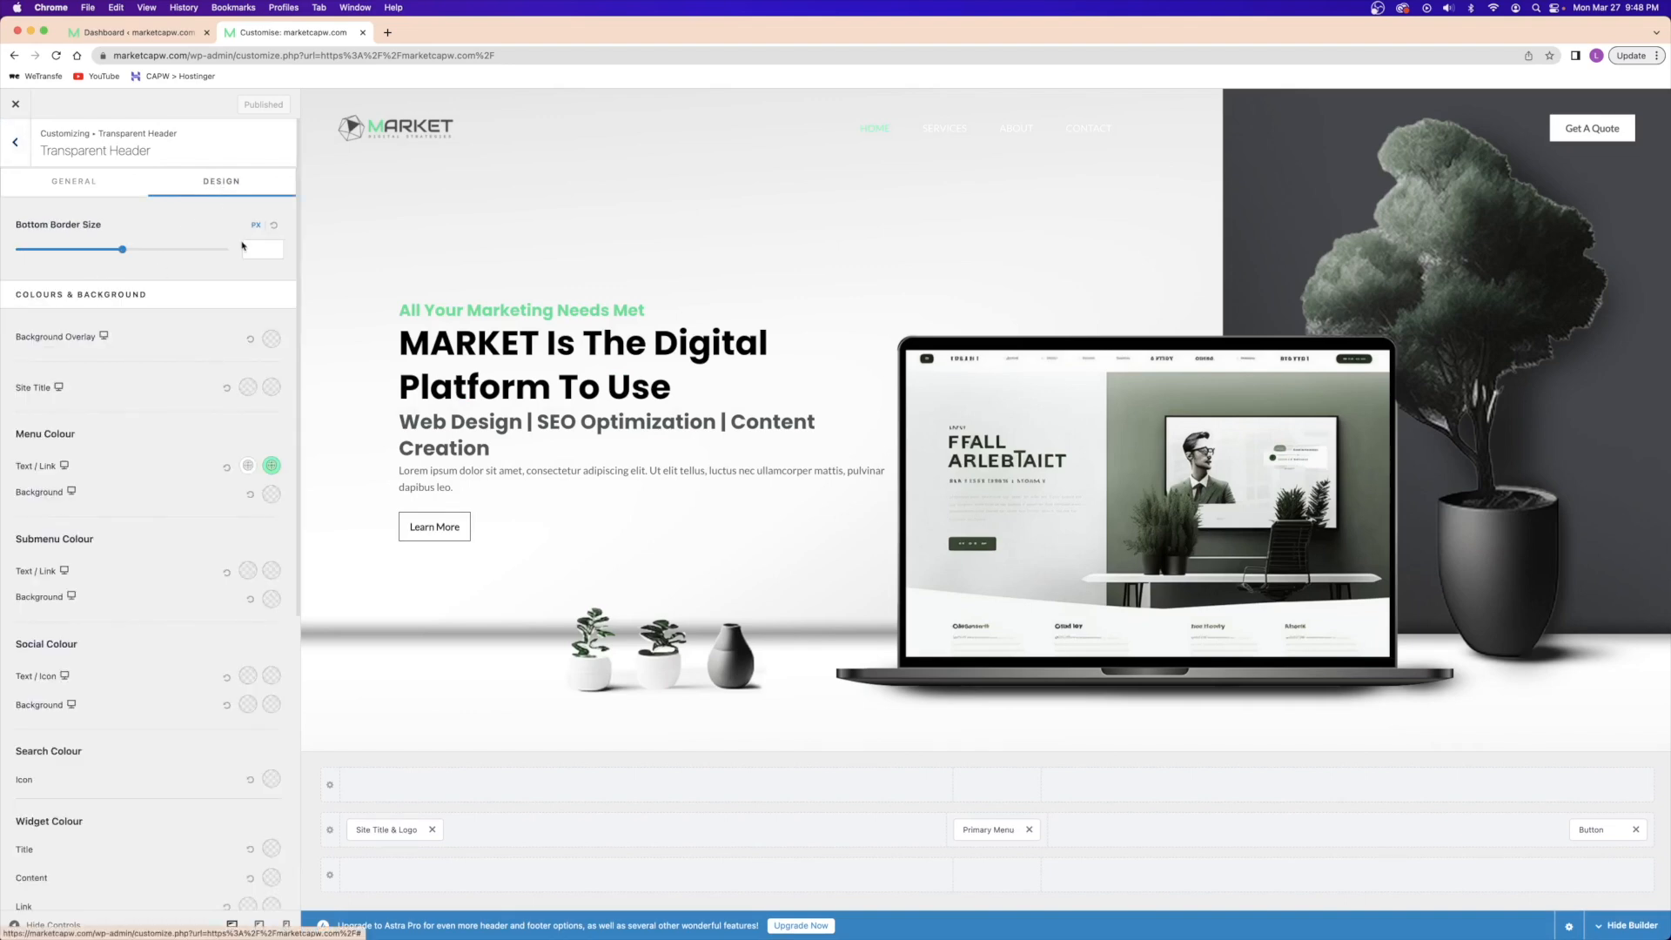
pyautogui.click(272, 339)
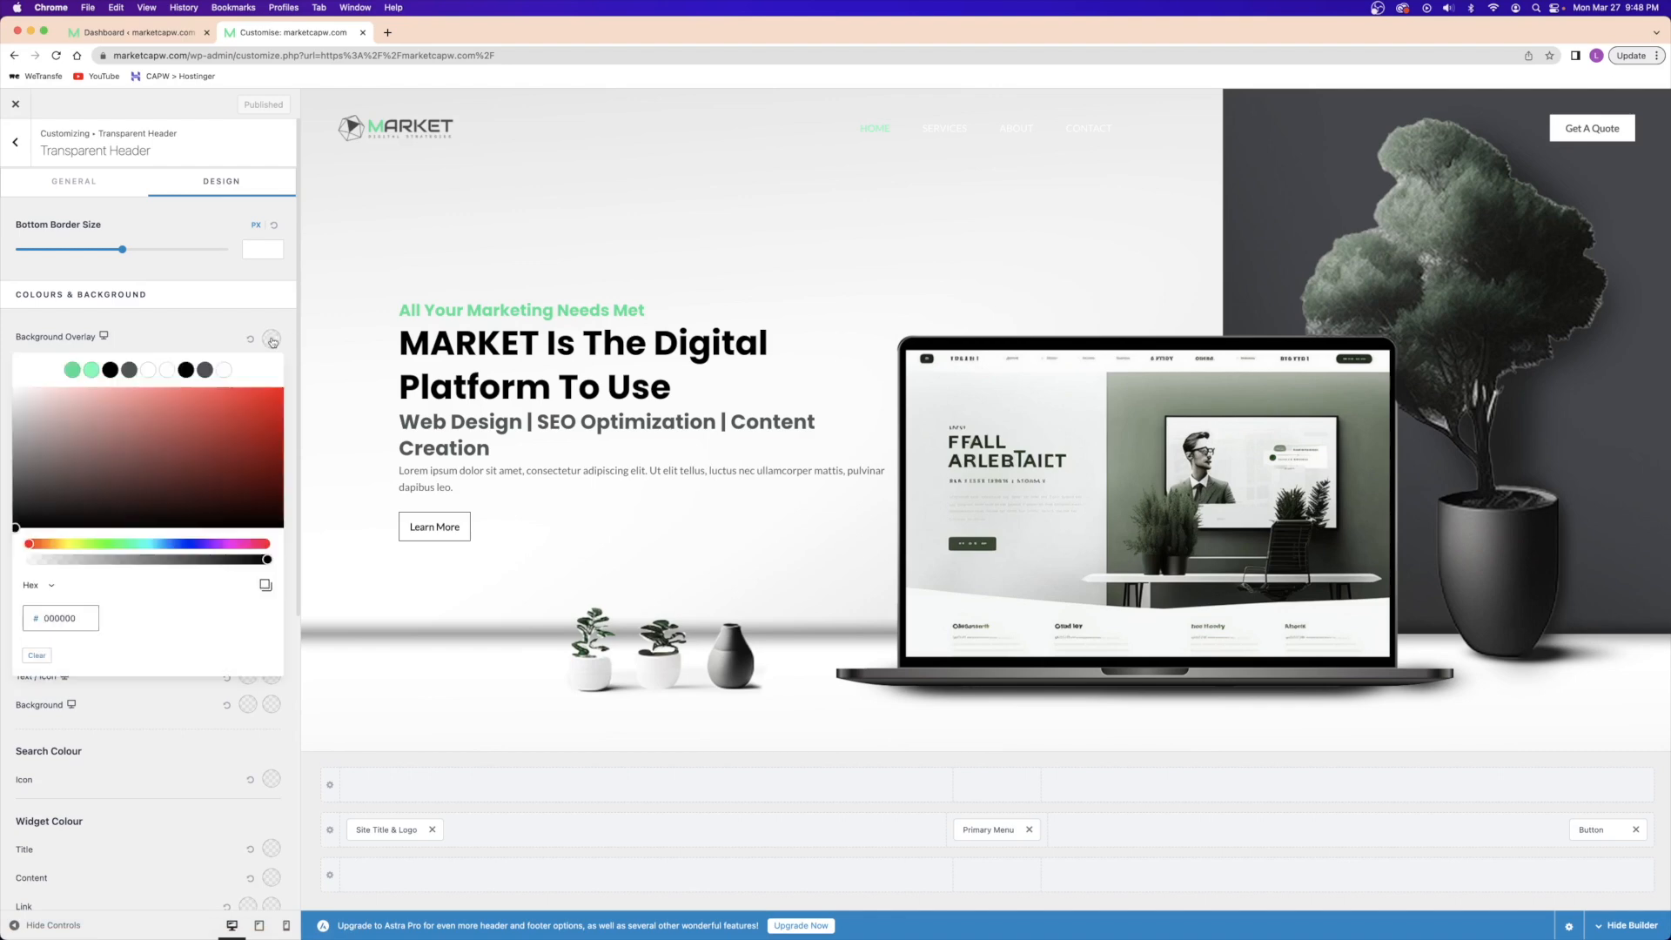
pyautogui.click(151, 371)
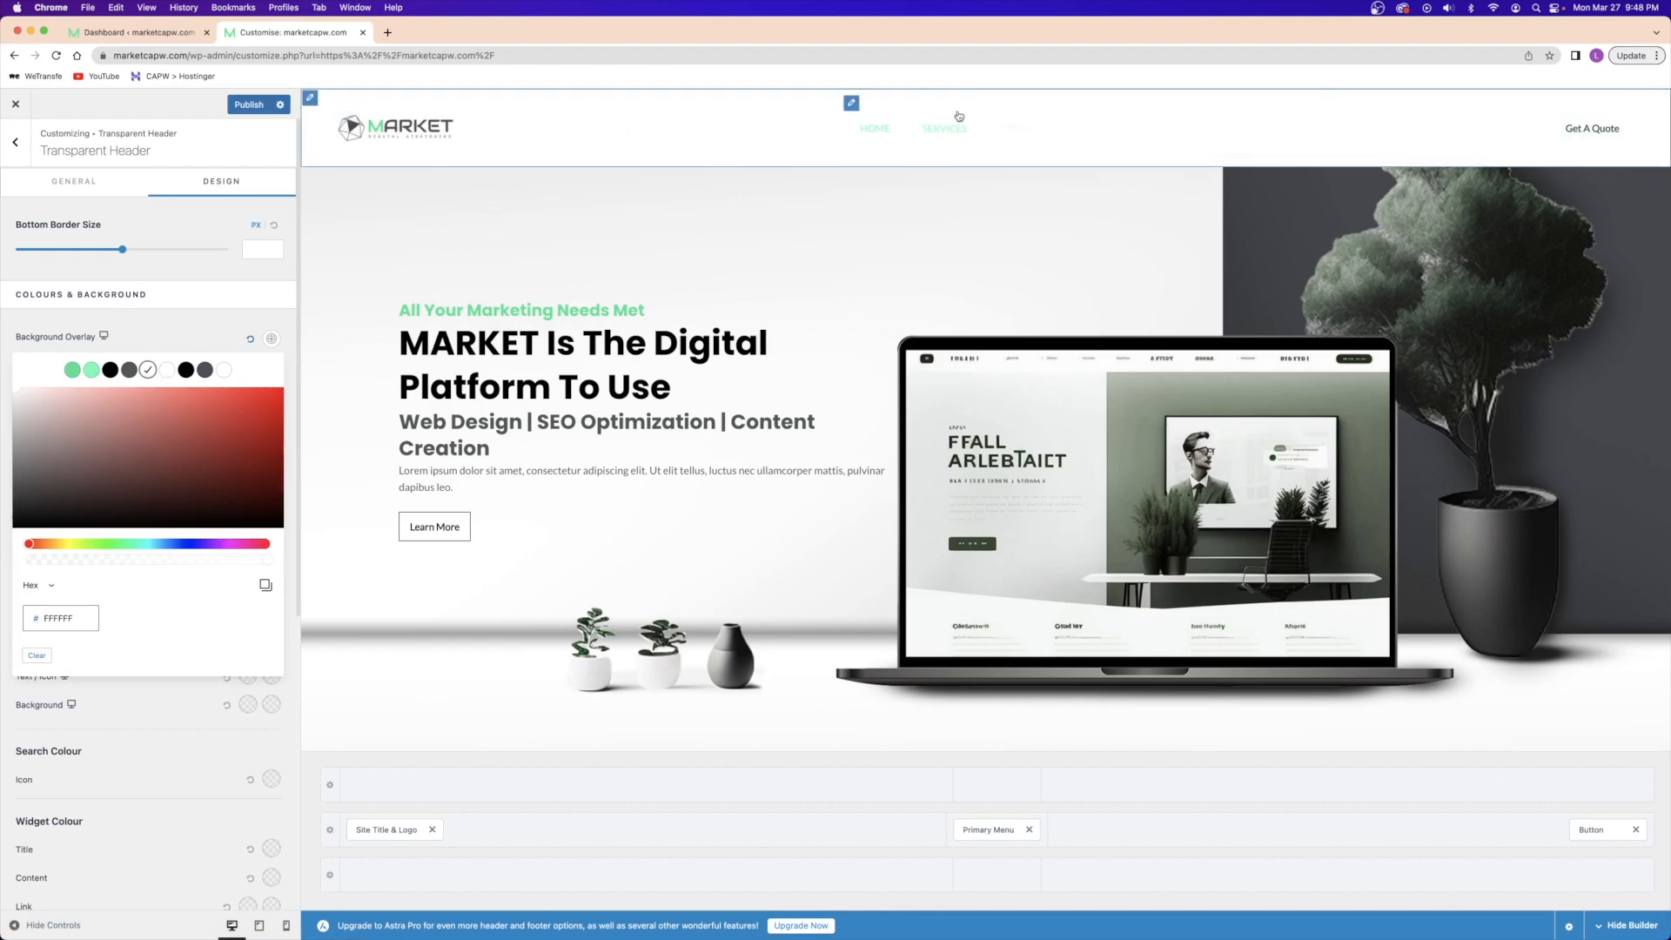
pyautogui.click(105, 180)
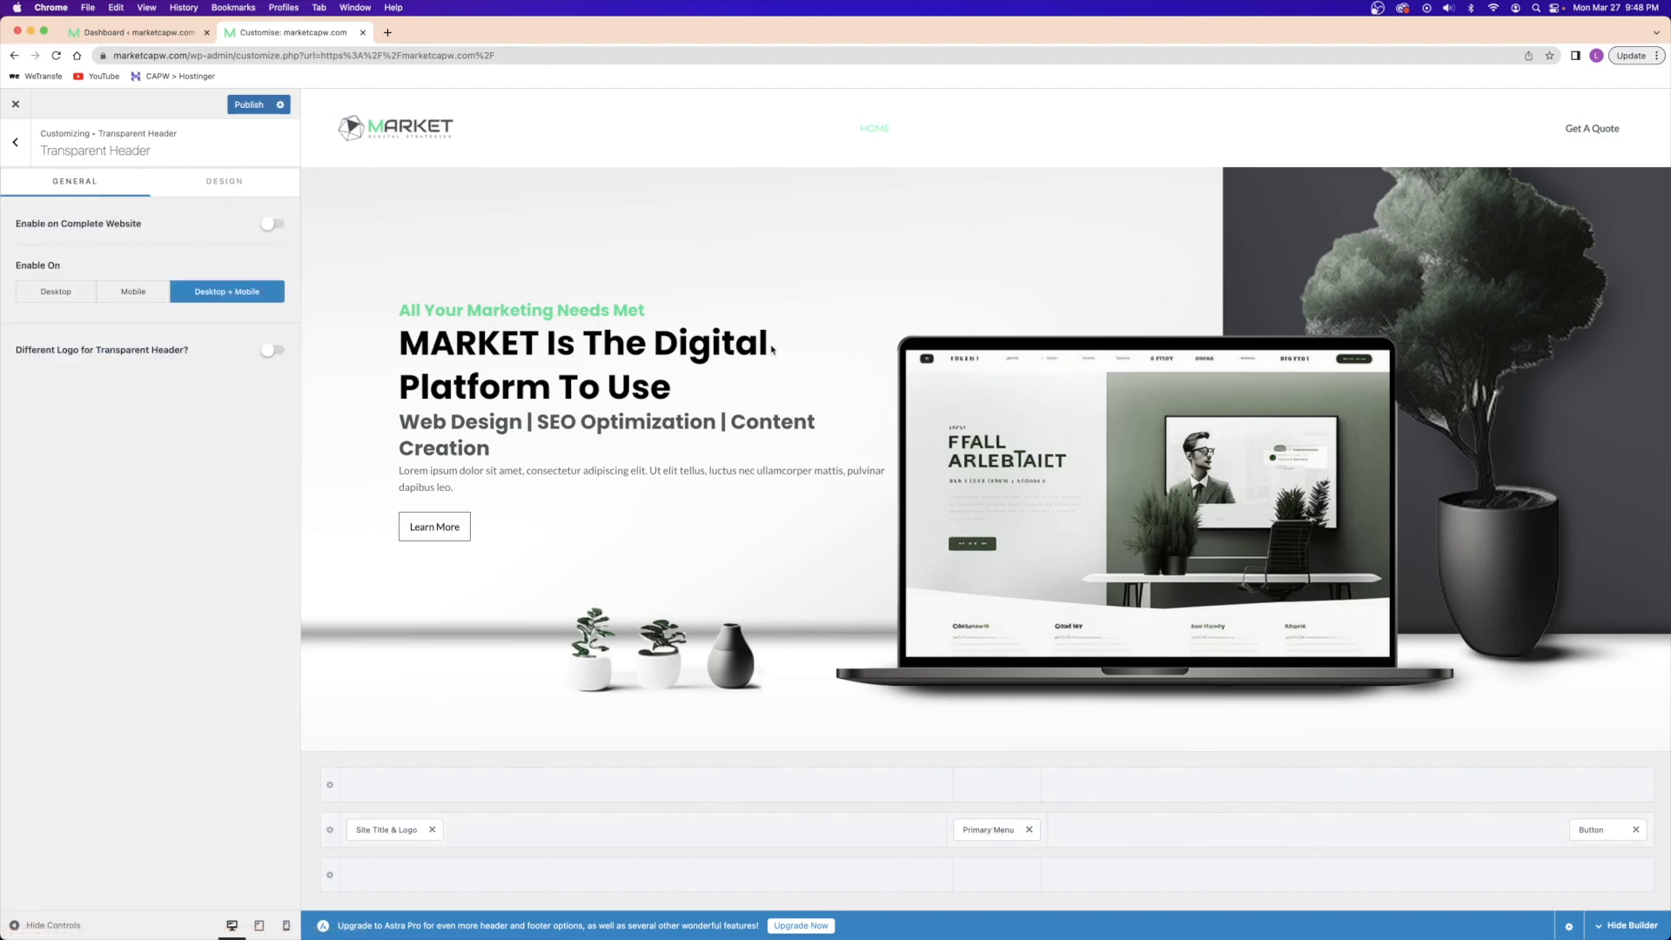
pyautogui.click(15, 142)
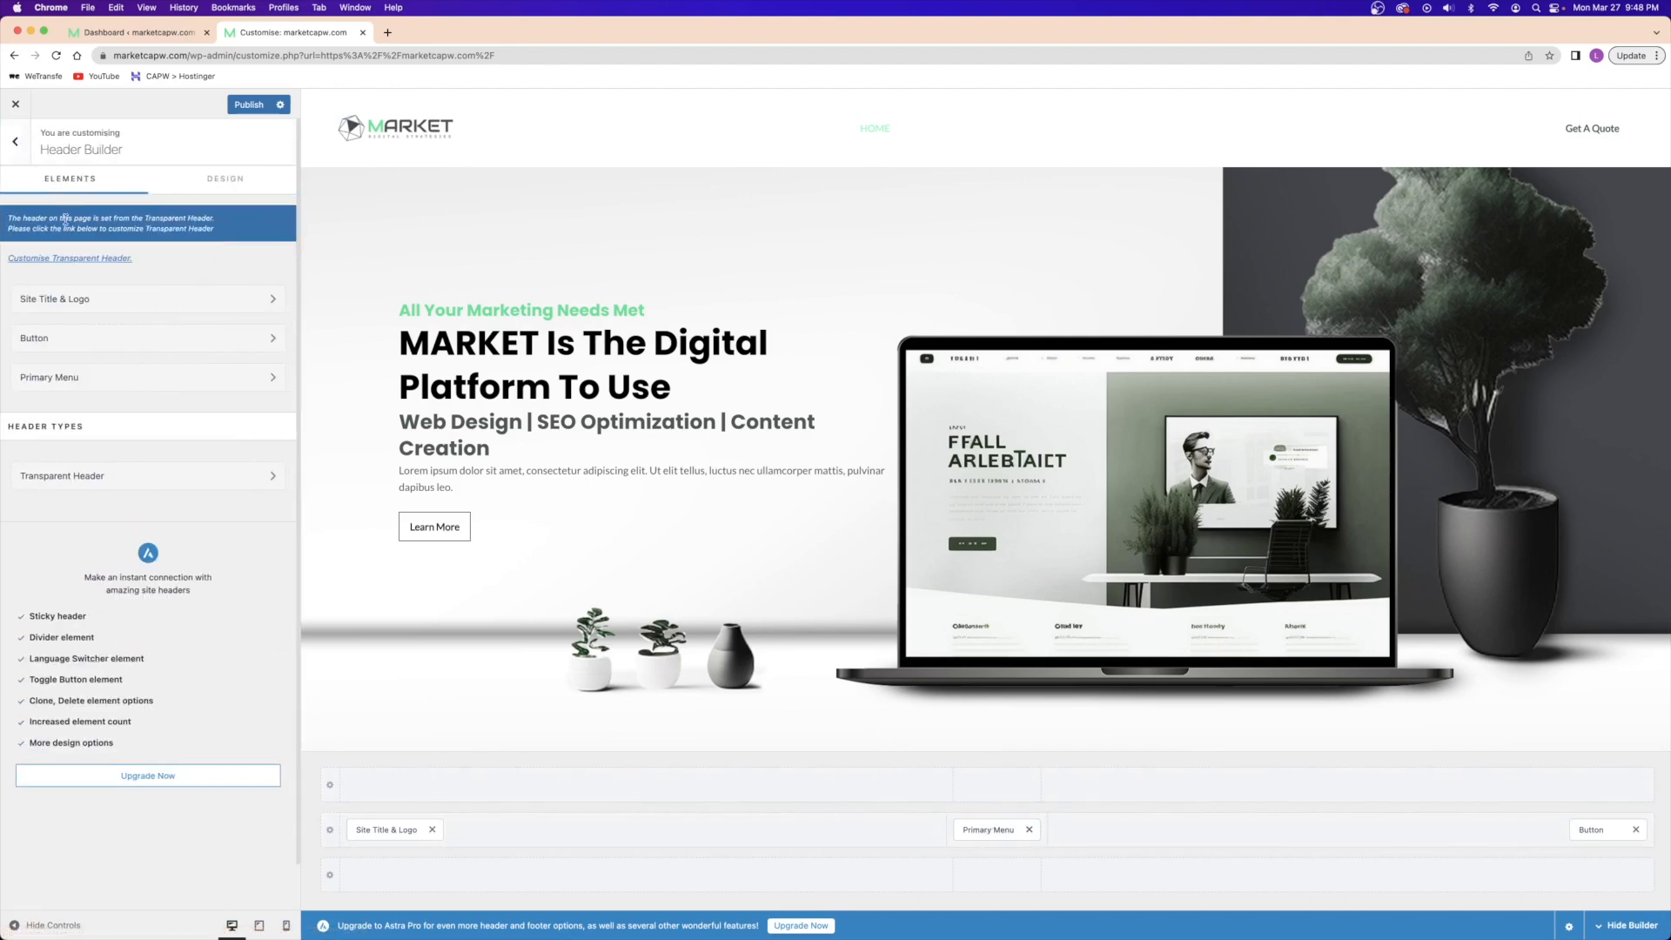
pyautogui.click(110, 377)
pyautogui.click(15, 142)
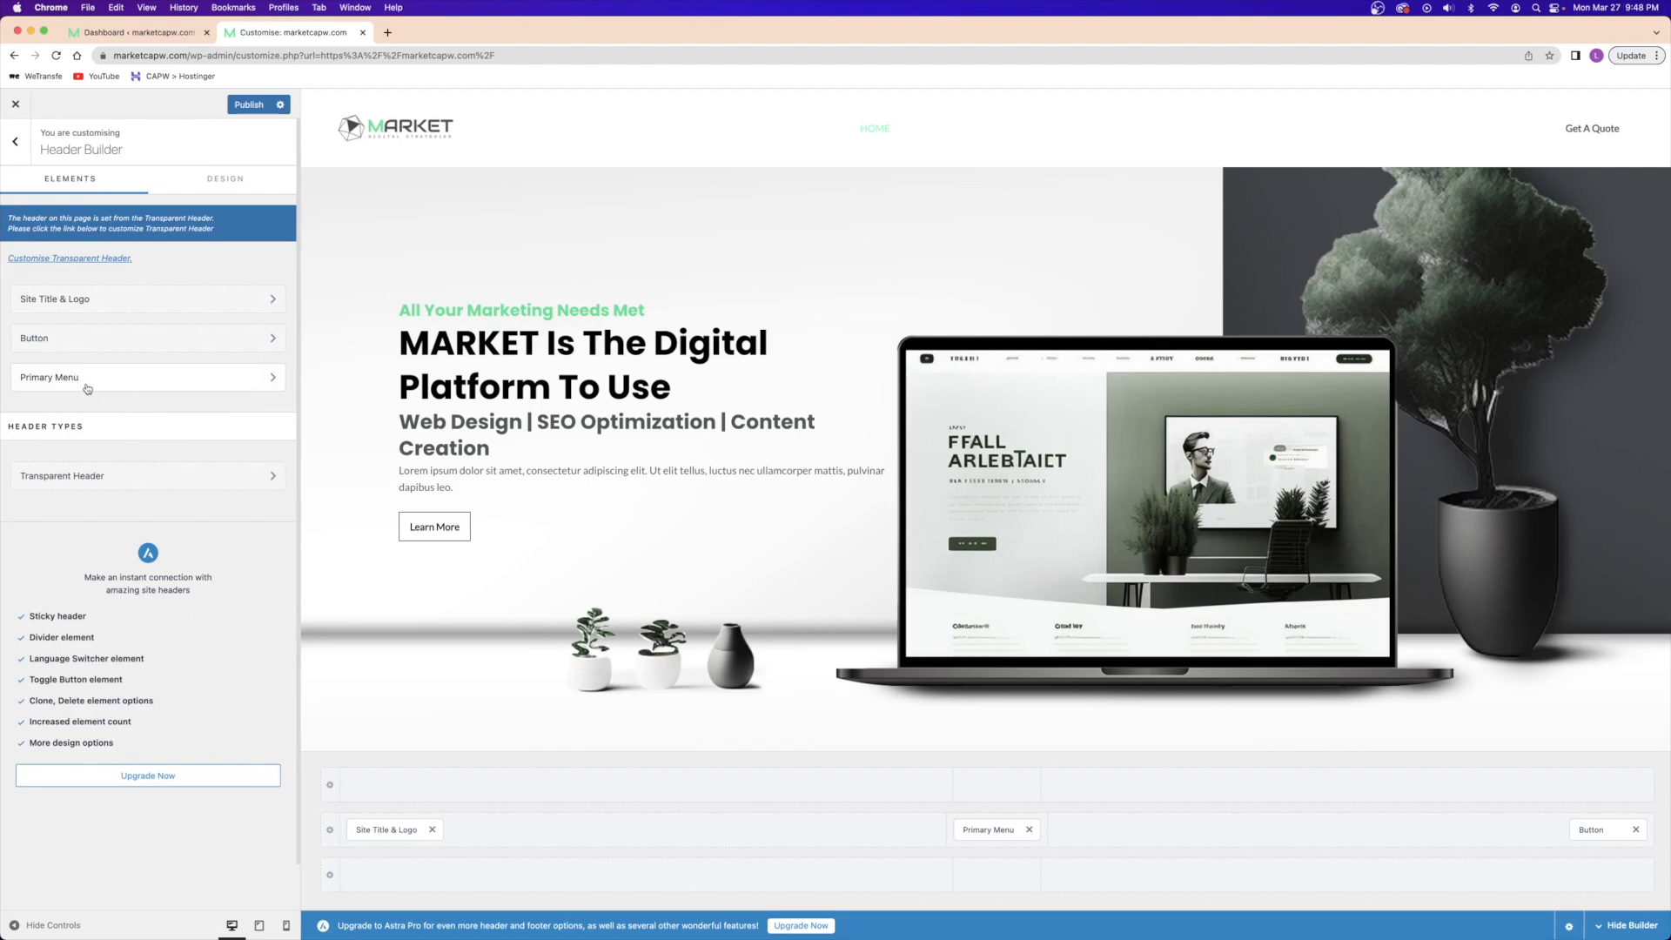
# - Set the transparent header's normal menu text and link colour to dark grey 4F5655 and check its hover colour
pyautogui.click(108, 482)
pyautogui.click(225, 190)
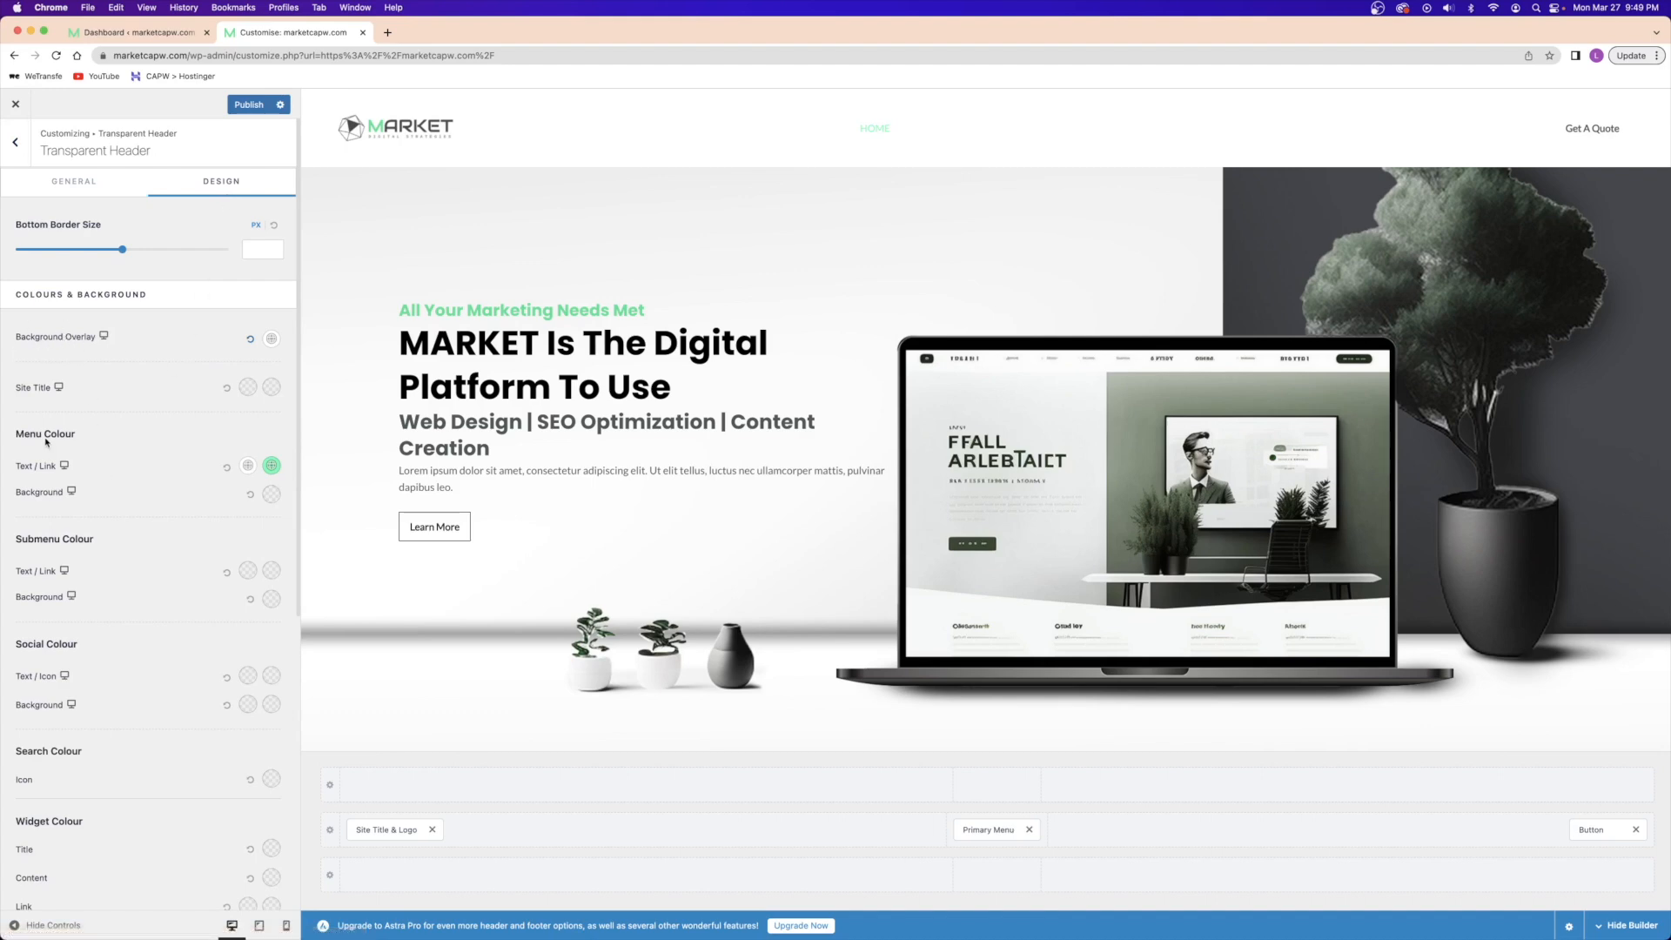
pyautogui.click(248, 467)
pyautogui.click(131, 484)
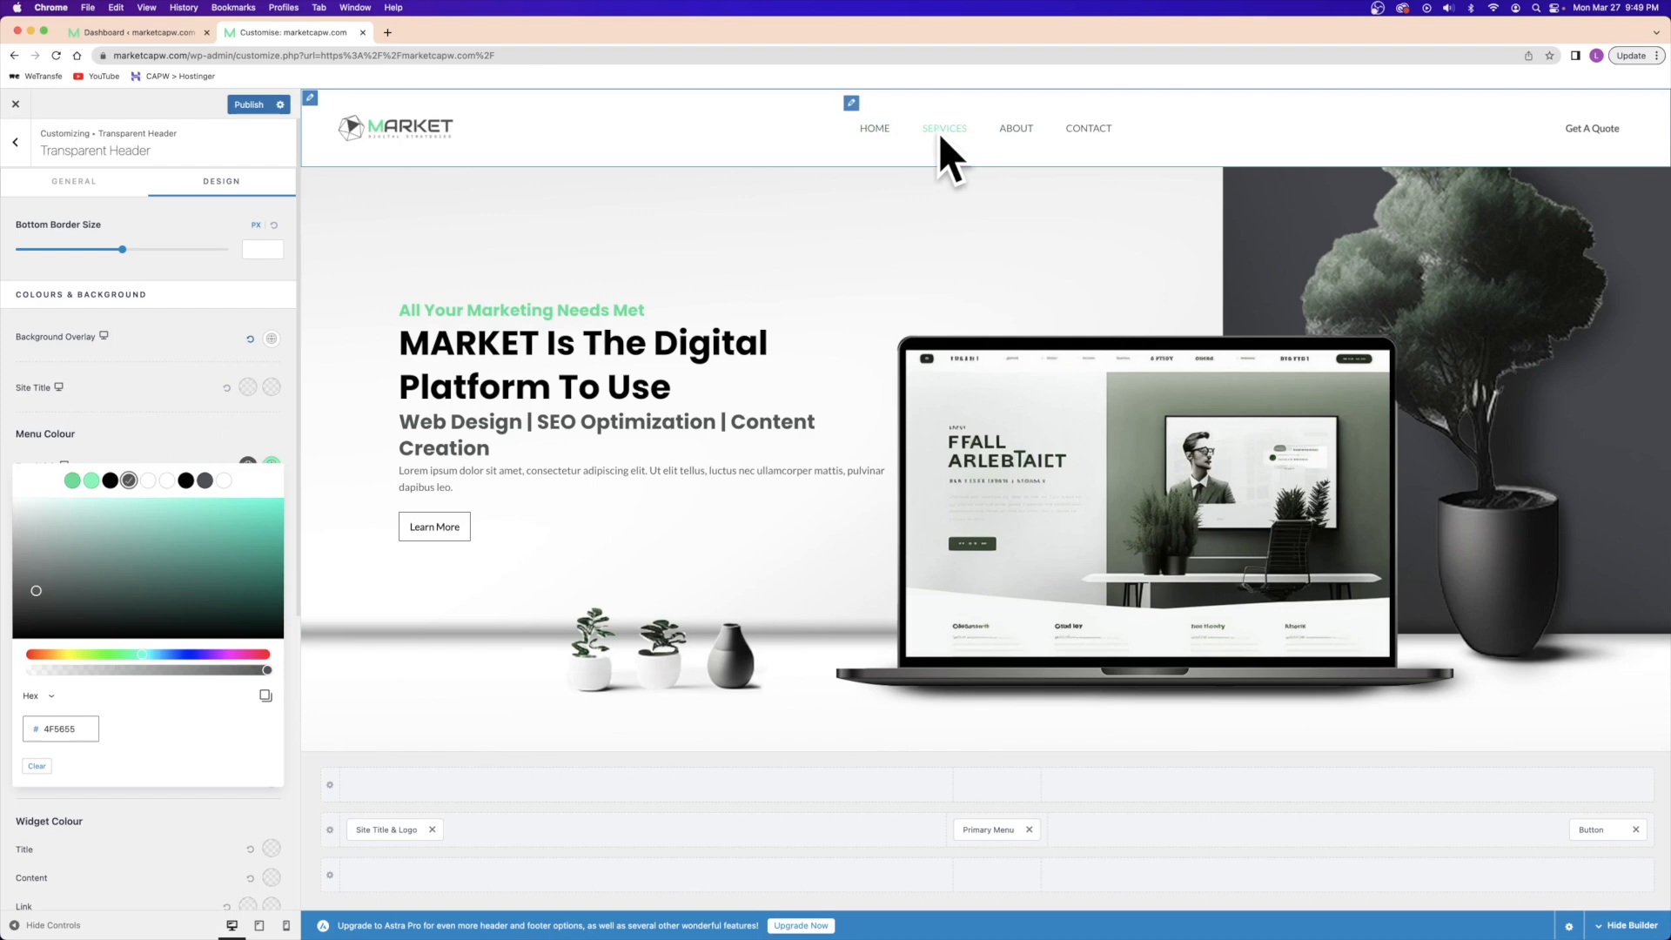
pyautogui.click(259, 435)
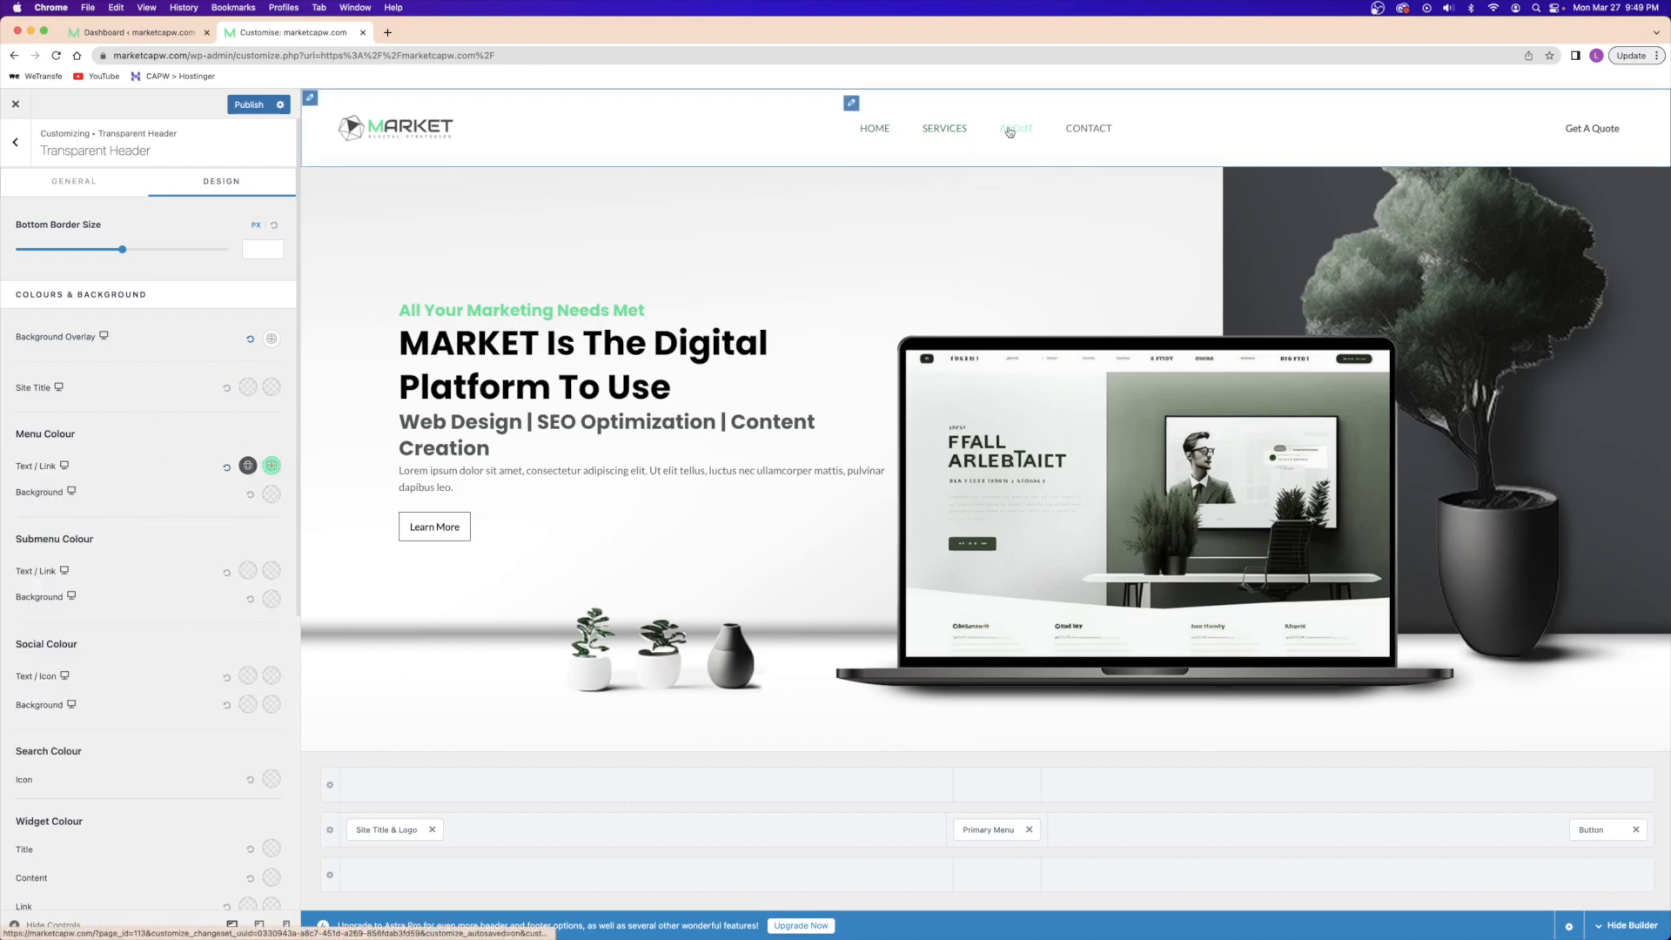
pyautogui.click(275, 467)
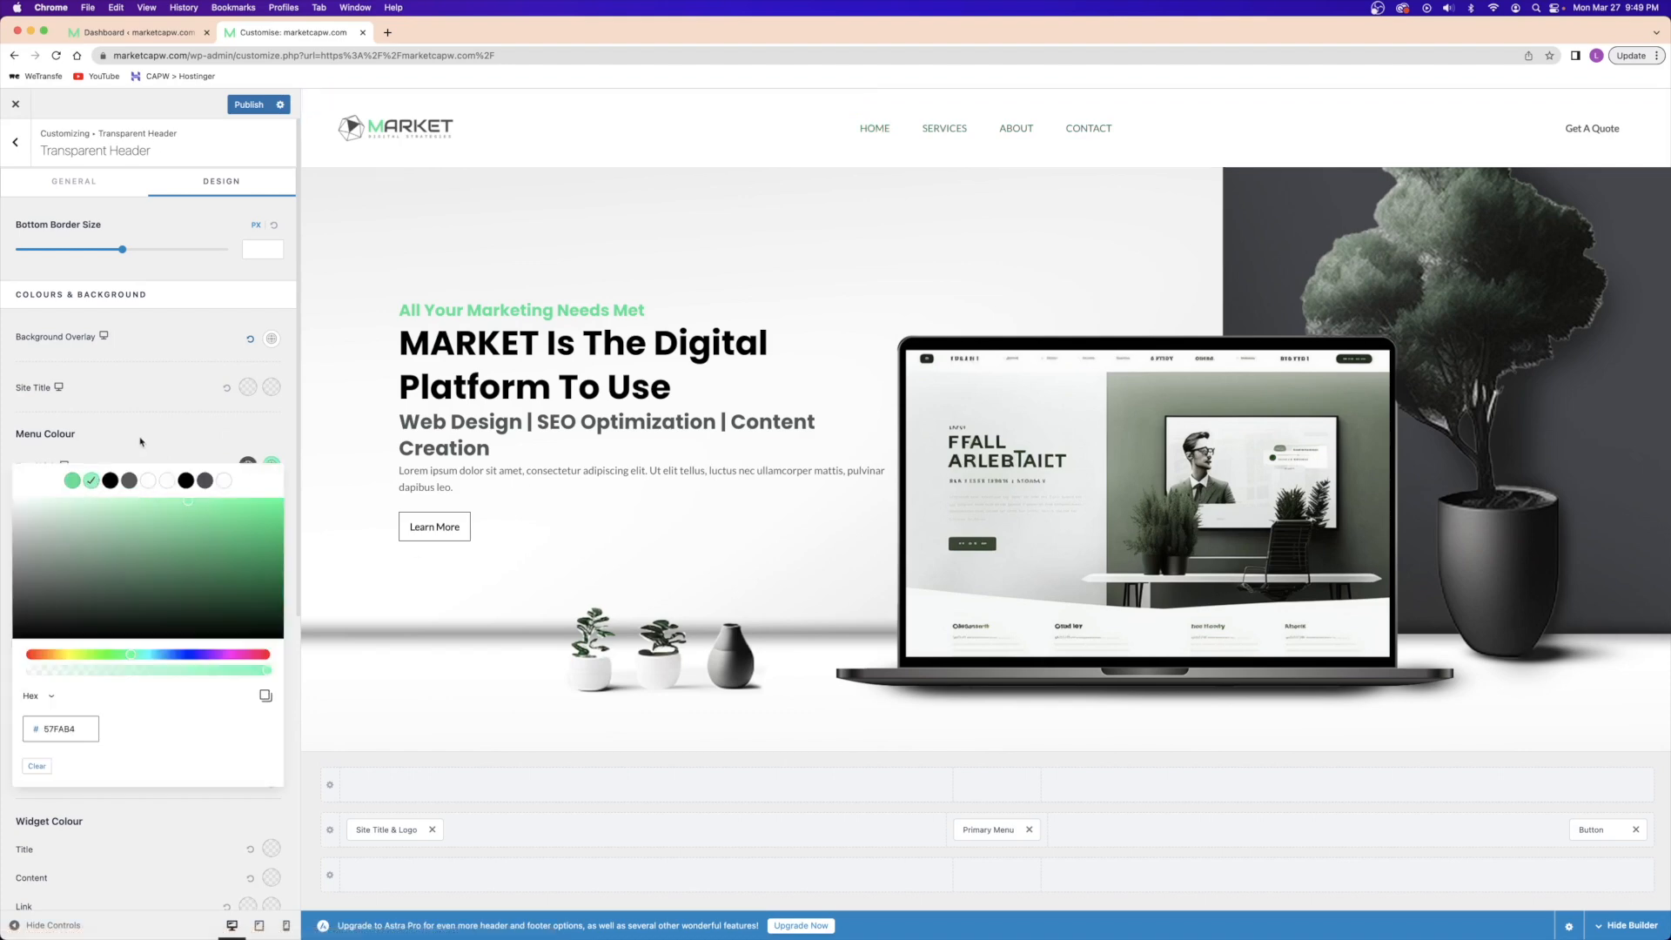
pyautogui.click(141, 443)
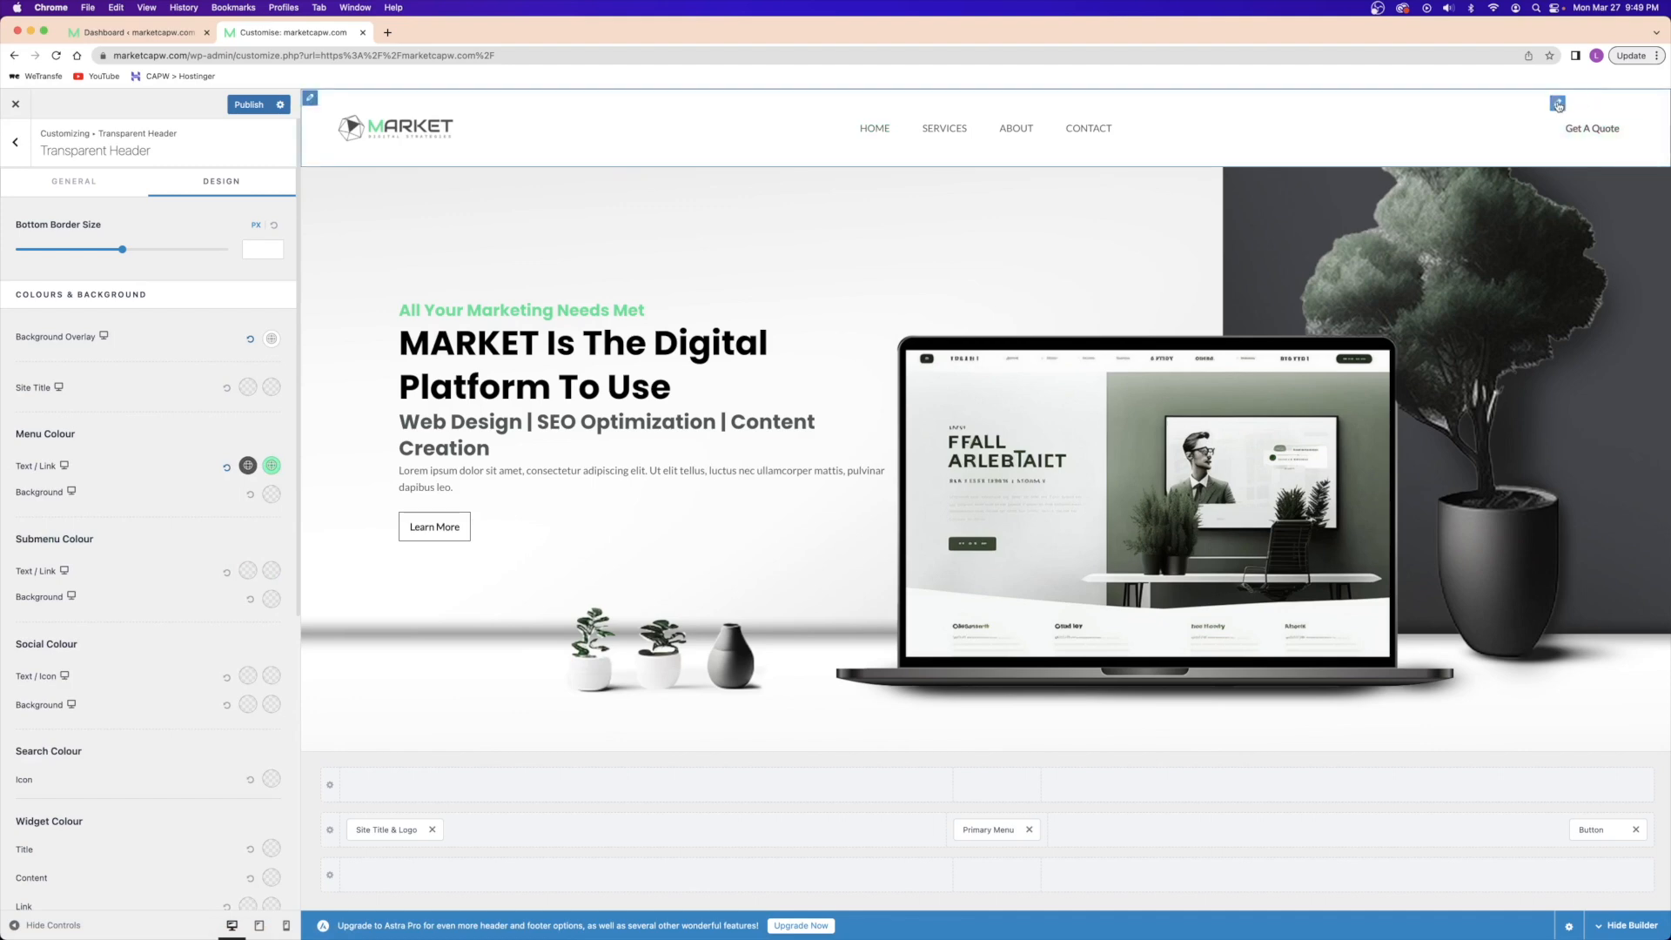
# - Open the header's Get A Quote button for editing and copy the Contact page's address from the live site
pyautogui.click(1559, 104)
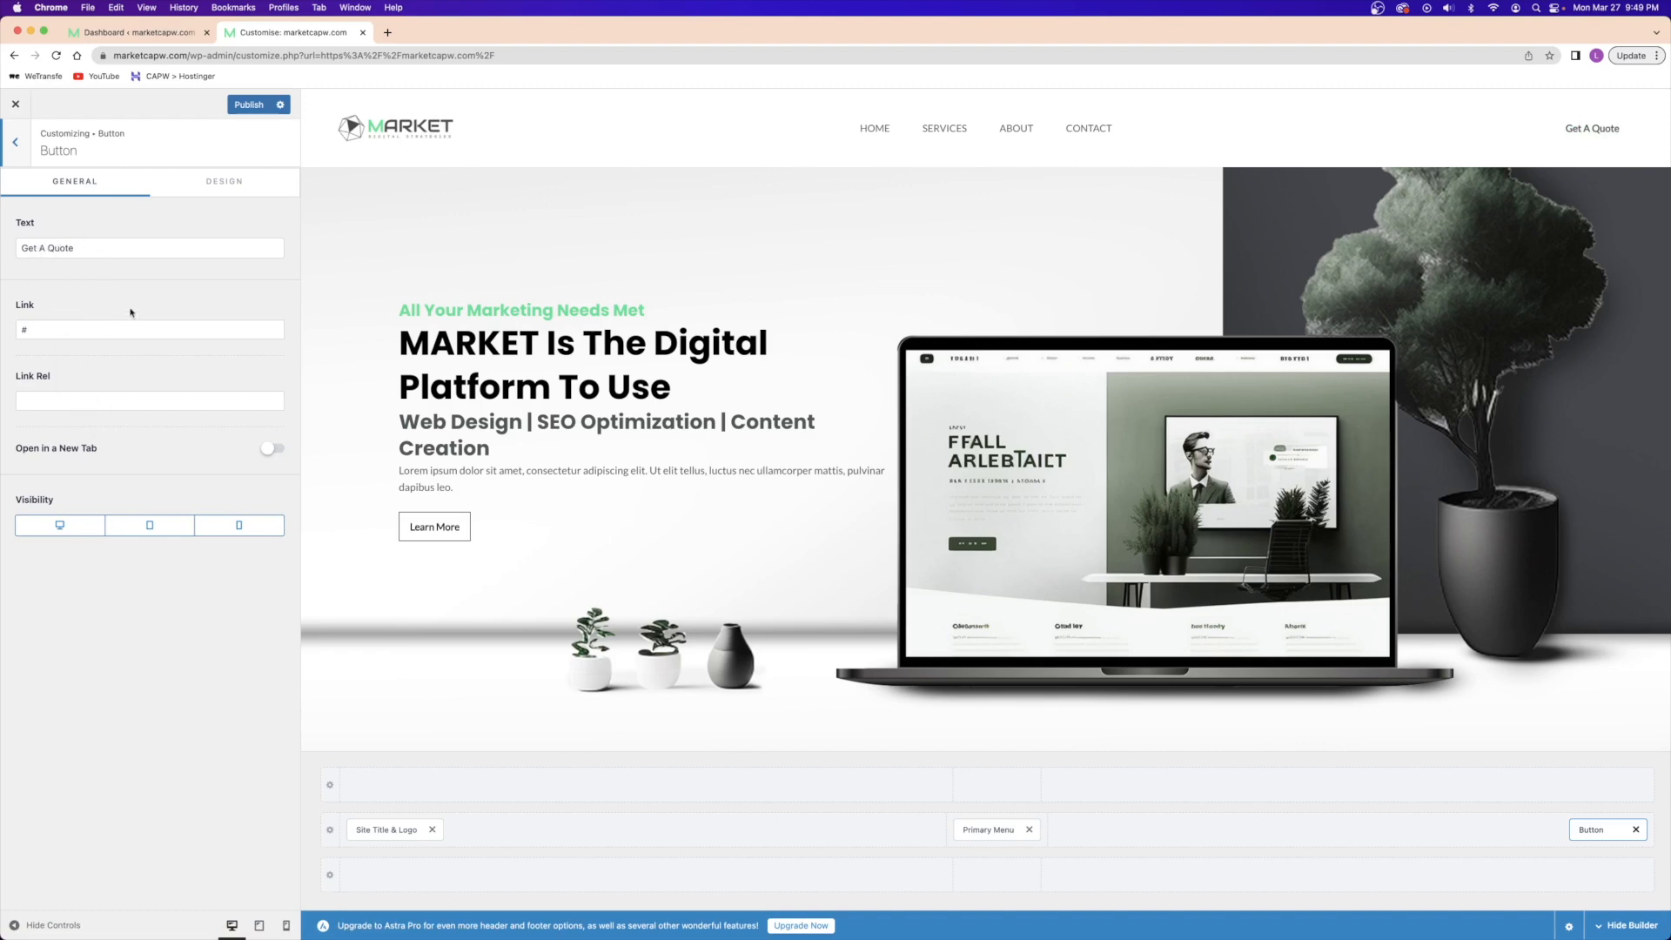
pyautogui.click(24, 335)
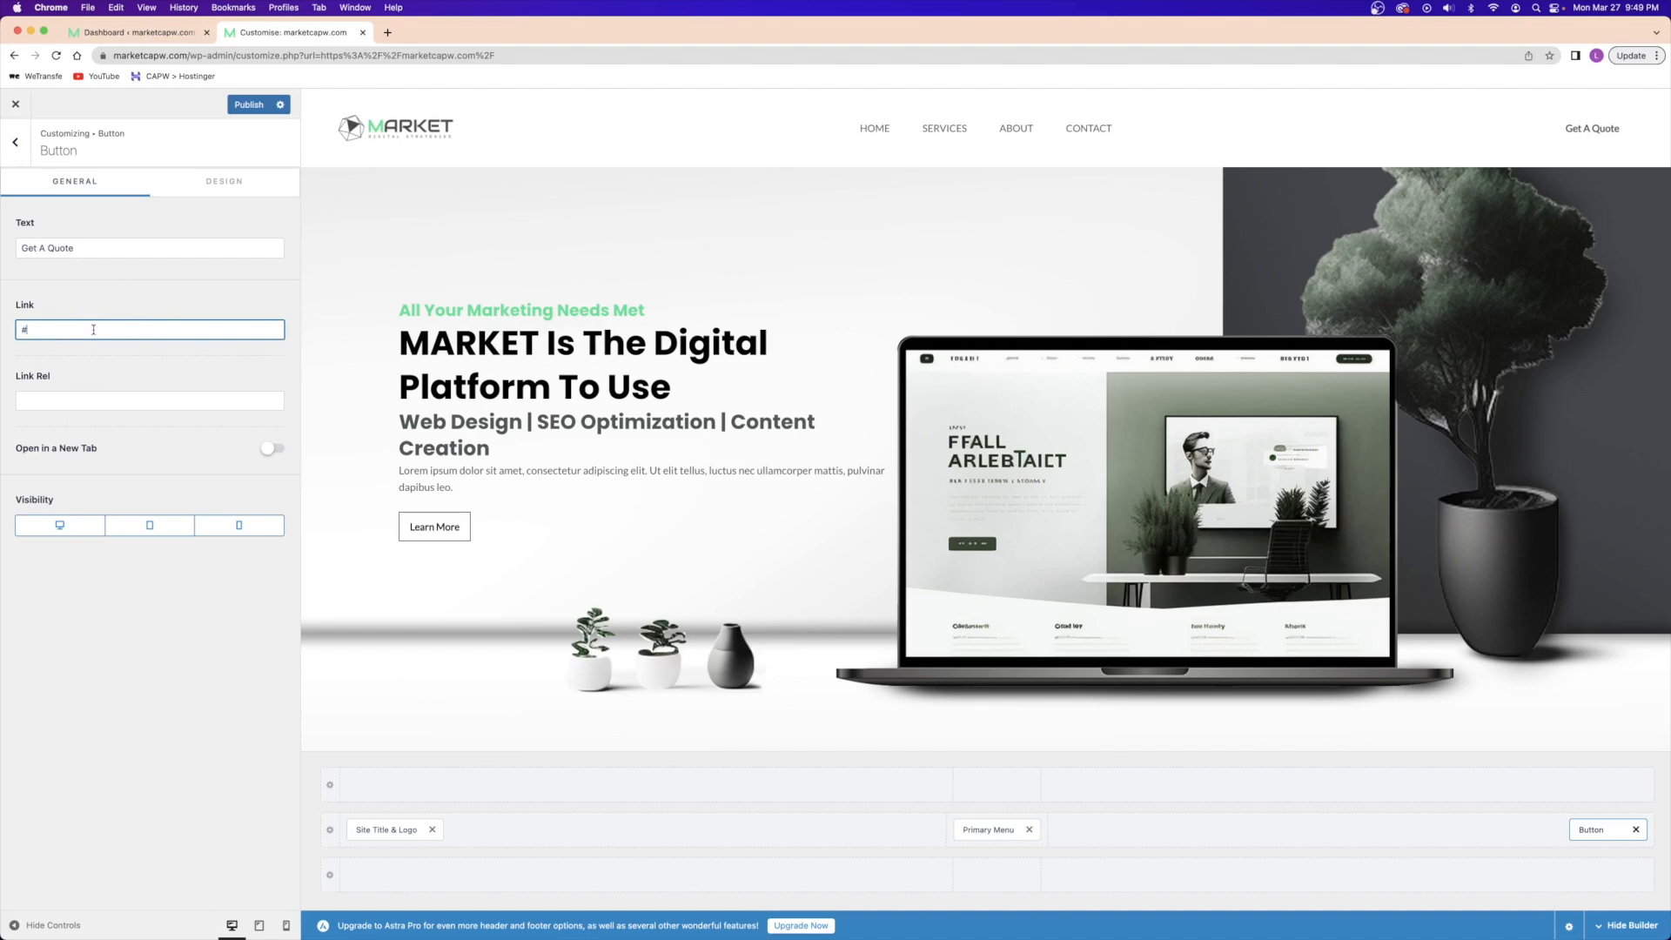
pyautogui.click(132, 32)
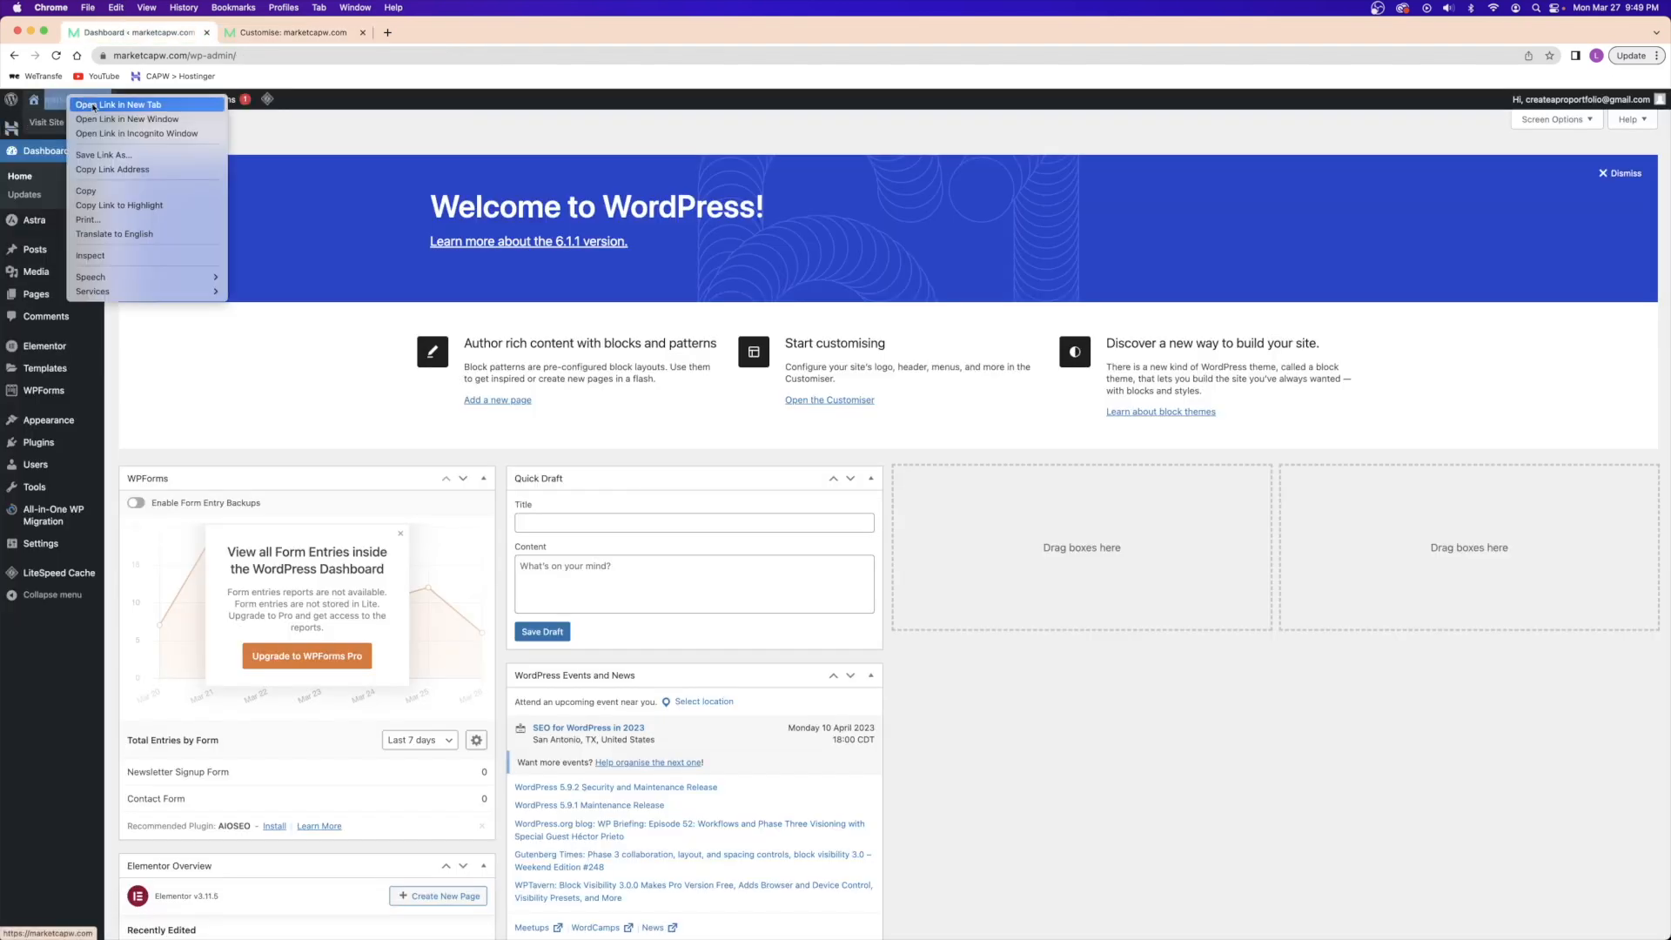
pyautogui.click(299, 34)
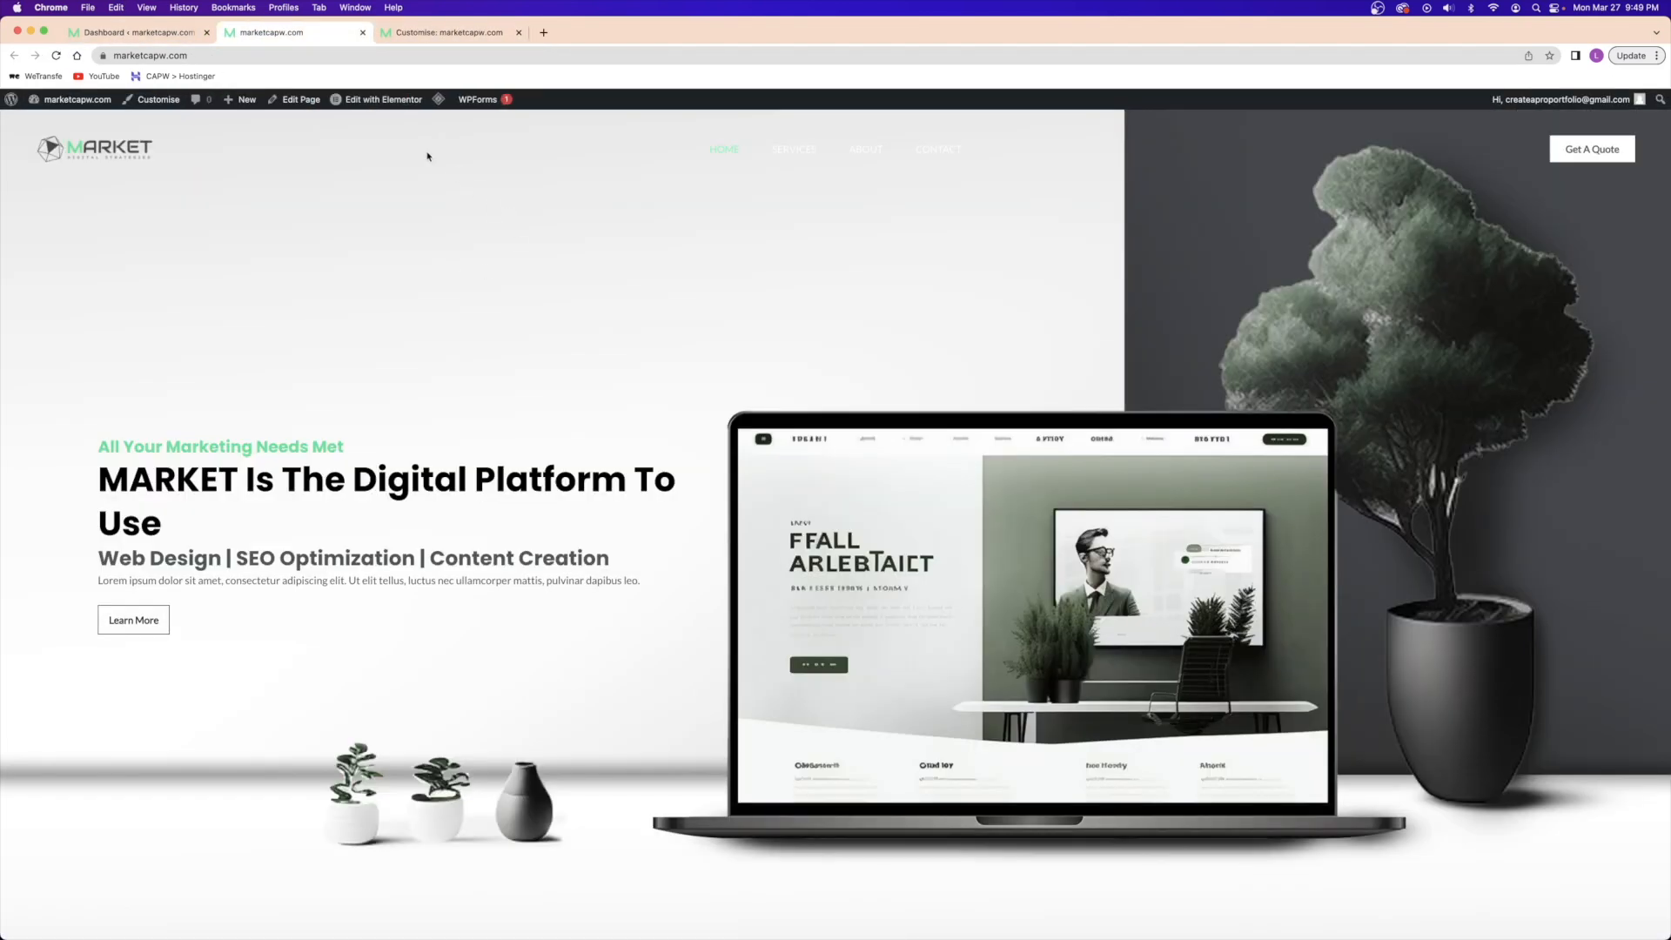
pyautogui.click(940, 162)
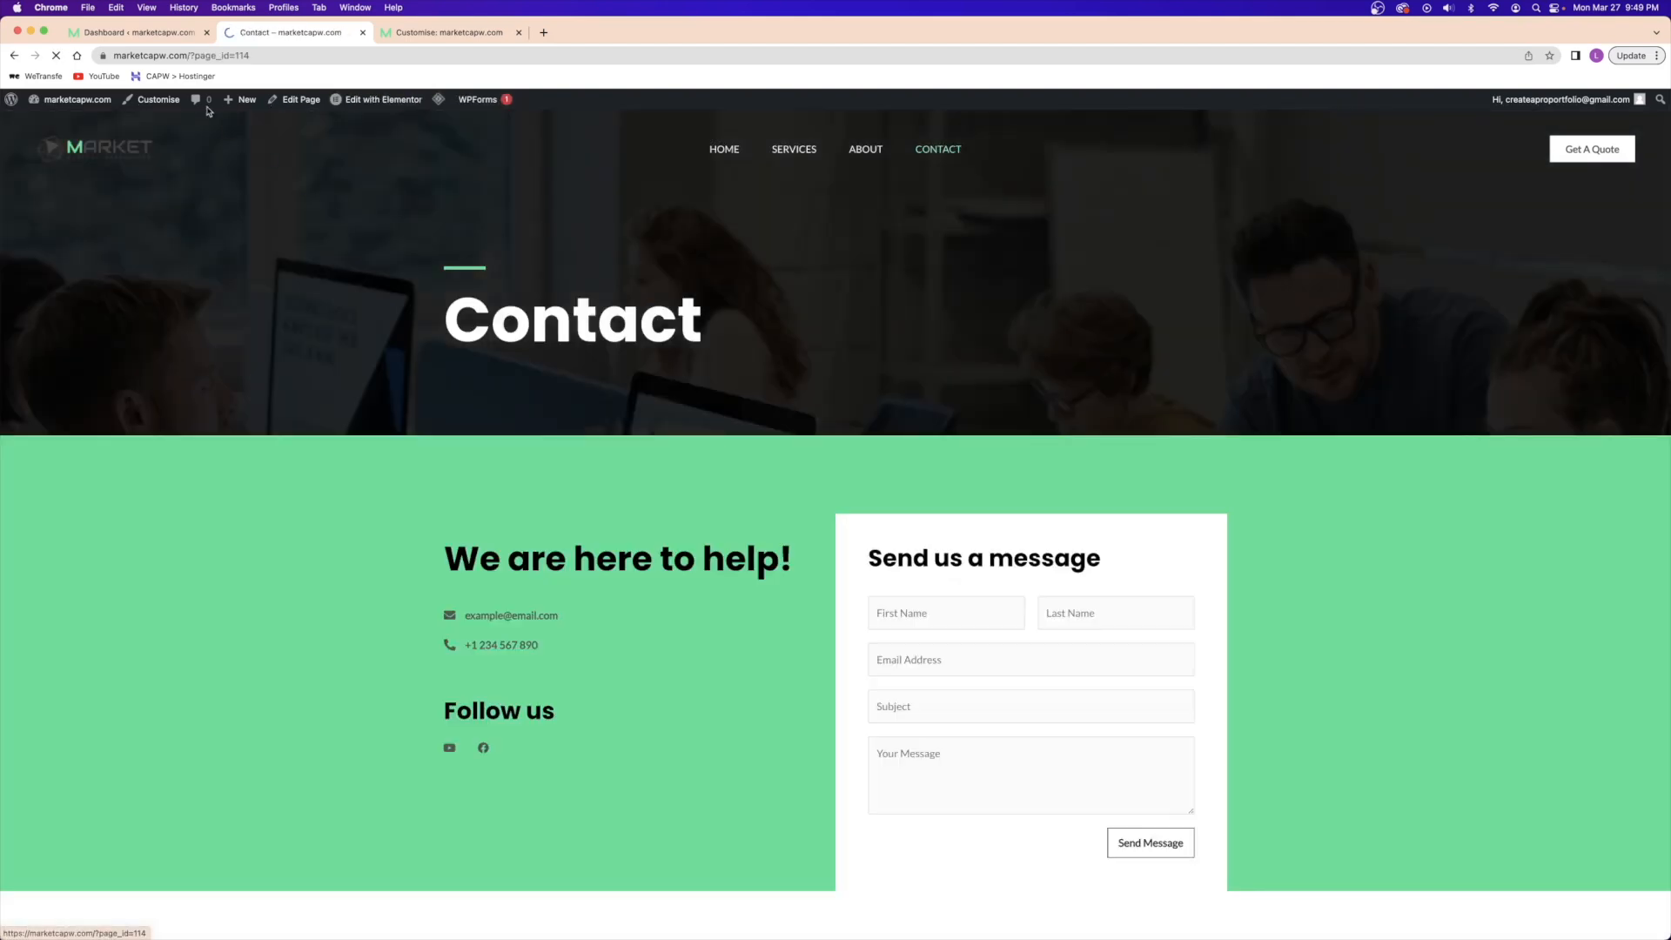
pyautogui.click(231, 55)
pyautogui.press('super+c')
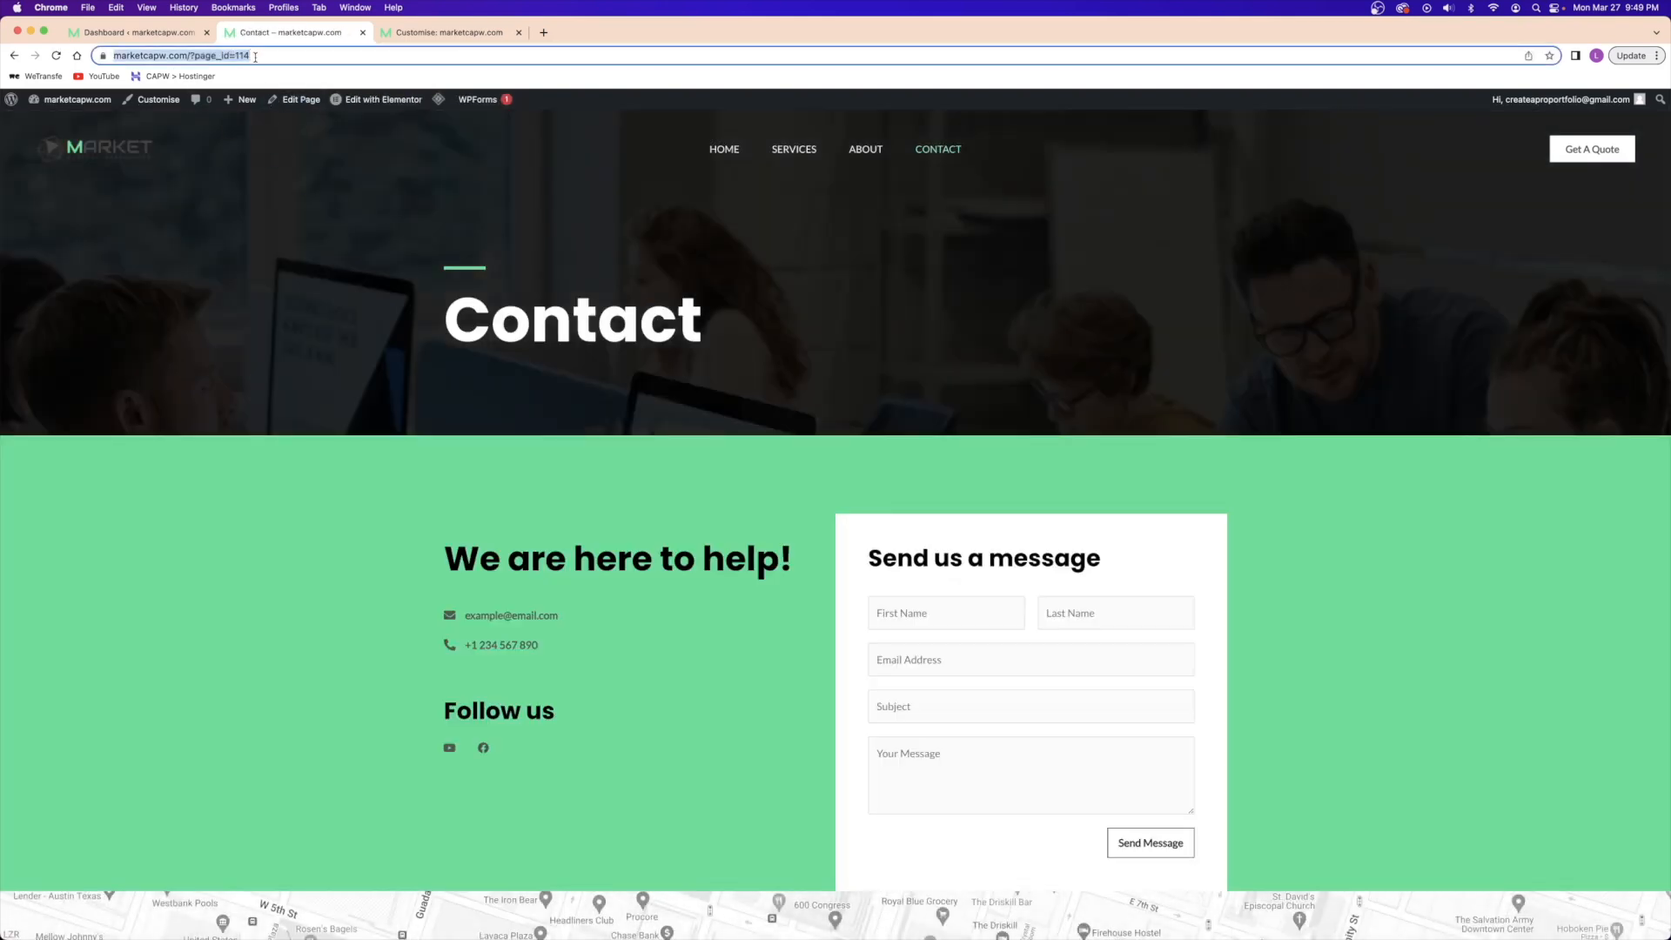
pyautogui.click(278, 54)
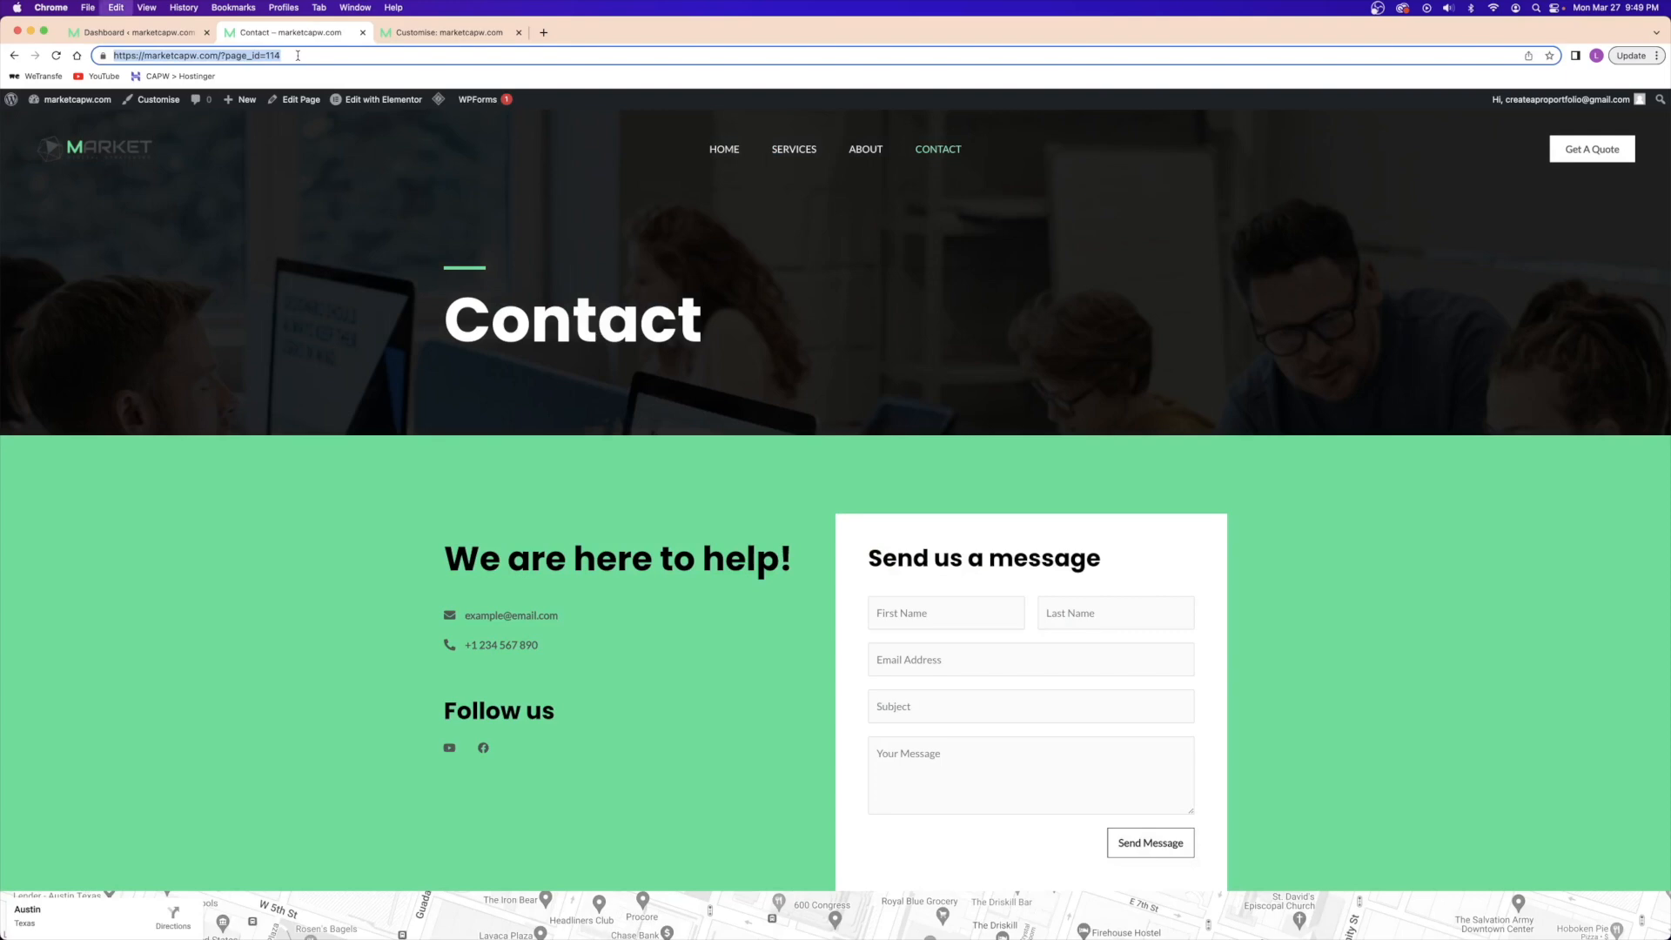
pyautogui.click(363, 32)
pyautogui.click(314, 35)
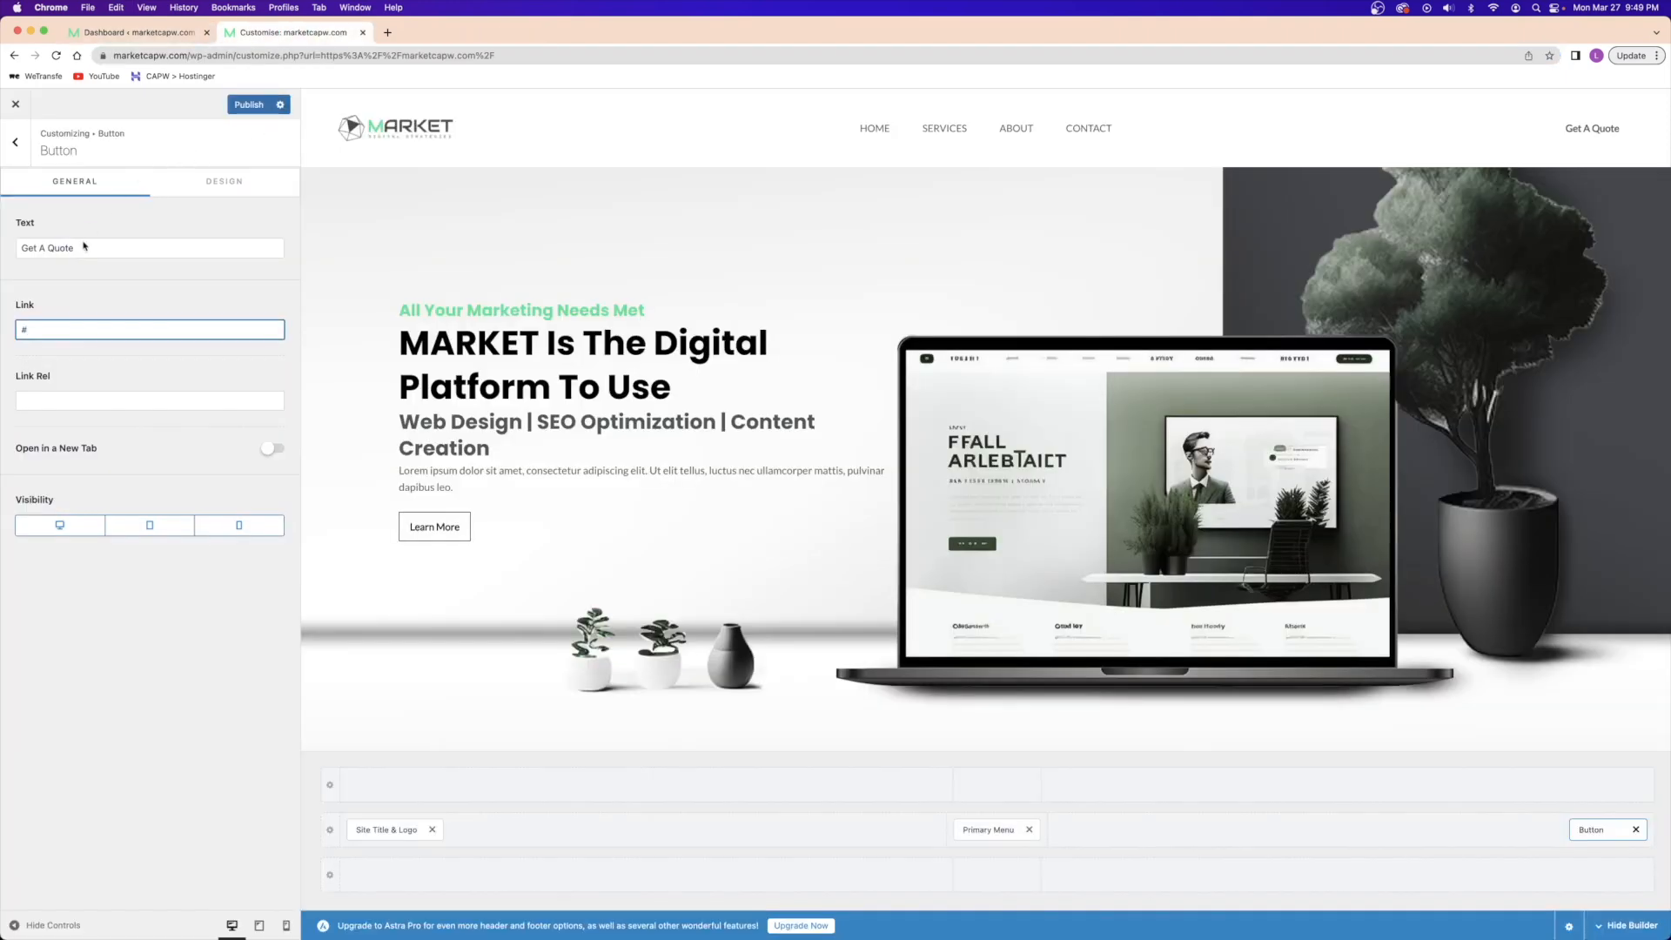
pyautogui.press('super+v')
pyautogui.click(102, 303)
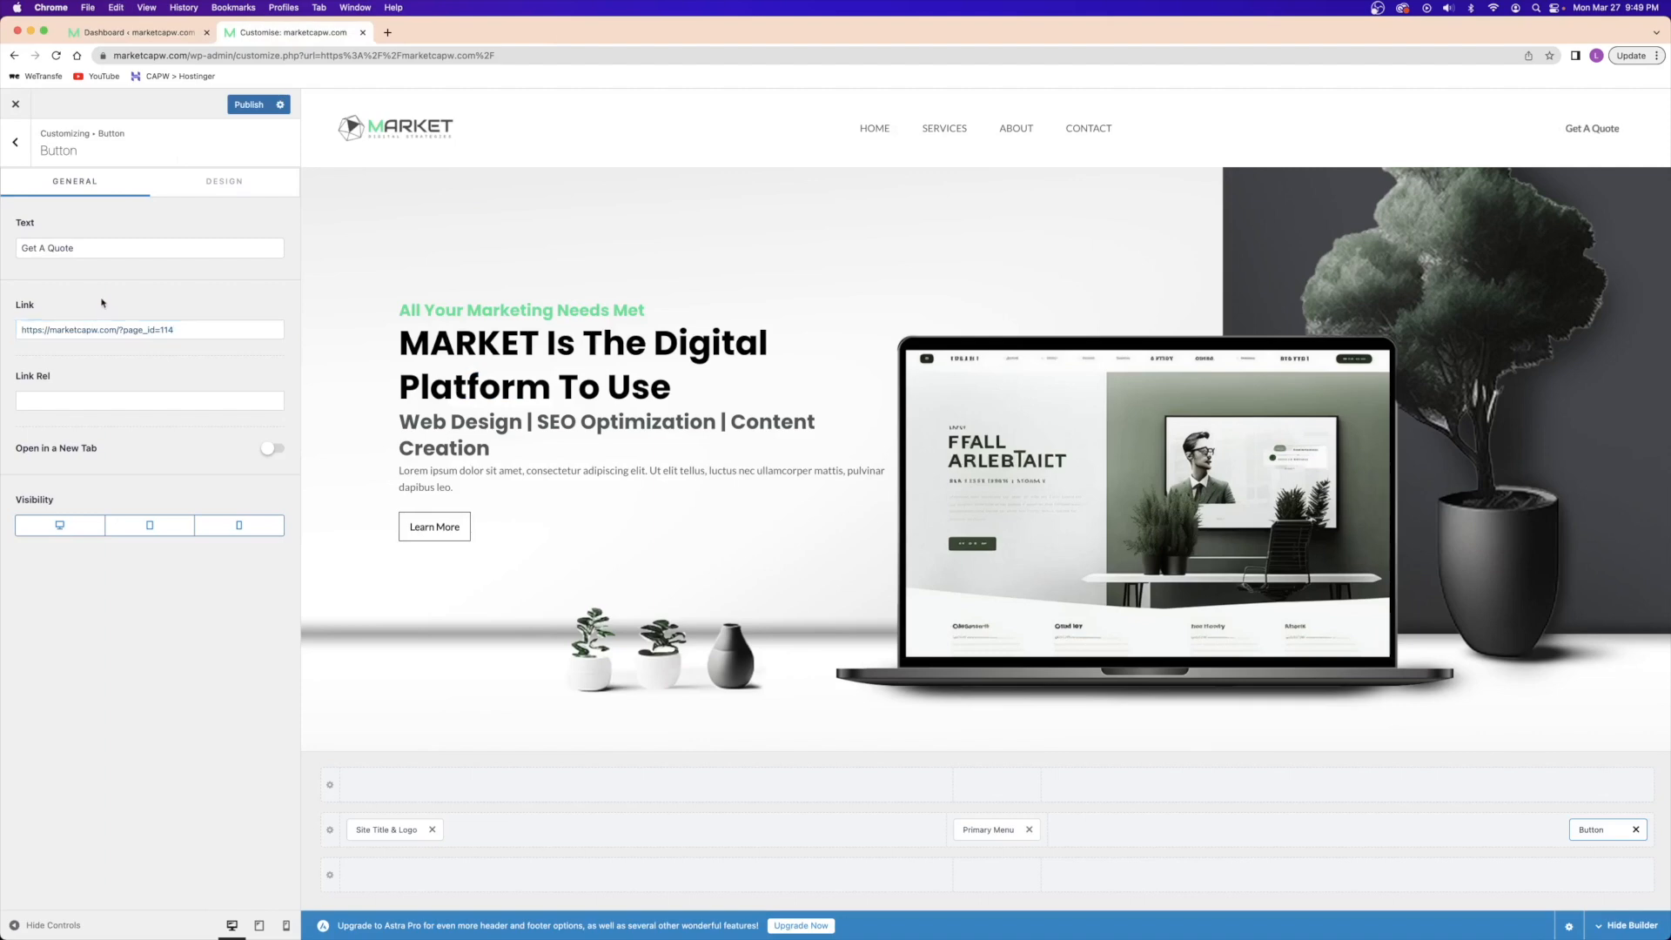
# - Give the Get A Quote button the first green palette colour as its normal background, publish the change and reload the customiser
pyautogui.click(223, 182)
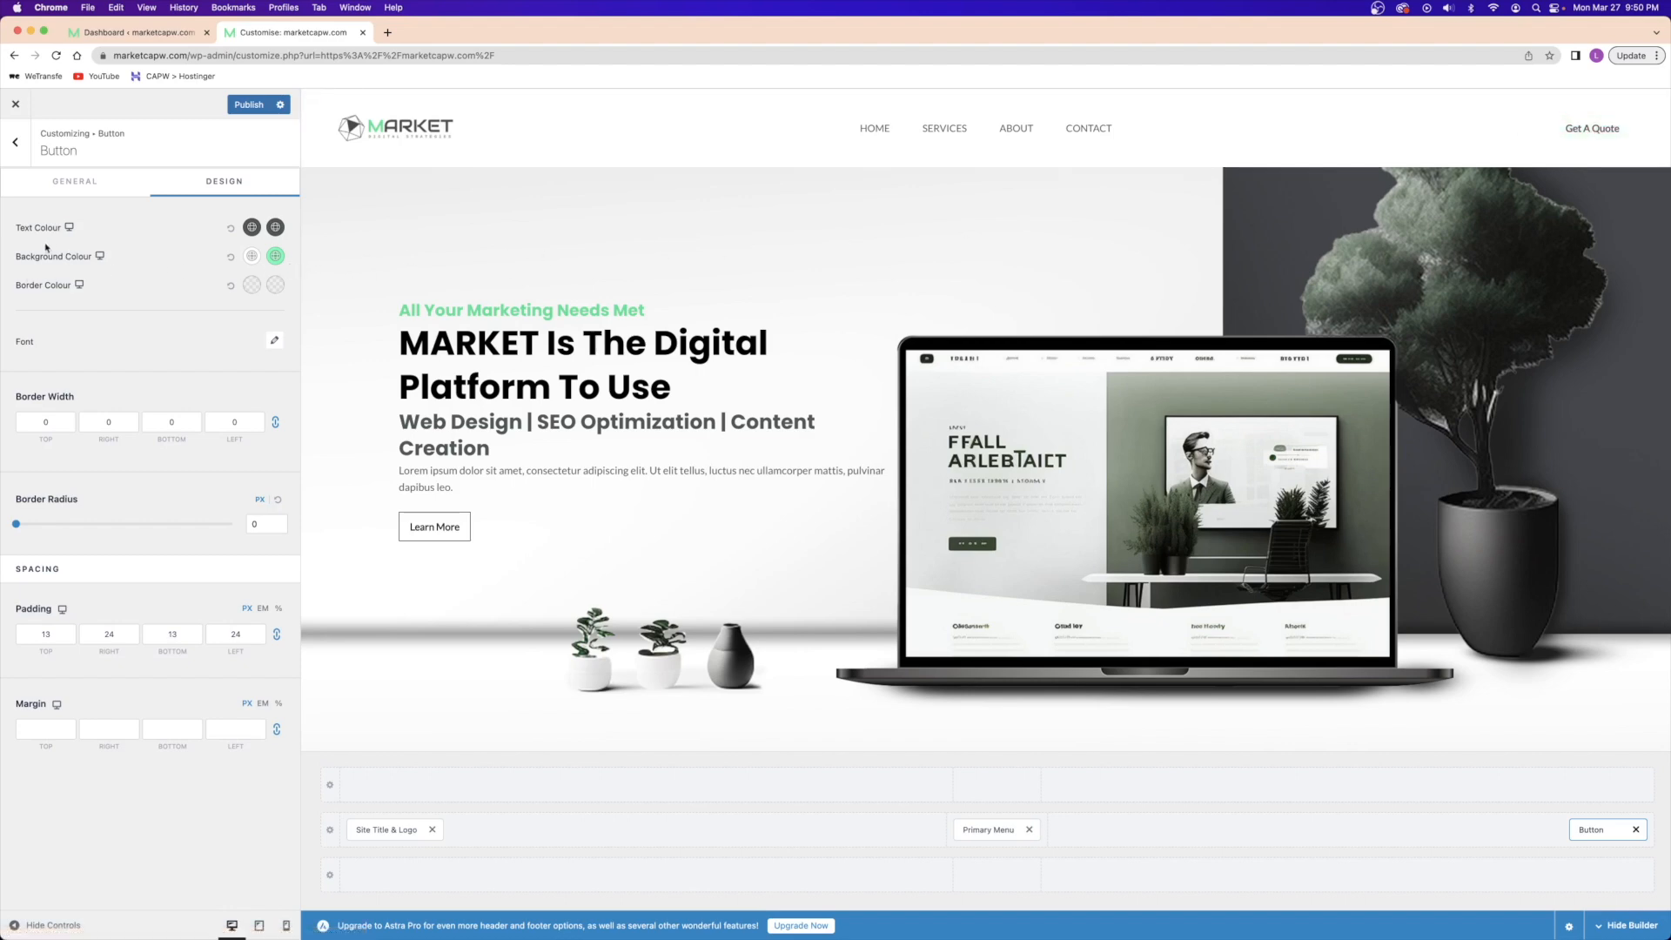
pyautogui.click(253, 256)
pyautogui.click(73, 287)
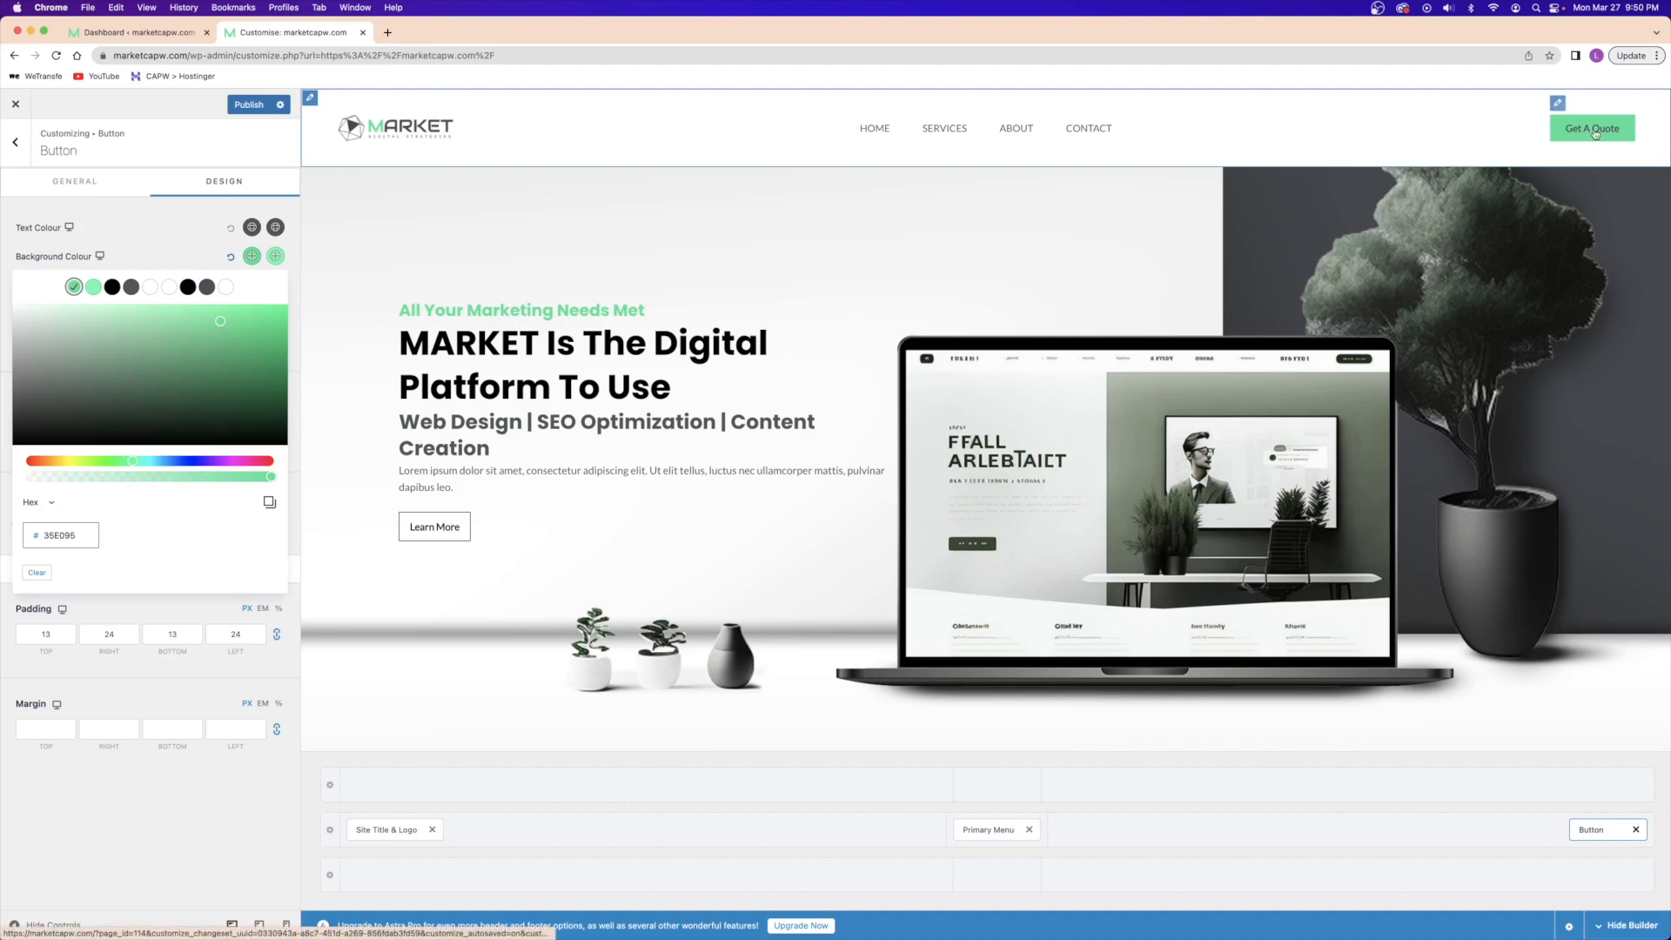
pyautogui.click(276, 257)
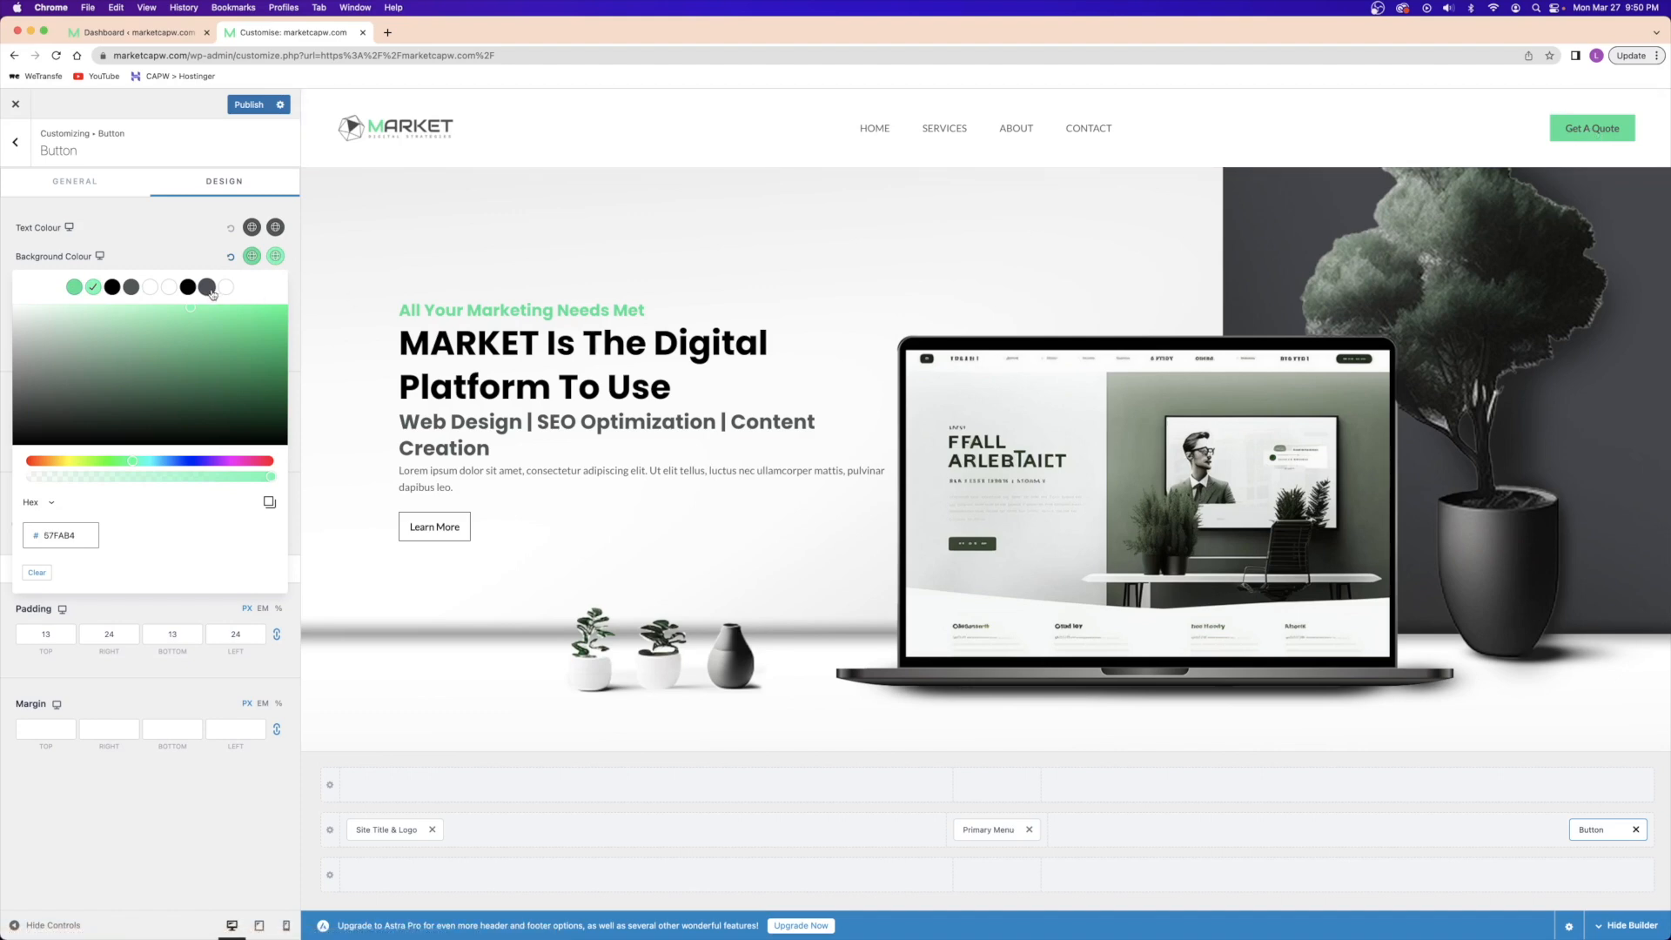
pyautogui.click(164, 247)
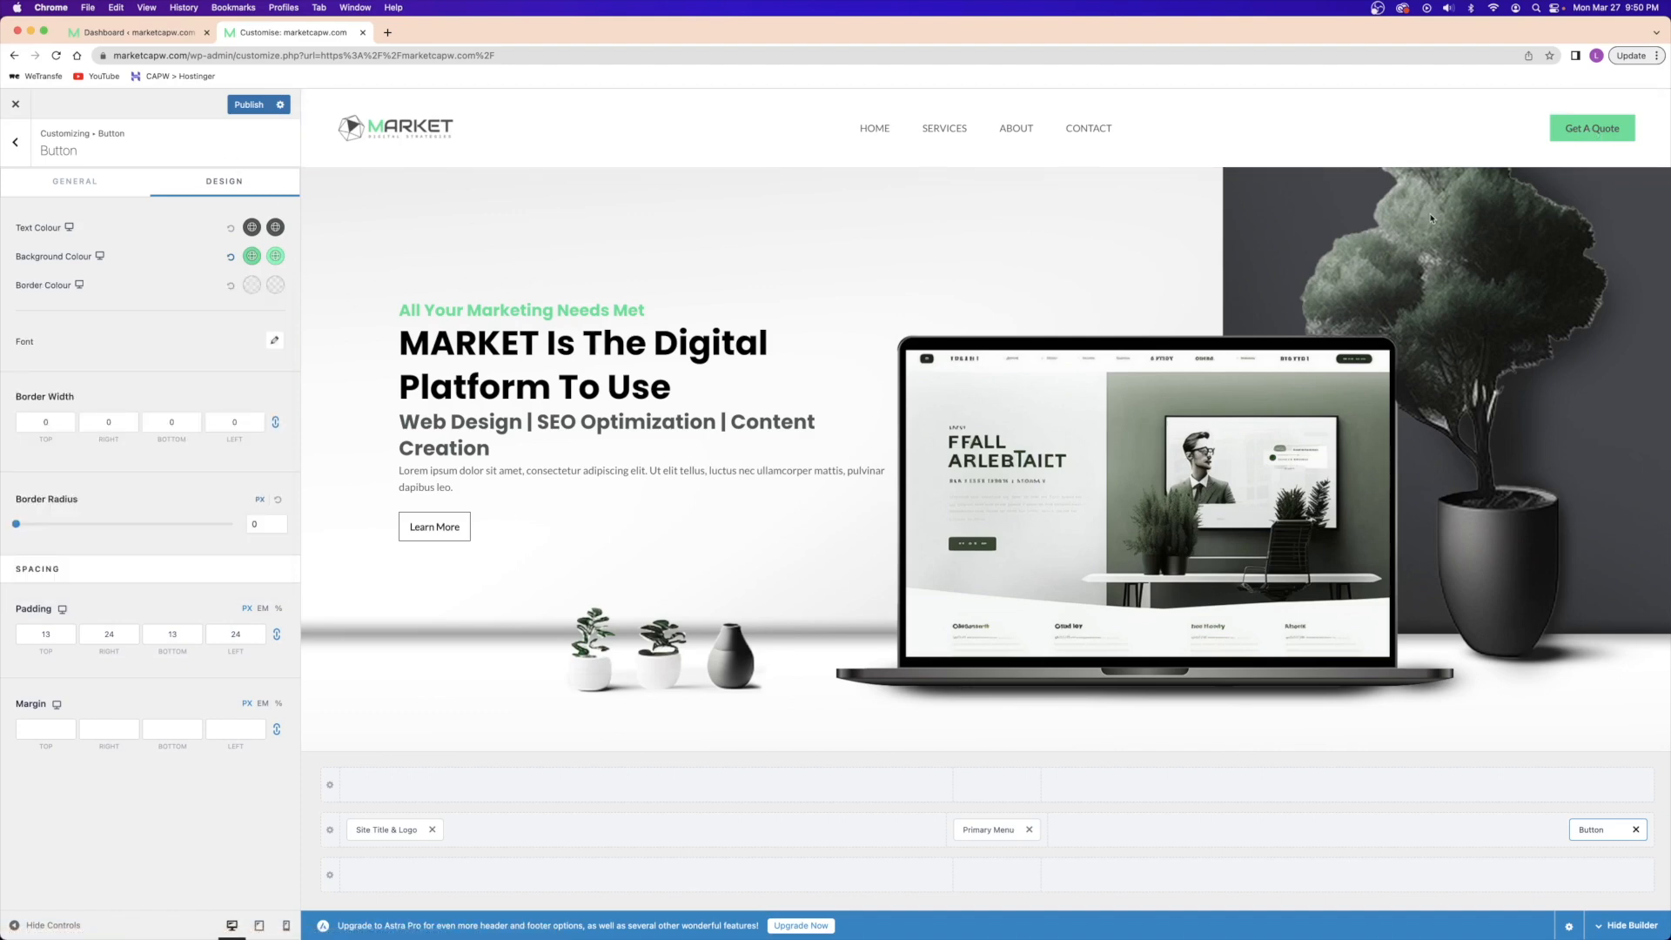
pyautogui.click(240, 109)
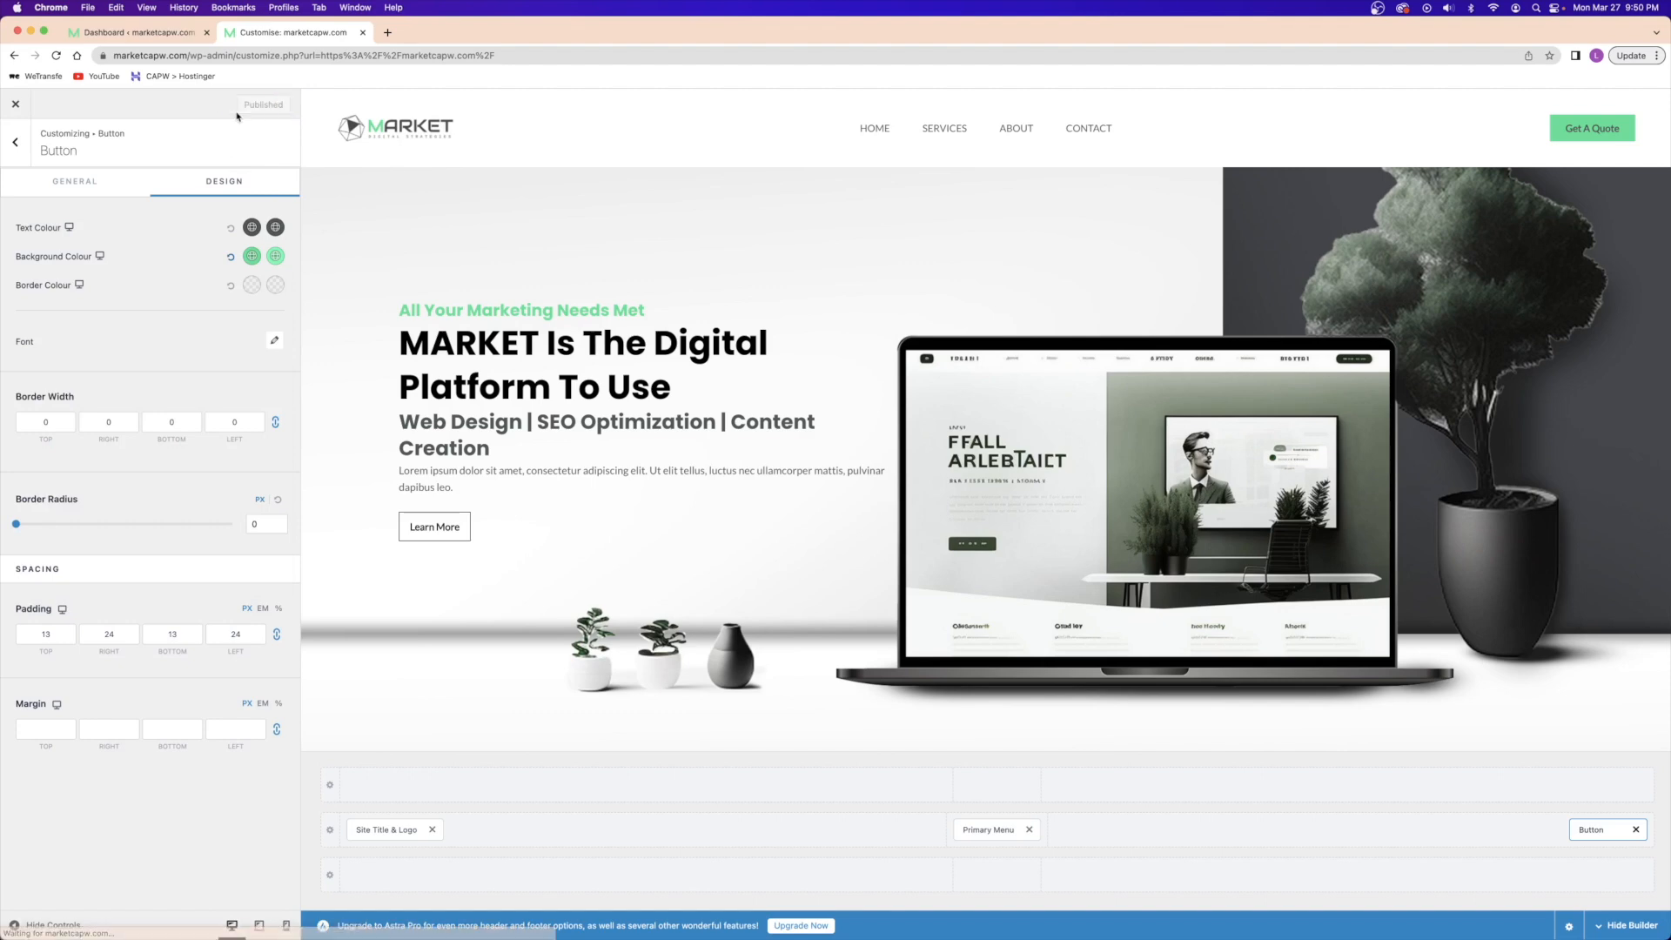
pyautogui.click(54, 56)
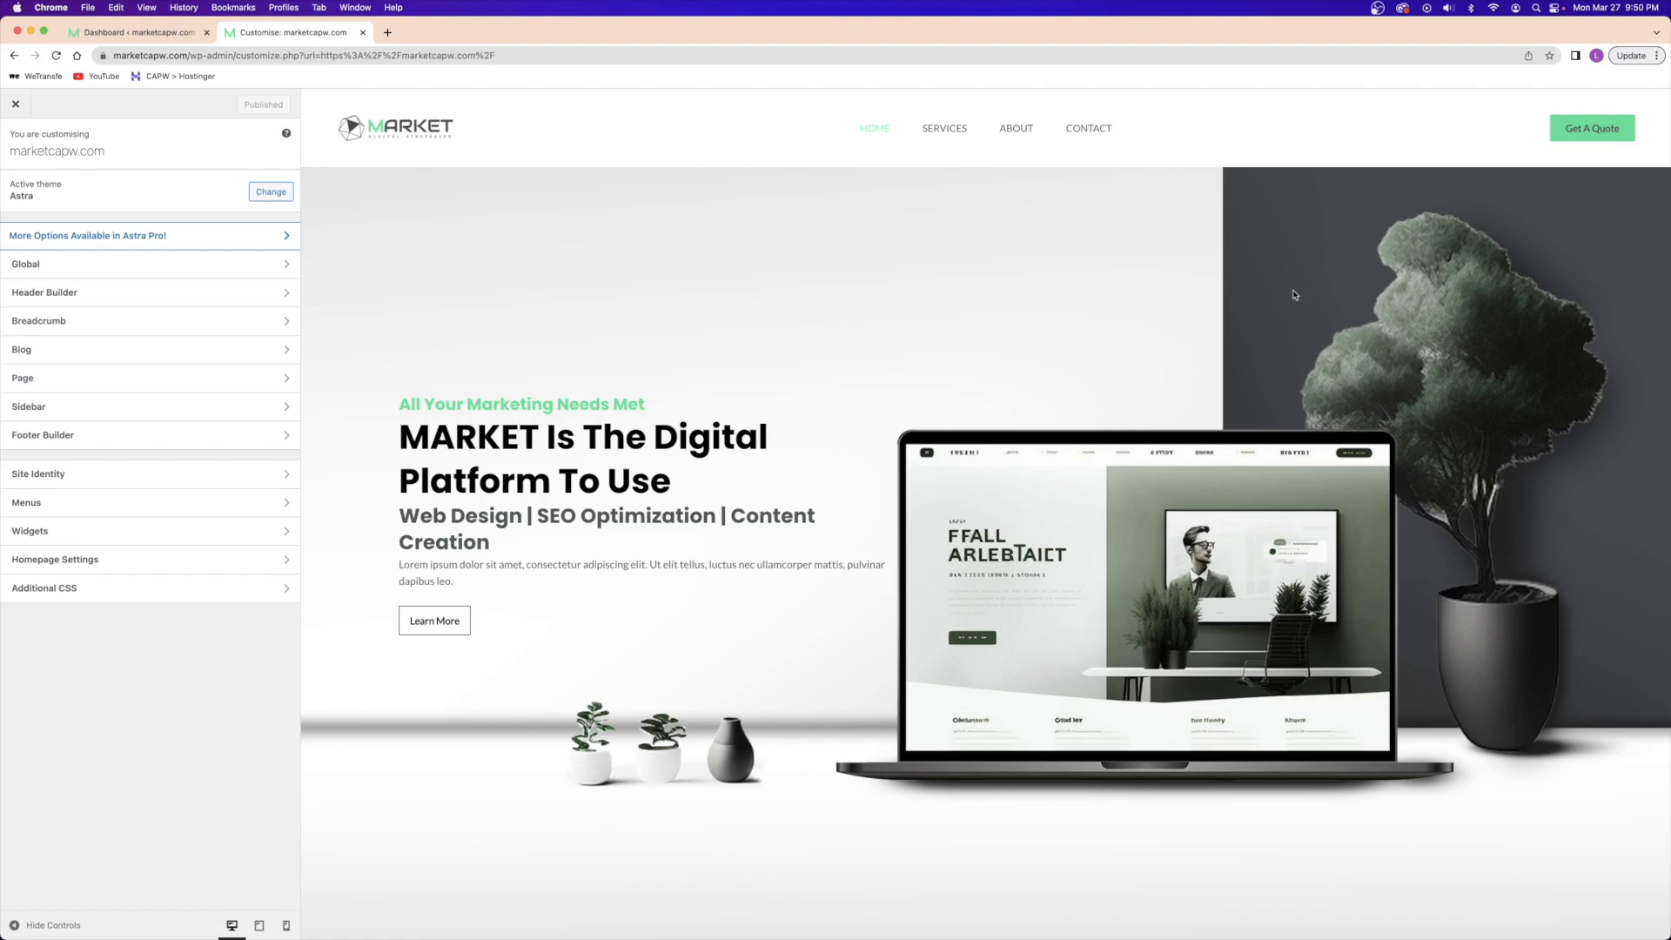
# - Test the Get A Quote link, check the header on the Services page, and return to the home page
pyautogui.click(1585, 130)
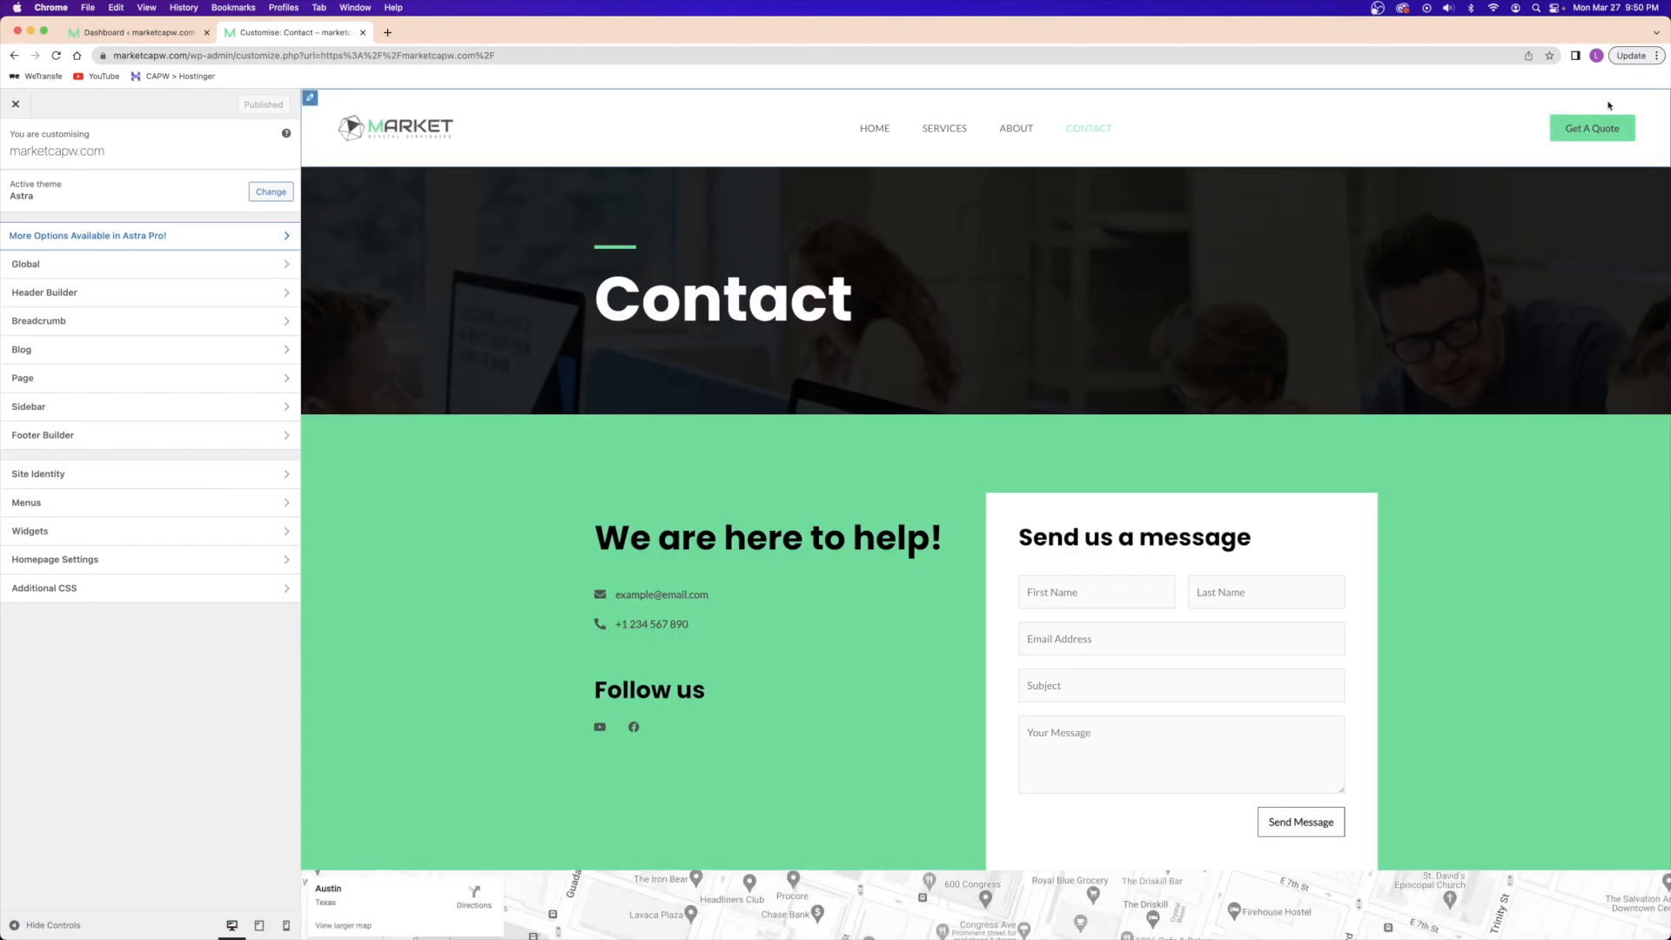
pyautogui.click(884, 134)
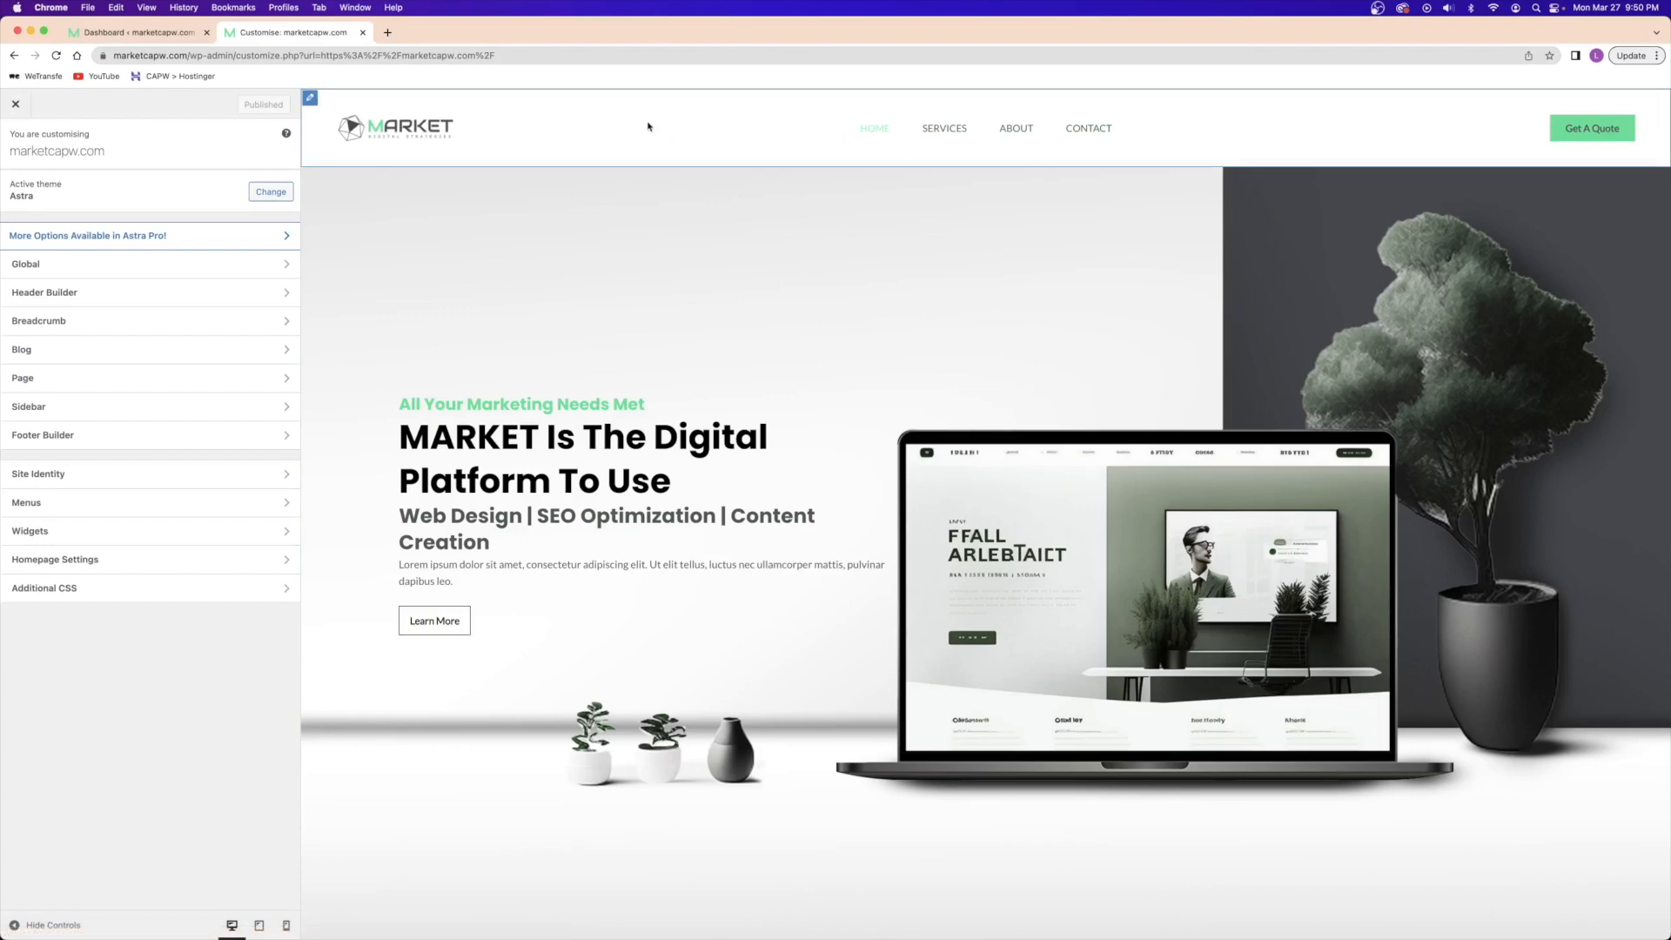
pyautogui.click(939, 131)
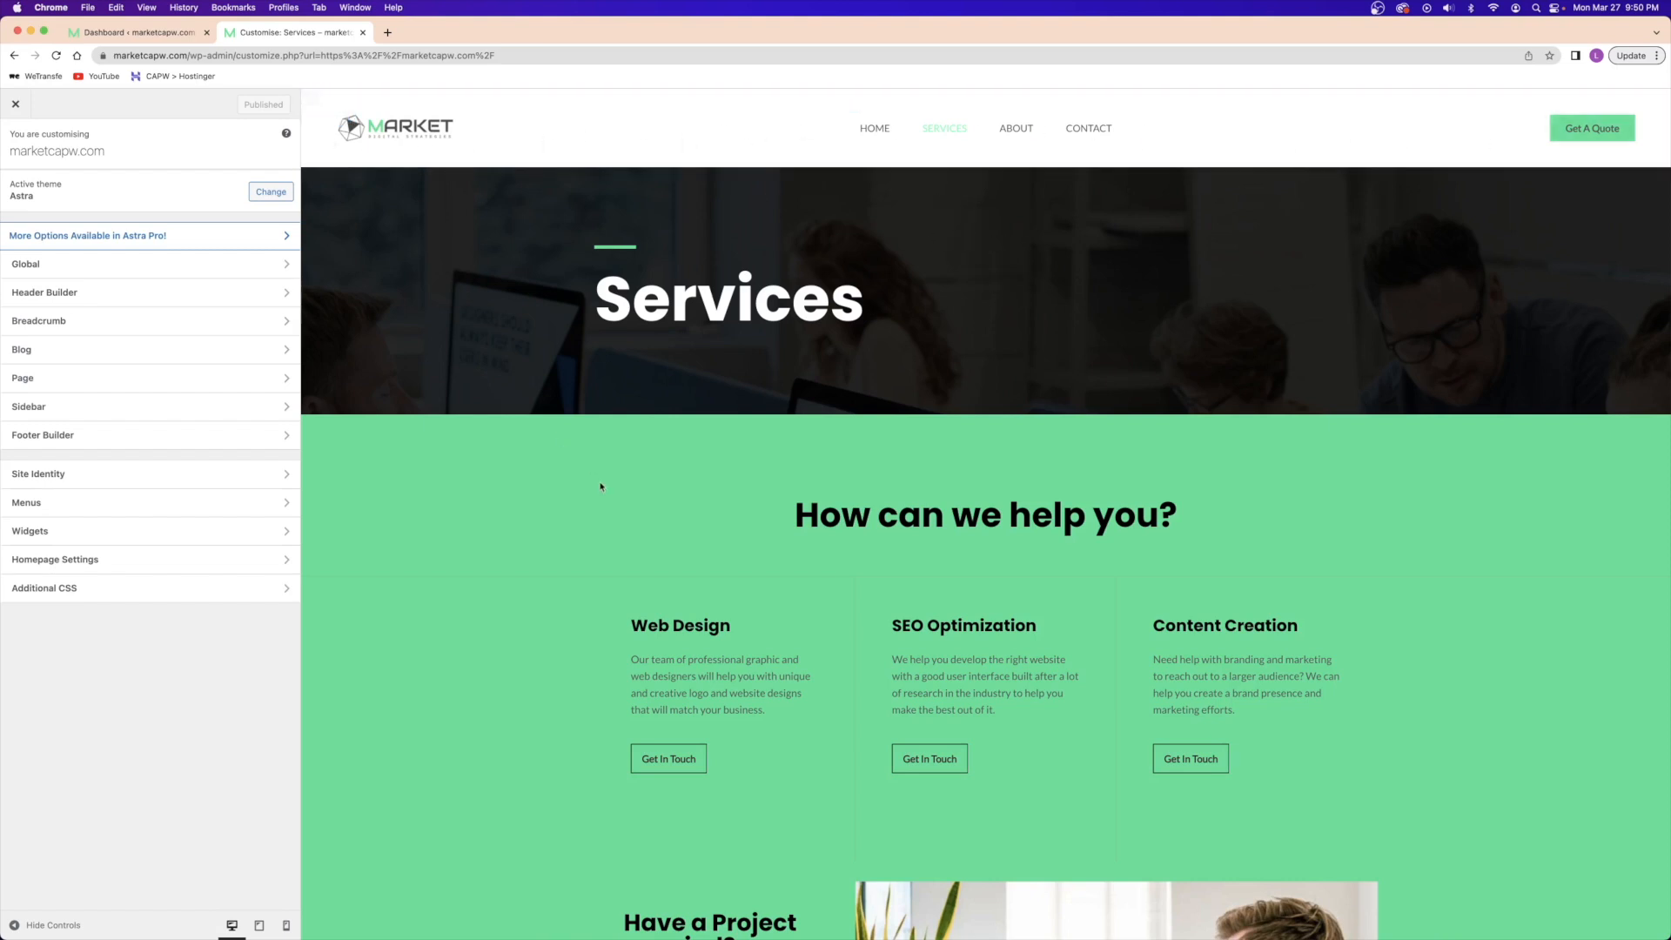
pyautogui.click(875, 131)
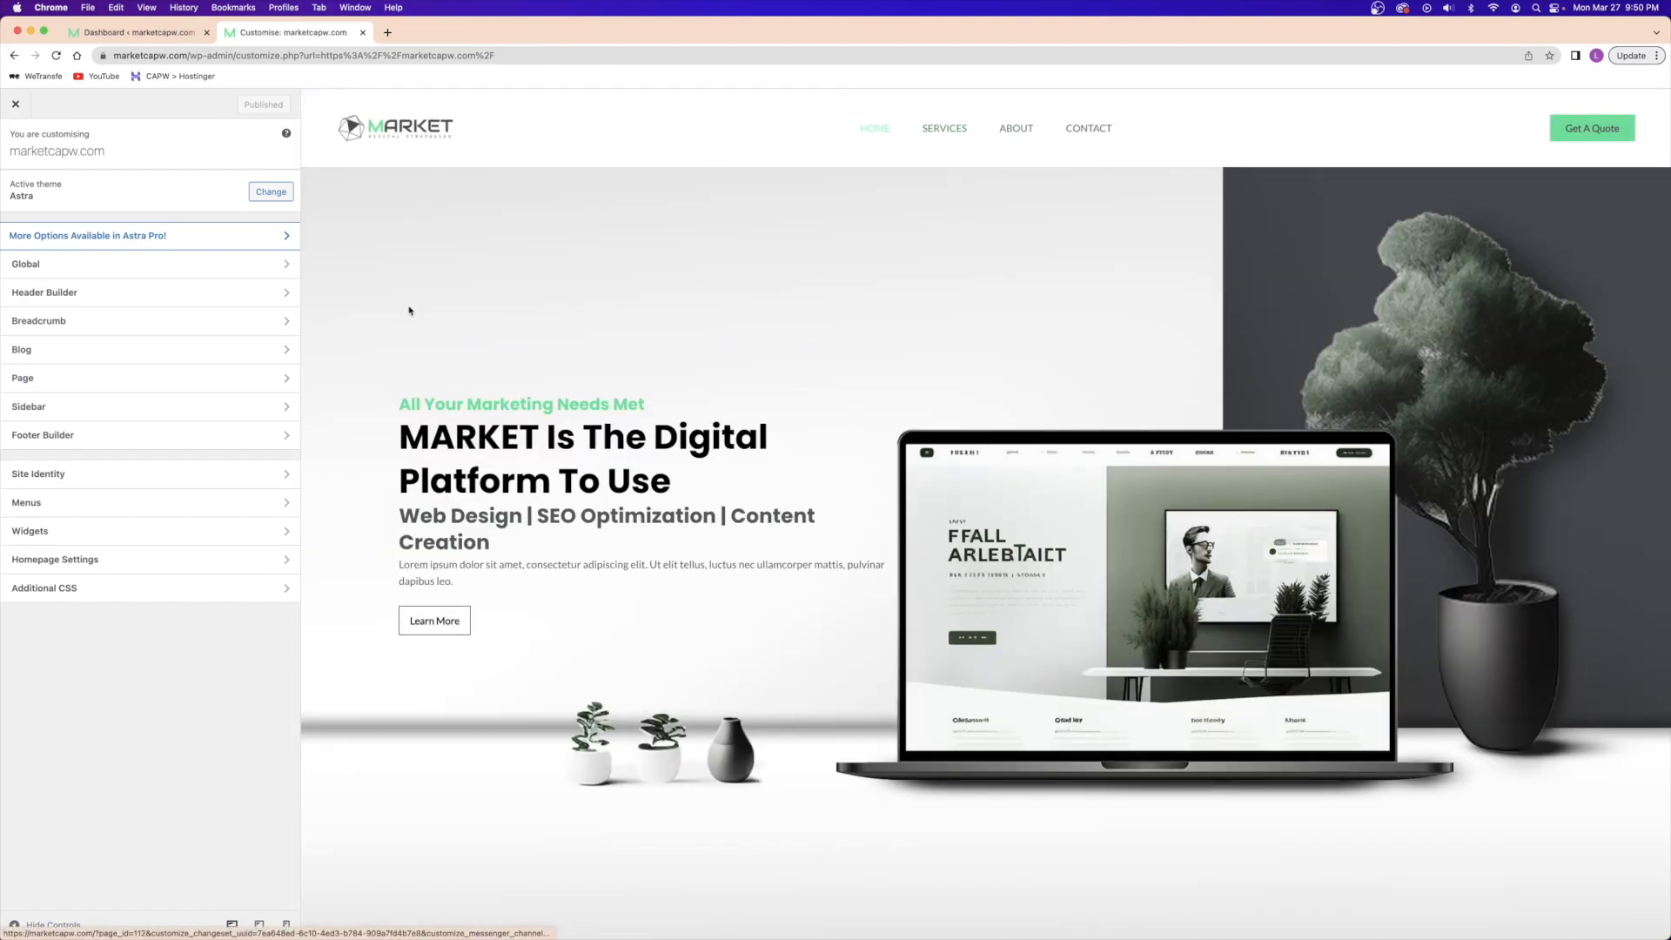
# - In the footer menu, set the link hover colour to light green 57FAB4 and the active link colour to the first green palette colour
pyautogui.click(61, 435)
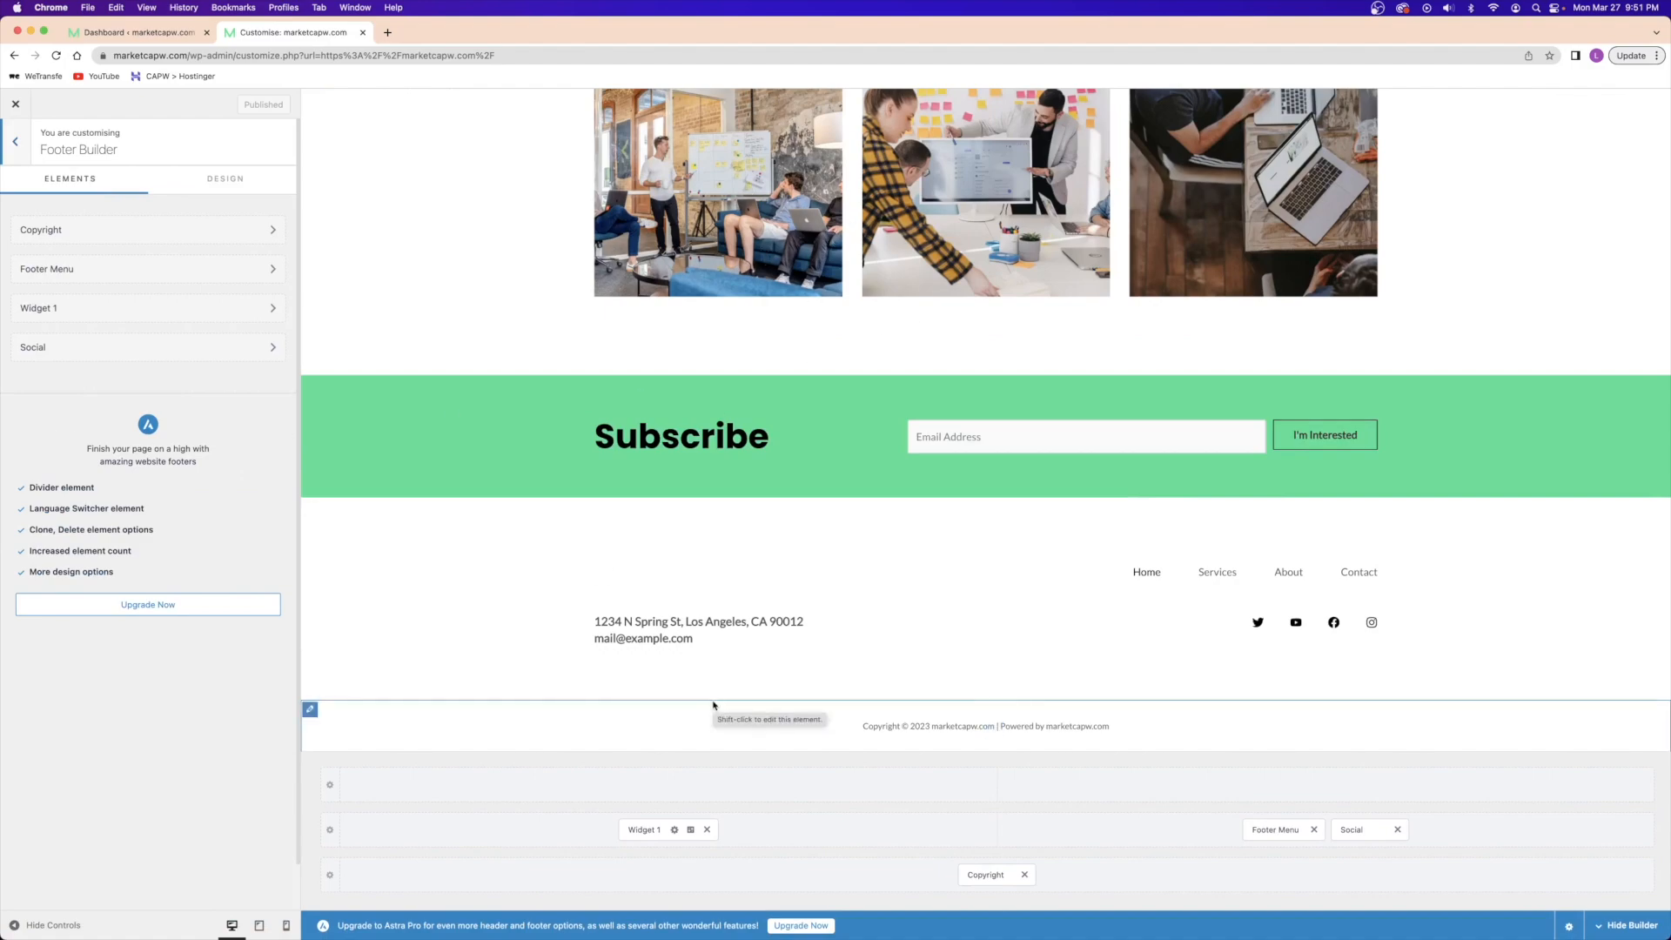
pyautogui.scroll(20, 851, 492)
pyautogui.scroll(-8, 850, 493)
pyautogui.scroll(-15, 851, 493)
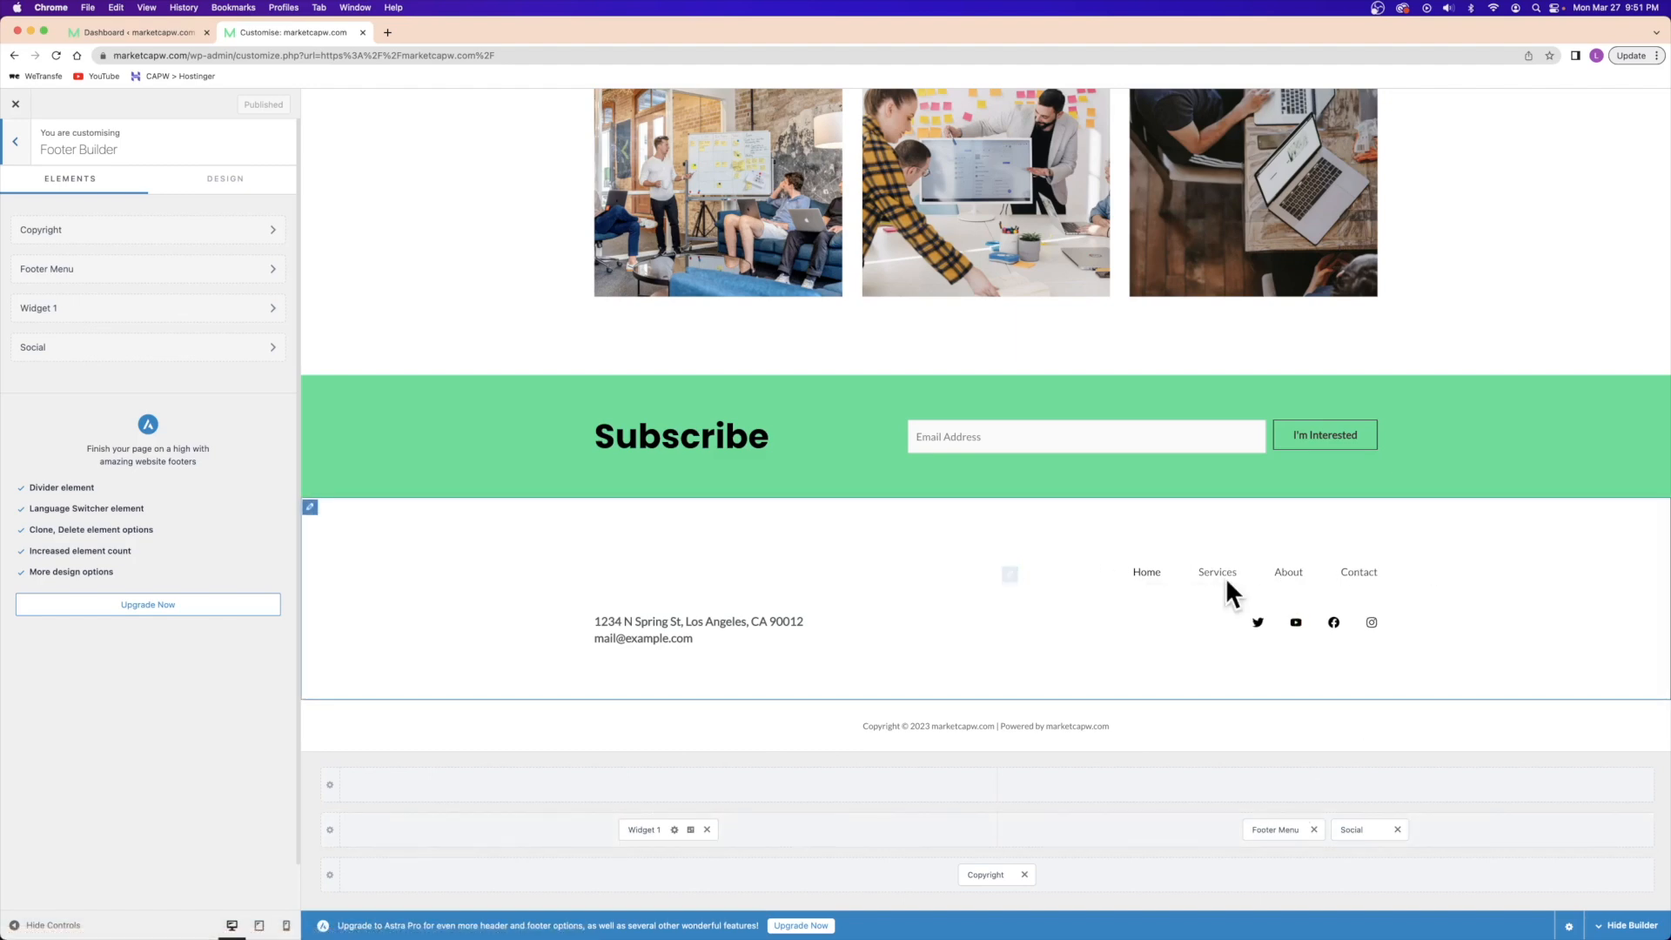
pyautogui.click(1263, 829)
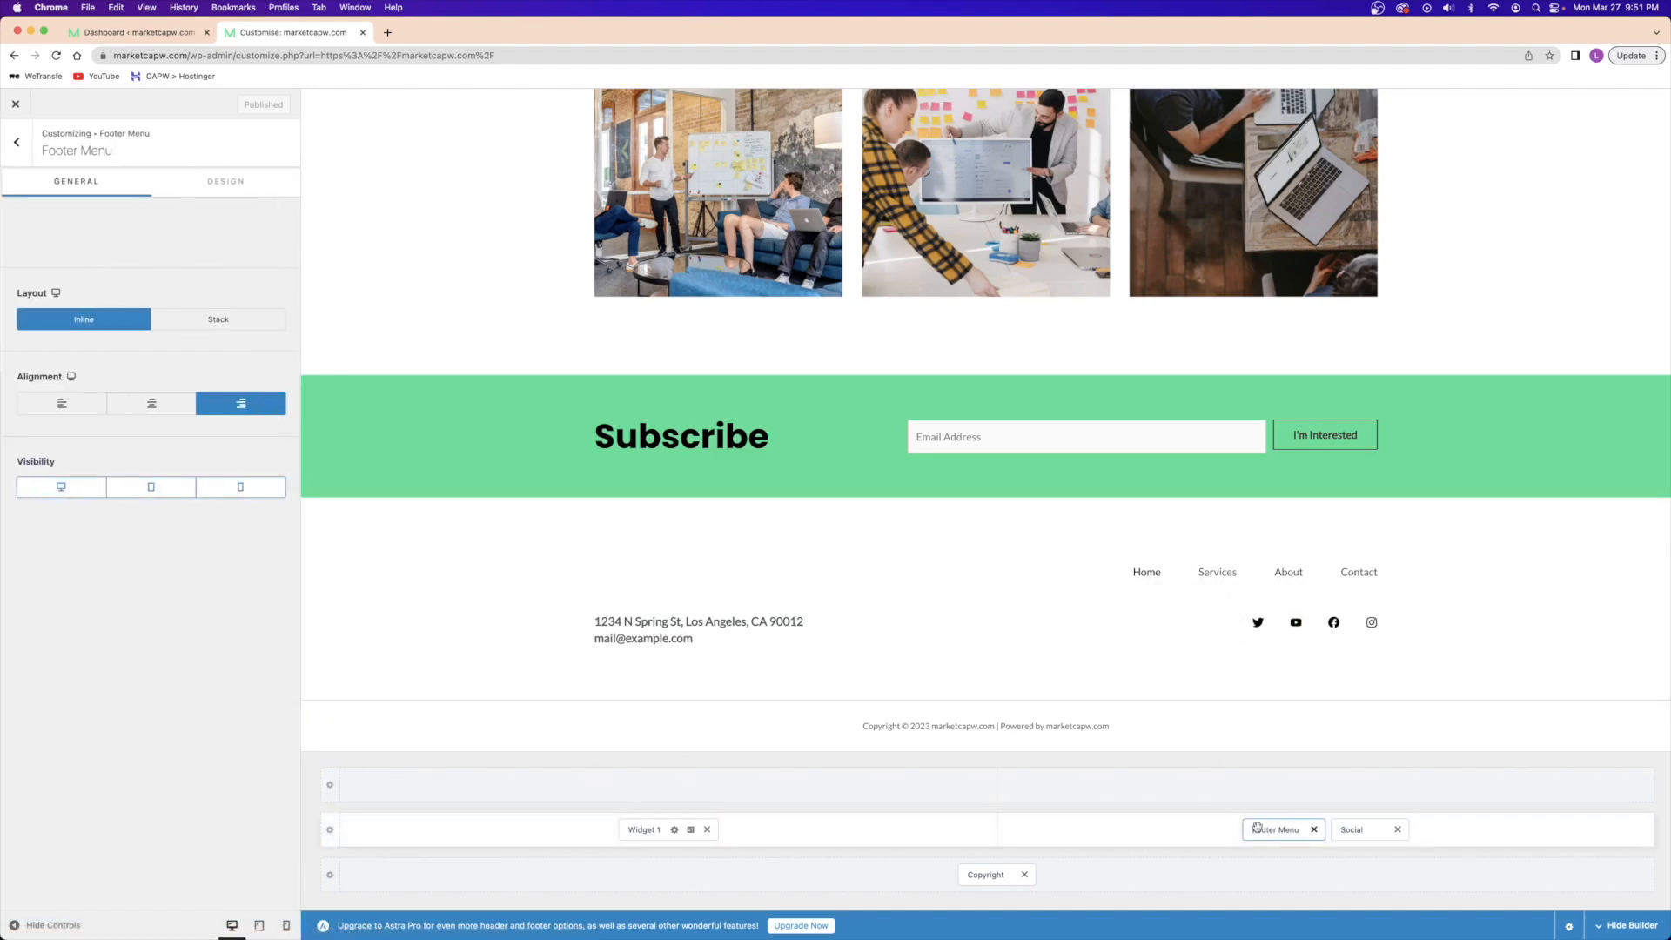
pyautogui.click(211, 185)
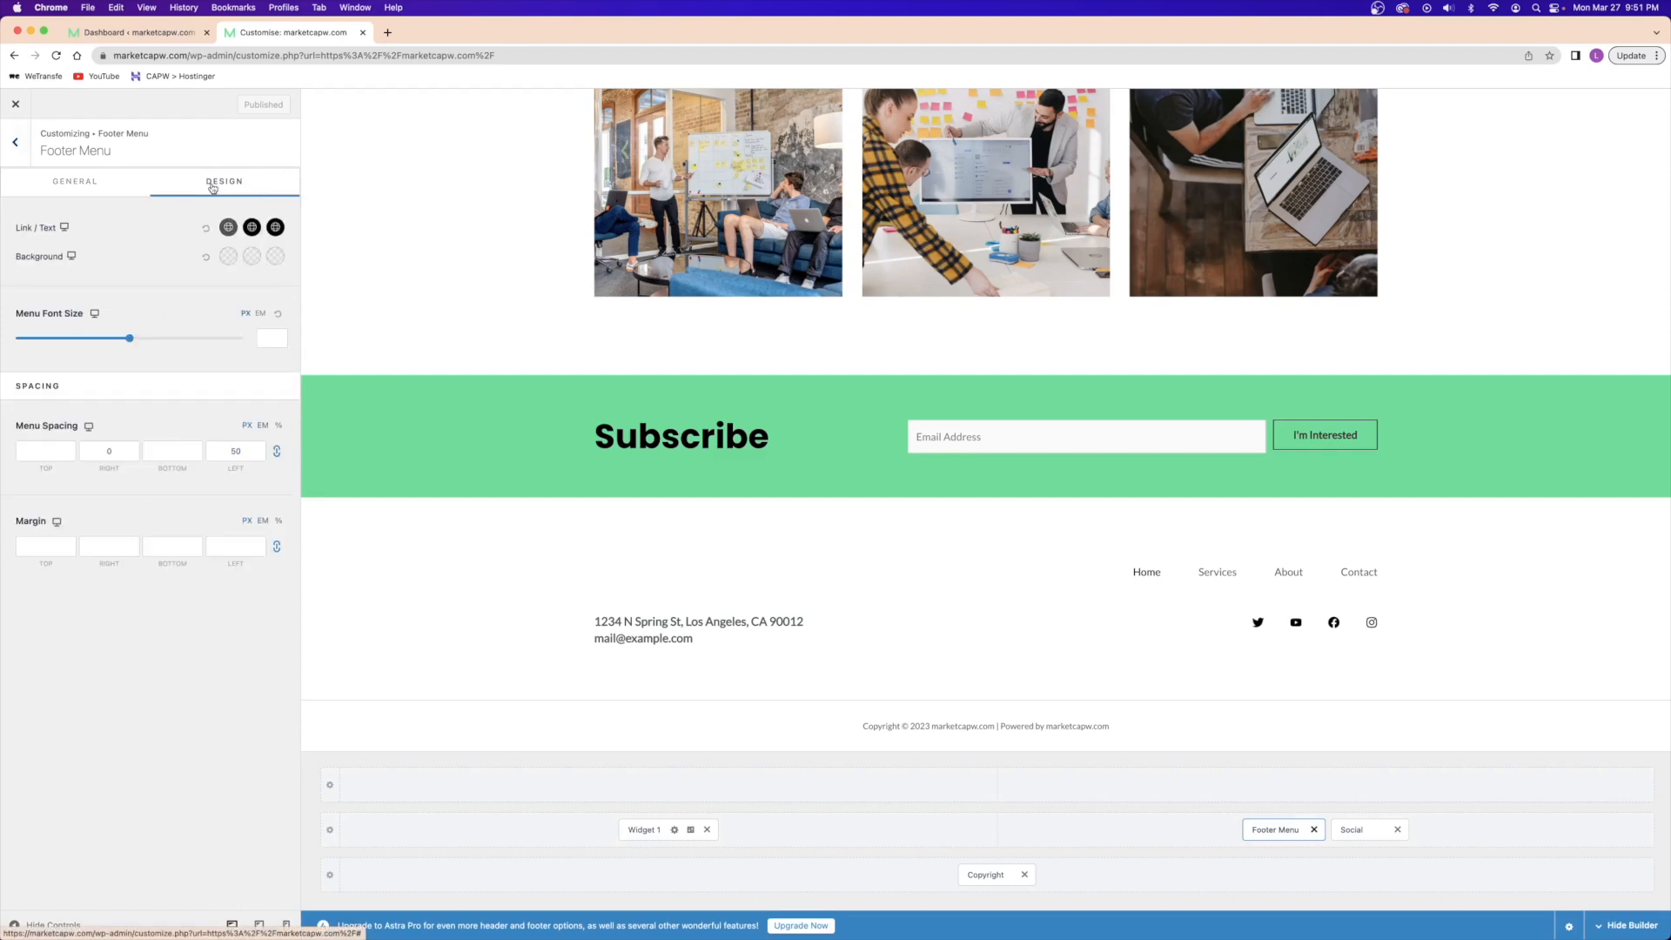
pyautogui.click(252, 228)
pyautogui.click(94, 257)
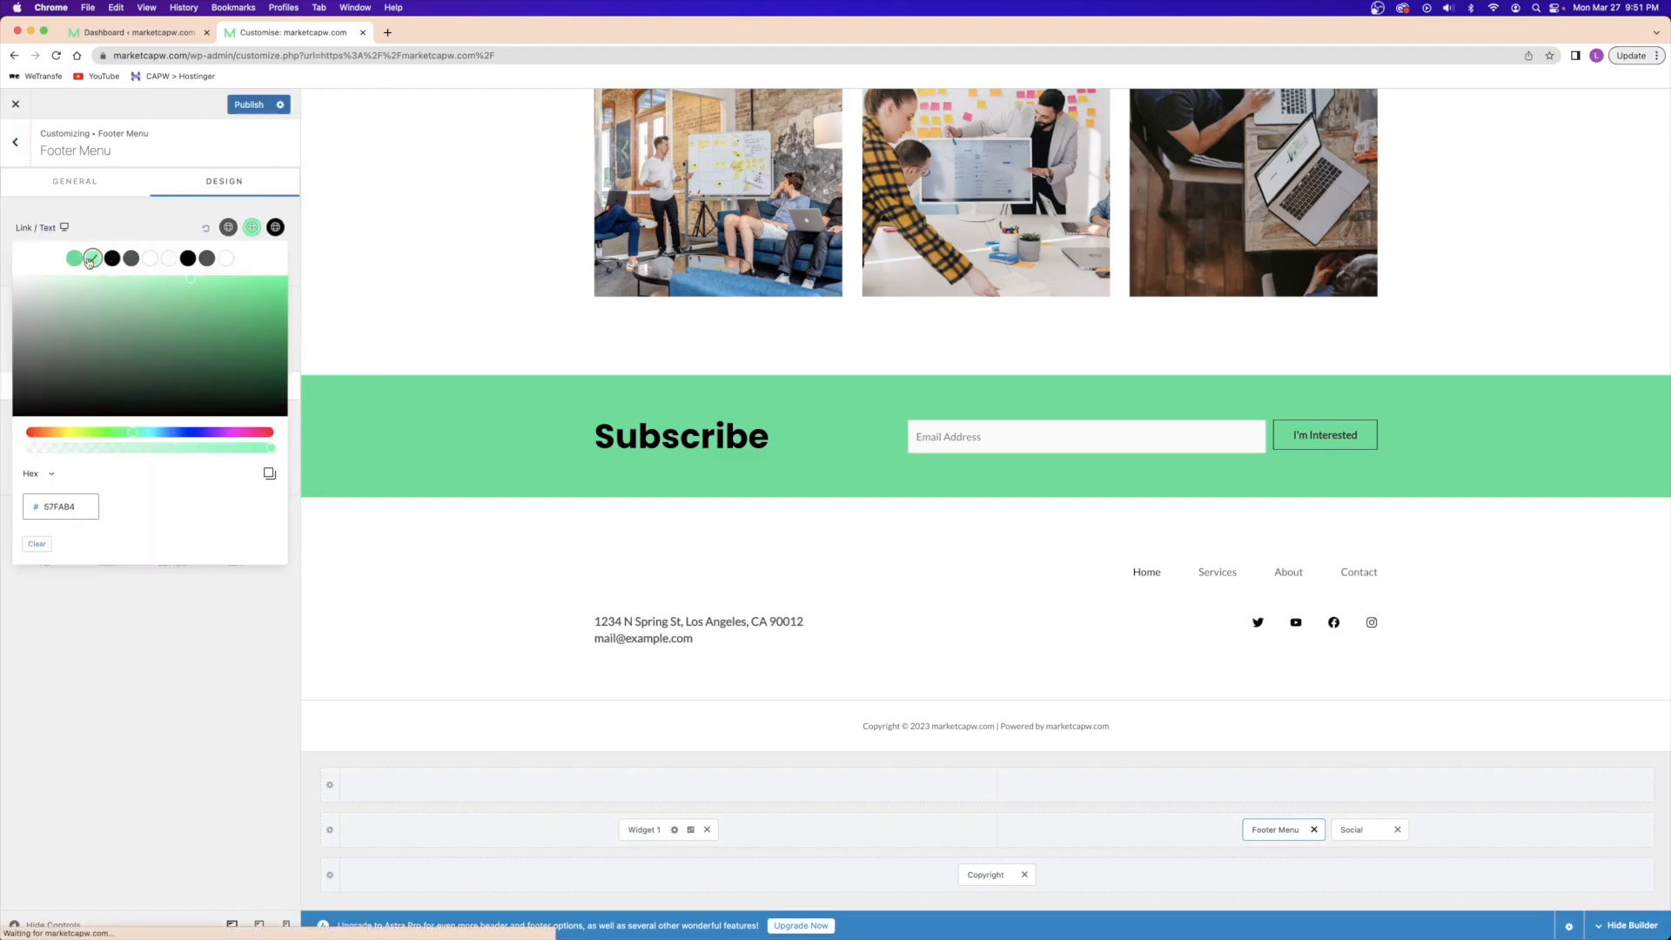
pyautogui.click(275, 227)
pyautogui.click(74, 258)
pyautogui.click(117, 229)
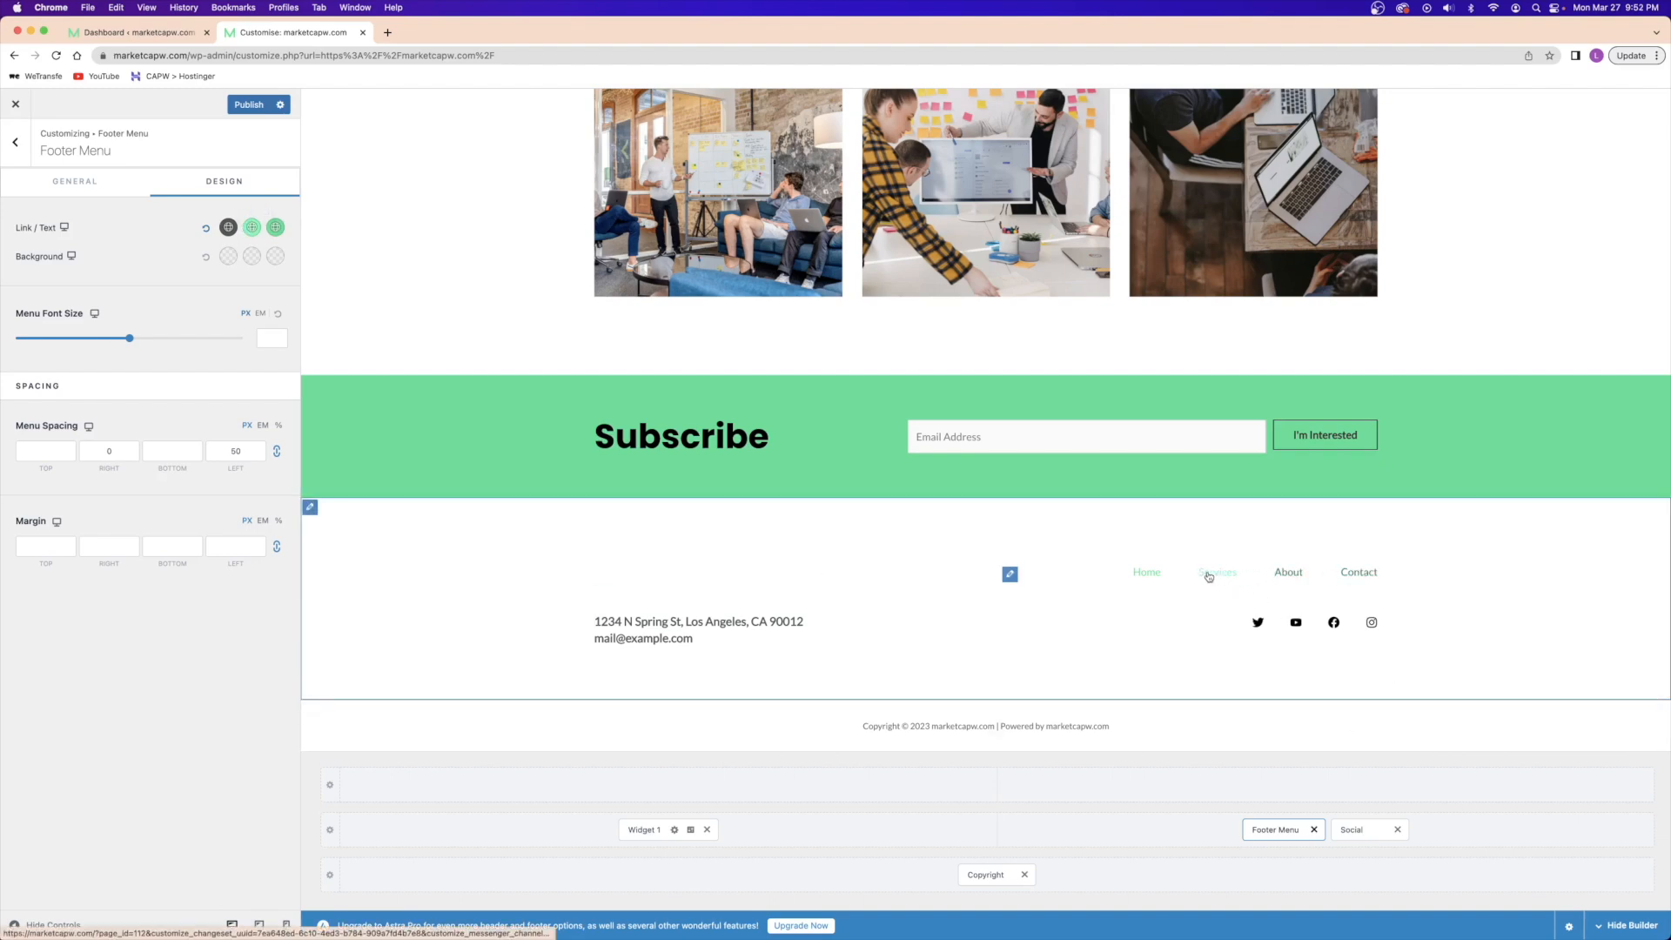
# - Open the Services page from the footer menu to check its link colours, and publish the footer changes
pyautogui.click(1202, 612)
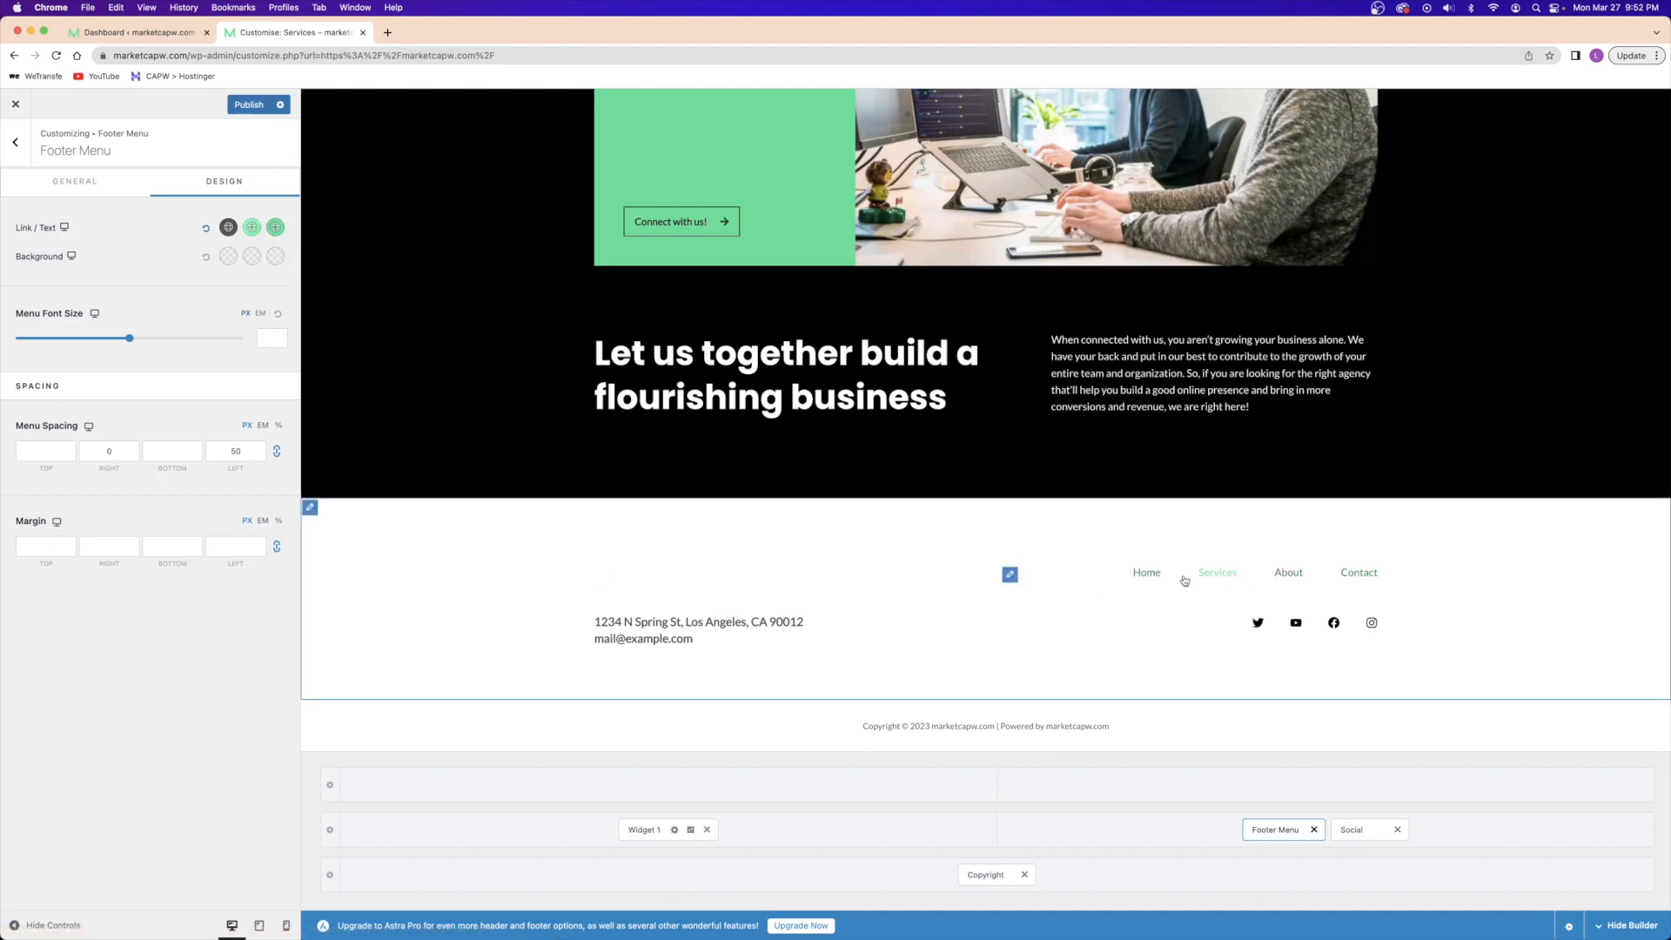
pyautogui.click(127, 184)
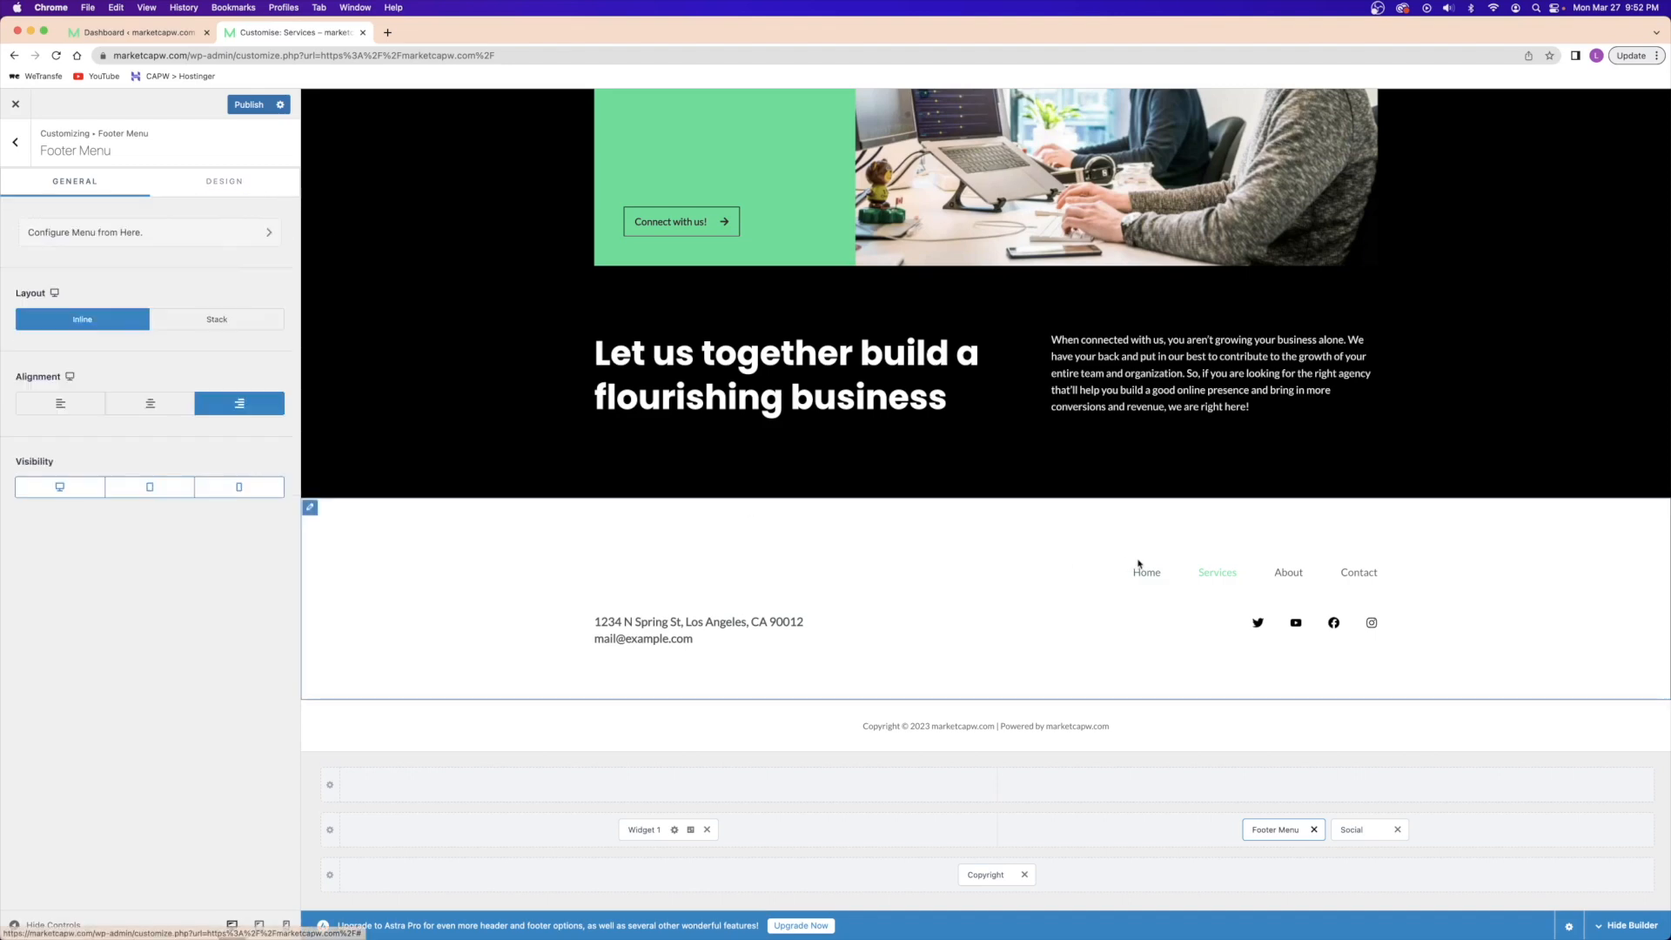
pyautogui.click(248, 104)
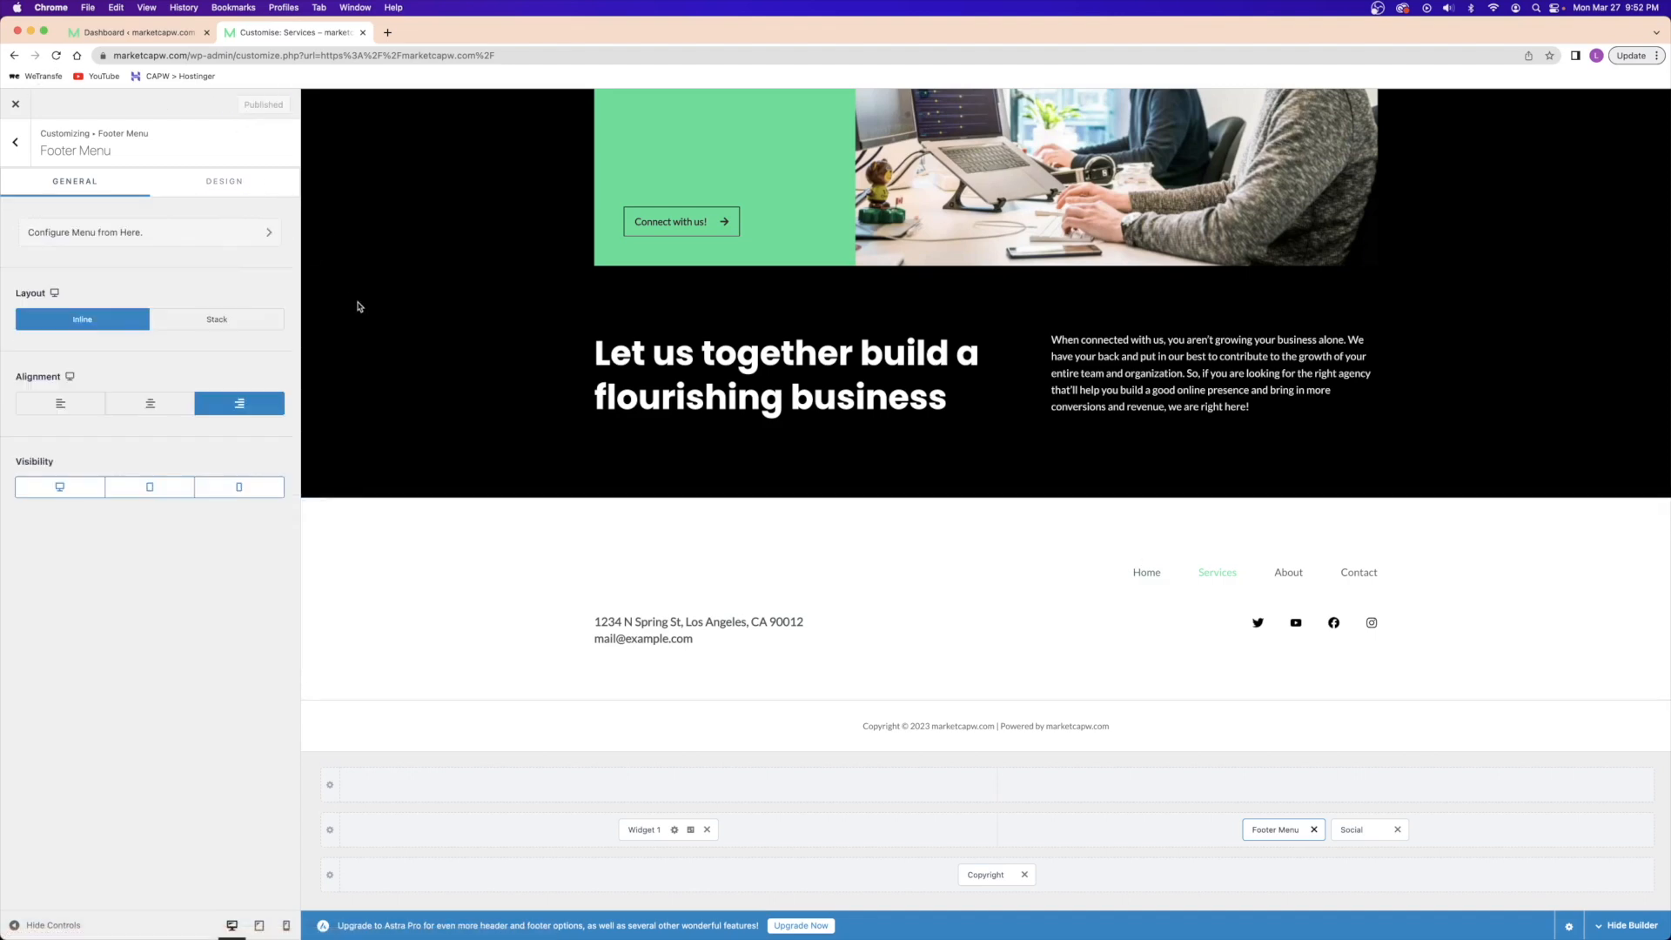
# - Remove the text block with the address and e-mail from the footer's Widget 1
pyautogui.click(636, 831)
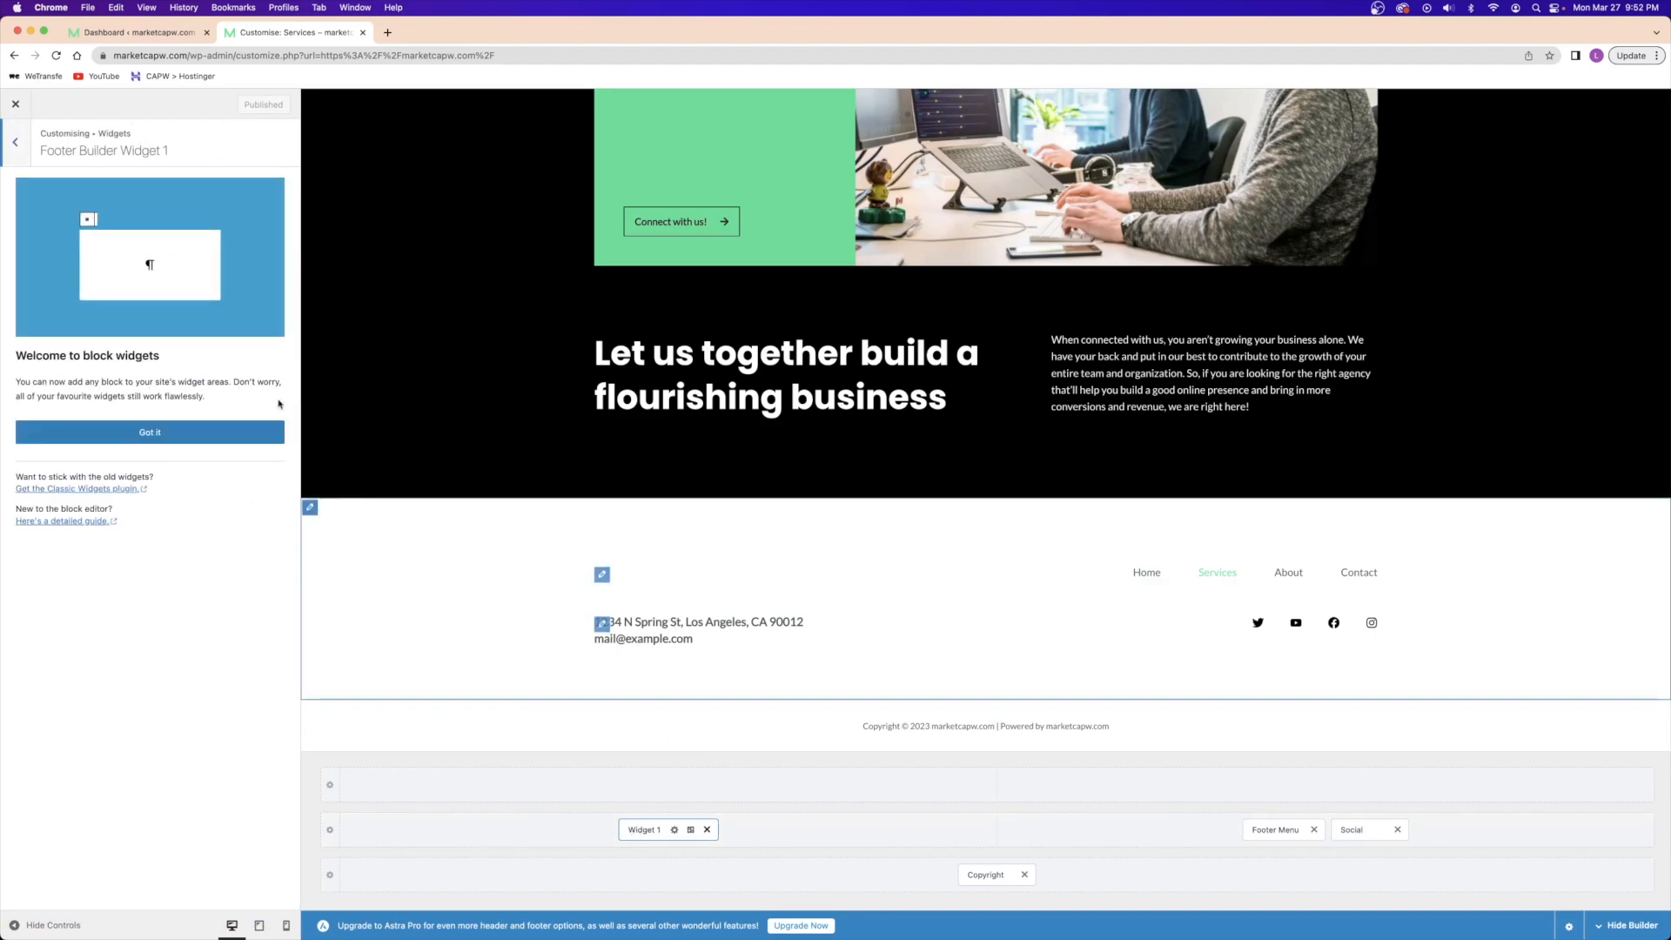
pyautogui.click(157, 434)
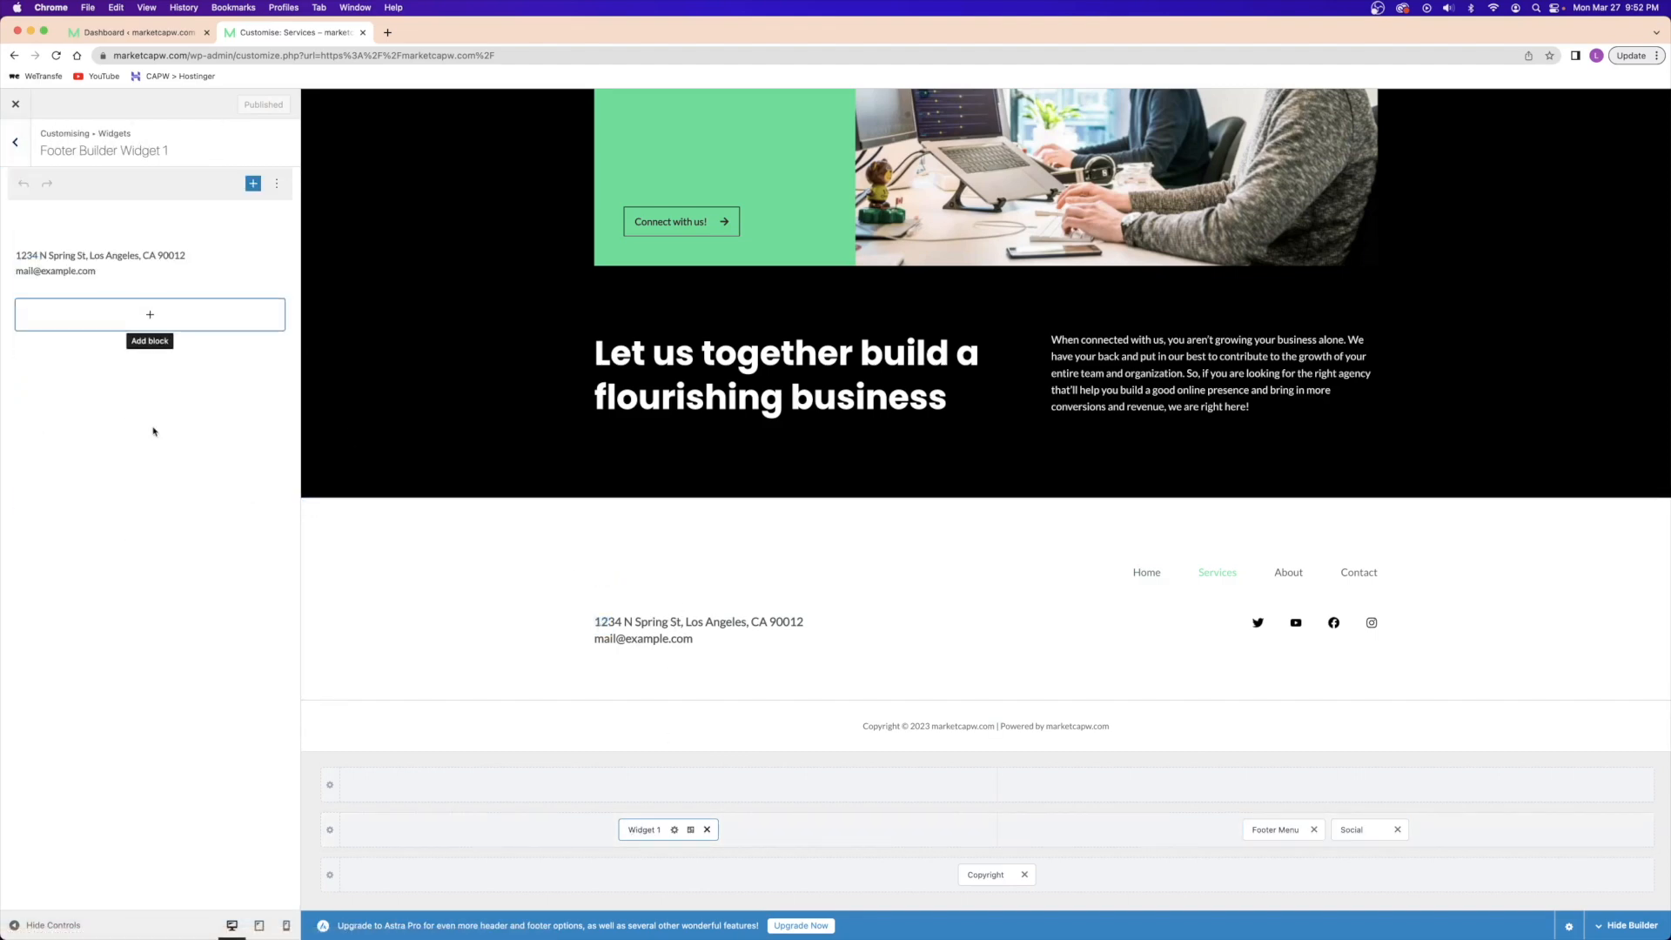
pyautogui.click(103, 259)
pyautogui.click(77, 394)
pyautogui.moveTo(36, 389); pyautogui.dragTo(185, 417)
pyautogui.click(162, 416)
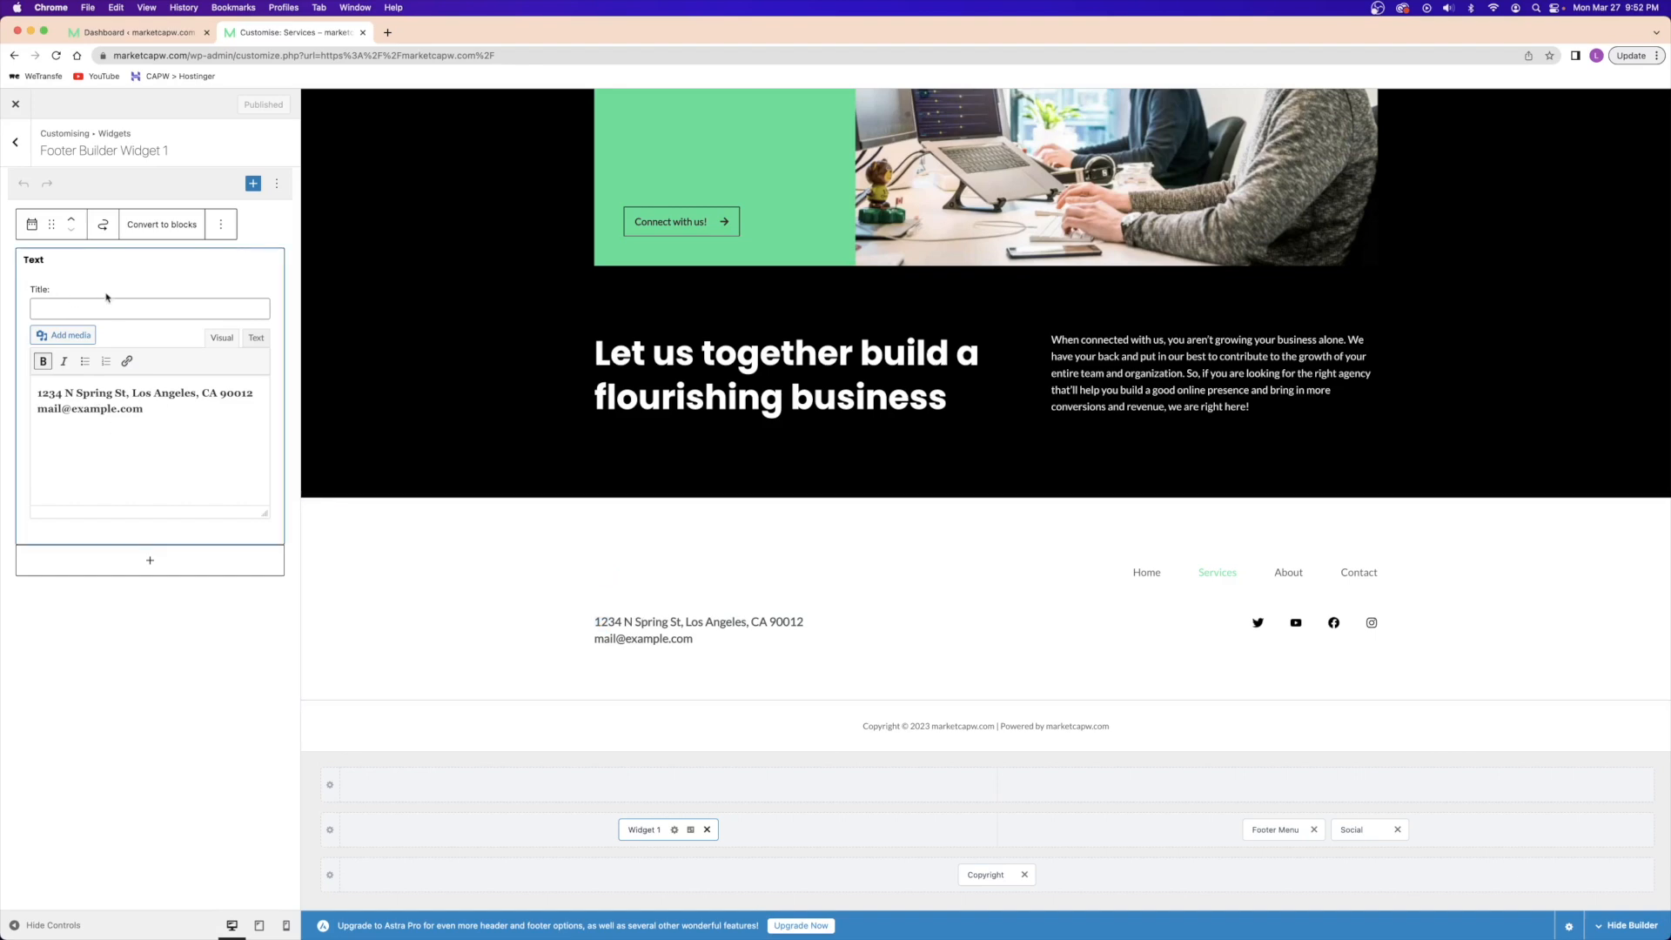
pyautogui.click(223, 224)
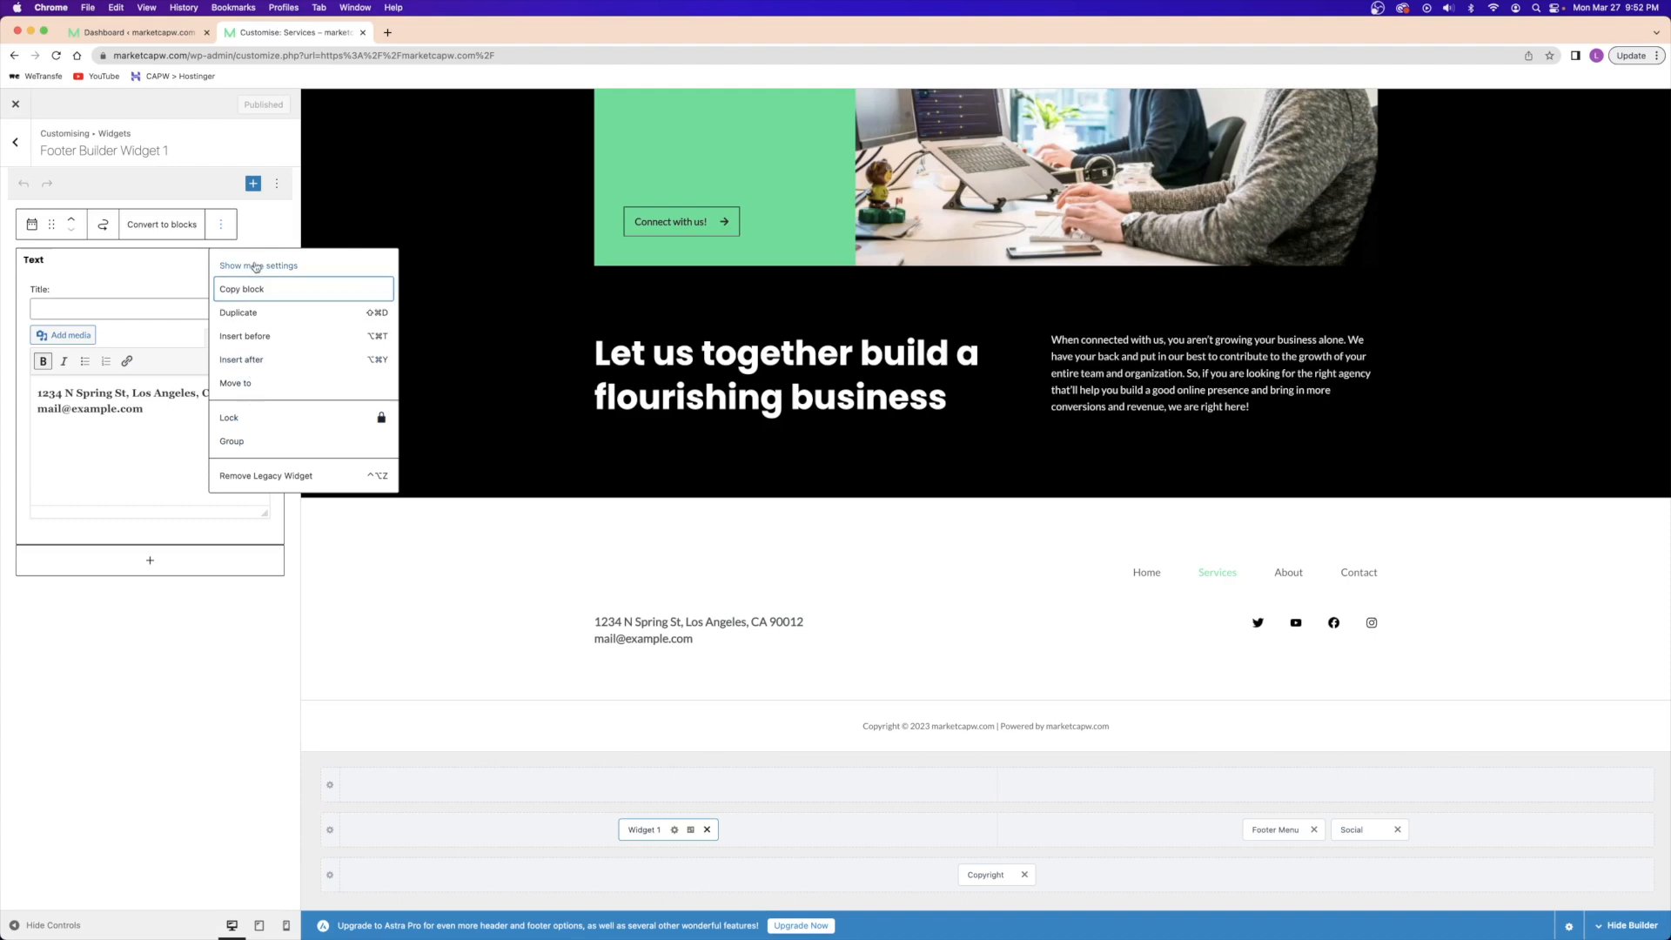
pyautogui.click(288, 478)
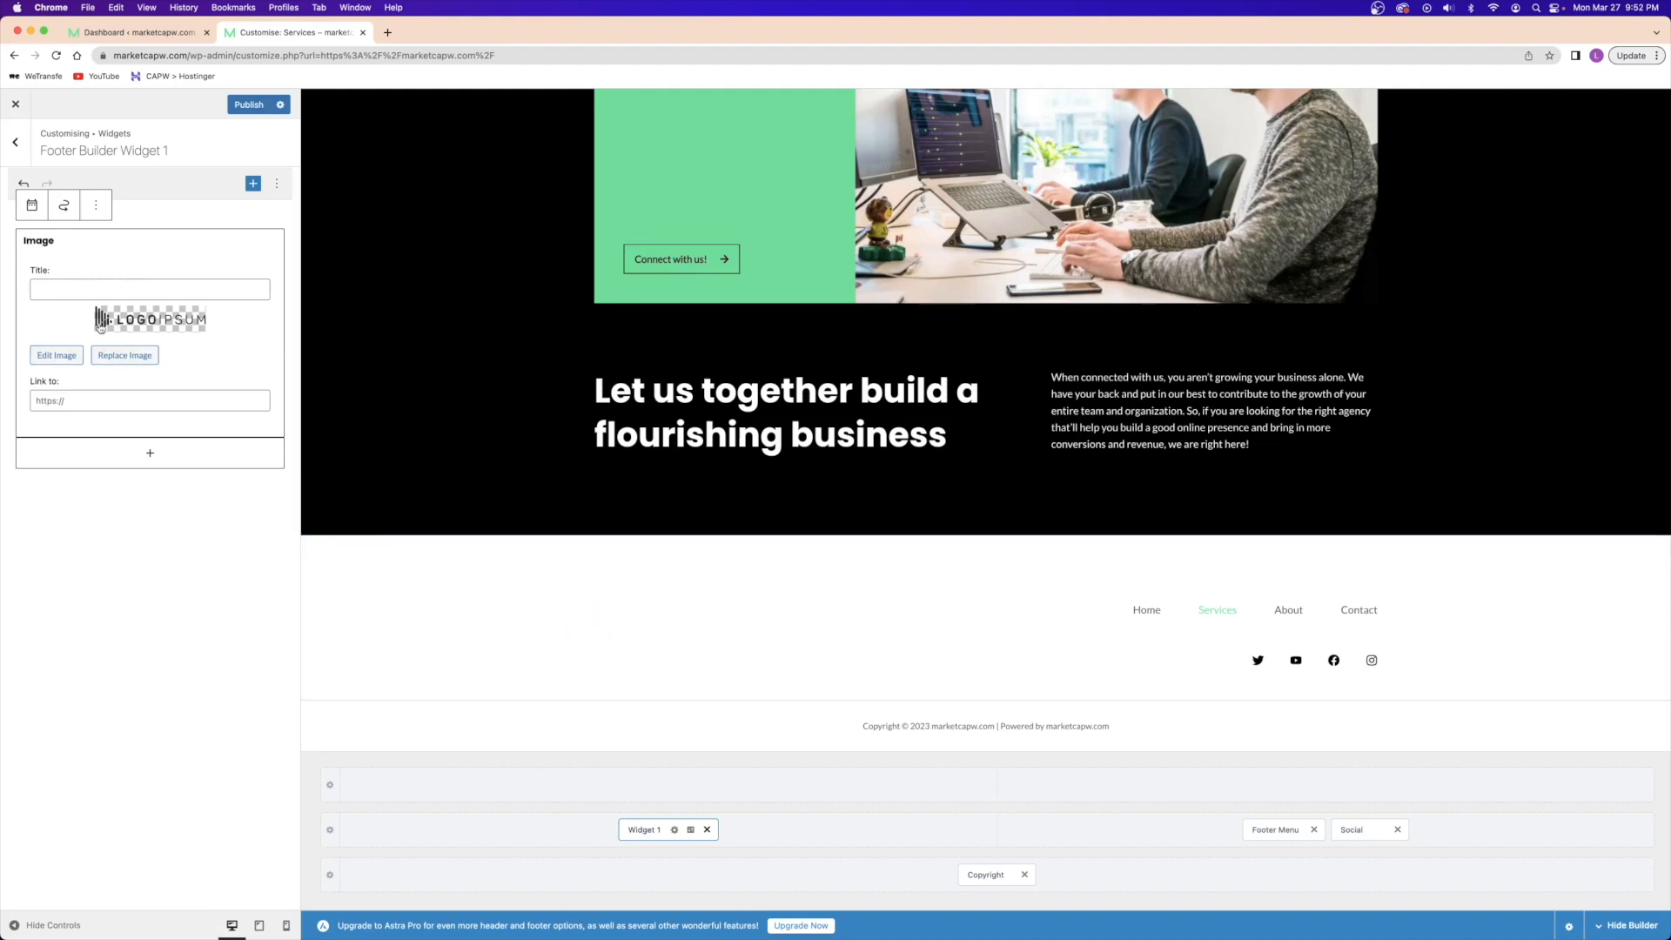
# - Replace the placeholder logo in the footer widget with Logo.png from the media library at full size
pyautogui.click(122, 360)
pyautogui.click(312, 271)
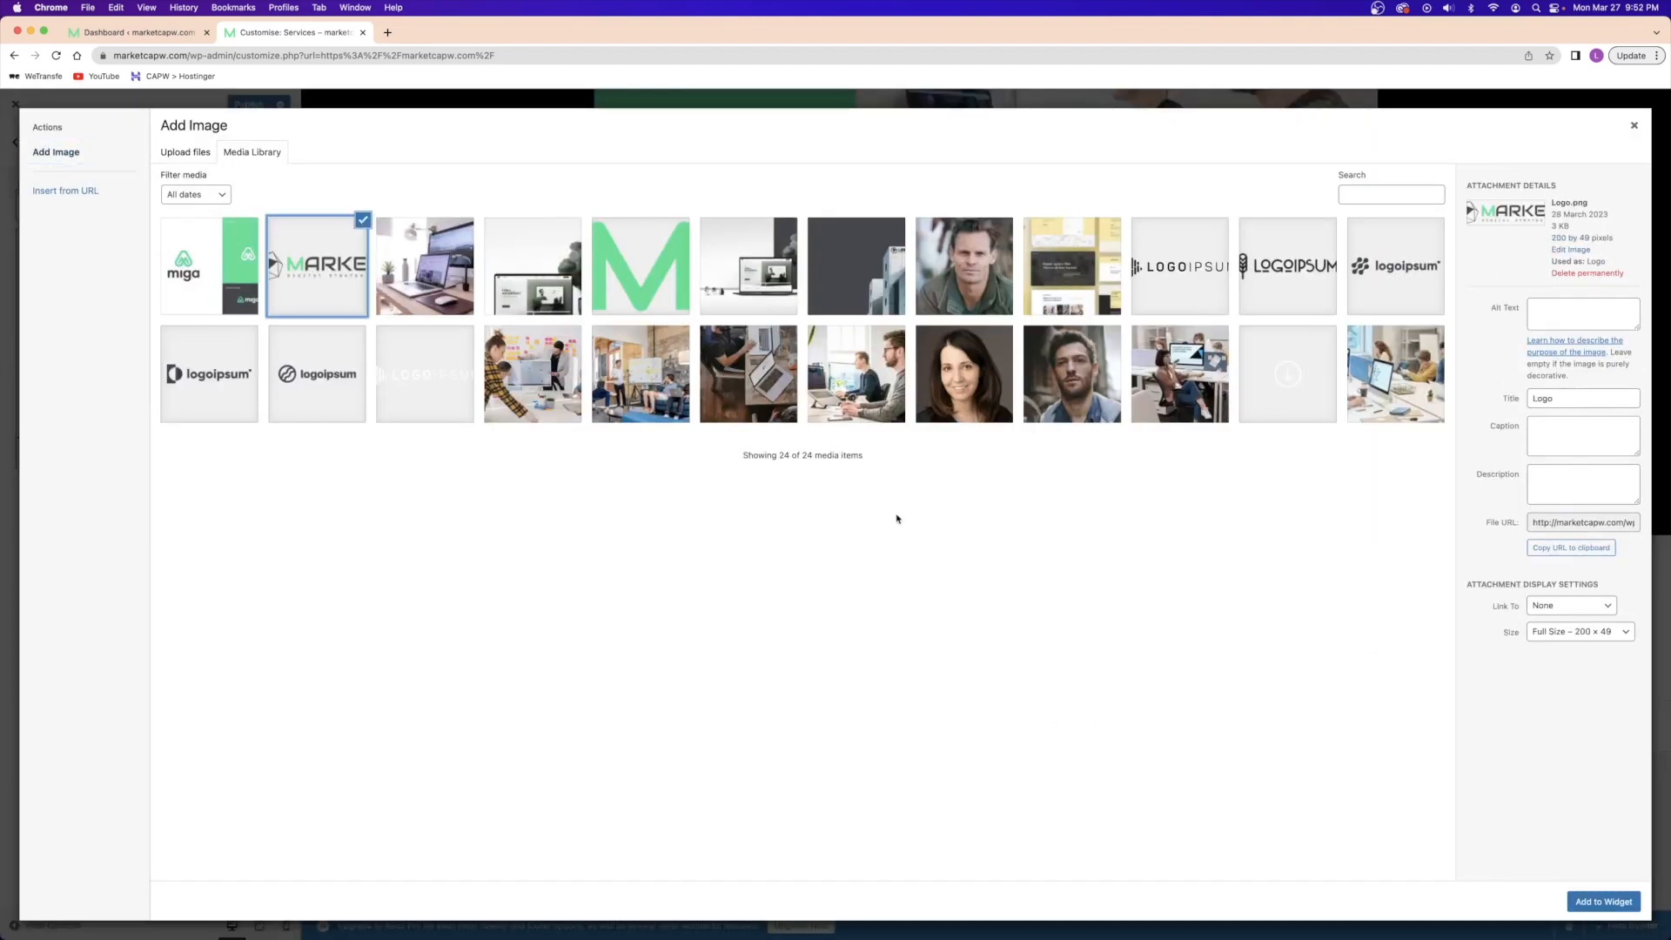
pyautogui.click(1602, 901)
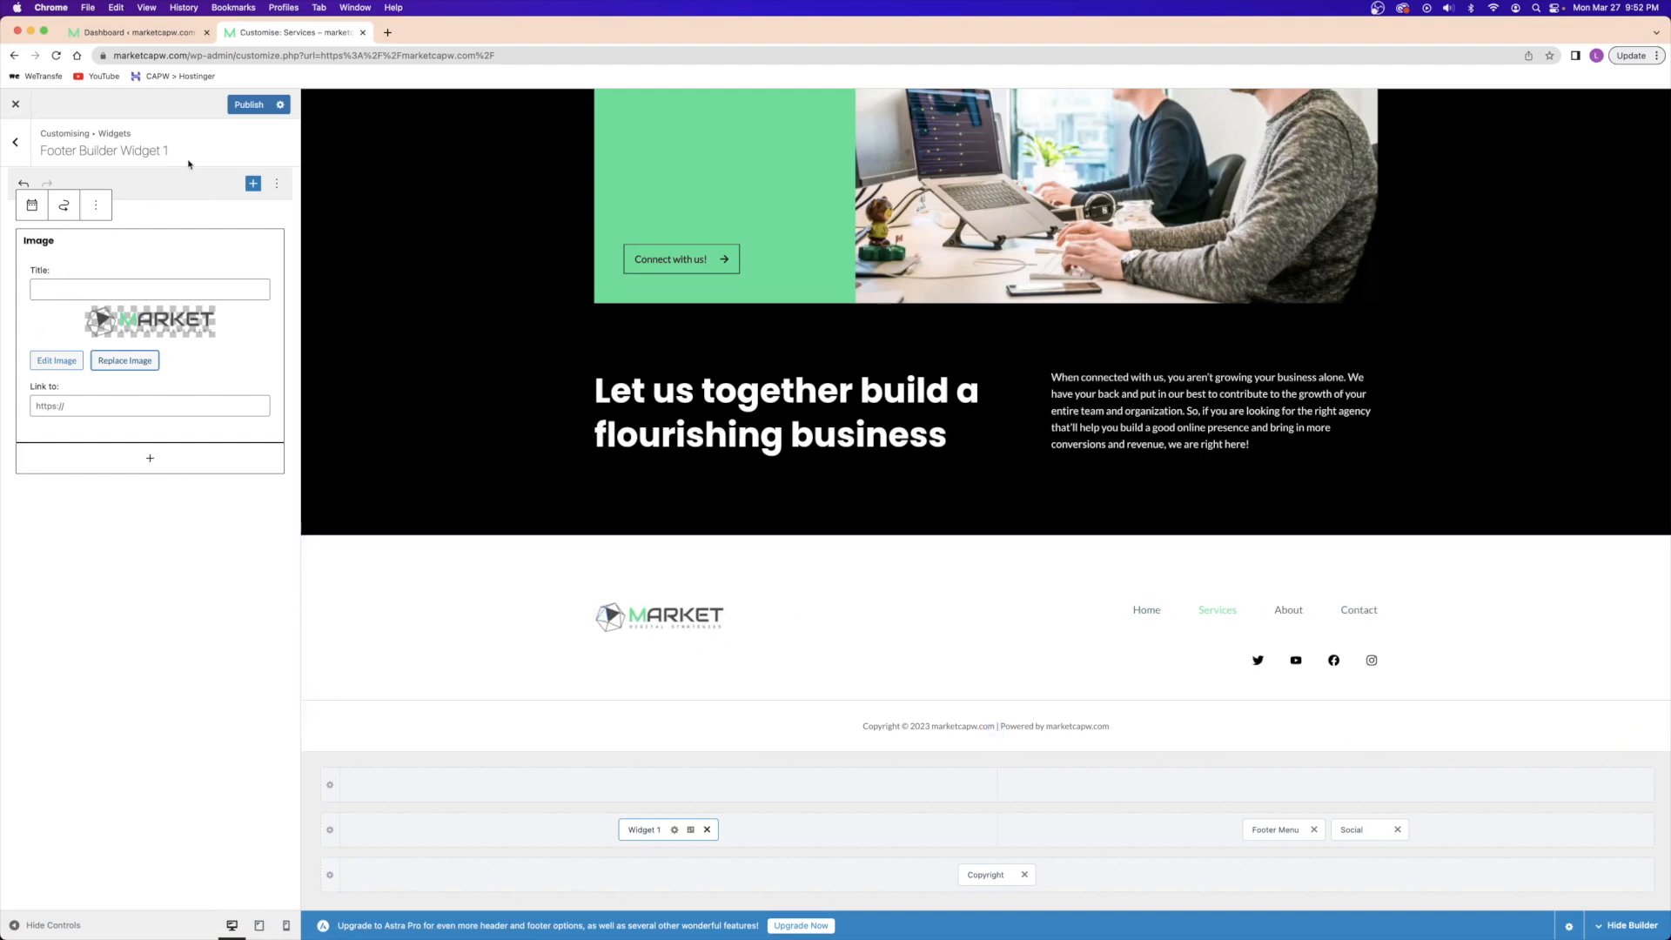
# - Publish the footer logo change and open the Contact page in the preview, going down to its footer with the Social element selected
pyautogui.click(249, 104)
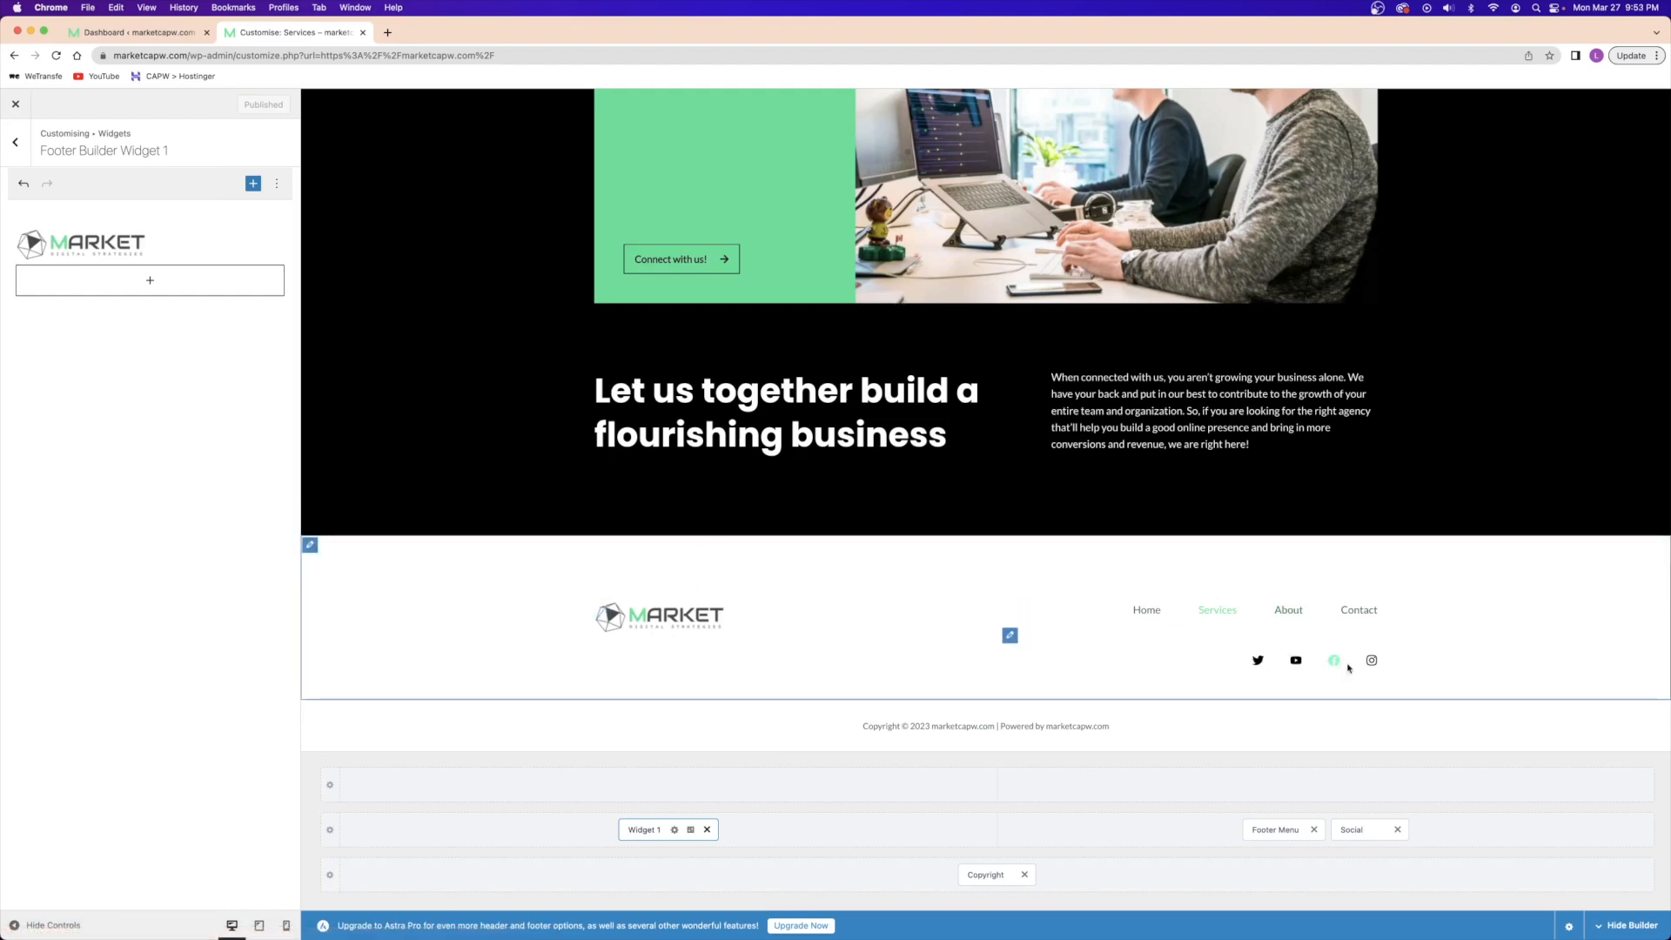
pyautogui.click(1347, 829)
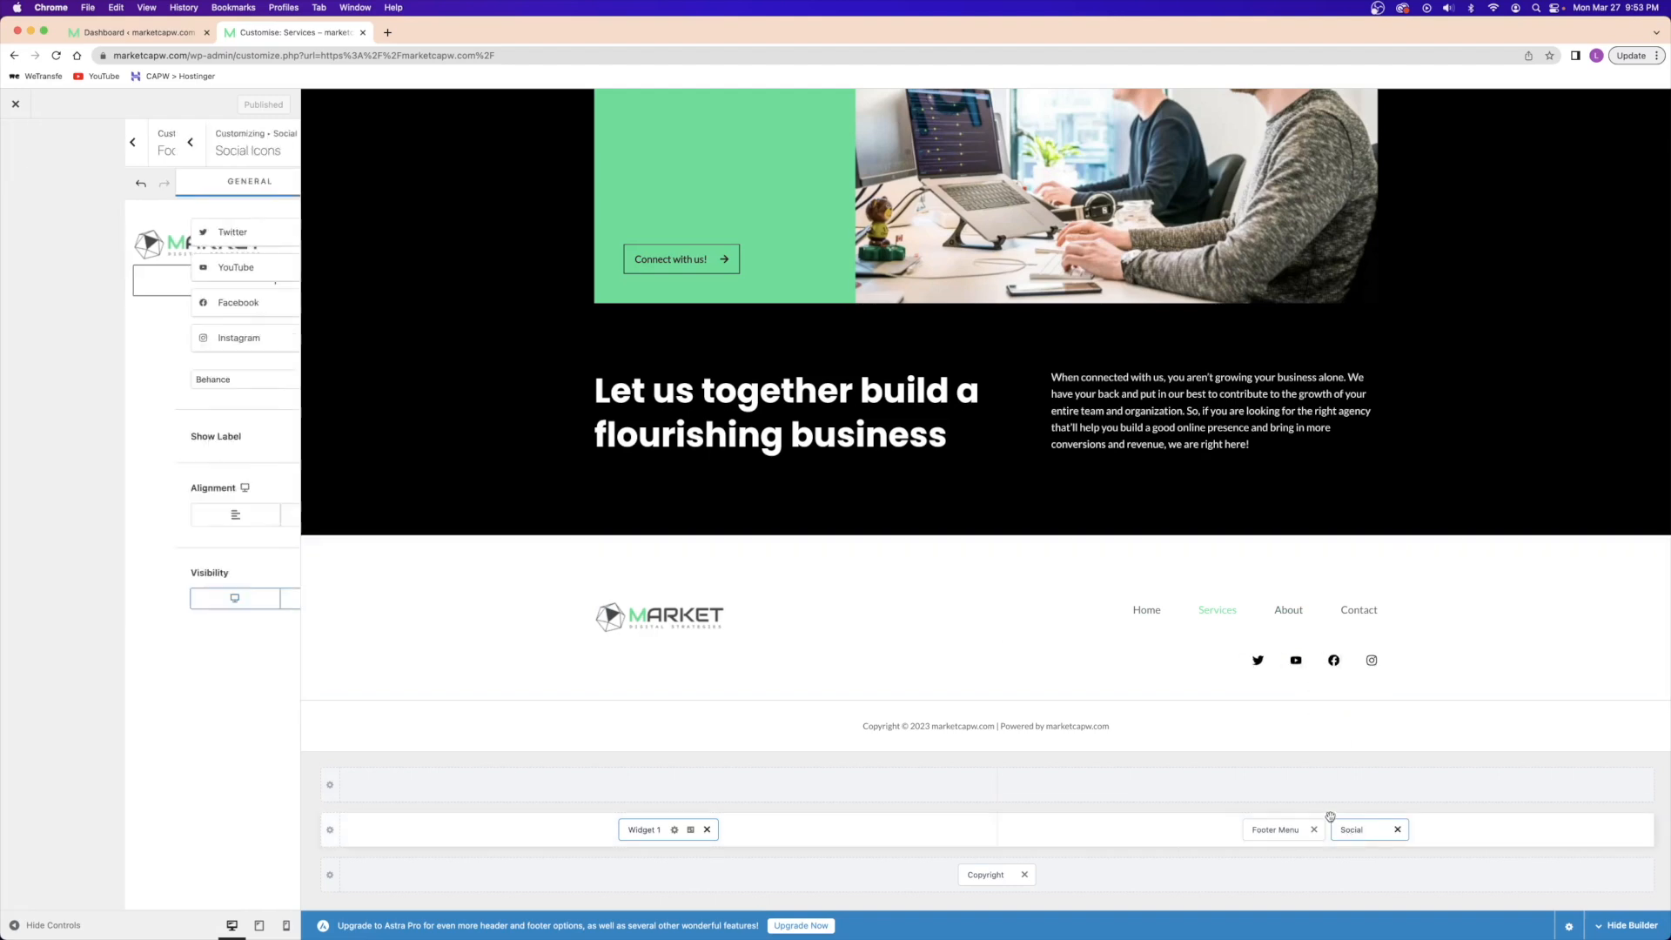
pyautogui.click(1337, 611)
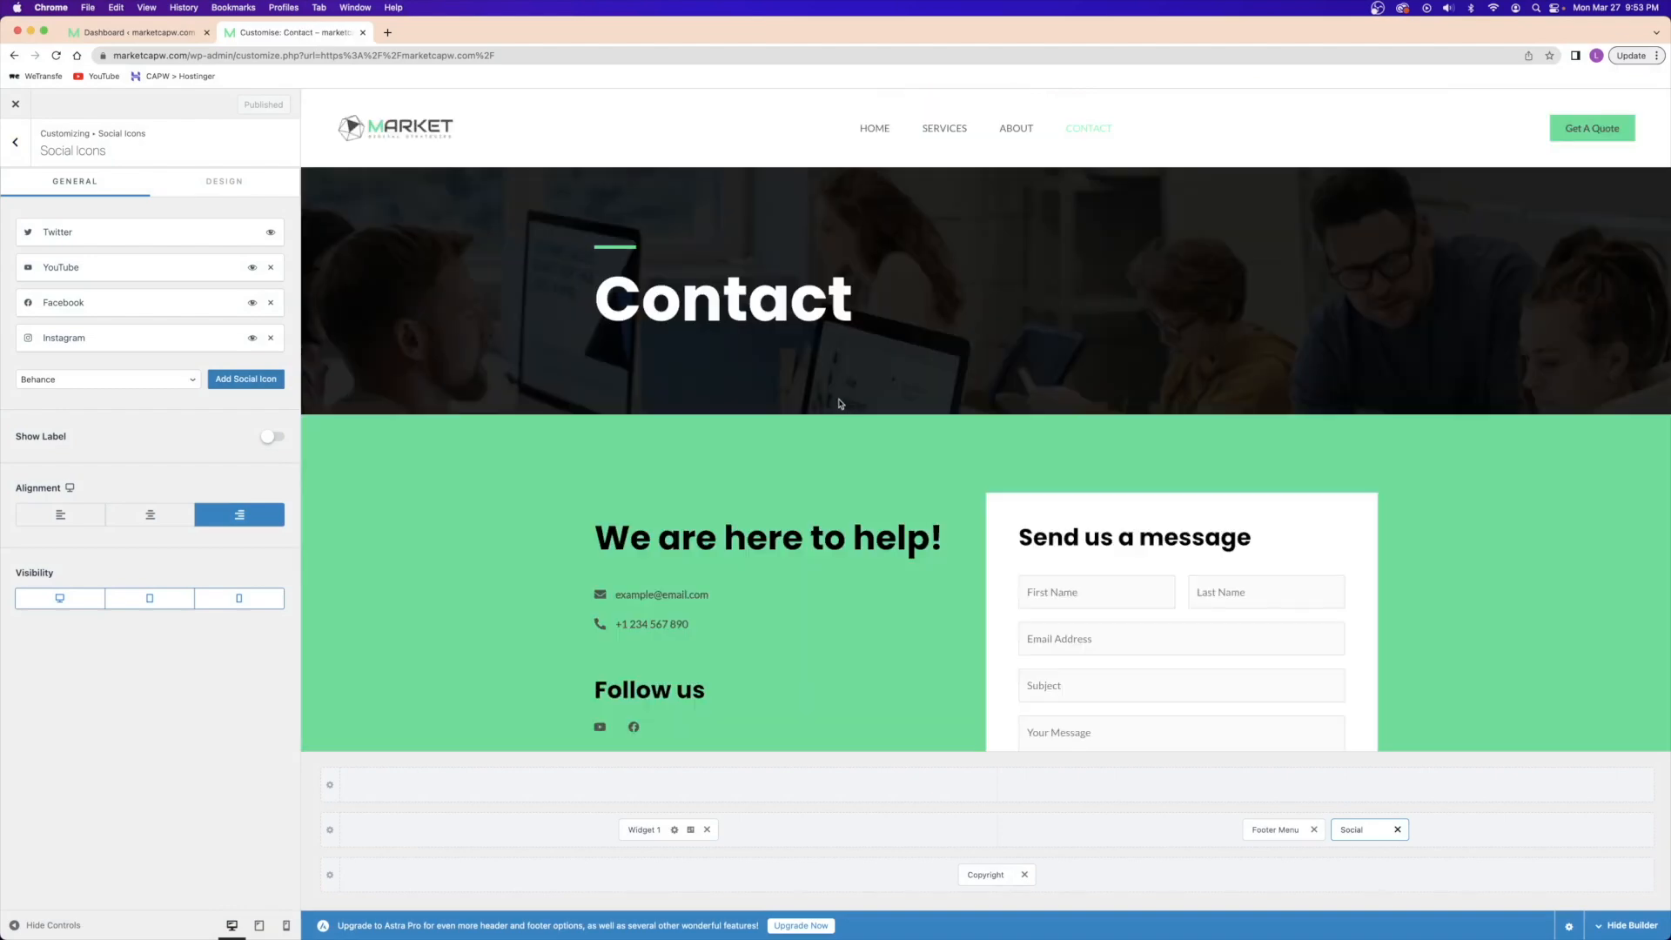
pyautogui.scroll(-3, 784, 435)
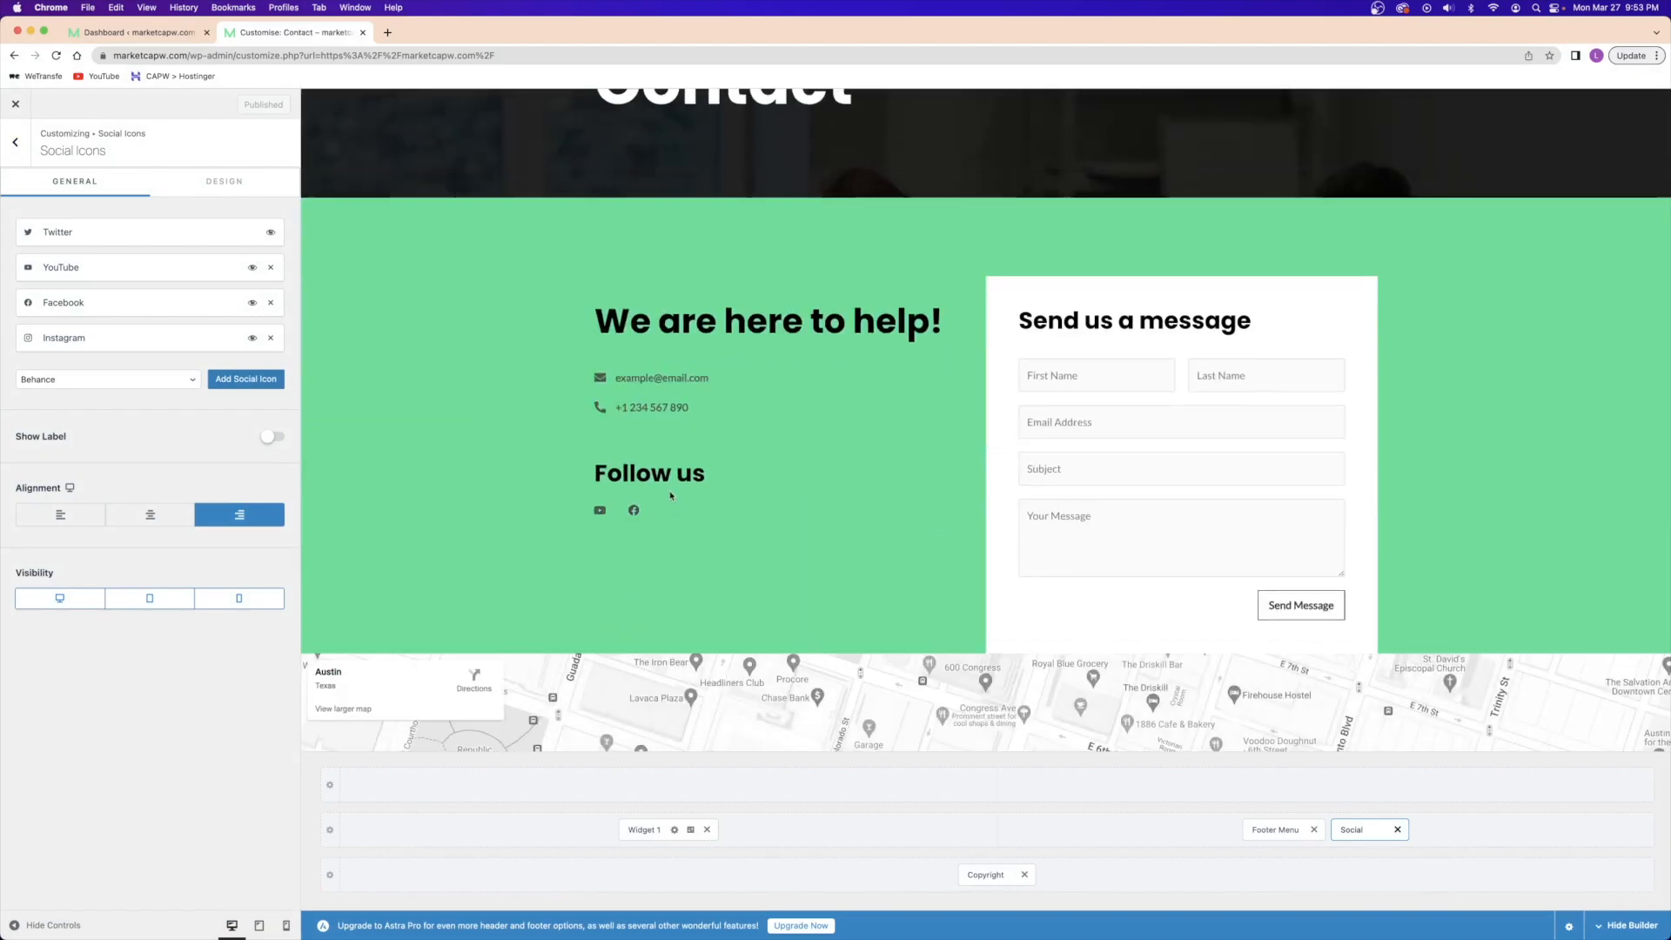
pyautogui.scroll(-5, 644, 515)
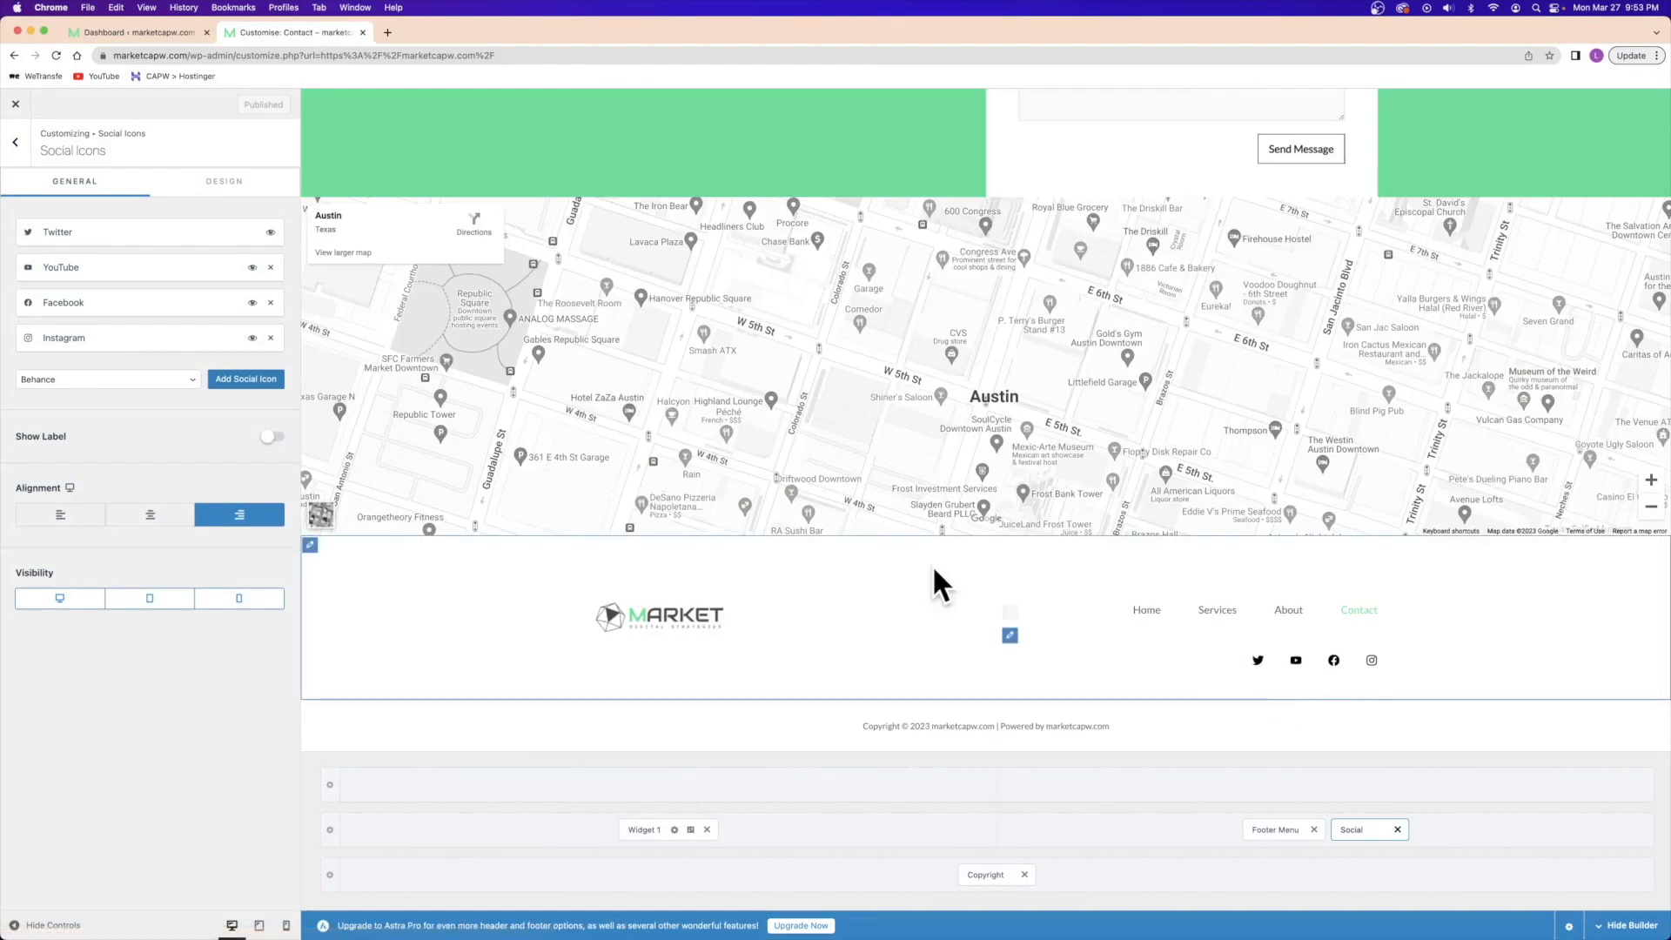
# - Place YouTube above Twitter in the footer's social icons, and check its label, URL and icon options
pyautogui.moveTo(71, 247)
pyautogui.mouseDown()
pyautogui.moveTo(64, 305)
pyautogui.moveTo(65, 231)
pyautogui.moveTo(60, 336)
pyautogui.moveTo(73, 259)
pyautogui.mouseUp()
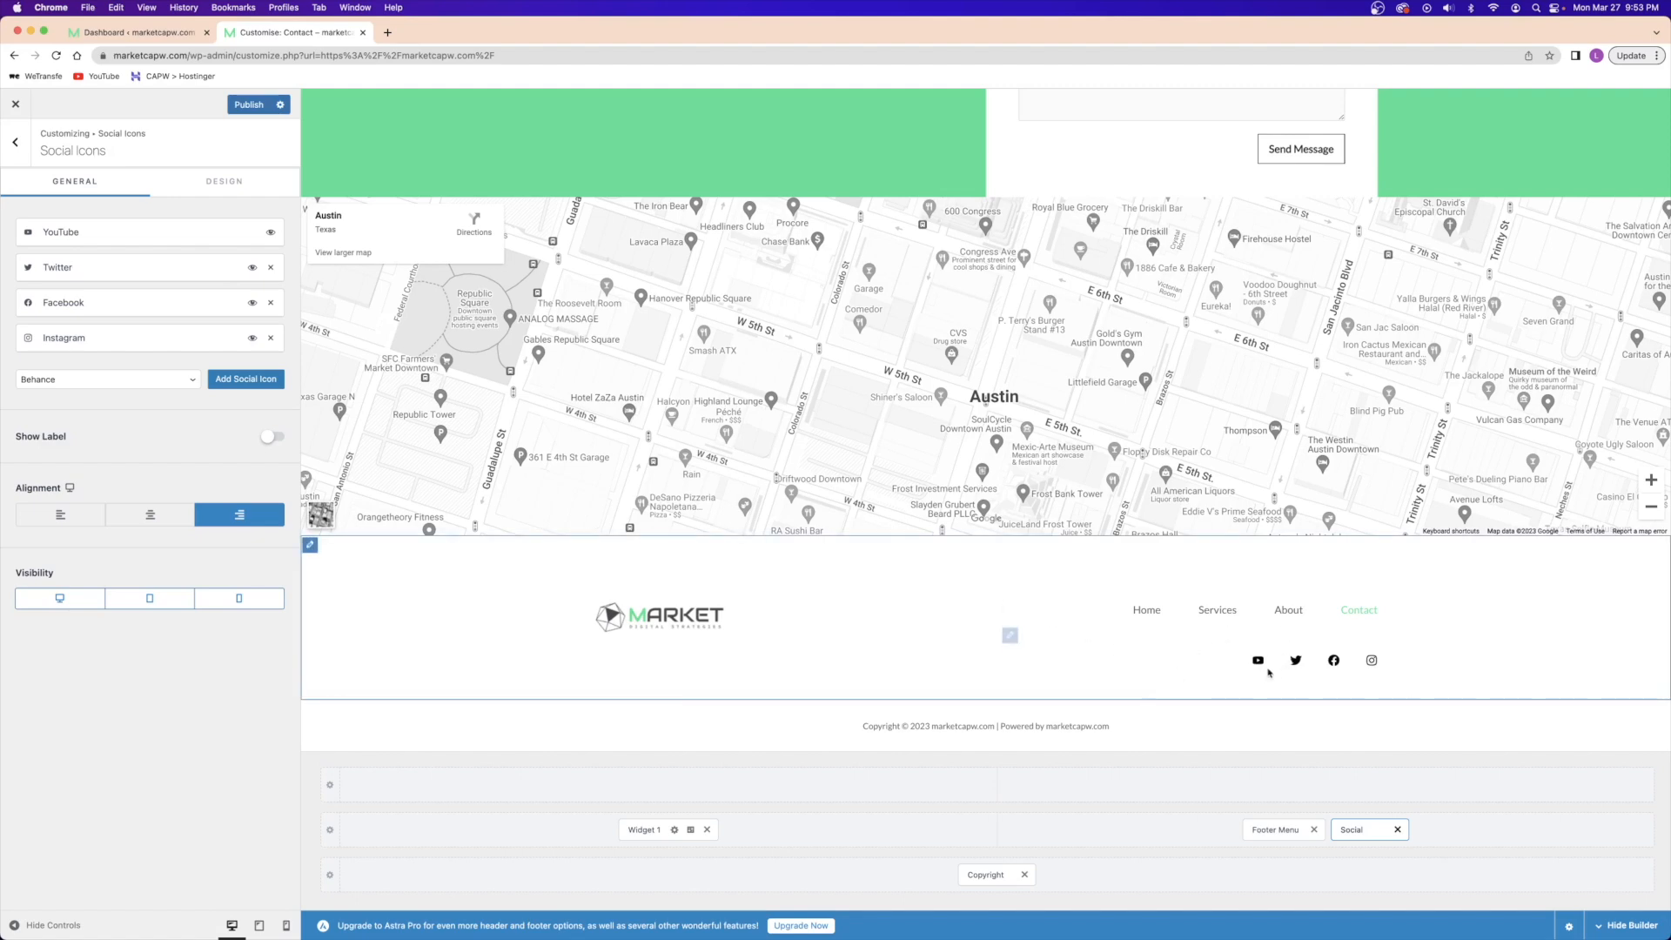
pyautogui.click(94, 235)
pyautogui.doubleClick(70, 276)
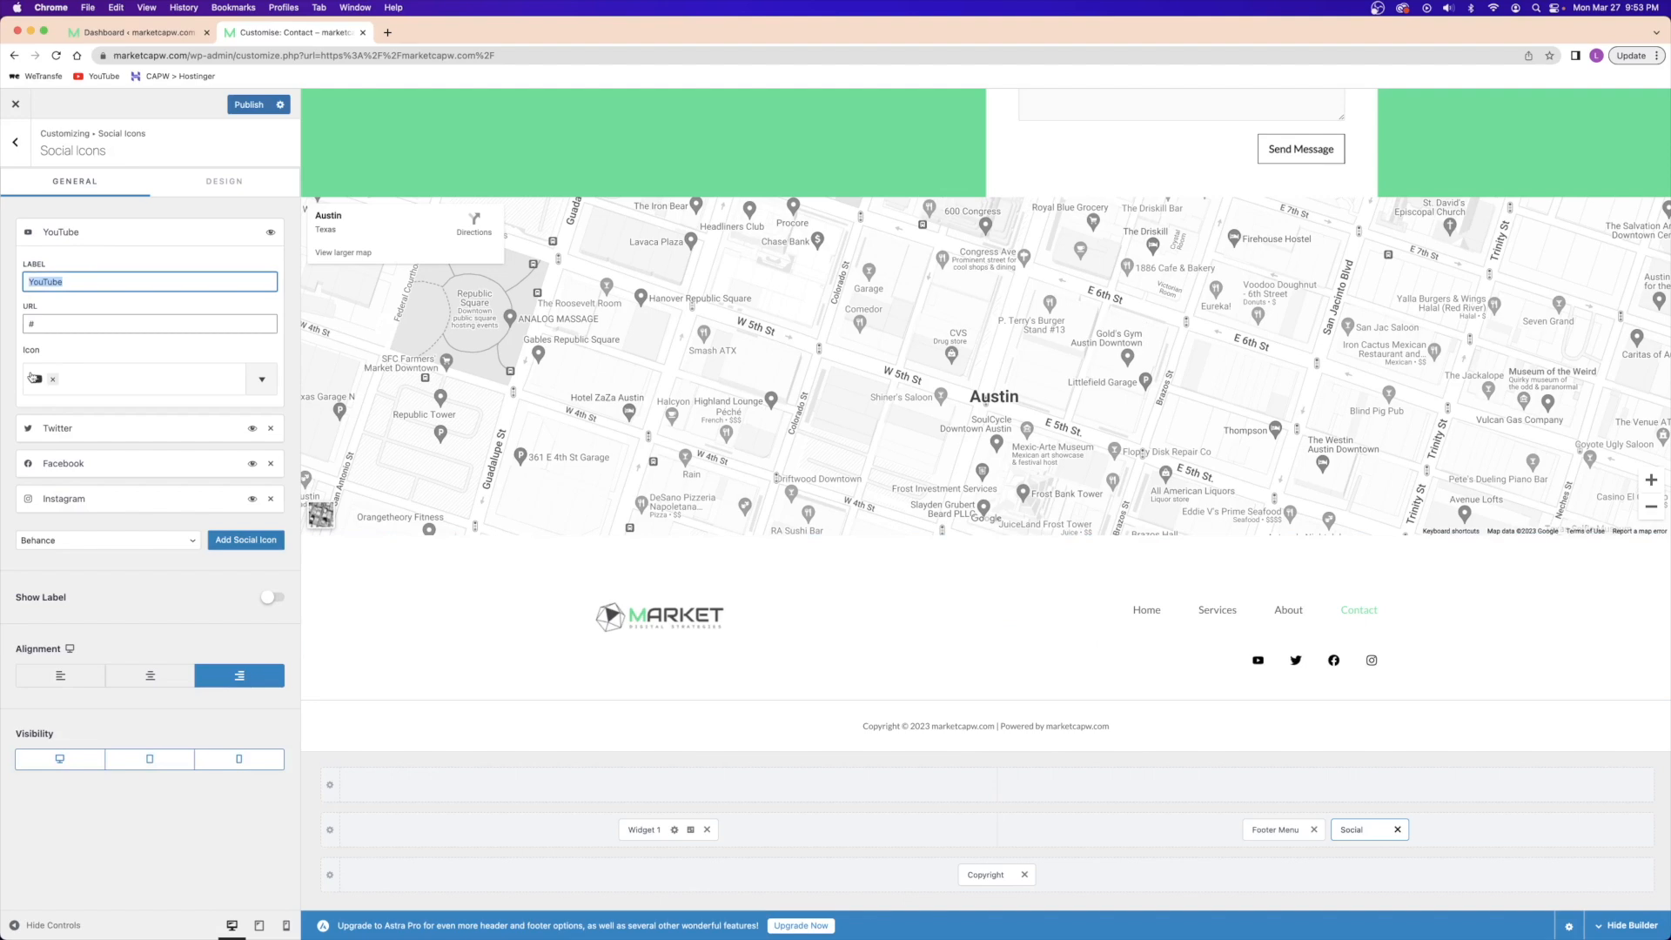
pyautogui.click(76, 273)
pyautogui.click(267, 386)
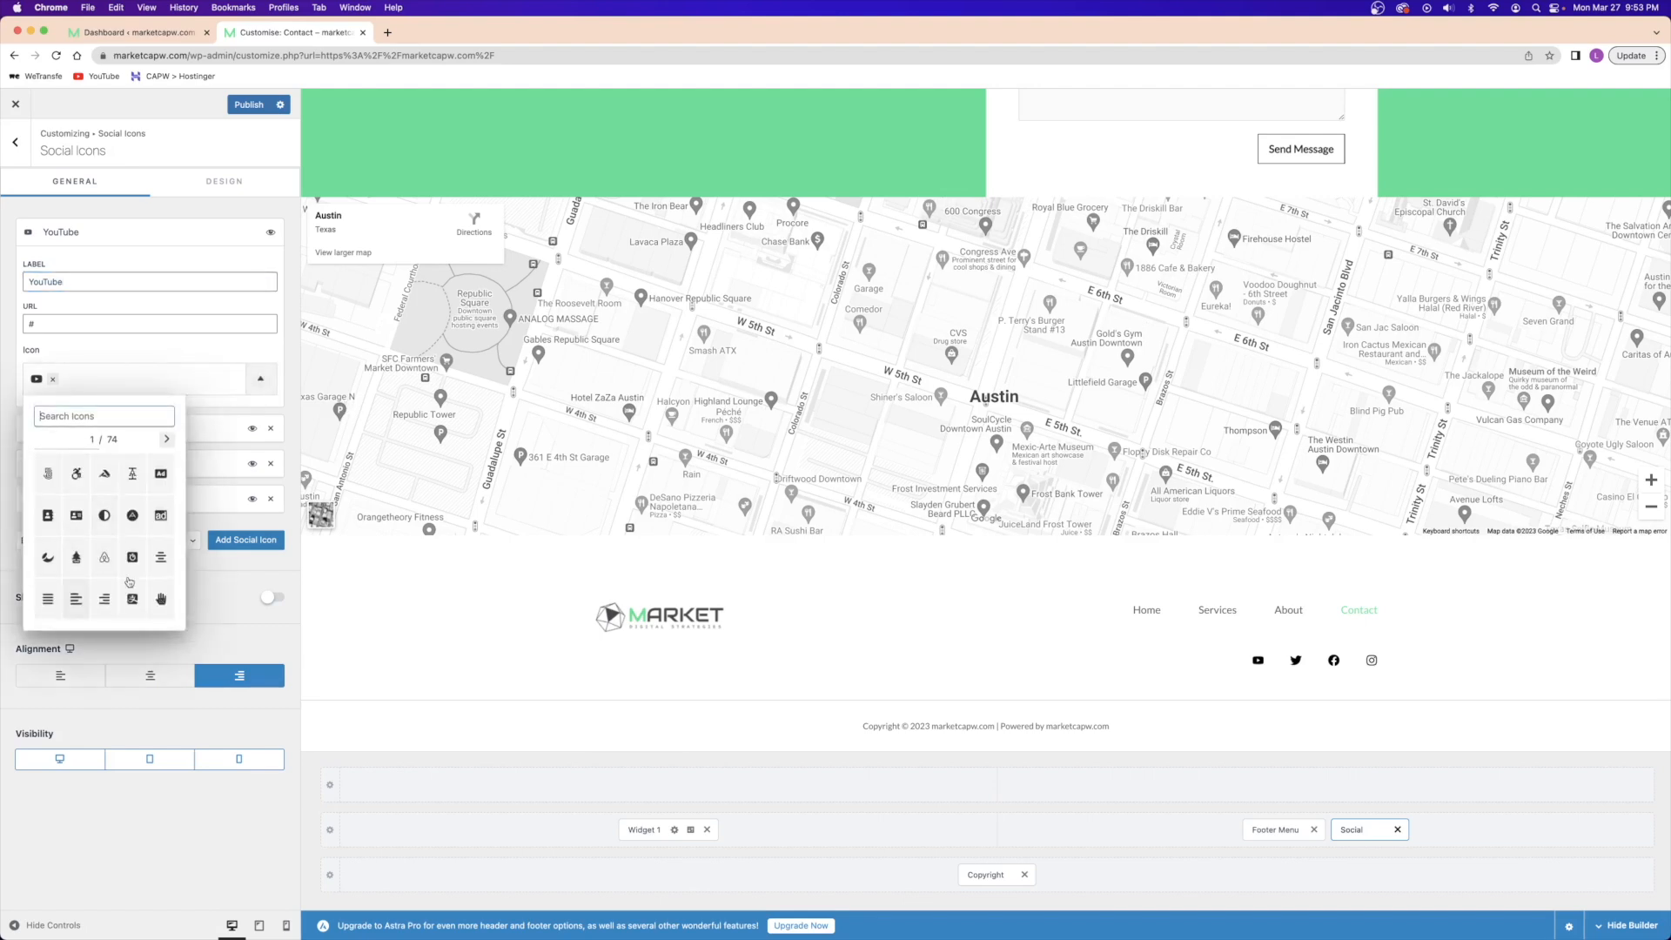
pyautogui.click(261, 379)
pyautogui.click(133, 239)
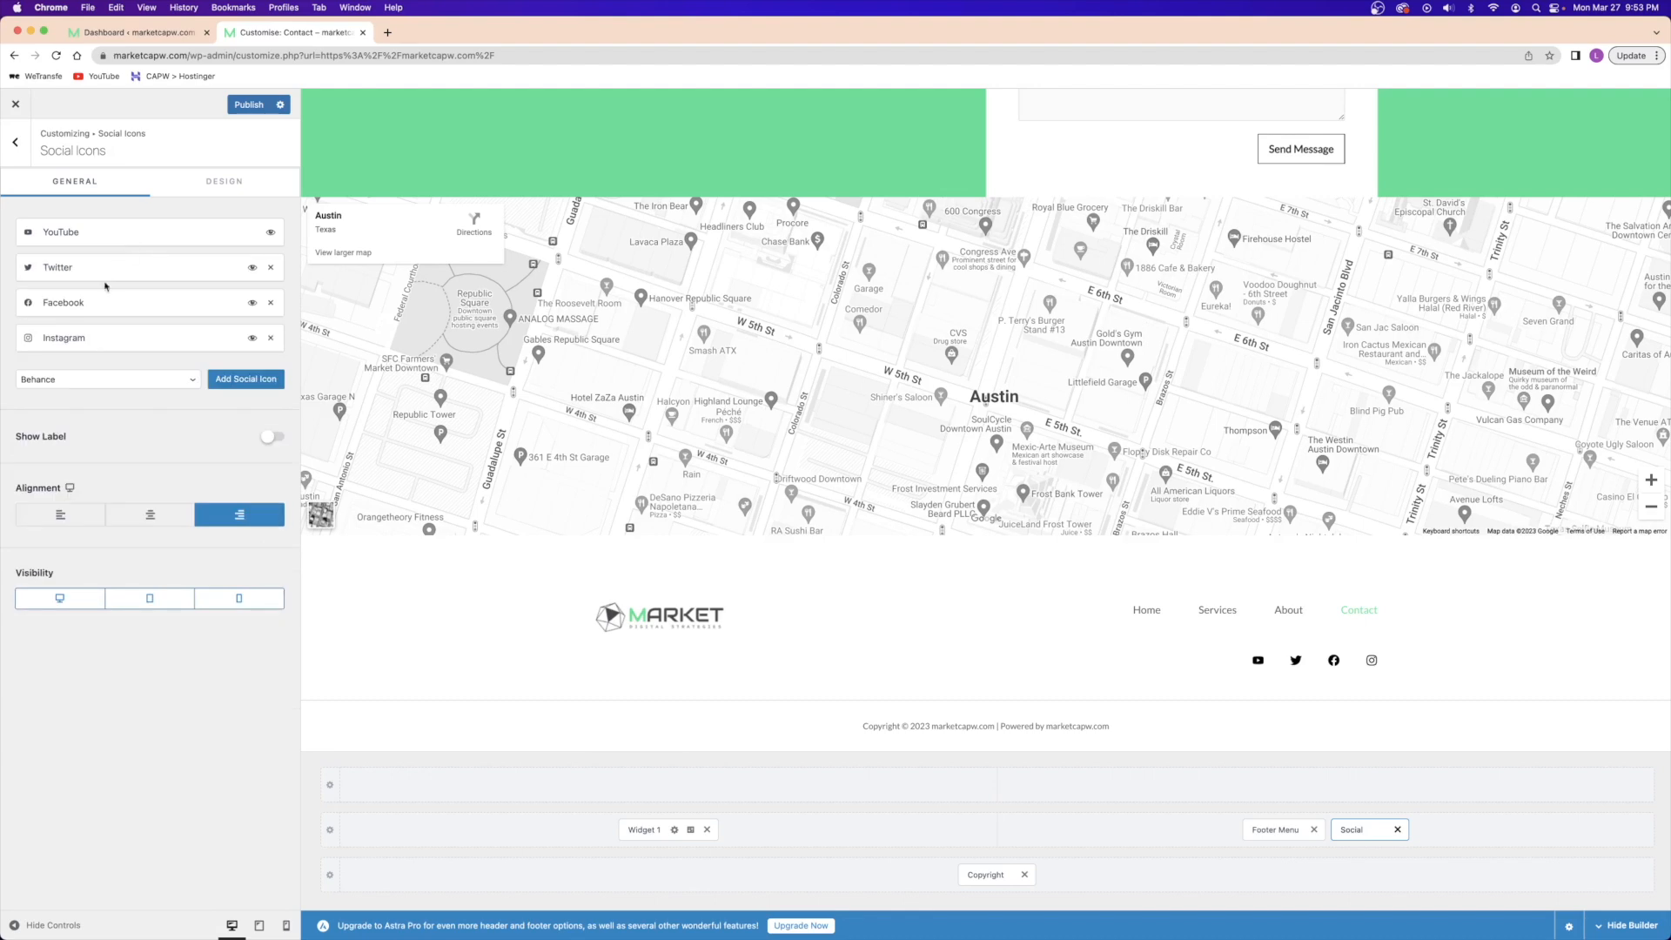
# - Add a LinkedIn icon to the footer's social icons and collapse its settings
pyautogui.click(71, 379)
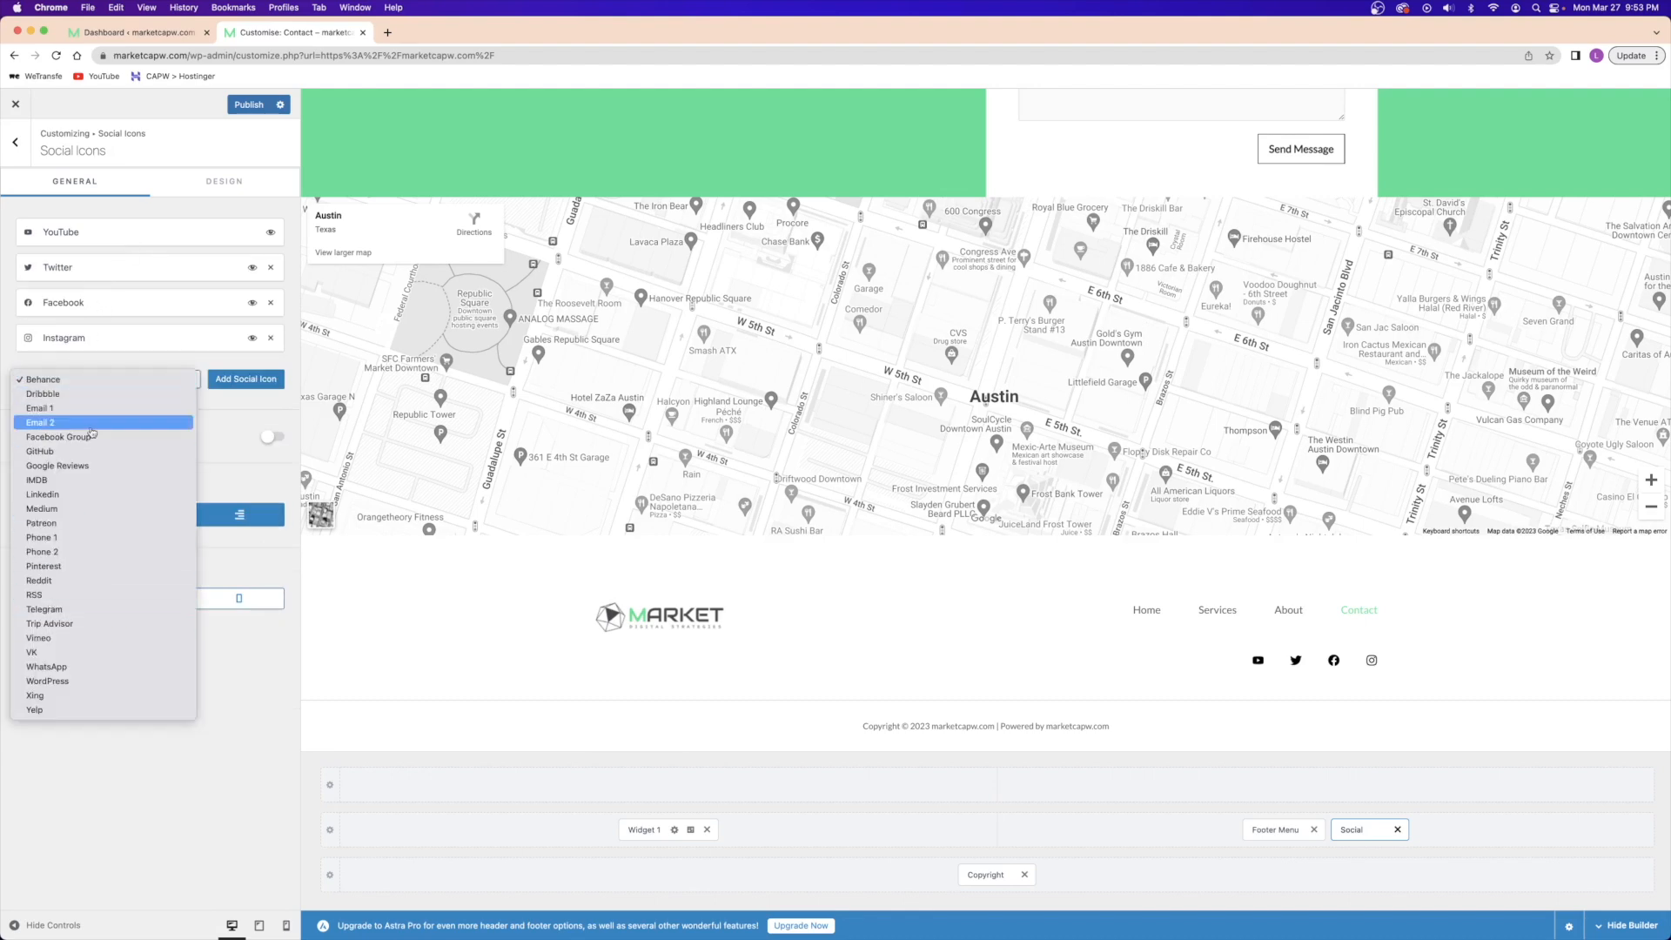
pyautogui.click(76, 496)
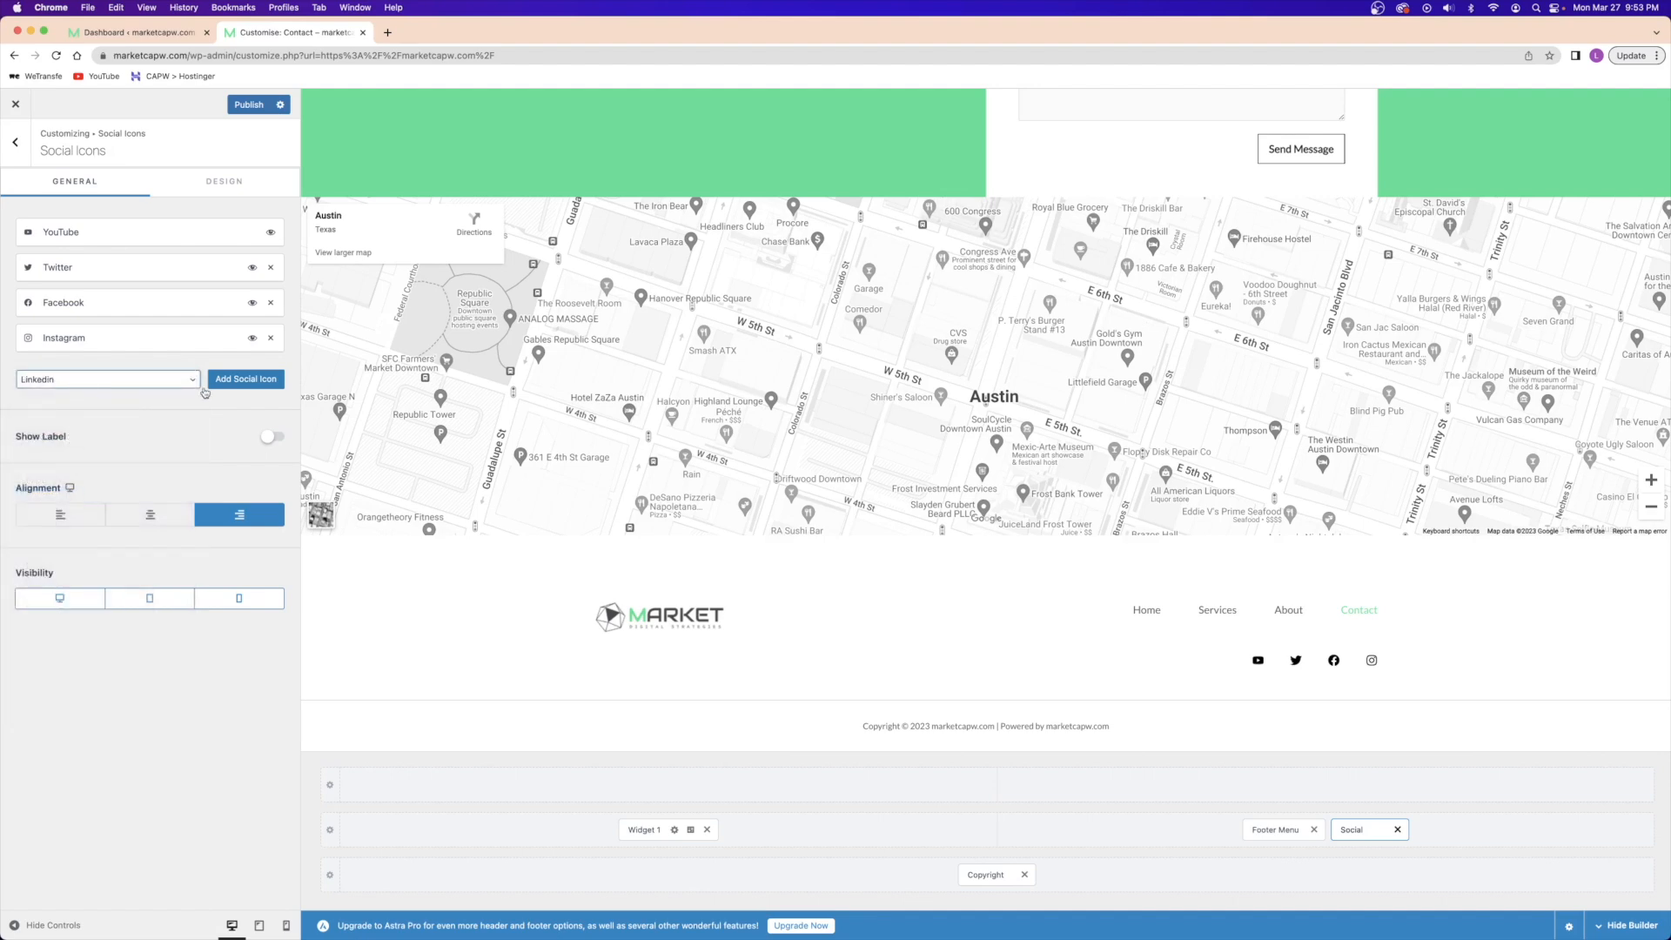
pyautogui.click(214, 386)
pyautogui.click(74, 377)
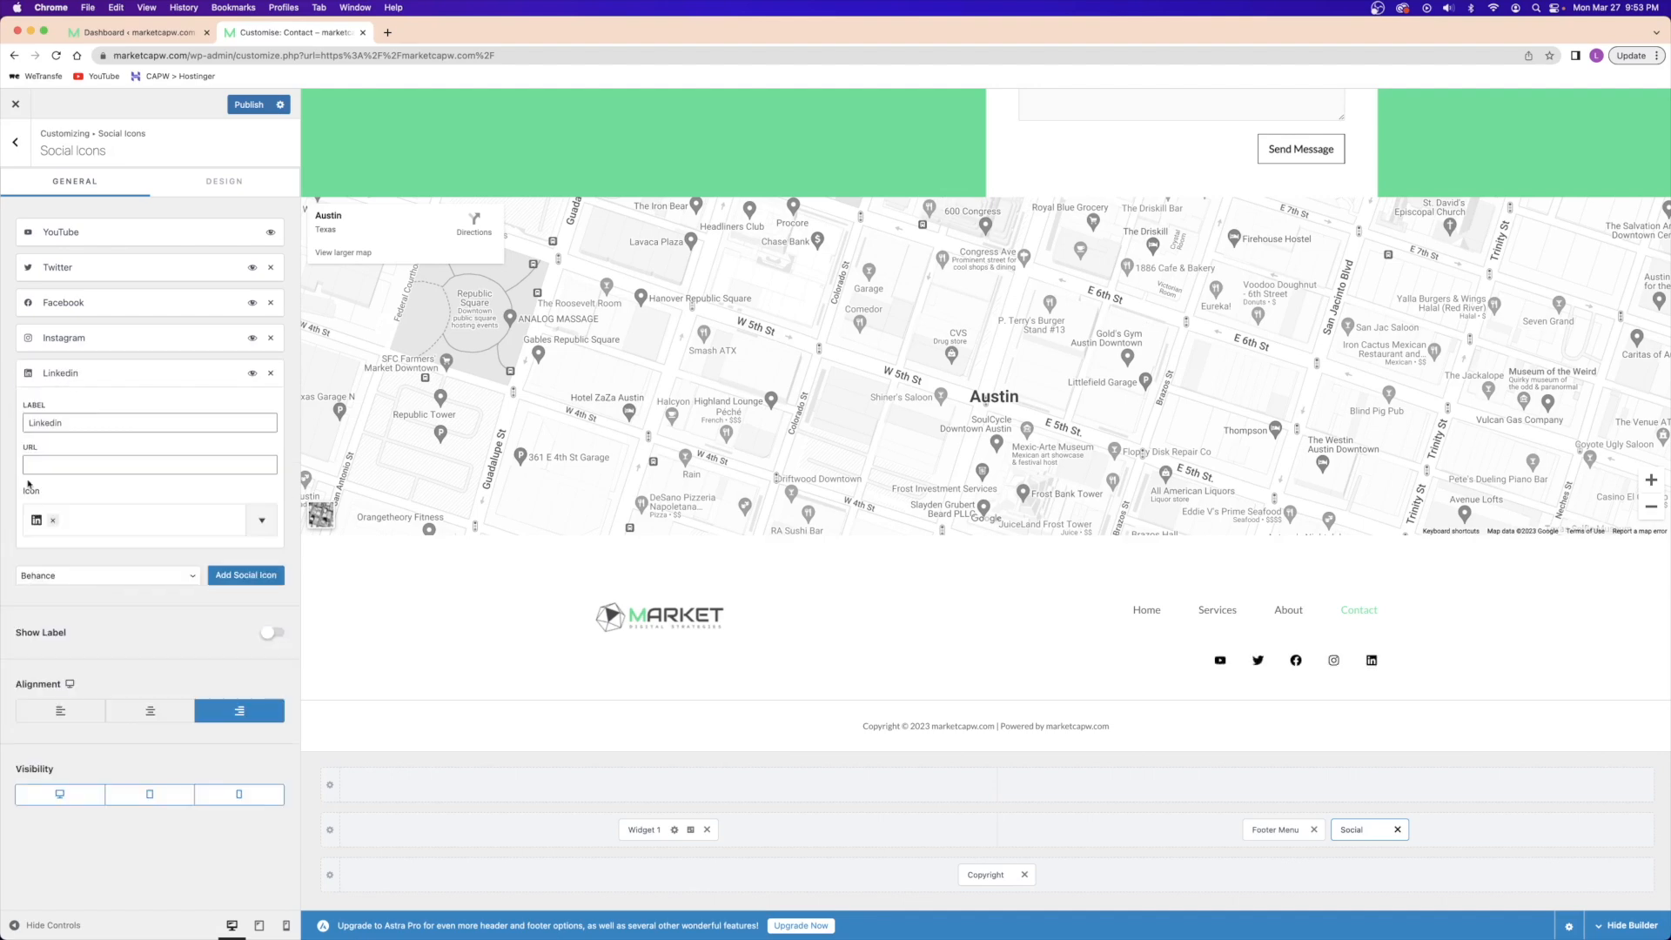
pyautogui.click(180, 372)
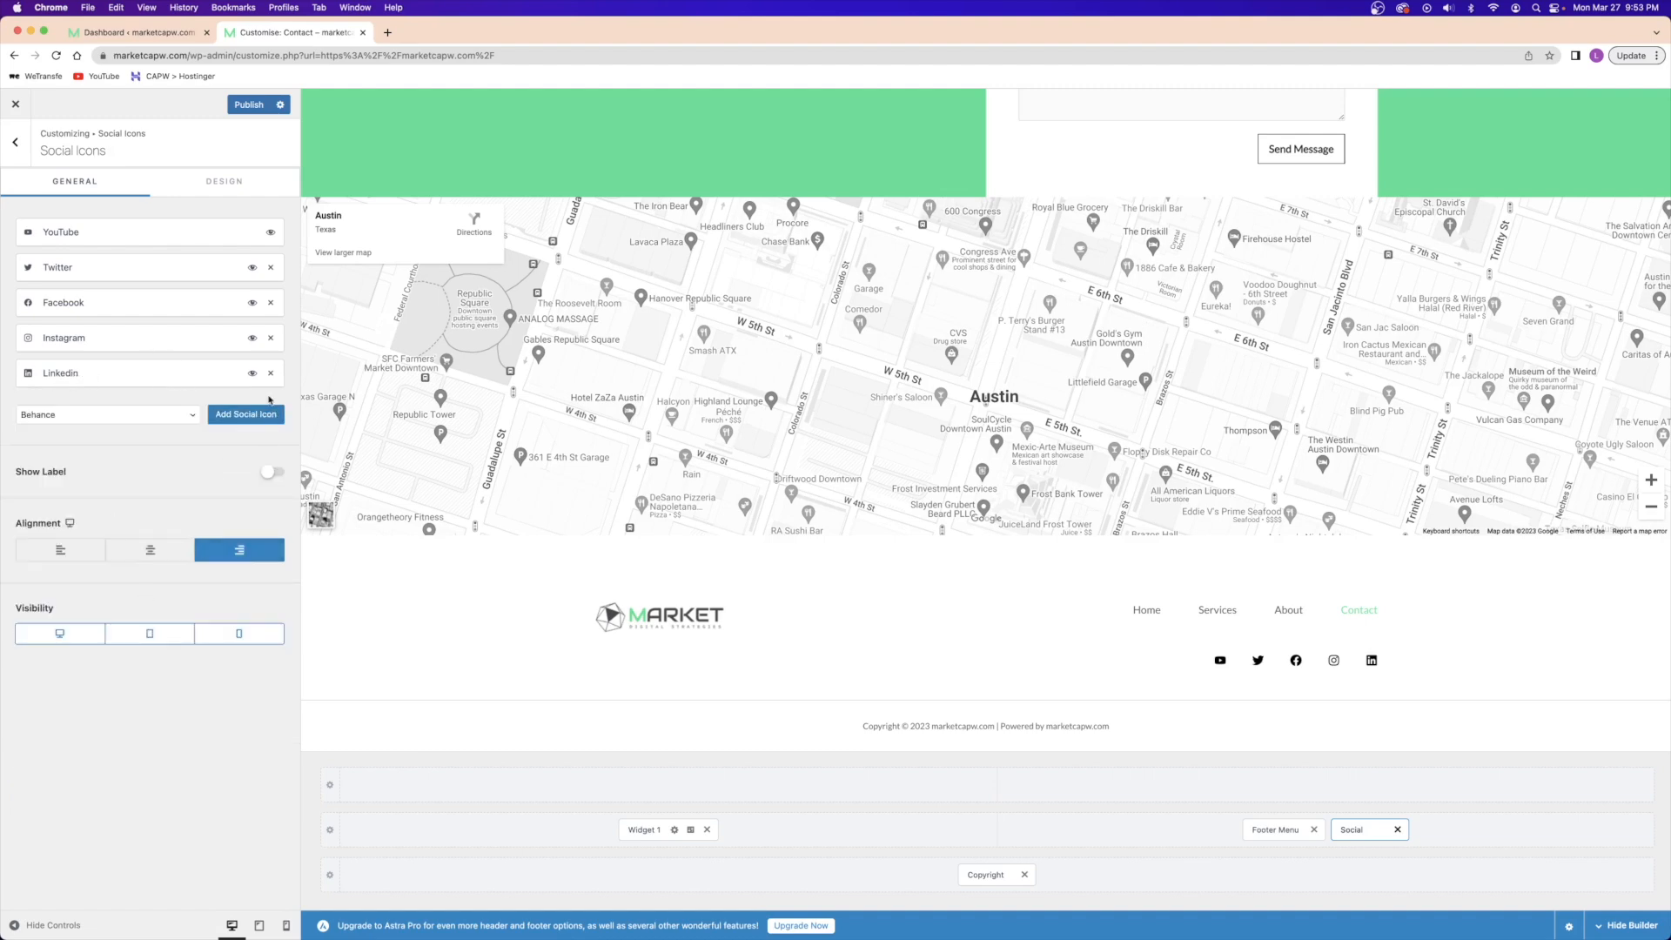
# - Toggle the LinkedIn icon's visibility, and remove the icon from the footer's social icons
pyautogui.click(252, 376)
pyautogui.click(253, 374)
pyautogui.click(270, 374)
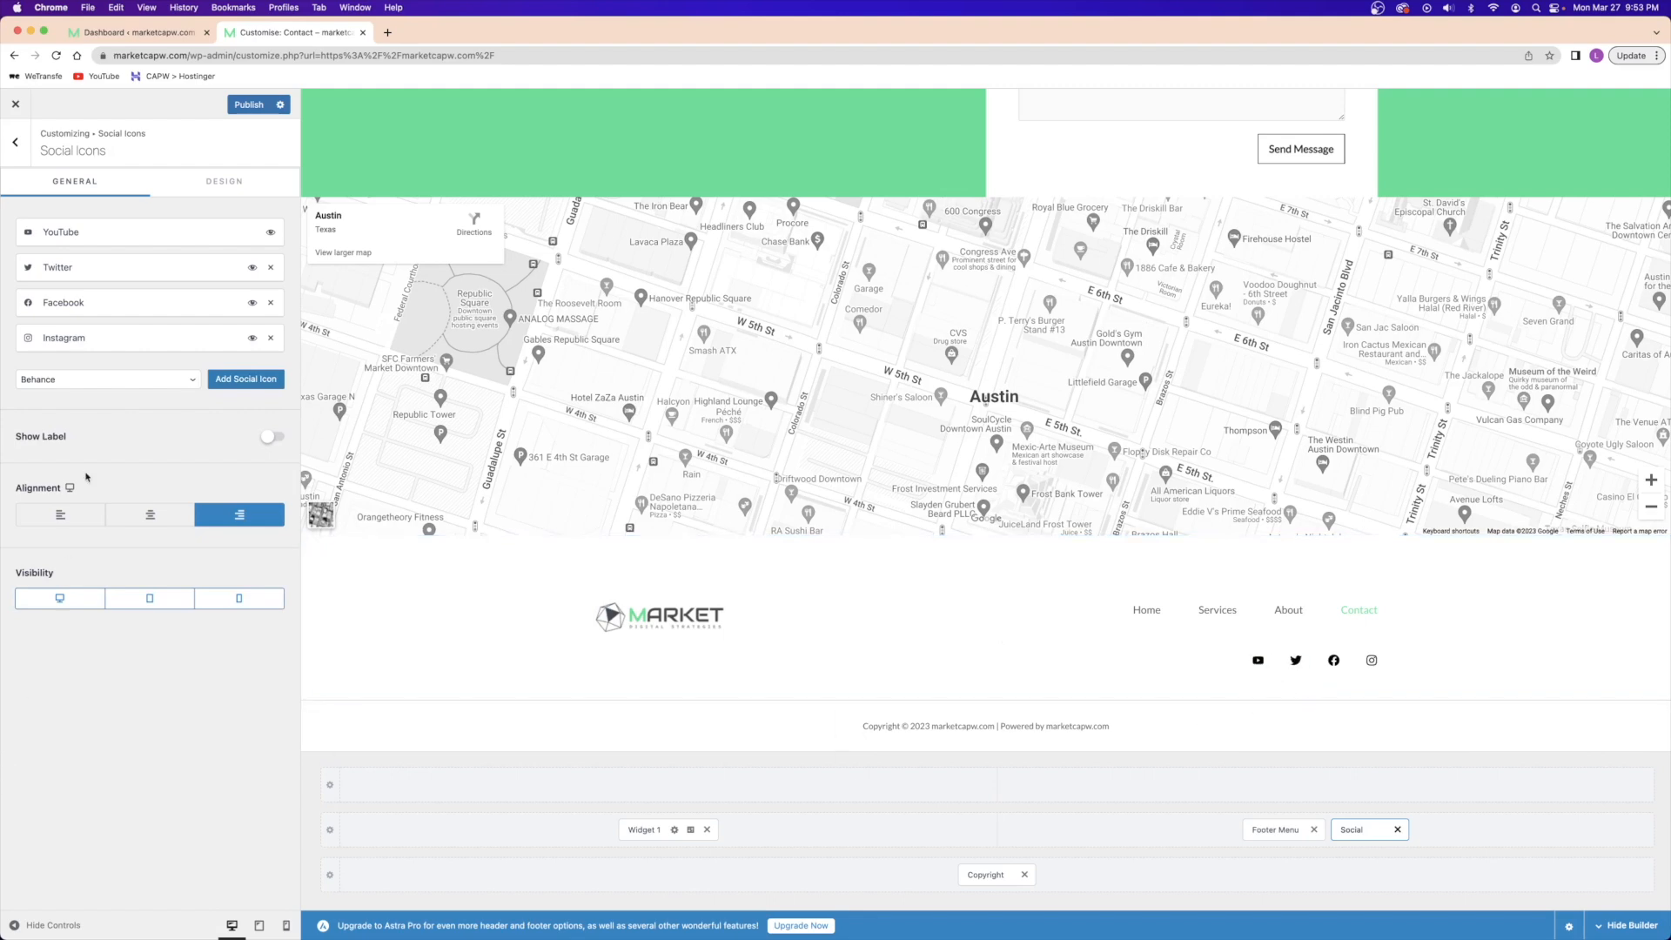
# - Examine the URL fields of the YouTube, Twitter and Facebook social icons, and collapse their settings
pyautogui.click(89, 250)
pyautogui.doubleClick(53, 323)
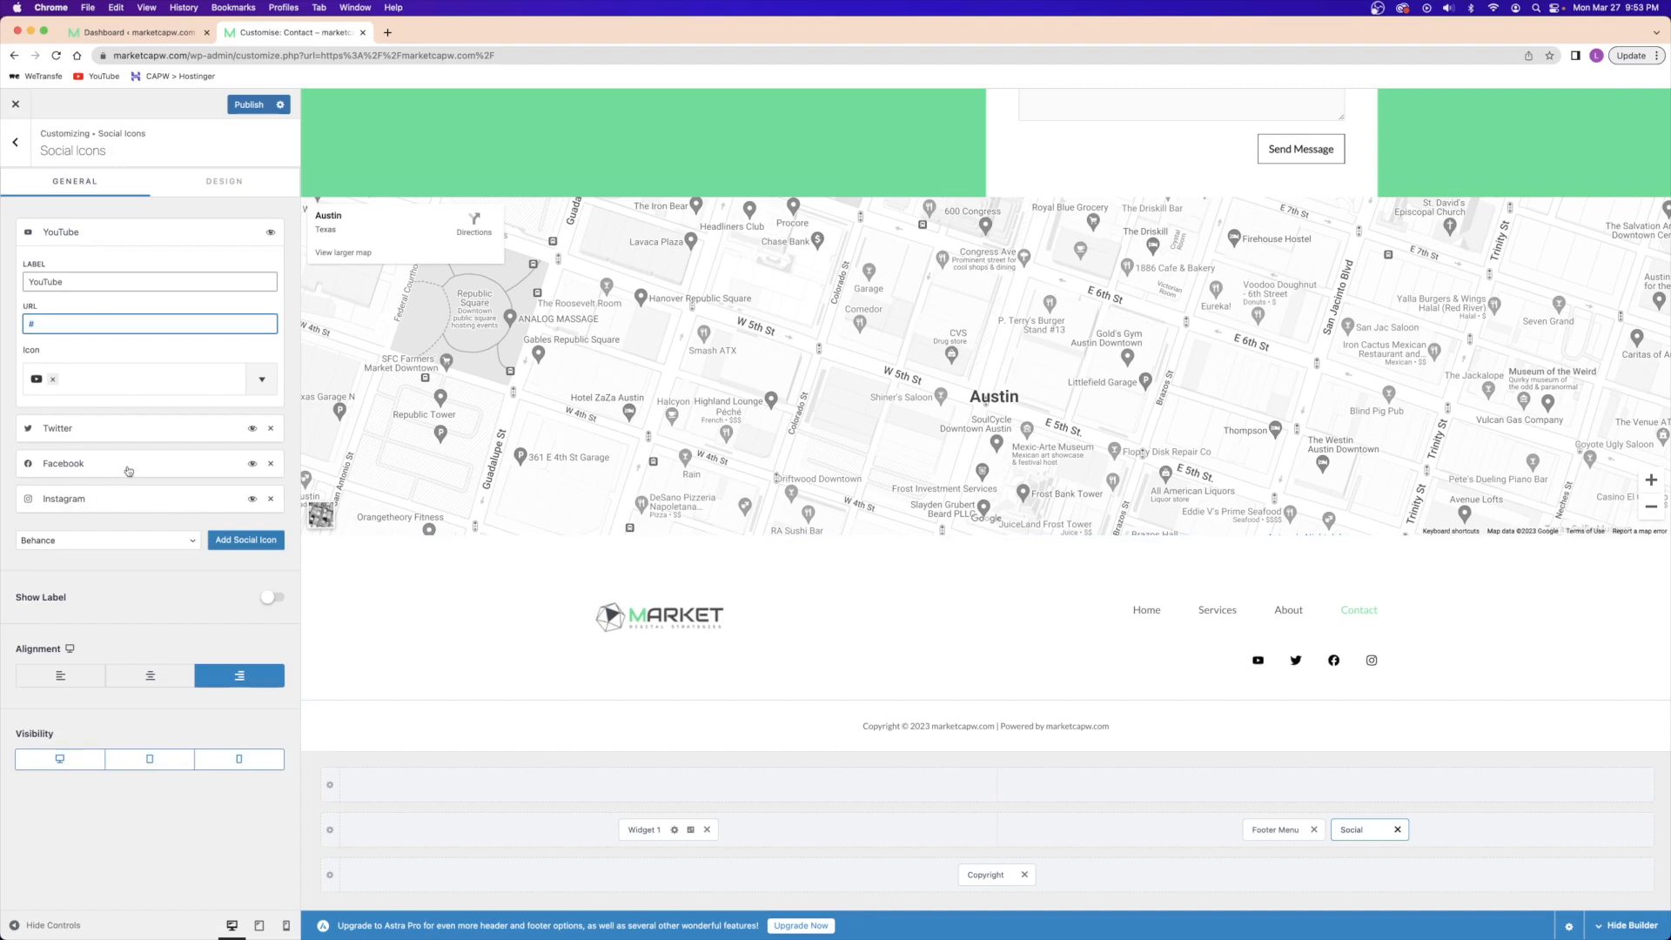
pyautogui.click(89, 432)
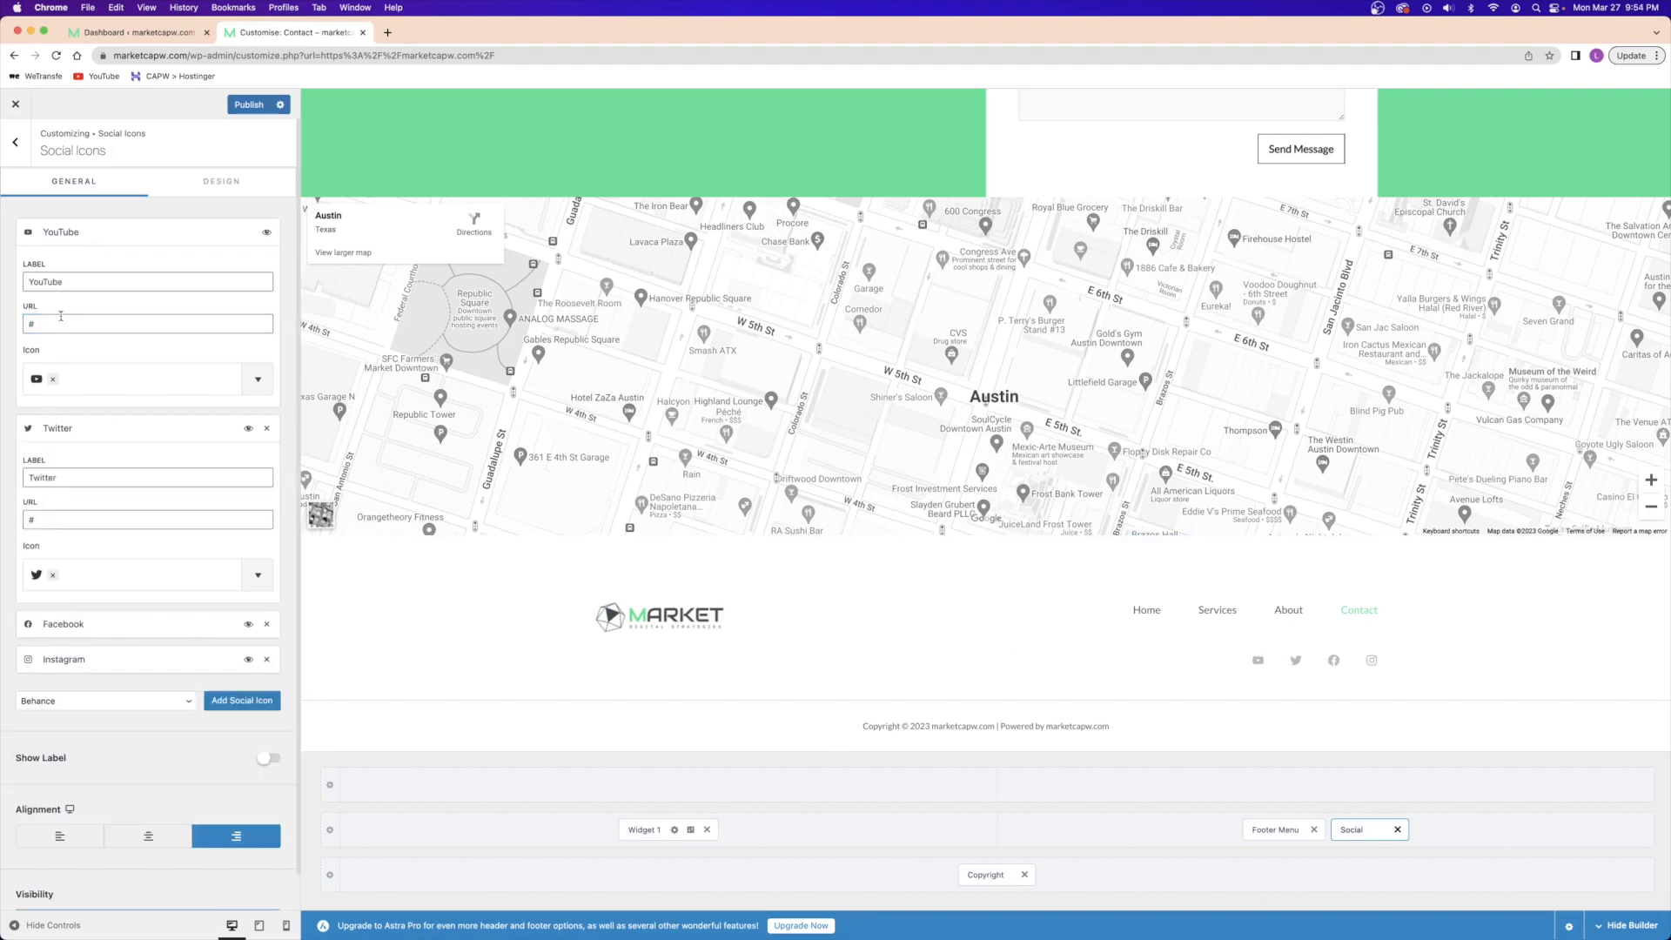
pyautogui.doubleClick(42, 520)
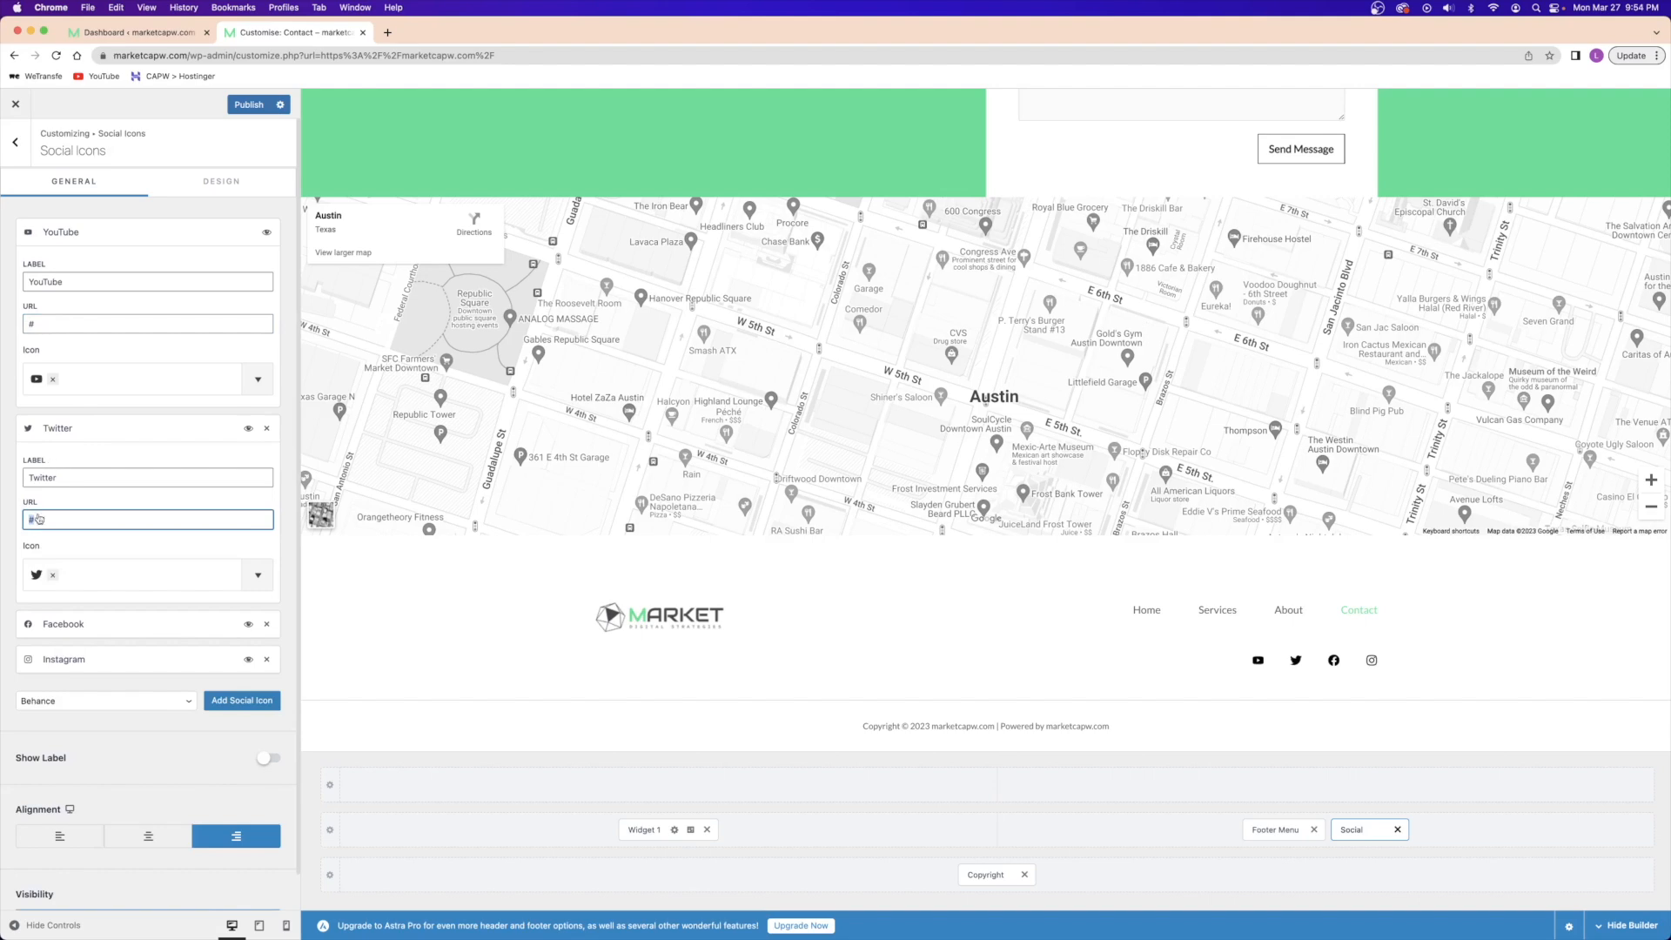
pyautogui.click(91, 620)
pyautogui.doubleClick(87, 716)
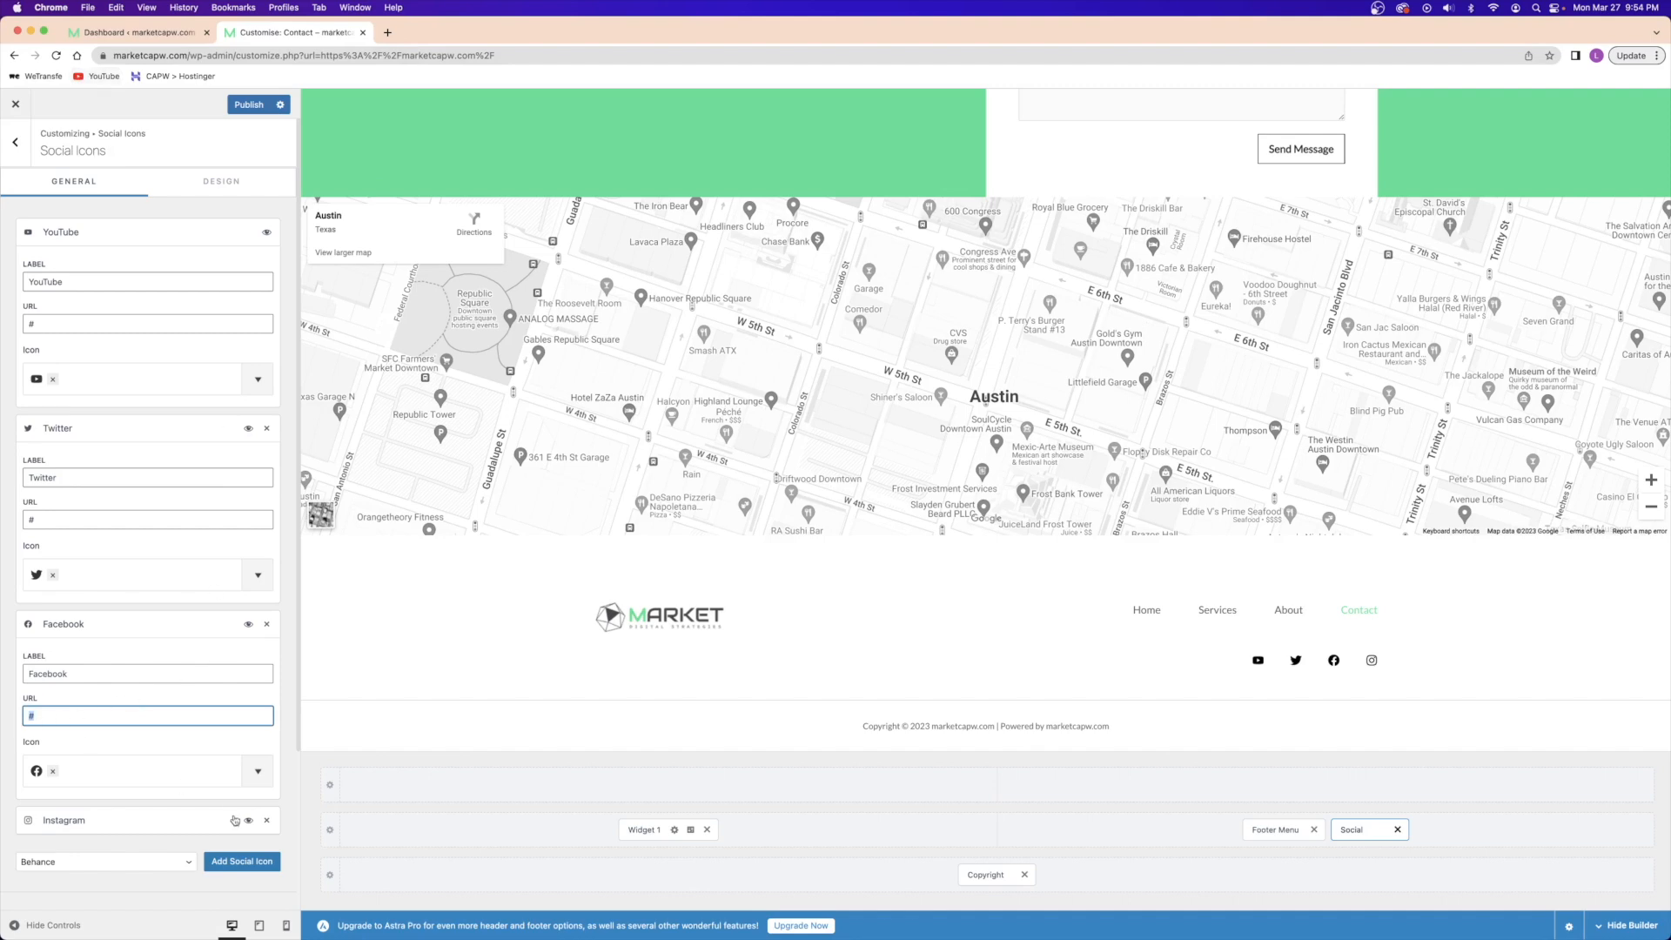
pyautogui.click(165, 232)
pyautogui.click(161, 272)
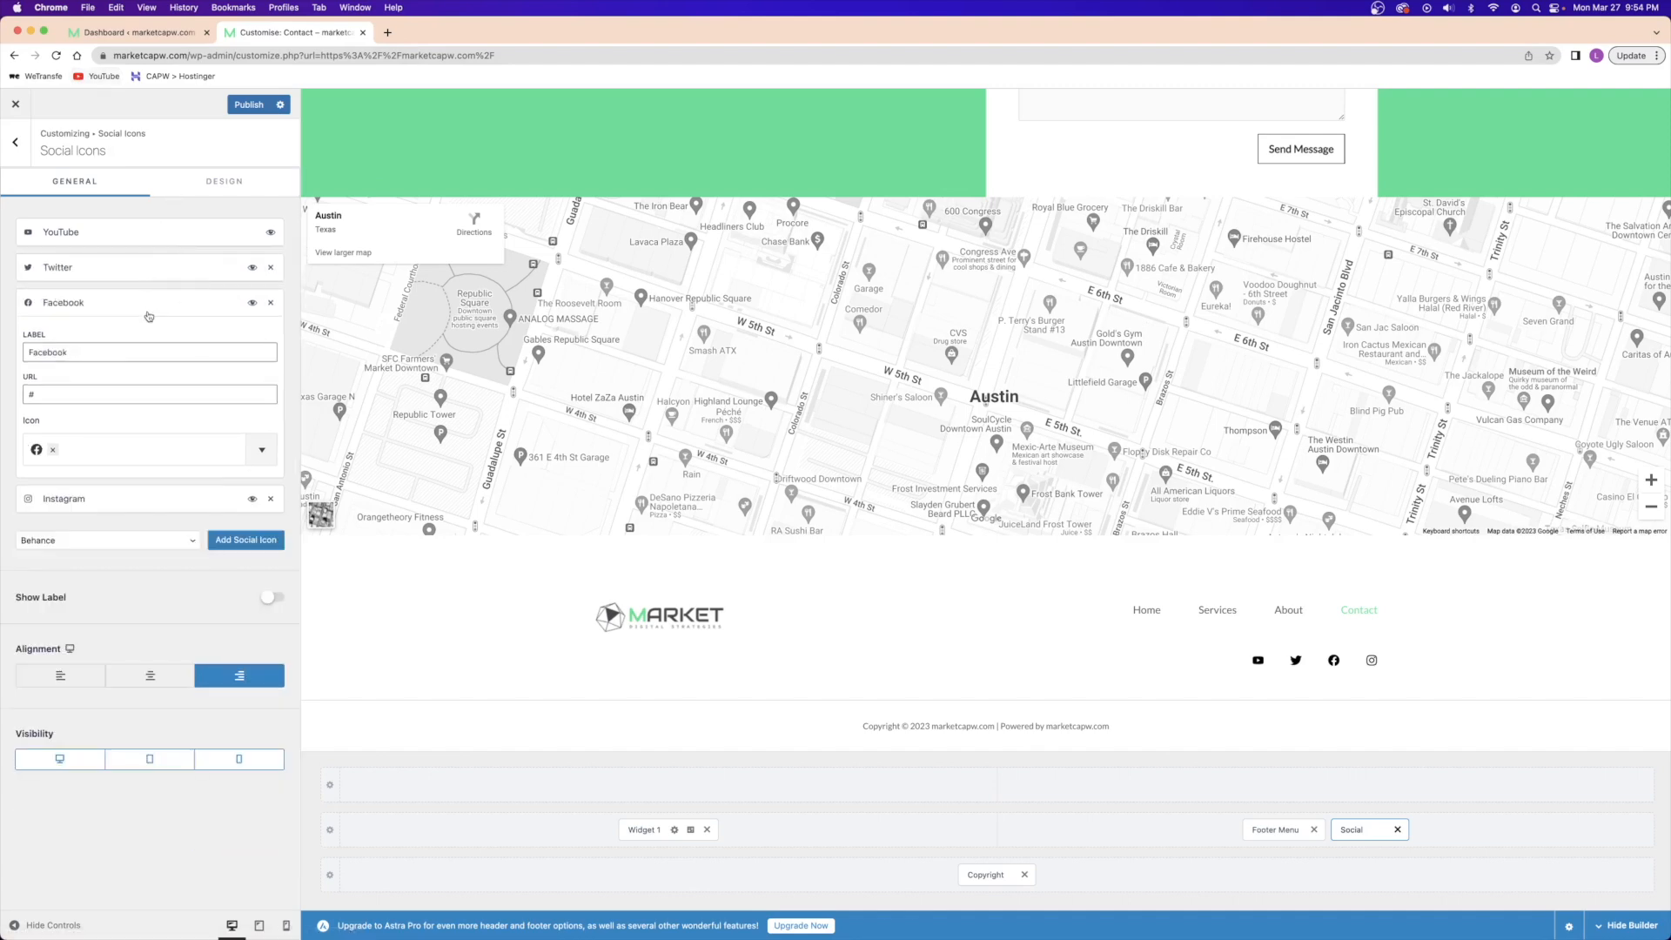
pyautogui.click(151, 307)
# - Publish the reordered social icons, look over the Contact page from header to footer, and close the Customiser
pyautogui.click(248, 104)
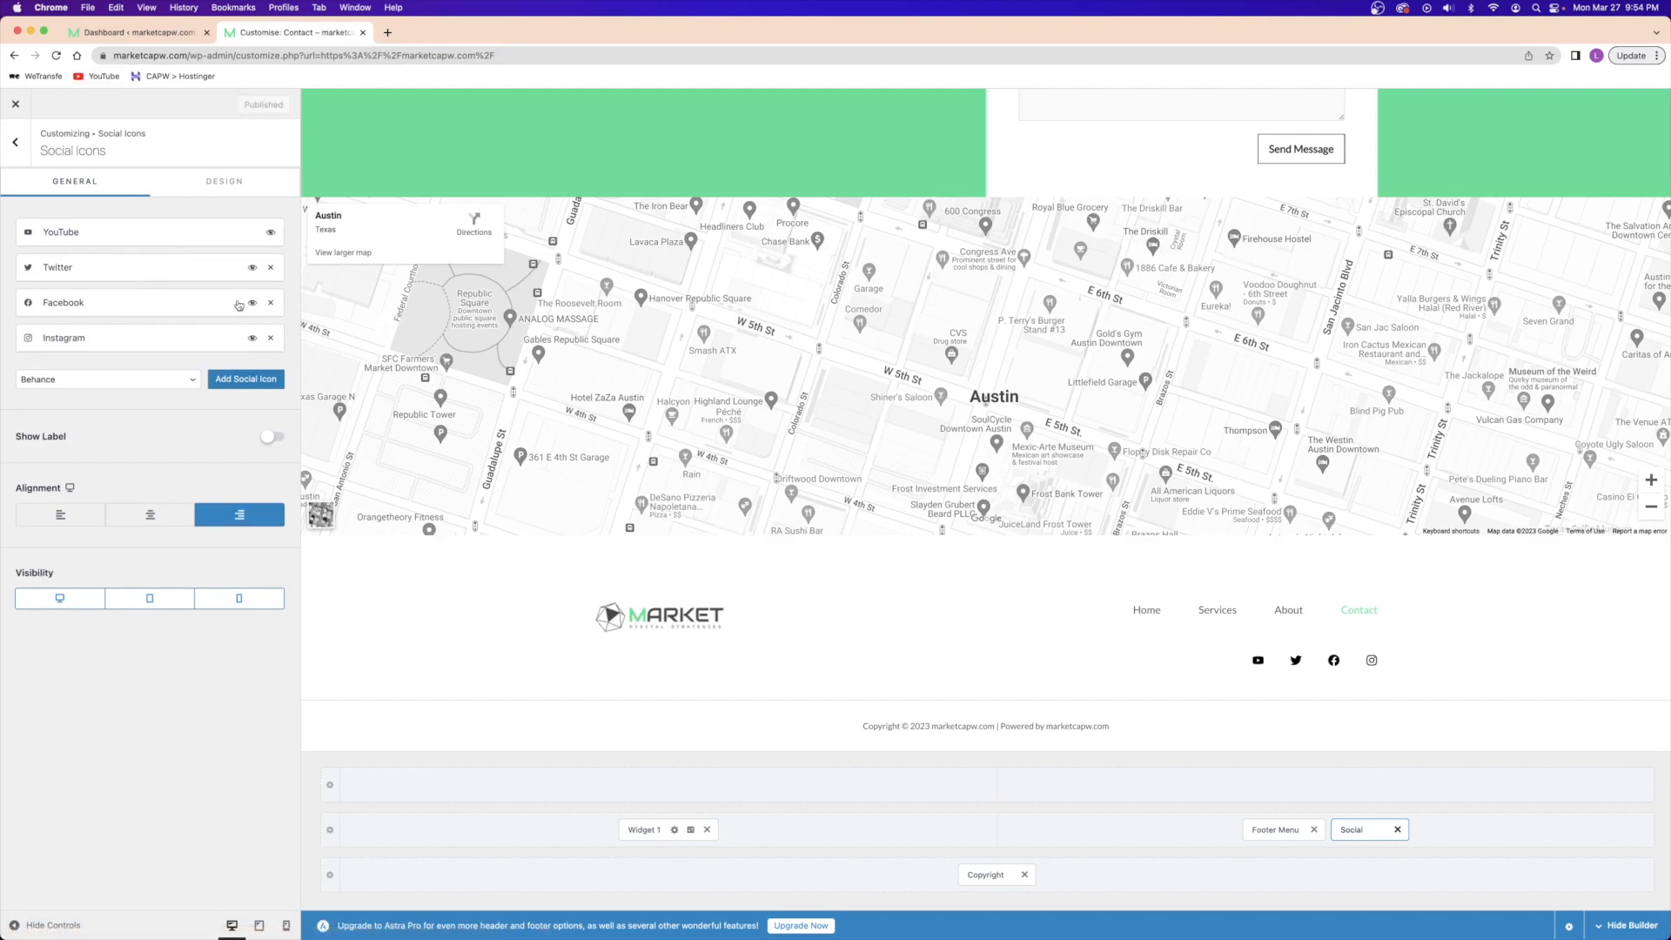
pyautogui.scroll(15, 645, 365)
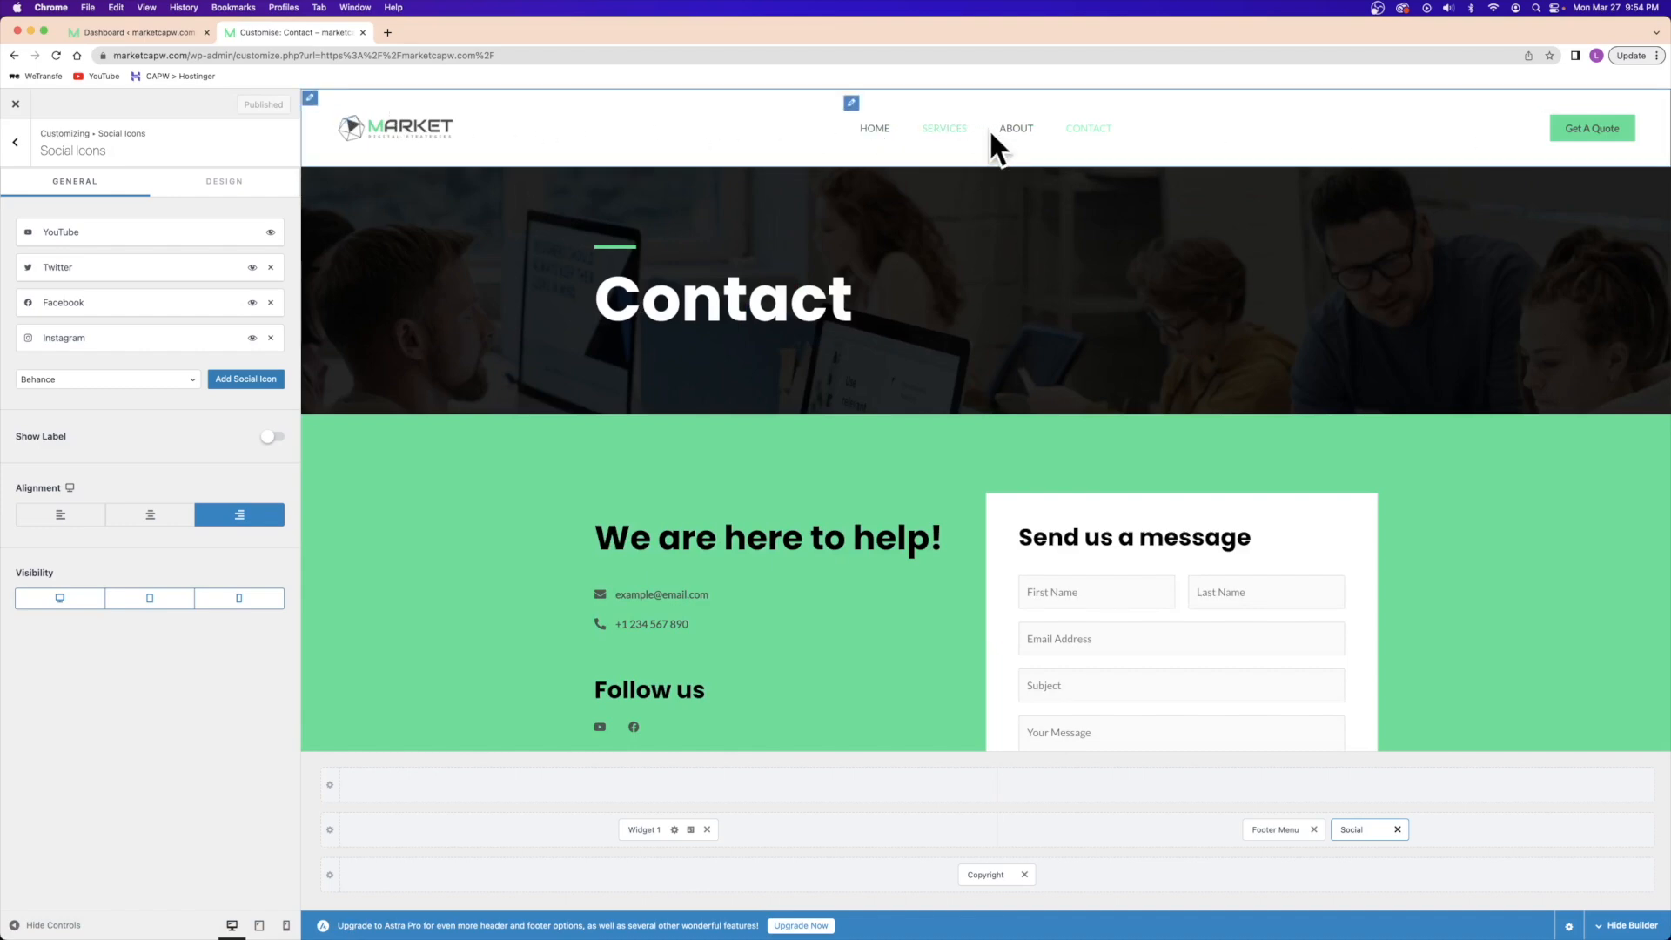
pyautogui.scroll(-15, 679, 468)
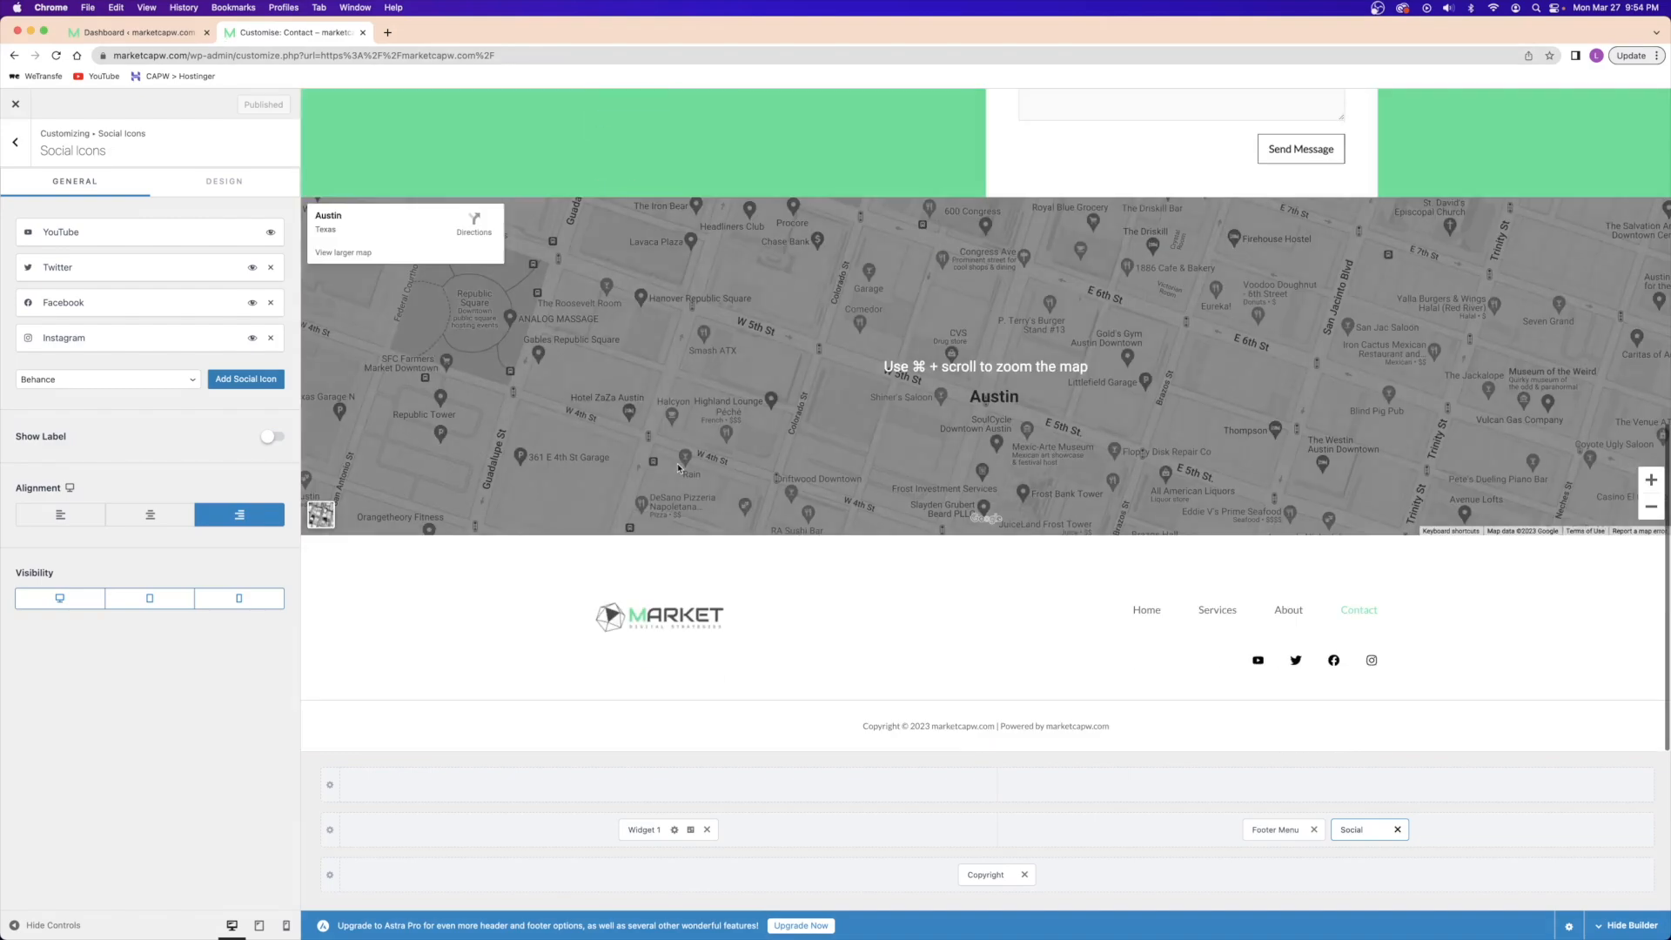
pyautogui.scroll(15, 790, 504)
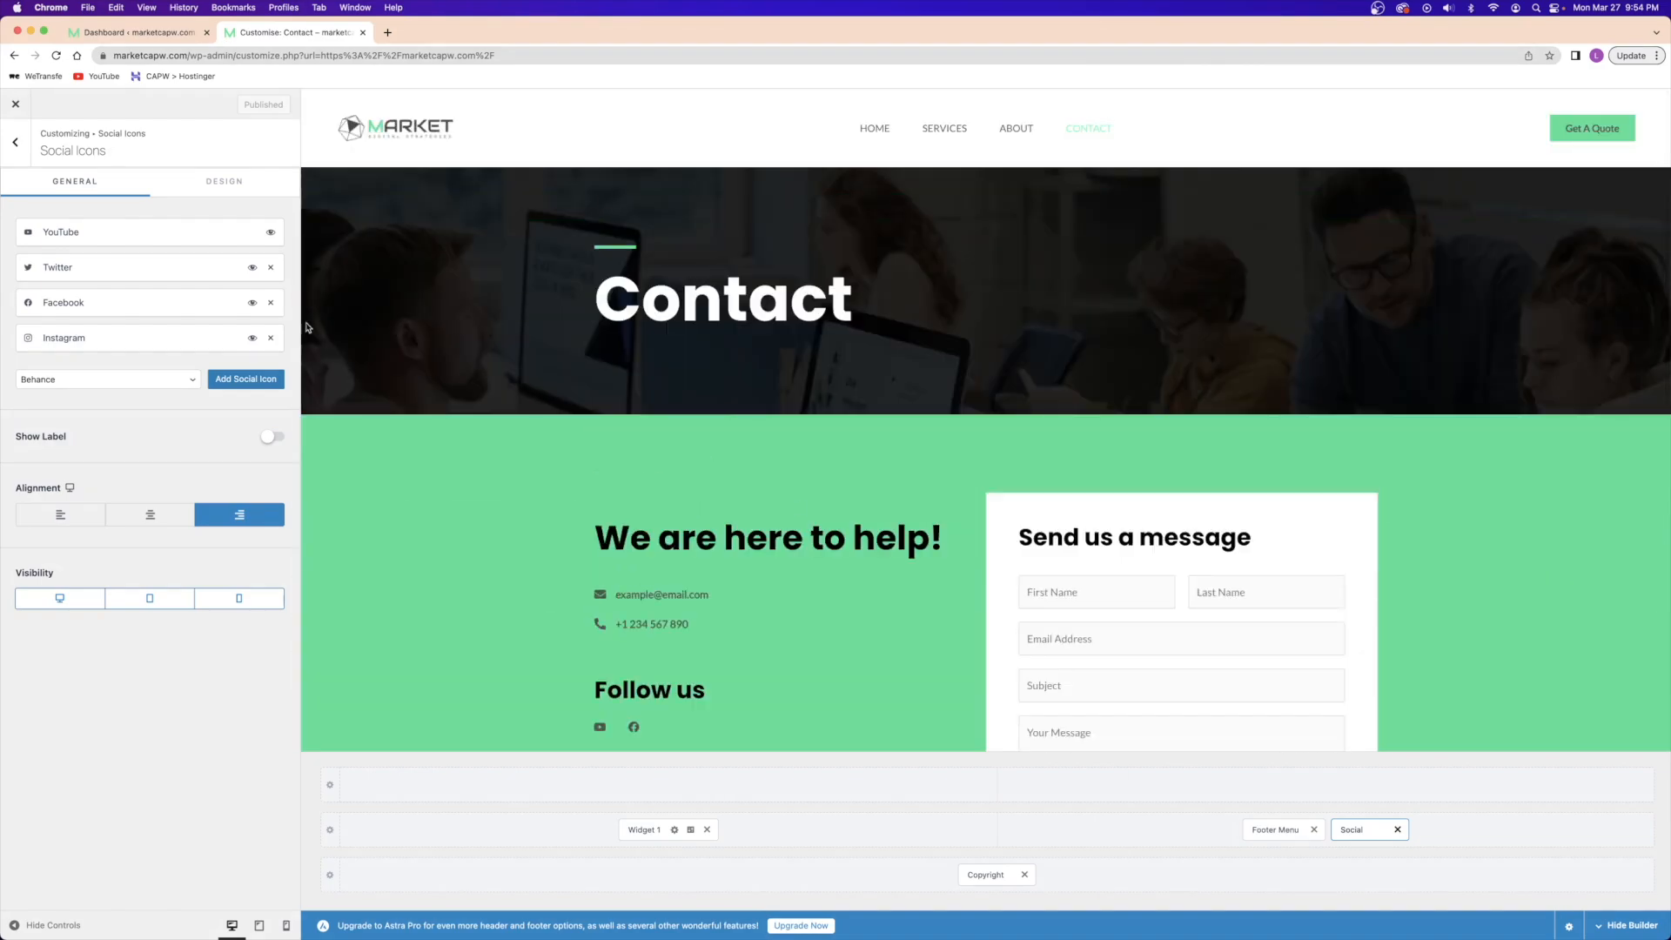
pyautogui.click(362, 33)
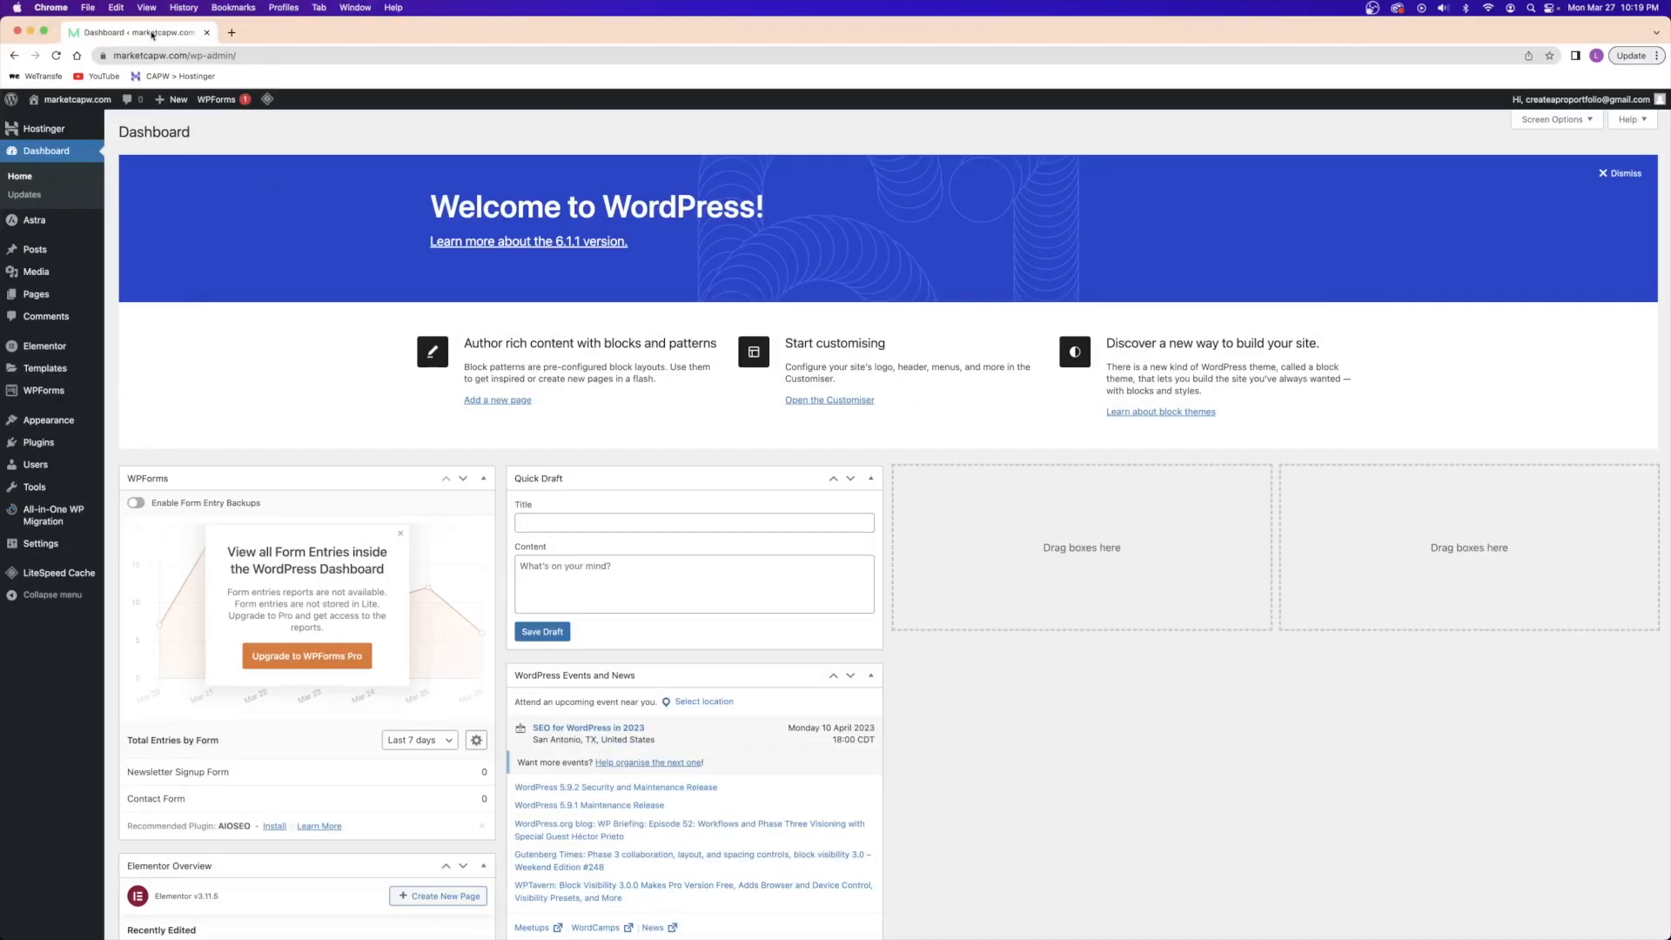
# - Open the live site in a new browser tab and edit its Home page with Elementor
pyautogui.rightClick(83, 106)
pyautogui.click(129, 113)
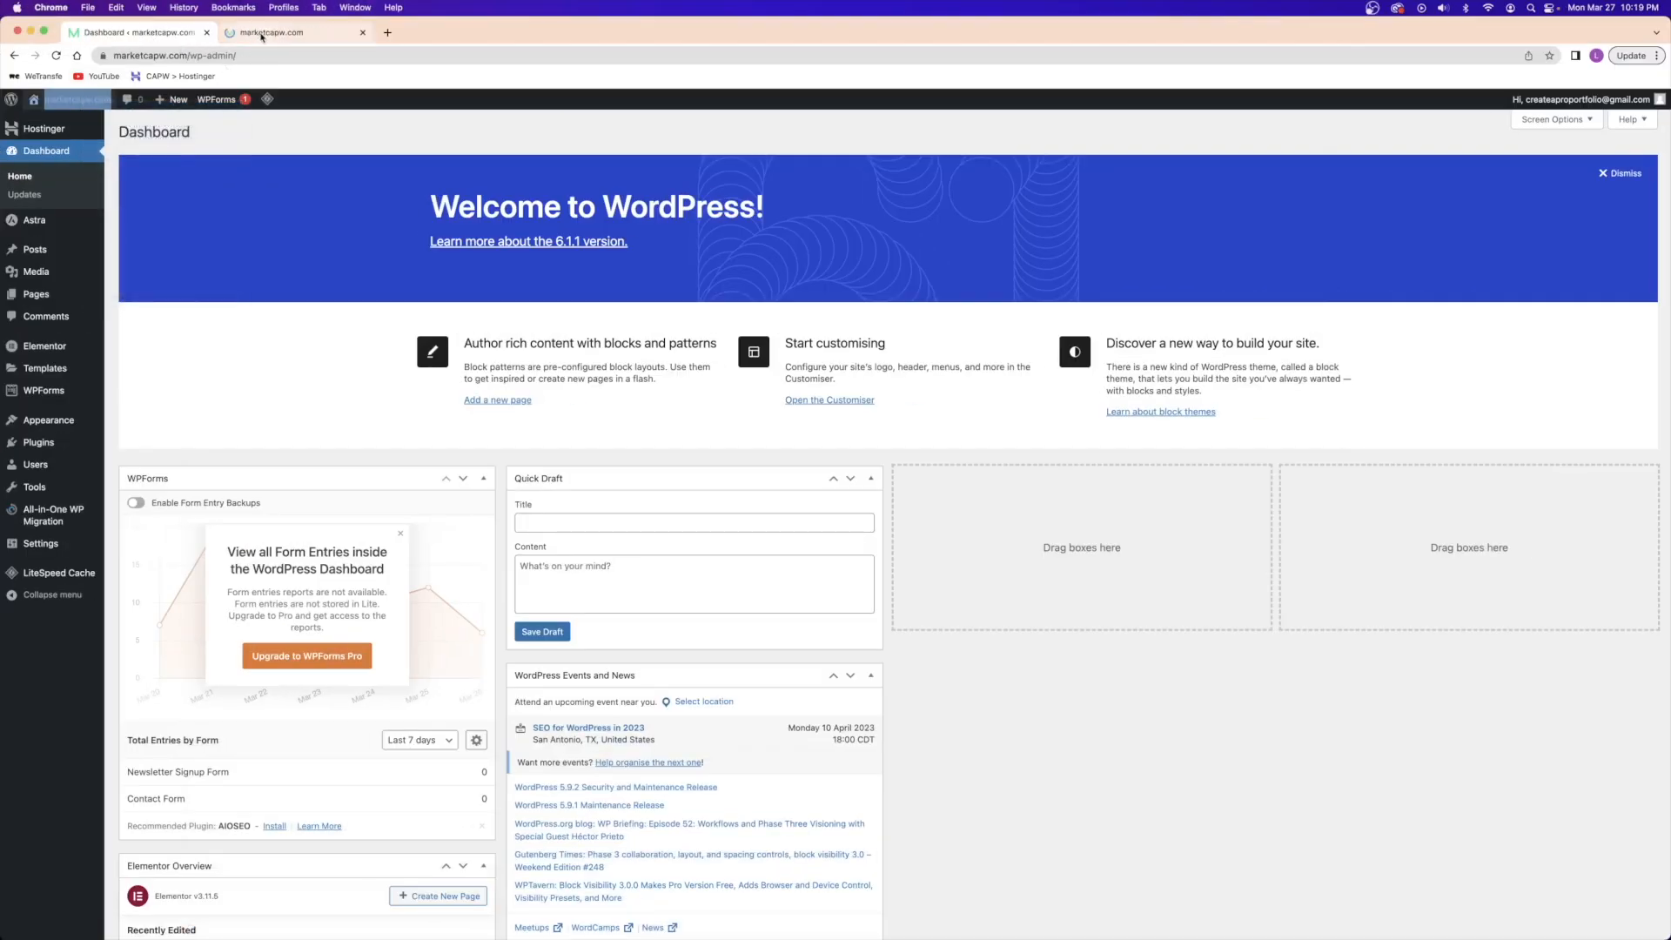
pyautogui.click(262, 36)
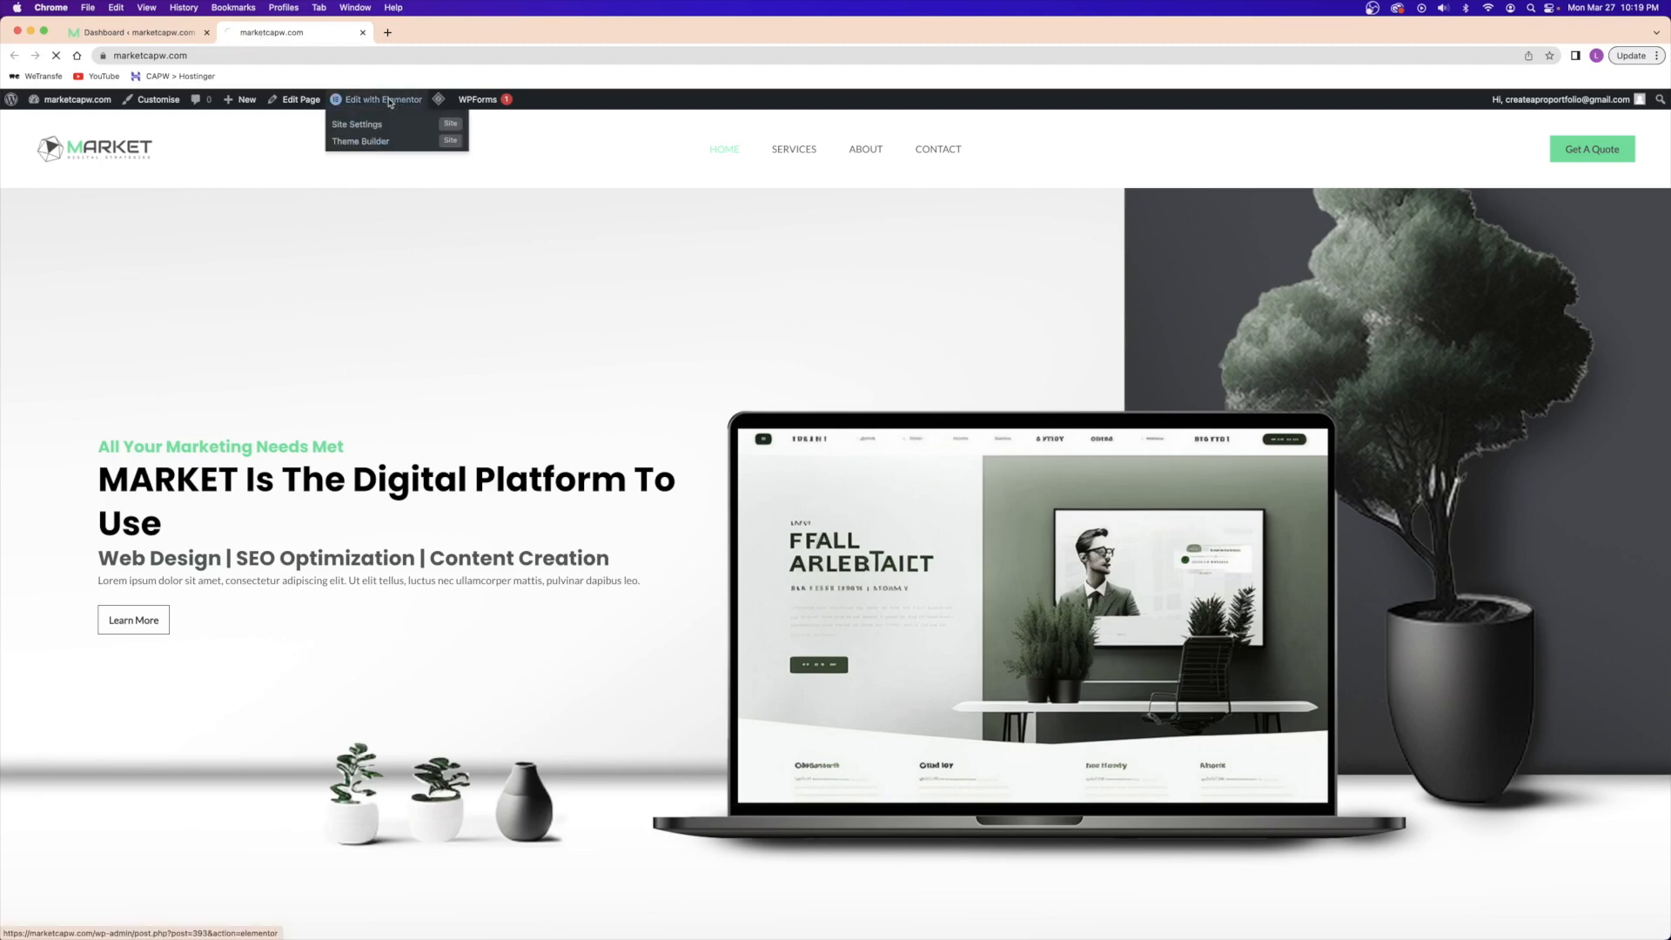
pyautogui.click(389, 103)
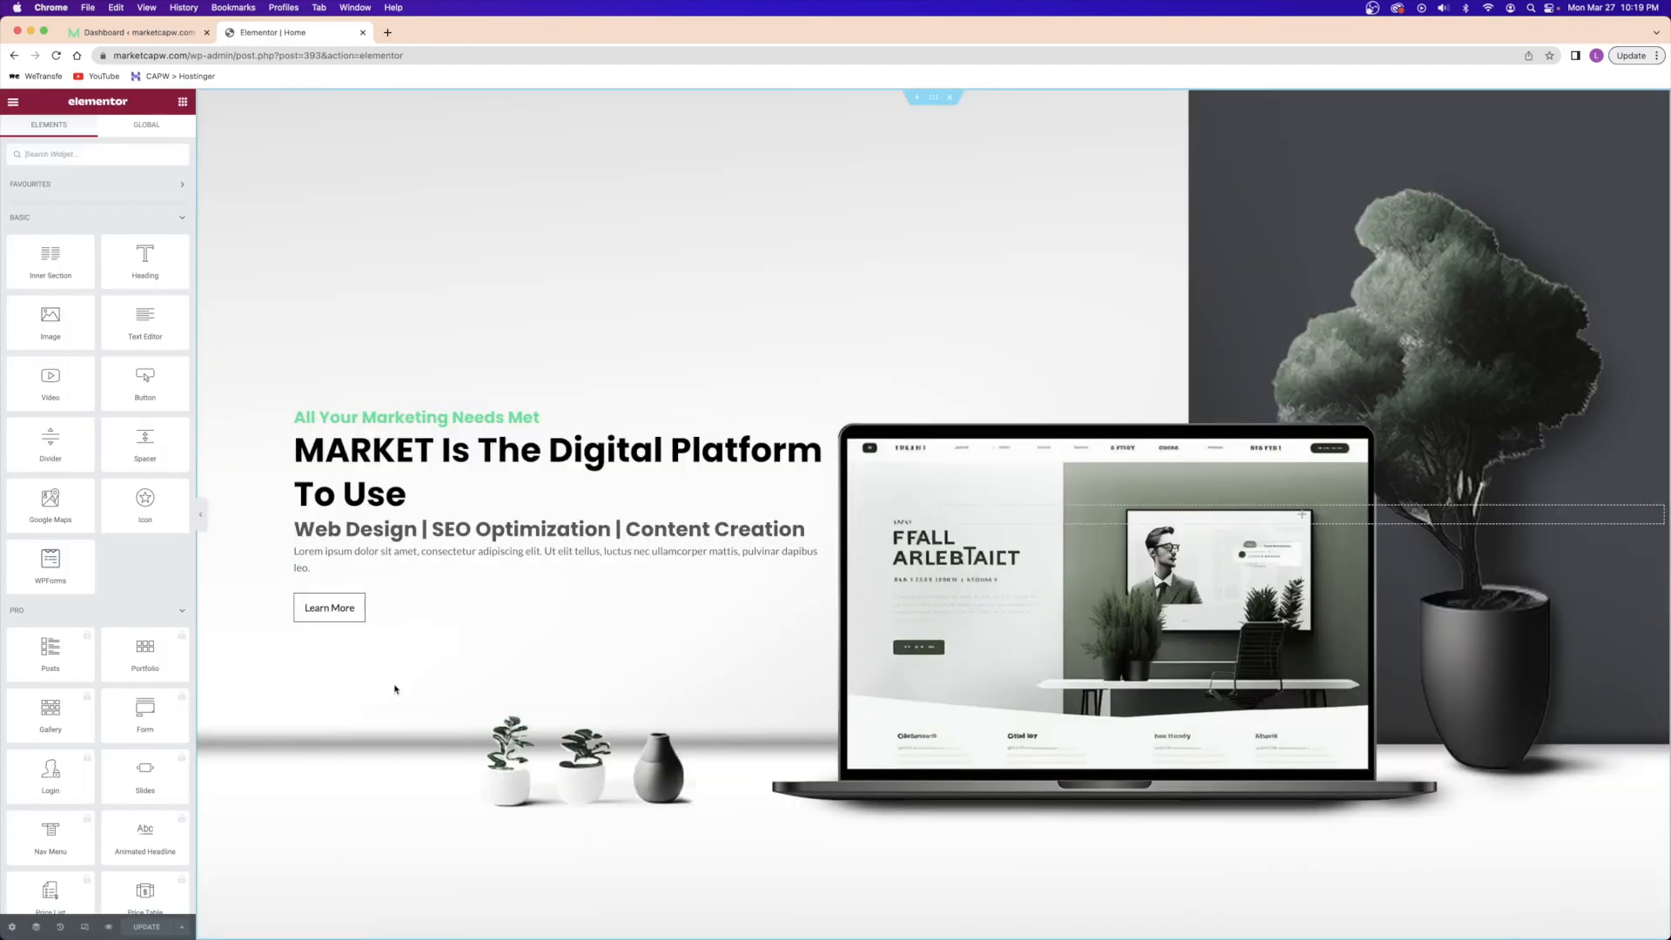
# - Turn on responsive mode and compare the Home page's hero section in the mobile, tablet and desktop views
pyautogui.click(86, 929)
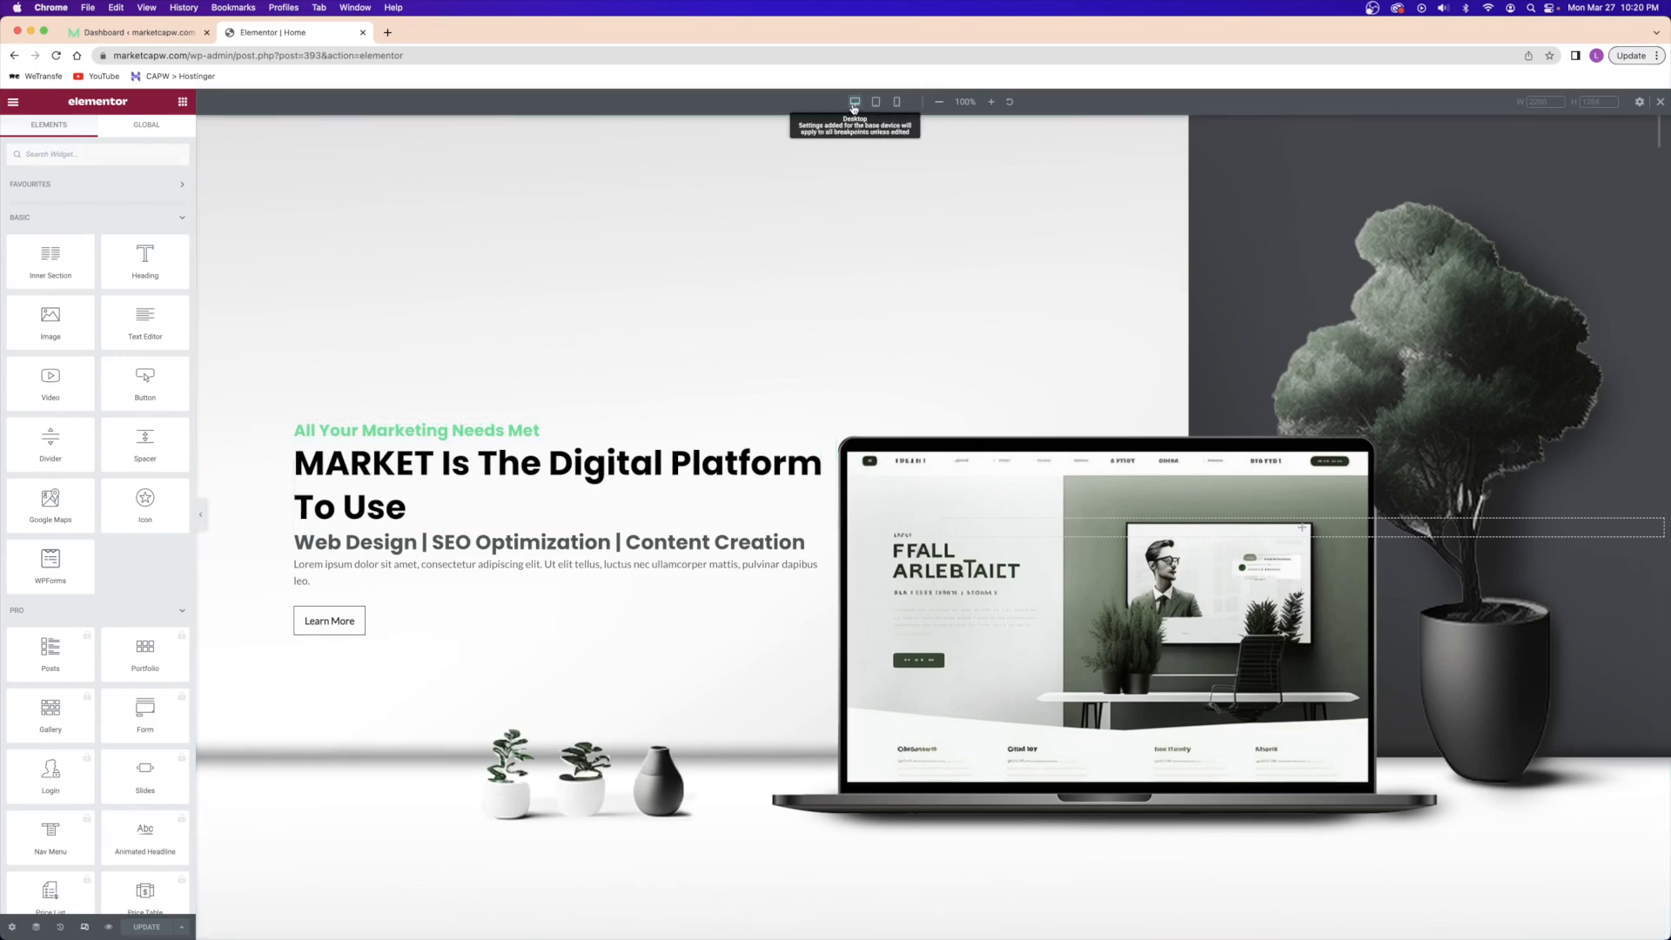
pyautogui.click(897, 103)
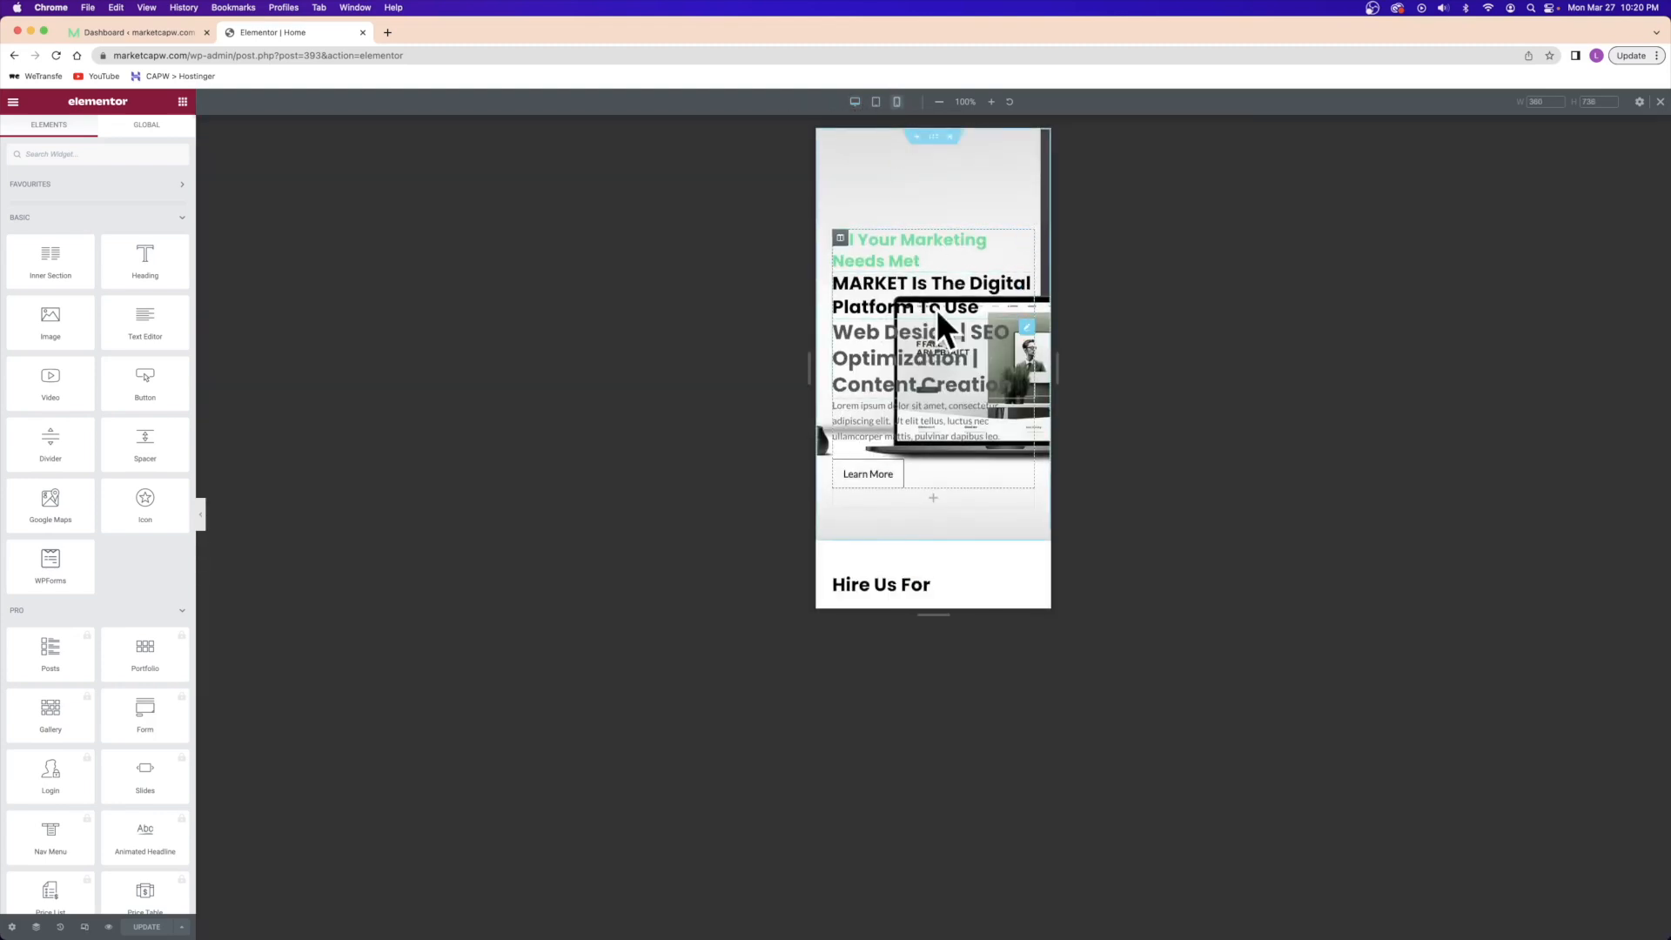
pyautogui.click(875, 102)
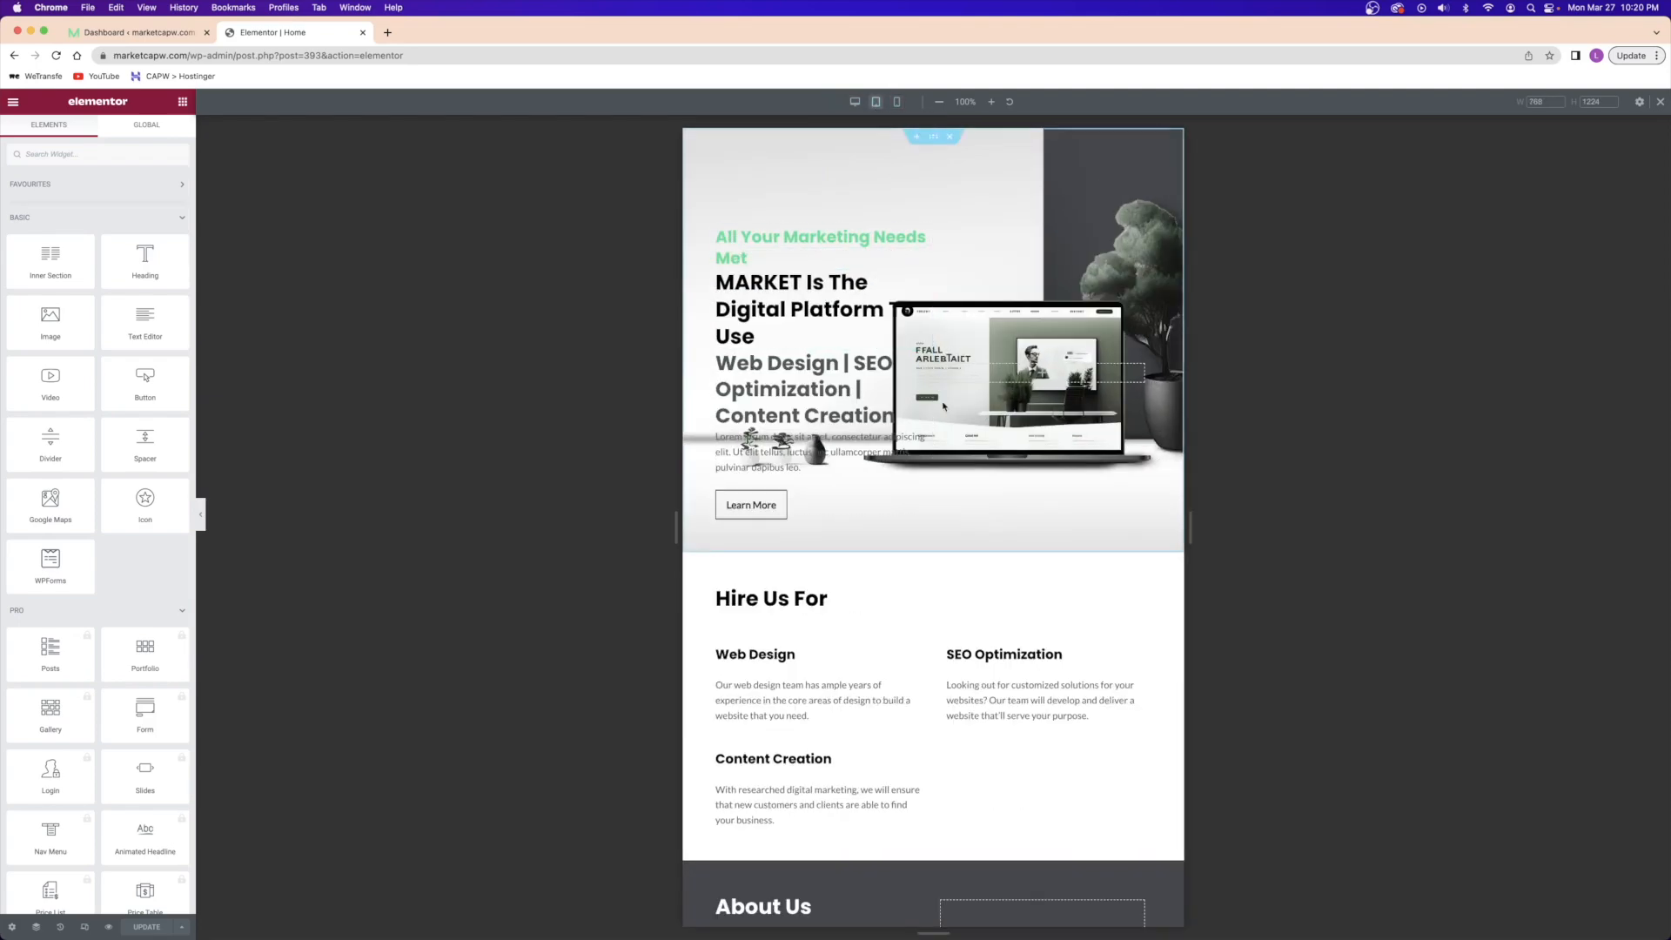
pyautogui.click(854, 102)
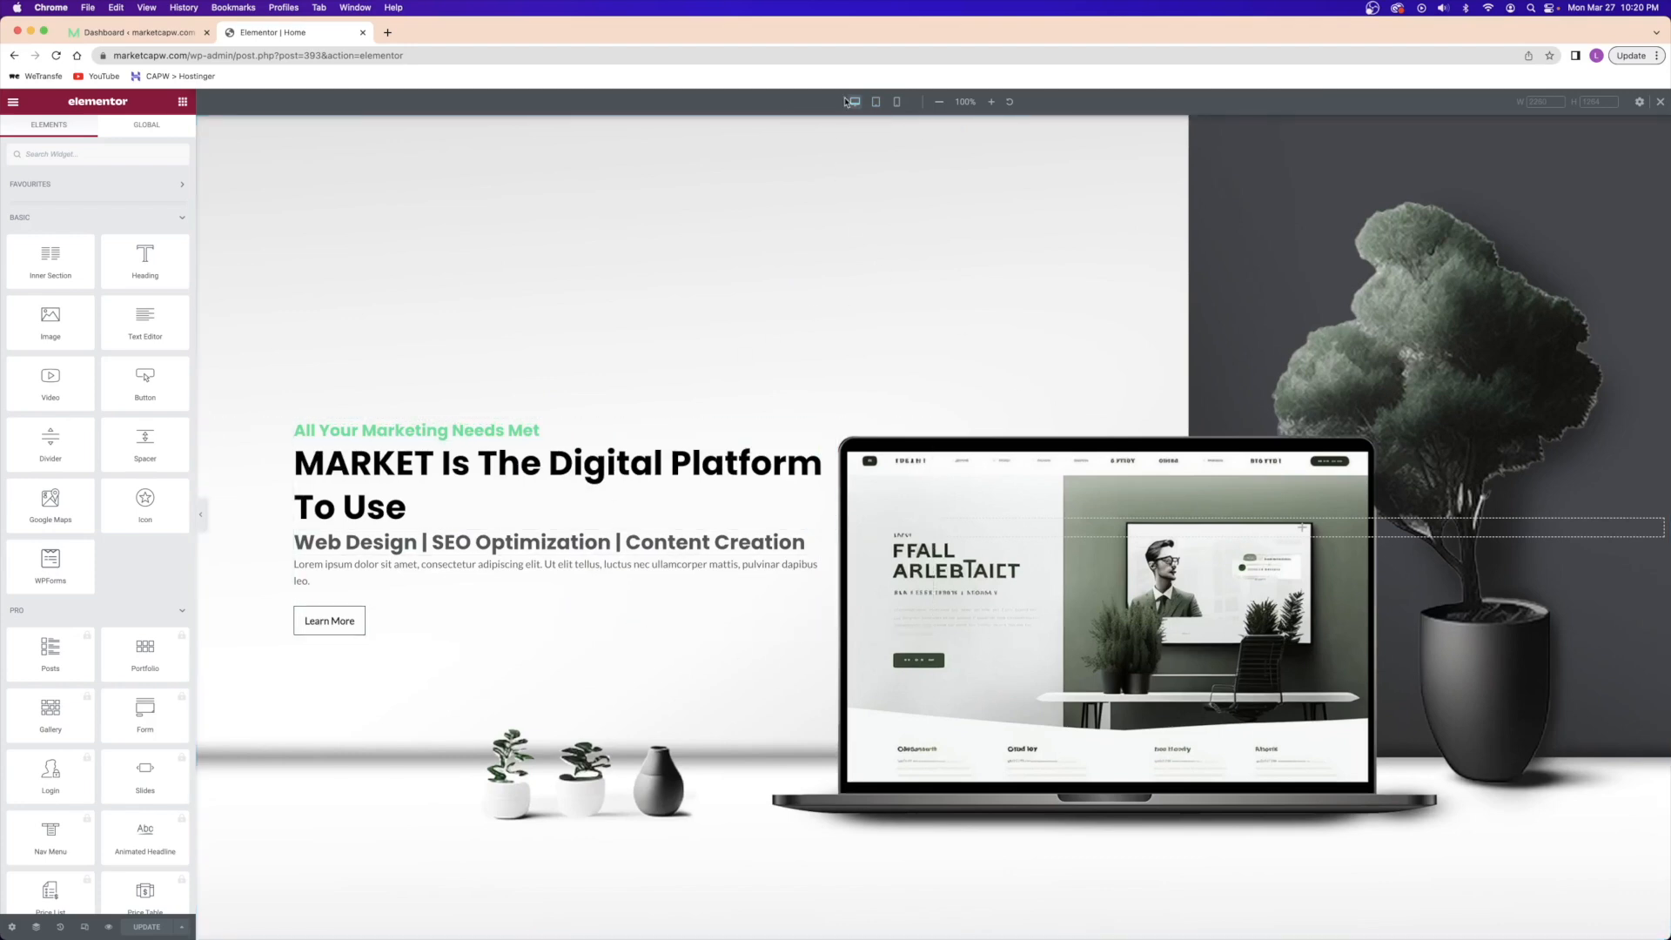
pyautogui.click(876, 102)
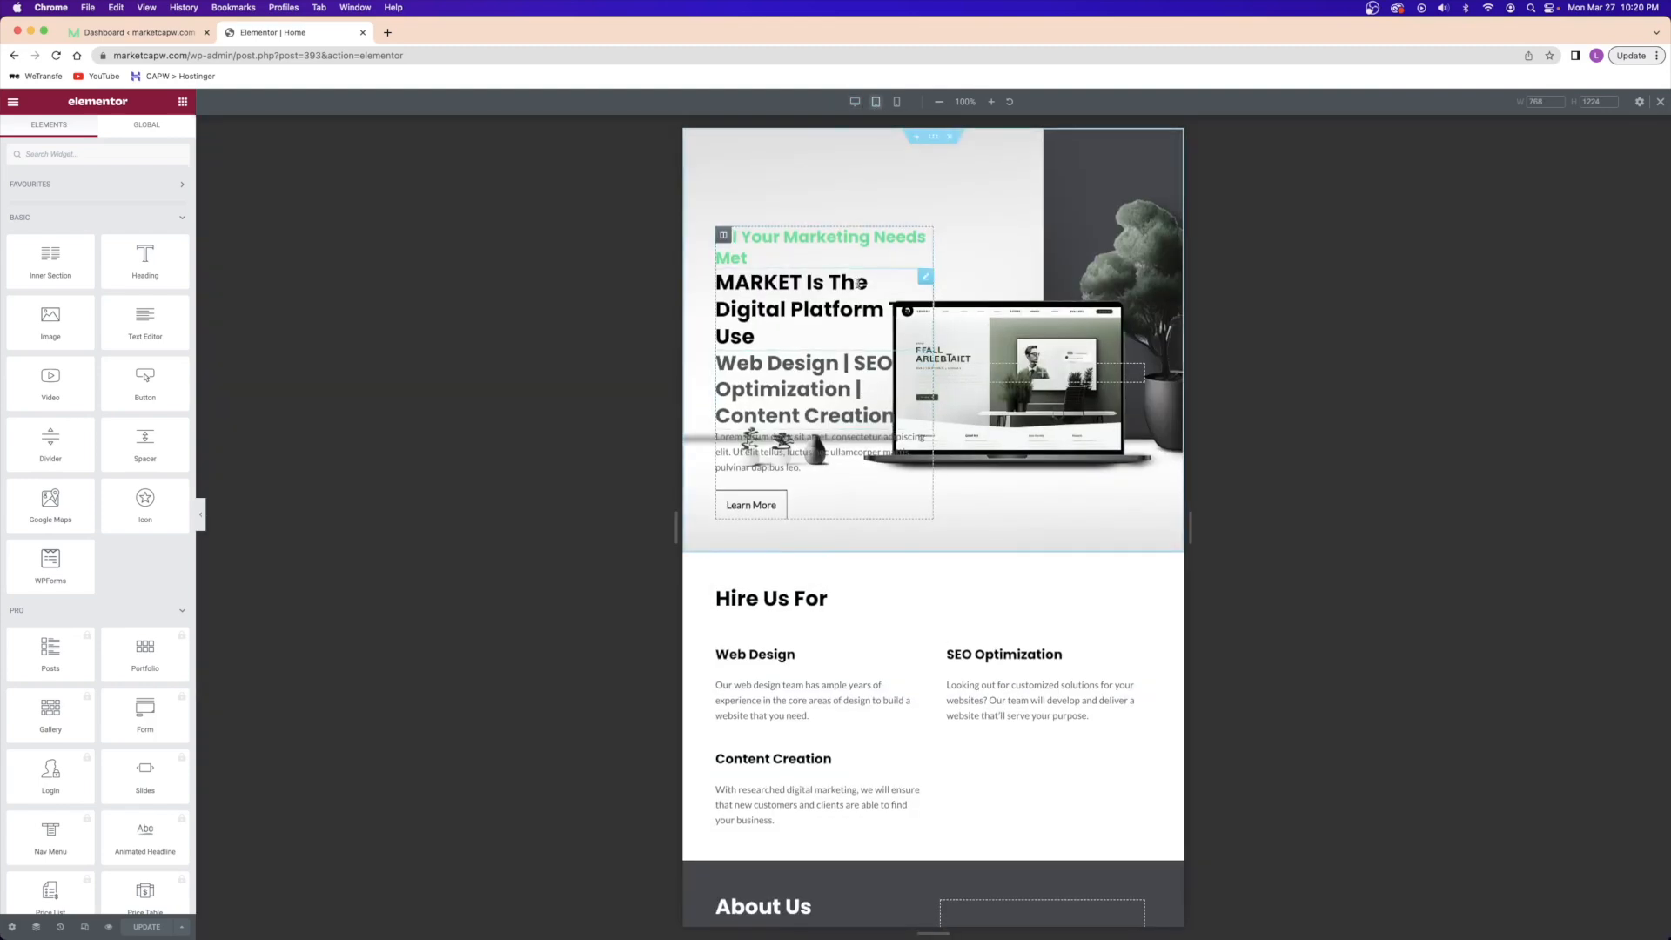
pyautogui.click(897, 102)
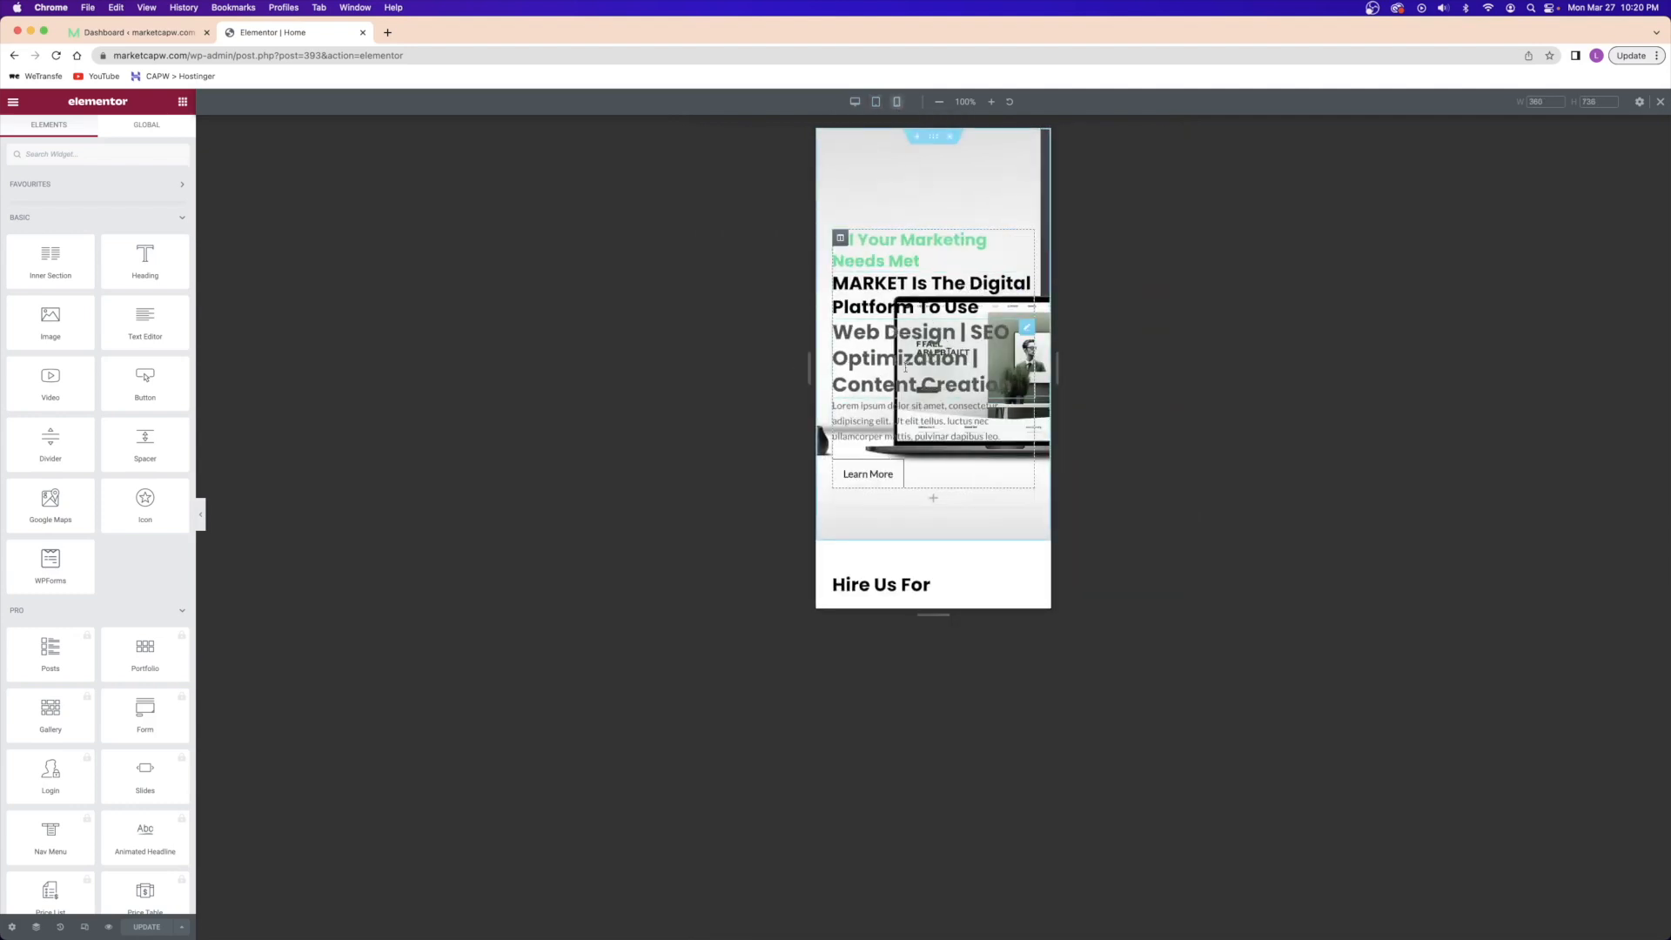
pyautogui.scroll(-5, 907, 405)
pyautogui.scroll(5, 906, 368)
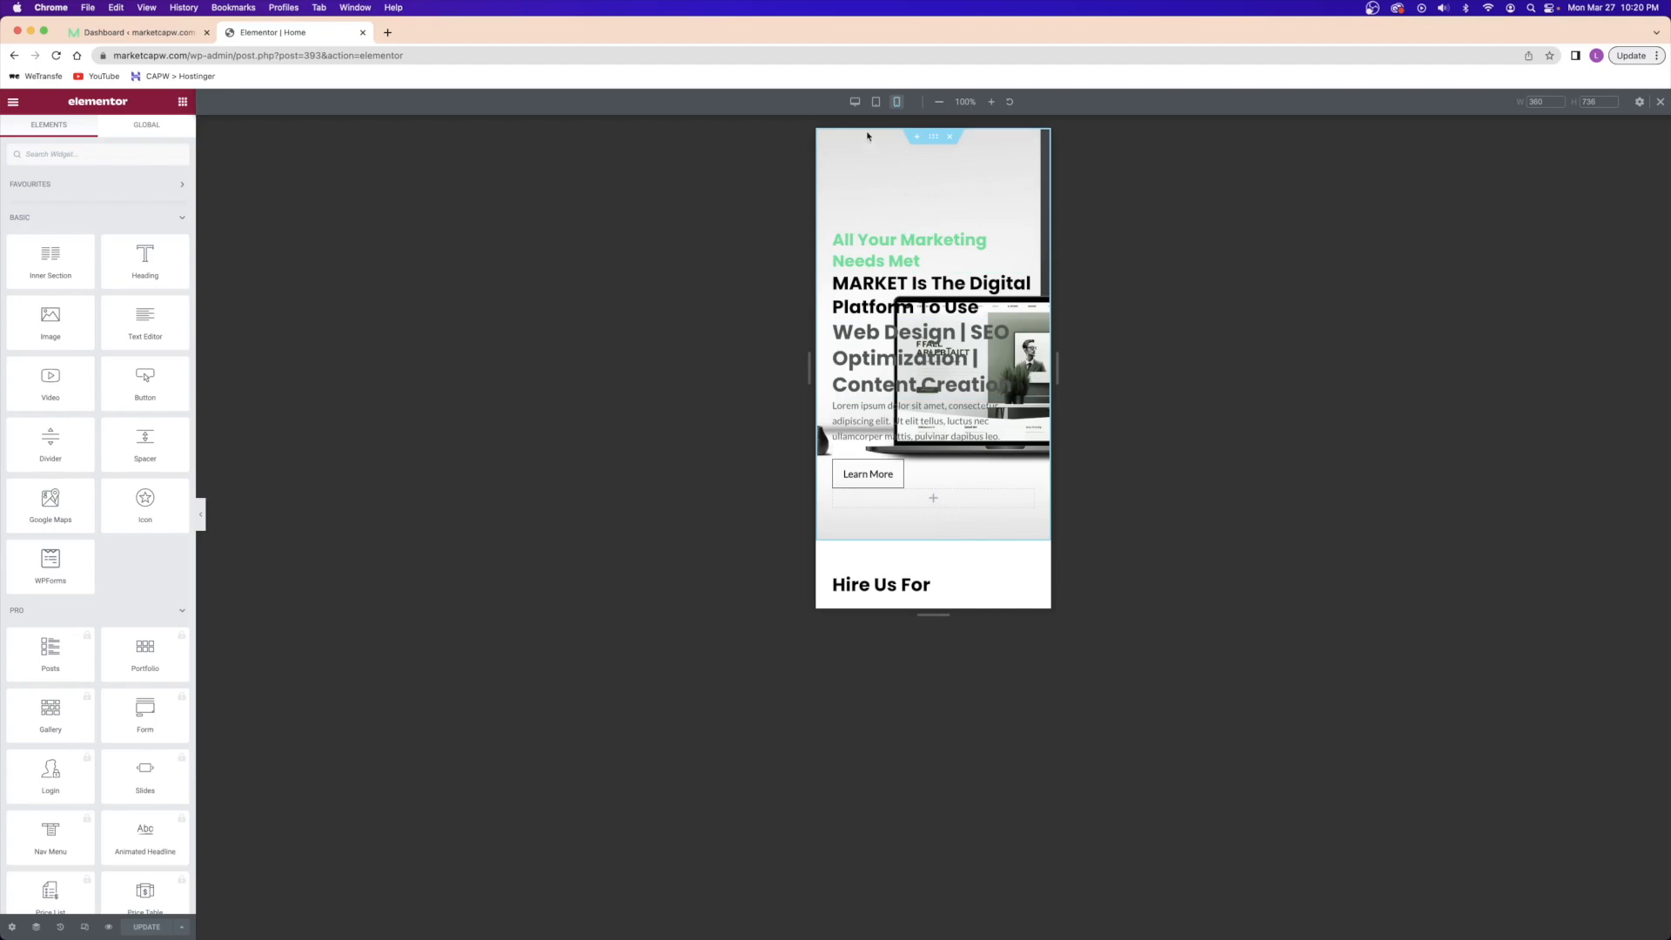
pyautogui.click(855, 102)
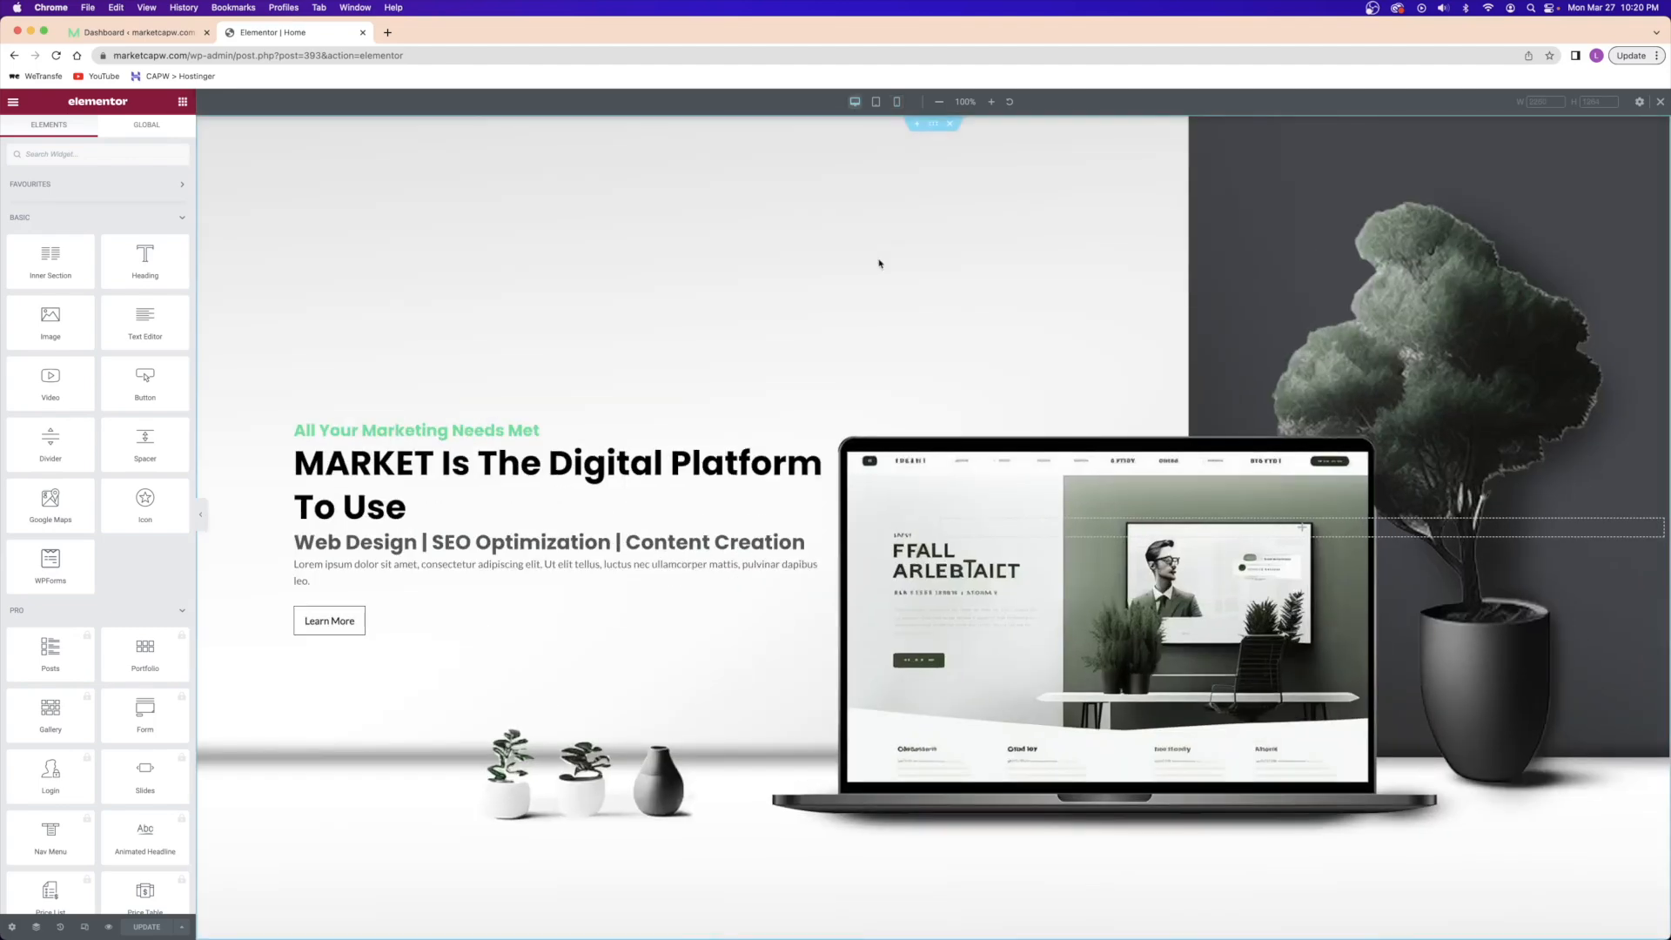
# - Switch to the mobile view and examine the hero section's background style settings, including the responsive option of its image
pyautogui.click(898, 101)
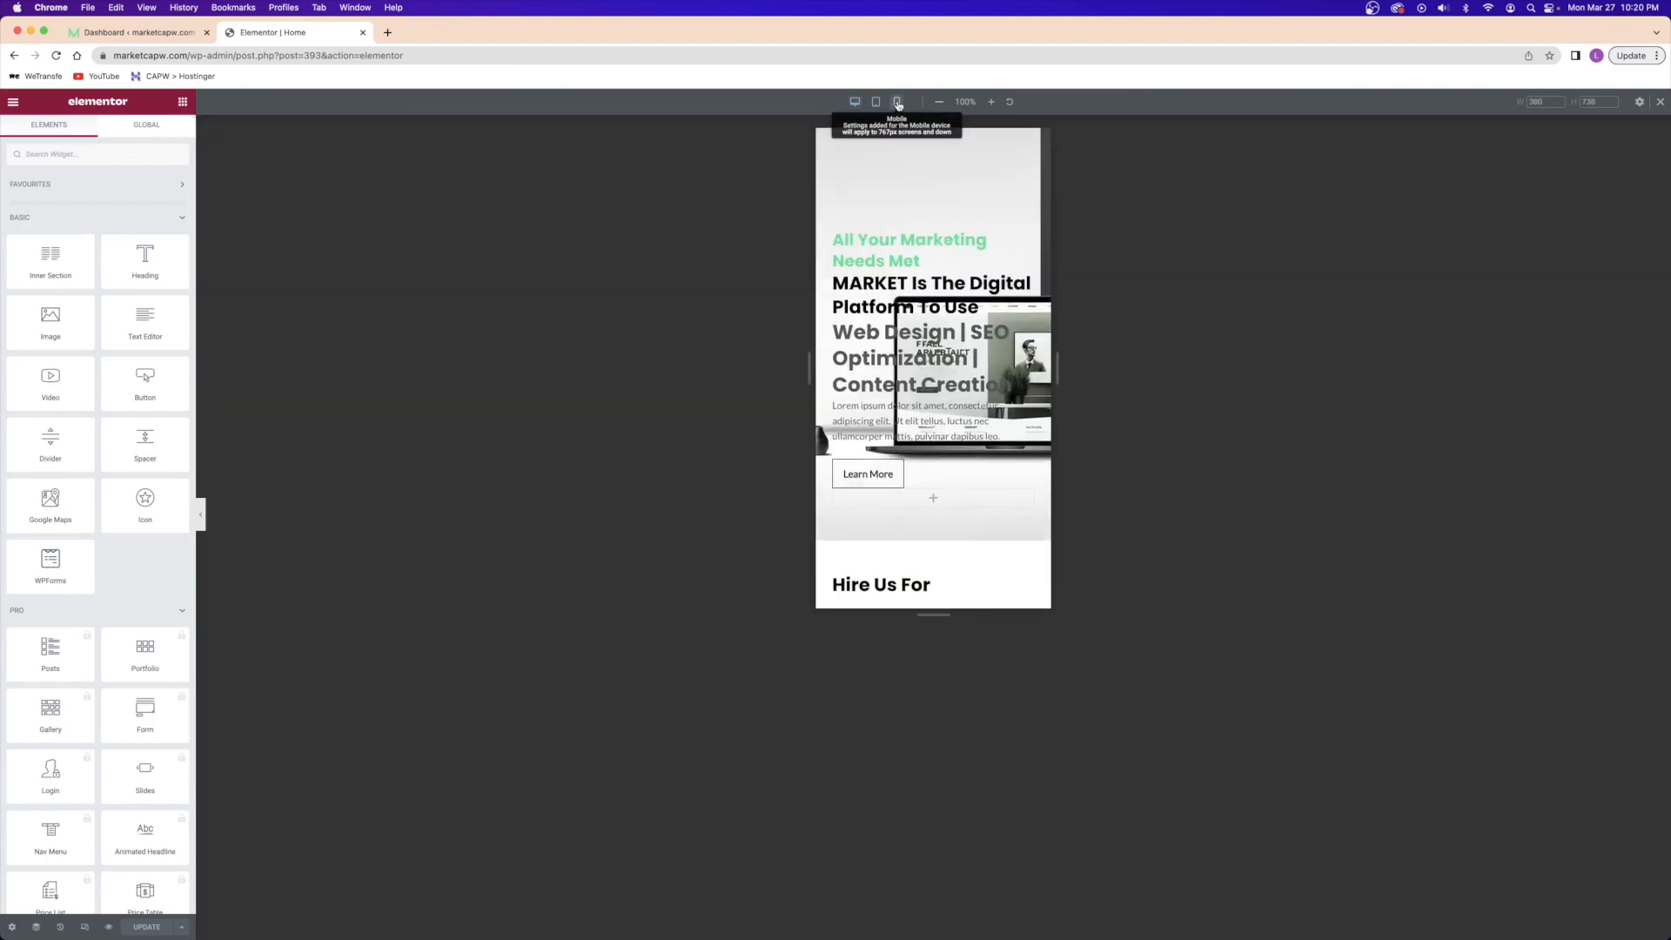
pyautogui.rightClick(888, 207)
pyautogui.click(914, 219)
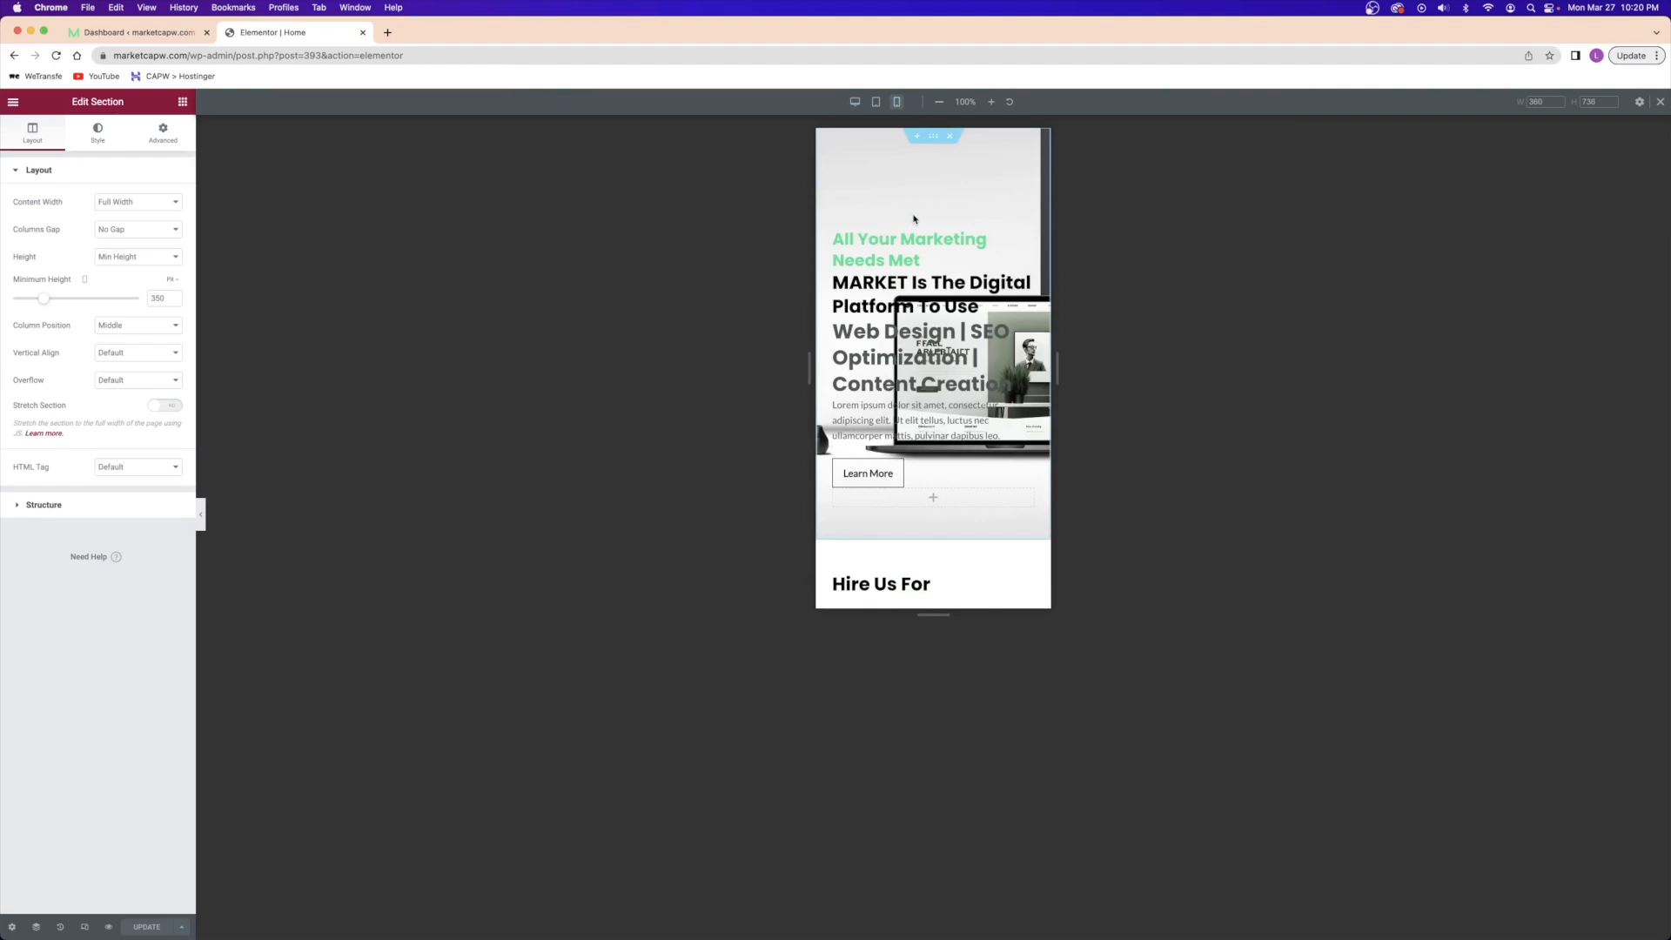
pyautogui.rightClick(880, 187)
pyautogui.click(881, 193)
pyautogui.click(101, 144)
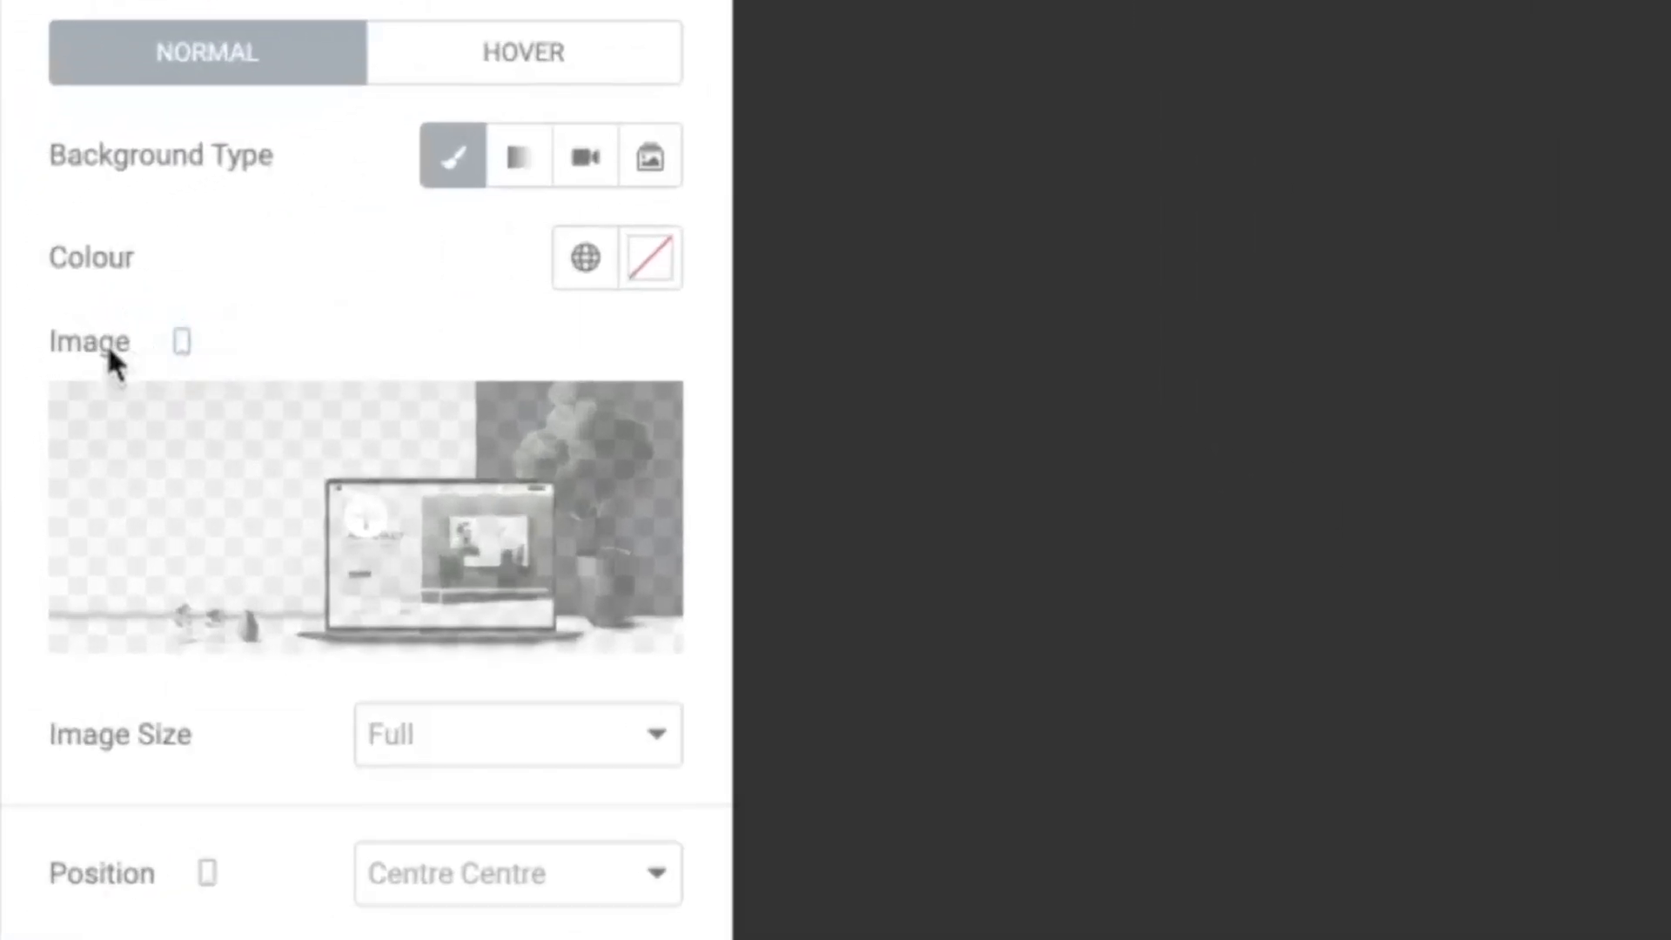
pyautogui.click(184, 357)
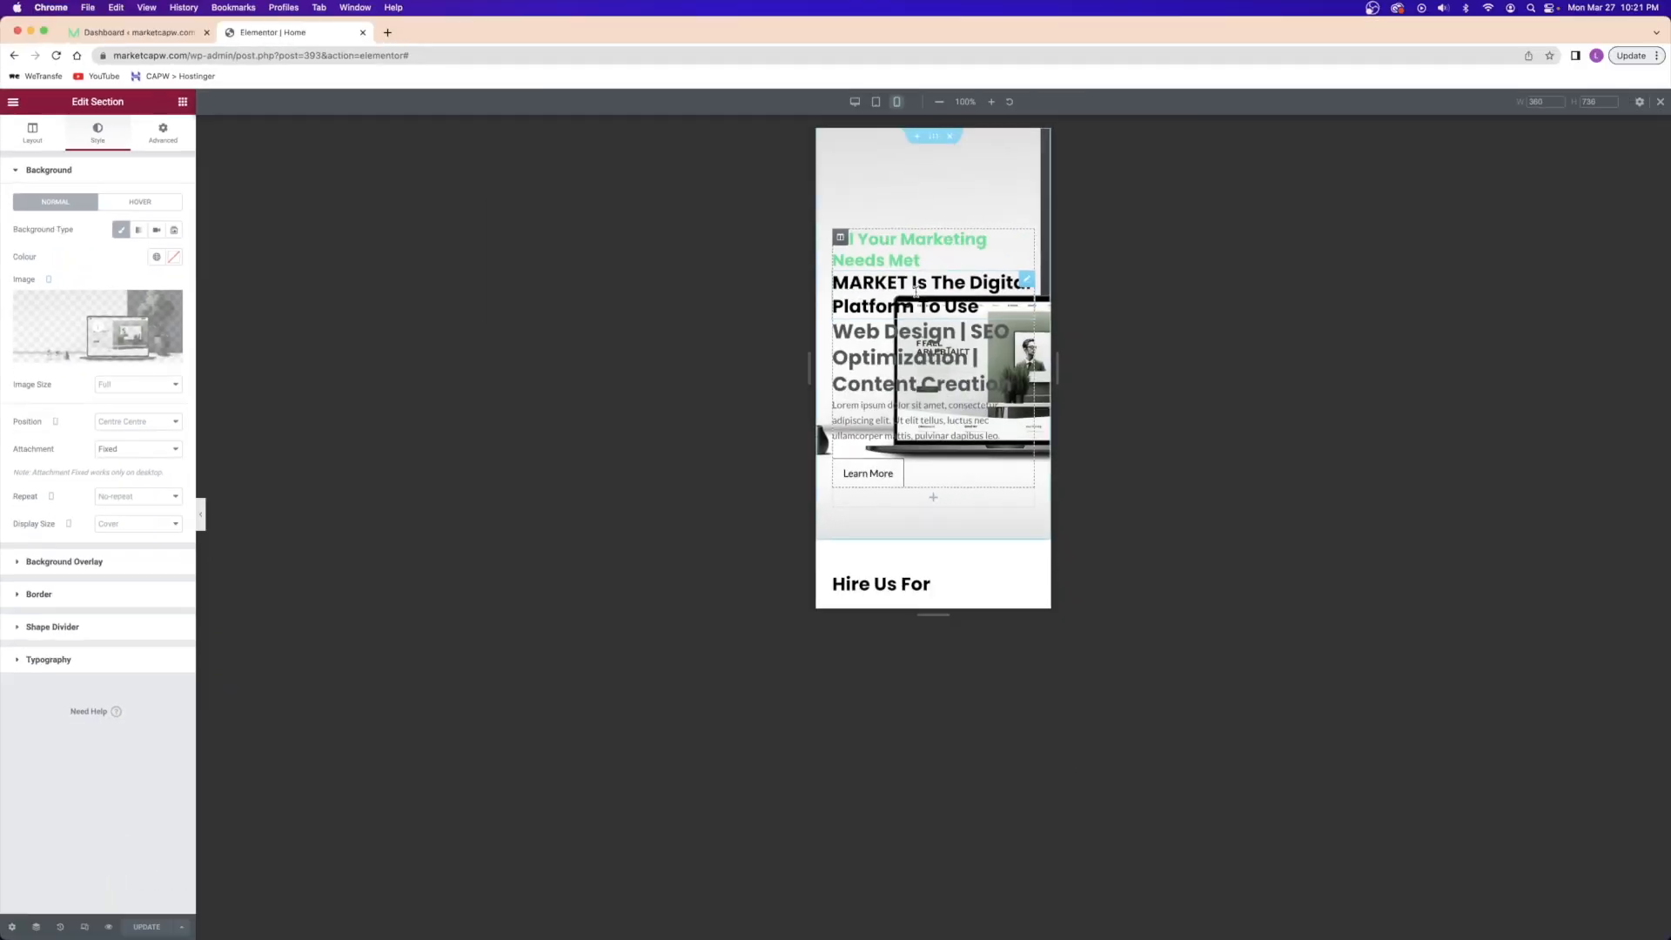
# - Try a mobile font size of 93 px on the "Web Design | SEO Optimization | Content Creation" heading and check the desktop view
pyautogui.click(915, 291)
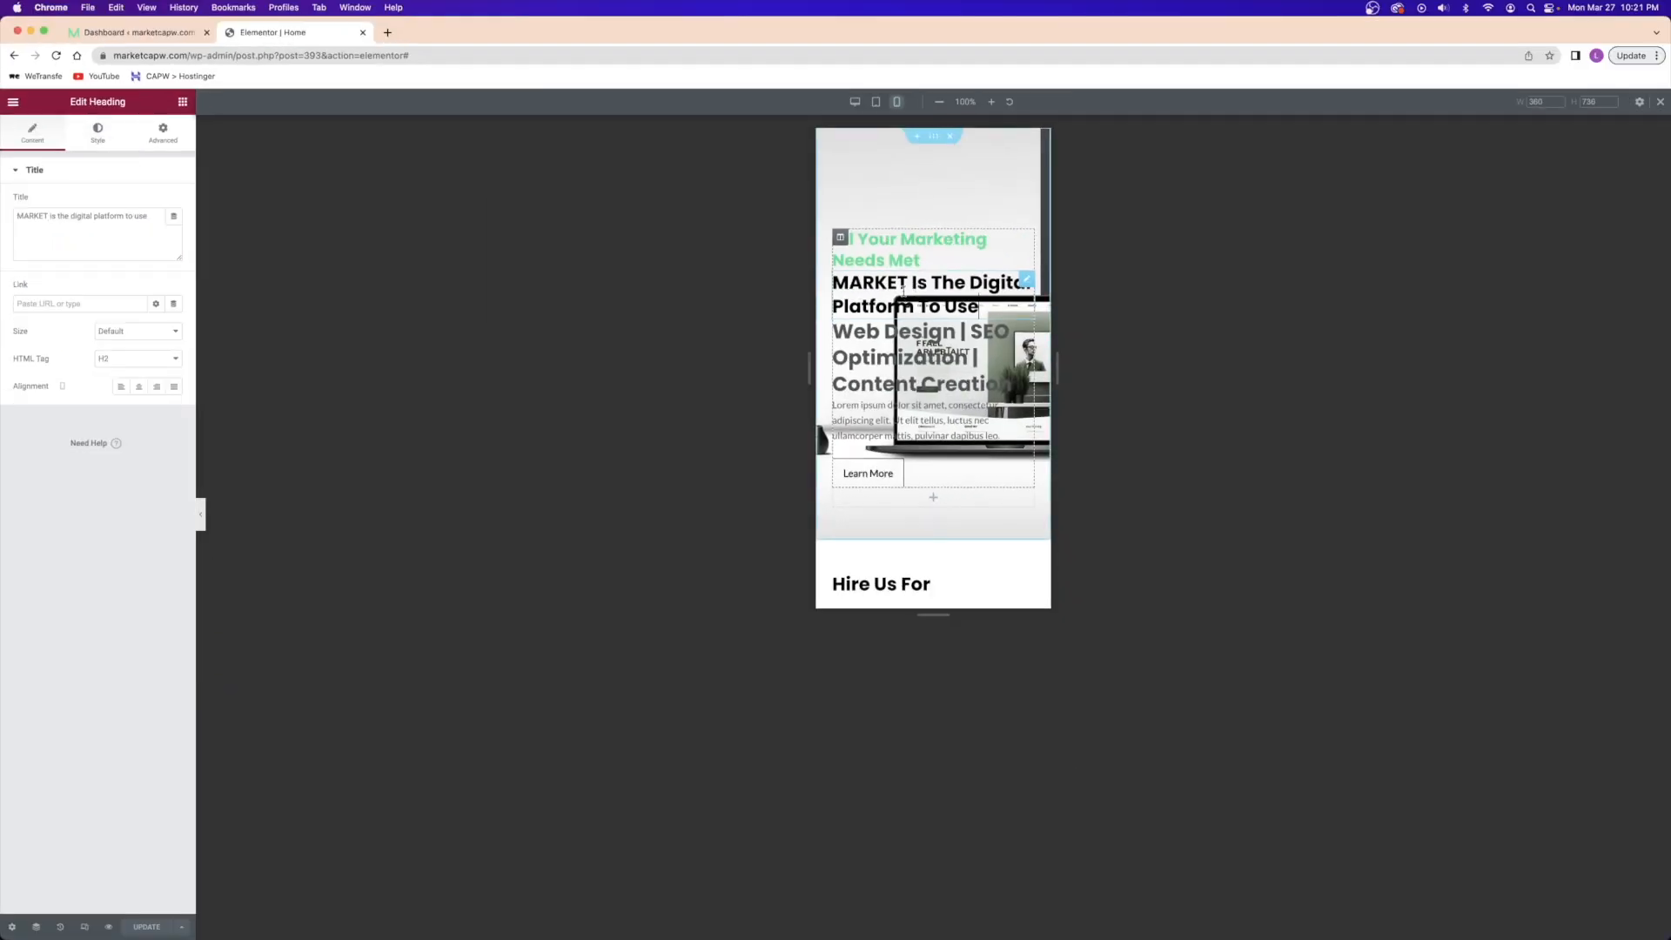
pyautogui.click(909, 369)
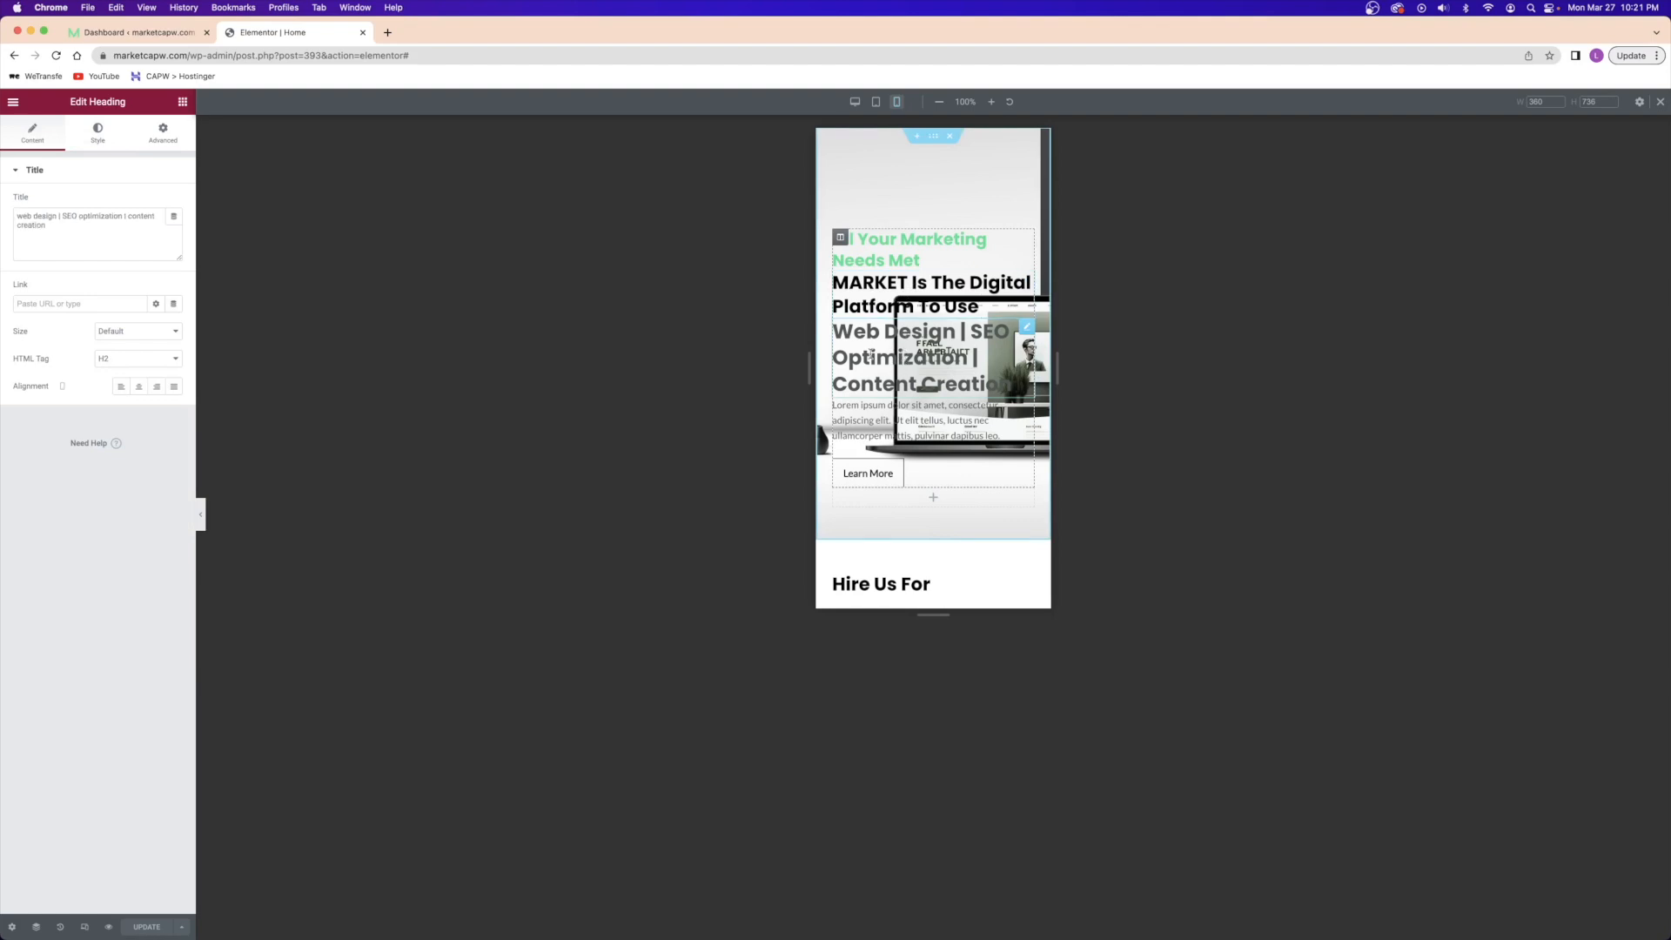
pyautogui.click(113, 138)
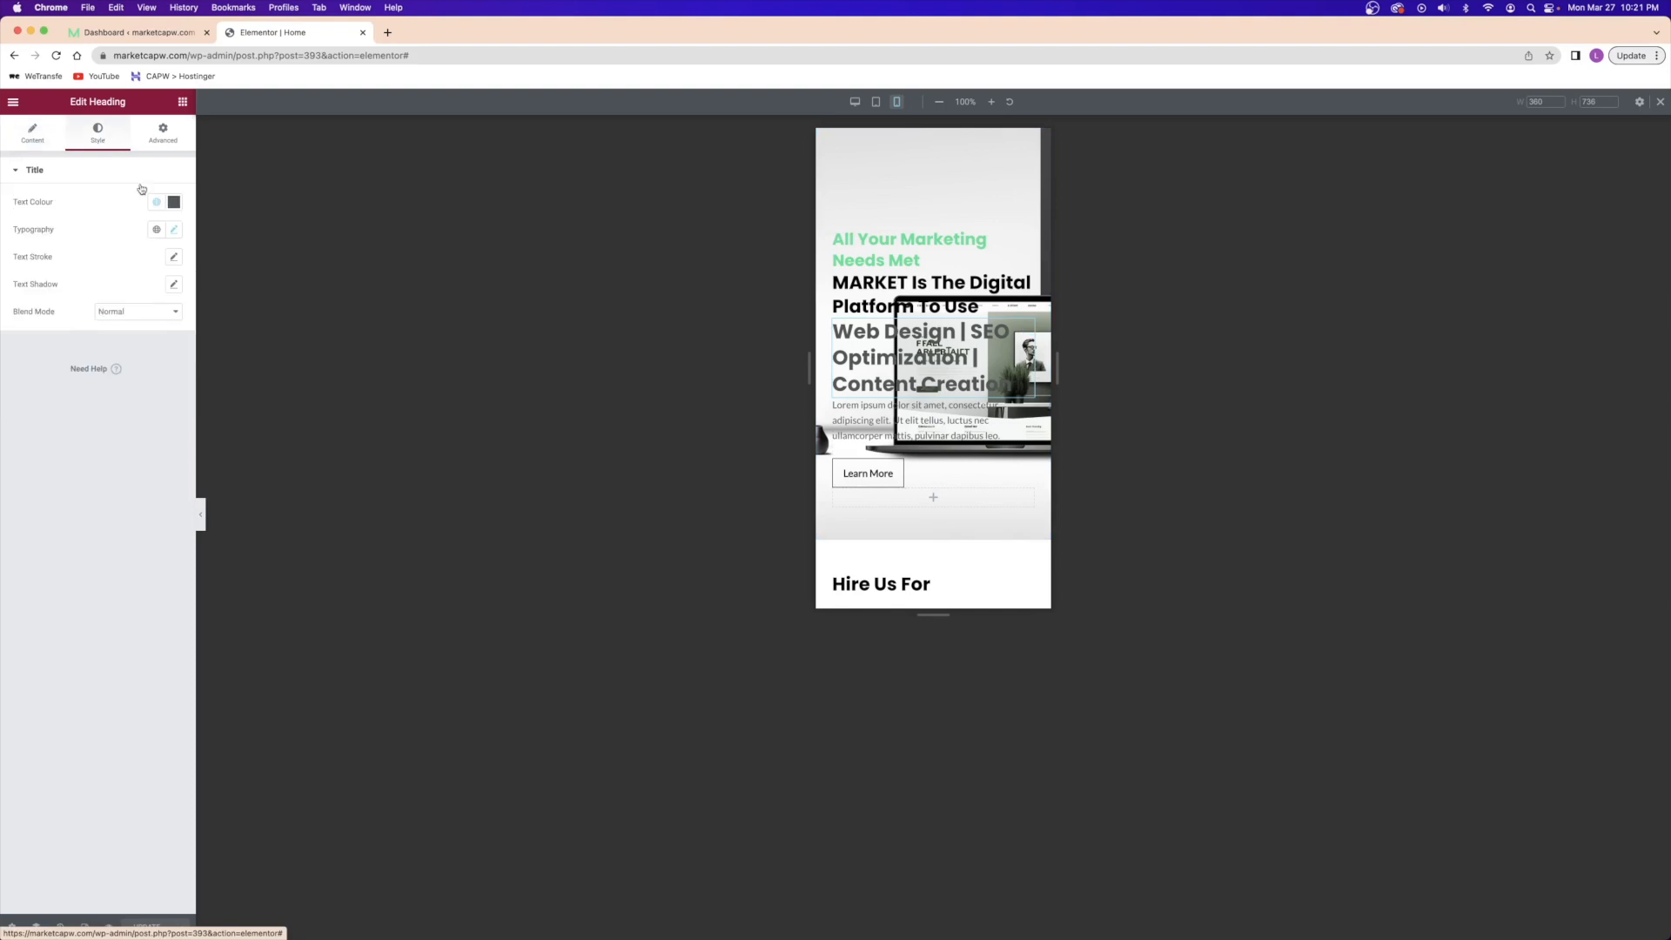
pyautogui.click(175, 229)
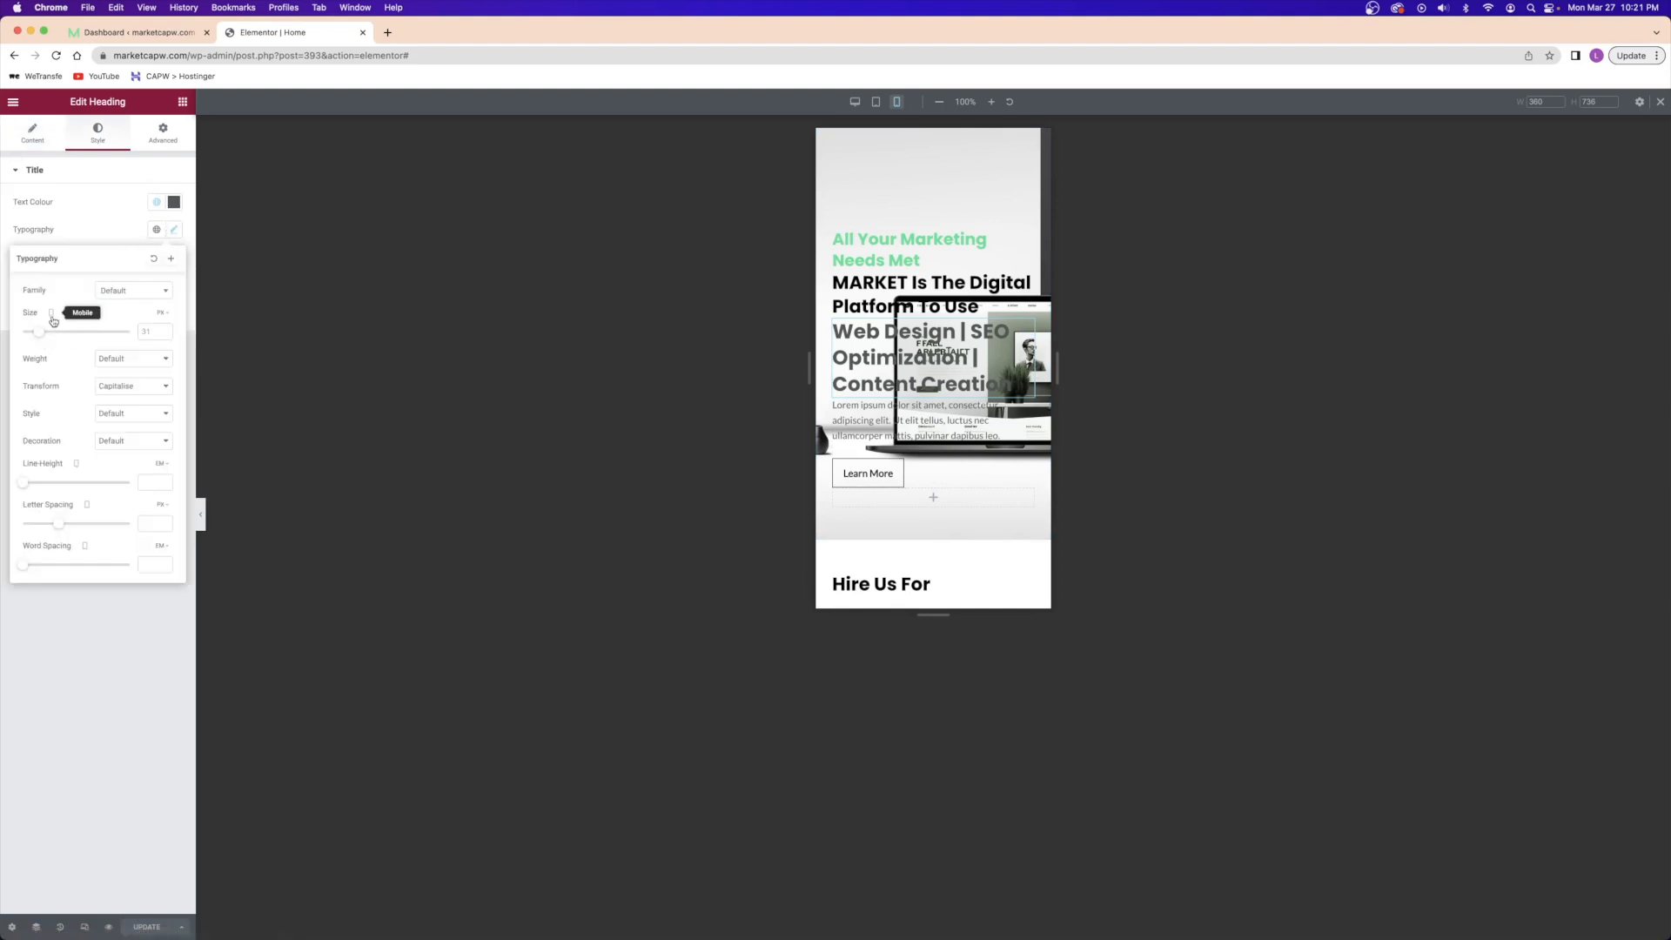
pyautogui.moveTo(38, 332); pyautogui.dragTo(73, 336)
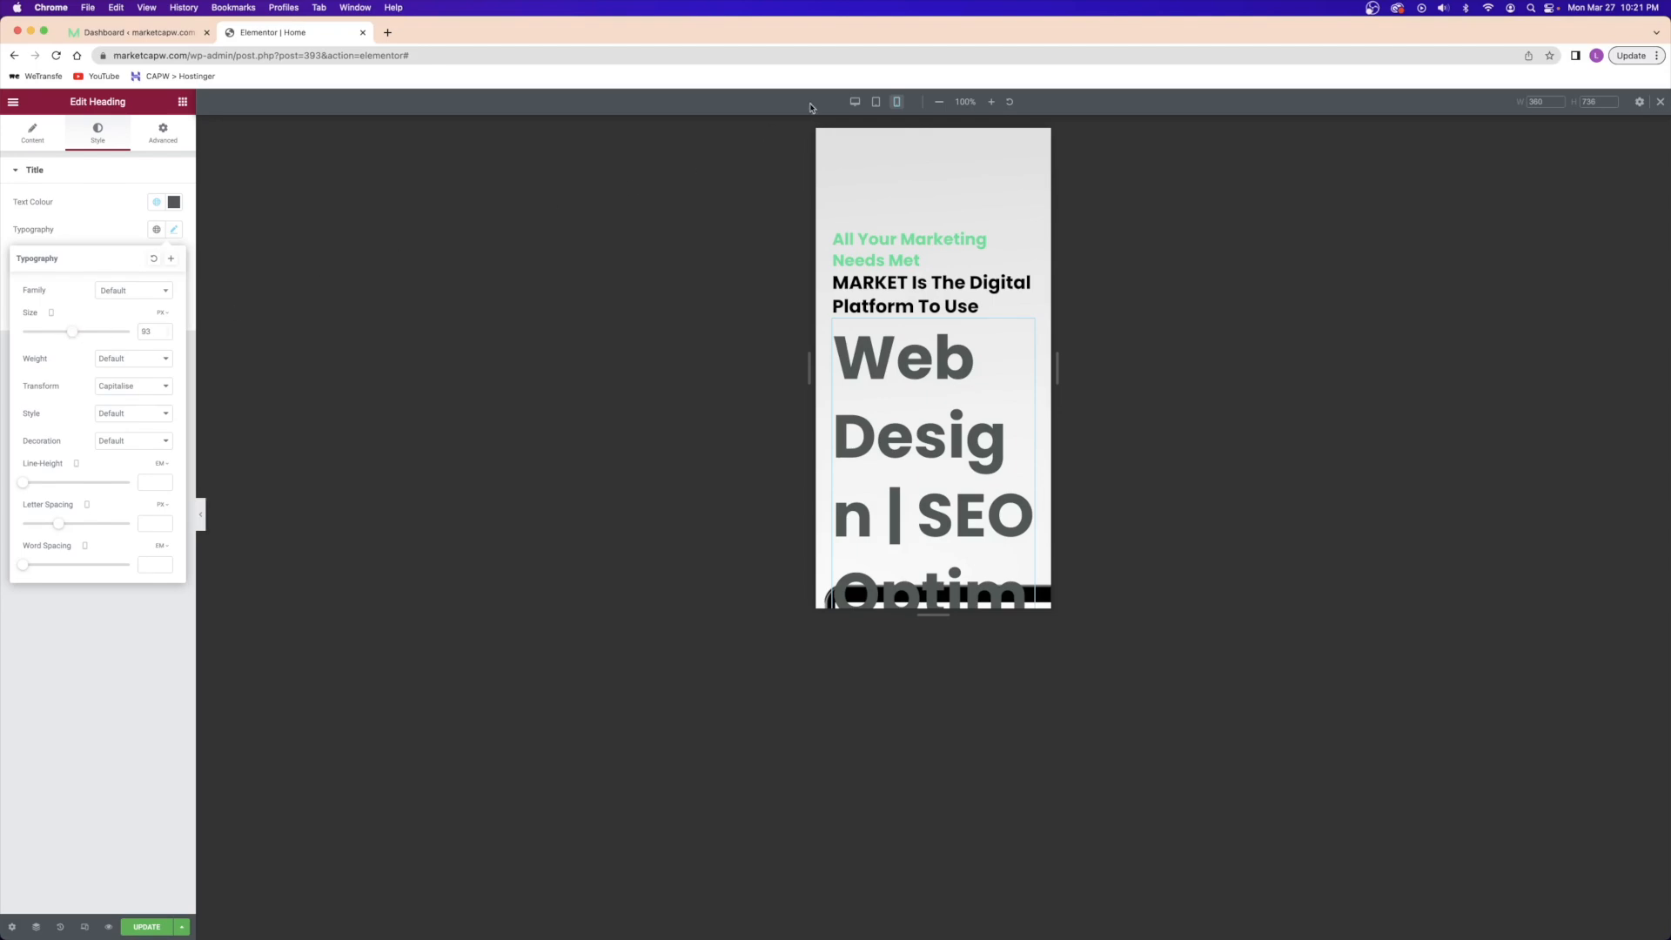
pyautogui.click(859, 105)
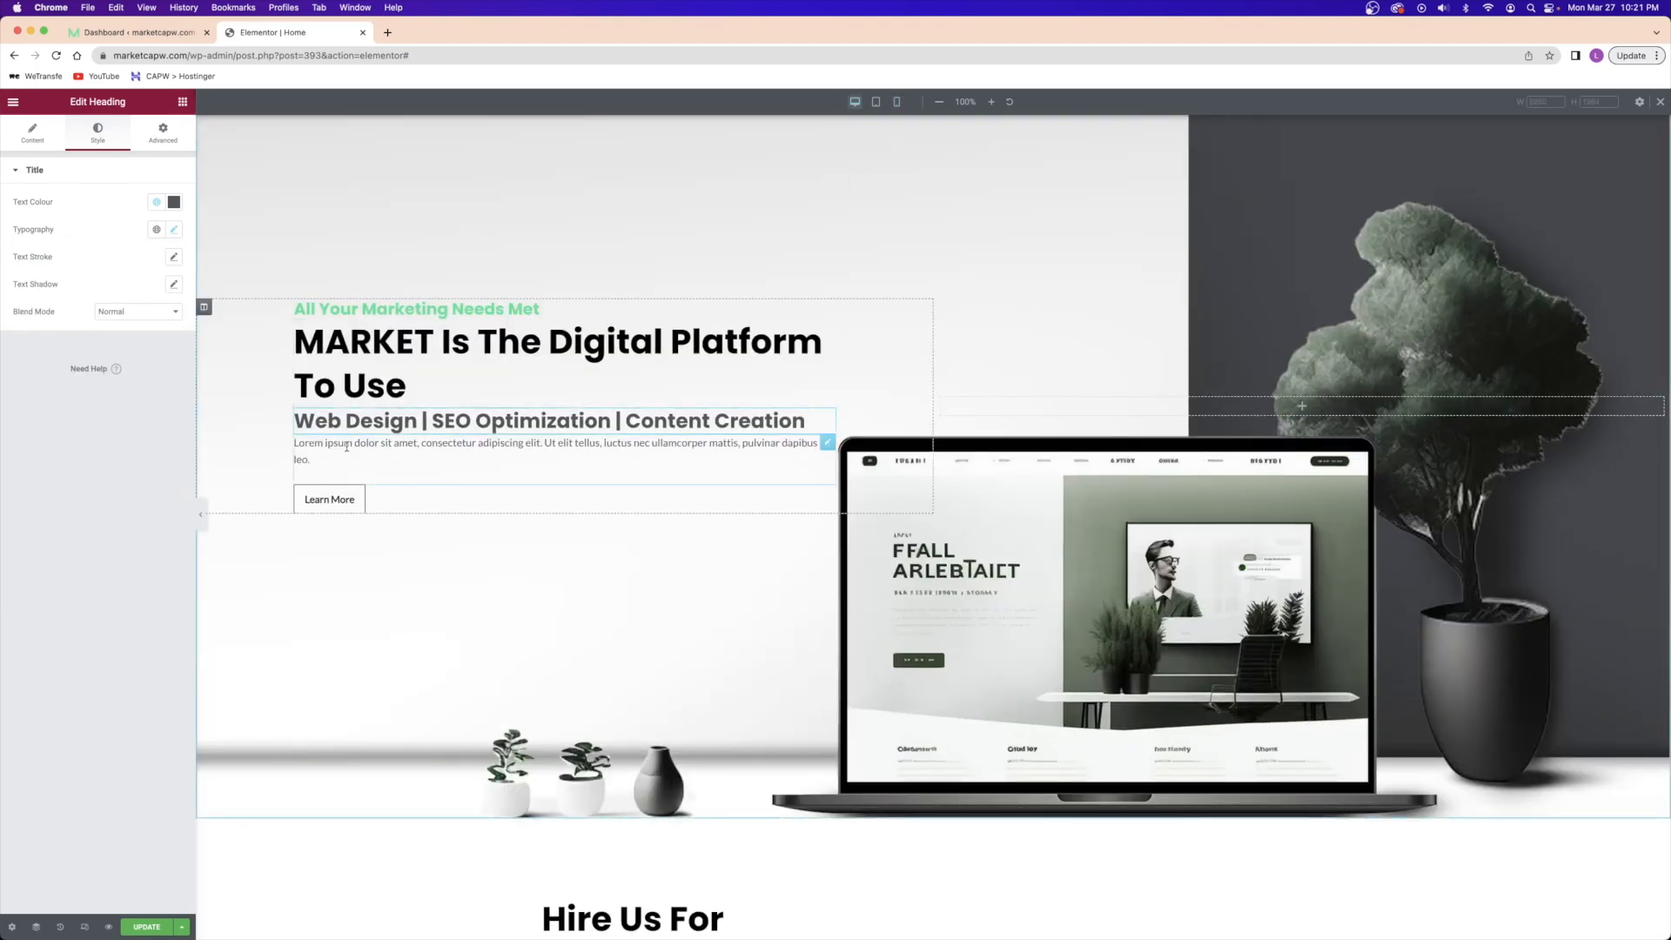
# - Return to the mobile view and set the "Web Design | SEO Optimization | Content Creation" heading's font size to 18 px
pyautogui.click(896, 102)
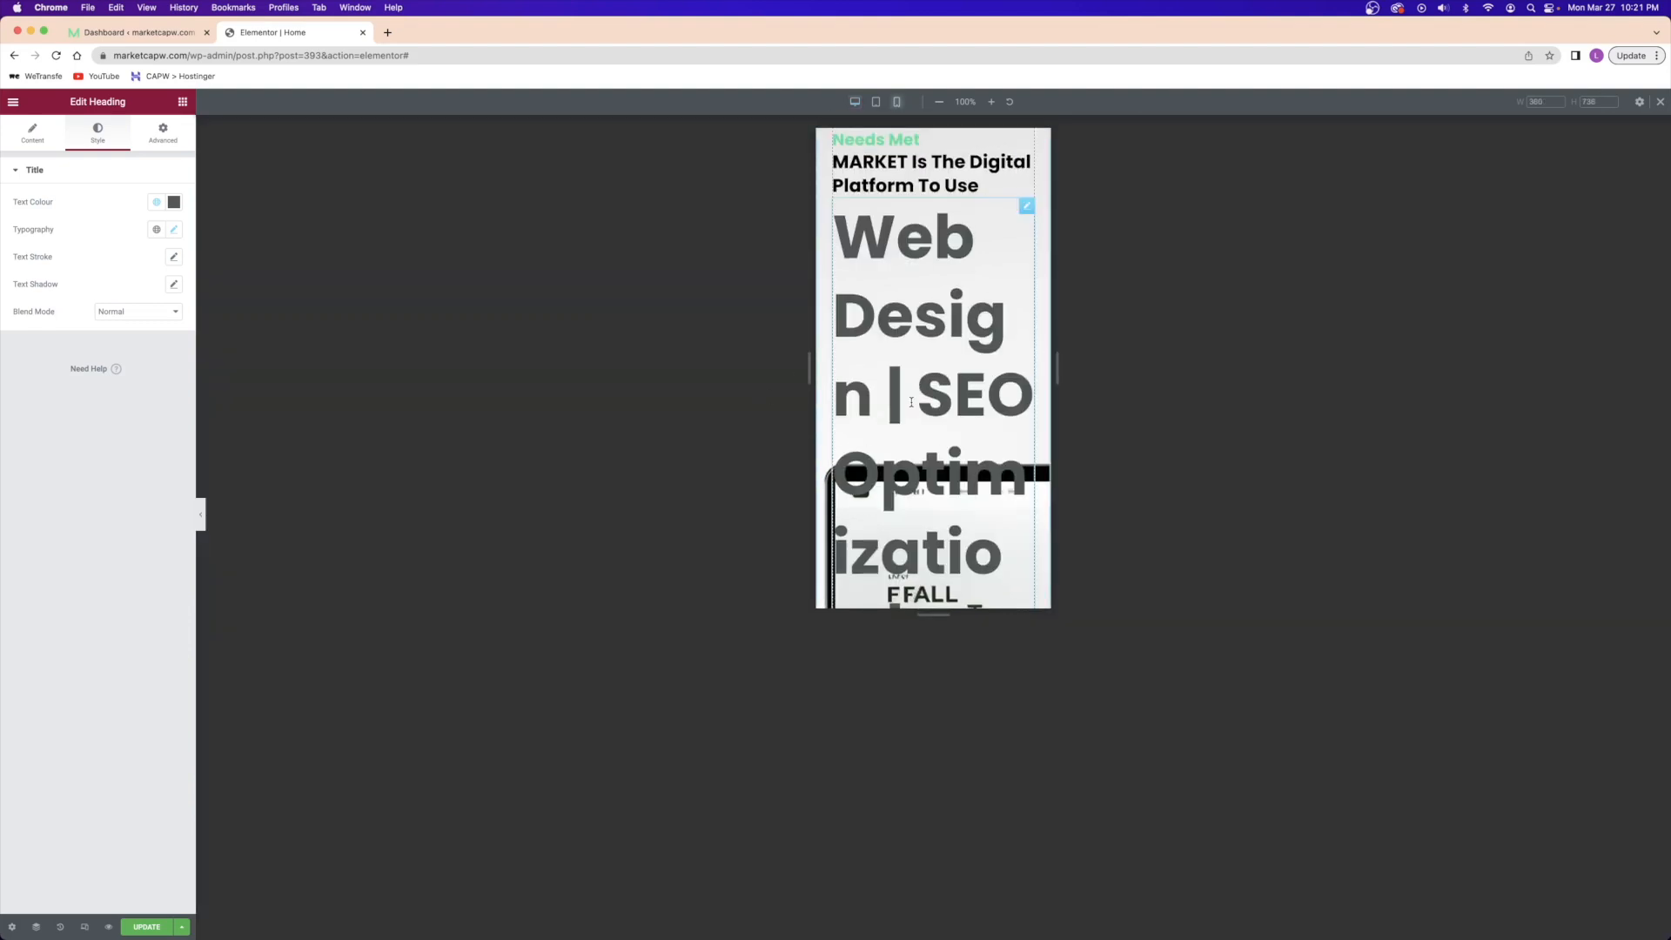
pyautogui.click(174, 230)
pyautogui.moveTo(78, 330); pyautogui.dragTo(34, 333)
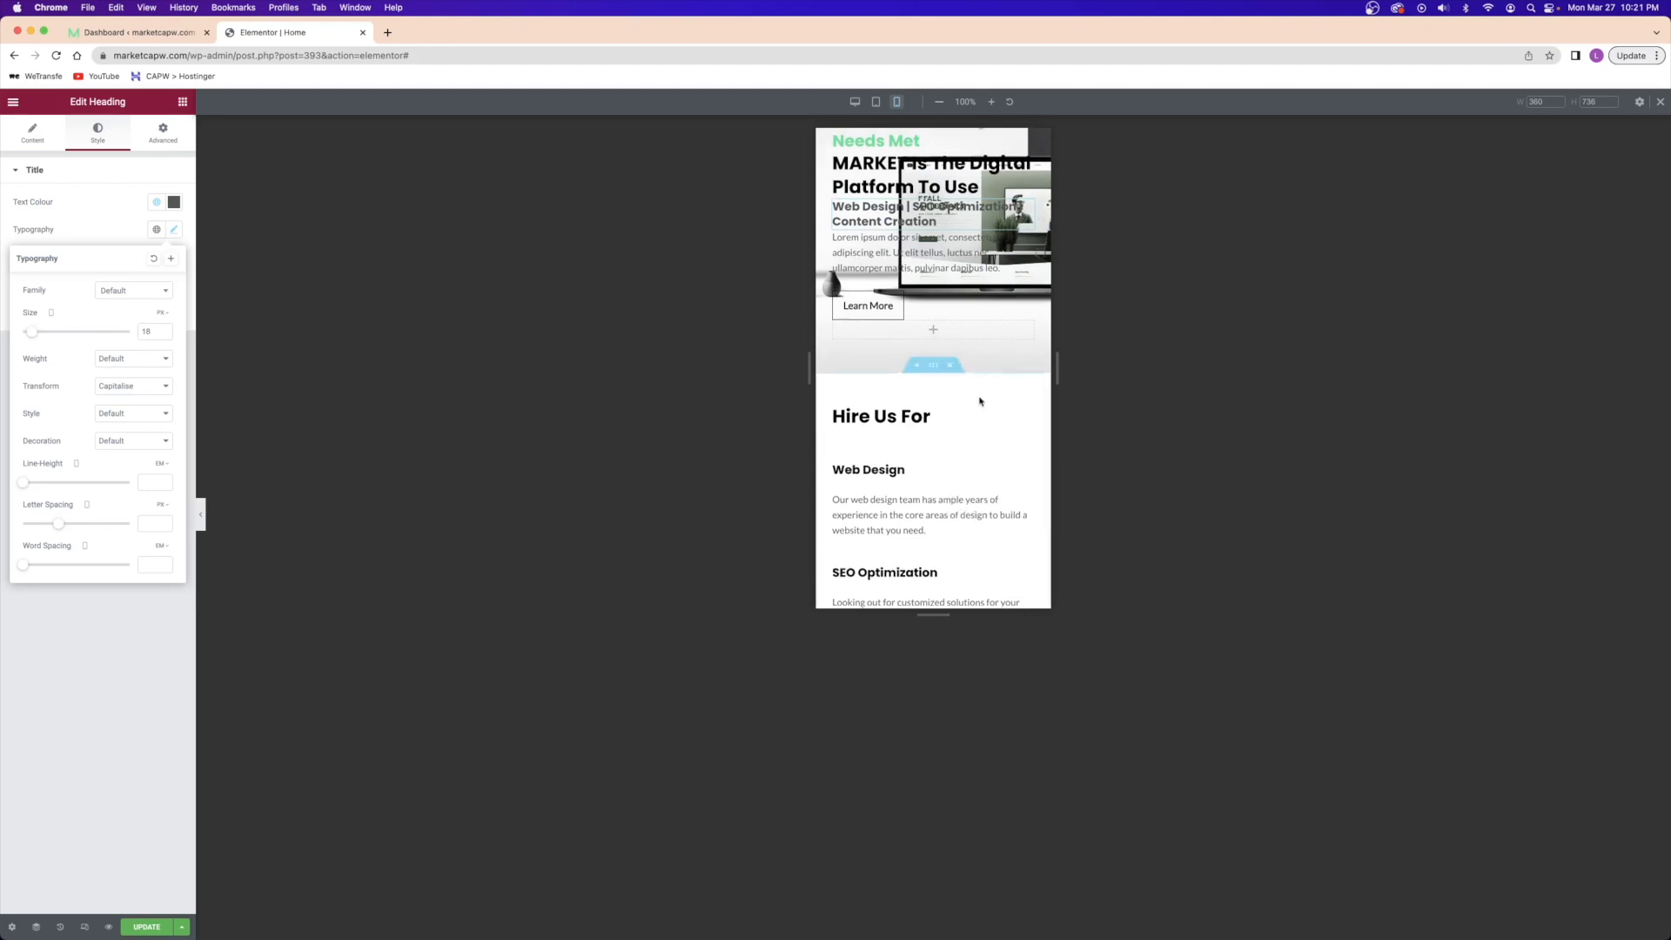
# - Set the hero section's background image position to Top Left for mobile
pyautogui.scroll(3, 982, 398)
pyautogui.rightClick(931, 175)
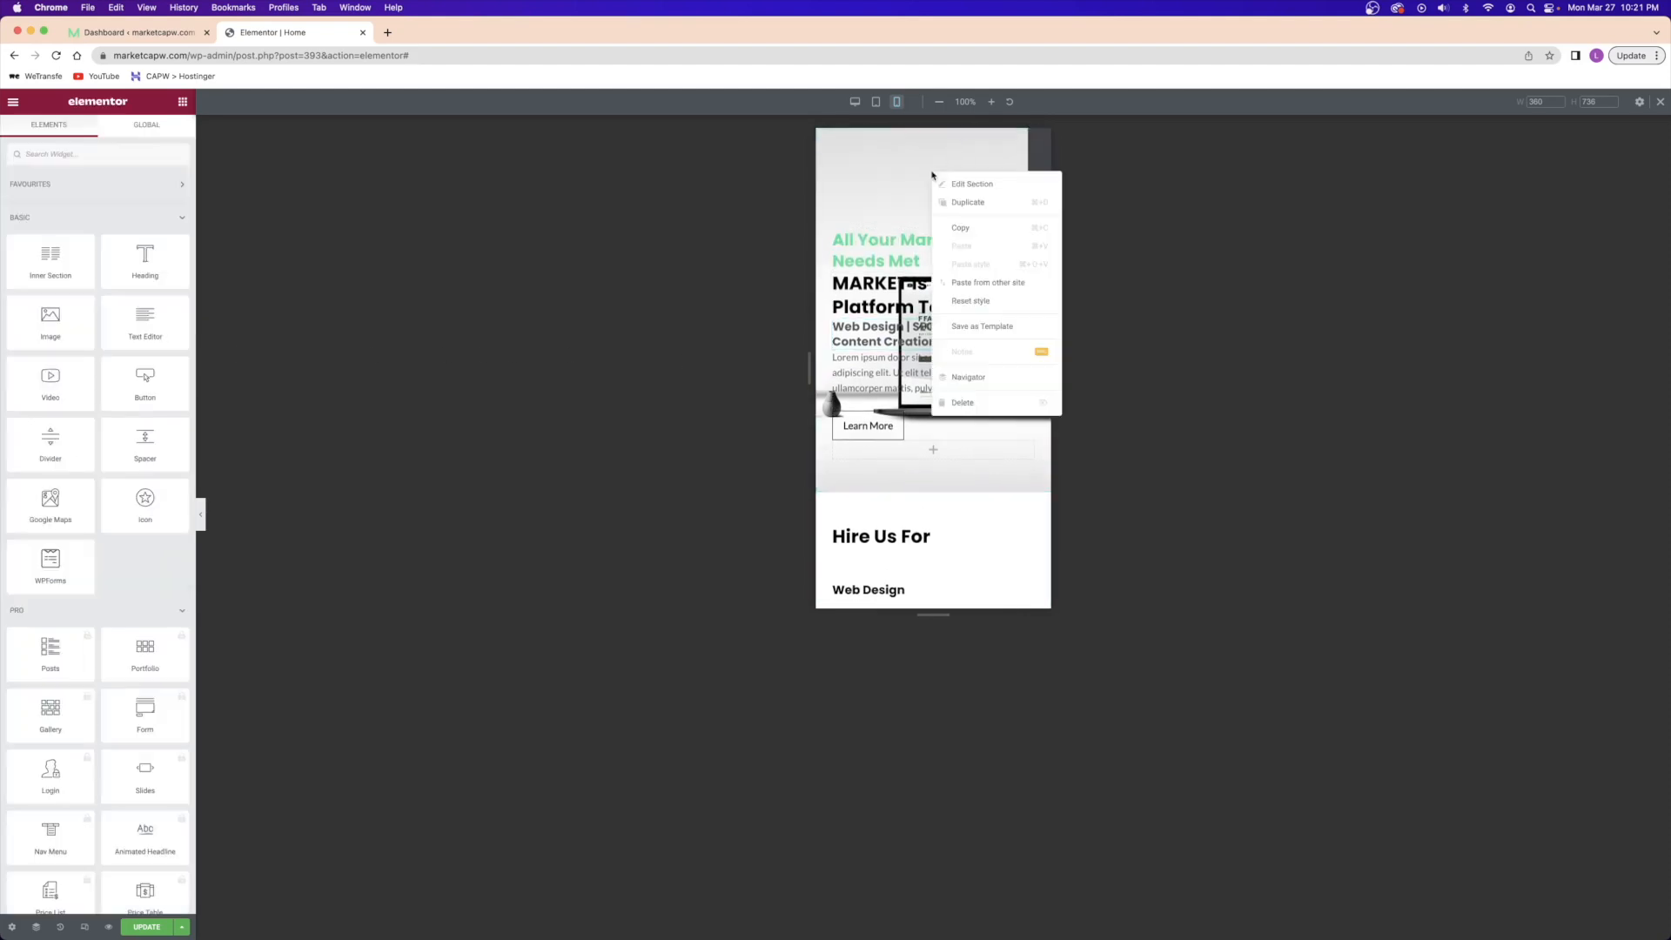
pyautogui.click(973, 184)
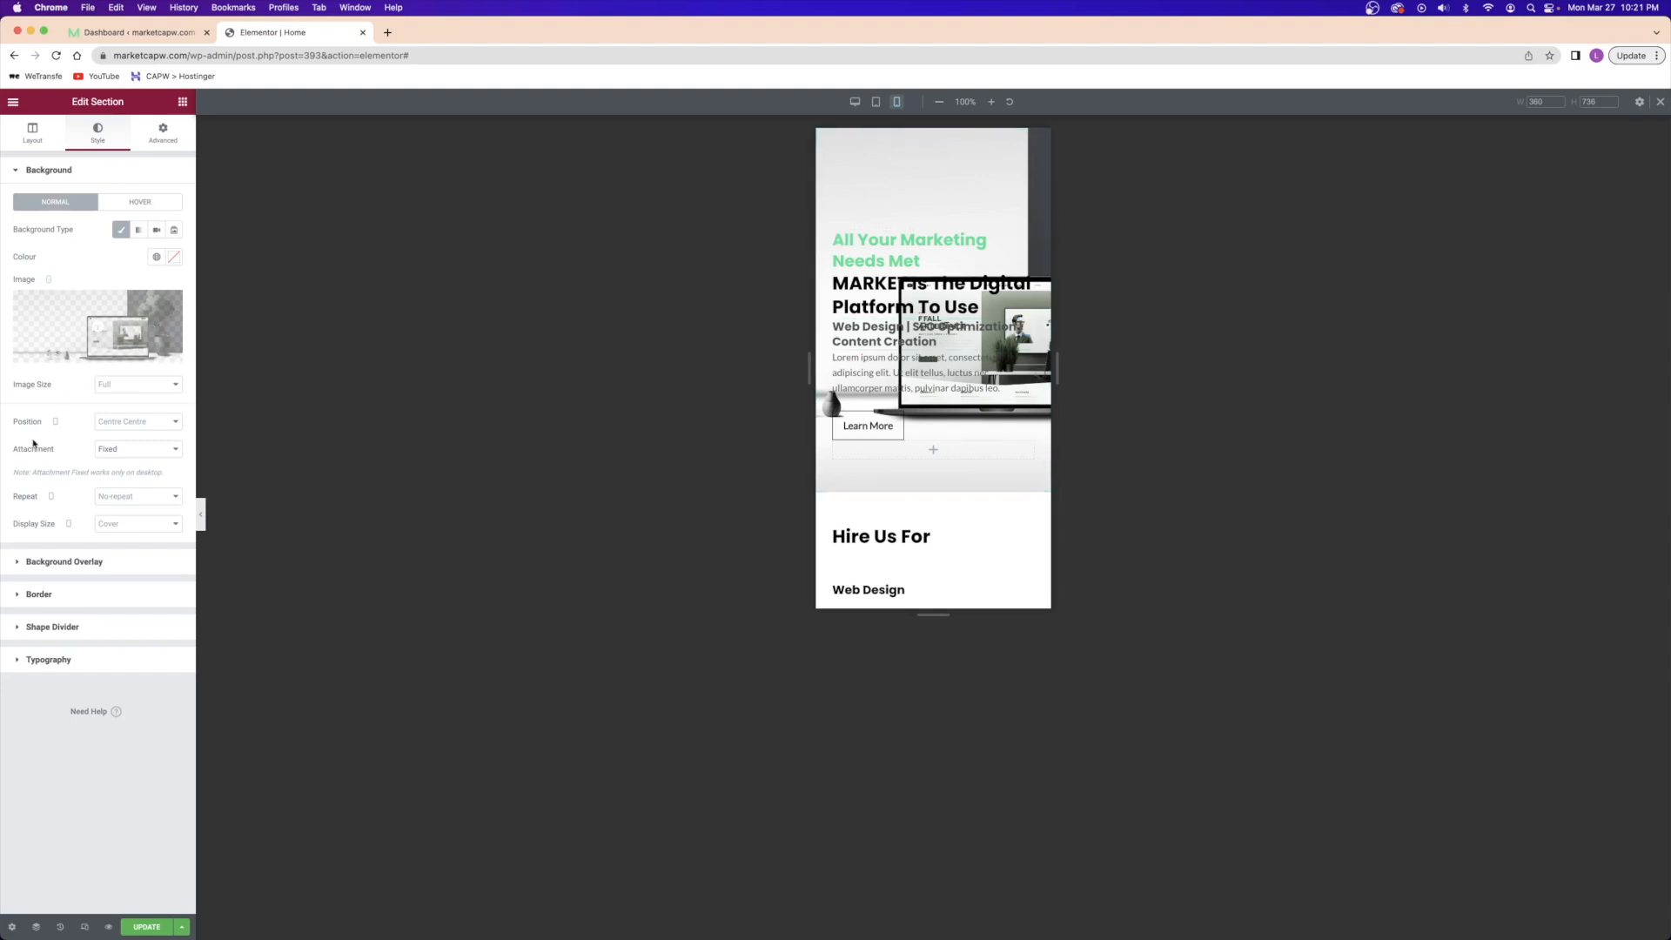
pyautogui.click(129, 423)
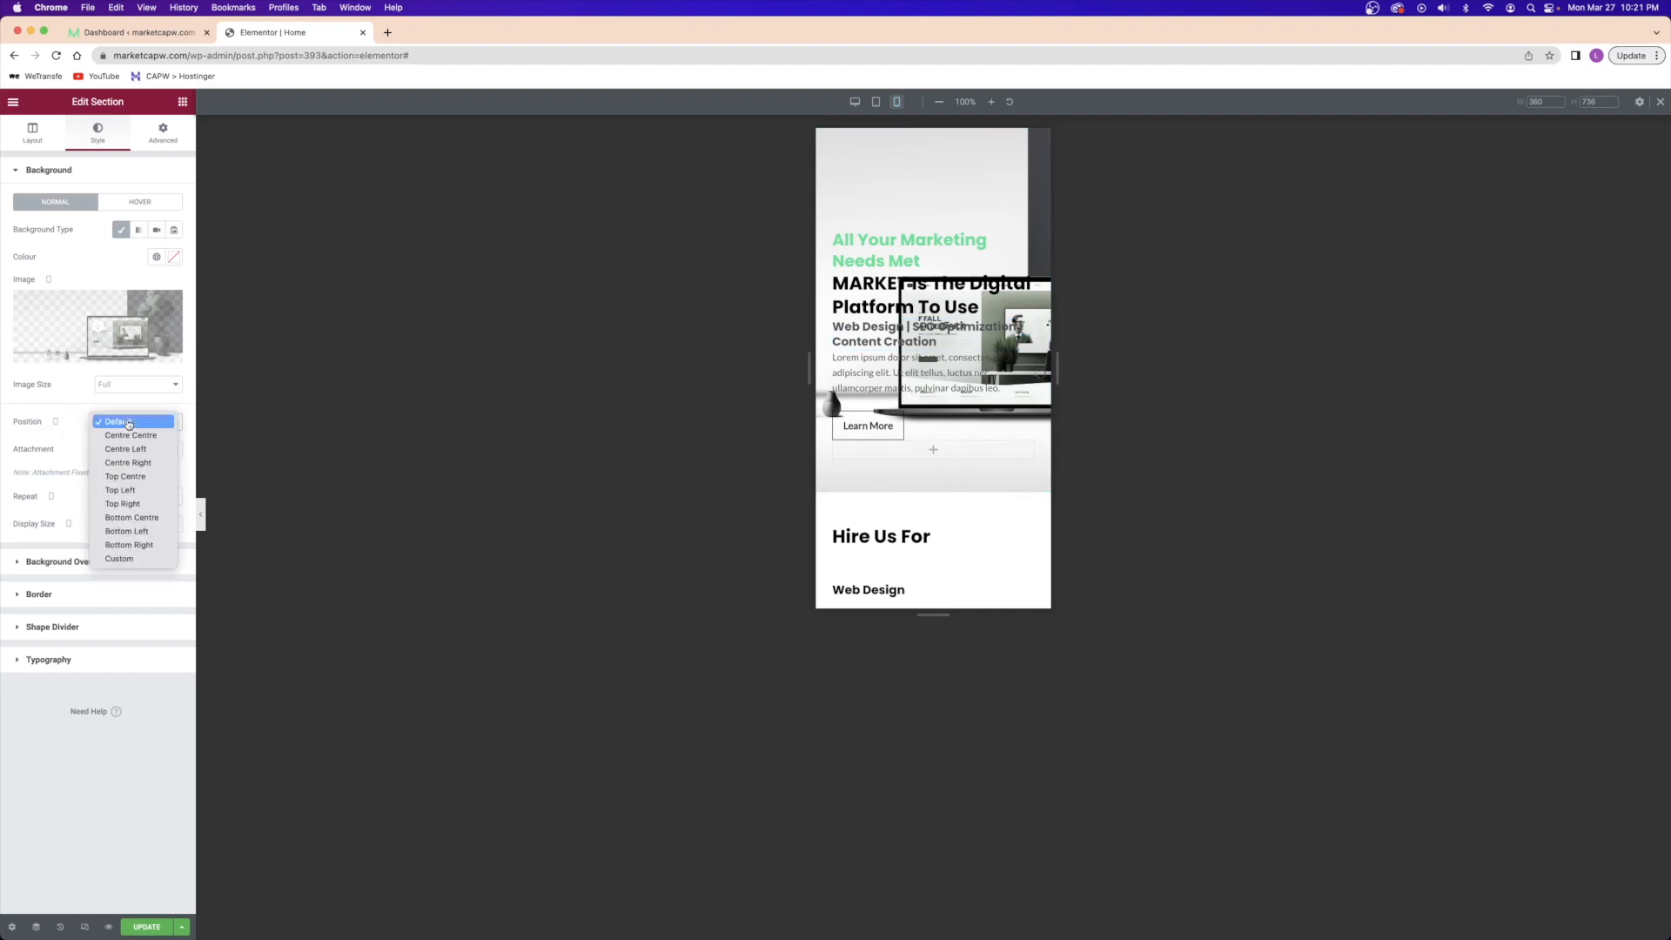
pyautogui.click(129, 492)
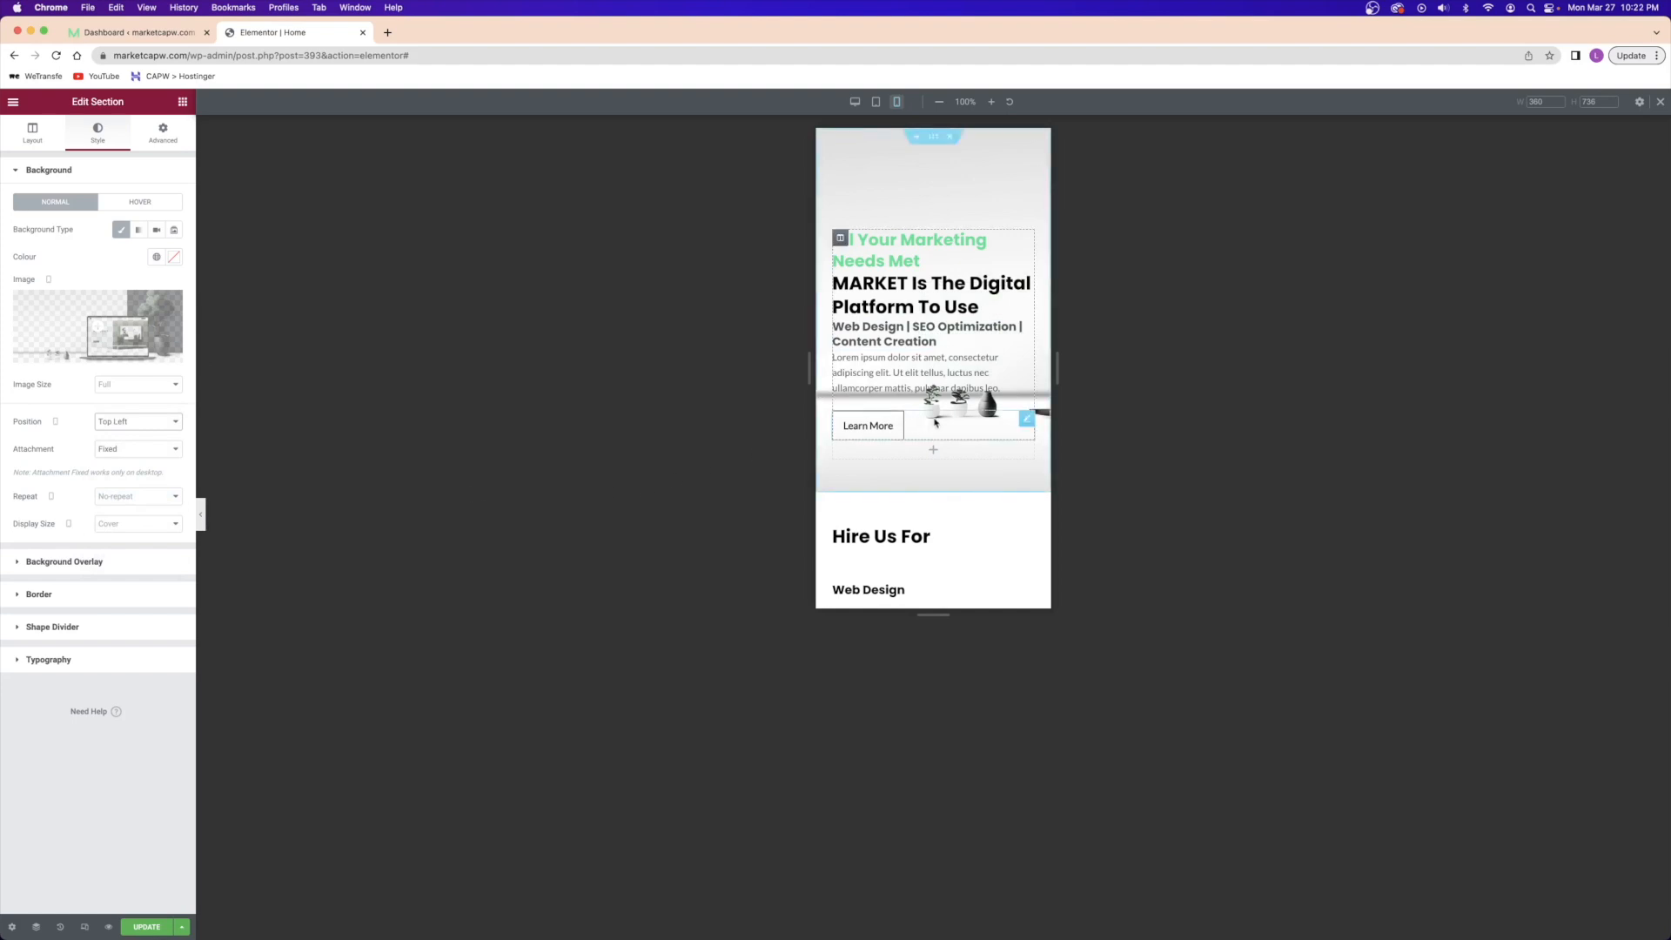
# - Set the mobile font size of the green "All Your Marketing Needs Met" heading to 15 px
pyautogui.click(909, 248)
pyautogui.click(79, 138)
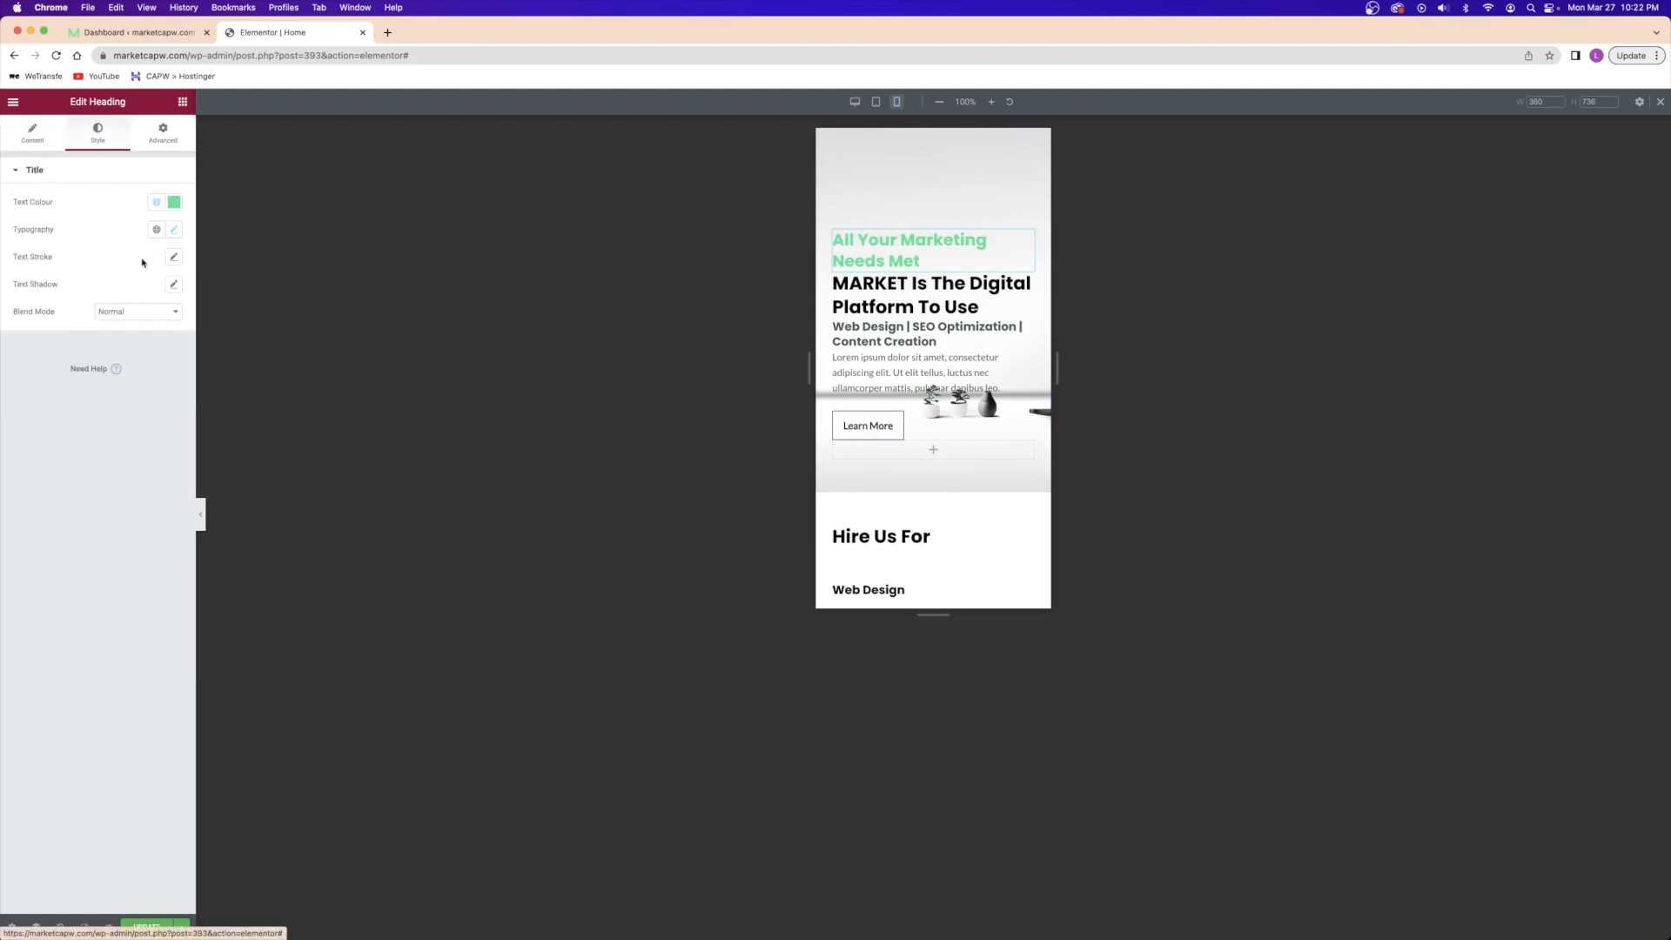
pyautogui.click(175, 229)
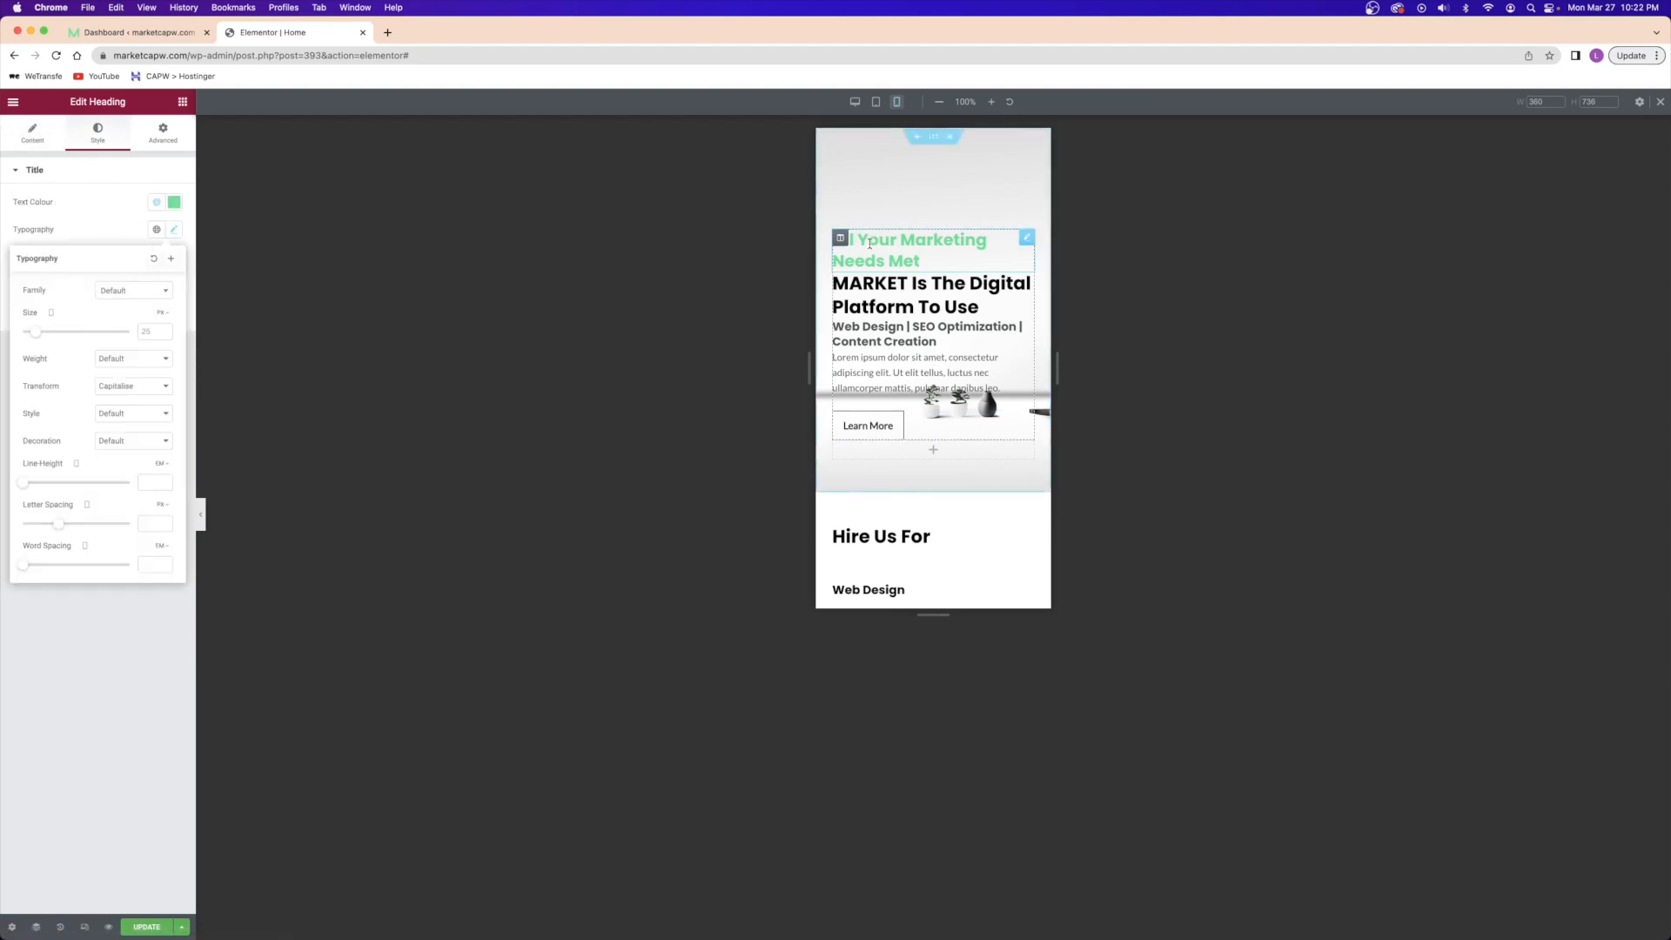
pyautogui.click(165, 335)
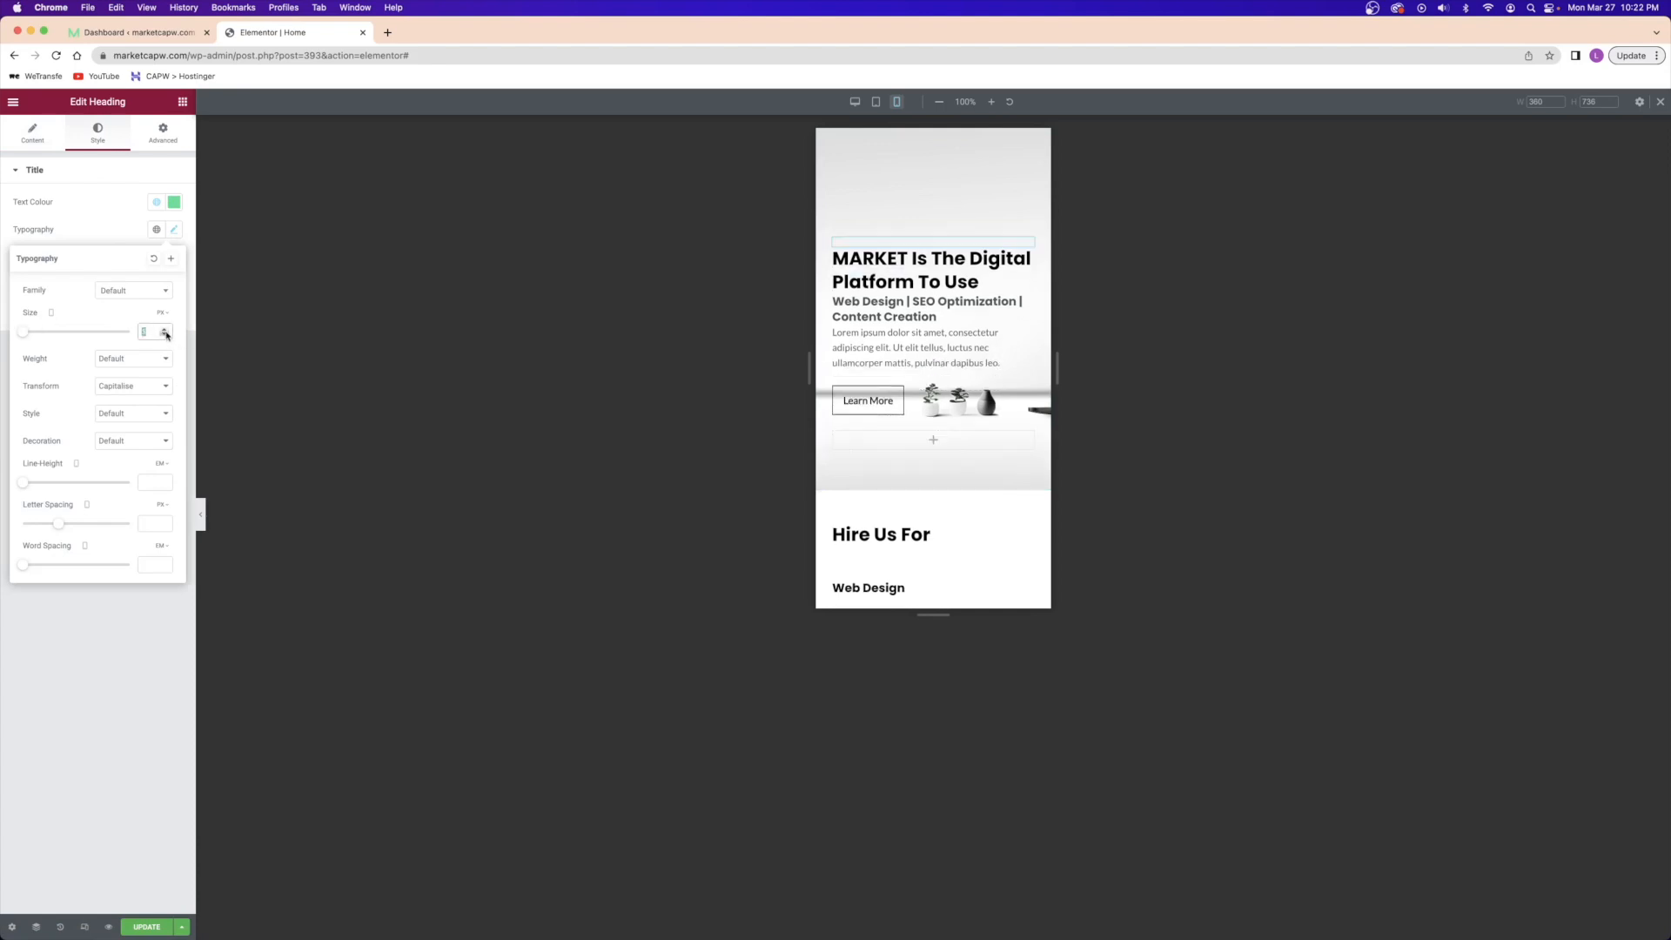
pyautogui.moveTo(23, 333); pyautogui.dragTo(31, 333)
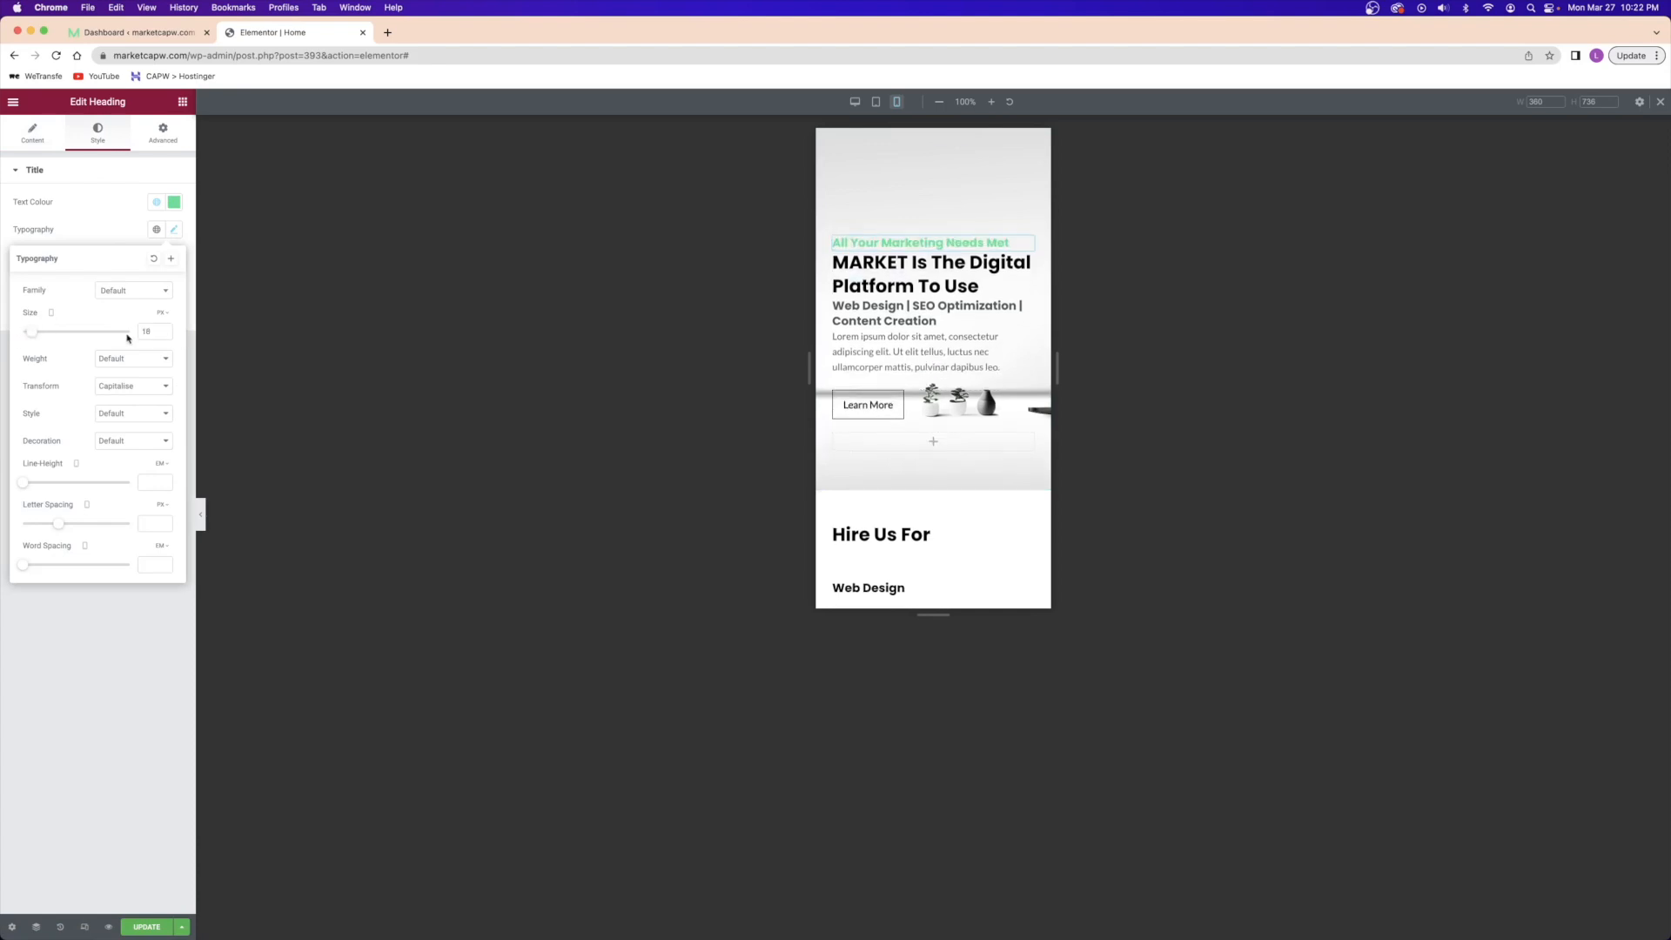
pyautogui.click(166, 336)
pyautogui.click(165, 336)
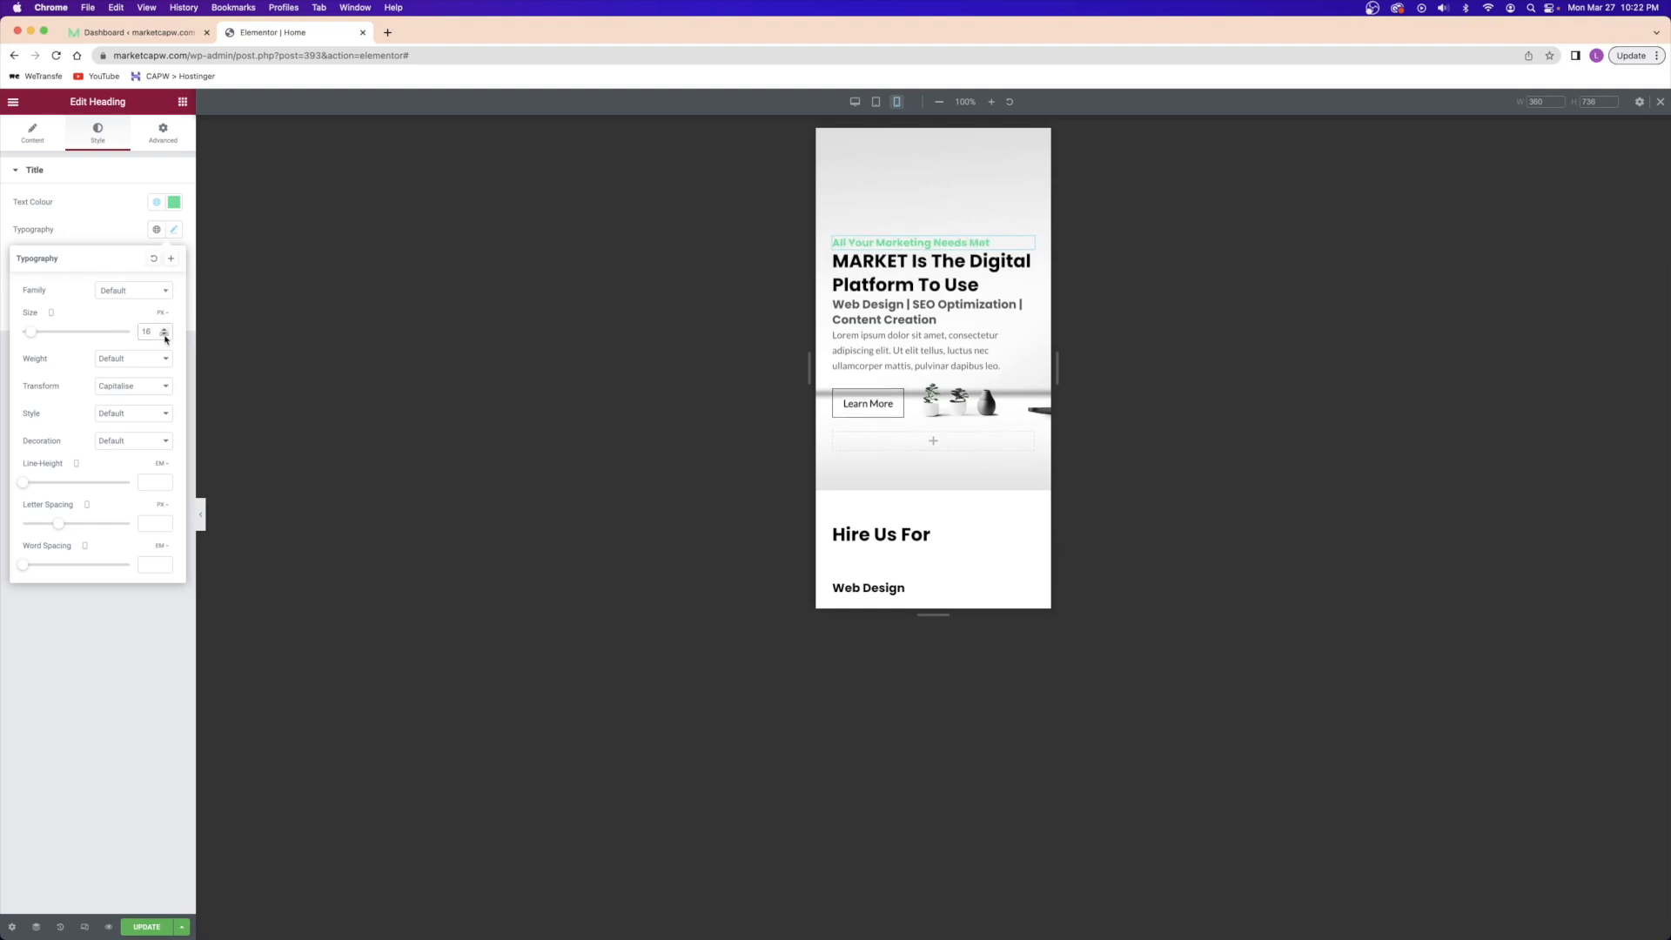
pyautogui.click(165, 336)
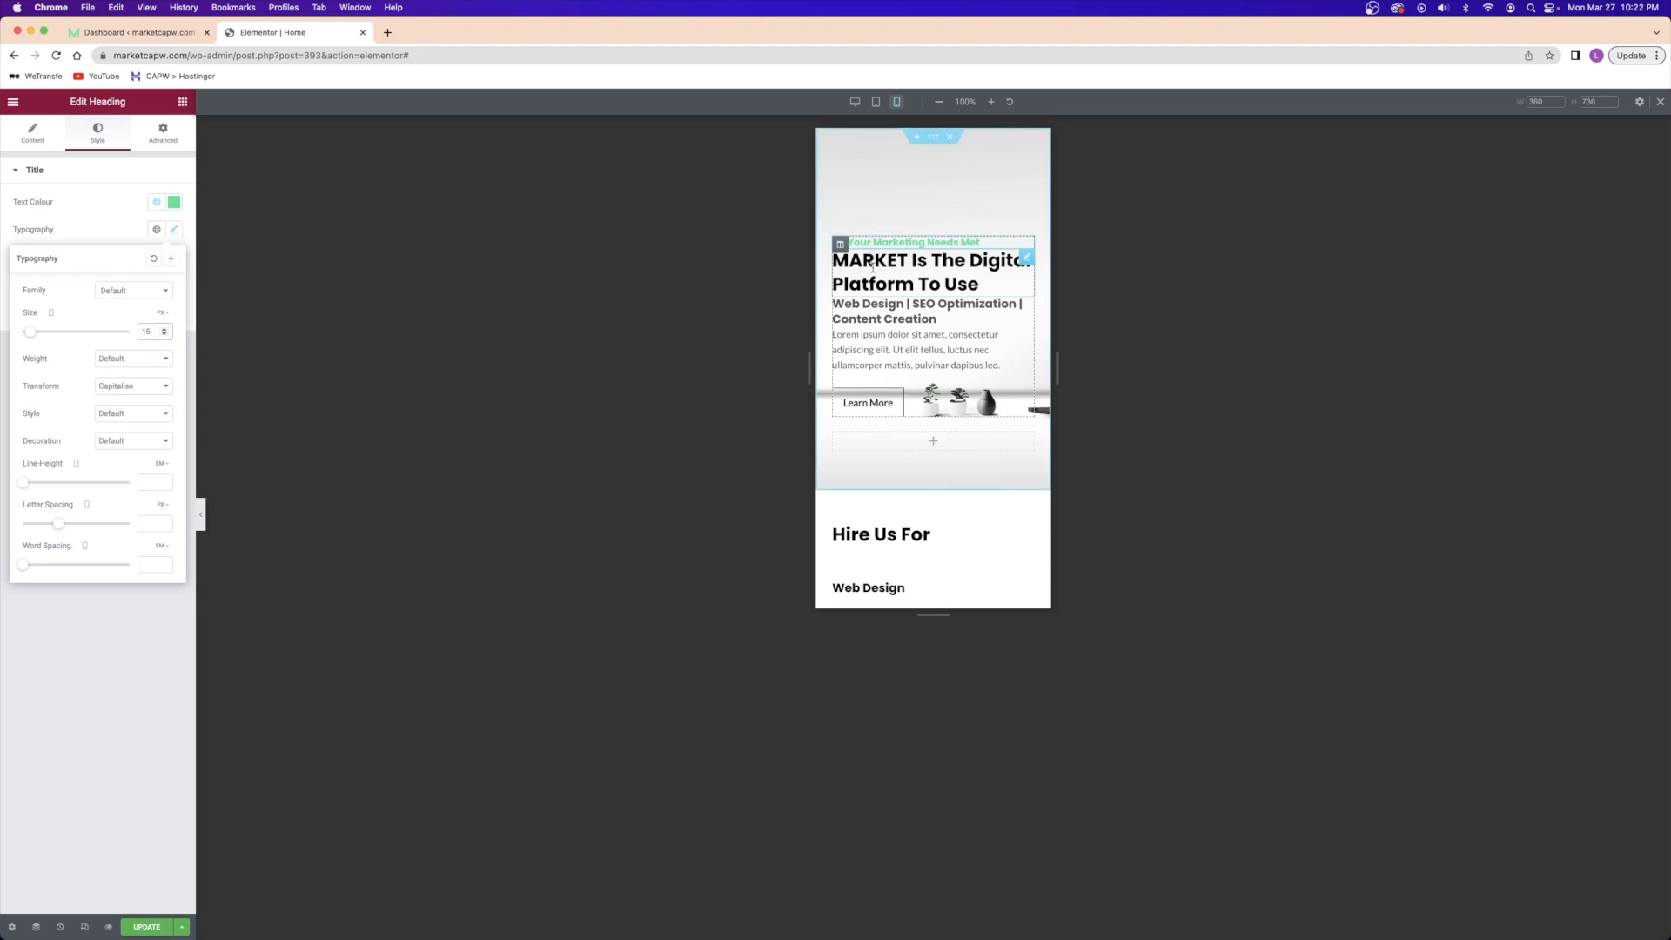
# - Set the mobile font size of the "MARKET Is The Digital Platform To Use" heading to 28 px, and check the subheading's typography
pyautogui.click(840, 260)
pyautogui.click(97, 134)
pyautogui.click(174, 229)
pyautogui.moveTo(24, 332); pyautogui.dragTo(41, 334)
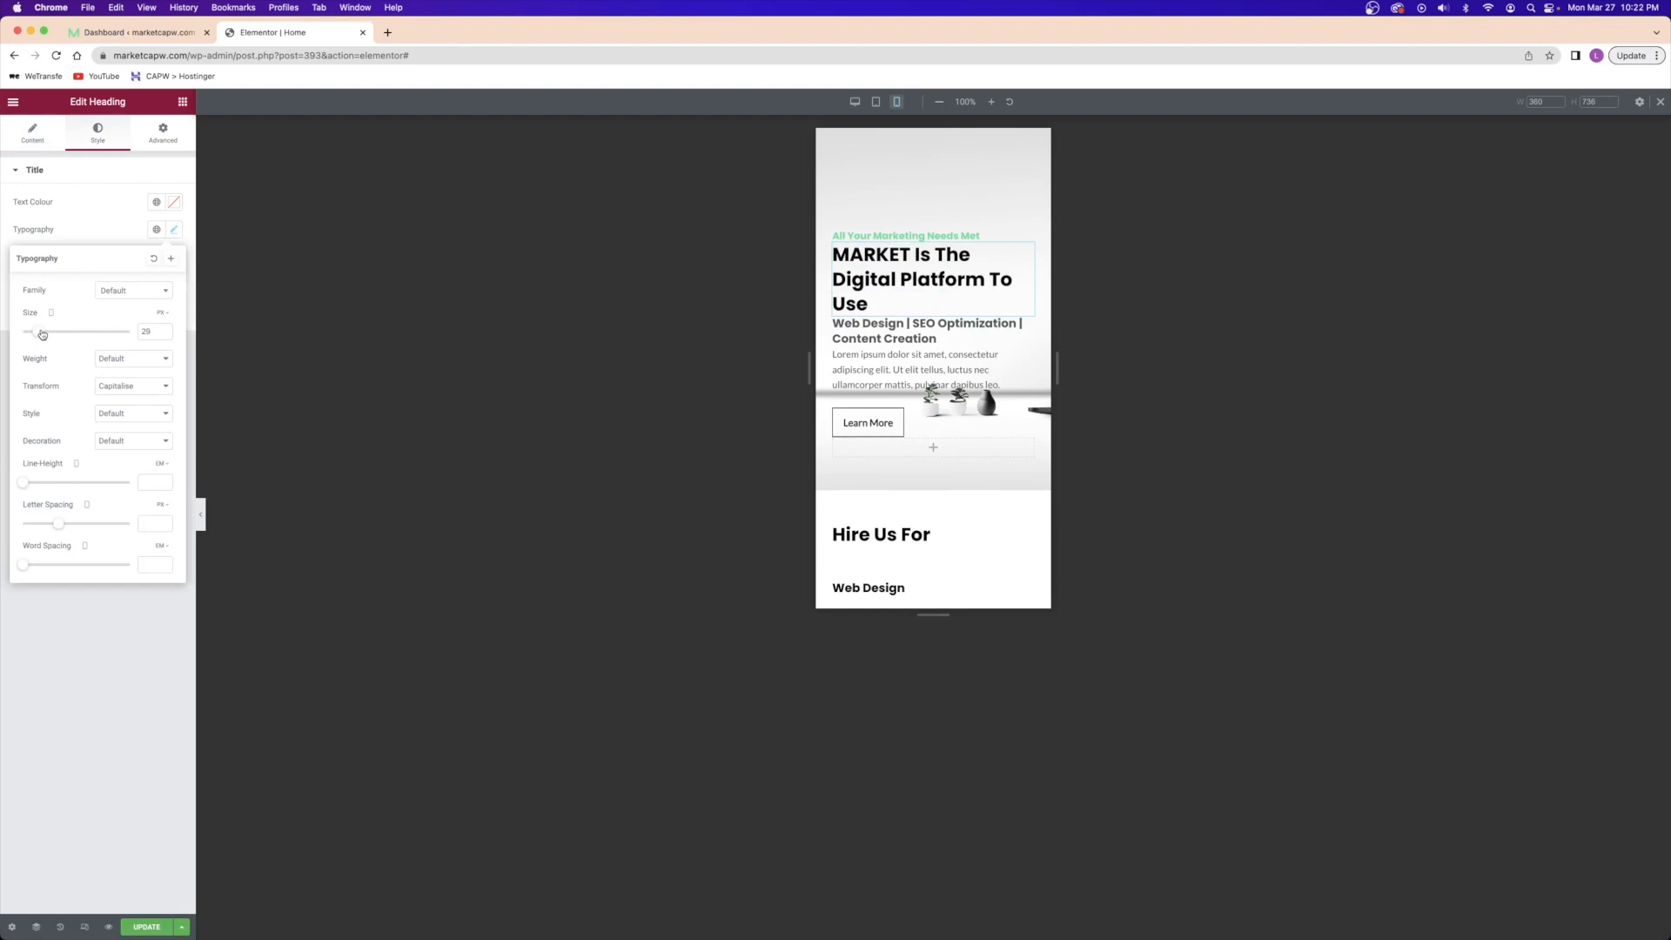
pyautogui.click(163, 336)
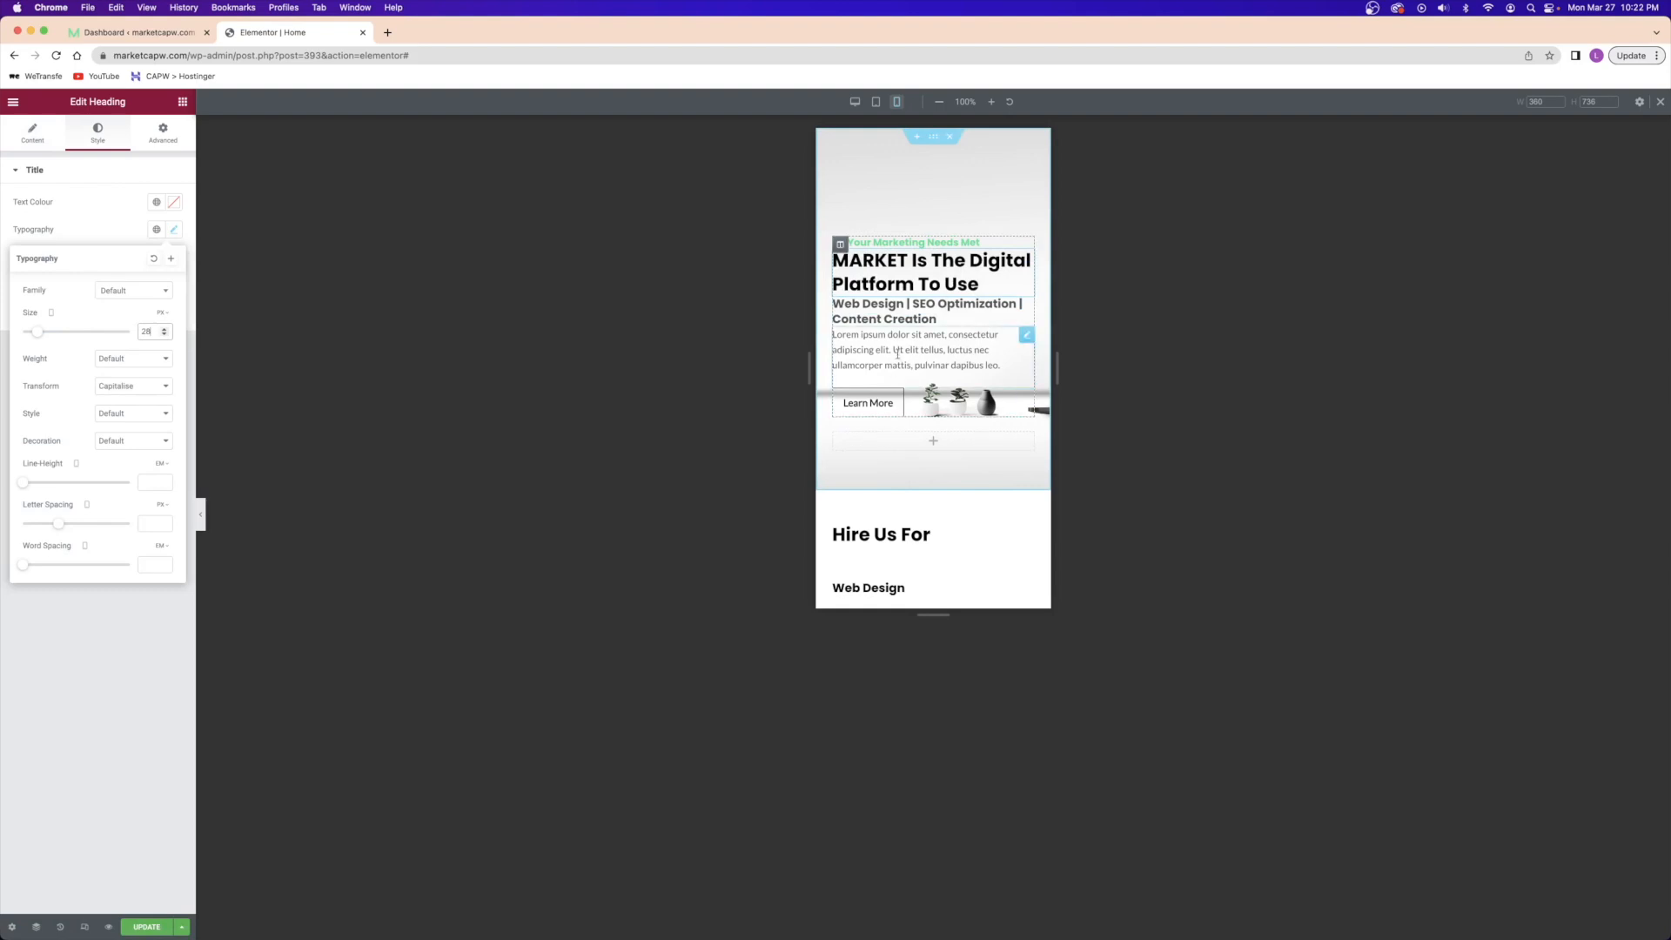
pyautogui.click(891, 309)
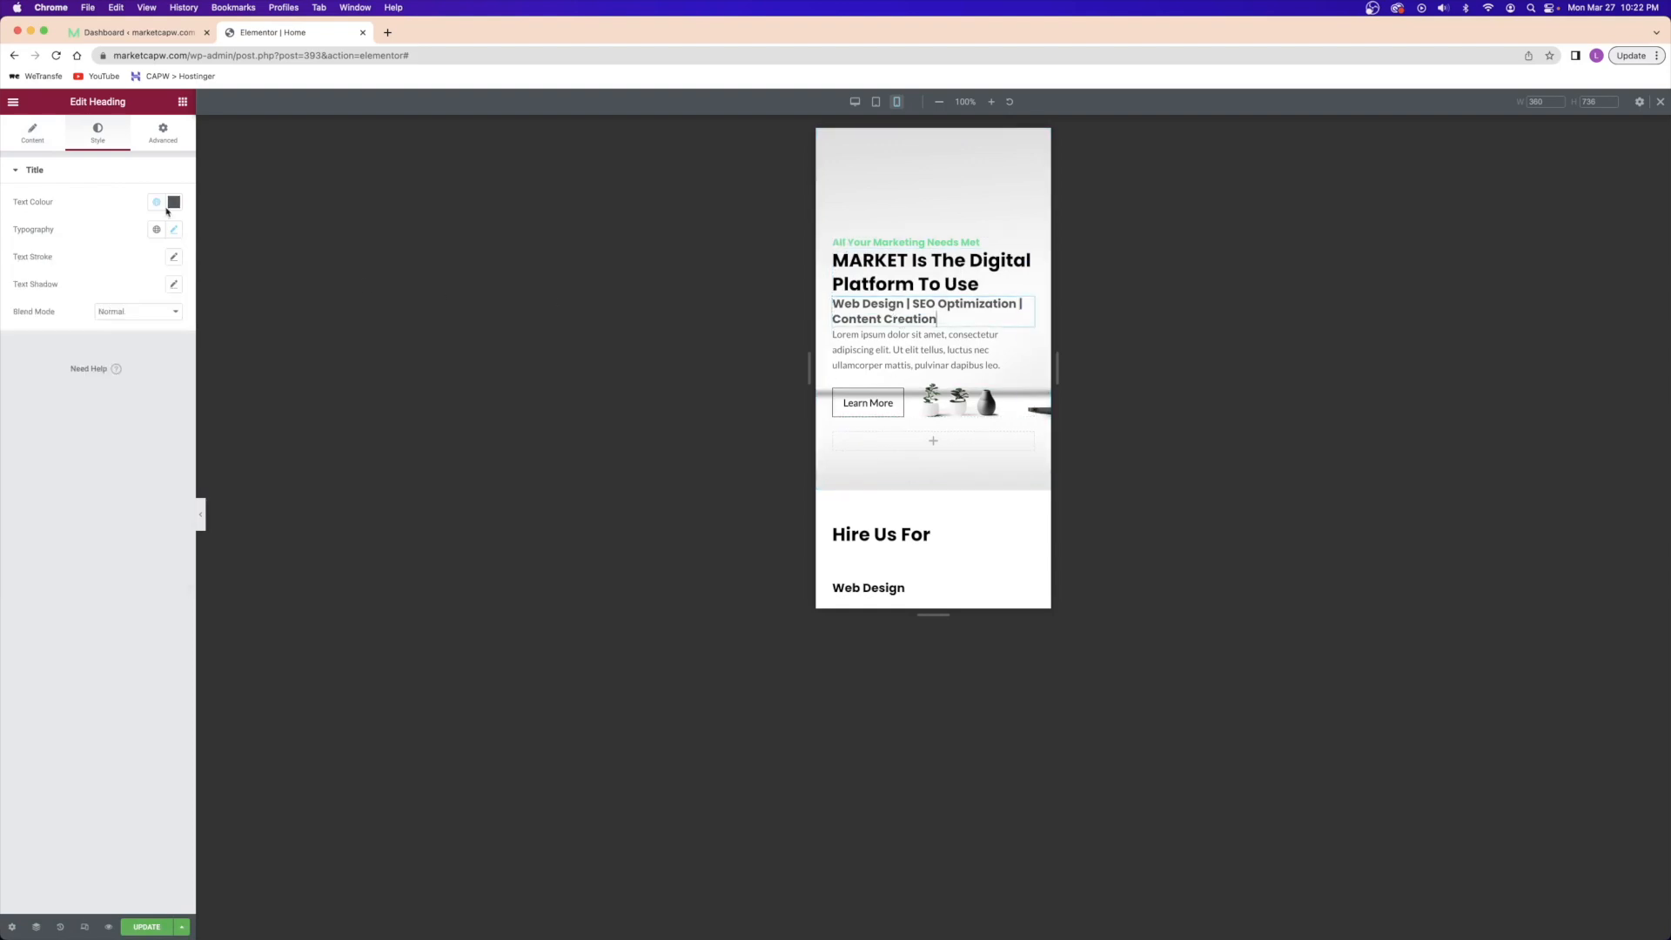
pyautogui.click(174, 230)
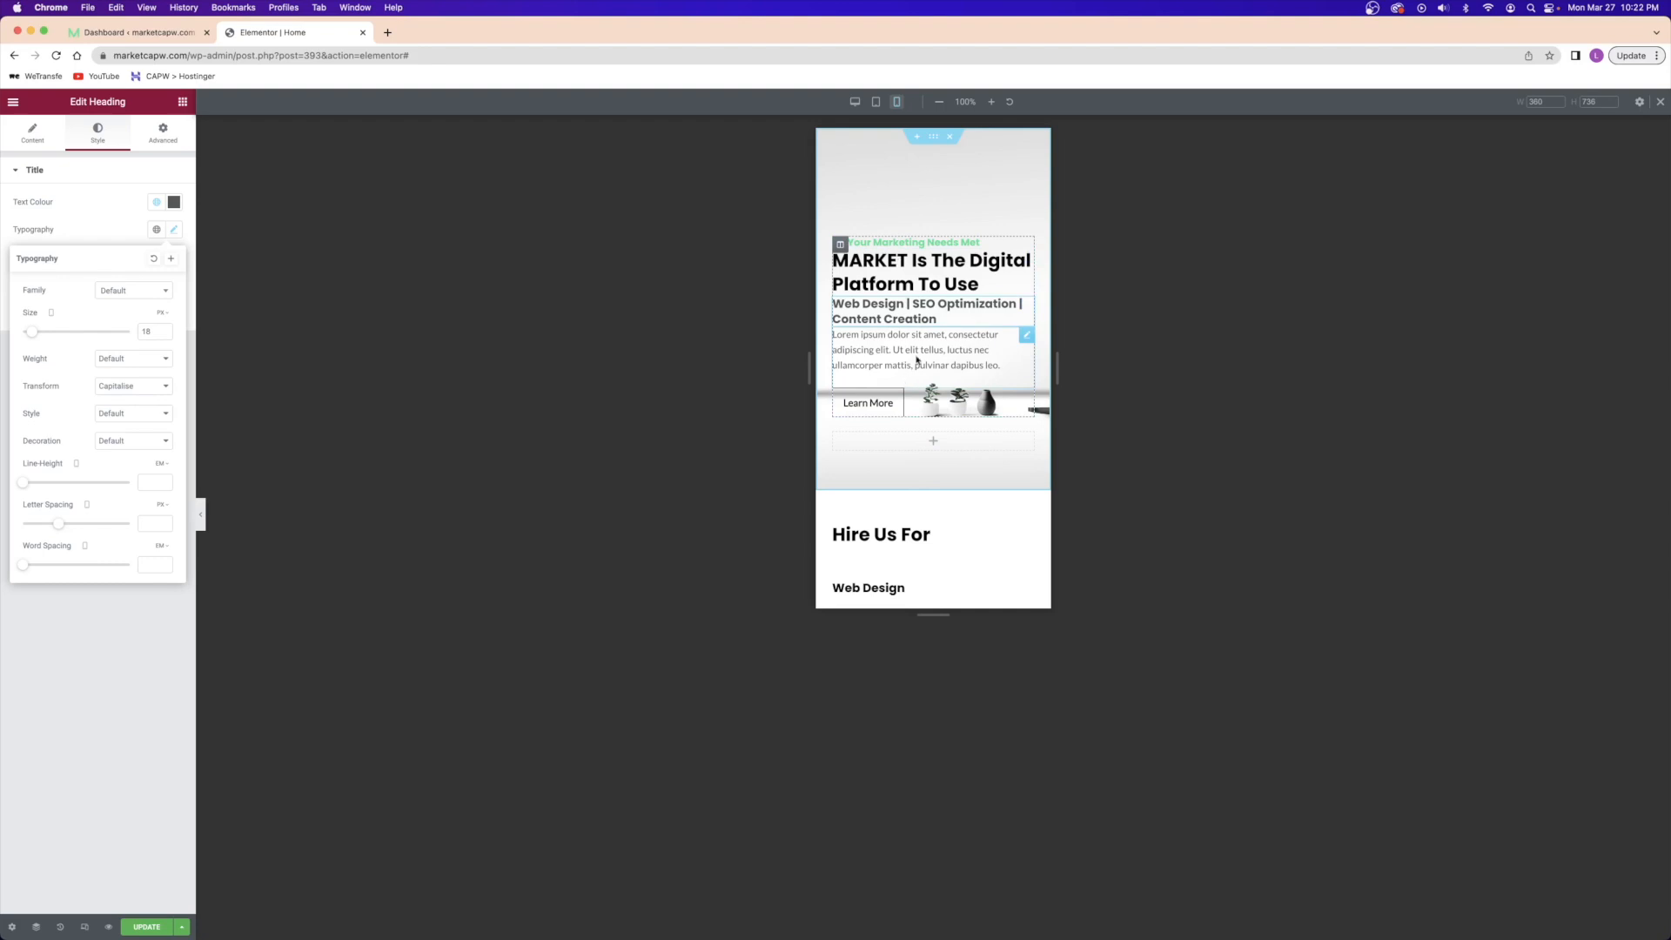
# - Unlink the mobile padding of the "All Your Marketing Needs Met" heading and set its bottom padding to 7 px
pyautogui.click(931, 241)
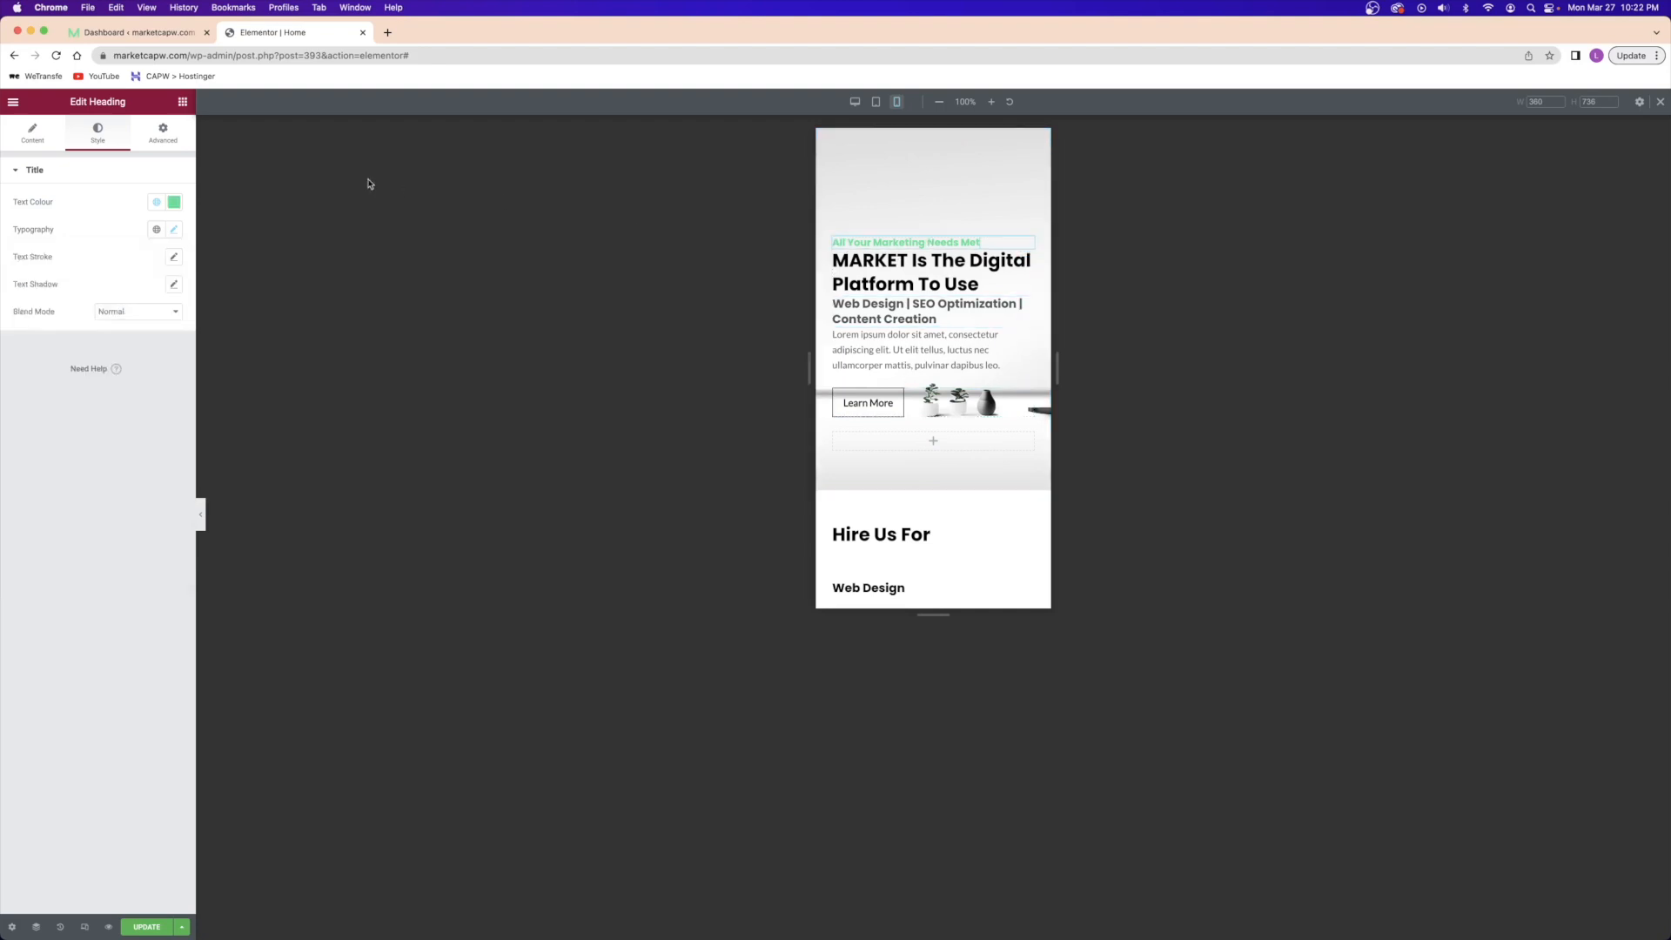
pyautogui.click(167, 141)
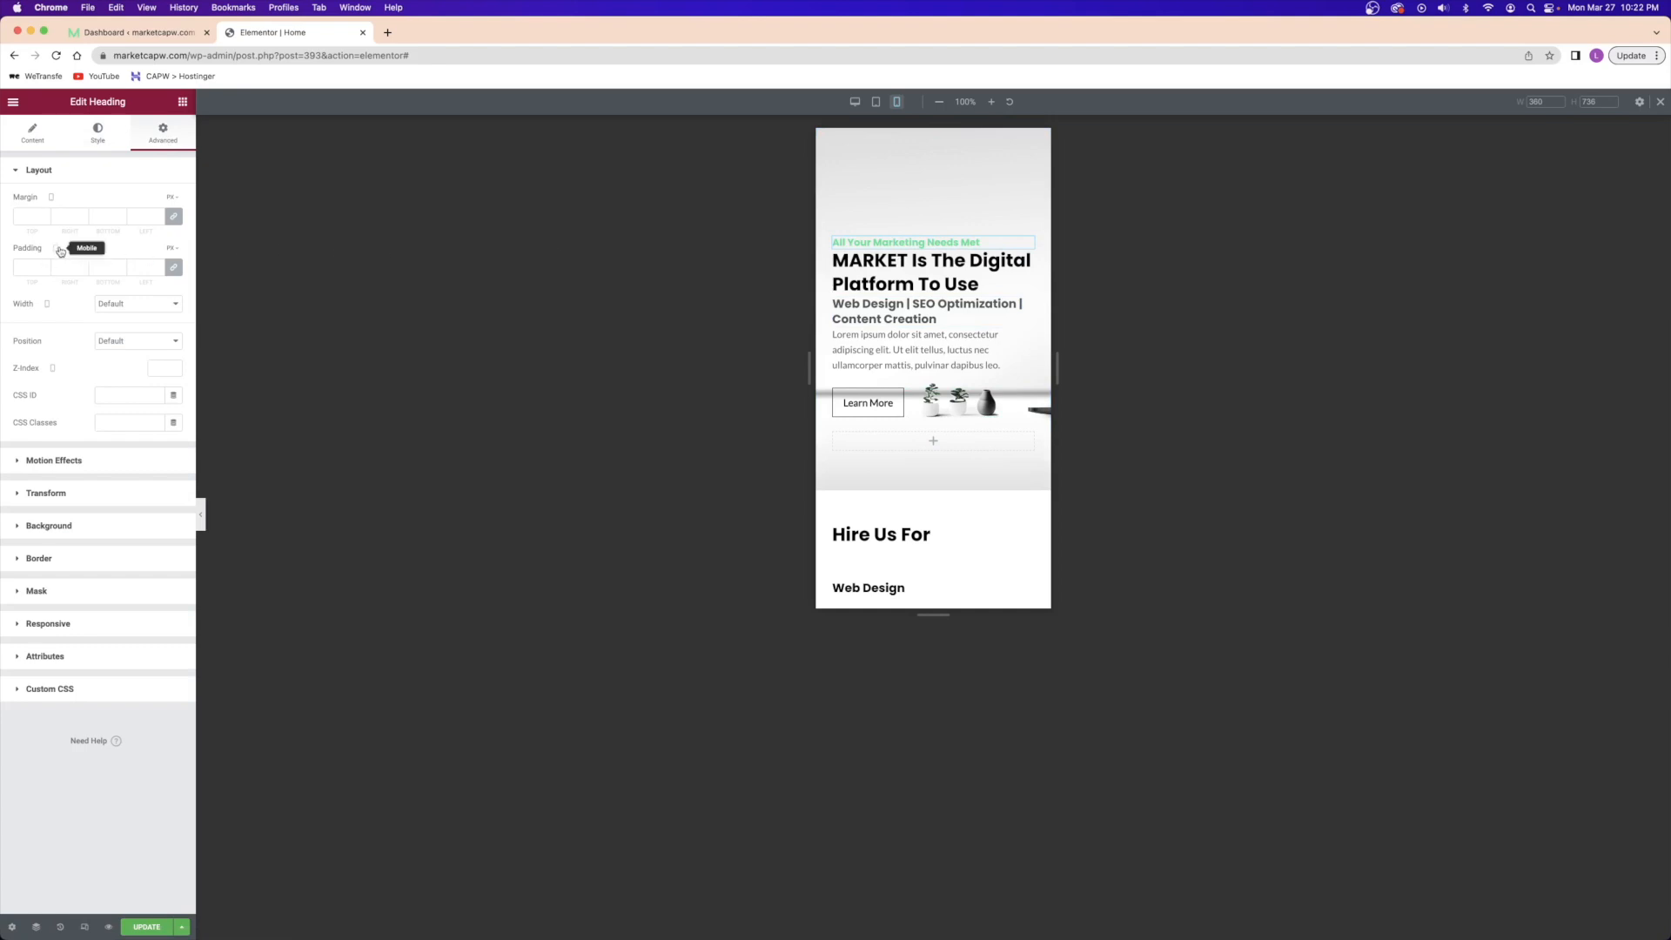
pyautogui.click(174, 267)
pyautogui.click(121, 265)
pyautogui.click(121, 265)
pyautogui.click(121, 264)
pyautogui.click(121, 265)
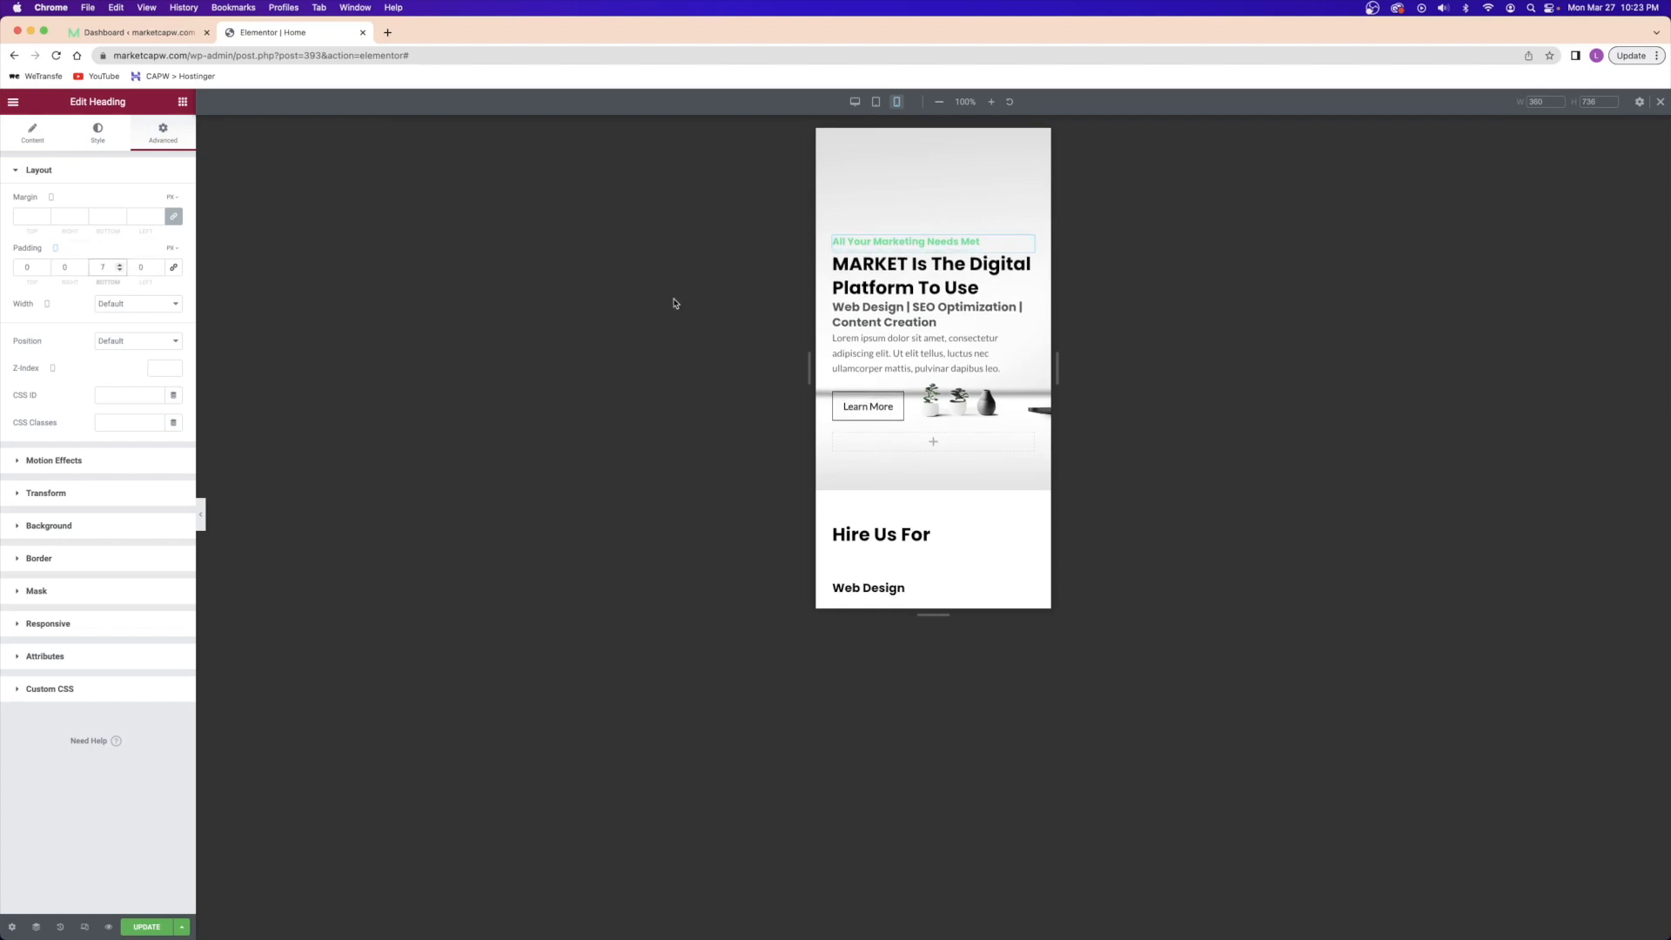
# - Unlink the mobile padding of the "MARKET Is The Digital Platform To Use" heading and set its bottom padding to 11 px
pyautogui.click(912, 283)
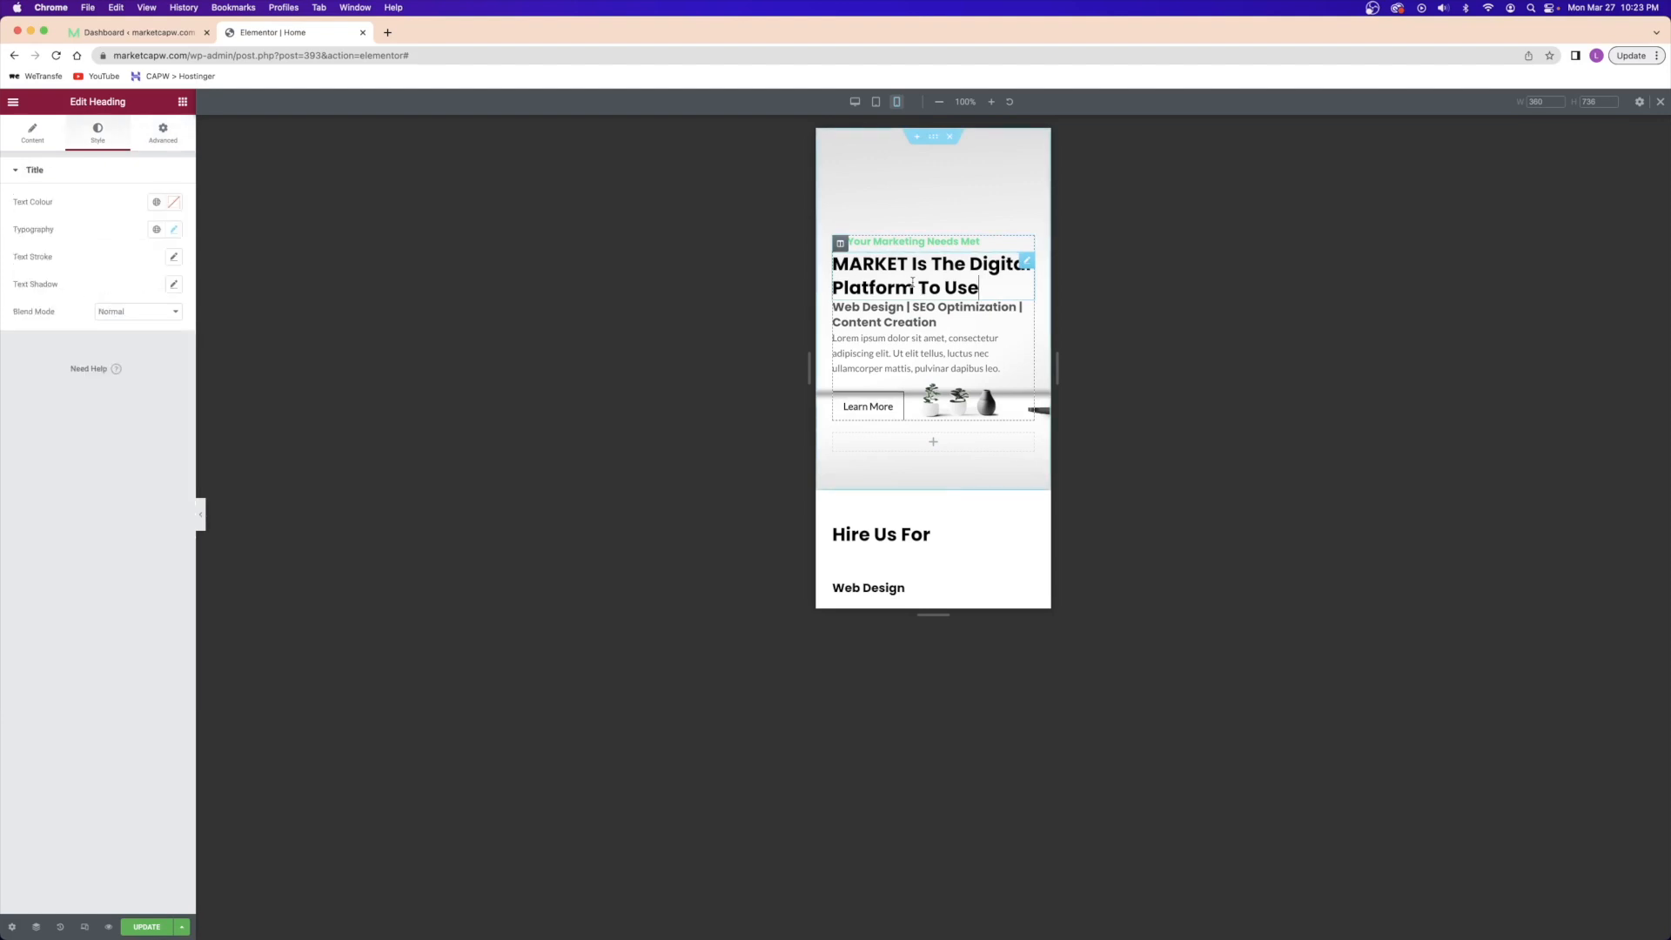
pyautogui.click(155, 137)
pyautogui.click(173, 267)
pyautogui.click(119, 266)
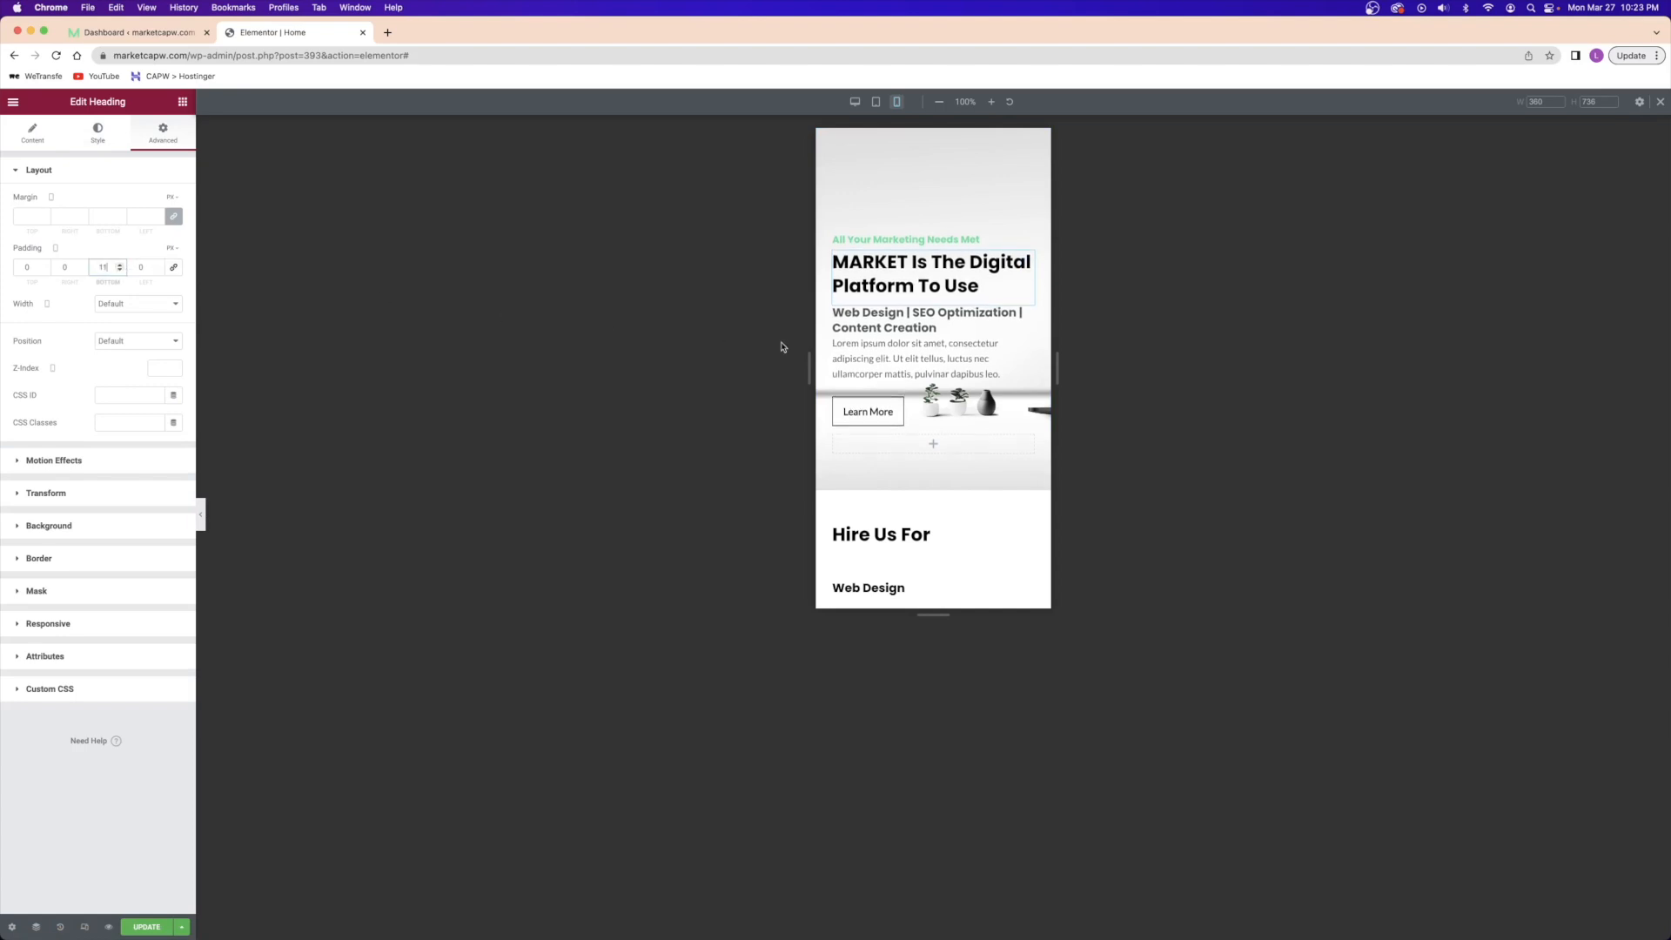
# - Give the "Web Design | SEO Optimization | Content Creation" heading an unlinked bottom padding of 10 px on mobile
pyautogui.click(931, 319)
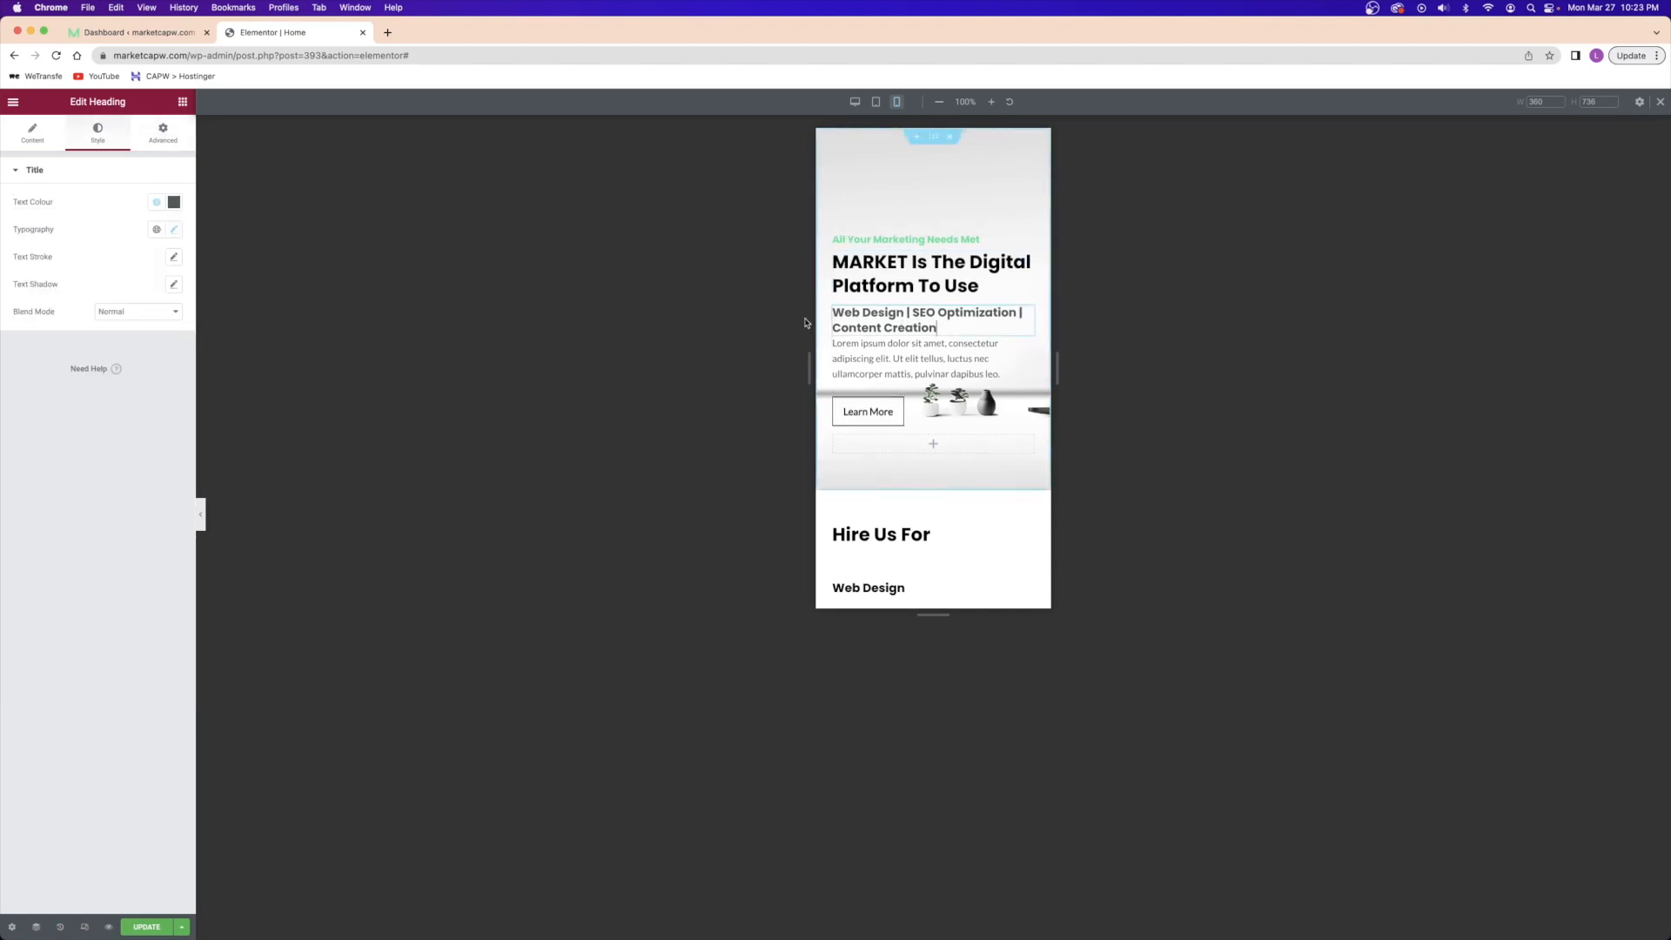
pyautogui.click(157, 146)
pyautogui.scroll(10, 115, 267)
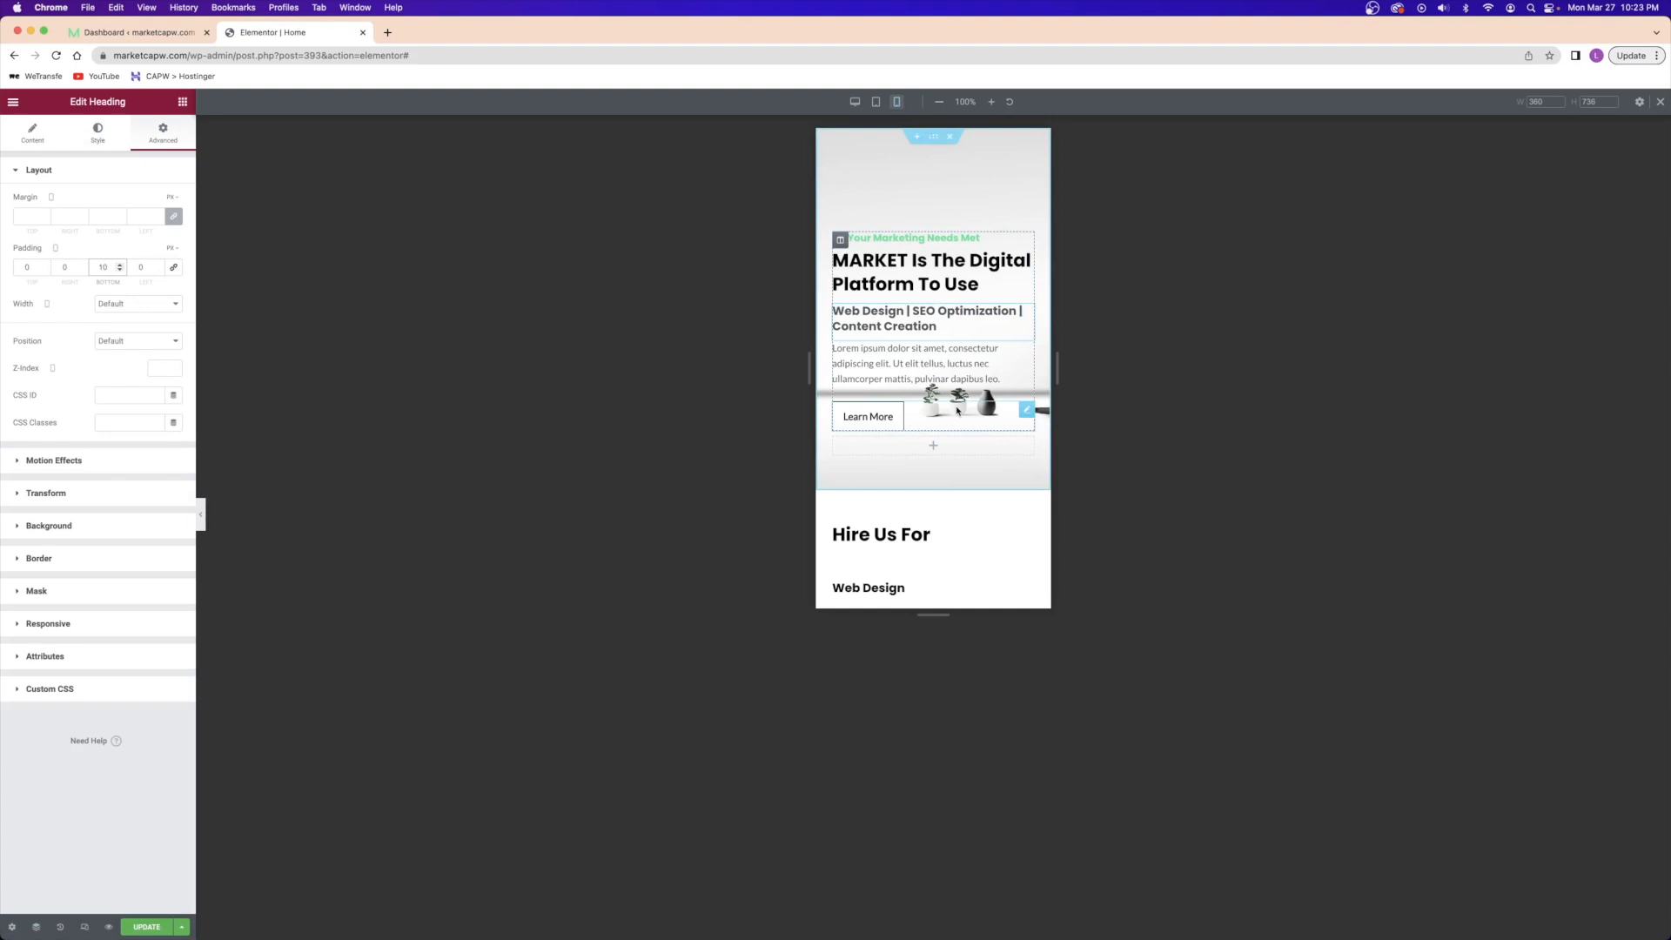
# - Save the Home page and switch the responsive preview to the tablet view
pyautogui.press('super+s')
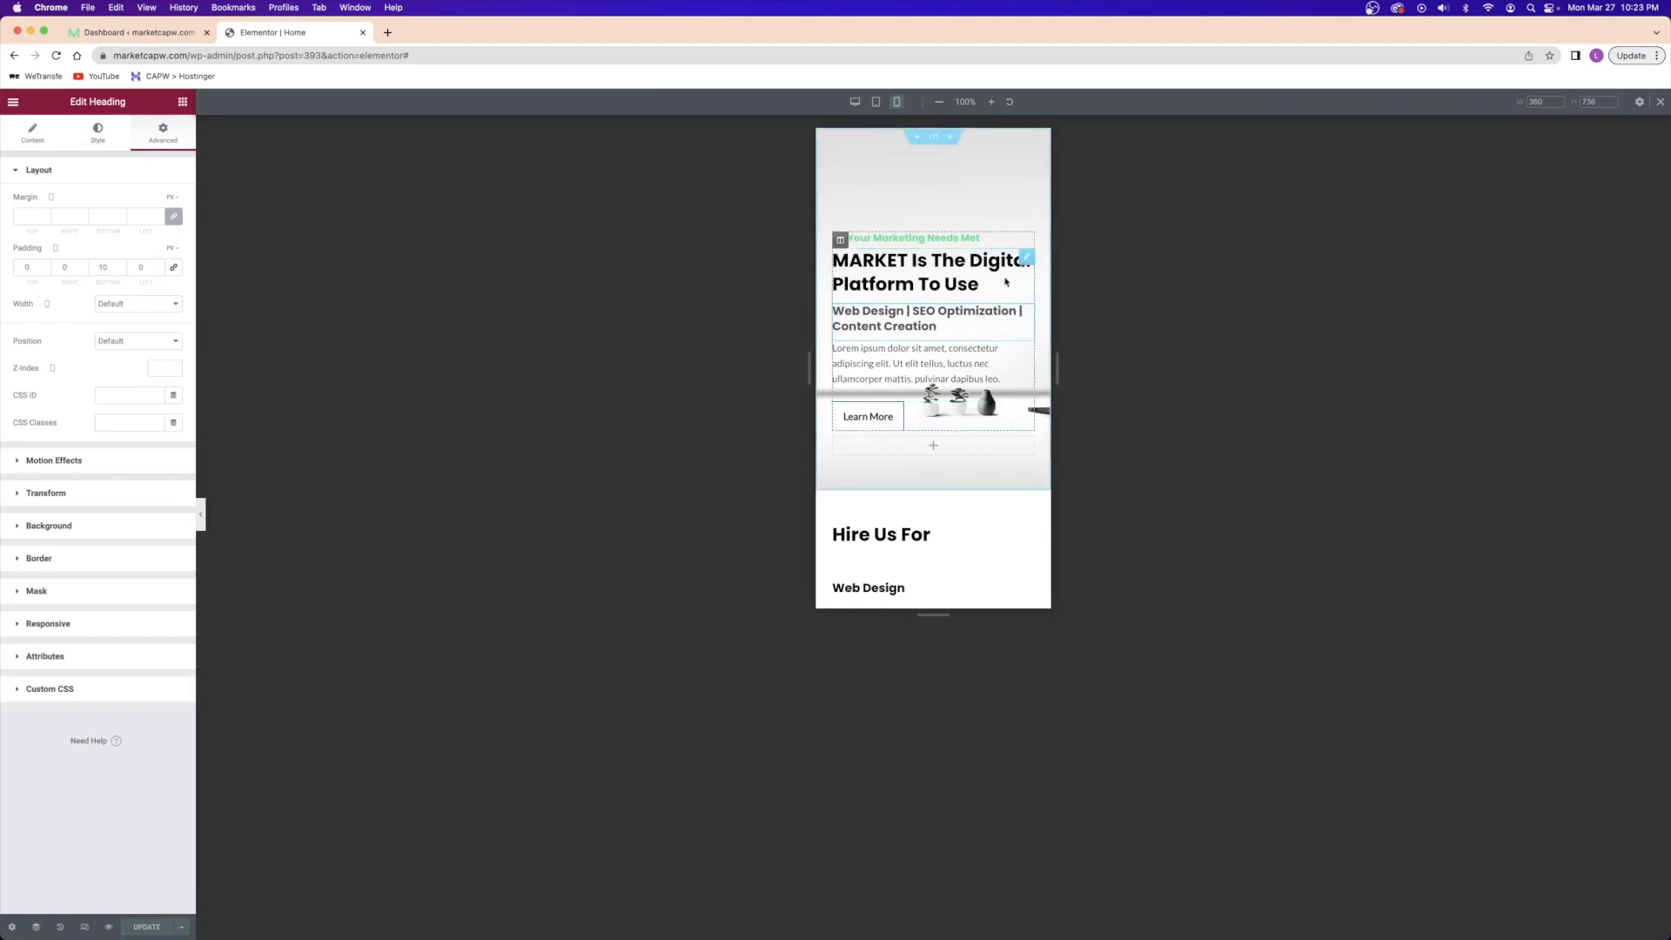
pyautogui.click(876, 102)
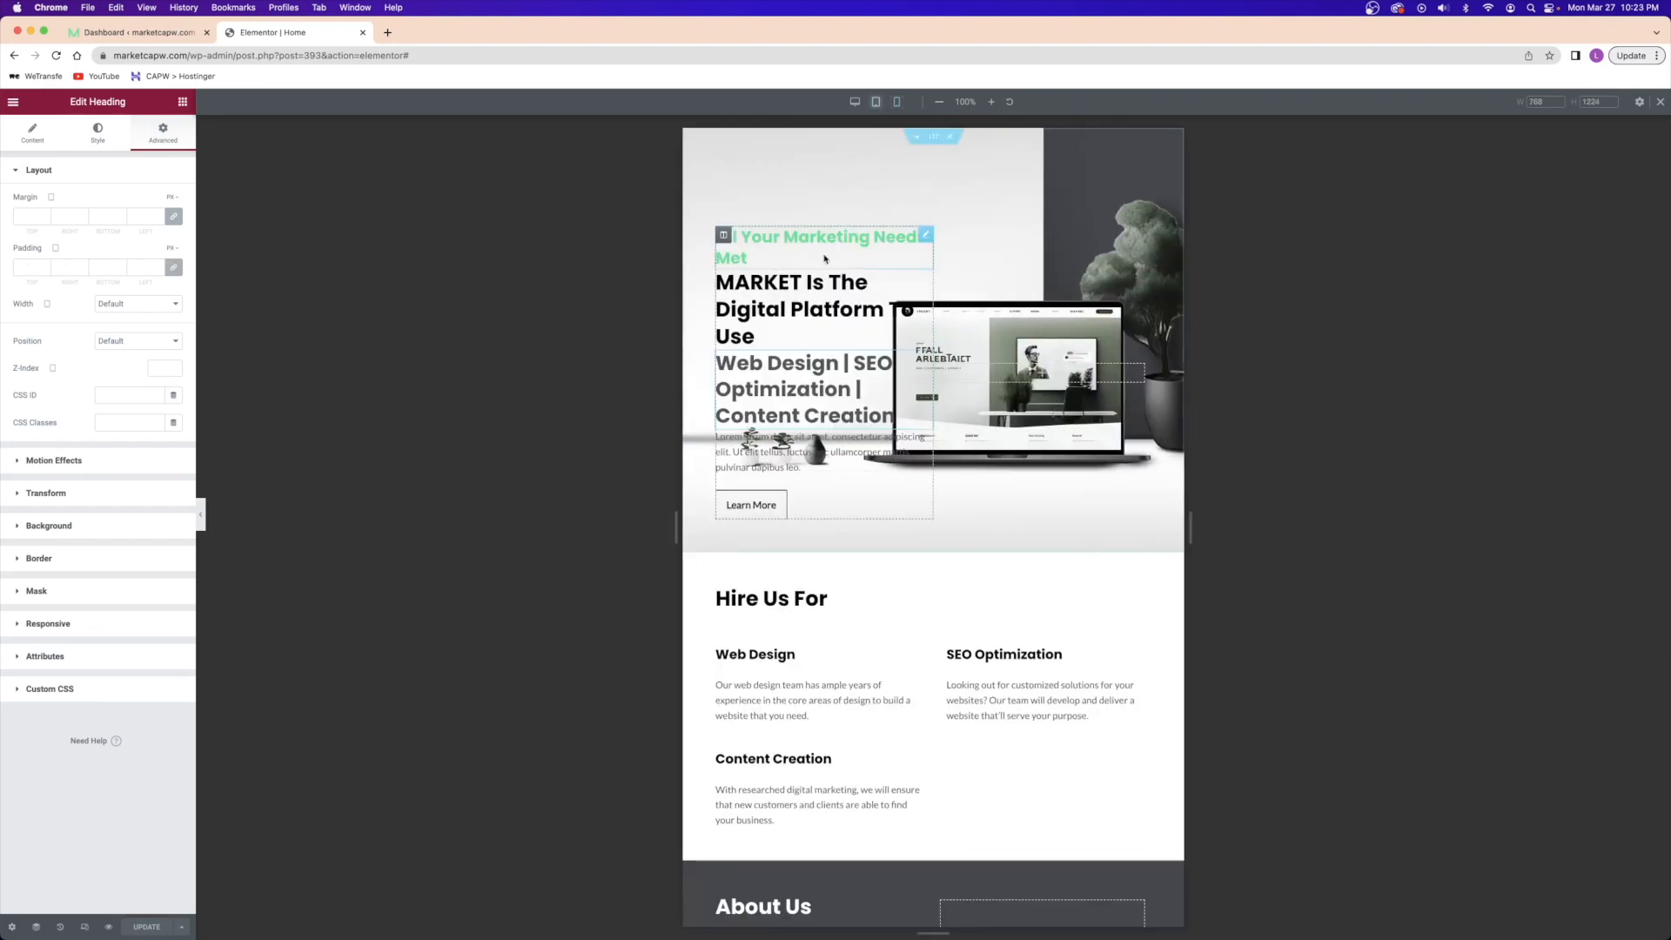
# - Set the hero section's background image position to Centre Left for the tablet view
pyautogui.rightClick(964, 306)
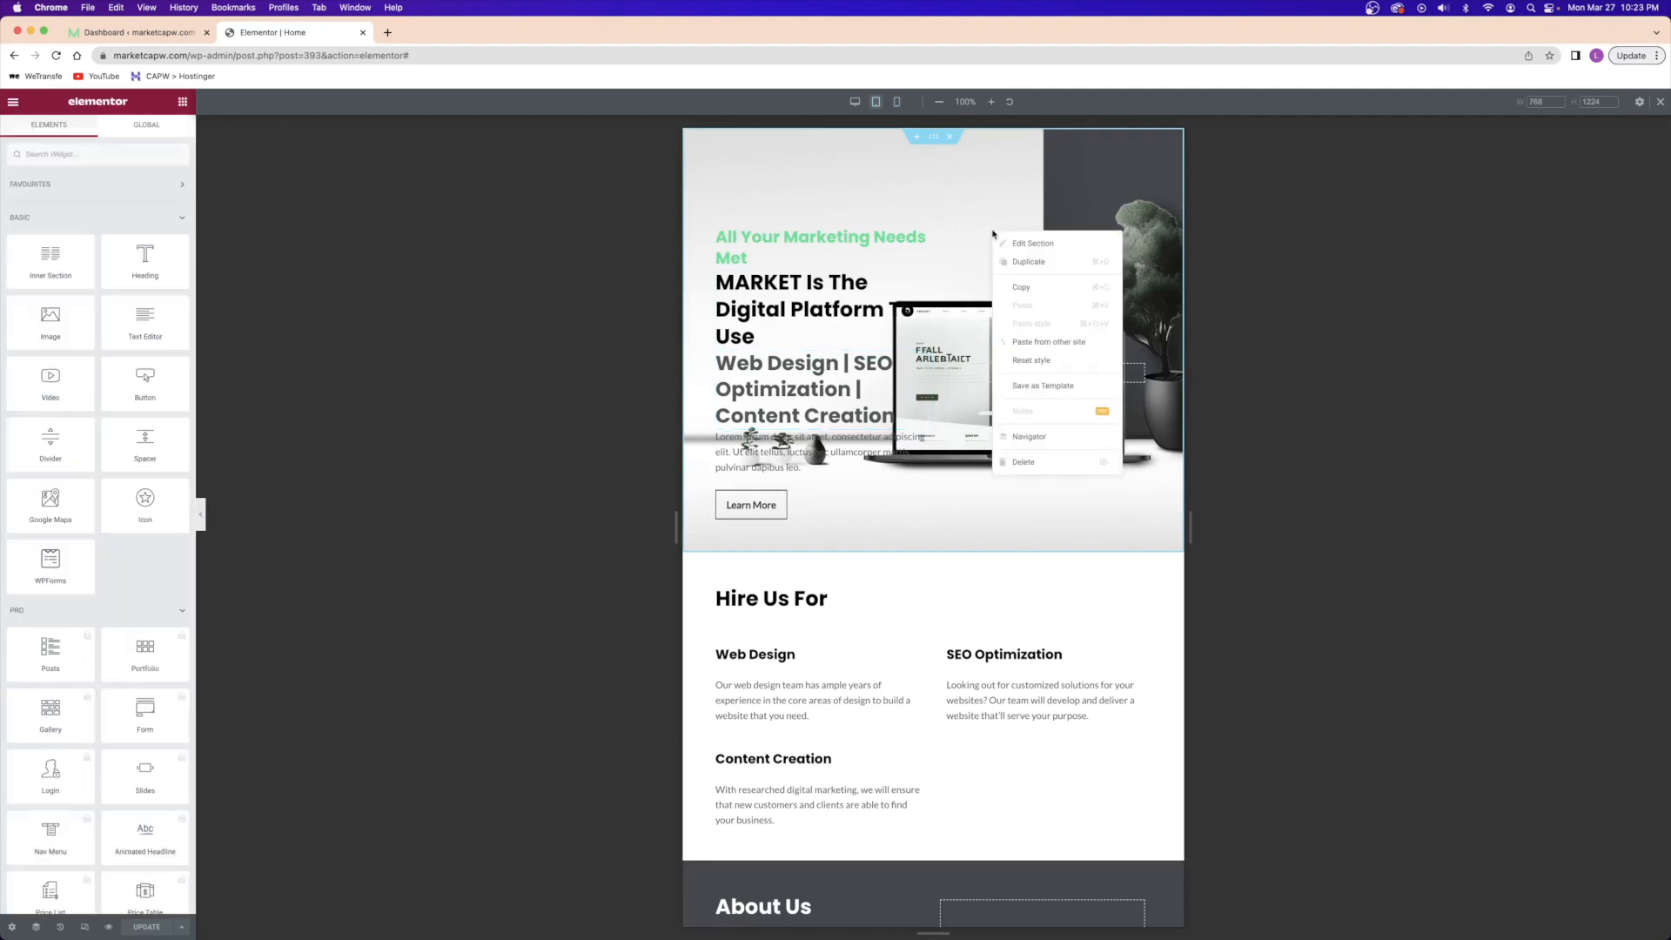
pyautogui.click(1018, 246)
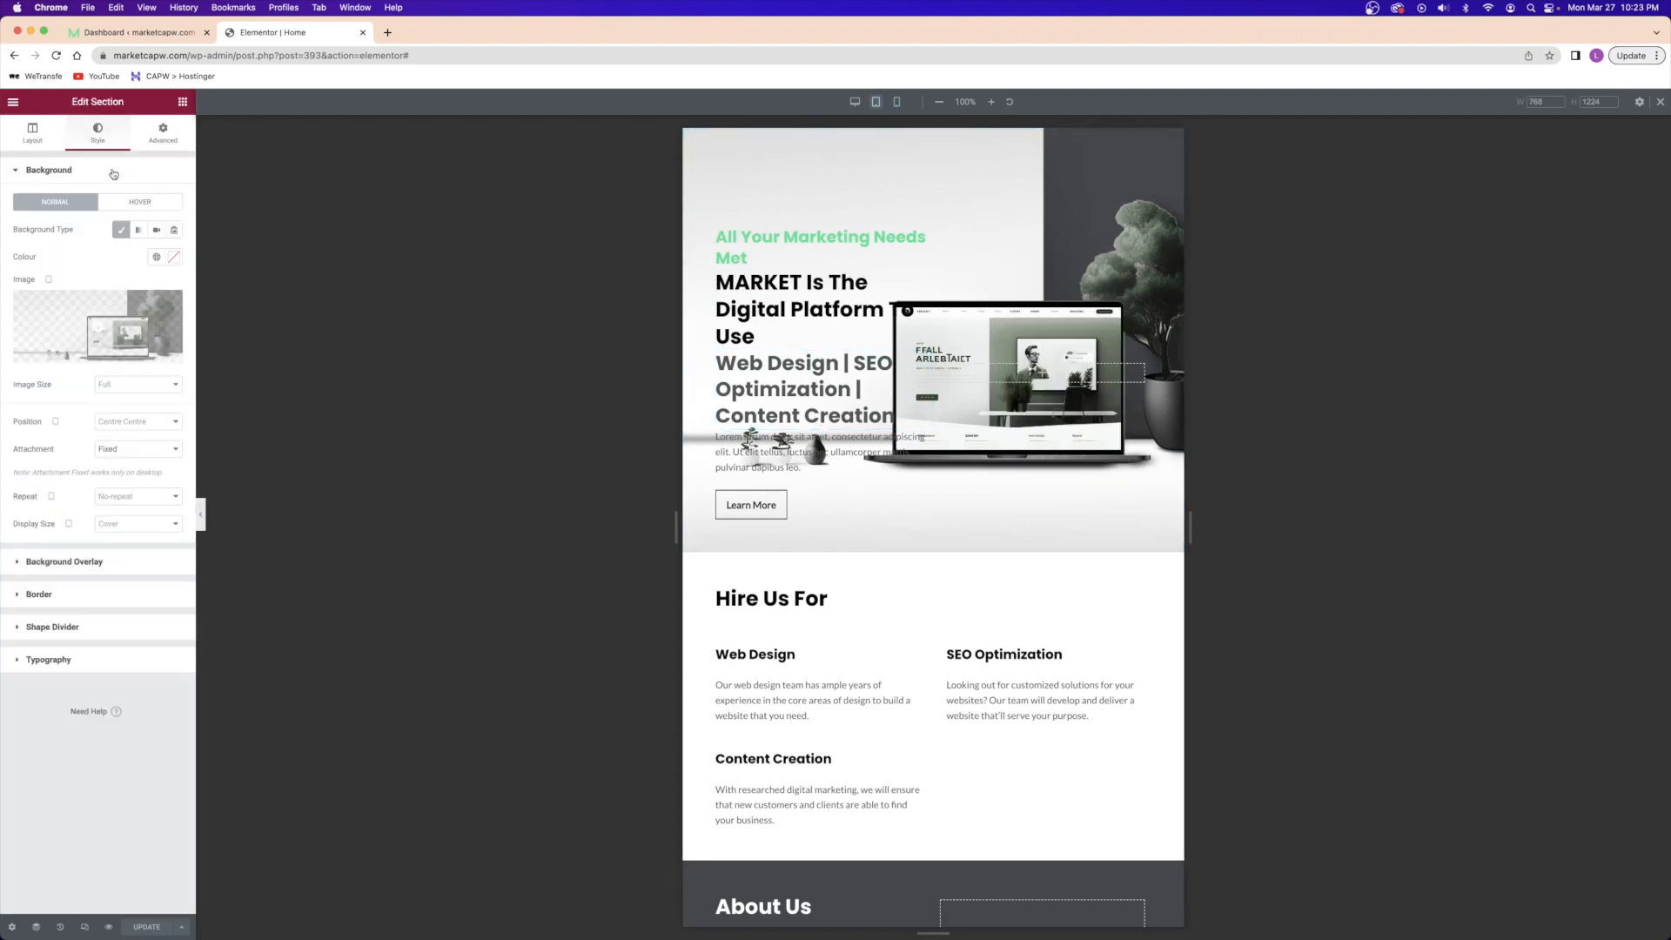
pyautogui.click(108, 422)
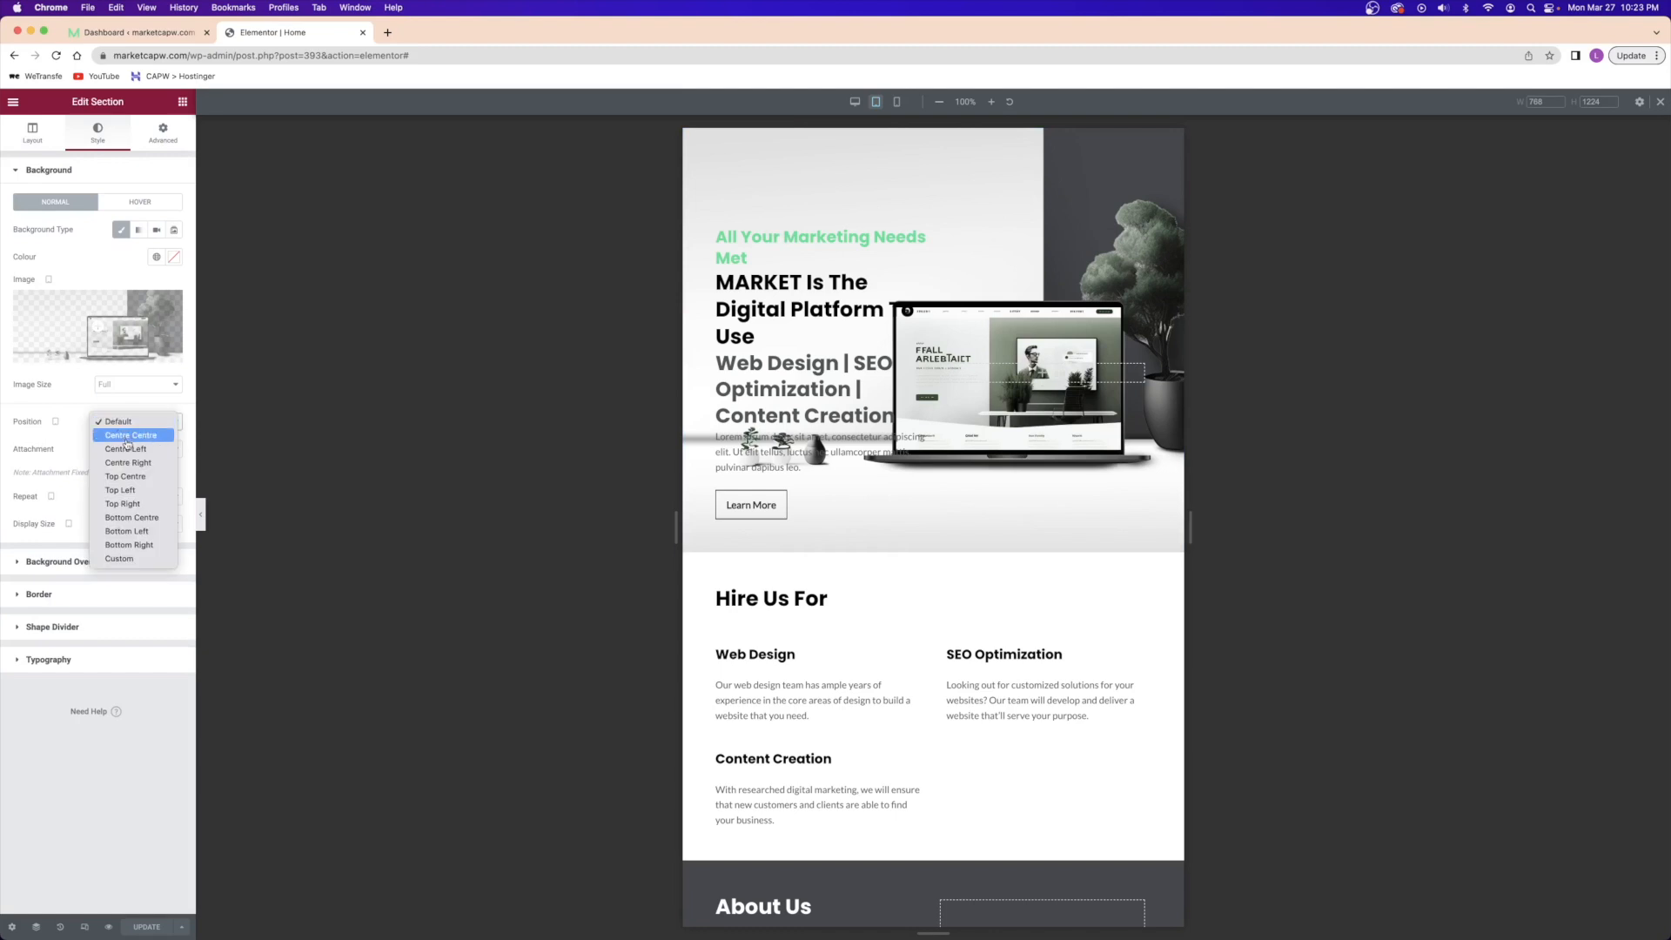
pyautogui.click(127, 450)
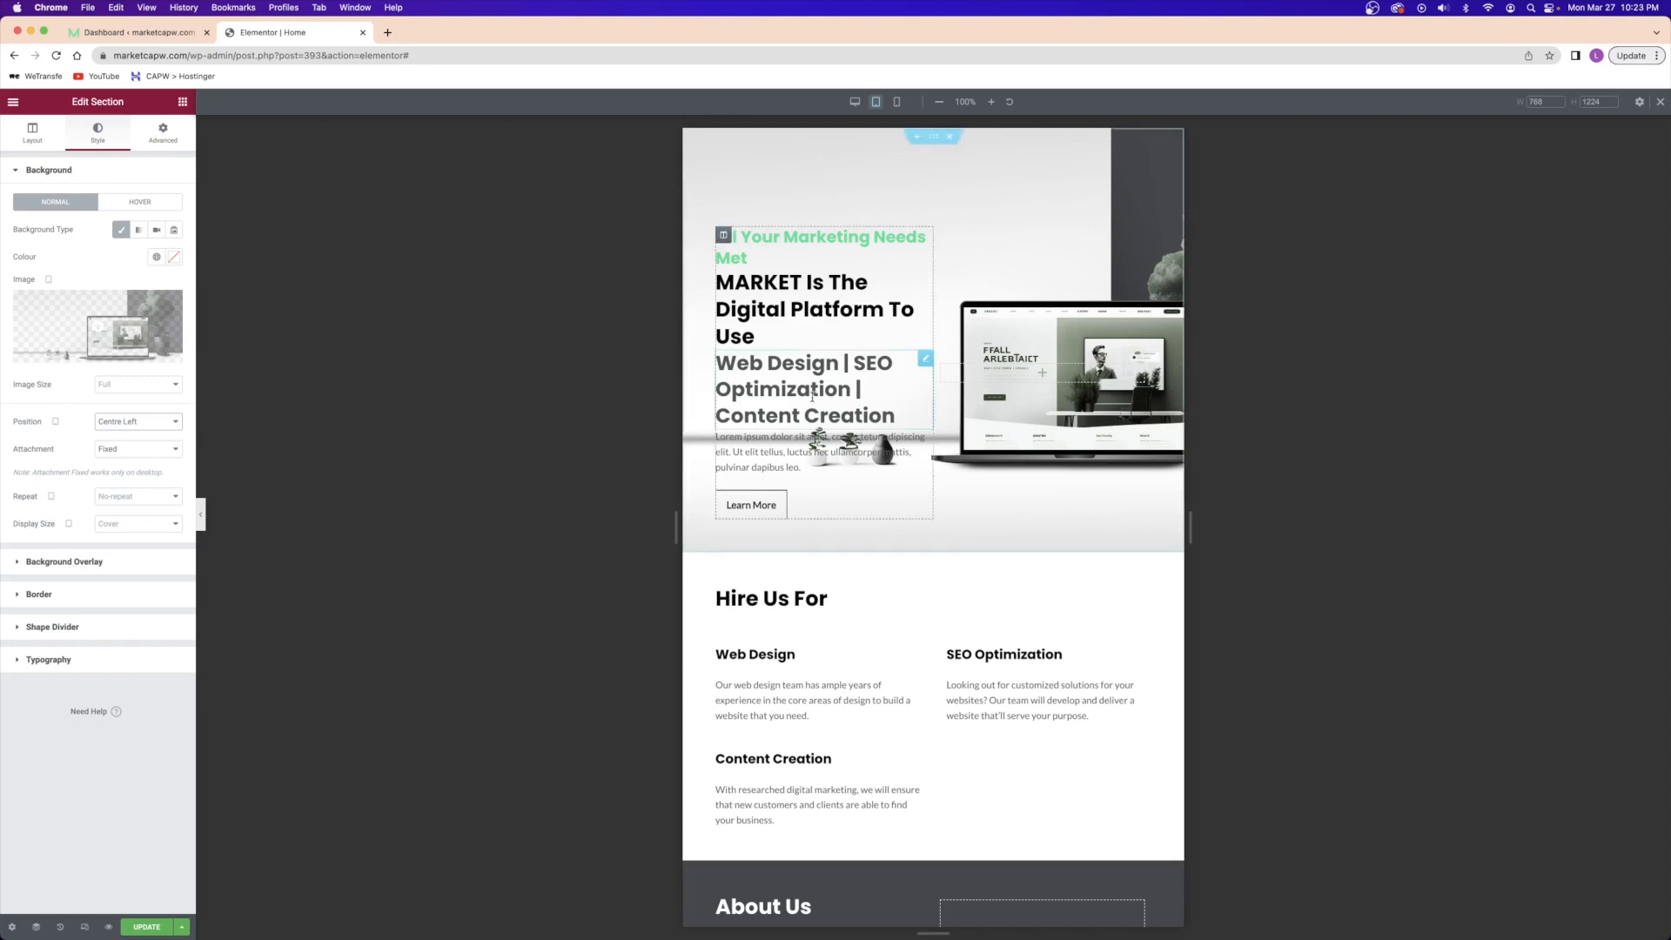
# - Reduce the tablet font size of the "All Your Marketing Needs Met" heading to 16 px
pyautogui.click(852, 245)
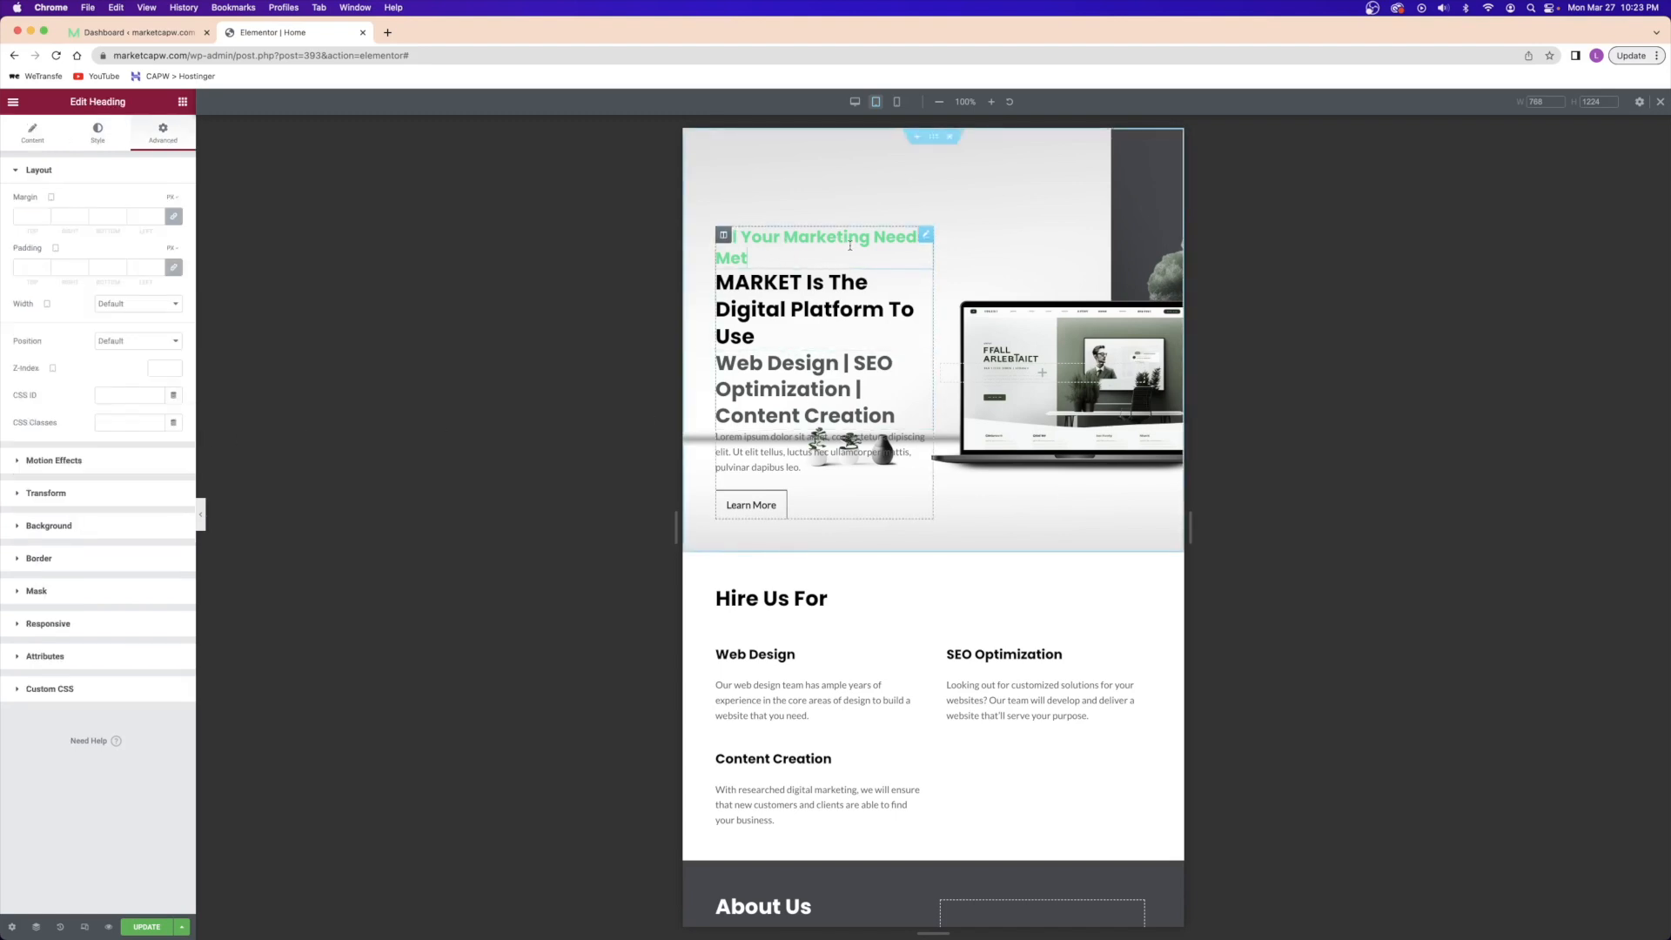
pyautogui.click(97, 139)
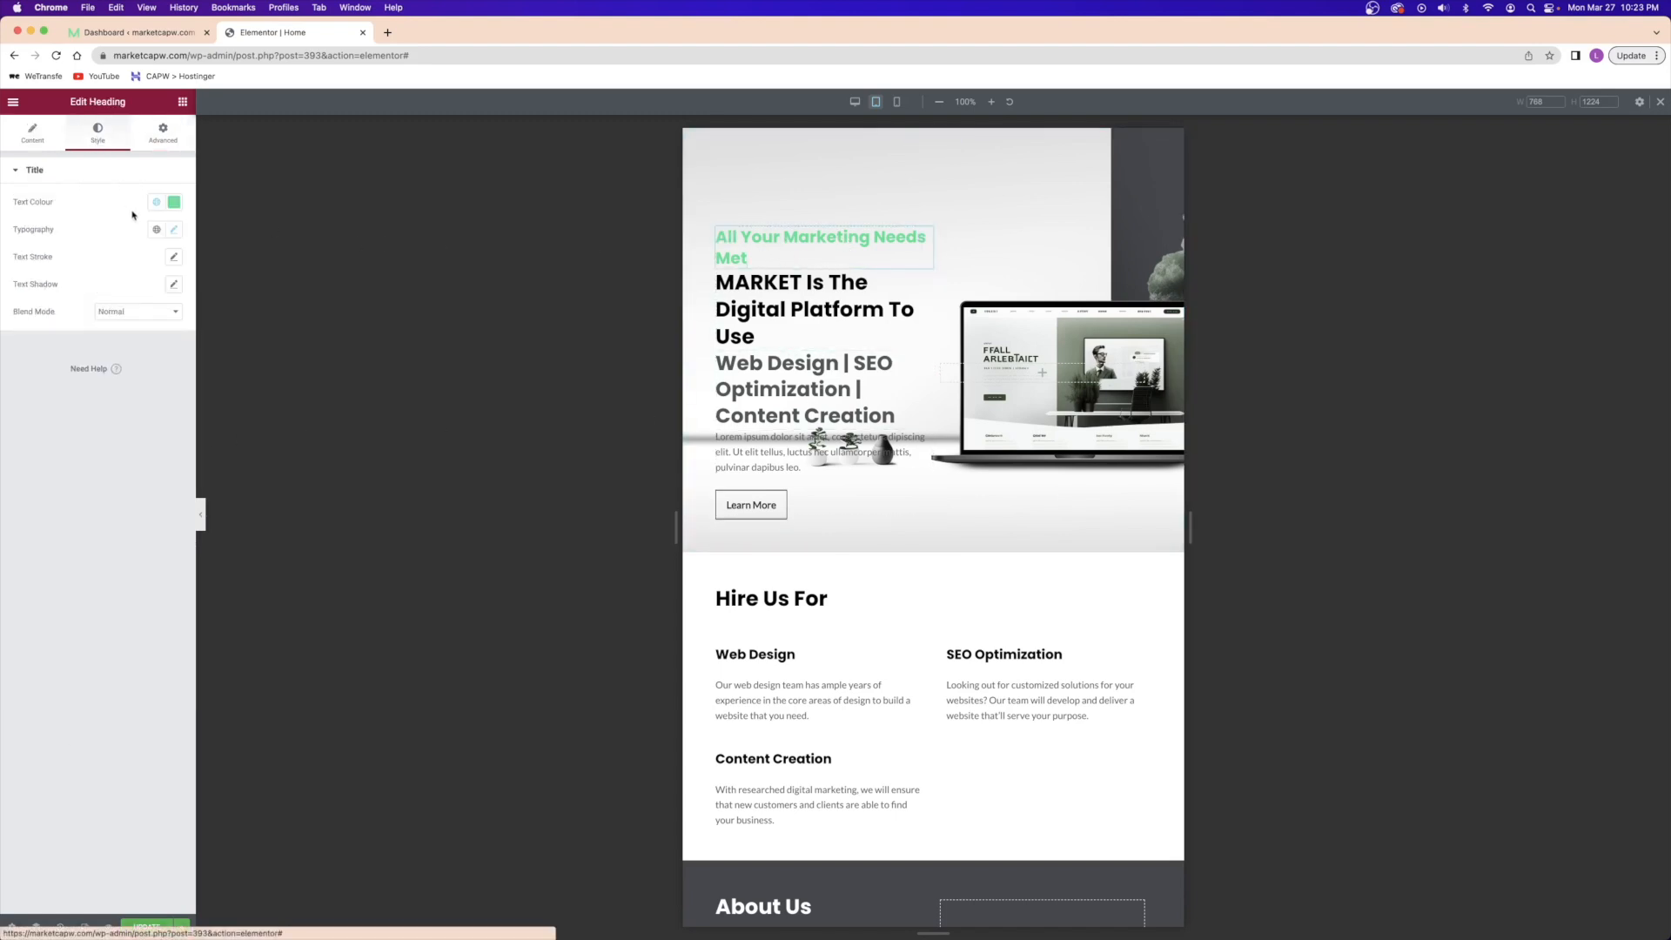
pyautogui.click(174, 229)
pyautogui.moveTo(38, 337); pyautogui.dragTo(32, 333)
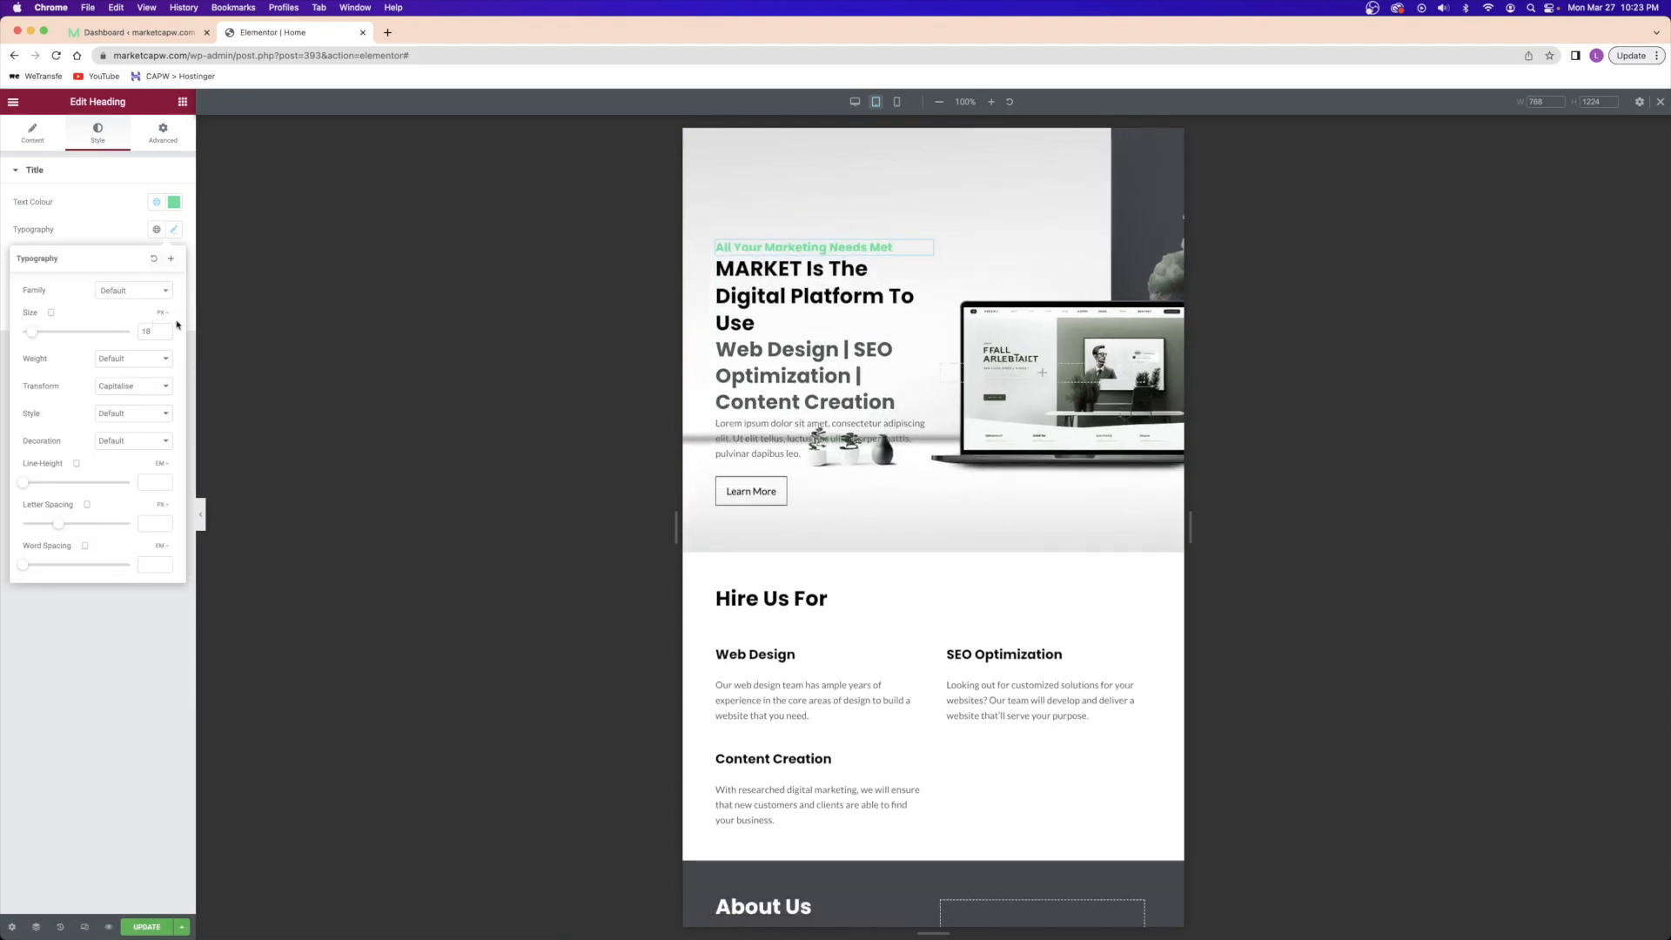
# - Set the tablet font size of the "MARKET Is The Digital Platform To Use" heading to 29 px
pyautogui.click(754, 322)
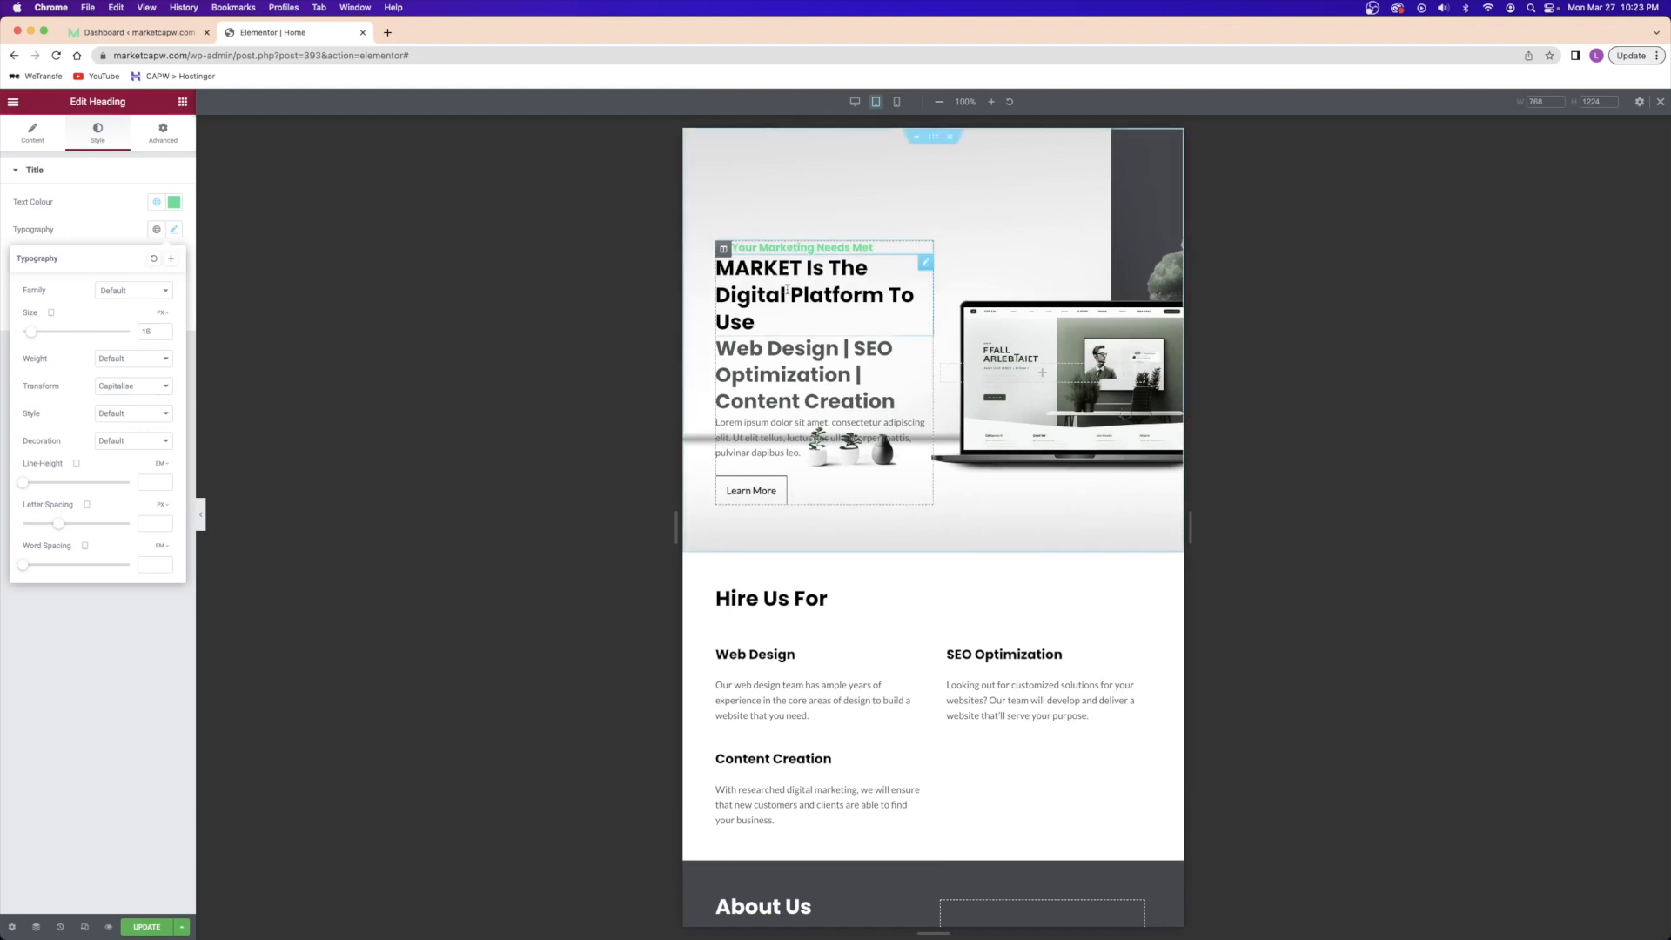
pyautogui.click(87, 132)
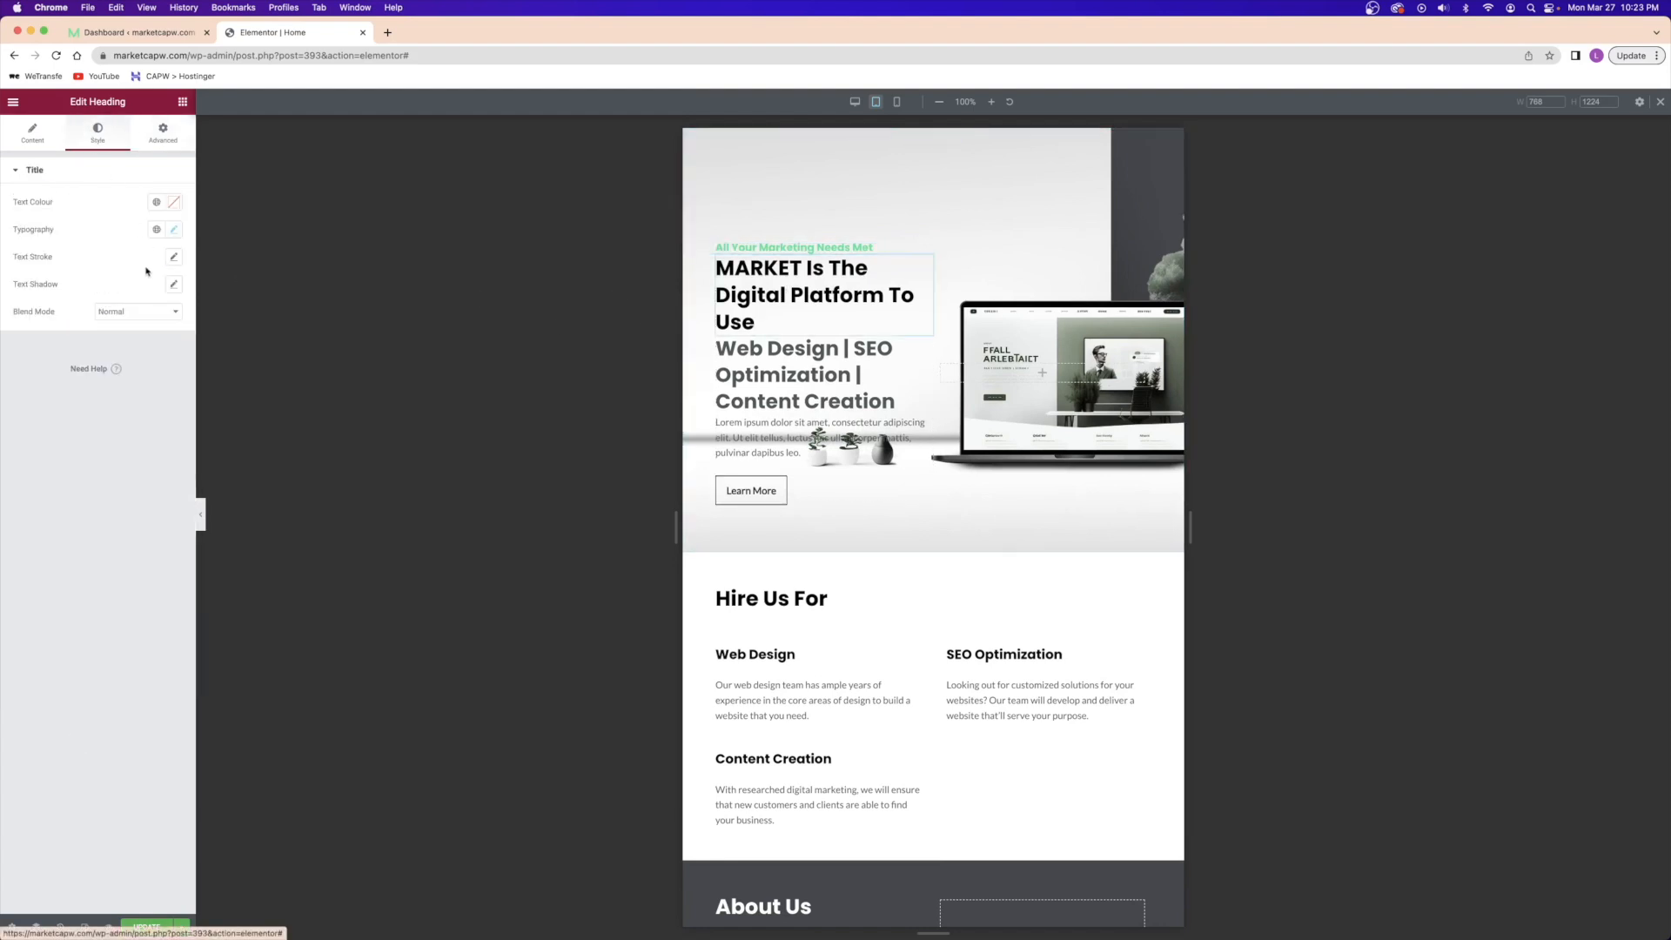
pyautogui.click(174, 229)
pyautogui.moveTo(26, 336); pyautogui.dragTo(41, 332)
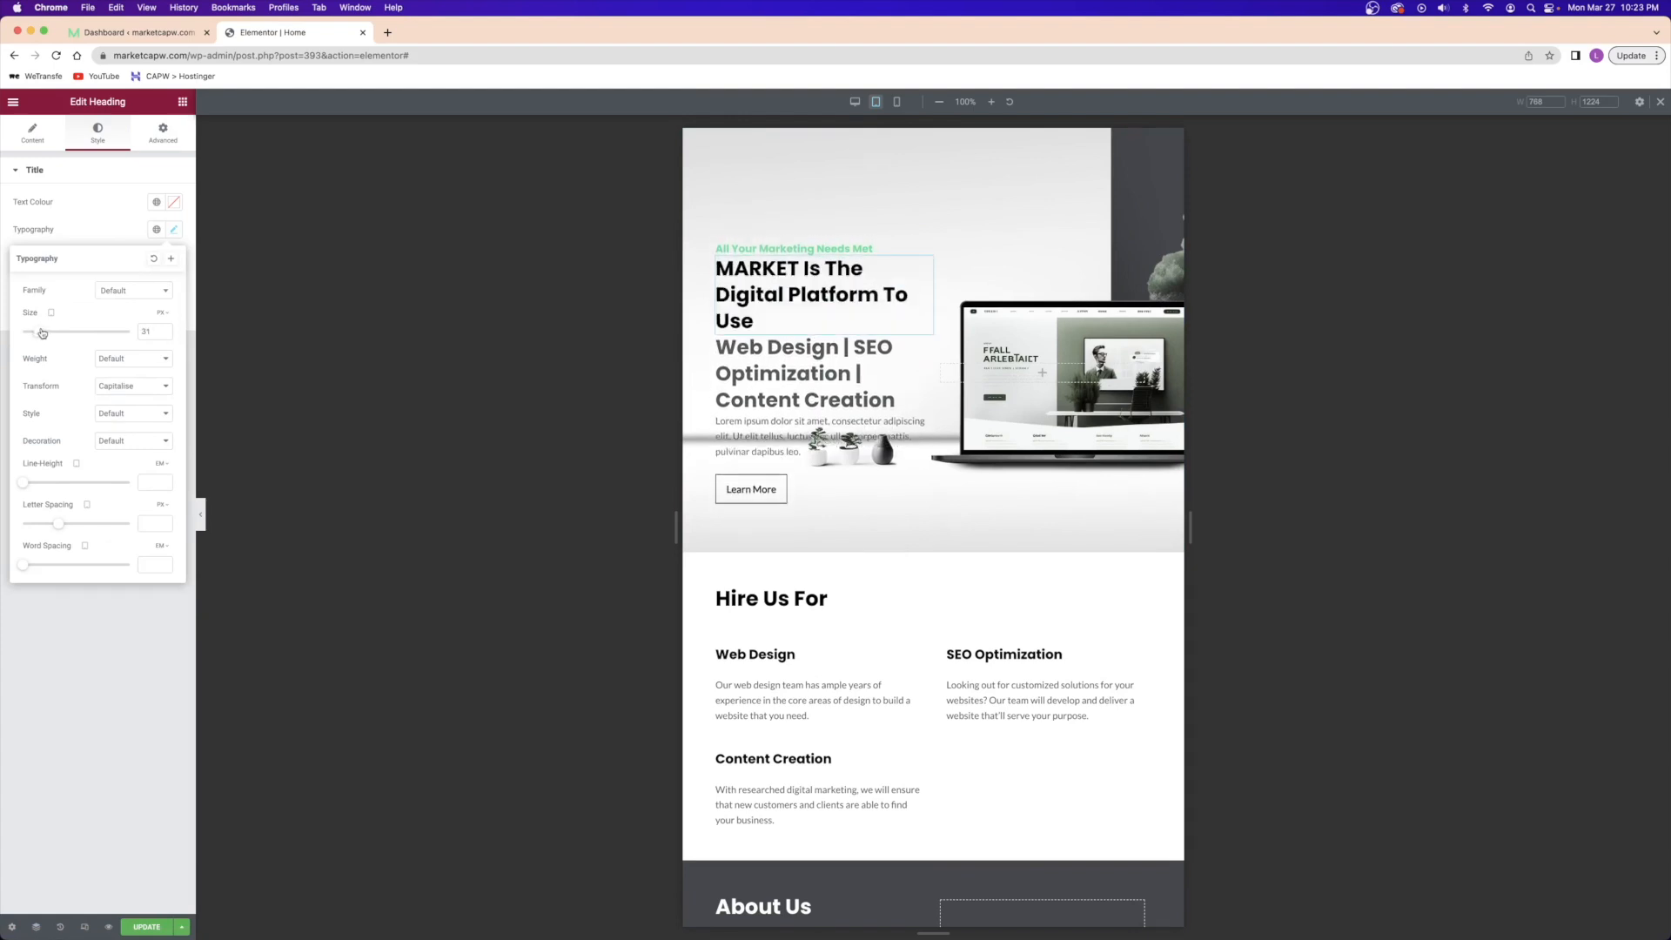
pyautogui.click(164, 335)
pyautogui.click(164, 335)
pyautogui.click(163, 335)
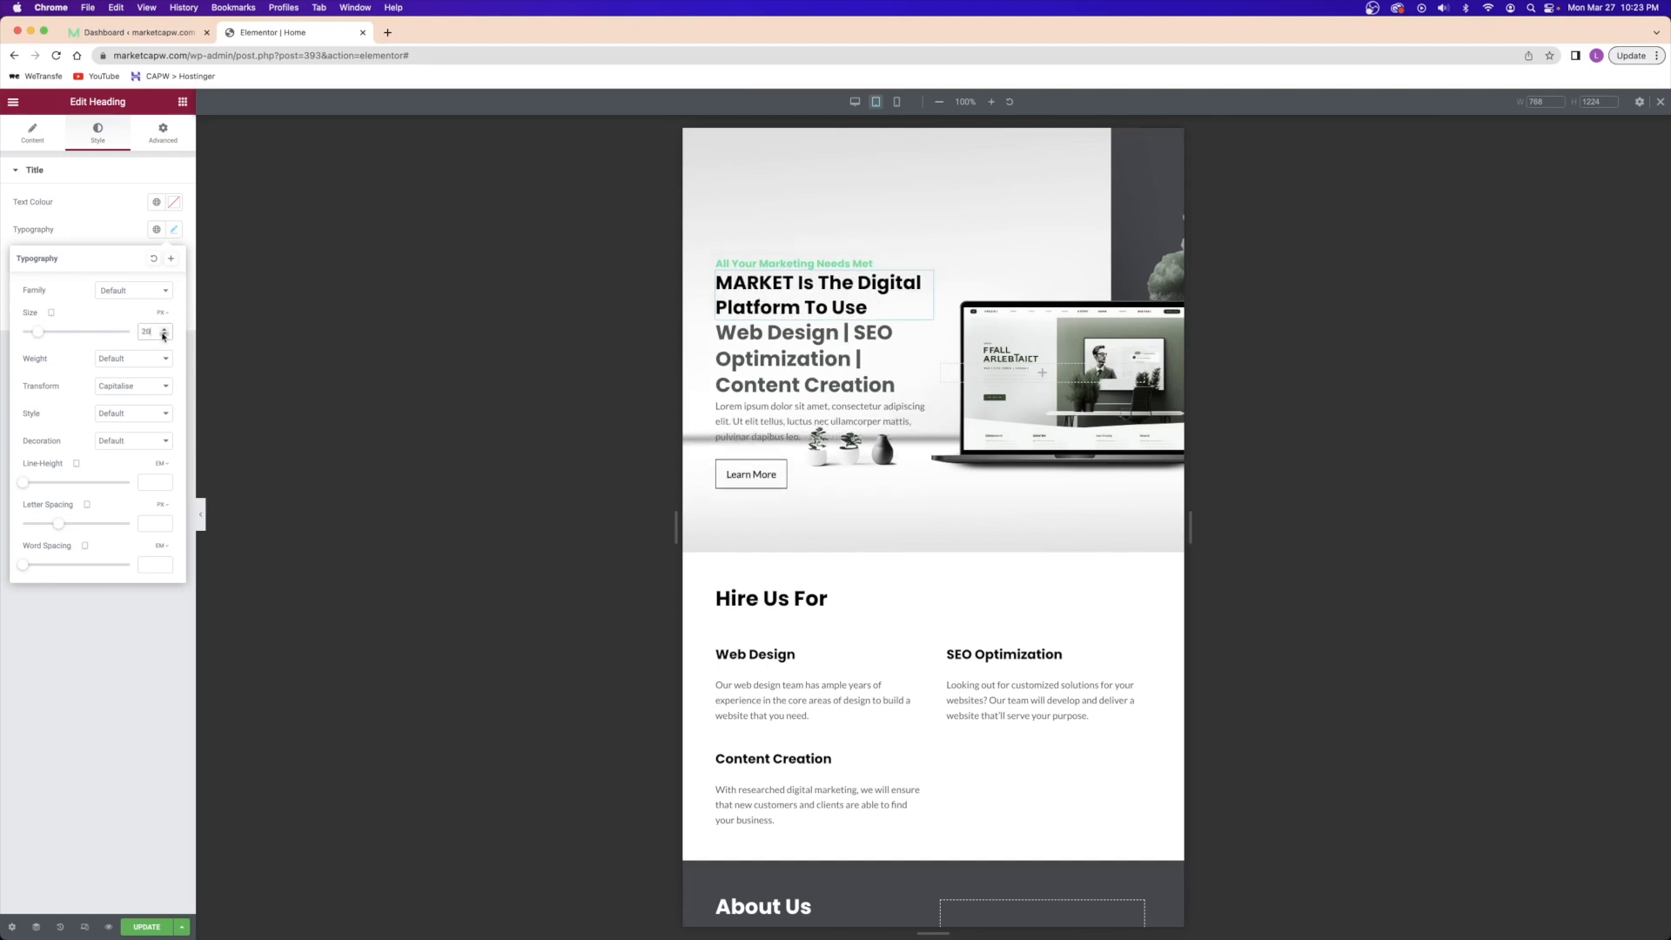
pyautogui.click(164, 330)
# - Set the "Web Design | SEO Optimization | Content Creation" heading to 15 px on tablet and increase its bottom padding
pyautogui.click(755, 362)
pyautogui.click(98, 135)
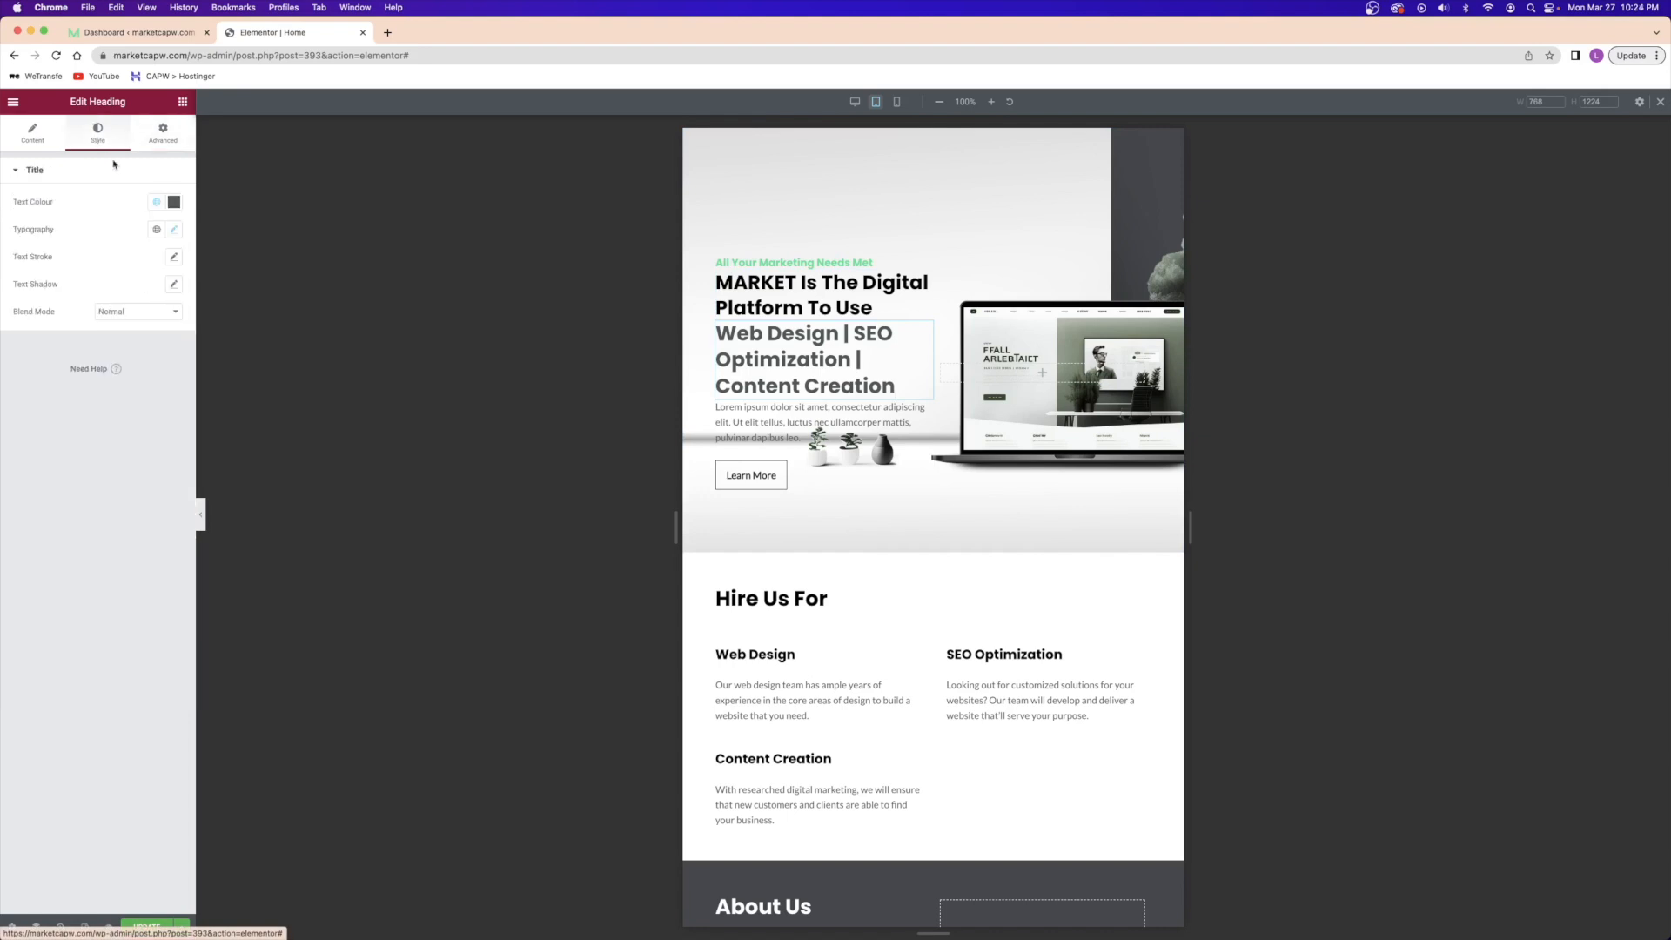
pyautogui.click(174, 229)
pyautogui.moveTo(37, 337); pyautogui.dragTo(28, 335)
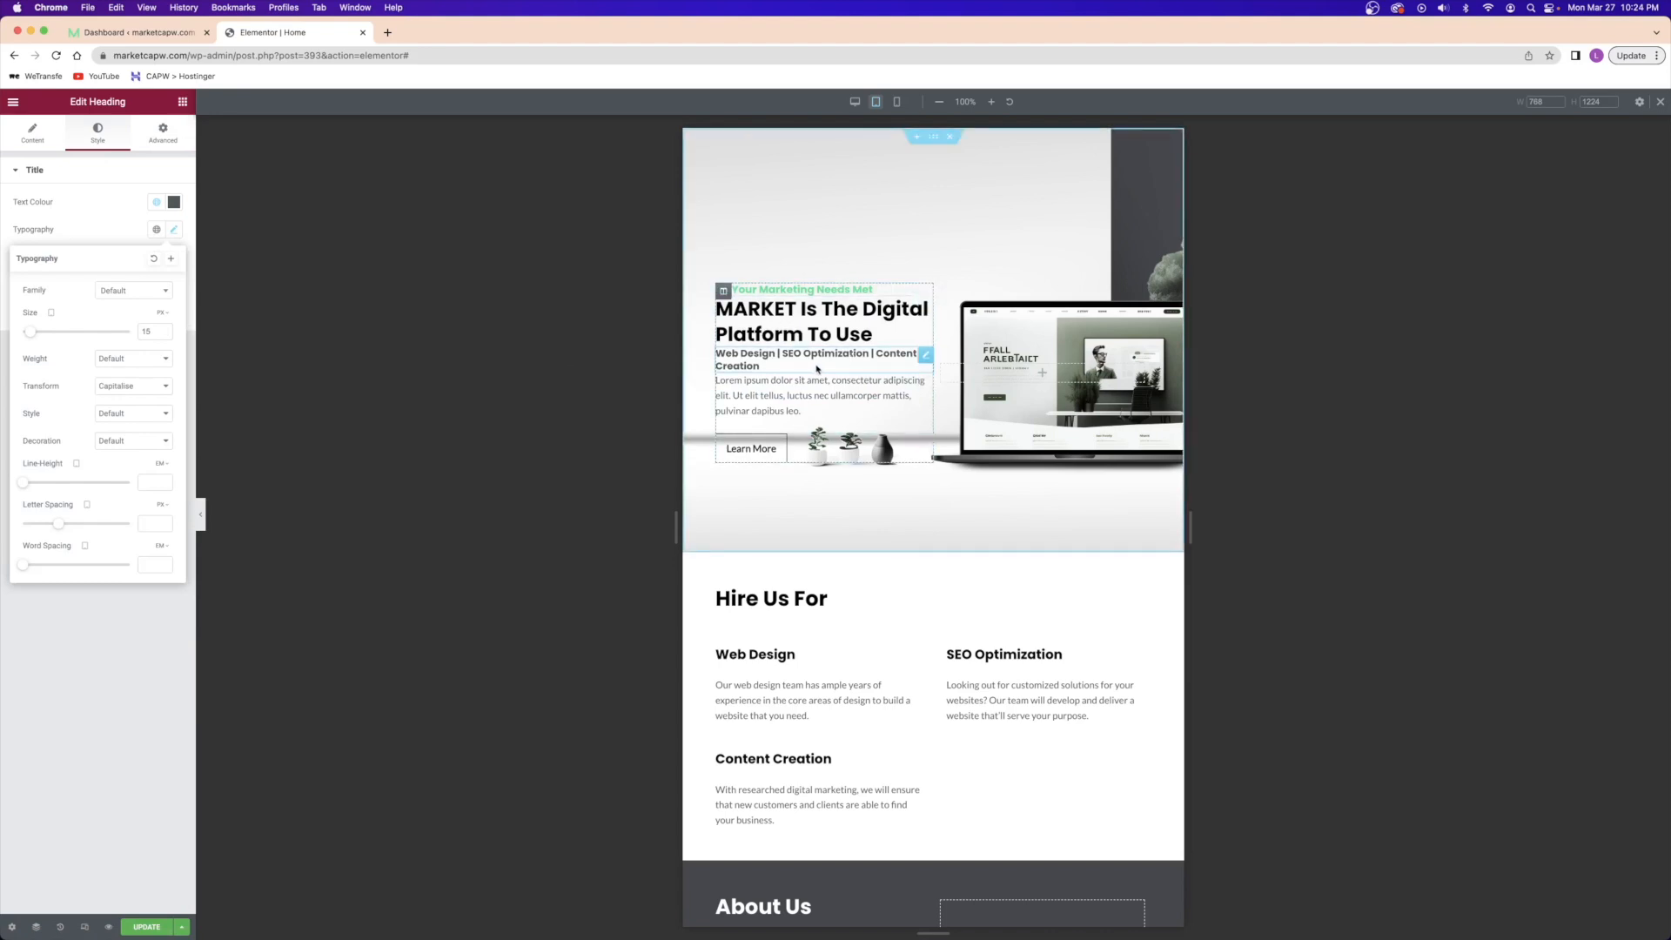
pyautogui.click(163, 133)
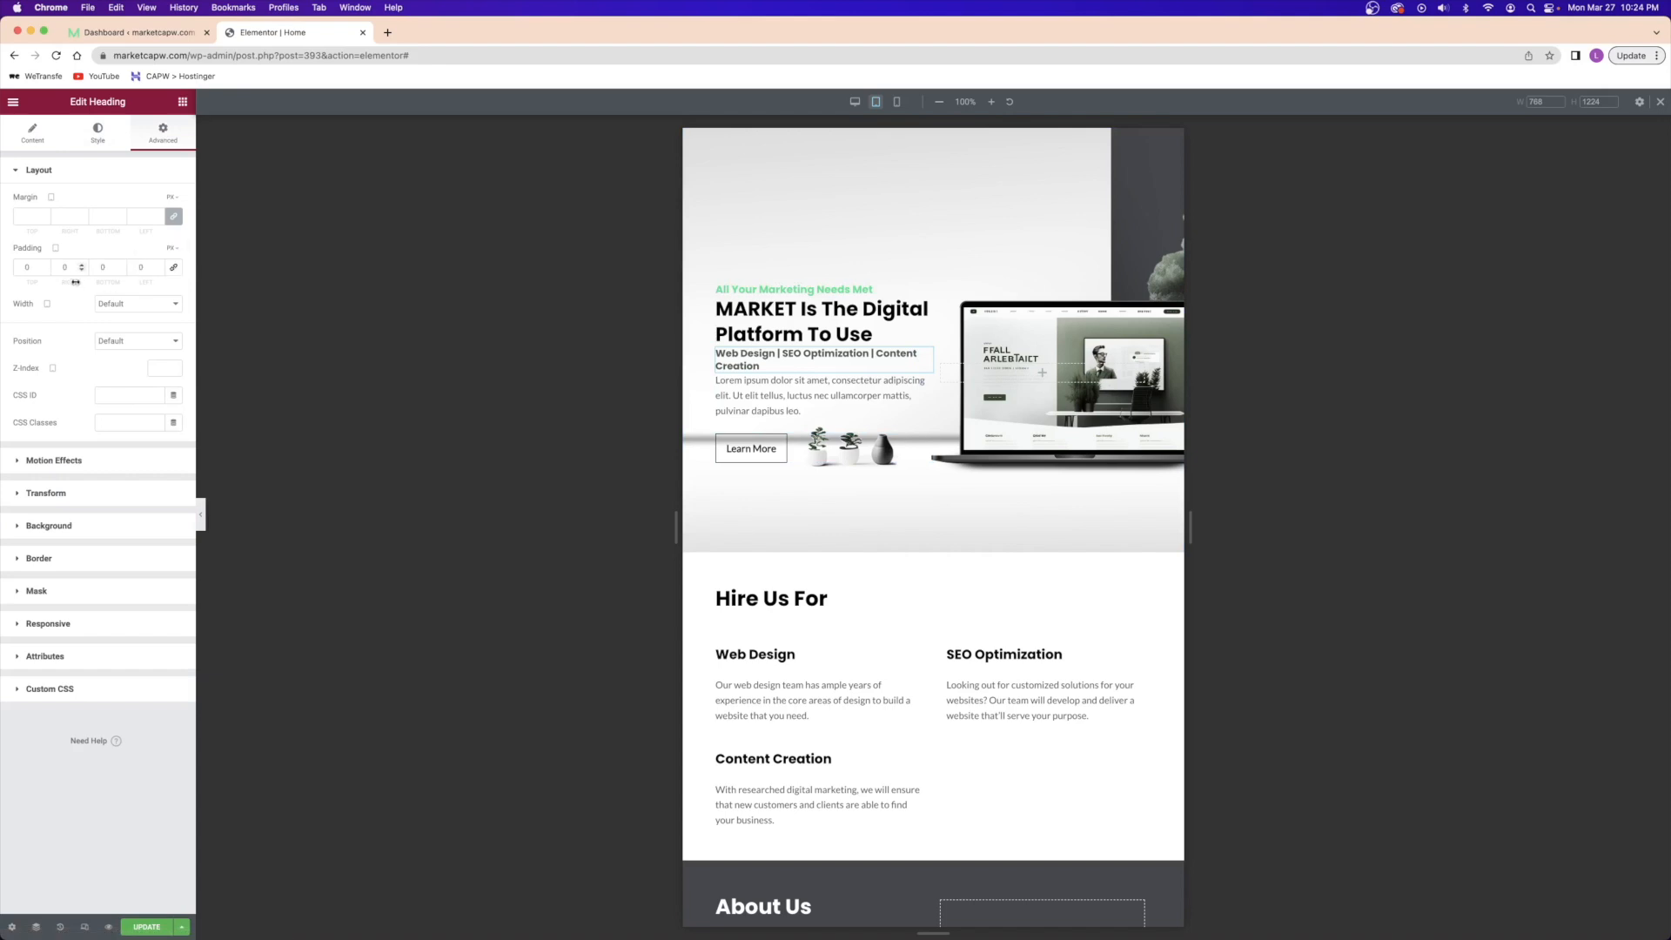
pyautogui.click(120, 266)
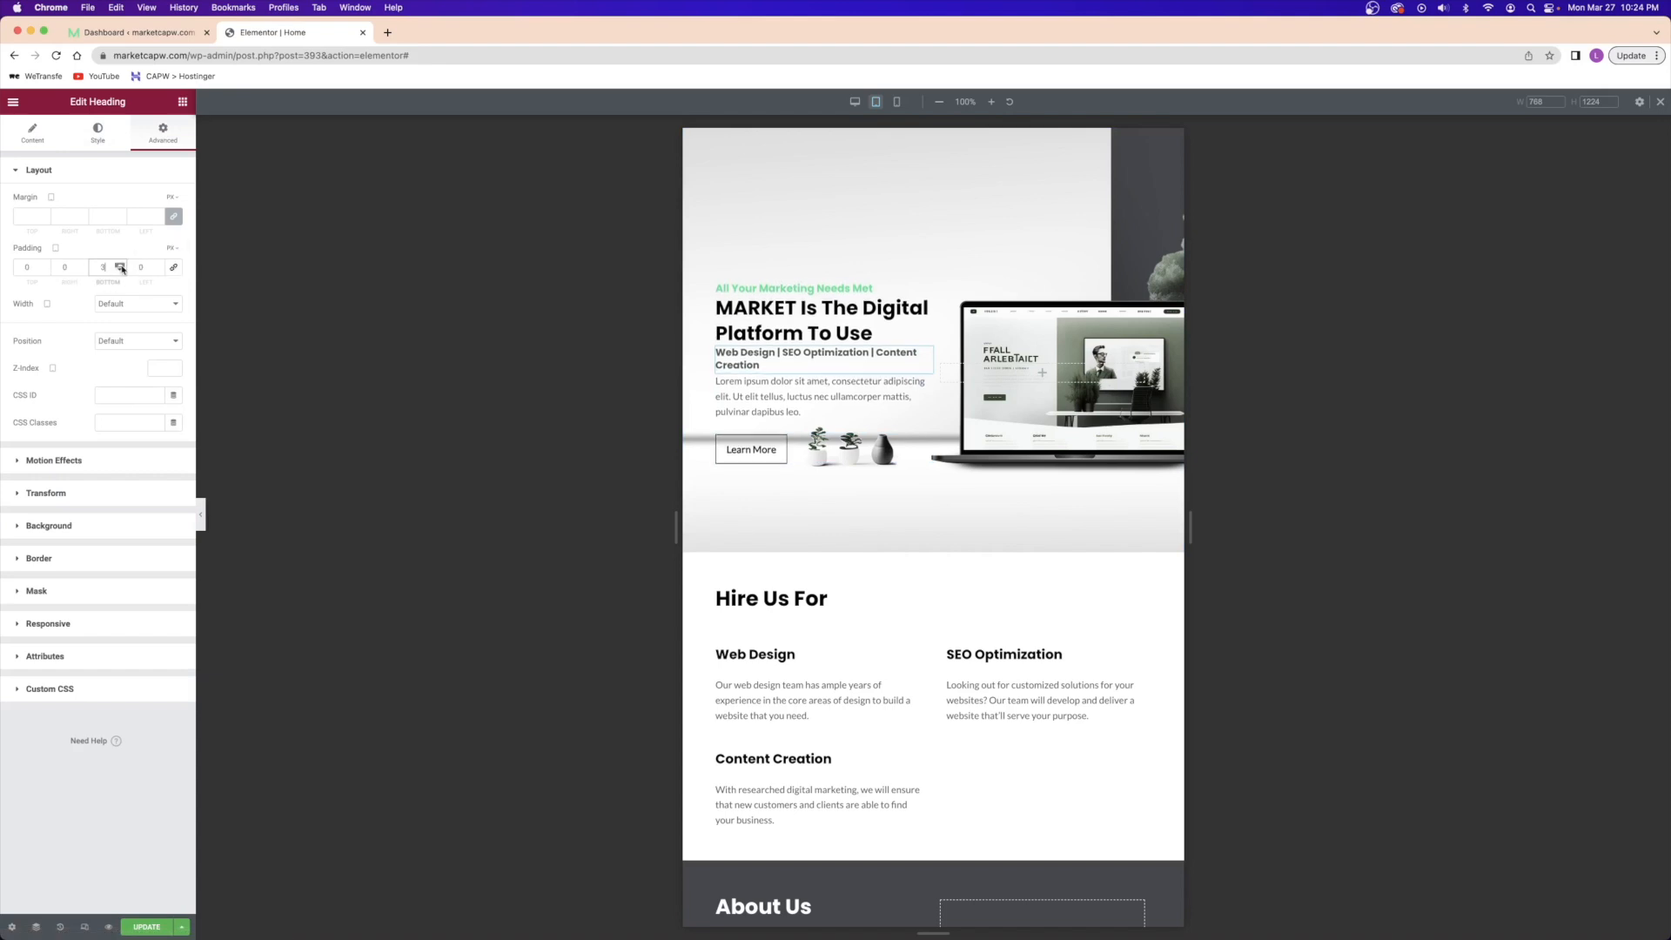
pyautogui.click(818, 405)
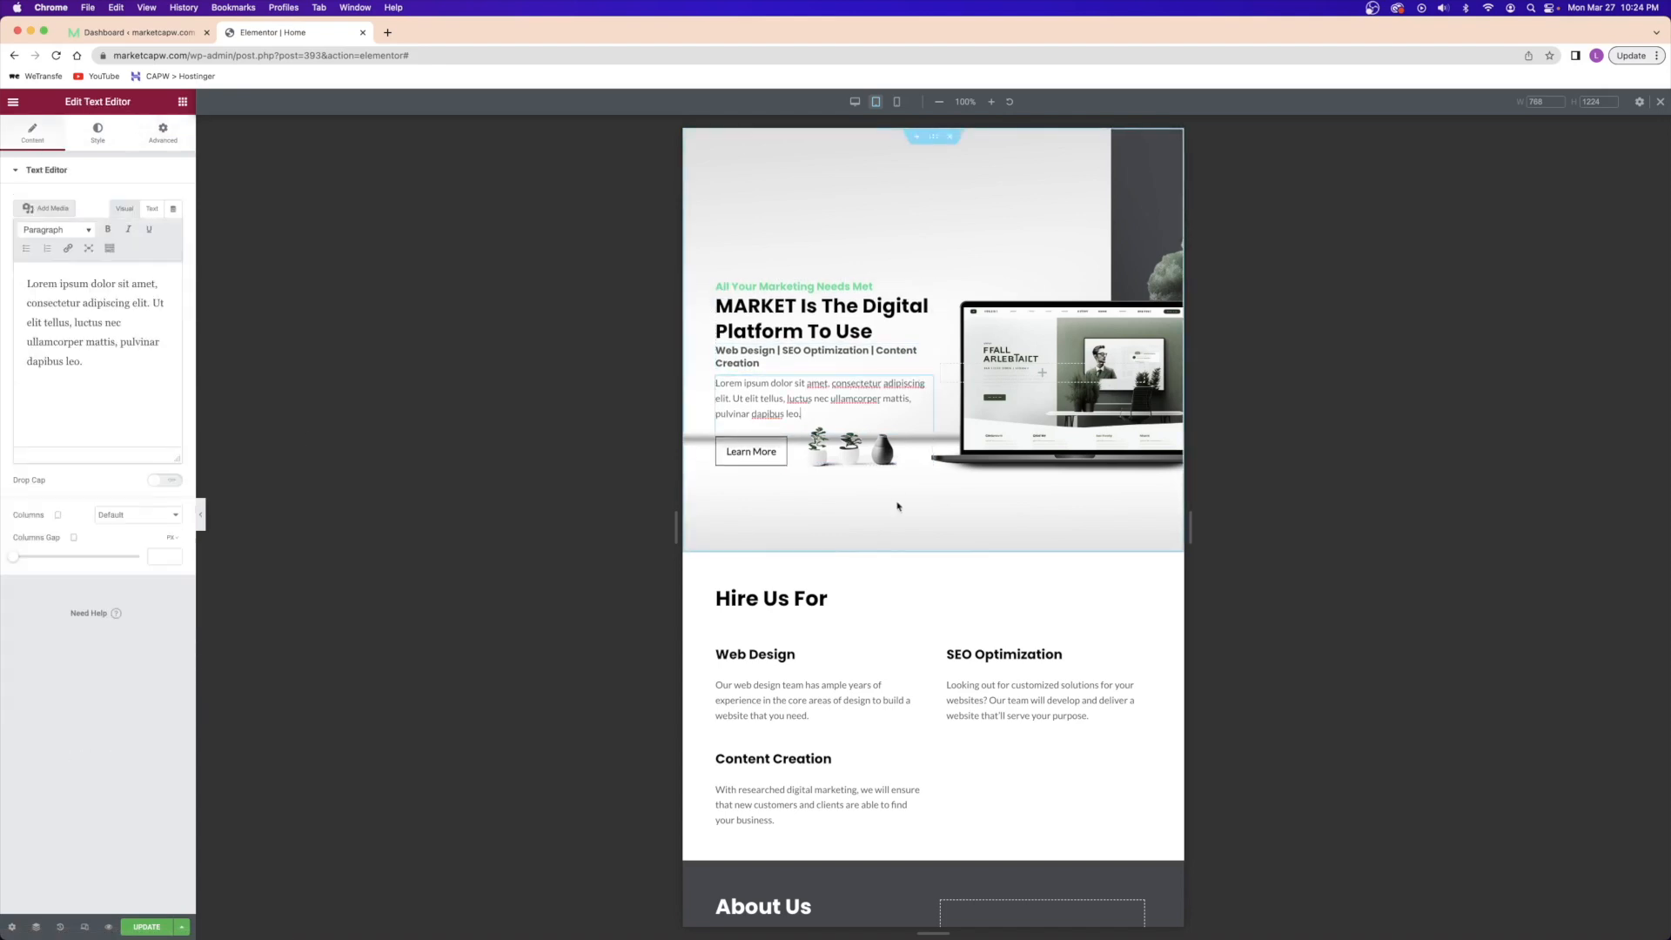
pyautogui.click(1029, 370)
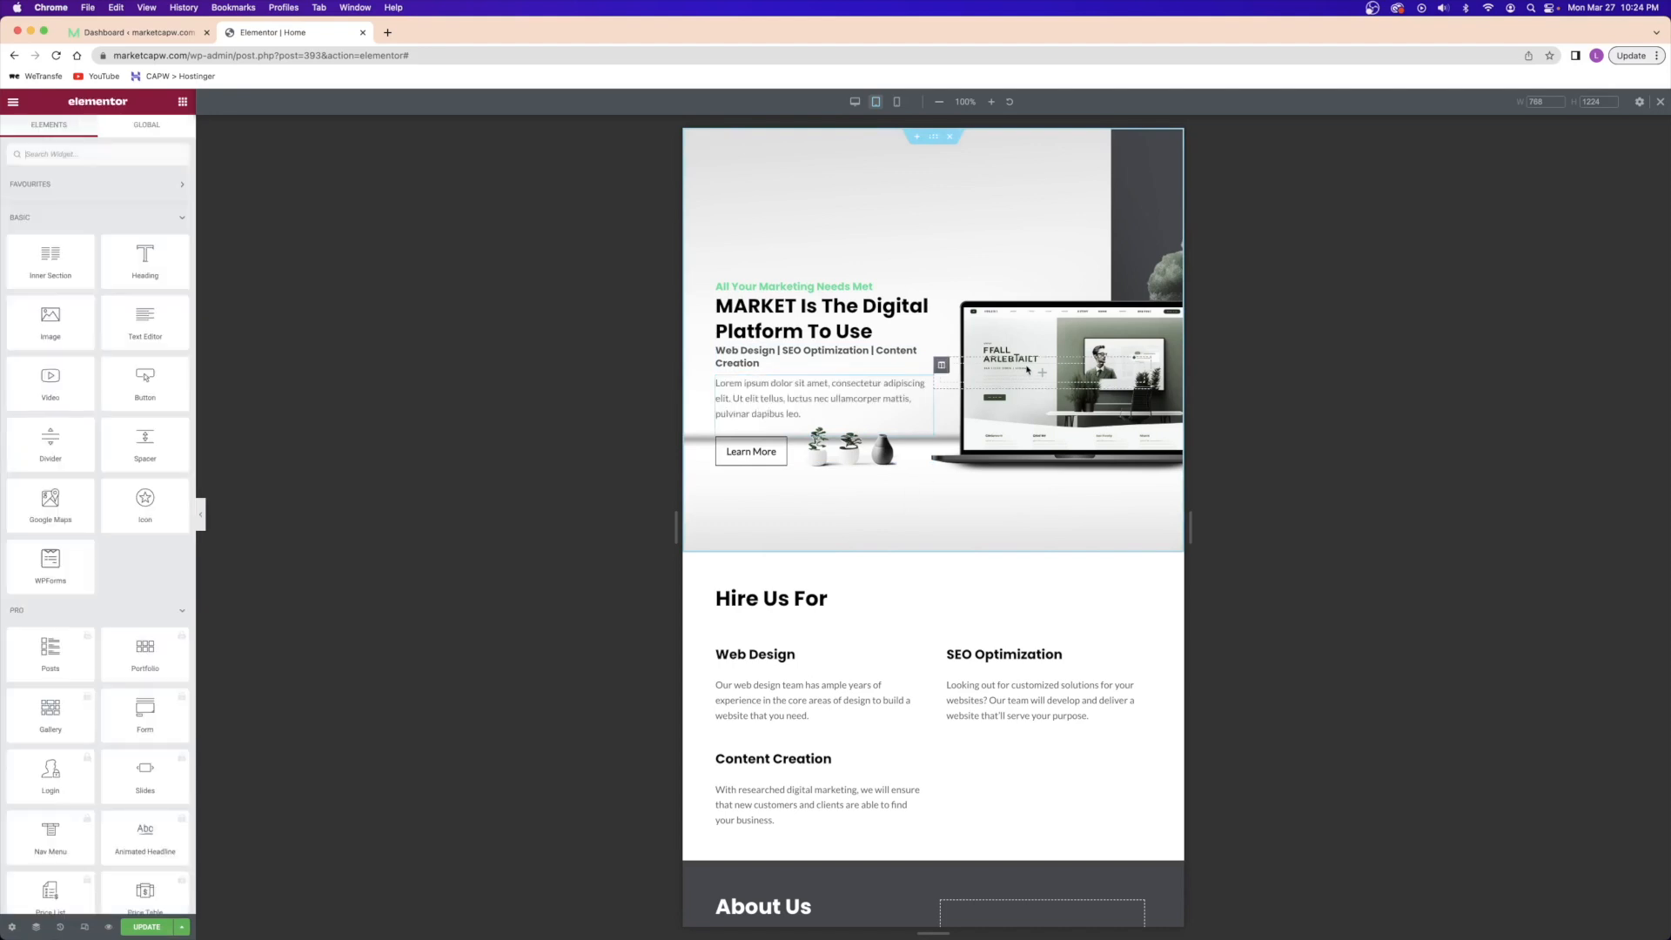
pyautogui.click(1014, 659)
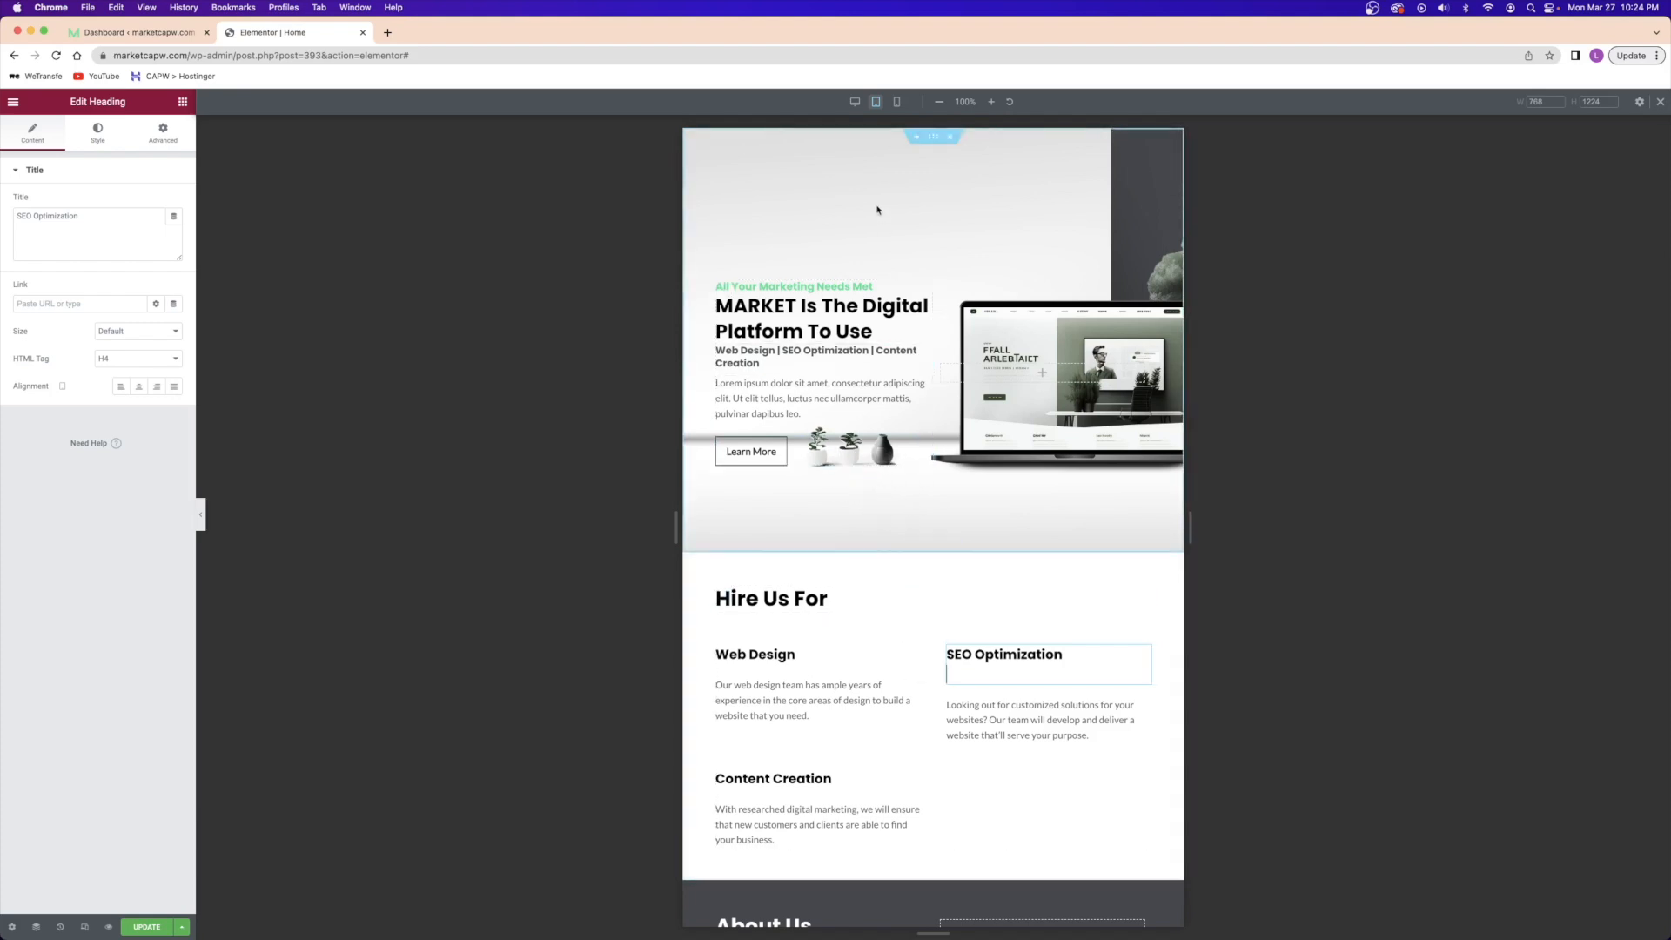
# - Compare the Home page in the tablet and mobile previews, checking the mobile layout from the hero down to the About Us section
pyautogui.click(898, 102)
pyautogui.scroll(-4, 940, 177)
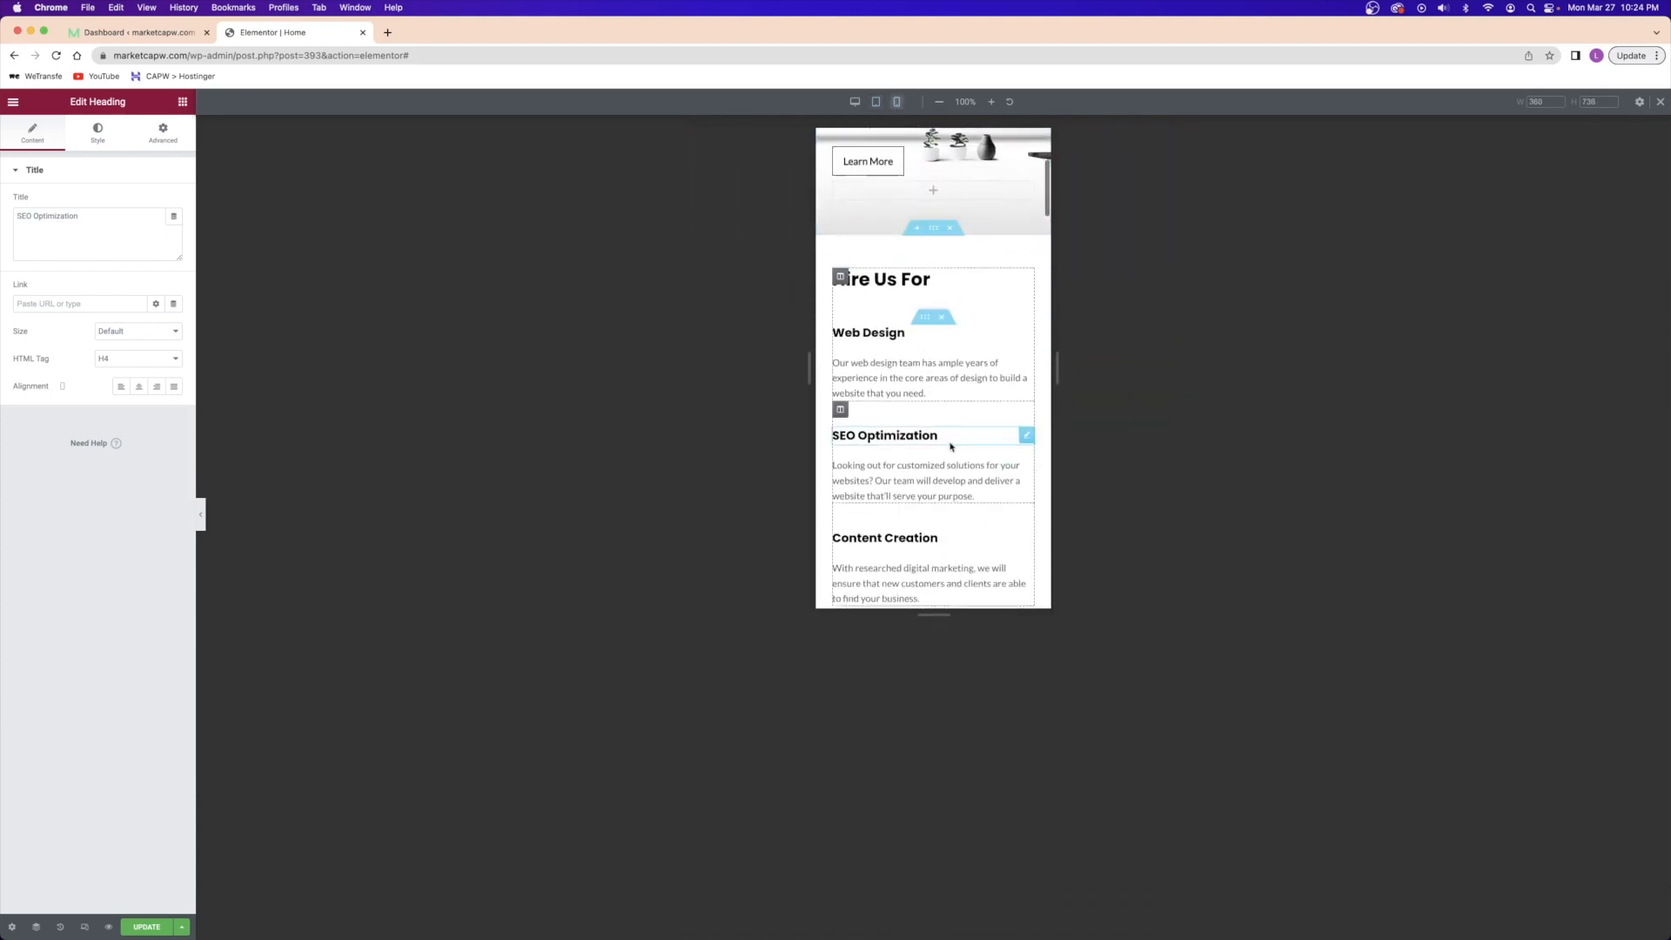
pyautogui.scroll(4, 940, 520)
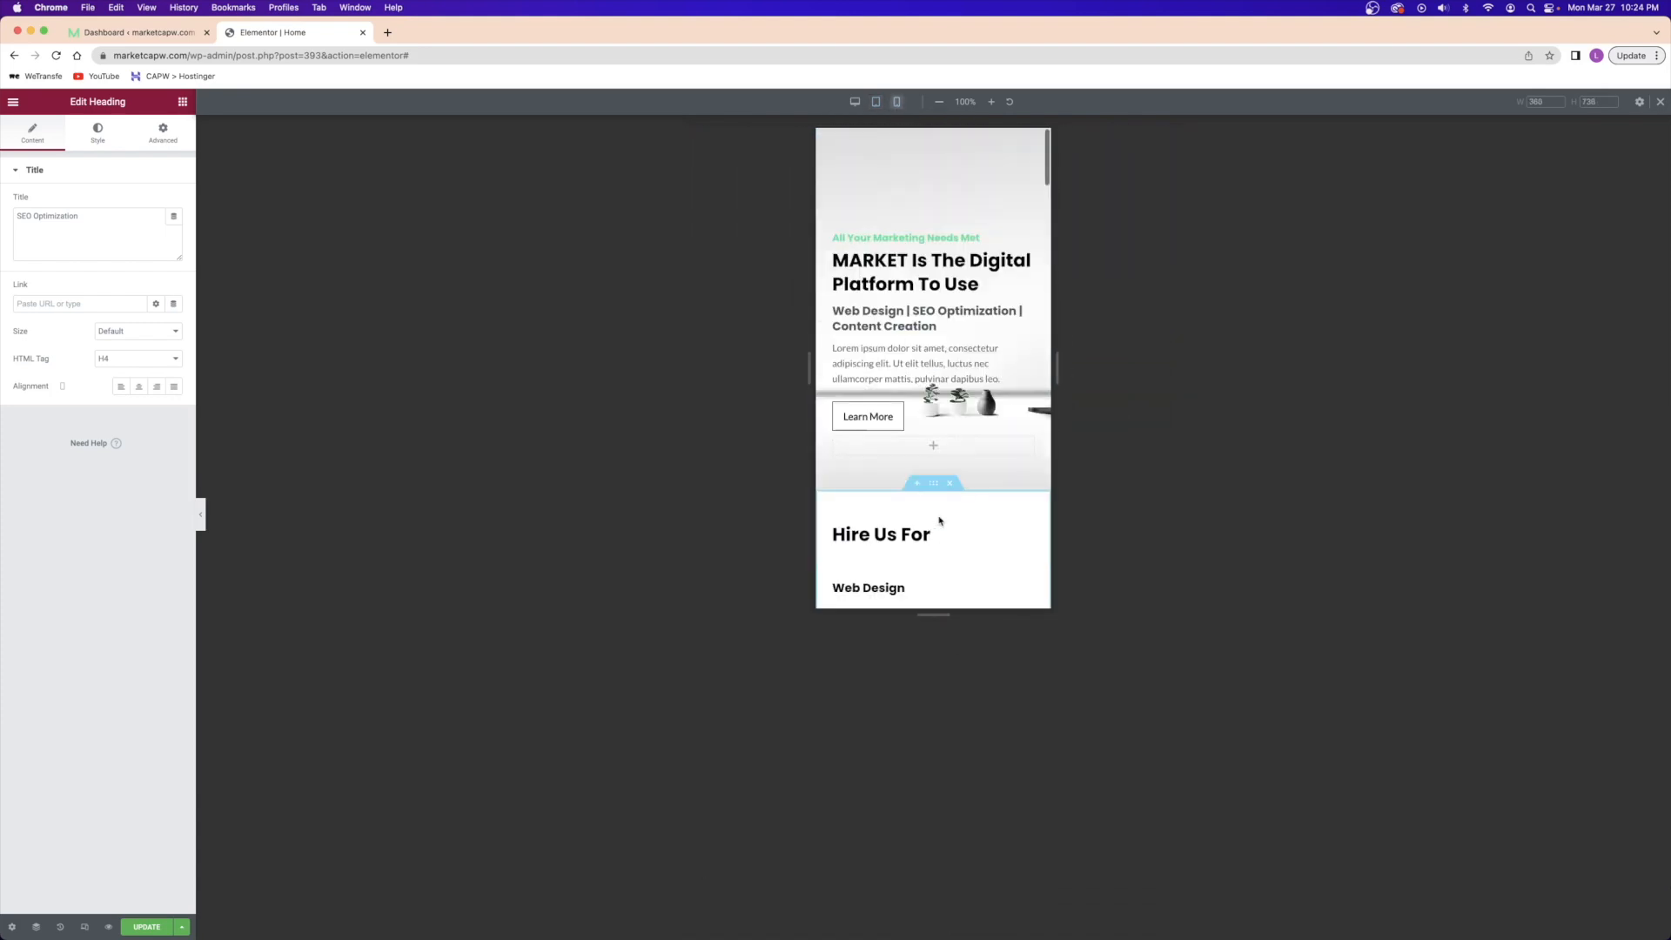
pyautogui.click(881, 104)
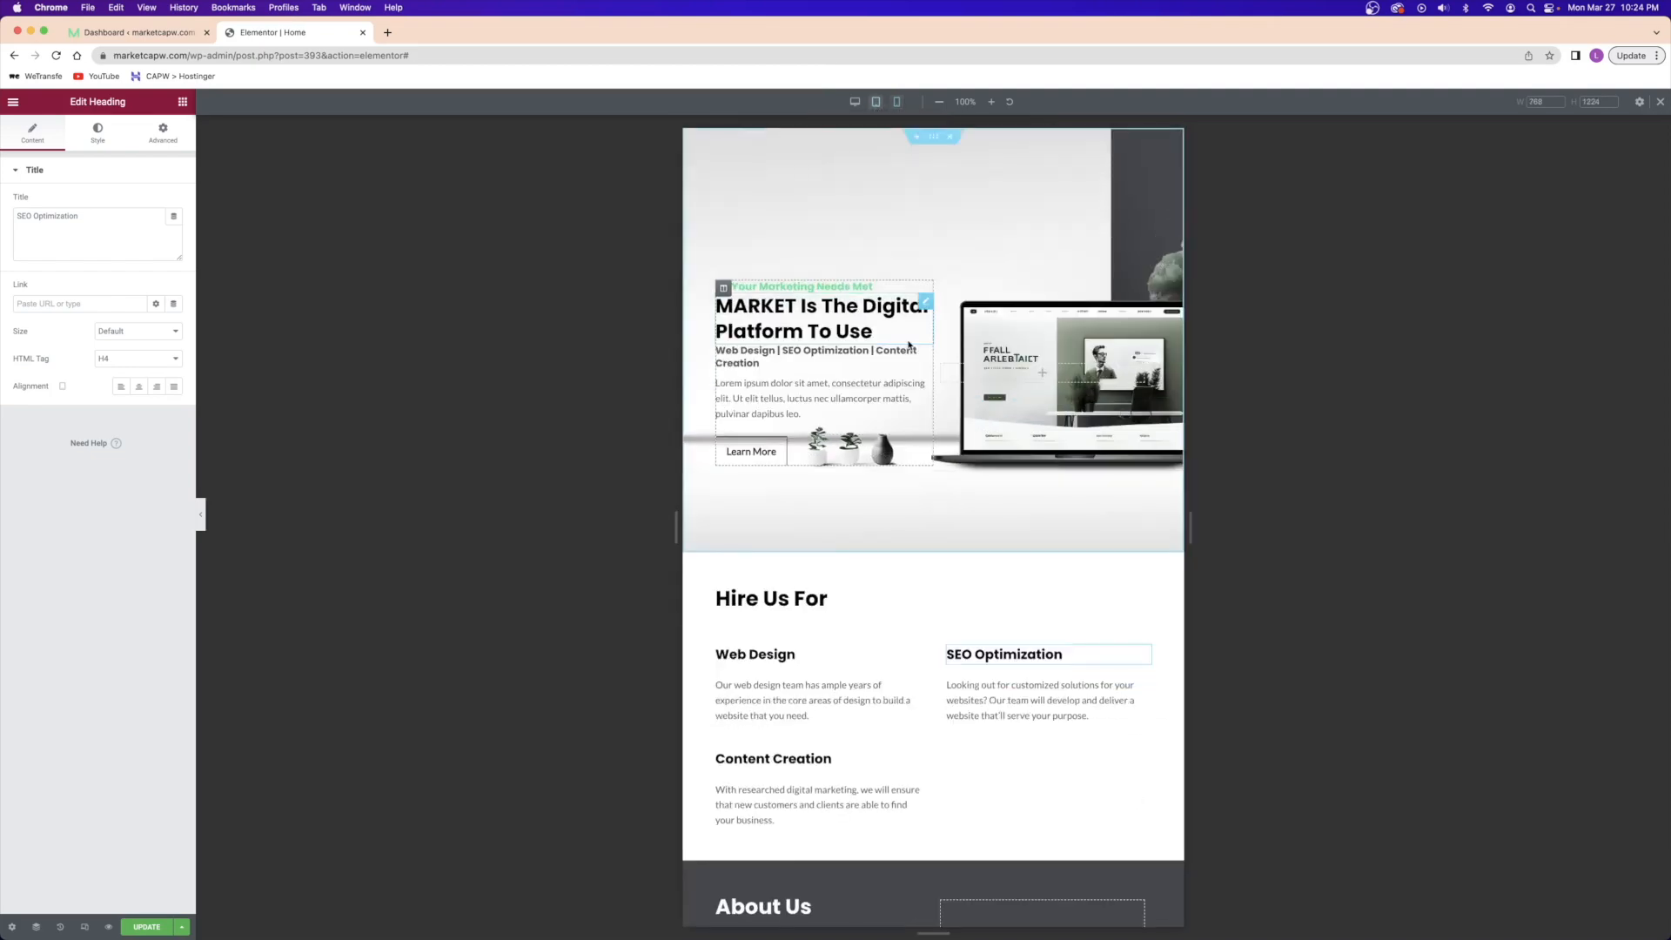
pyautogui.click(897, 102)
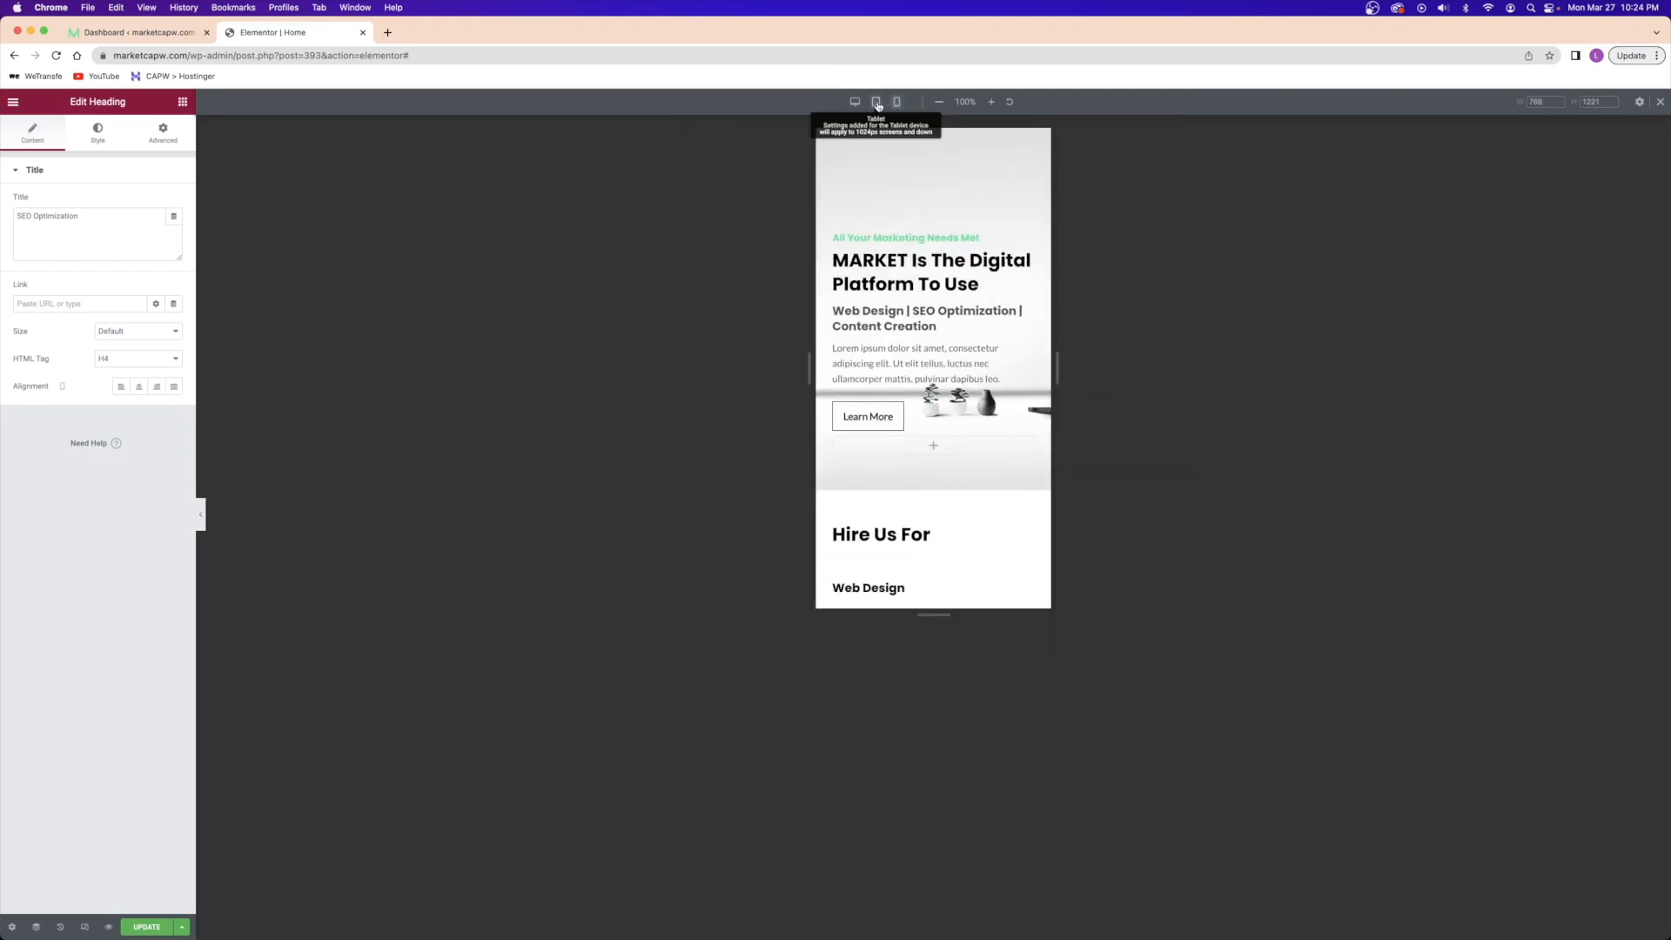
pyautogui.click(876, 102)
pyautogui.scroll(5, 821, 456)
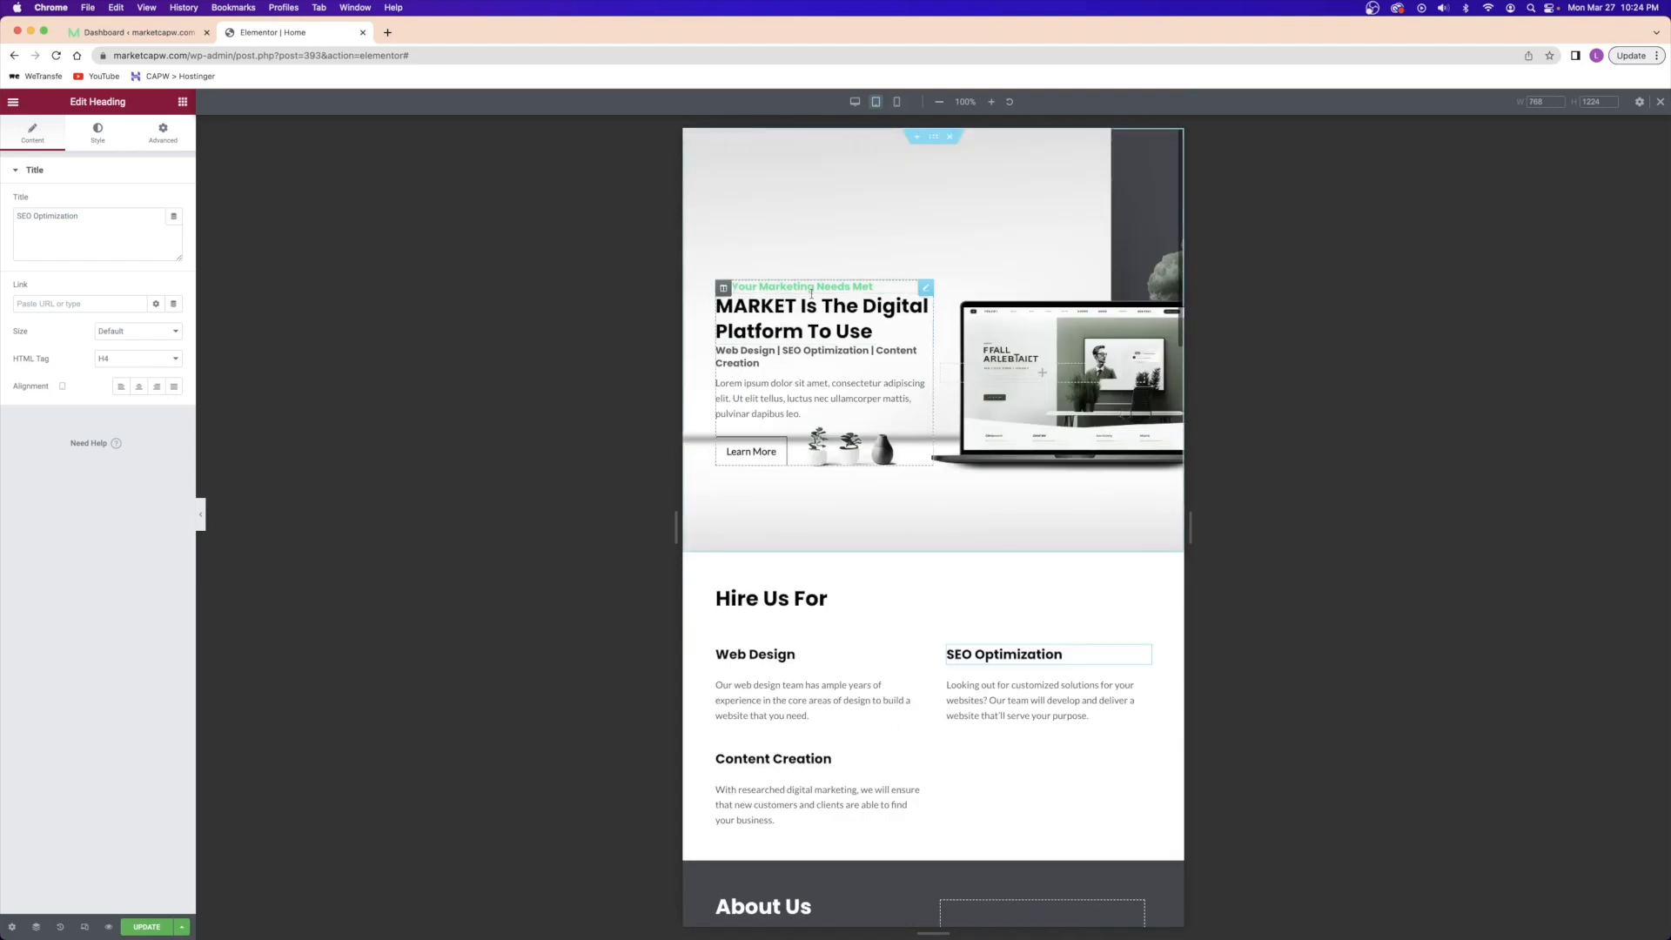
pyautogui.click(896, 102)
pyautogui.scroll(-5, 927, 248)
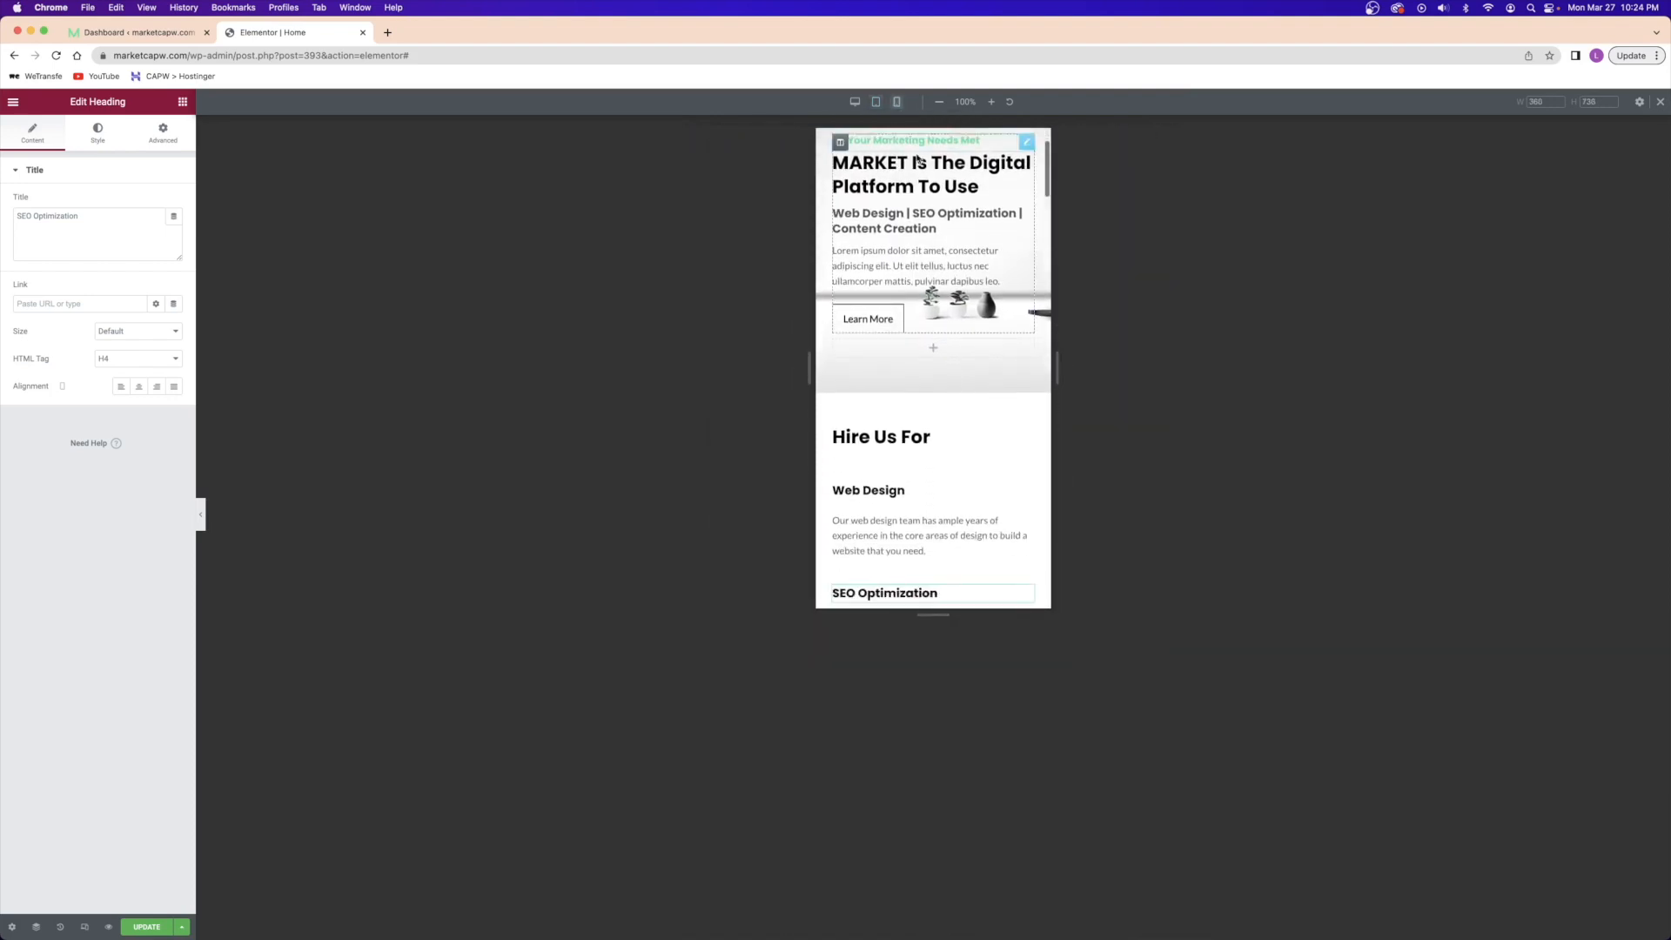
pyautogui.scroll(-2, 922, 229)
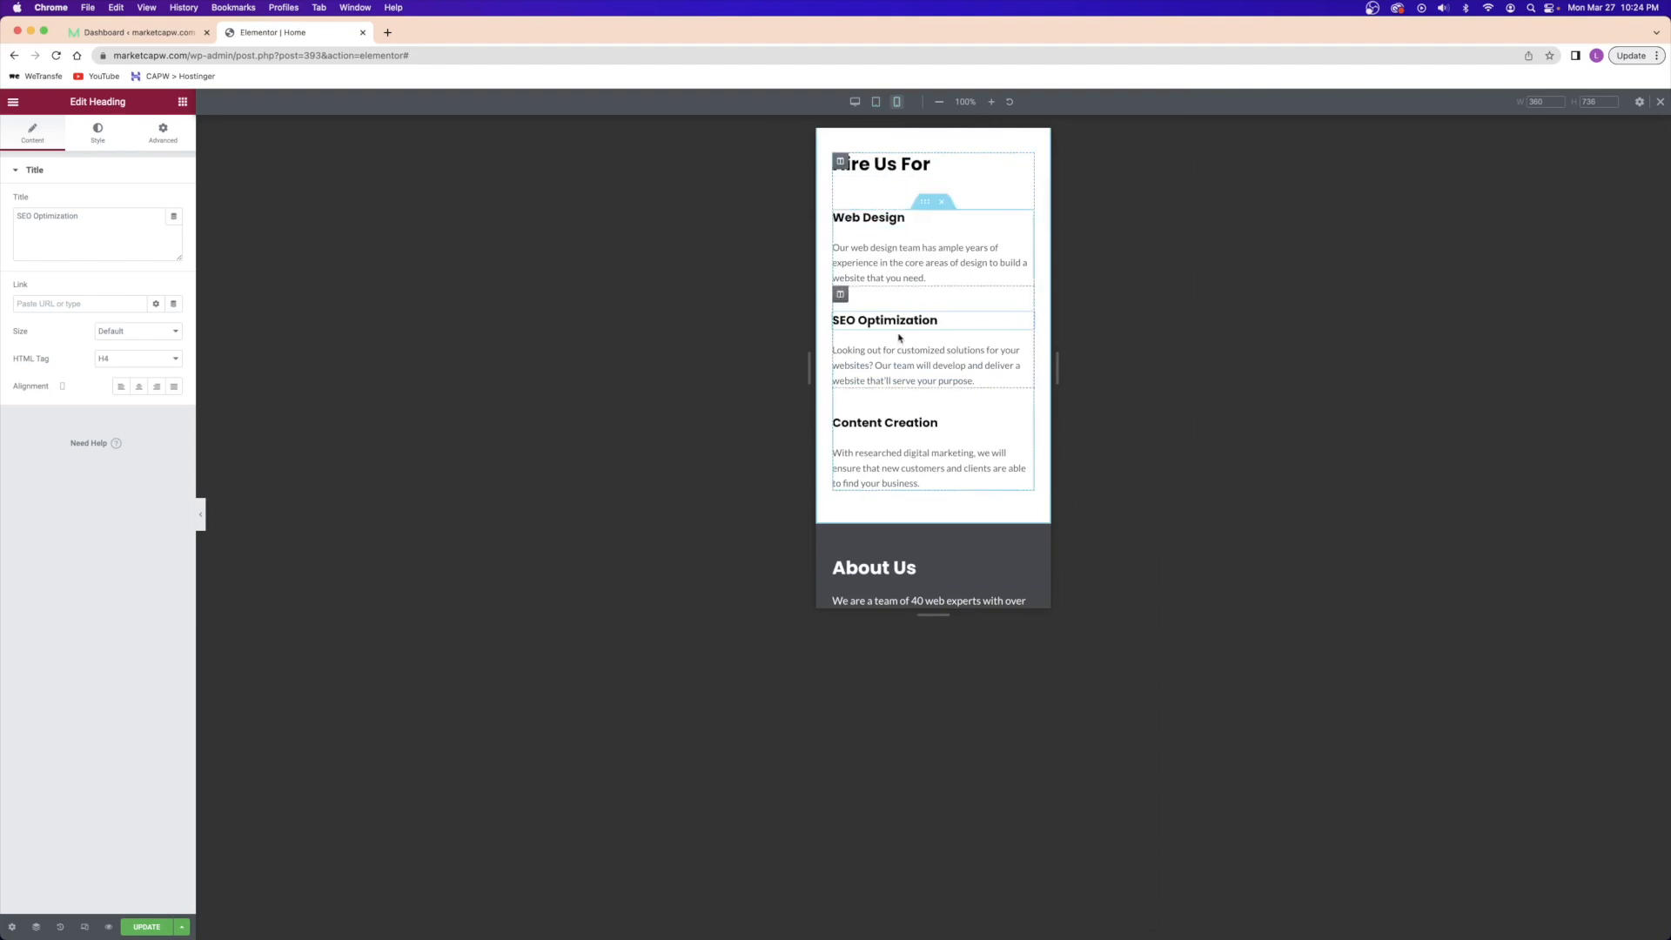
pyautogui.scroll(-5, 900, 336)
pyautogui.scroll(-2, 898, 333)
pyautogui.scroll(3, 899, 336)
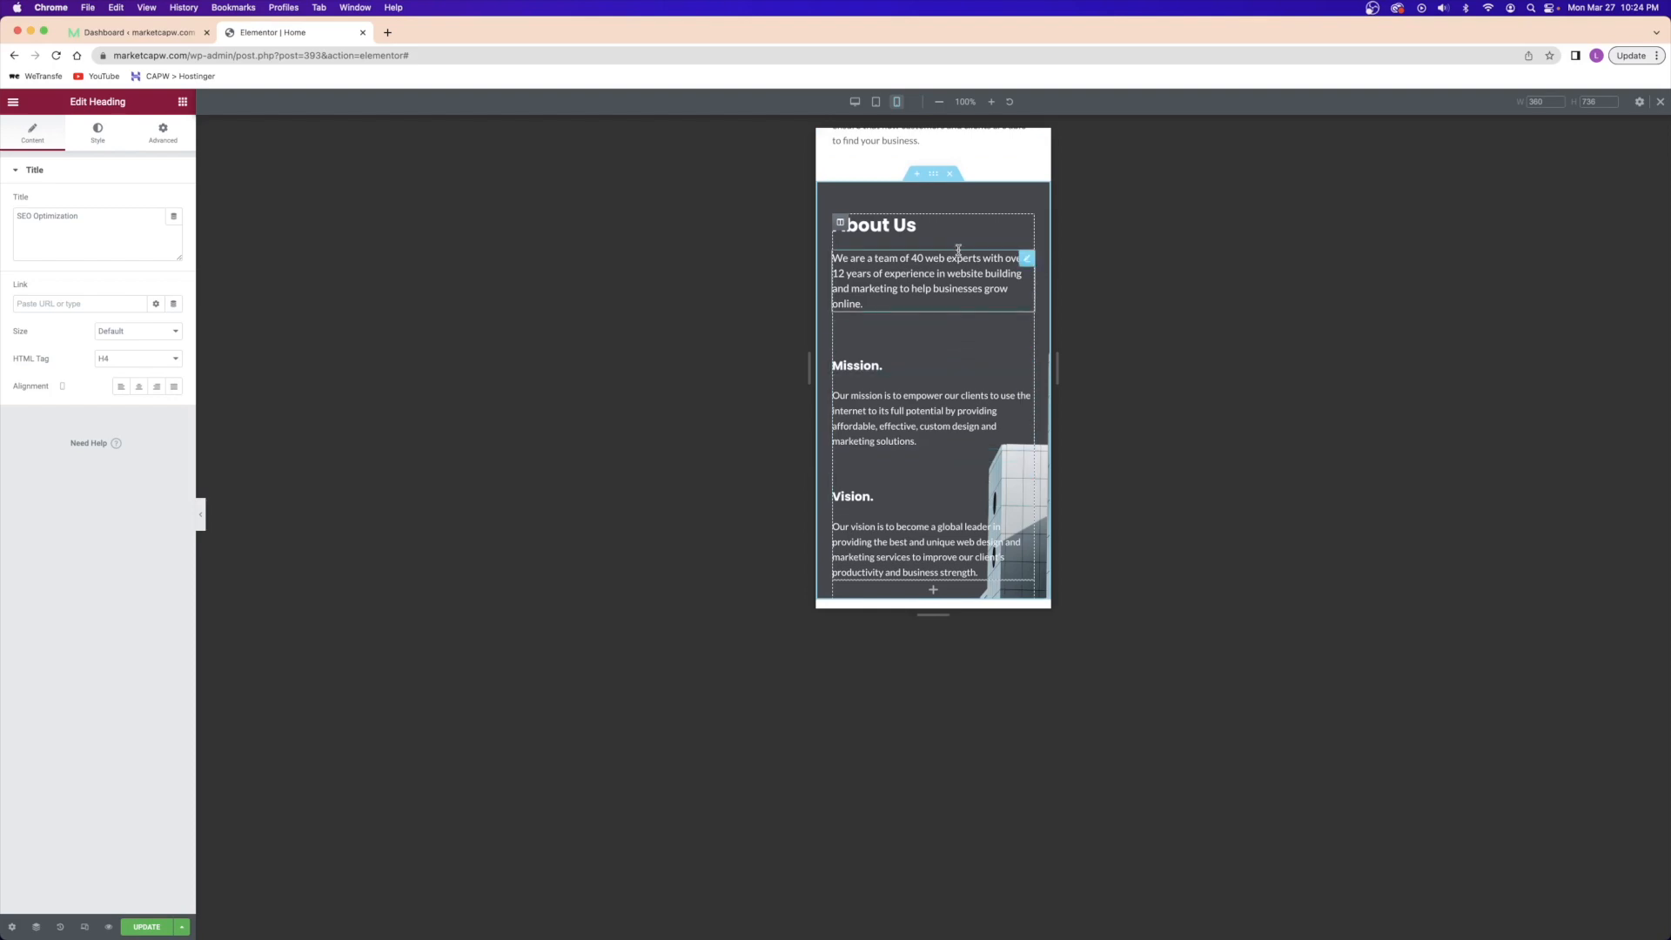
# - Try Centre Left and Top Right for the About Us section's mobile background image position, and settle on Centre Centre
pyautogui.rightClick(957, 197)
pyautogui.click(979, 207)
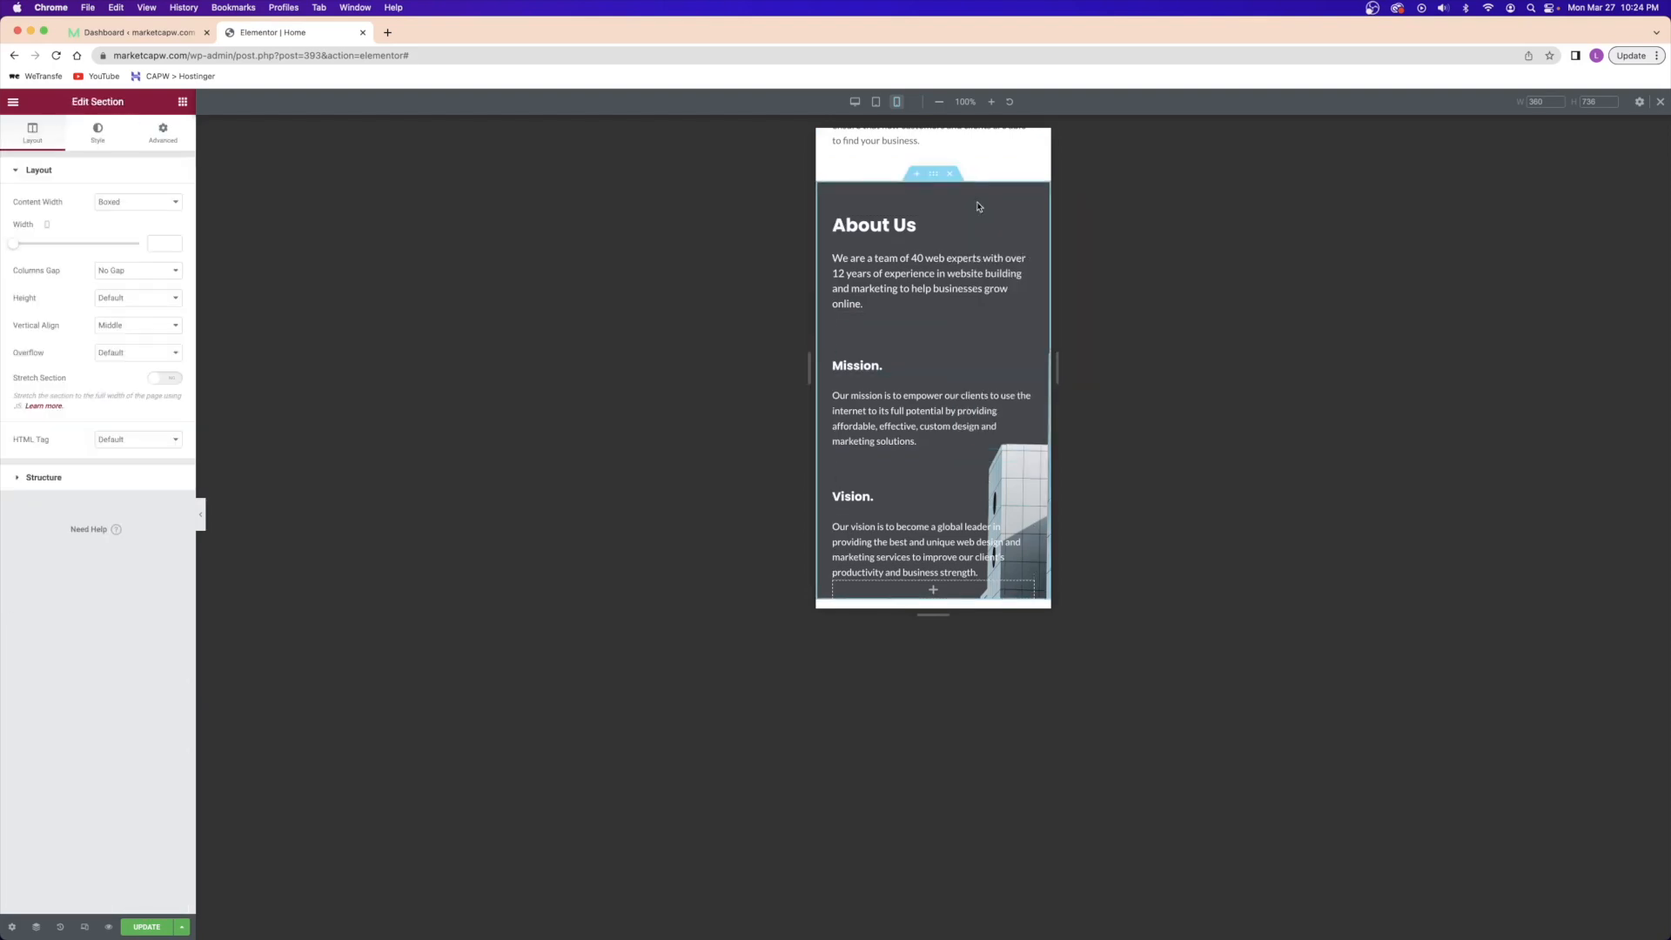
pyautogui.click(98, 135)
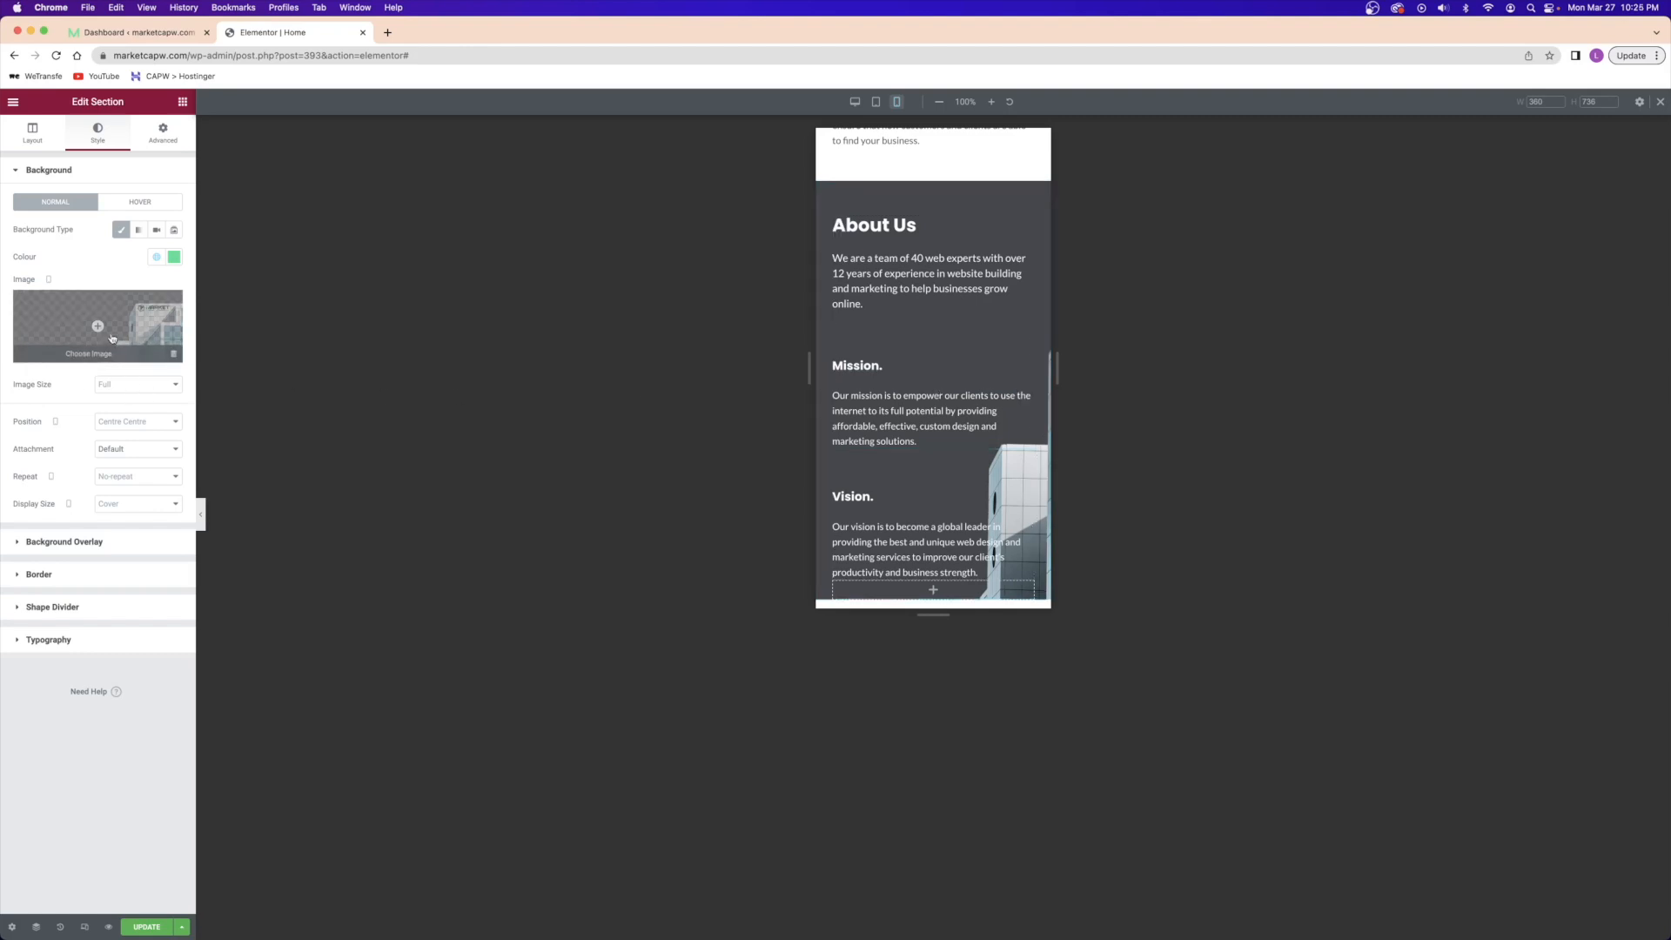
pyautogui.click(105, 424)
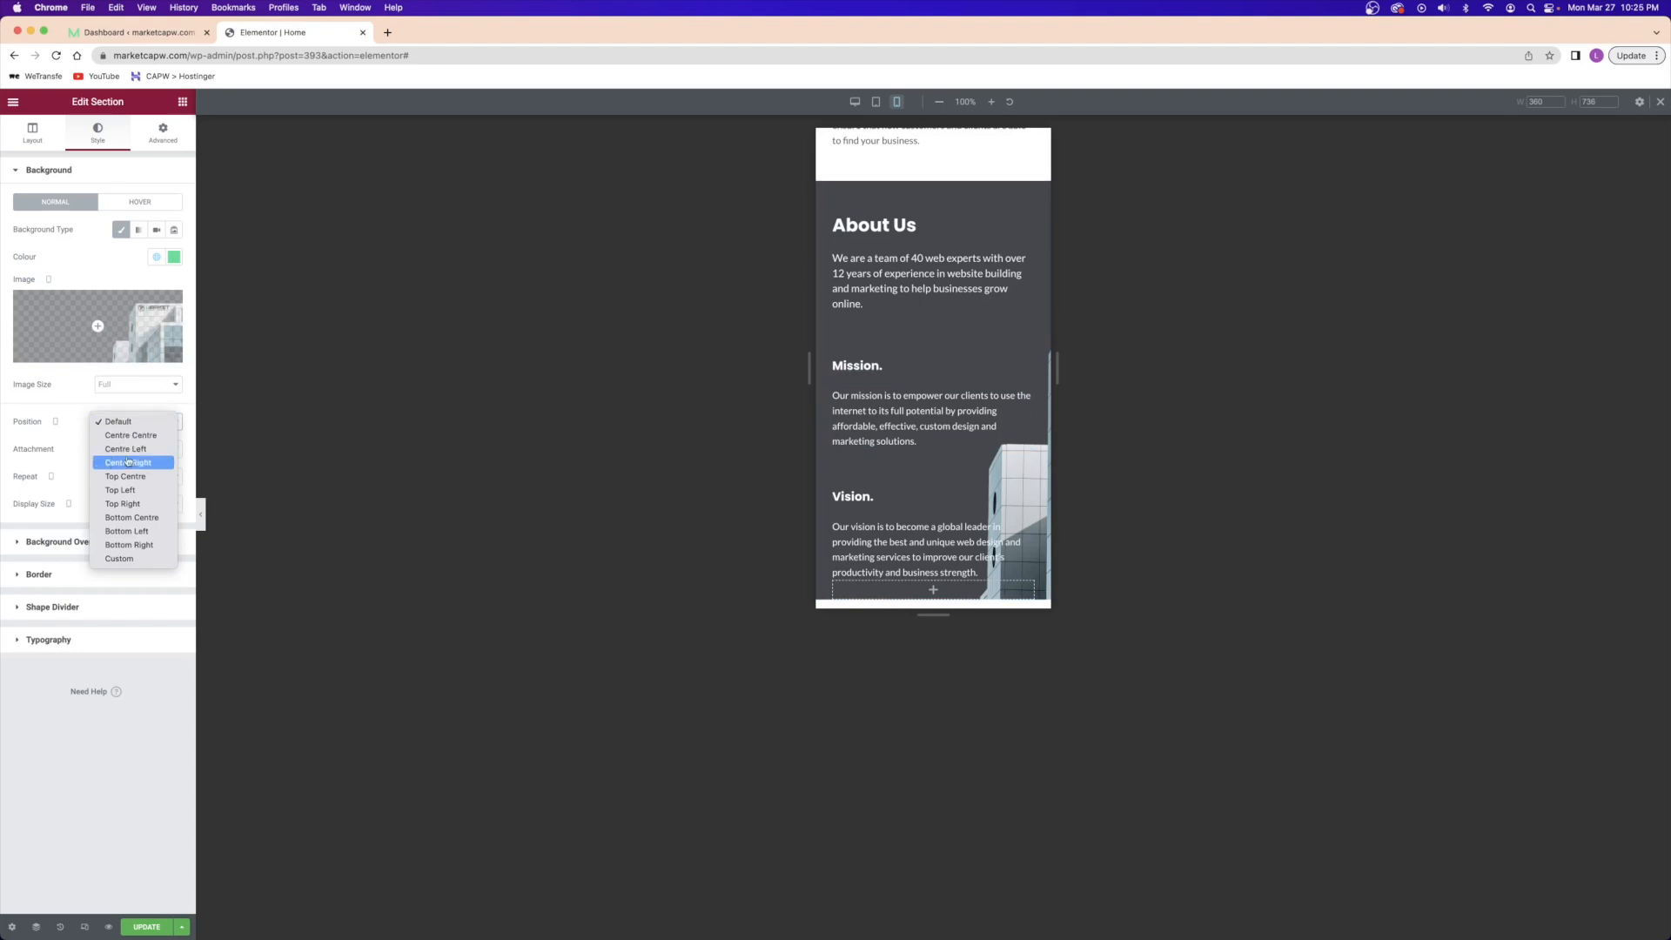
pyautogui.click(132, 450)
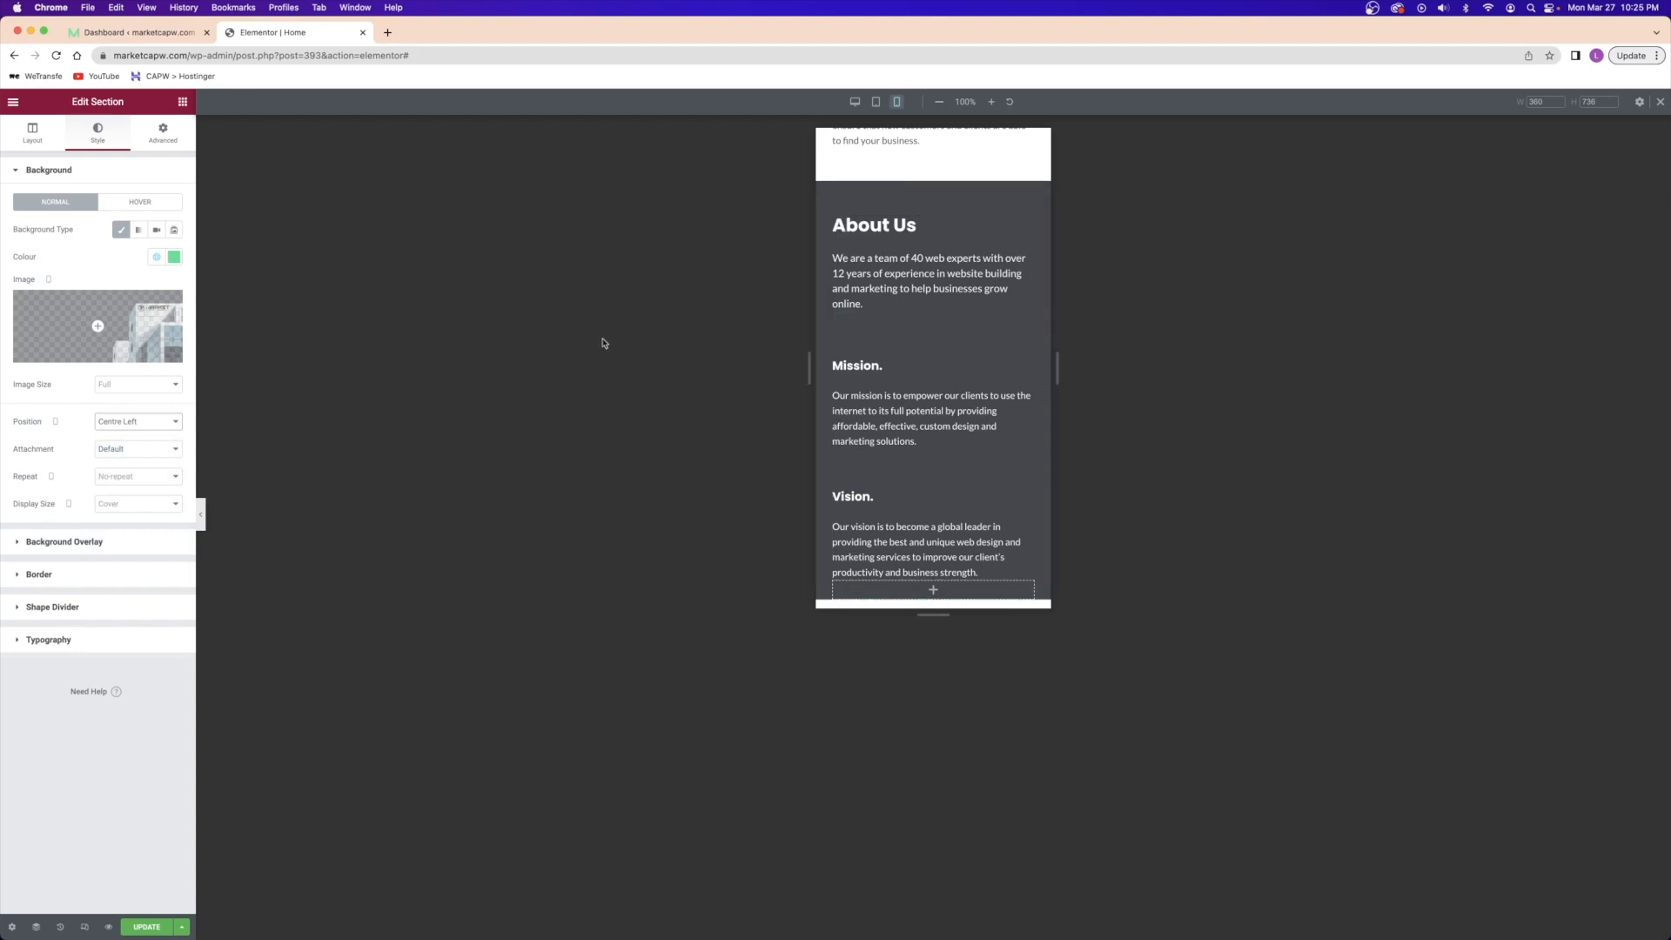
pyautogui.click(125, 419)
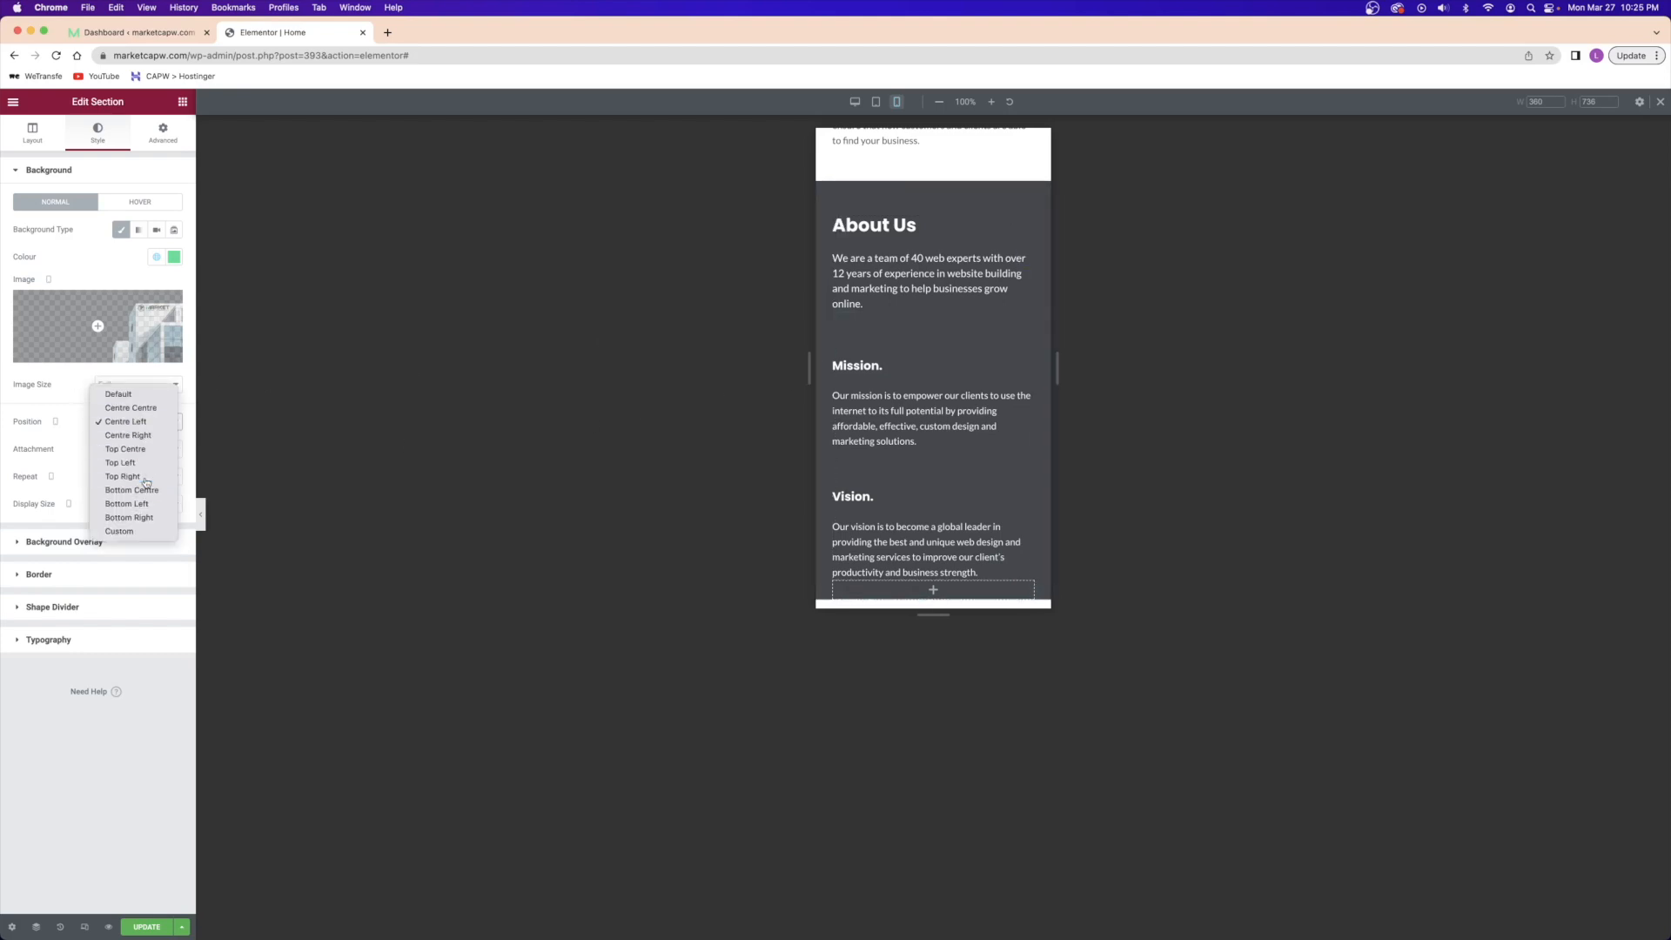
pyautogui.click(146, 482)
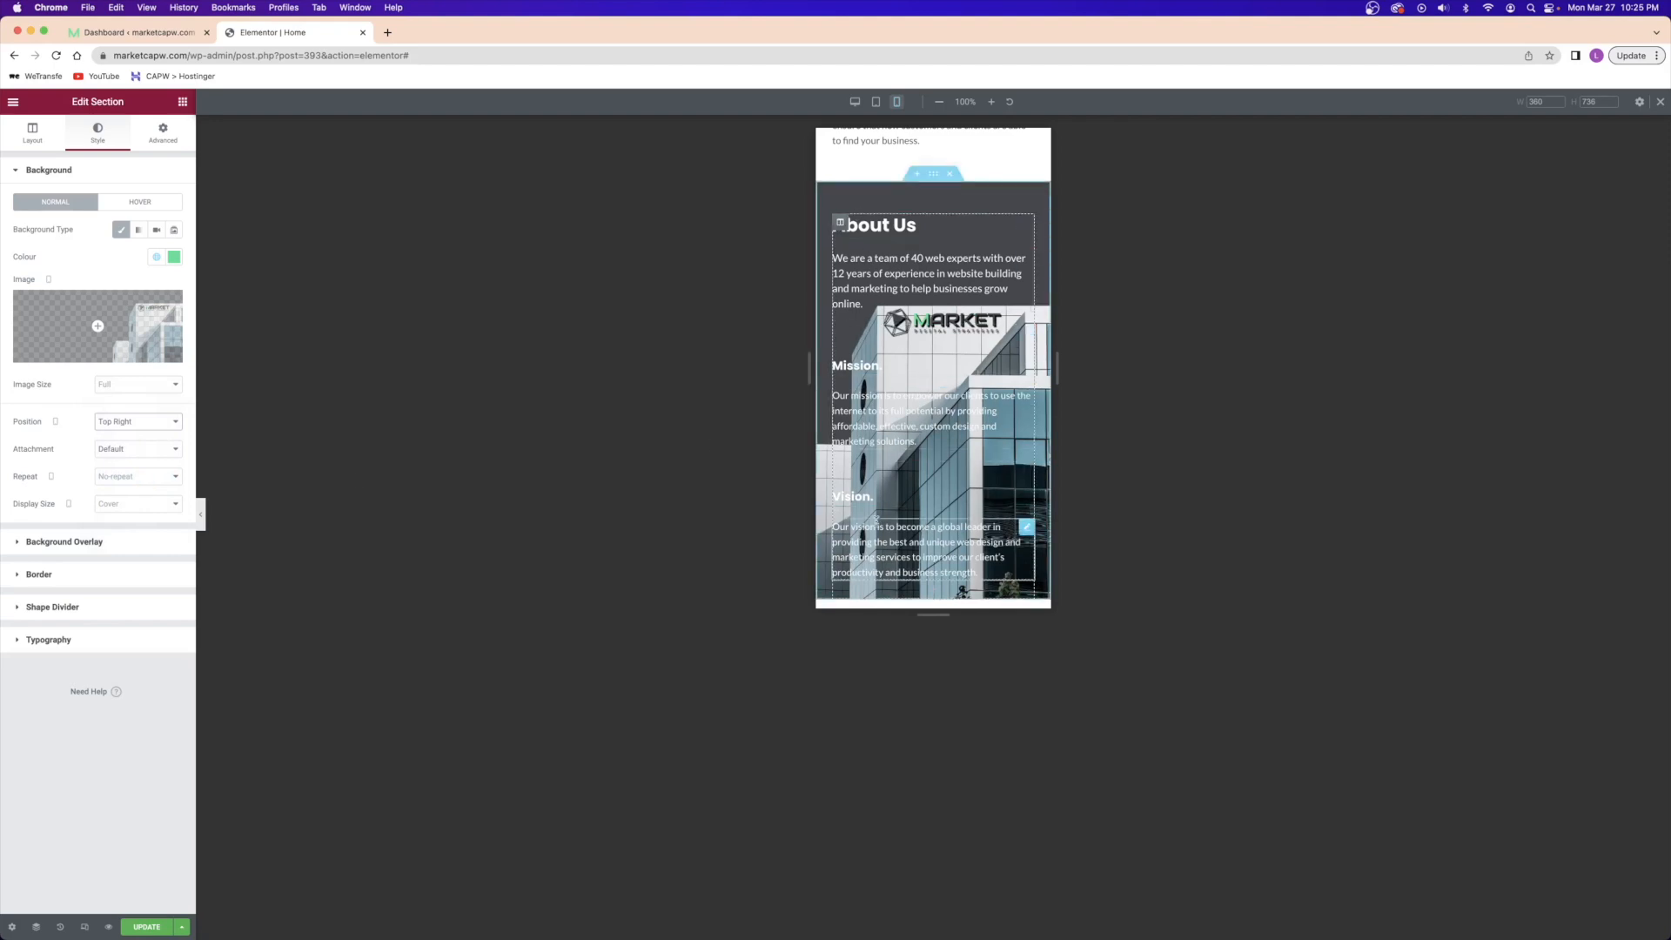
pyautogui.click(120, 426)
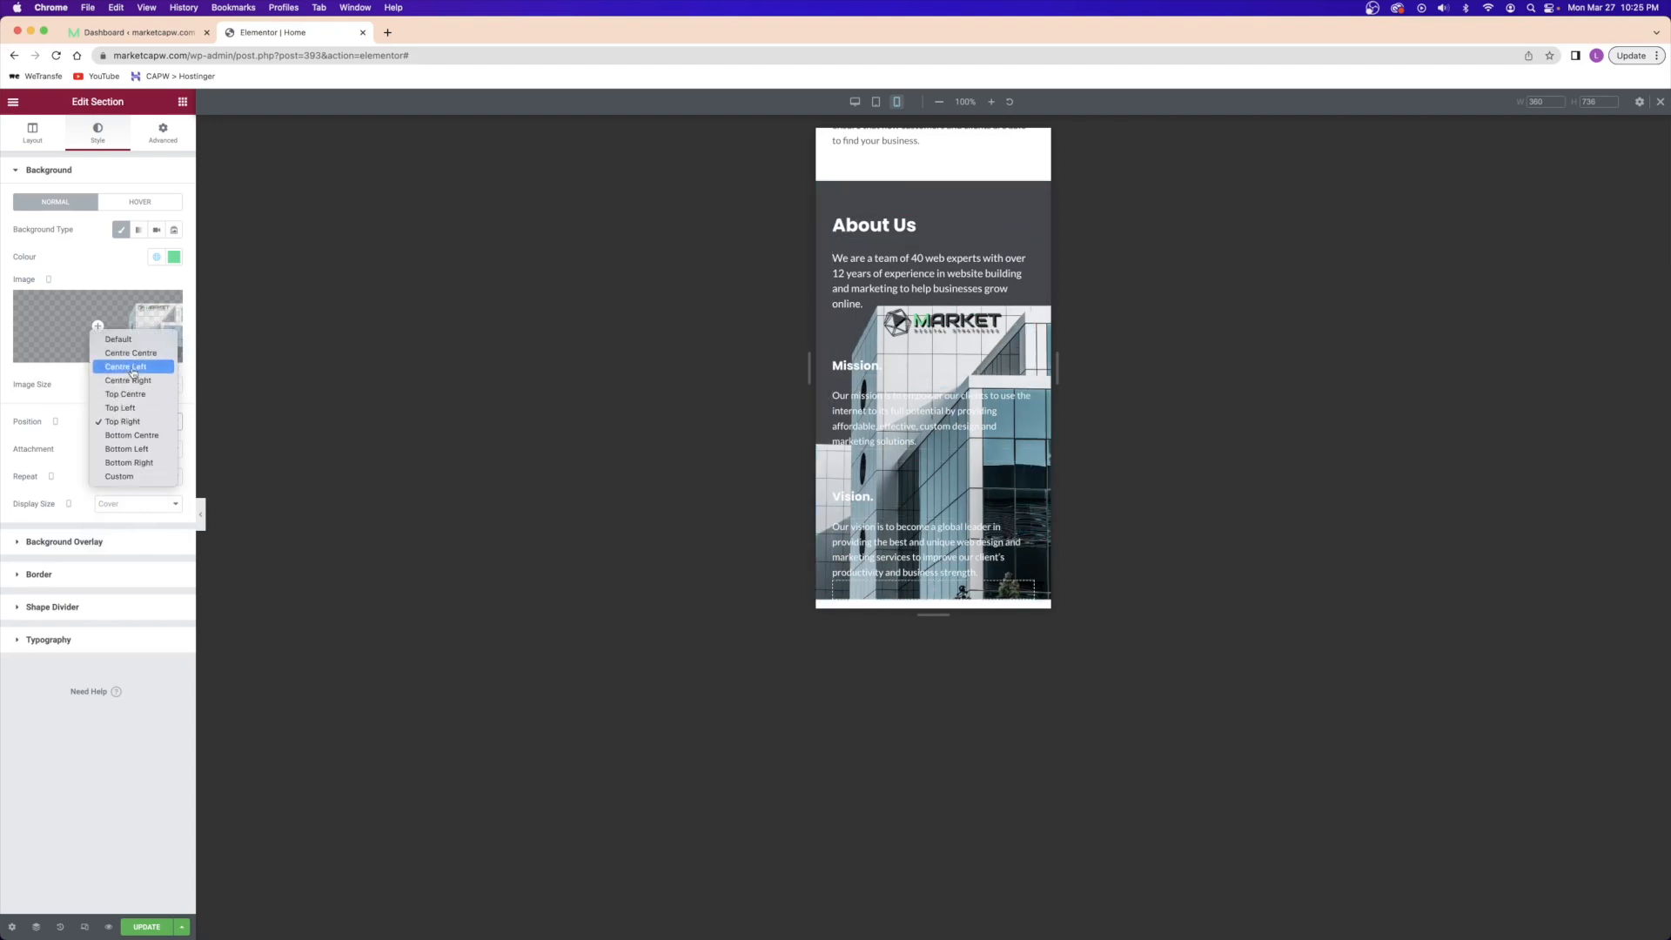
pyautogui.click(134, 353)
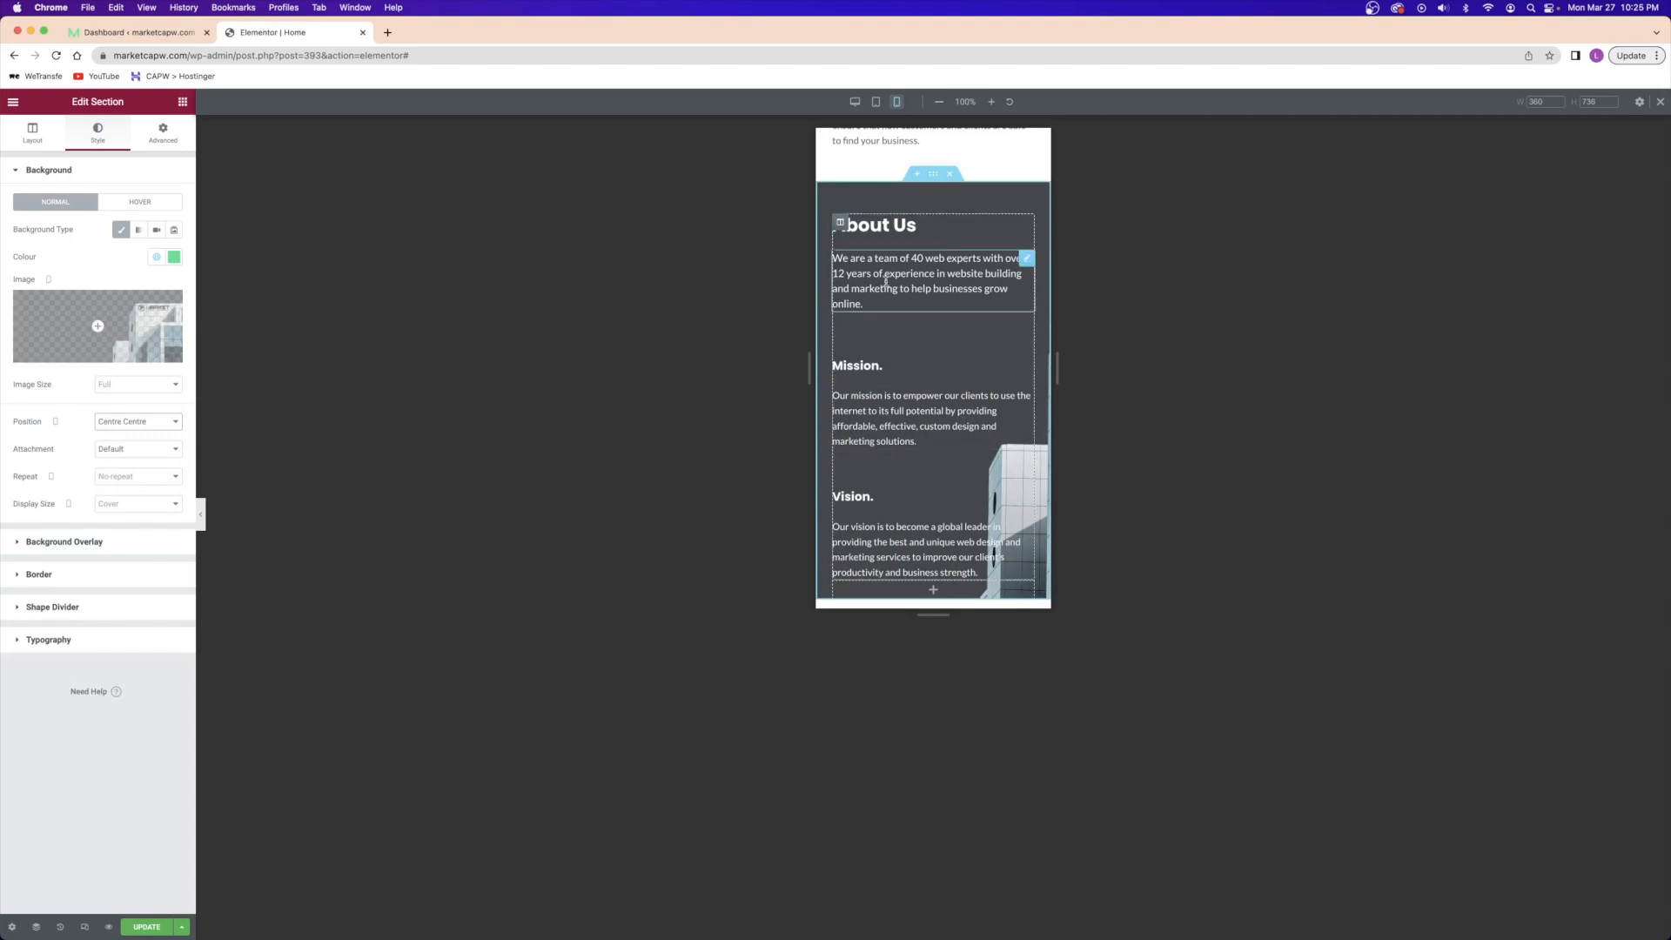
pyautogui.scroll(-5, 922, 322)
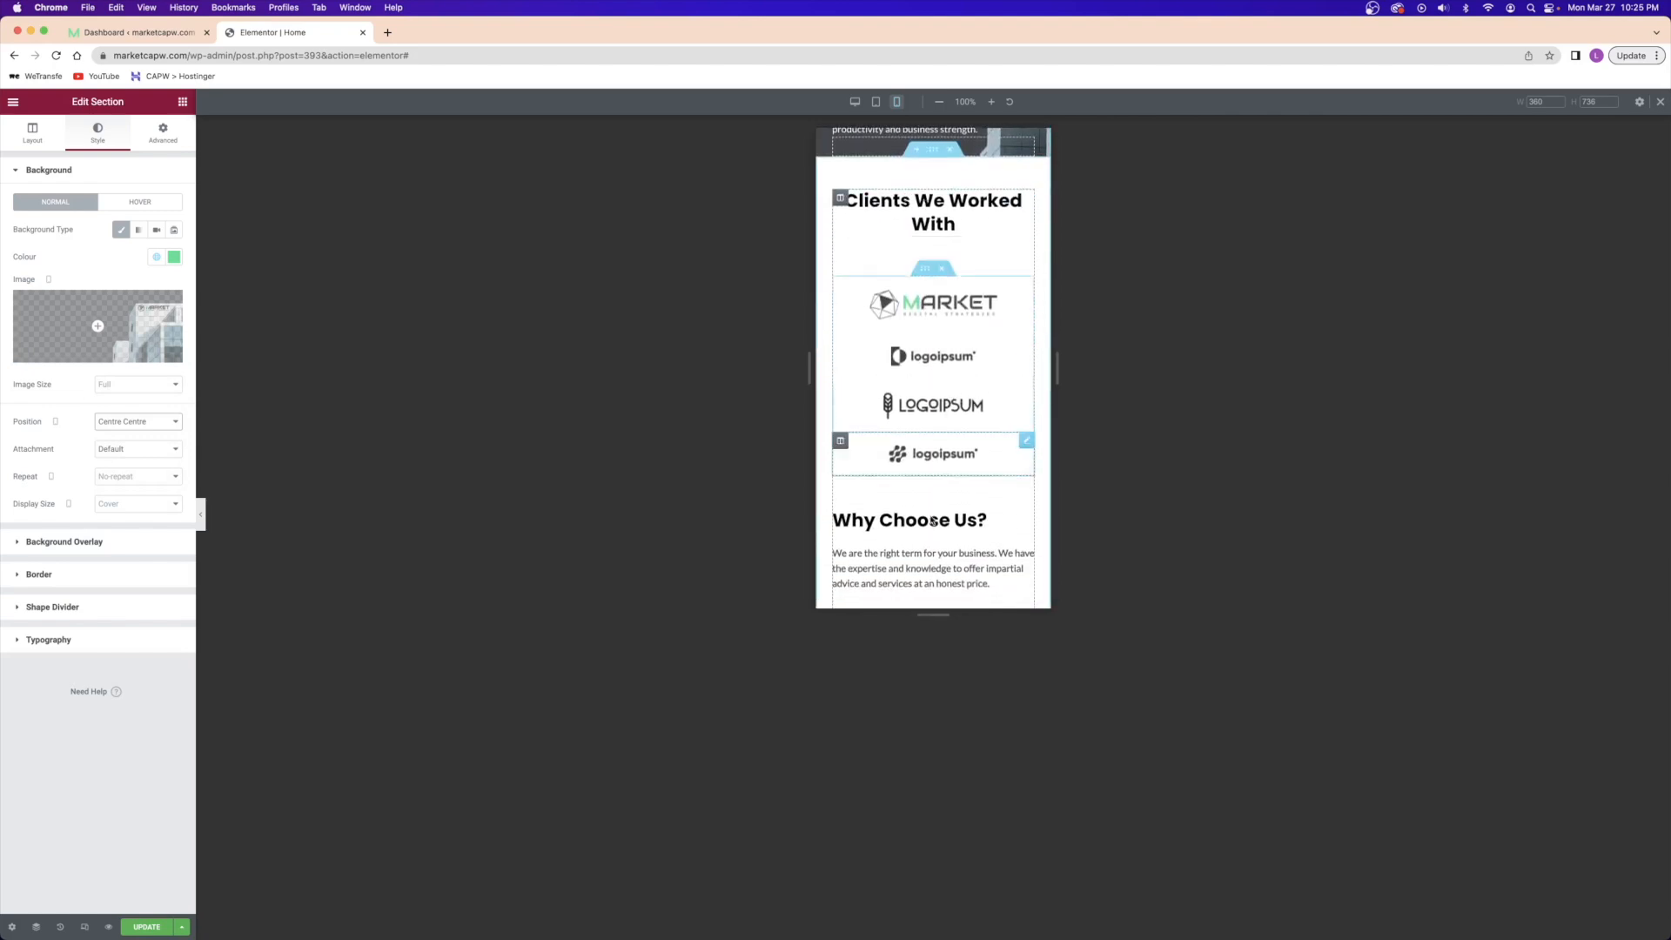
# - Review the mobile layout of the Home page from the Clients We Worked With section down to the team photo gallery
pyautogui.scroll(-6, 906, 330)
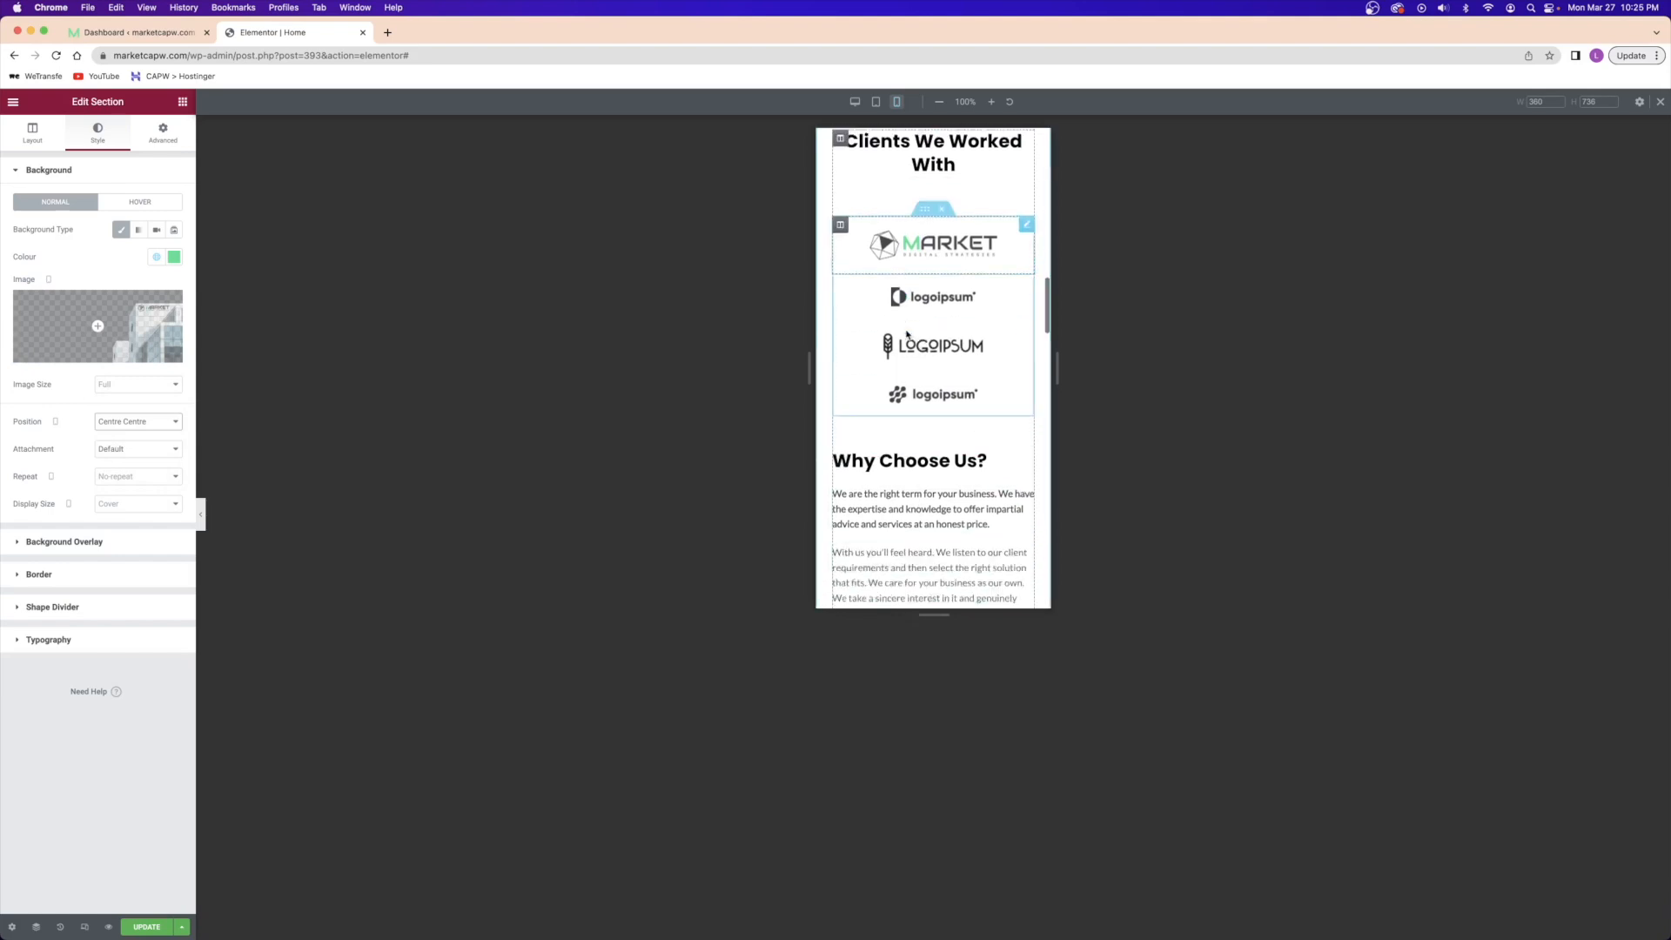
pyautogui.scroll(4, 906, 331)
pyautogui.scroll(-6, 917, 369)
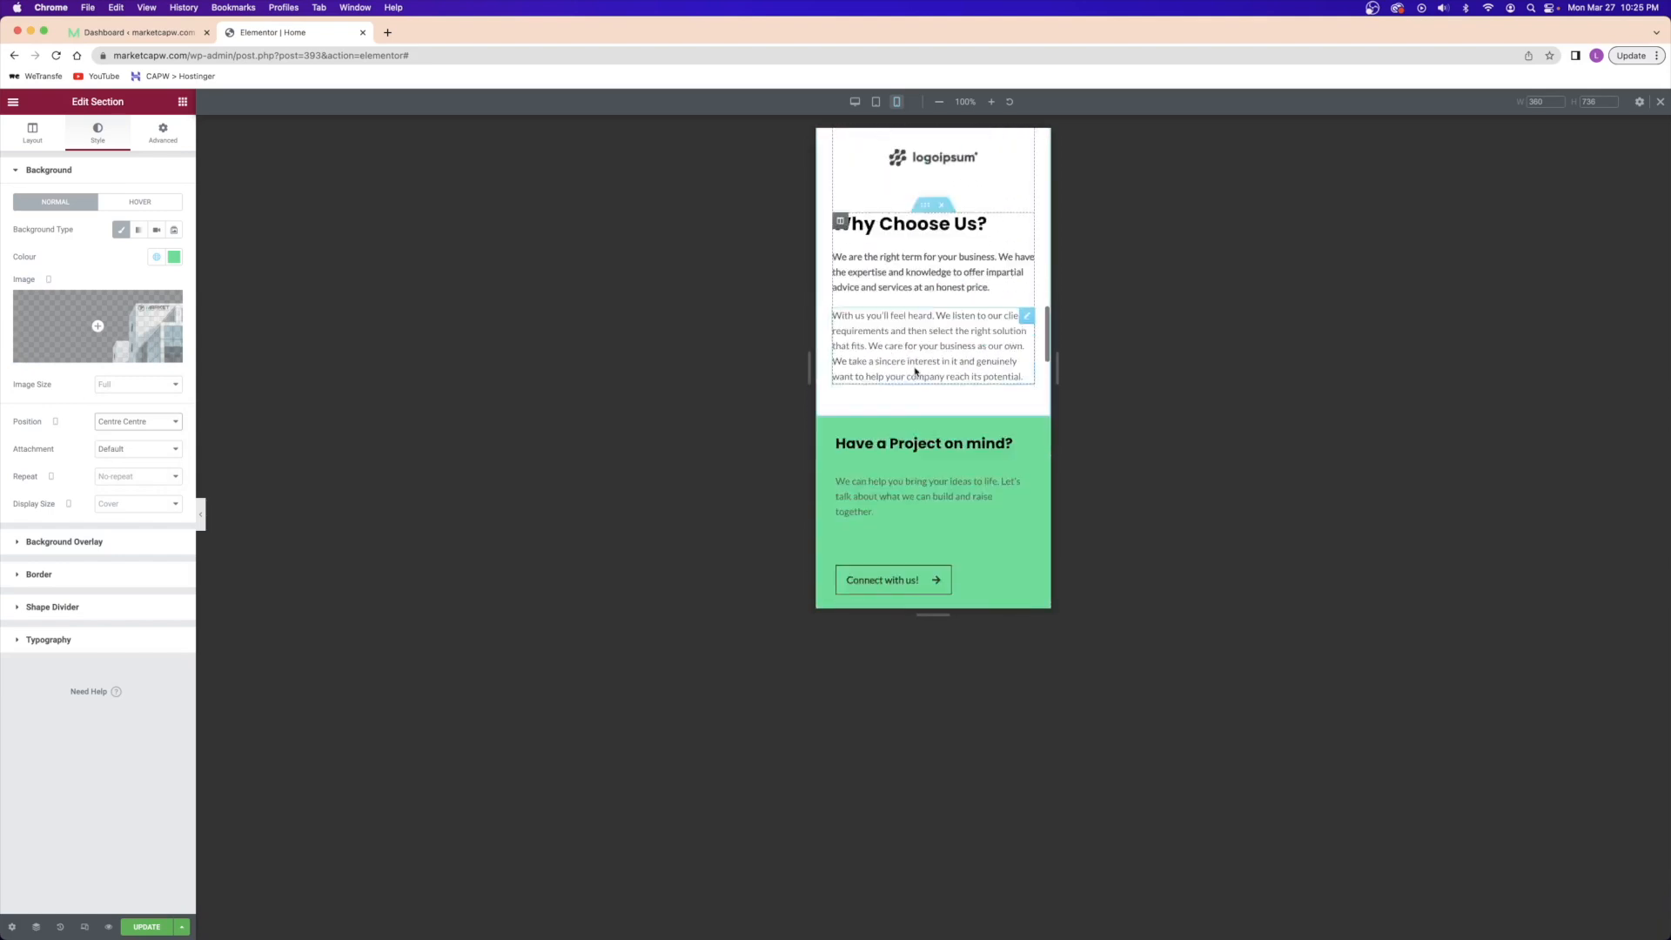
pyautogui.scroll(3, 915, 367)
pyautogui.scroll(-2, 900, 304)
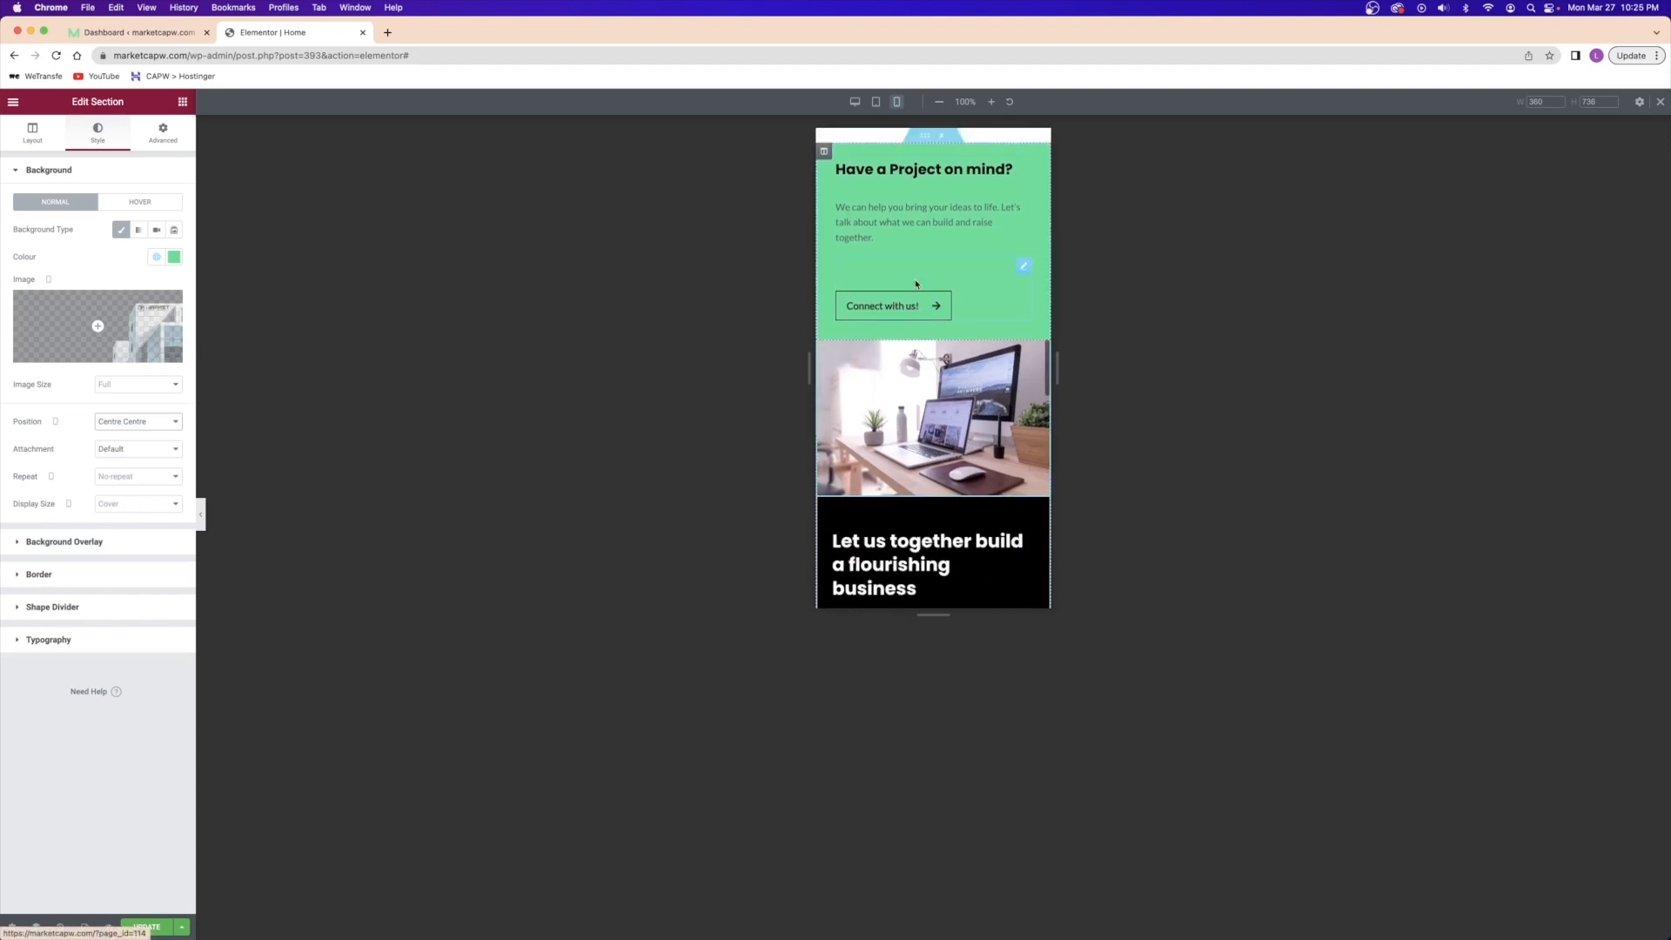
pyautogui.scroll(2, 940, 391)
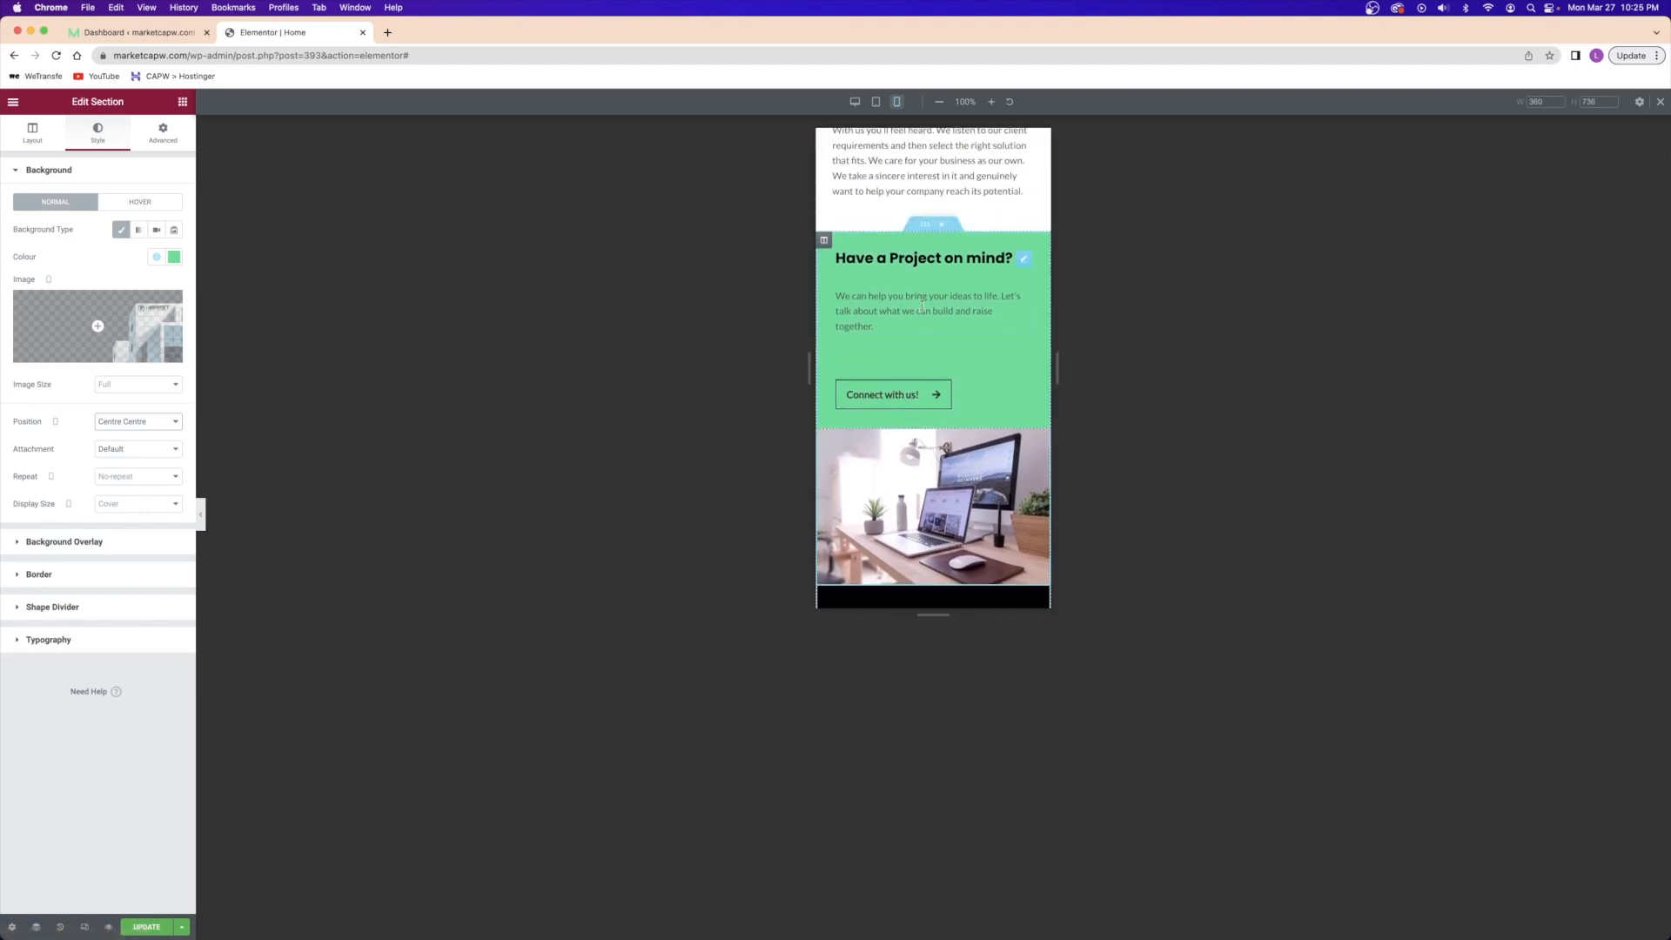
pyautogui.scroll(-8, 940, 418)
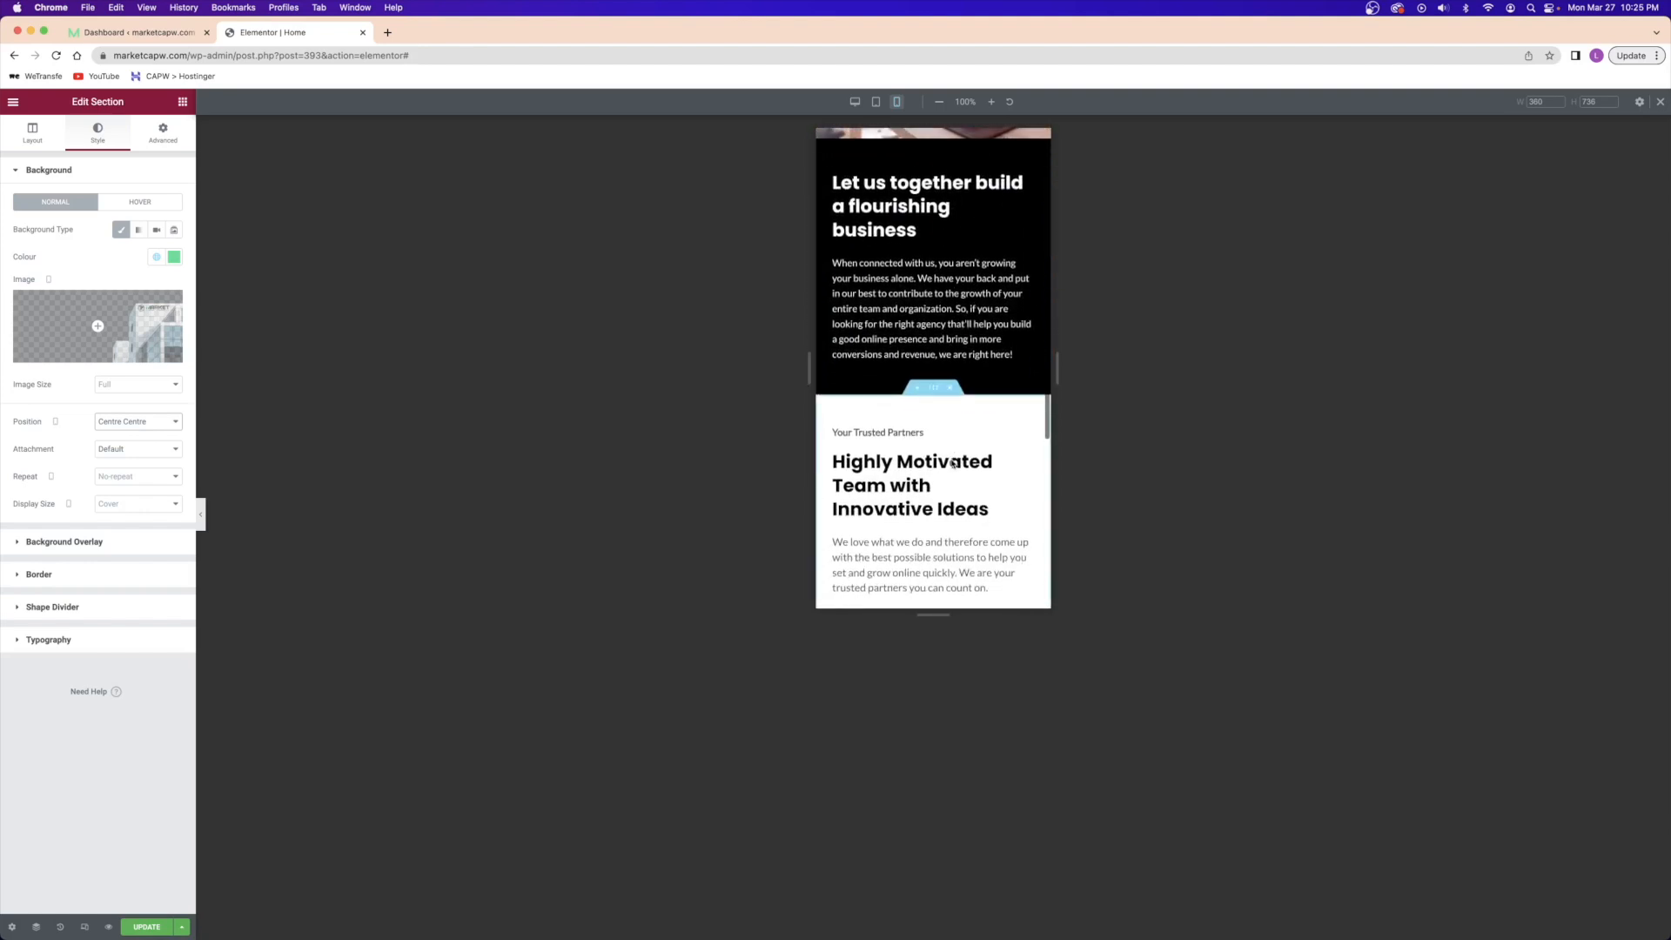
pyautogui.scroll(-15, 922, 427)
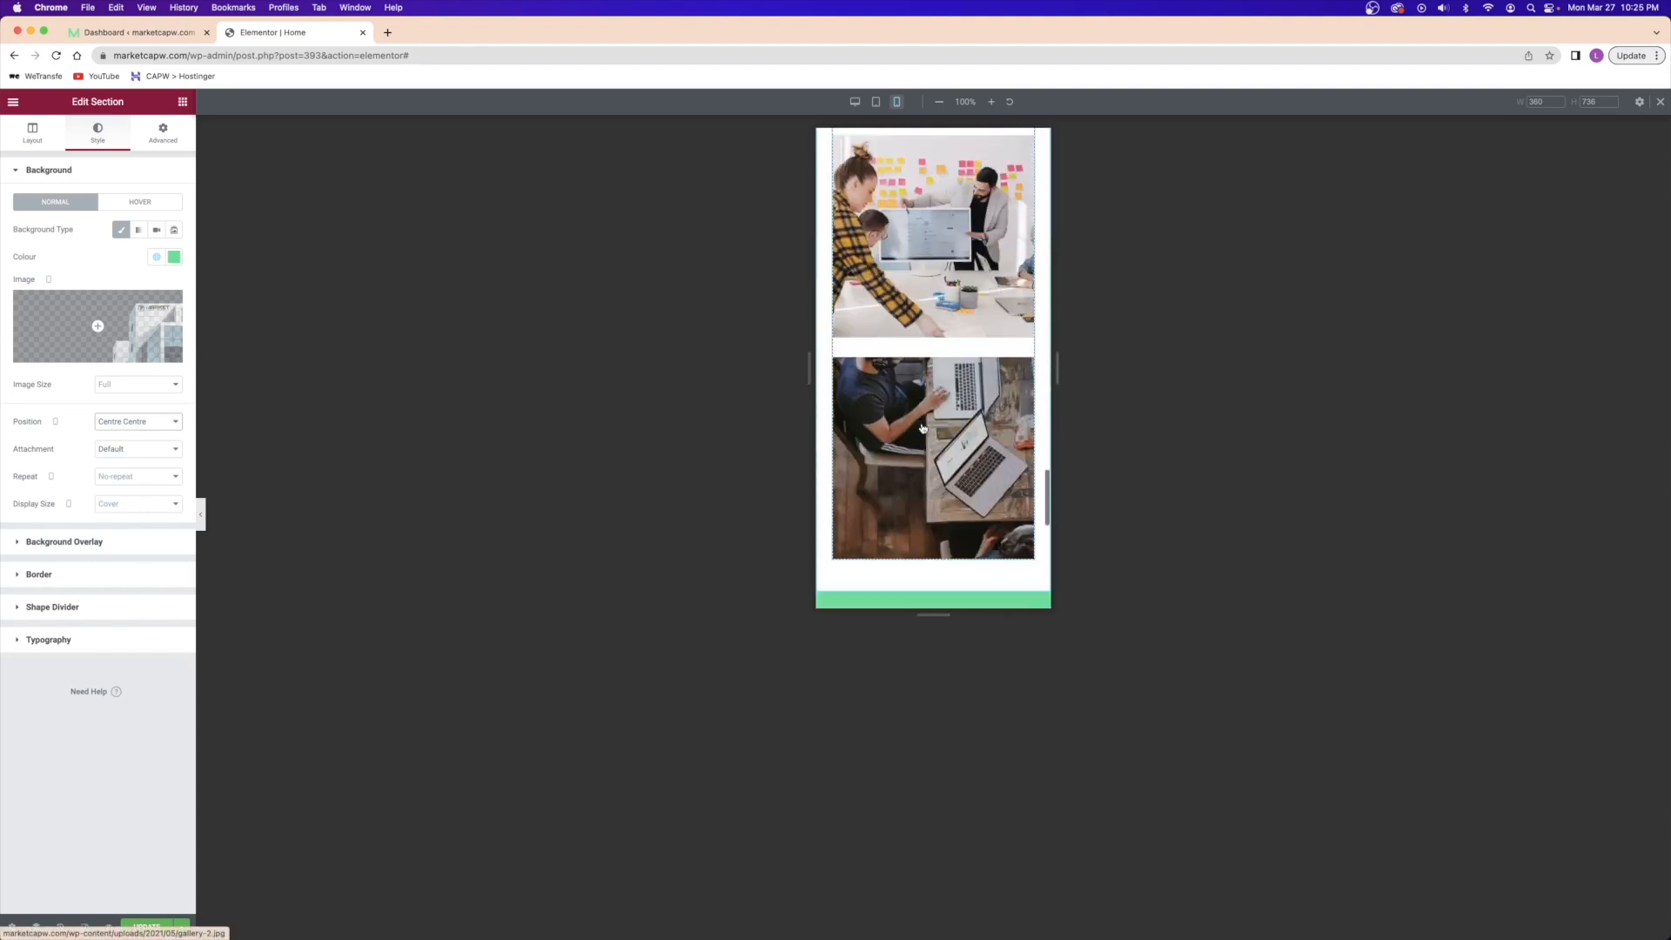
pyautogui.scroll(20, 922, 424)
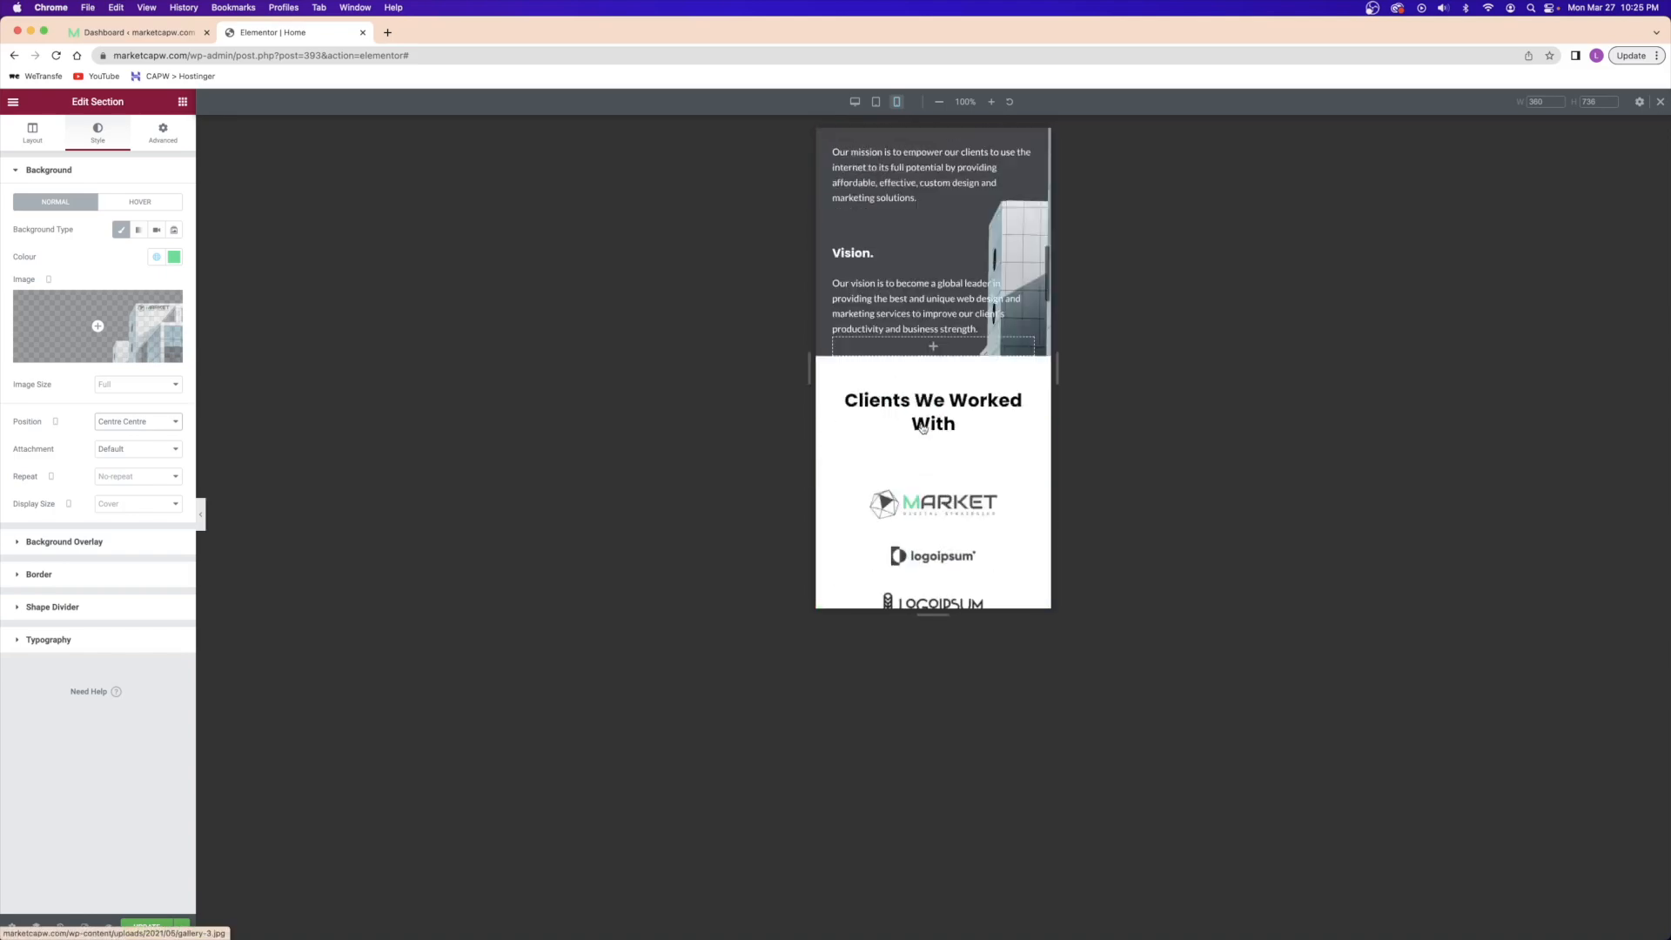
# - Compare the About Us section in the tablet and mobile previews, and check the rest of the Home page in tablet view
pyautogui.click(875, 102)
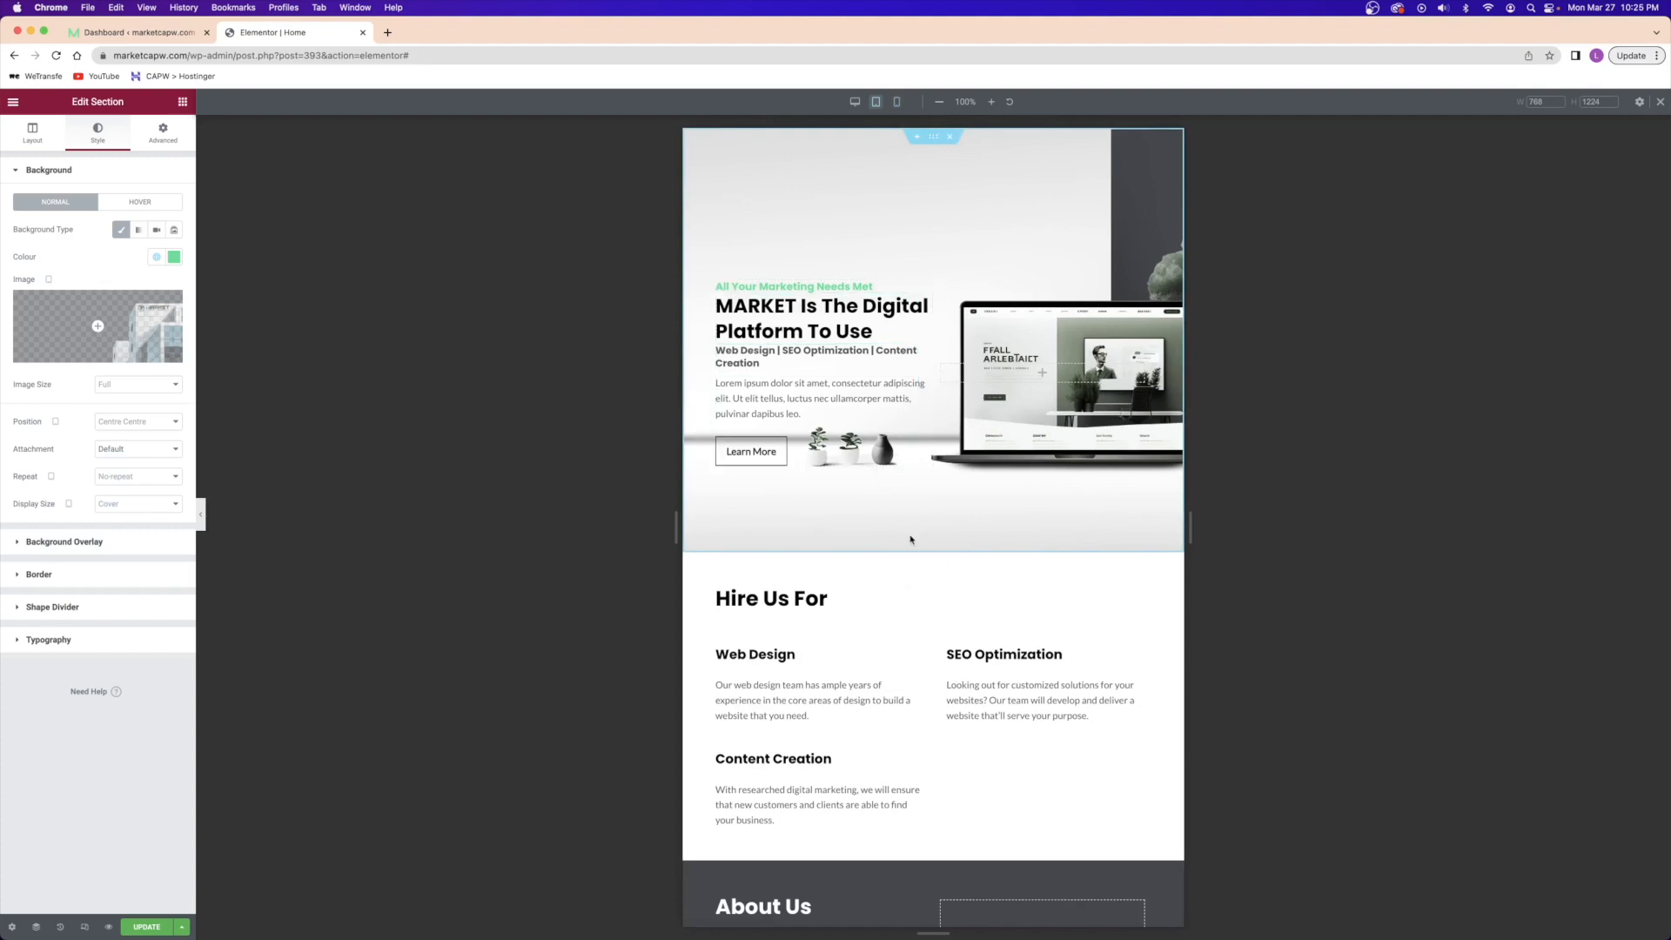
pyautogui.scroll(-3, 887, 535)
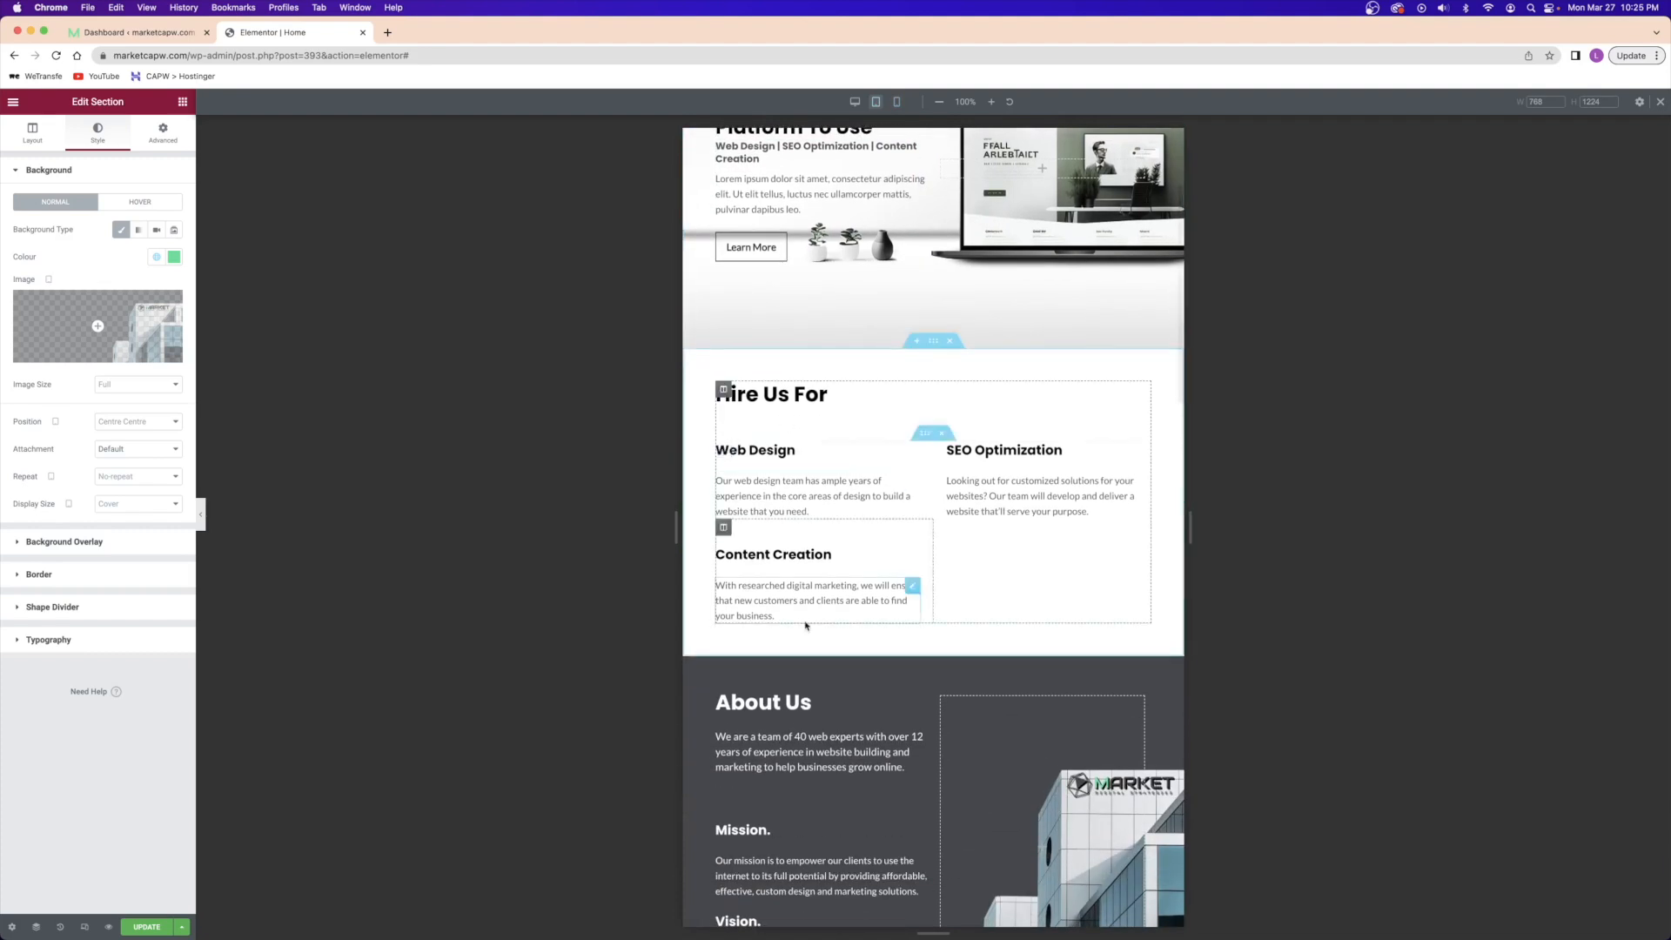
pyautogui.scroll(-3, 926, 488)
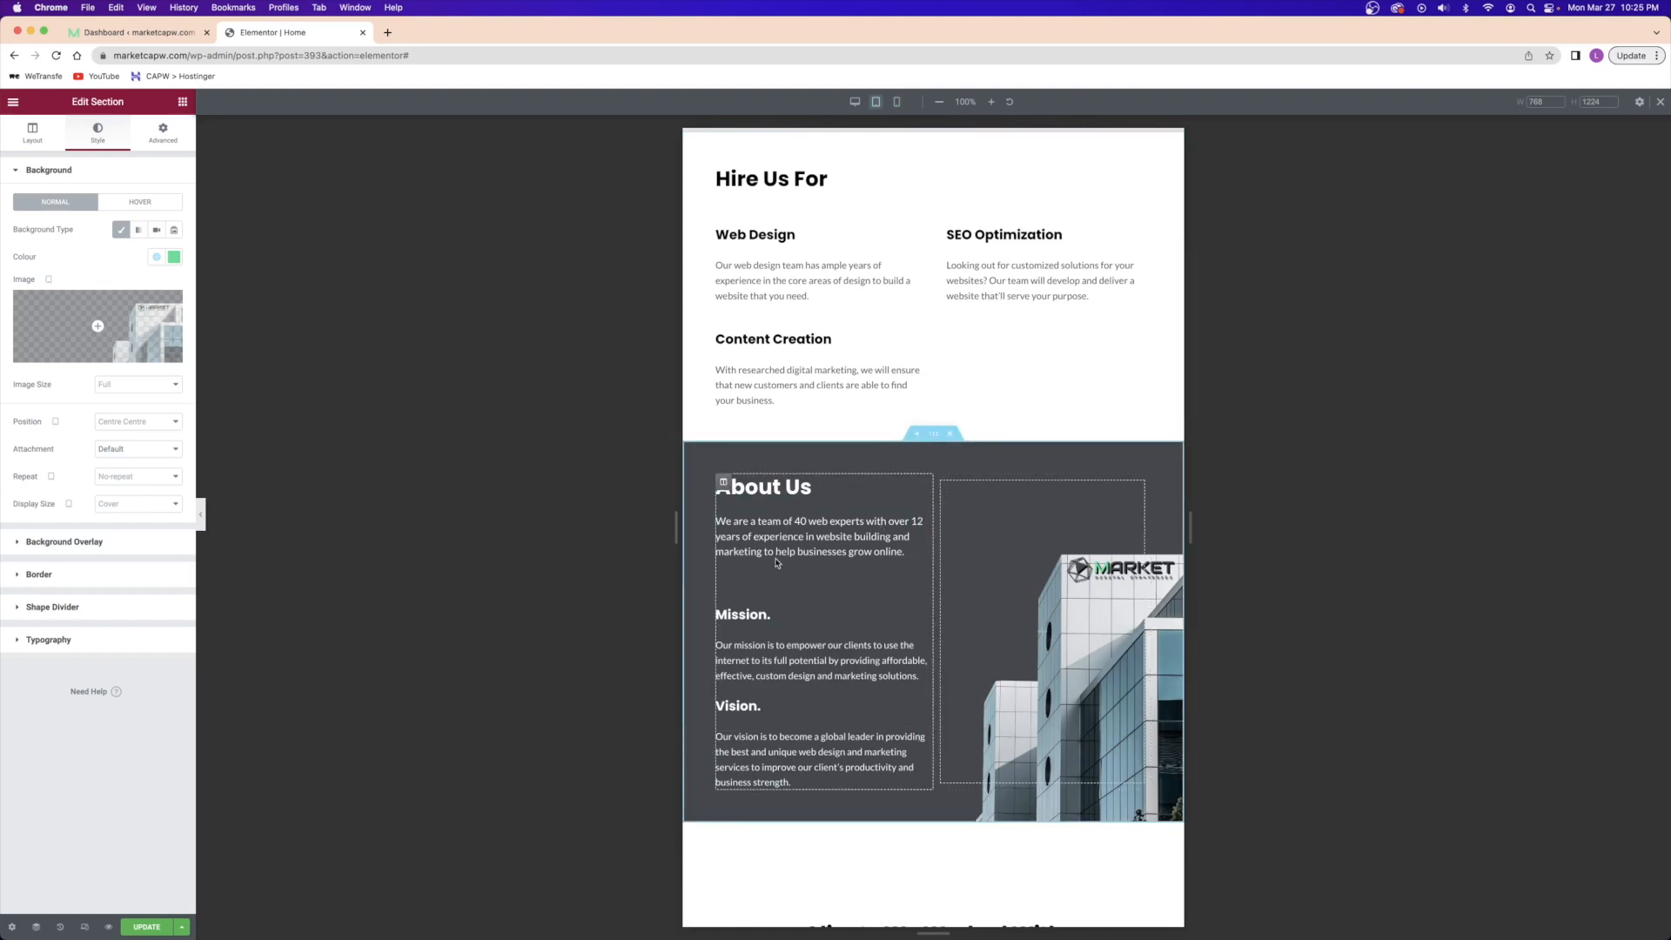
pyautogui.click(896, 102)
pyautogui.scroll(-6, 942, 530)
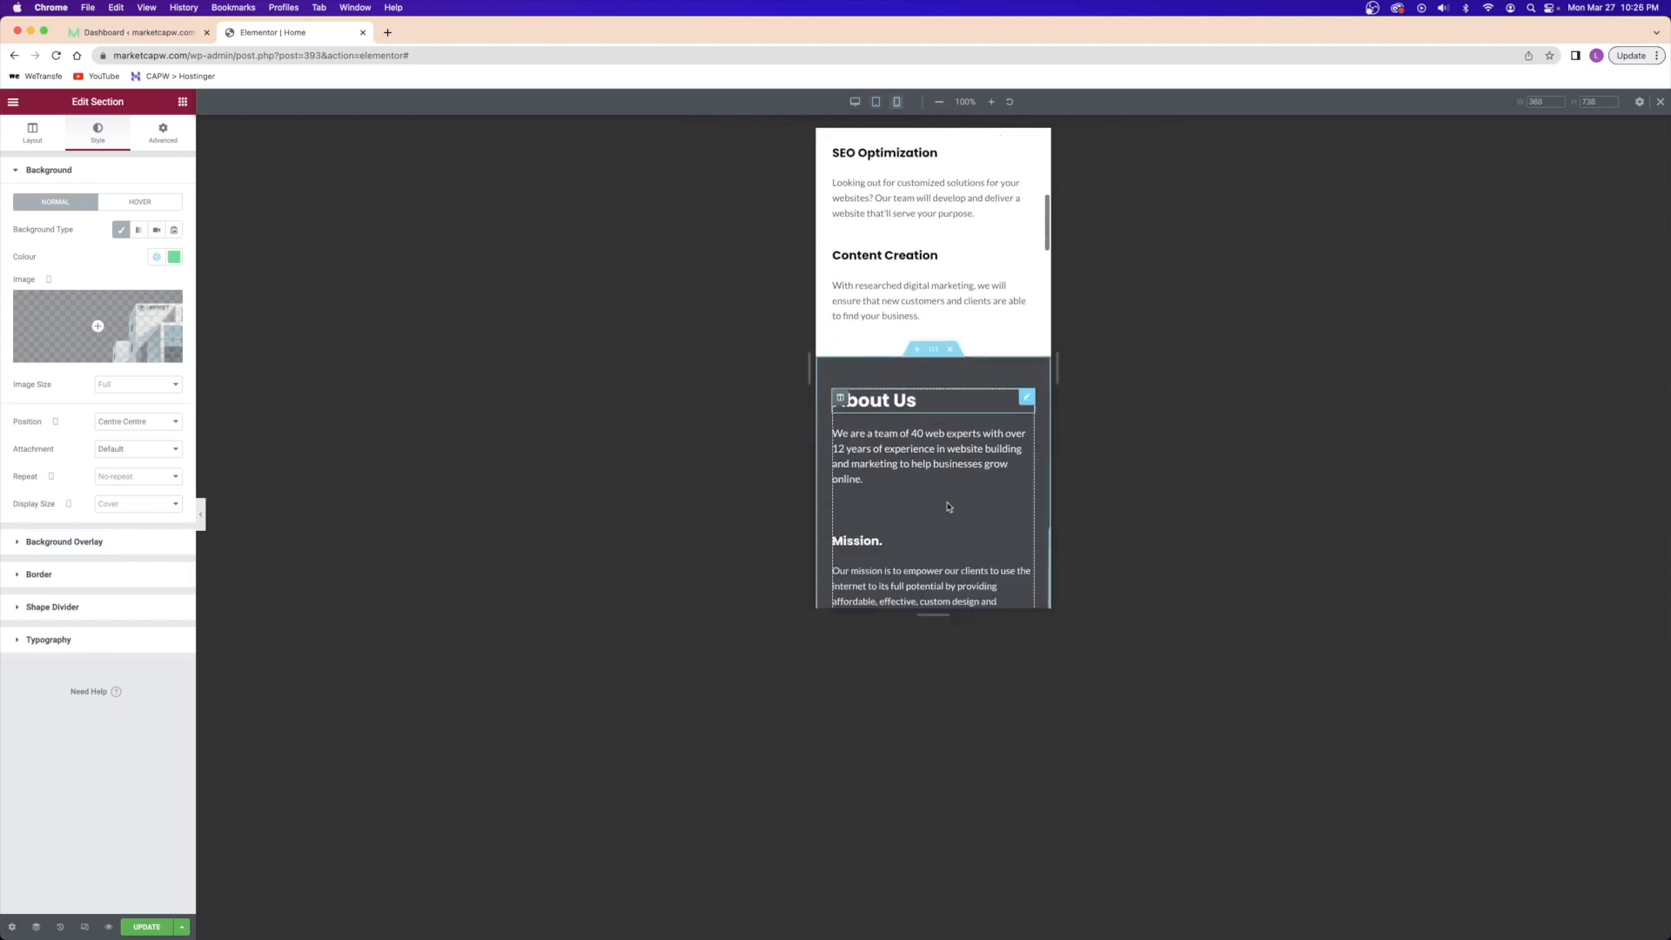
pyautogui.scroll(1, 936, 392)
pyautogui.click(875, 102)
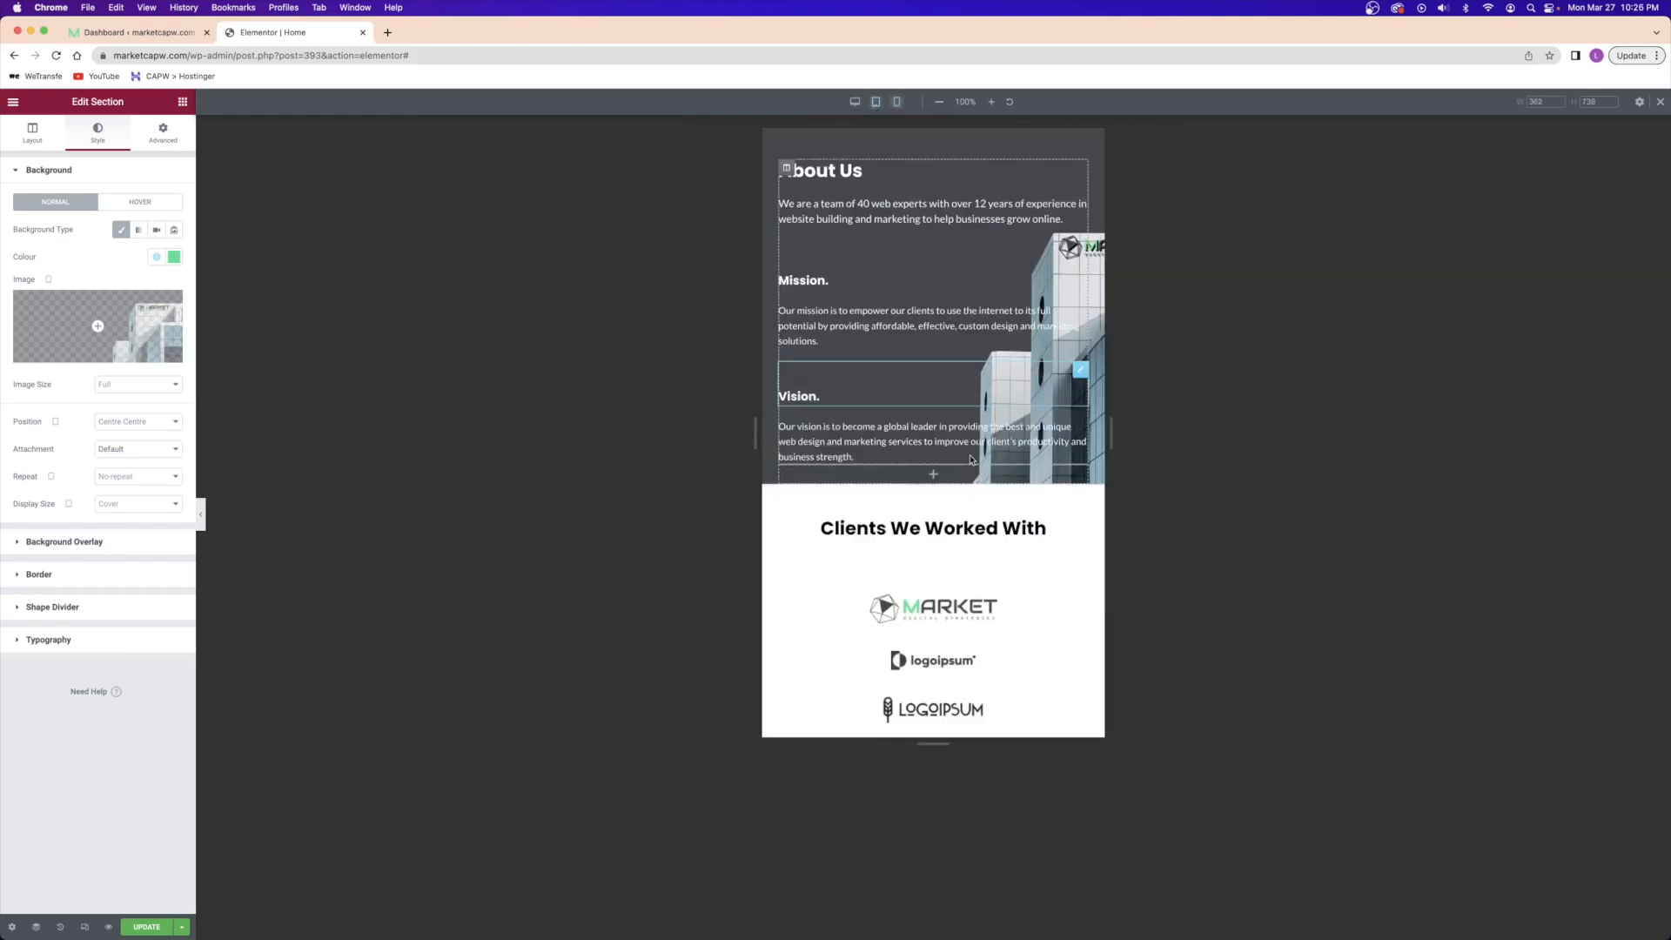
pyautogui.scroll(-3, 971, 460)
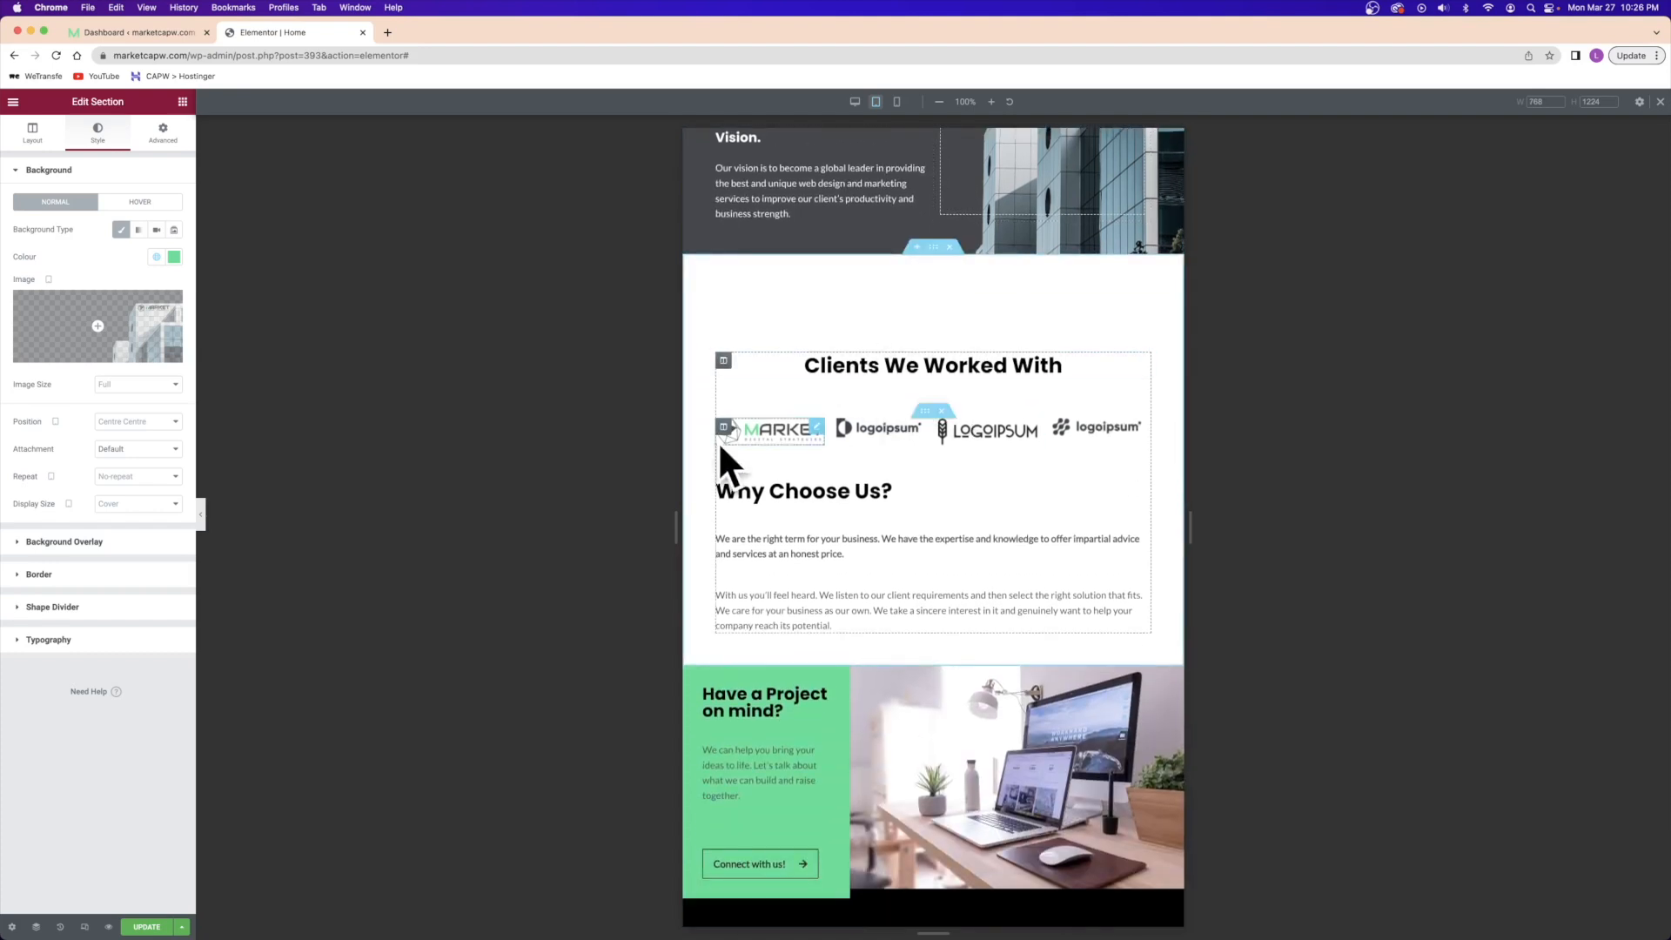
pyautogui.scroll(-3, 897, 480)
pyautogui.scroll(-10, 897, 481)
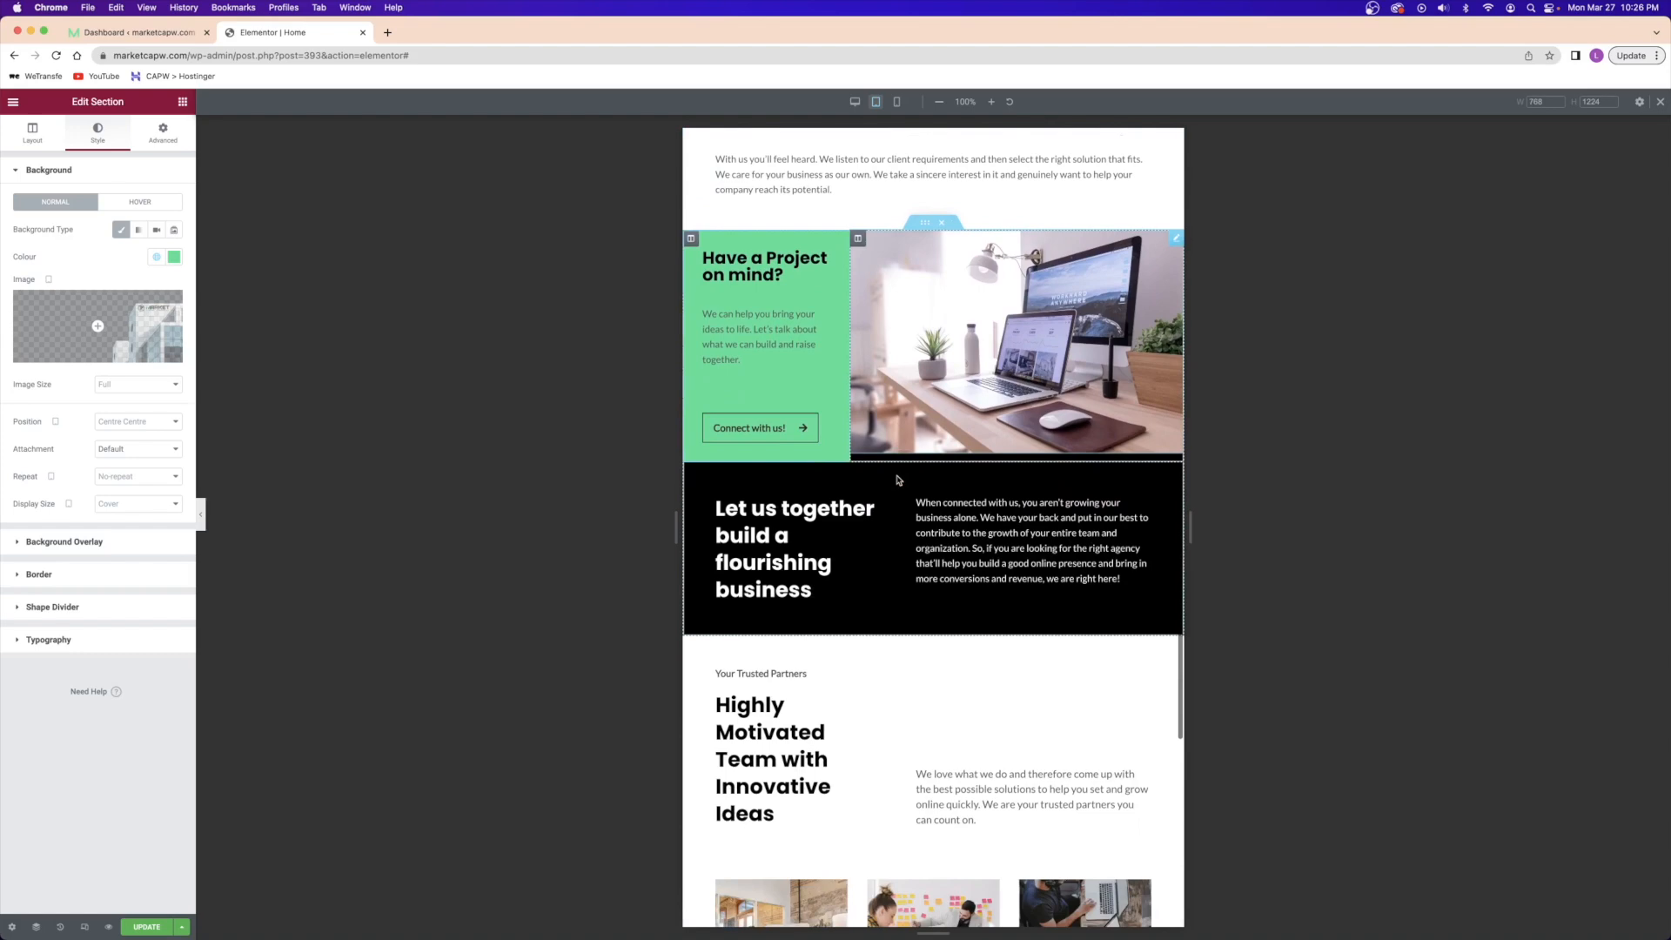
pyautogui.scroll(10, 898, 480)
pyautogui.scroll(10, 898, 479)
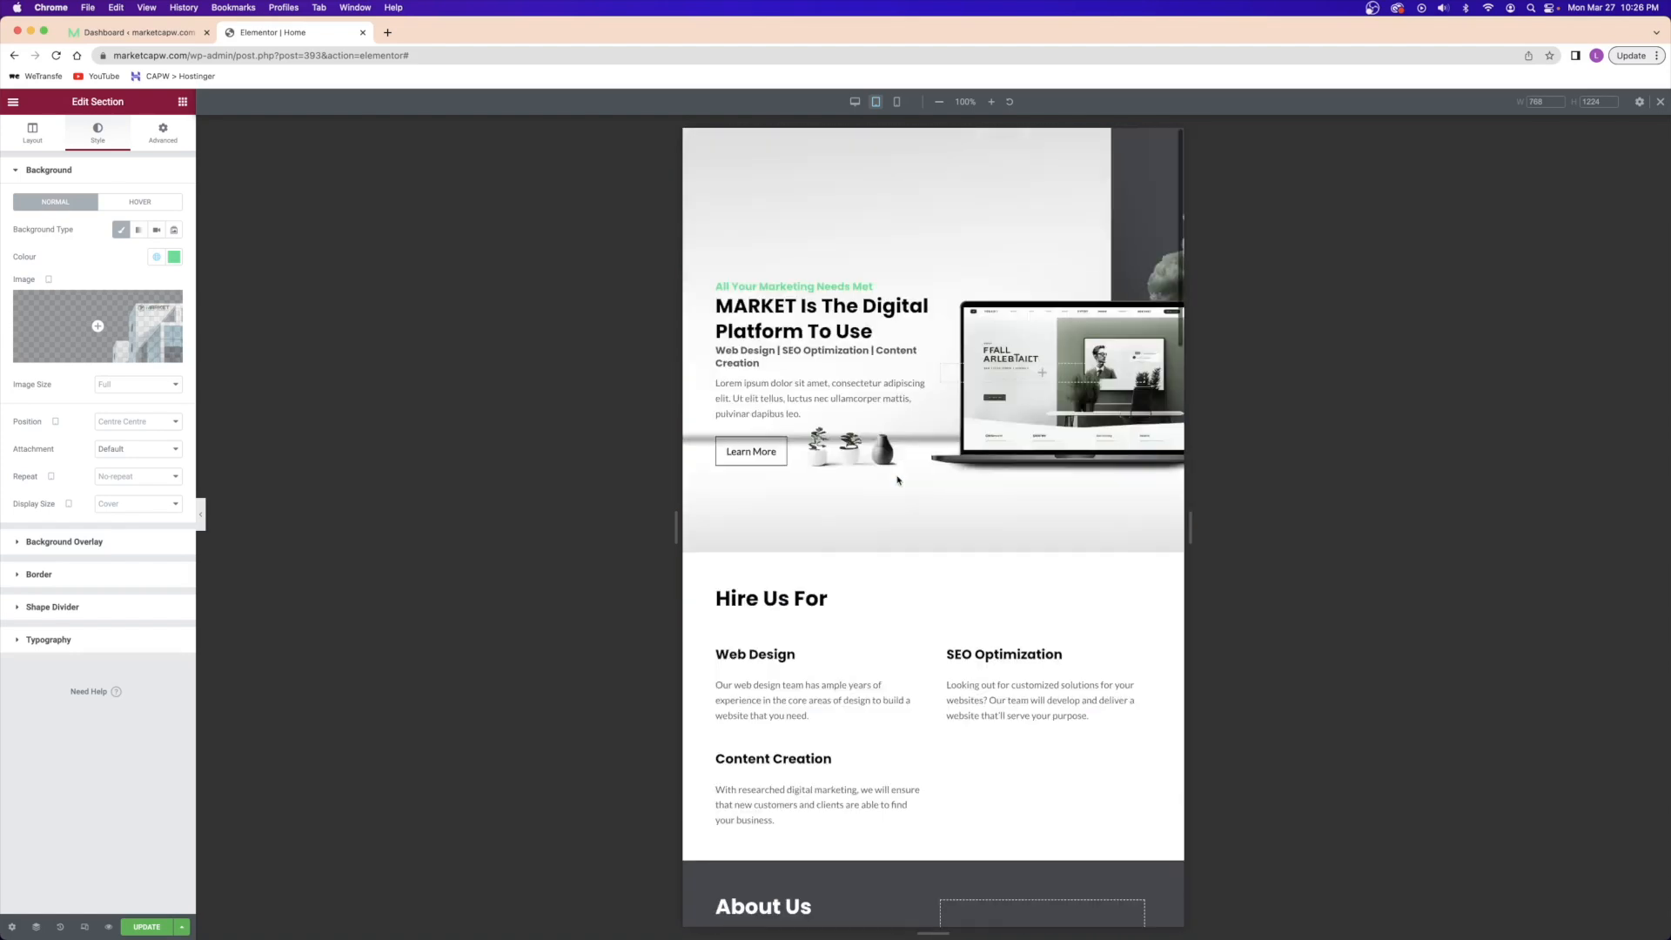
# - Return to the desktop preview, update the Home page and exit responsive mode
pyautogui.click(850, 106)
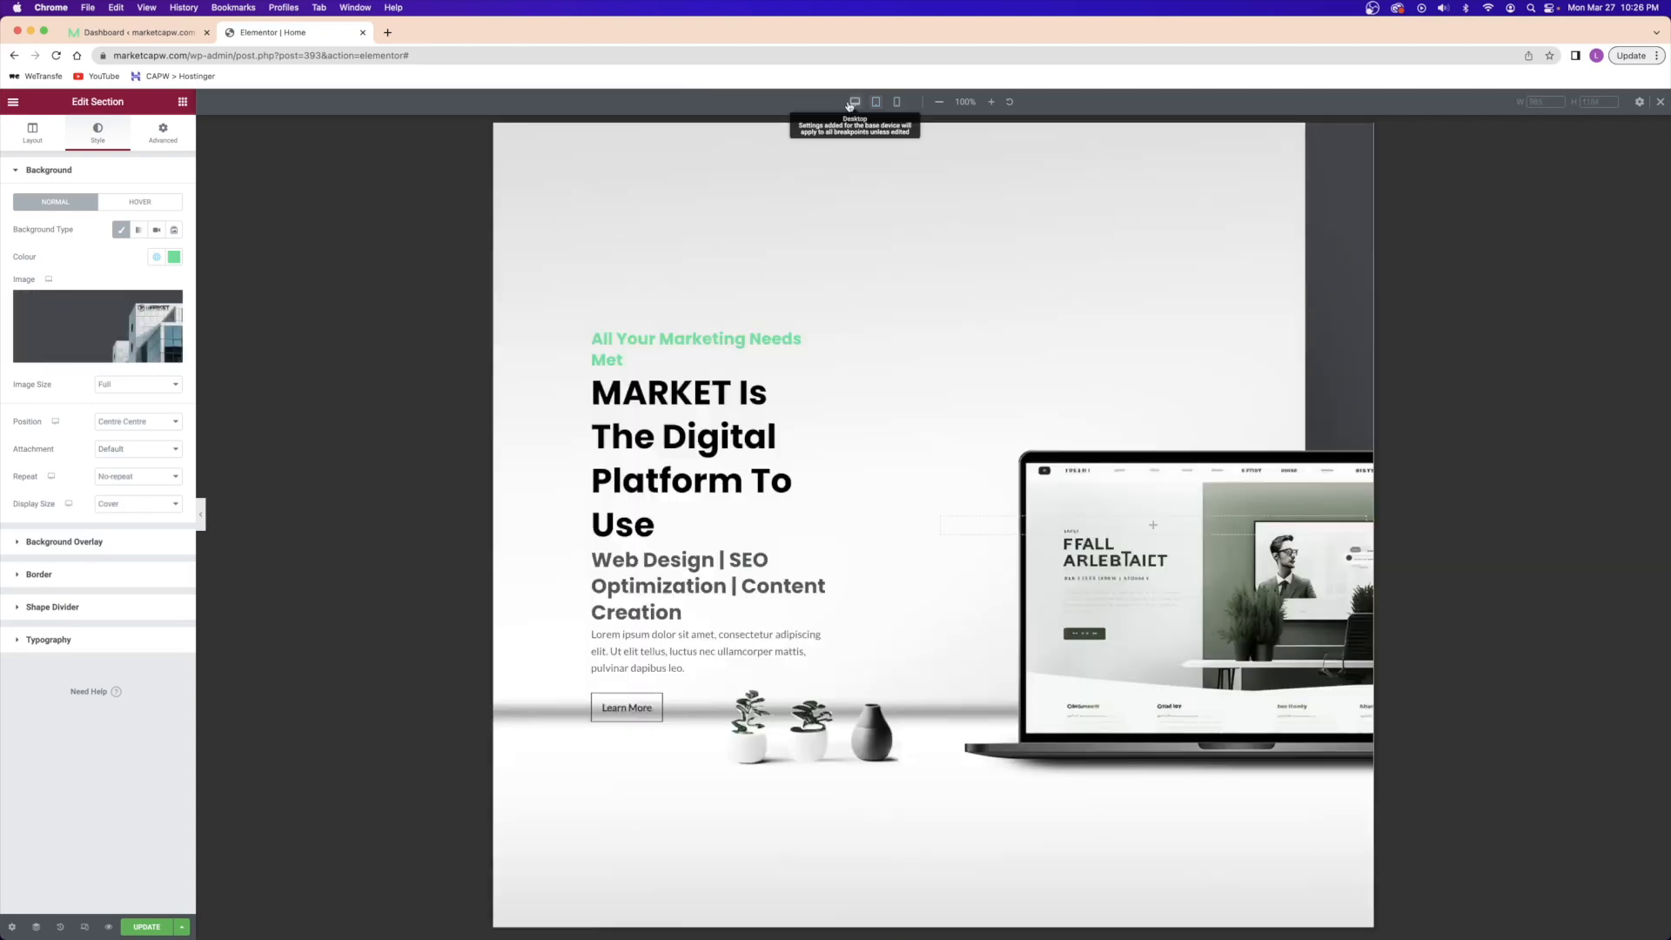
pyautogui.scroll(-5, 805, 338)
pyautogui.scroll(5, 804, 336)
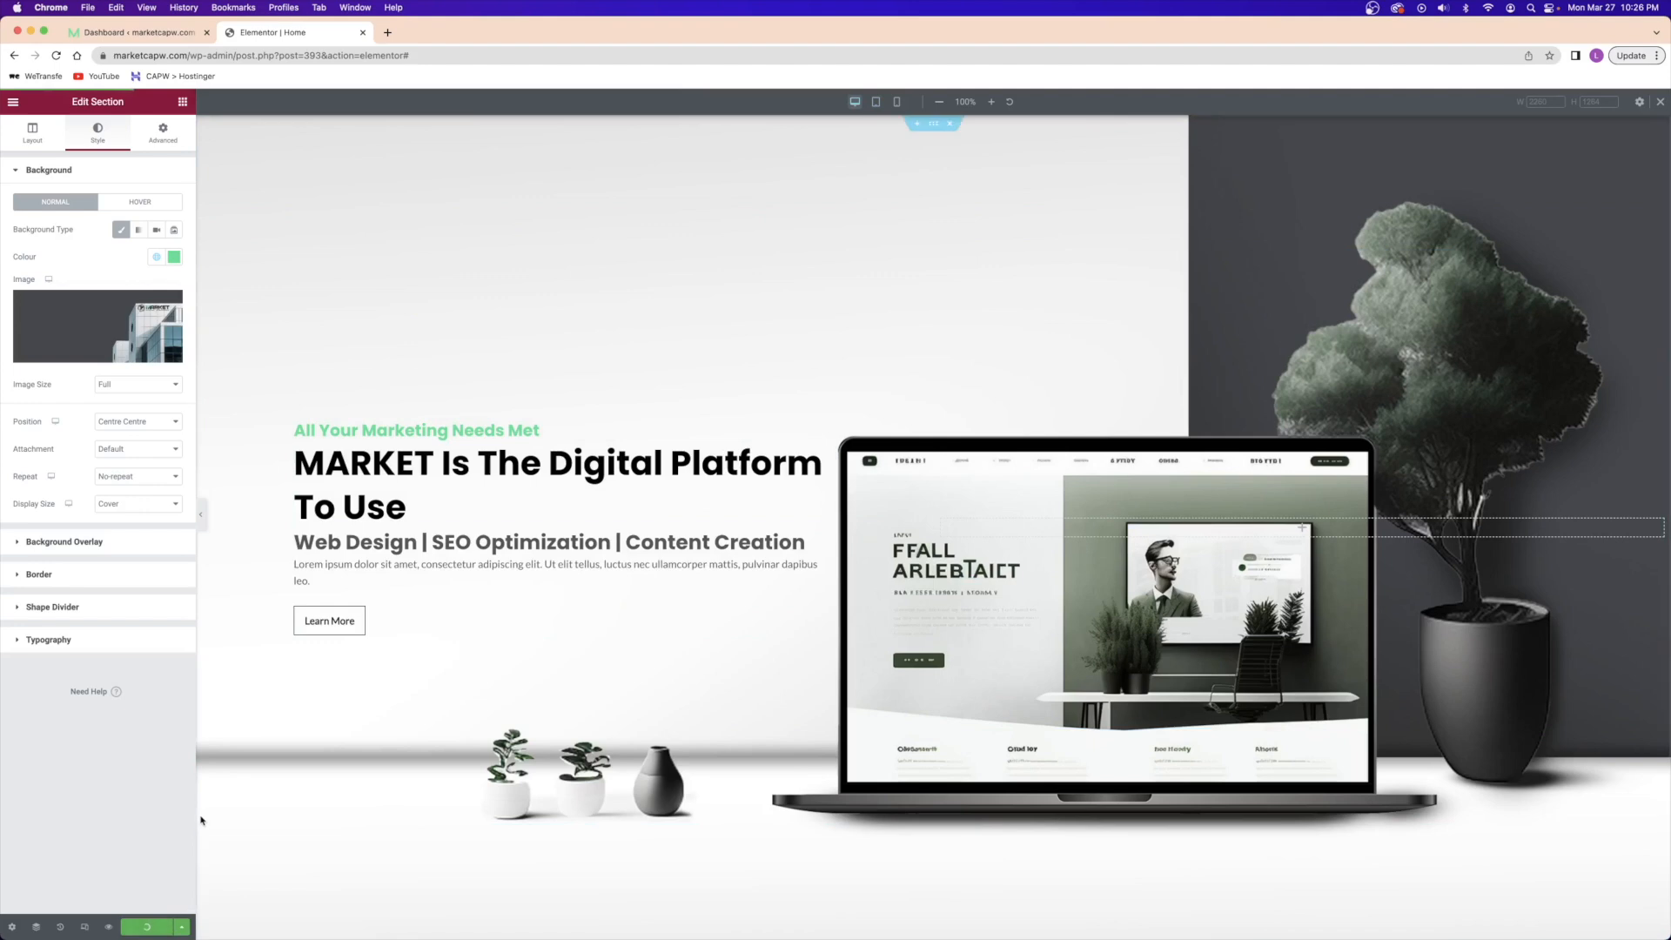
pyautogui.click(1661, 103)
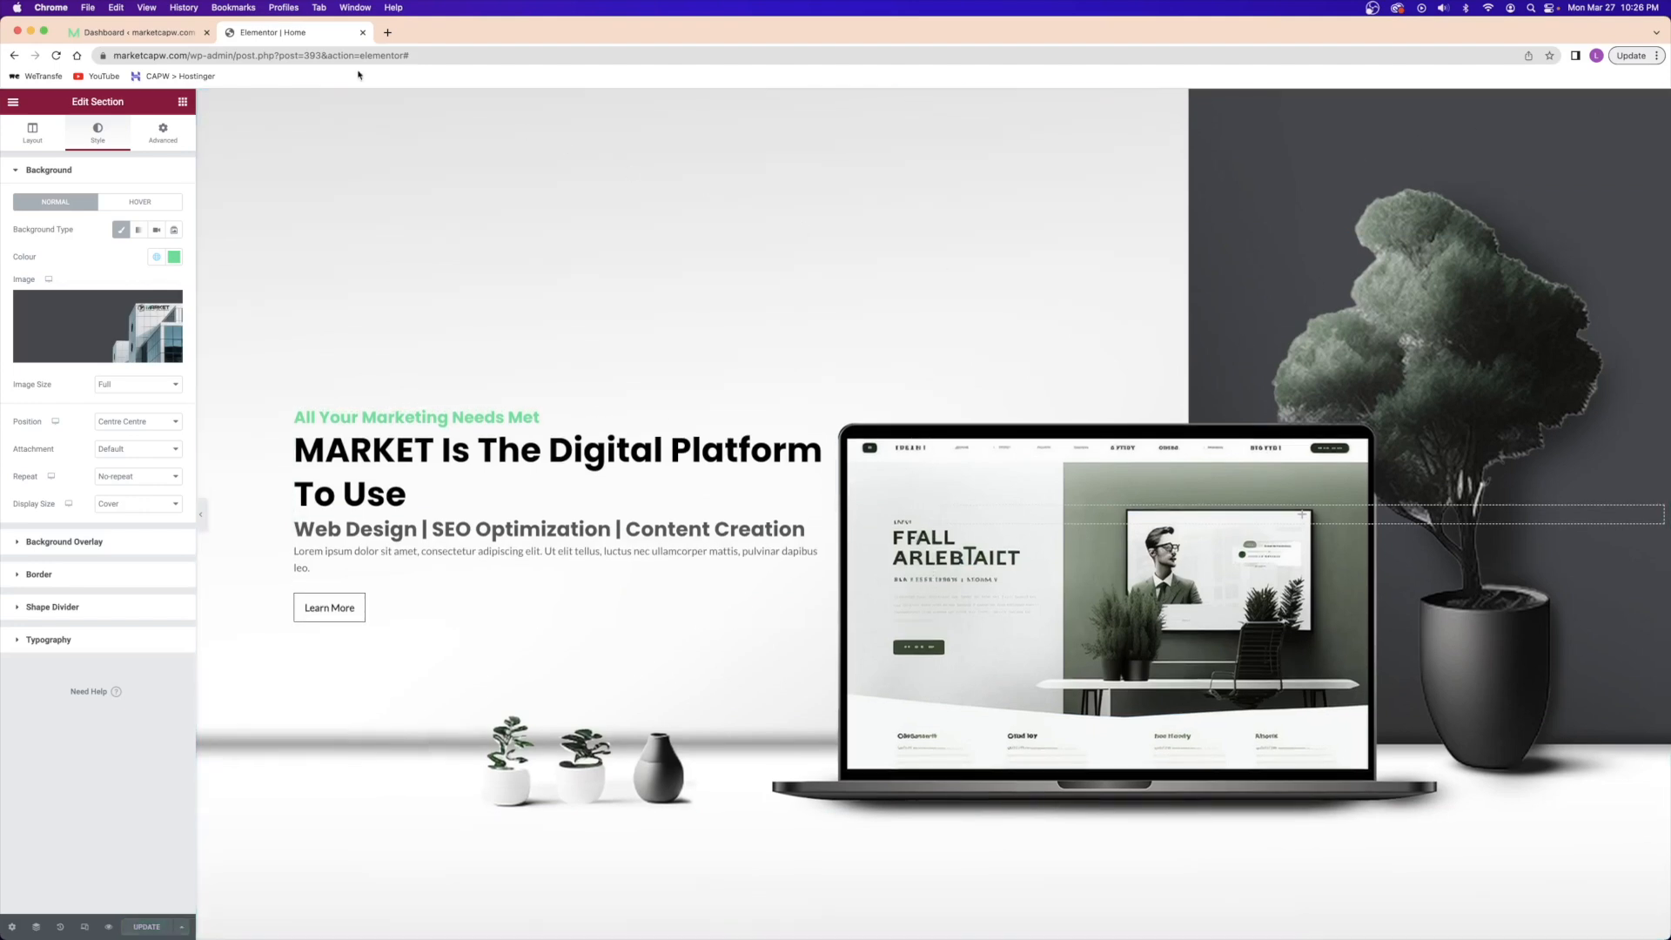
# - Close the page editor and open the live marketcapw.com site in a new tab from the WordPress dashboard
pyautogui.click(363, 33)
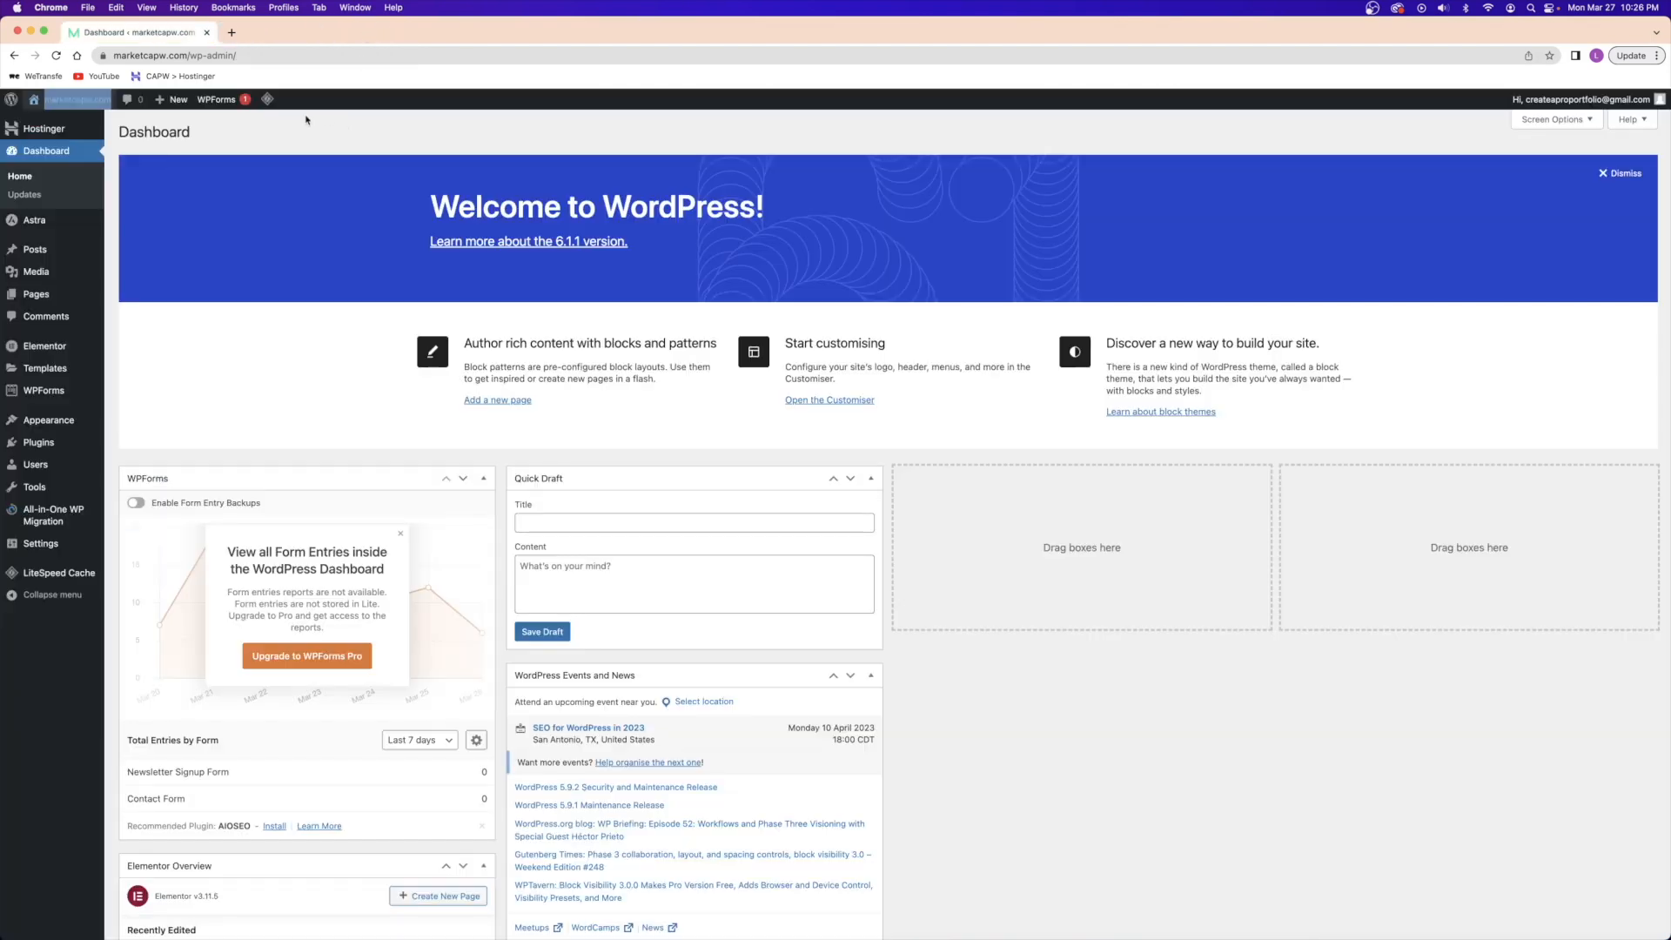
pyautogui.rightClick(62, 106)
pyautogui.click(87, 112)
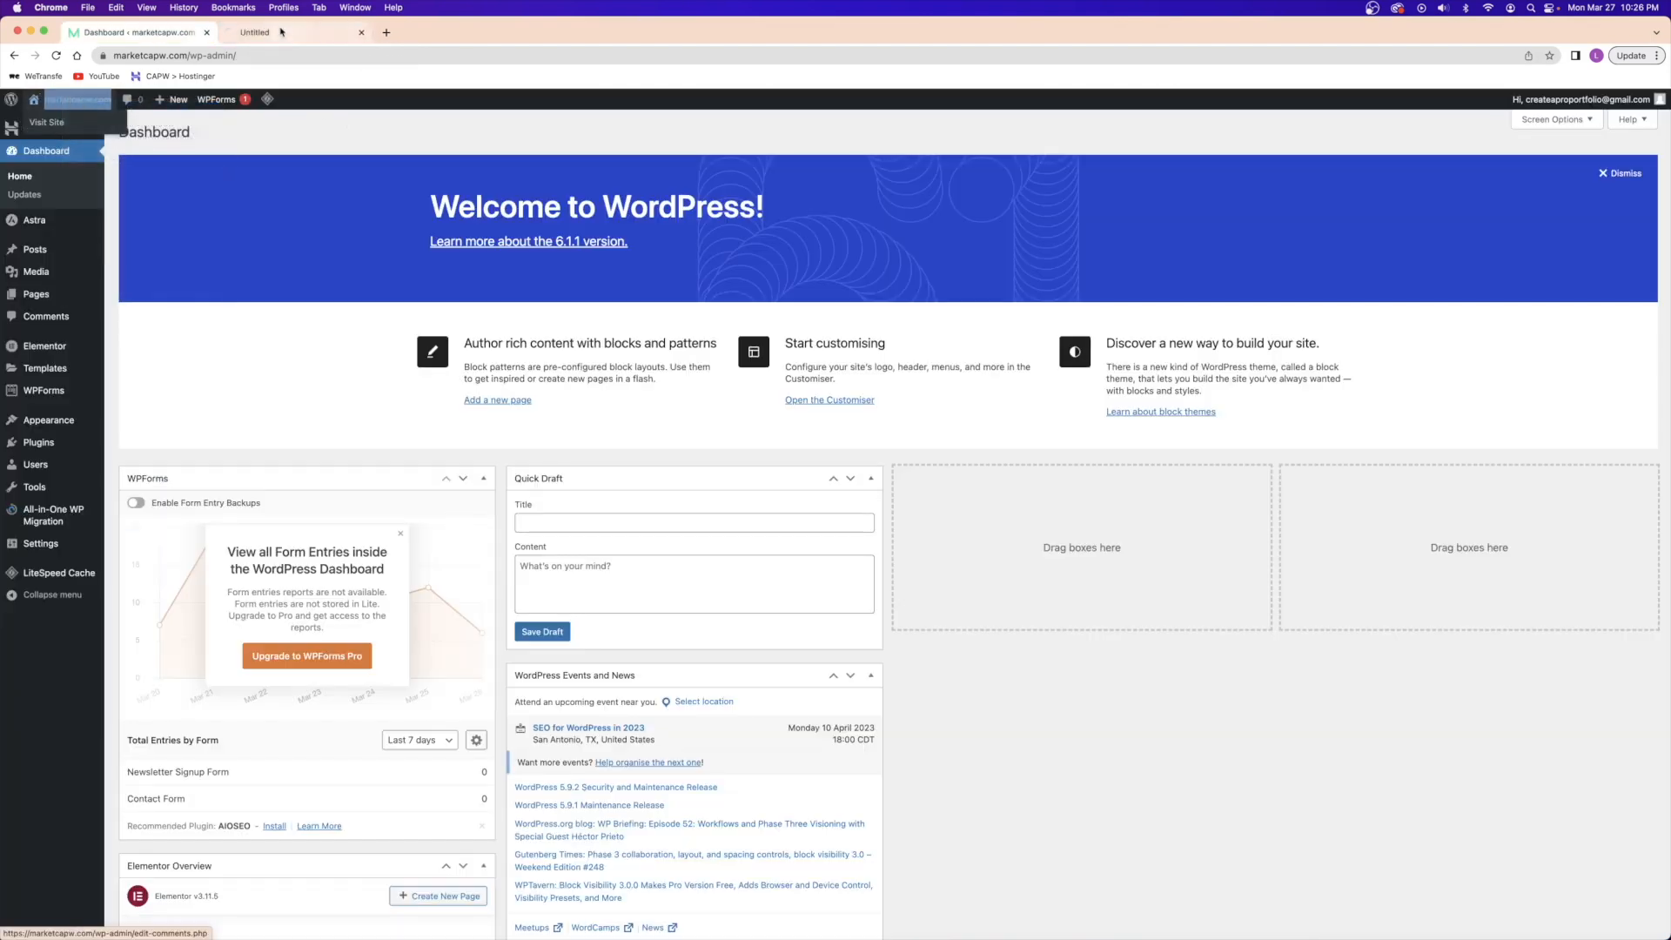
pyautogui.click(280, 33)
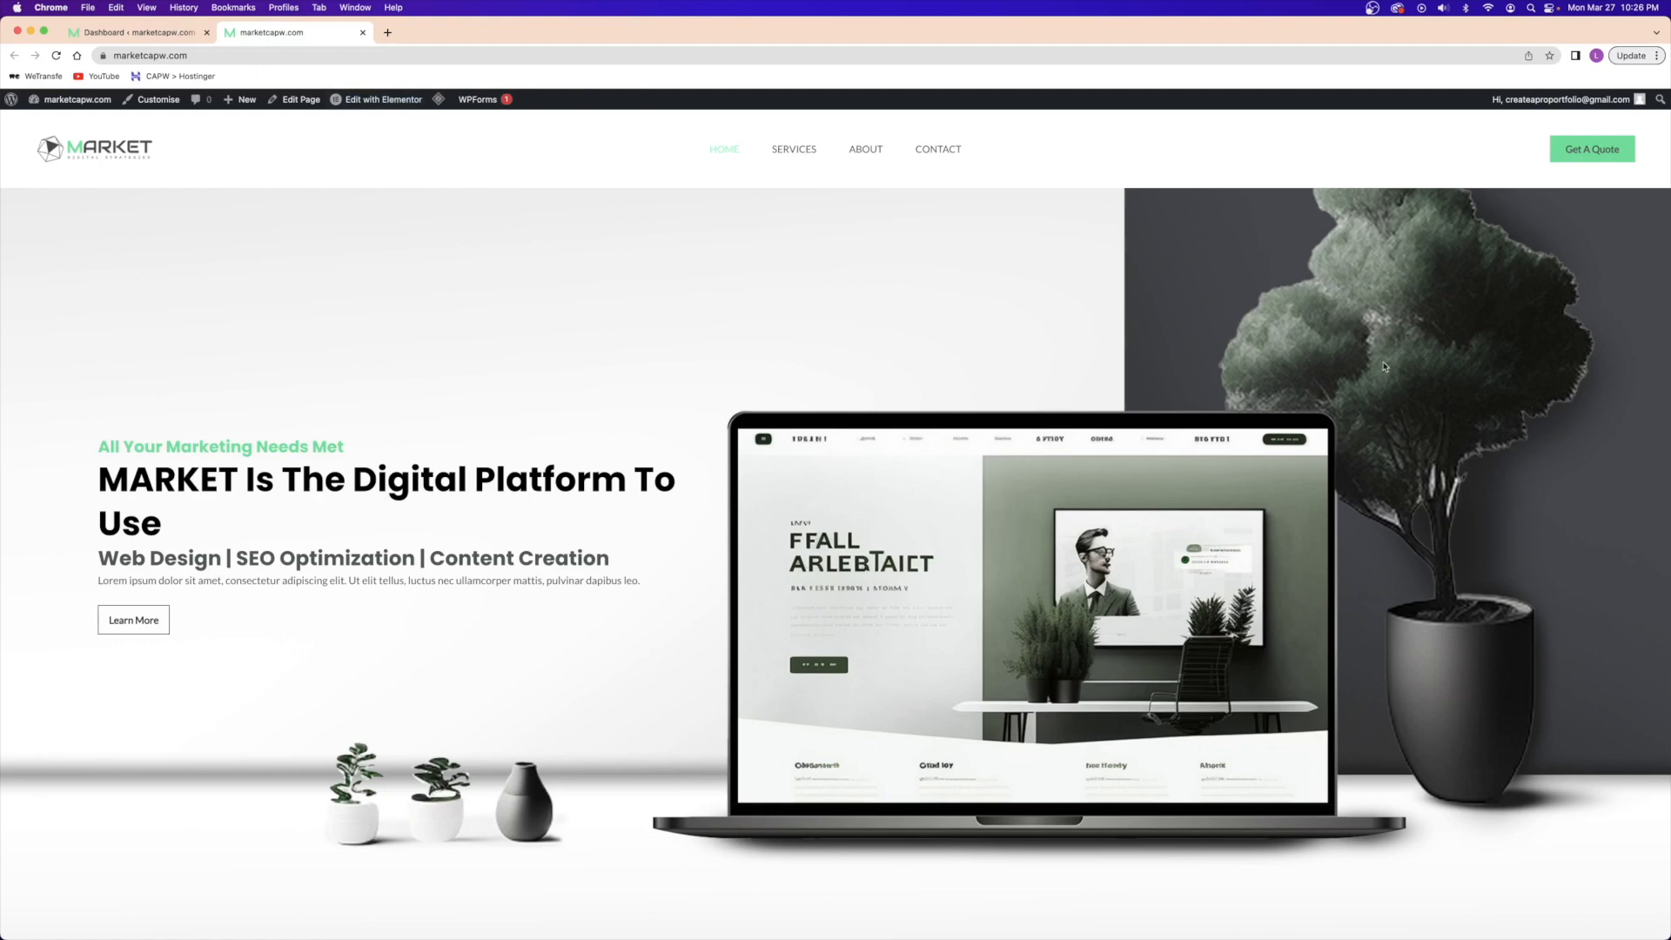
# - Review the live Home page on desktop from the hero section down to the Subscribe form and footer
pyautogui.scroll(-5, 1355, 366)
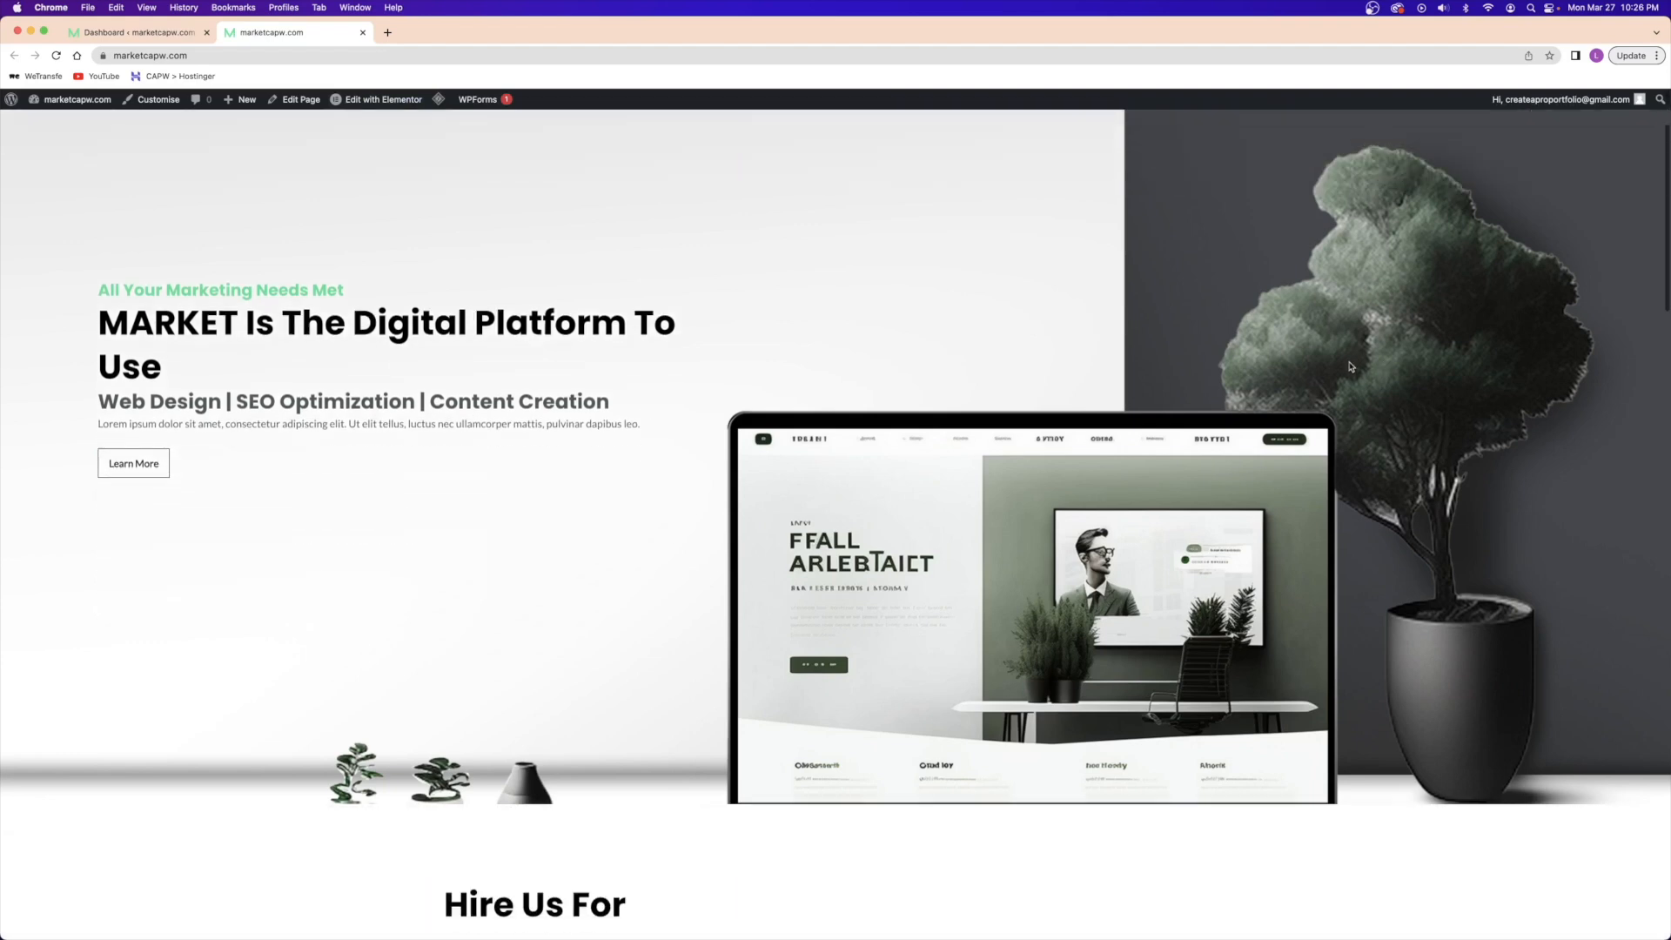
pyautogui.scroll(-3, 1330, 356)
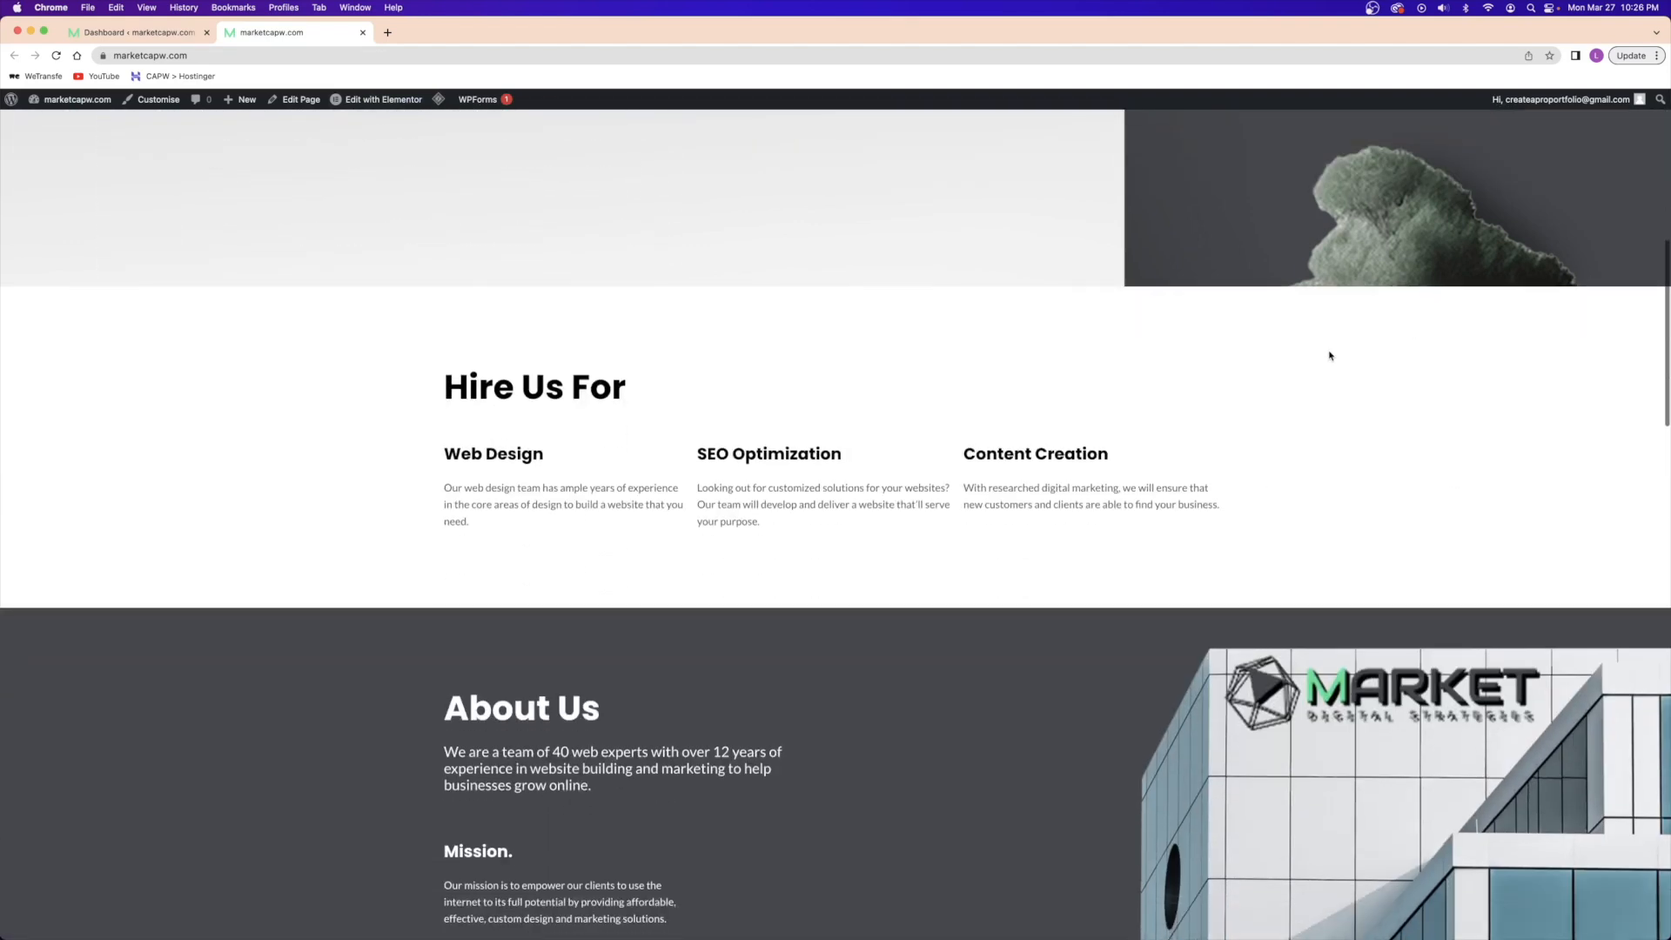
pyautogui.scroll(6, 1330, 355)
pyautogui.scroll(-2, 1330, 355)
pyautogui.scroll(-5, 1330, 355)
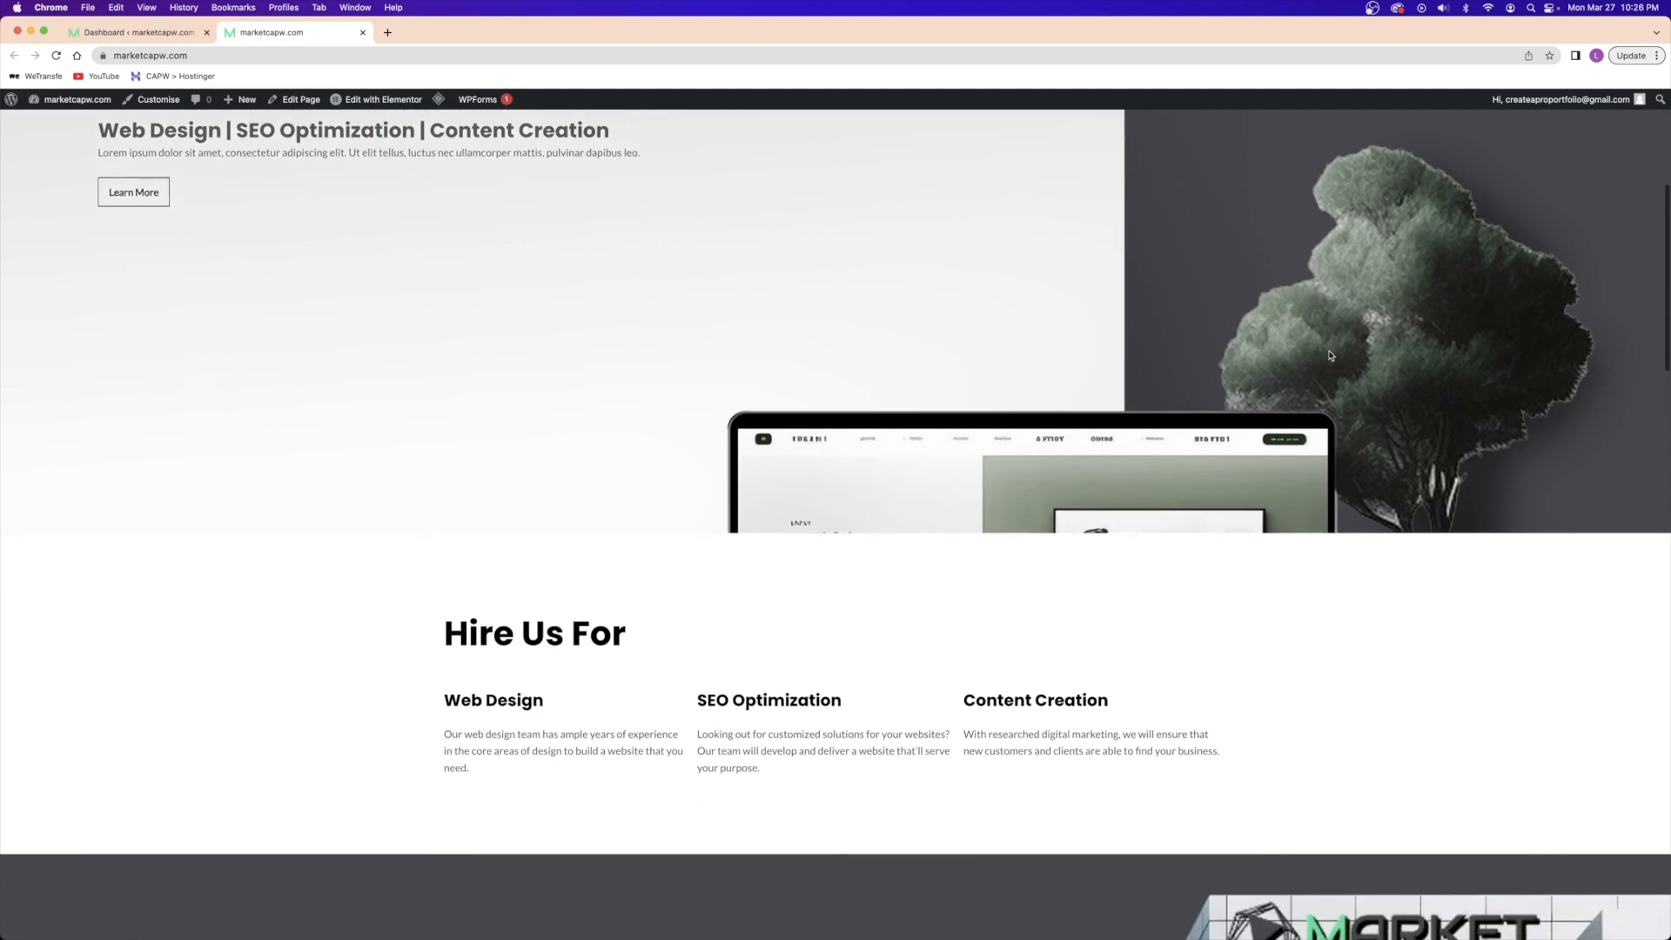
pyautogui.scroll(-1, 1254, 368)
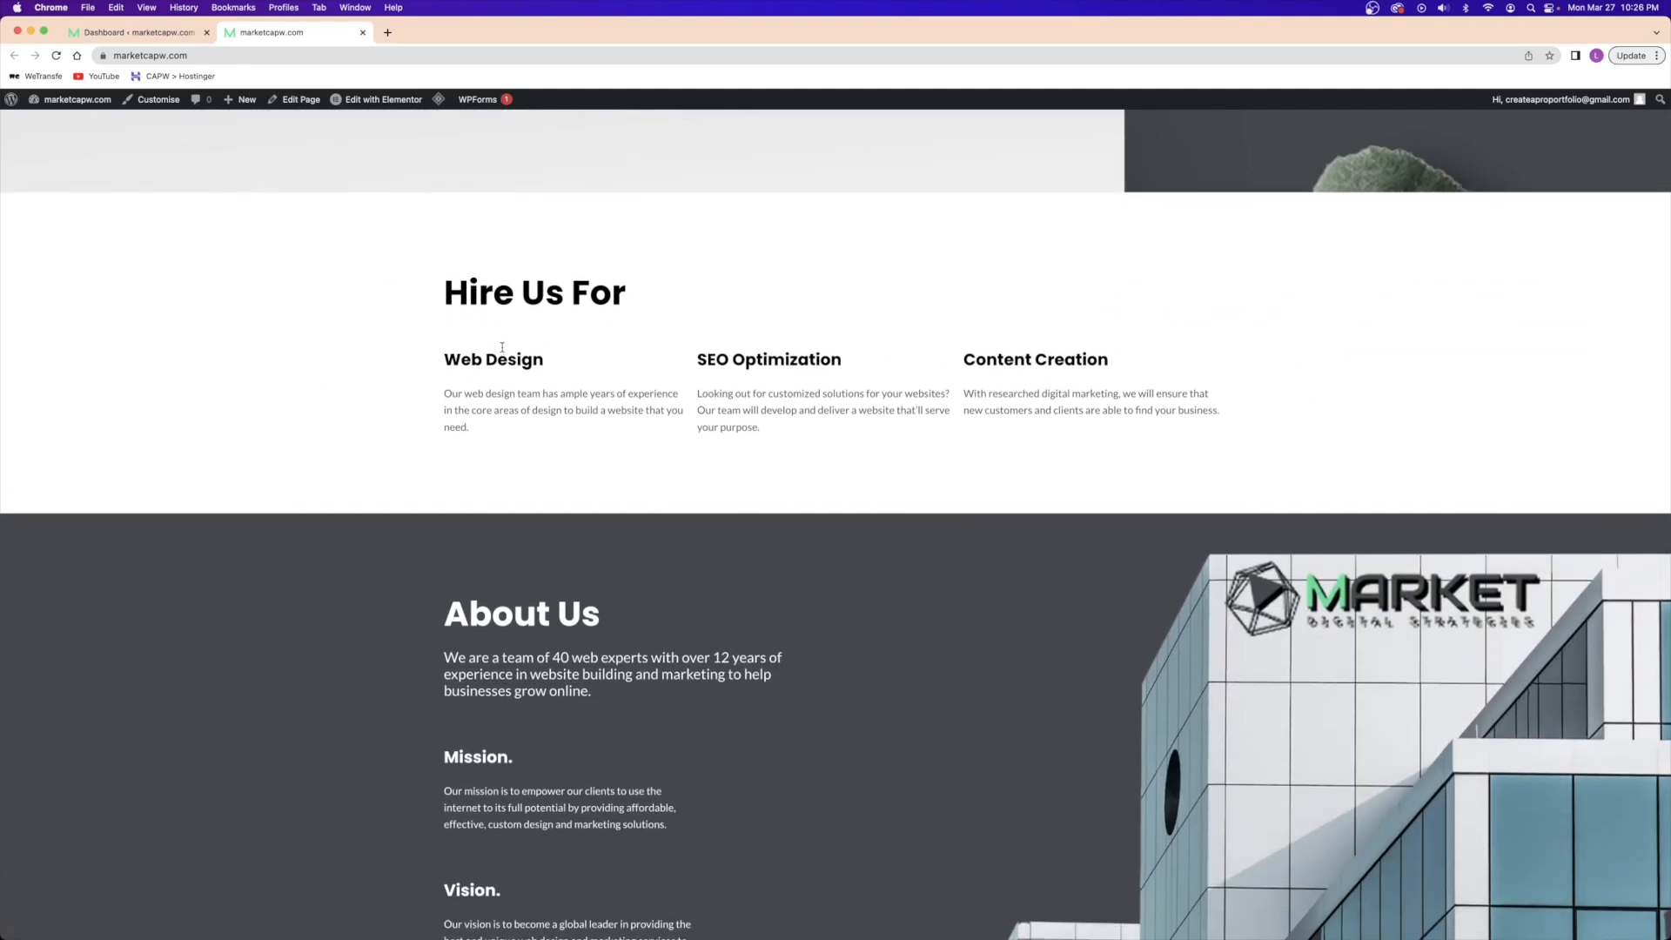
pyautogui.scroll(-1, 502, 347)
pyautogui.scroll(-10, 585, 552)
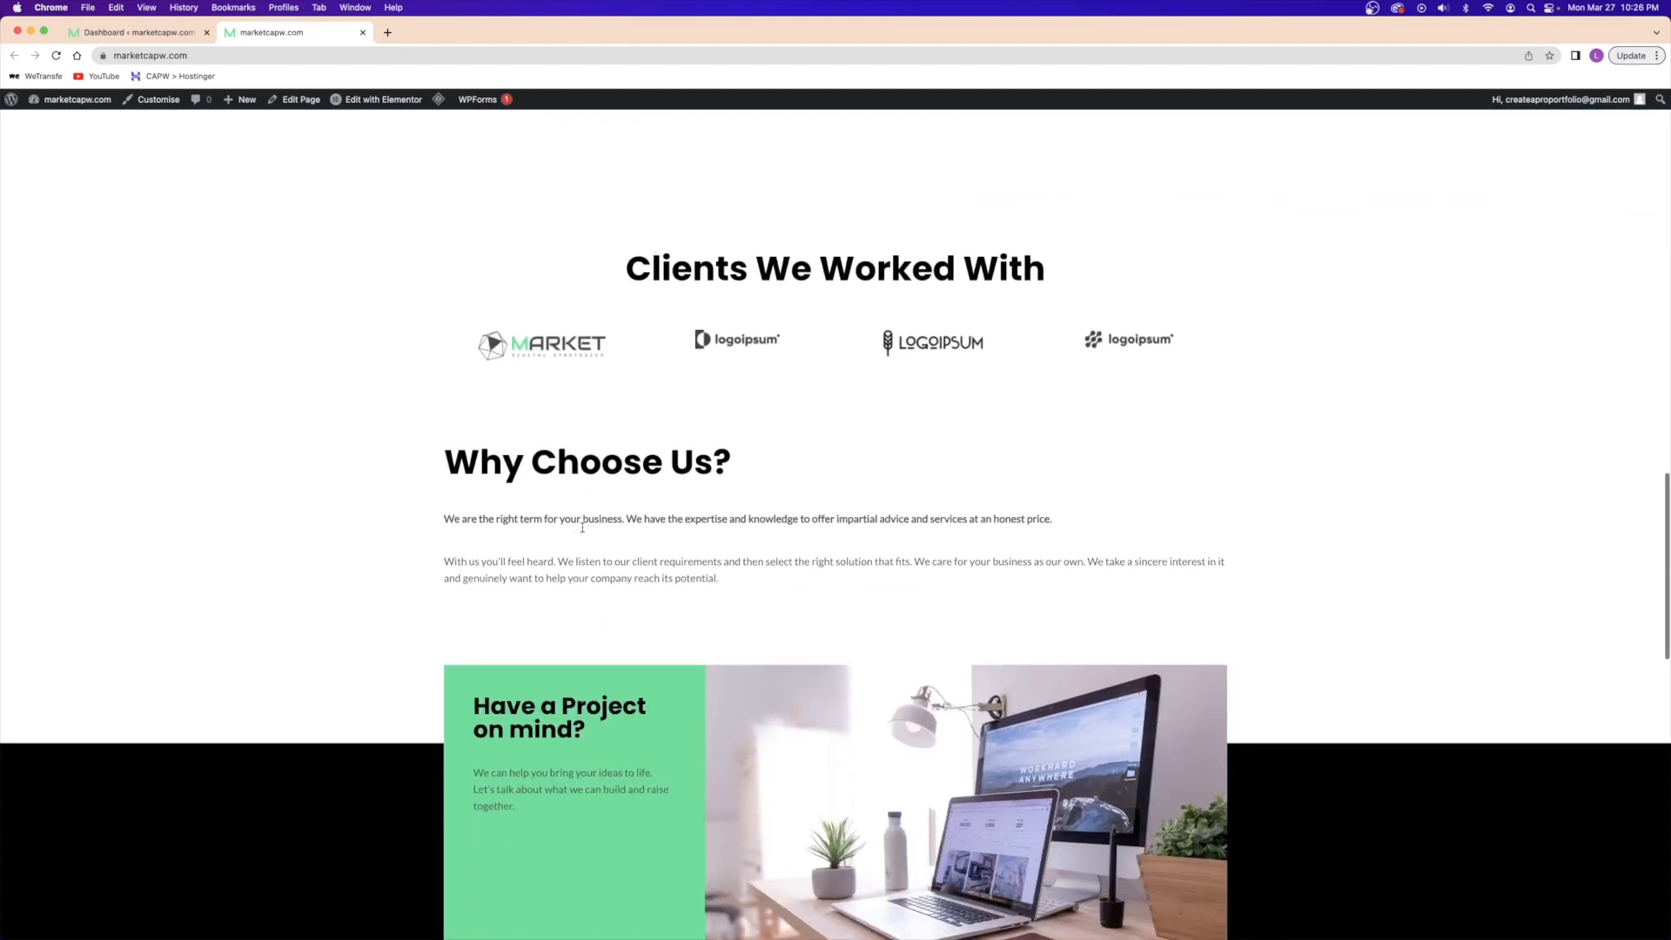
pyautogui.scroll(-6, 712, 492)
pyautogui.scroll(2, 697, 480)
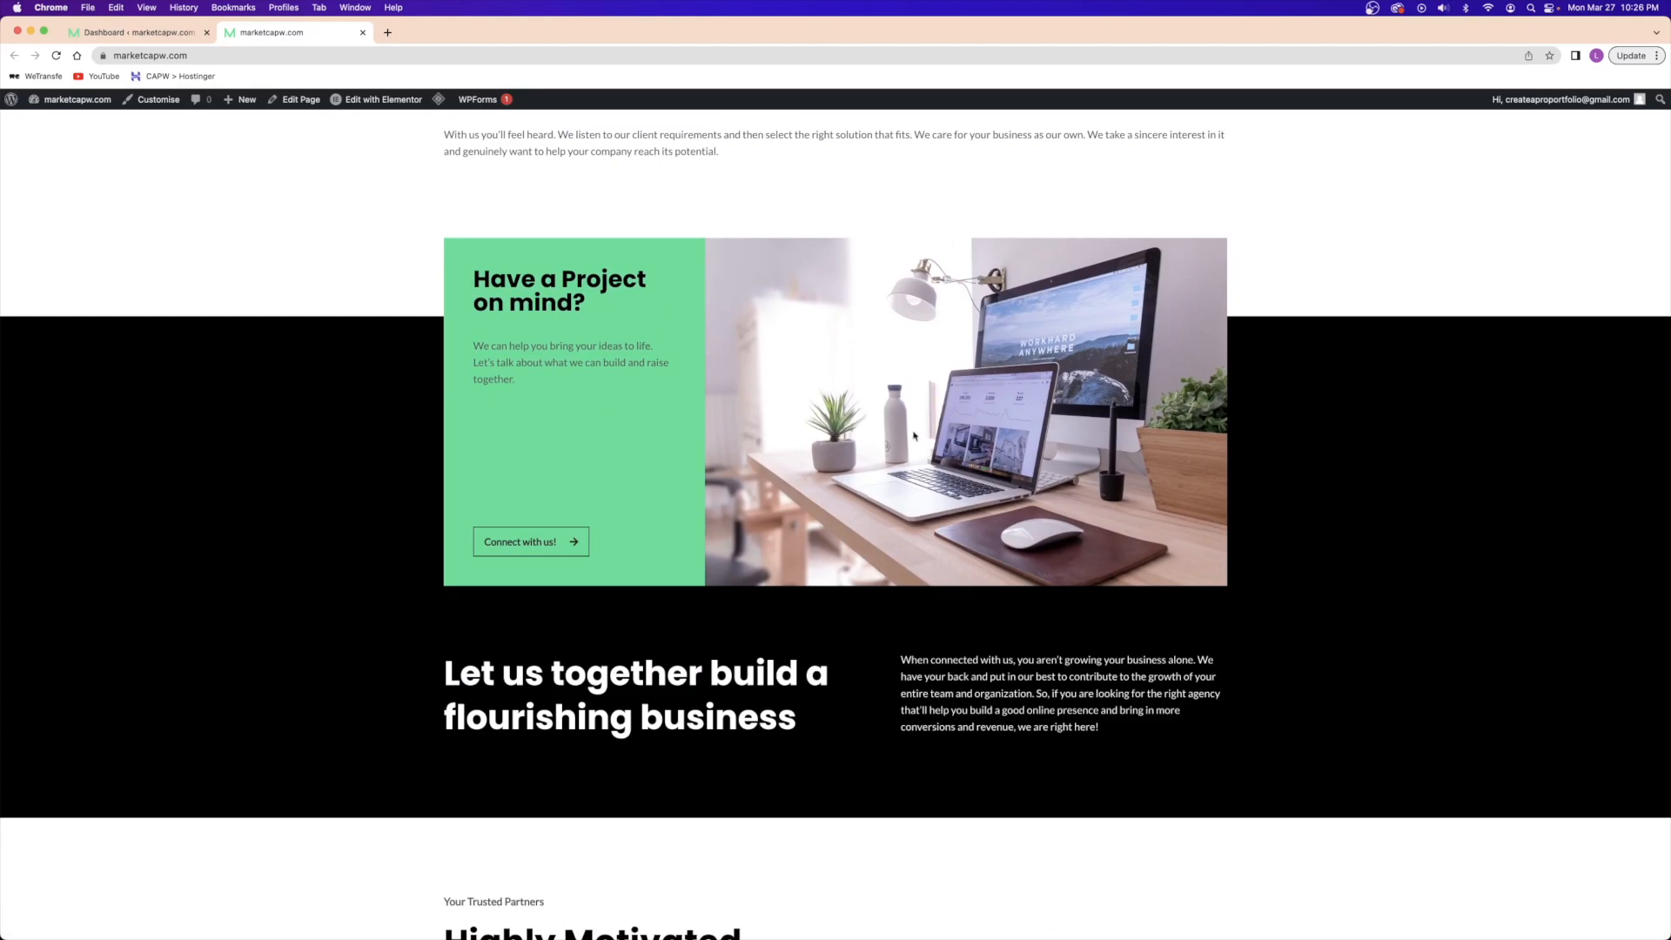
pyautogui.scroll(-9, 914, 435)
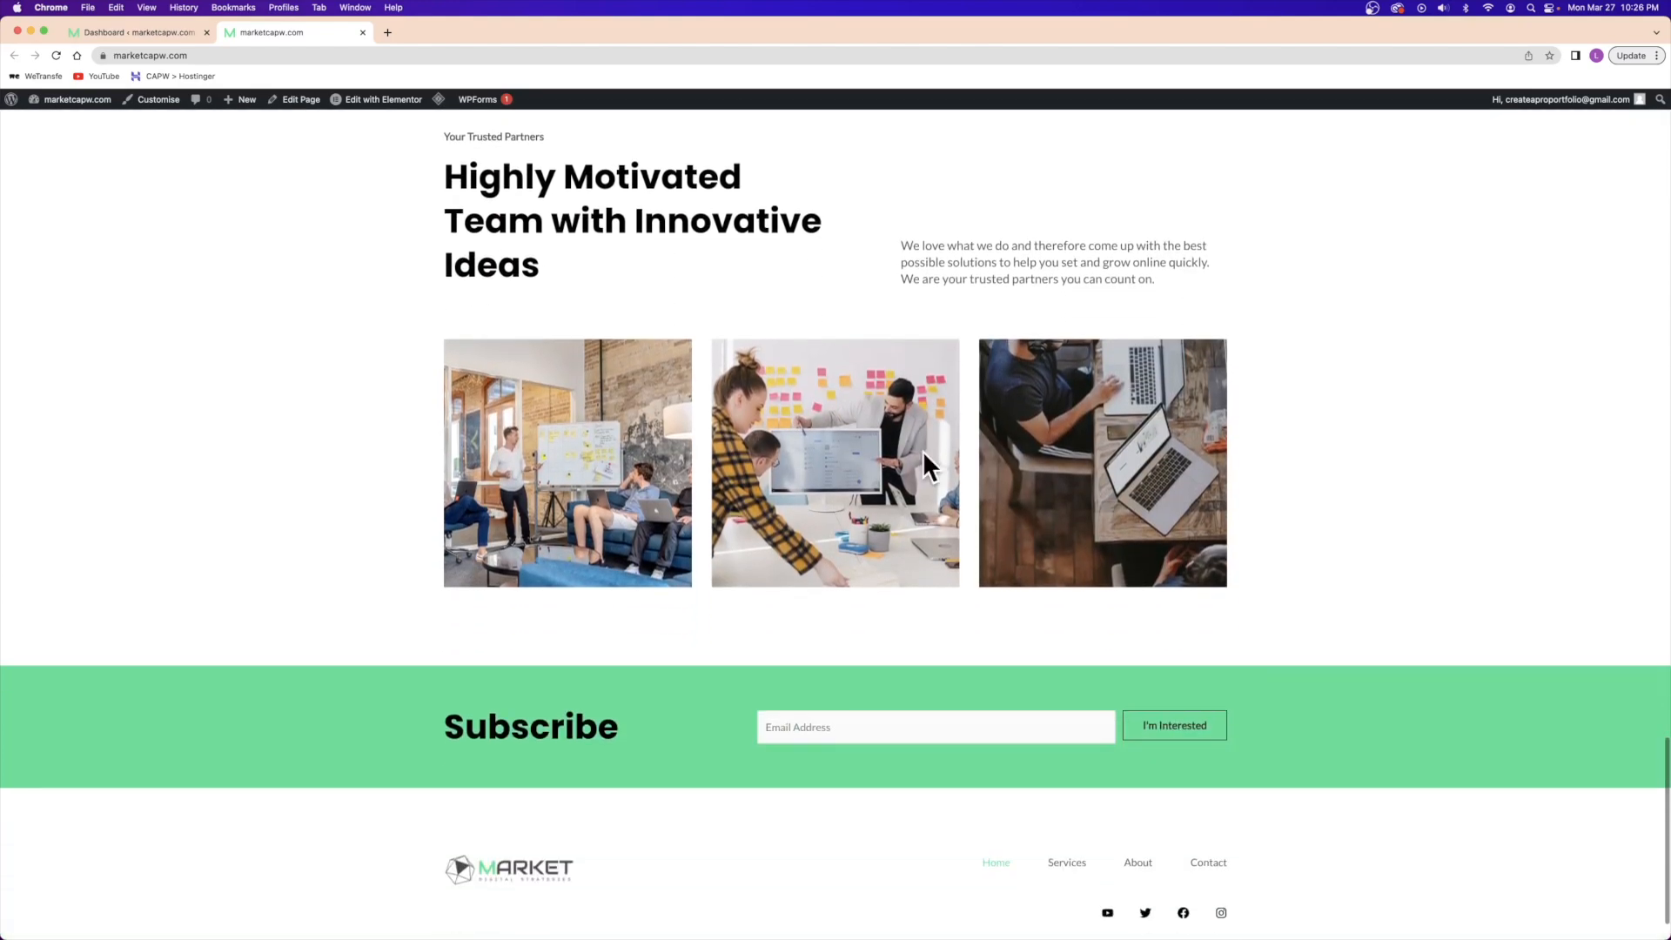
pyautogui.scroll(-2, 964, 473)
# - Open the live Services, About and Contact pages in turn and look through the content of each
pyautogui.scroll(20, 871, 400)
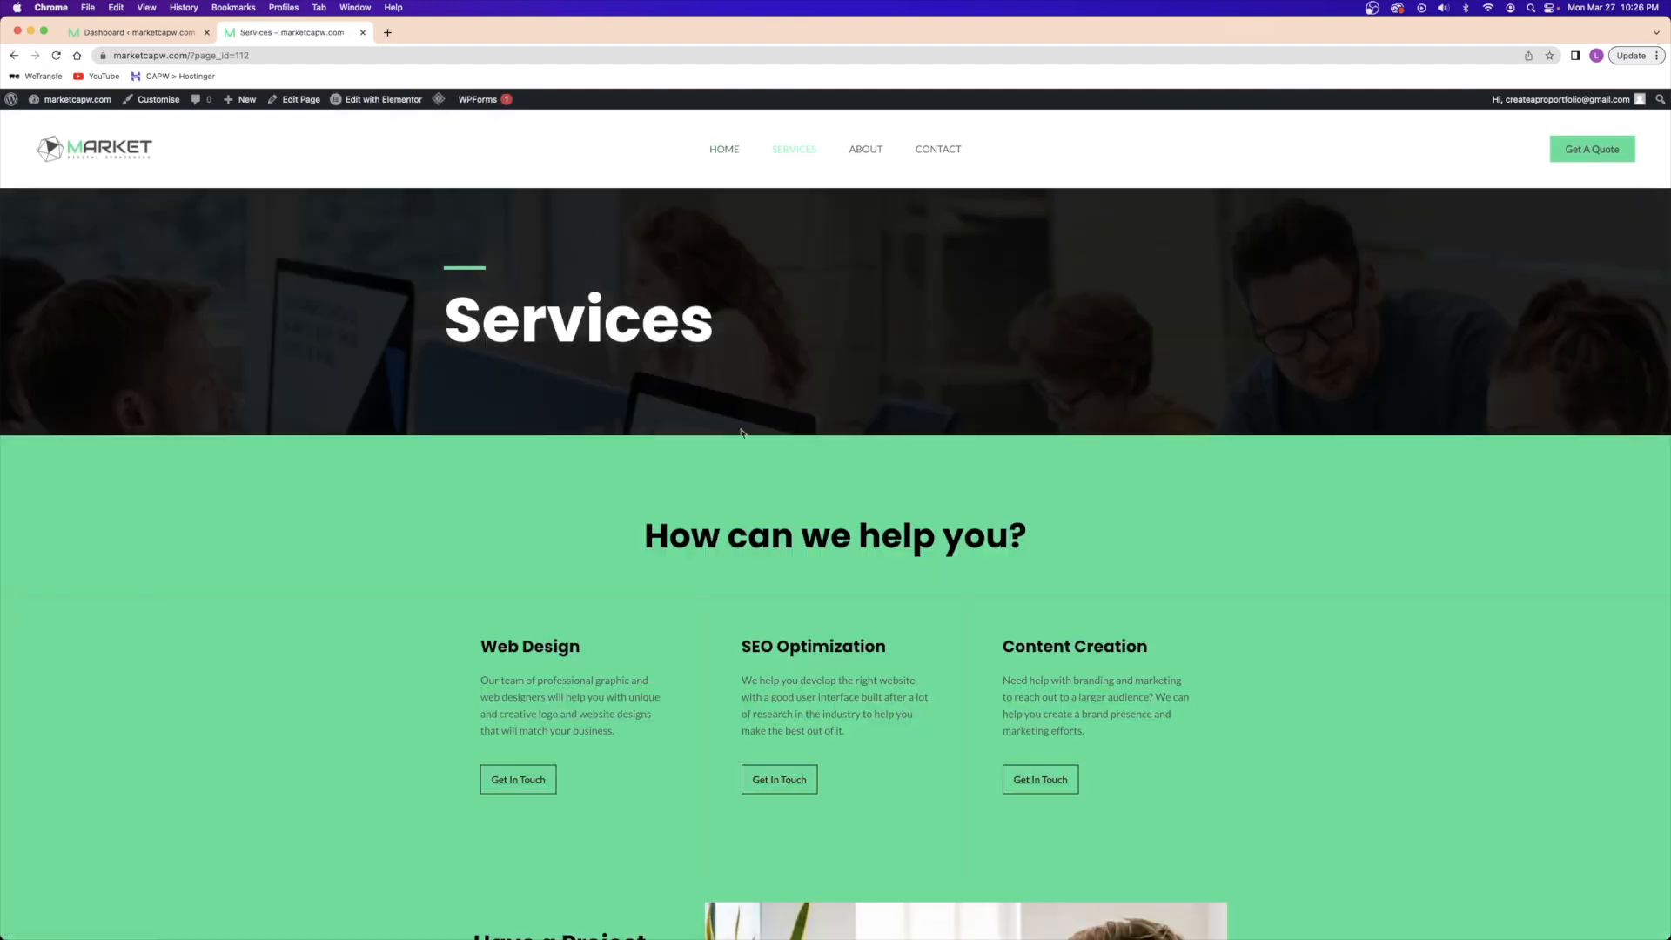
pyautogui.scroll(-8, 695, 370)
pyautogui.scroll(5, 694, 370)
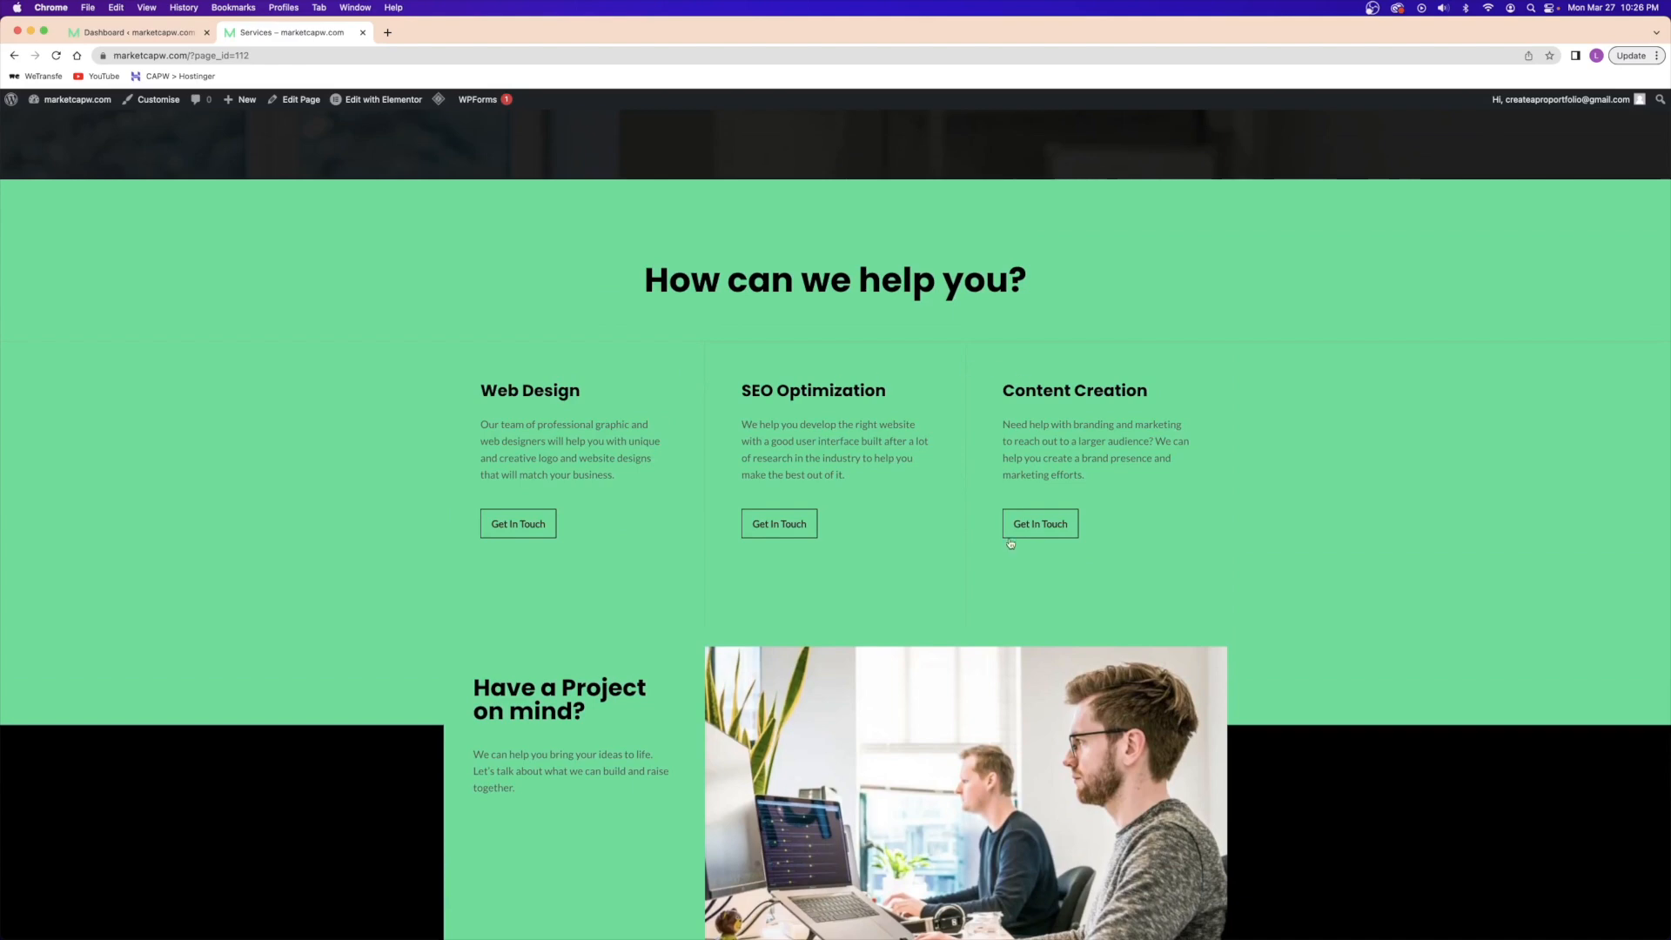
pyautogui.scroll(5, 933, 568)
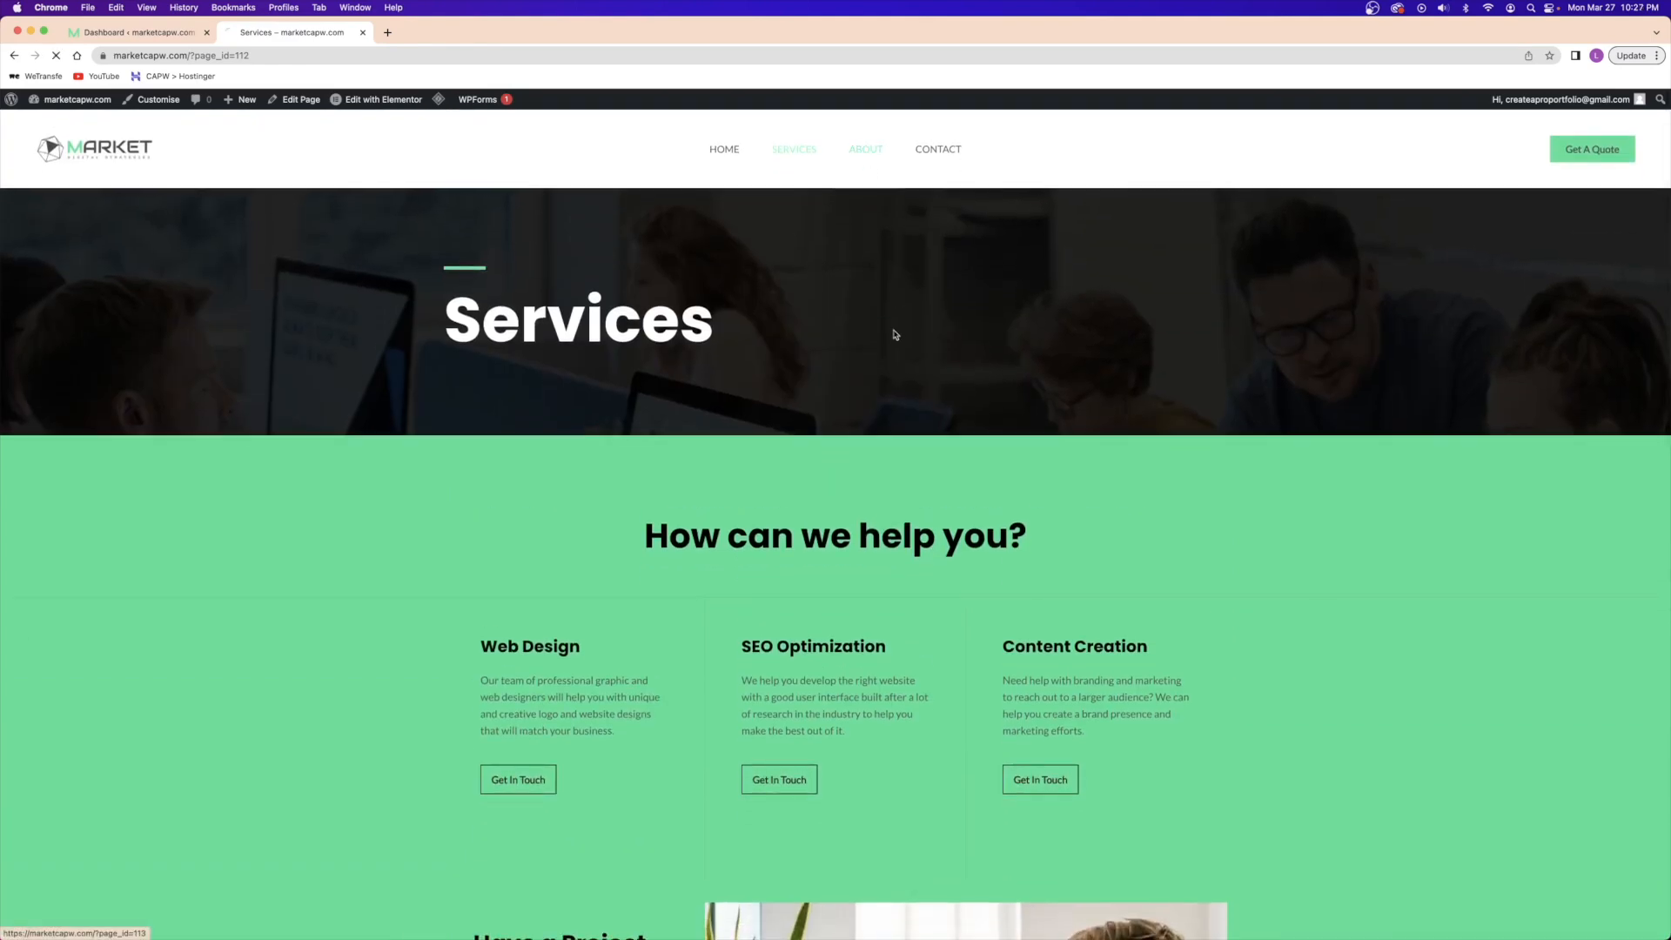
pyautogui.scroll(-10, 881, 343)
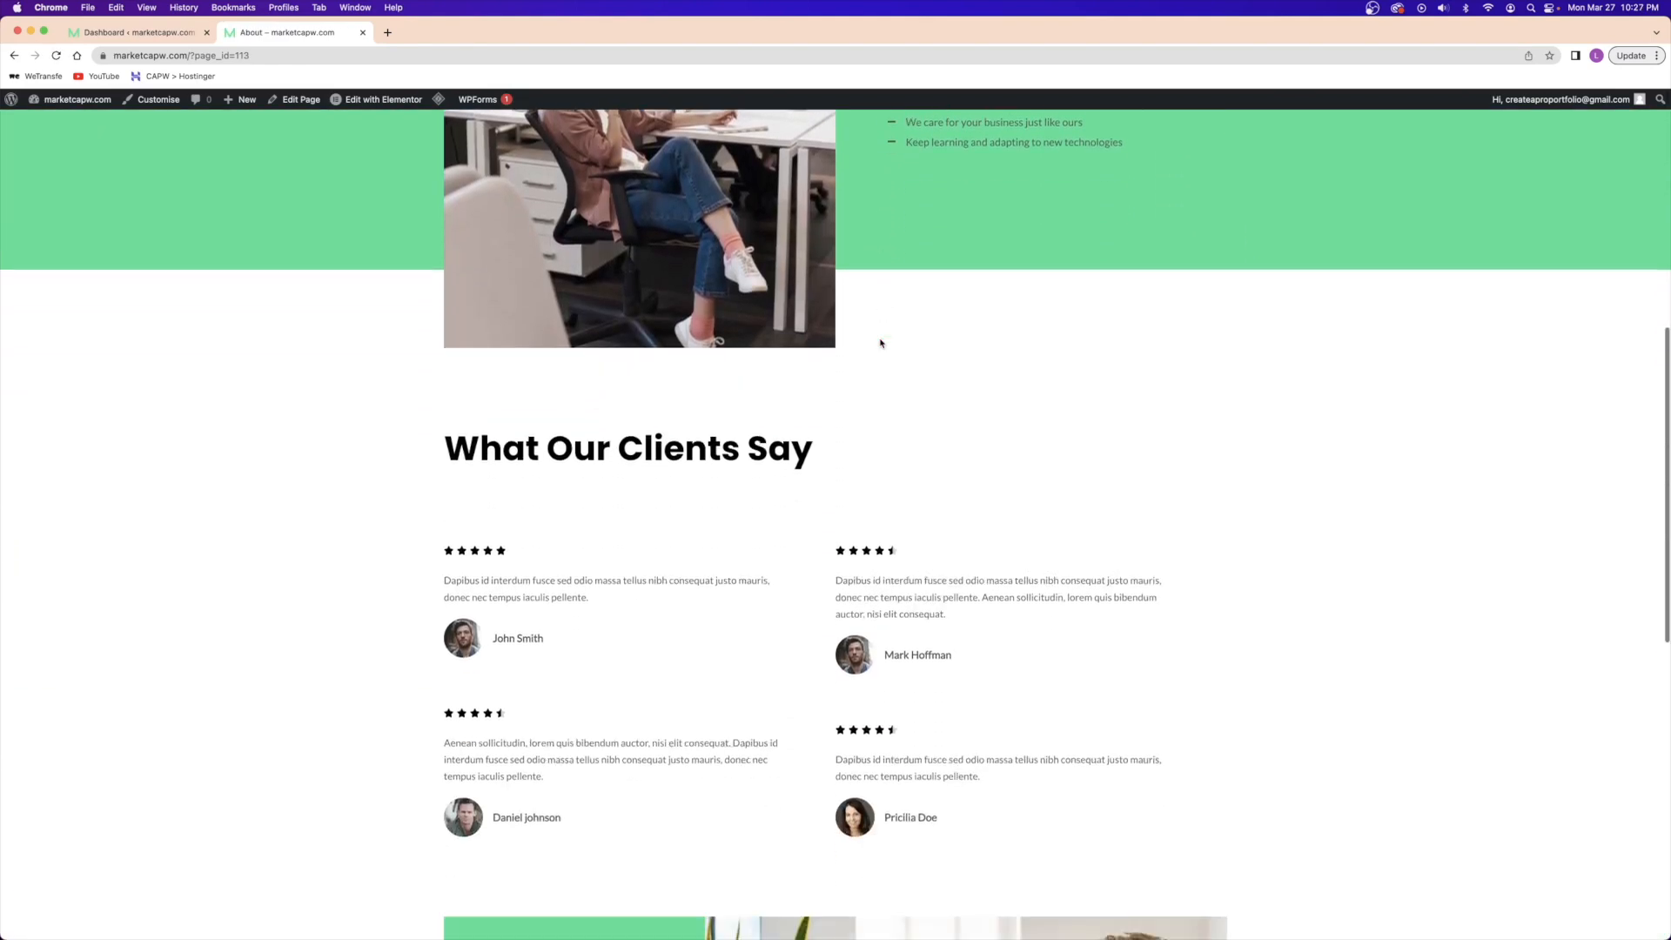
pyautogui.scroll(-5, 881, 343)
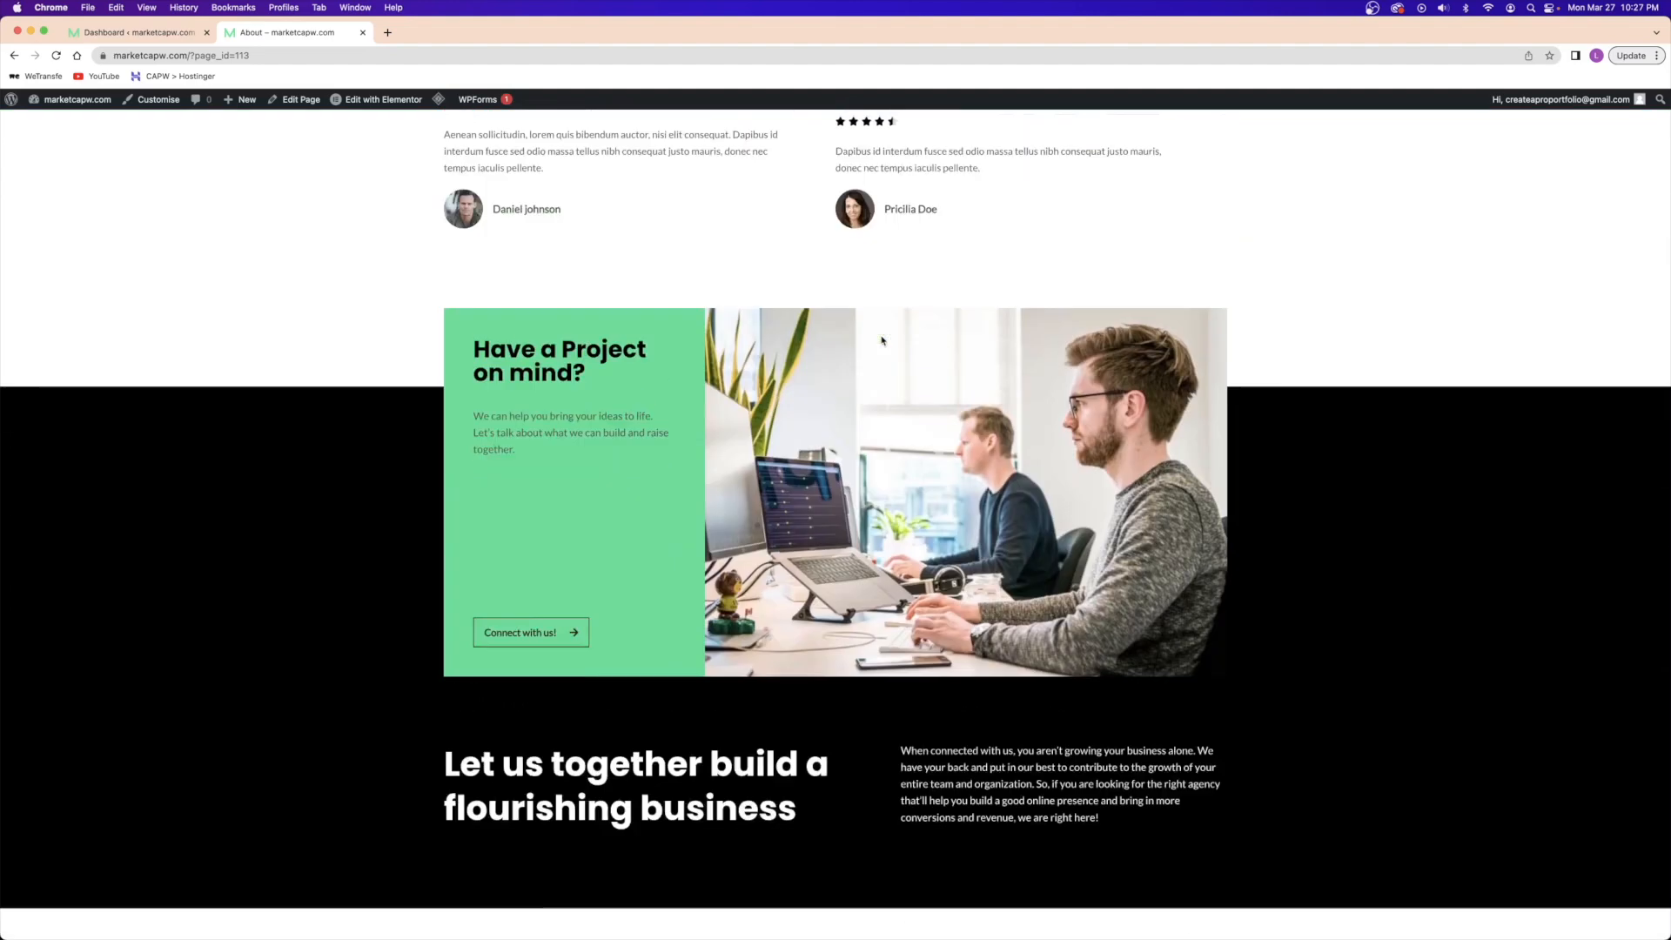
pyautogui.scroll(15, 888, 328)
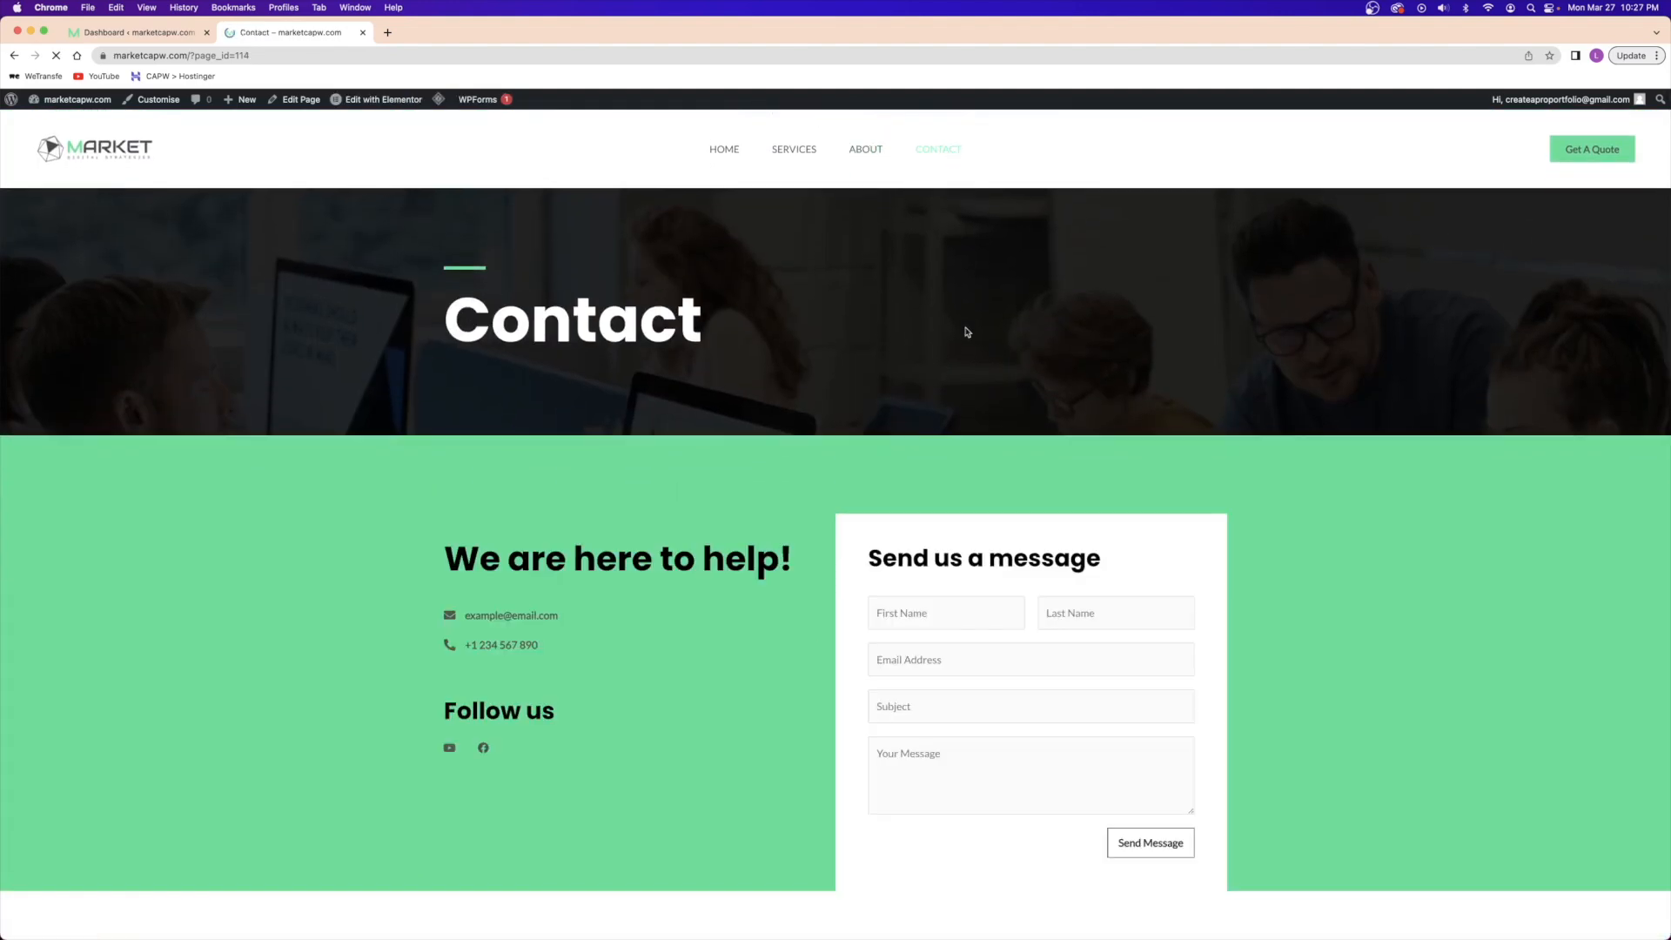
pyautogui.scroll(-6, 963, 365)
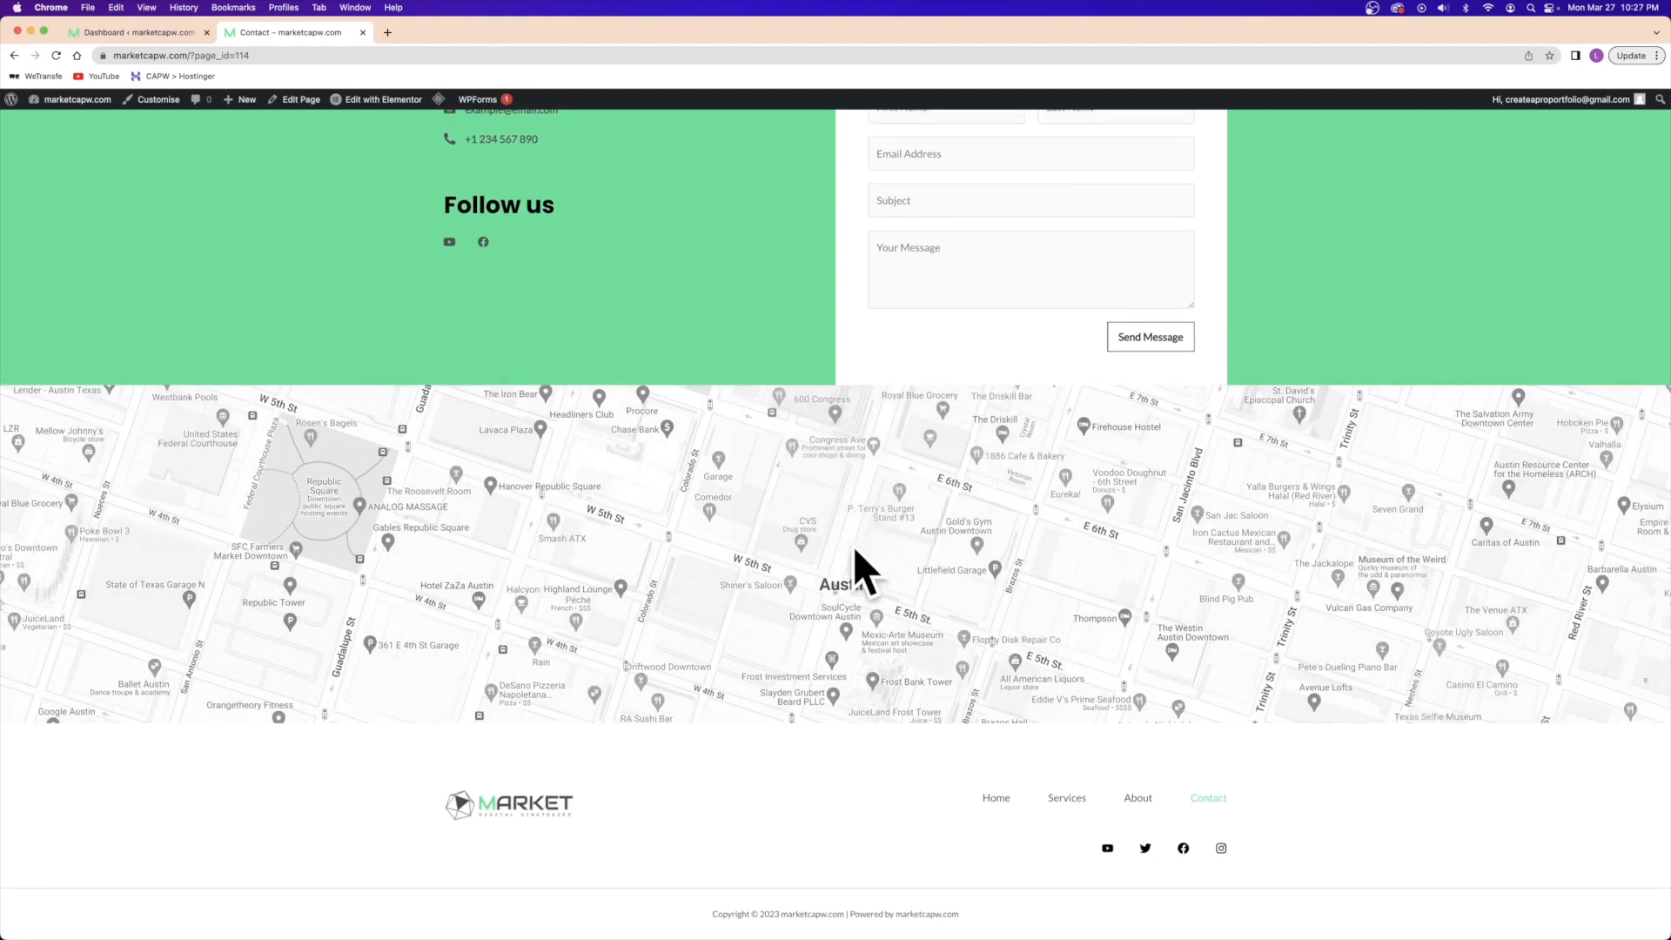
pyautogui.scroll(5, 780, 534)
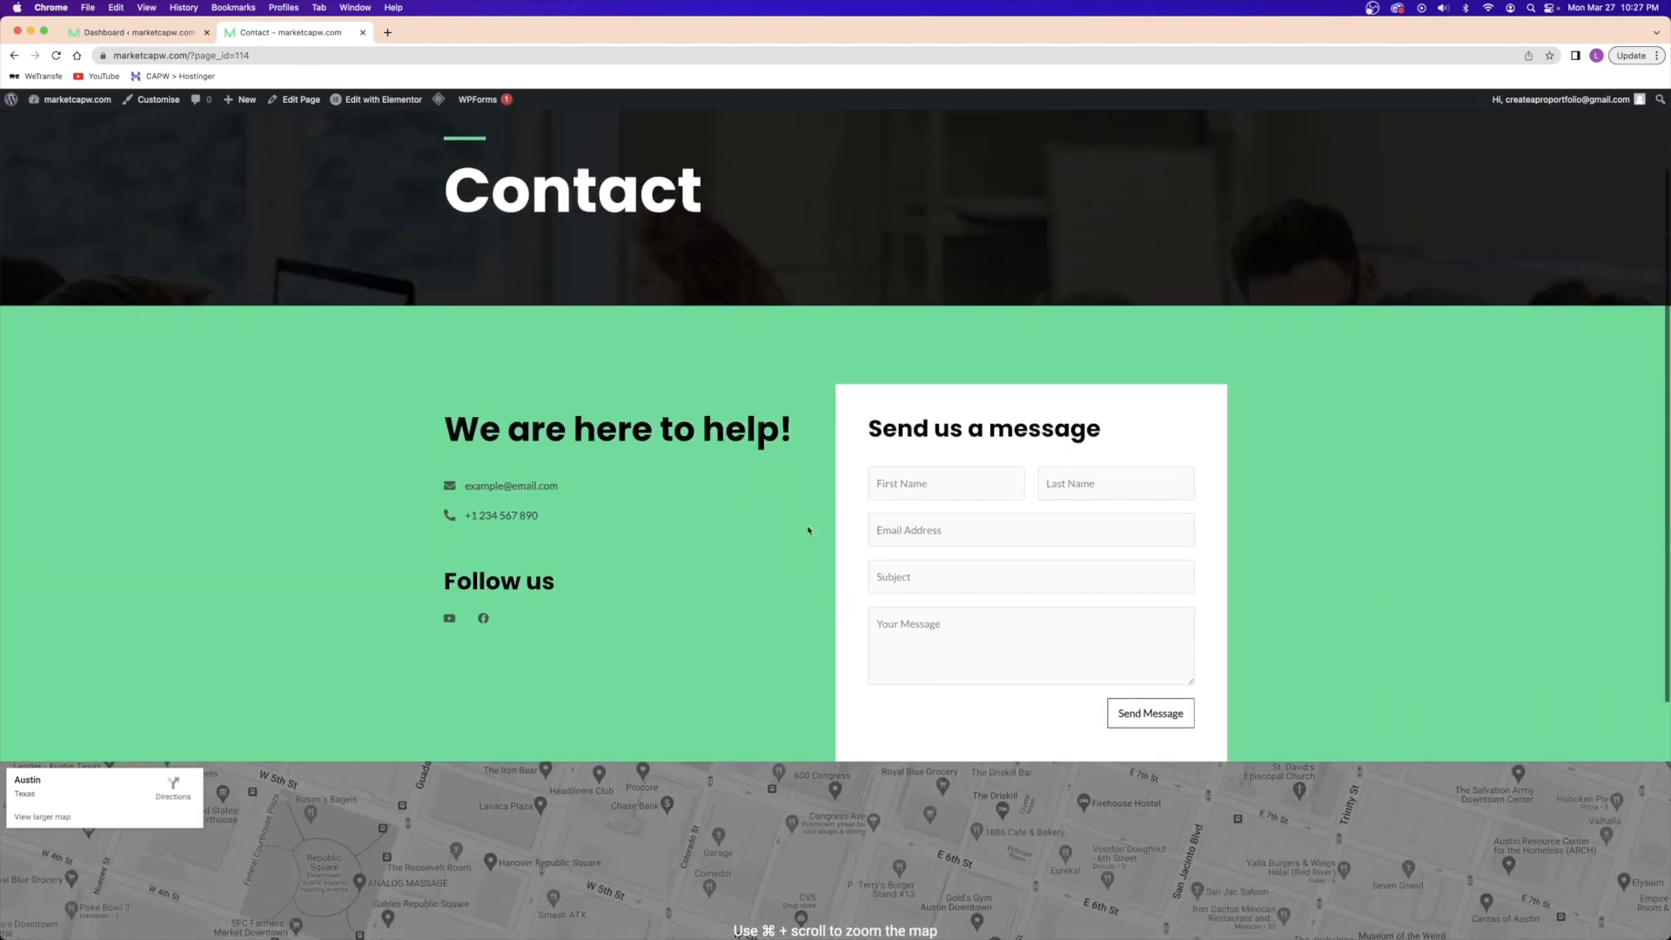
pyautogui.scroll(2, 901, 718)
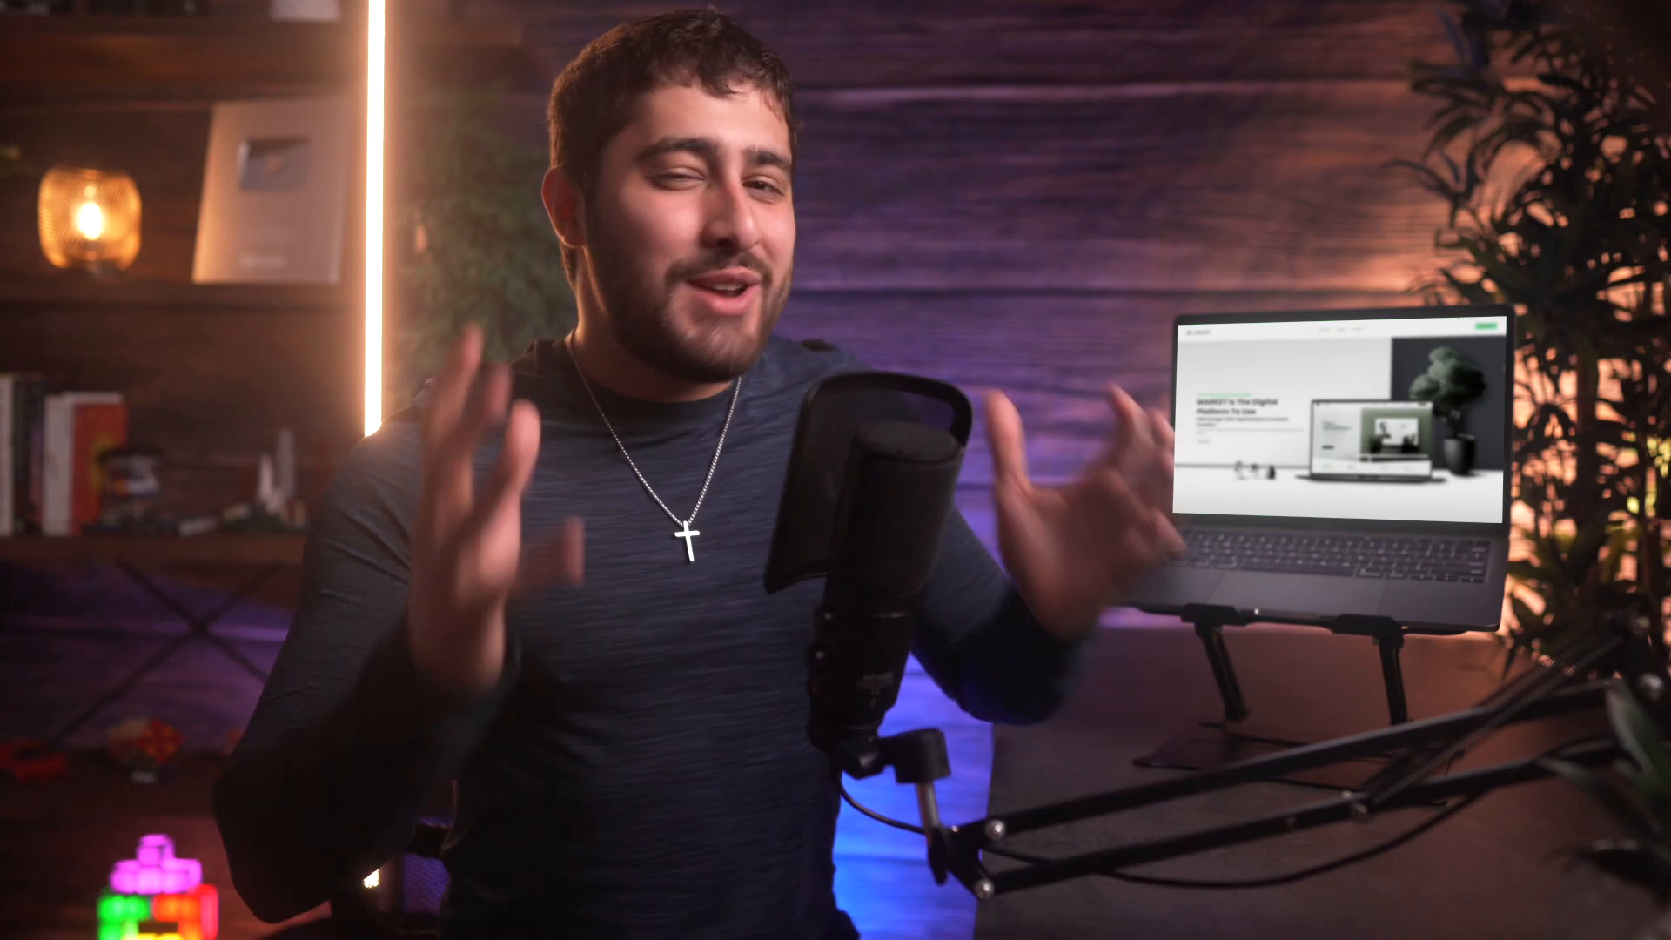